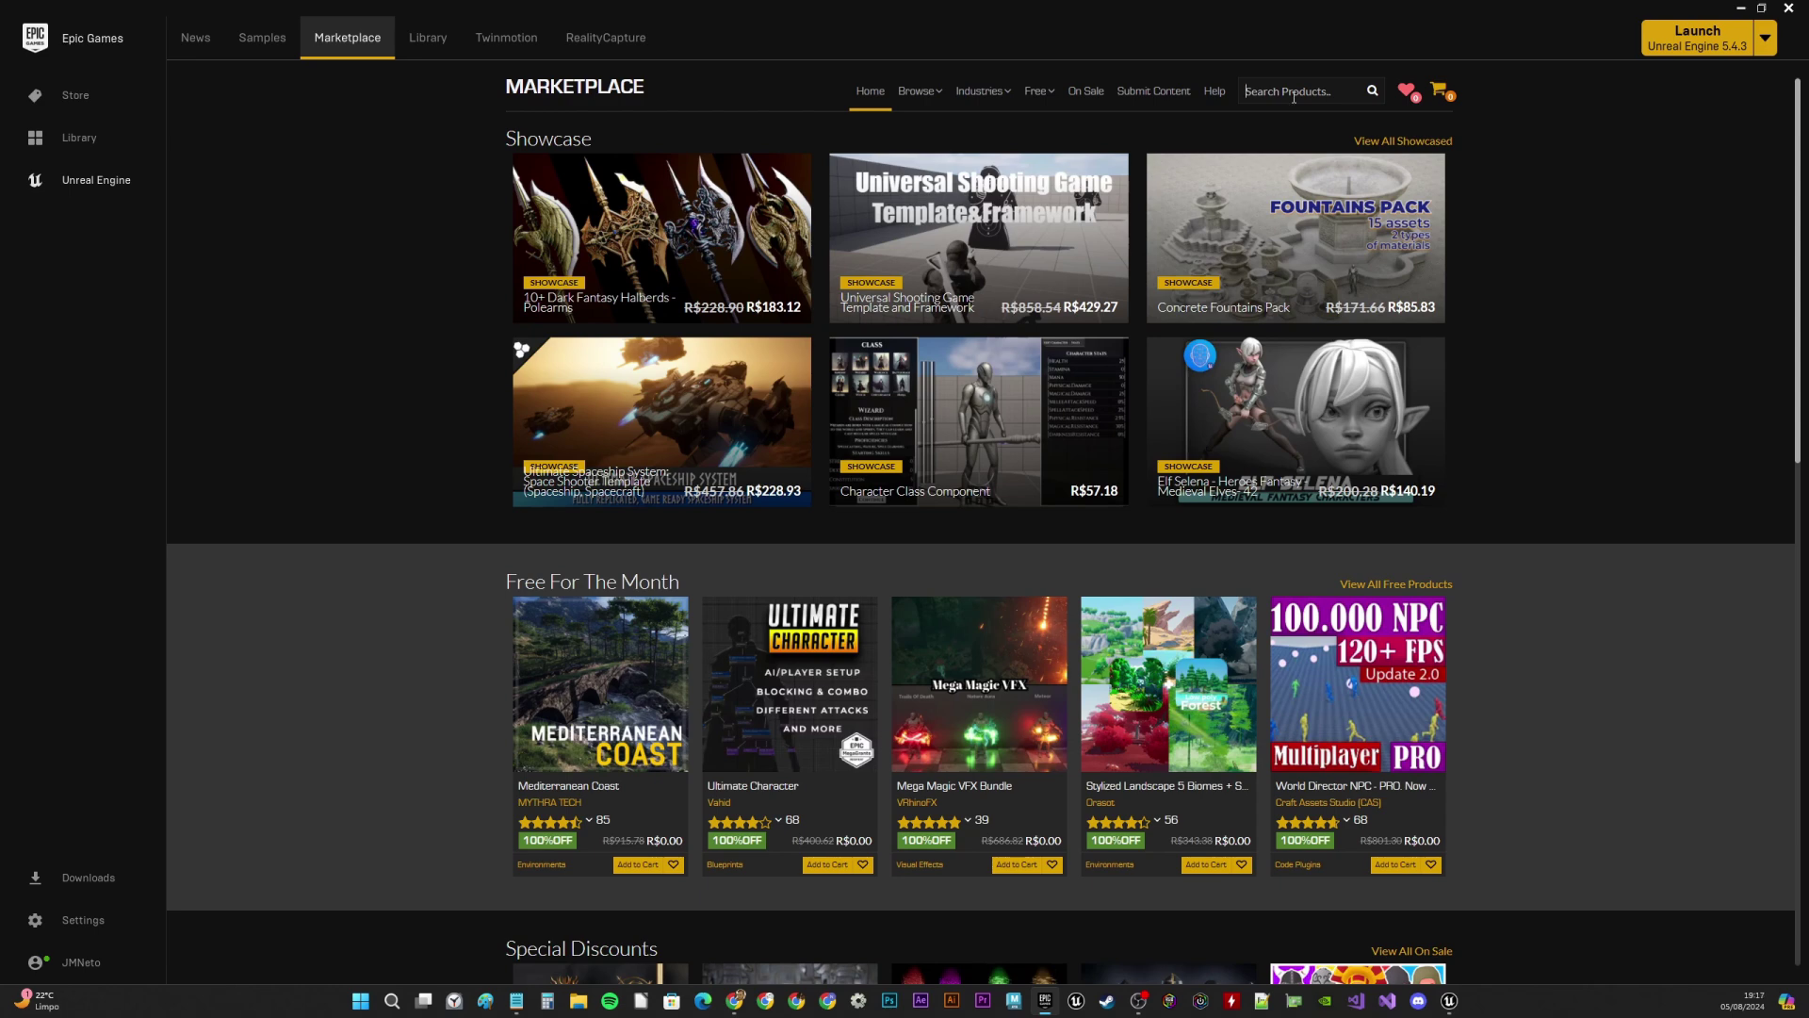
# Search the Marketplace for PaperZD, open its page, check its install-to-engine option and cancel
pyautogui.write('paper')
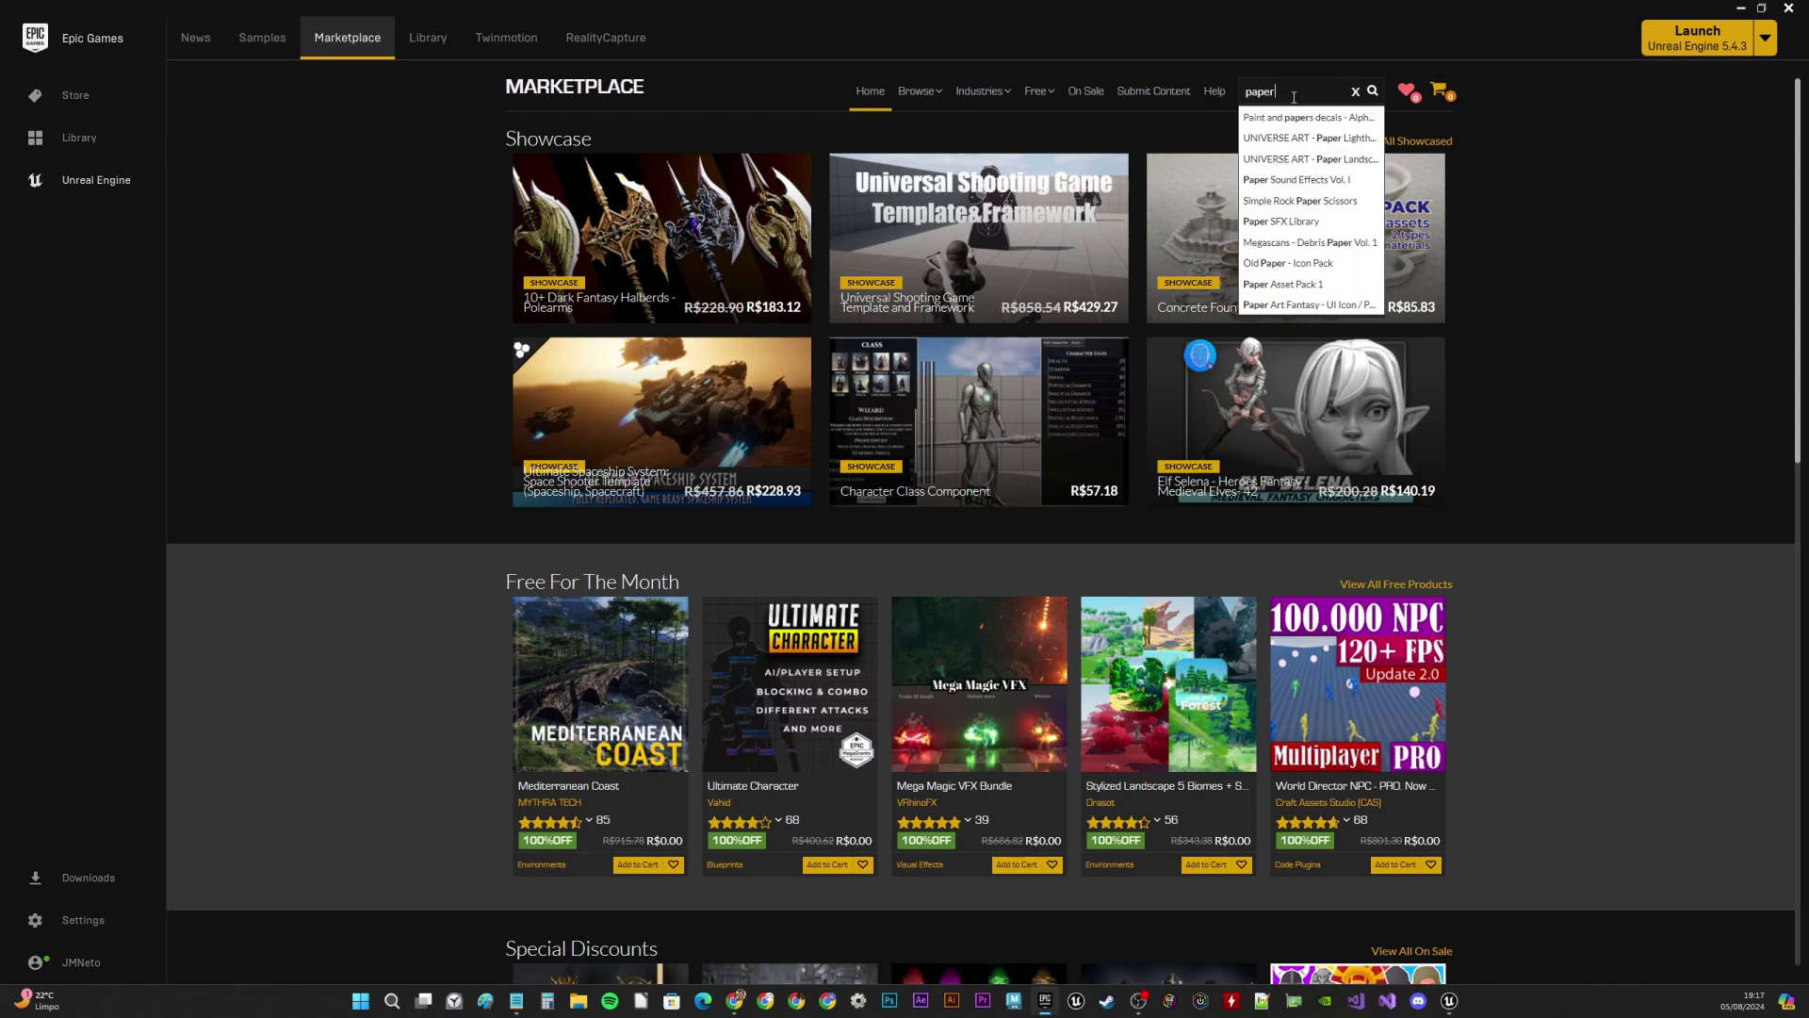
pyautogui.write('zds')
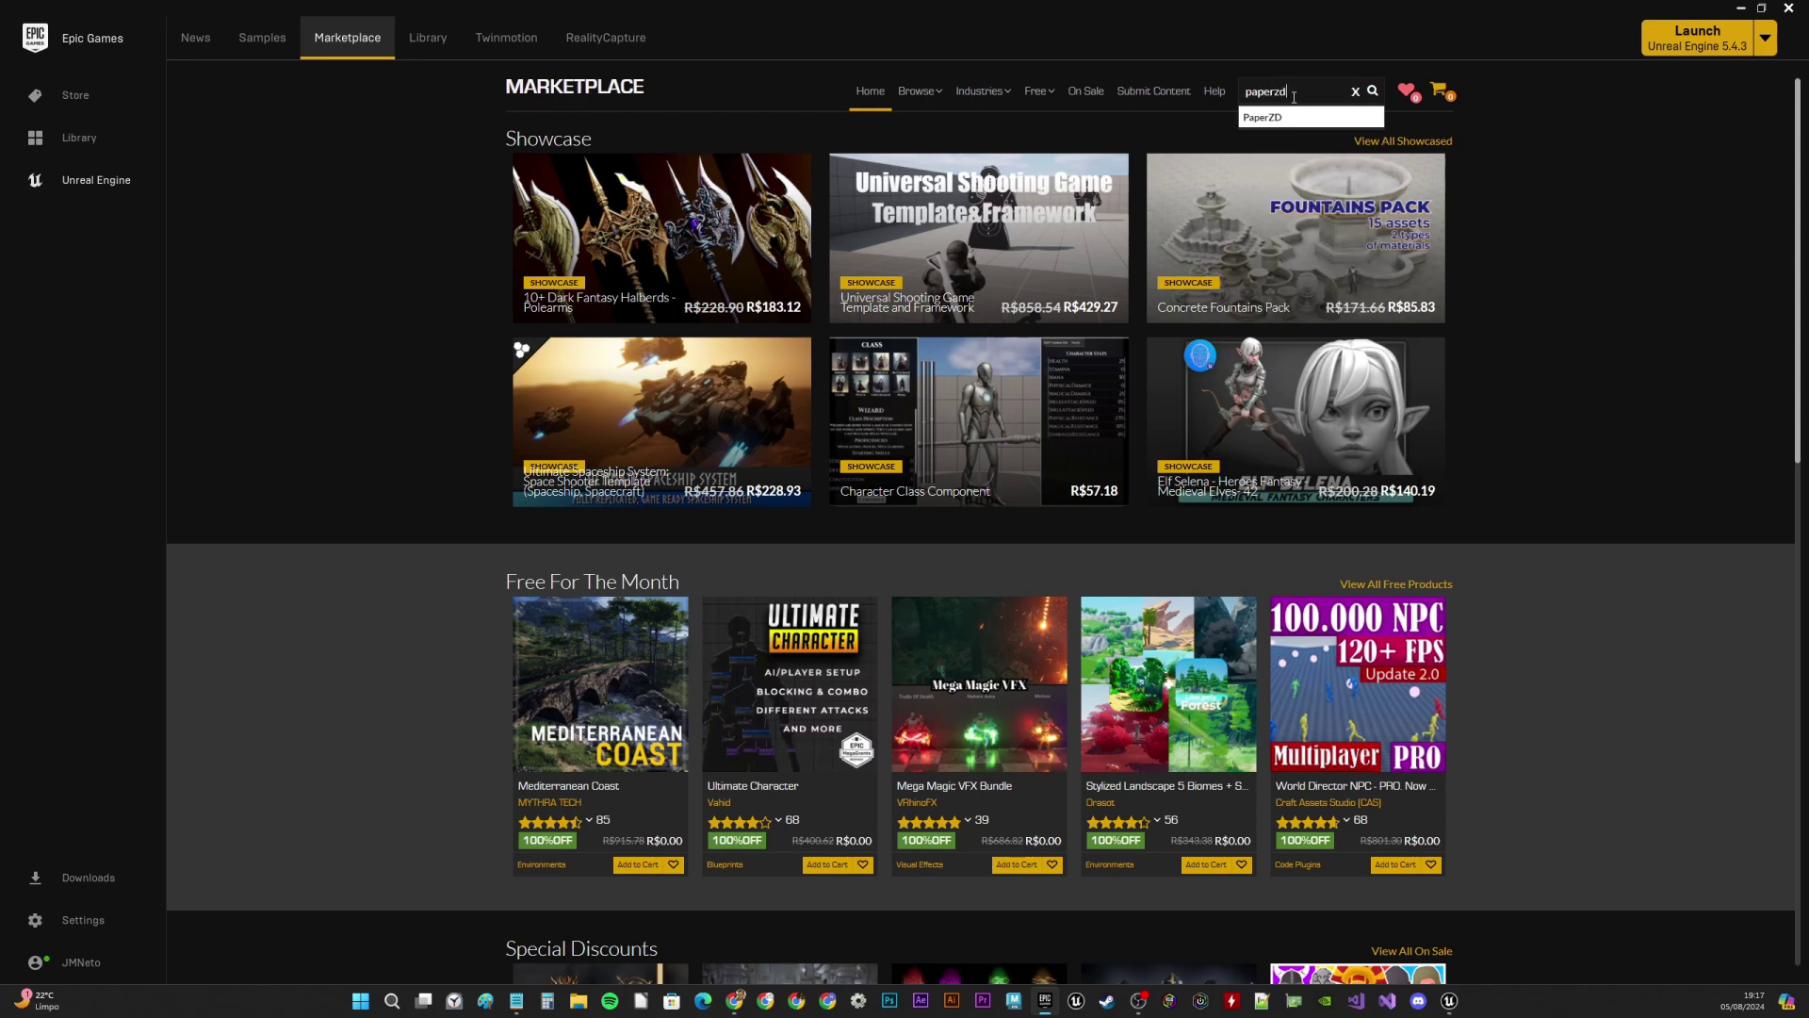
pyautogui.click(1267, 117)
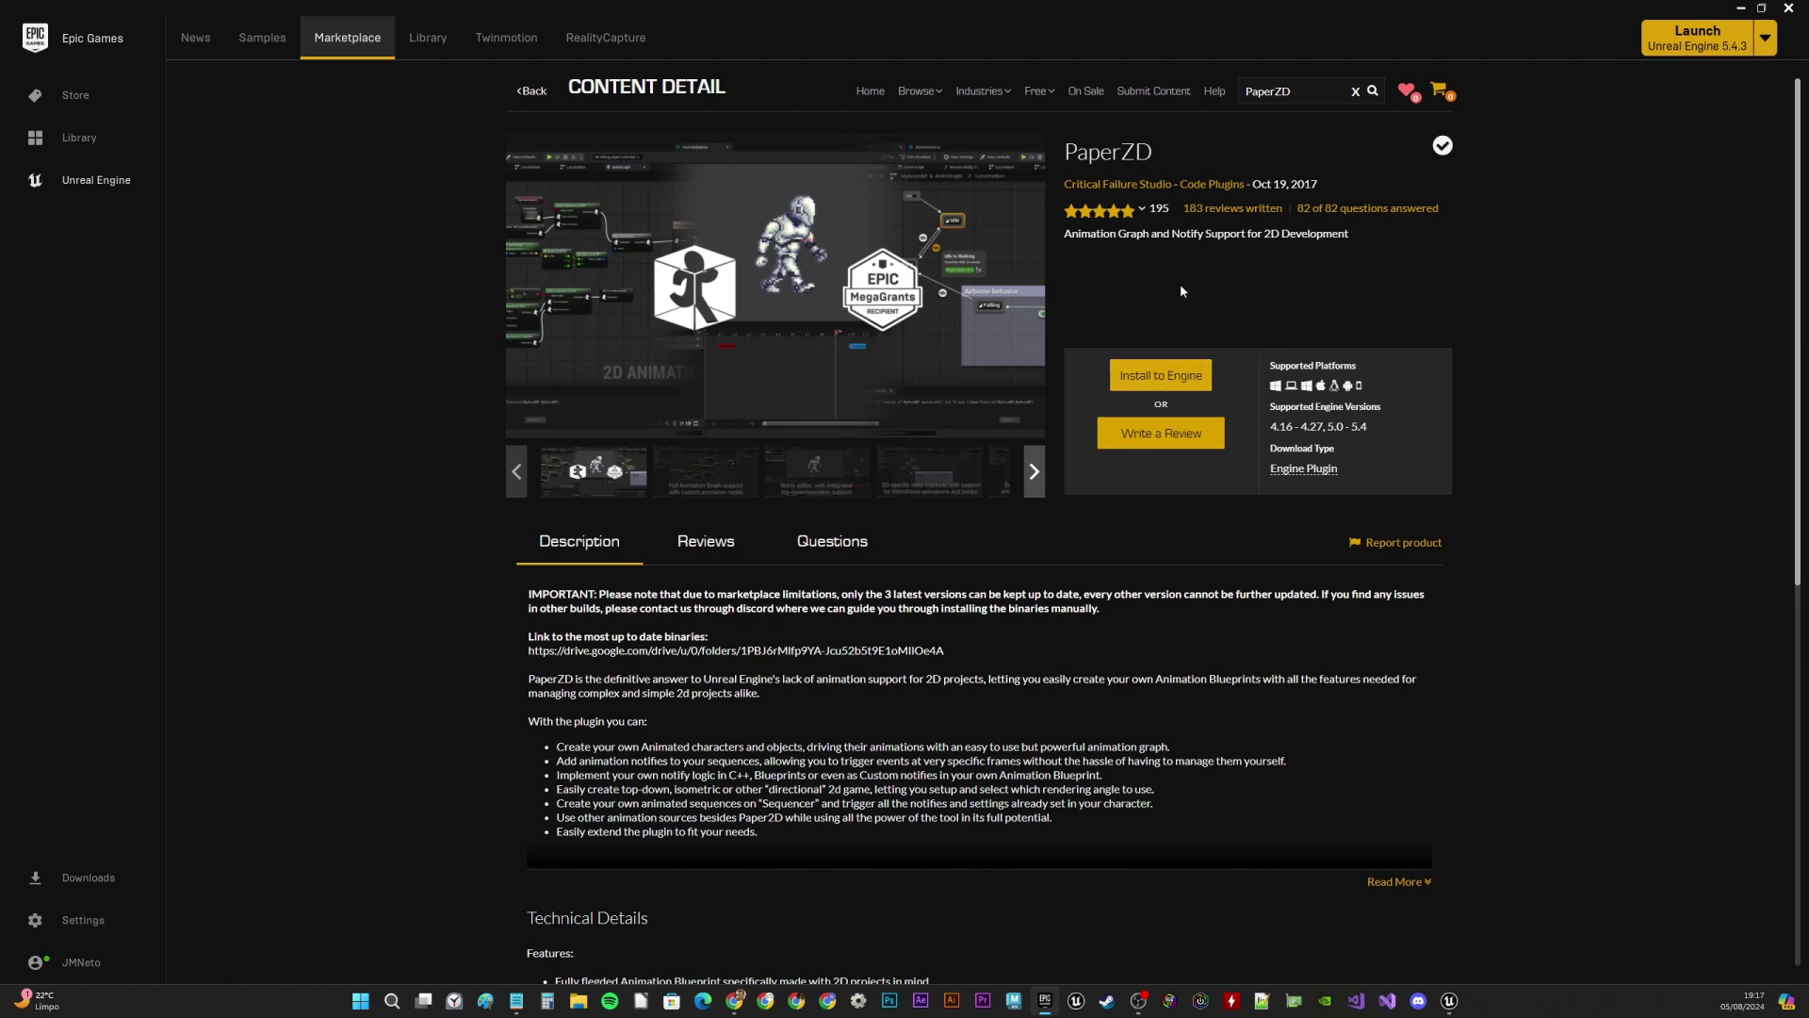
pyautogui.click(1171, 379)
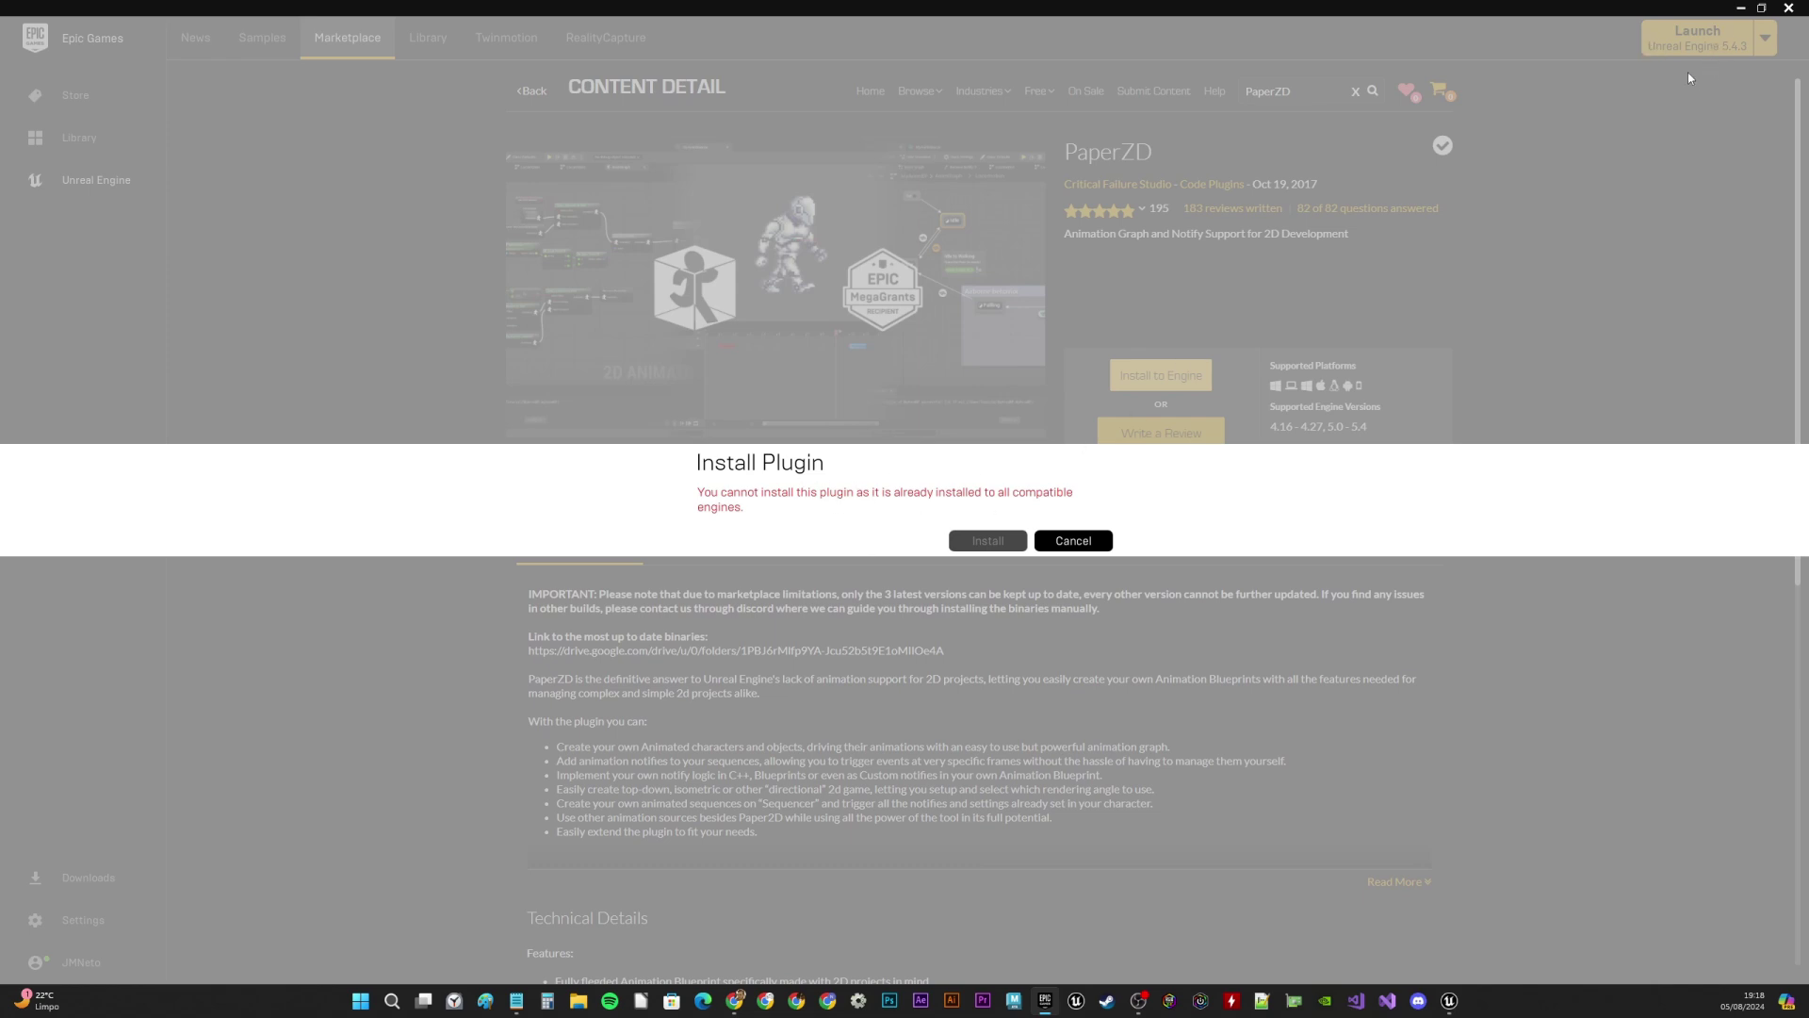
pyautogui.click(1087, 537)
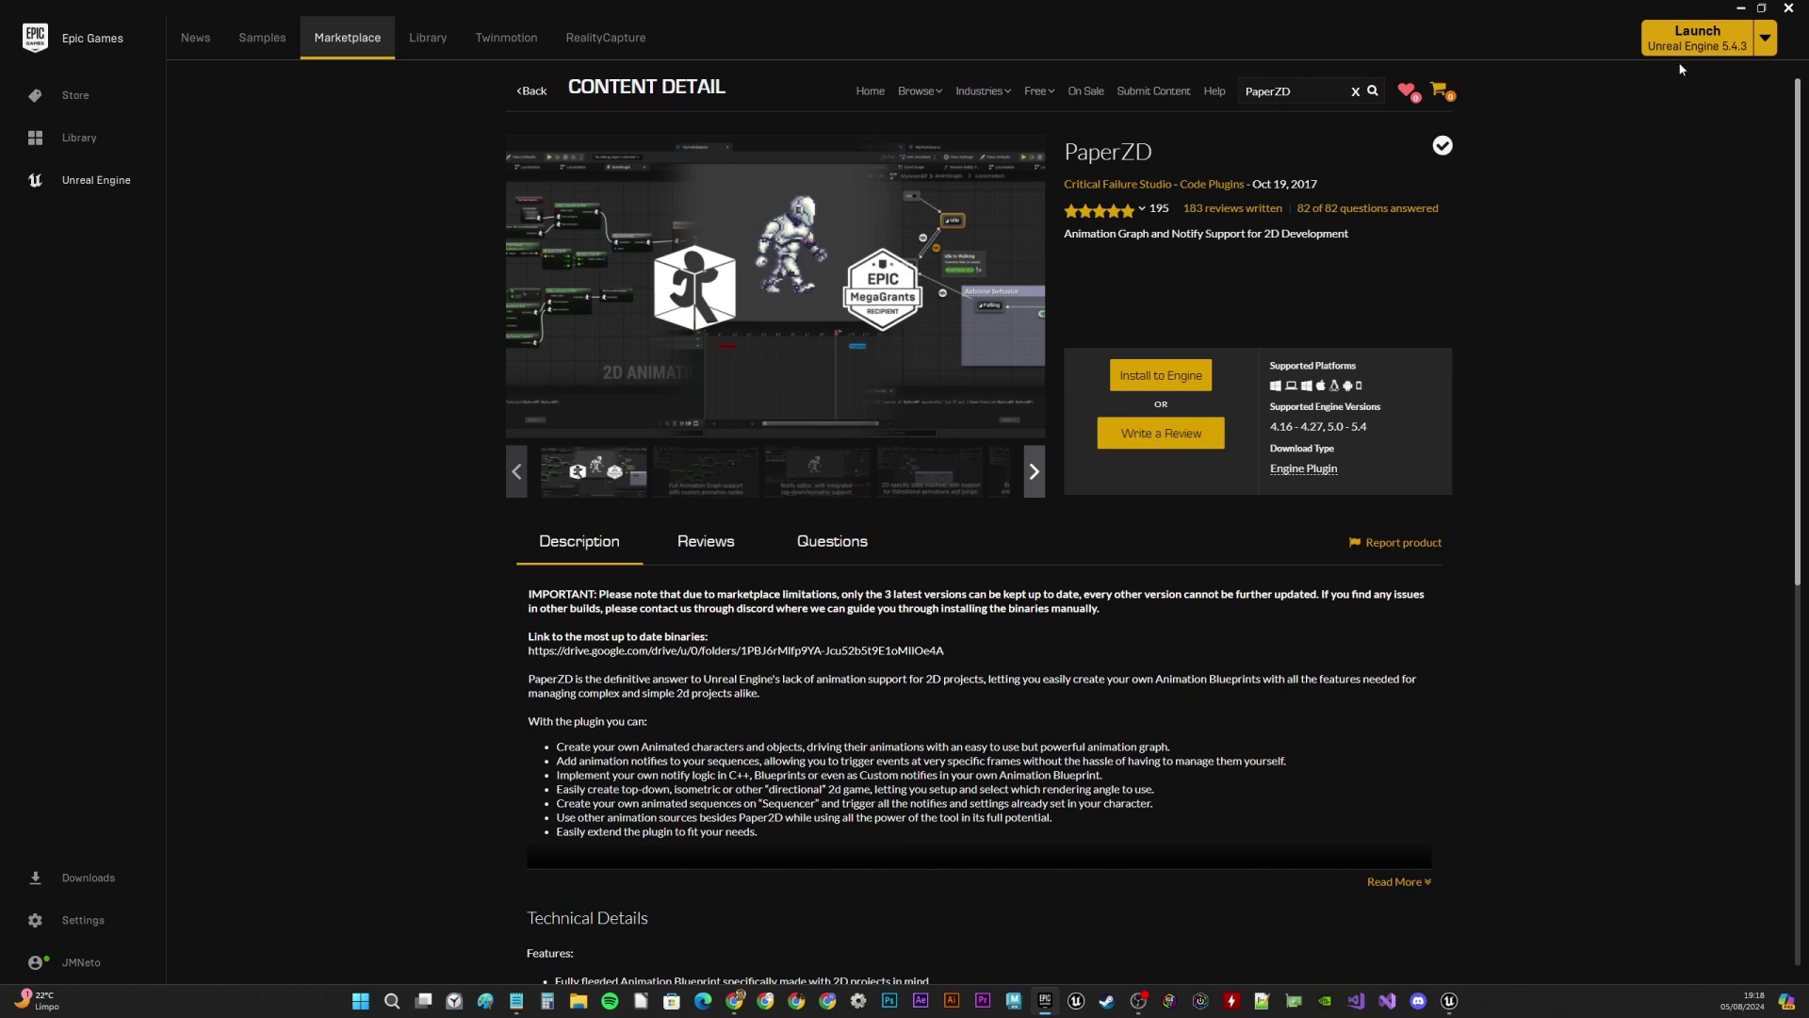
# Launch Unreal Engine 5.4.3 and create a Blank Games project named TutorialPlatform
pyautogui.click(1700, 40)
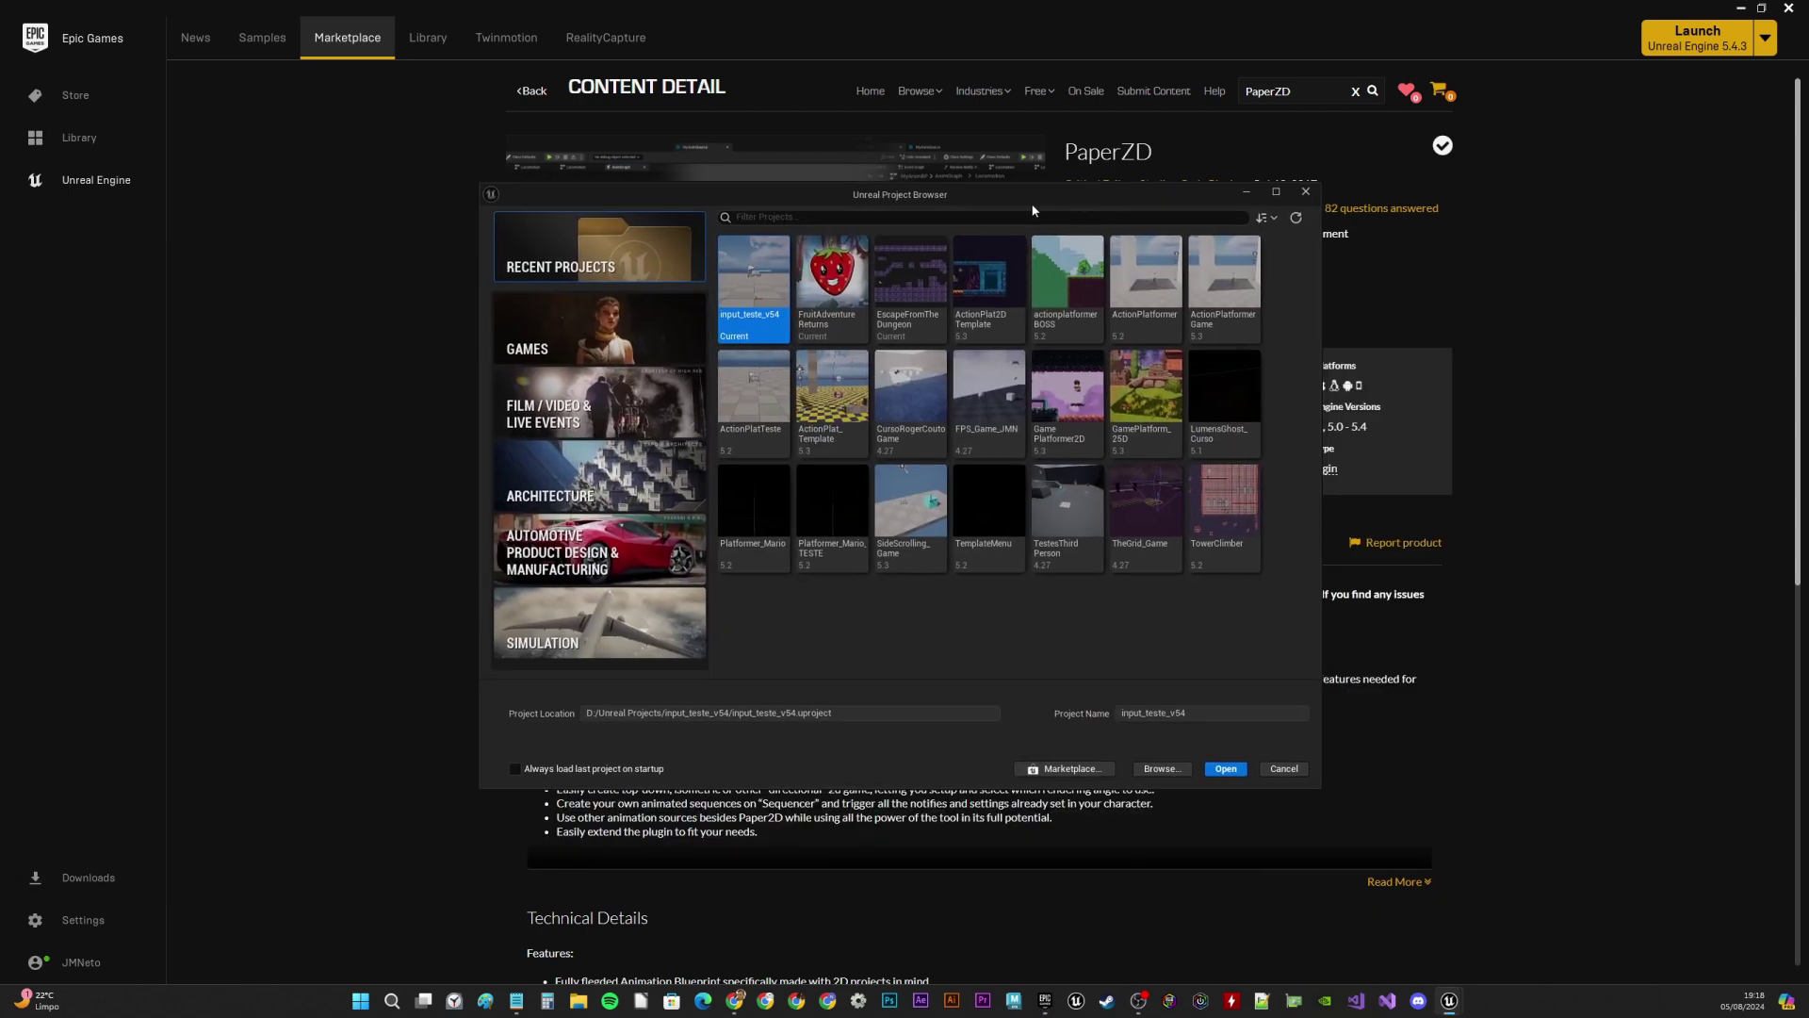
pyautogui.click(593, 322)
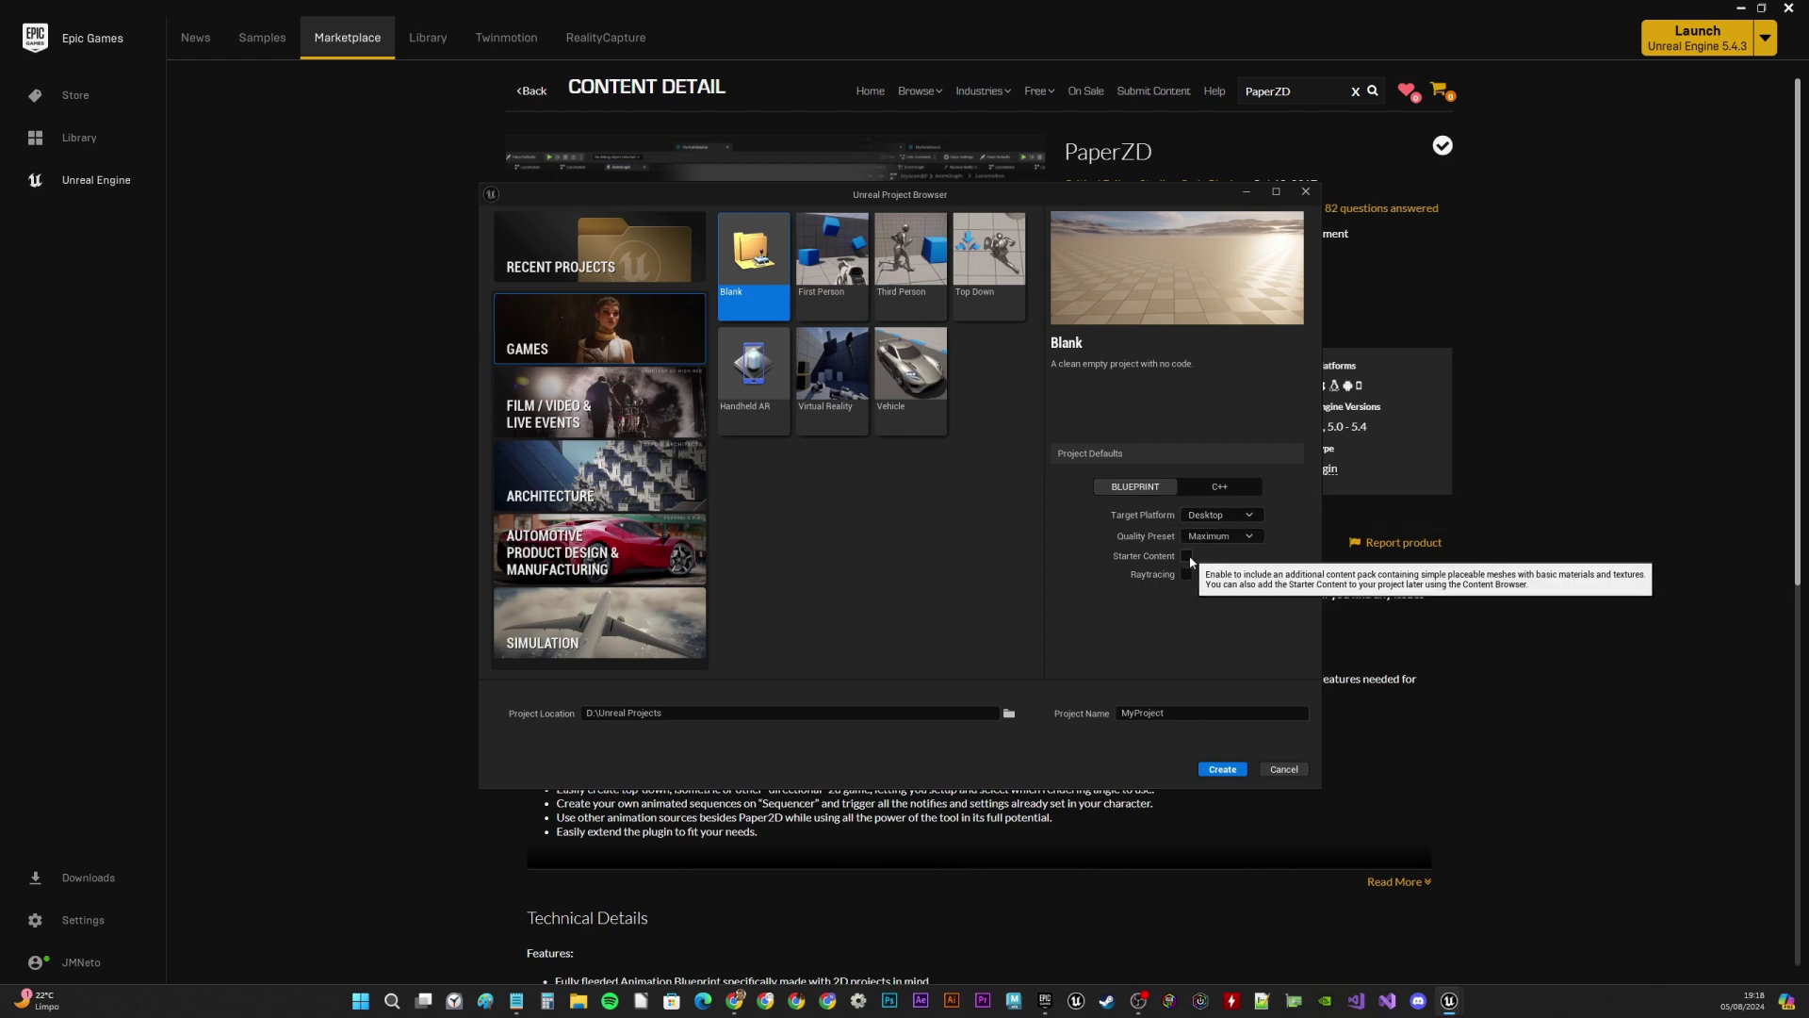
pyautogui.click(1189, 709)
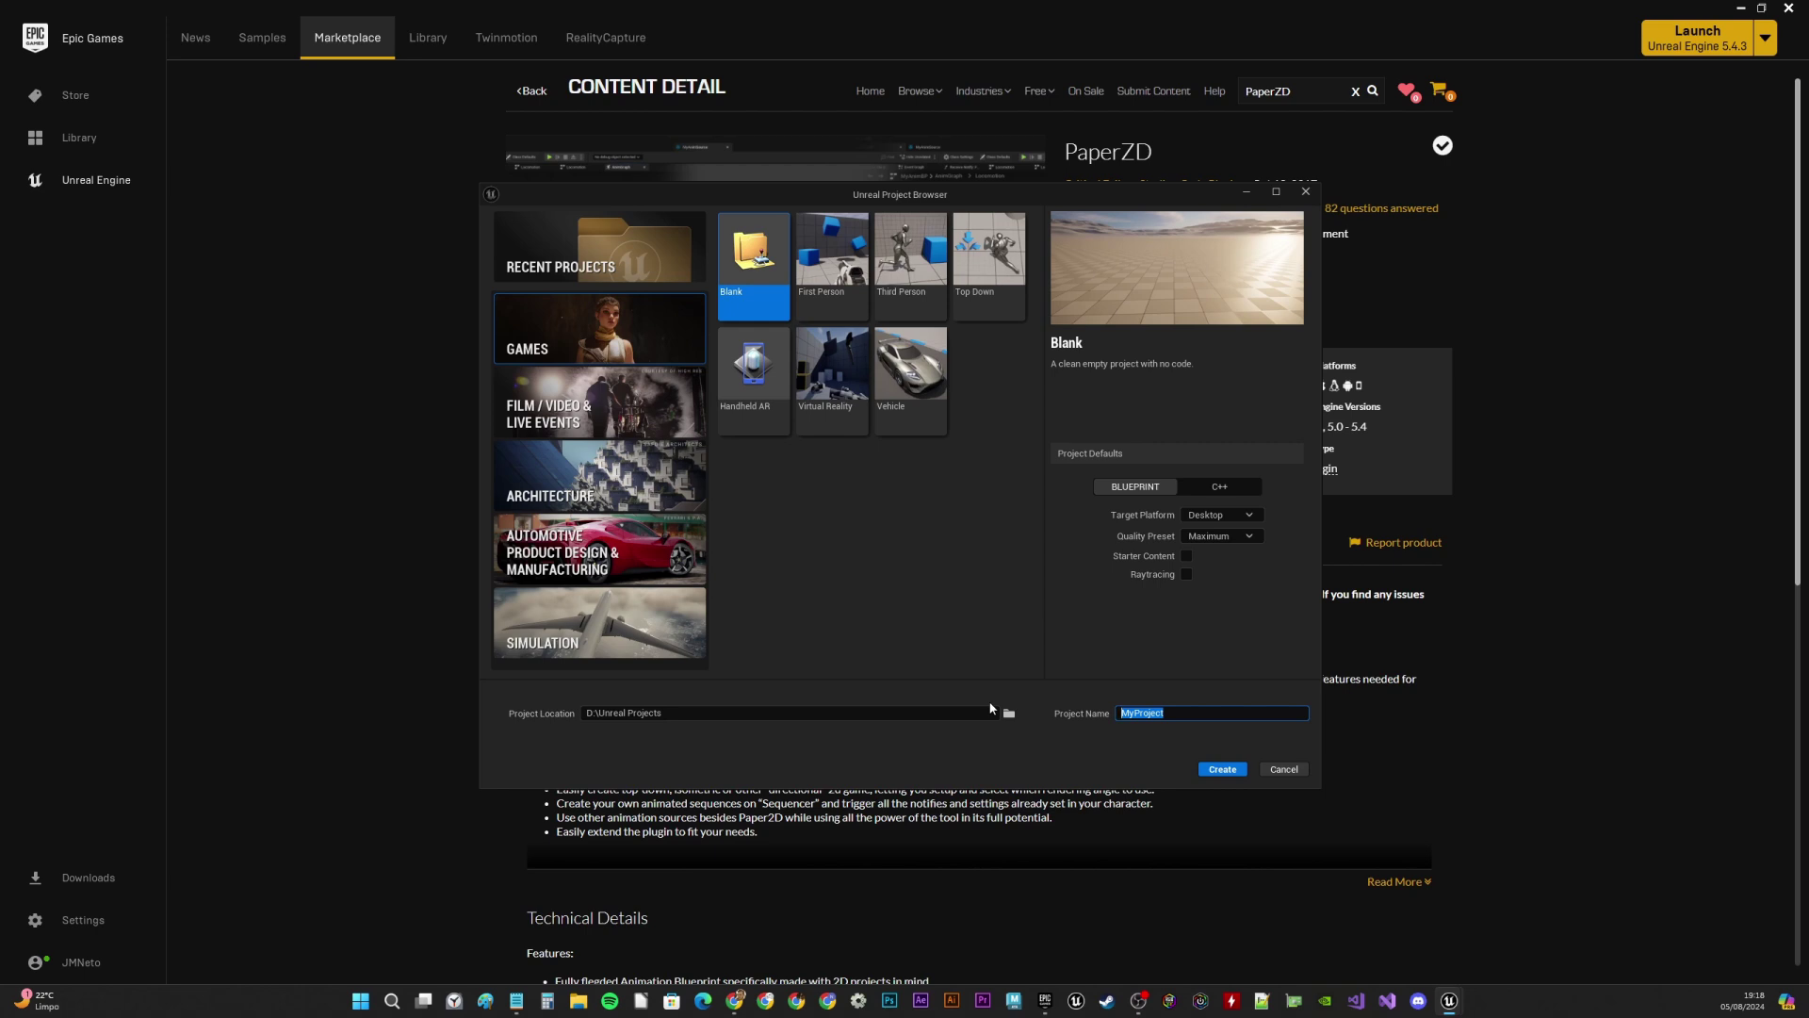
pyautogui.write('Tutorial')
pyautogui.write('Platform')
pyautogui.click(1231, 770)
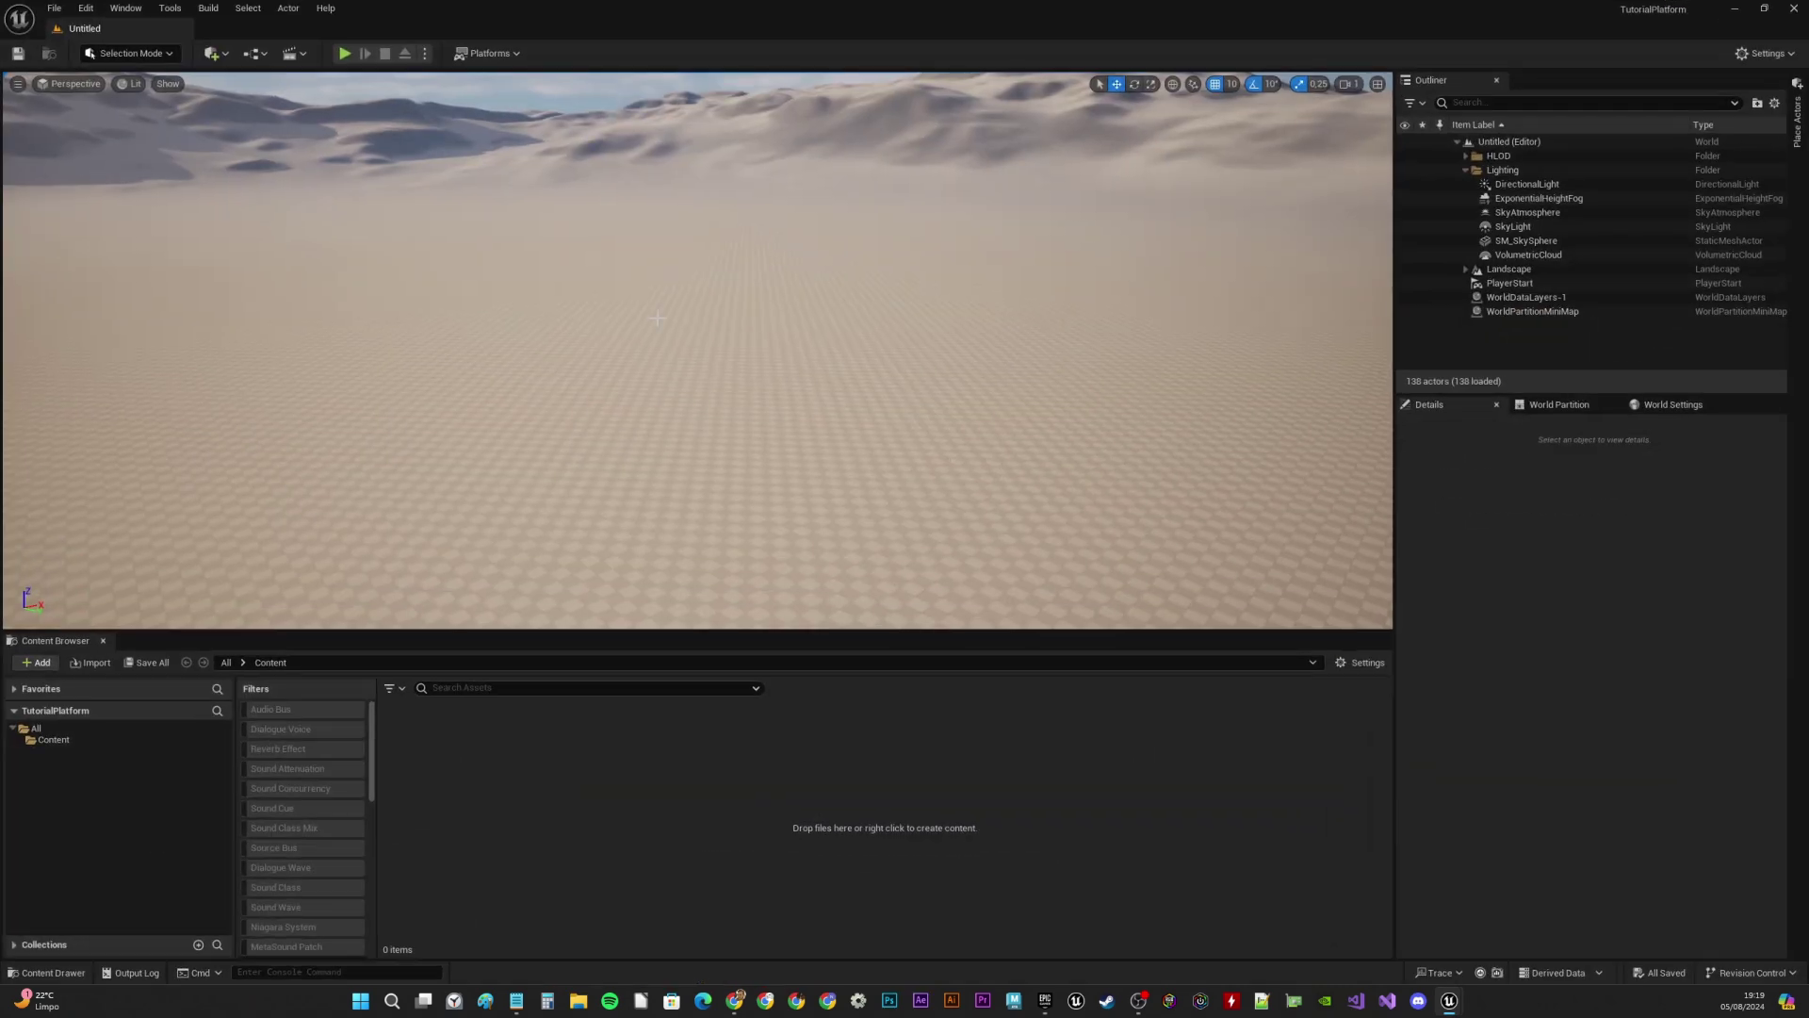
# Create a new level from the Basic template and select its floor
pyautogui.moveTo(800, 384); pyautogui.dragTo(684, 277, button='right')
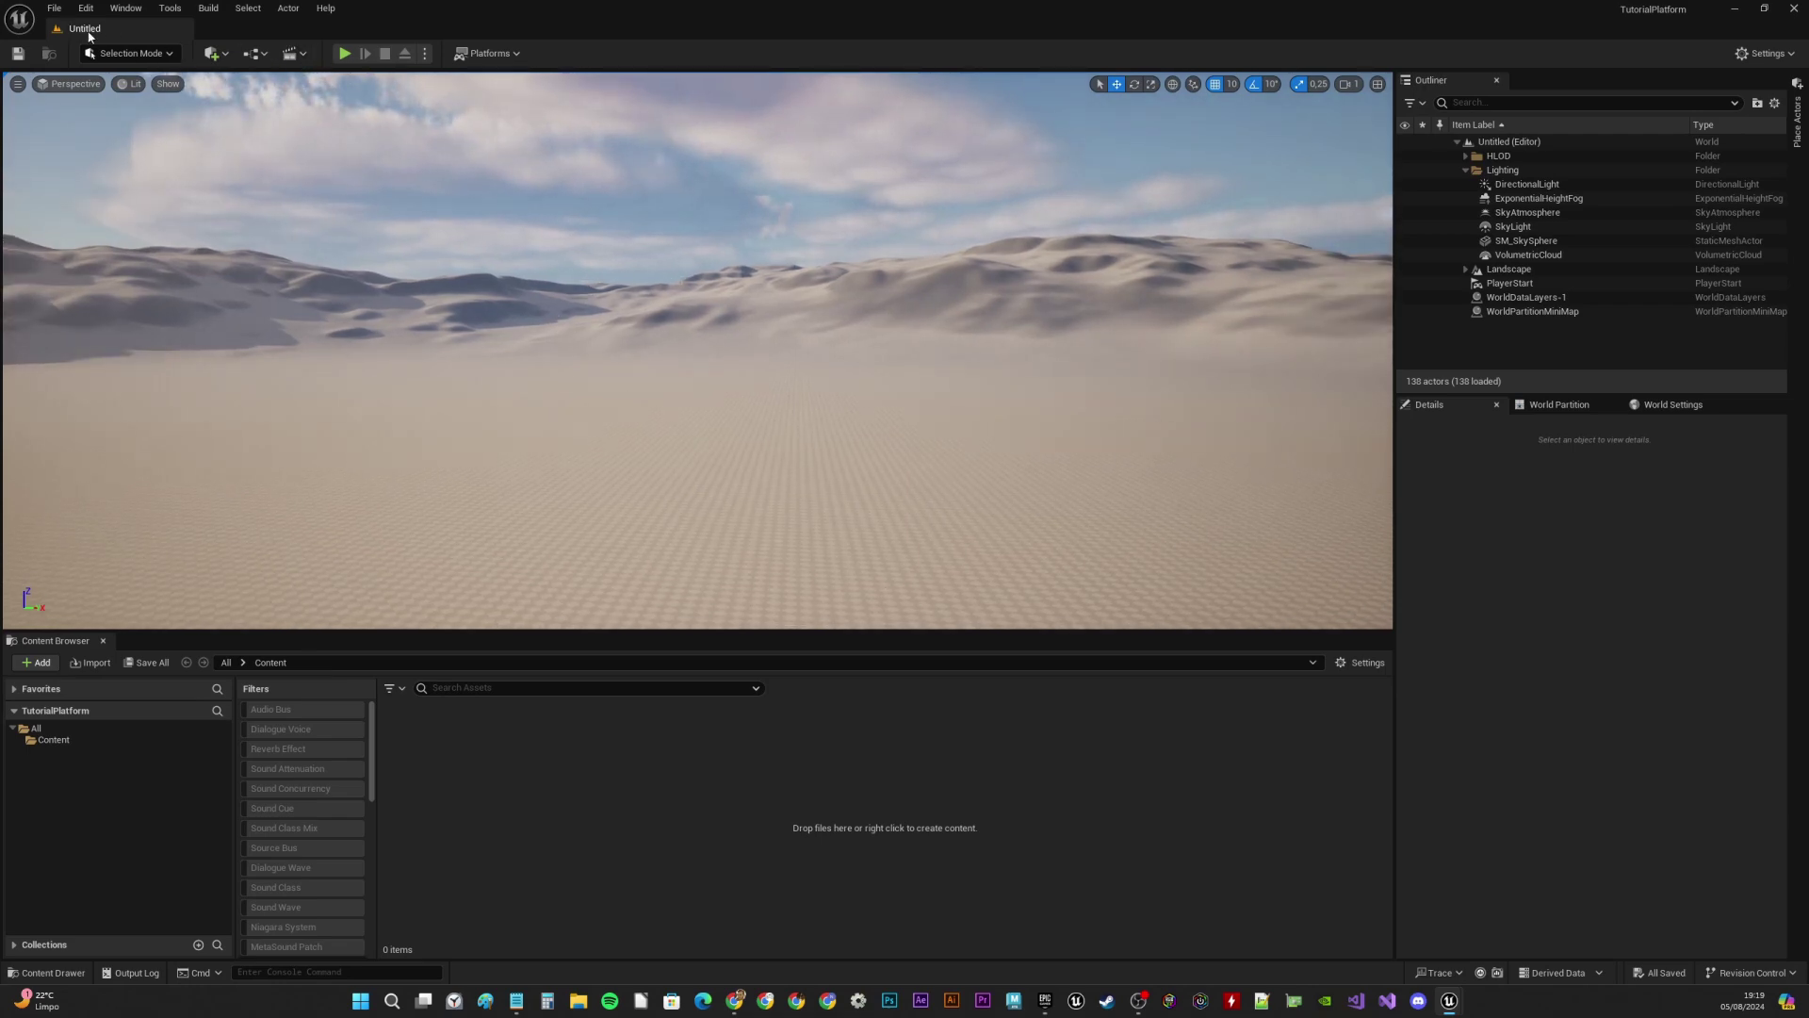
pyautogui.click(54, 8)
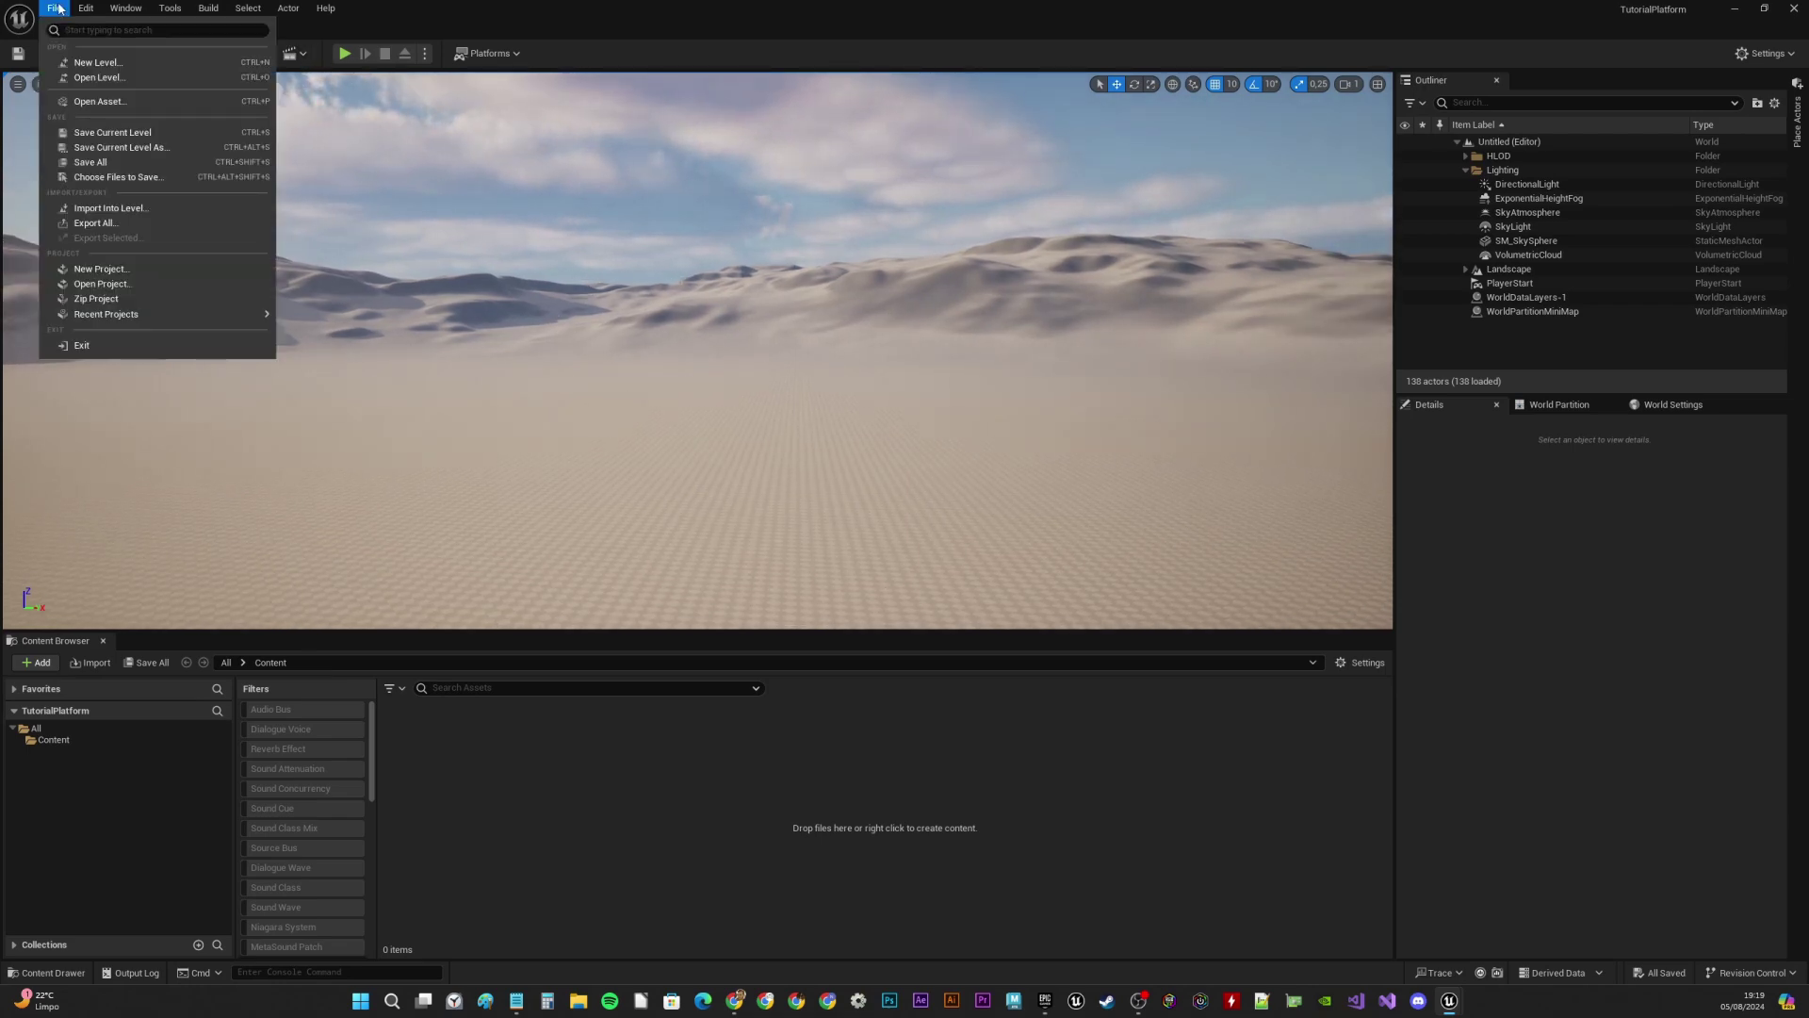
pyautogui.click(97, 62)
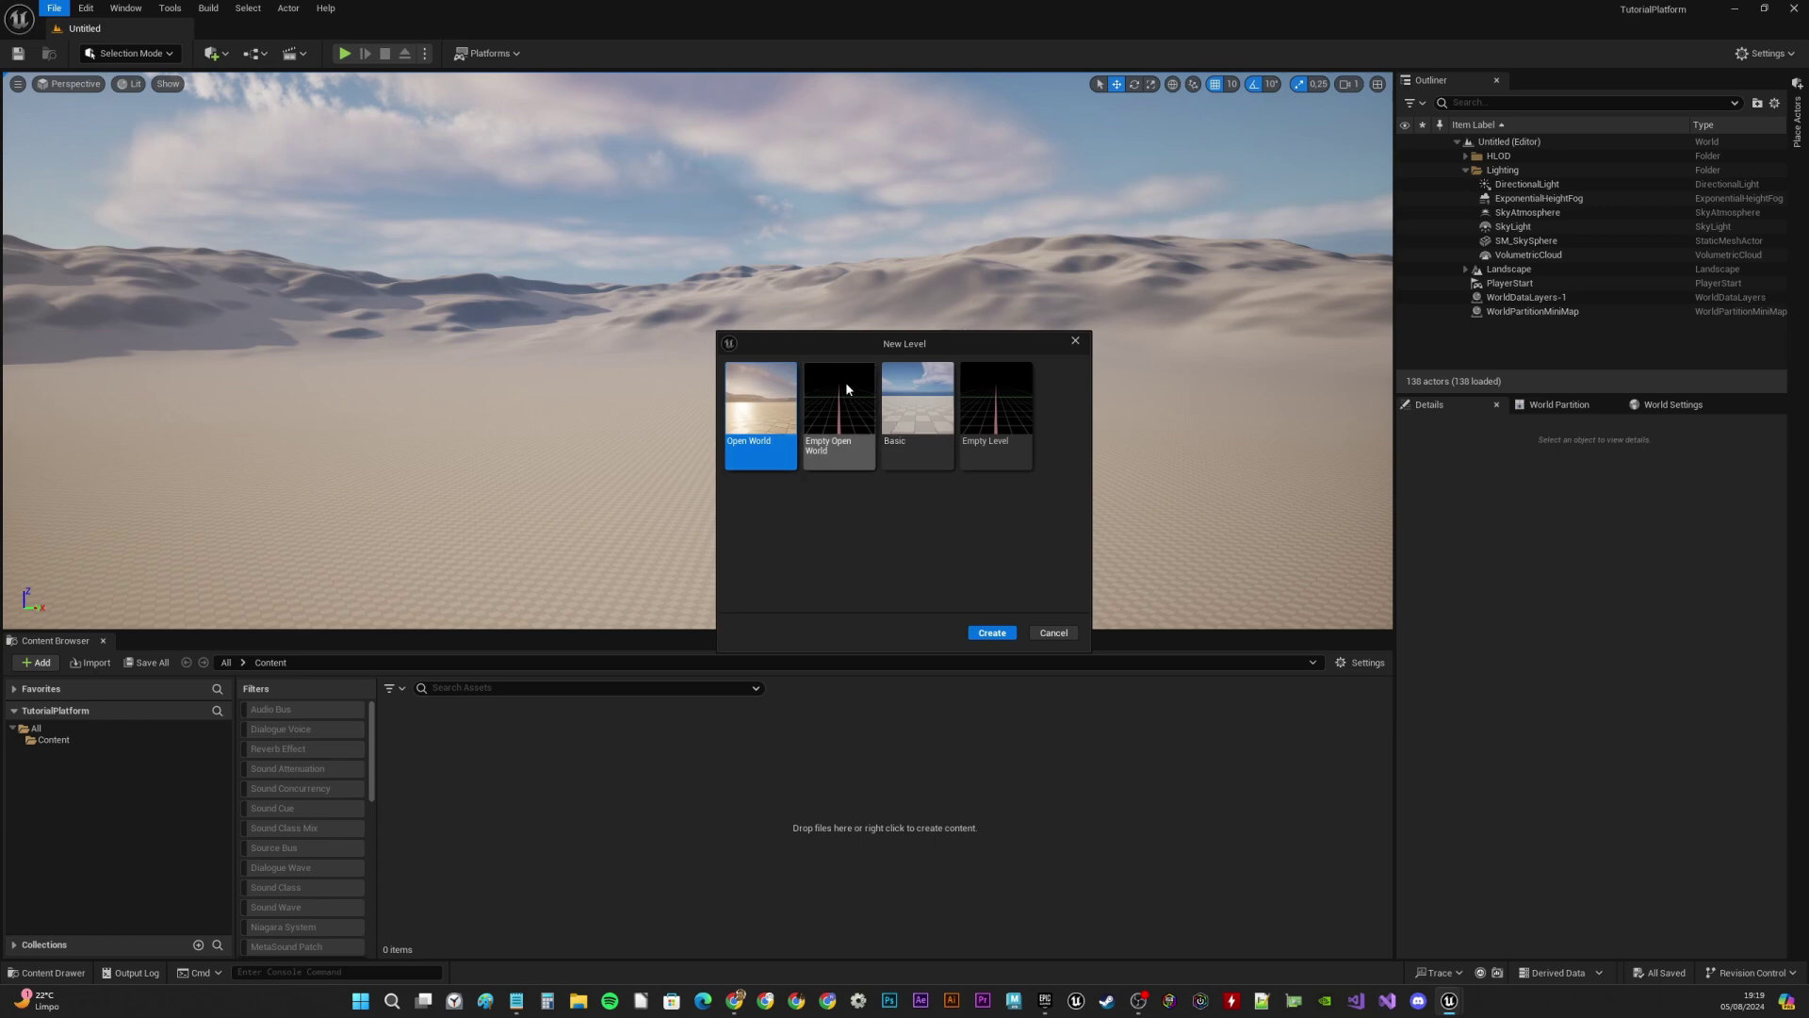
pyautogui.click(923, 406)
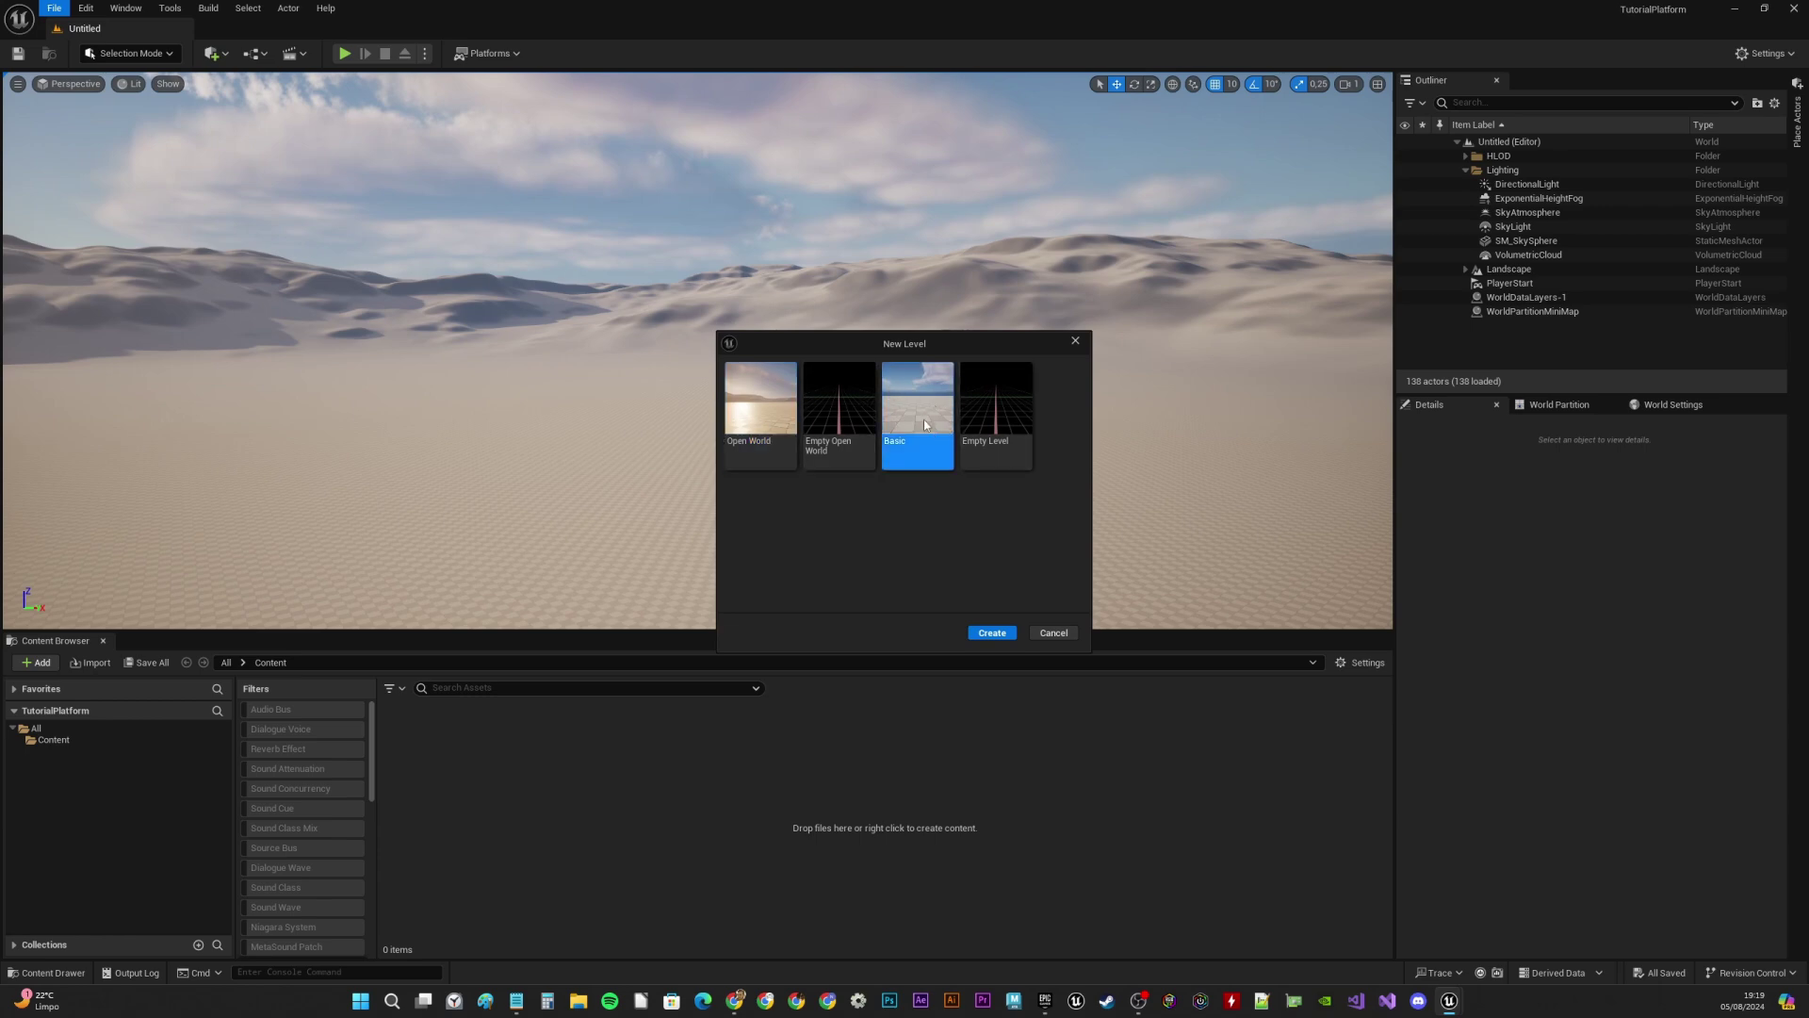
pyautogui.click(993, 632)
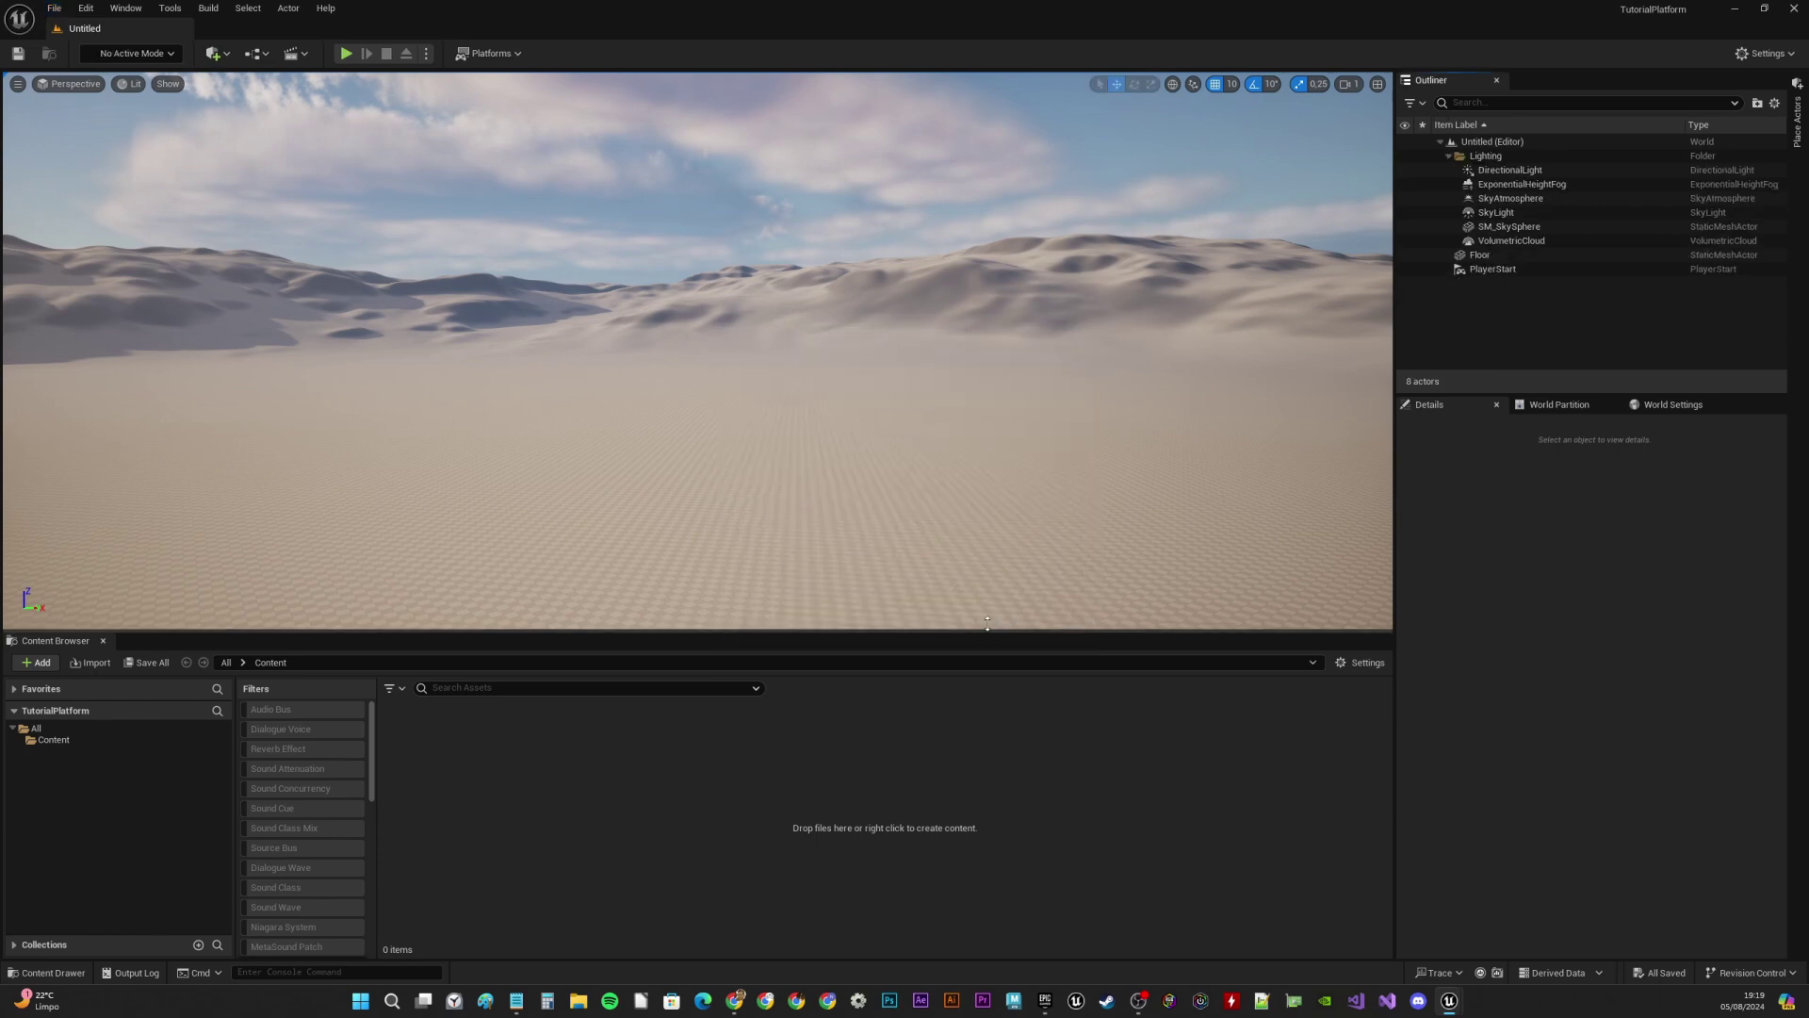
pyautogui.moveTo(698, 351); pyautogui.dragTo(801, 330, button='right')
pyautogui.click(716, 528)
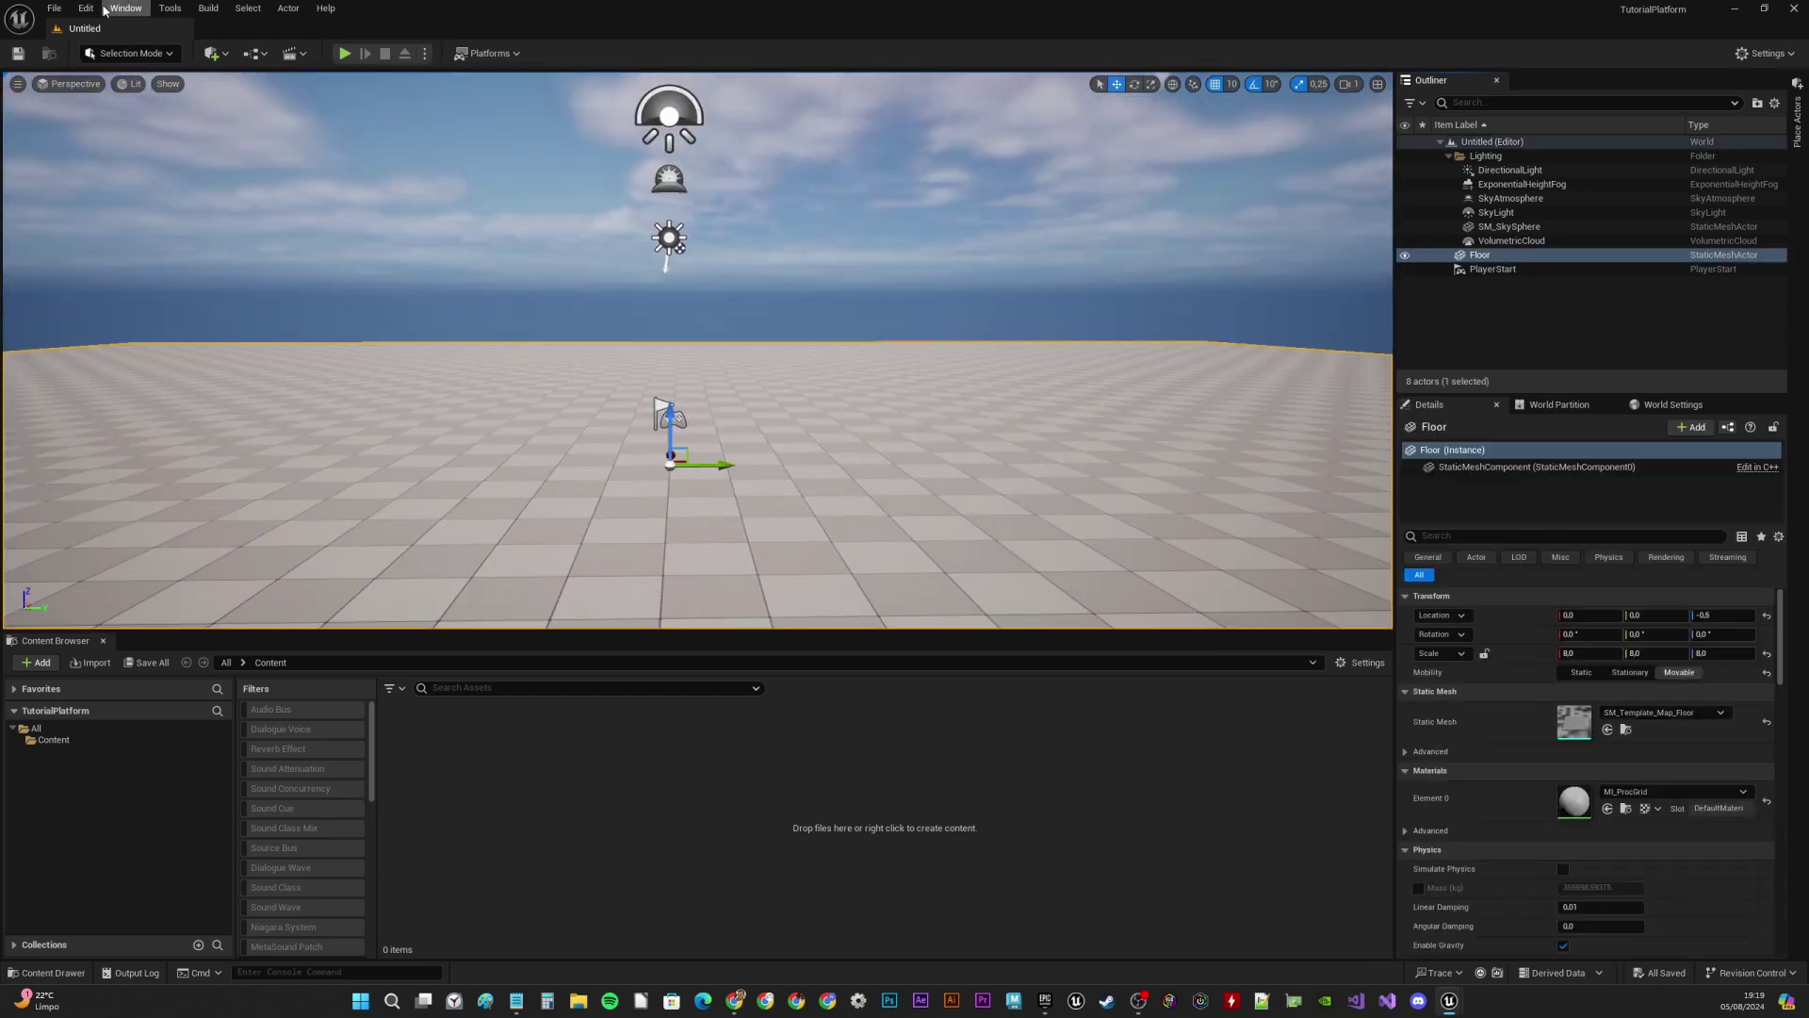
# Start saving the current level under a new name and create a Maps folder inside Content for it
pyautogui.click(53, 9)
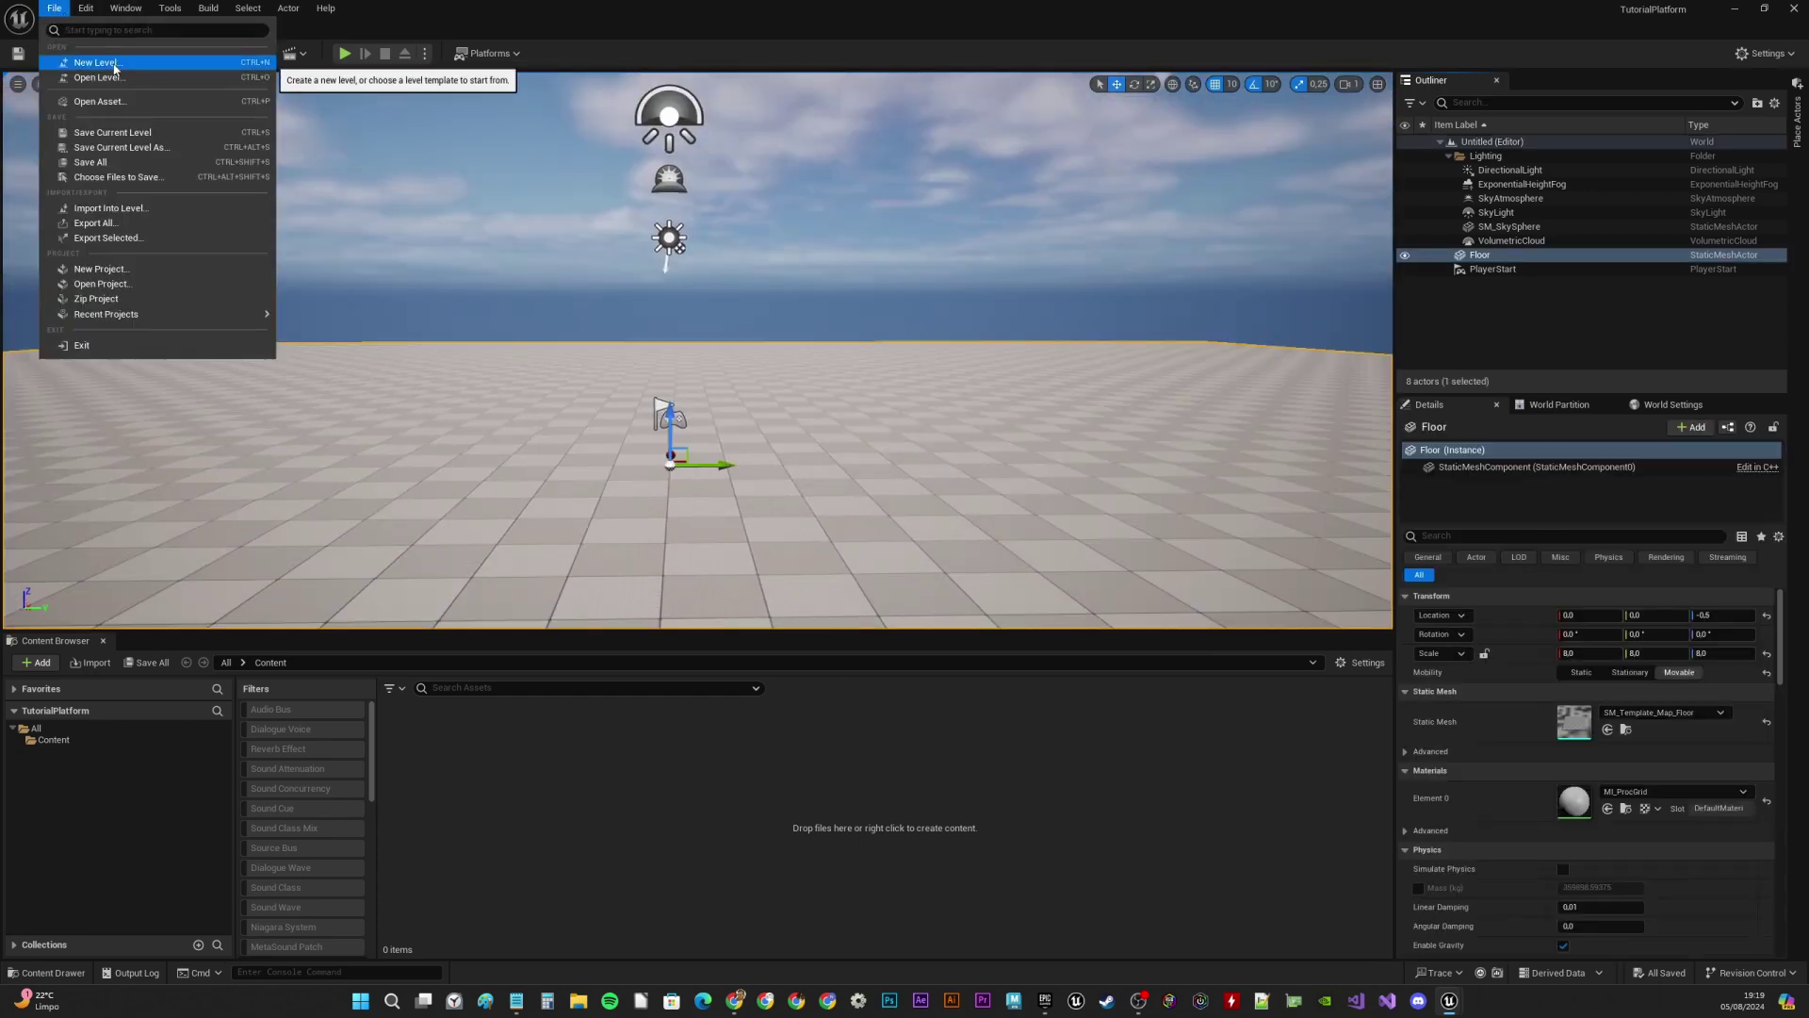
pyautogui.click(151, 147)
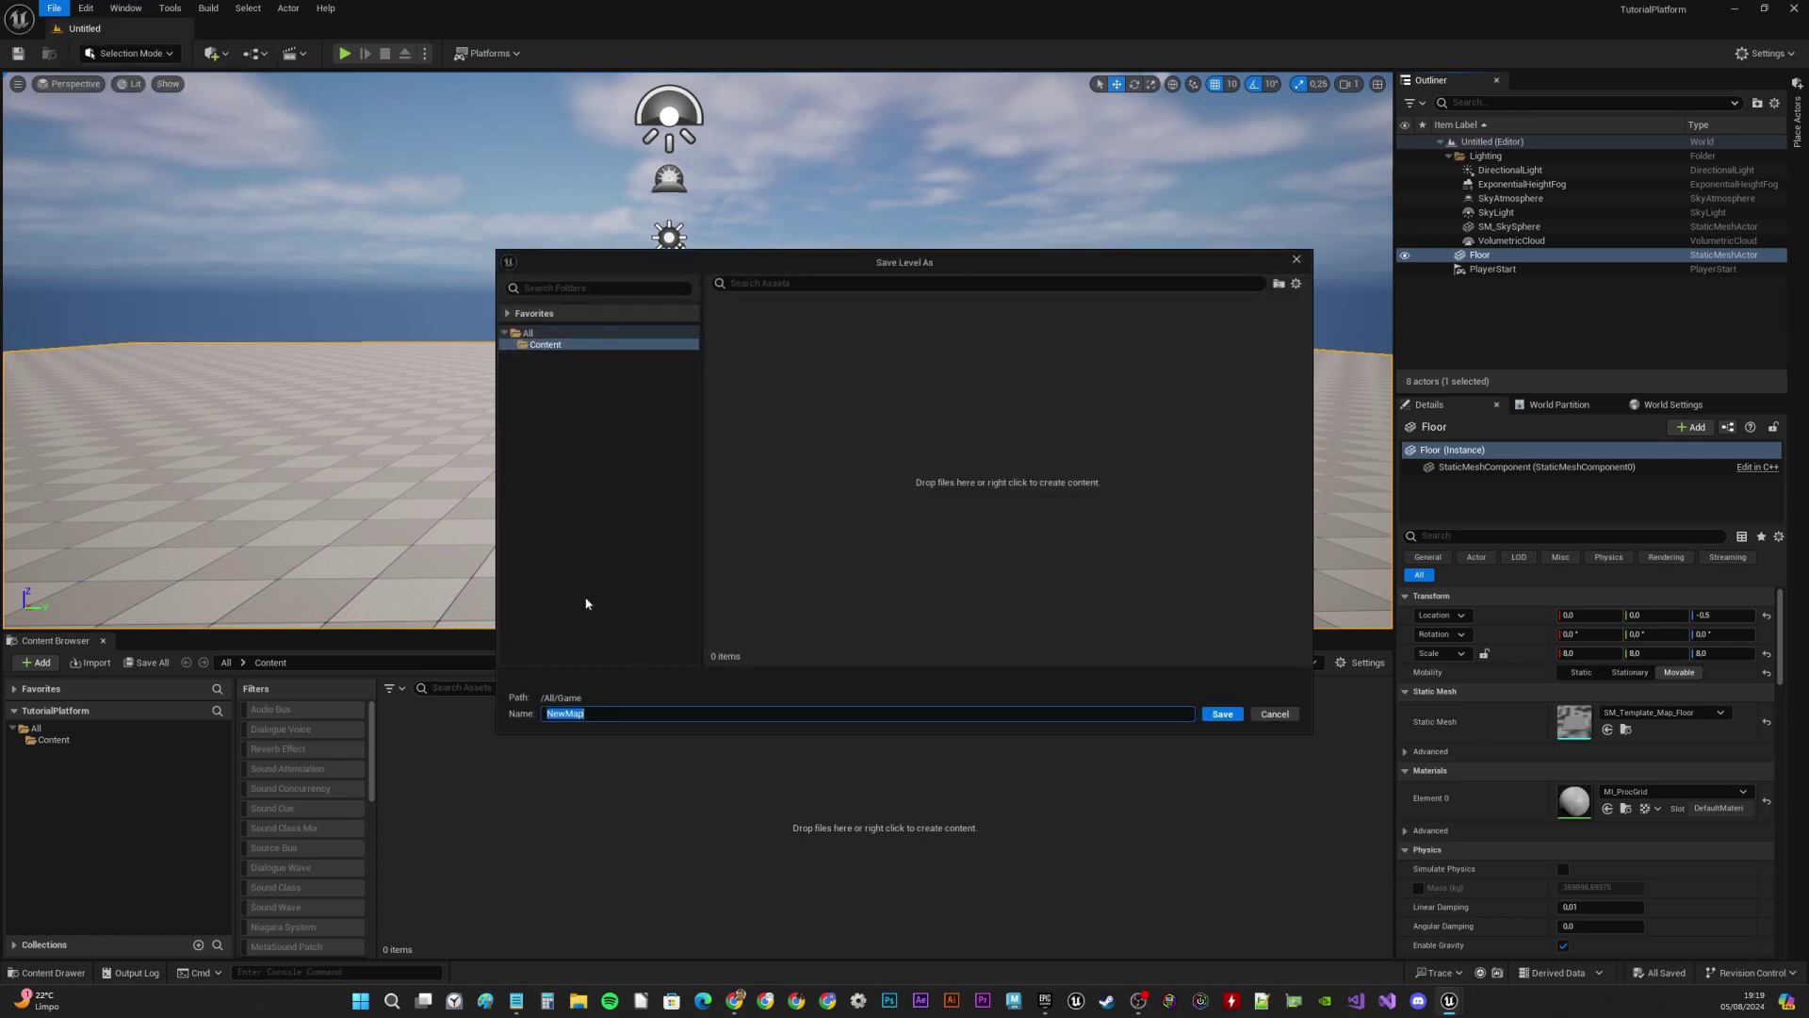
pyautogui.rightClick(547, 345)
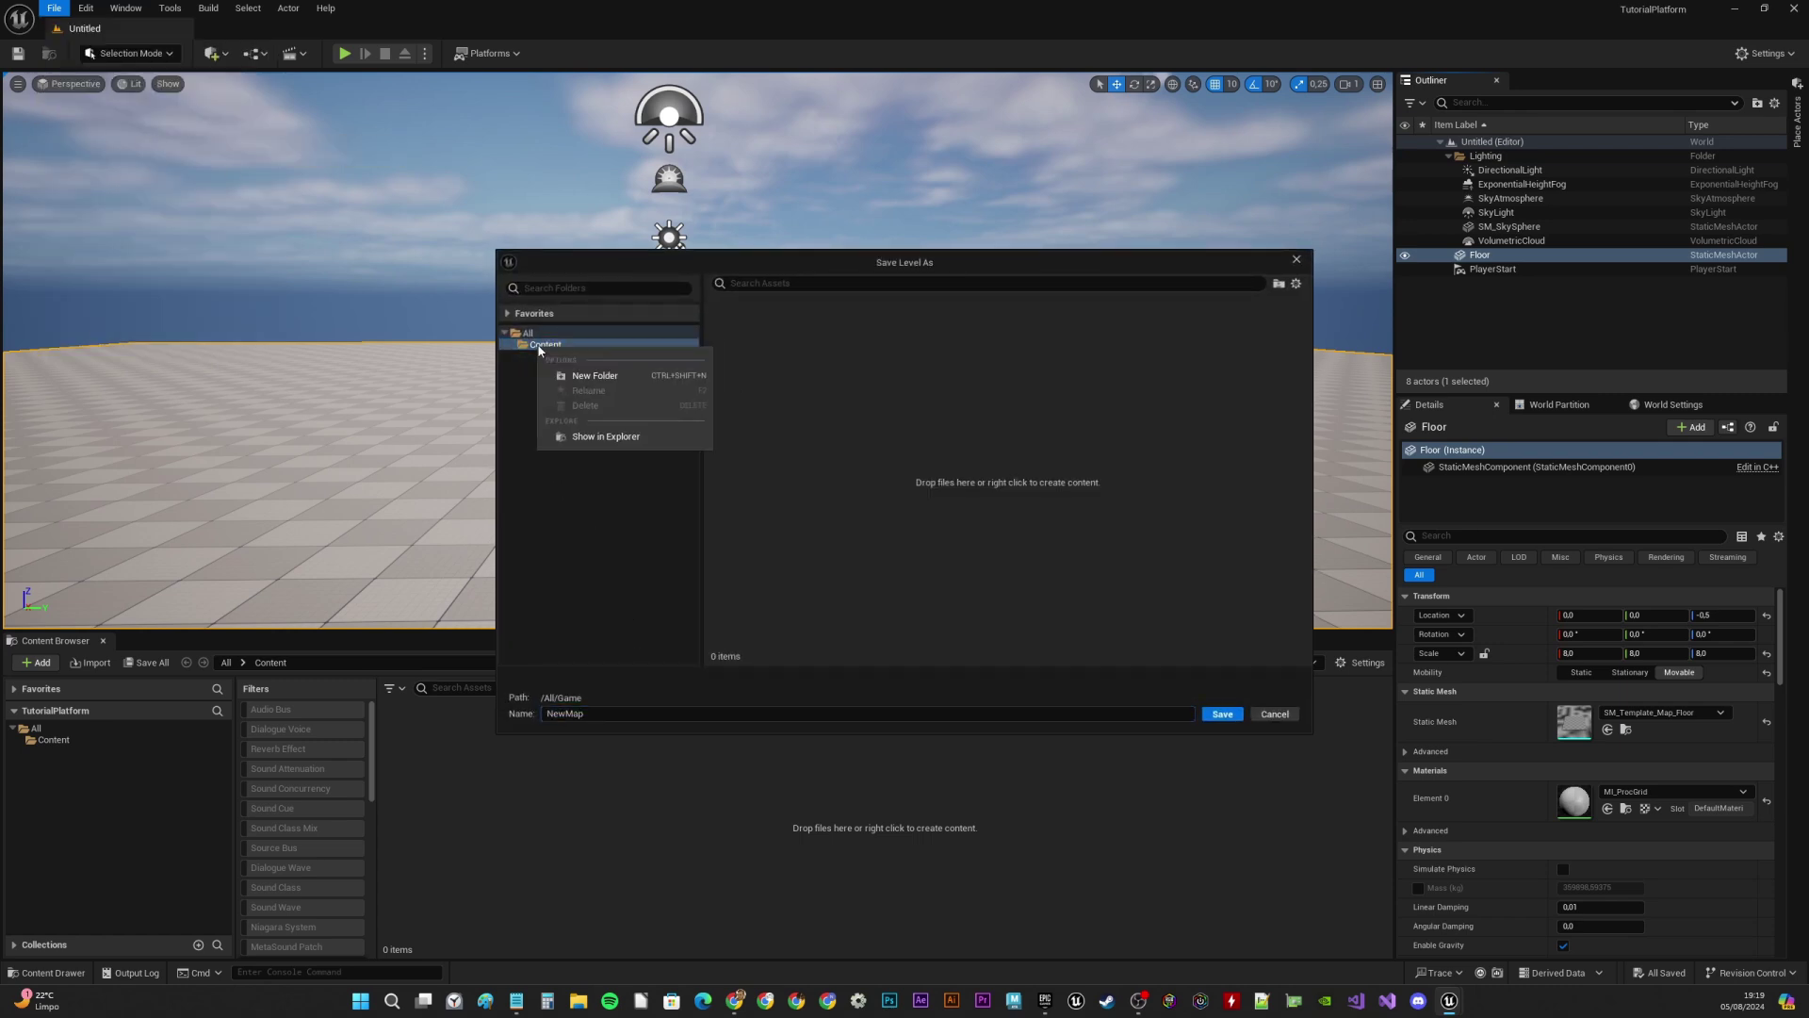
pyautogui.click(612, 377)
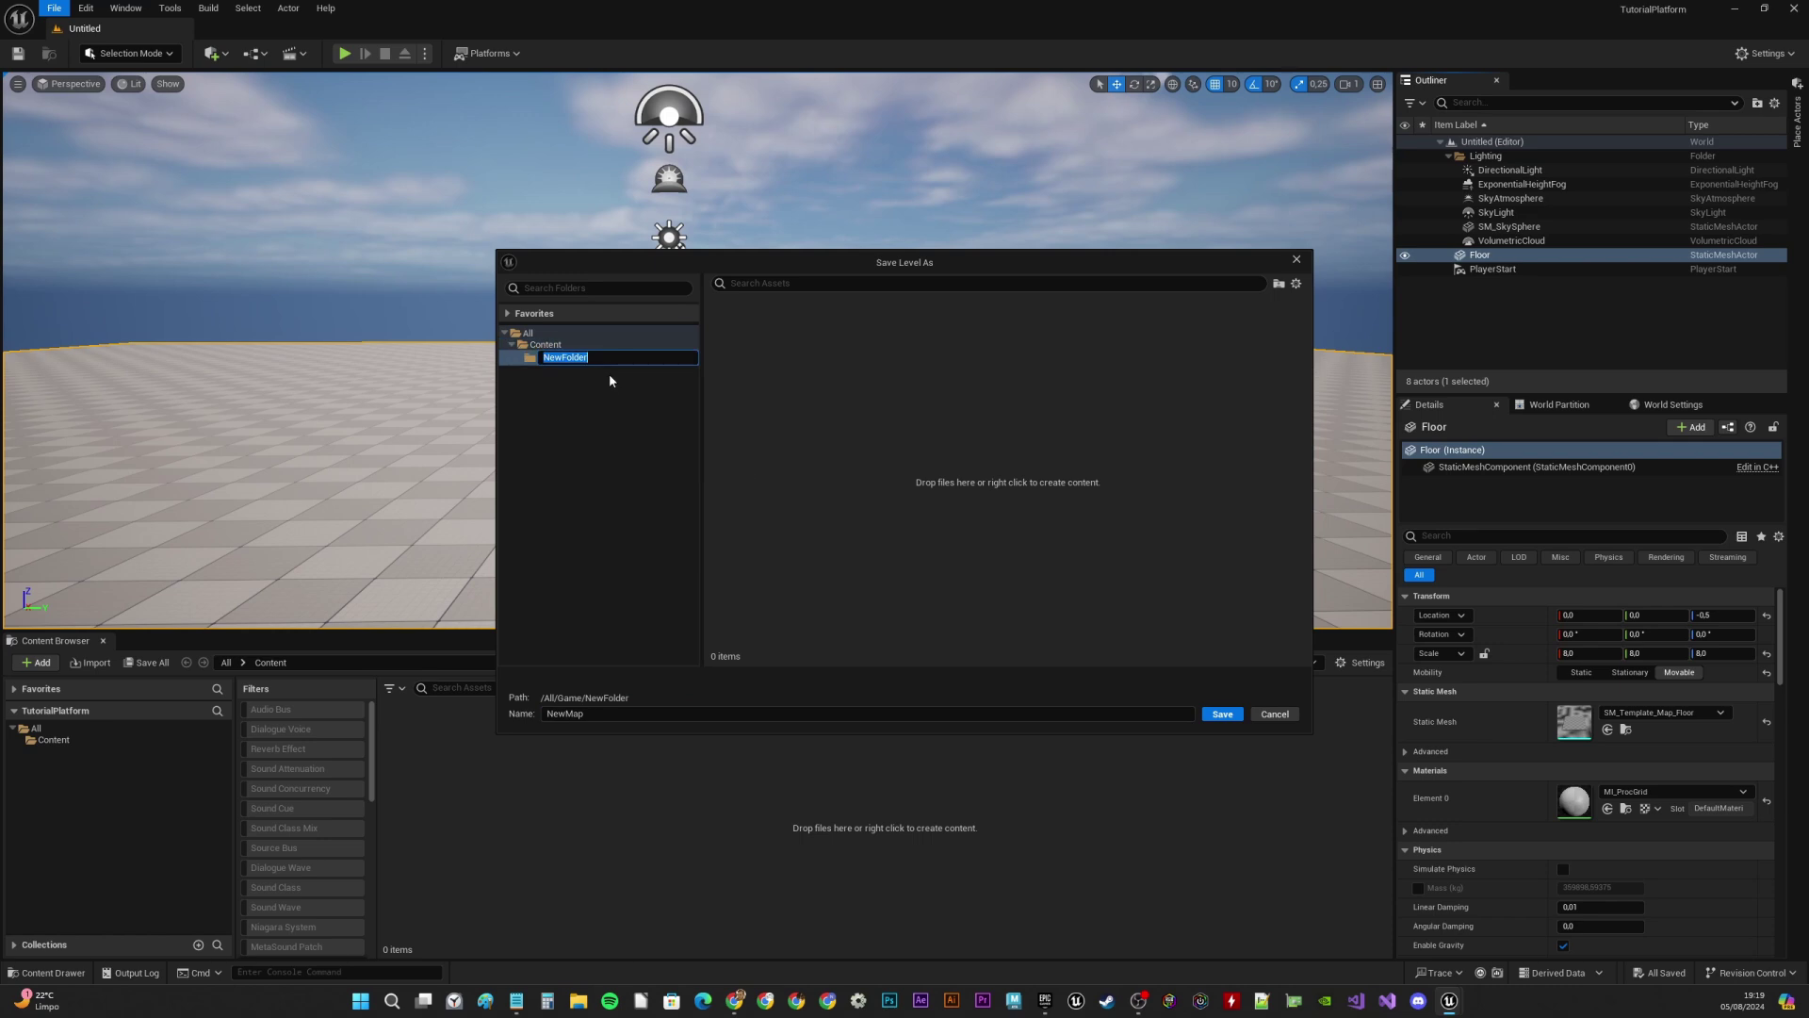
pyautogui.write('Maps')
pyautogui.press('Return')
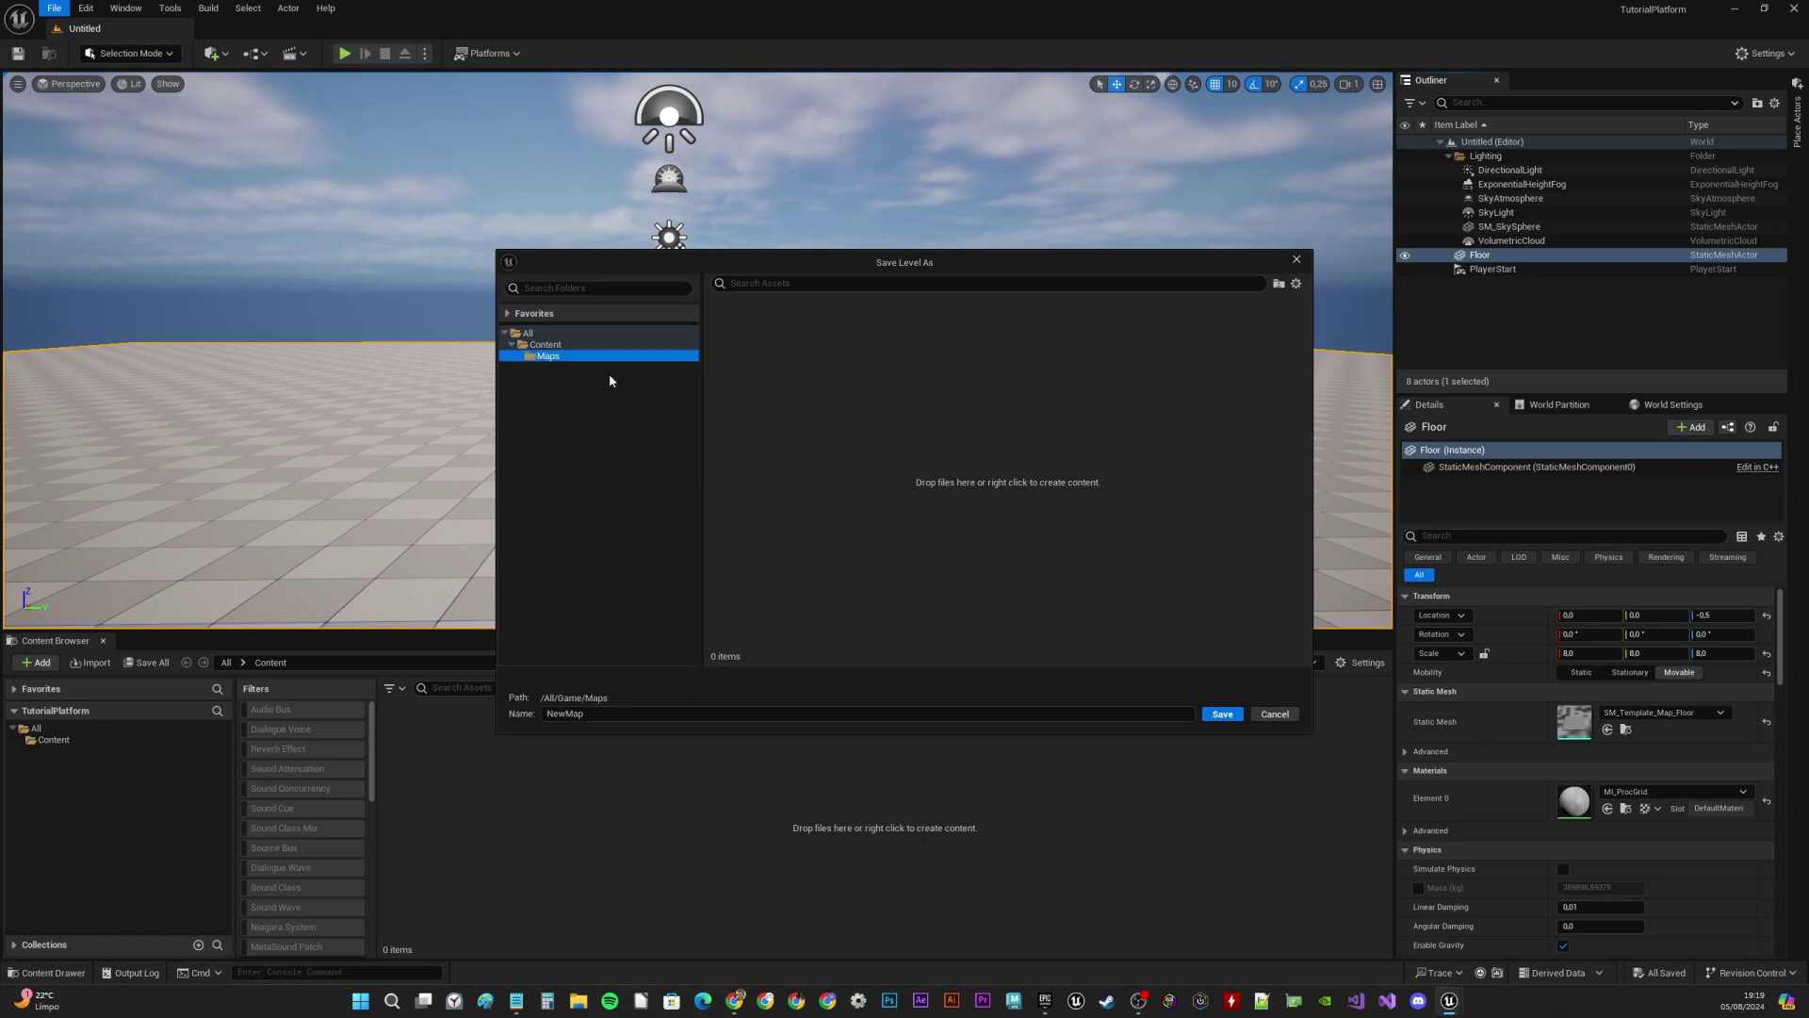
# Name the level Level_Test and save it in the Maps folder
pyautogui.click(599, 714)
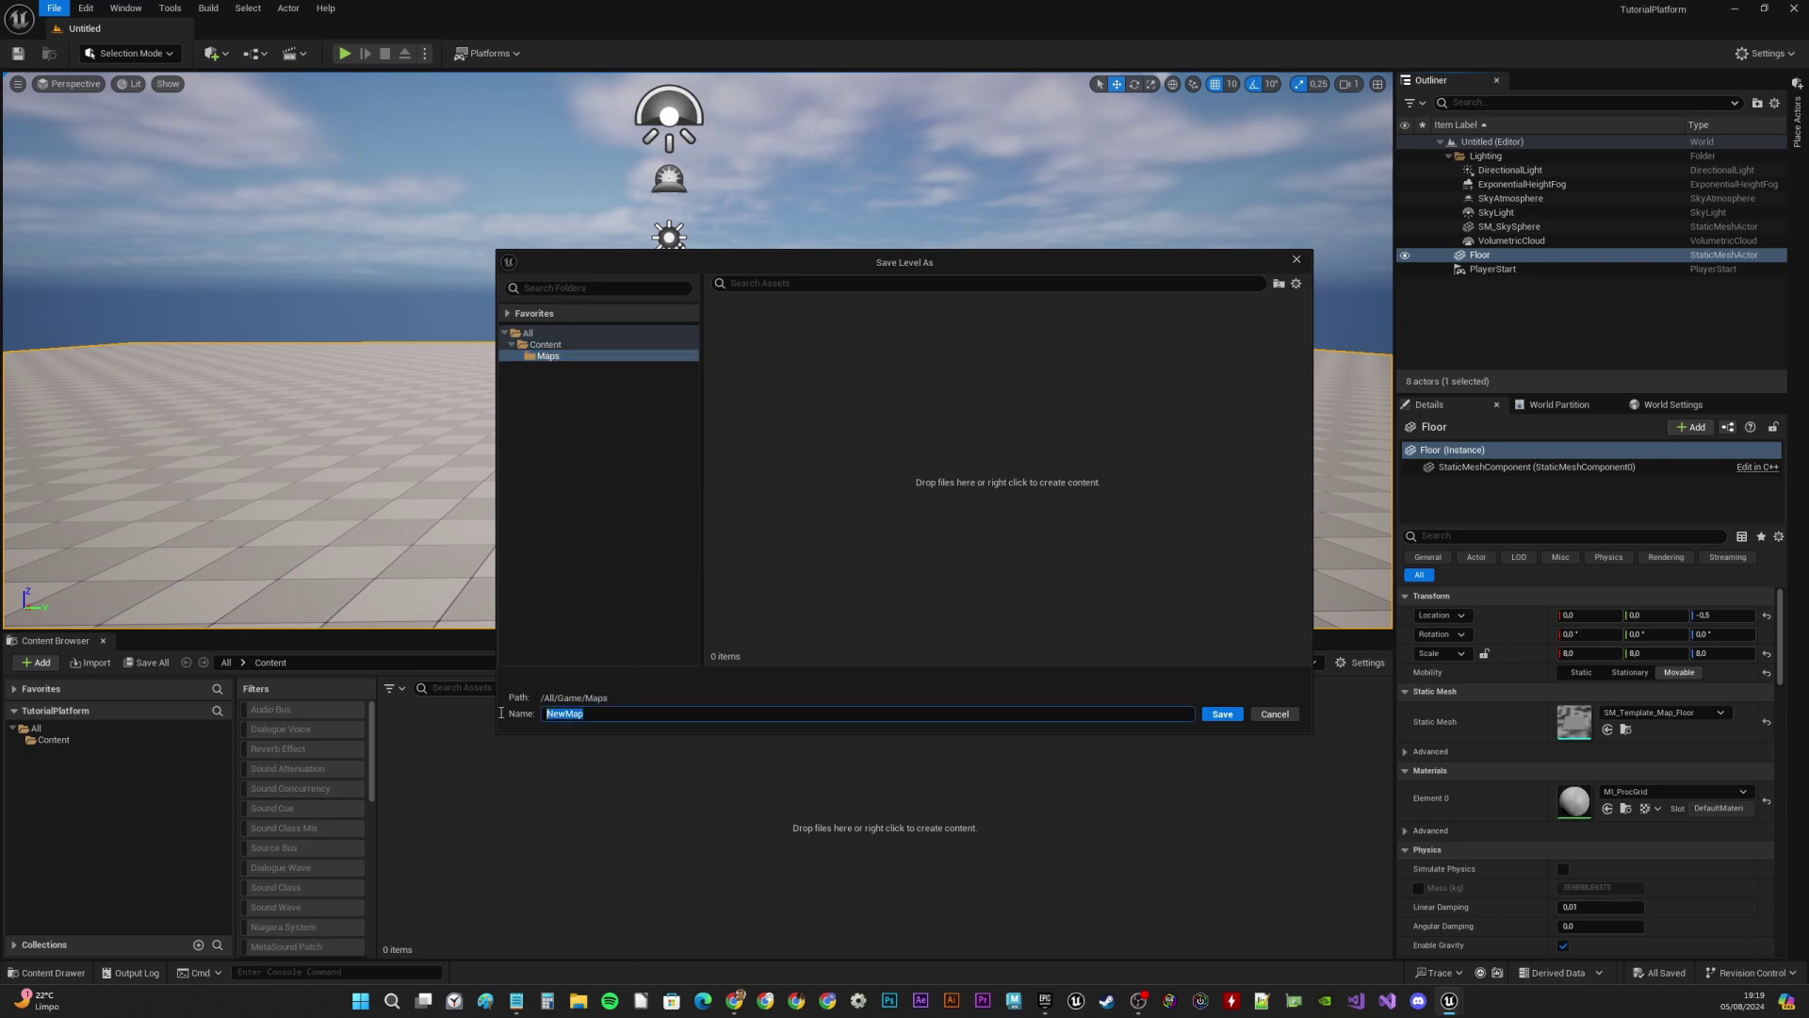
pyautogui.write('Level_test')
pyautogui.press('BackSpace')
pyautogui.press('BackSpace')
pyautogui.press('BackSpace')
pyautogui.press('BackSpace')
pyautogui.write('Tes')
pyautogui.click(1222, 713)
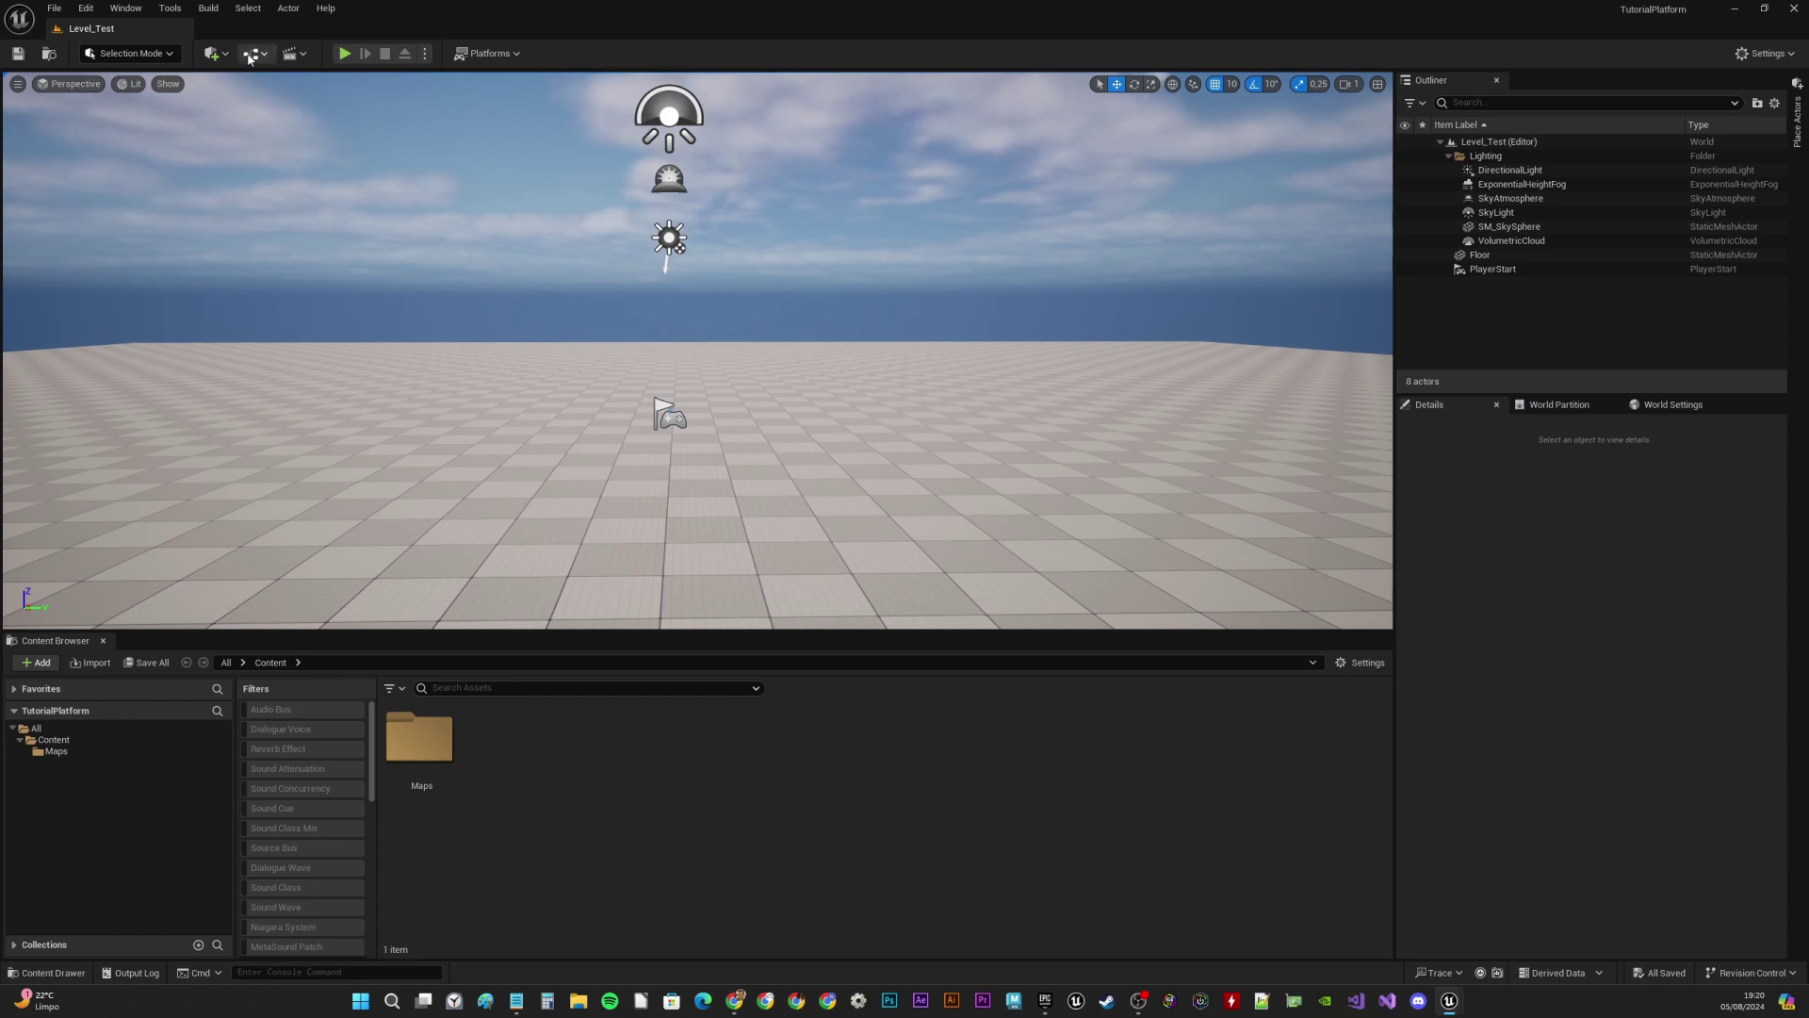
# Find the PaperZD plugin among the project's plugins, enable it and restart the editor
pyautogui.click(86, 7)
pyautogui.click(130, 247)
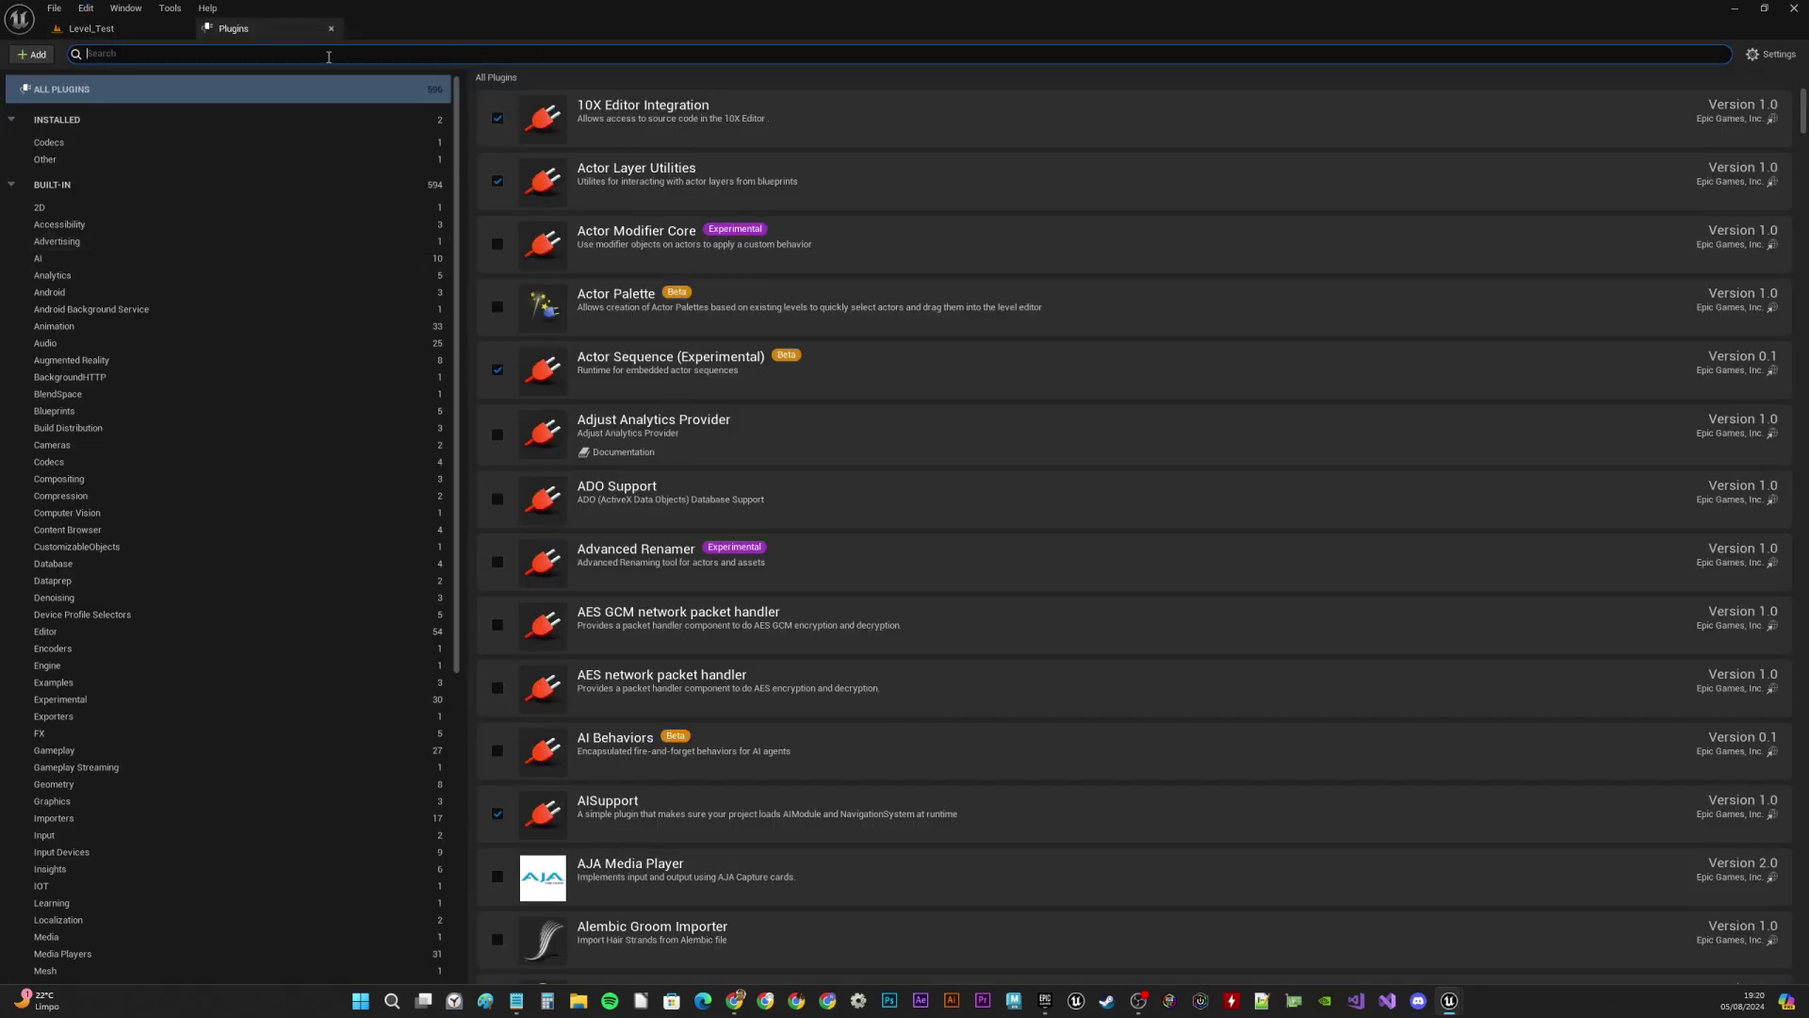
pyautogui.write('paperzd')
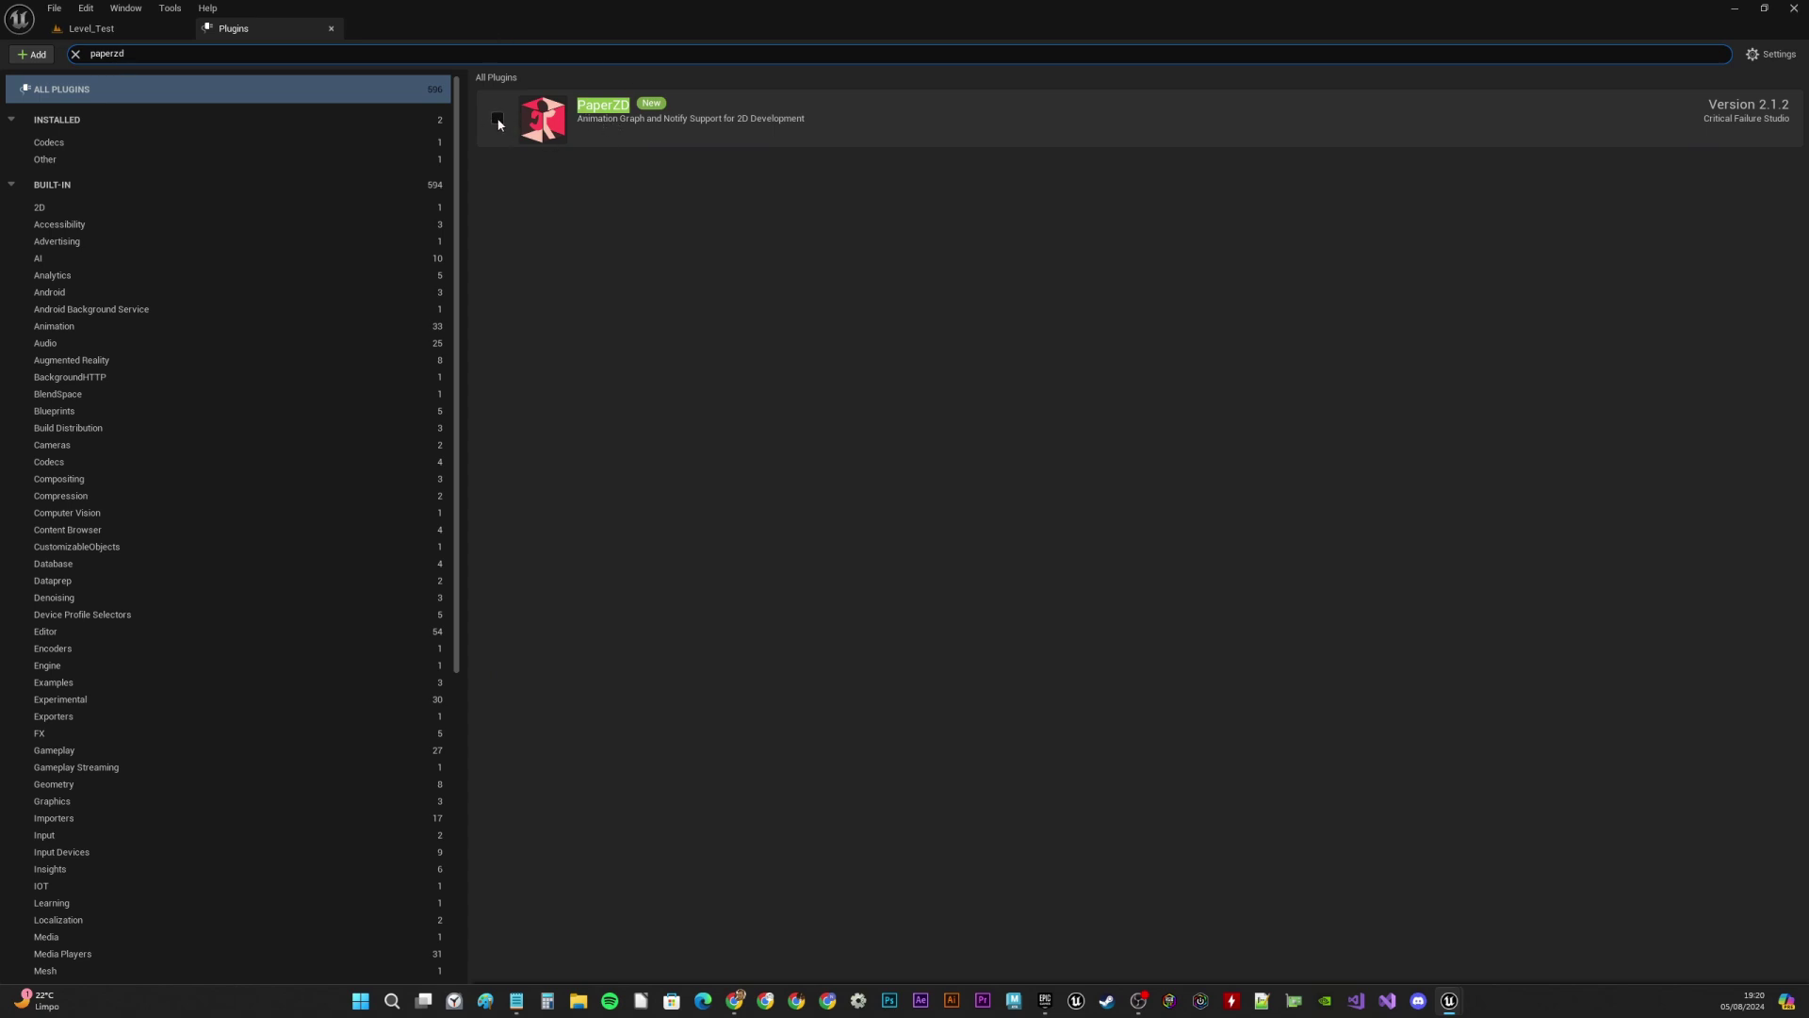
pyautogui.click(498, 117)
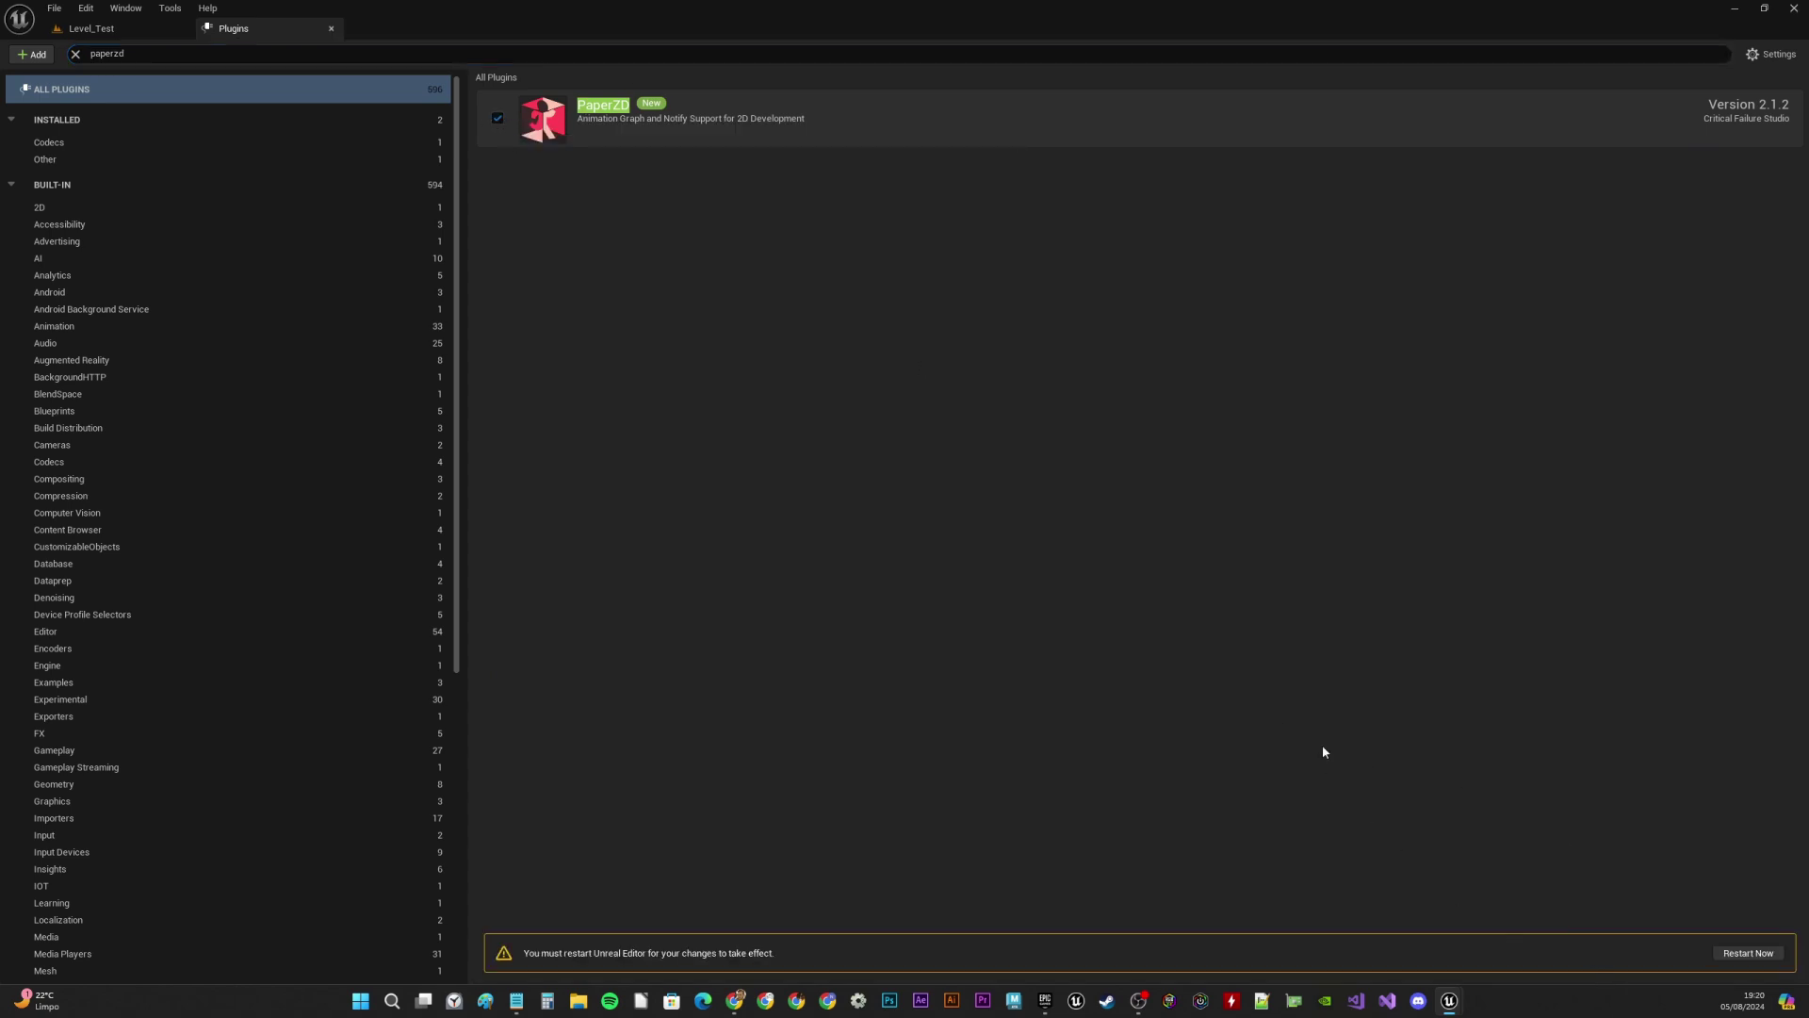
pyautogui.click(1747, 953)
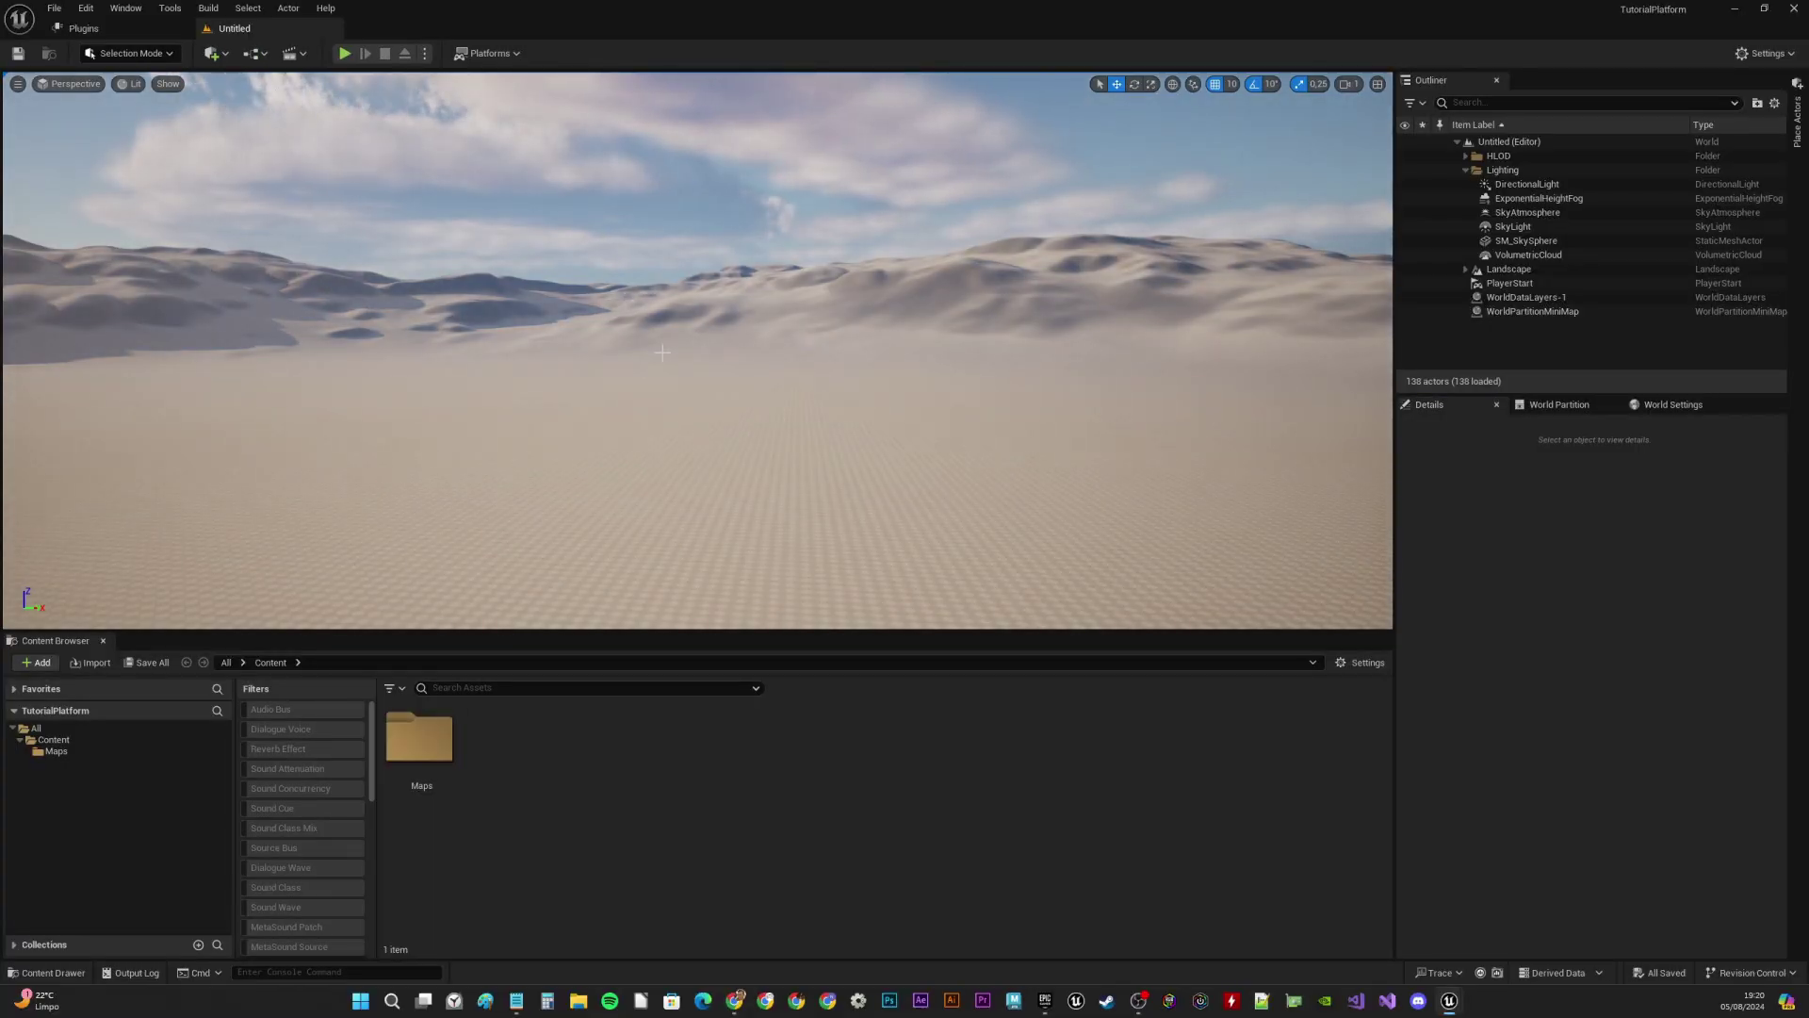
# Set the Editor Startup Map to Level_Test in the project's Maps & Modes settings
pyautogui.moveTo(786, 309); pyautogui.dragTo(644, 200, button='right')
pyautogui.moveTo(594, 273); pyautogui.dragTo(512, 264, button='right')
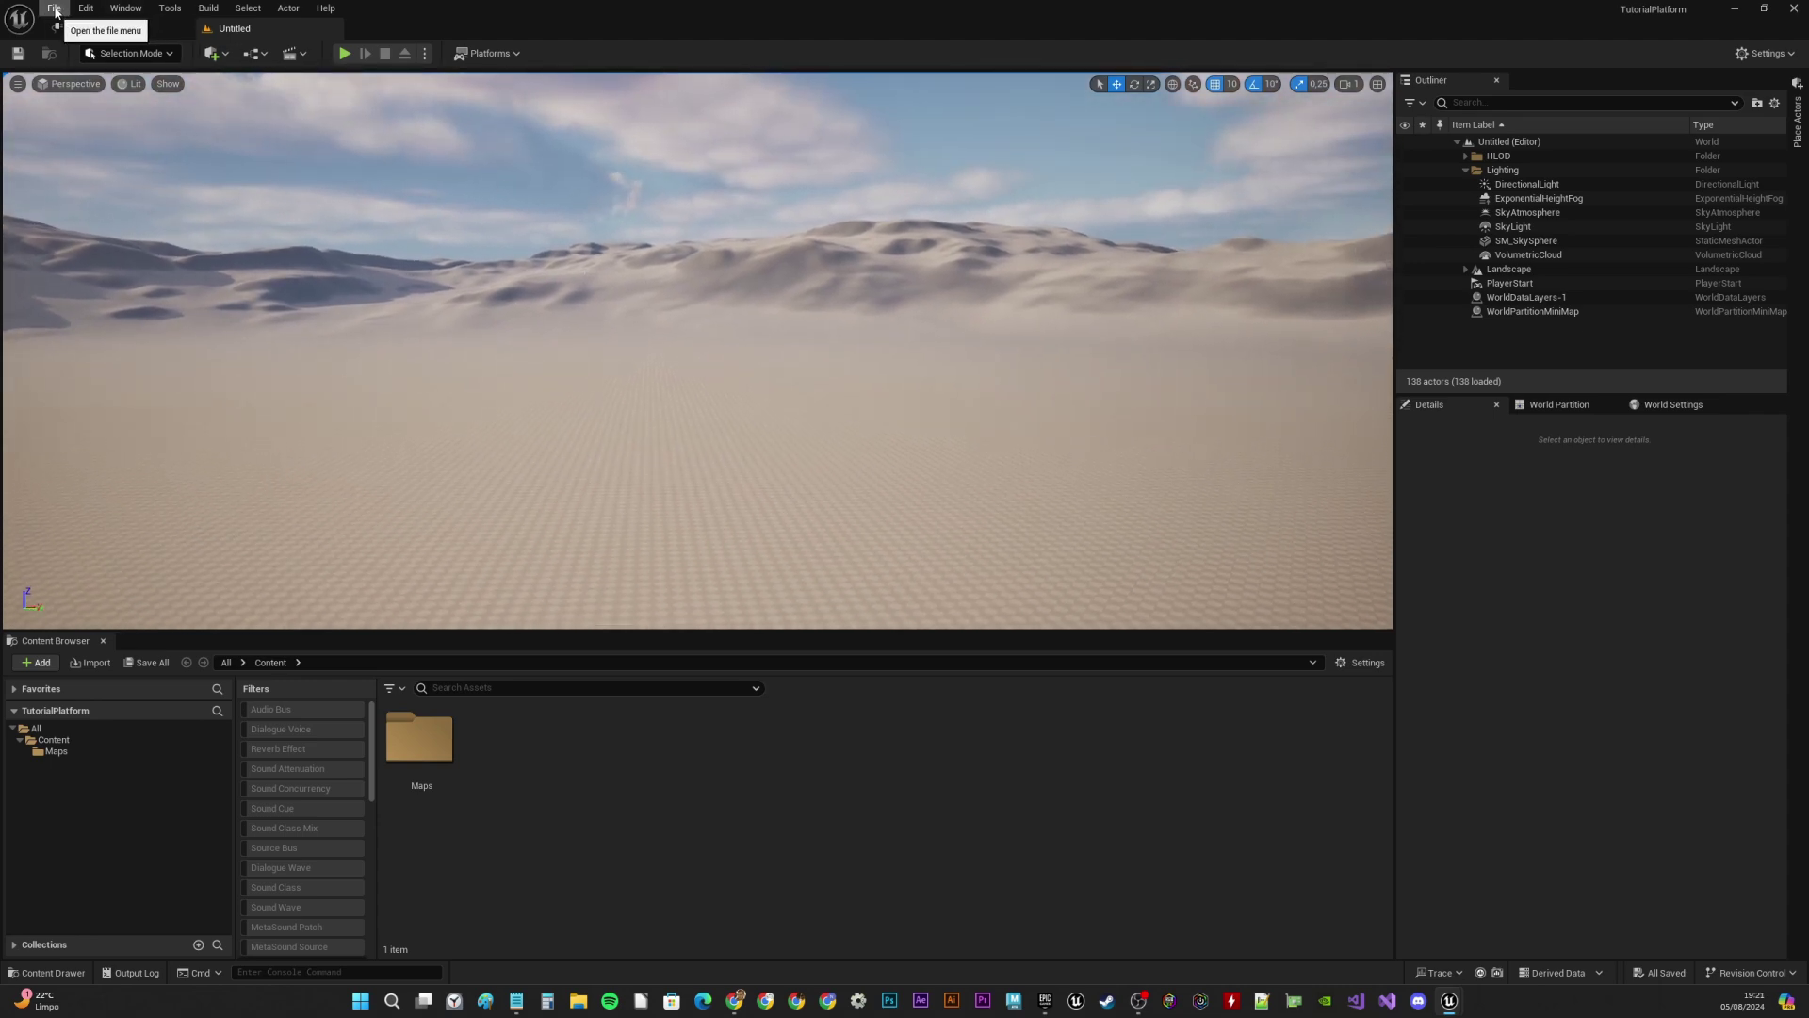
pyautogui.click(86, 9)
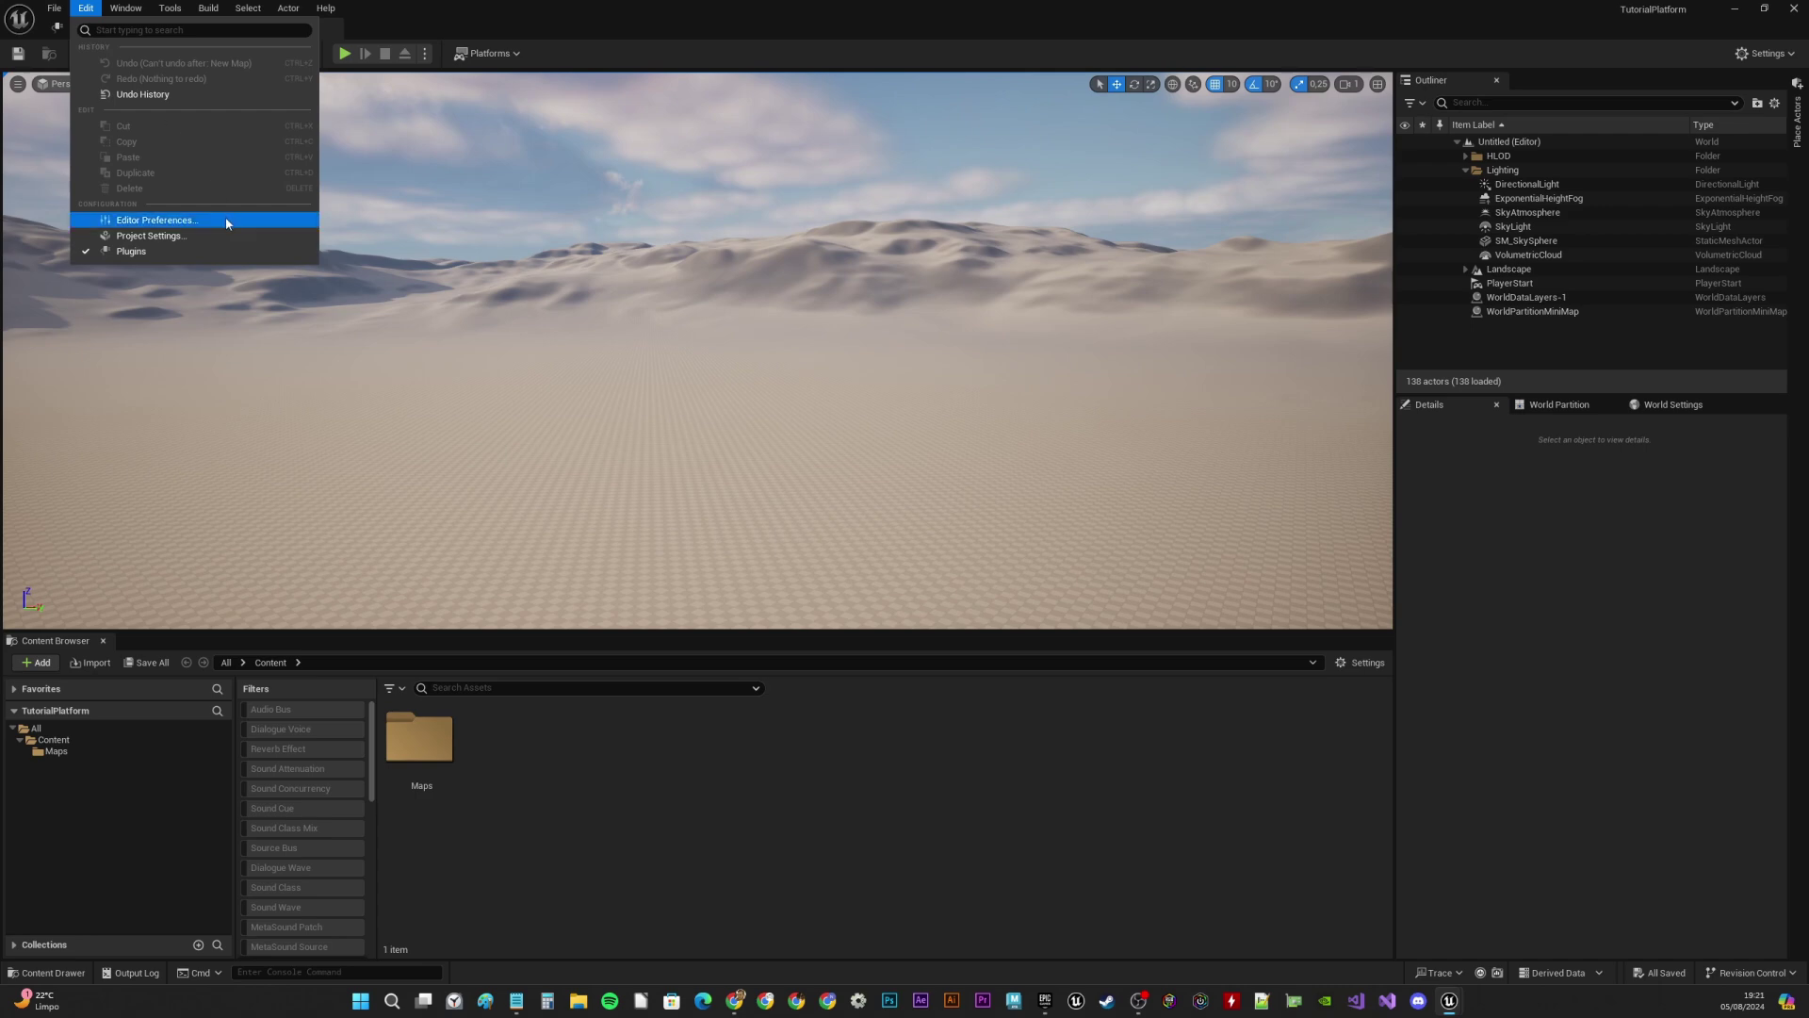
pyautogui.click(165, 235)
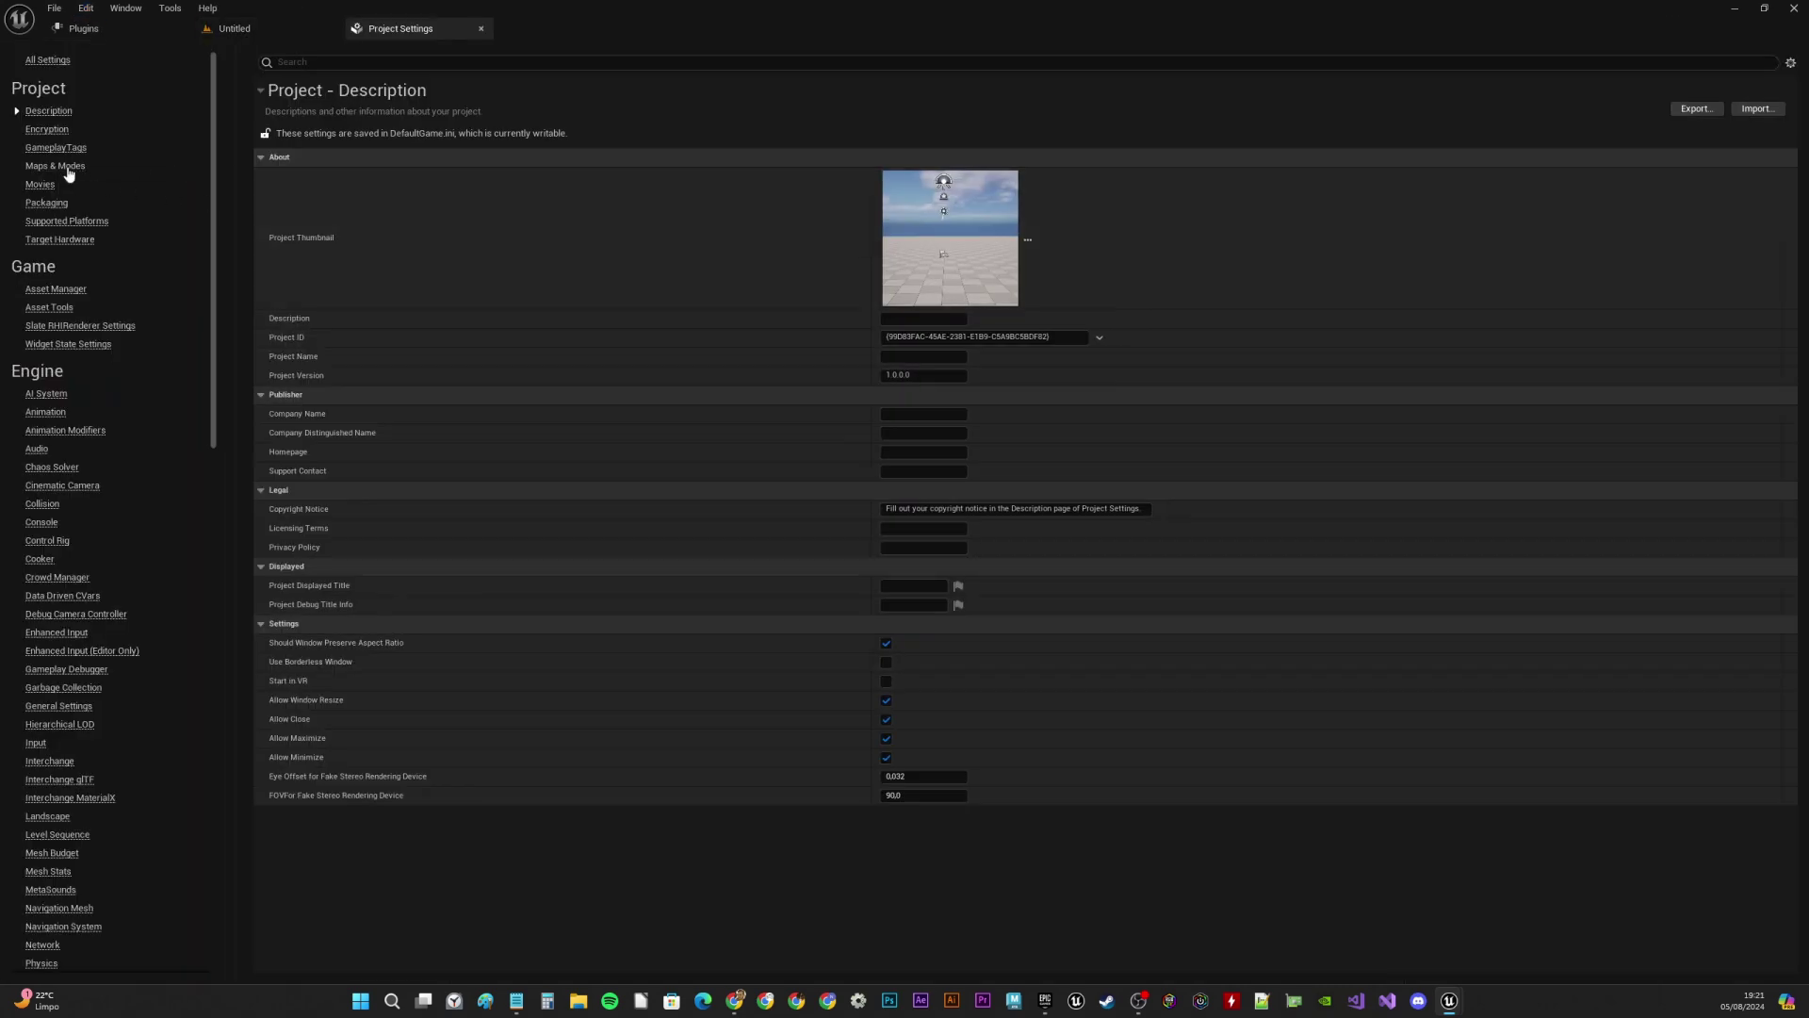
pyautogui.click(68, 168)
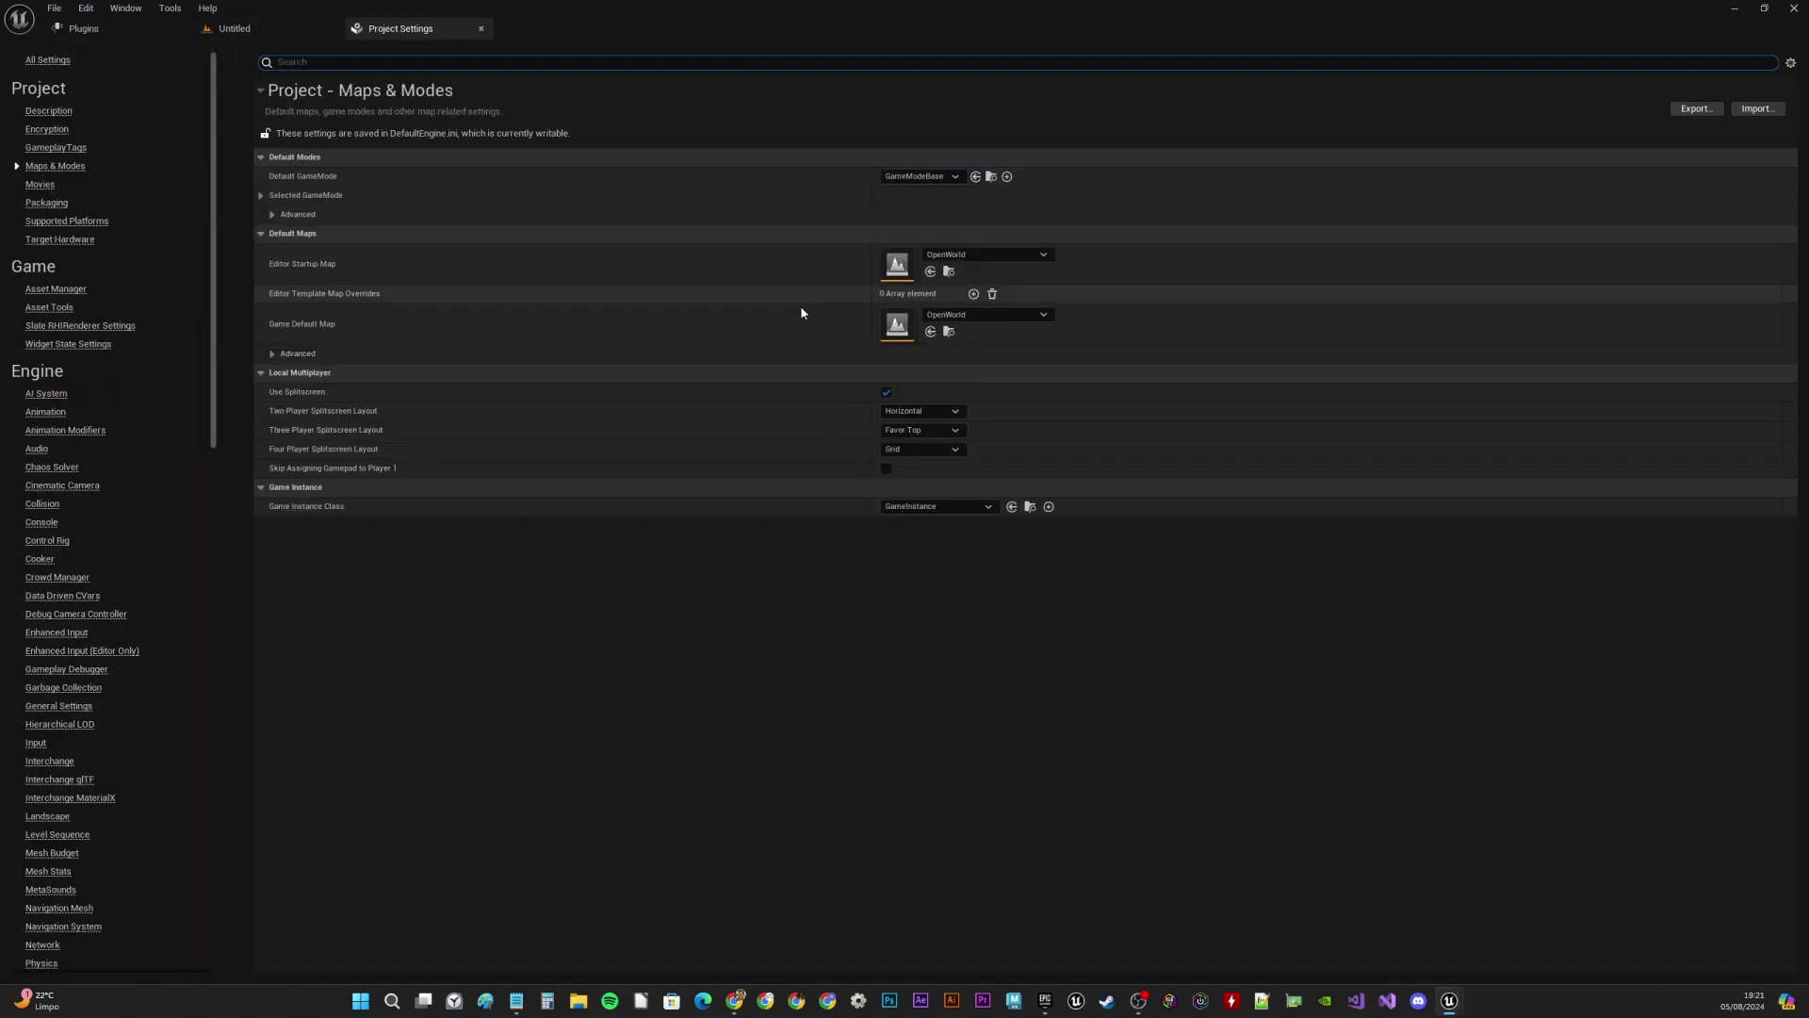
pyautogui.click(984, 254)
pyautogui.click(1034, 423)
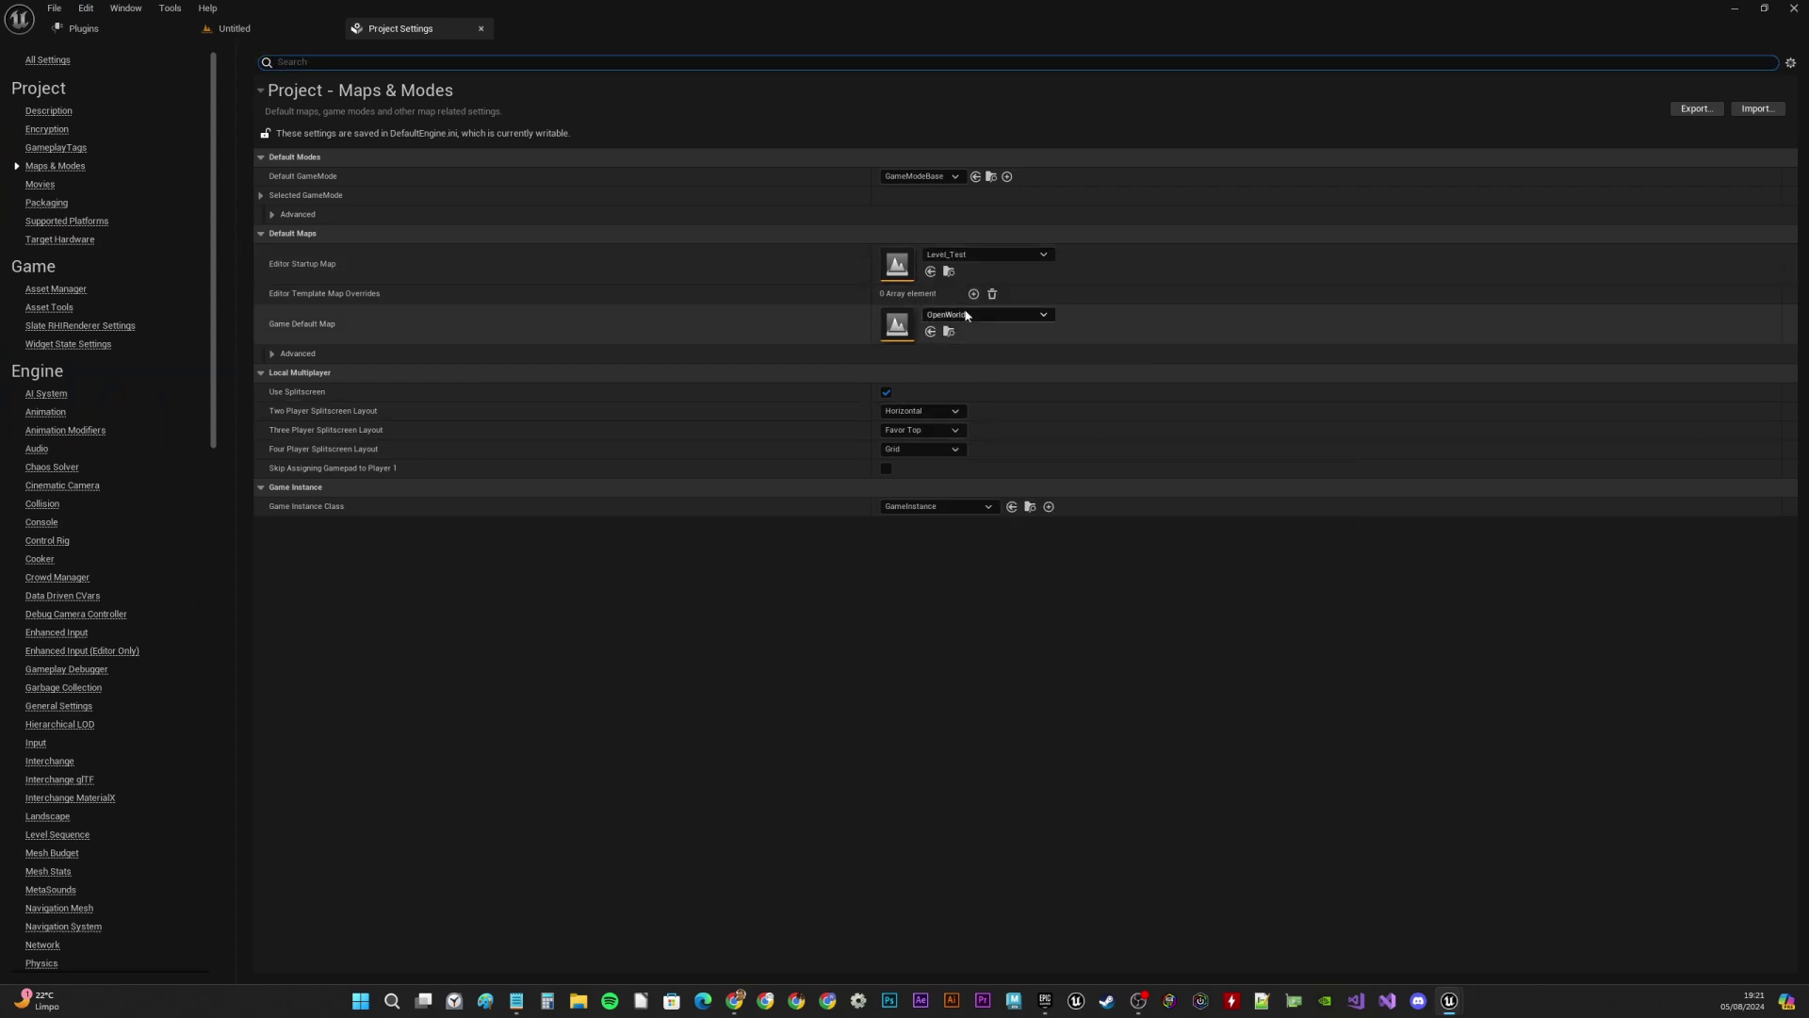
# Set the Game Default Map to Level_Test, and close the Project Settings and Plugins pages
pyautogui.click(966, 316)
pyautogui.click(1025, 483)
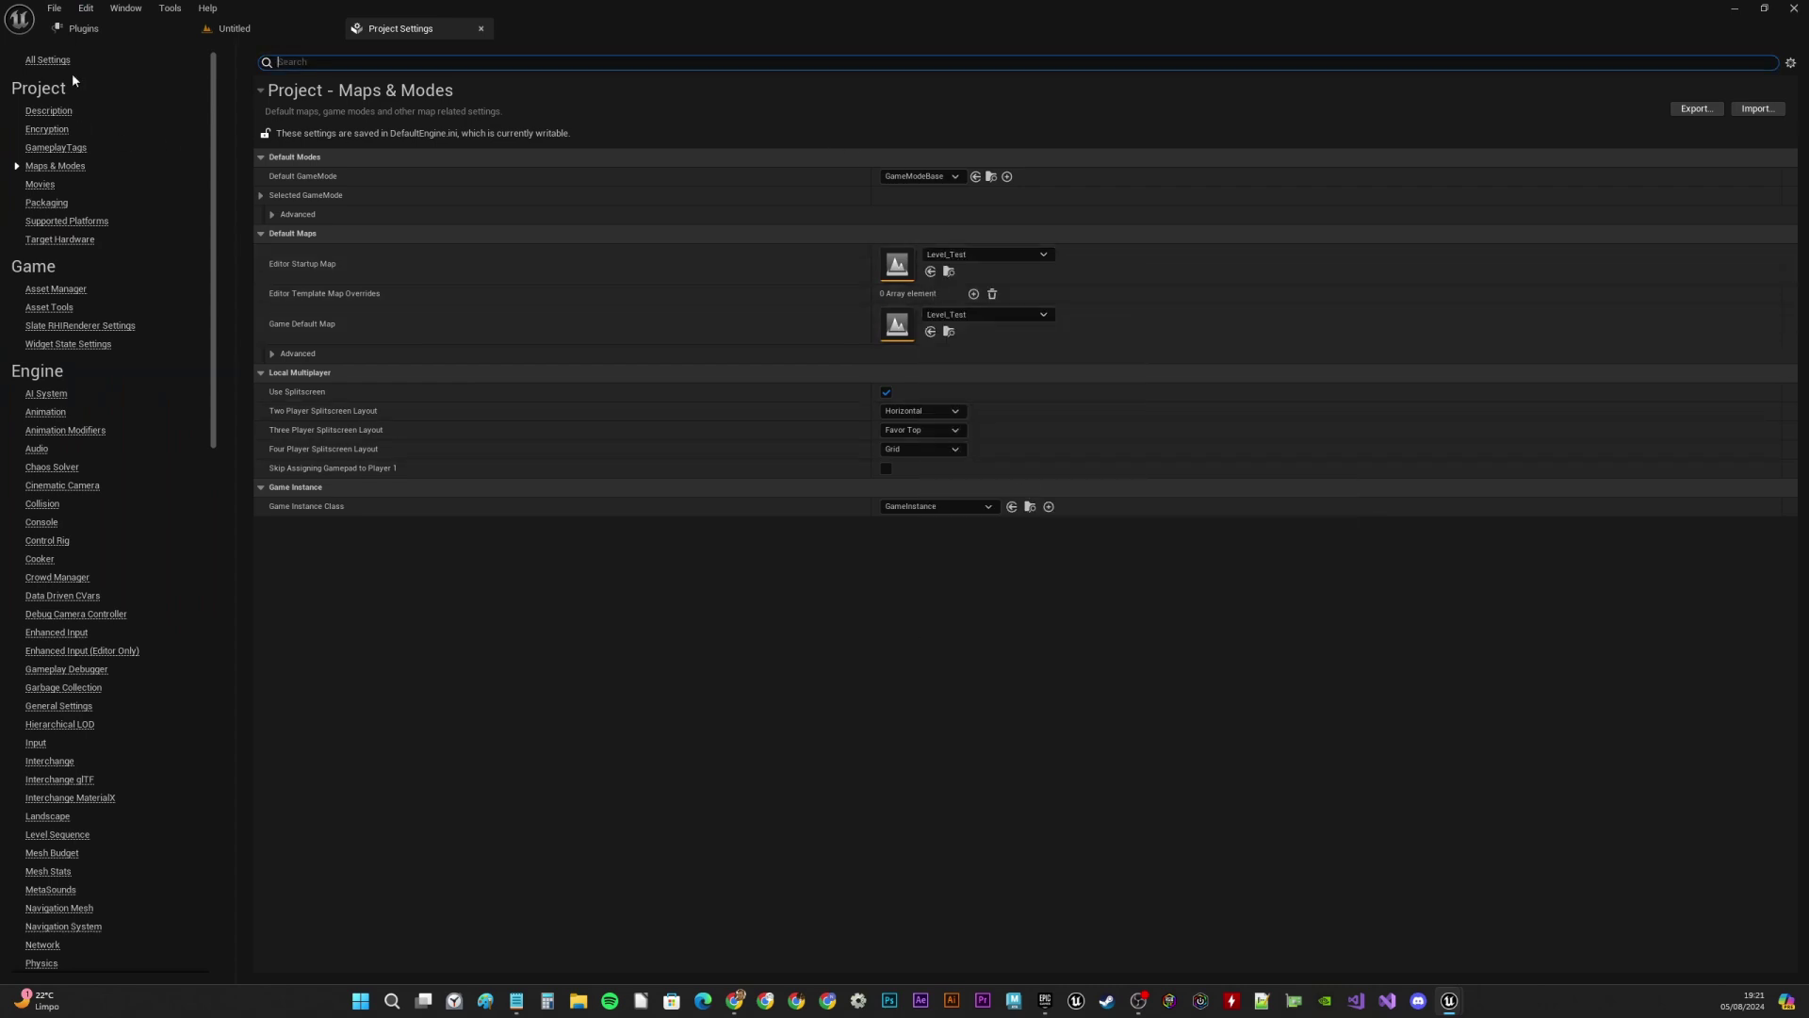
pyautogui.click(480, 29)
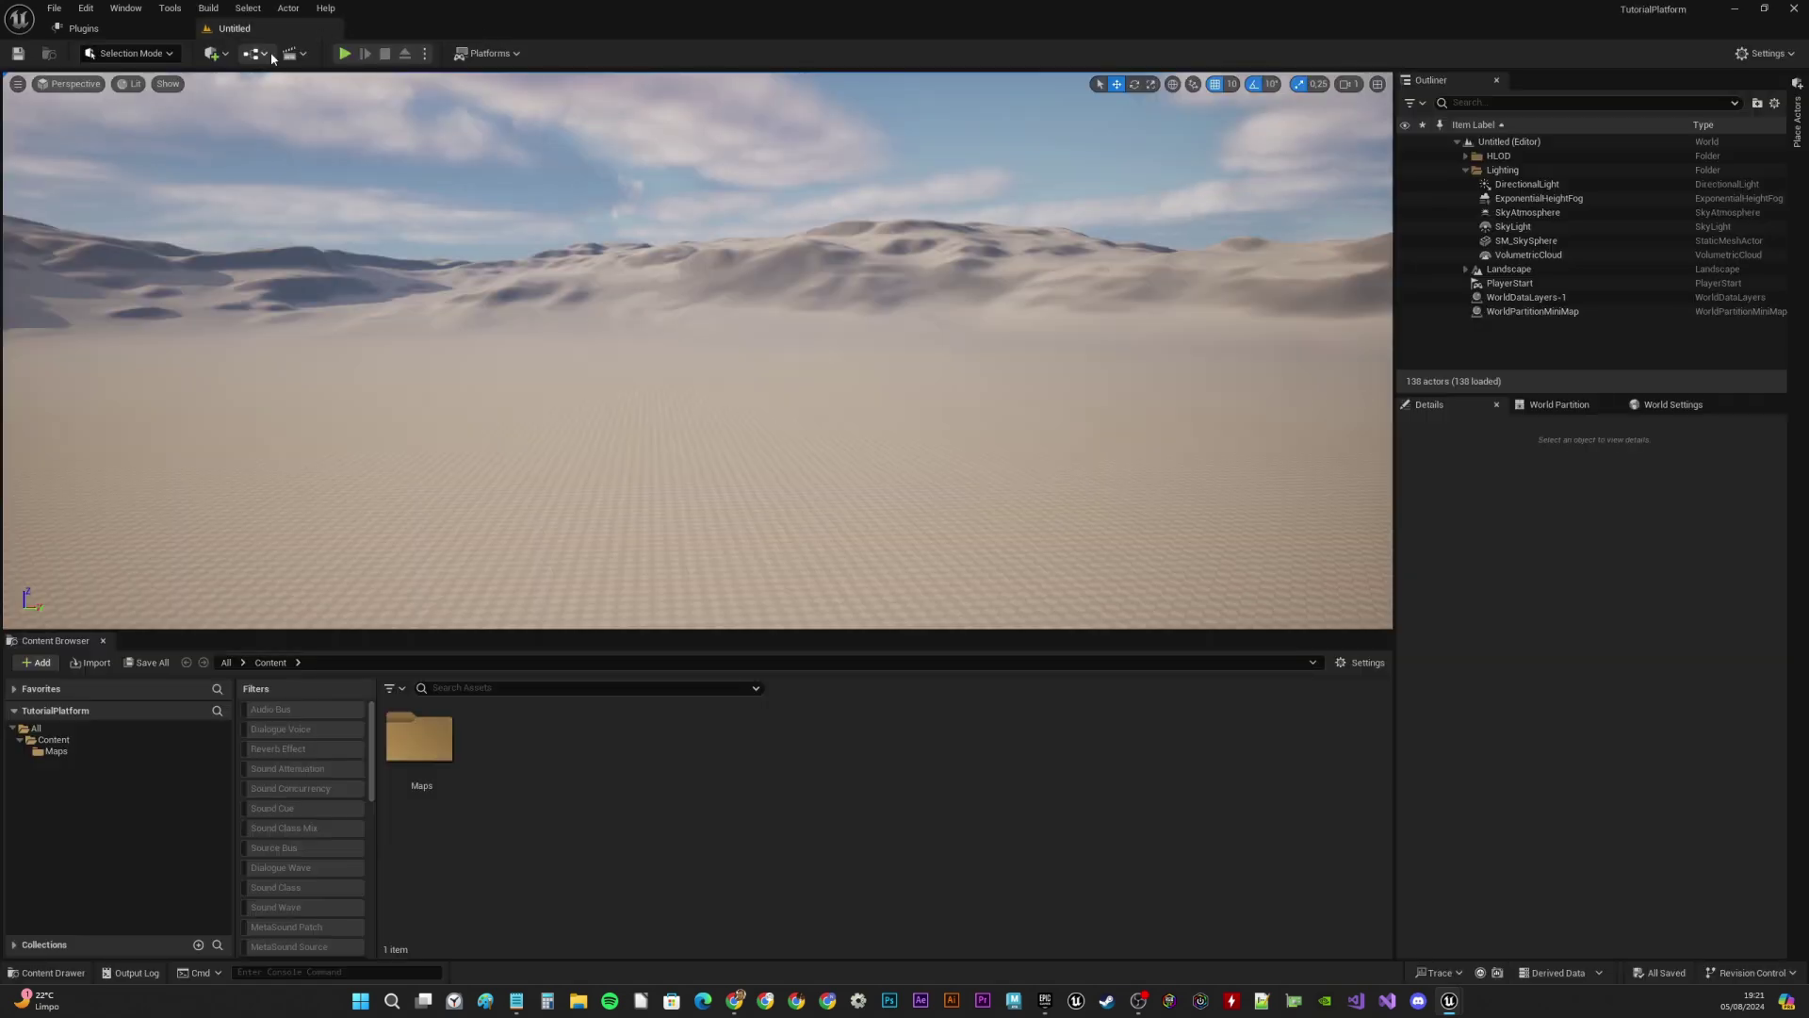
pyautogui.click(89, 29)
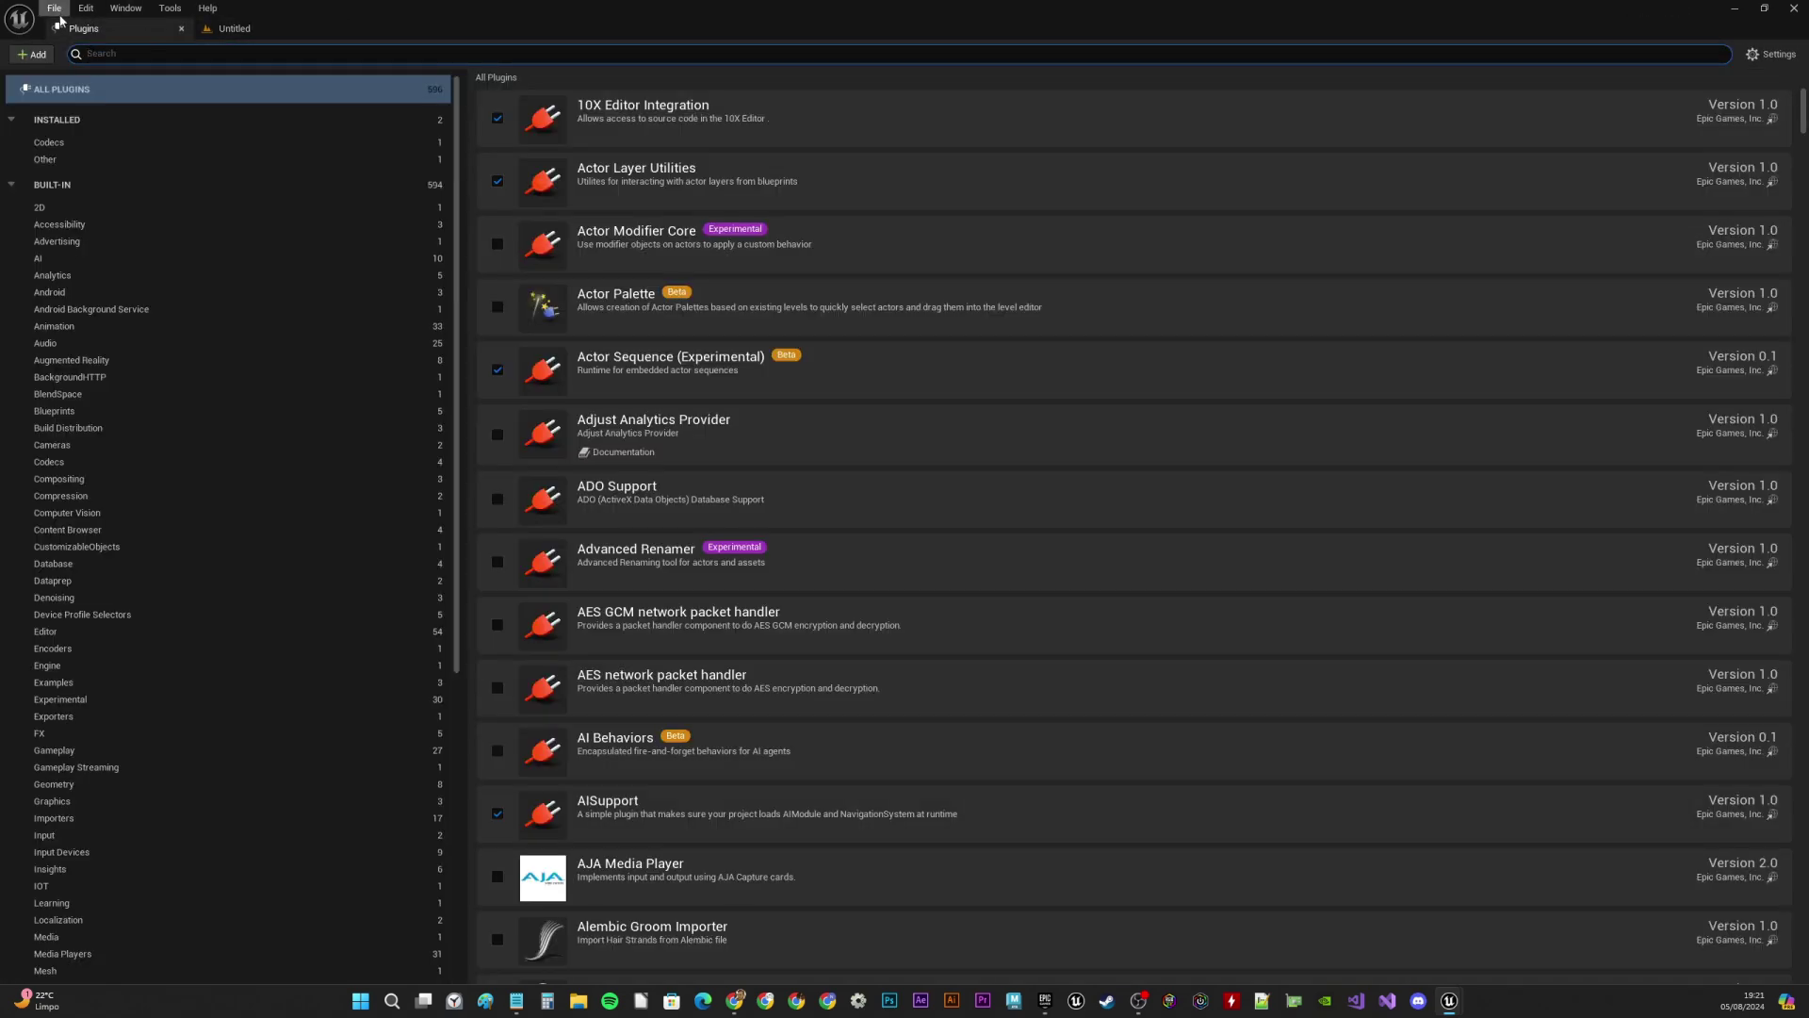
pyautogui.click(182, 29)
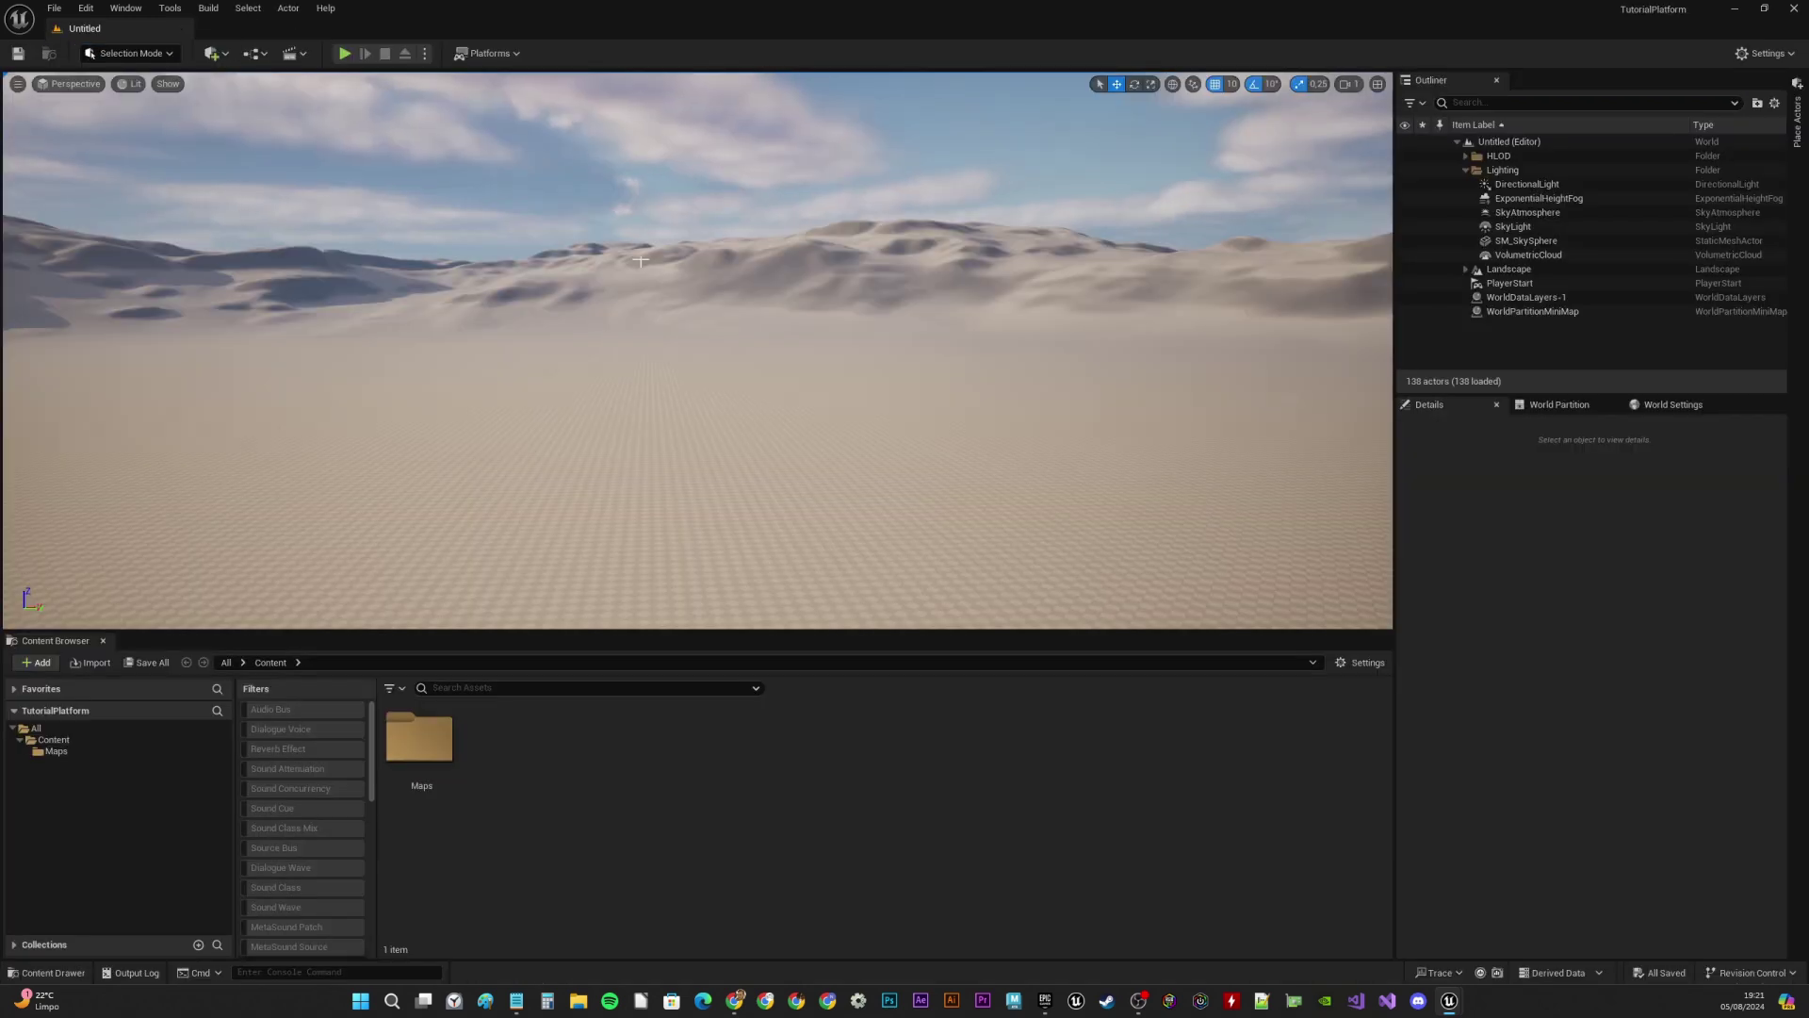
# Open the Level_Test level from the Maps folder and save everything in the project
pyautogui.click(439, 742)
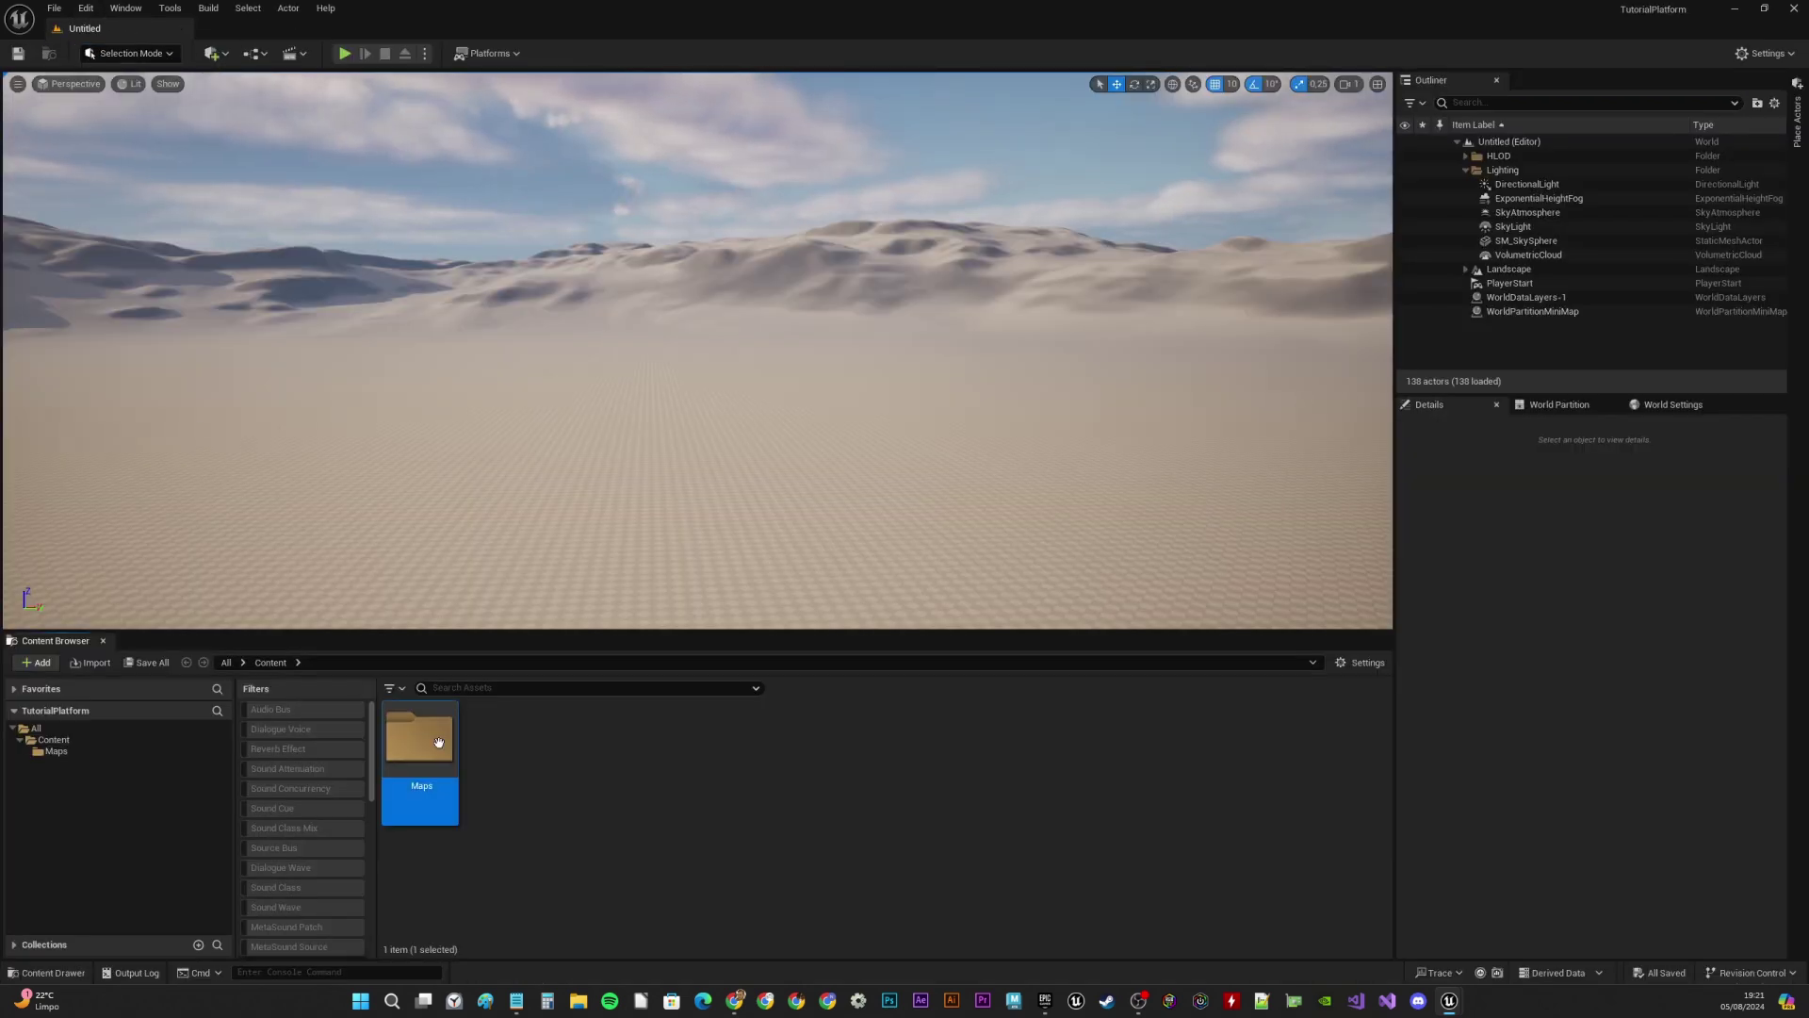
pyautogui.doubleClick(439, 743)
pyautogui.doubleClick(439, 743)
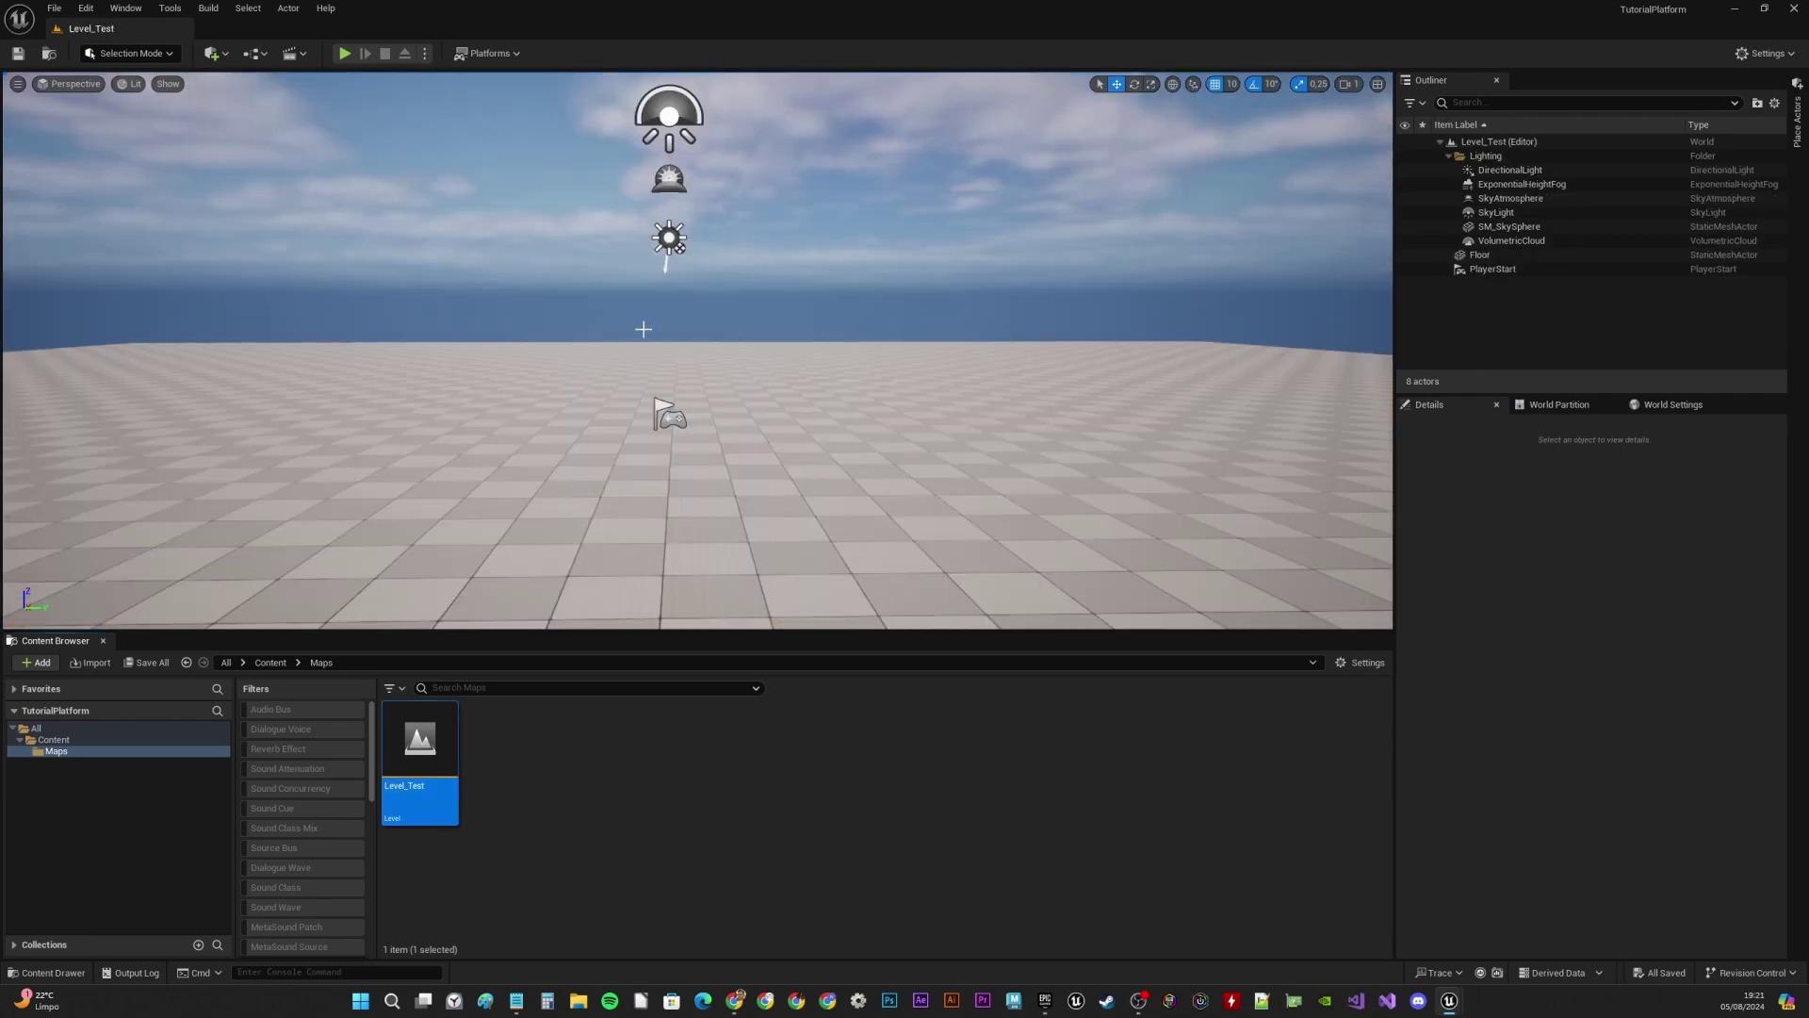
pyautogui.click(54, 9)
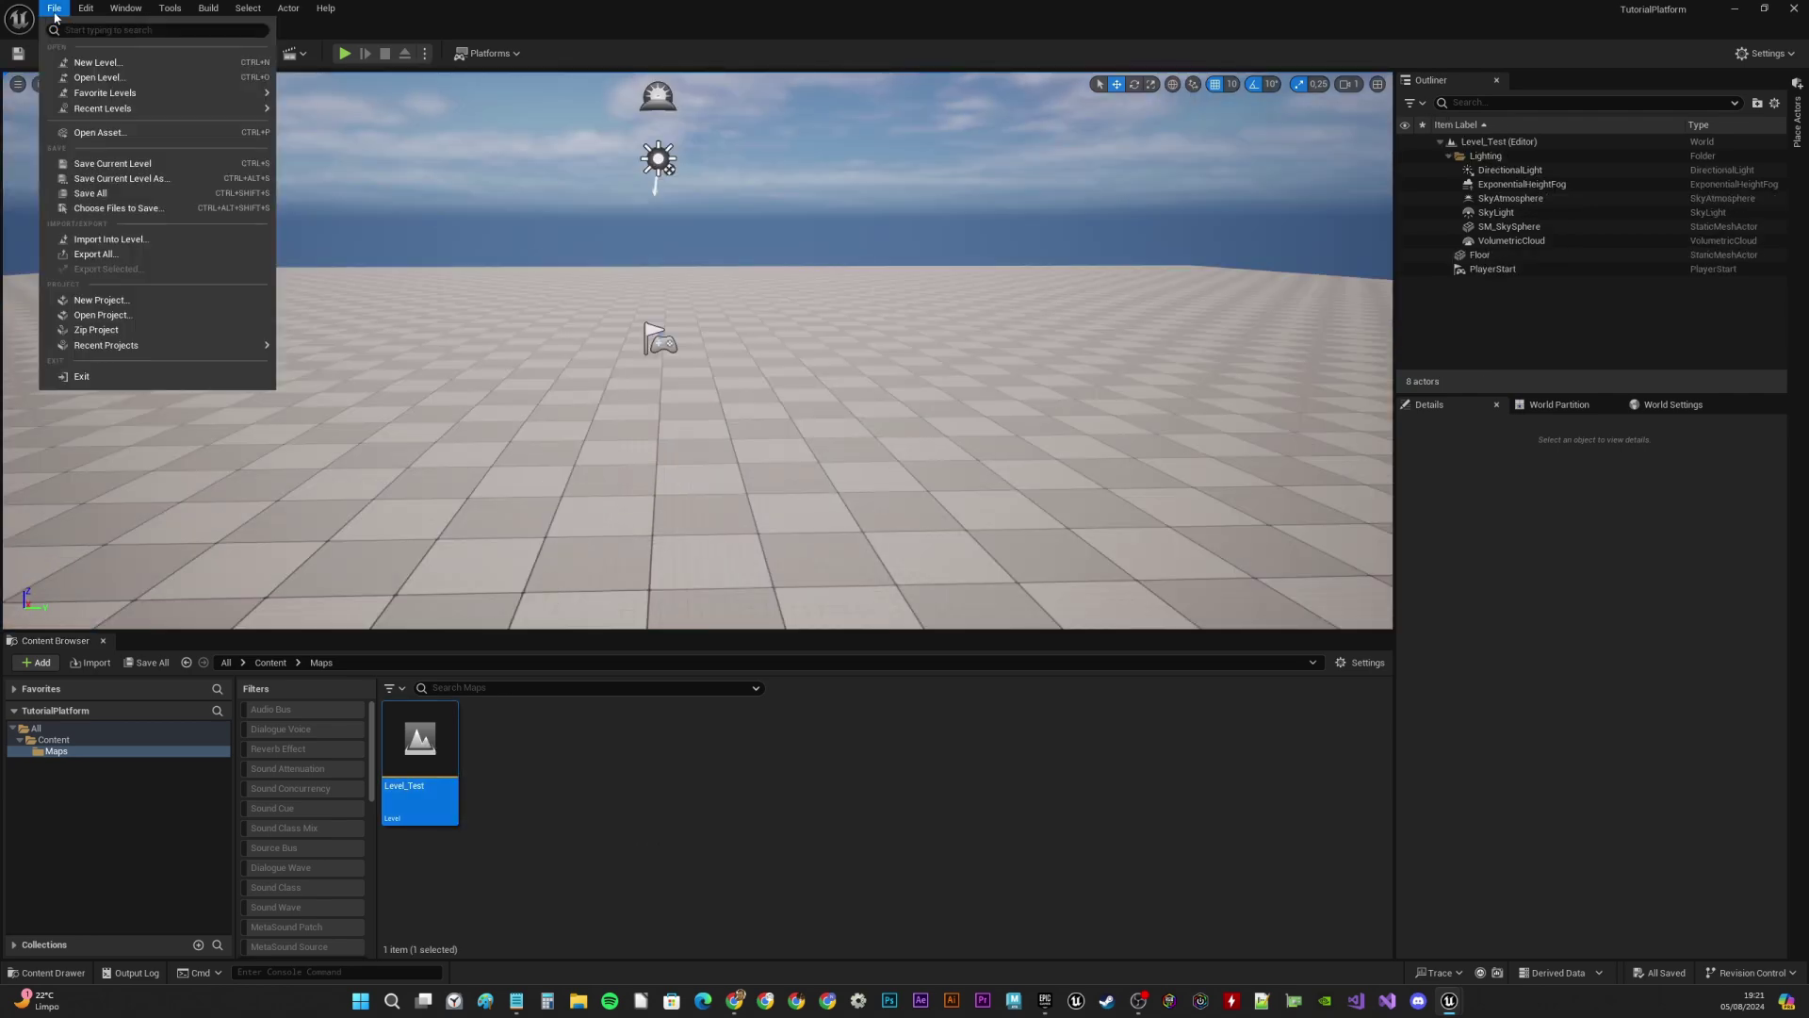
pyautogui.click(92, 193)
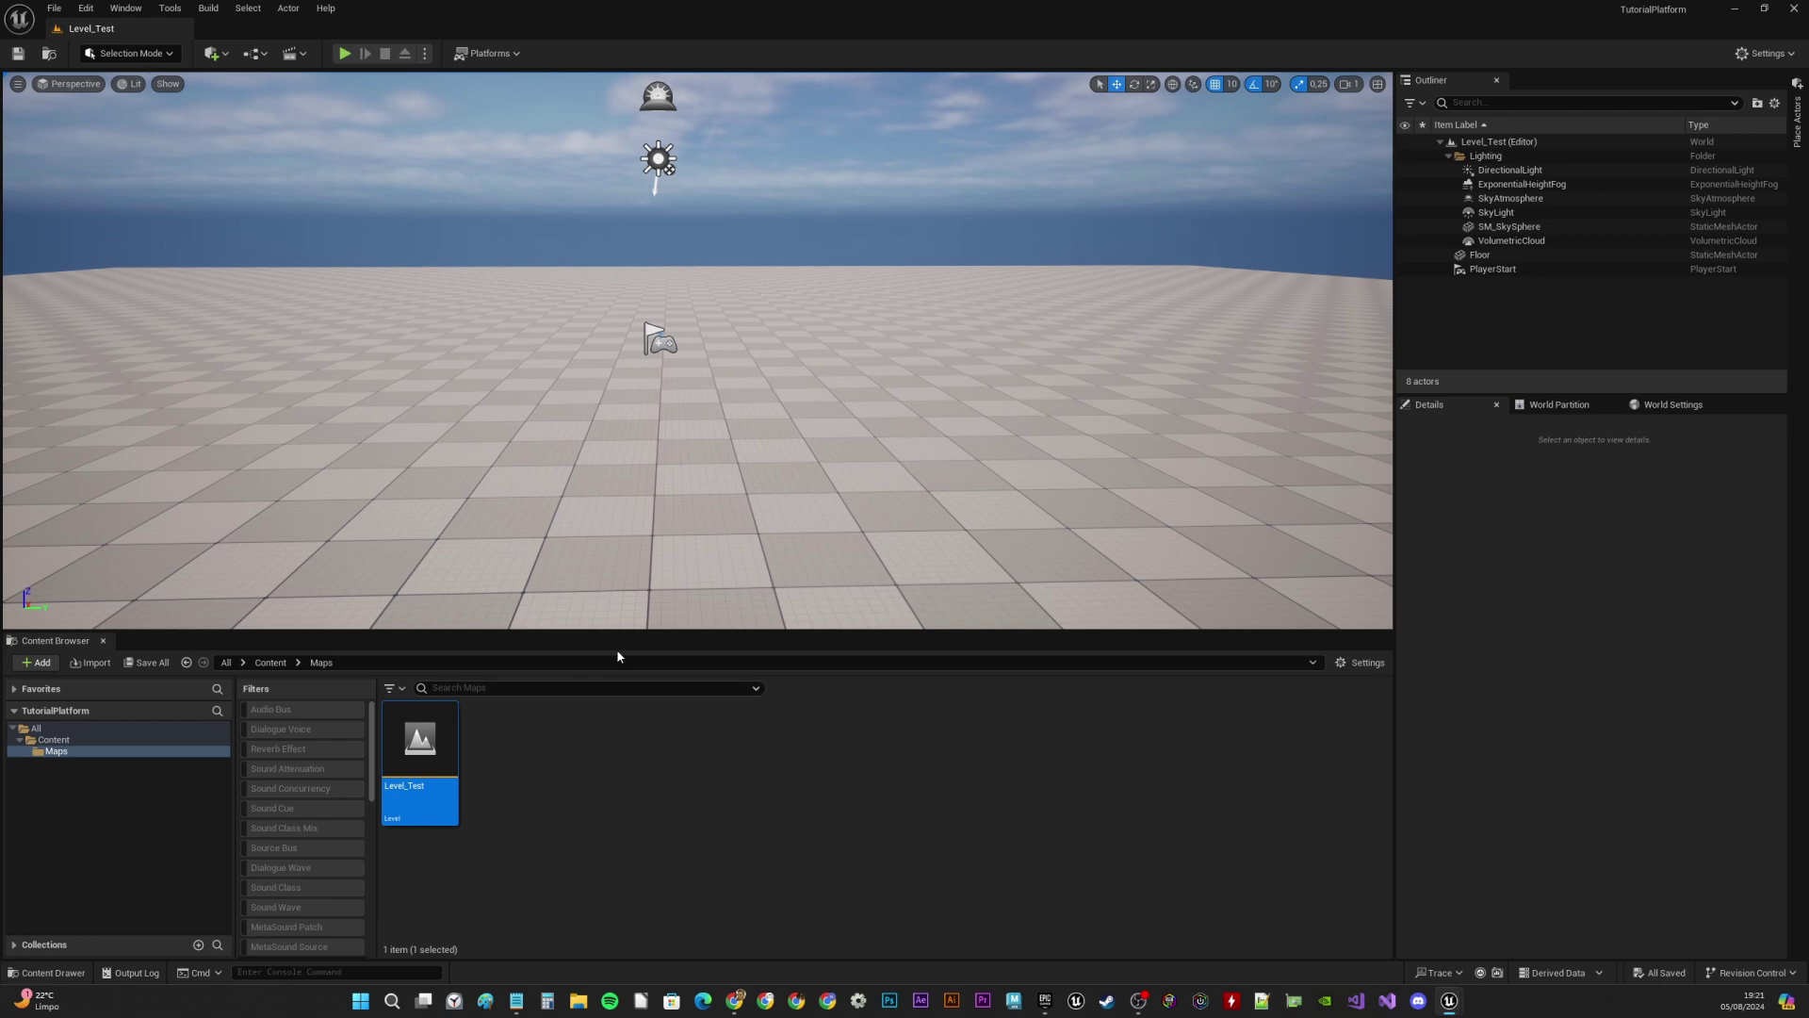
pyautogui.rightClick(550, 772)
pyautogui.moveTo(564, 765)
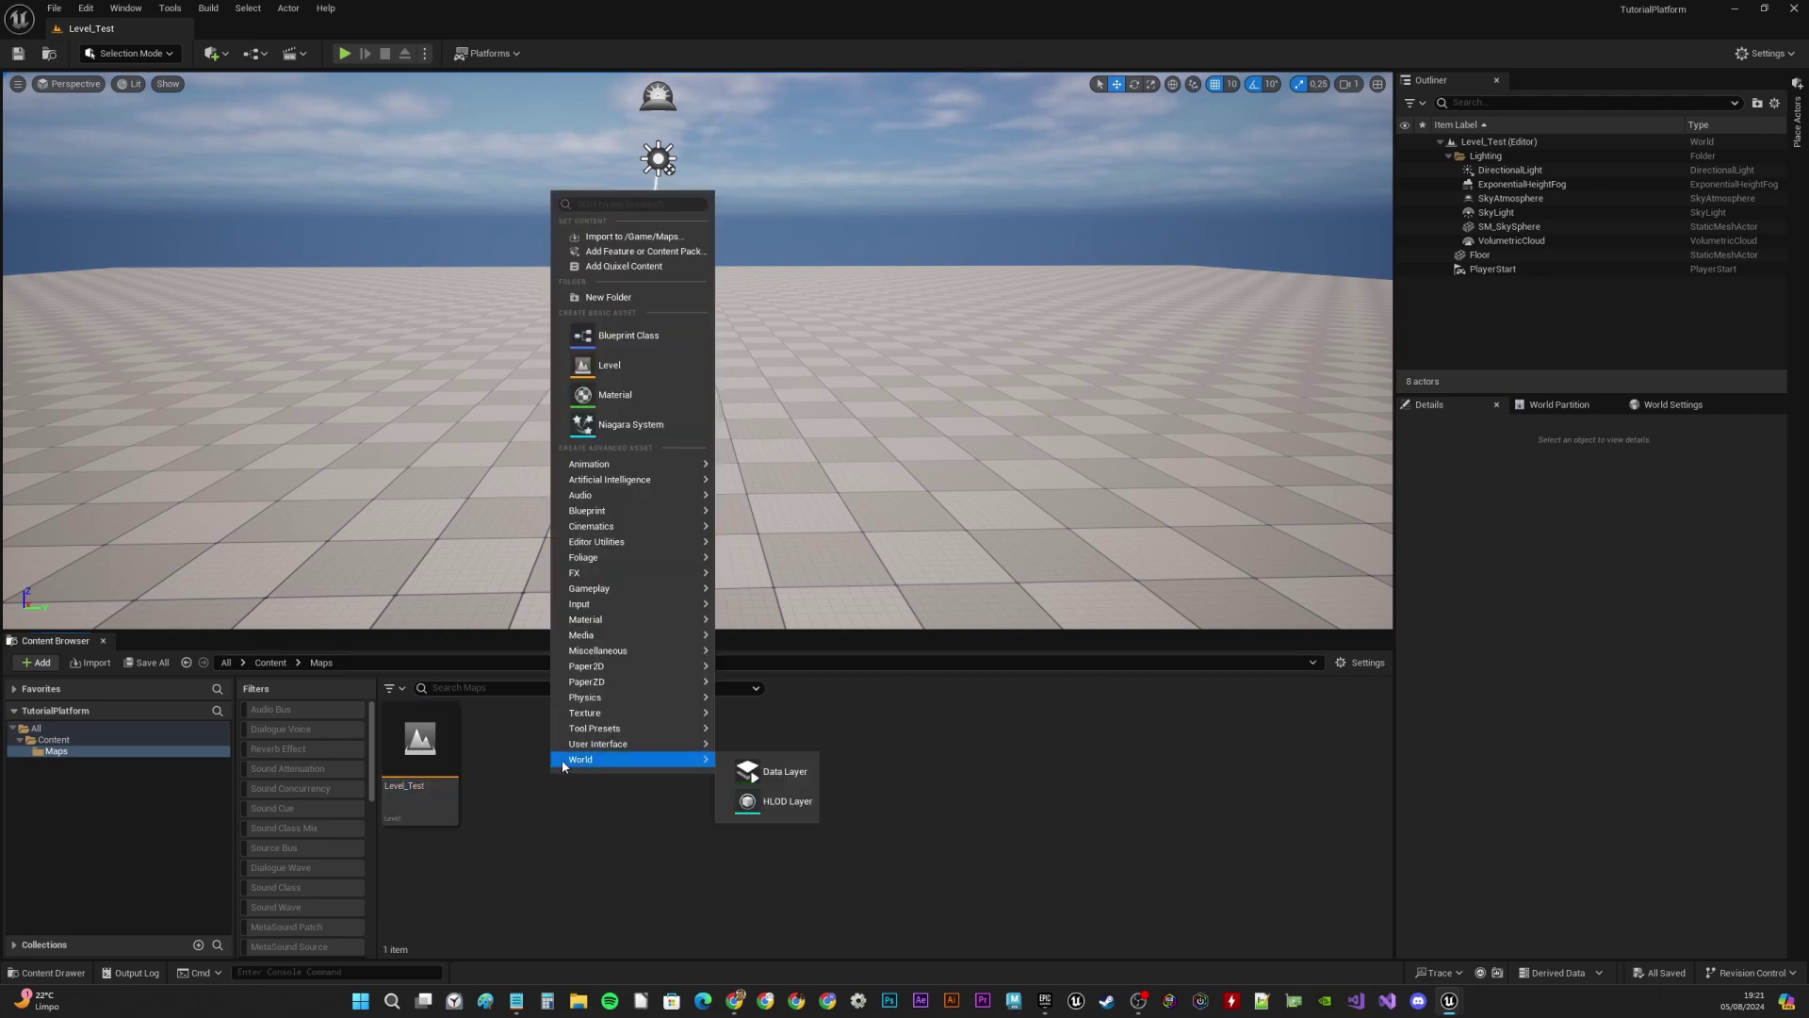
pyautogui.moveTo(601, 685)
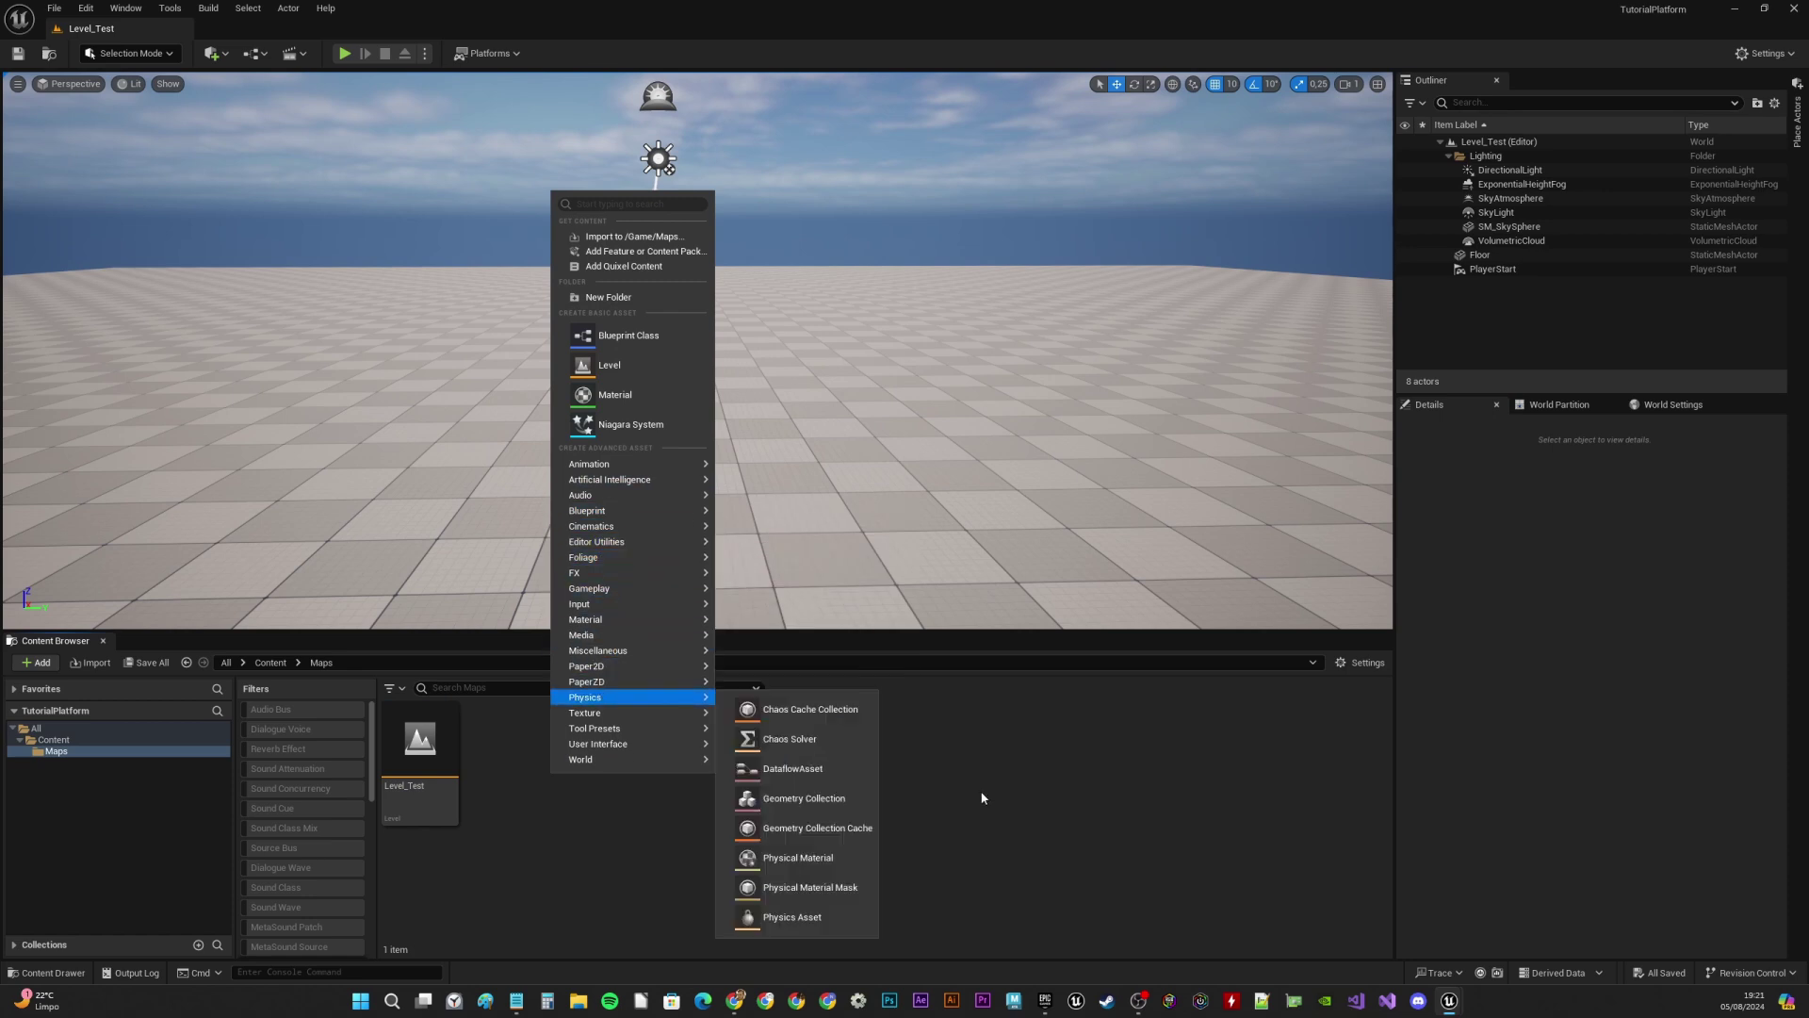
pyautogui.click(761, 728)
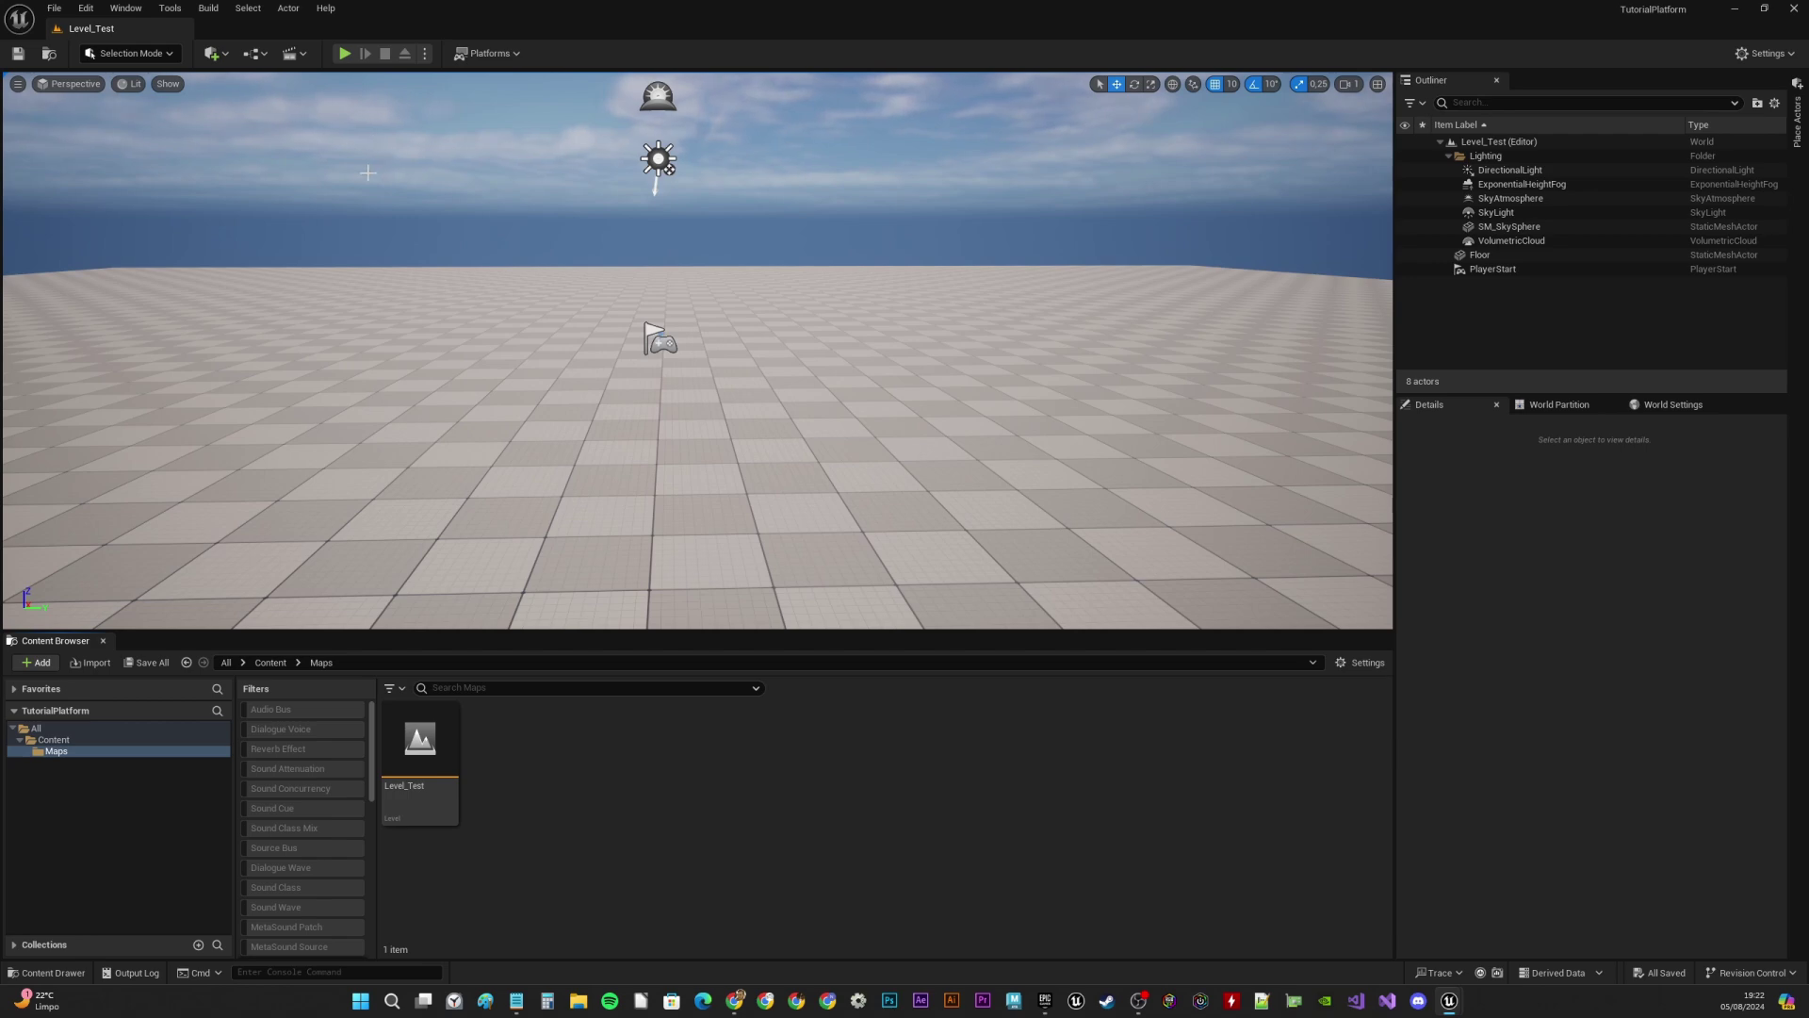
# Find Motion Blur in the Project Settings and disable it
pyautogui.click(85, 8)
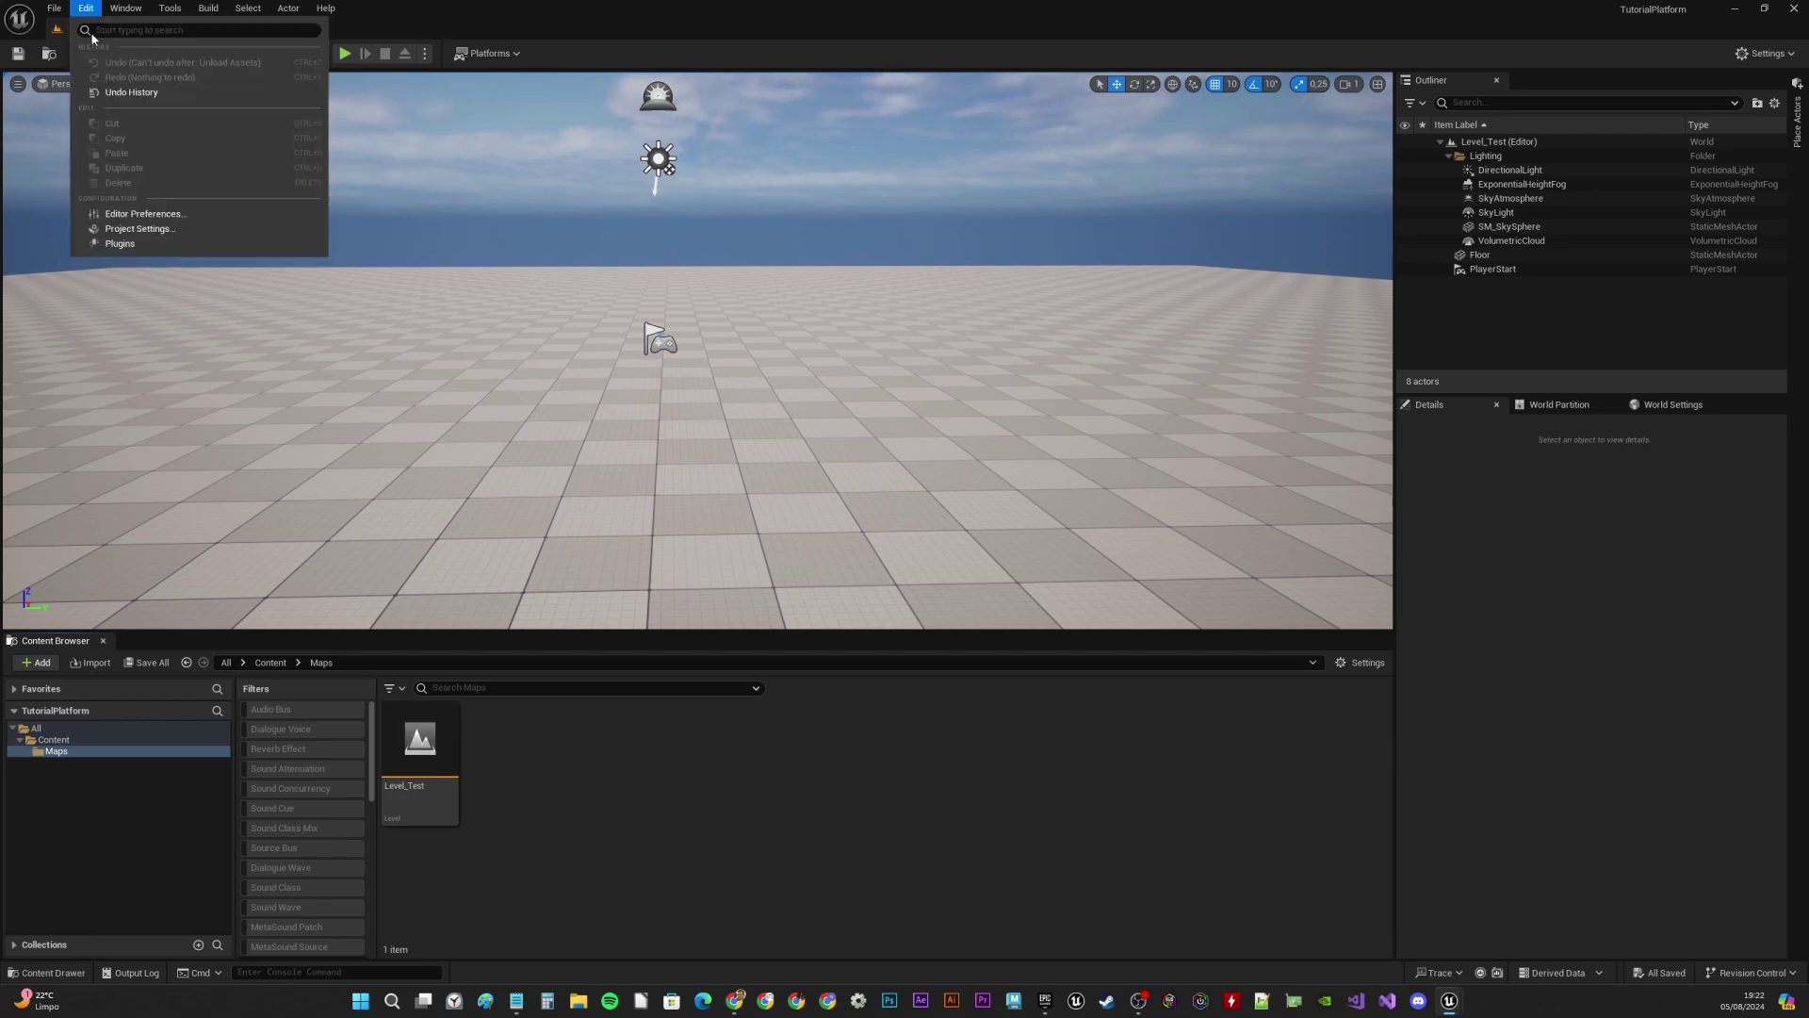
pyautogui.click(156, 228)
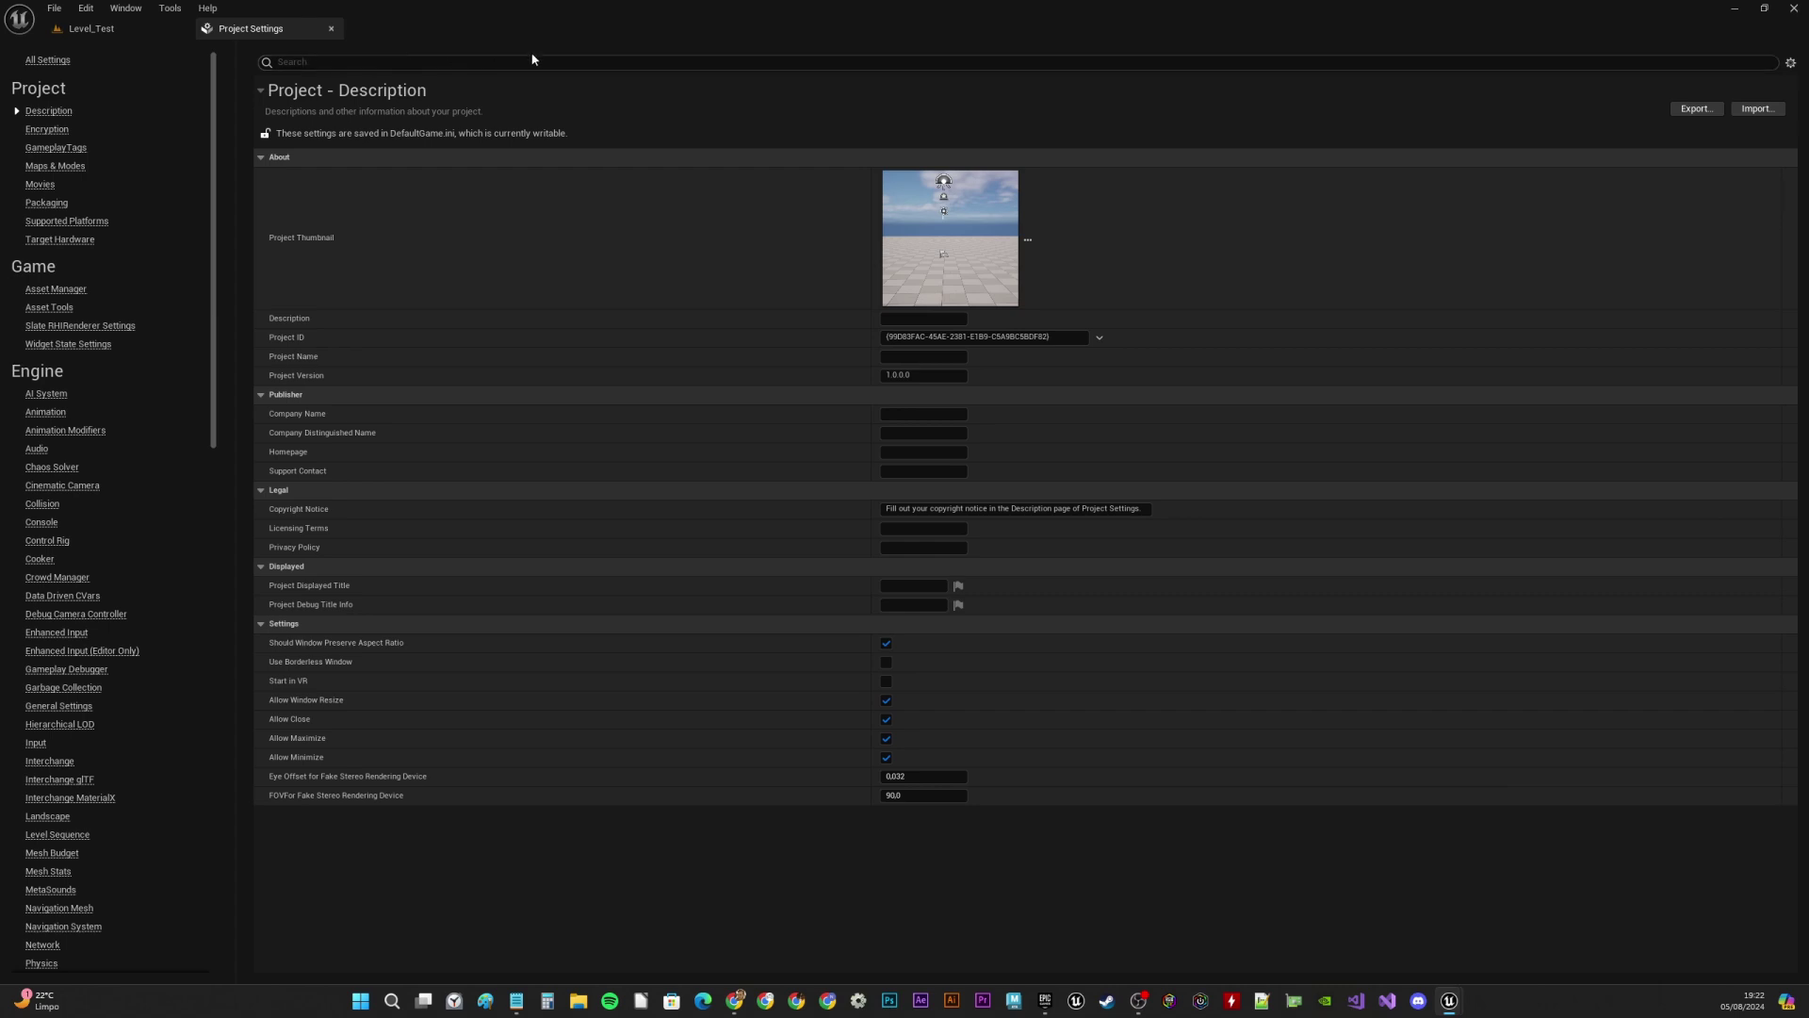
pyautogui.click(315, 63)
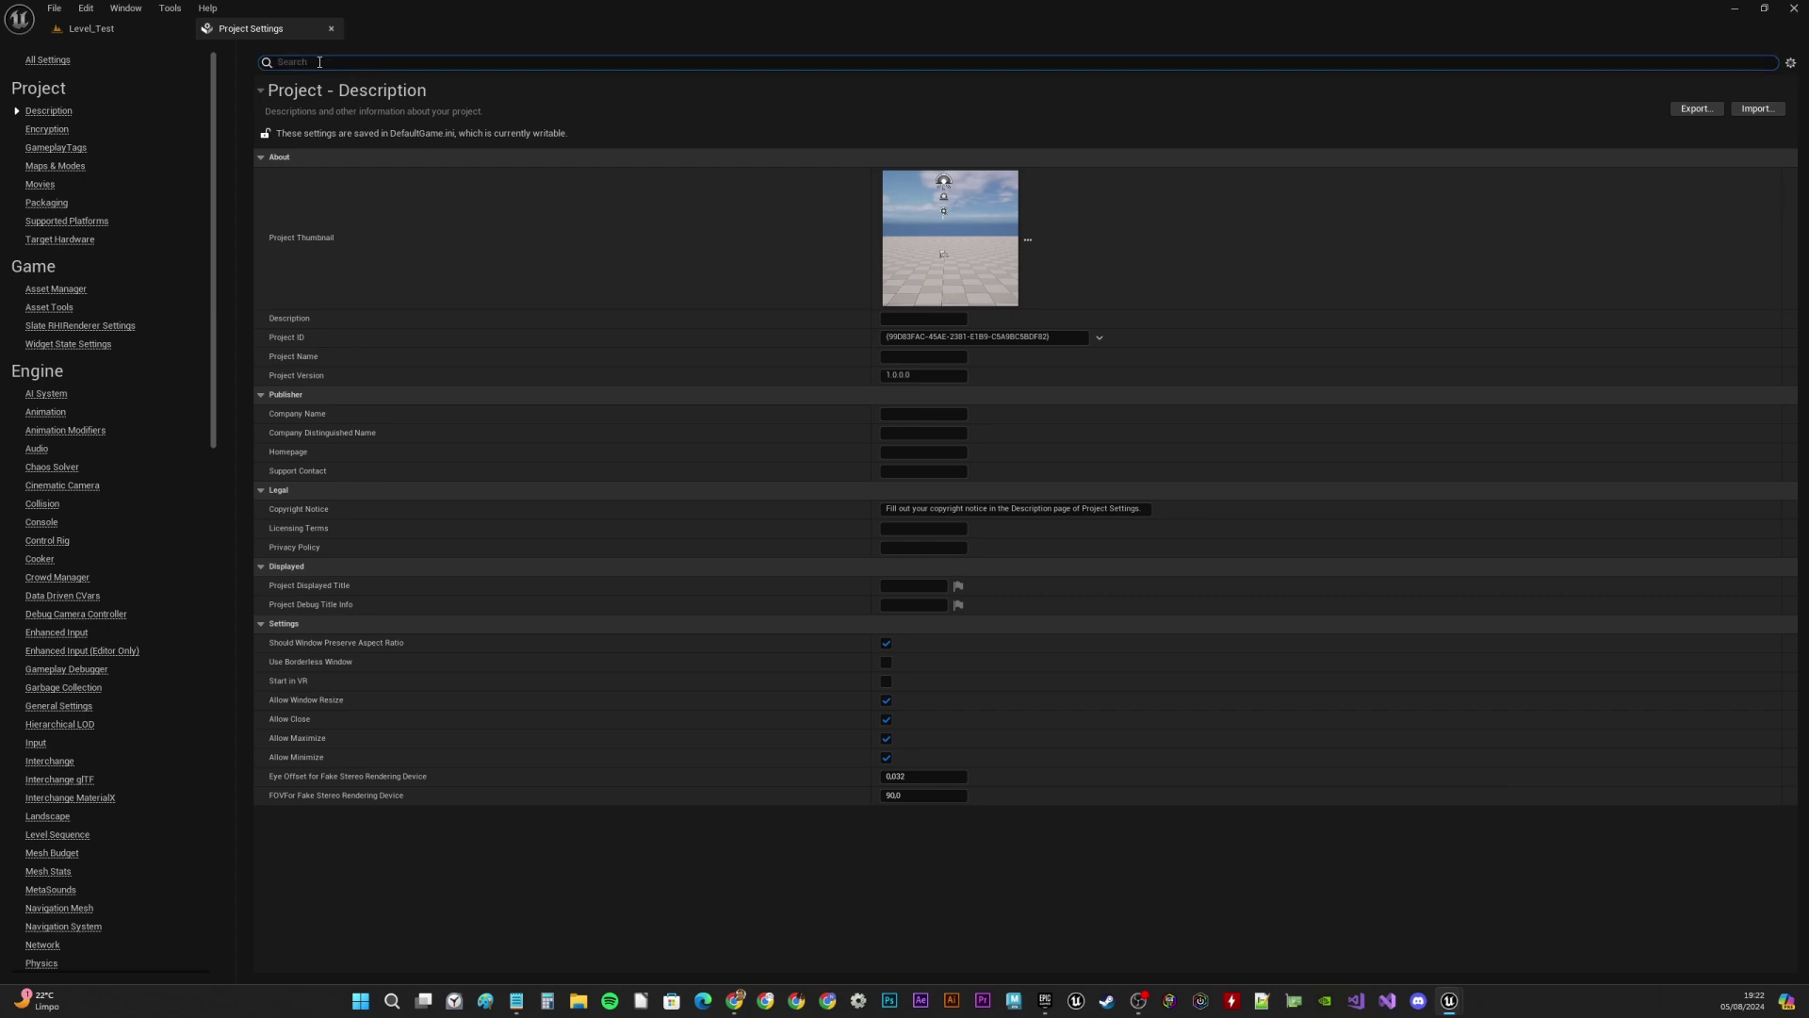
pyautogui.write('mo')
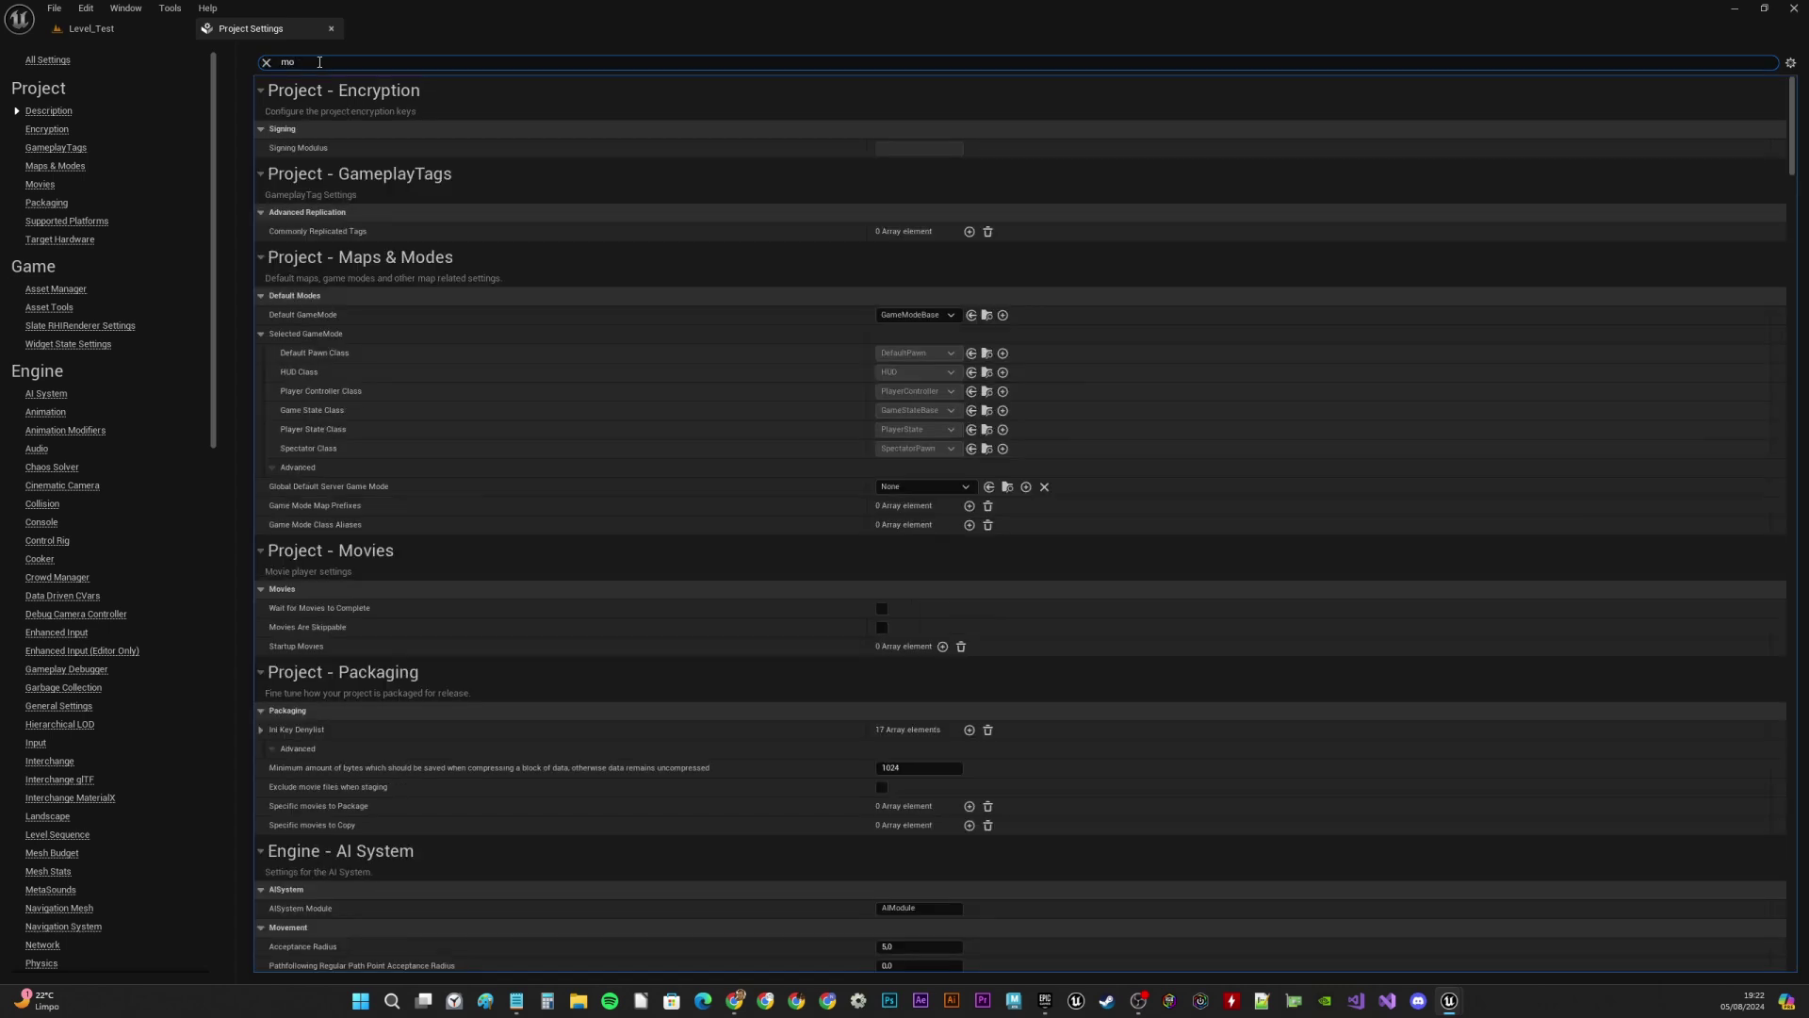
pyautogui.write('tion blu')
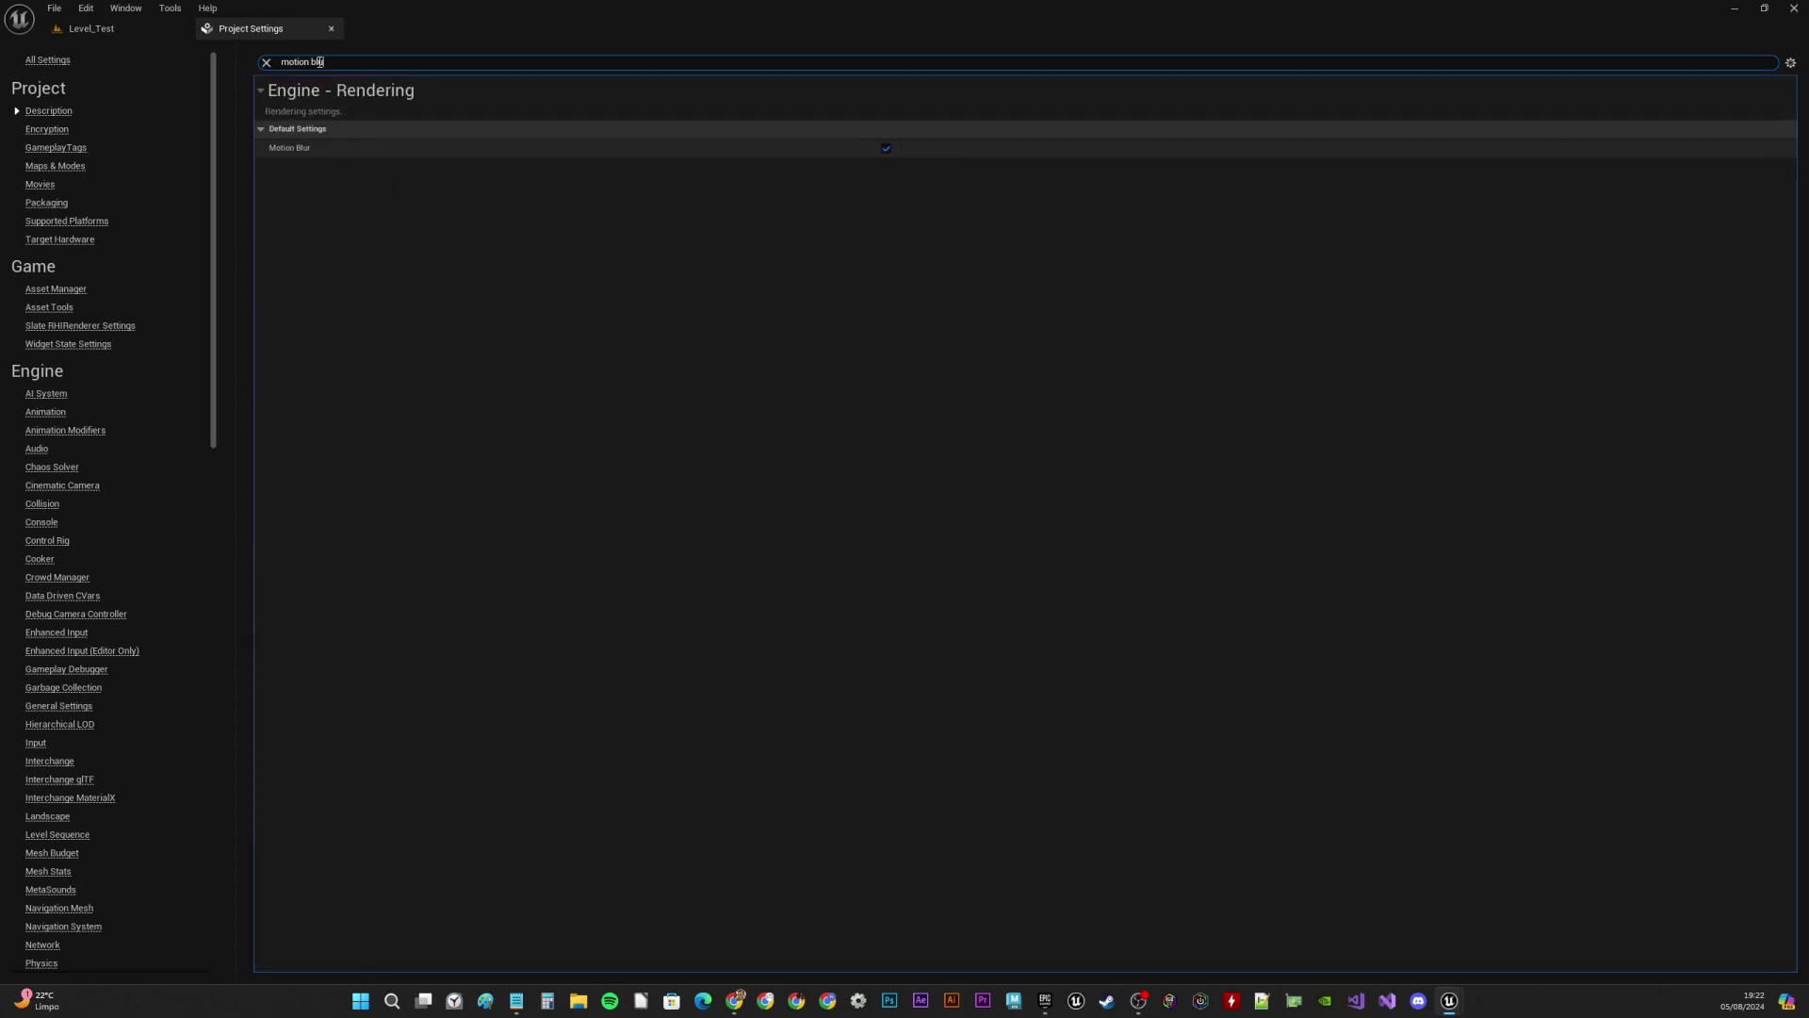
pyautogui.click(885, 148)
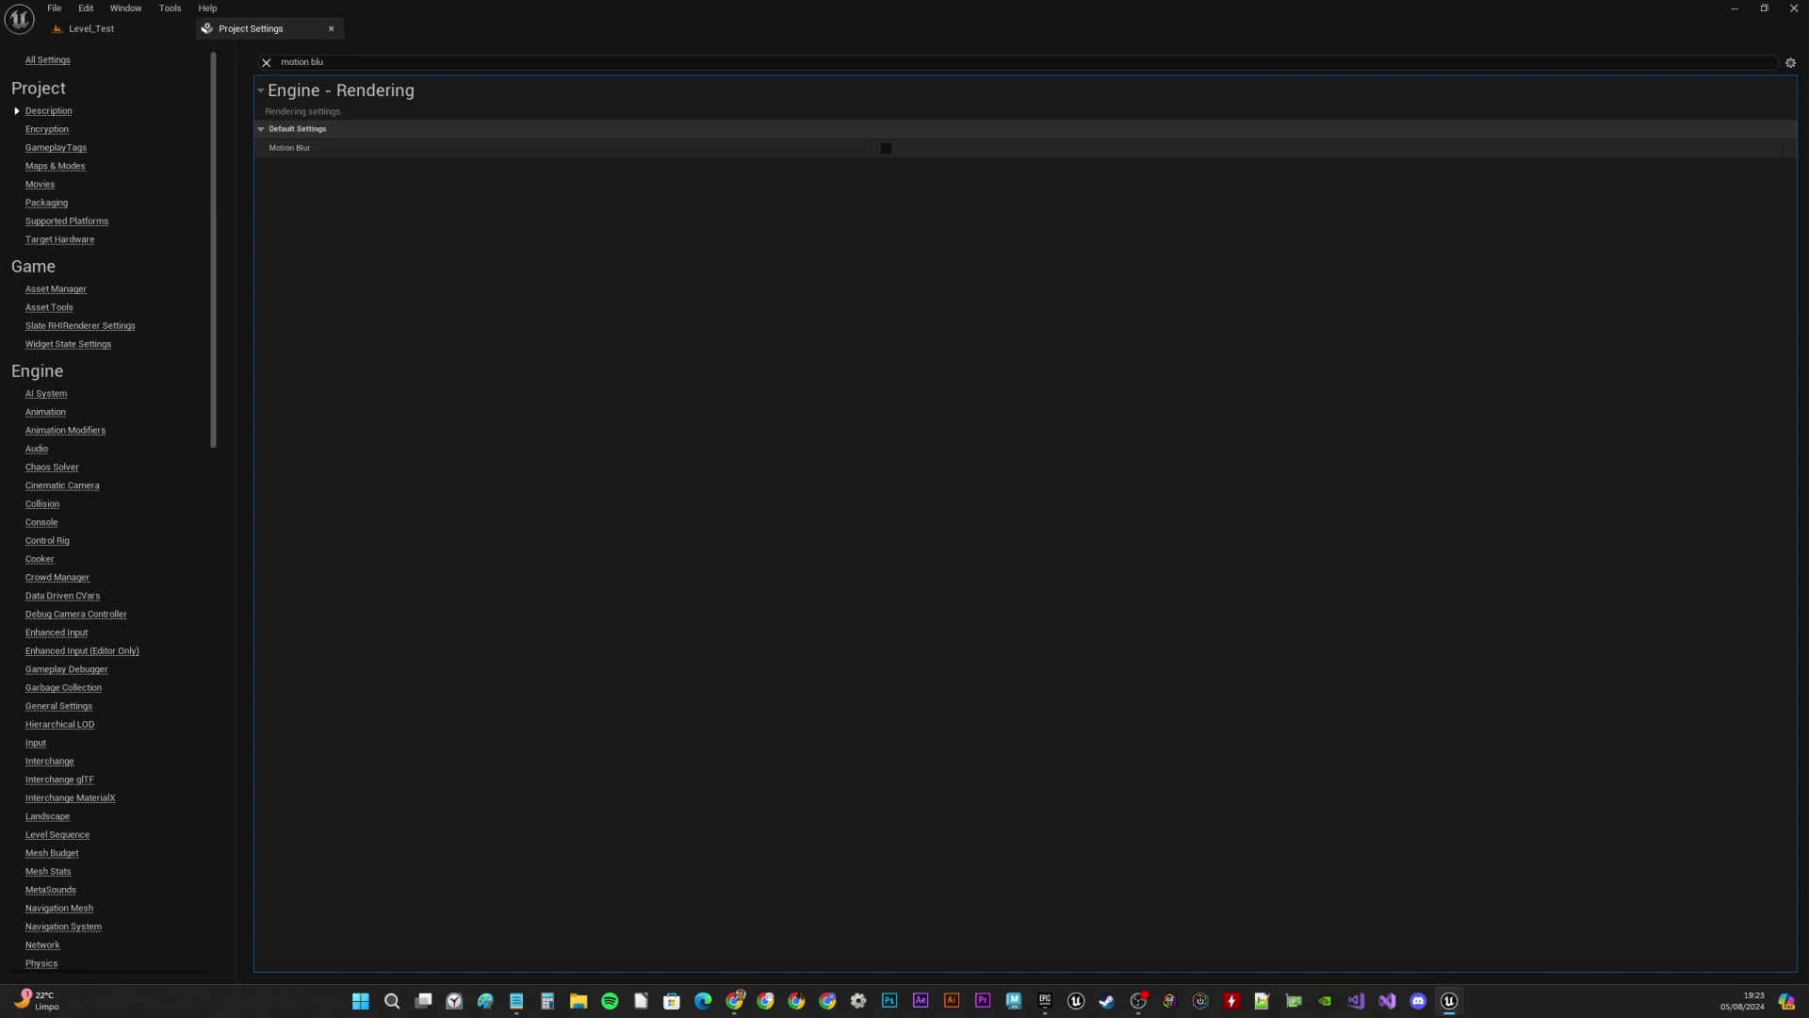
# Set both the Anti-Aliasing Method and the Mobile Anti-Aliasing Method to None in the project's rendering settings
pyautogui.click(301, 61)
pyautogui.write('an')
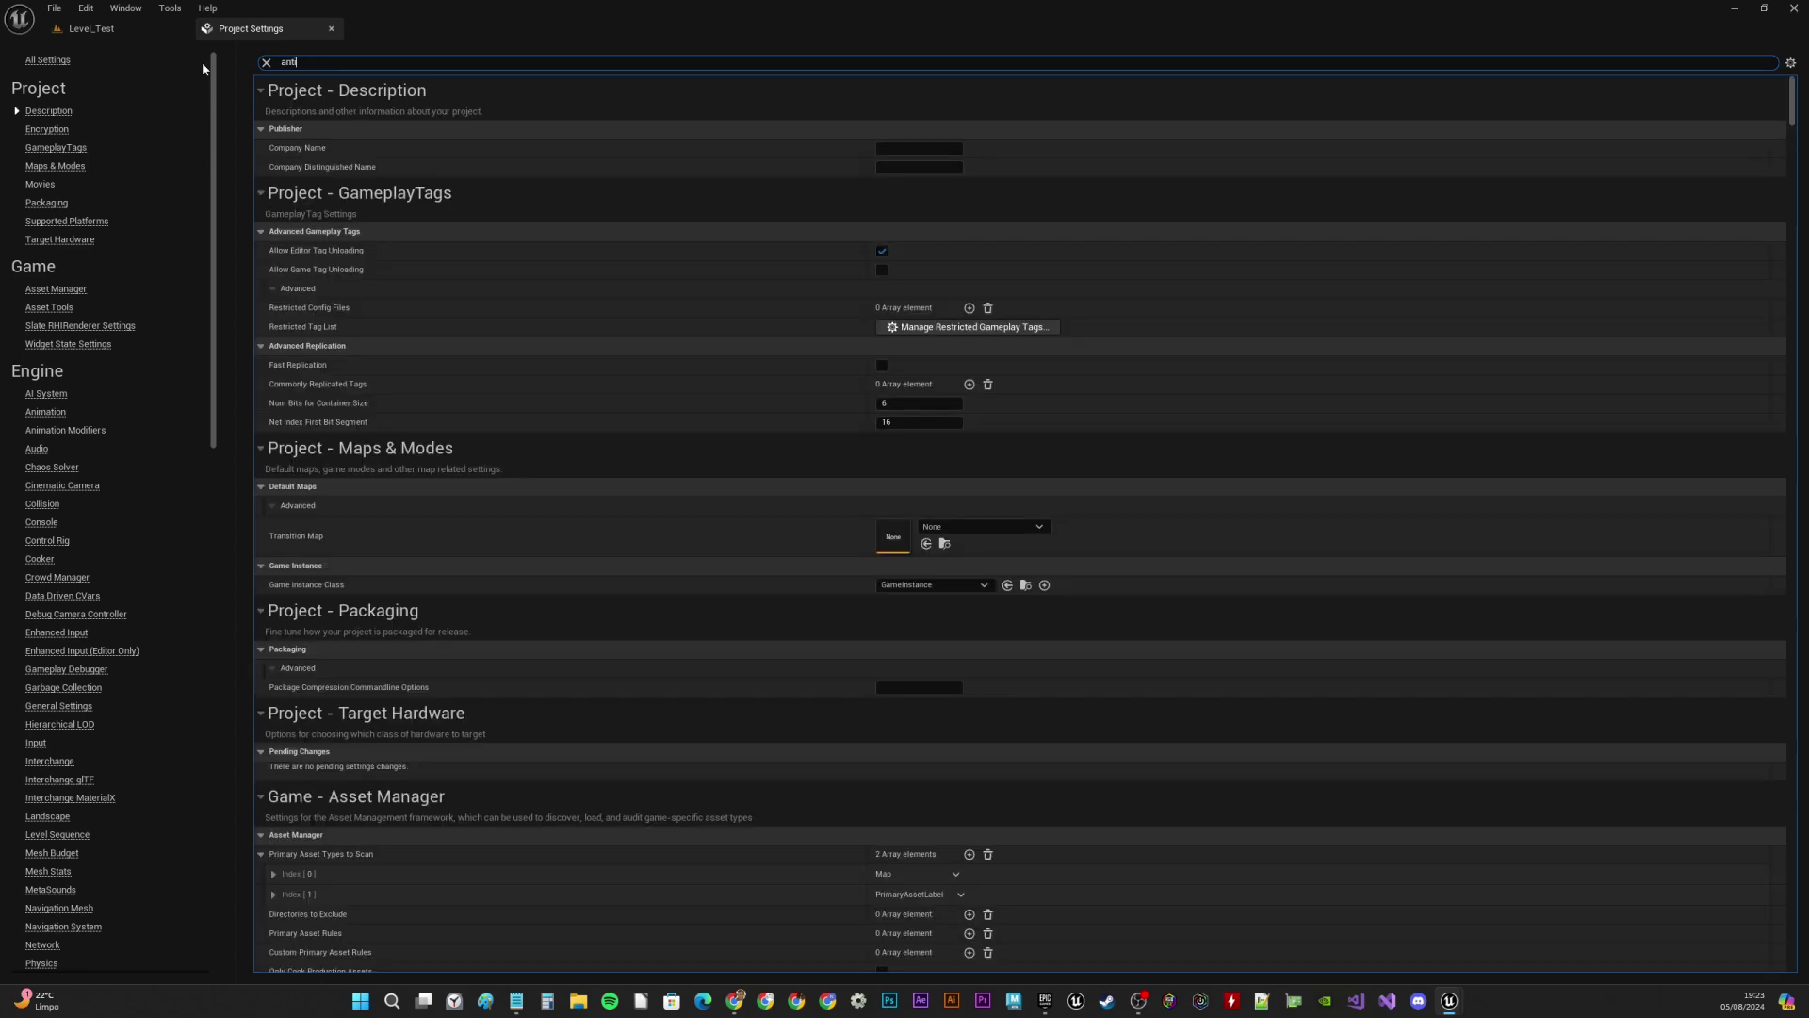
pyautogui.write('ti alis')
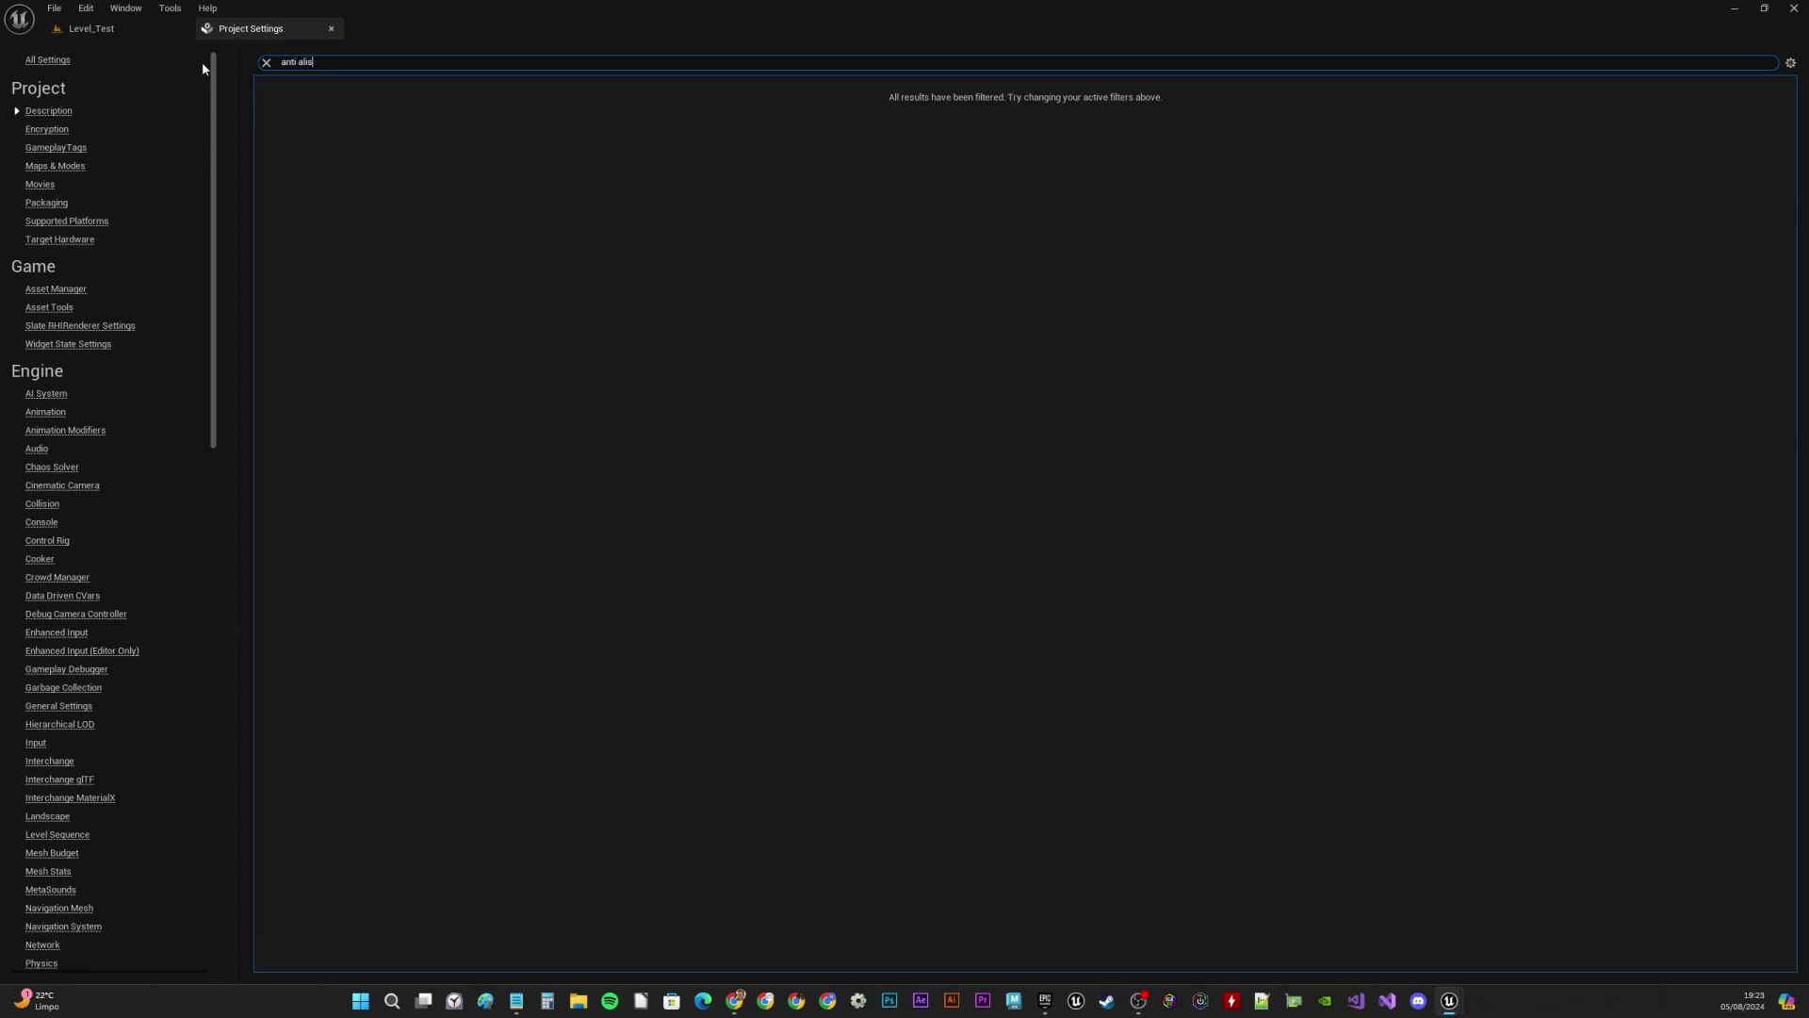
pyautogui.press('BackSpace')
pyautogui.write('asi')
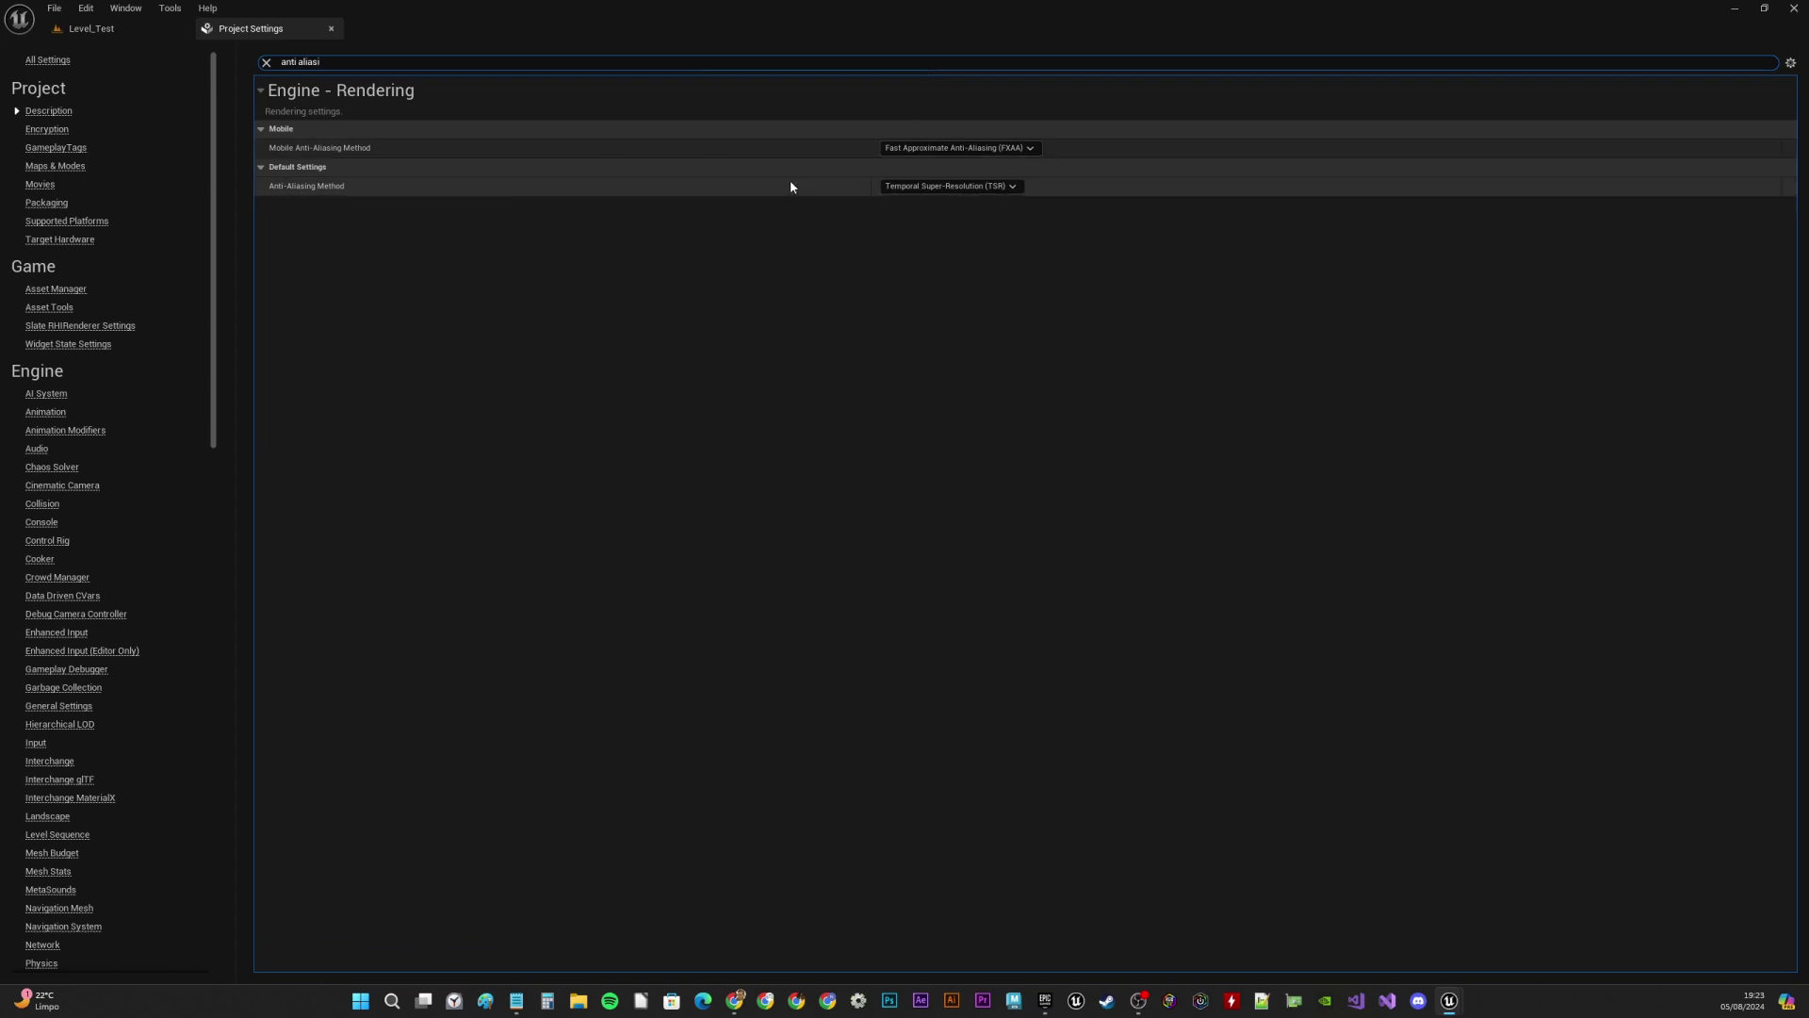
pyautogui.click(948, 186)
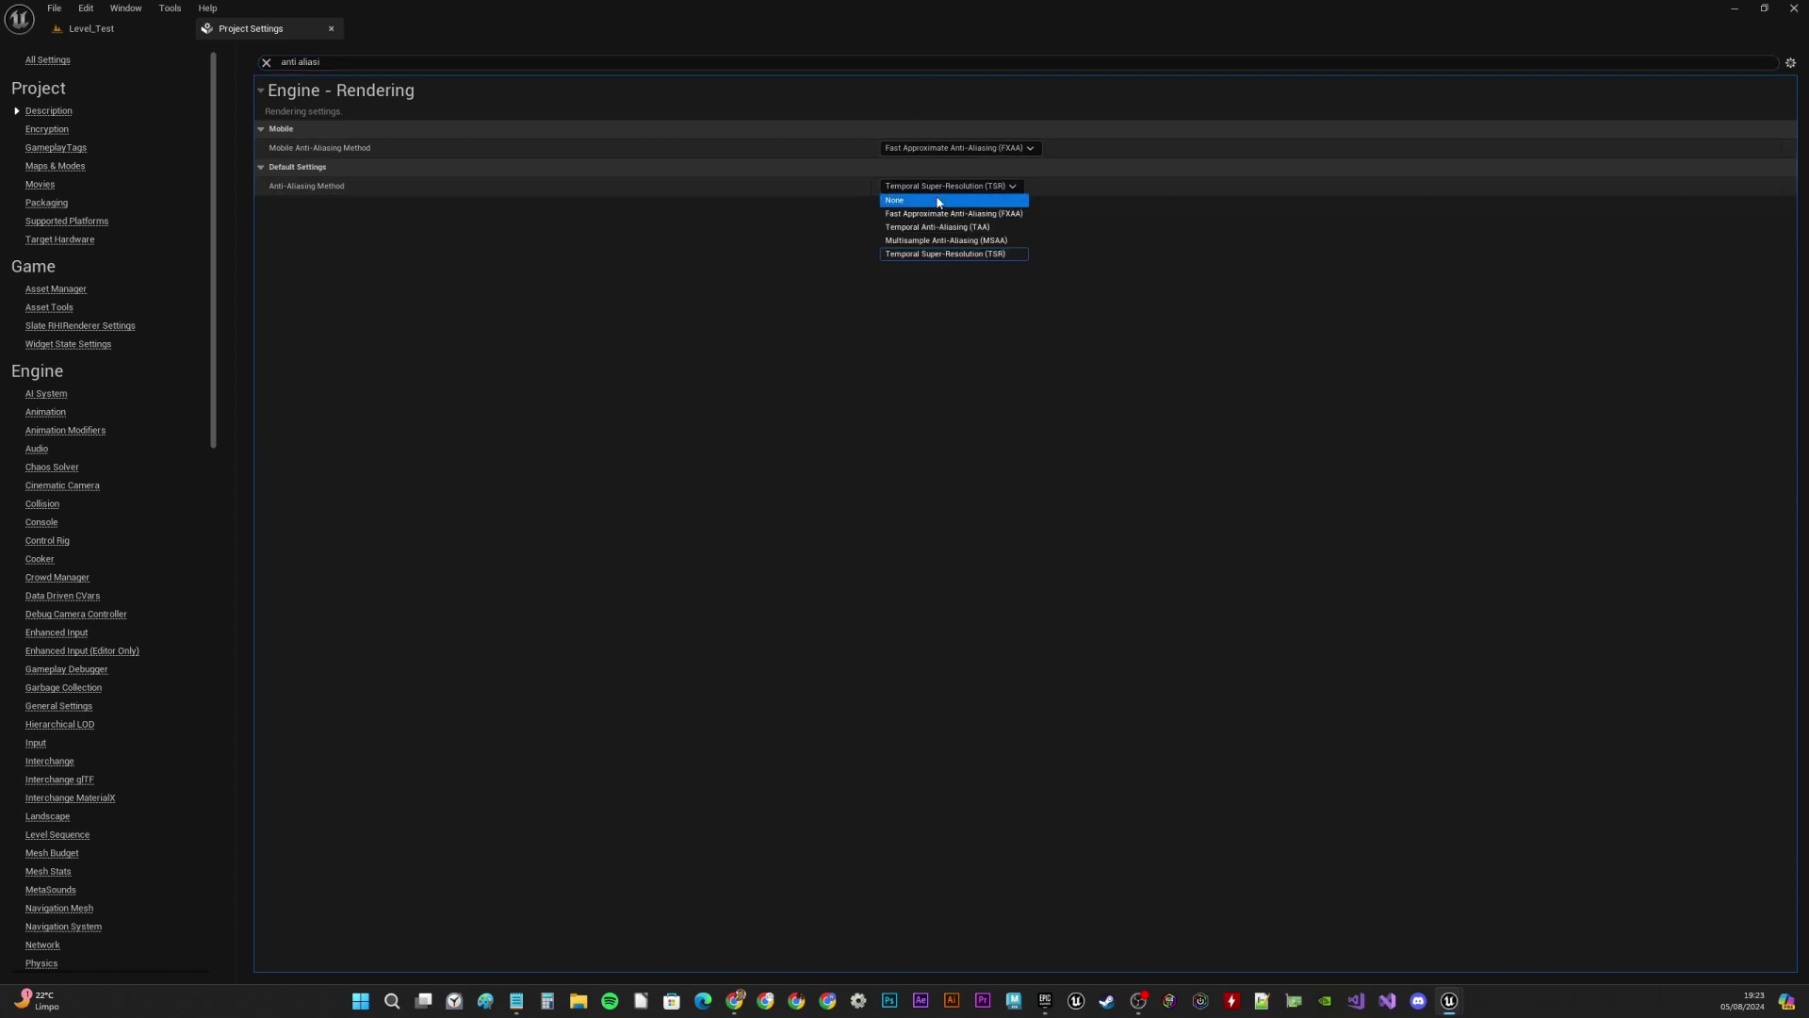
pyautogui.click(903, 202)
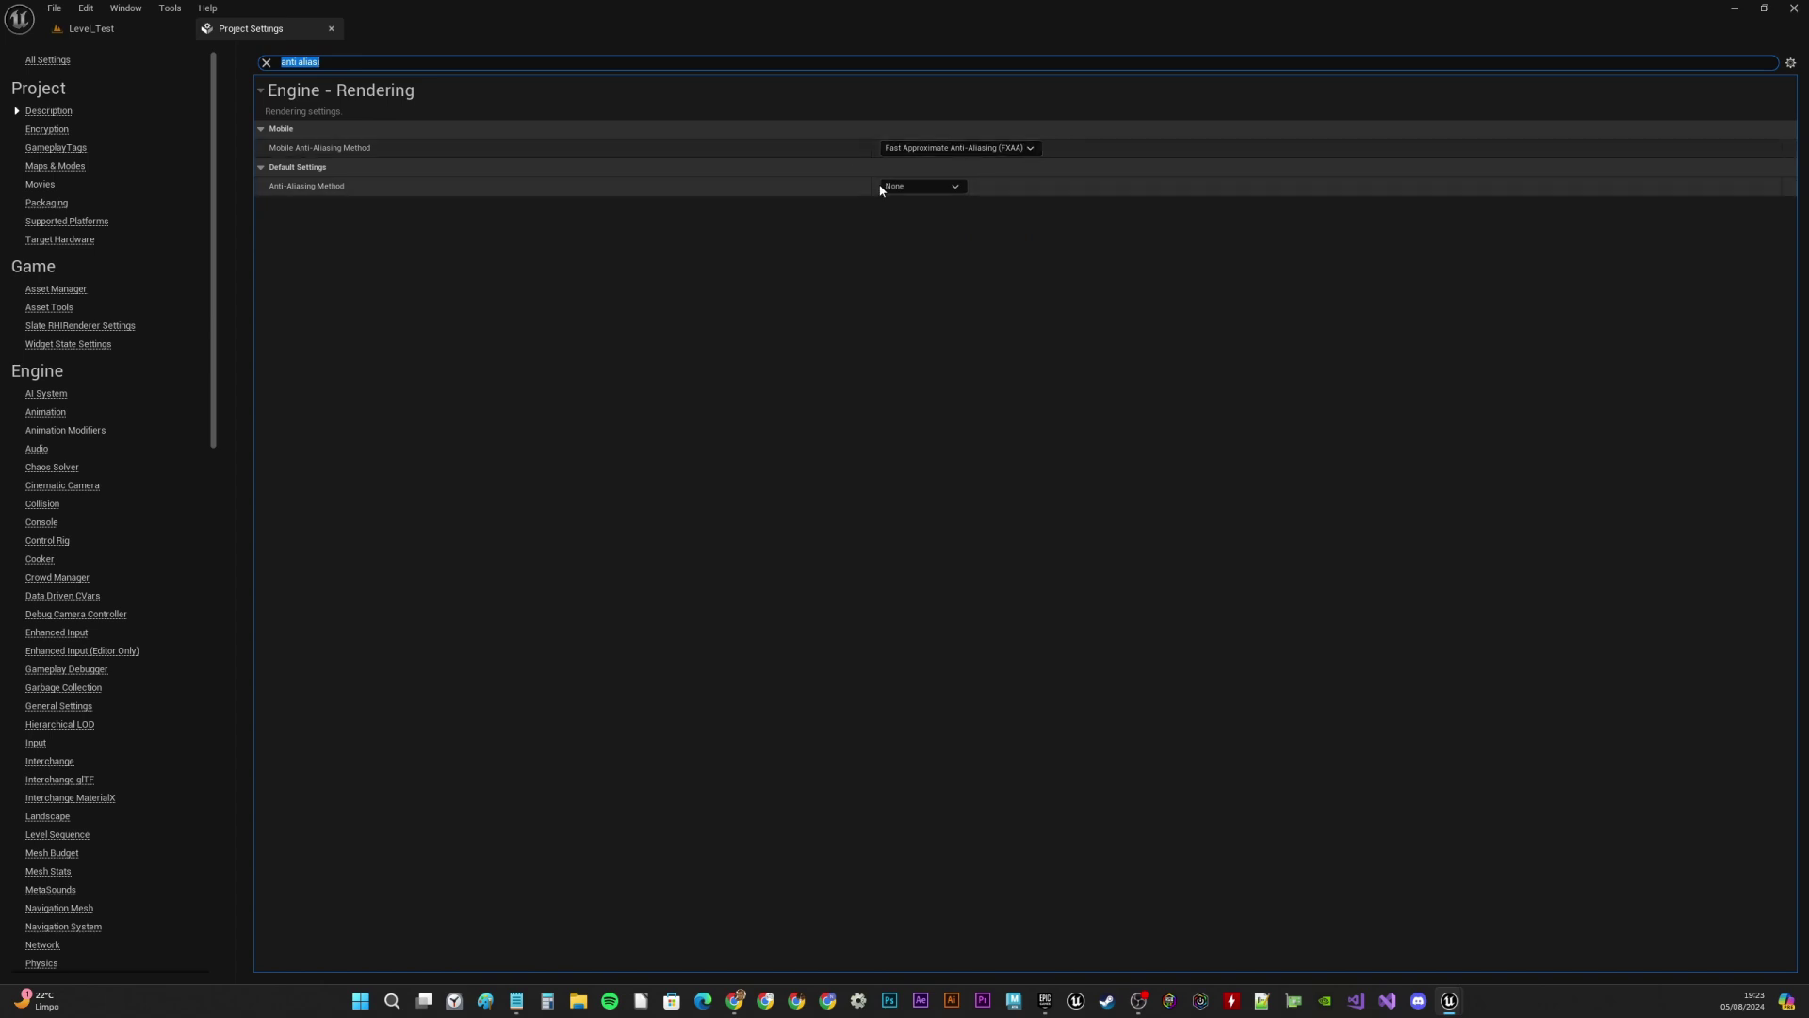
pyautogui.click(977, 149)
pyautogui.click(905, 163)
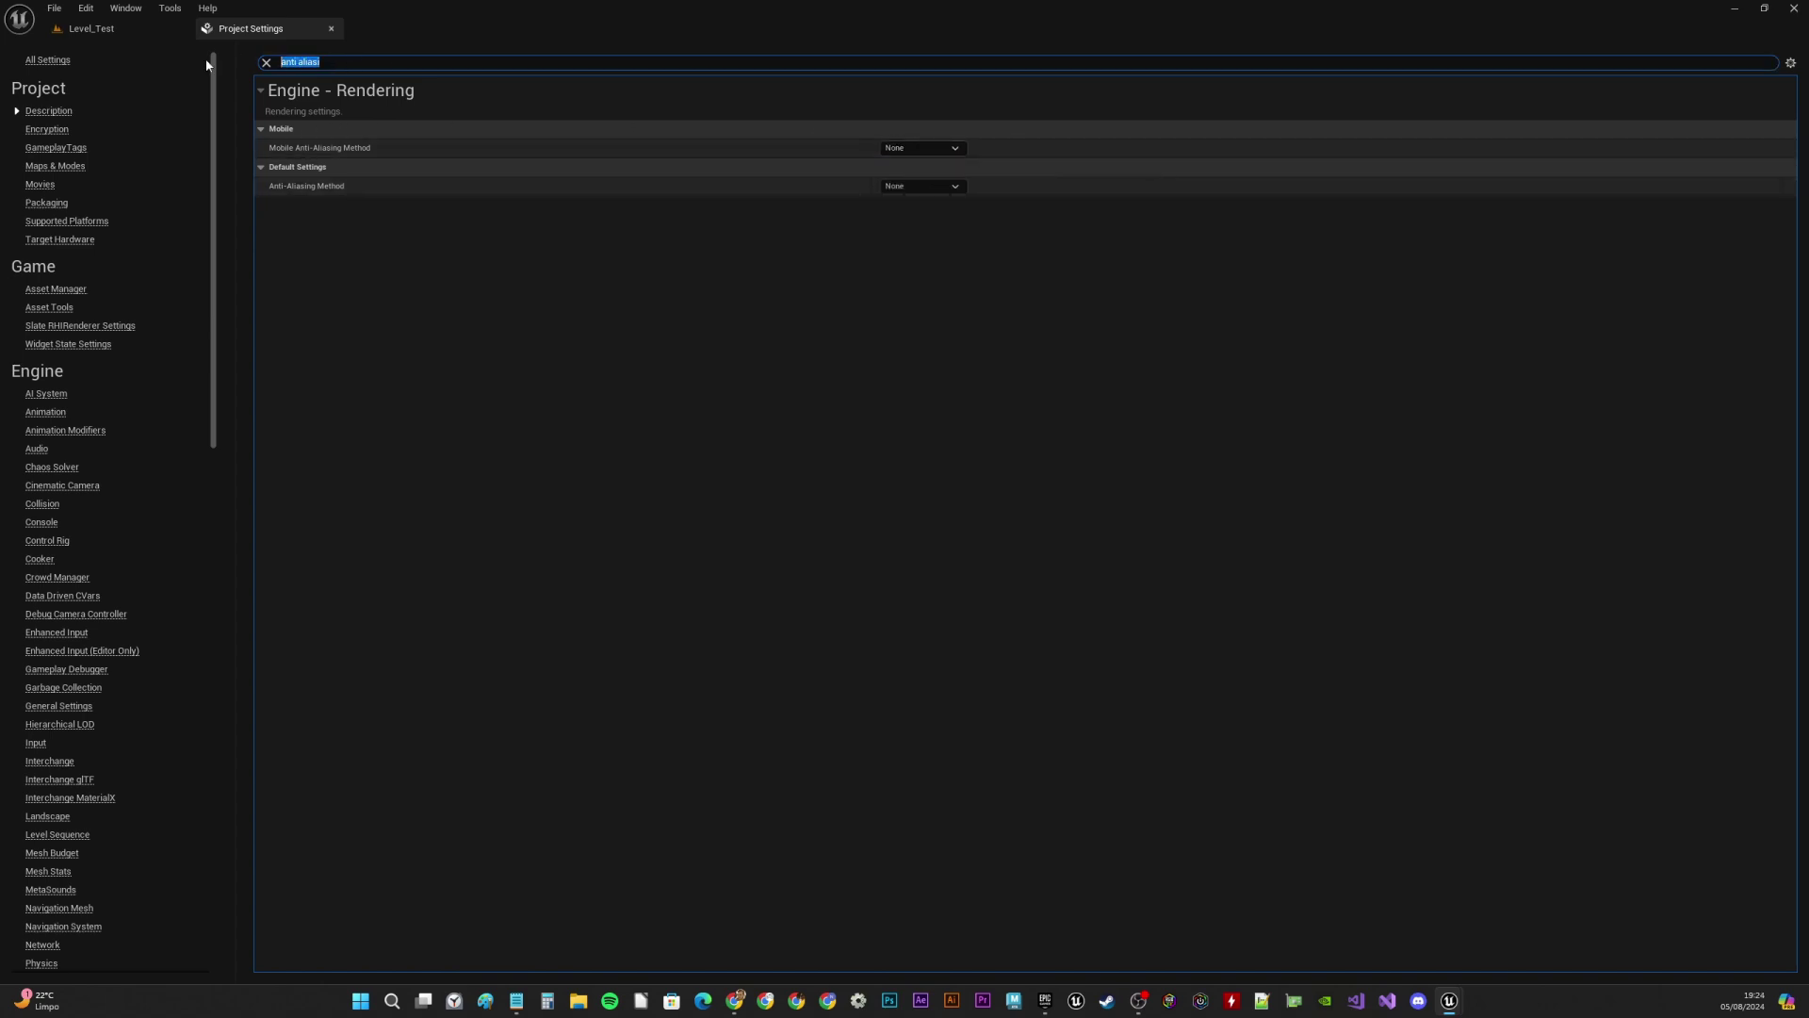
# Set the Default Pixels Per Unreal Unit to 0,25 in the project's Paper2D import settings
pyautogui.write('pixels per')
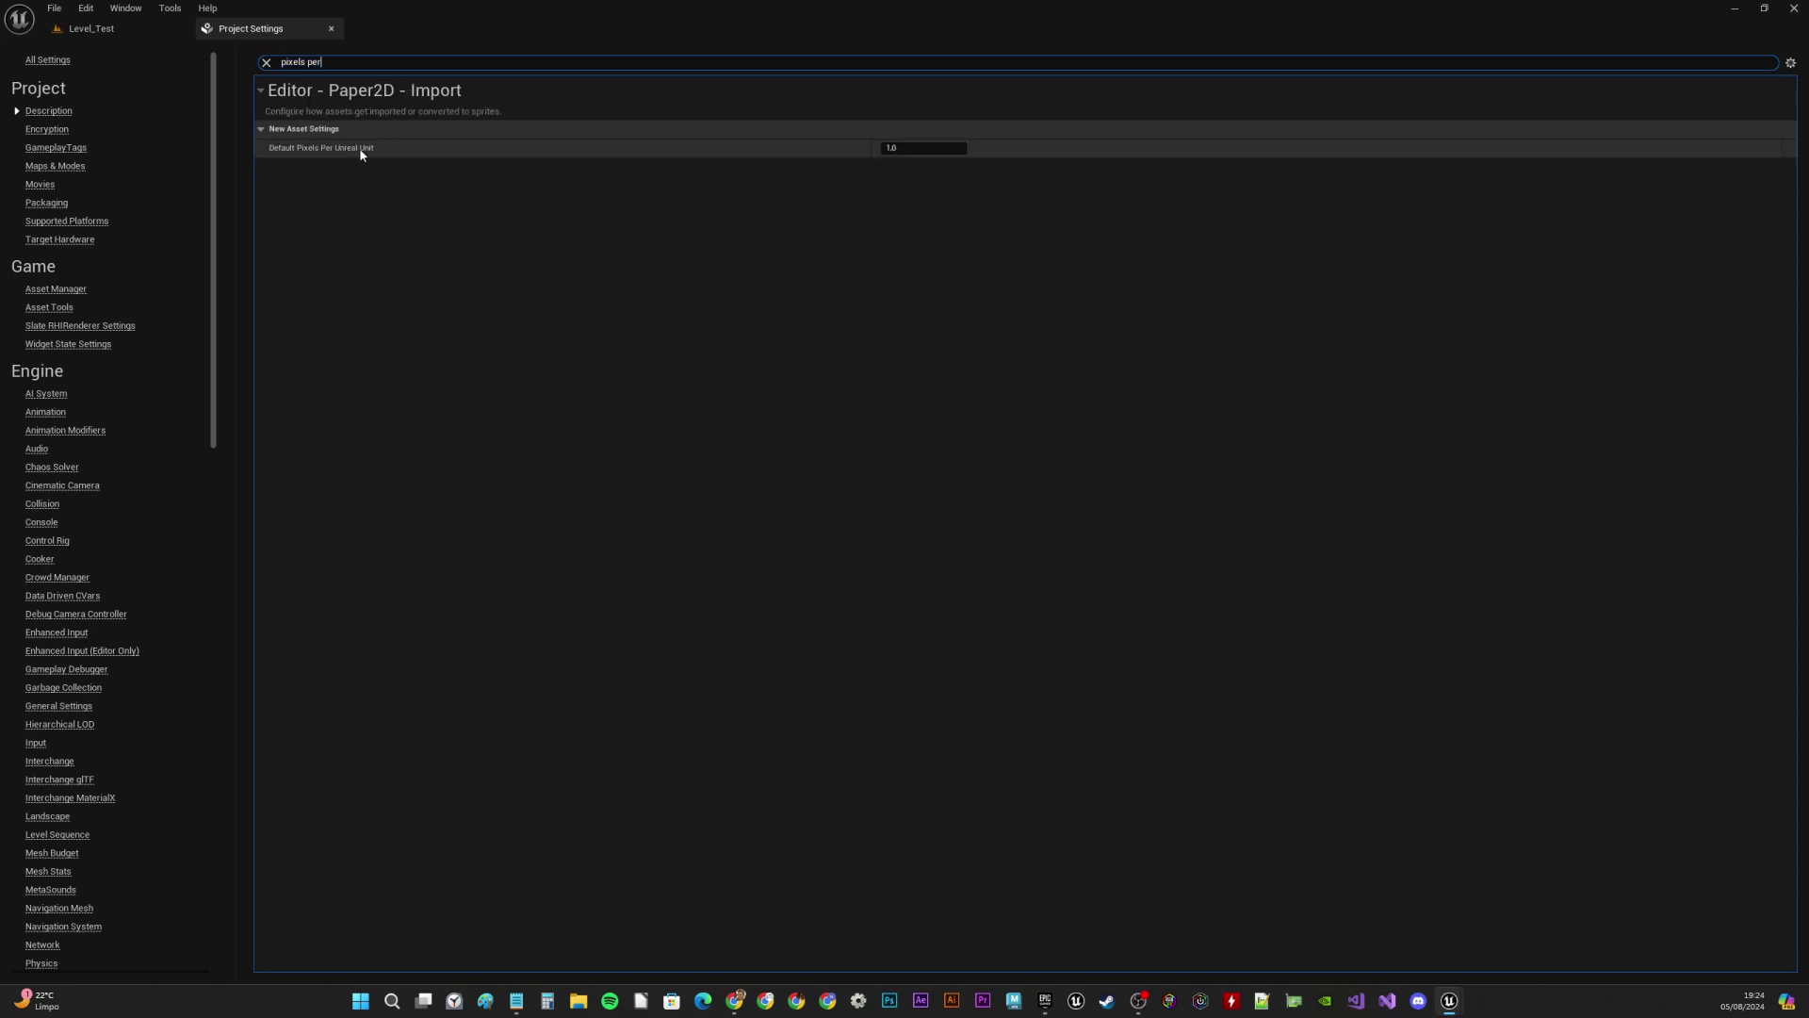
pyautogui.click(891, 148)
pyautogui.write('0,25')
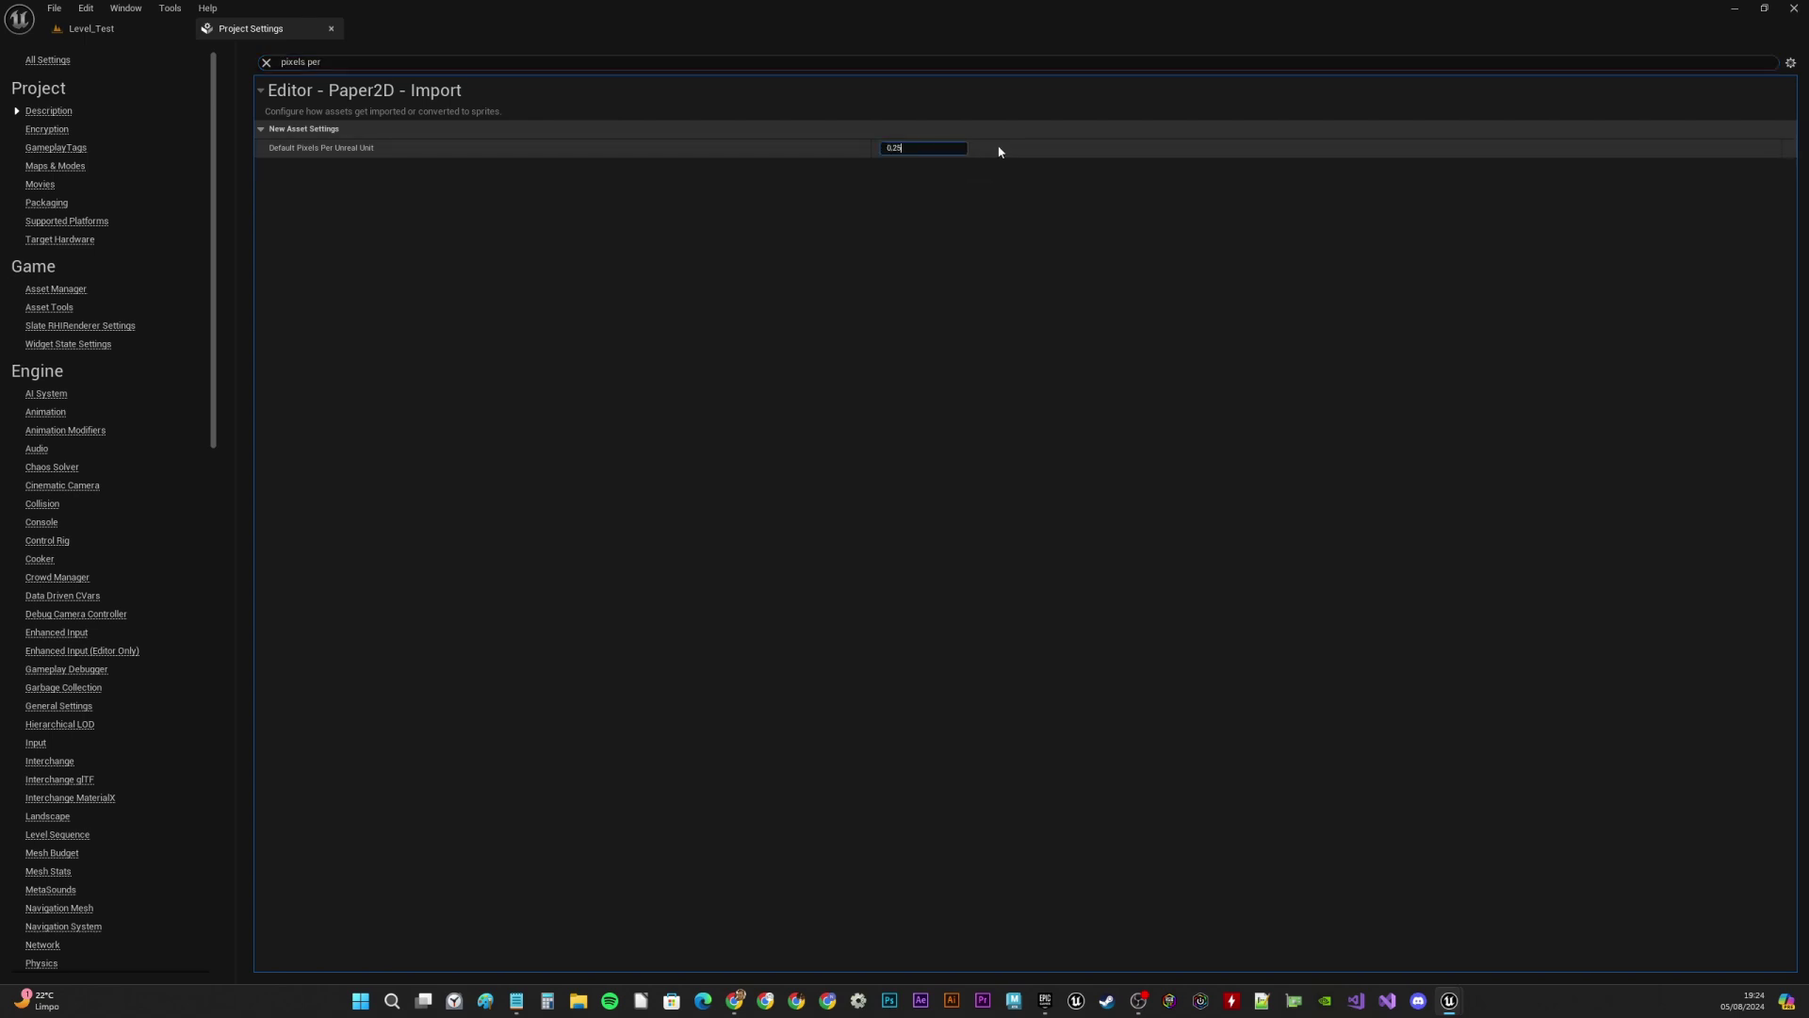
pyautogui.press('Return')
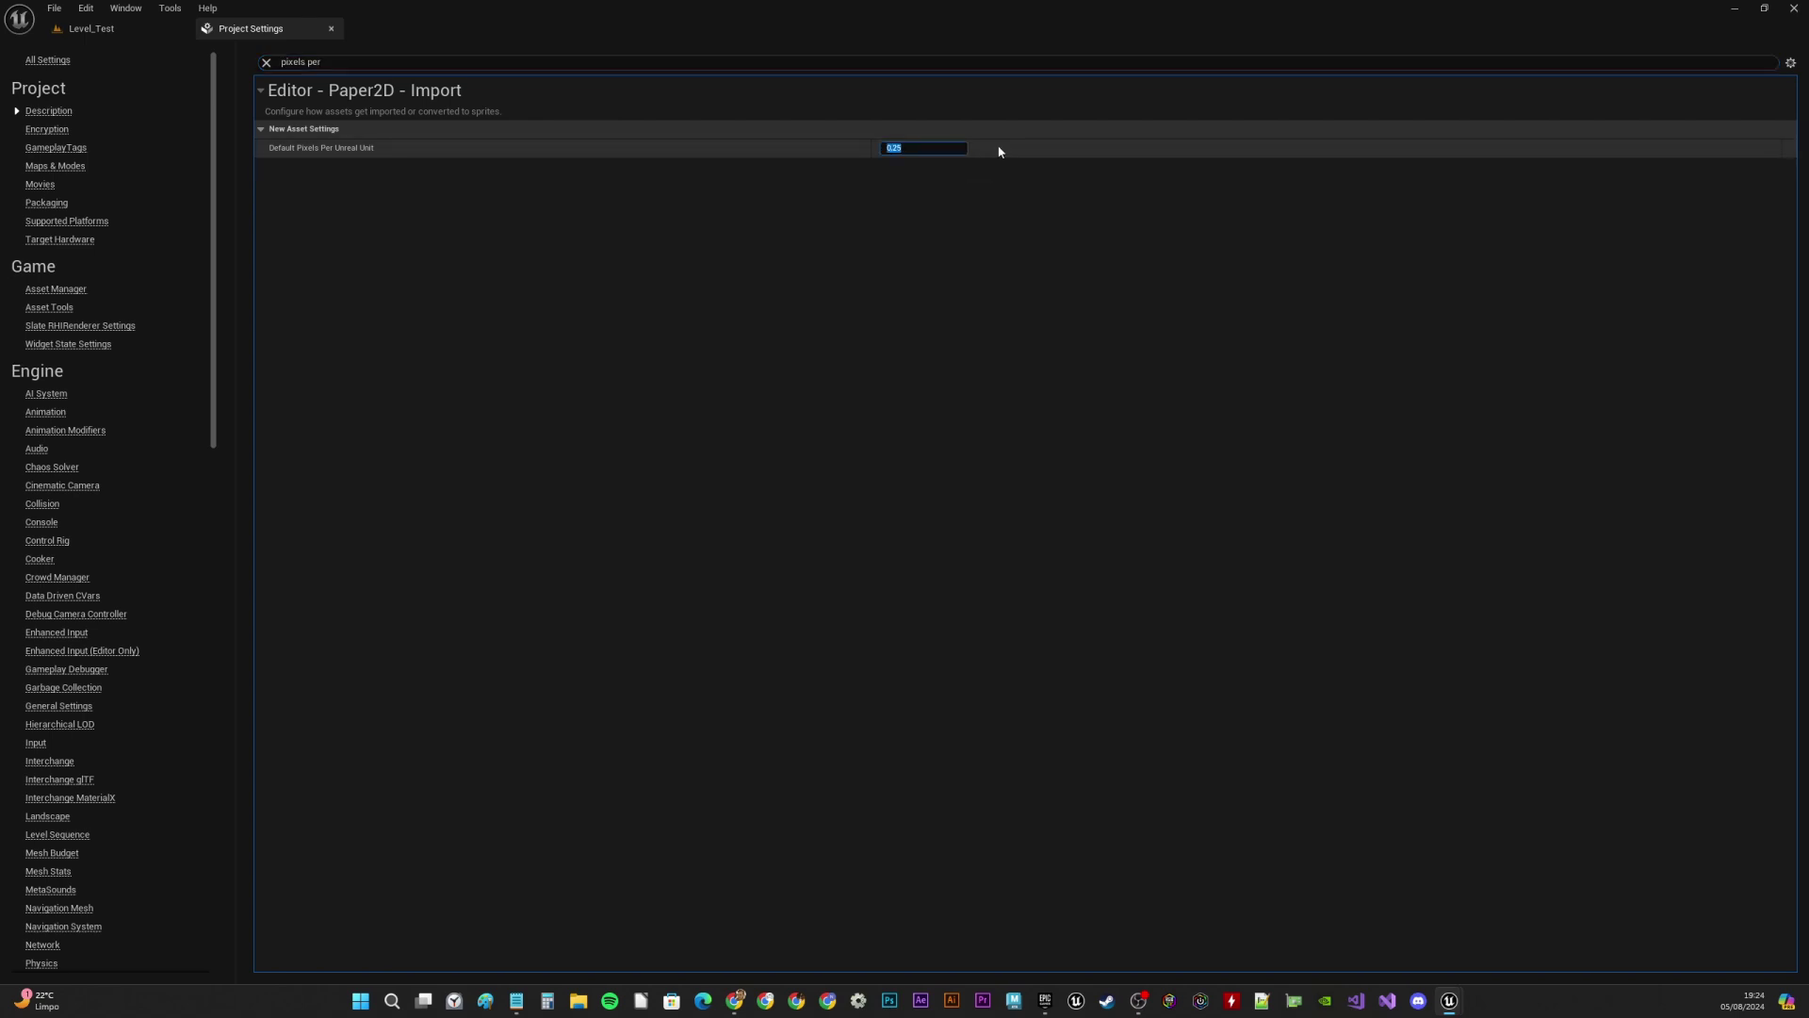
pyautogui.click(952, 205)
# Set the Dynamic Global Illumination Method to None in the project's rendering settings
pyautogui.moveTo(351, 63); pyautogui.dragTo(241, 66)
pyautogui.write('globsl')
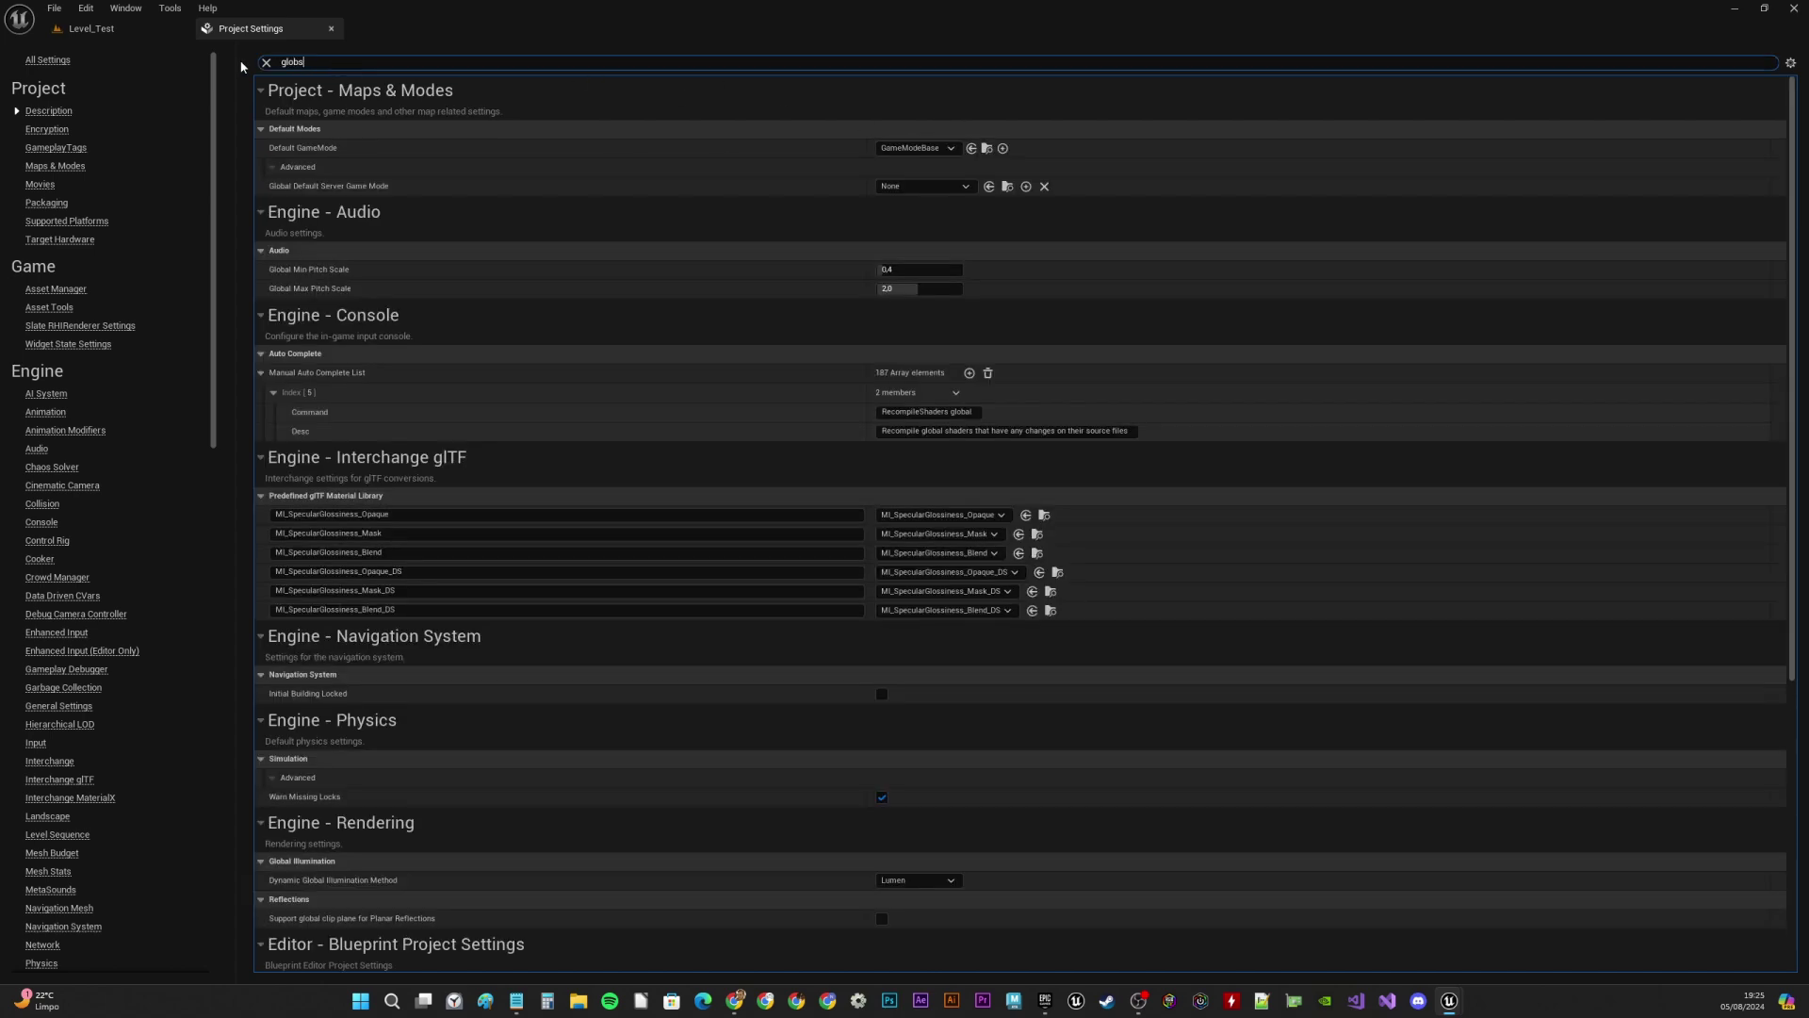
pyautogui.write(' i')
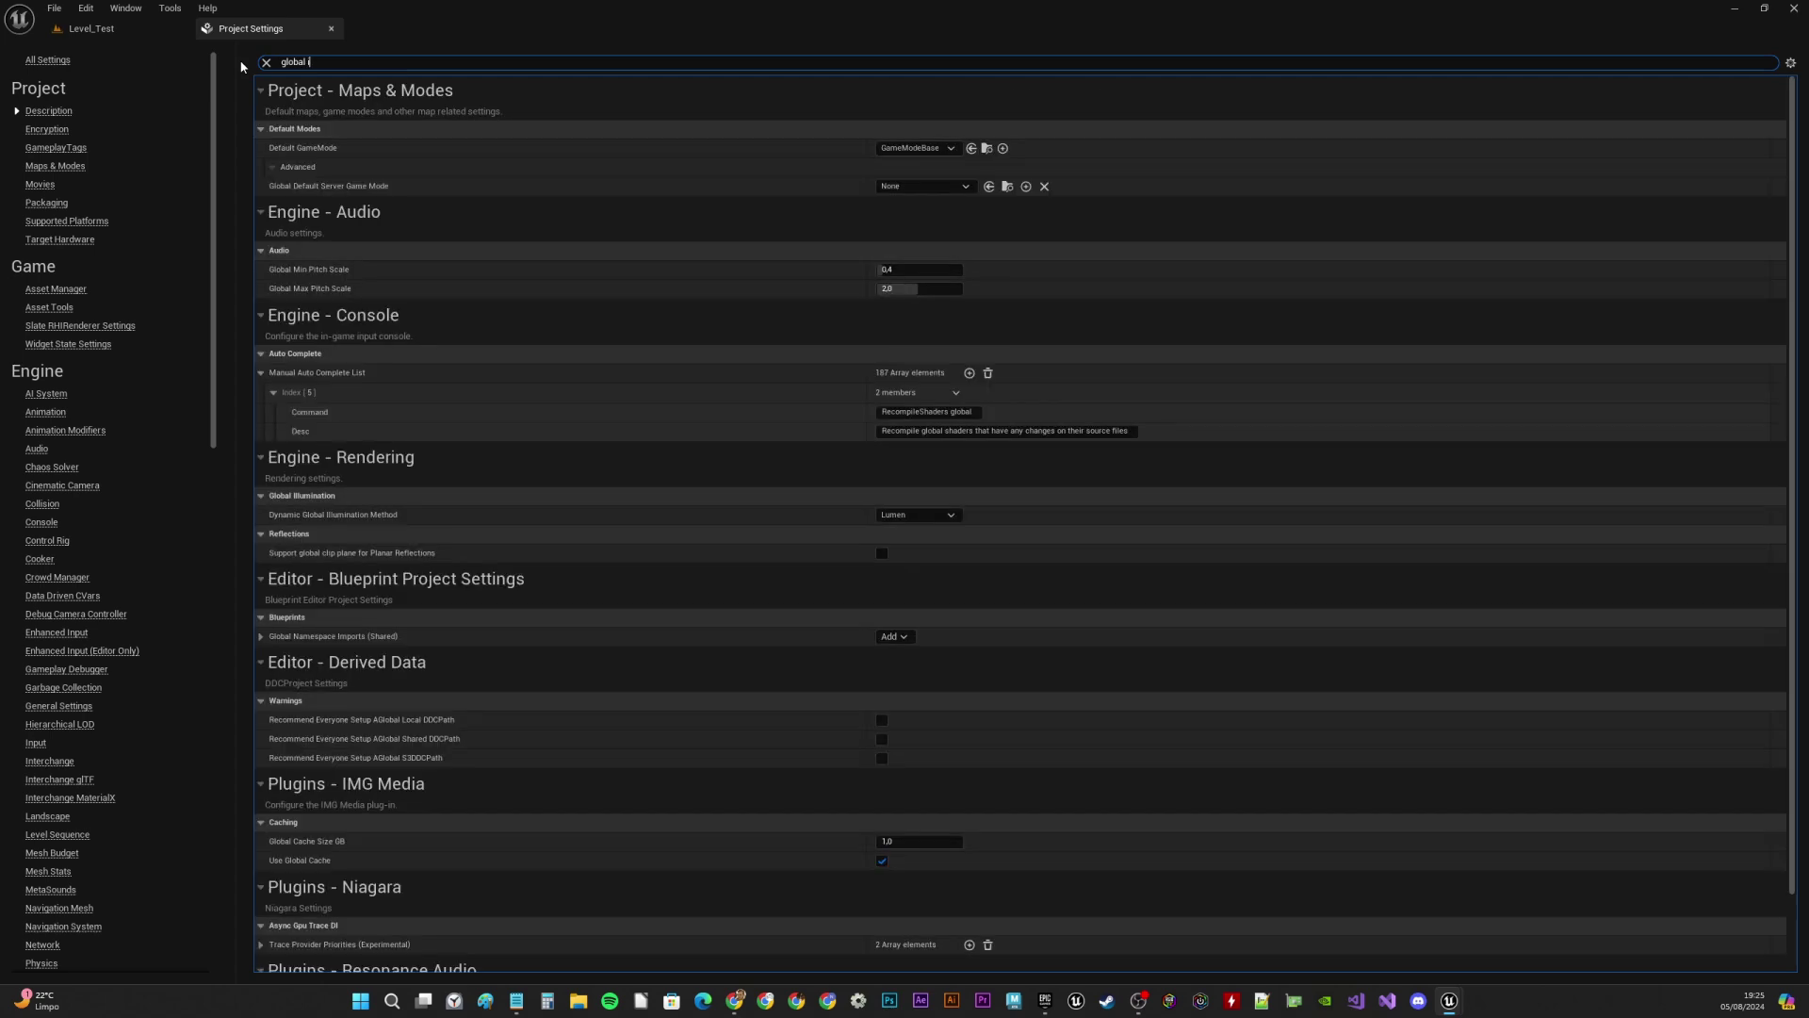
pyautogui.write('llum')
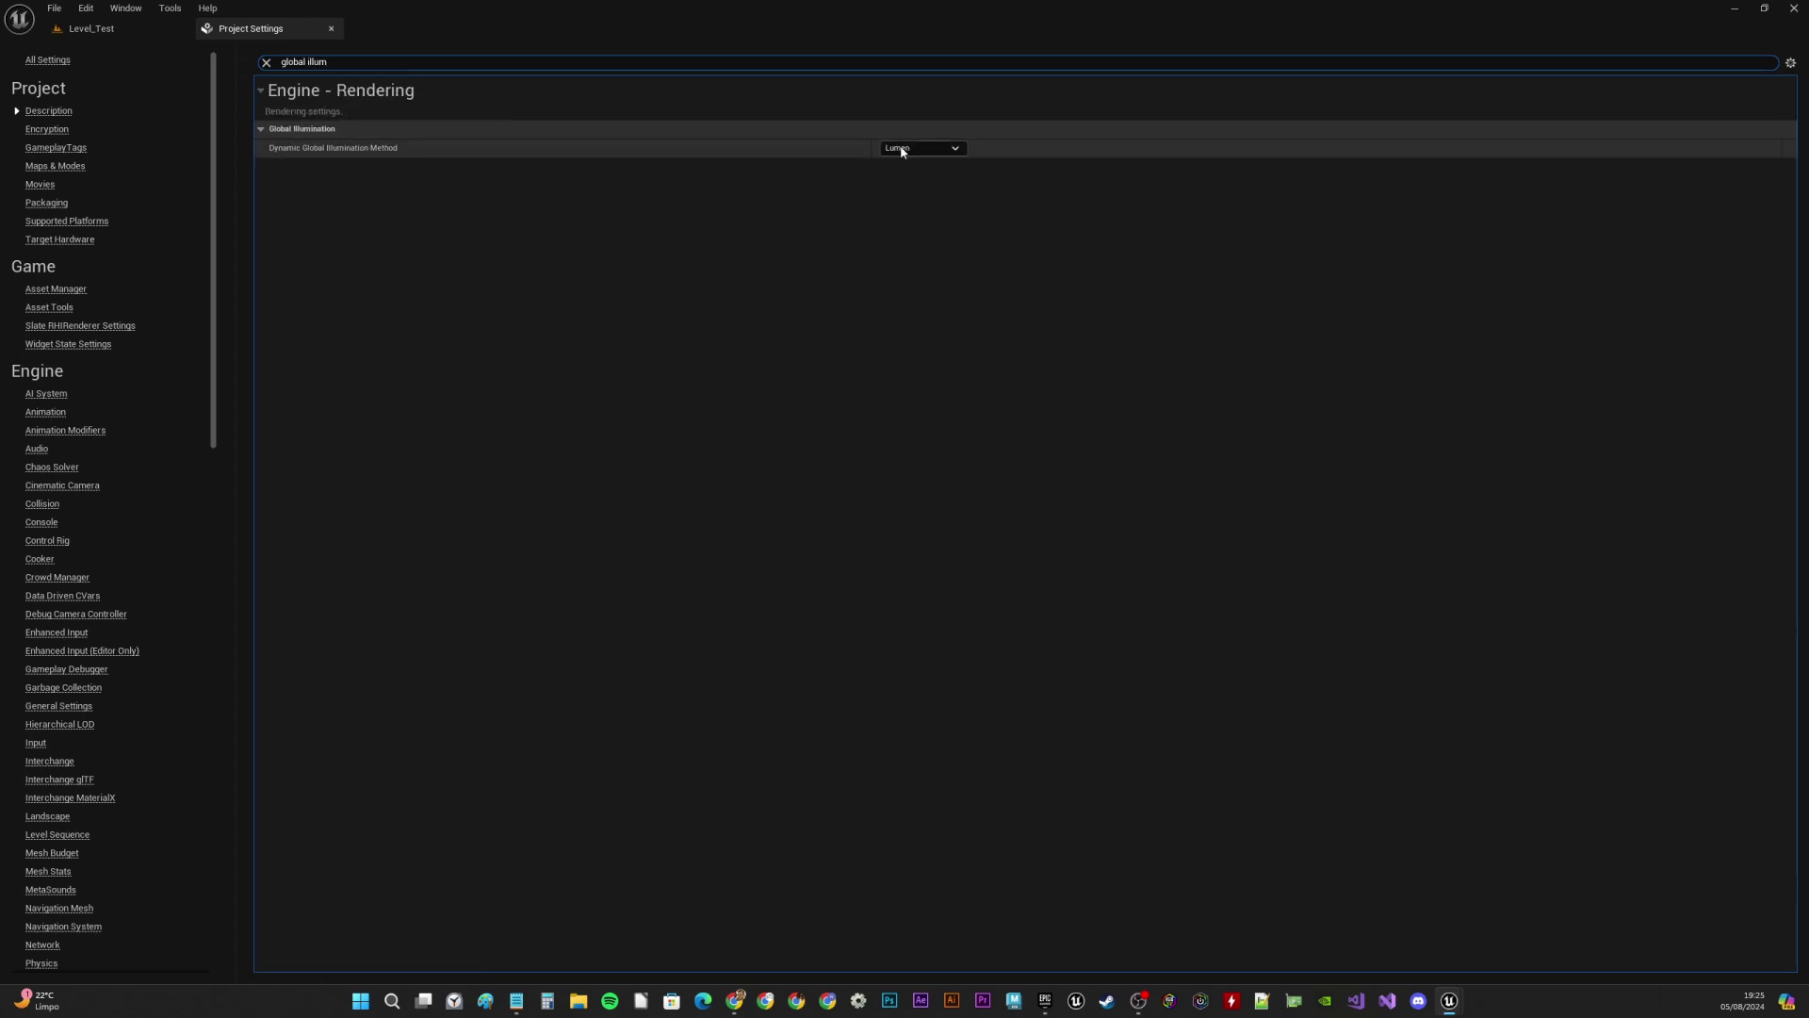
pyautogui.click(933, 148)
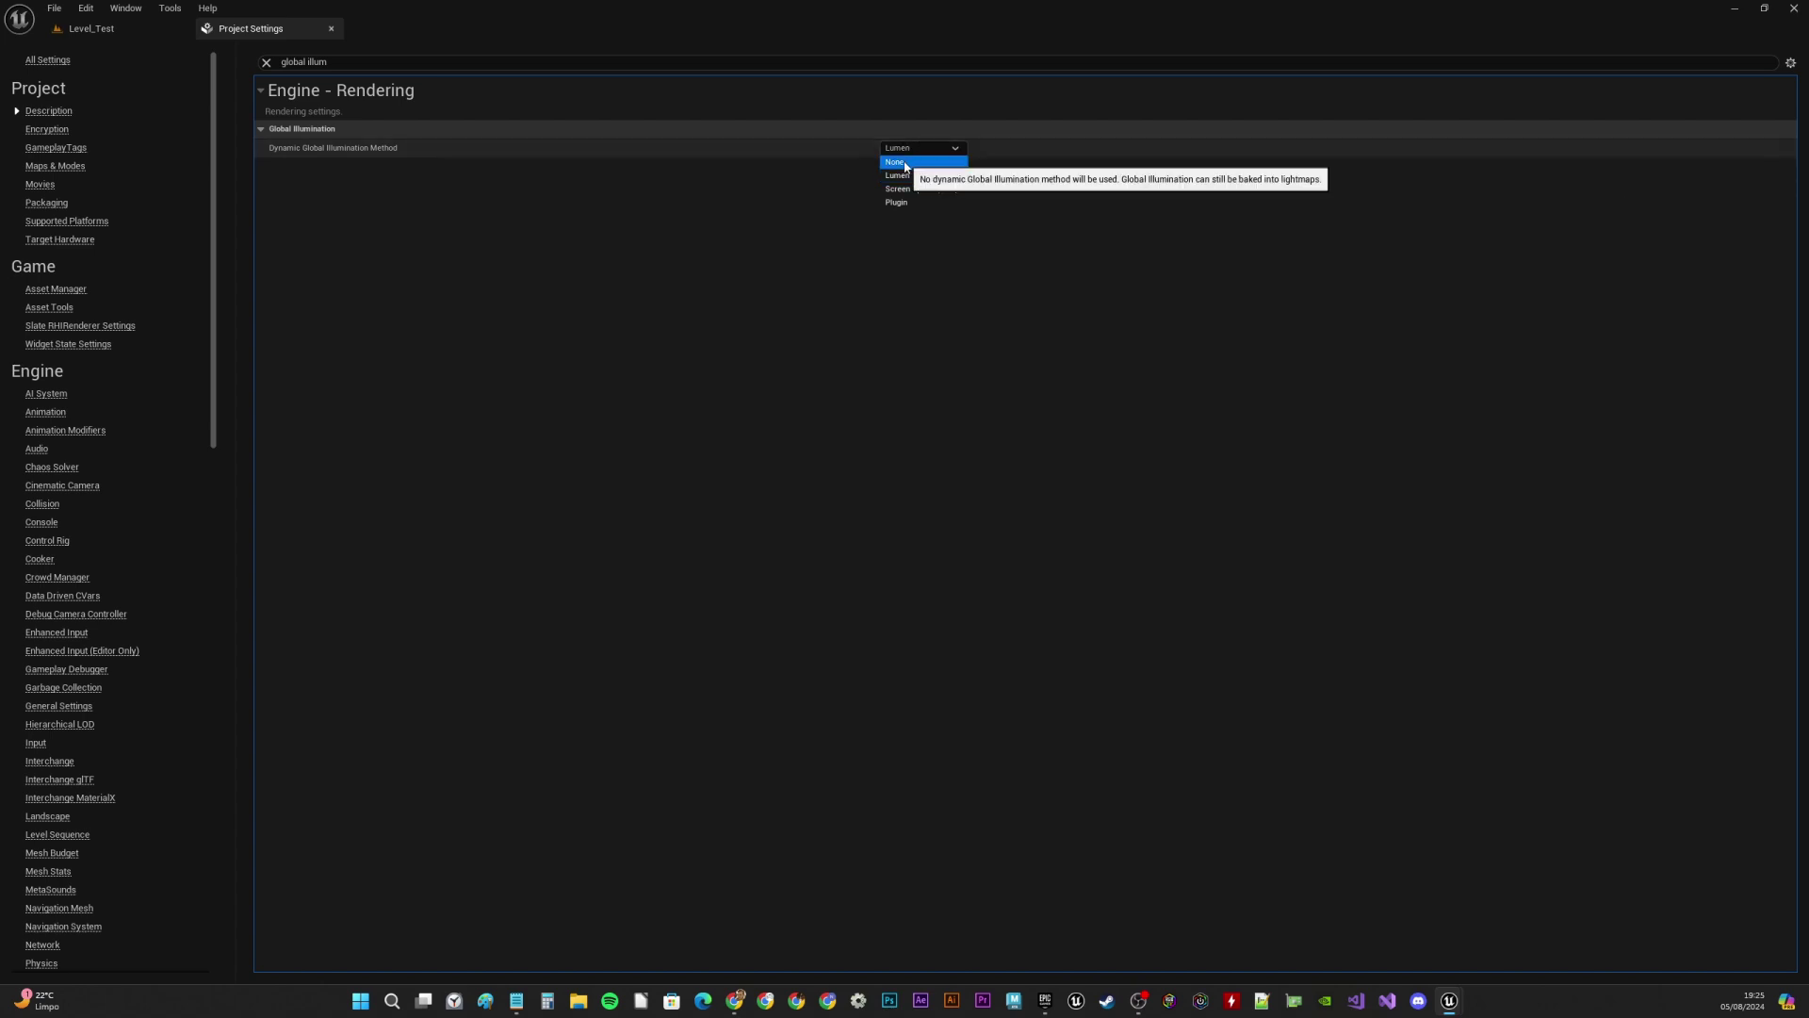
pyautogui.click(902, 161)
# Find the Reflection Method in the project's rendering settings and set it to None
pyautogui.write('ref')
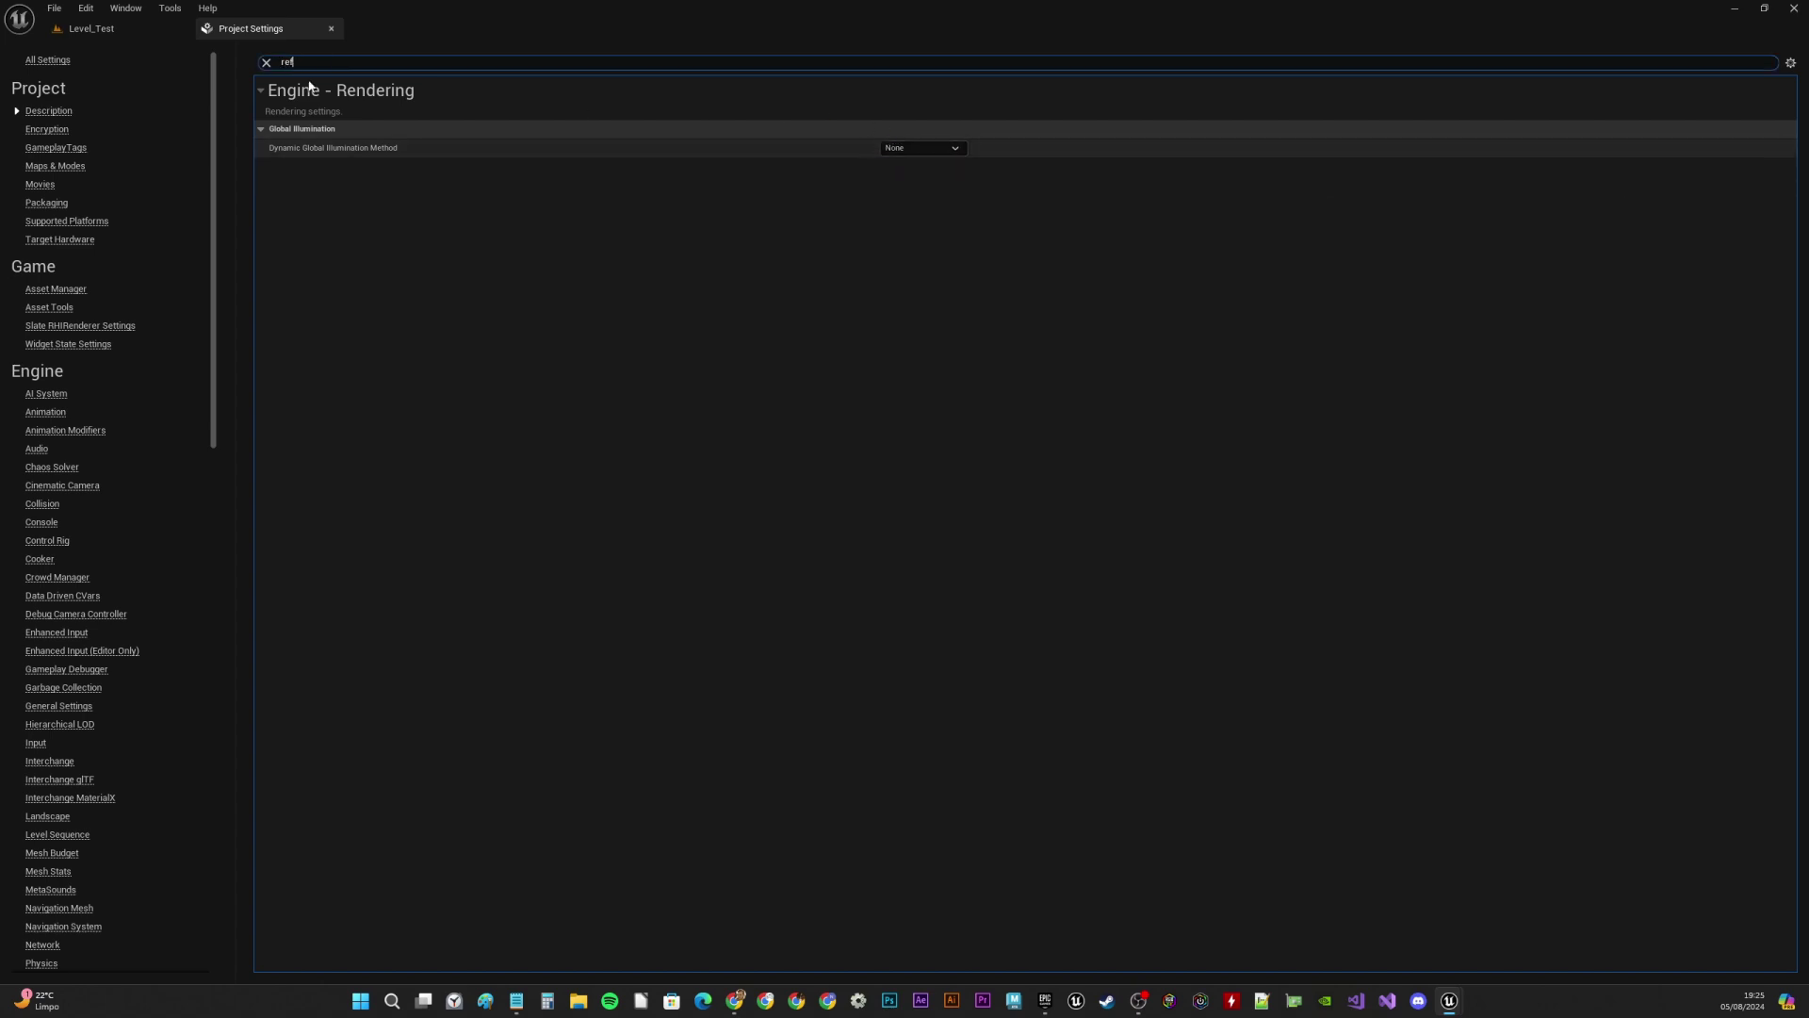
pyautogui.write('lection')
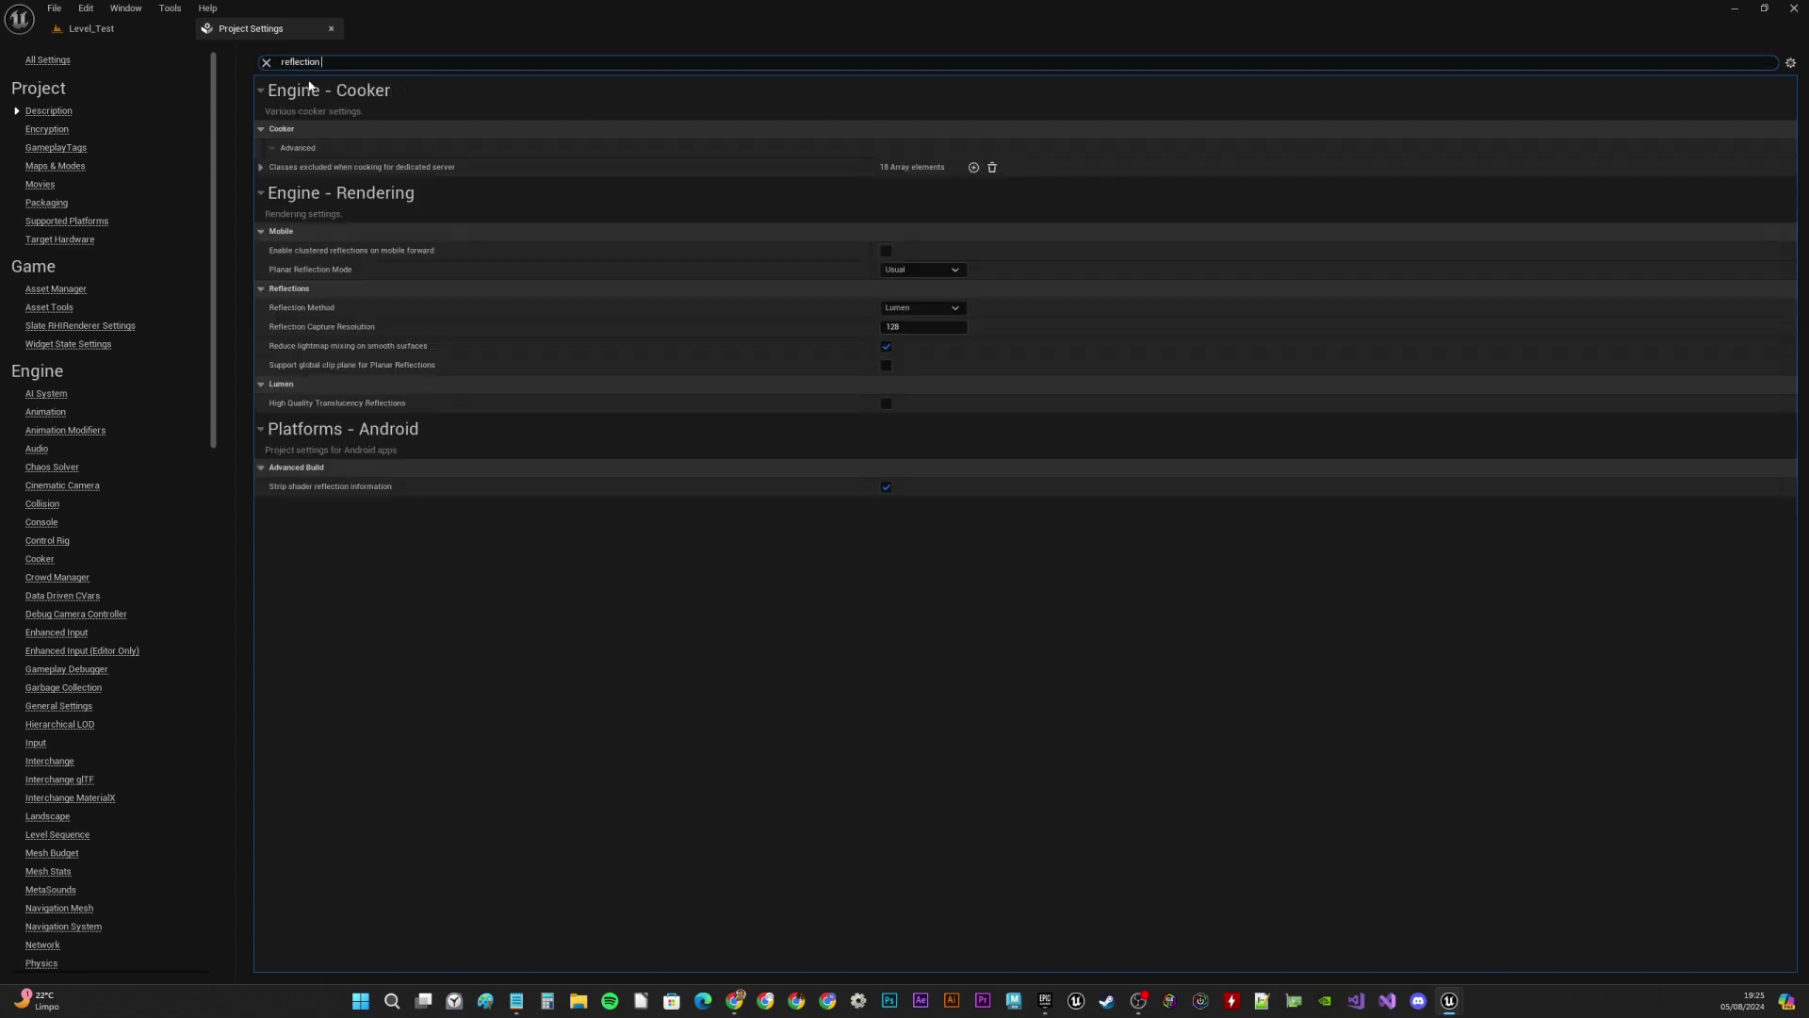
pyautogui.write(' me')
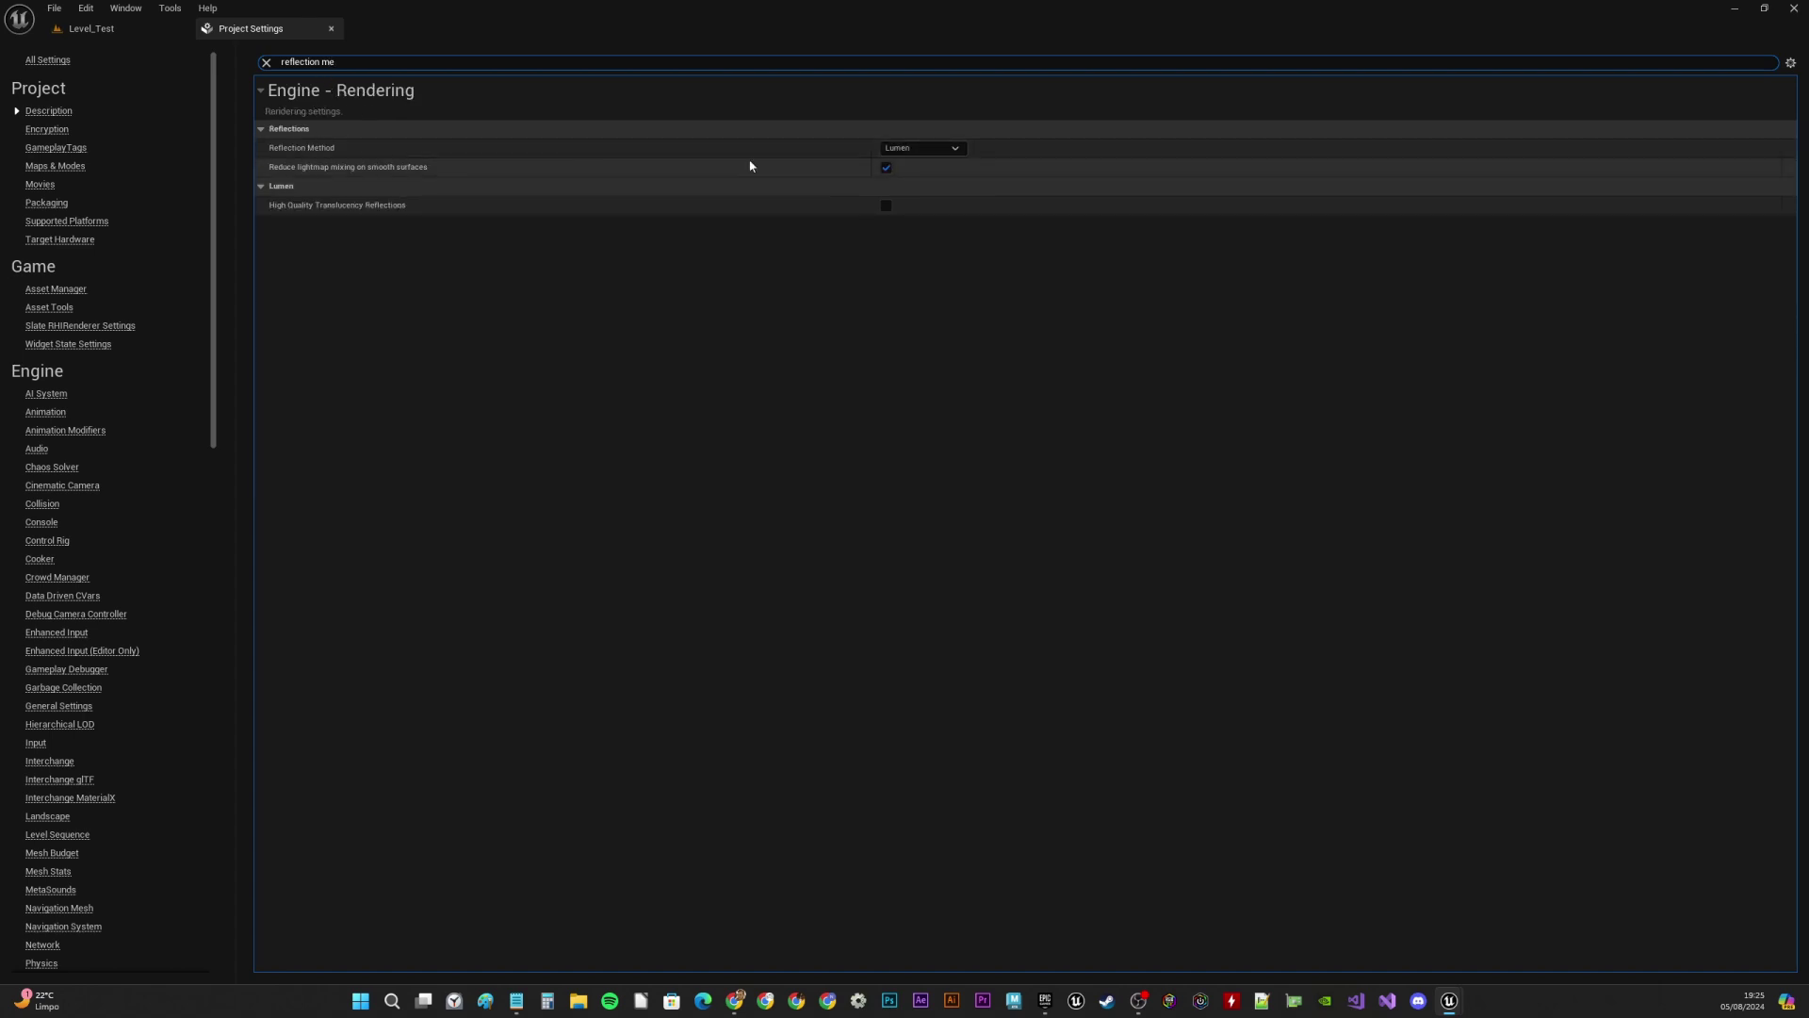
pyautogui.click(921, 148)
pyautogui.click(916, 162)
# Set the Shadow Map Method to Shadow Maps in the project's rendering settings
pyautogui.write('shad')
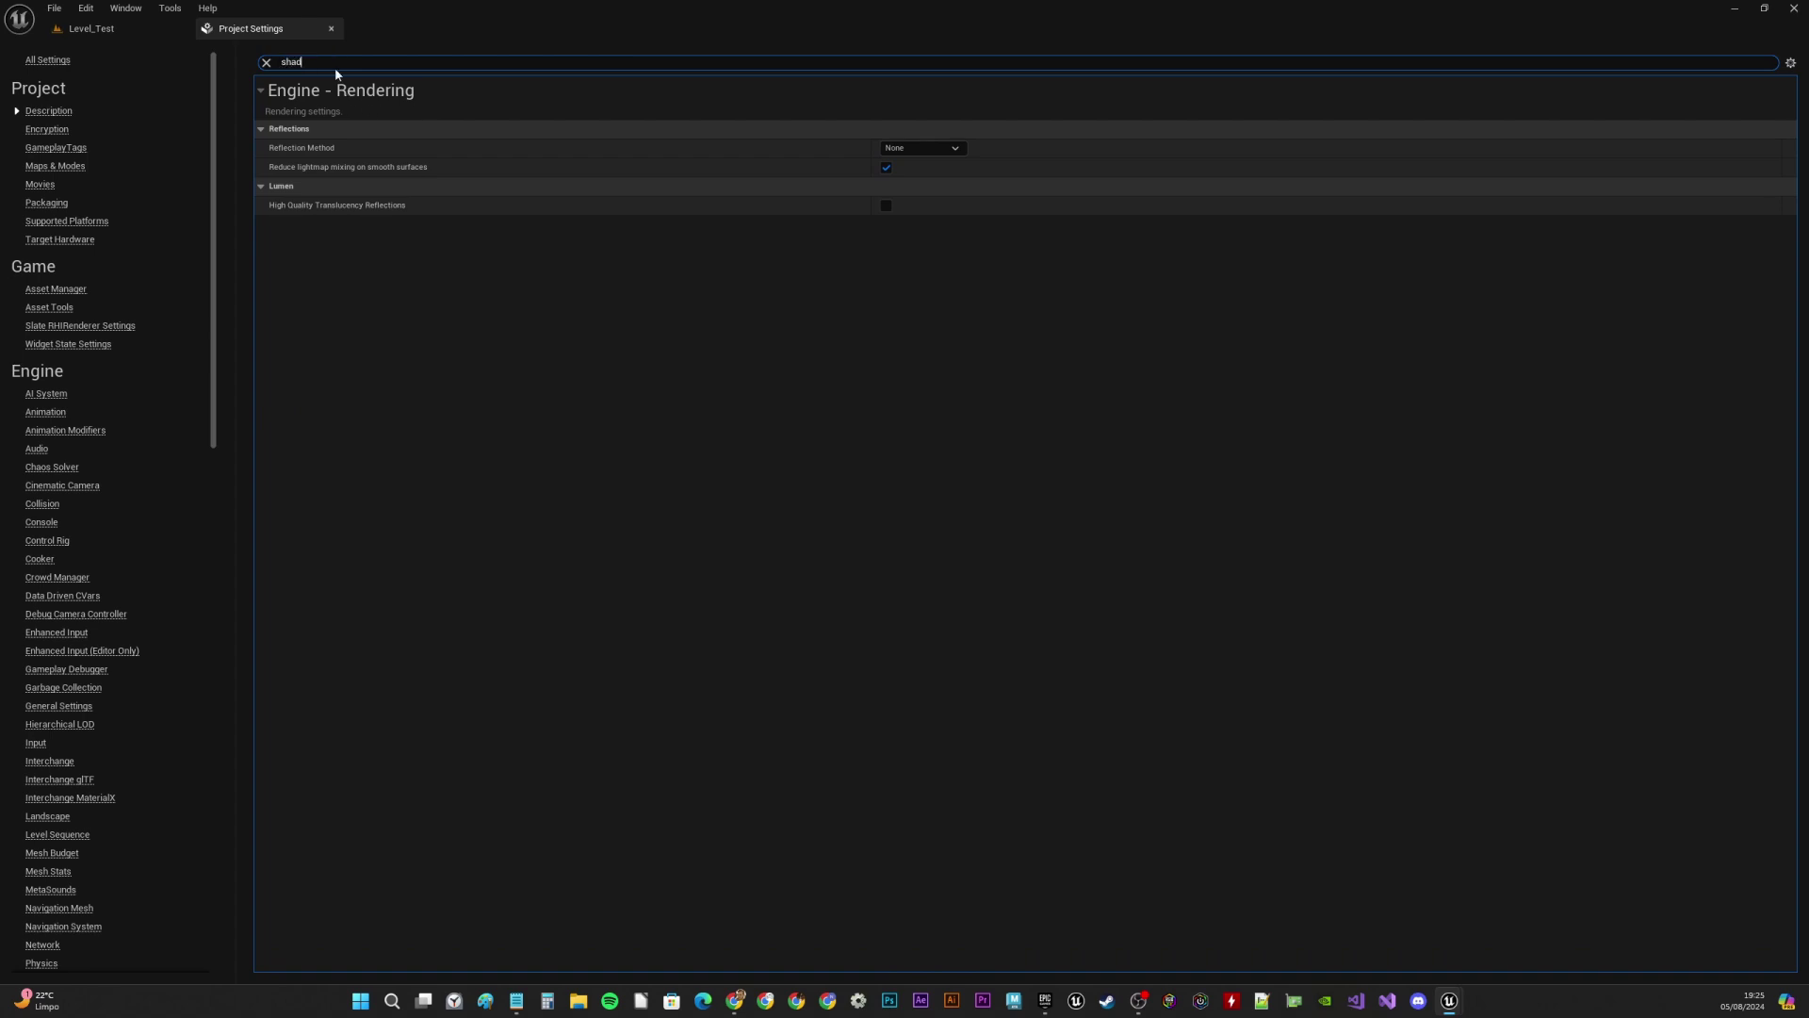
pyautogui.write('ow maps')
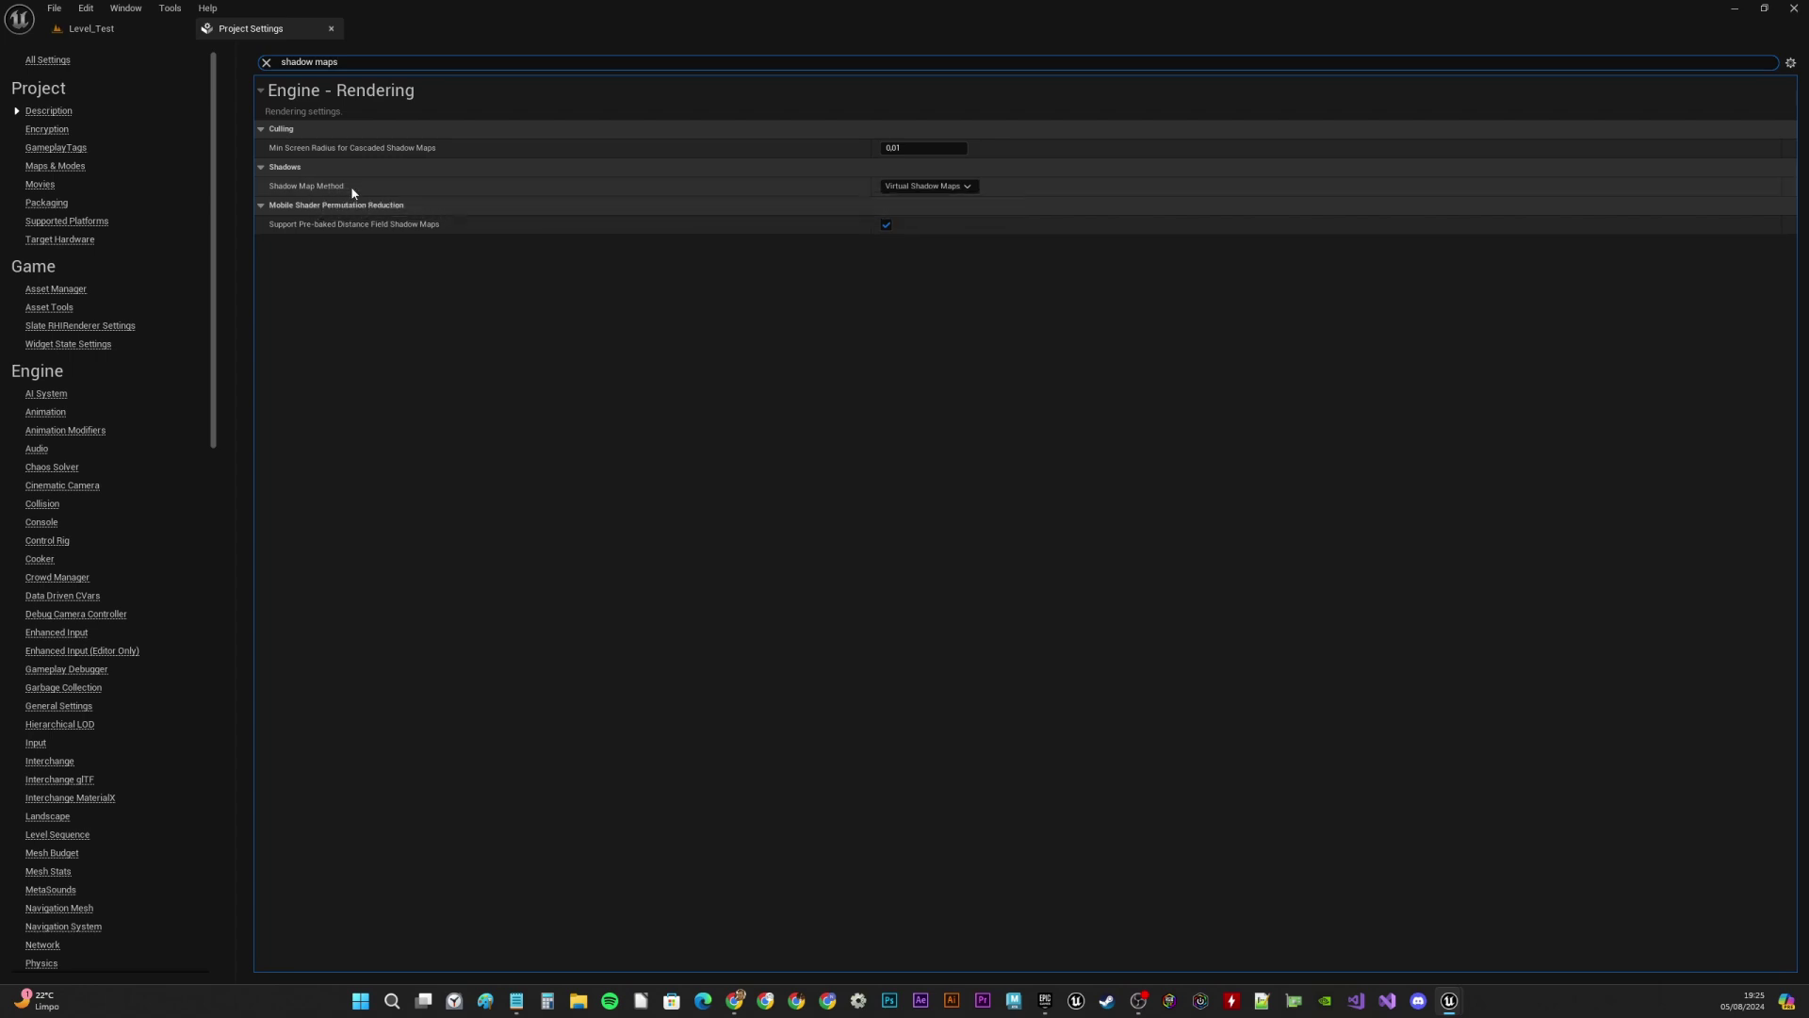
pyautogui.click(935, 187)
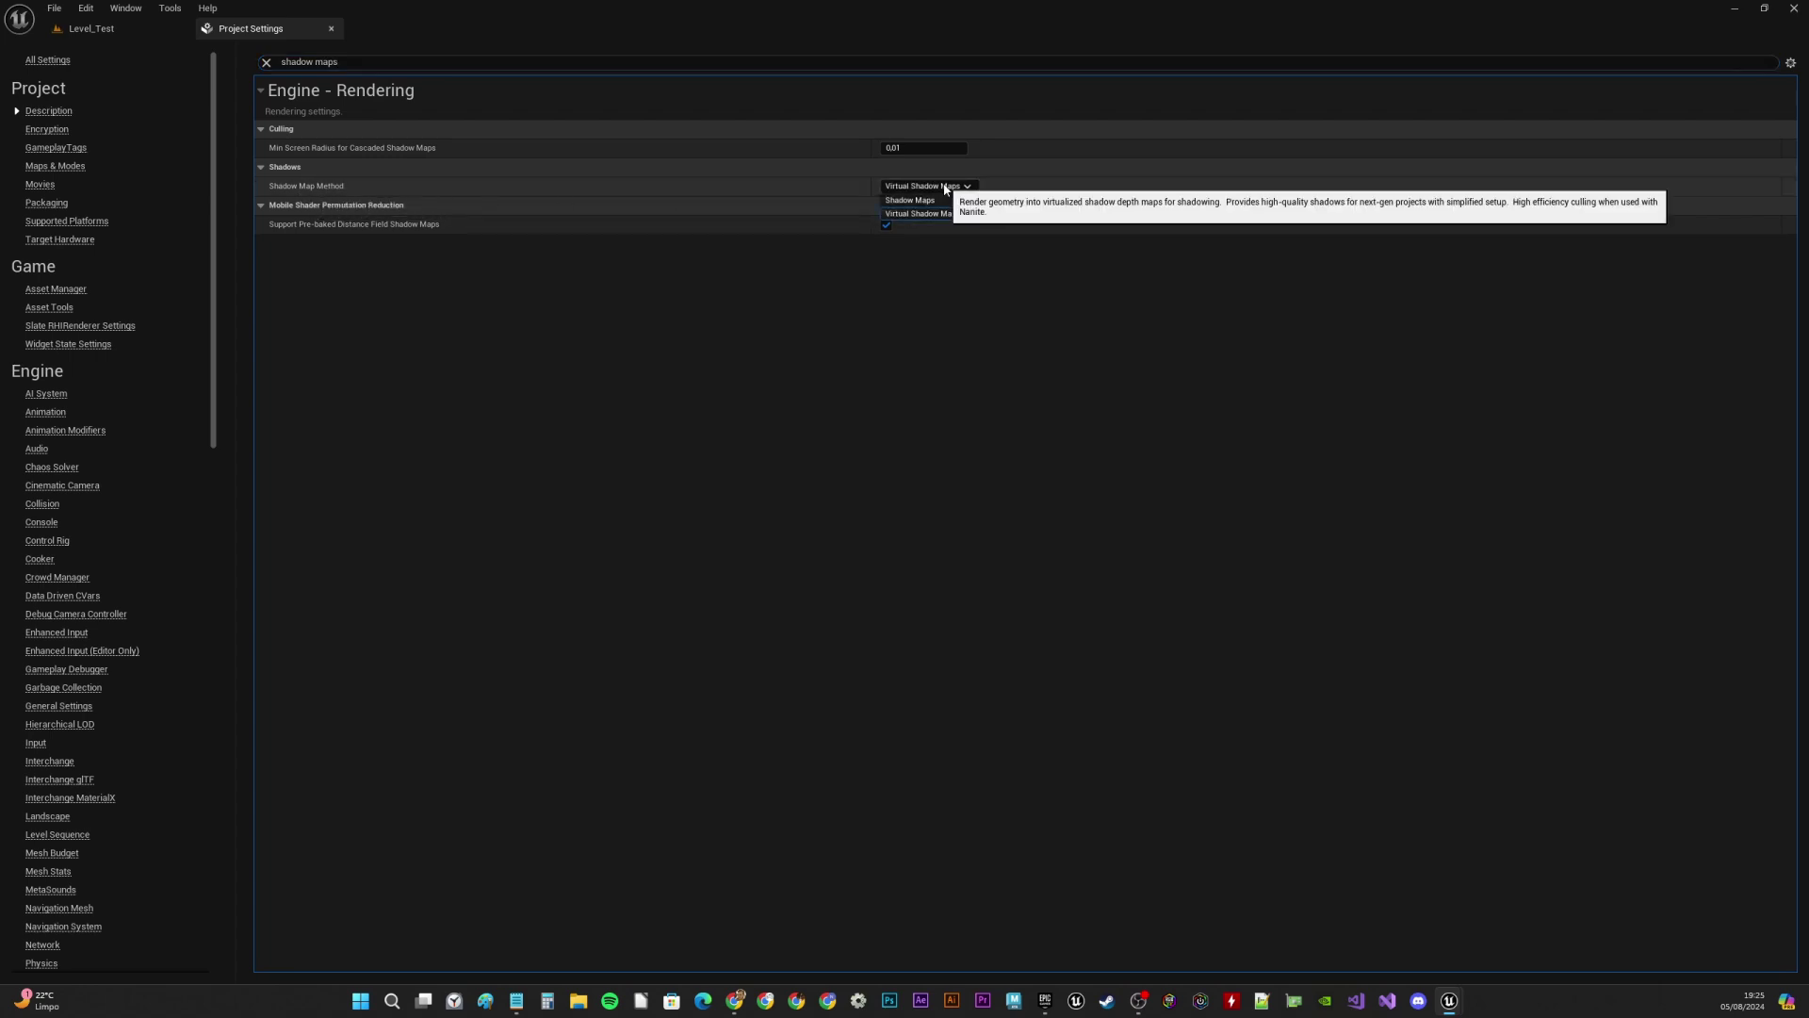
pyautogui.click(935, 203)
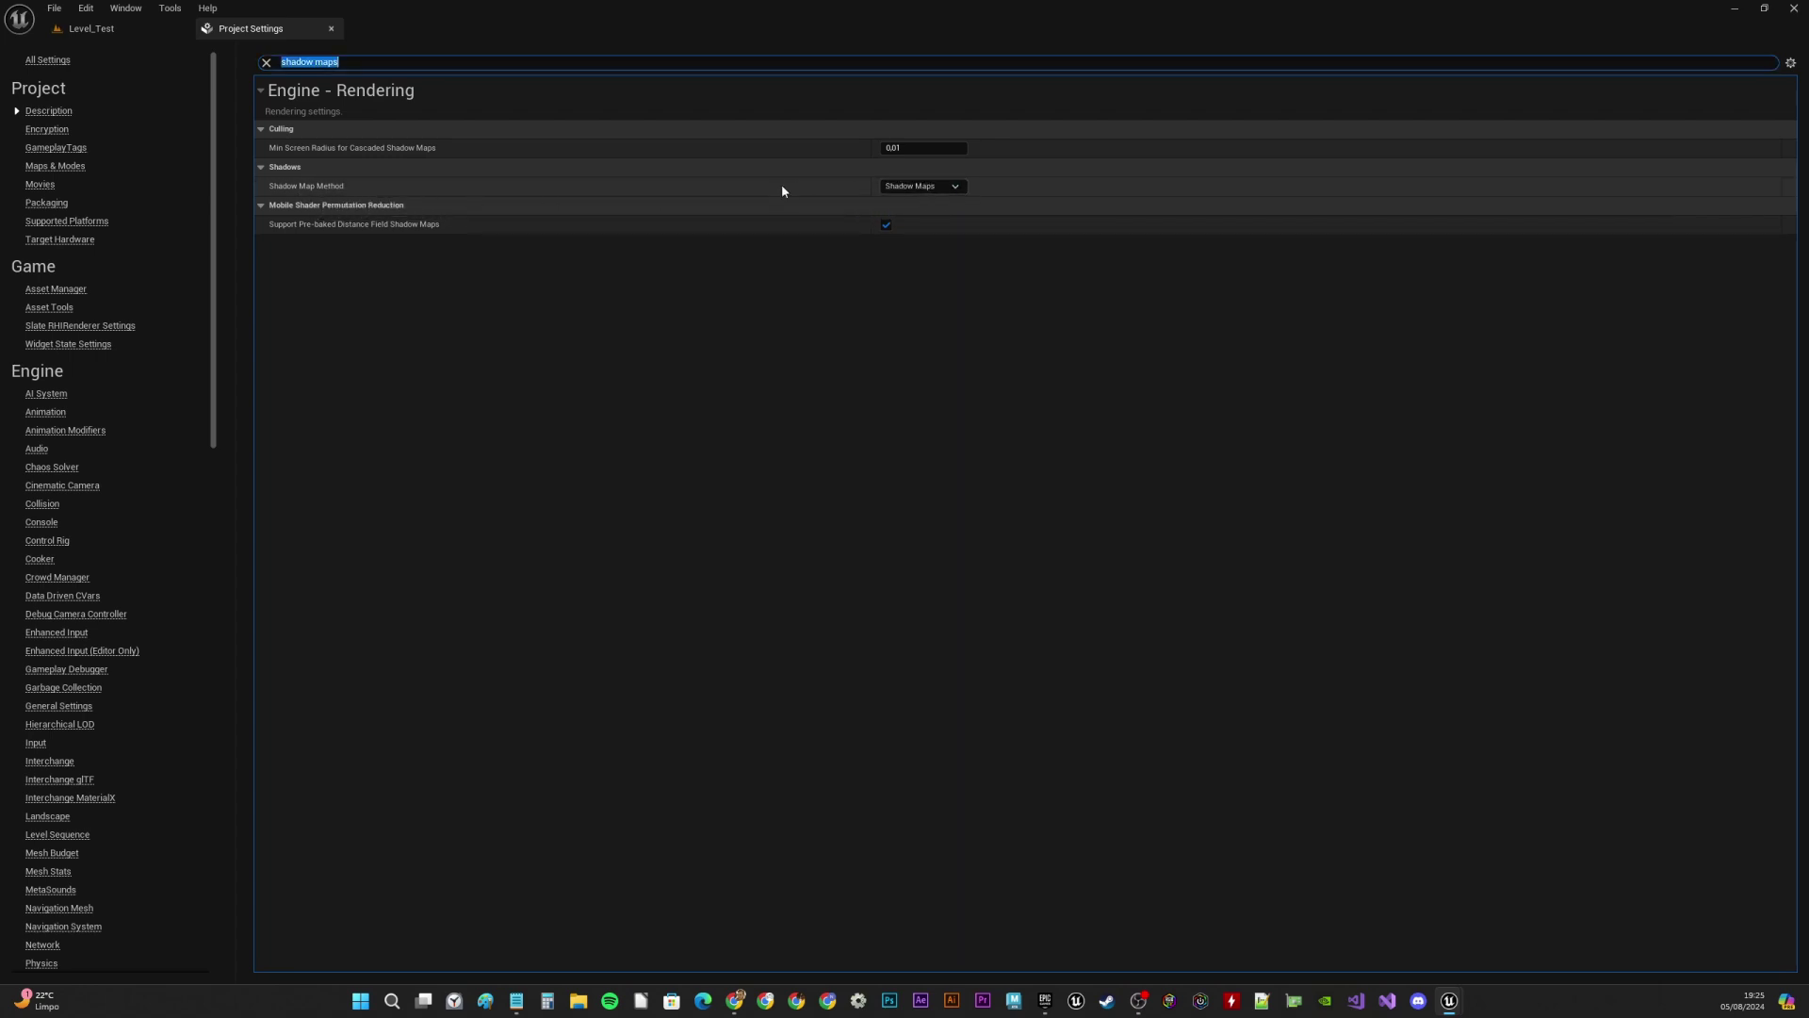
# Disable Auto Exposure in the project's rendering settings, with its method set to Manual and Auto Exposure Bias to 0,0
pyautogui.write('auto')
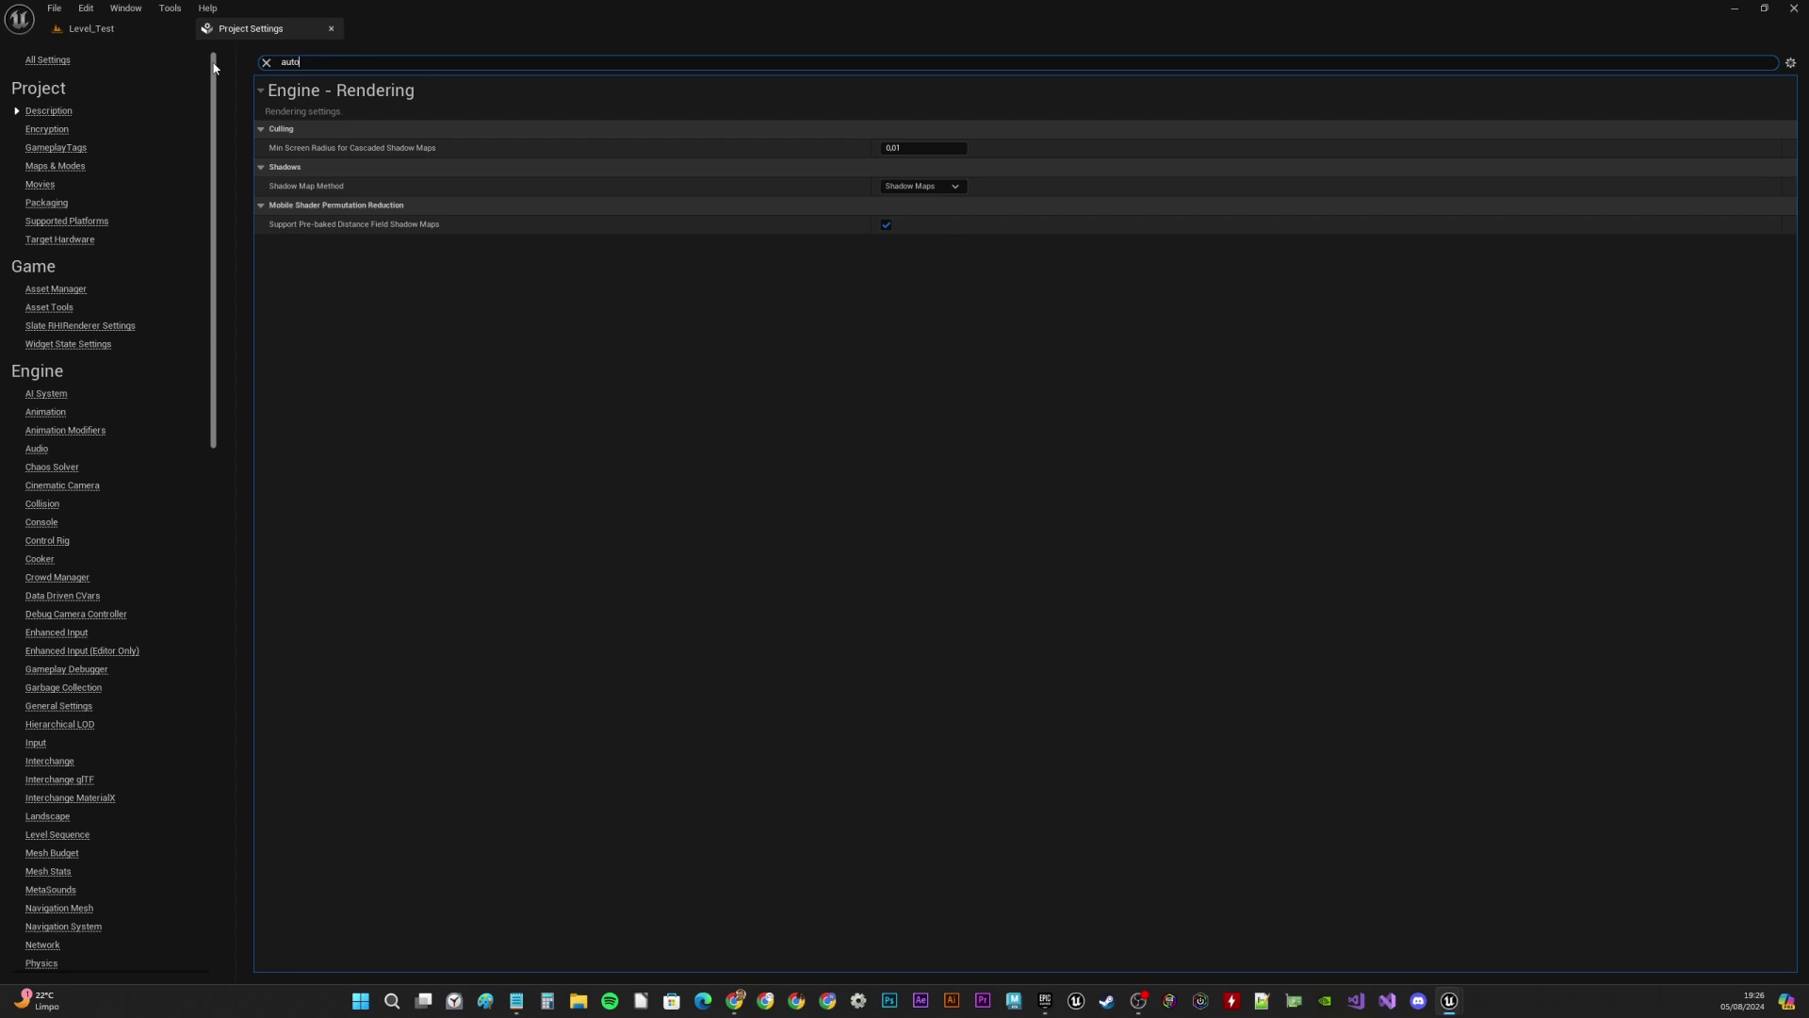
pyautogui.write(' expo')
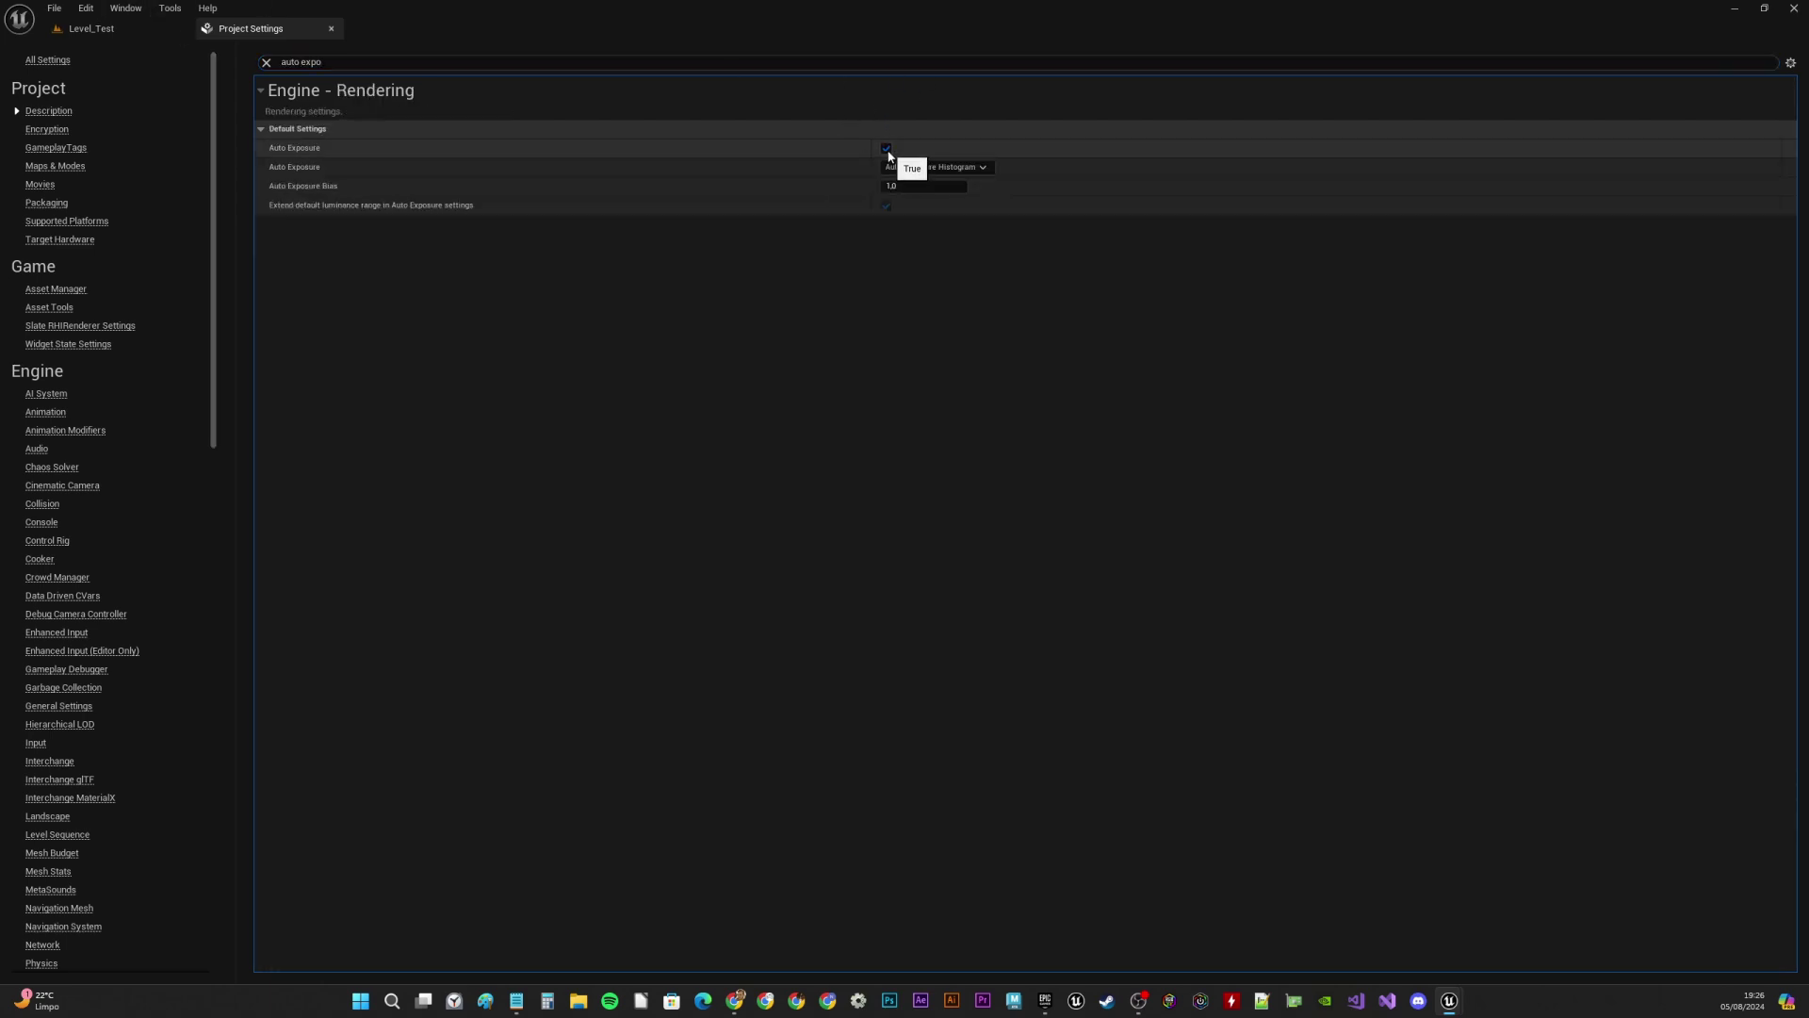
pyautogui.click(886, 148)
pyautogui.click(980, 167)
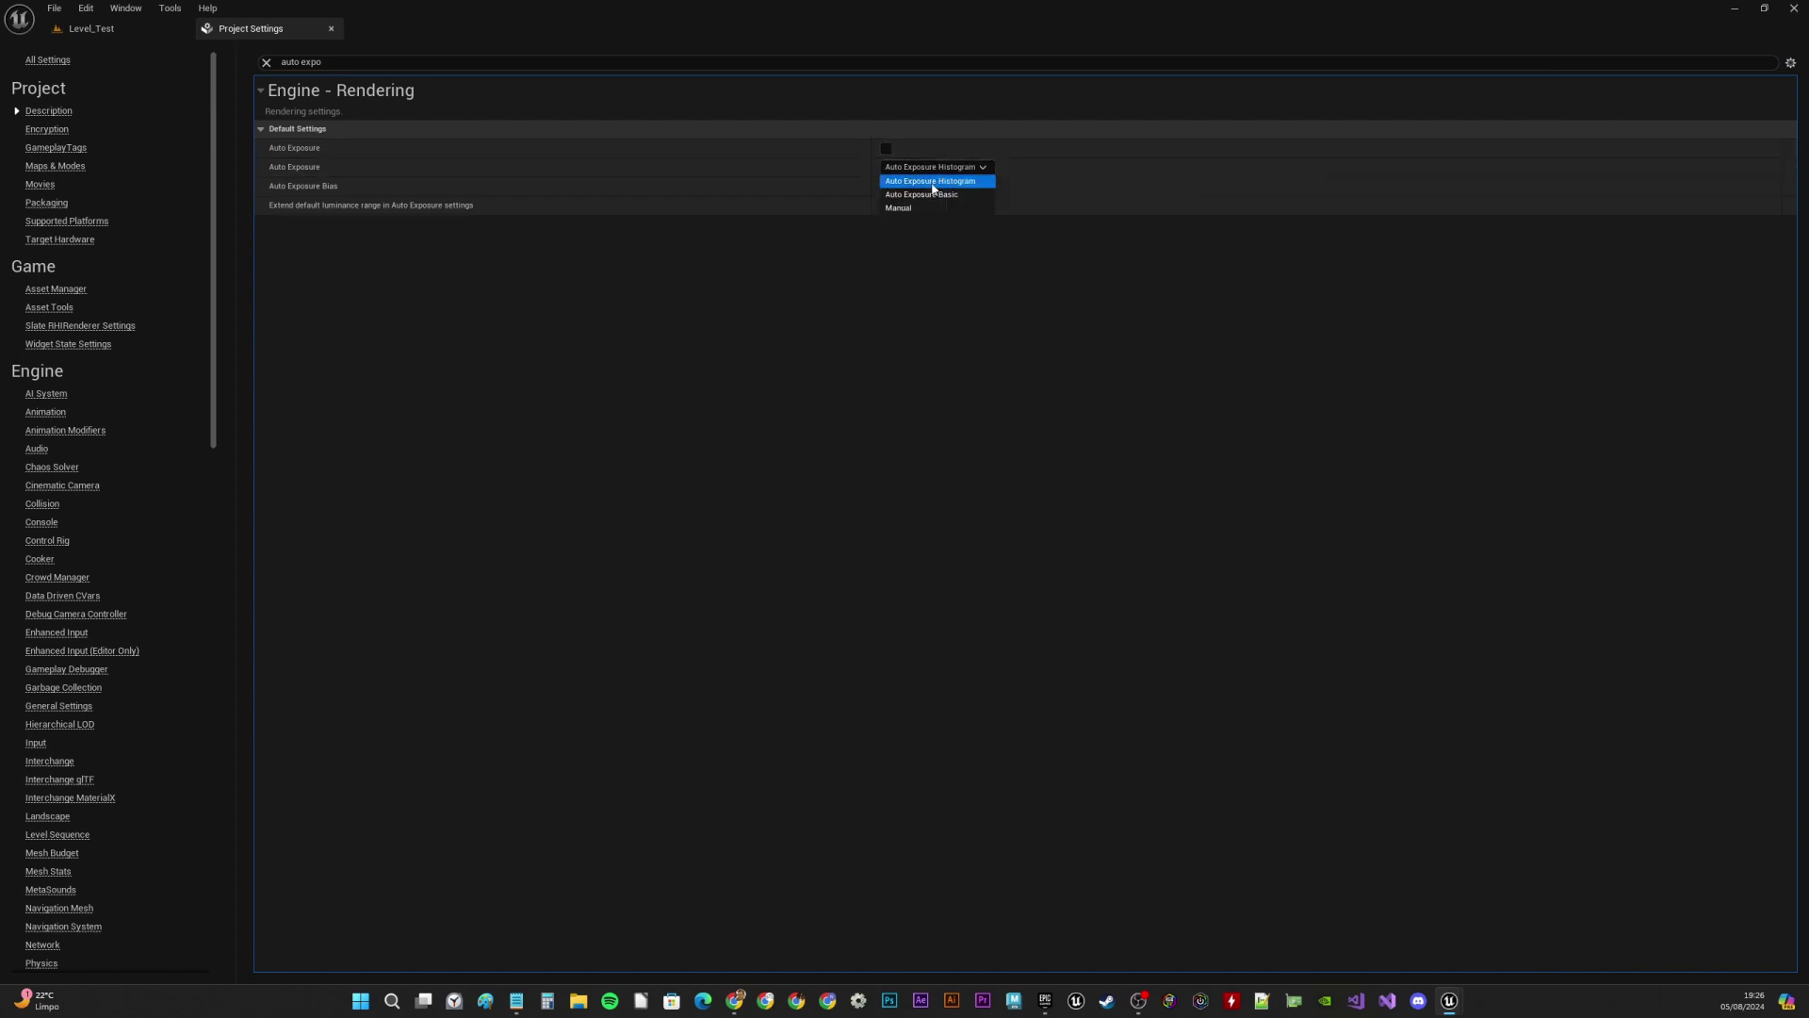
pyautogui.click(924, 194)
pyautogui.click(912, 190)
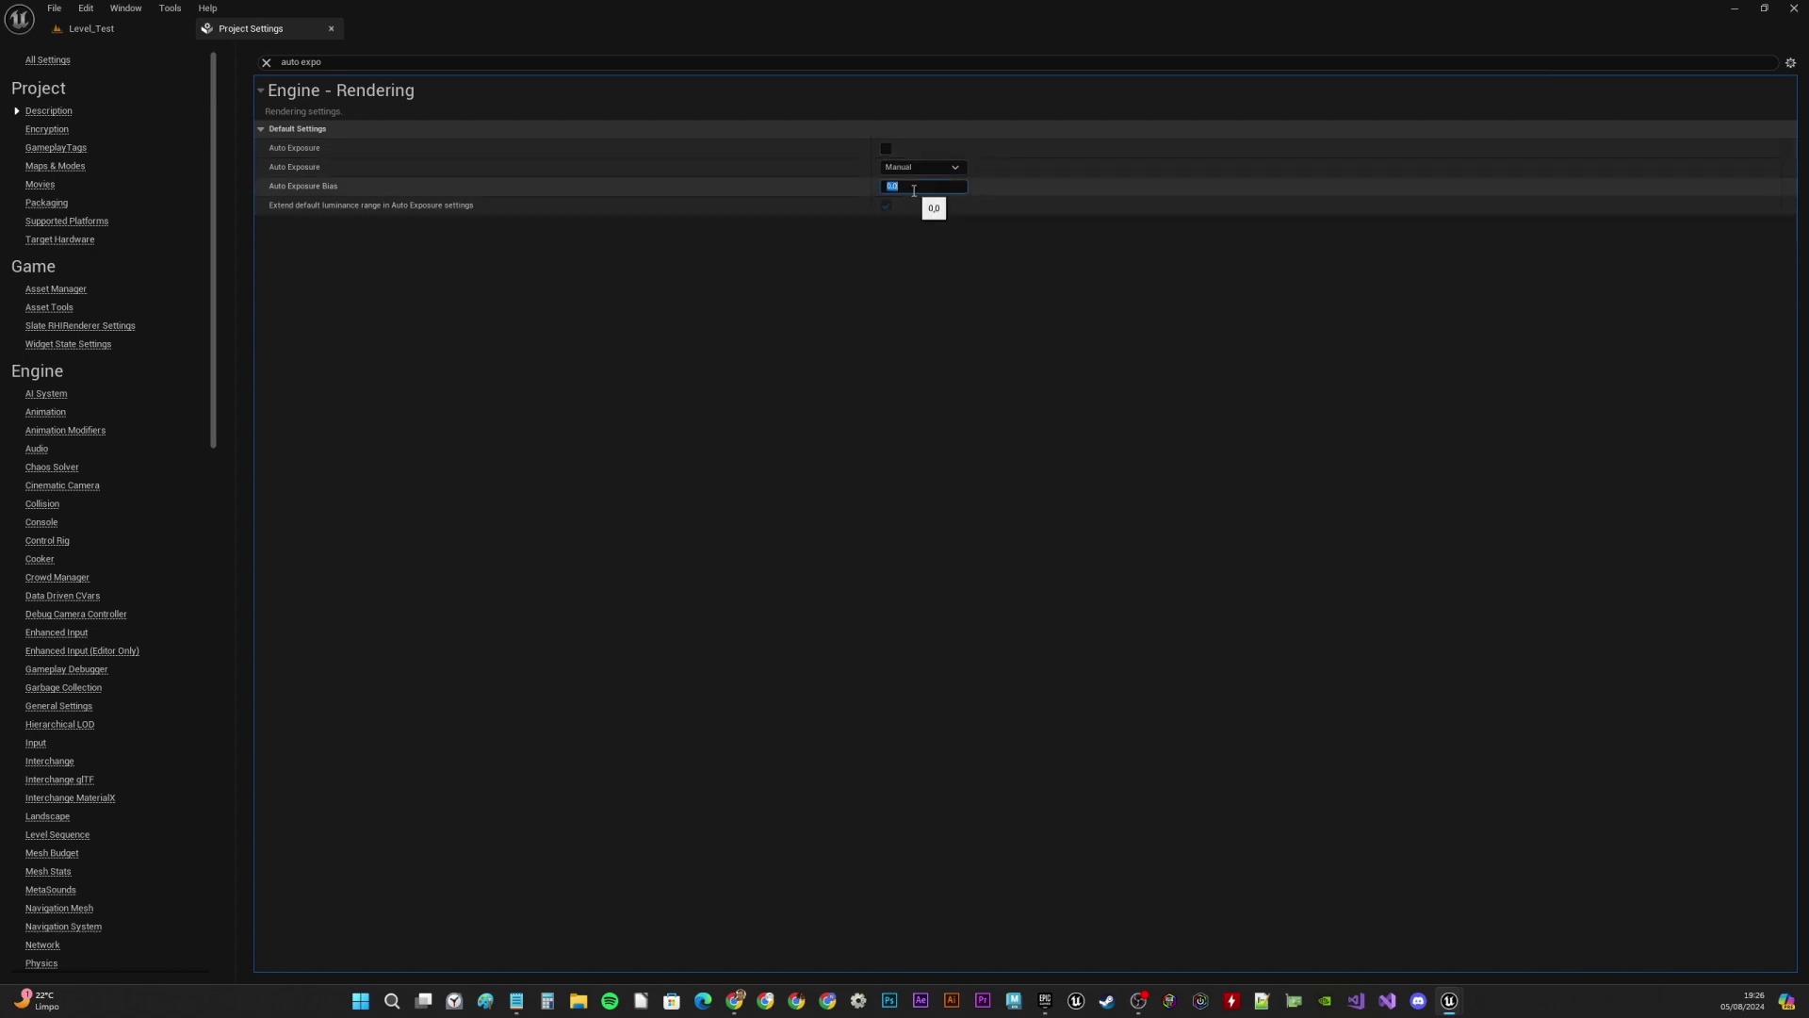
# Disable Ambient Occlusion and Ambient Occlusion Static Fraction in the project's default rendering settings
pyautogui.moveTo(335, 63); pyautogui.dragTo(224, 67)
pyautogui.write('s')
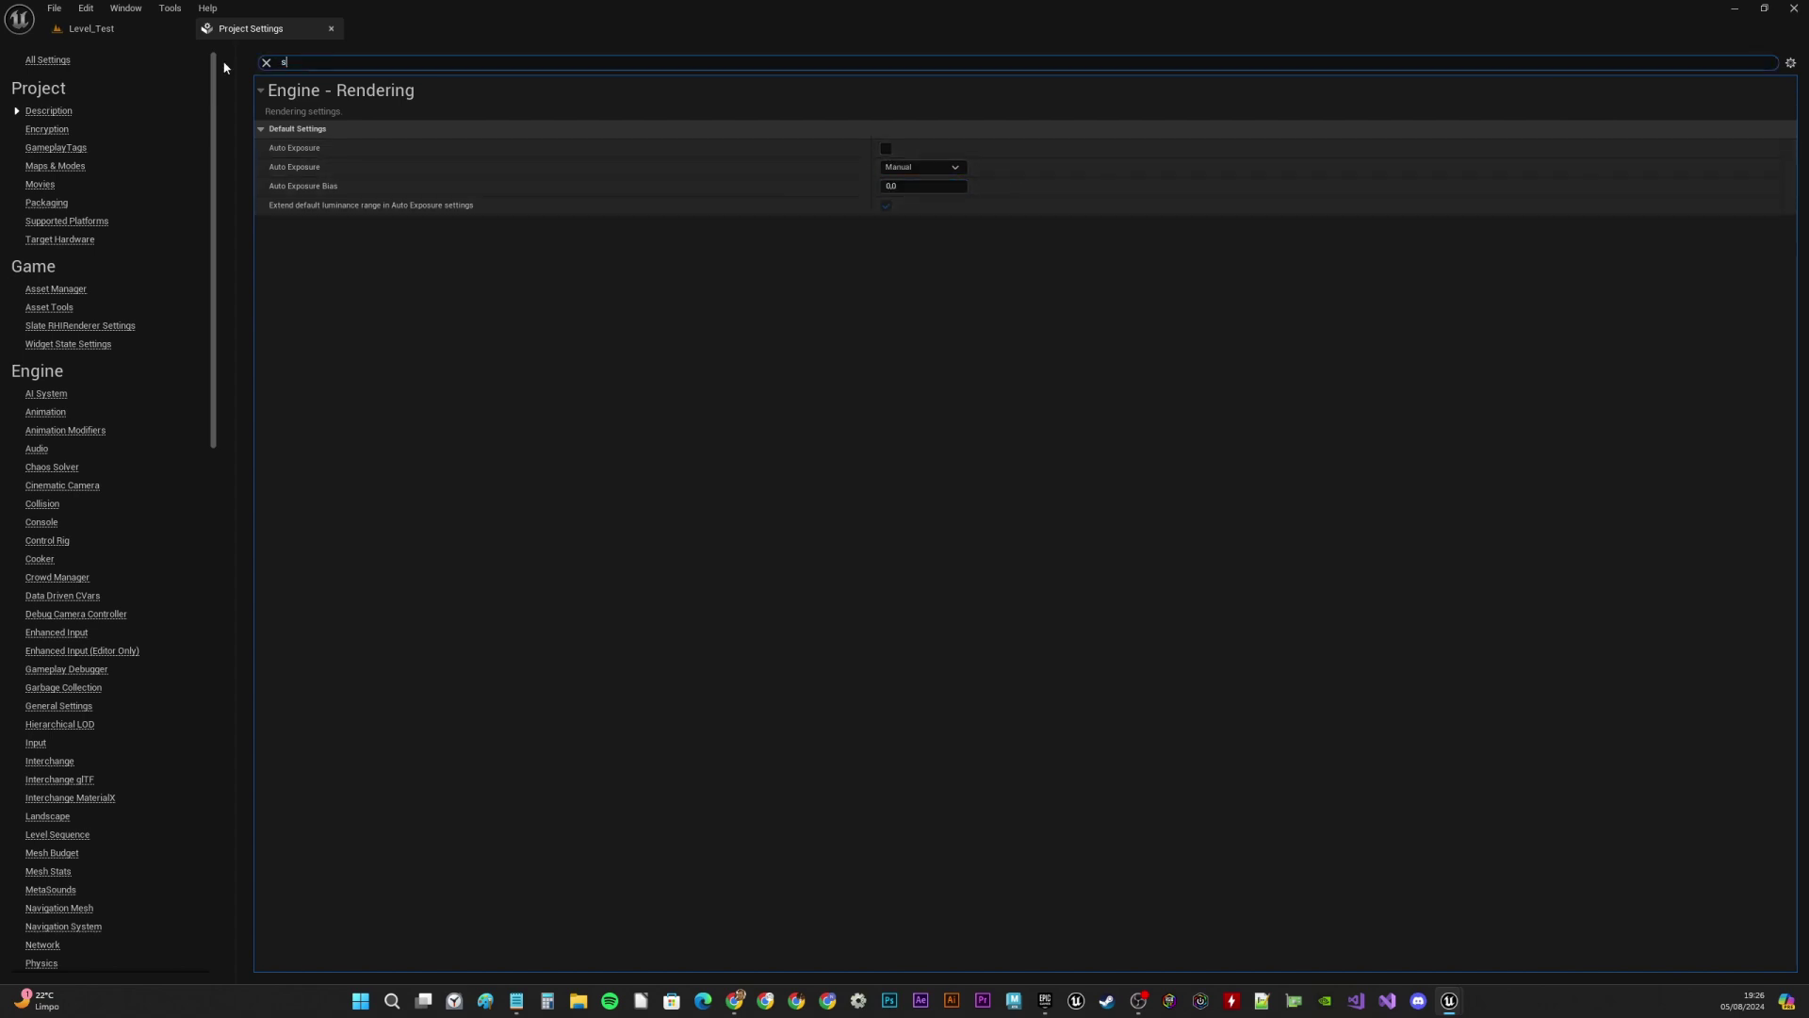
pyautogui.write('mbient occlu')
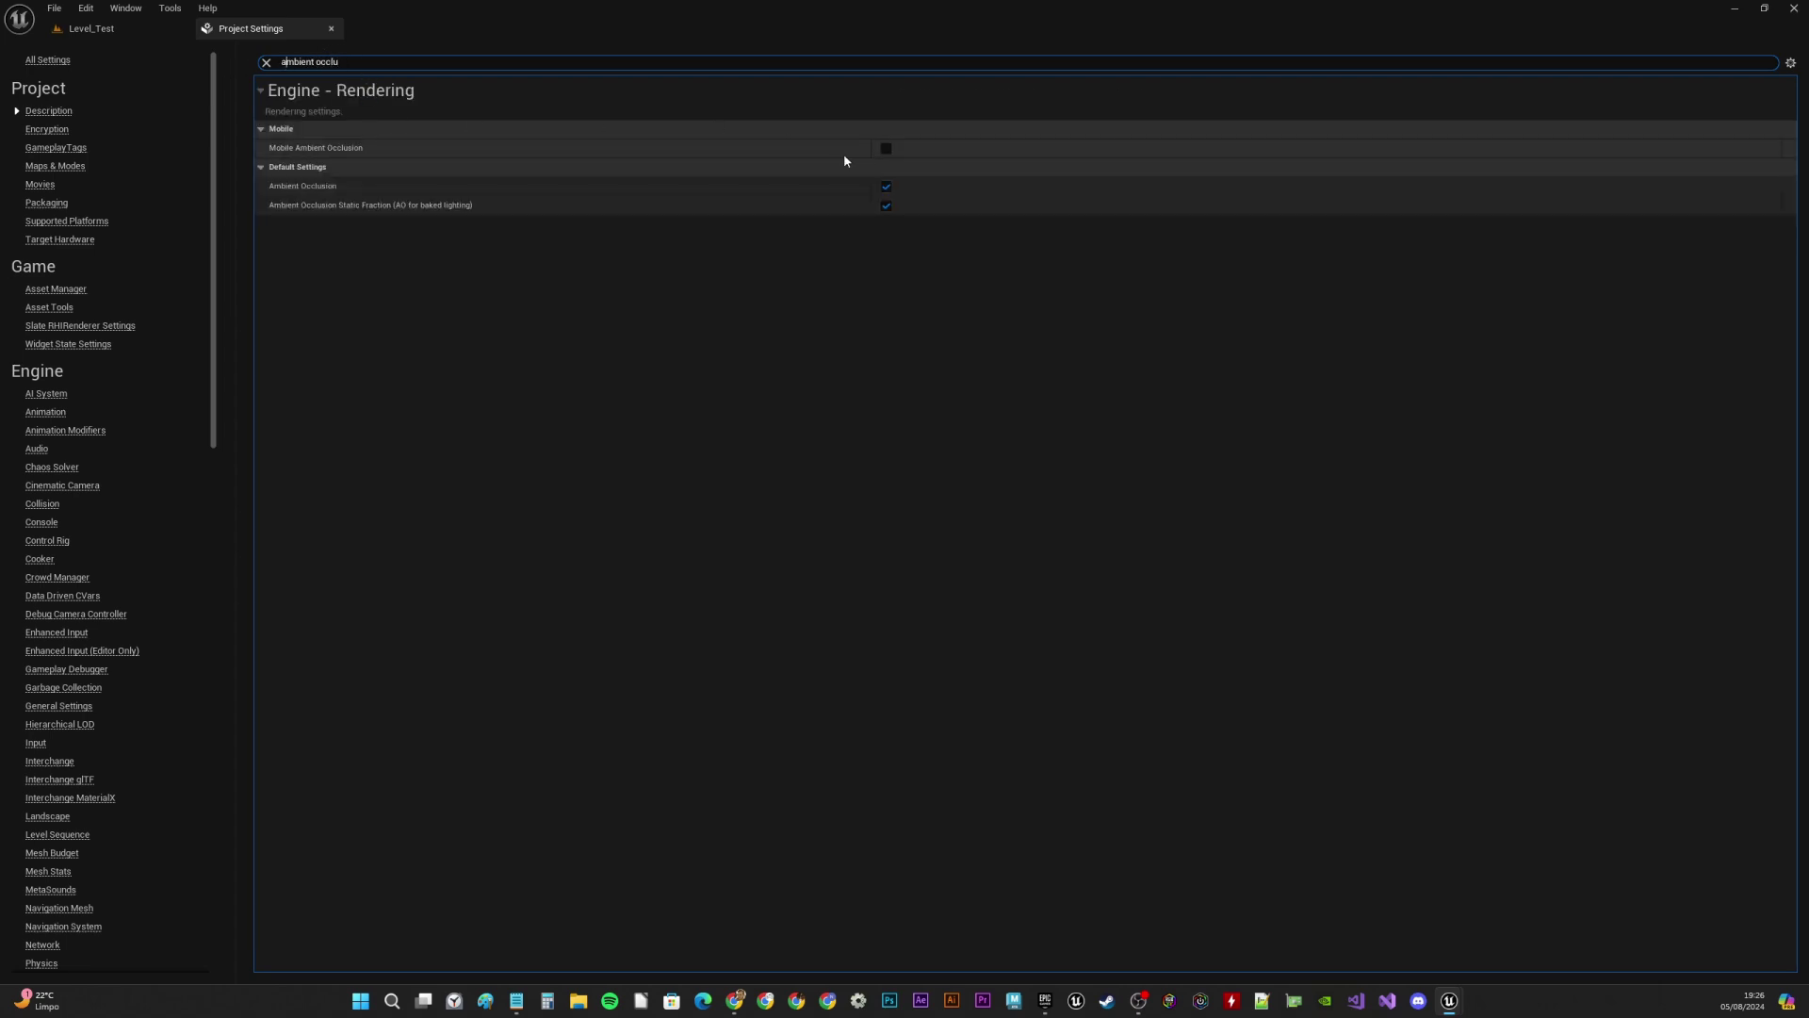
pyautogui.click(885, 206)
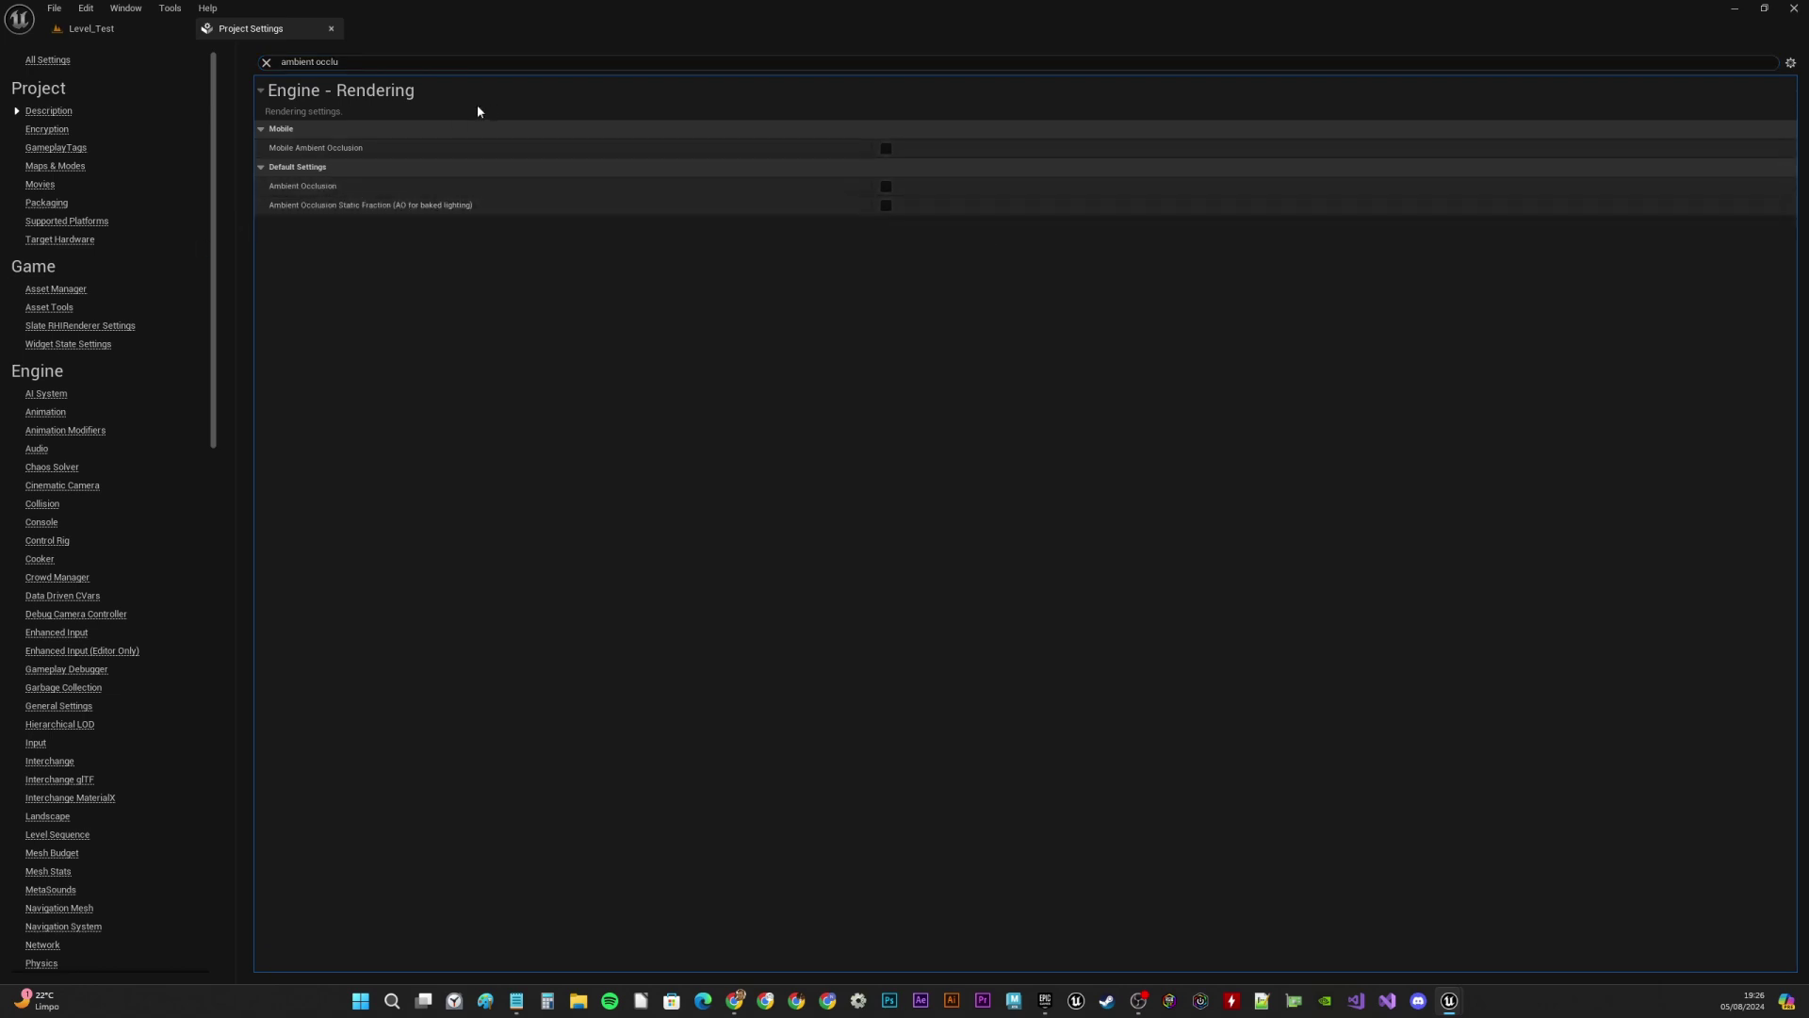
# Enable Forward Shading for the Forward Renderer in the project's rendering settings and restart the editor to apply it
pyautogui.click(322, 66)
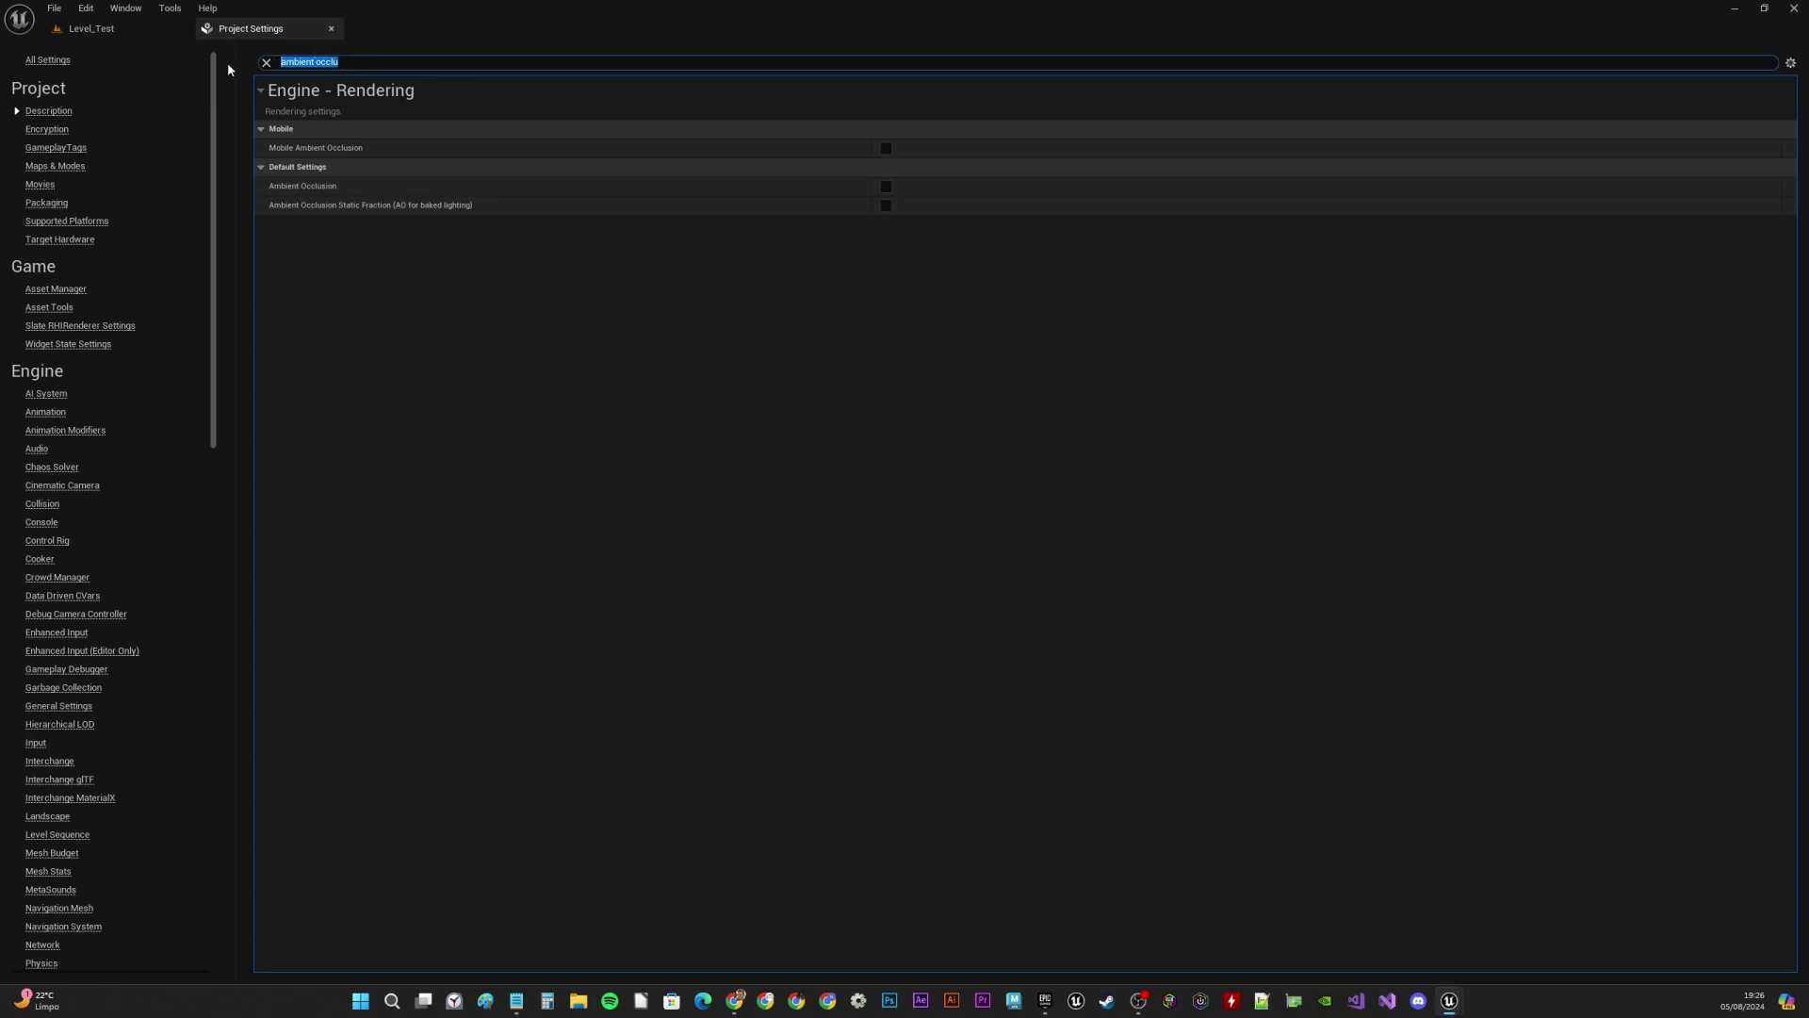
pyautogui.write('forw')
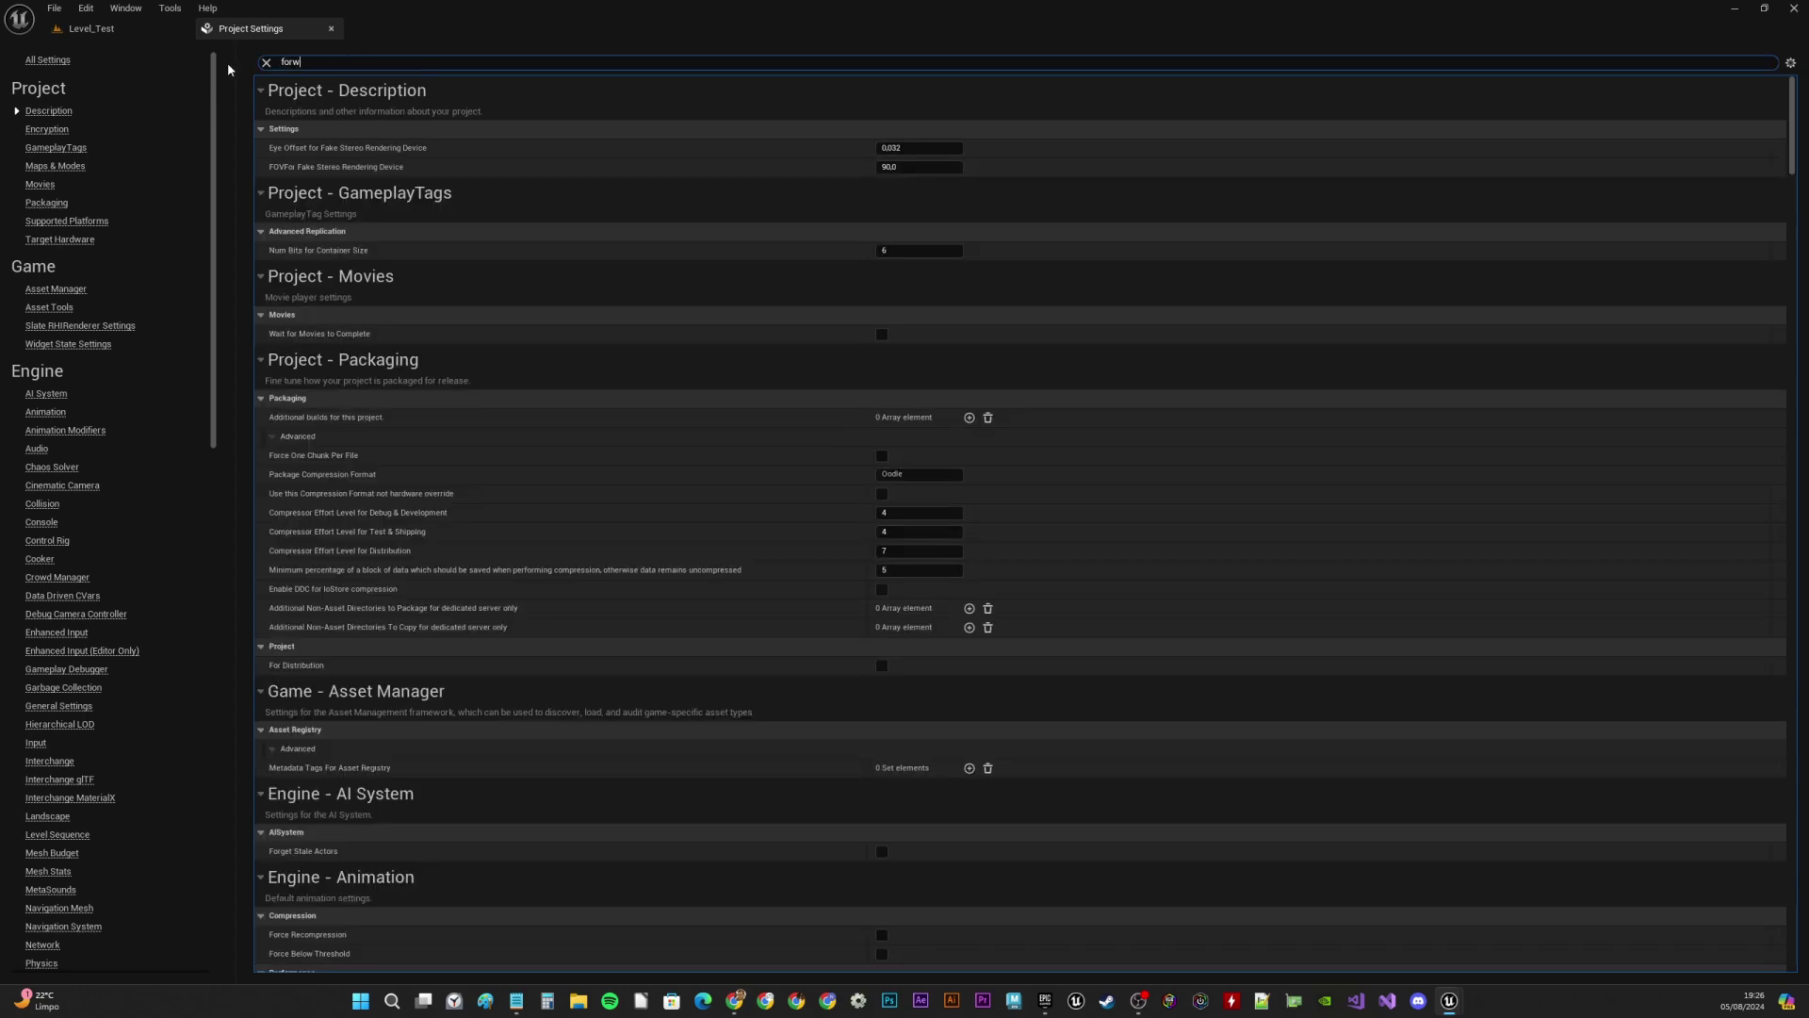
pyautogui.write('ard s')
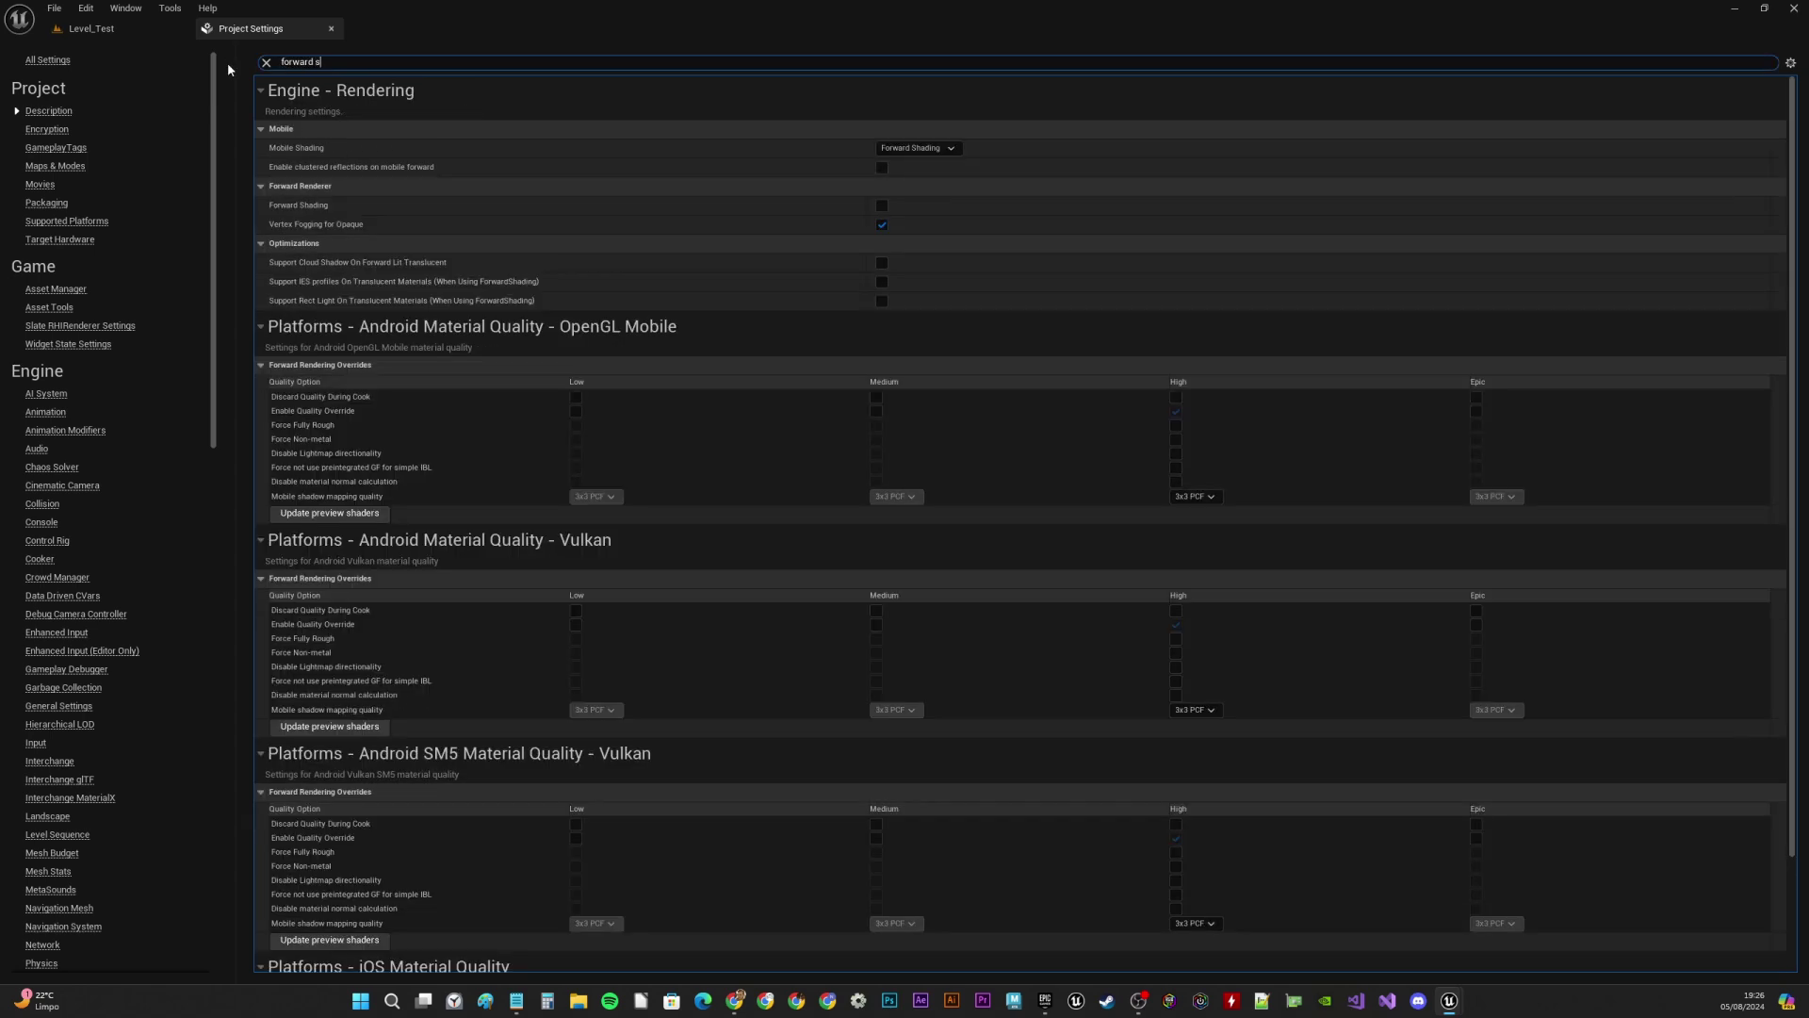
pyautogui.write('hadin')
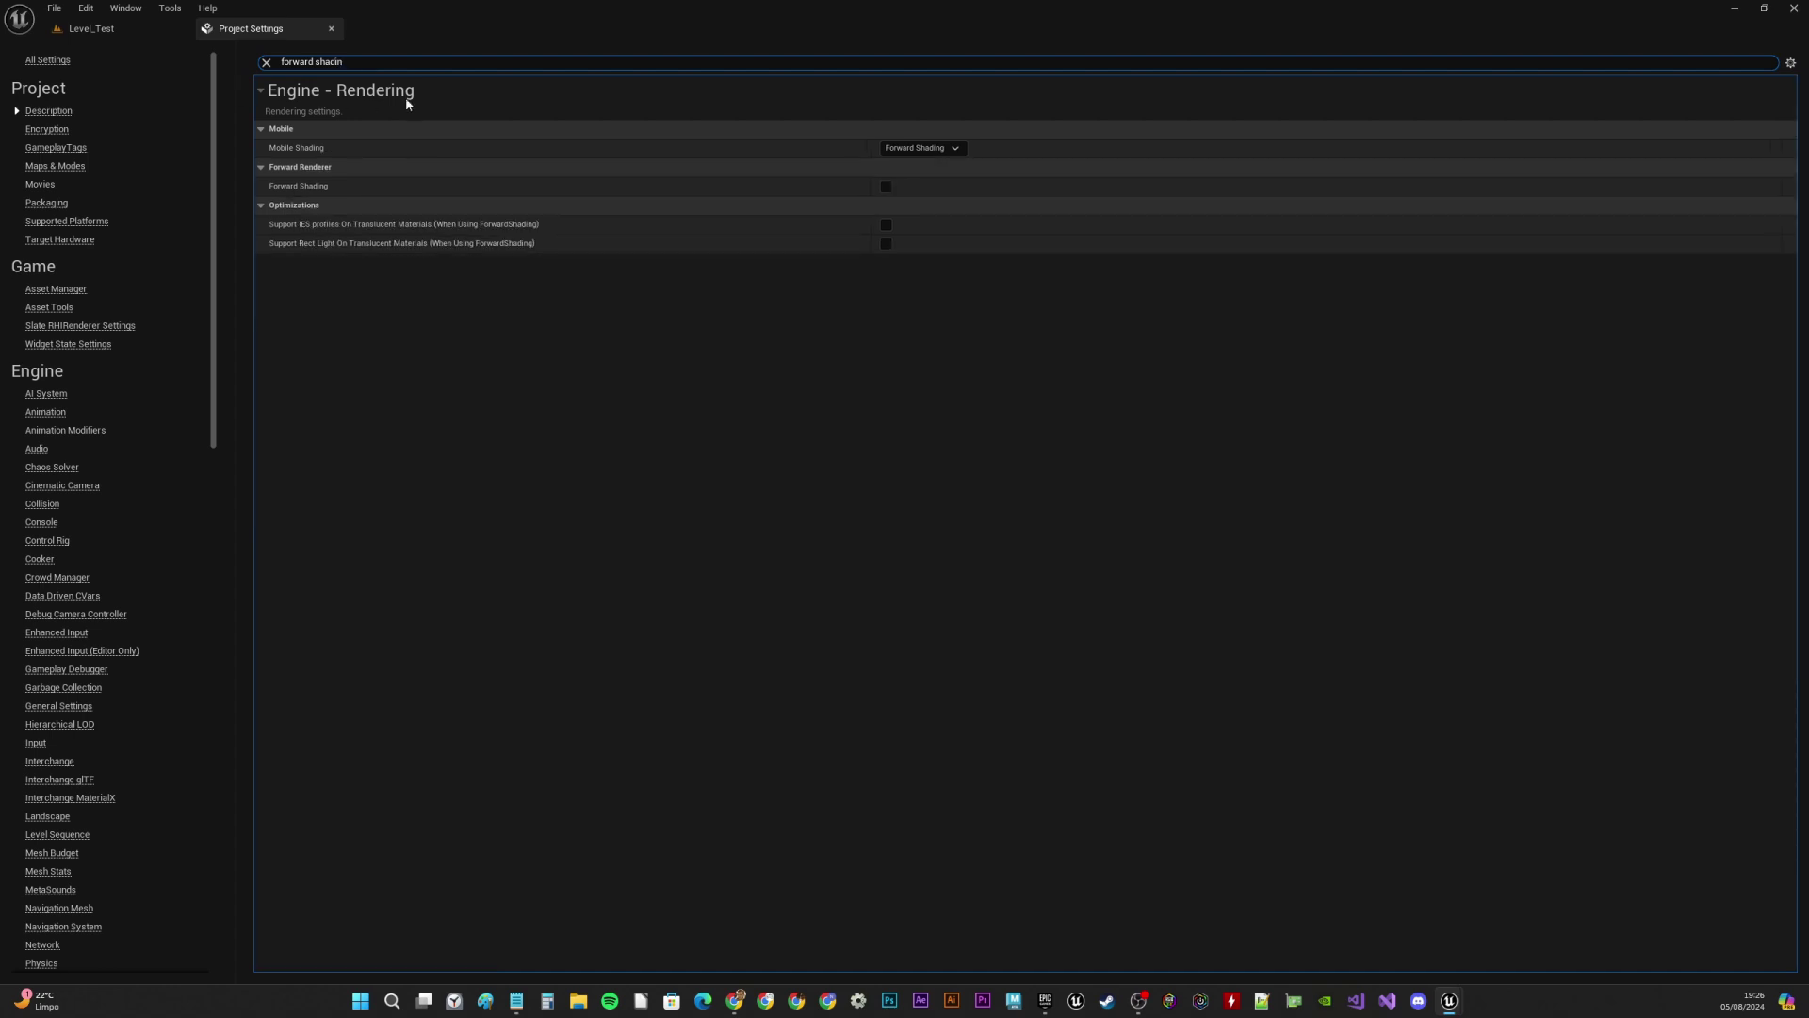
pyautogui.click(939, 149)
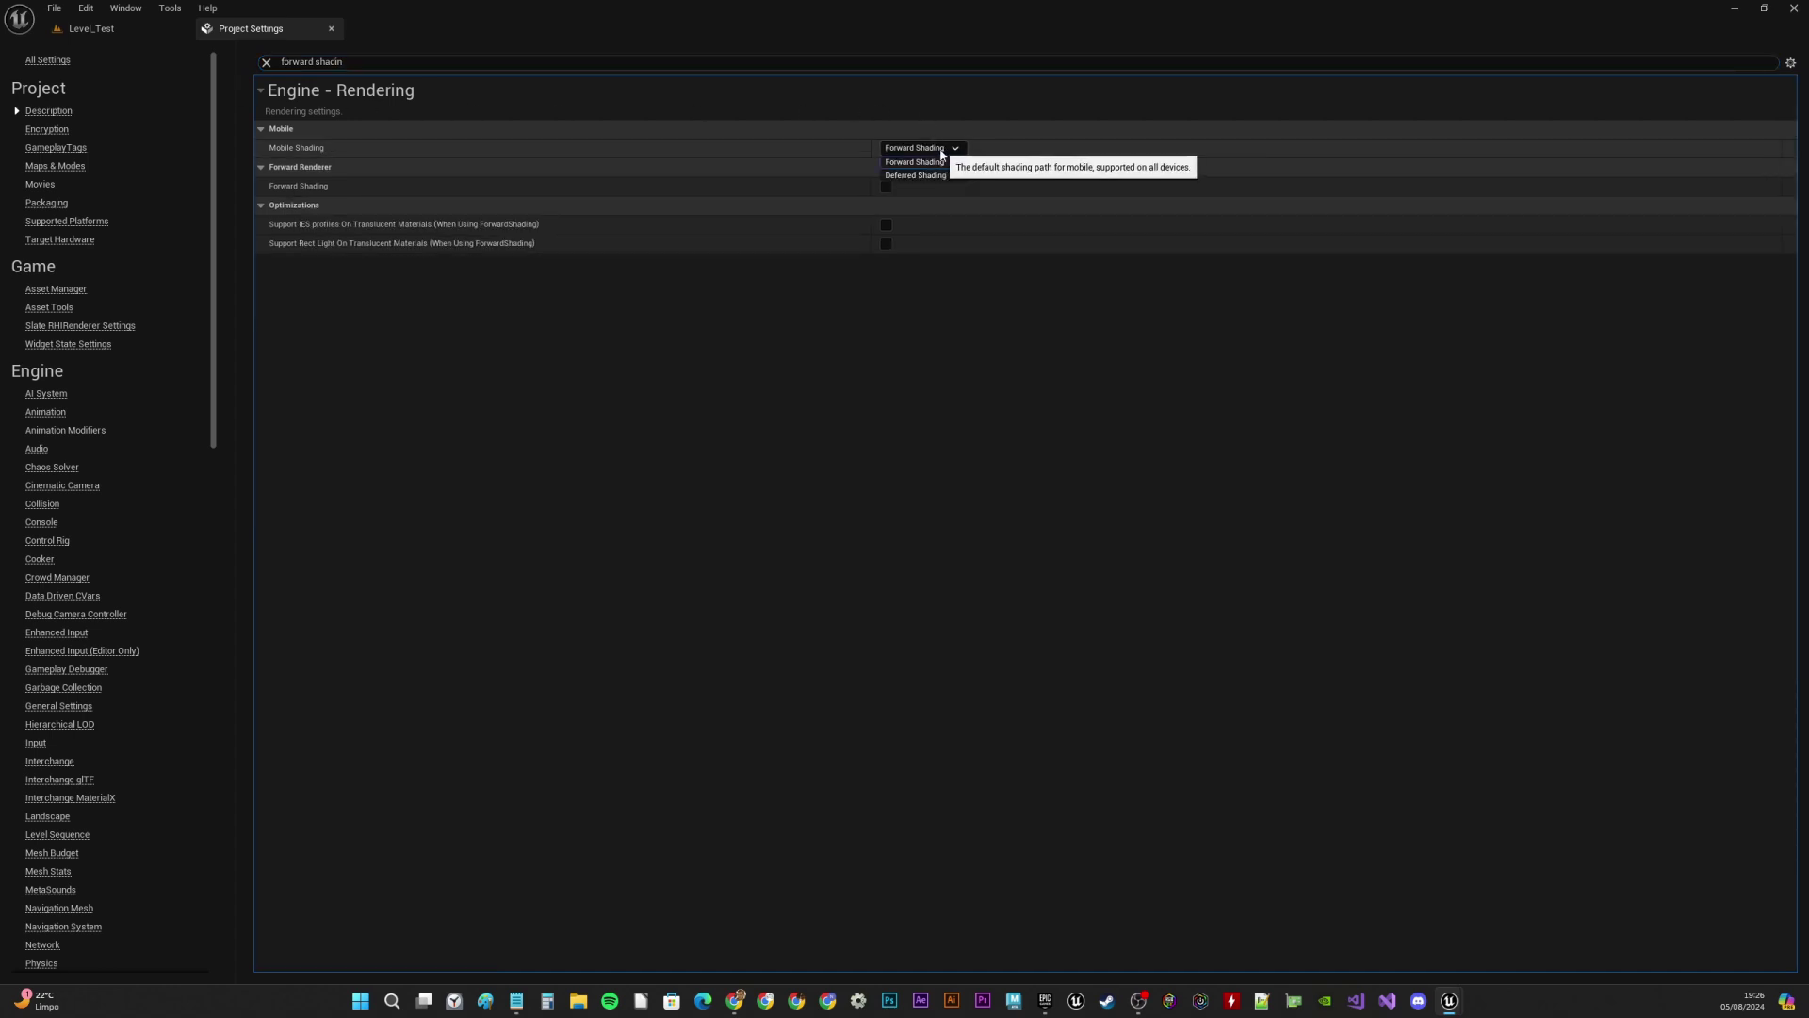
pyautogui.click(941, 156)
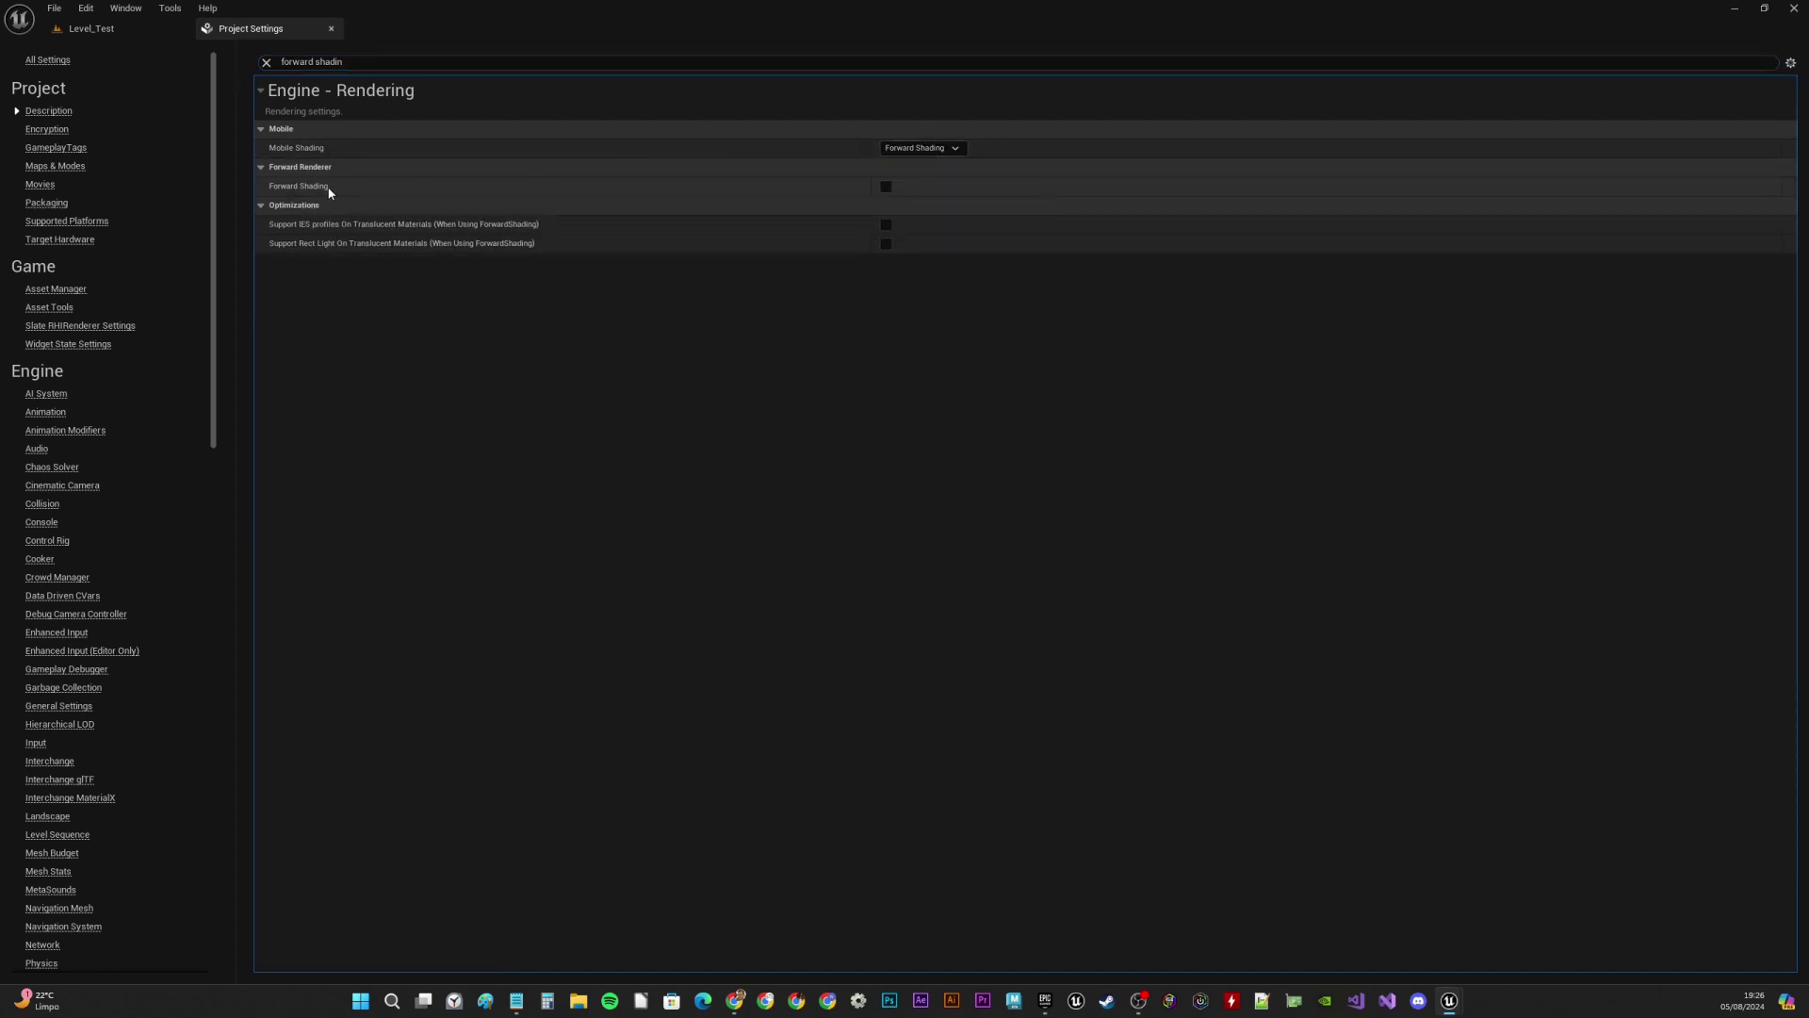
pyautogui.click(886, 186)
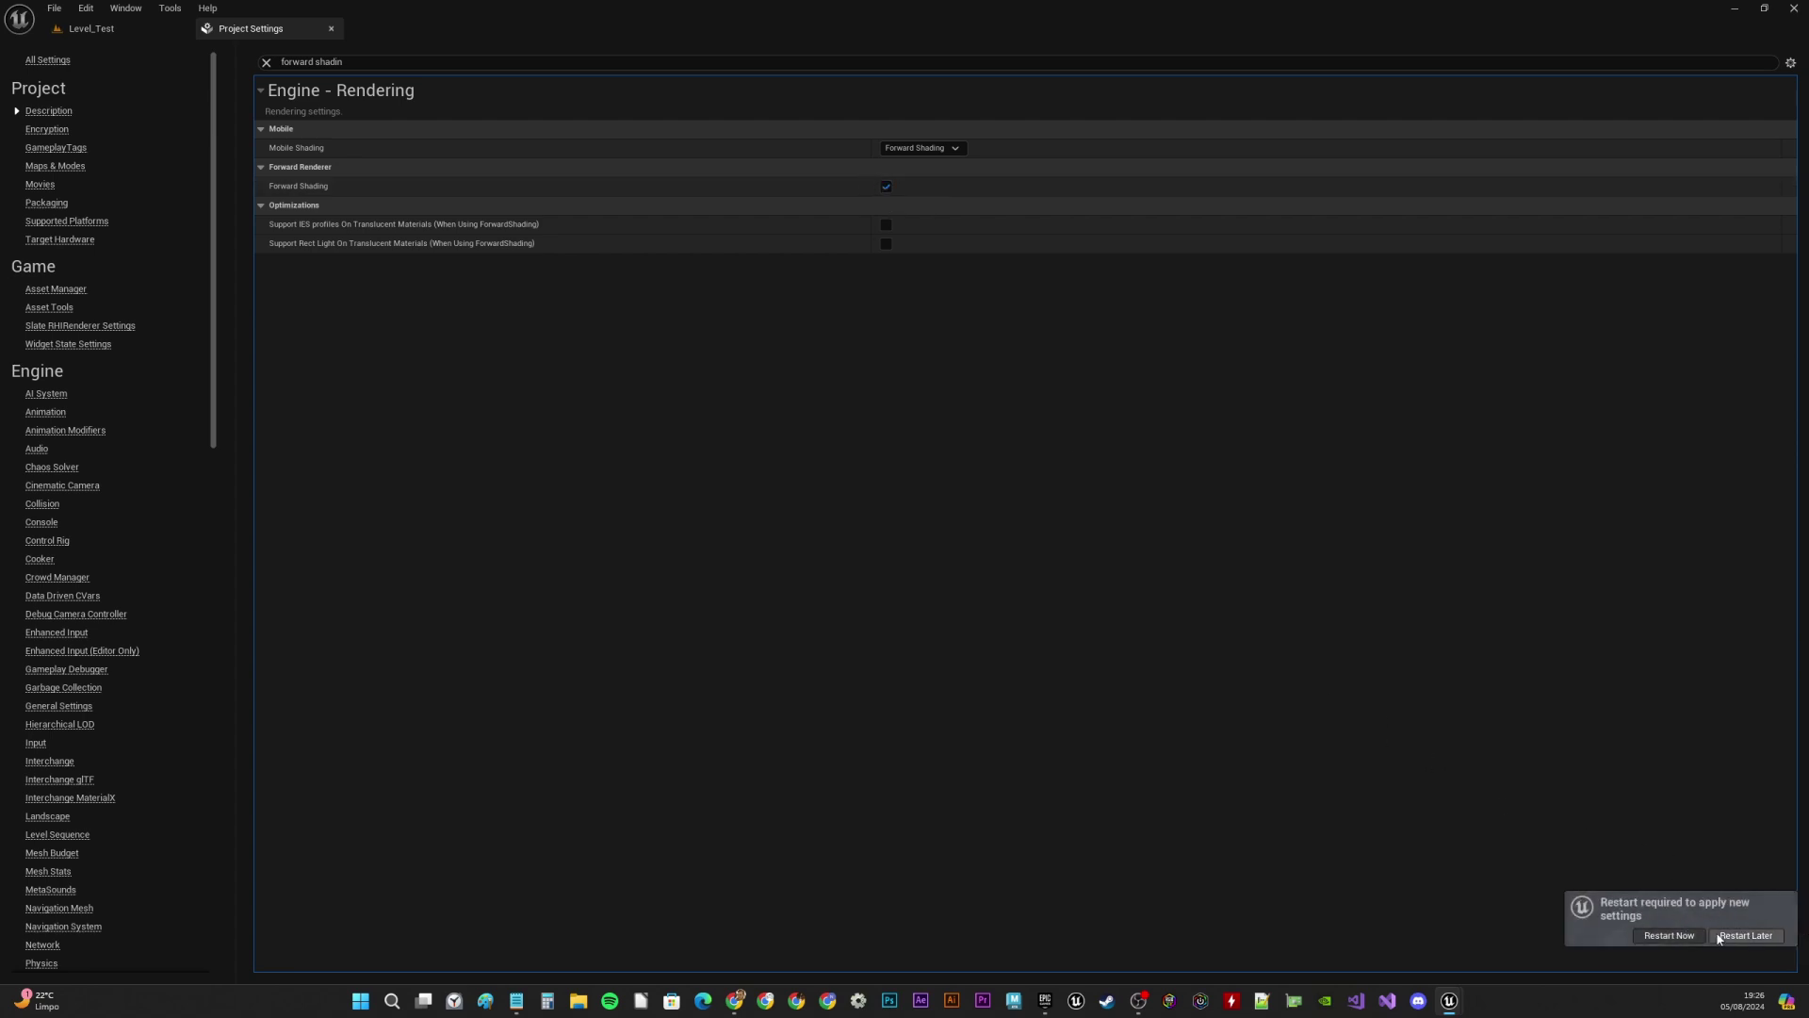
pyautogui.click(1669, 935)
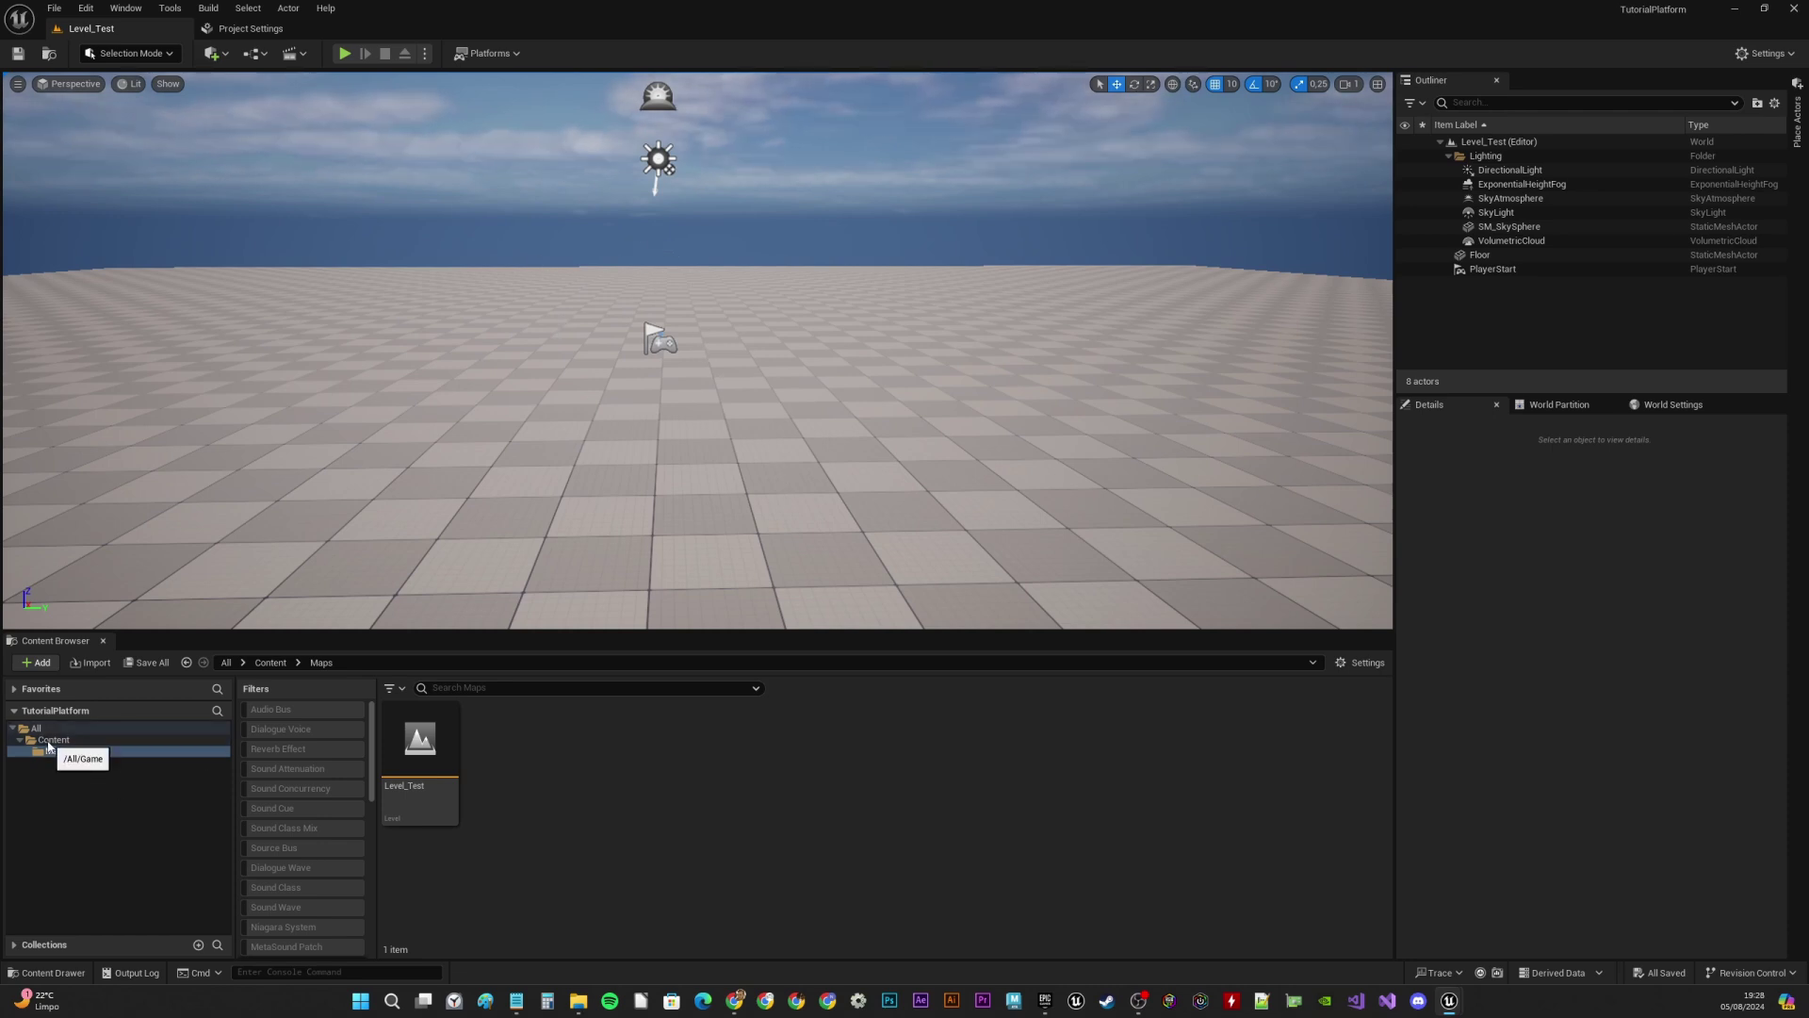
# Create a folder named Character inside the project's Content folder
pyautogui.rightClick(54, 740)
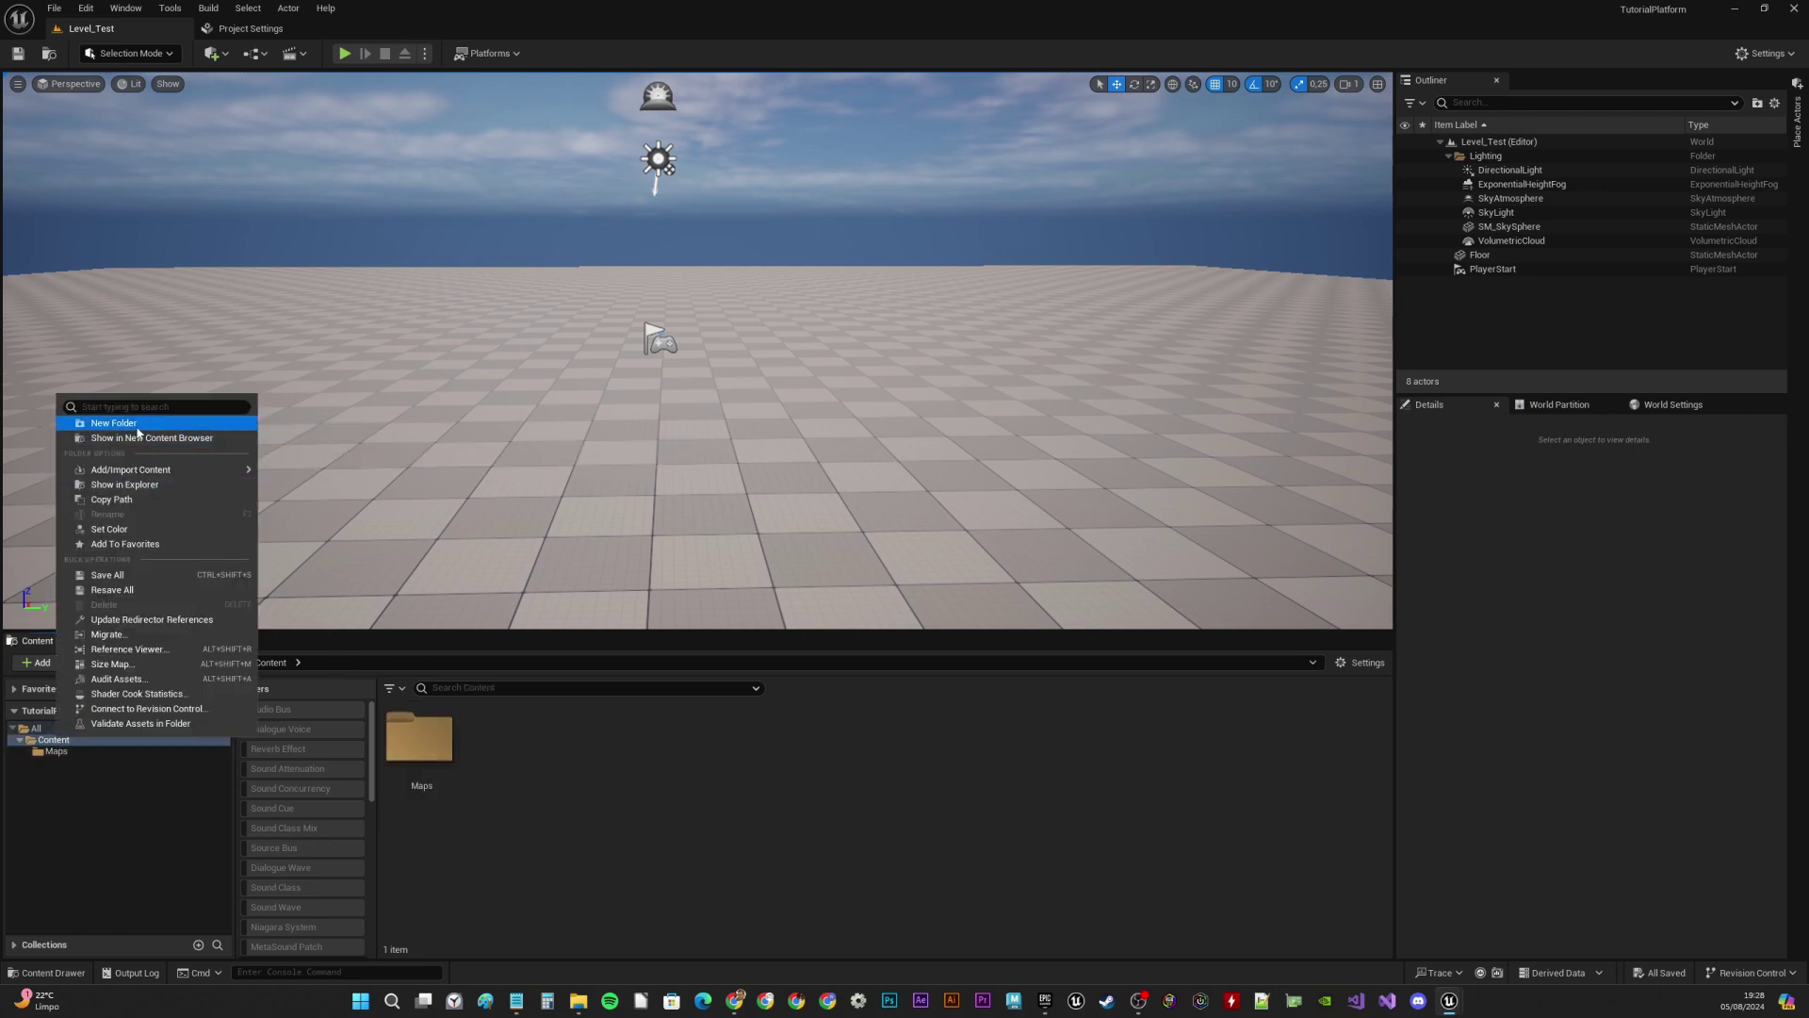
pyautogui.click(113, 423)
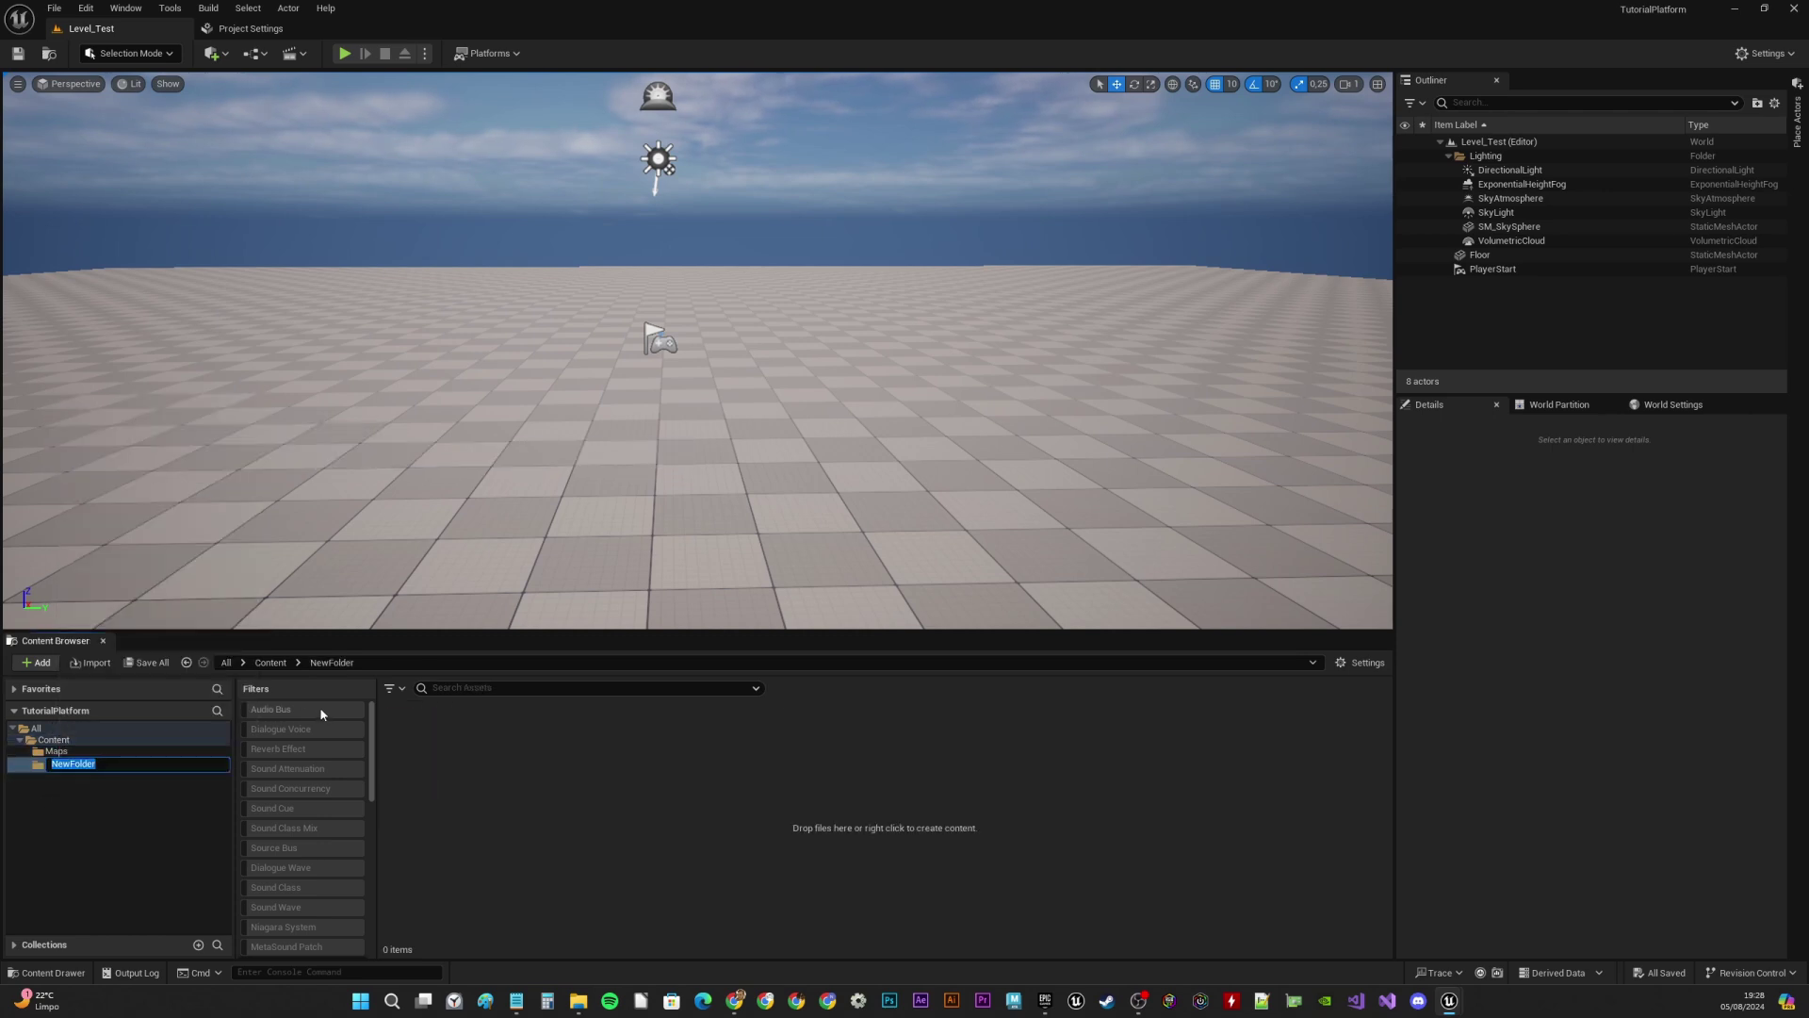
pyautogui.write('Character')
pyautogui.press('Return')
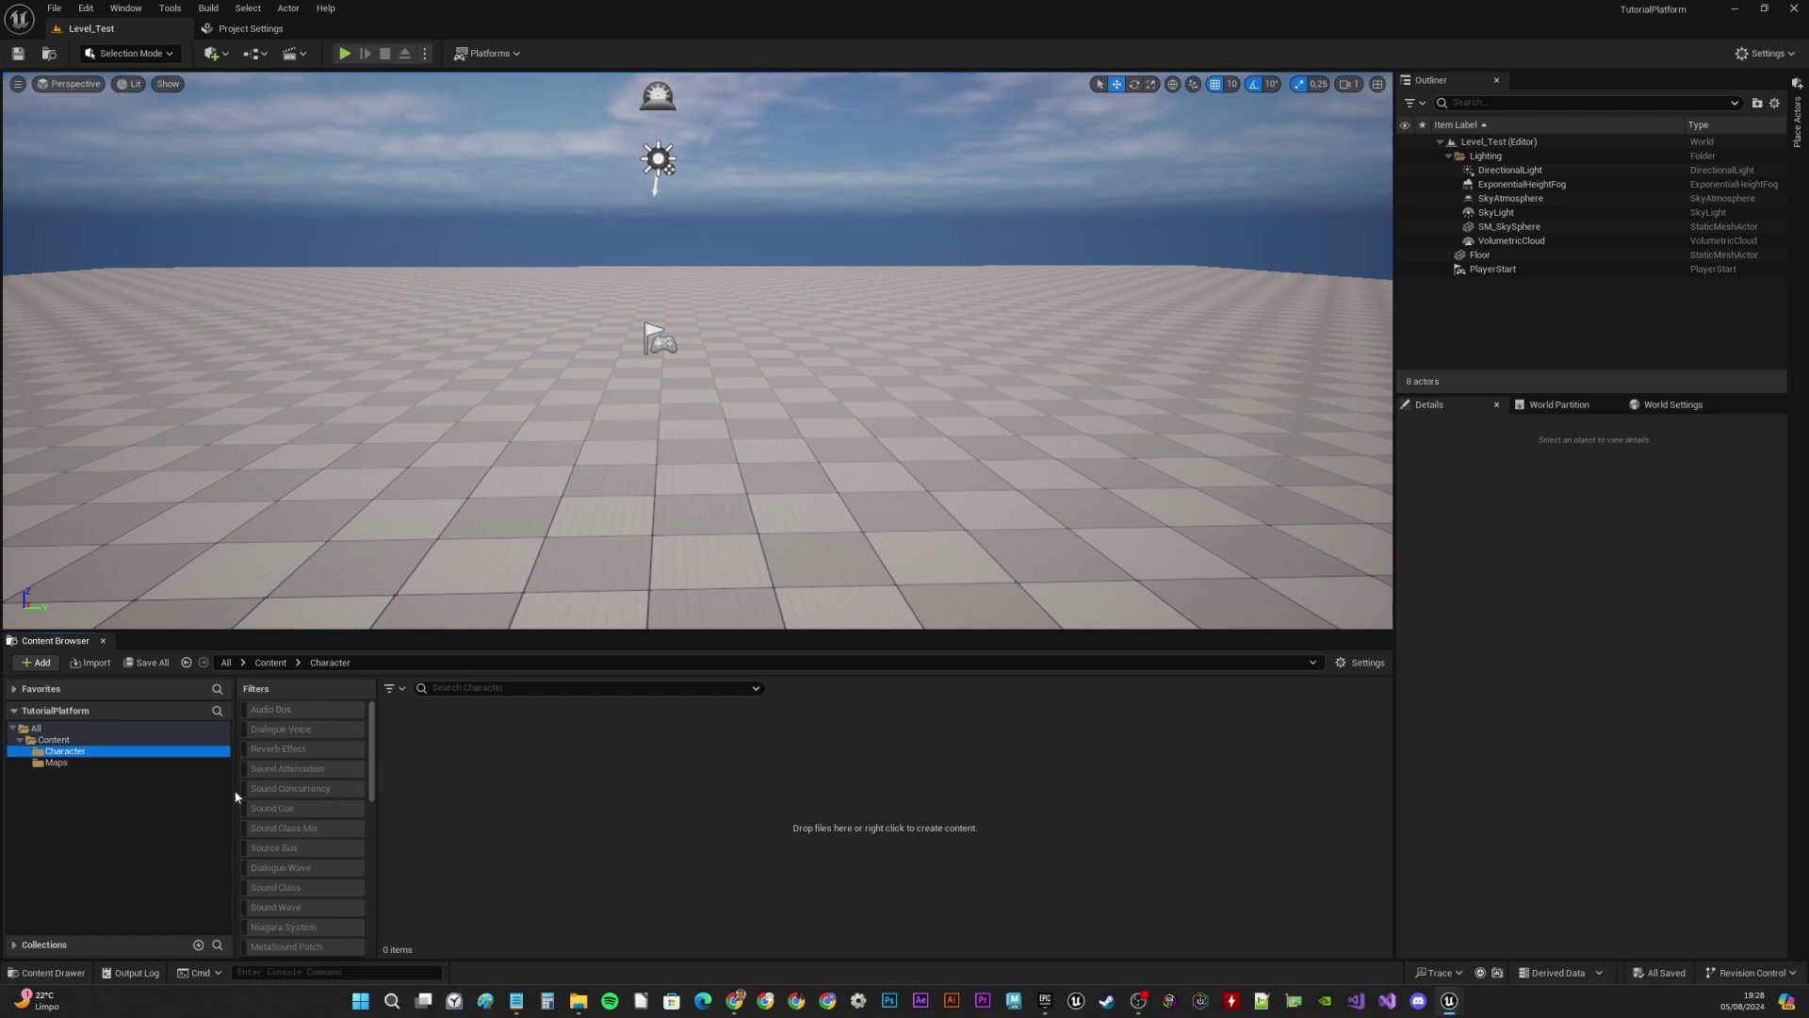
# Create a folder named Tilemaps inside the project's Content folder
pyautogui.rightClick(54, 739)
pyautogui.moveTo(148, 469)
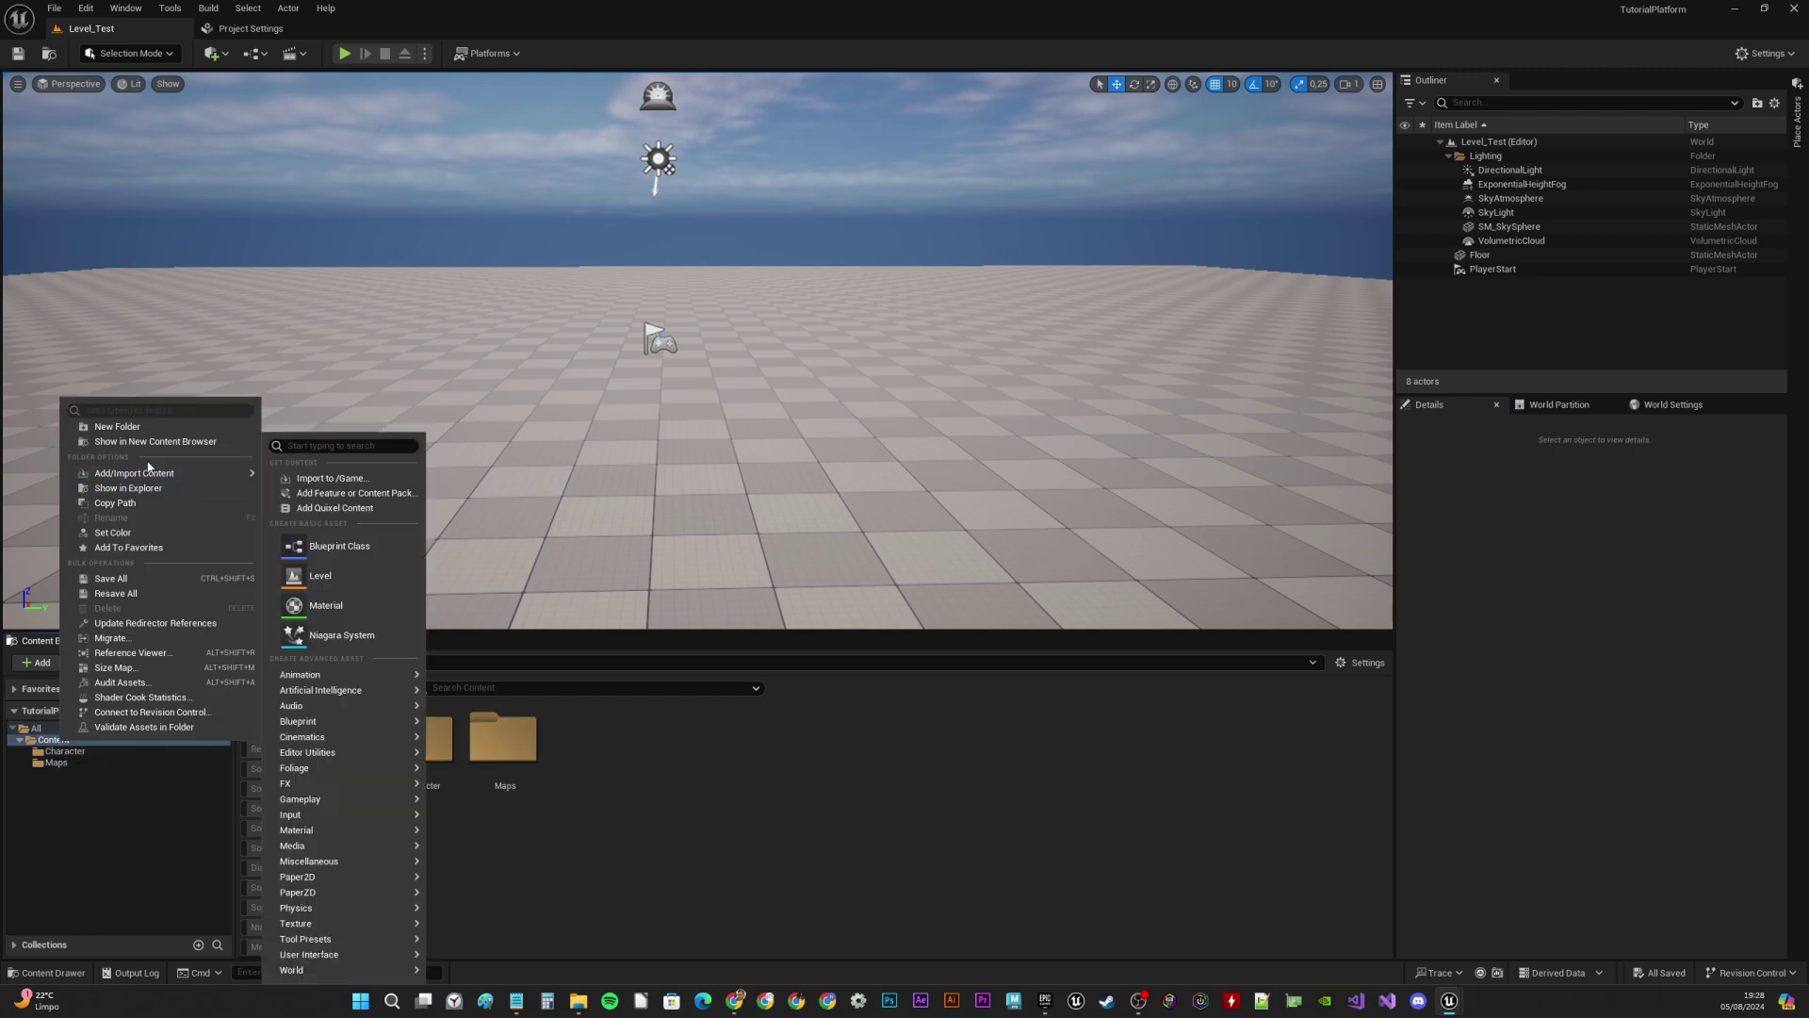
pyautogui.click(116, 426)
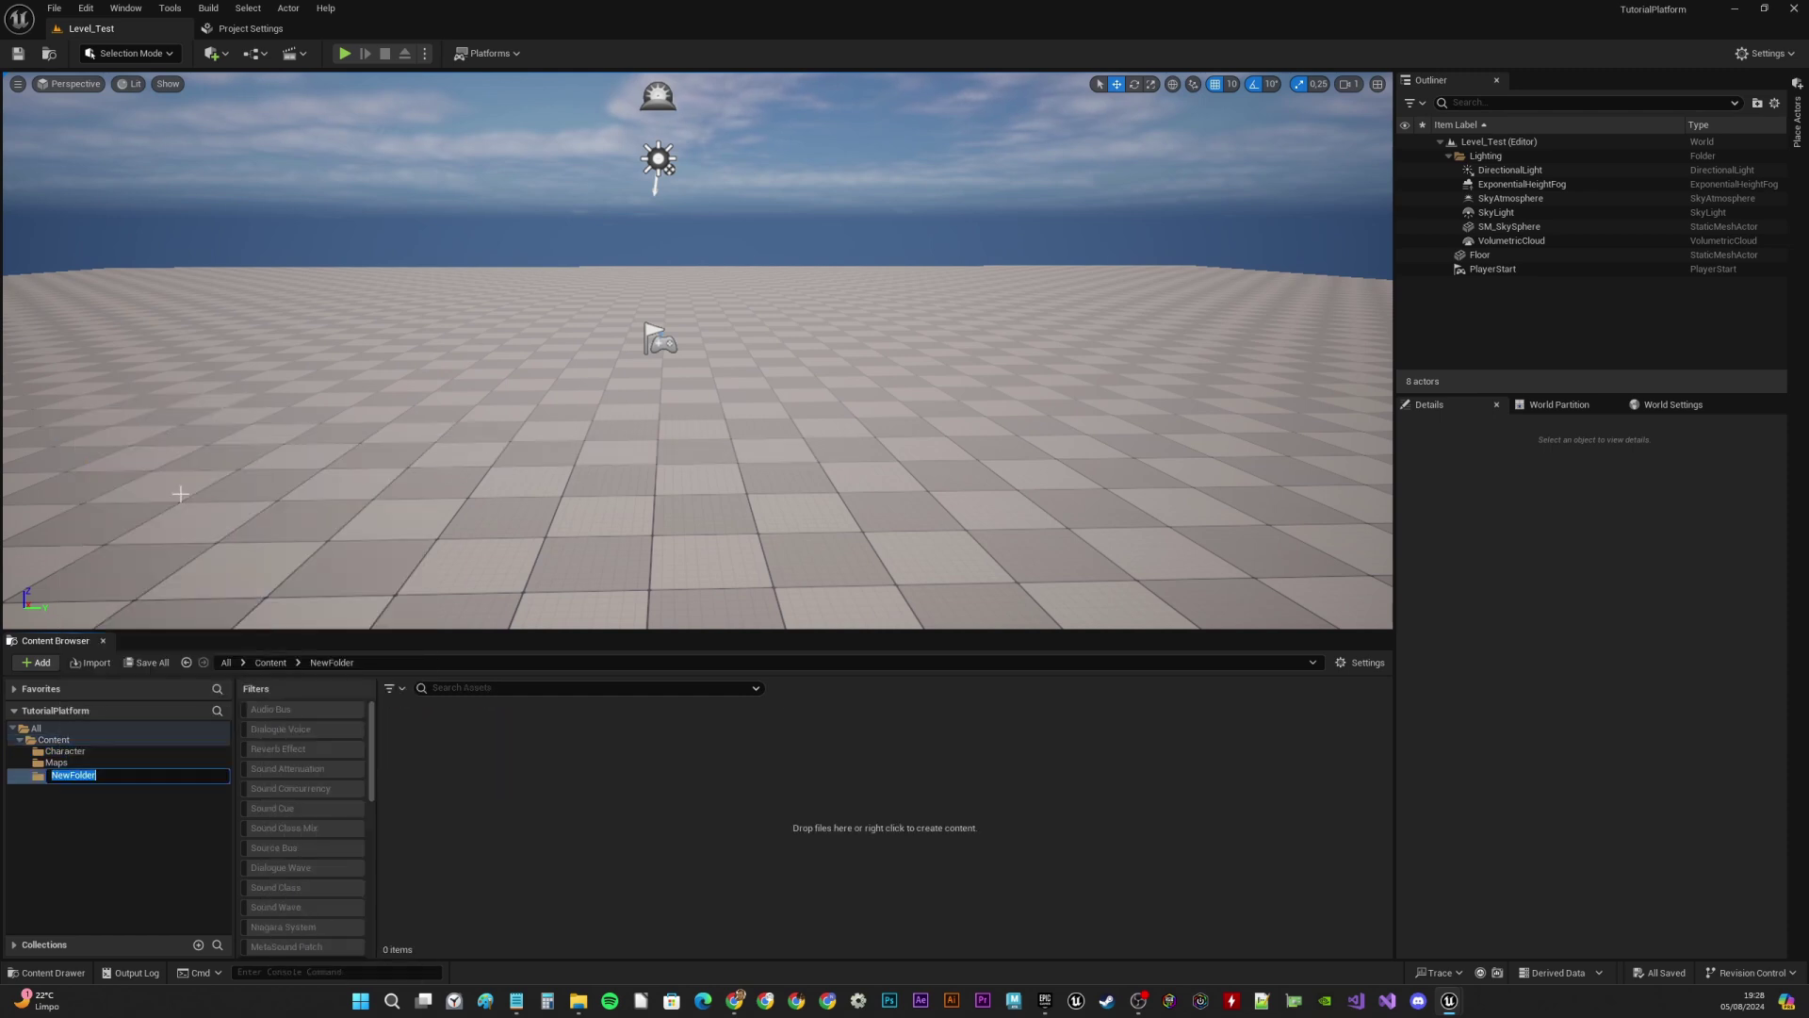
pyautogui.write('Tilemaps')
pyautogui.press('Return')
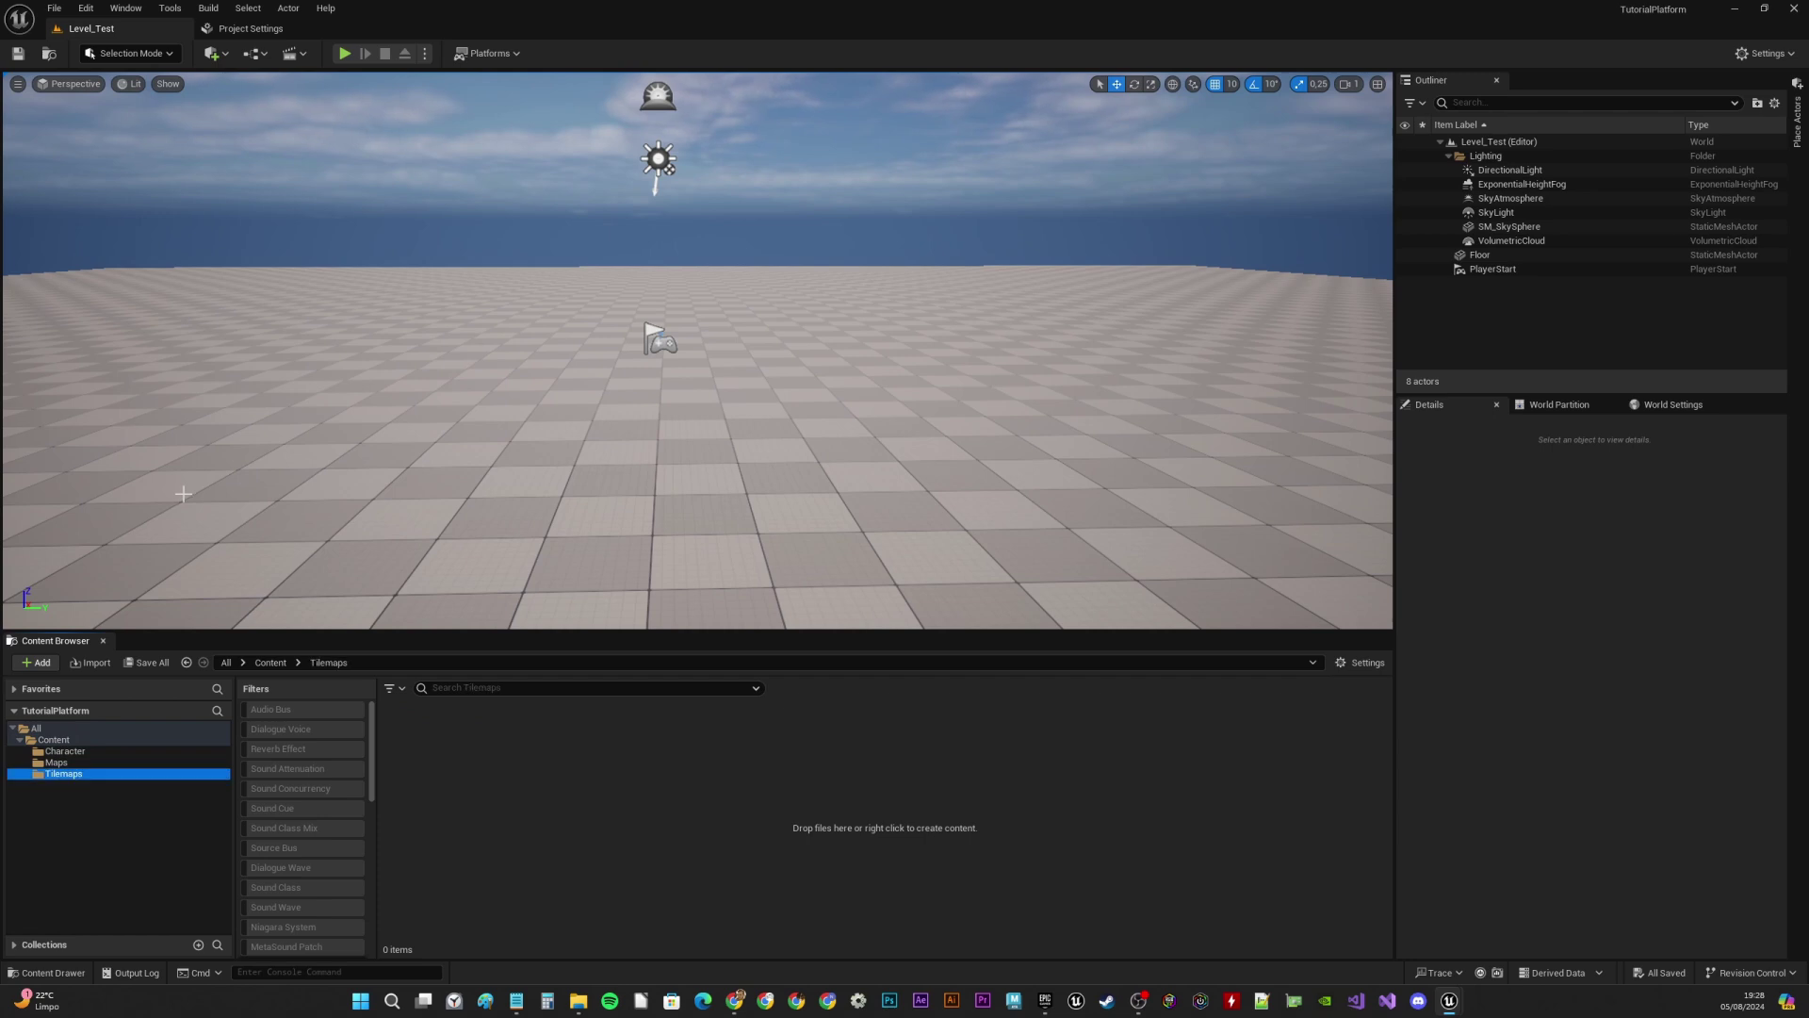
# Create a folder named Inputs inside the project's Content folder, correcting any misspelling in its name
pyautogui.rightClick(56, 740)
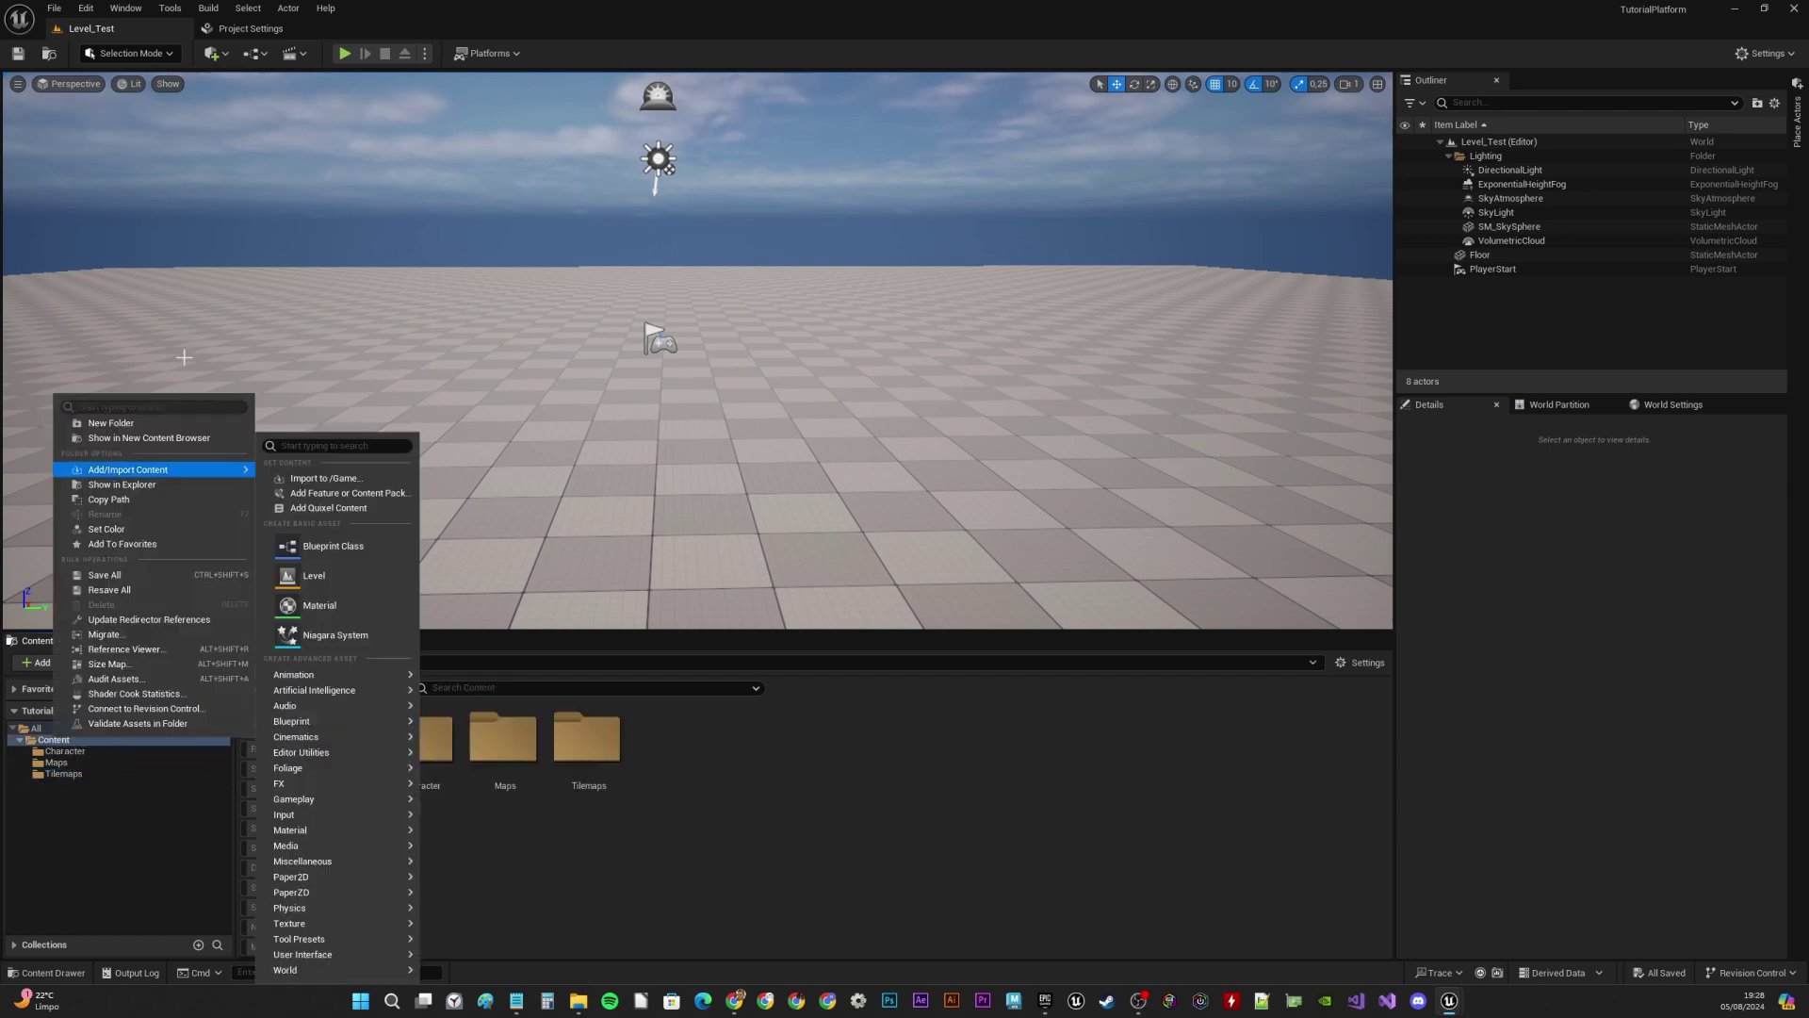
pyautogui.click(115, 427)
pyautogui.write('Inpo')
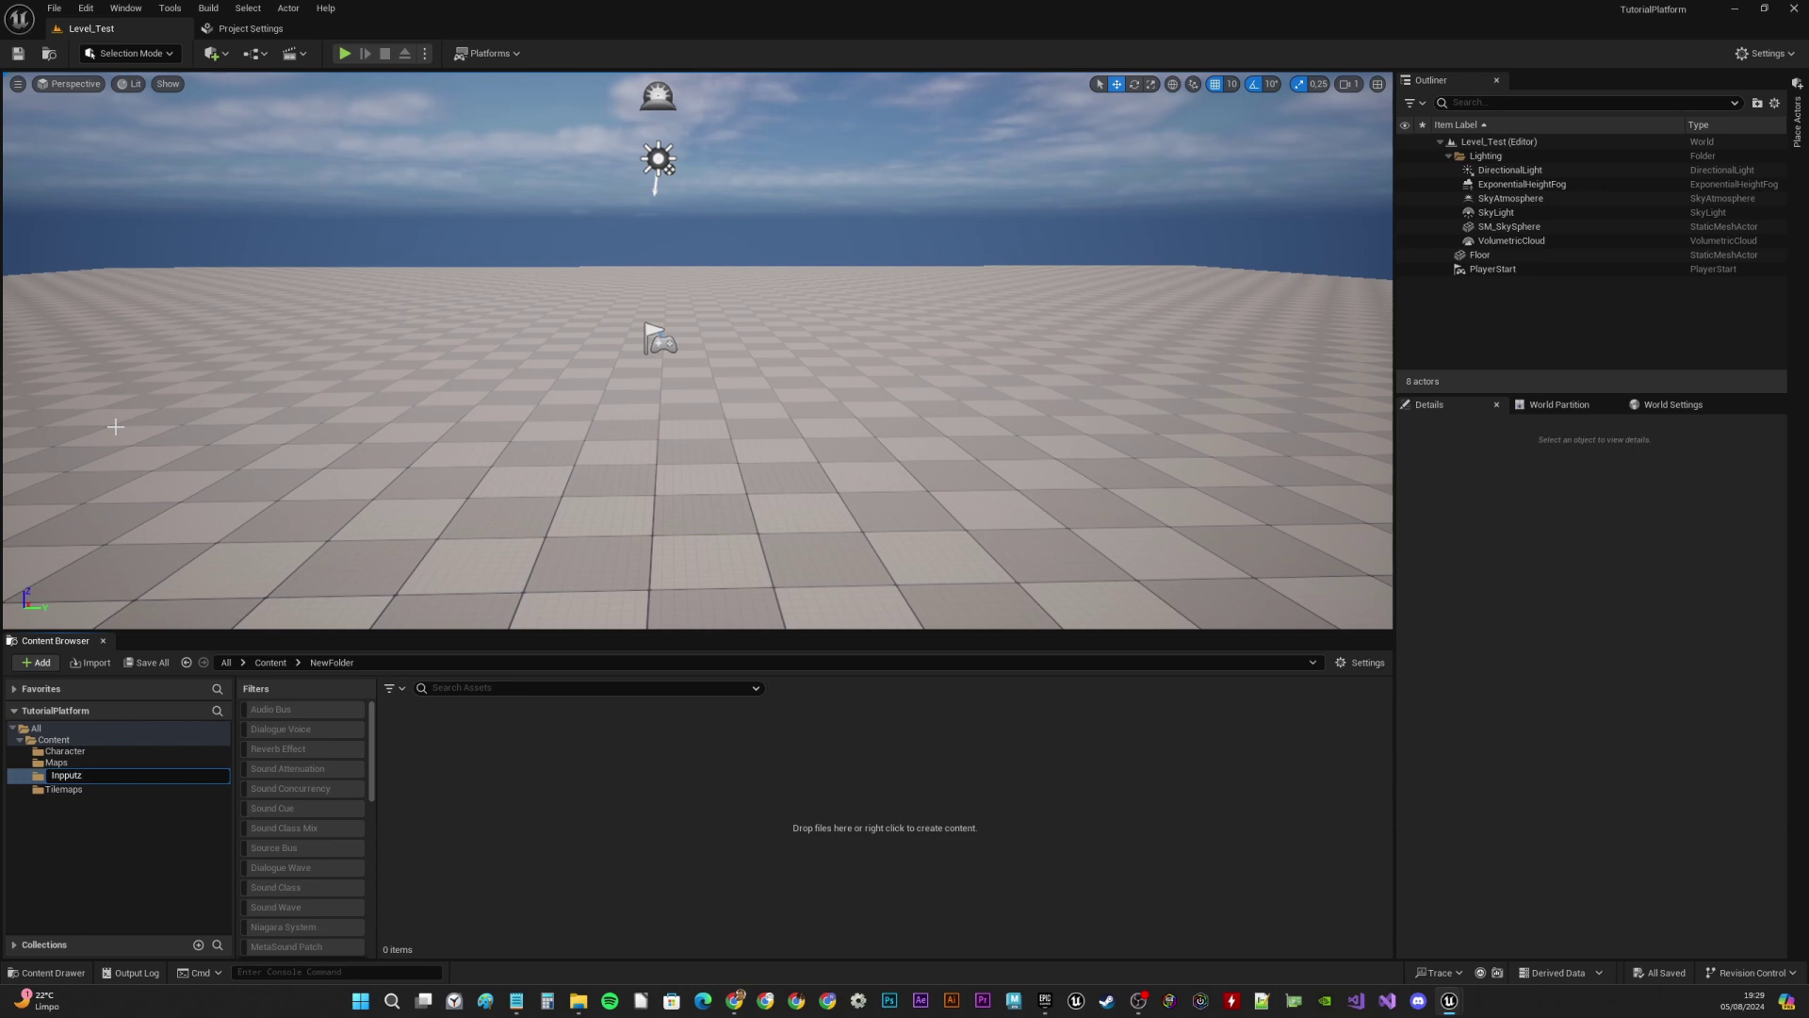
pyautogui.write('uts')
pyautogui.press('Return')
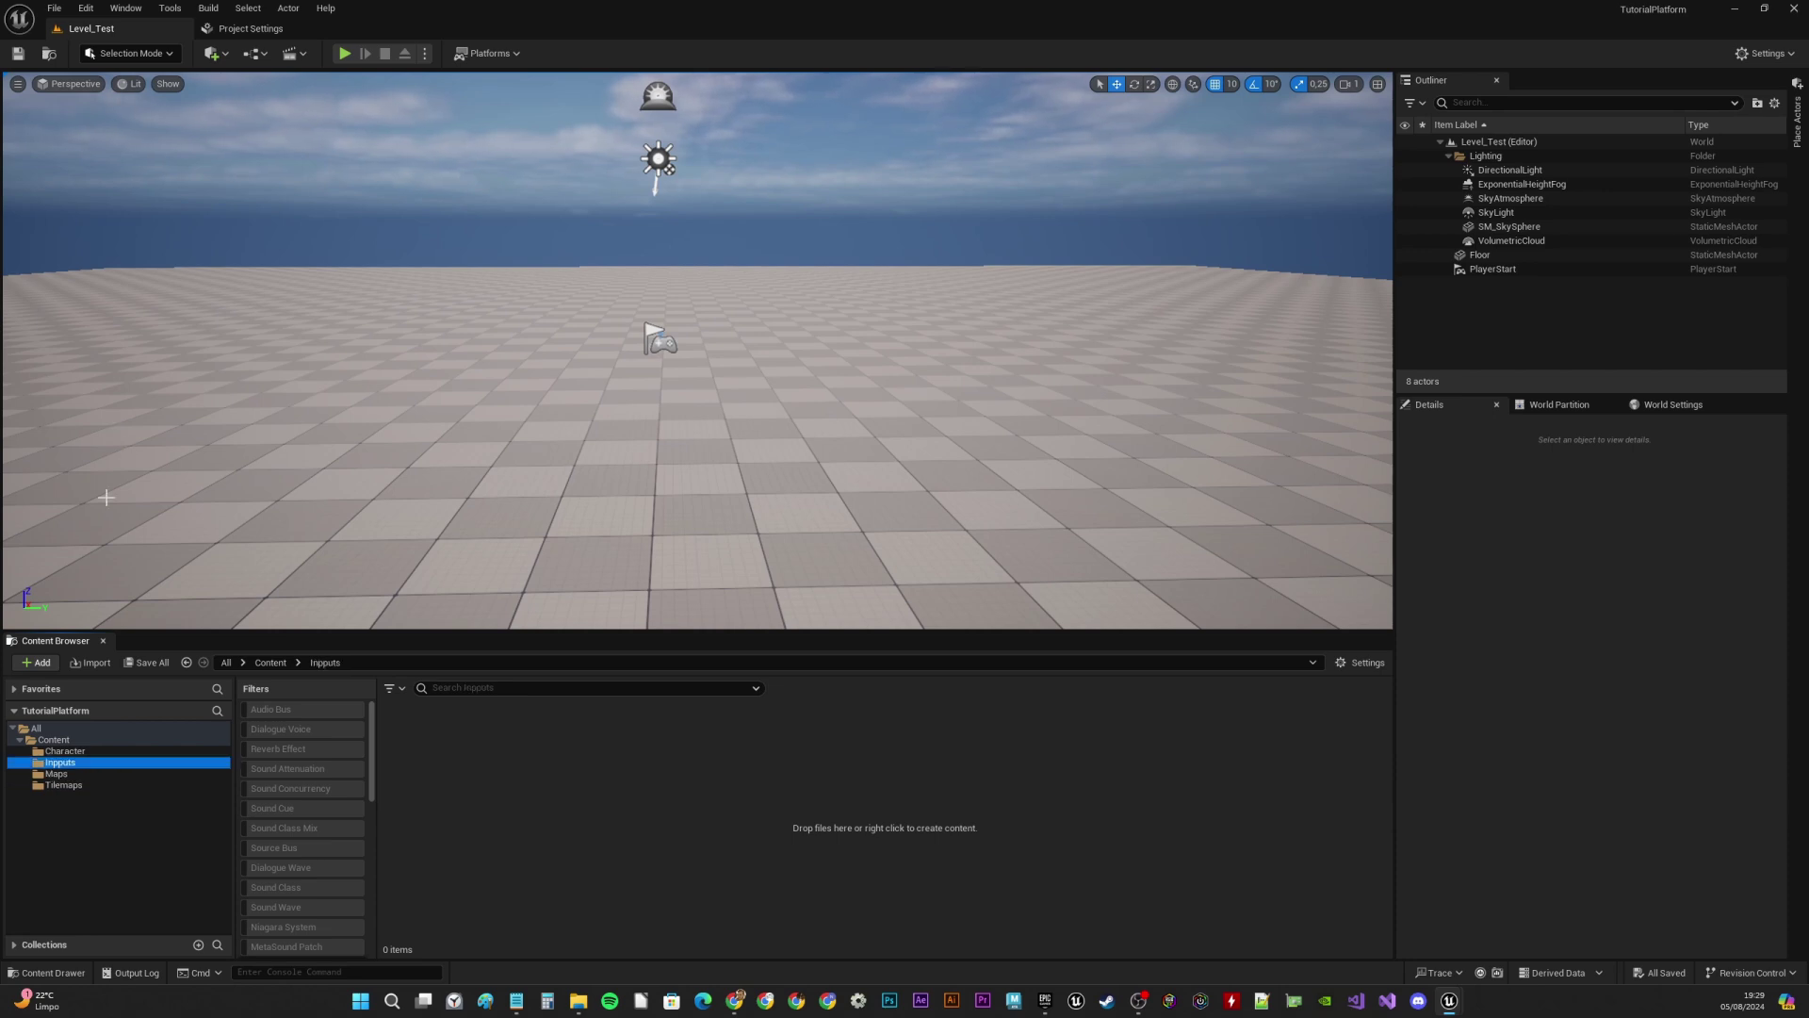
pyautogui.press('F2')
pyautogui.click(64, 764)
pyautogui.press('BackSpace')
pyautogui.press('Return')
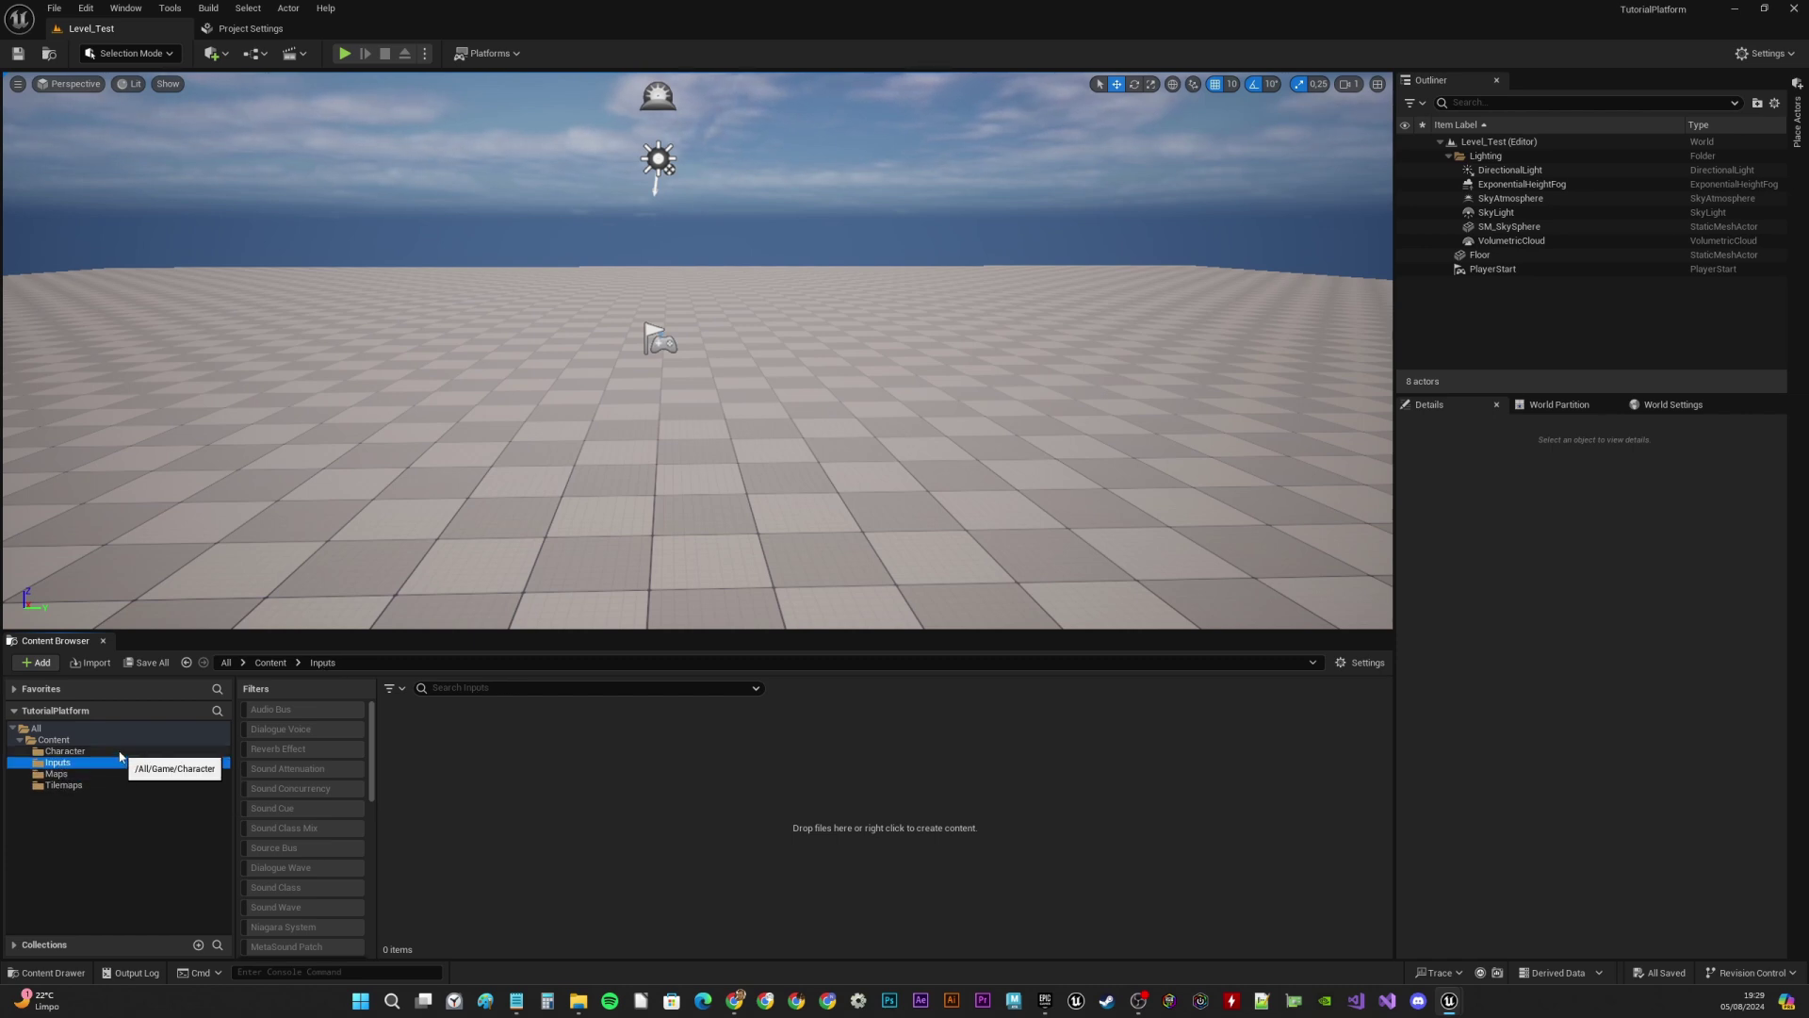
# Create a folder named System inside the project's Content folder
pyautogui.rightClick(52, 739)
pyautogui.moveTo(146, 475)
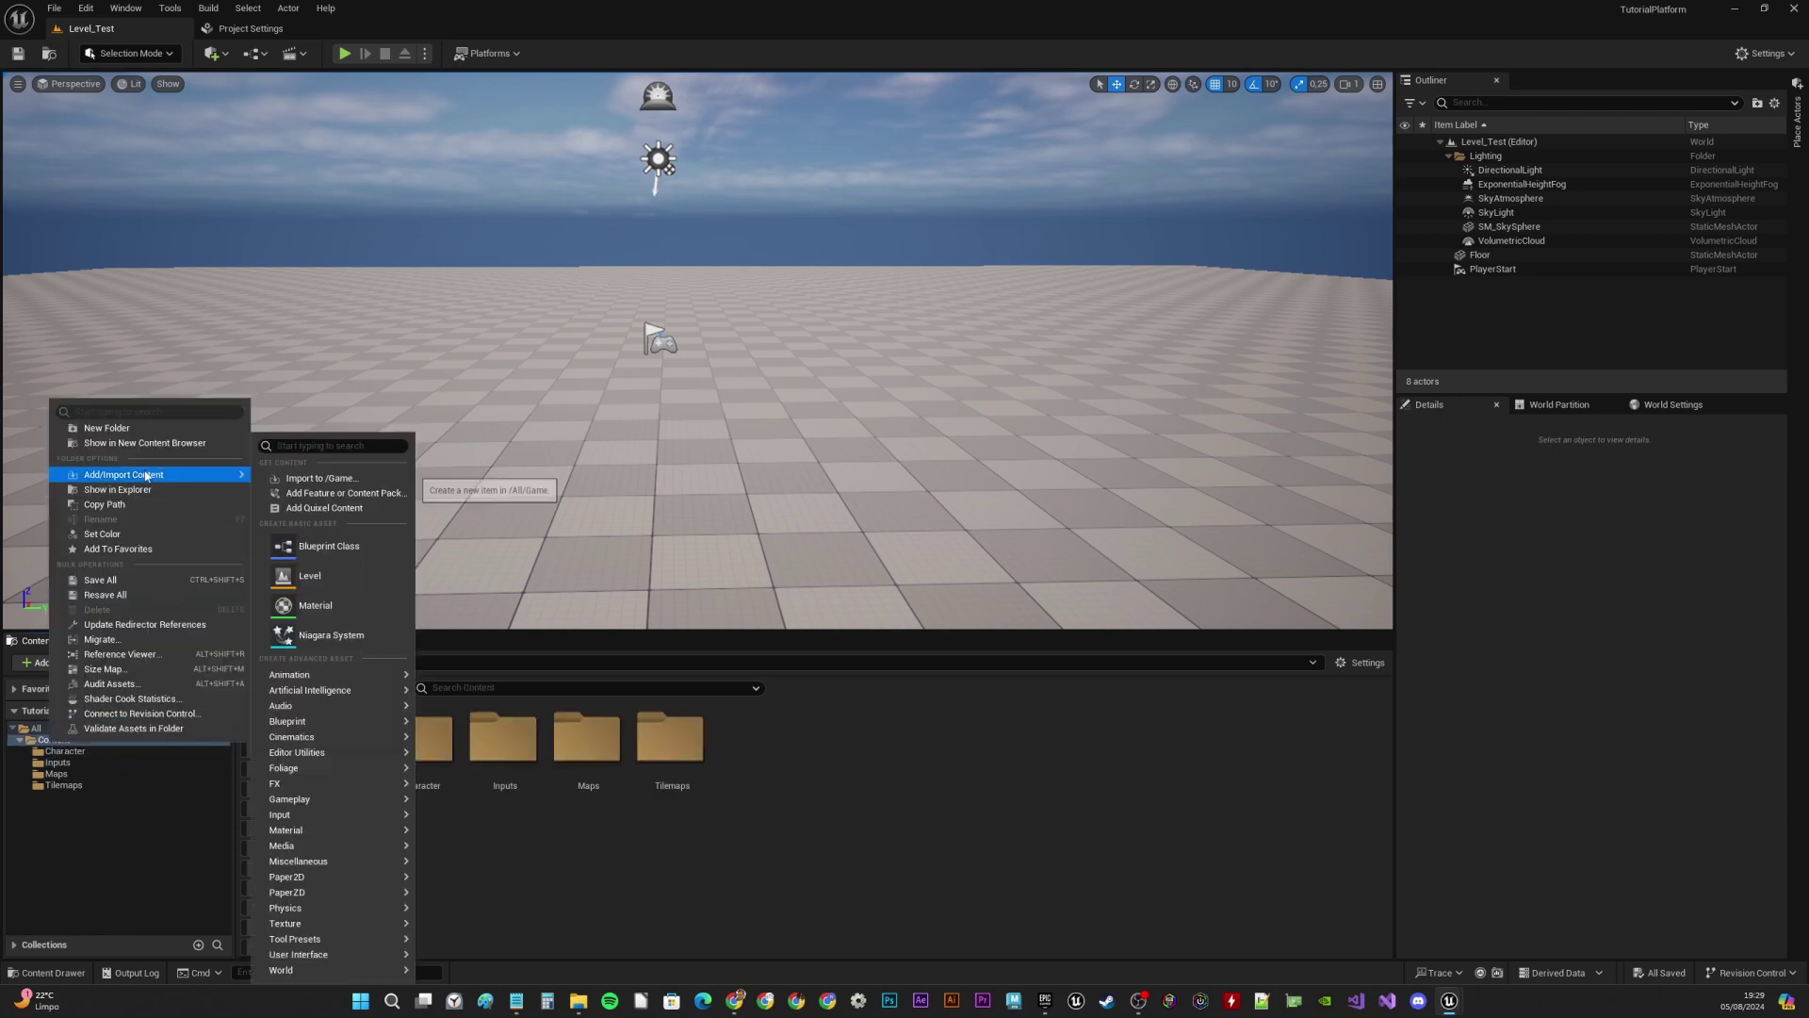
pyautogui.click(143, 428)
pyautogui.write('Systema')
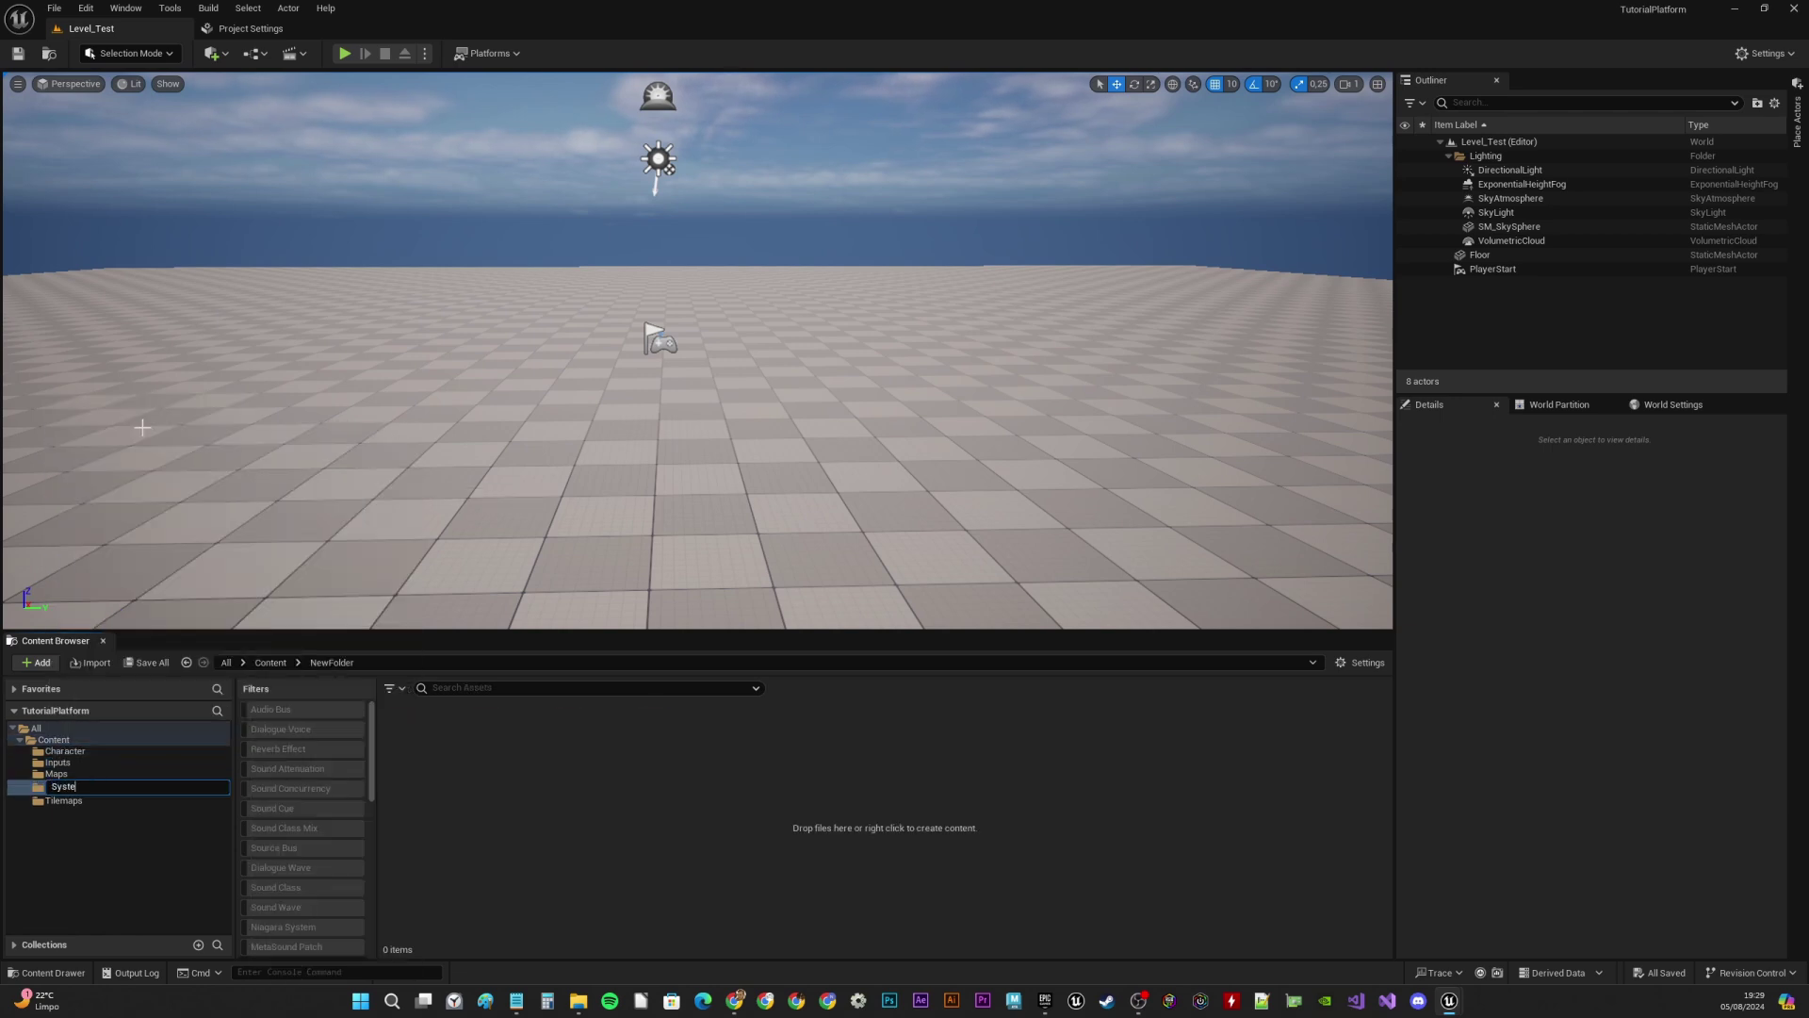
pyautogui.press('Return')
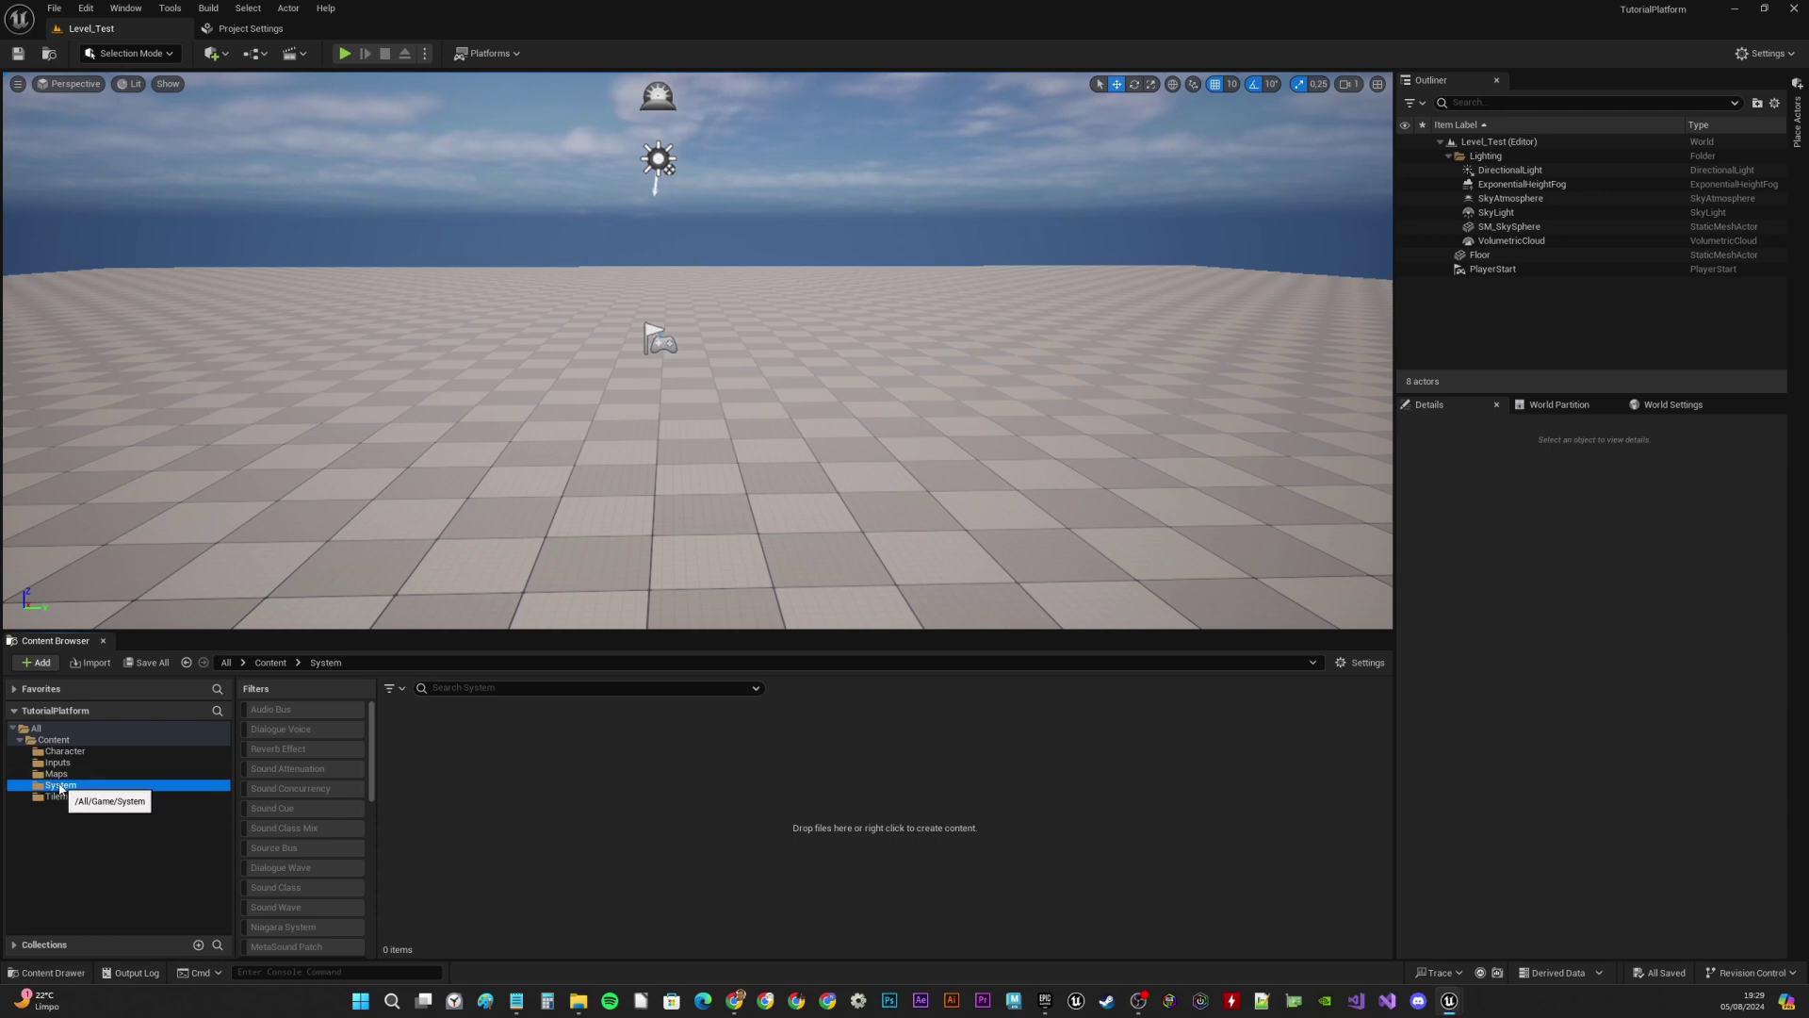
# Create a Game Mode Base blueprint named GM_Platform in the System folder, save it and open it for editing
pyautogui.rightClick(473, 746)
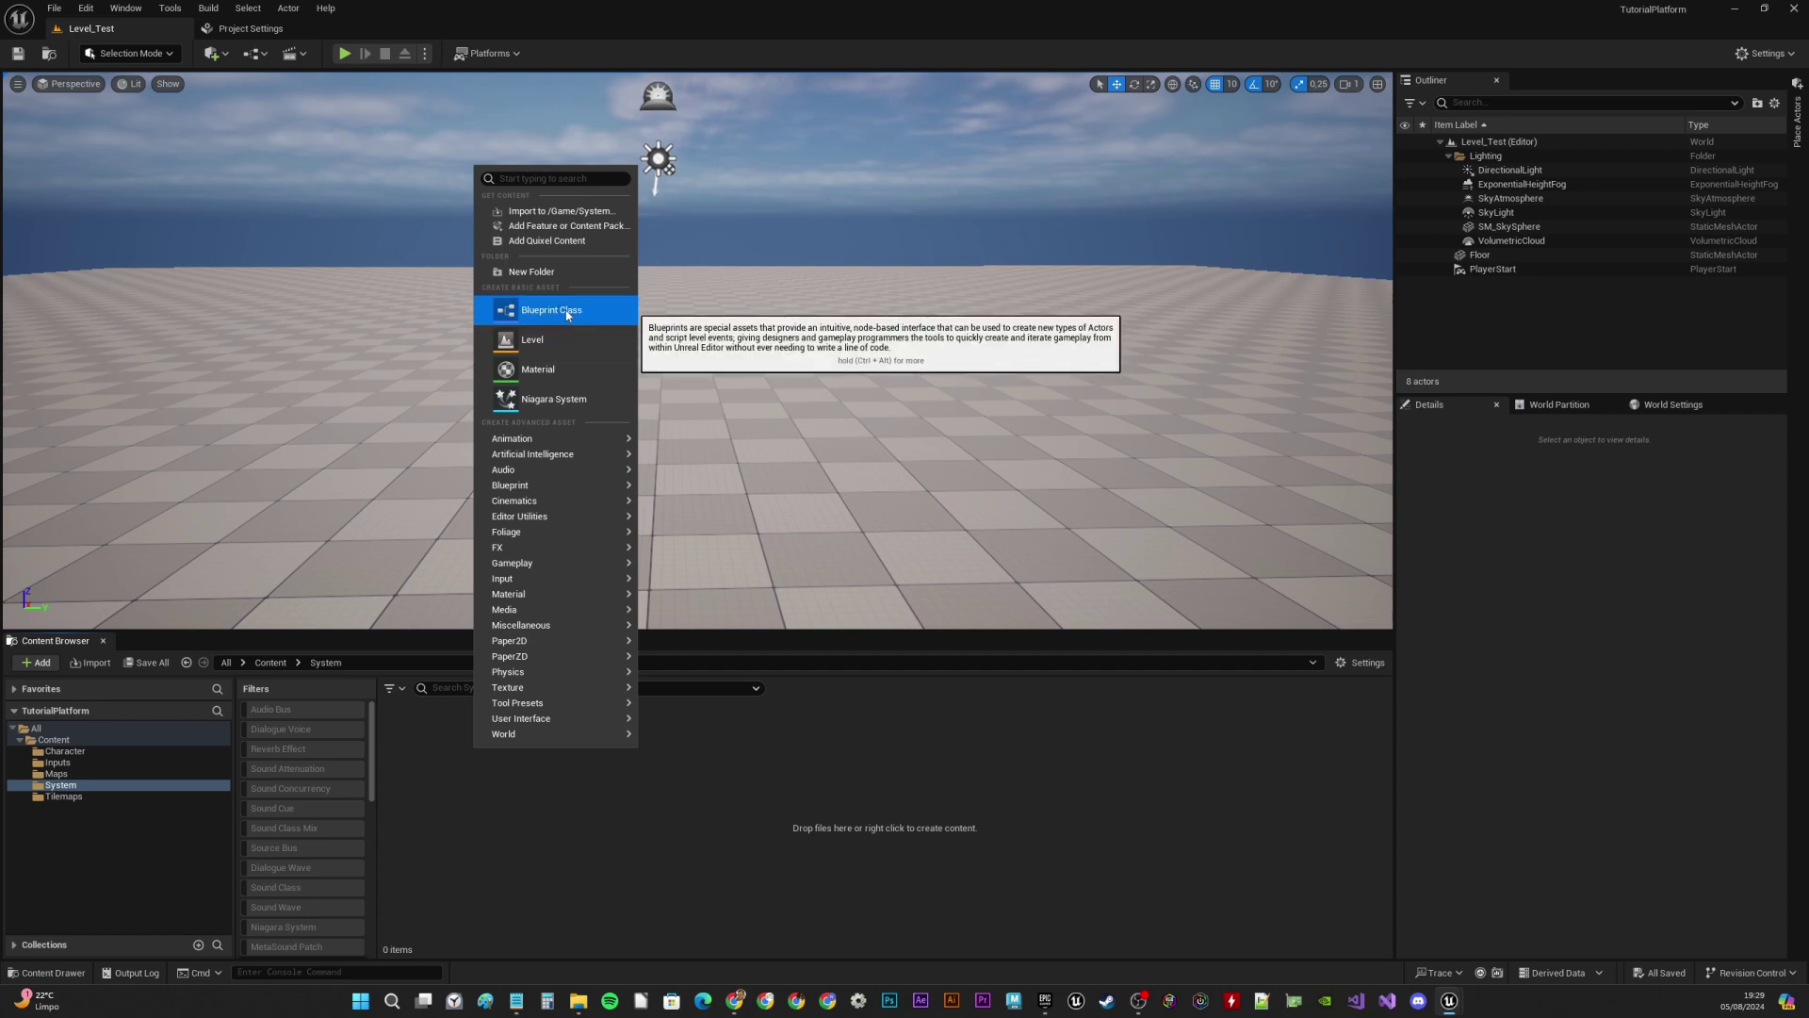
pyautogui.click(571, 311)
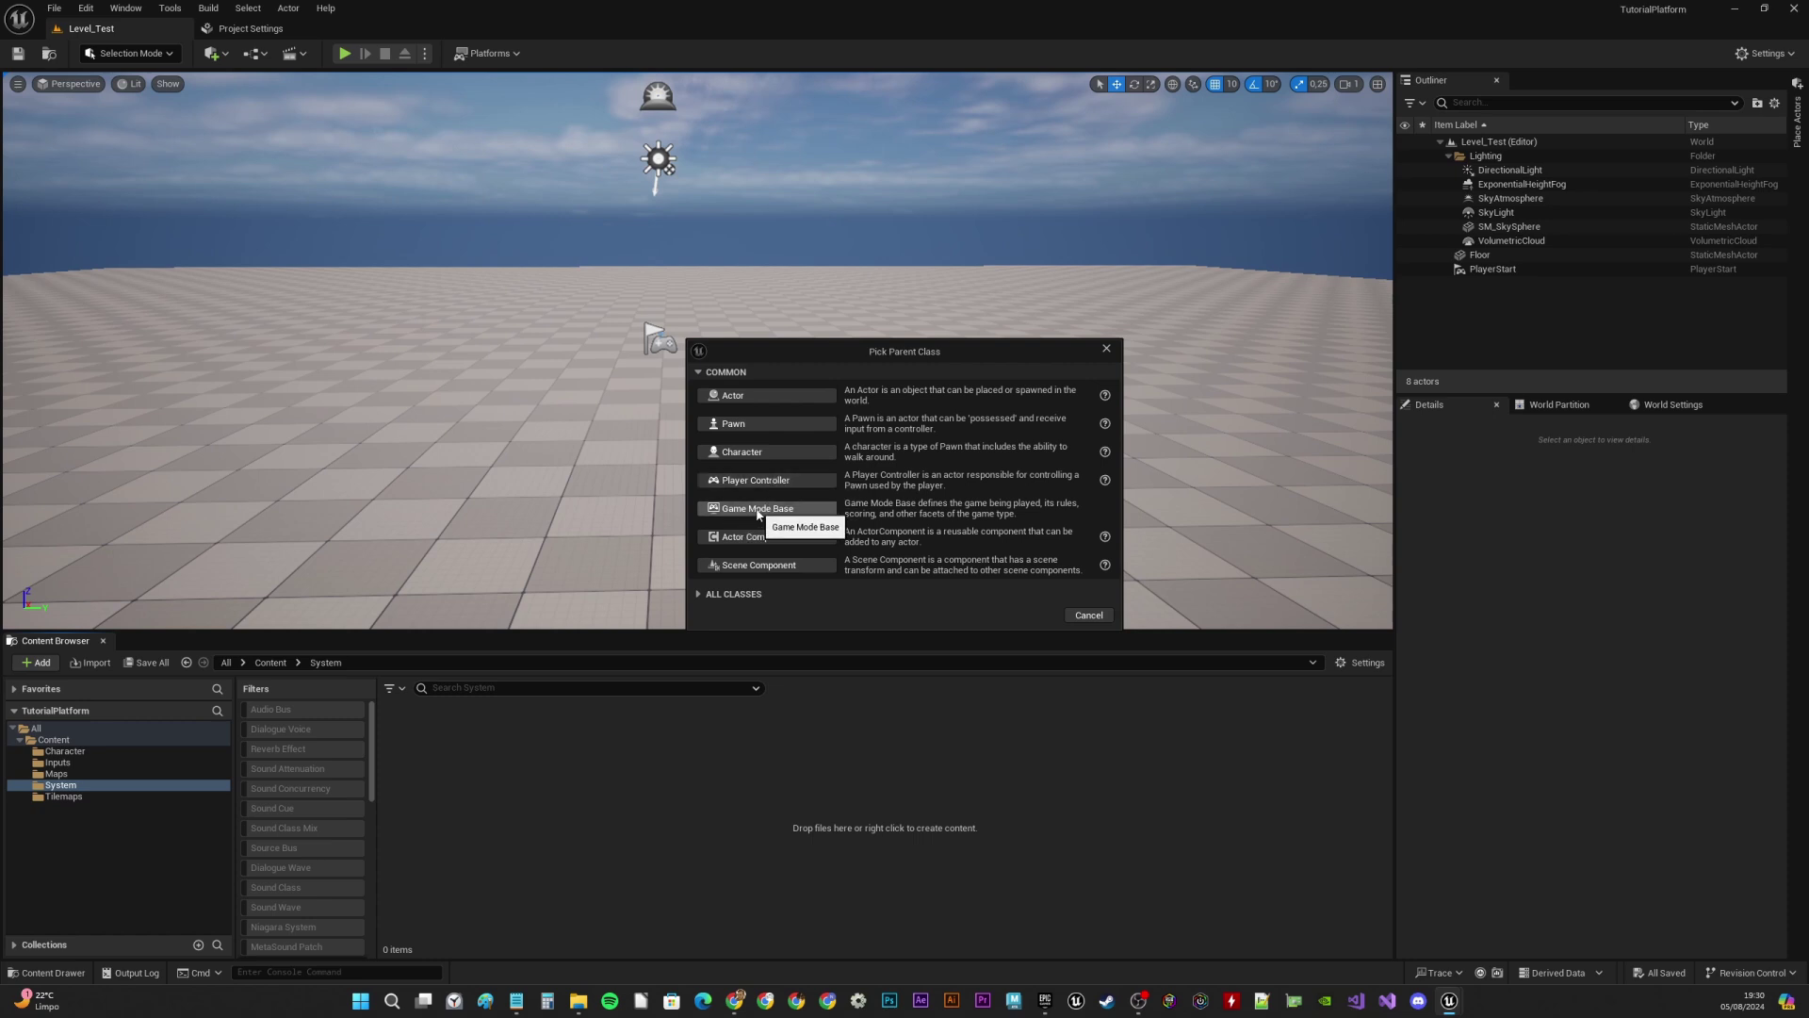
pyautogui.click(757, 509)
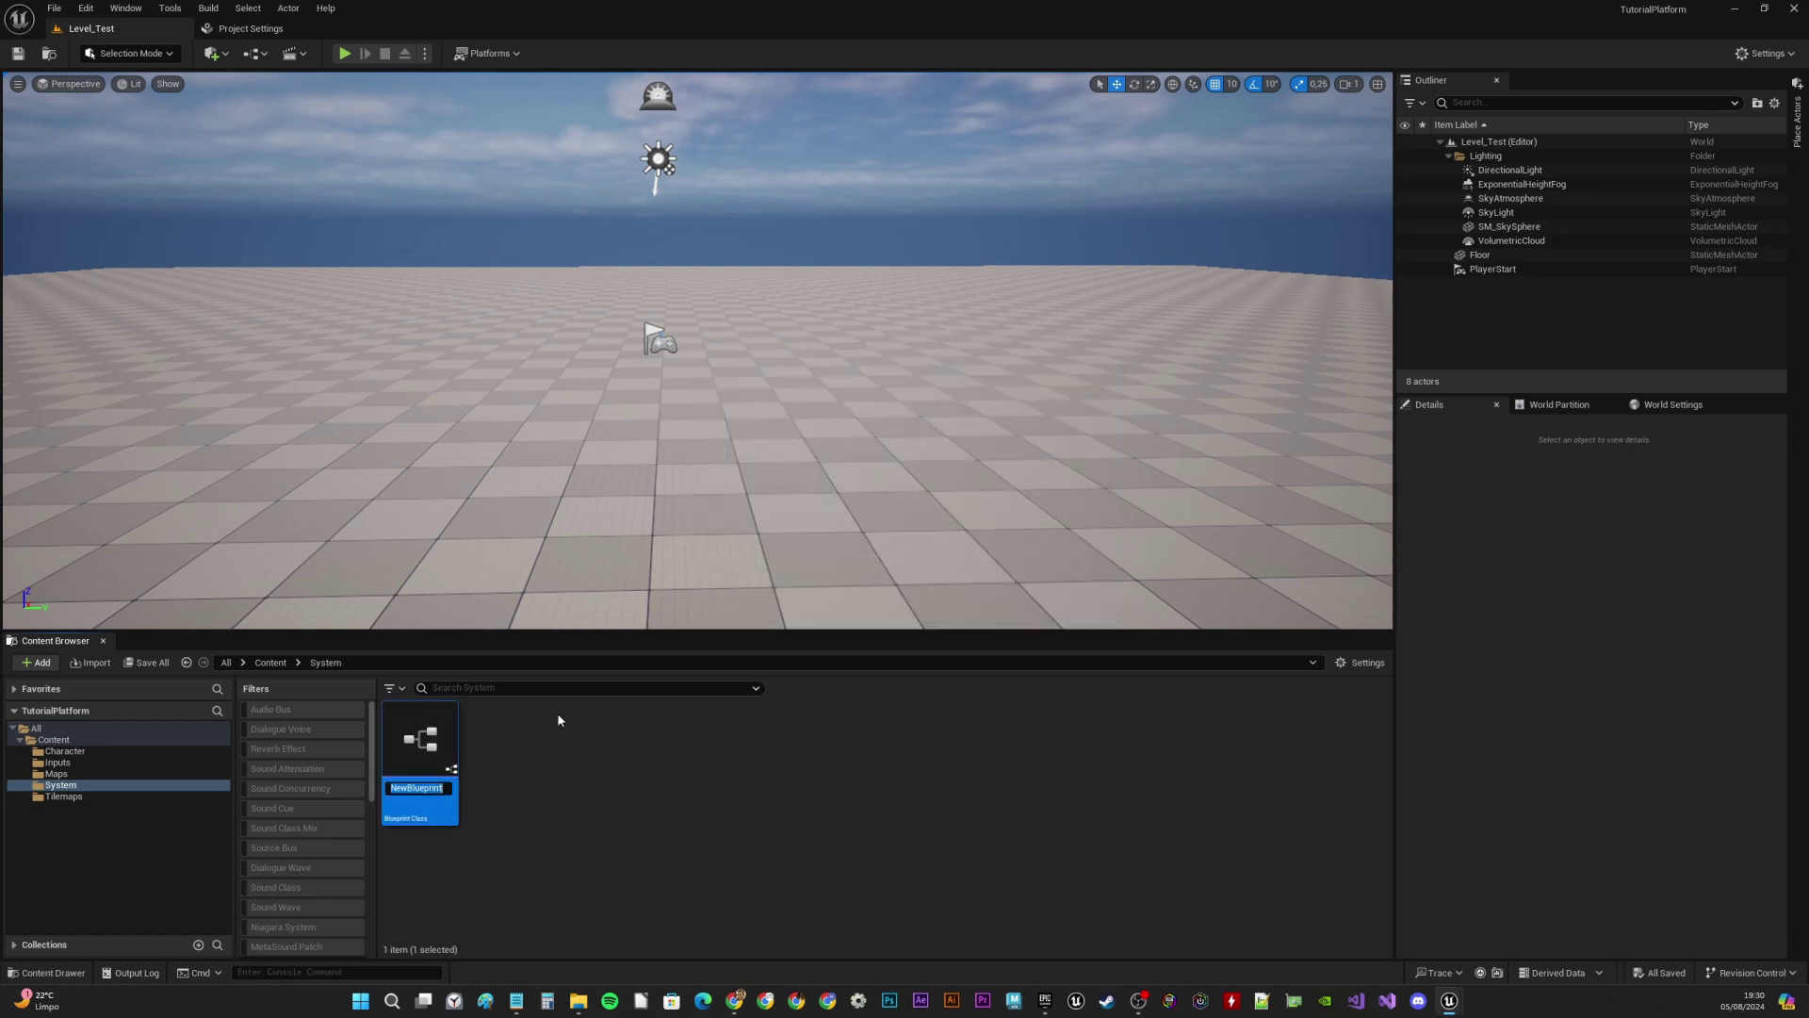
pyautogui.write('GM')
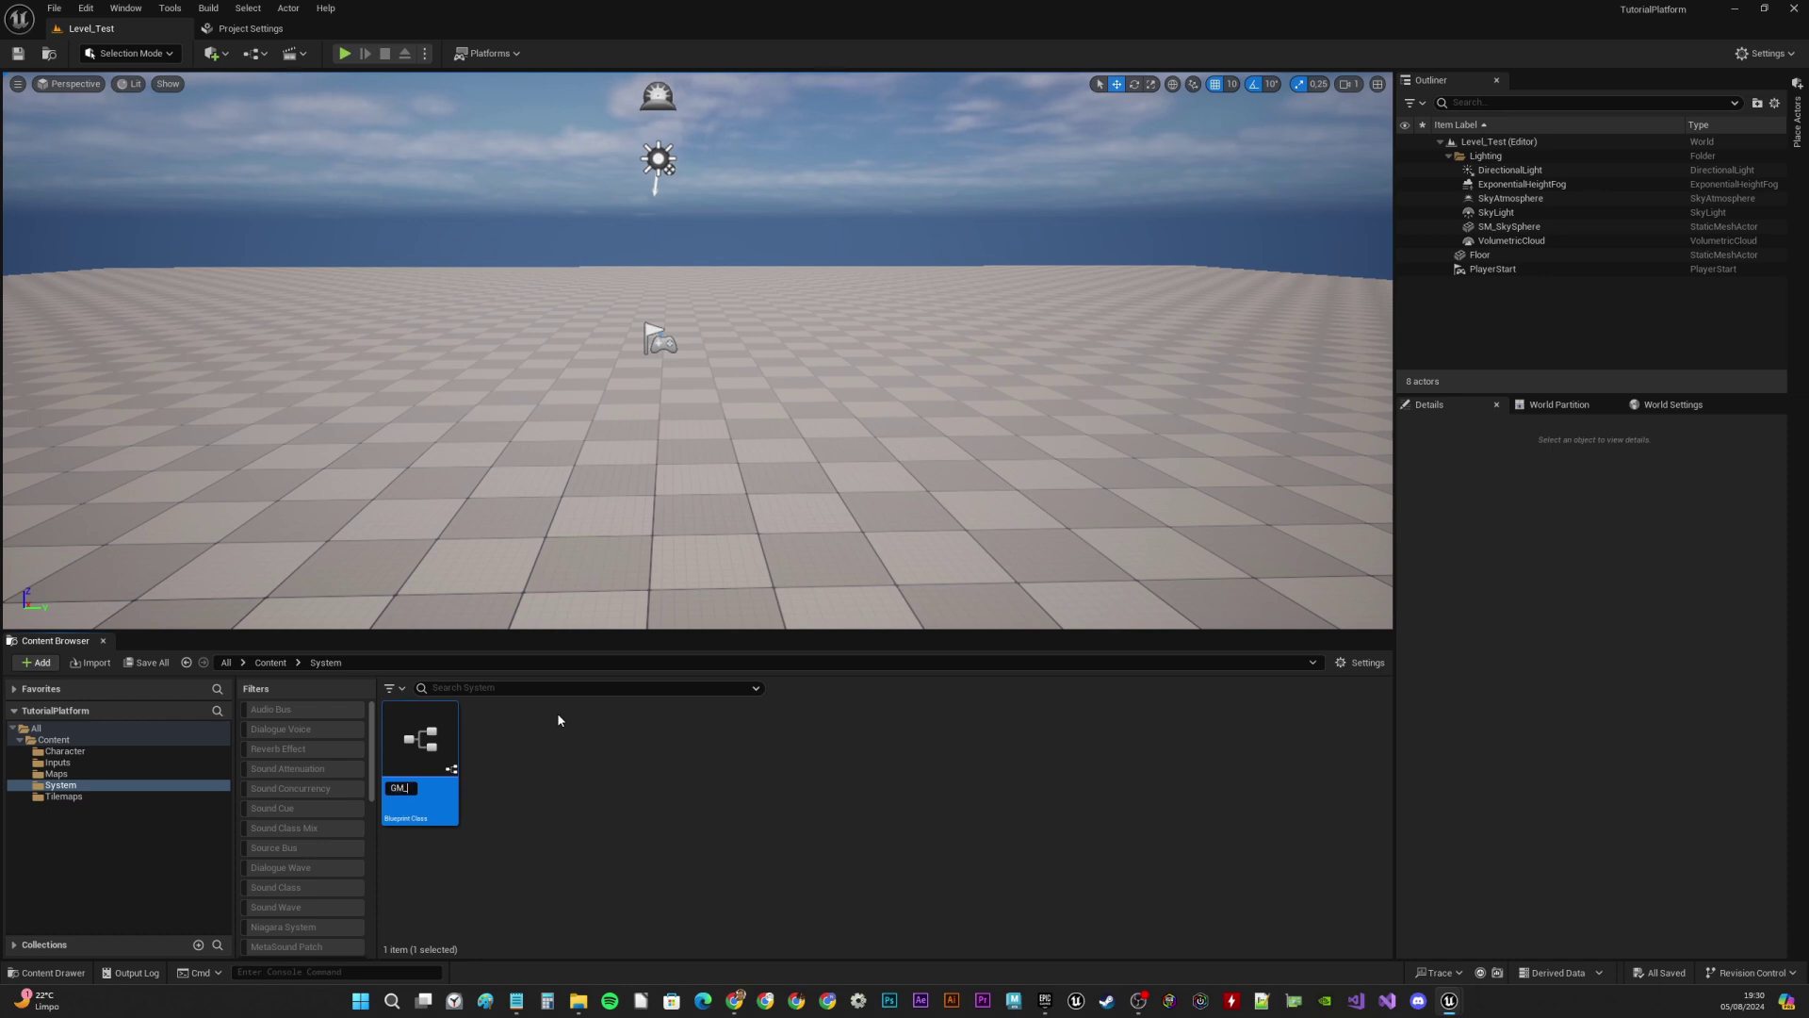
pyautogui.write('_Platform')
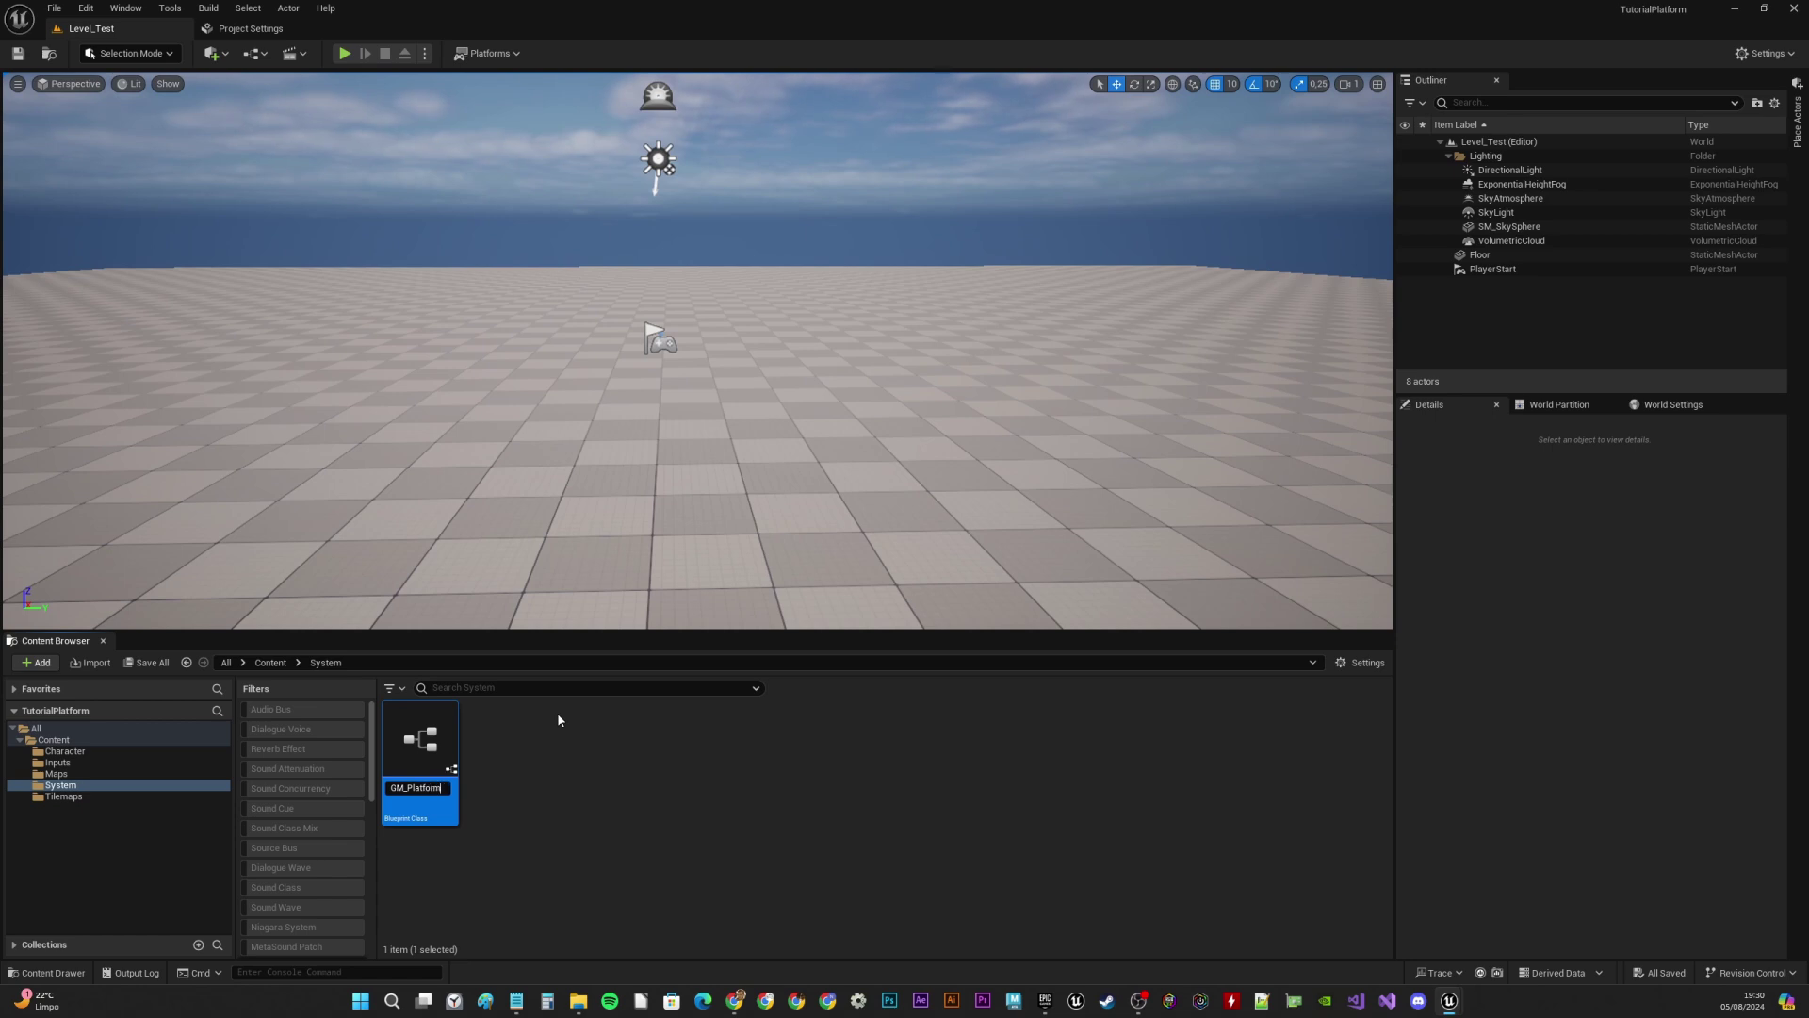
pyautogui.press('Return')
pyautogui.hotkey('ctrl', 's')
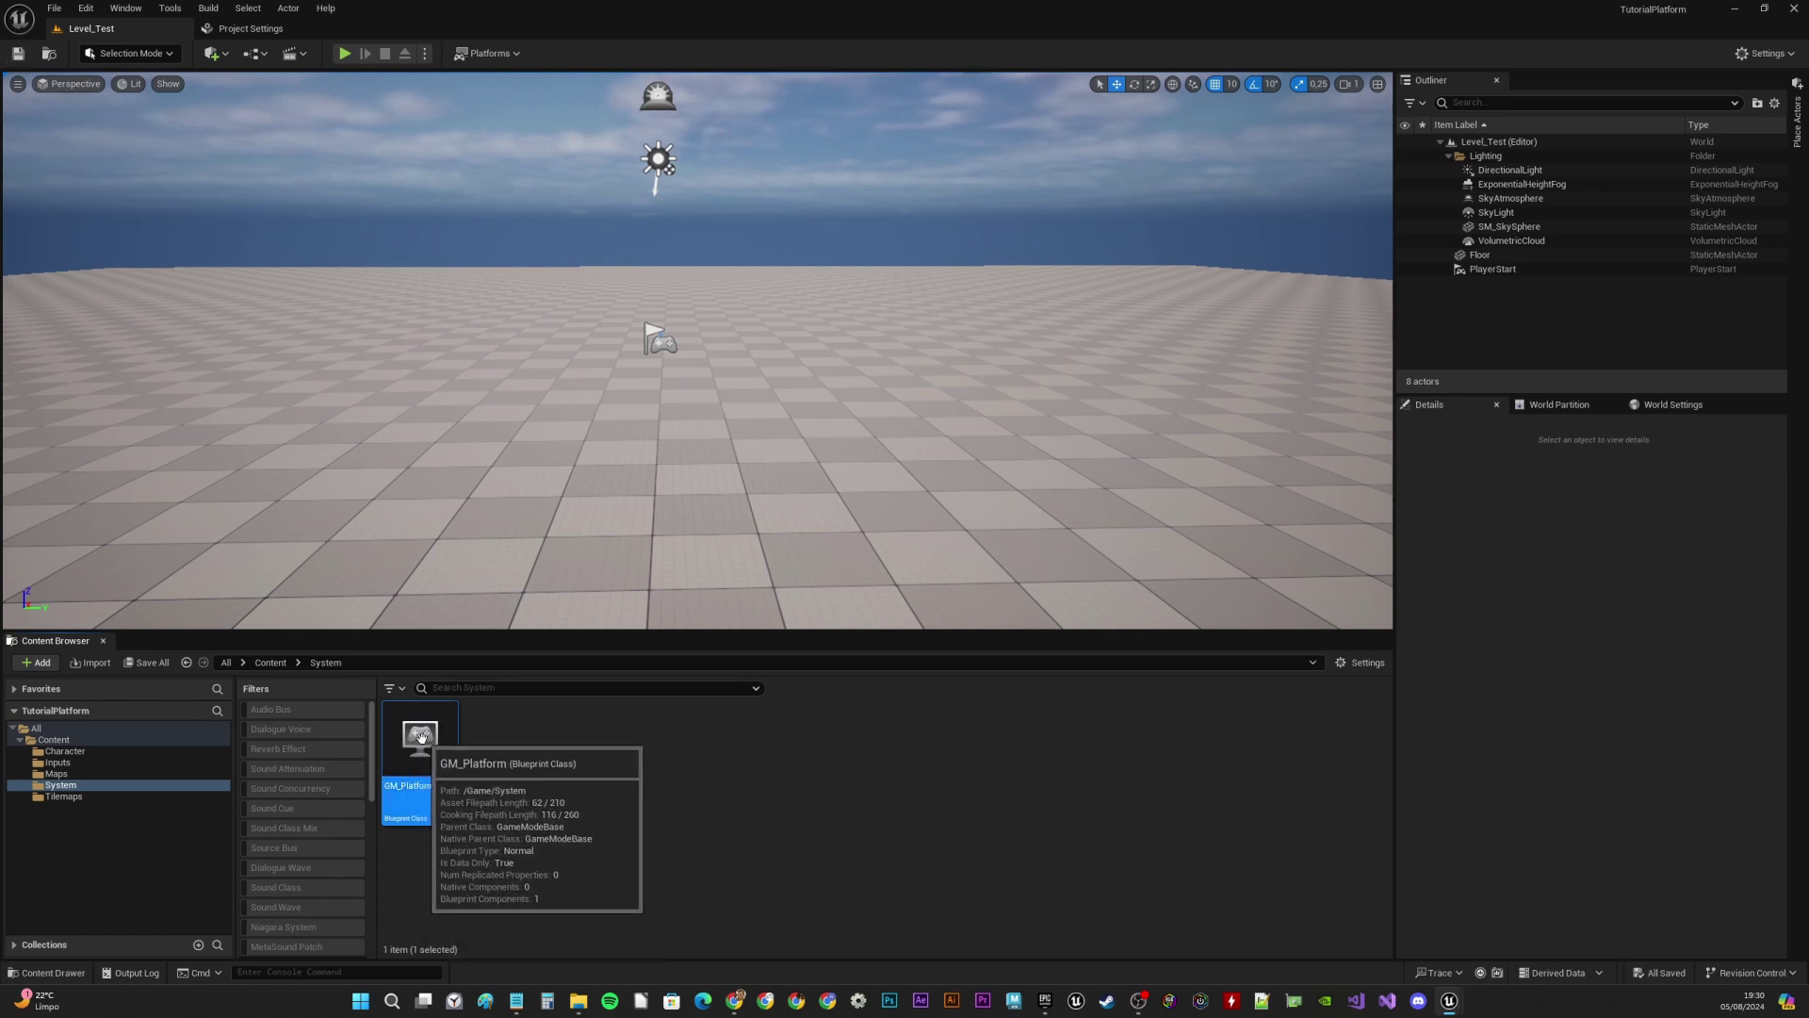
pyautogui.doubleClick(422, 736)
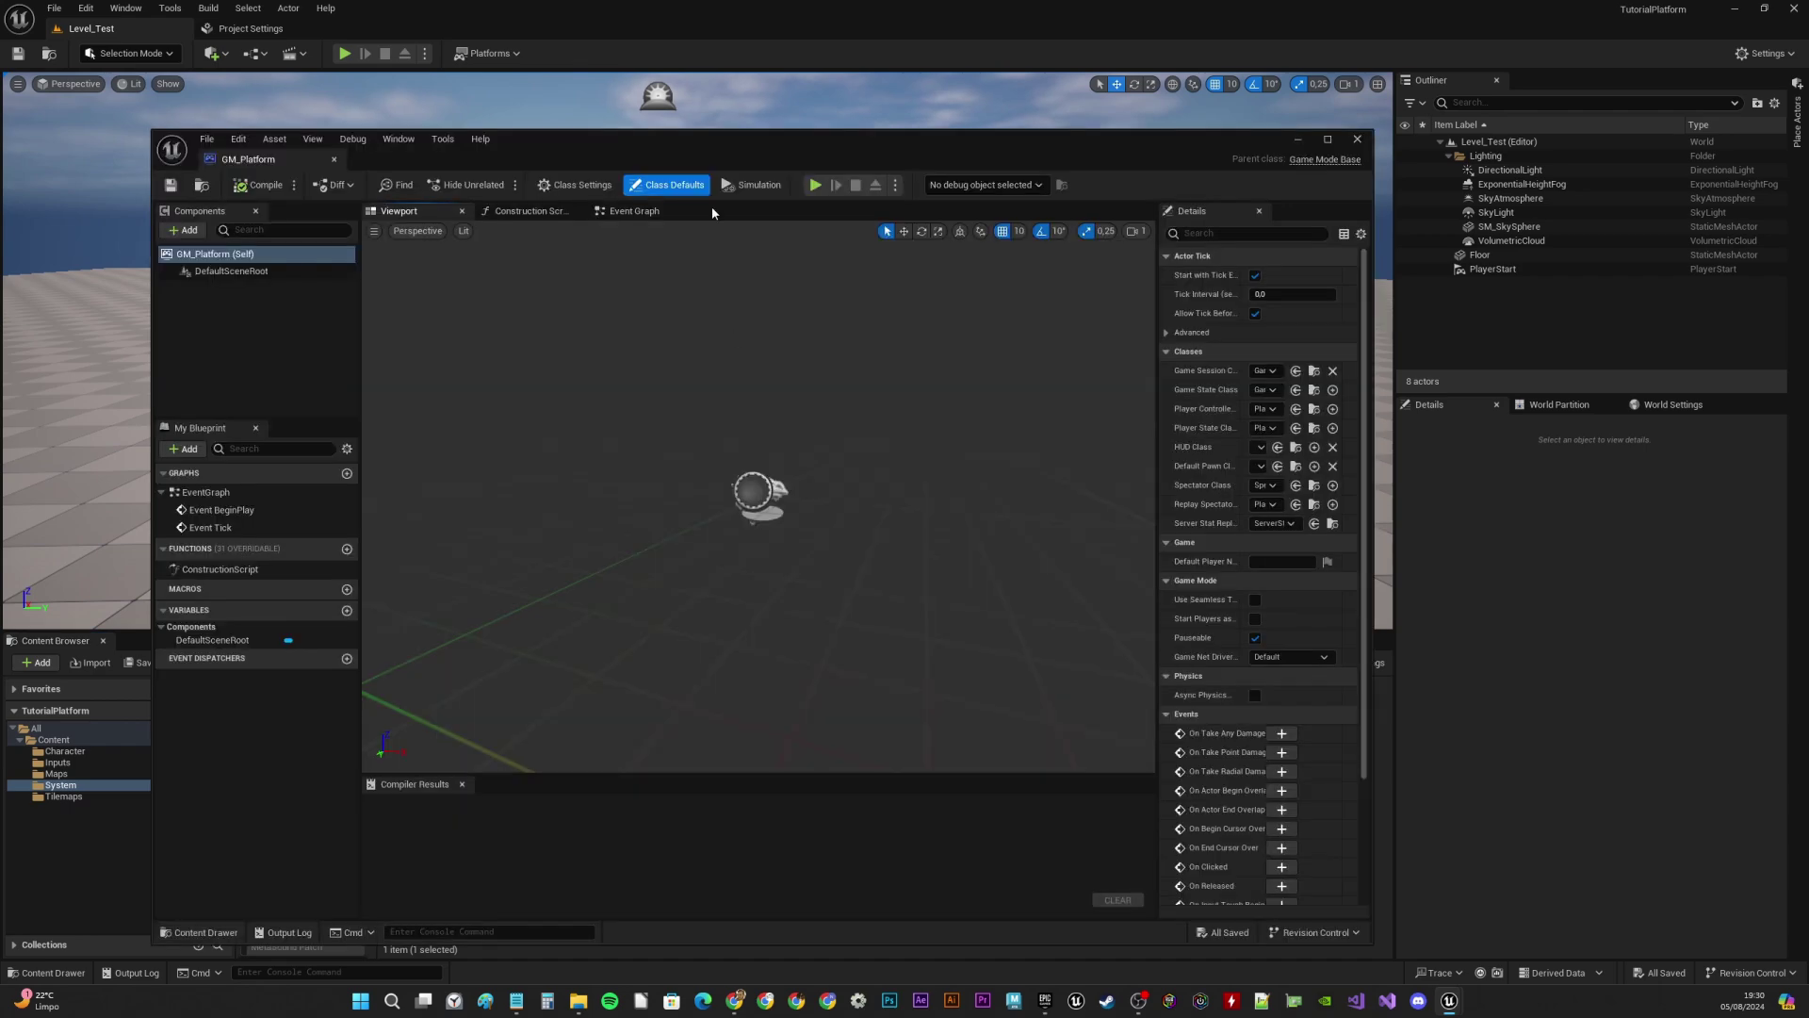
# Dock the GM_Platform blueprint editor in the main window and review the classes available for its Default Pawn Class
pyautogui.moveTo(251, 160); pyautogui.dragTo(358, 26)
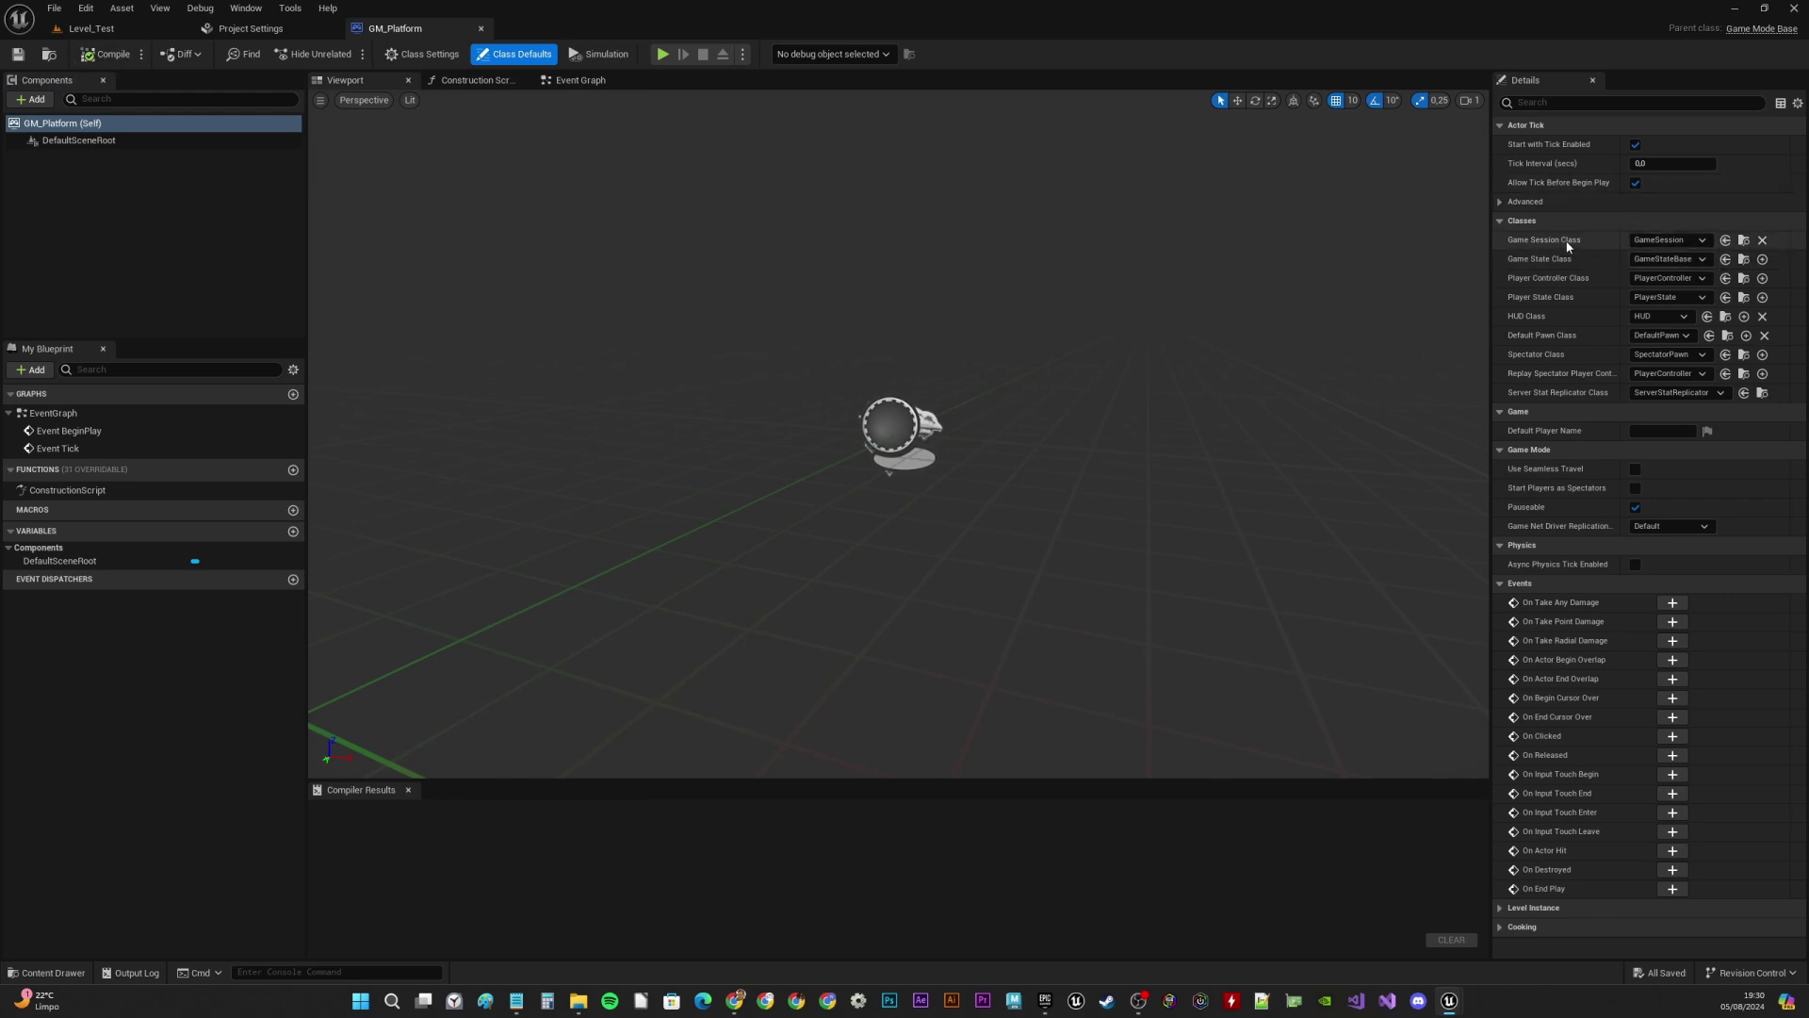
pyautogui.click(1663, 335)
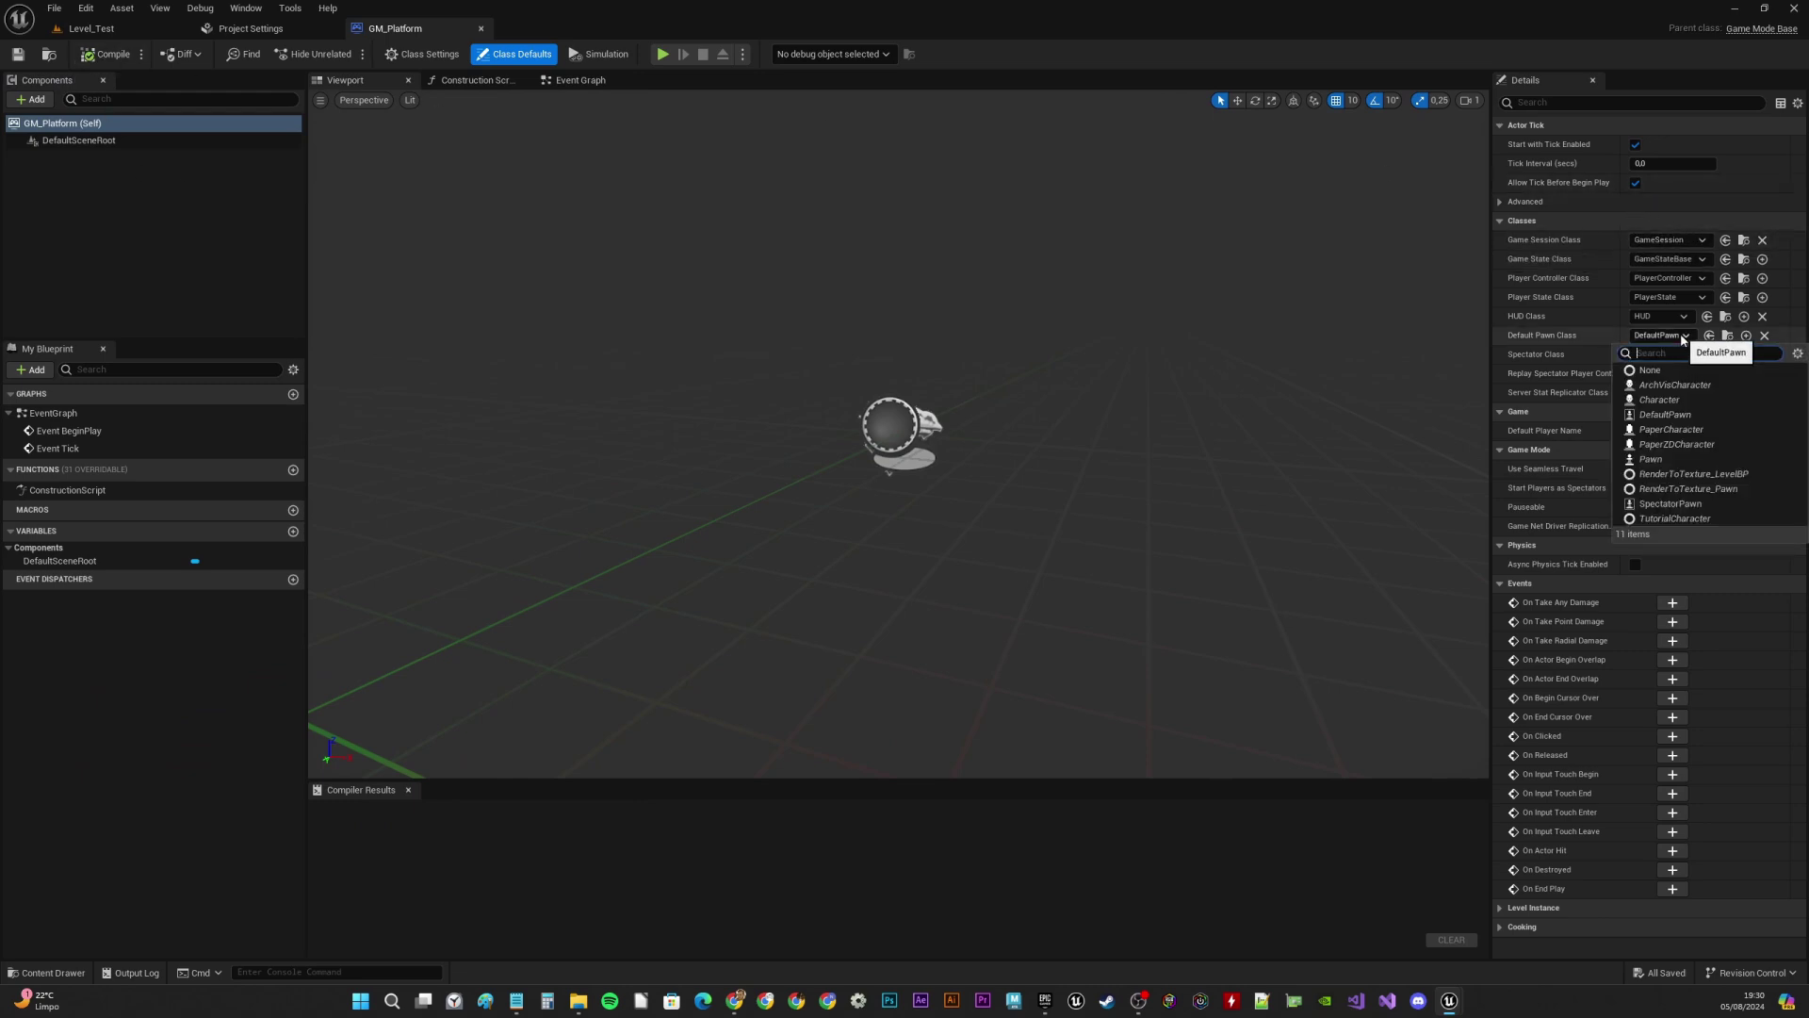
pyautogui.click(1683, 337)
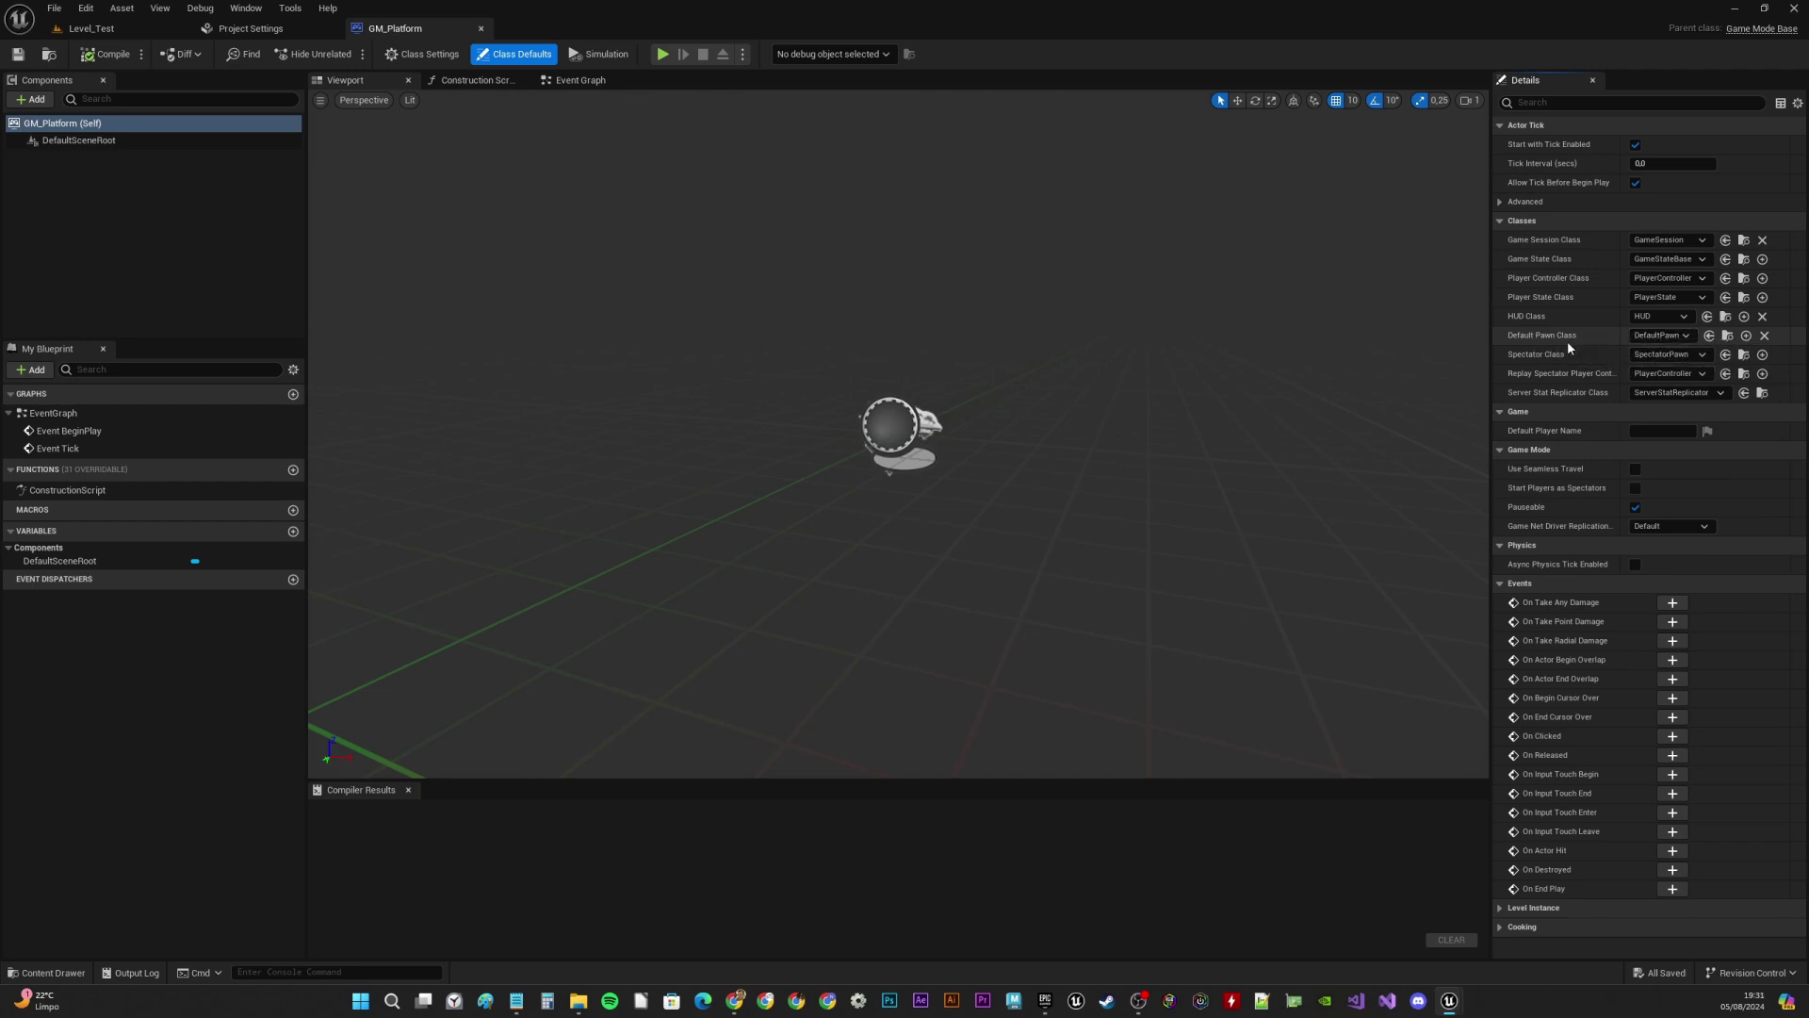
pyautogui.click(1675, 337)
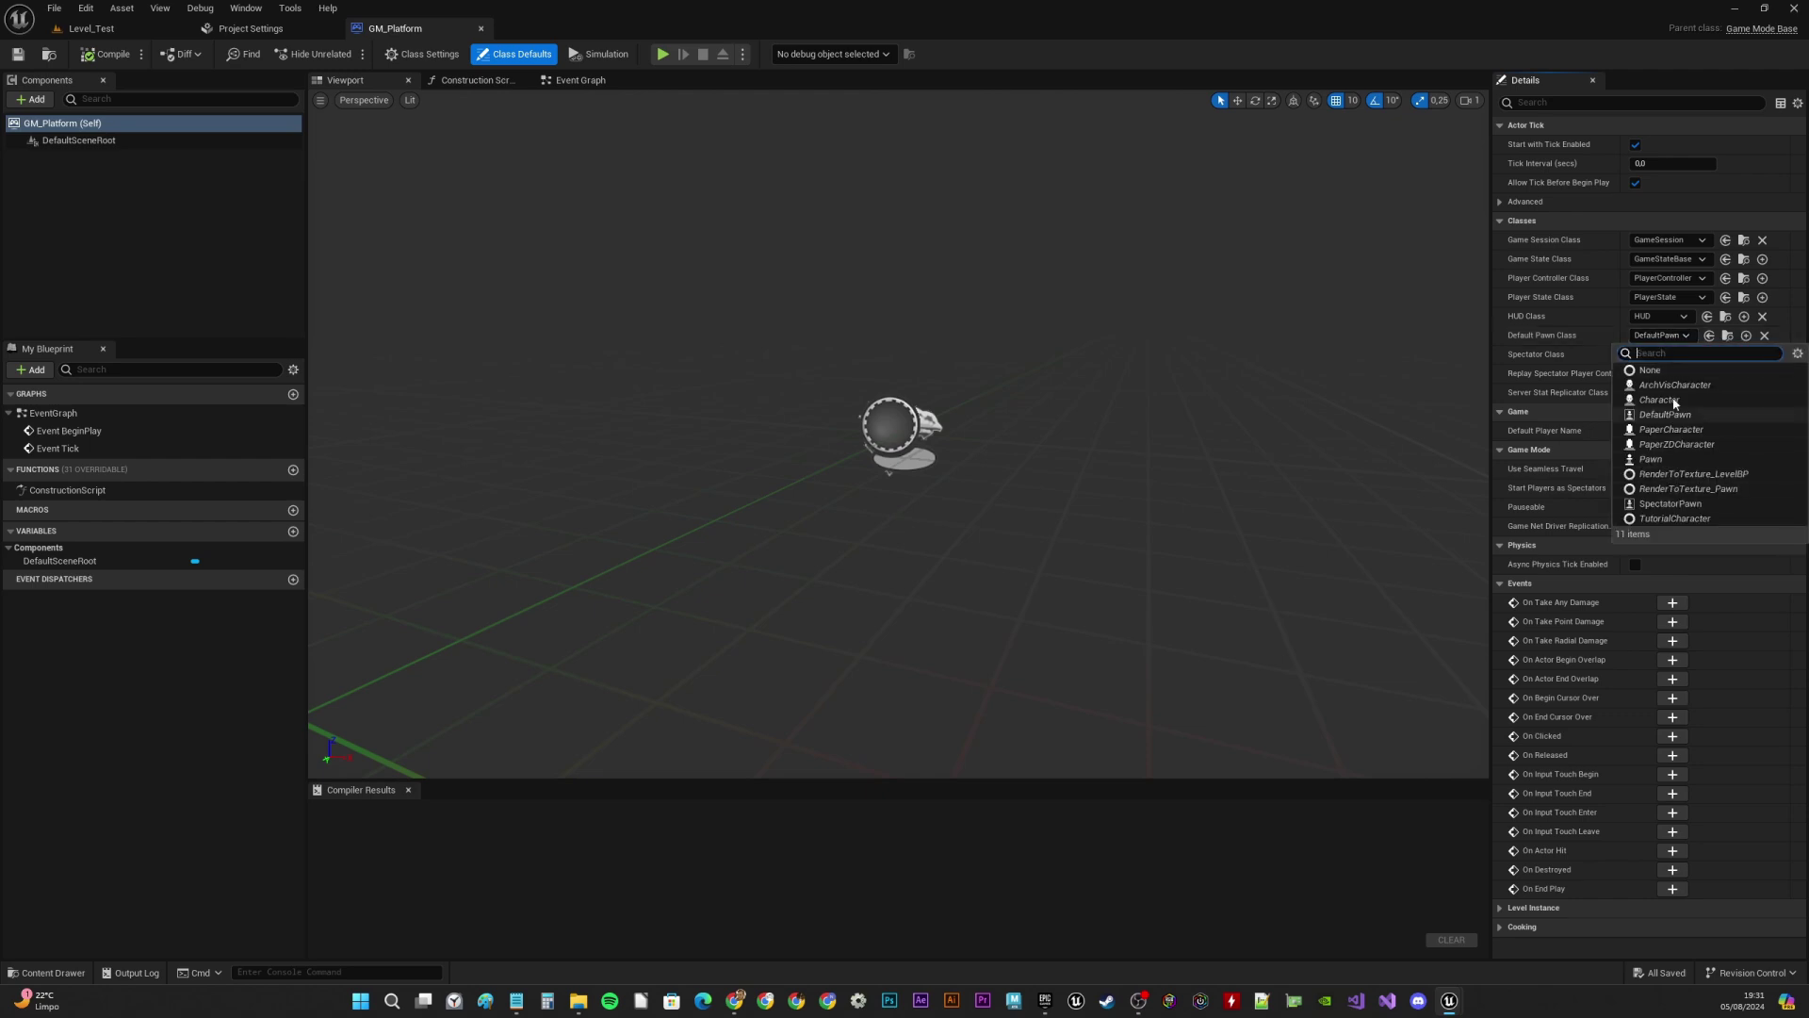
pyautogui.click(1680, 340)
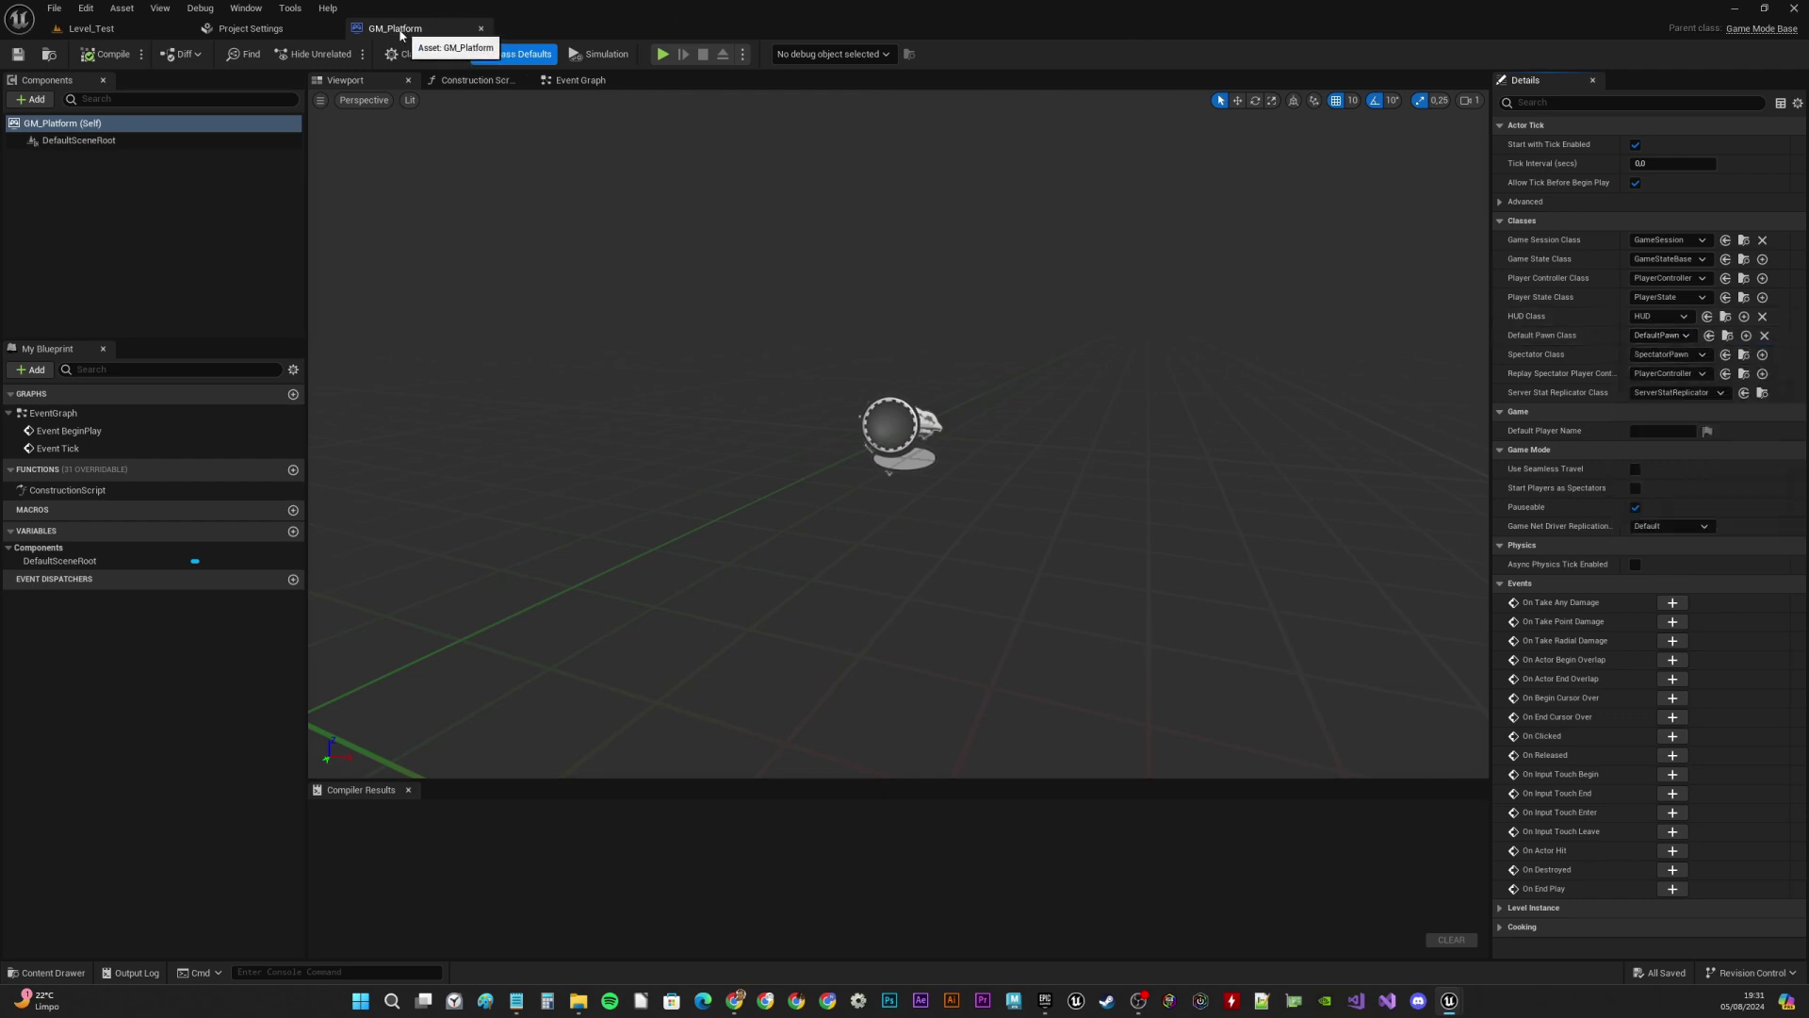
# Set the project's Default GameMode to GM_Platform in the Maps & Modes settings and save all changes
pyautogui.click(91, 28)
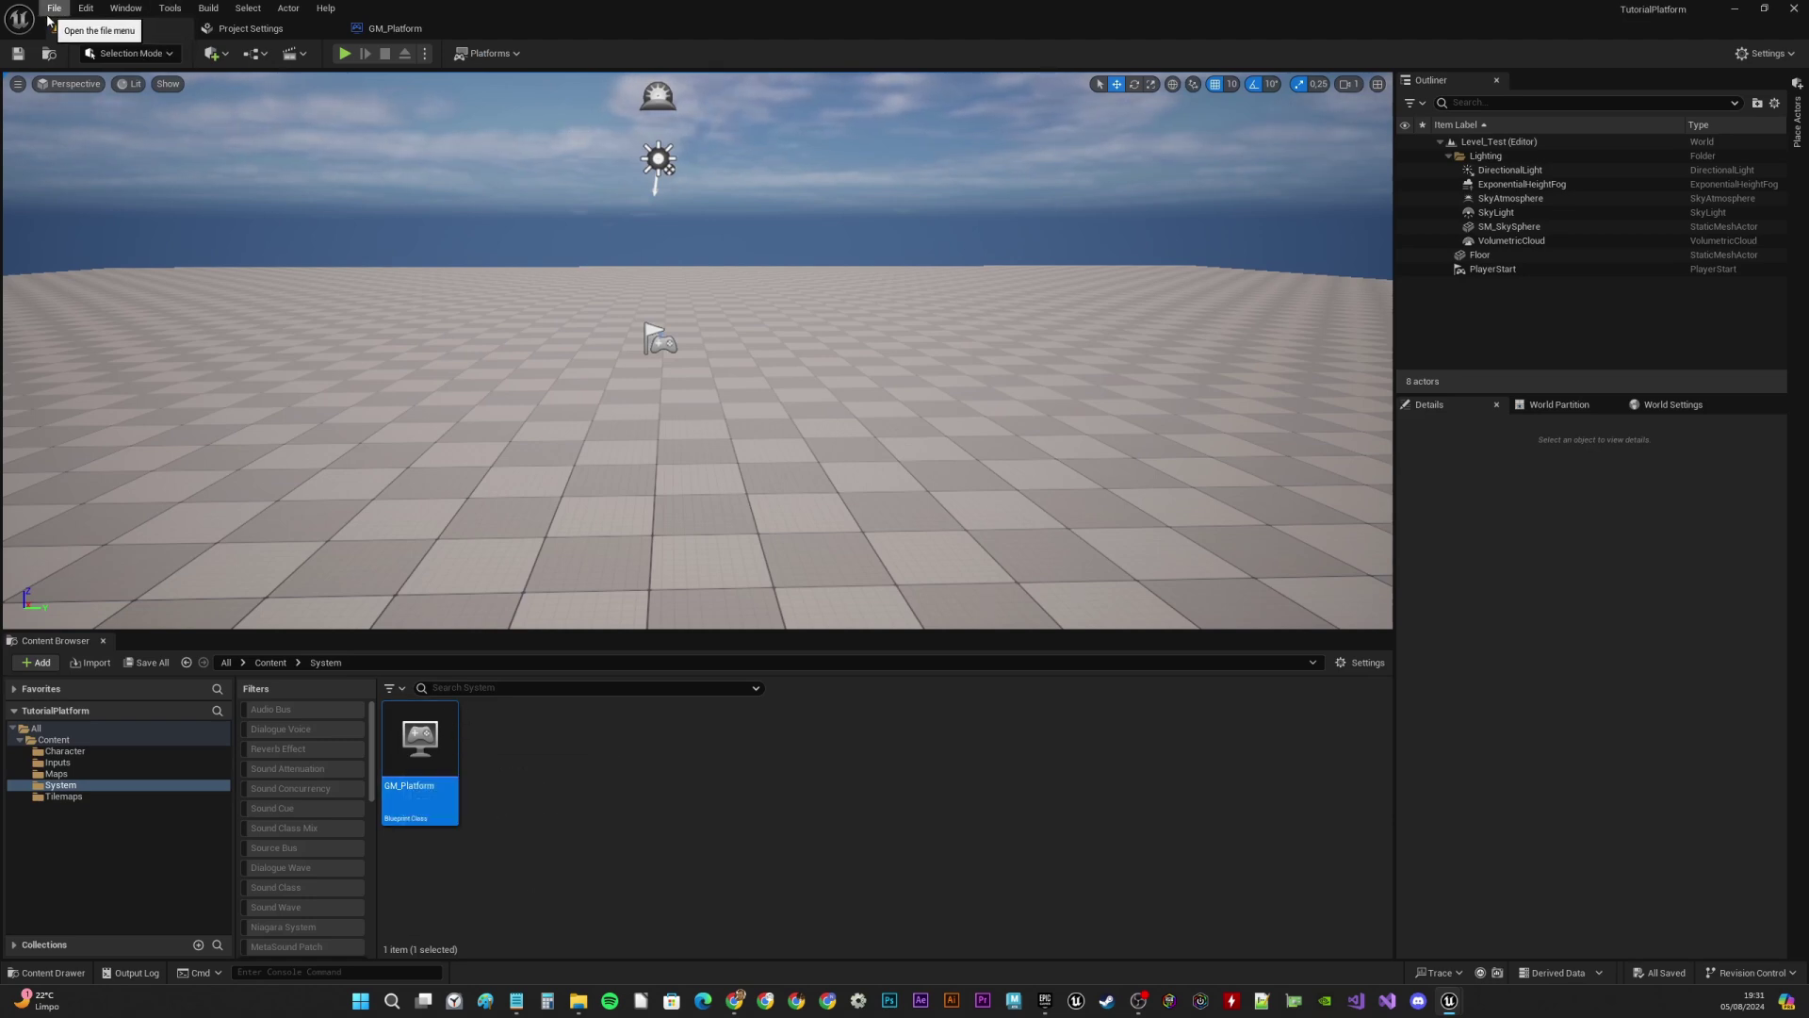
pyautogui.click(249, 29)
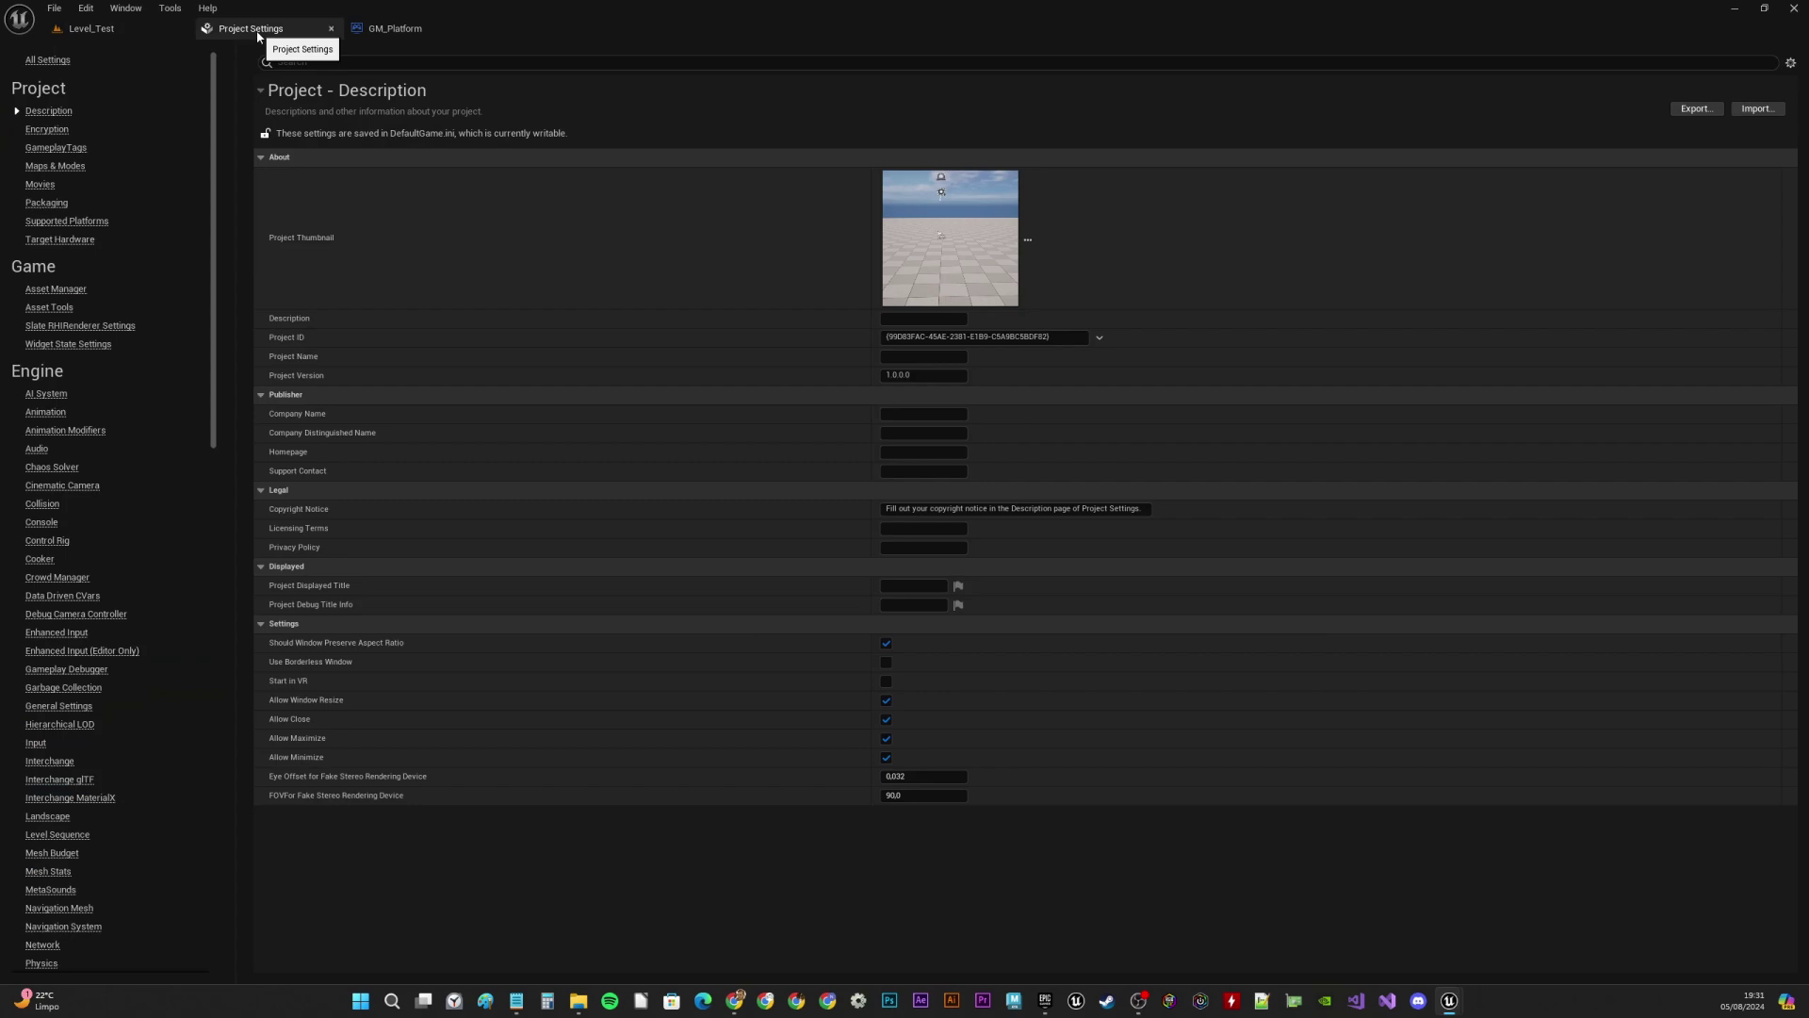
pyautogui.click(55, 166)
pyautogui.click(918, 176)
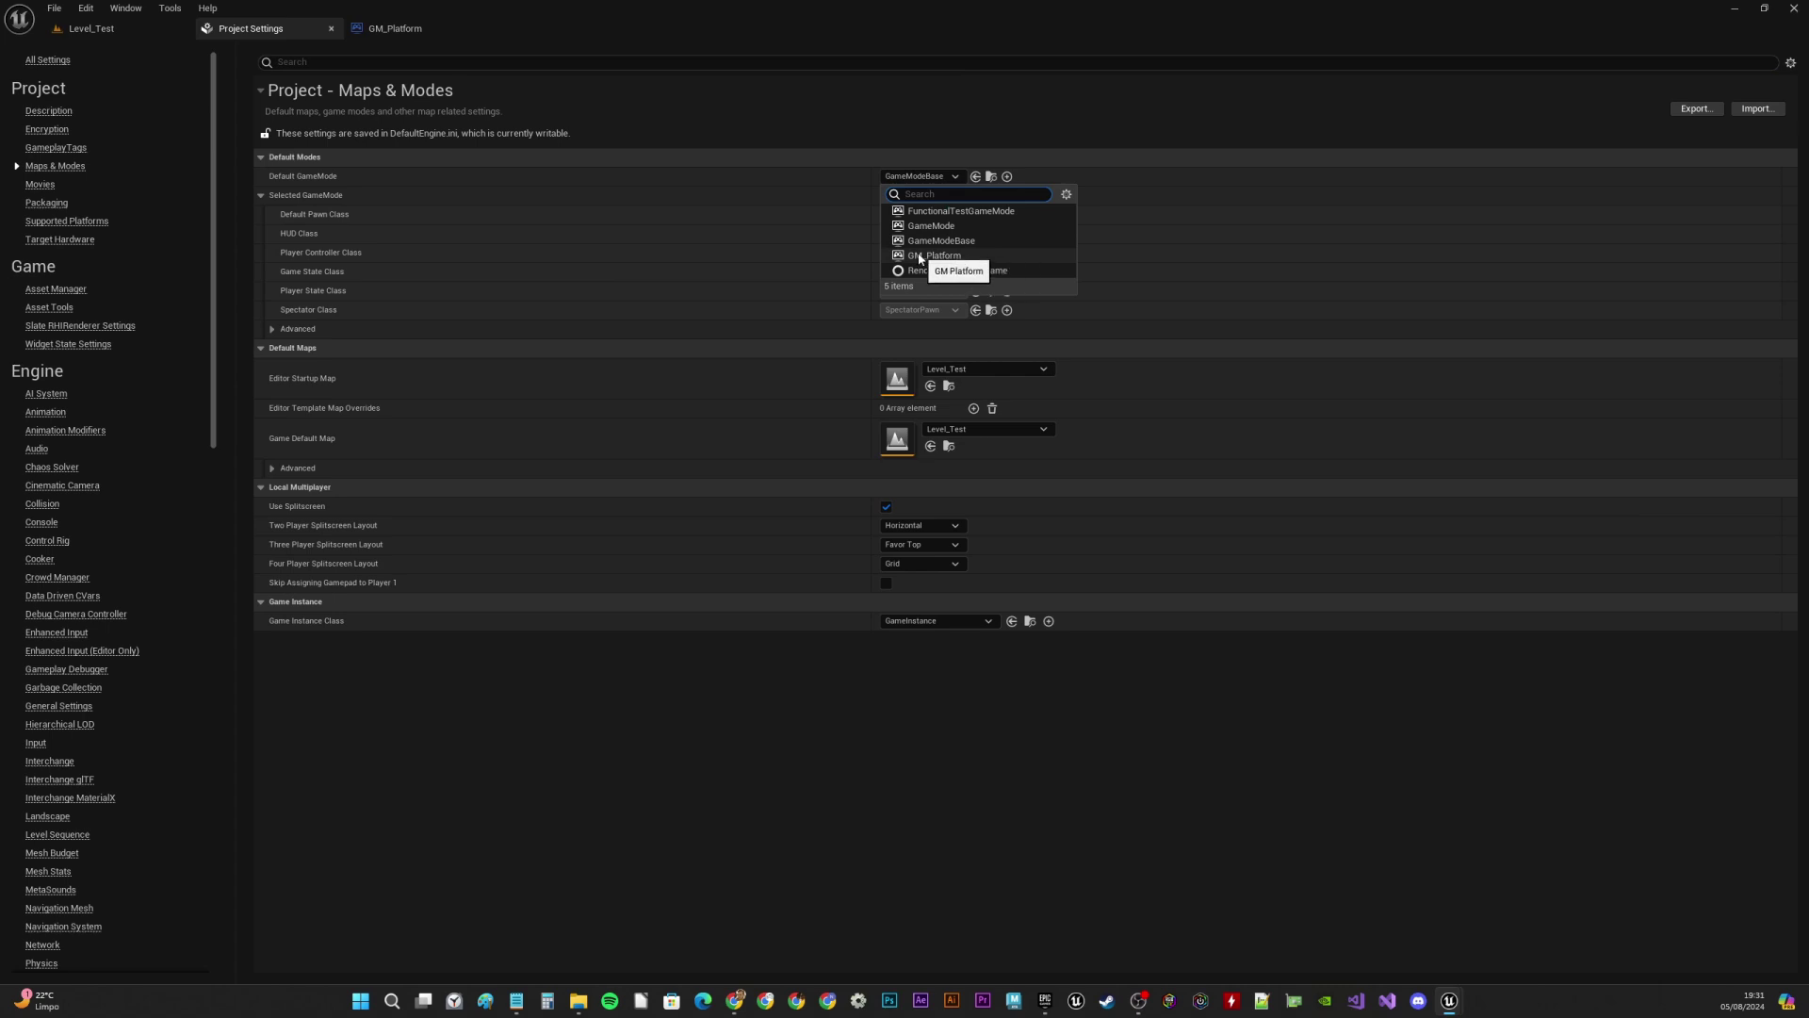
pyautogui.click(960, 256)
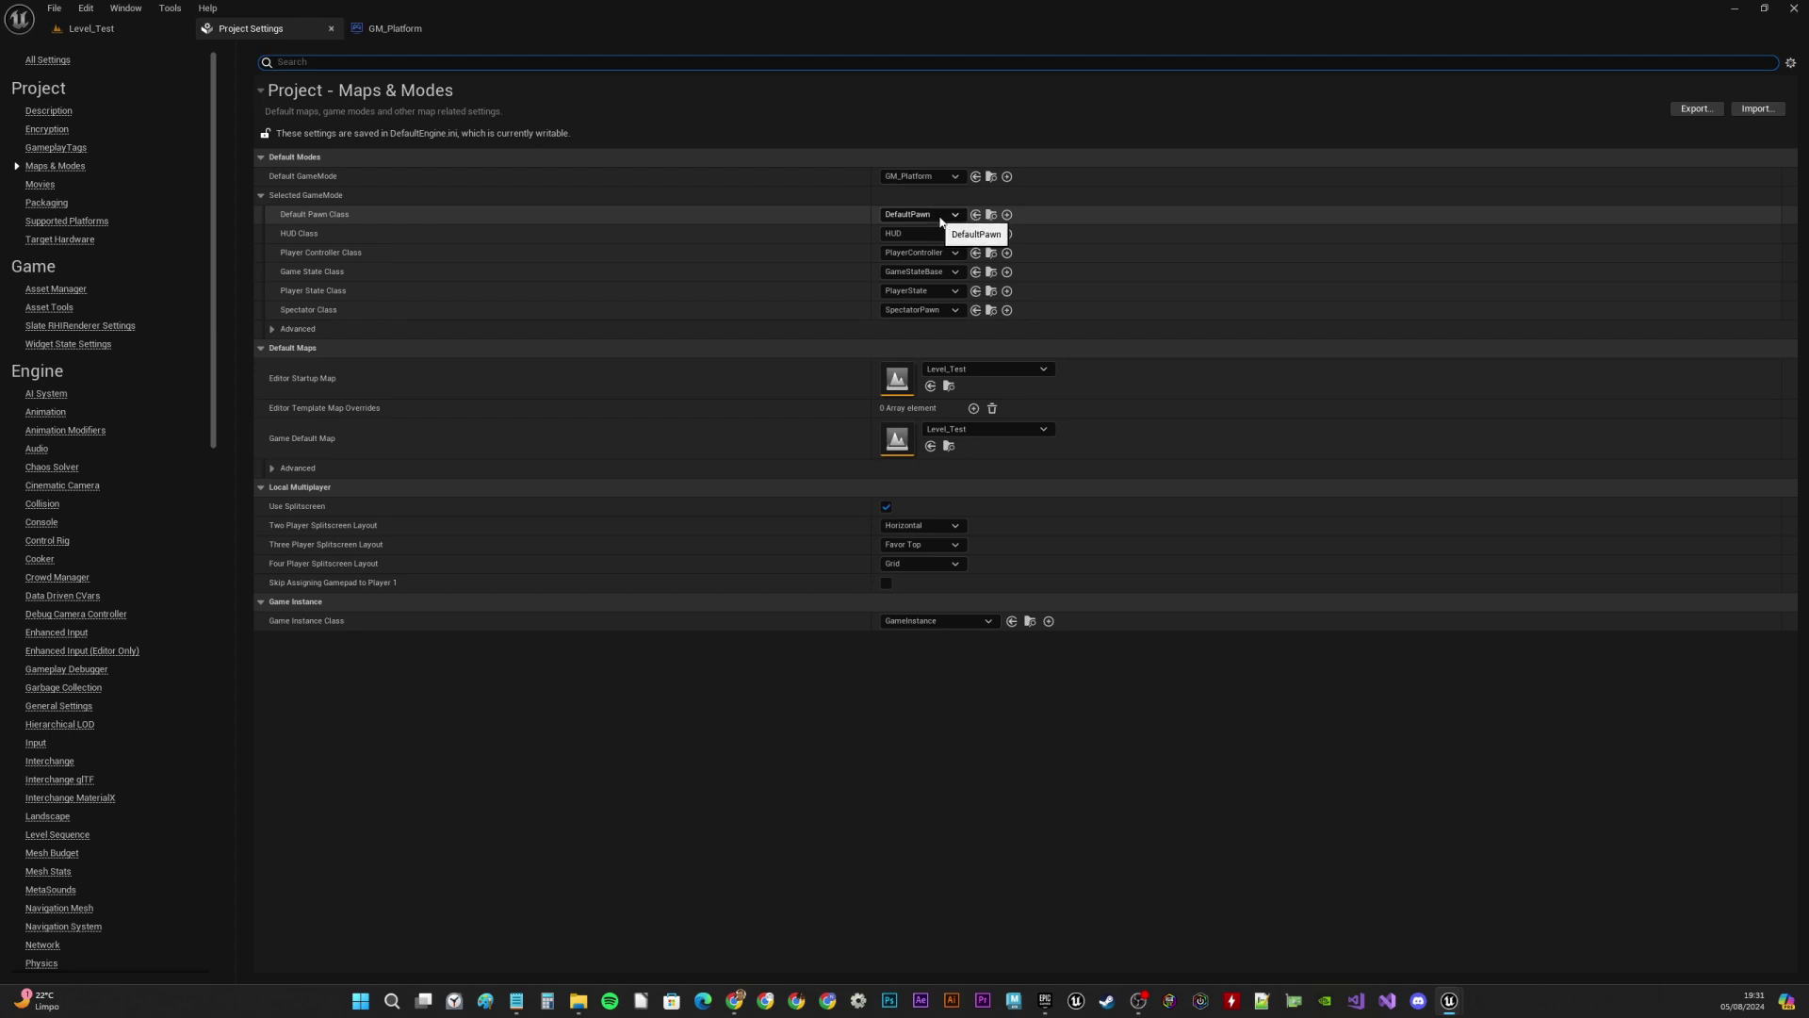
pyautogui.click(76, 29)
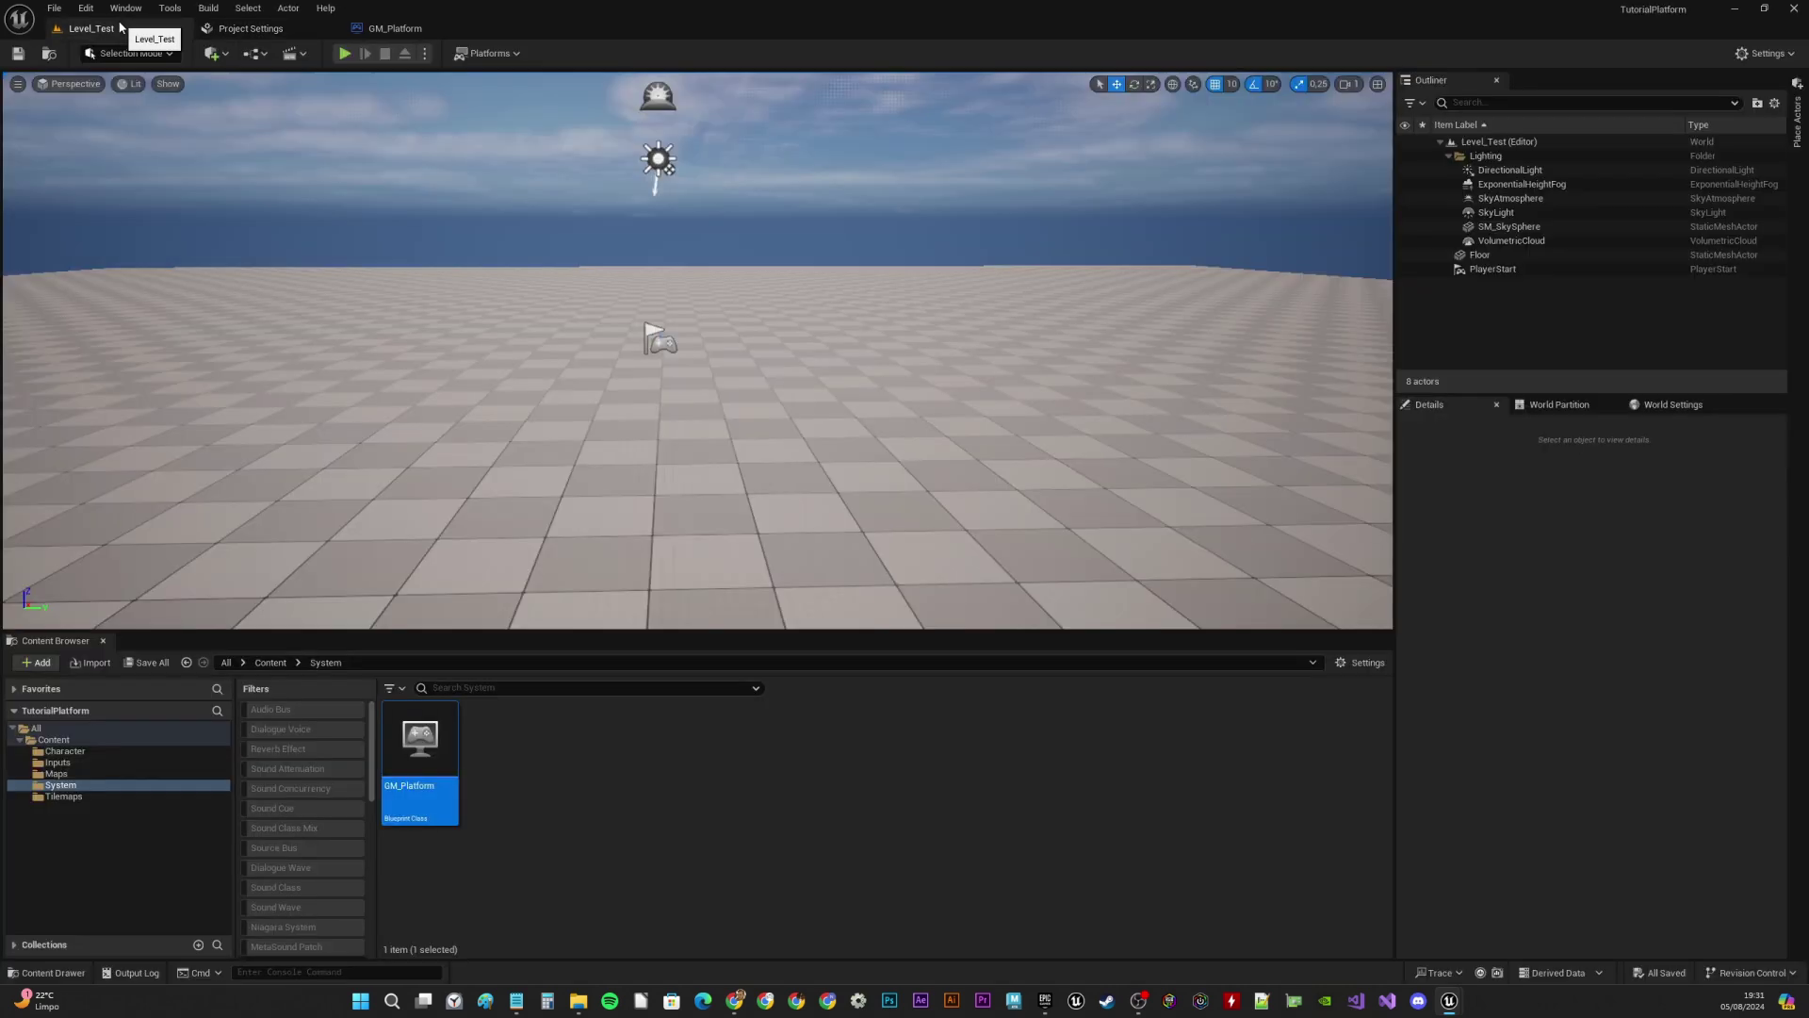
pyautogui.click(54, 9)
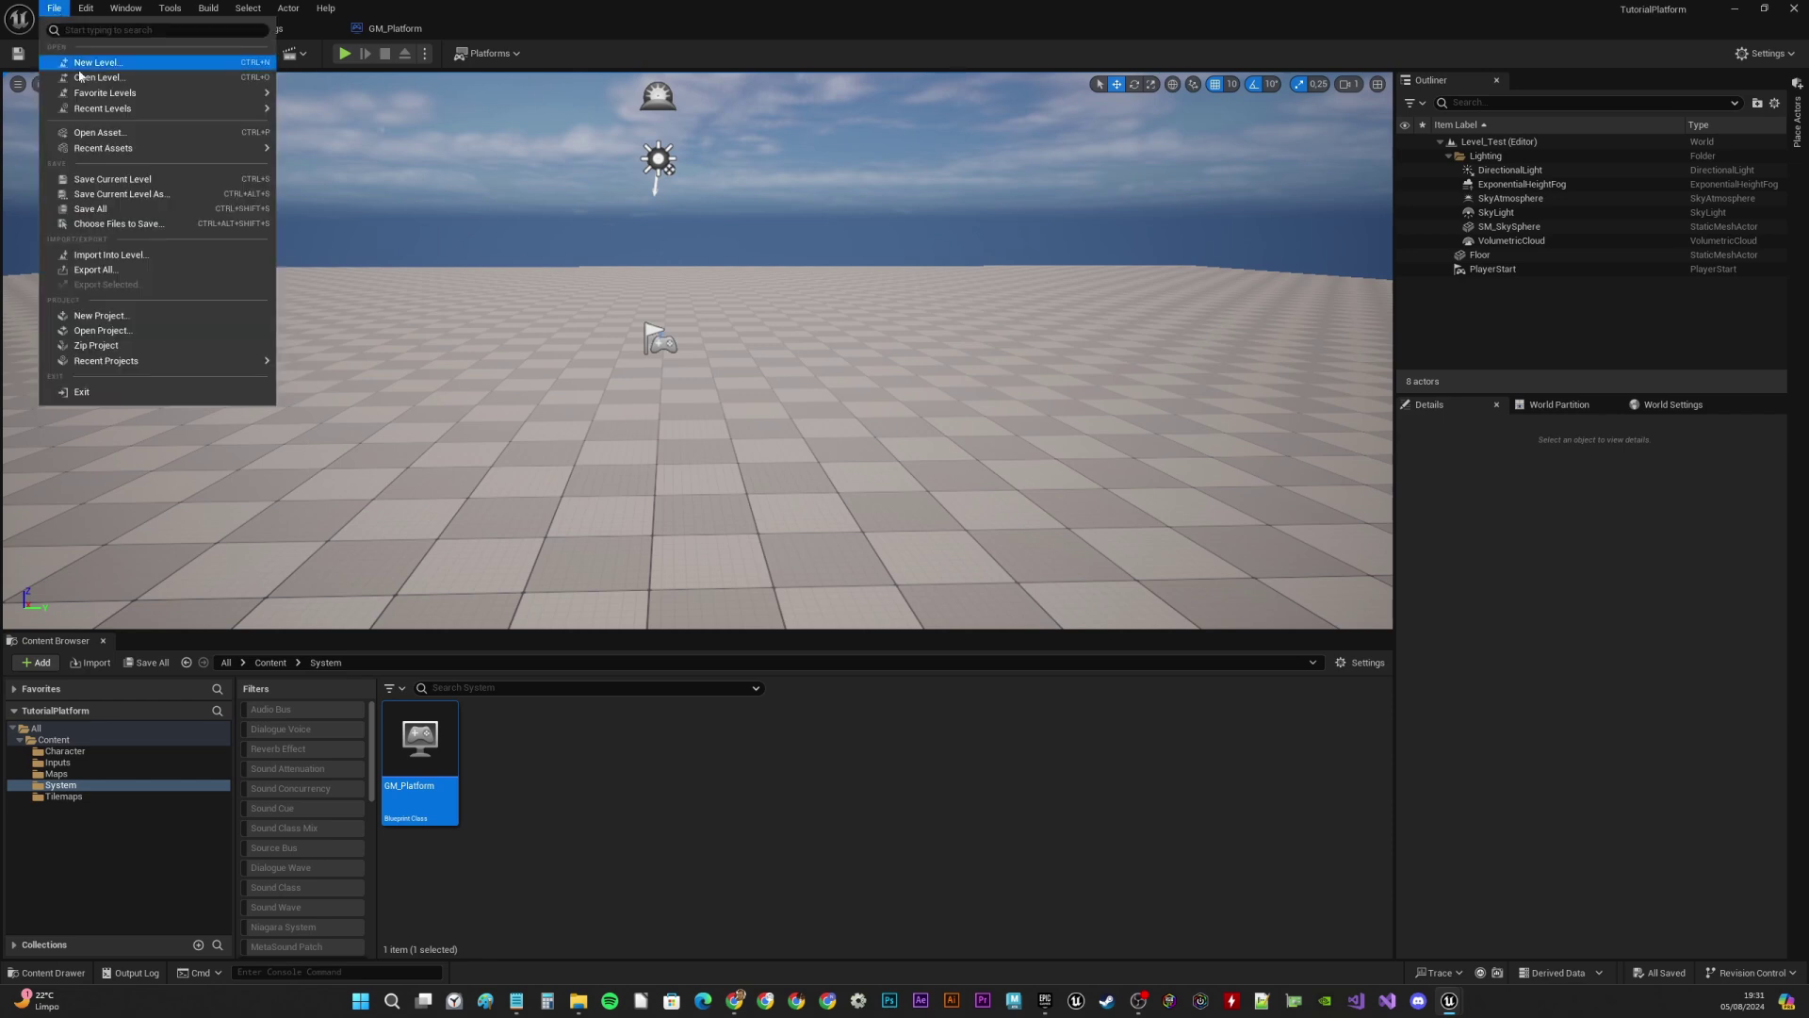
pyautogui.click(118, 210)
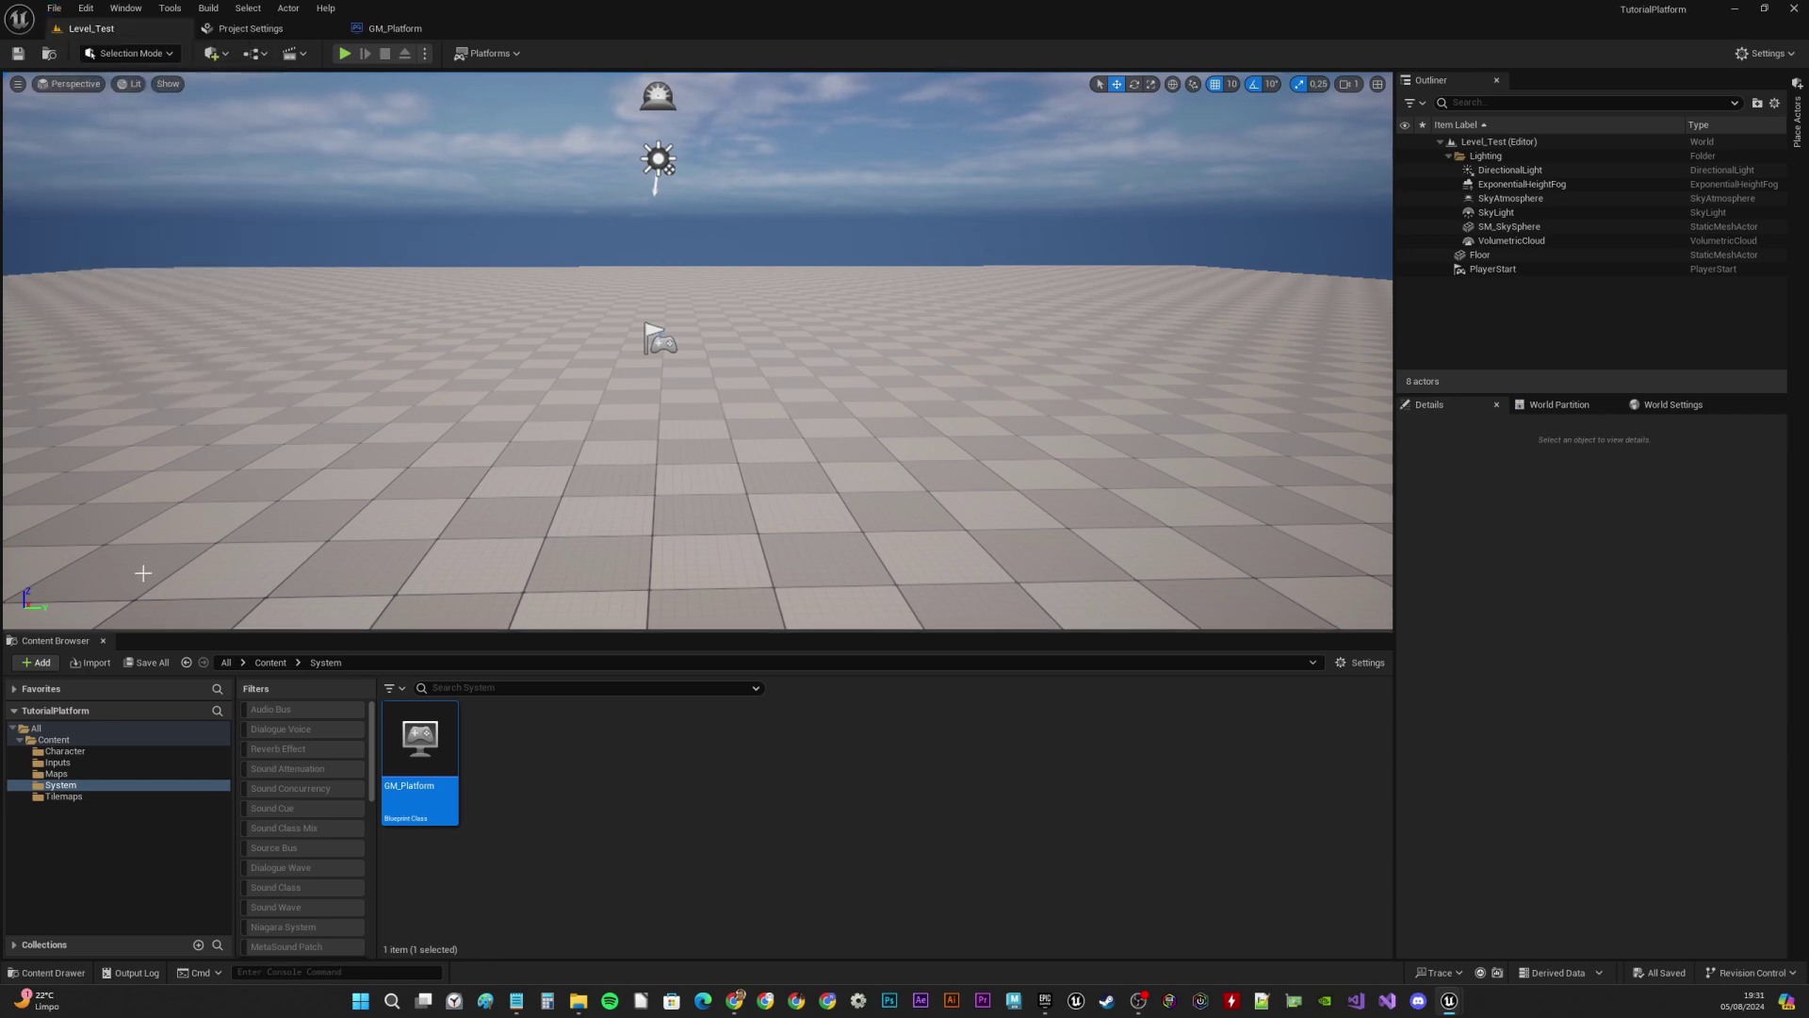
# Open the Tilemaps folder, switch to File Explorer and preview the Idle, Jump and Run sprite images in the Player assets folder
pyautogui.click(77, 799)
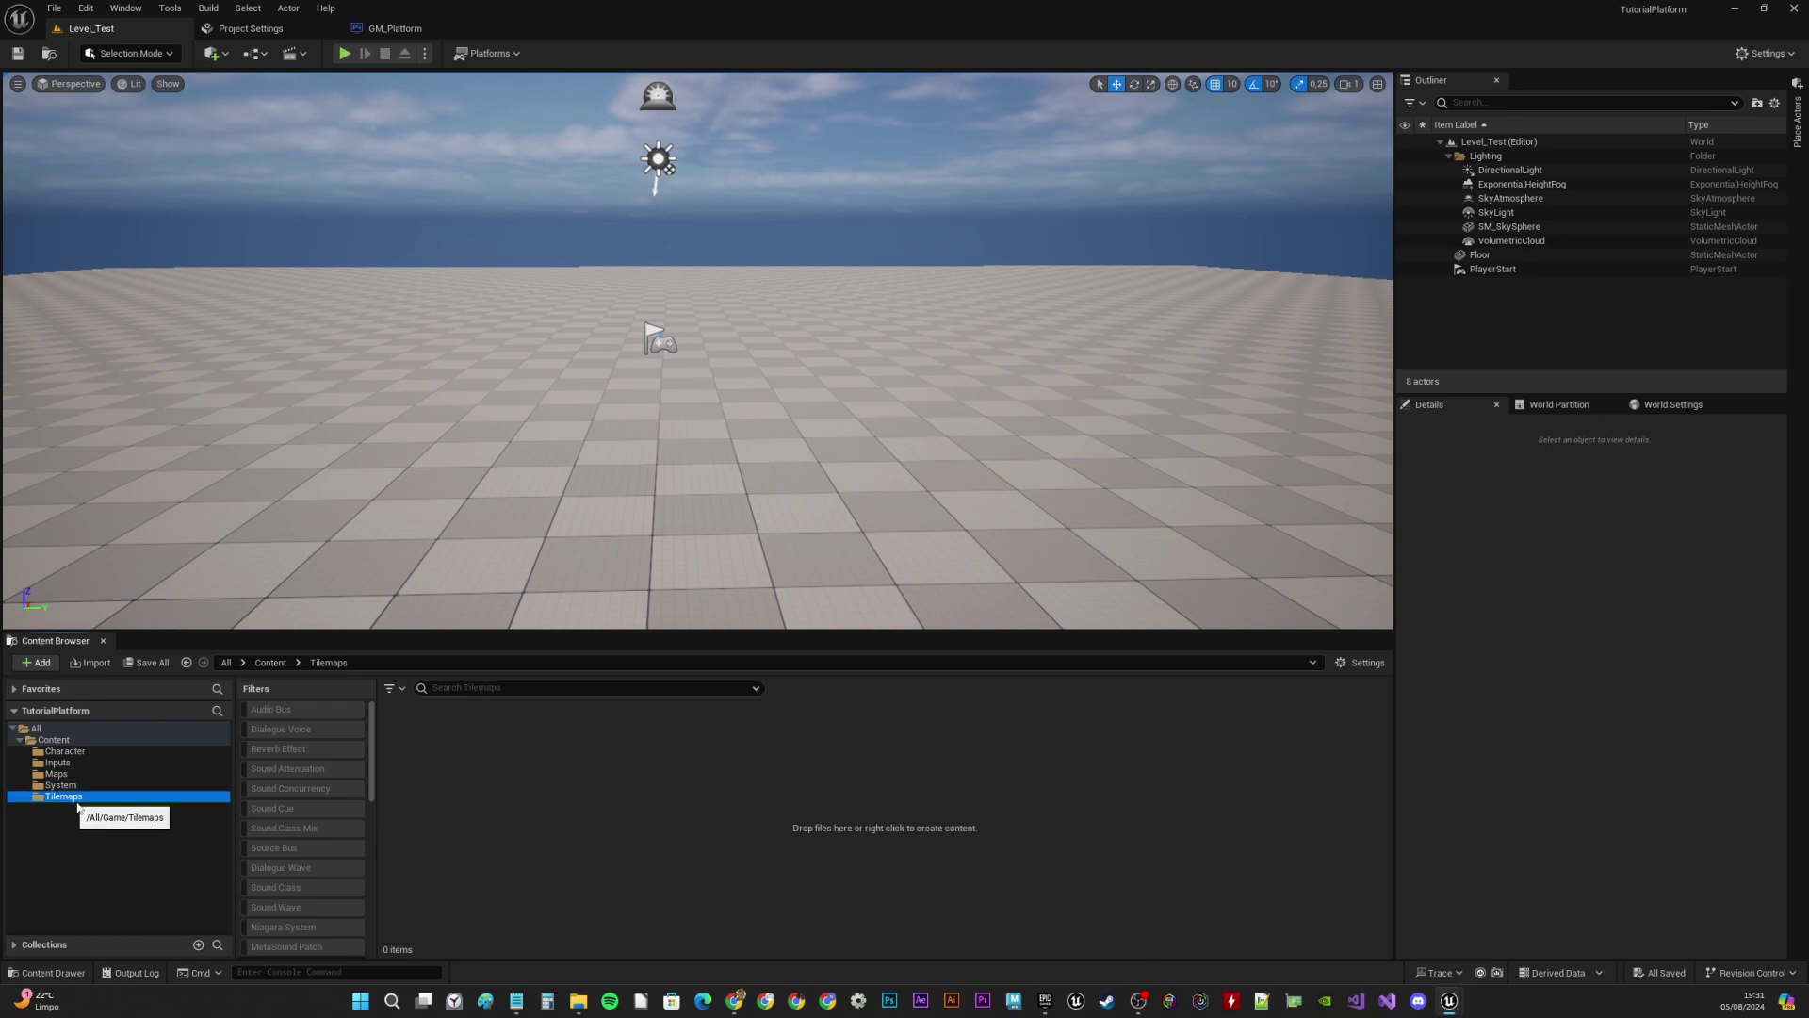
pyautogui.click(578, 1000)
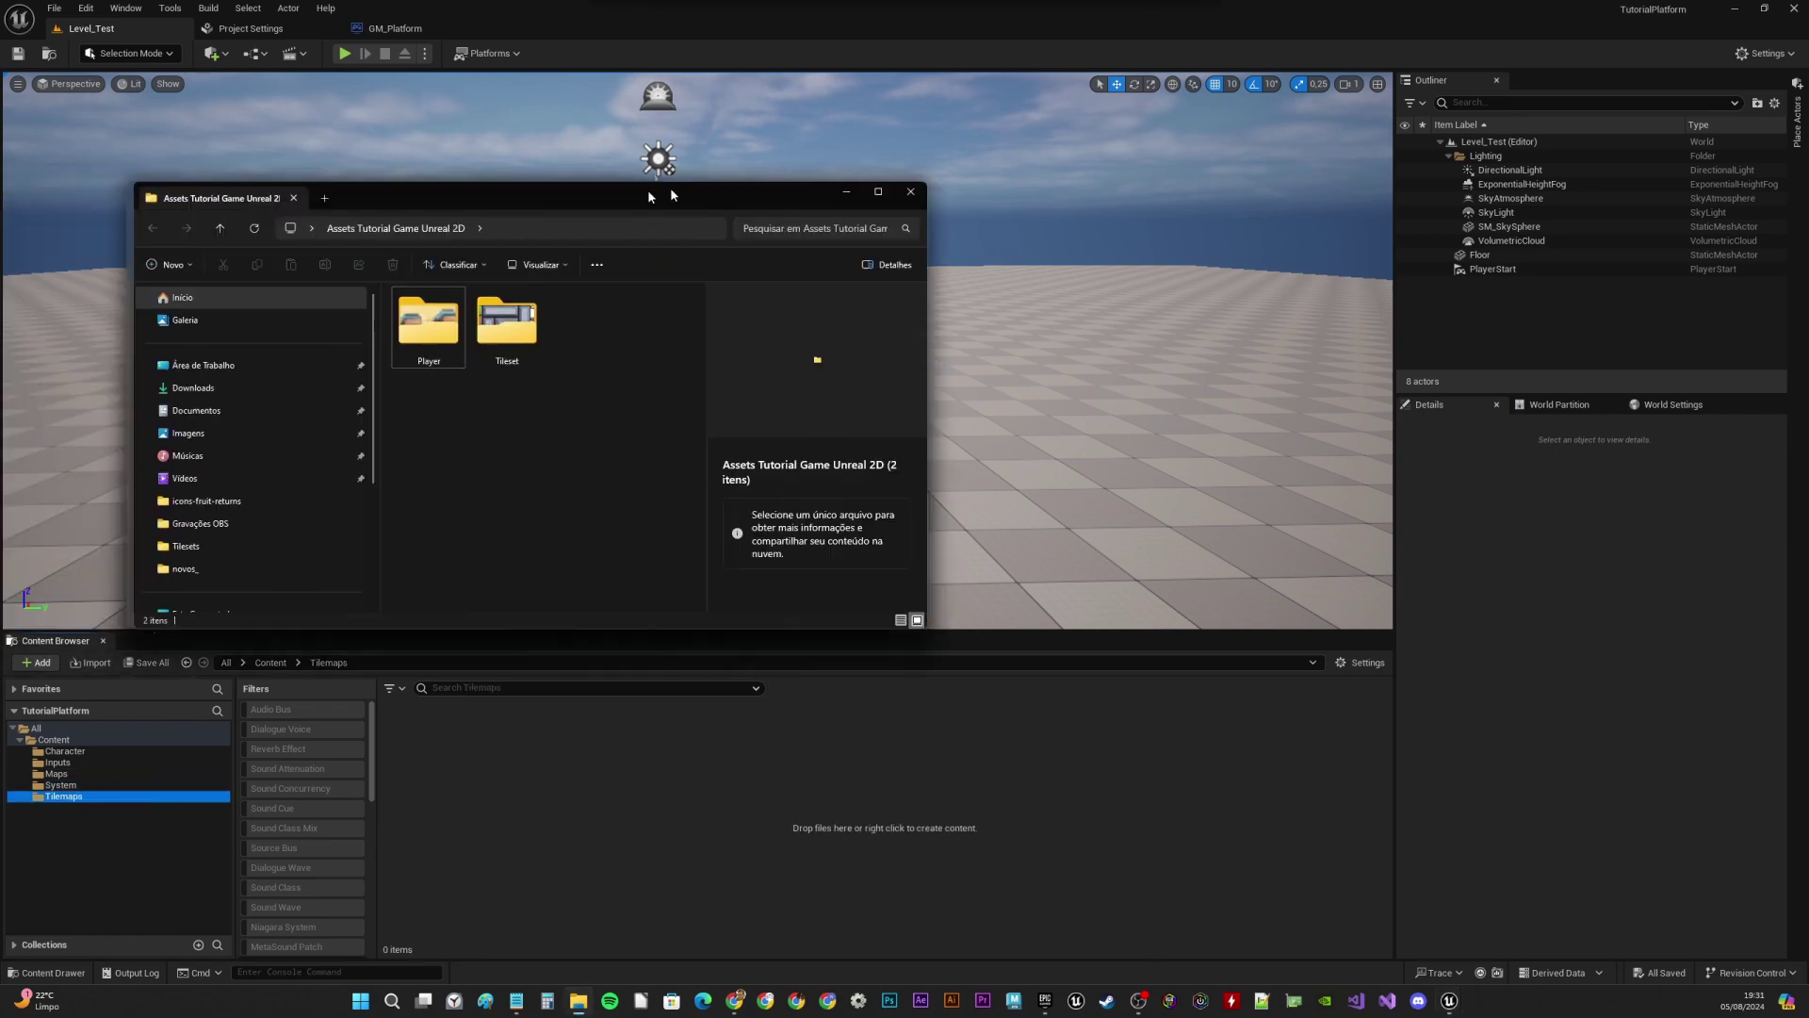
pyautogui.moveTo(622, 176); pyautogui.dragTo(1126, 139)
pyautogui.doubleClick(919, 279)
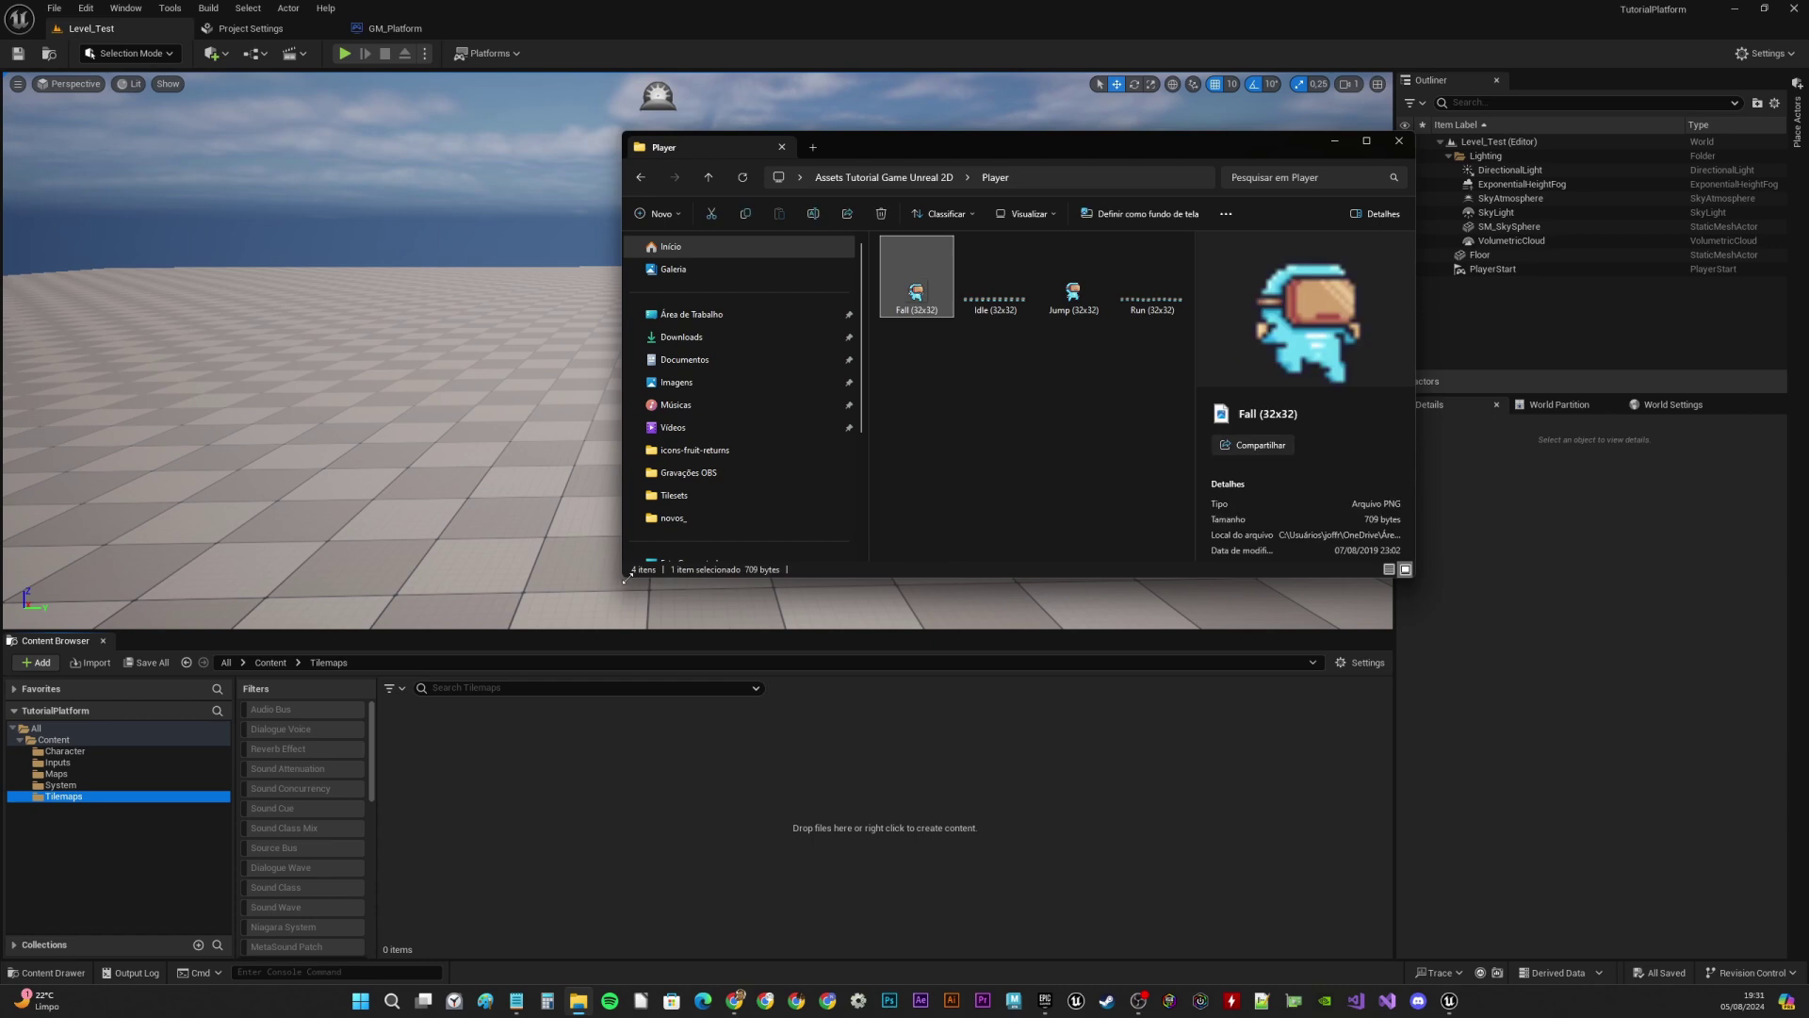
pyautogui.moveTo(625, 579); pyautogui.dragTo(477, 636)
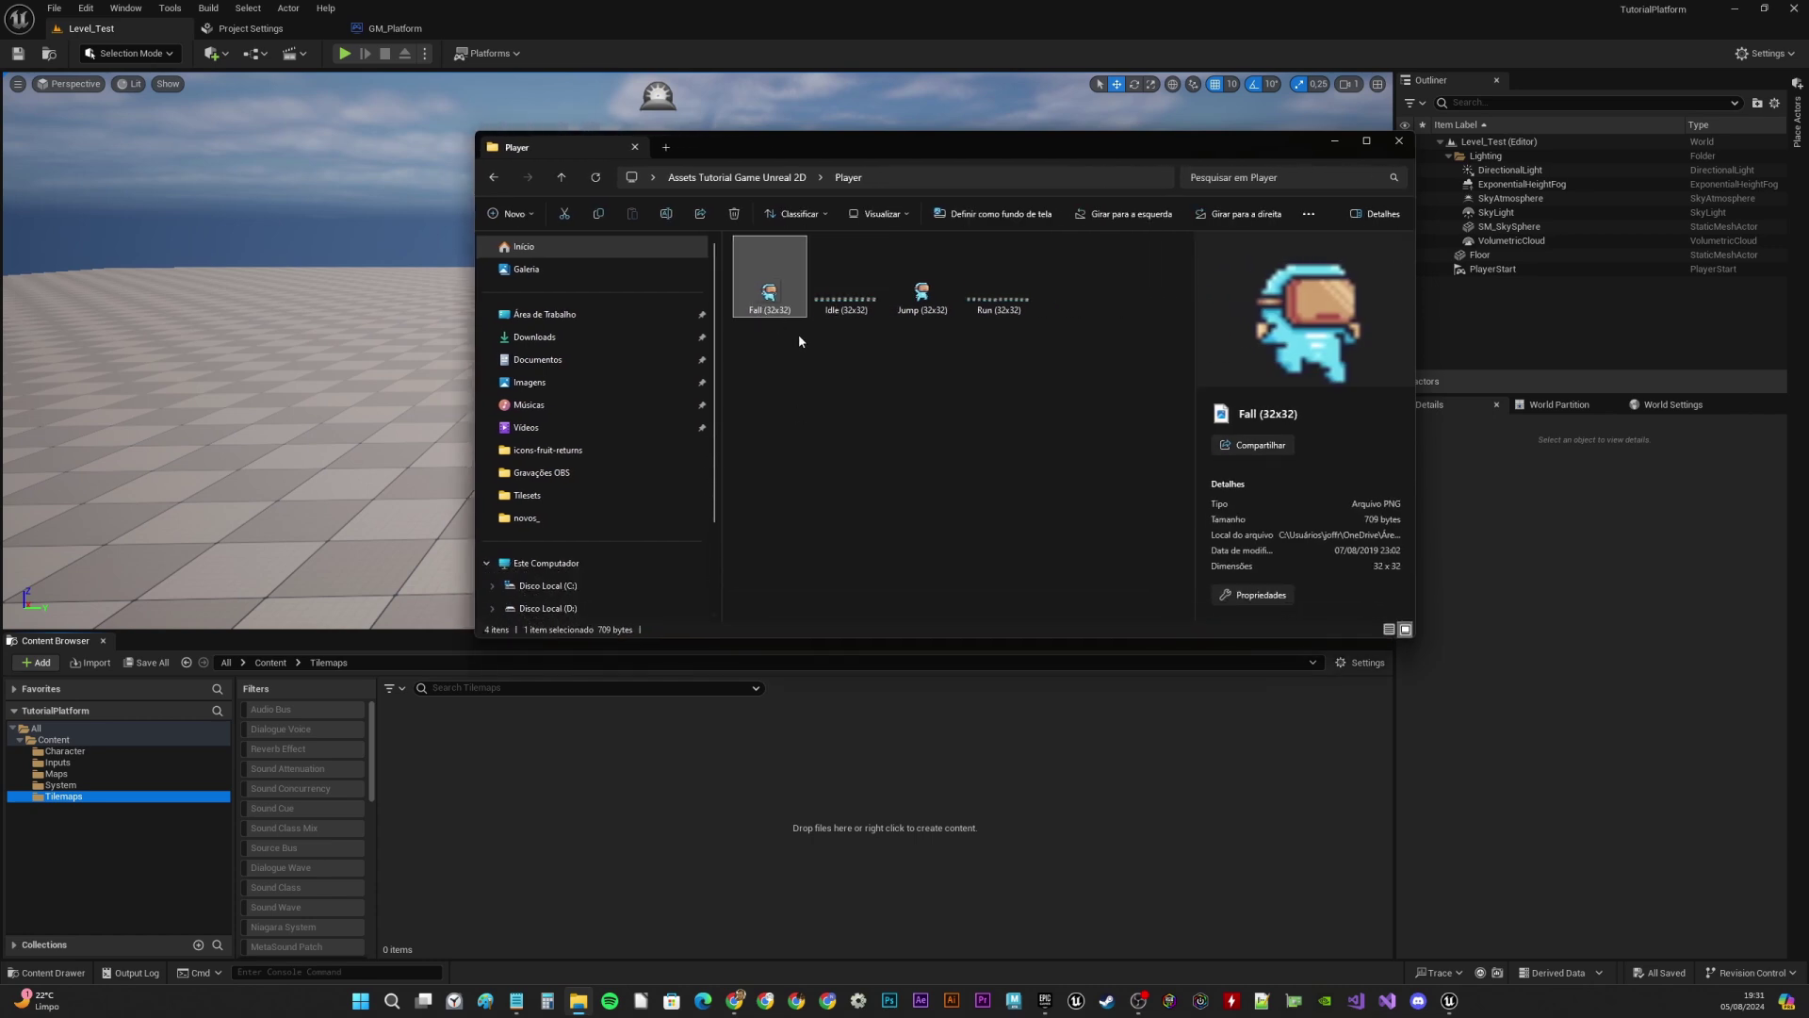
pyautogui.click(848, 304)
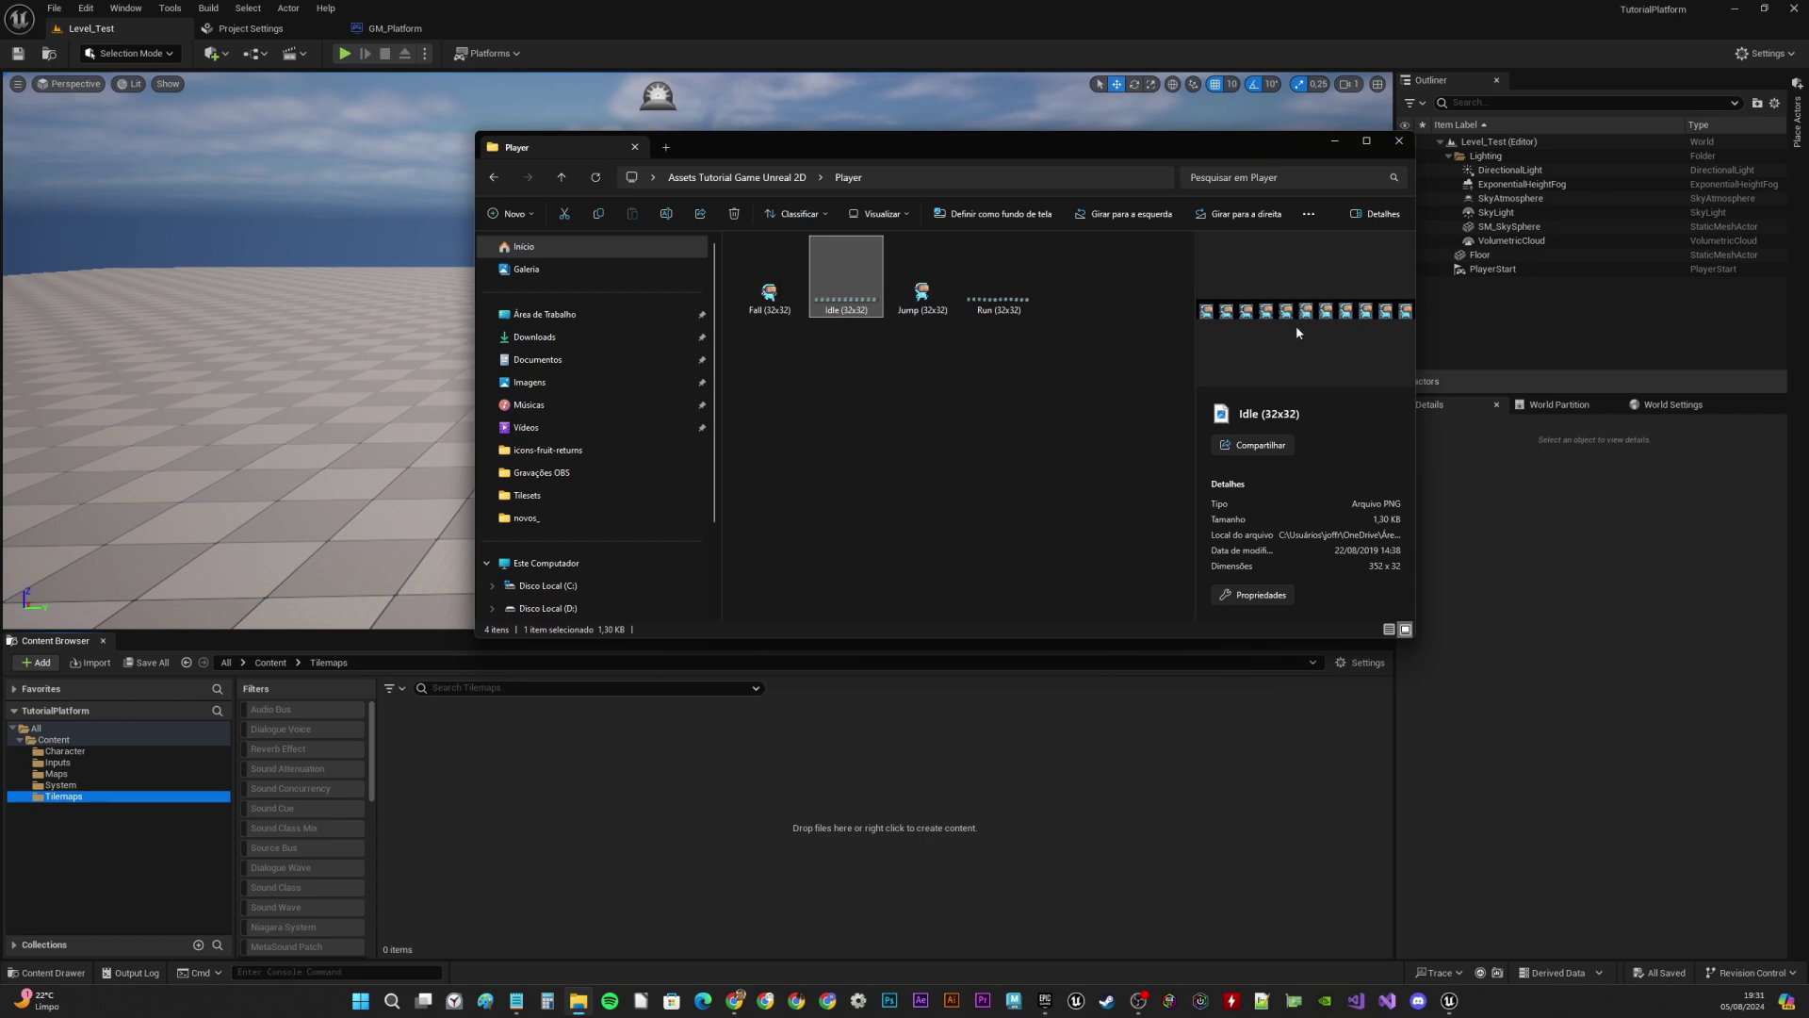
pyautogui.click(928, 297)
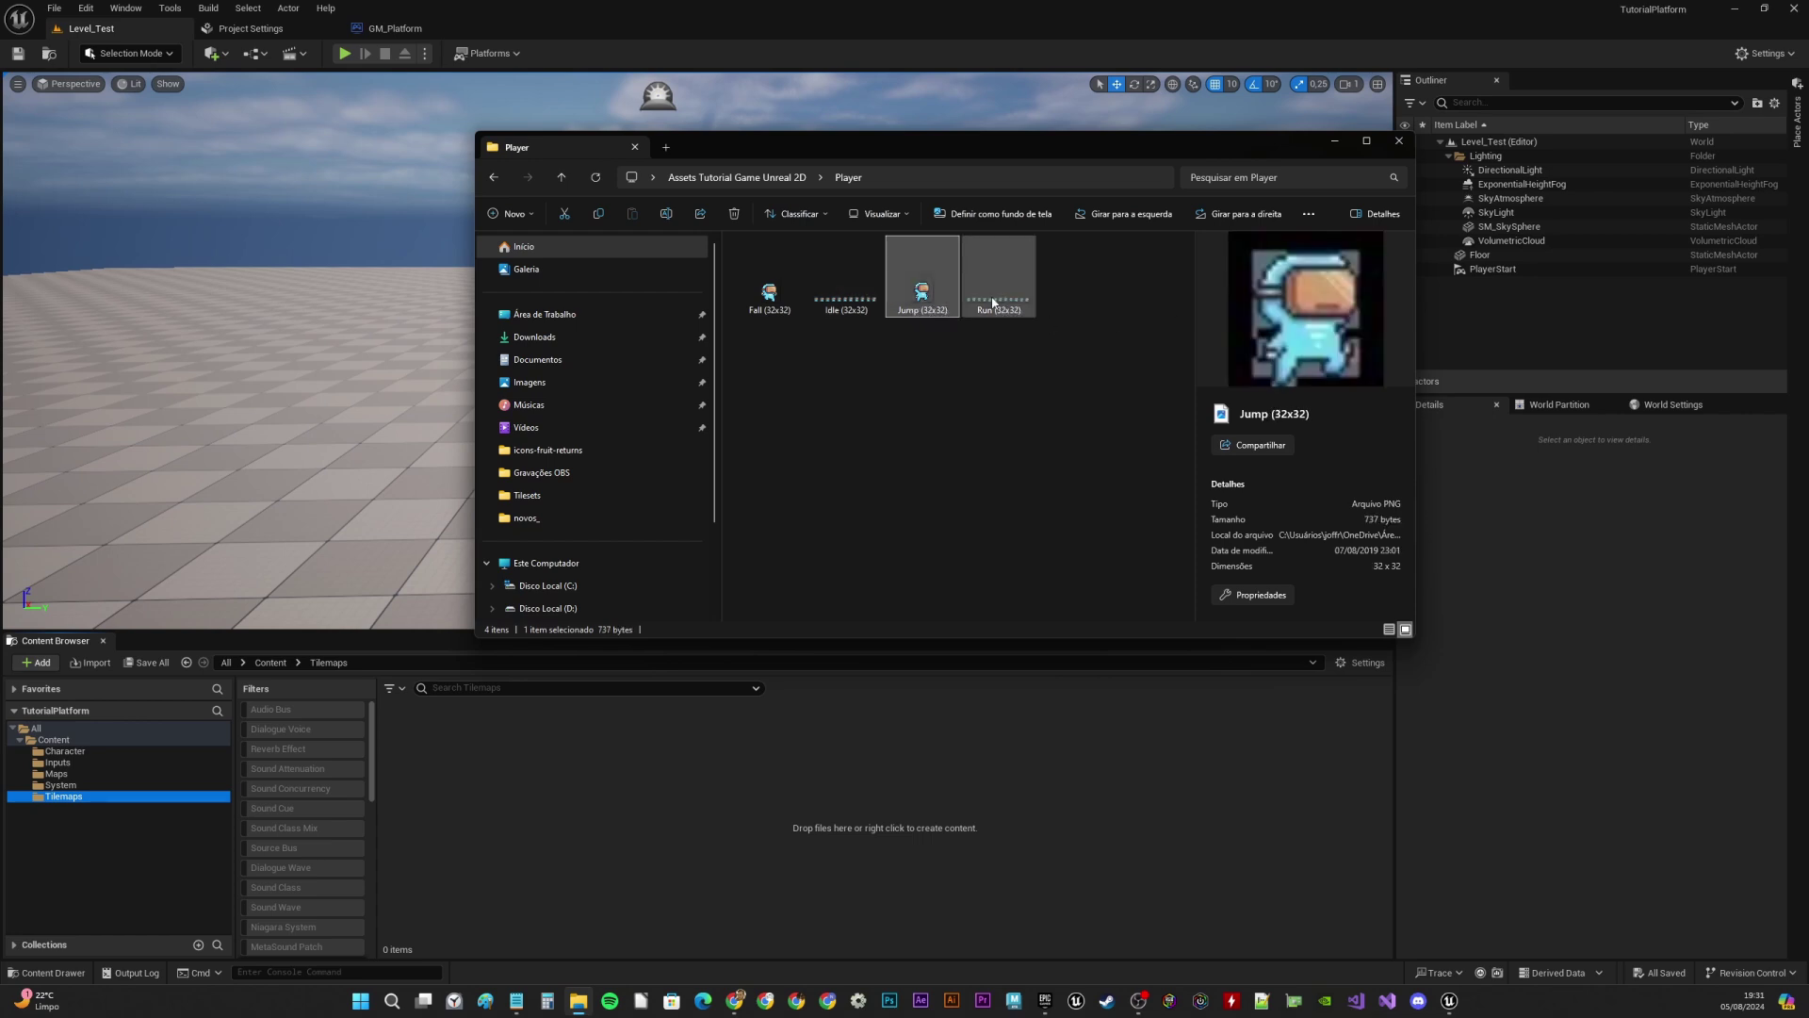
pyautogui.click(1003, 305)
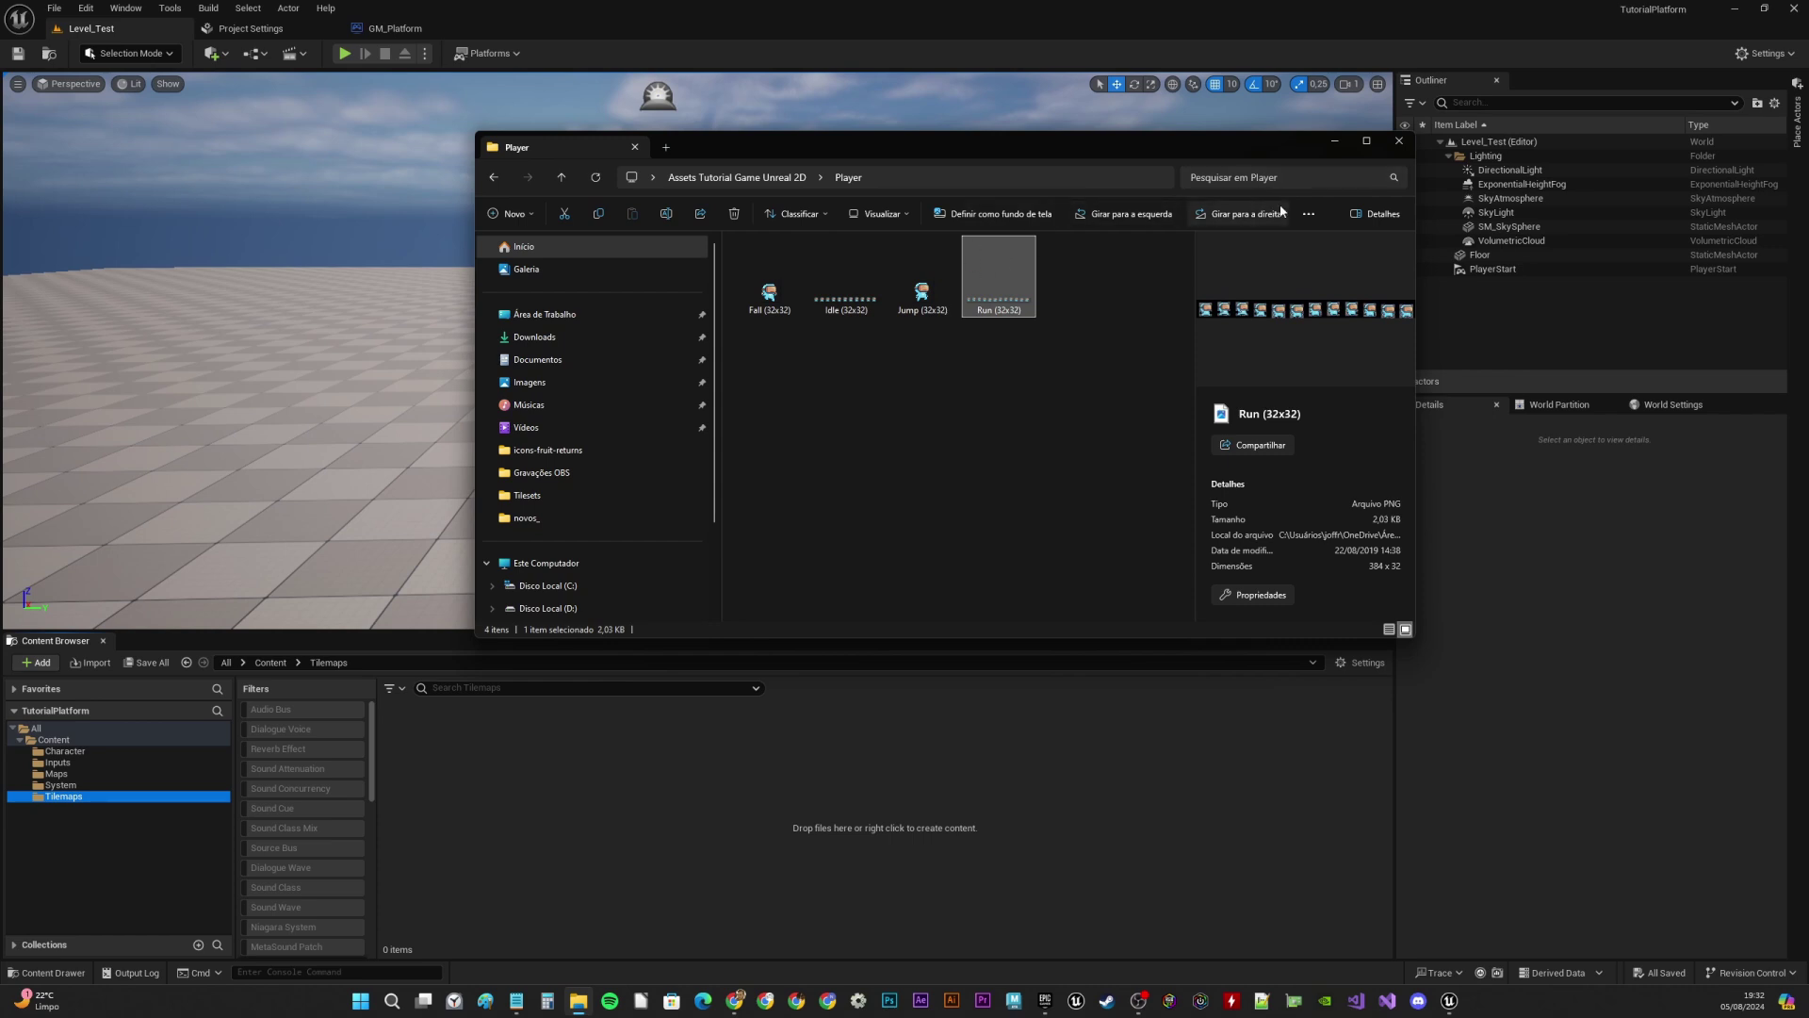
# Import the Tileset_Platforms_16x16 image from the Tileset assets folder into the project's Tilemaps folder
pyautogui.click(772, 178)
pyautogui.doubleClick(848, 278)
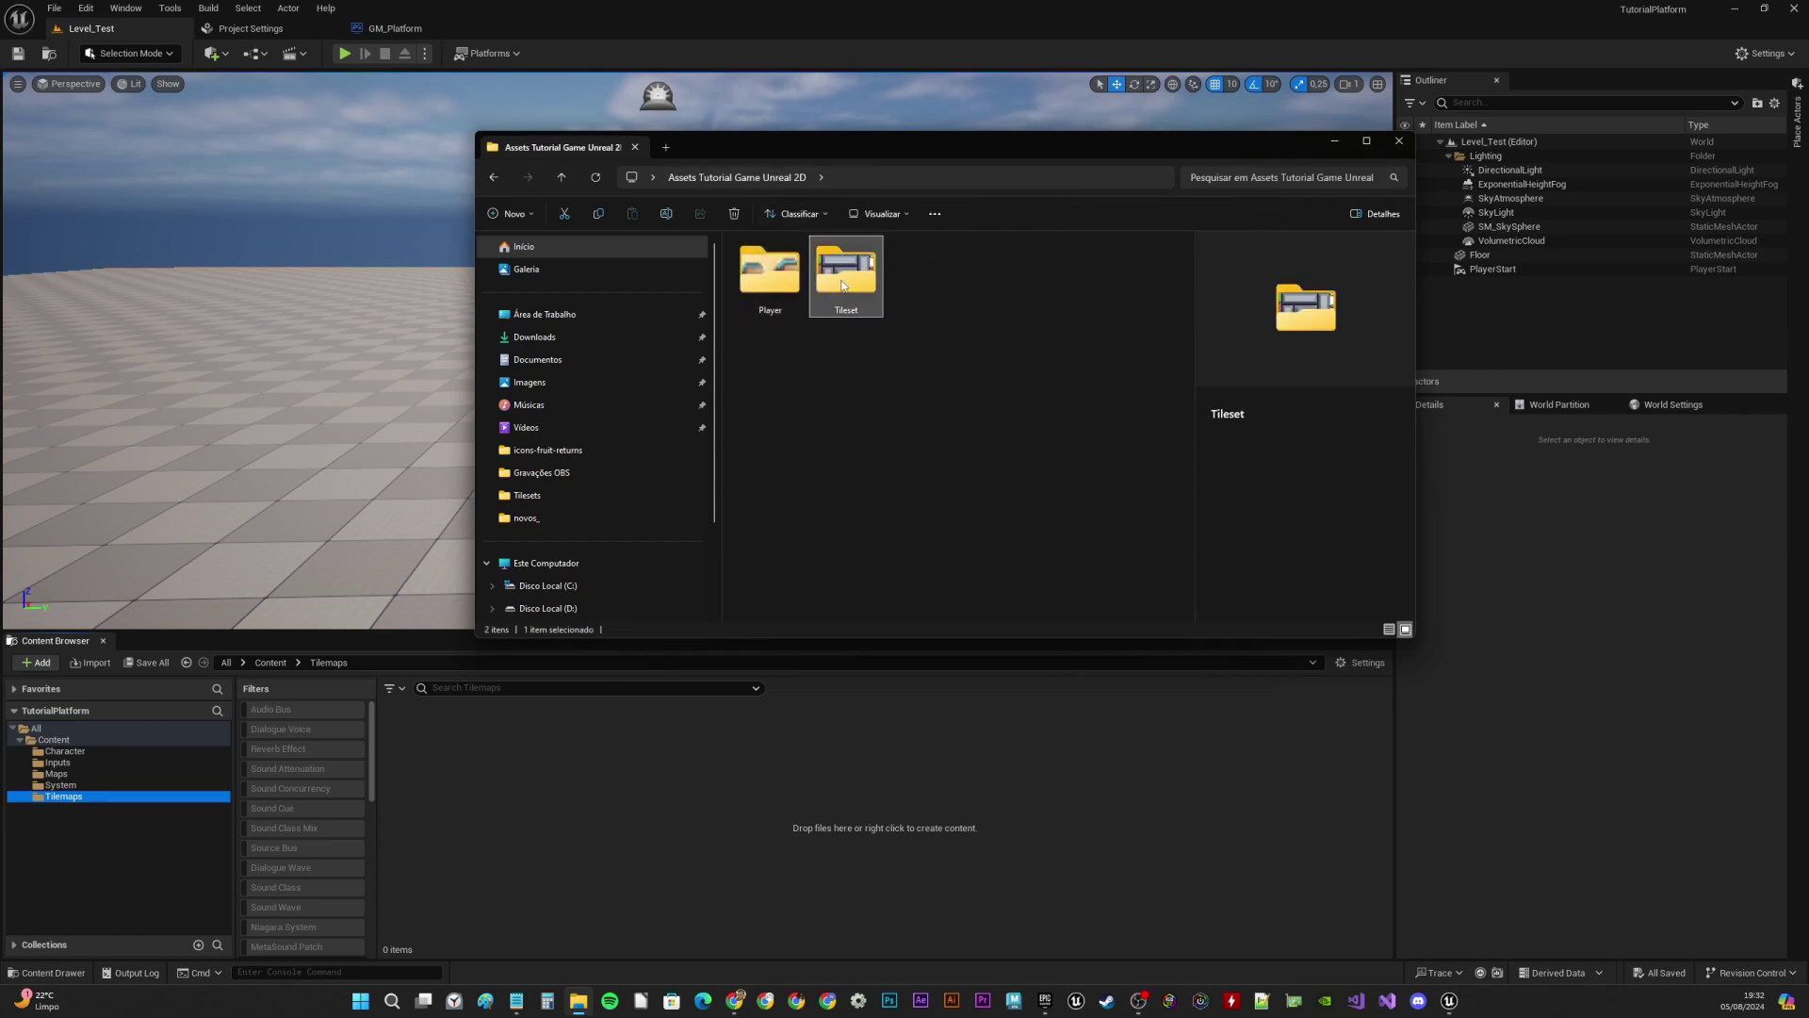
pyautogui.click(764, 311)
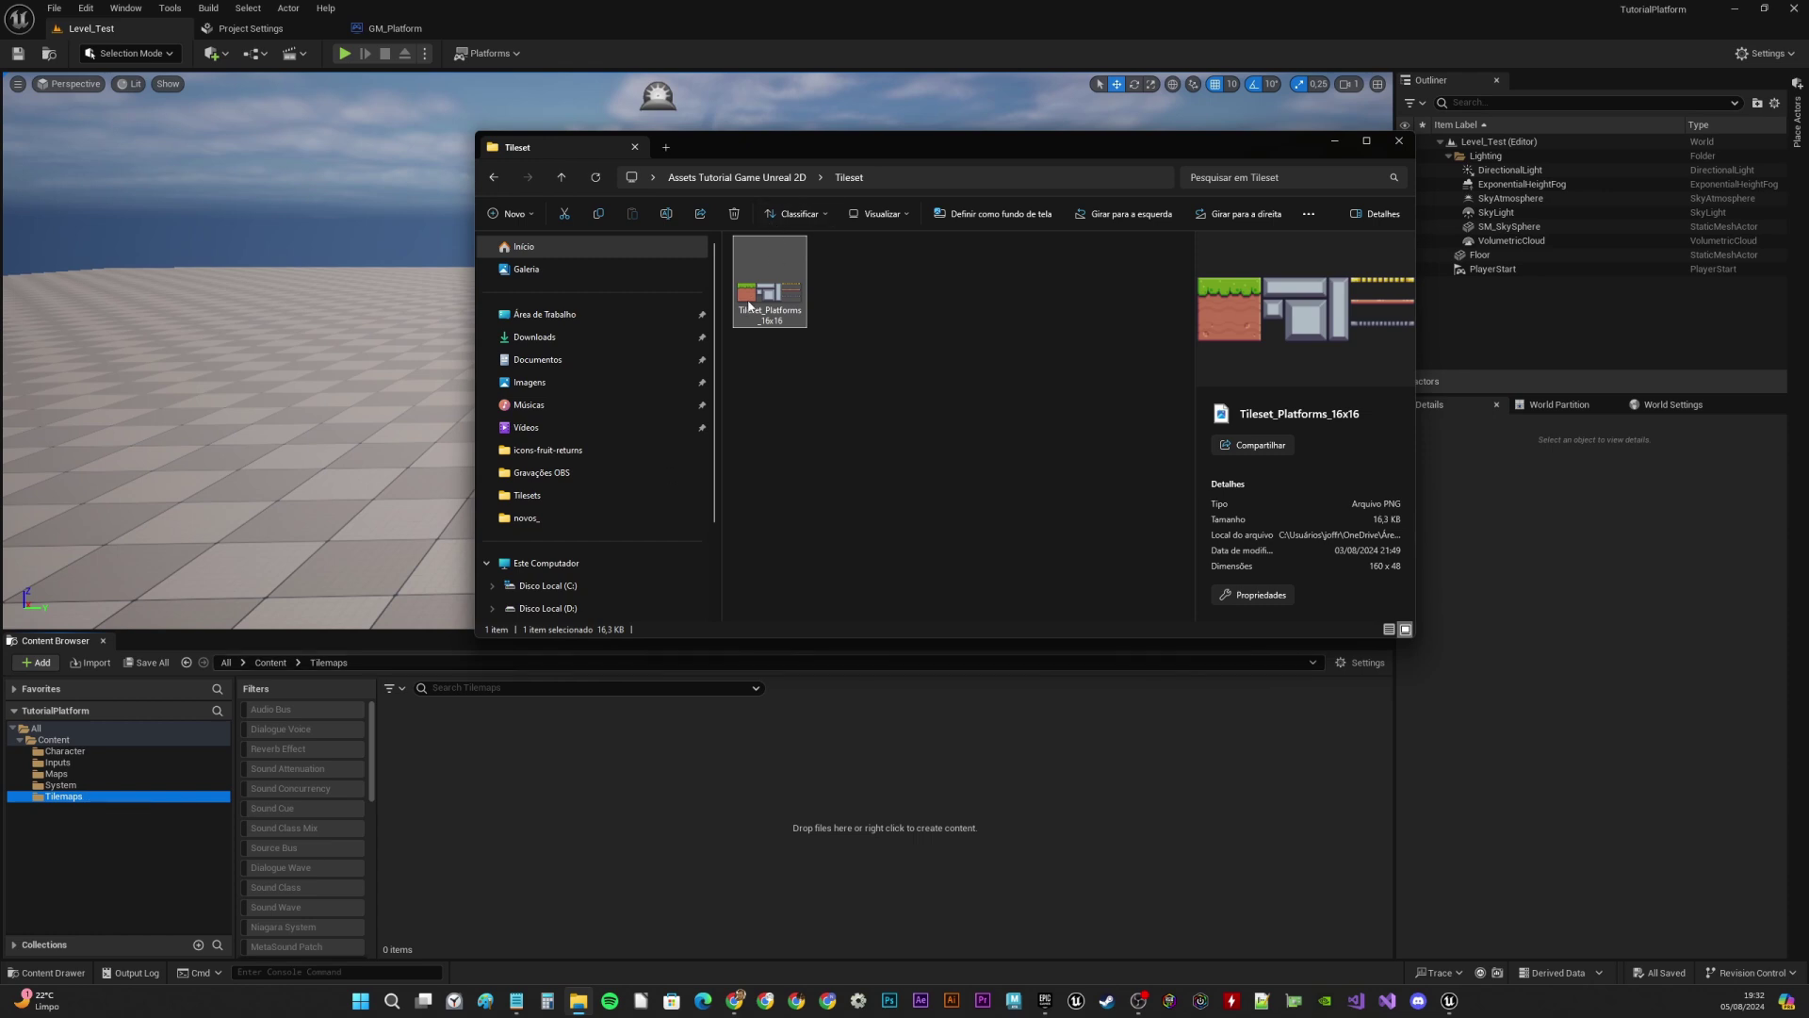
pyautogui.moveTo(749, 305); pyautogui.dragTo(584, 723)
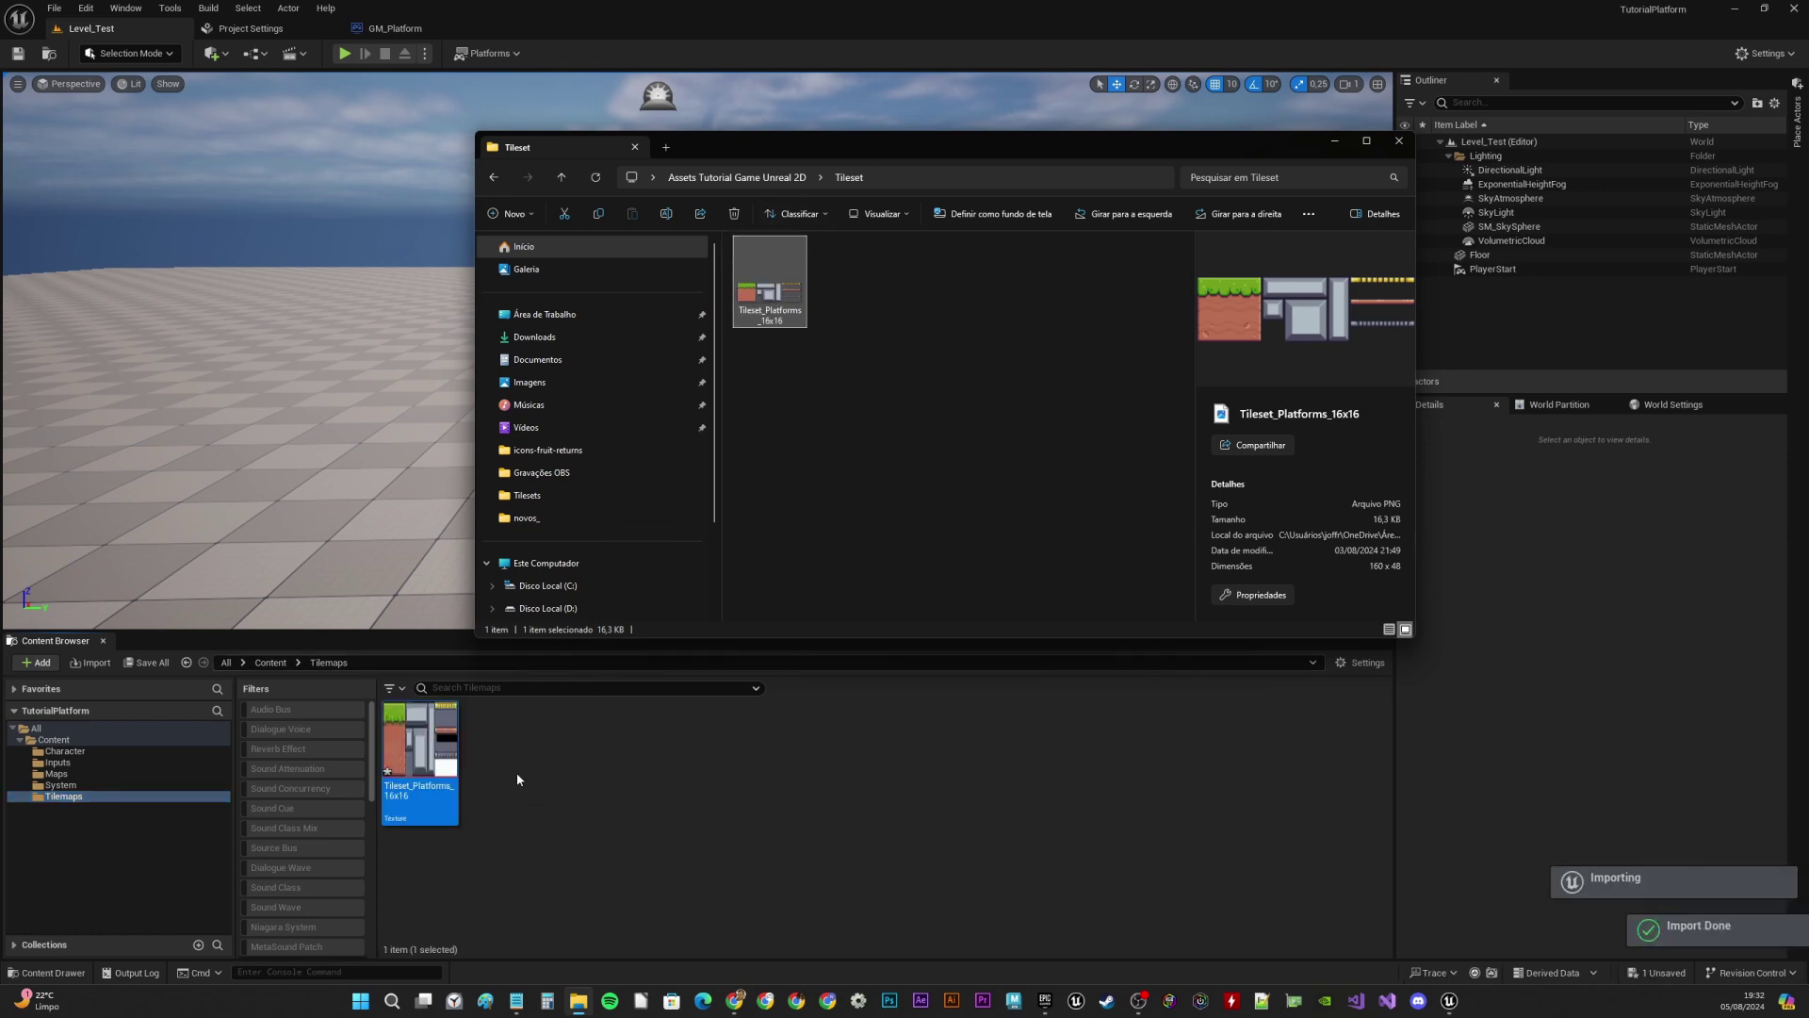
# Import the Fall, Idle, Jump and Run images from the Player assets folder into the Character folder and close File Explorer
pyautogui.click(58, 751)
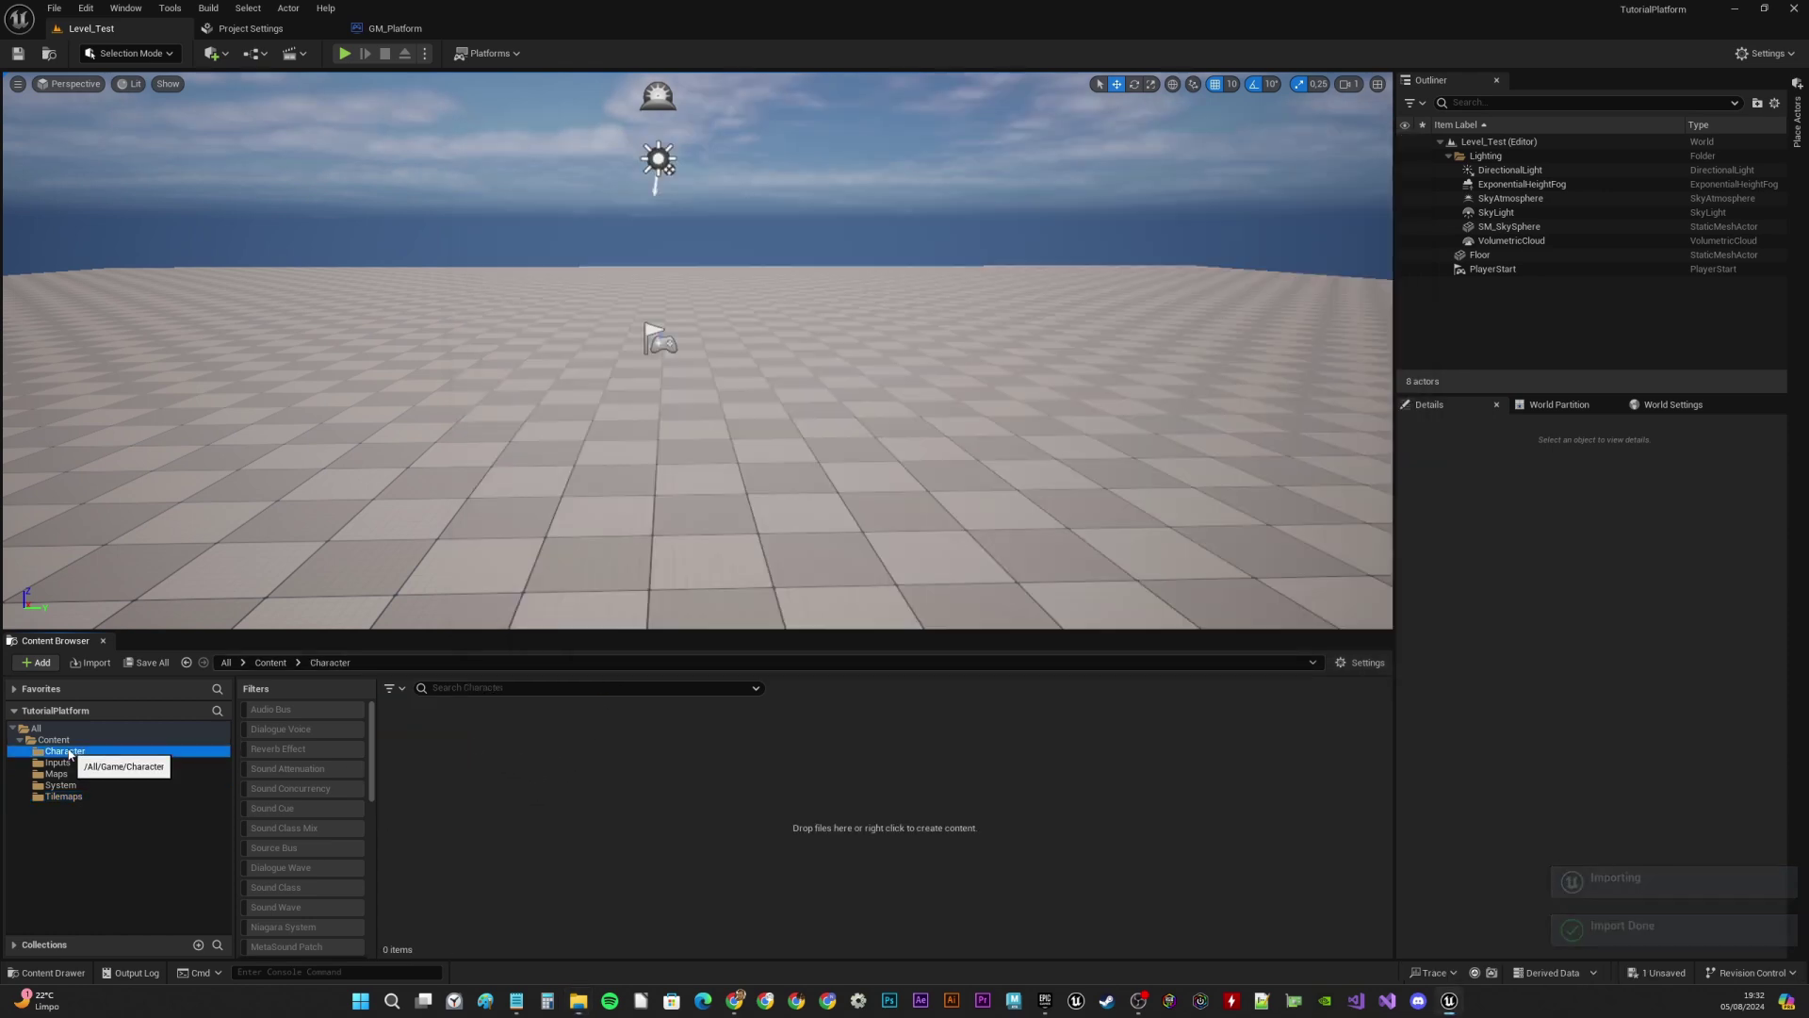
pyautogui.click(578, 1001)
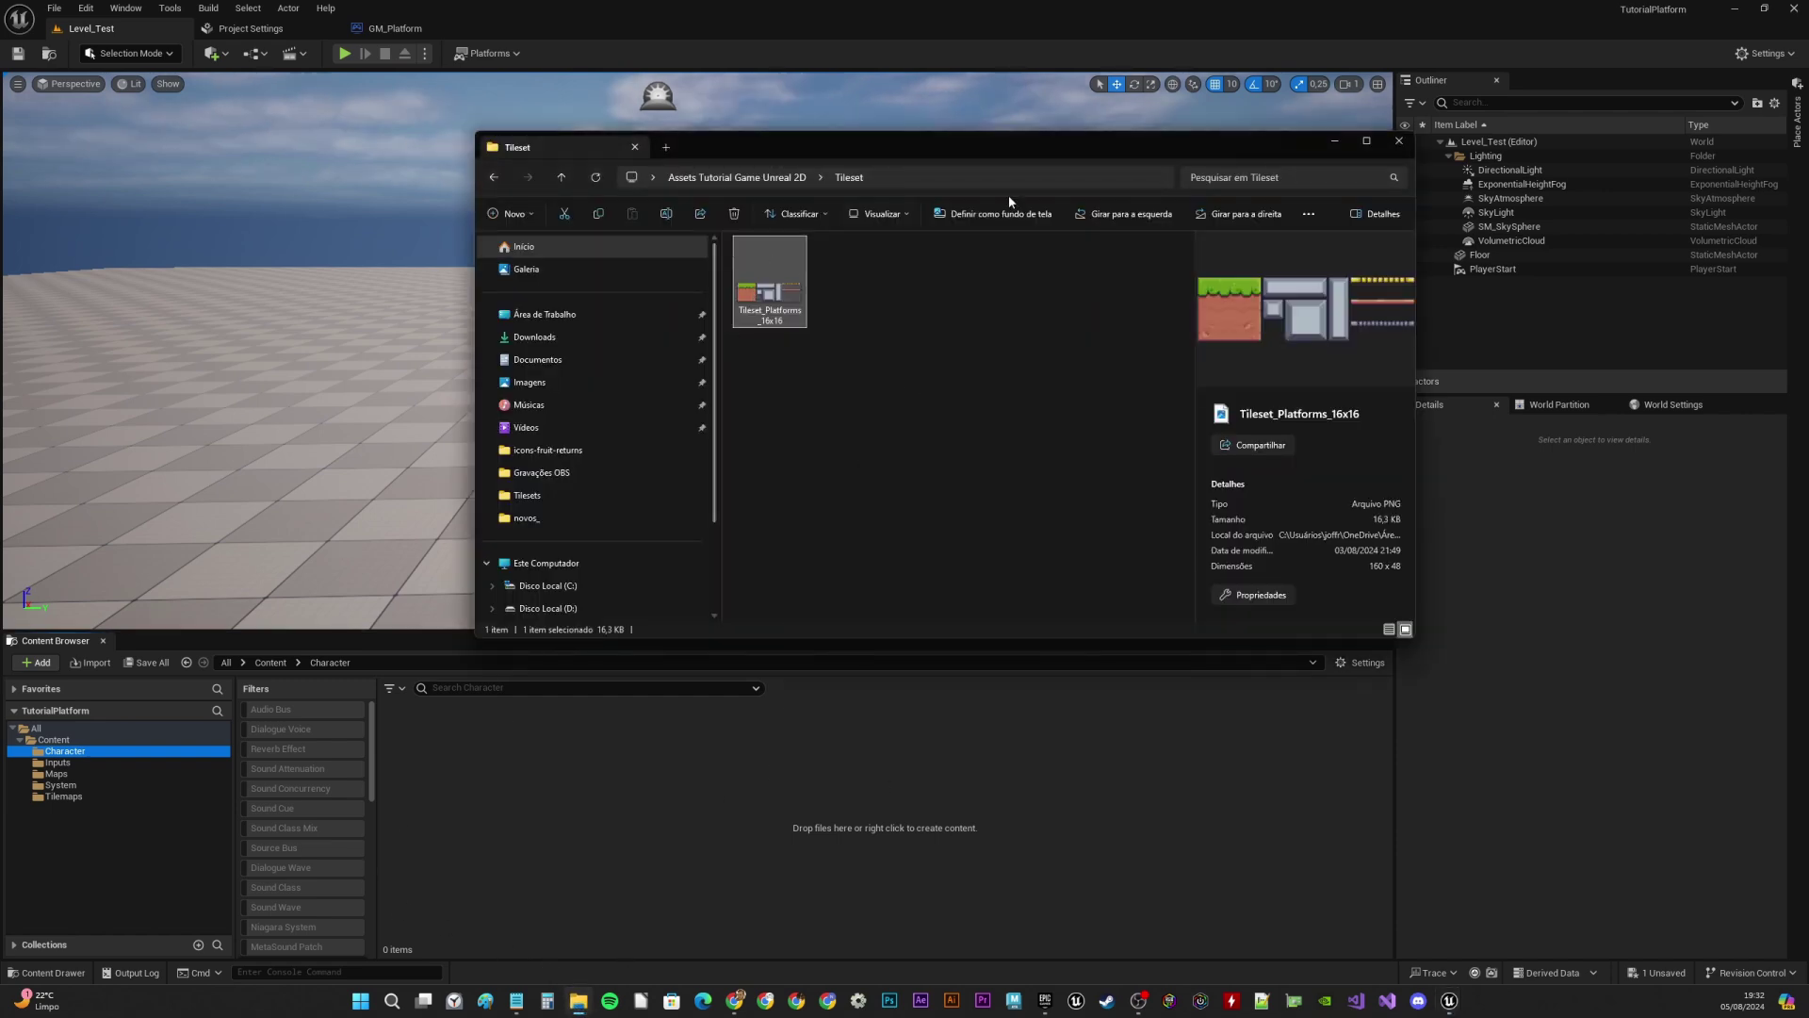
pyautogui.click(754, 177)
pyautogui.doubleClick(768, 273)
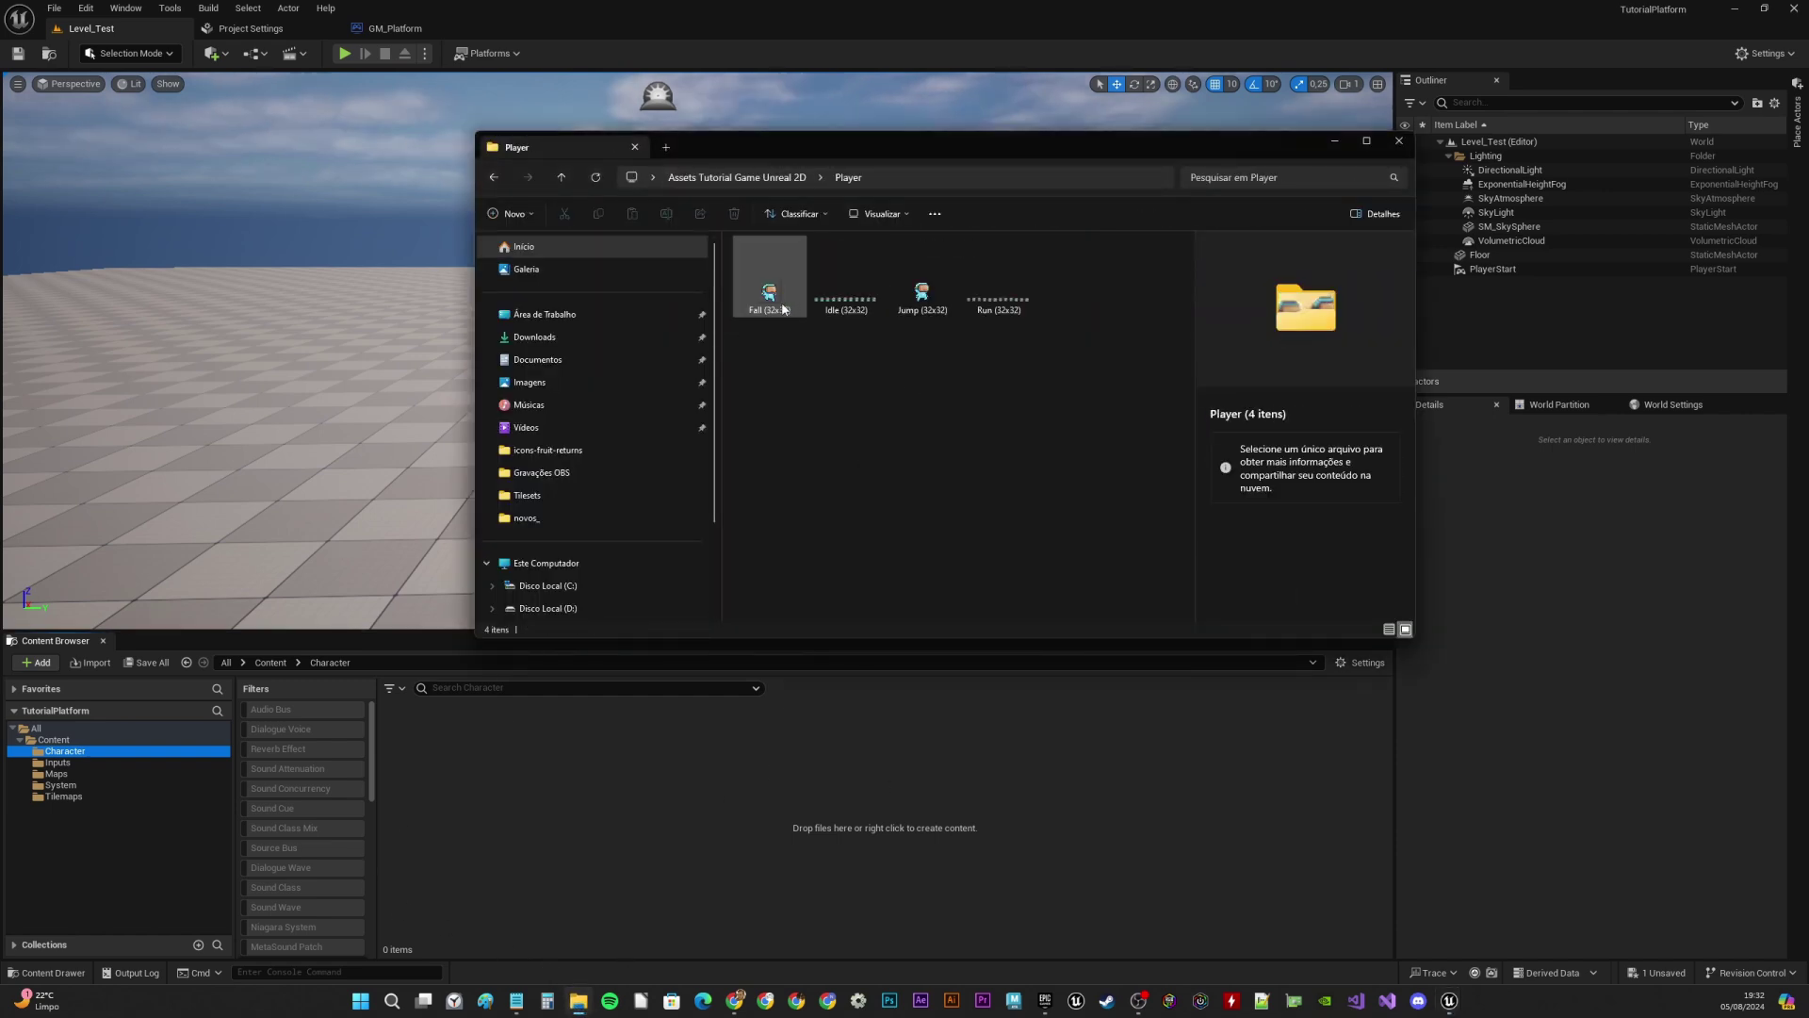
pyautogui.moveTo(945, 328); pyautogui.dragTo(593, 784)
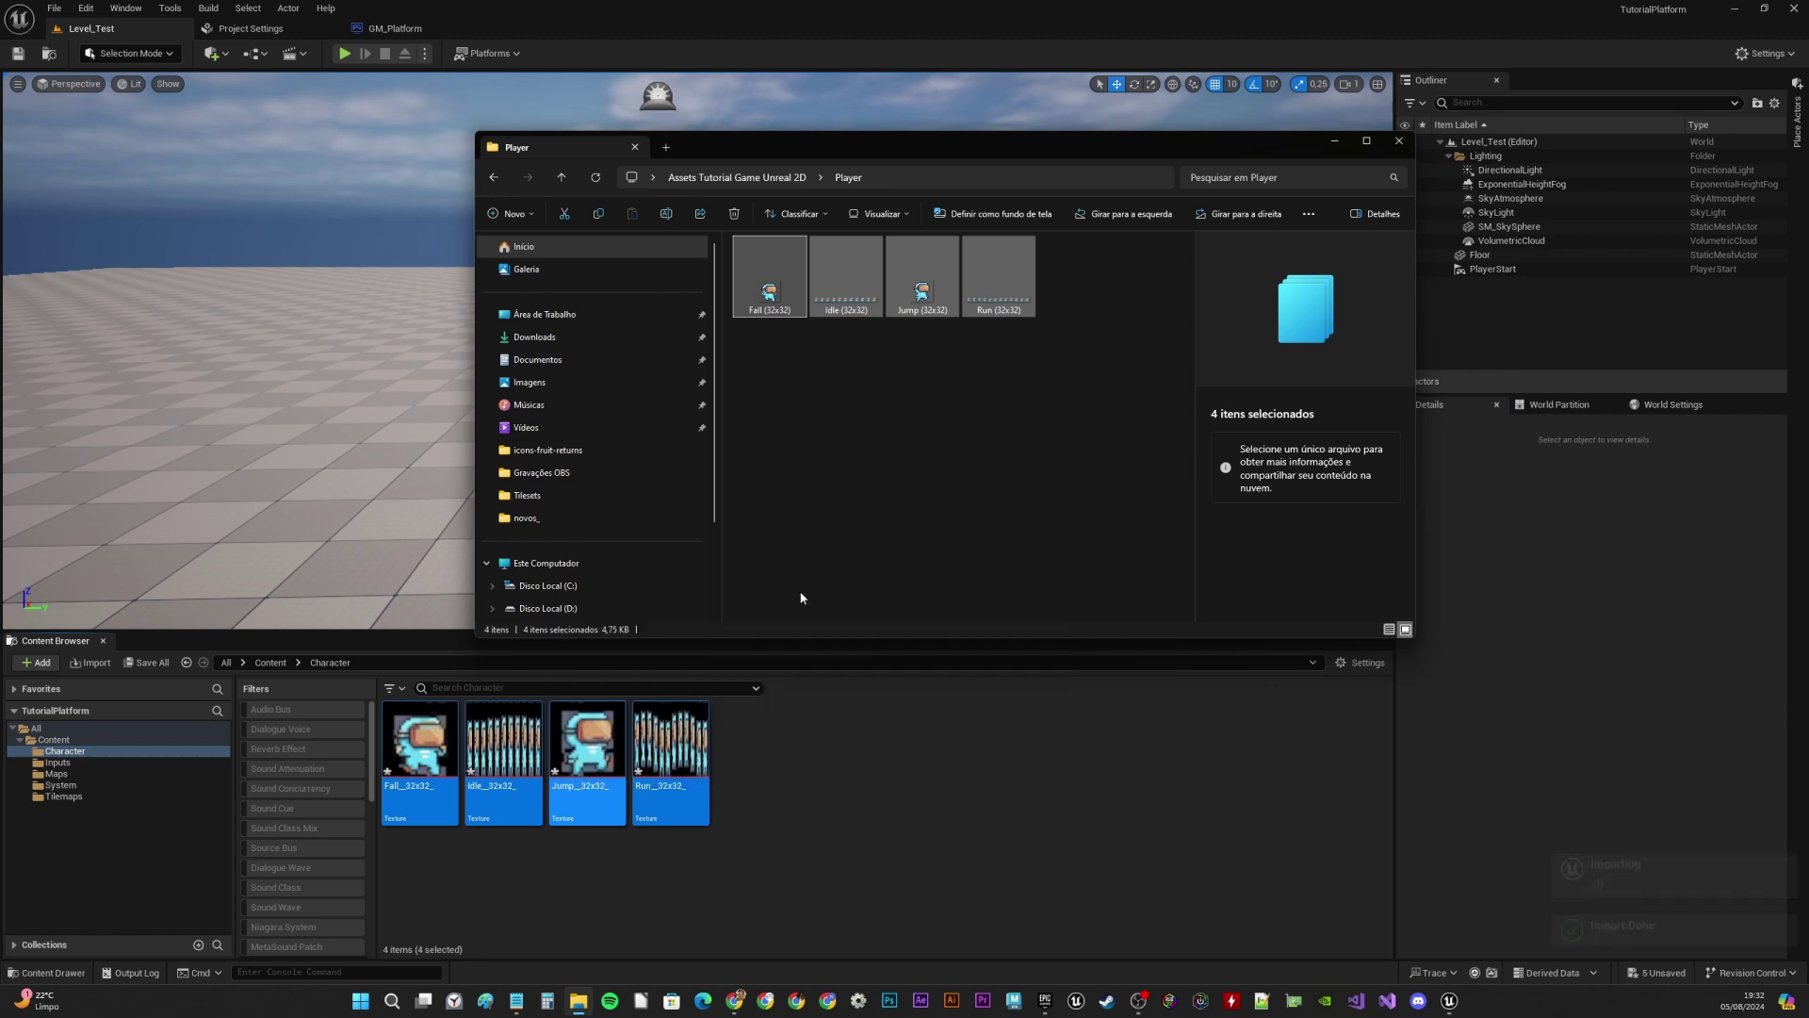
pyautogui.click(1400, 143)
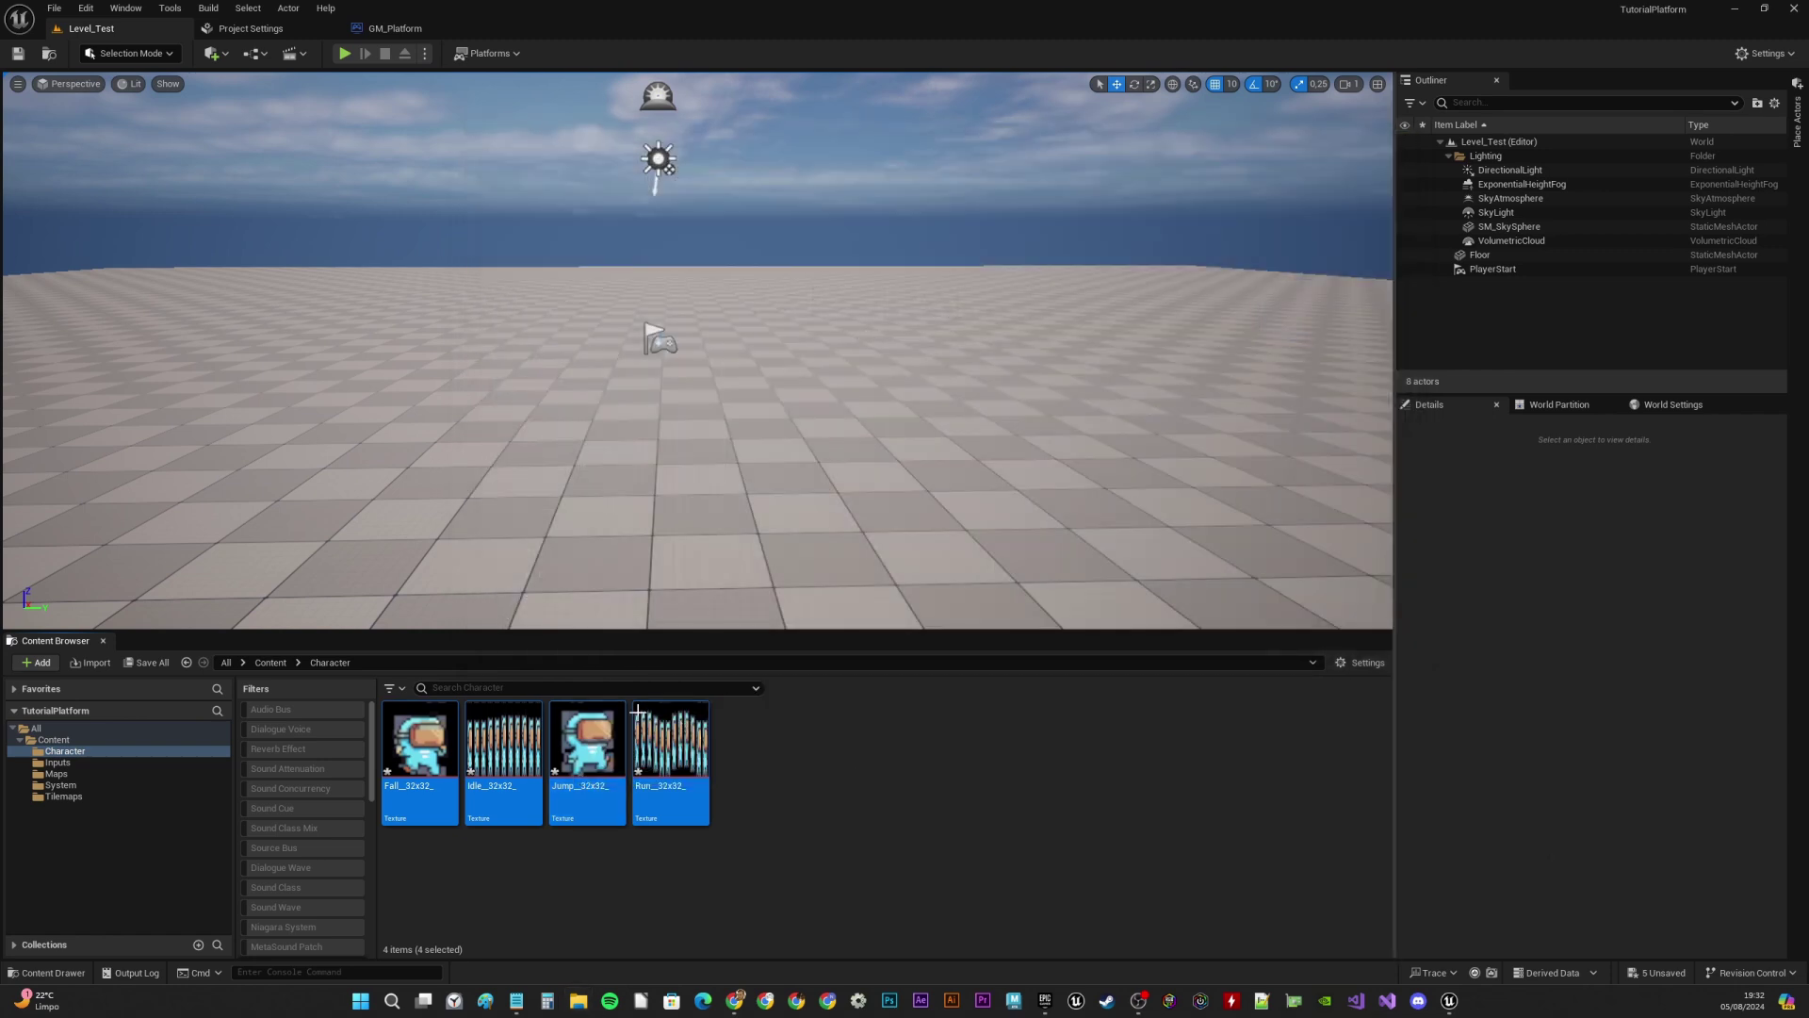
pyautogui.click(566, 885)
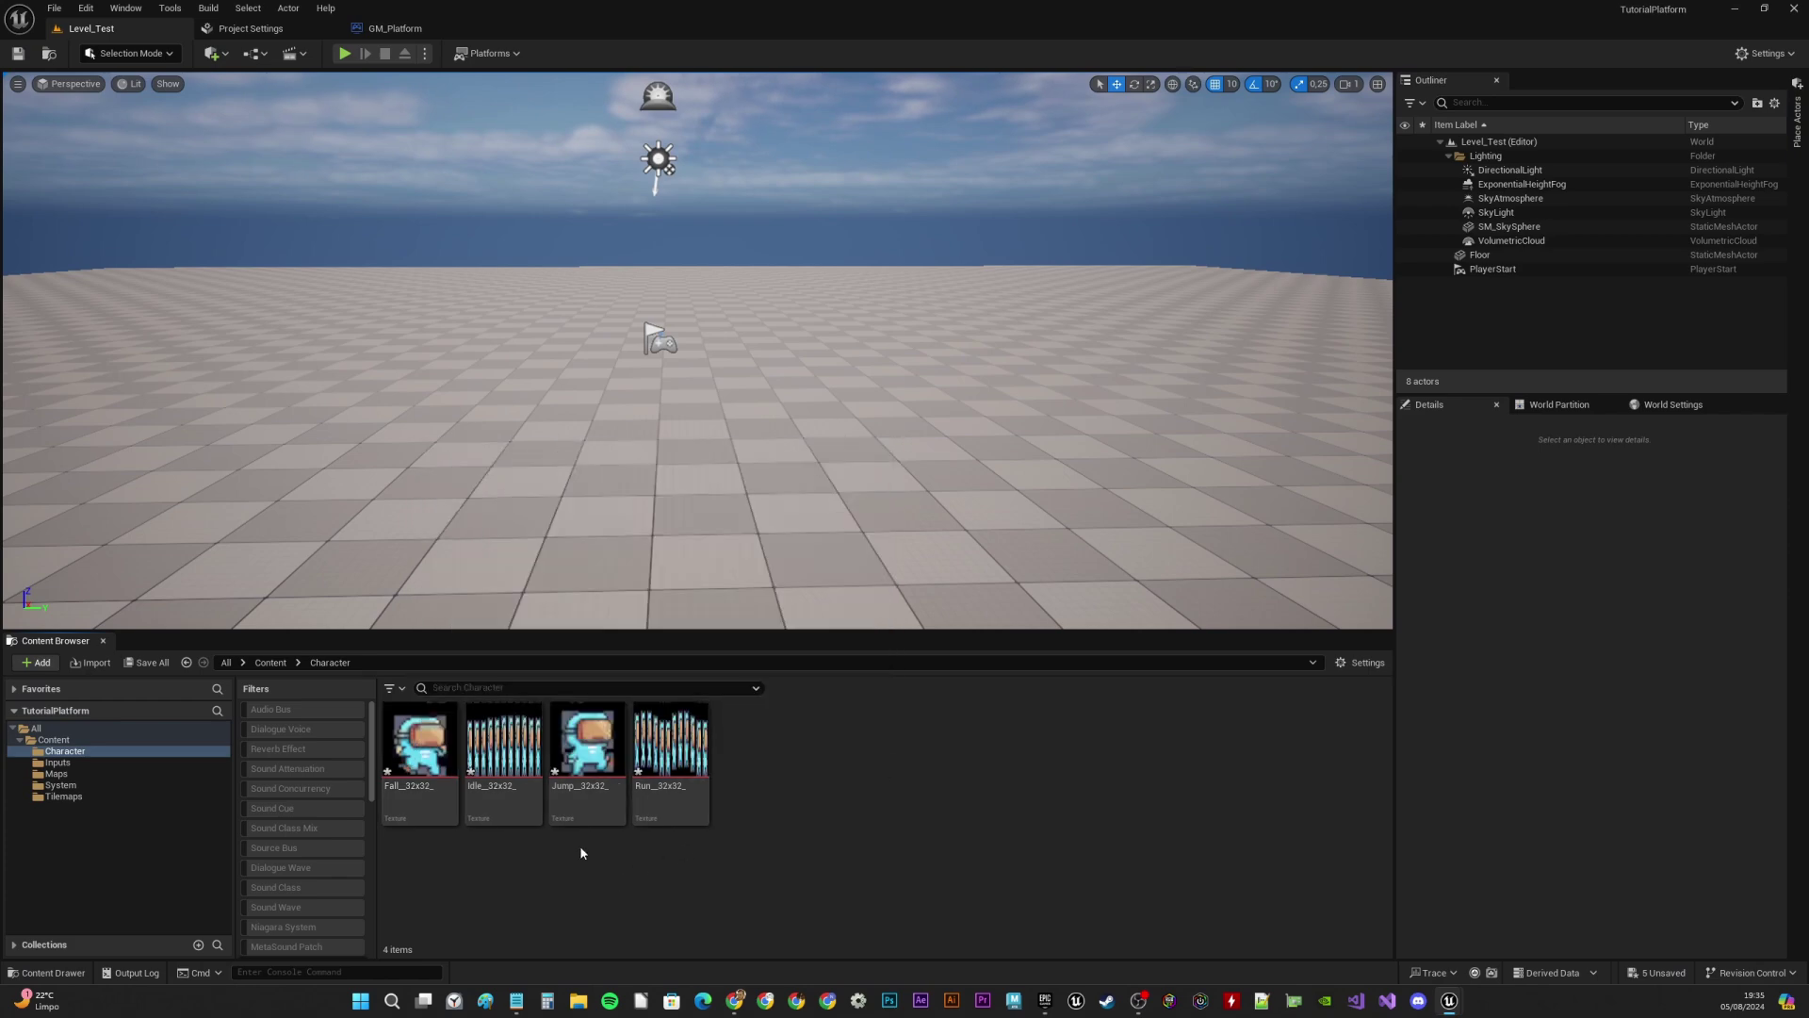
# Open the Fall__32x32_ texture from the Character folder for editing and inspect its pixels up close
pyautogui.click(424, 745)
pyautogui.doubleClick(427, 740)
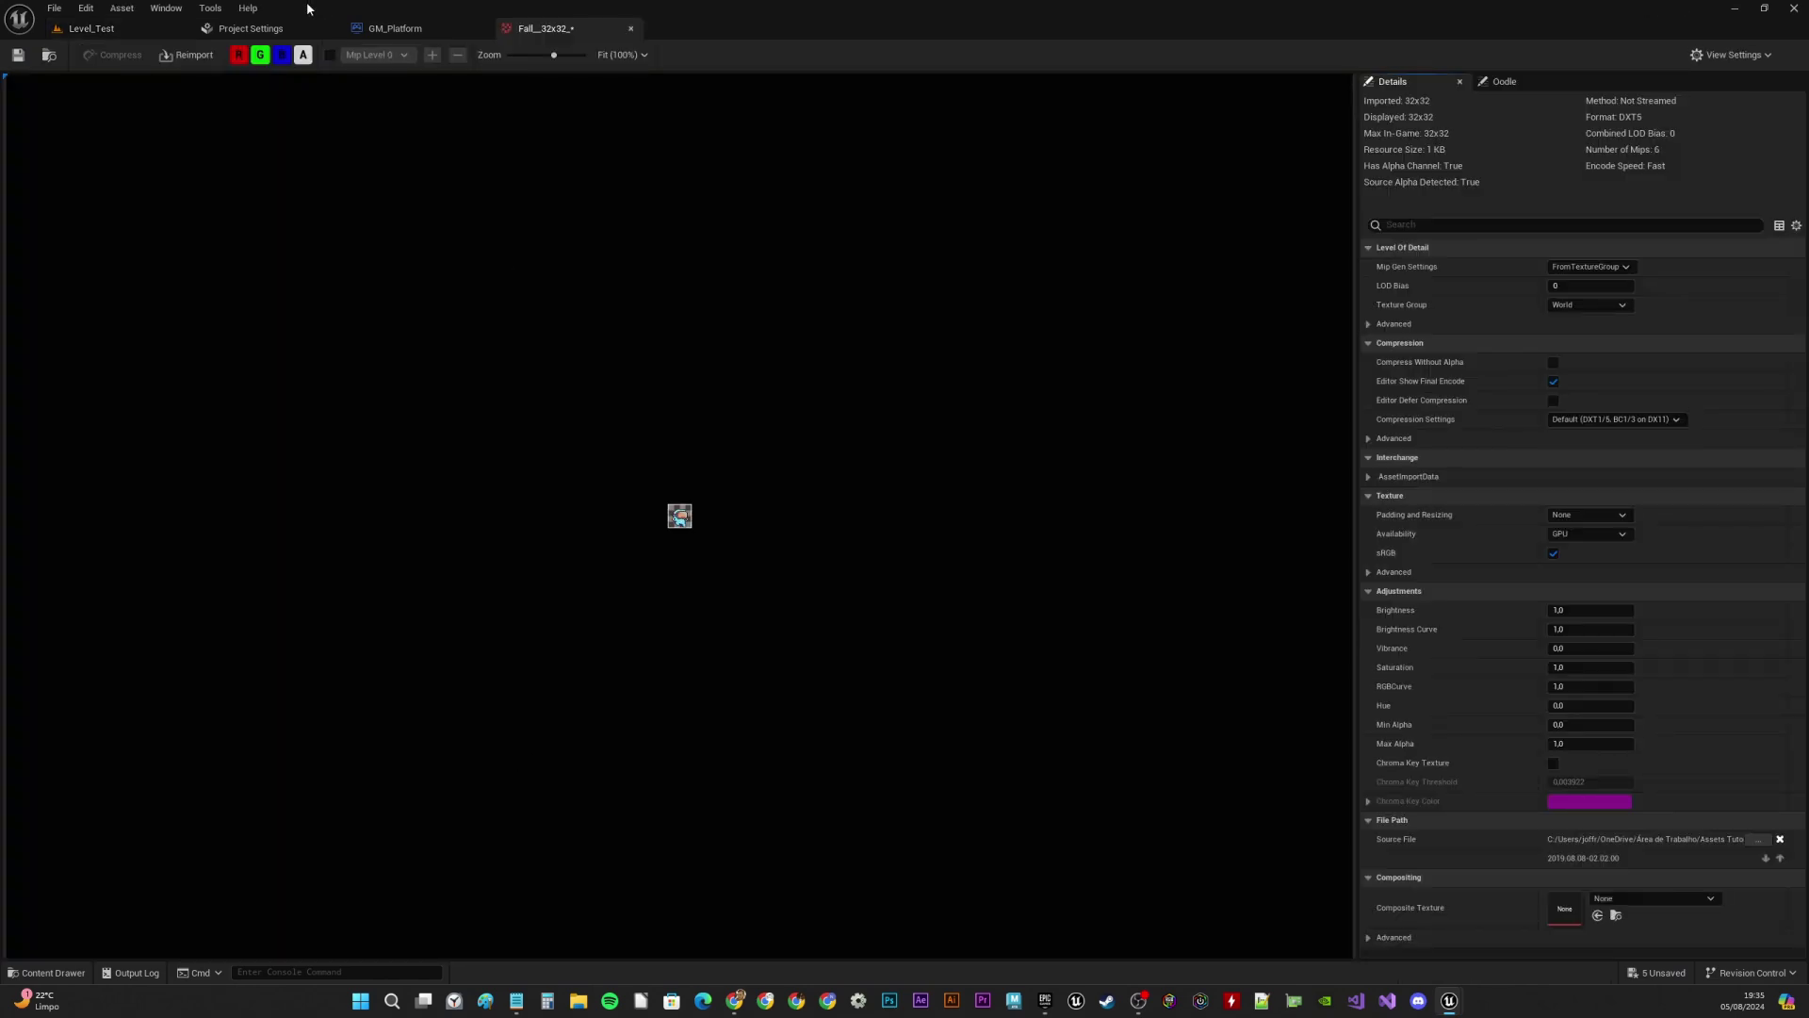
pyautogui.scroll(1, 667, 509)
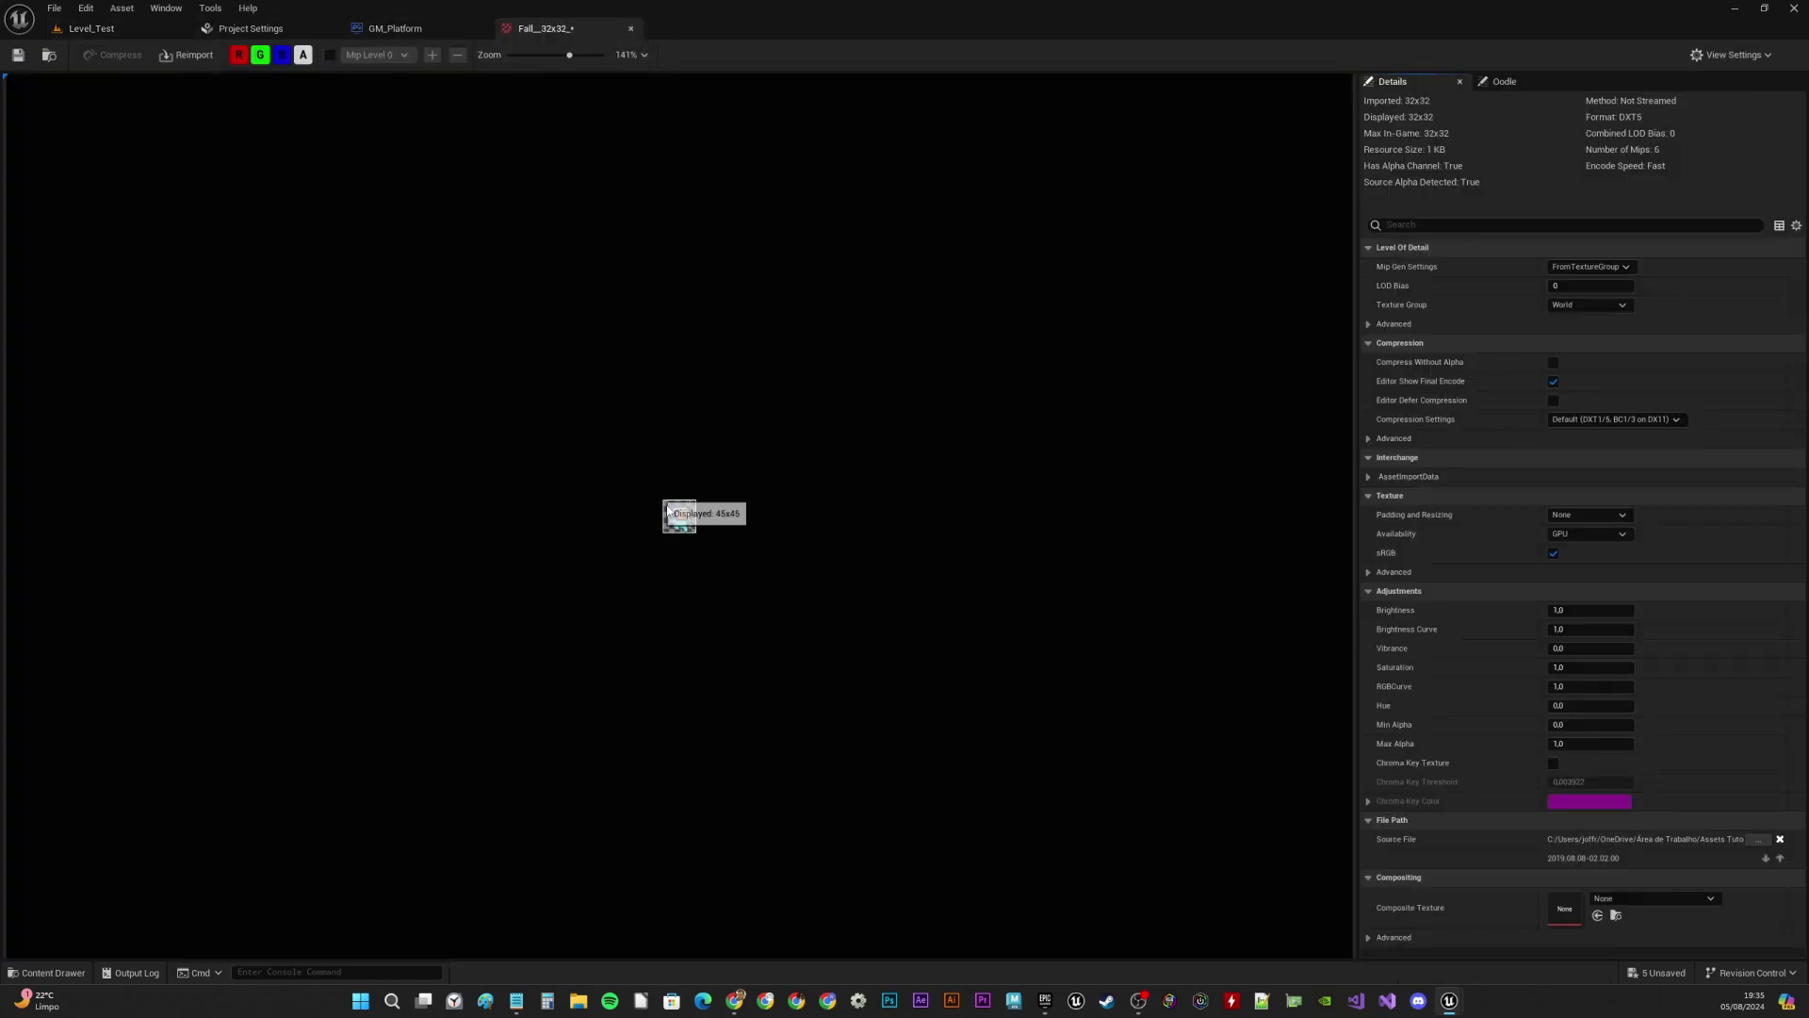
pyautogui.scroll(5, 682, 501)
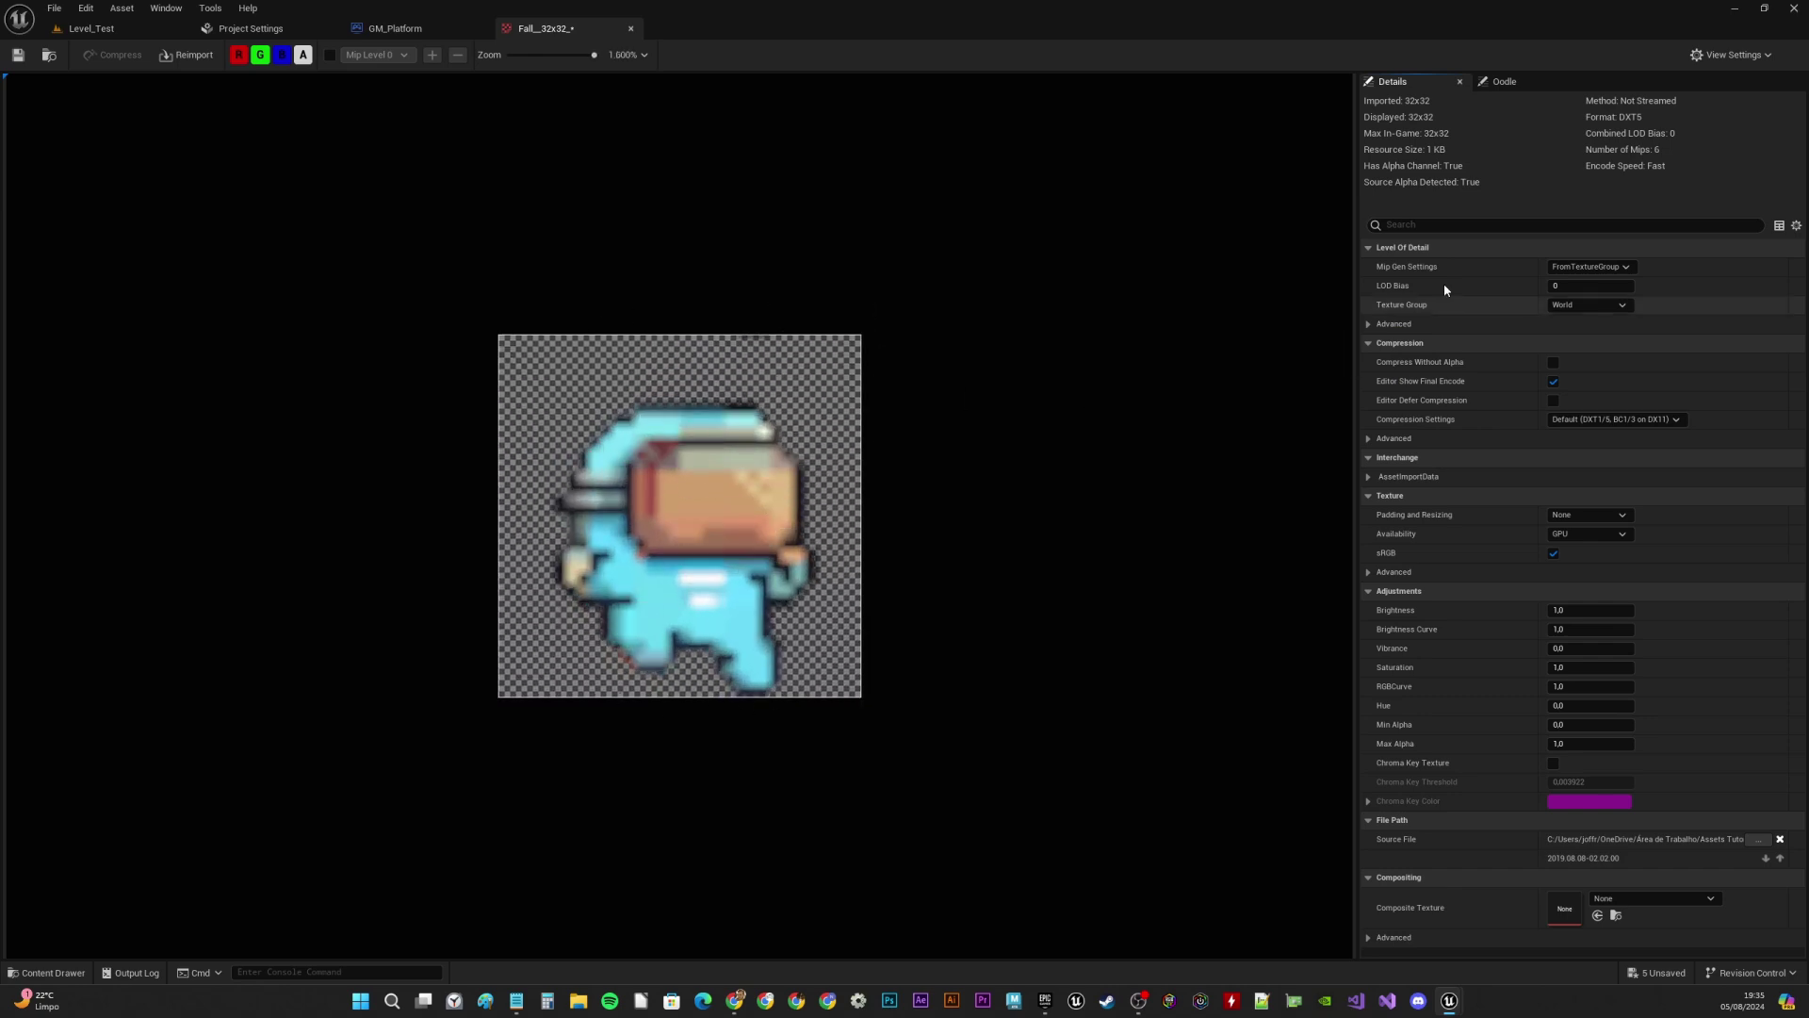
# Disable Use Fast MipGen Filter on the Fall__32x32_ texture and set its Filter to Nearest
pyautogui.click(1470, 226)
pyautogui.write('filter')
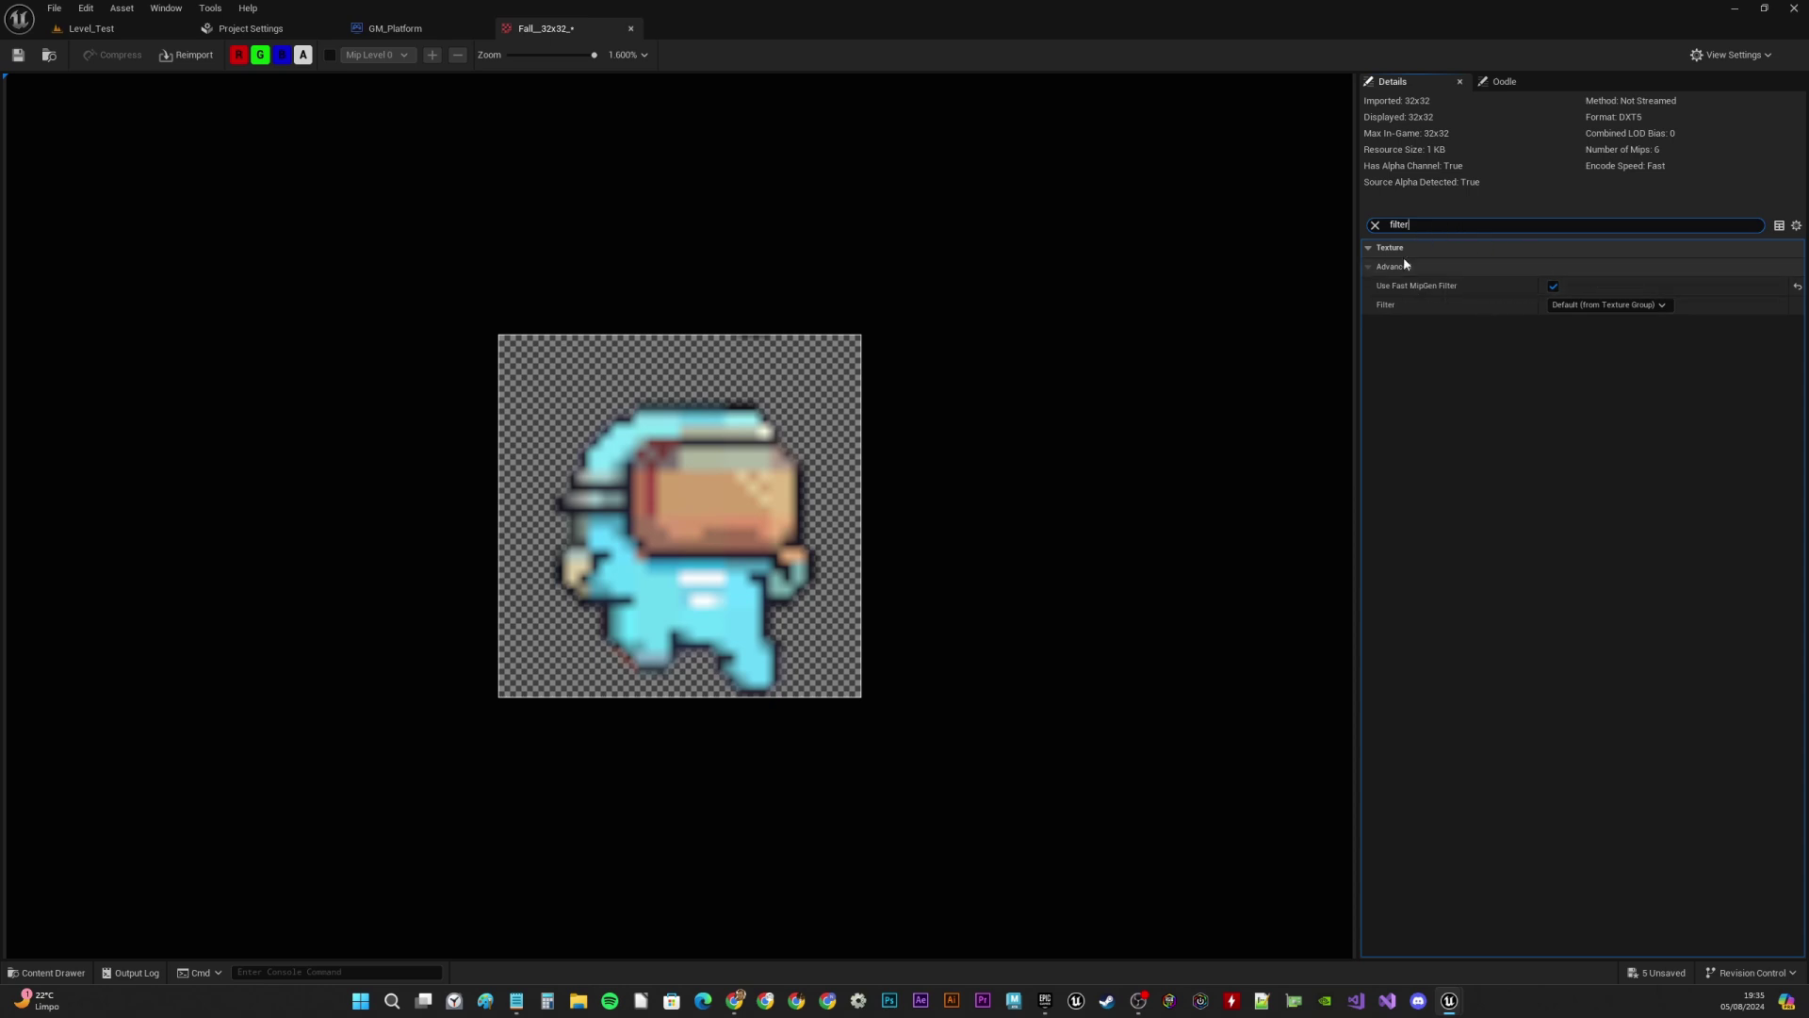
pyautogui.doubleClick(1414, 224)
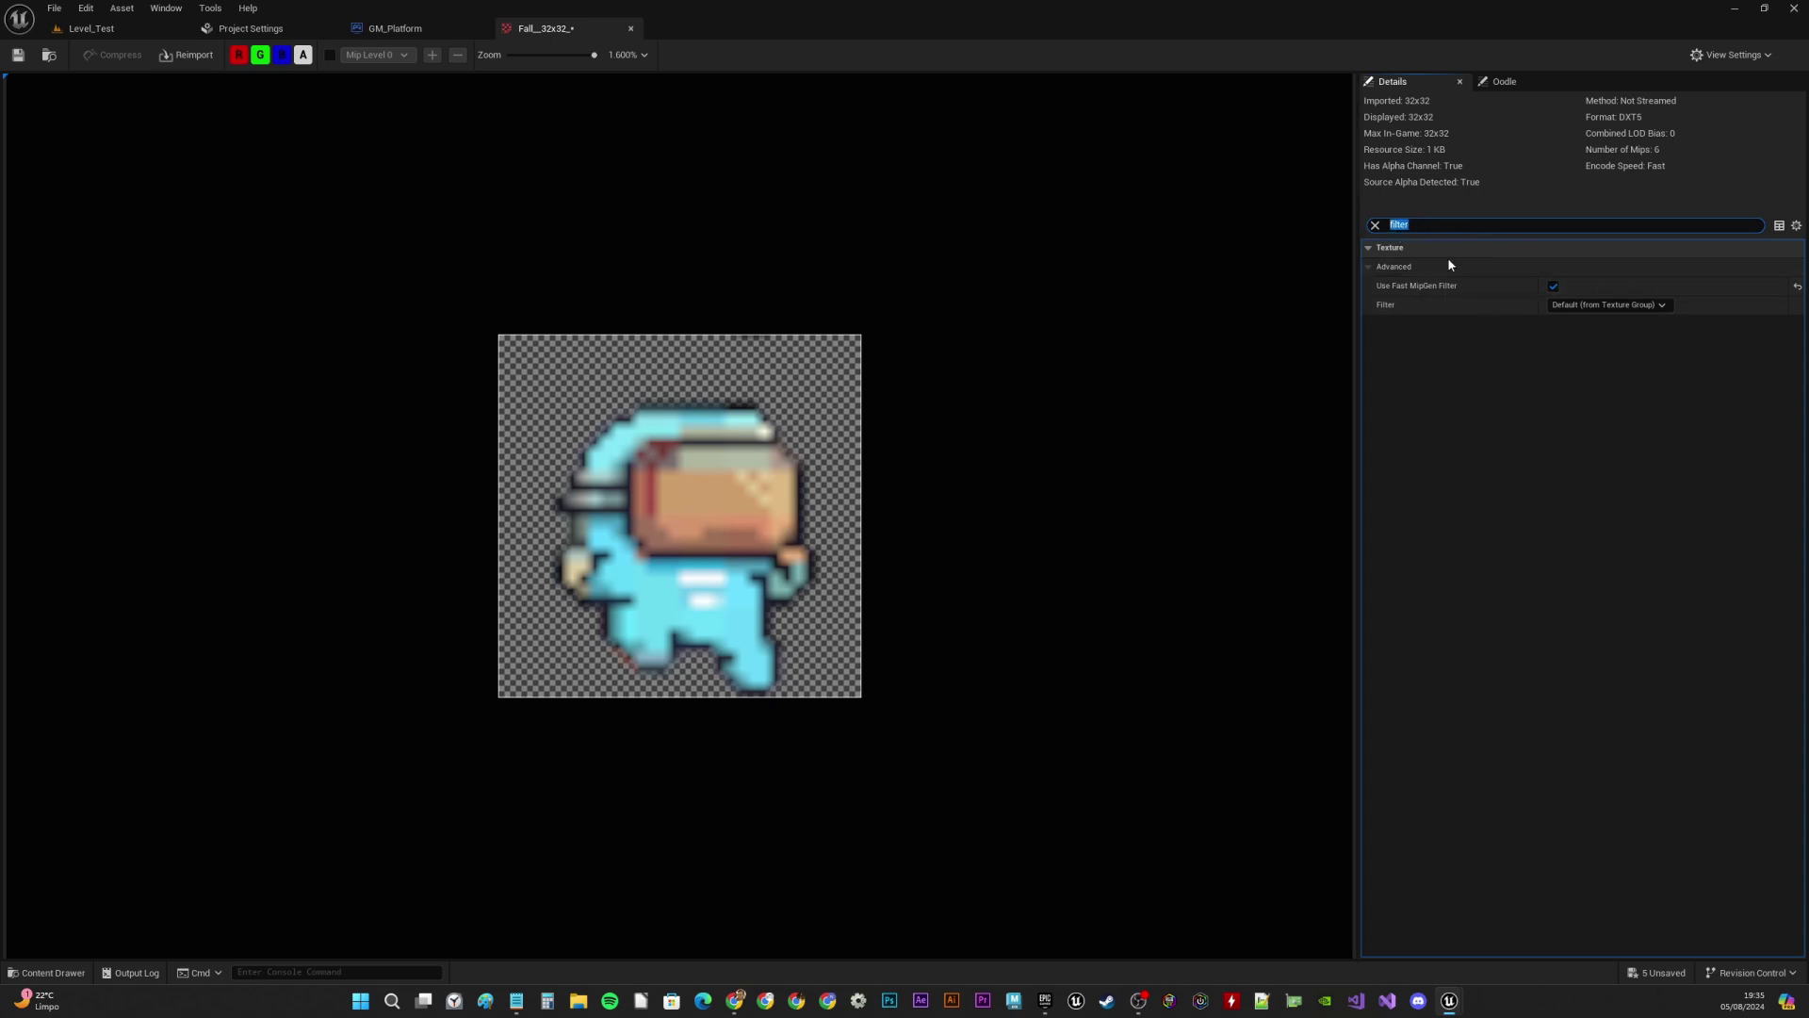
pyautogui.click(1554, 287)
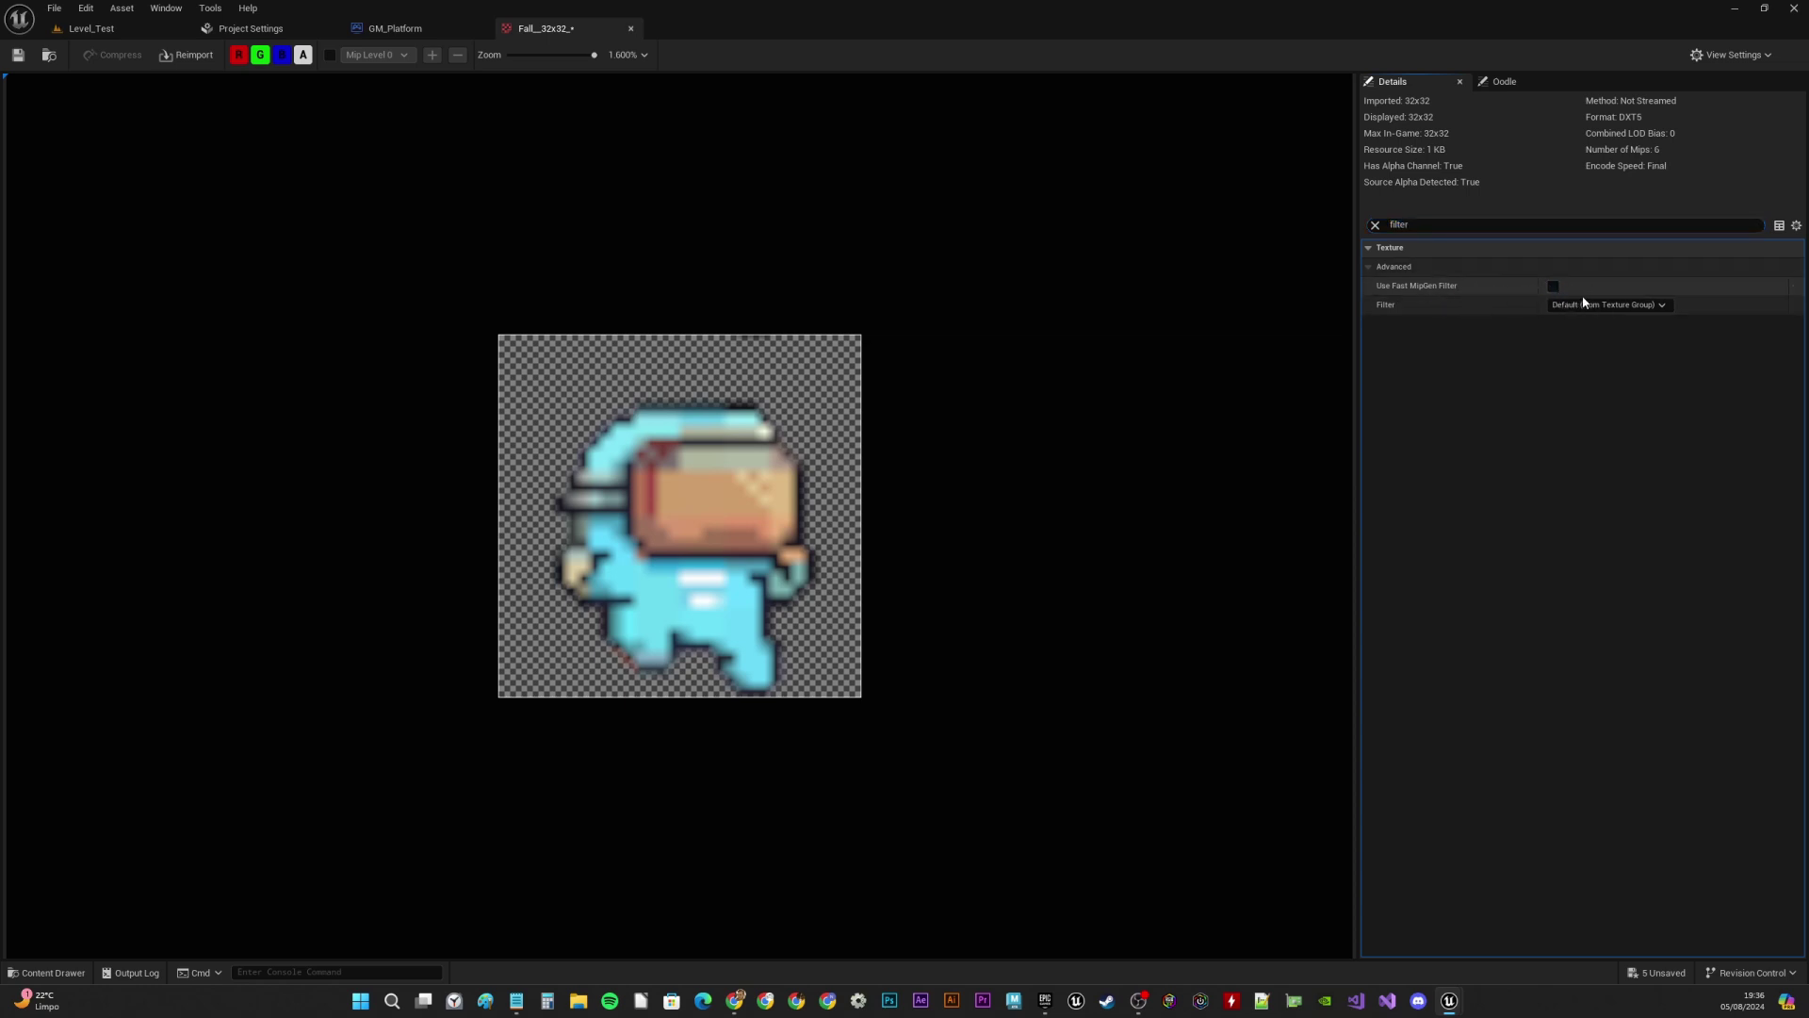
pyautogui.click(1592, 304)
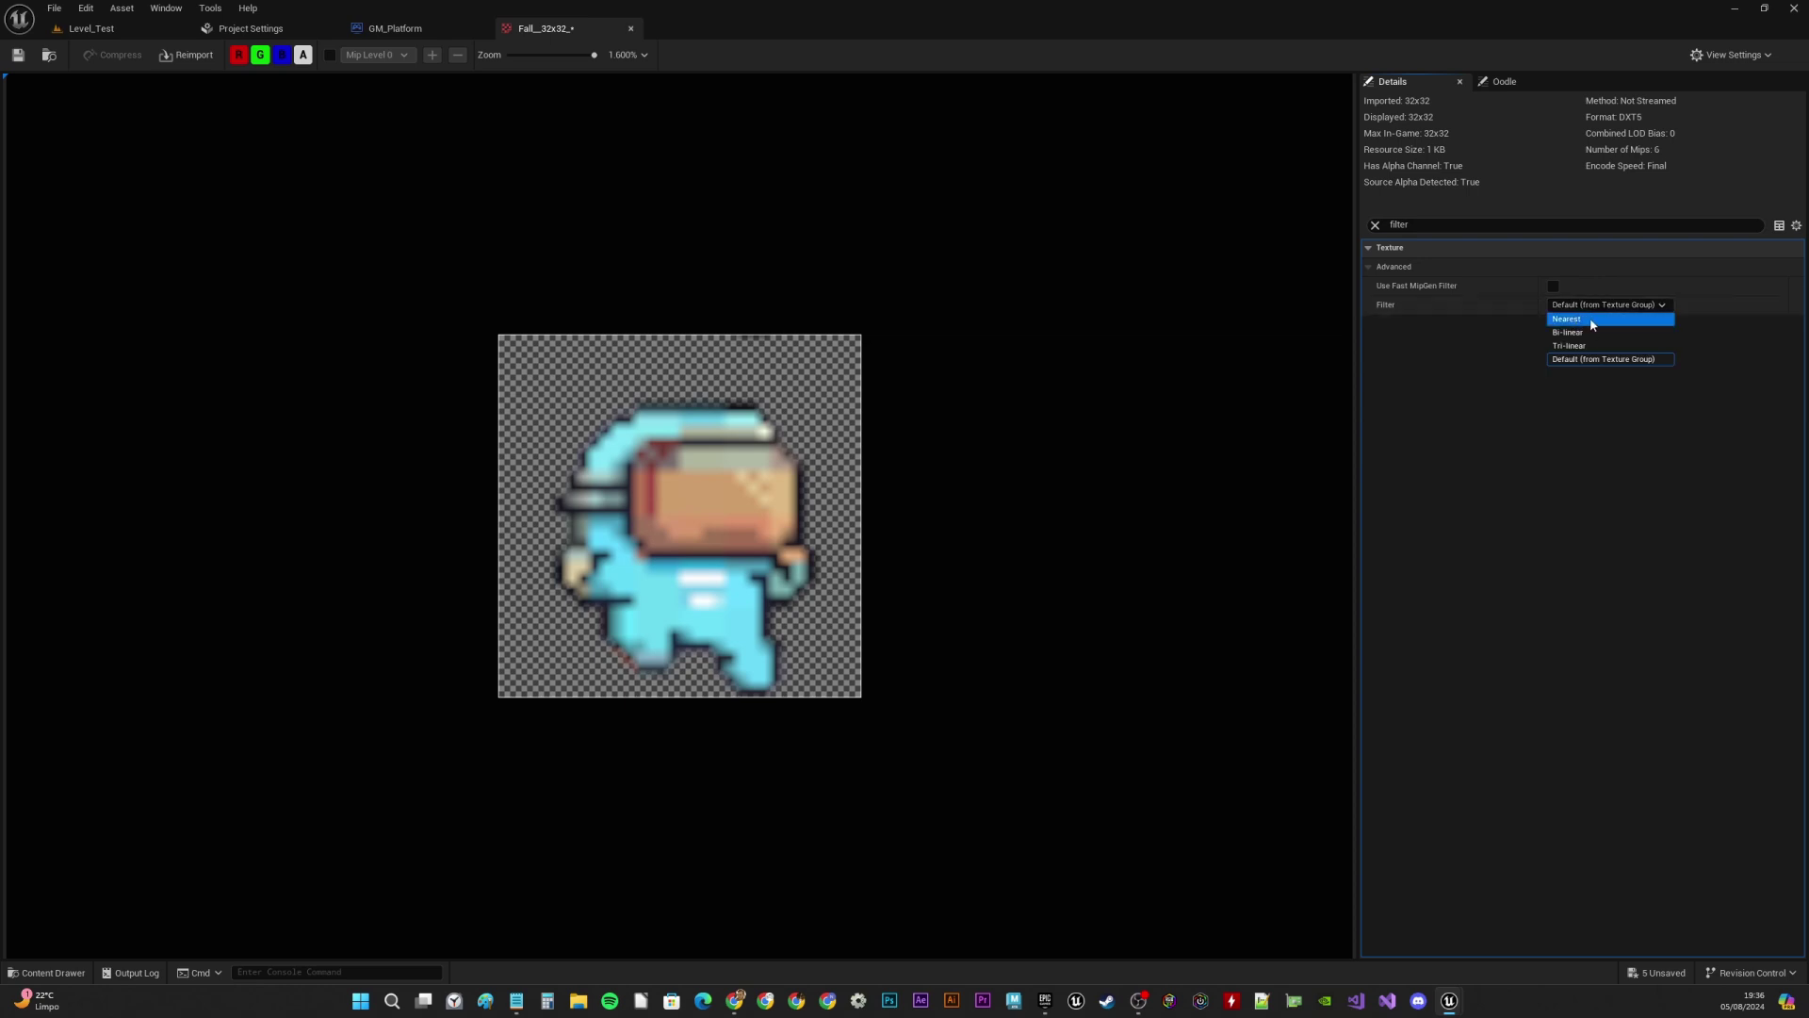
pyautogui.click(1576, 320)
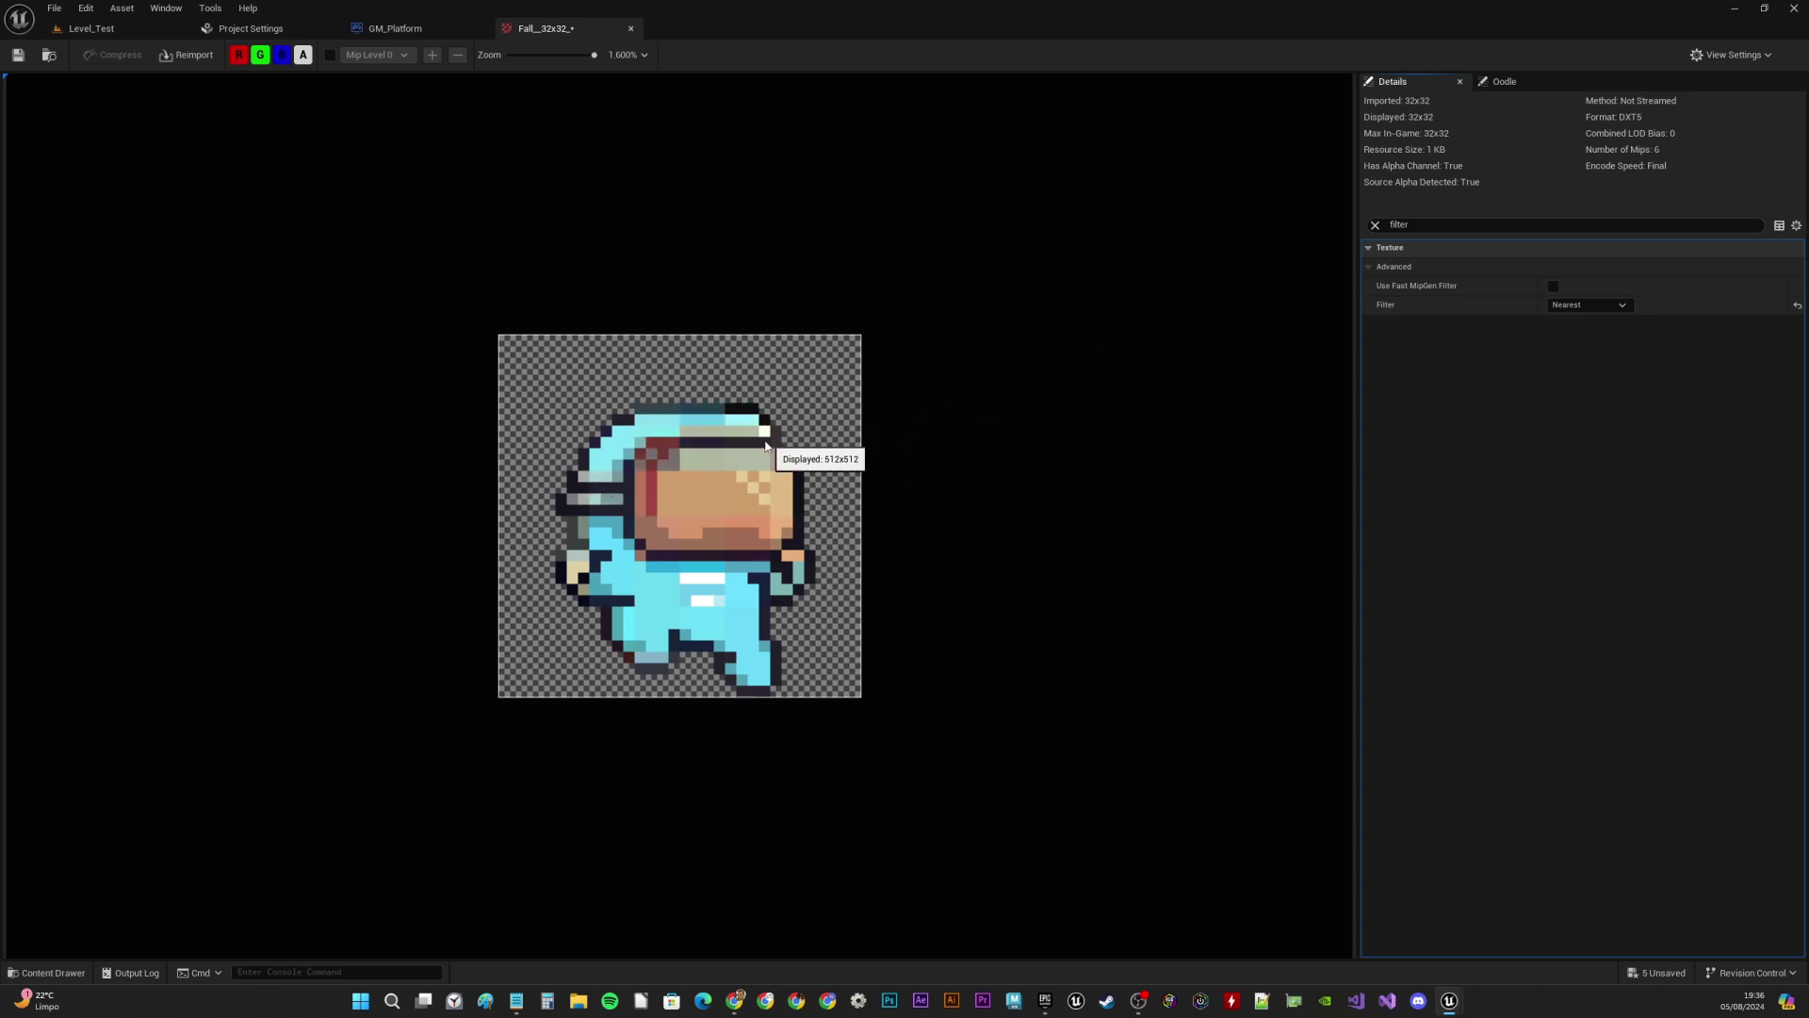
pyautogui.click(1375, 224)
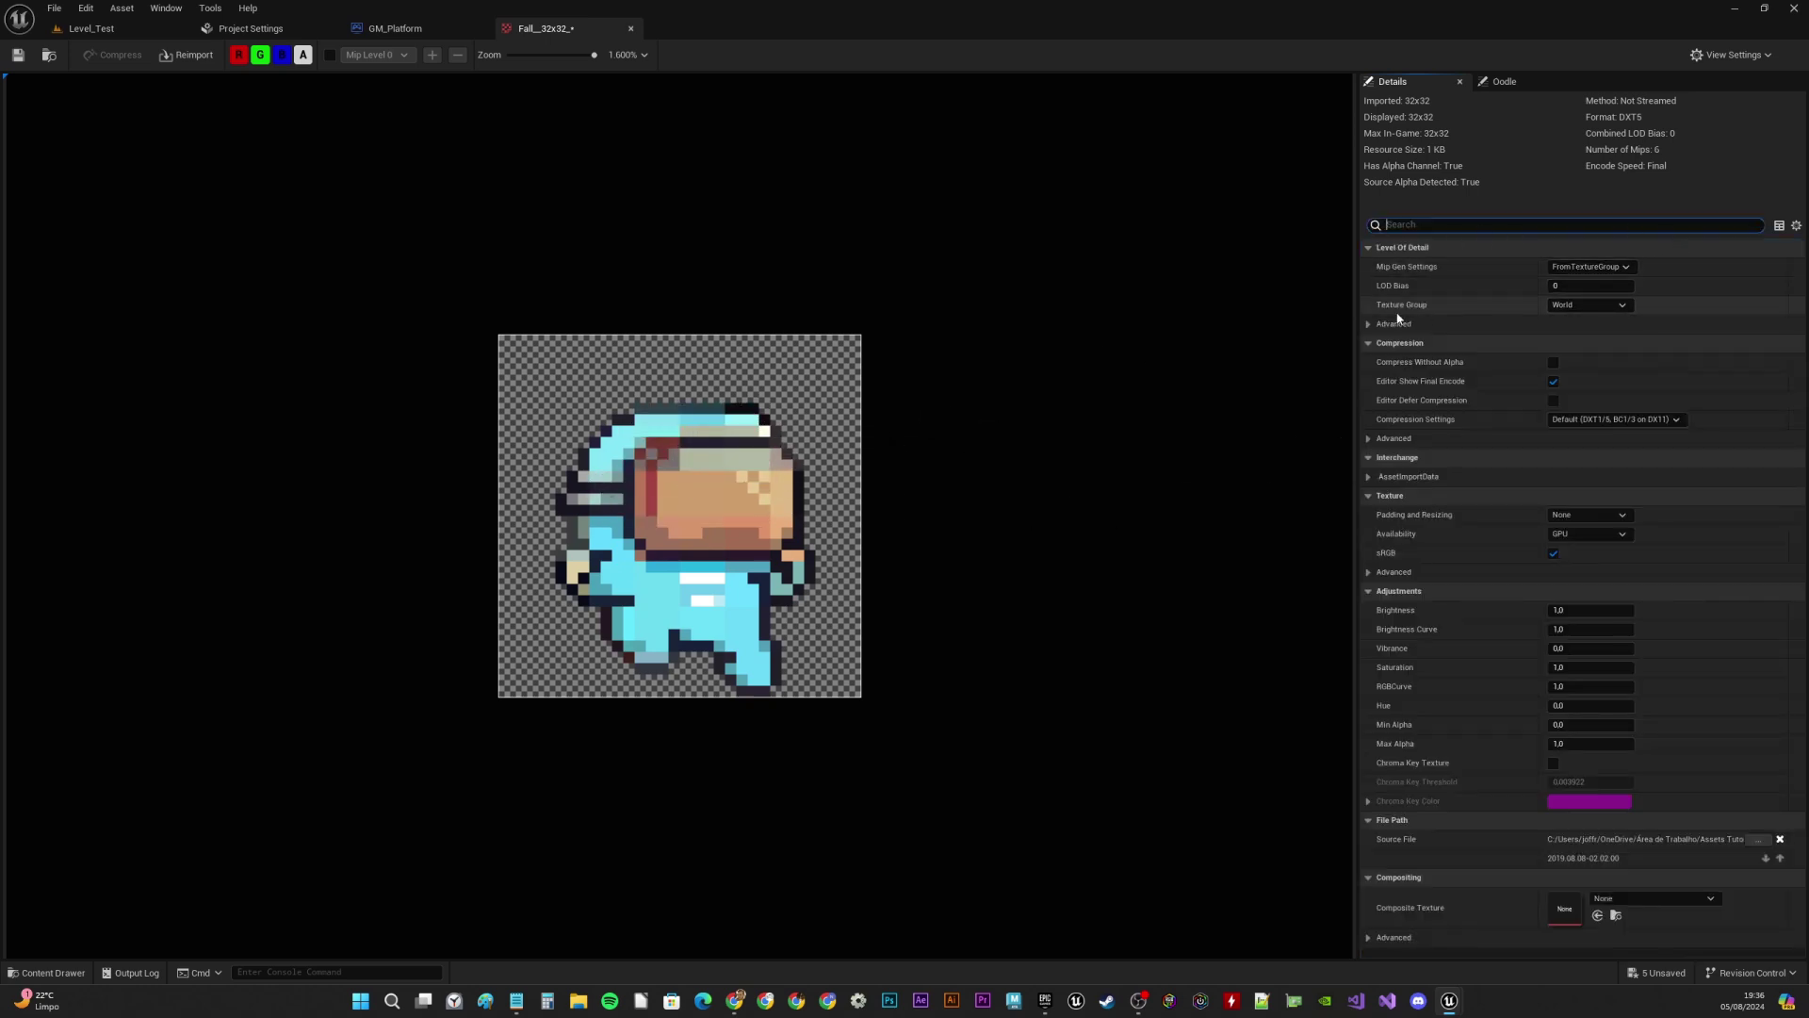
# Set the Fall texture's Texture Group to 2D Pixels (unfiltered) and its Compression Settings to UserInterface2D (RGBA)
pyautogui.click(1602, 305)
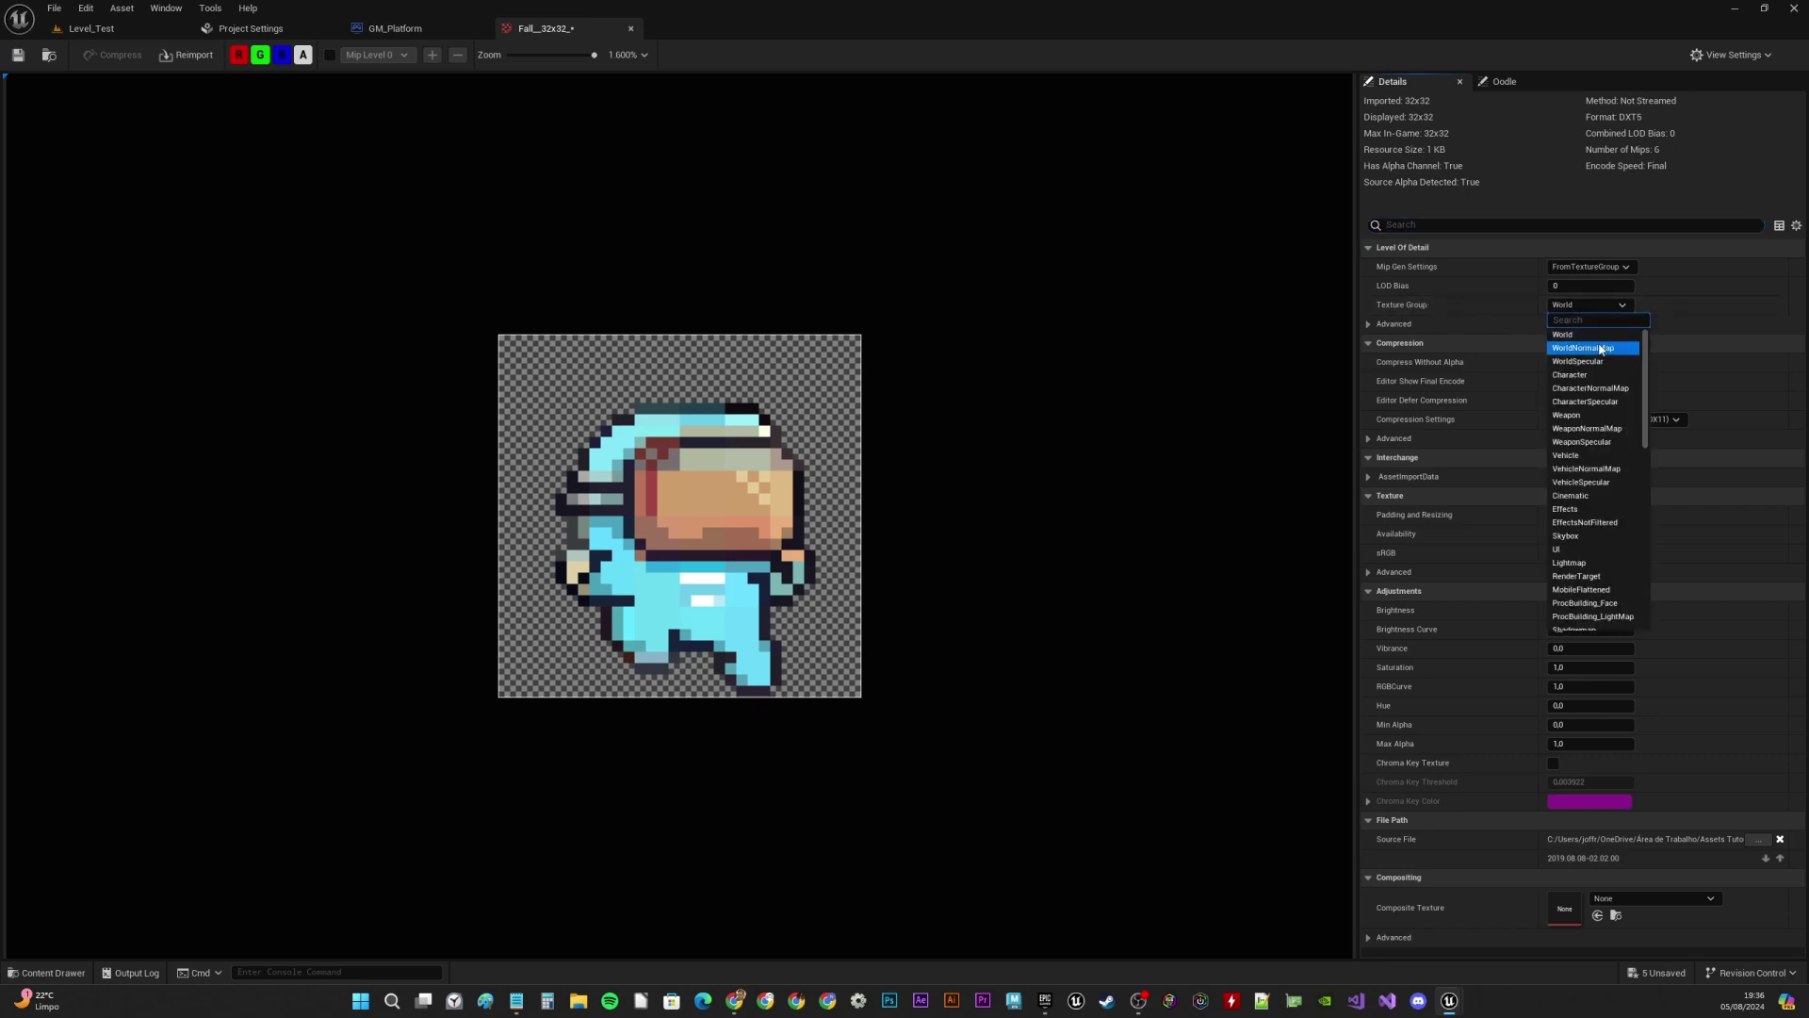
pyautogui.scroll(-3, 1613, 521)
pyautogui.scroll(-5, 1615, 500)
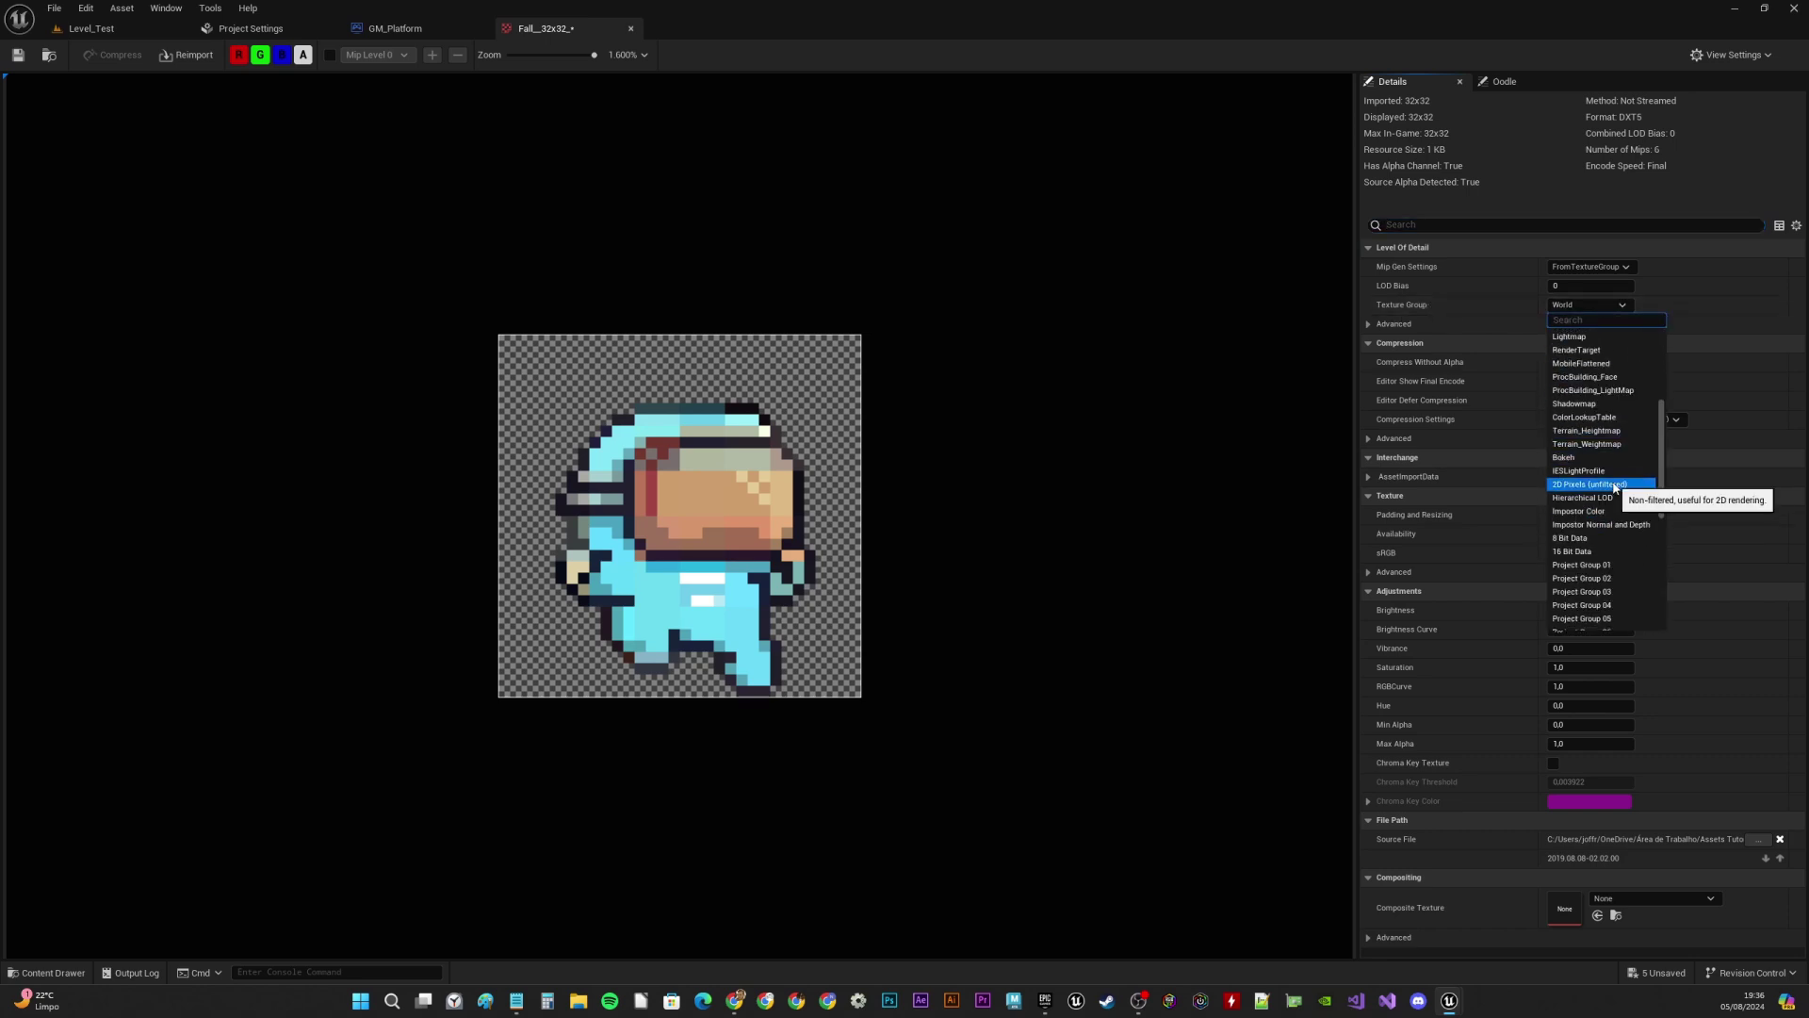
pyautogui.scroll(3, 1616, 475)
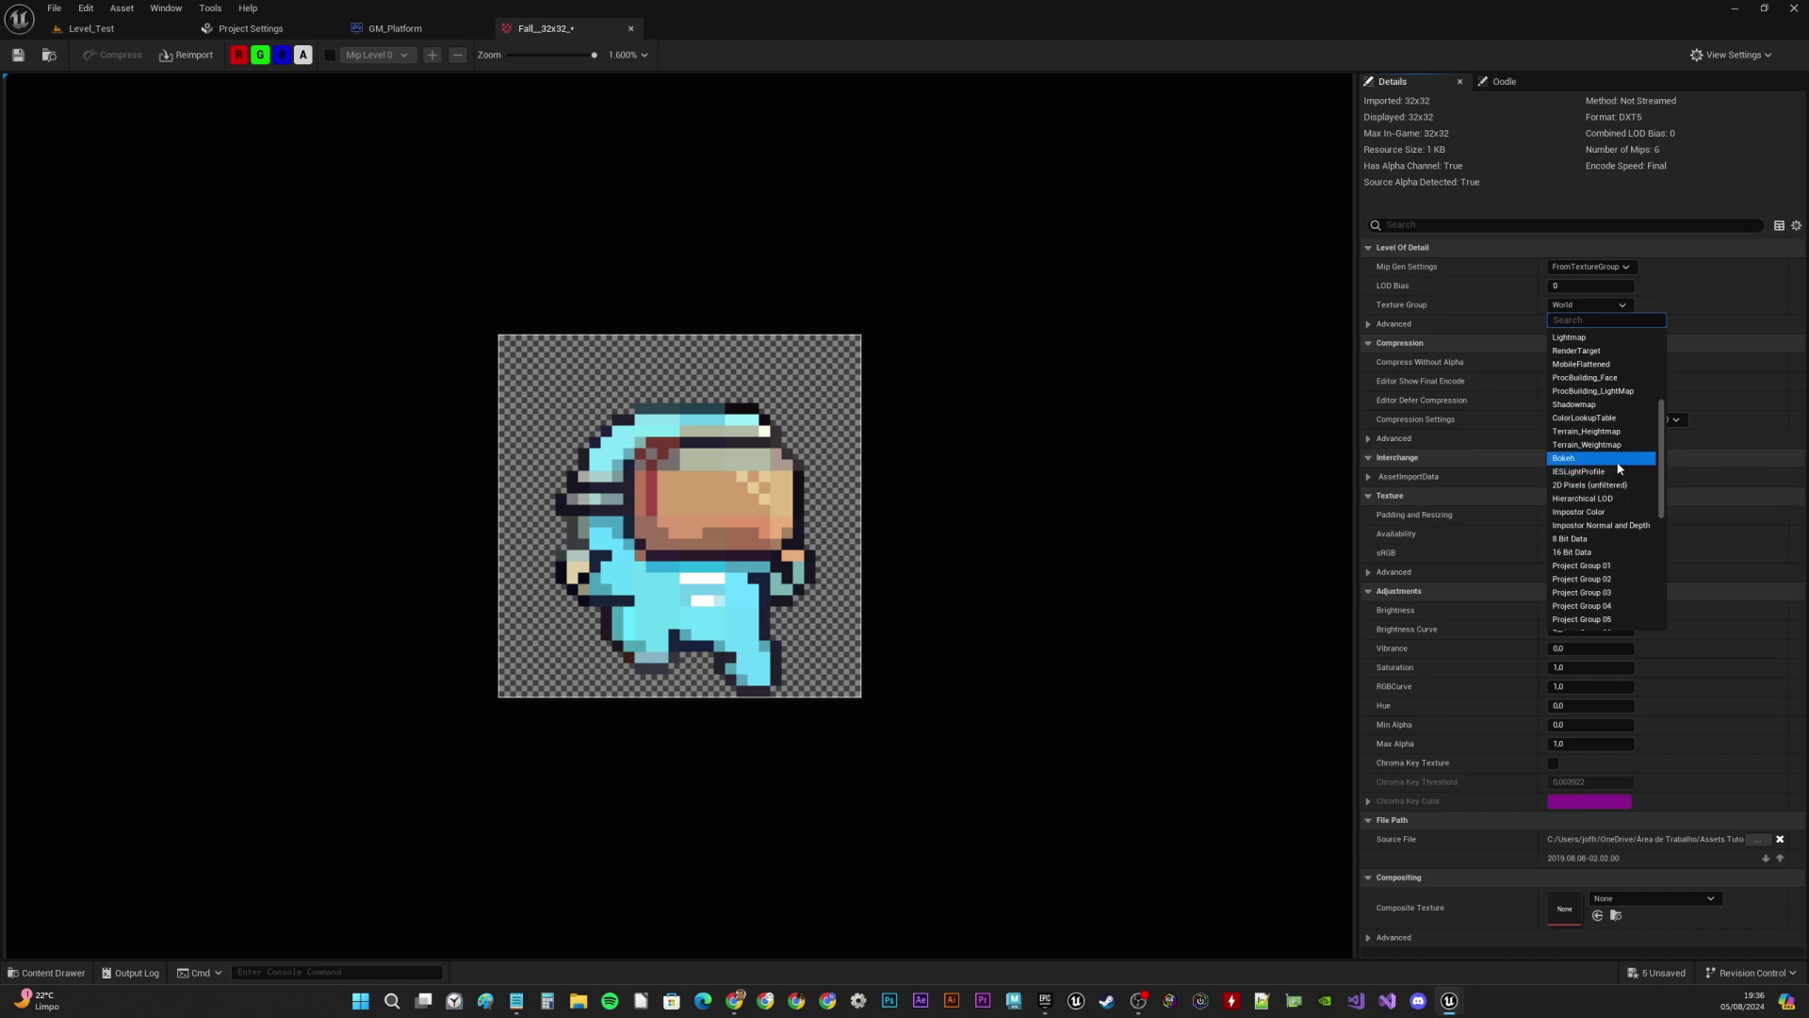
pyautogui.click(1572, 485)
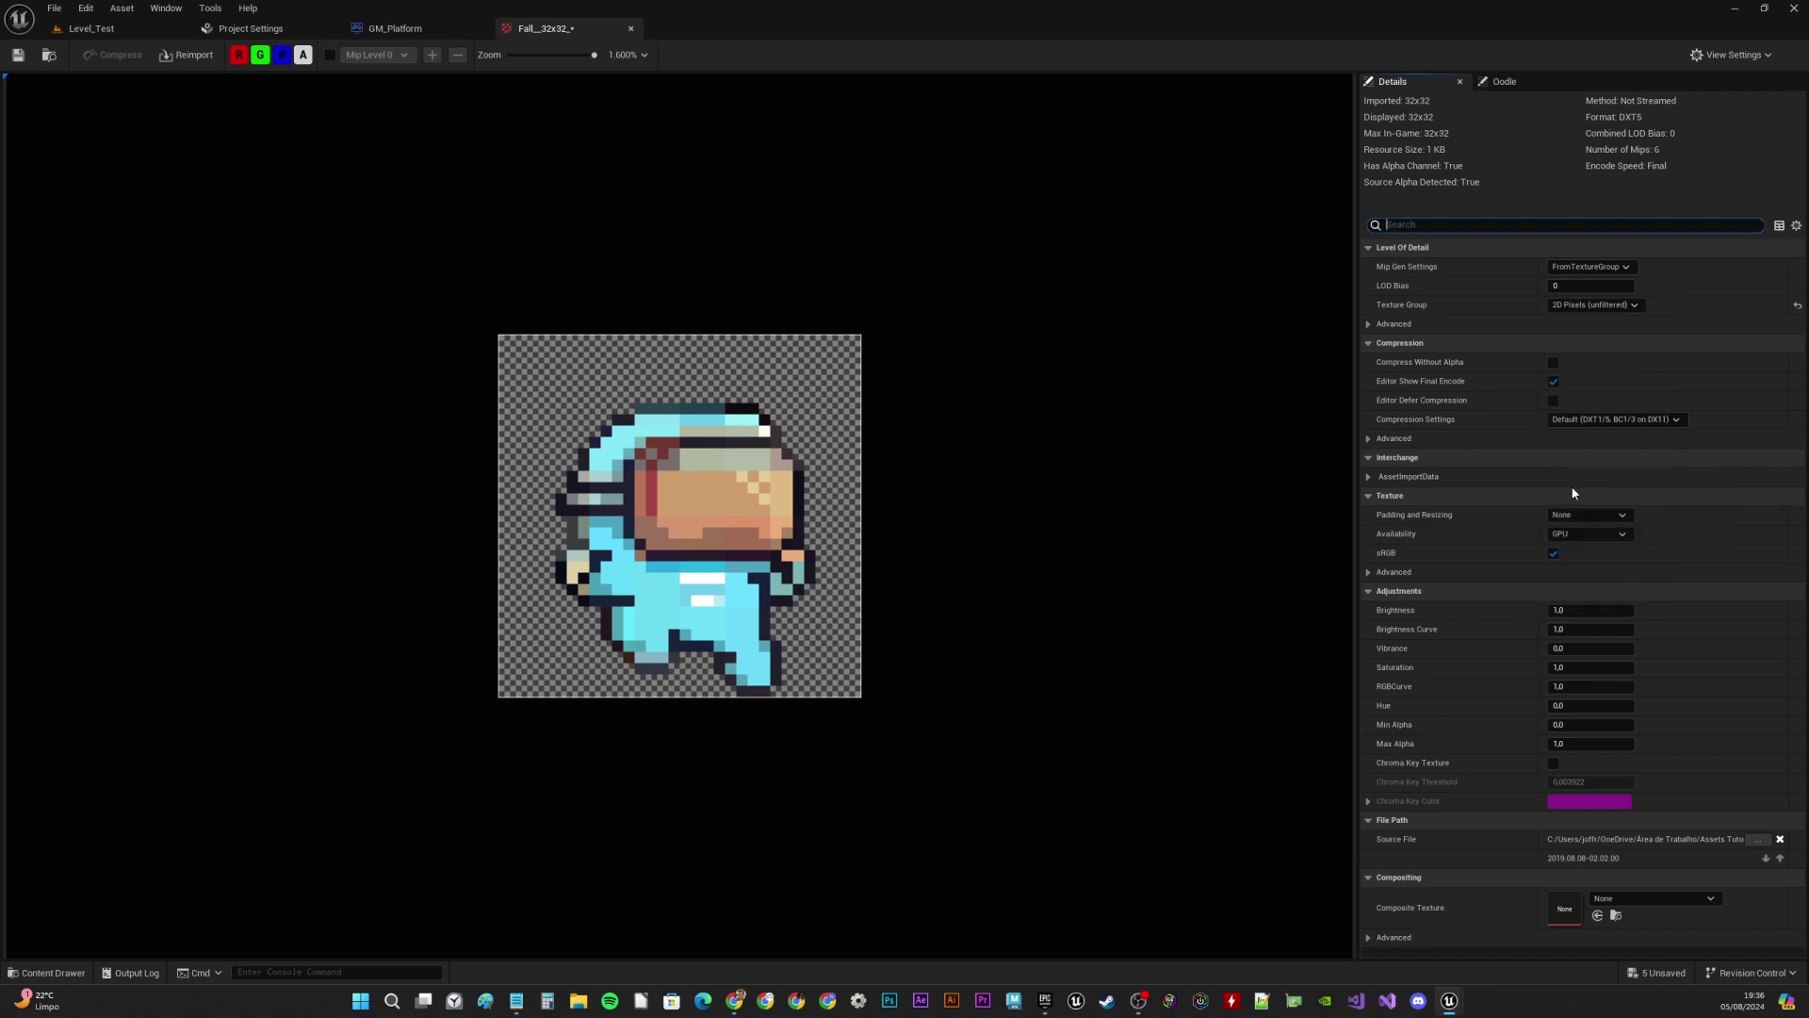
pyautogui.click(1583, 421)
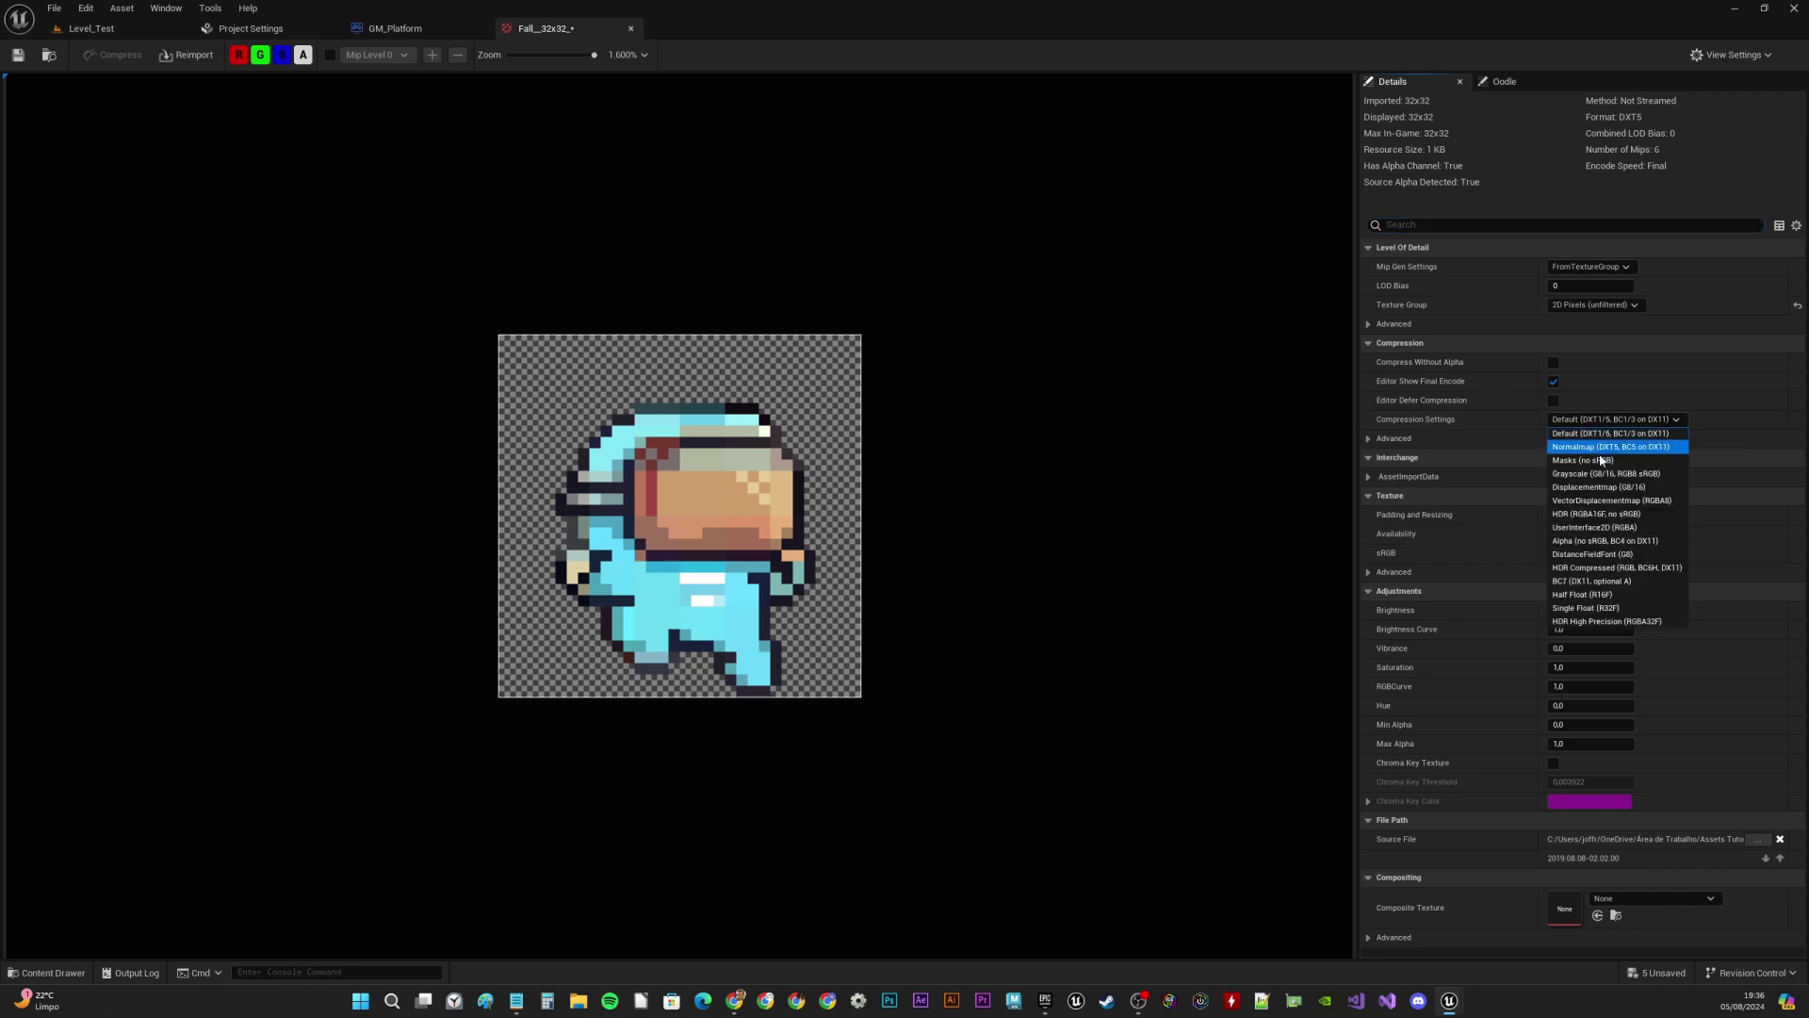
pyautogui.click(1608, 528)
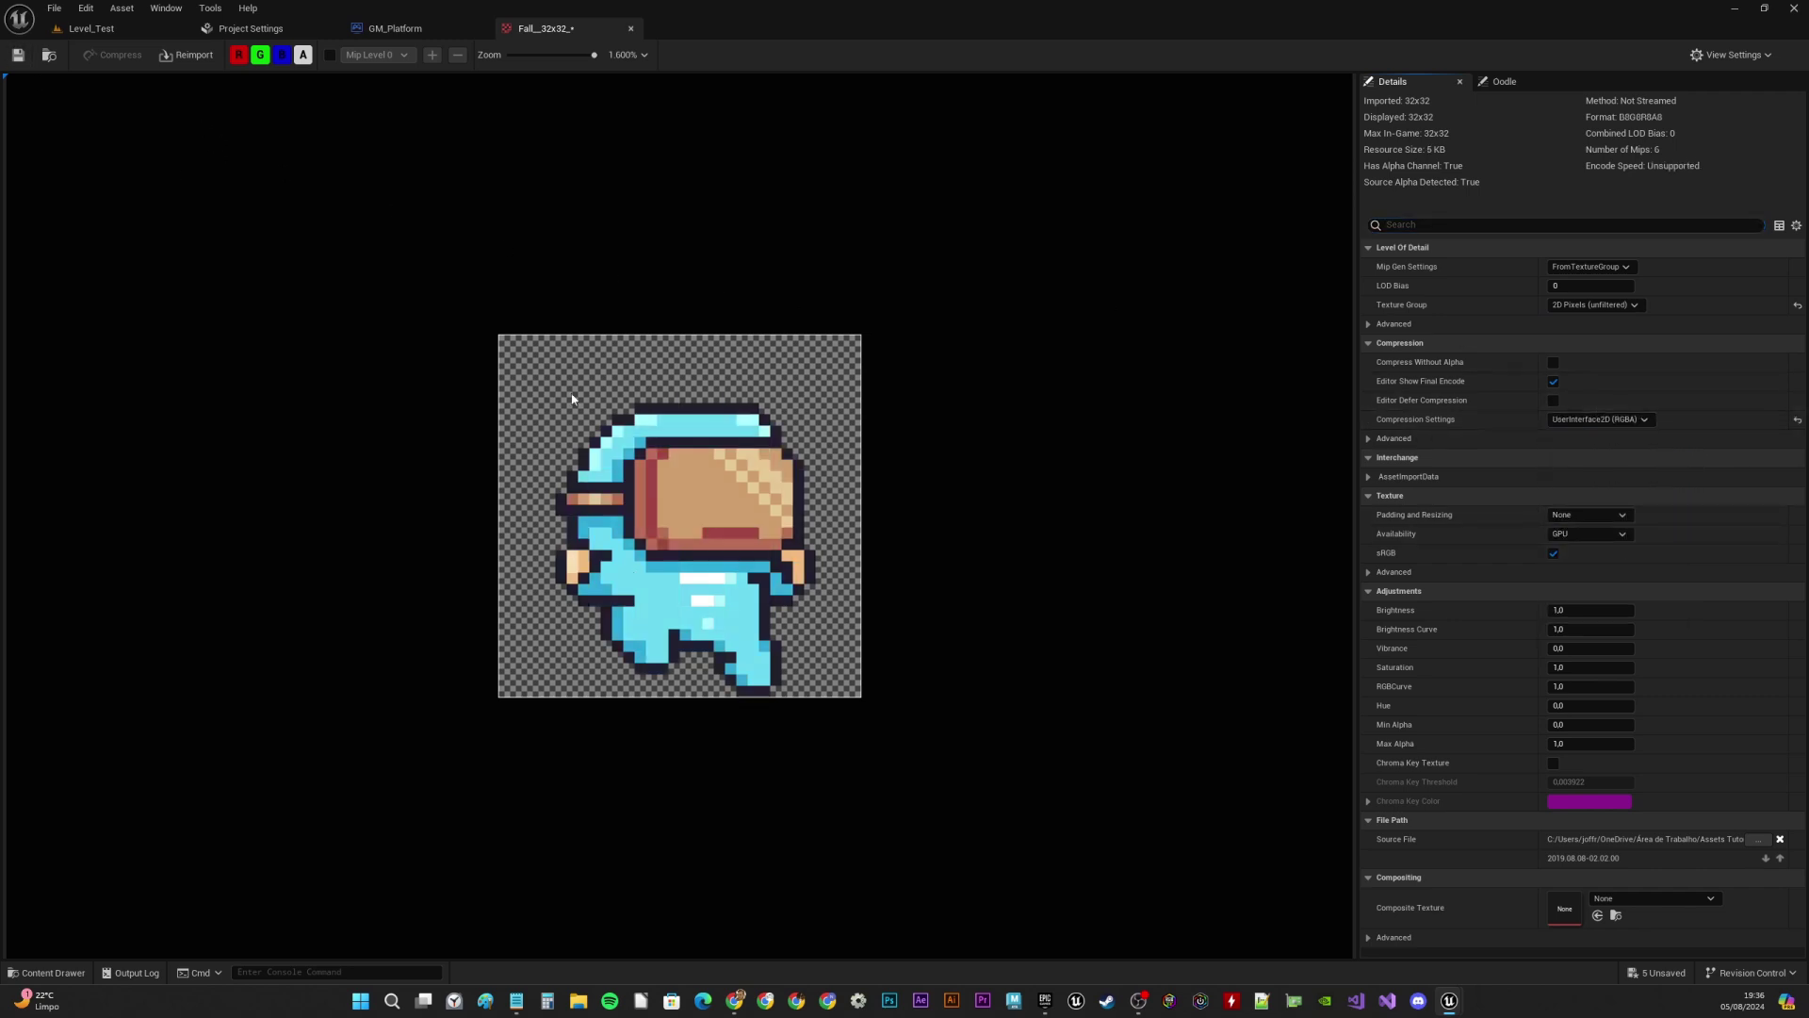
# Save and close the Fall texture, then return to the Level_Test level
pyautogui.click(18, 57)
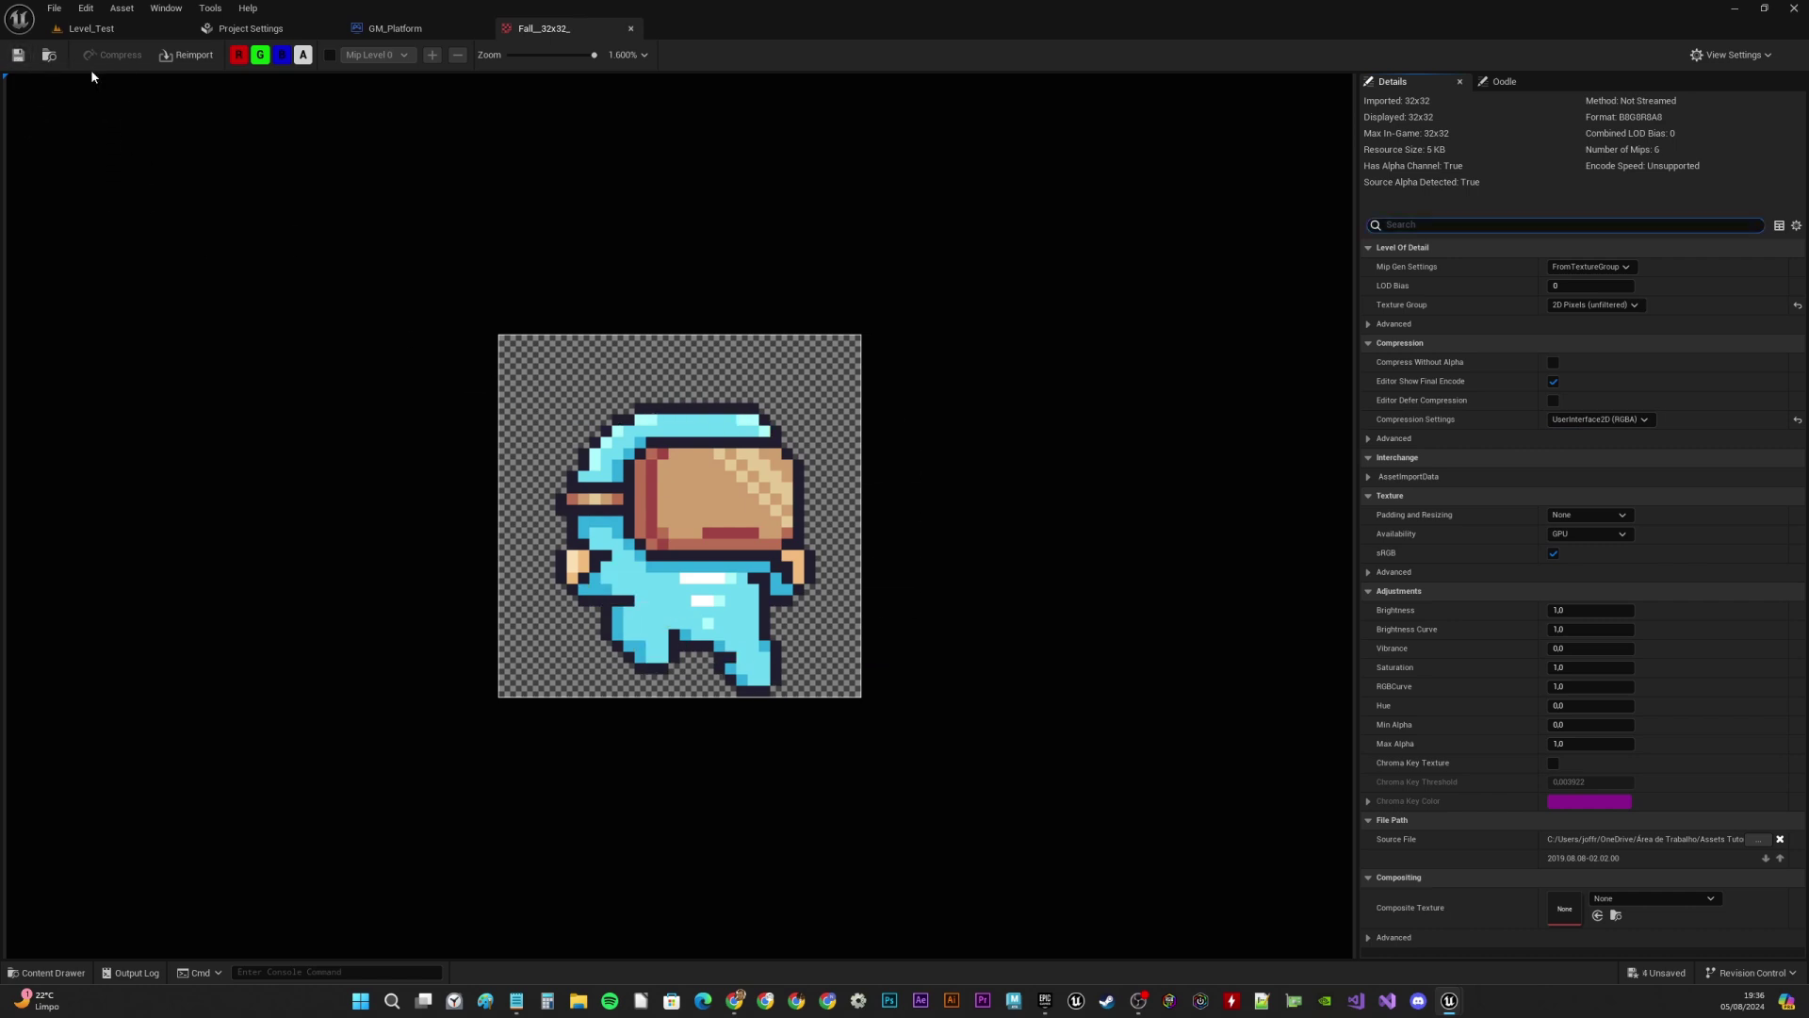
pyautogui.click(631, 30)
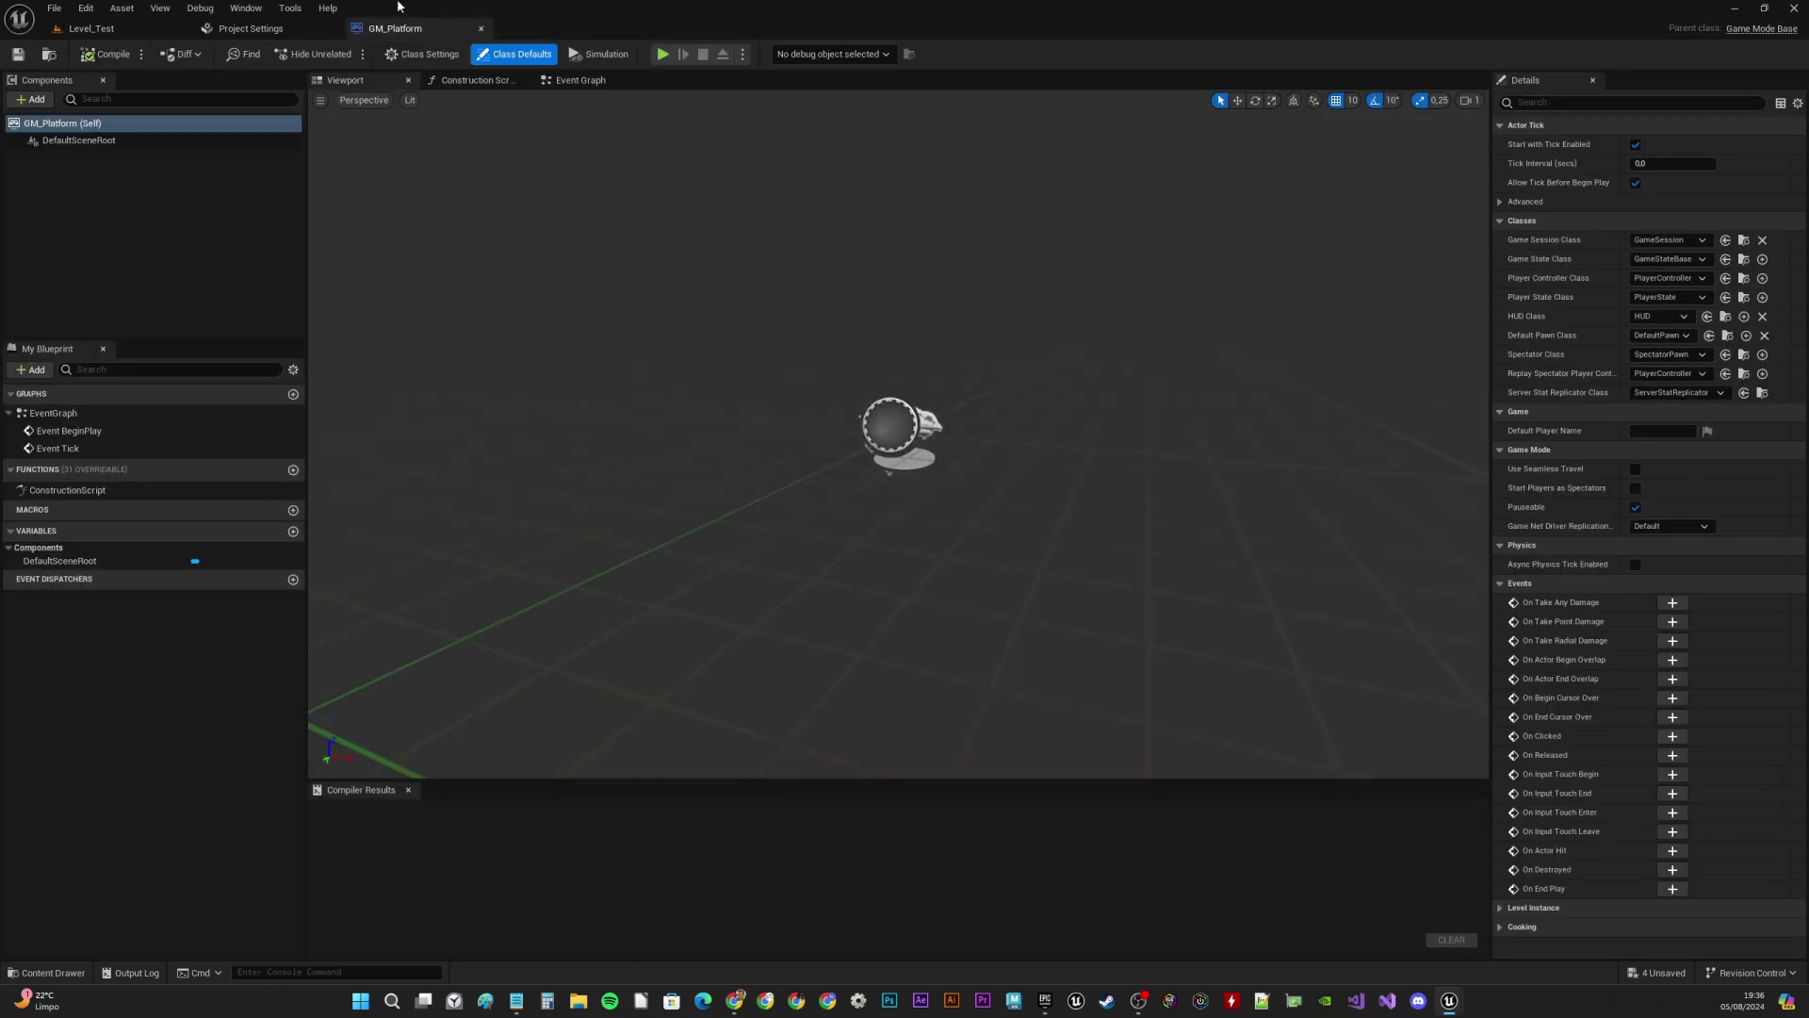
pyautogui.click(132, 32)
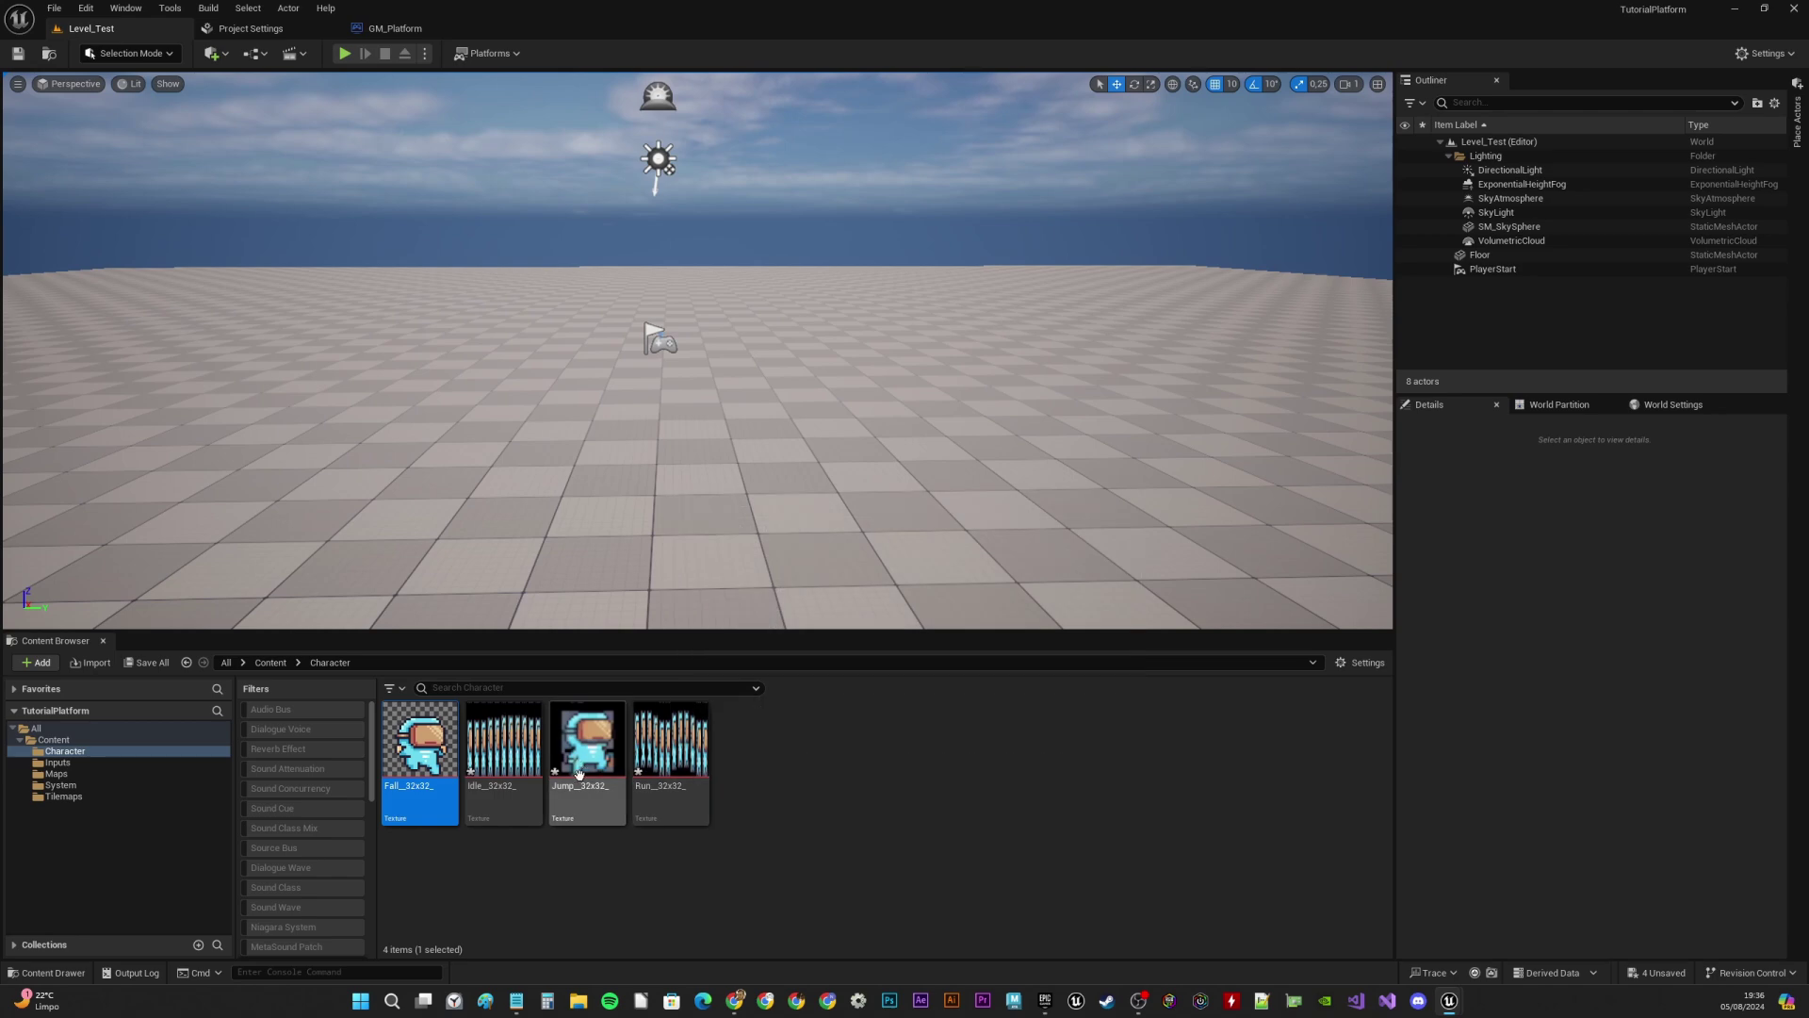
# Open the Idle, Jump and Run textures together in the Property Matrix and select all three rows
pyautogui.click(491, 738)
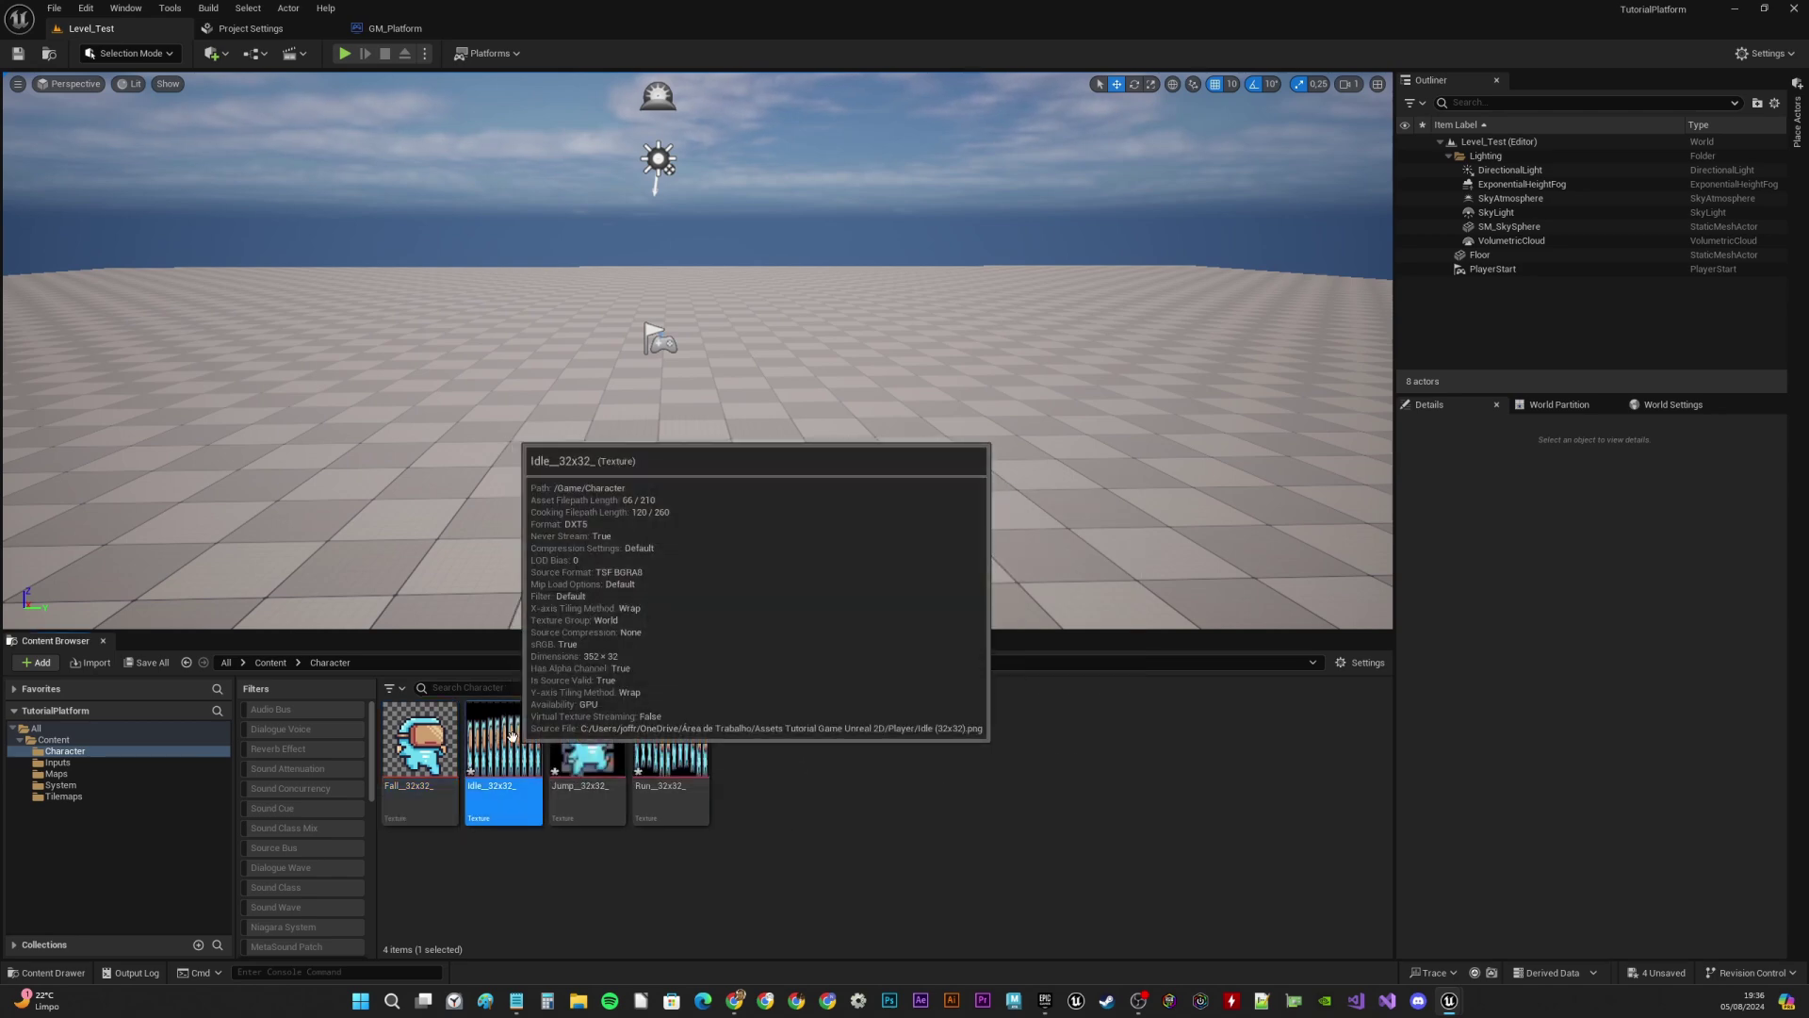
pyautogui.keyDown('shift'); pyautogui.click(661, 750); pyautogui.keyUp('shift')
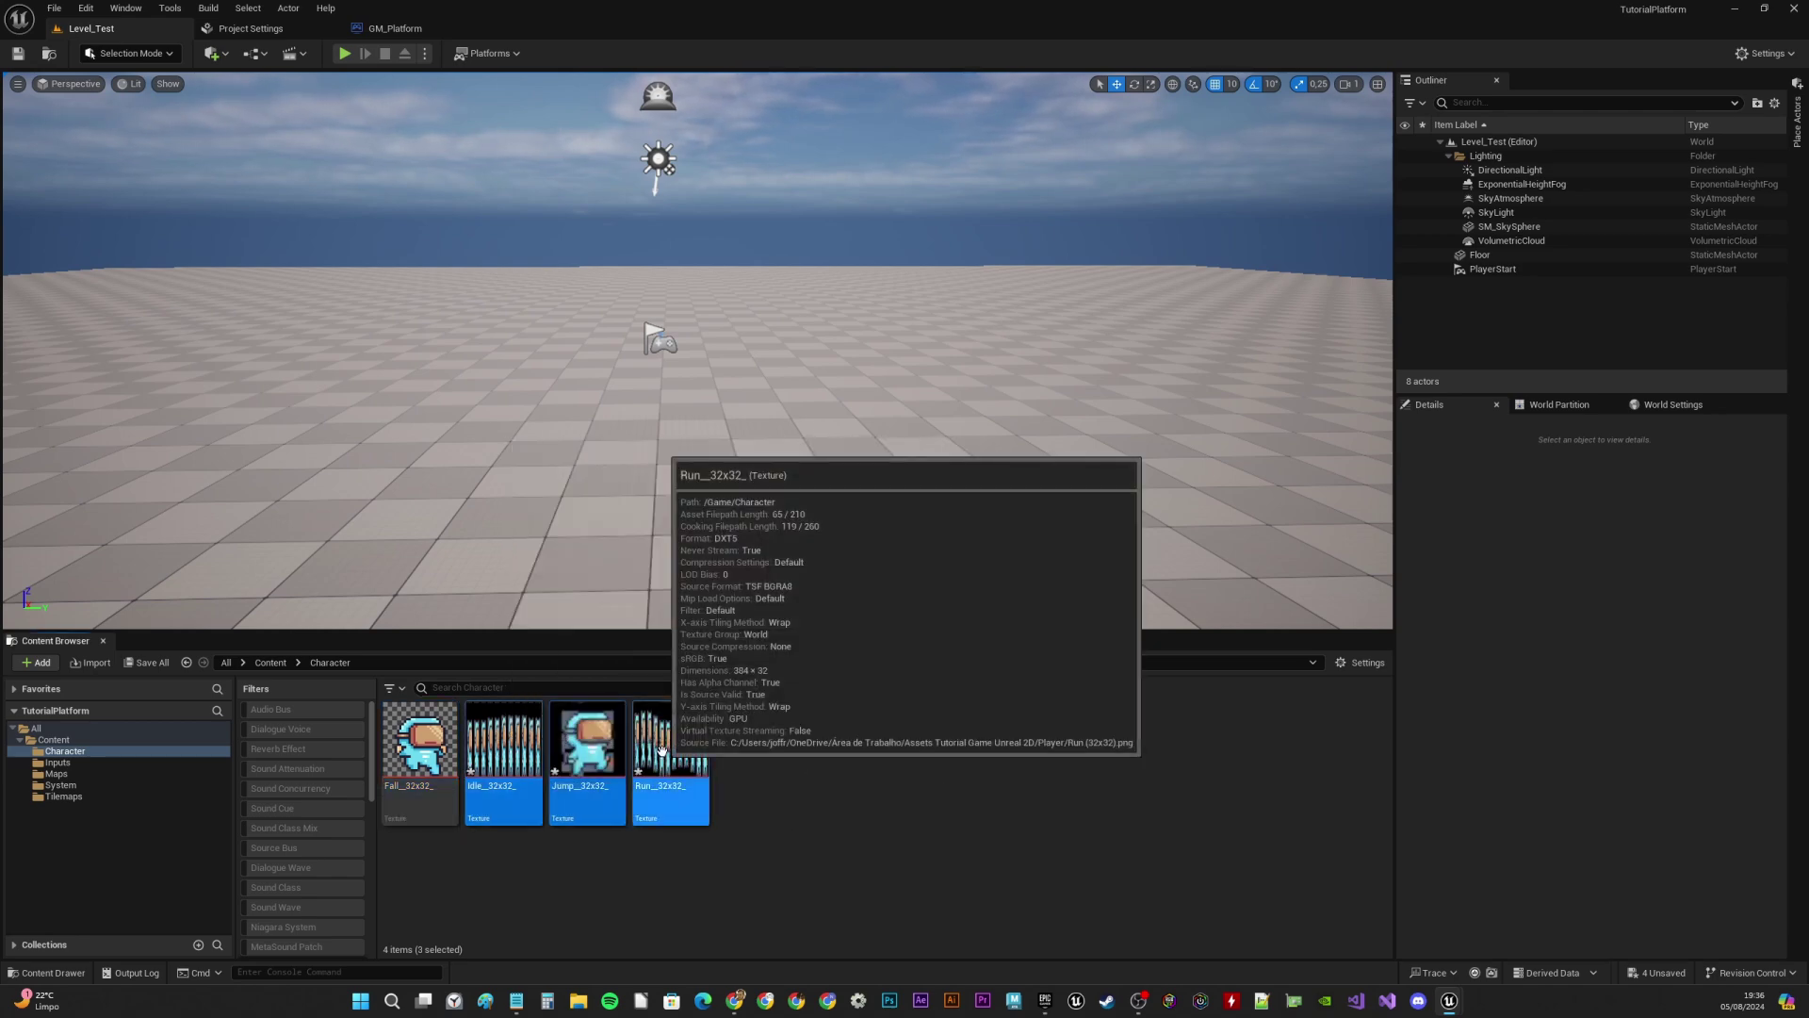
pyautogui.rightClick(510, 736)
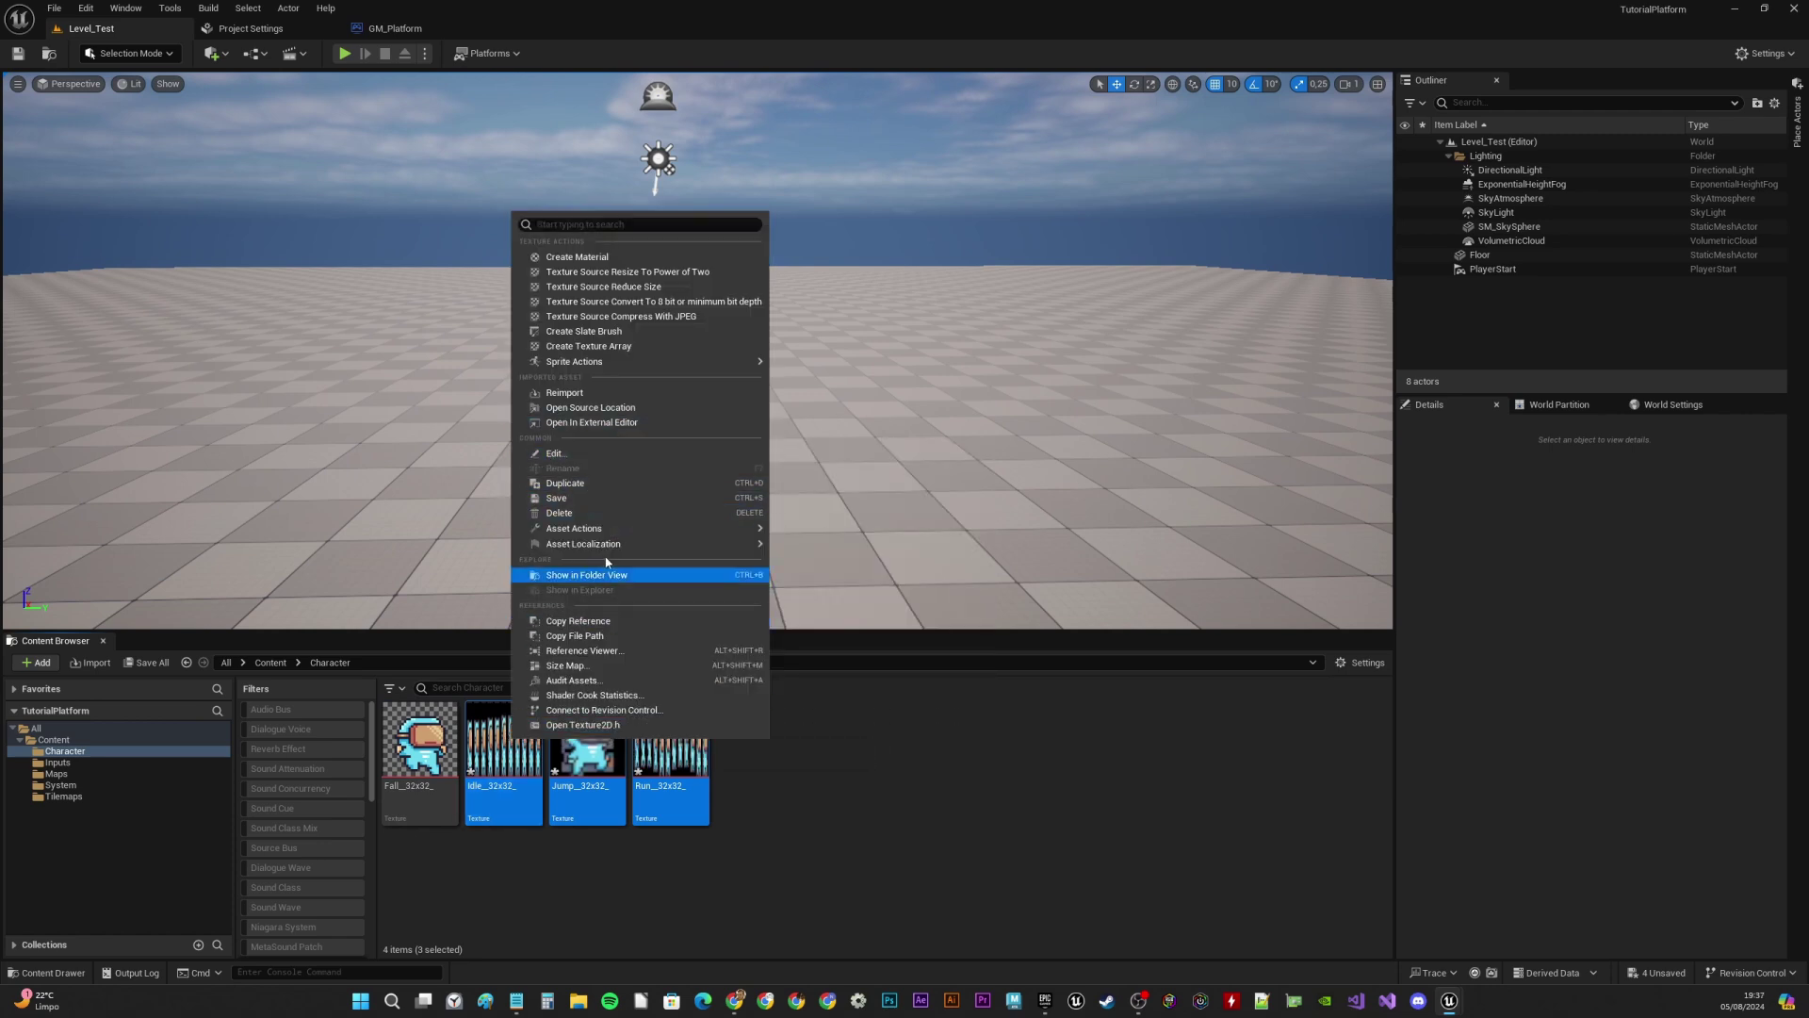
pyautogui.moveTo(620, 532)
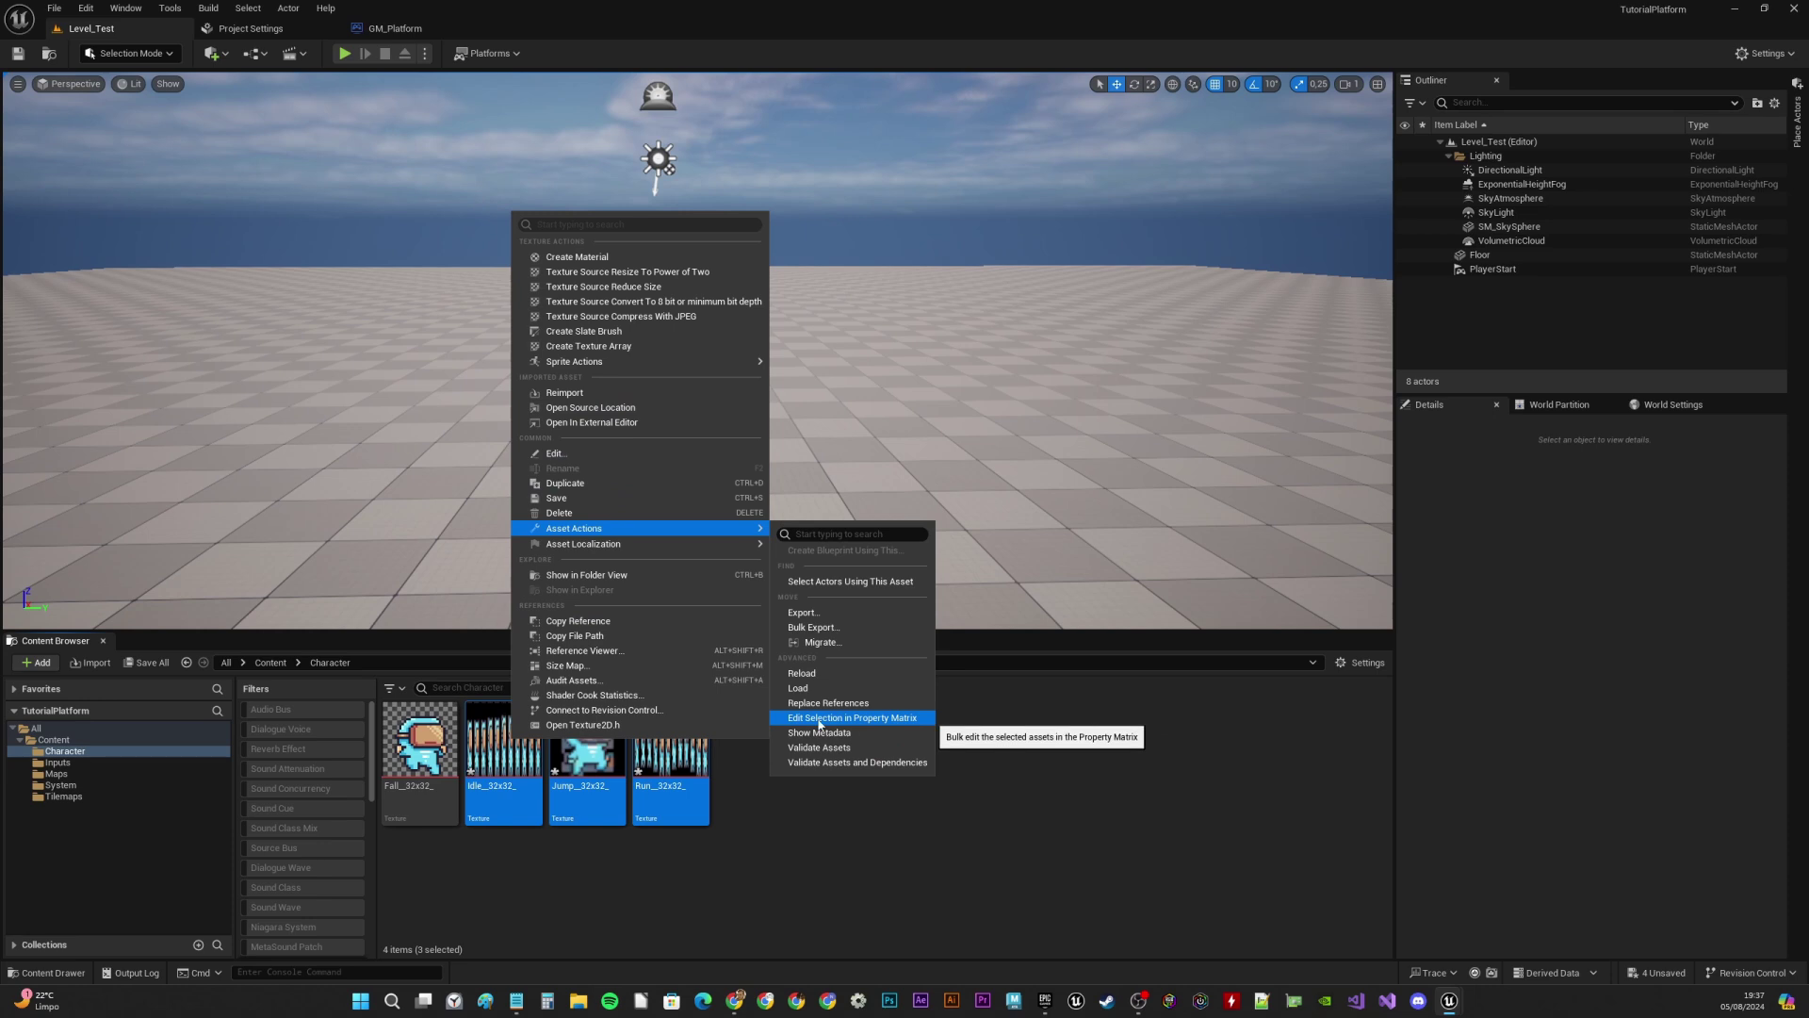
pyautogui.click(880, 721)
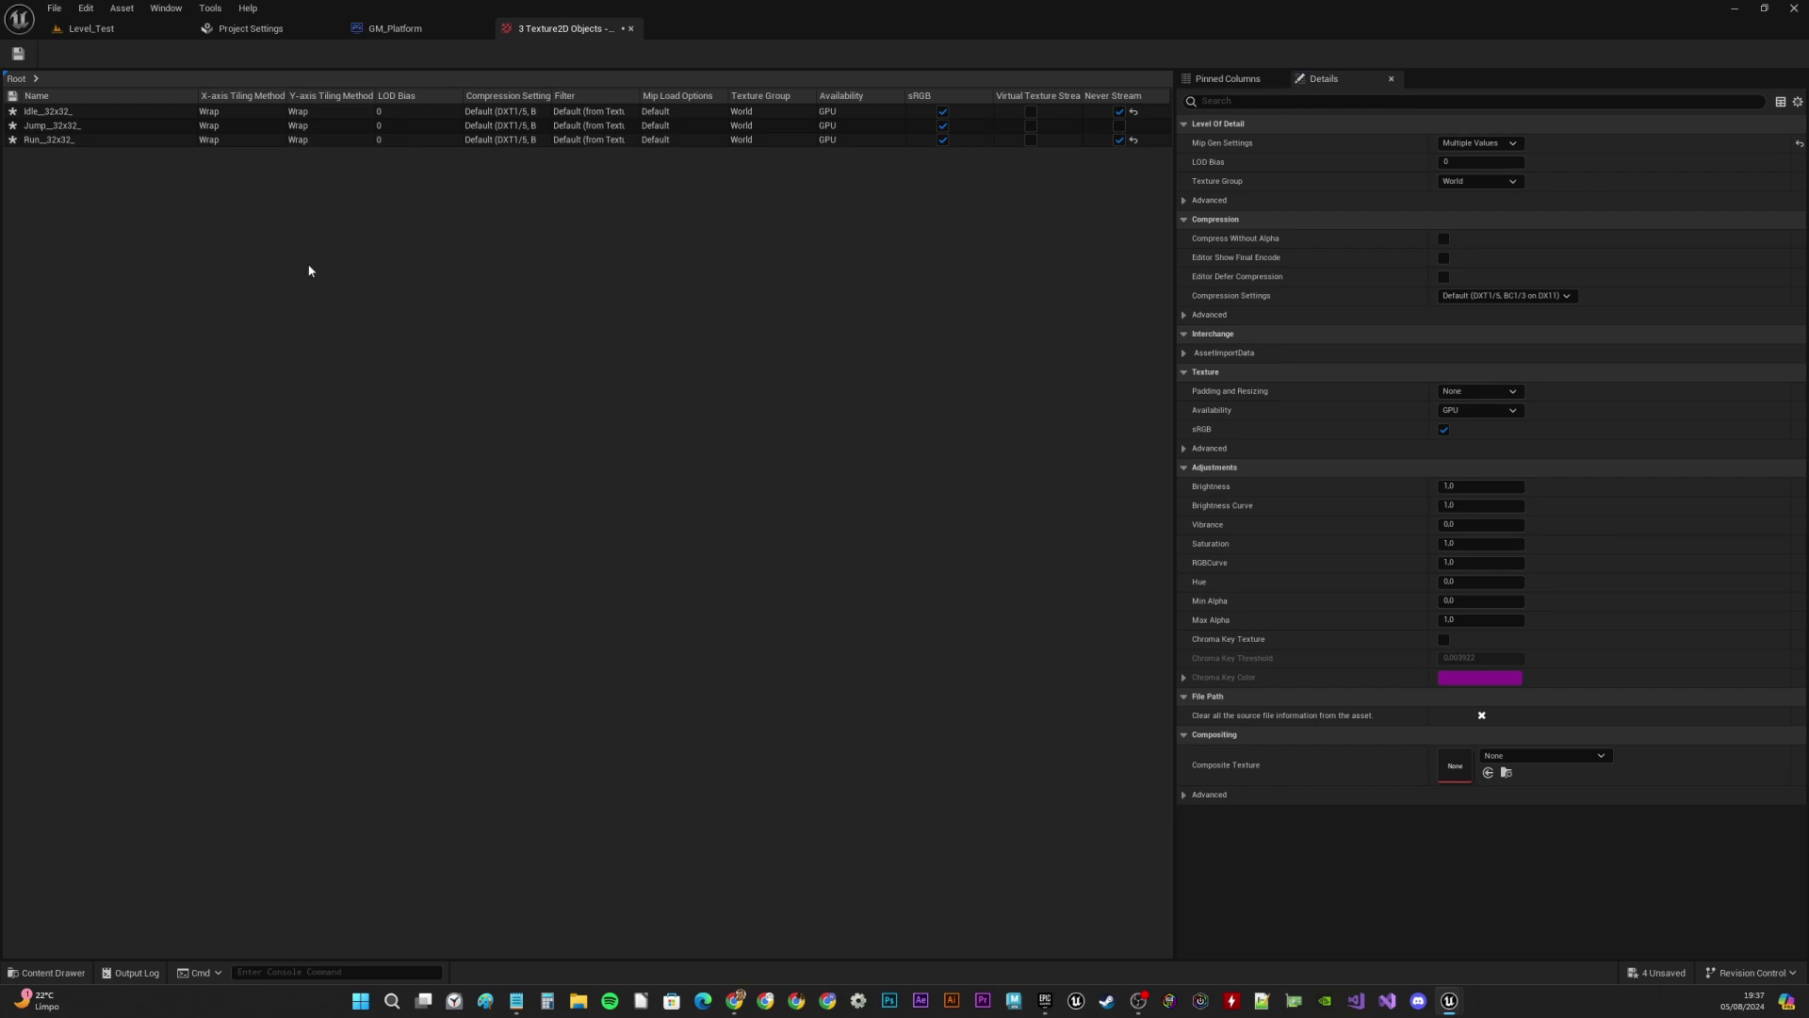
pyautogui.hotkey('ctrl', 'a')
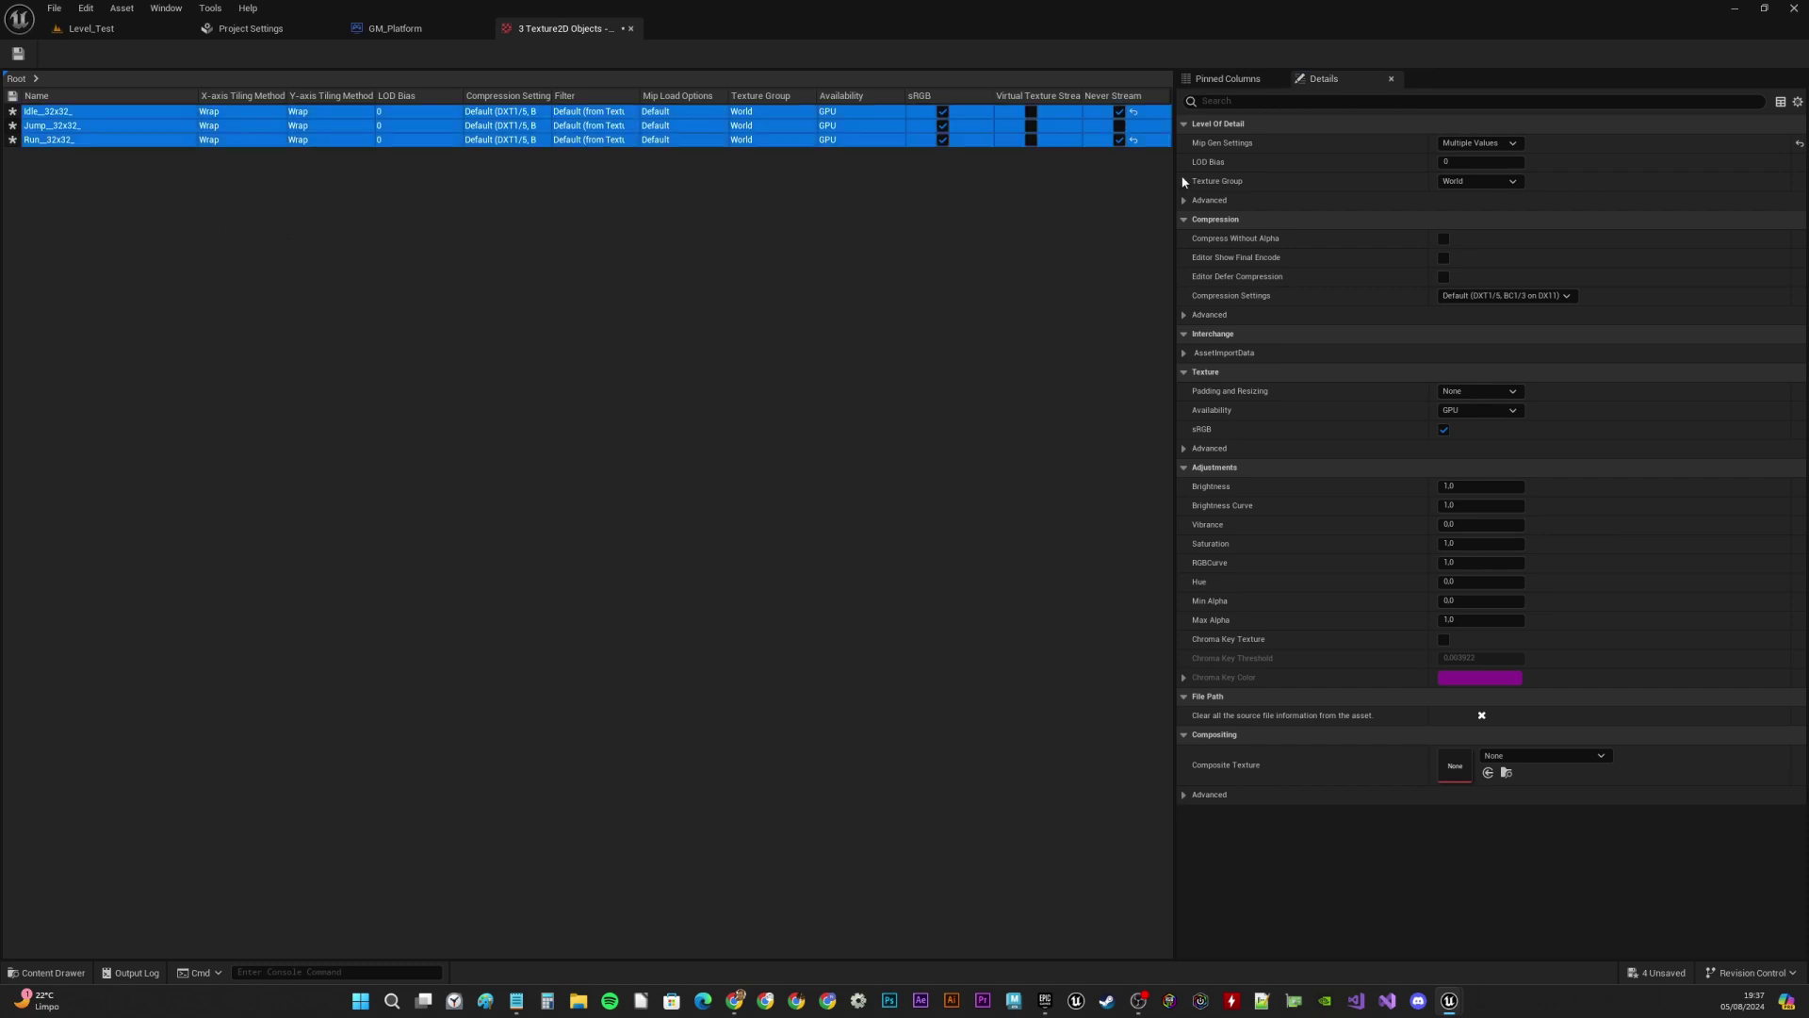
# Disable Use Fast MipGen Filter for the Idle, Jump and Run textures and set their Filter to Nearest
pyautogui.click(1279, 103)
pyautogui.write('filter')
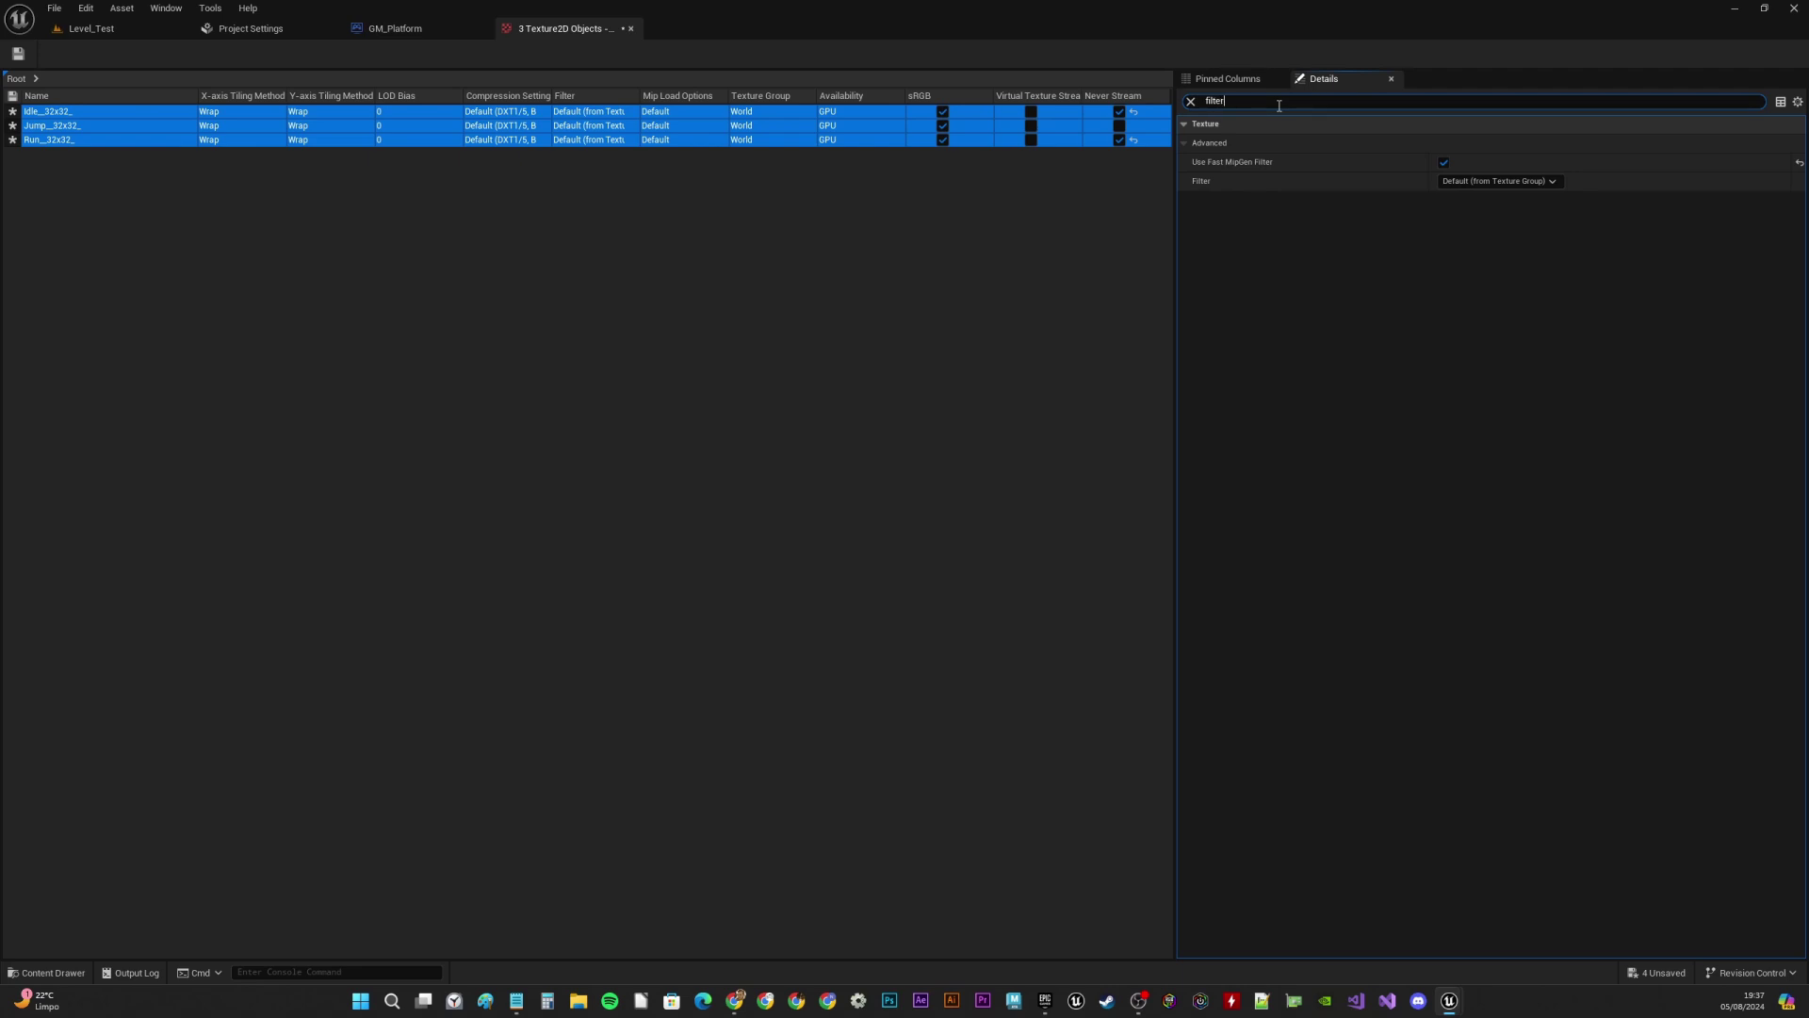
pyautogui.click(1444, 163)
pyautogui.click(1498, 182)
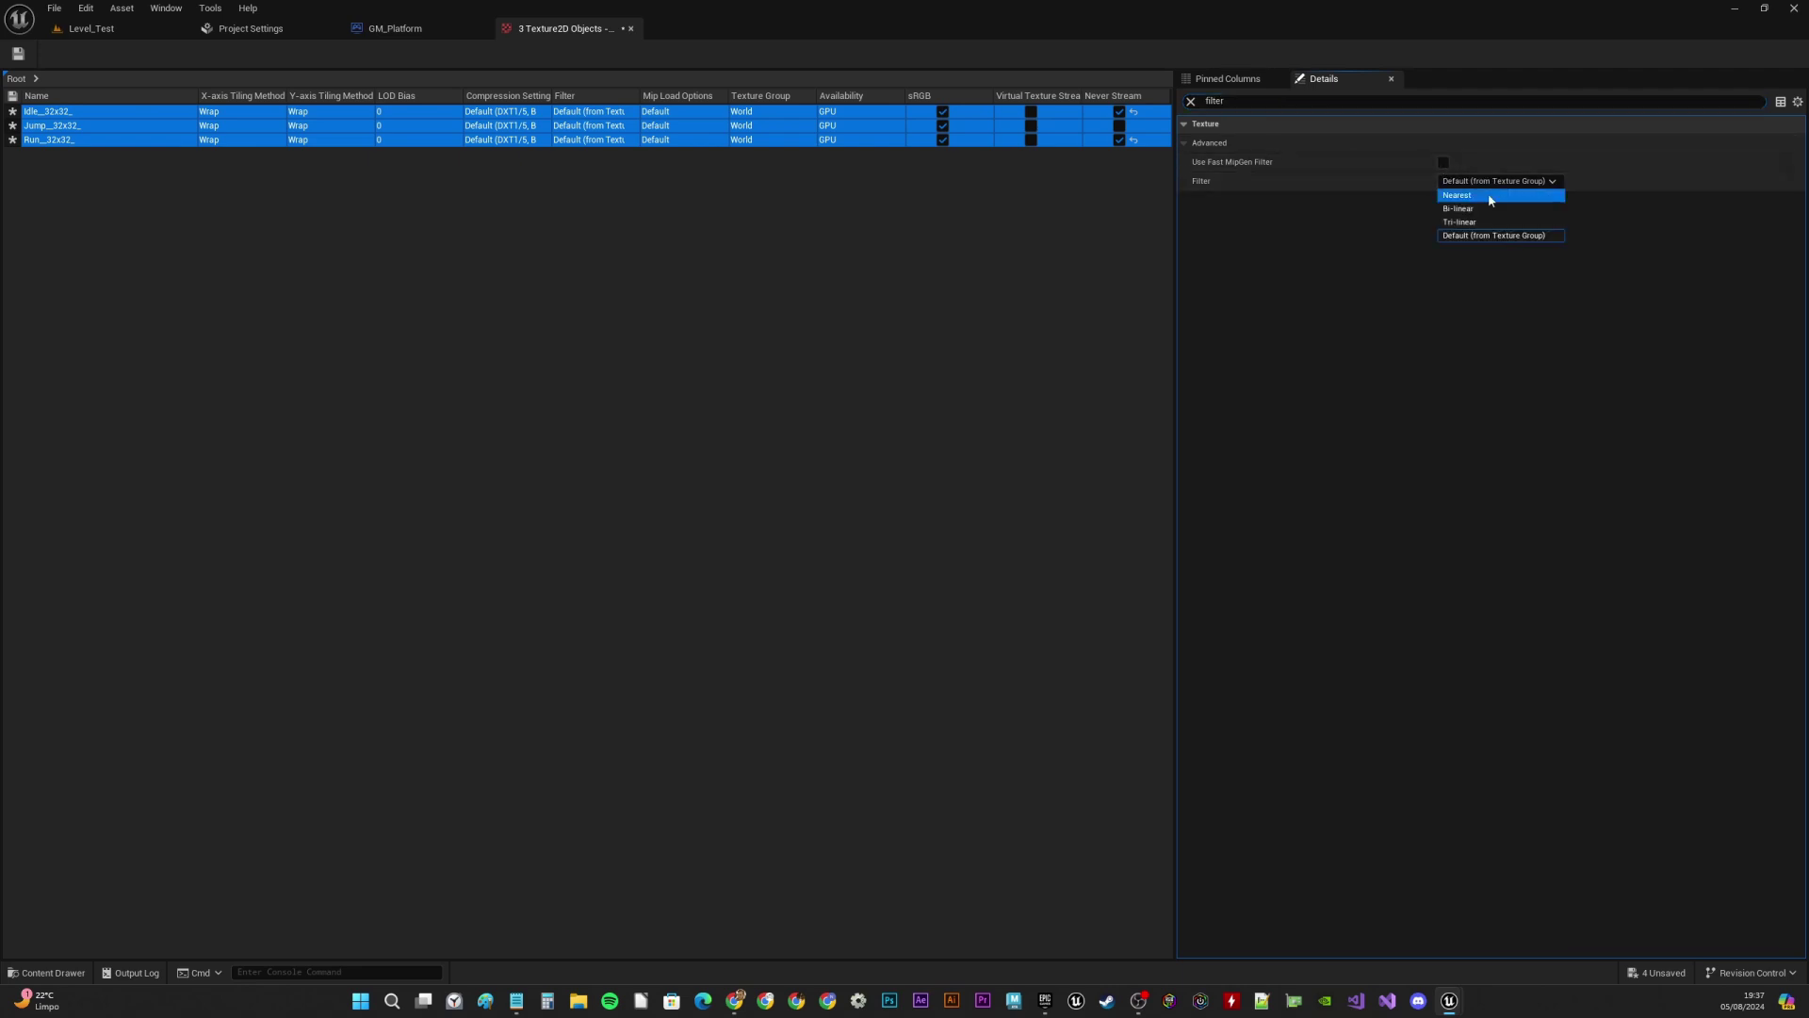
pyautogui.click(1488, 194)
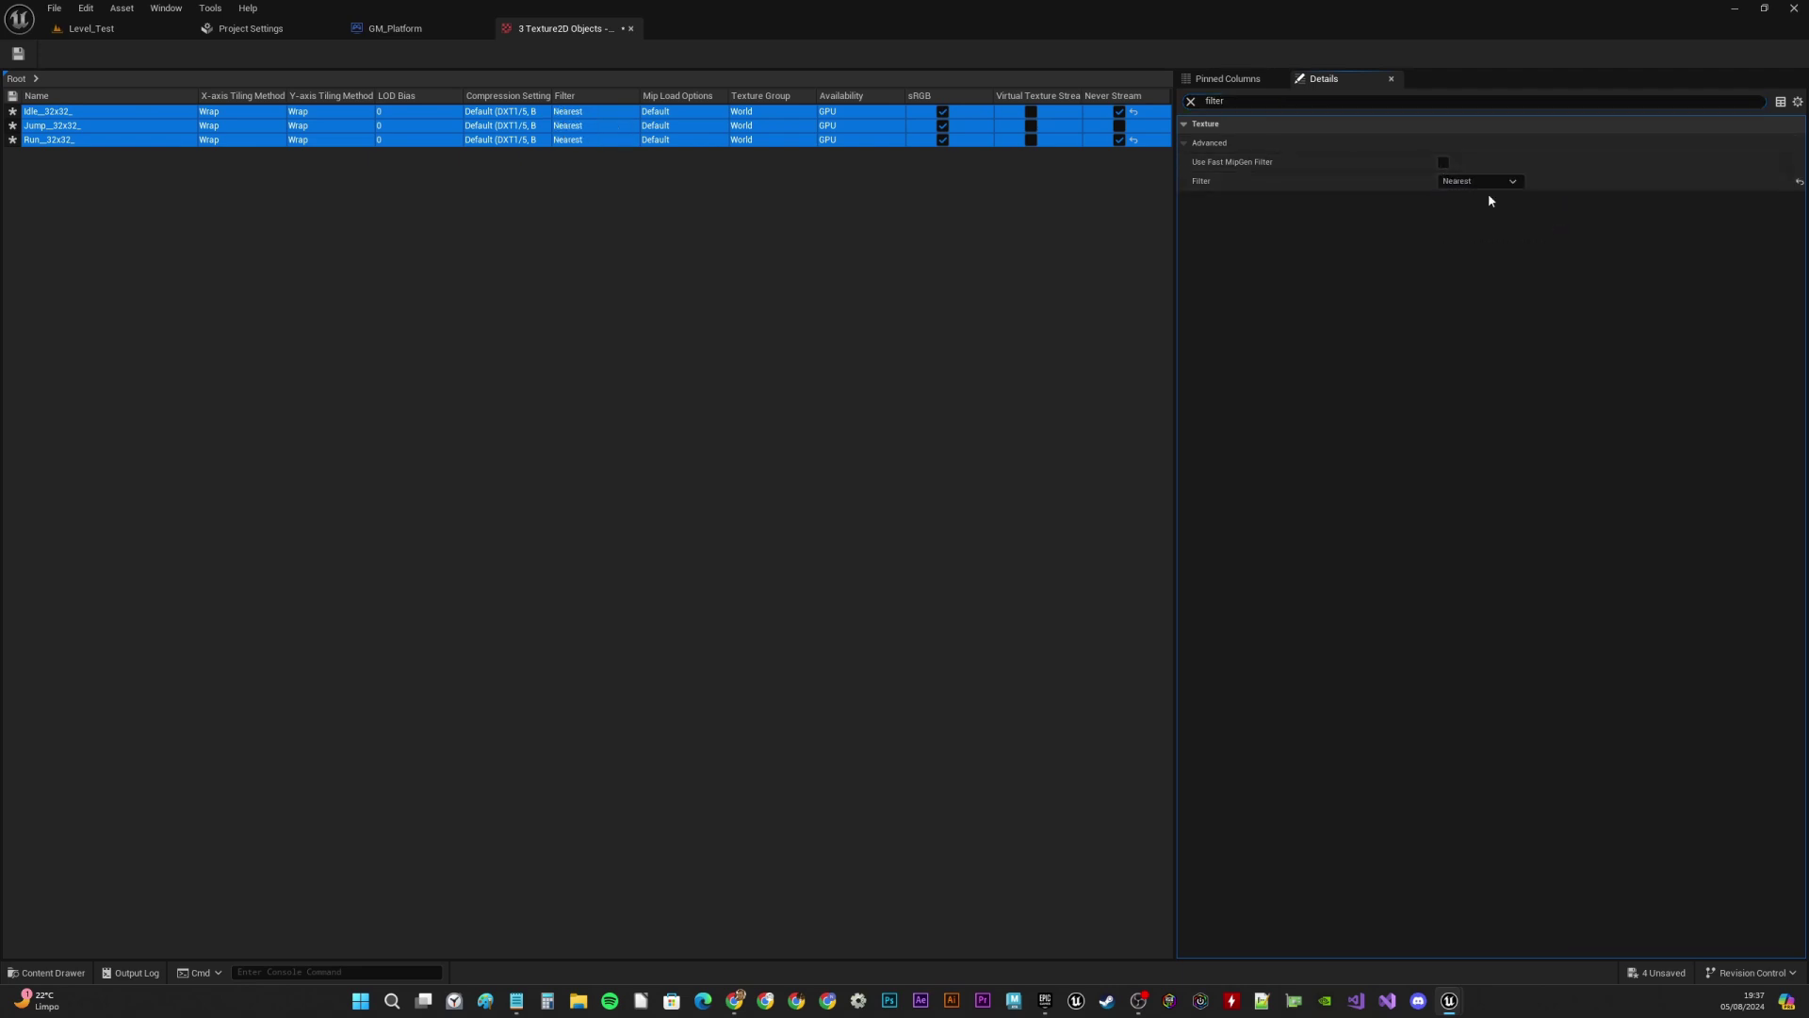
pyautogui.click(1191, 102)
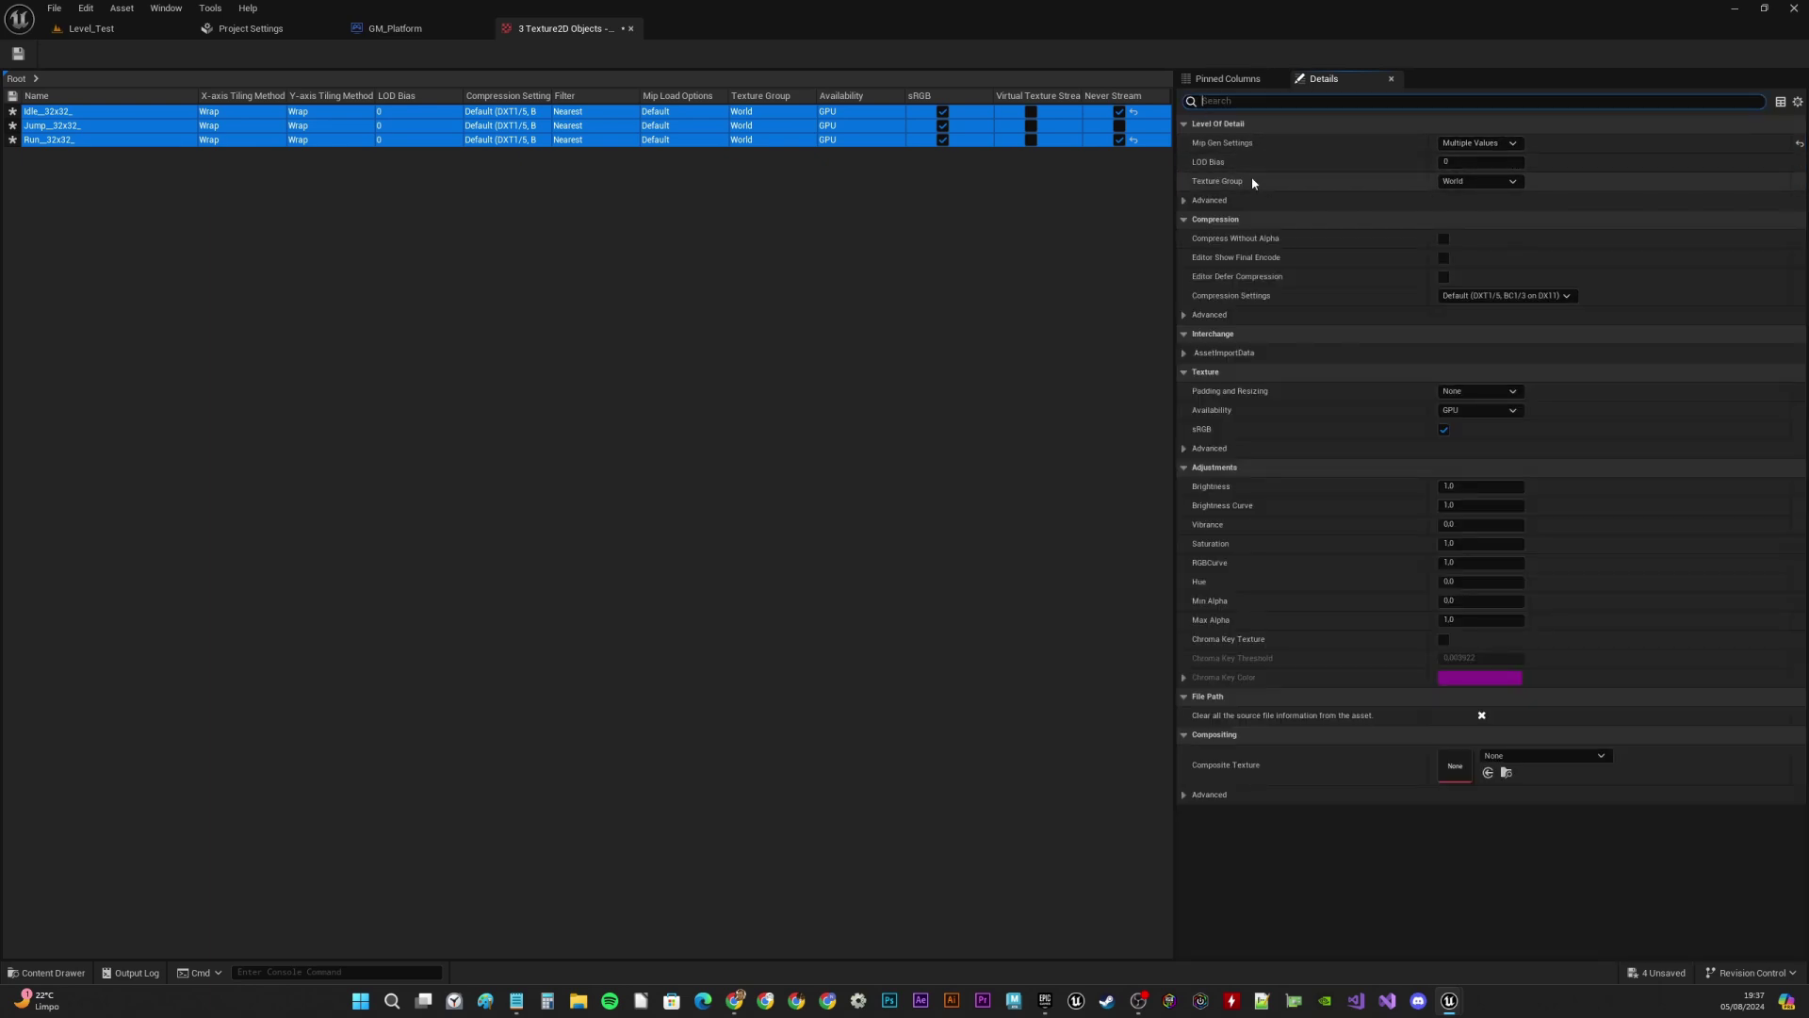
# Set the three selected textures' Texture Group to 2D Pixels (unfiltered) and Compression Settings to UserInterface2D (RGBA)
pyautogui.click(1491, 186)
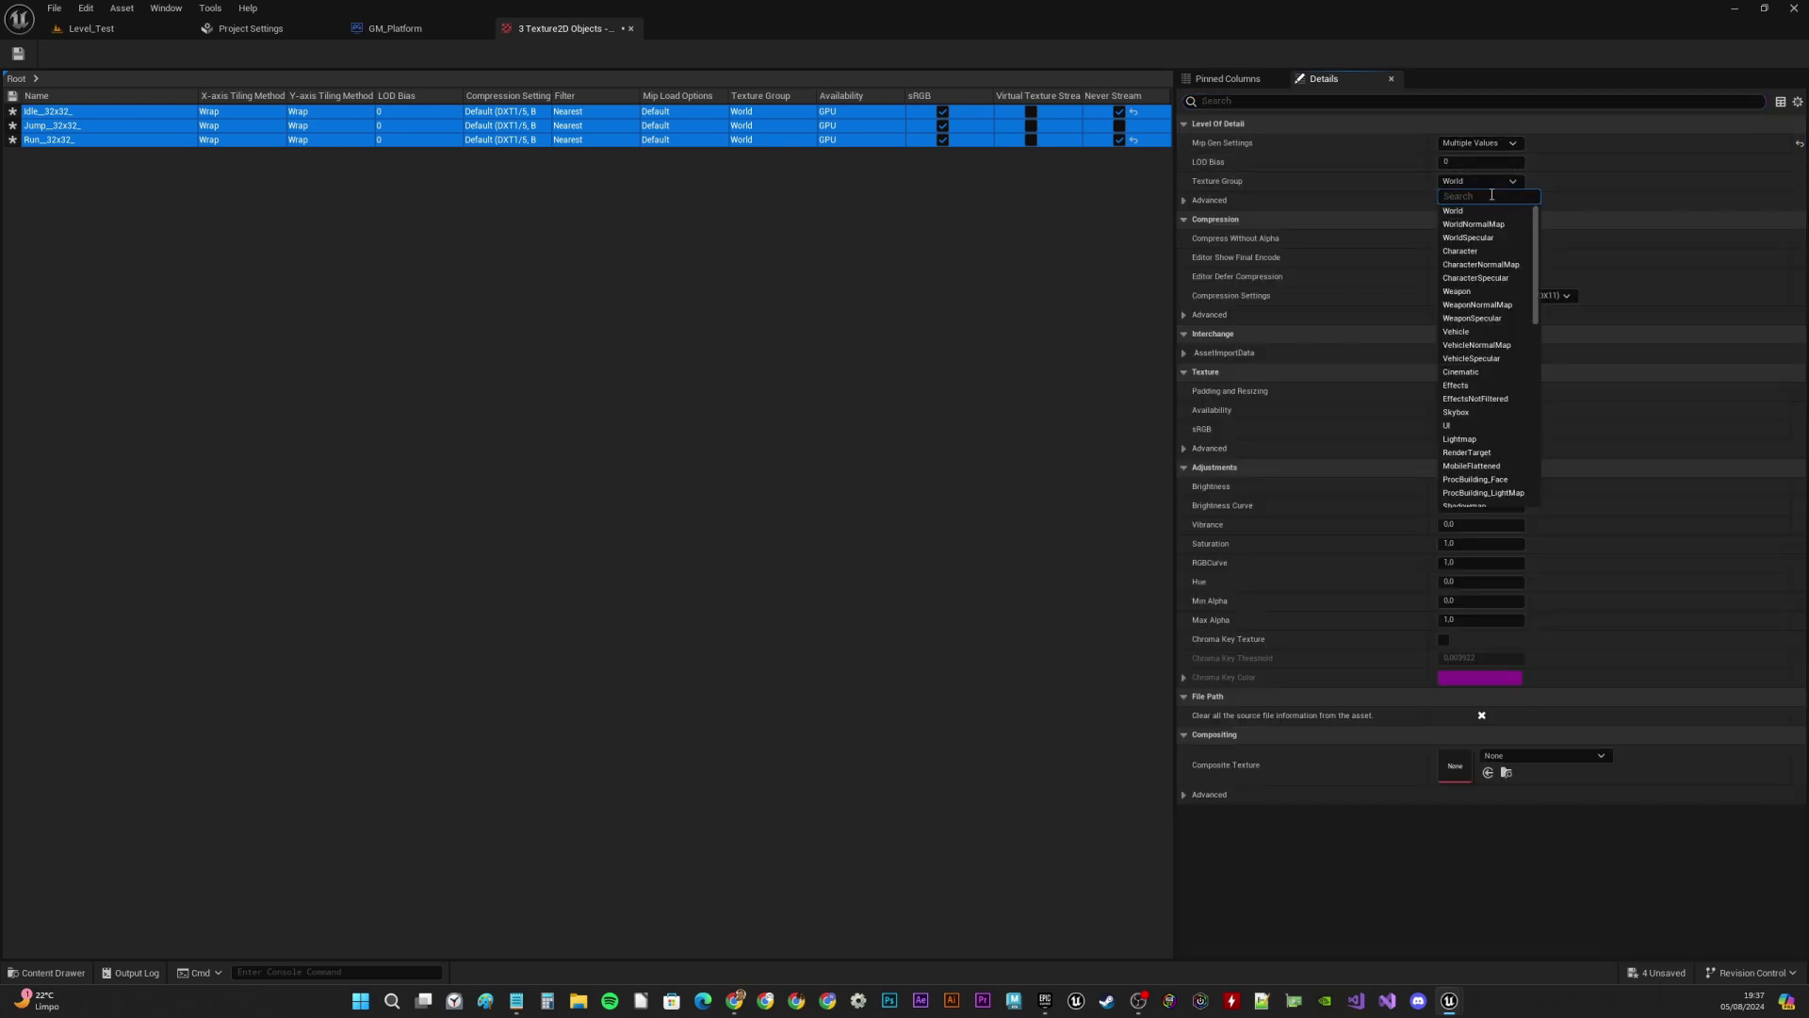
pyautogui.scroll(-5, 1477, 411)
pyautogui.click(1478, 405)
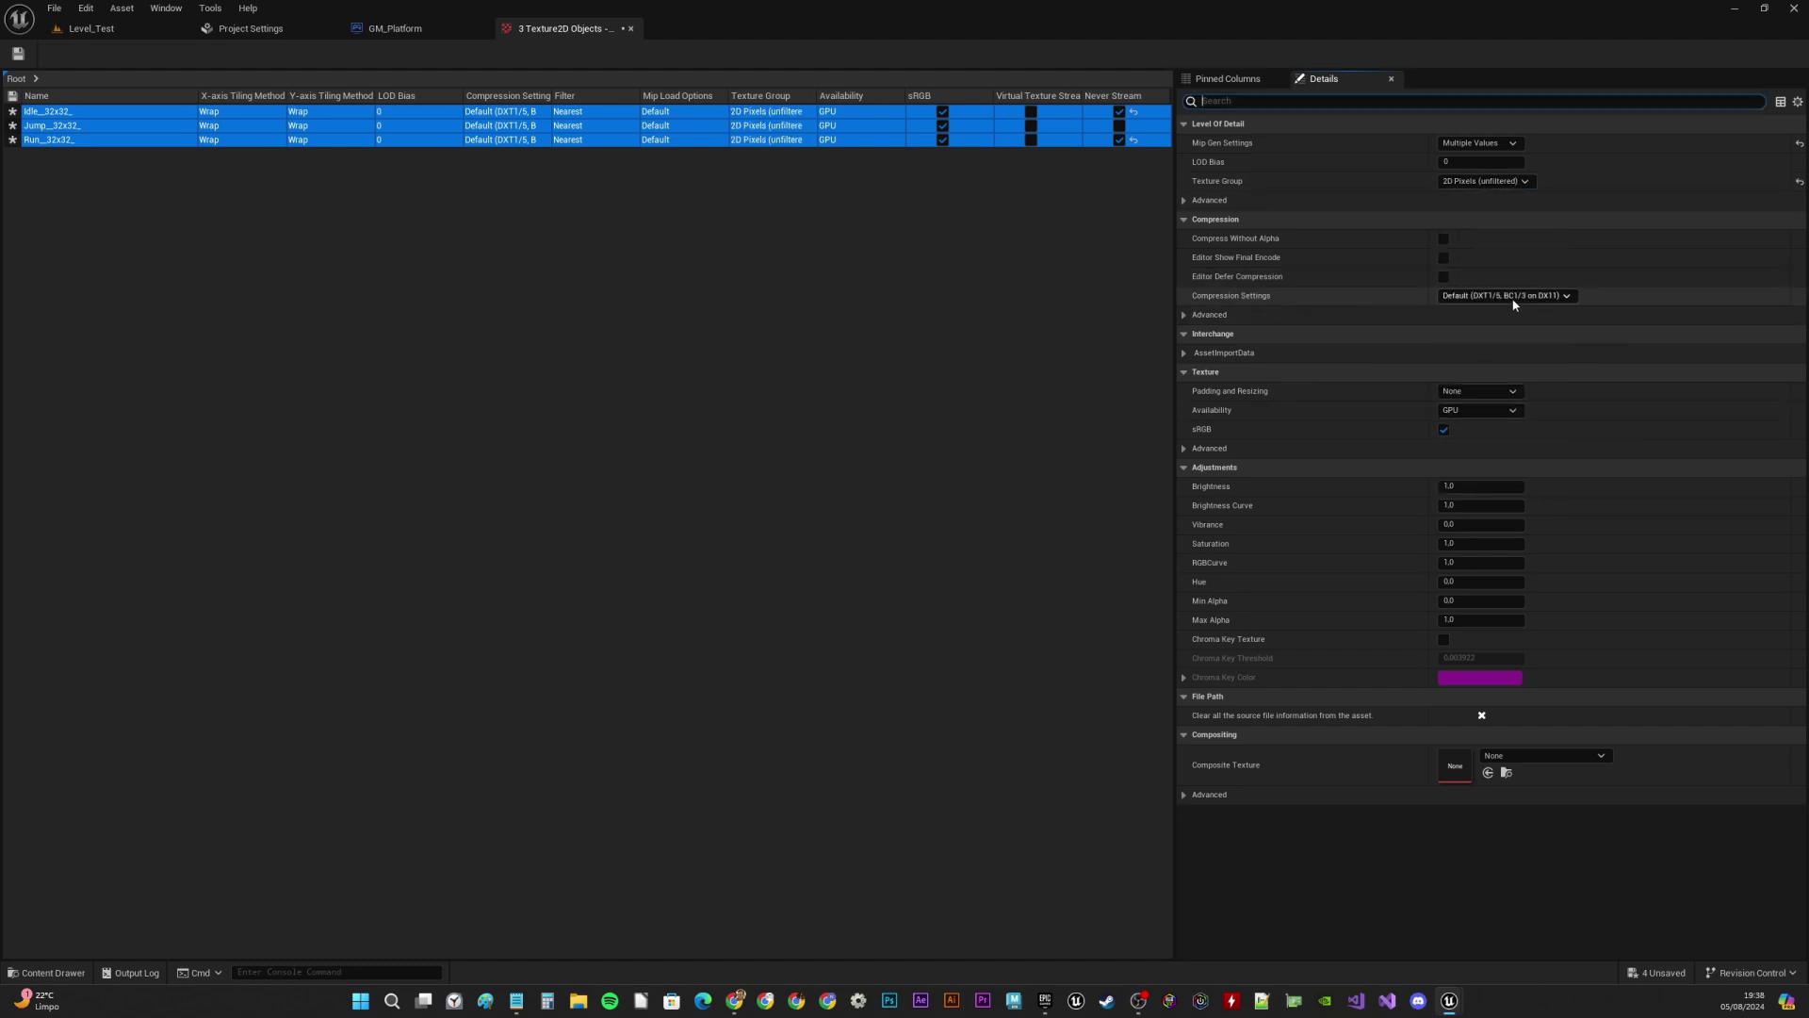
pyautogui.click(1507, 296)
pyautogui.click(1475, 405)
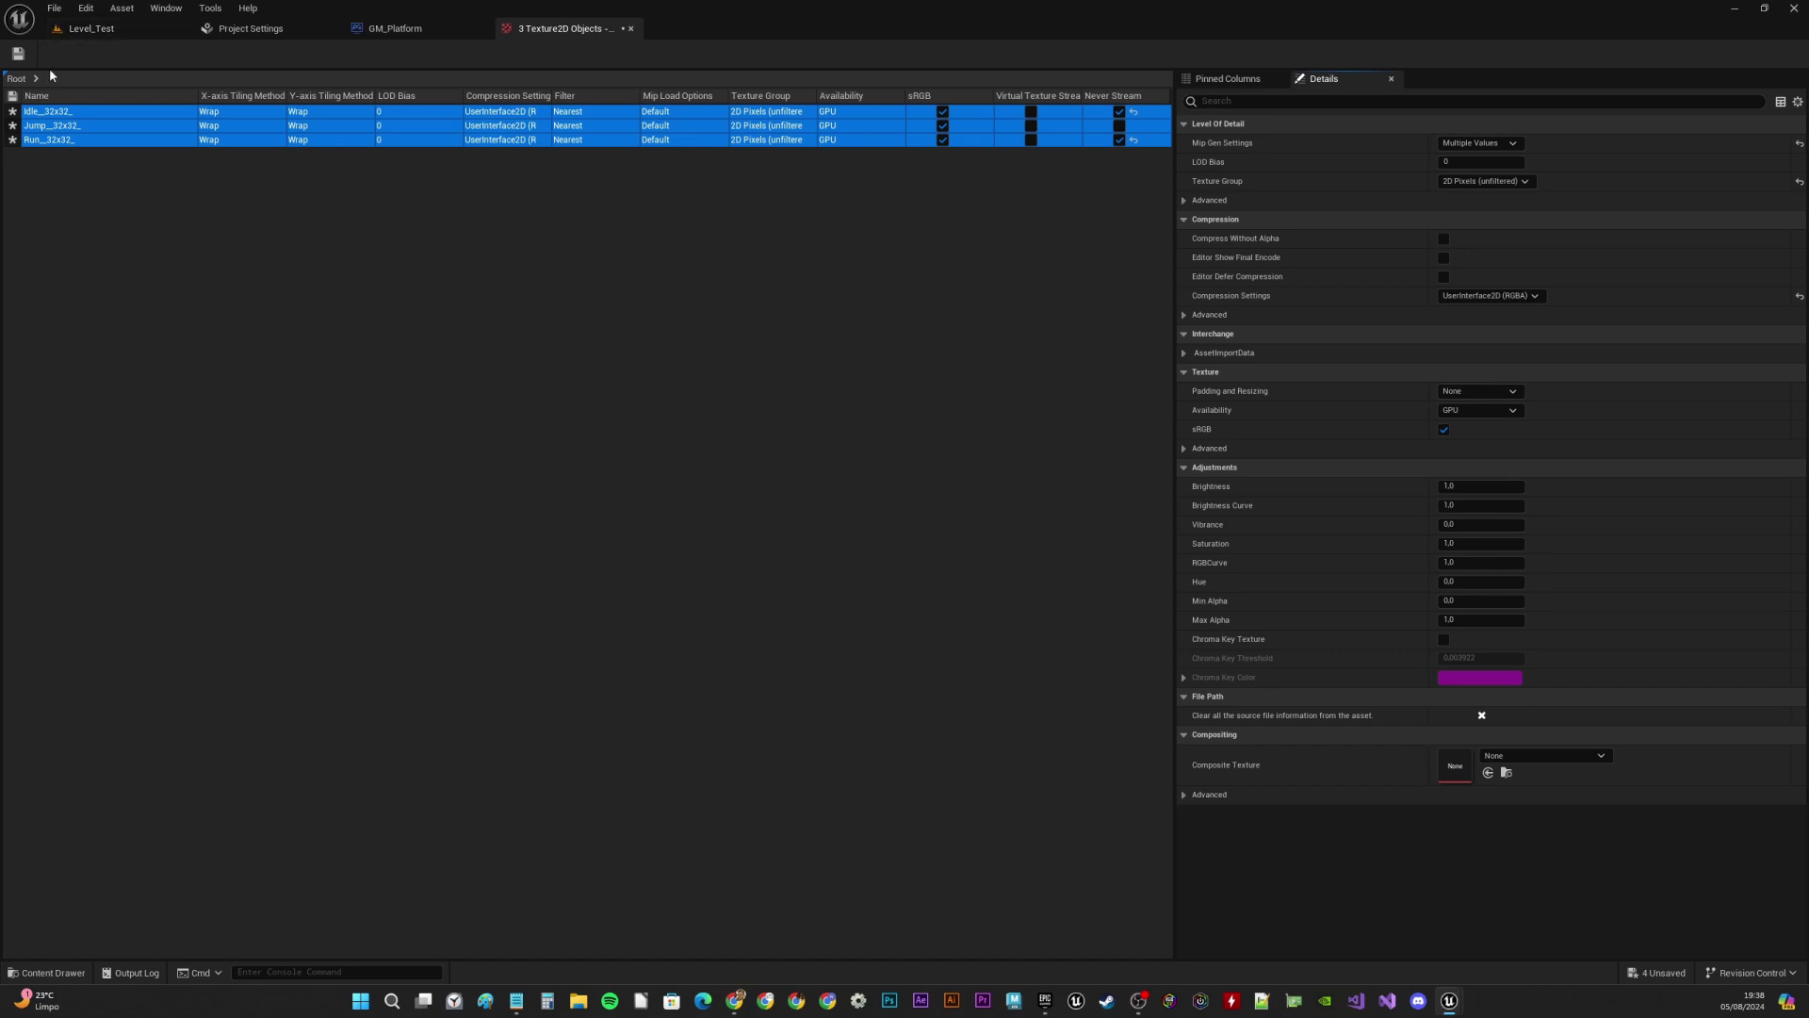
# Save the bulk texture changes, close the Property Matrix and return to the Level_Test level
pyautogui.hotkey('ctrl', 's')
pyautogui.click(632, 28)
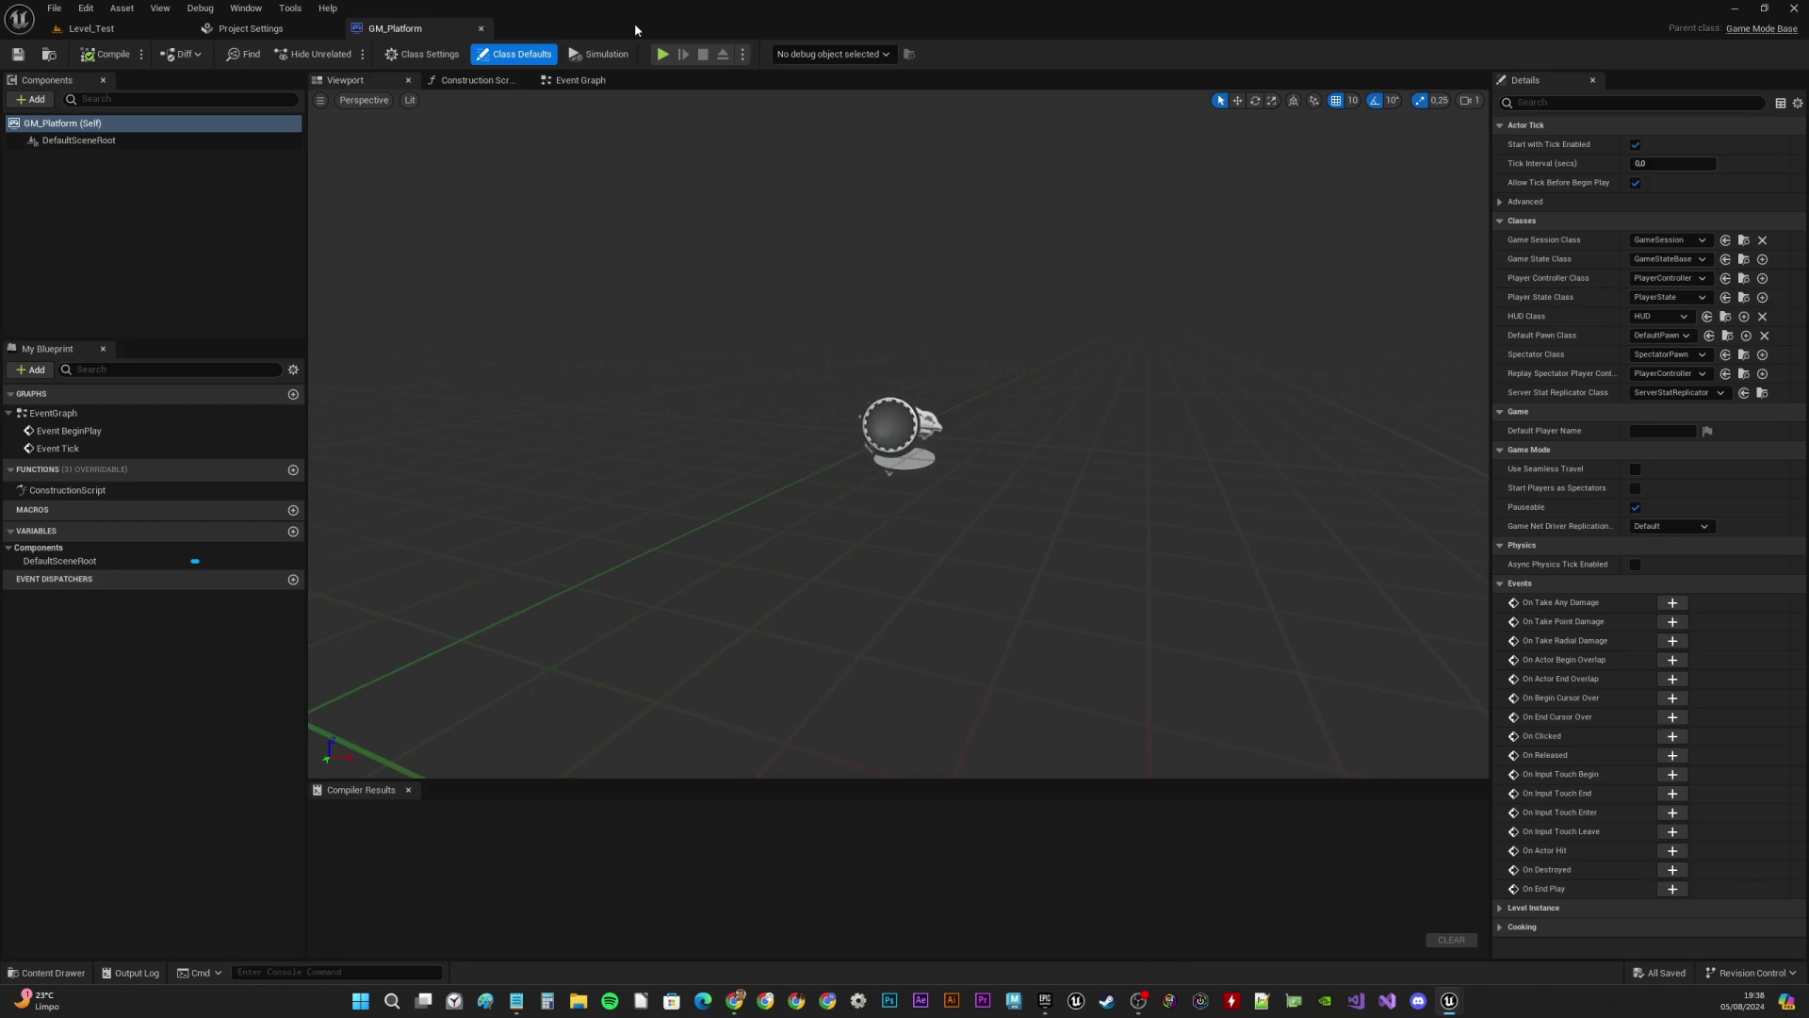
pyautogui.click(91, 28)
pyautogui.click(775, 844)
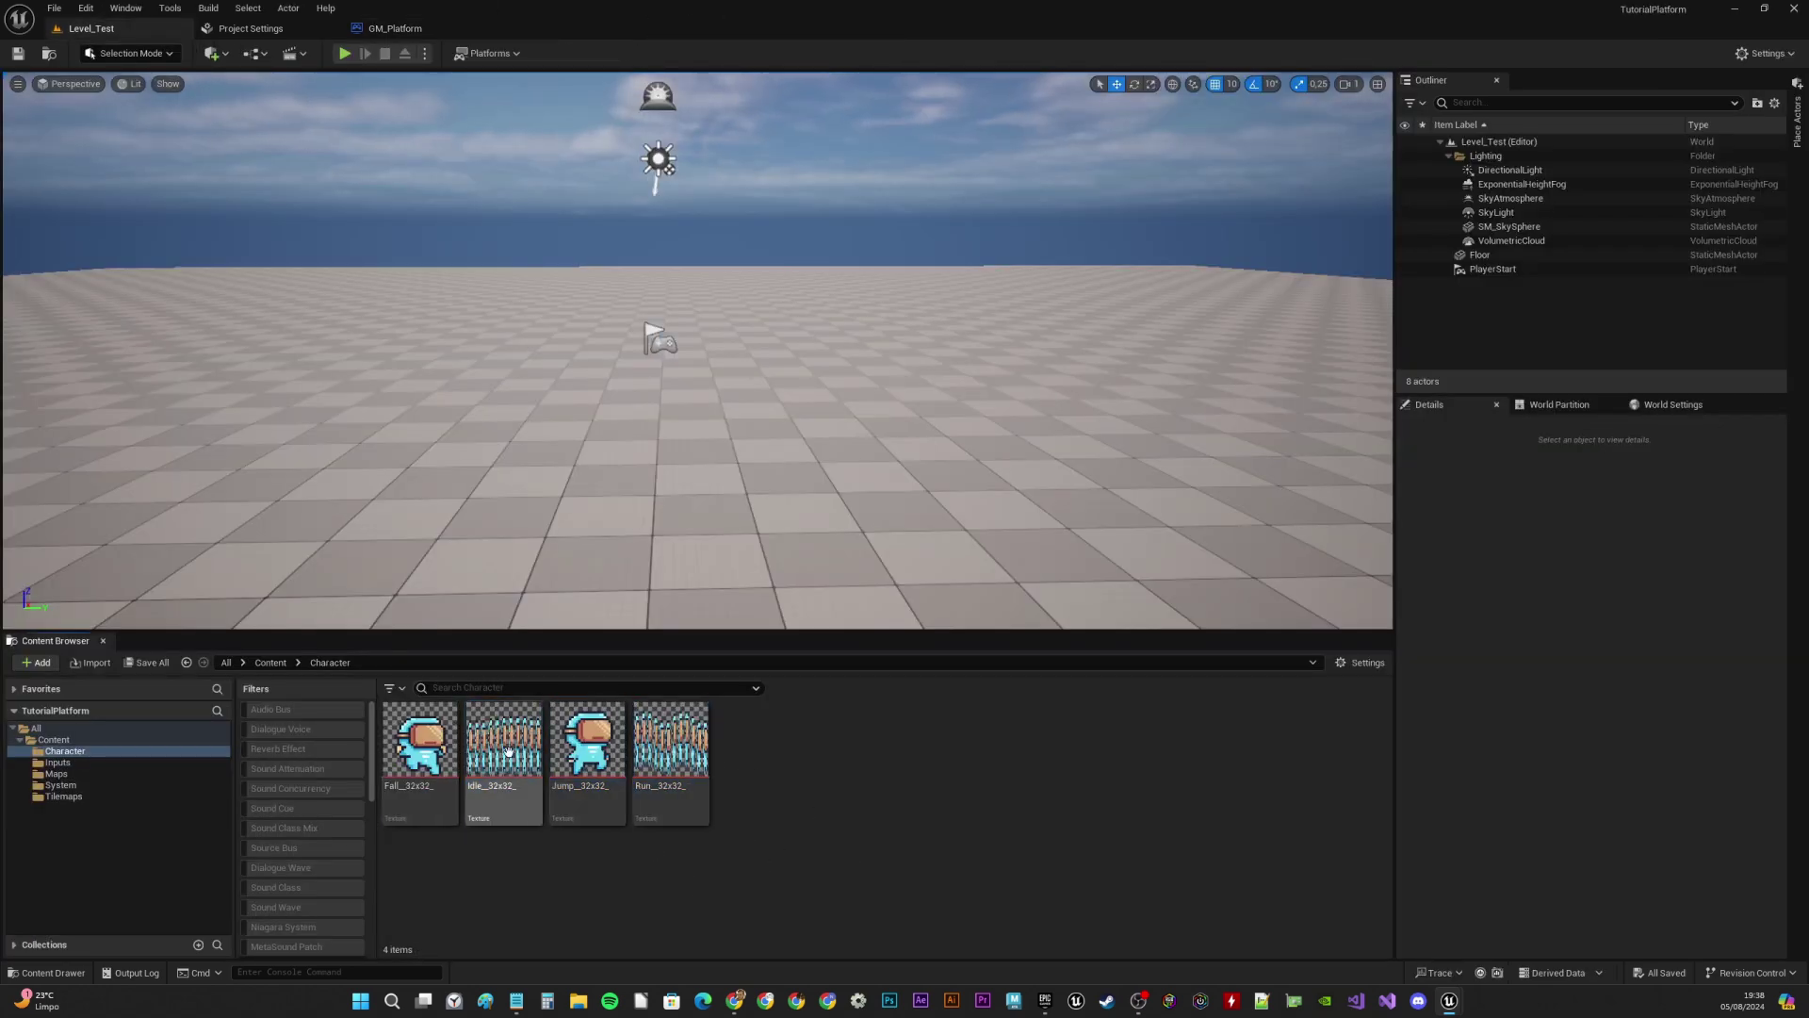
# Open Tileset_Platforms_16x16 from the Tilemaps folder, disable Use Fast MipGen Filter and set its Filter to Nearest
pyautogui.click(64, 796)
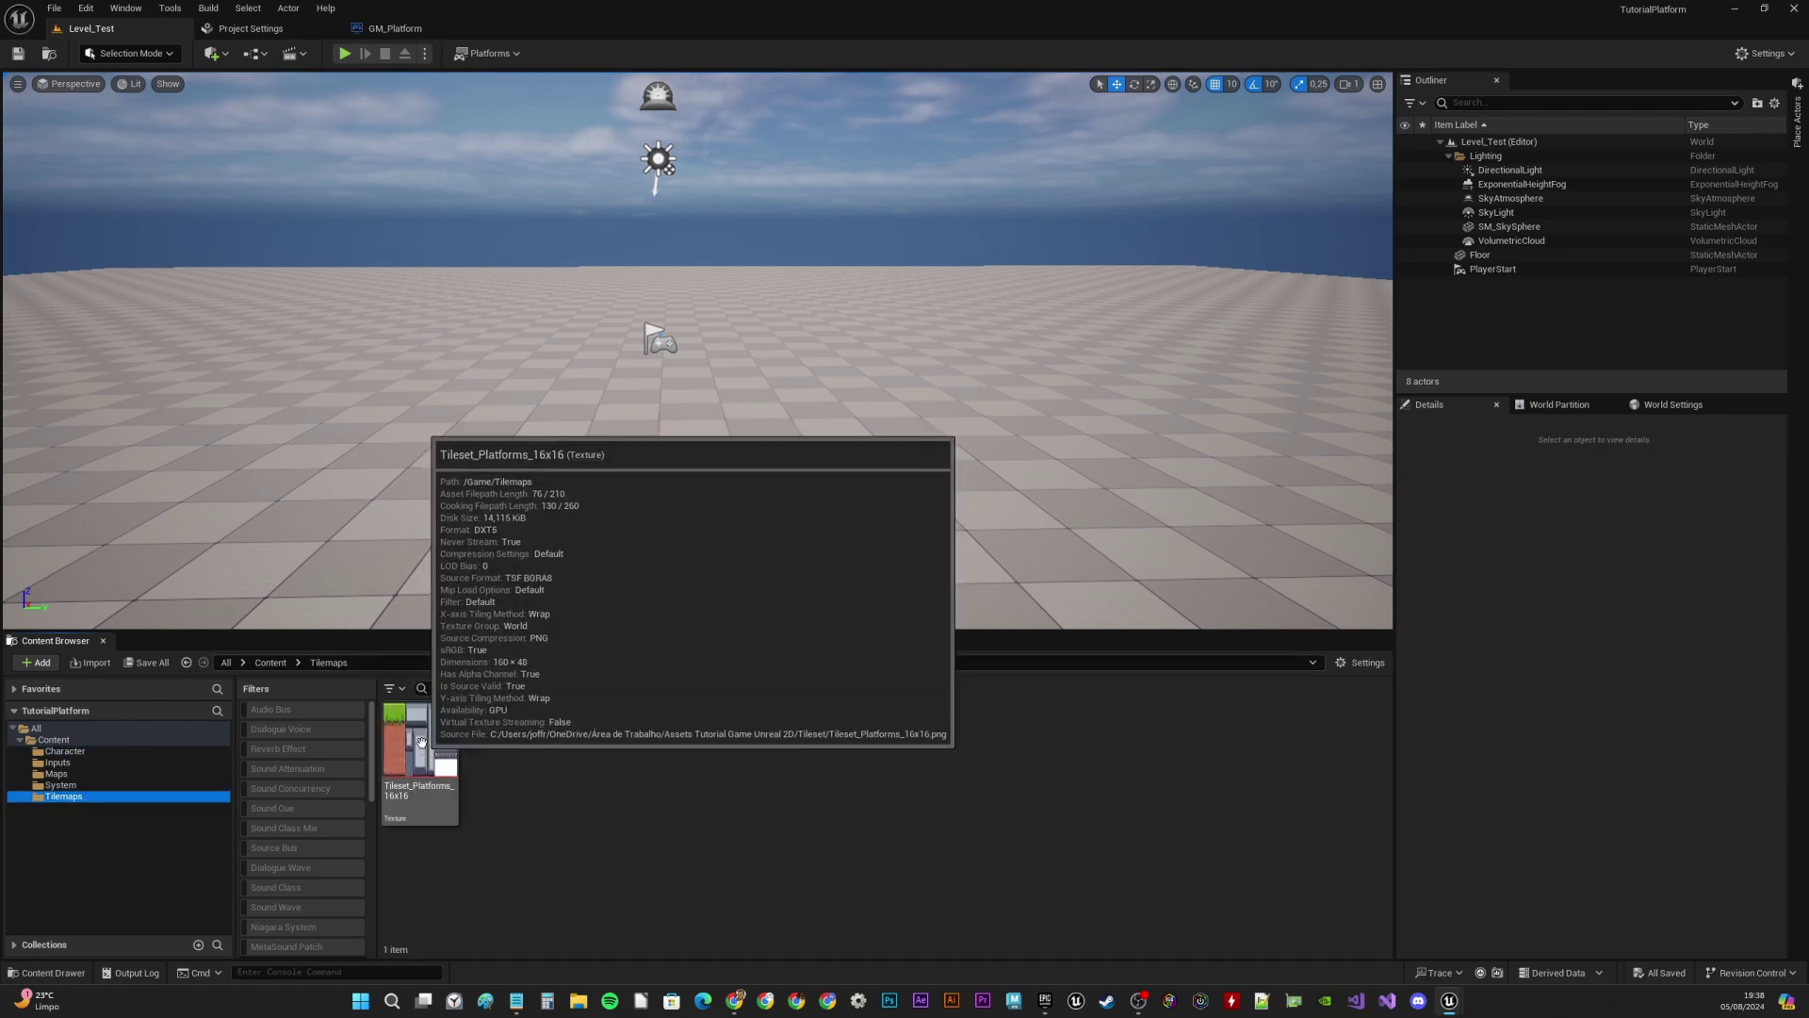
pyautogui.doubleClick(424, 754)
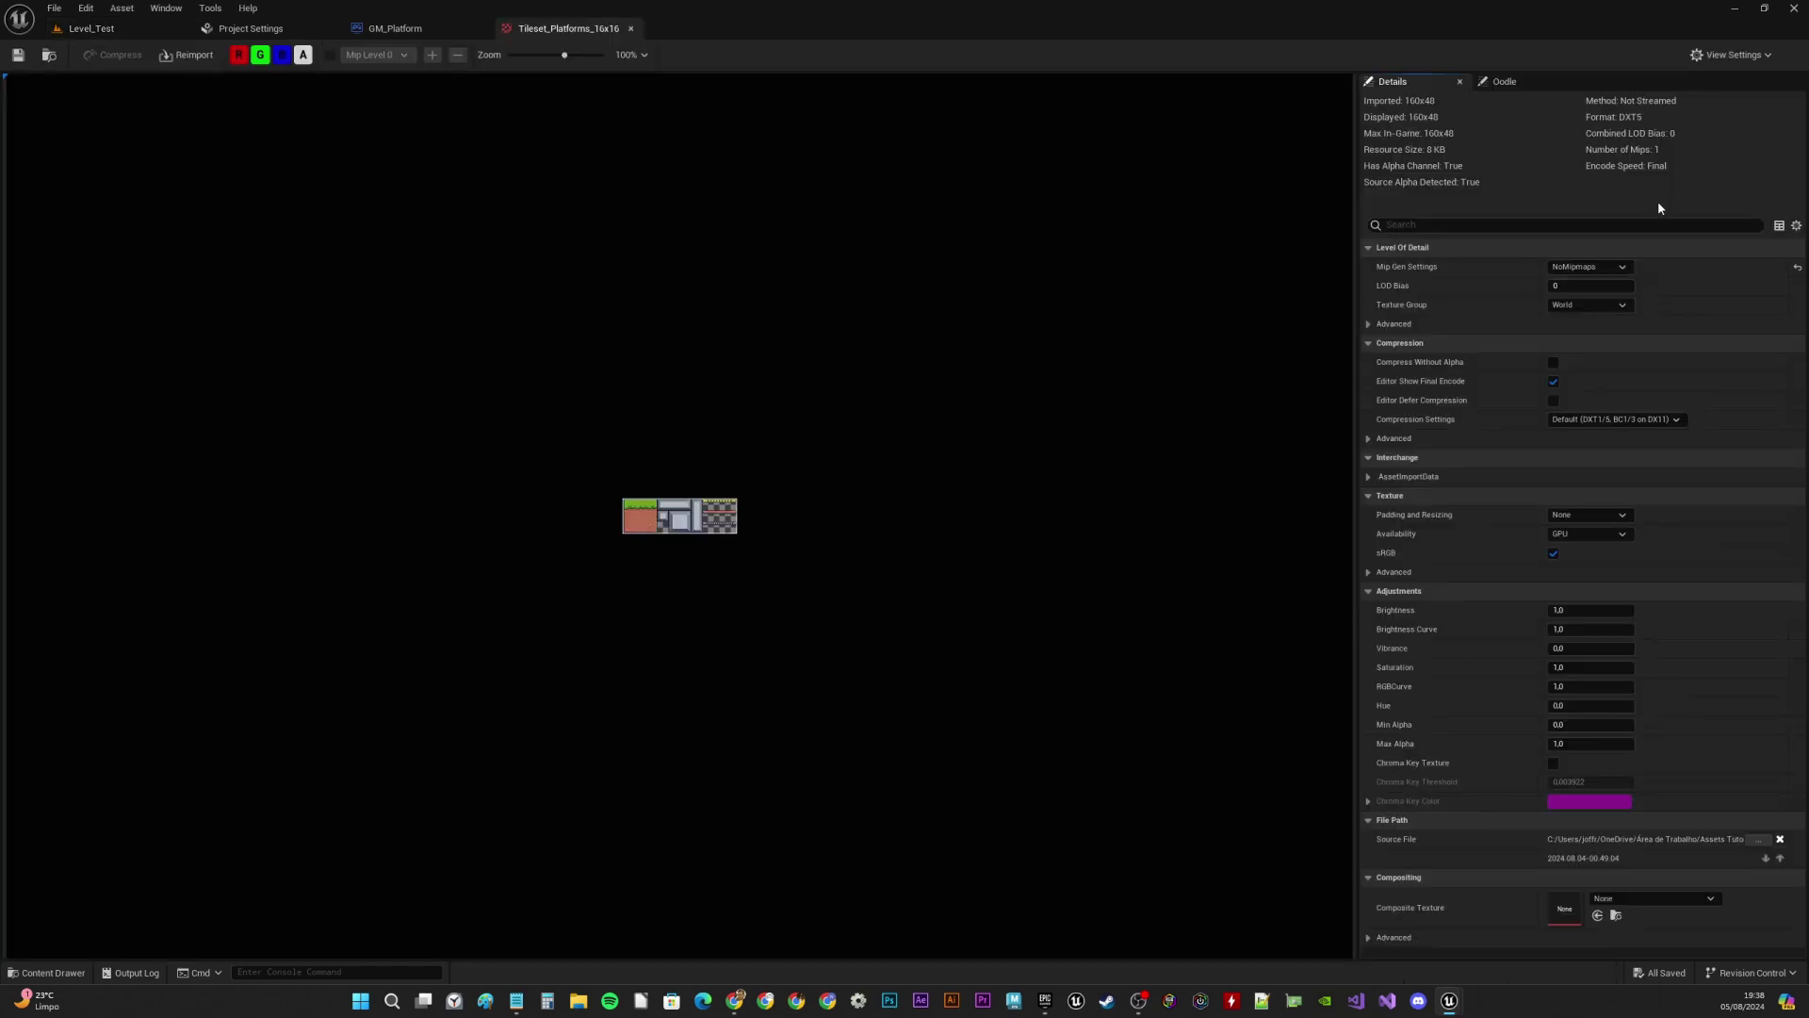
pyautogui.click(1493, 224)
pyautogui.write('filter')
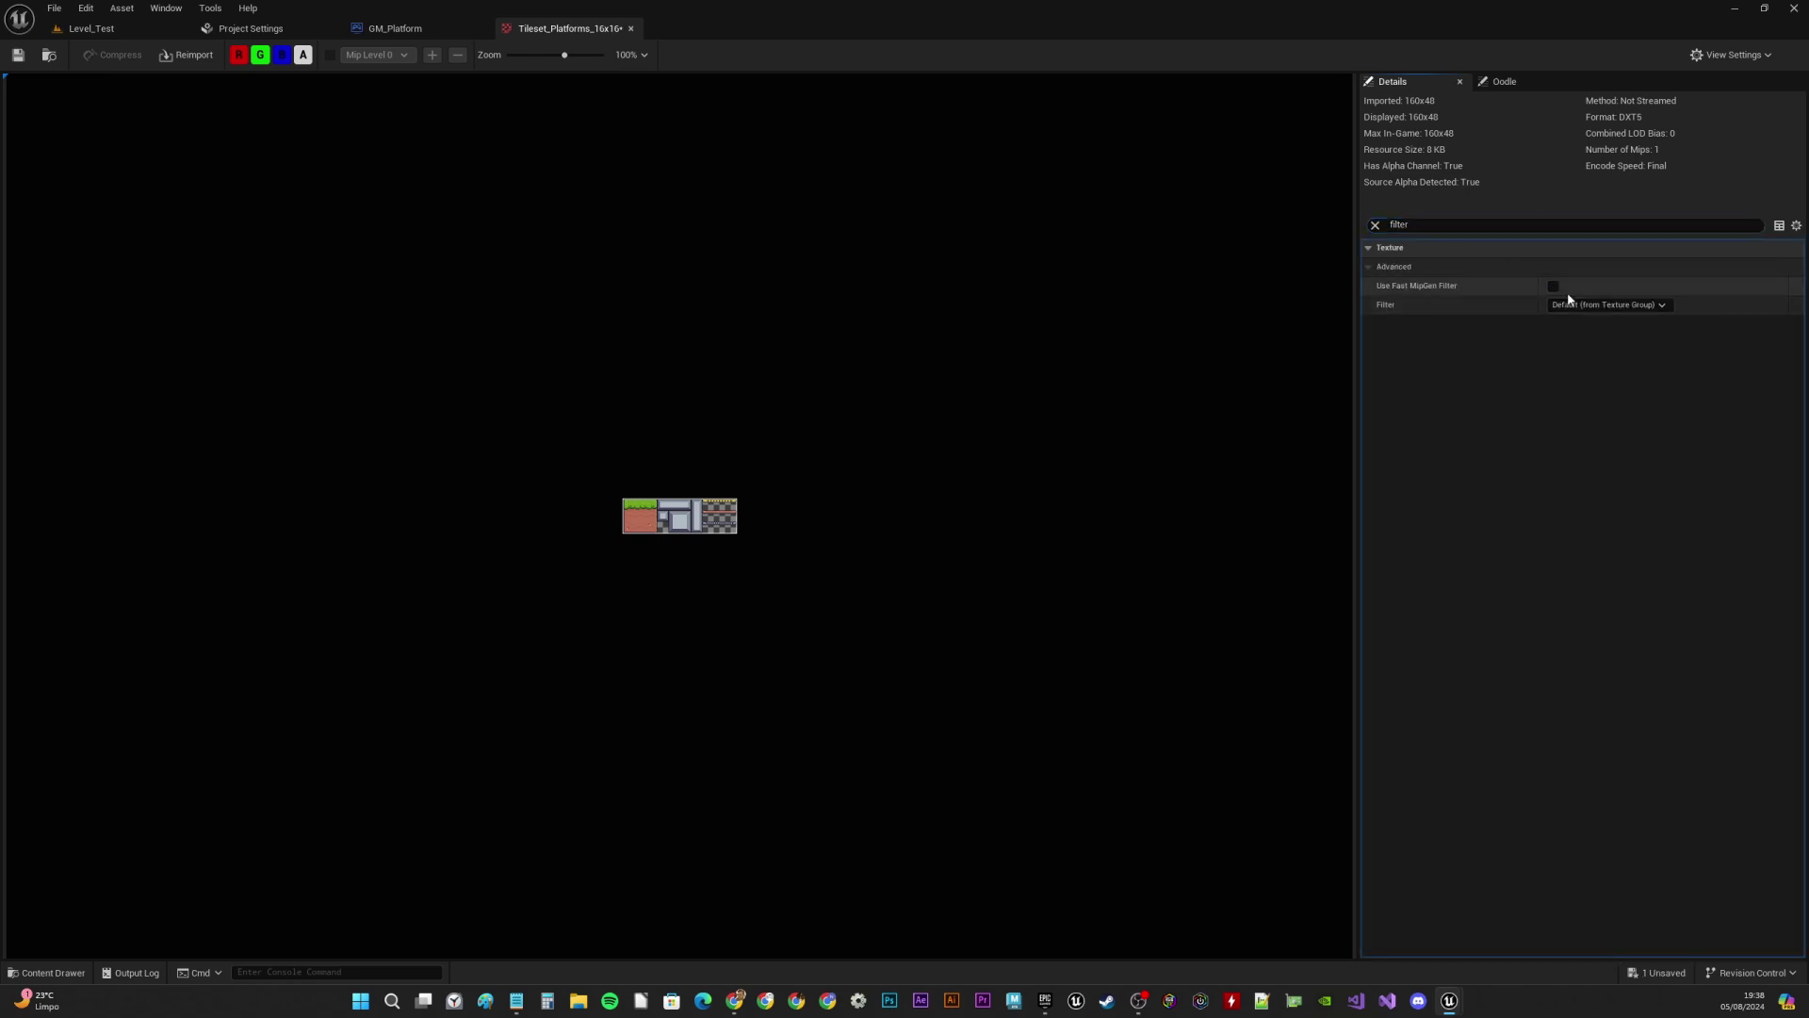
pyautogui.click(1587, 306)
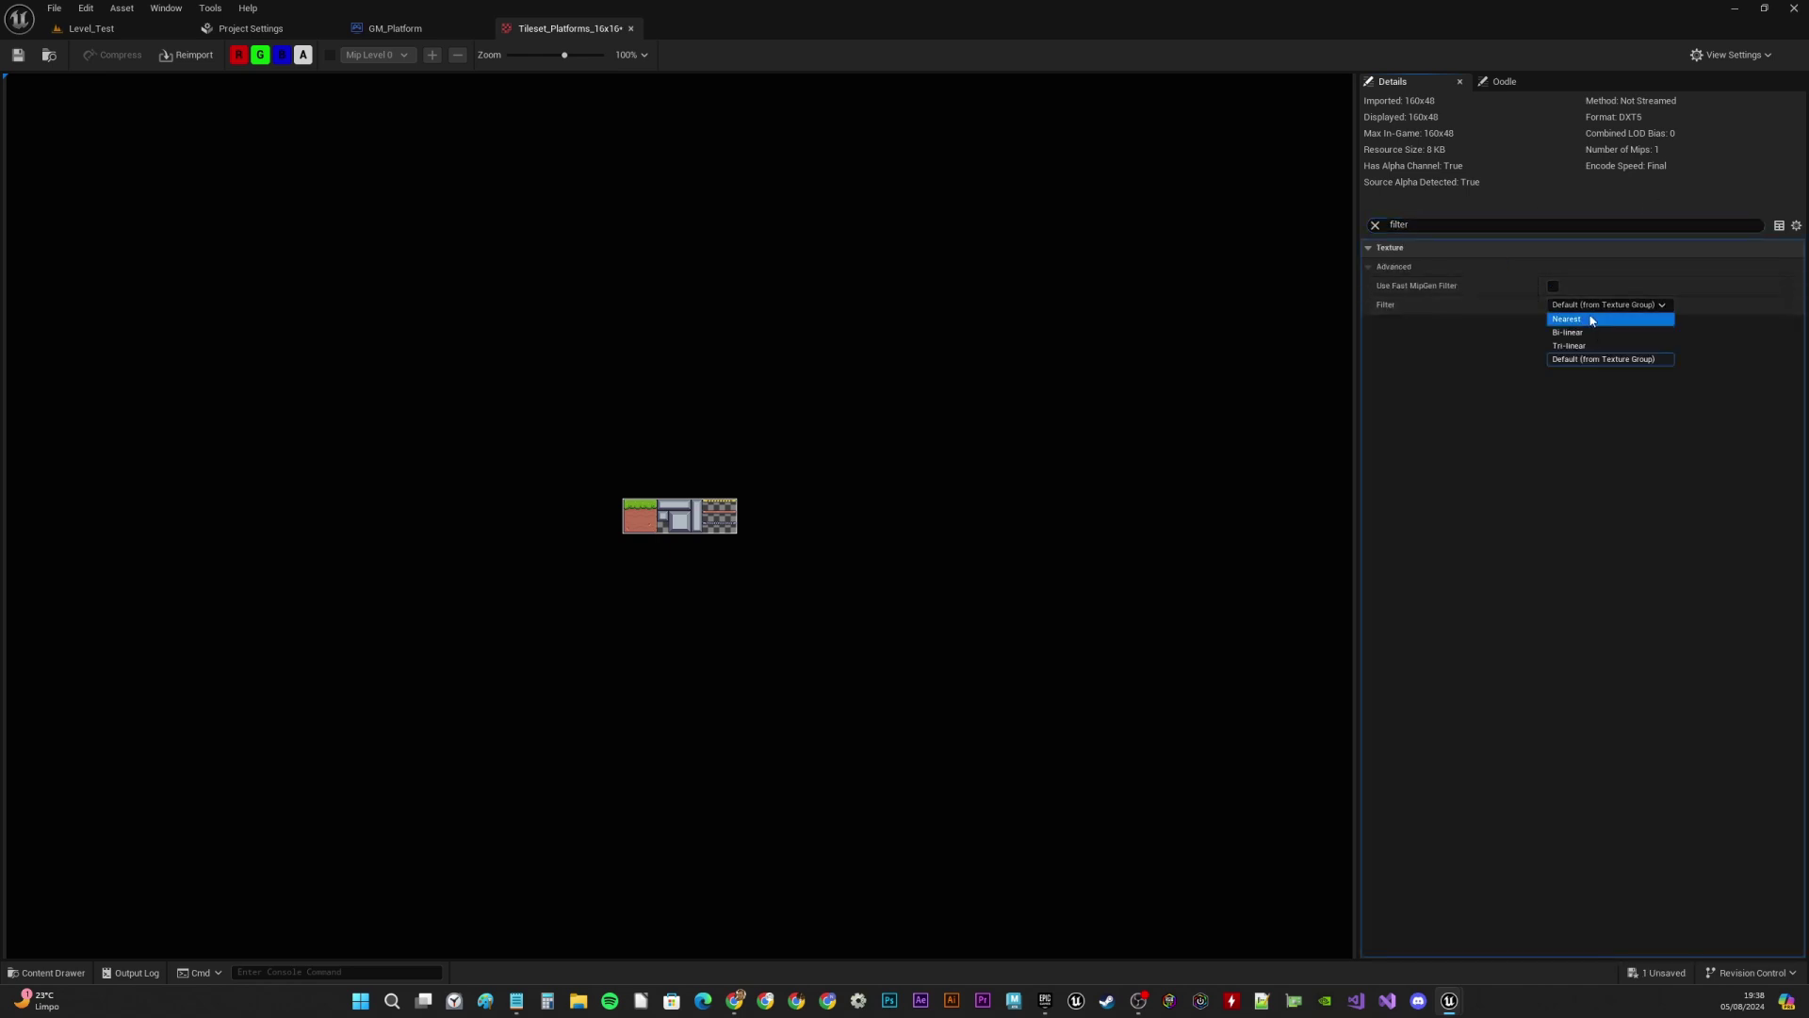
pyautogui.click(1566, 318)
pyautogui.click(1374, 224)
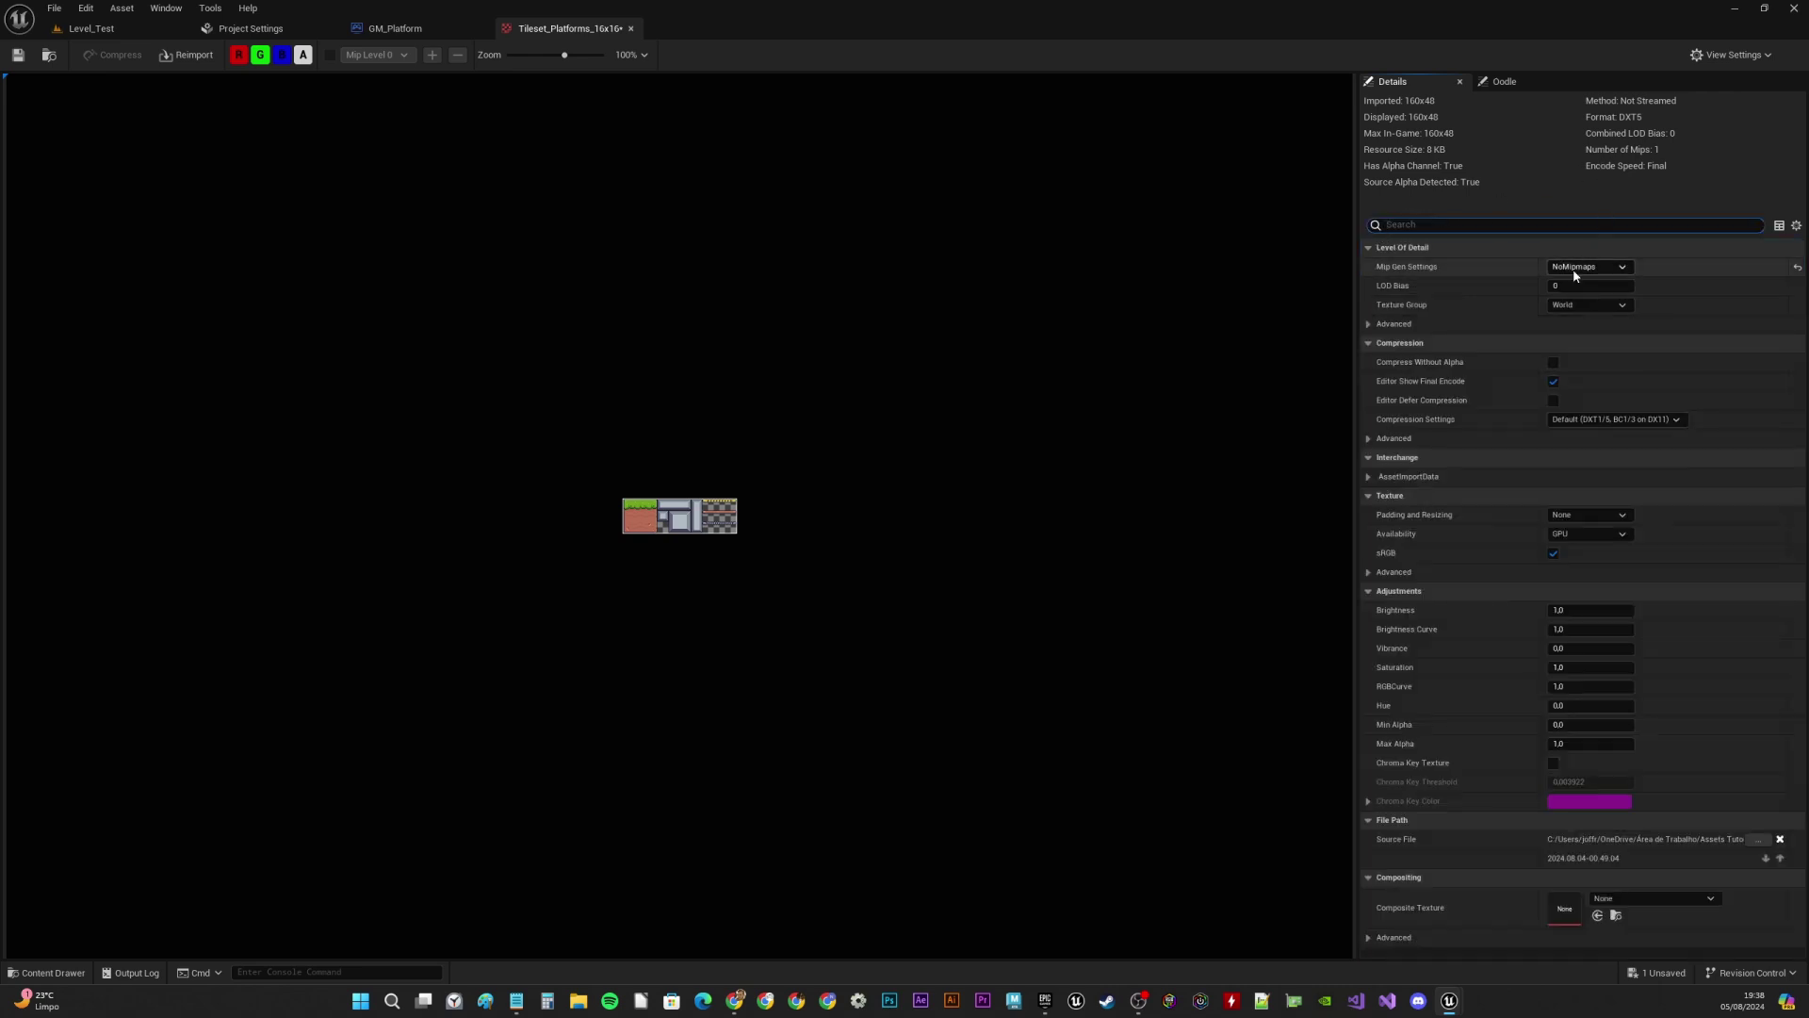
# Set the tileset texture's Texture Group to 2D Pixels (unfiltered) and Compression Settings to UserInterface2D (RGBA), then save and close it
pyautogui.click(1587, 304)
pyautogui.scroll(-2, 1610, 530)
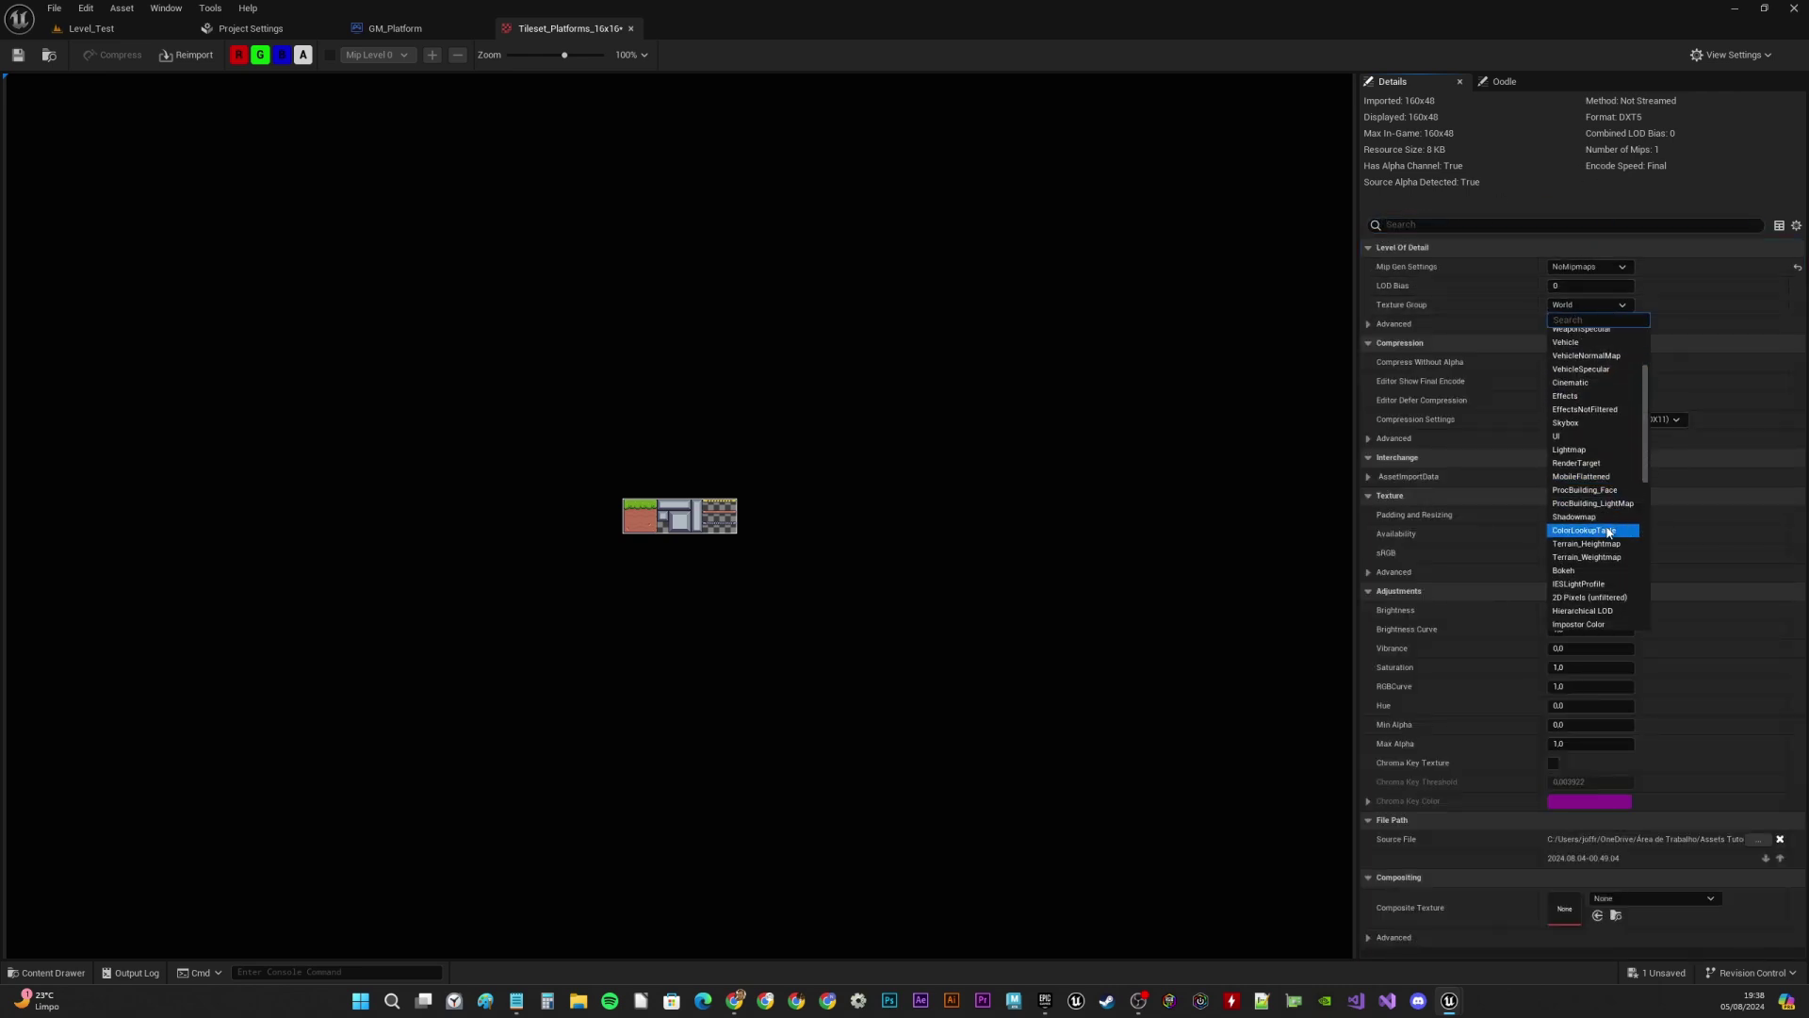
pyautogui.click(1602, 584)
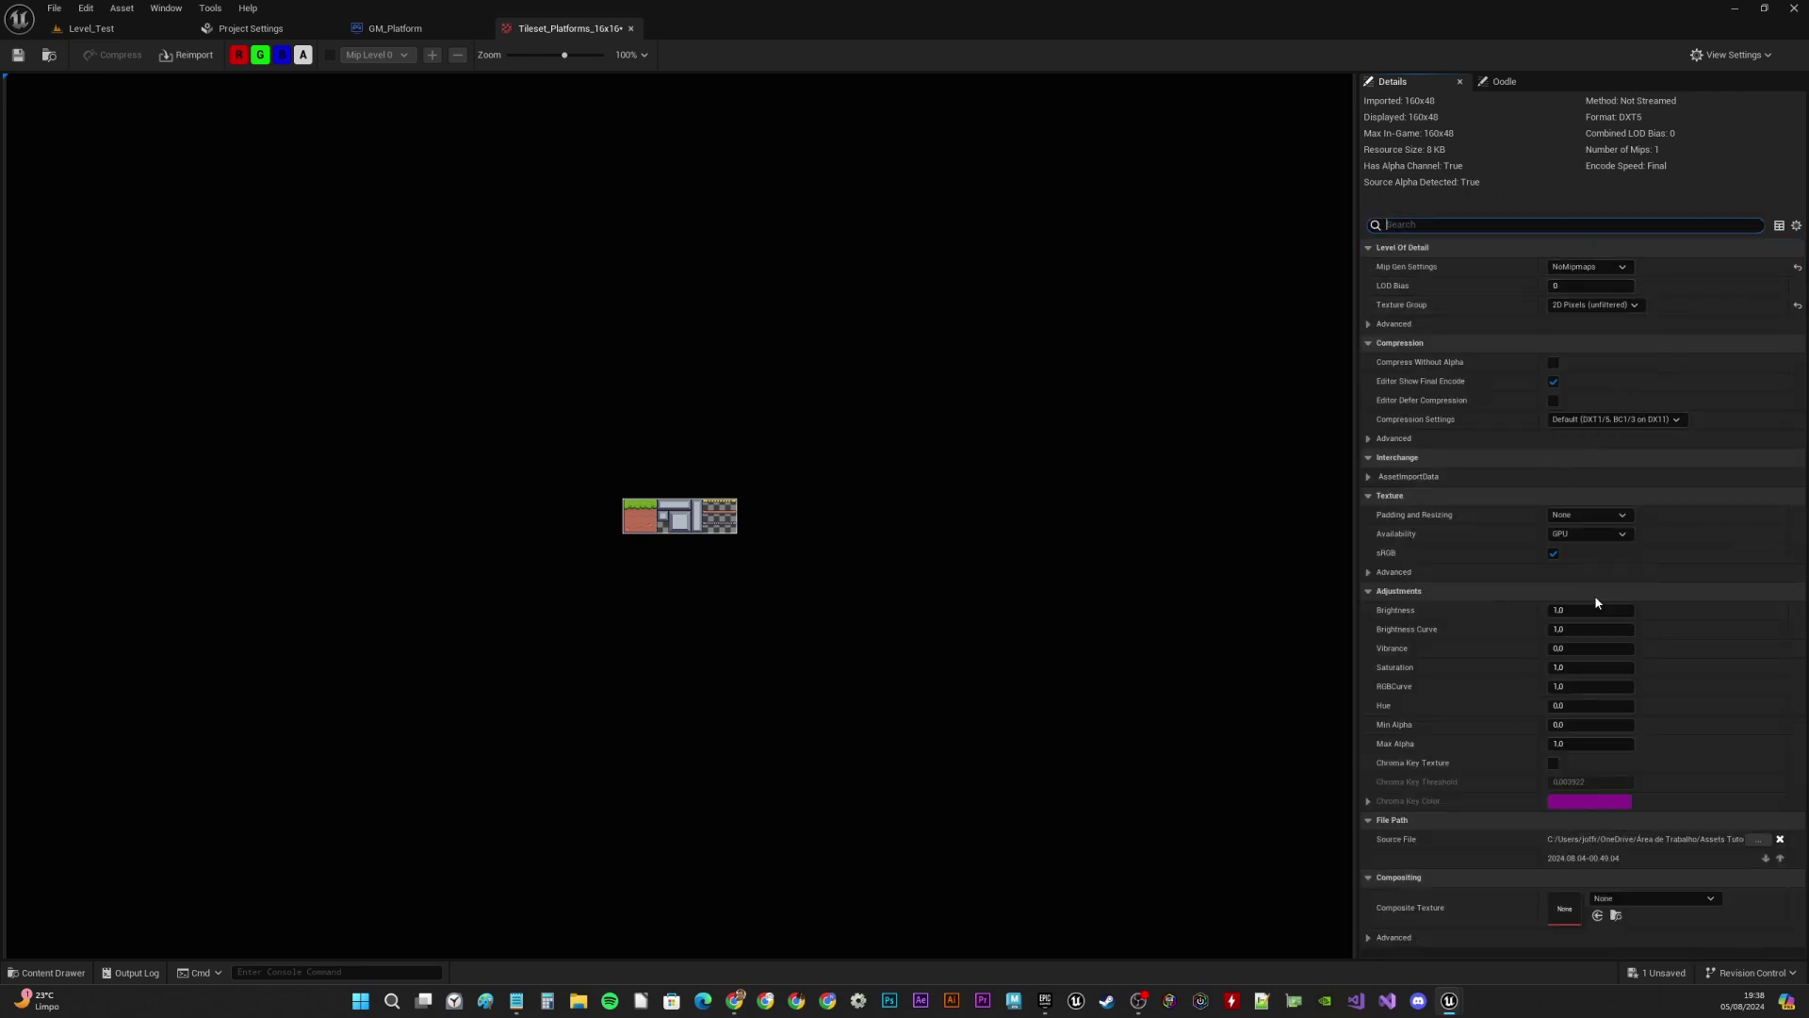
pyautogui.click(1590, 418)
pyautogui.click(1611, 528)
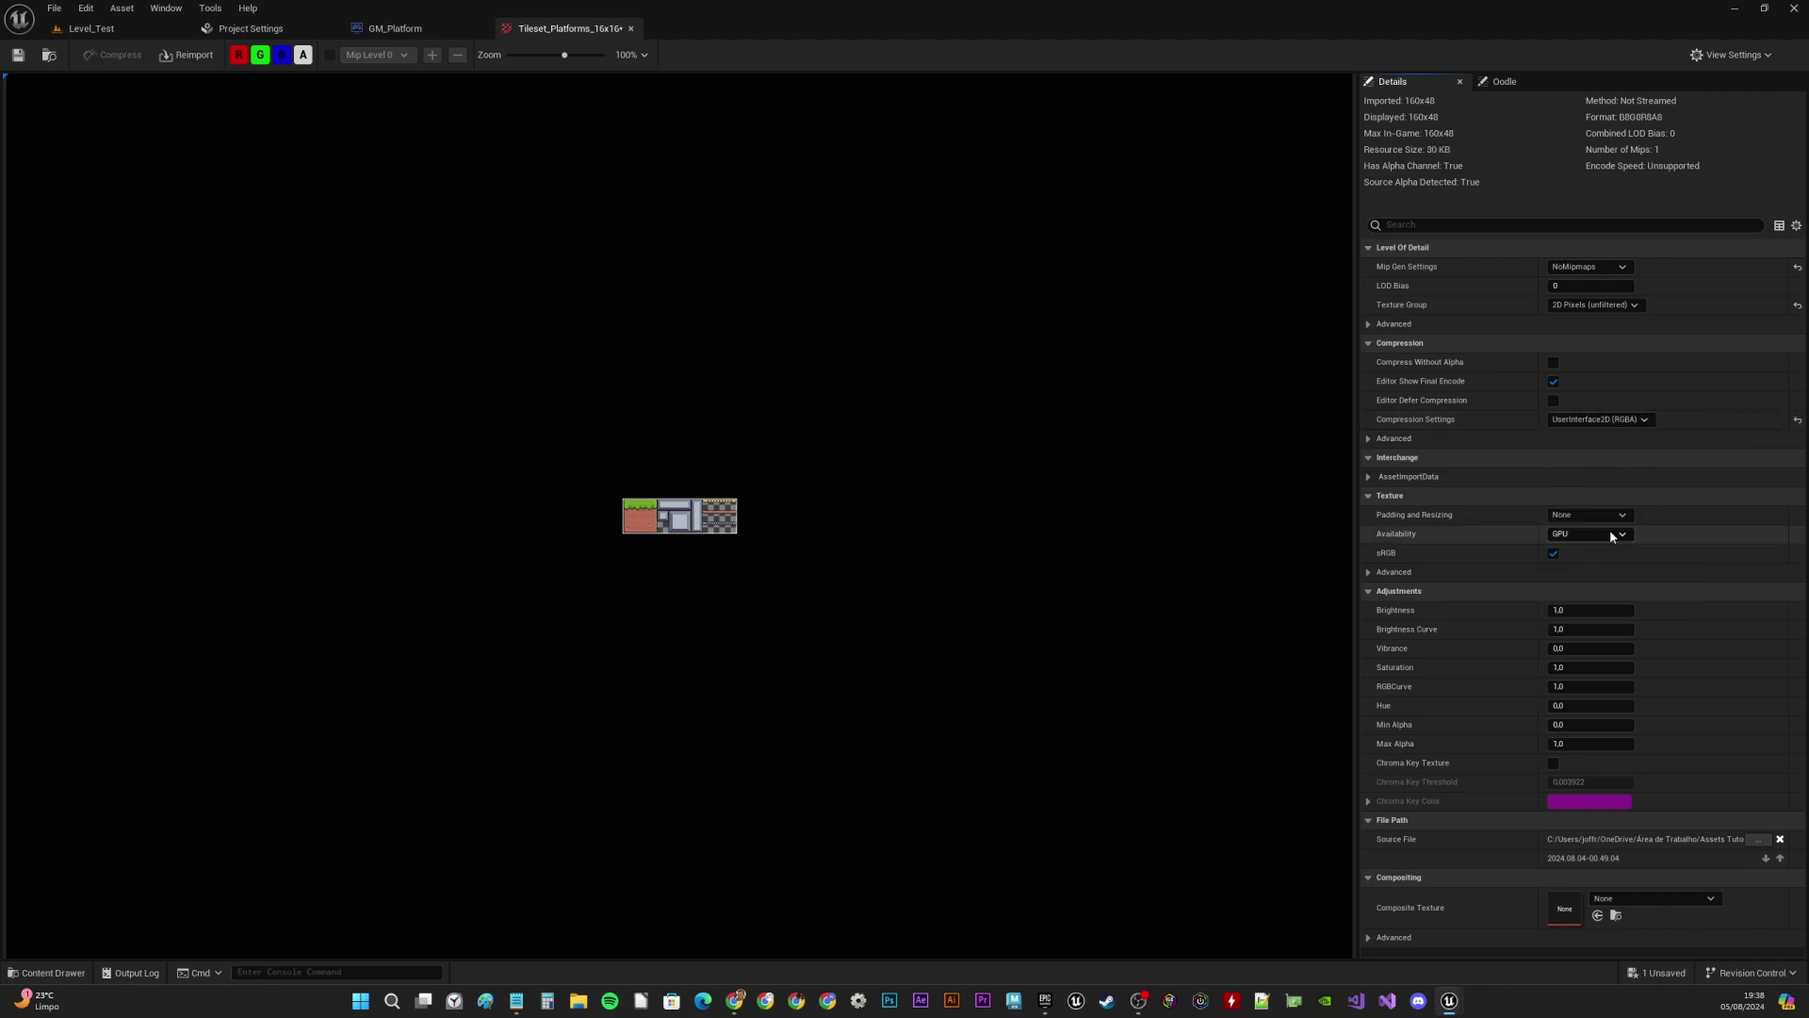
pyautogui.click(27, 59)
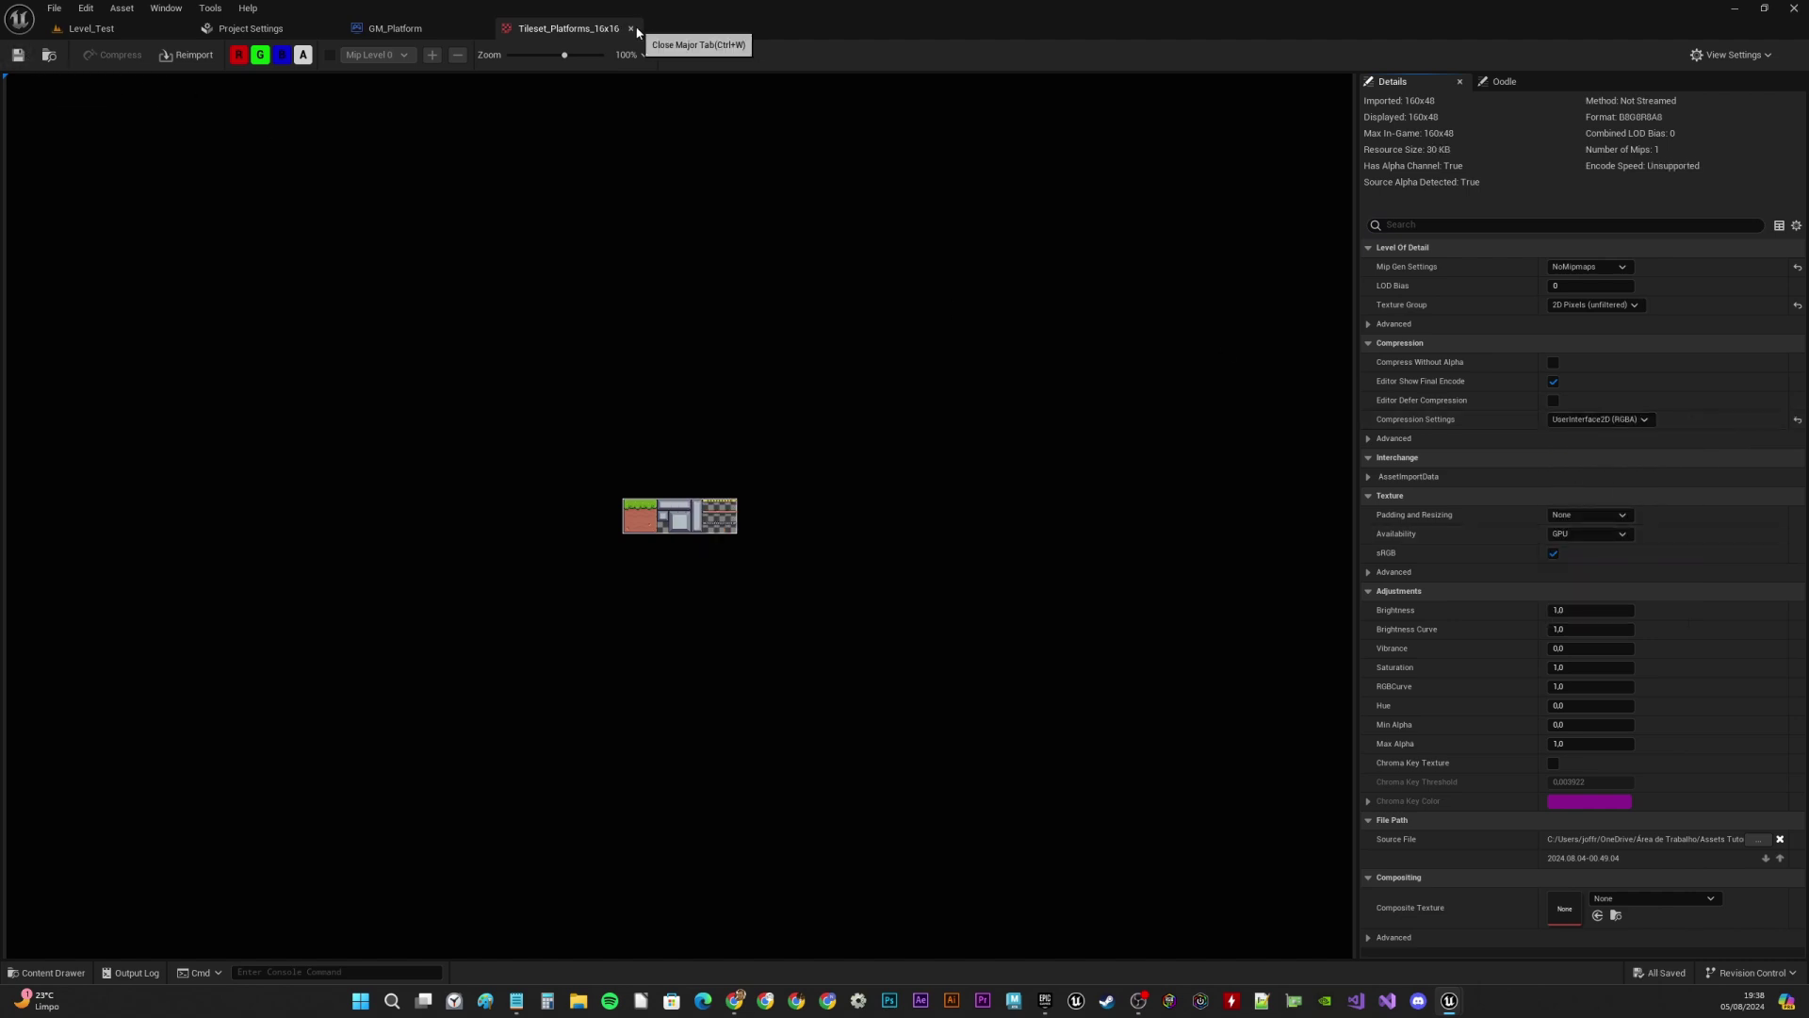
pyautogui.click(631, 28)
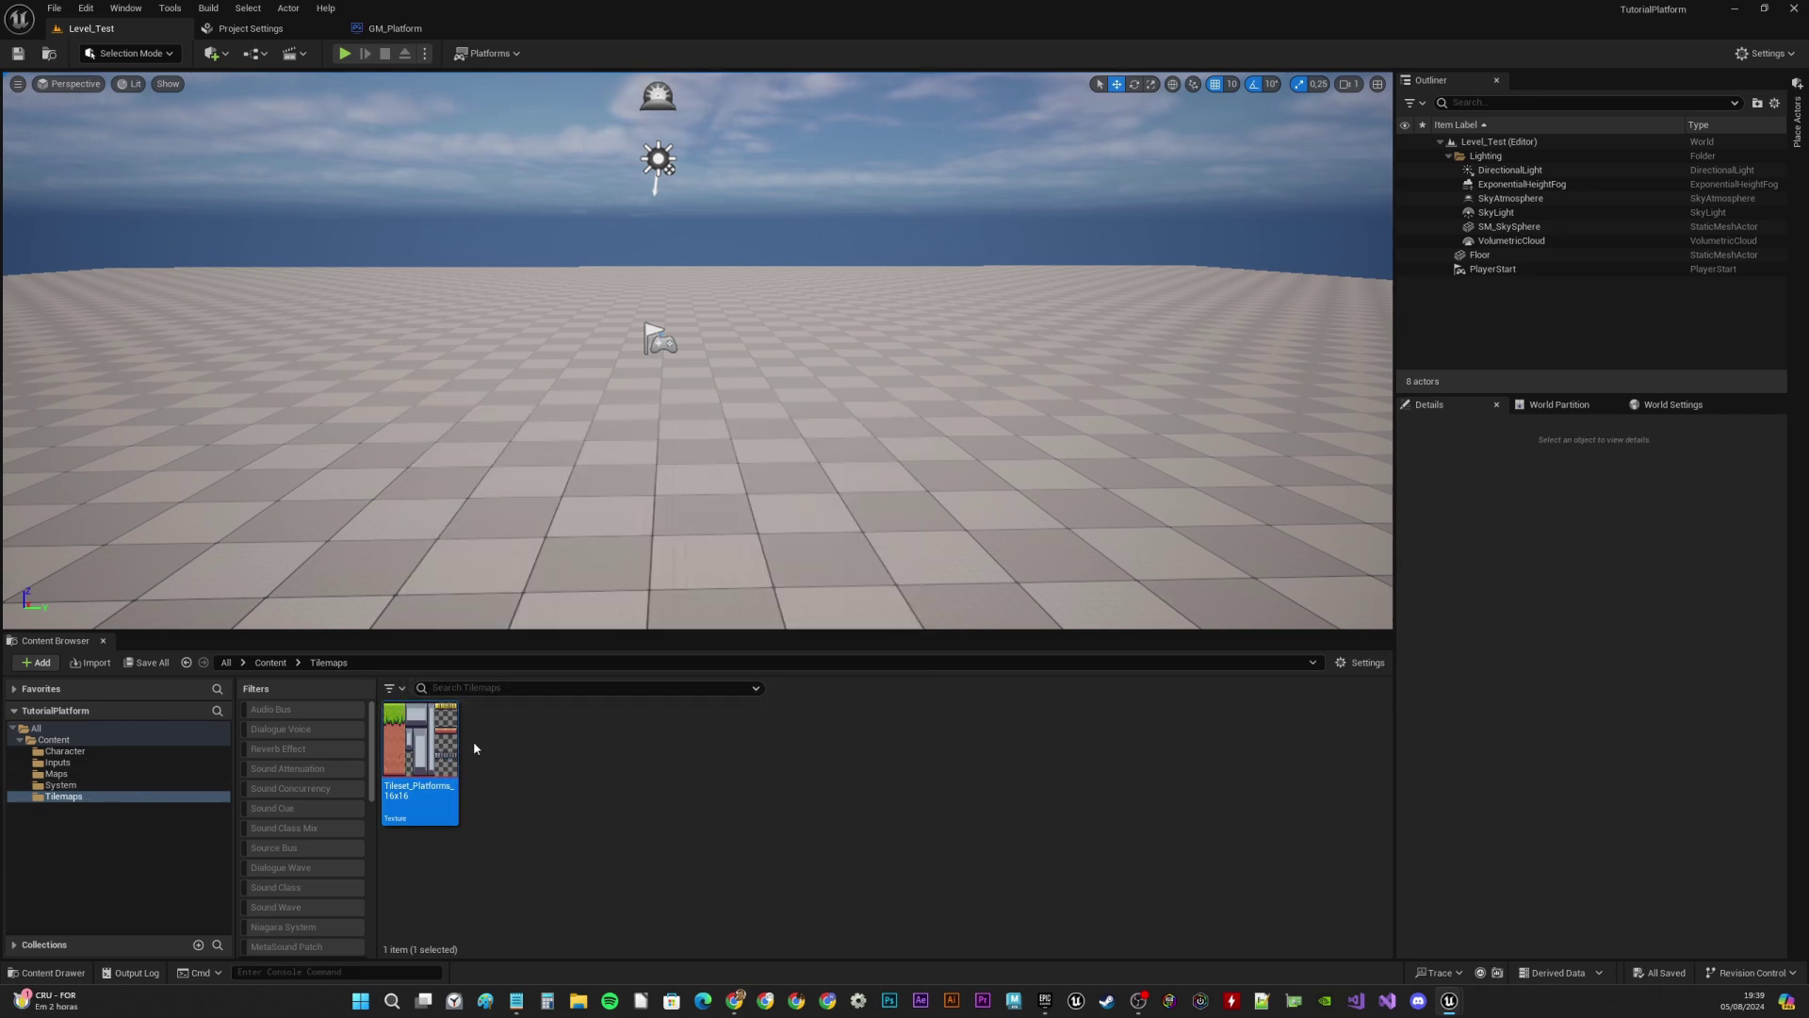
# Create a tile set from the Tileset_Platforms_16x16 texture, open it and set its Tile Size to 16 x 16
pyautogui.rightClick(419, 742)
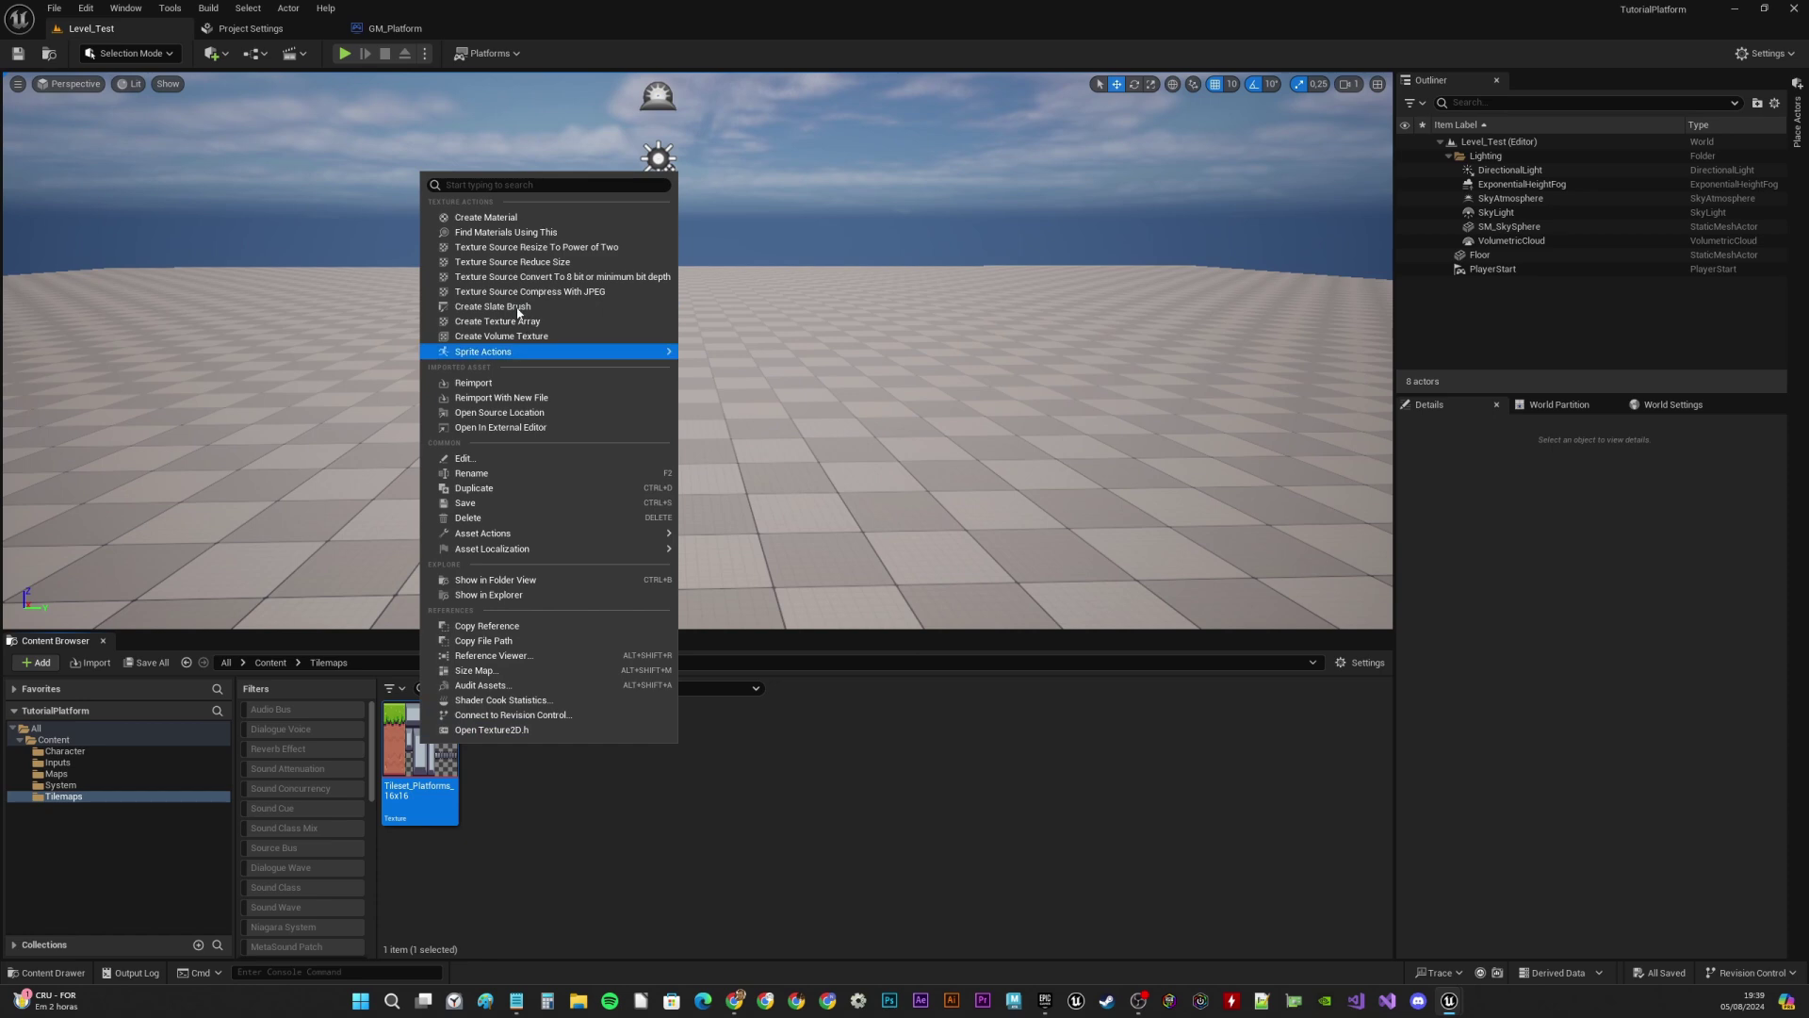
pyautogui.moveTo(533, 354)
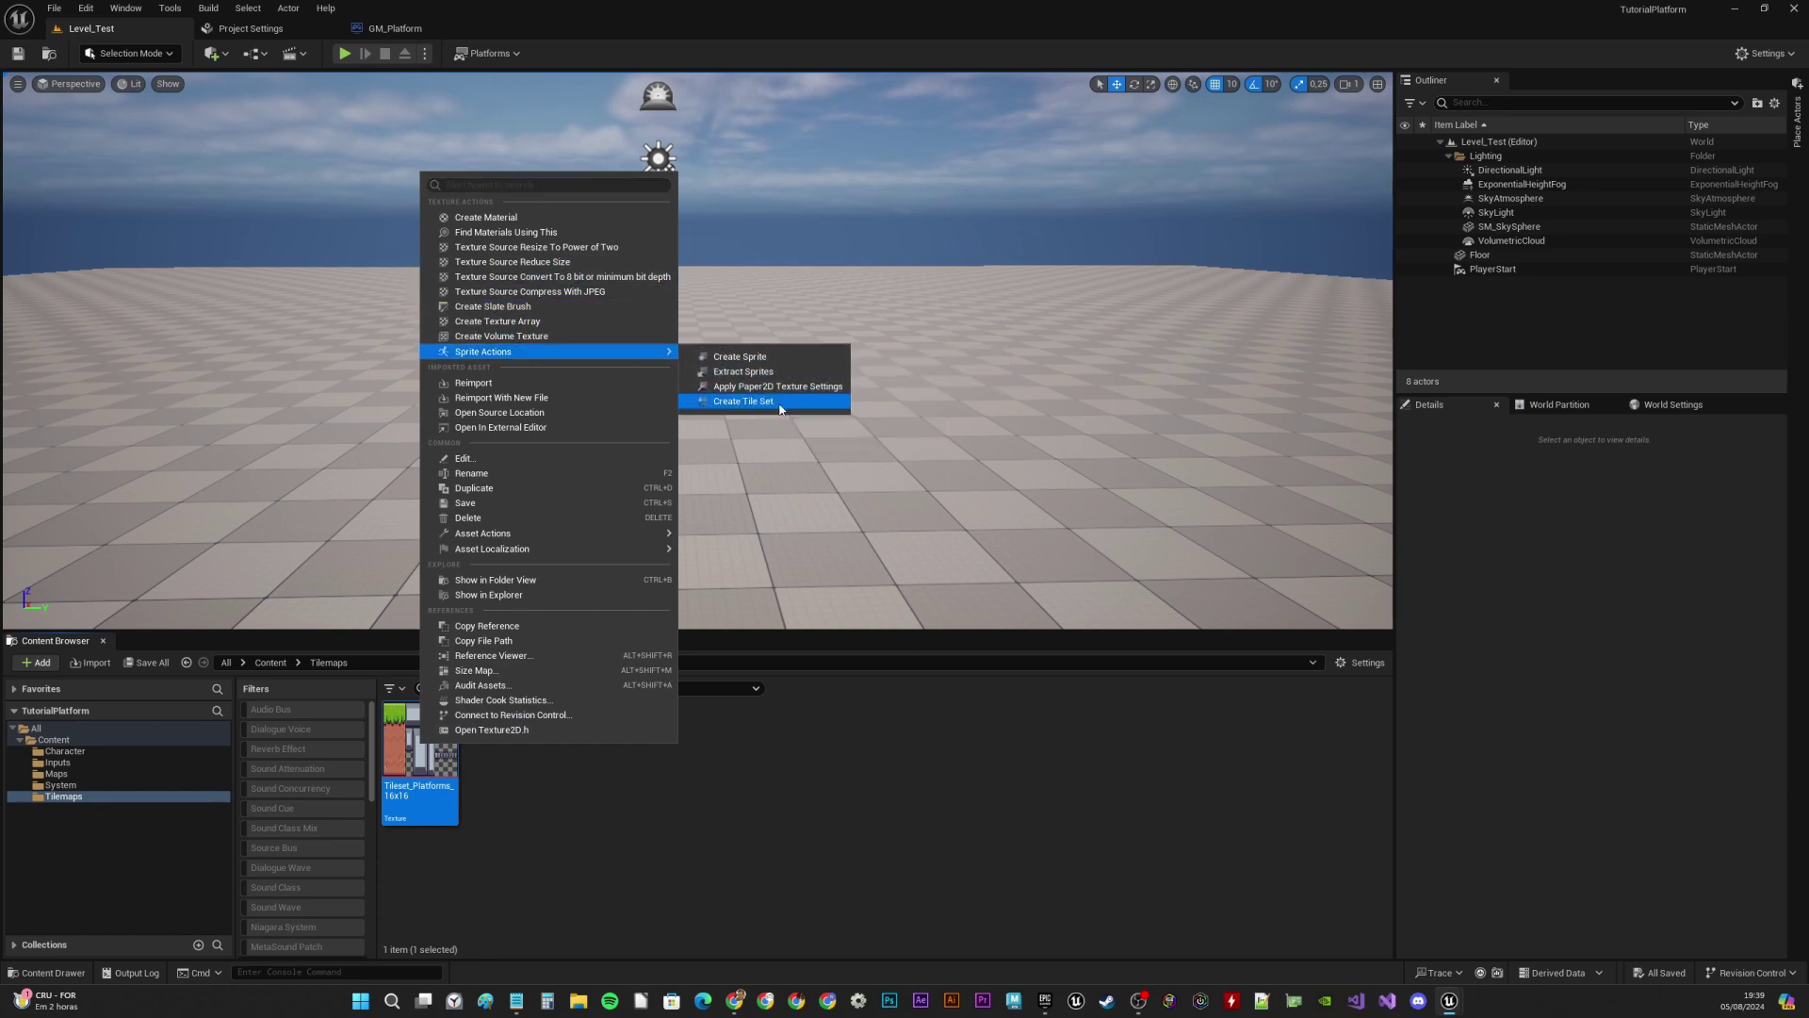
pyautogui.click(780, 405)
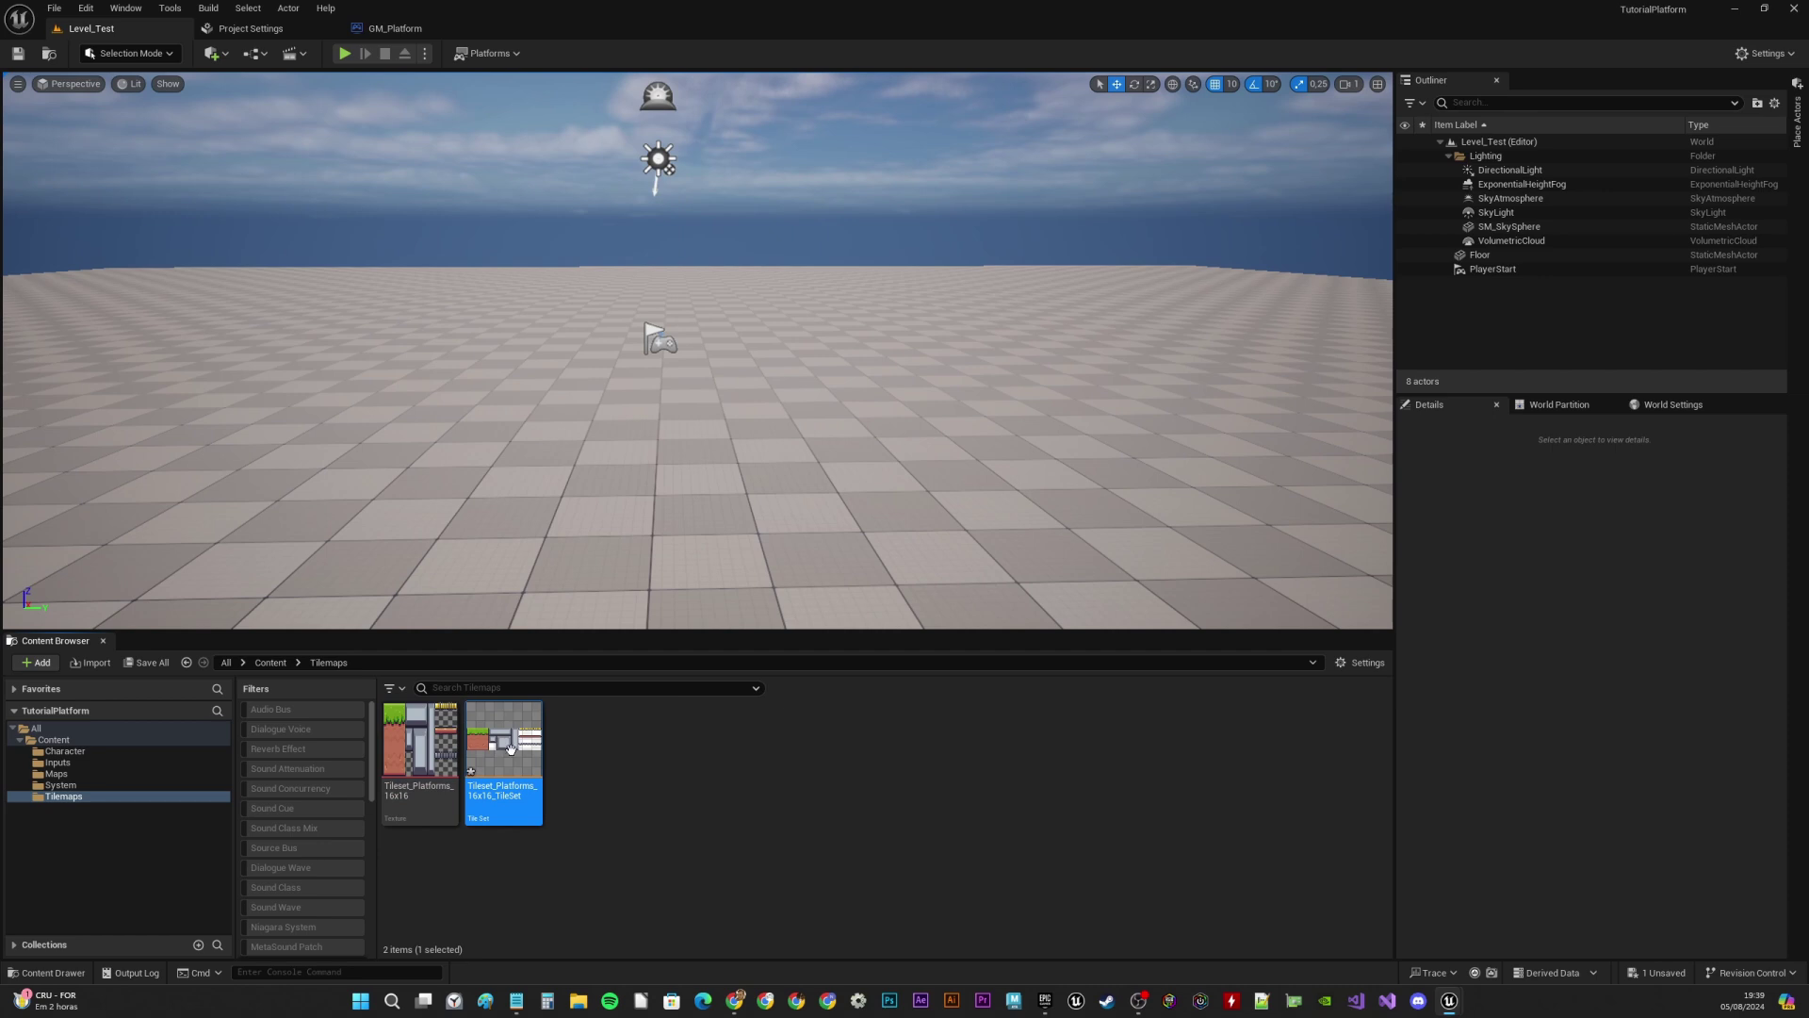
pyautogui.doubleClick(510, 749)
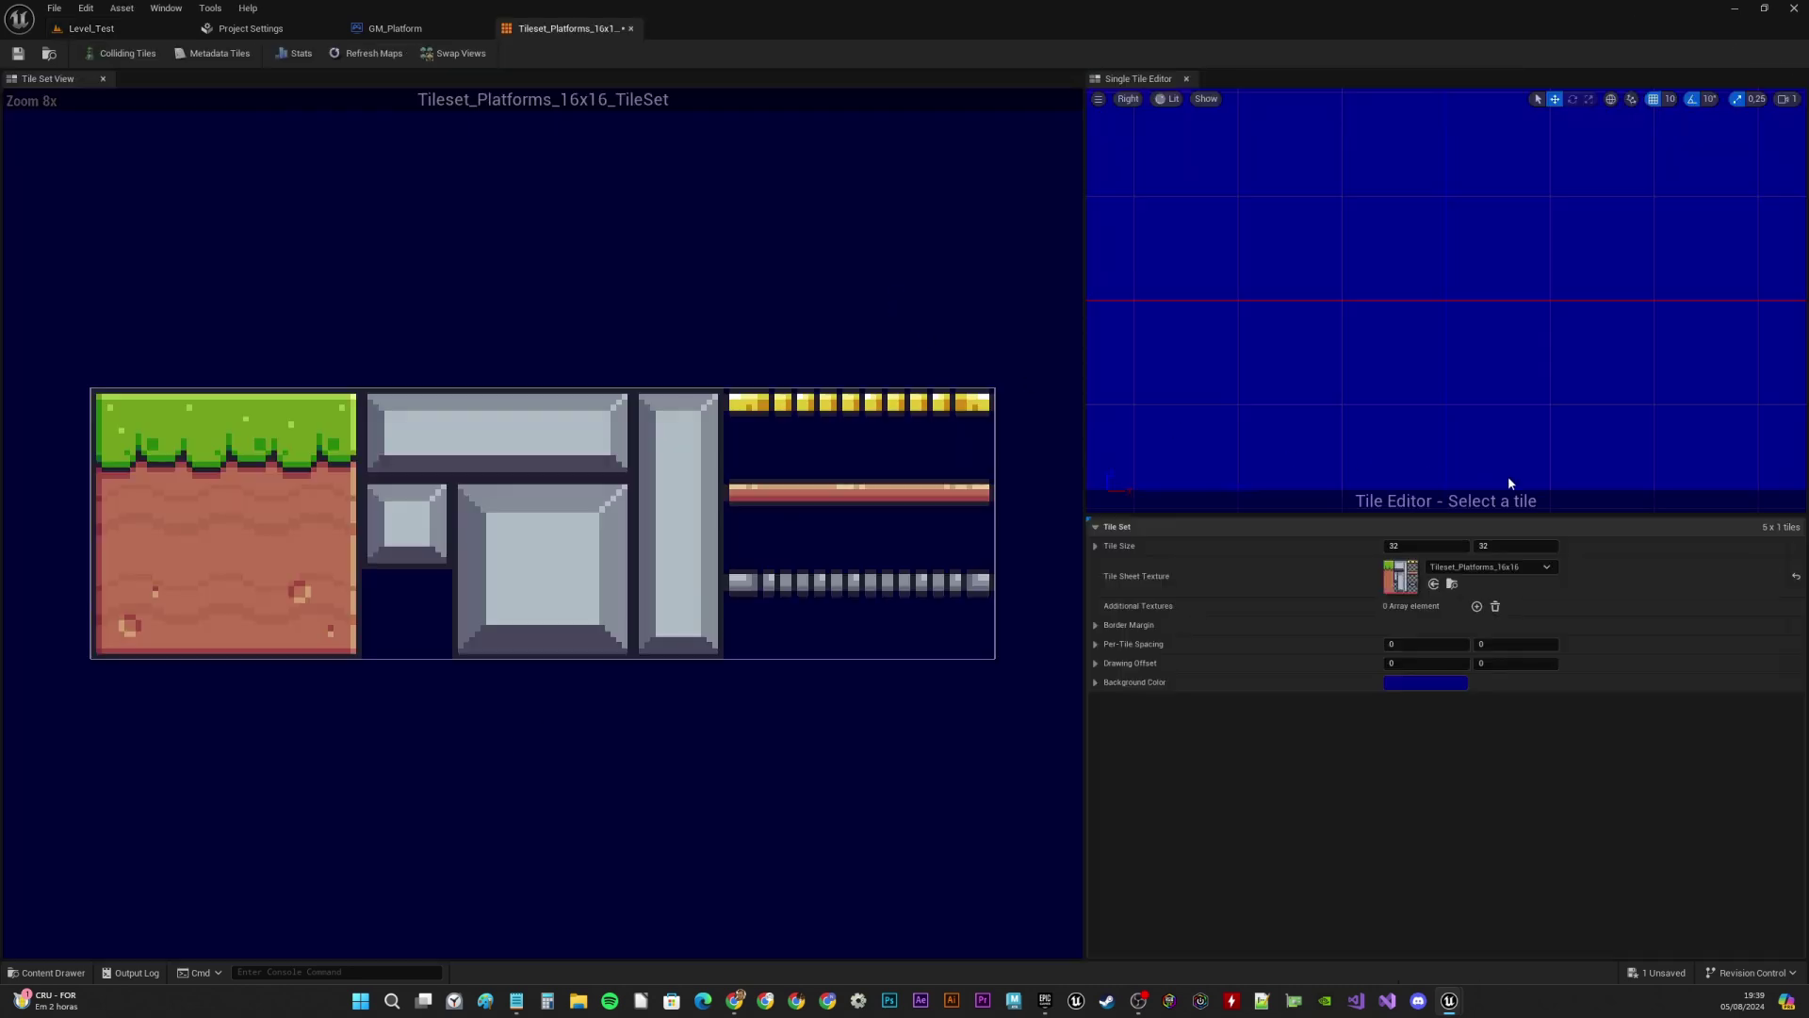
pyautogui.click(1399, 546)
pyautogui.moveTo(668, 417); pyautogui.dragTo(648, 418, button='right')
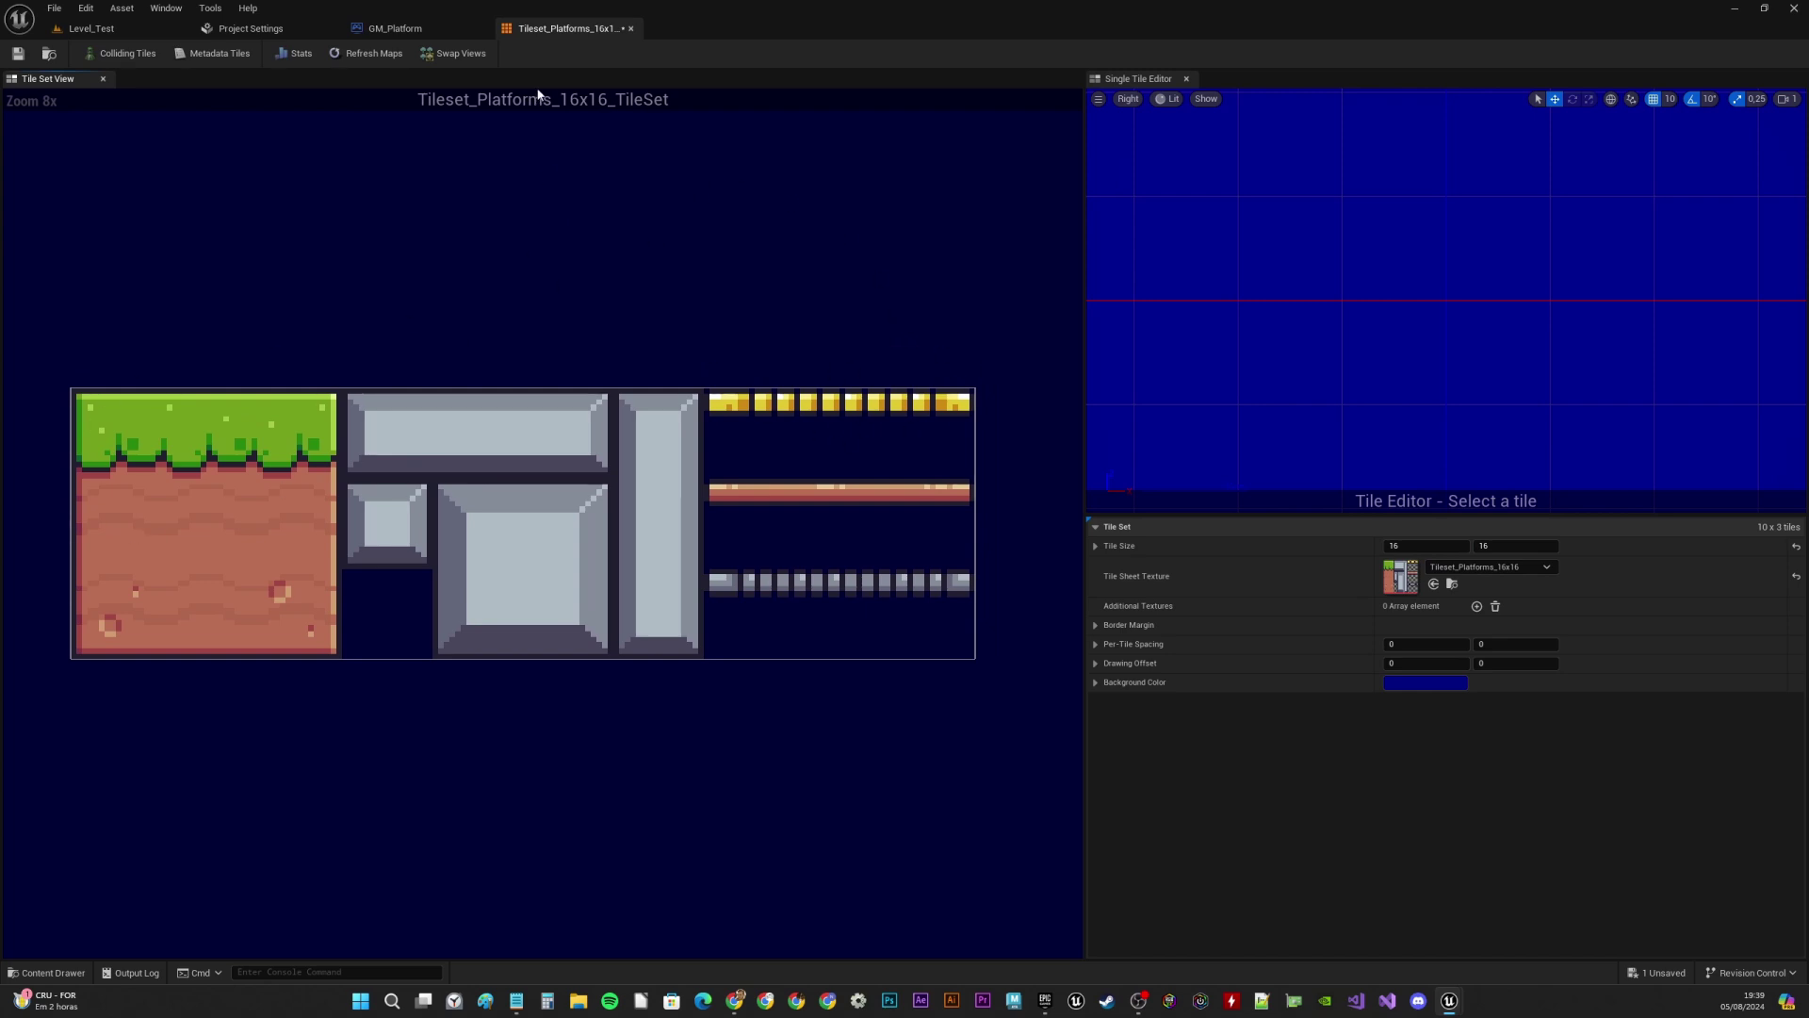
# Show the colliding tiles and add a box collision to each of the three grass tiles in the top row
pyautogui.click(142, 59)
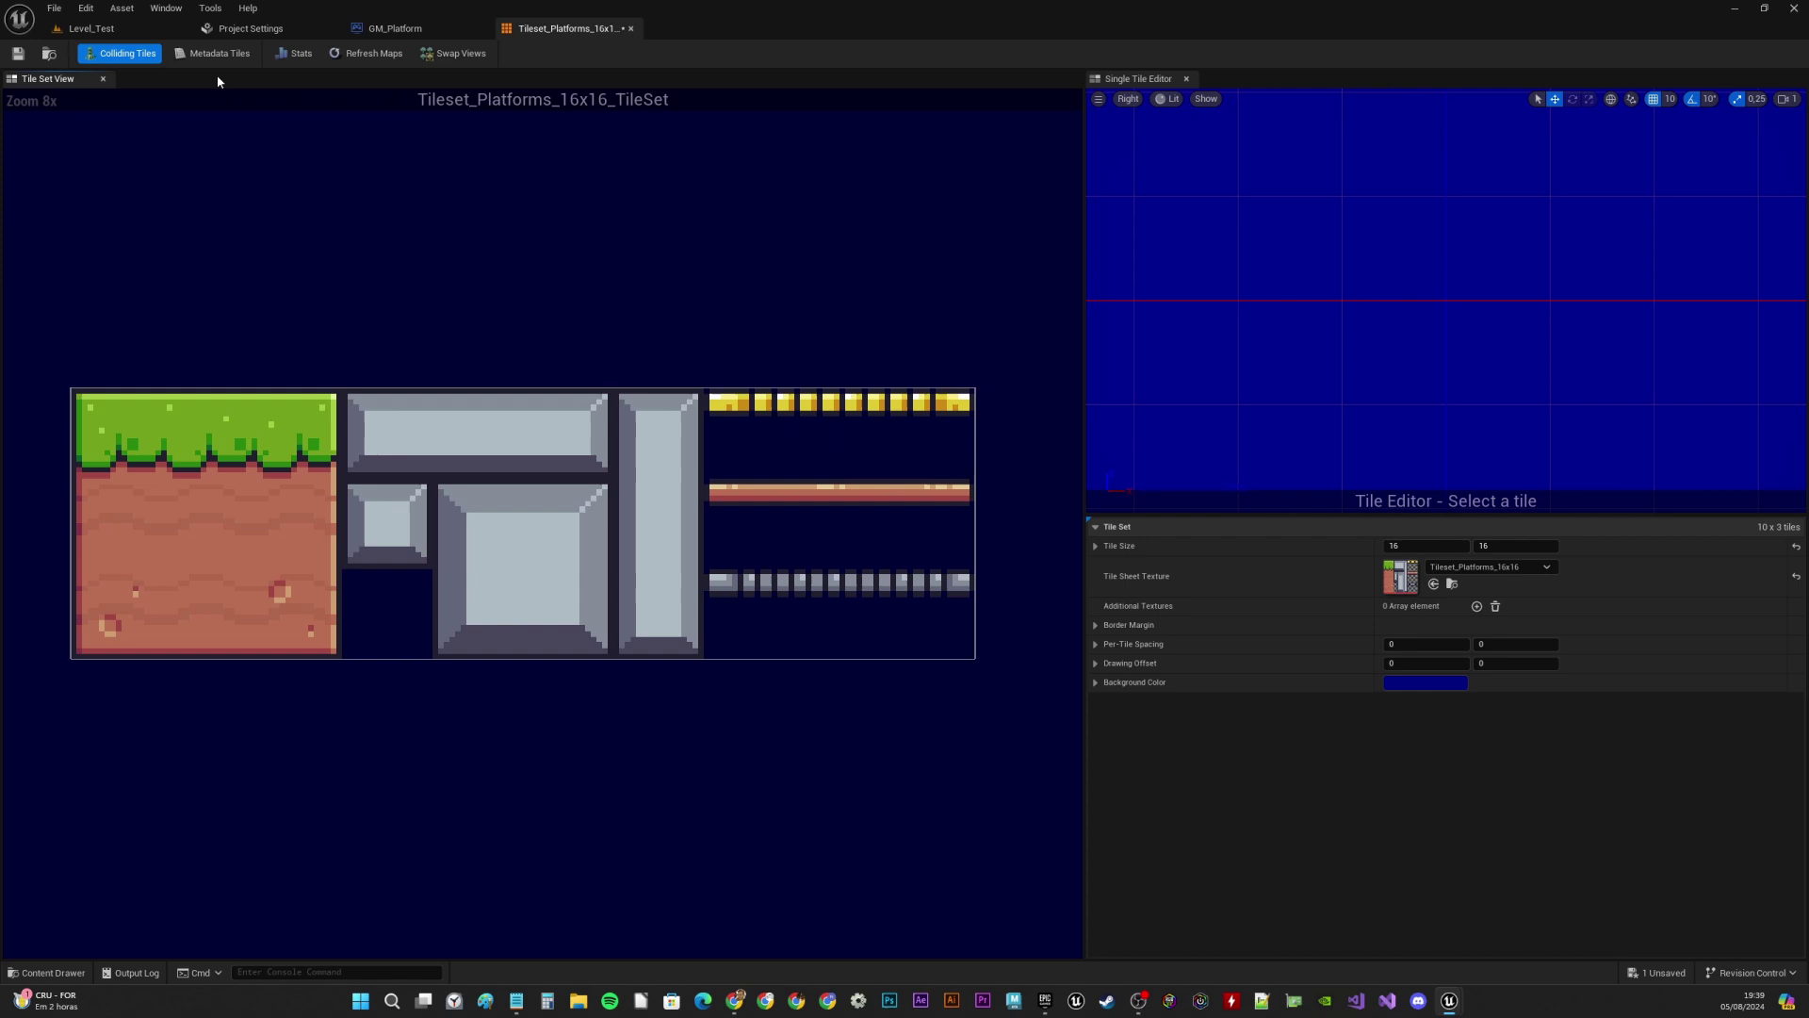
pyautogui.click(136, 426)
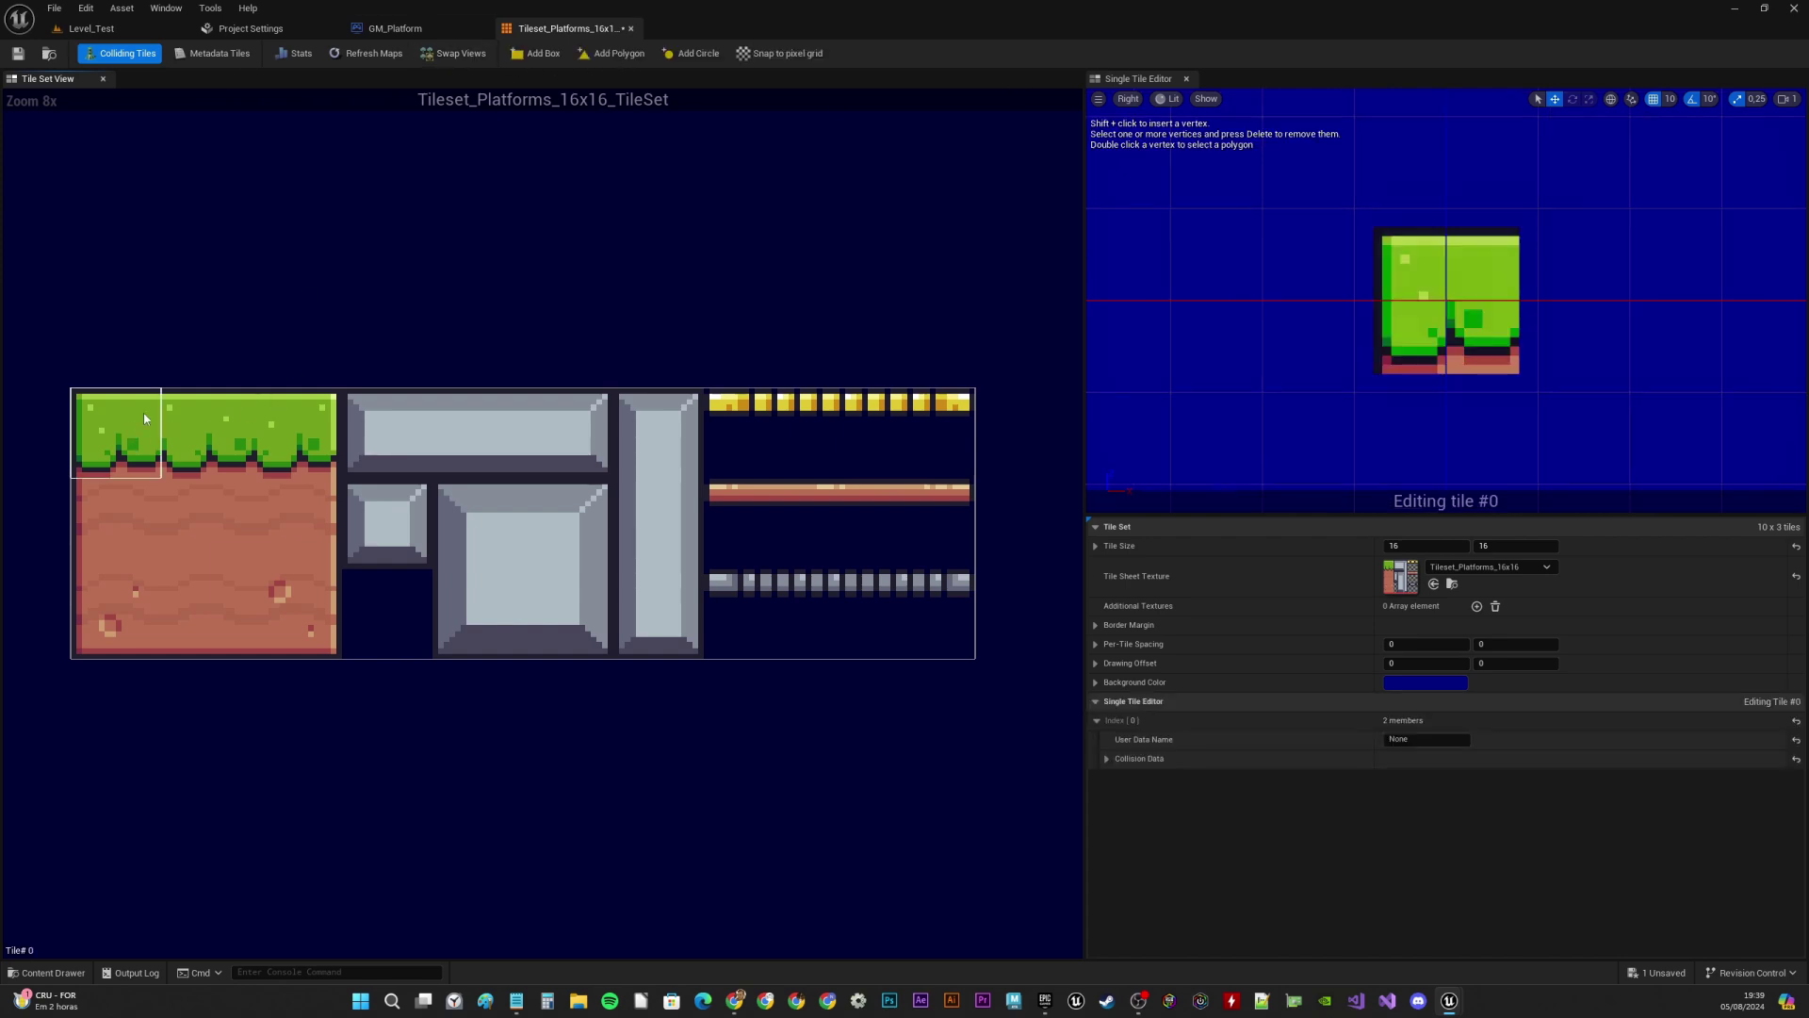
pyautogui.click(519, 55)
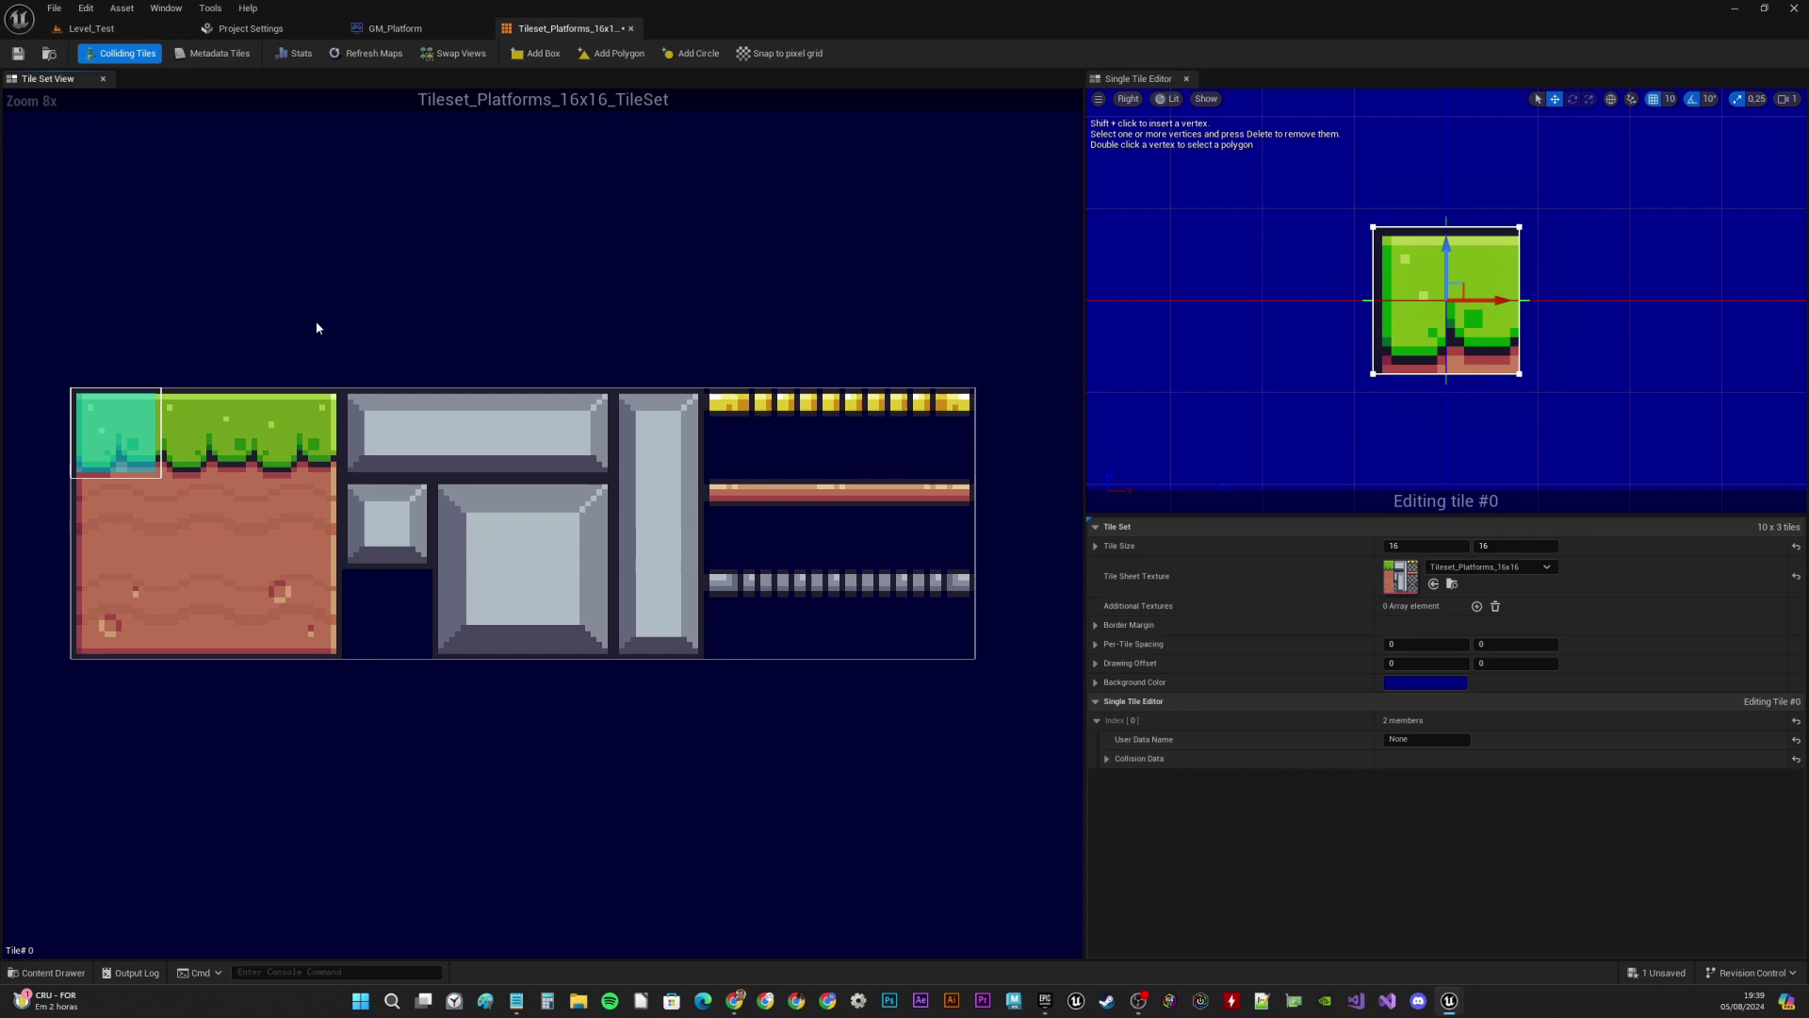
pyautogui.moveTo(215, 440); pyautogui.dragTo(307, 603)
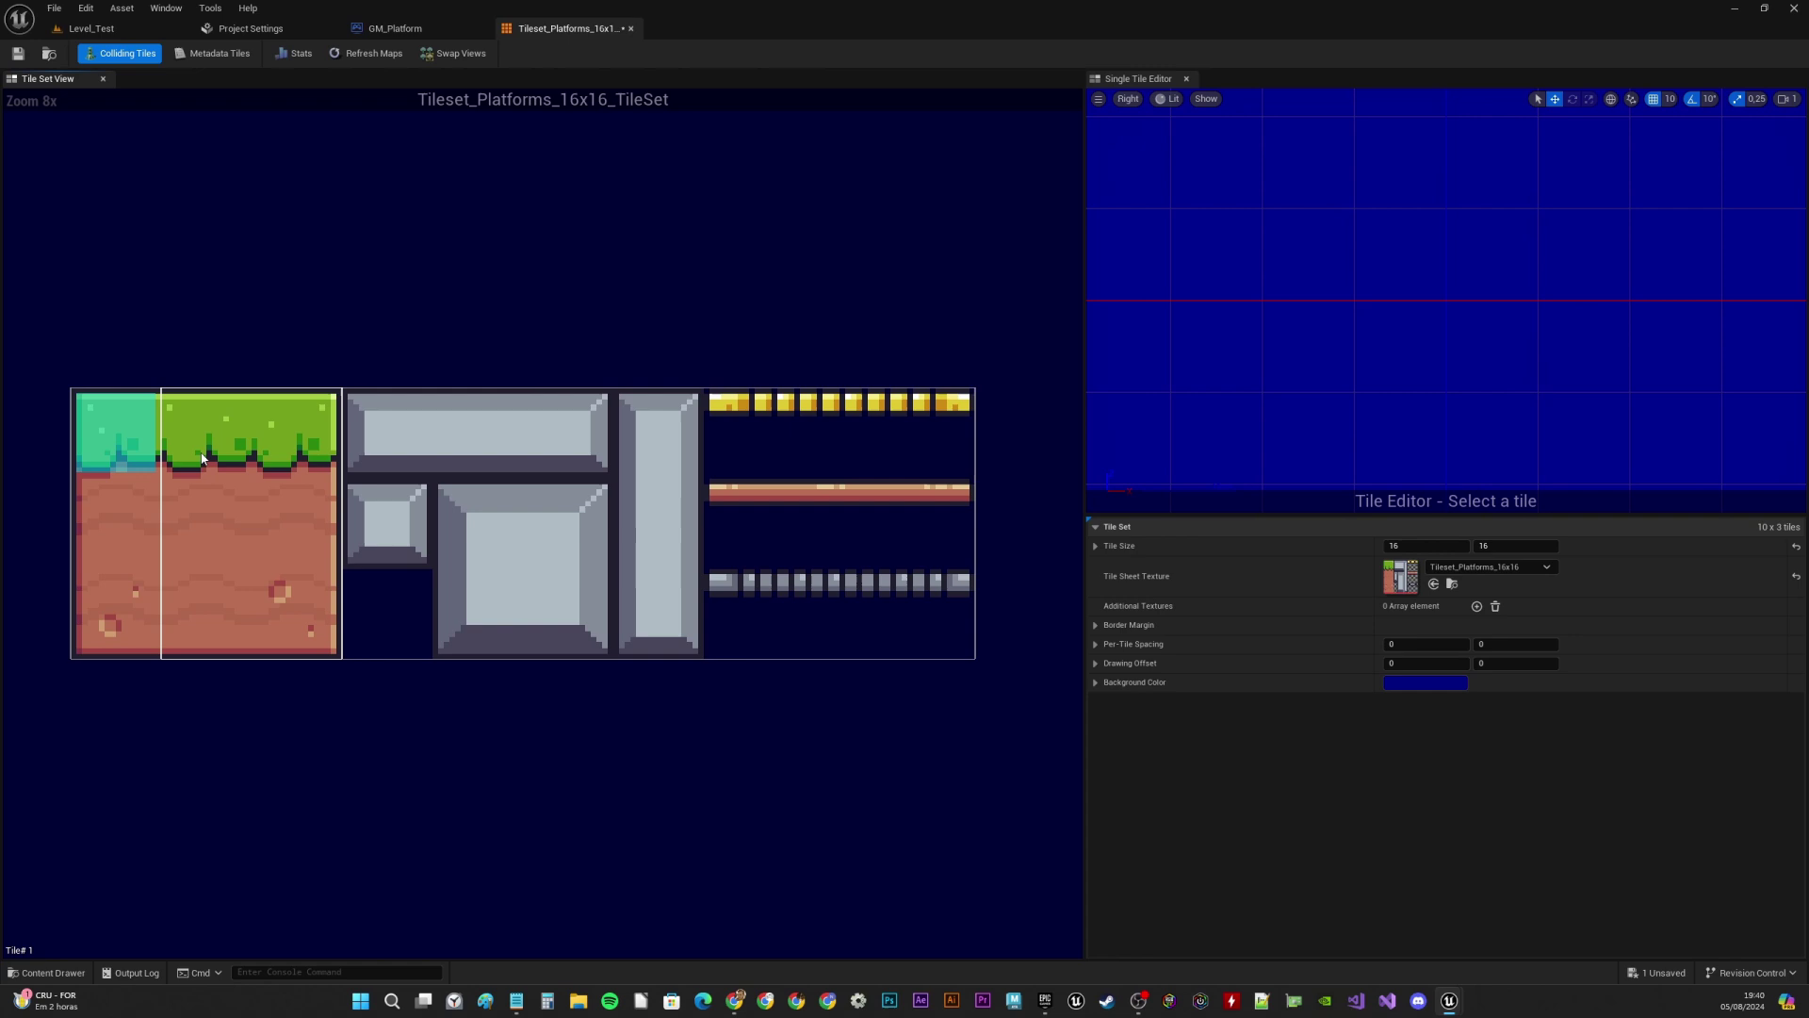
pyautogui.click(203, 459)
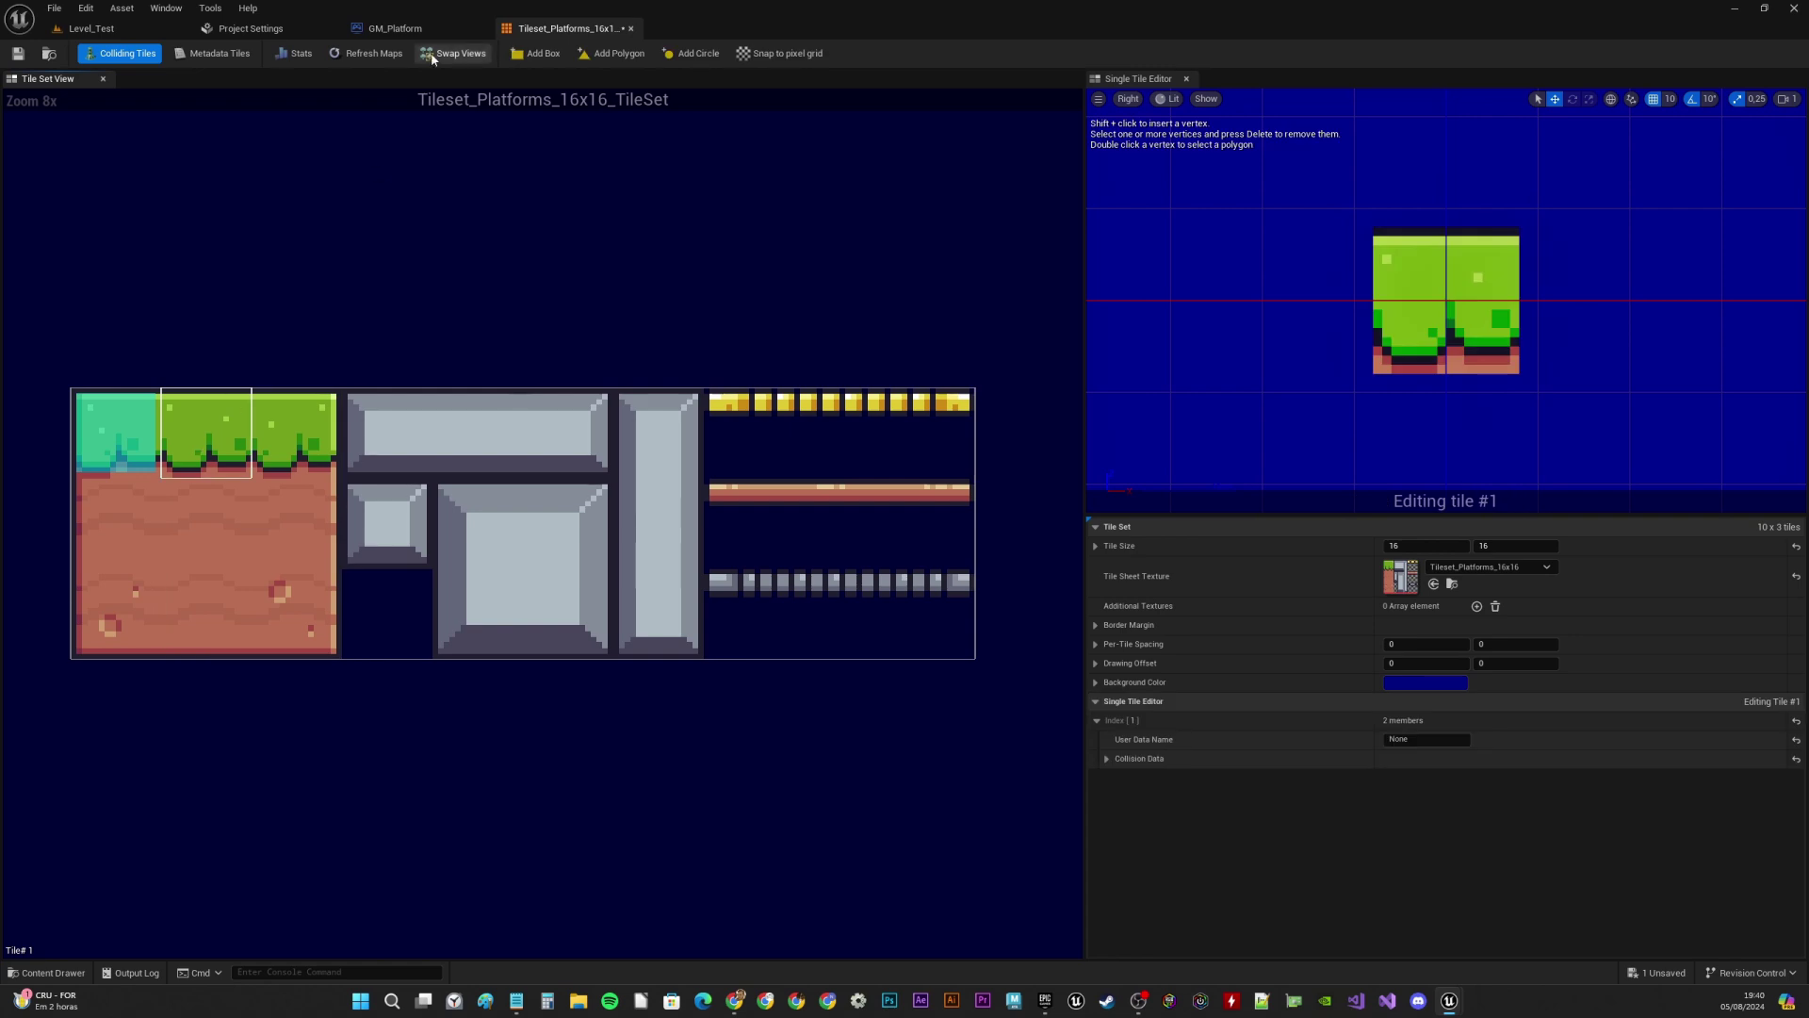
pyautogui.click(543, 52)
pyautogui.click(288, 403)
pyautogui.click(543, 52)
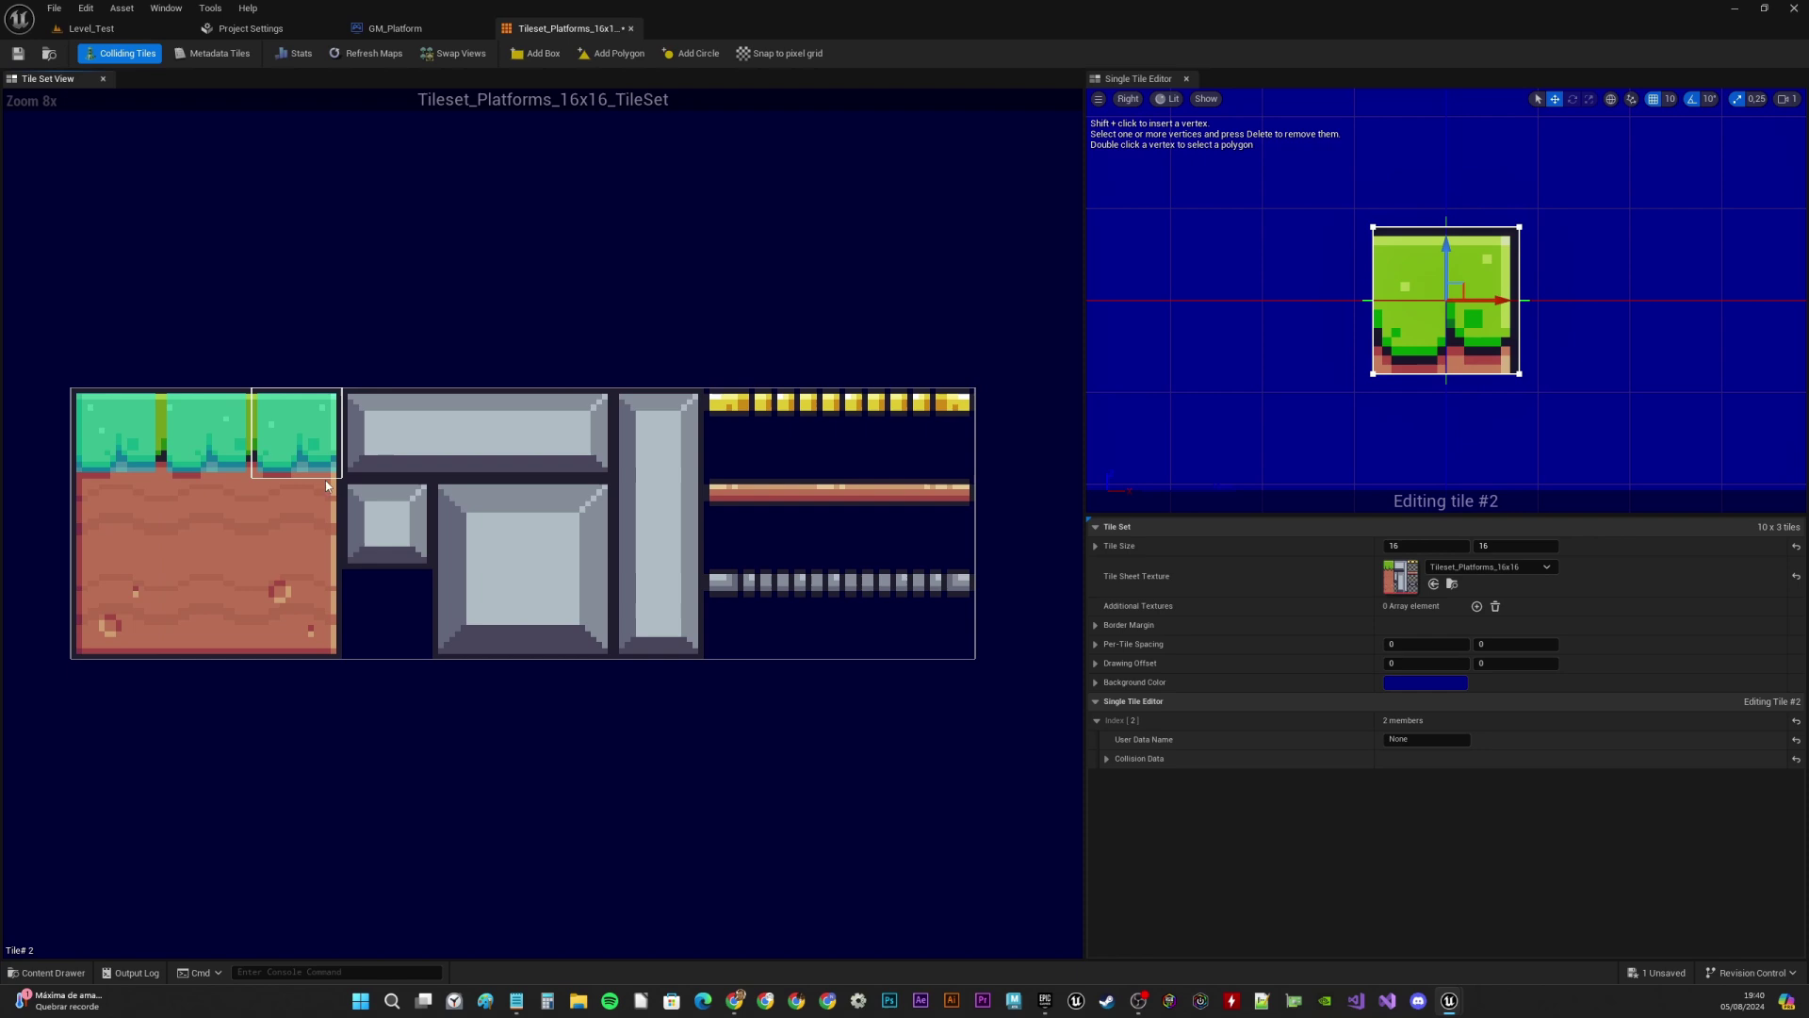
# Add box collisions to the dirt block's outer tiles: both middle-row side tiles and all three bottom-row tiles
pyautogui.click(299, 518)
pyautogui.click(543, 52)
pyautogui.click(112, 518)
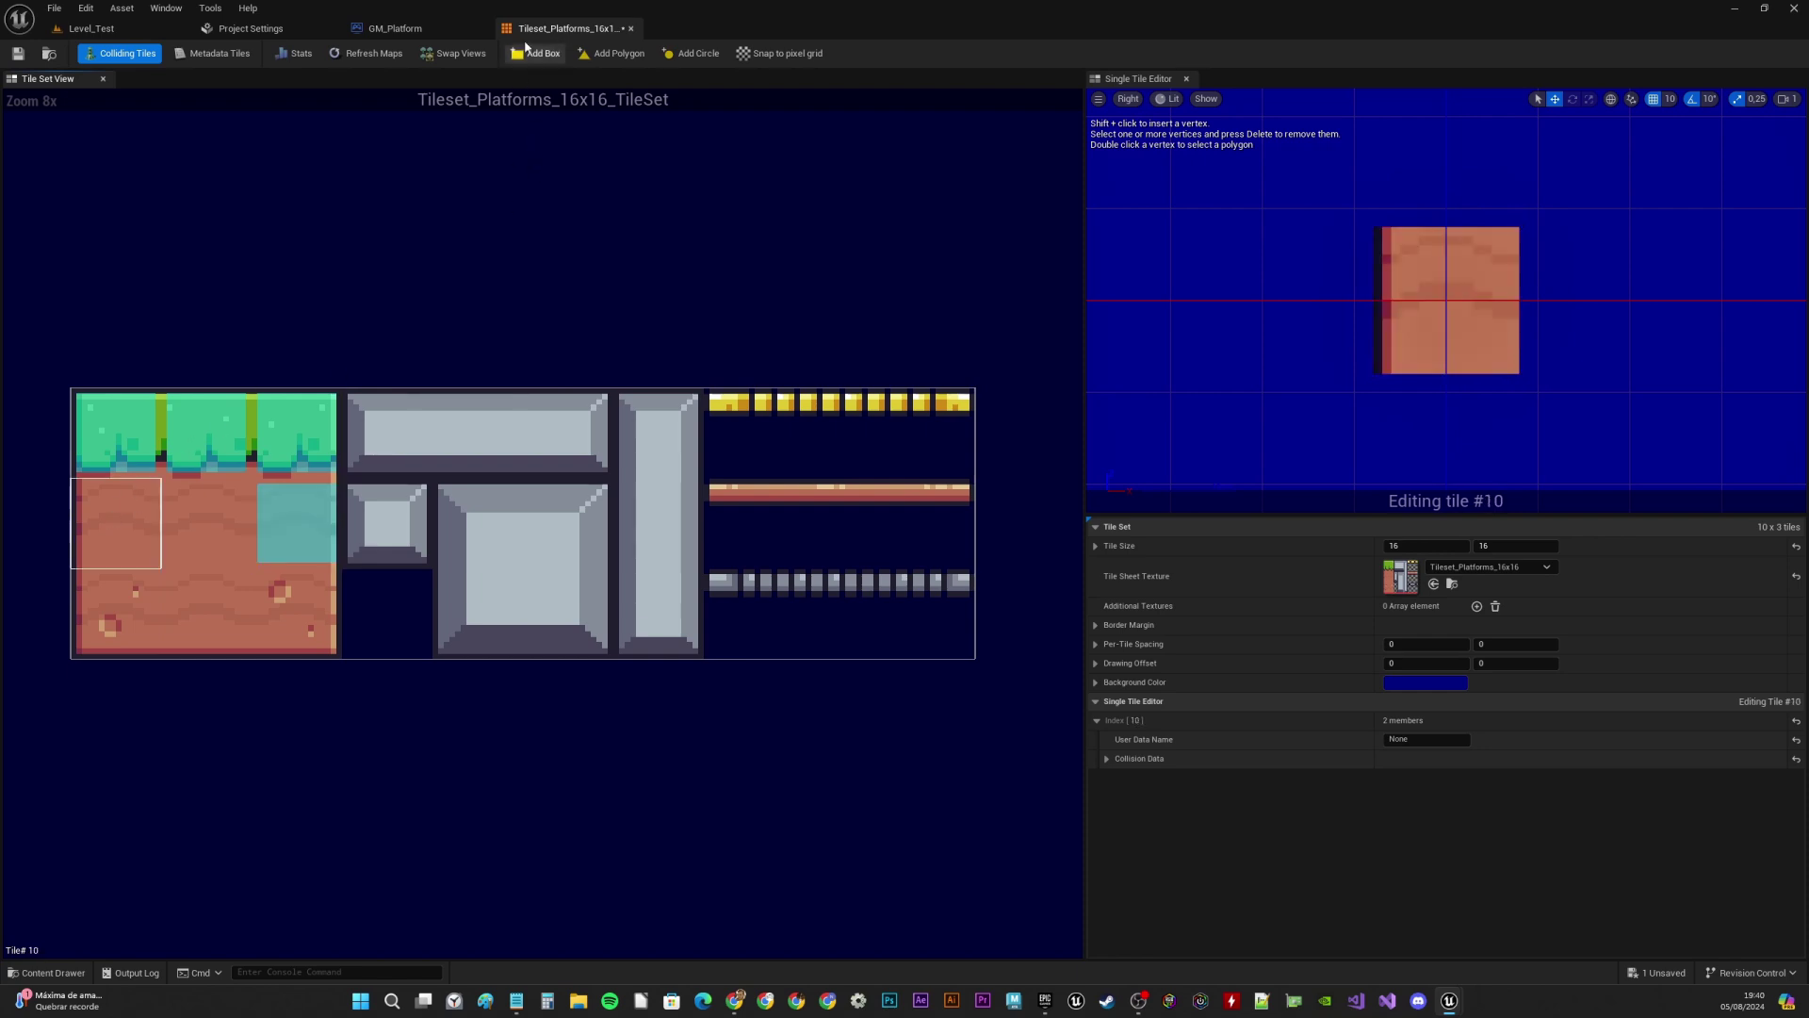
pyautogui.click(543, 52)
pyautogui.click(136, 599)
pyautogui.click(542, 53)
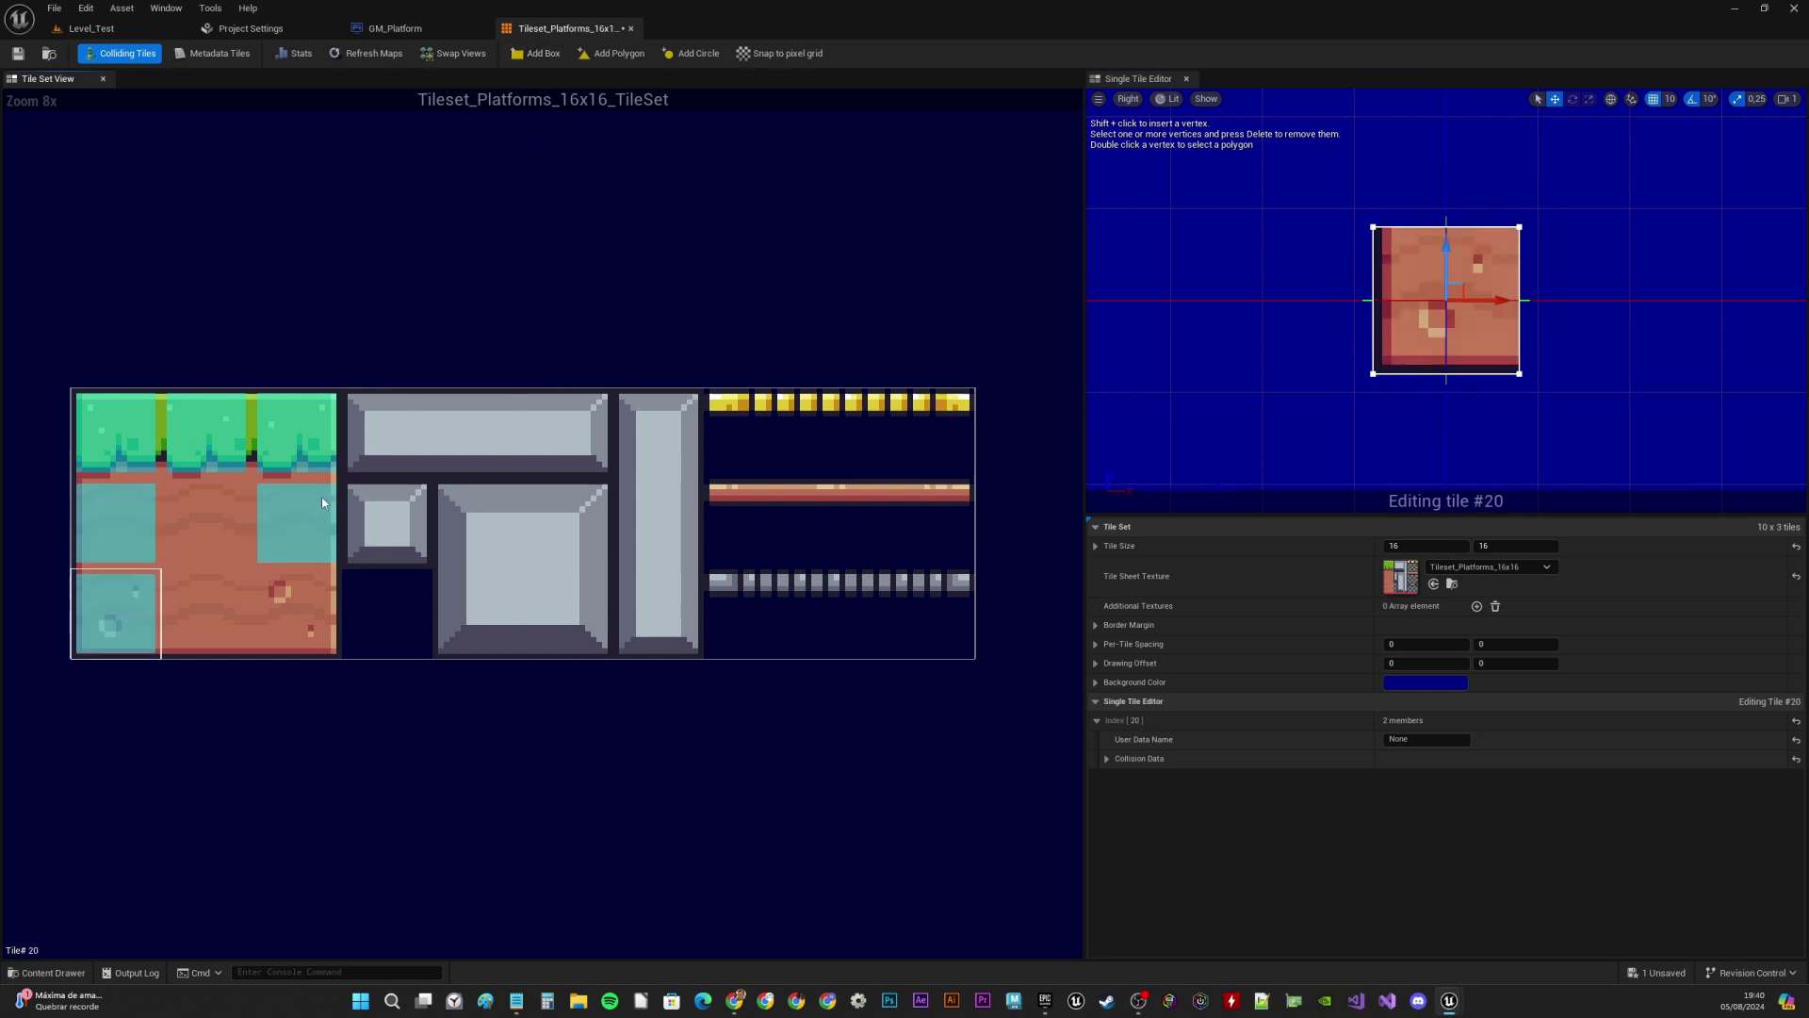
pyautogui.click(245, 615)
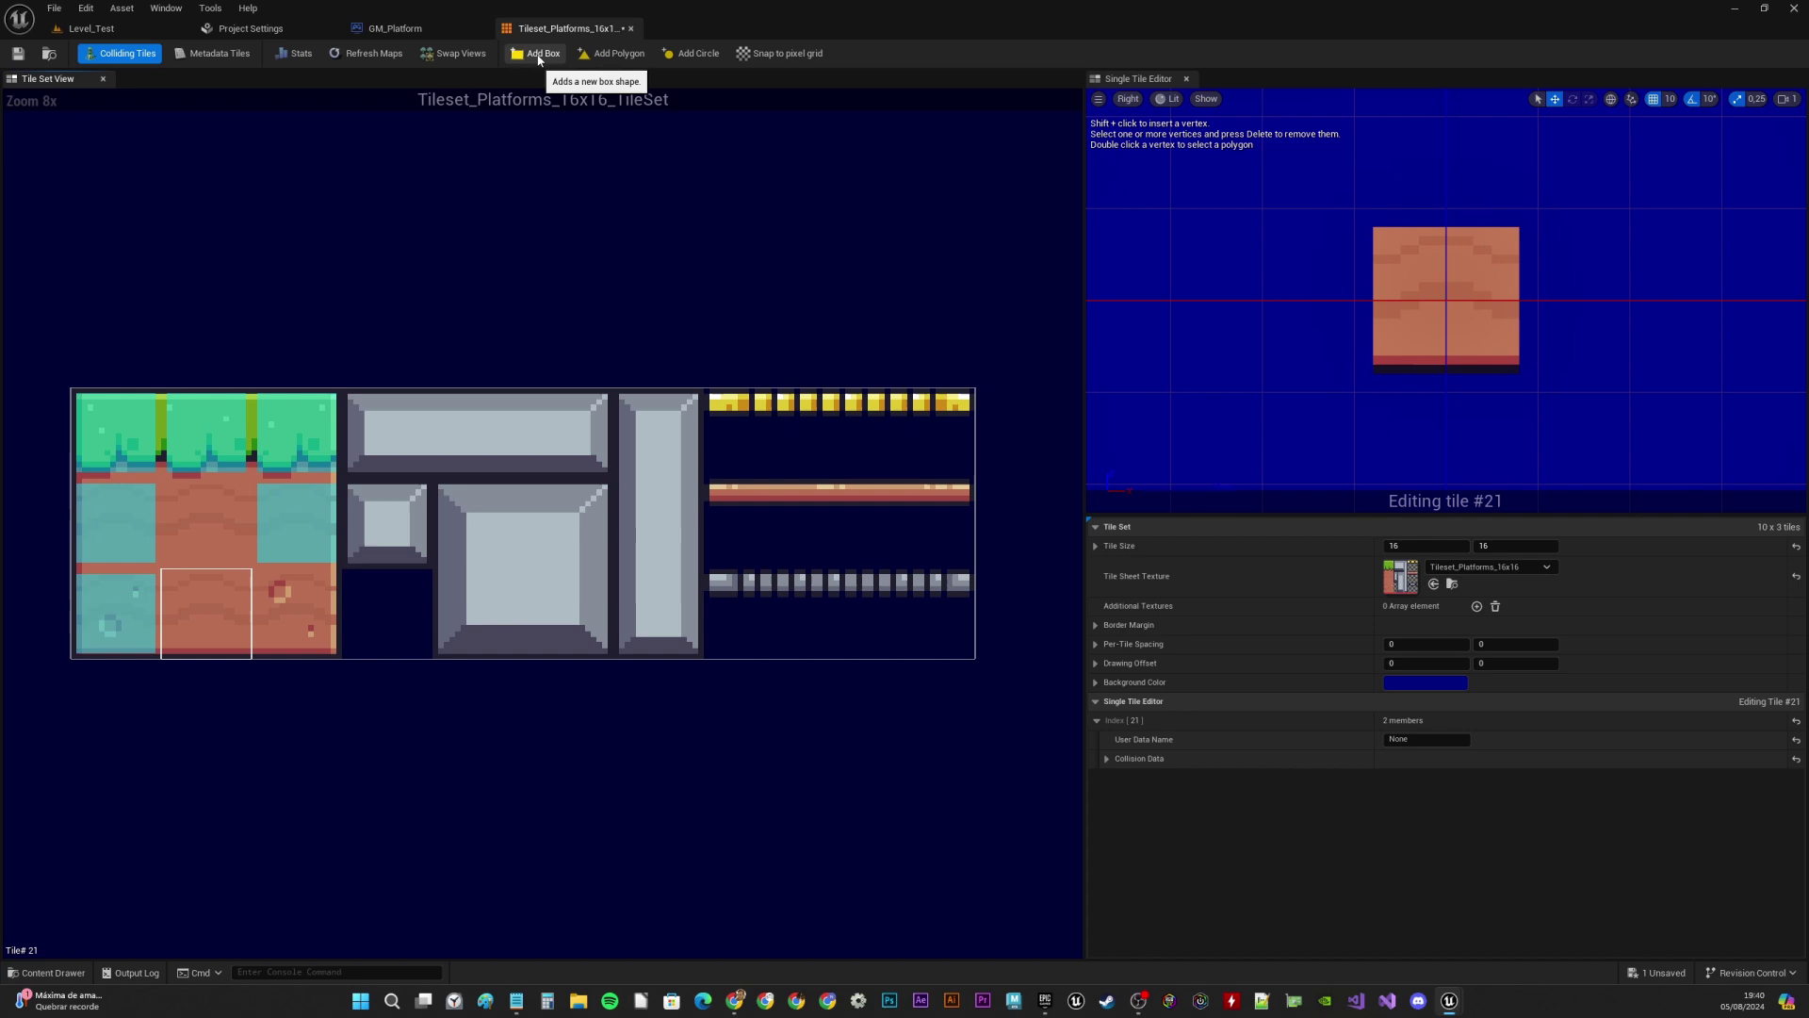
pyautogui.click(542, 54)
pyautogui.click(297, 608)
pyautogui.click(542, 54)
# Add a box collision to every tile of the grey stone blocks, including the wide, small, large and tall ones
pyautogui.click(387, 434)
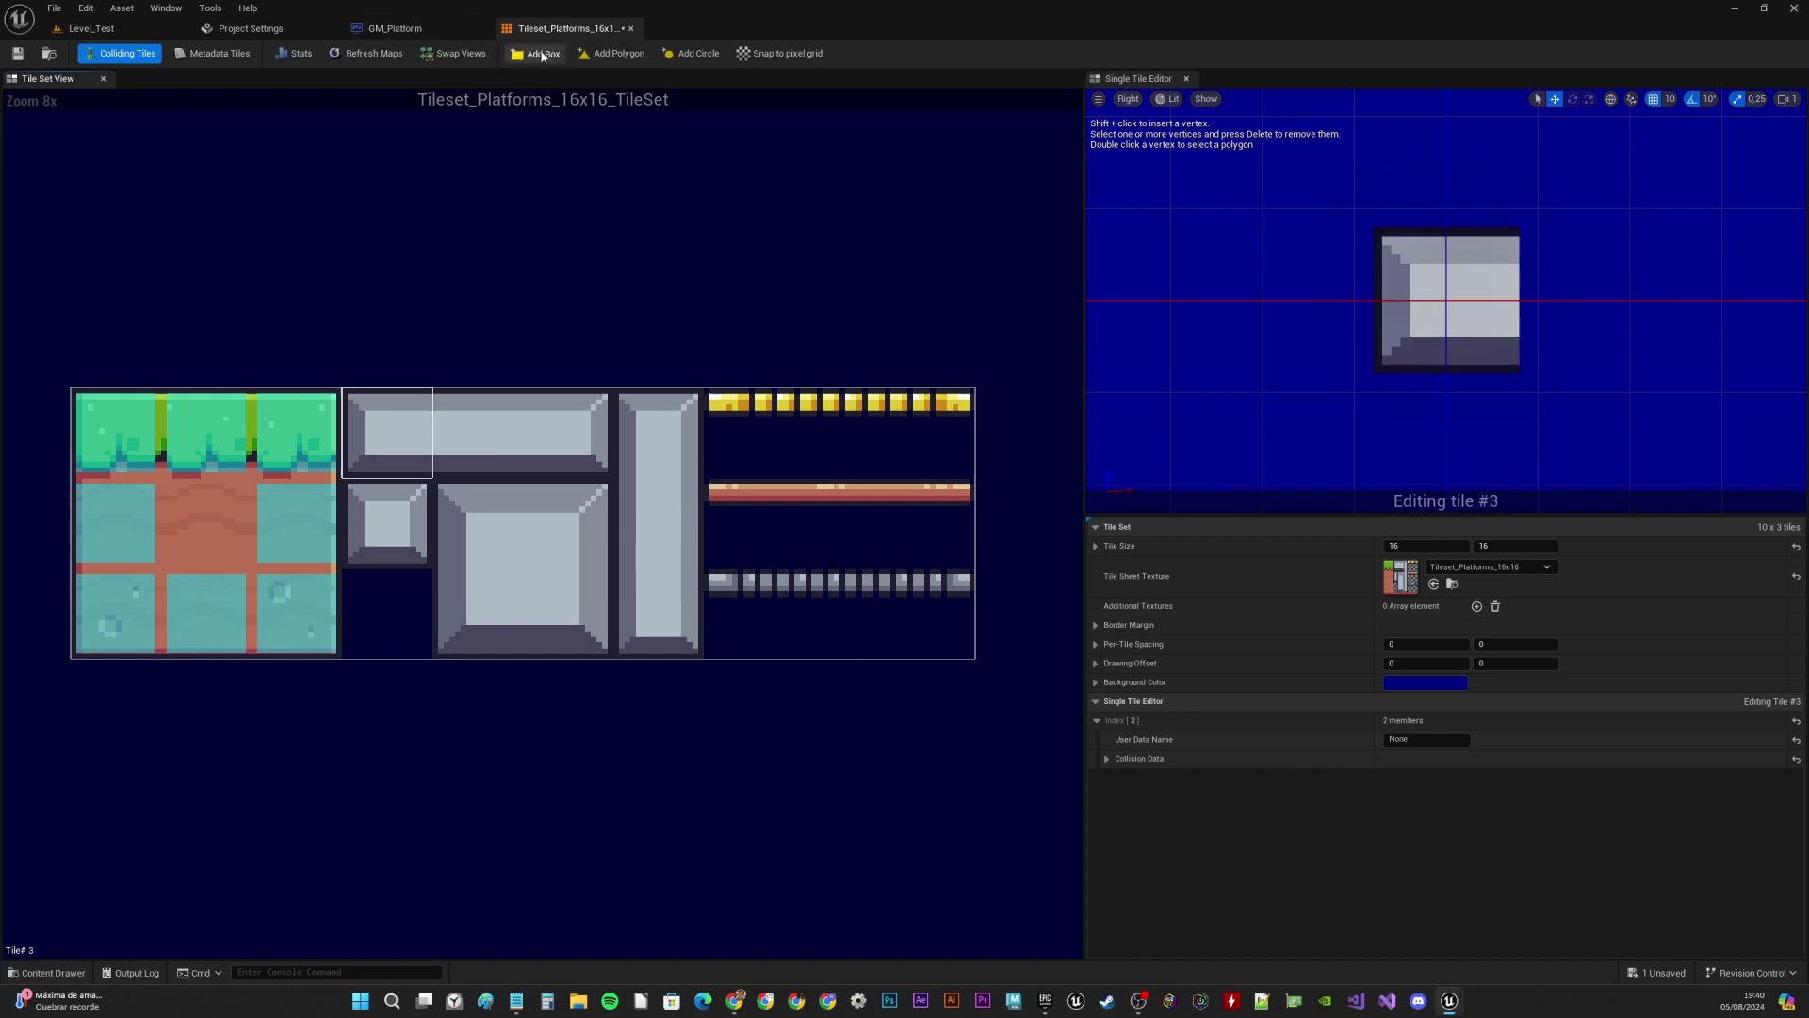
pyautogui.click(543, 54)
pyautogui.click(477, 434)
pyautogui.click(542, 54)
pyautogui.click(565, 434)
pyautogui.click(543, 54)
pyautogui.click(565, 524)
pyautogui.click(542, 54)
pyautogui.click(659, 433)
pyautogui.click(543, 54)
pyautogui.click(658, 524)
pyautogui.click(543, 53)
pyautogui.click(659, 612)
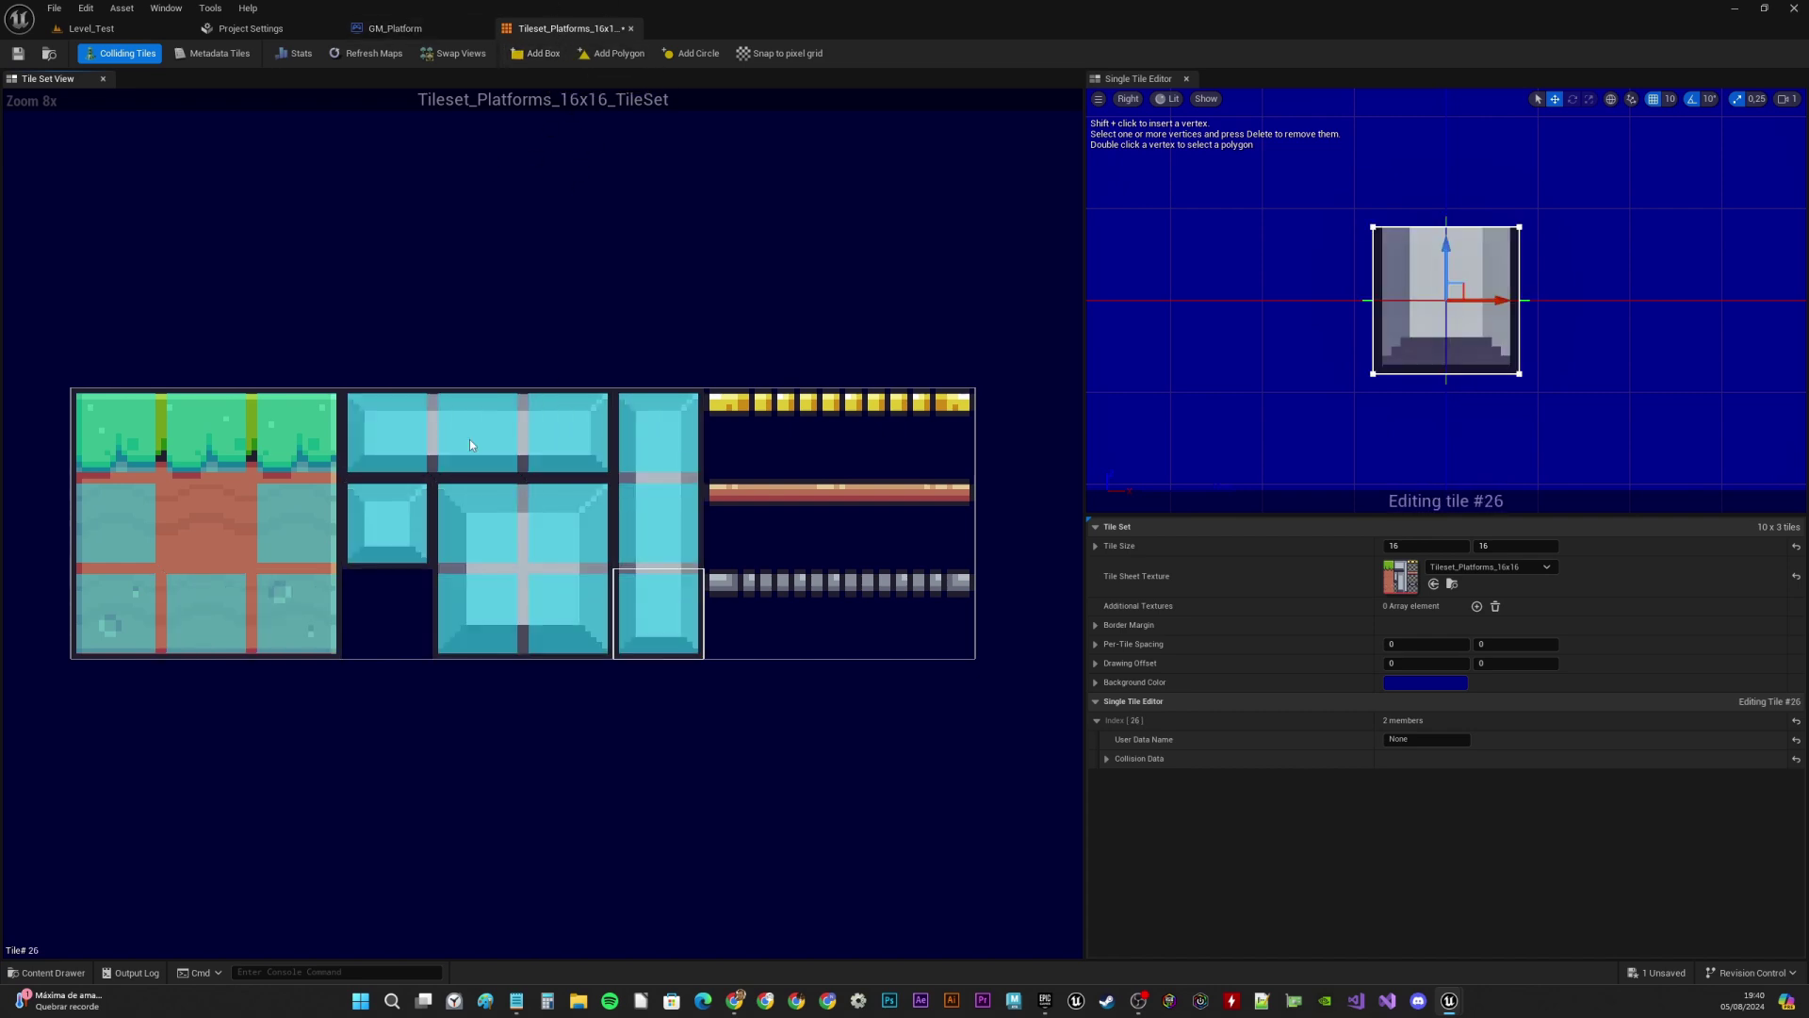
pyautogui.click(542, 53)
# Add box collisions to the thin gold and brown platform tiles, with the boxes shortened to the platforms' thickness
pyautogui.click(930, 434)
pyautogui.click(542, 54)
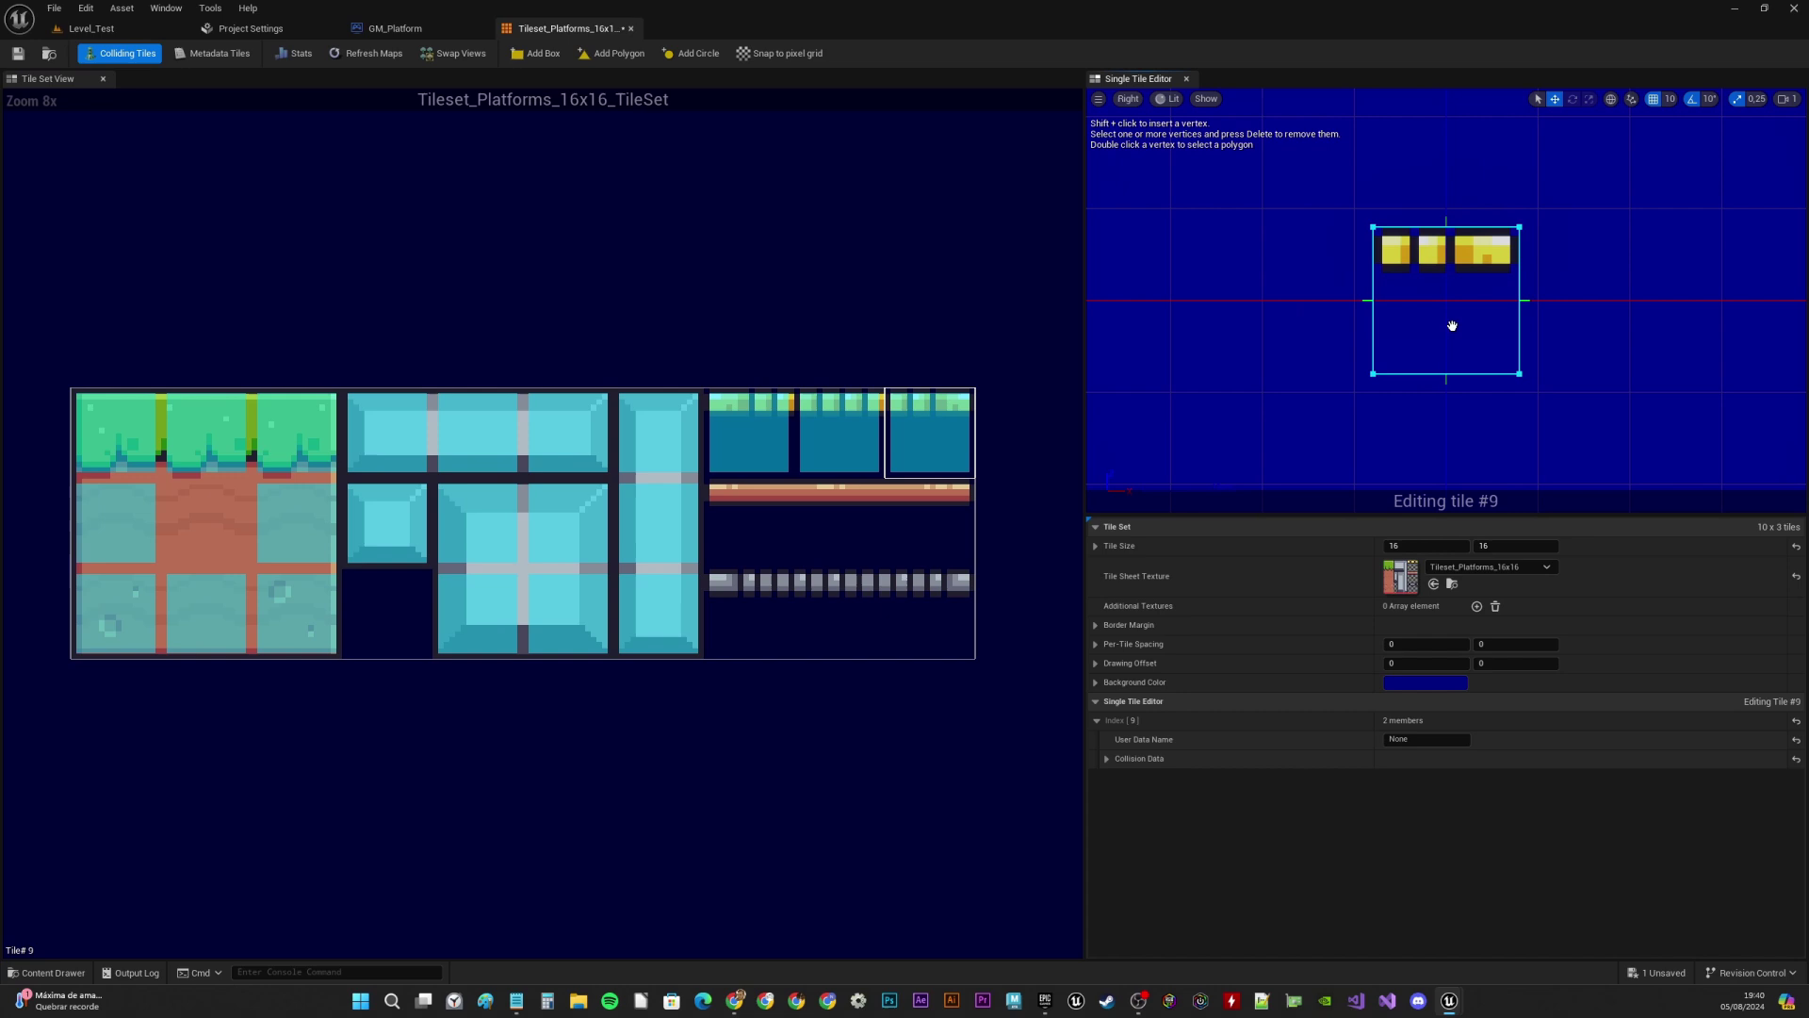
pyautogui.click(749, 524)
pyautogui.click(543, 54)
pyautogui.click(839, 524)
pyautogui.click(543, 54)
pyautogui.click(930, 524)
pyautogui.click(542, 54)
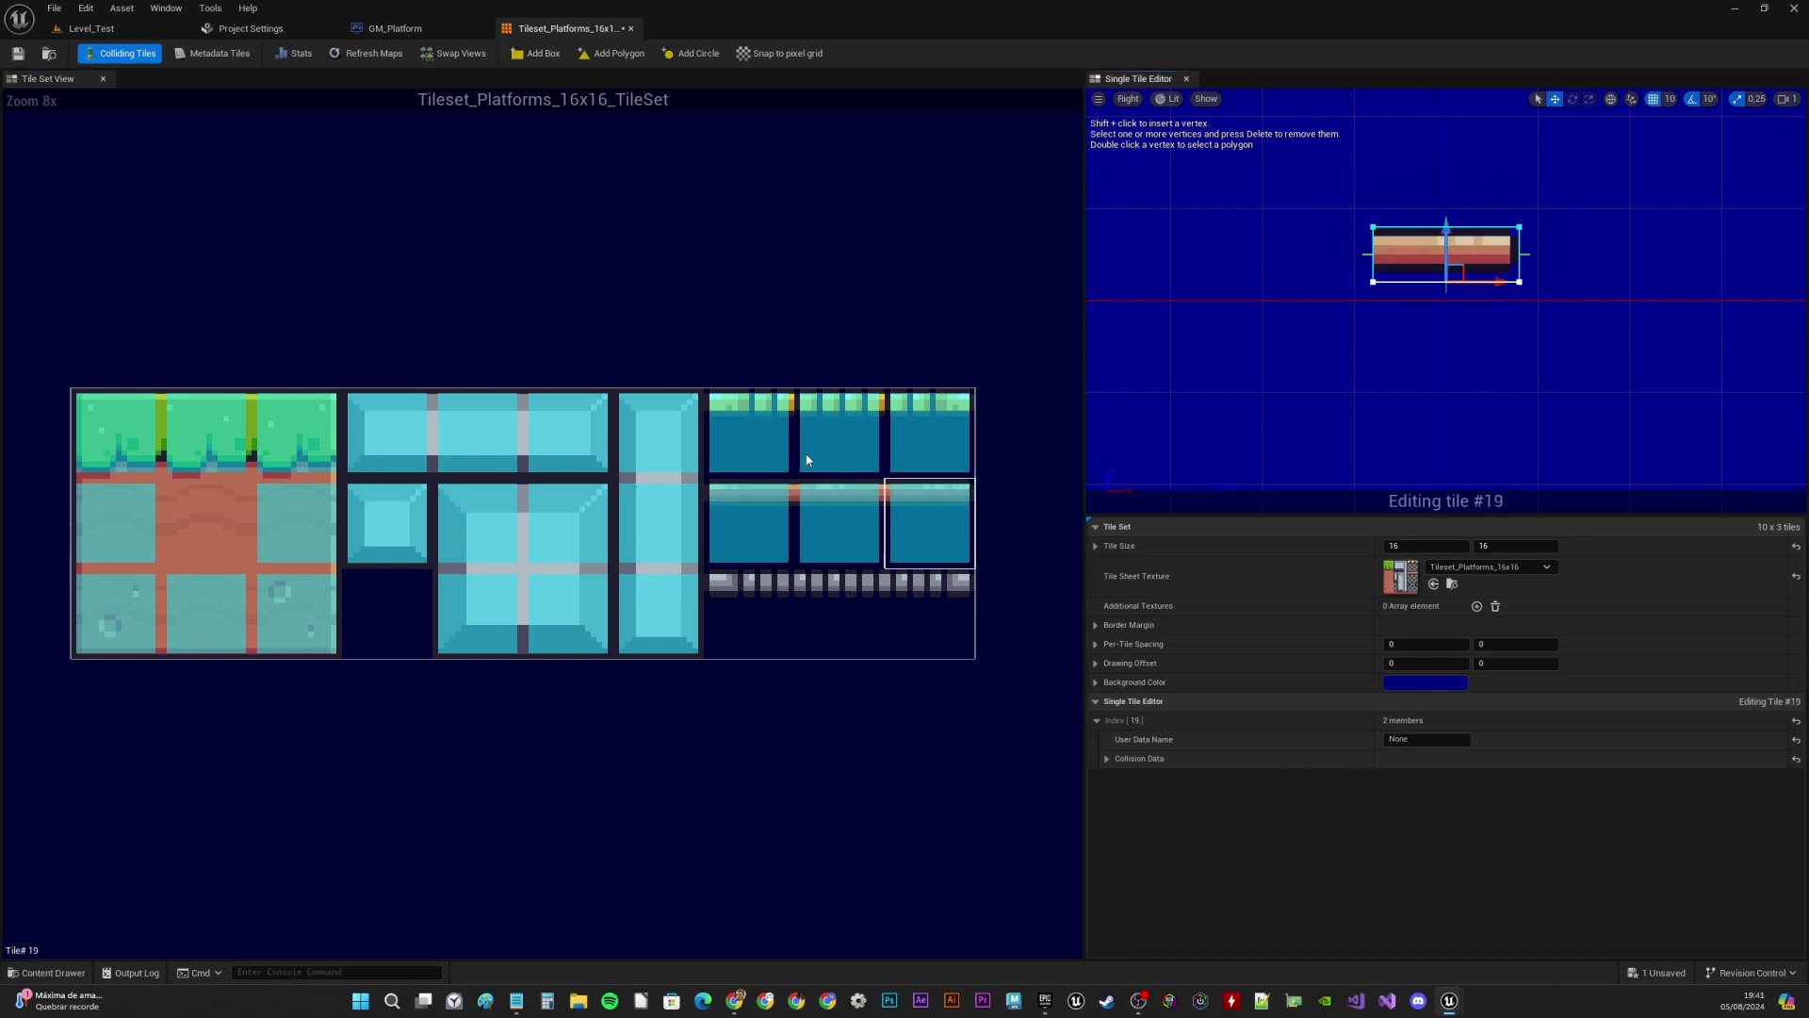
# Add box collisions to the three thin grey platform tiles and raise the box's lower edge to match the platform's thickness
pyautogui.click(749, 612)
pyautogui.click(543, 54)
pyautogui.click(839, 612)
pyautogui.click(542, 53)
pyautogui.click(967, 582)
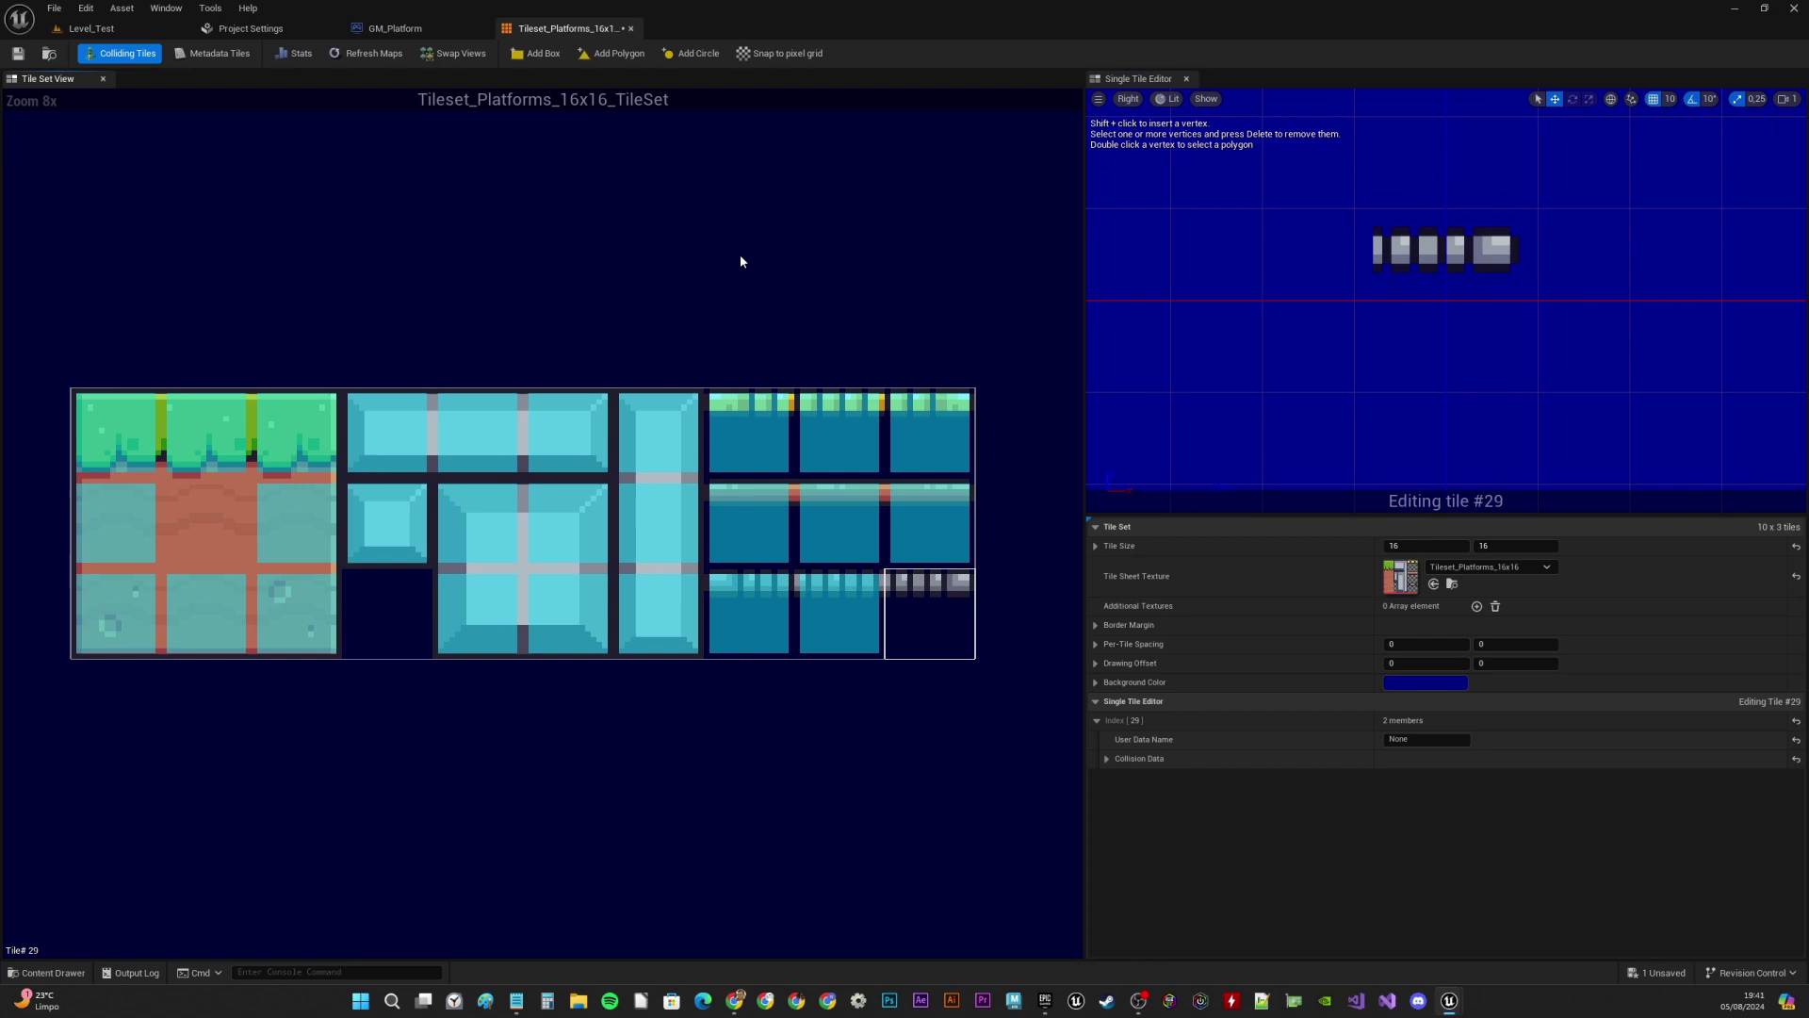
pyautogui.click(529, 53)
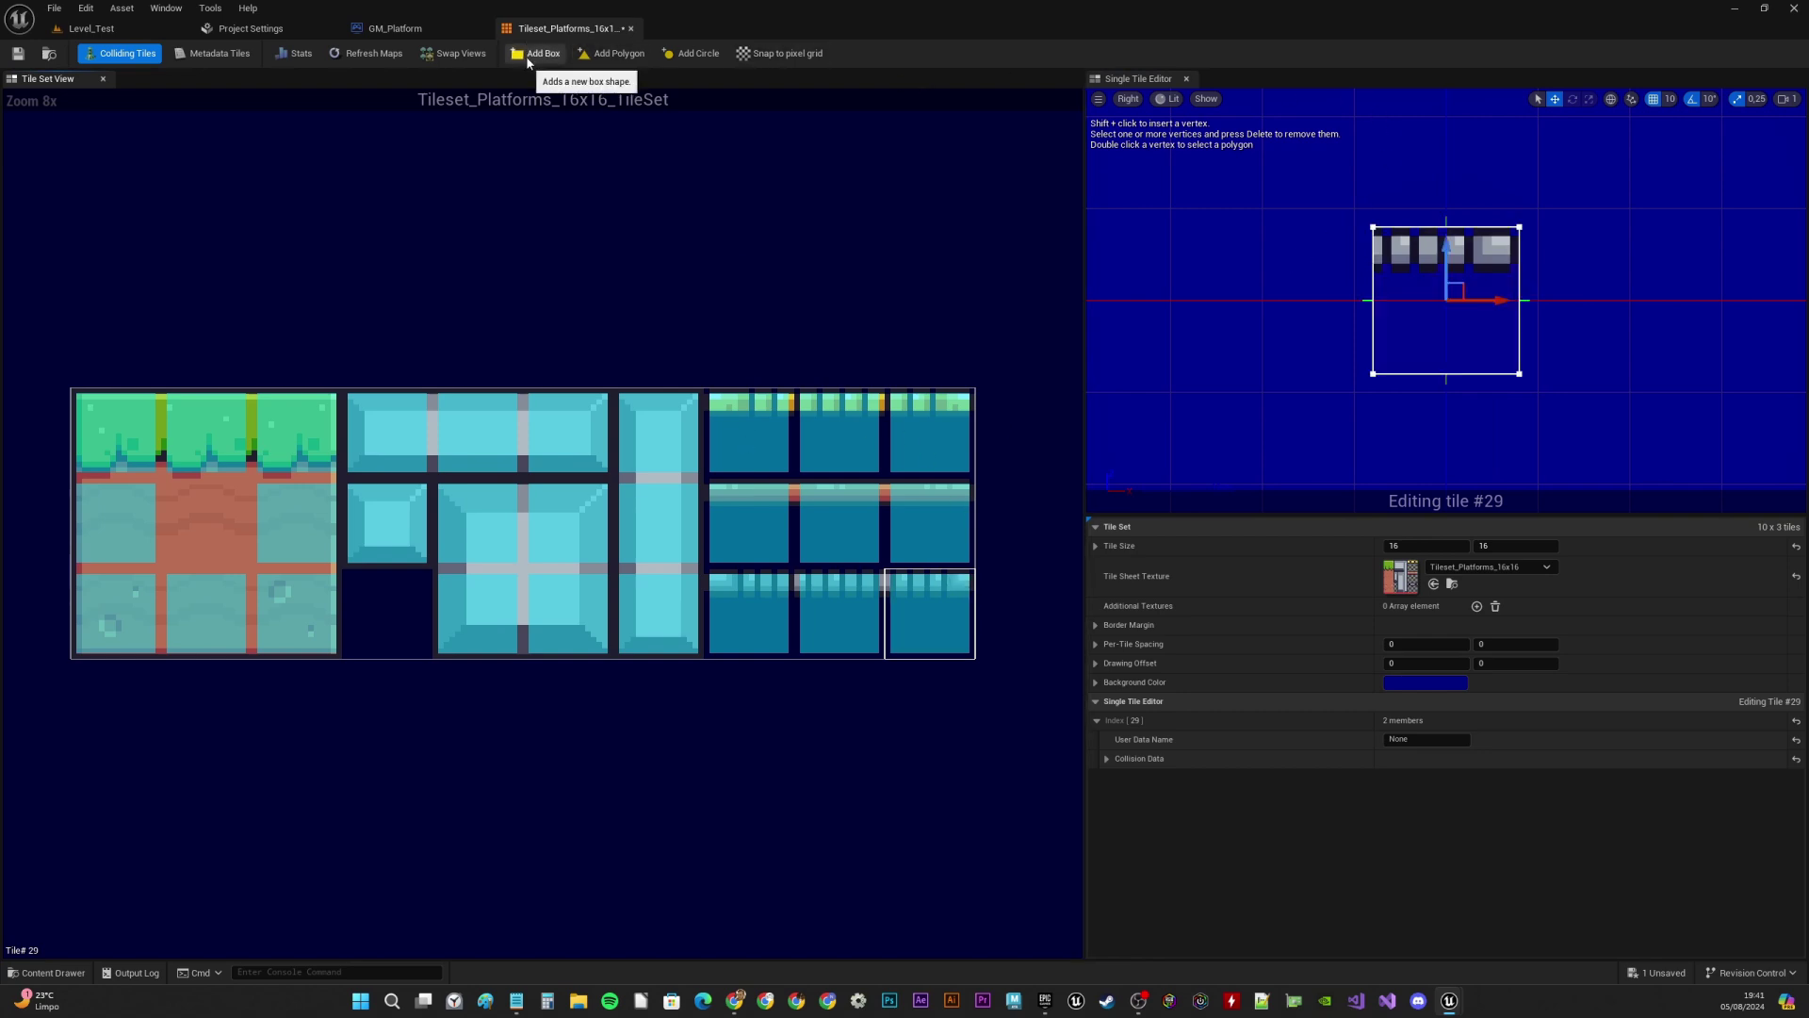
pyautogui.click(1432, 374)
pyautogui.moveTo(1448, 322); pyautogui.dragTo(1452, 248)
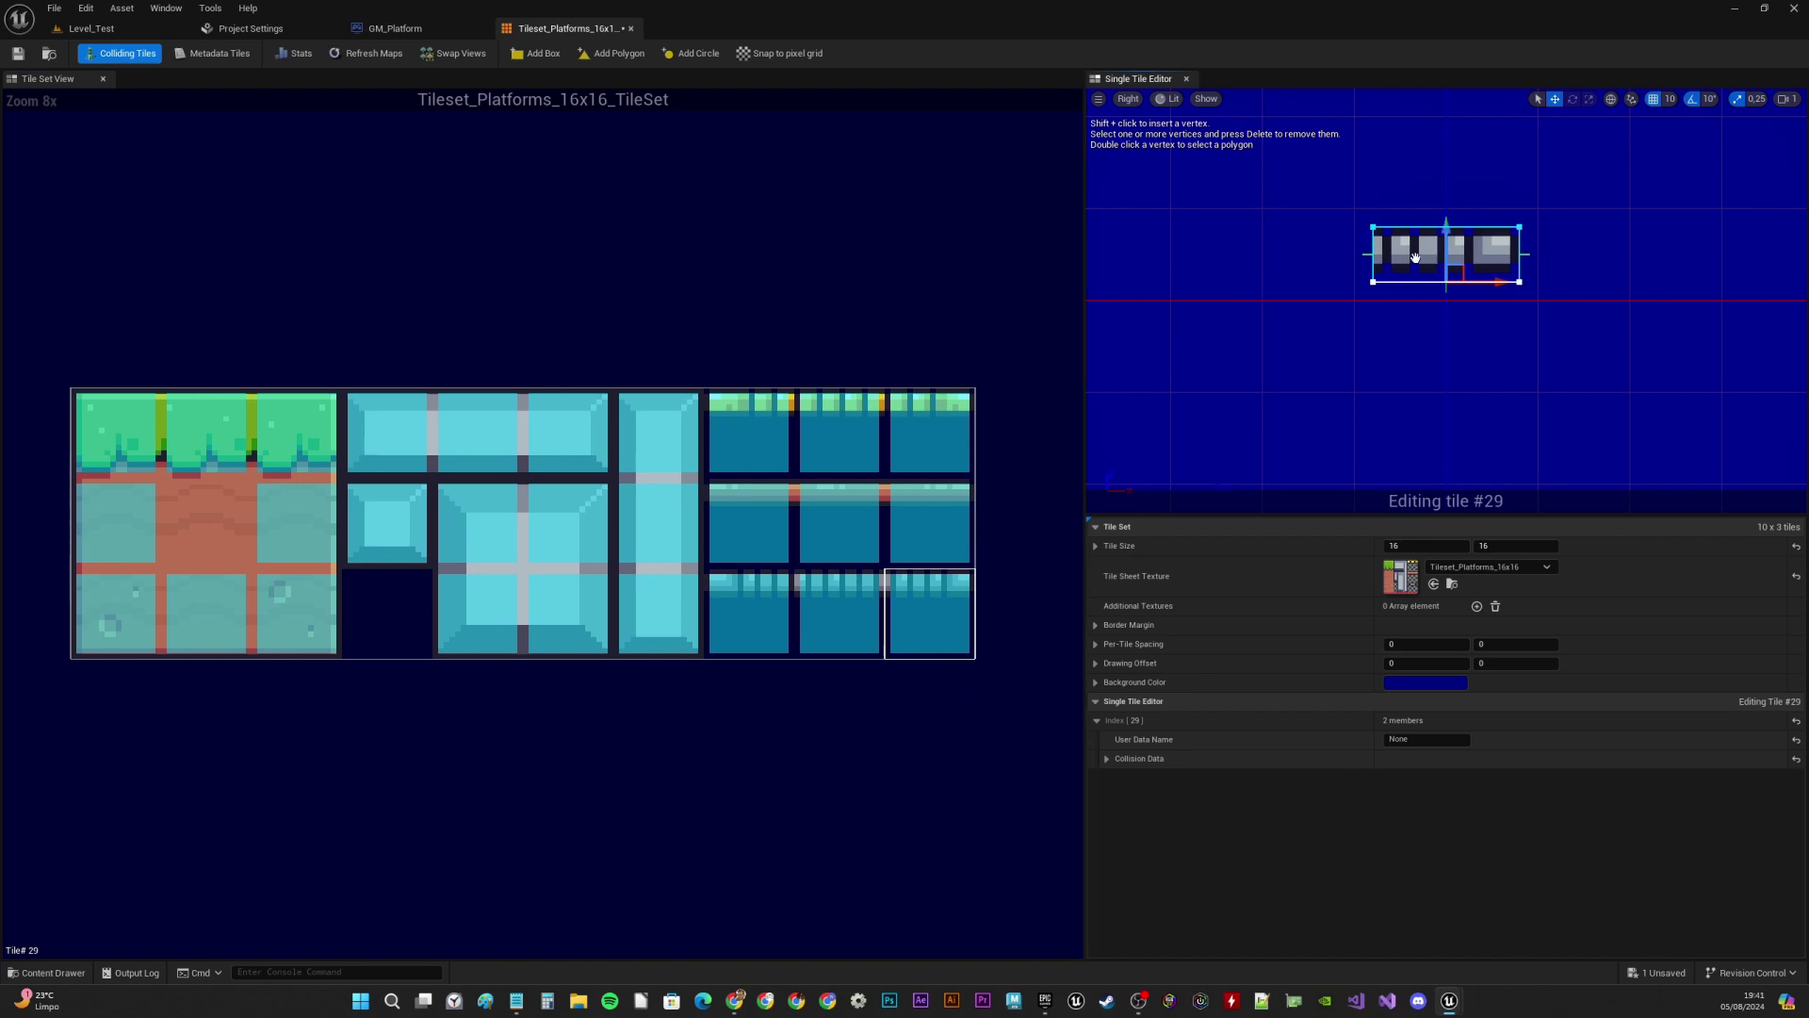
# Save and close the tile set, and return to the Level_Test level
pyautogui.click(17, 53)
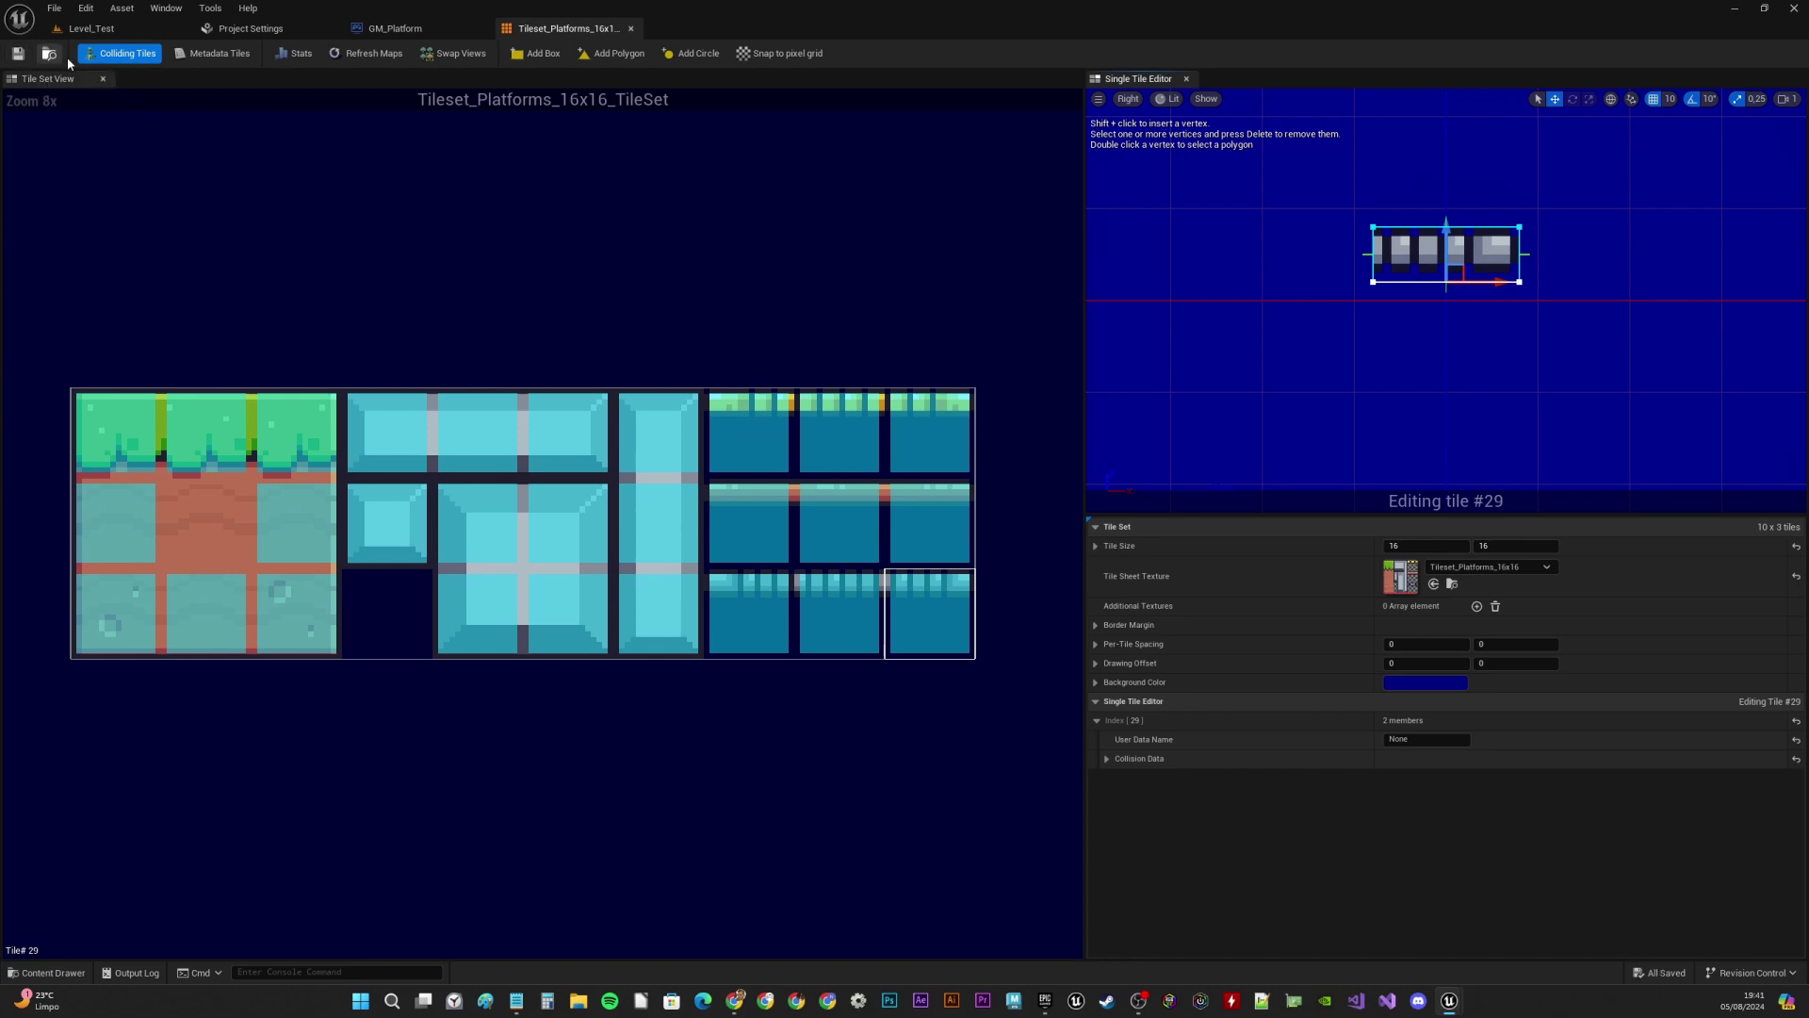
pyautogui.click(632, 29)
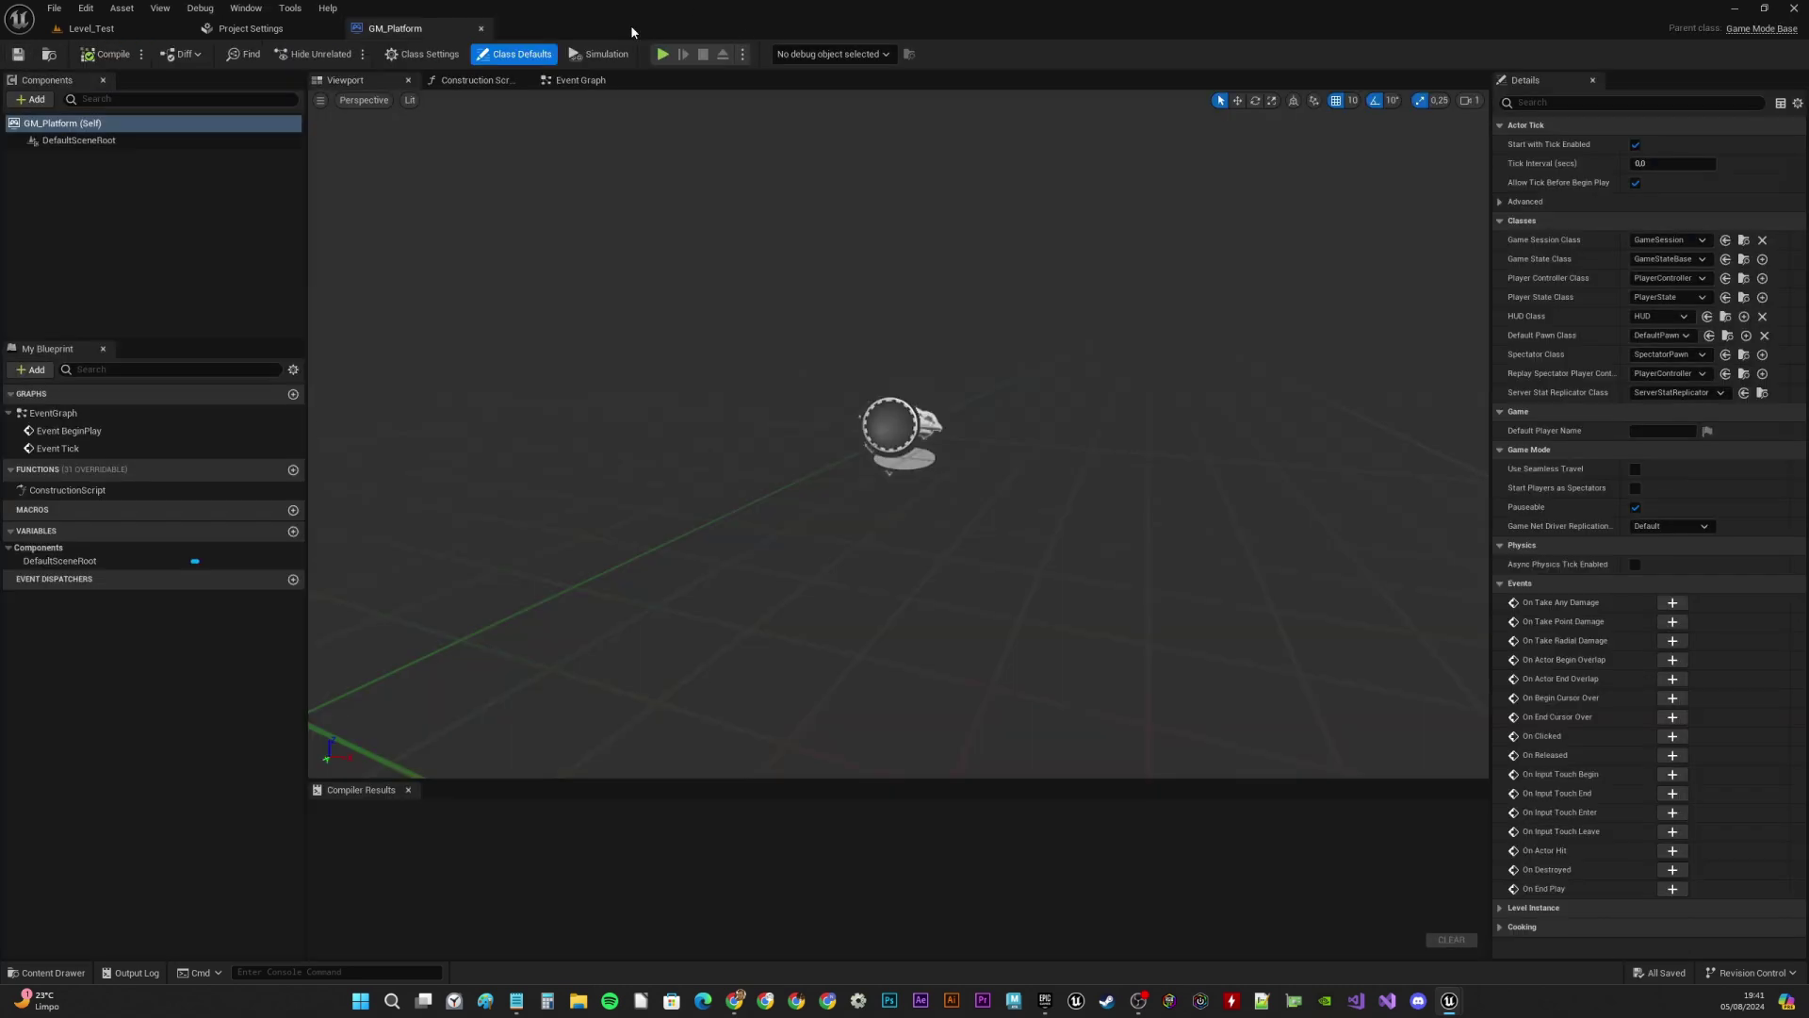
pyautogui.click(92, 29)
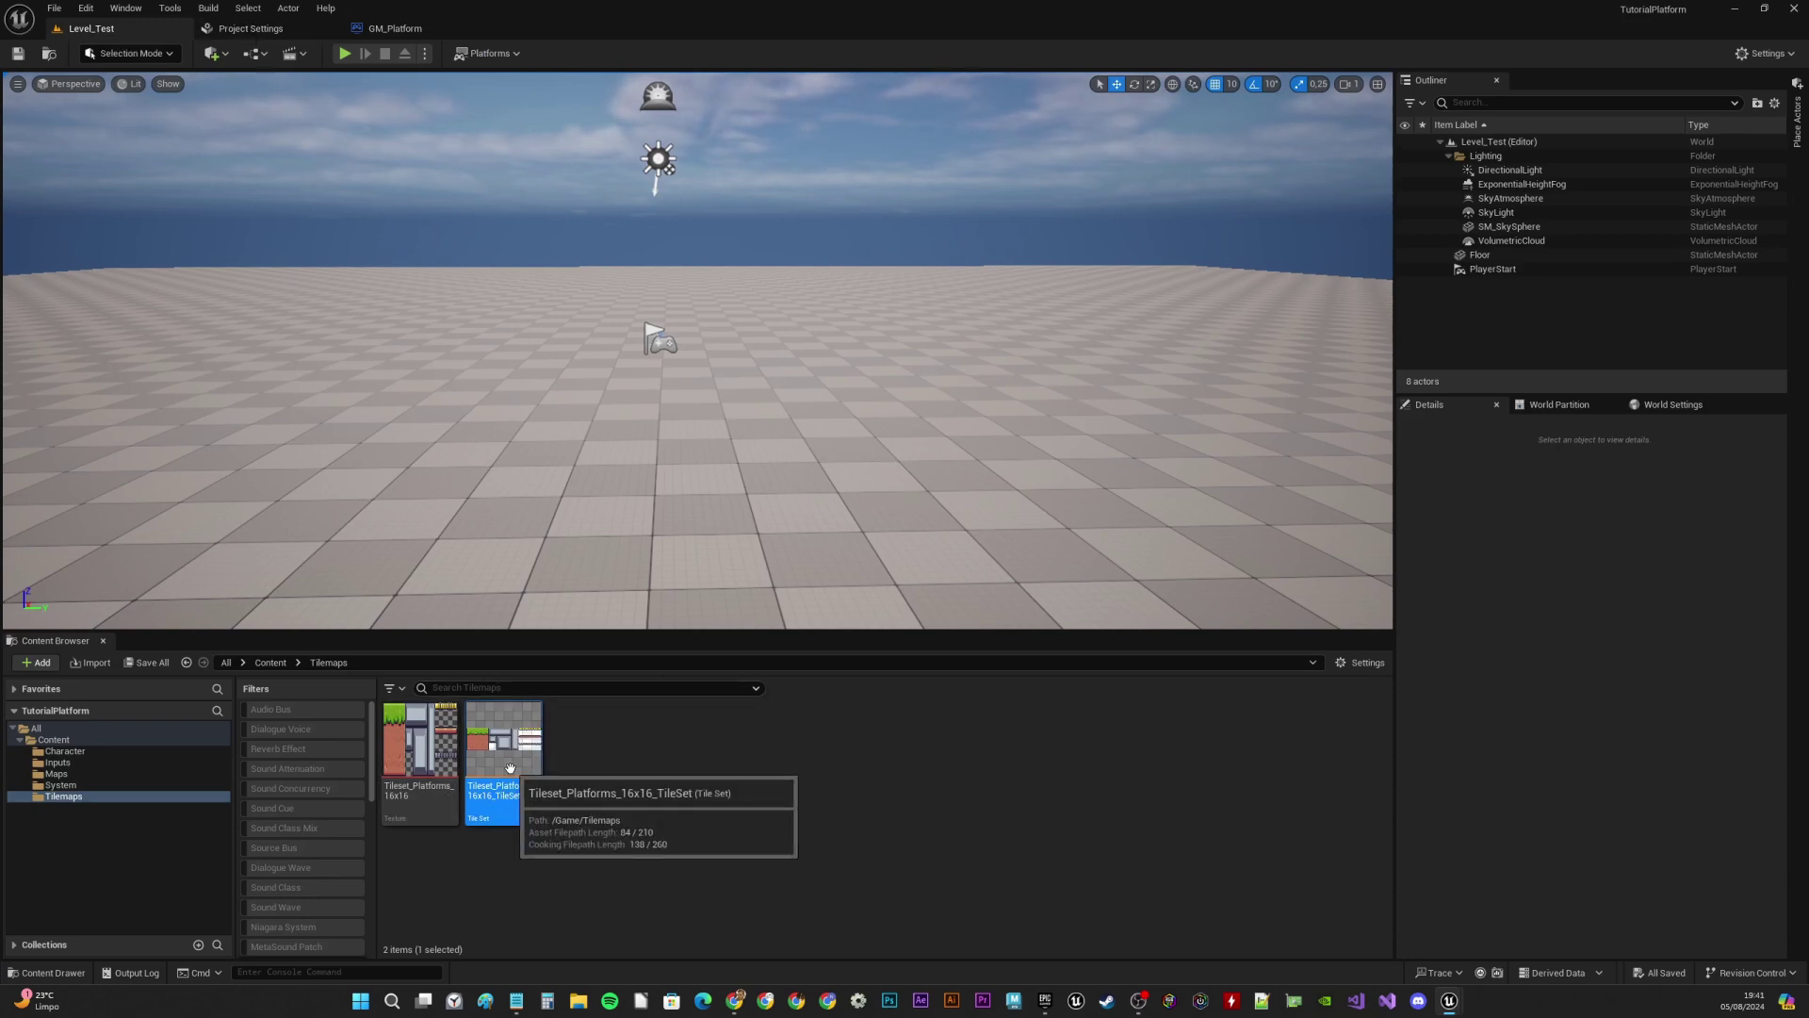
# Create a tile map from Tileset_Platforms_16x16_TileSet, name it Level_01_Tilemap and save it
pyautogui.rightClick(514, 745)
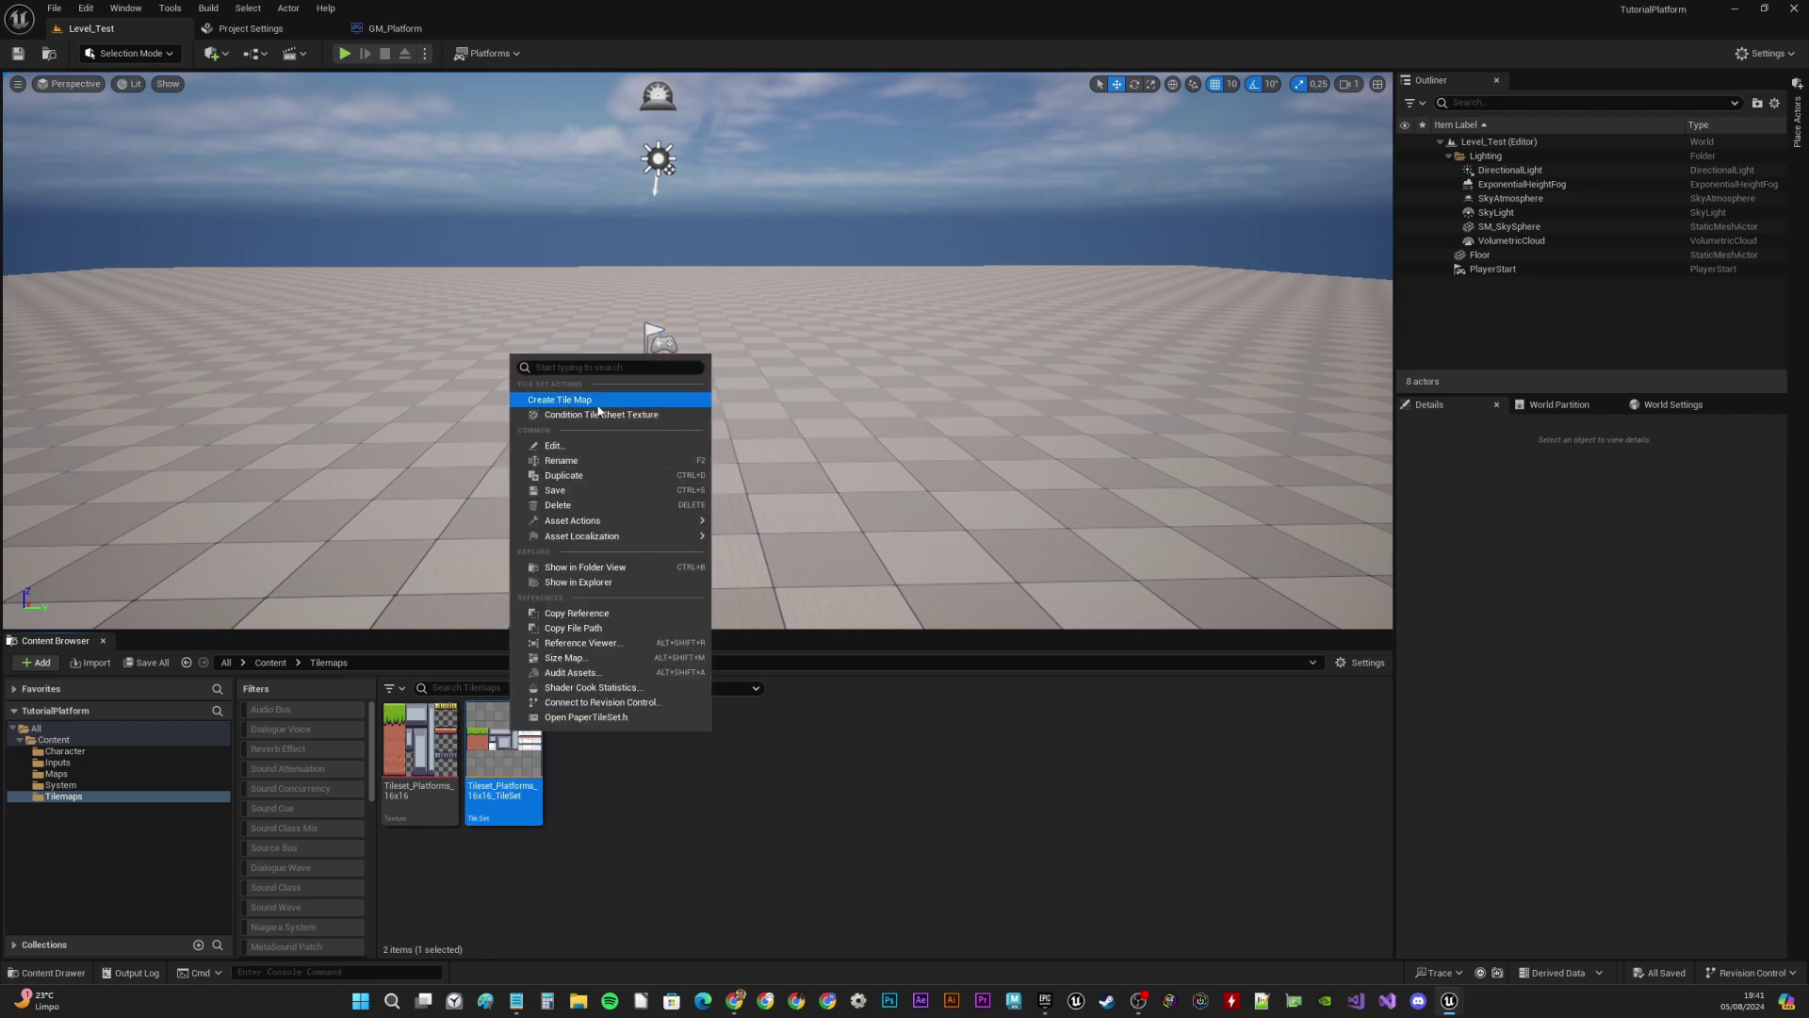
pyautogui.click(589, 400)
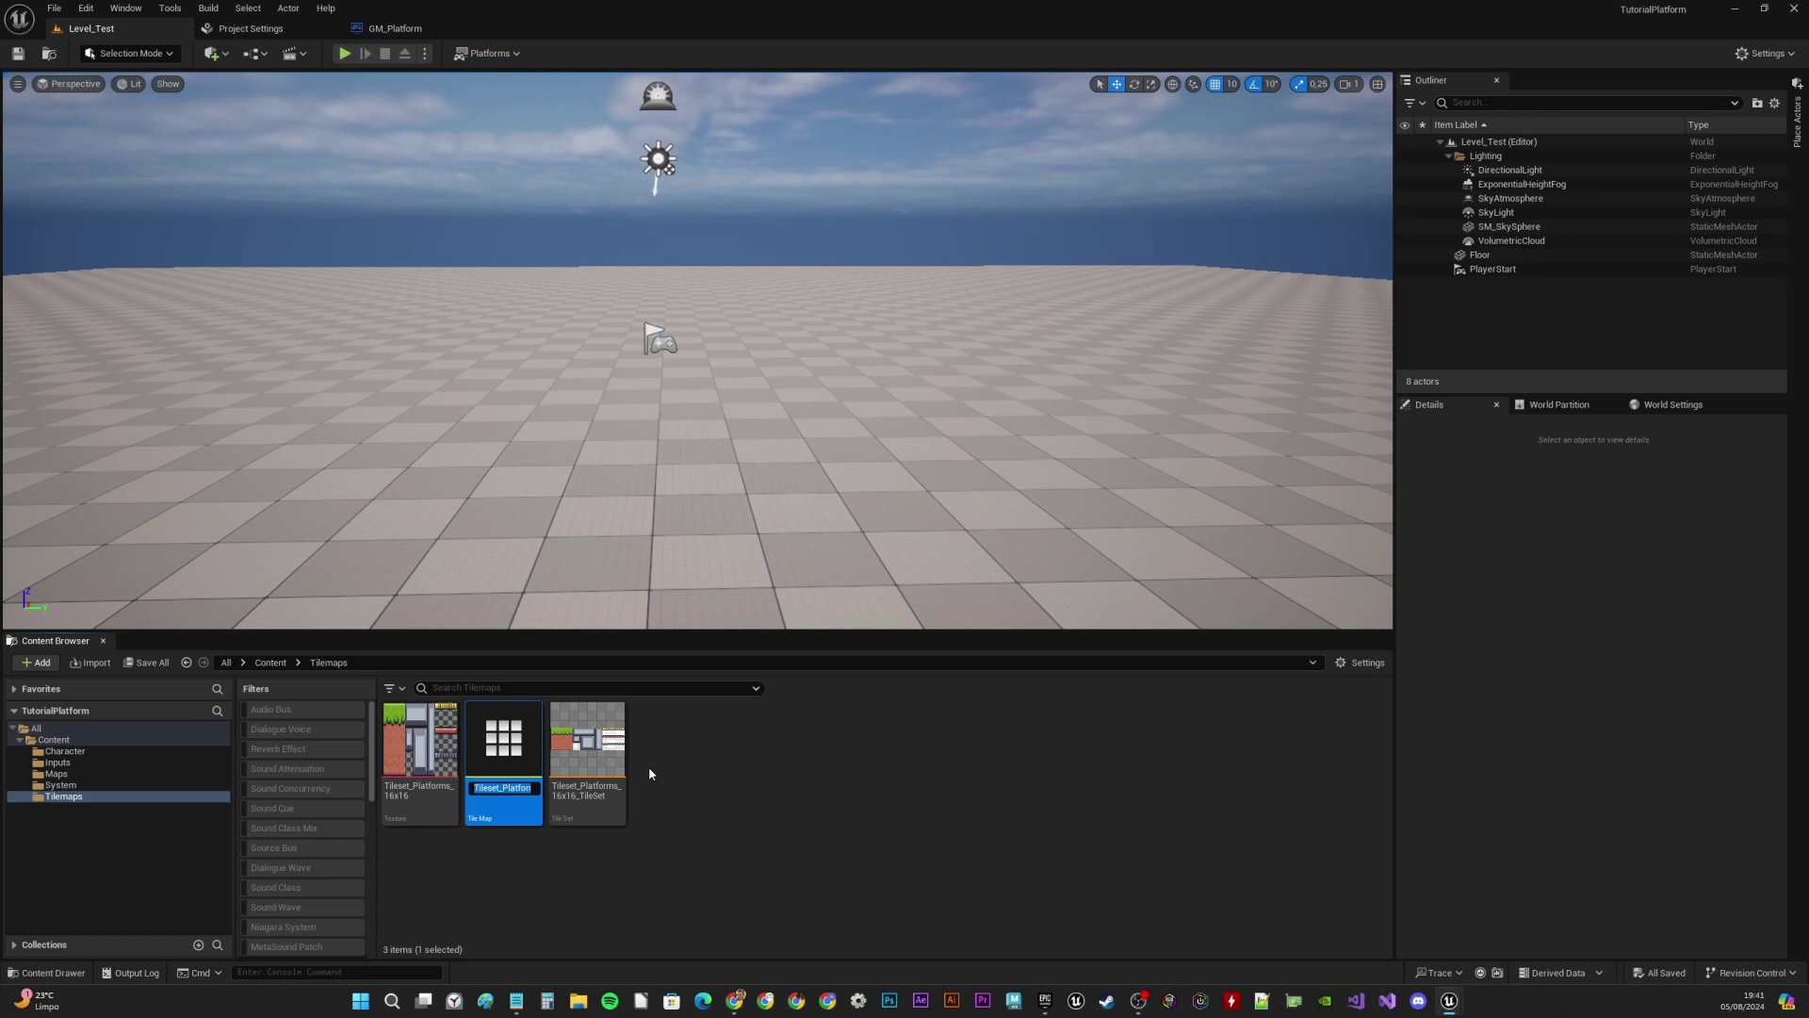
pyautogui.write('Level_01_')
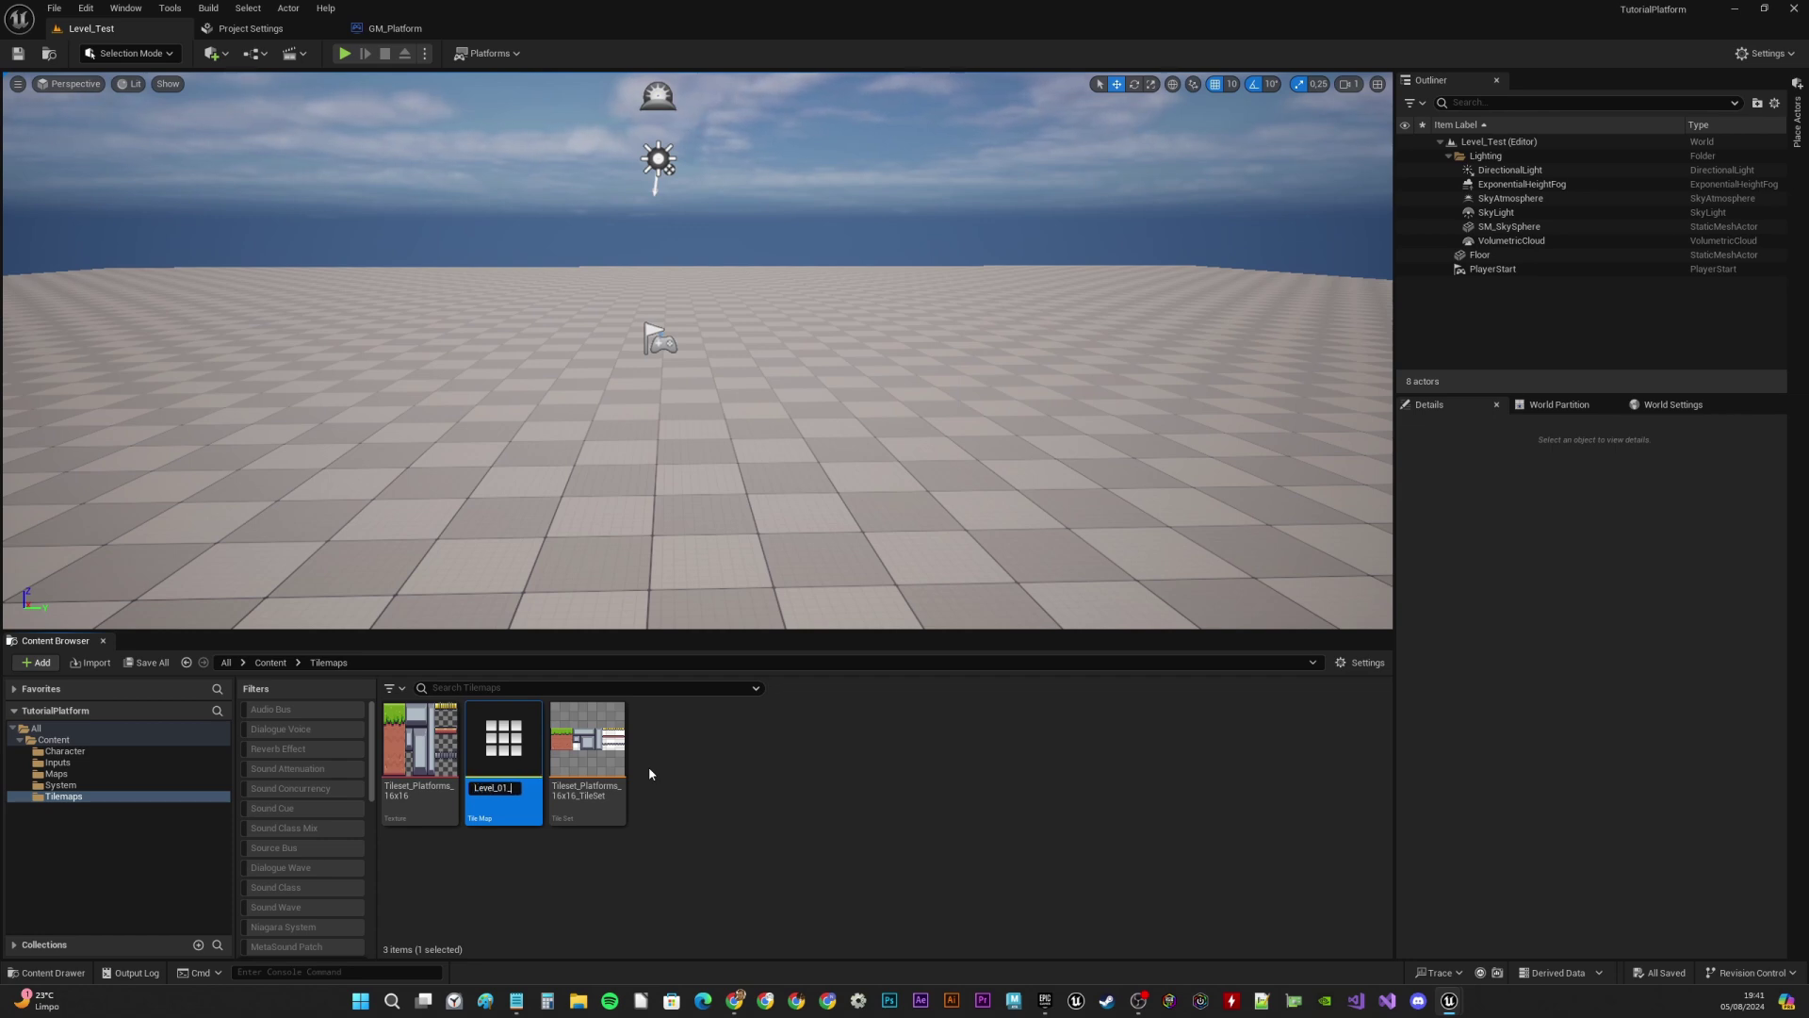
pyautogui.write('Tilemap')
pyautogui.press('Return')
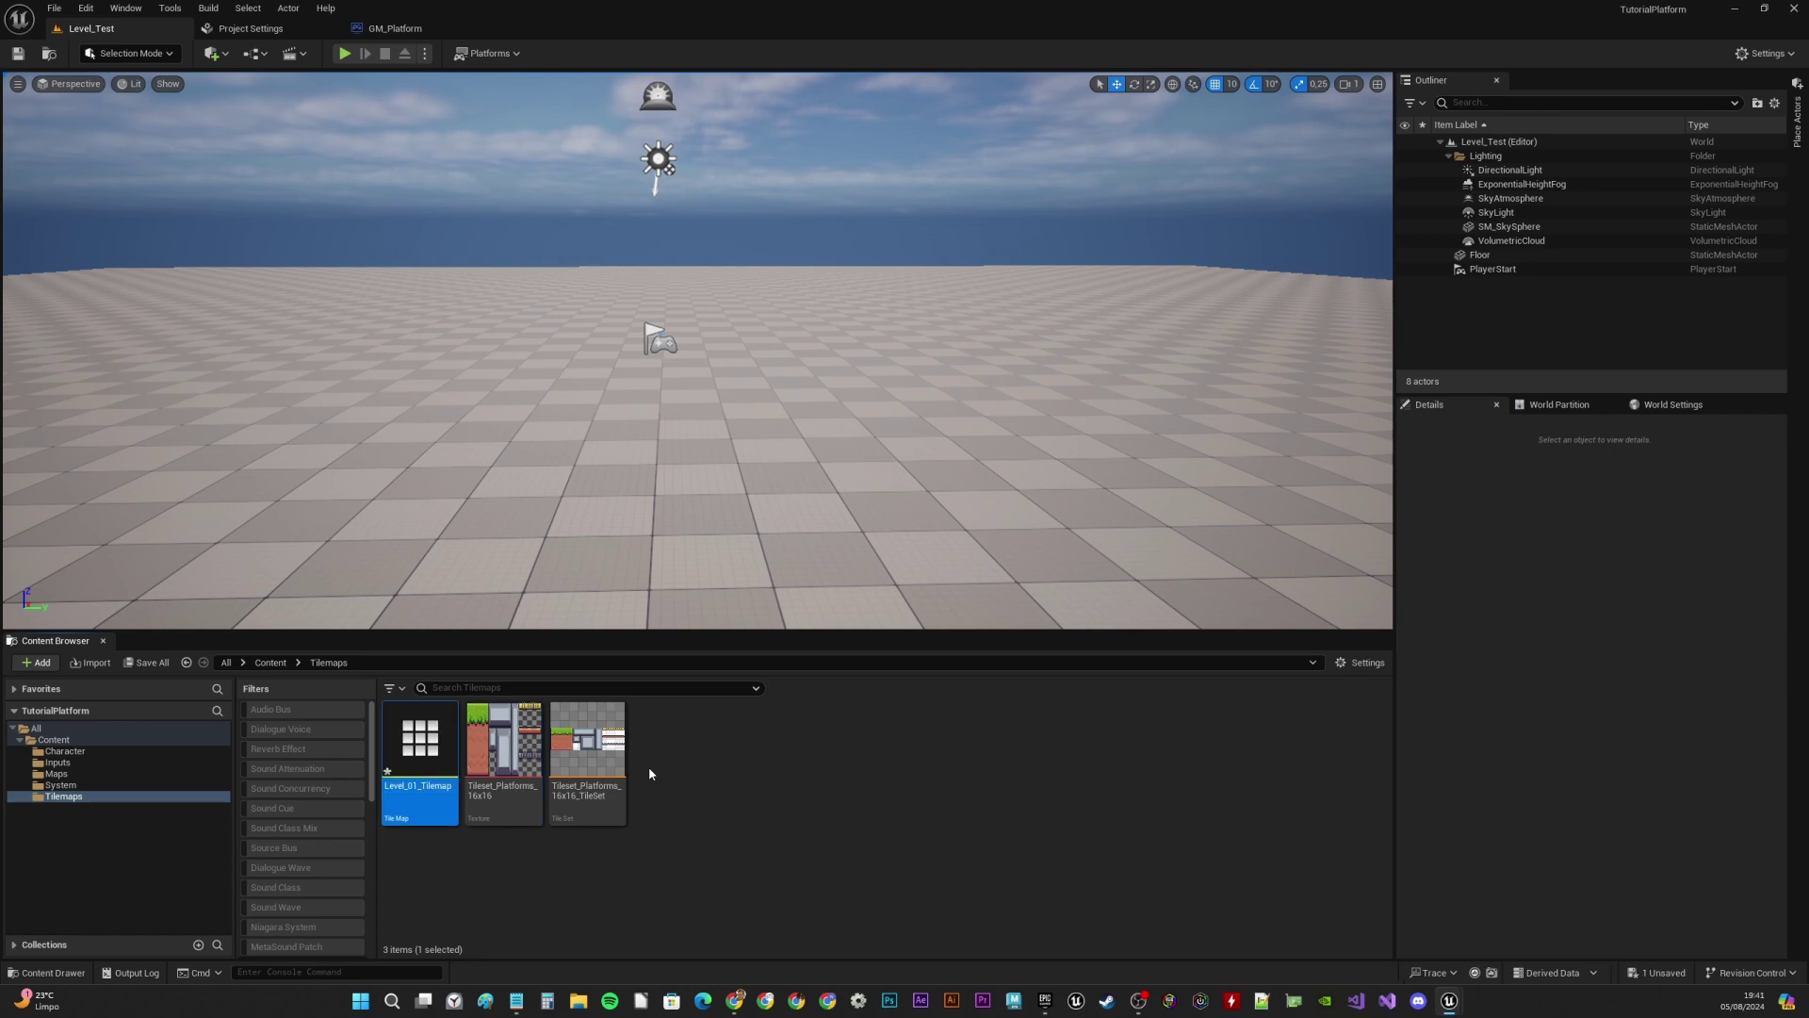
pyautogui.click(146, 663)
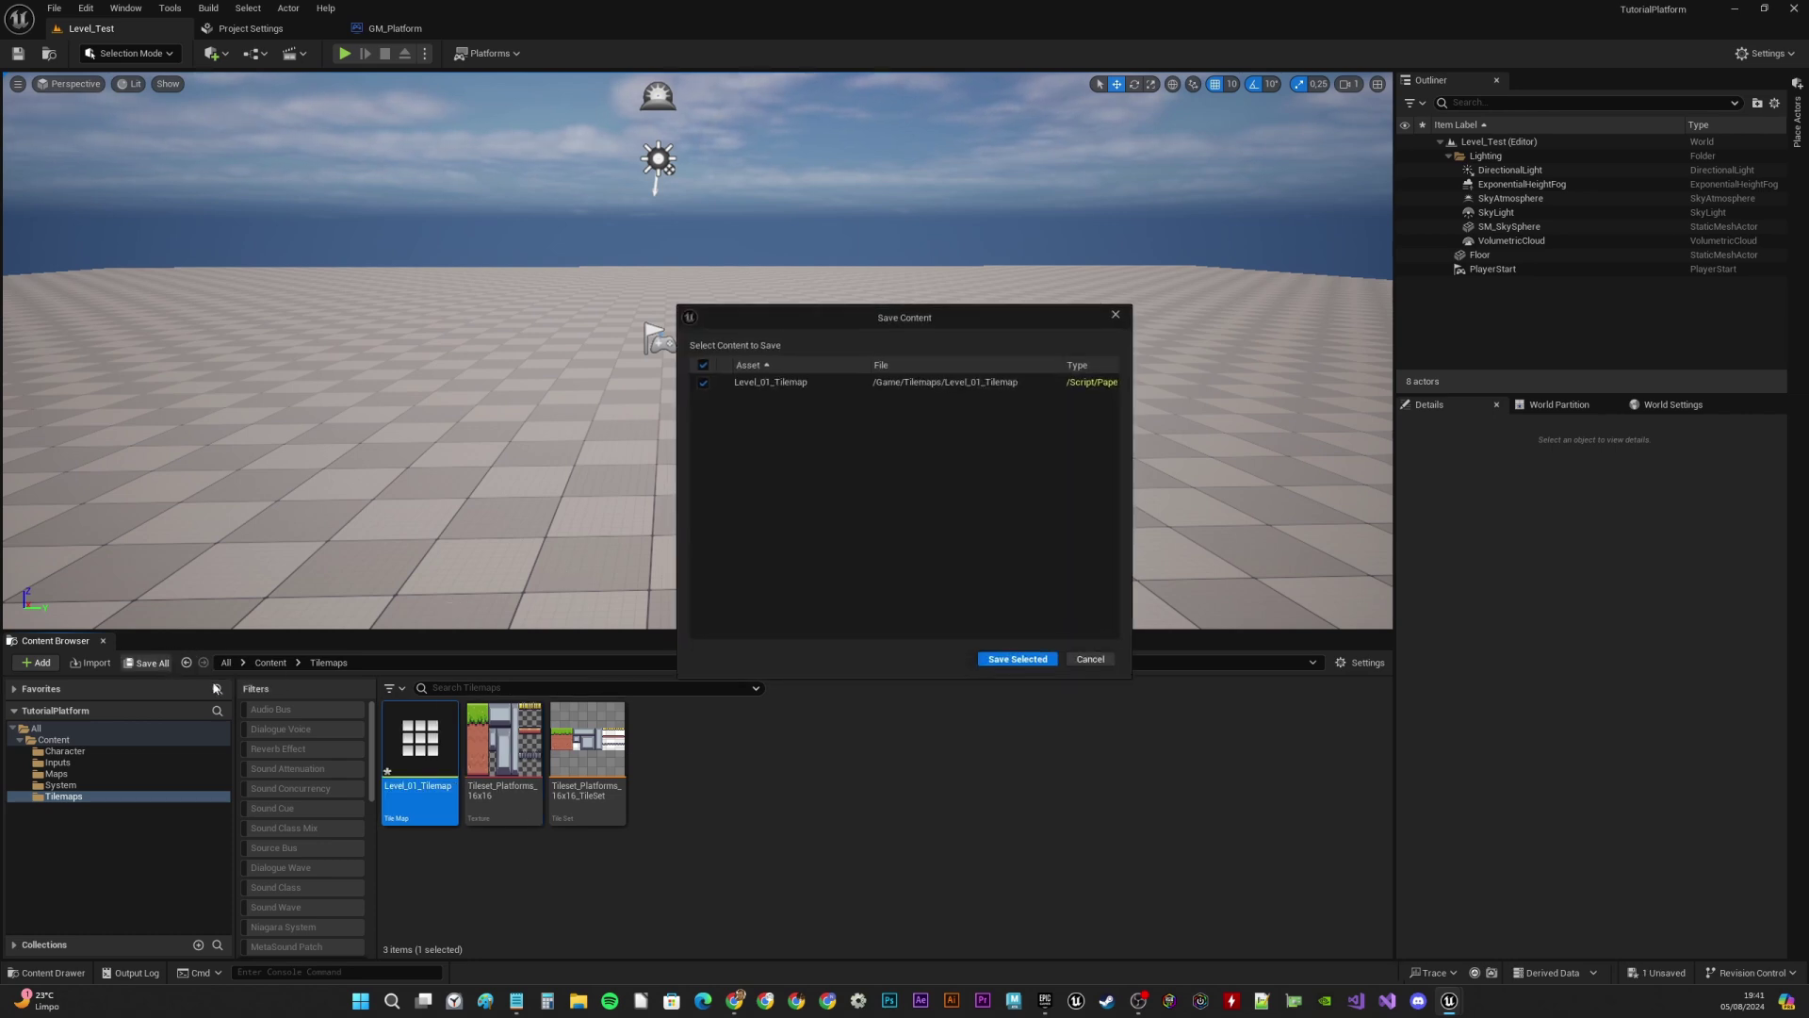
pyautogui.click(1000, 659)
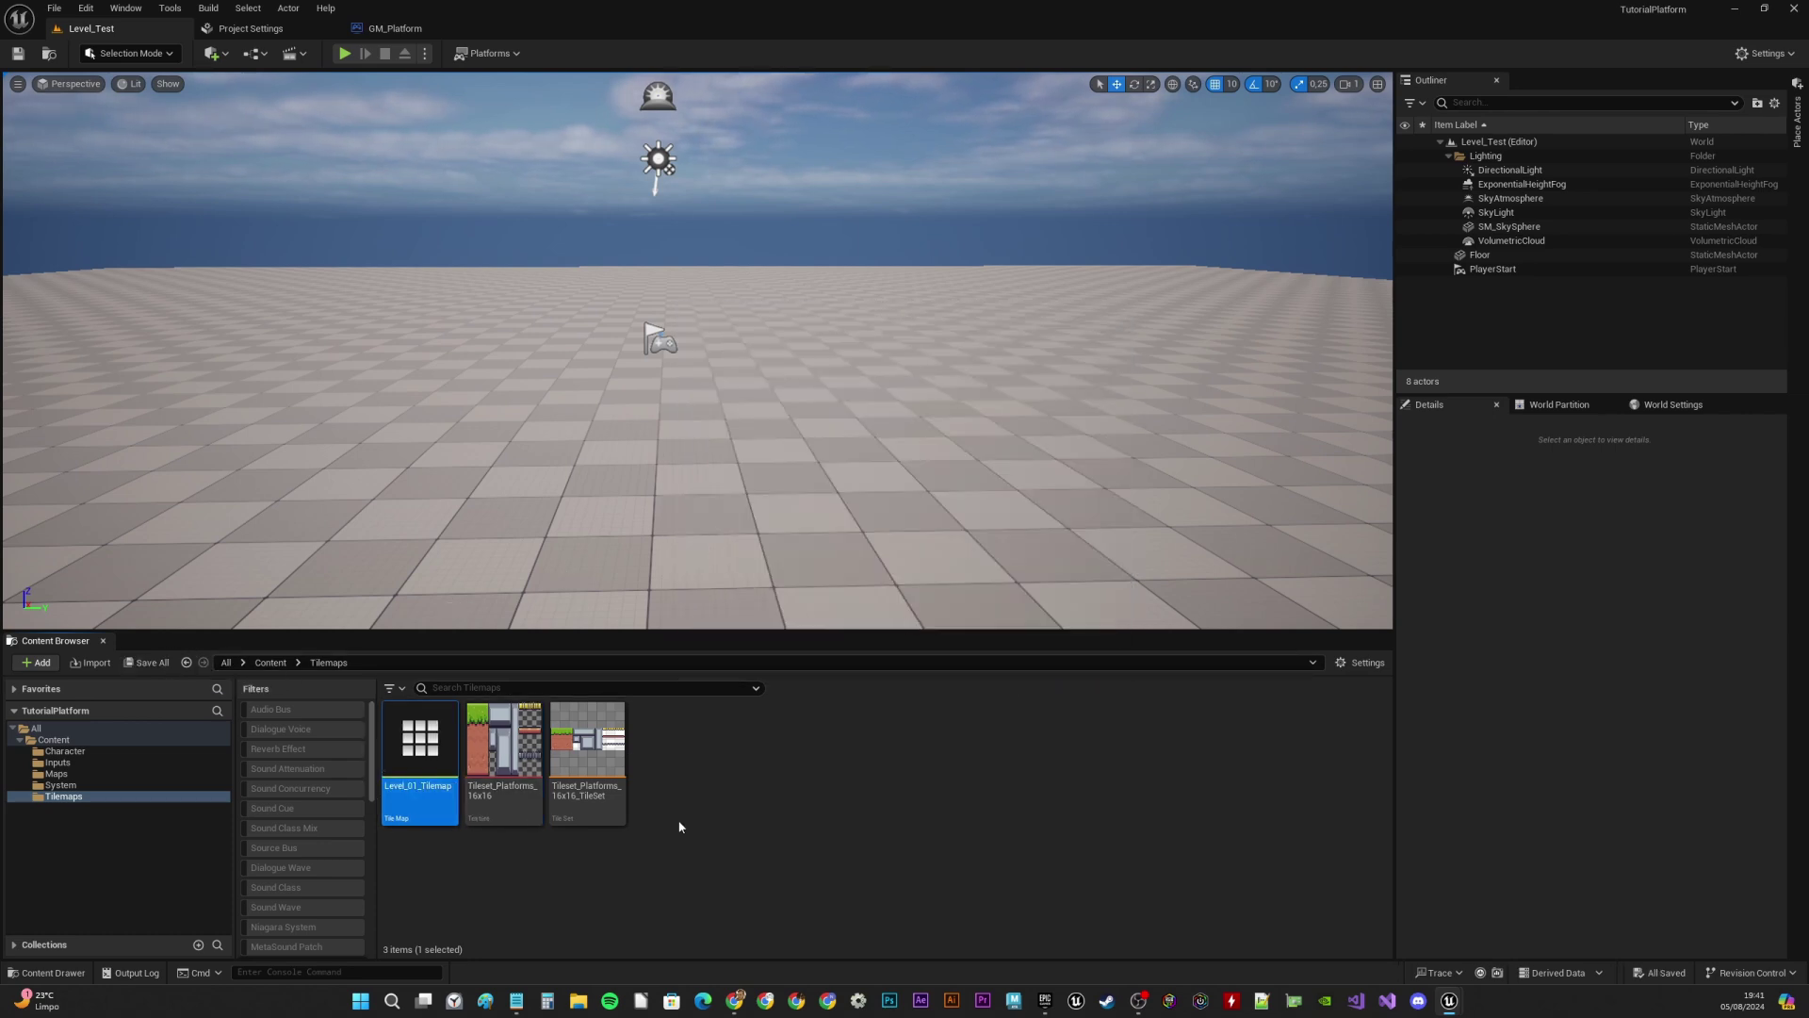
# Open Level_01_Tilemap for editing and choose Tileset_Platforms_16x16_TileSet as its active tile set
pyautogui.doubleClick(435, 707)
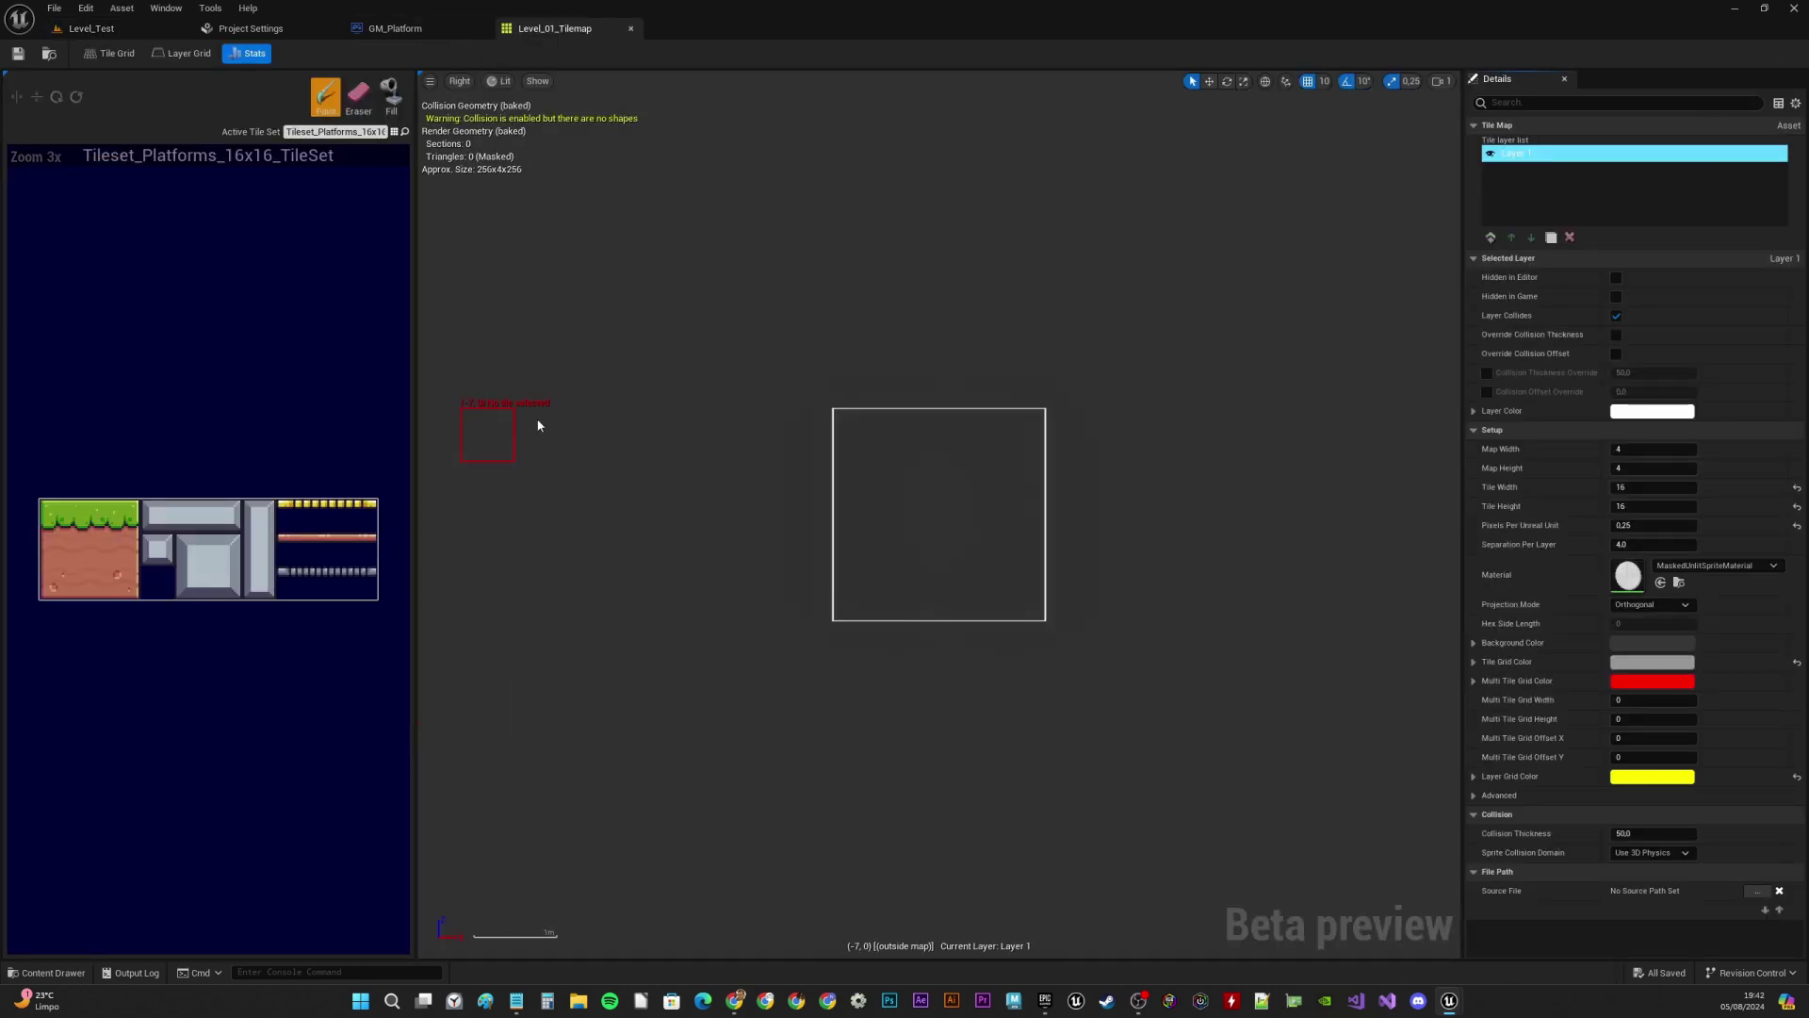
pyautogui.moveTo(864, 436); pyautogui.dragTo(754, 440, button='right')
pyautogui.scroll(3, 758, 493)
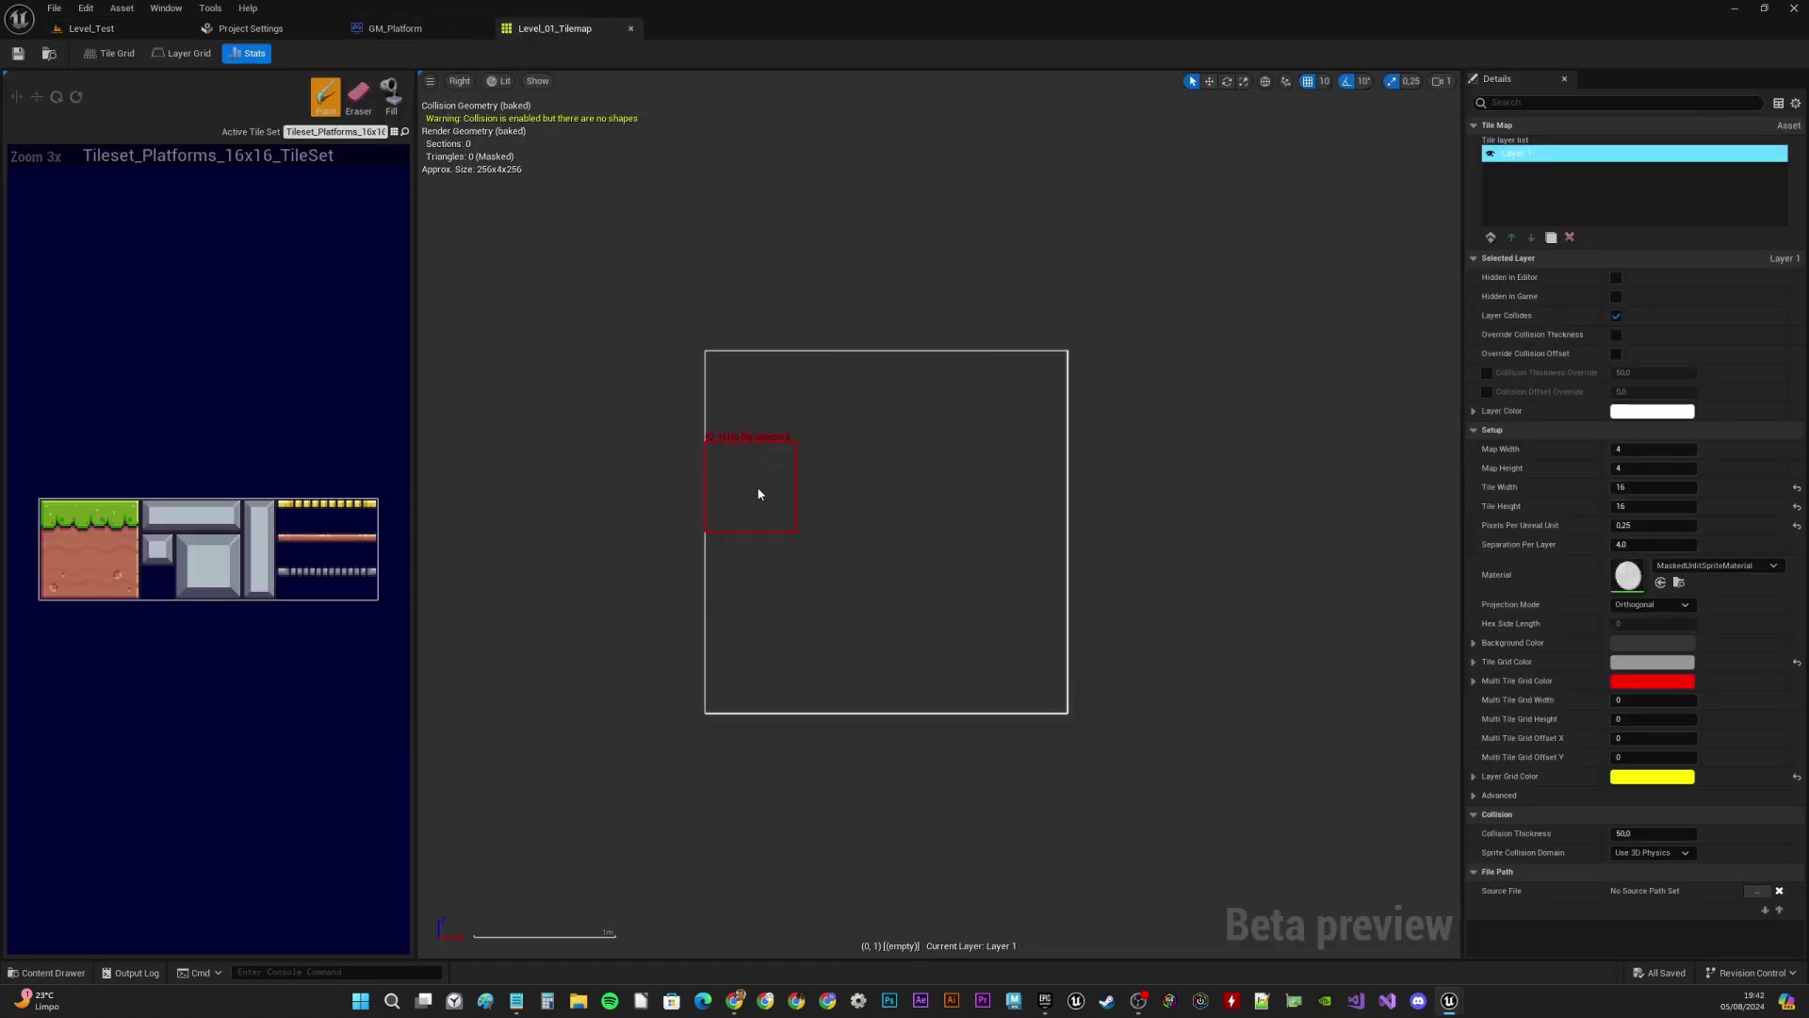
pyautogui.scroll(-2, 789, 478)
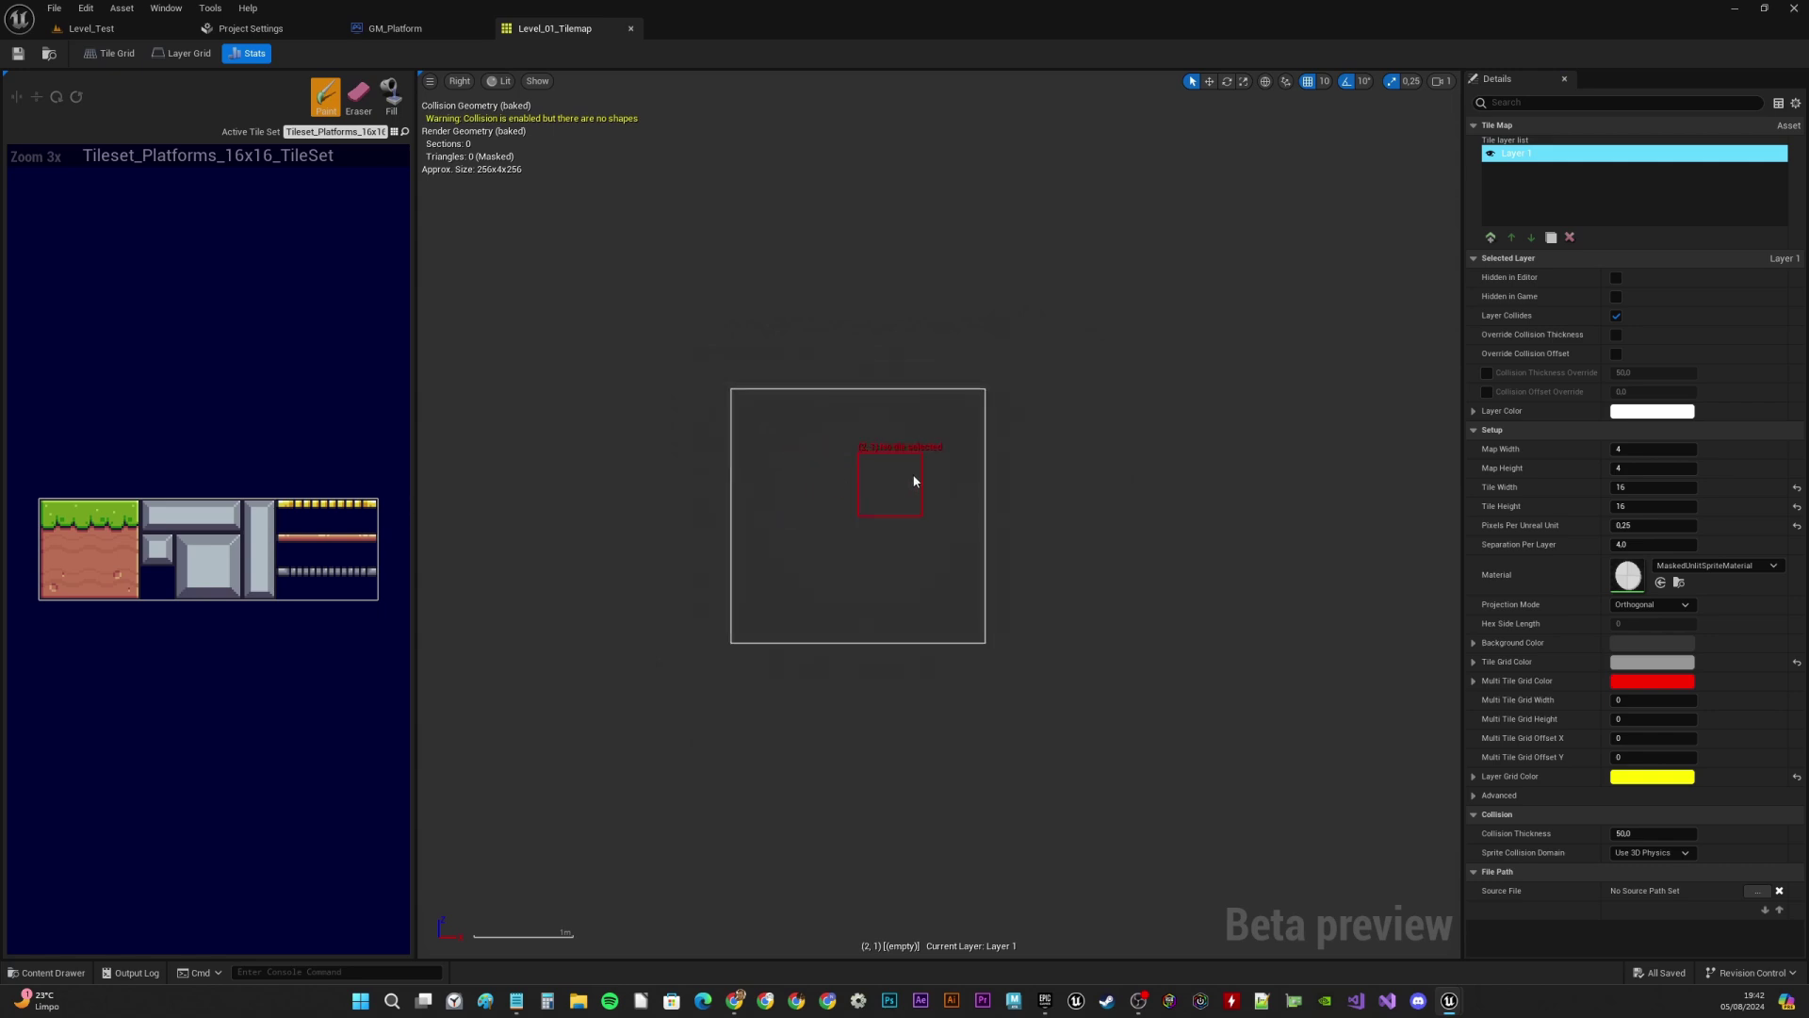
pyautogui.moveTo(913, 477); pyautogui.dragTo(803, 443, button='right')
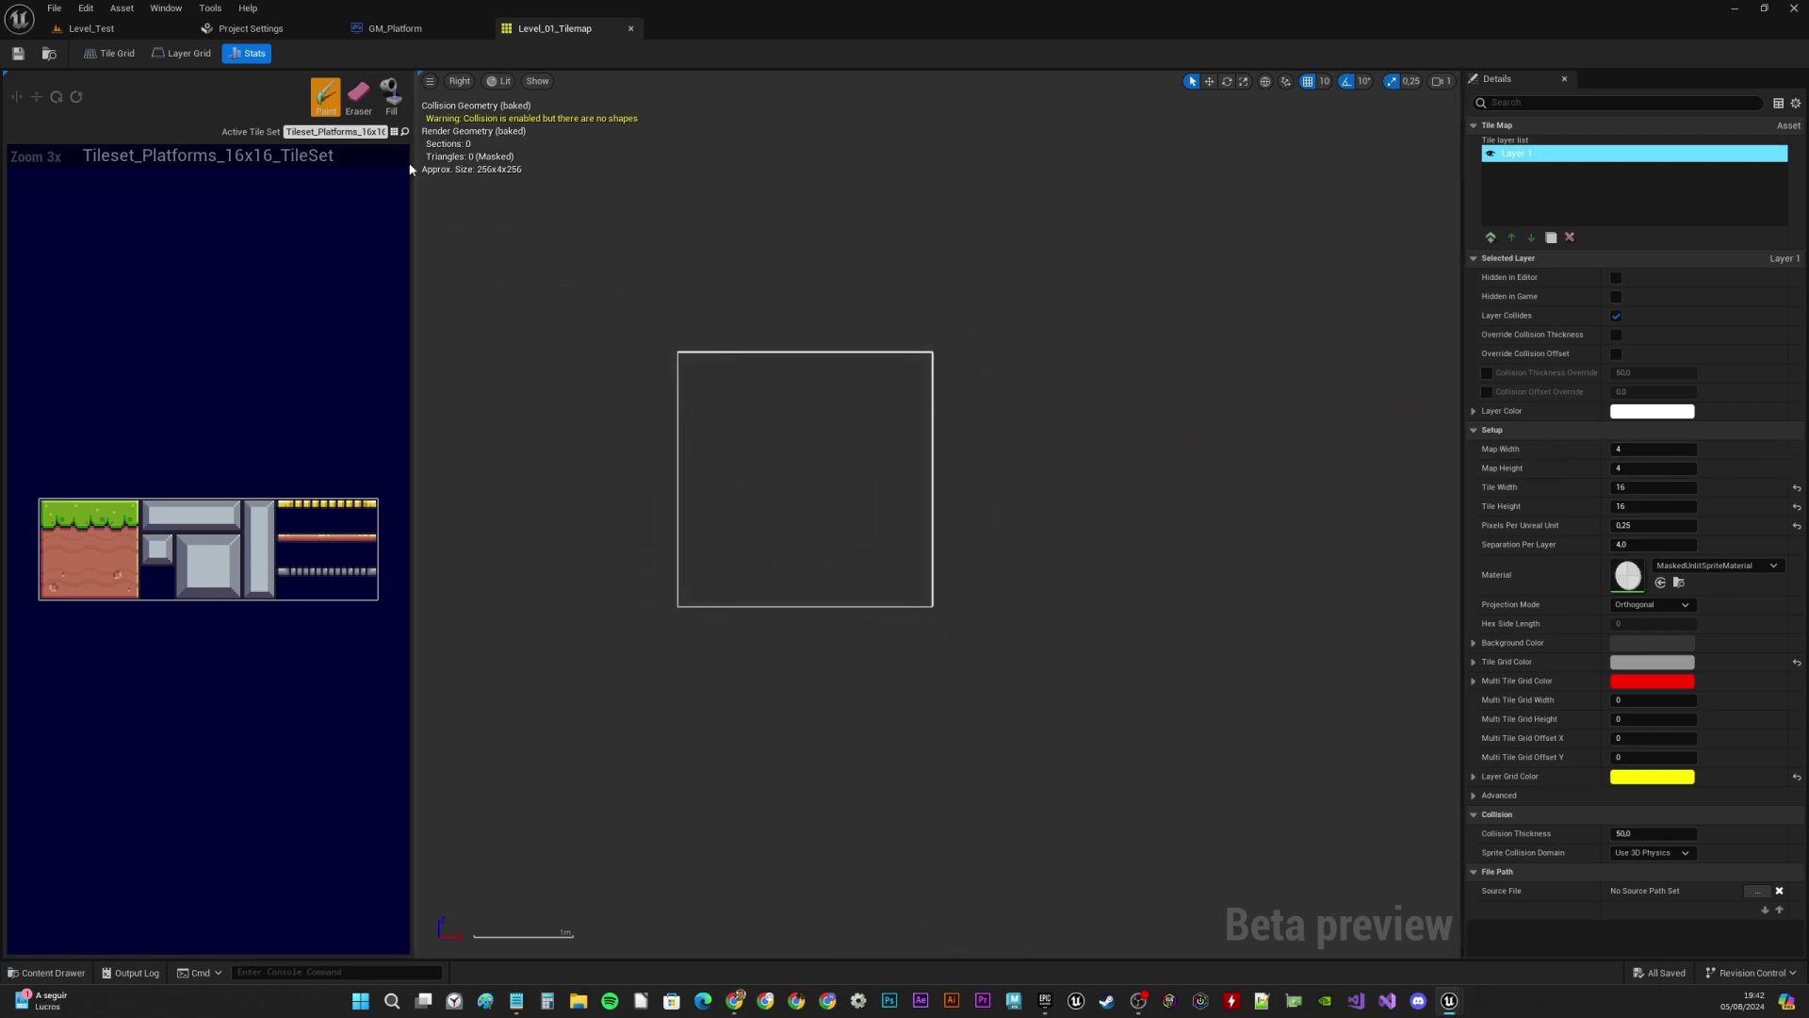
pyautogui.click(390, 135)
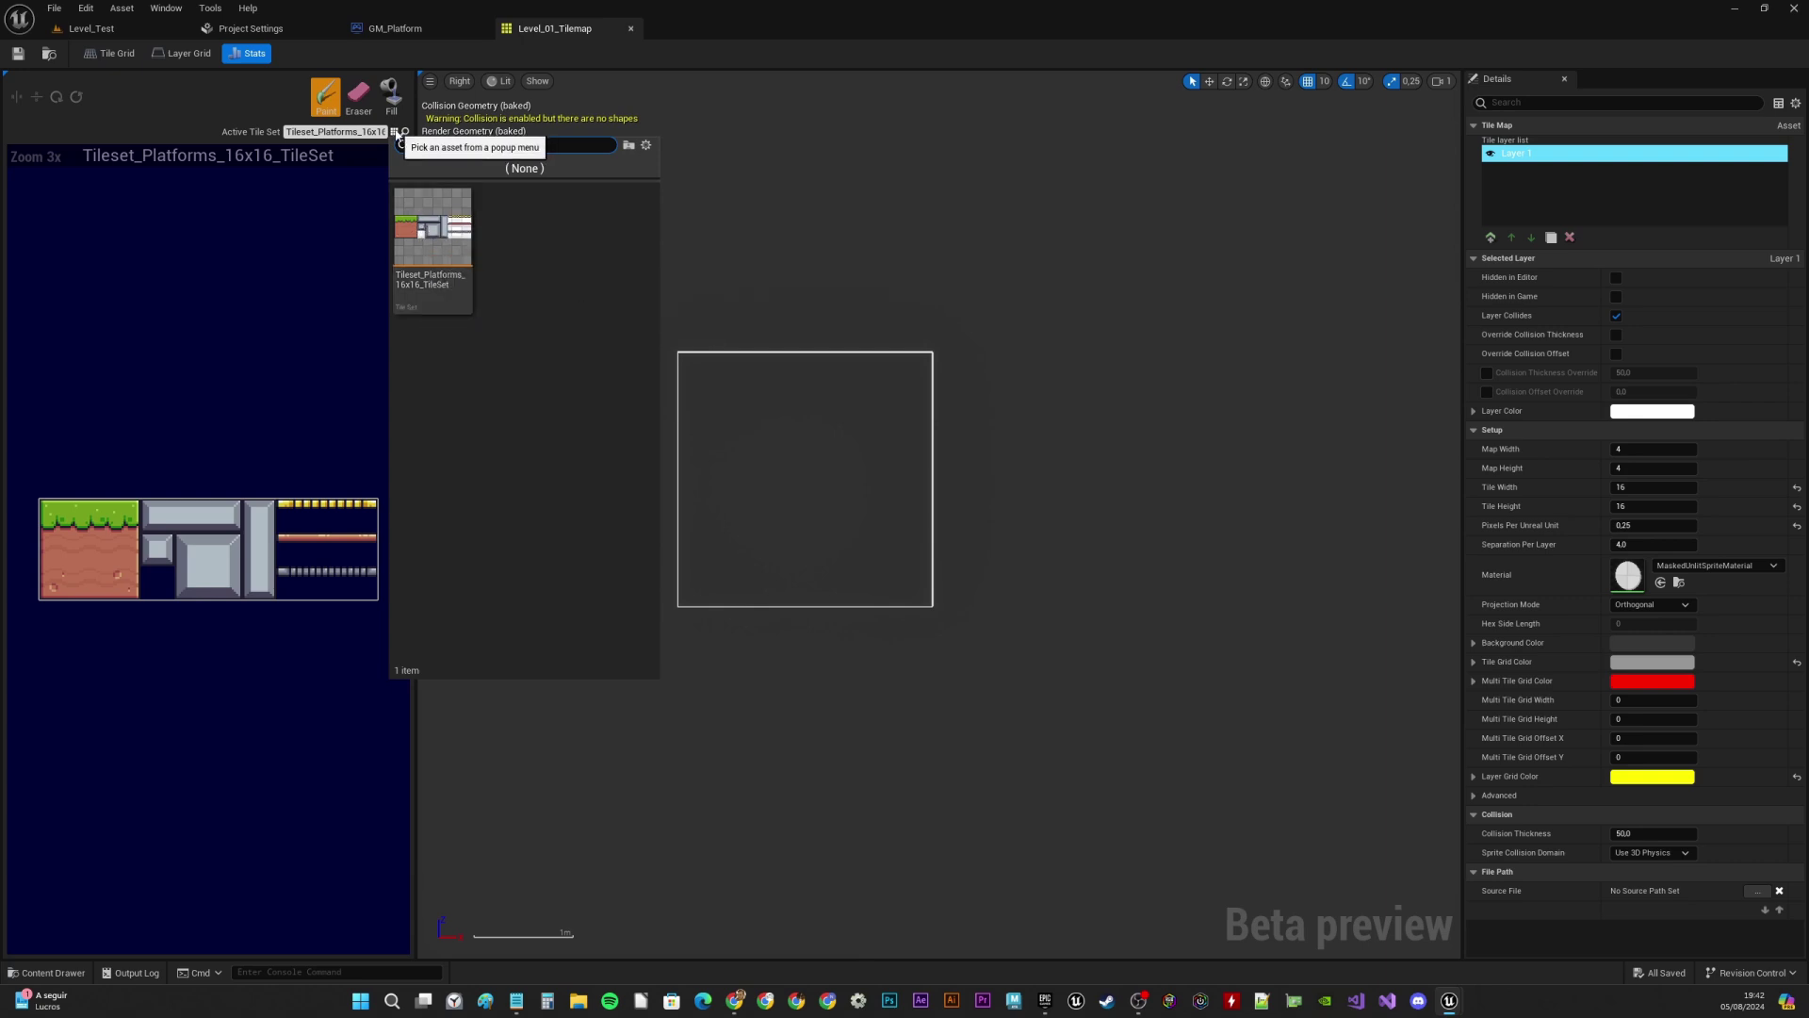
pyautogui.click(423, 220)
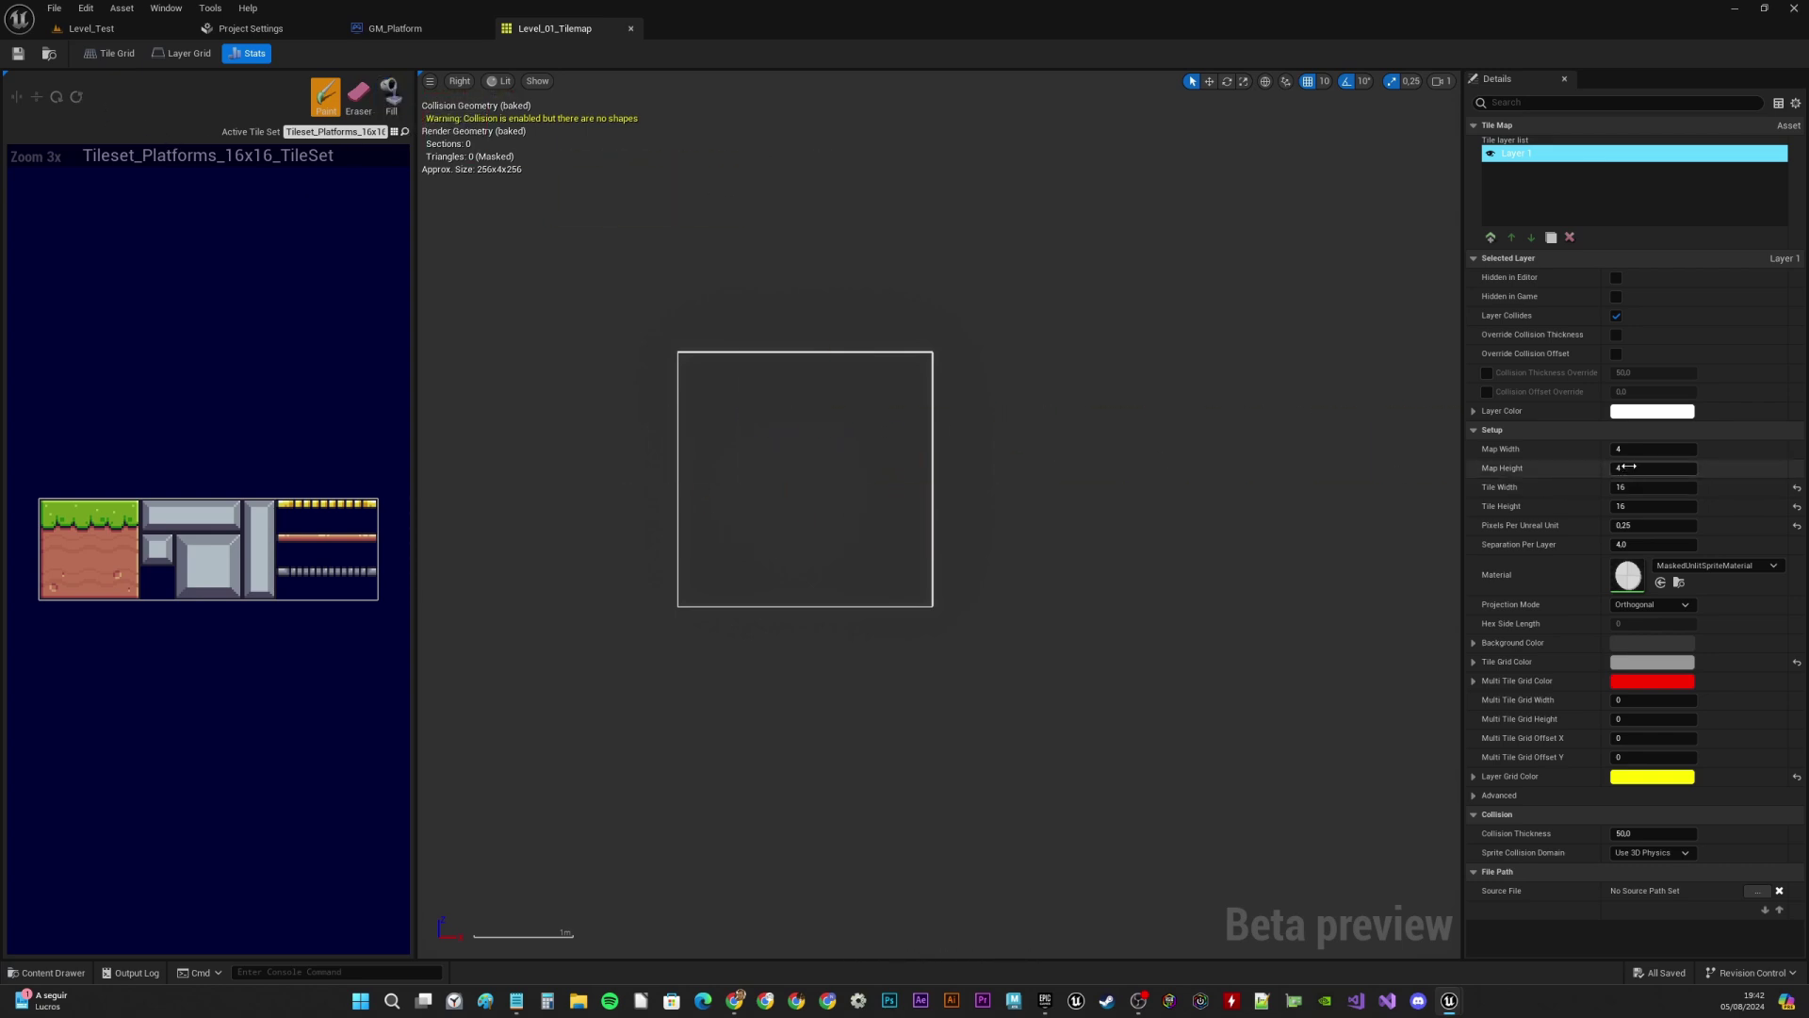
# Set the tile map's width to 30 tiles
pyautogui.click(1653, 451)
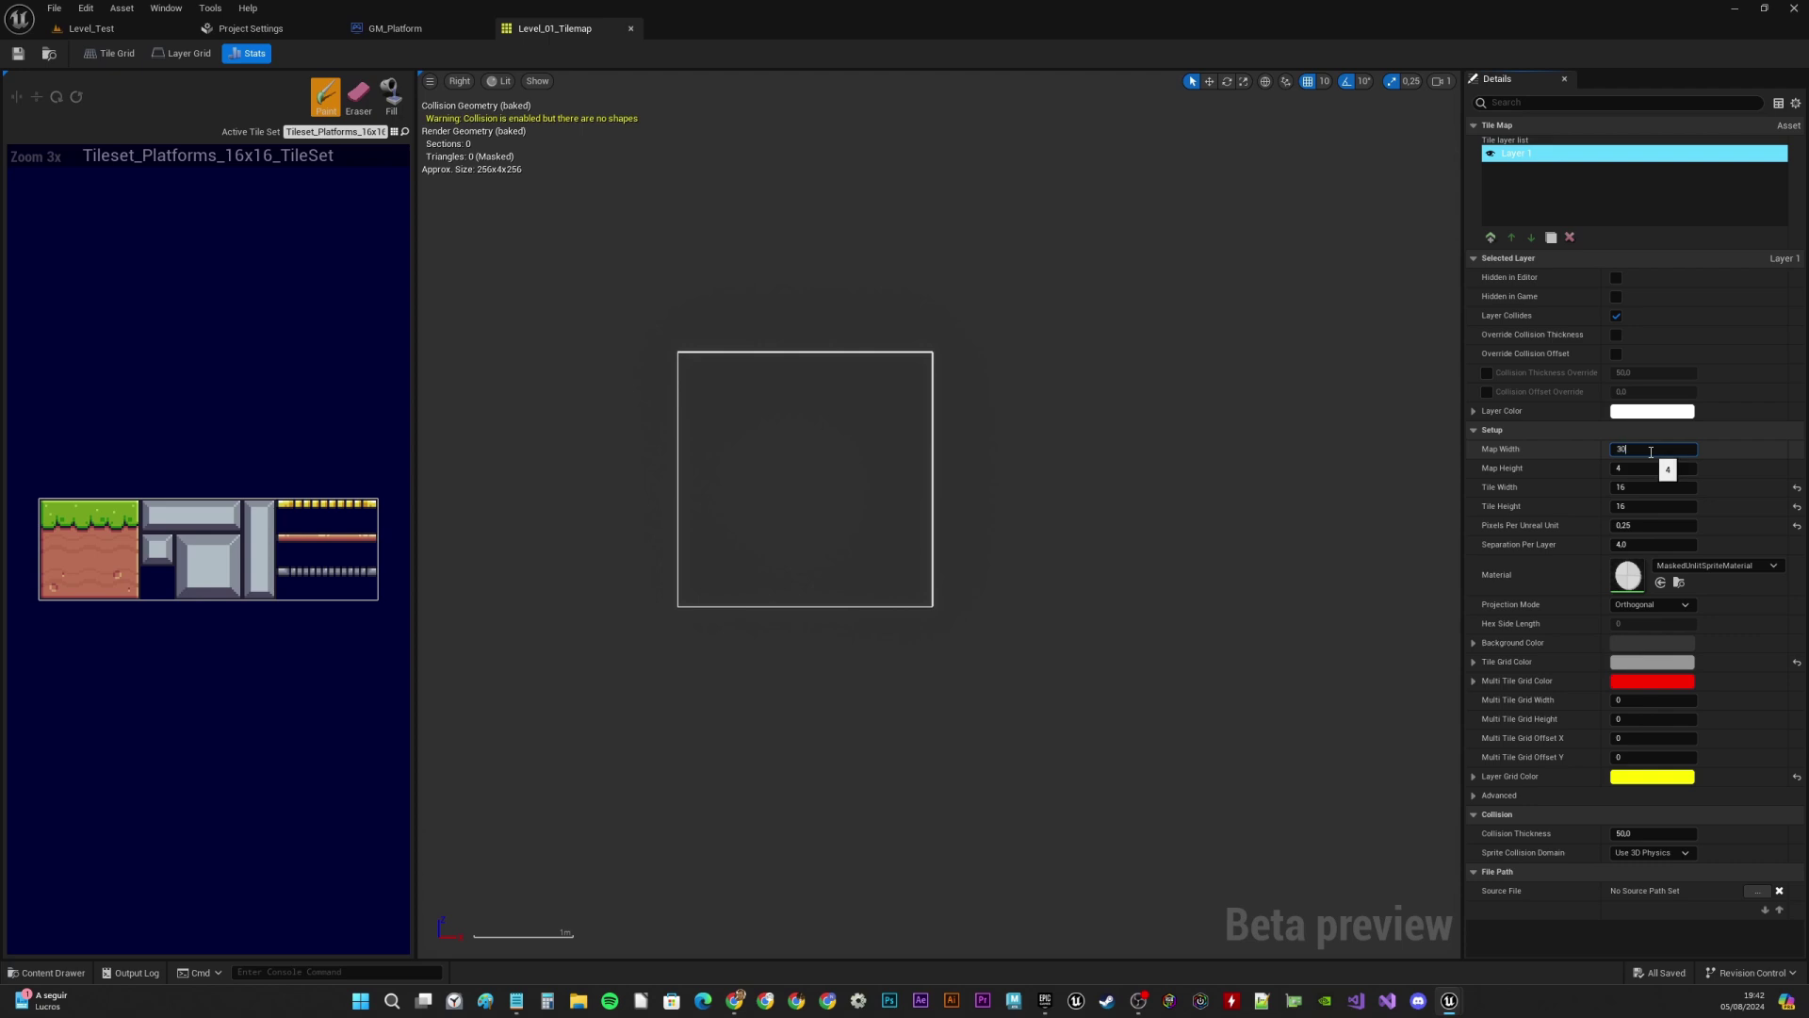
pyautogui.press('Tab')
pyautogui.press('Return')
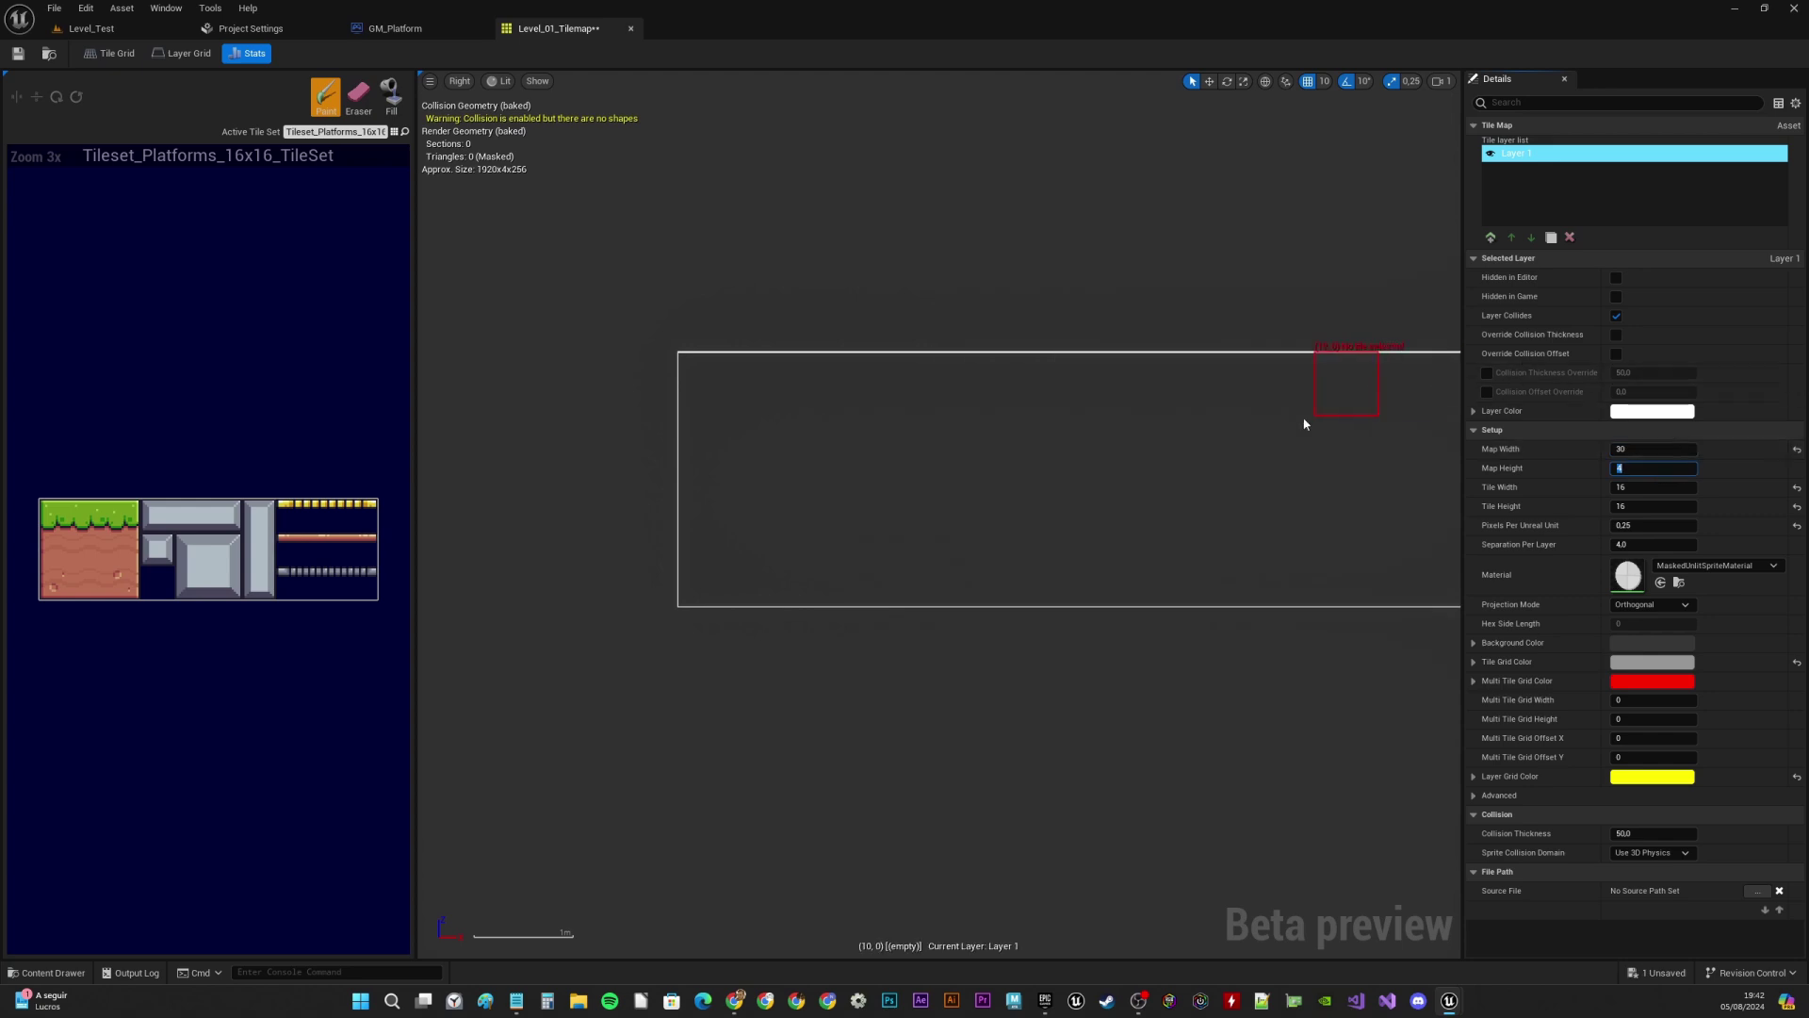
pyautogui.scroll(-3, 1037, 402)
pyautogui.scroll(-2, 1046, 402)
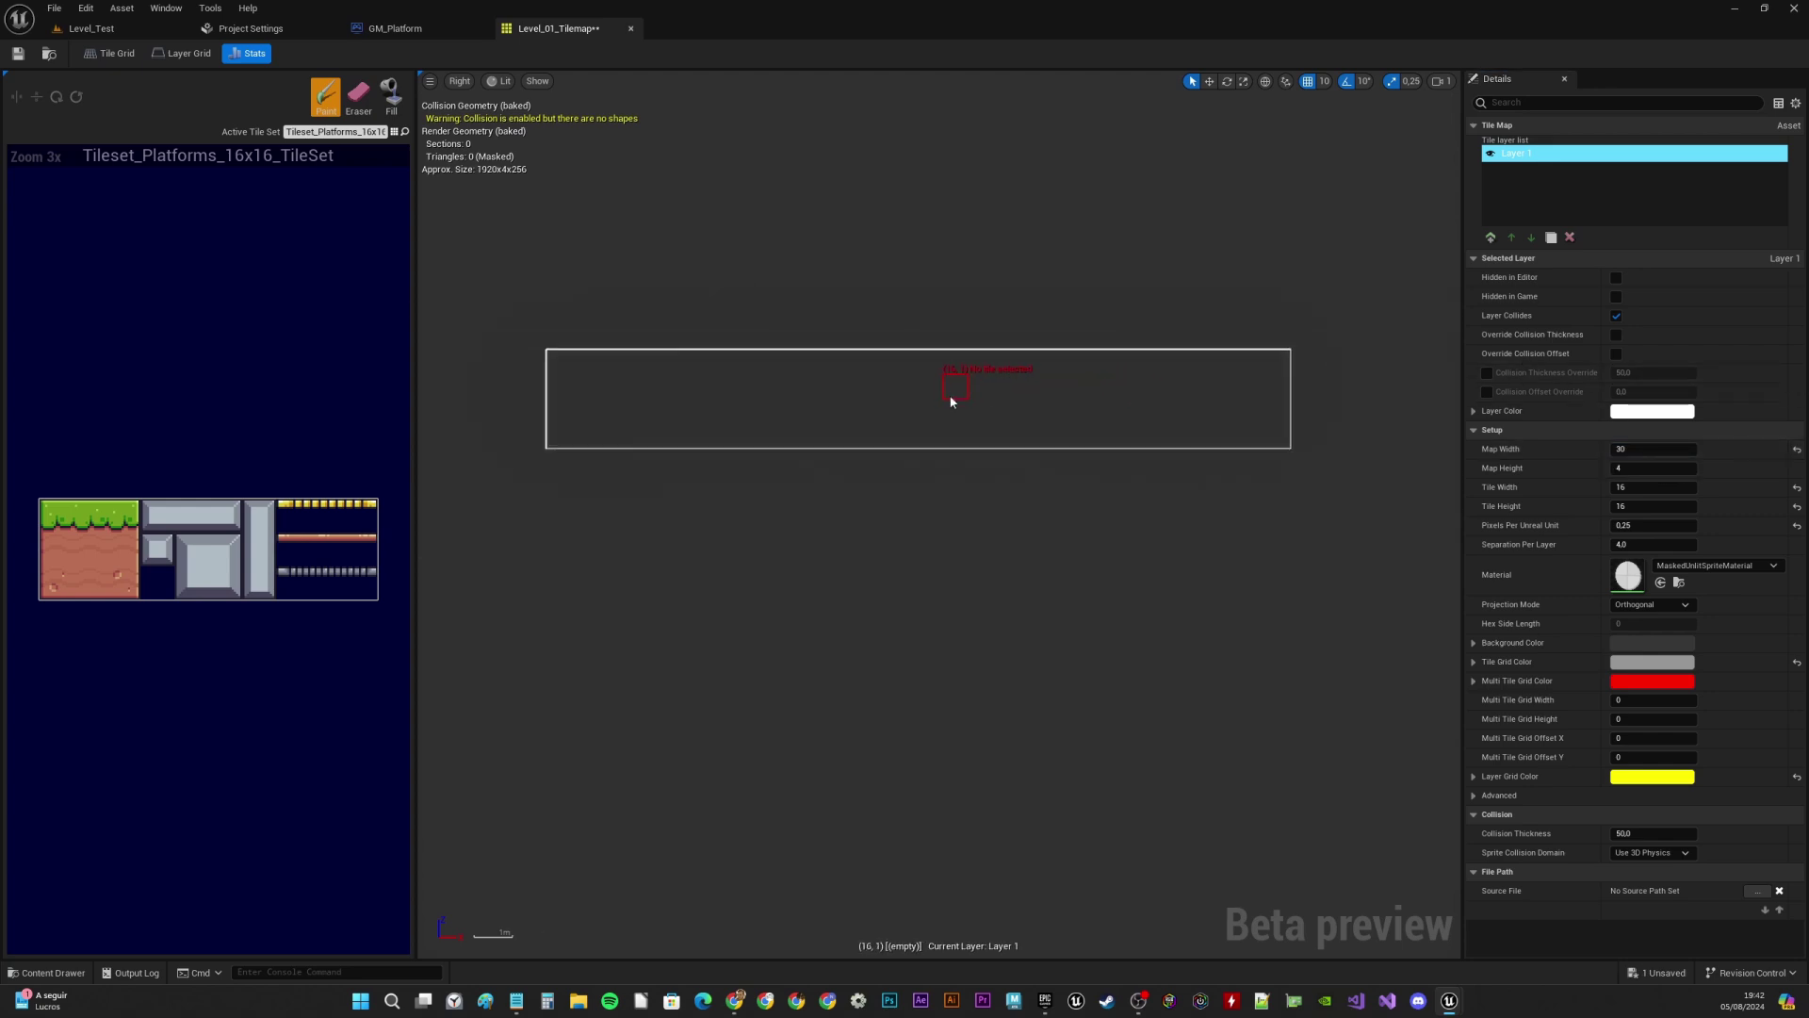
# Set the tile map's height to 16 tiles and its width to 40 tiles
pyautogui.click(1638, 471)
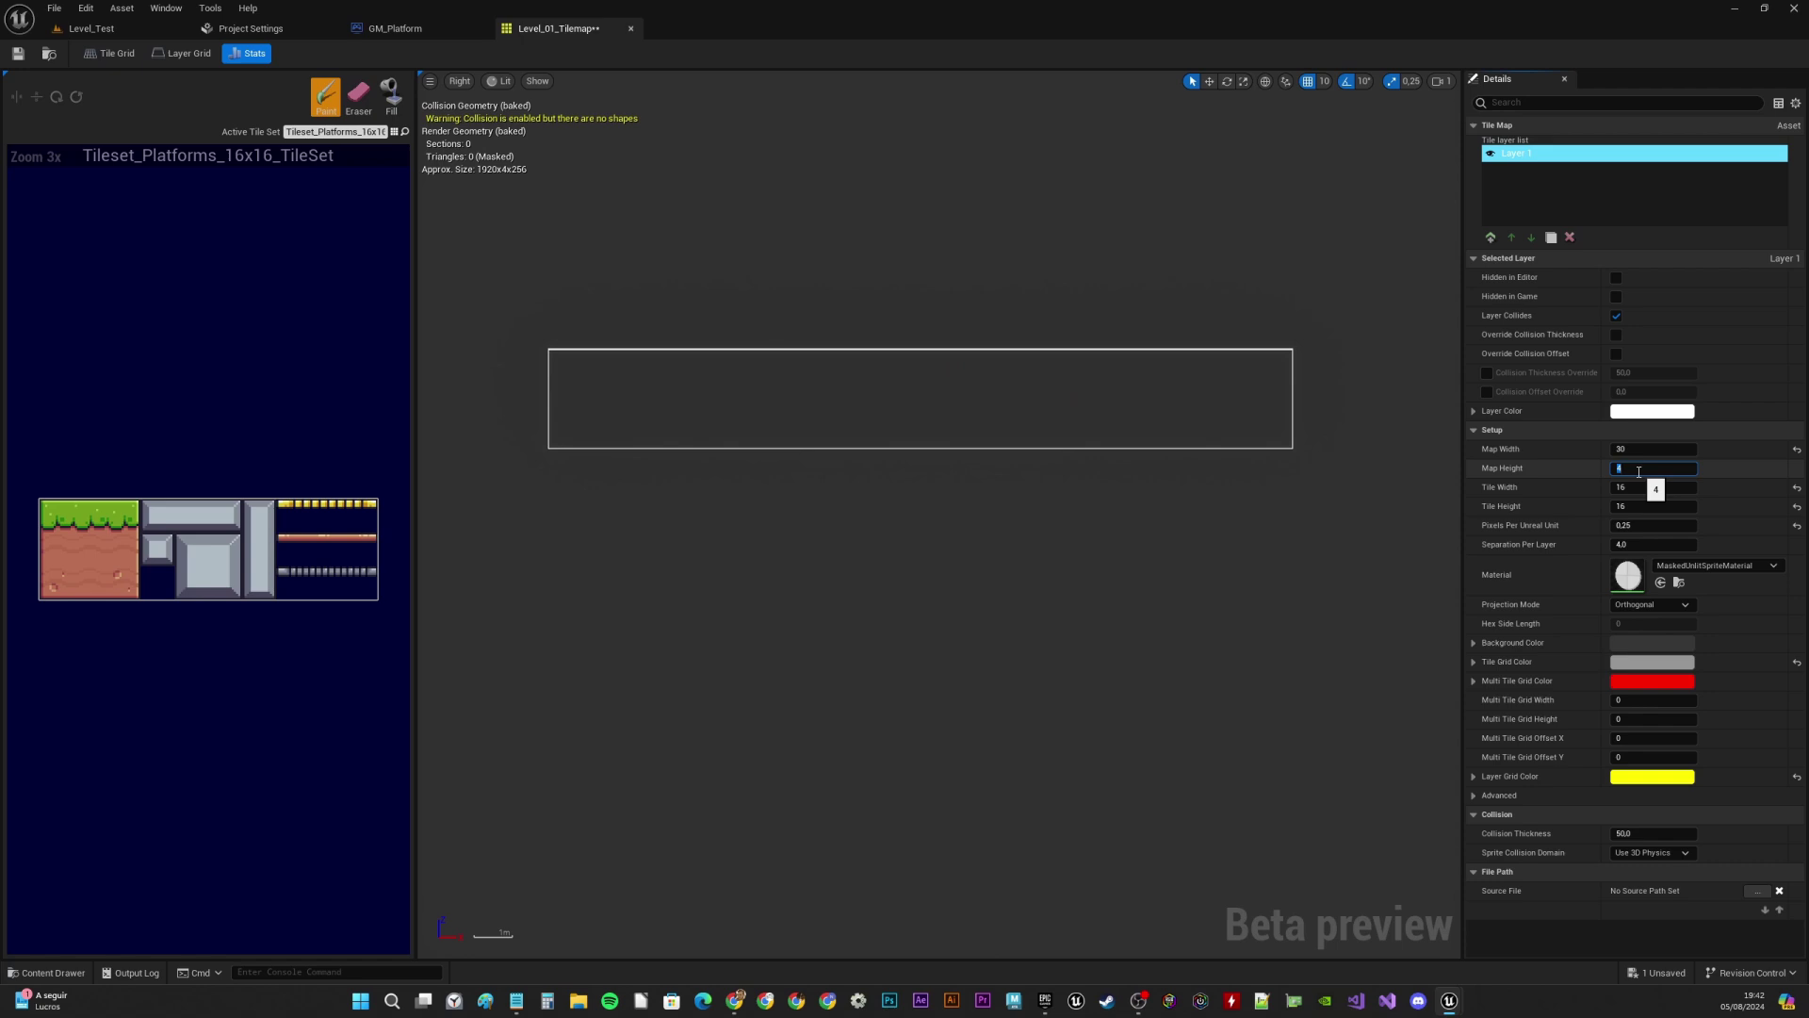
pyautogui.write('16')
pyautogui.press('Tab')
pyautogui.click(1637, 449)
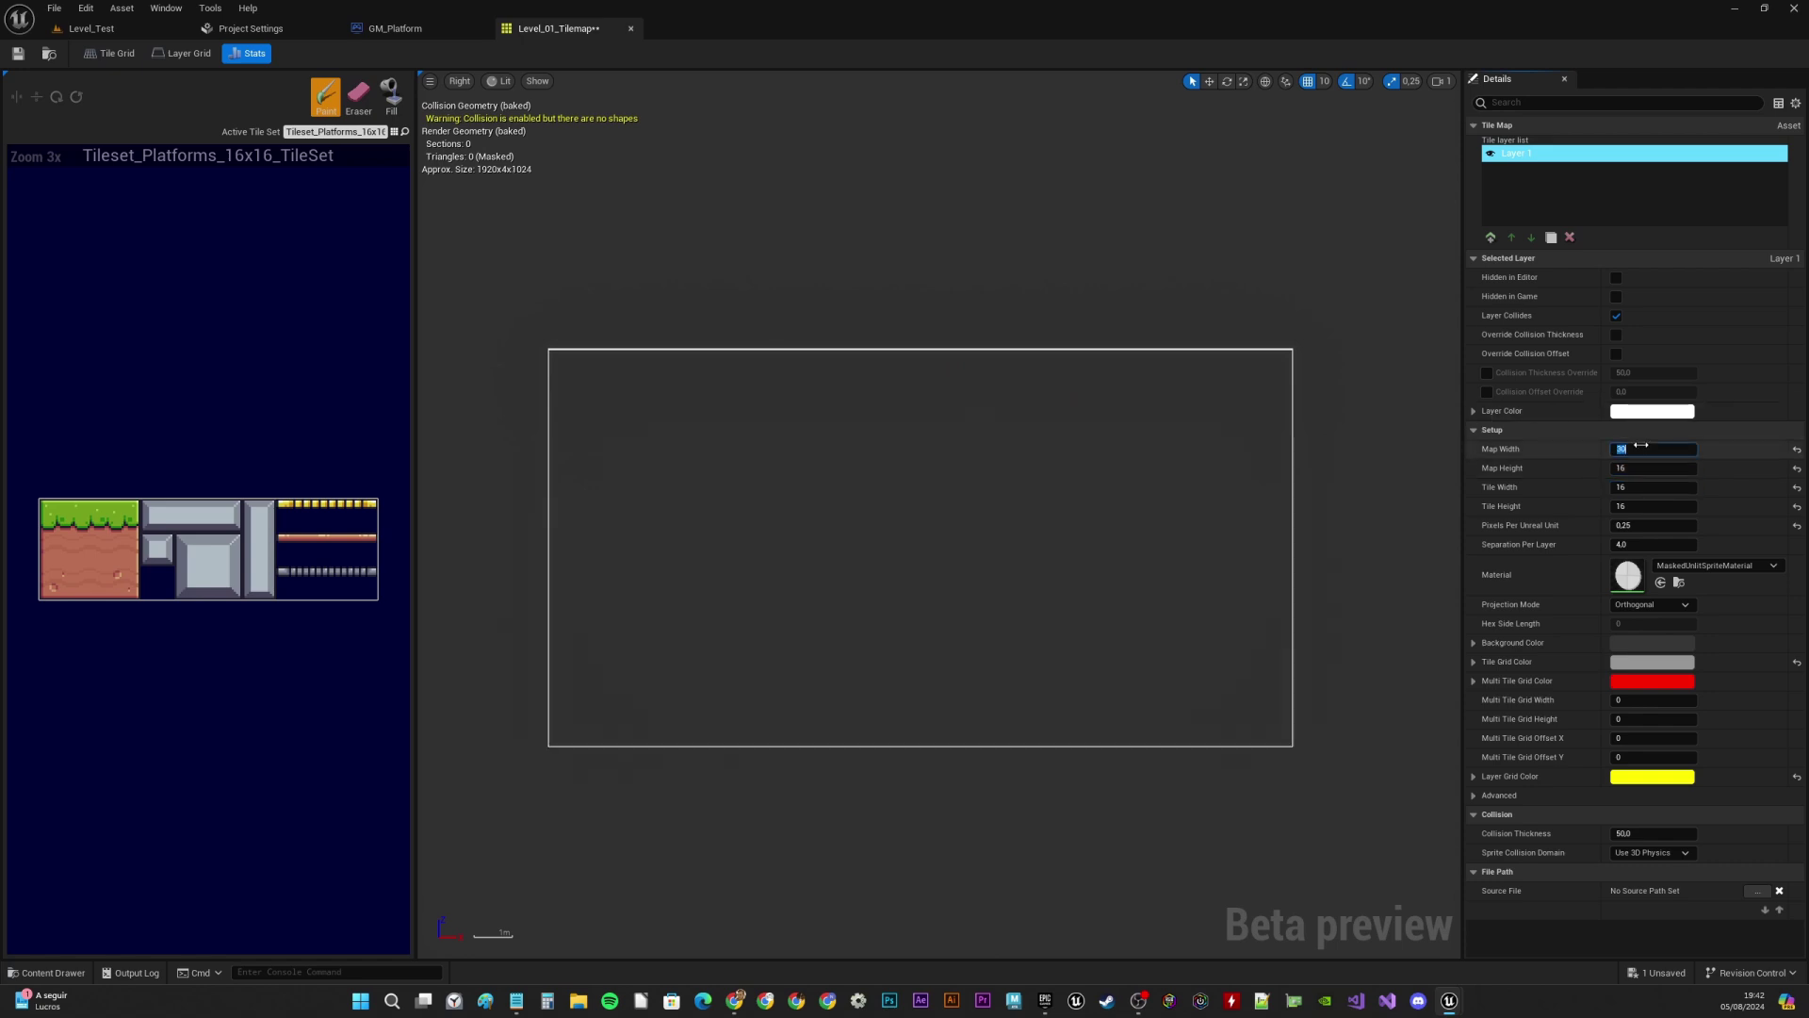
pyautogui.press('Return')
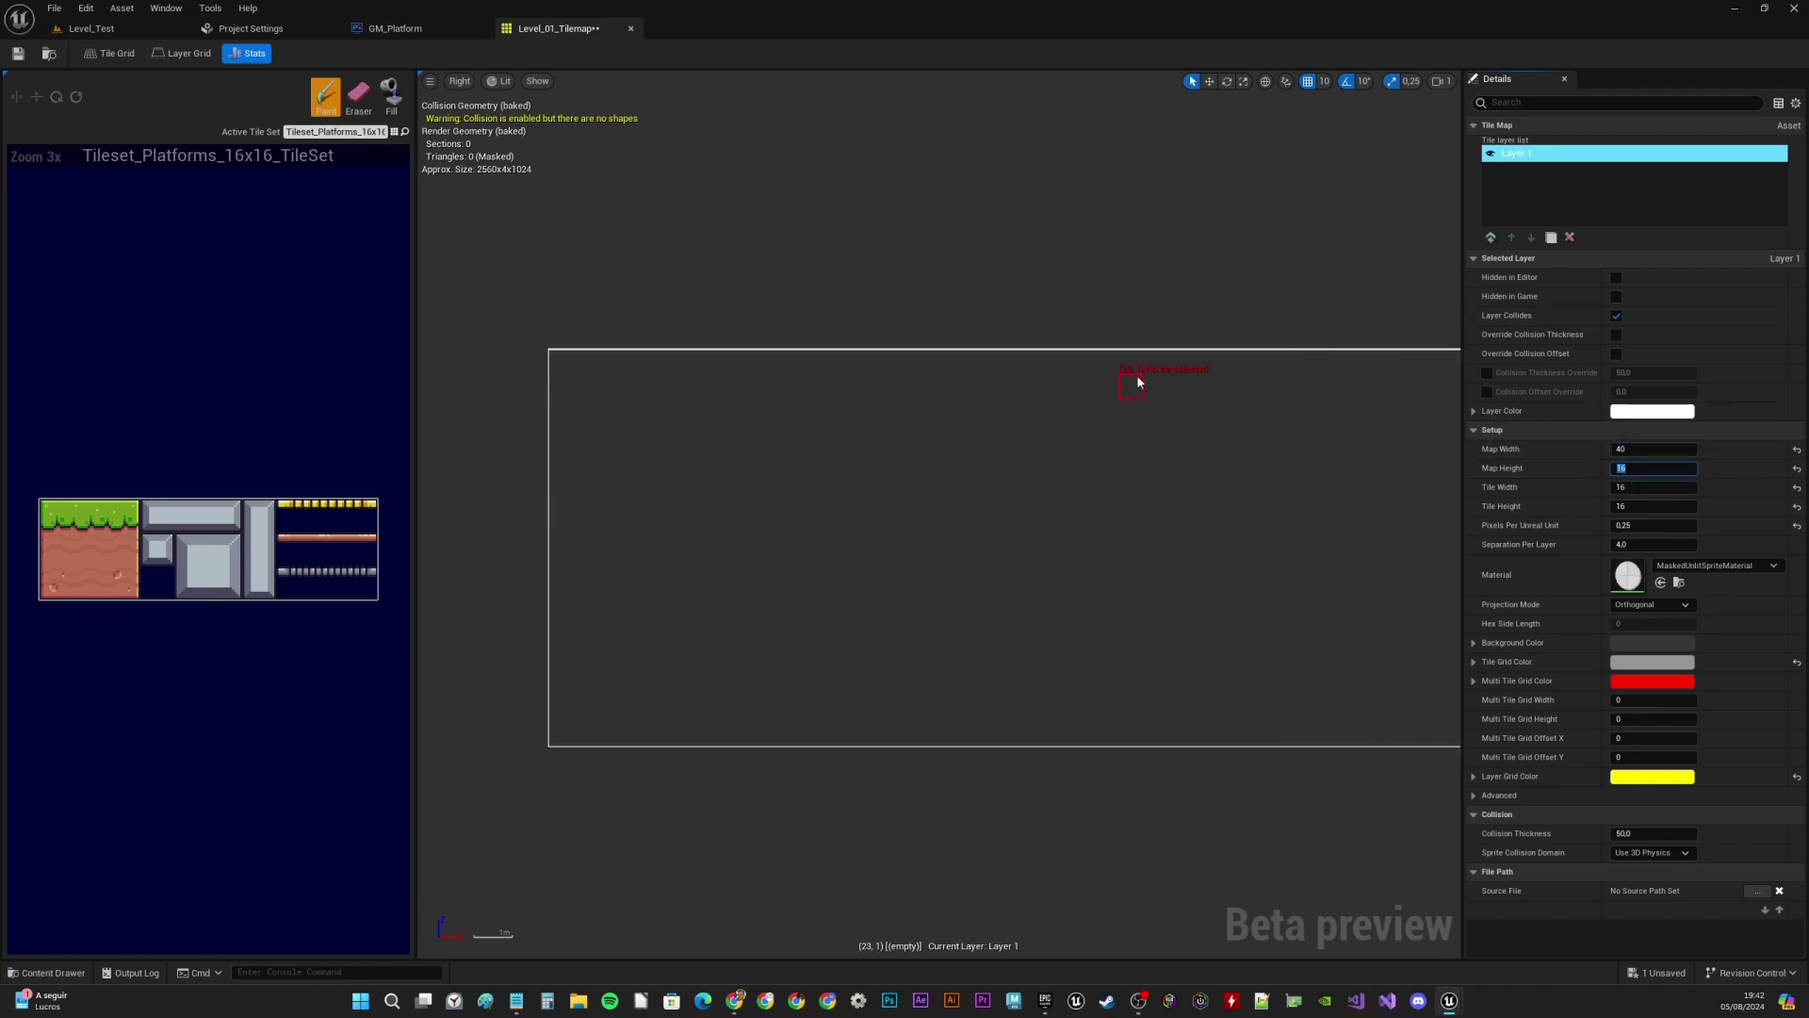
pyautogui.scroll(-2, 1036, 377)
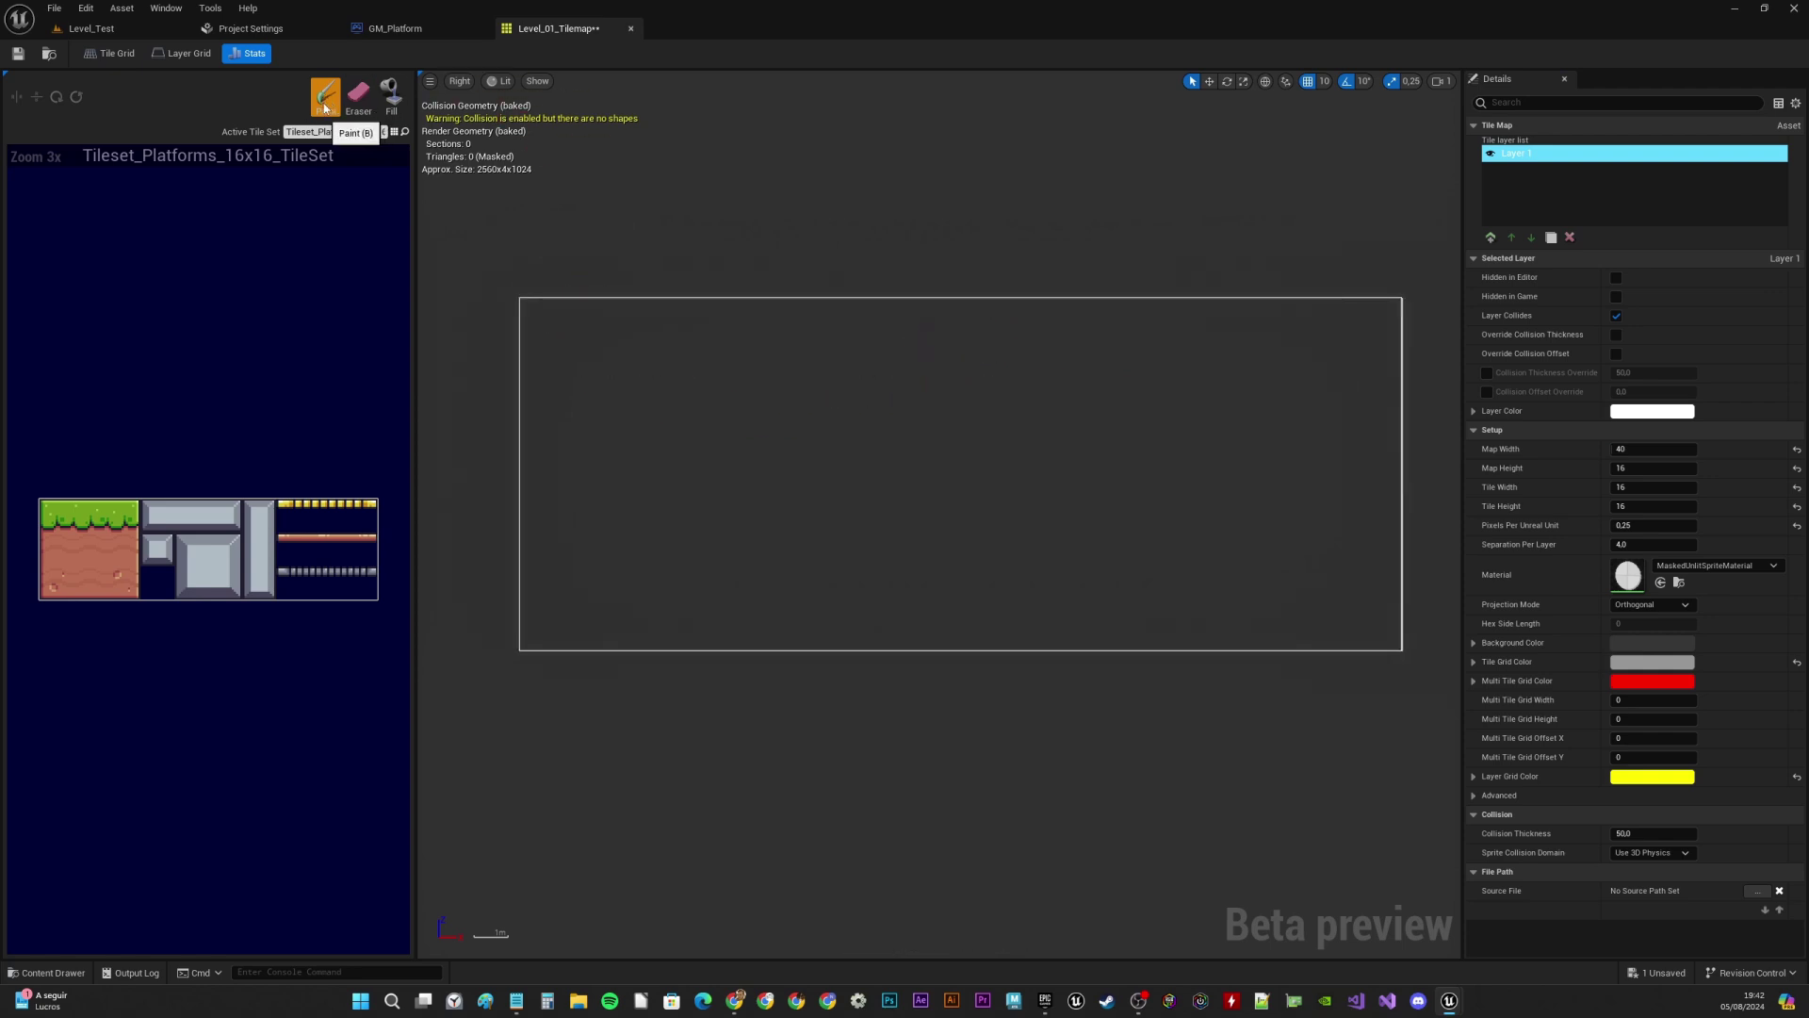
# Paint the grass-and-dirt corner tiles at the map's left edge above the bottom row, and pick up the middle grass-and-dirt column
pyautogui.moveTo(54, 524); pyautogui.dragTo(90, 554)
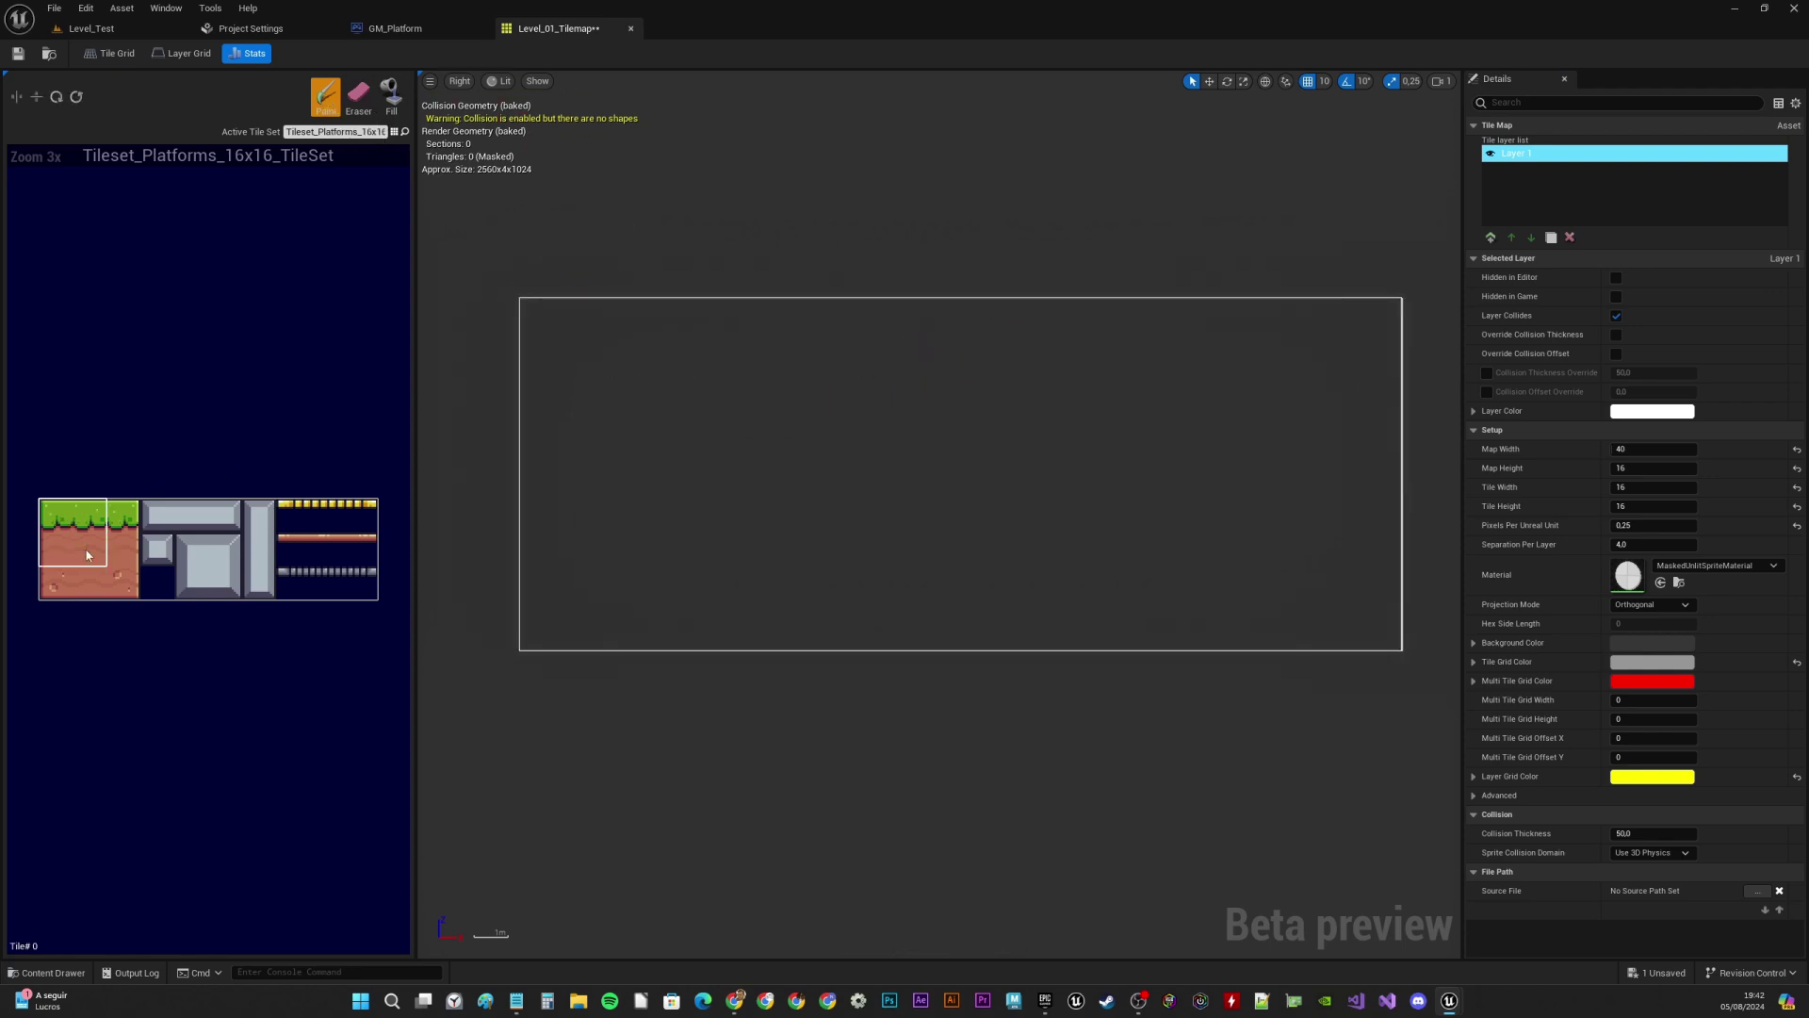
pyautogui.click(534, 599)
pyautogui.moveTo(99, 515); pyautogui.dragTo(100, 546)
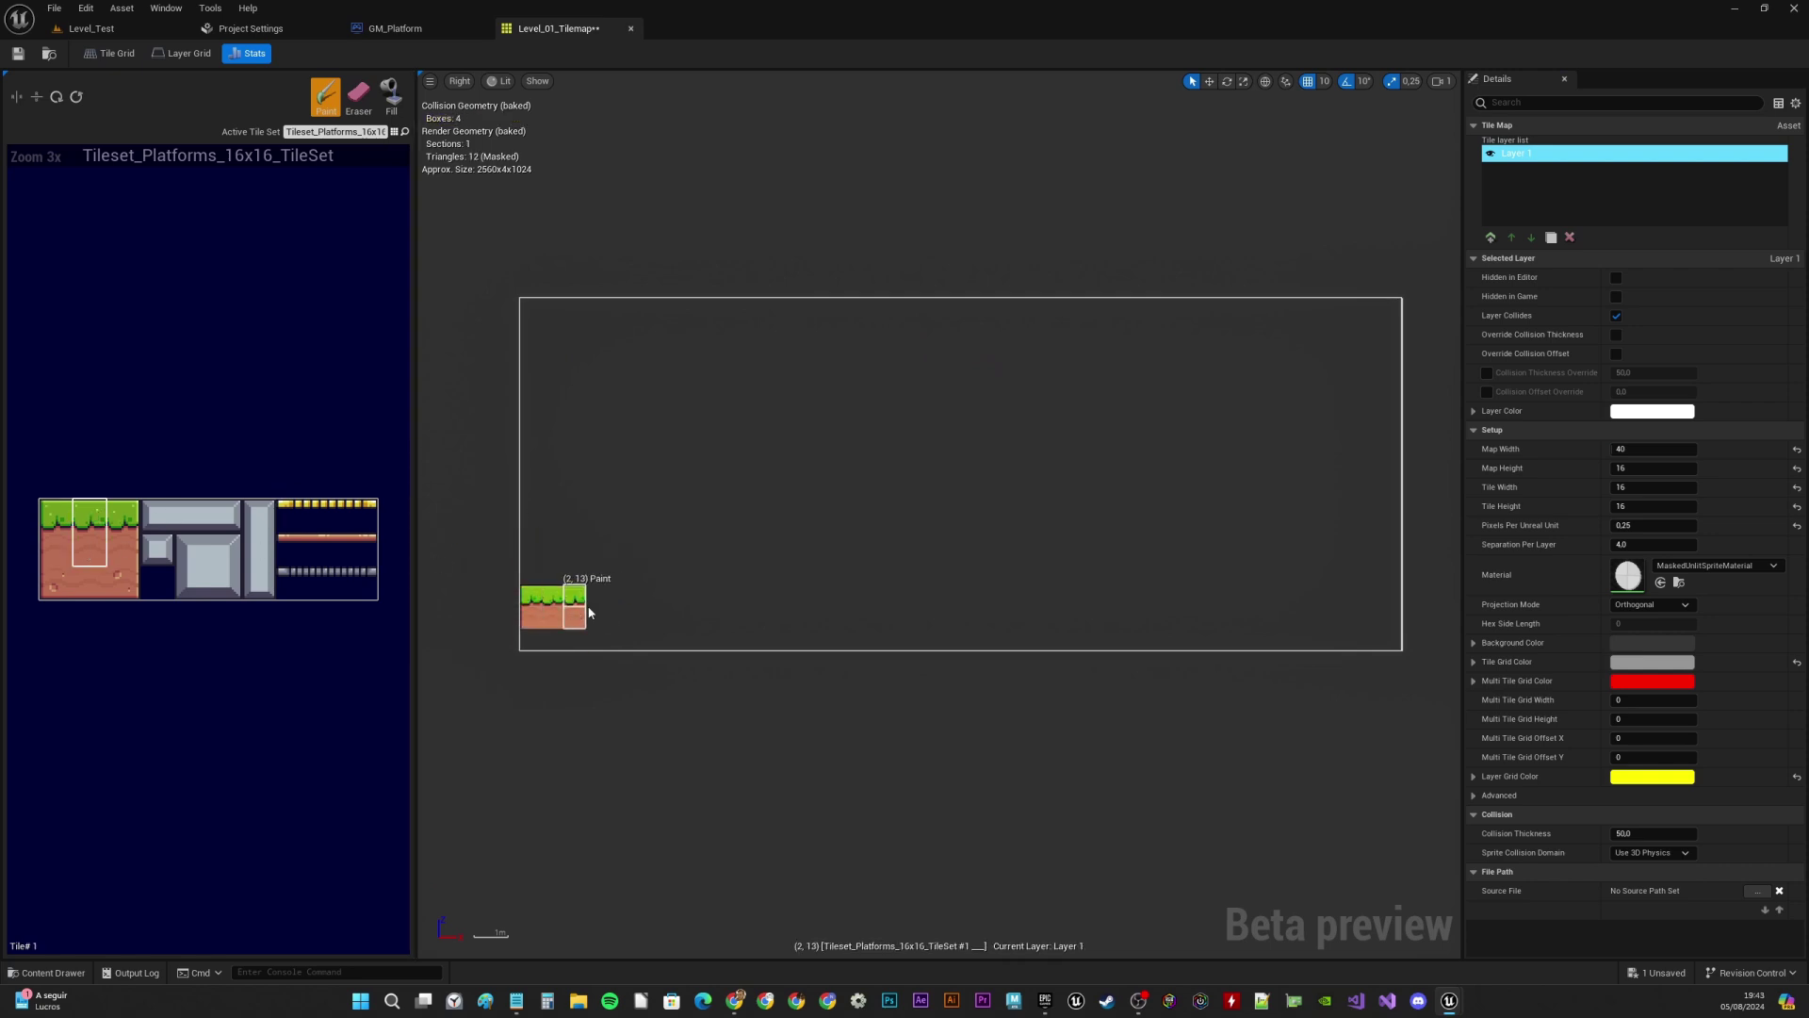
# Try to paint the middle grass-and-dirt column along the ground, and undo the uneven strokes
pyautogui.moveTo(579, 601); pyautogui.dragTo(663, 616)
pyautogui.hotkey('ctrl', 'z')
pyautogui.hotkey('ctrl', 'z')
pyautogui.hotkey('ctrl', 'z')
pyautogui.hotkey('ctrl', 'z')
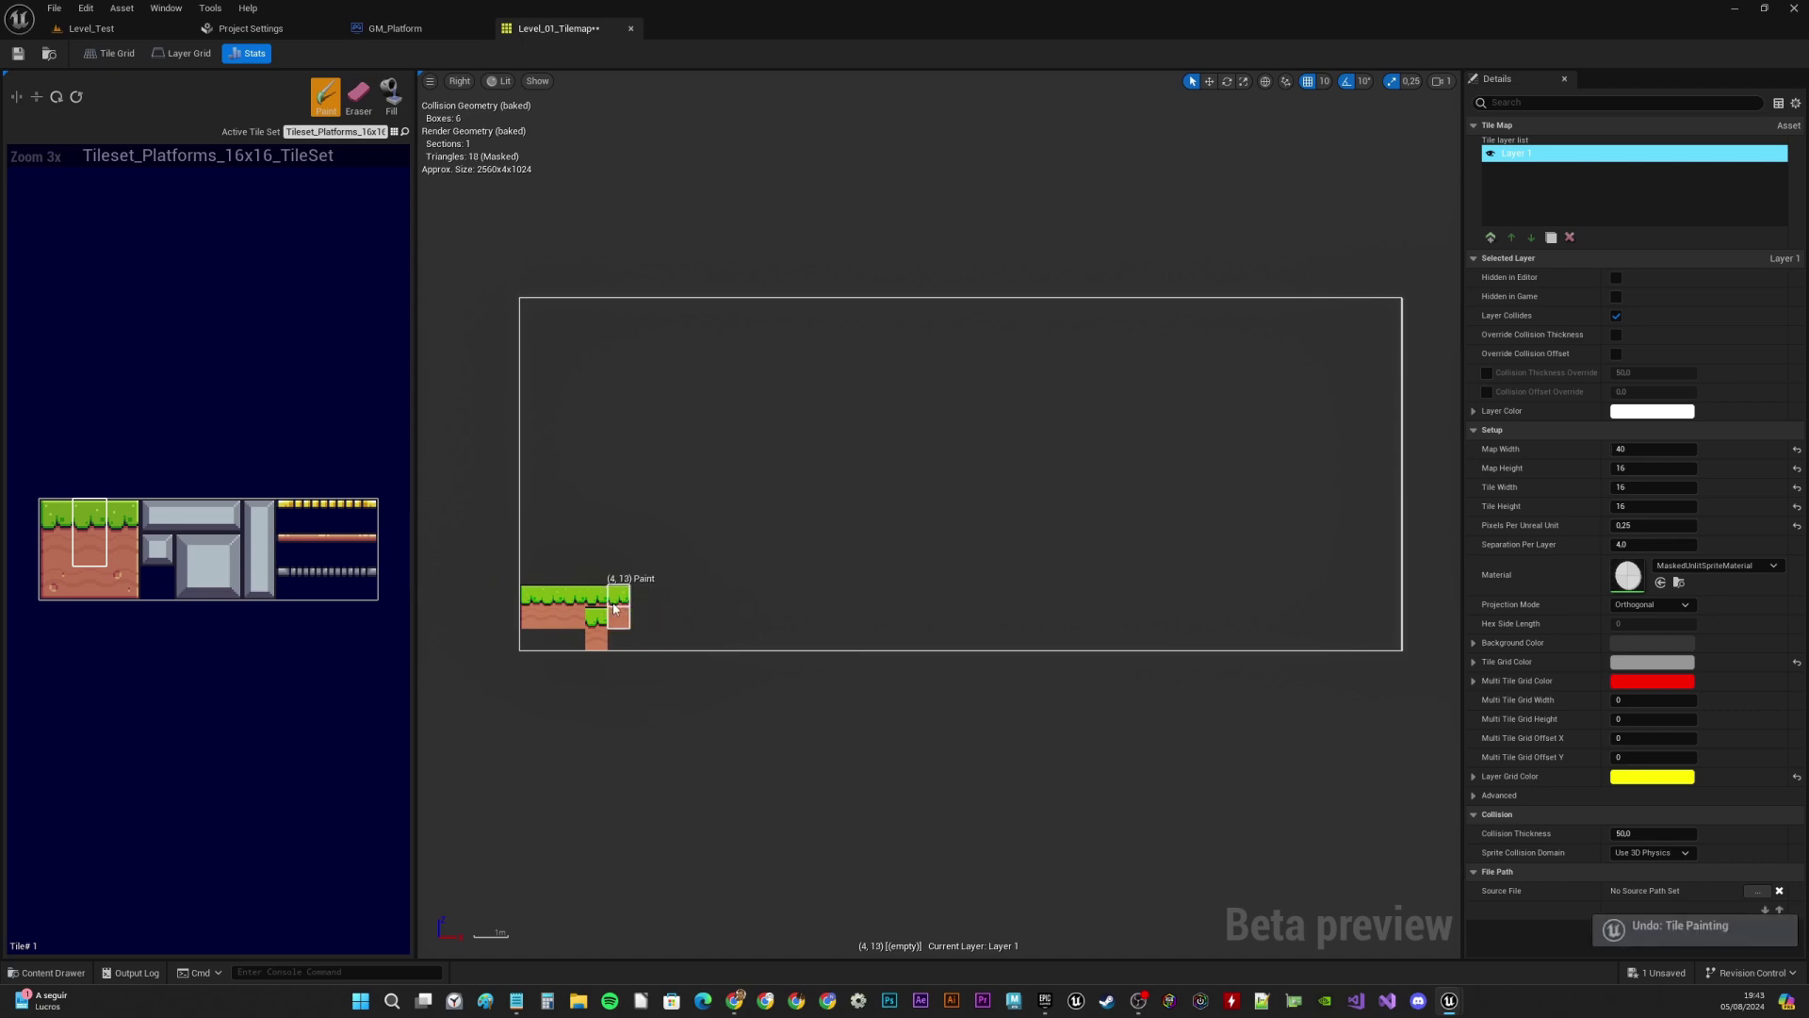
# Extend the grass-and-dirt ground to the map's right edge and fill the bottom row with dirt tiles
pyautogui.moveTo(608, 603)
pyautogui.mouseDown()
pyautogui.moveTo(941, 605)
pyautogui.moveTo(972, 627)
pyautogui.moveTo(1013, 604)
pyautogui.moveTo(1357, 604)
pyautogui.moveTo(1278, 603)
pyautogui.mouseUp()
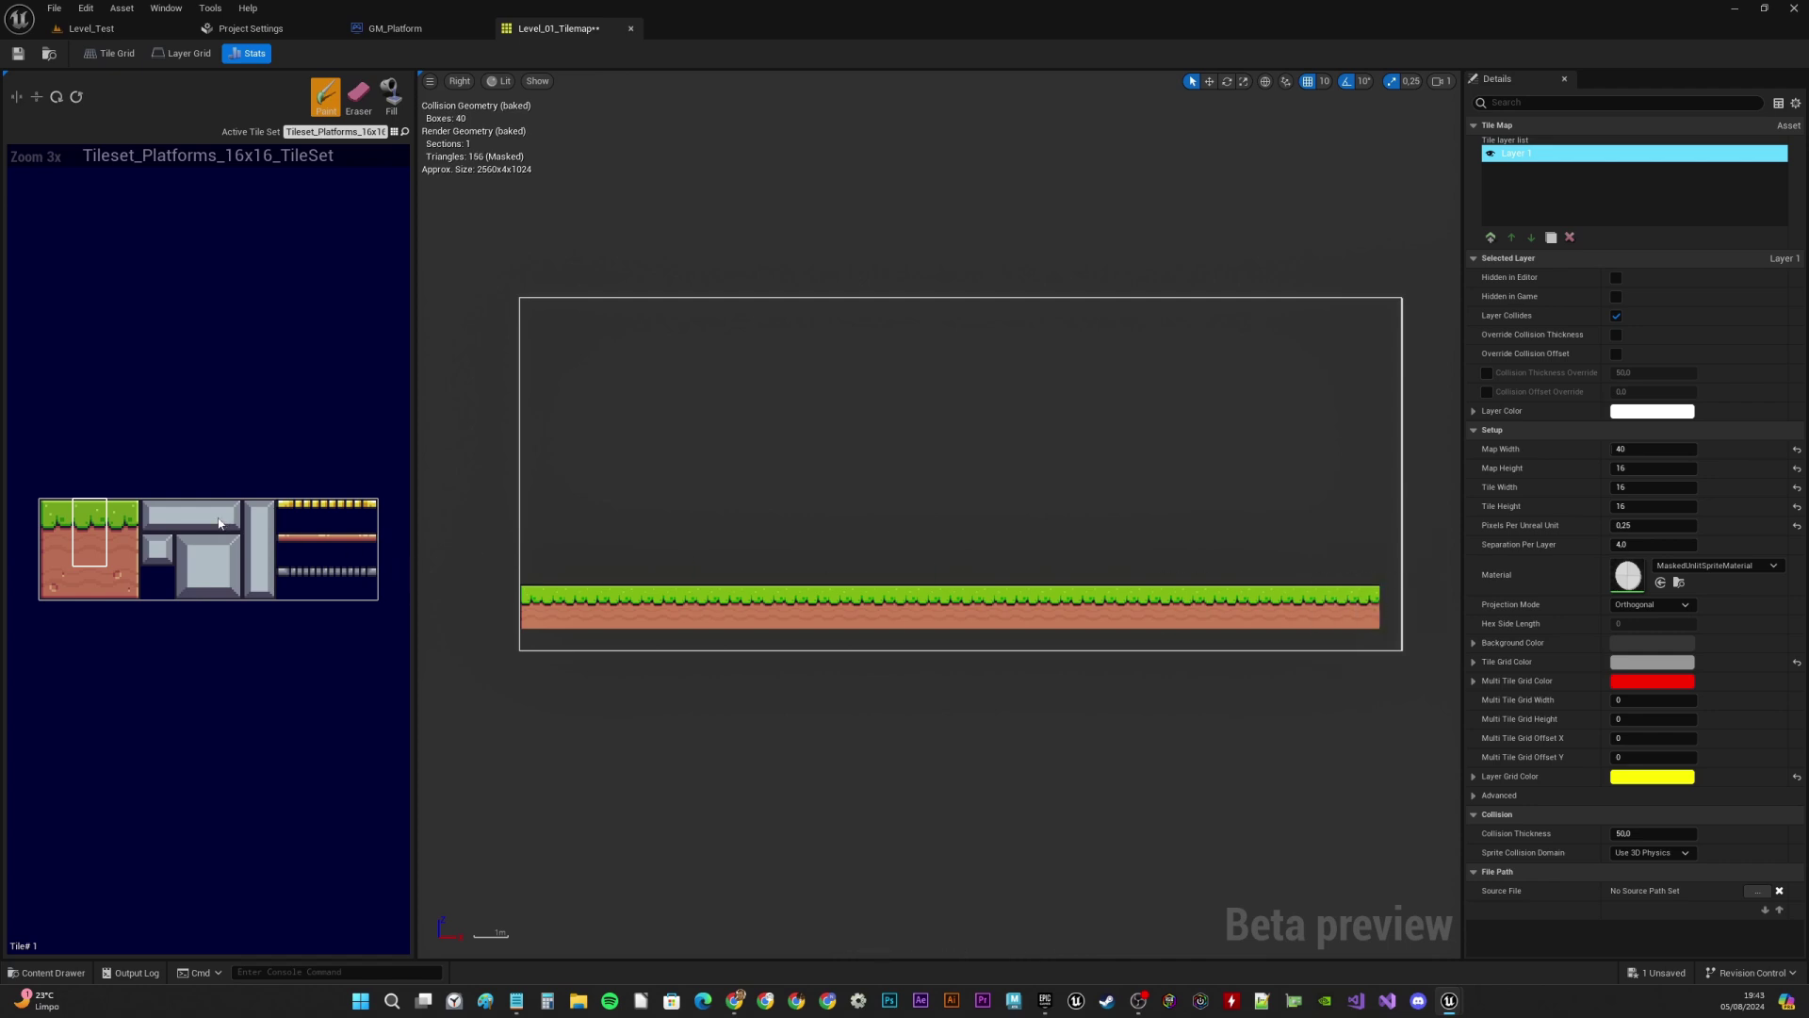
pyautogui.click(1391, 604)
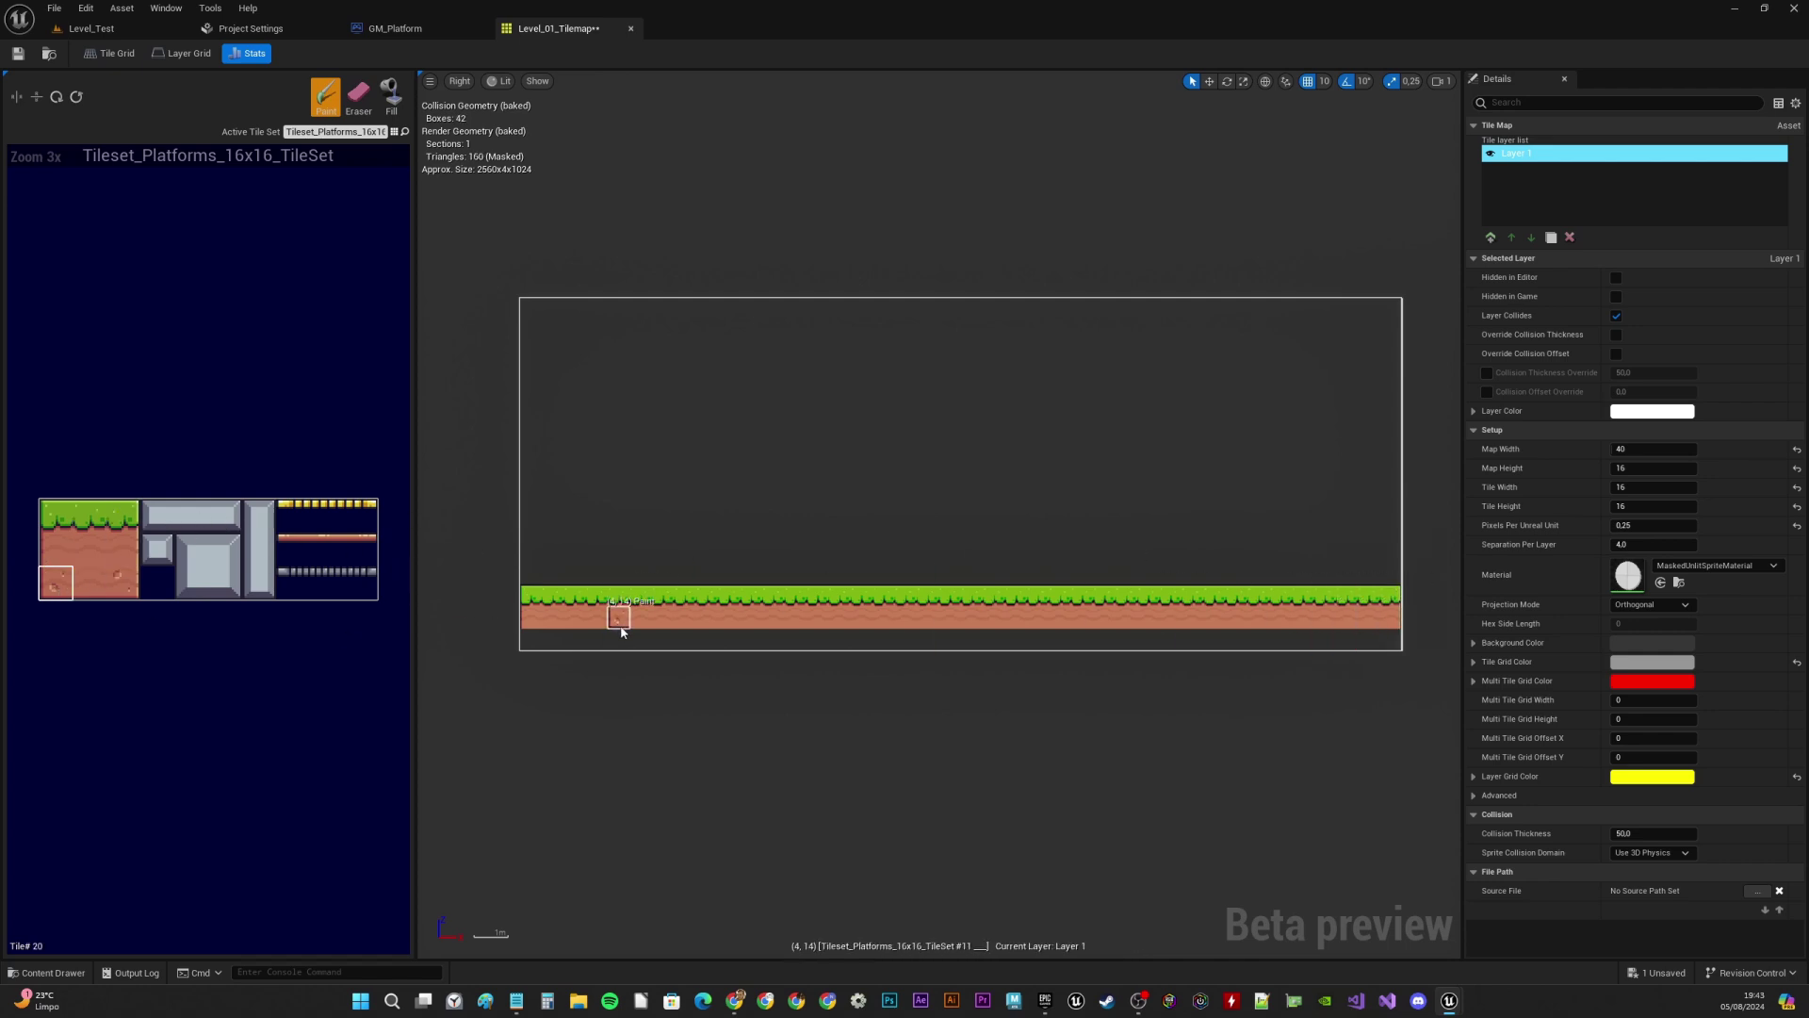
pyautogui.click(532, 639)
pyautogui.moveTo(542, 643); pyautogui.dragTo(1371, 648)
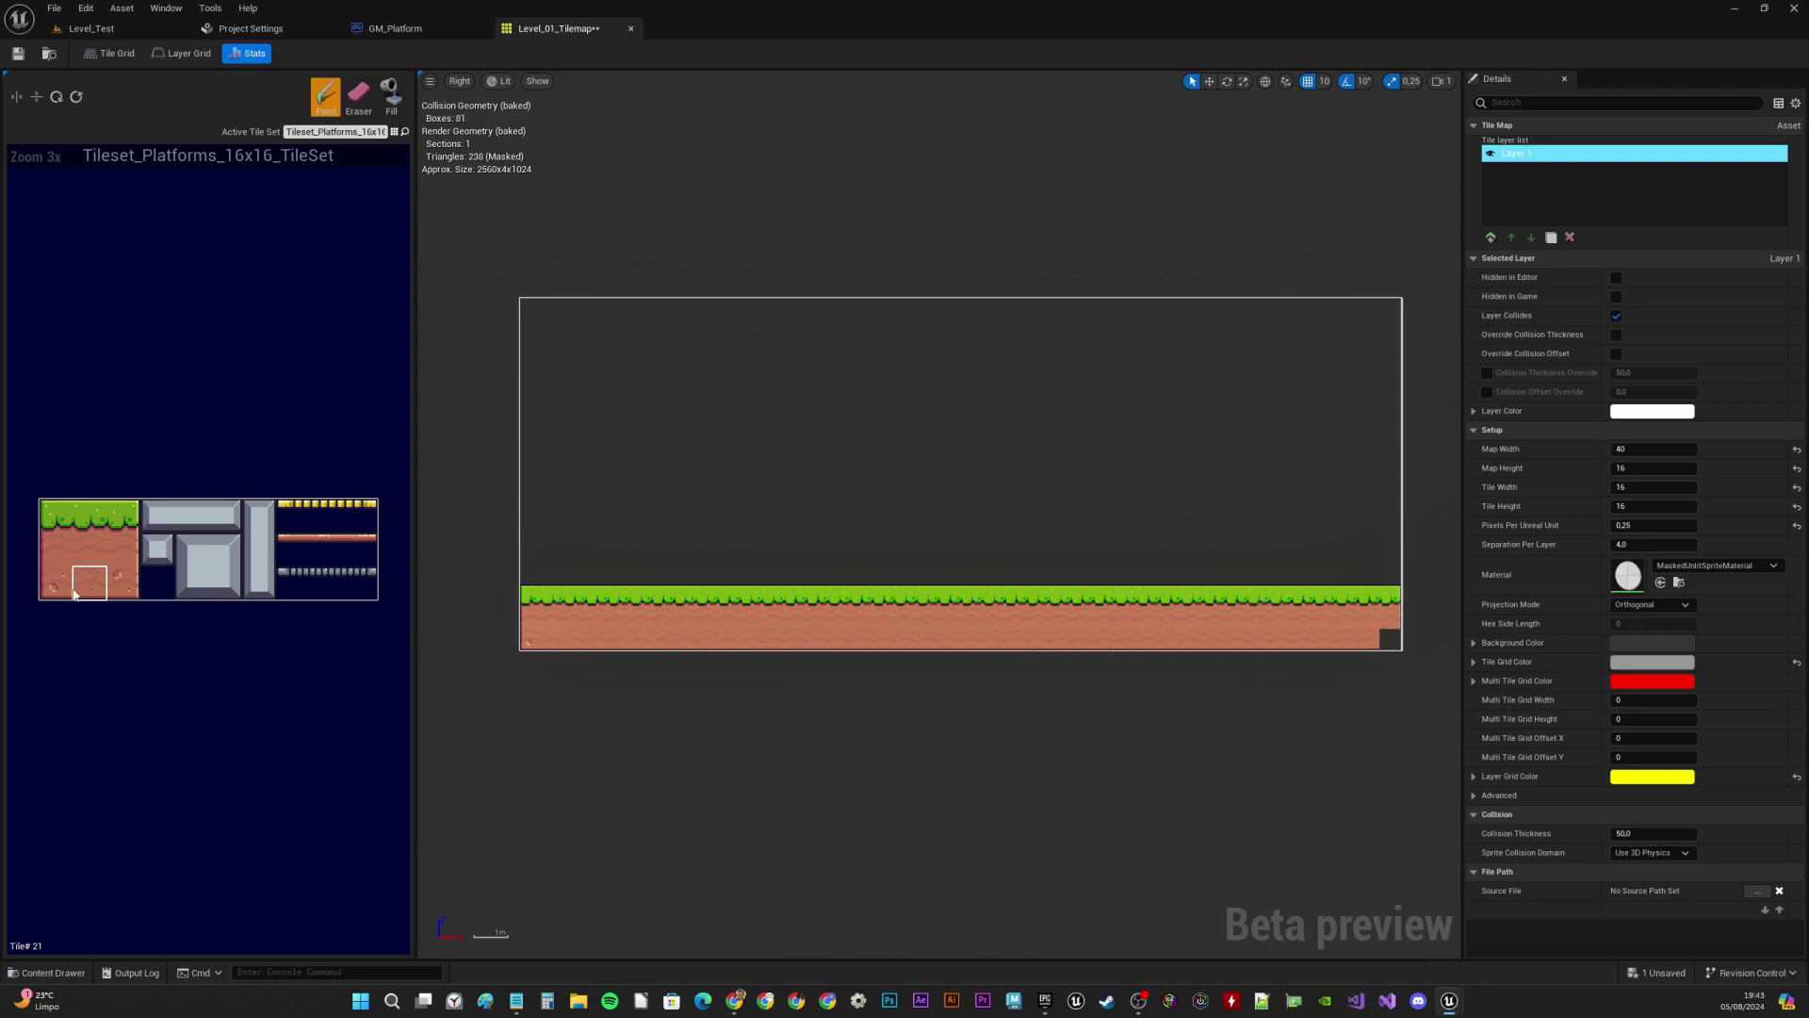
pyautogui.click(123, 582)
pyautogui.click(1389, 638)
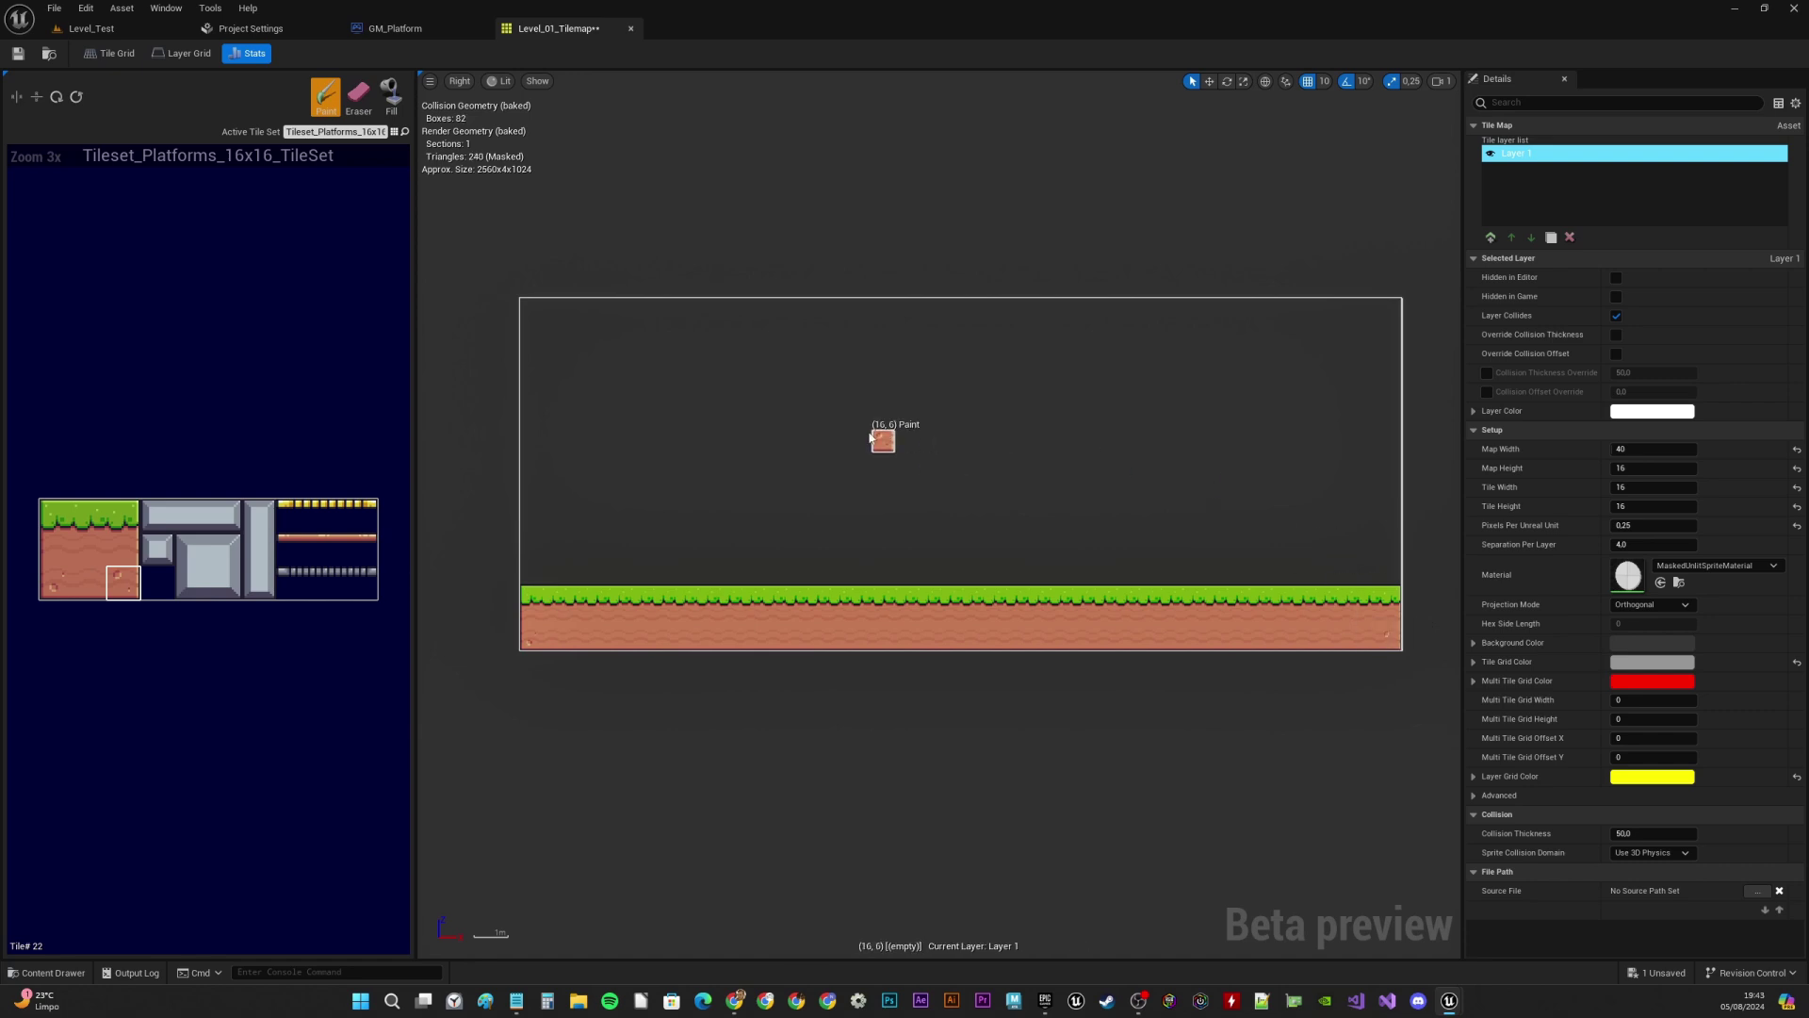
# Paint the horizontal grey block on the ground left of the map's centre, with three small grey squares stacked at its right end
pyautogui.moveTo(976, 499)
pyautogui.mouseDown(button='right')
pyautogui.moveTo(1023, 493)
pyautogui.moveTo(657, 459)
pyautogui.moveTo(671, 434)
pyautogui.mouseUp(button='right')
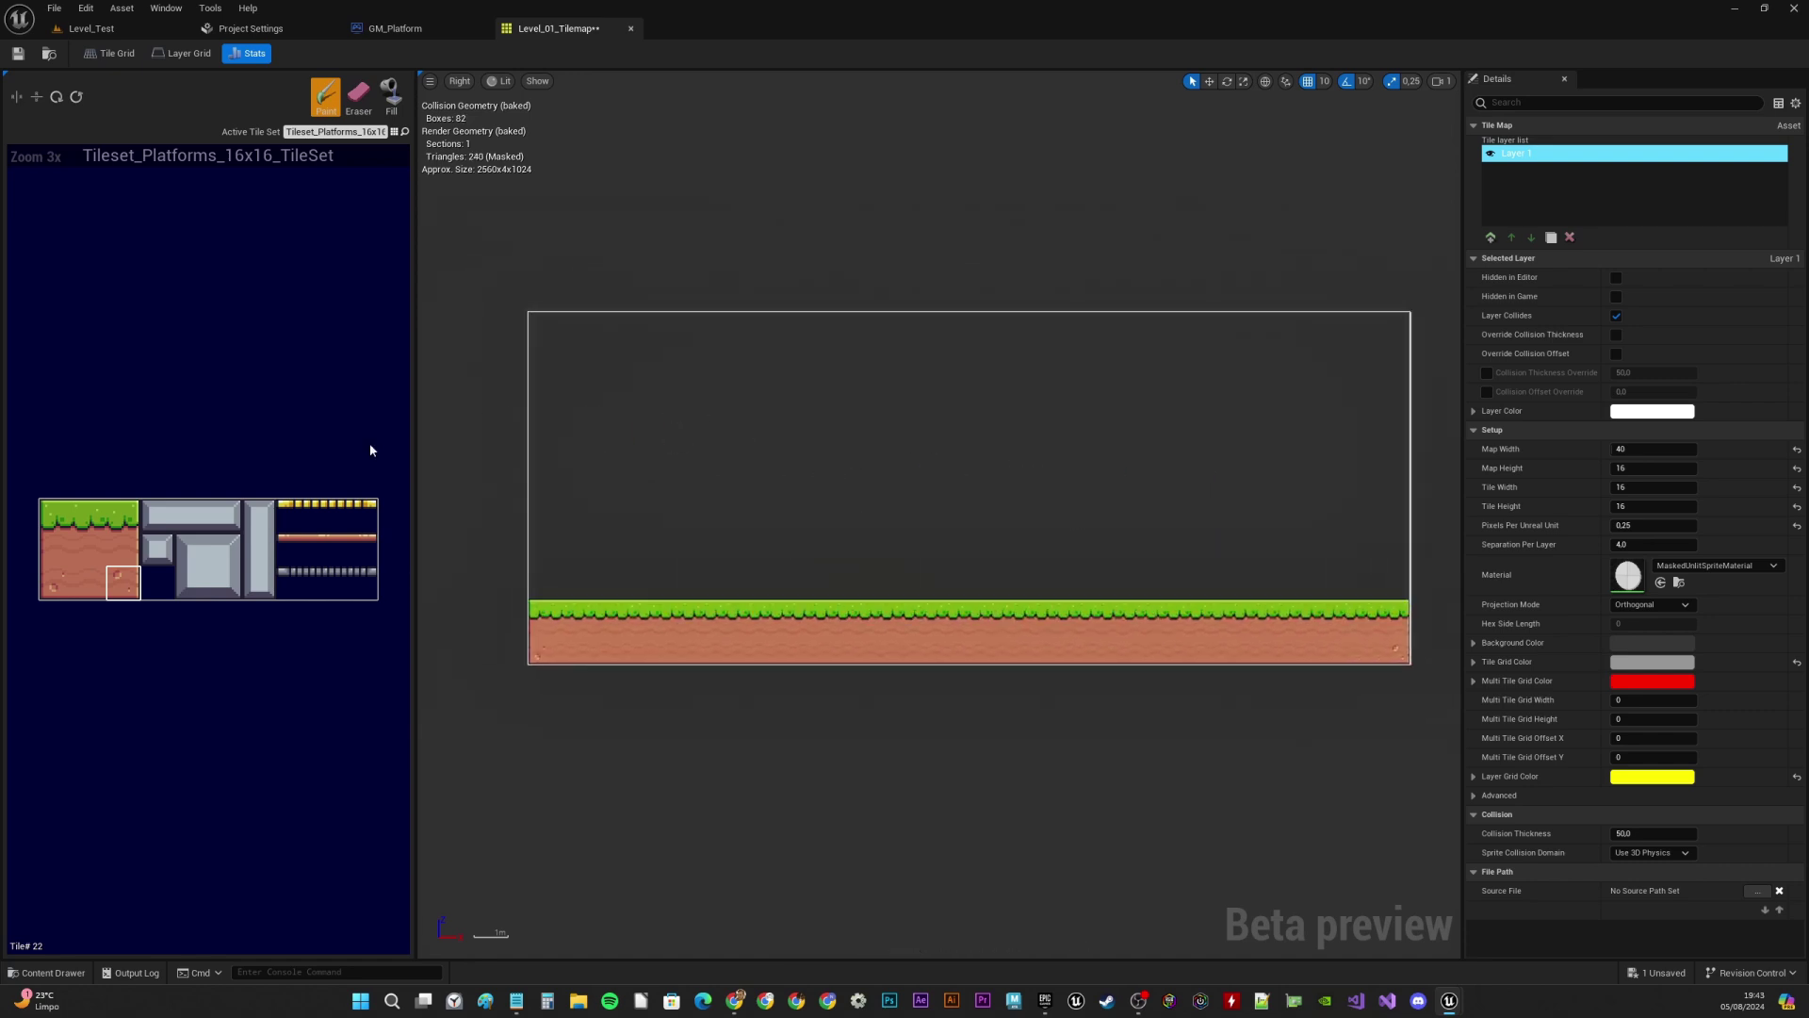
pyautogui.moveTo(163, 522); pyautogui.dragTo(226, 517)
pyautogui.click(761, 586)
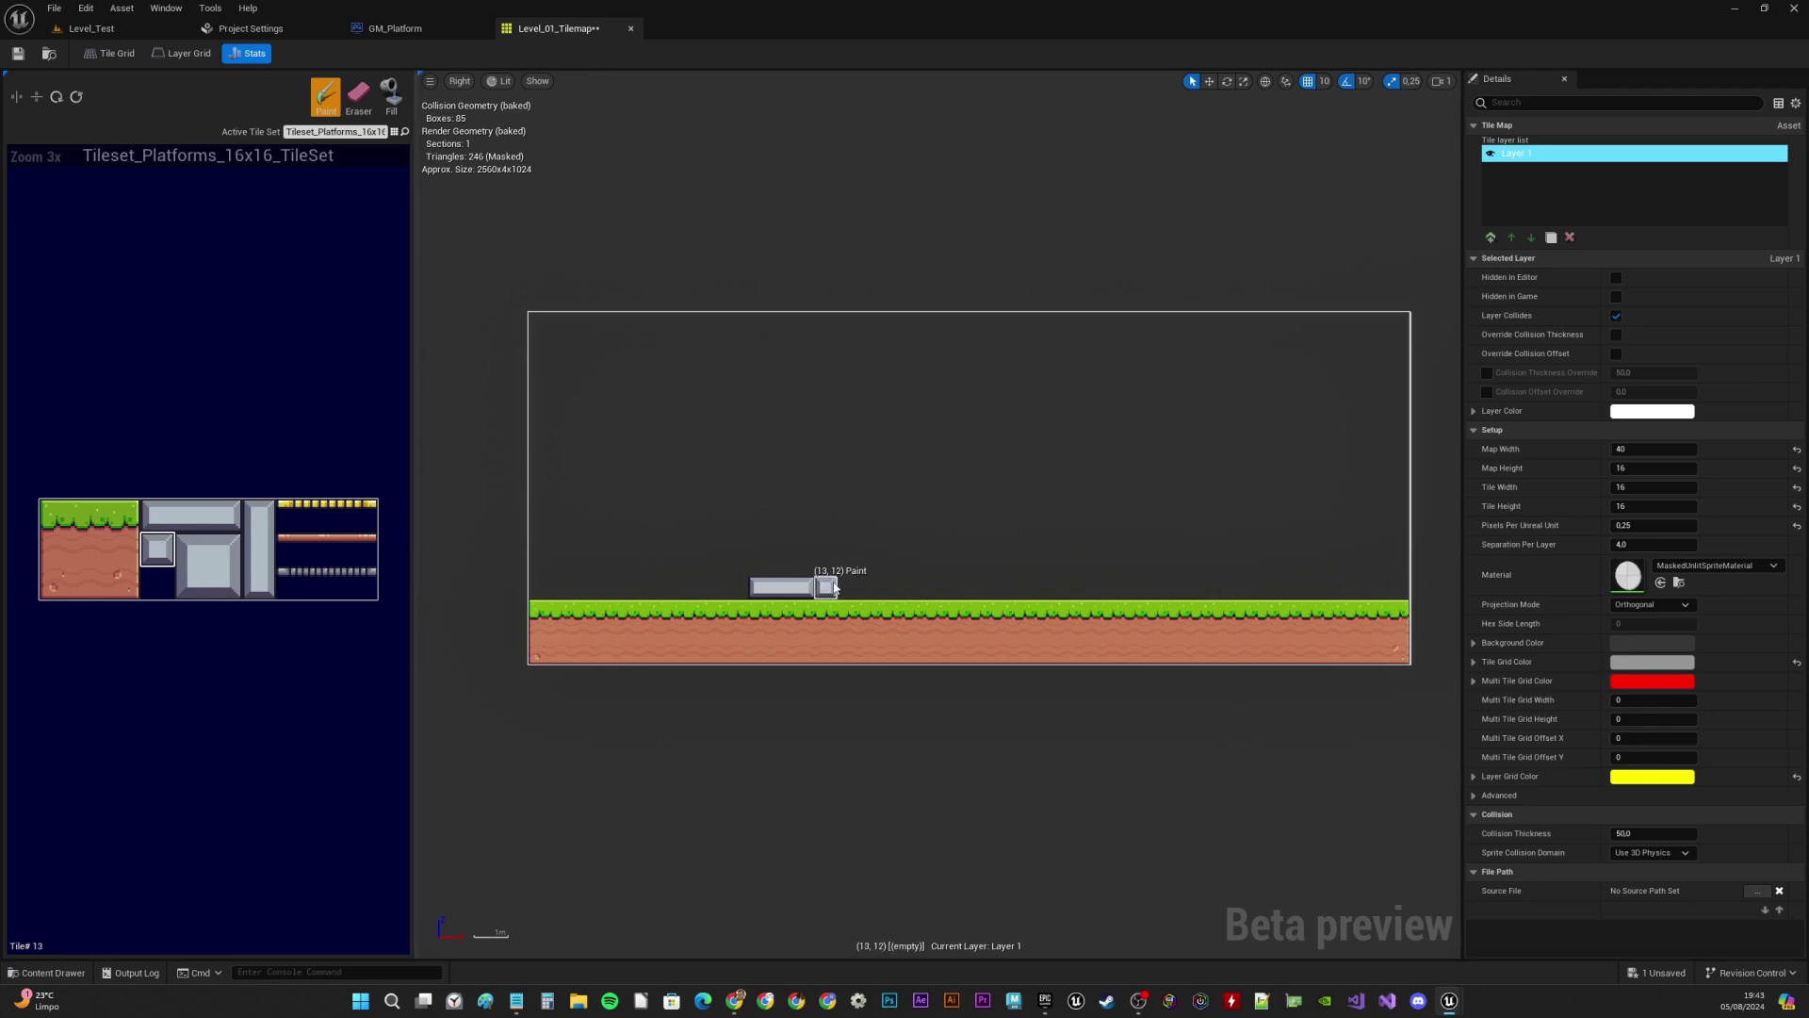
pyautogui.click(804, 565)
pyautogui.click(825, 565)
pyautogui.click(826, 586)
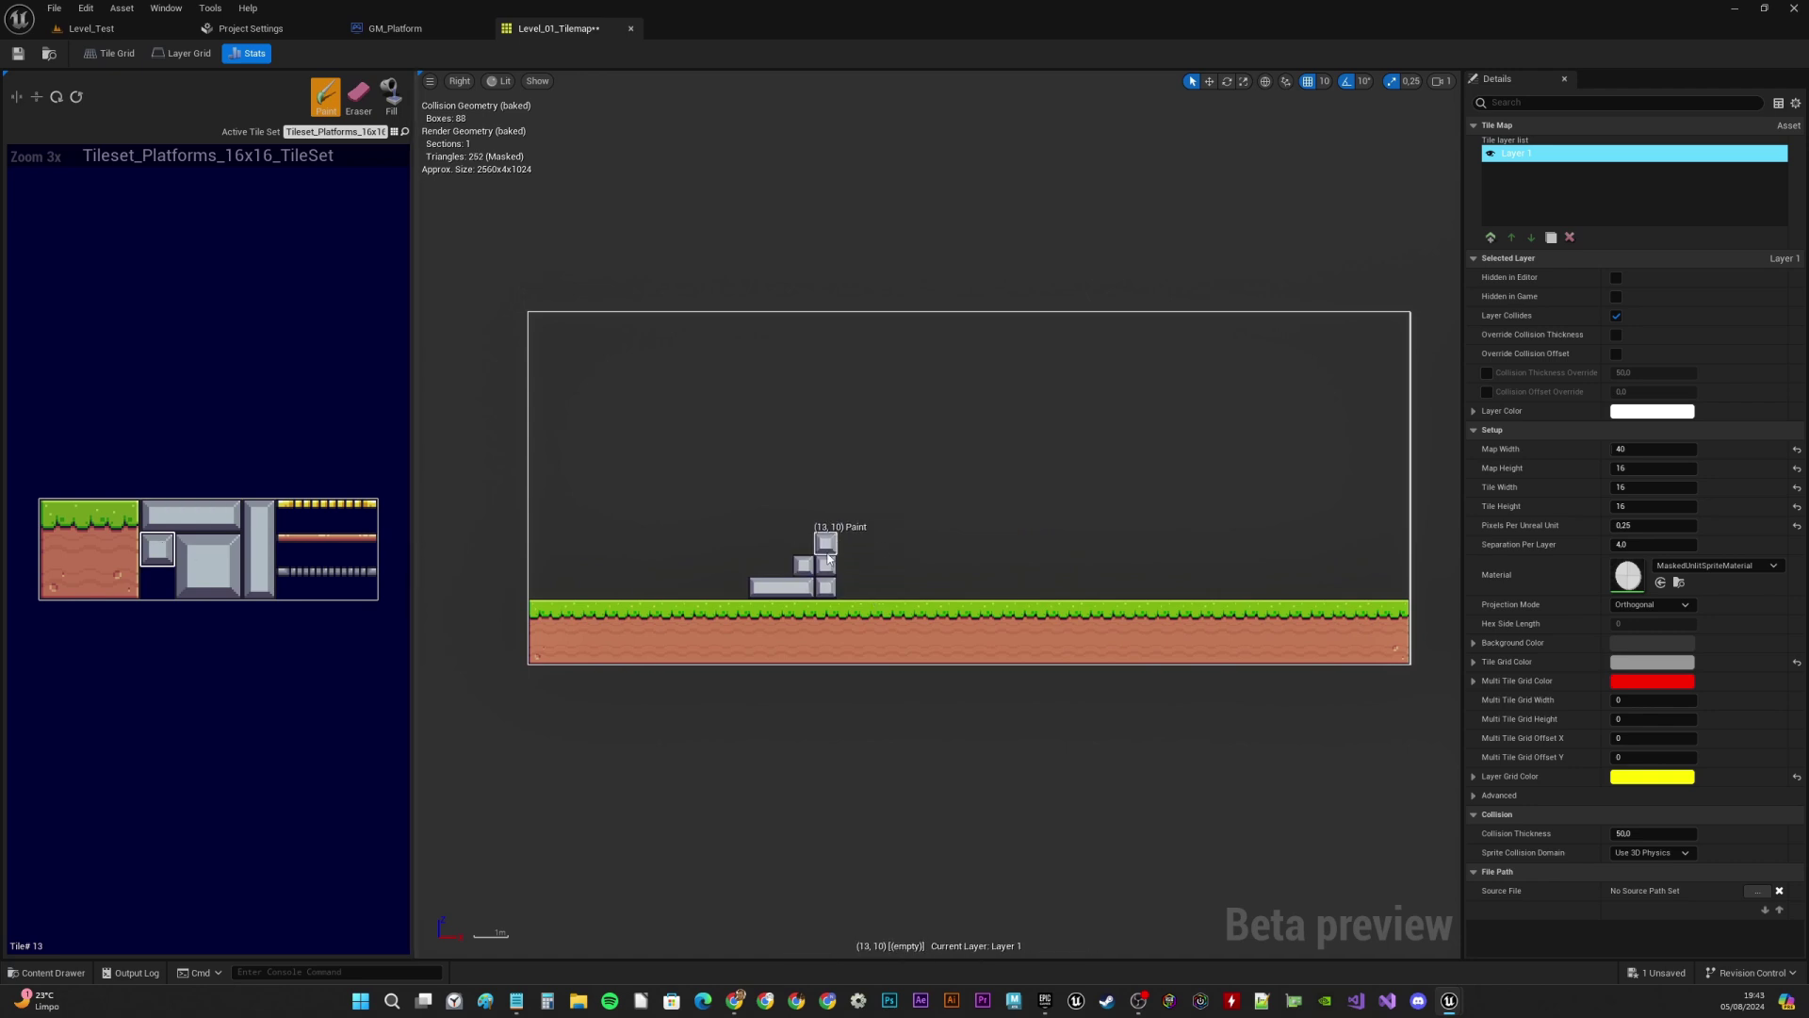
# Paint two adjacent vertical grey pillars on the ground and two gold platforms floating at rising heights to their right
pyautogui.moveTo(264, 519); pyautogui.dragTo(260, 584)
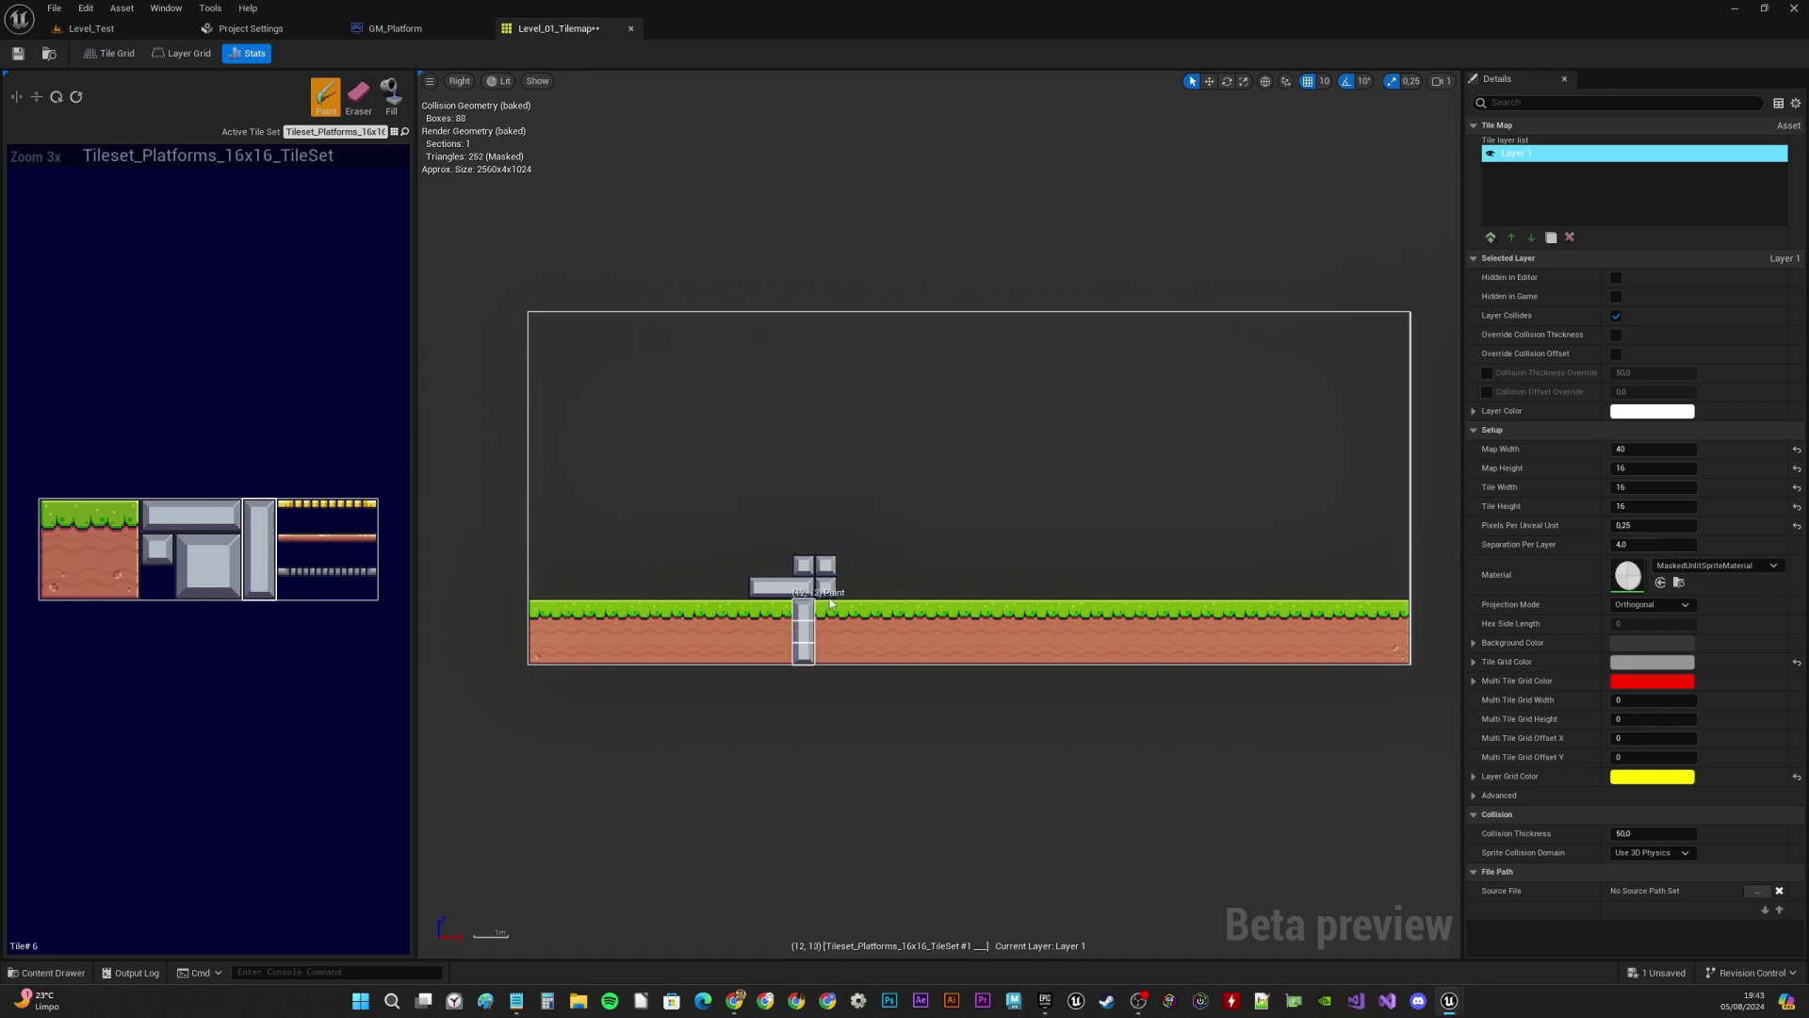
pyautogui.click(891, 556)
pyautogui.click(913, 556)
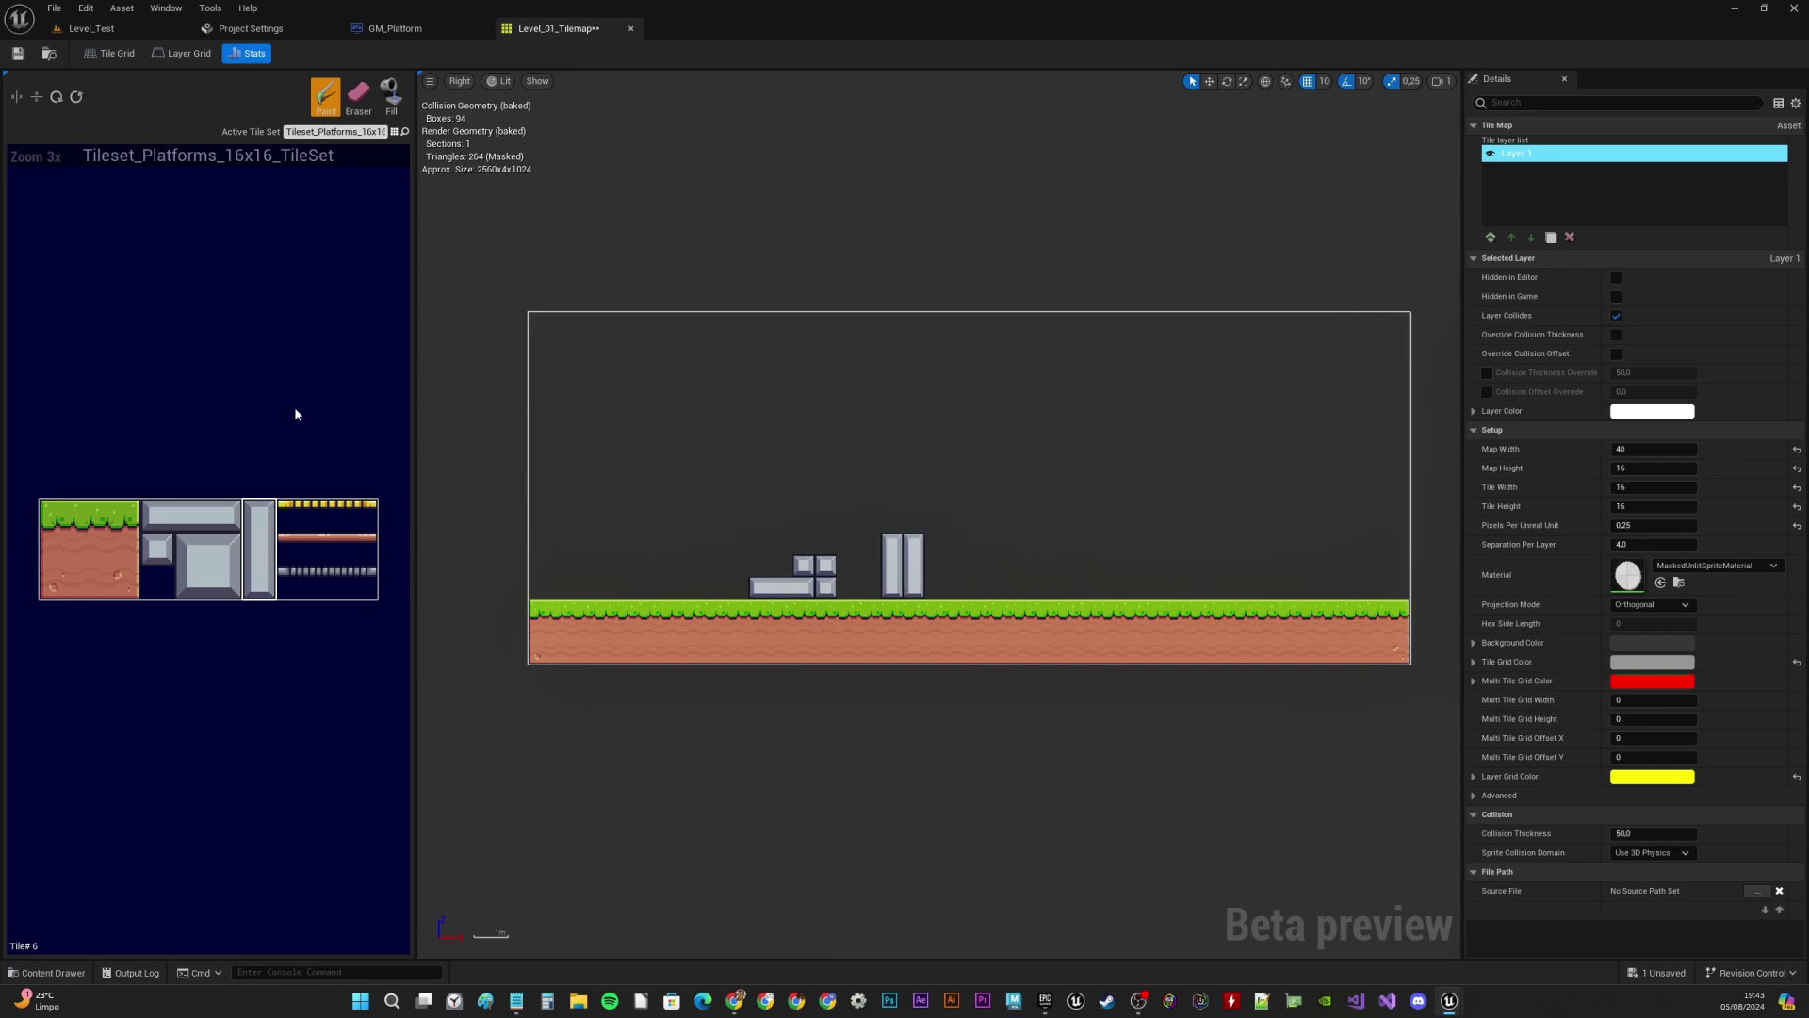
pyautogui.moveTo(307, 510); pyautogui.dragTo(369, 513)
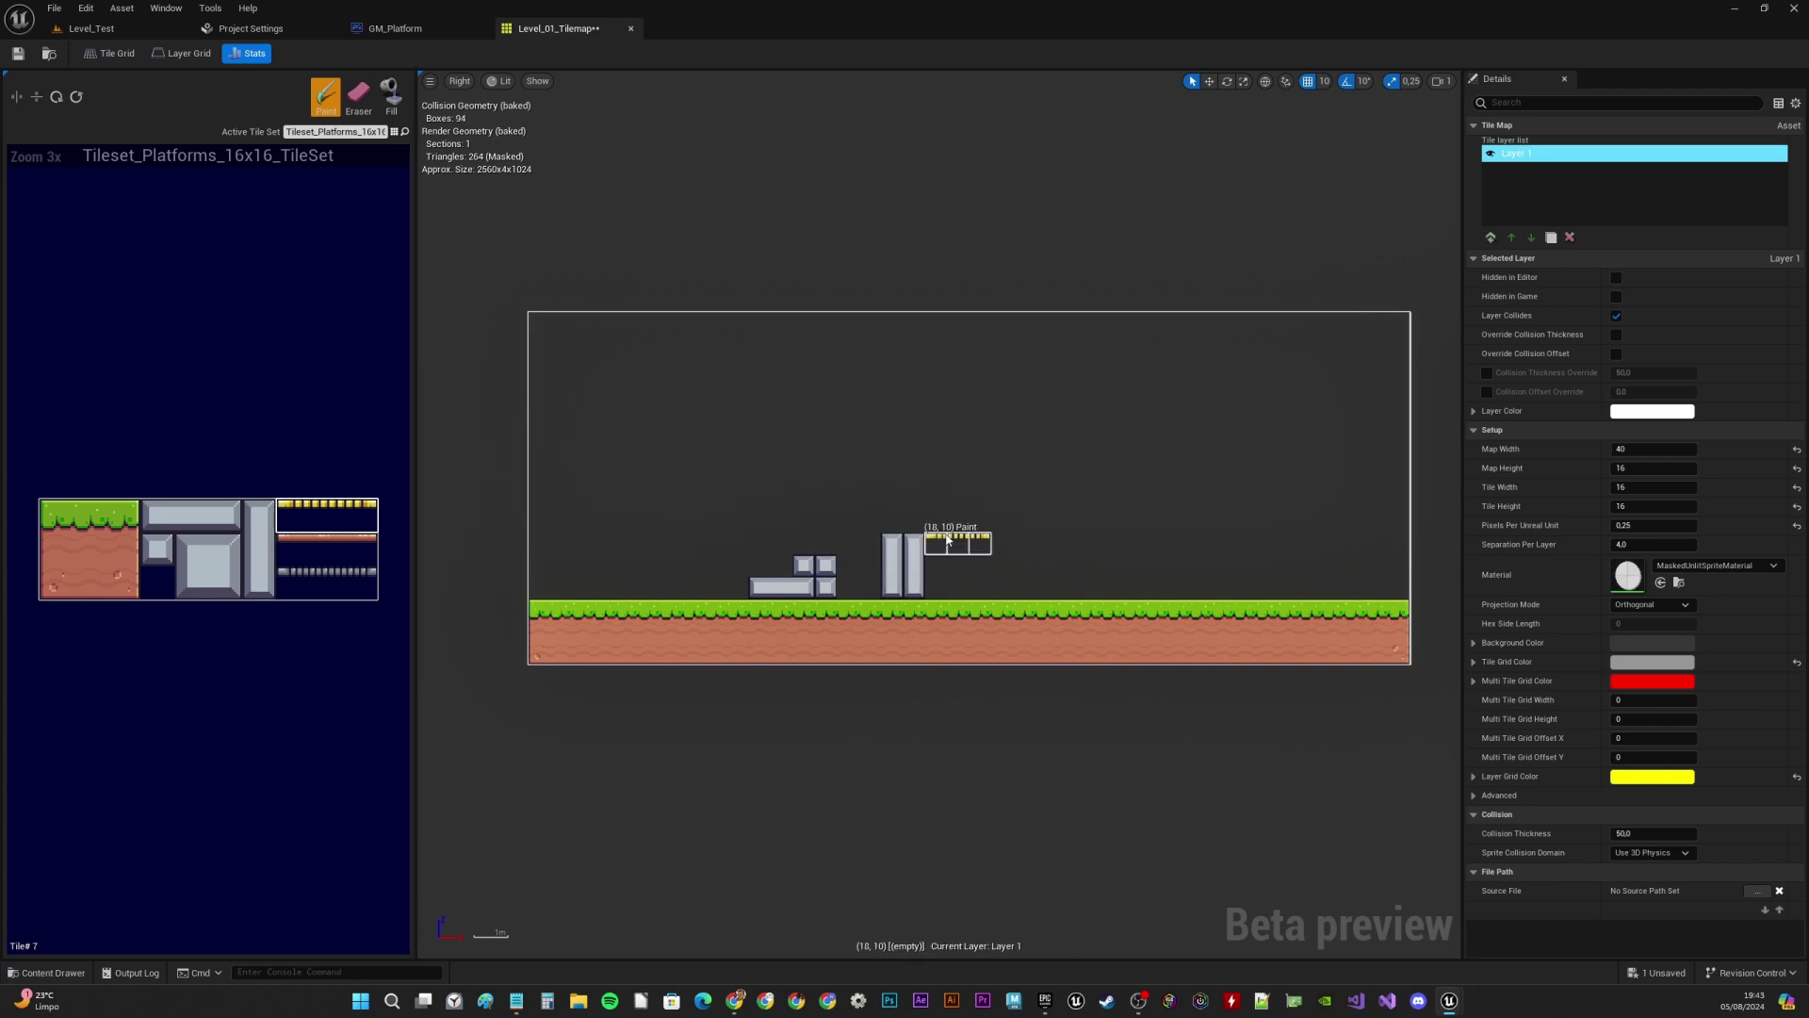
pyautogui.click(990, 545)
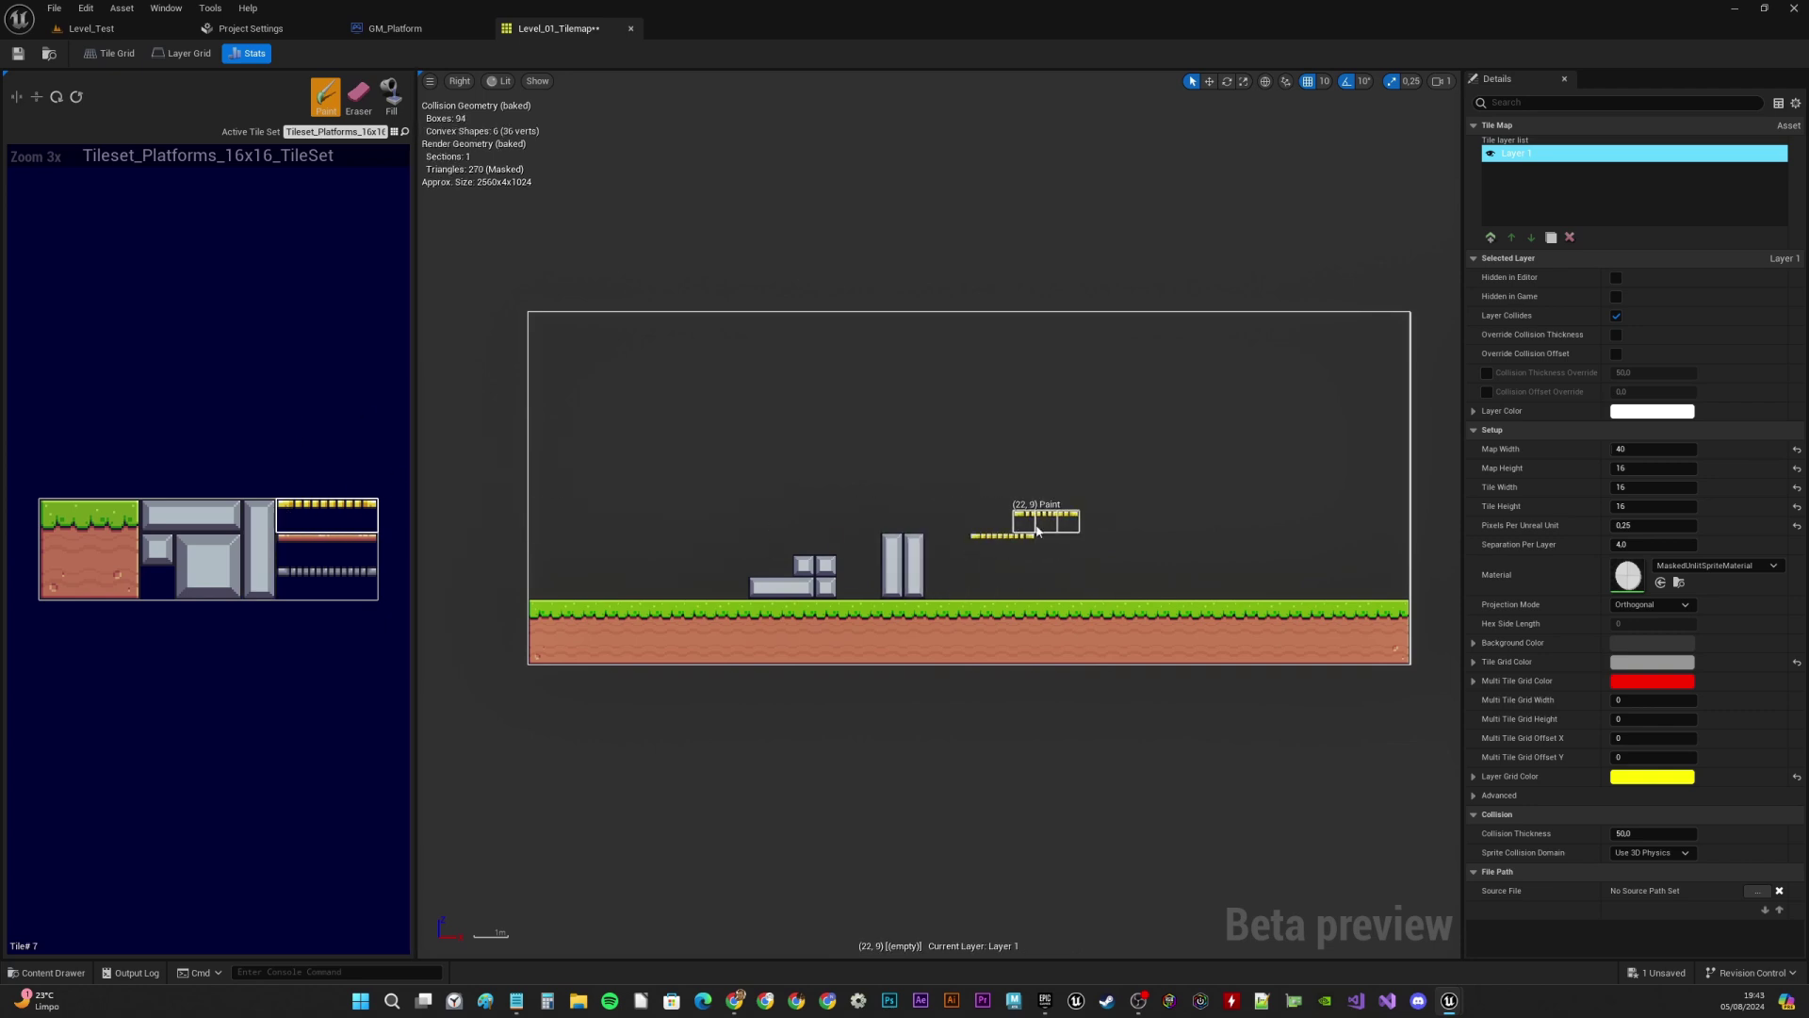
pyautogui.click(1104, 518)
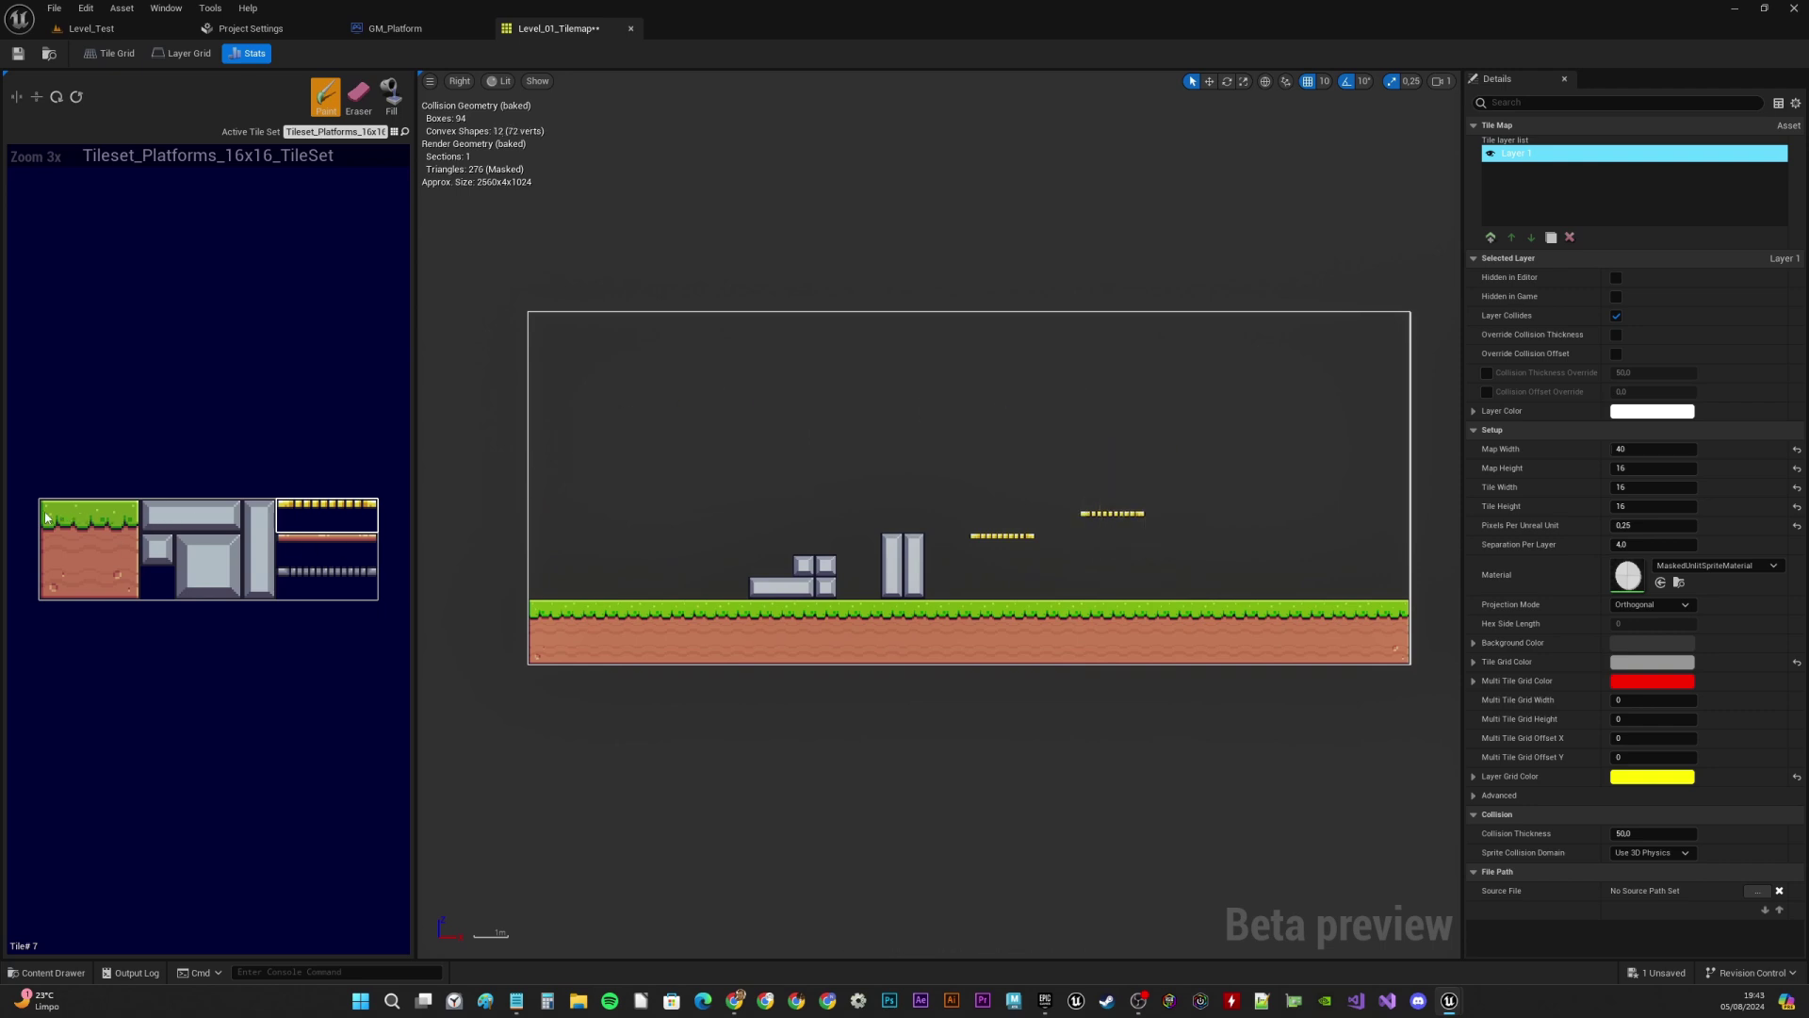
# Paint the large grey square block on the ground toward the map's right end and save the tile map
pyautogui.click(189, 553)
pyautogui.click(1212, 576)
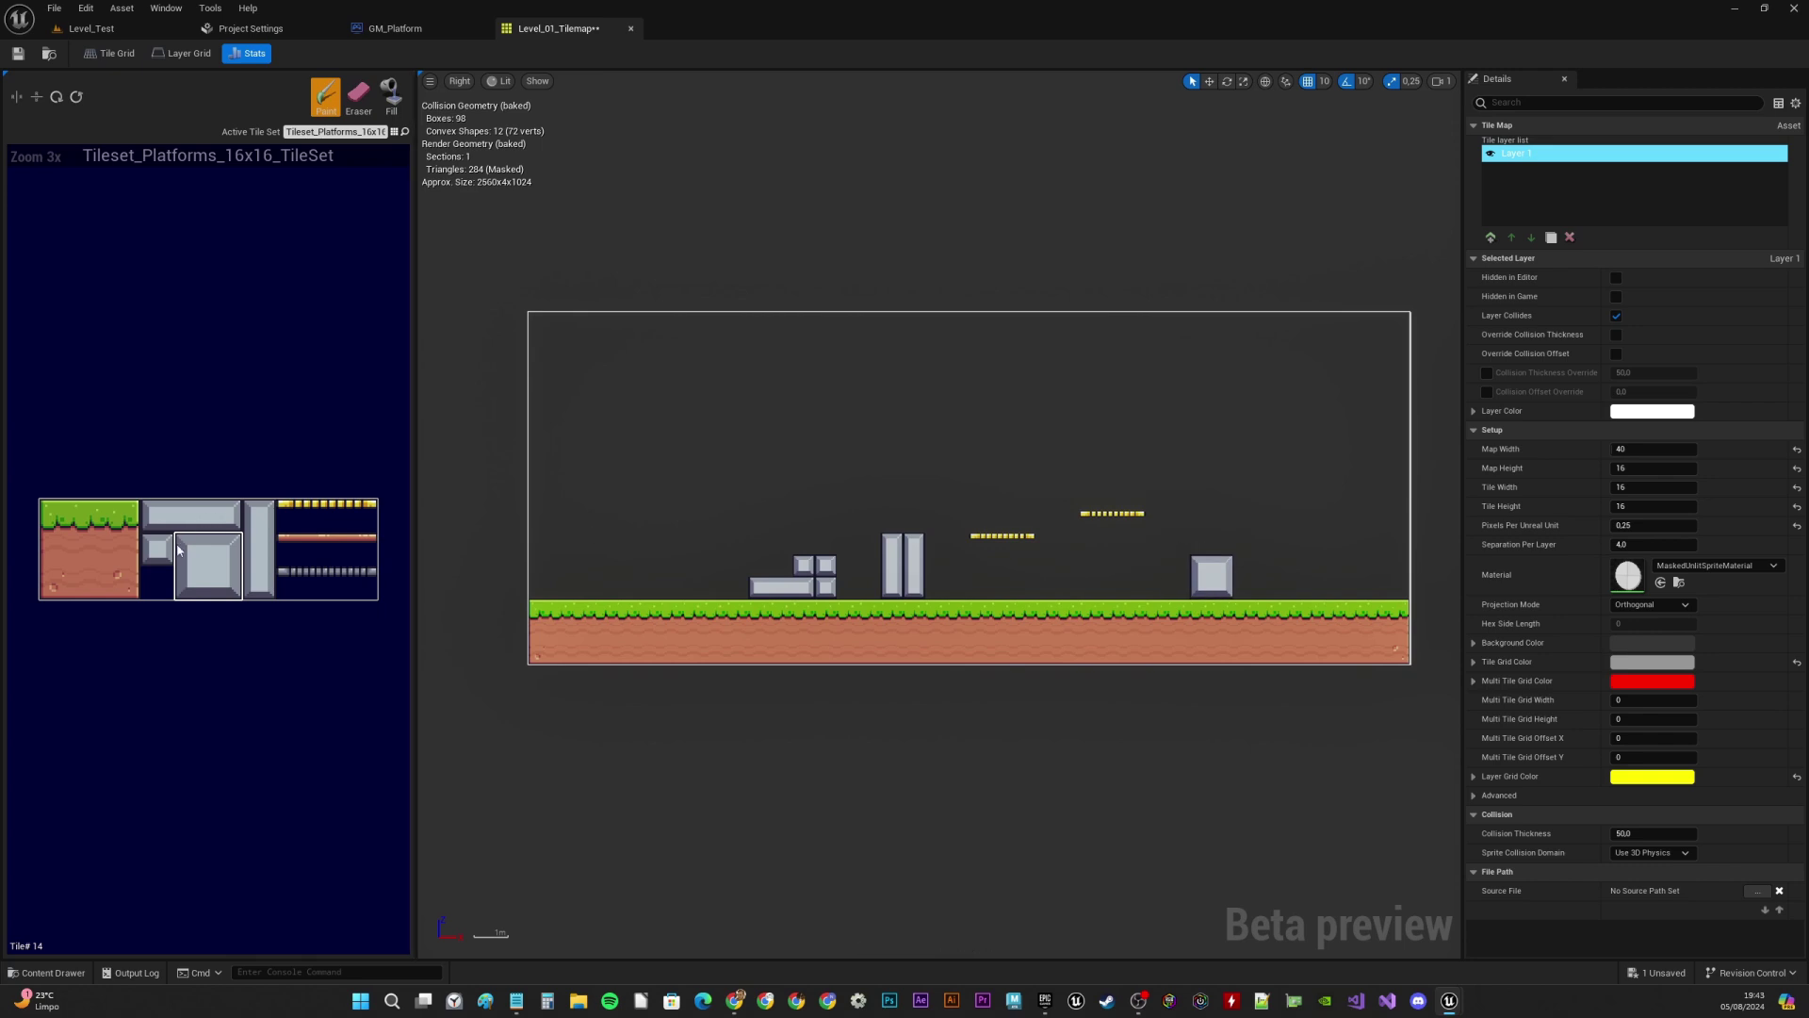
pyautogui.moveTo(945, 416); pyautogui.dragTo(949, 428, button='right')
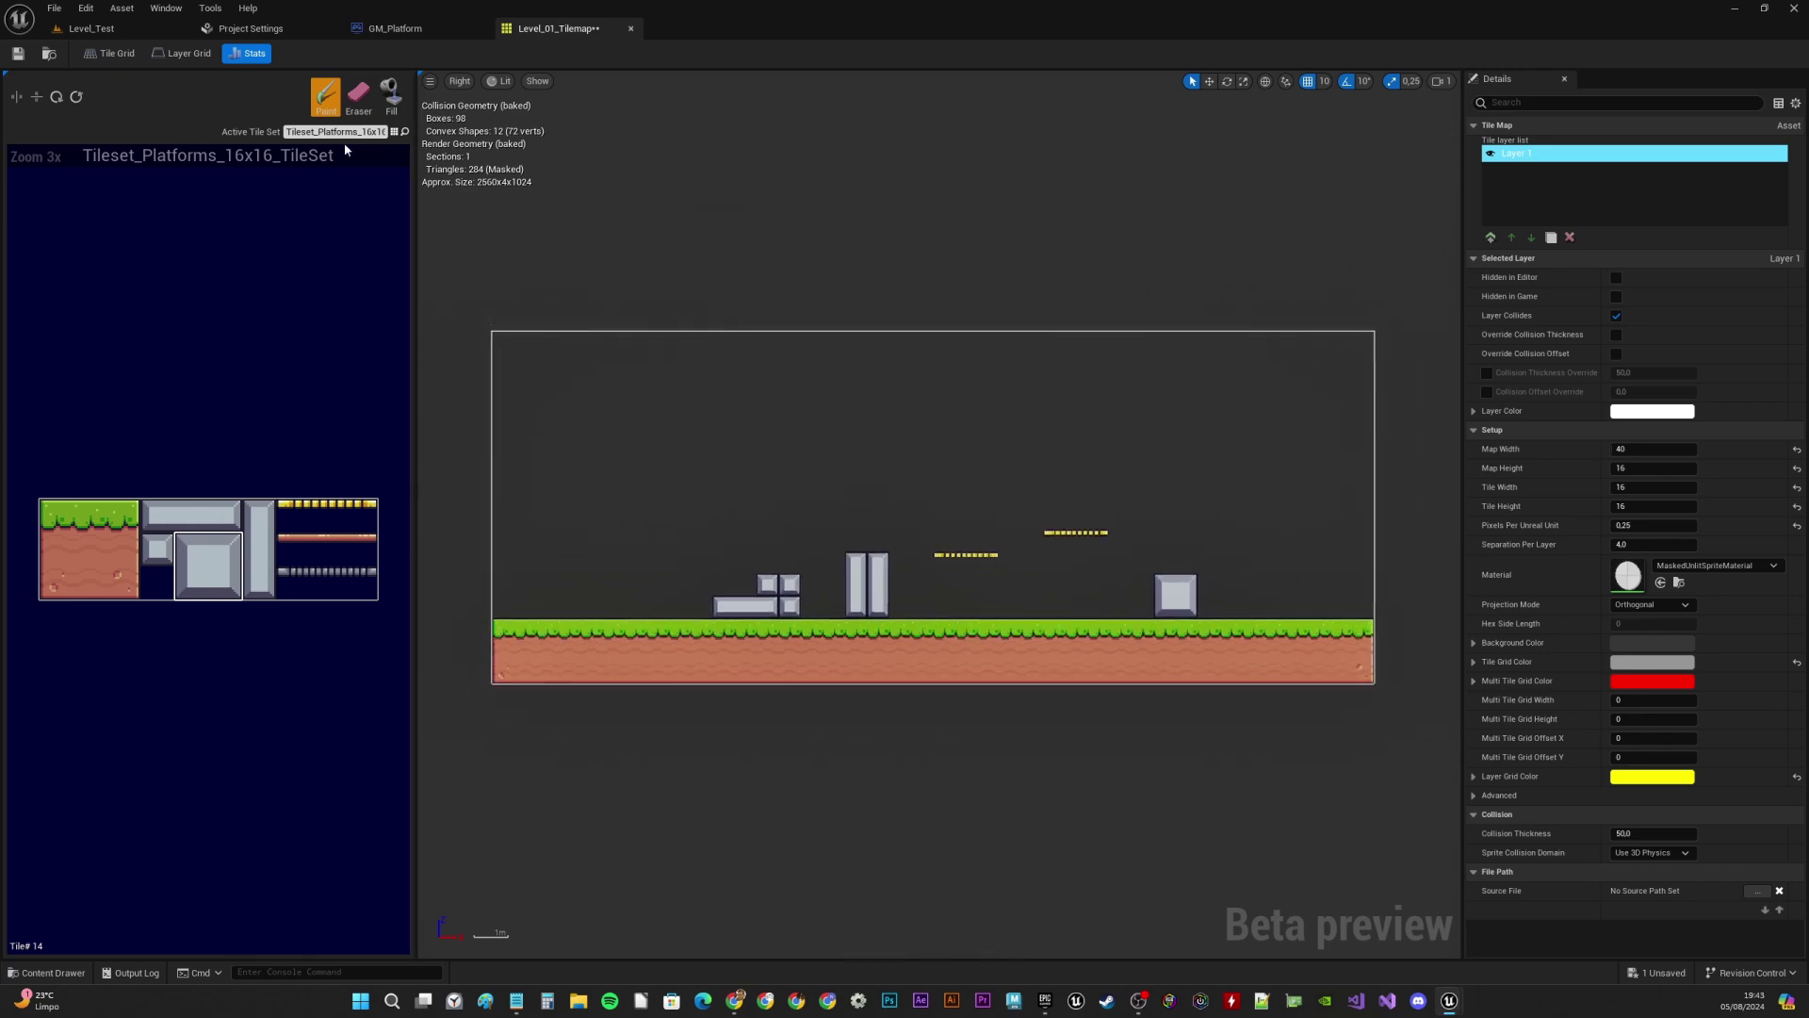
pyautogui.click(17, 54)
# Rename the tile map's Layer 1 as Platforms, then save and close the tile map
pyautogui.rightClick(1521, 155)
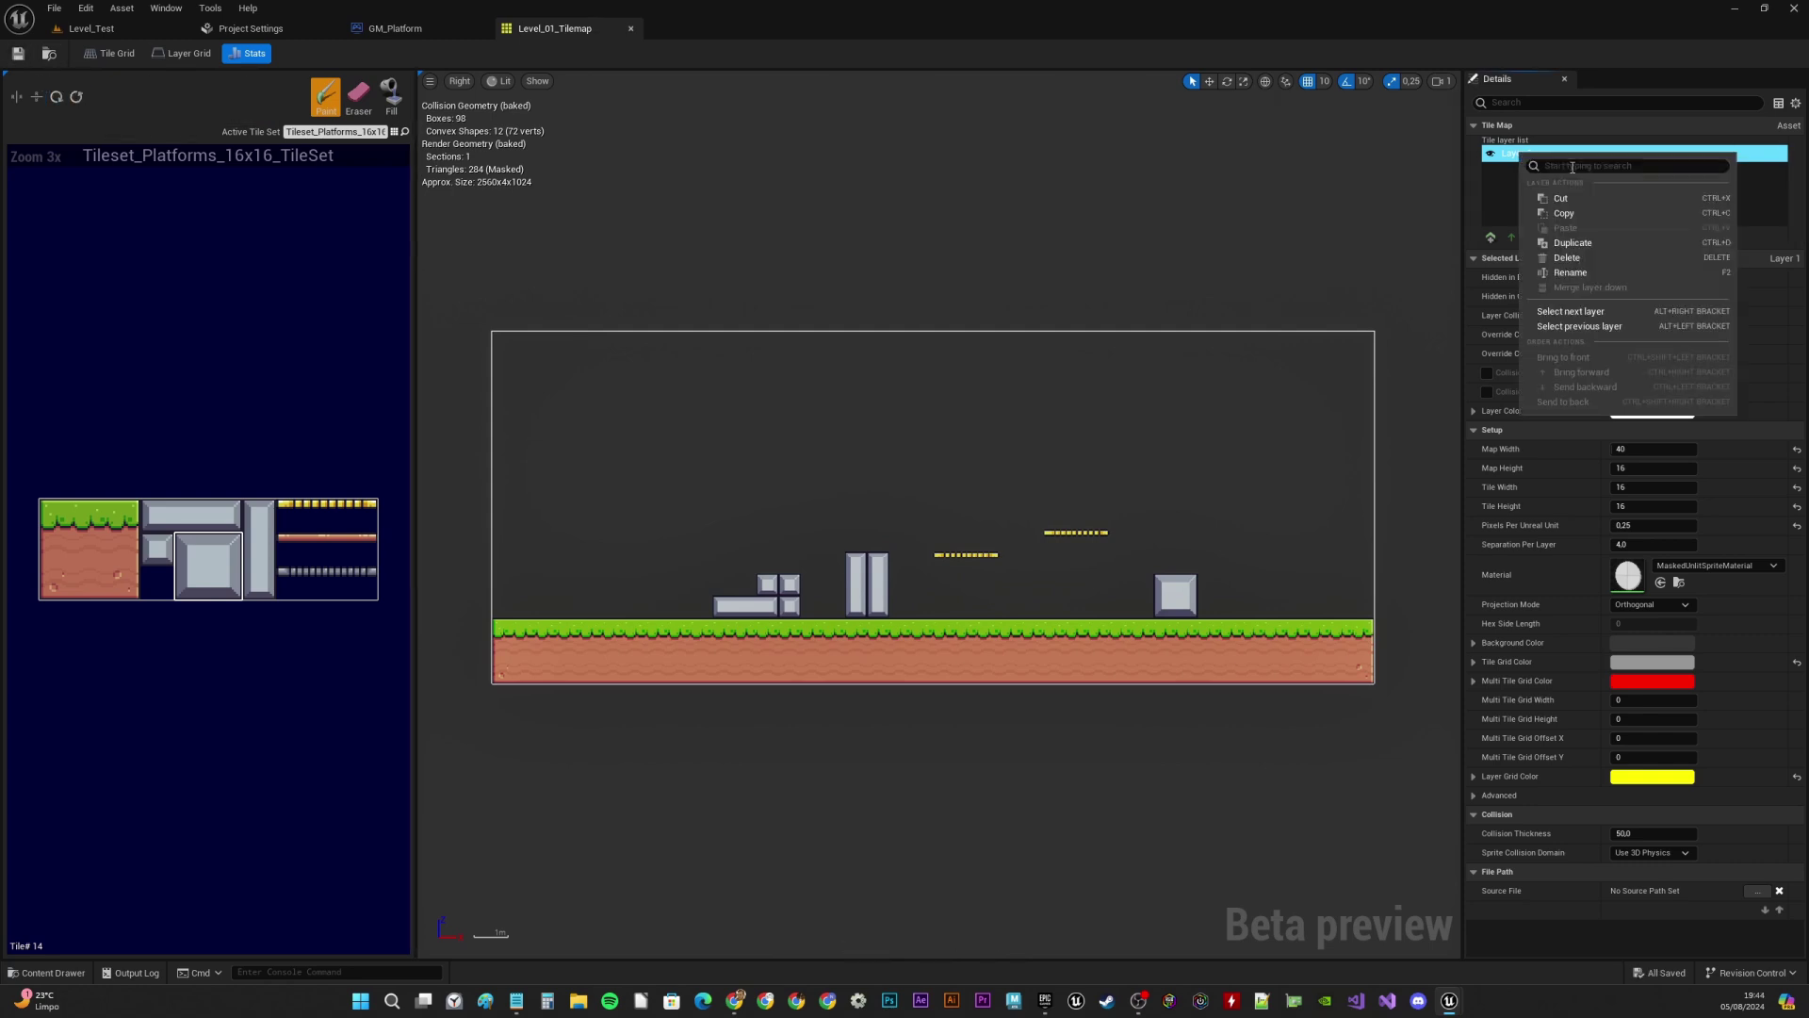
pyautogui.click(1587, 272)
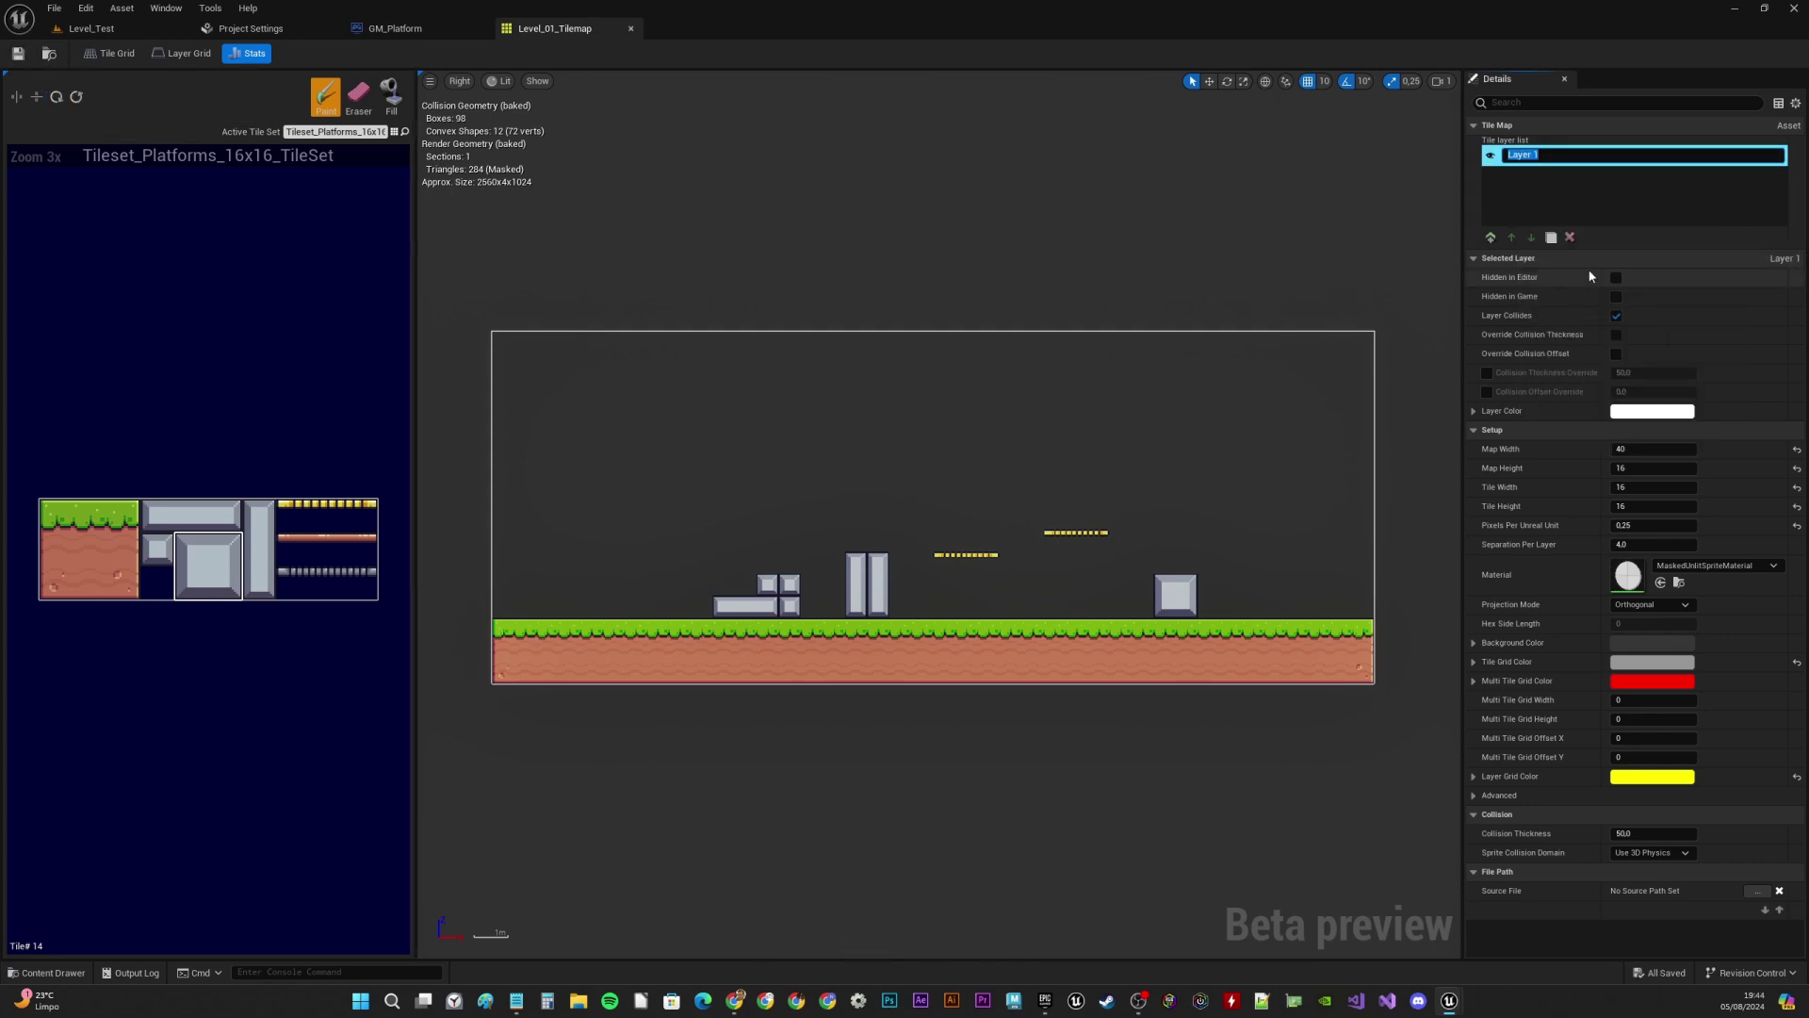
pyautogui.write('Platforms')
pyautogui.press('Return')
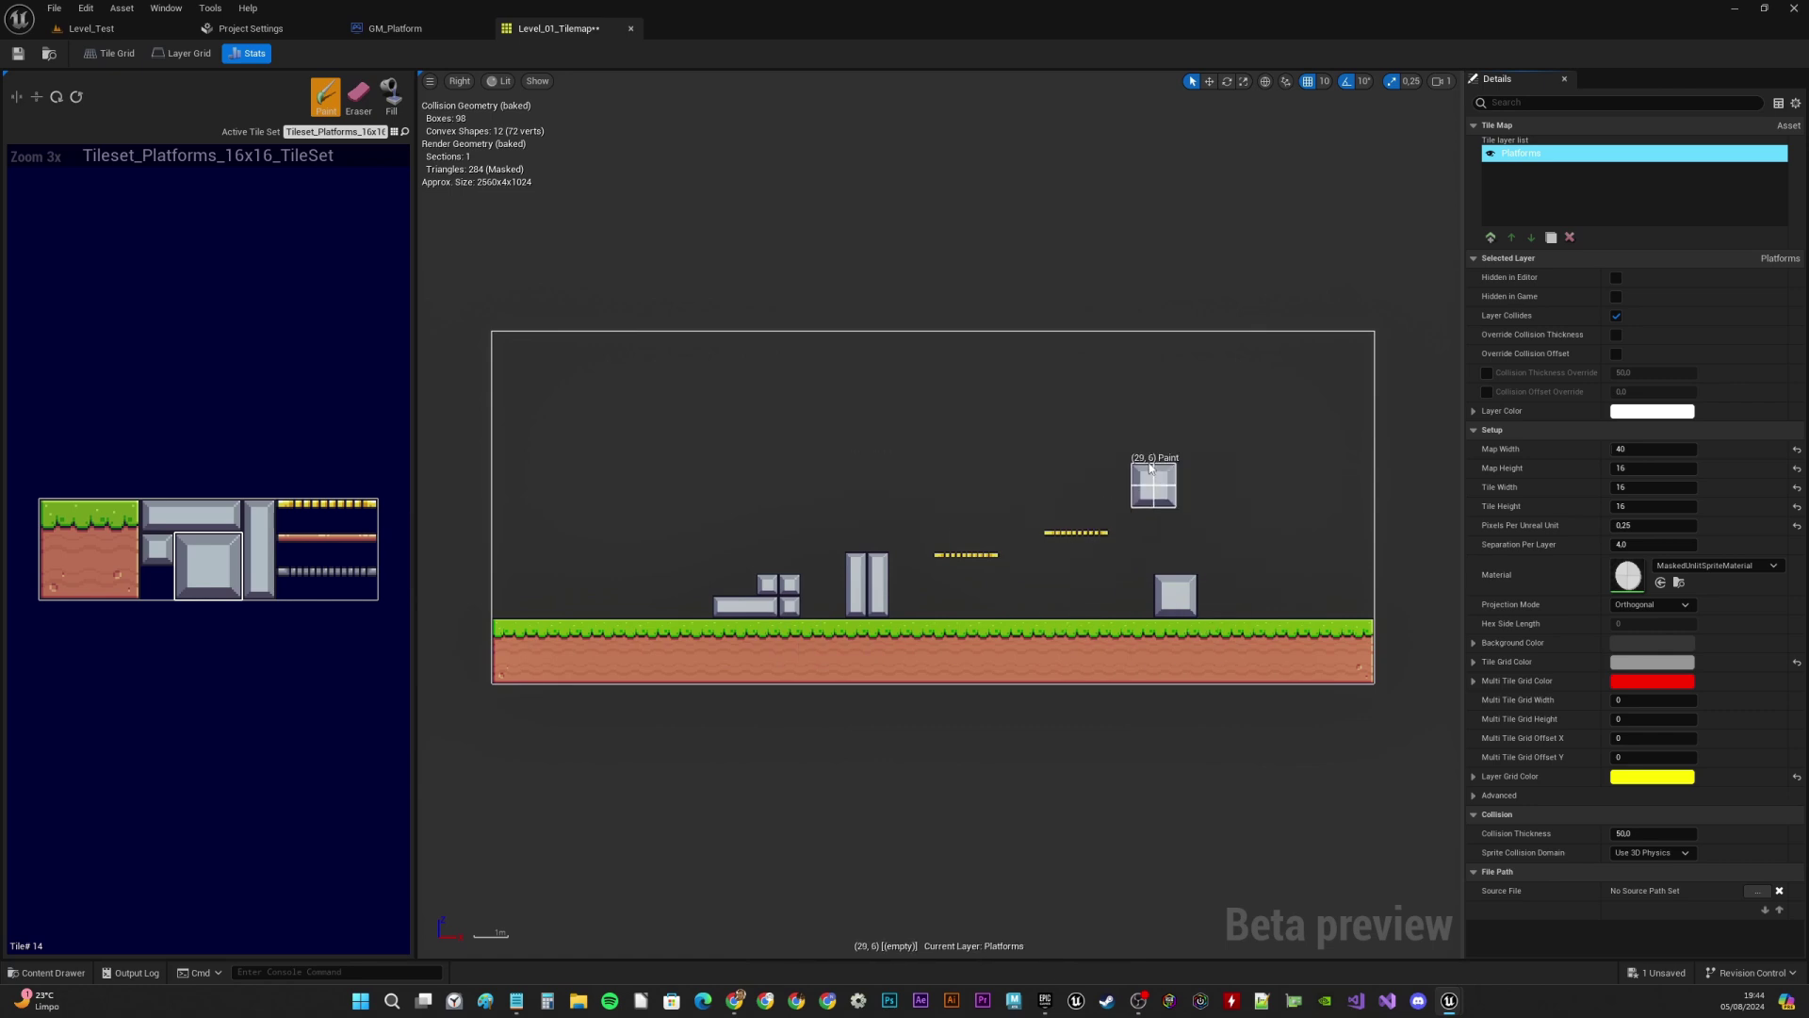
pyautogui.click(17, 54)
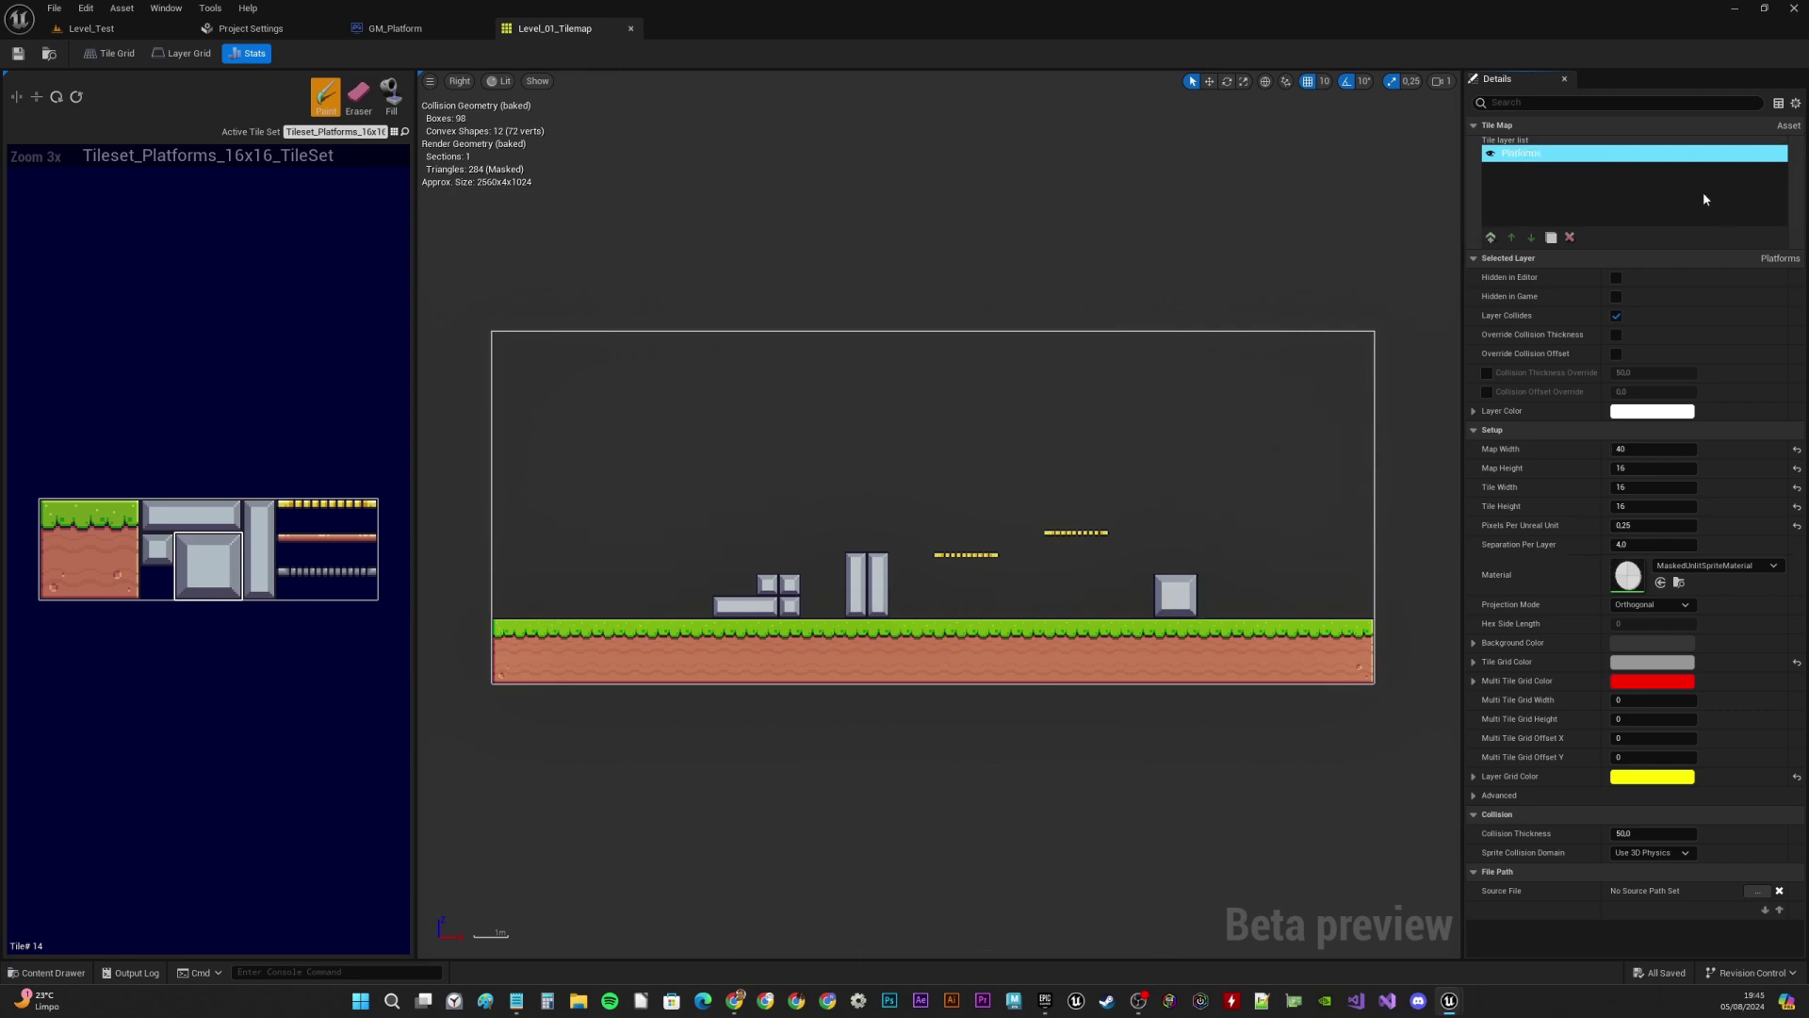
pyautogui.click(630, 30)
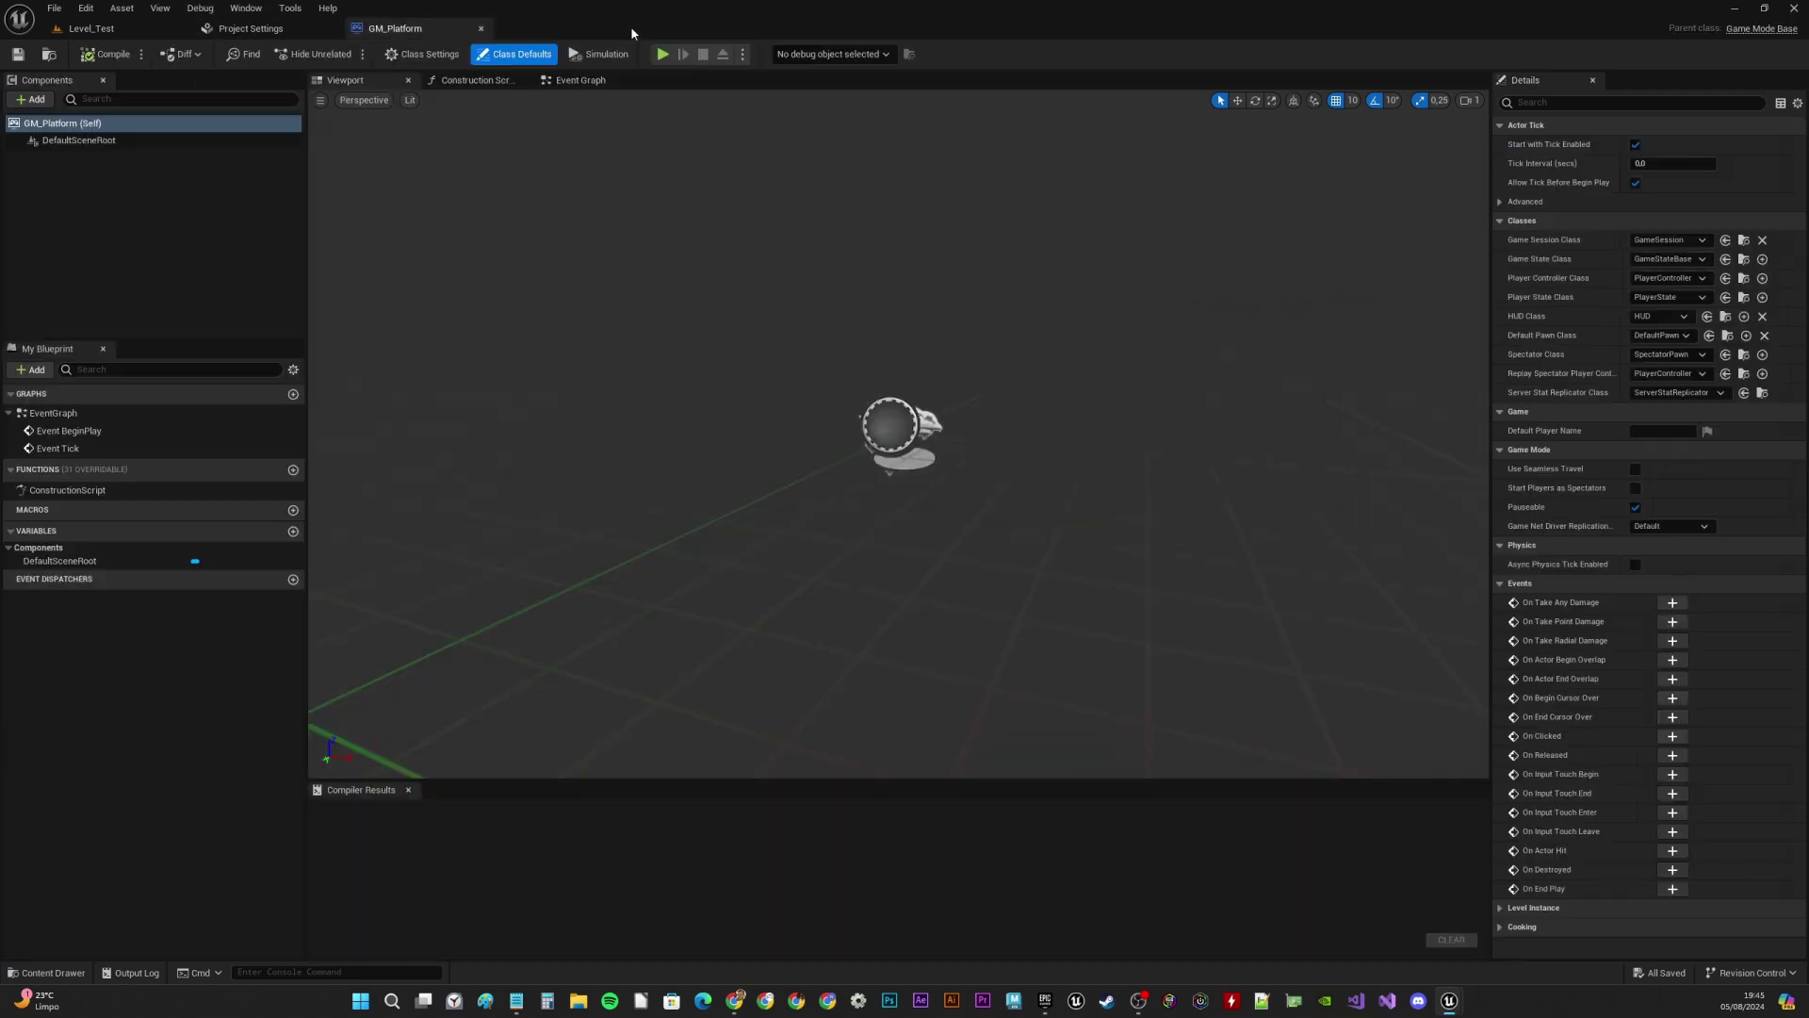
# Create an Input Action named IA_Move in the project's Inputs folder
pyautogui.click(91, 28)
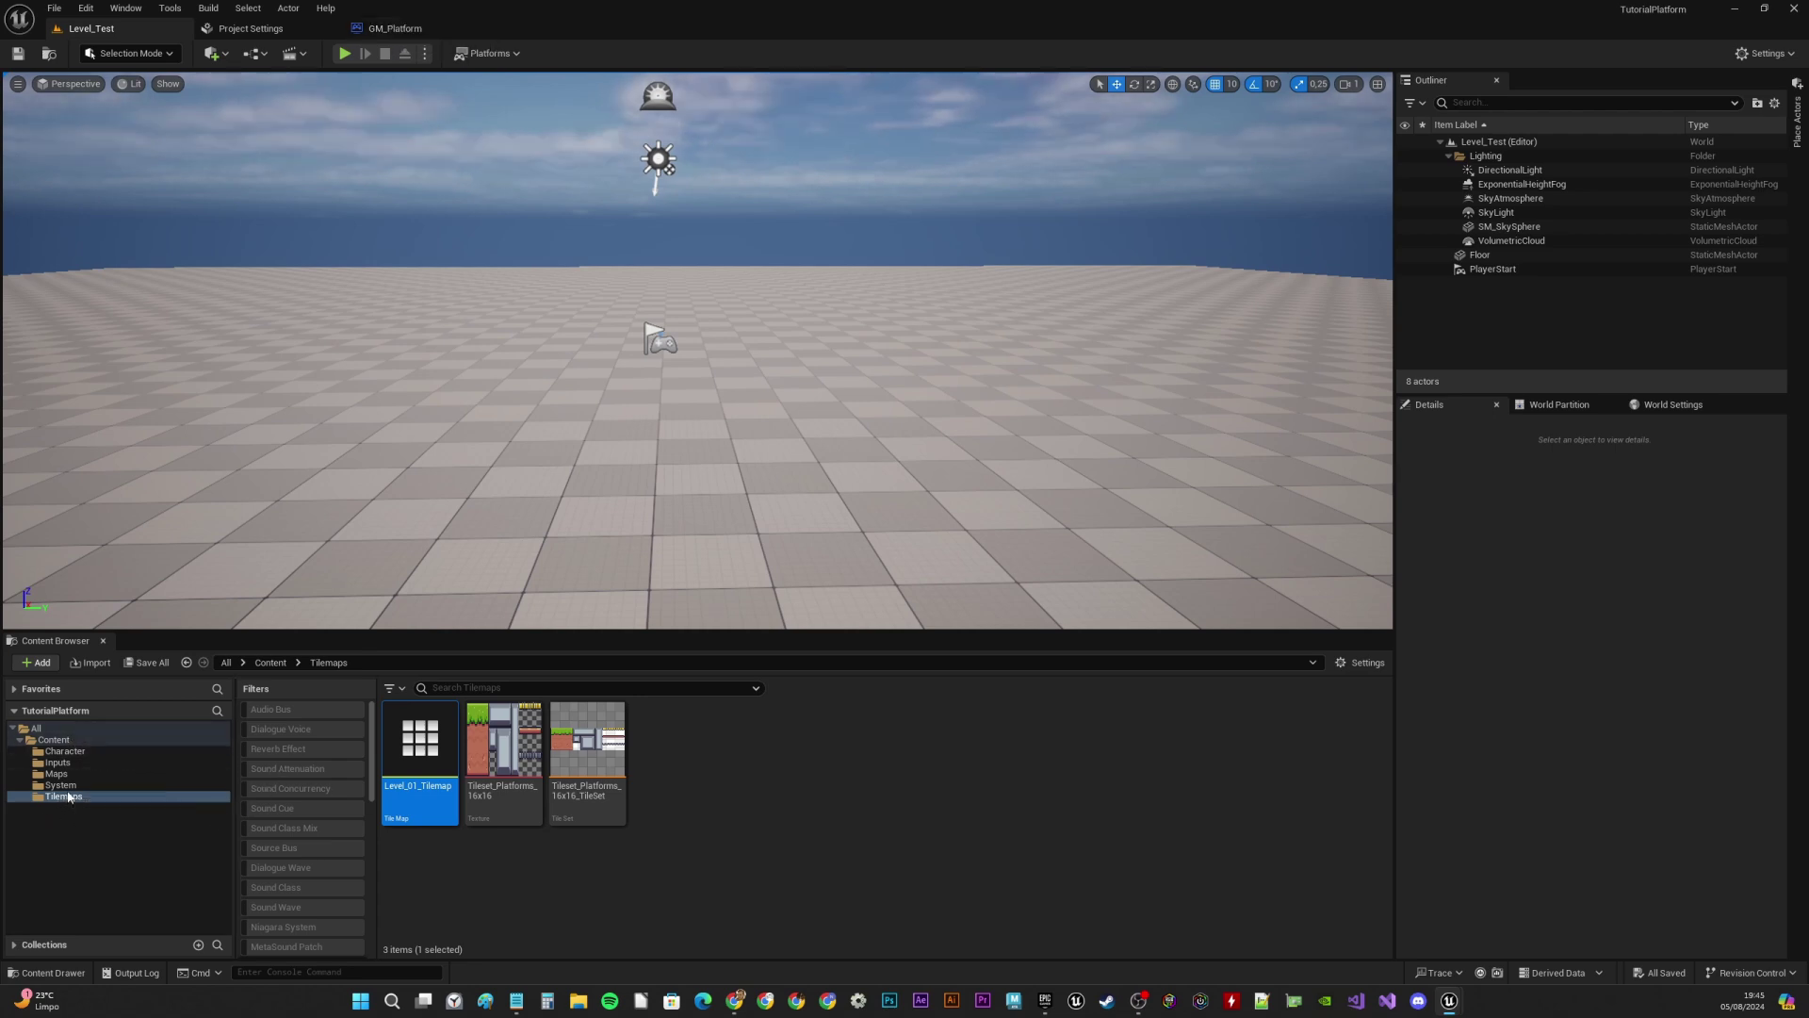
pyautogui.click(58, 763)
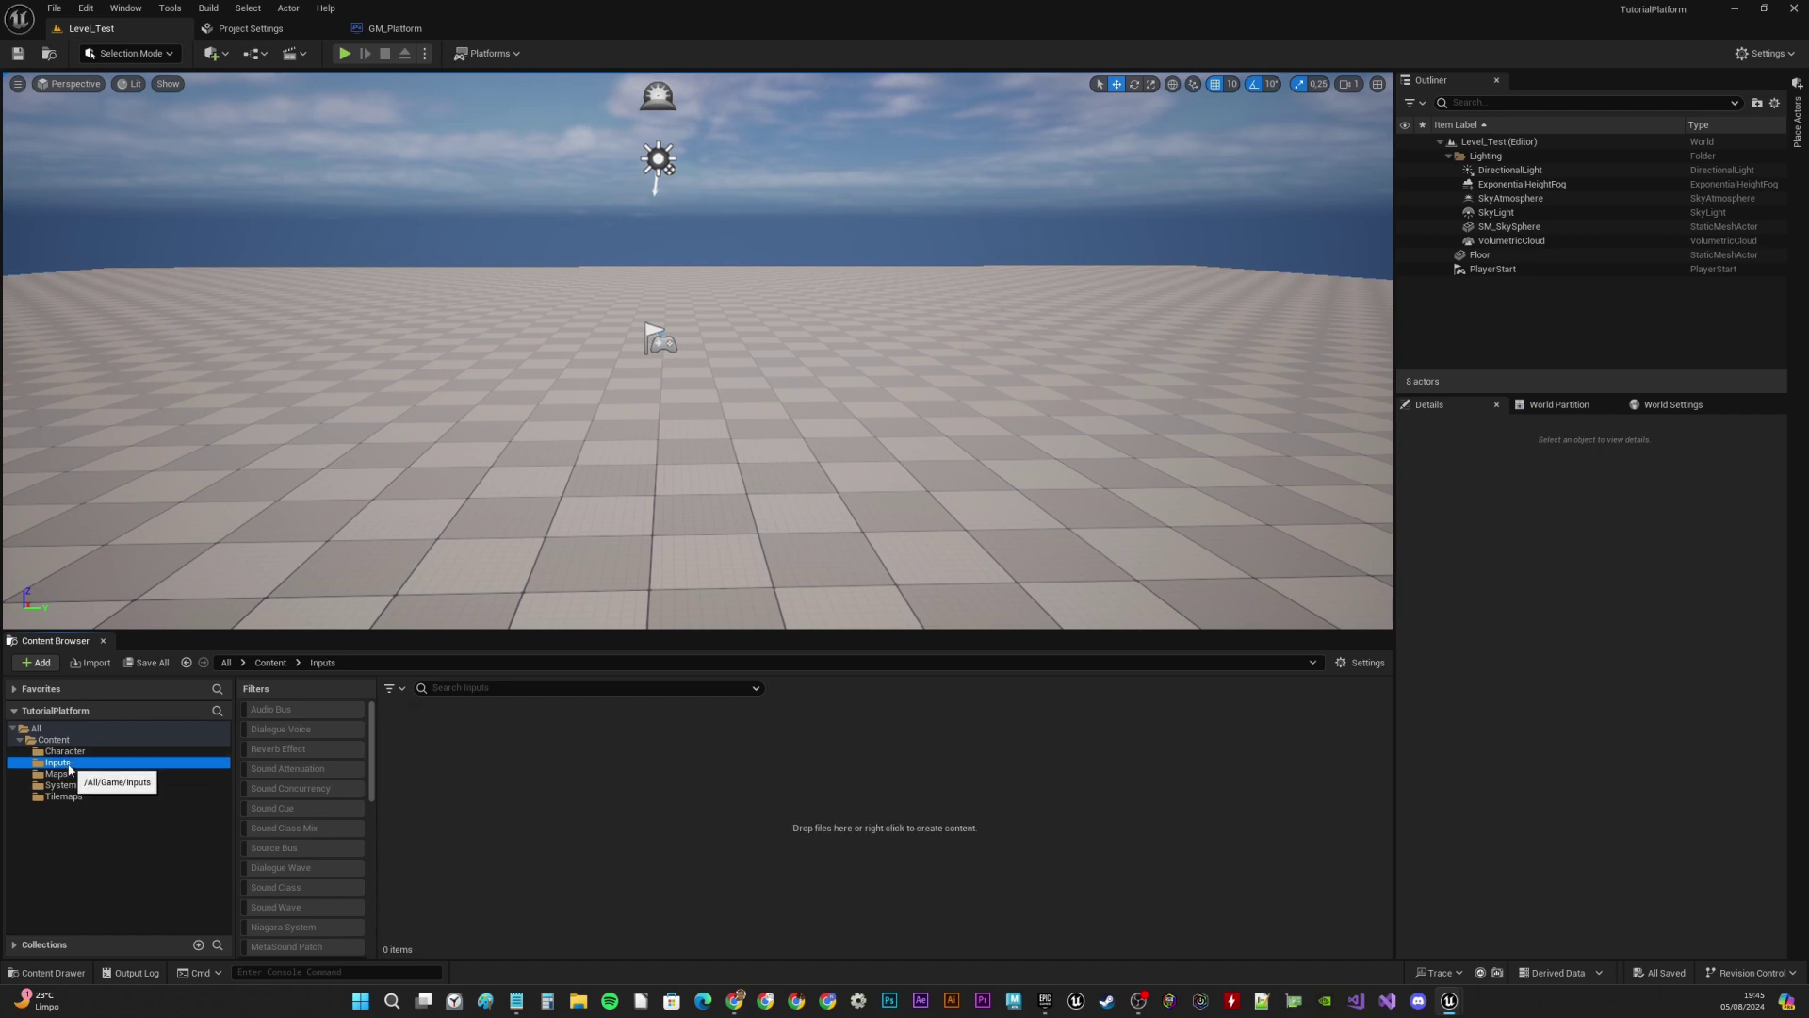
pyautogui.rightClick(517, 792)
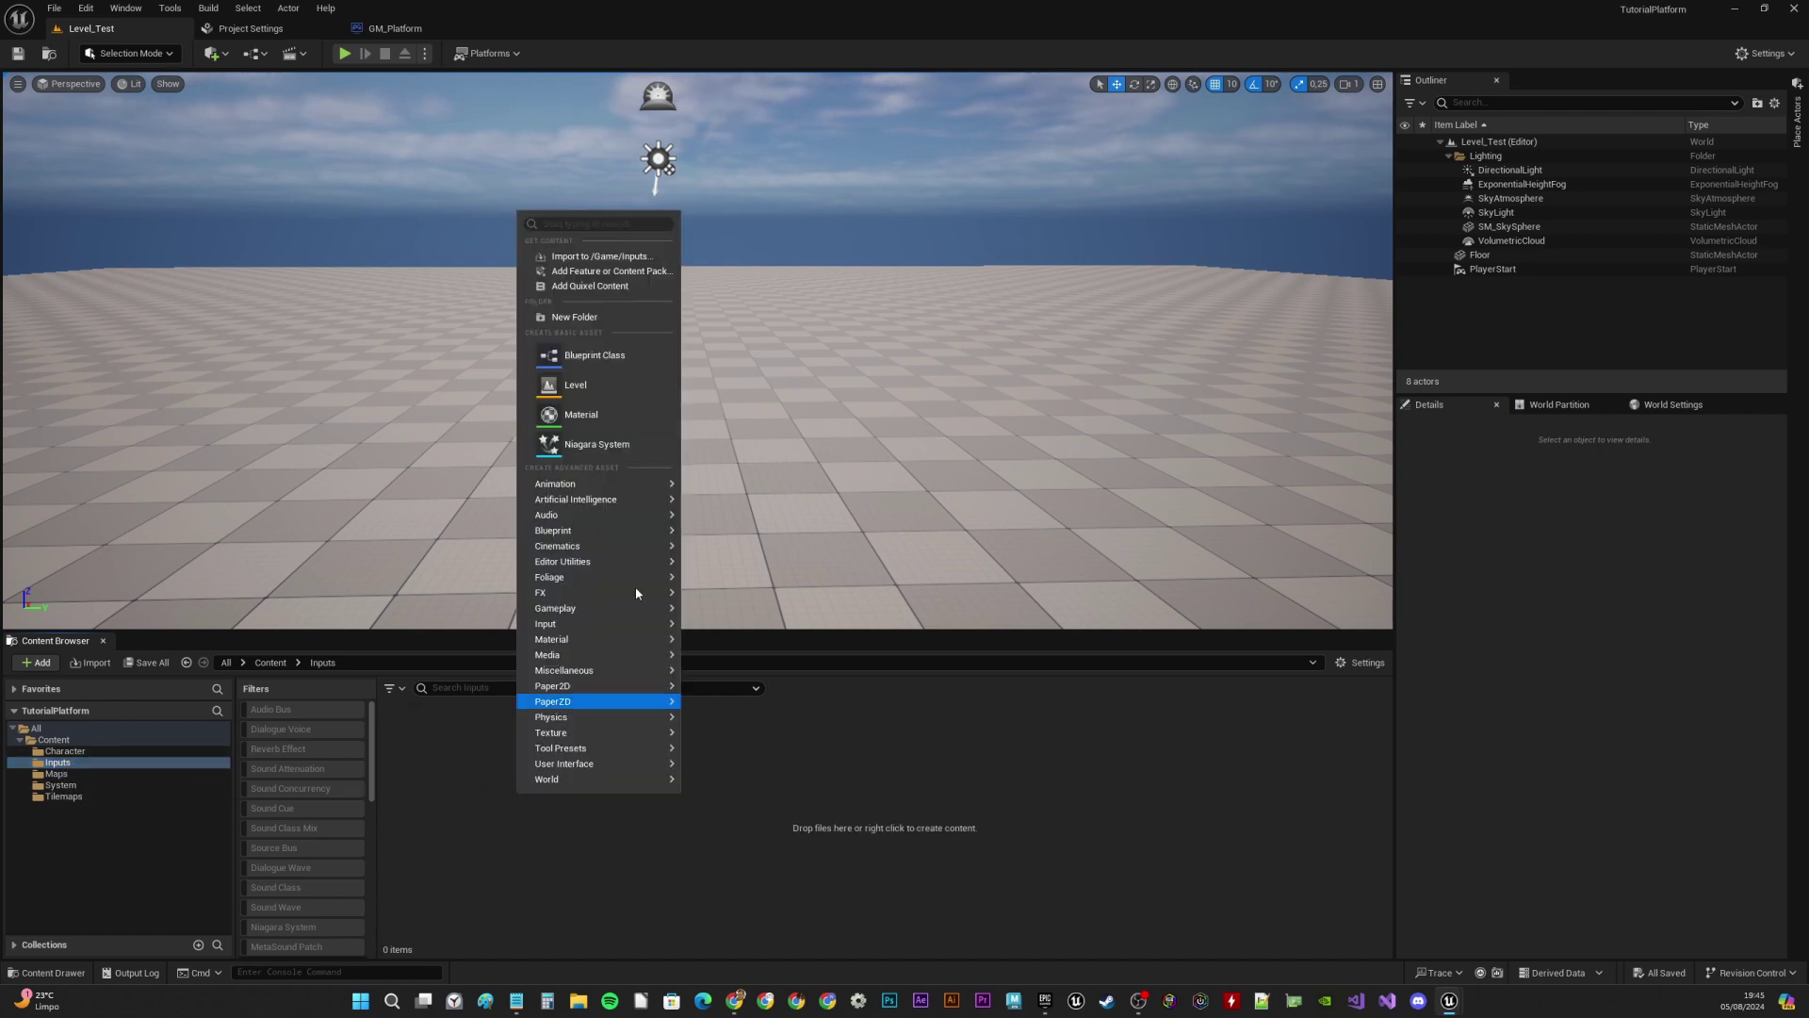
pyautogui.moveTo(577, 702)
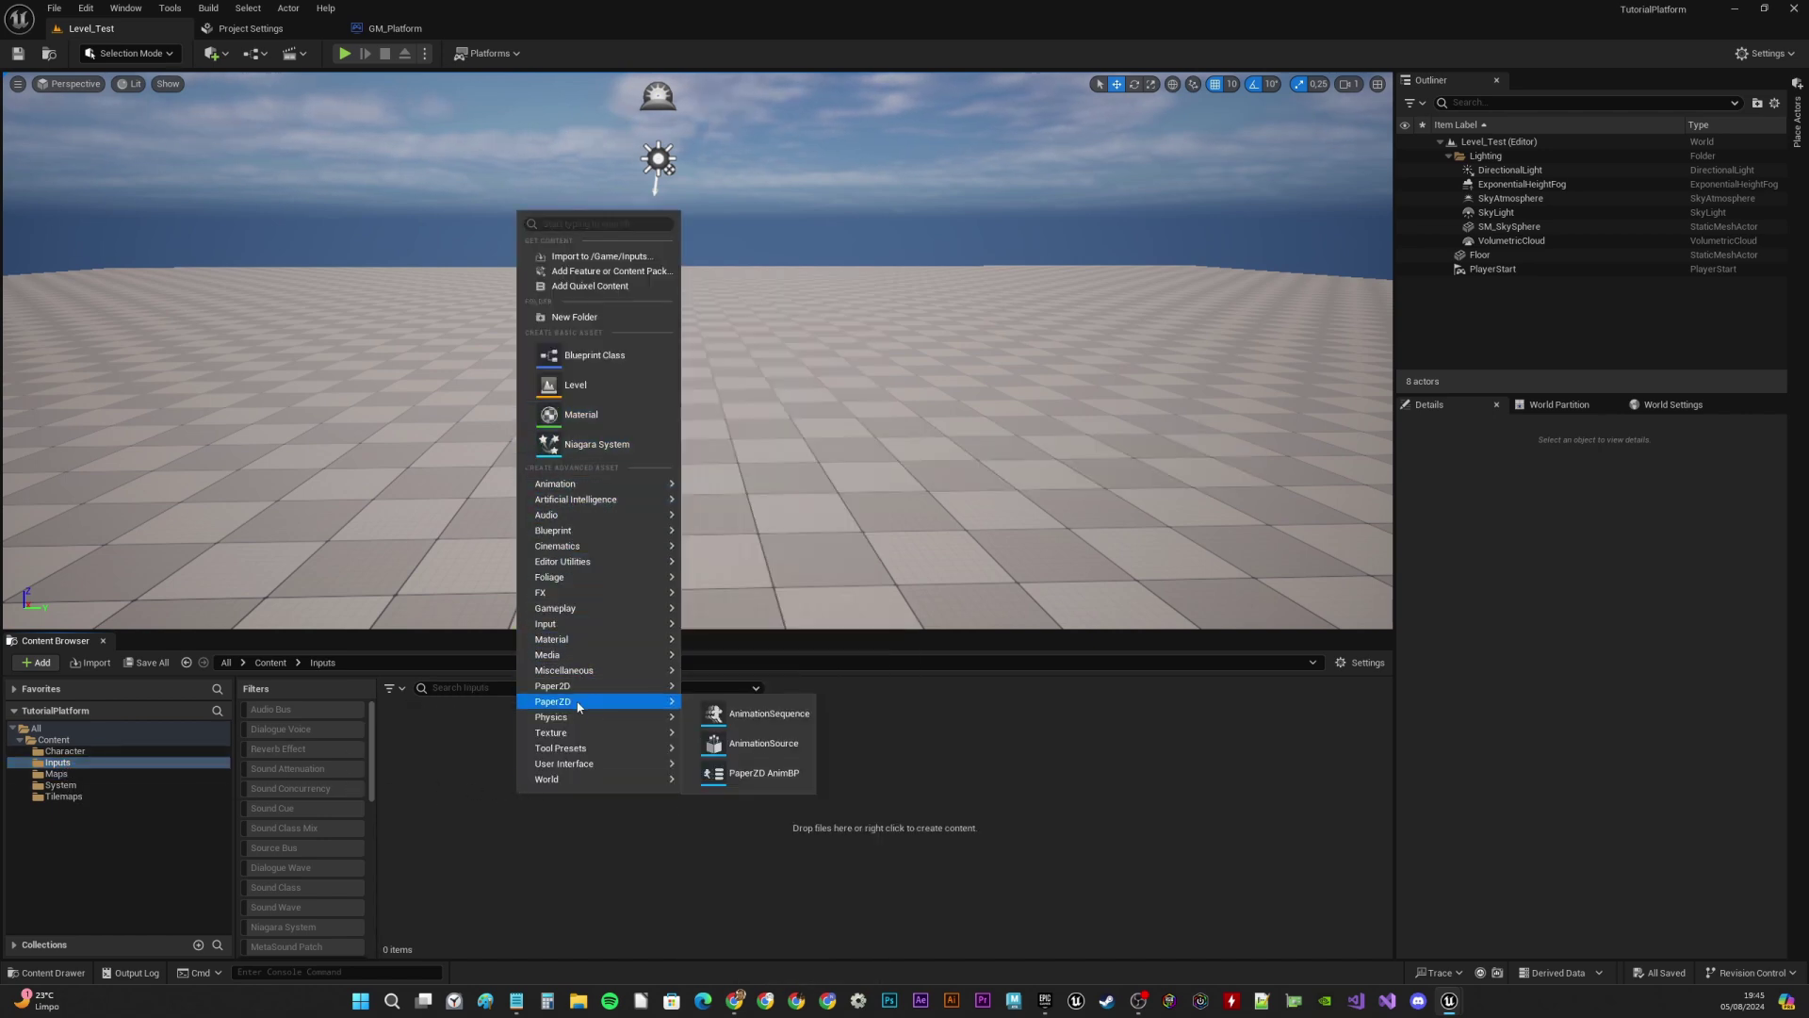
pyautogui.moveTo(601, 624)
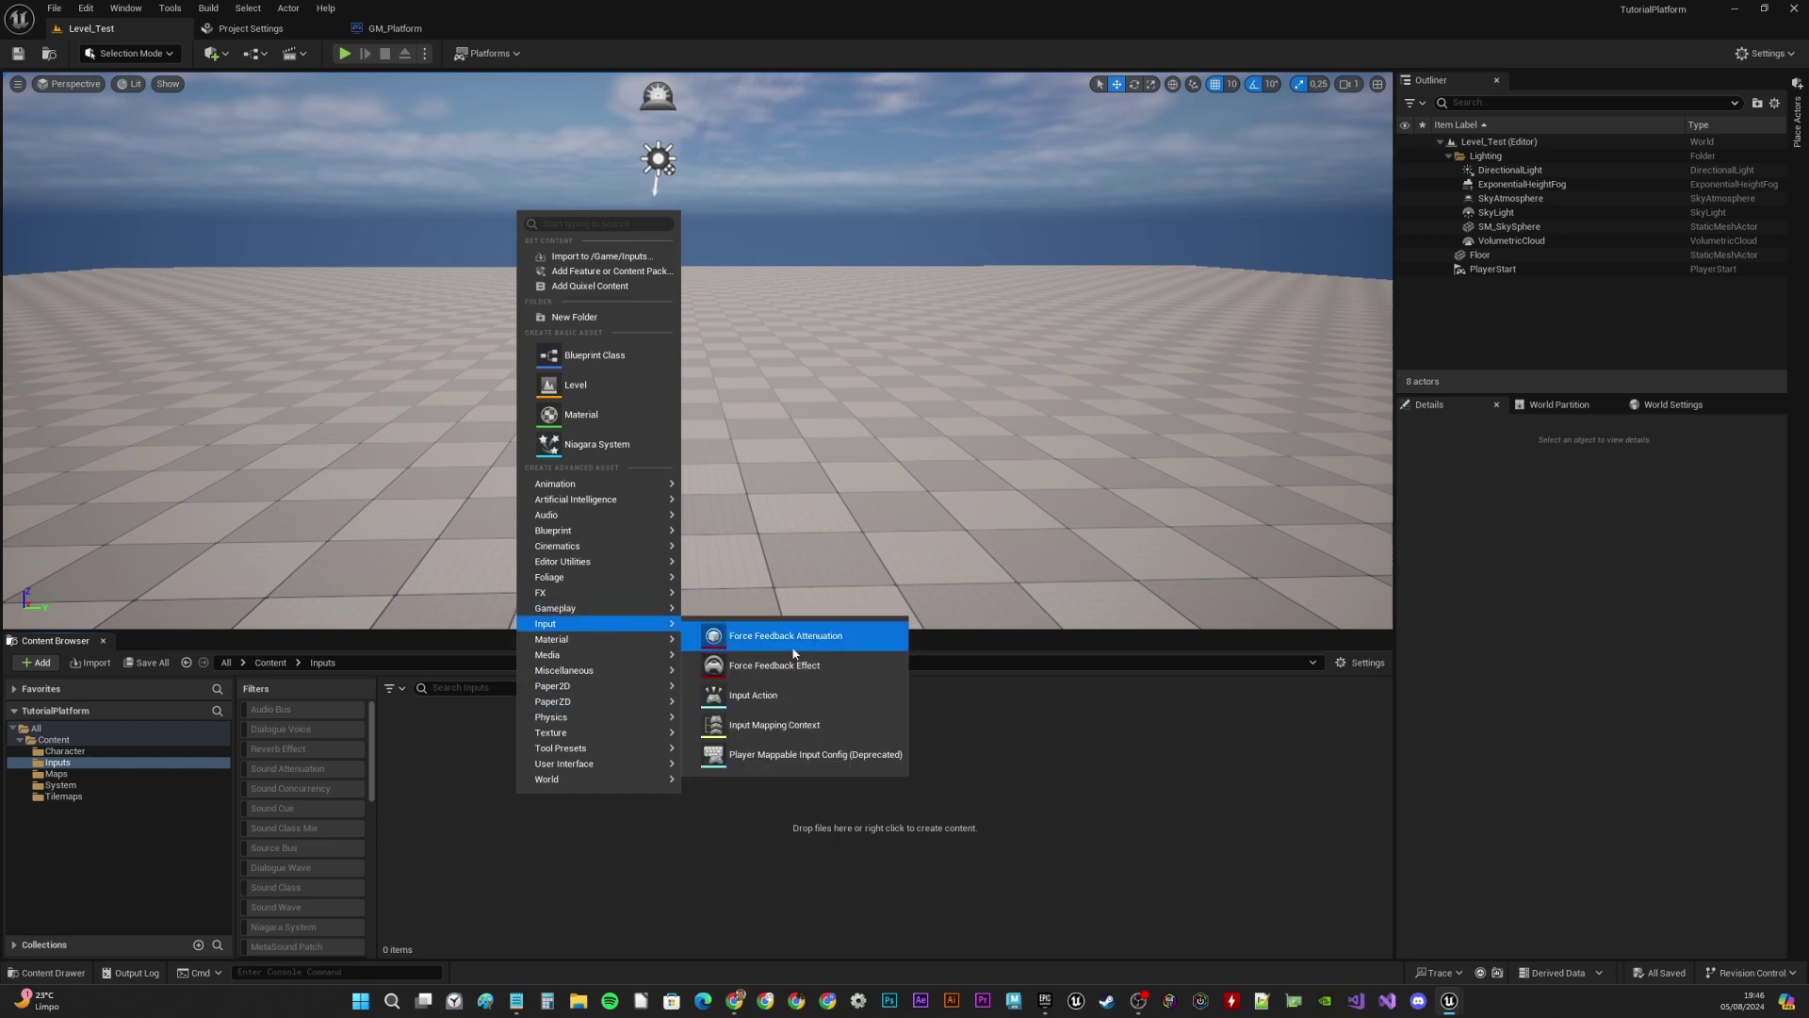
pyautogui.click(767, 699)
pyautogui.write('IA_')
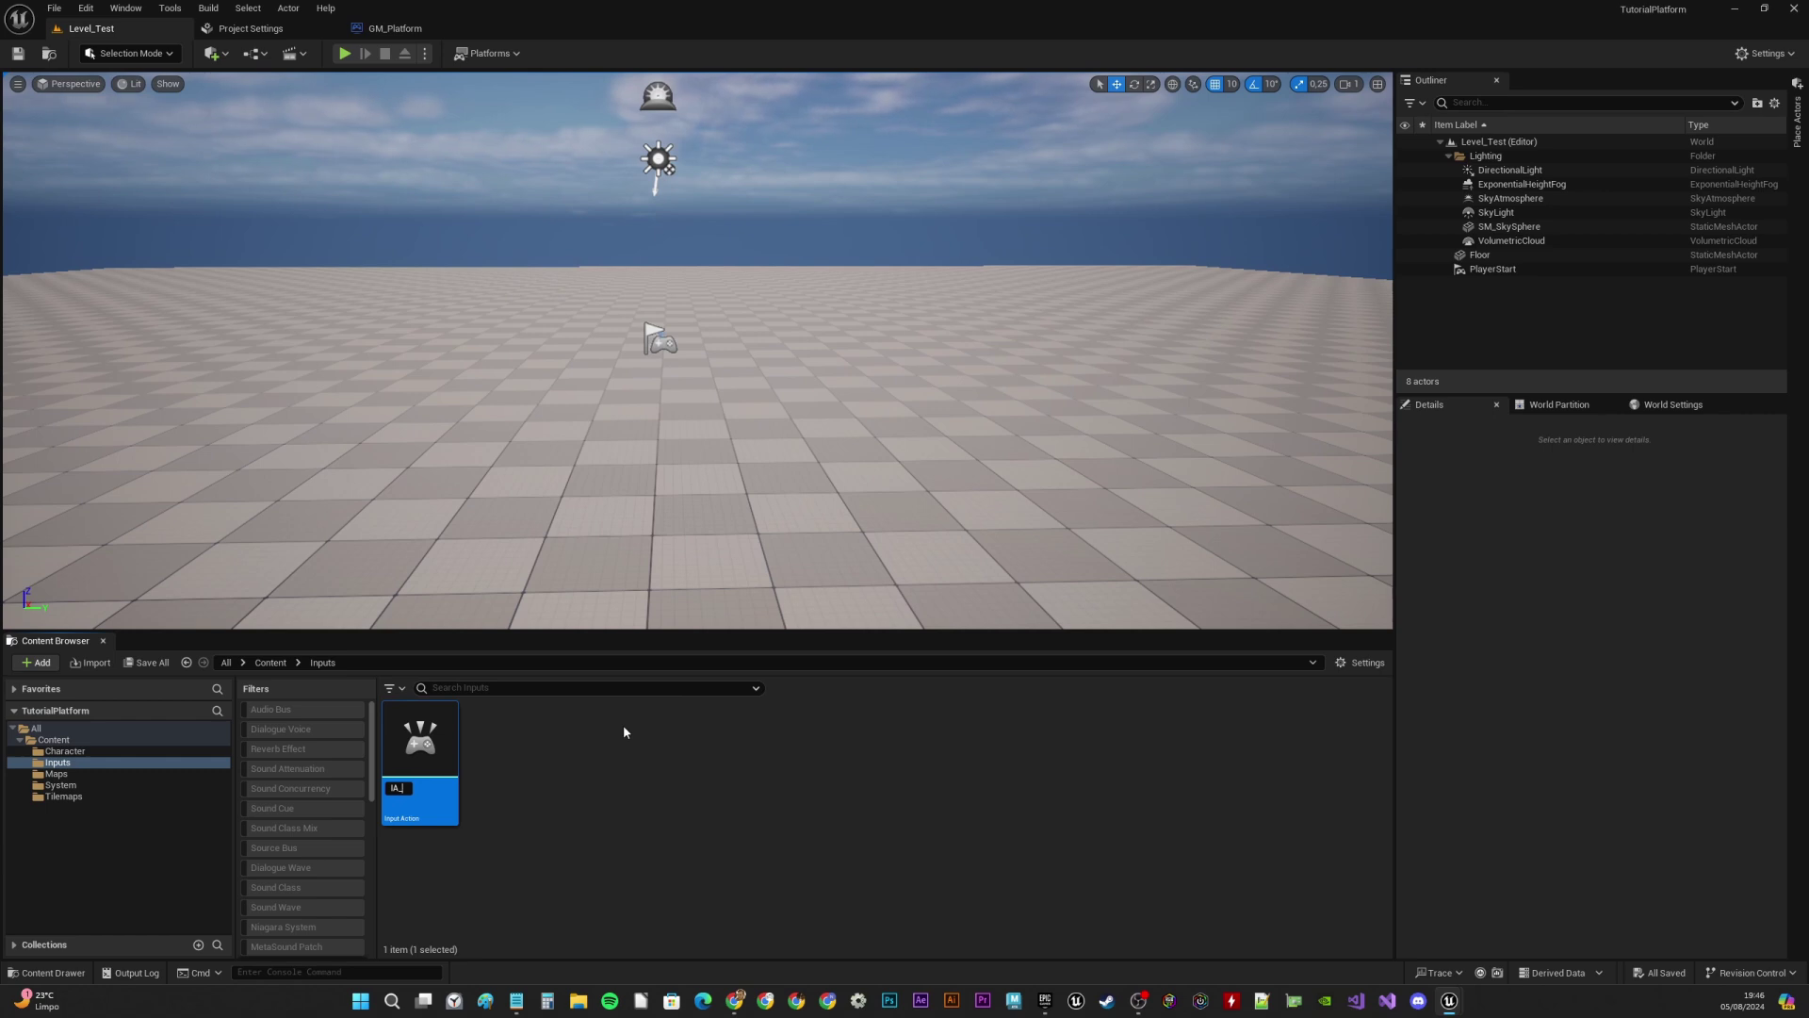
pyautogui.write('Move')
pyautogui.press('Return')
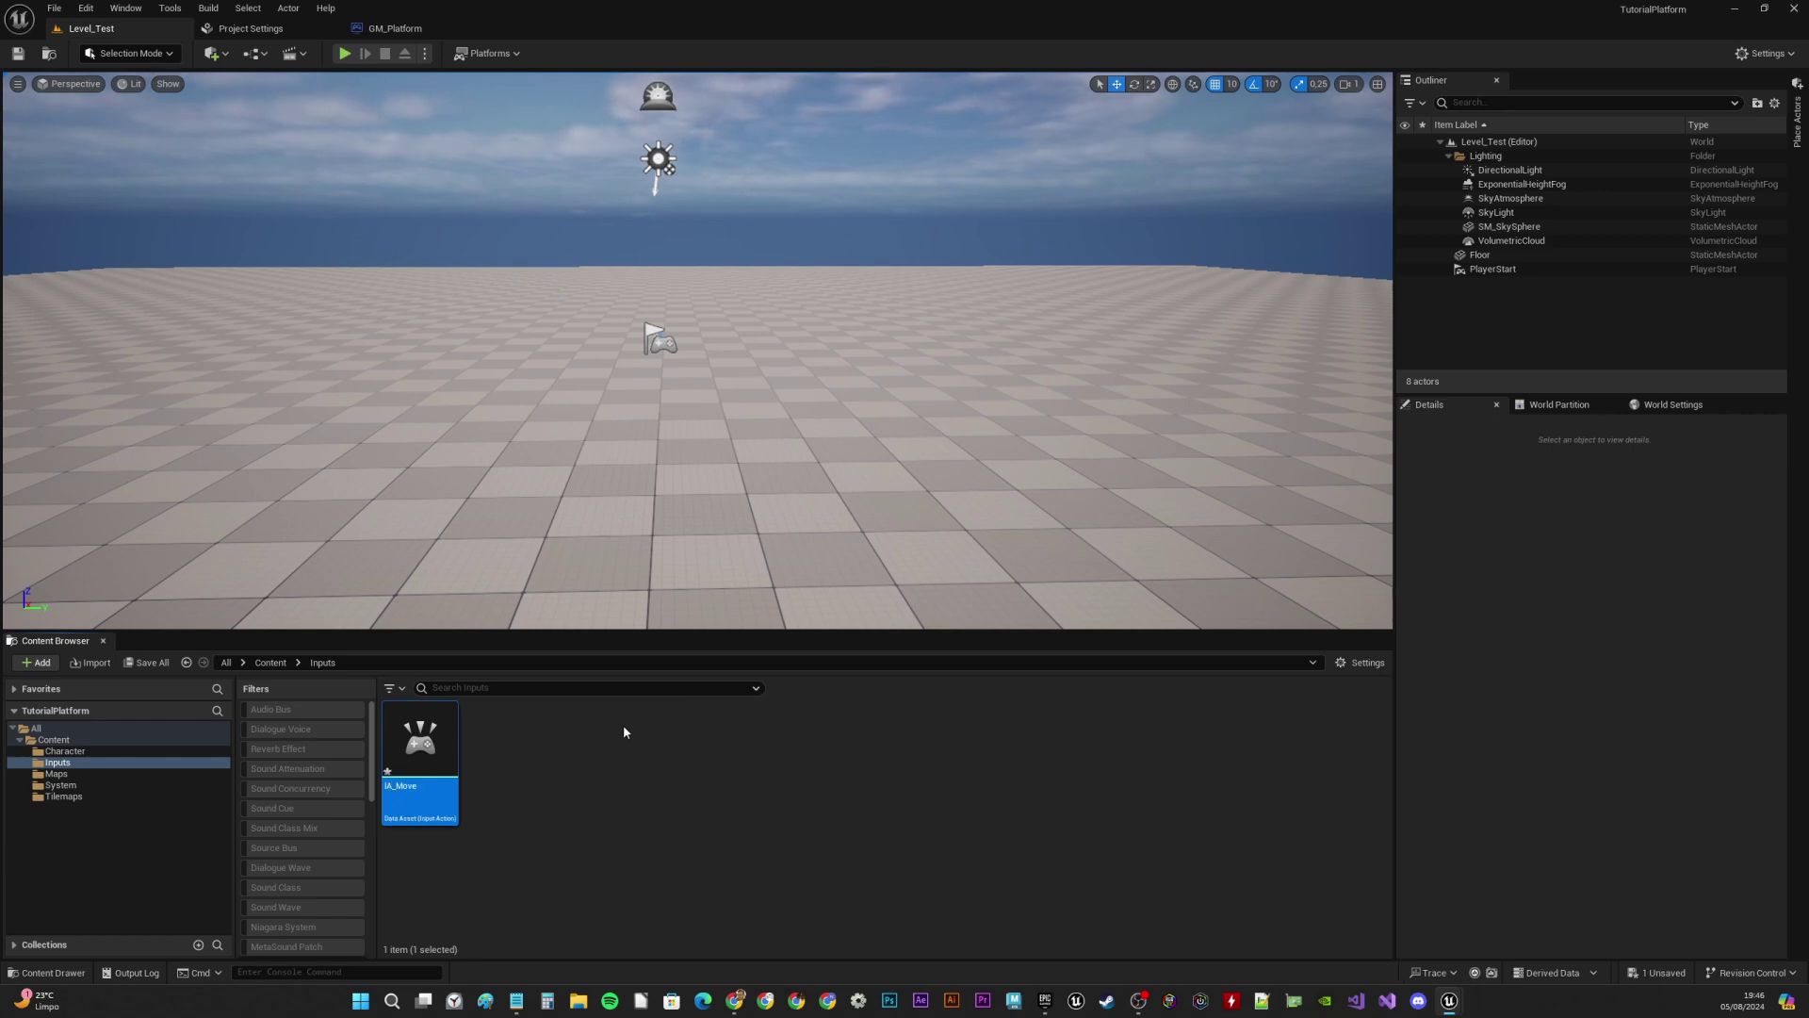
# Create a second Input Action named IA_Jump in the Inputs folder and save all assets
pyautogui.rightClick(545, 748)
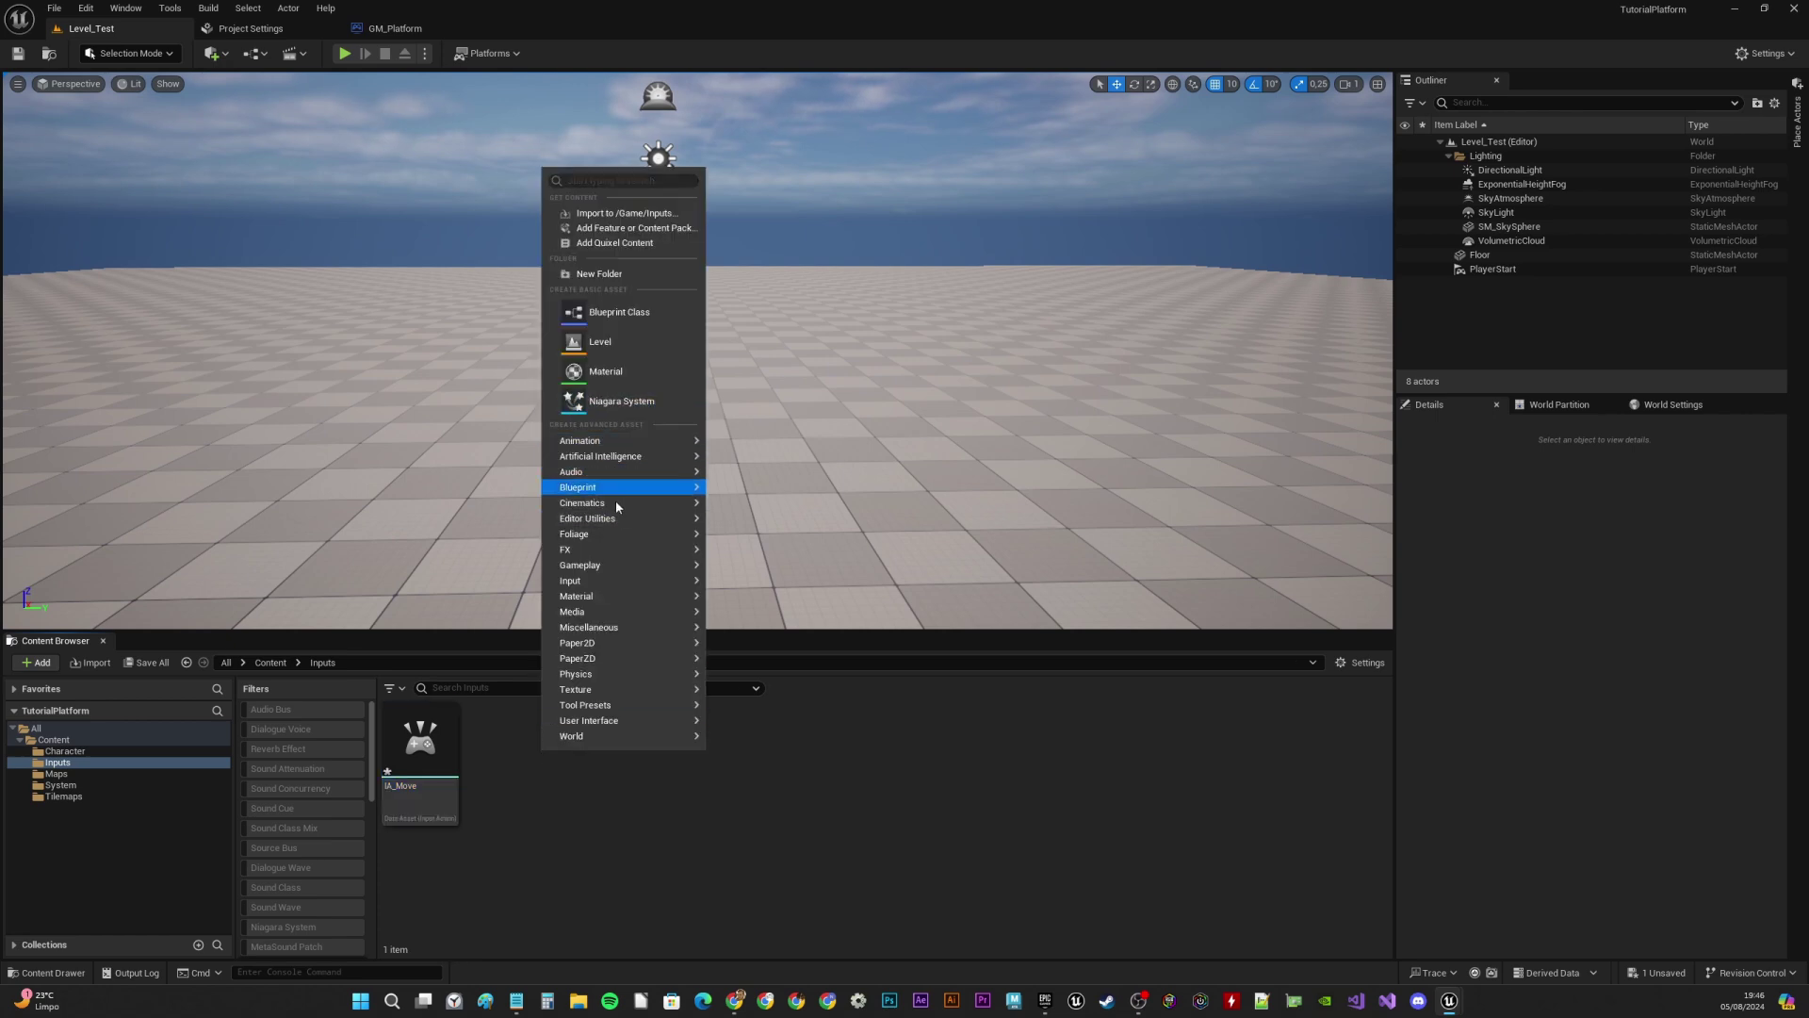
pyautogui.moveTo(595, 581)
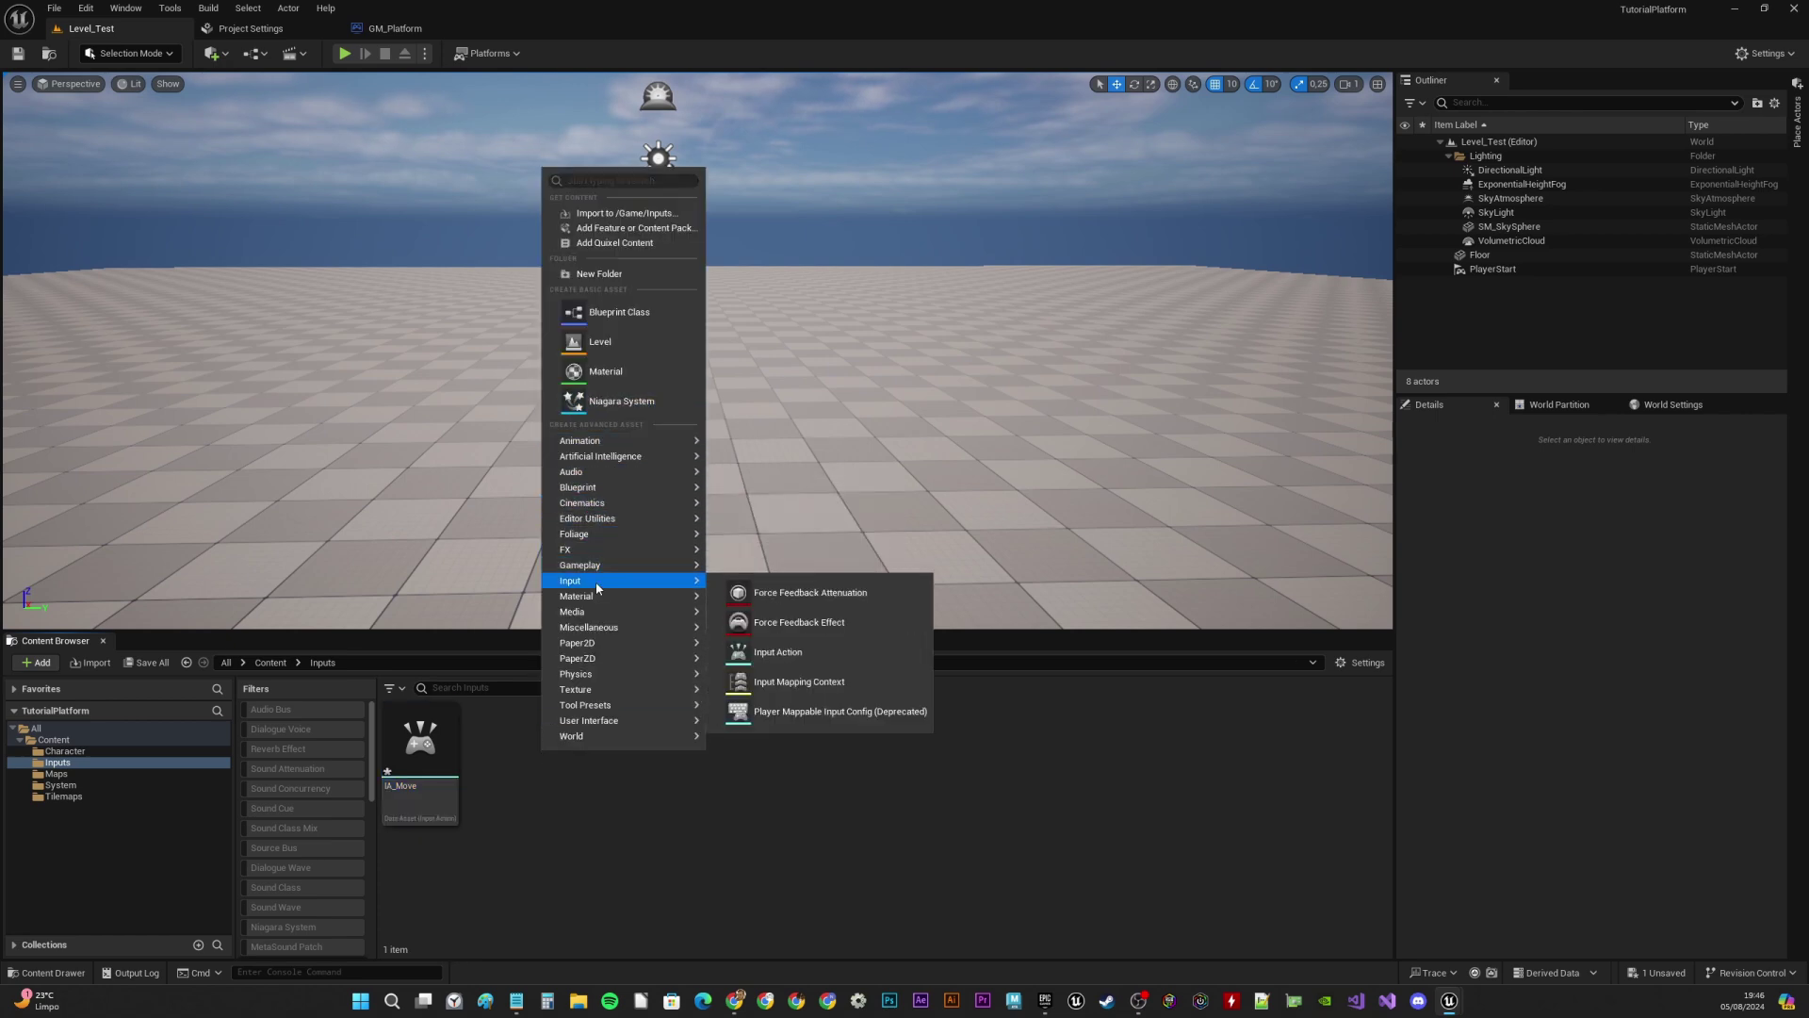
pyautogui.click(807, 654)
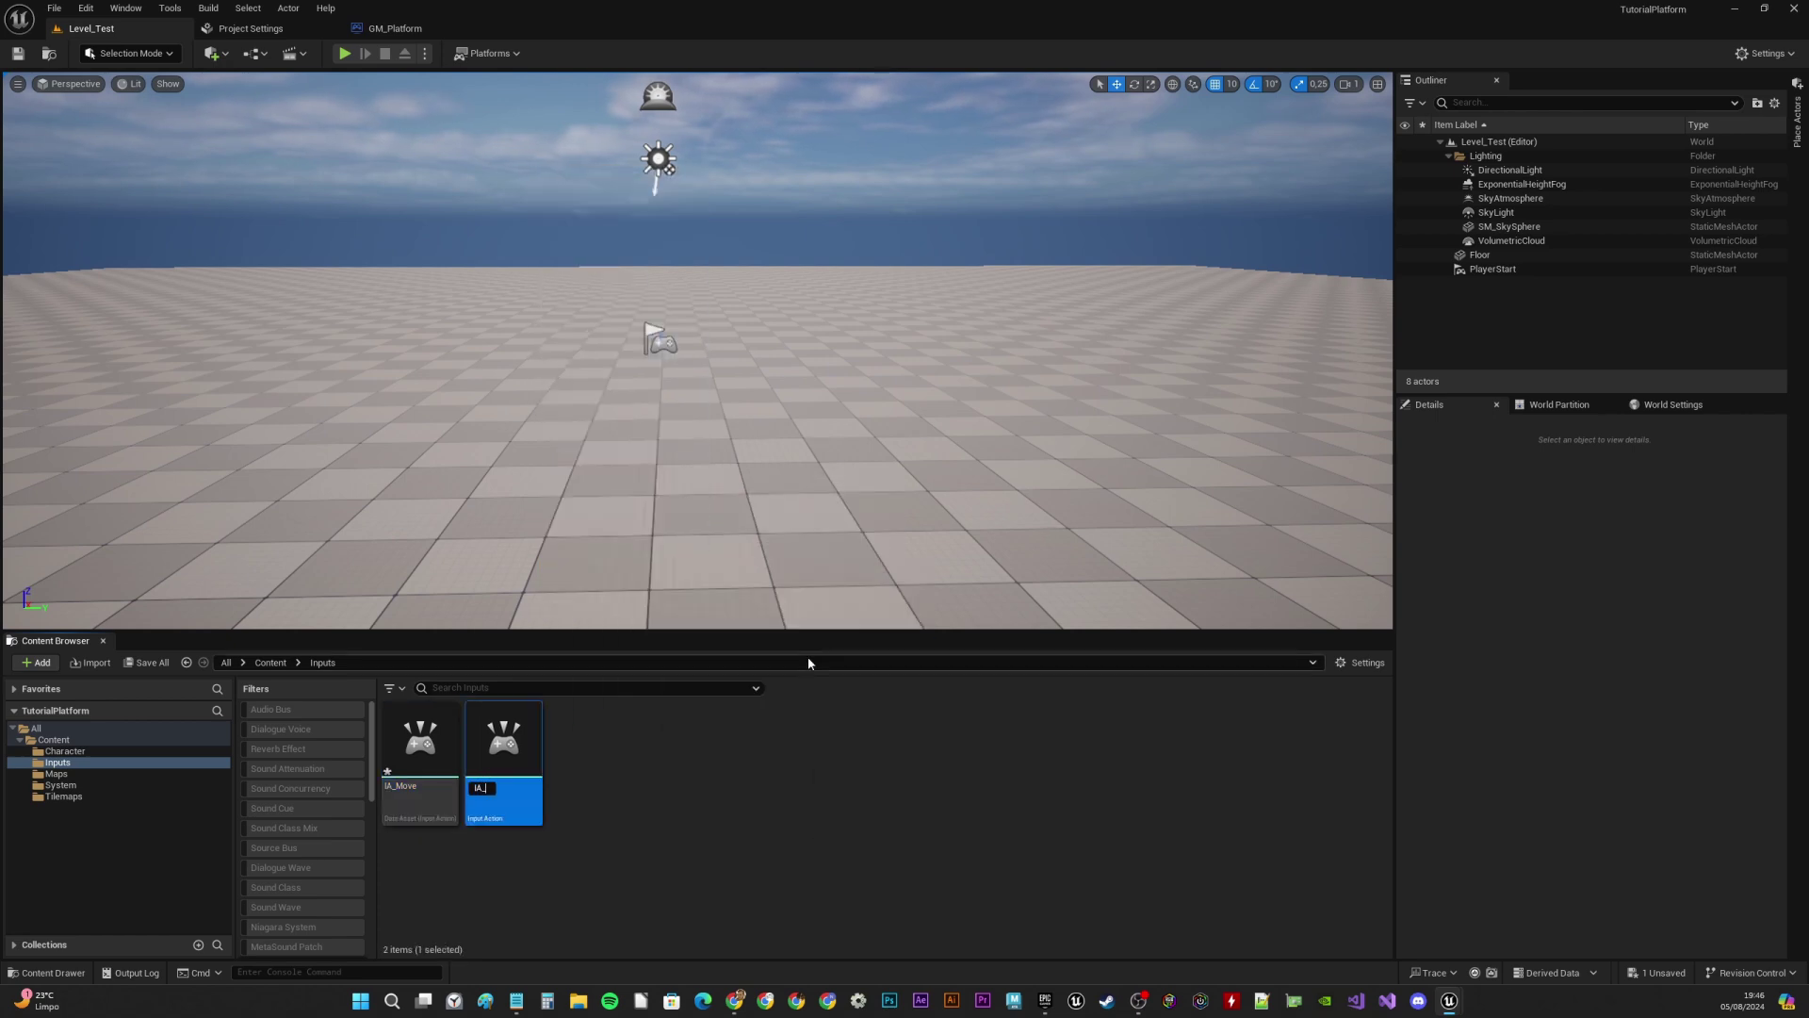
pyautogui.write('IA_Jump')
pyautogui.press('Return')
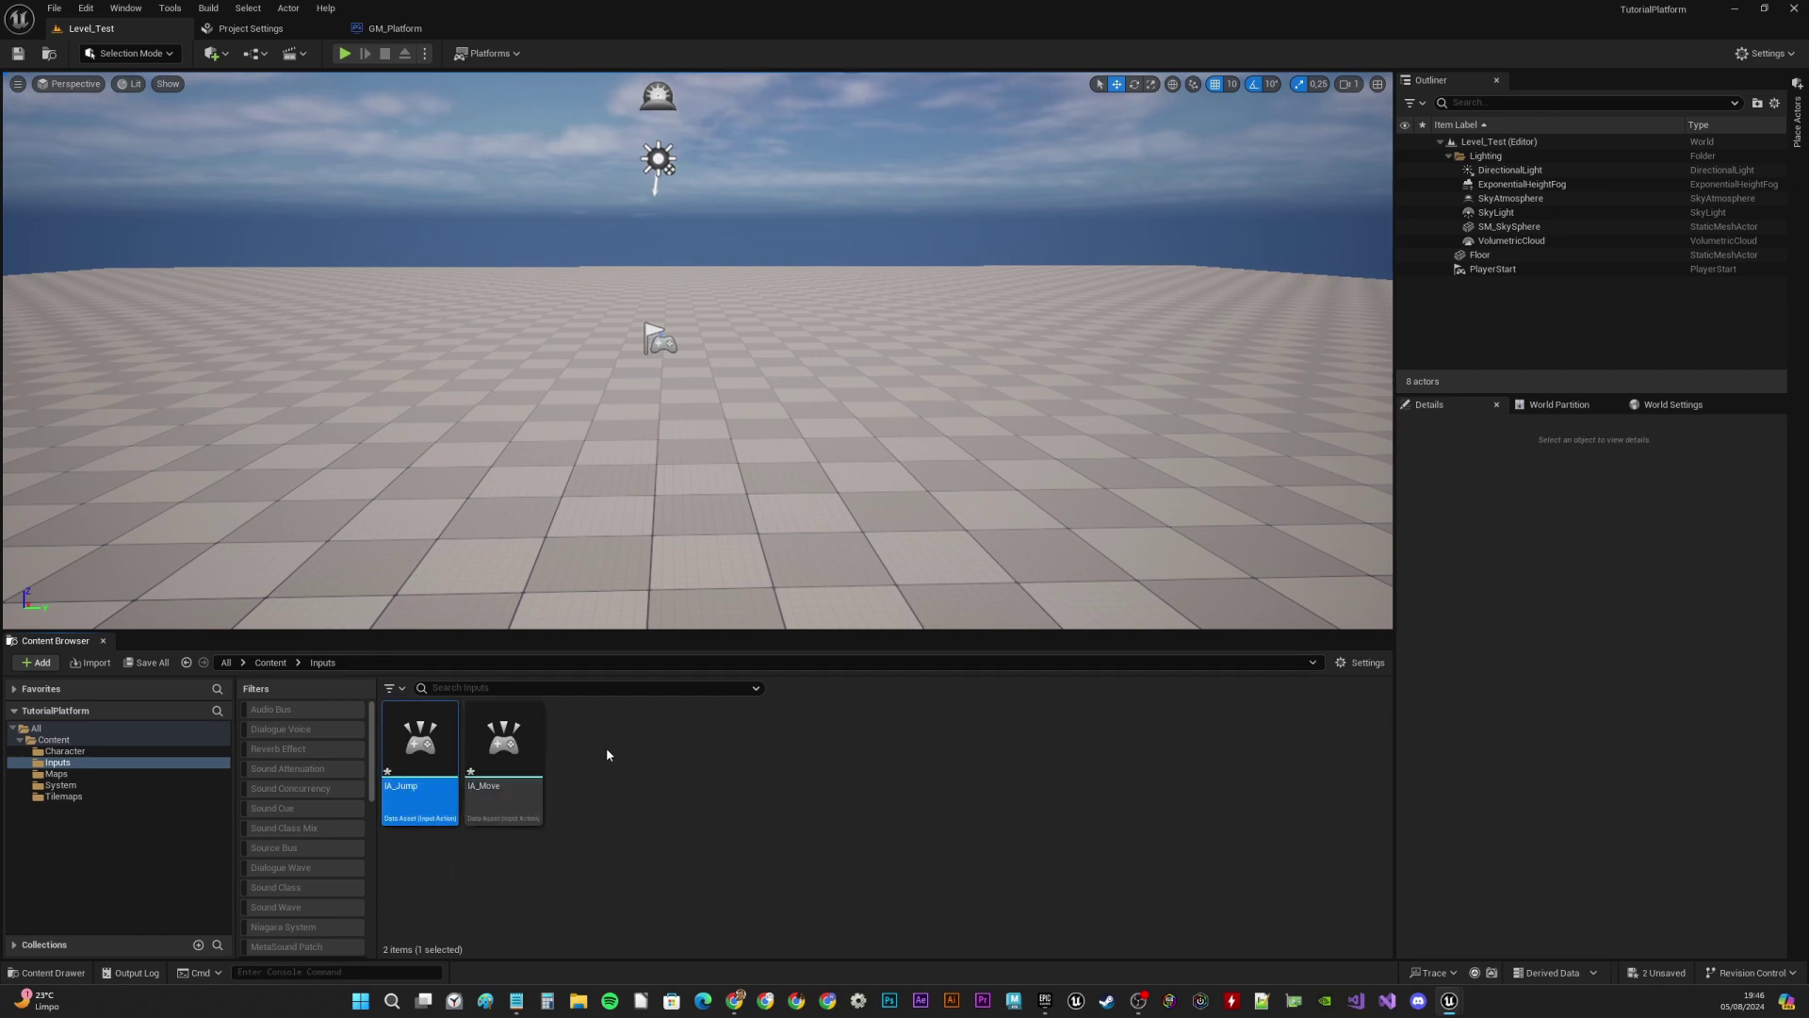
pyautogui.click(504, 749)
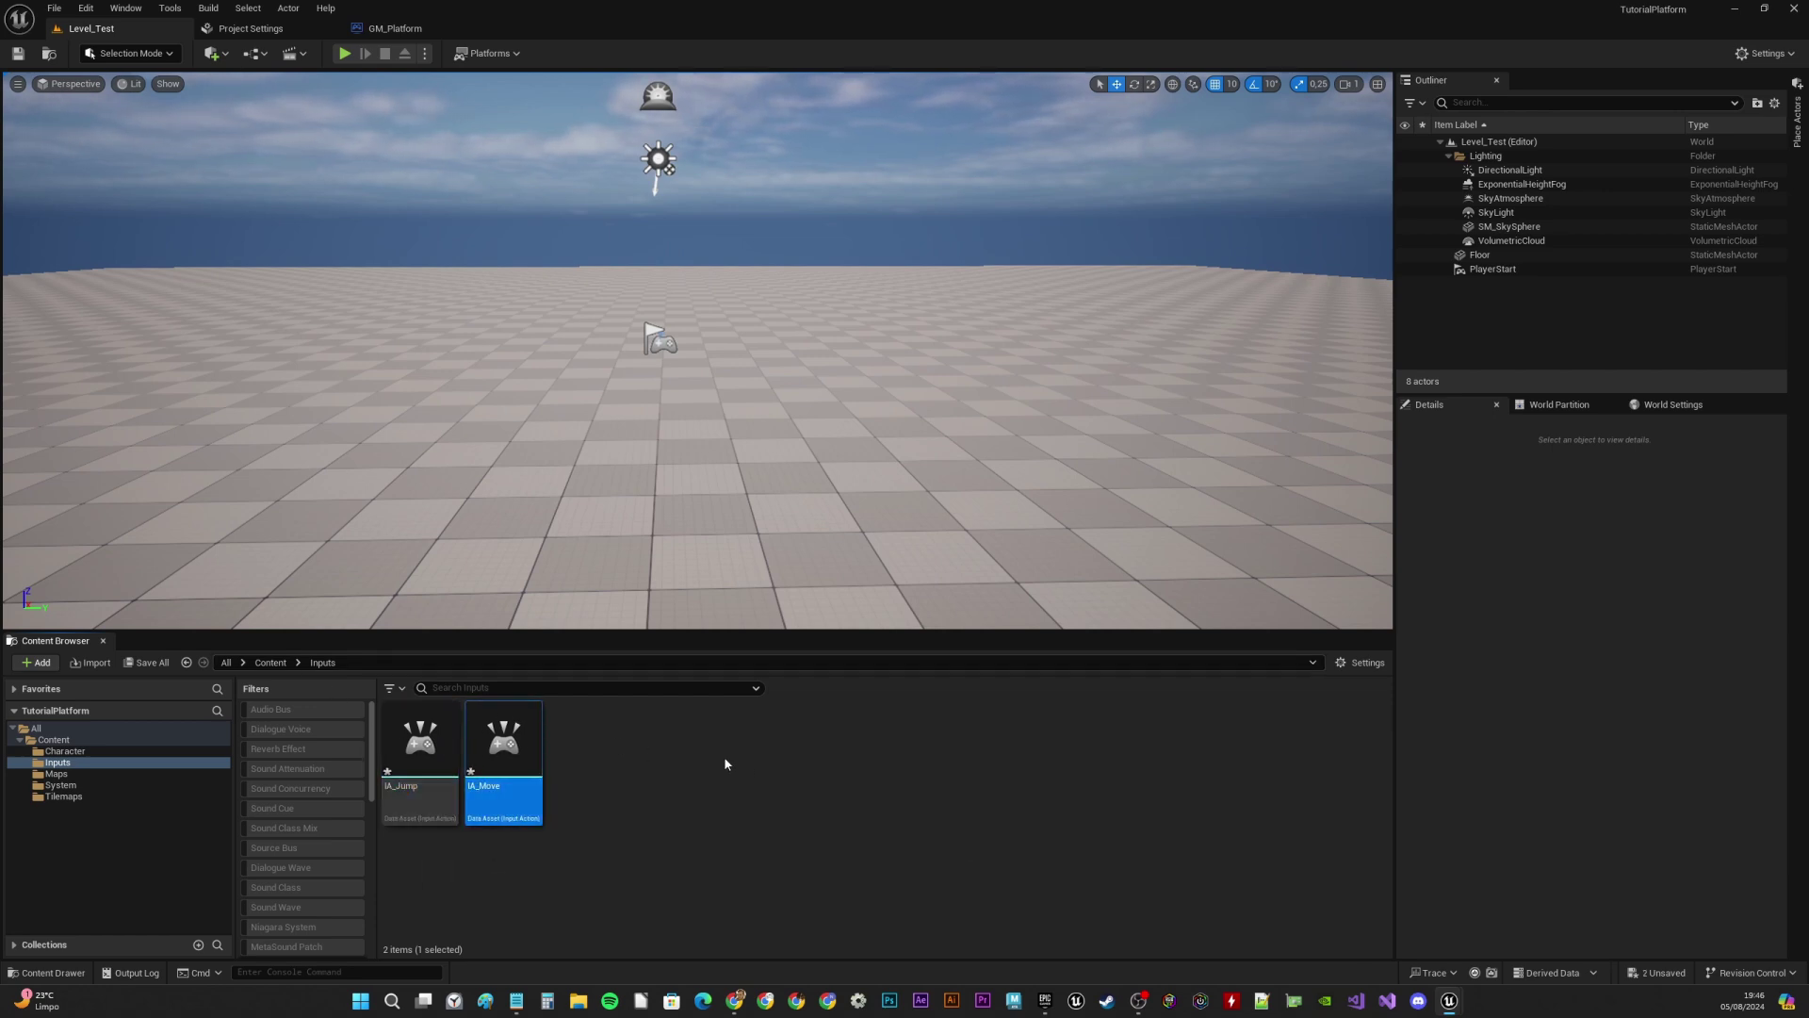
pyautogui.hotkey('ctrl', 'shift', 's')
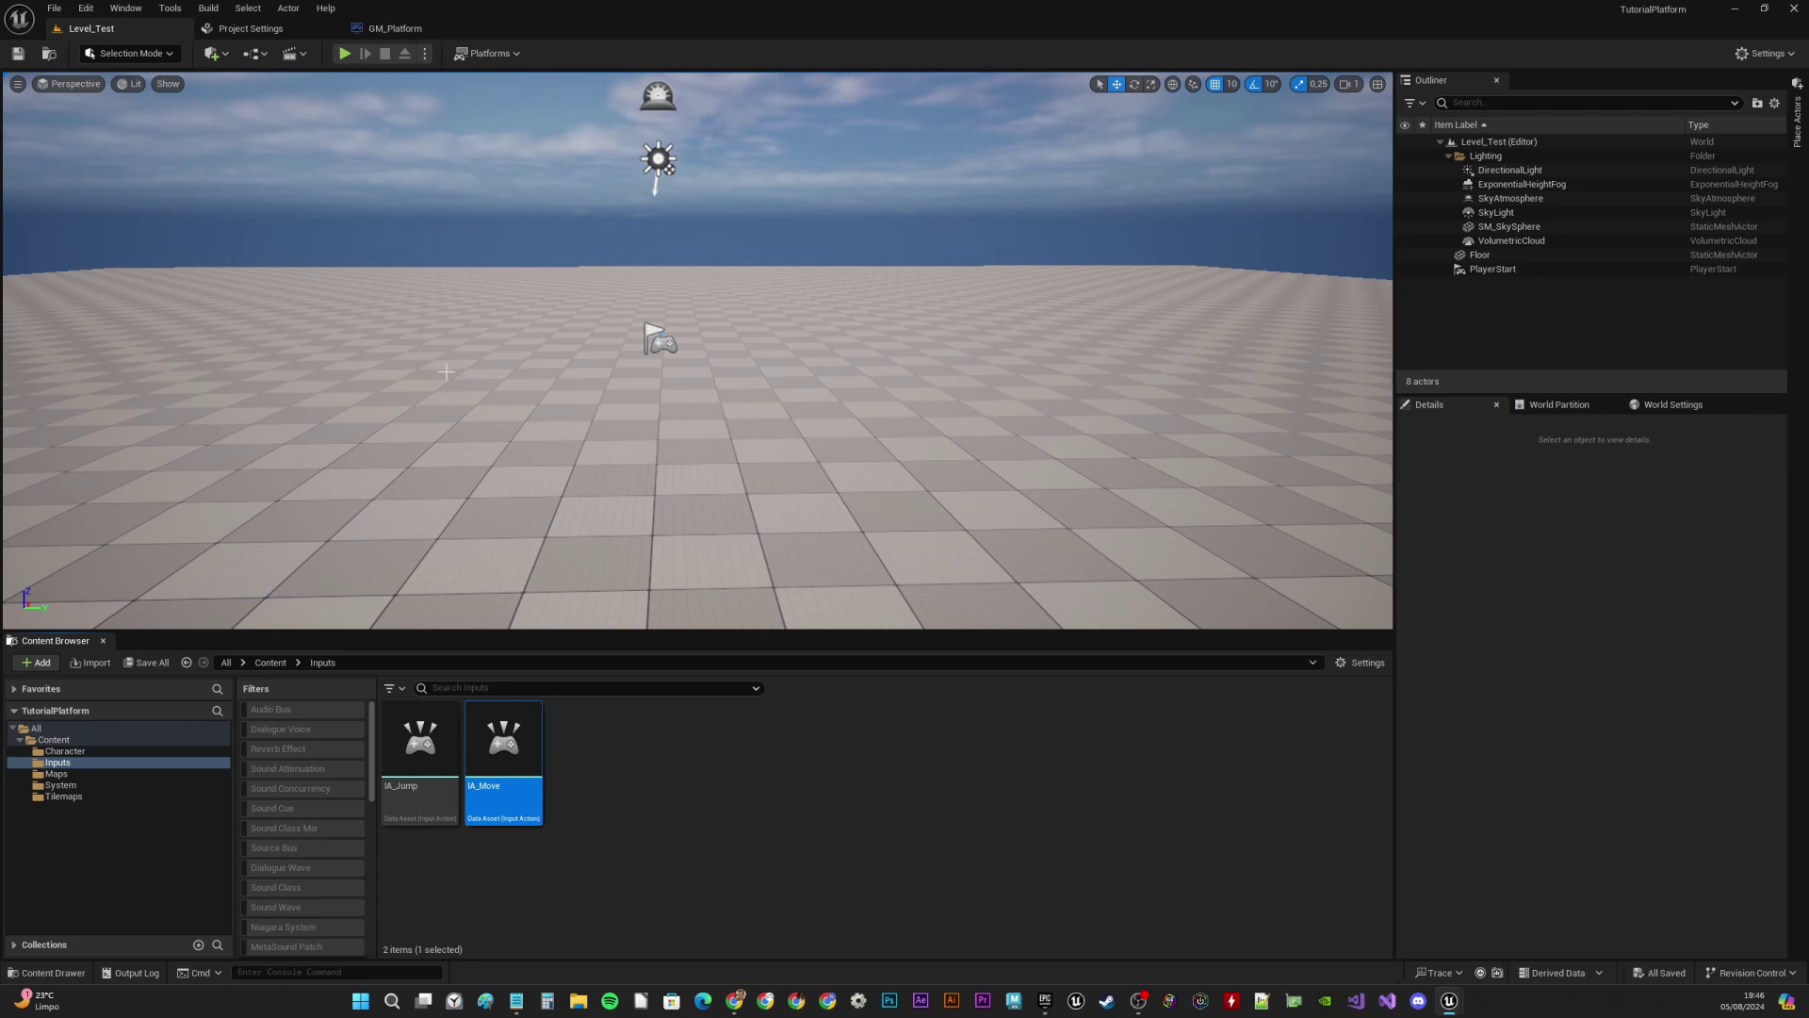
# Open the IA_Jump input action, check its Value Type setting and close it
pyautogui.doubleClick(423, 747)
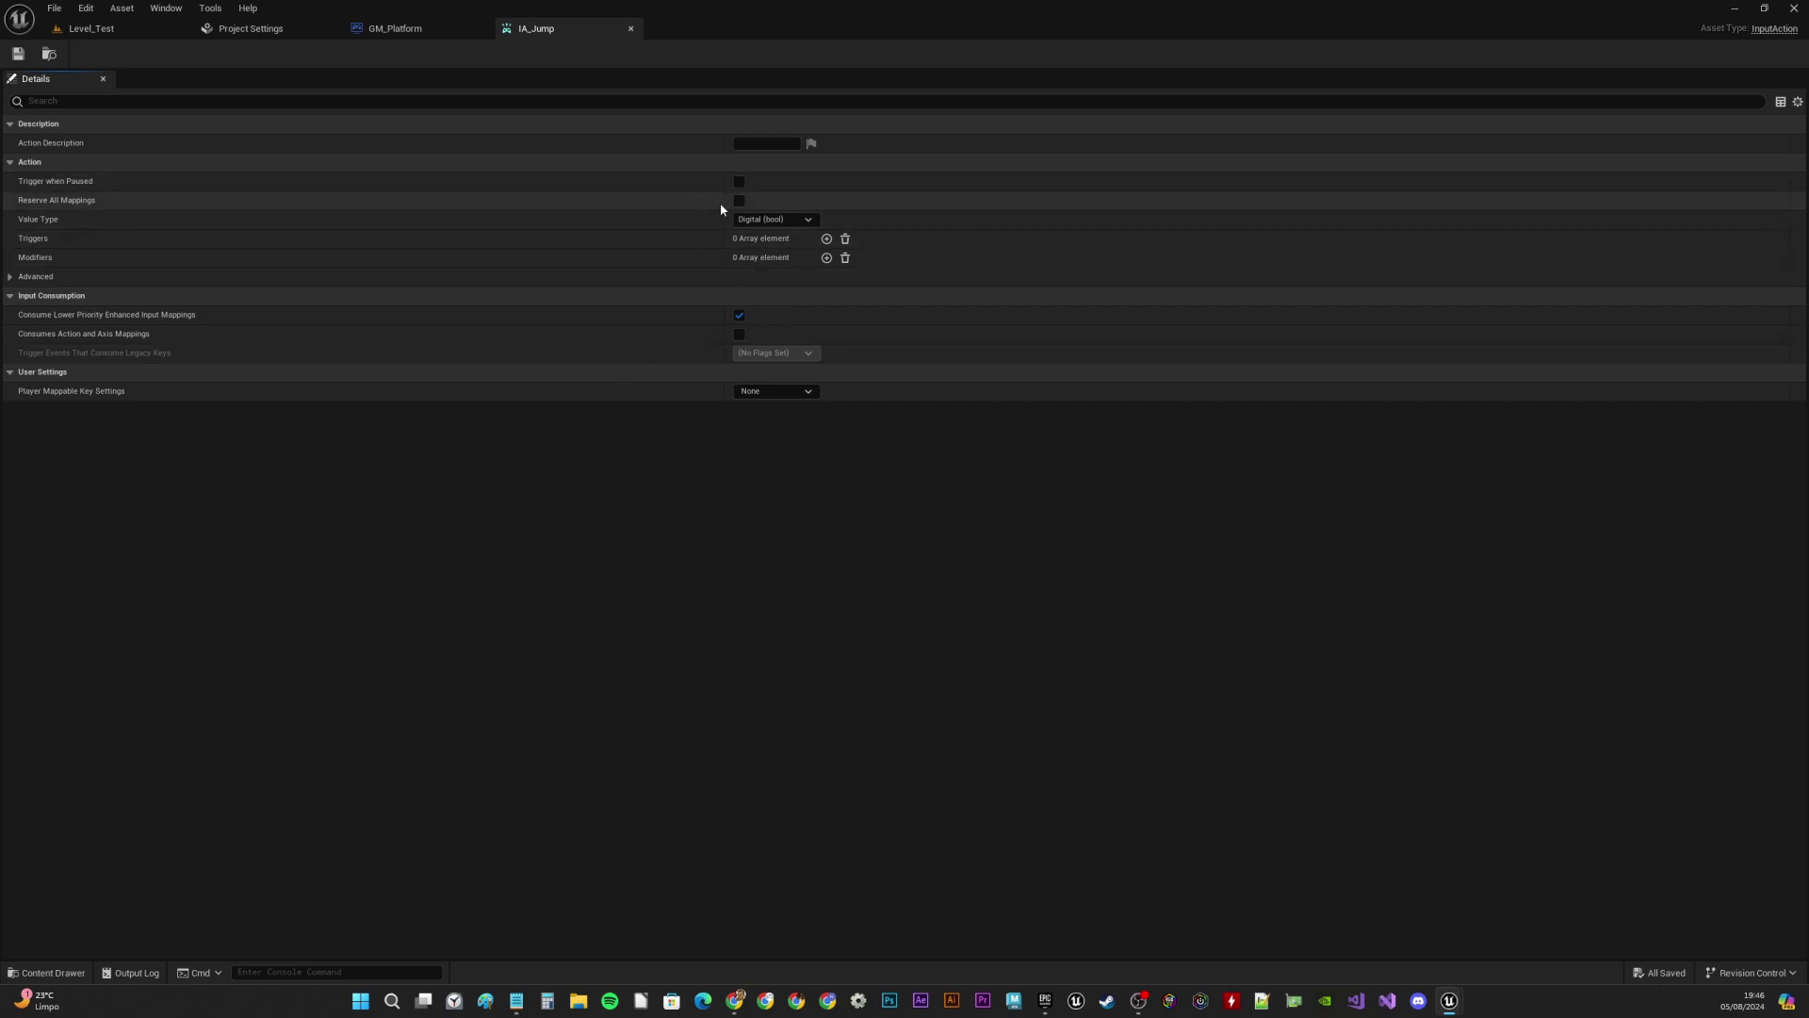
pyautogui.moveTo(725, 204); pyautogui.dragTo(487, 203)
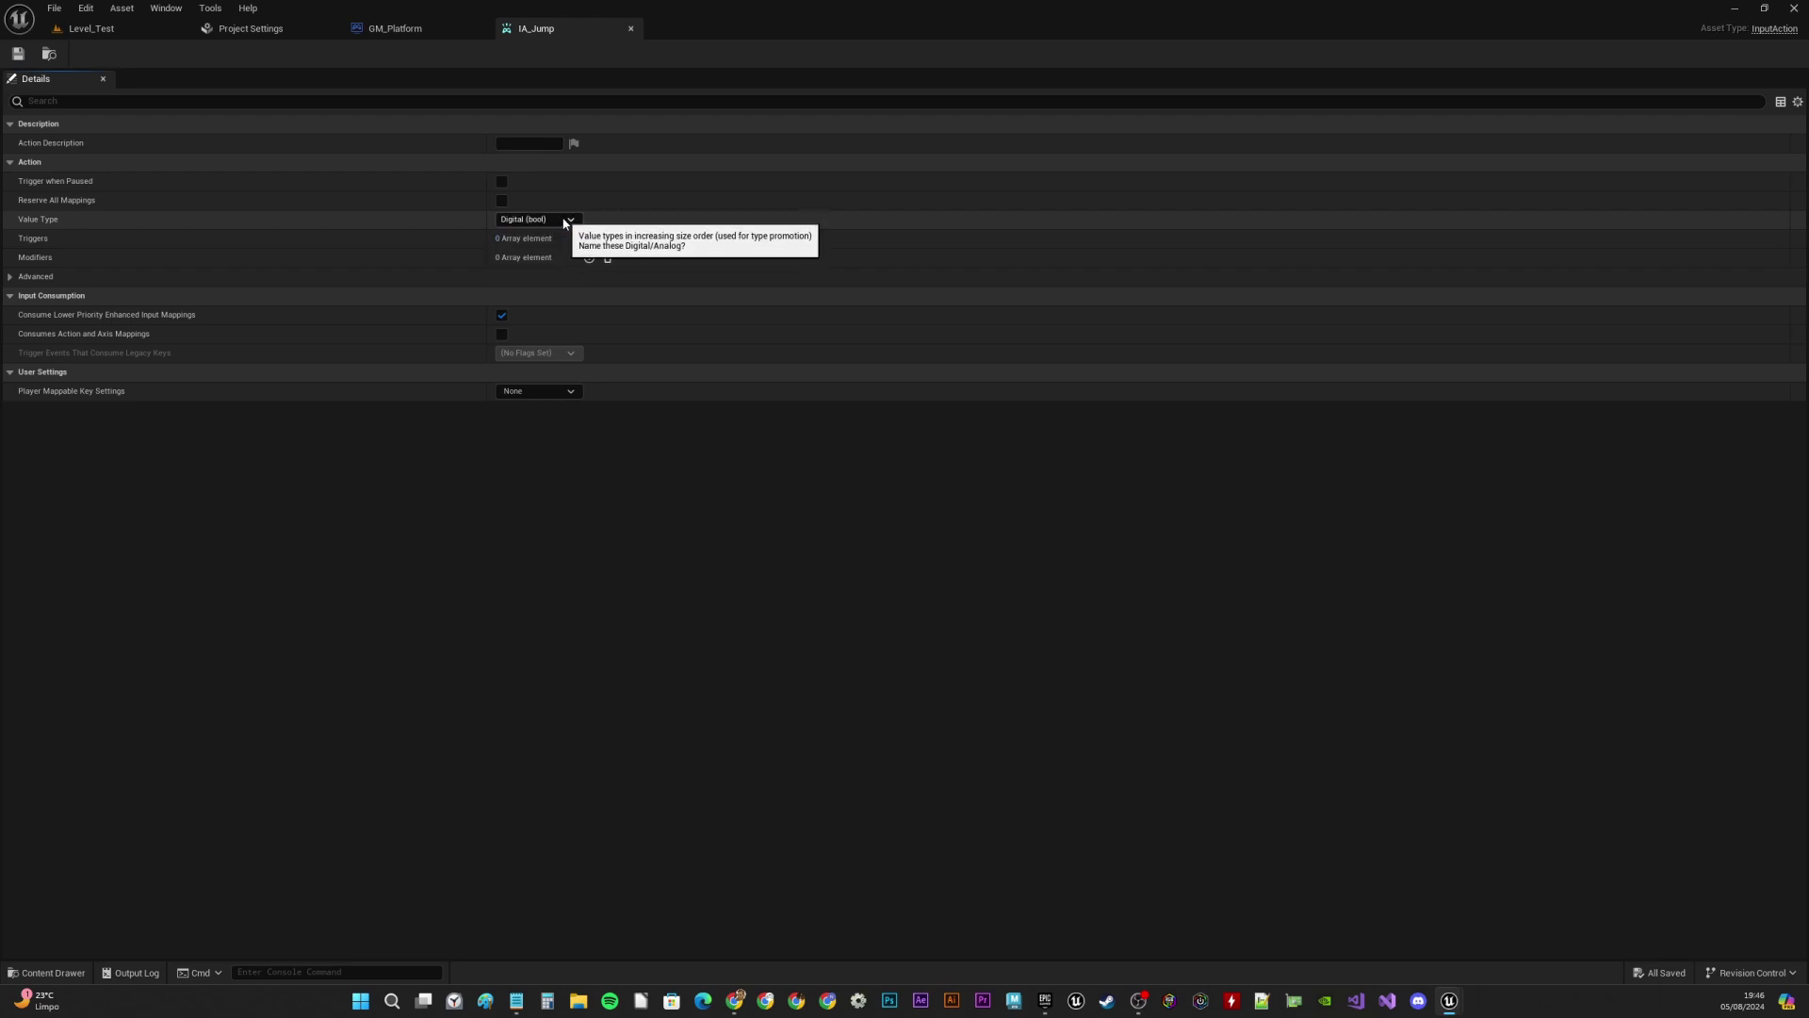
pyautogui.click(559, 220)
pyautogui.click(560, 219)
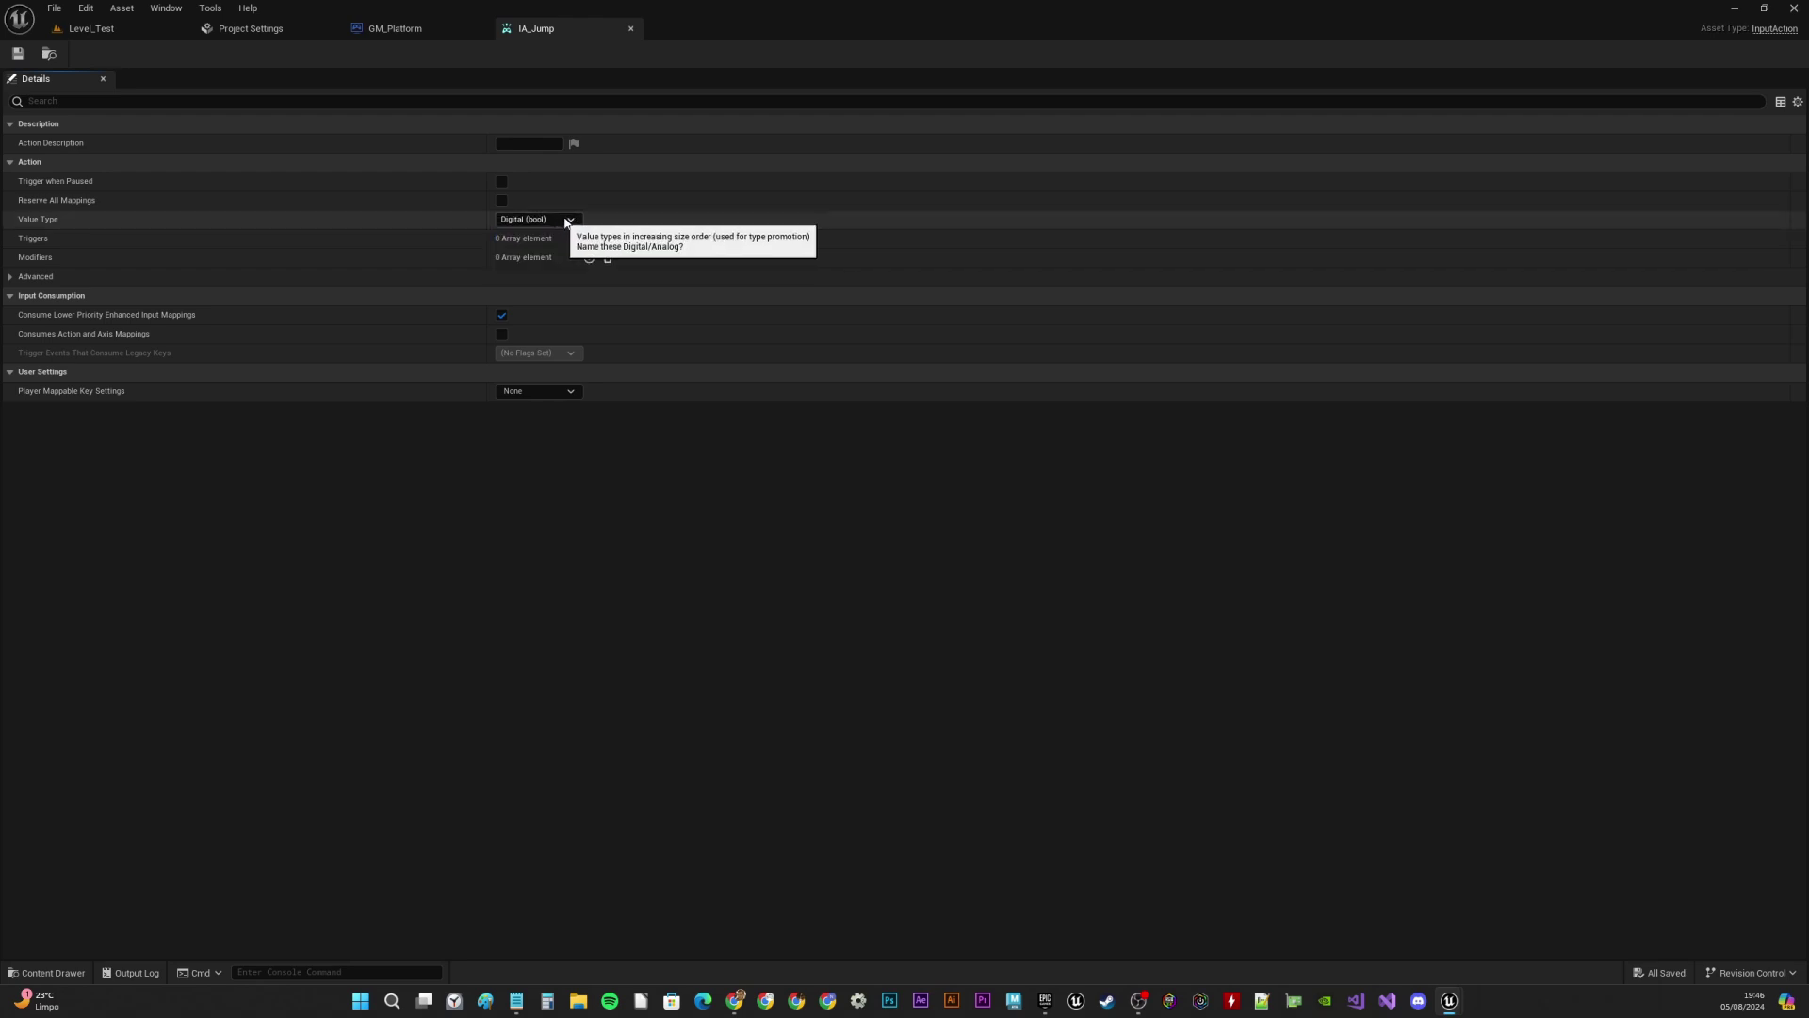
pyautogui.click(632, 29)
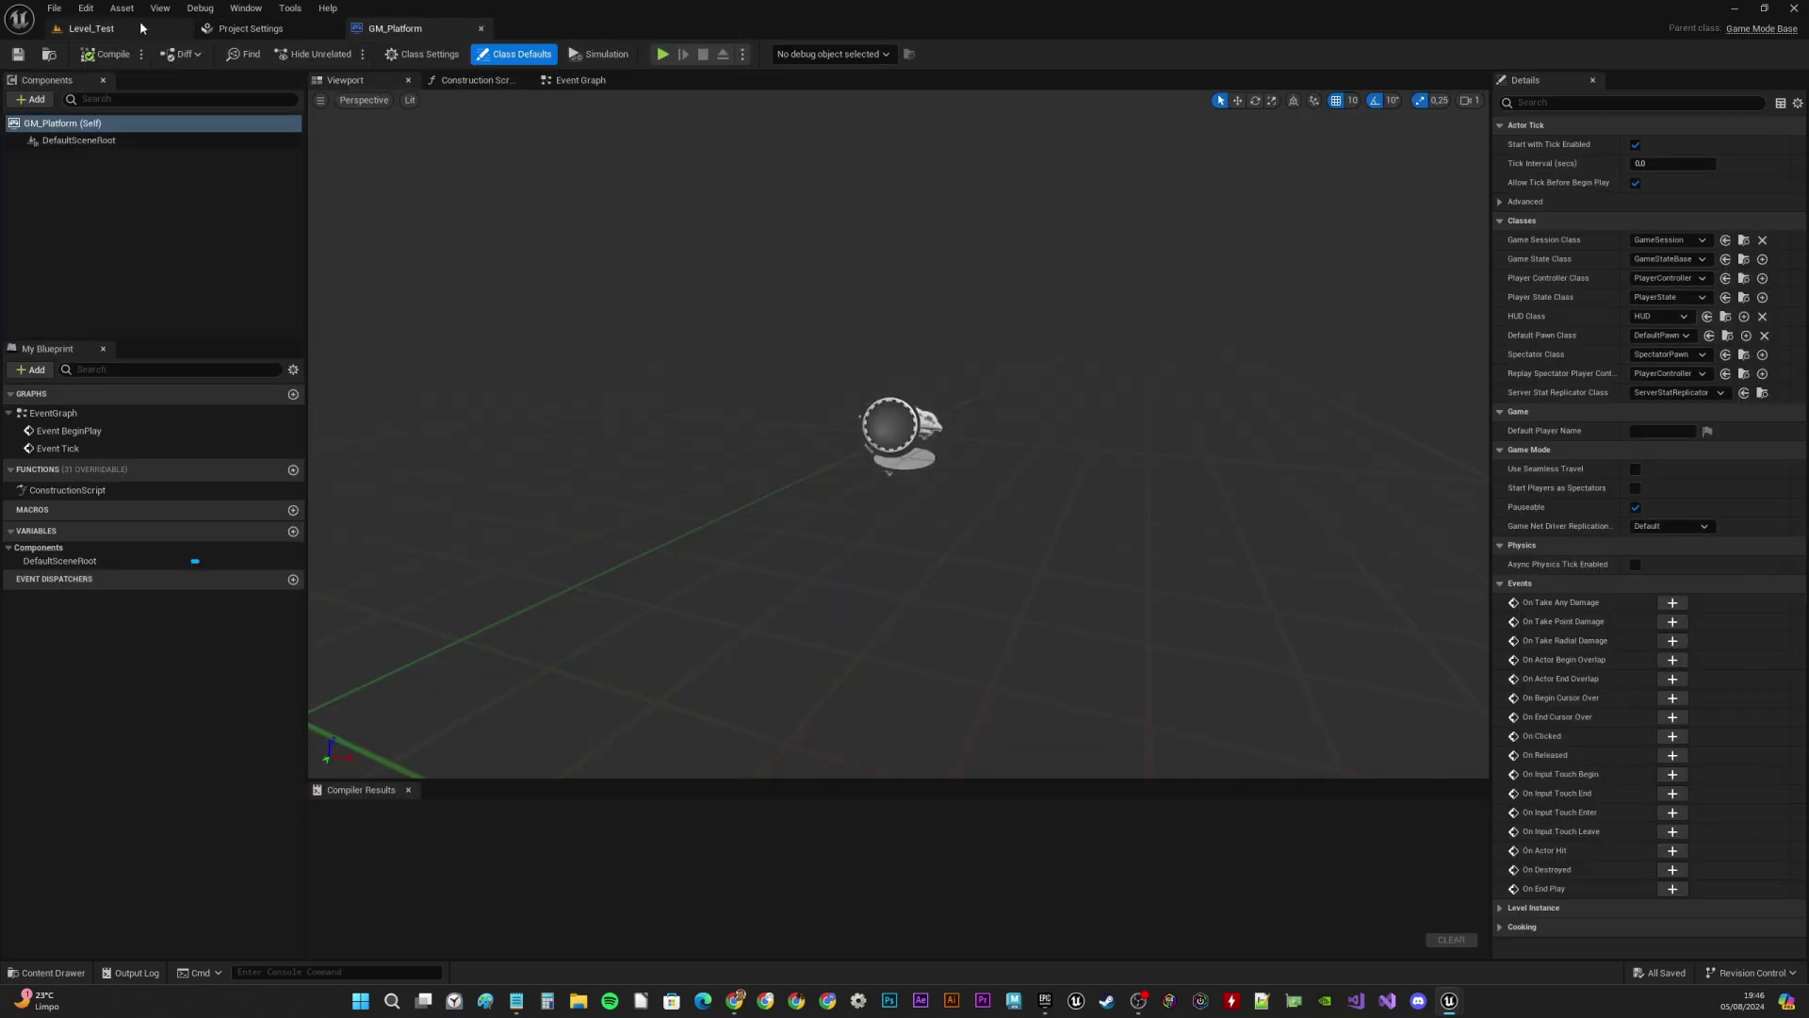
# Set the Value Type of the IA_Move input action to Axis1D (float), then save and close it
pyautogui.click(91, 28)
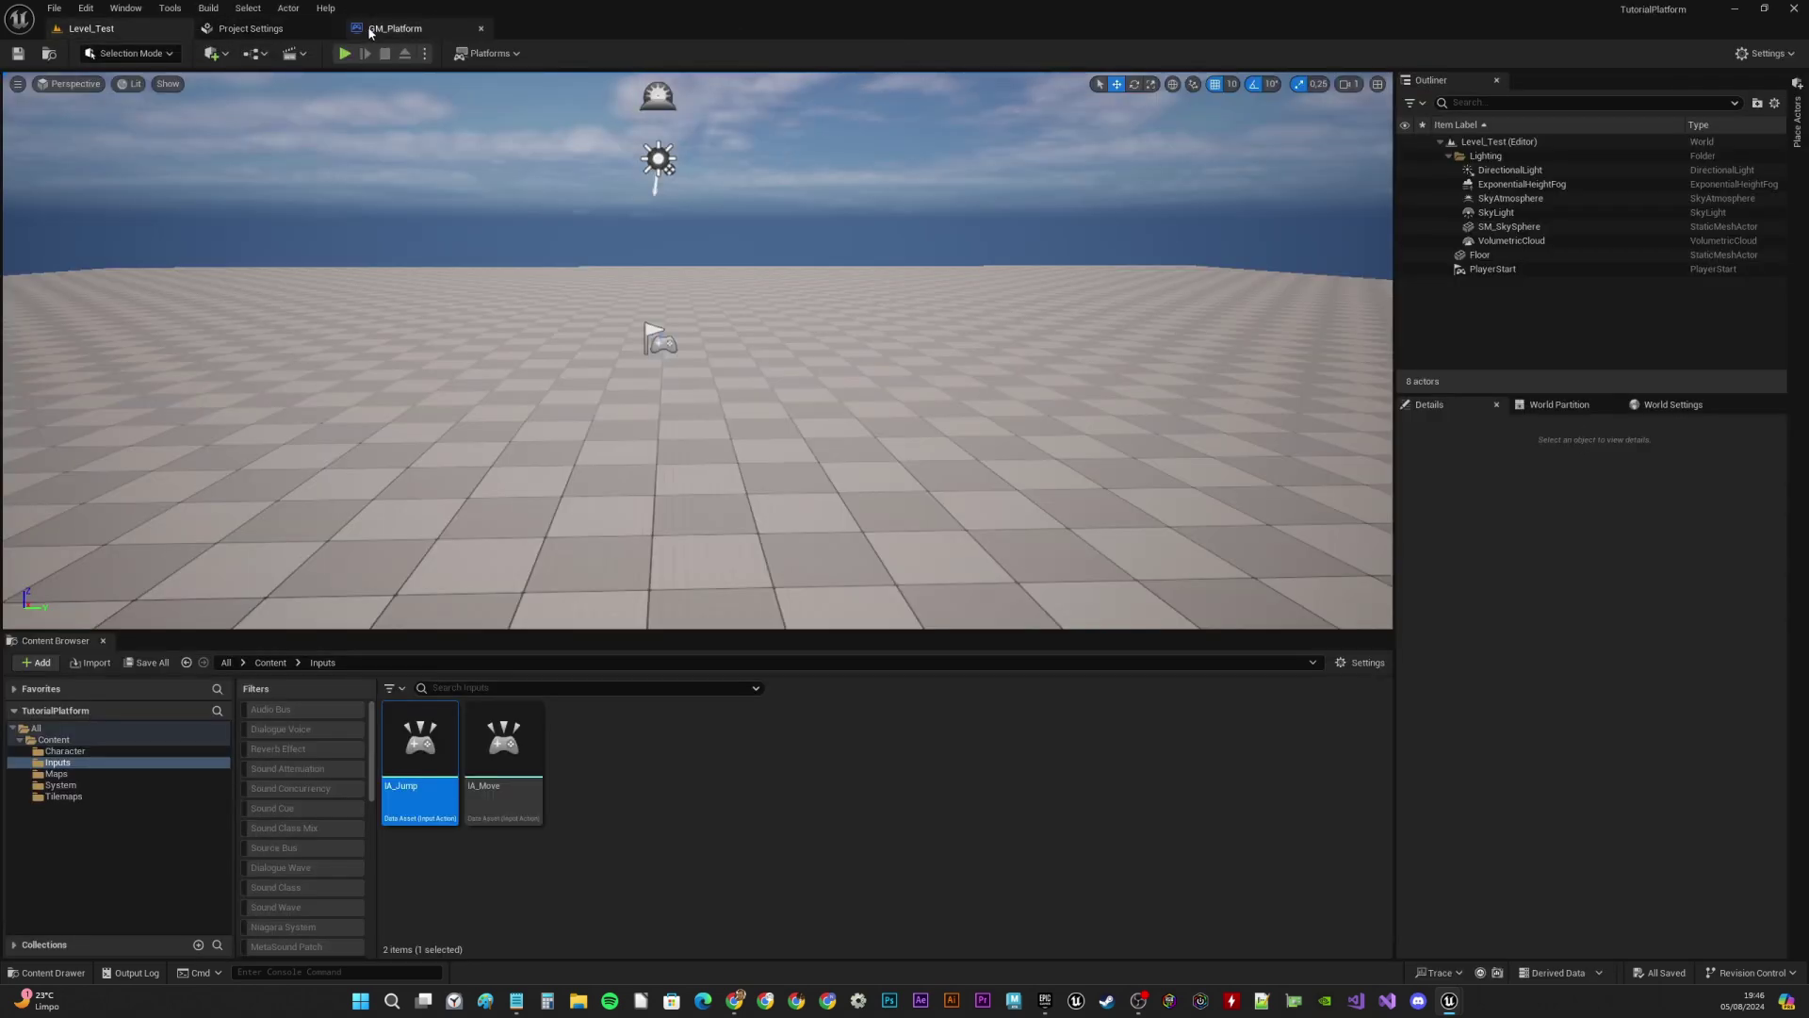
pyautogui.doubleClick(503, 745)
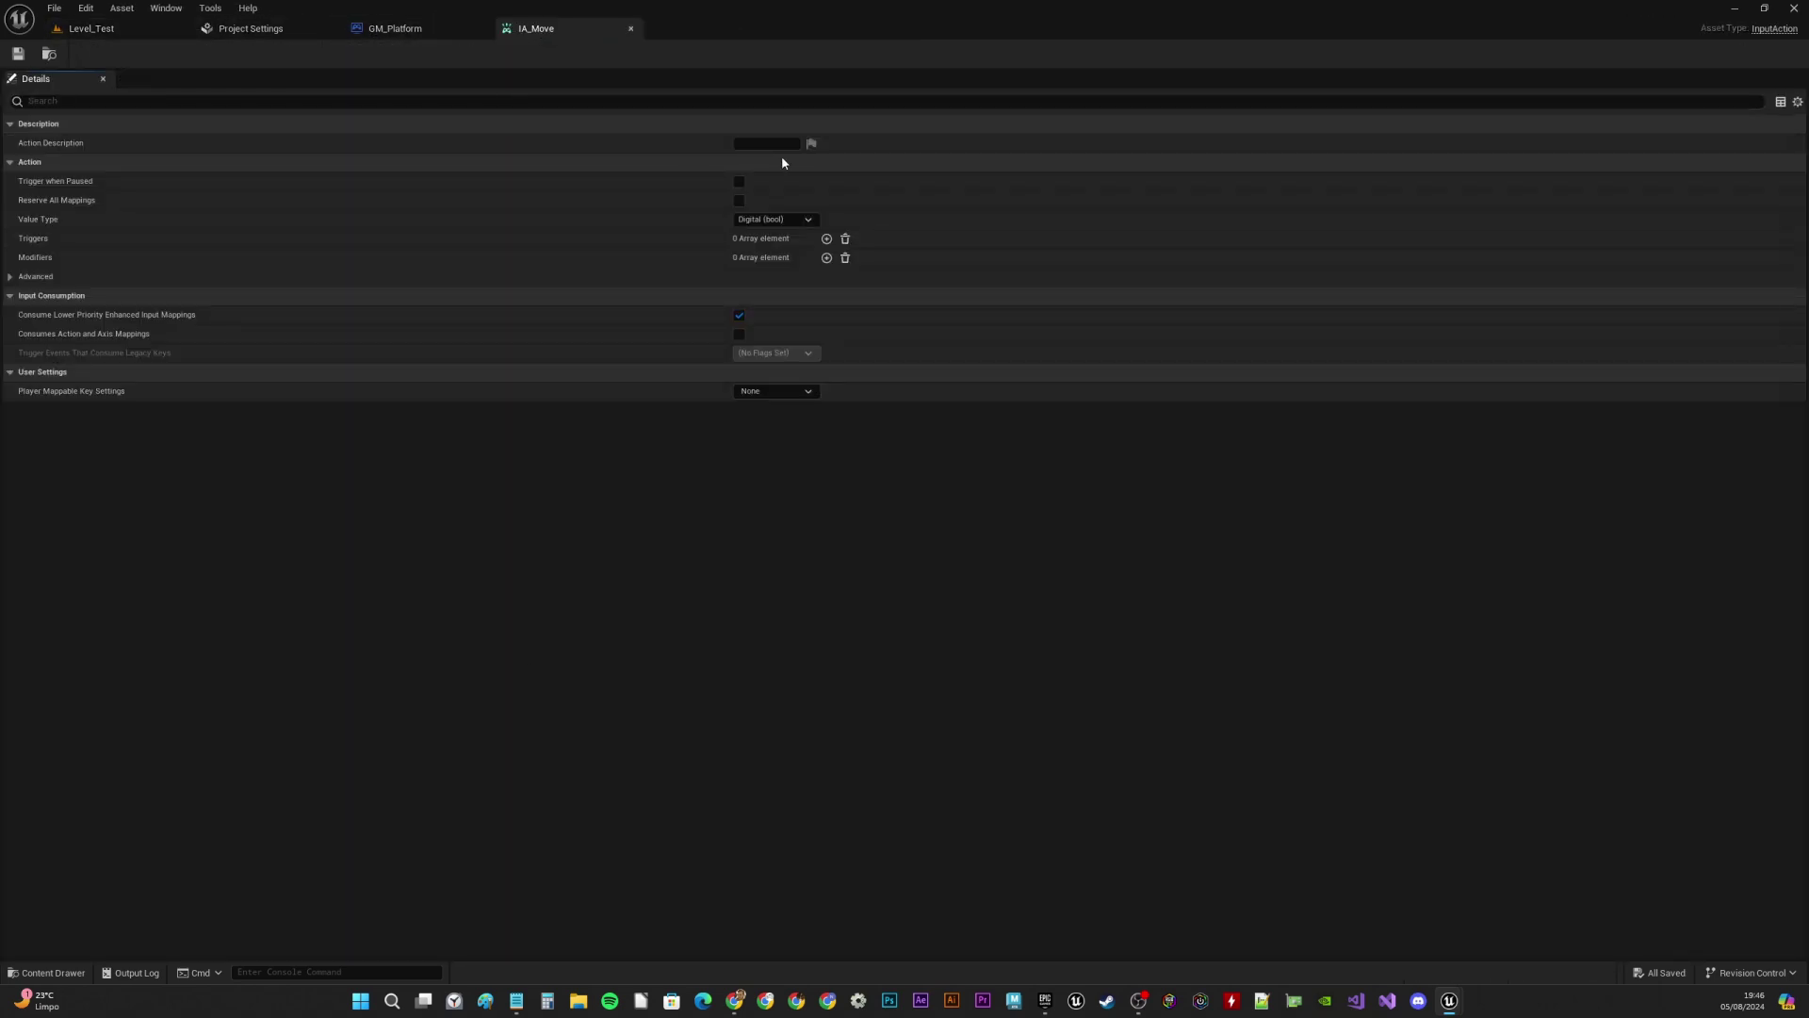
pyautogui.moveTo(723, 186); pyautogui.dragTo(549, 186)
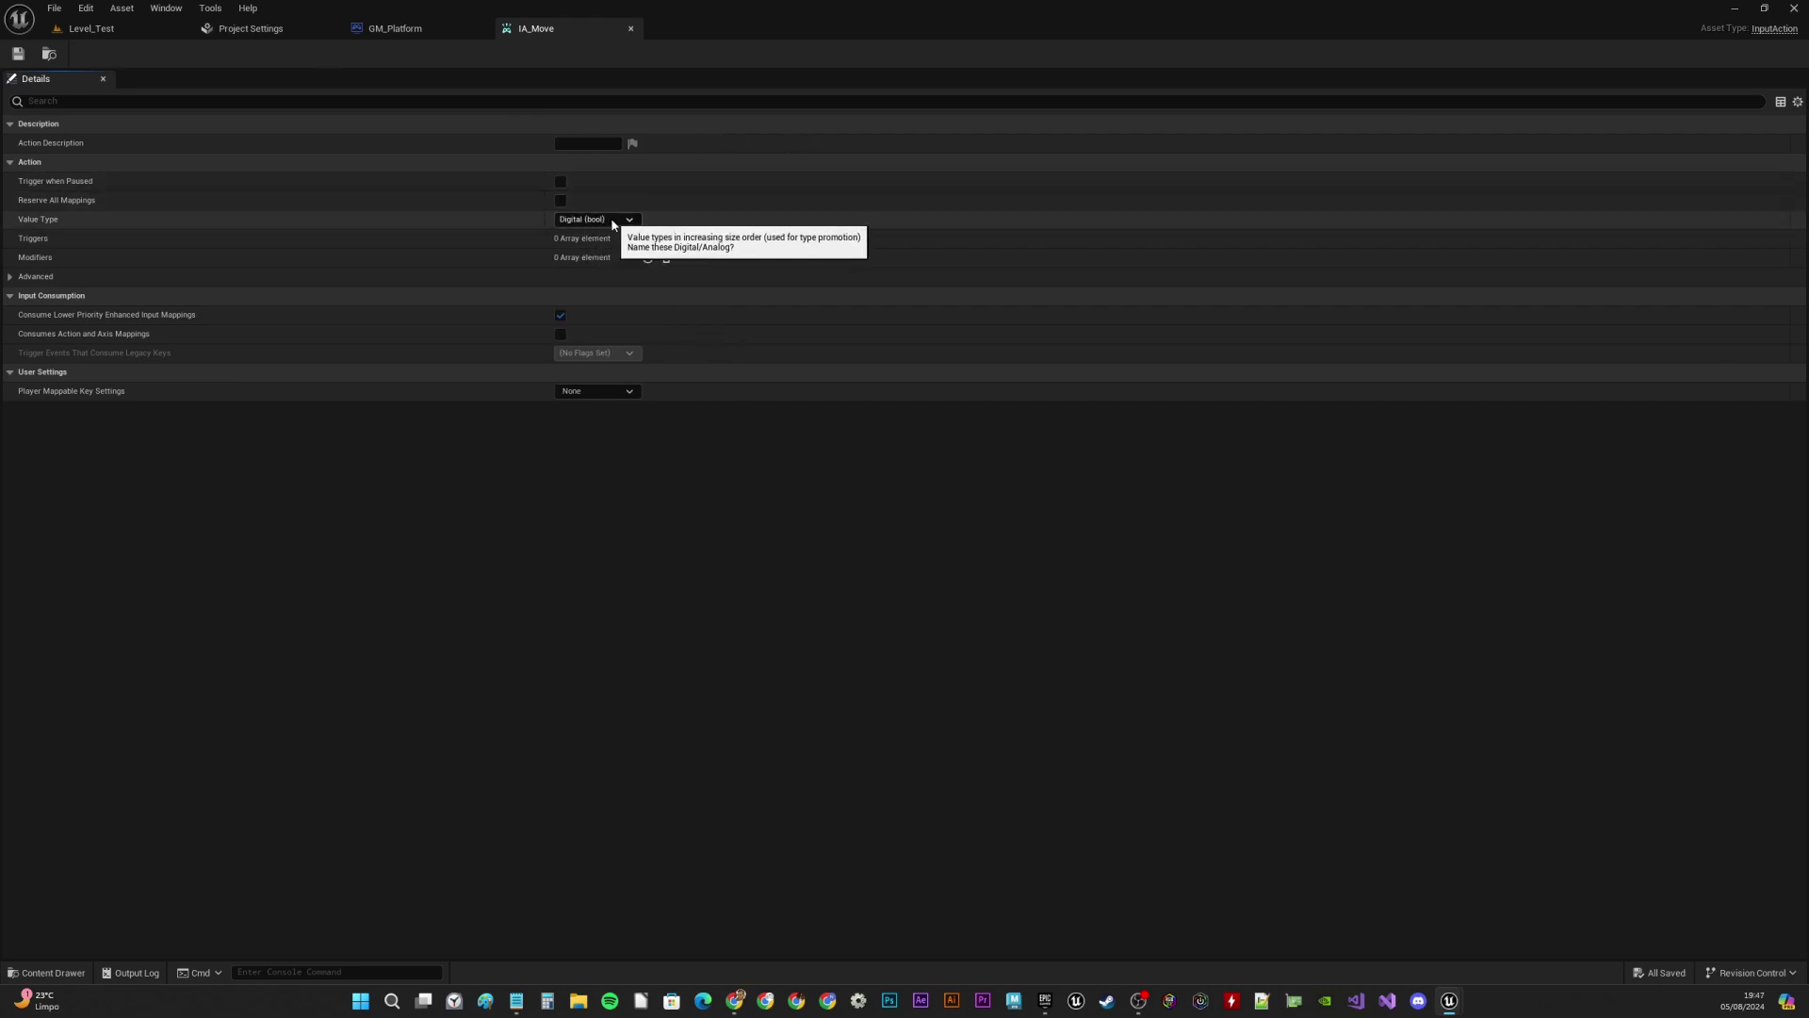
pyautogui.click(606, 221)
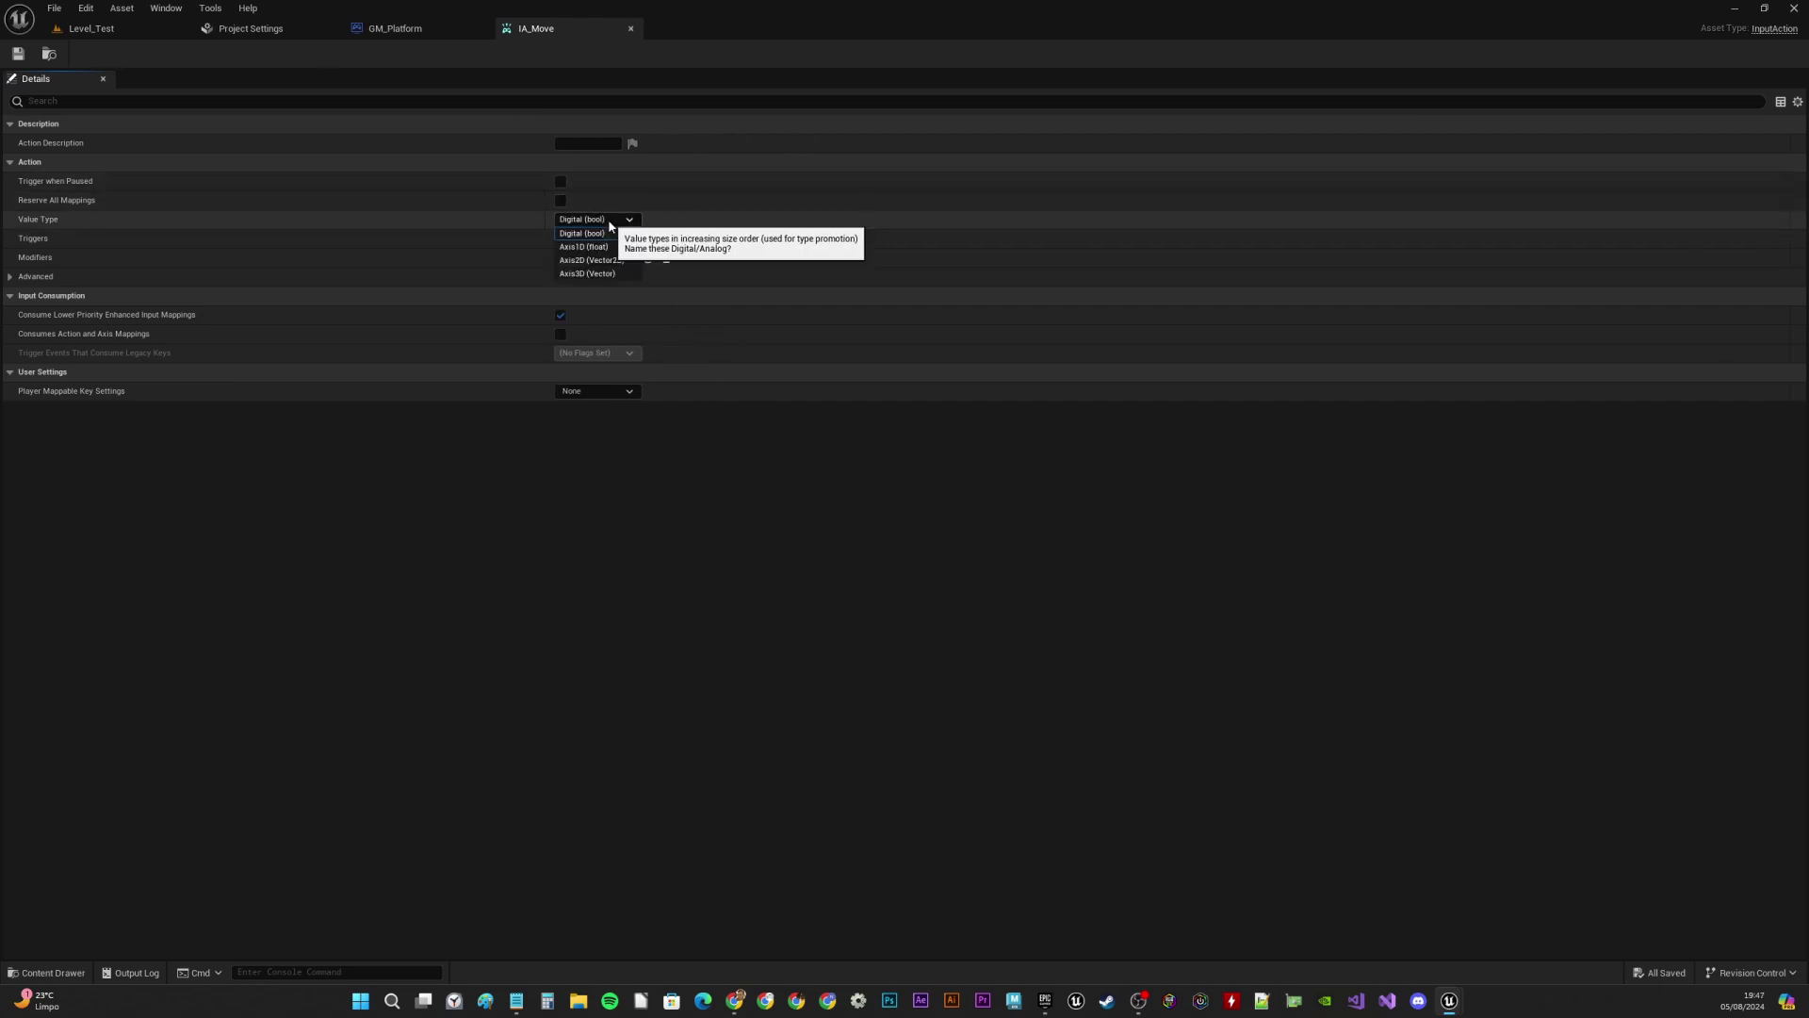
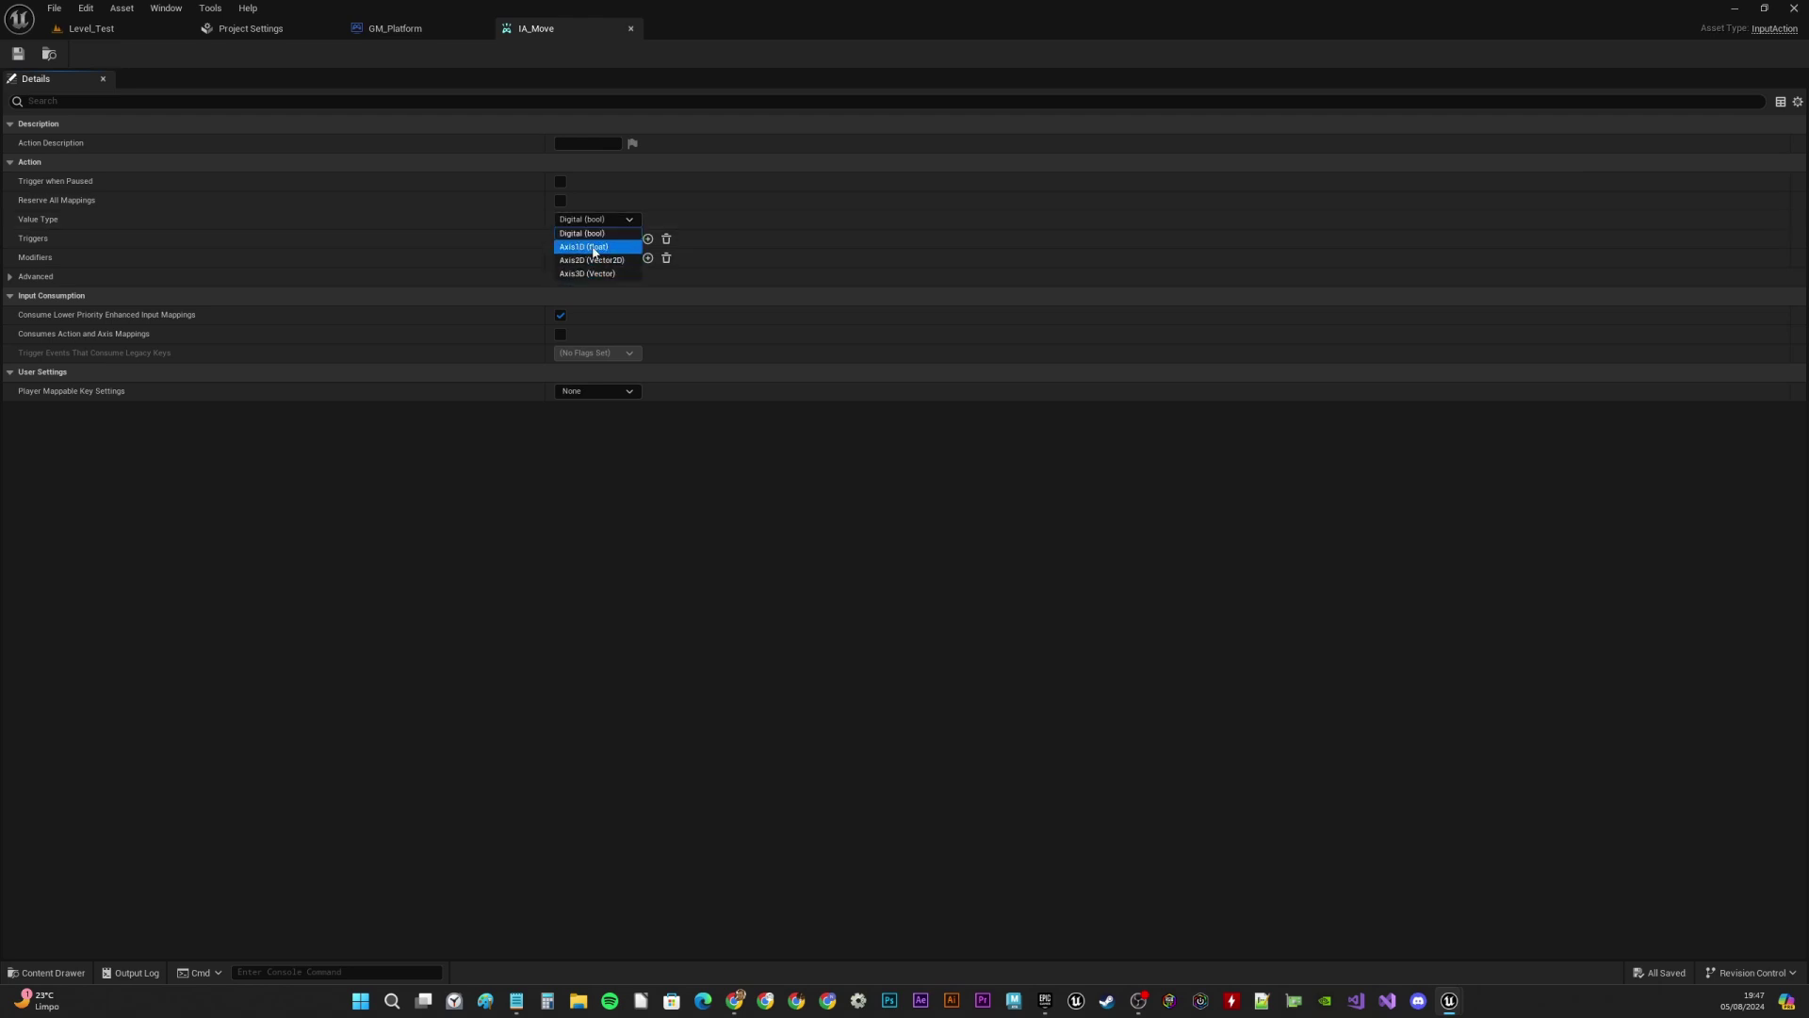
pyautogui.click(597, 248)
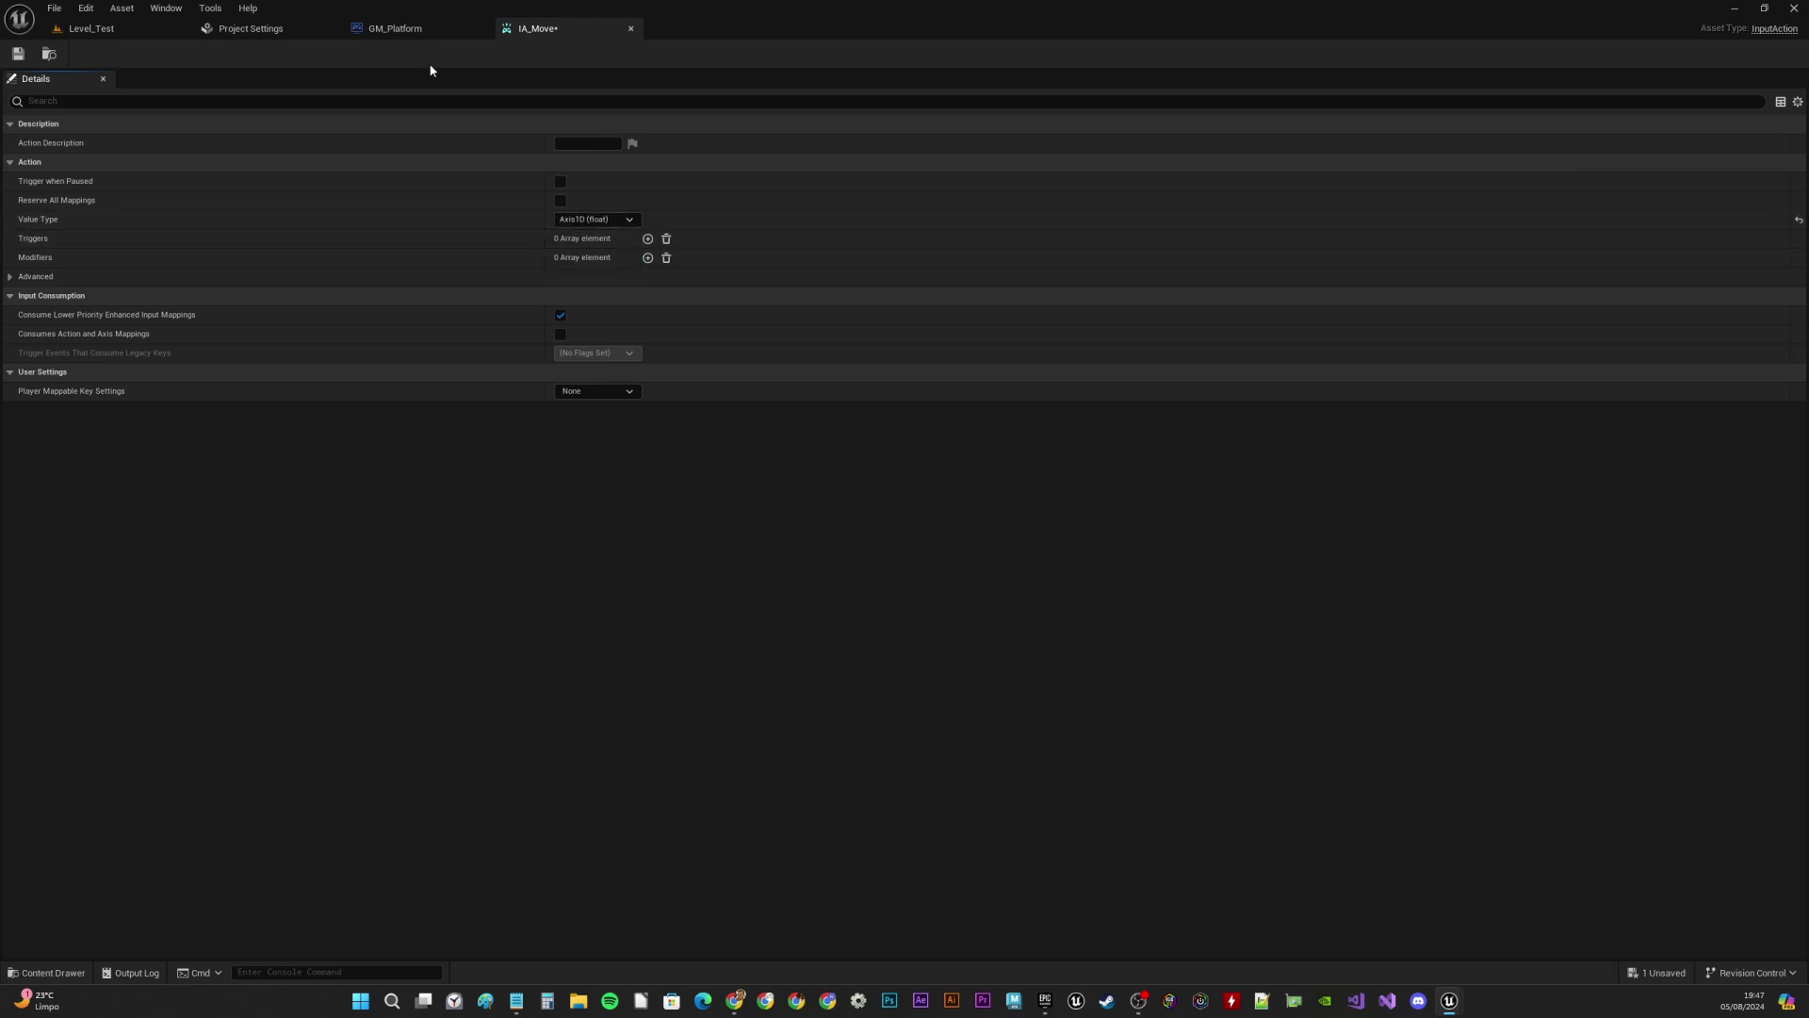
pyautogui.click(630, 28)
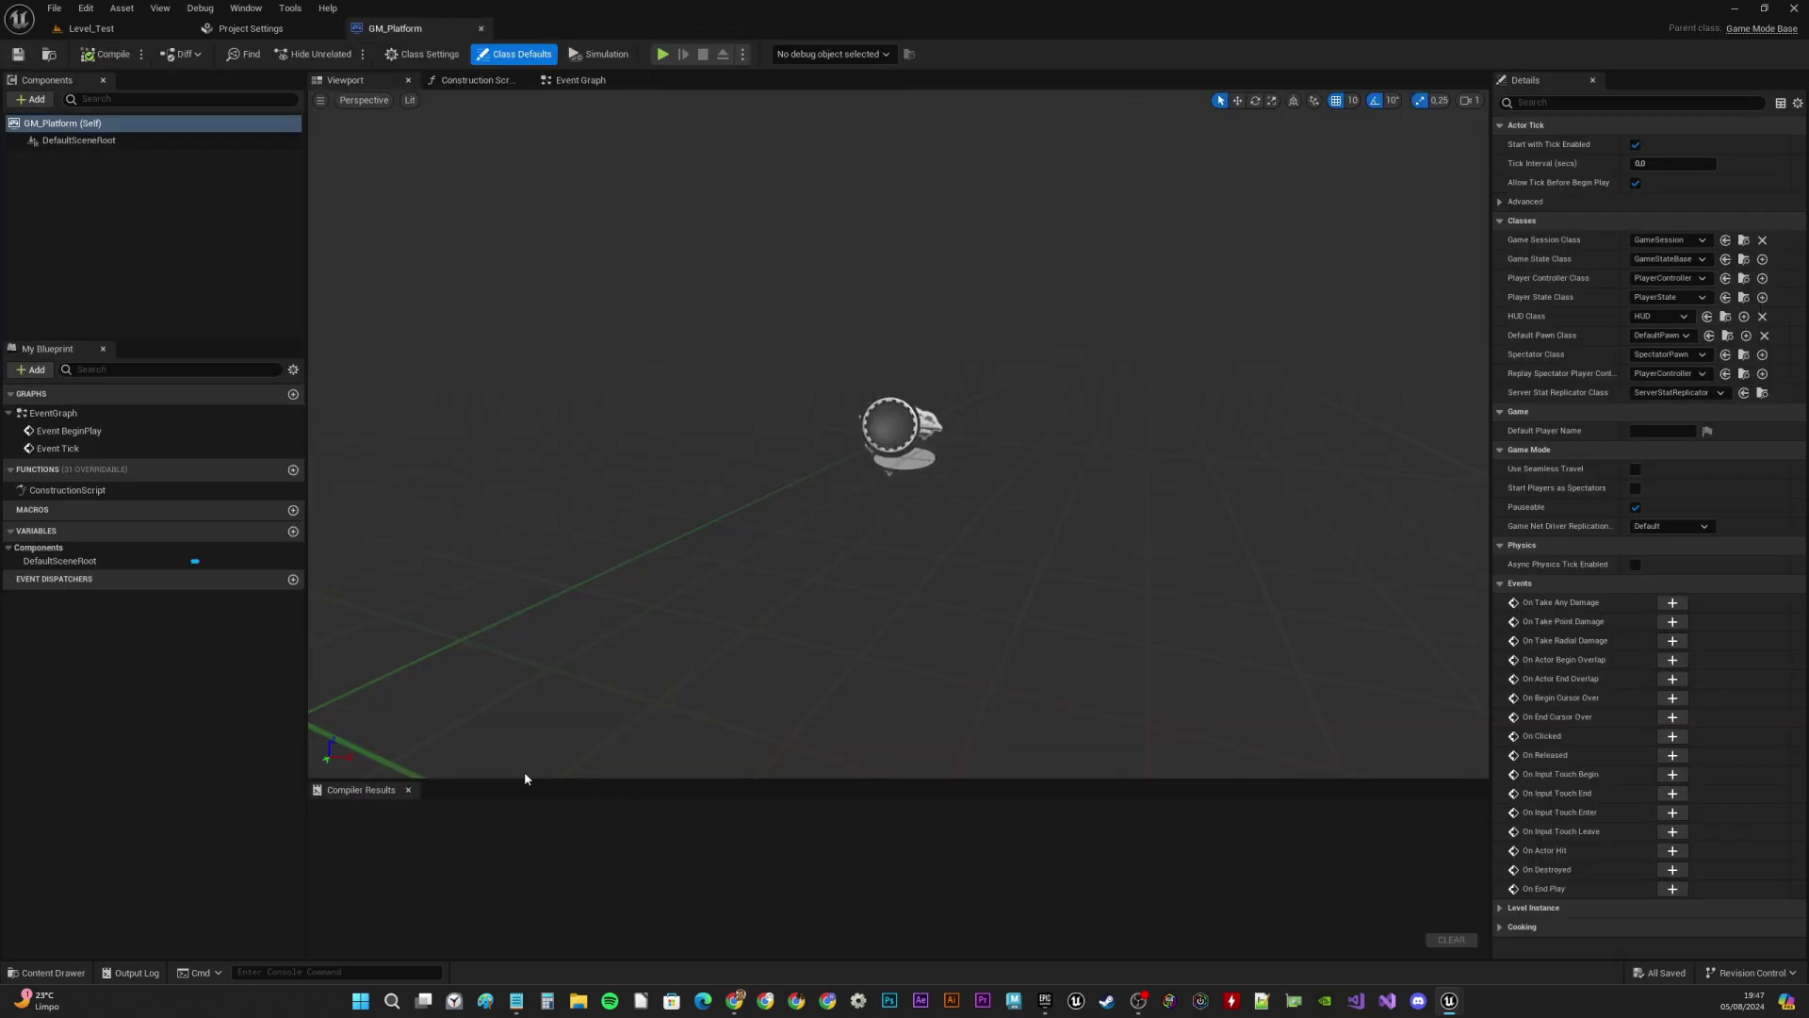
# Create an Input Mapping Context named IMC_Platform in the Inputs folder and save it
pyautogui.click(91, 28)
pyautogui.click(623, 777)
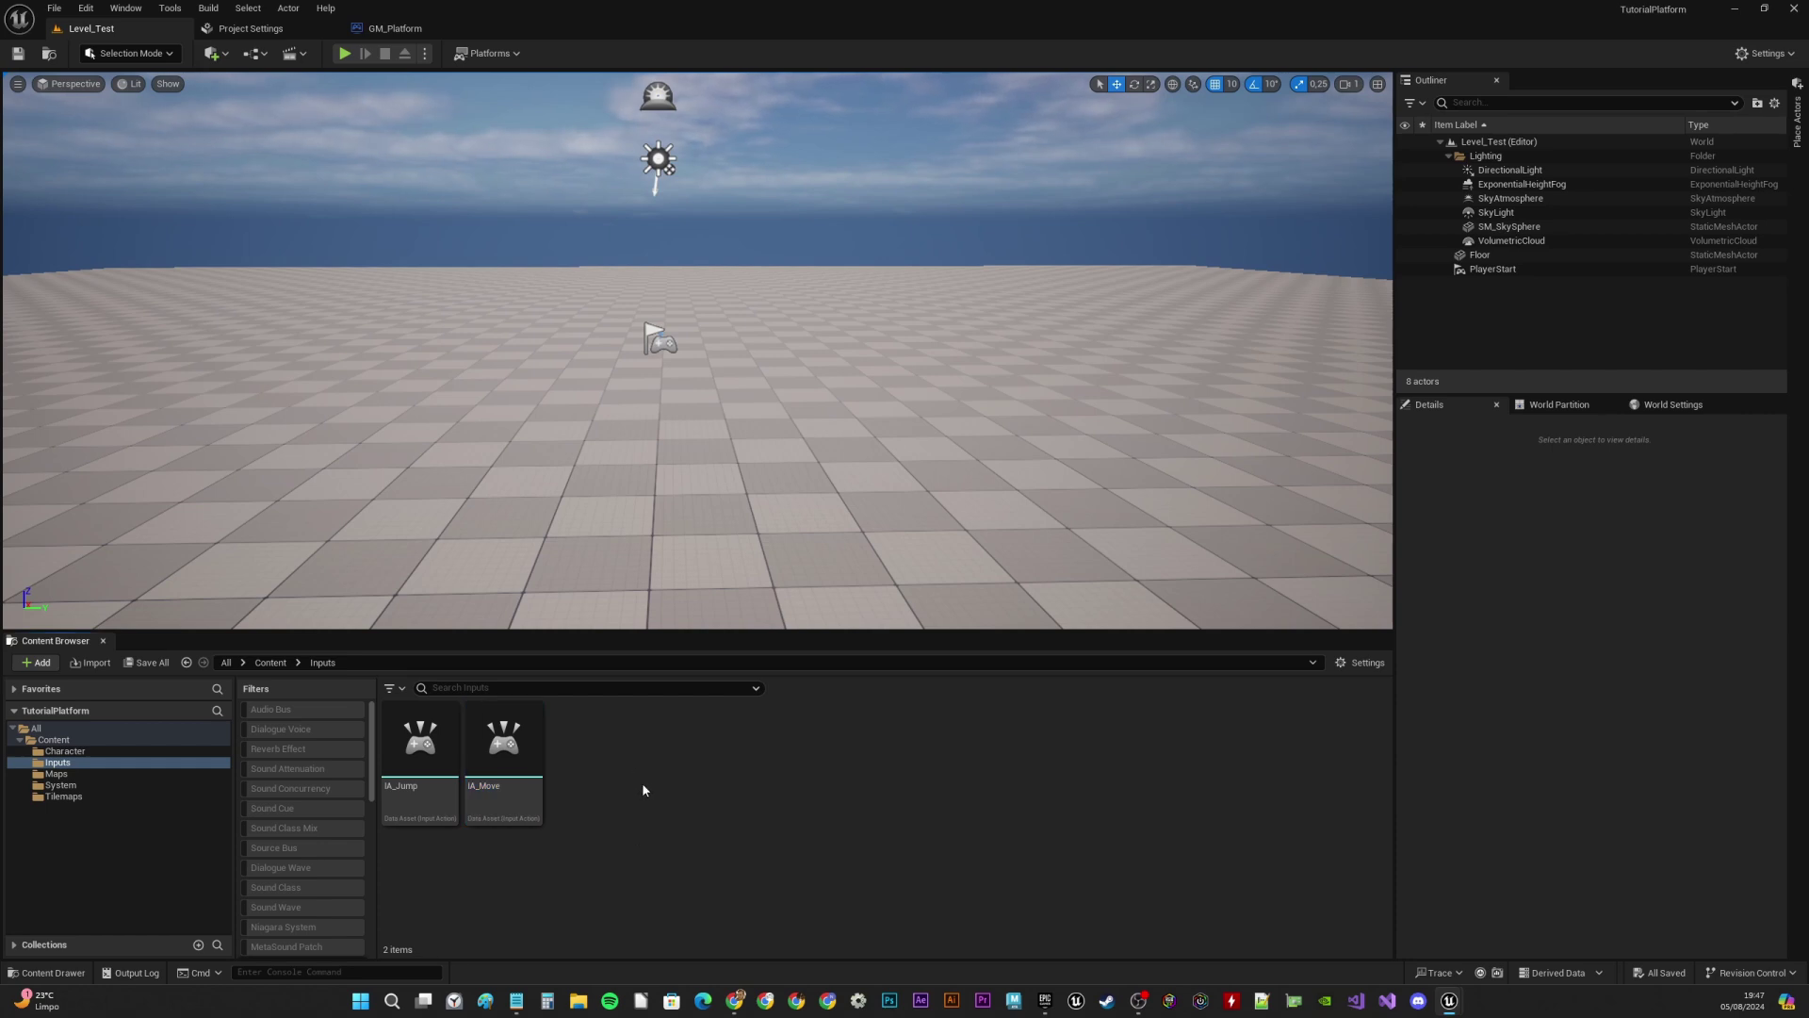
pyautogui.rightClick(588, 812)
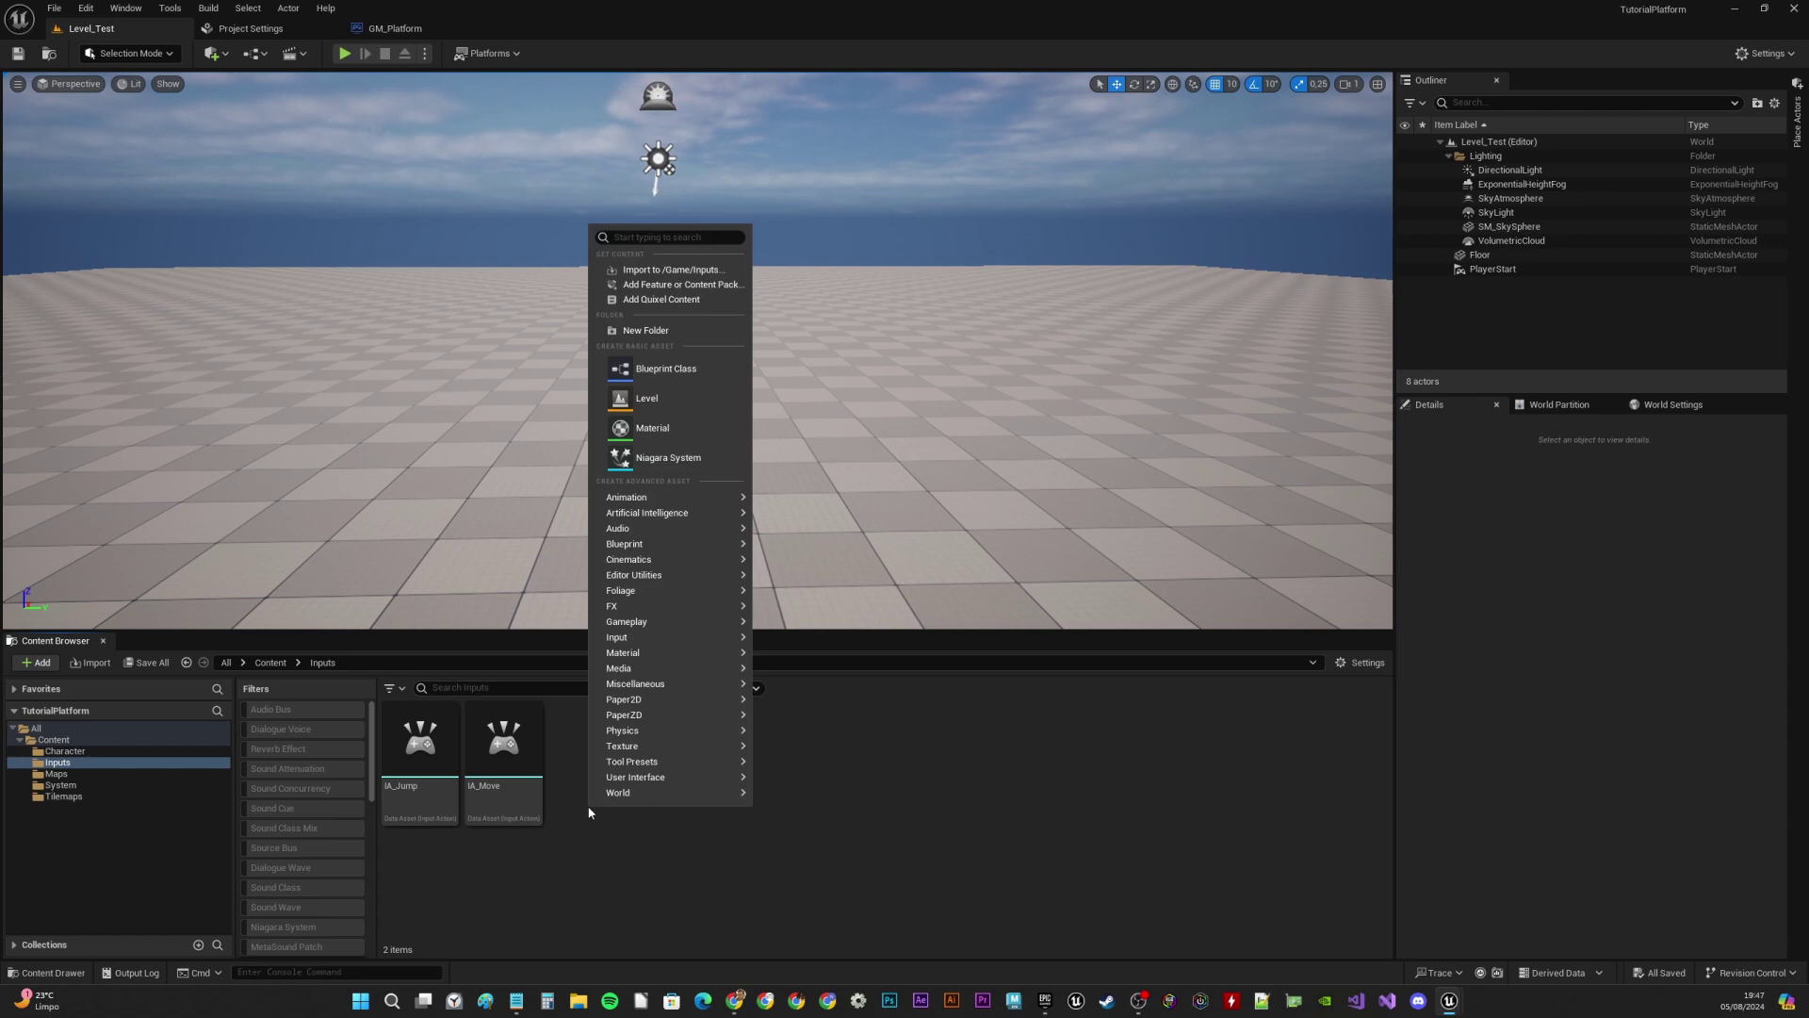
pyautogui.moveTo(647, 638)
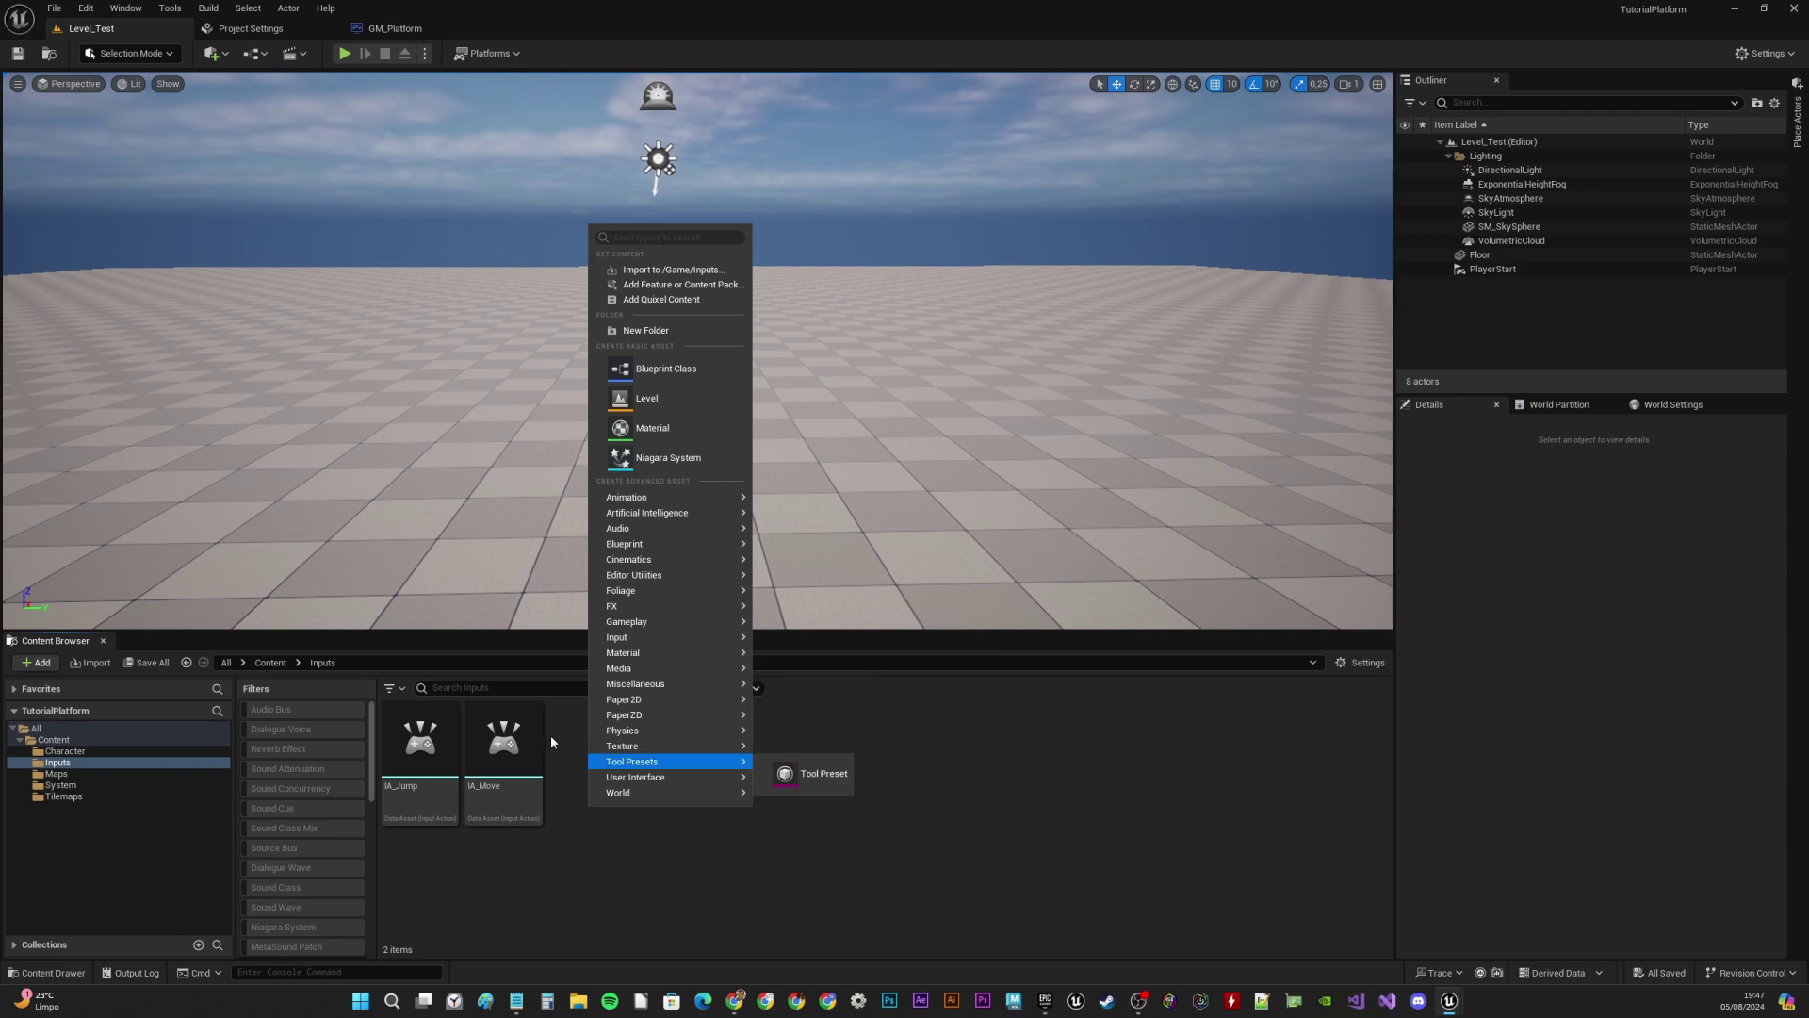
pyautogui.moveTo(666, 637)
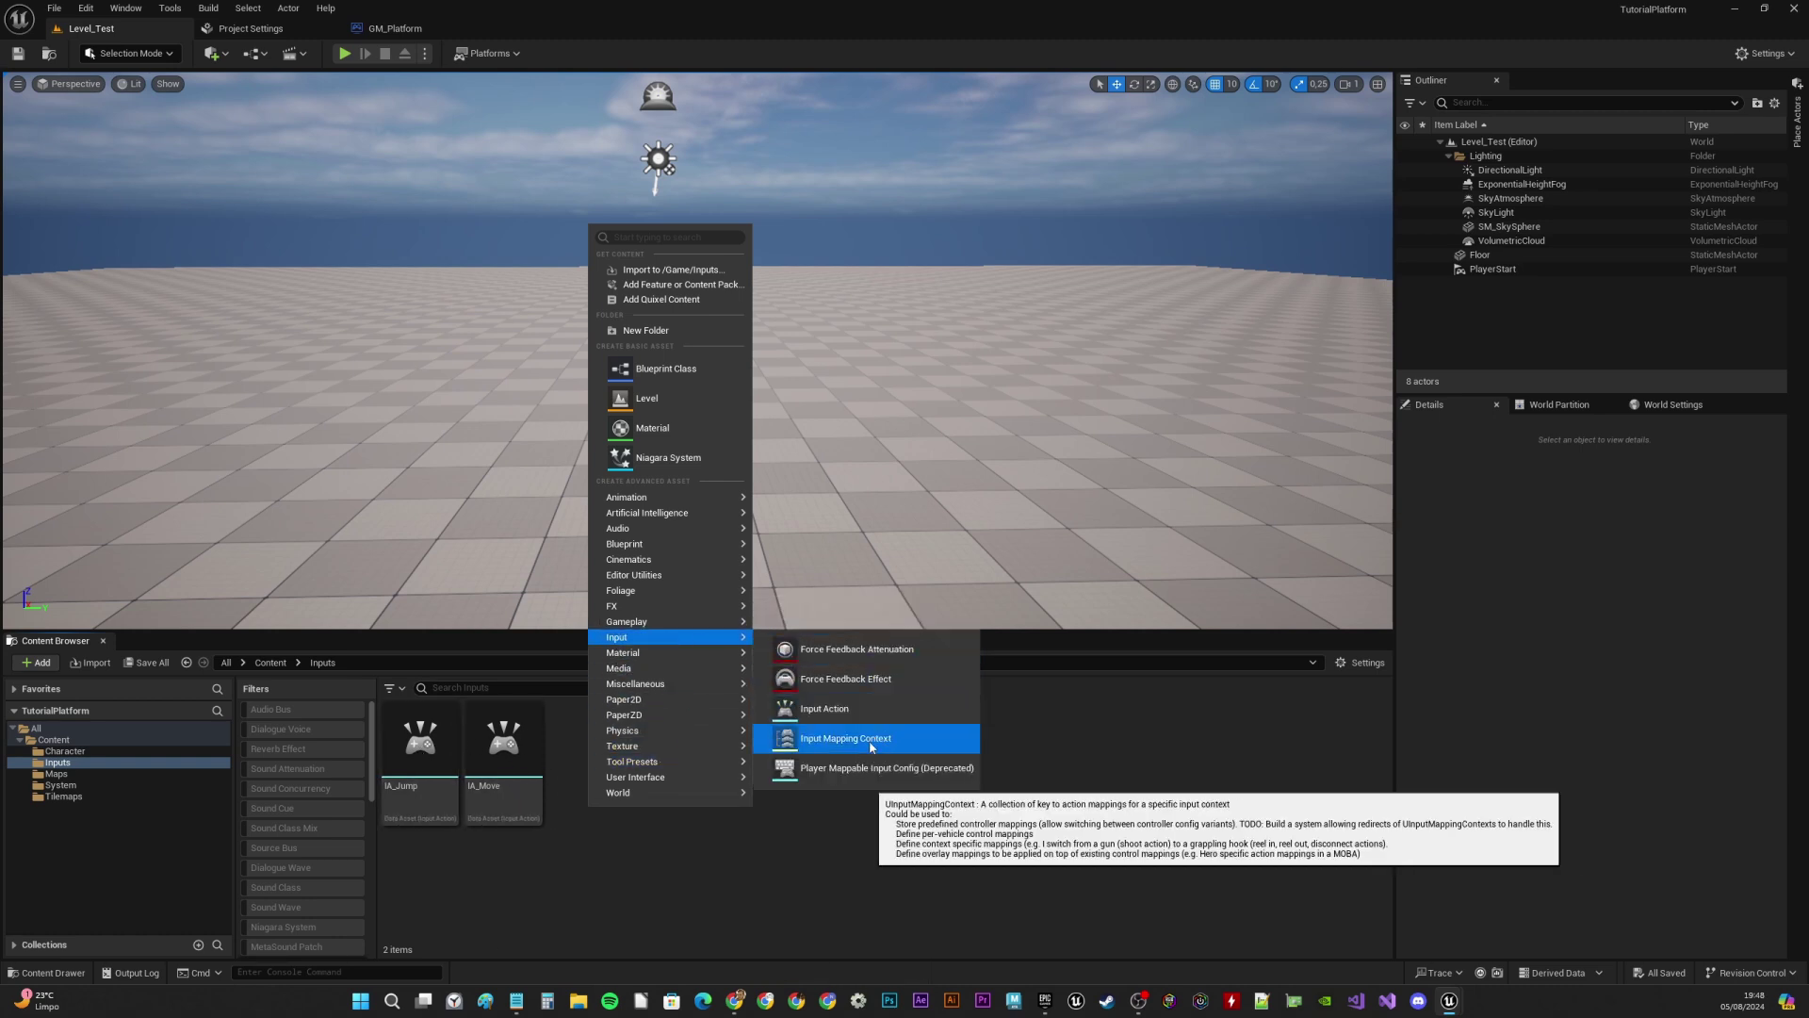
pyautogui.click(829, 738)
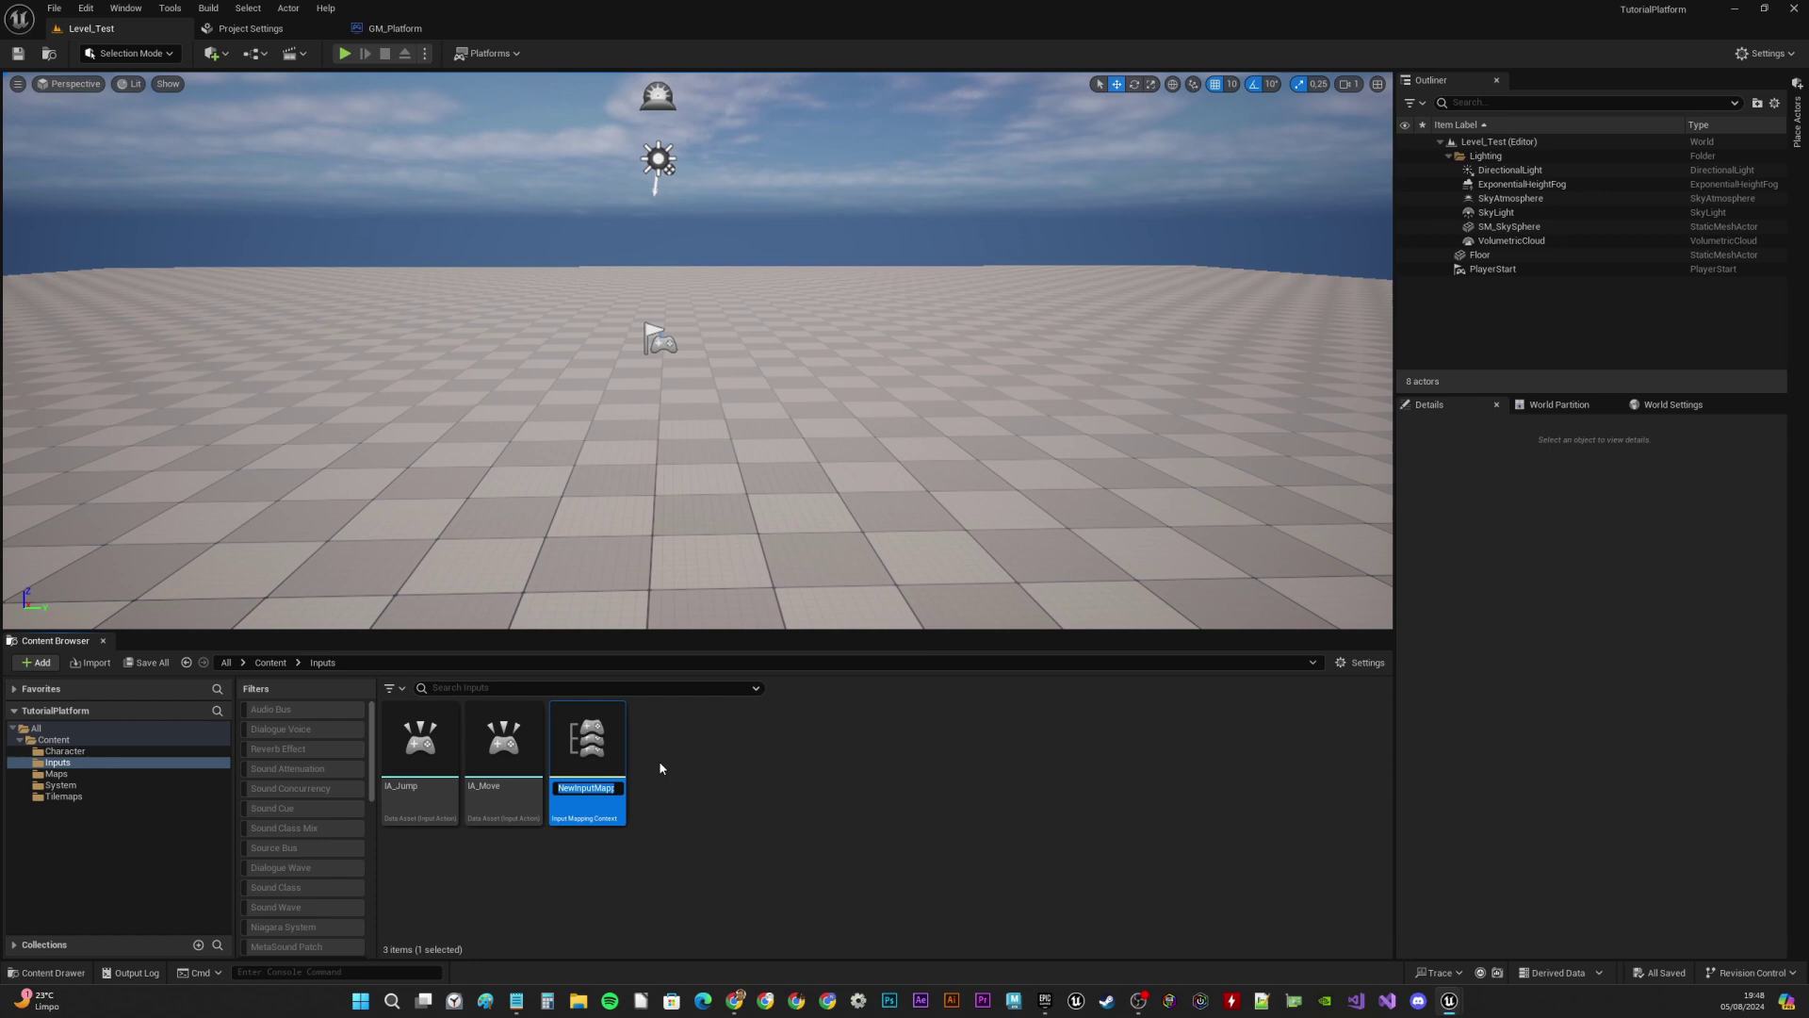
pyautogui.write('IMC')
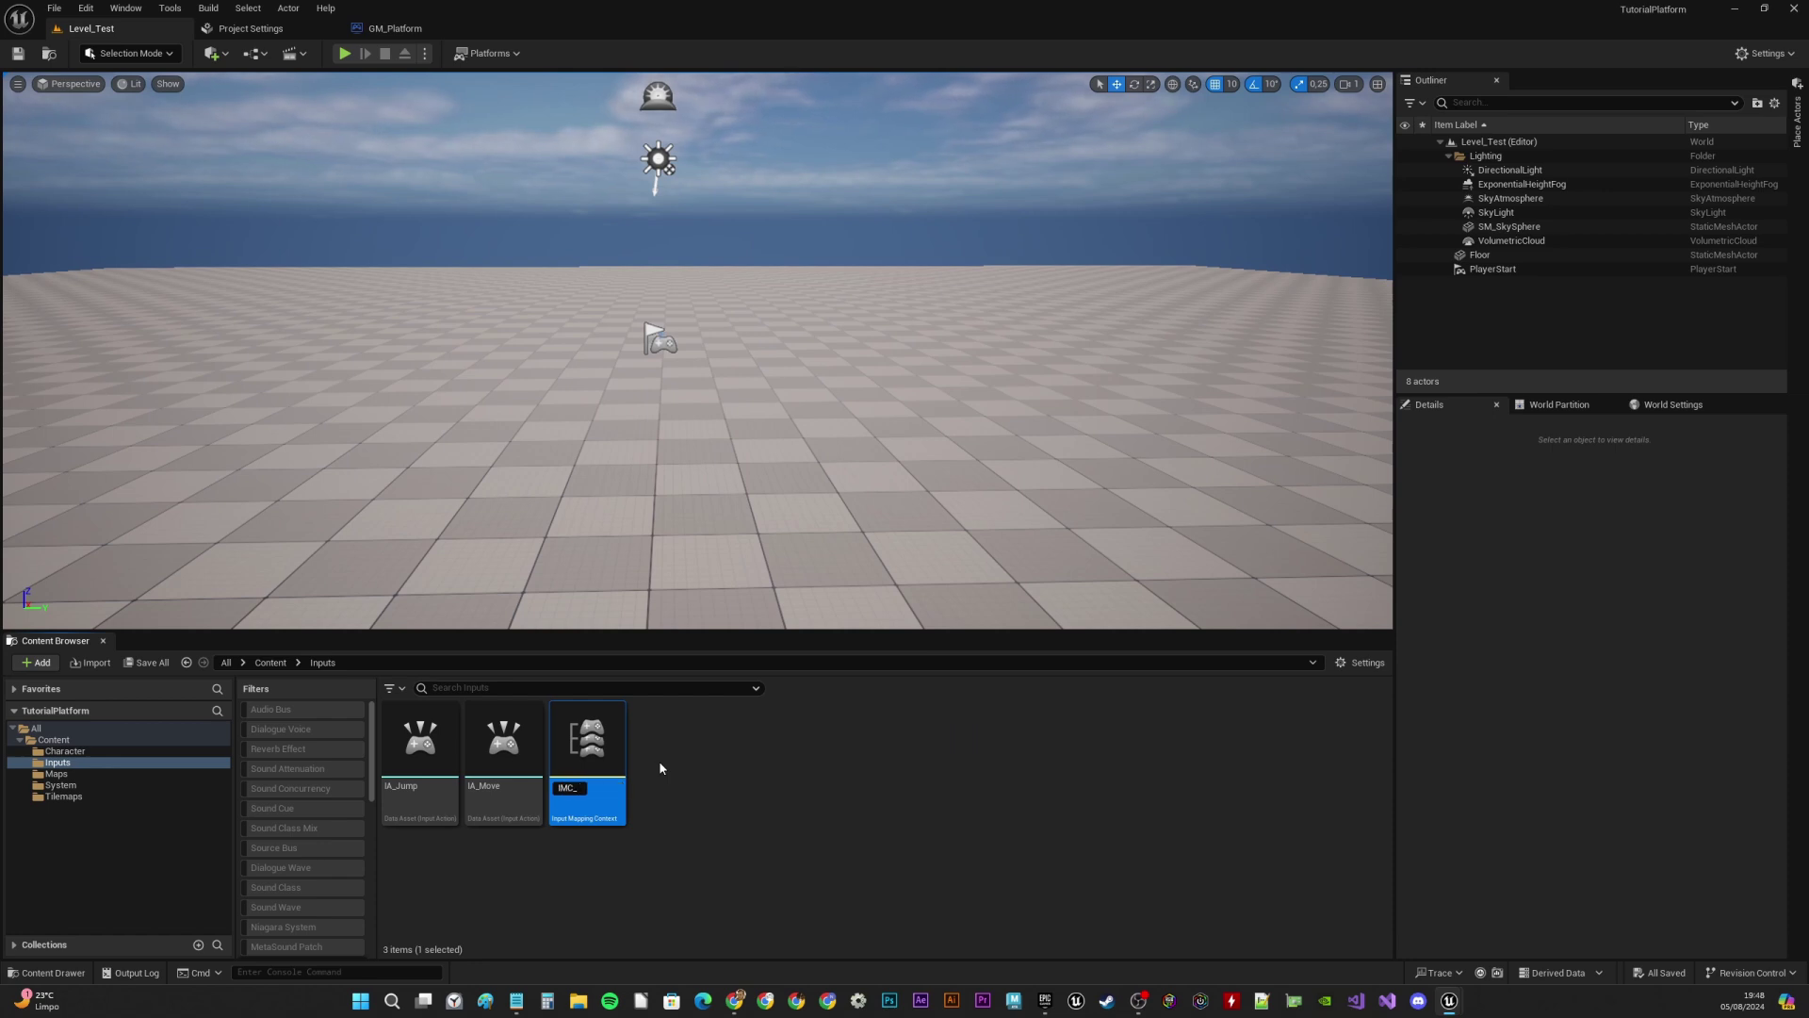
pyautogui.write('_')
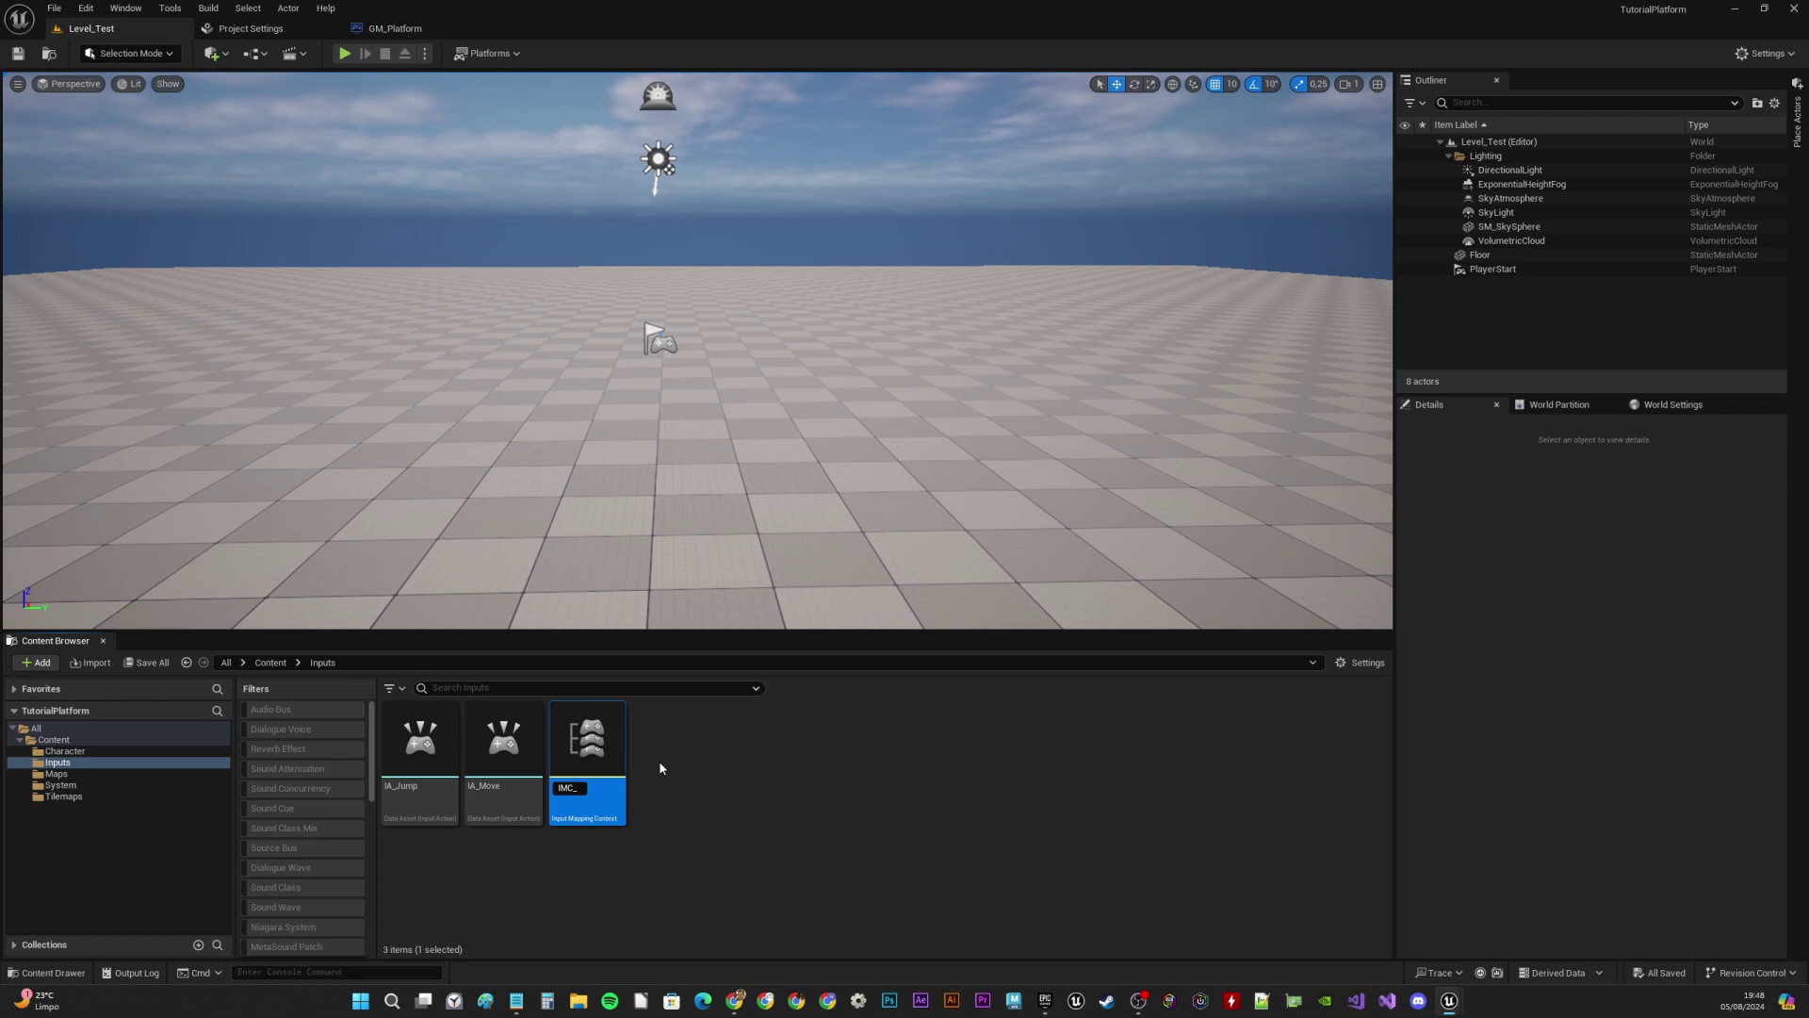
pyautogui.write('Platform')
pyautogui.press('Return')
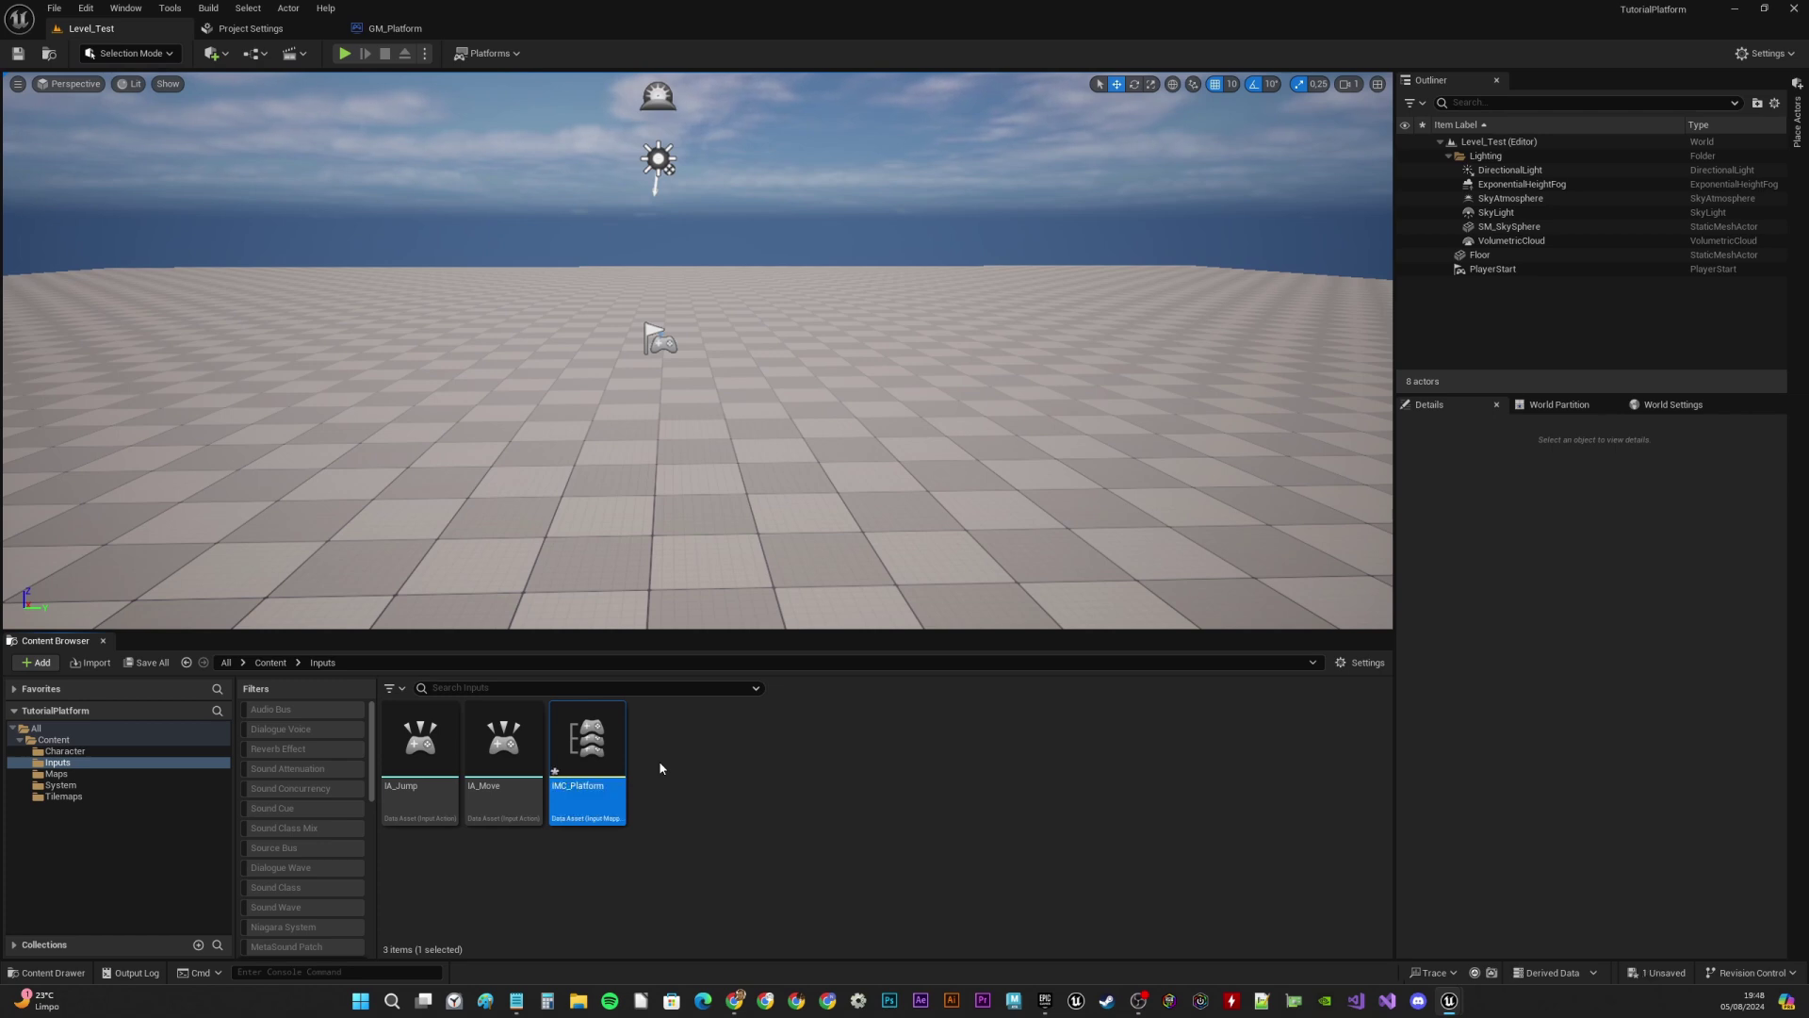
pyautogui.hotkey('ctrl', 's')
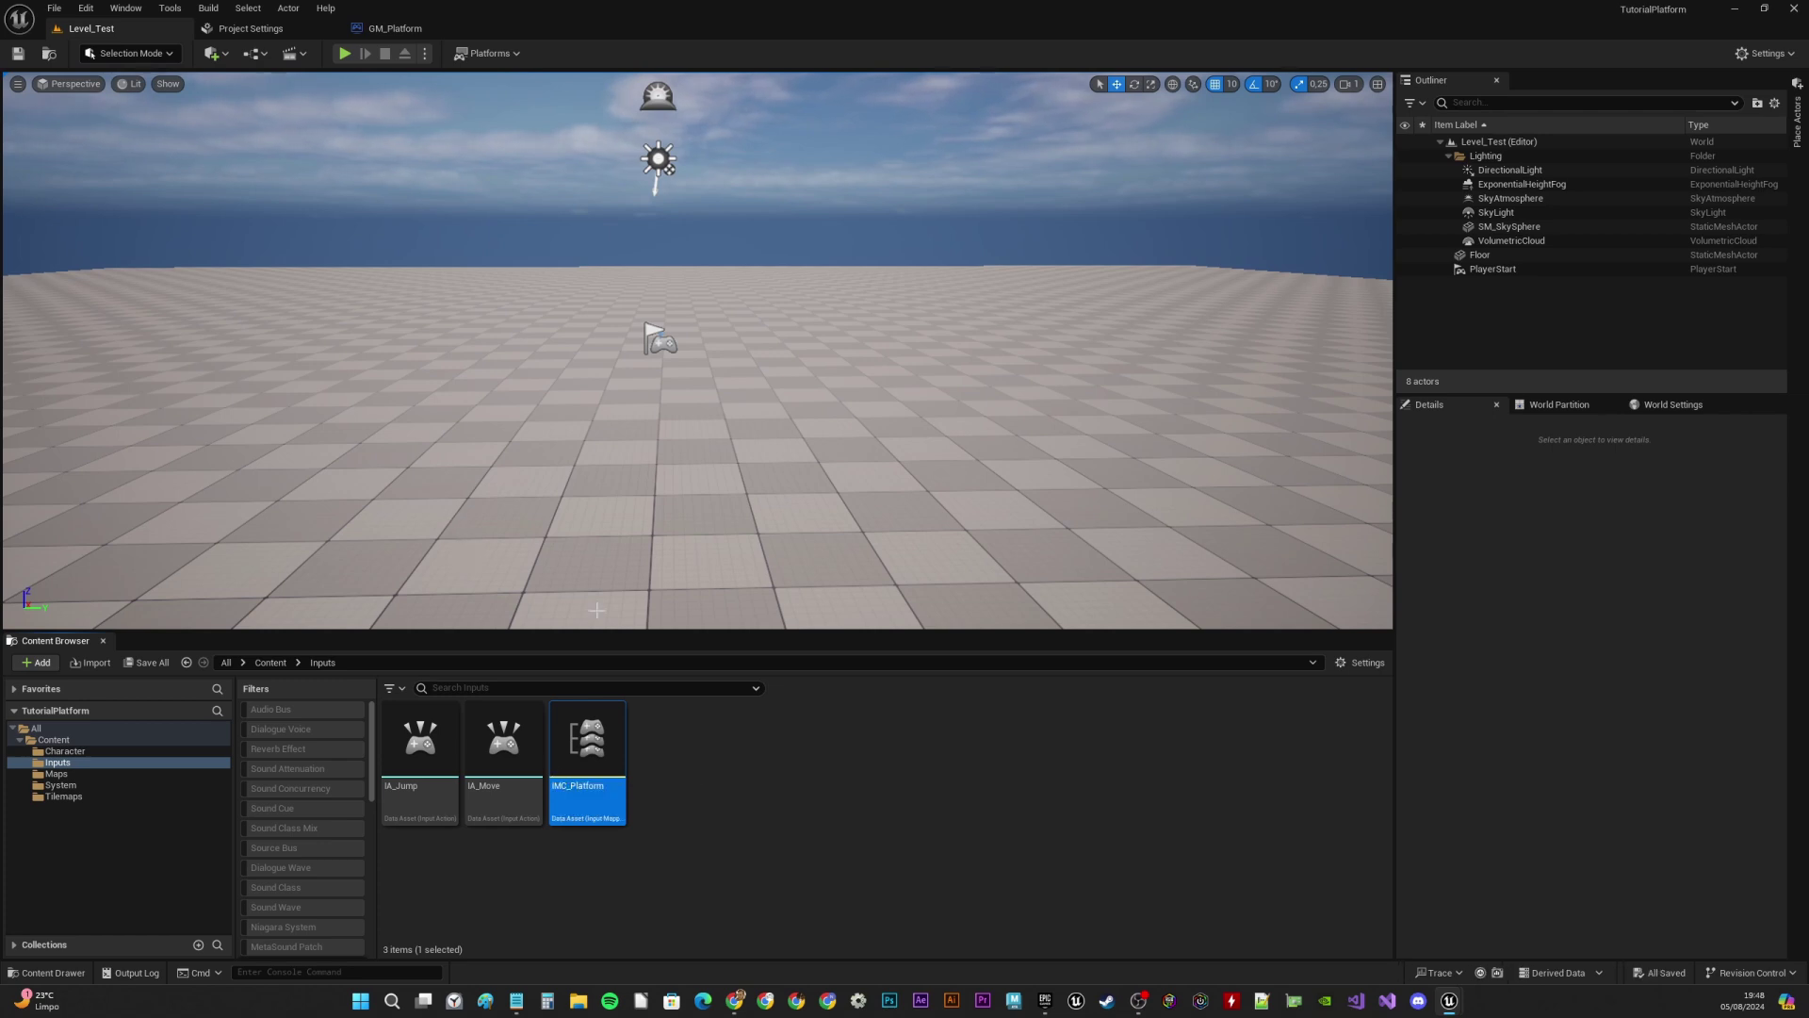
# Open the IMC_Platform mapping context and add an IA_Jump action mapping bound to the Space Bar
pyautogui.doubleClick(597, 745)
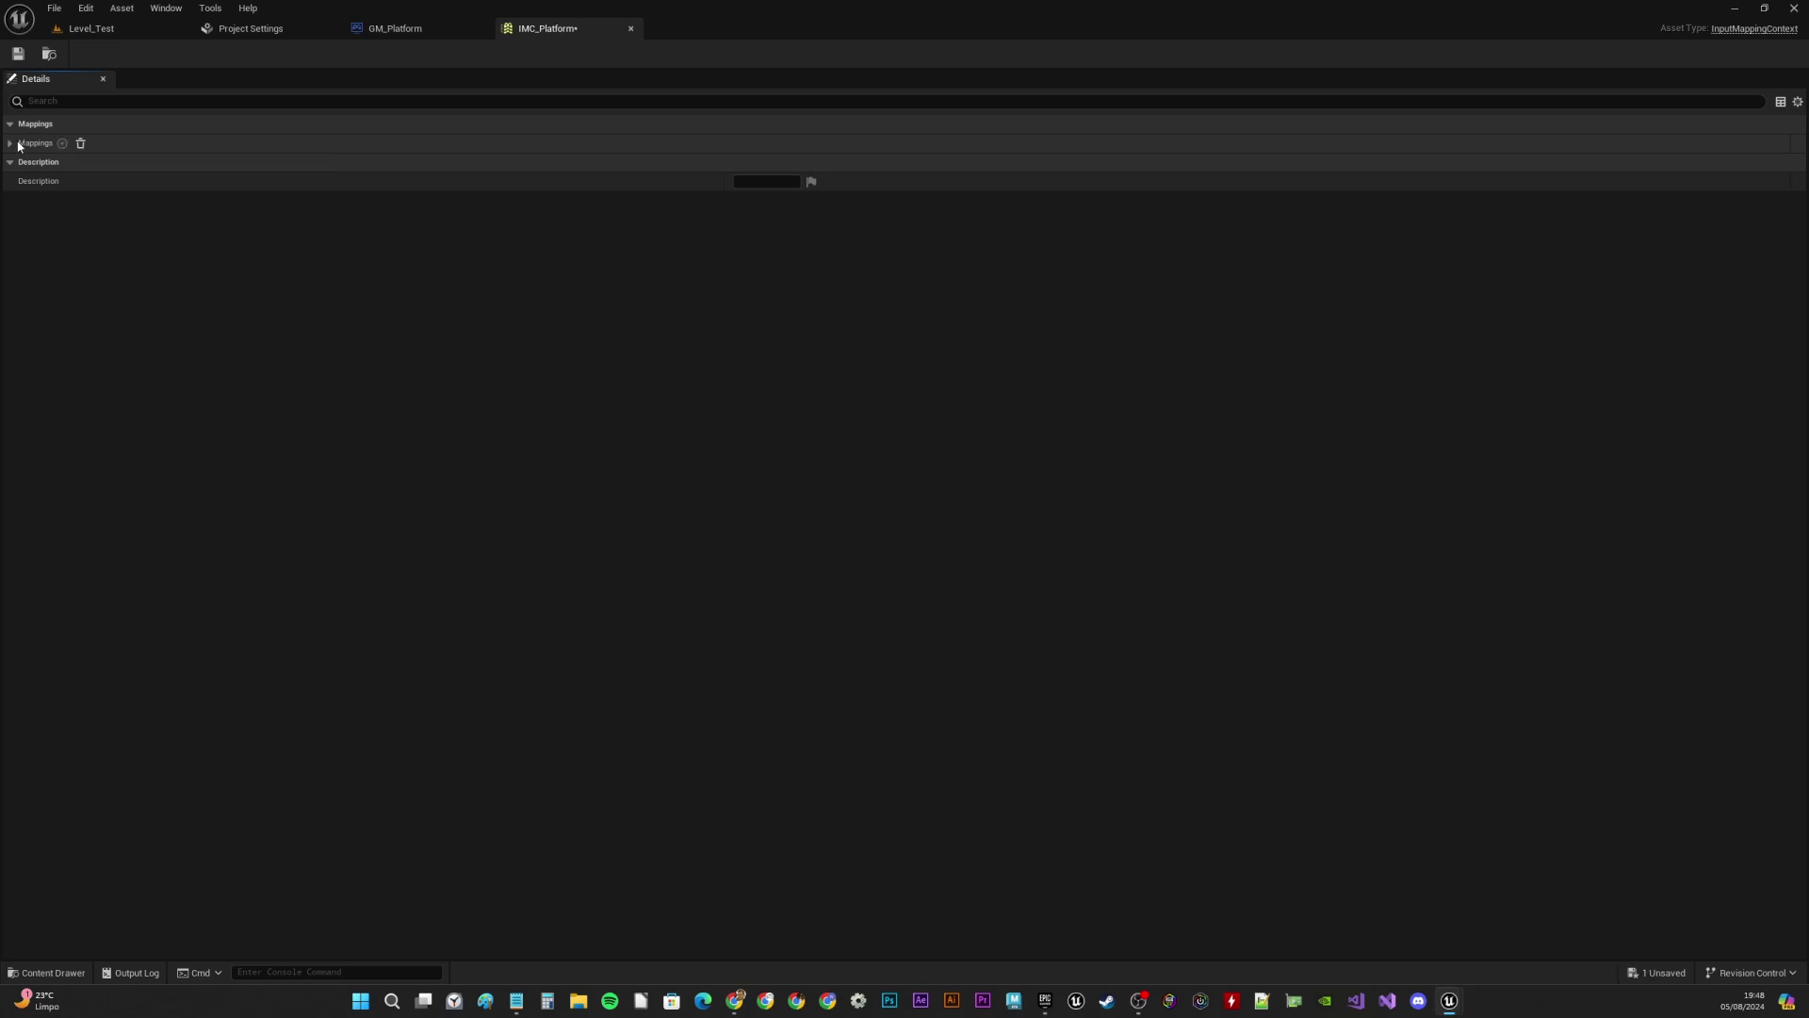
pyautogui.click(62, 144)
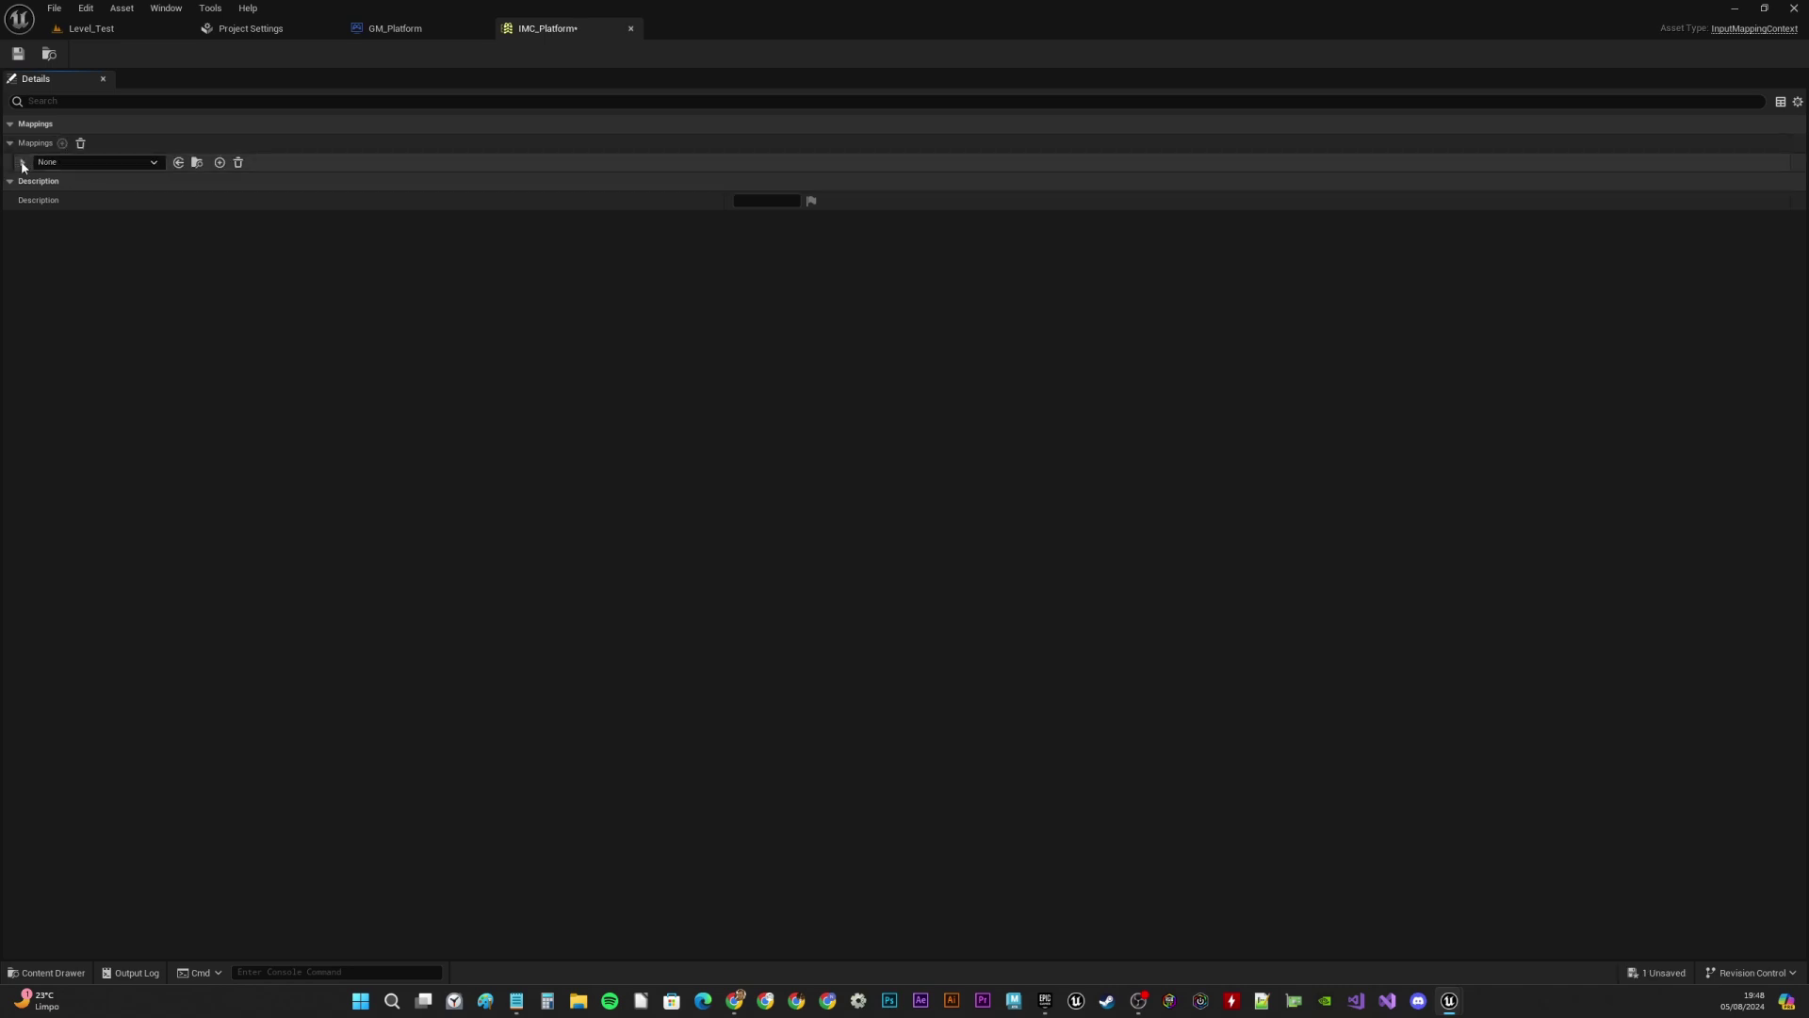
pyautogui.click(88, 164)
pyautogui.click(109, 307)
pyautogui.click(23, 164)
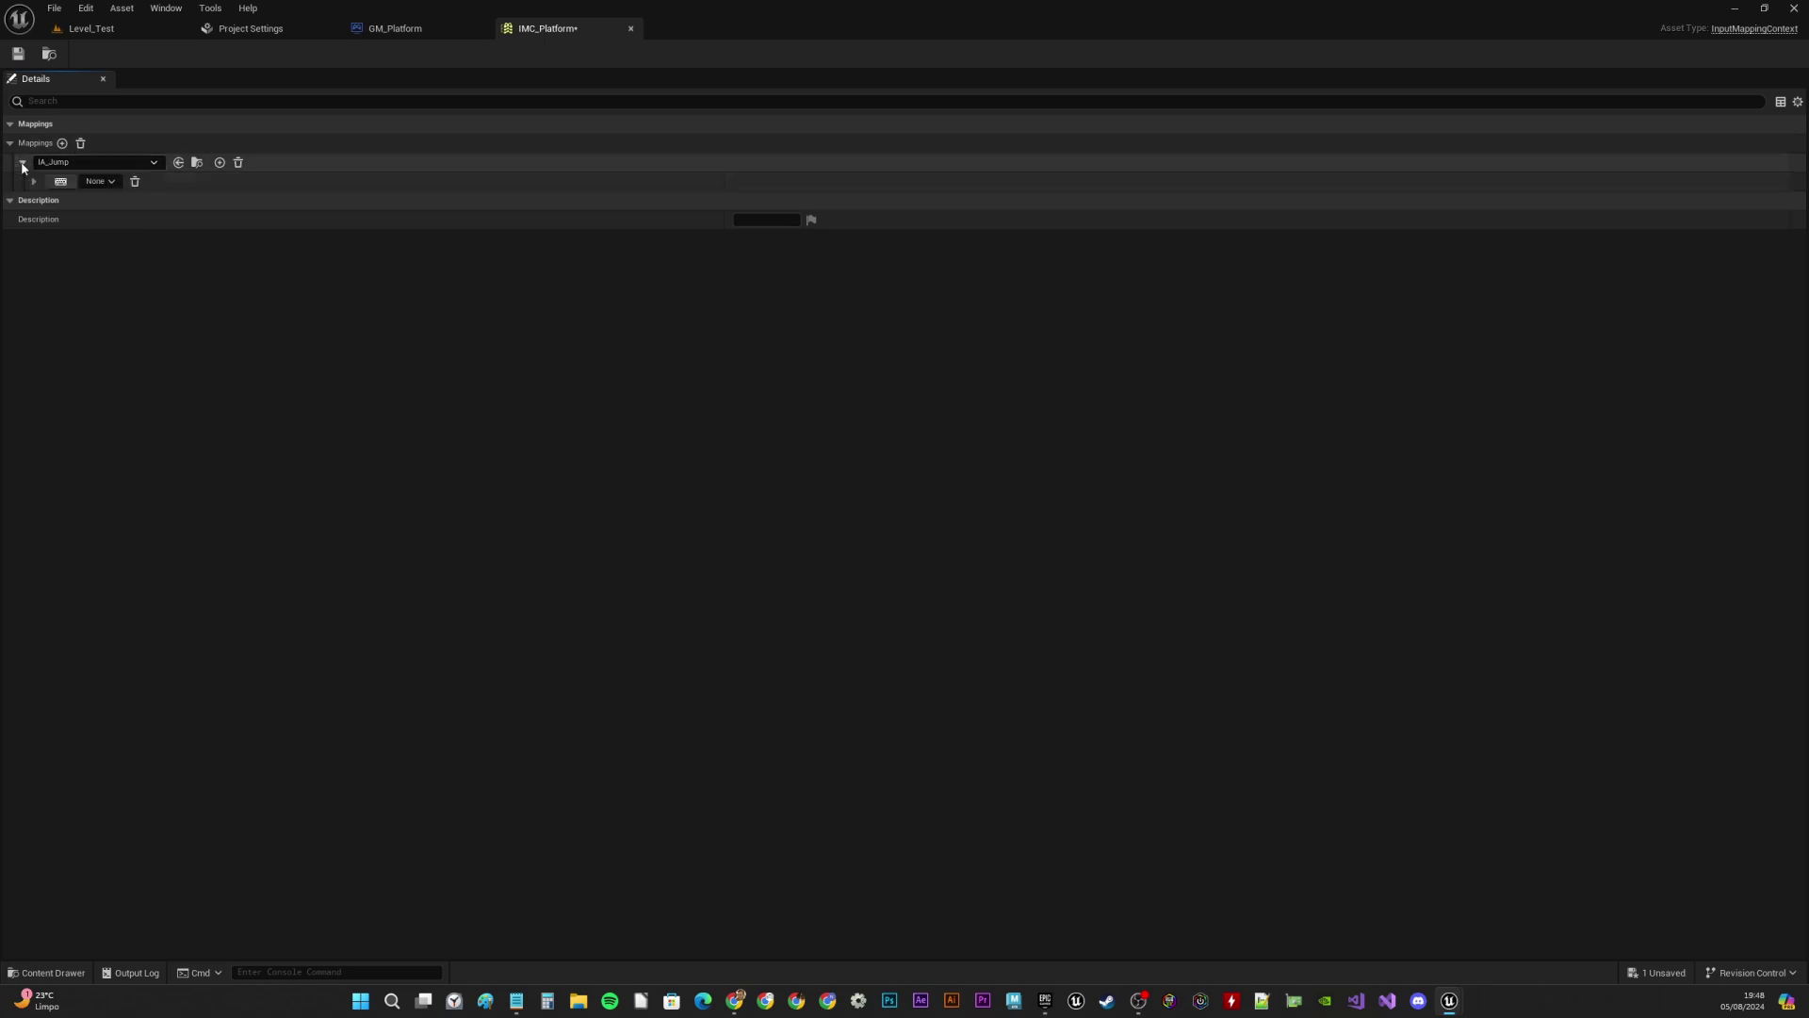
pyautogui.click(112, 183)
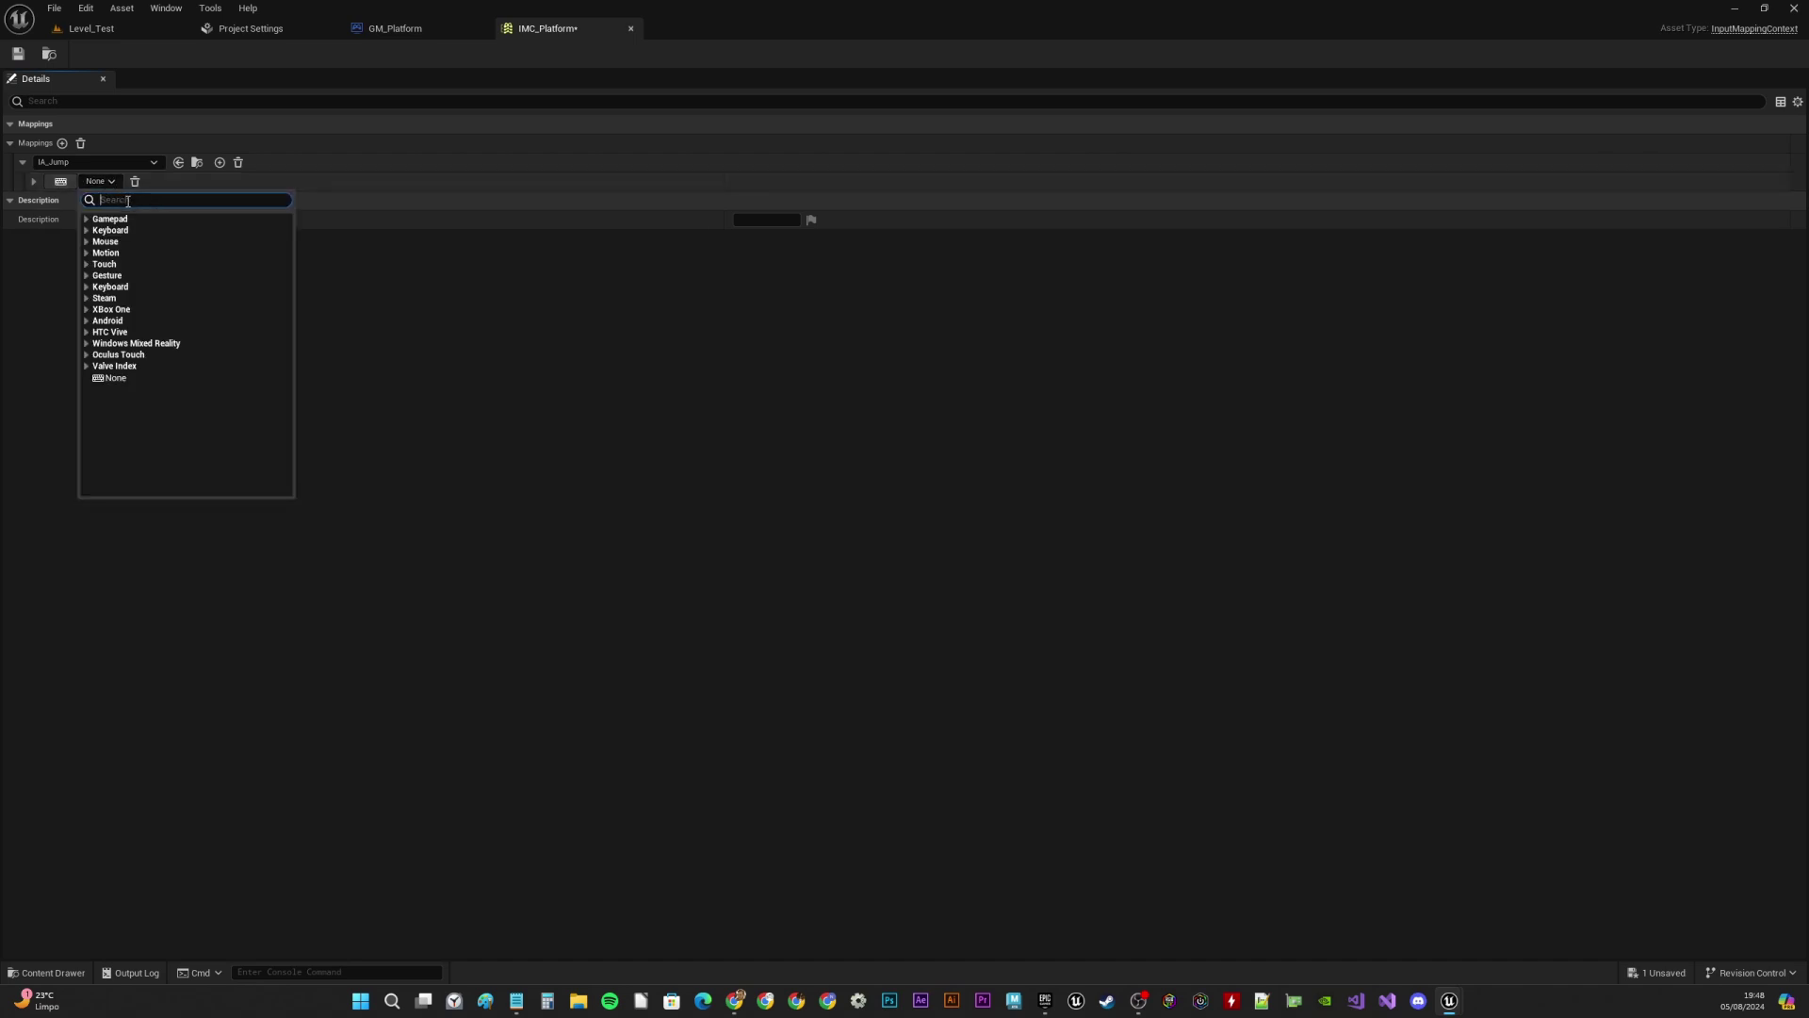
pyautogui.write('spac')
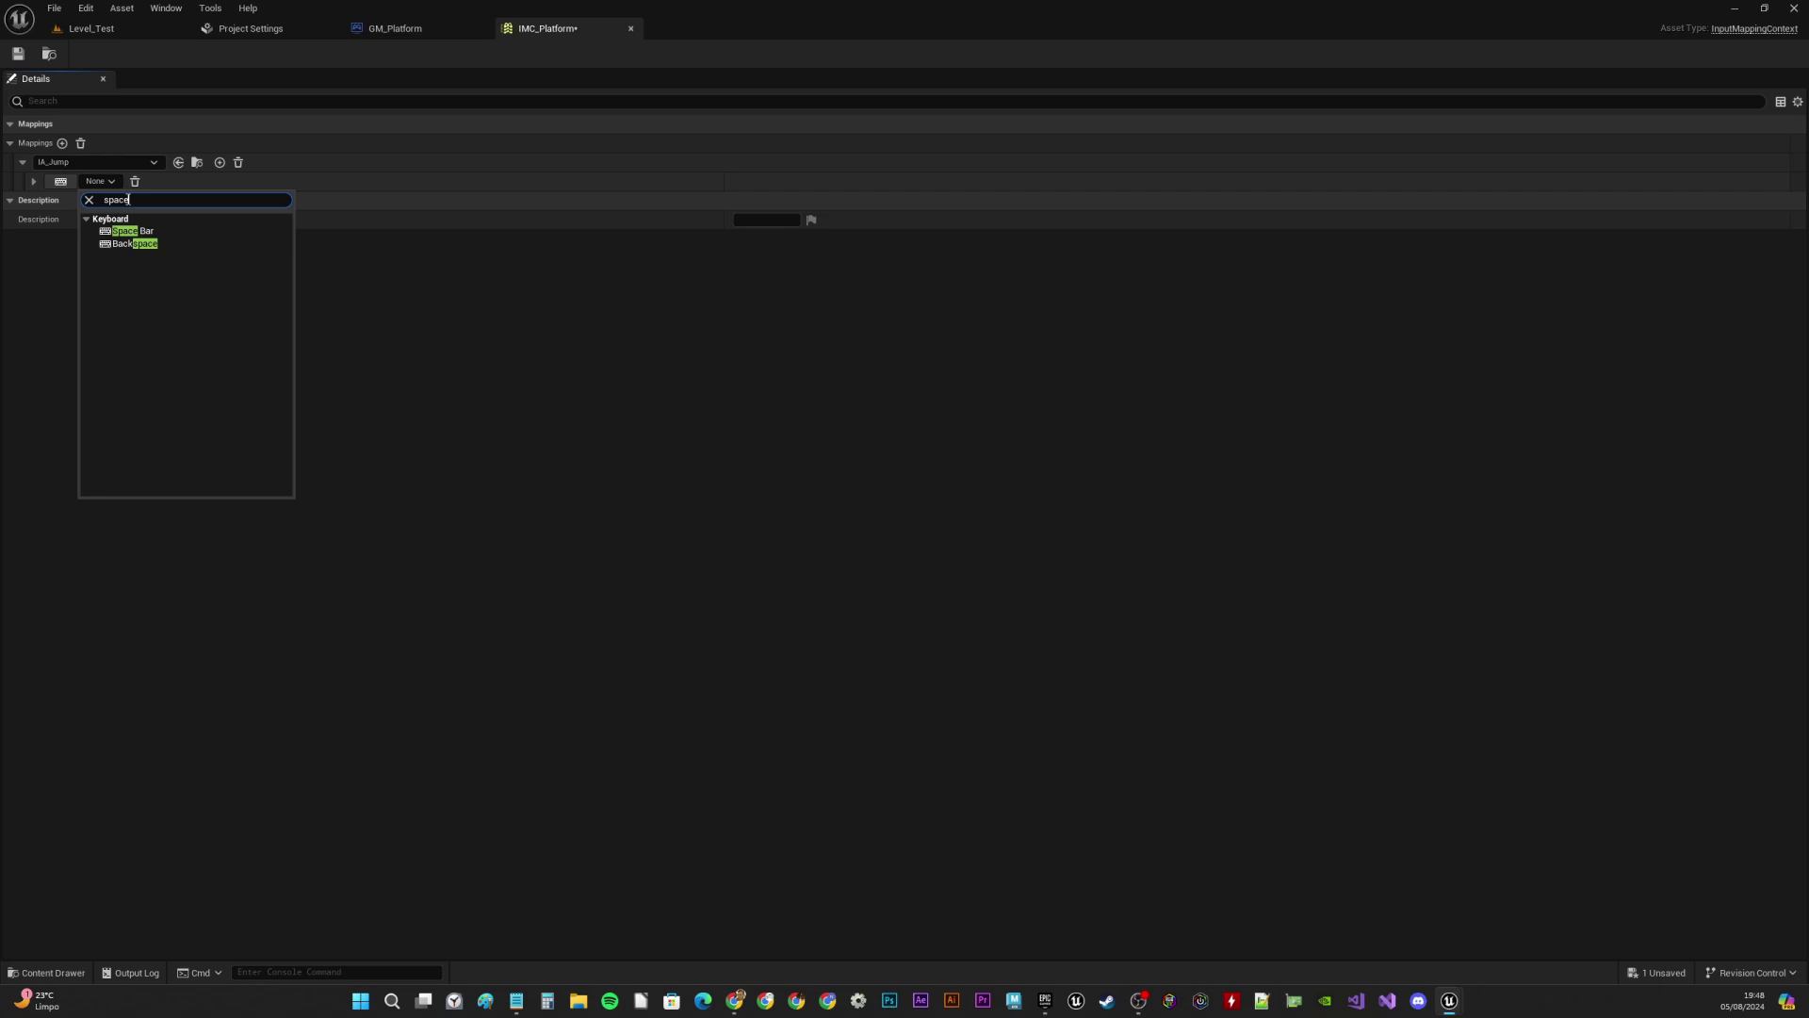
pyautogui.write('e')
pyautogui.click(137, 230)
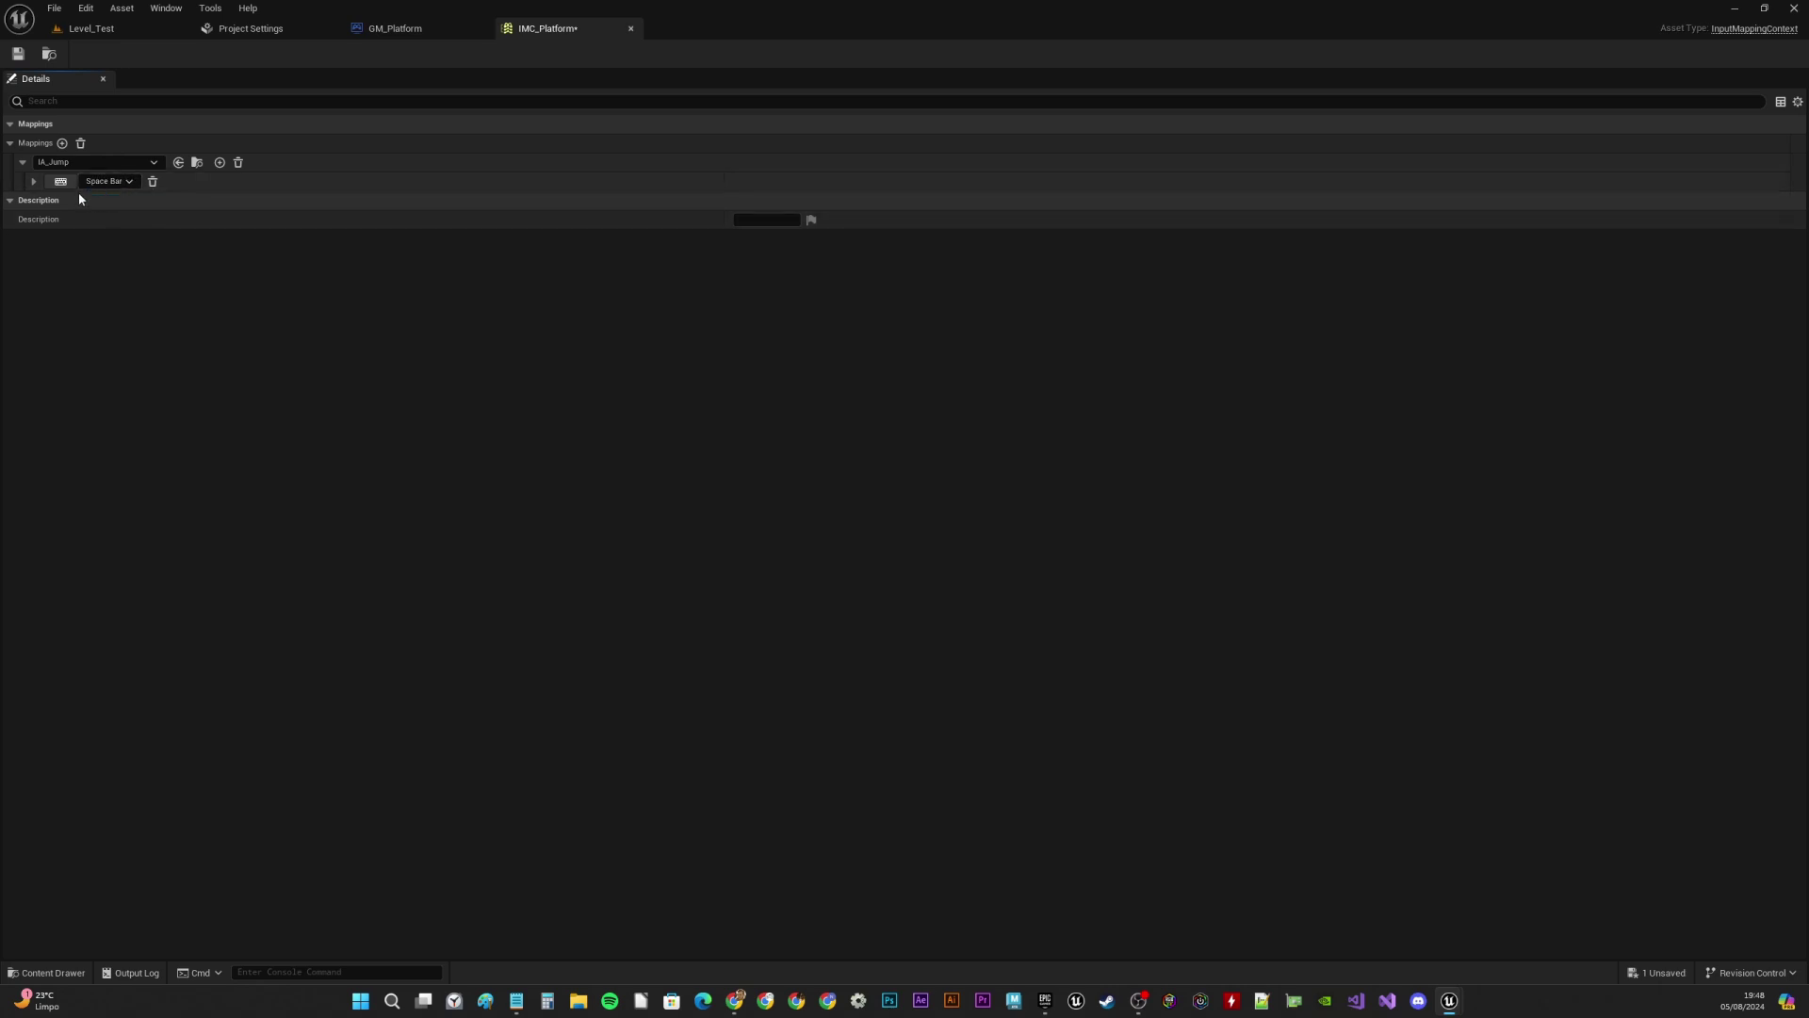
# Add a second key binding to IA_Jump using the keyboard's Up arrow, and collapse both bindings' details
pyautogui.click(220, 162)
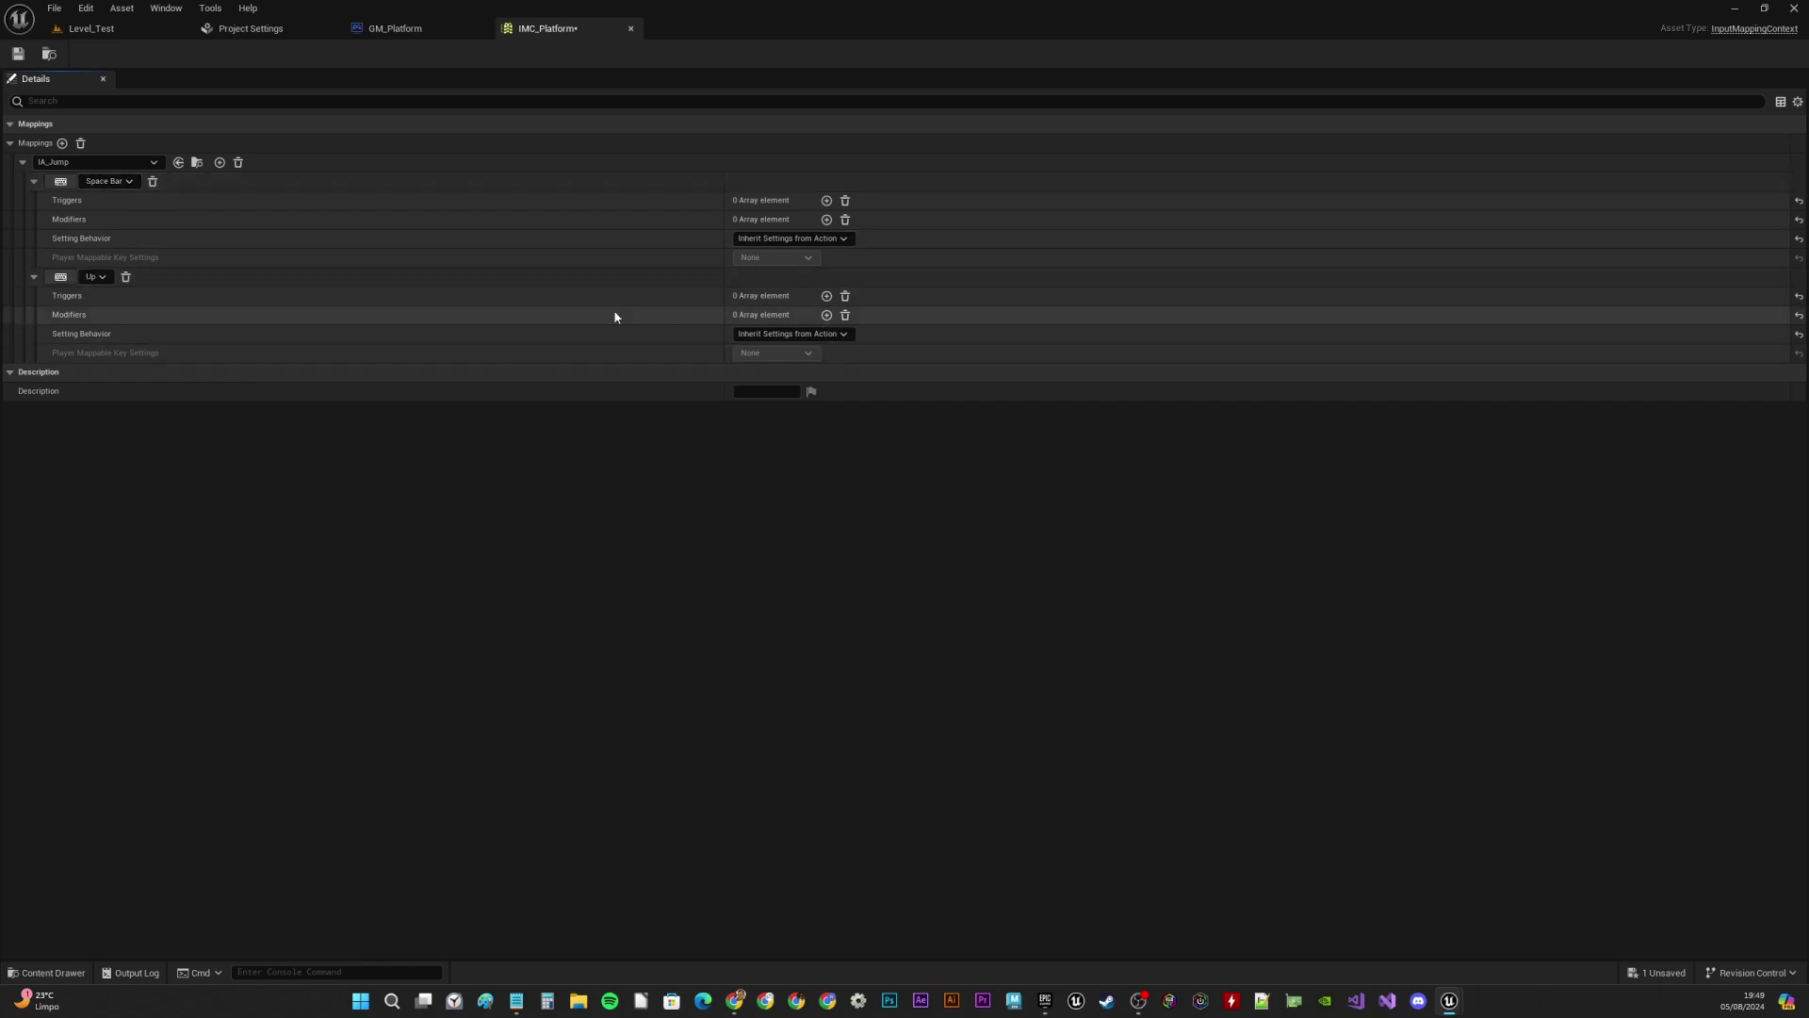
pyautogui.click(34, 276)
pyautogui.click(34, 181)
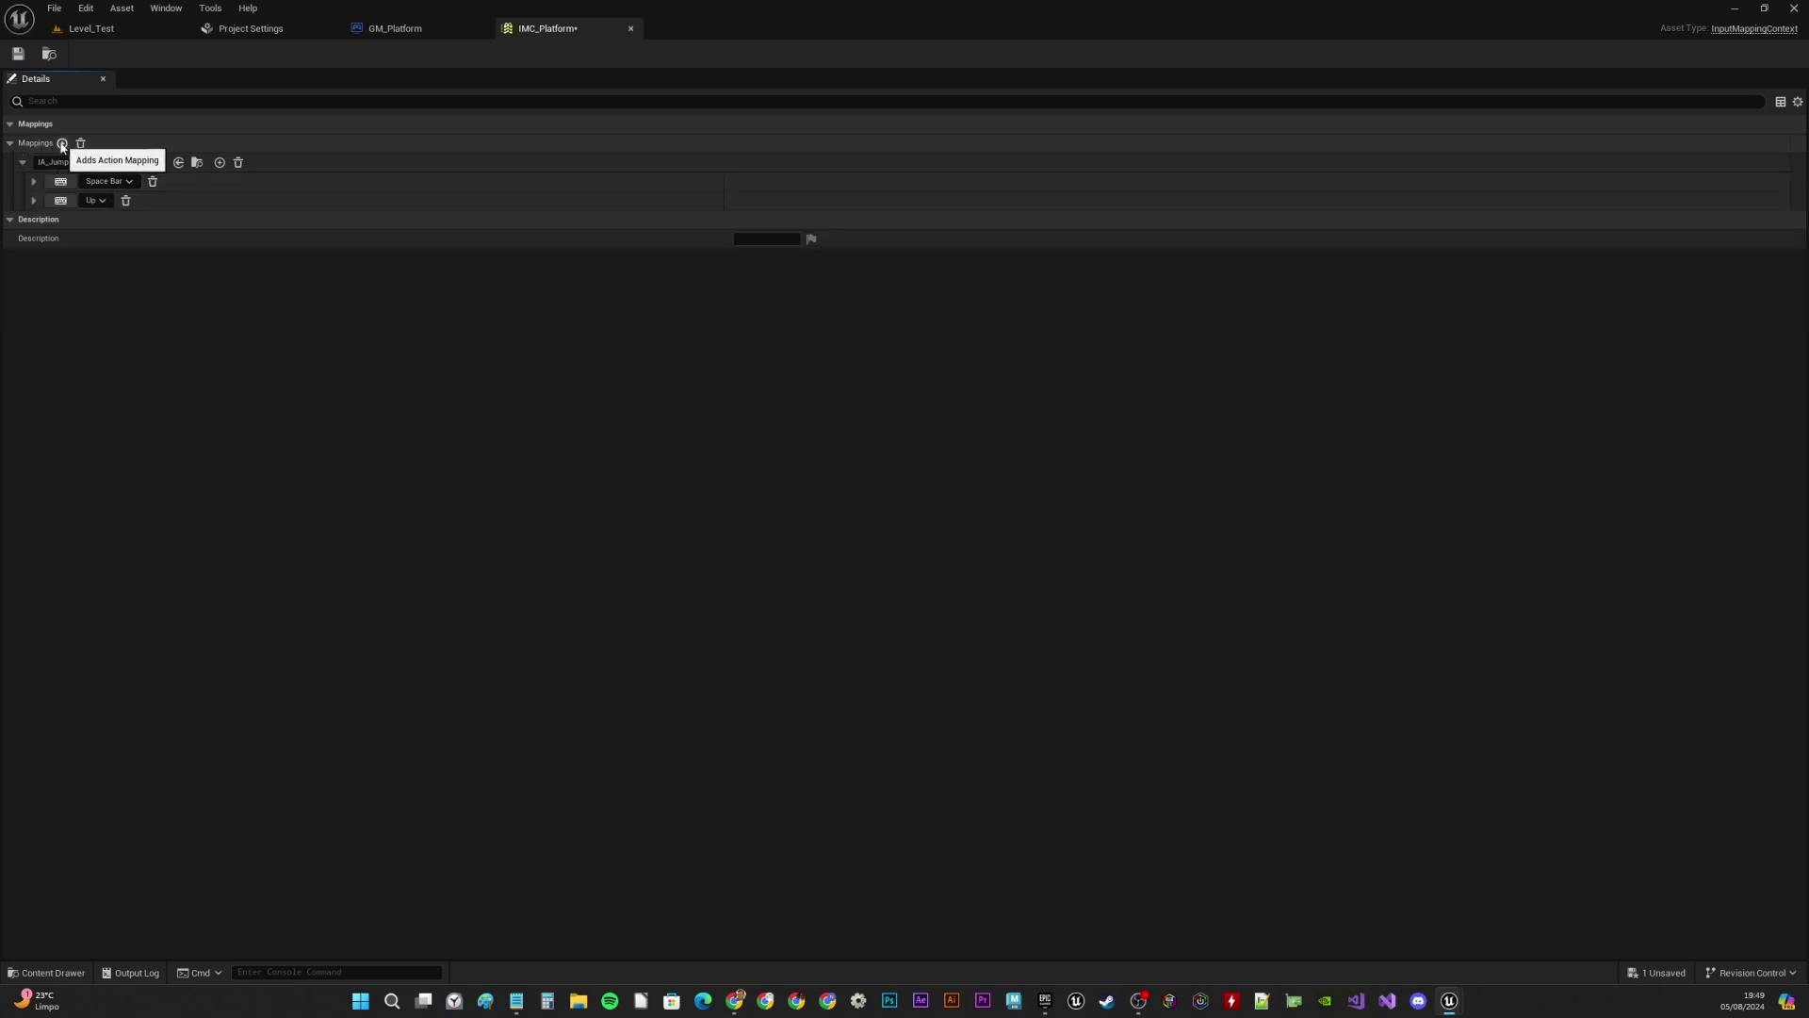
# Add a second action mapping for IA_Move in IMC_Platform and bind it to the Right arrow key
pyautogui.click(62, 143)
pyautogui.click(22, 222)
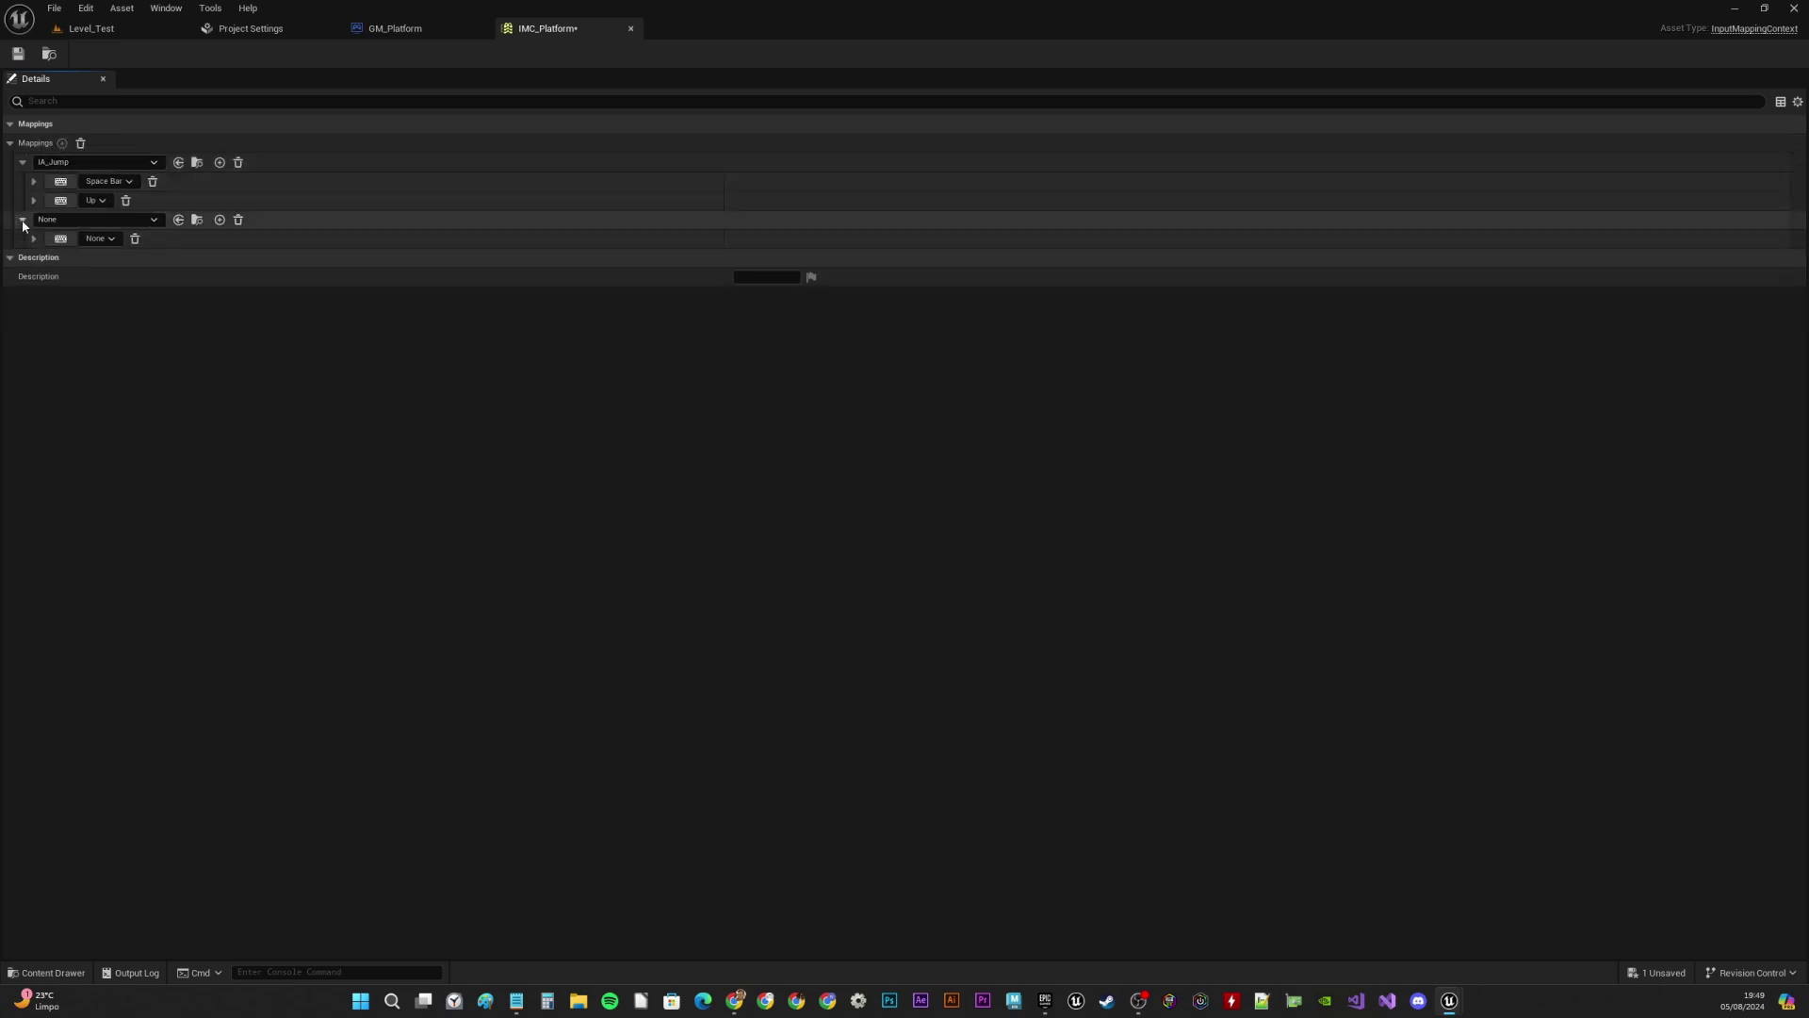
pyautogui.click(75, 219)
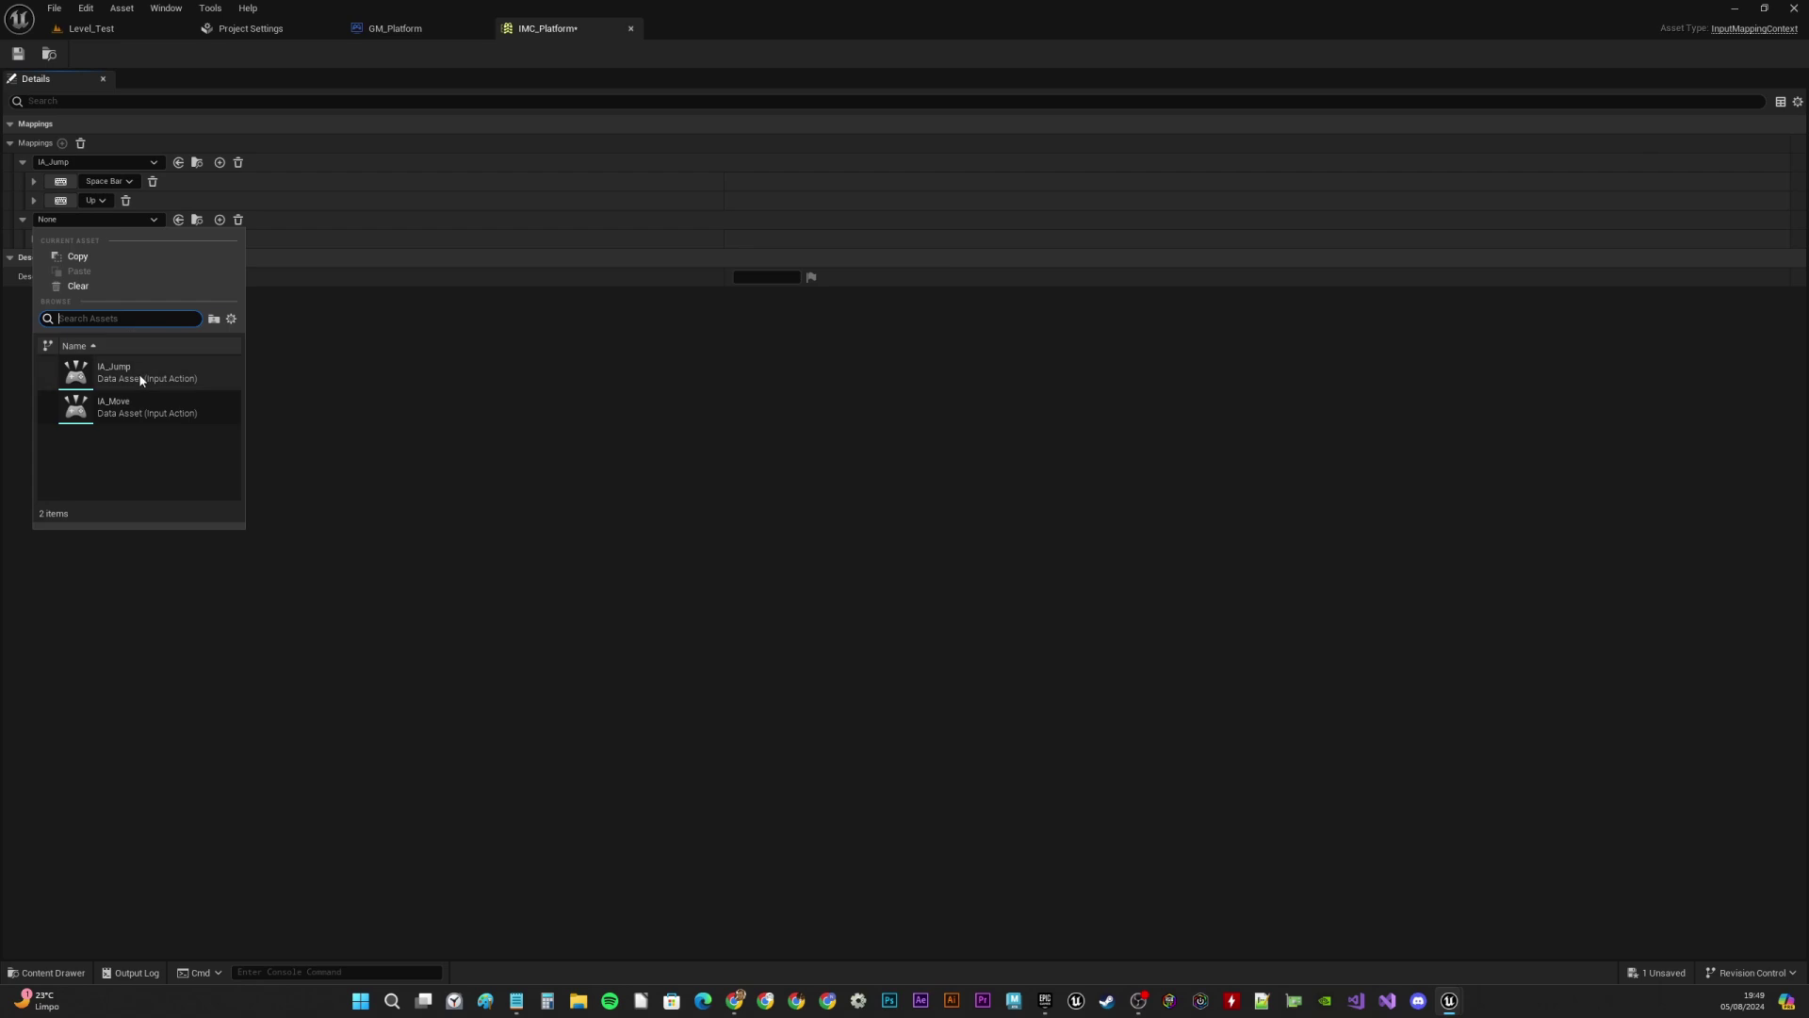
pyautogui.click(133, 407)
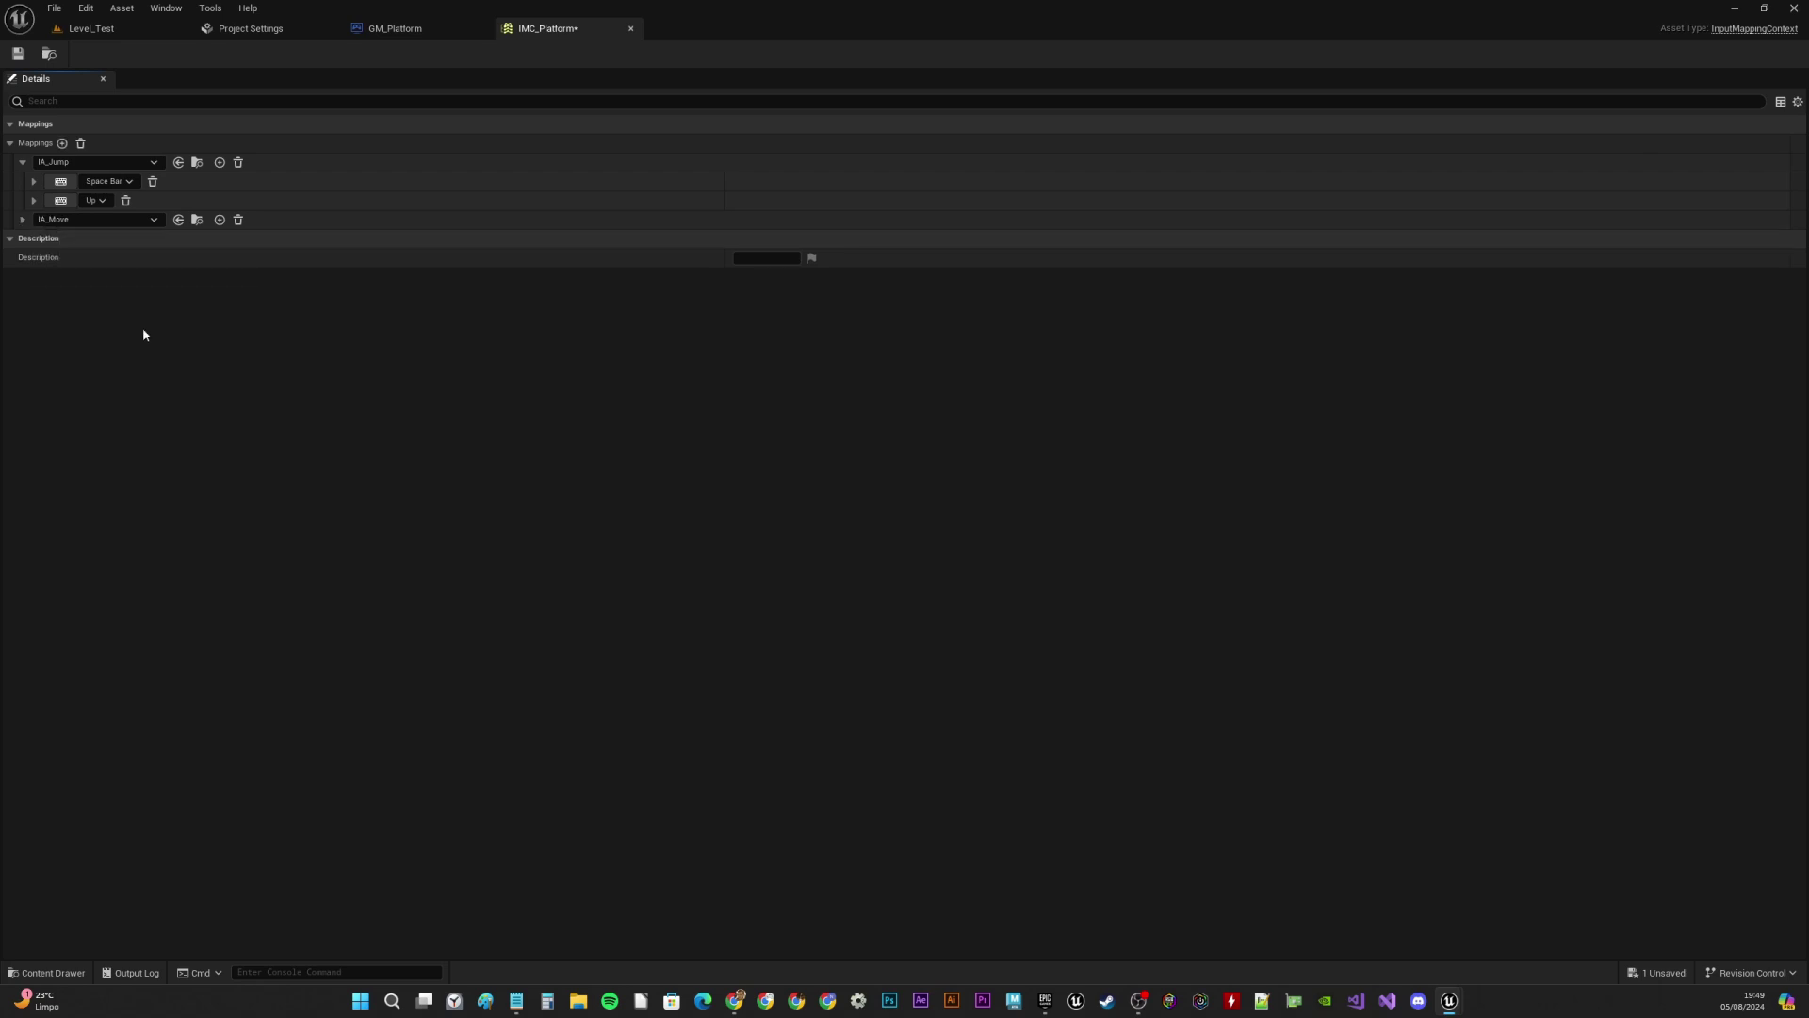
pyautogui.click(22, 220)
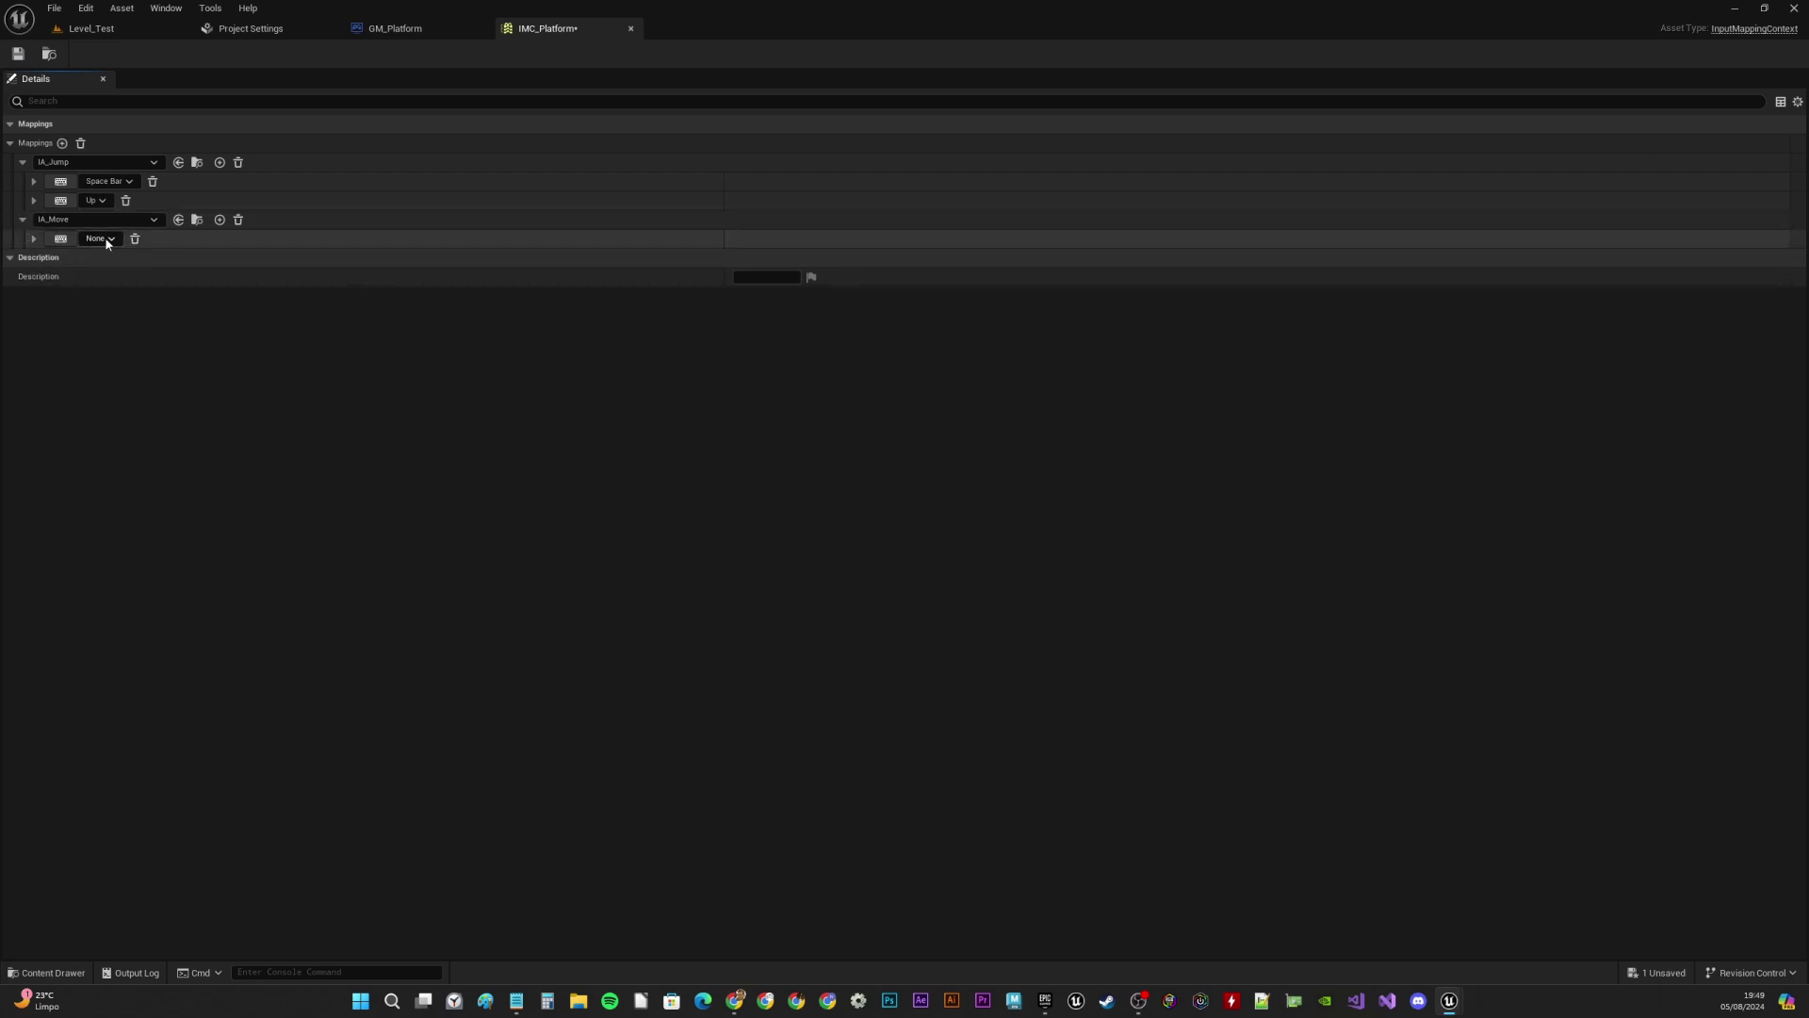
pyautogui.click(34, 239)
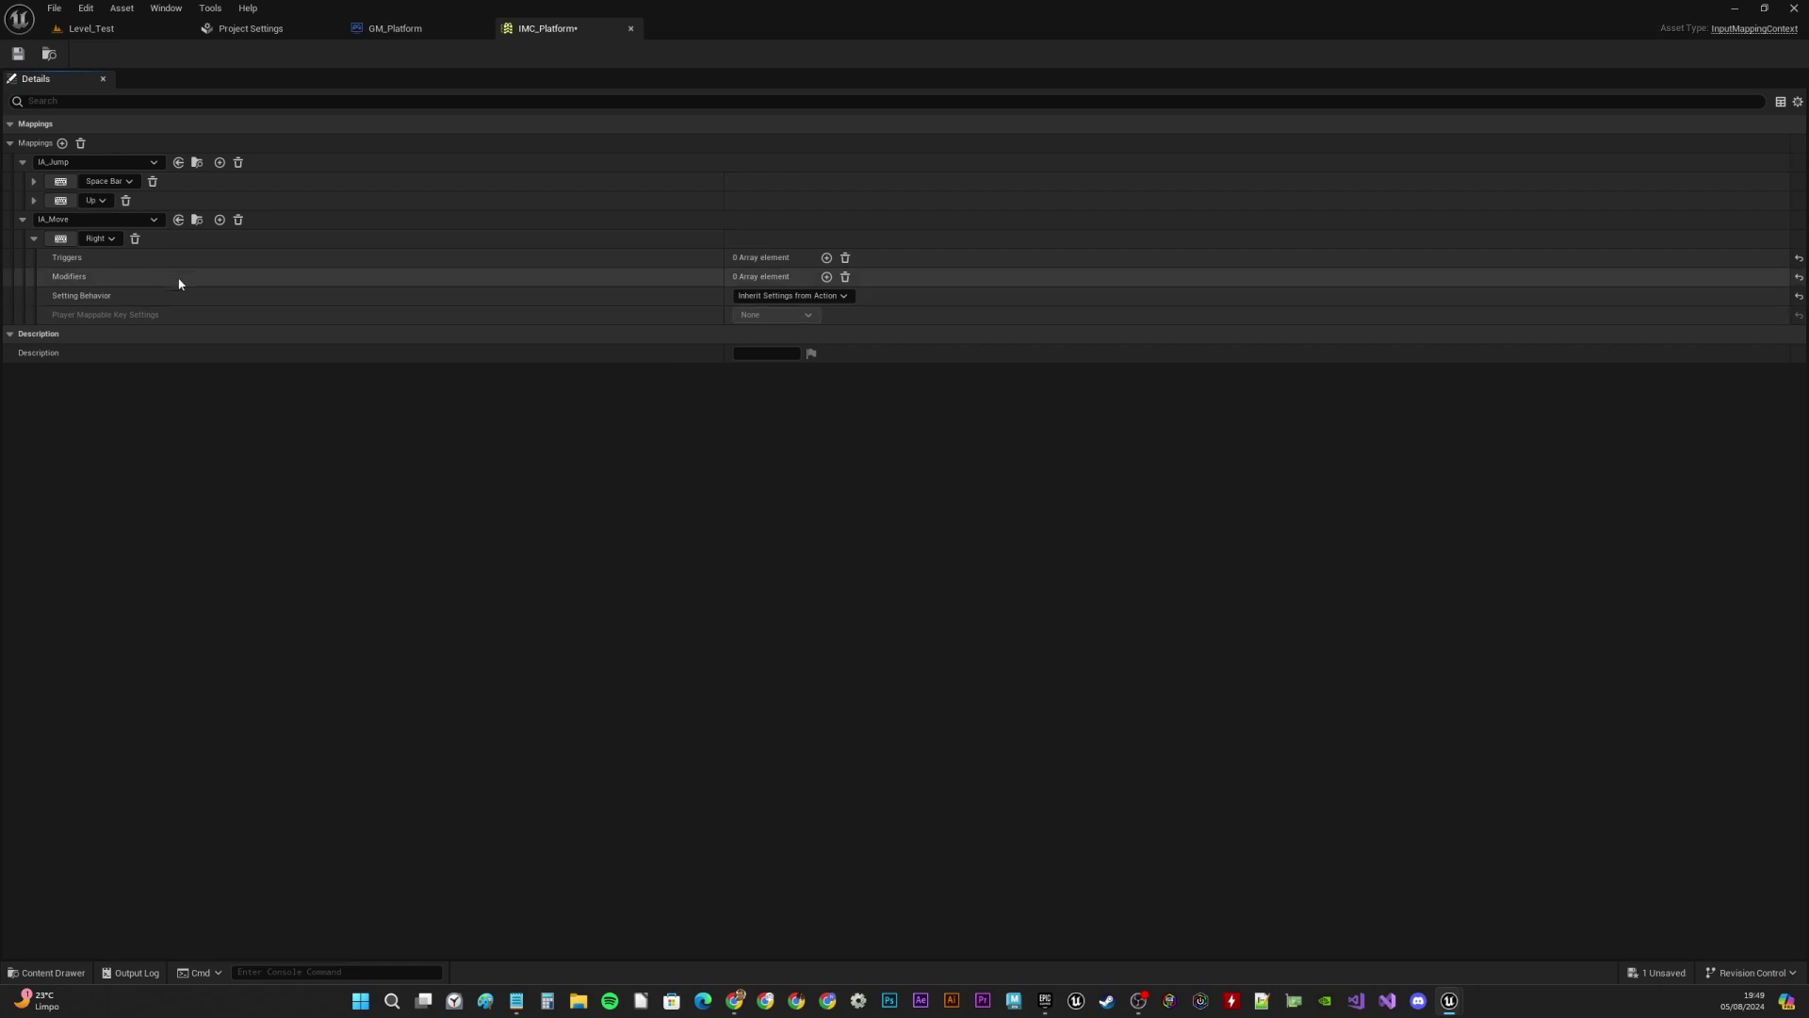
pyautogui.click(34, 240)
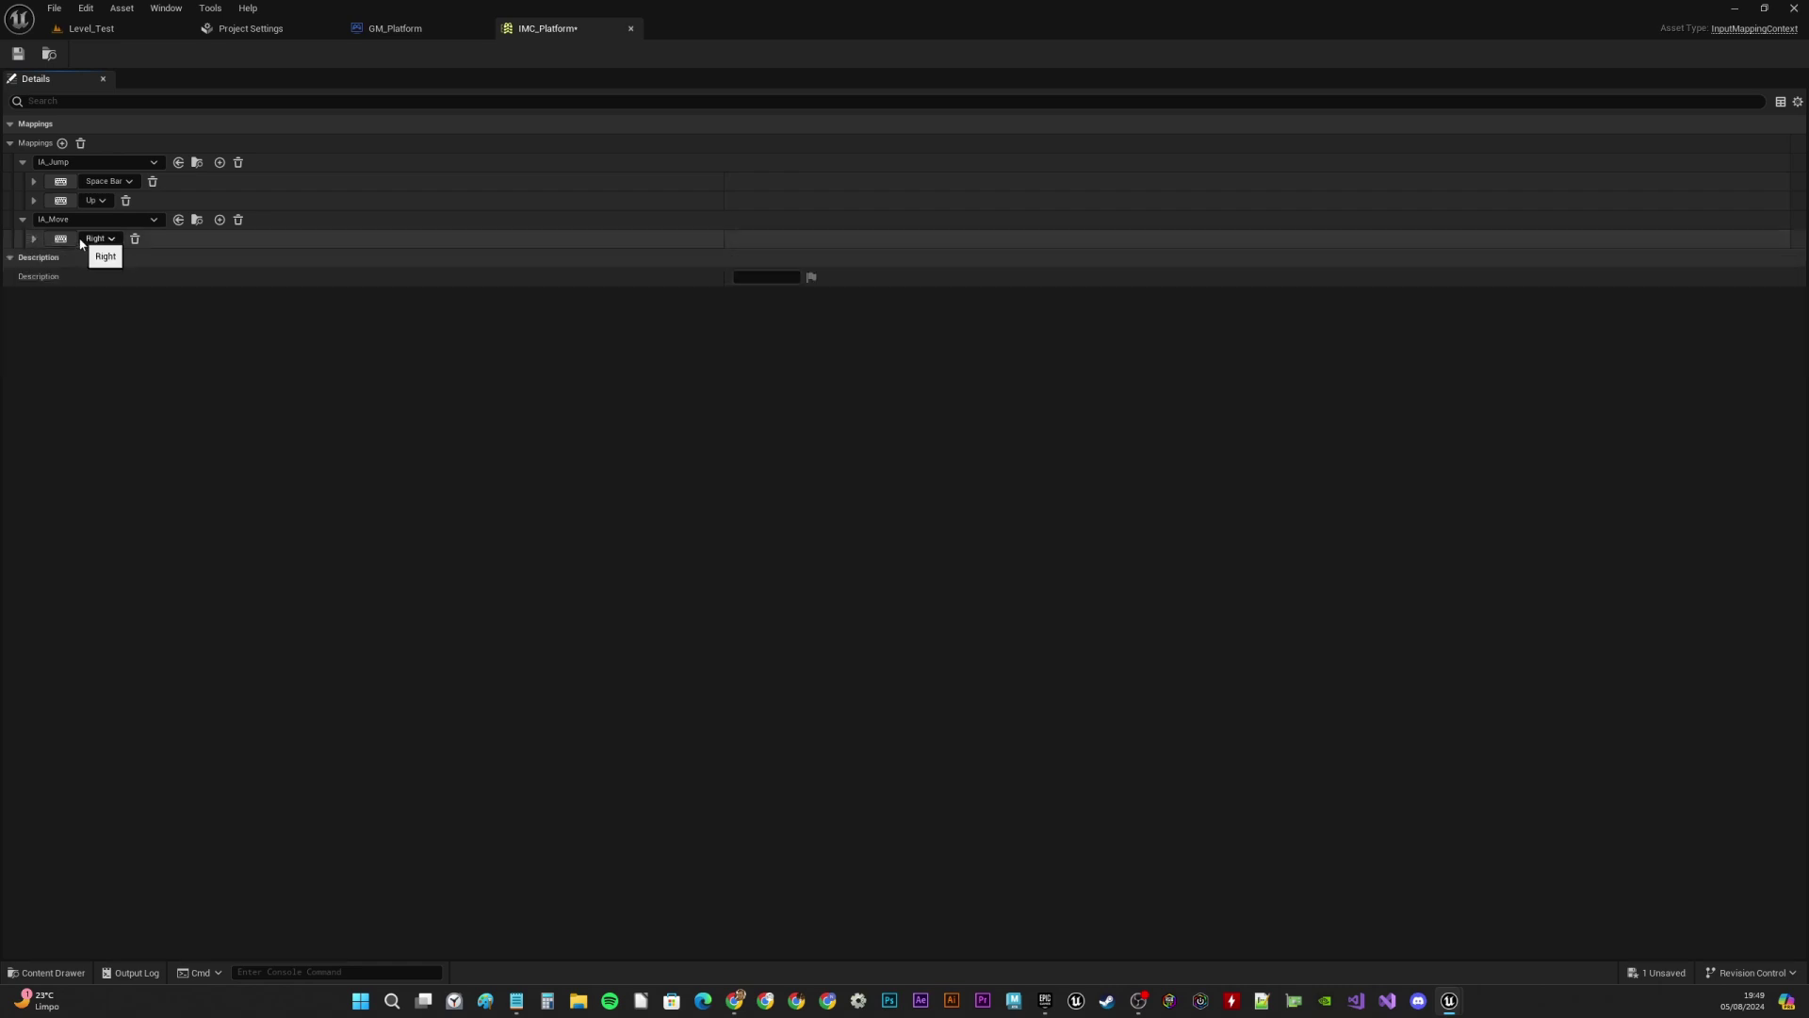
# Add a Left arrow binding to IA_Move and give it a Negate modifier
pyautogui.click(220, 220)
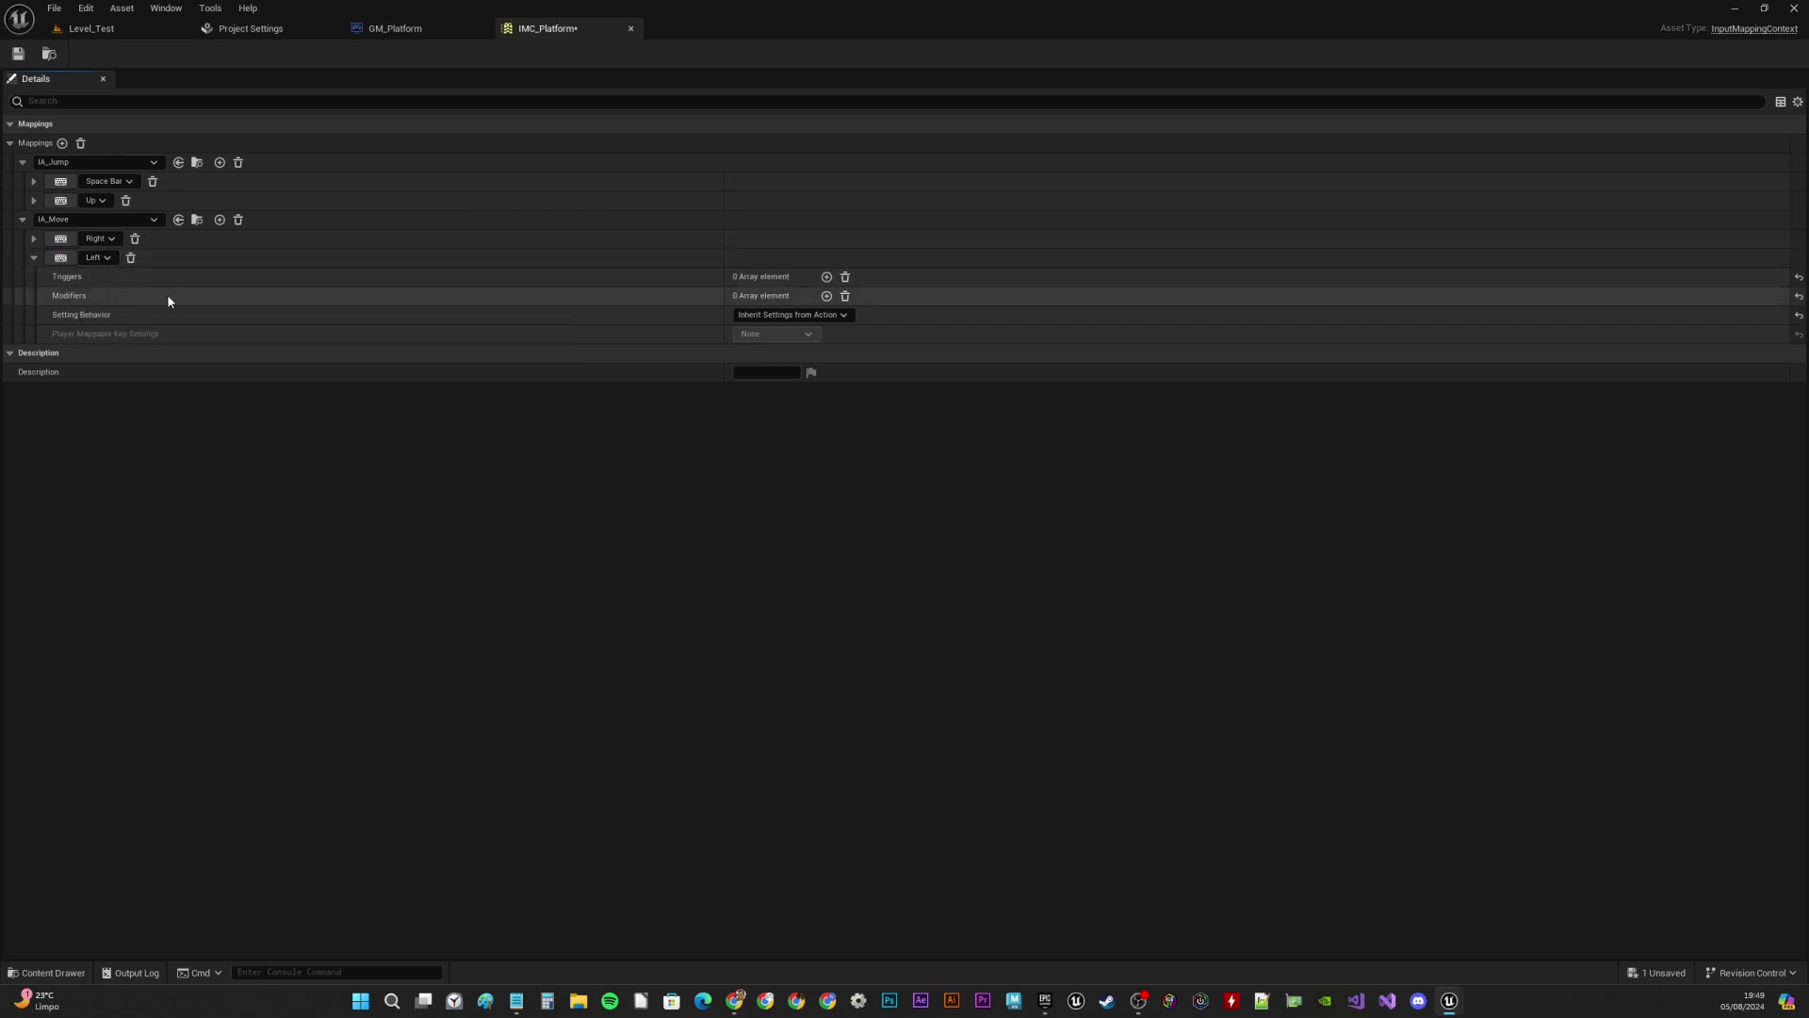
pyautogui.click(827, 297)
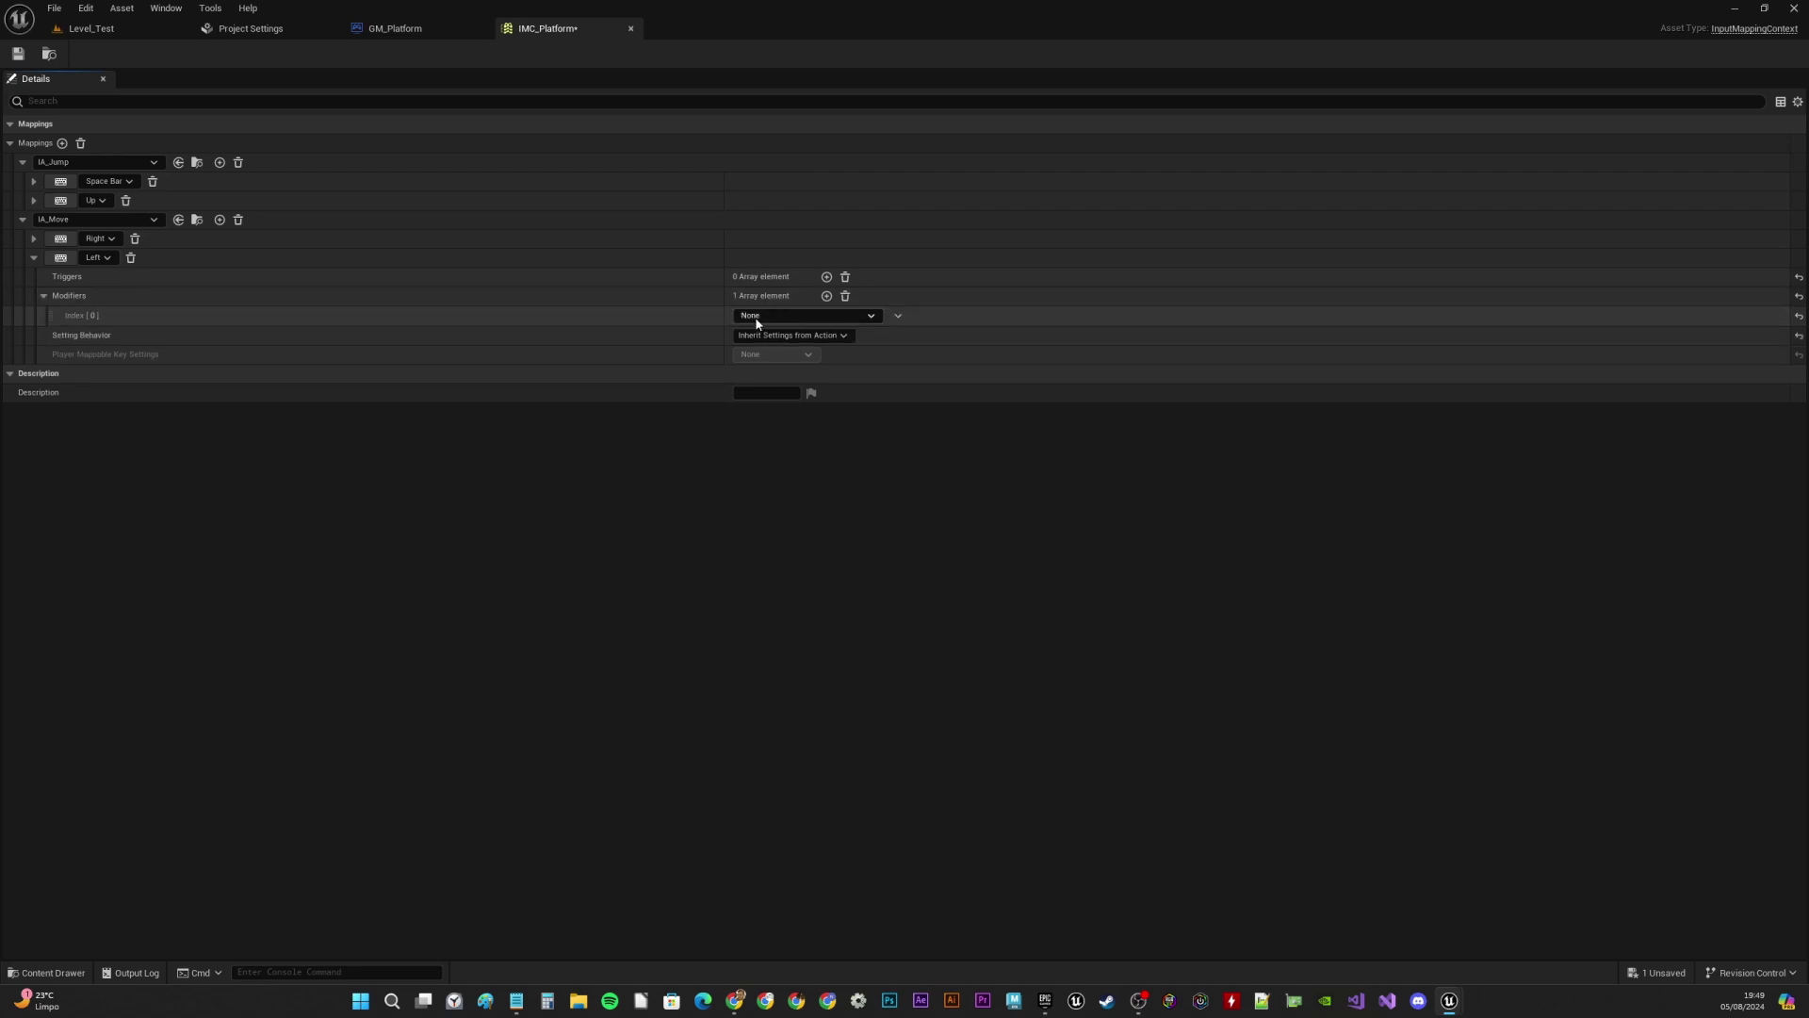
pyautogui.click(792, 317)
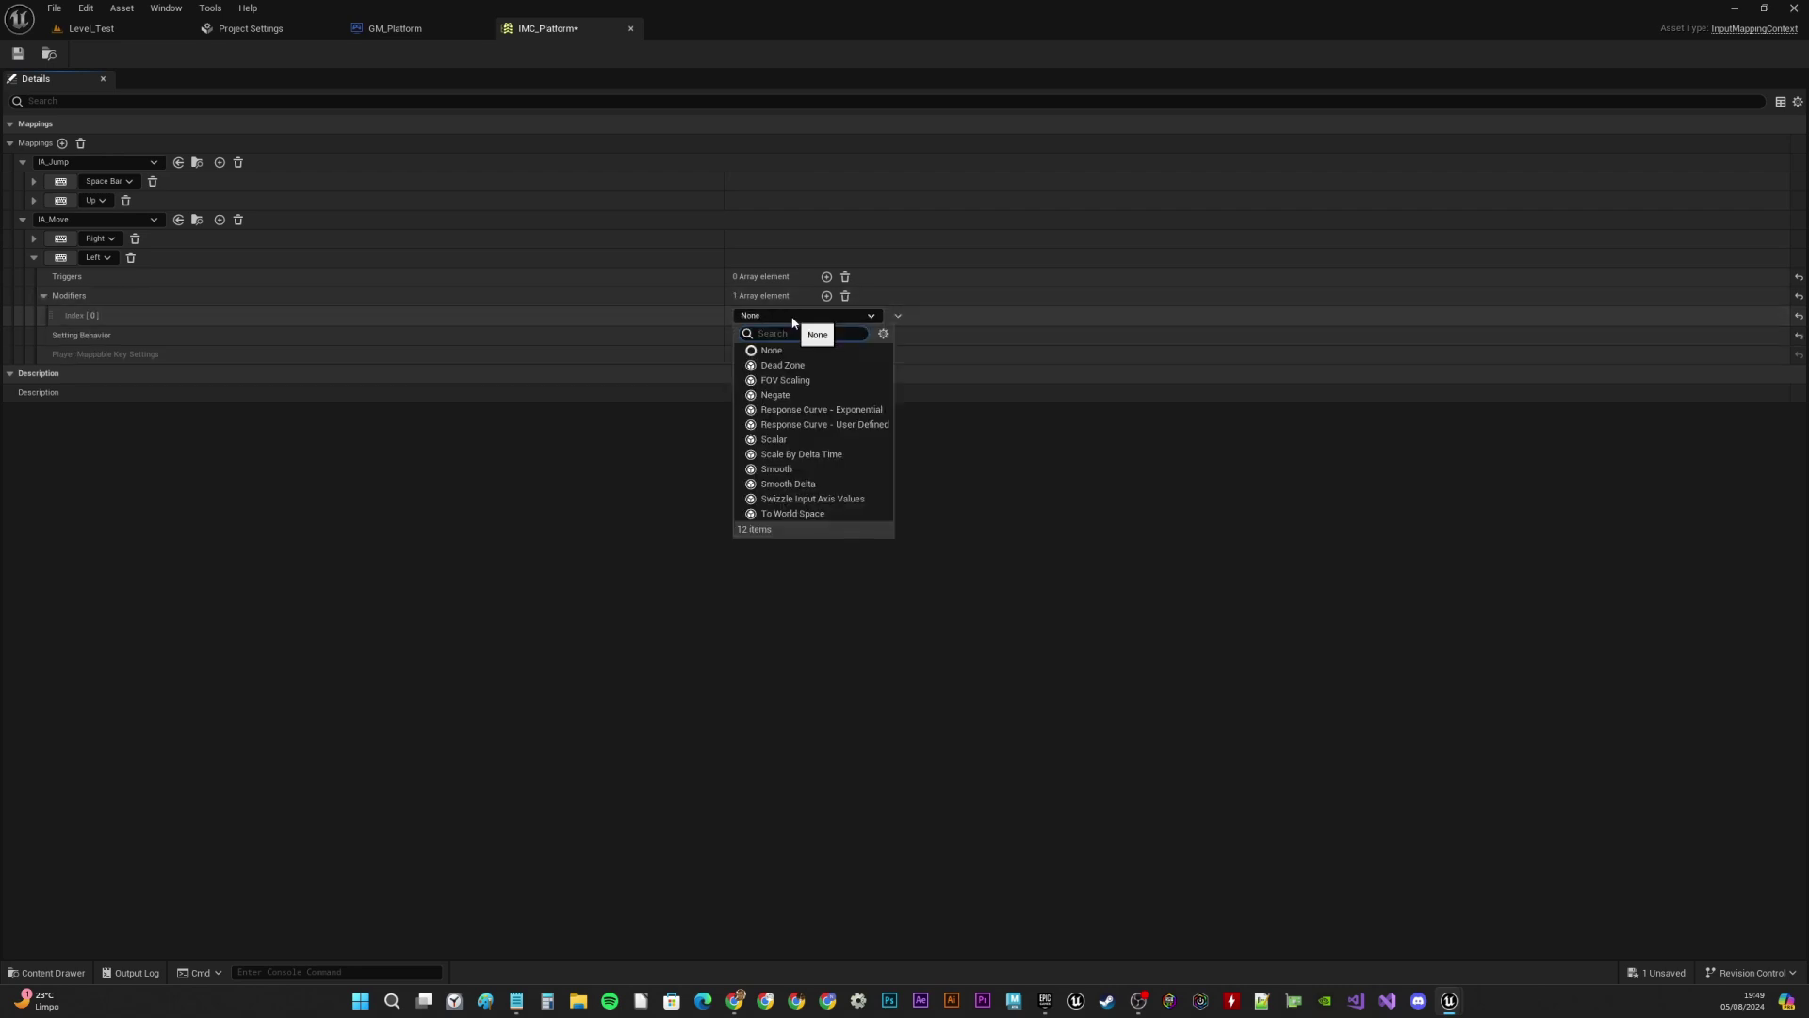
pyautogui.click(778, 395)
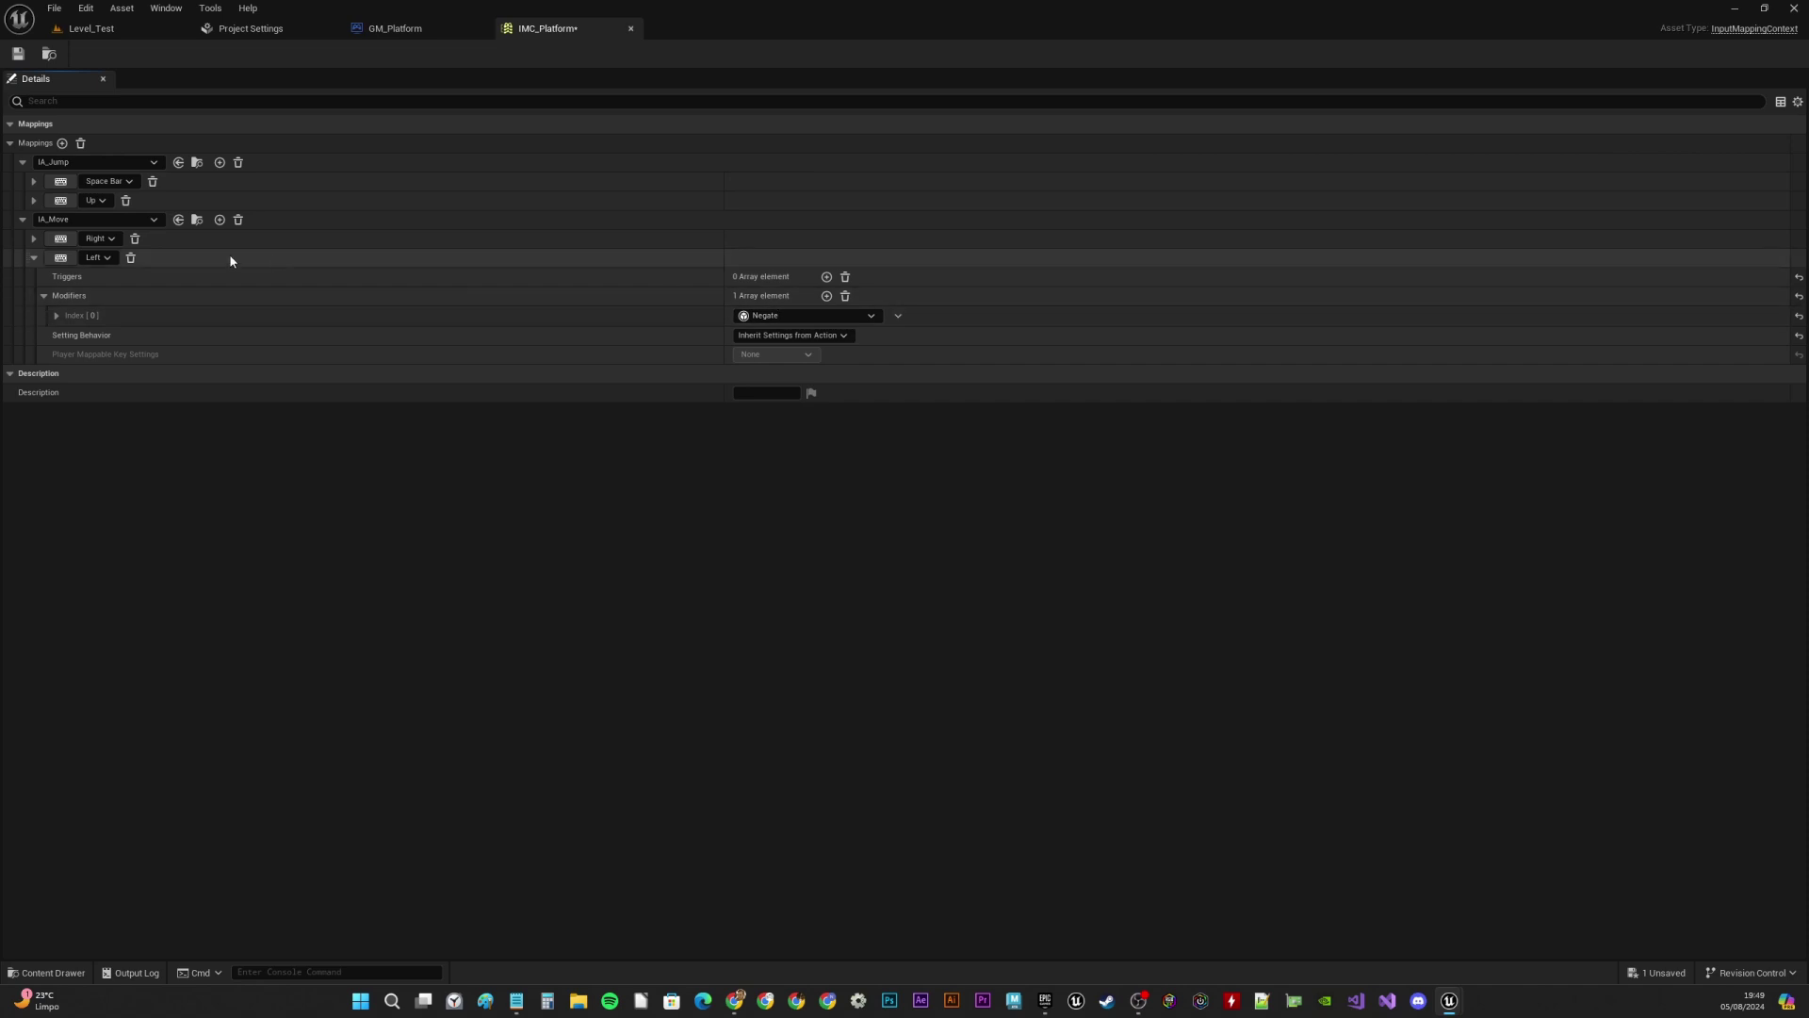
pyautogui.click(34, 258)
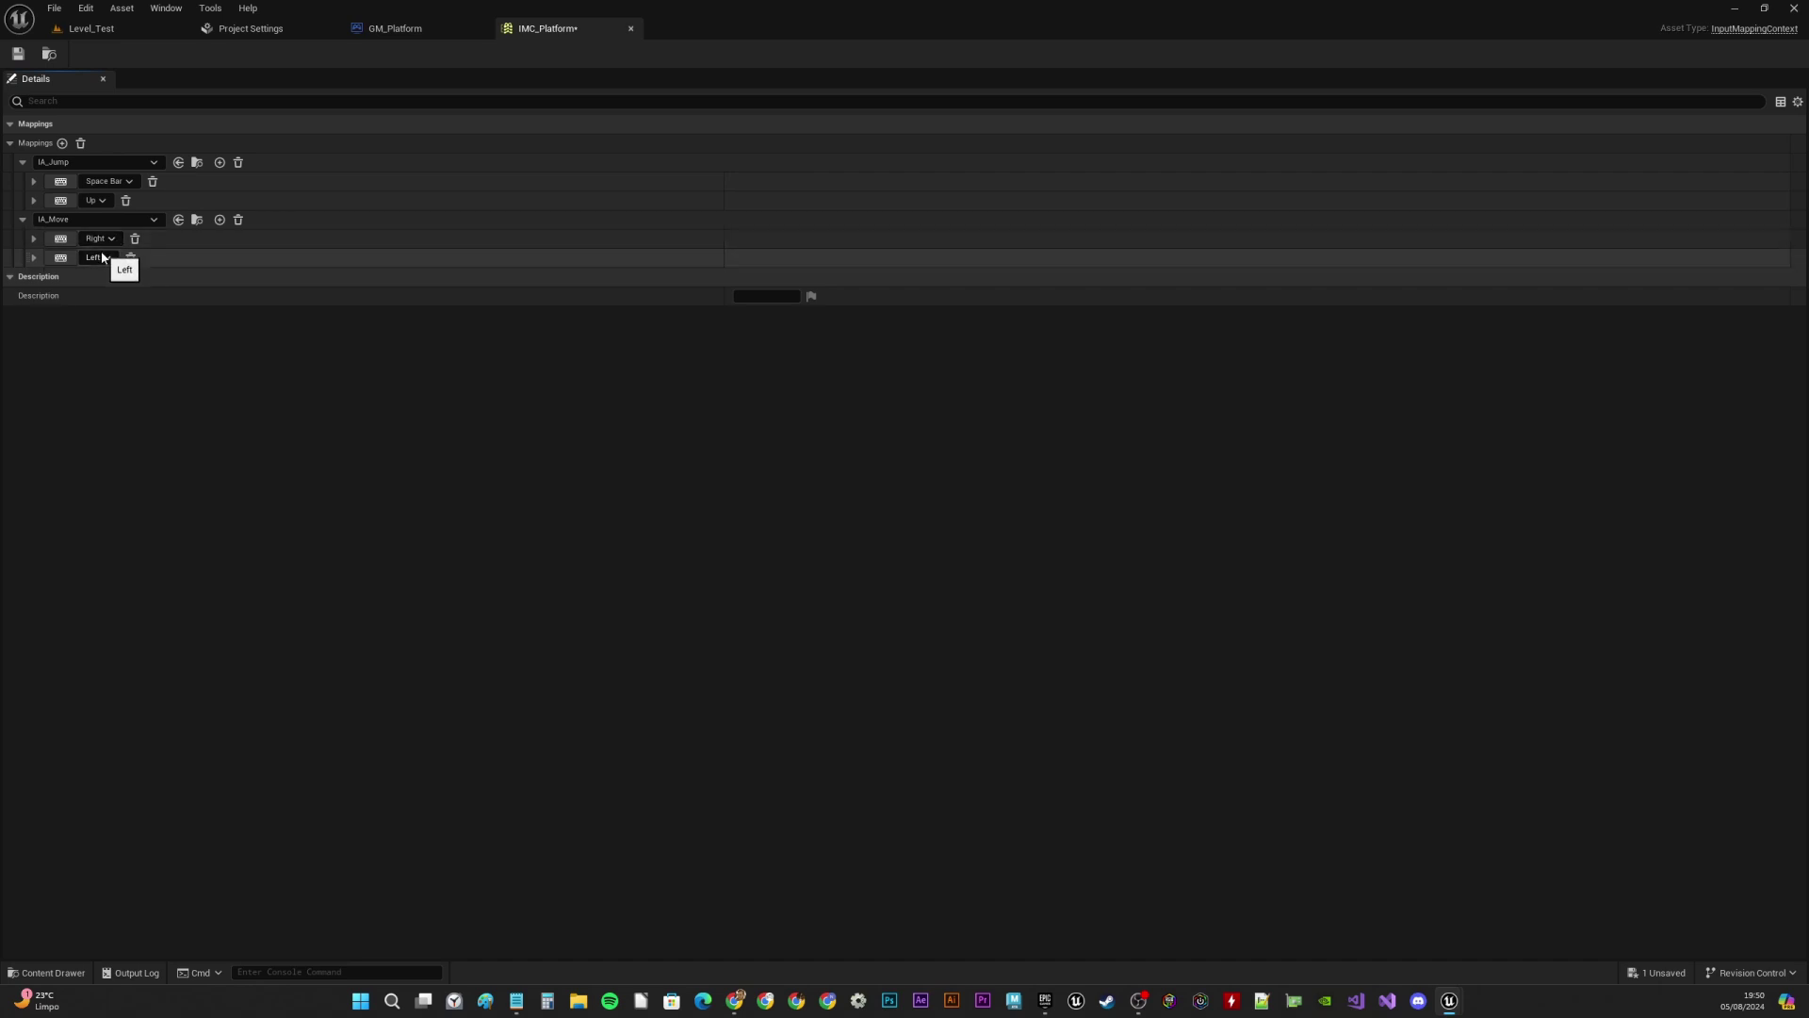
# Add a third binding to the IA_Move mapping and assign the D key to it
pyautogui.click(220, 220)
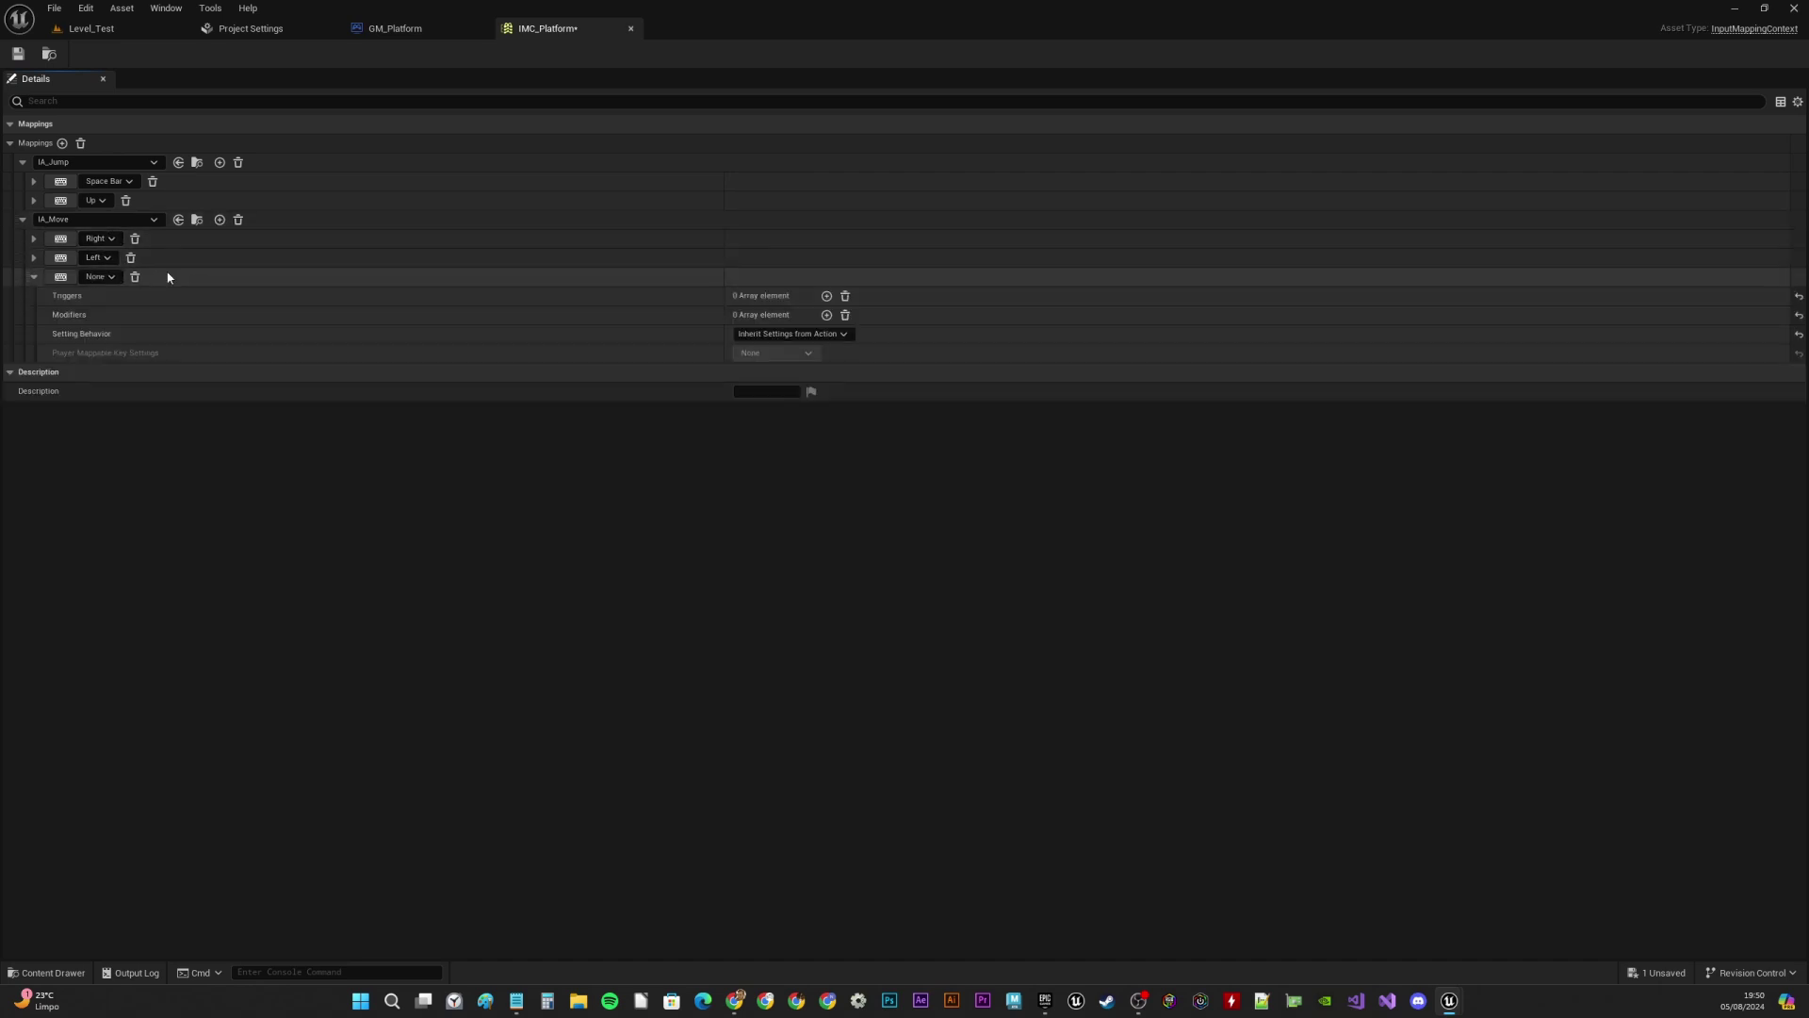
pyautogui.click(75, 276)
pyautogui.press('d')
pyautogui.click(34, 277)
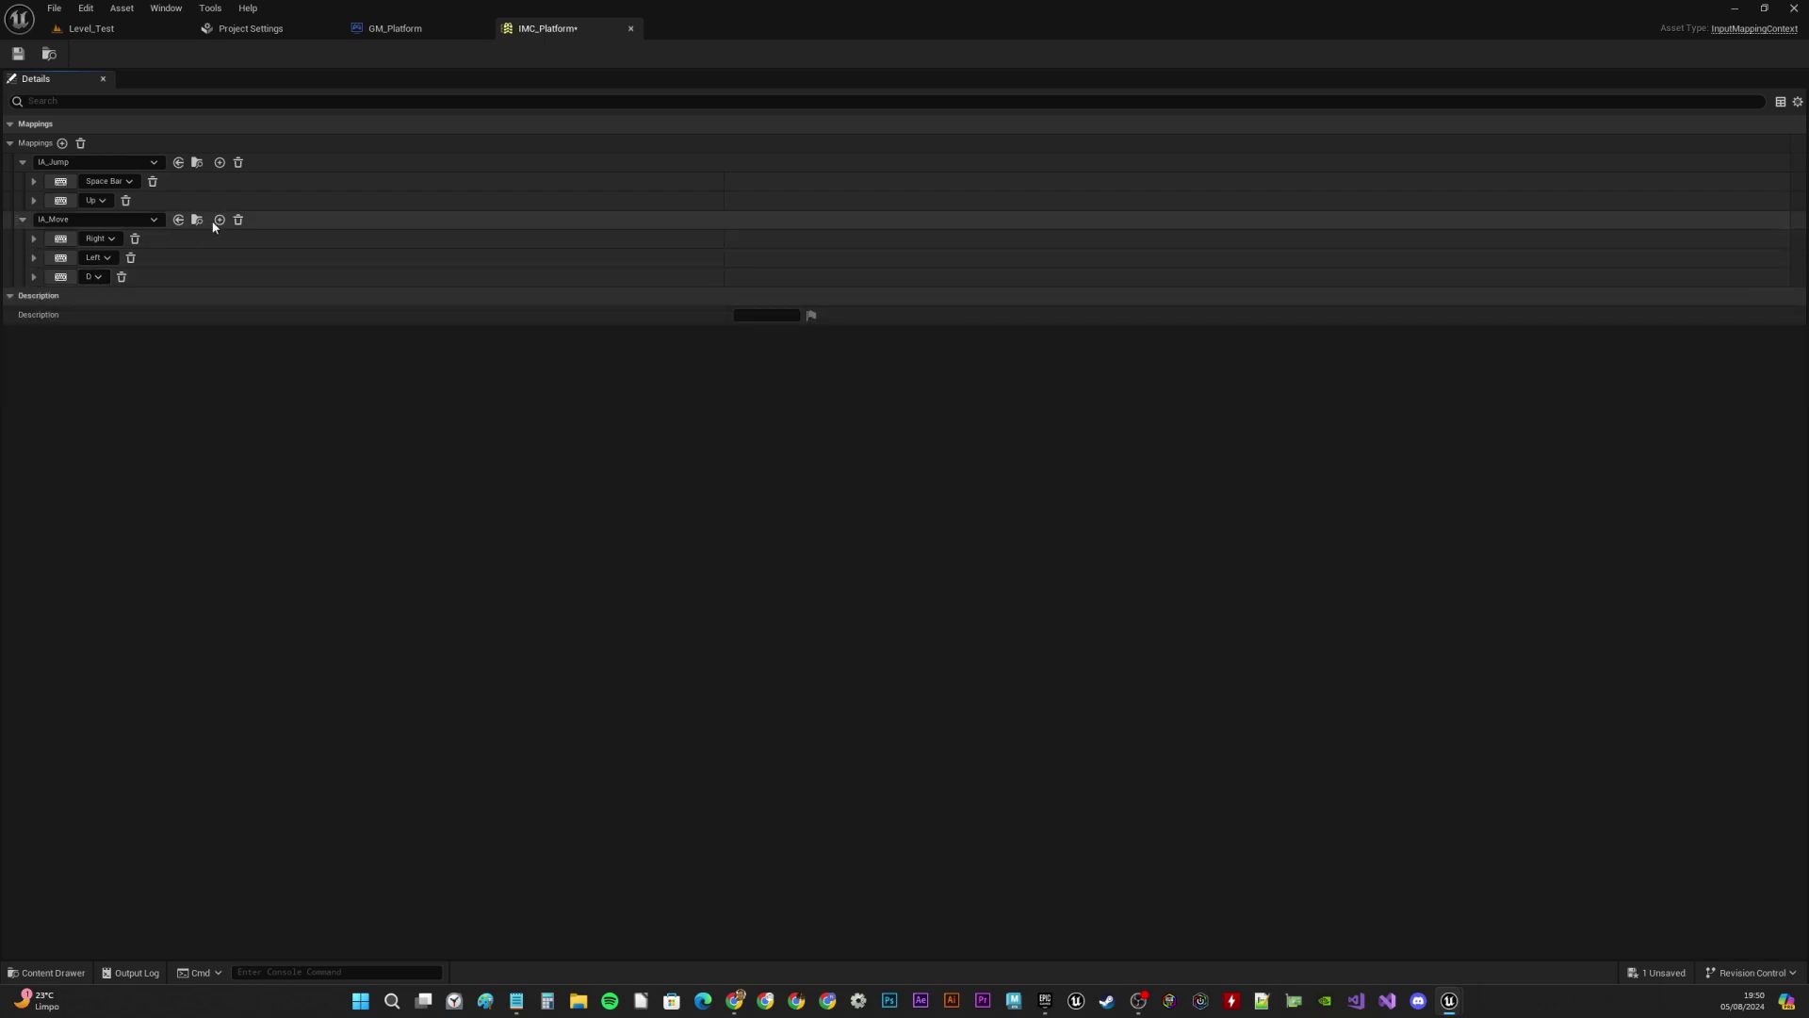
# Add an A key binding with a Negate modifier to IA_Move, and save and close IMC_Platform
pyautogui.click(220, 220)
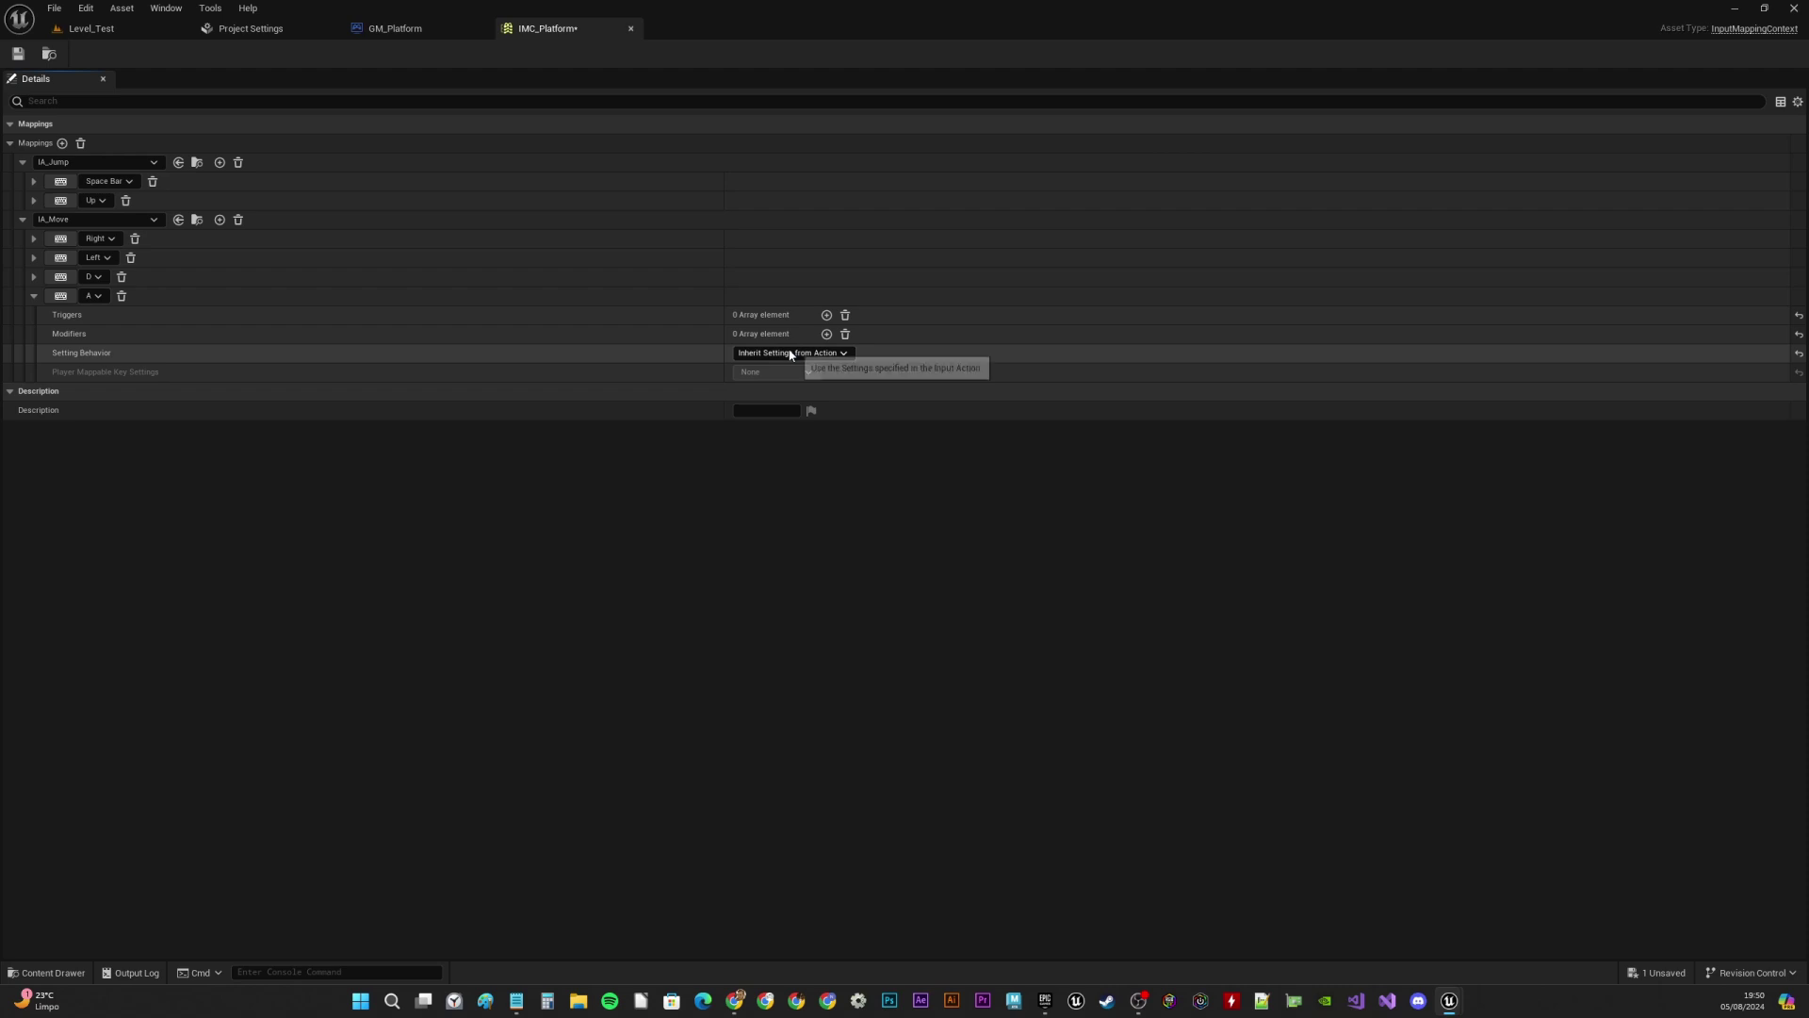
pyautogui.click(826, 334)
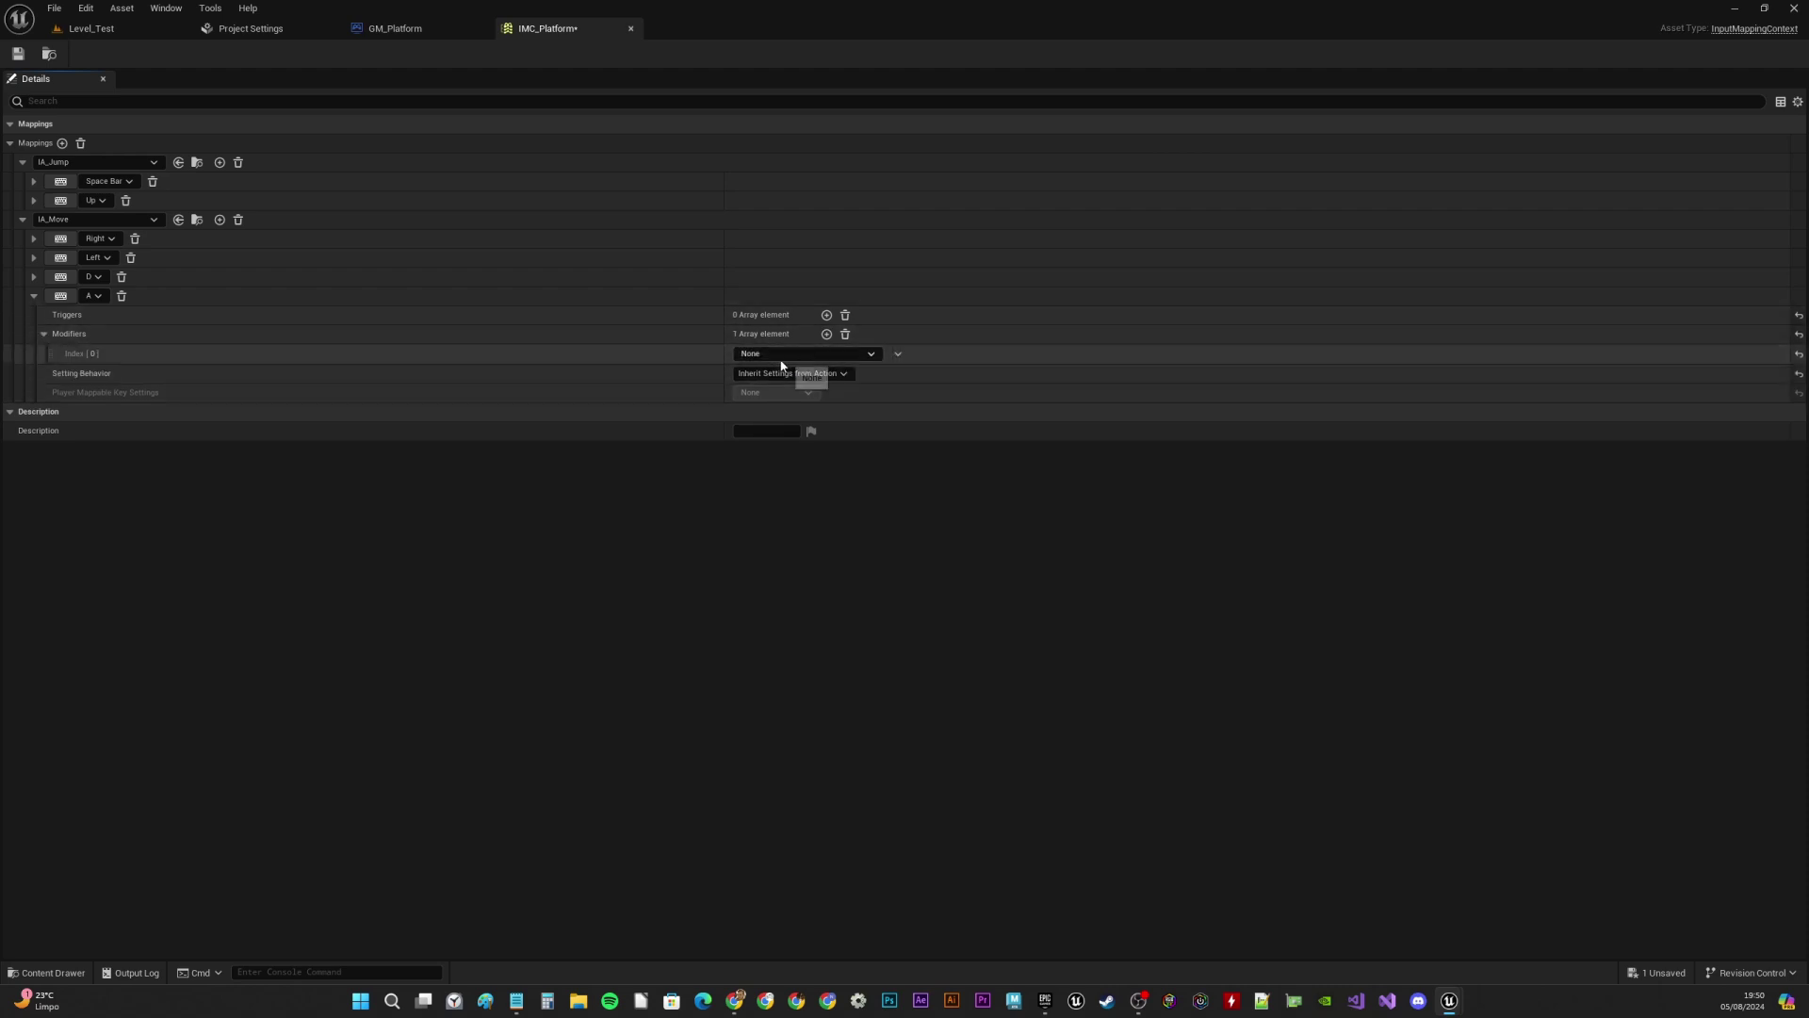
pyautogui.click(796, 354)
pyautogui.click(790, 434)
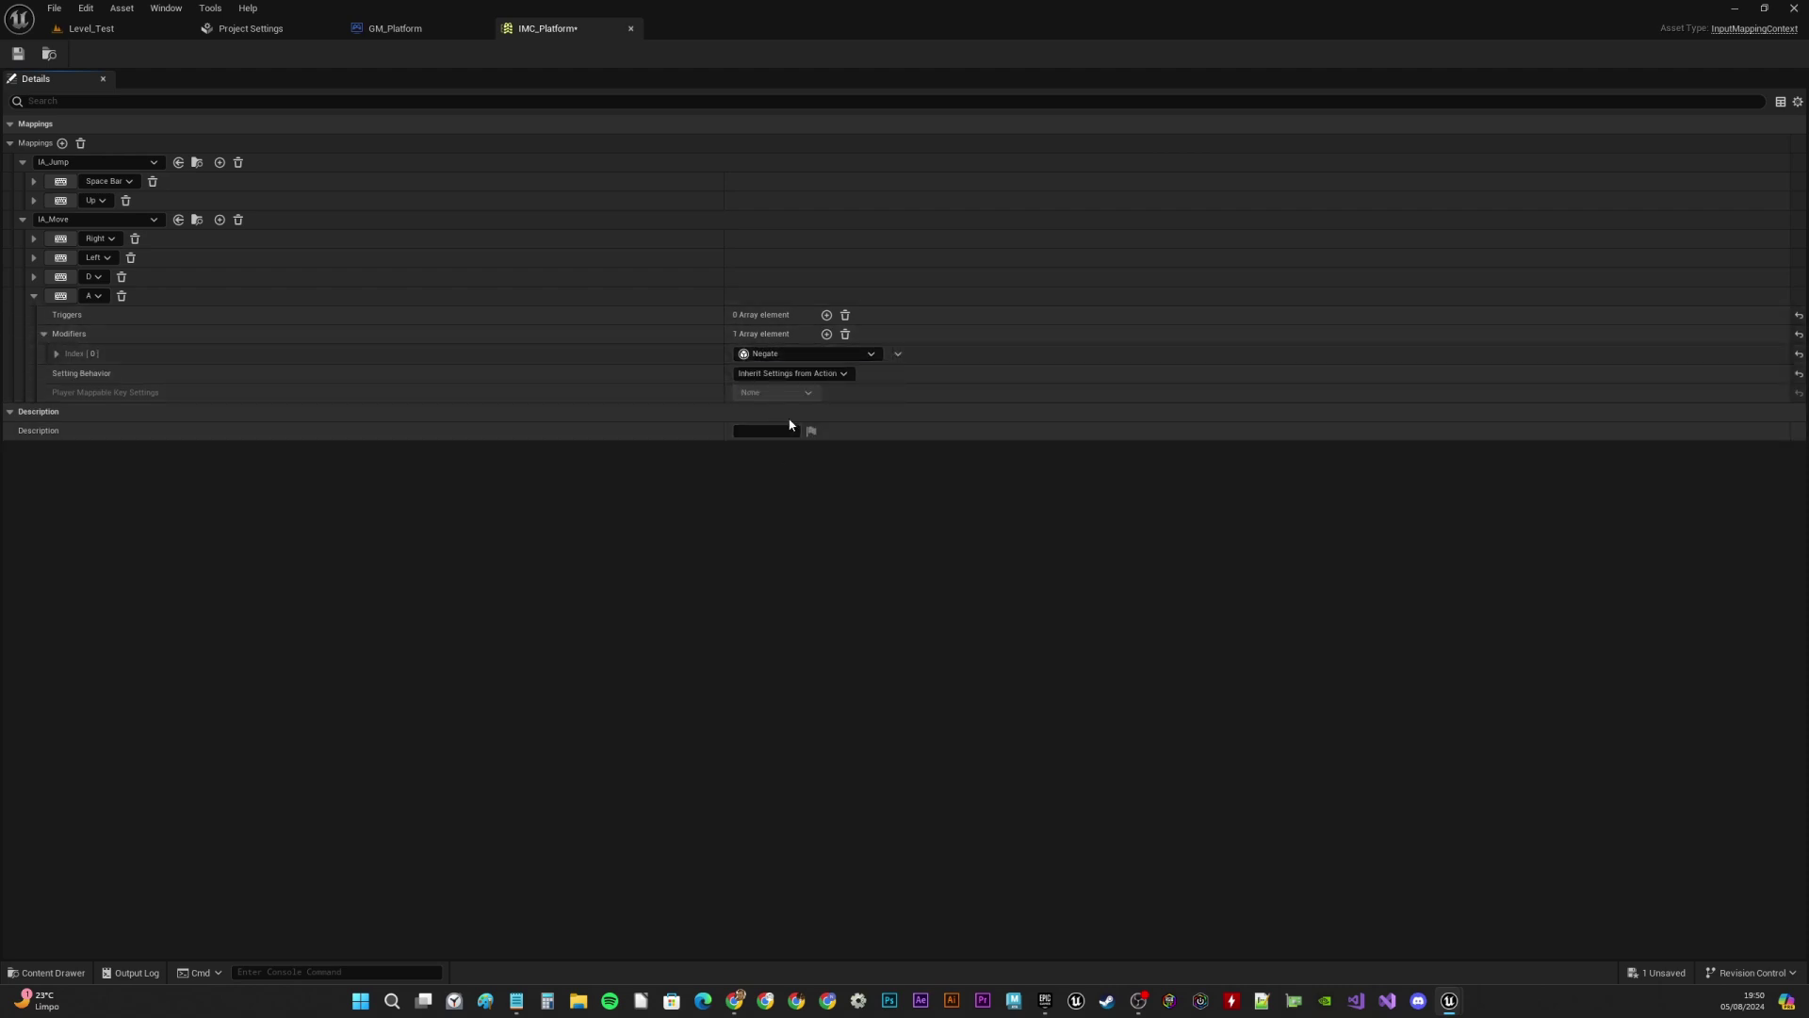
pyautogui.click(34, 296)
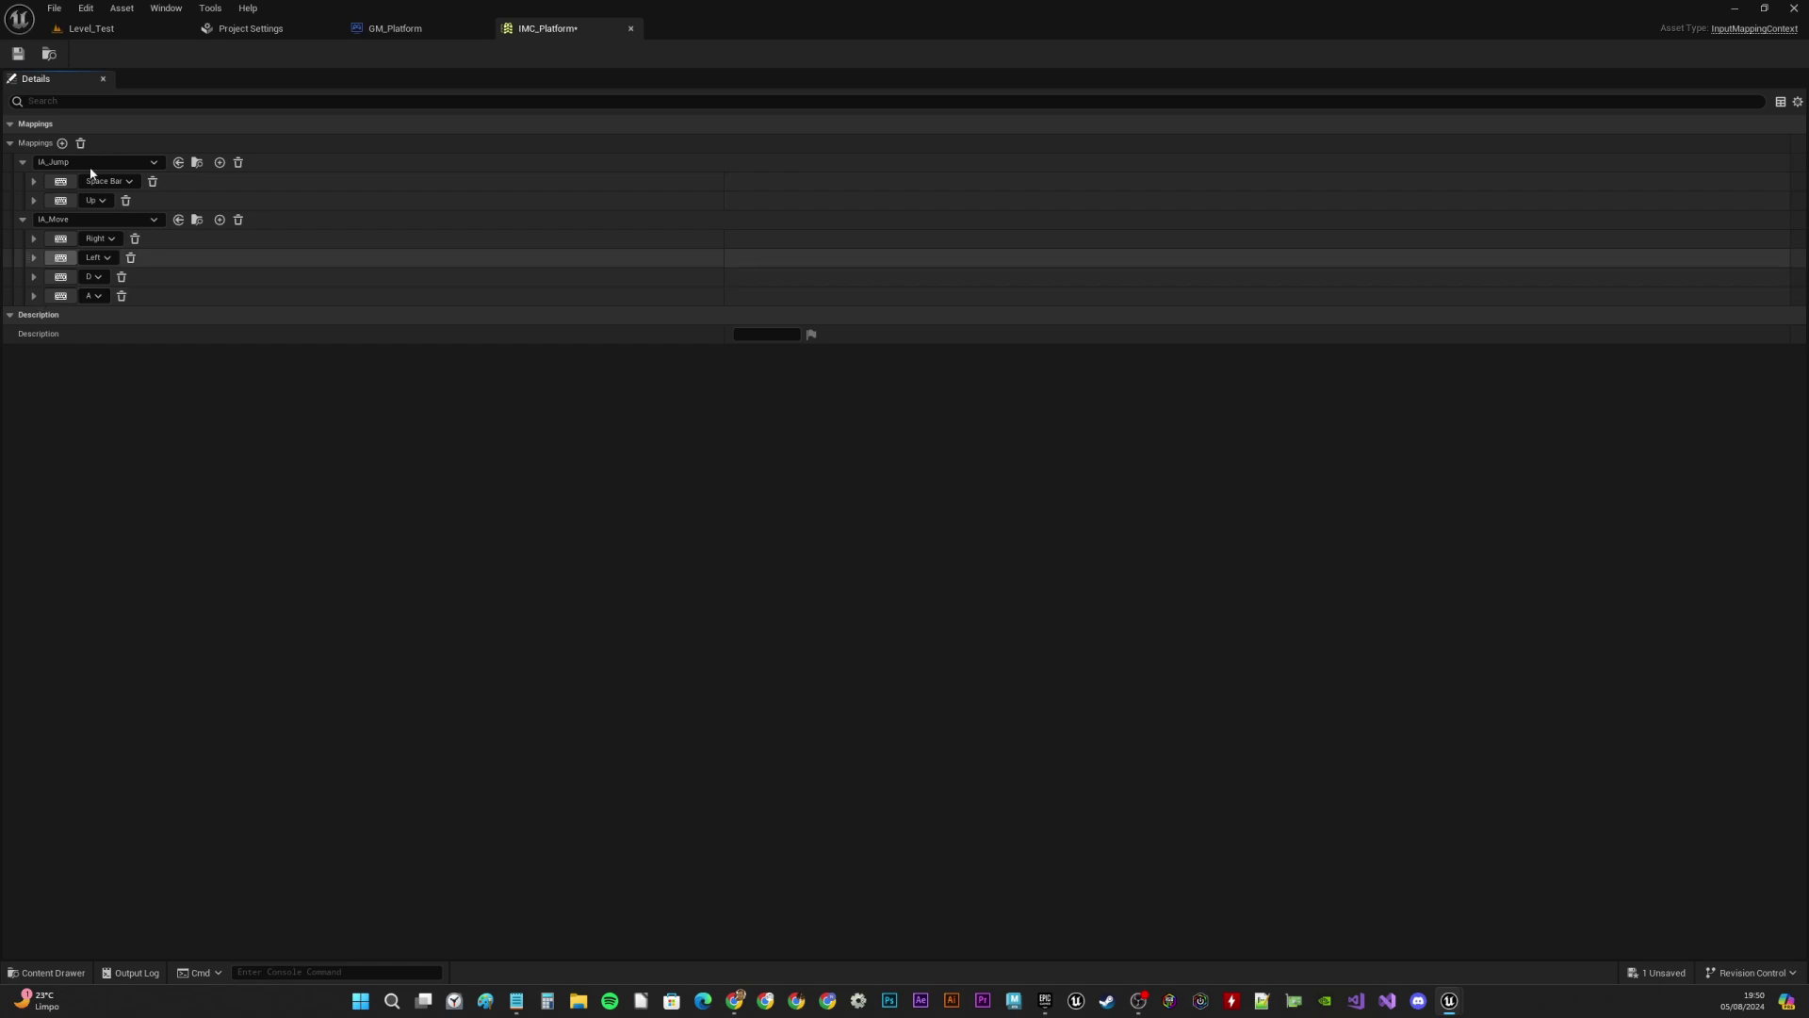
pyautogui.click(18, 54)
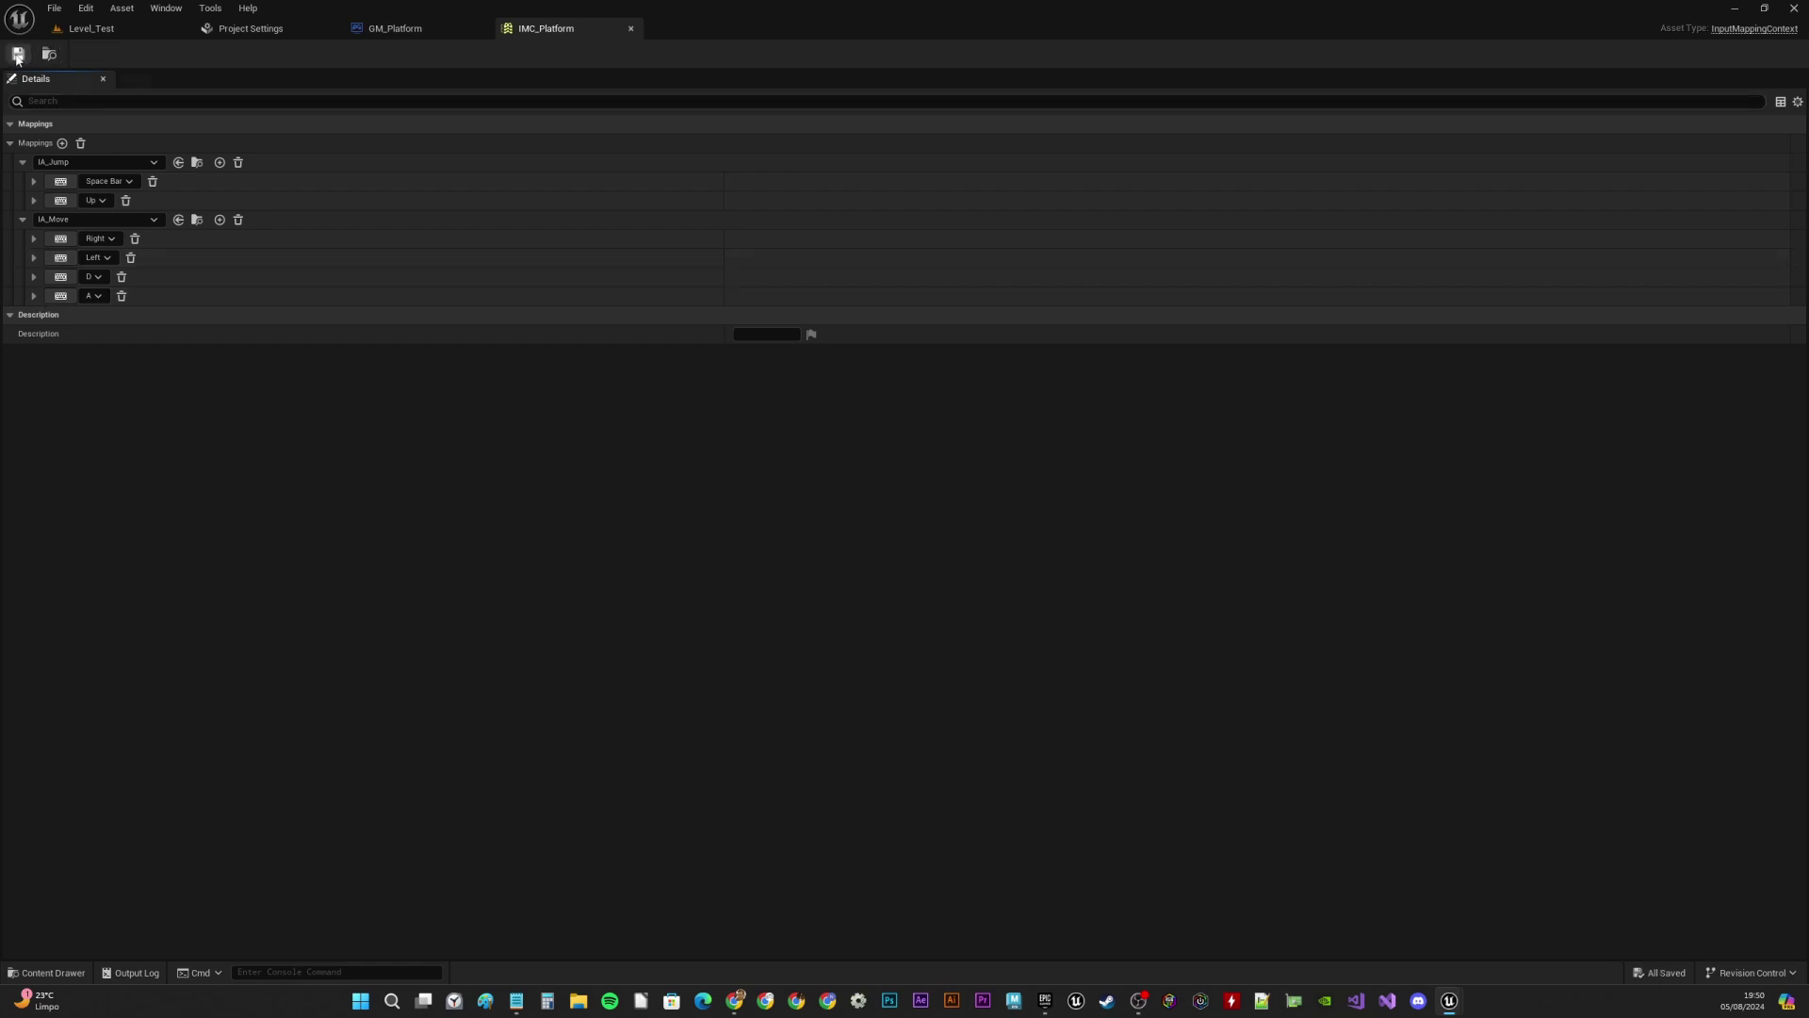
pyautogui.click(629, 27)
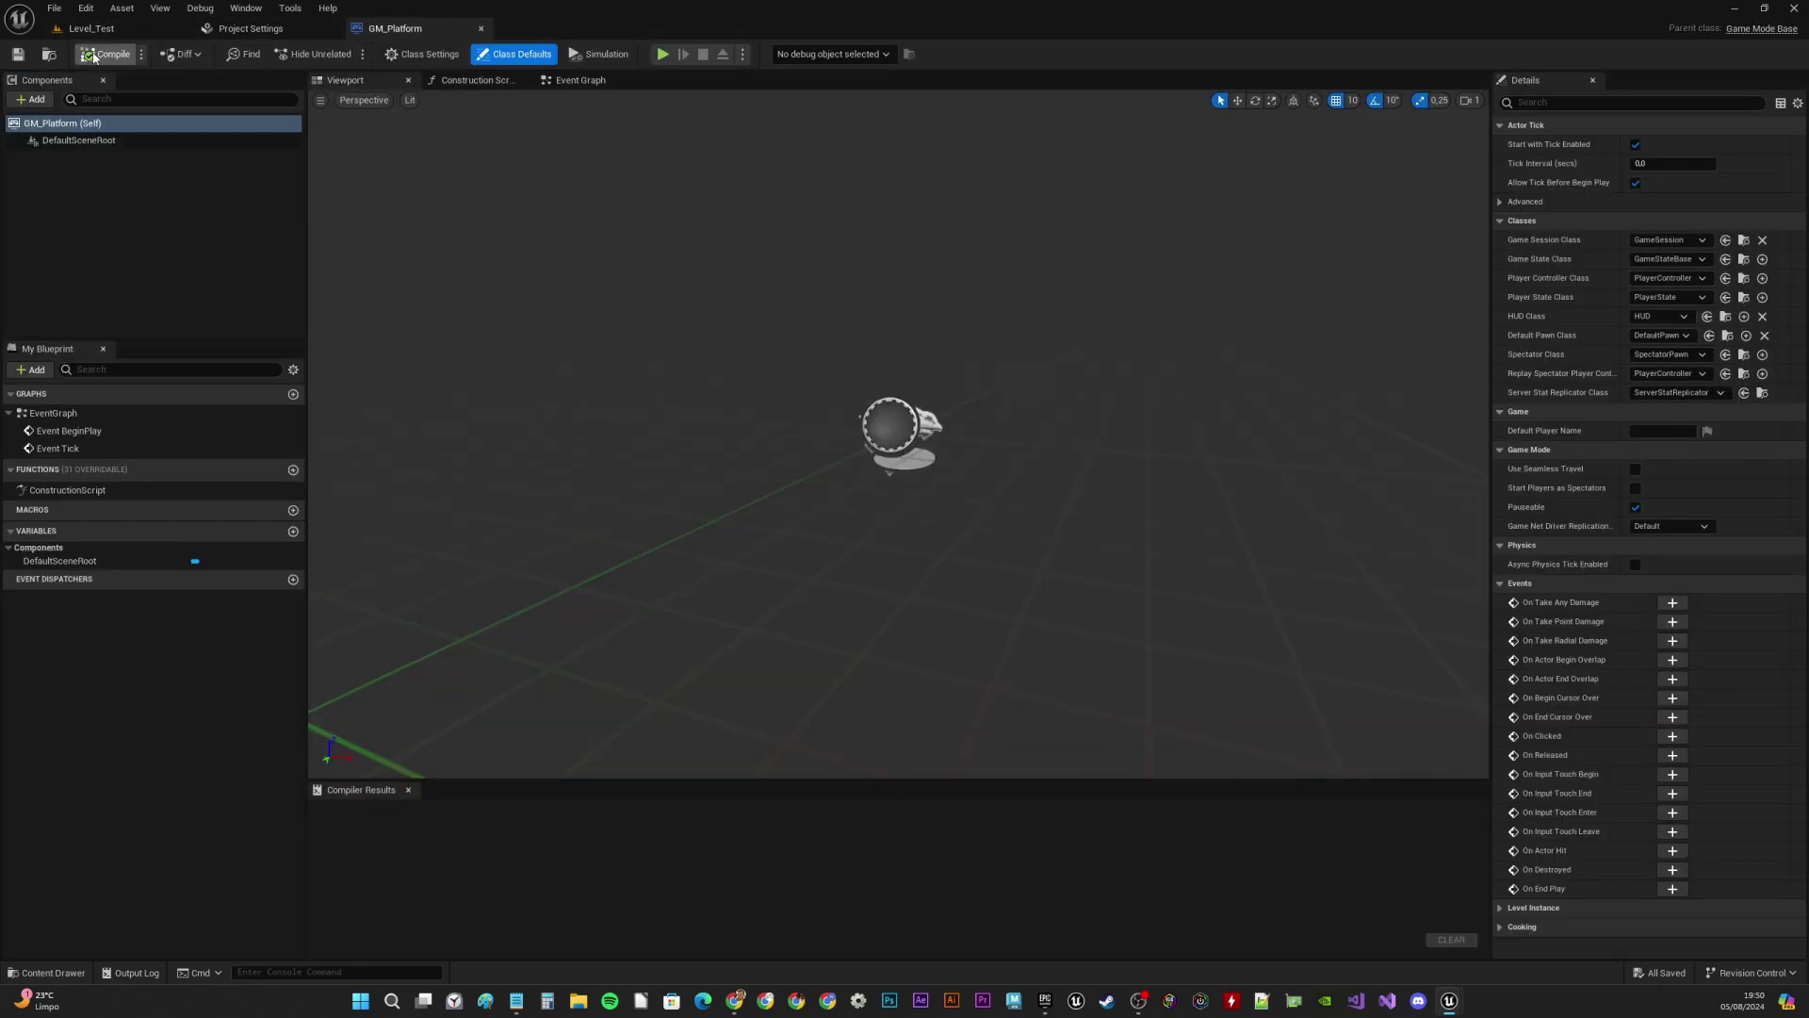
# Return to Level_Test and create a sprite from the Fall__32x32_ texture in the Character folder
pyautogui.click(92, 29)
pyautogui.click(65, 751)
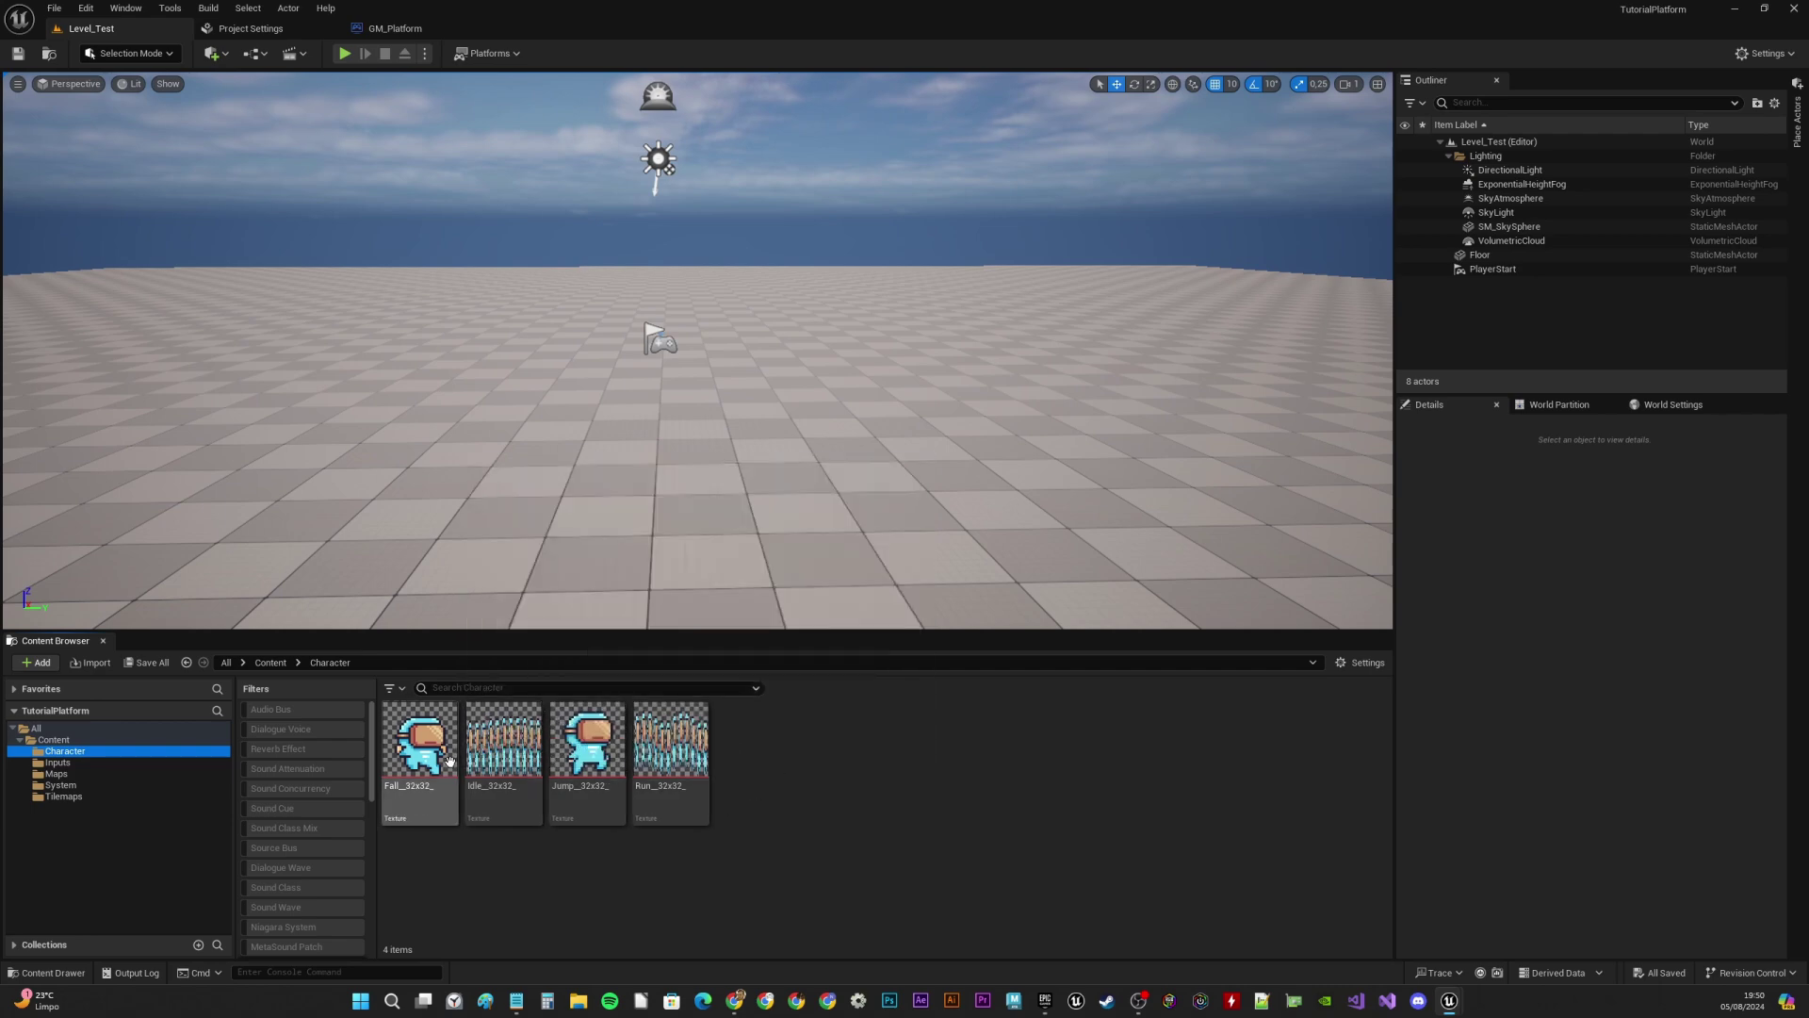
pyautogui.click(419, 749)
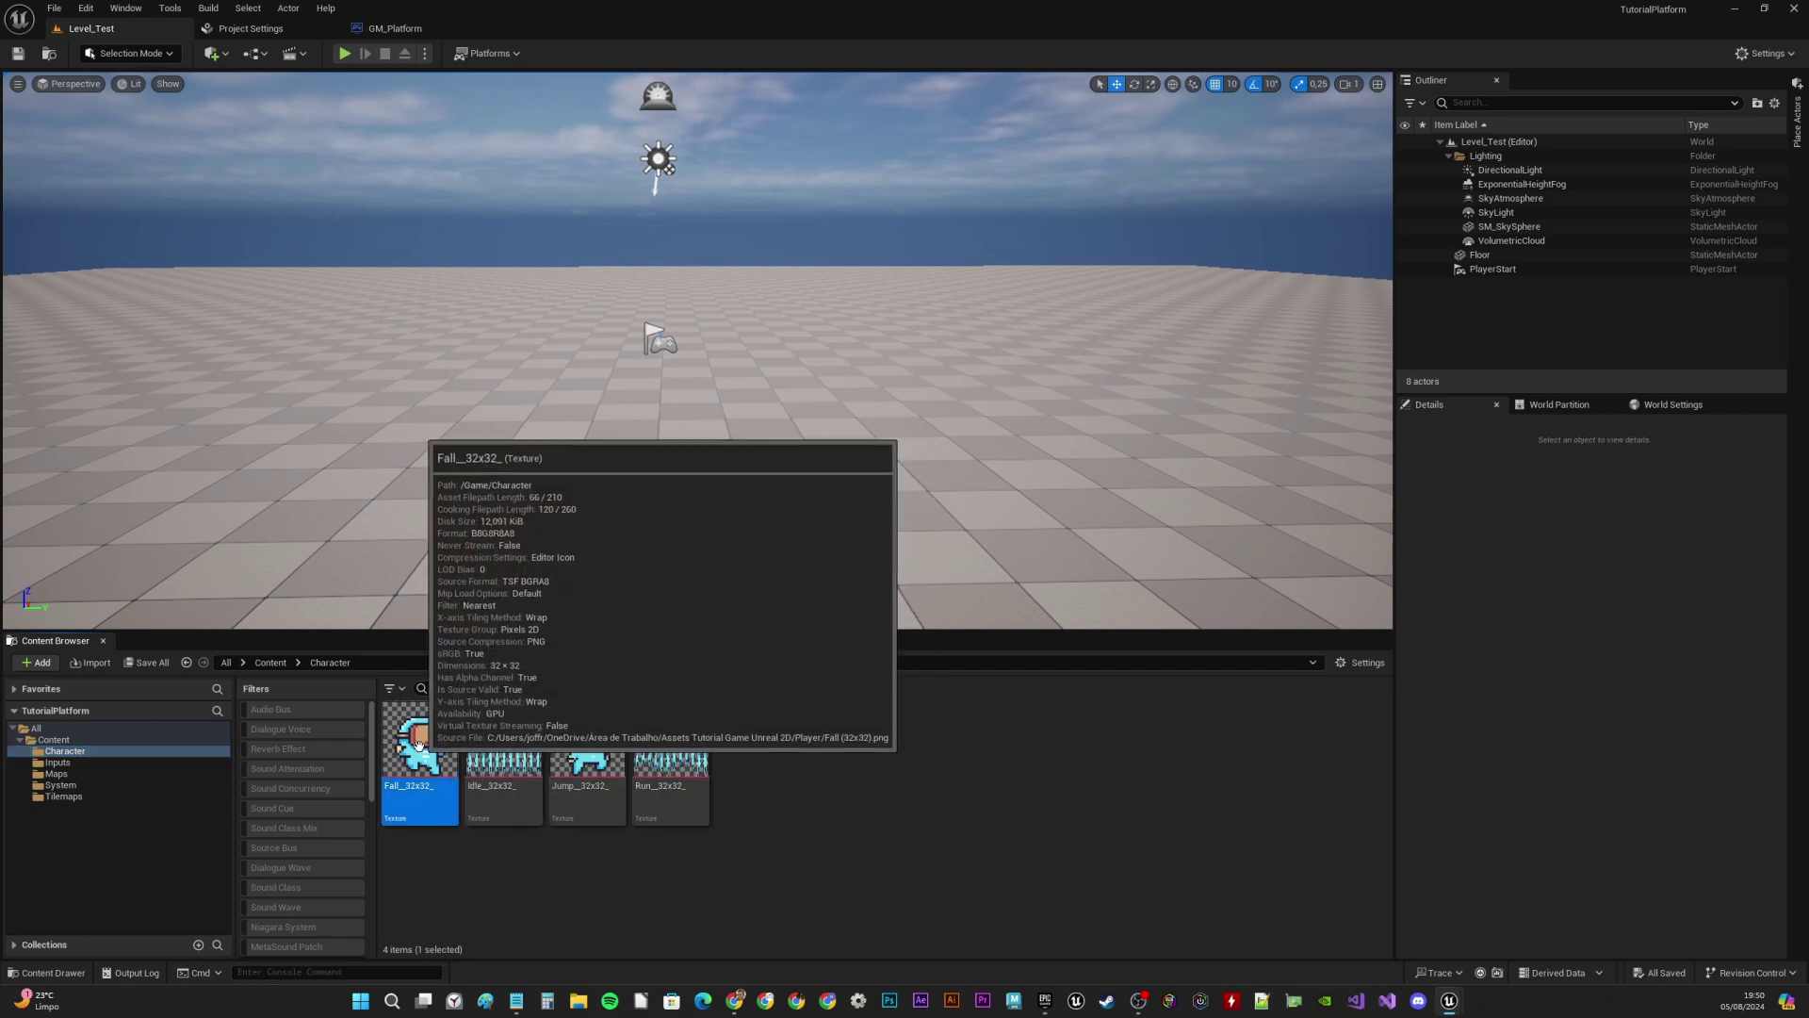
pyautogui.rightClick(421, 751)
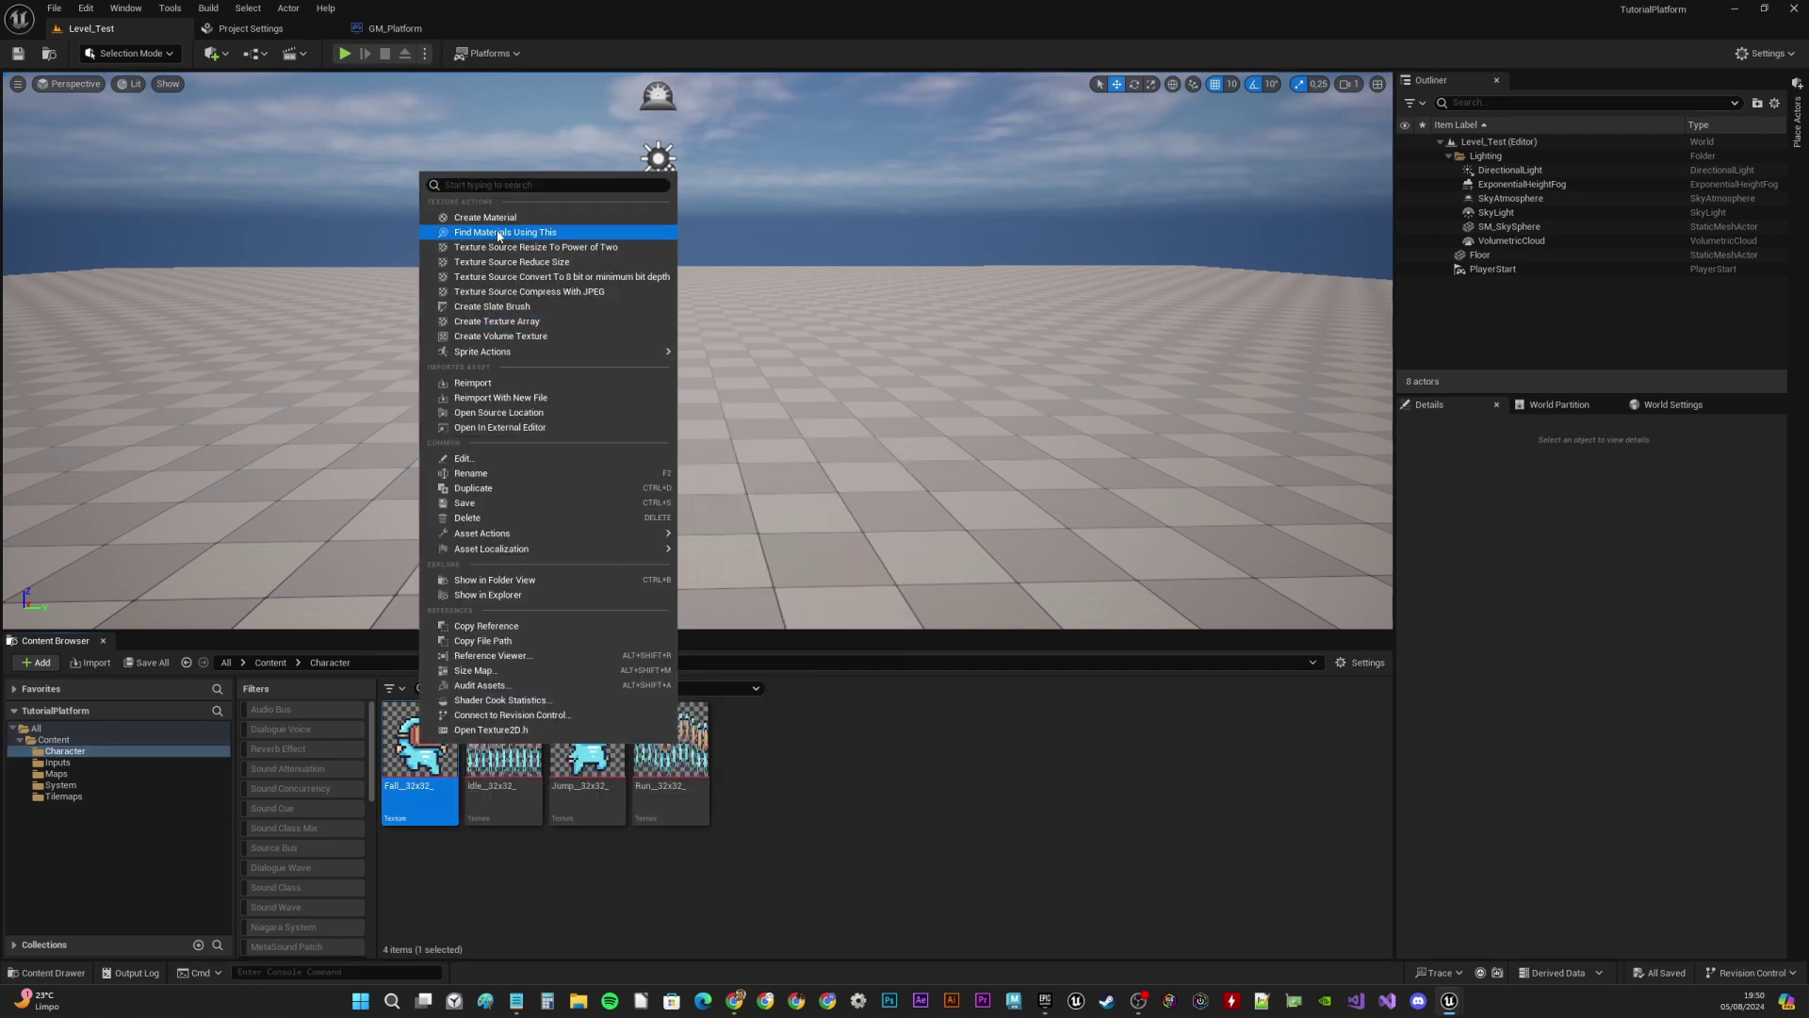
pyautogui.moveTo(504, 350)
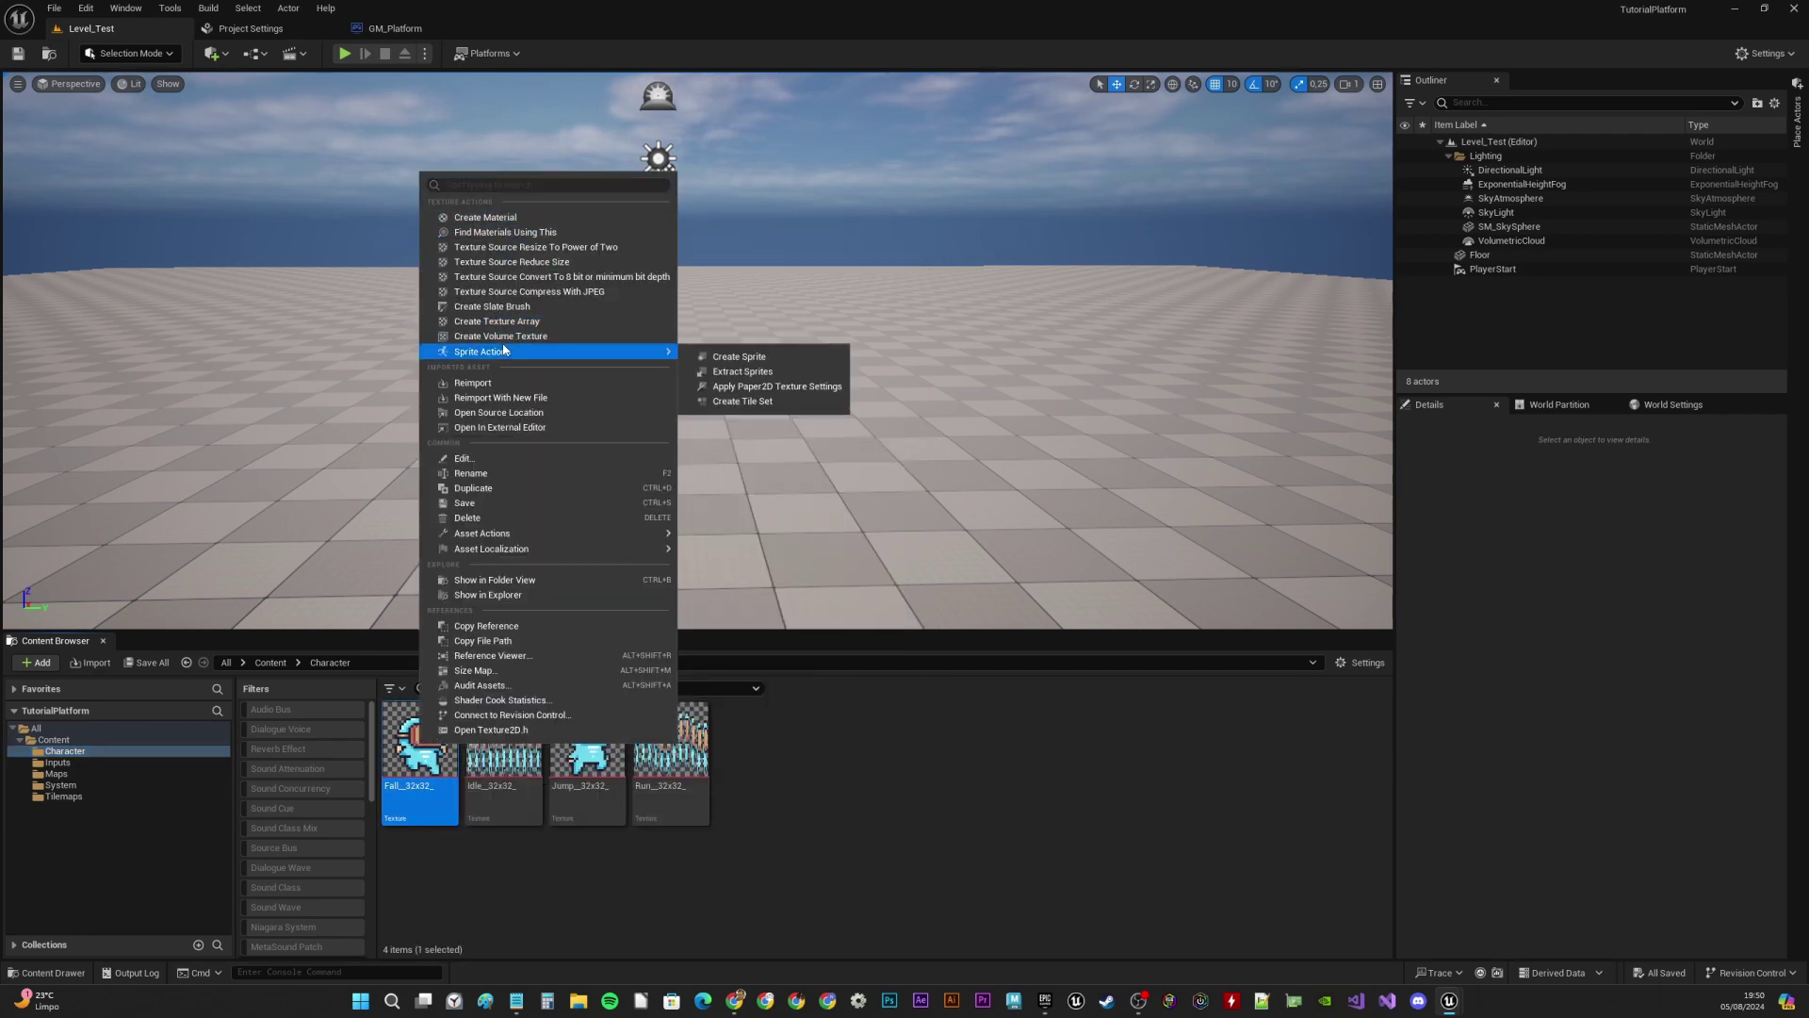
pyautogui.click(784, 358)
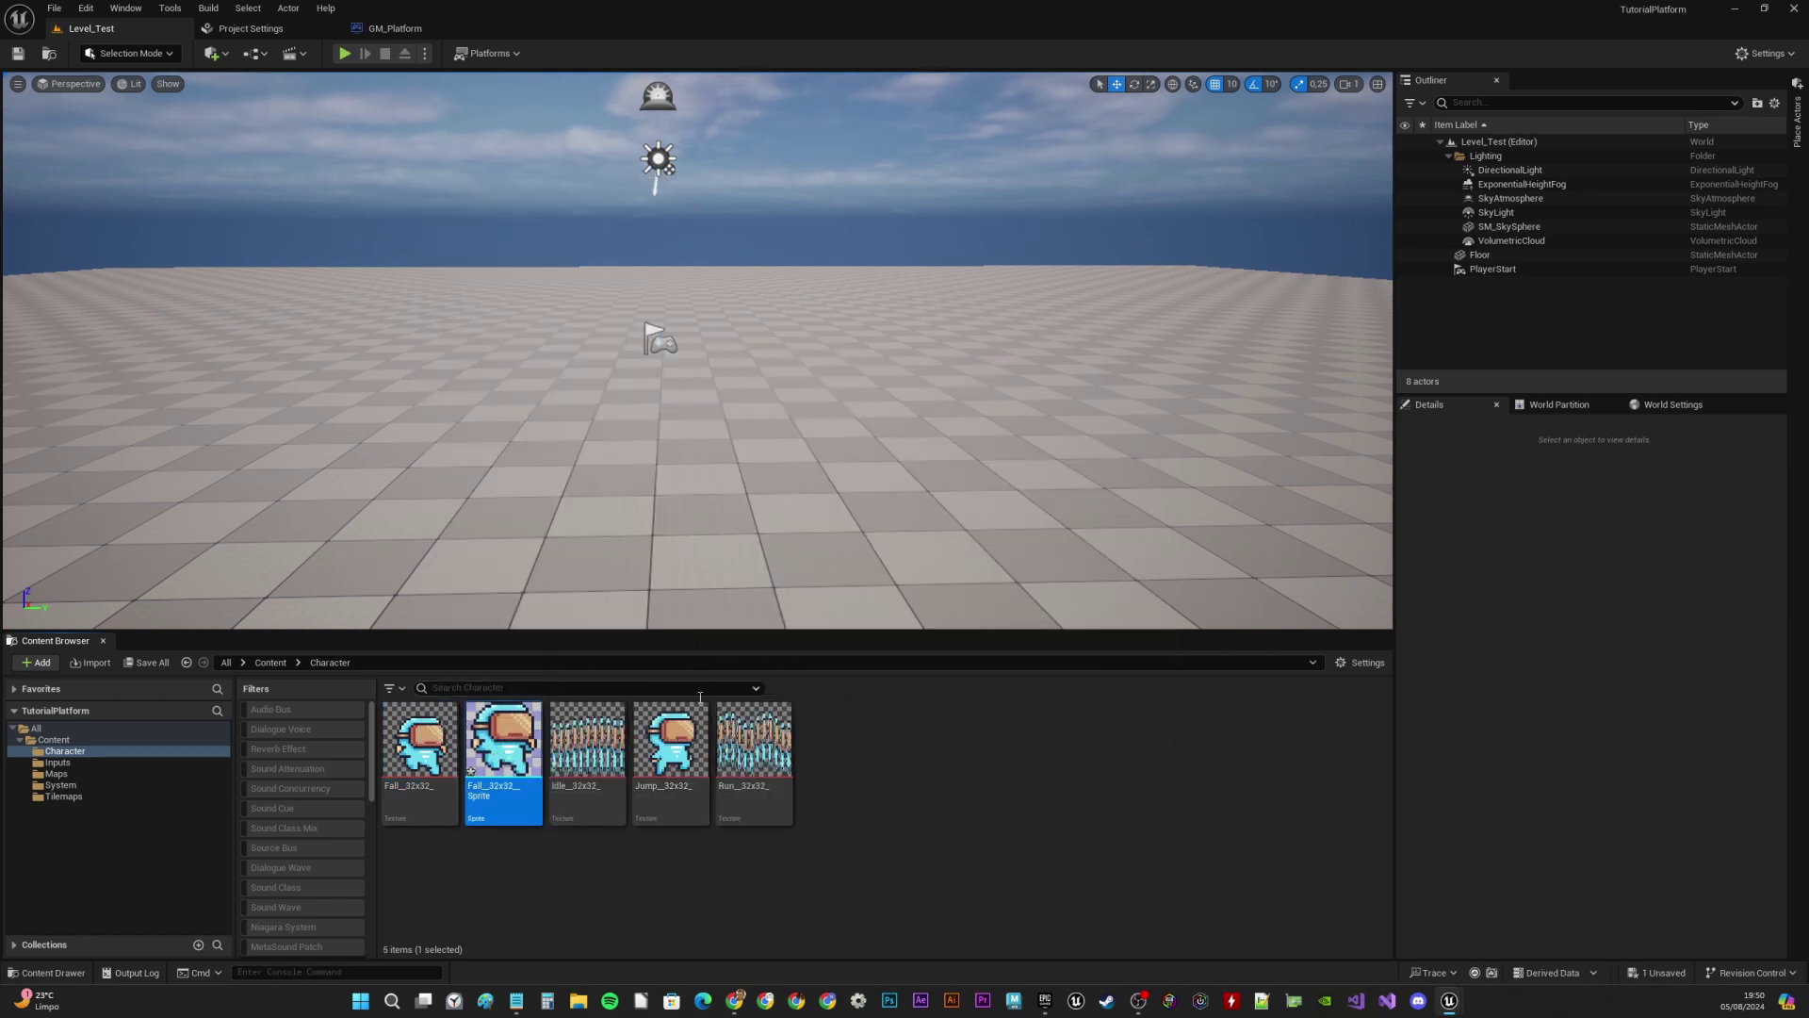
# Create a sprite from the Jump__32x32_ texture in the Character folder
pyautogui.click(671, 737)
pyautogui.rightClick(670, 737)
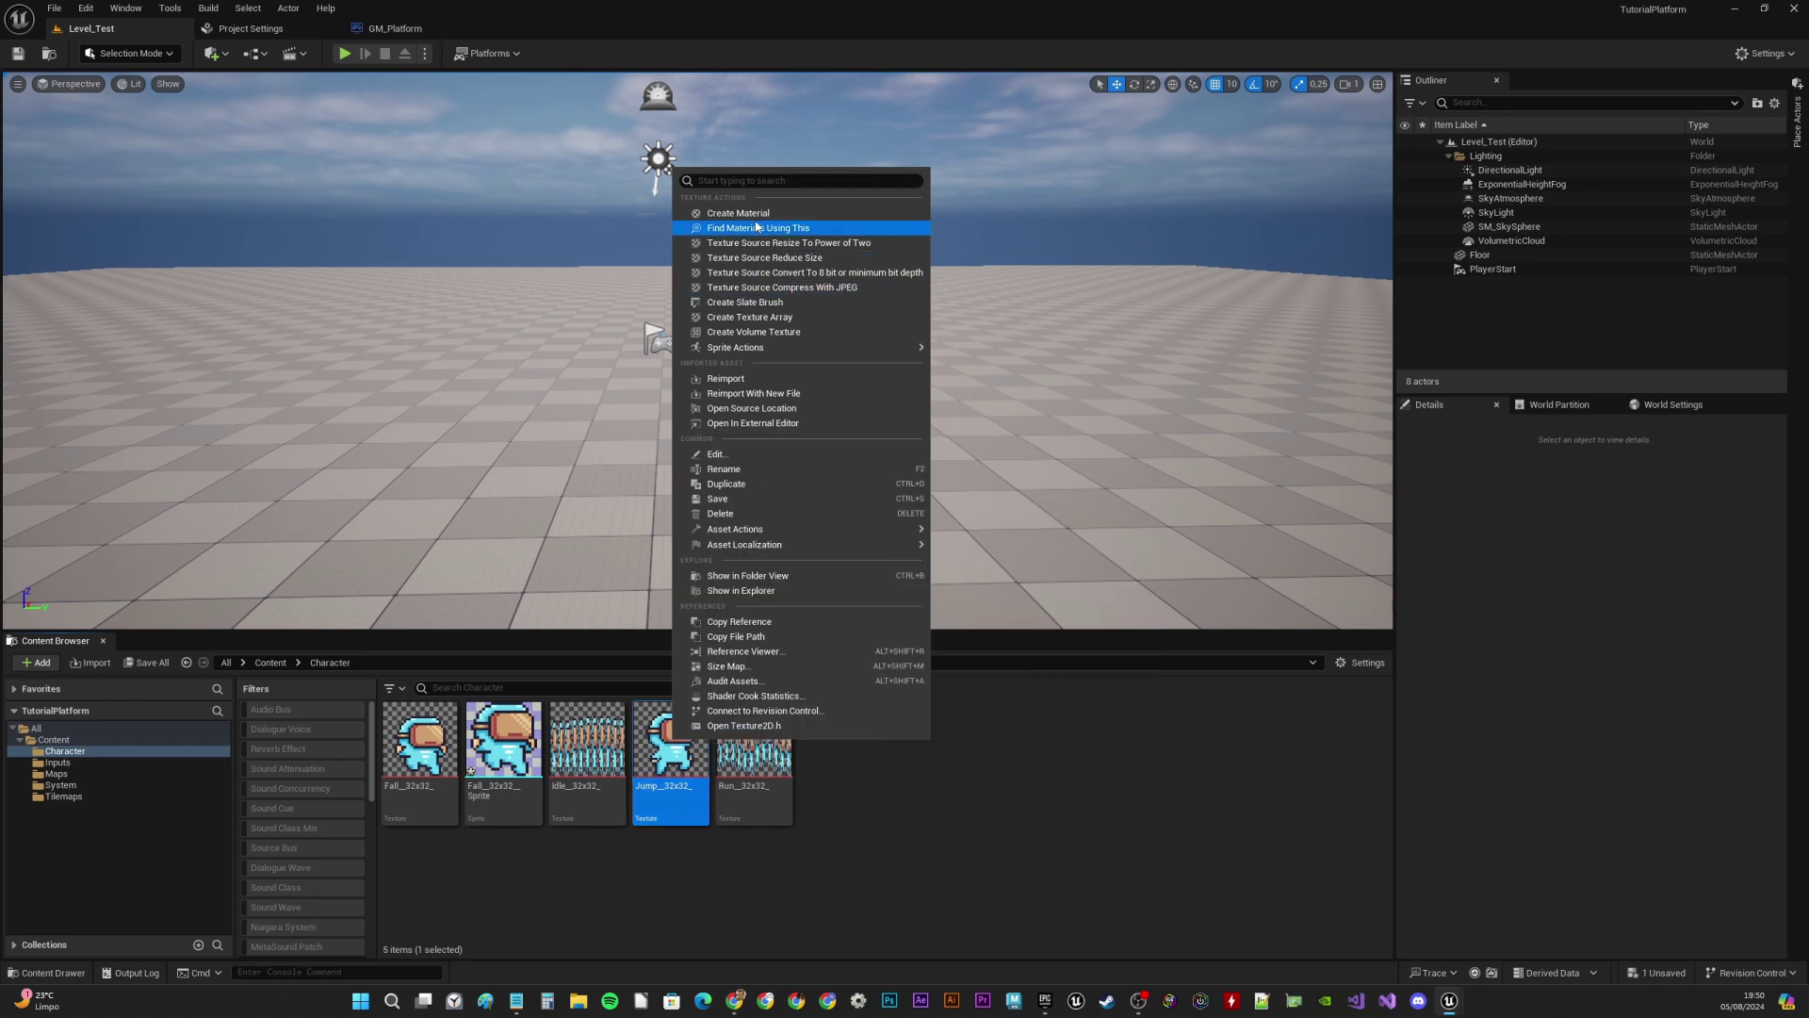
pyautogui.moveTo(785, 348)
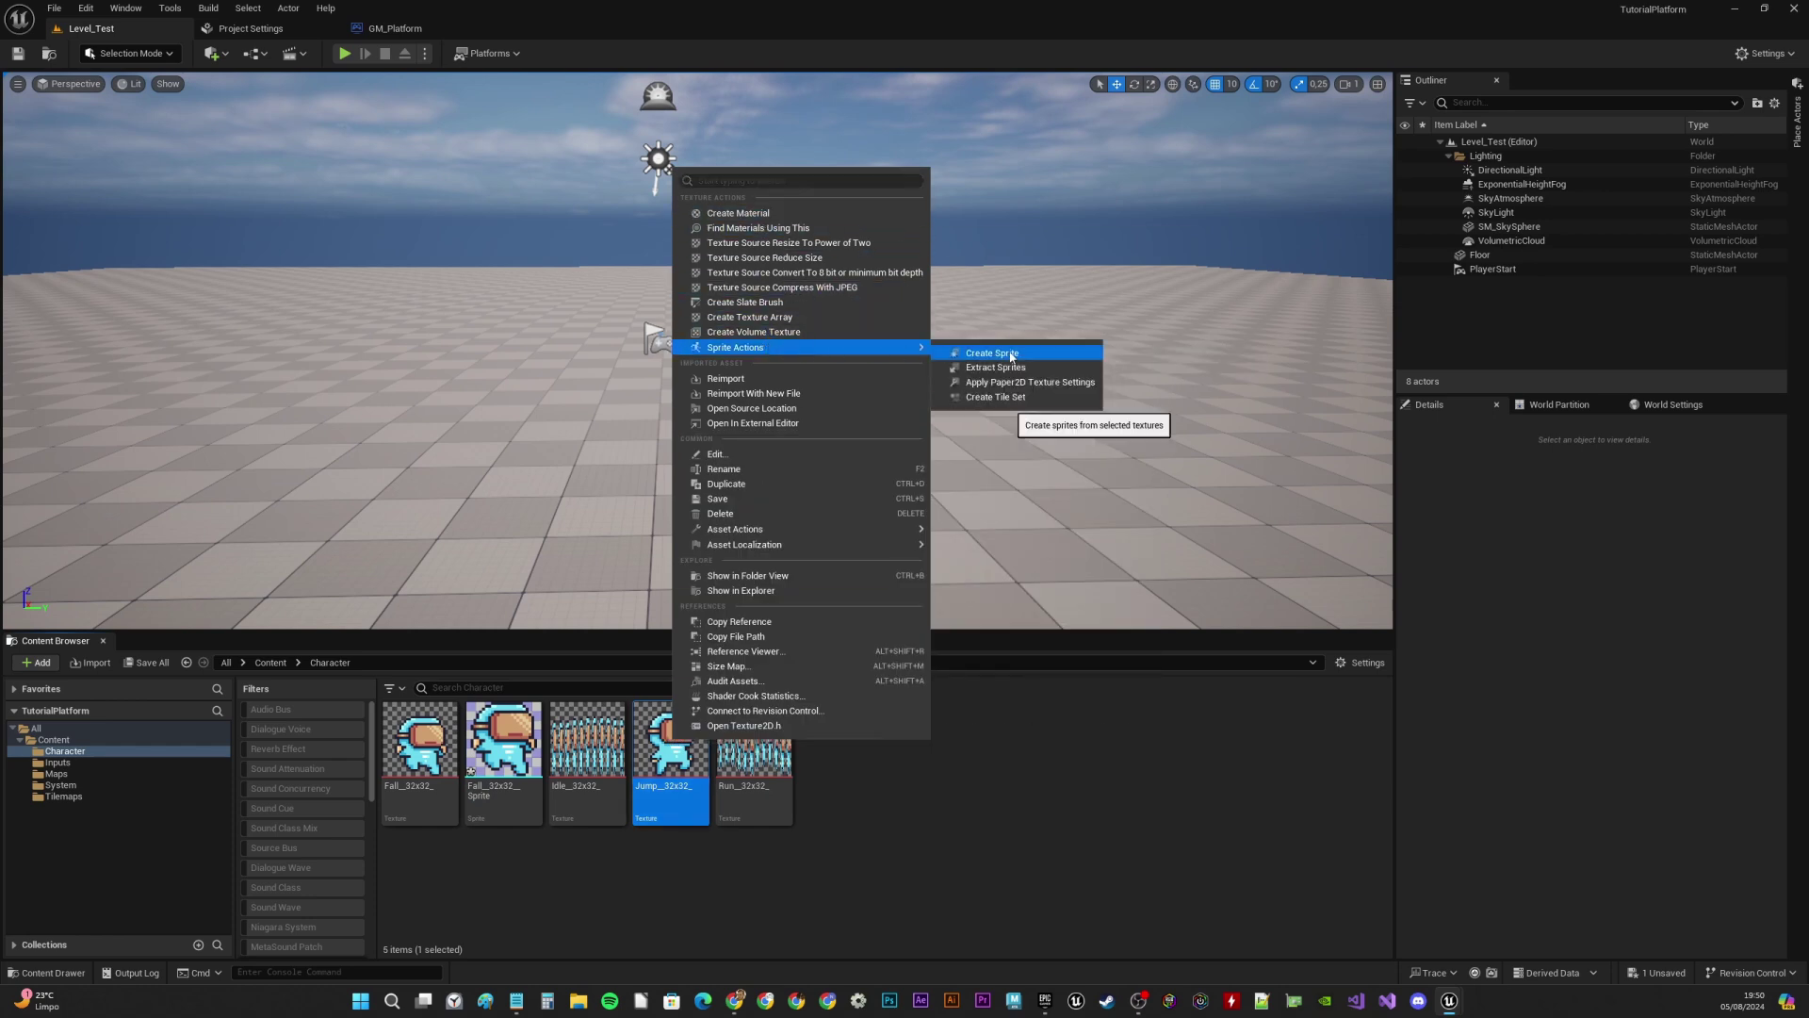
pyautogui.click(971, 354)
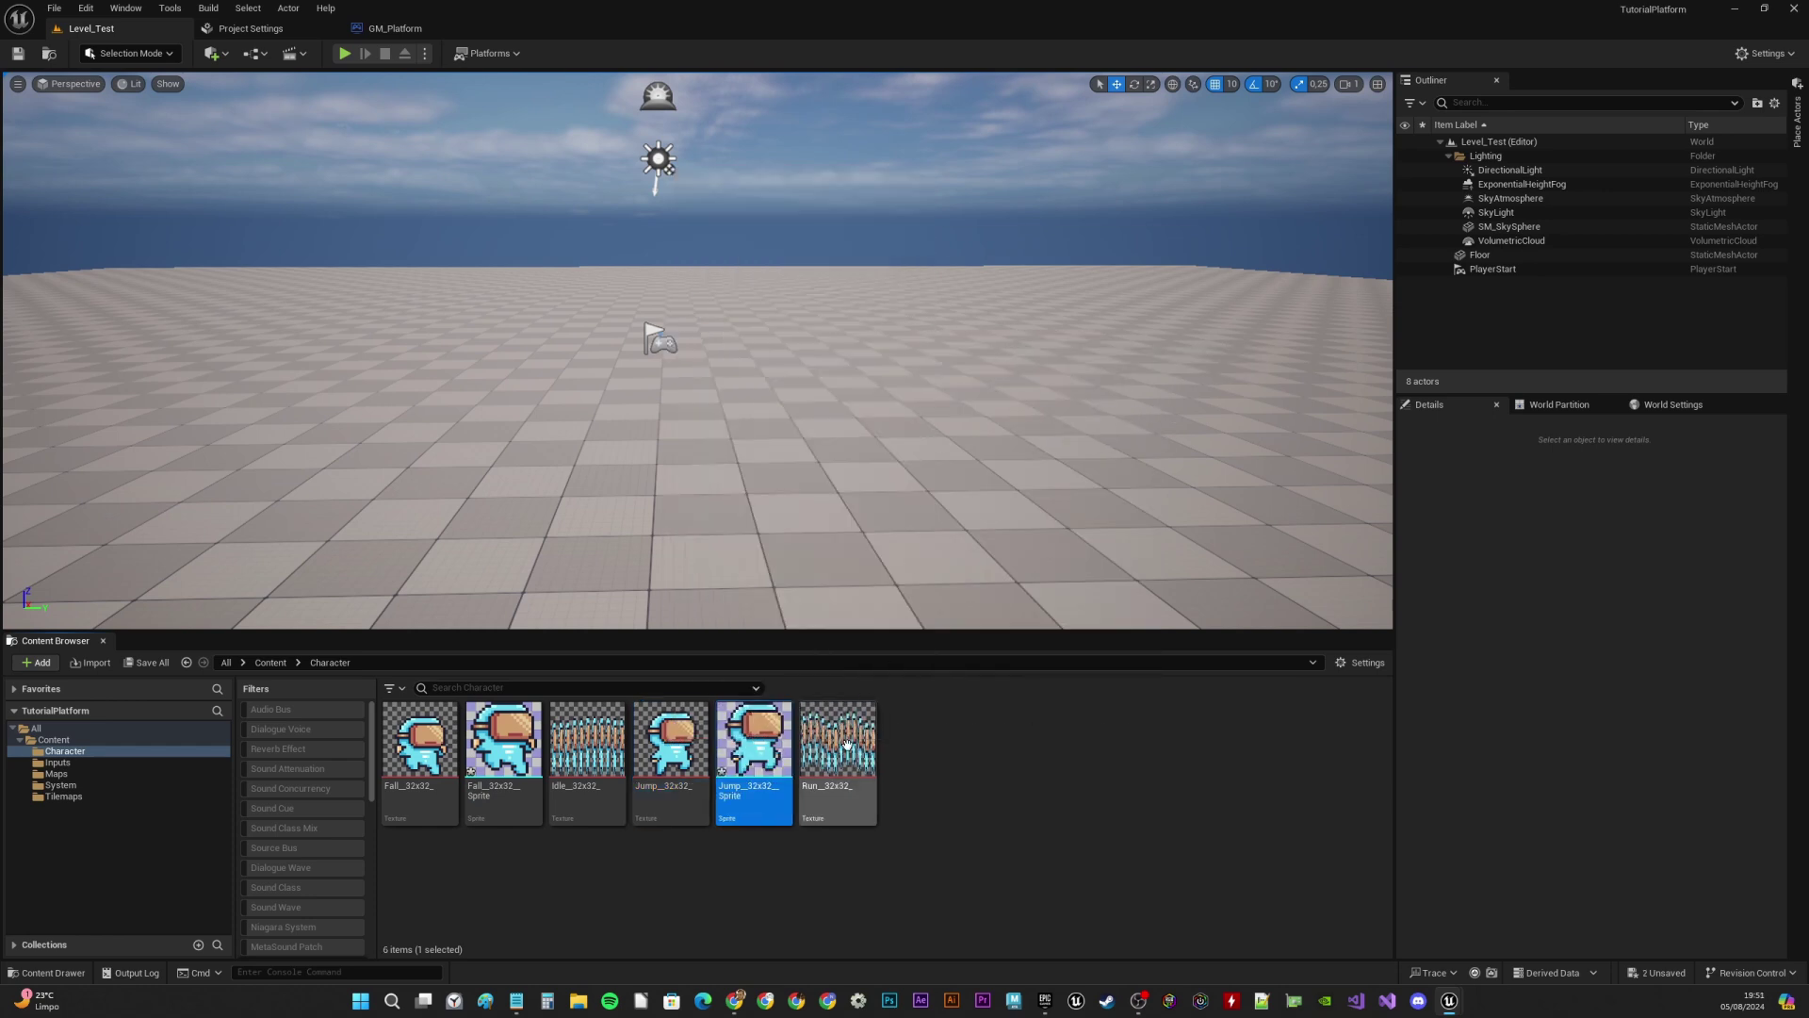
# Set the collision preset of the Fall__32x32__Sprite to NoCollision, save and close it, and return to Level_Test
pyautogui.doubleClick(503, 744)
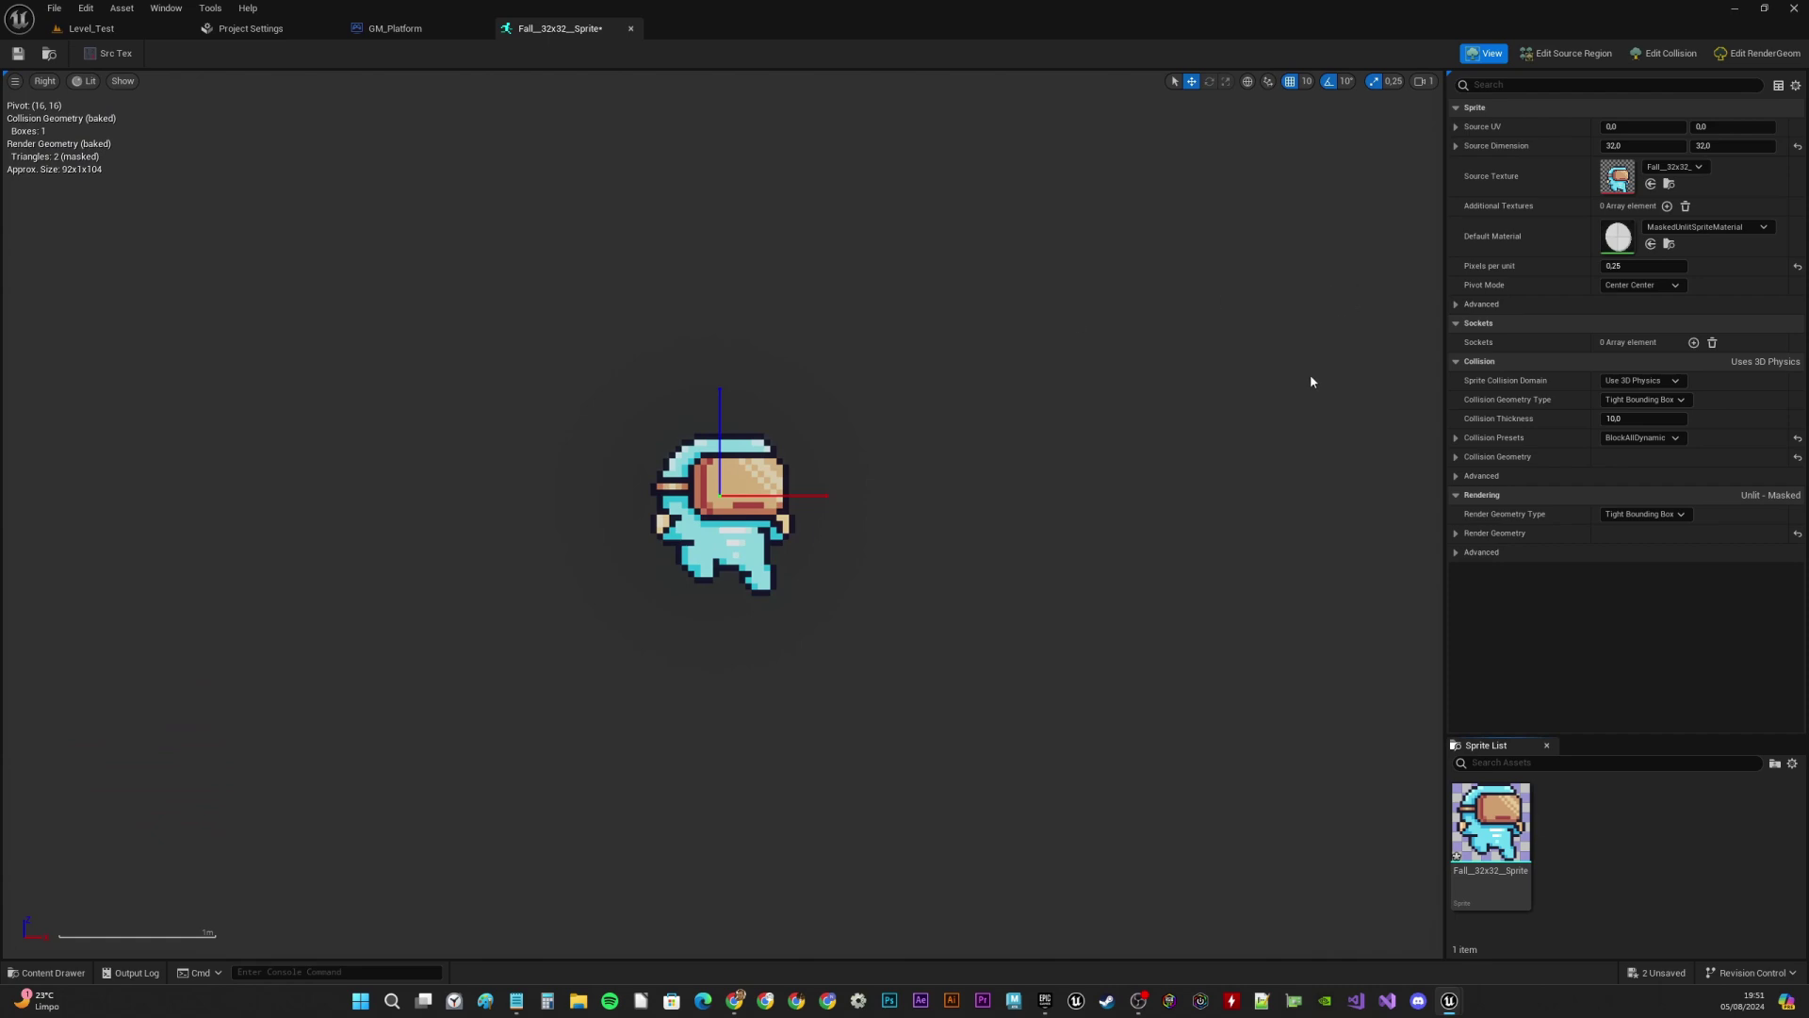
pyautogui.click(1638, 439)
pyautogui.click(1646, 465)
pyautogui.click(631, 28)
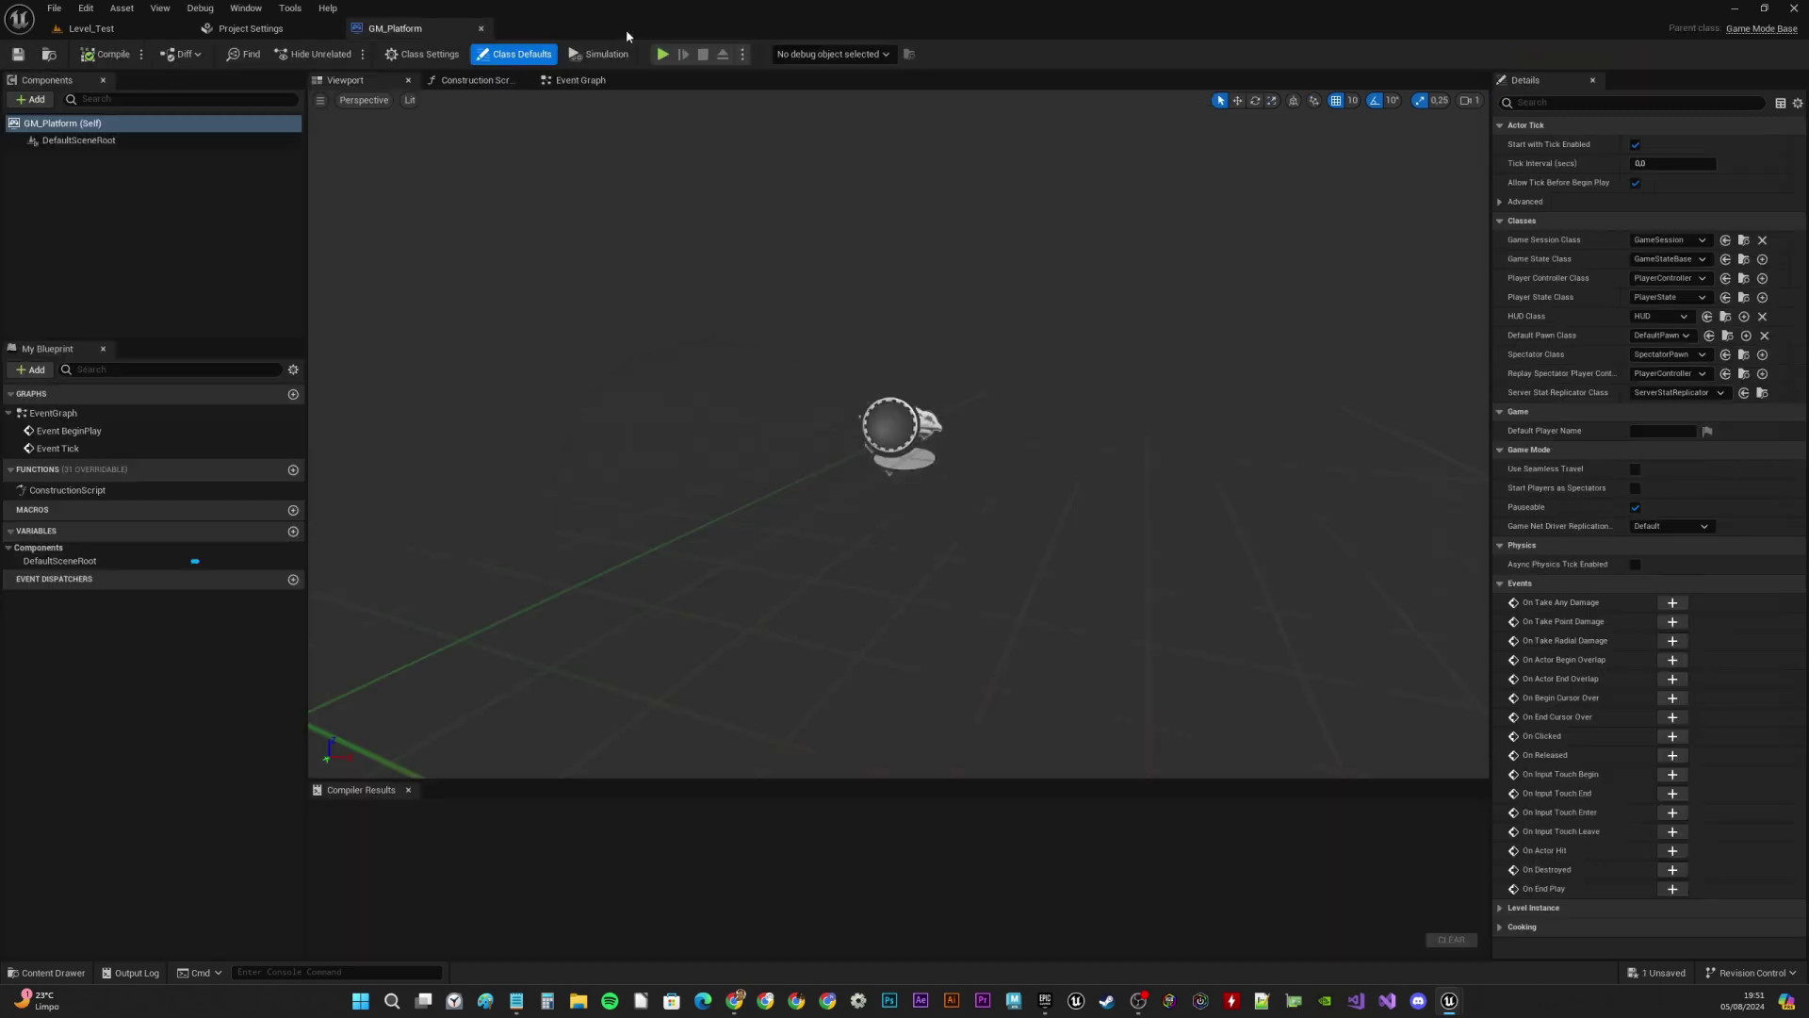
pyautogui.click(91, 28)
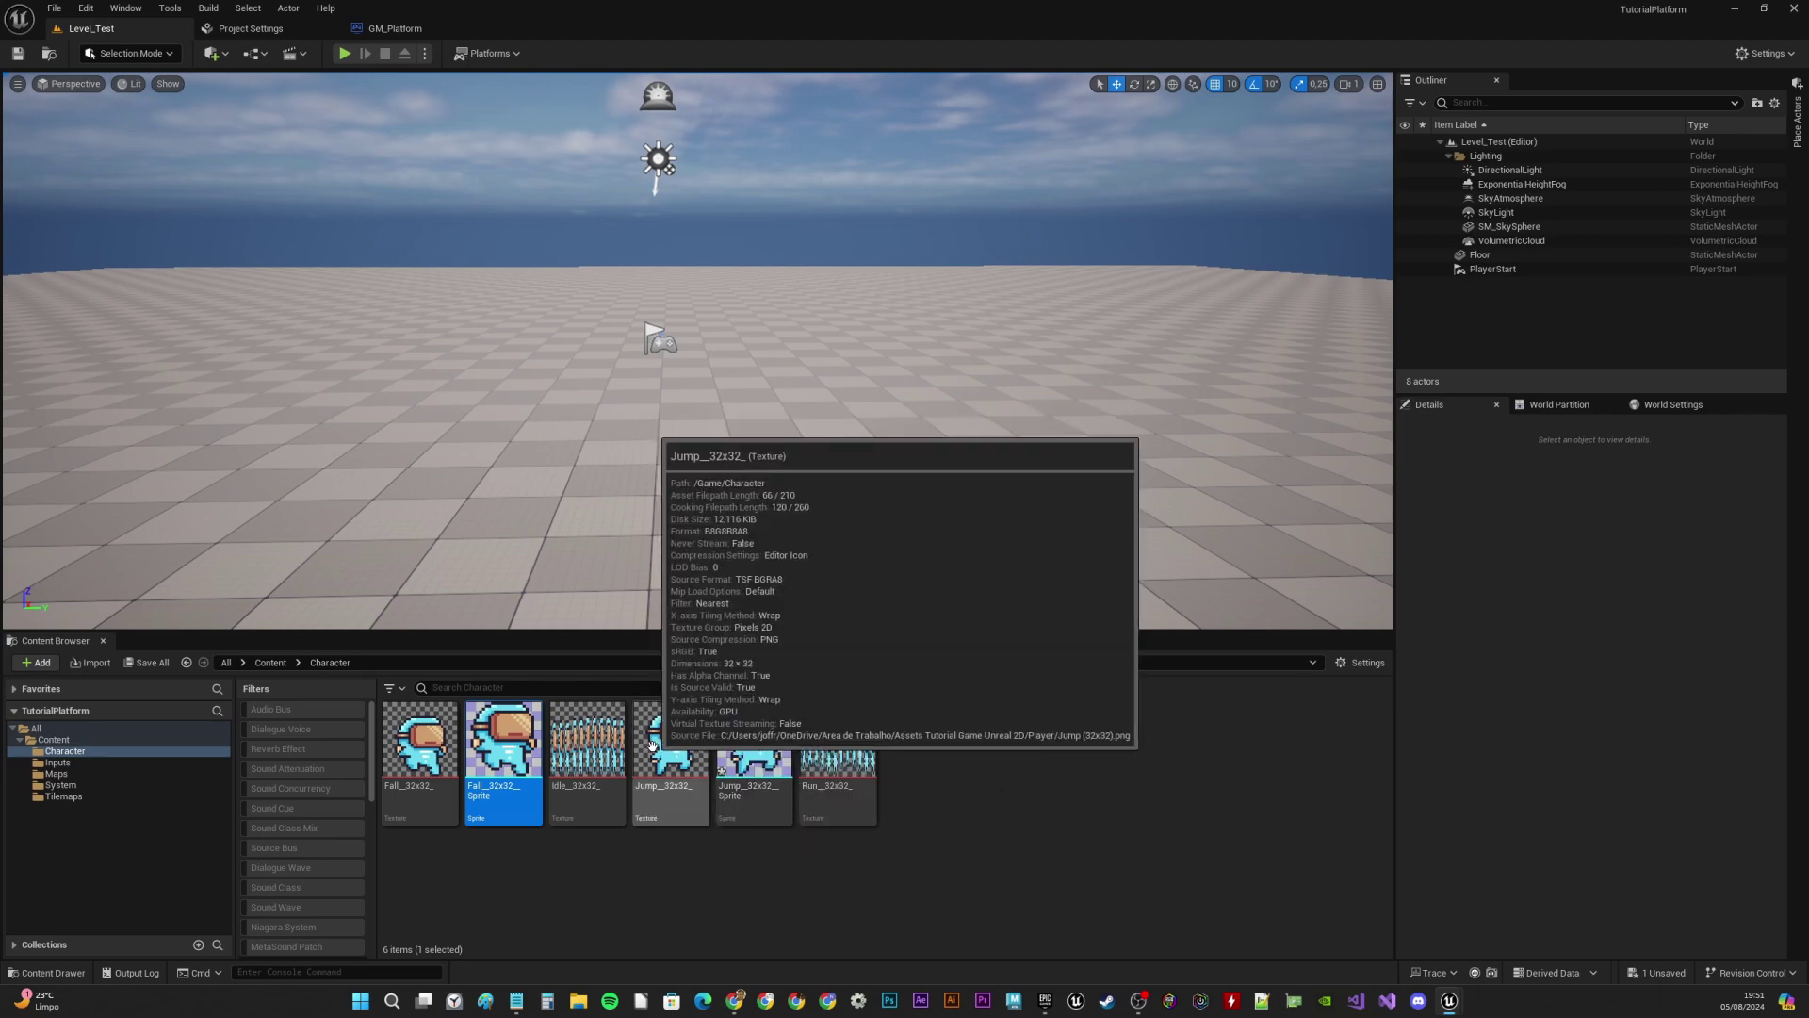
# Set the Jump__32x32__Sprite collision preset to NoCollision, save and close the sprite, and return to Level_Test
pyautogui.doubleClick(762, 768)
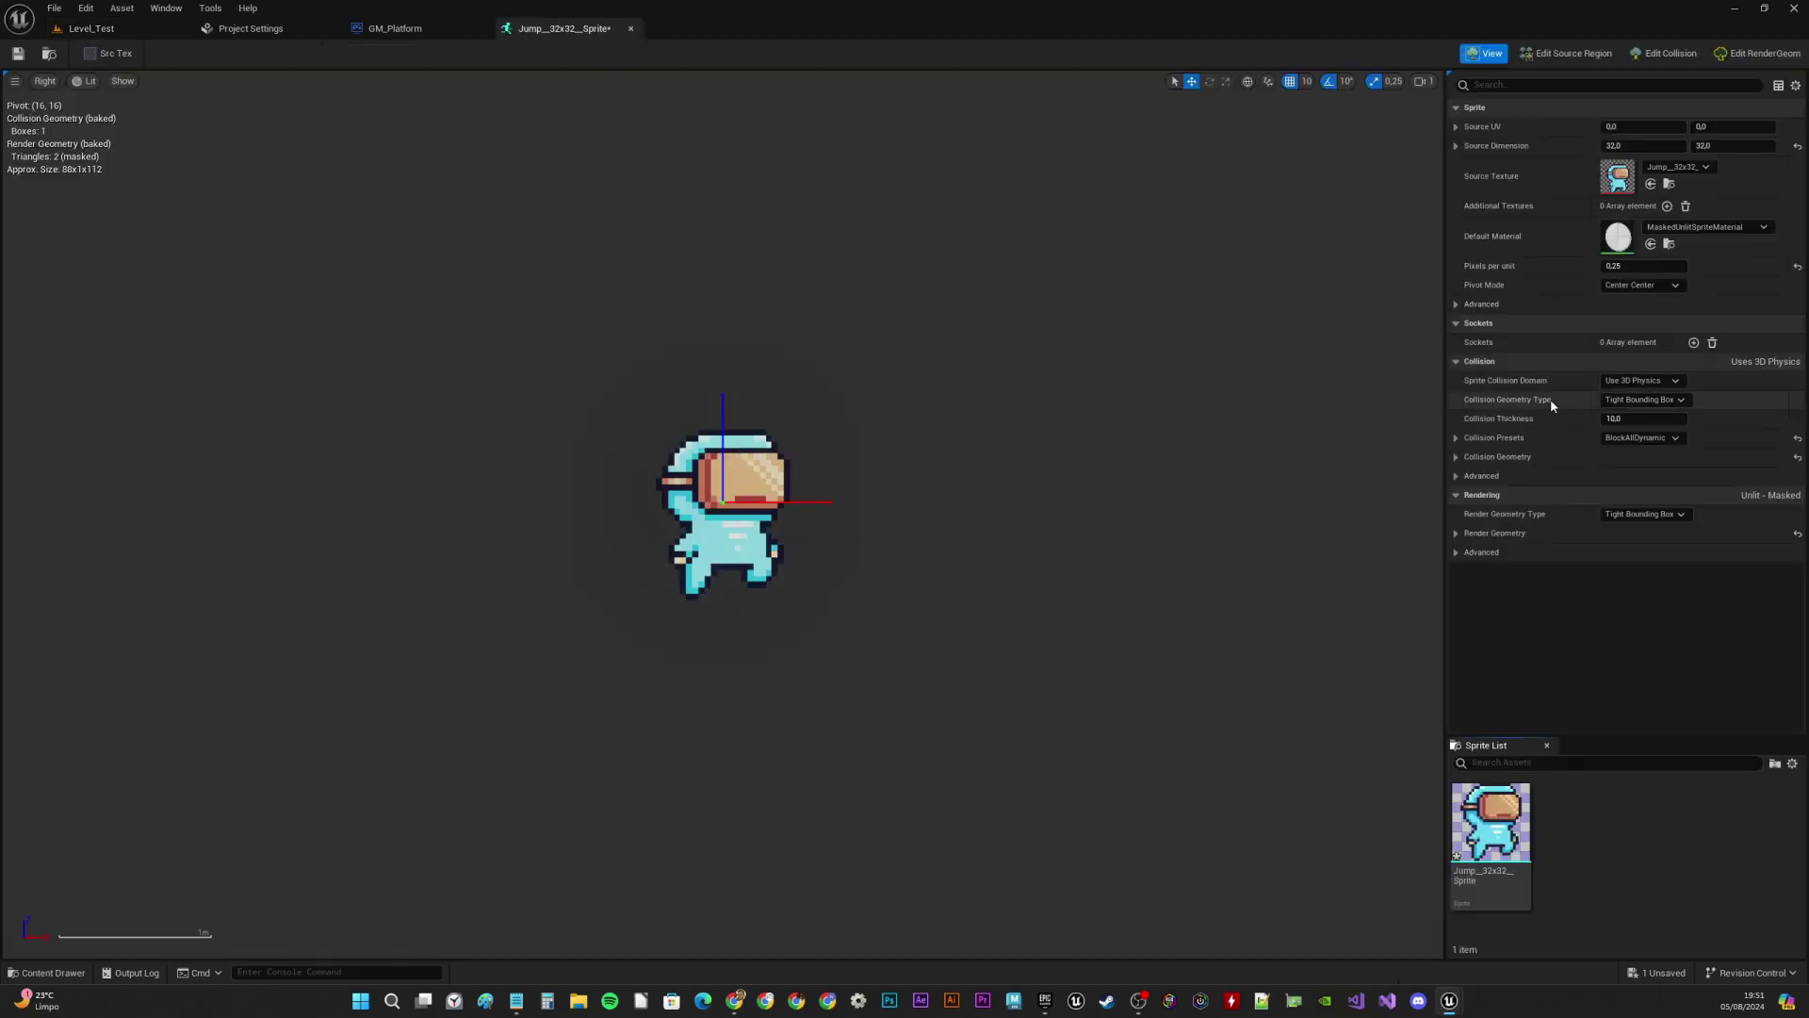
pyautogui.click(1642, 437)
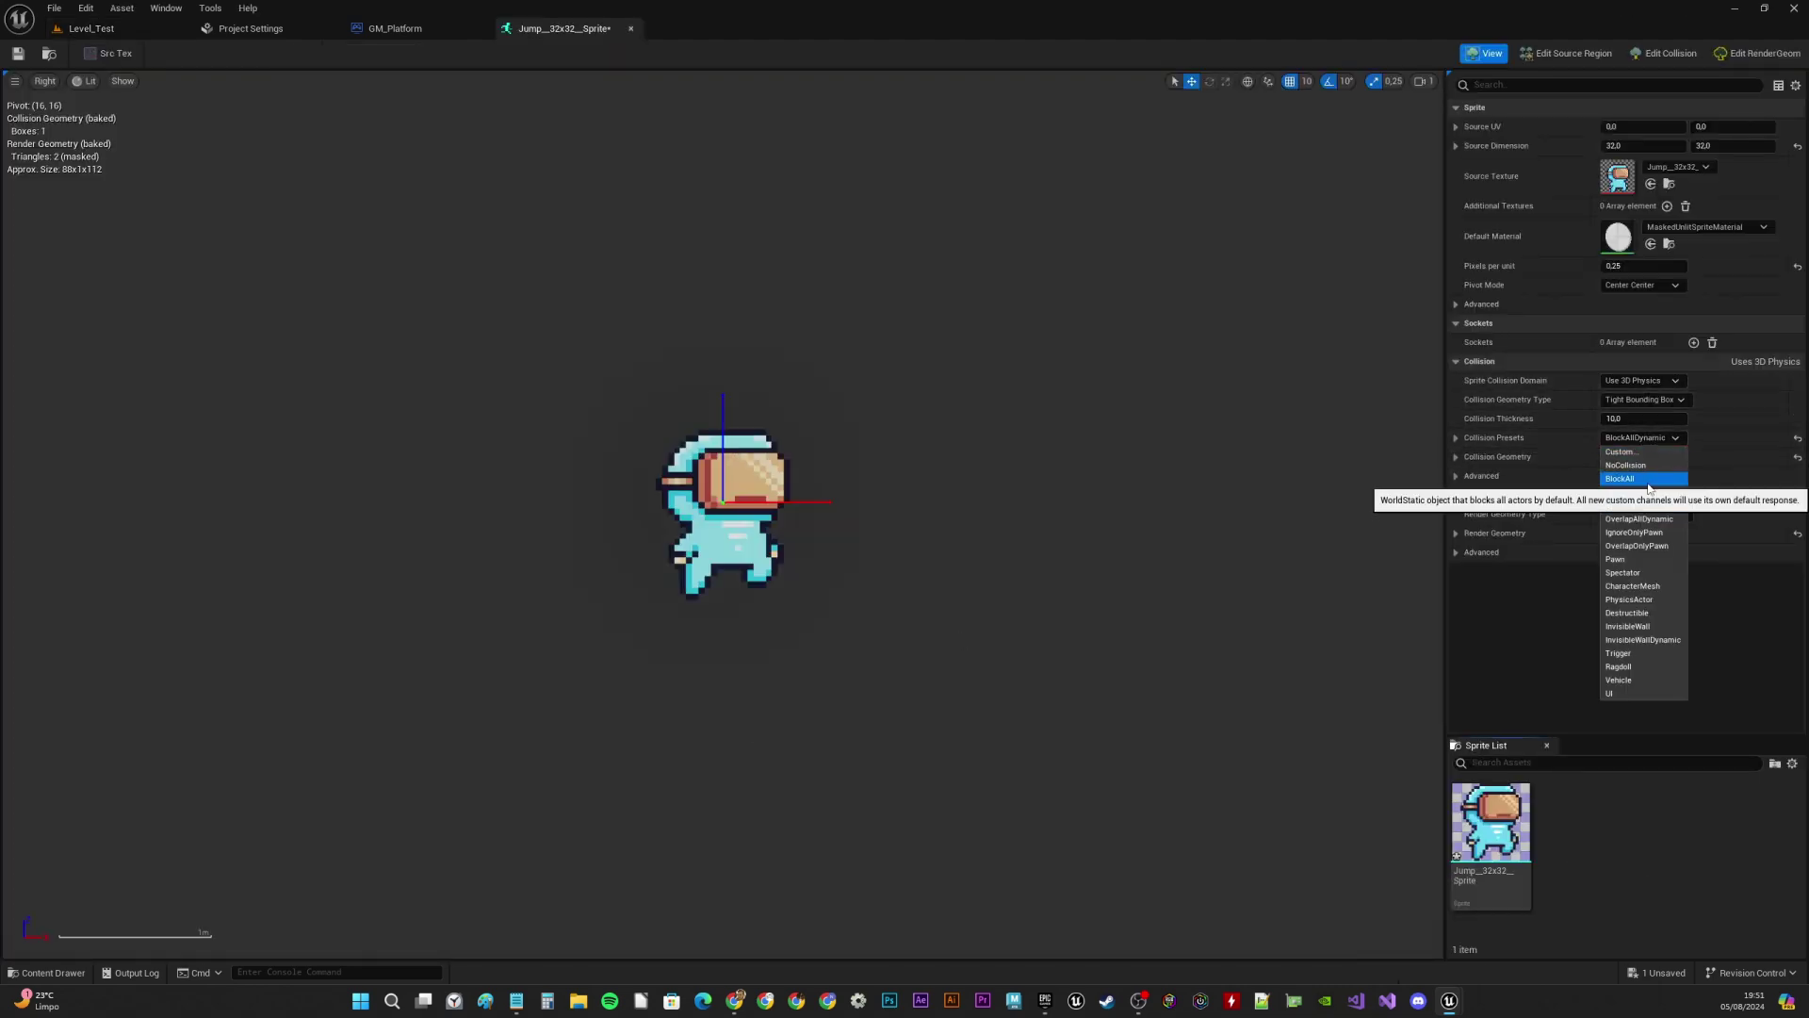
pyautogui.click(1643, 474)
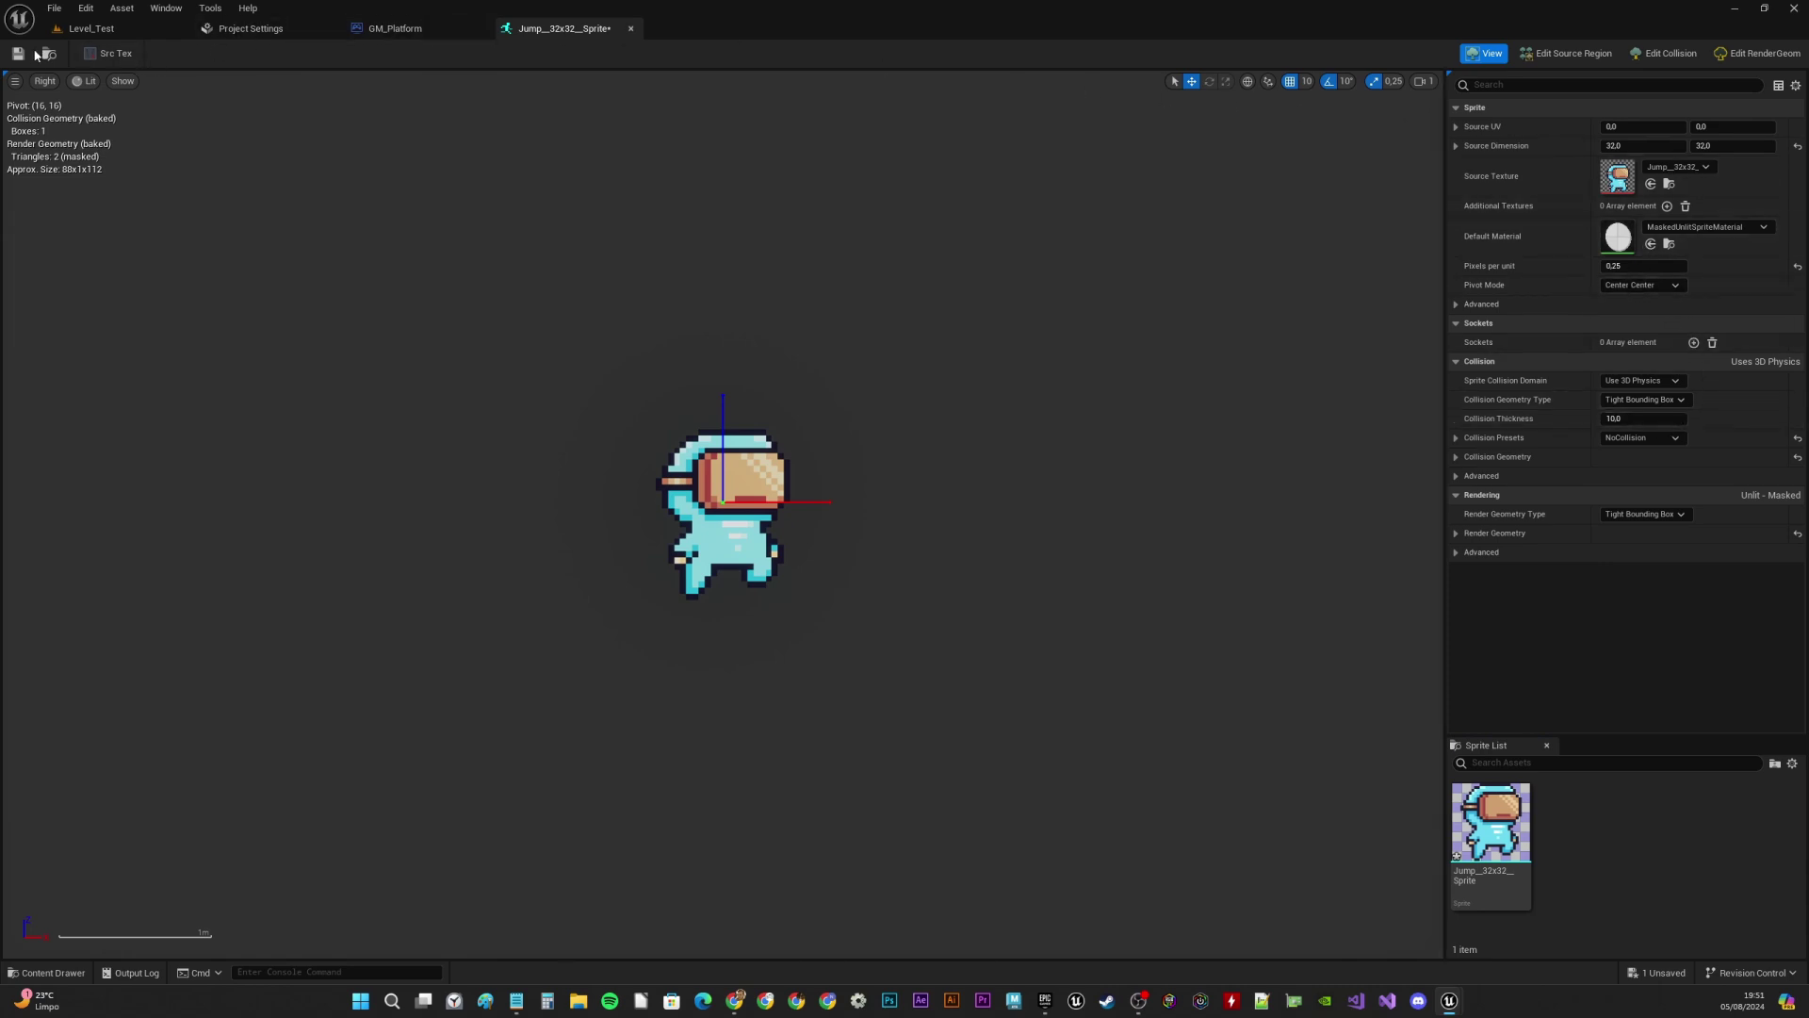
pyautogui.click(630, 28)
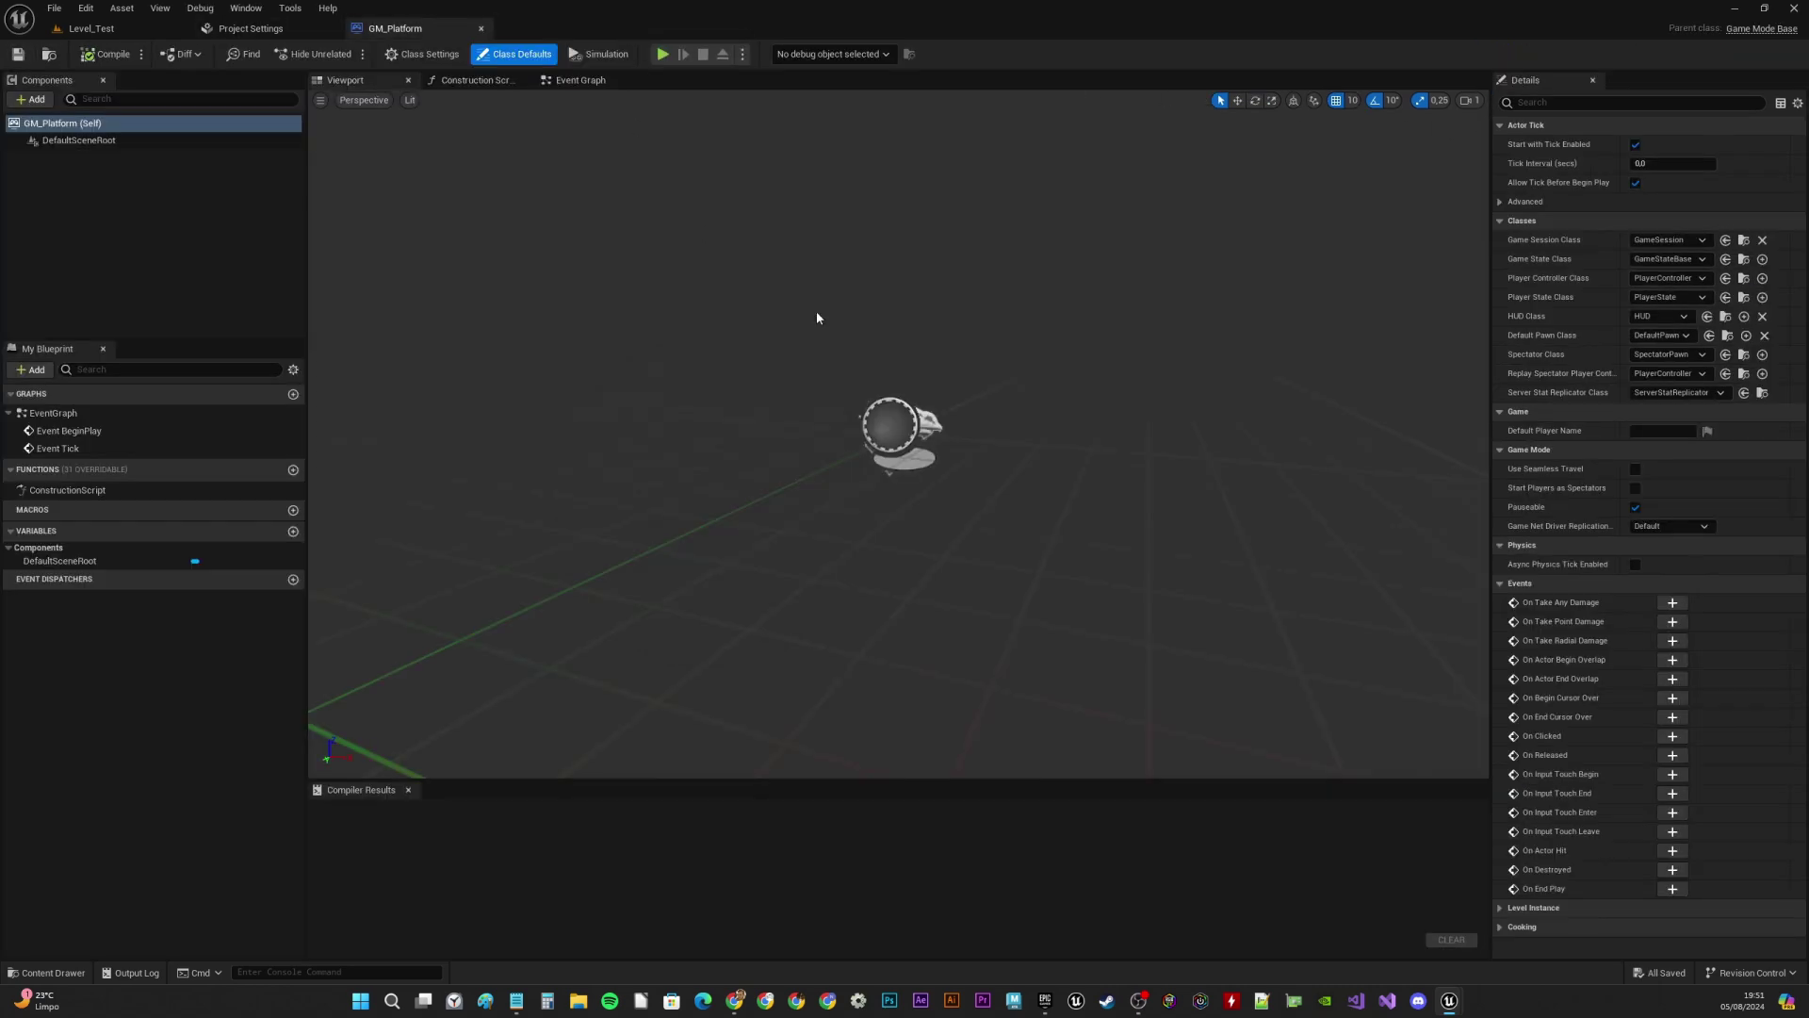
pyautogui.click(91, 29)
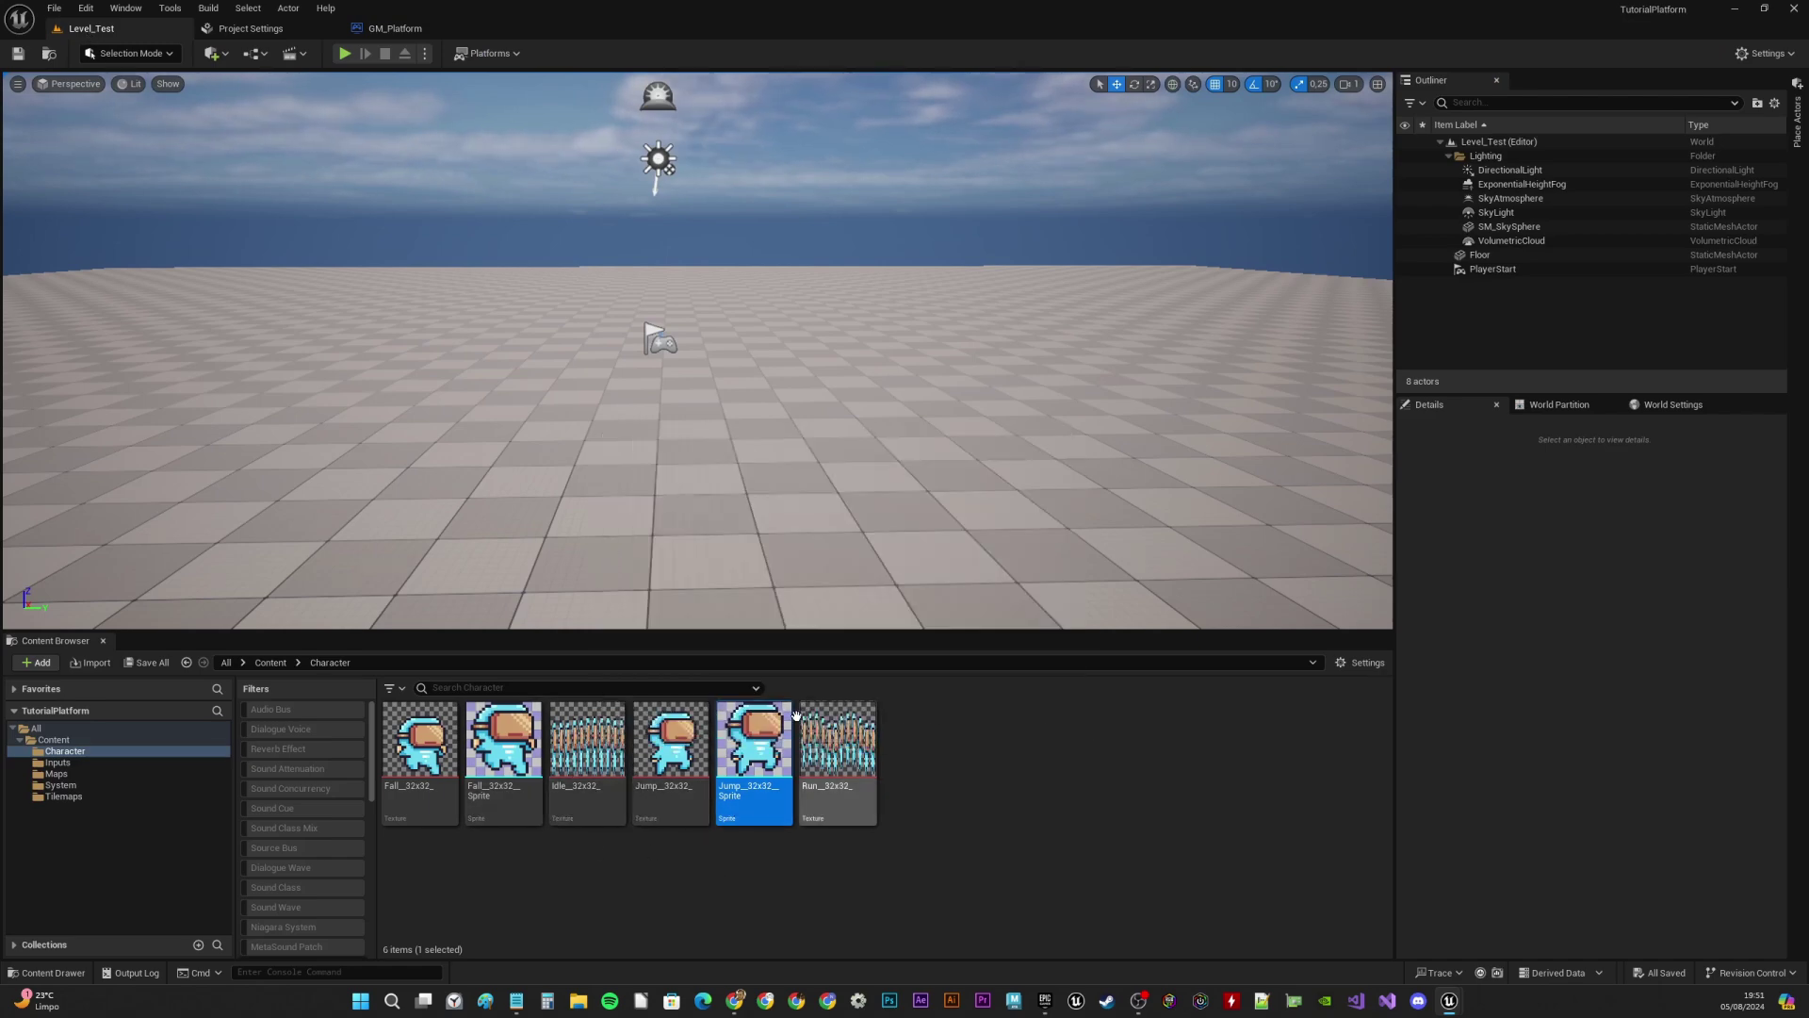
# Open Extract Sprites for the Idle__32x32_ texture and enlarge its window to fit the whole row of frames
pyautogui.click(587, 749)
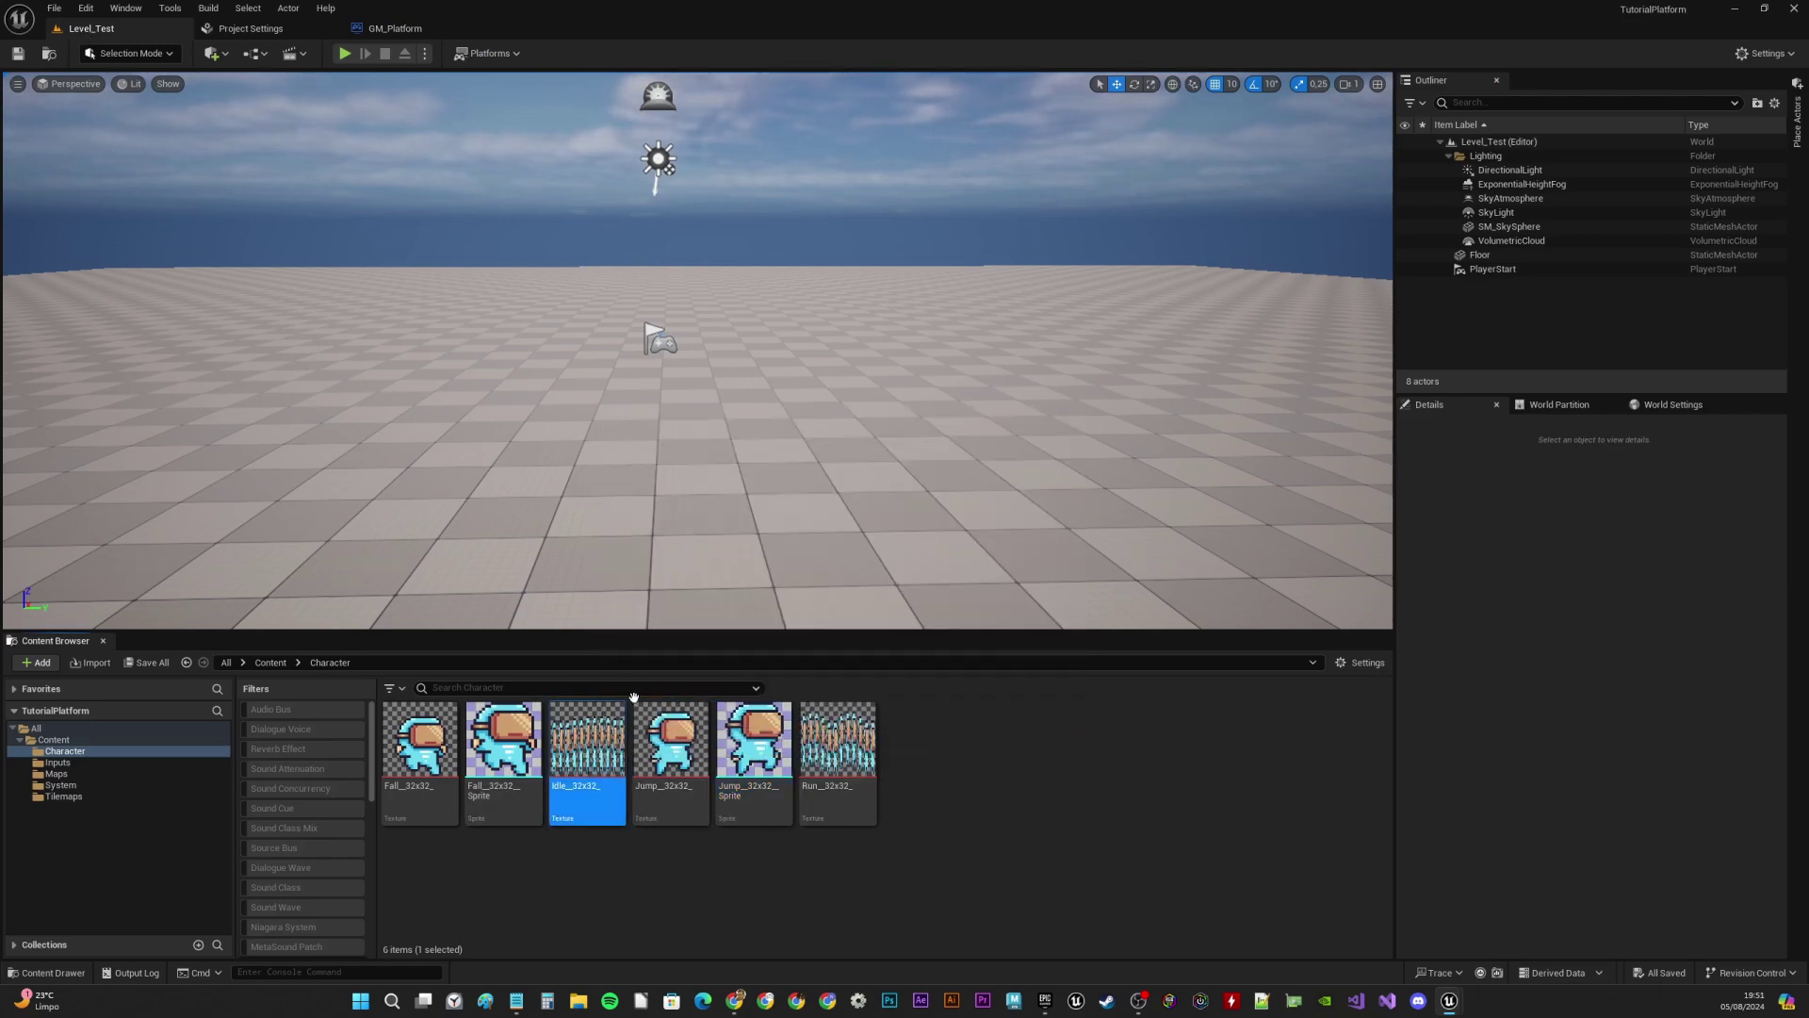
pyautogui.moveTo(577, 738)
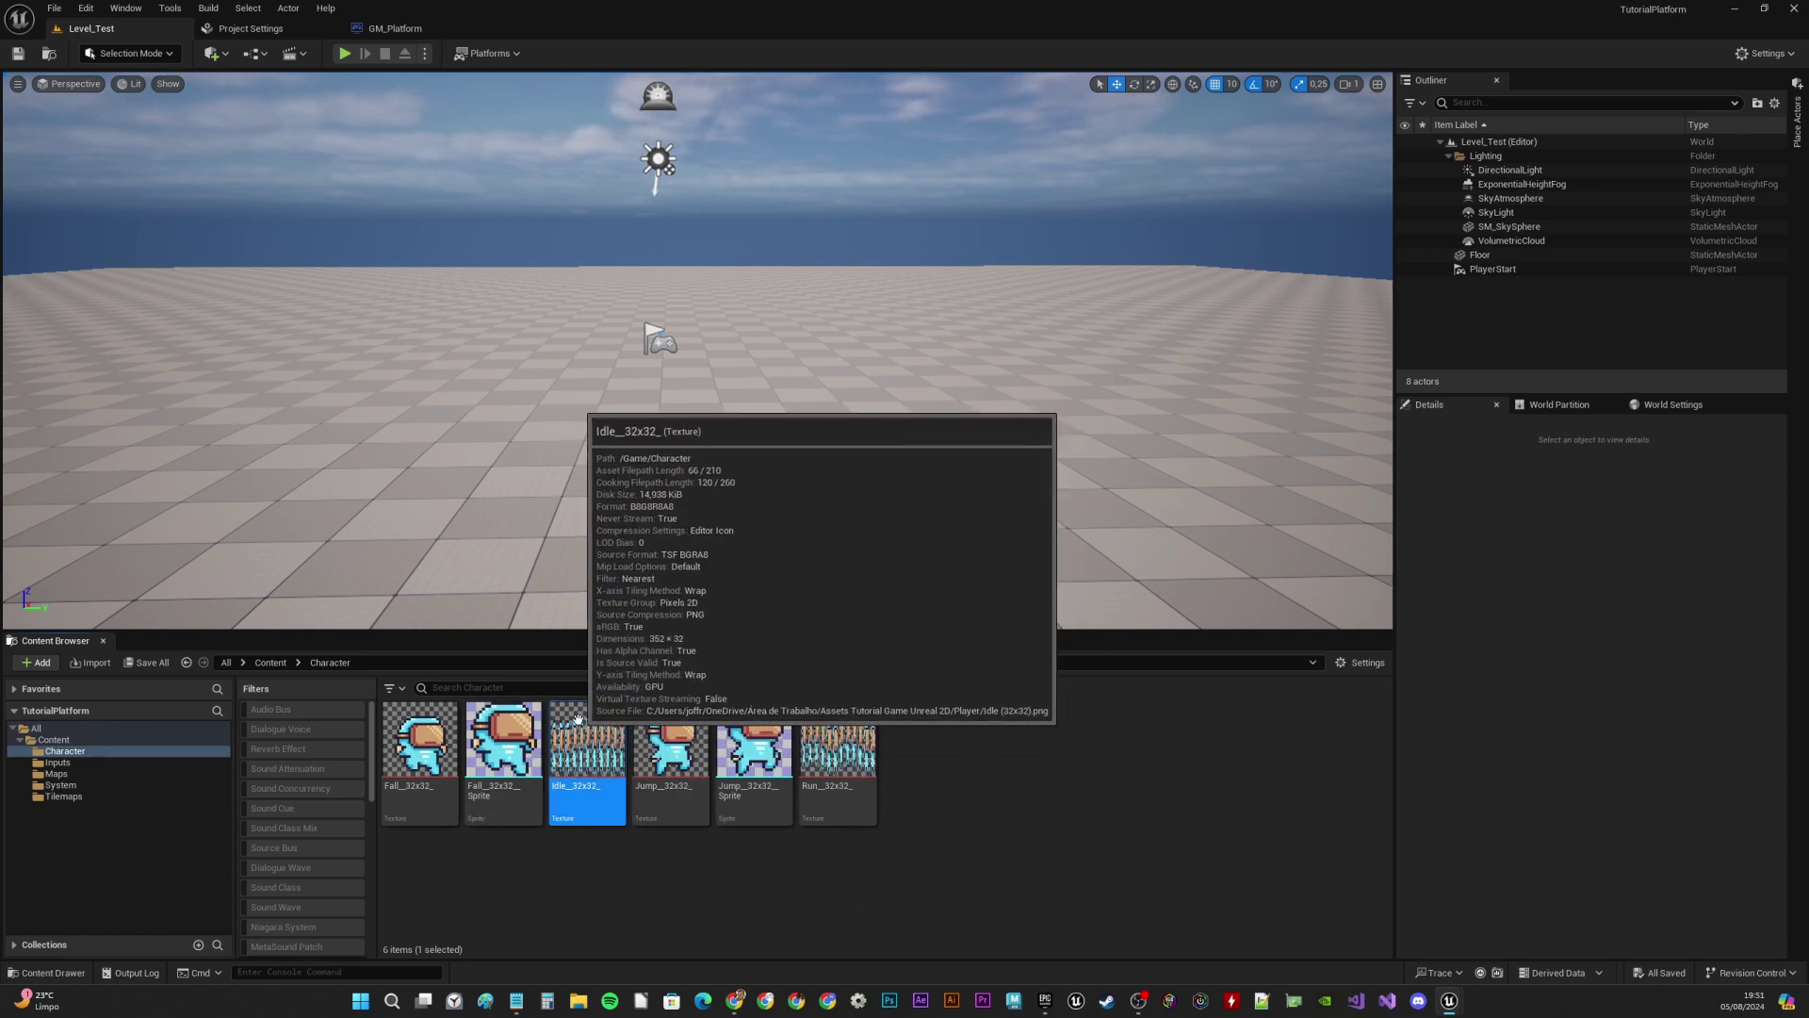
pyautogui.rightClick(578, 721)
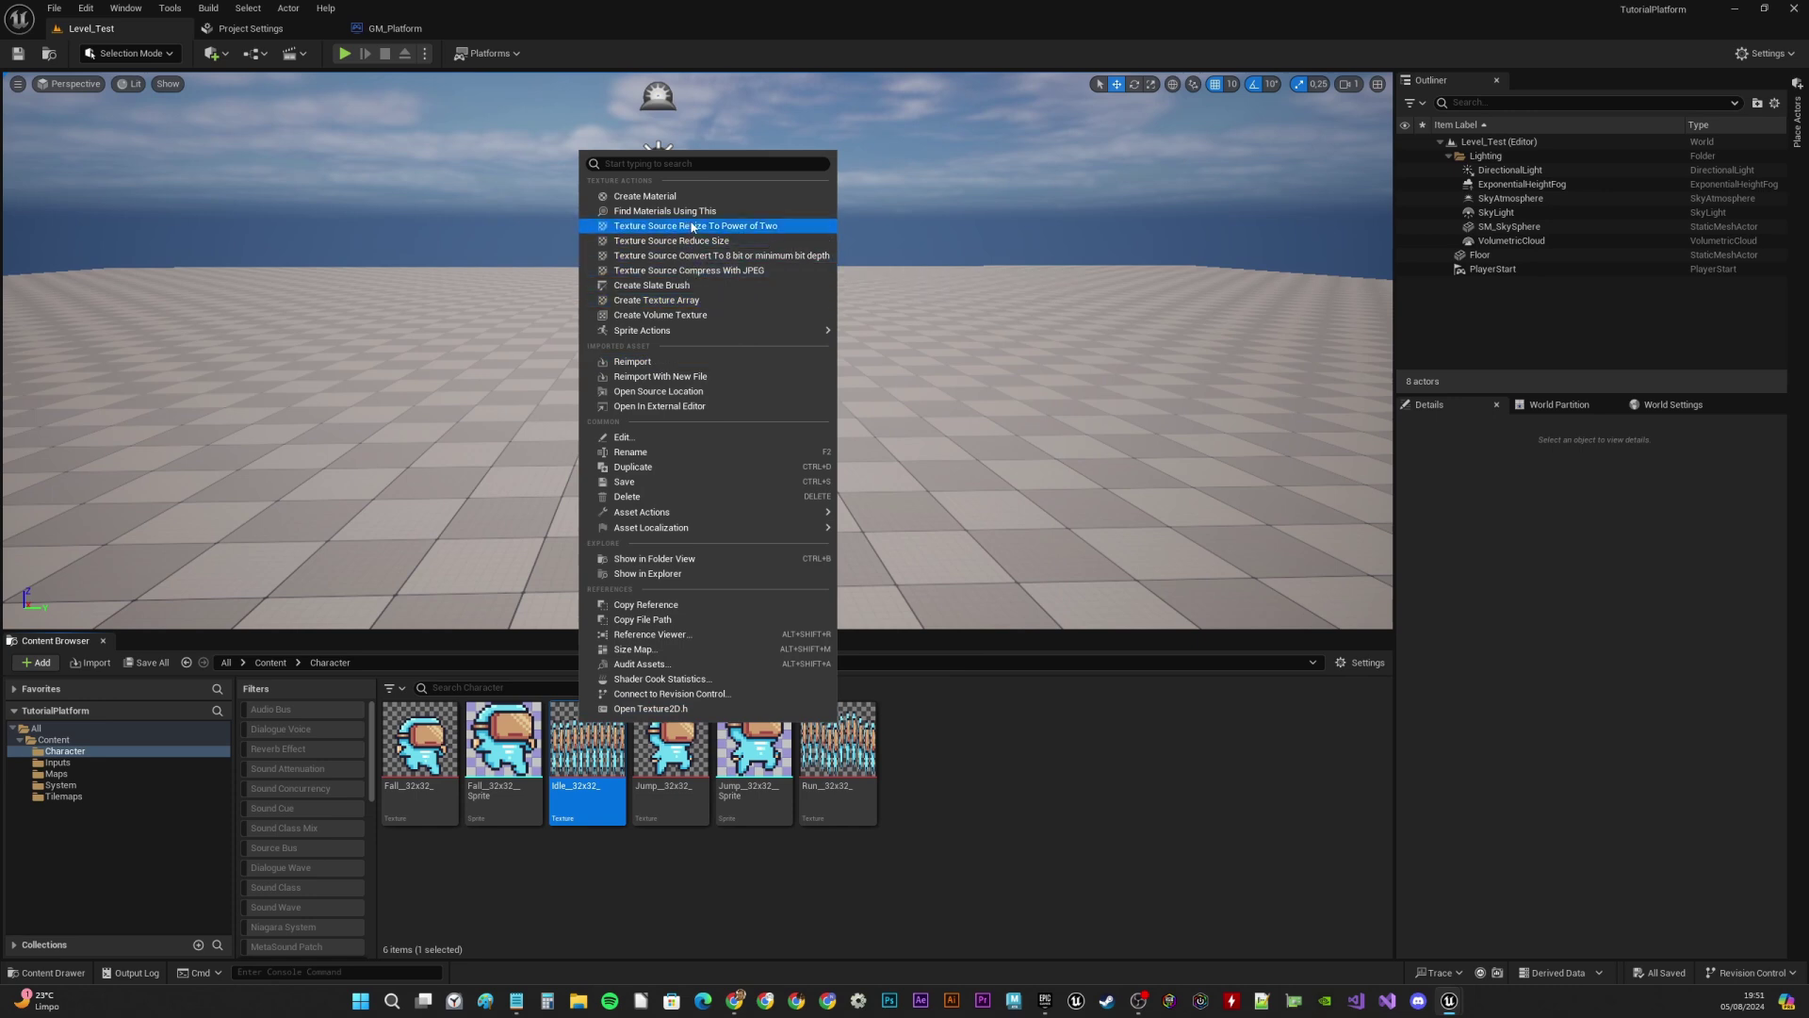
pyautogui.moveTo(686, 330)
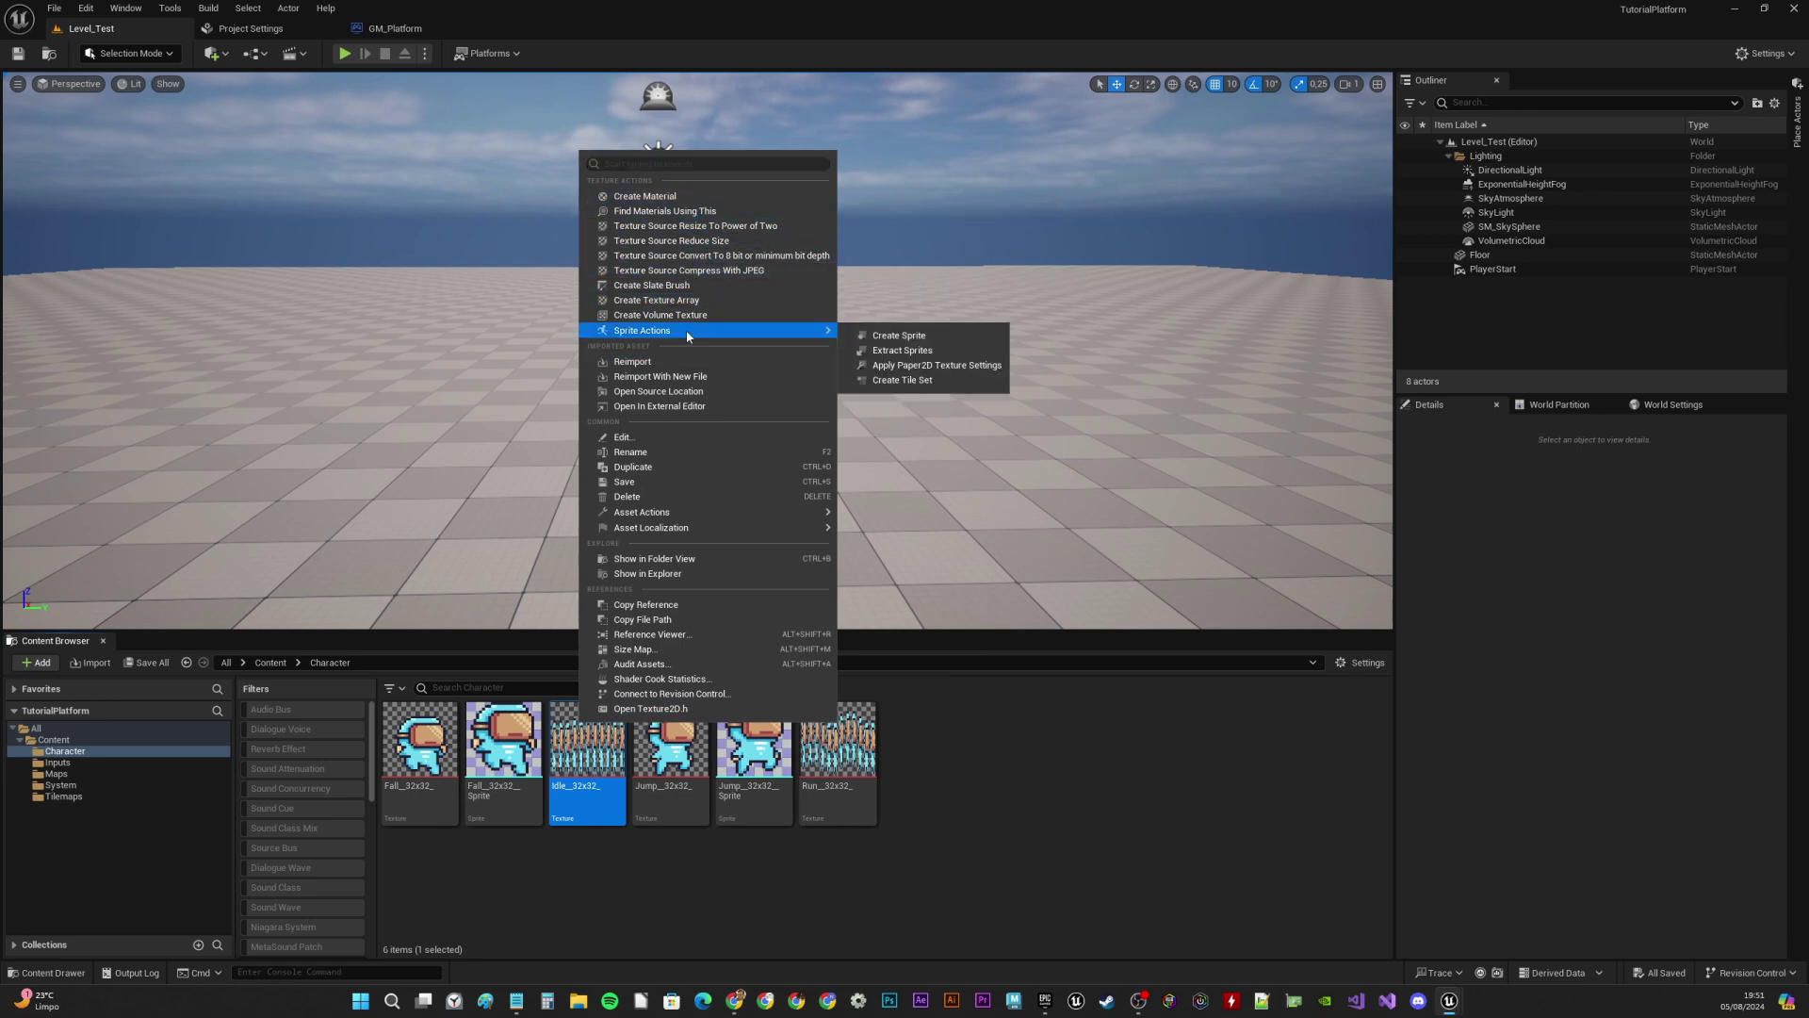
pyautogui.click(916, 355)
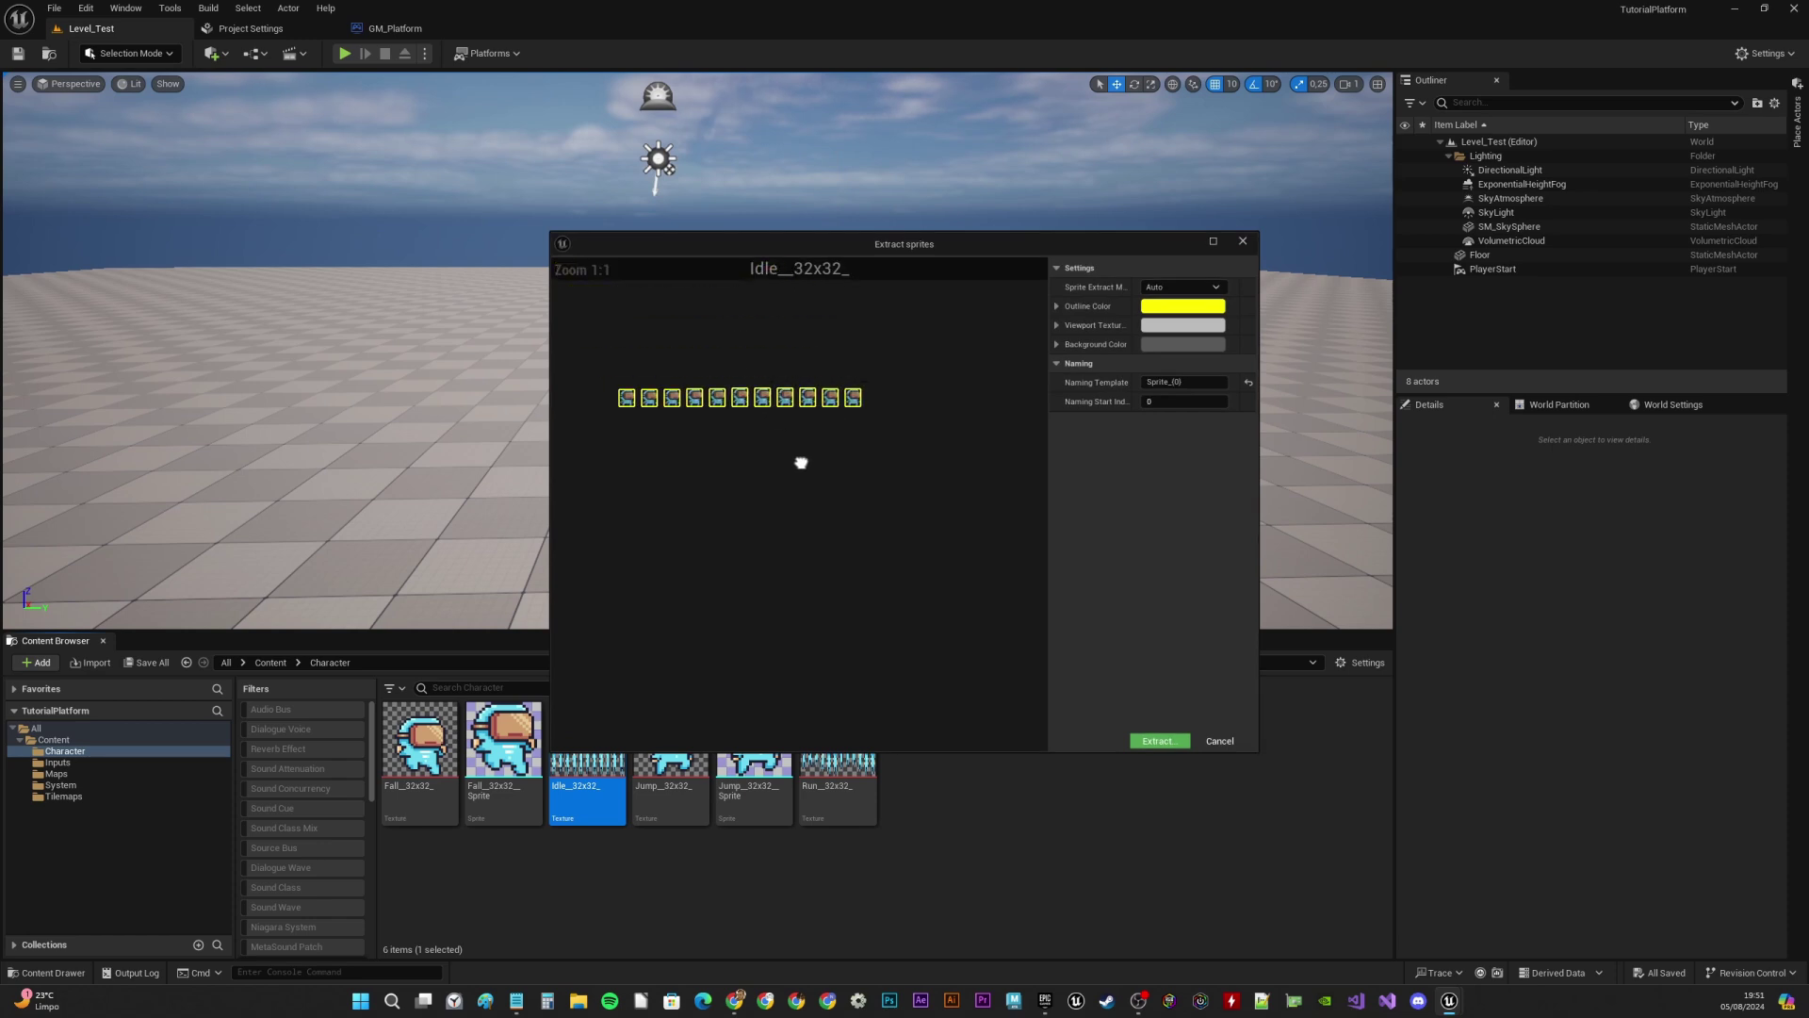
pyautogui.scroll(2, 800, 461)
pyautogui.moveTo(1124, 546); pyautogui.dragTo(759, 320, button='right')
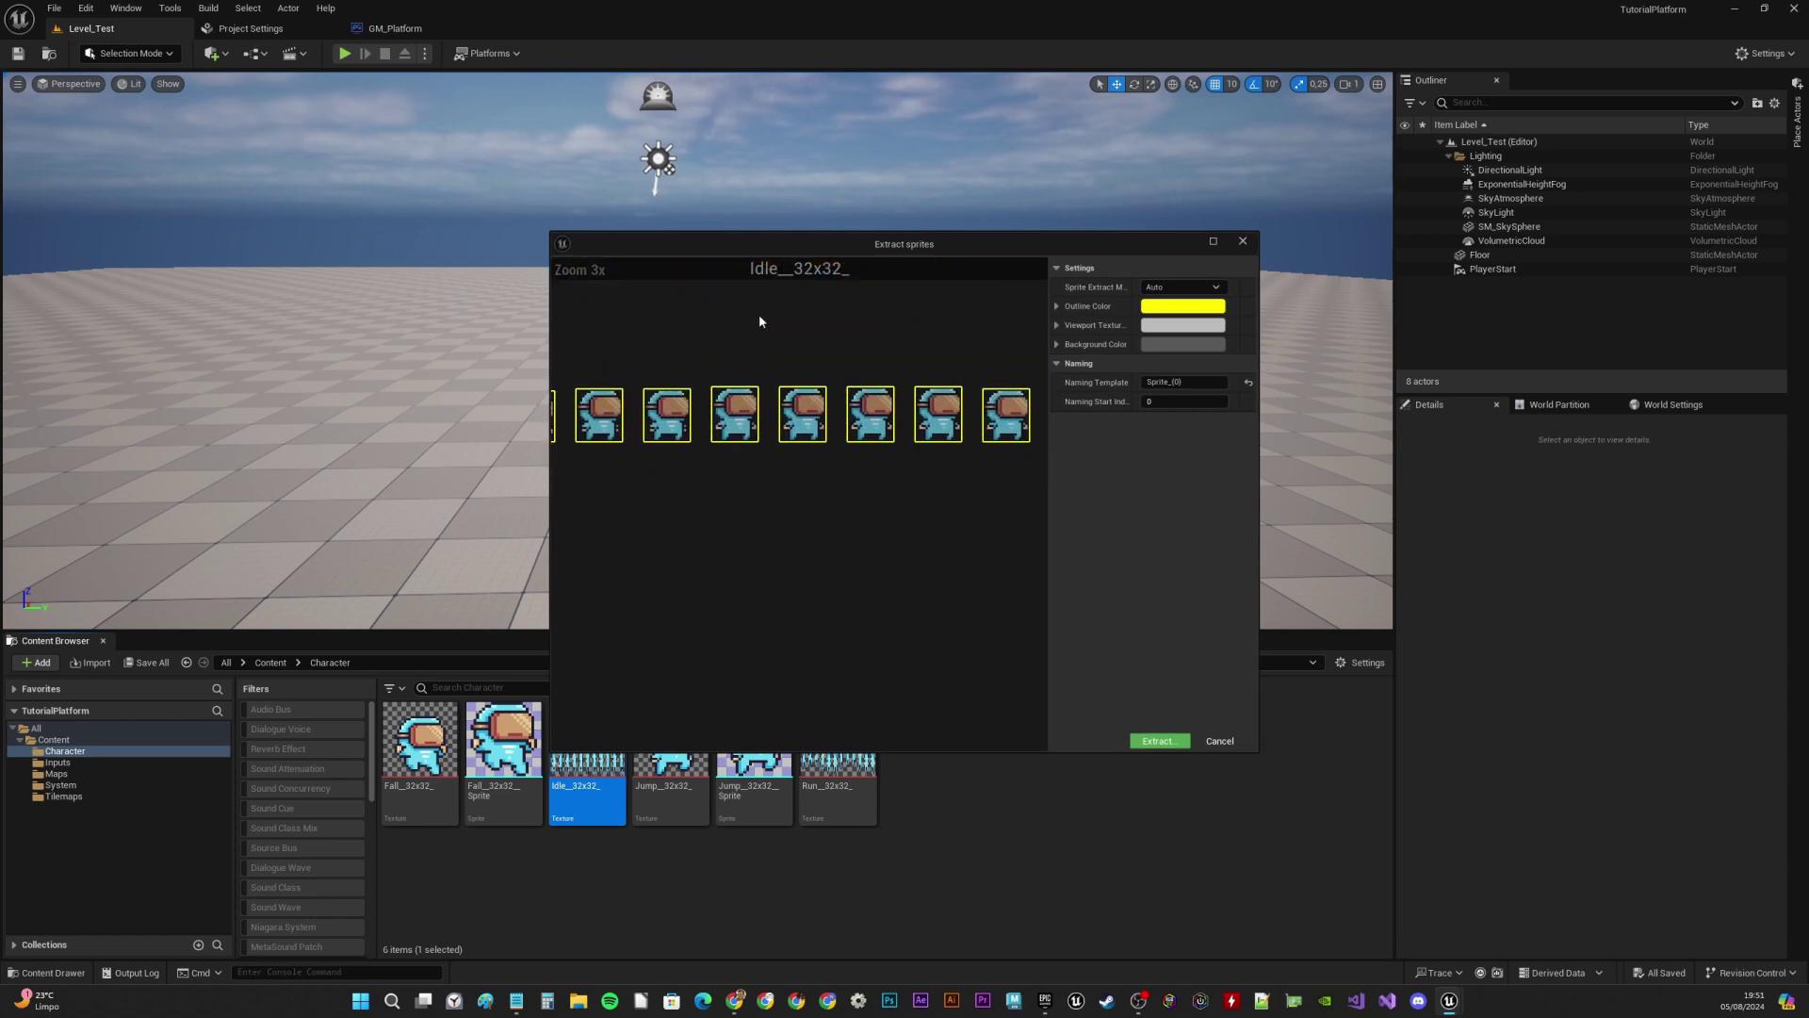
pyautogui.moveTo(550, 230); pyautogui.dragTo(106, 117)
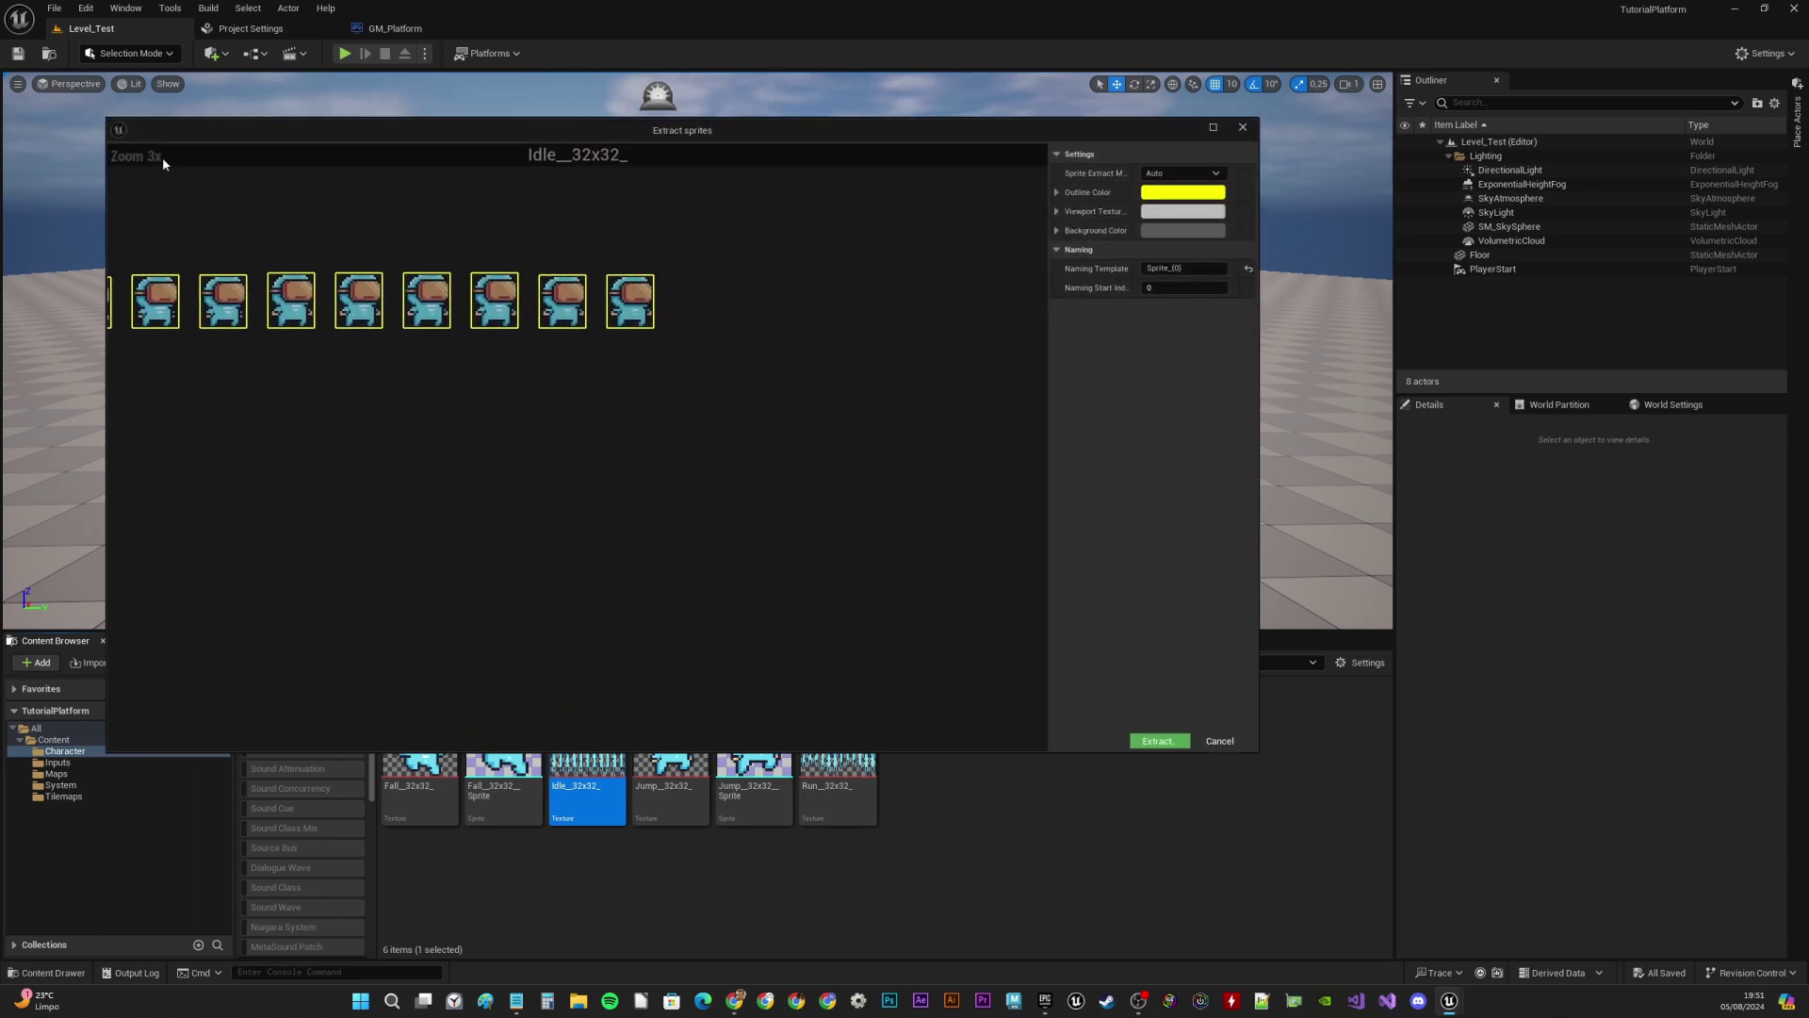
pyautogui.moveTo(776, 428); pyautogui.dragTo(708, 425, button='right')
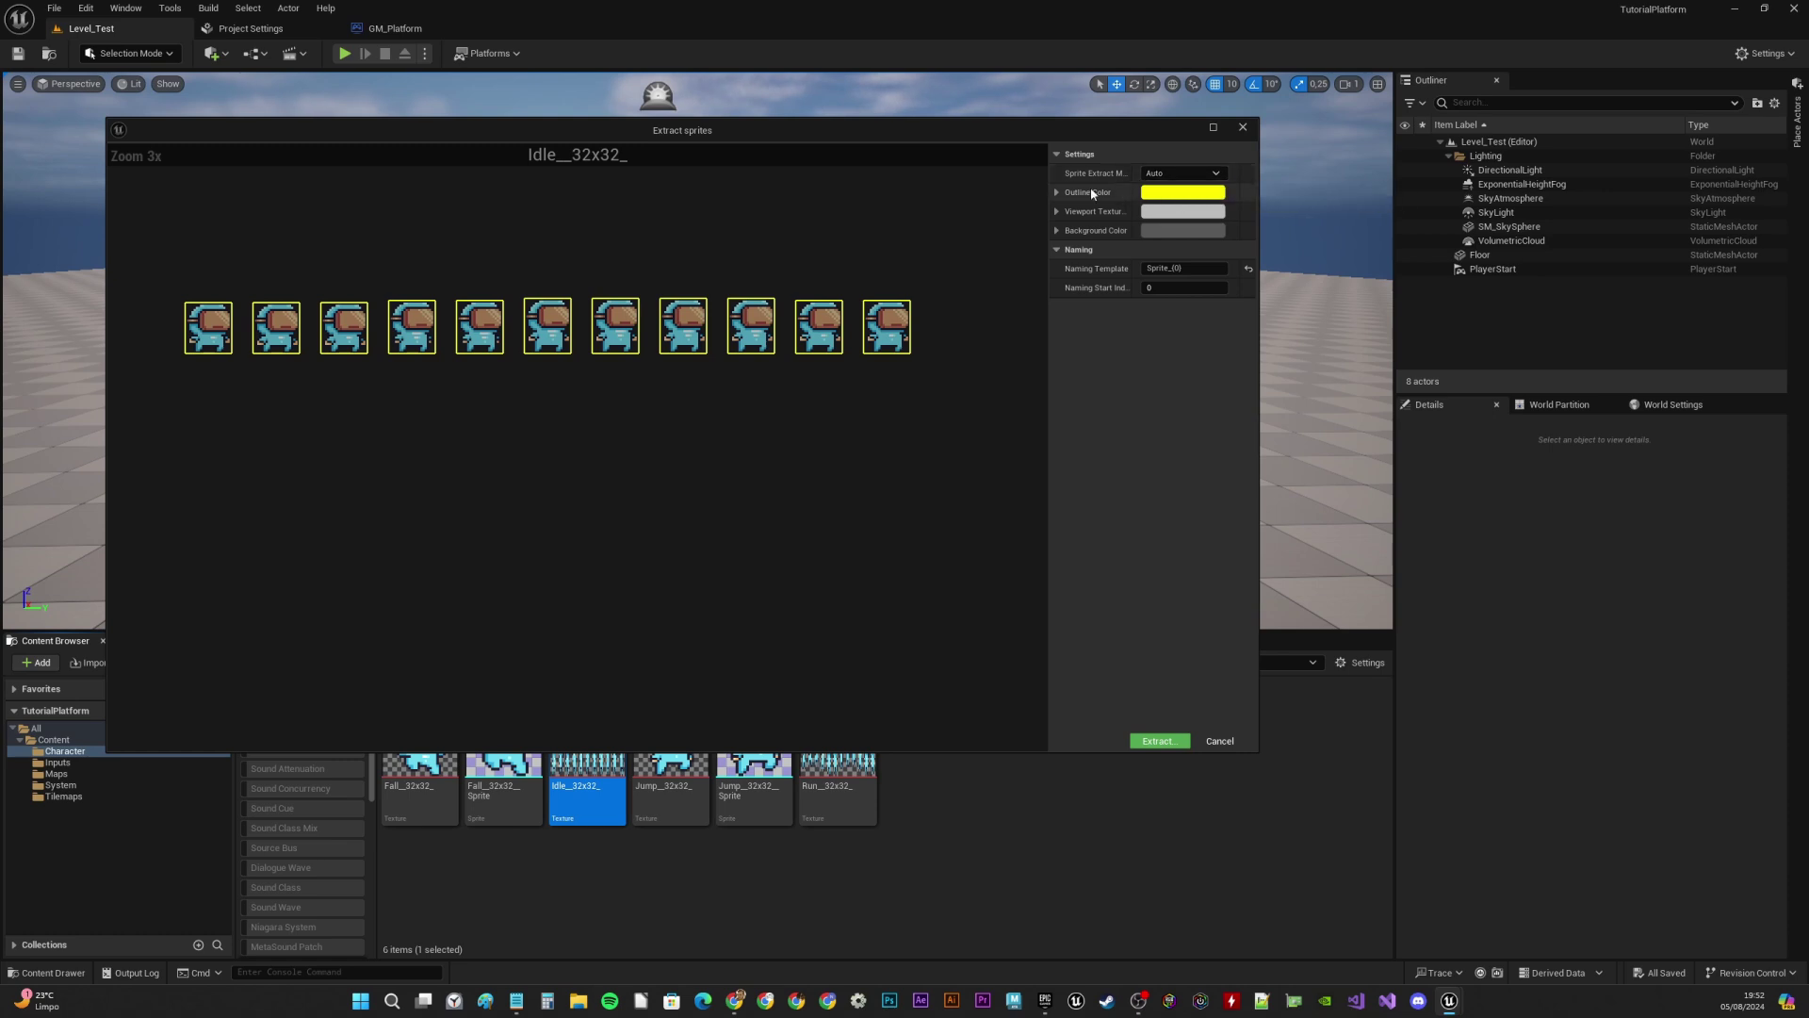
# Extract the idle sprites in Grid mode with a cell width of 32
pyautogui.click(1180, 175)
pyautogui.click(1164, 200)
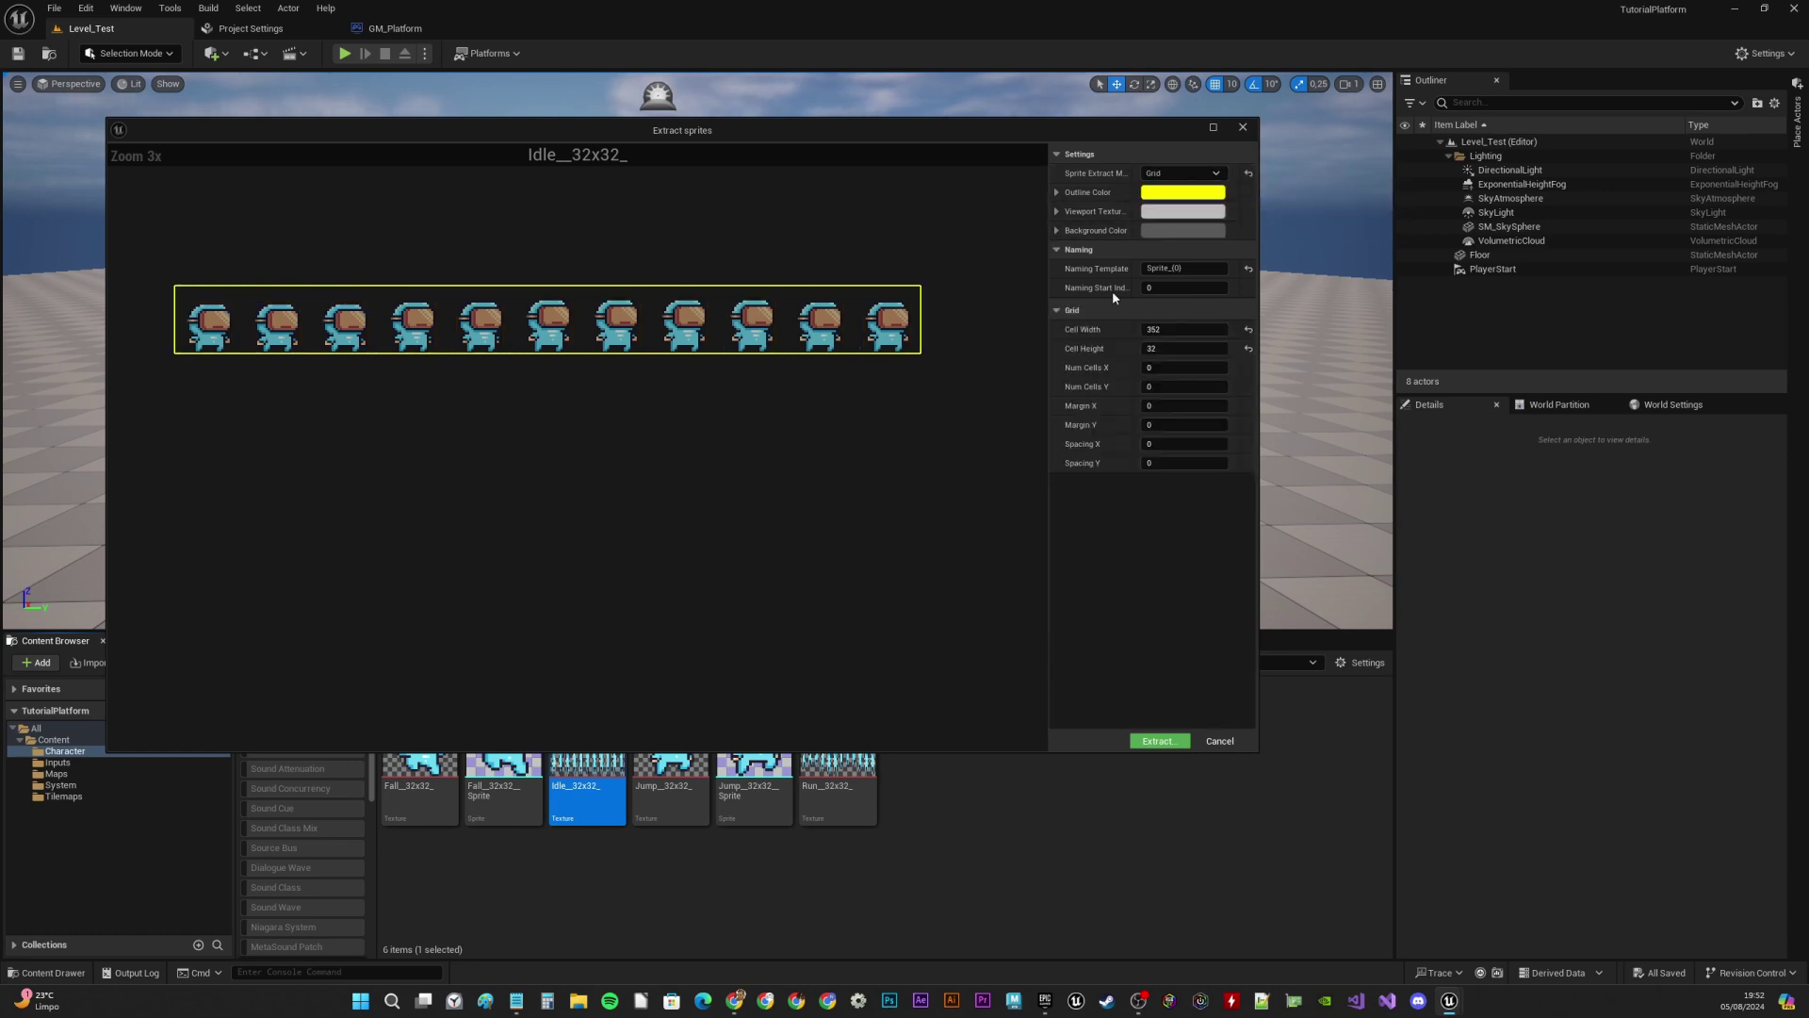
pyautogui.click(1167, 329)
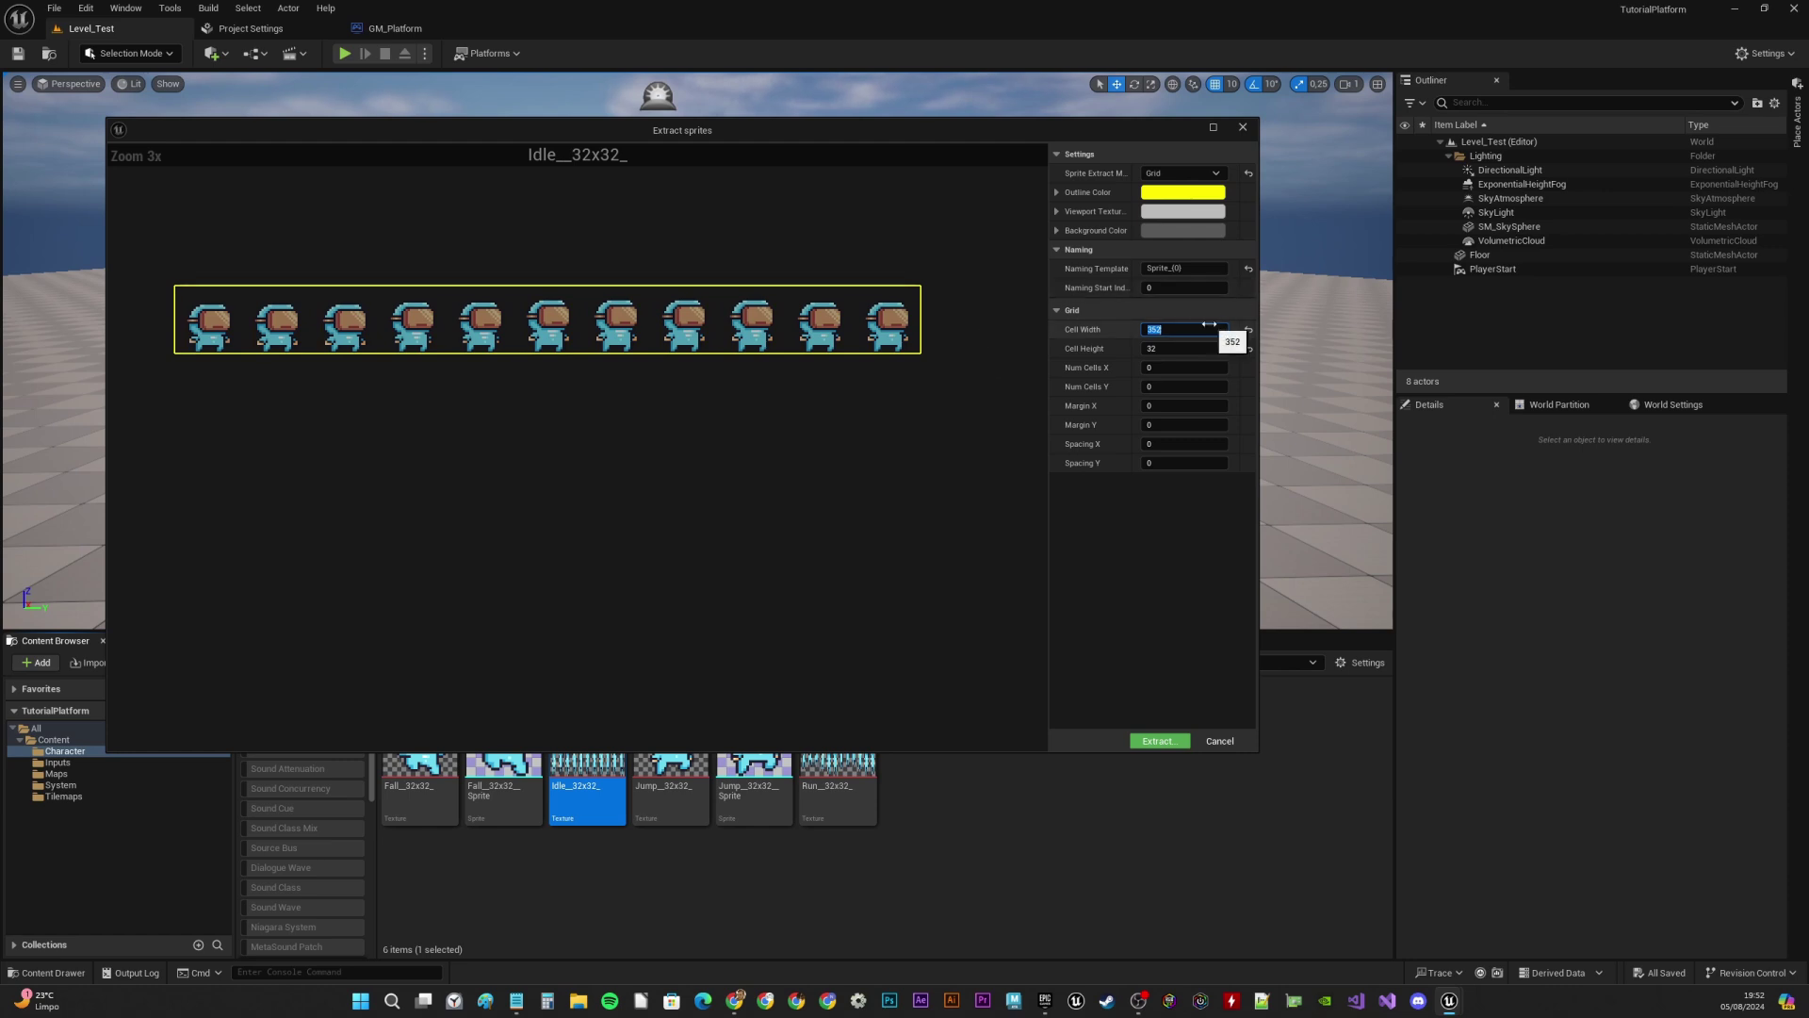
pyautogui.write('32')
pyautogui.press('Tab')
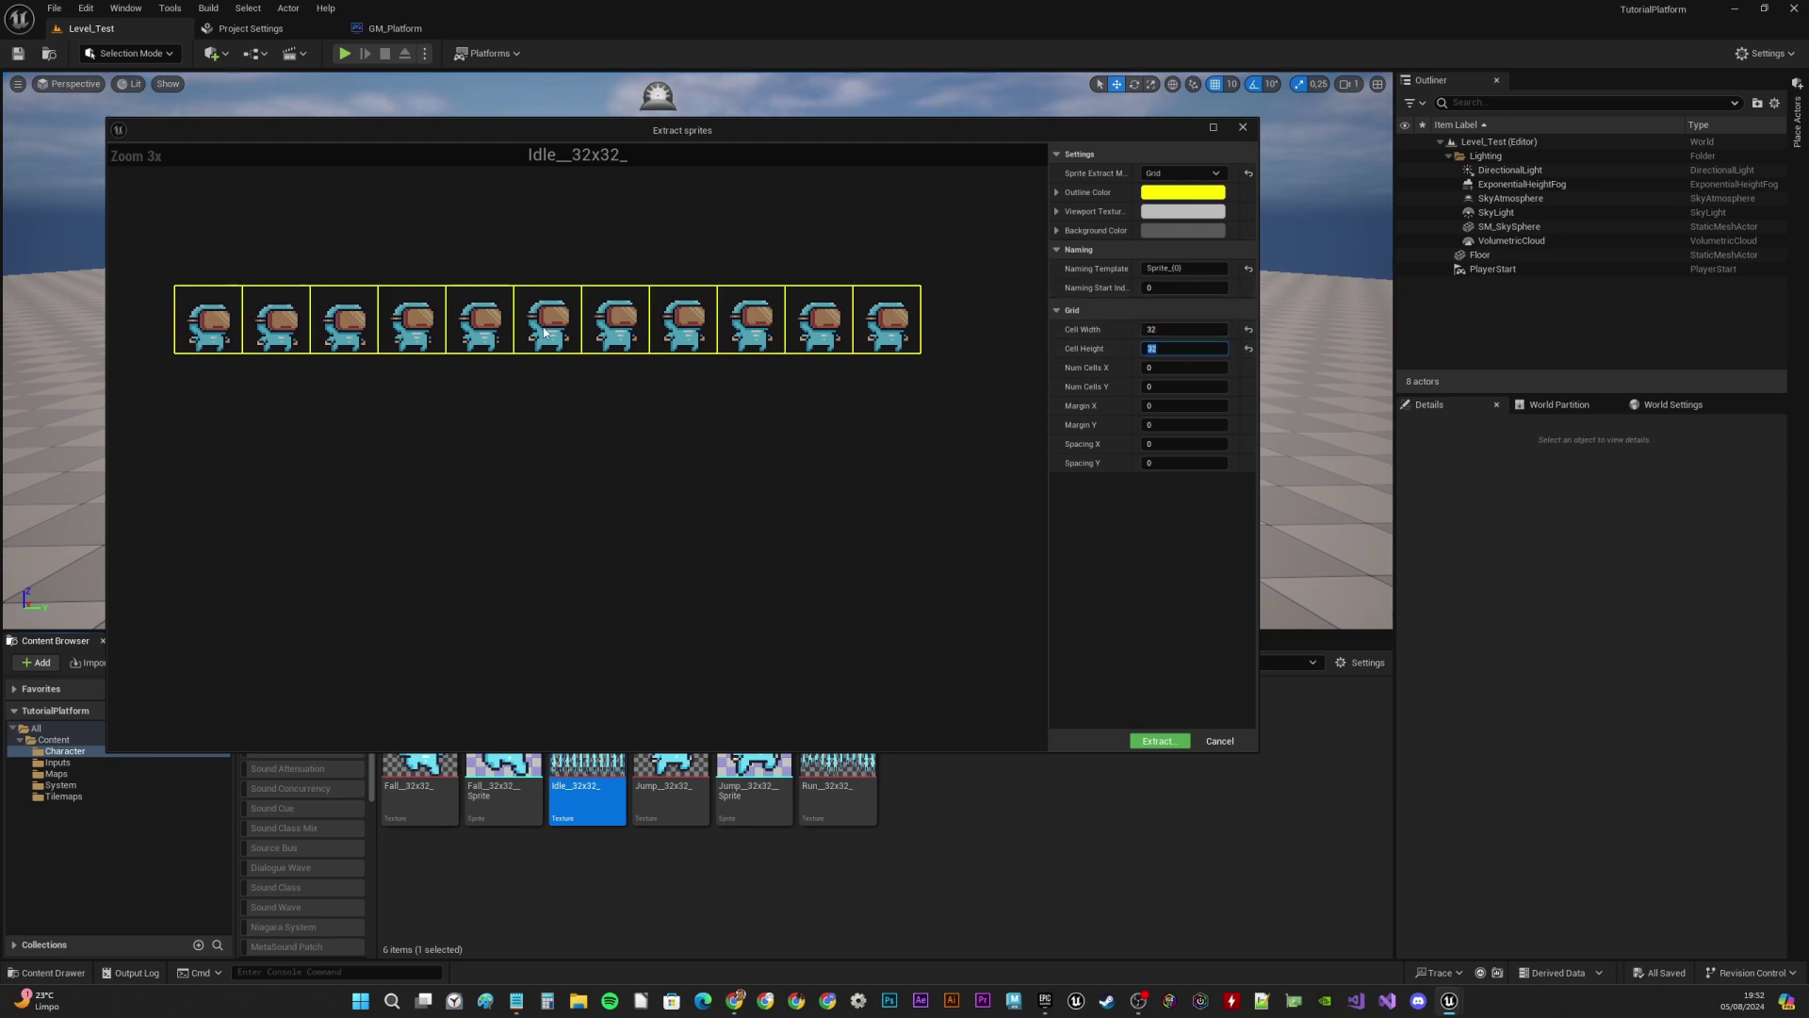
pyautogui.click(1159, 741)
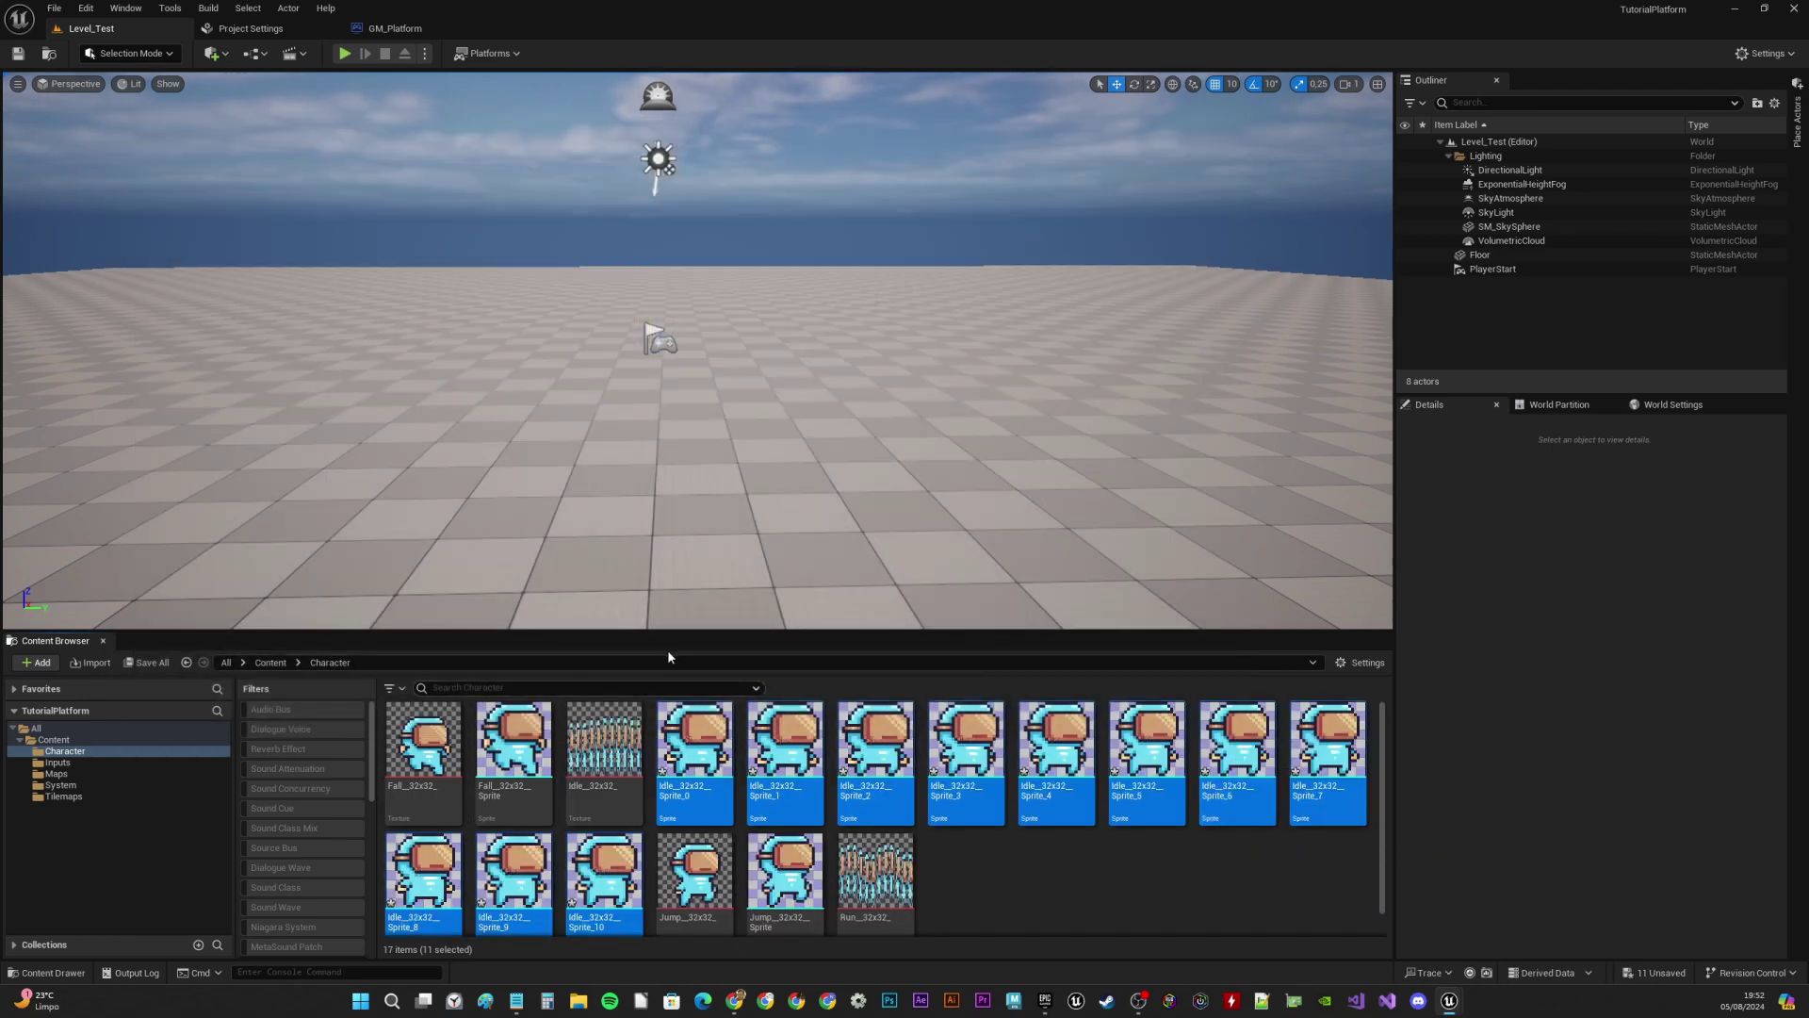
# Enlarge the Content Browser and open Idle__32x32__Sprite_0 through Sprite_10 together in the Property Matrix
pyautogui.click(671, 622)
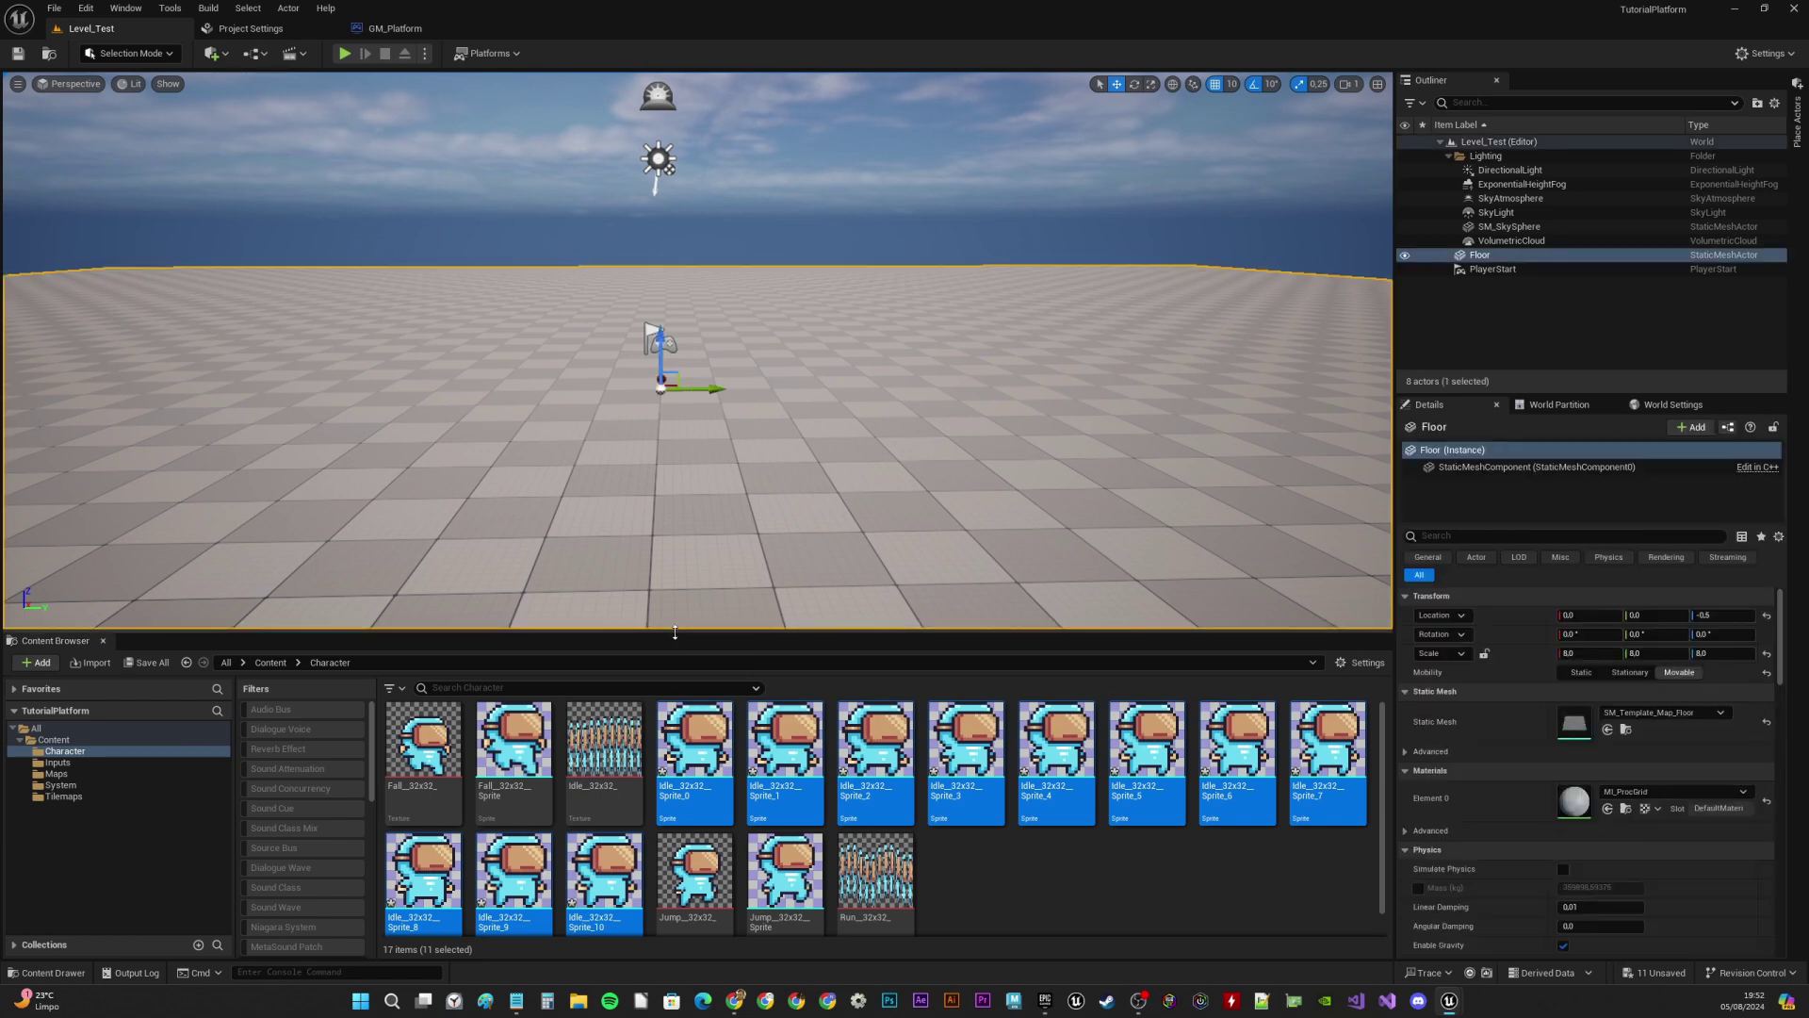
pyautogui.moveTo(671, 630); pyautogui.dragTo(675, 517)
pyautogui.click(671, 641)
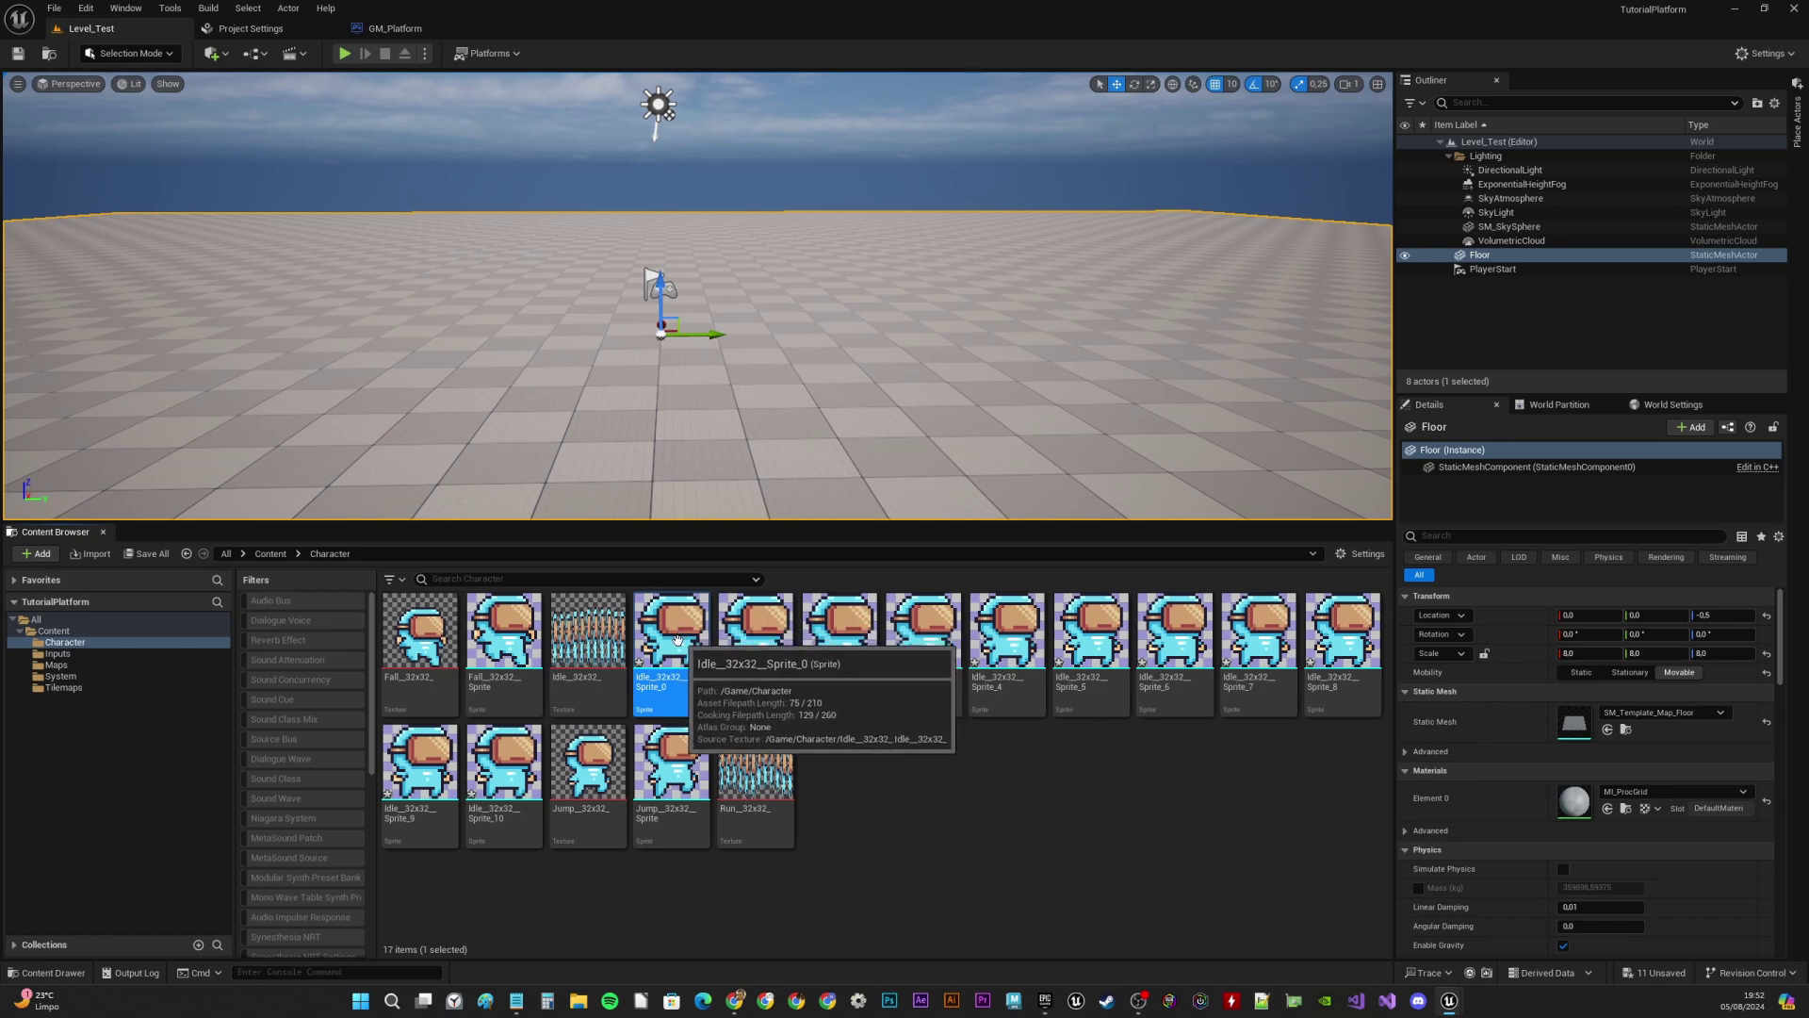
pyautogui.keyDown('shift'); pyautogui.click(504, 749); pyautogui.keyUp('shift')
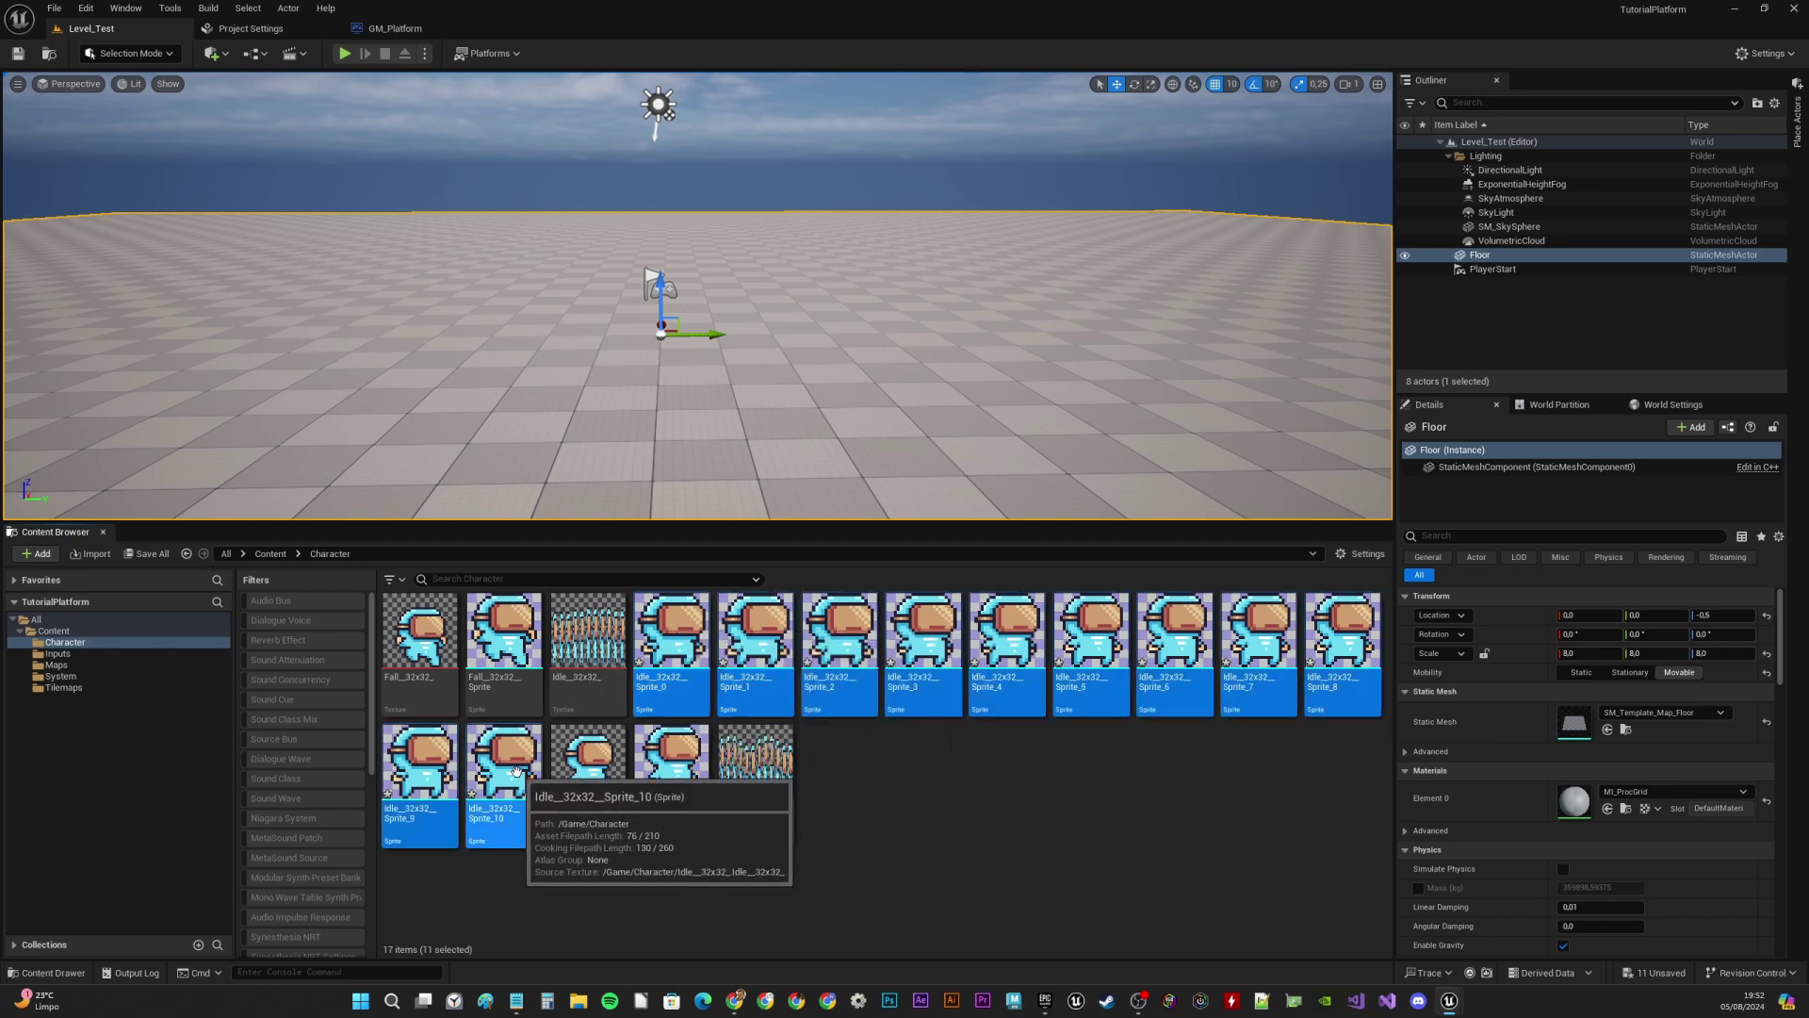
pyautogui.rightClick(502, 747)
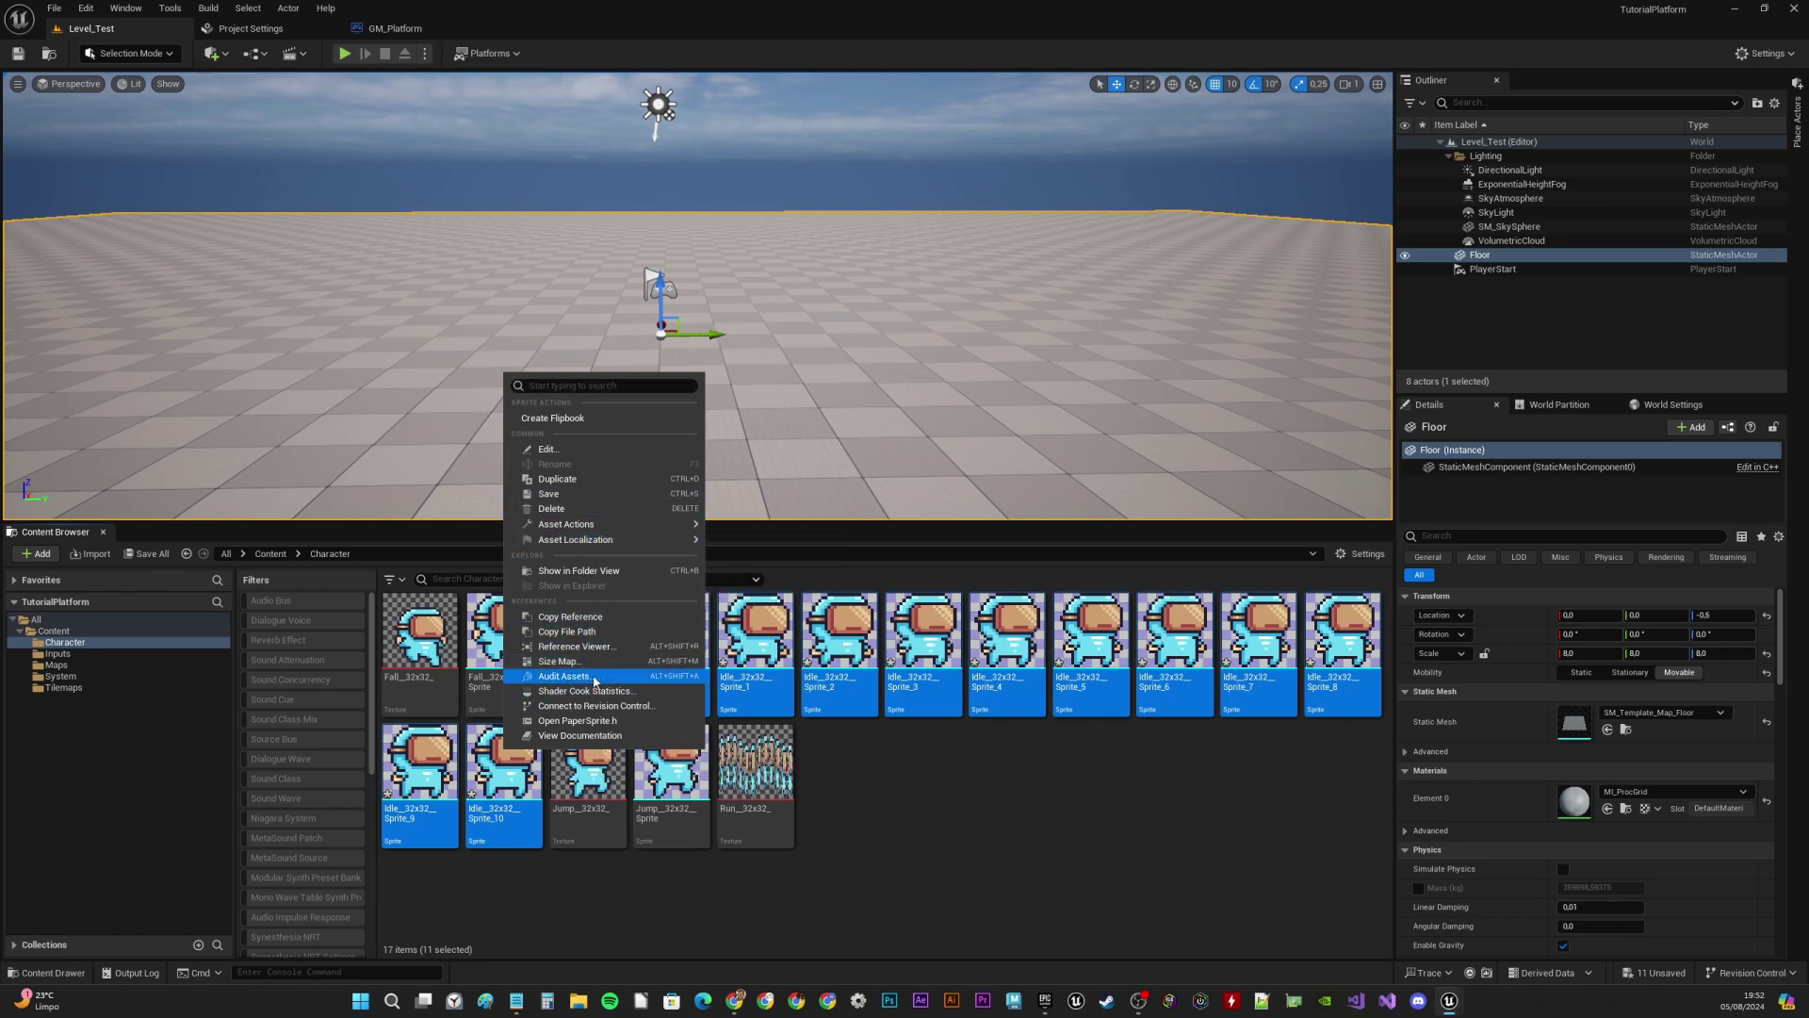
pyautogui.moveTo(599, 525)
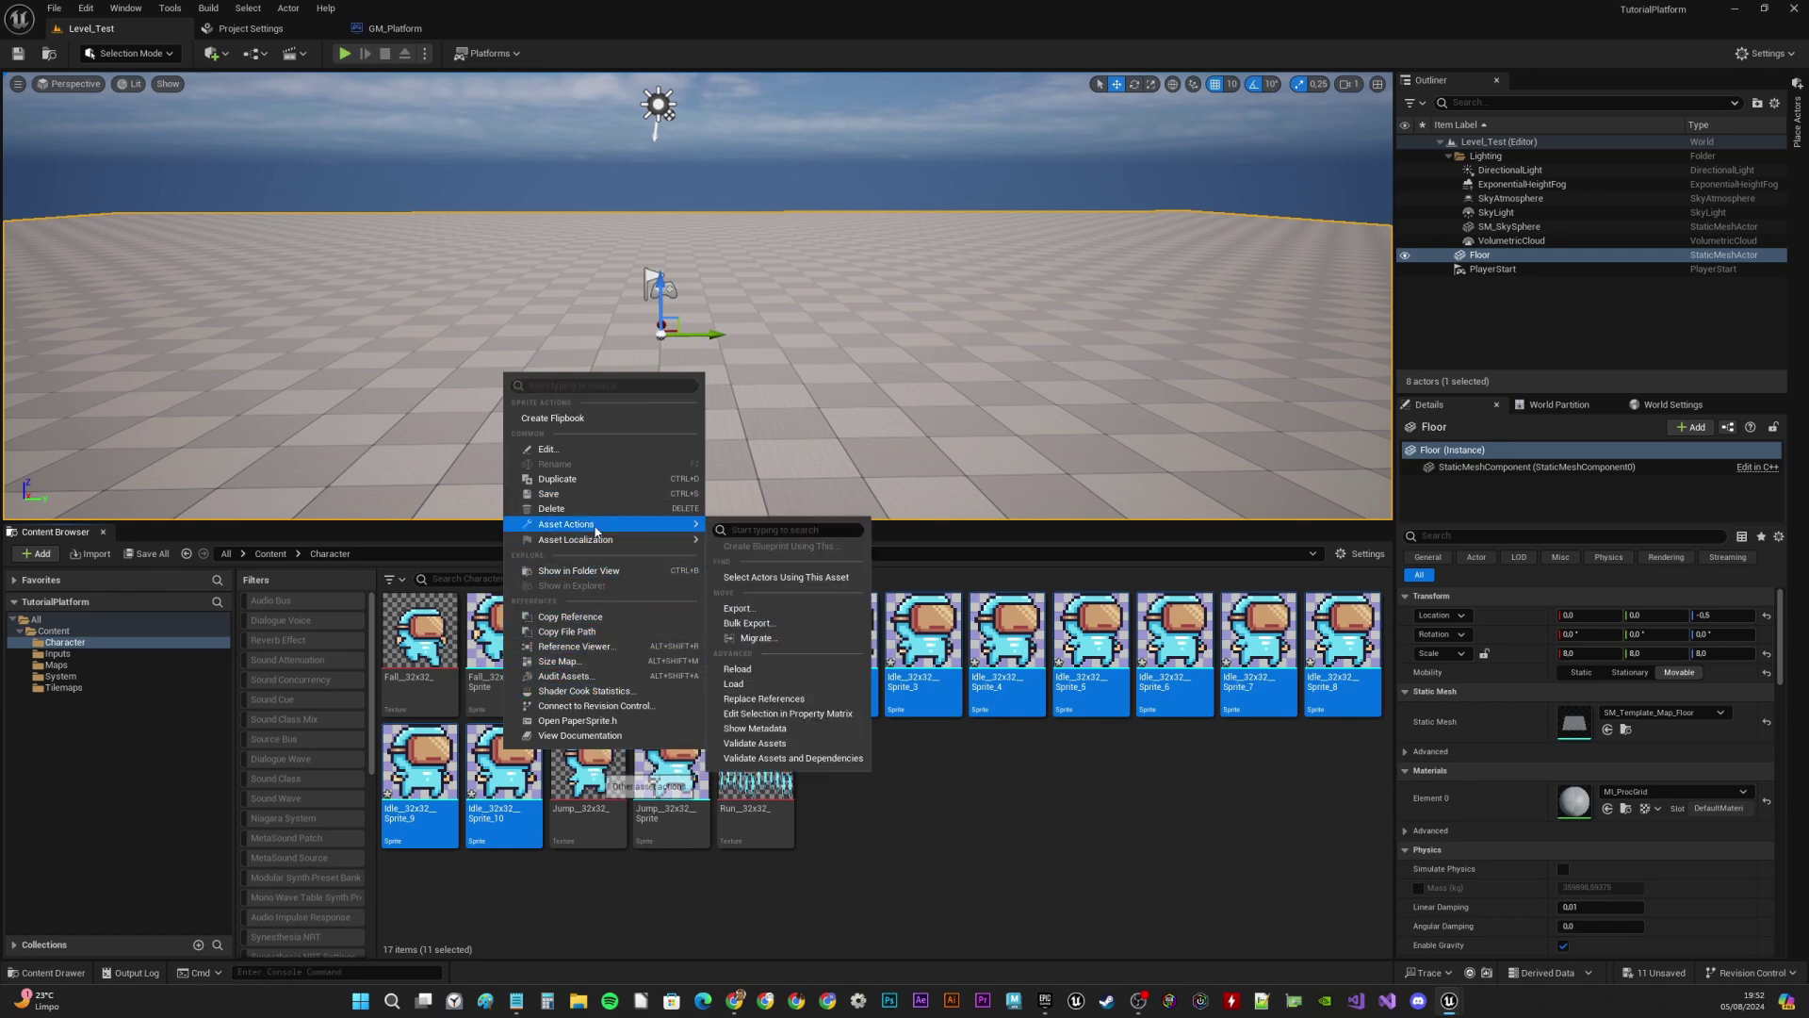
pyautogui.click(825, 715)
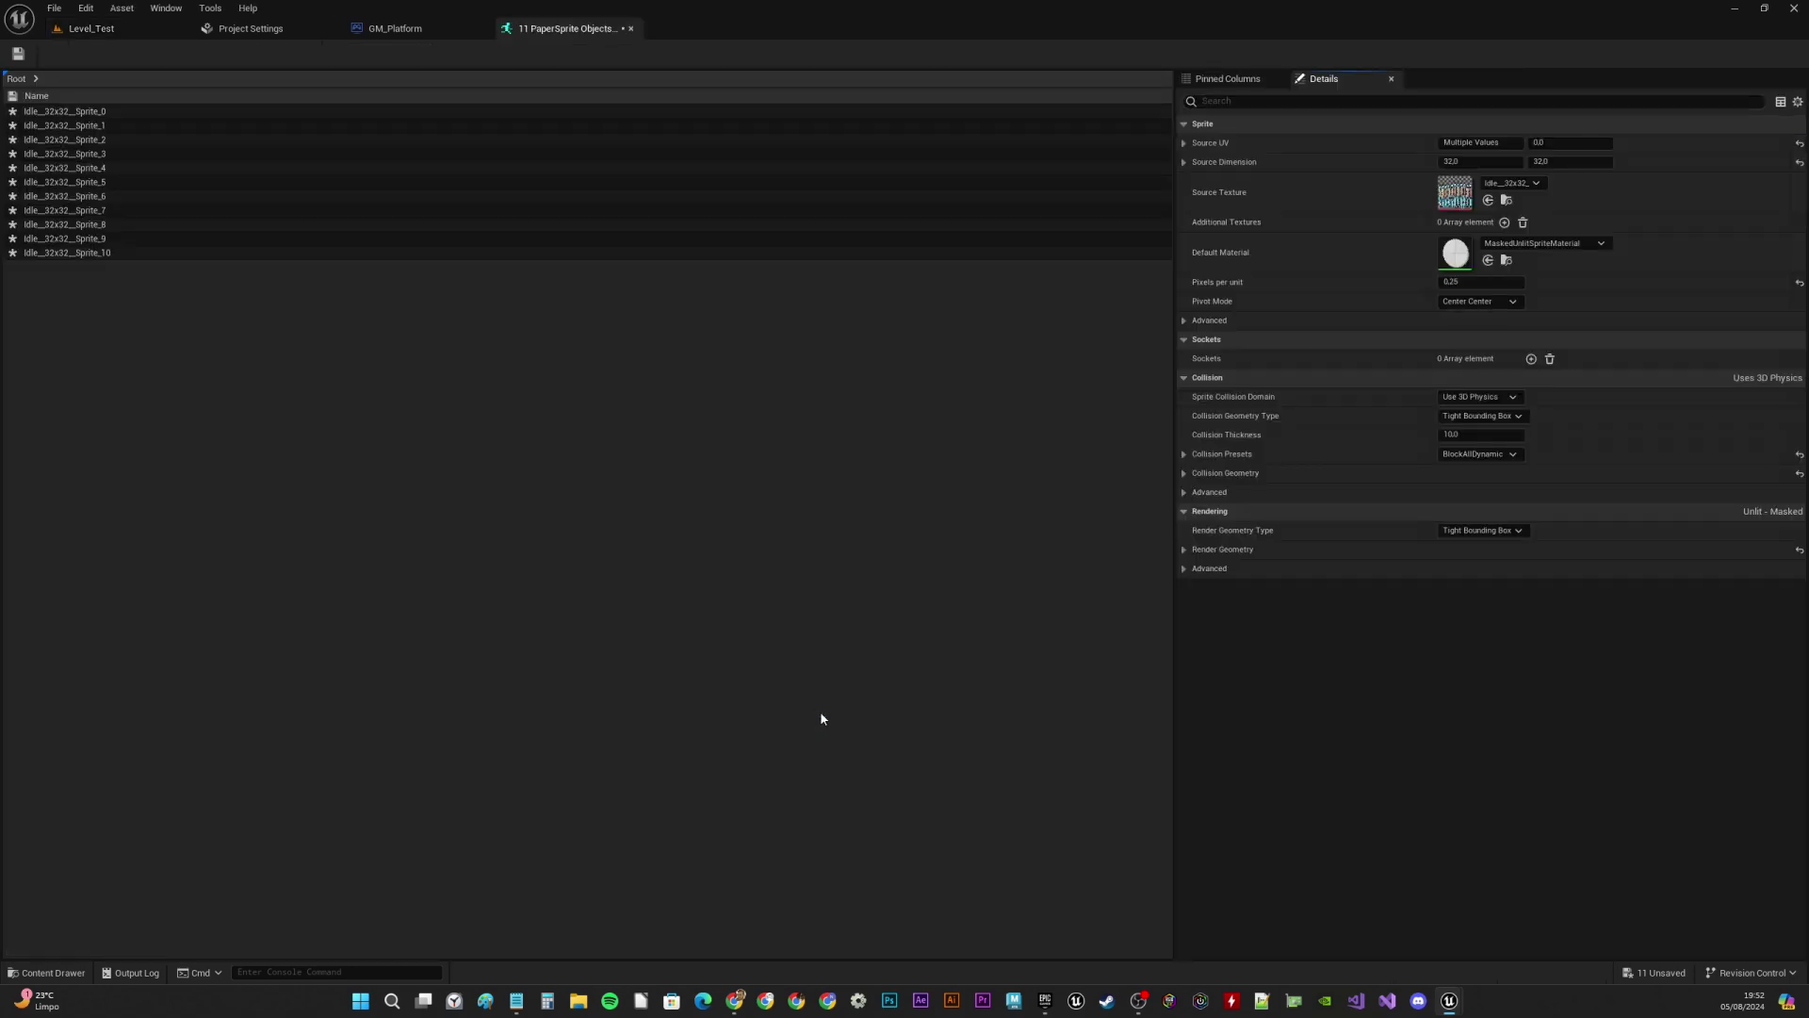
# Set the collision preset of all the idle sprites to NoCollision, save and close the matrix, and return to Level_Test
pyautogui.hotkey('ctrl', 'a')
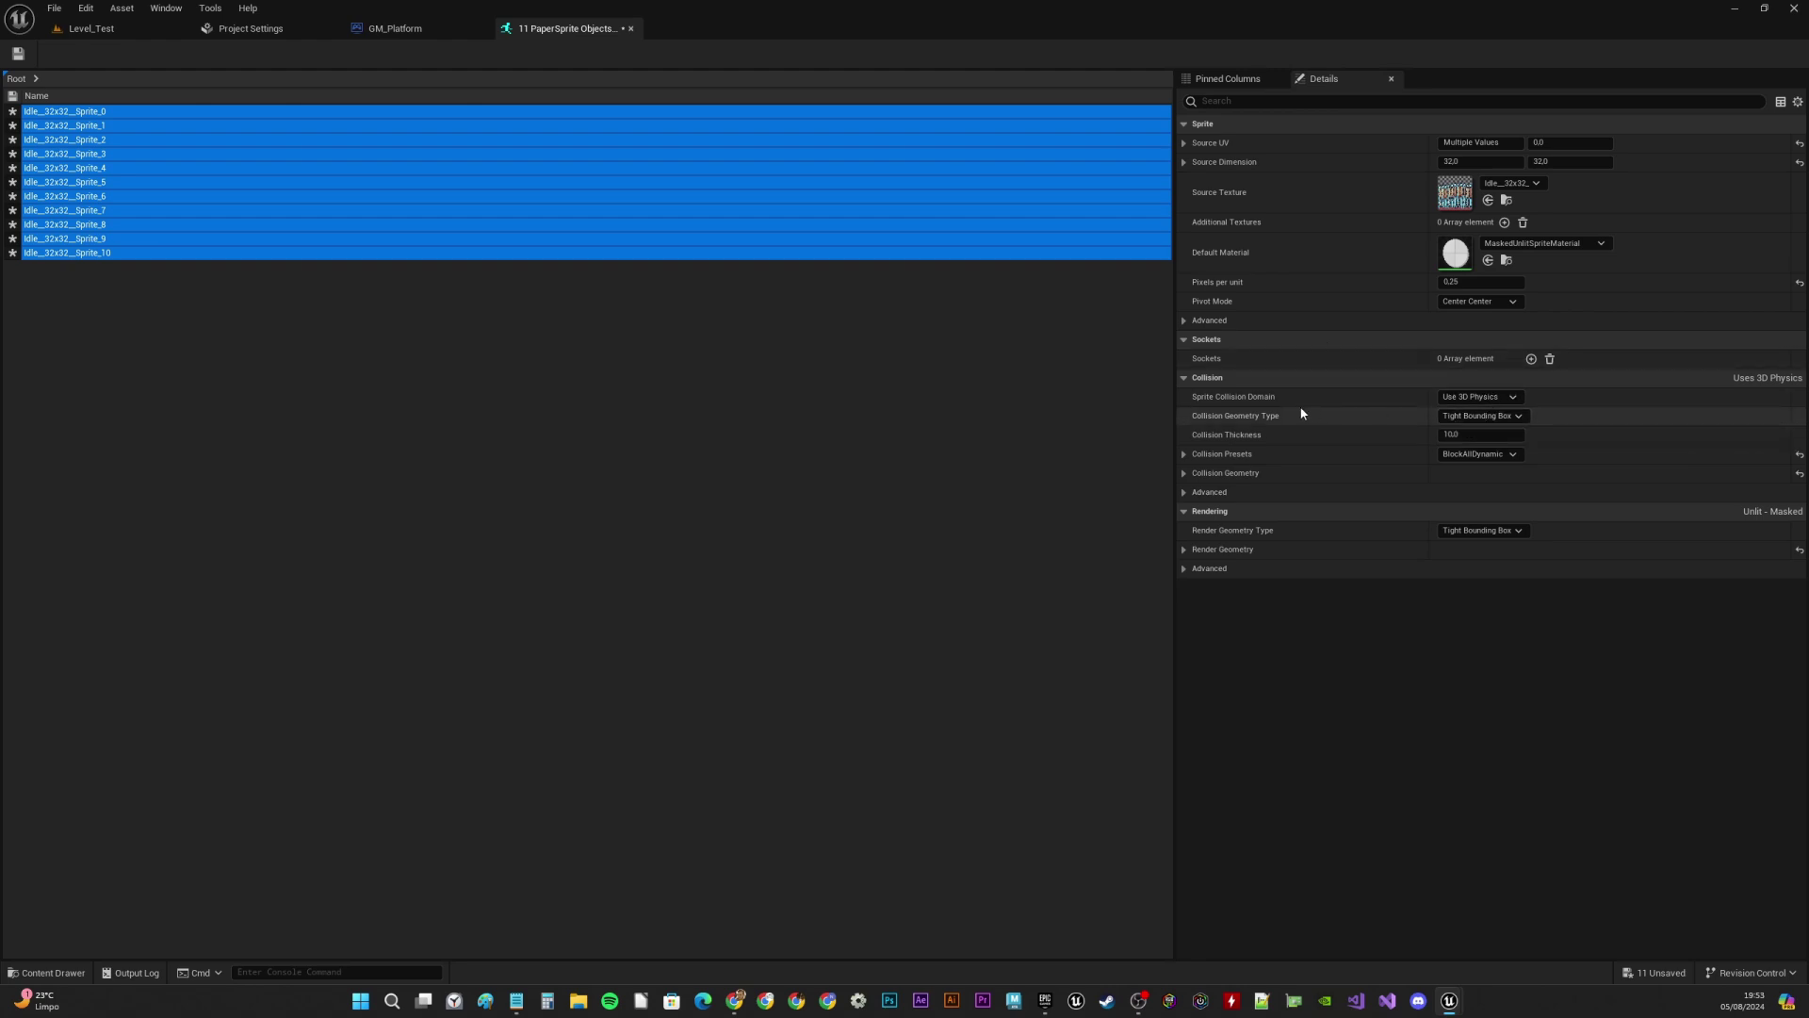
pyautogui.click(1511, 455)
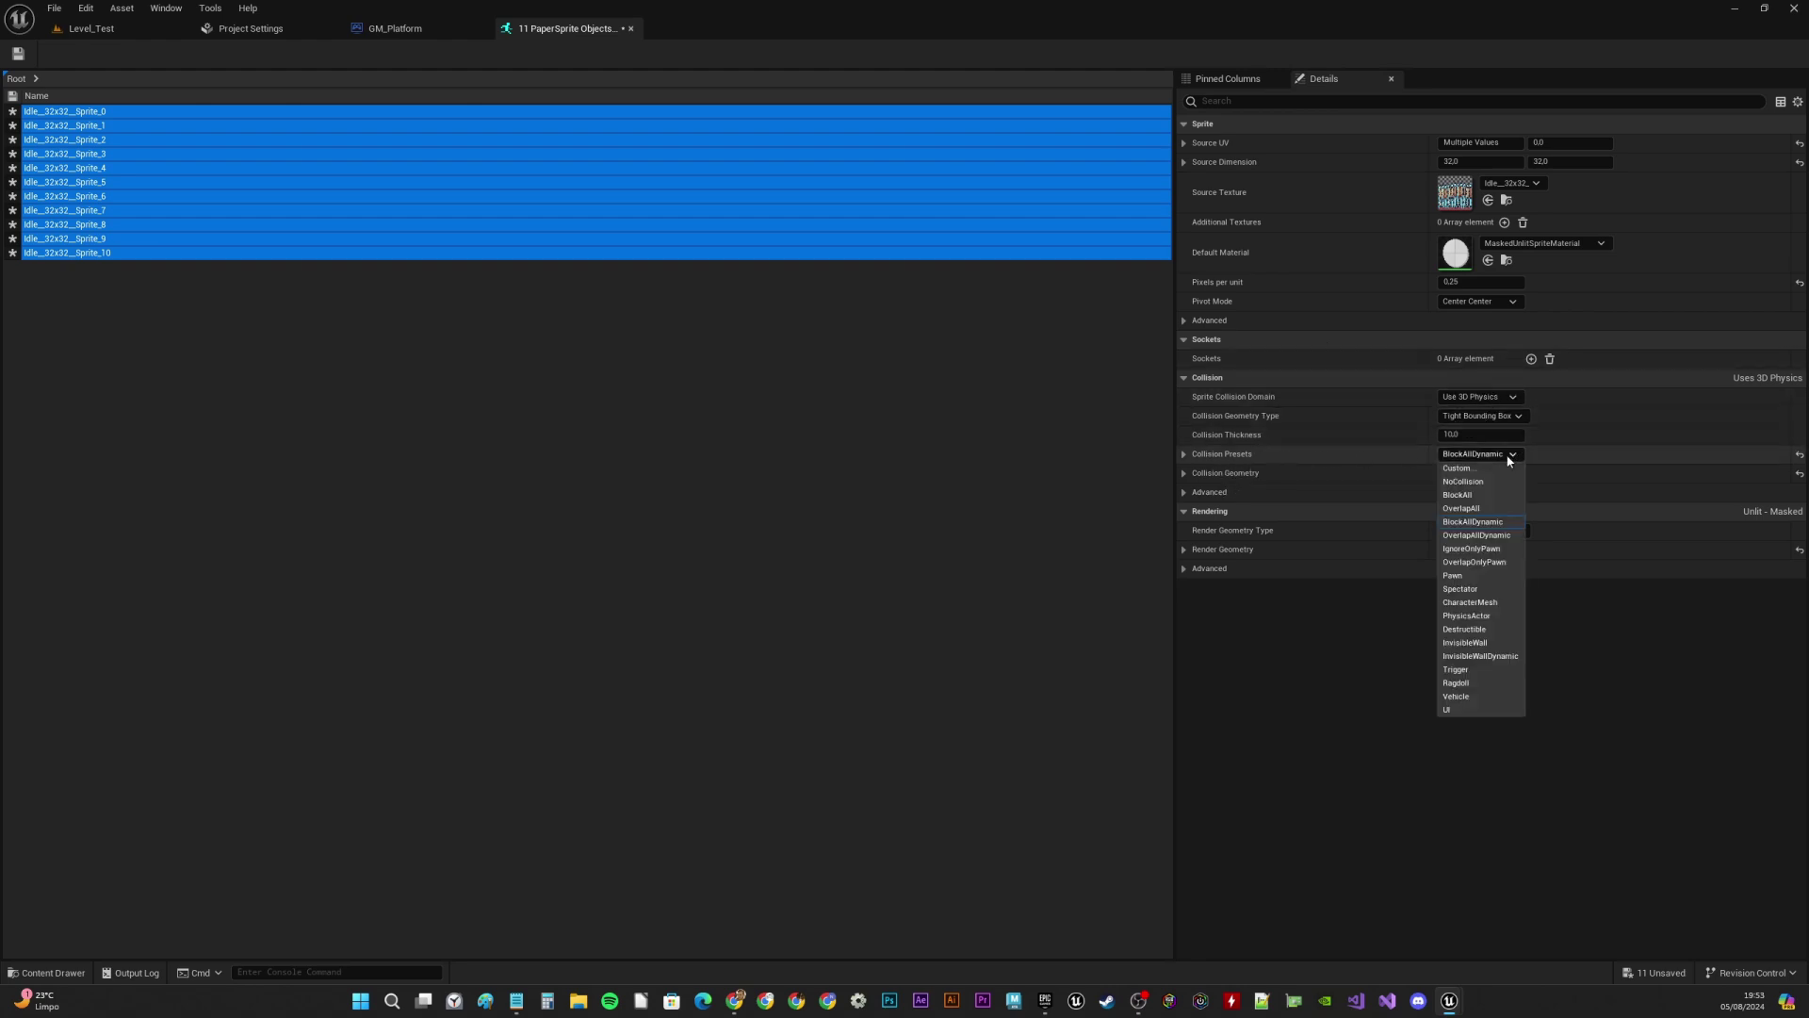
pyautogui.click(1463, 481)
pyautogui.click(17, 53)
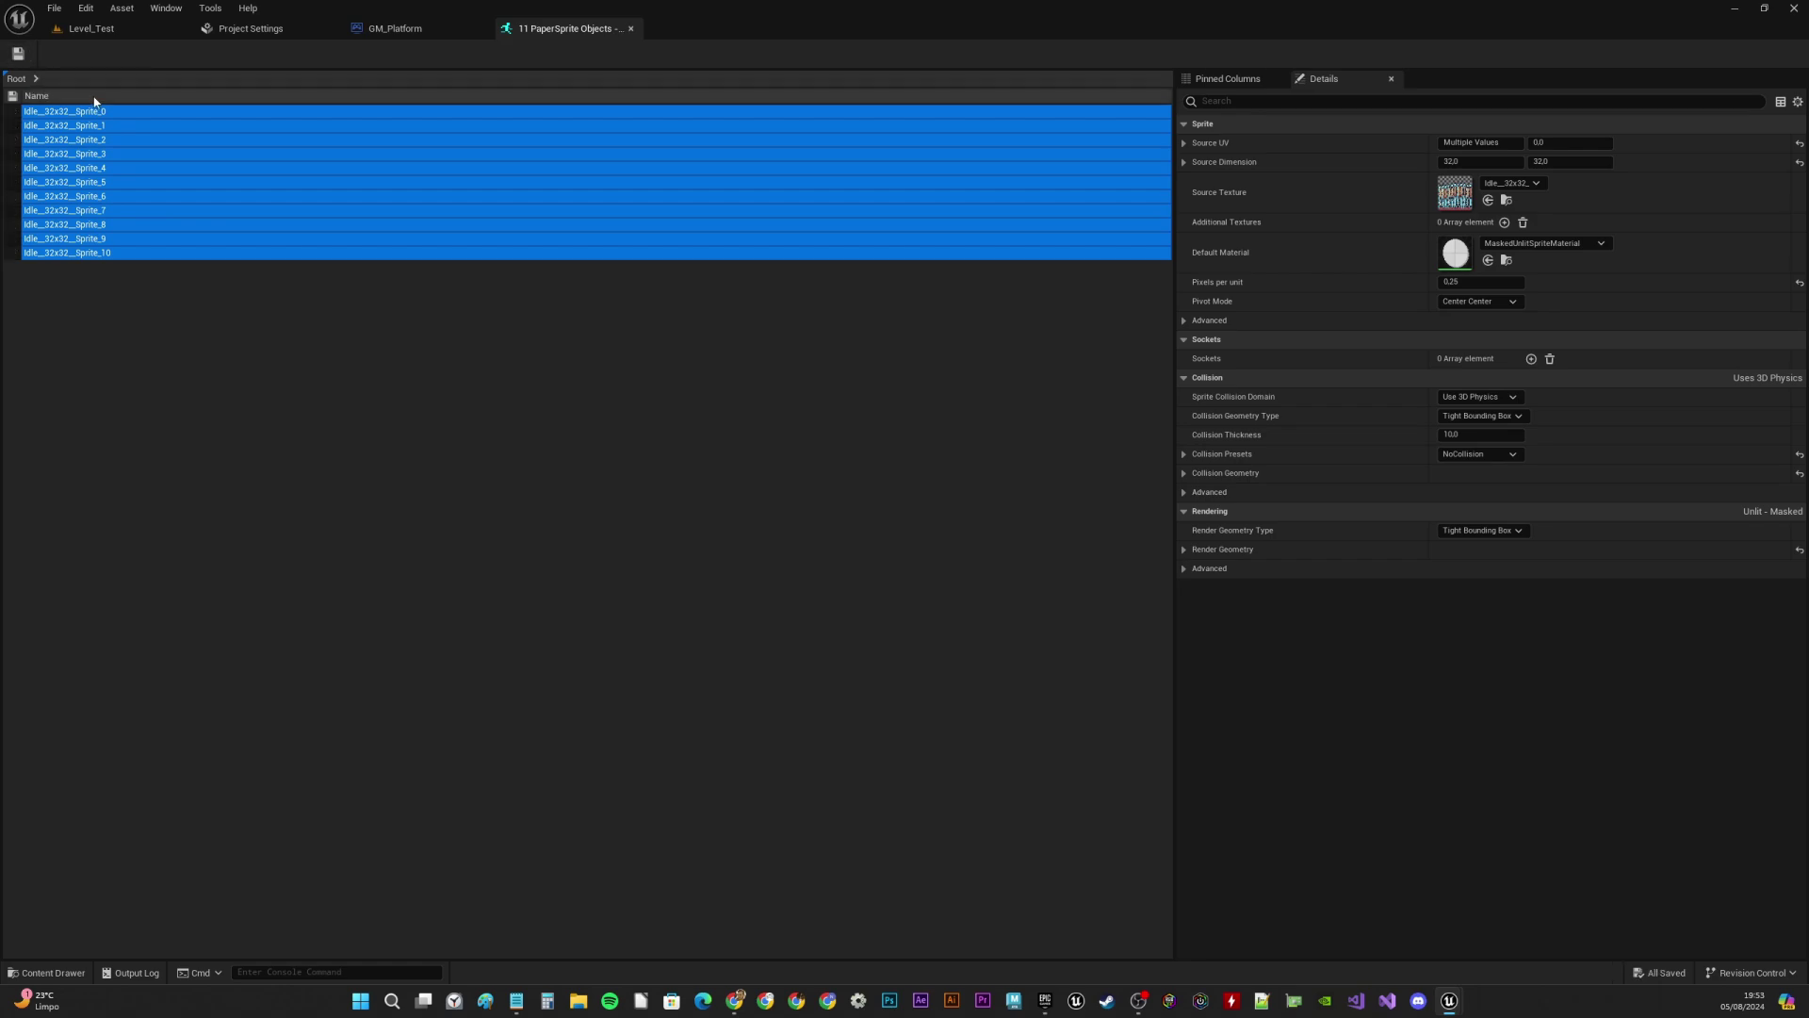
pyautogui.click(632, 30)
pyautogui.click(132, 28)
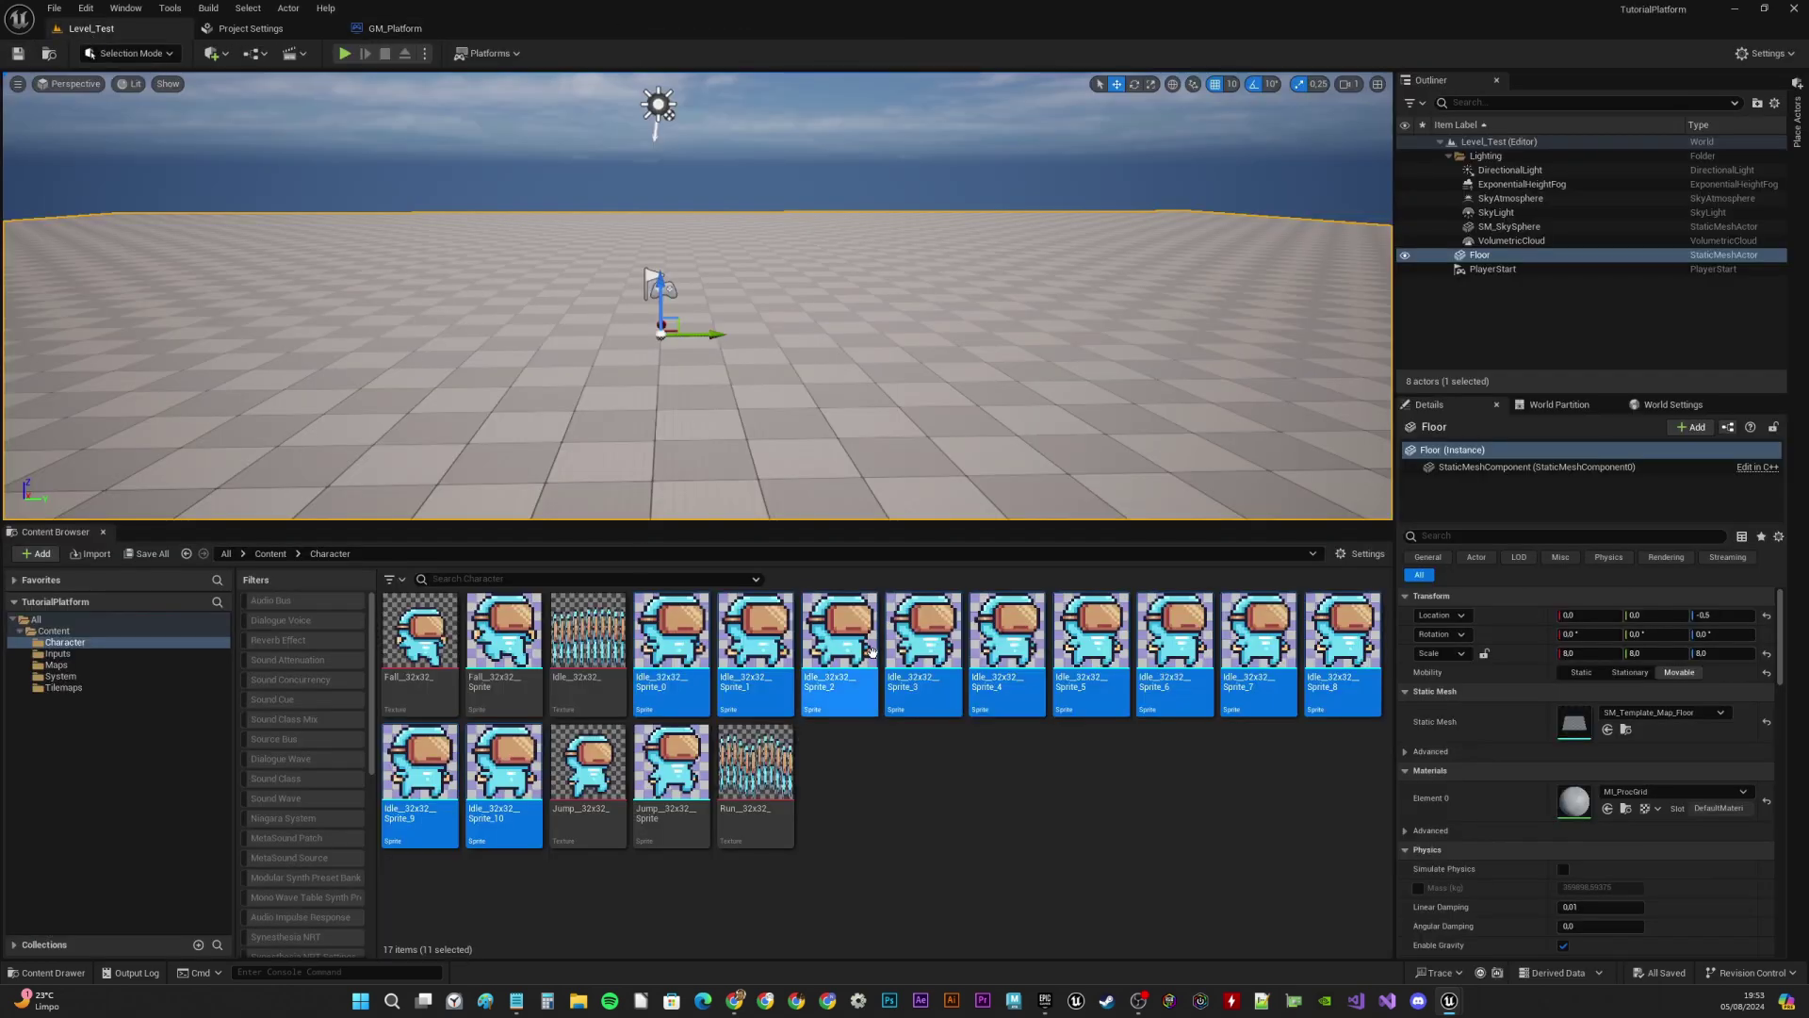
# Create two folders named Textures and Sprites inside the Character folder
pyautogui.rightClick(873, 790)
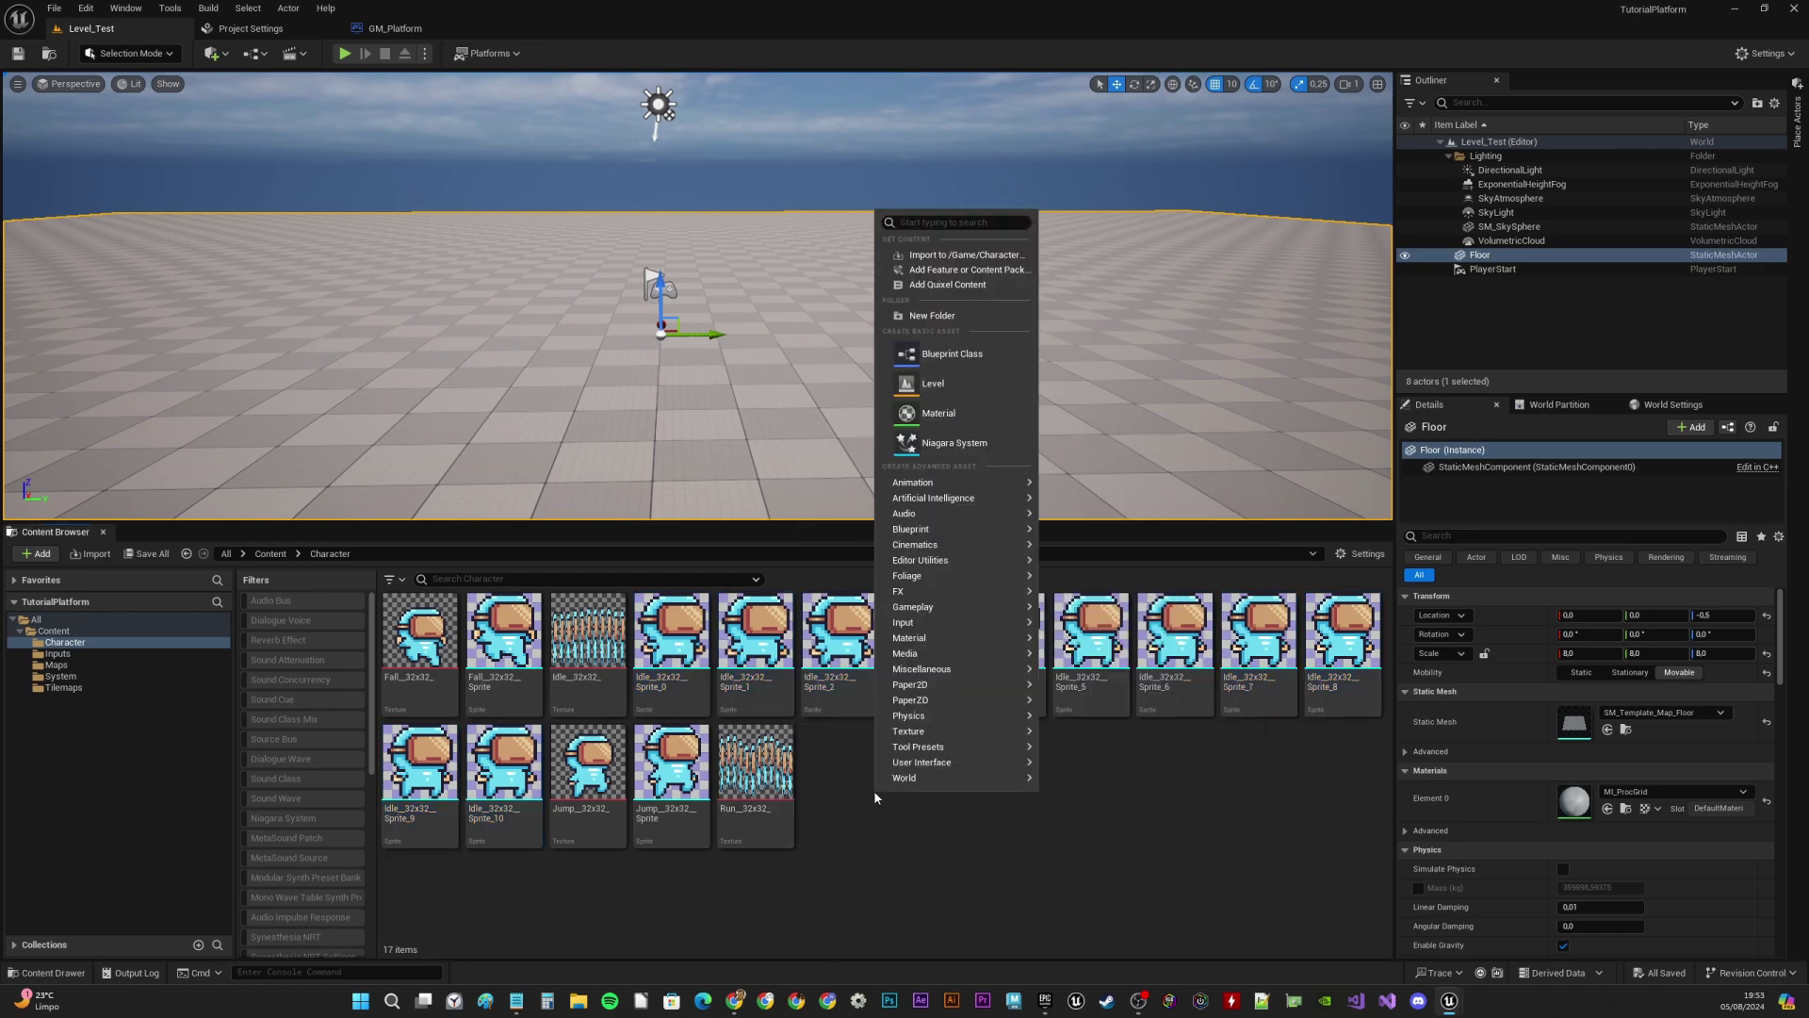
pyautogui.click(948, 322)
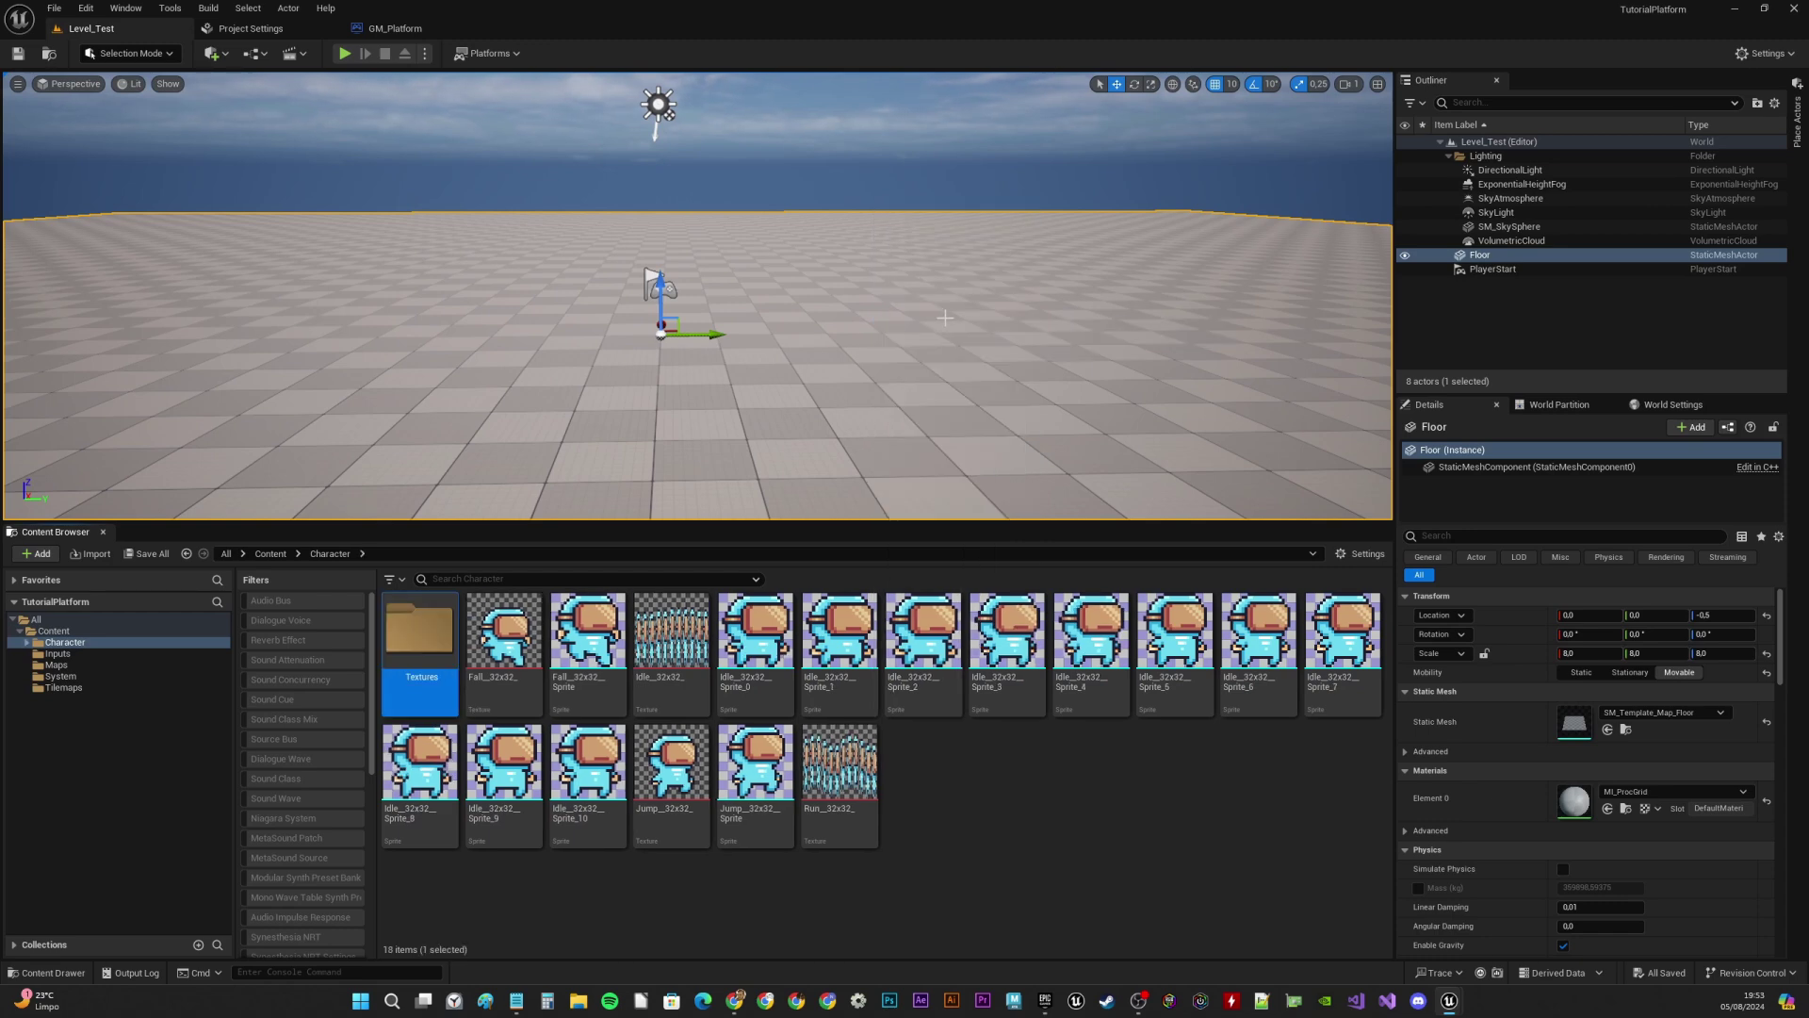
pyautogui.rightClick(972, 783)
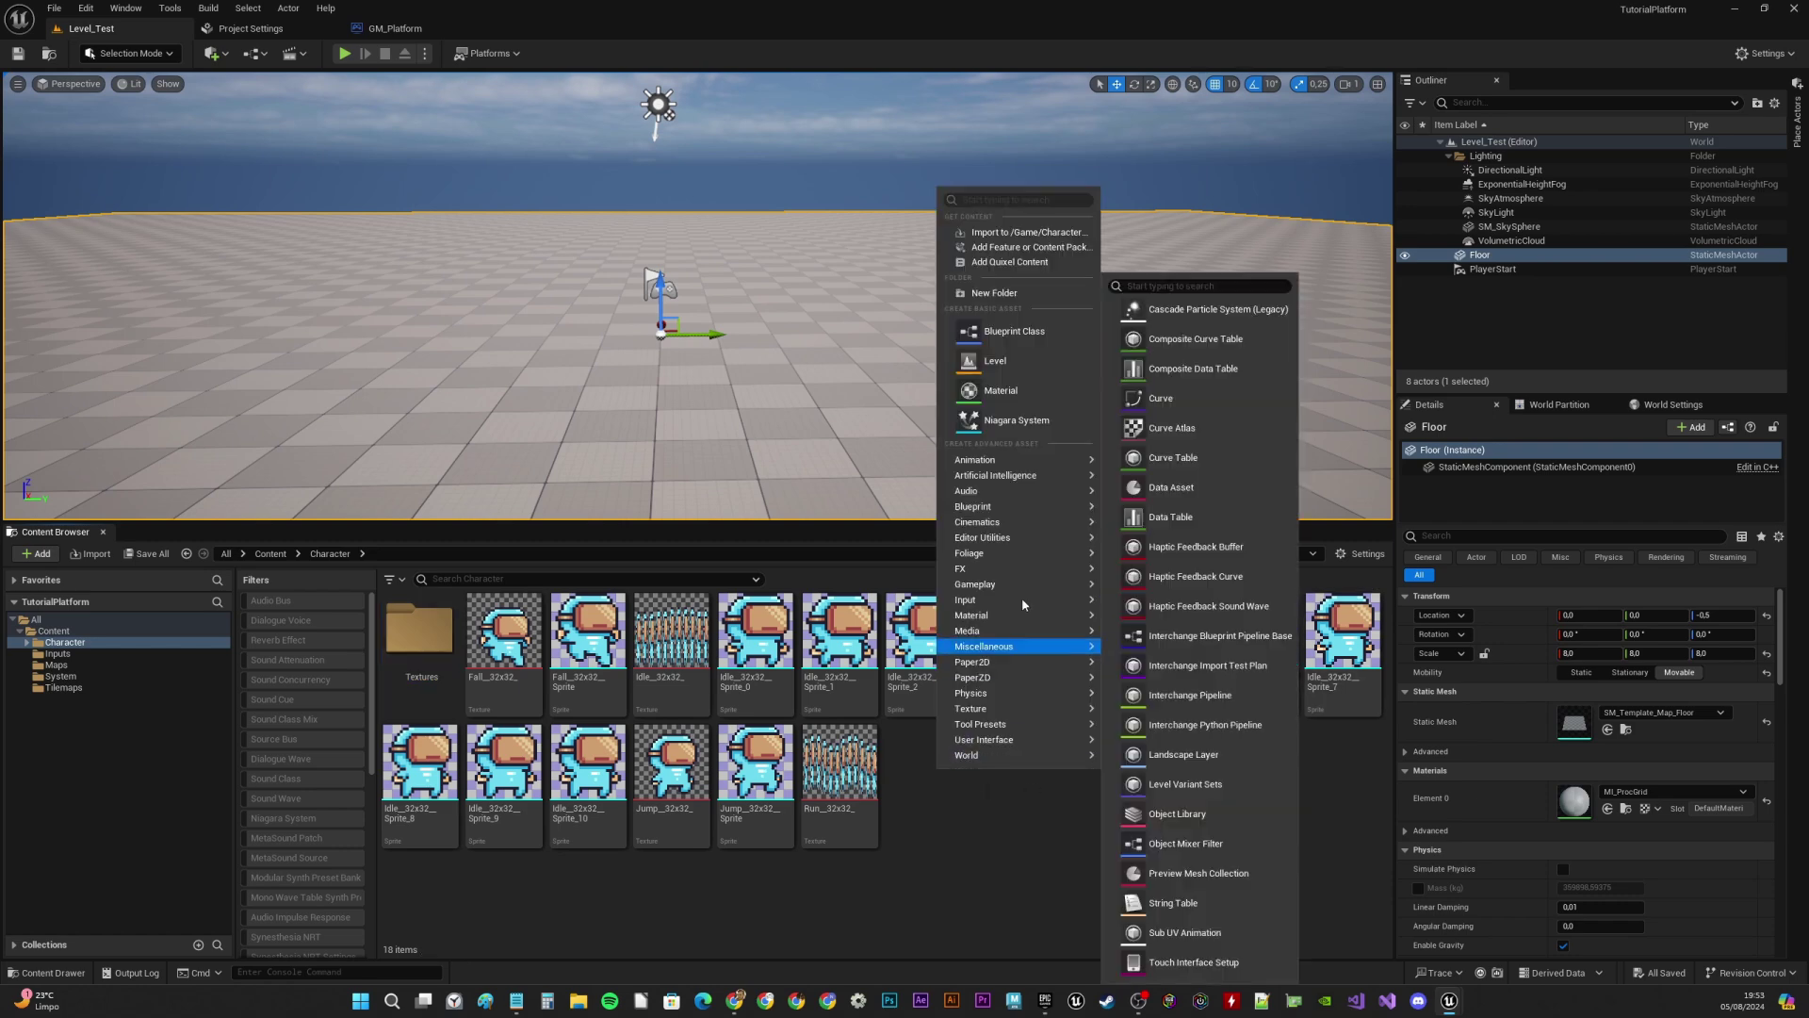
pyautogui.click(1006, 293)
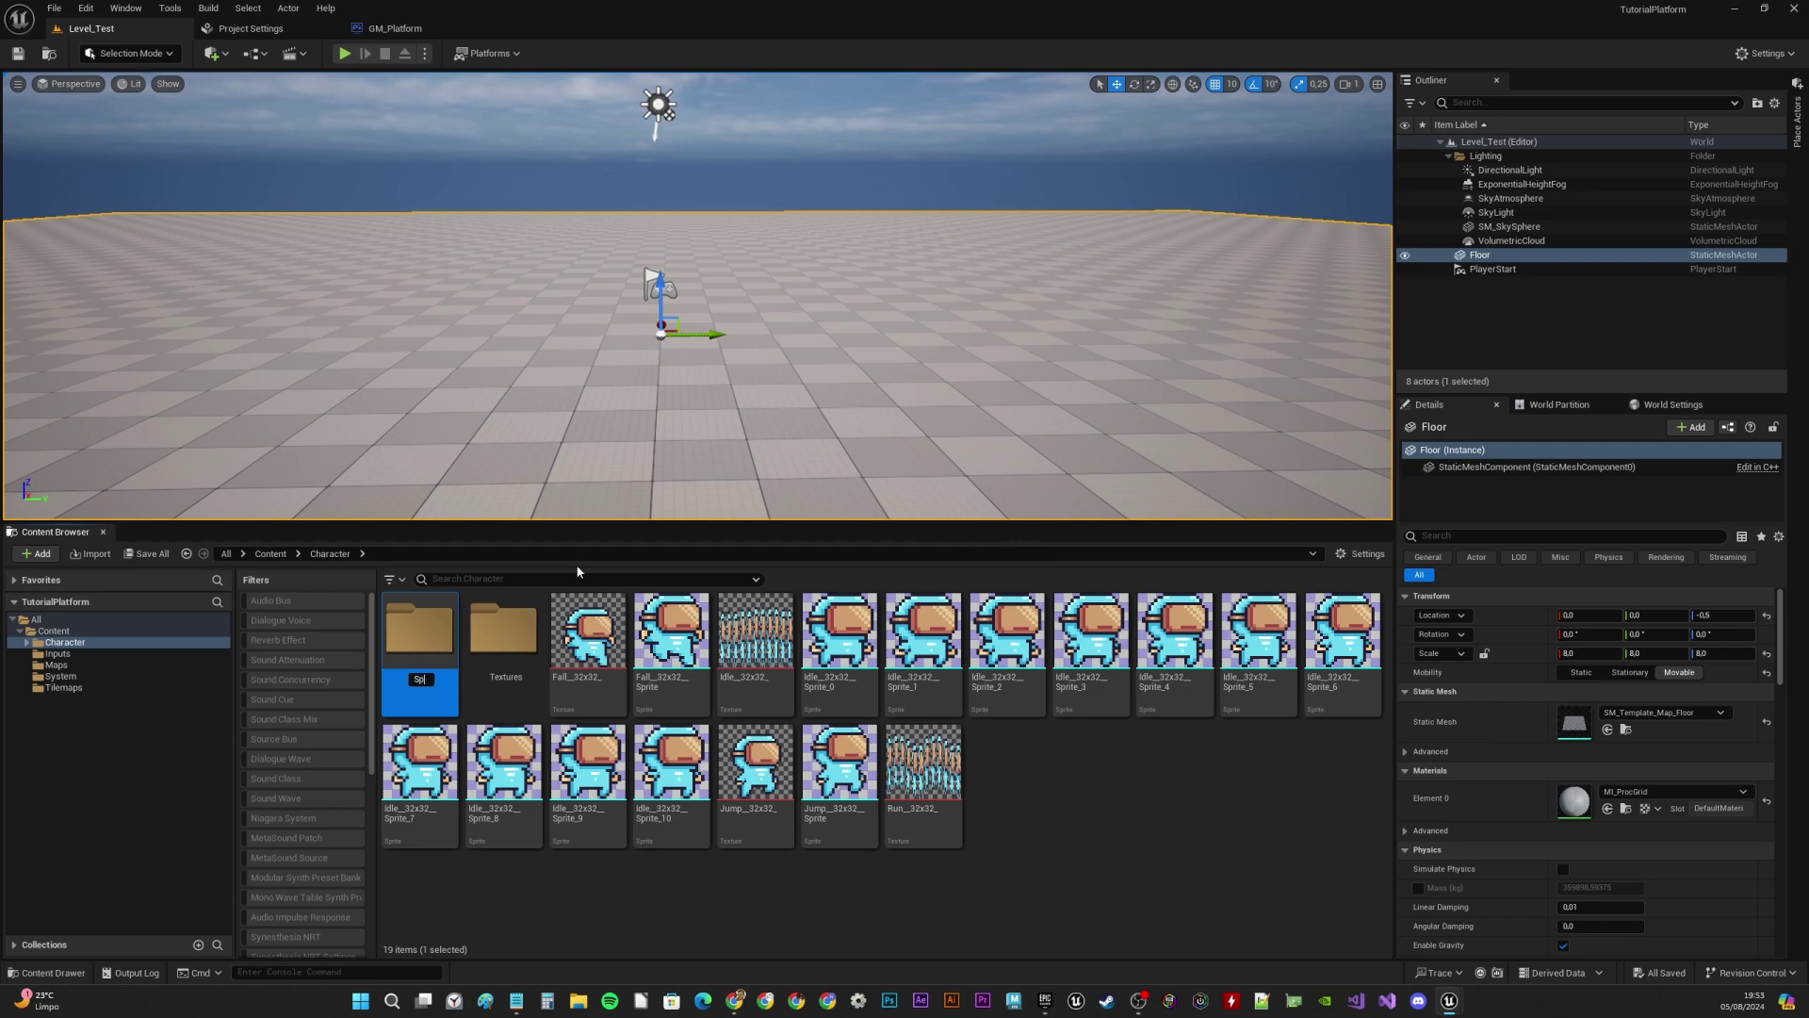
# Create a folder named Flipbooks inside the Character folder
pyautogui.rightClick(1014, 812)
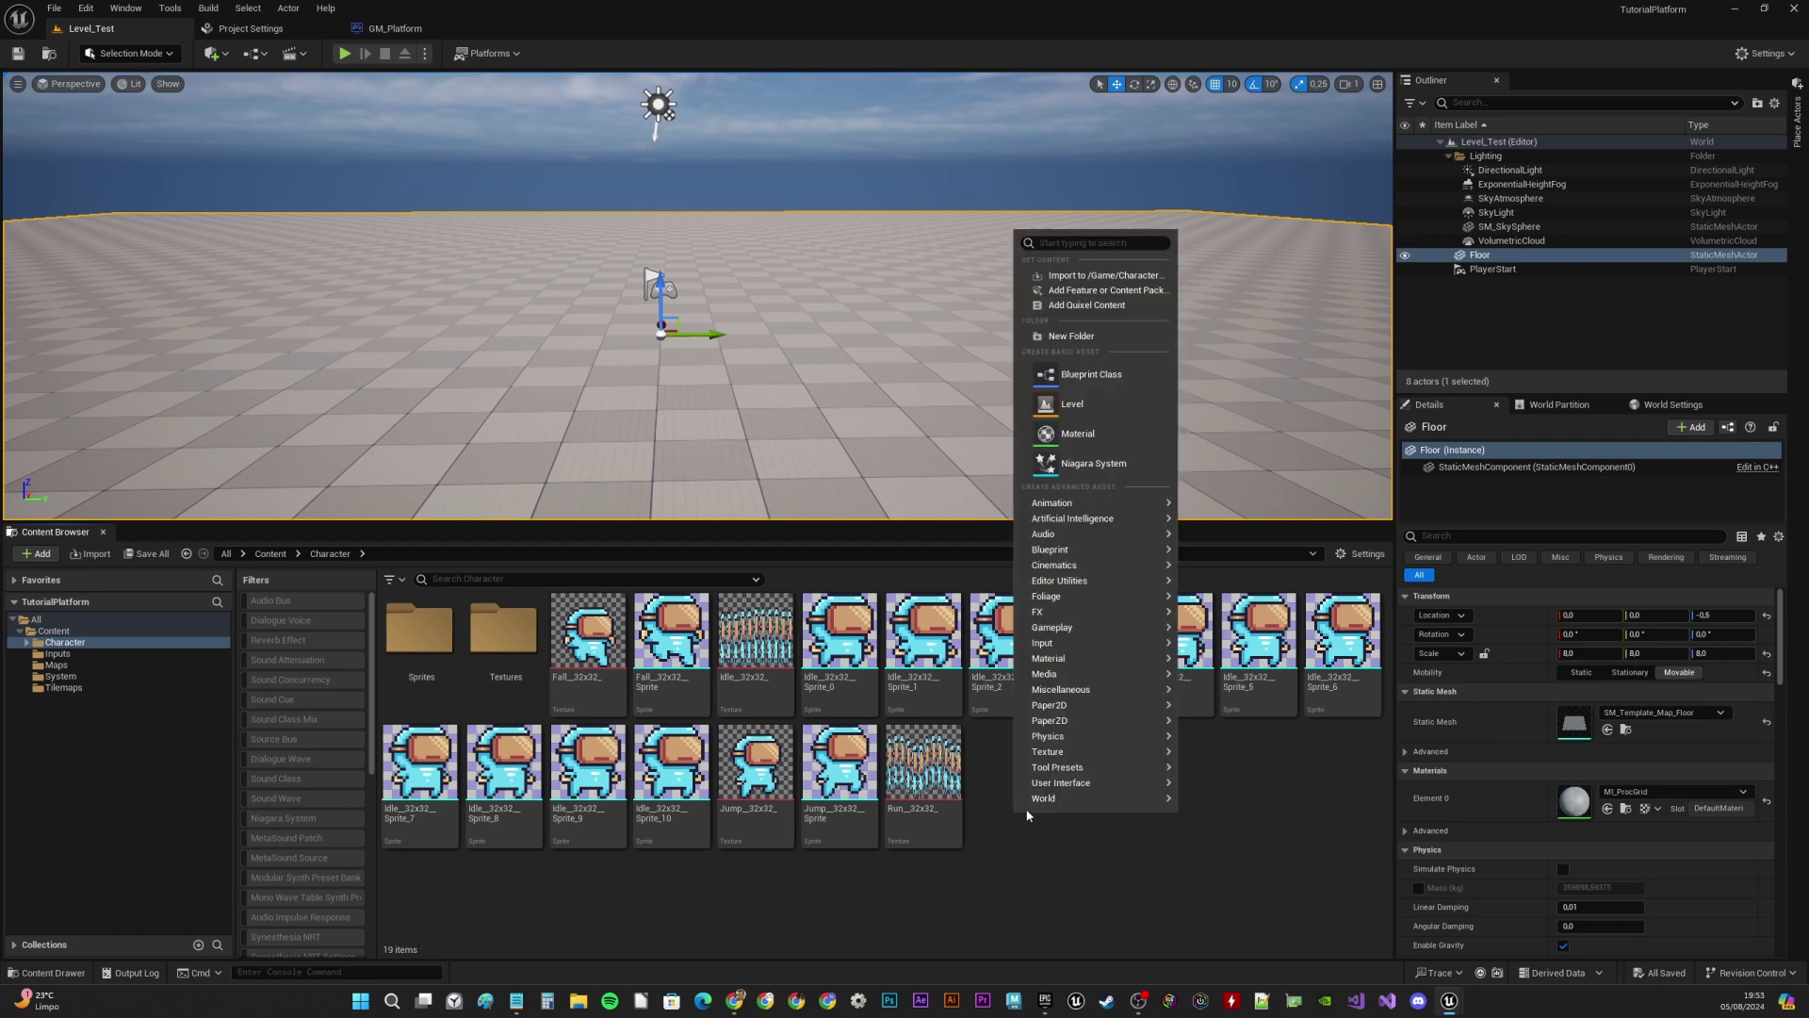
pyautogui.click(1096, 337)
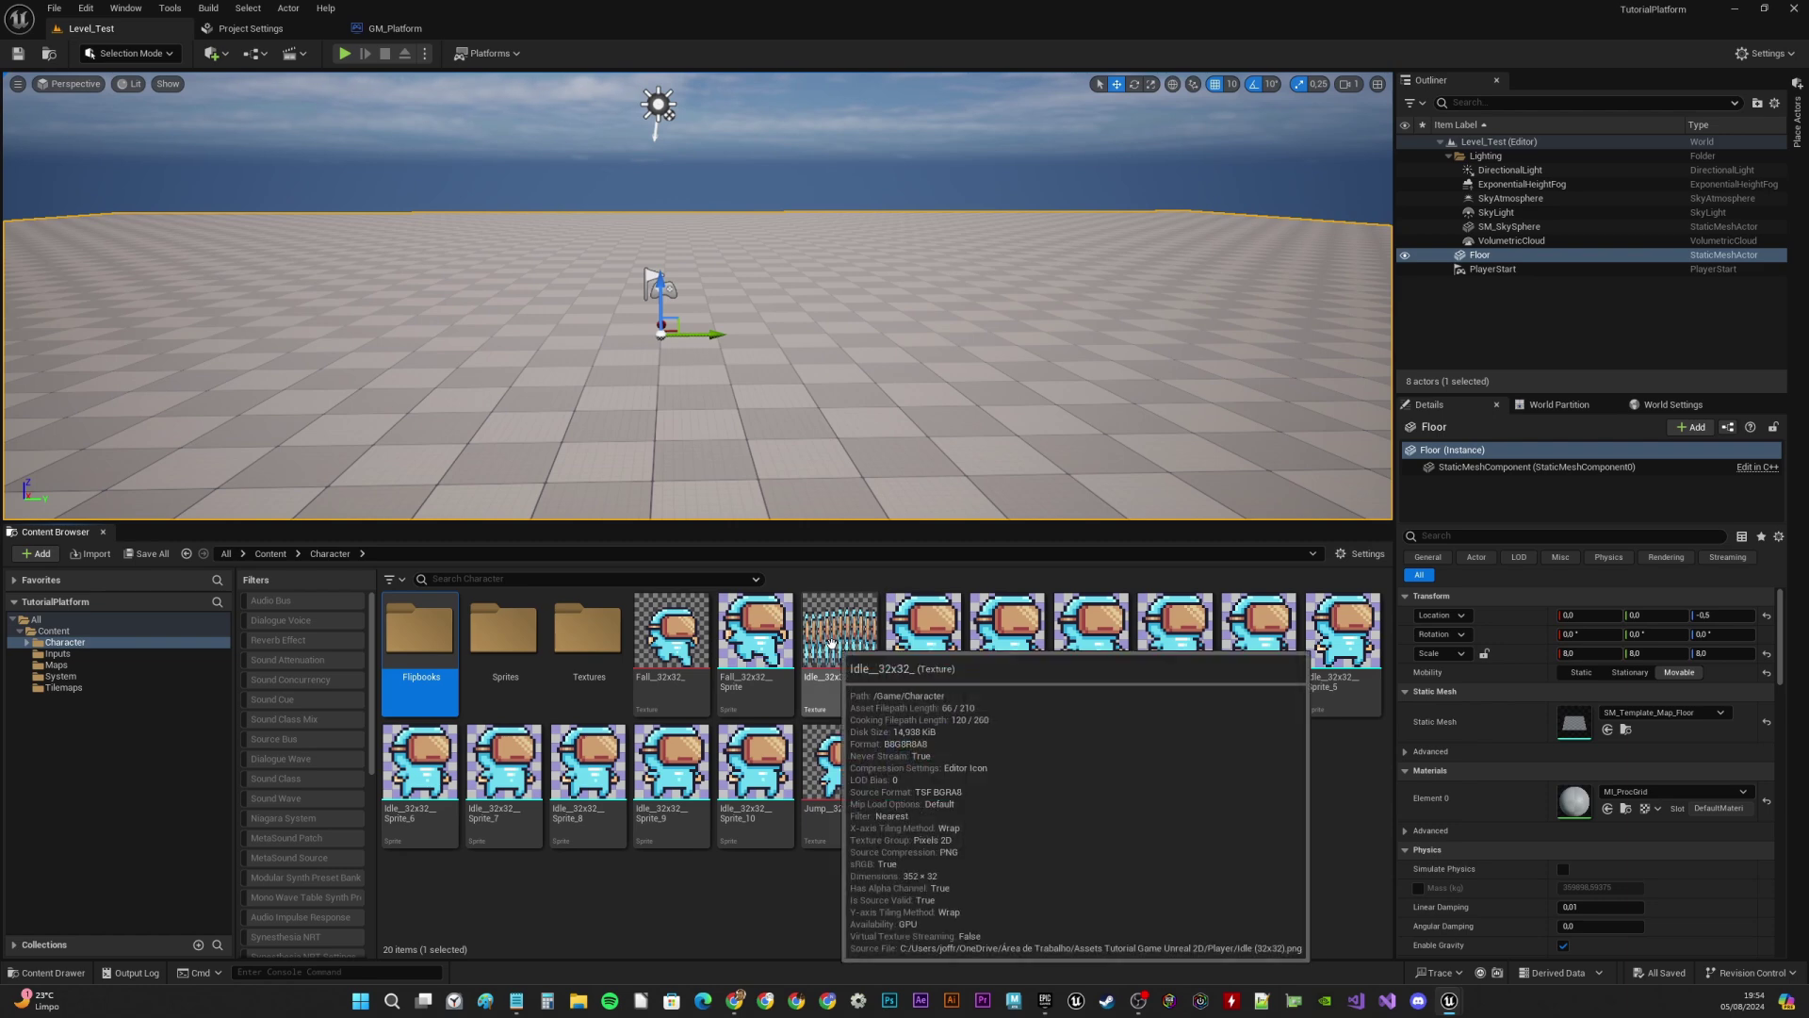
# Move the fall, idle, jump and run textures together into the Textures folder
pyautogui.click(674, 655)
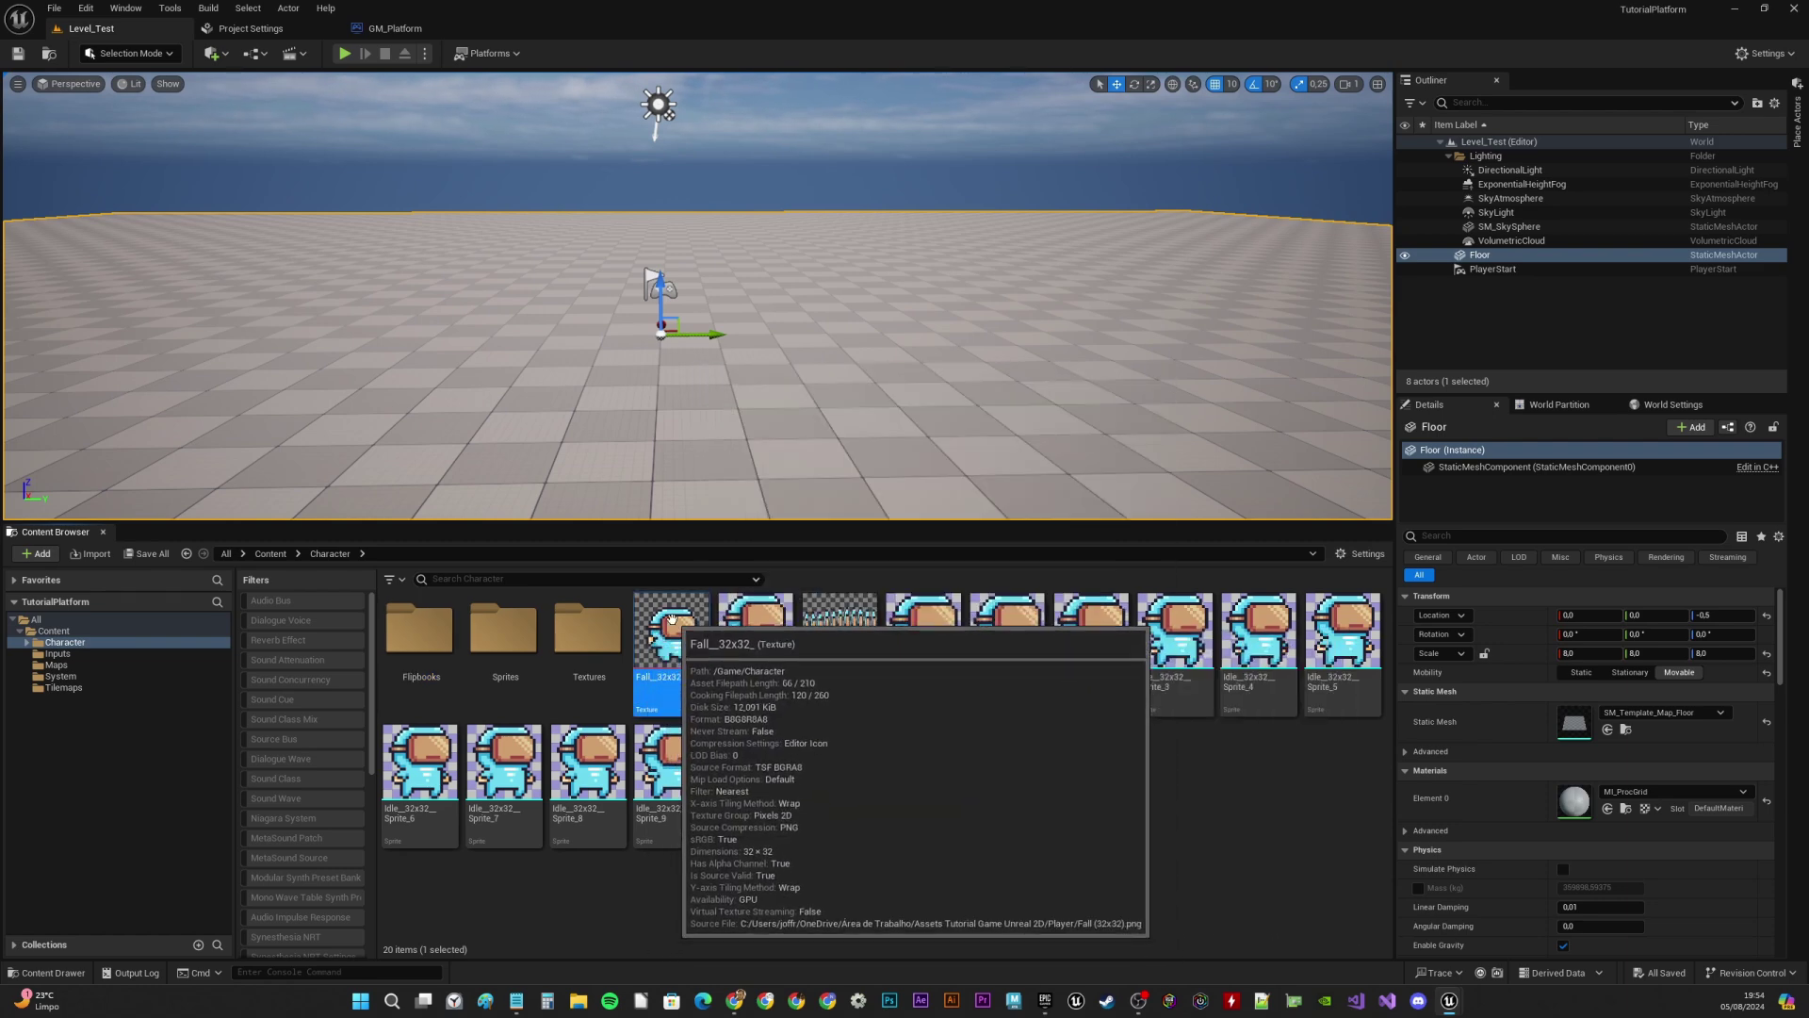
pyautogui.click(751, 680)
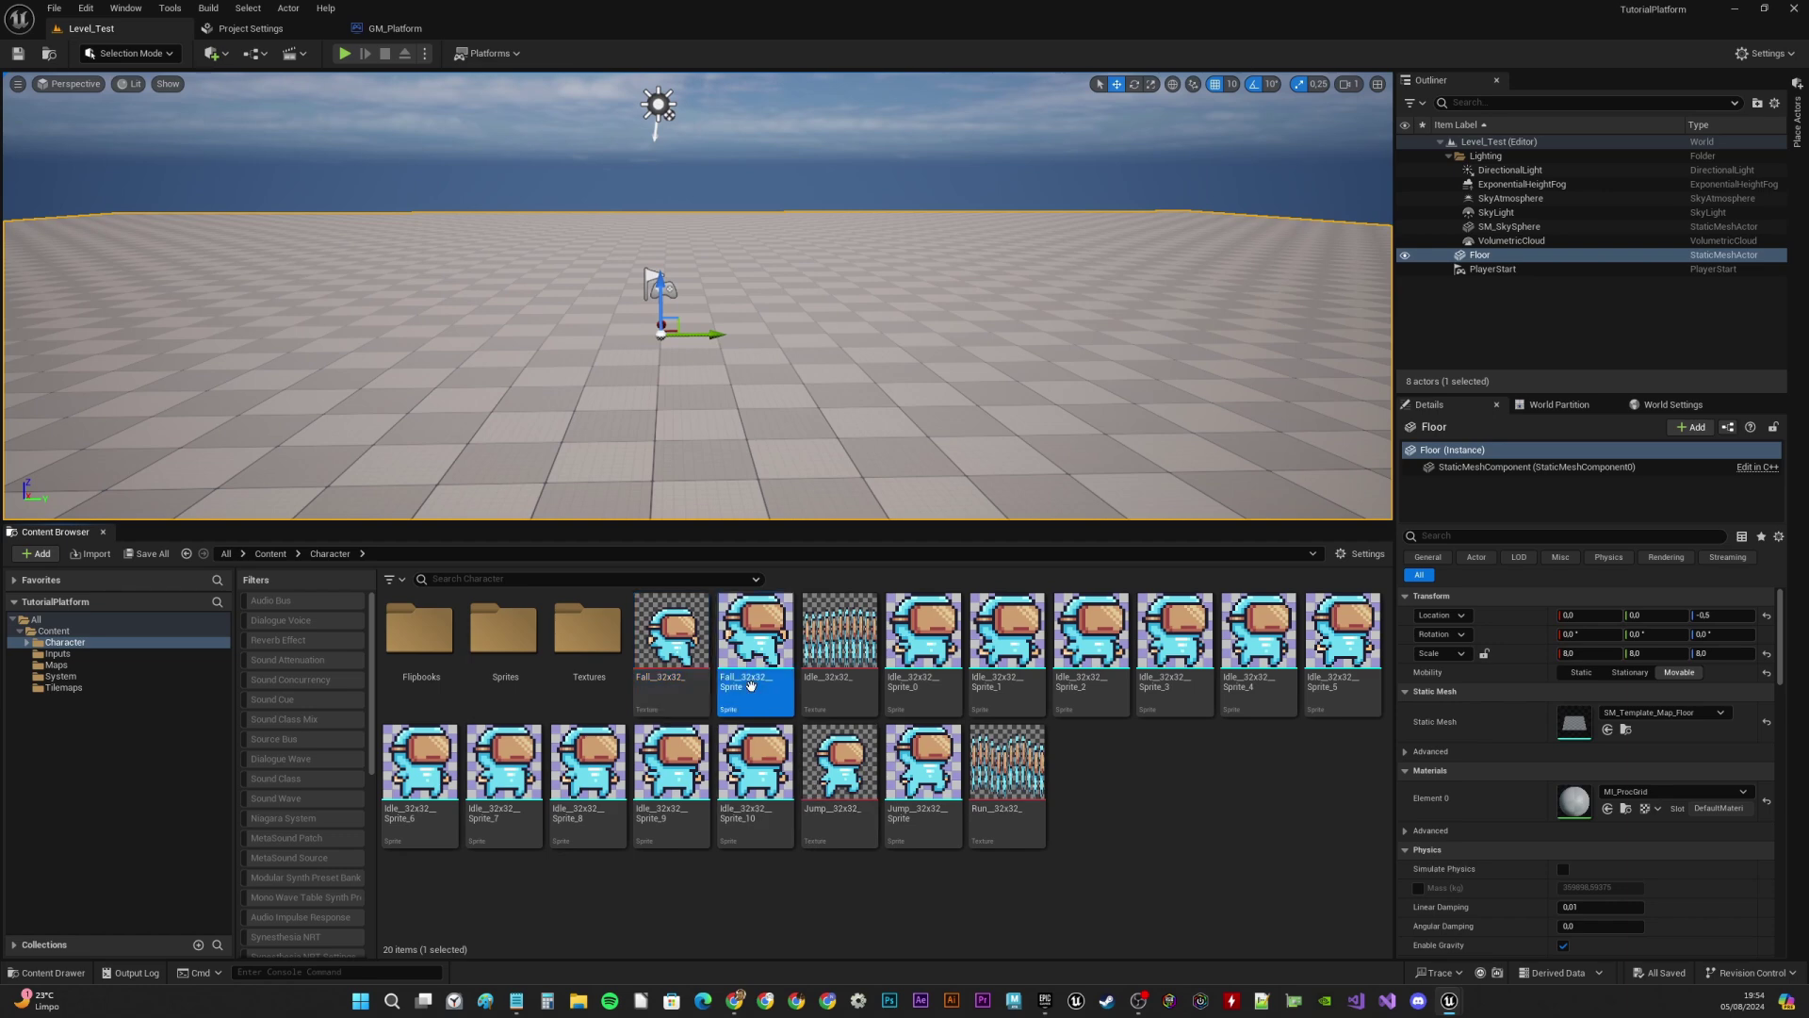
pyautogui.keyDown('ctrl'); pyautogui.click(661, 641); pyautogui.keyUp('ctrl')
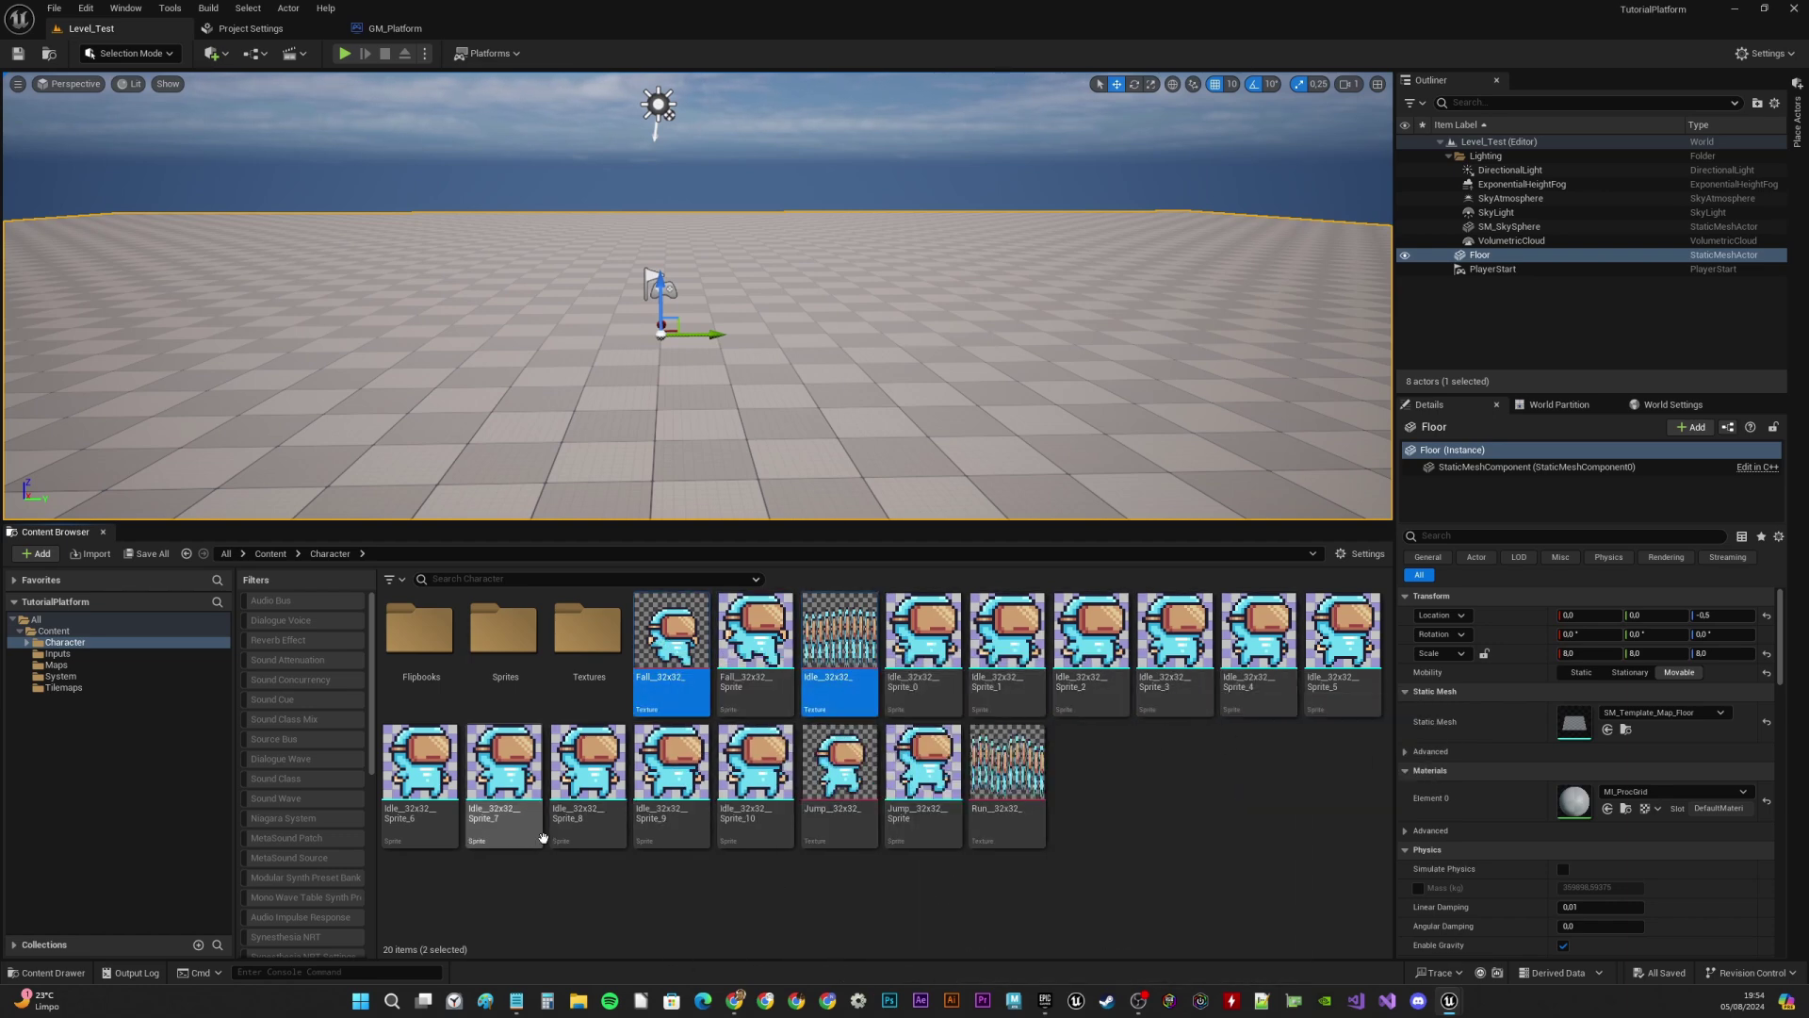
pyautogui.keyDown('ctrl'); pyautogui.click(838, 763); pyautogui.keyUp('ctrl')
pyautogui.keyDown('ctrl'); pyautogui.click(1006, 764); pyautogui.keyUp('ctrl')
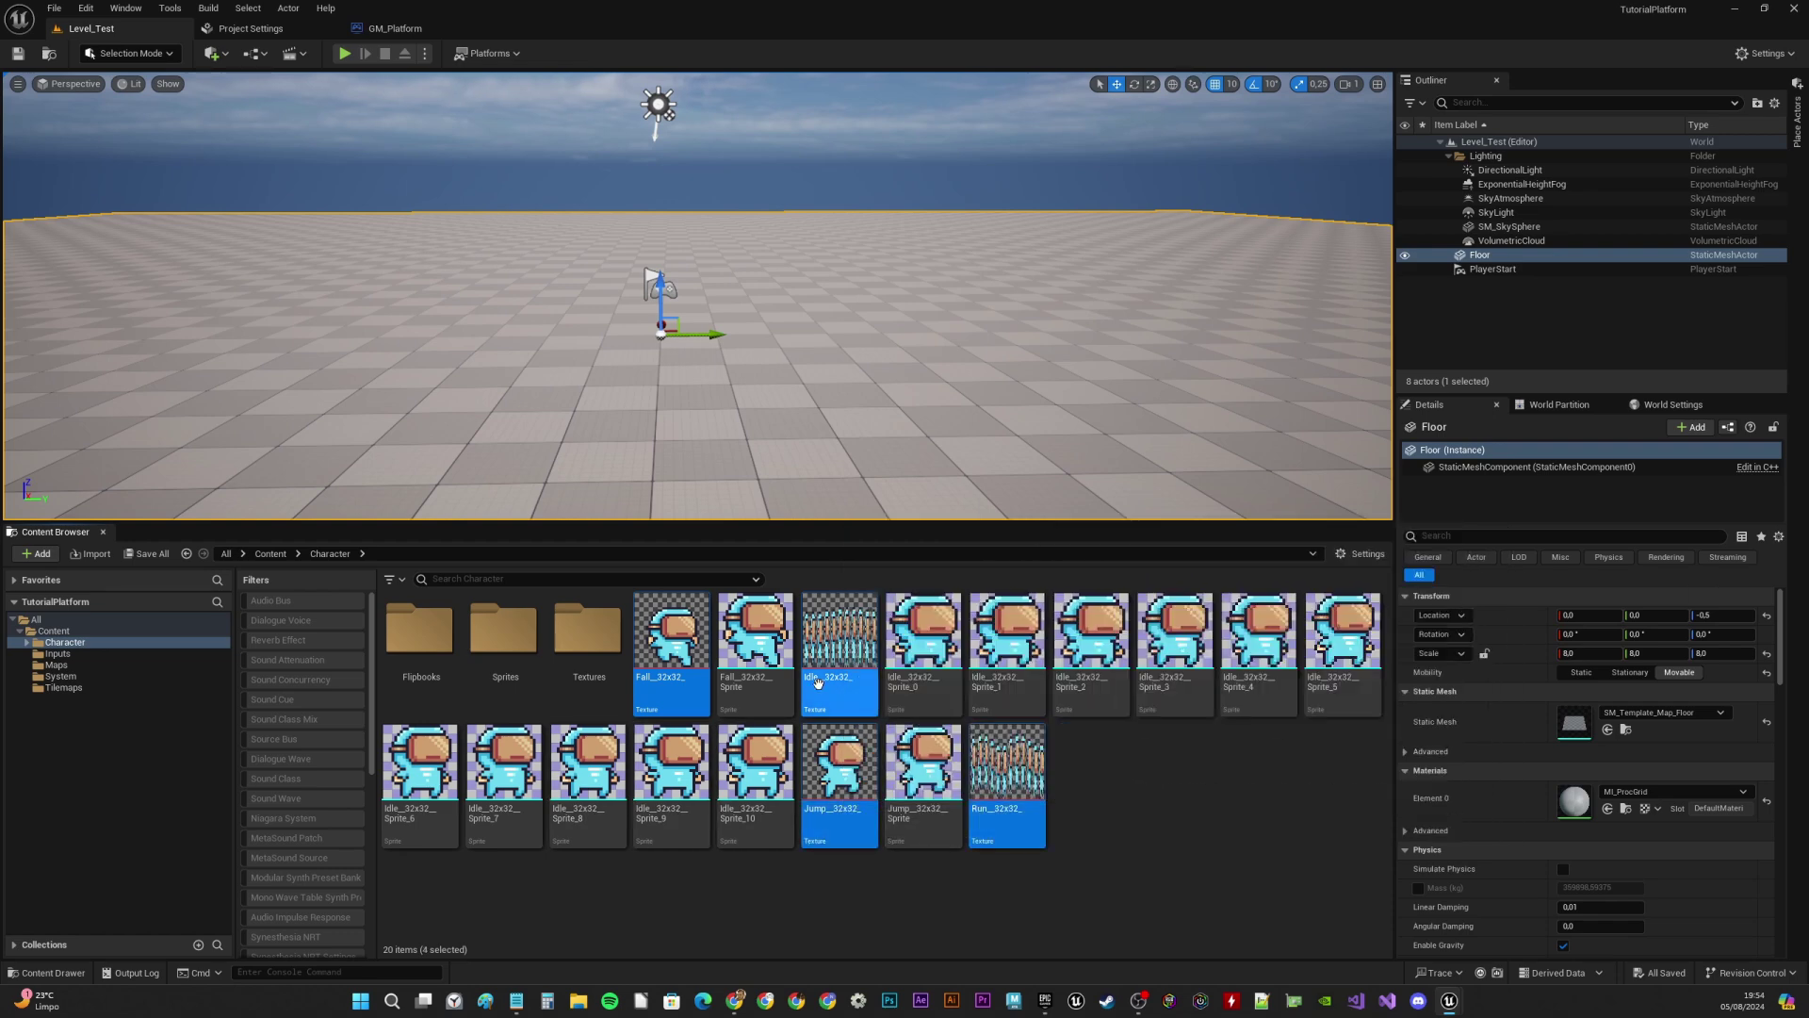
pyautogui.moveTo(818, 682); pyautogui.dragTo(591, 658)
pyautogui.click(625, 675)
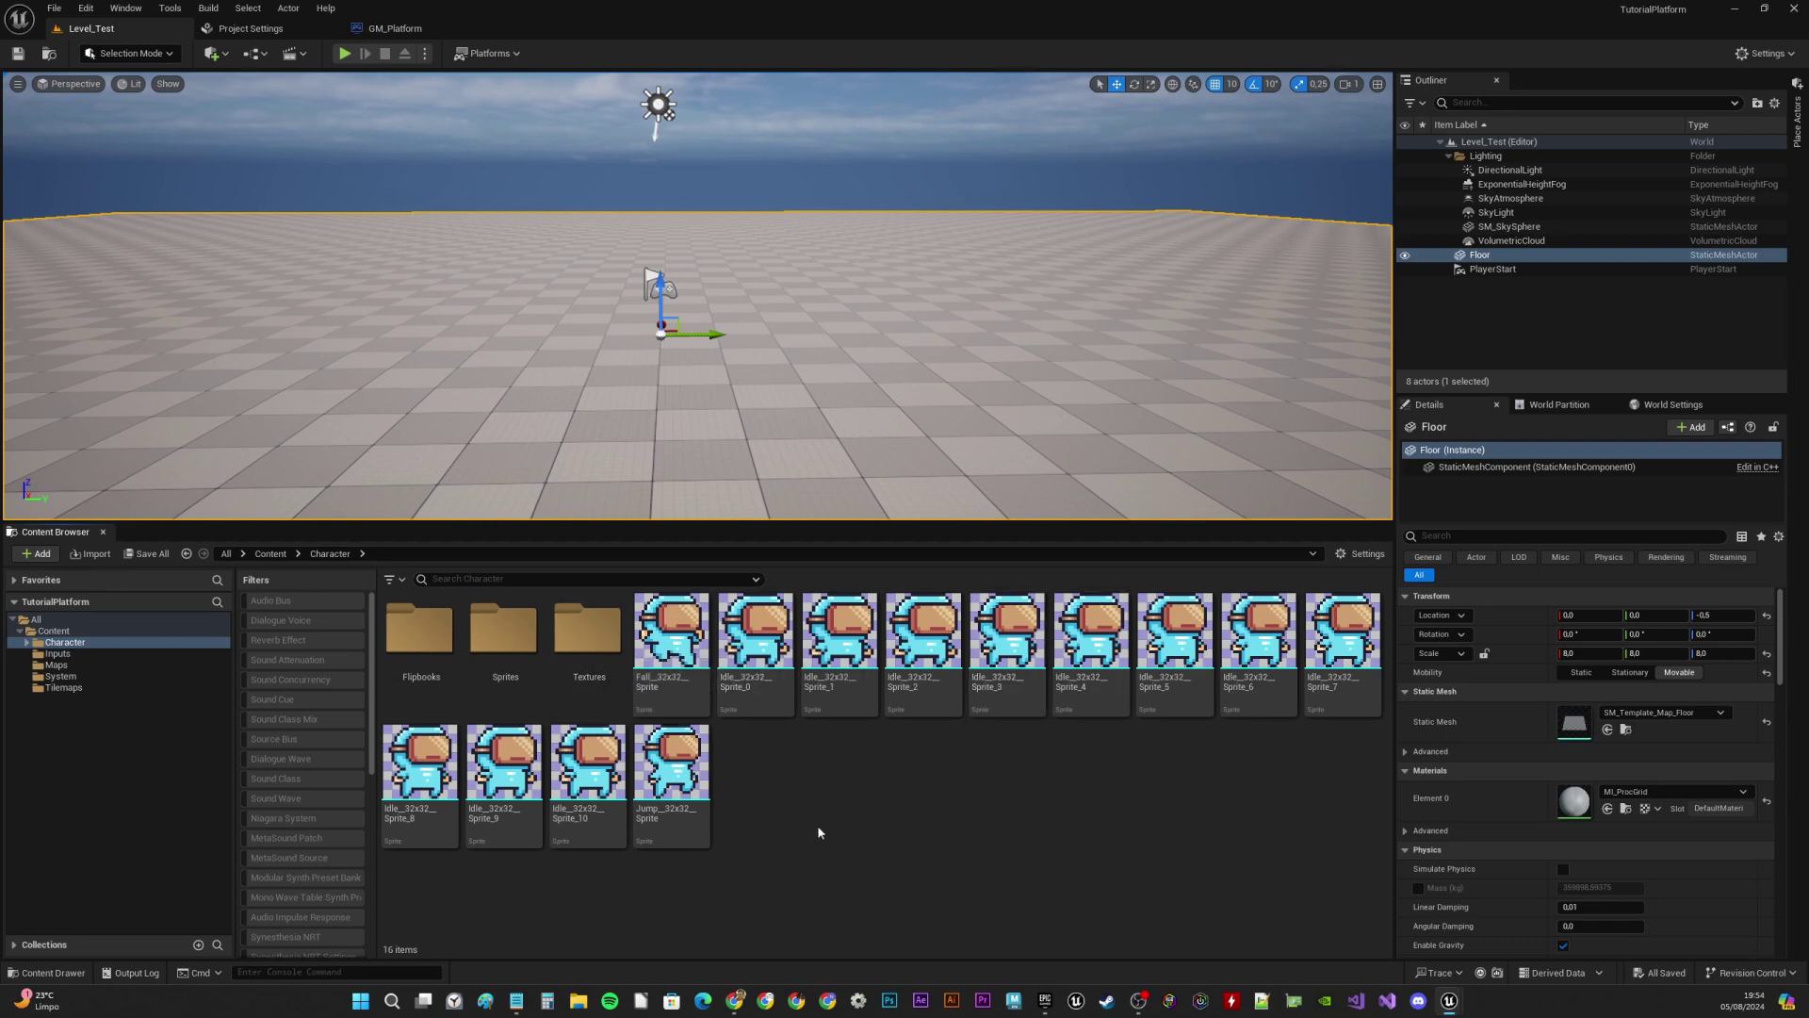
# Create a flipbook named FB_Fall from the Fall__32x32__Sprite asset
pyautogui.click(686, 650)
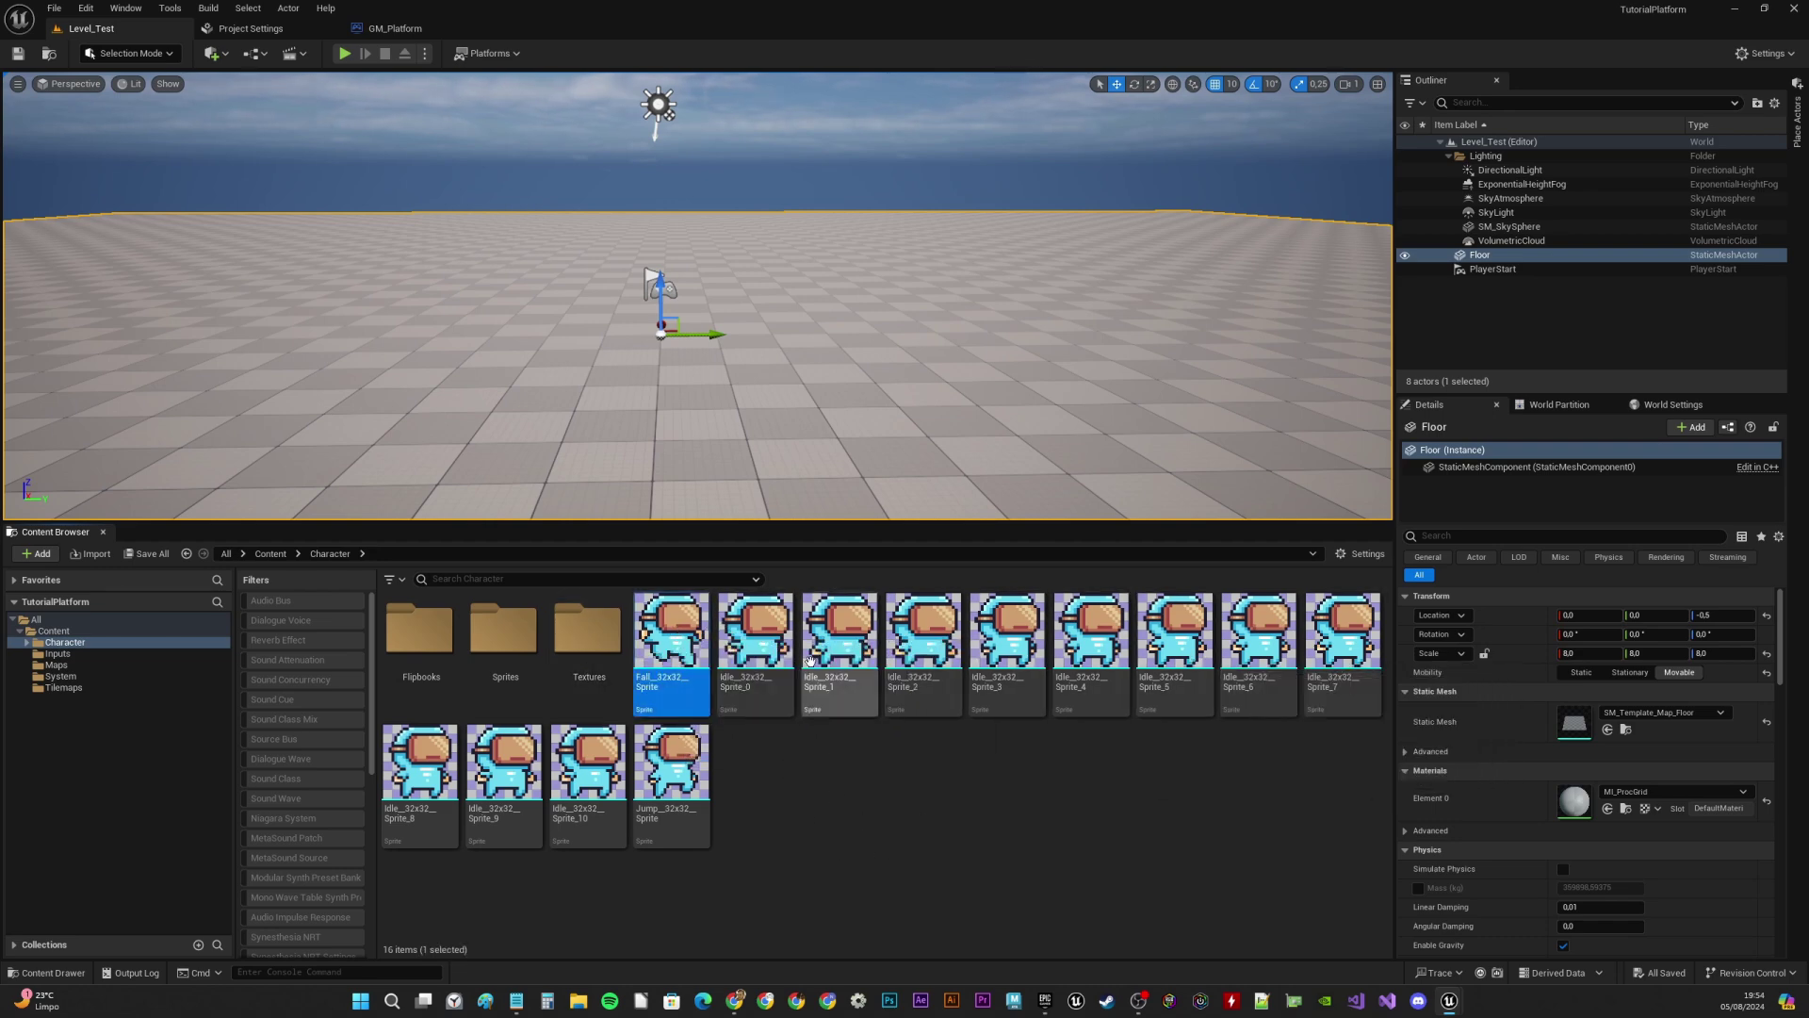
pyautogui.rightClick(667, 628)
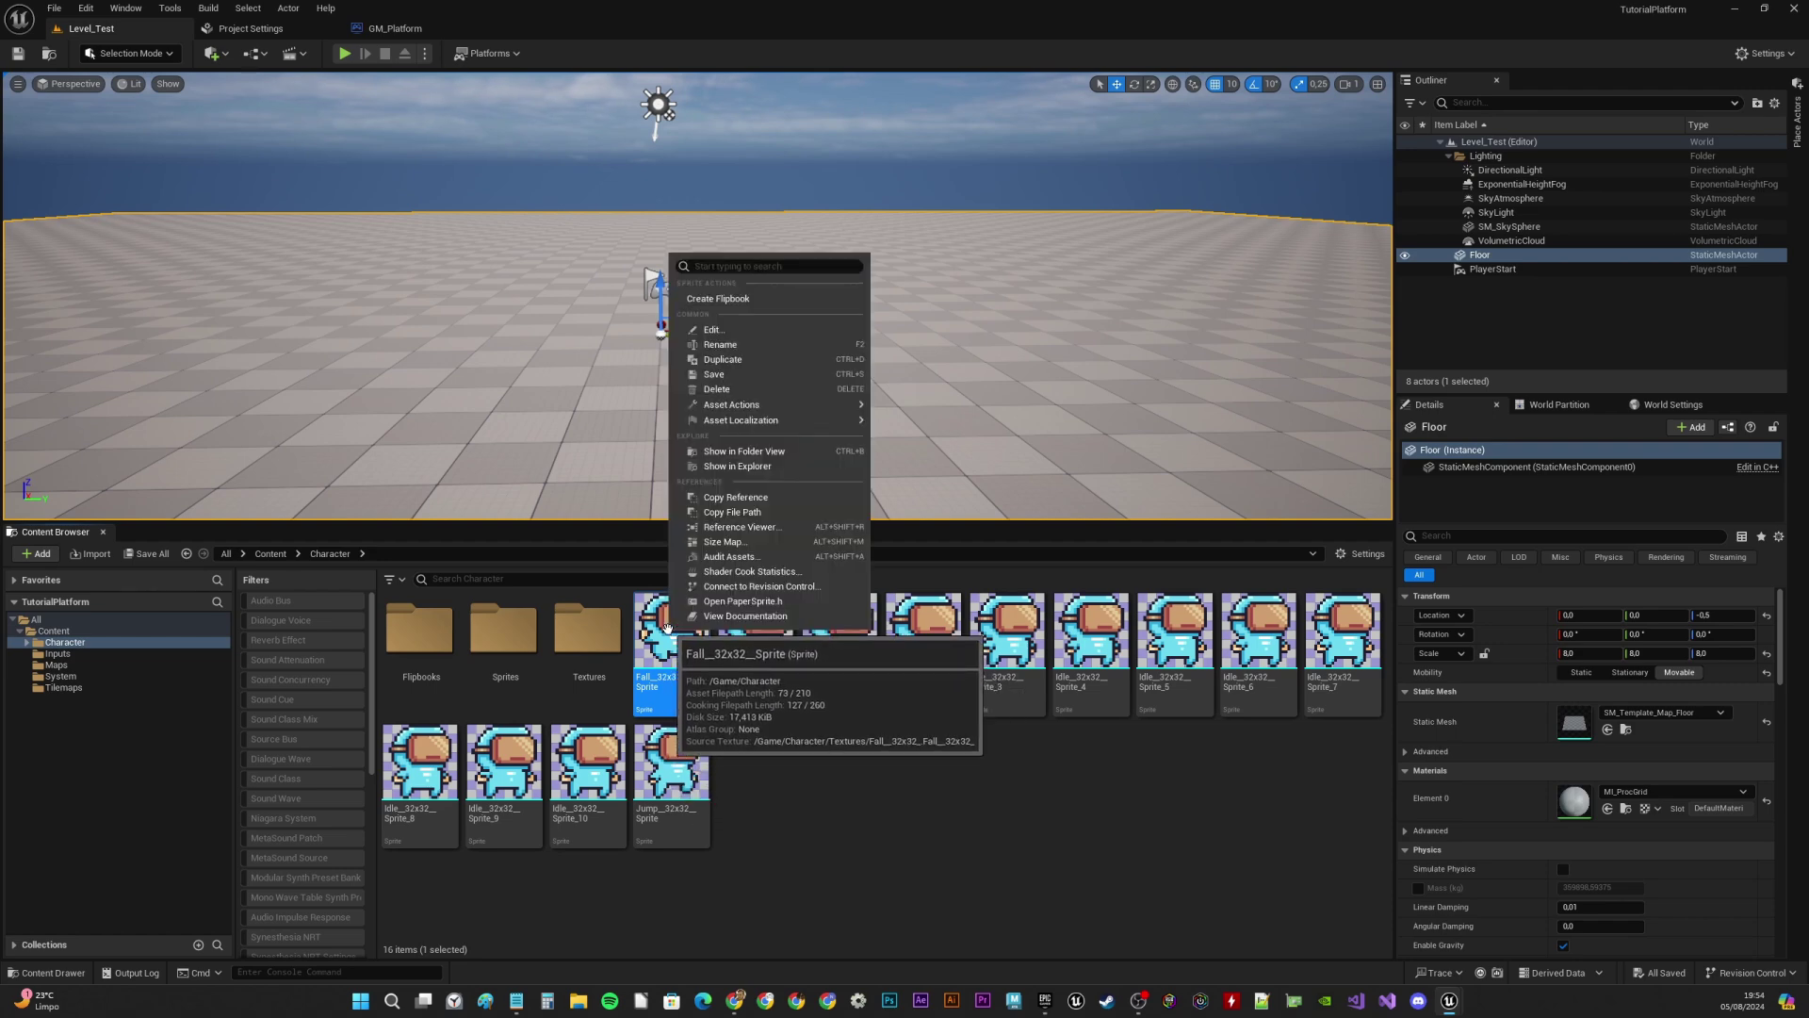
pyautogui.click(738, 300)
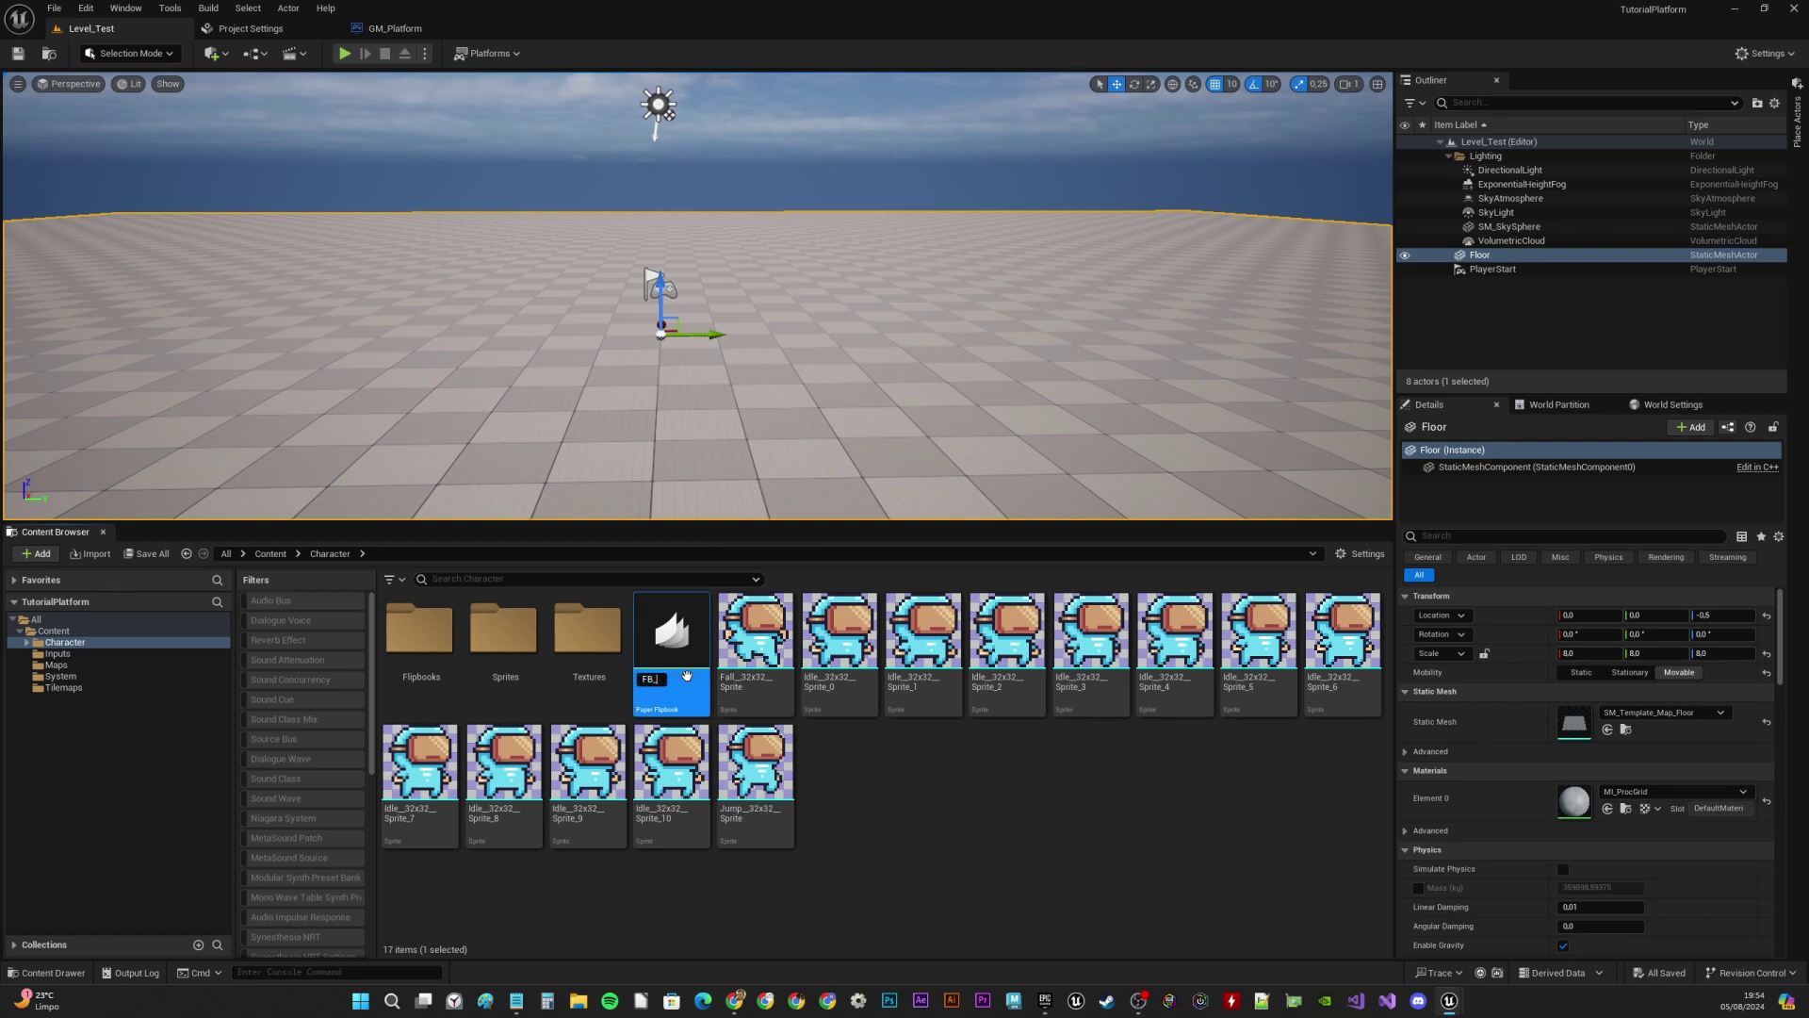
pyautogui.press('Return')
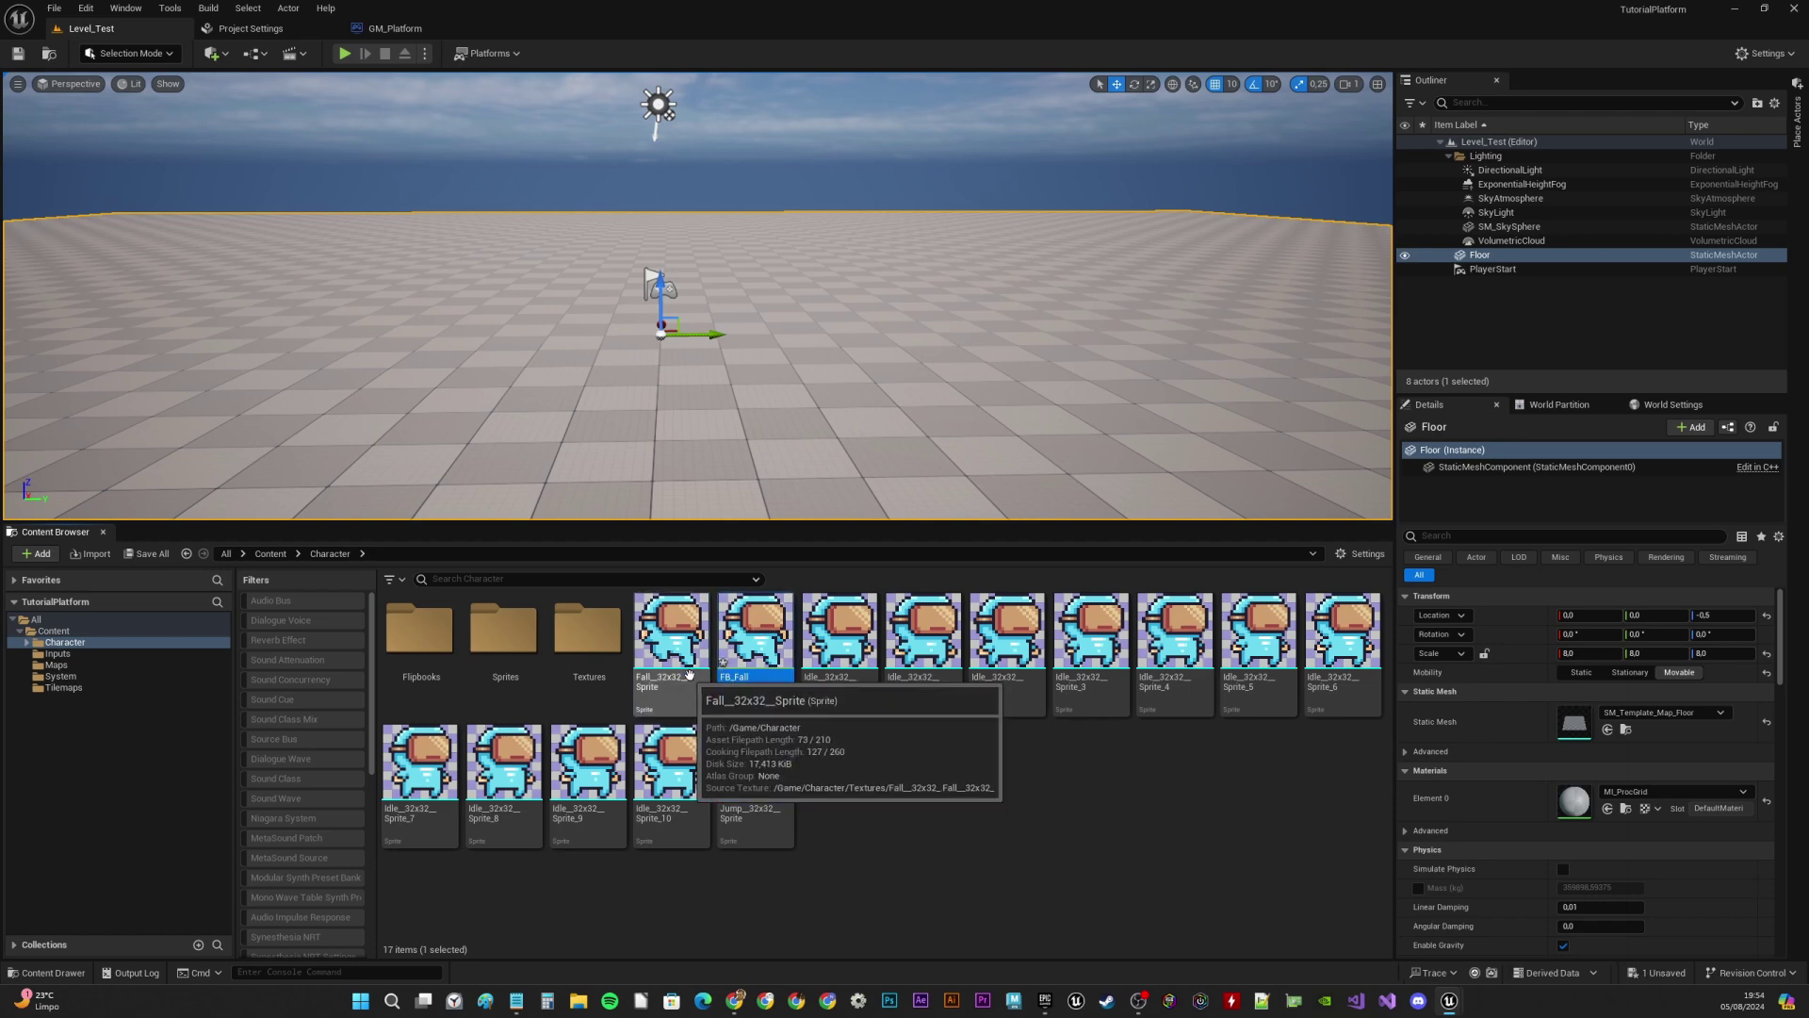
# Set the frames per second of FB_Fall to 0, then save and close the flipbook
pyautogui.doubleClick(758, 624)
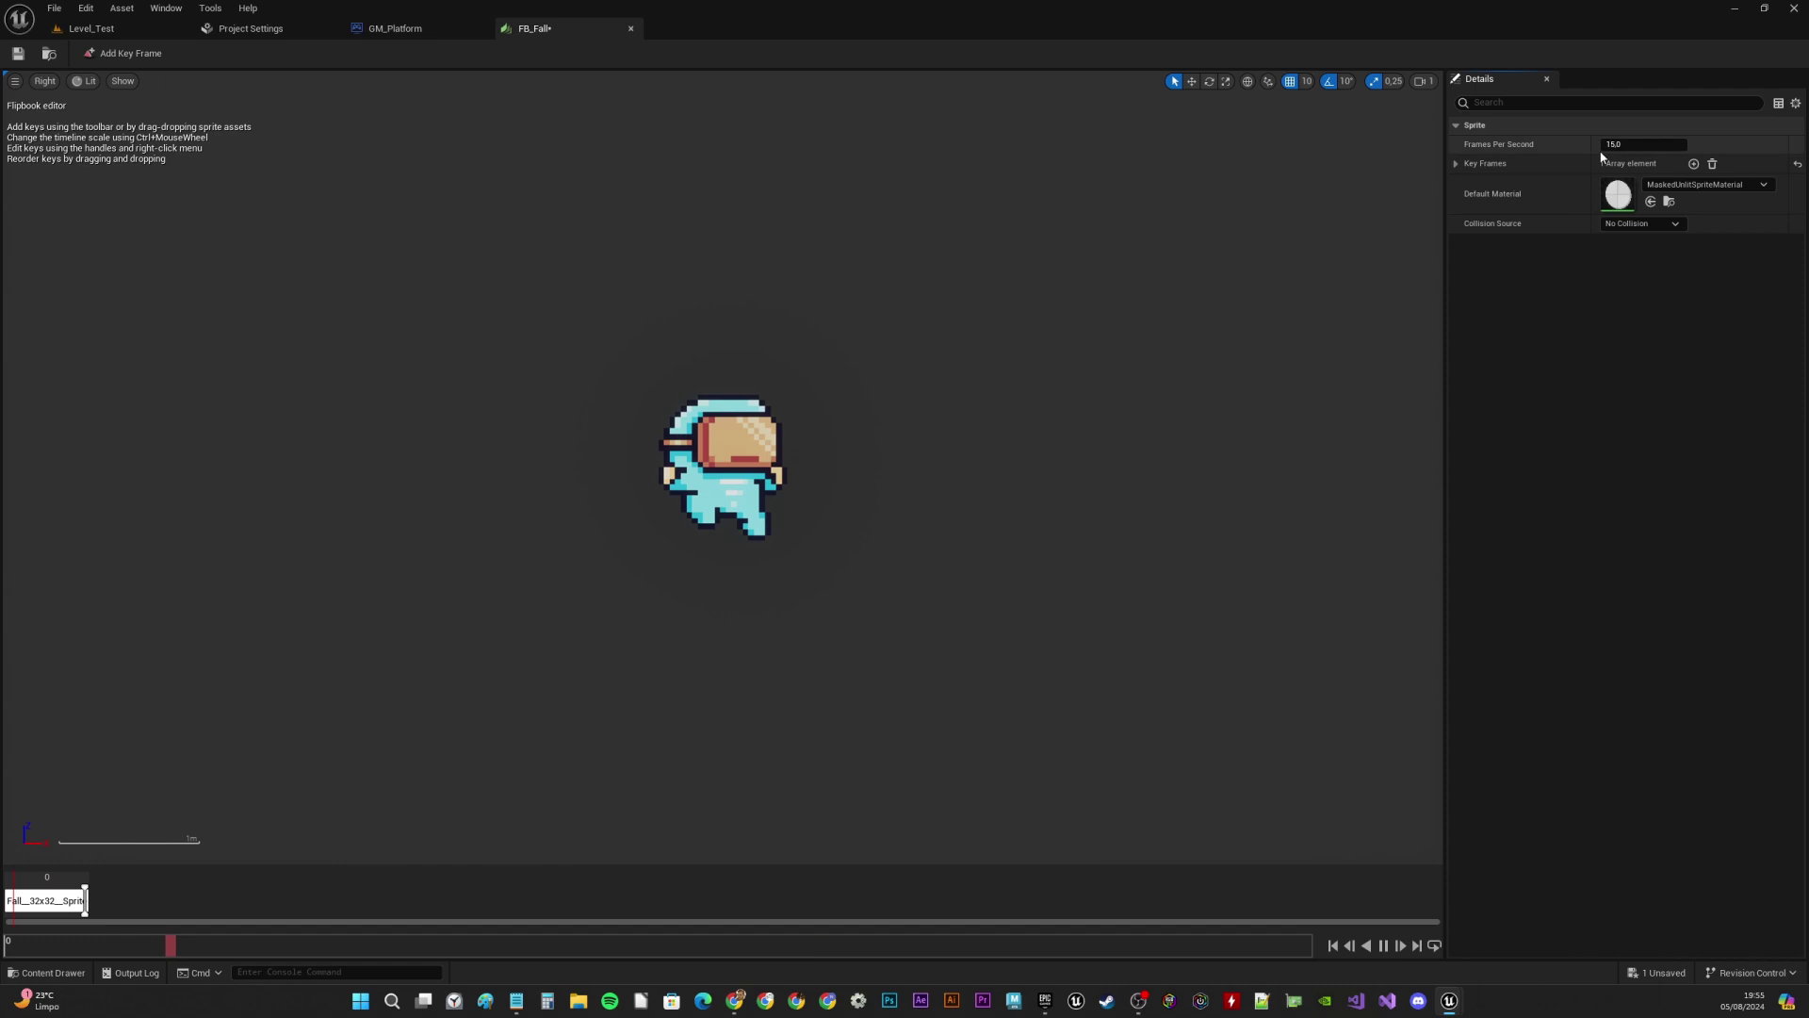
pyautogui.click(1637, 142)
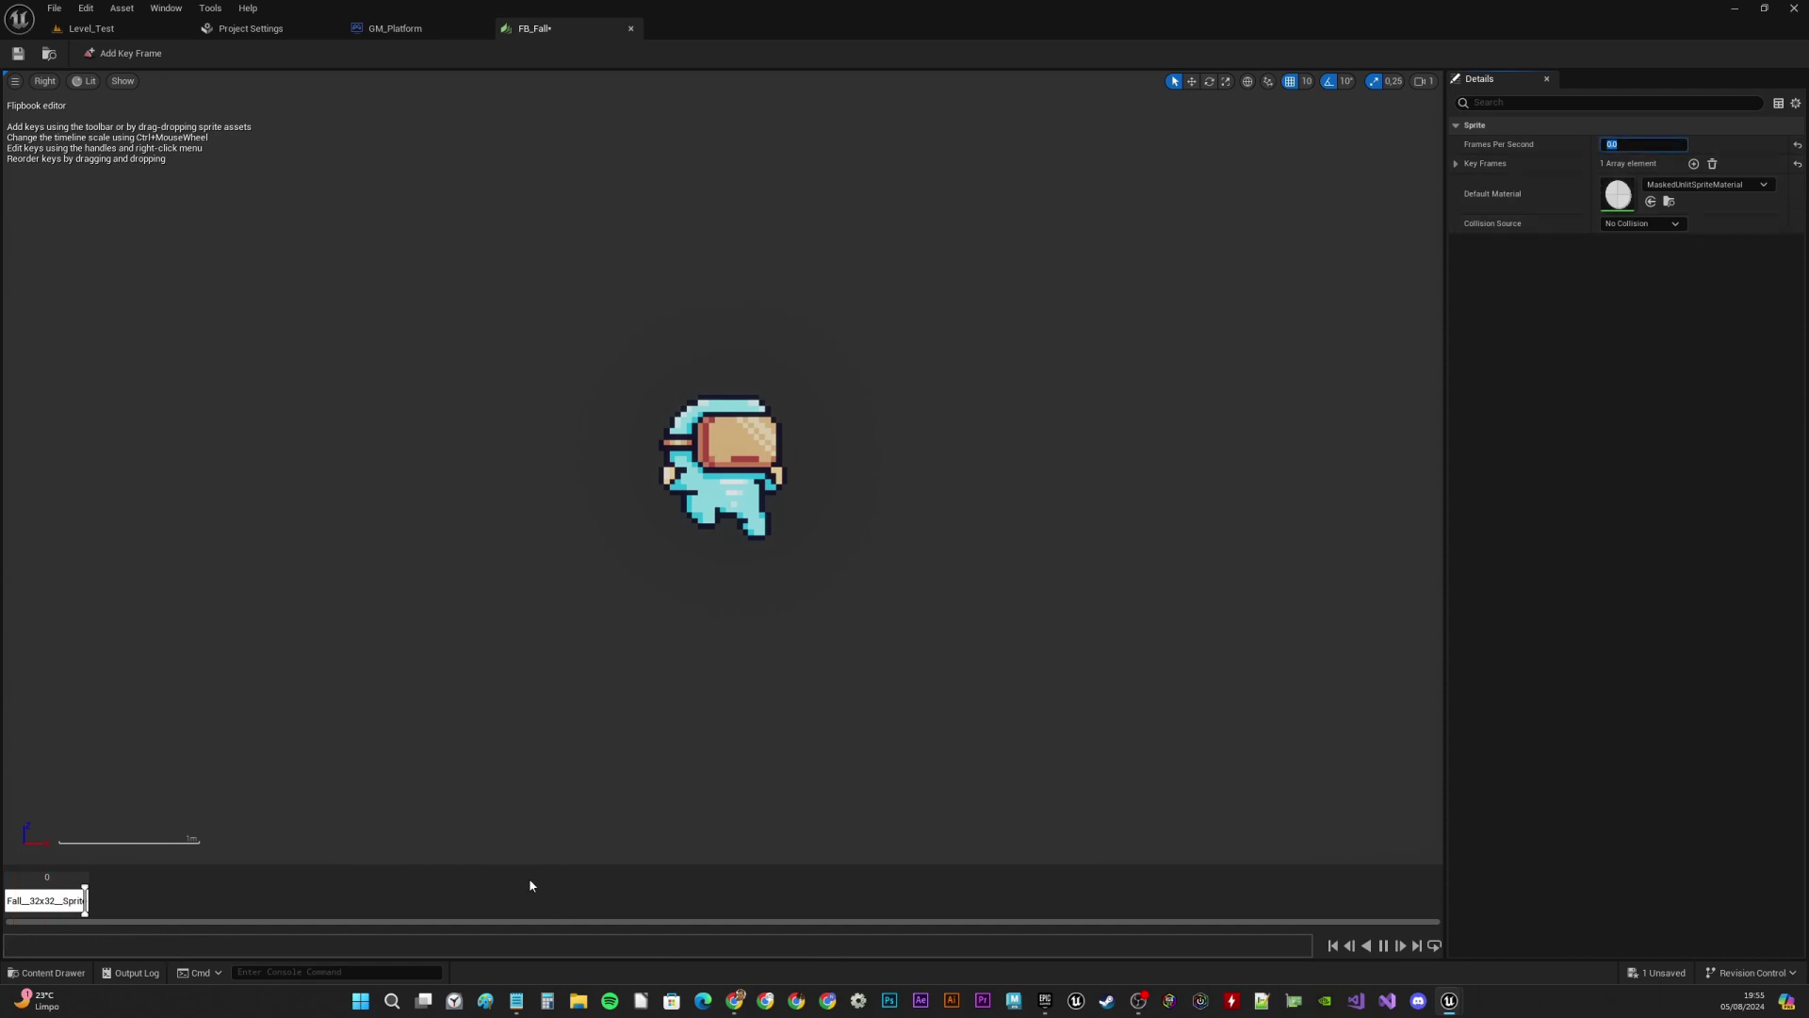
pyautogui.click(25, 54)
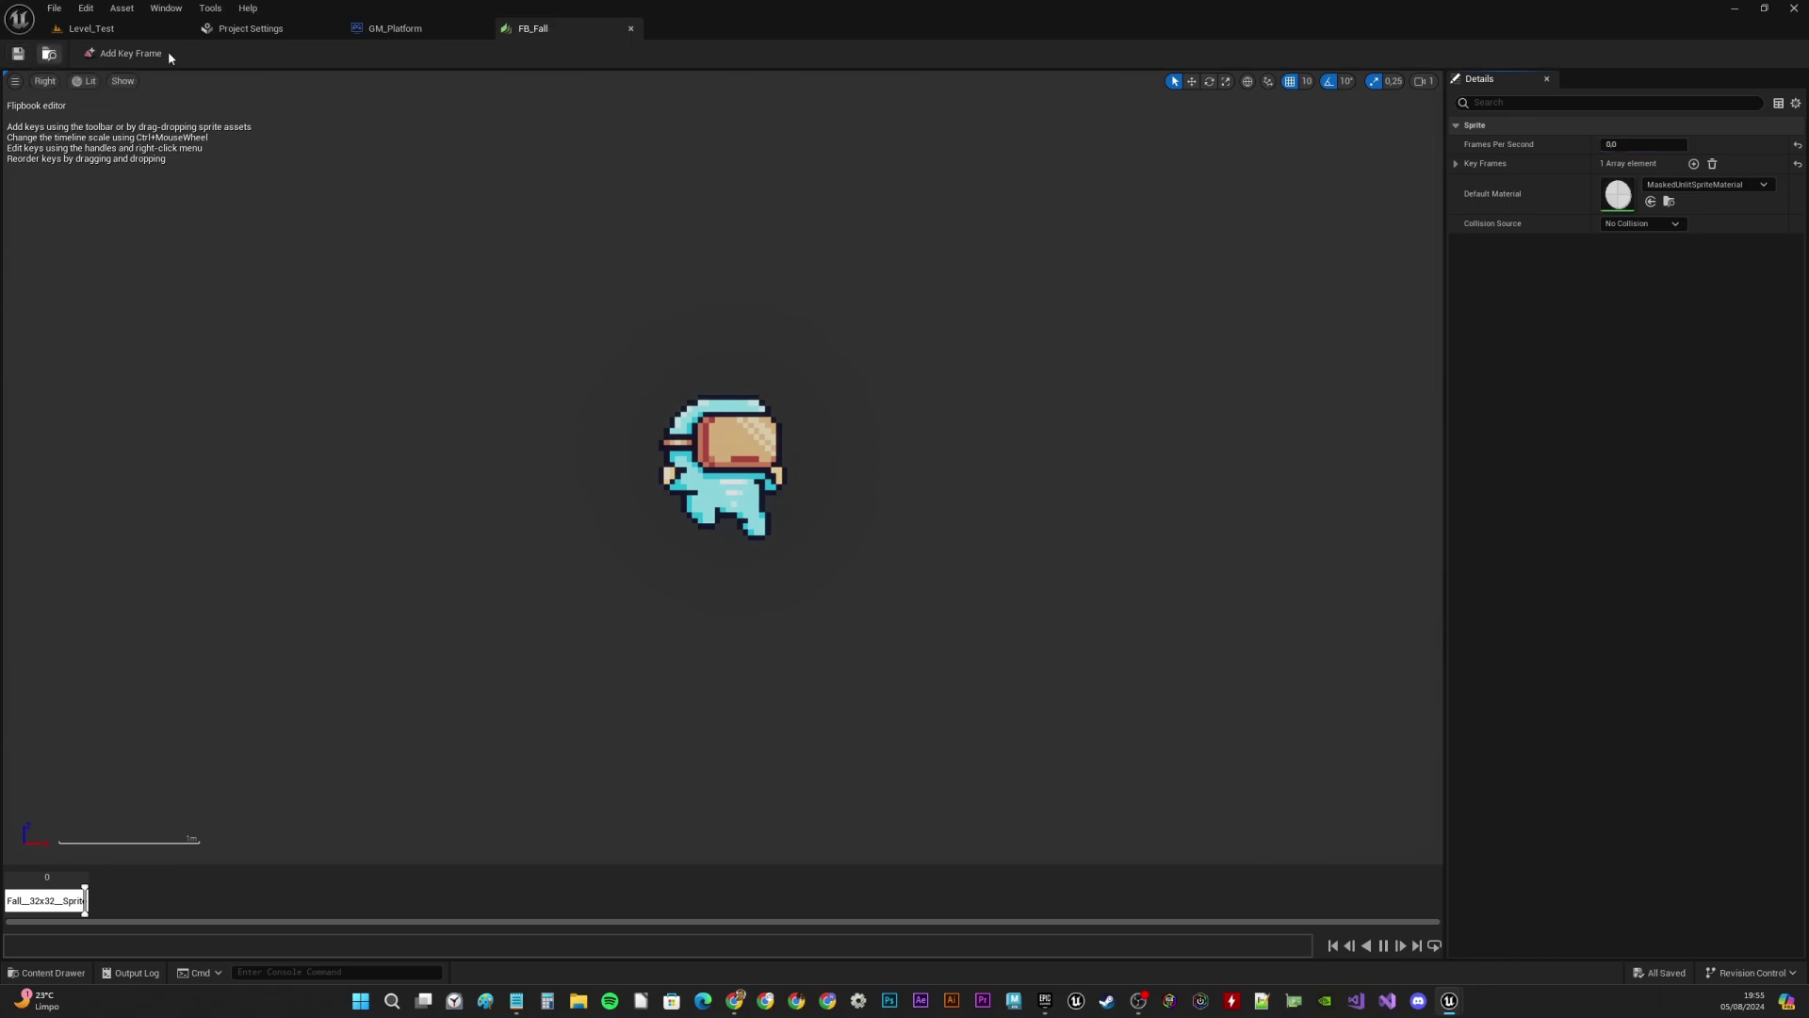
pyautogui.click(632, 29)
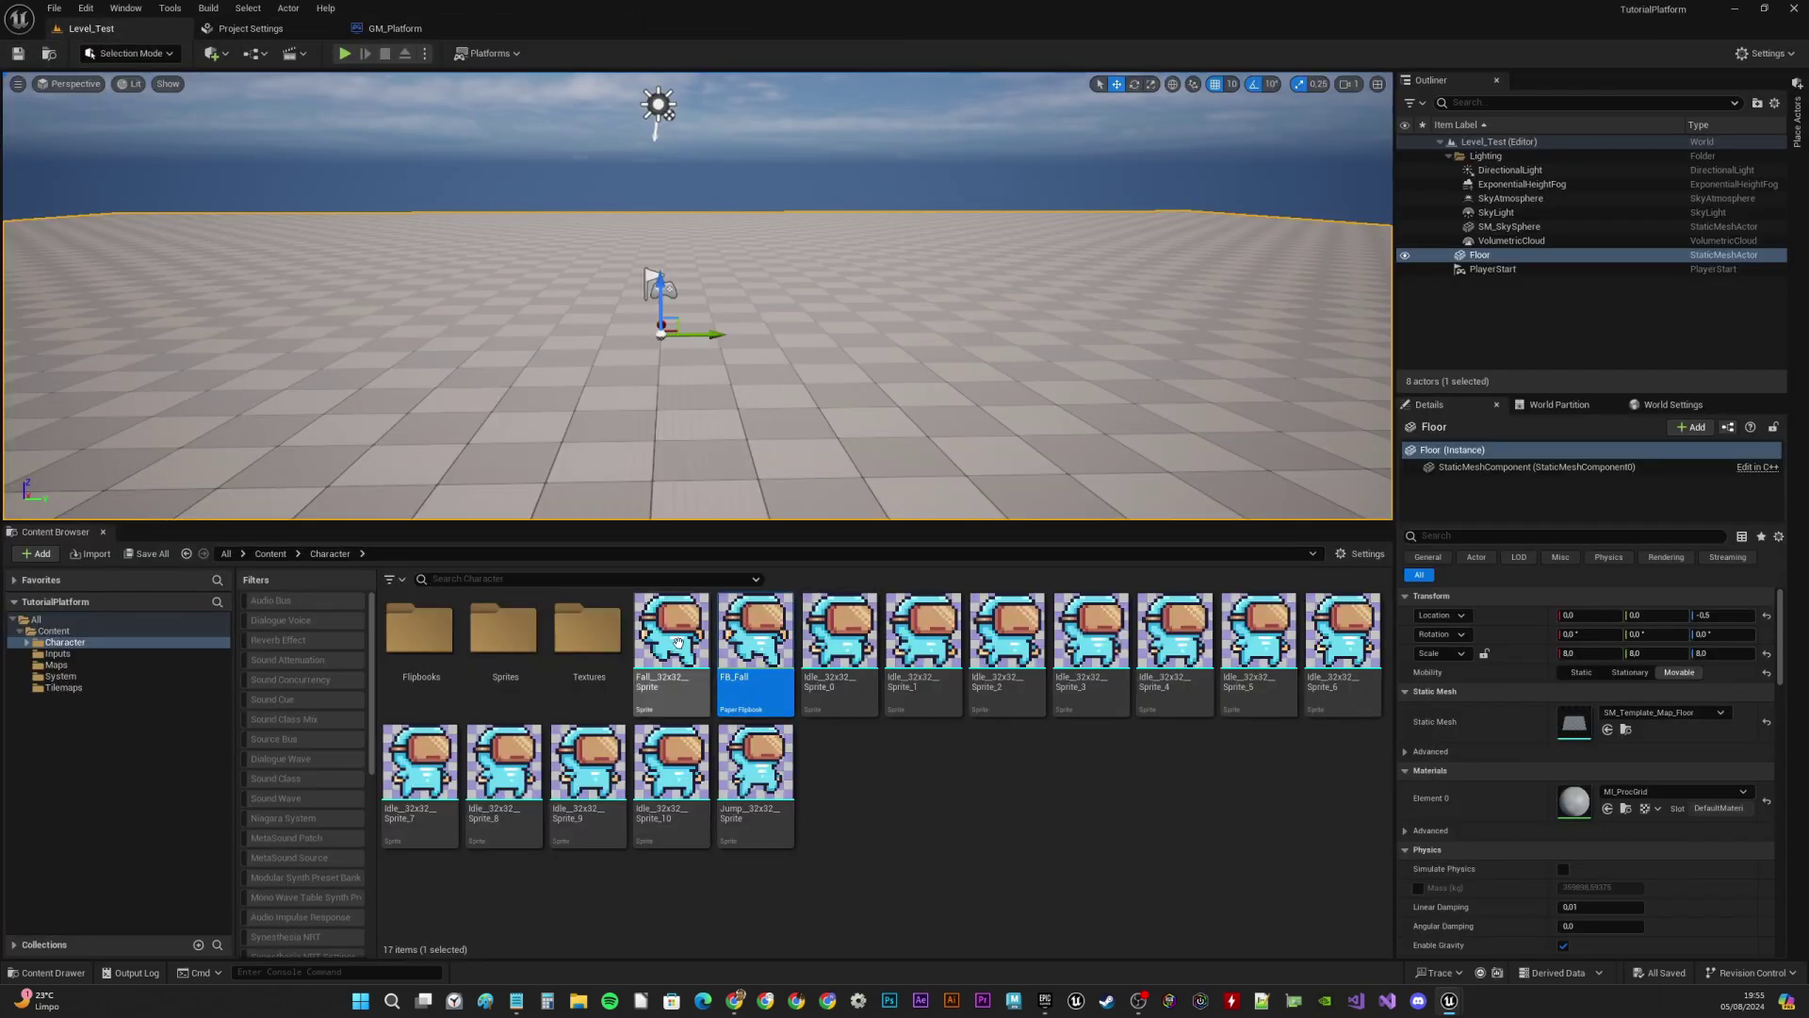
# Move the fall sprite into the Sprites folder and FB_Fall into the Flipbooks folder
pyautogui.click(677, 643)
pyautogui.moveTo(673, 641); pyautogui.dragTo(524, 634)
pyautogui.click(554, 661)
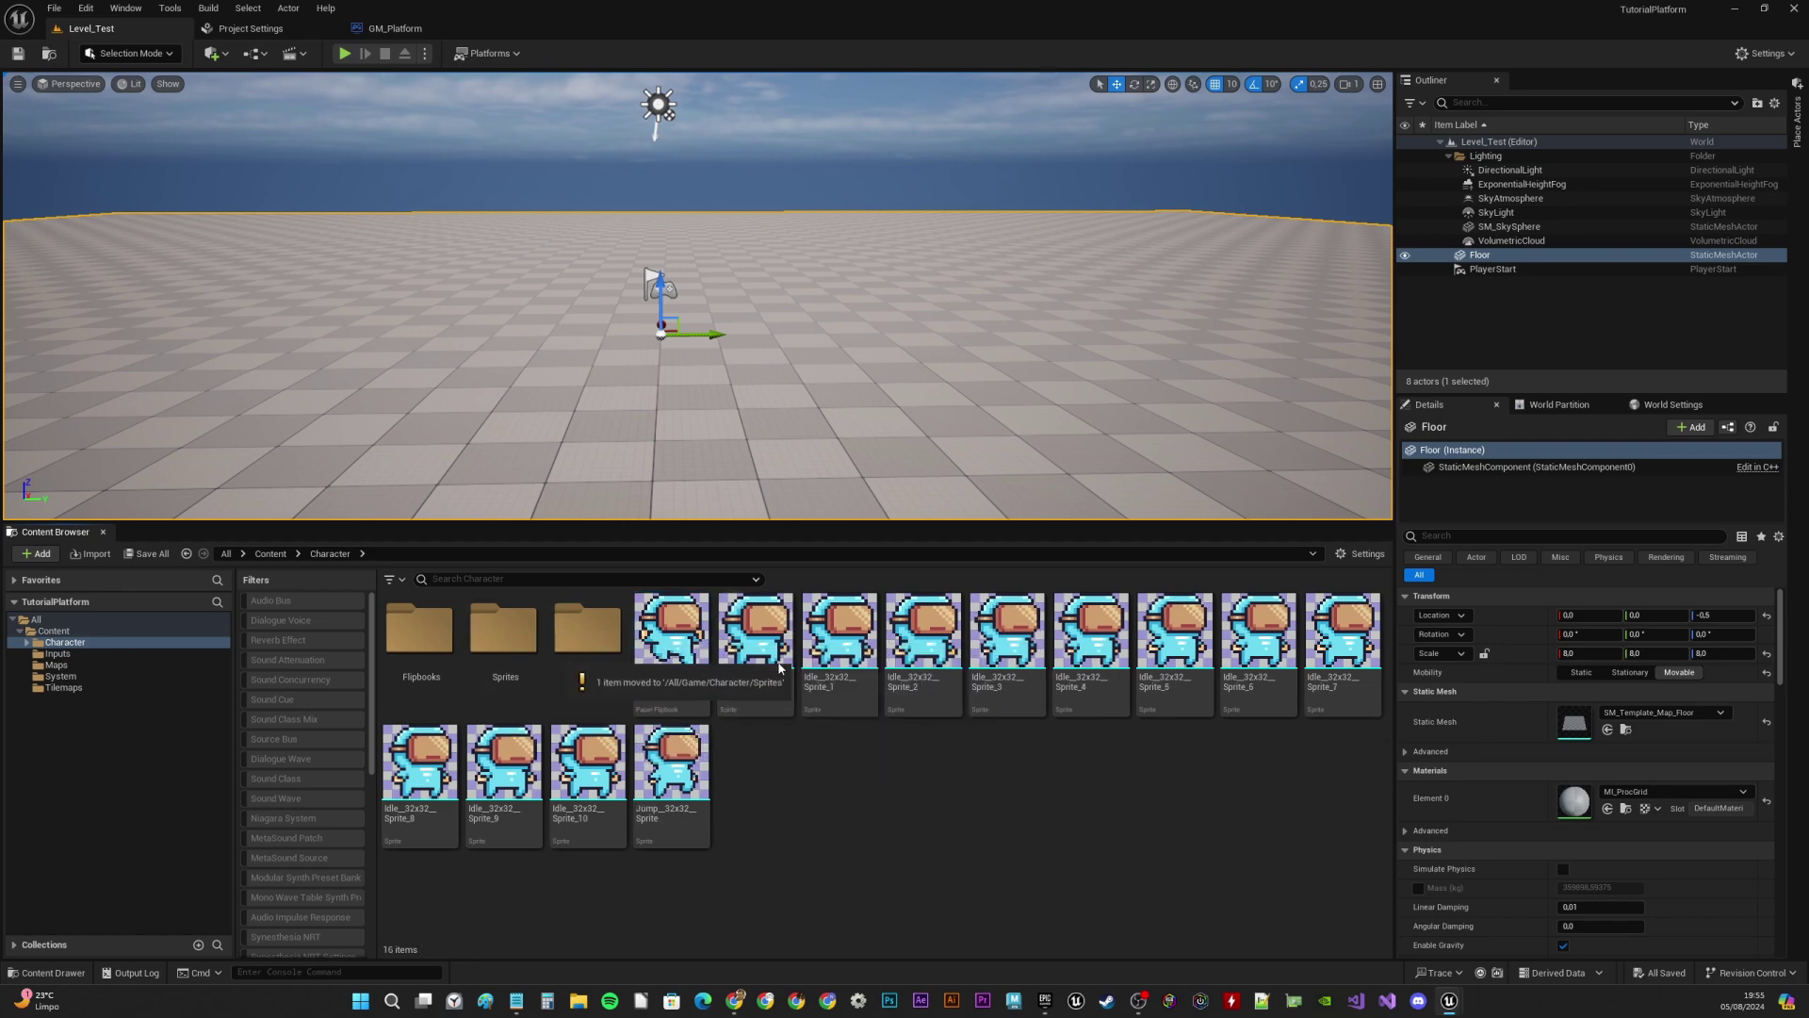
pyautogui.click(673, 630)
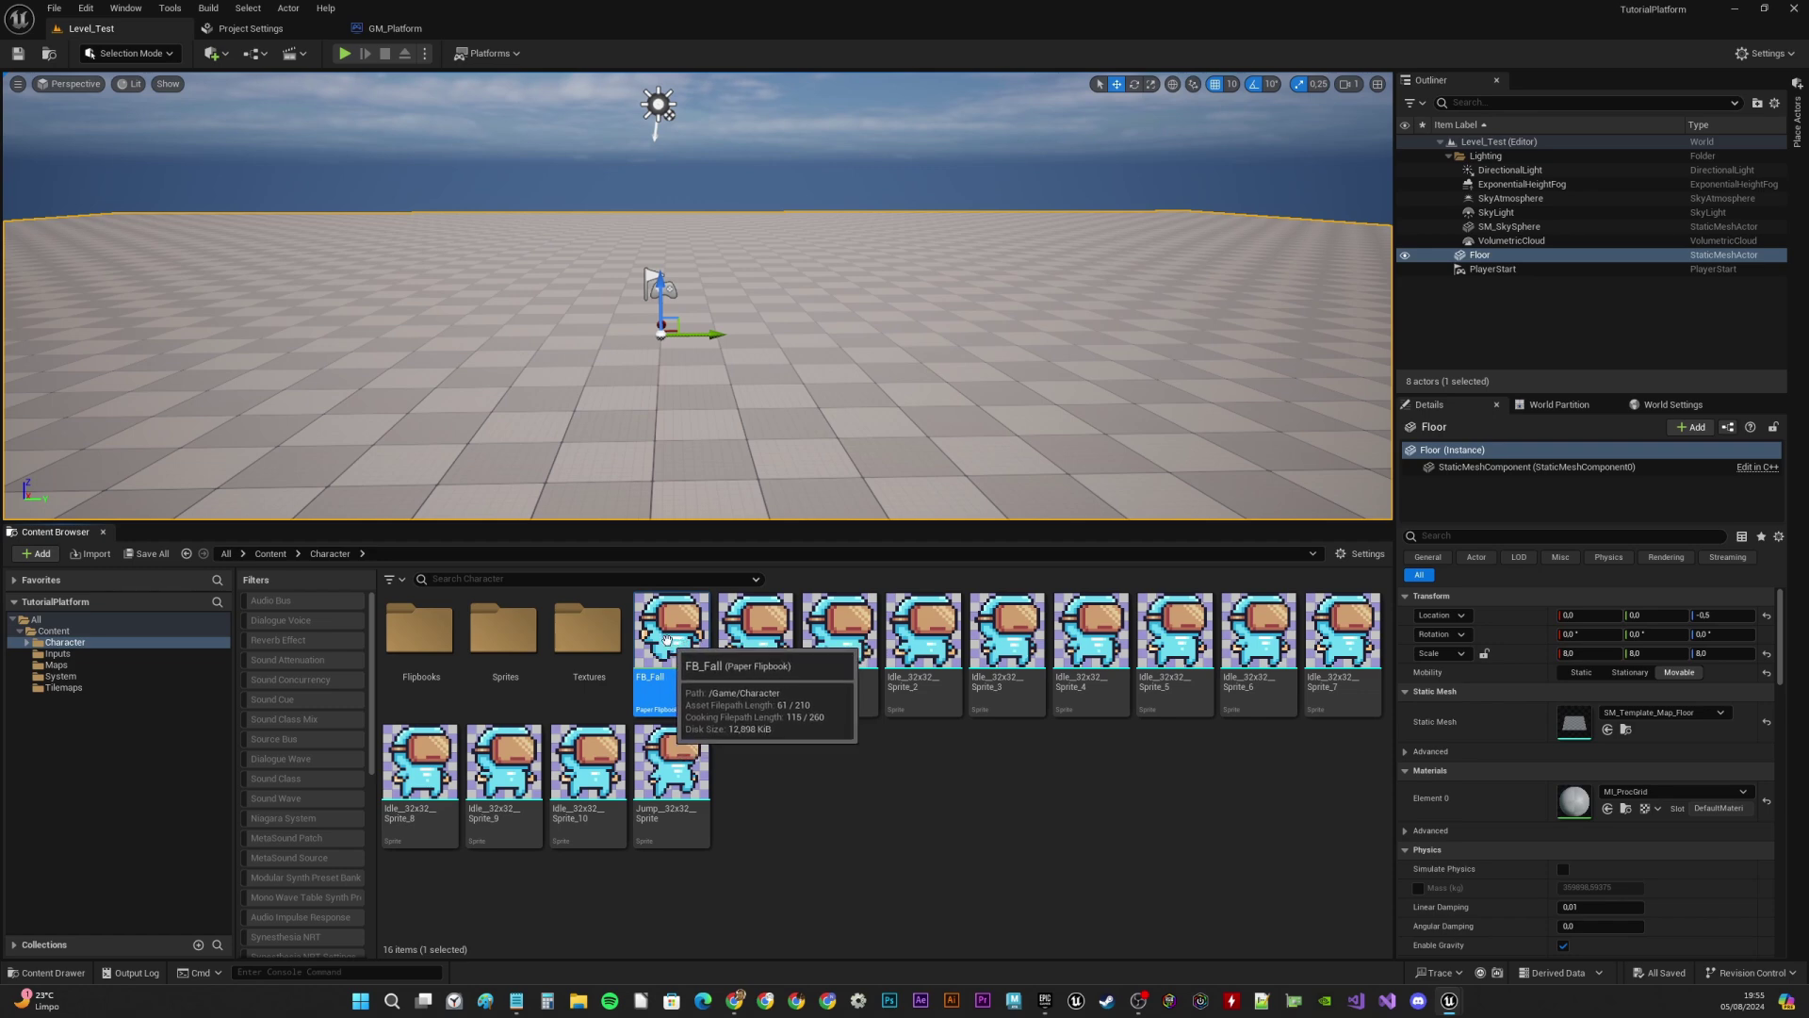
pyautogui.moveTo(667, 639); pyautogui.dragTo(413, 640)
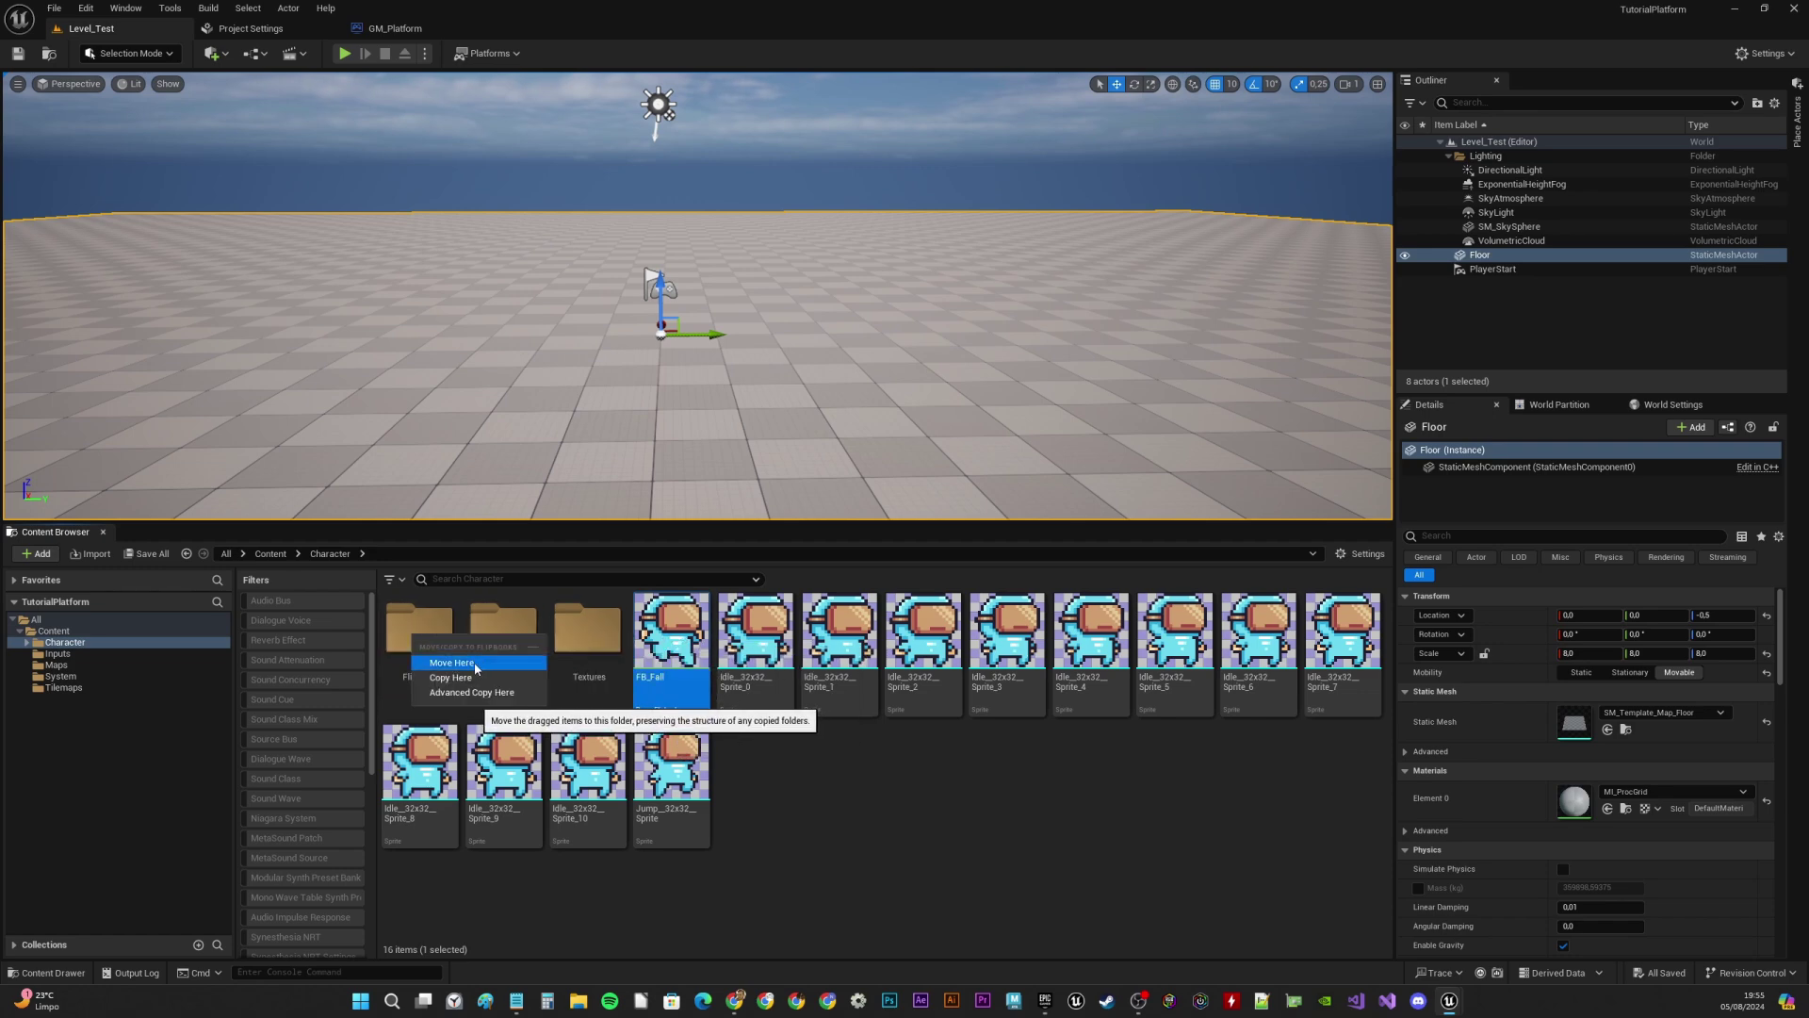
pyautogui.click(452, 663)
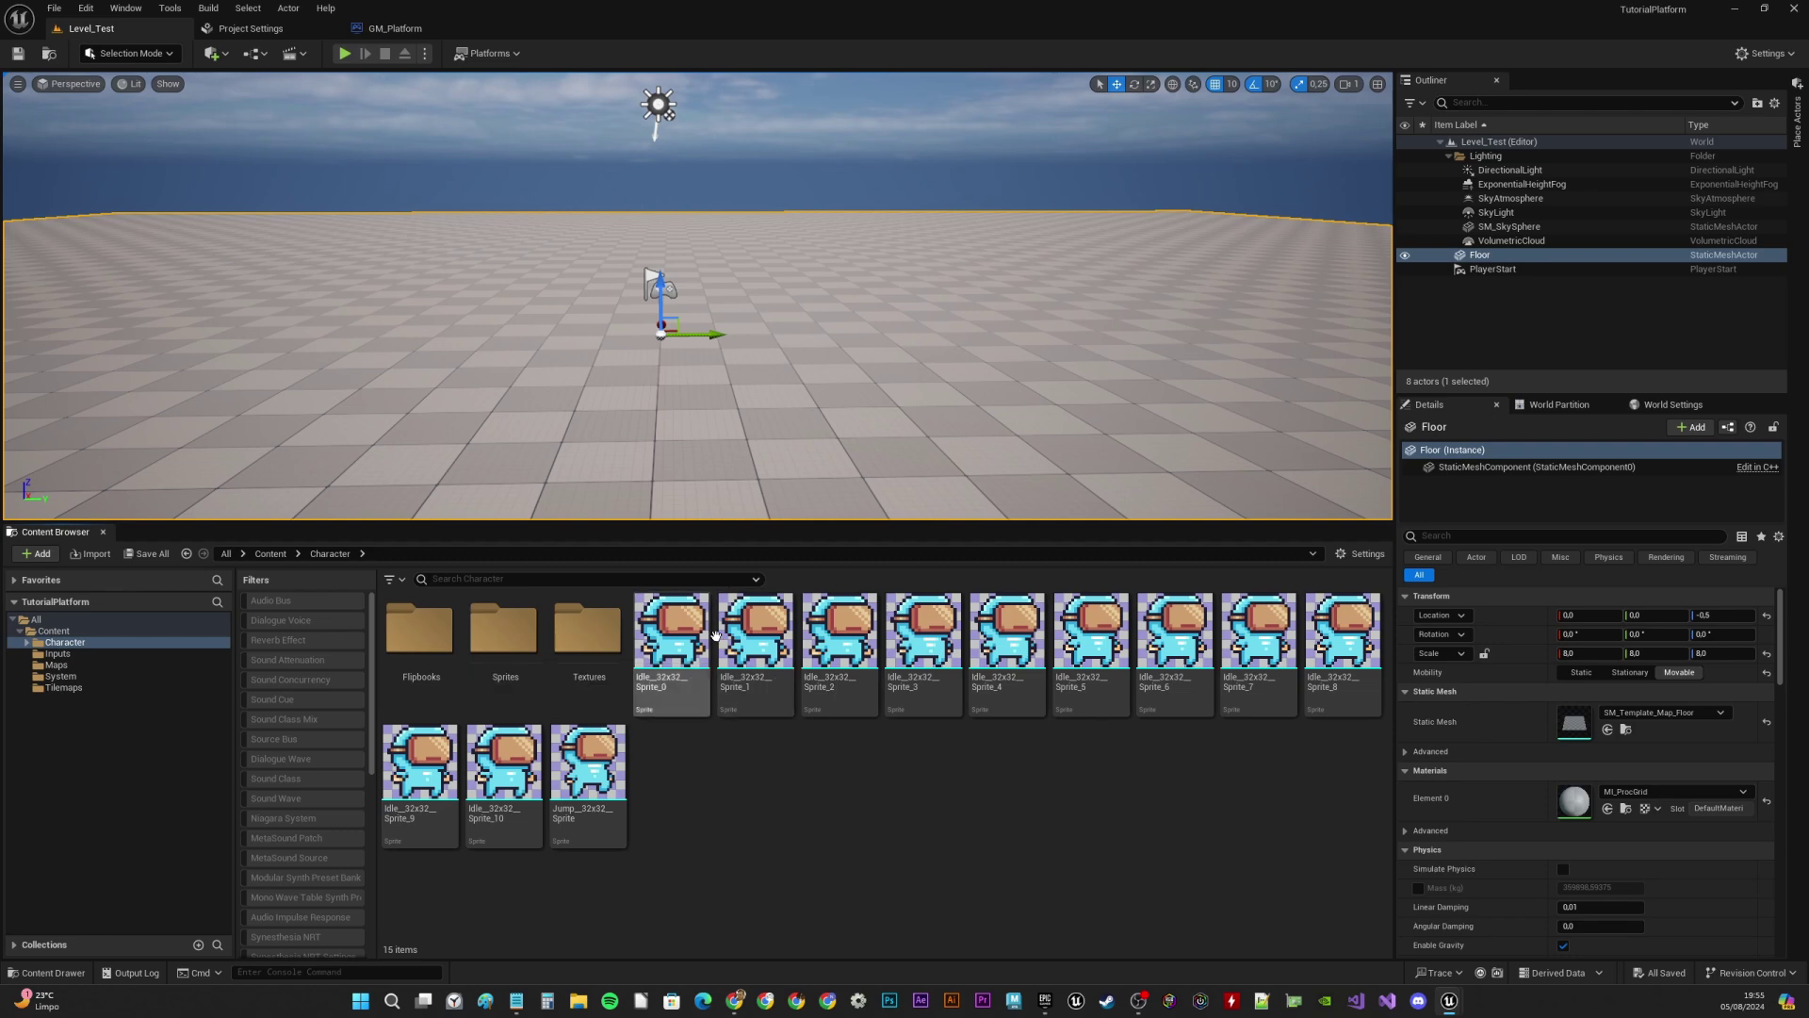
# Select Idle__32x32__Sprite_0 as the first sprite of the idle sequence
pyautogui.click(683, 641)
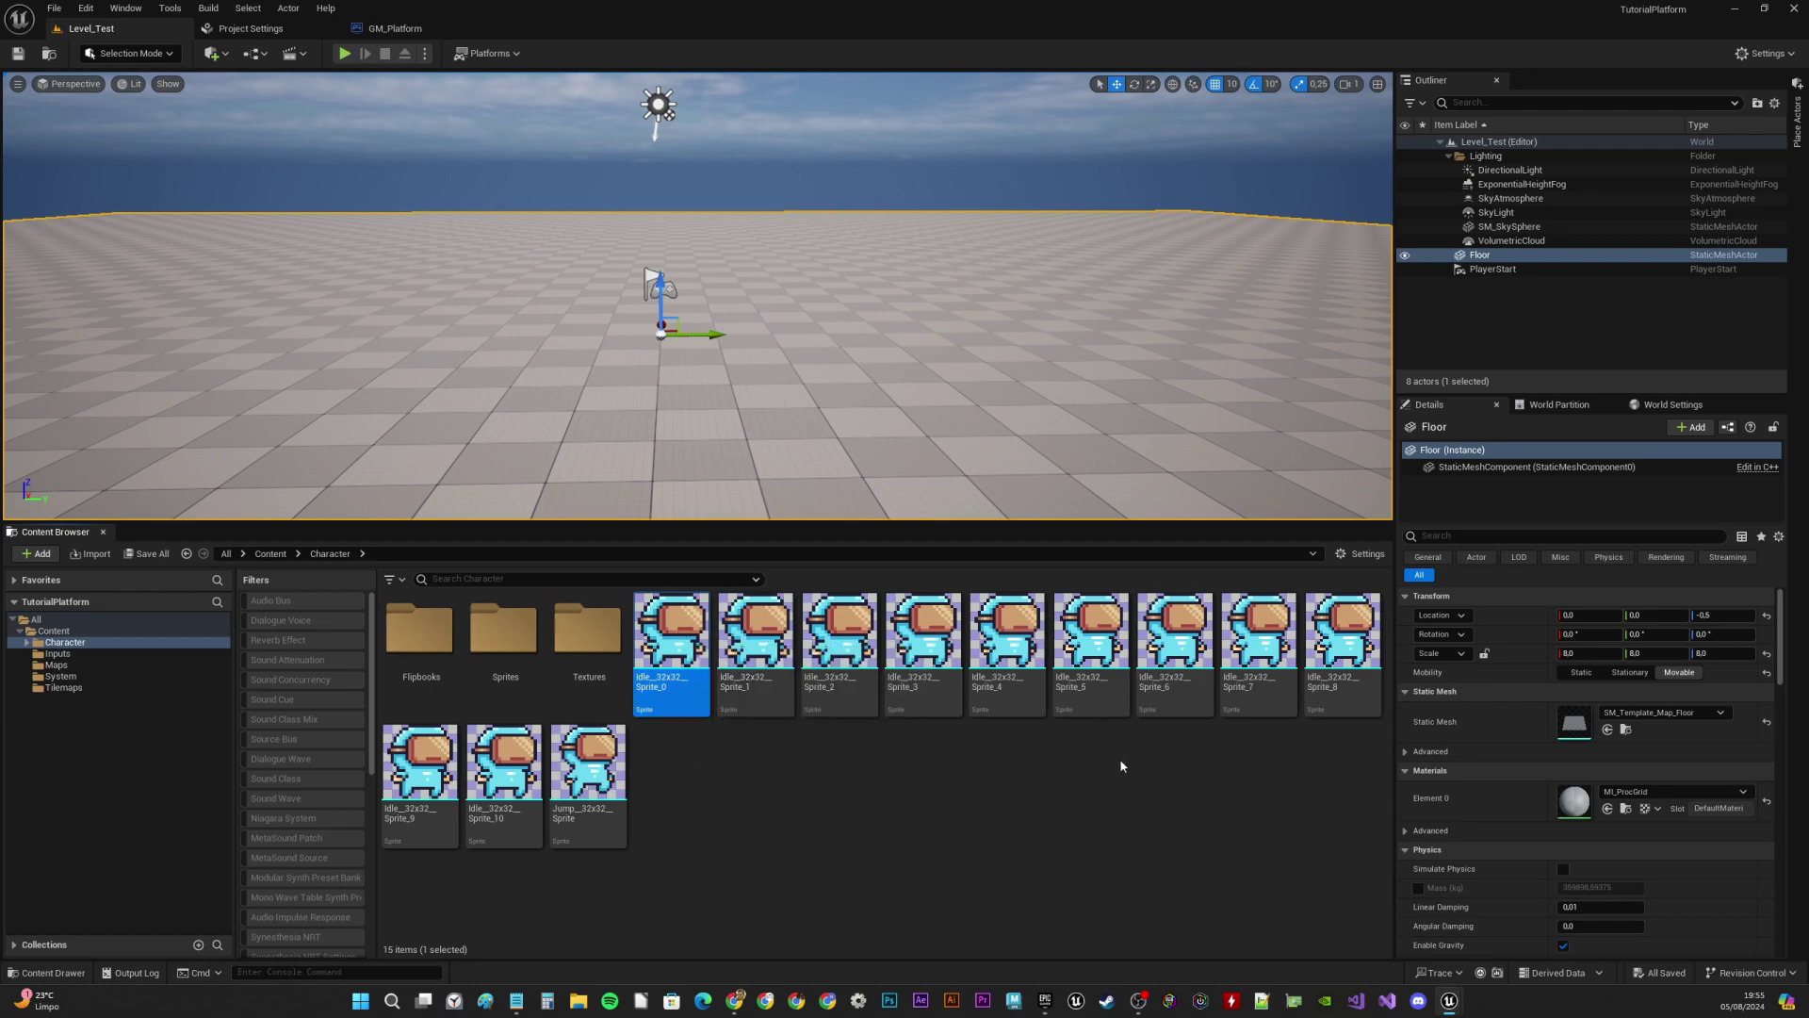
# Create a flipbook named FB_Idle from the eleven Idle sprites, Sprite_0 through Sprite_10, in the Character folder
pyautogui.keyDown('shift'); pyautogui.click(501, 828); pyautogui.keyUp('shift')
pyautogui.rightClick(511, 825)
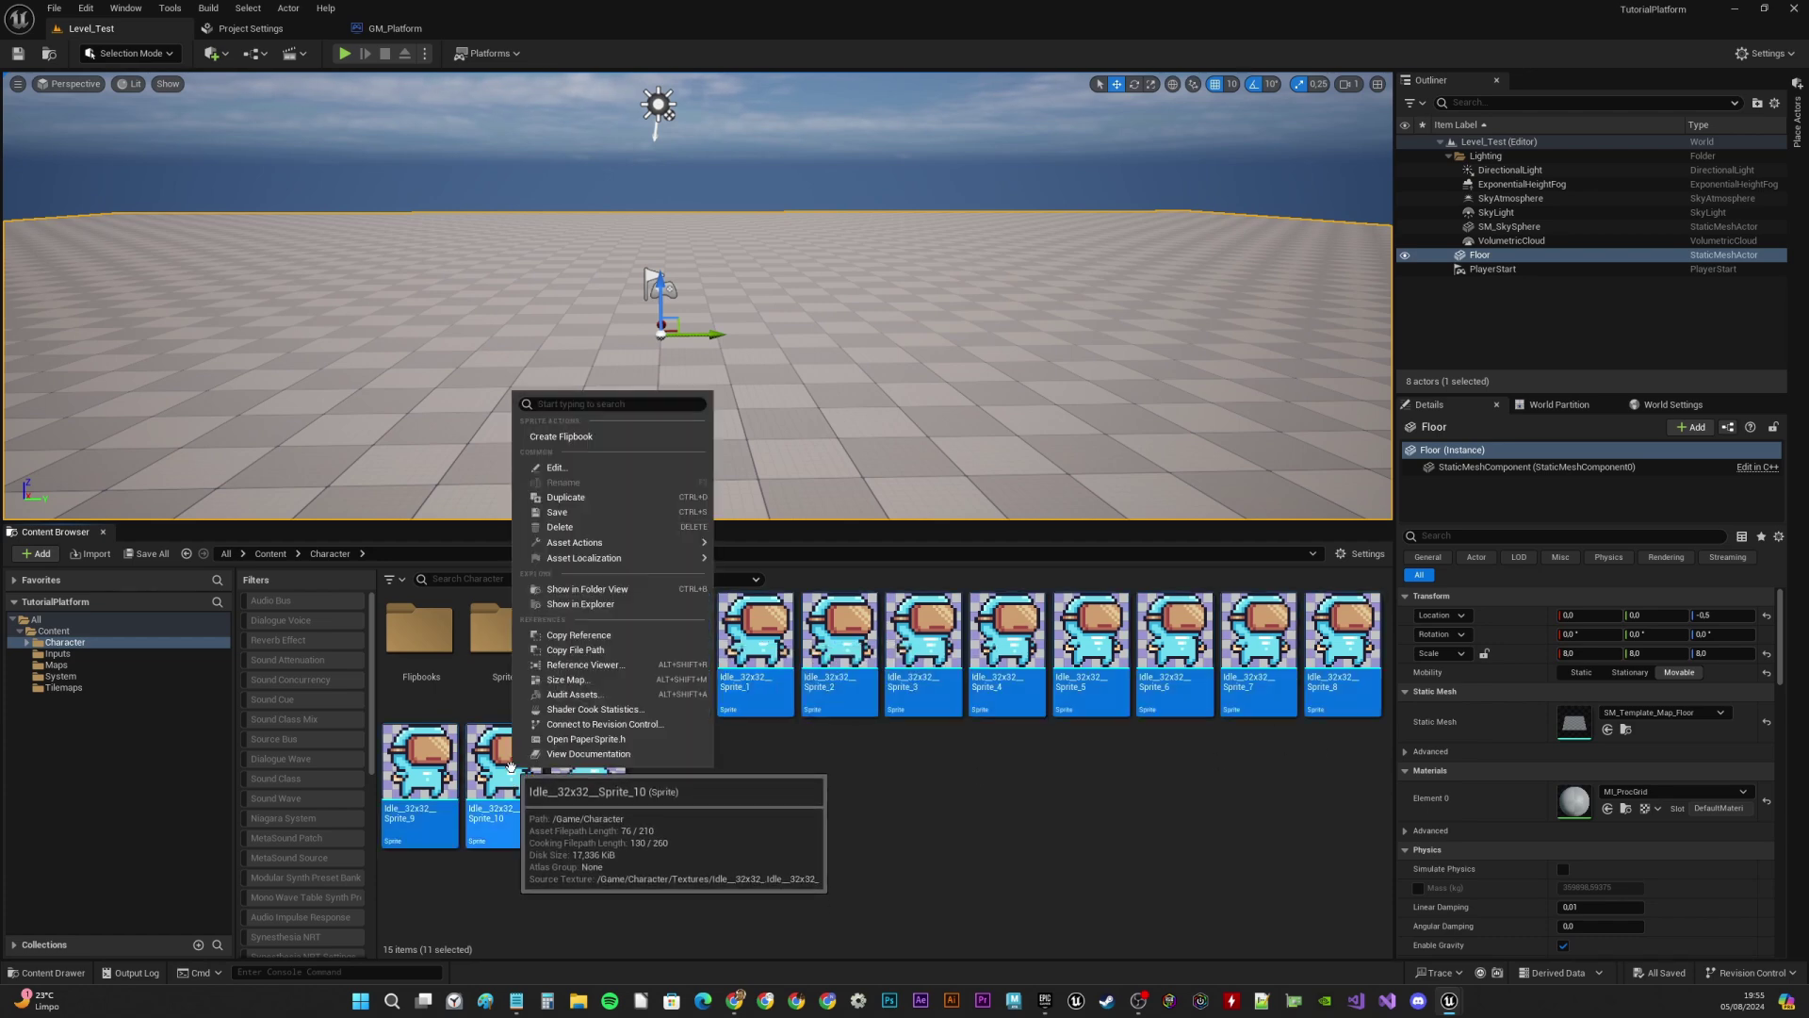
pyautogui.click(585, 438)
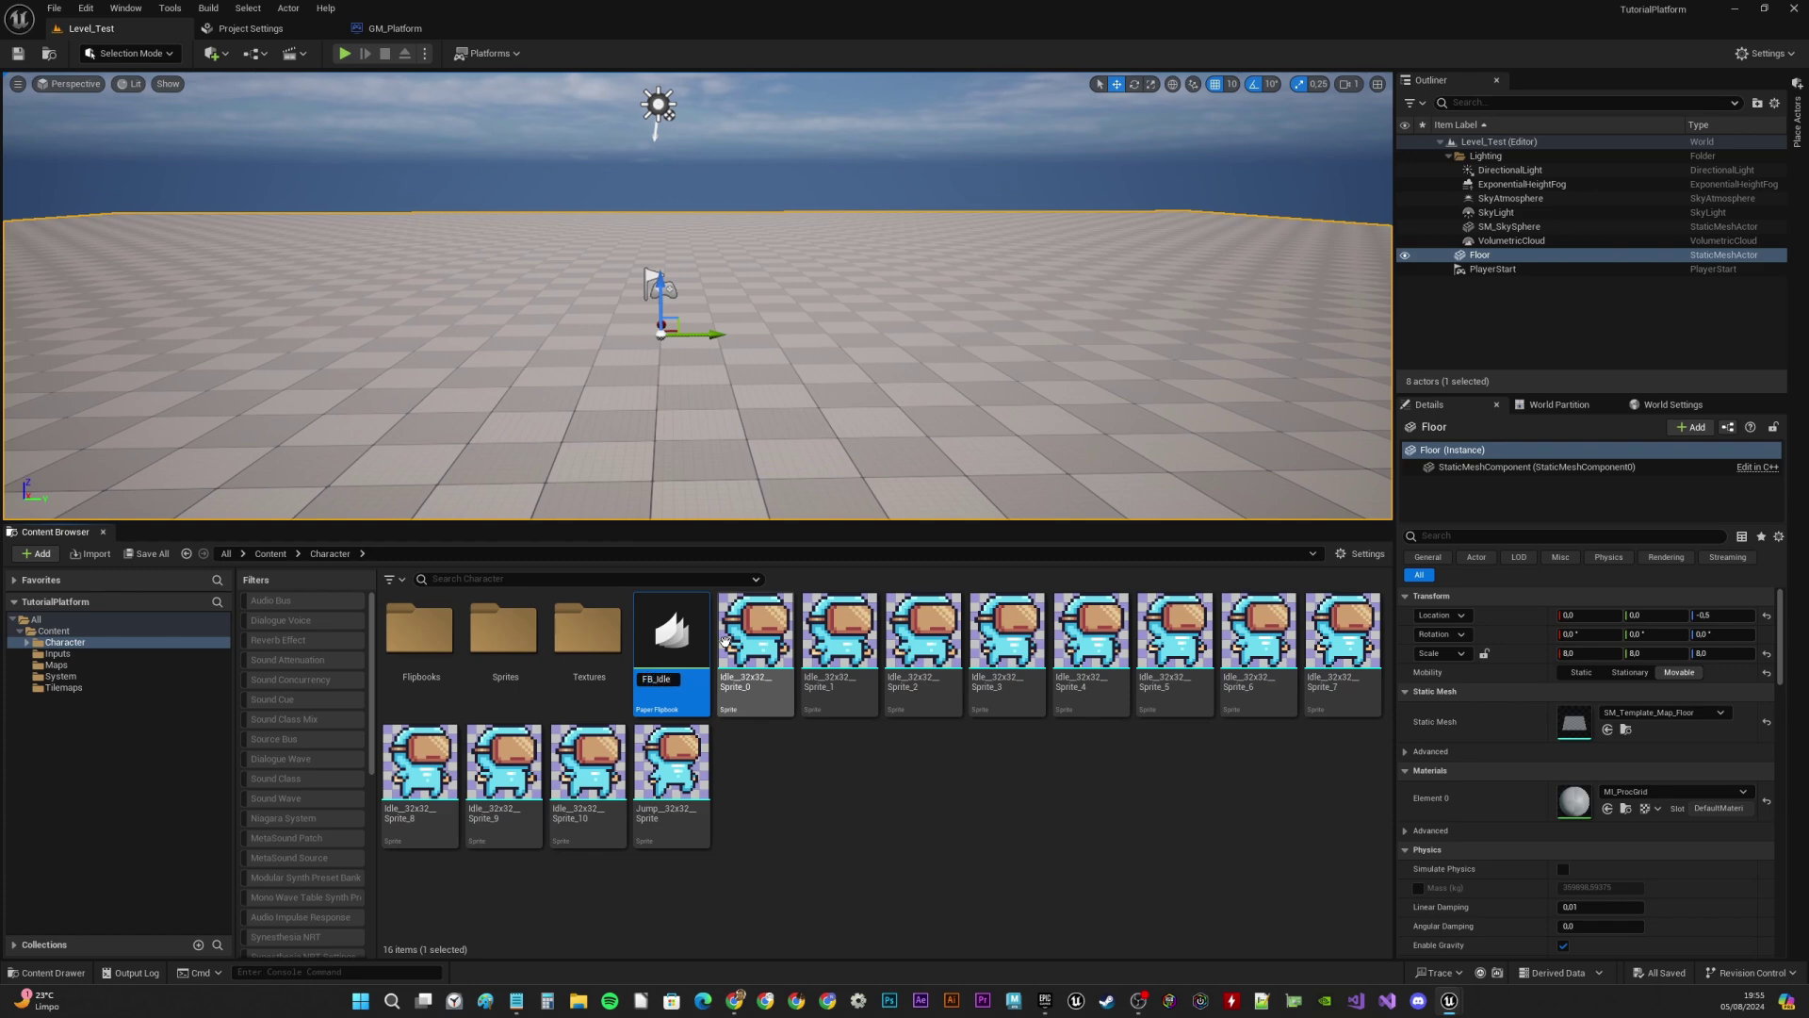
pyautogui.press('Return')
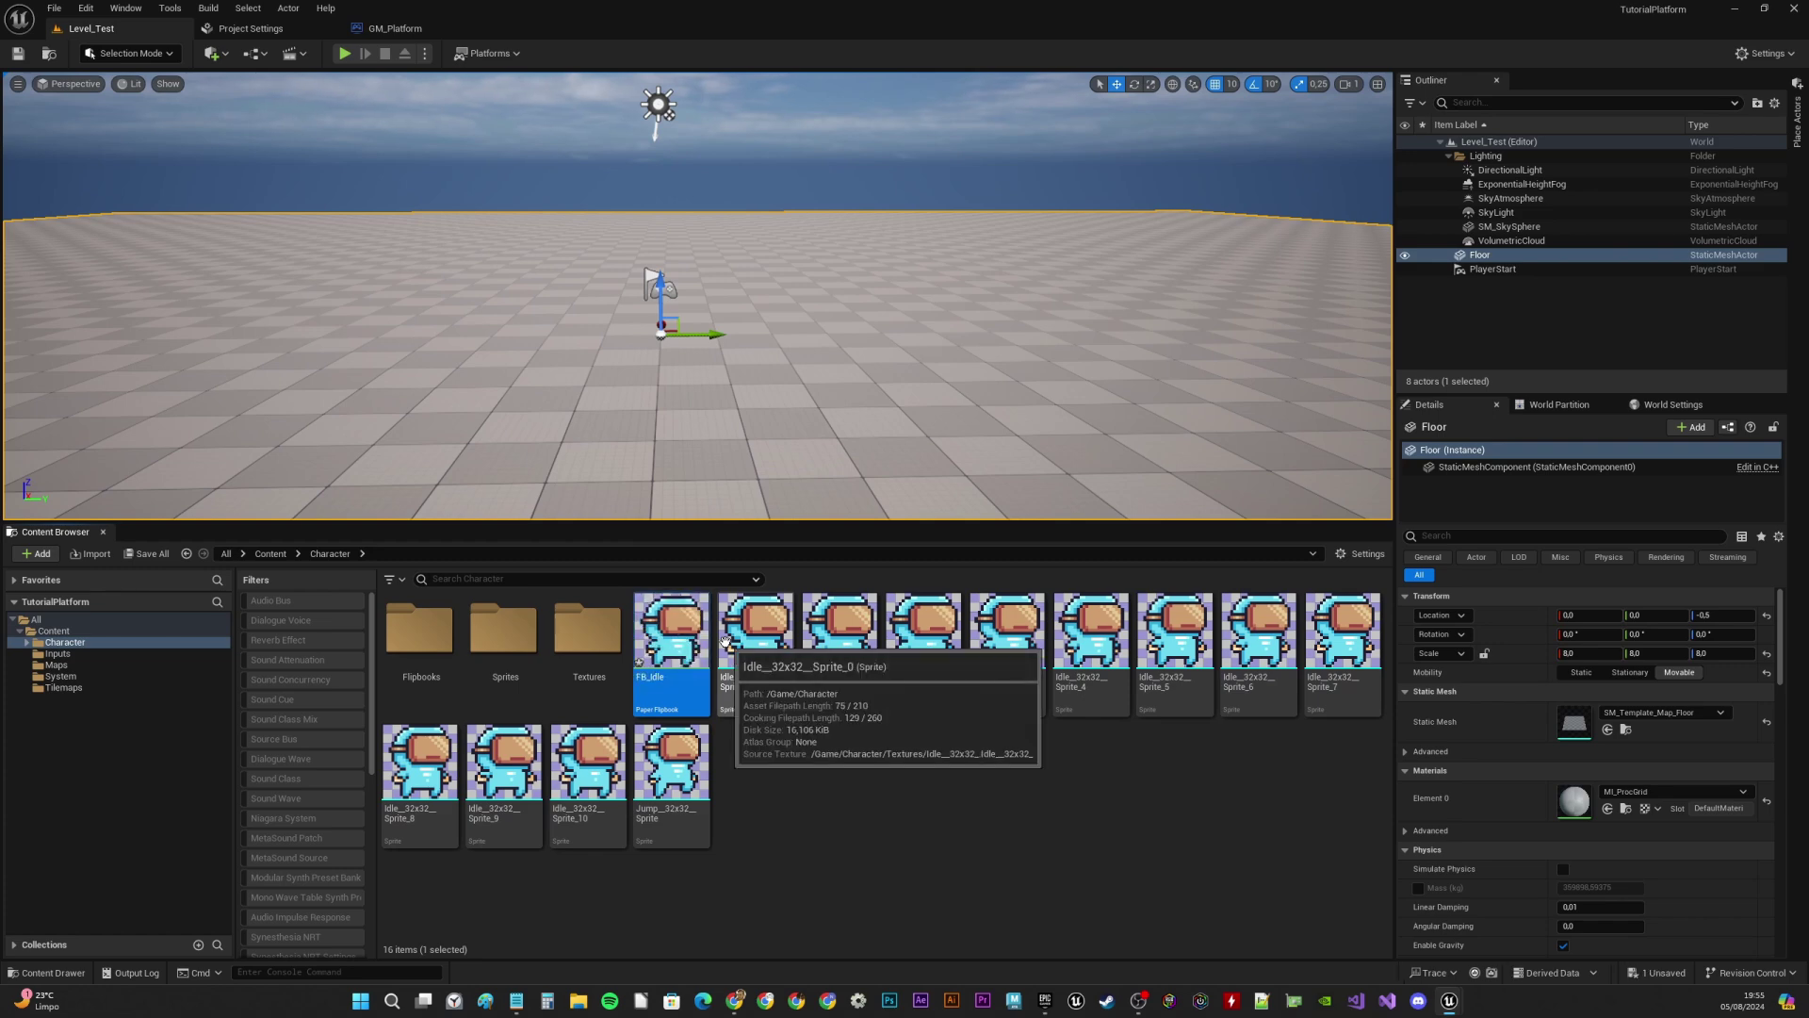
# Set the FB_Idle flipbook to 20 frames per second, save it, and return to the Level_Test level
pyautogui.doubleClick(673, 633)
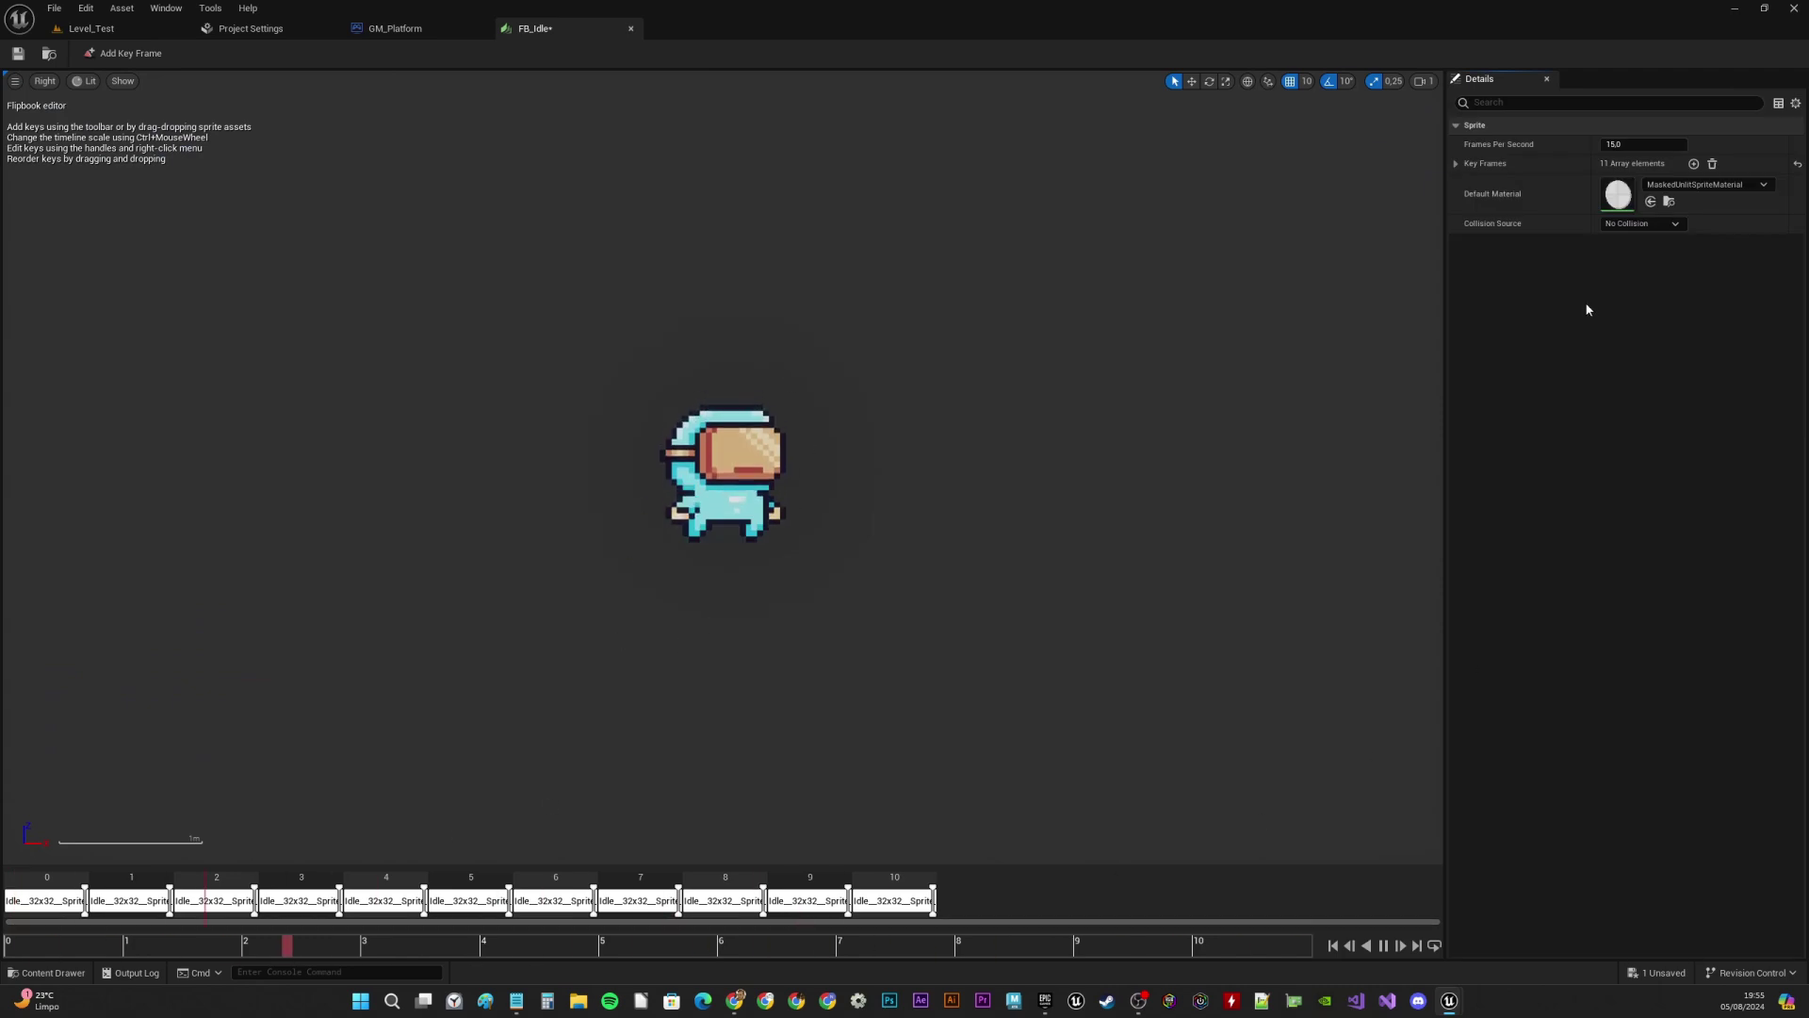
pyautogui.click(1663, 147)
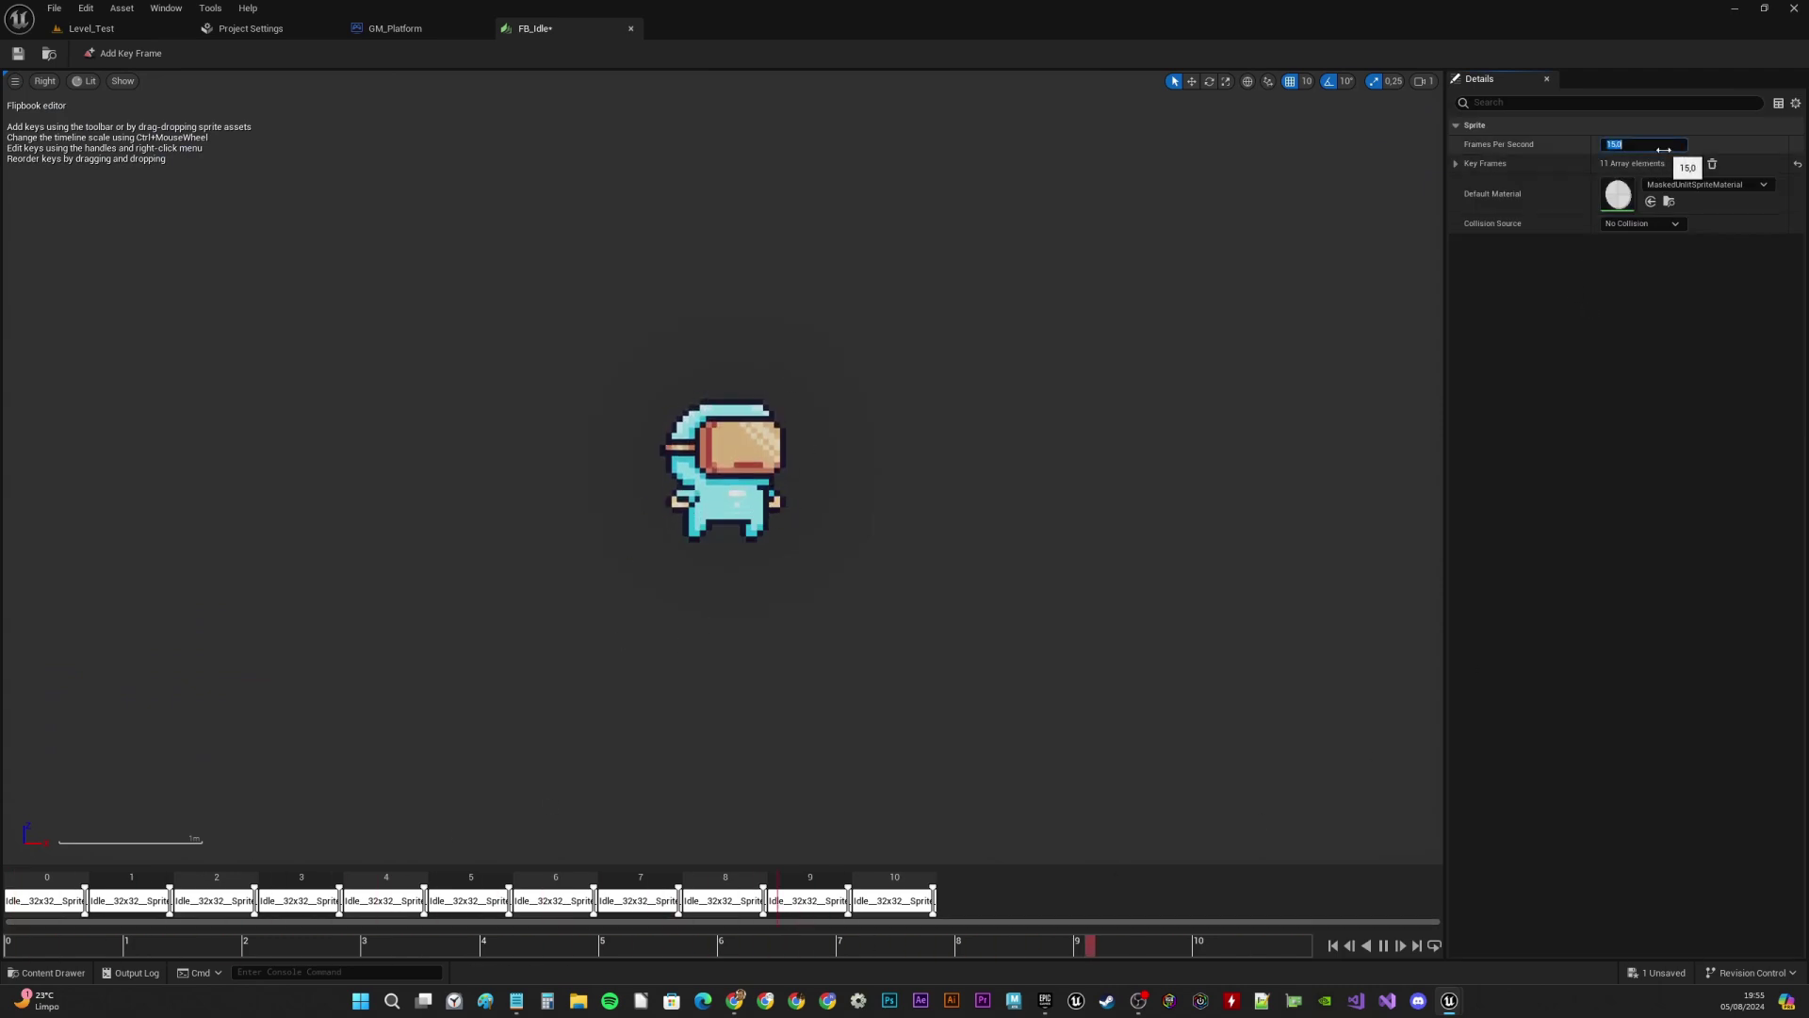
pyautogui.write('20')
pyautogui.press('Return')
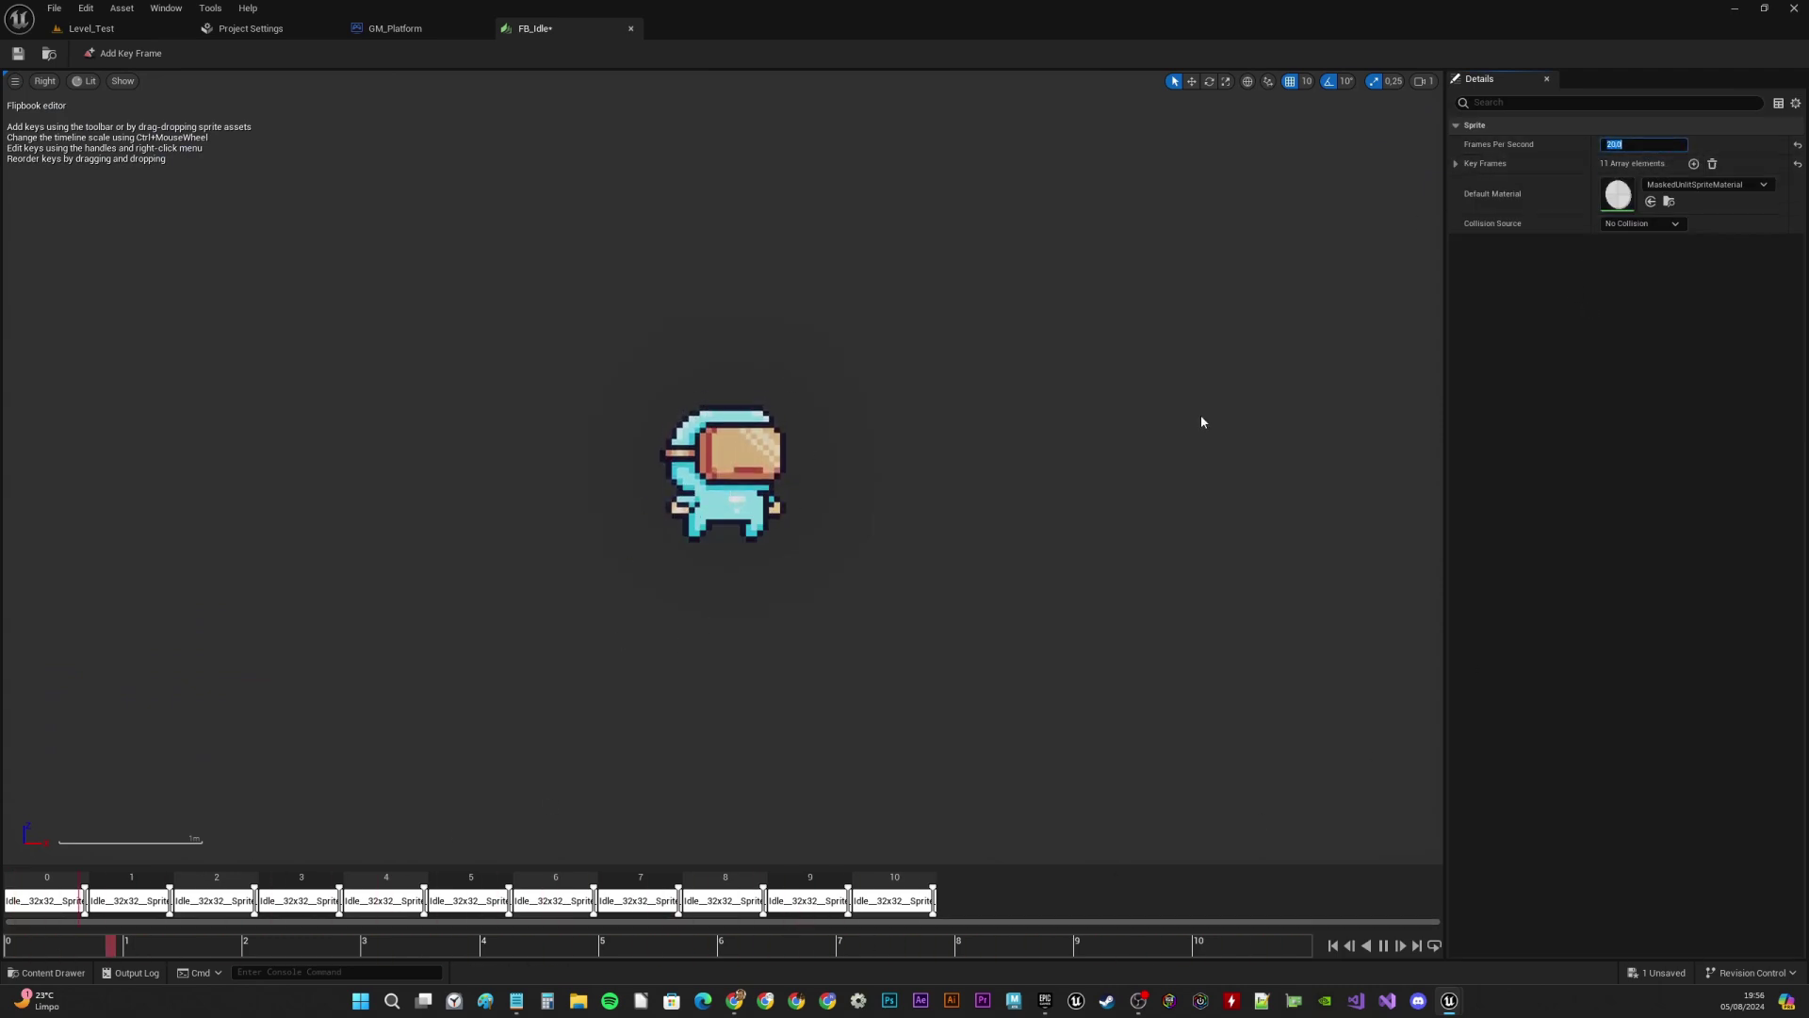
pyautogui.click(18, 54)
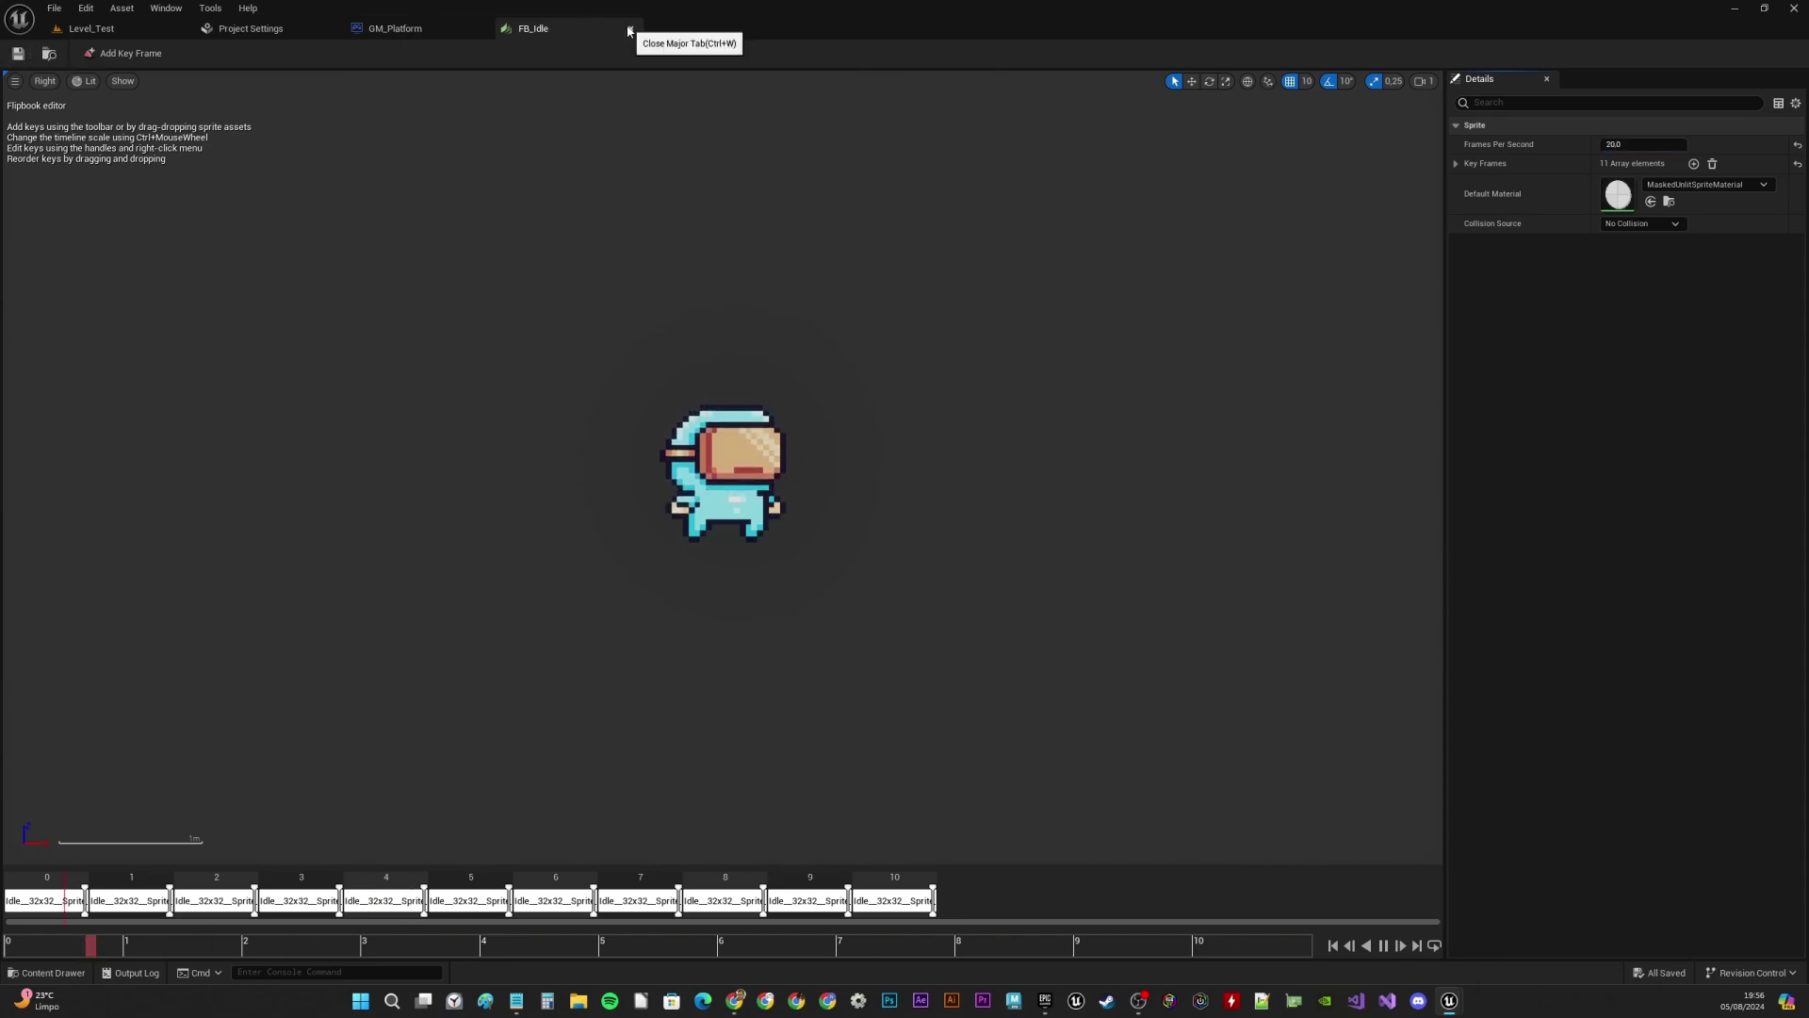
pyautogui.click(629, 32)
pyautogui.click(90, 30)
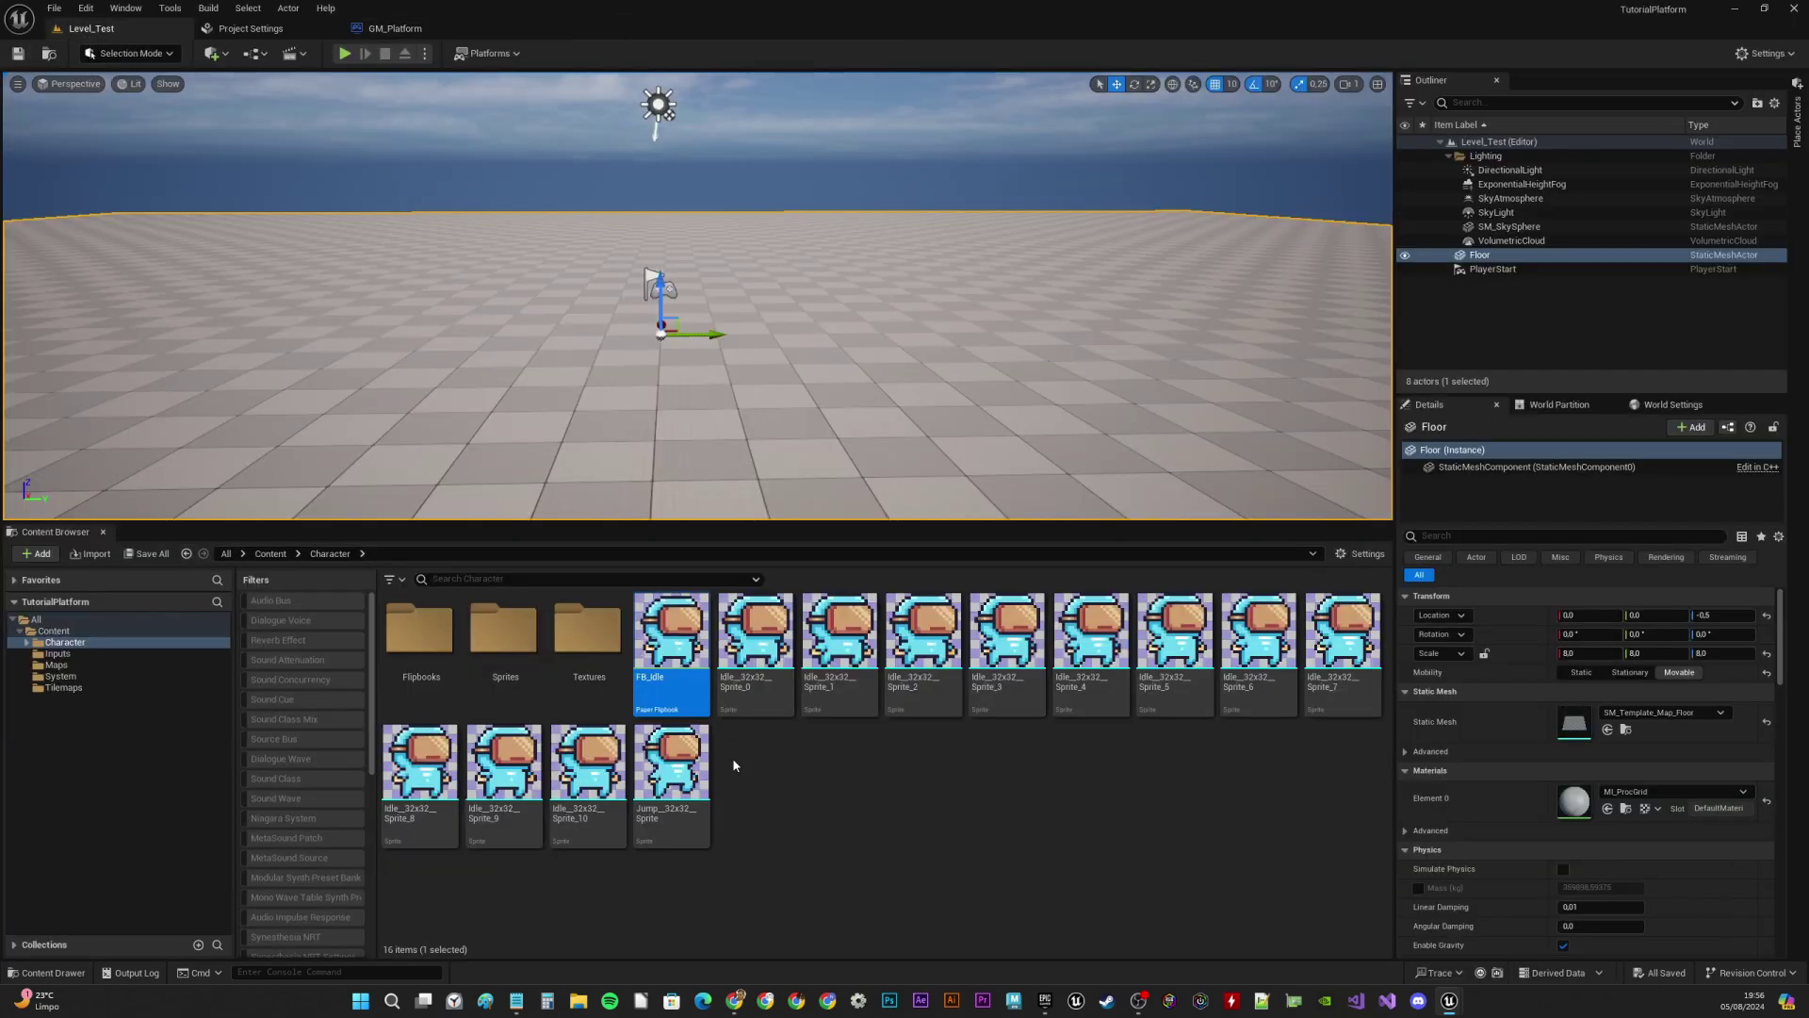
# Move FB_Idle into the Flipbooks folder and all eleven Idle sprites into the Sprites folder
pyautogui.moveTo(659, 650); pyautogui.dragTo(424, 648)
pyautogui.click(484, 673)
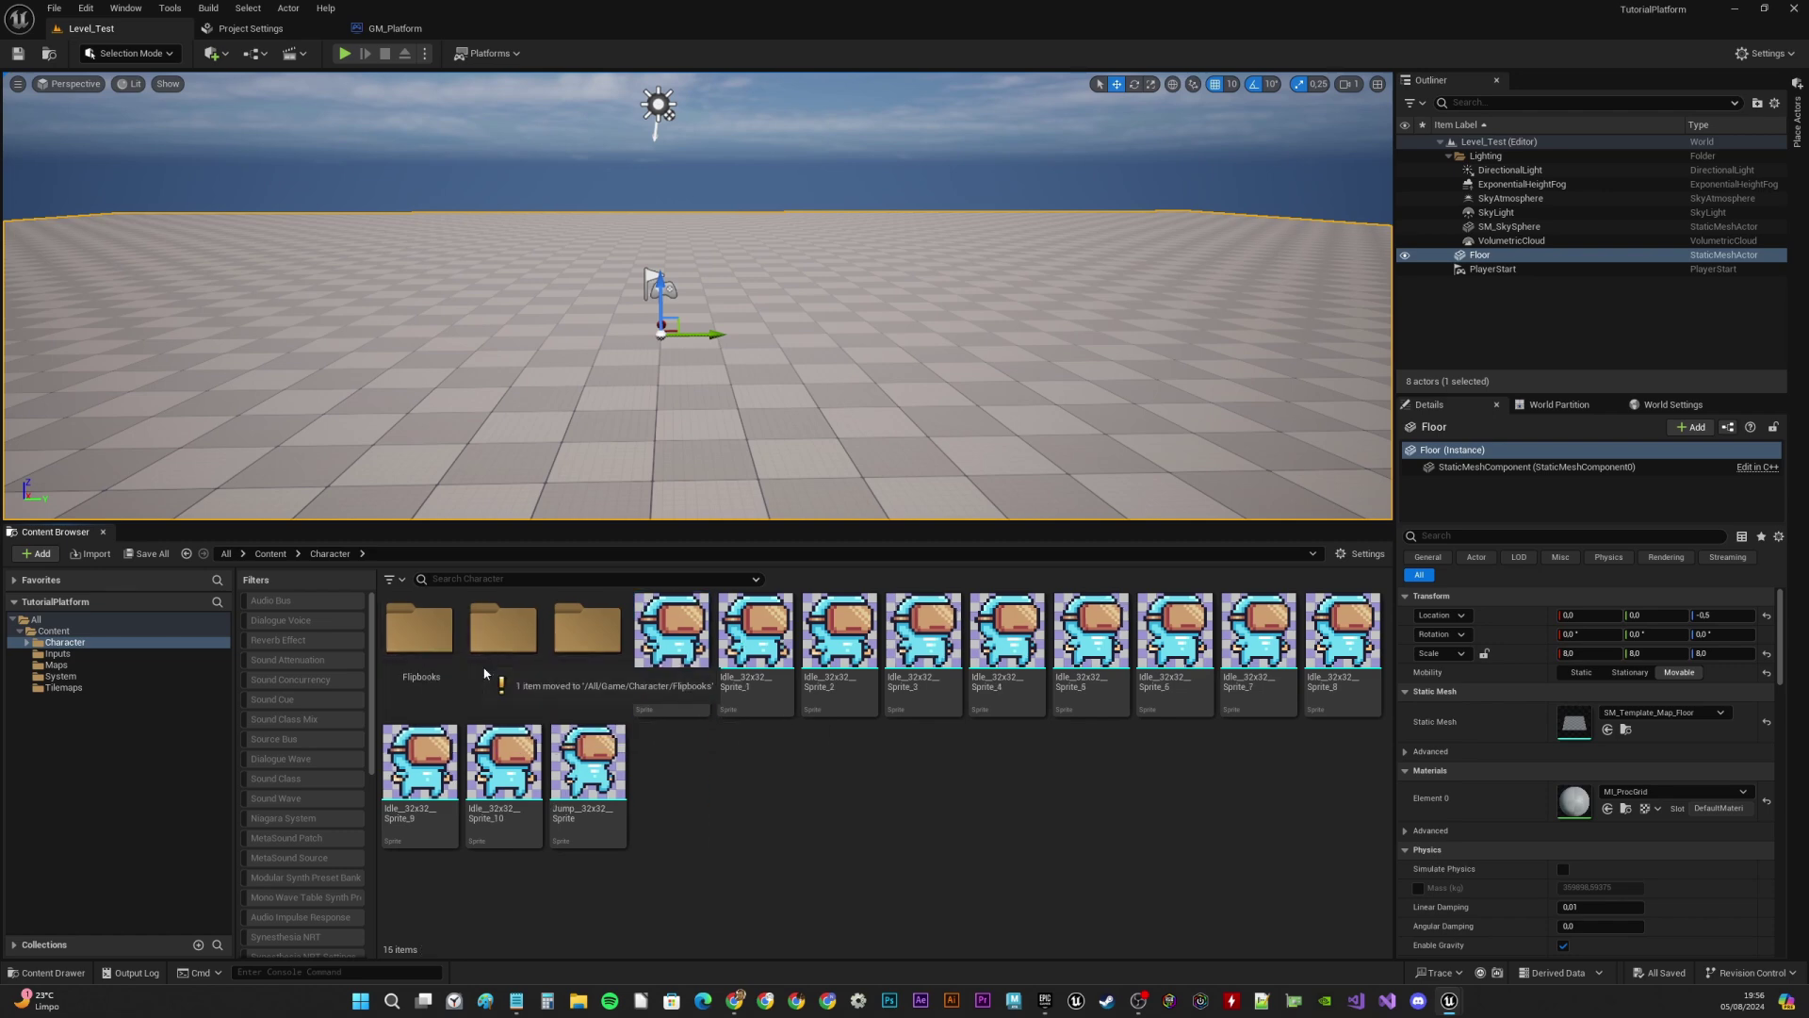
pyautogui.click(671, 650)
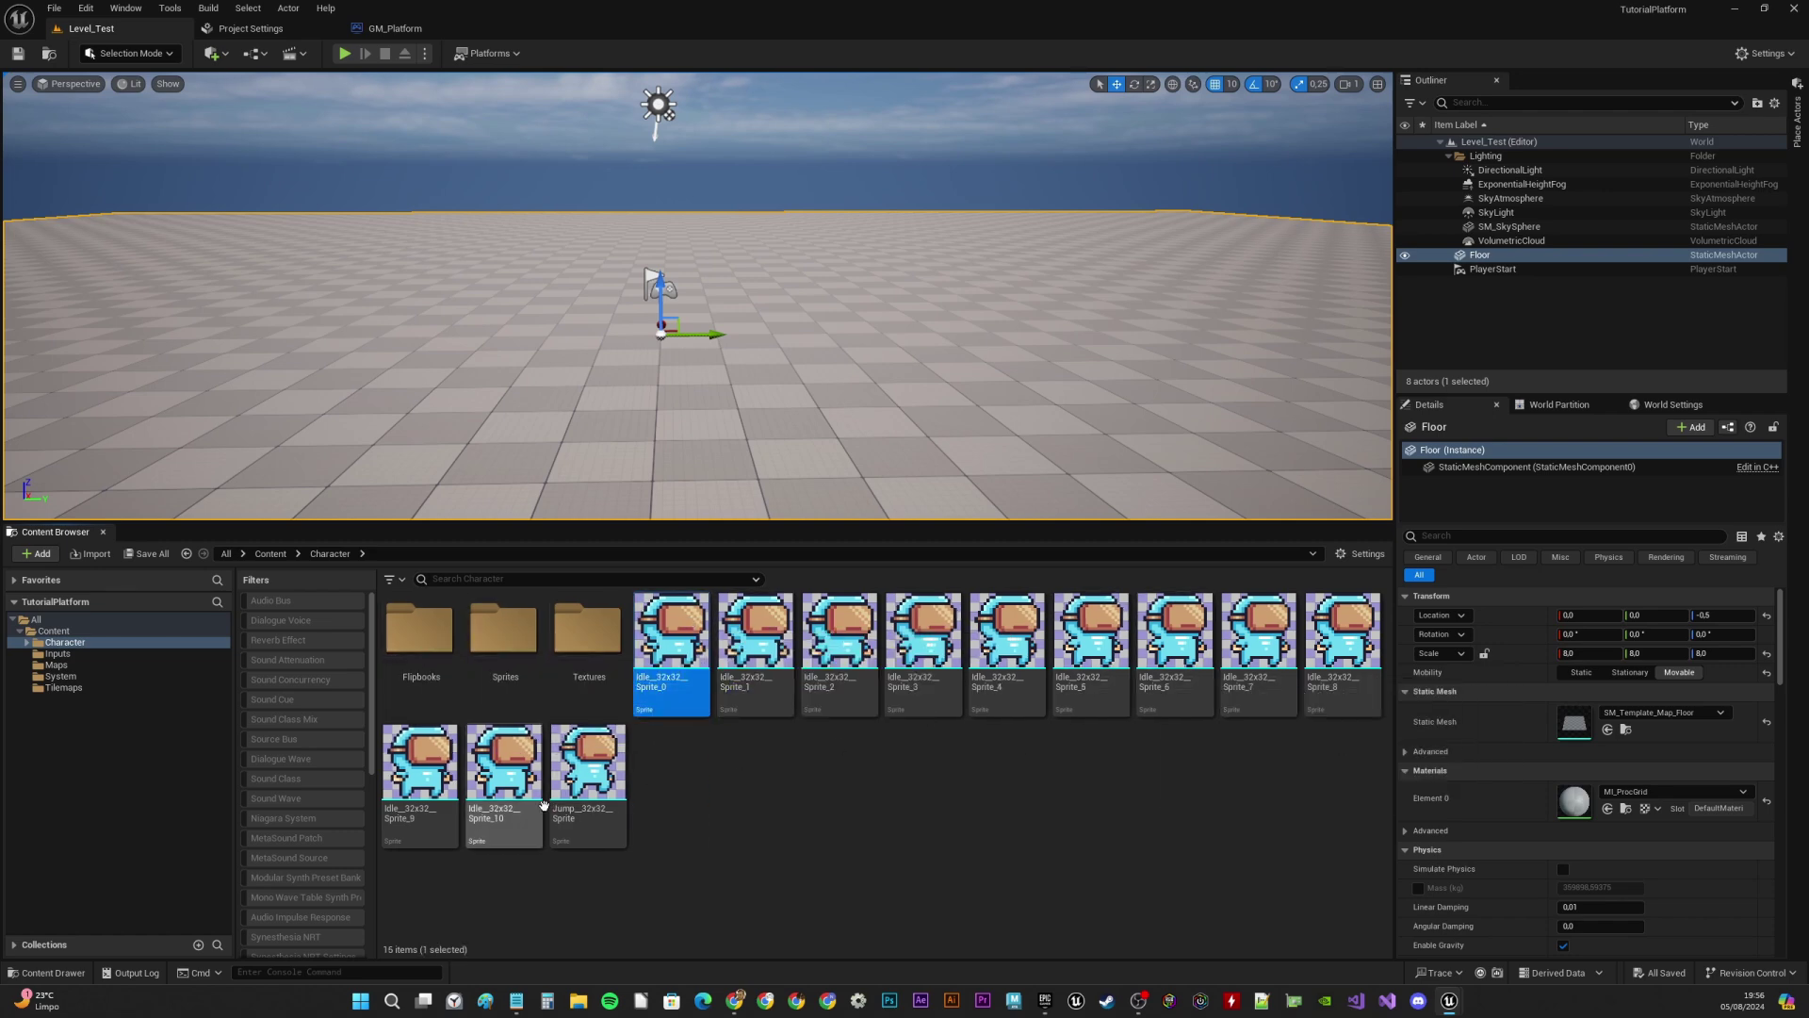
pyautogui.keyDown('shift'); pyautogui.click(490, 825); pyautogui.keyUp('shift')
pyautogui.moveTo(490, 825); pyautogui.dragTo(521, 647)
pyautogui.click(545, 667)
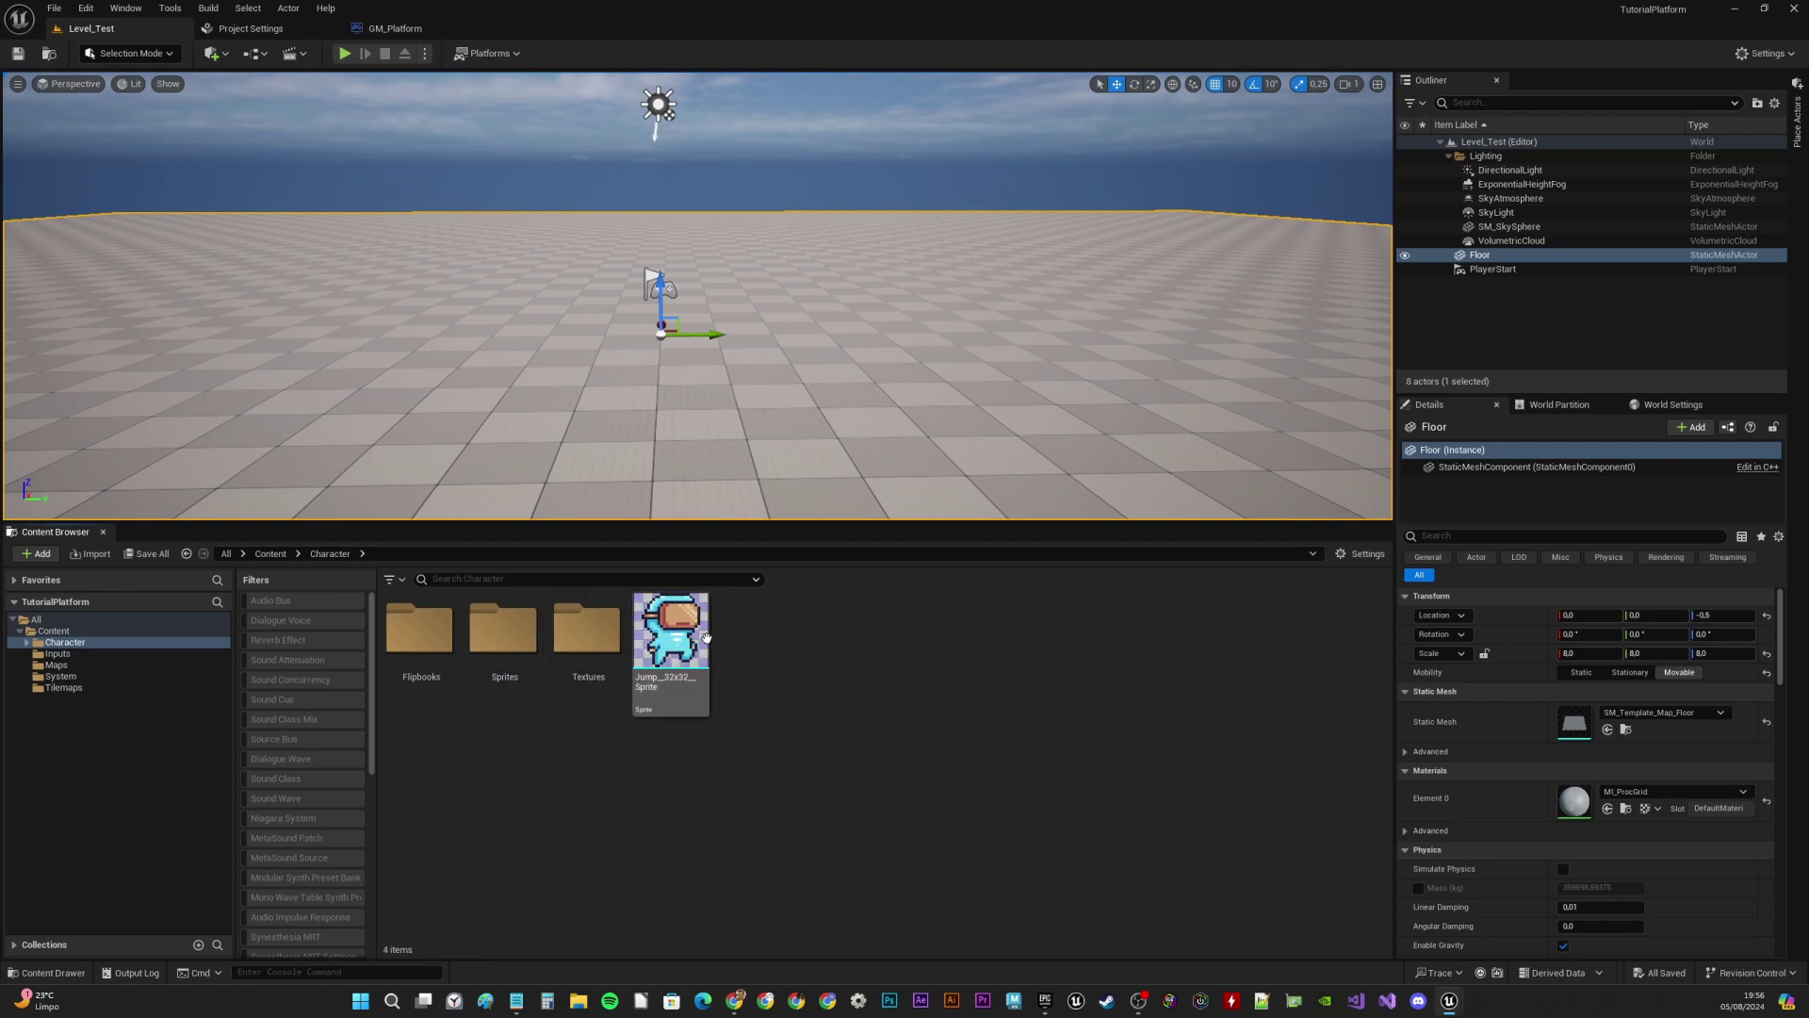
pyautogui.doubleClick(504, 629)
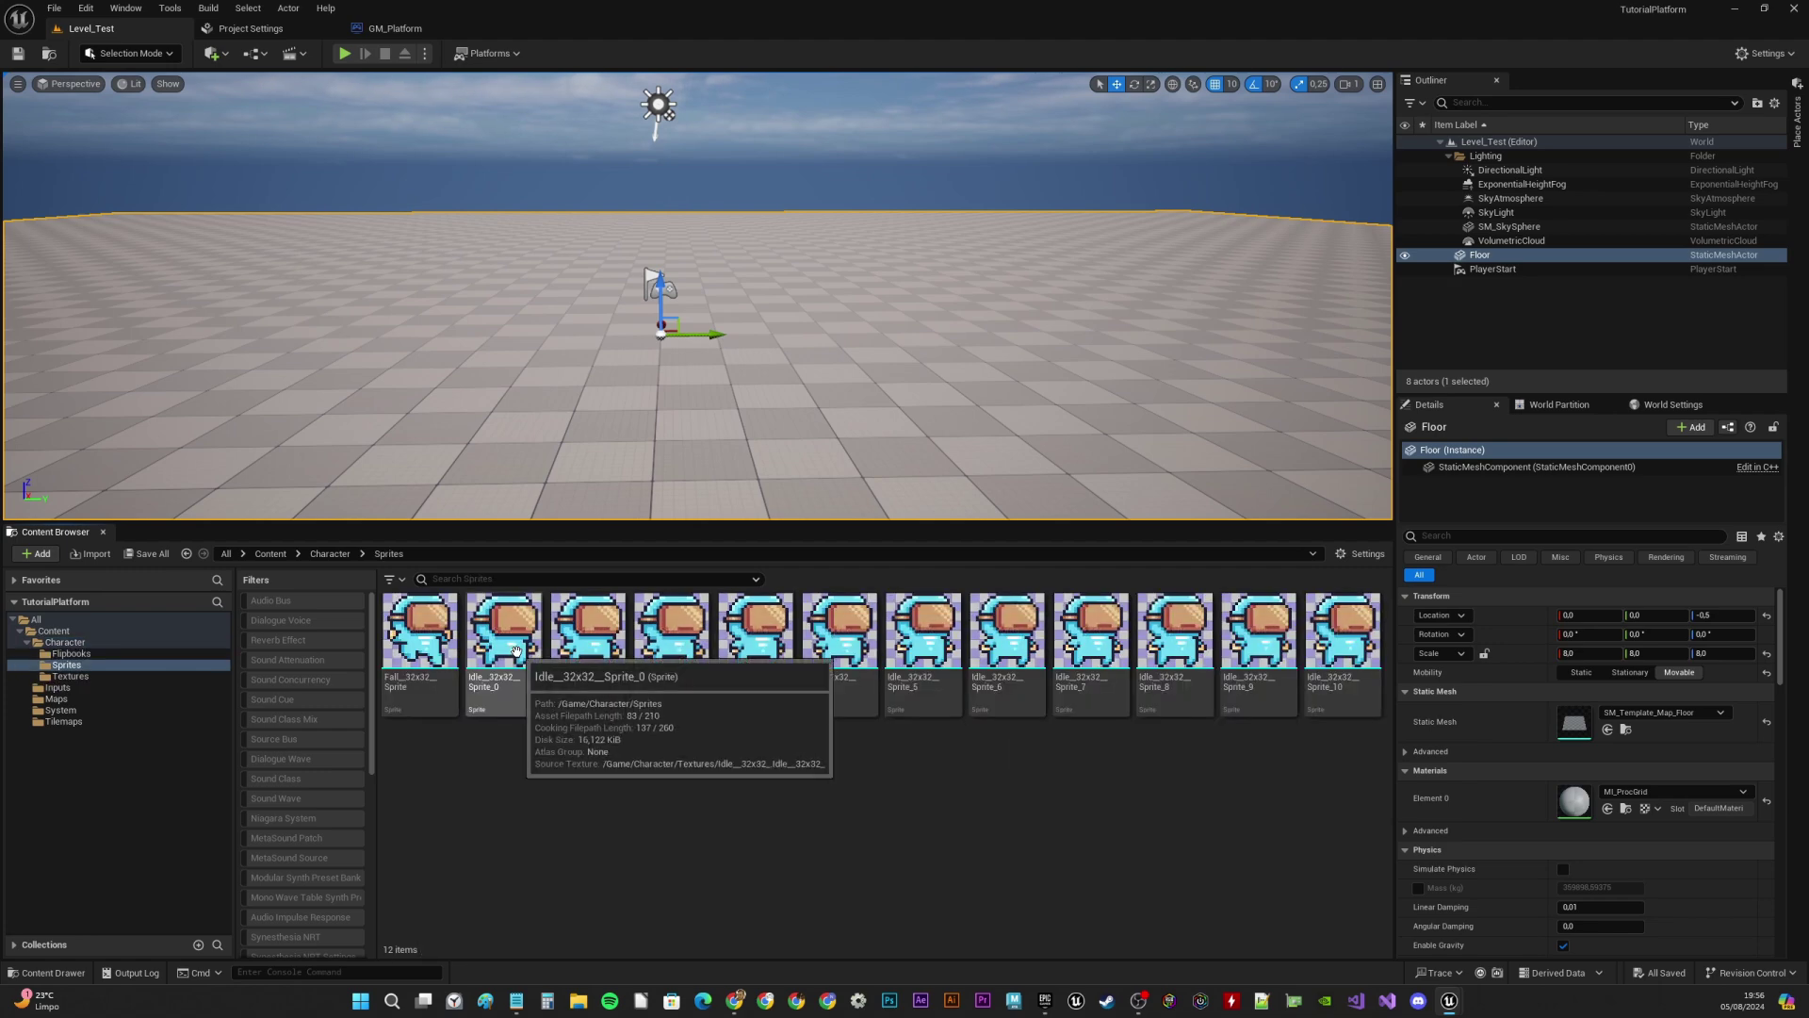
pyautogui.click(332, 555)
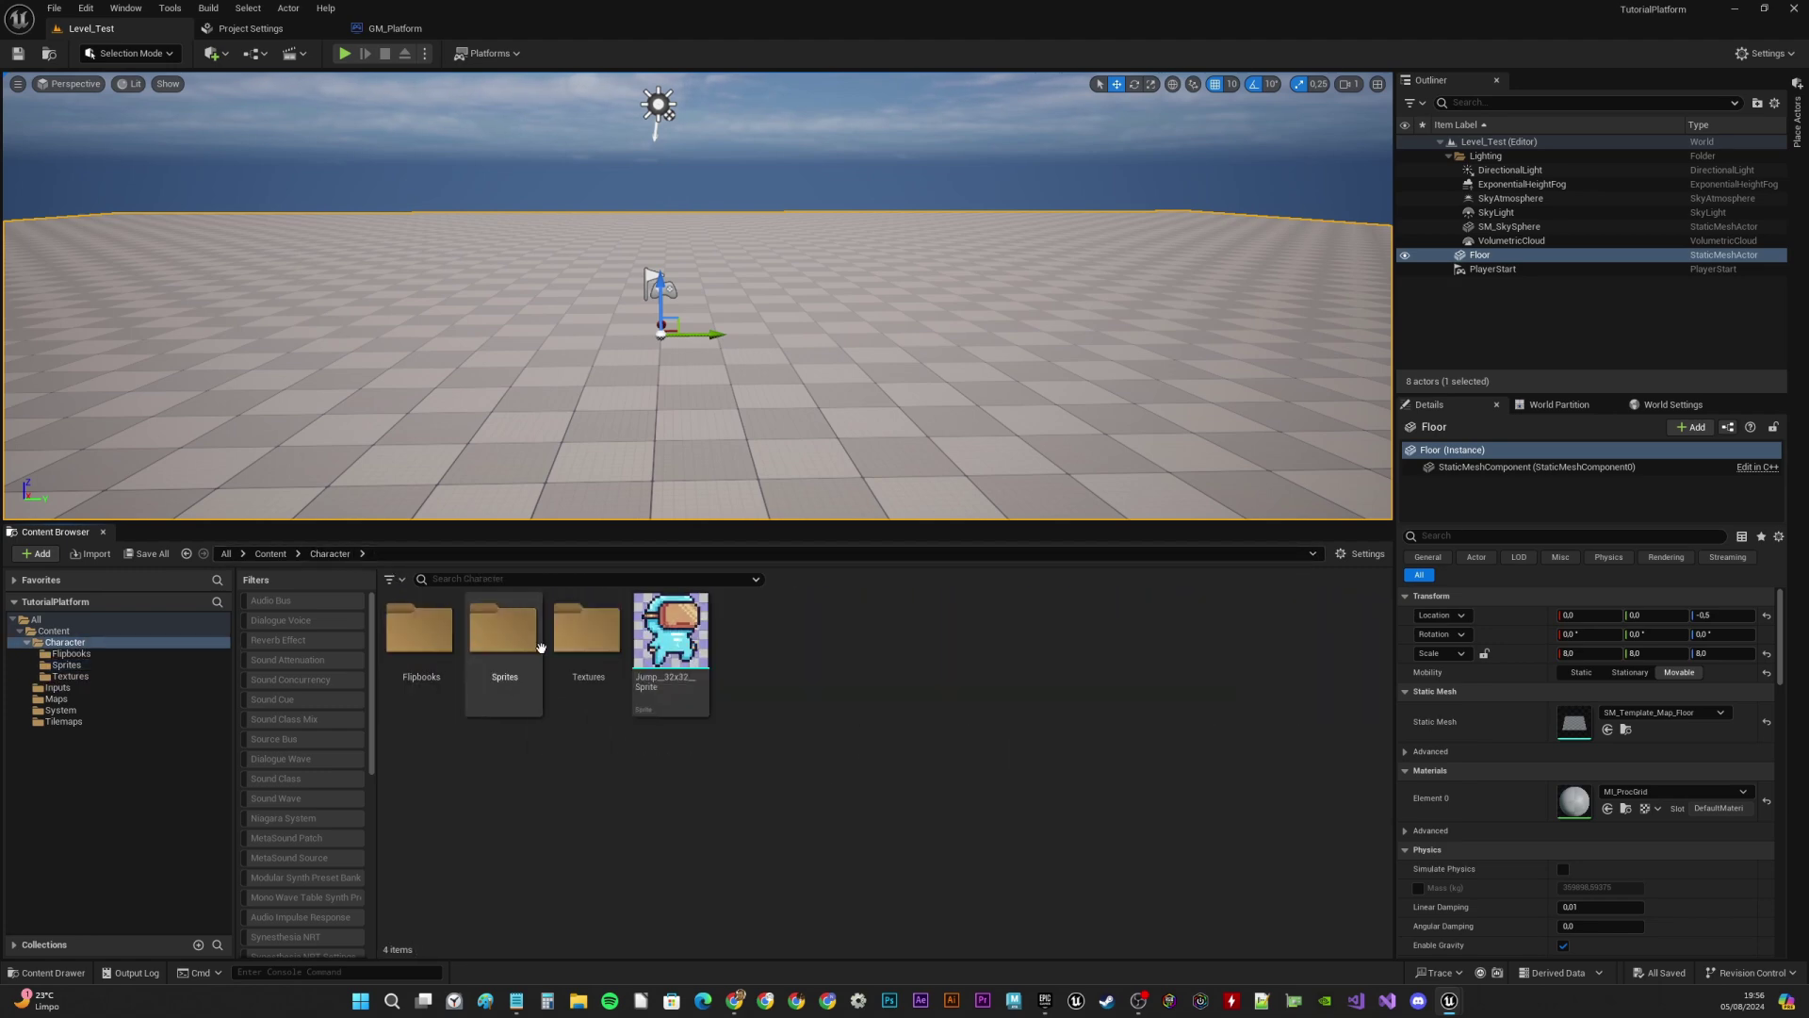
# Extract sprites from the Run__32x32_ texture in the Textures folder using Grid mode with a cell width of 32
pyautogui.doubleClick(587, 630)
pyautogui.click(675, 660)
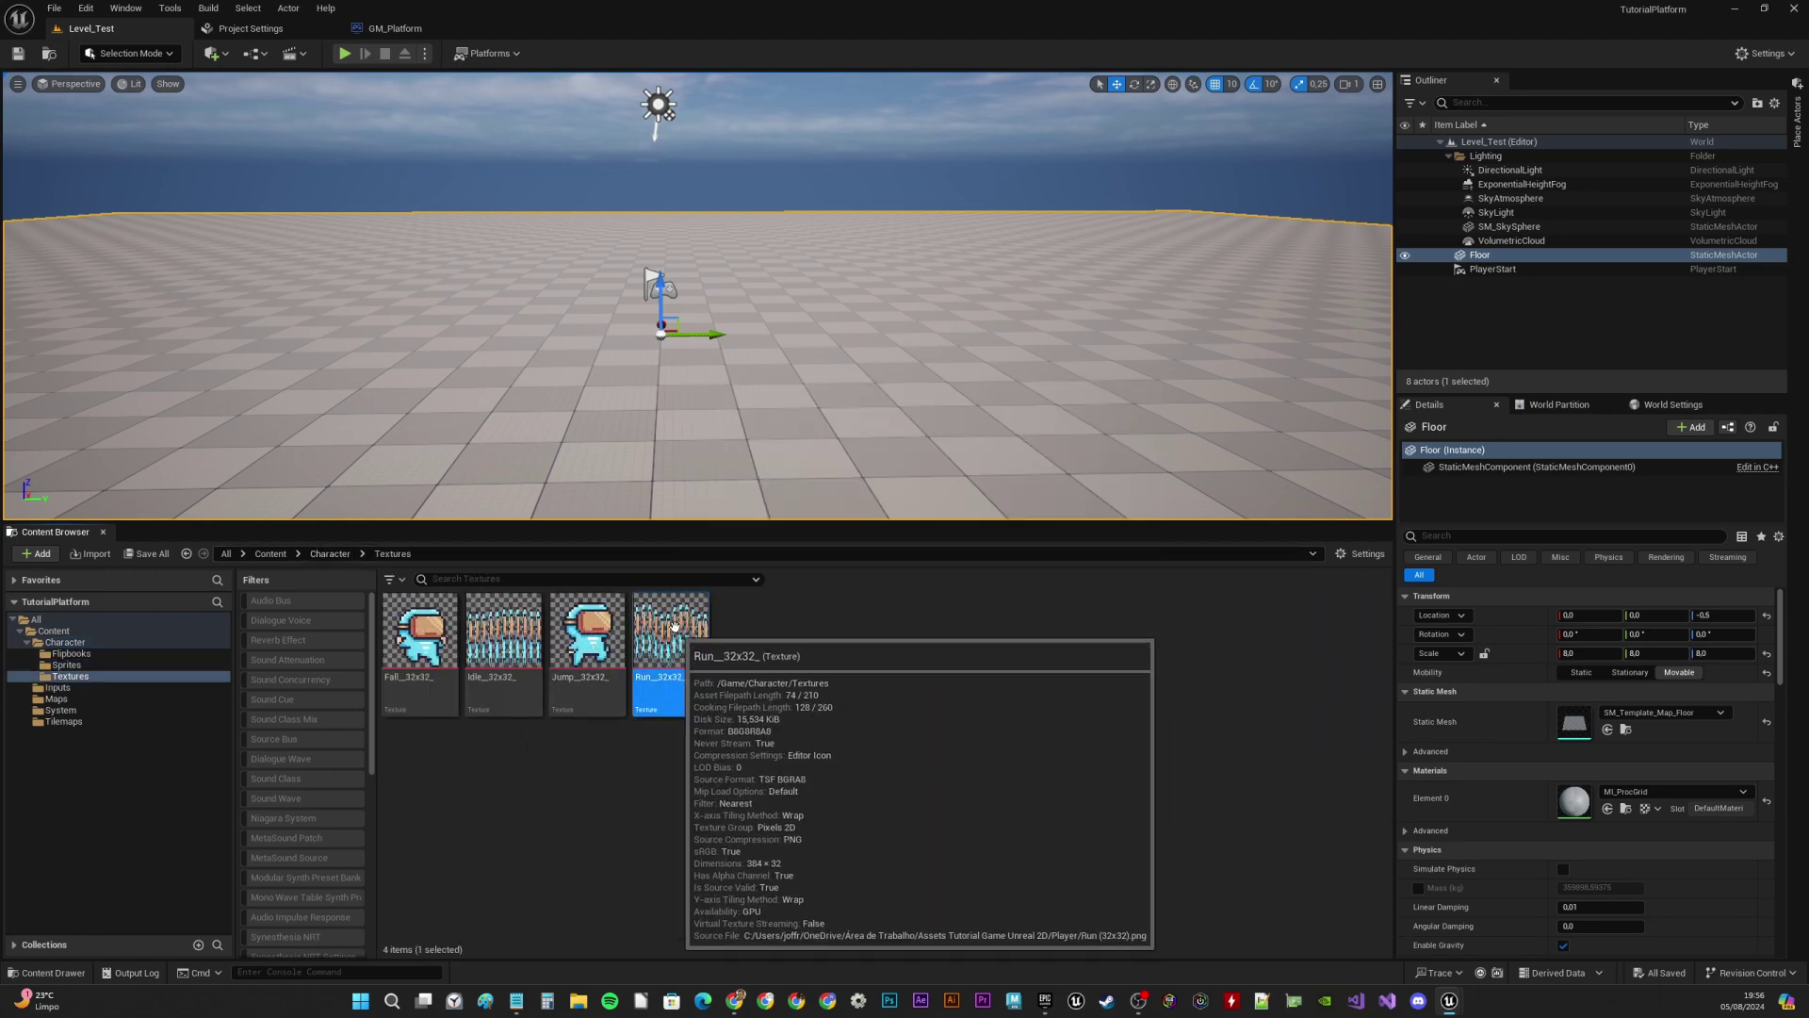
pyautogui.rightClick(675, 660)
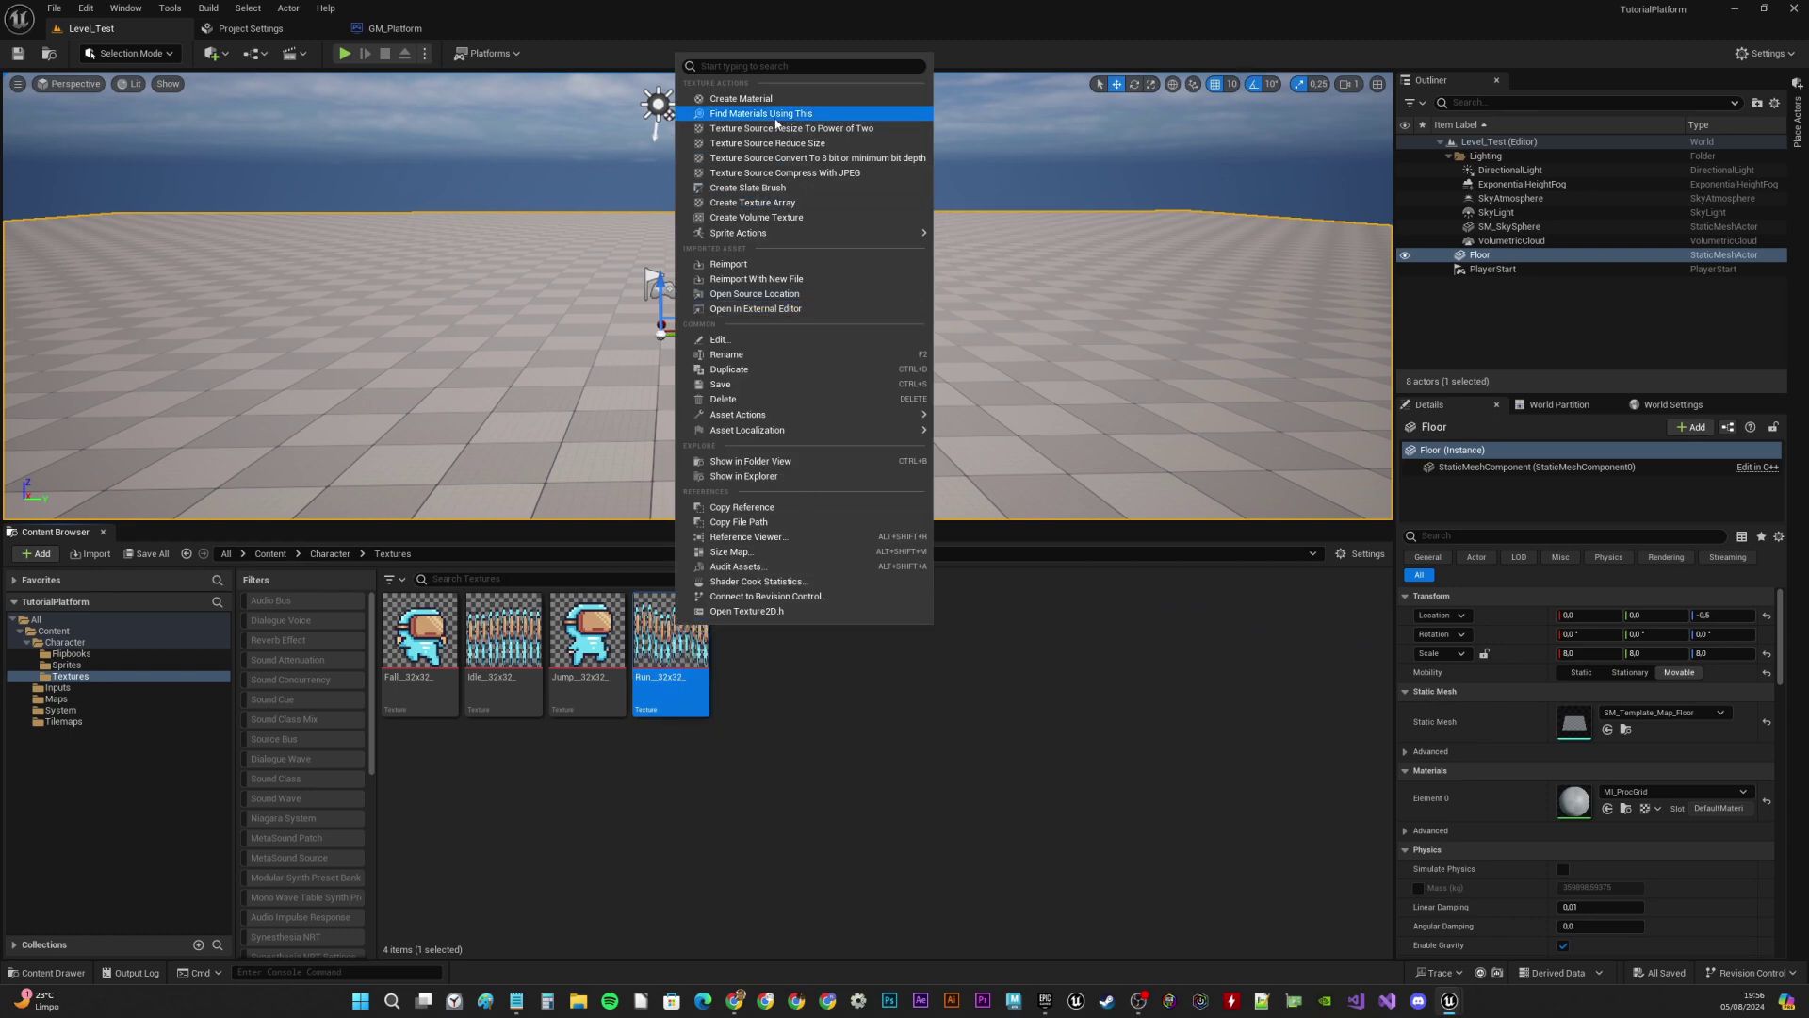
pyautogui.moveTo(792, 234)
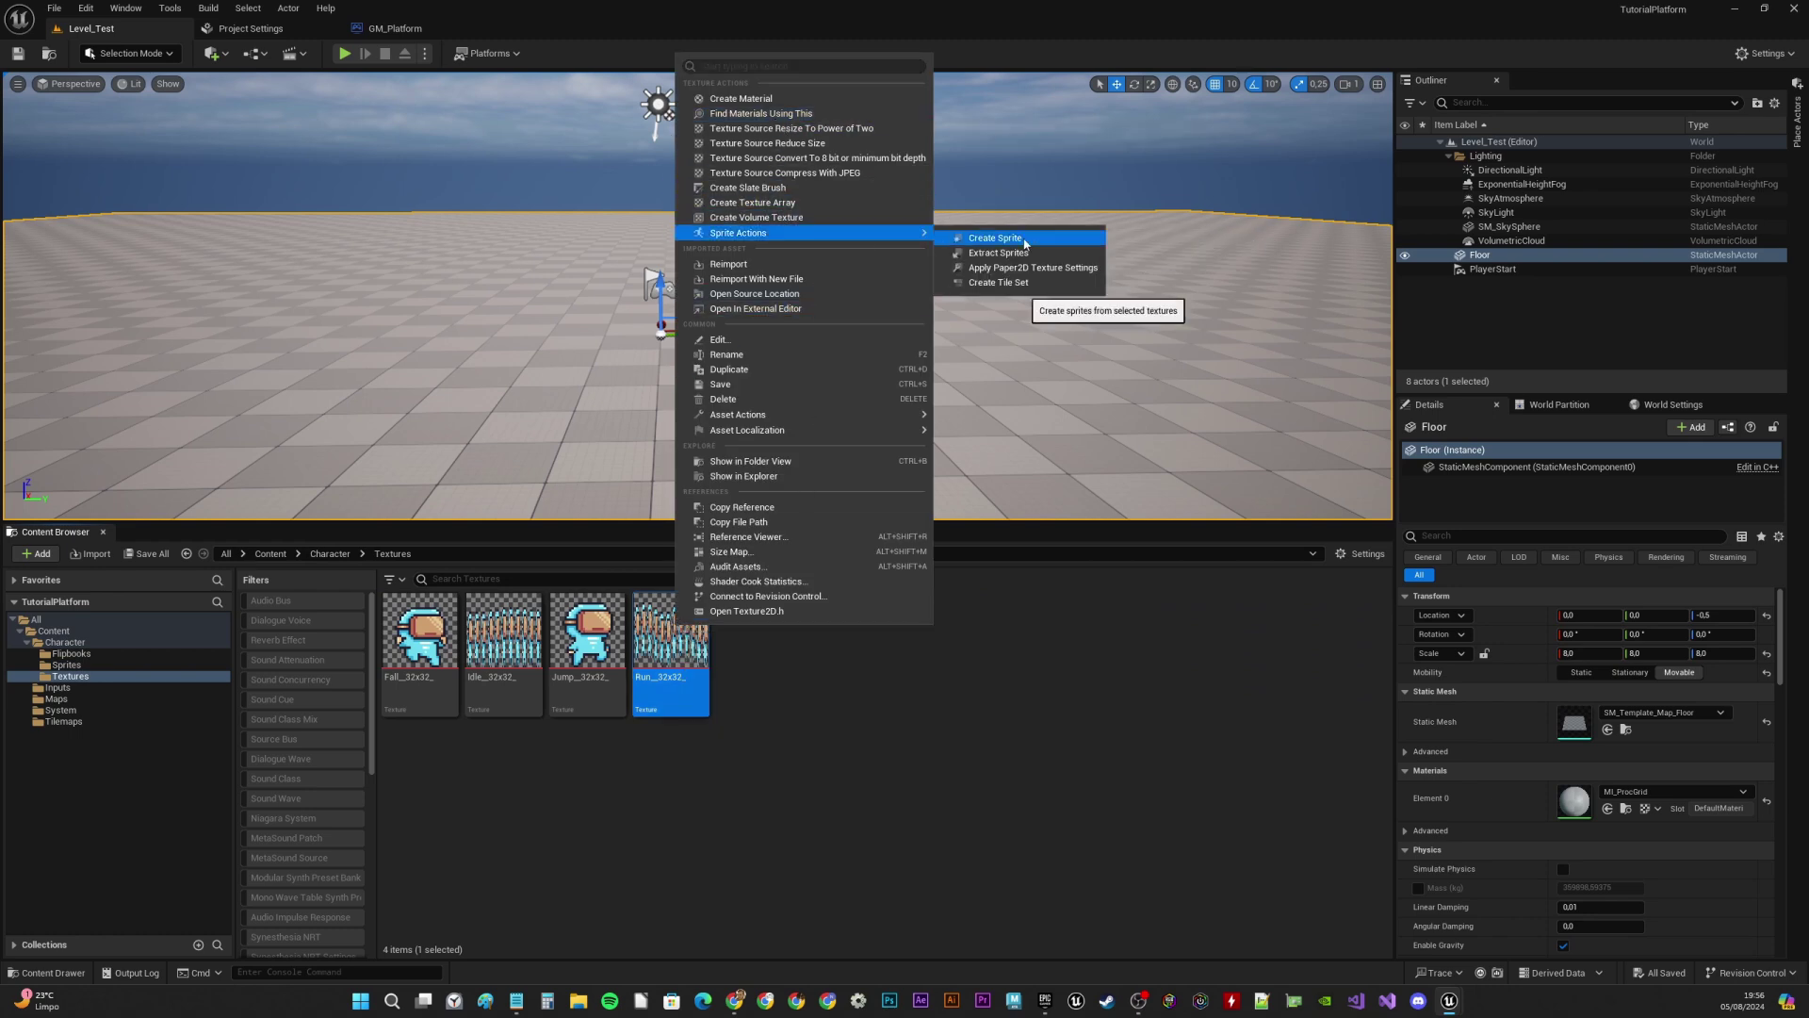
pyautogui.click(1005, 254)
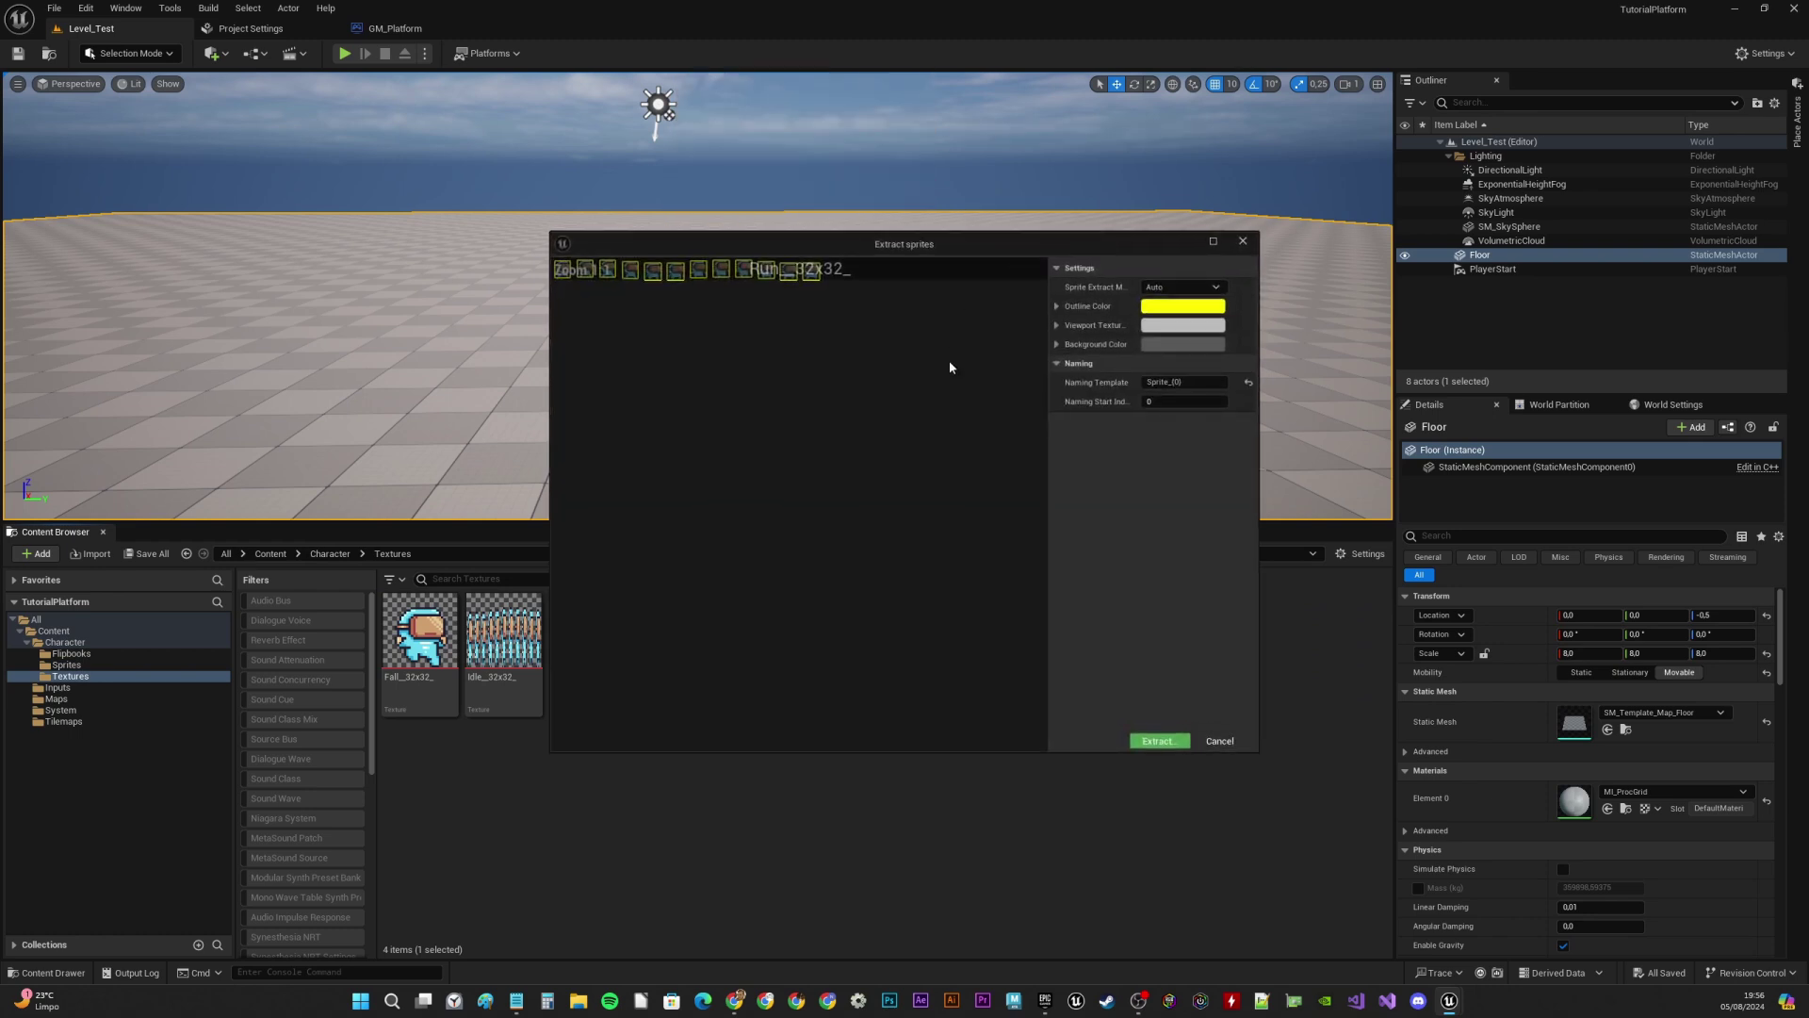
pyautogui.moveTo(789, 321); pyautogui.dragTo(858, 484, button='right')
pyautogui.scroll(4, 857, 484)
pyautogui.scroll(-2, 857, 483)
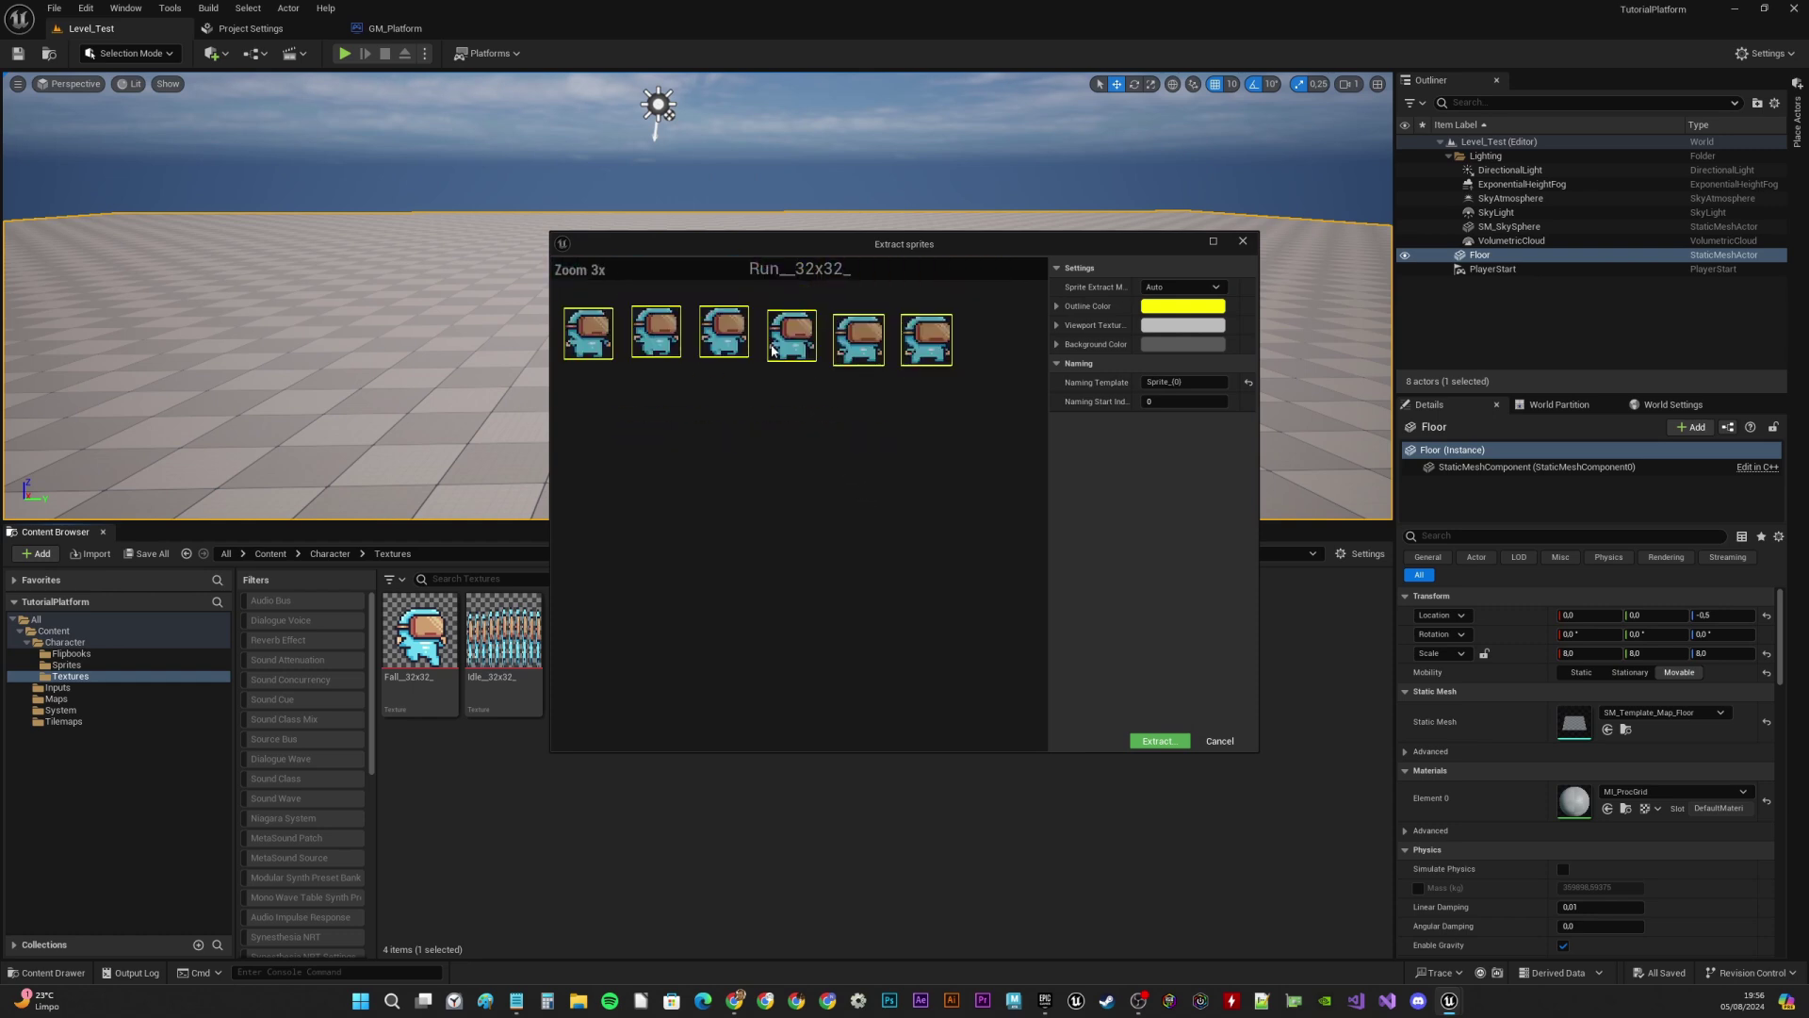
pyautogui.moveTo(551, 231); pyautogui.dragTo(147, 109)
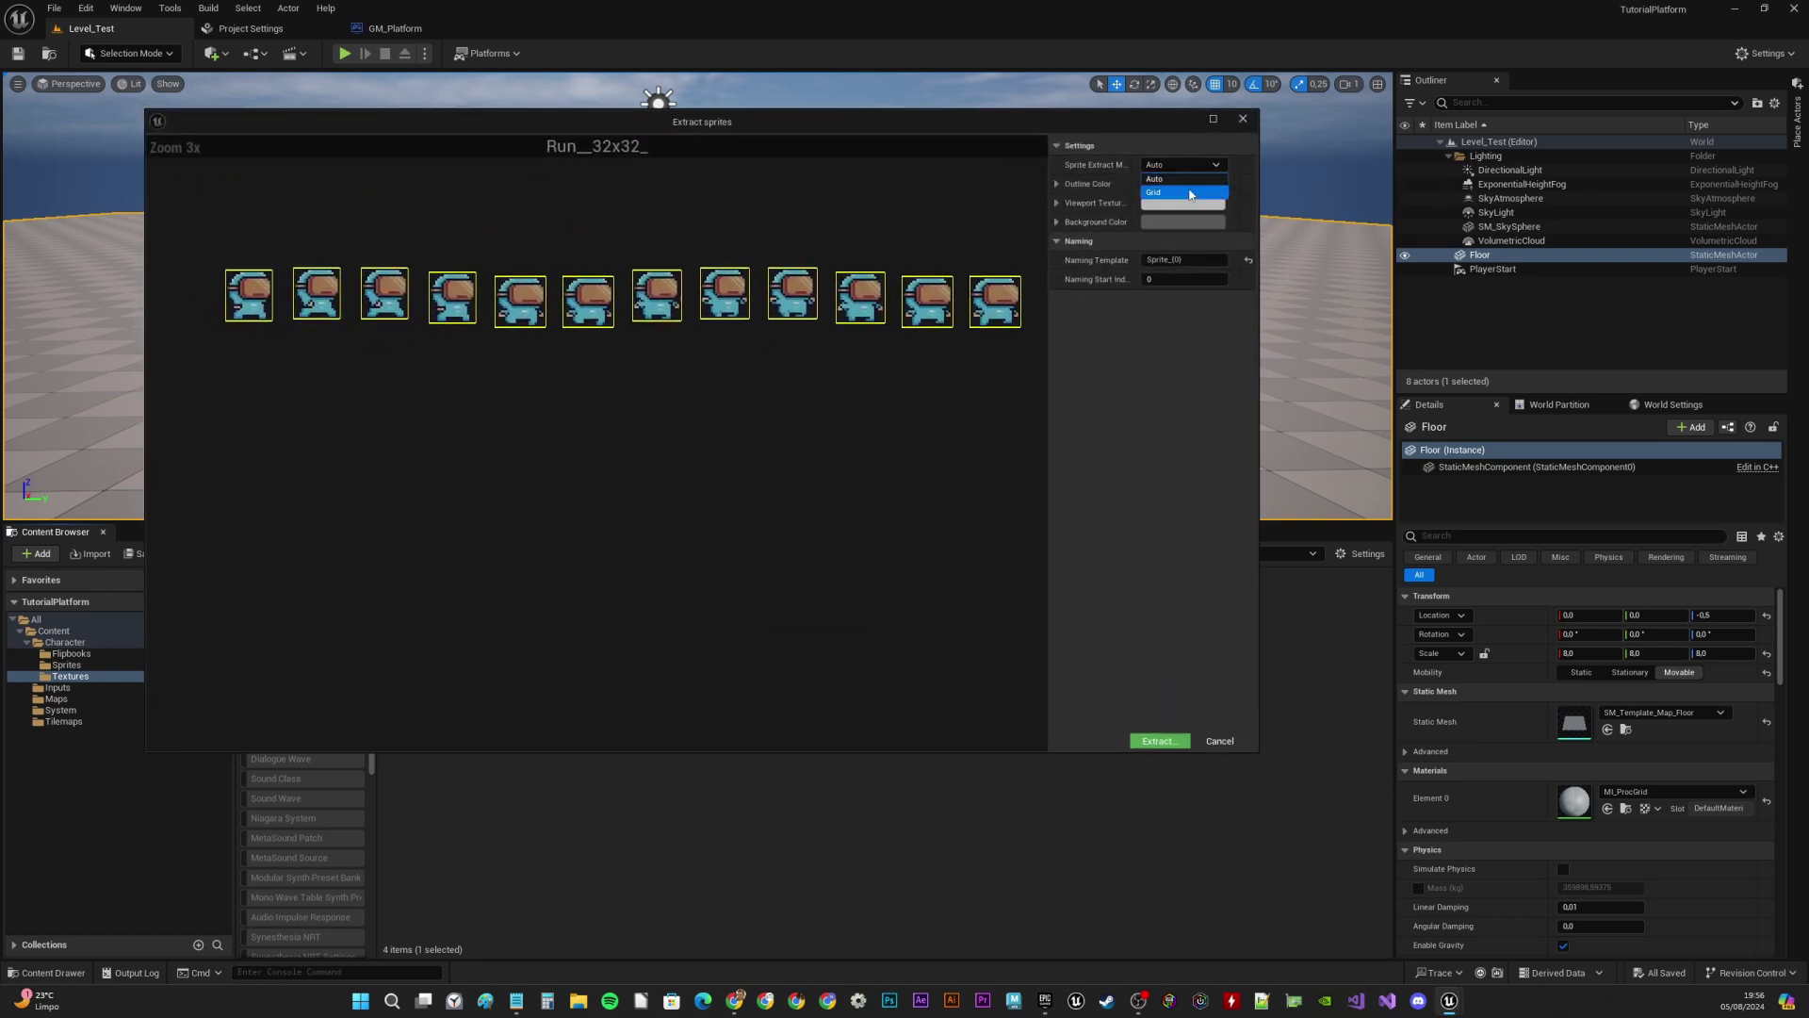
pyautogui.click(1191, 193)
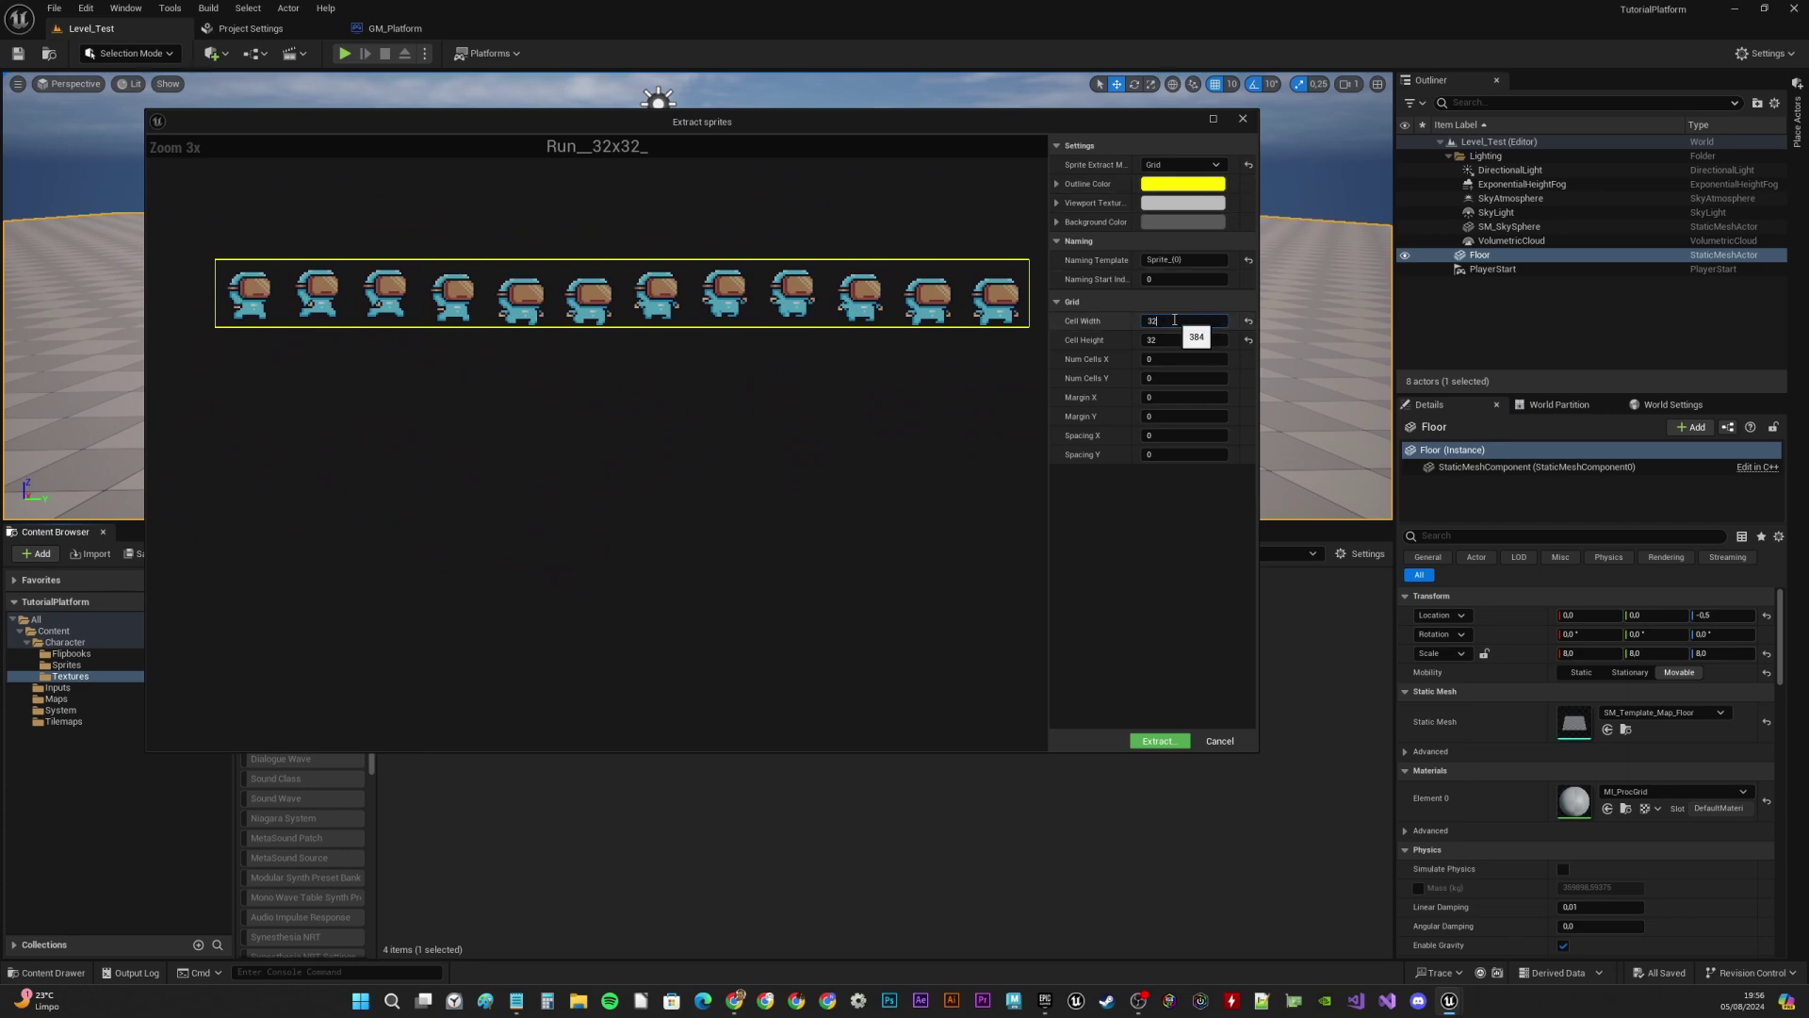
pyautogui.click(1174, 743)
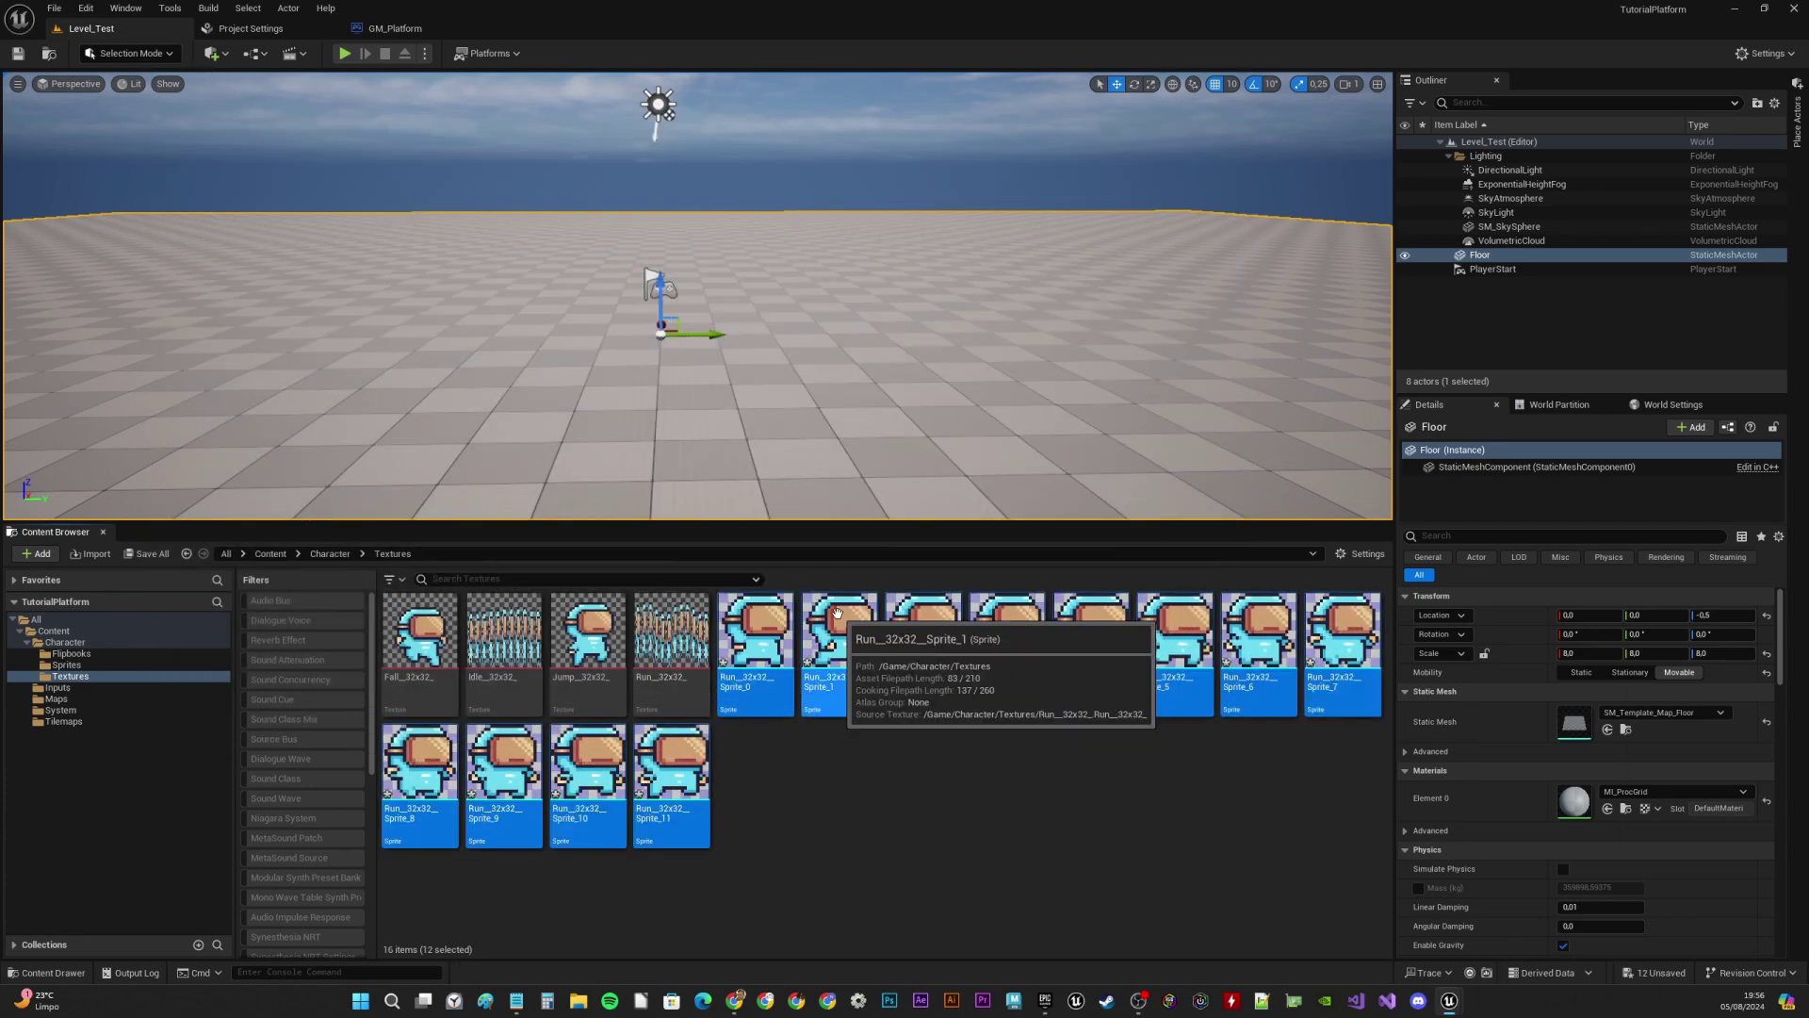
# Set the collision preset of all twelve Run sprites to NoCollision in the property matrix, save, and return to Level_Test
pyautogui.rightClick(772, 636)
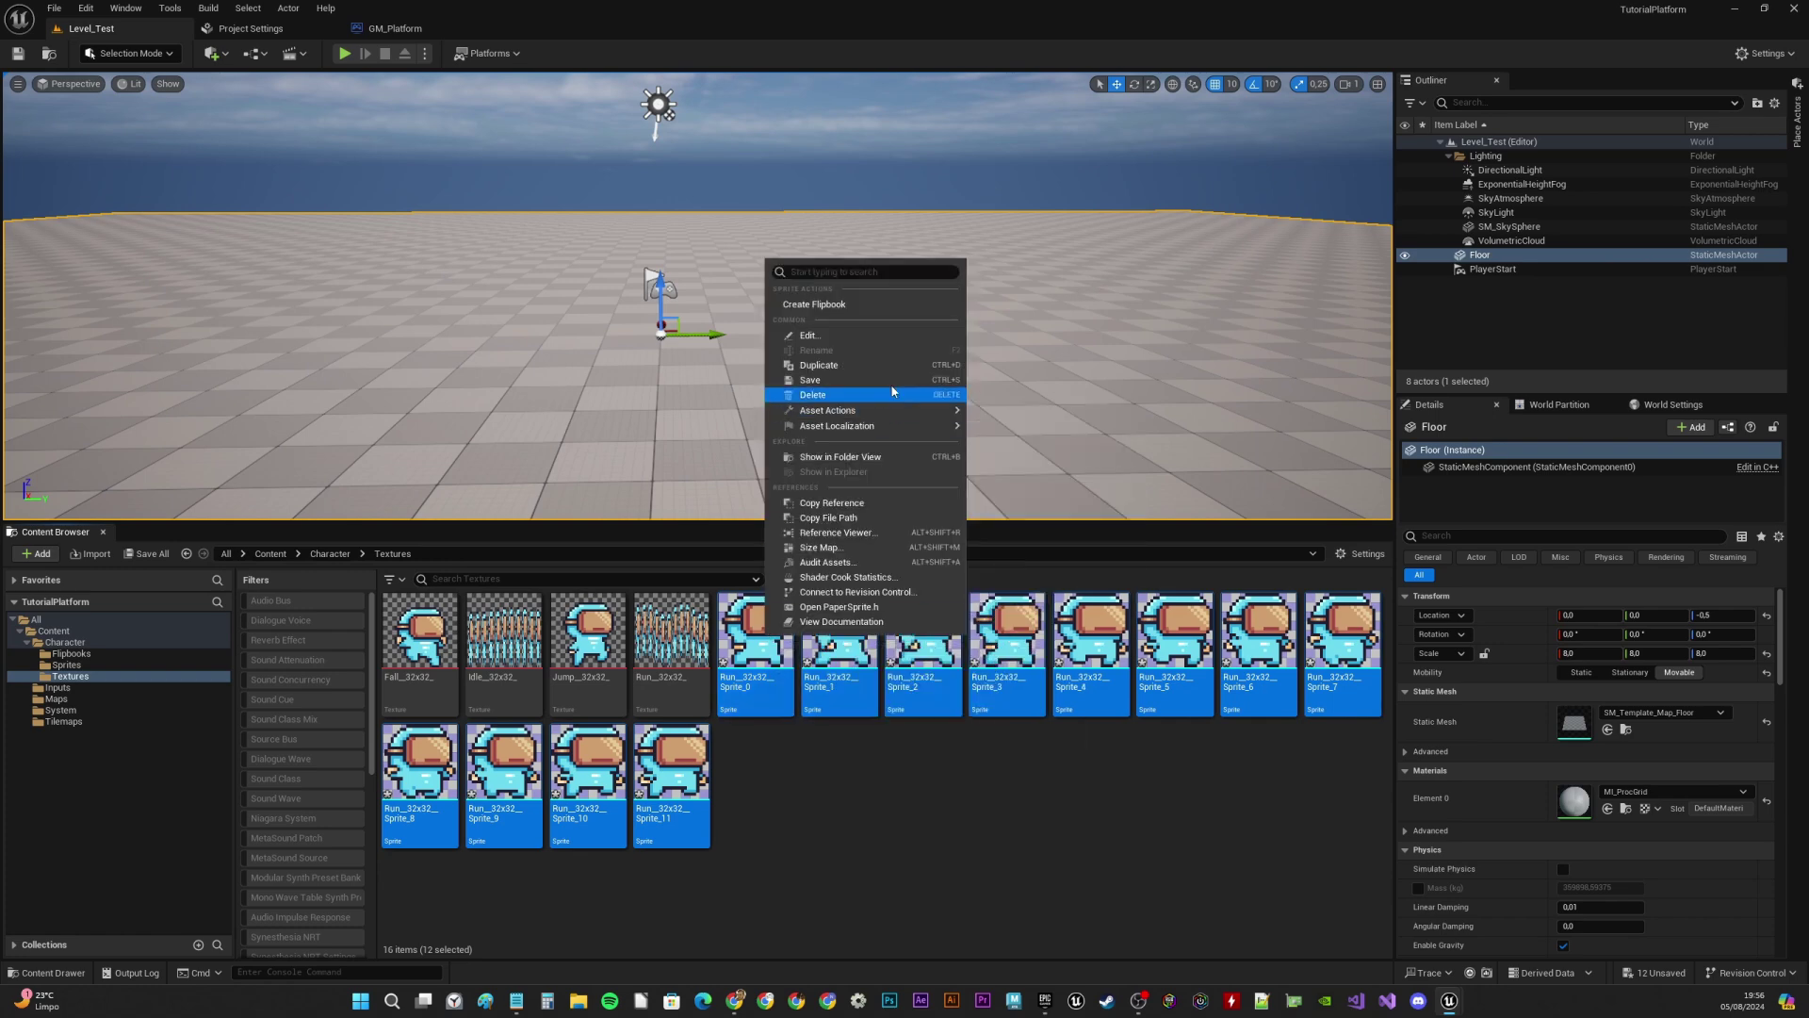
pyautogui.moveTo(865, 415)
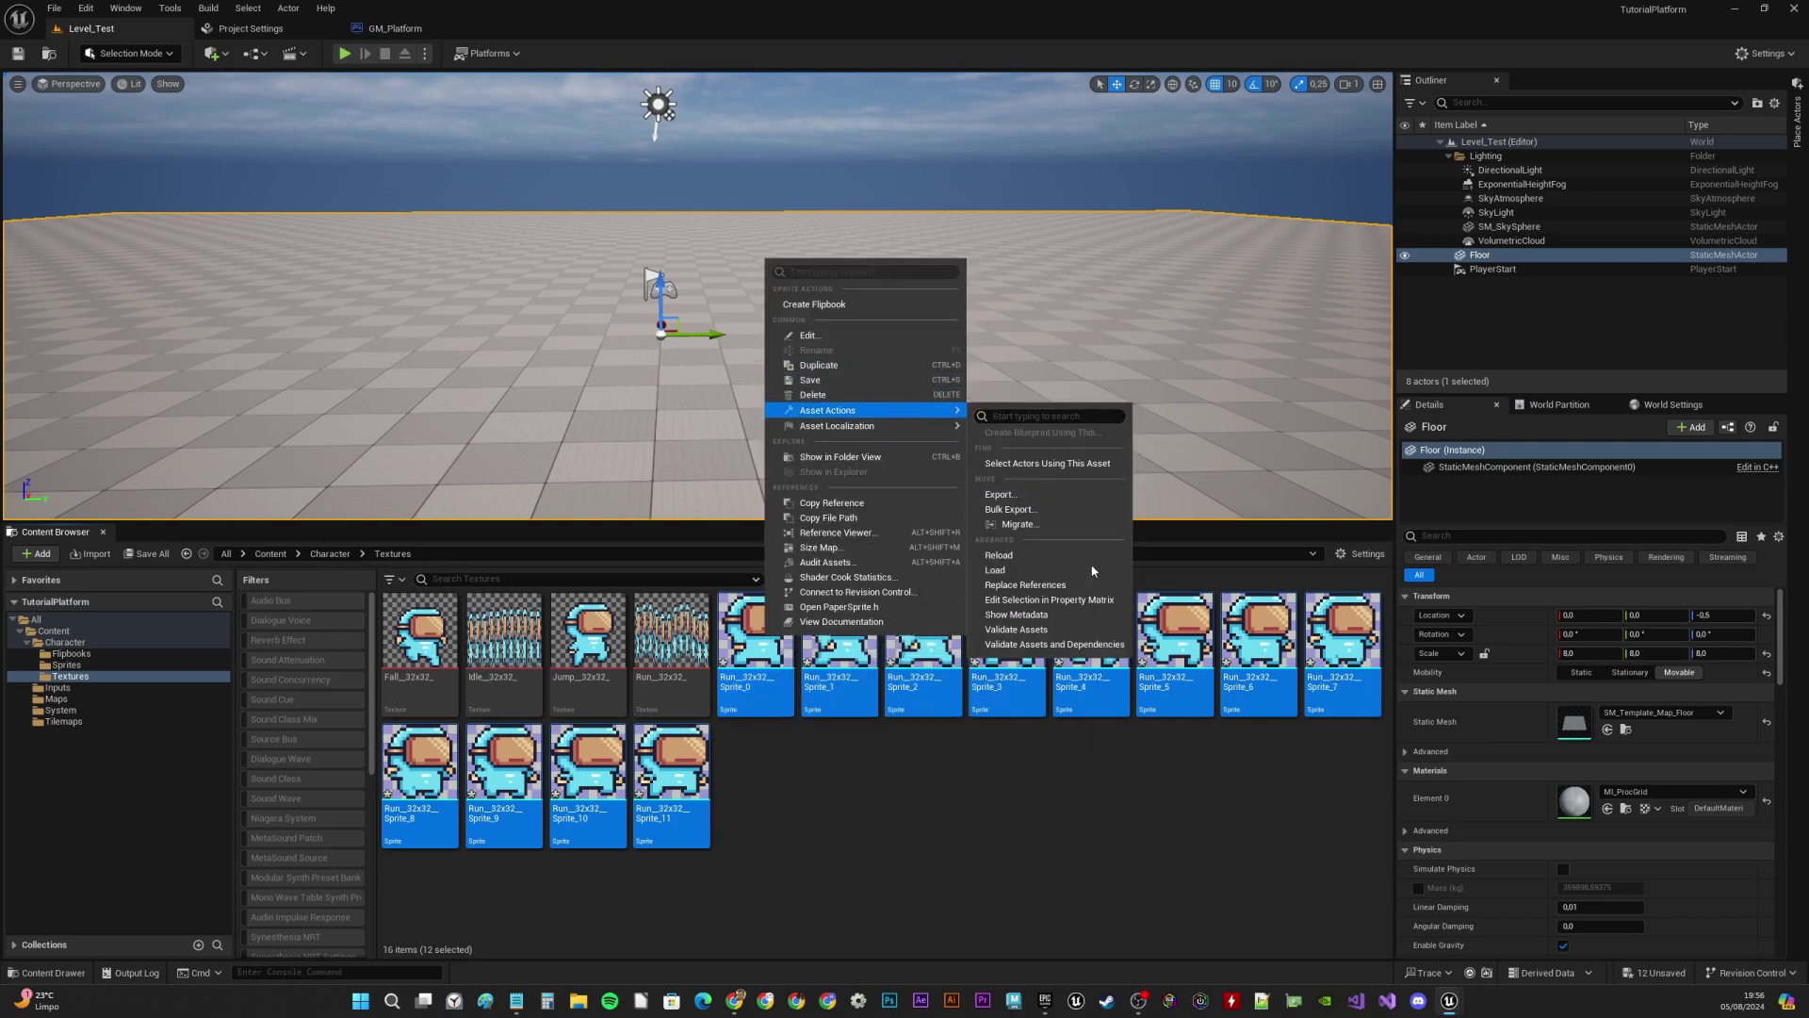
pyautogui.click(1047, 599)
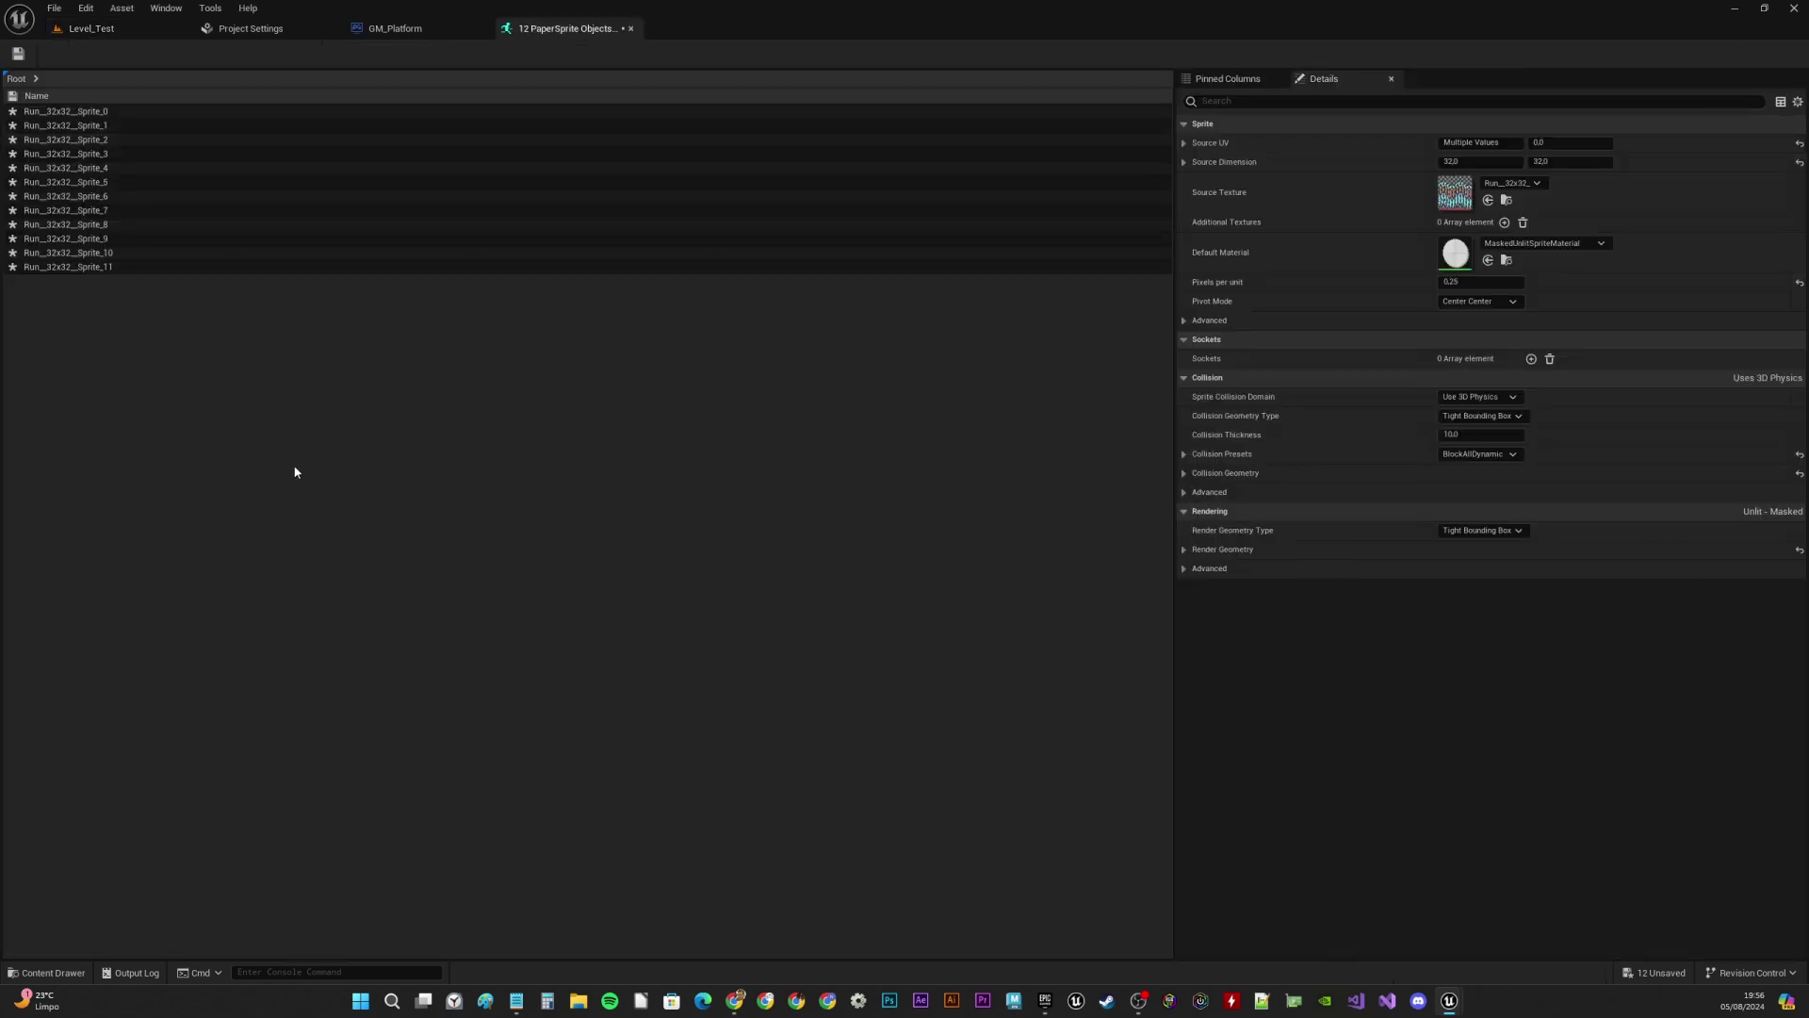
pyautogui.hotkey('ctrl', 'a')
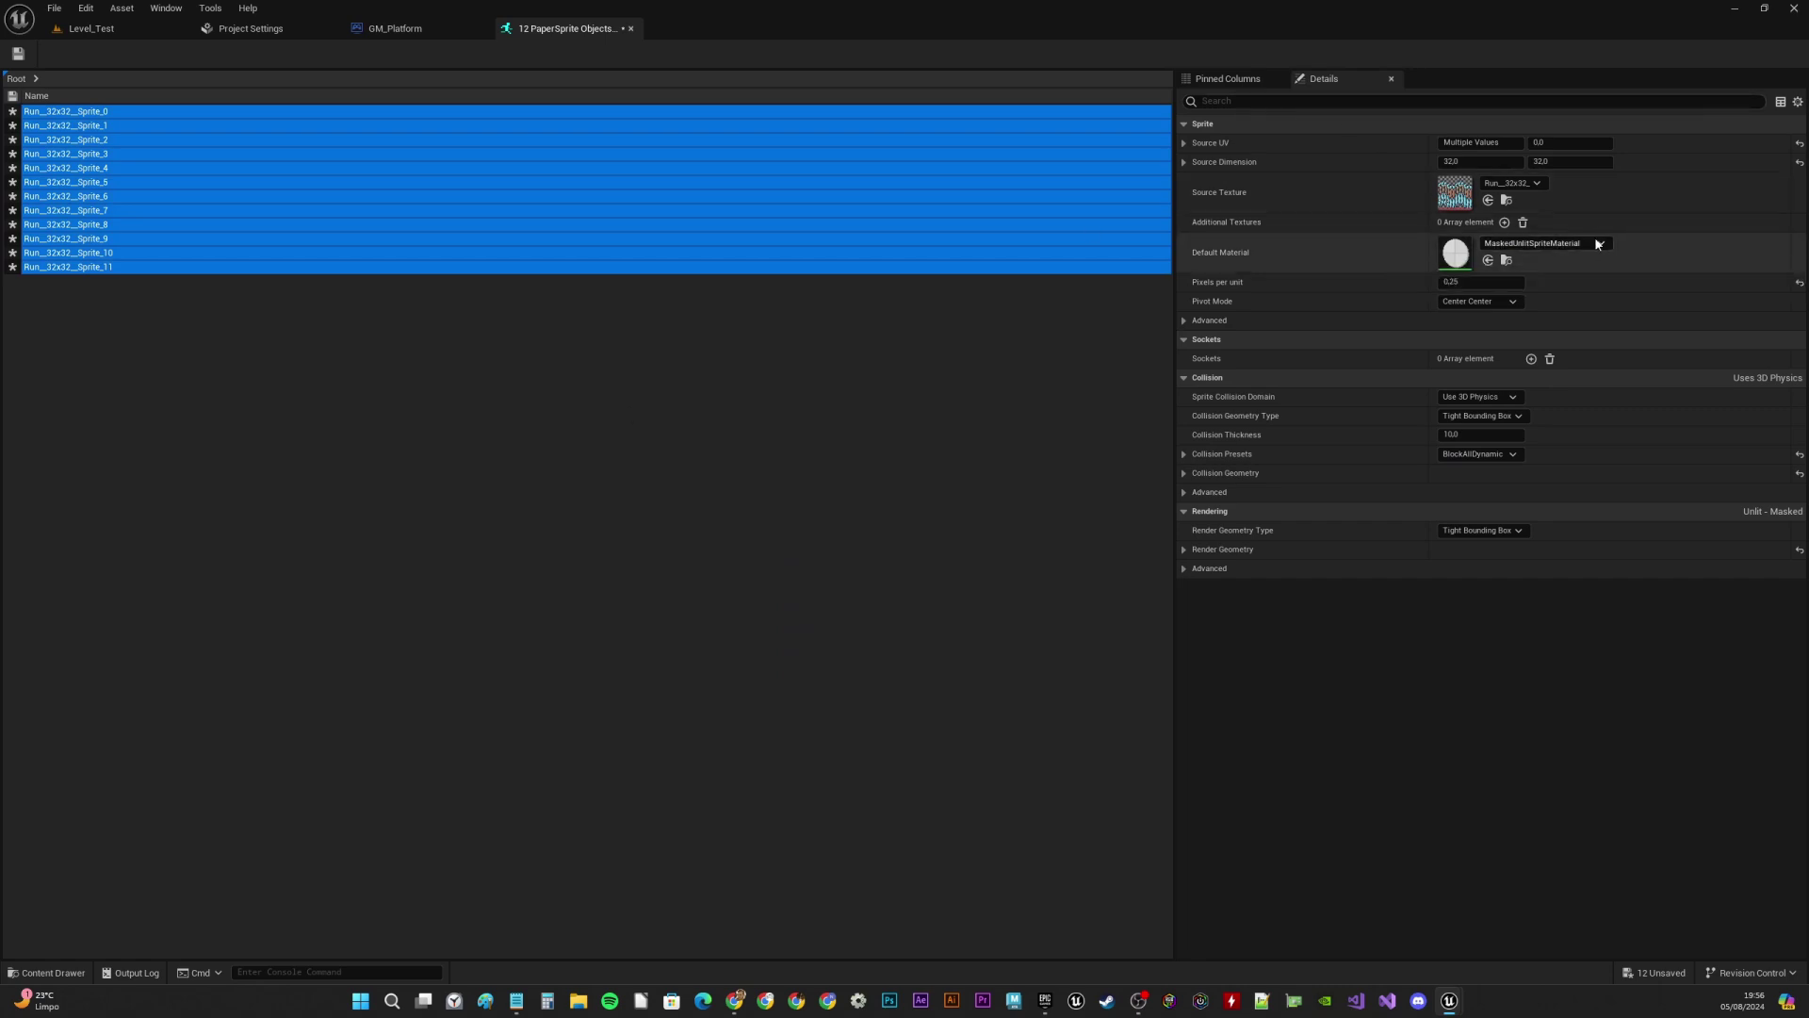
pyautogui.click(1500, 455)
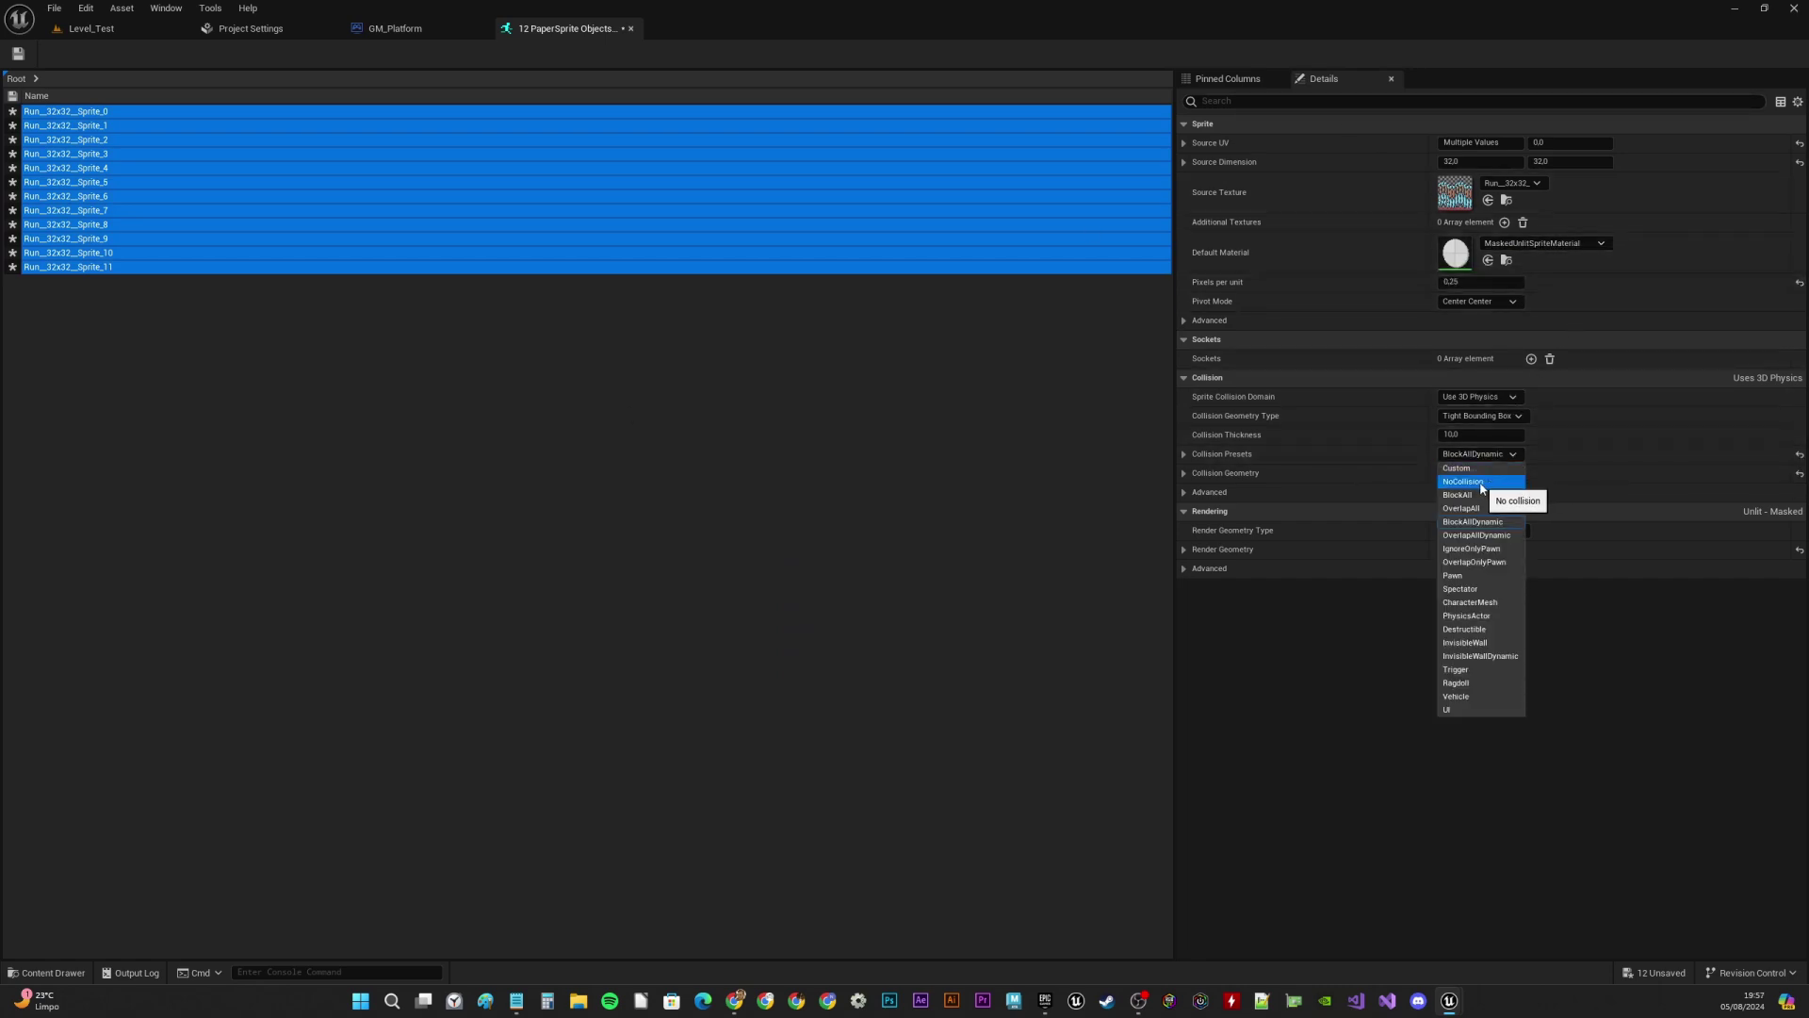
pyautogui.click(1476, 482)
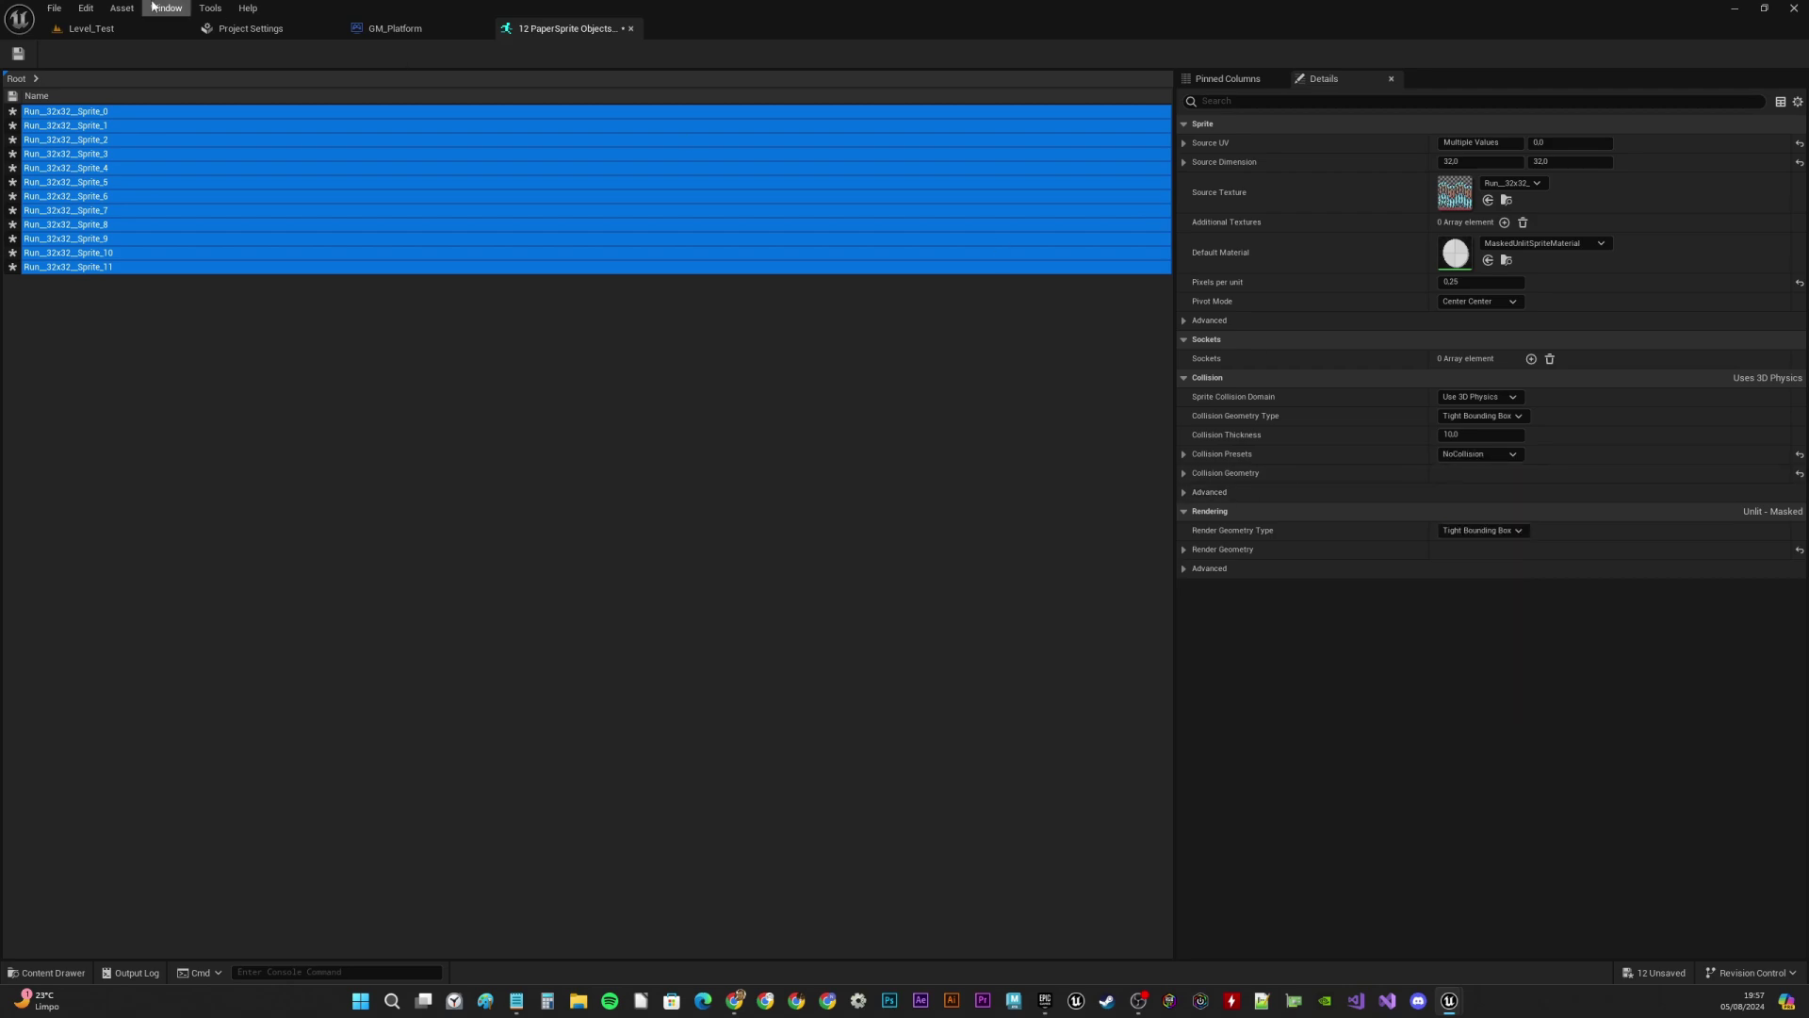
pyautogui.click(25, 58)
pyautogui.click(631, 28)
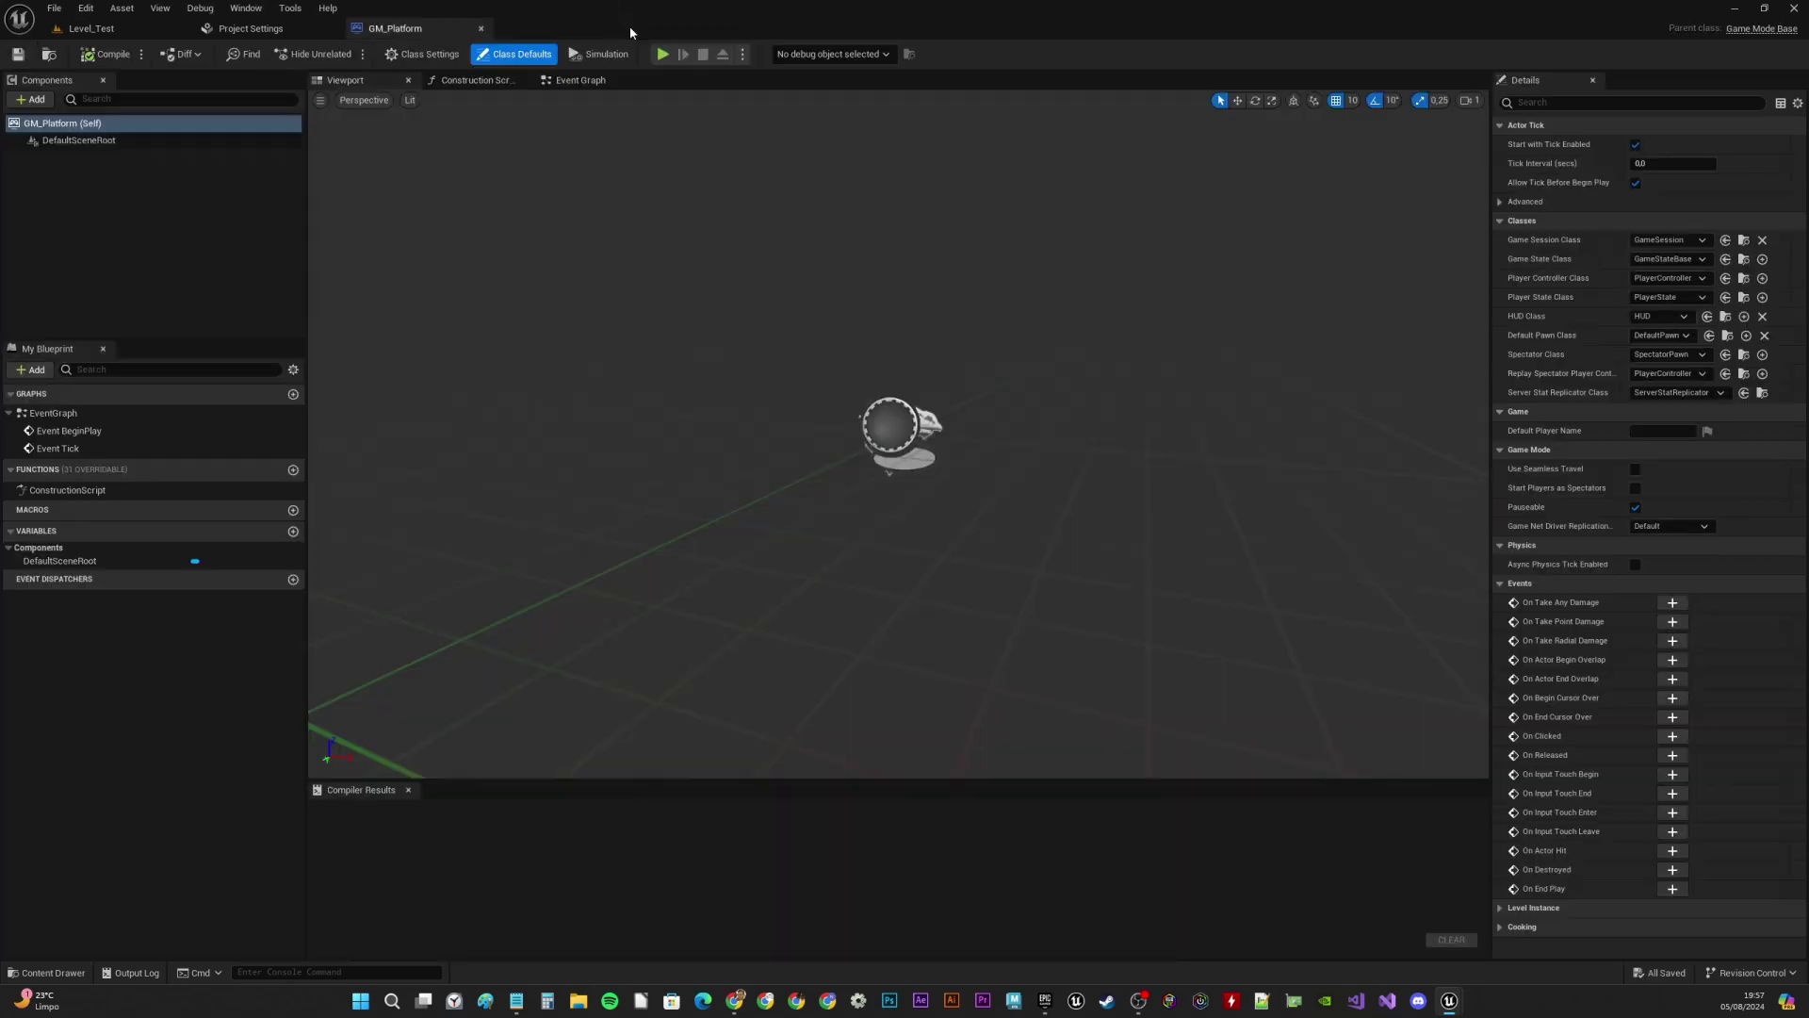
pyautogui.click(63, 26)
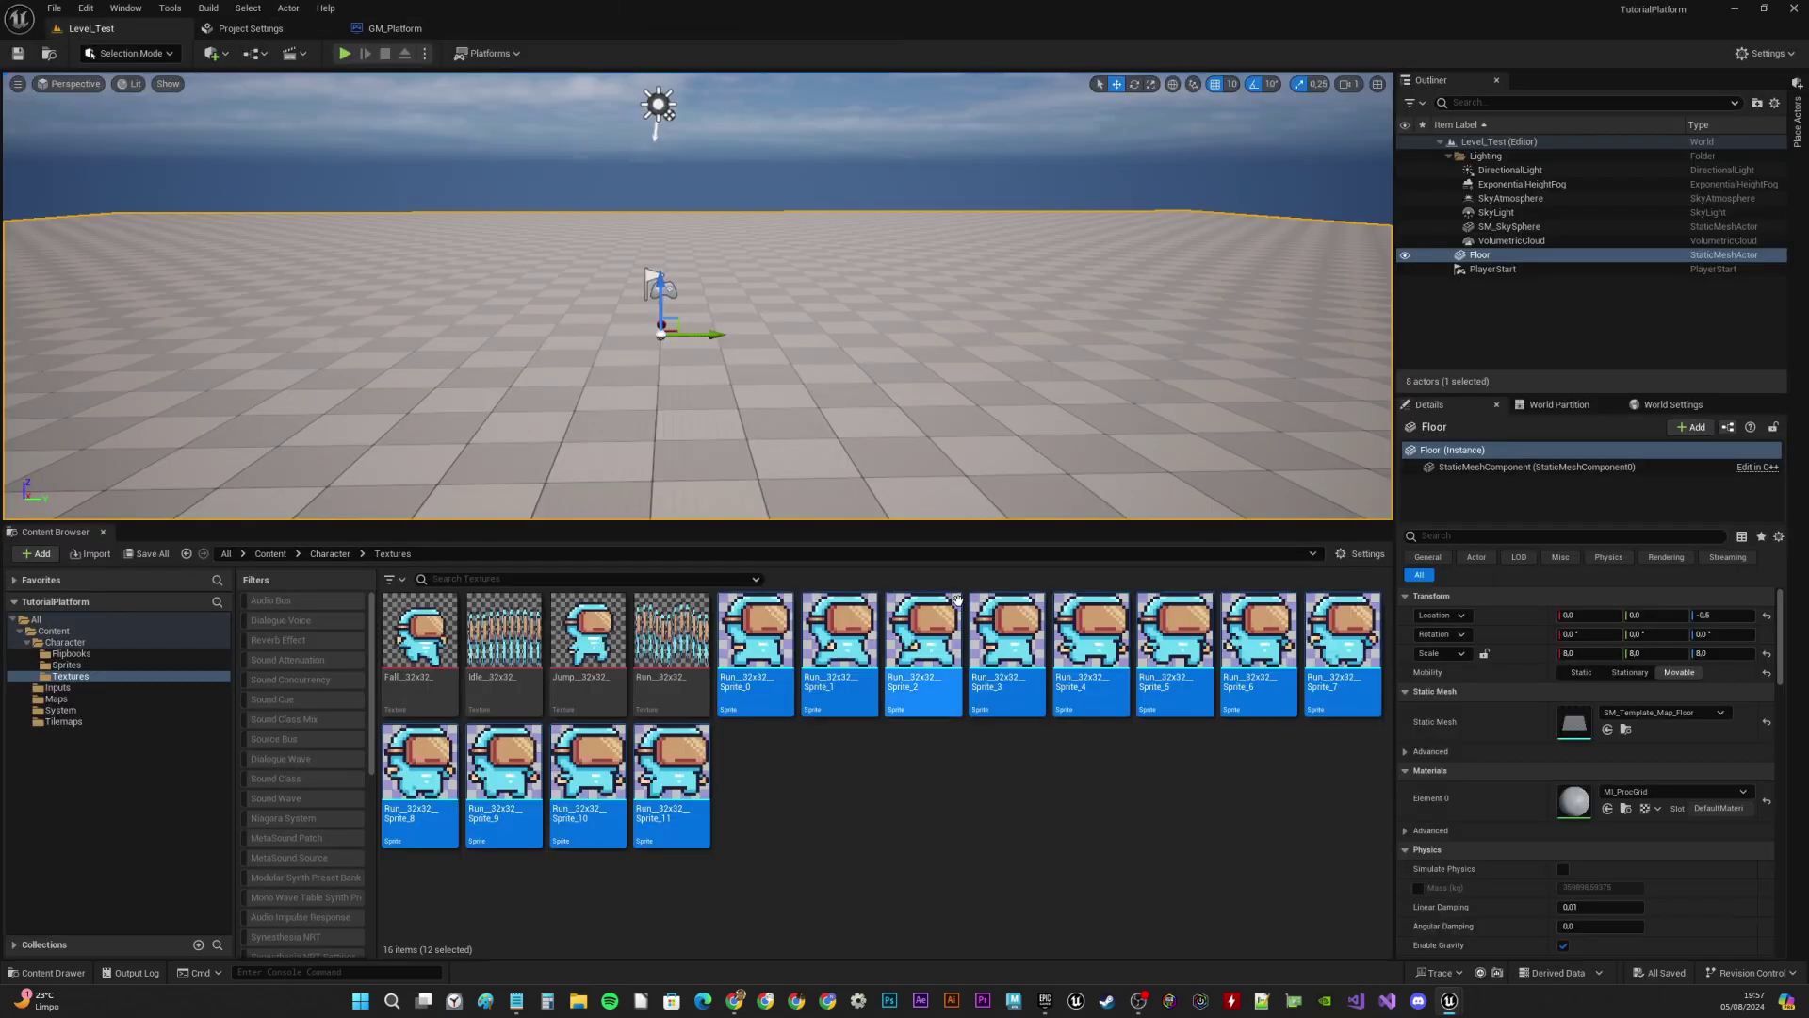
# Create a flipbook named FB_Run from the twelve Run sprites, Sprite_0 through Sprite_11
pyautogui.click(749, 686)
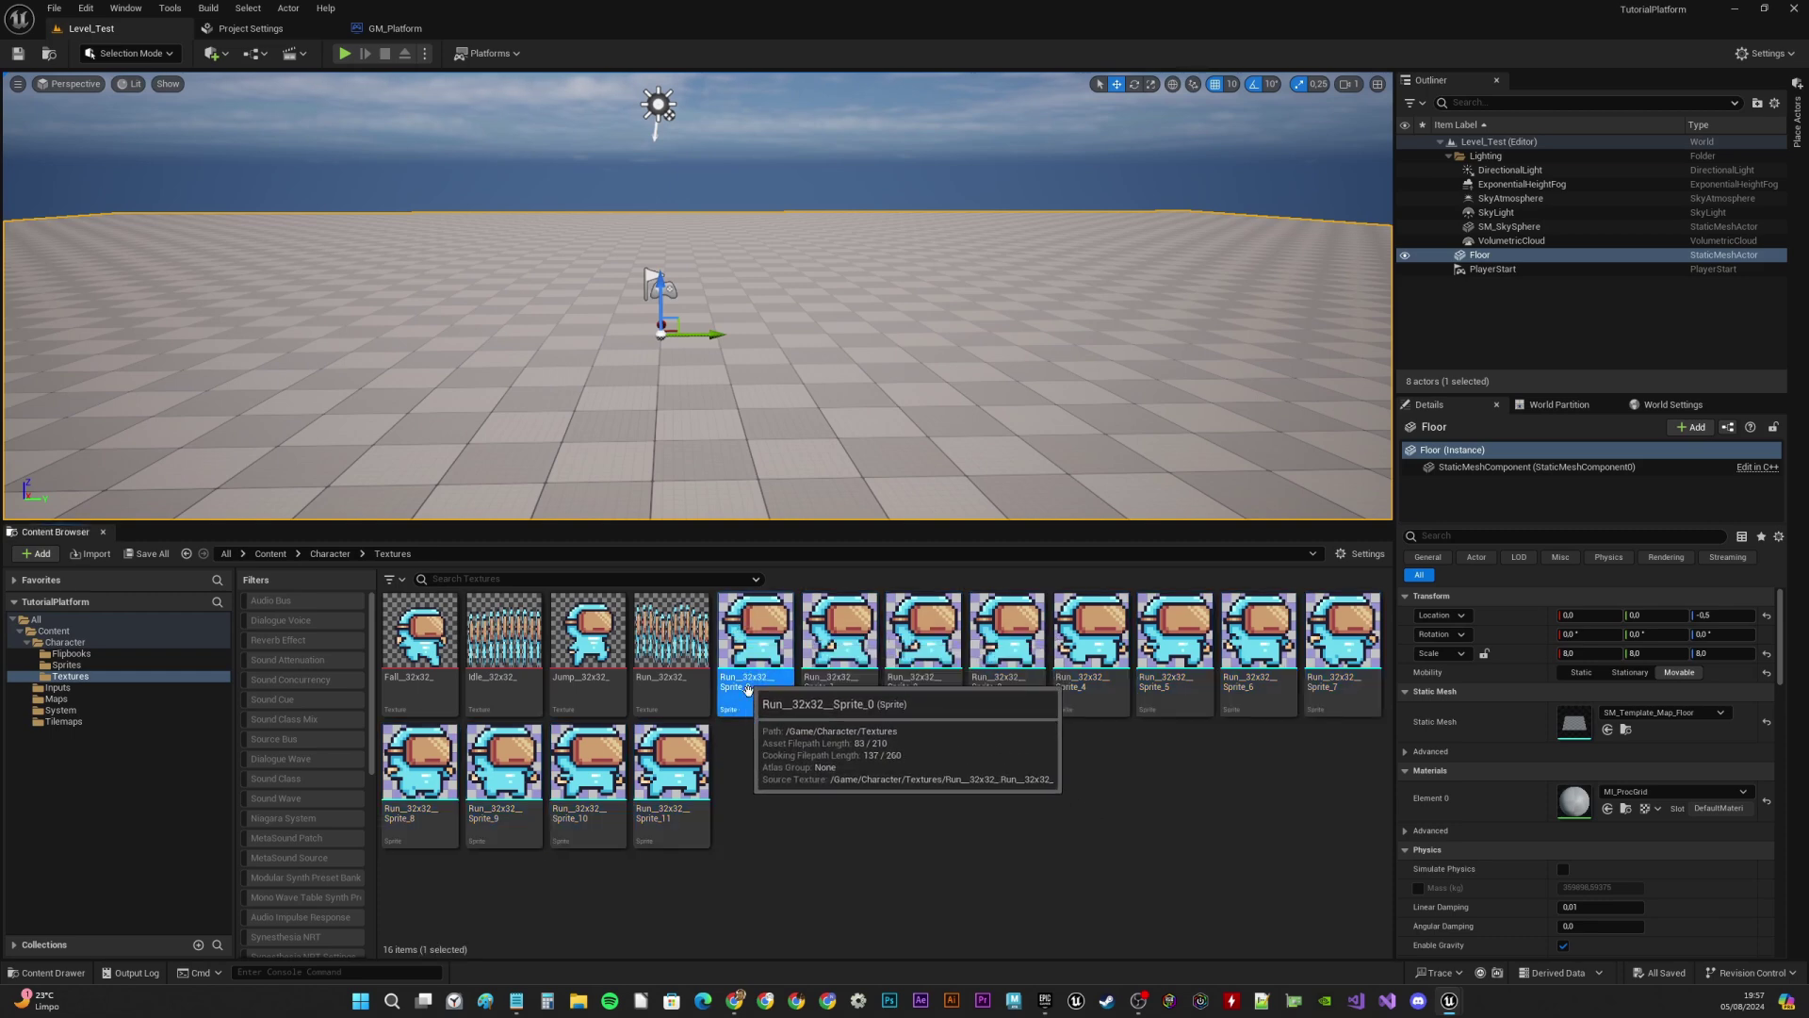
pyautogui.keyDown('shift'); pyautogui.click(685, 761); pyautogui.keyUp('shift')
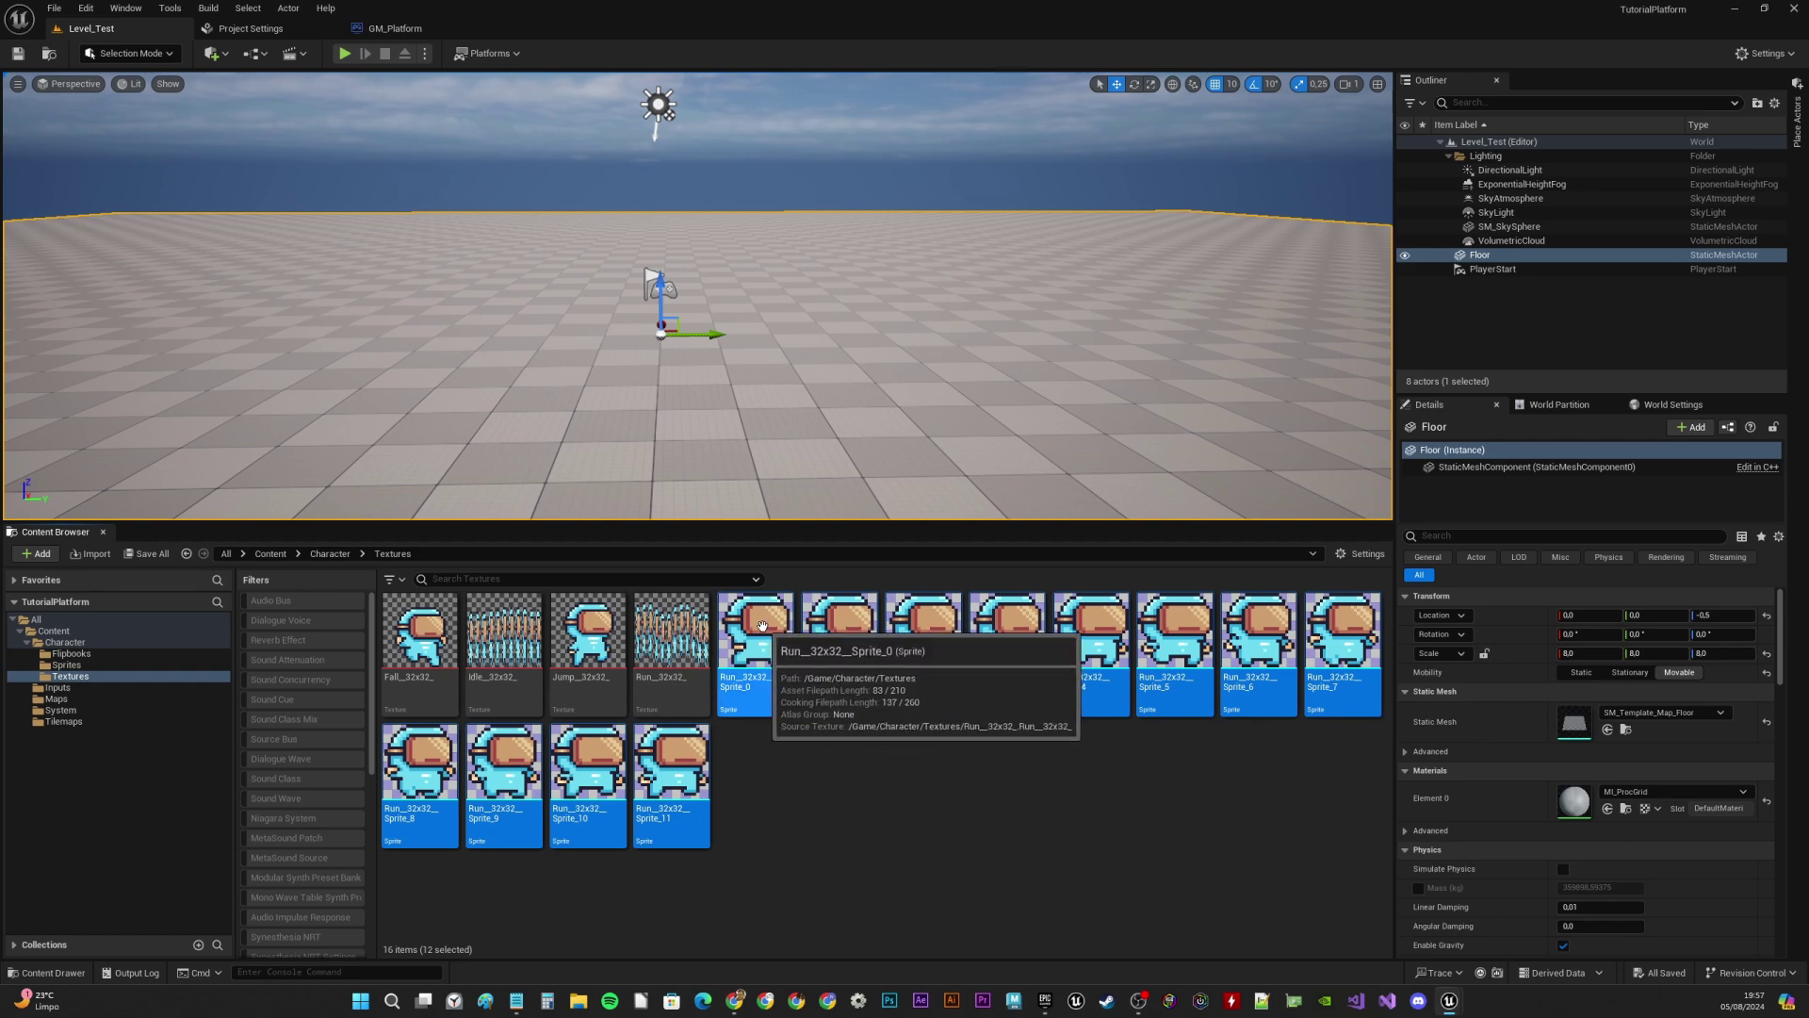
pyautogui.rightClick(763, 626)
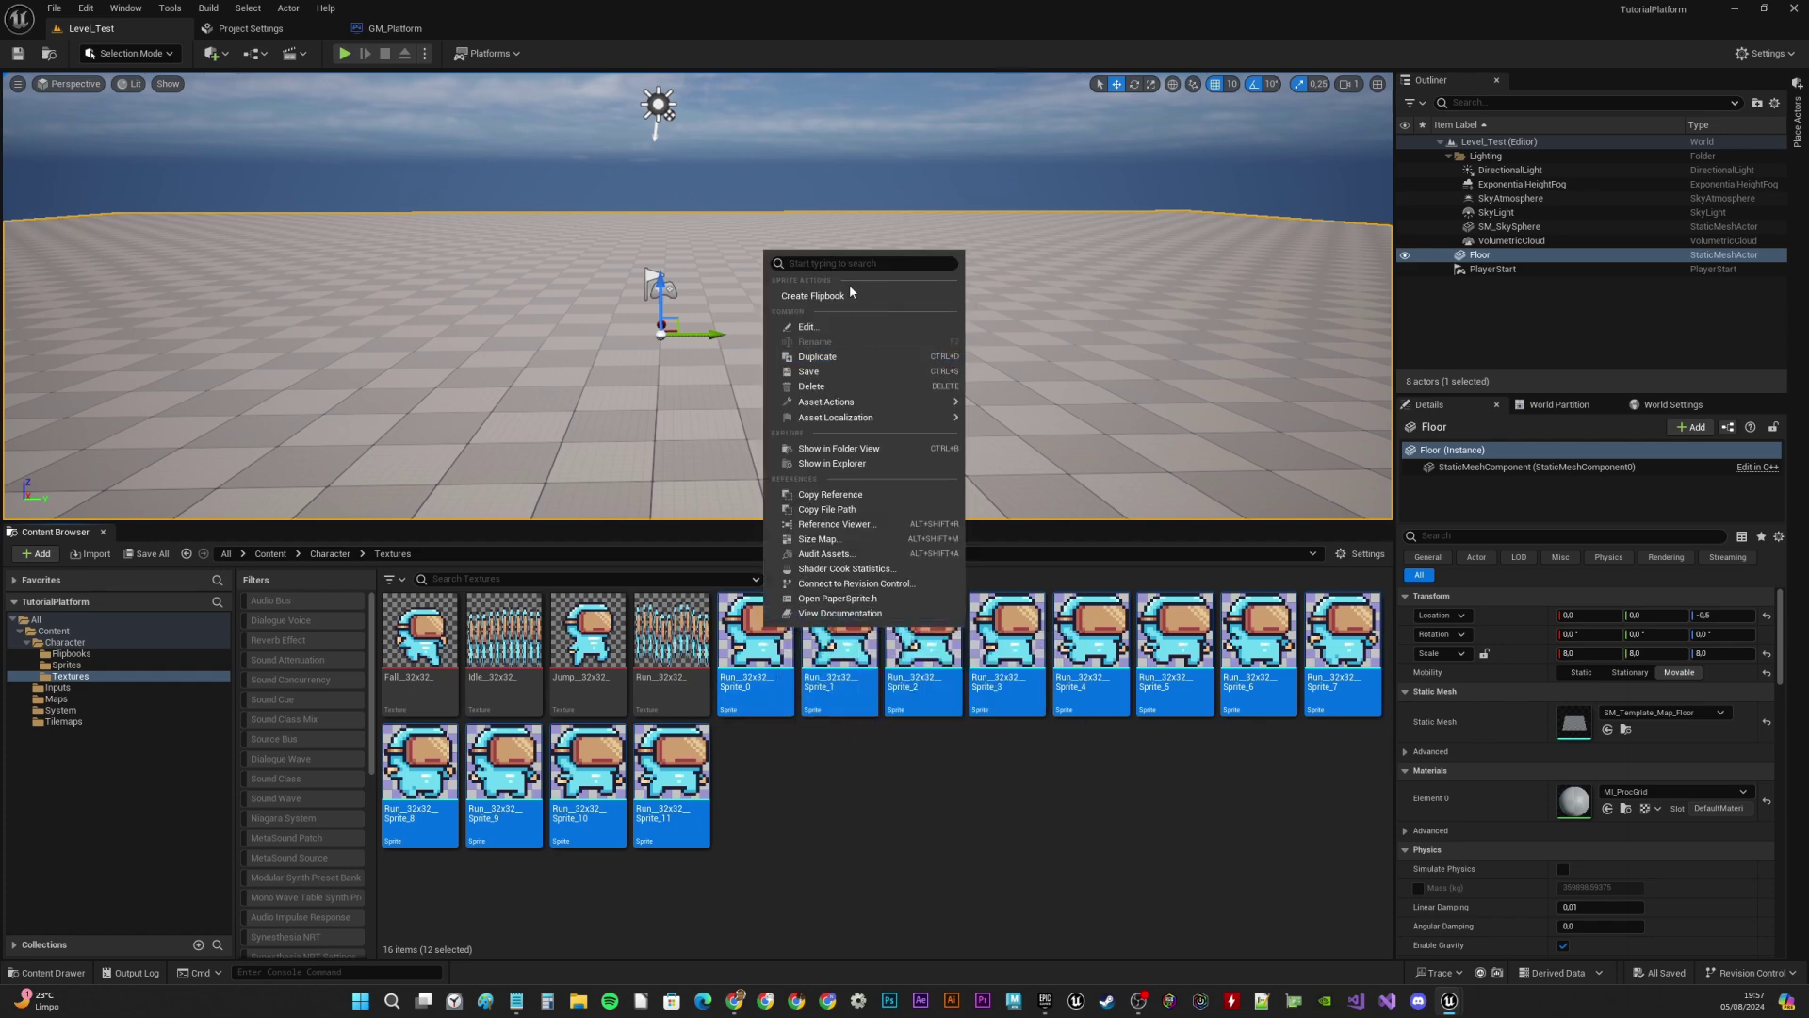
pyautogui.click(818, 297)
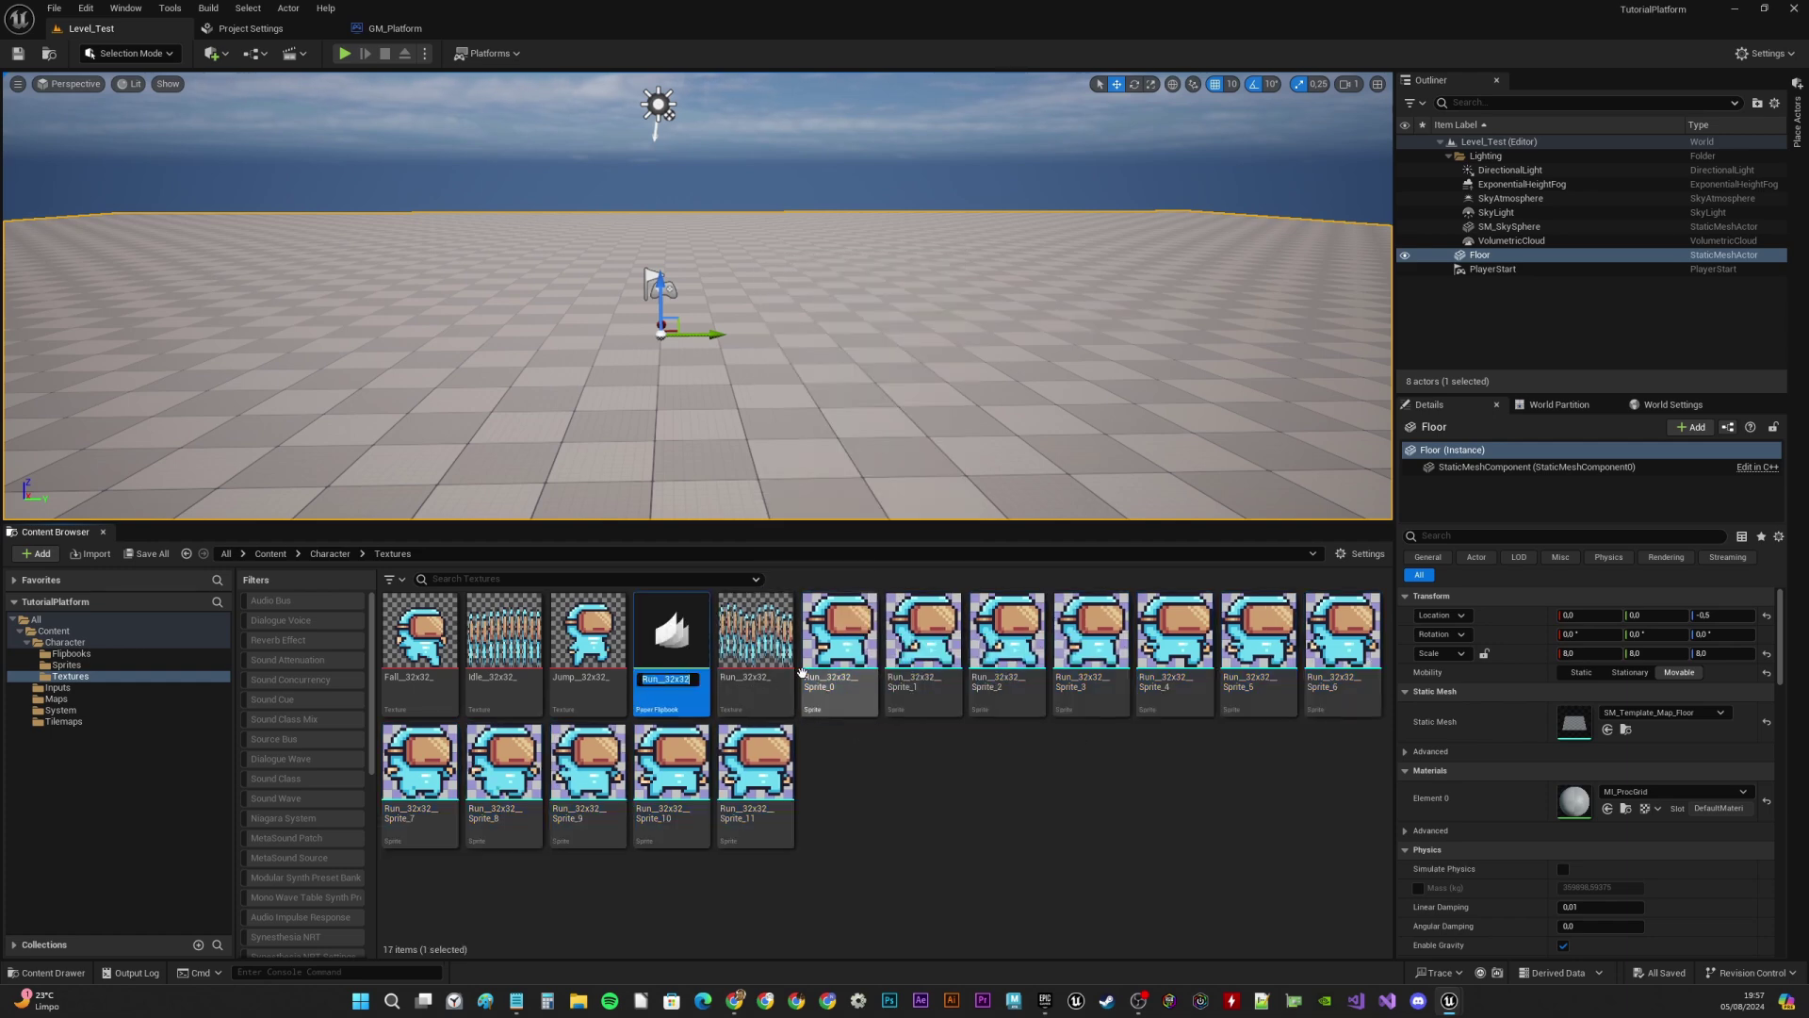
pyautogui.write('FB_Run')
pyautogui.press('Return')
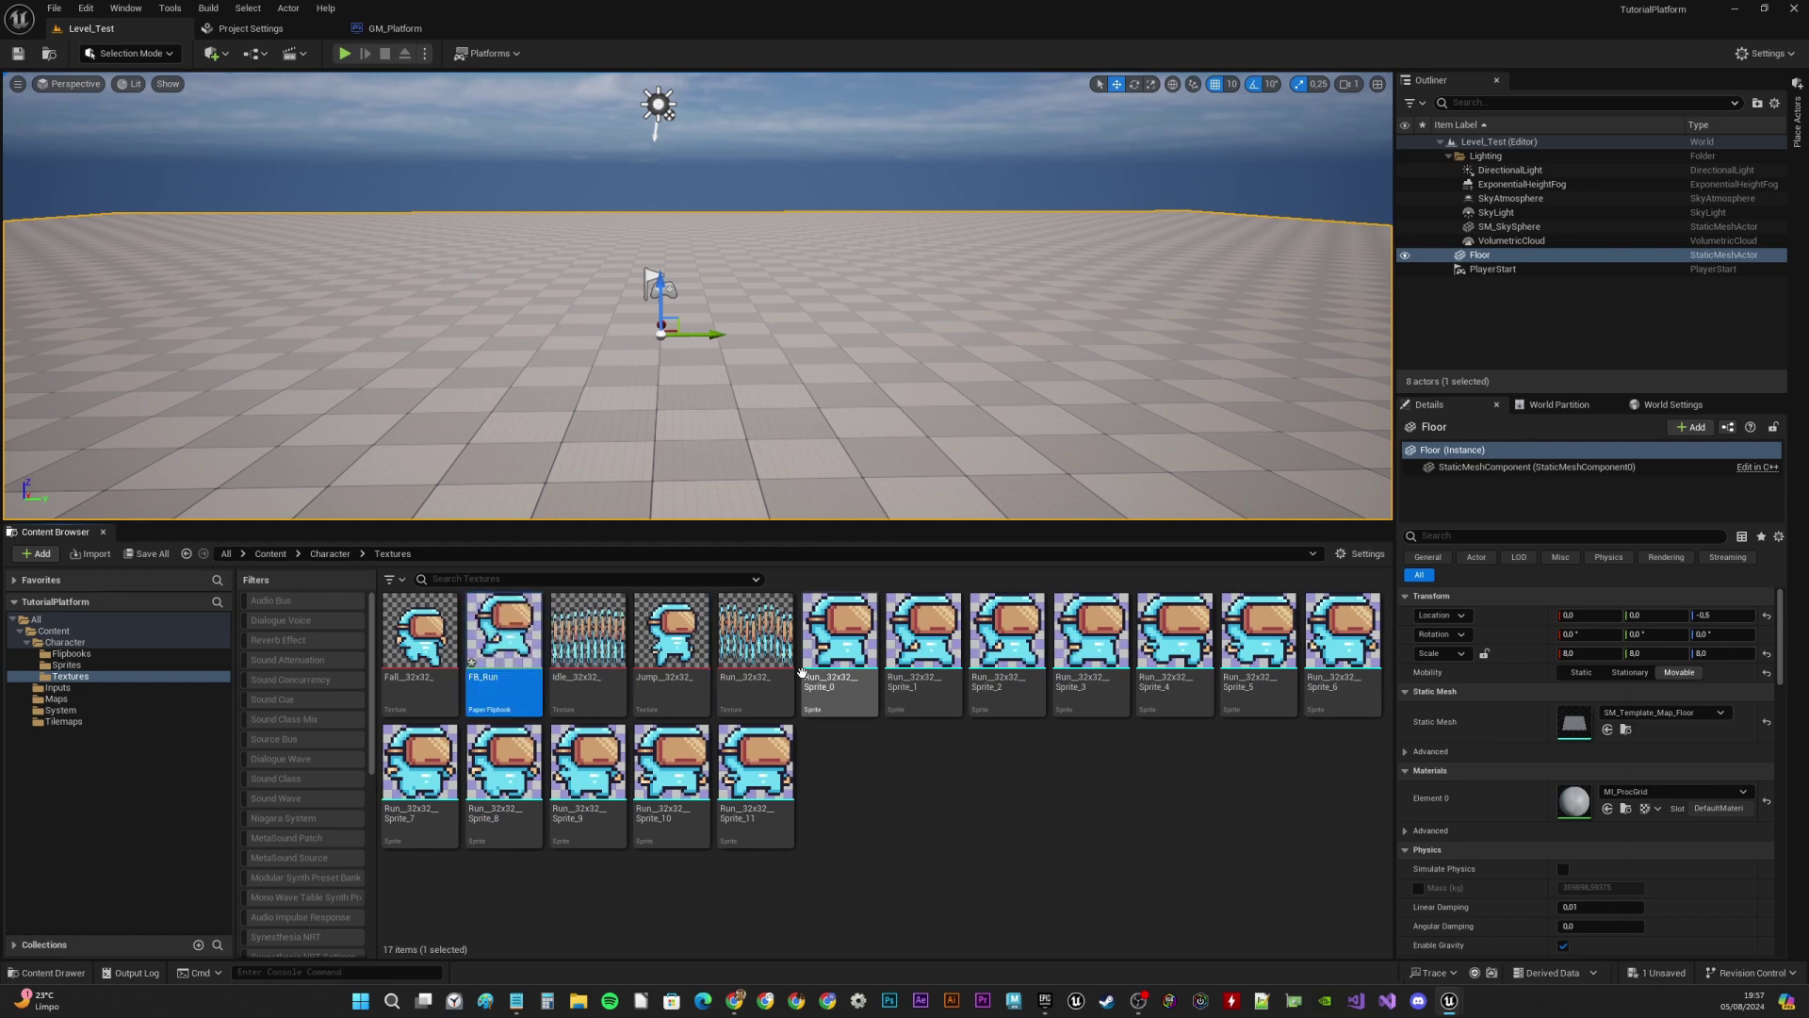
# Set the FB_Run flipbook's frames per second to 20, save it, and return to Level_Test
pyautogui.doubleClick(498, 643)
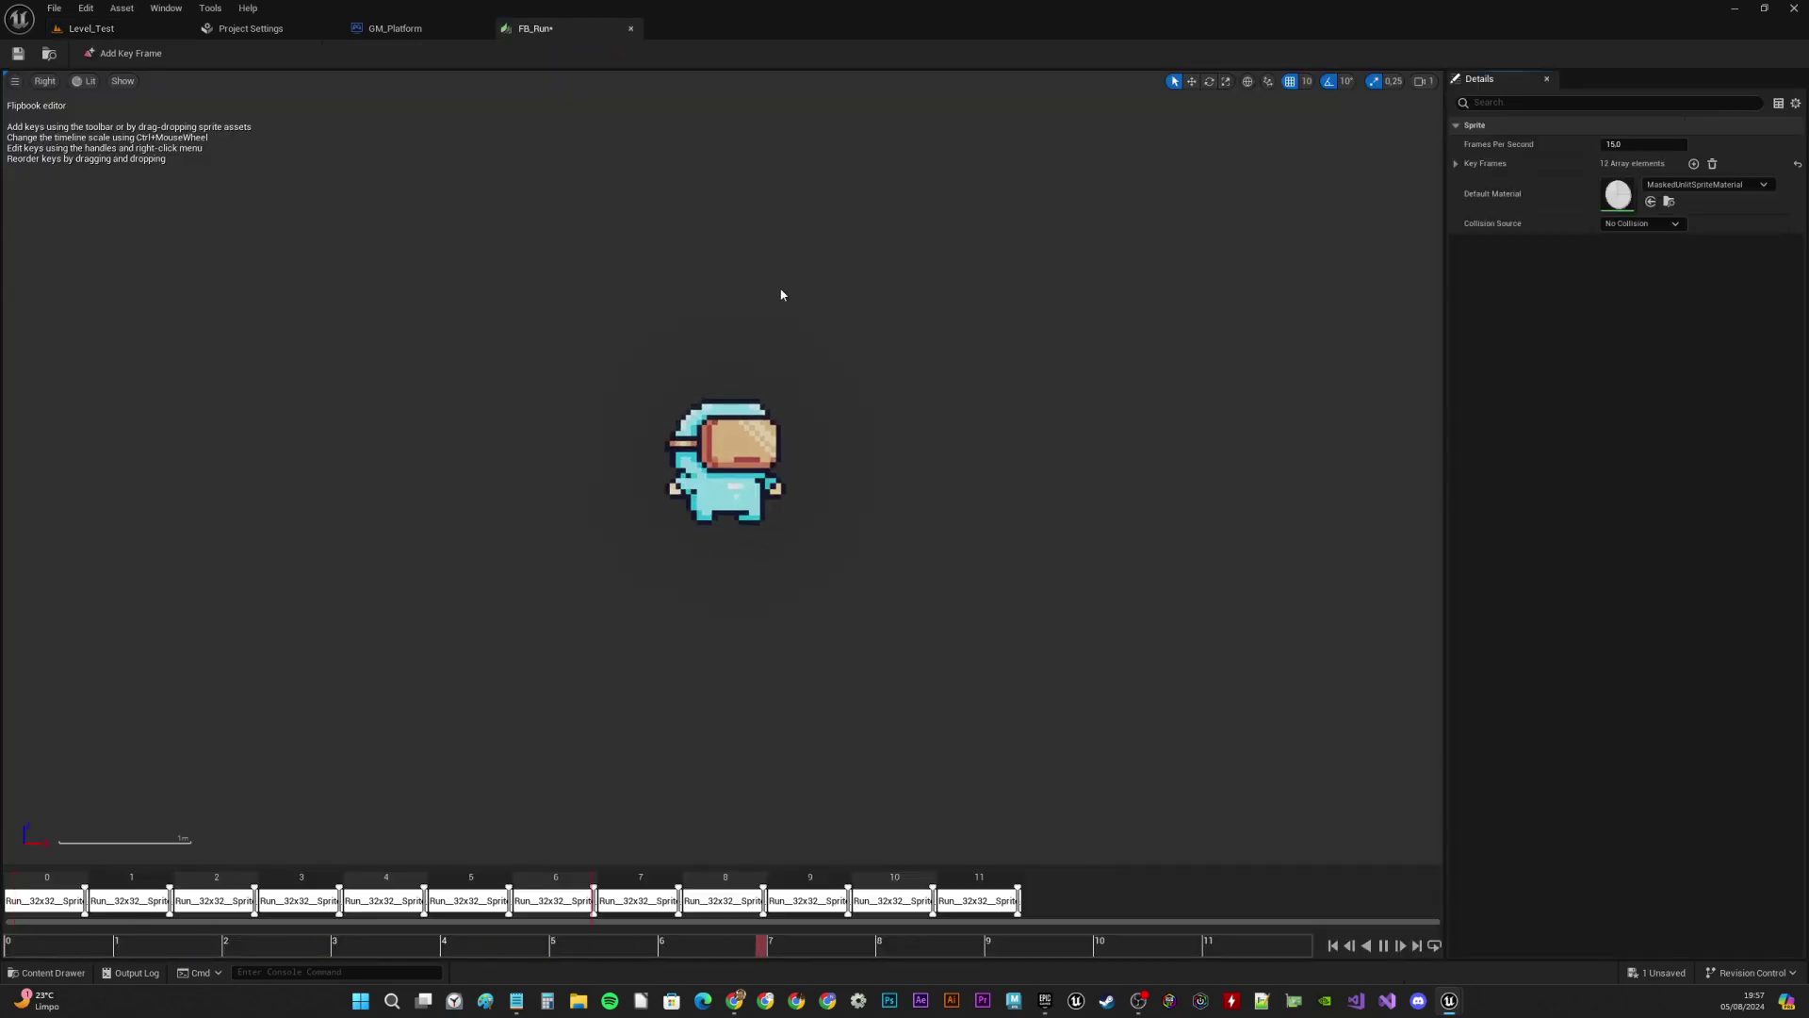
pyautogui.click(1634, 141)
pyautogui.write('20')
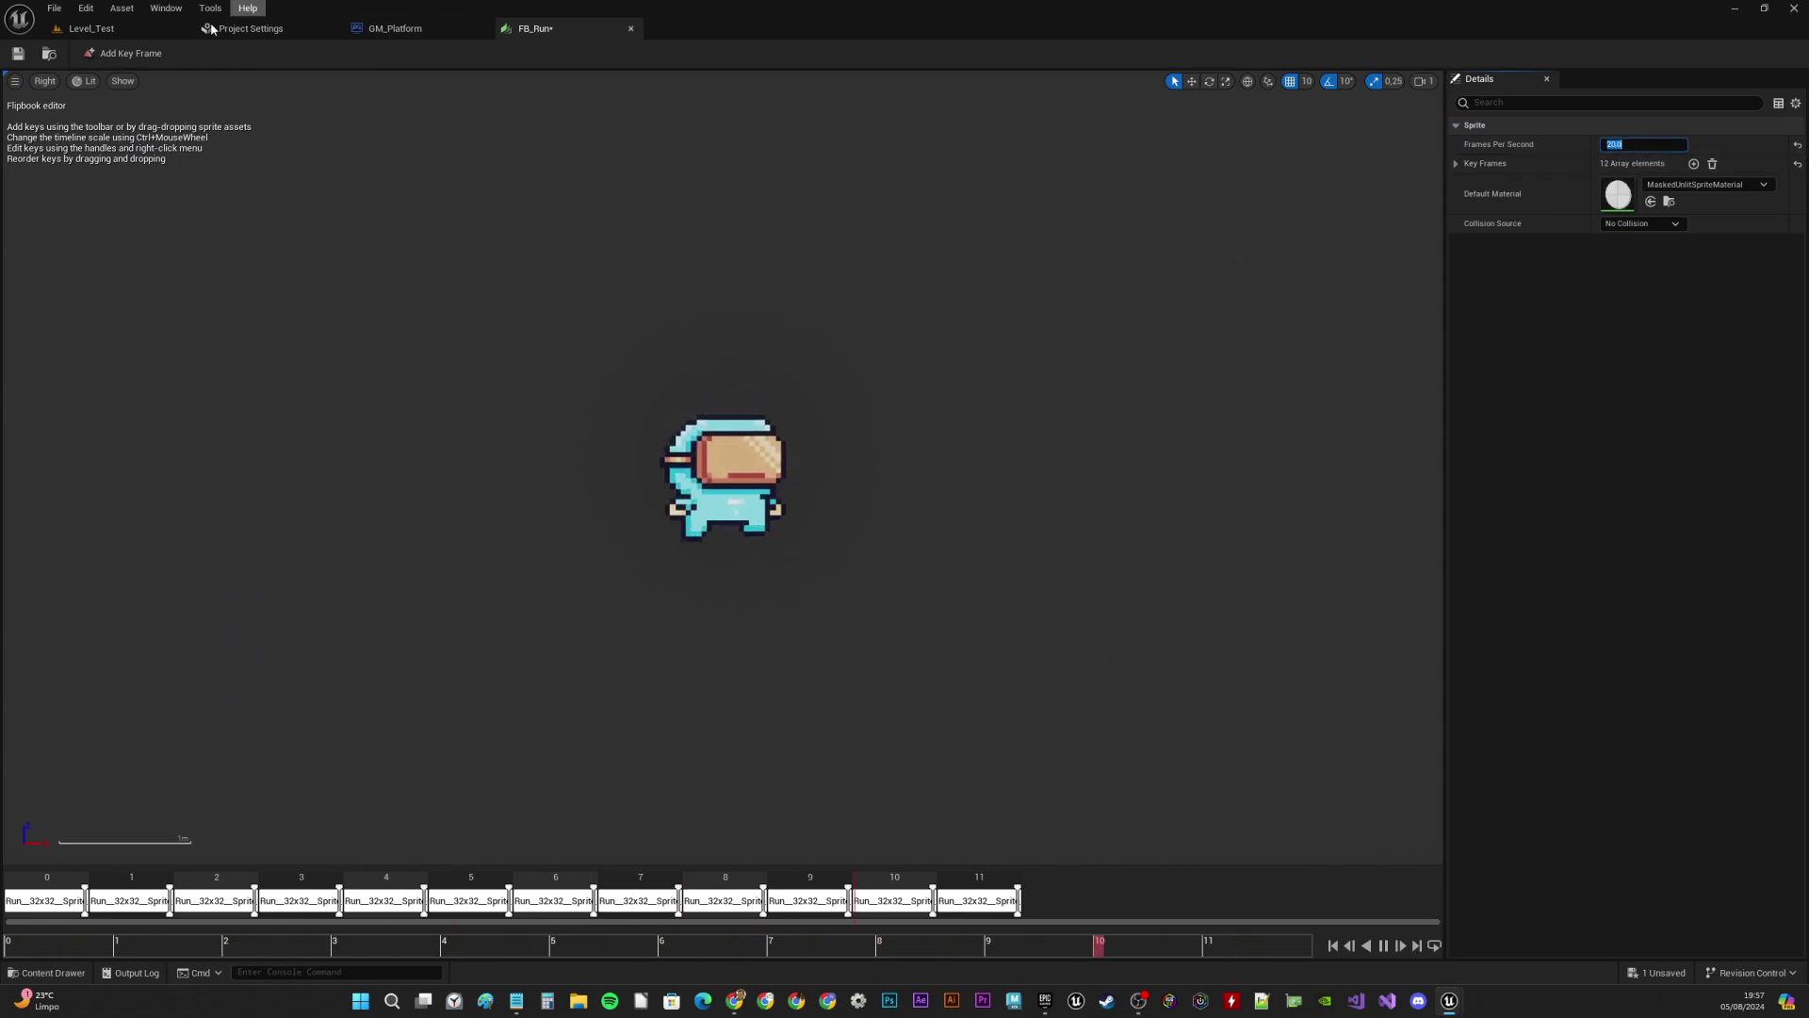
pyautogui.click(18, 53)
pyautogui.click(630, 29)
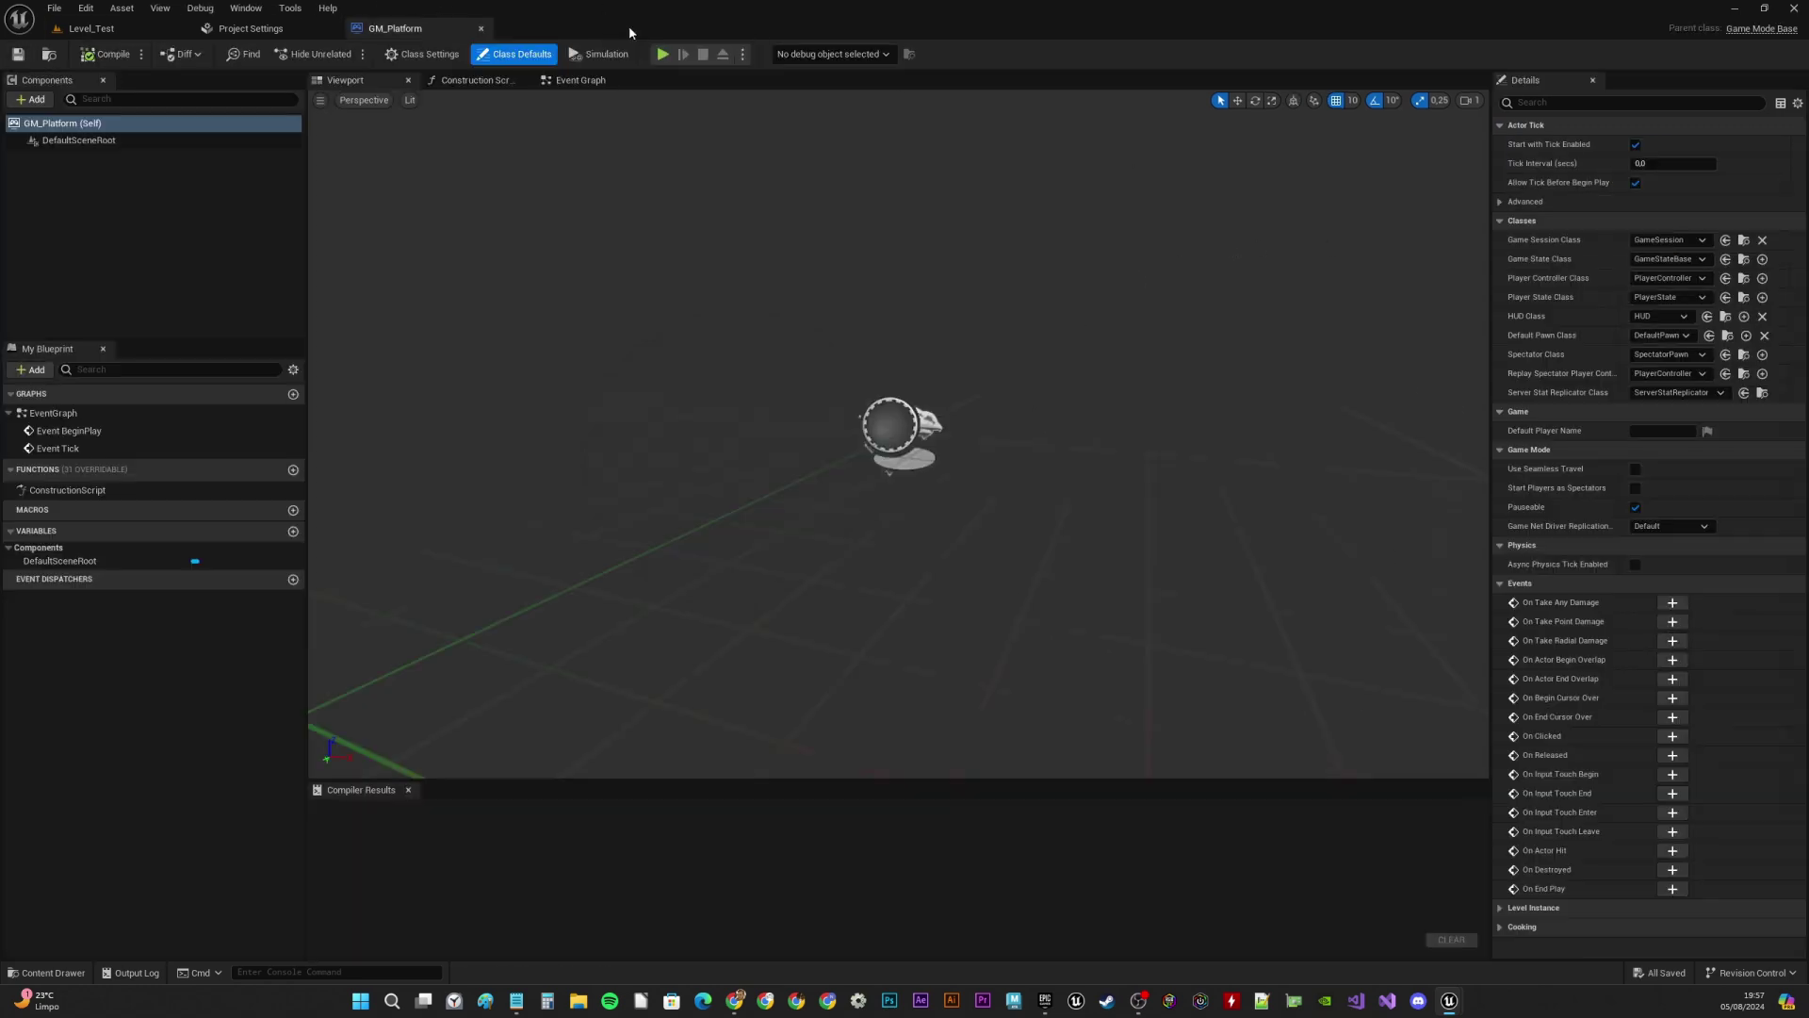
pyautogui.click(87, 29)
pyautogui.click(872, 746)
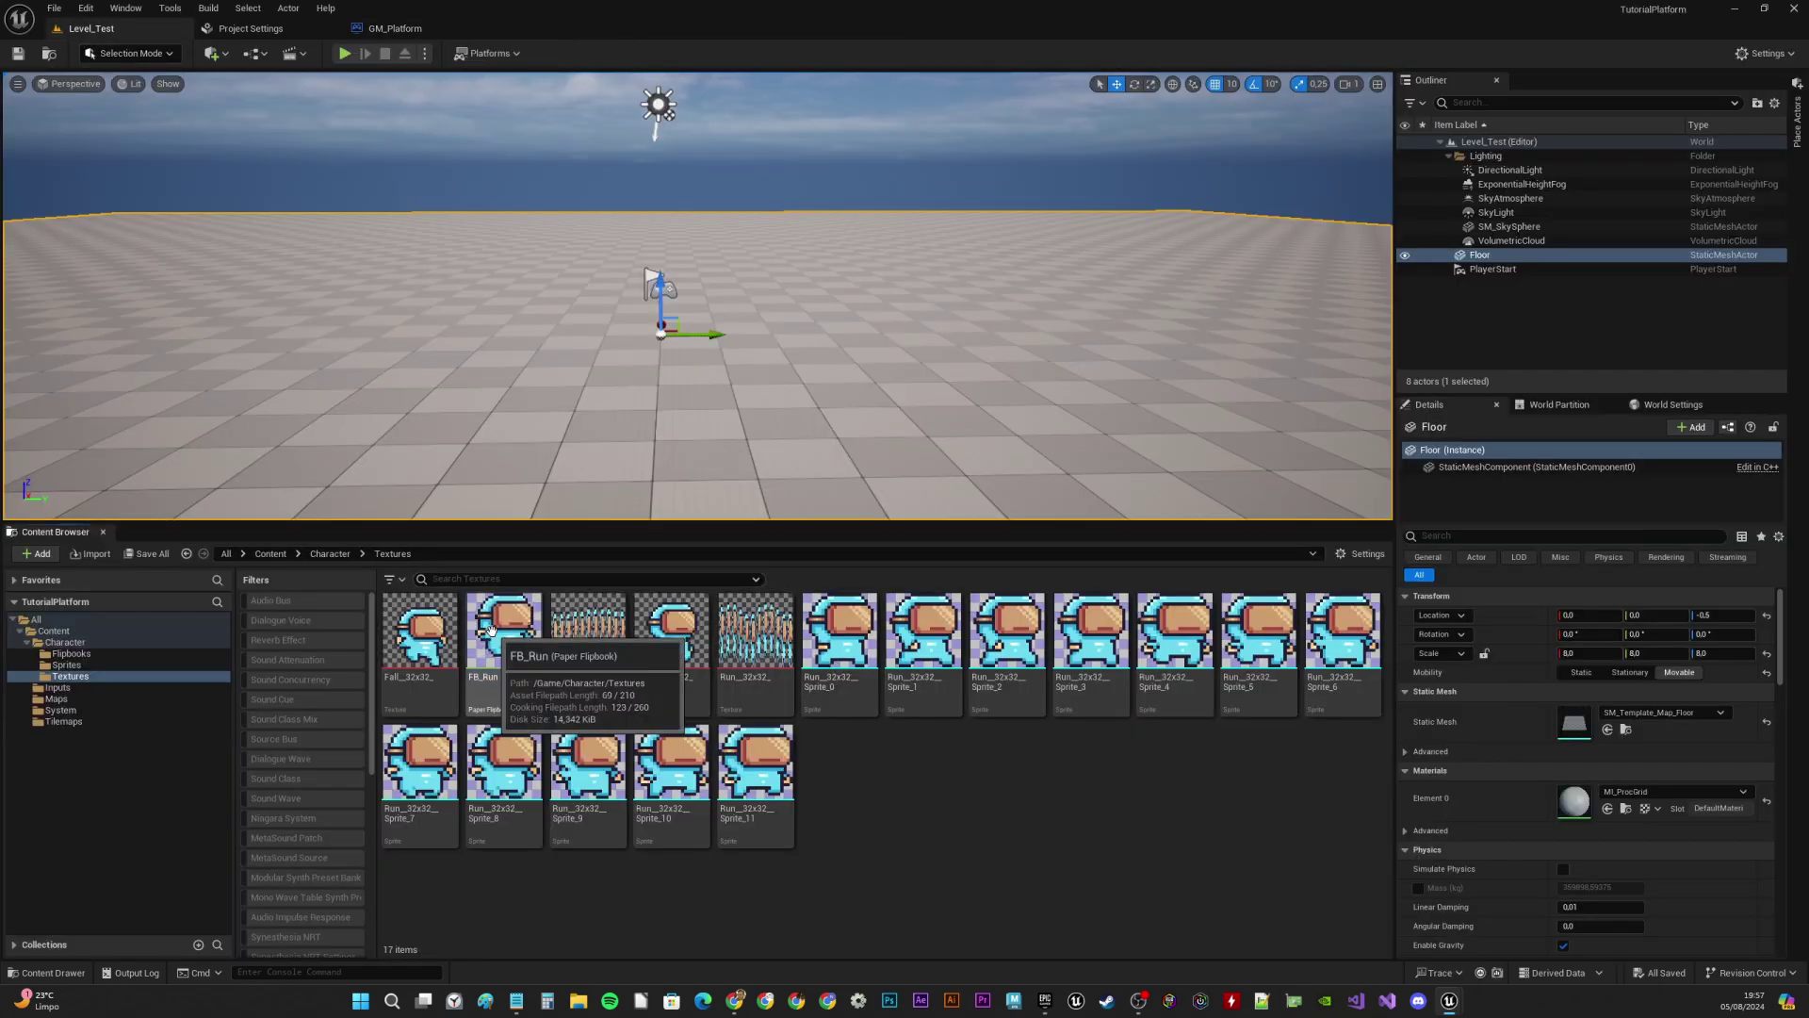
# Move FB_Run into the Flipbooks folder and all twelve Run sprites into the Sprites folder
pyautogui.moveTo(482, 633); pyautogui.dragTo(89, 657)
pyautogui.click(122, 686)
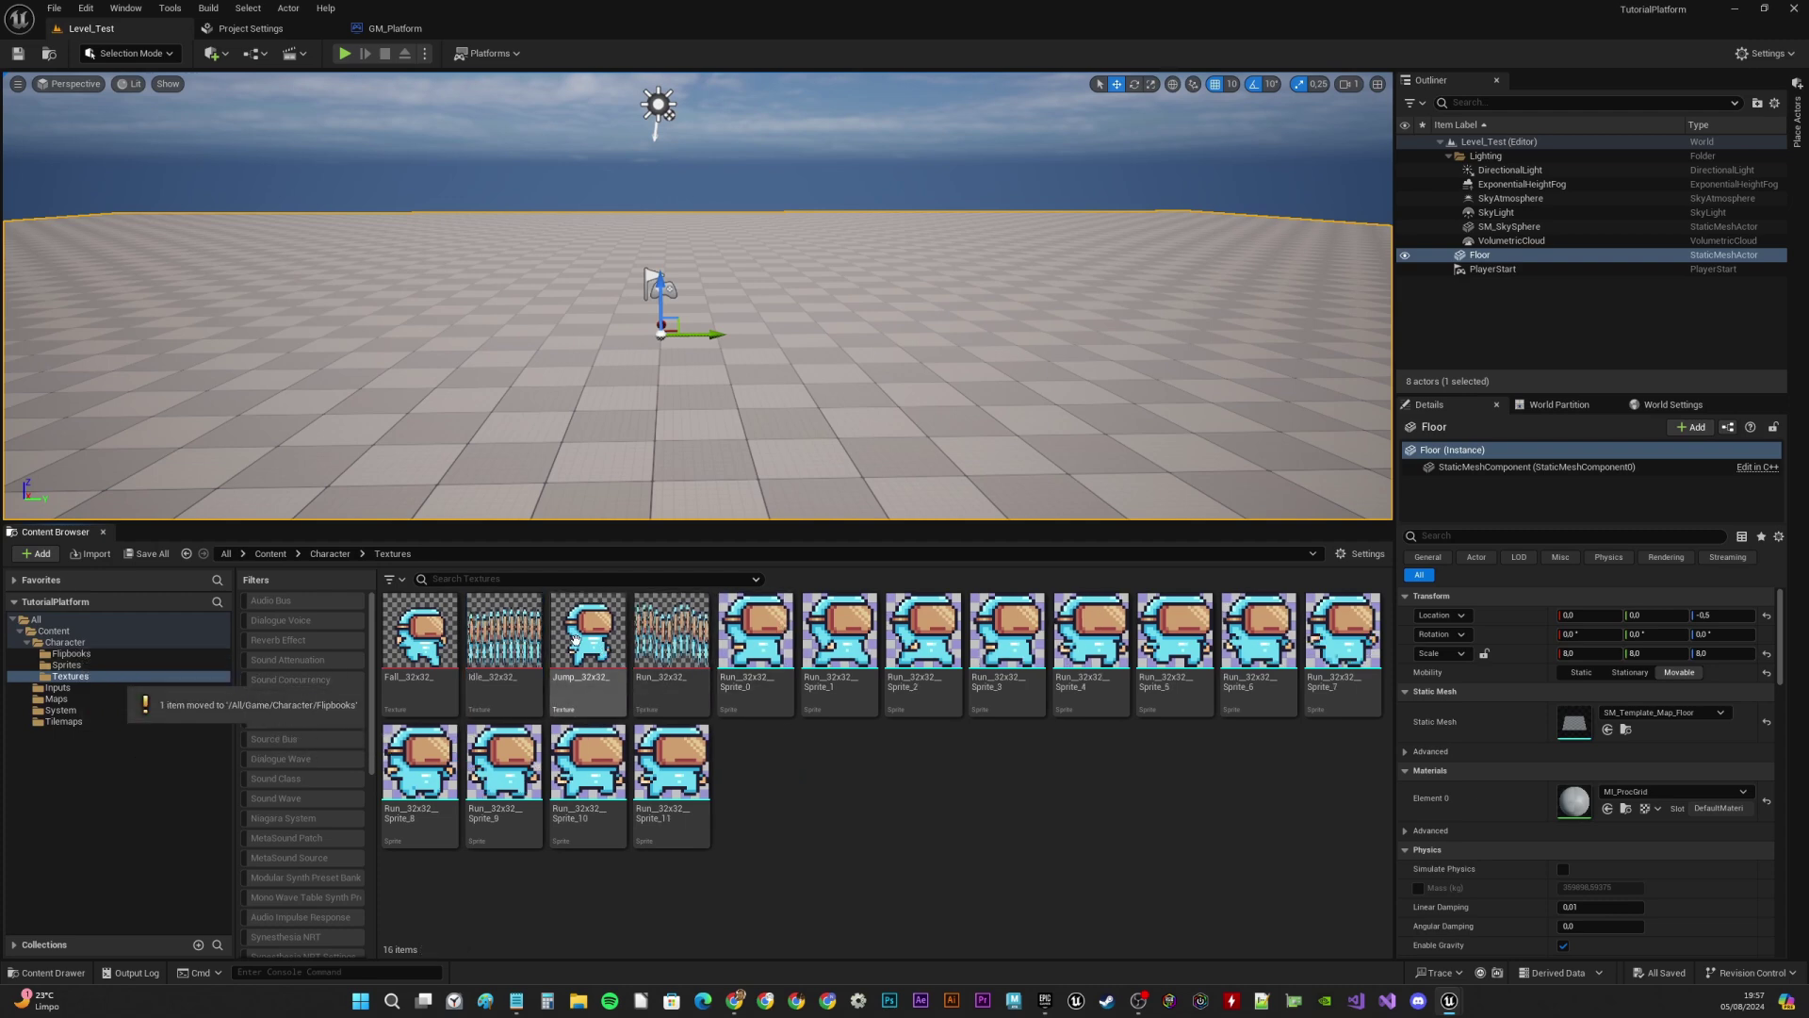
pyautogui.click(751, 644)
pyautogui.keyDown('shift'); pyautogui.click(671, 763); pyautogui.keyUp('shift')
pyautogui.moveTo(751, 644); pyautogui.dragTo(78, 678)
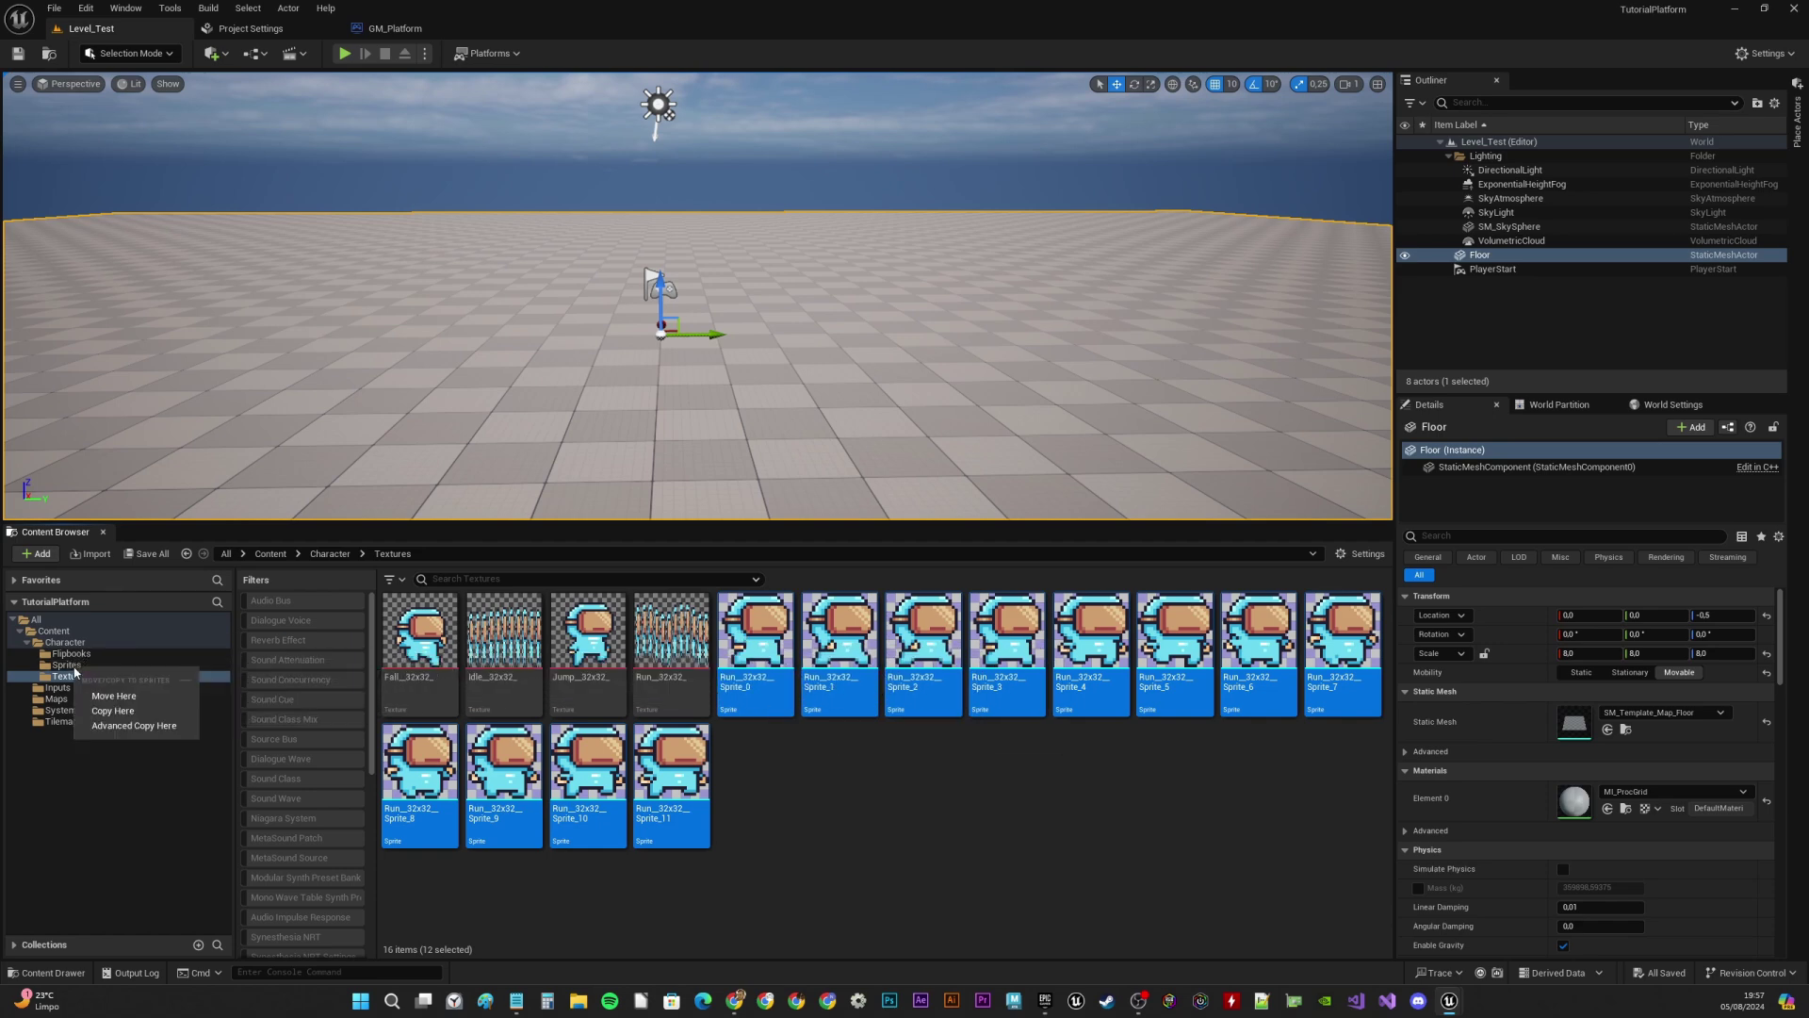
pyautogui.click(104, 692)
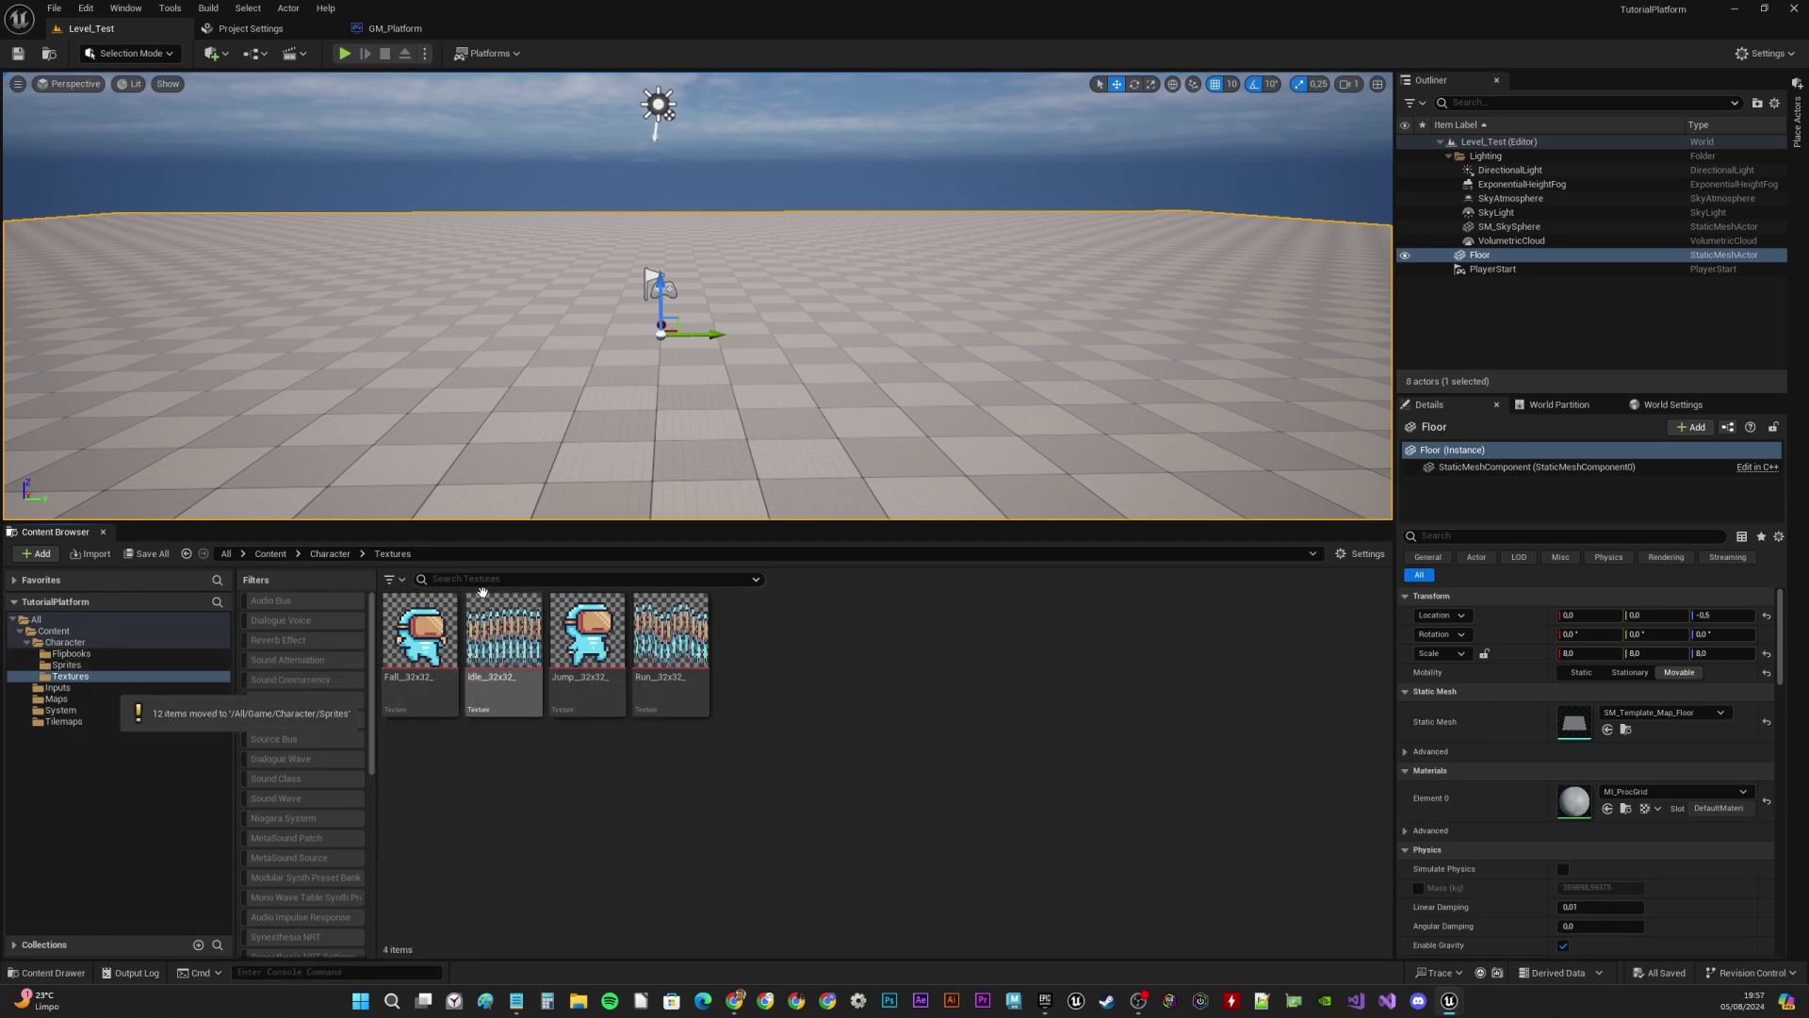
# Create a flipbook named FB_Jump from the Jump sprite in the Character folder and preview it in the flipbook editor
pyautogui.click(330, 553)
pyautogui.click(667, 657)
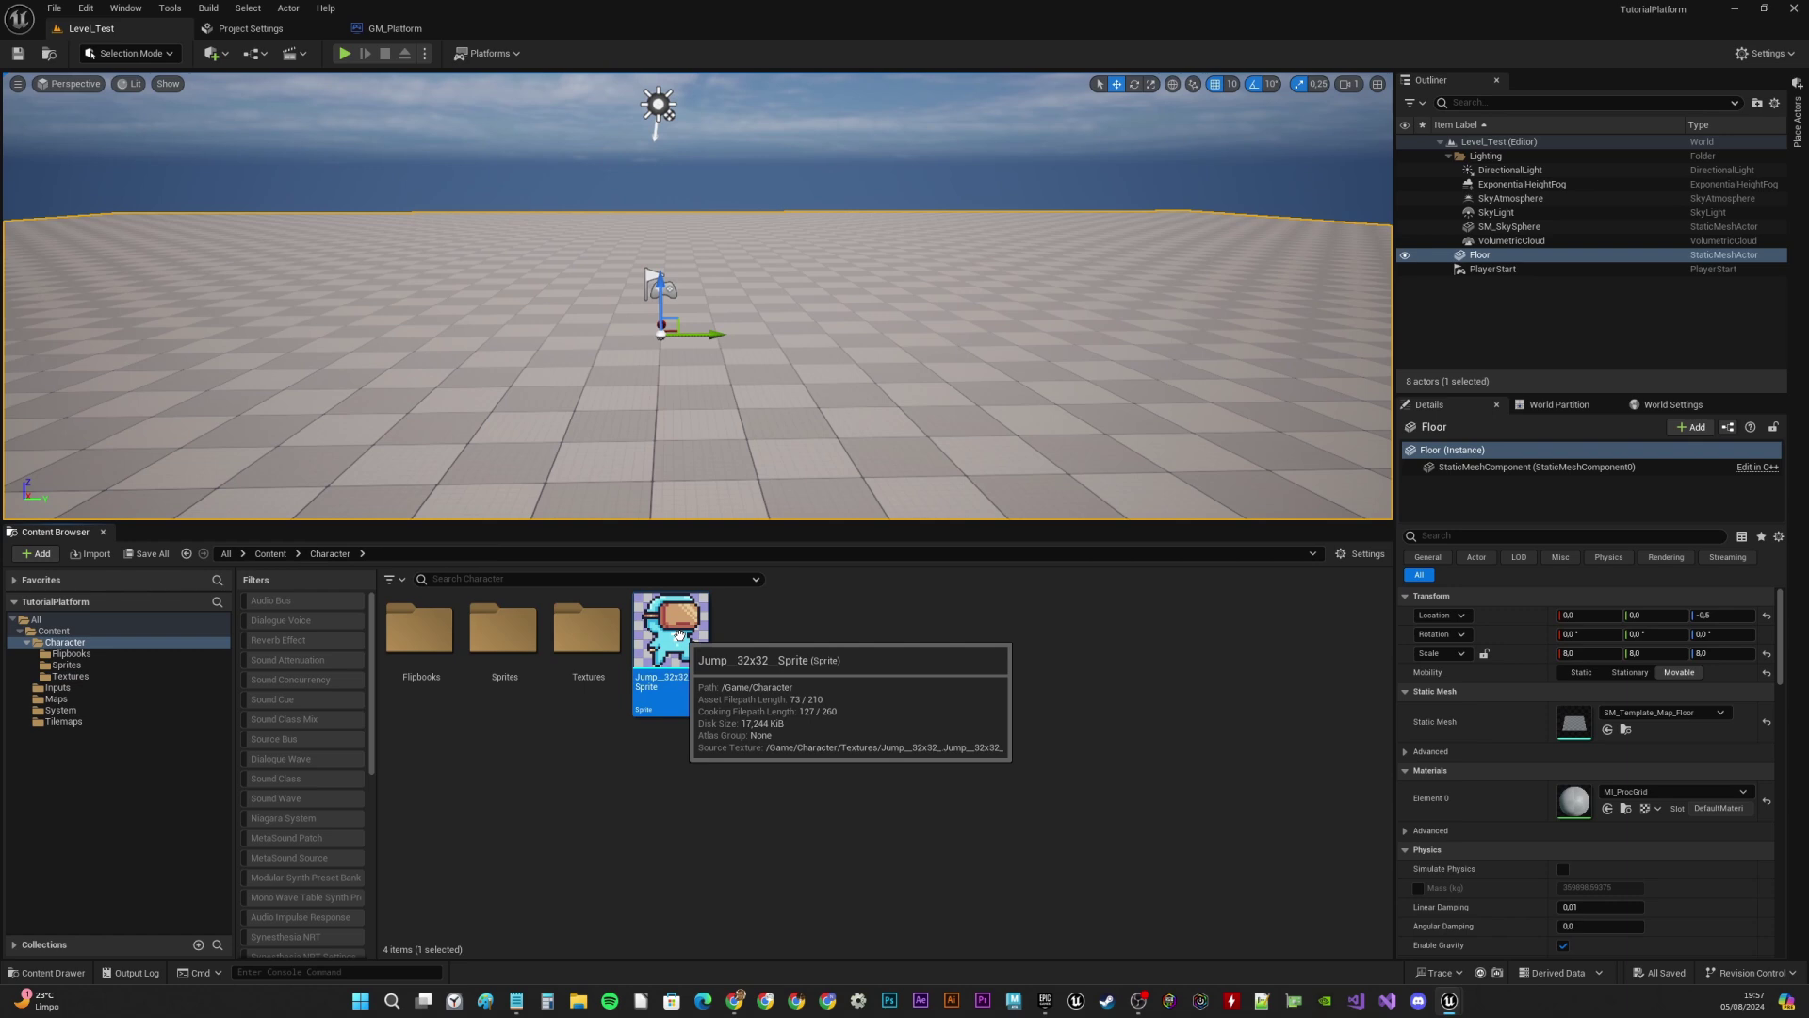
pyautogui.rightClick(689, 649)
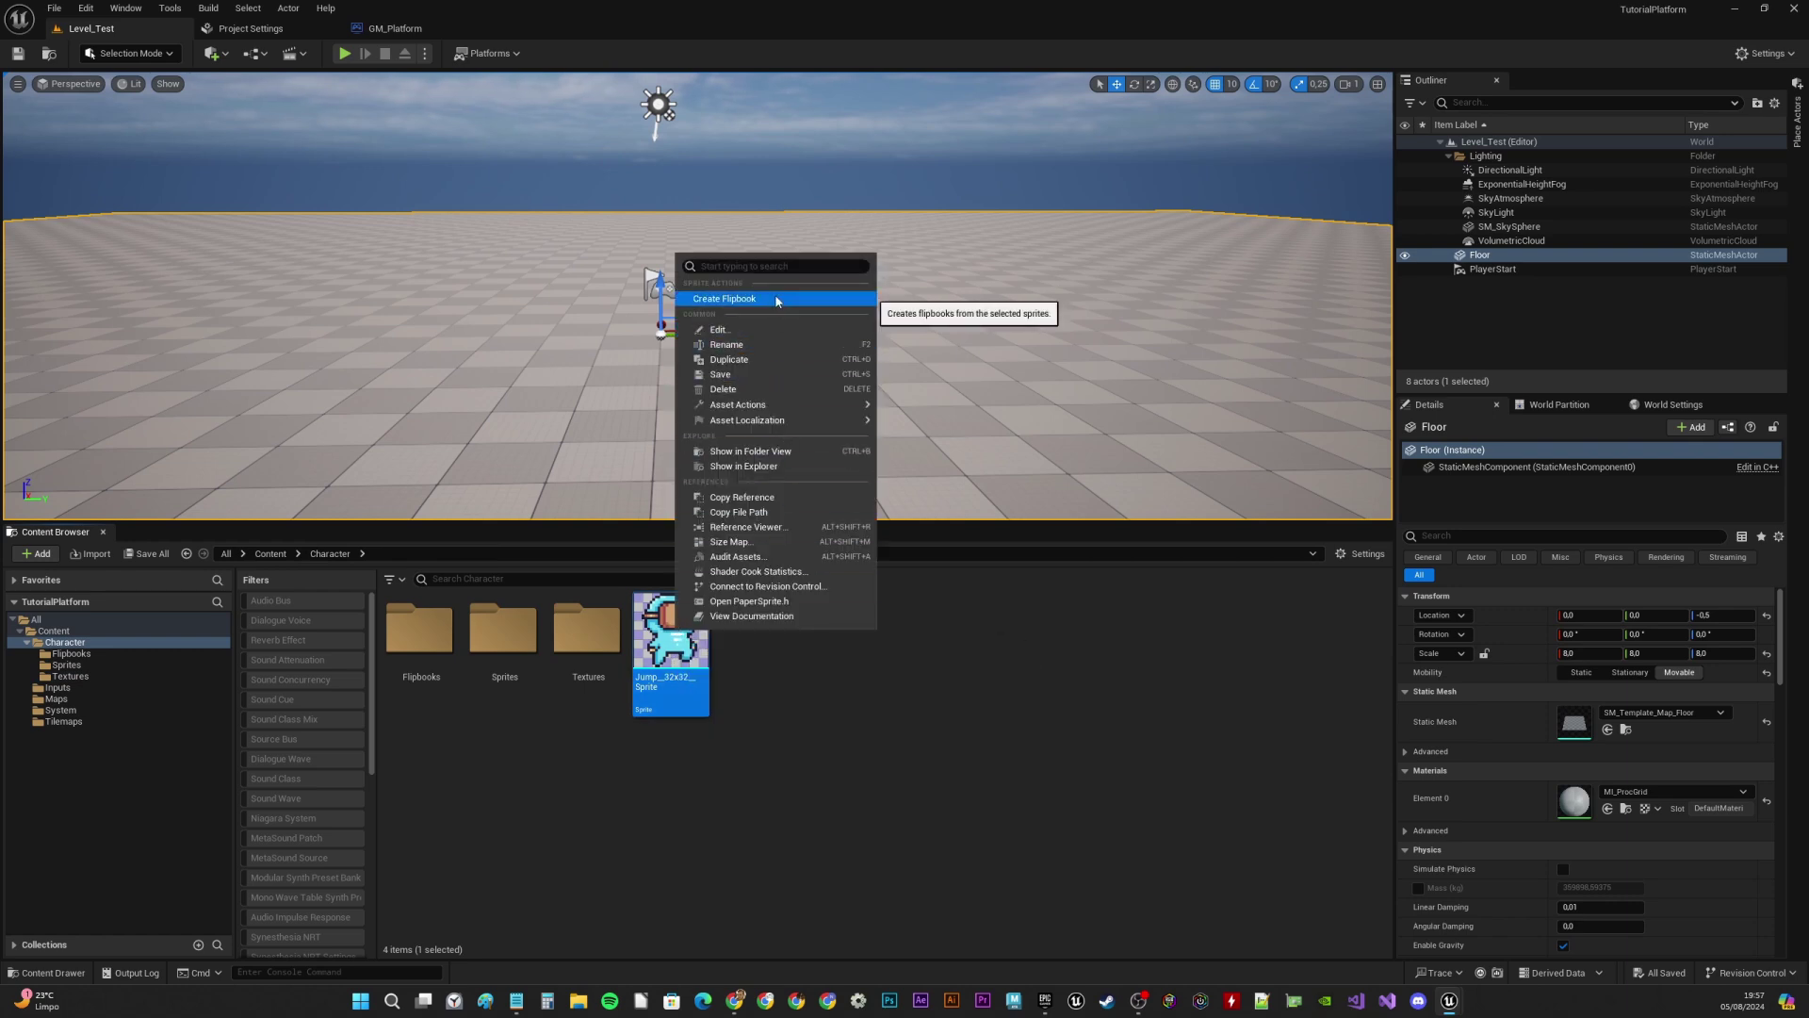
pyautogui.click(731, 298)
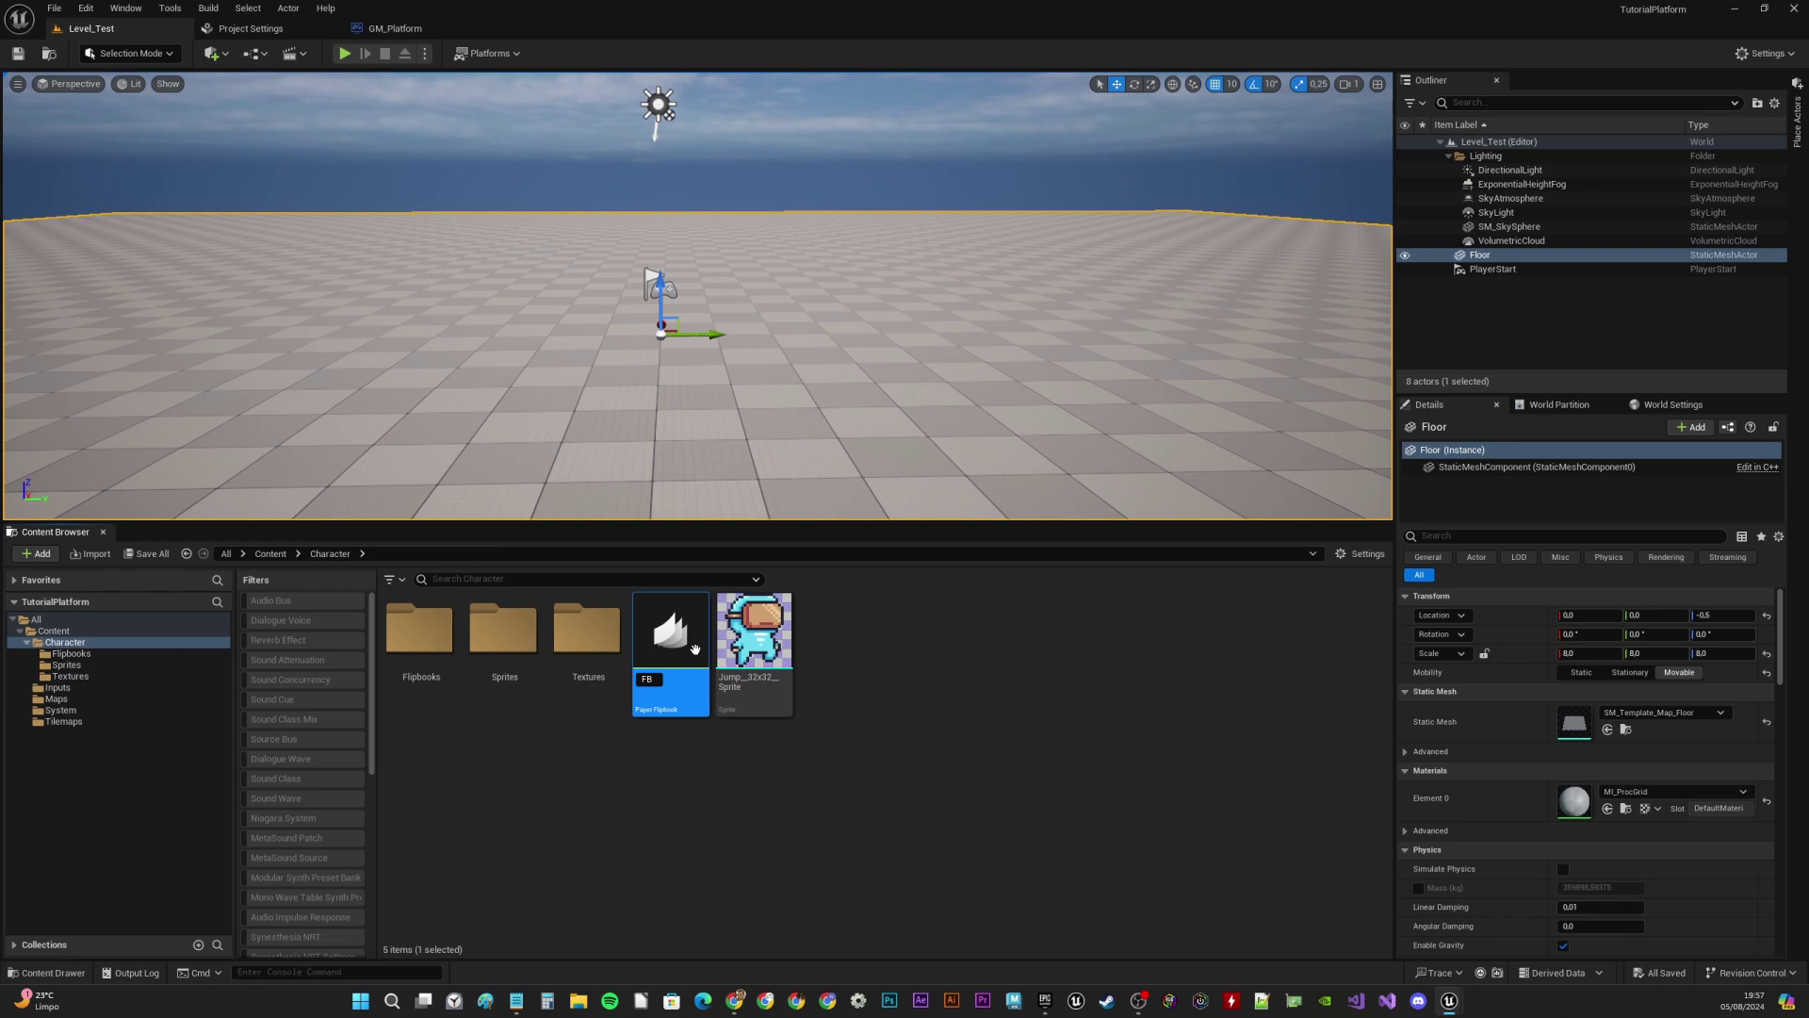
pyautogui.press('Return')
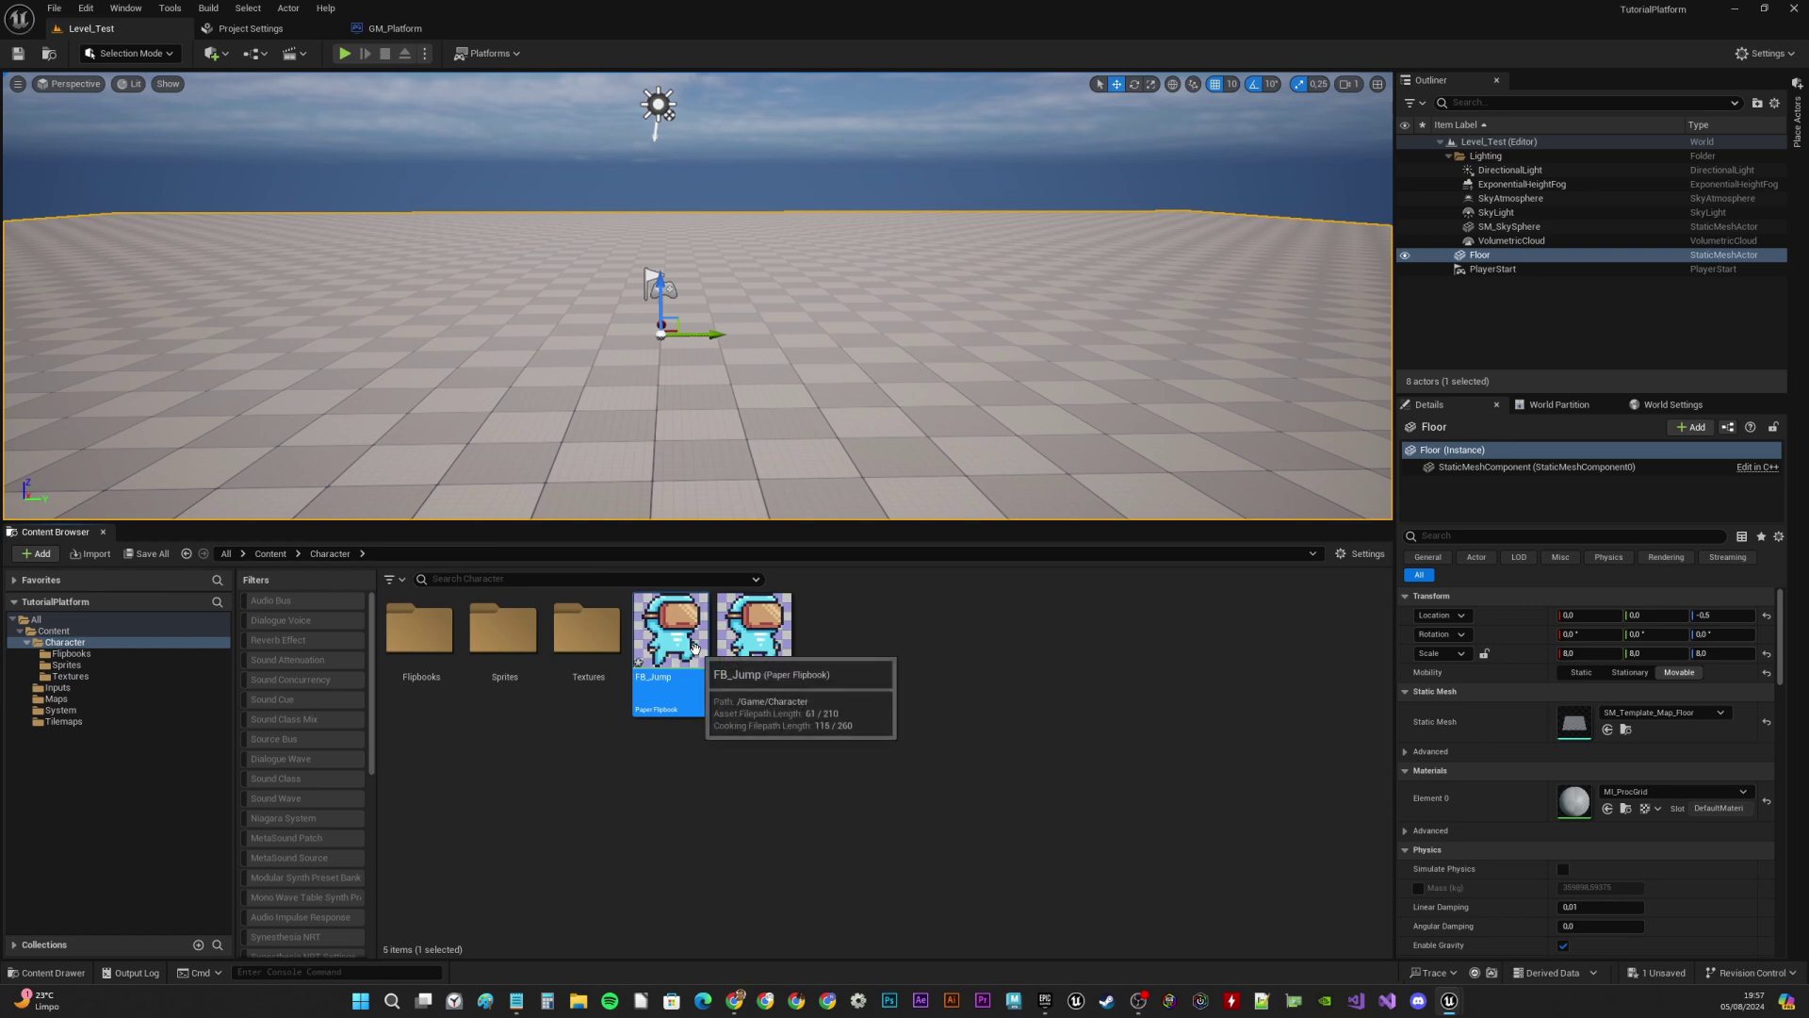
pyautogui.doubleClick(670, 632)
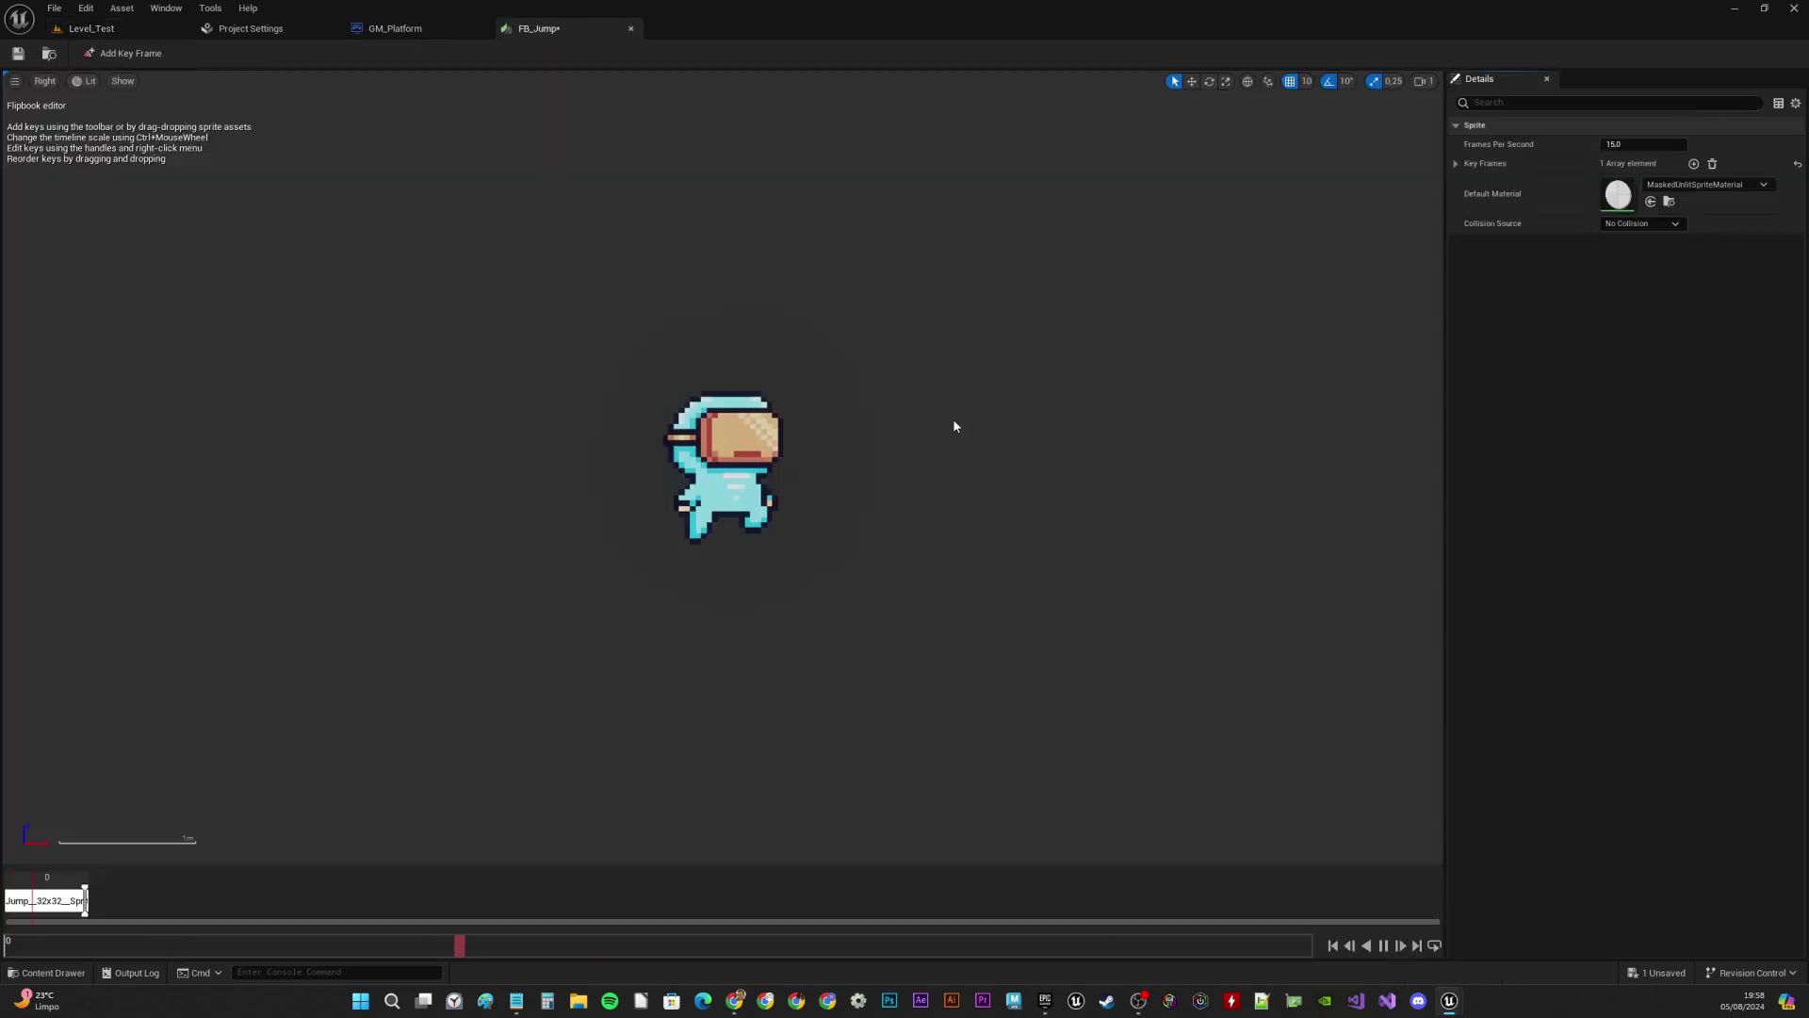
pyautogui.click(631, 31)
pyautogui.click(92, 30)
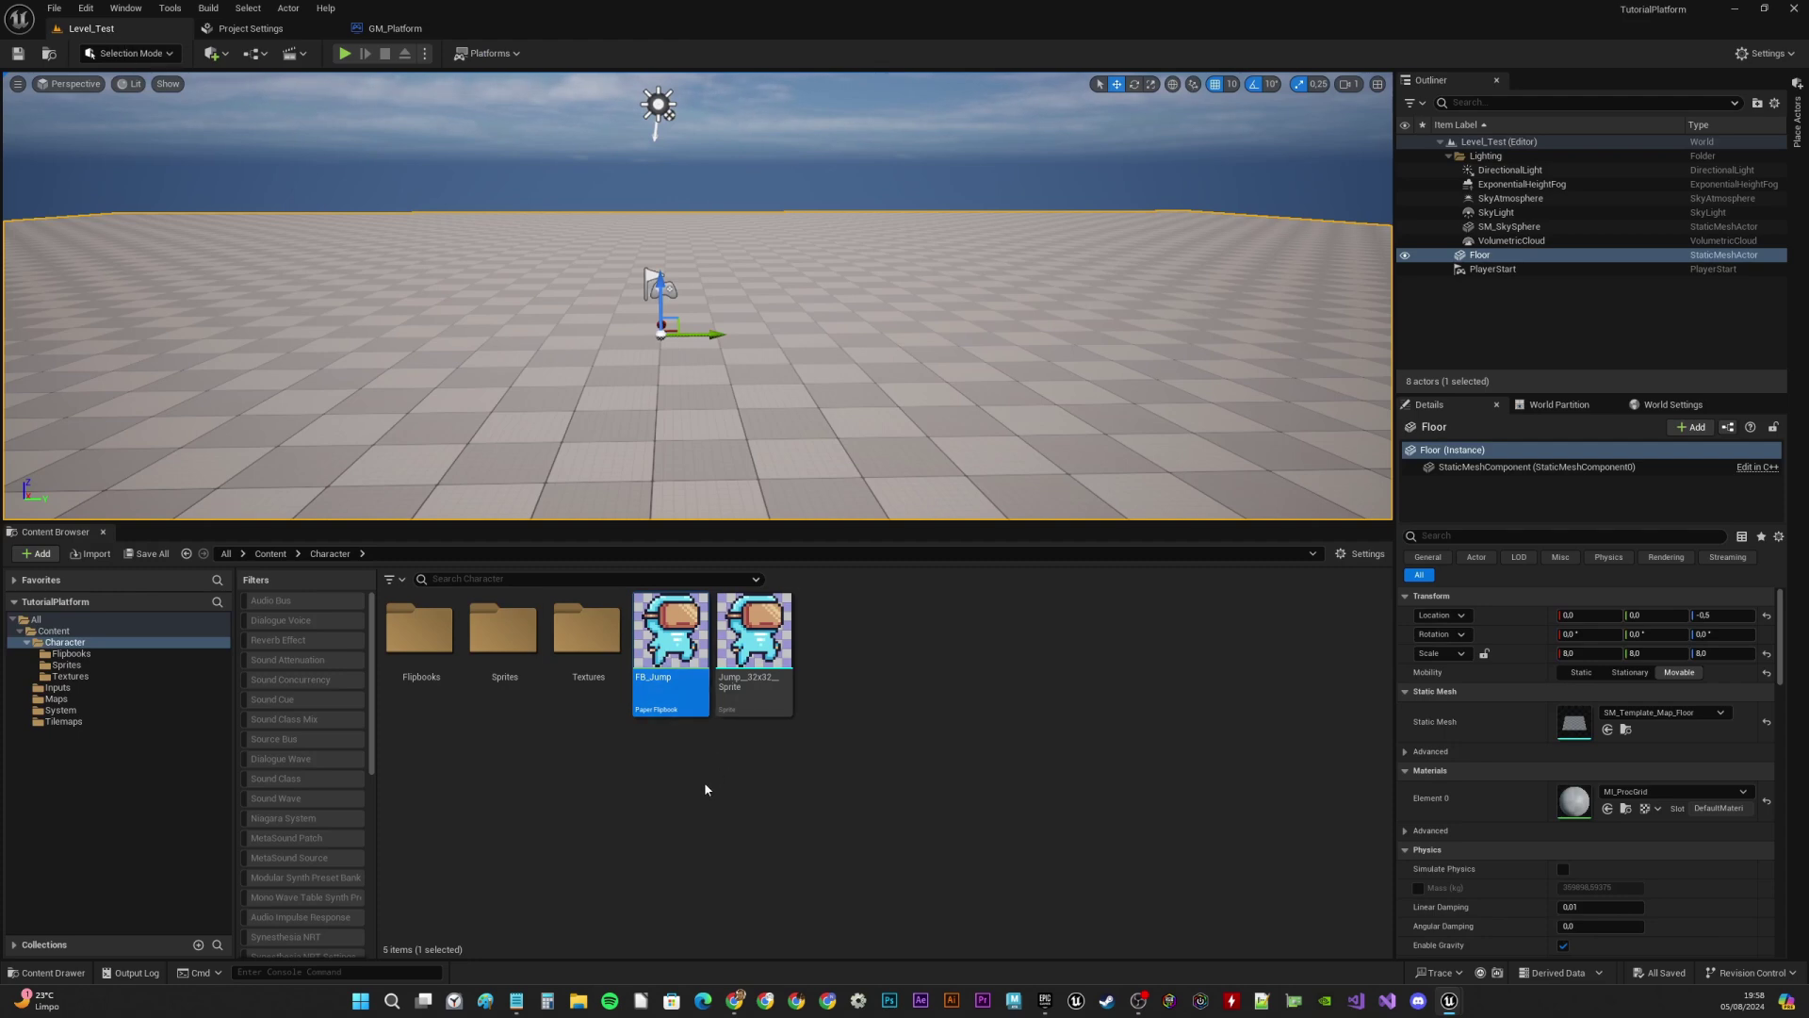
# Move FB_Jump into the Flipbooks folder and the Jump sprite into the Sprites folder
pyautogui.moveTo(672, 705); pyautogui.dragTo(433, 650)
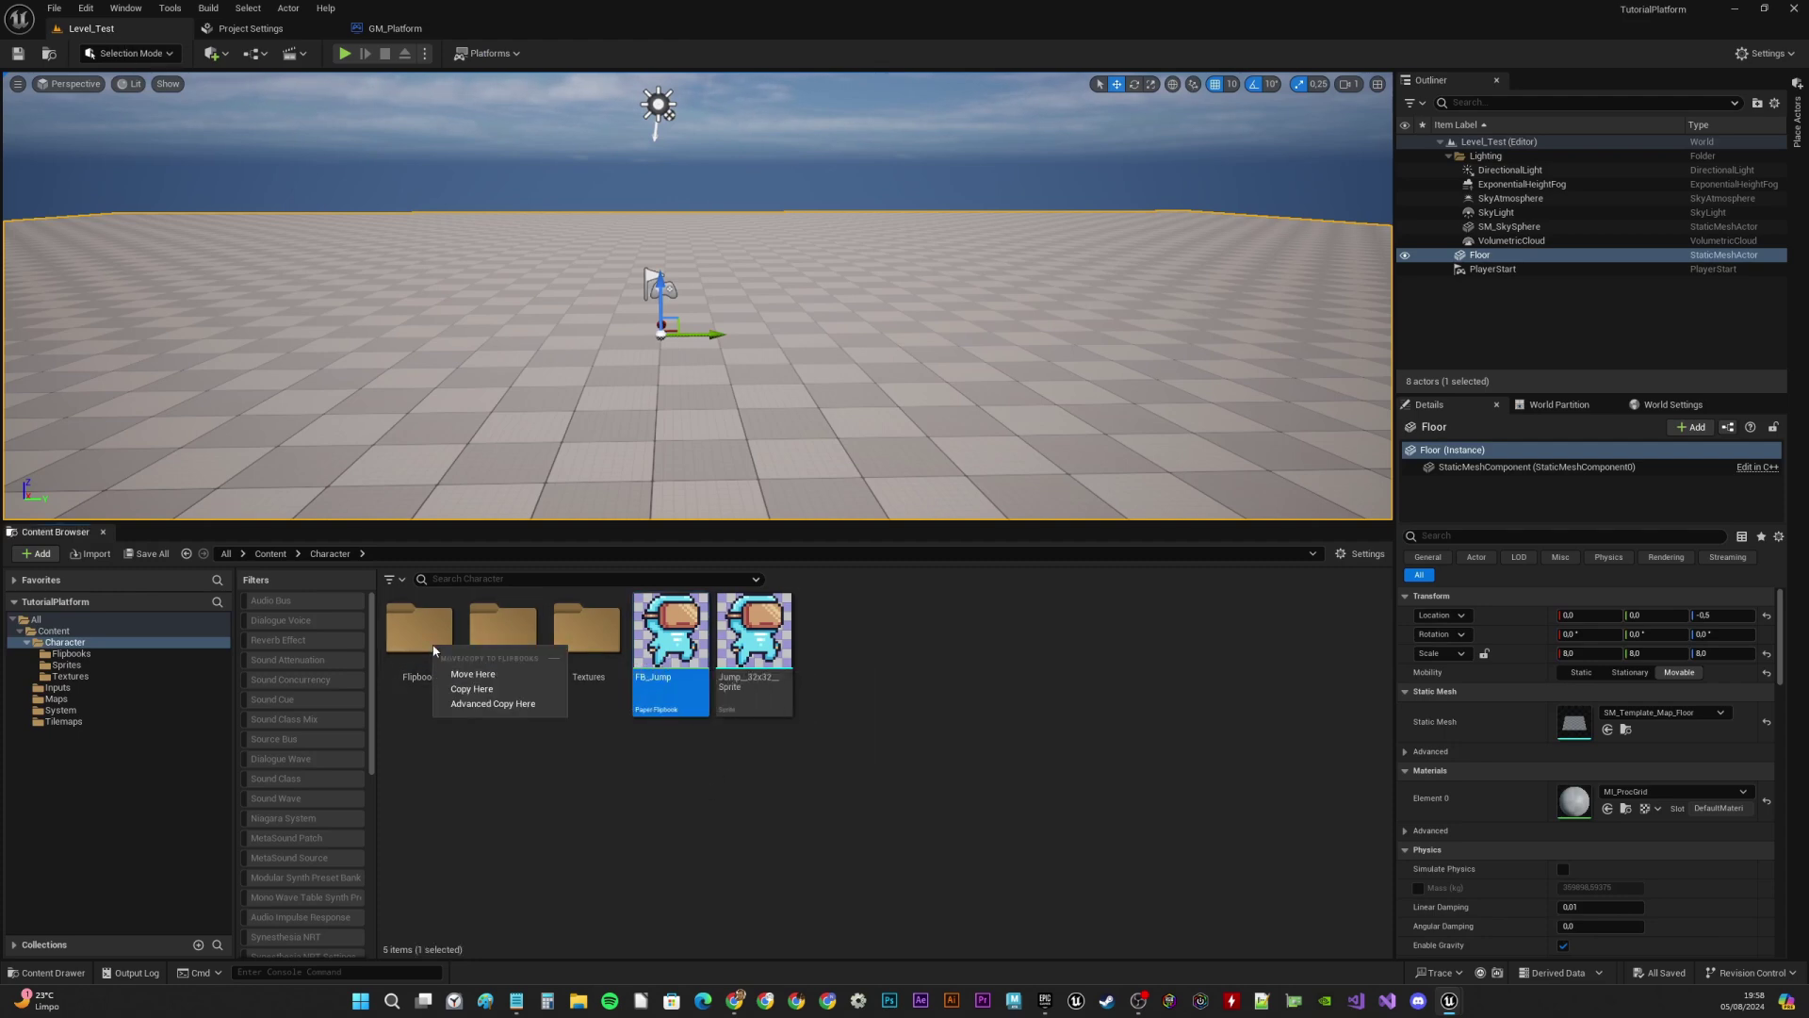
pyautogui.click(481, 675)
pyautogui.moveTo(668, 628); pyautogui.dragTo(515, 650)
pyautogui.click(553, 671)
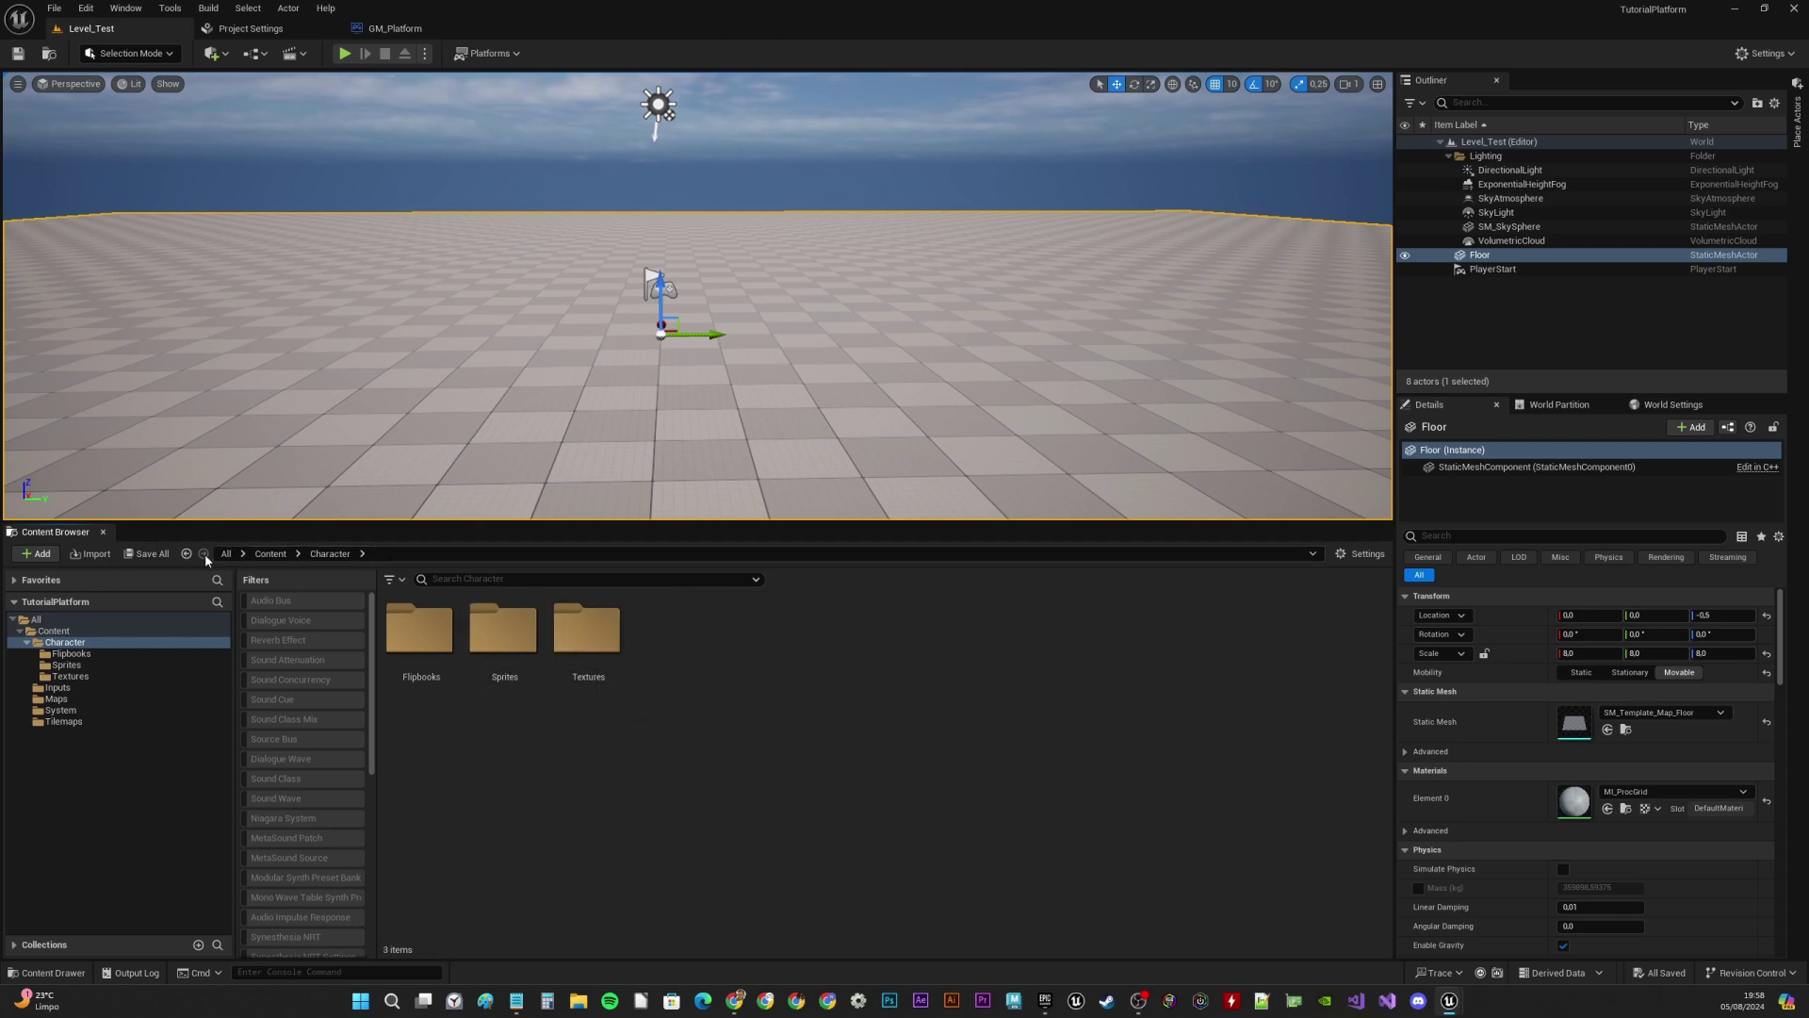
# Create a new folder named Blueprints inside the Character folder
pyautogui.rightClick(725, 657)
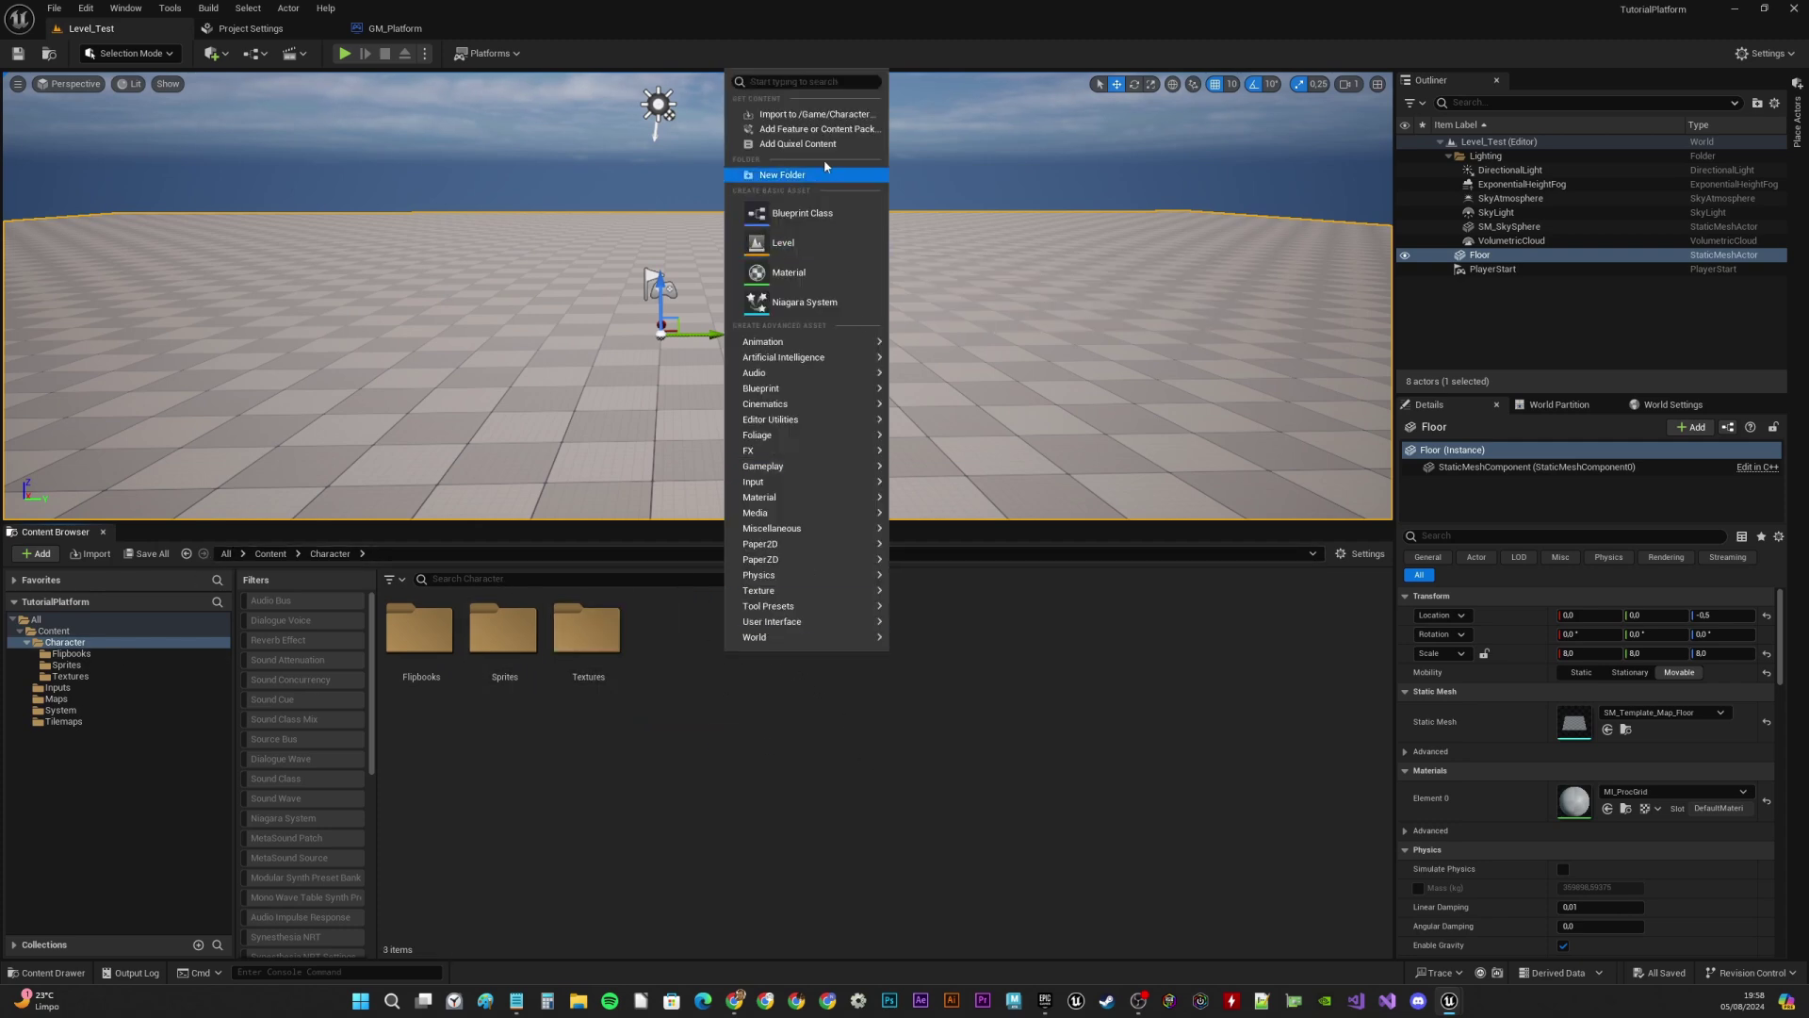
pyautogui.click(806, 176)
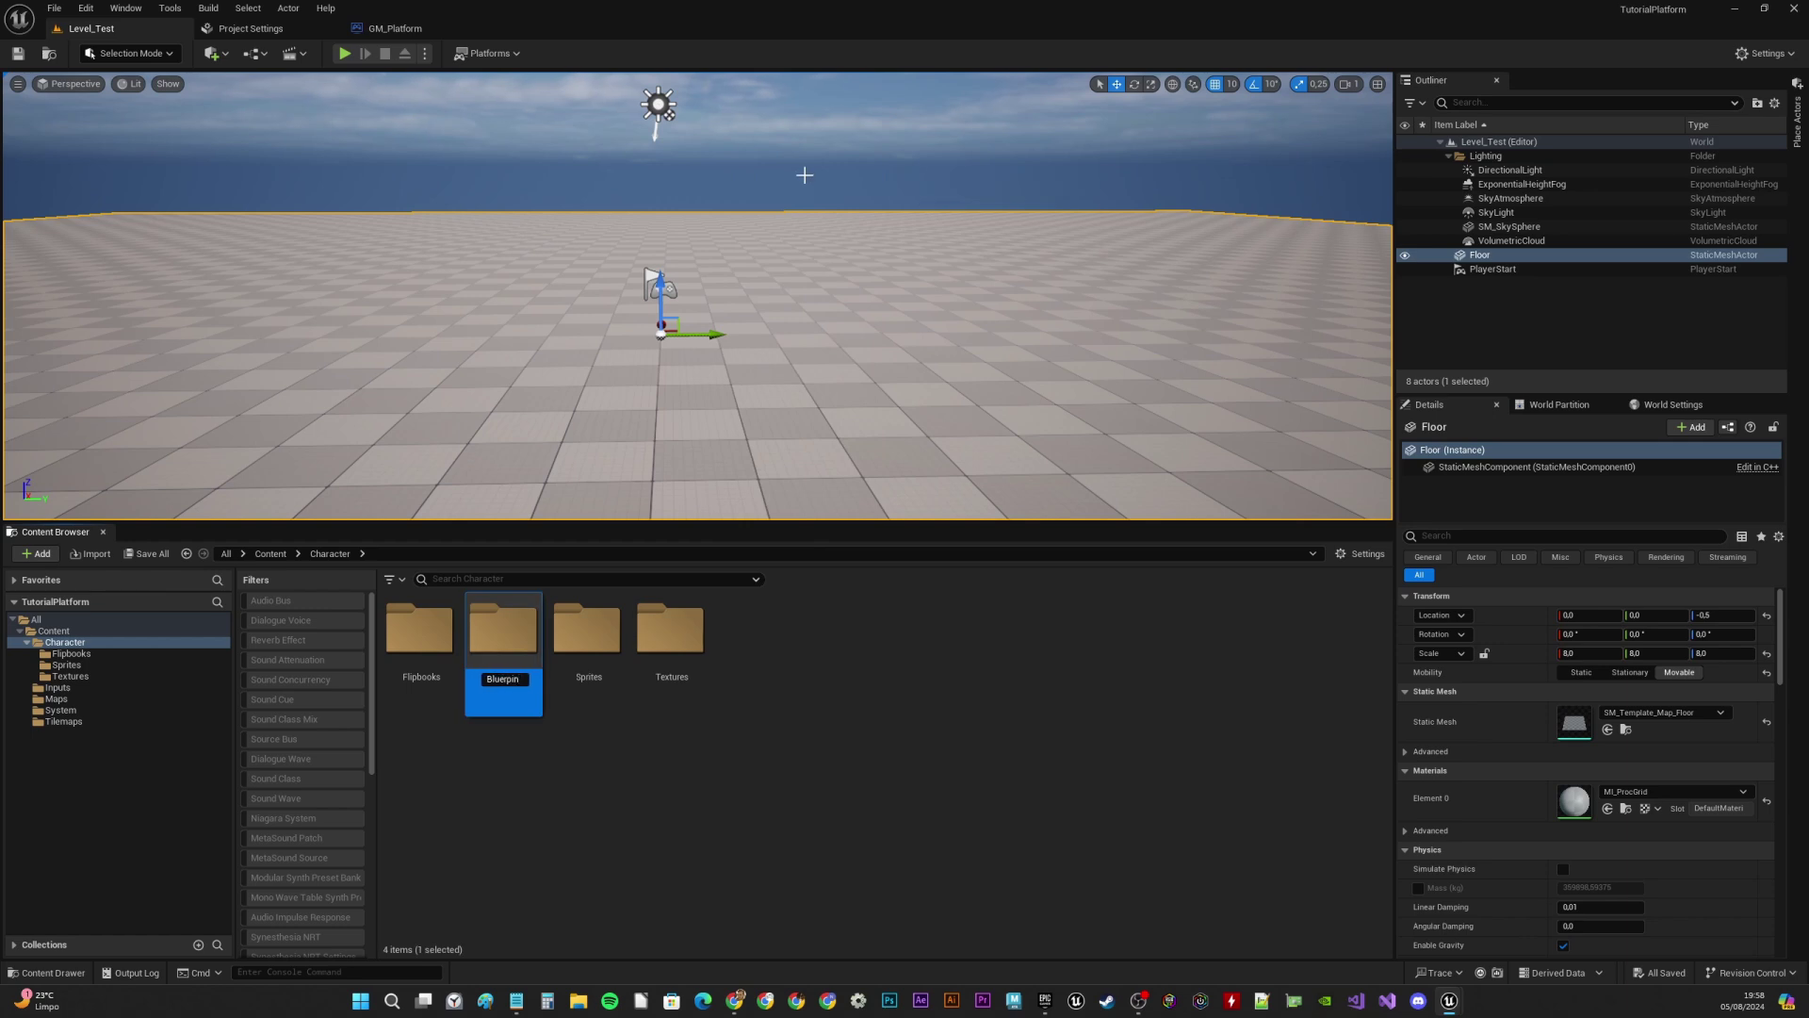
pyautogui.write('Blueprints')
pyautogui.press('Return')
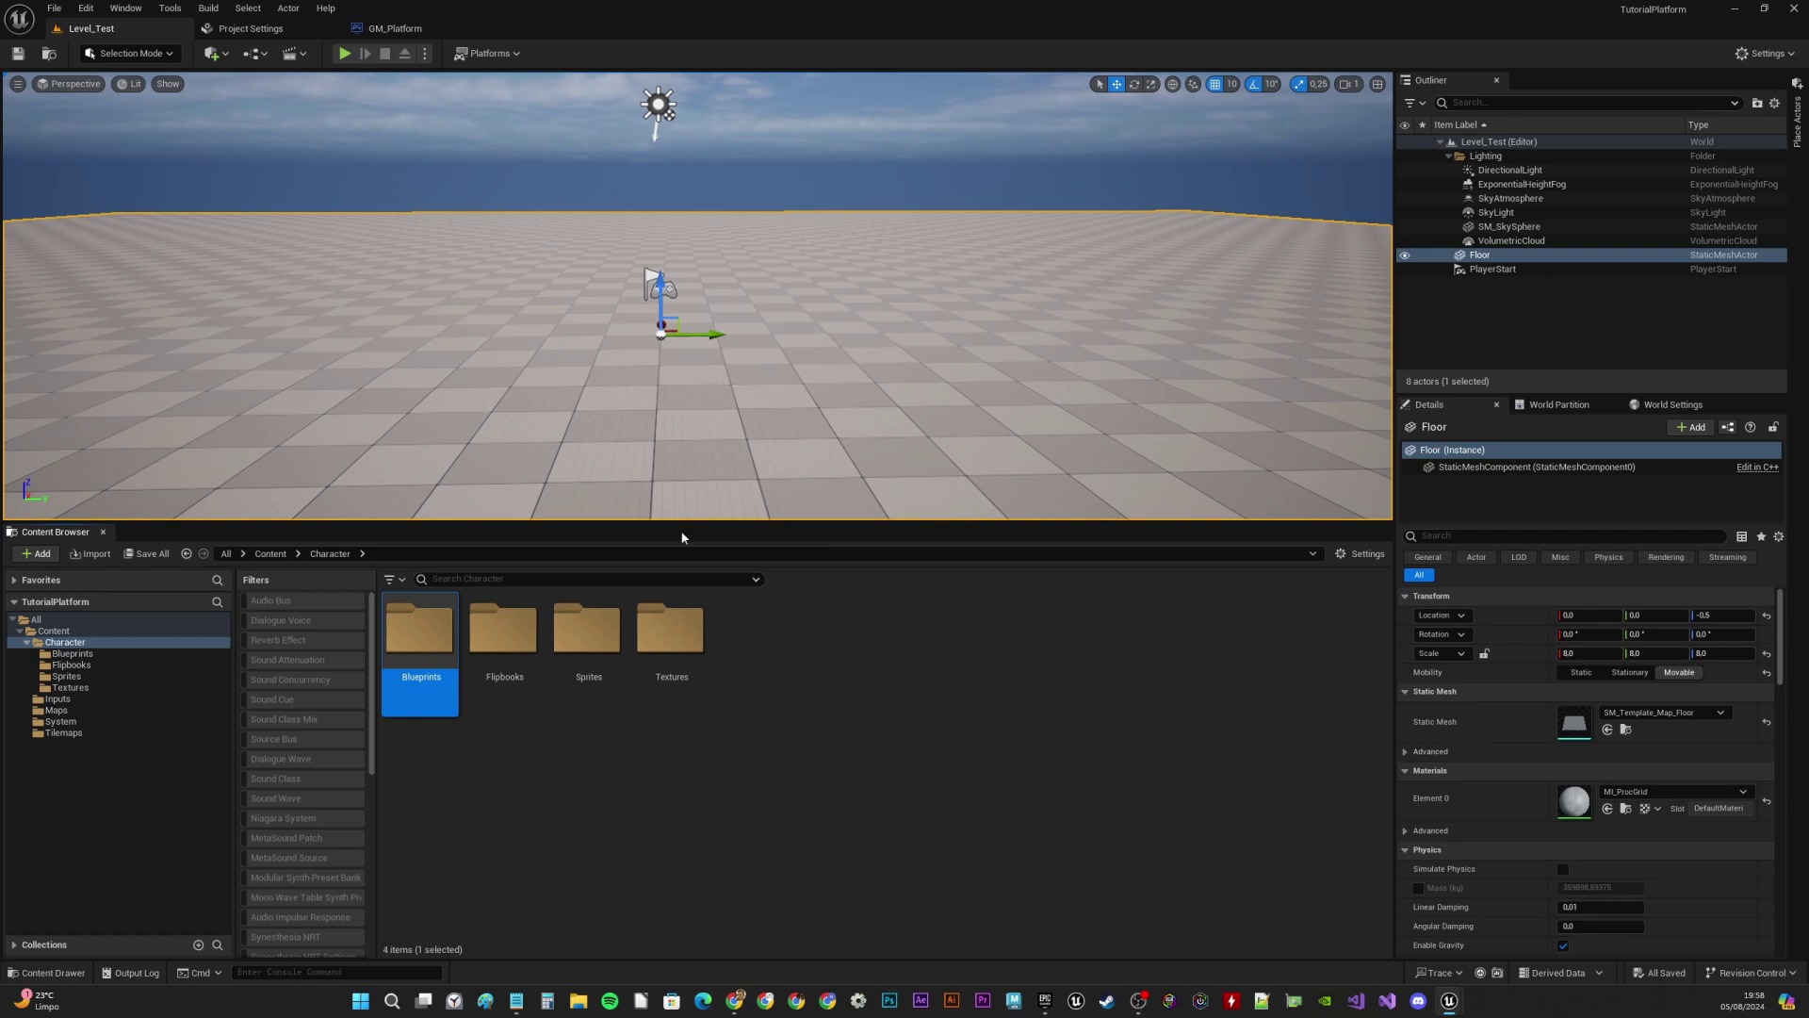
pyautogui.click(443, 767)
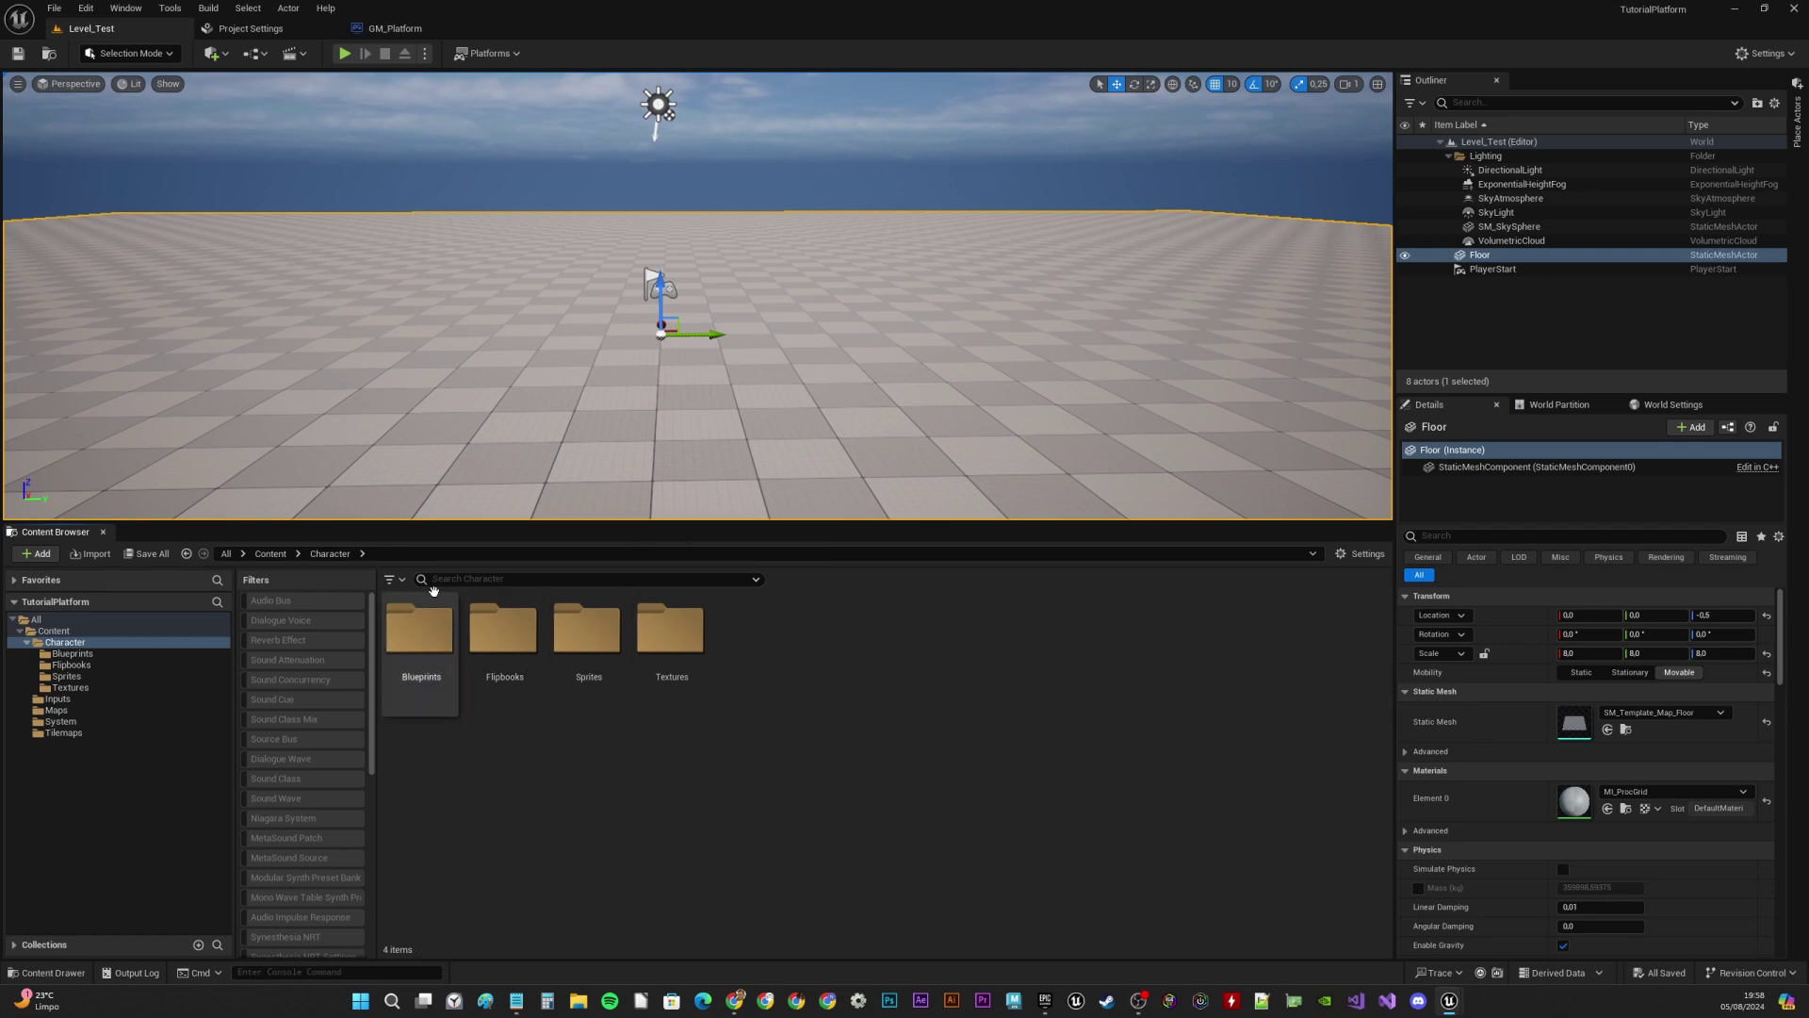
# Create a PaperZD AnimationSource named AS_Player in the Blueprints folder and save it
pyautogui.doubleClick(420, 629)
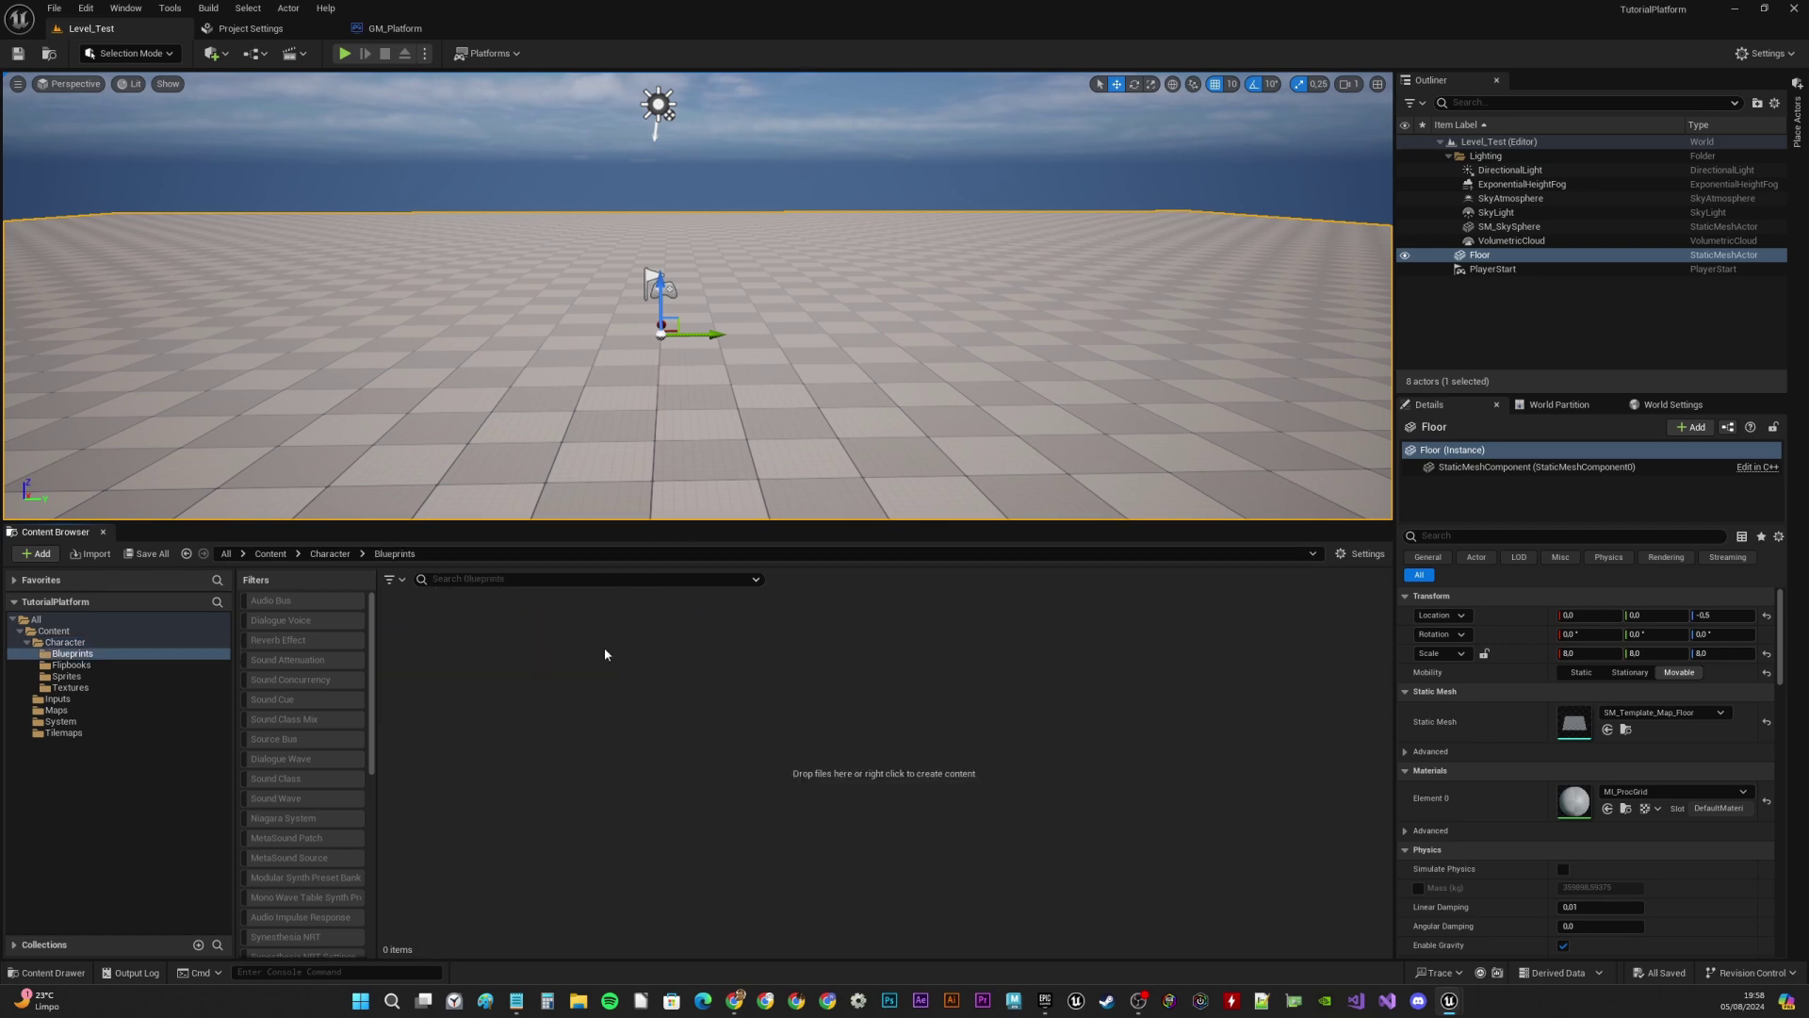
pyautogui.rightClick(507, 677)
pyautogui.moveTo(595, 430)
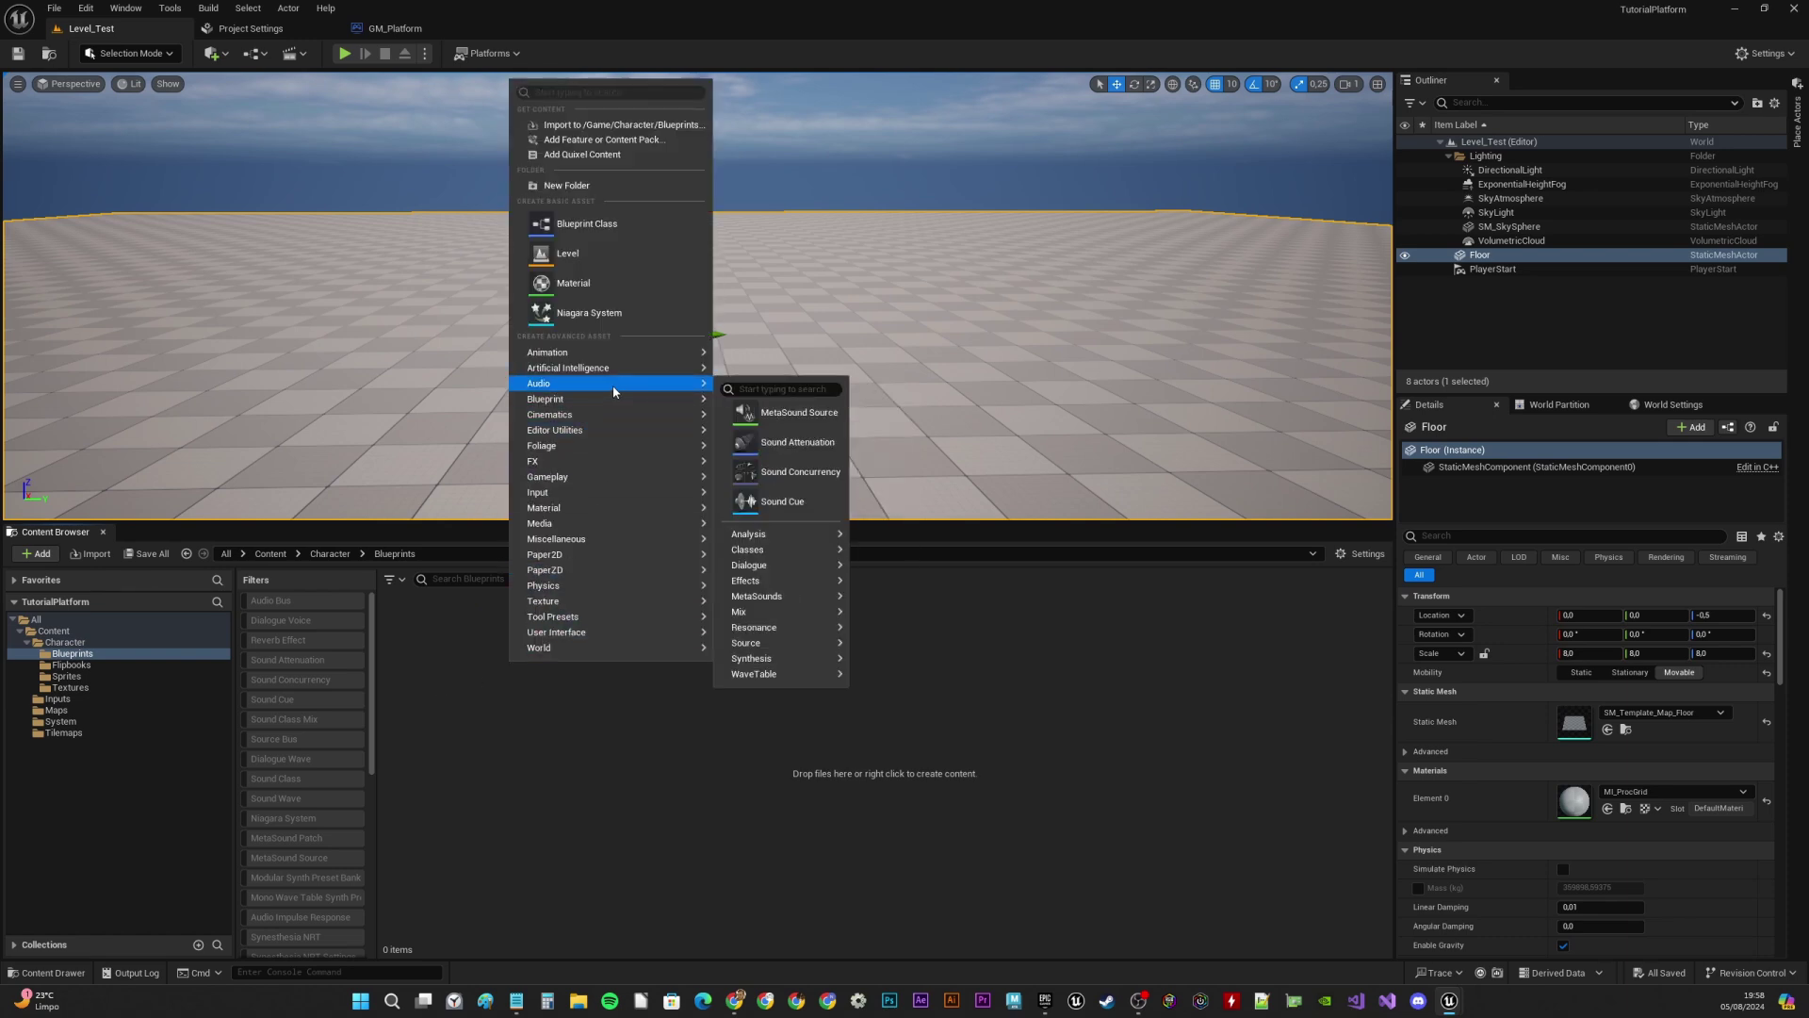
pyautogui.moveTo(578, 569)
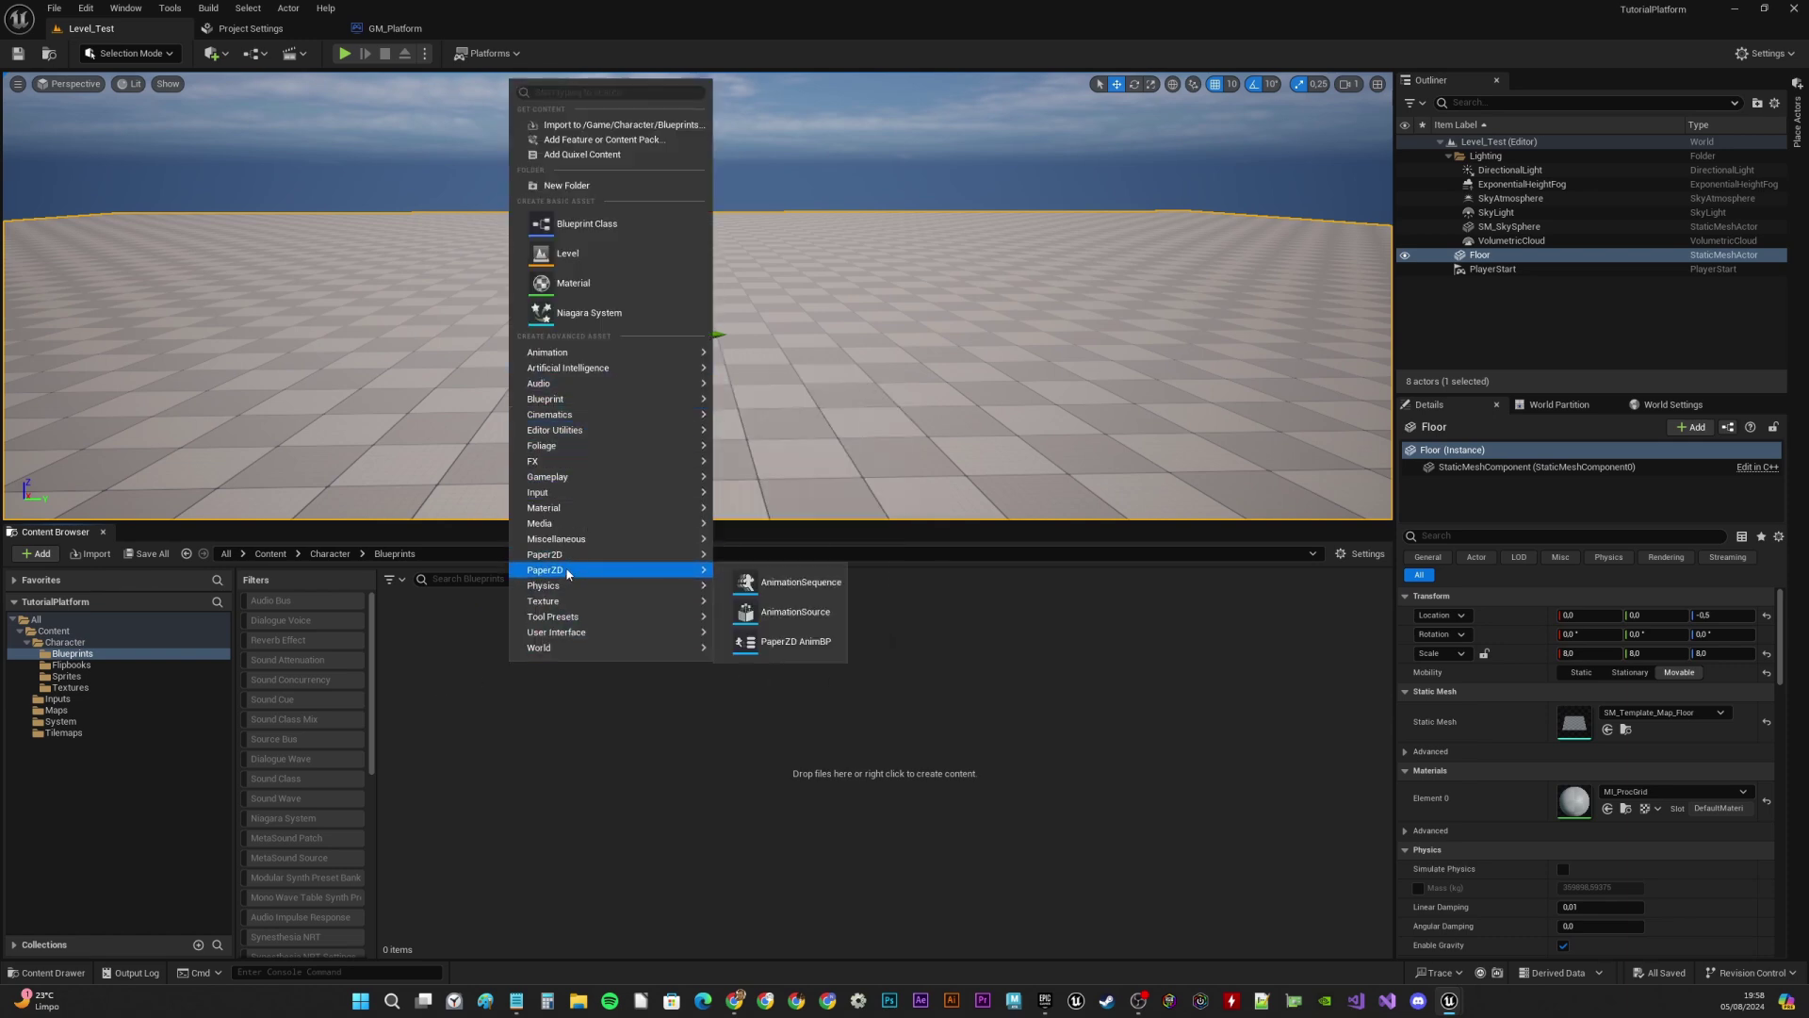
pyautogui.click(806, 613)
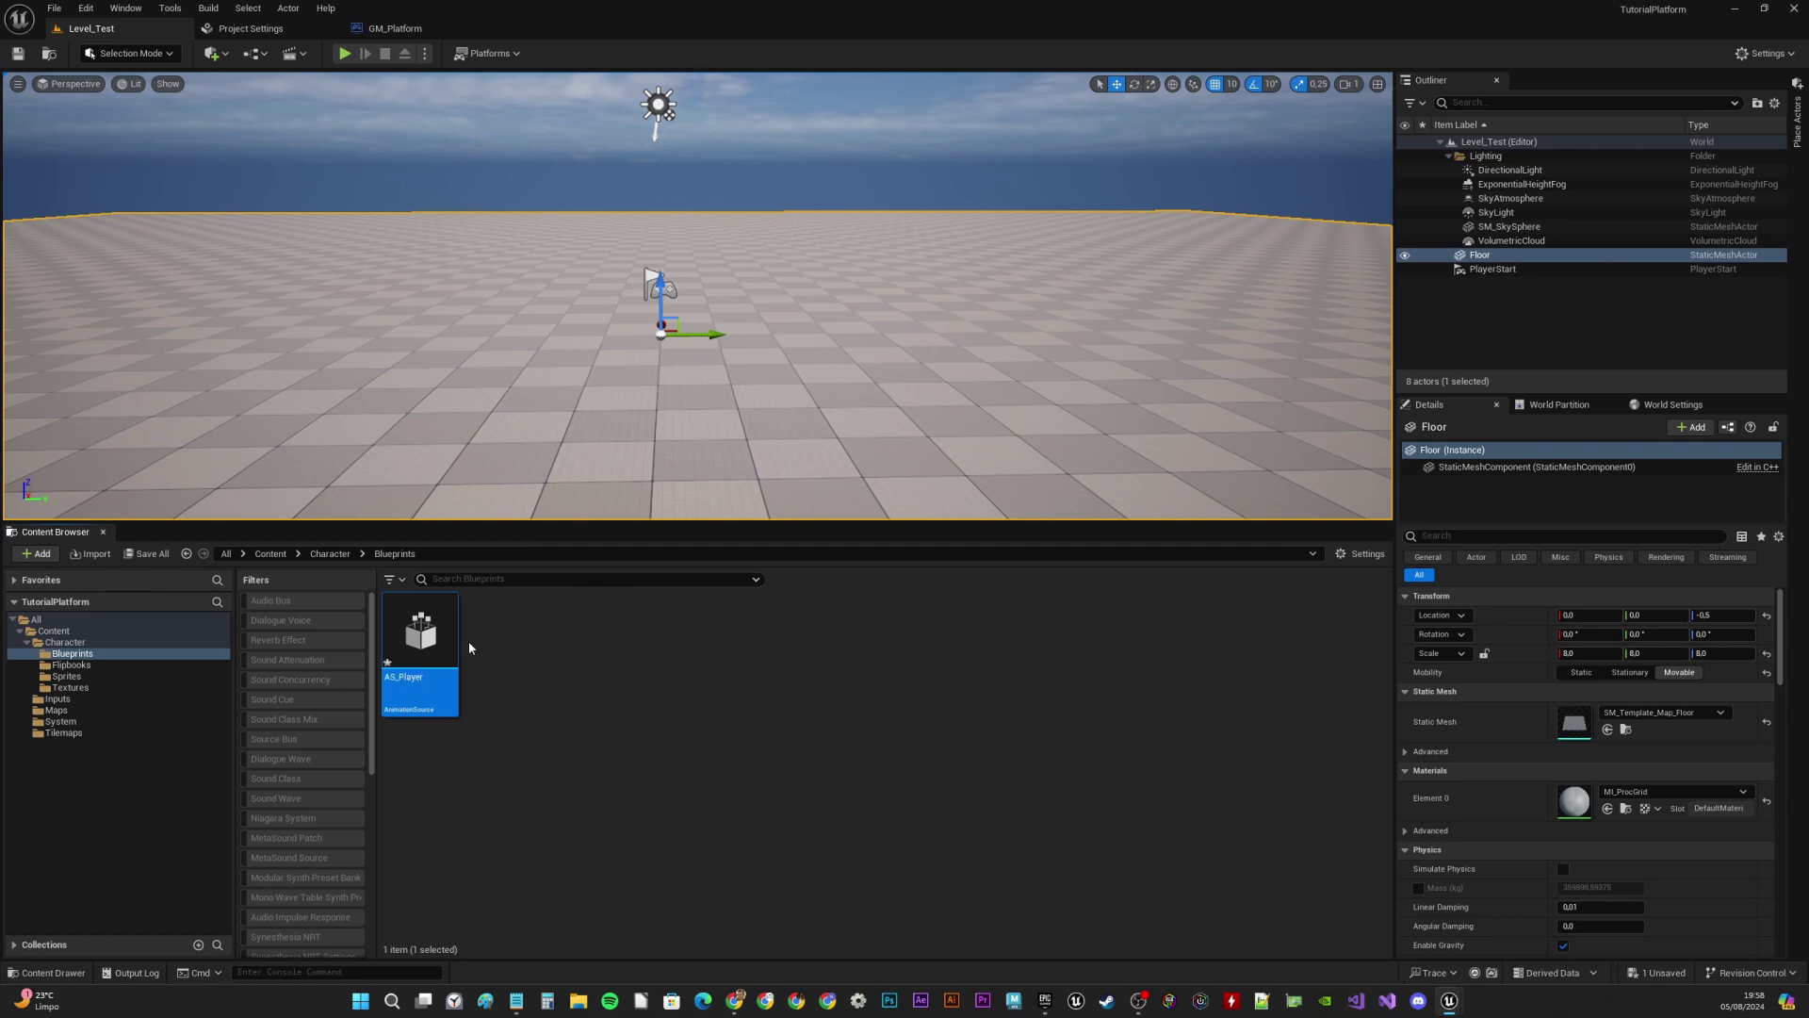
pyautogui.hotkey('ctrl', 's')
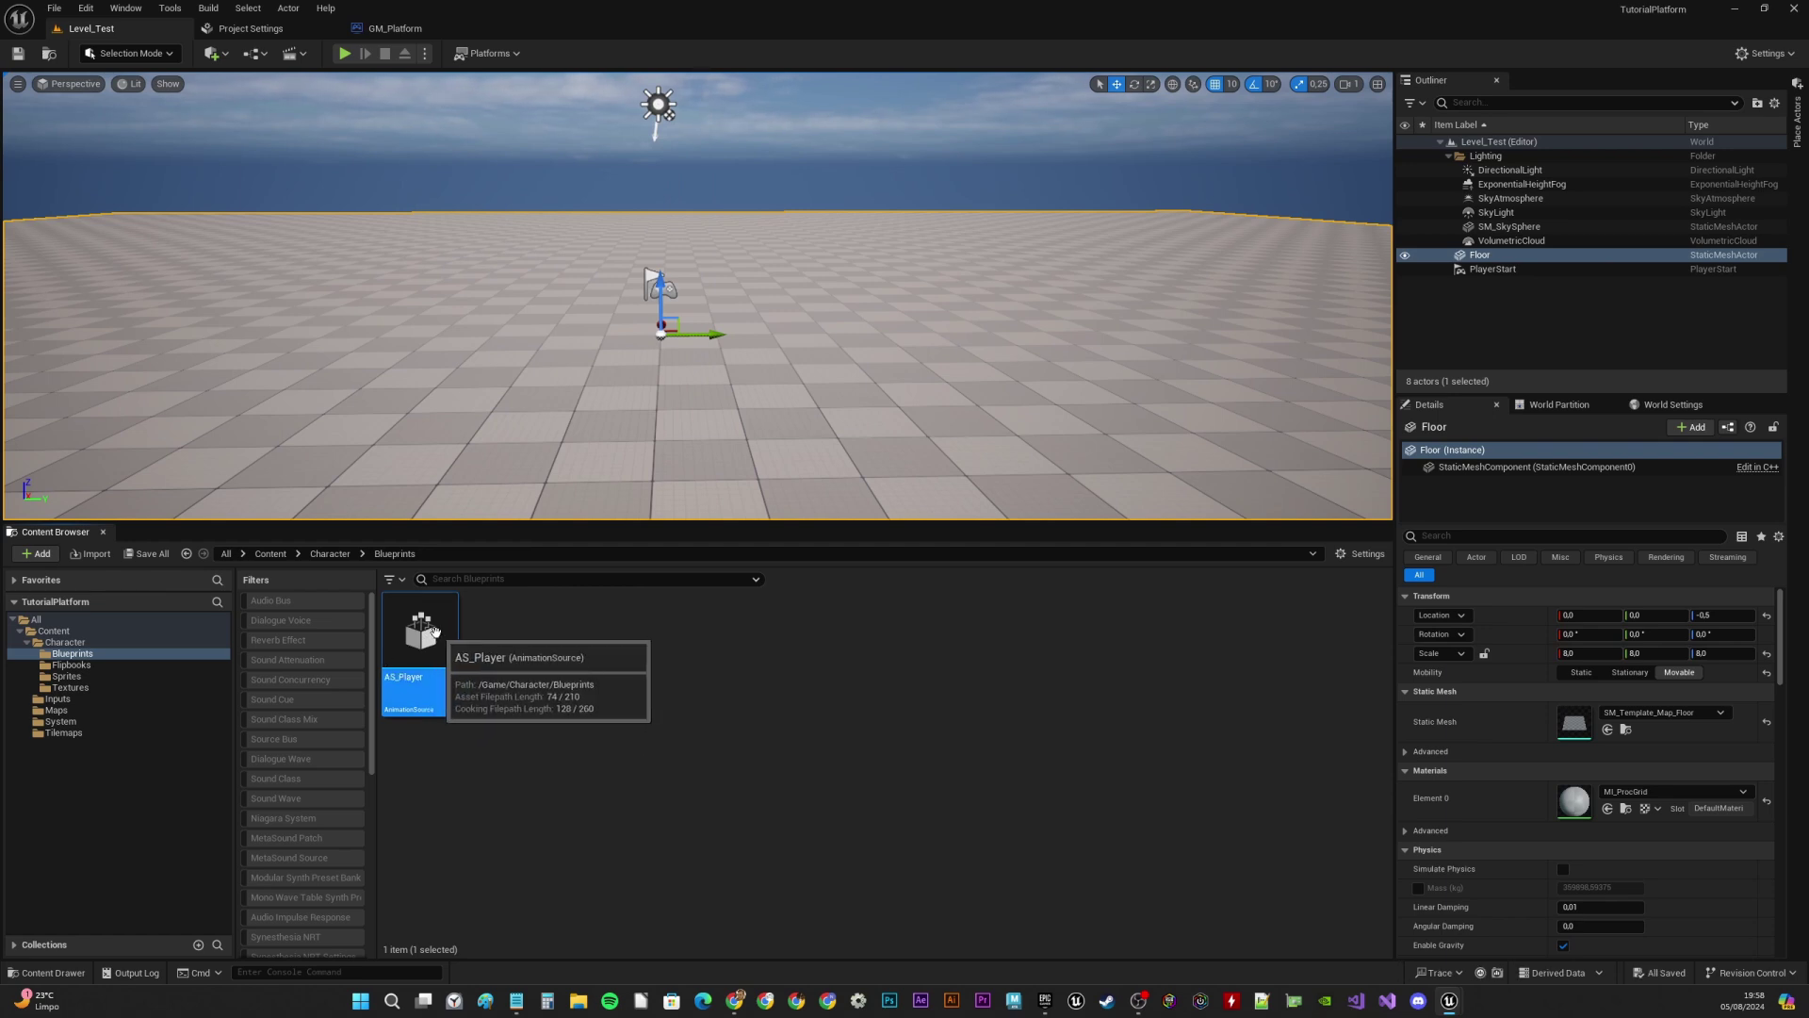
# Open AS_Player and add a new animation sequence named Idle
pyautogui.doubleClick(434, 632)
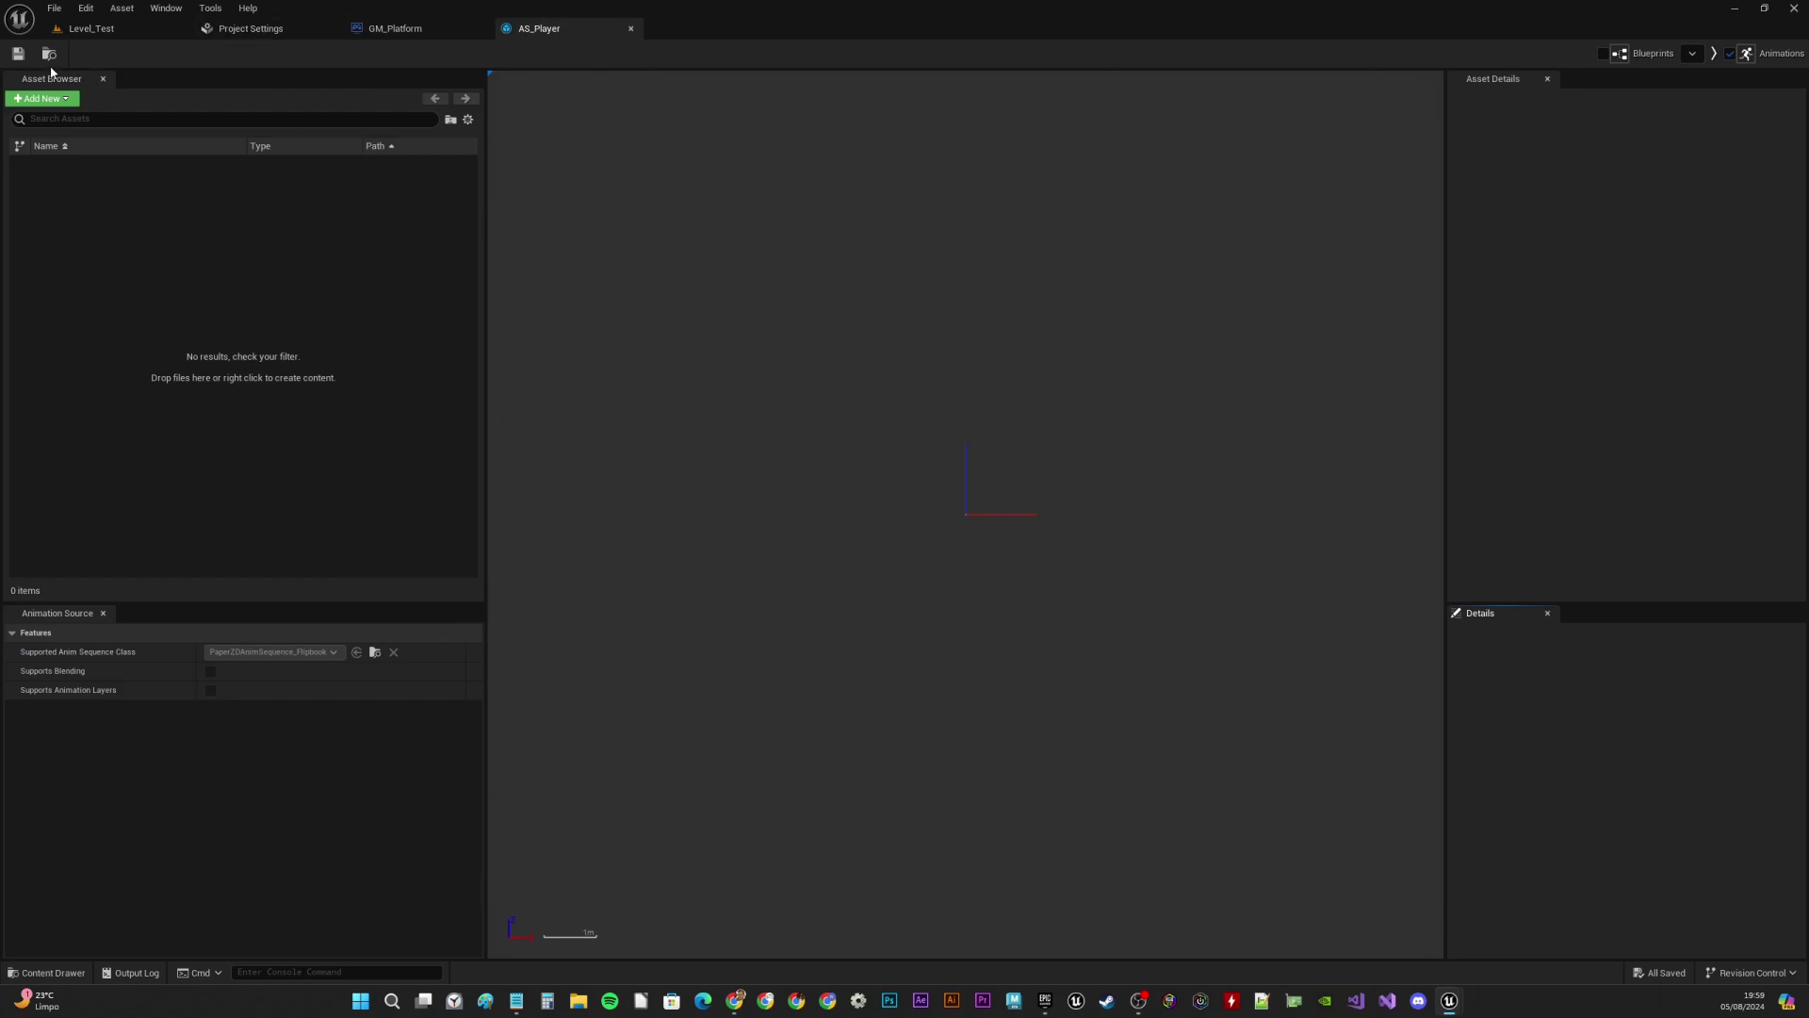
pyautogui.click(40, 98)
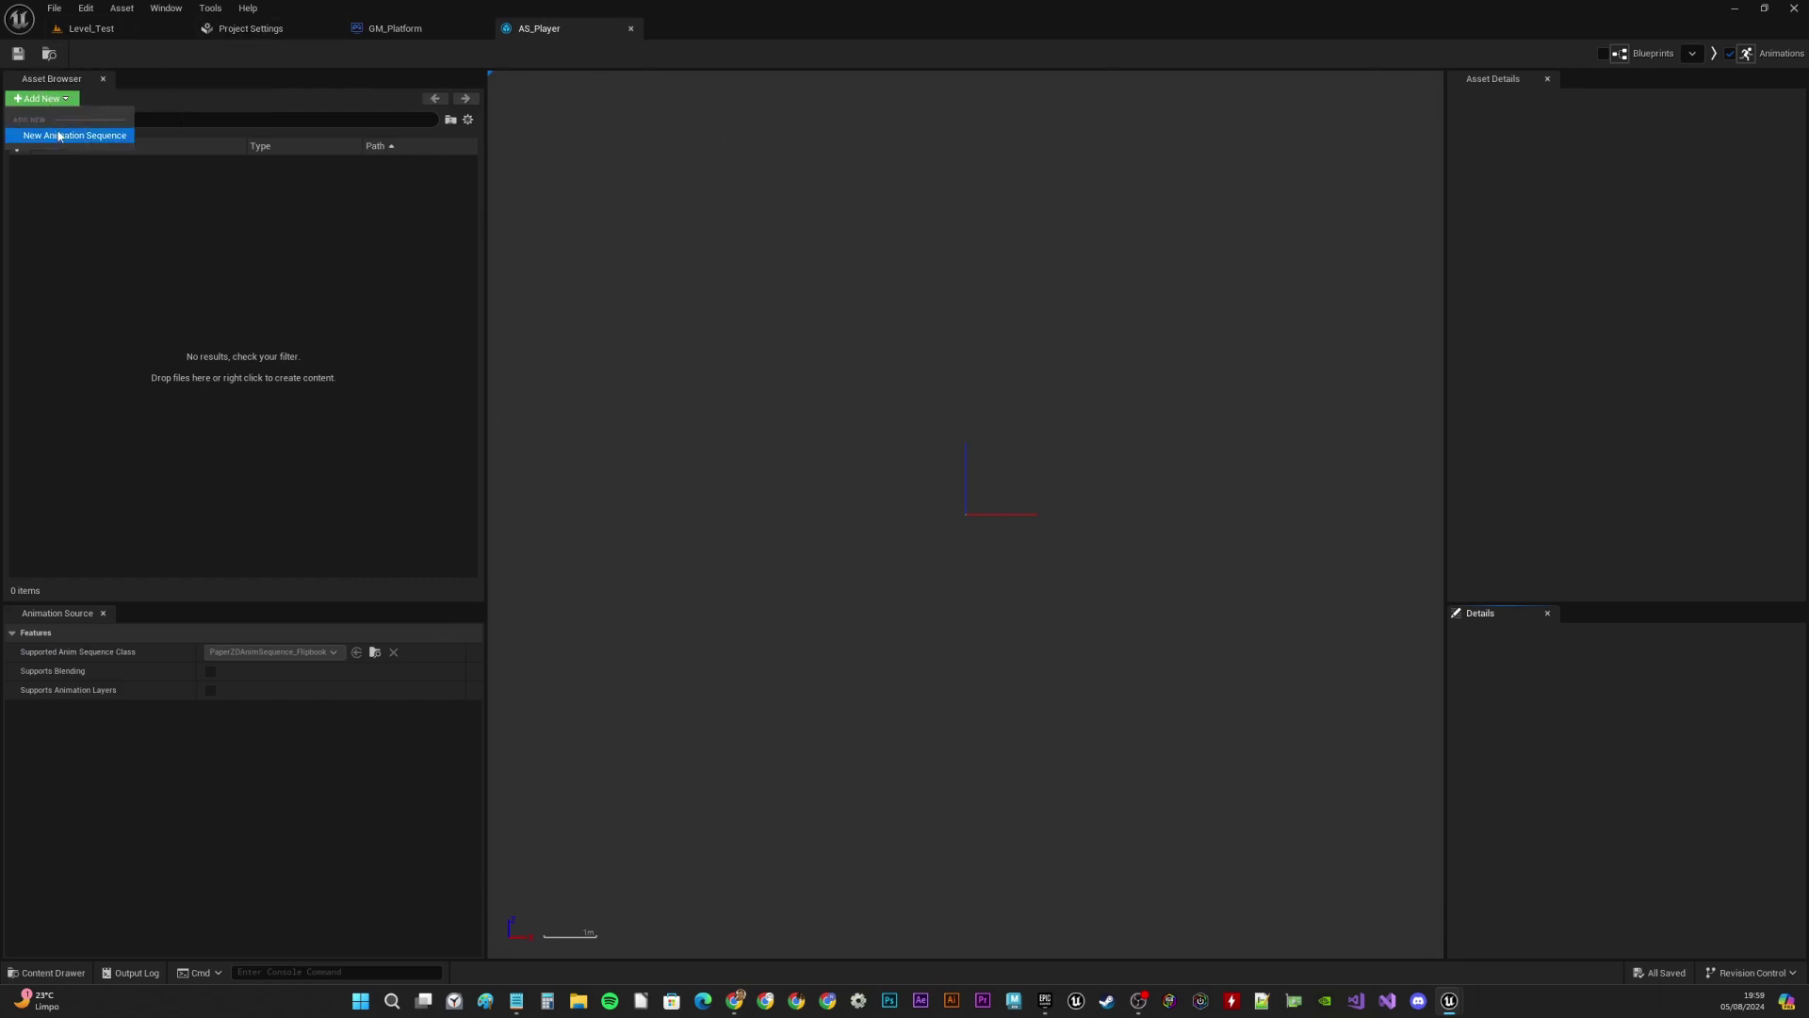
pyautogui.click(59, 135)
pyautogui.click(94, 161)
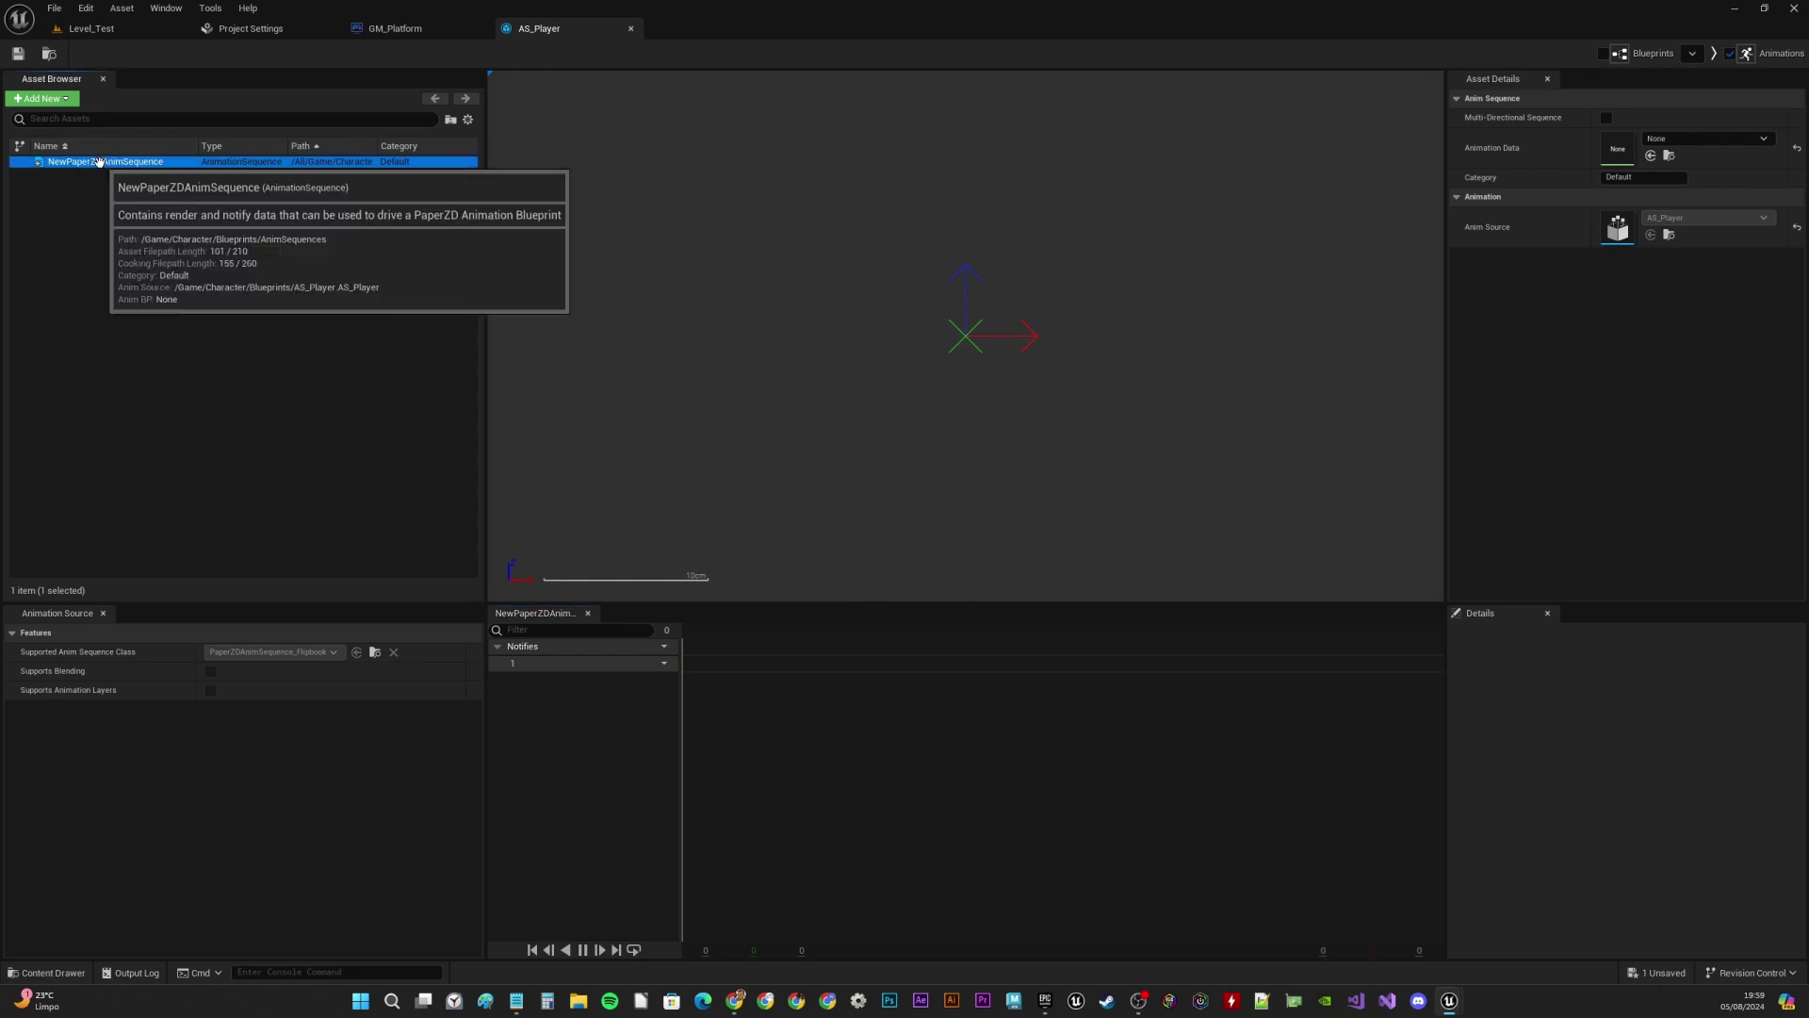
pyautogui.click(83, 162)
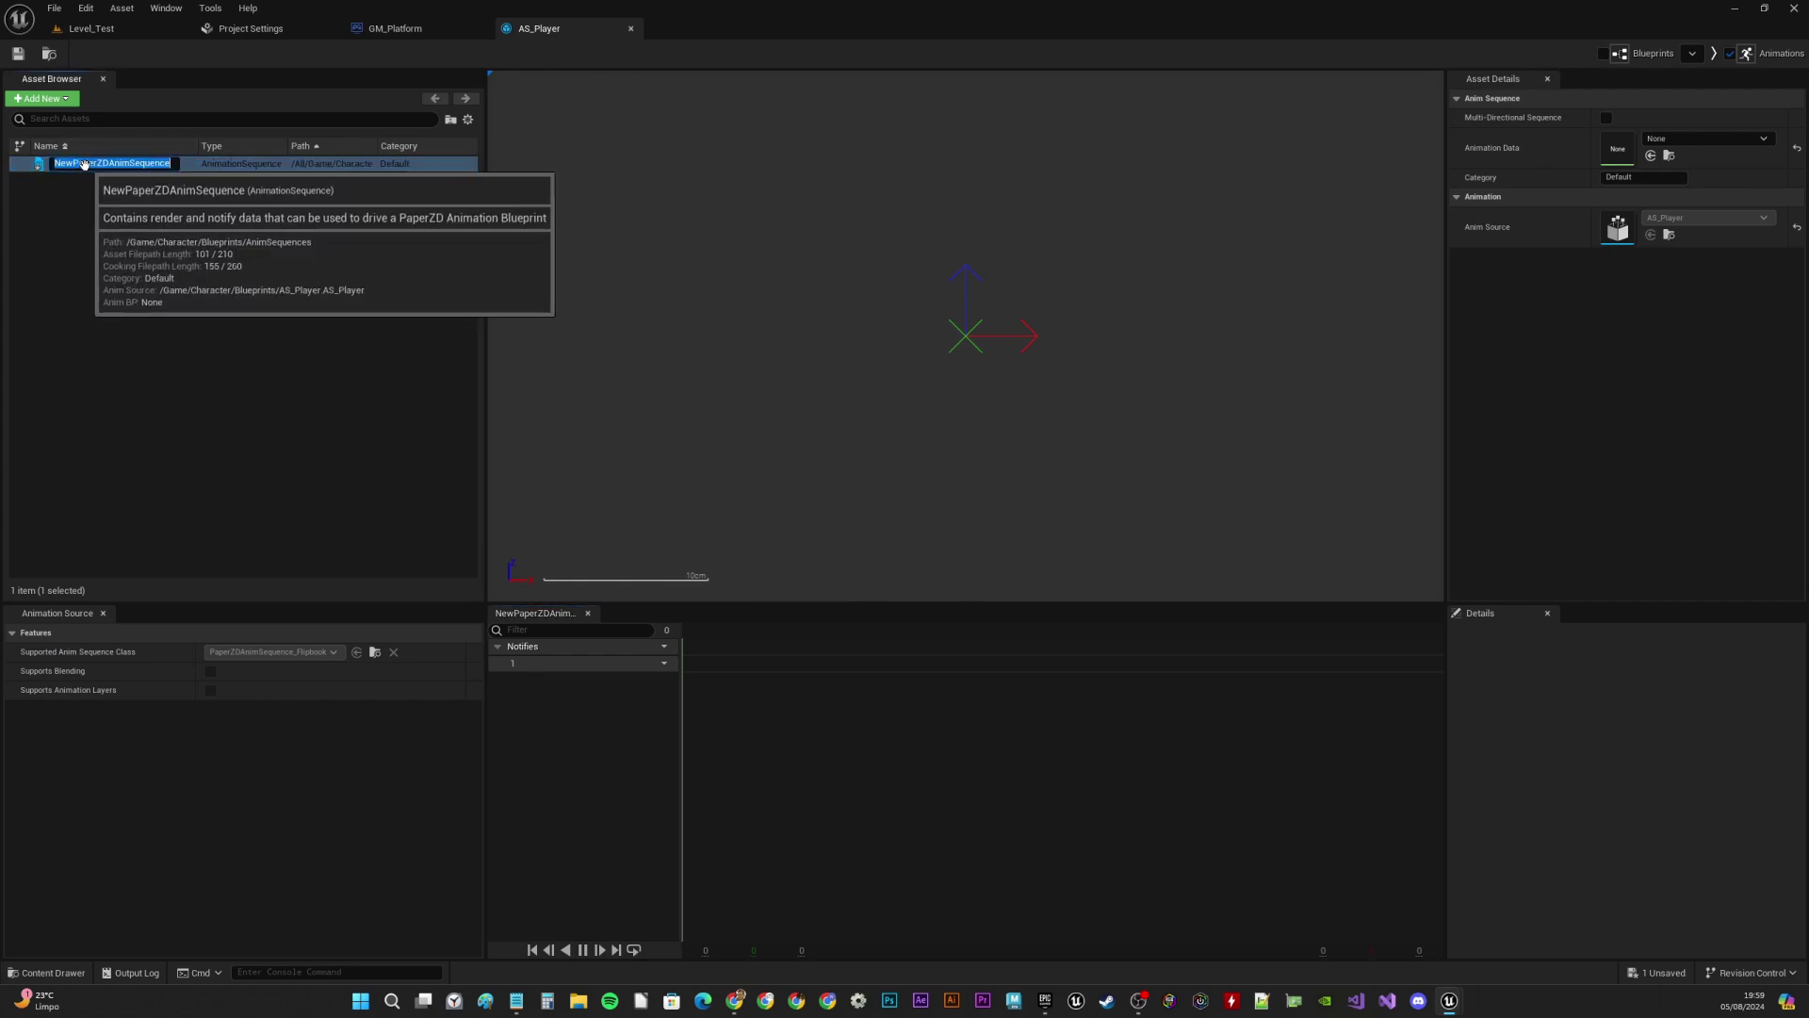
pyautogui.write('Idle')
pyautogui.press('Return')
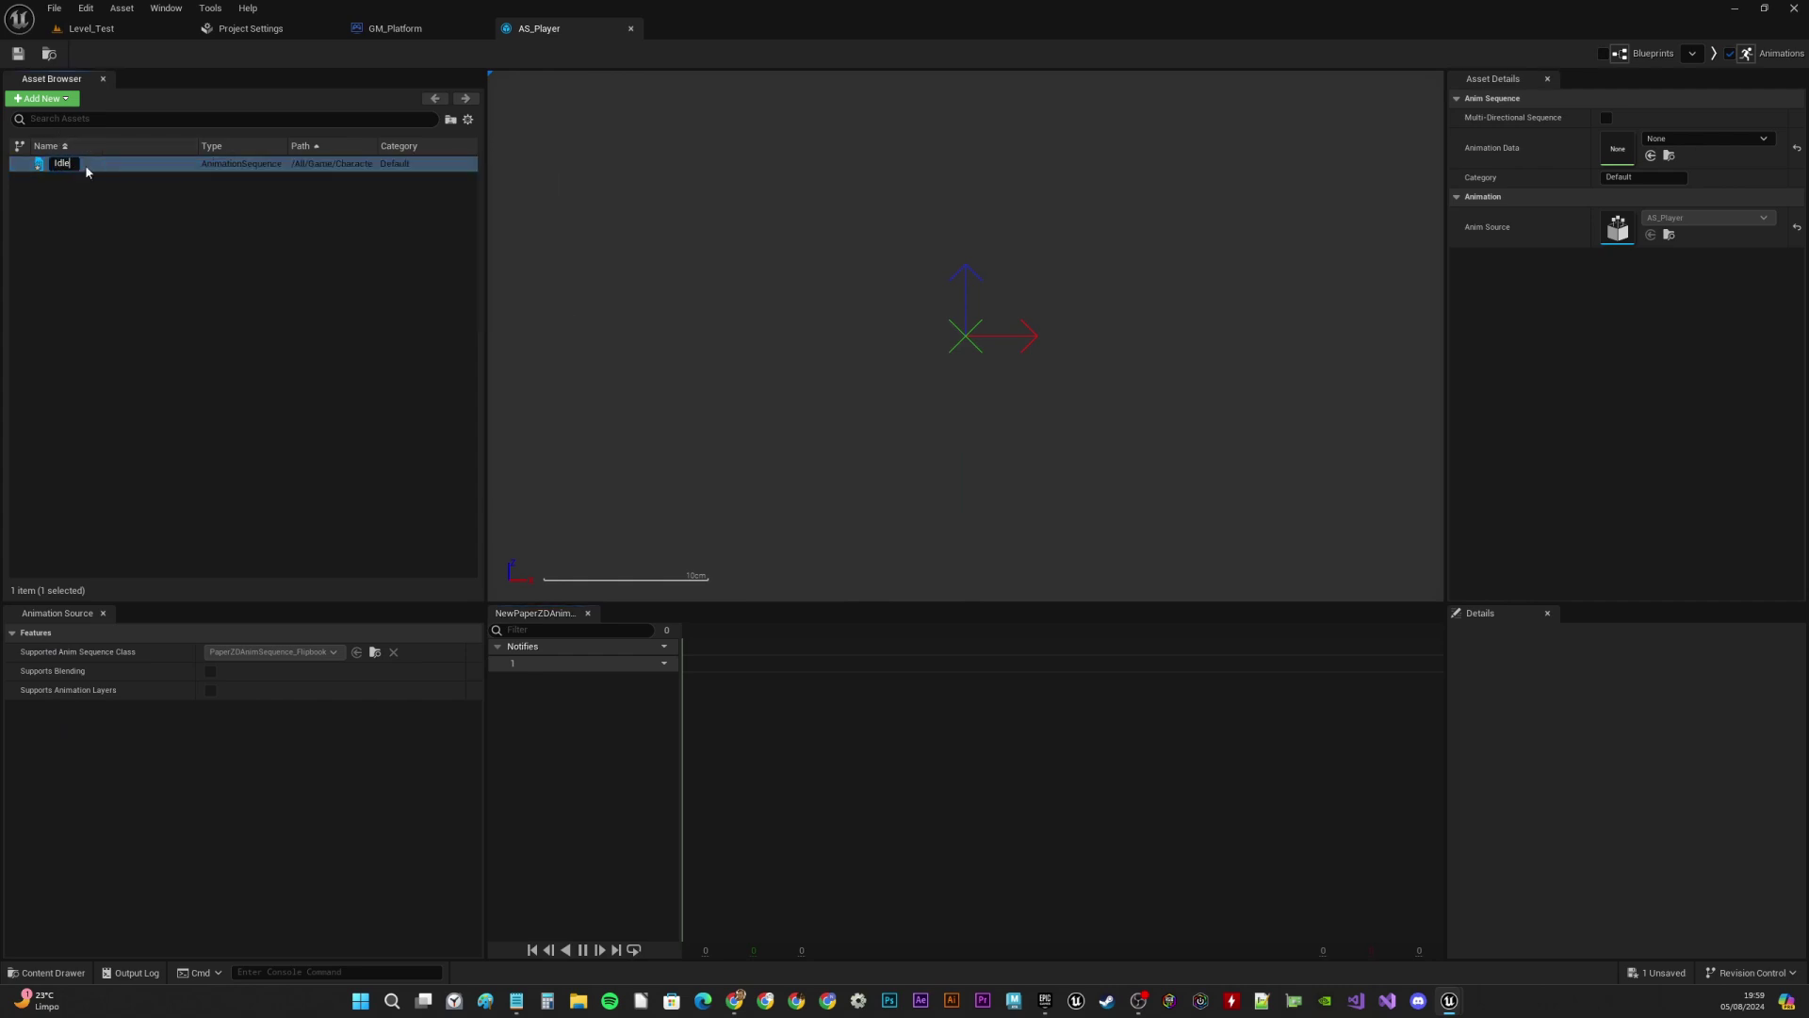
# Assign the FB_Idle flipbook as the Idle sequence's animation data and preview the animation
pyautogui.click(1703, 138)
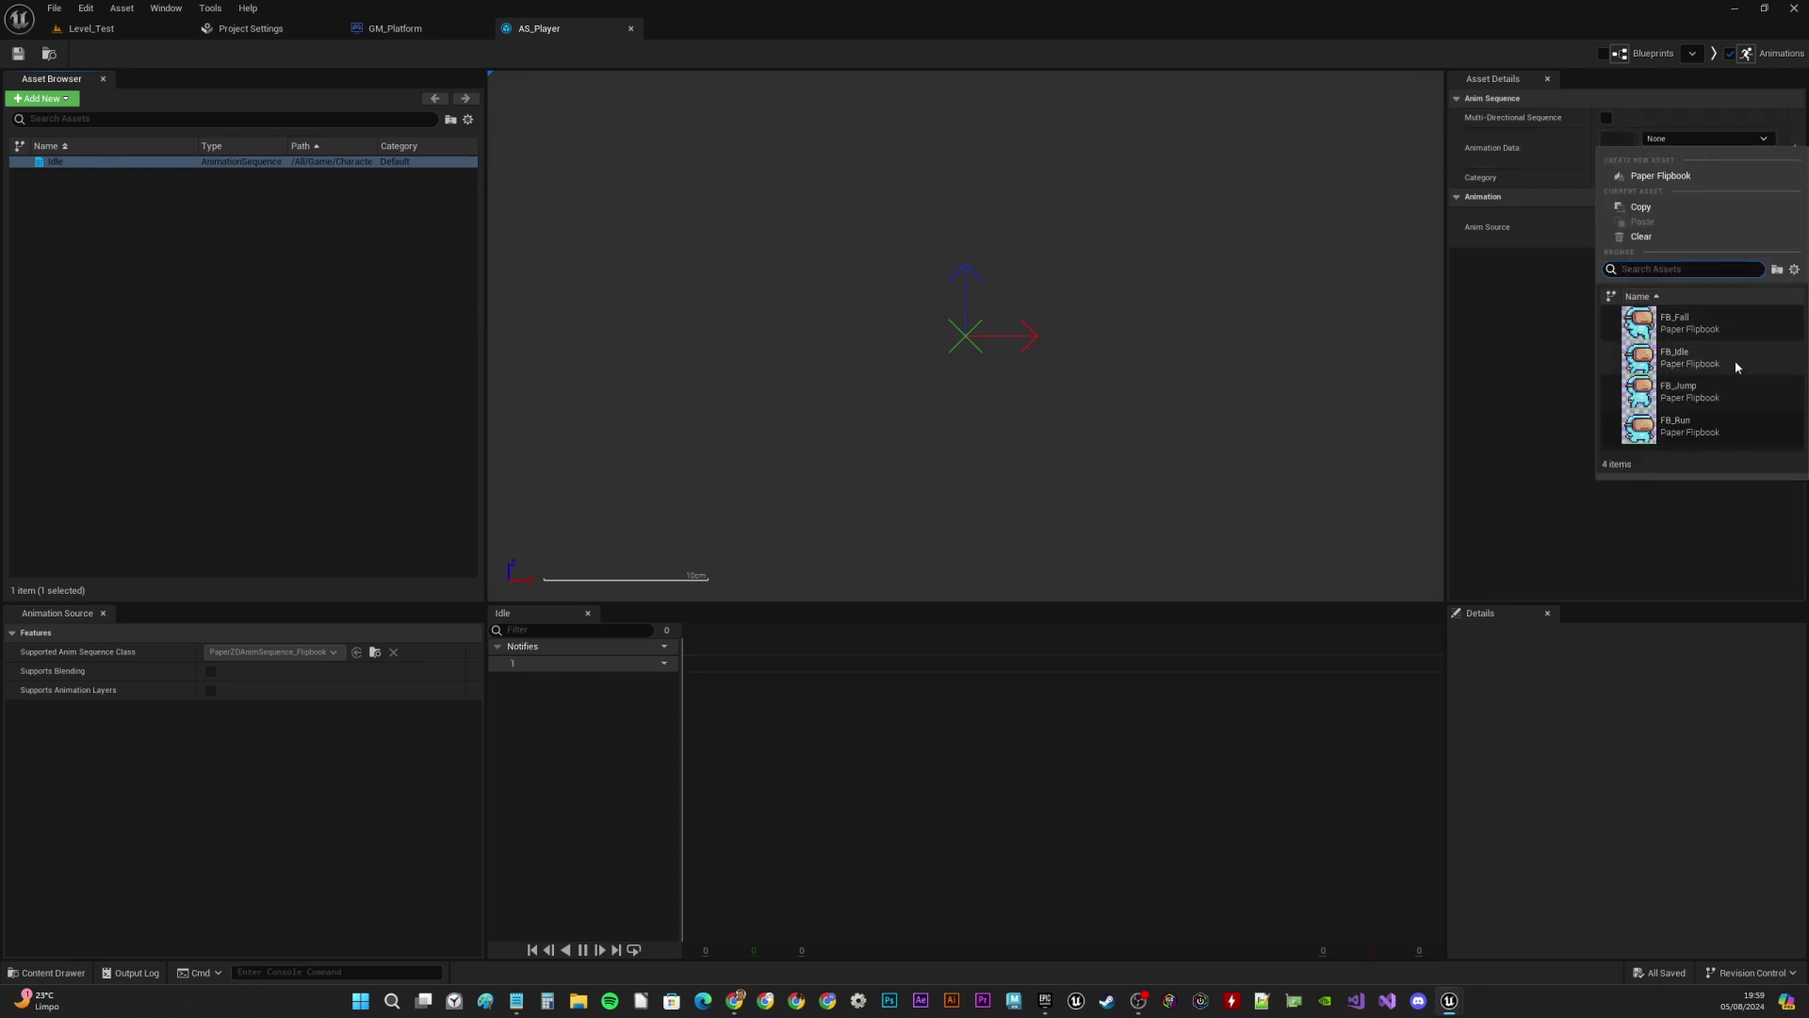
pyautogui.click(1696, 358)
pyautogui.scroll(-10, 846, 295)
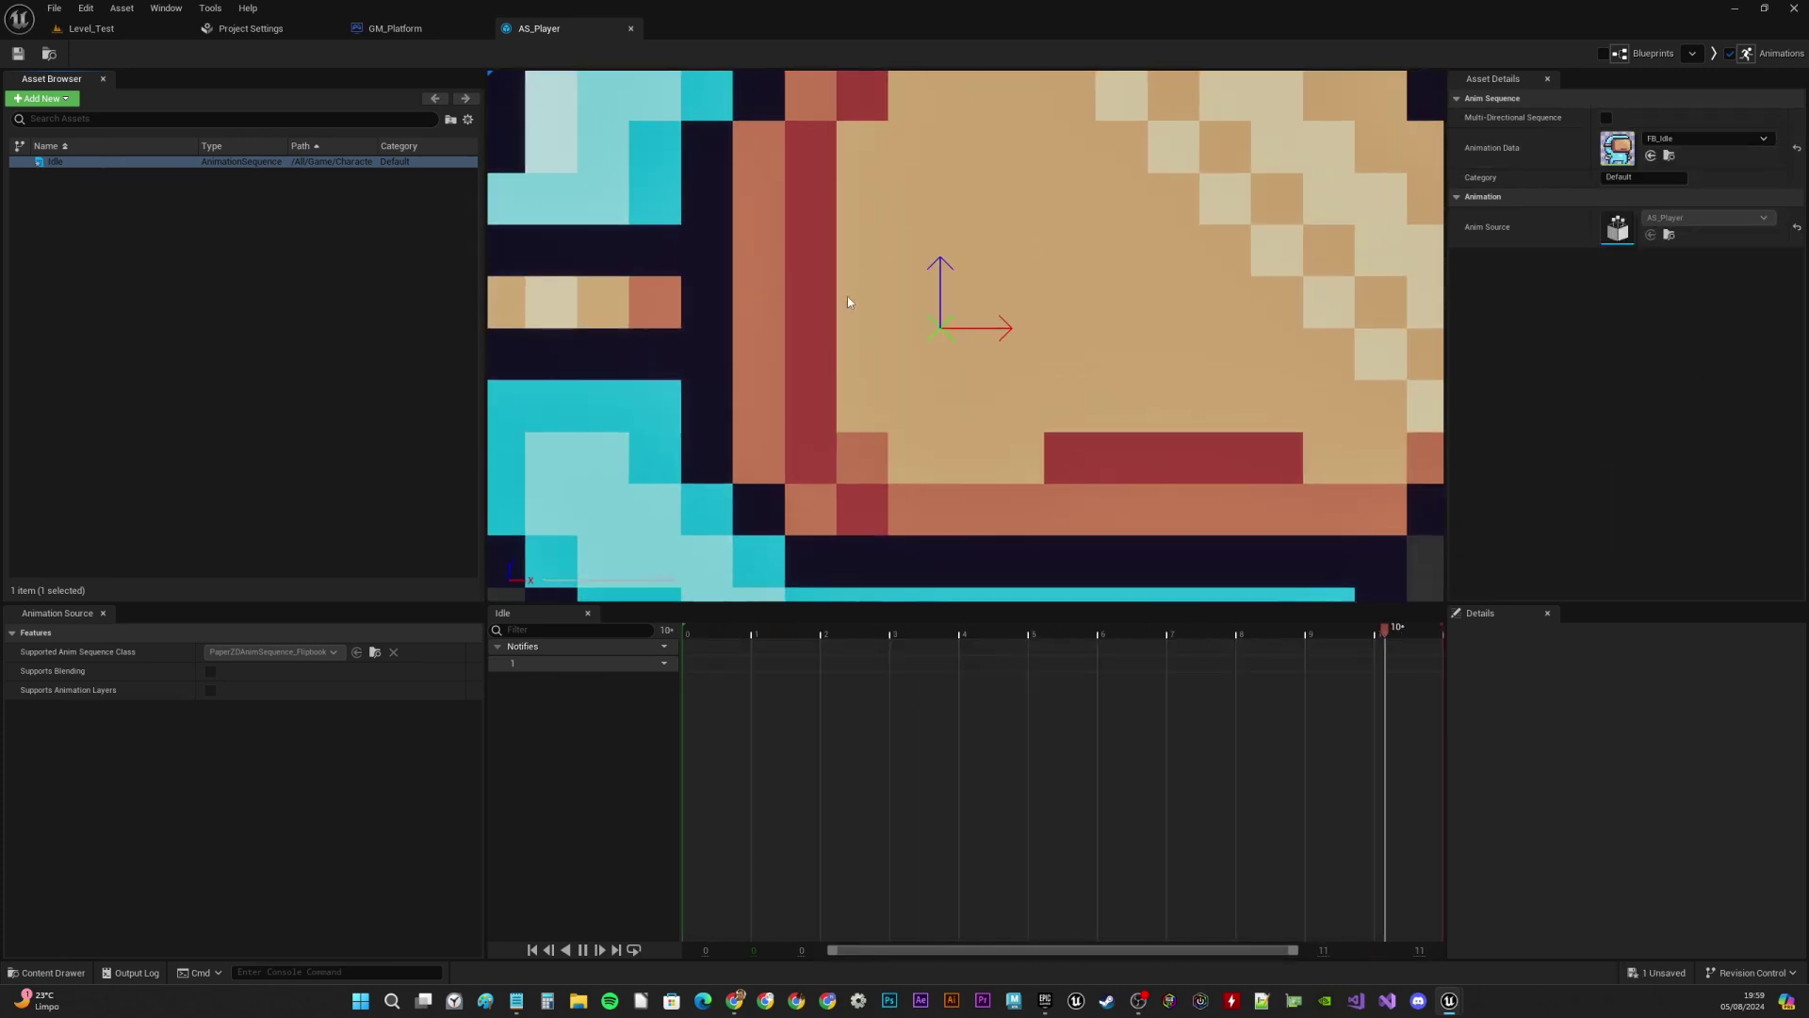
pyautogui.scroll(-3, 890, 268)
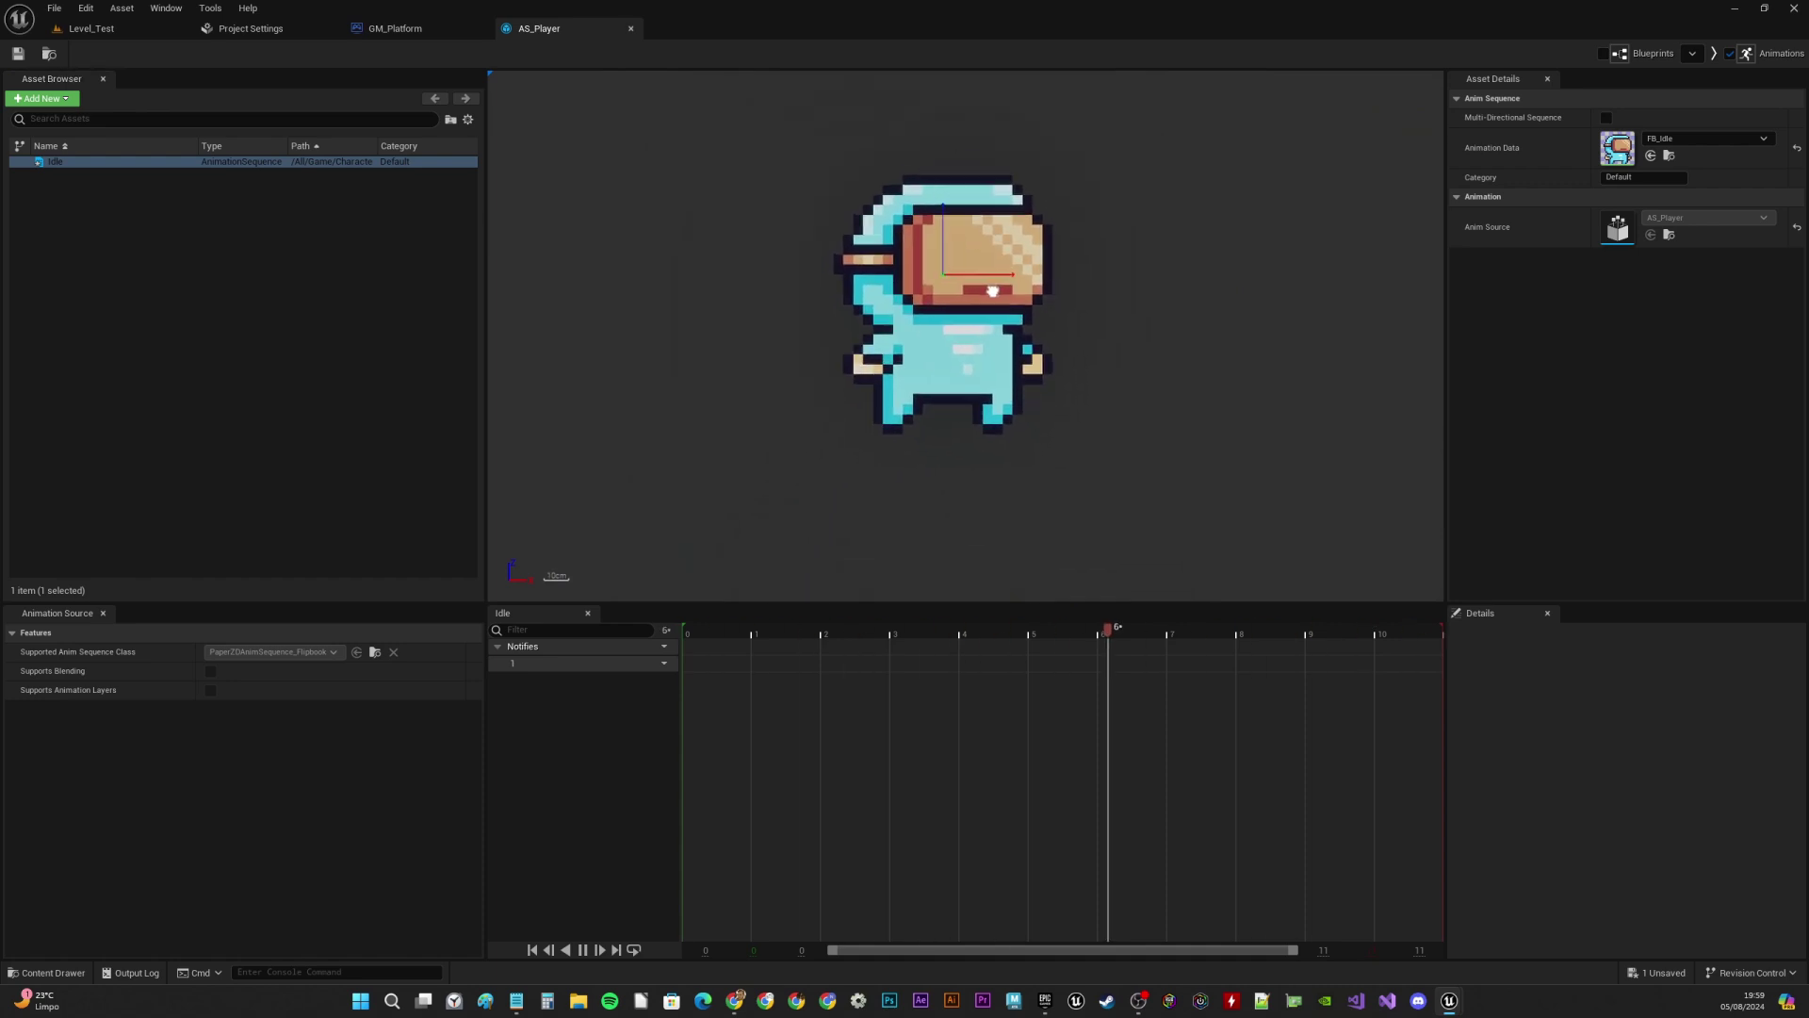
pyautogui.scroll(2, 985, 309)
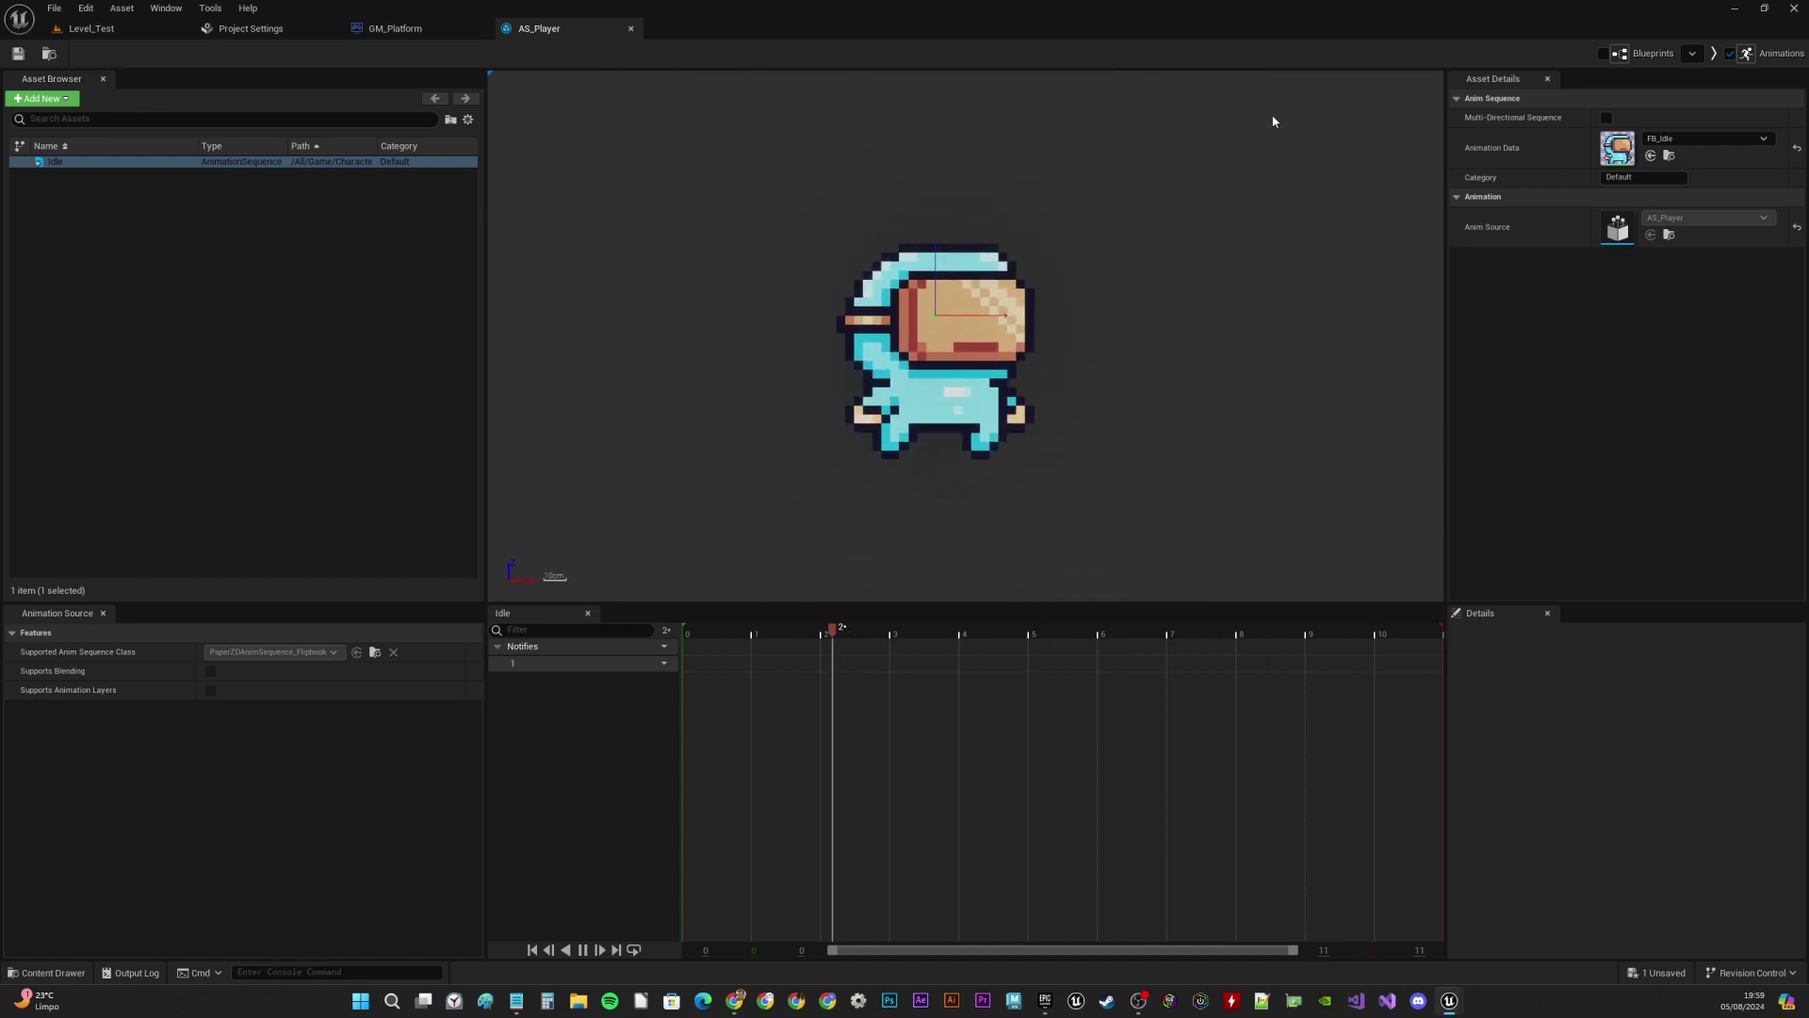
# Add an animation sequence named Run to AS_Player and assign FB_Run as its animation data
pyautogui.click(56, 99)
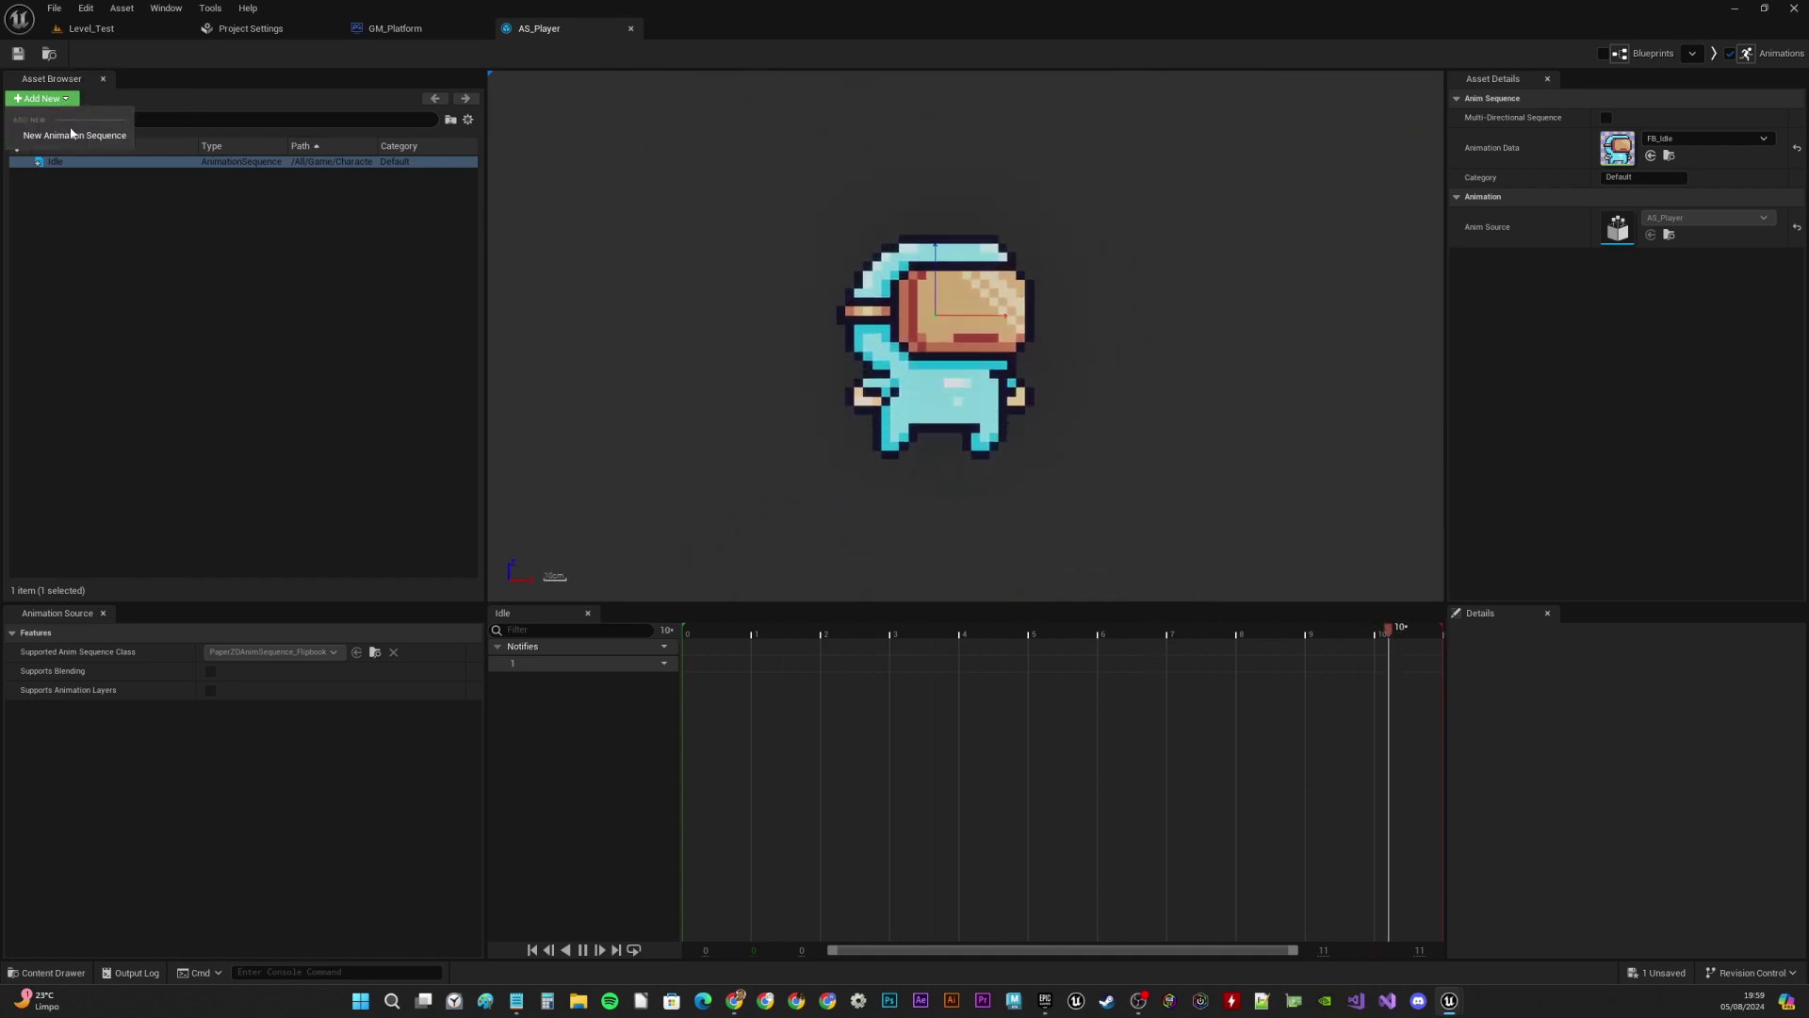
pyautogui.click(71, 137)
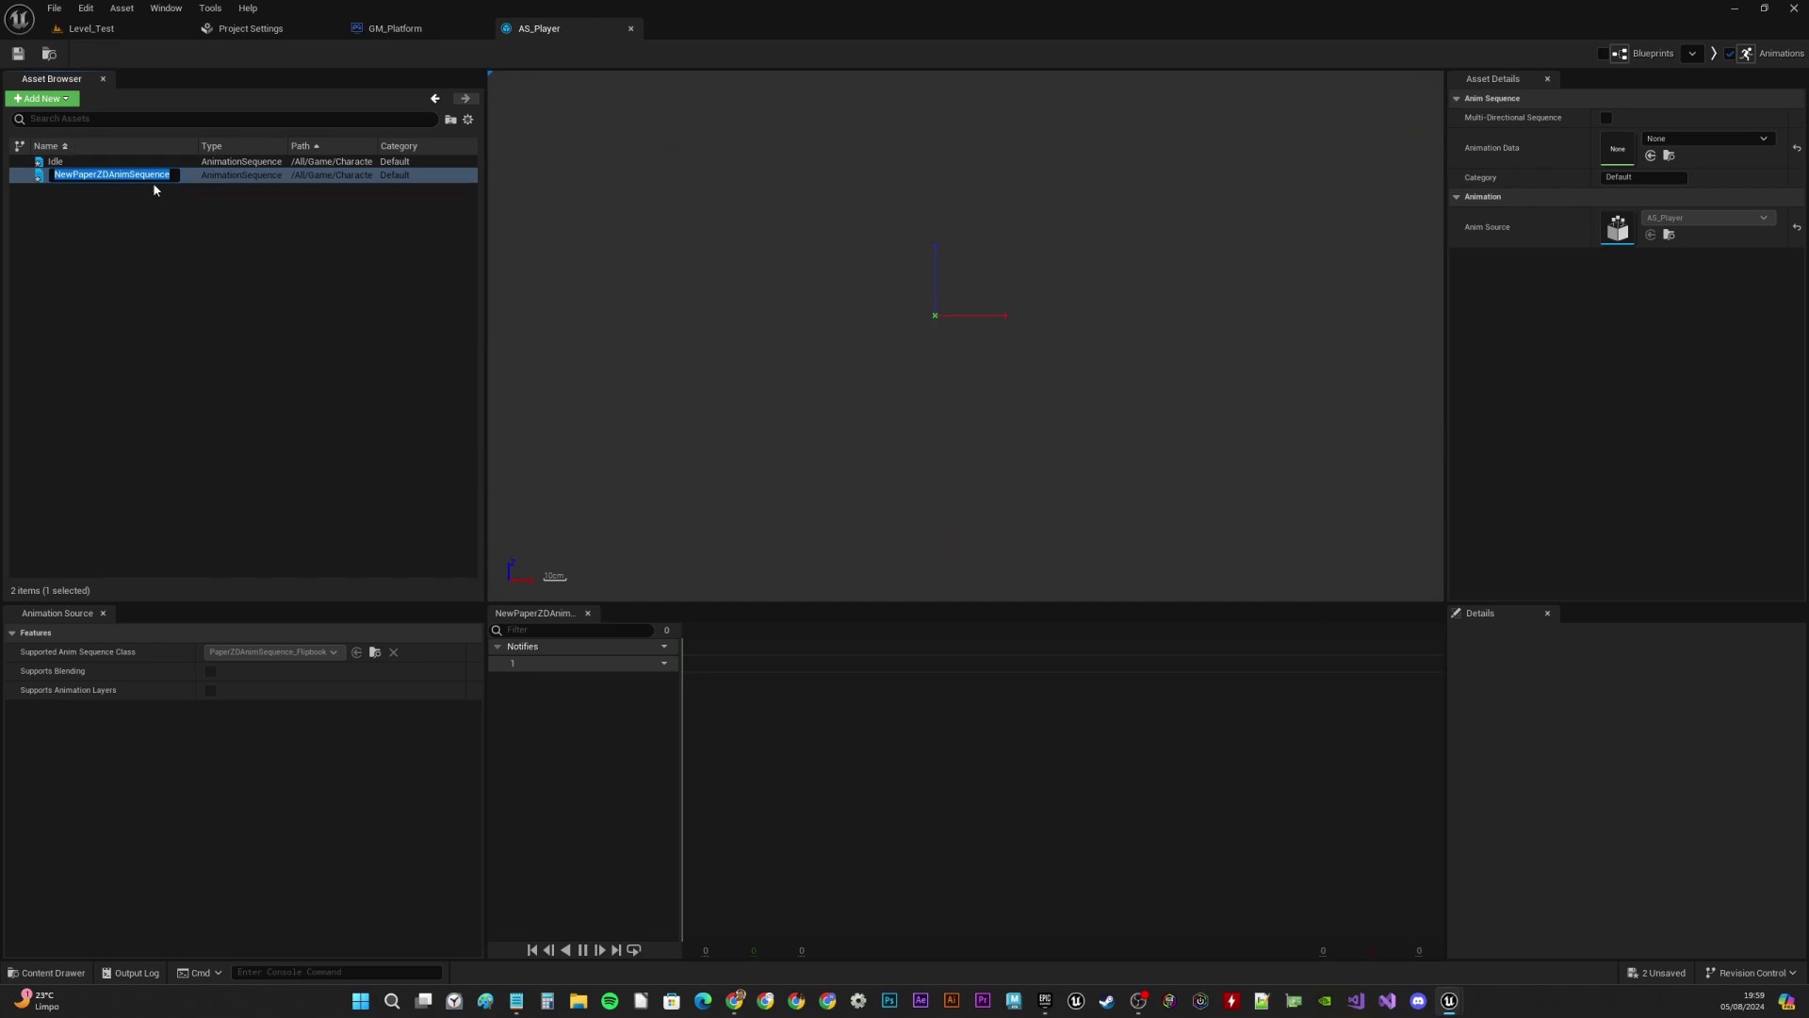
pyautogui.write('Run')
pyautogui.press('Return')
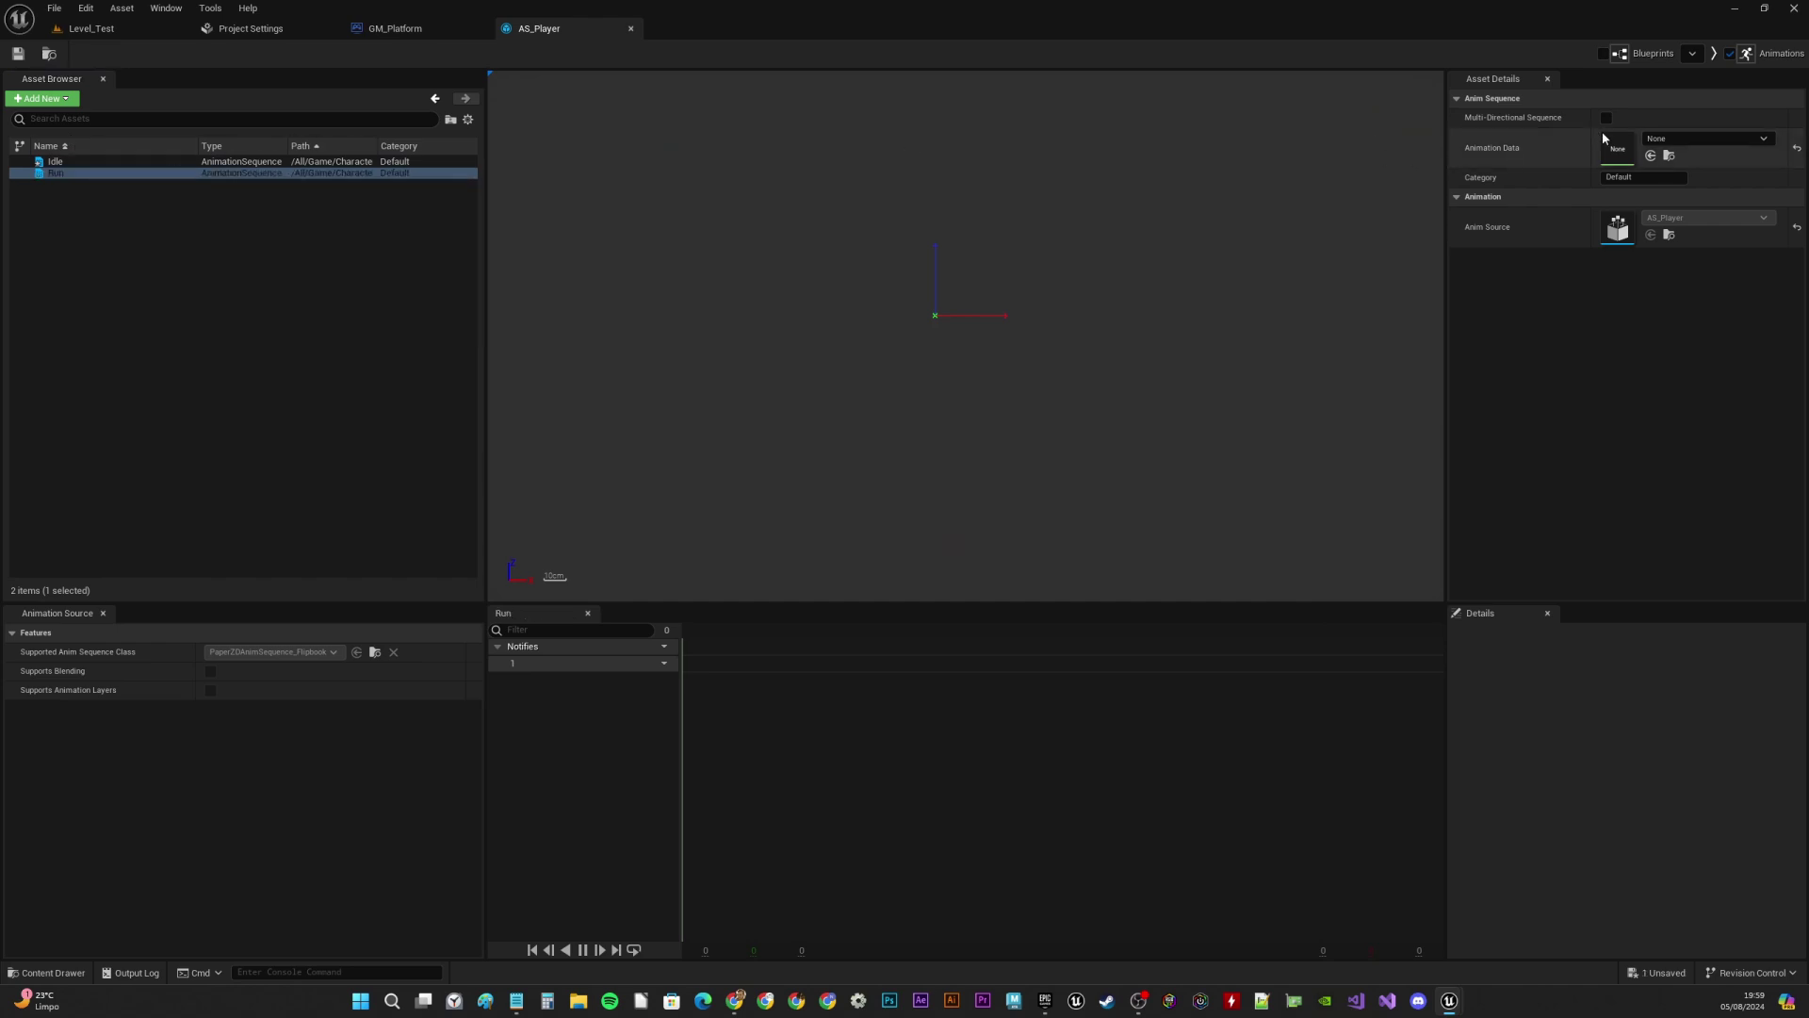
pyautogui.click(1705, 139)
pyautogui.click(1701, 425)
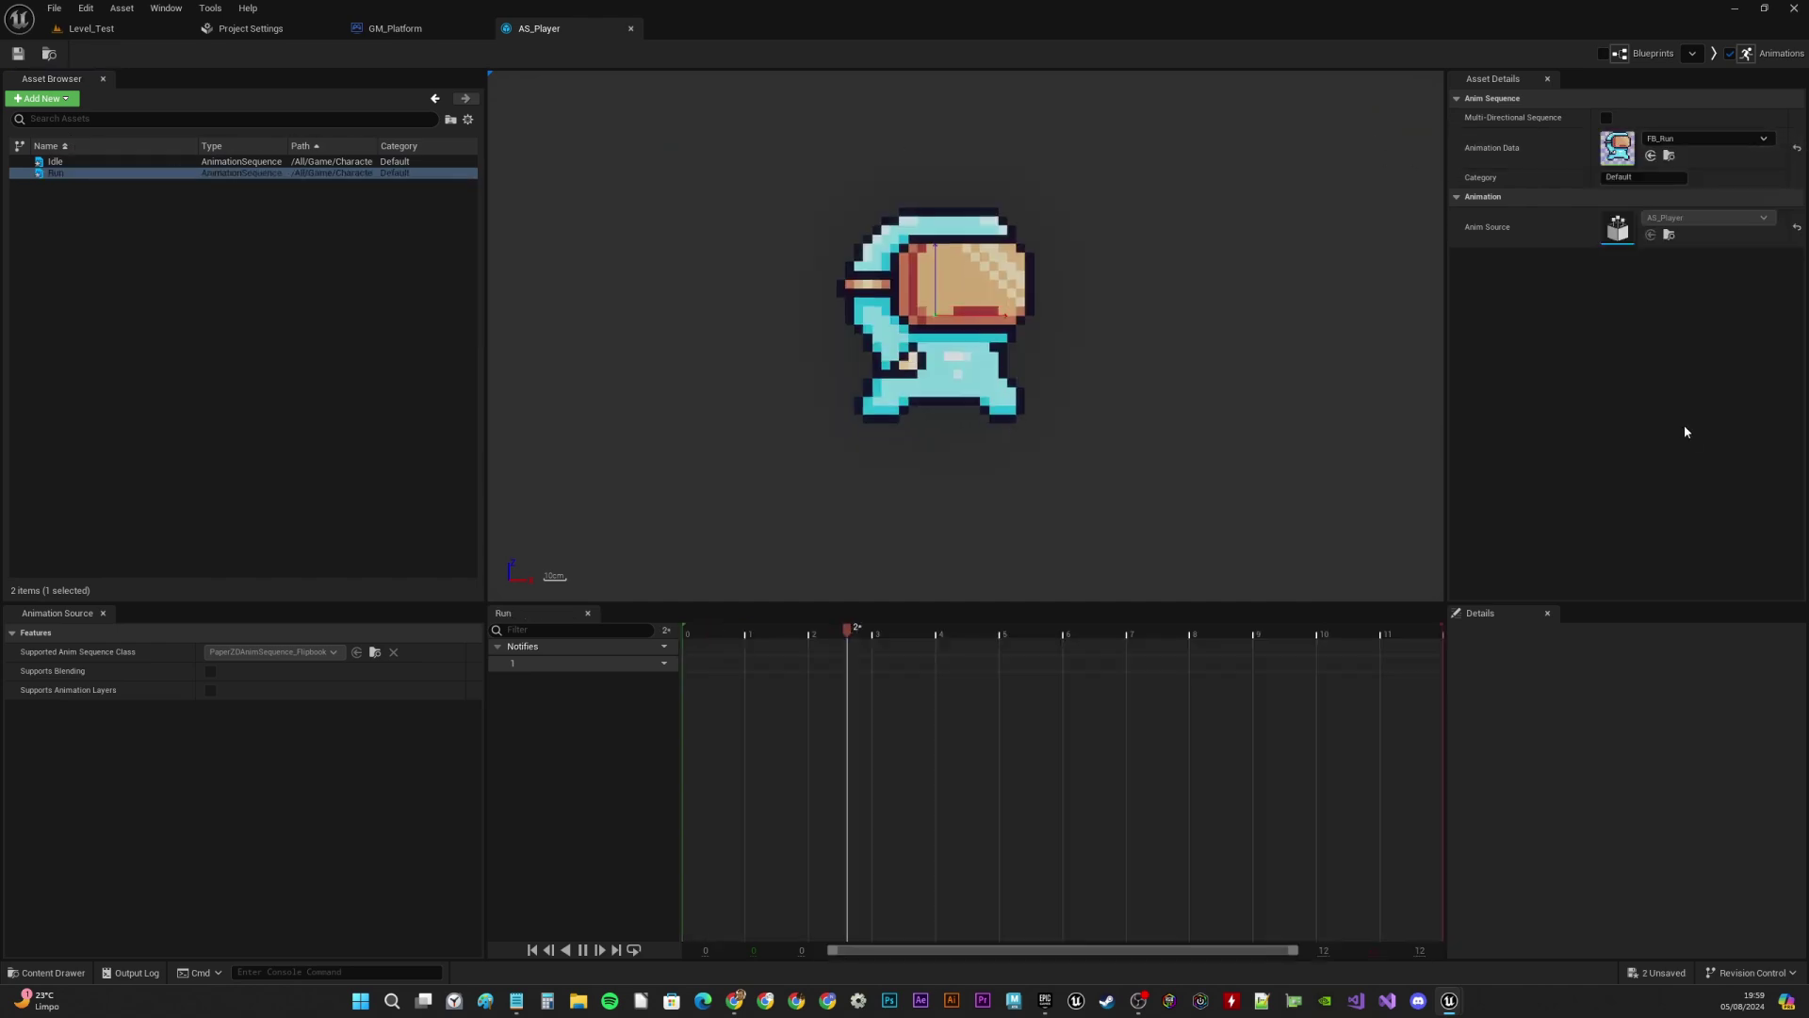
# Add an animation sequence named Jump to AS_Player and assign FB_Jump as its animation data
pyautogui.click(57, 98)
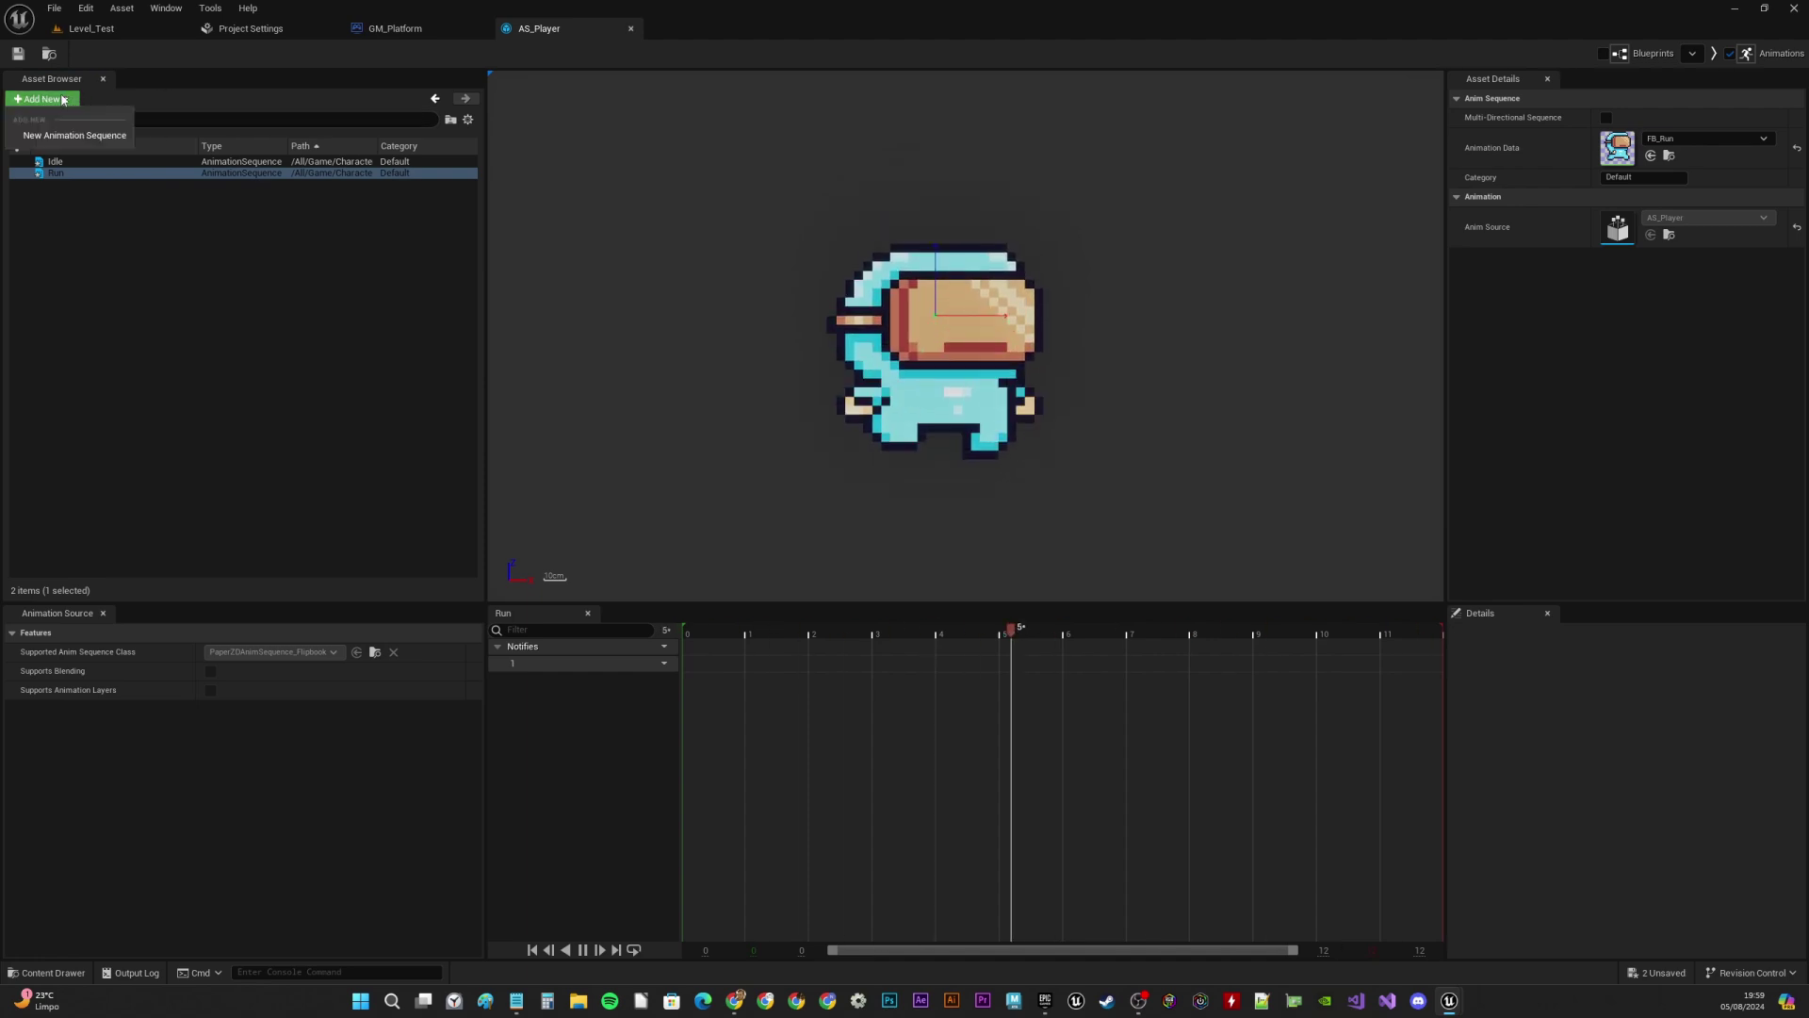
pyautogui.click(66, 129)
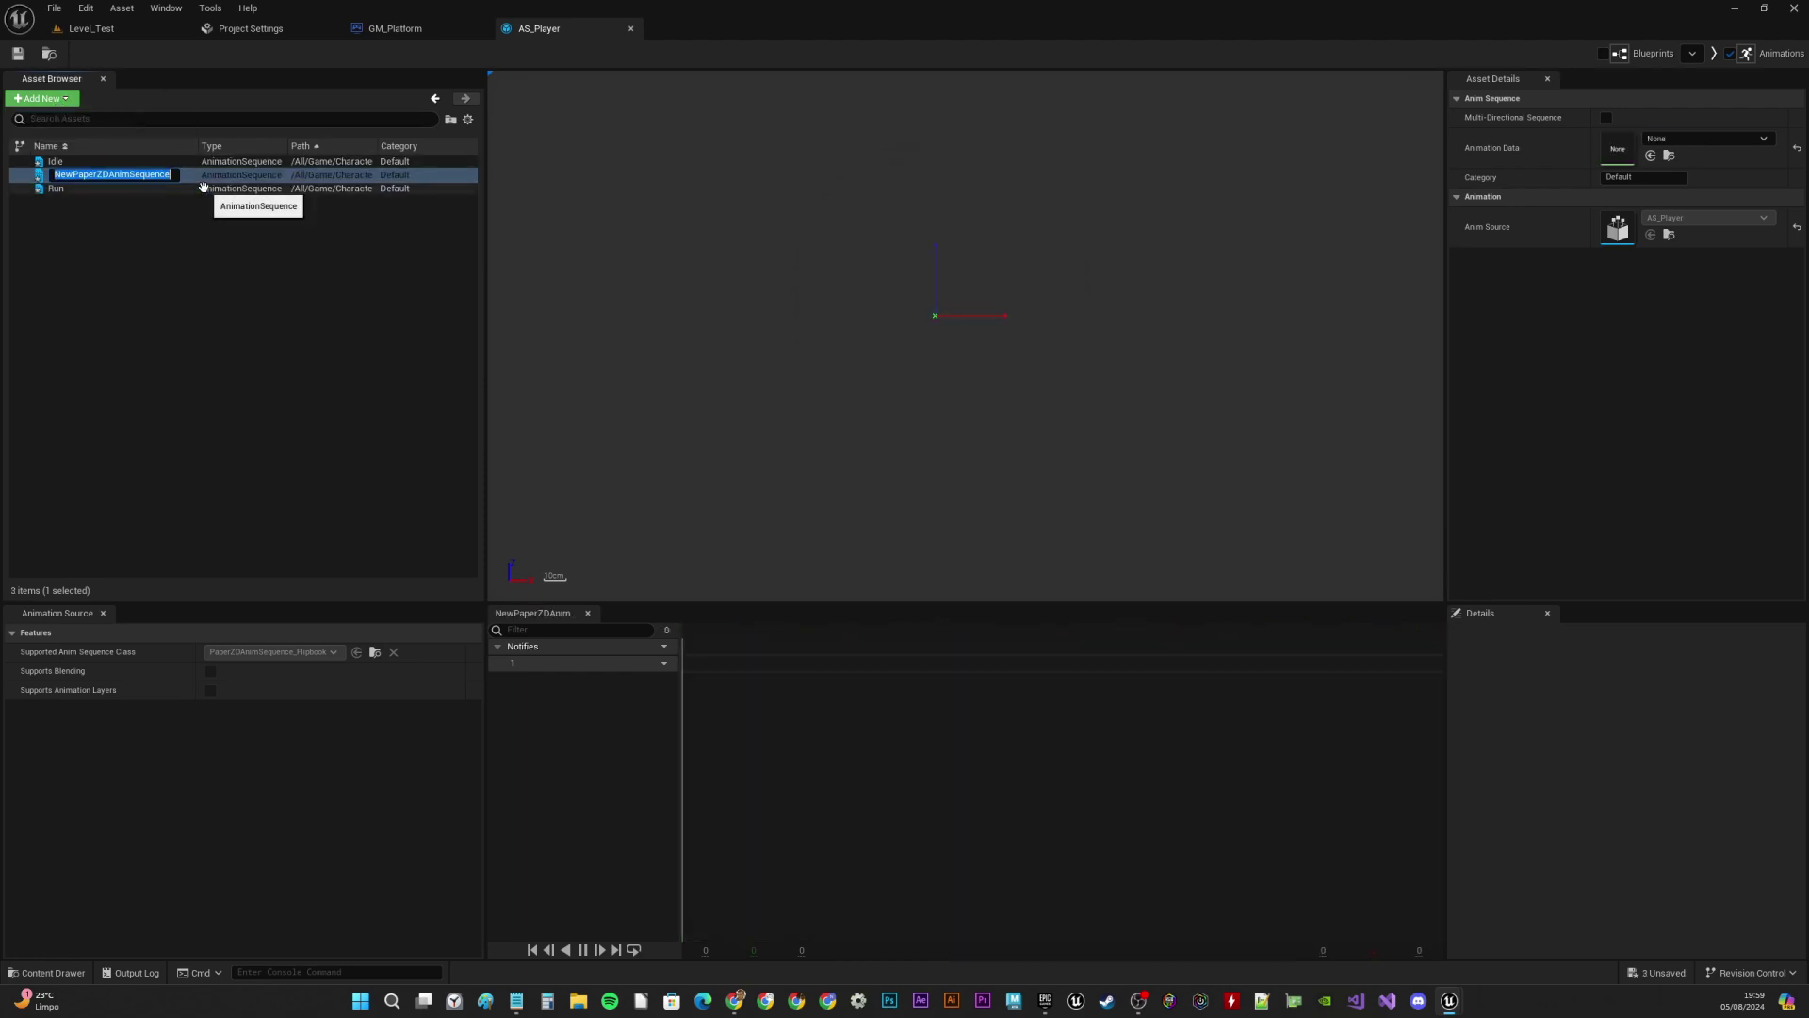
pyautogui.write('Jump')
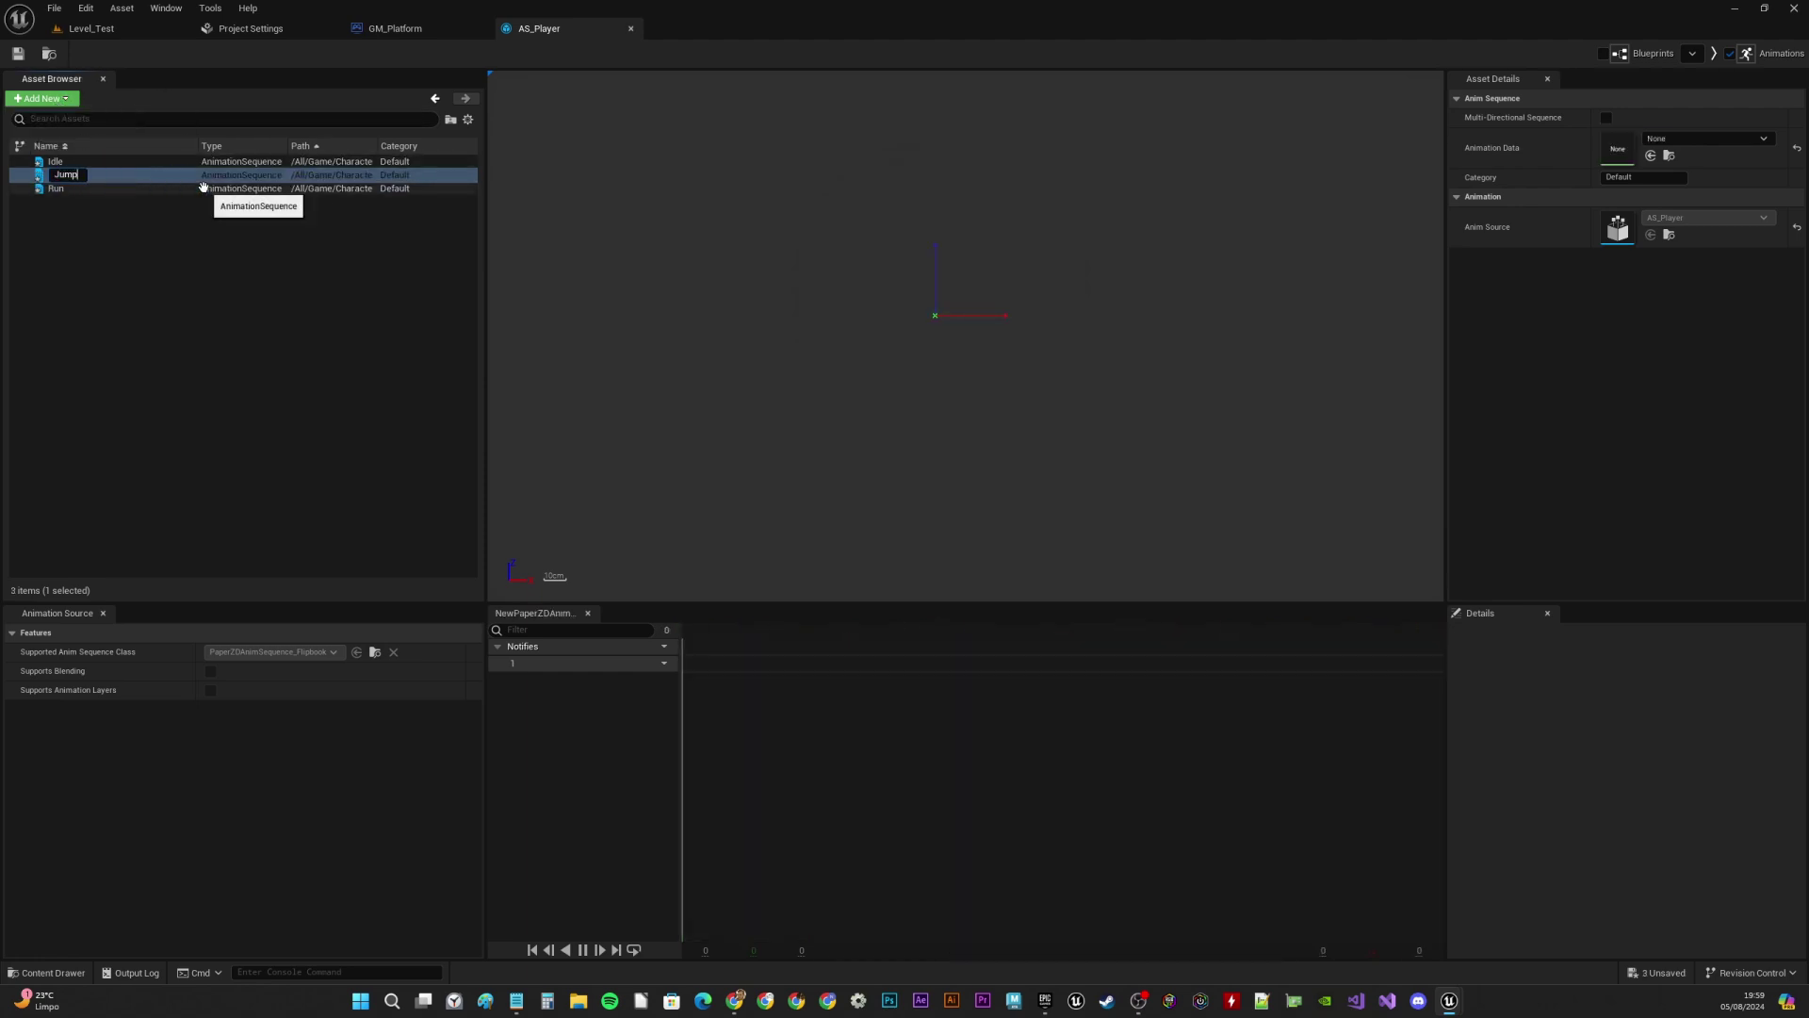
pyautogui.press('Return')
pyautogui.click(1707, 139)
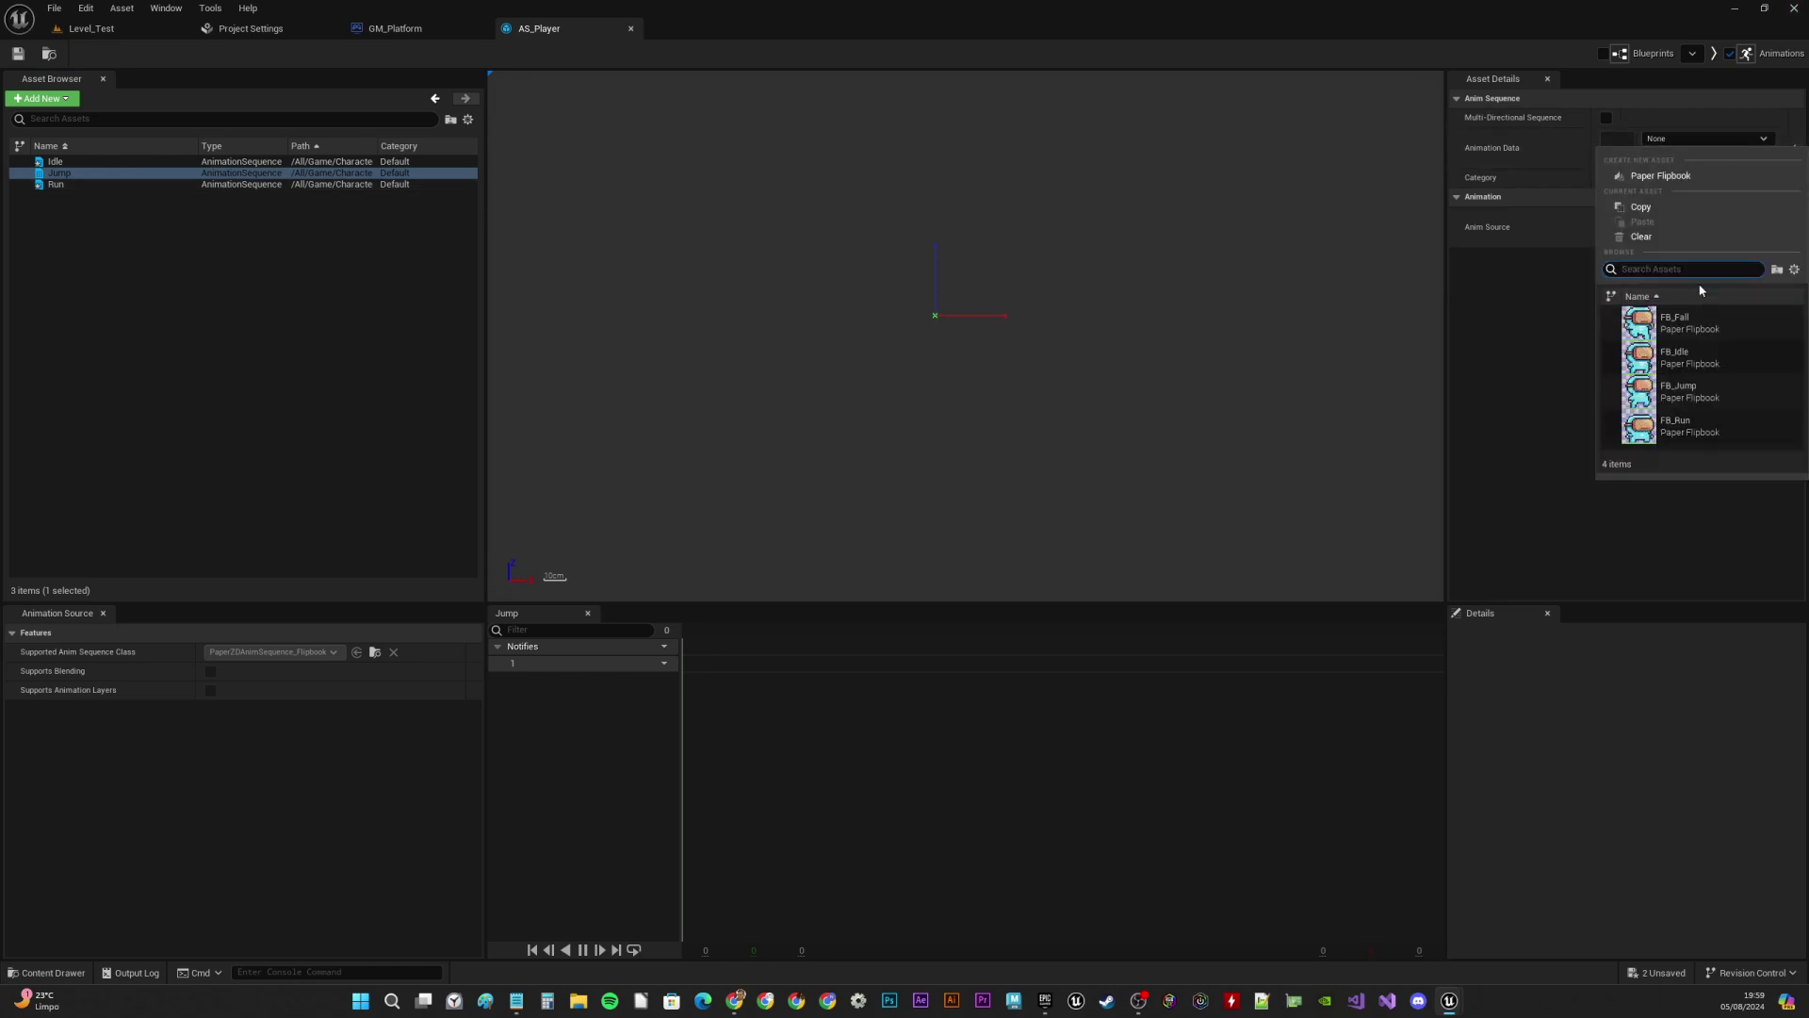
pyautogui.click(1705, 392)
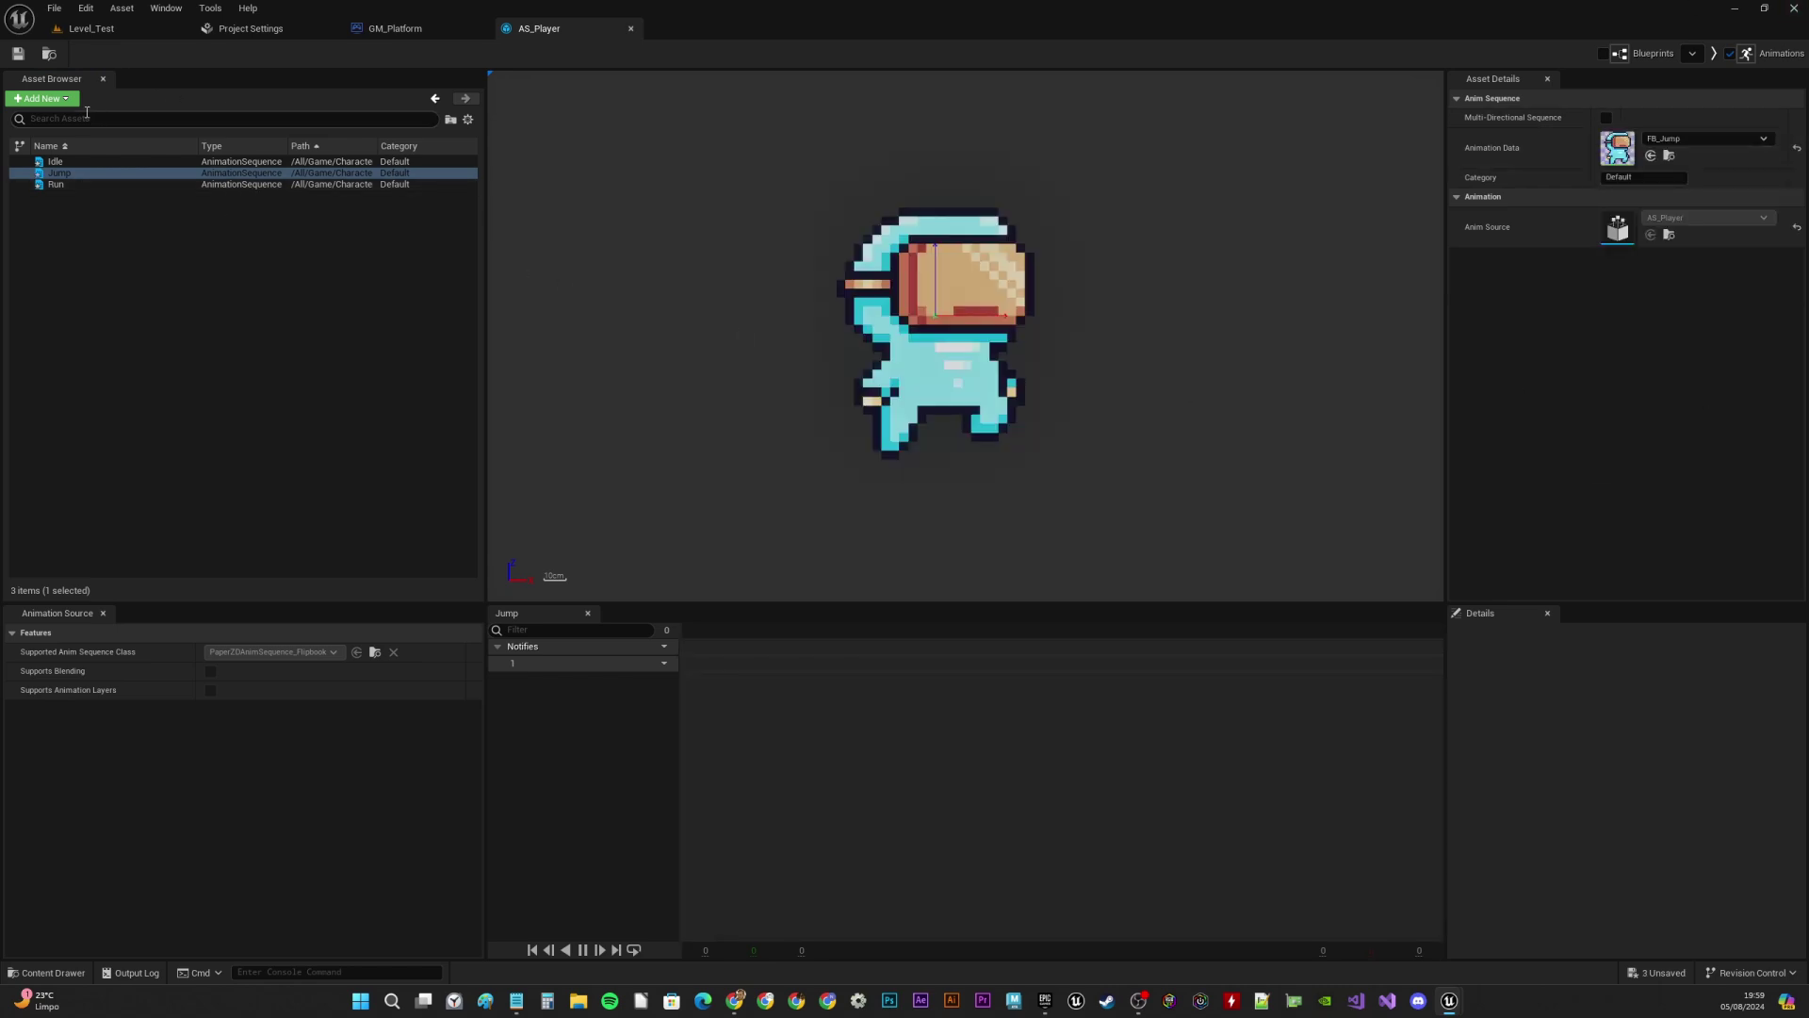
# Add an animation sequence named Fall with FB_Fall as its animation data, and close the saved AS_Player
pyautogui.click(43, 98)
pyautogui.click(75, 137)
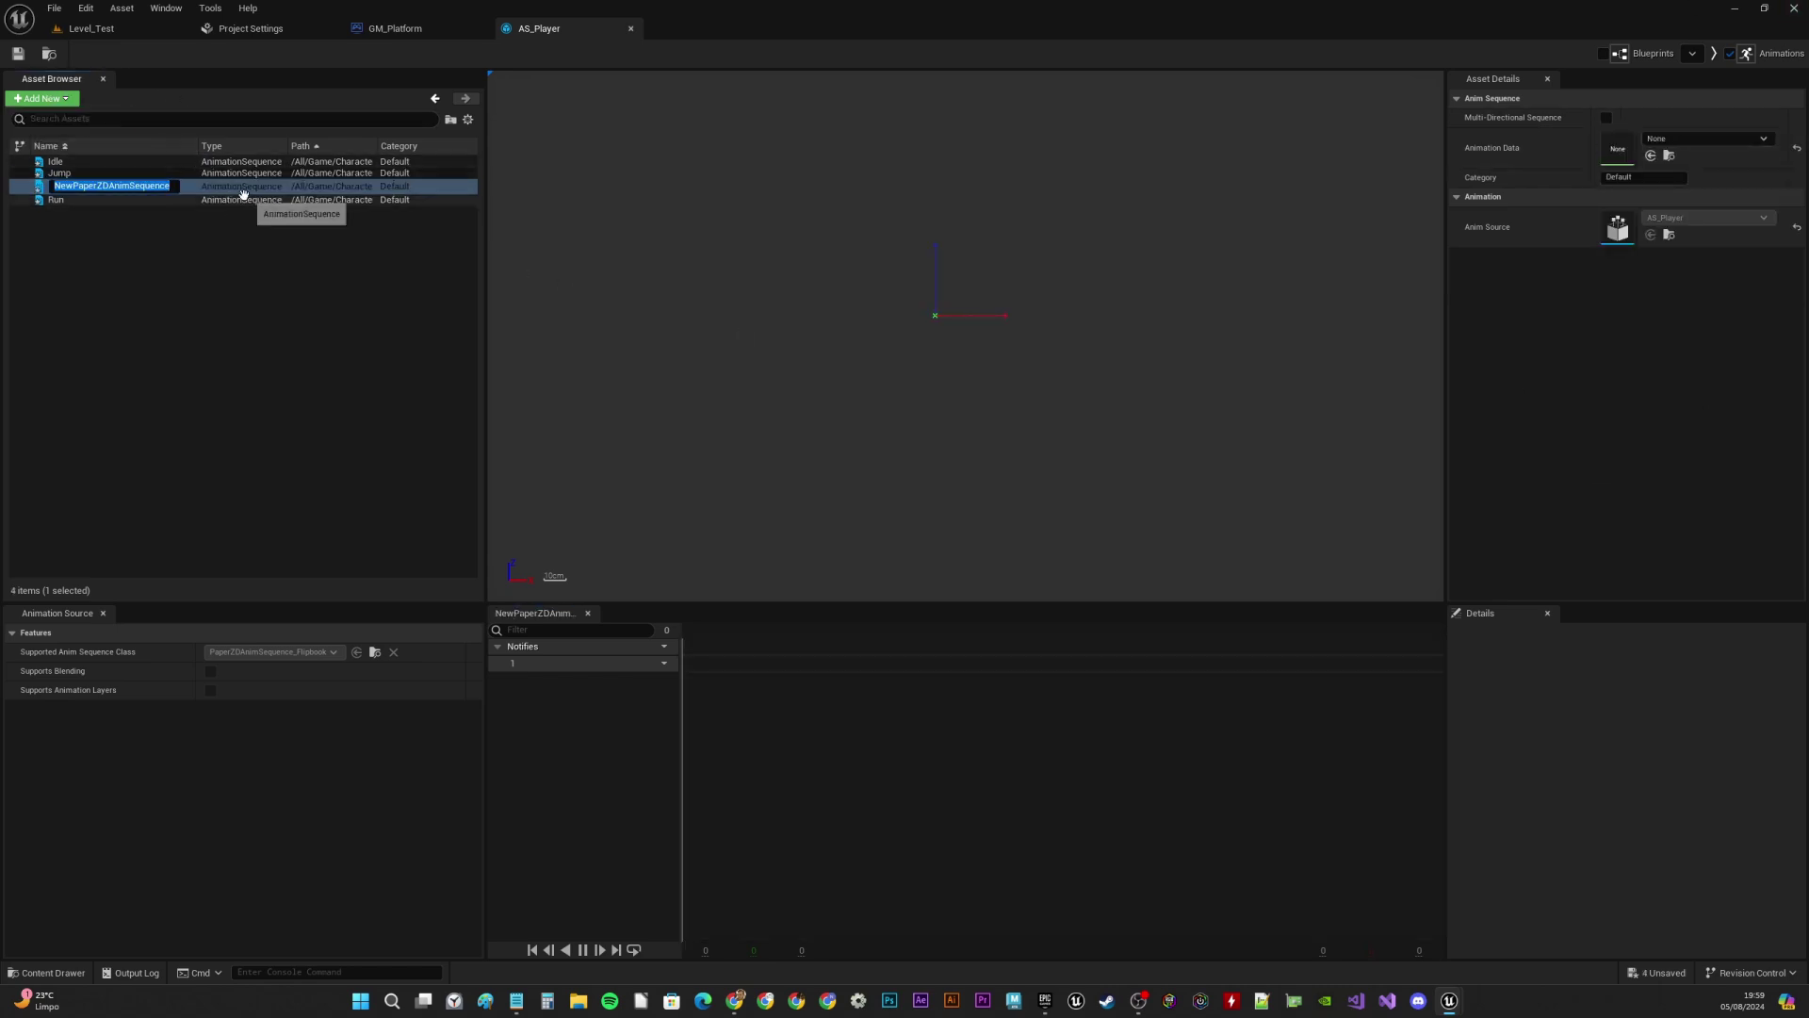
pyautogui.write('Fall')
pyautogui.press('Return')
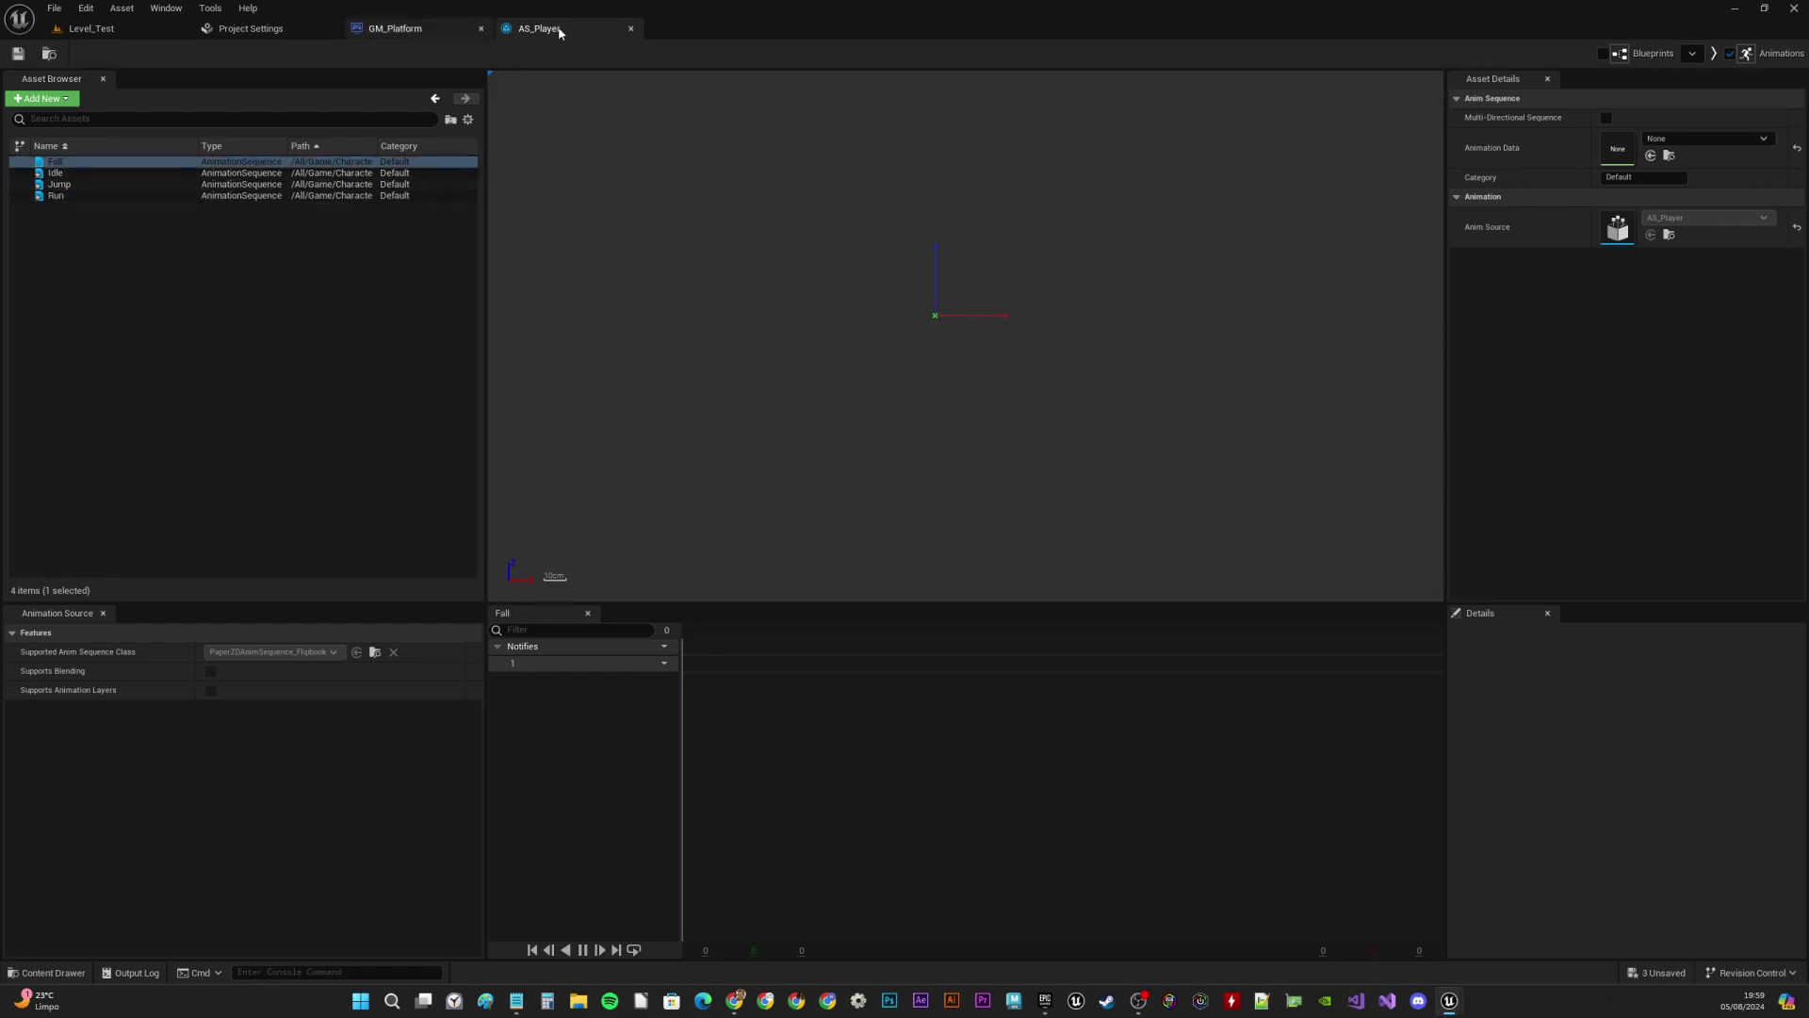
pyautogui.click(1729, 139)
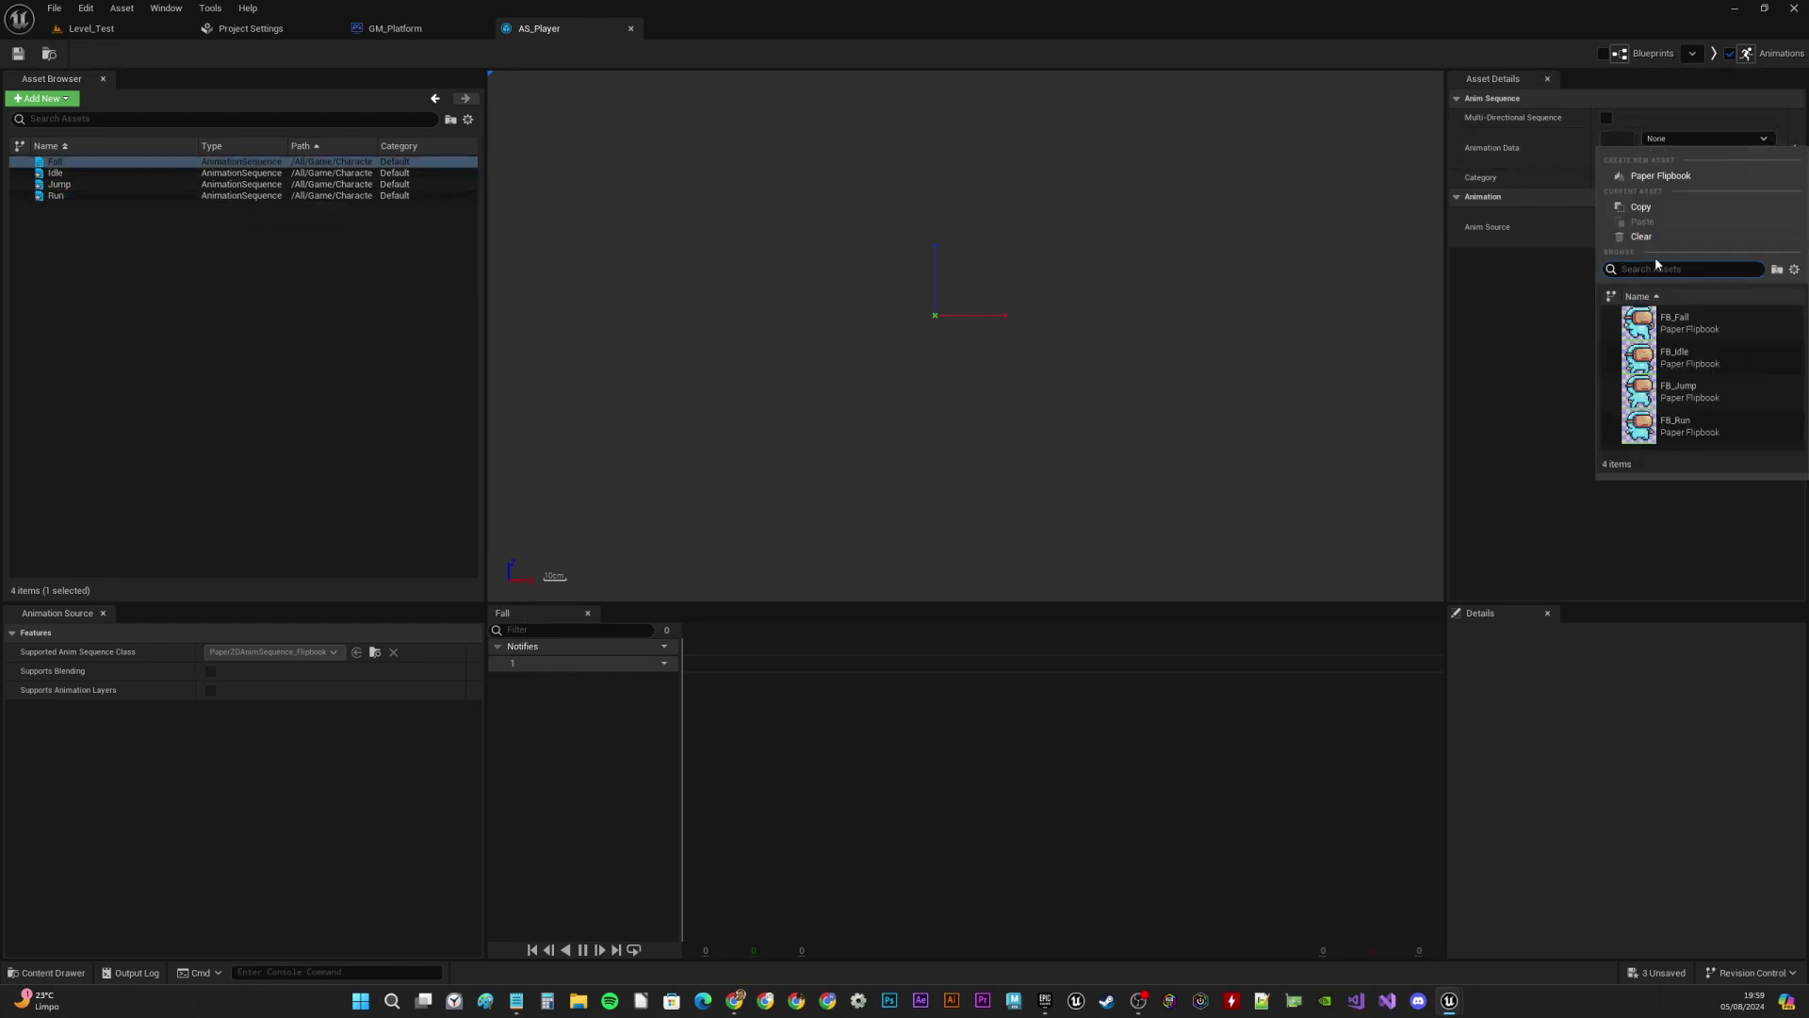
pyautogui.click(1692, 323)
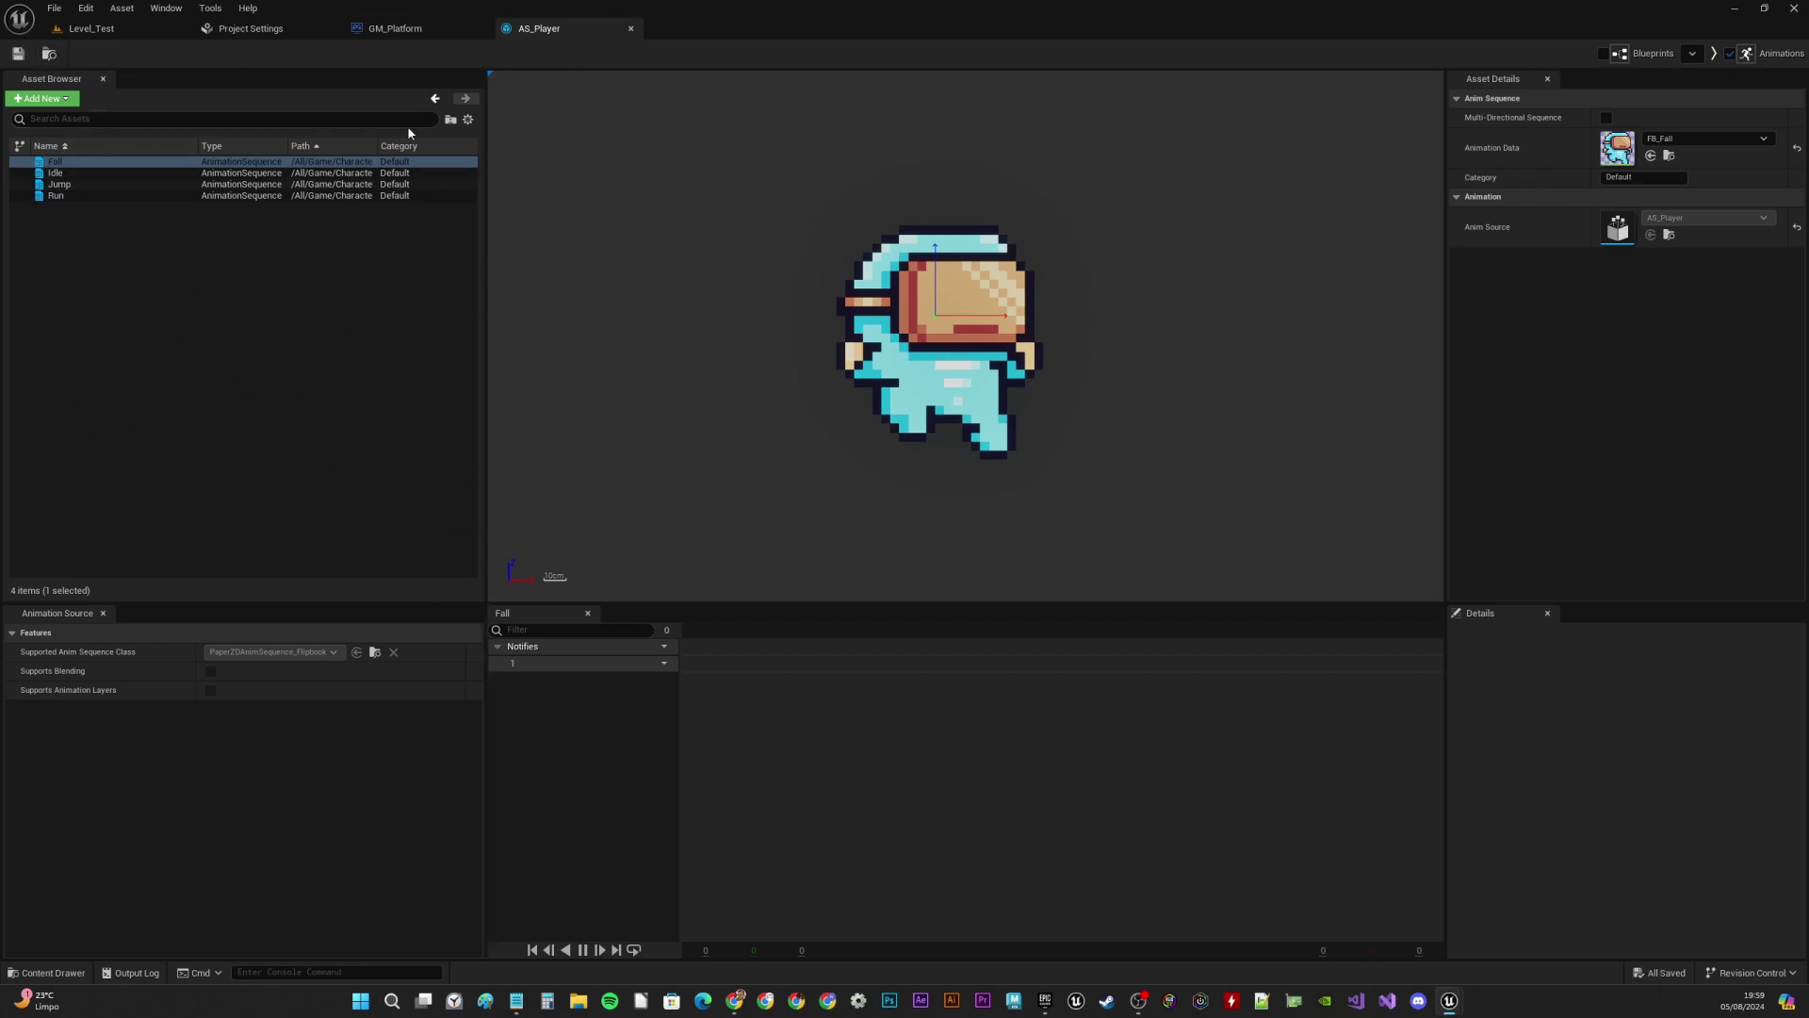
pyautogui.click(630, 33)
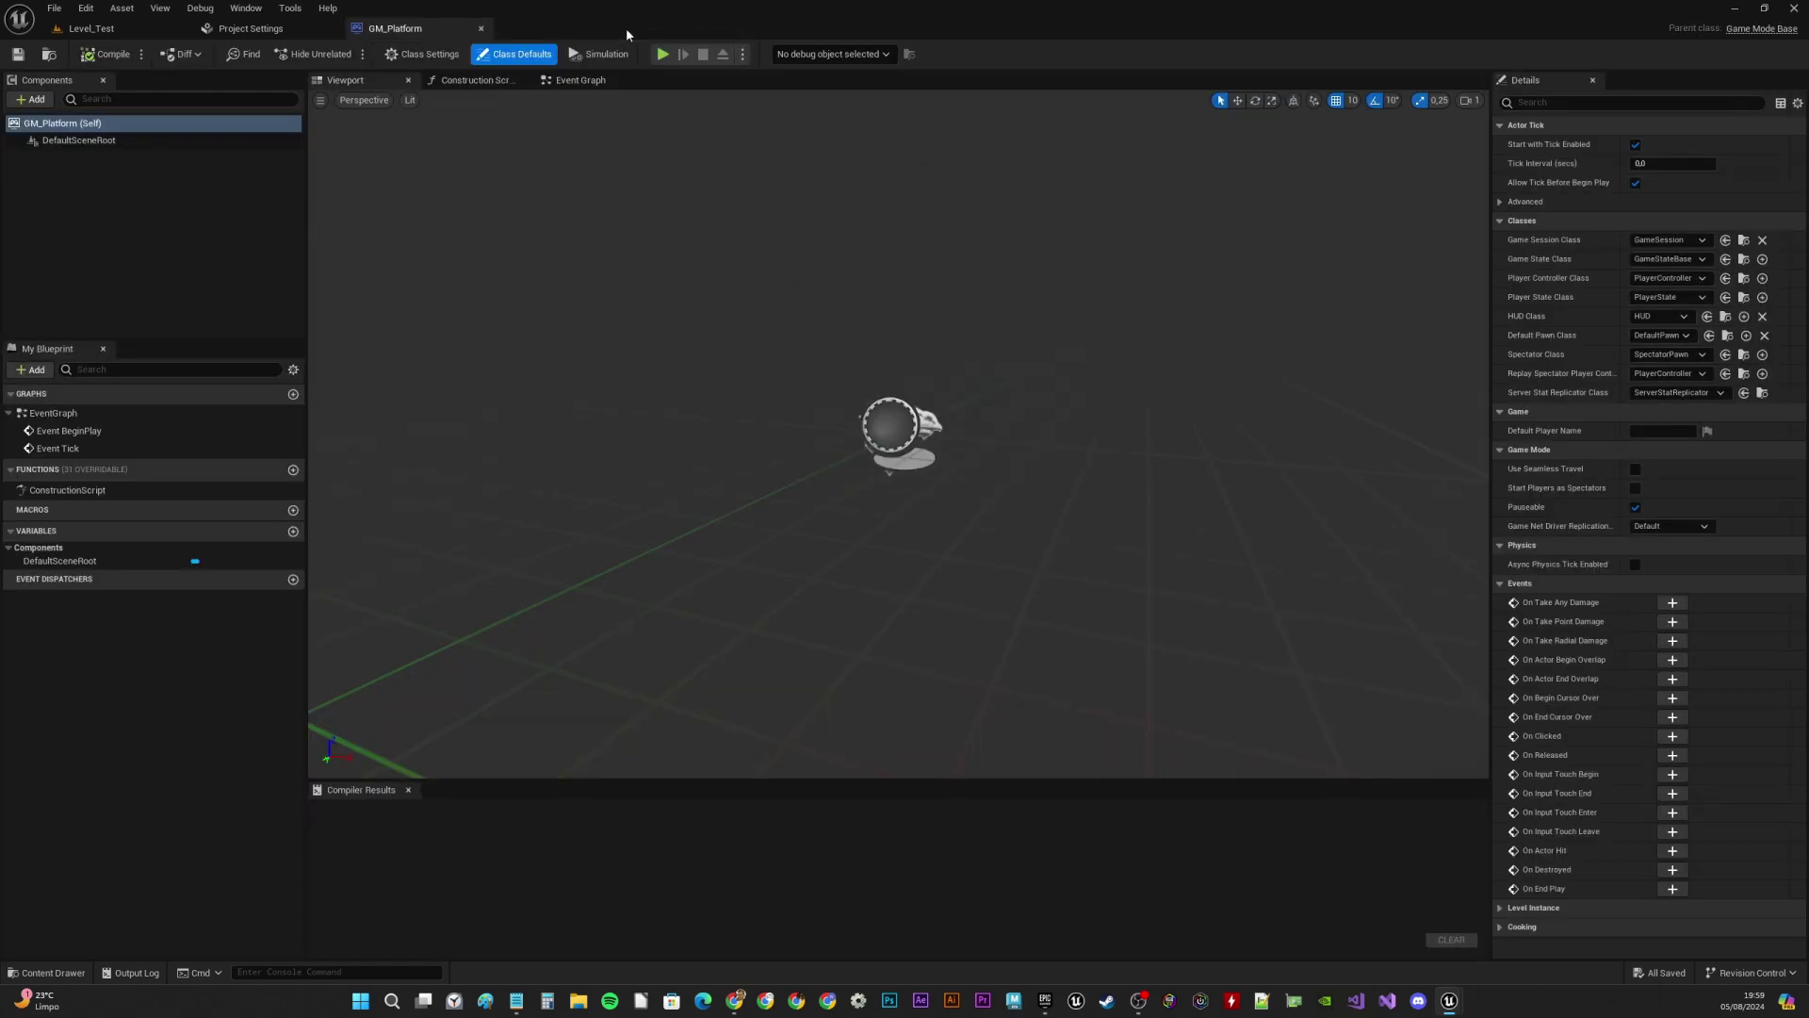
# Create a Blueprint class named BP_Player in the Character Blueprints folder with PaperZDCharacter as its parent class
pyautogui.click(91, 28)
pyautogui.click(488, 779)
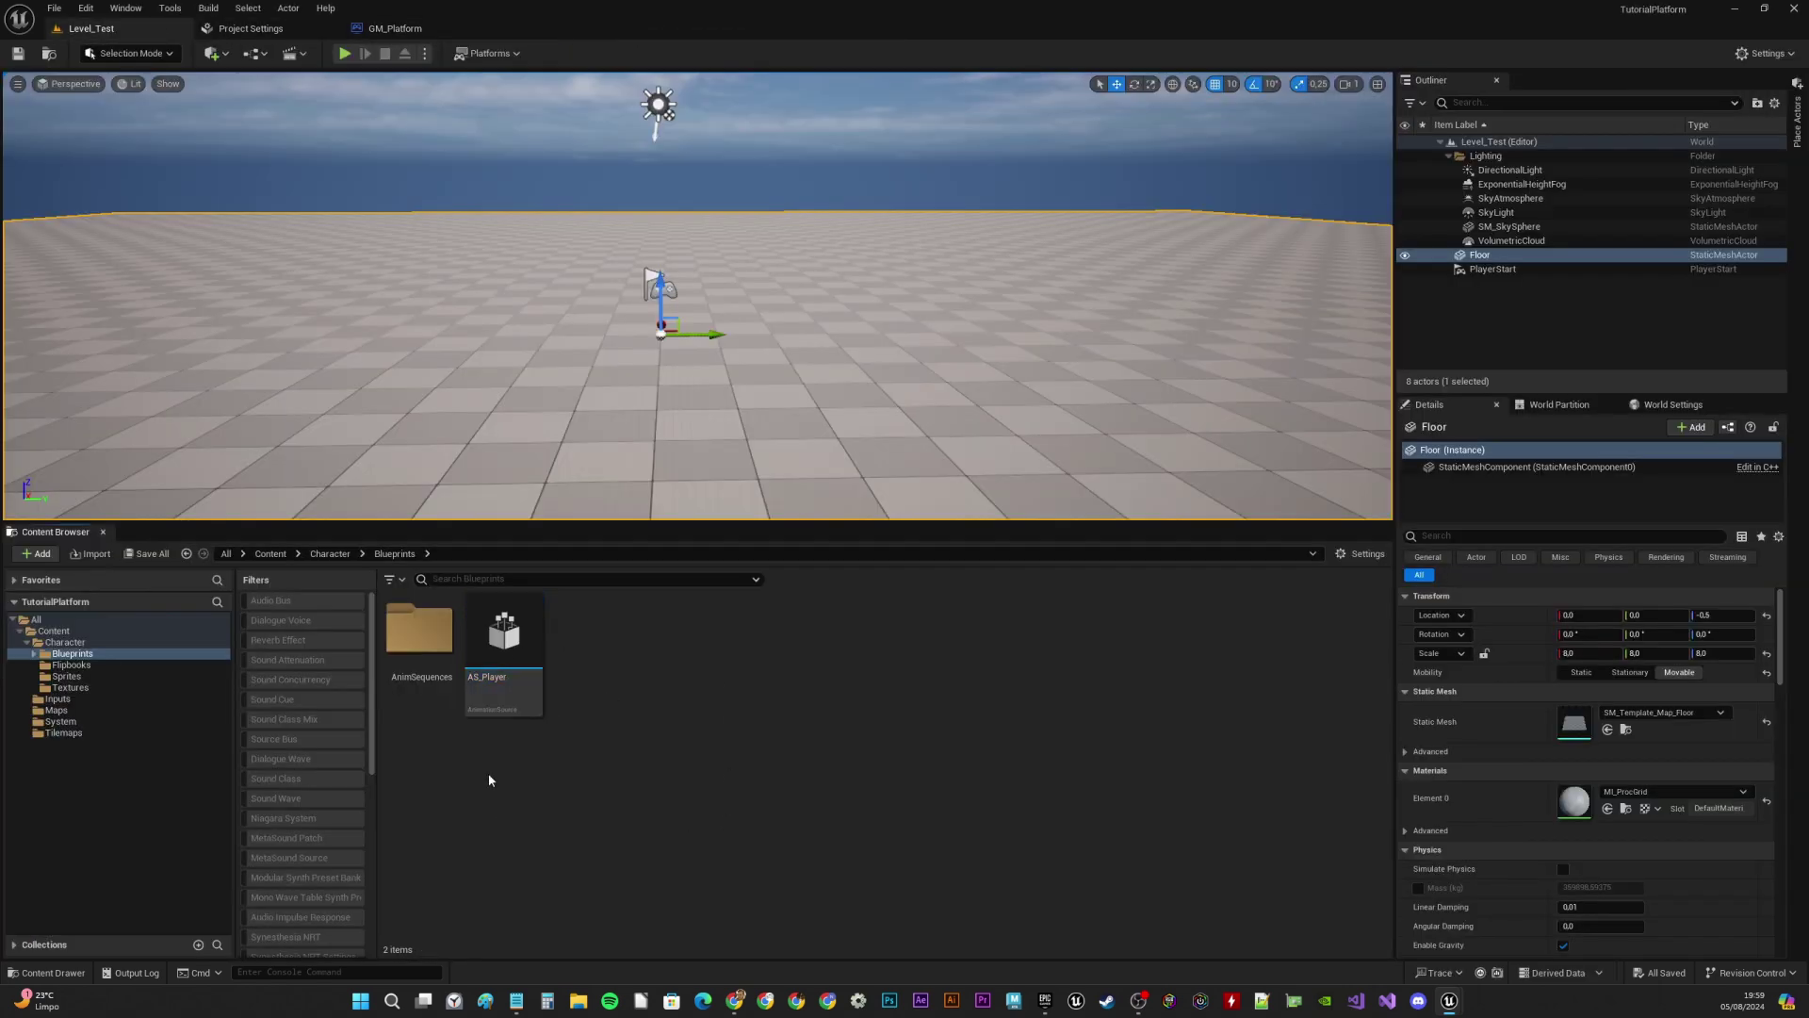
pyautogui.rightClick(624, 670)
pyautogui.moveTo(689, 588)
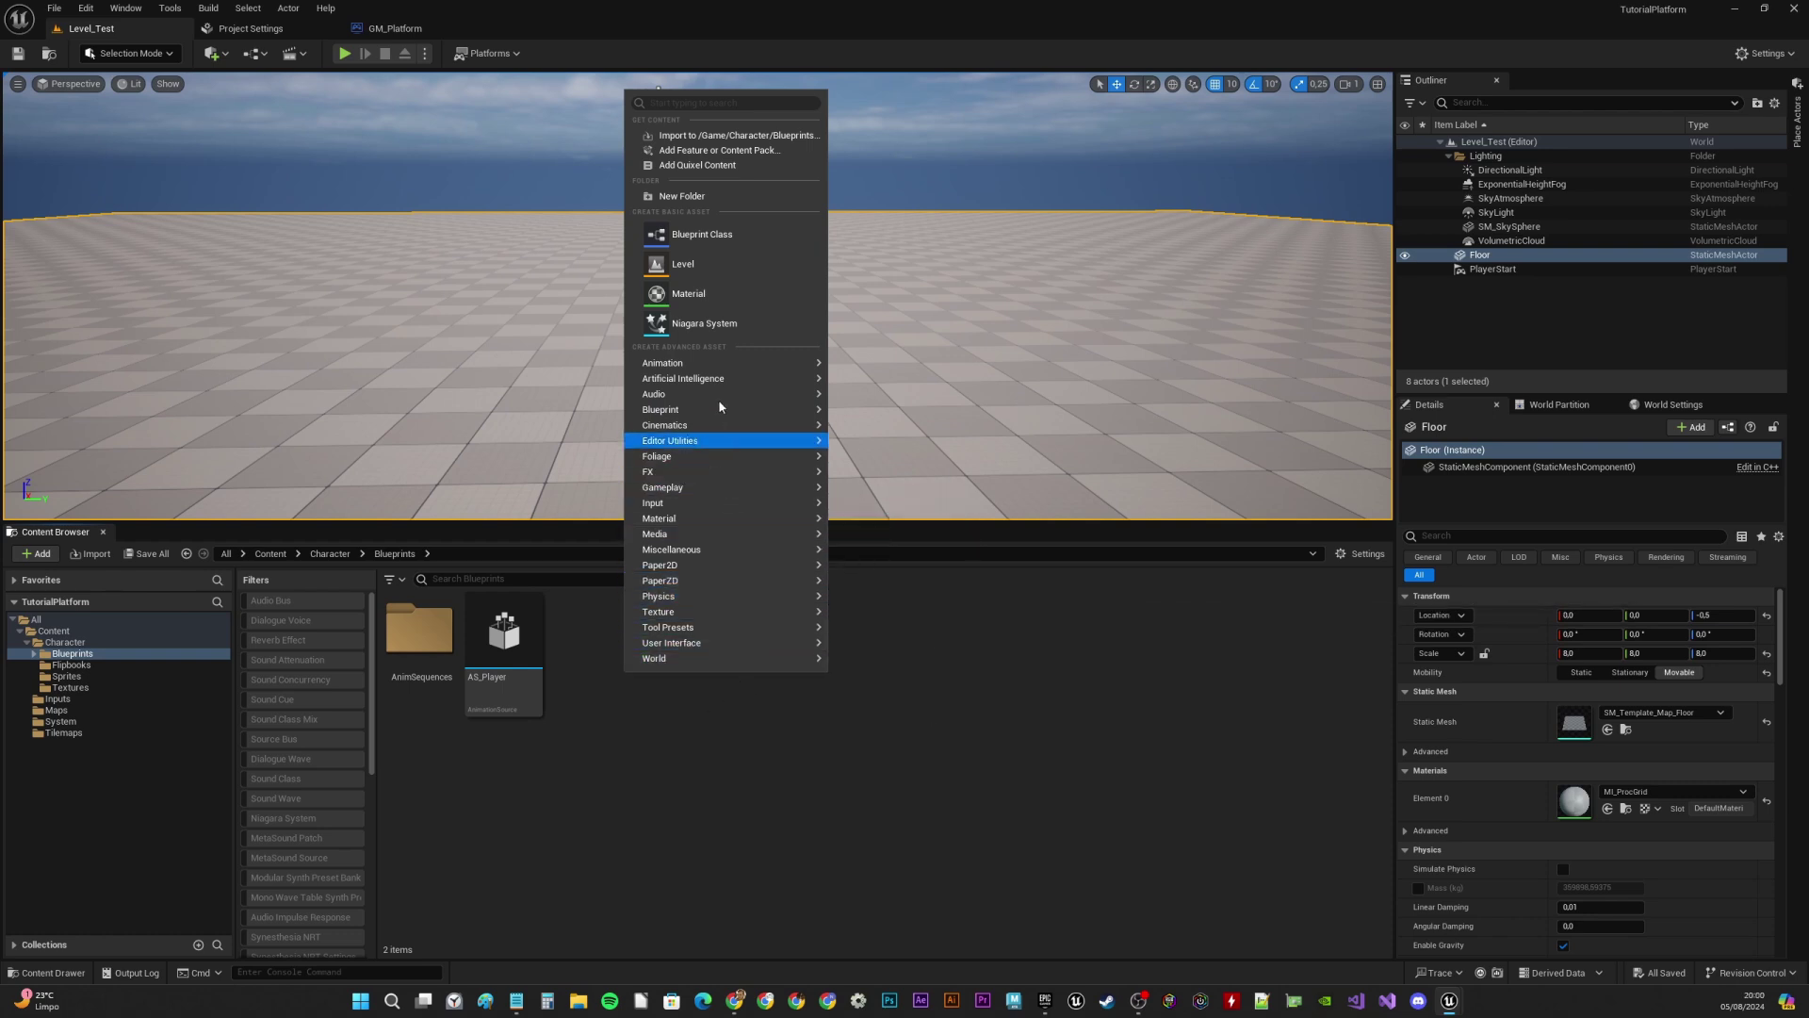
pyautogui.click(721, 236)
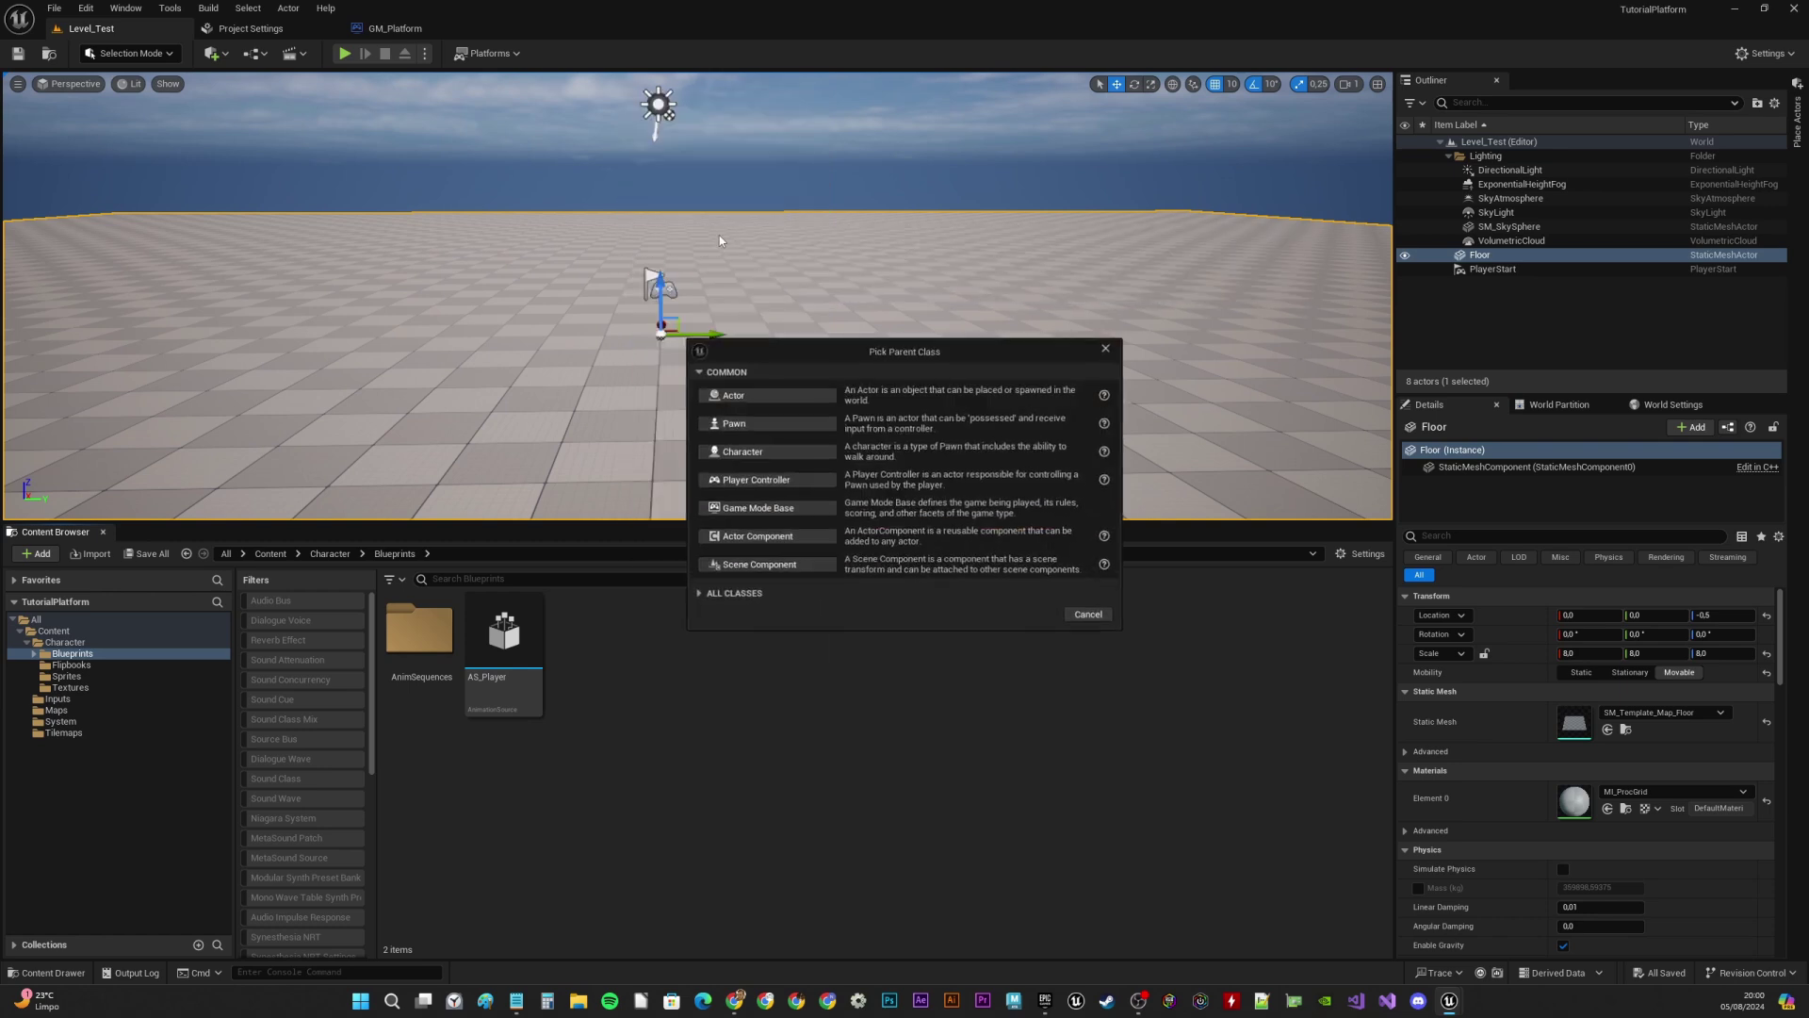
pyautogui.click(698, 594)
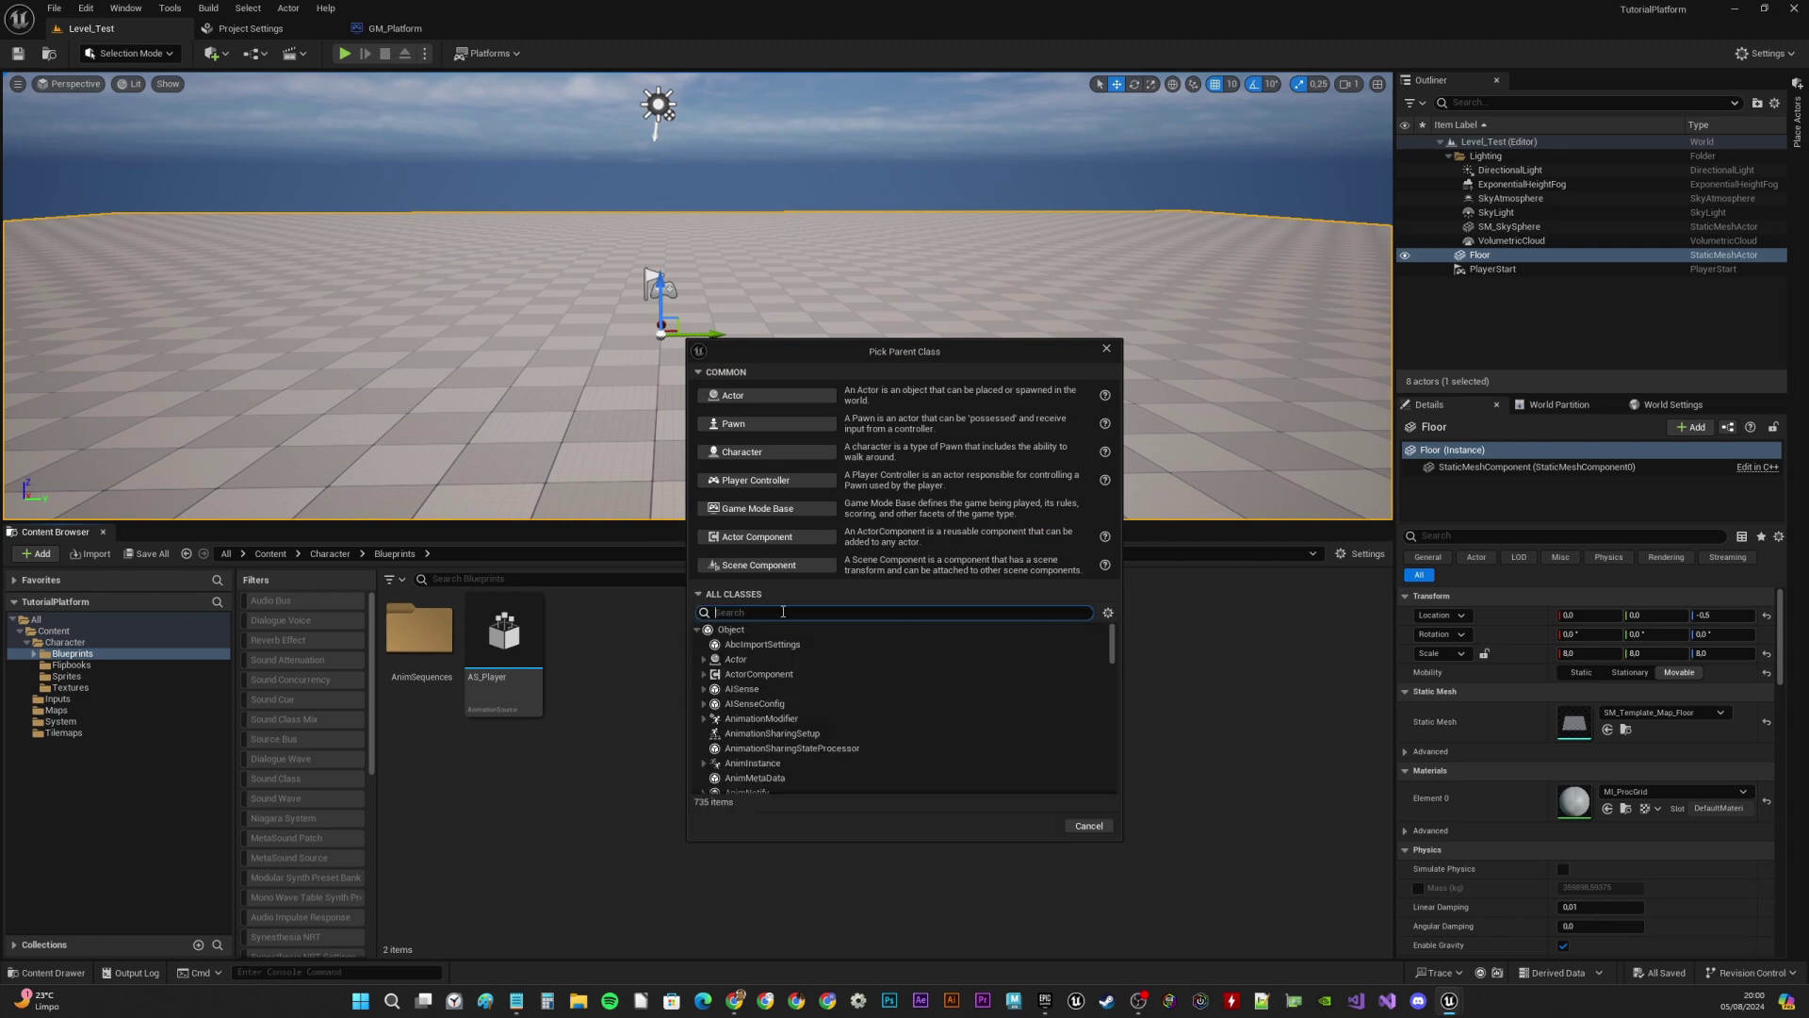
pyautogui.write('paper')
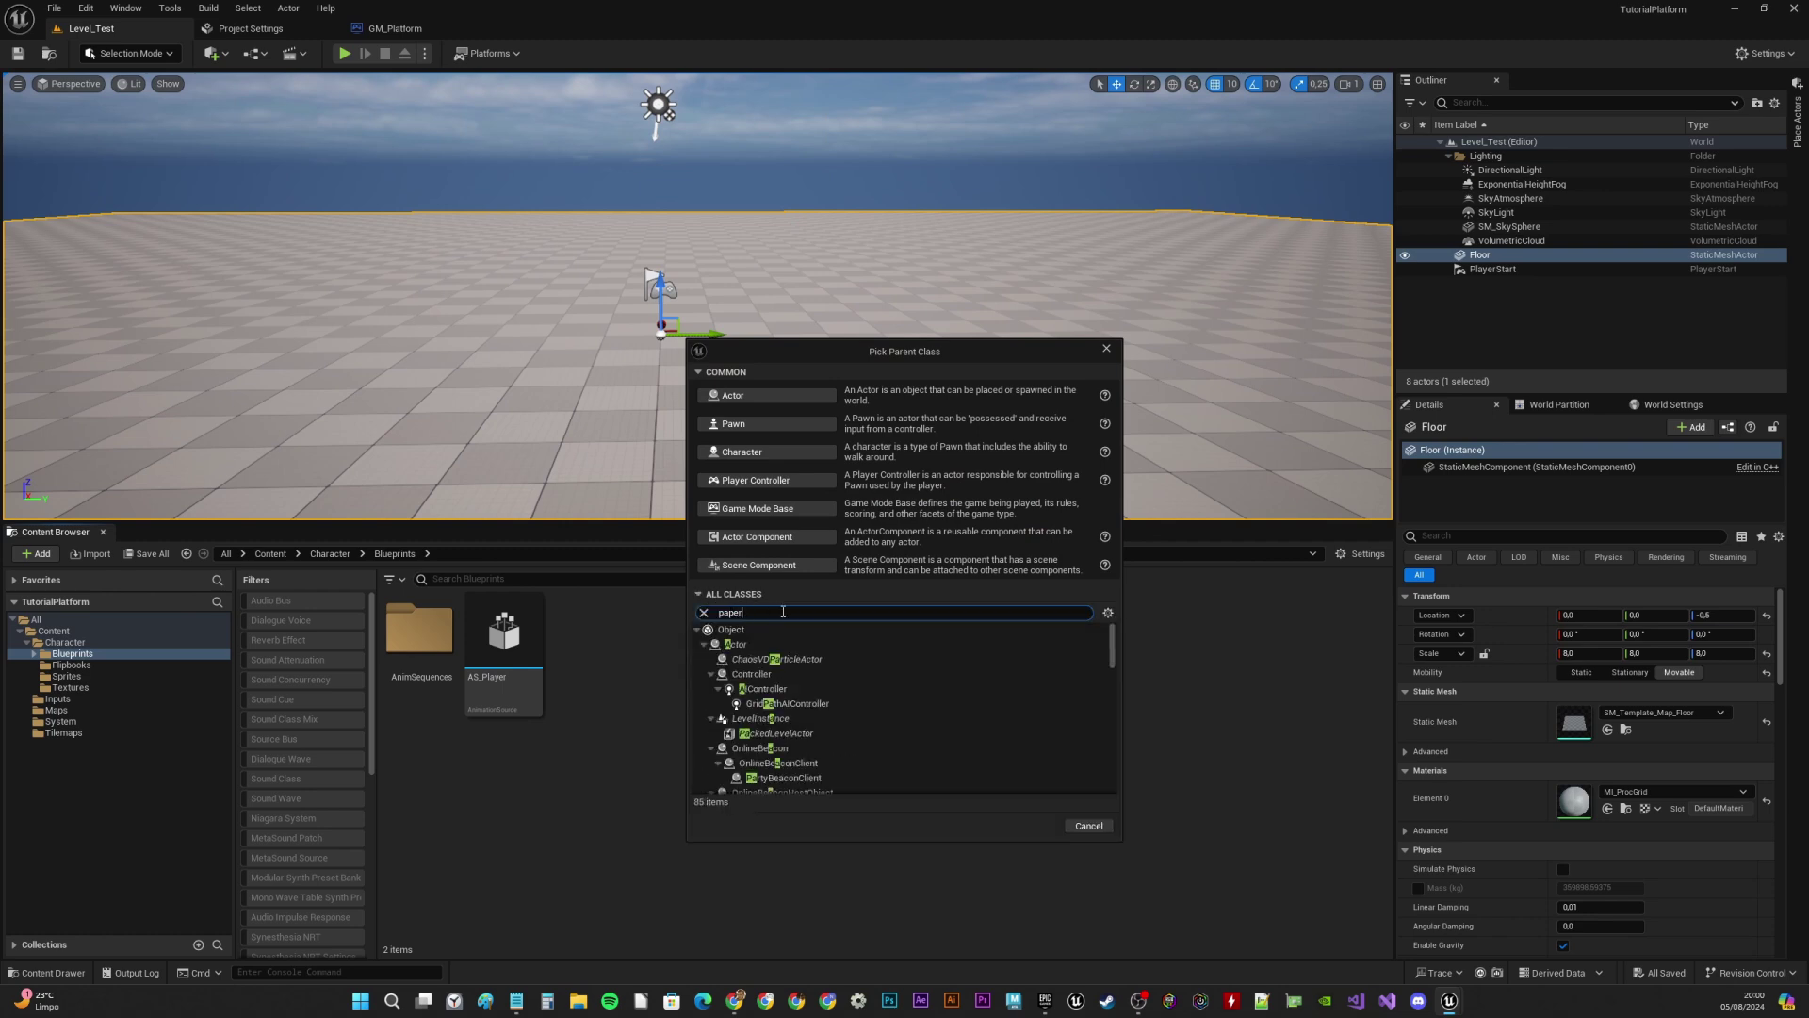
pyautogui.write('zd')
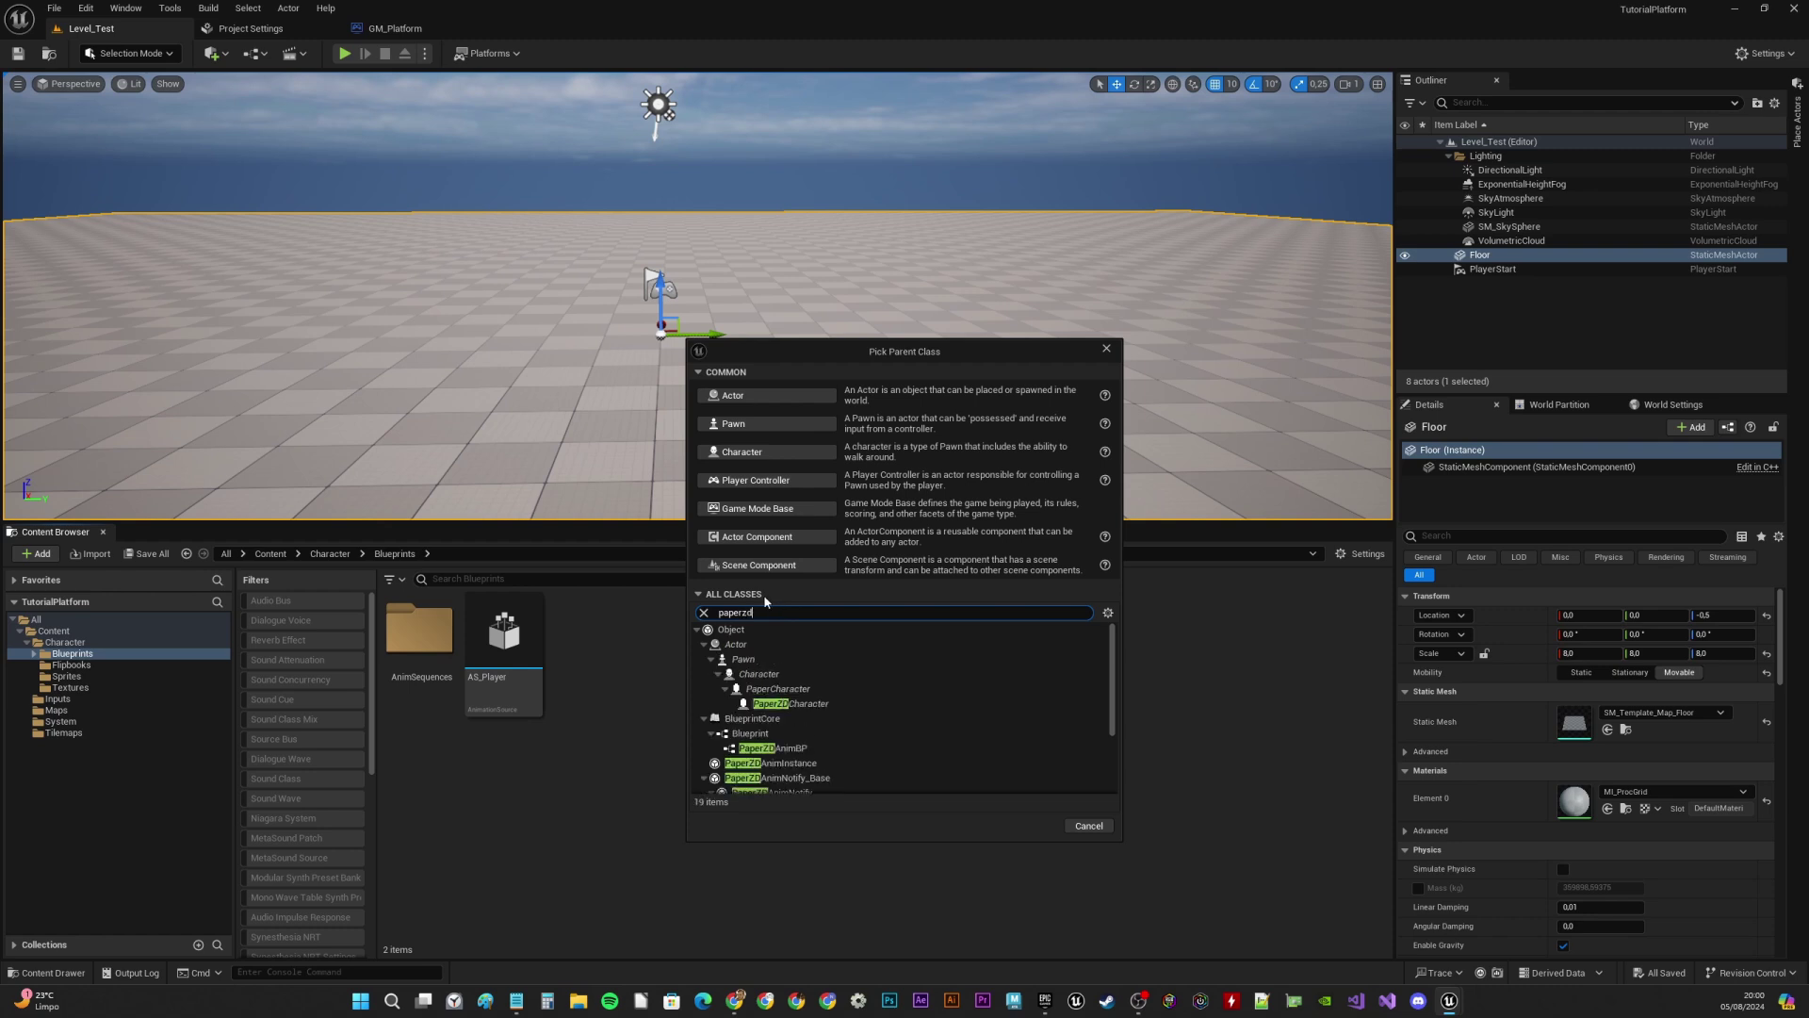
pyautogui.click(810, 707)
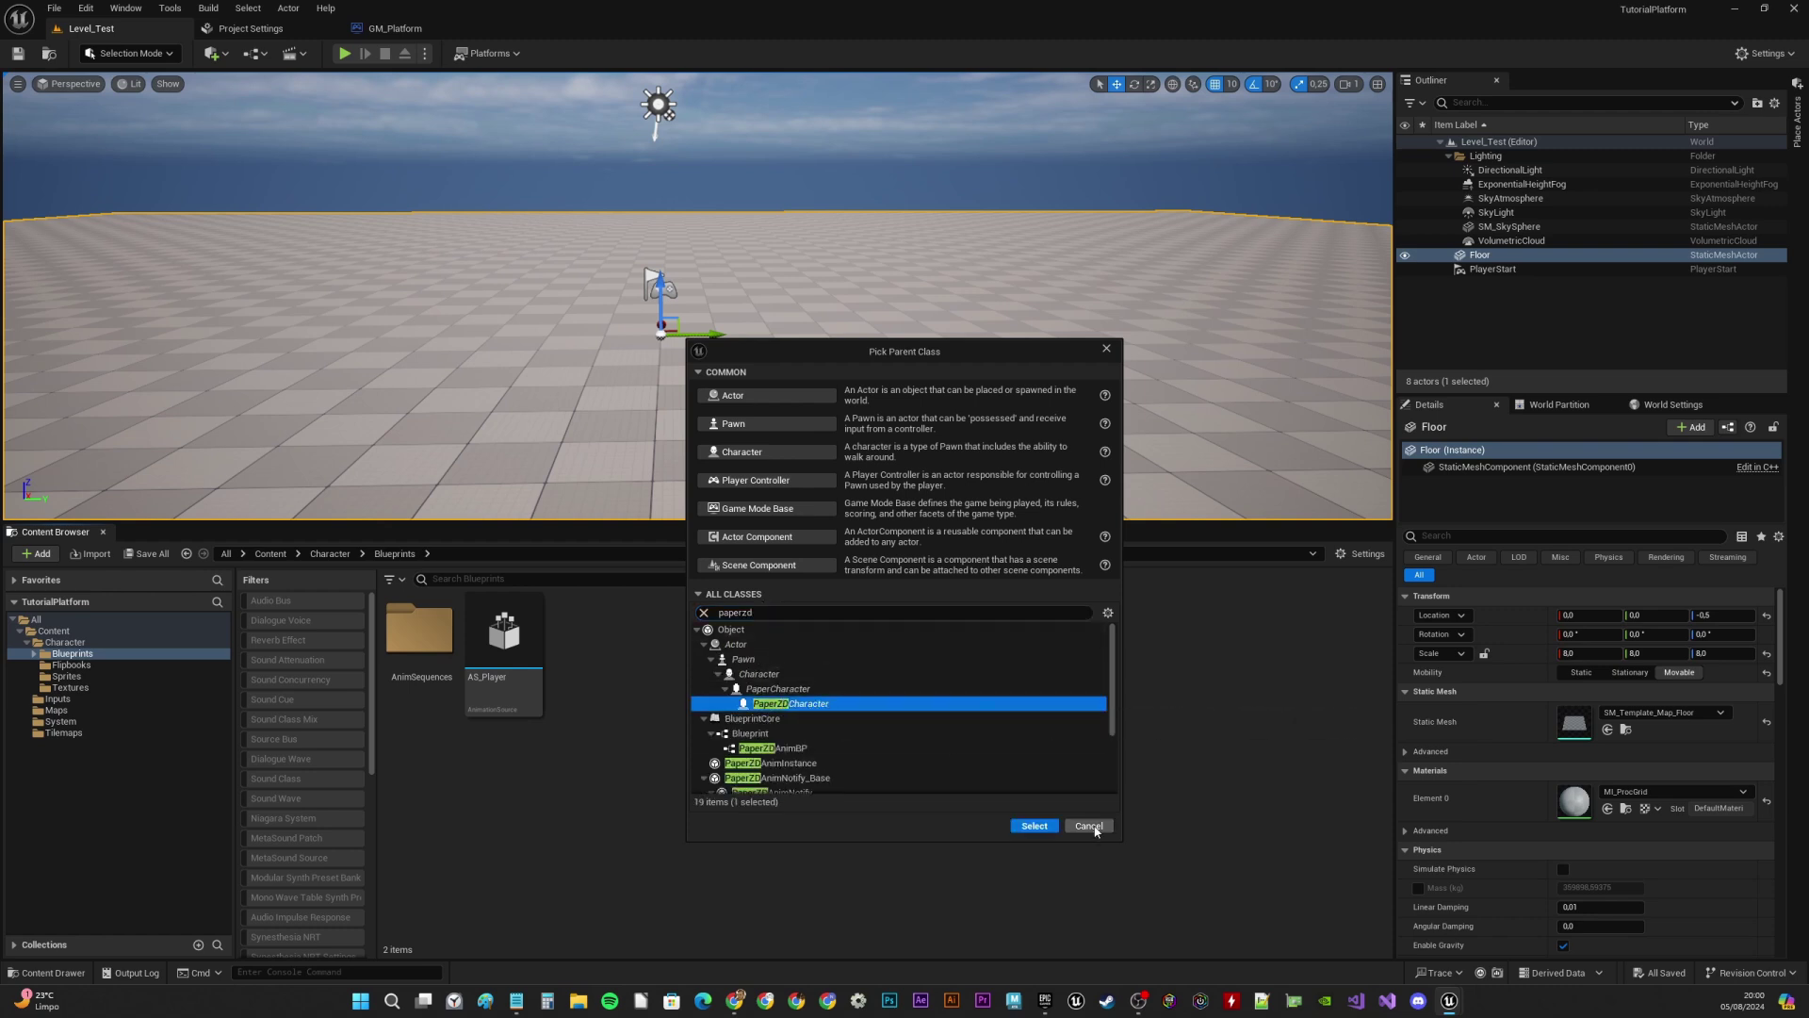
pyautogui.click(1033, 825)
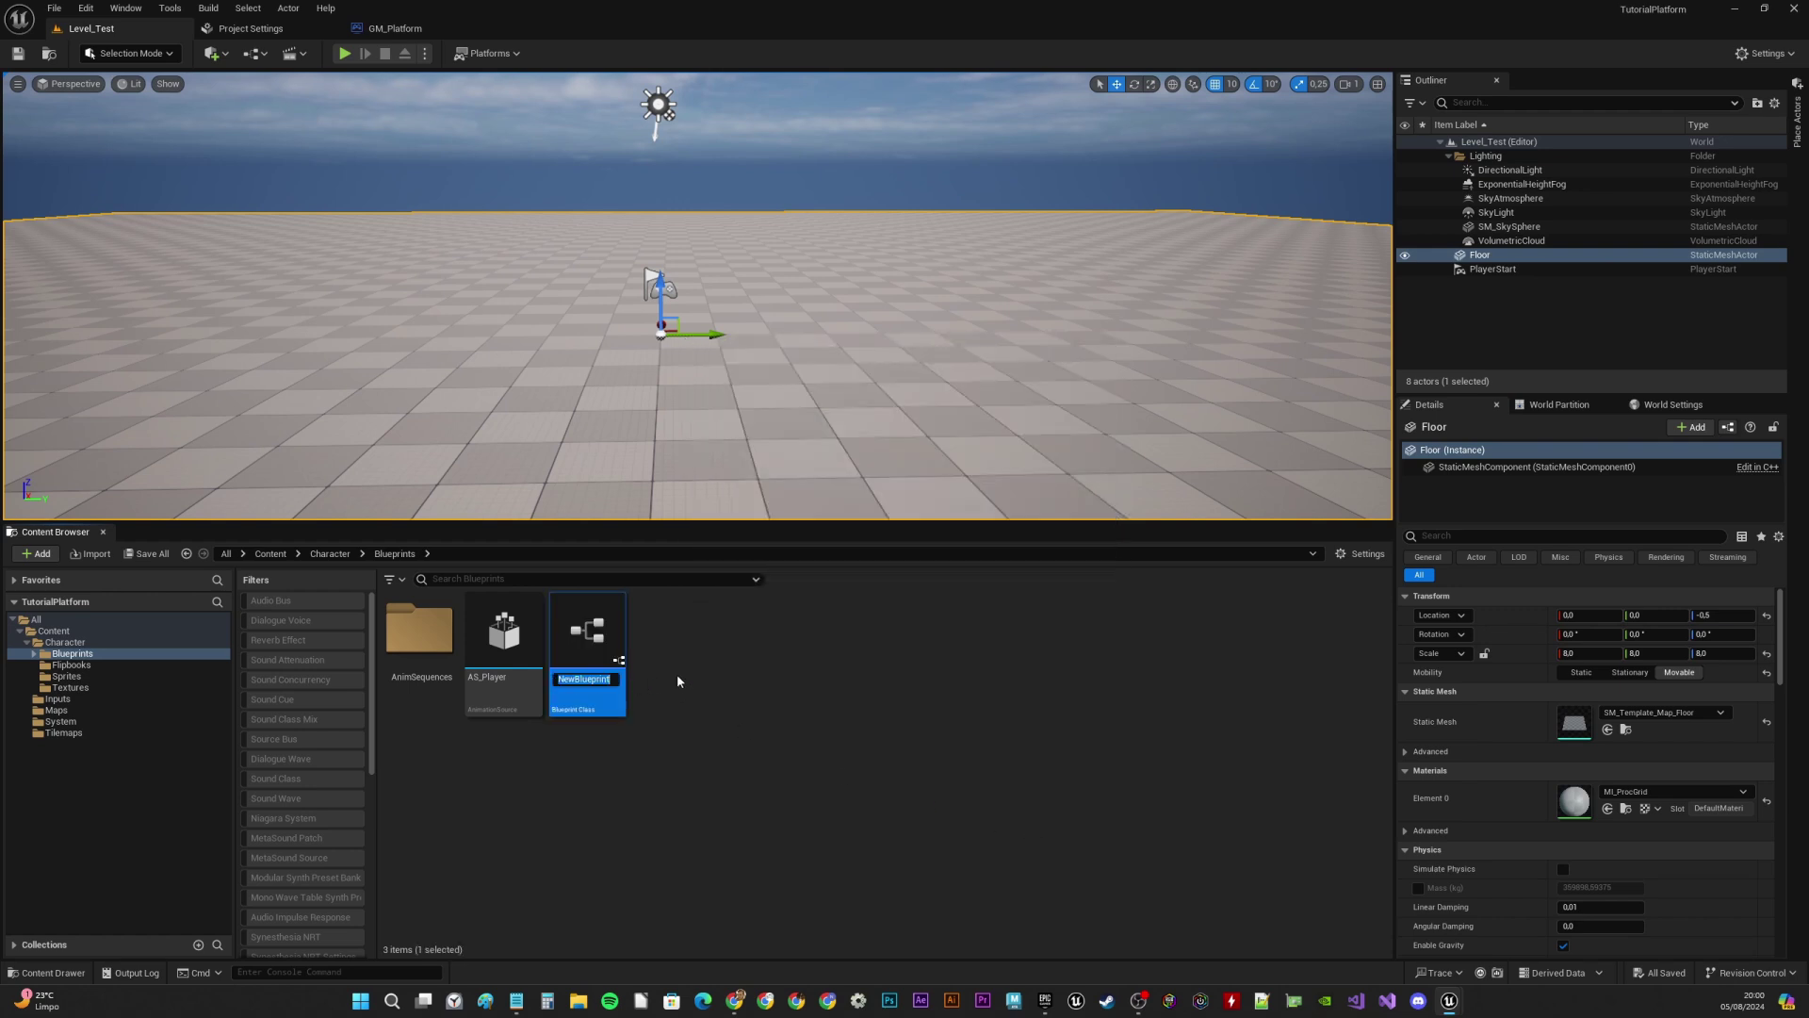
pyautogui.write('BP_Player')
pyautogui.press('Return')
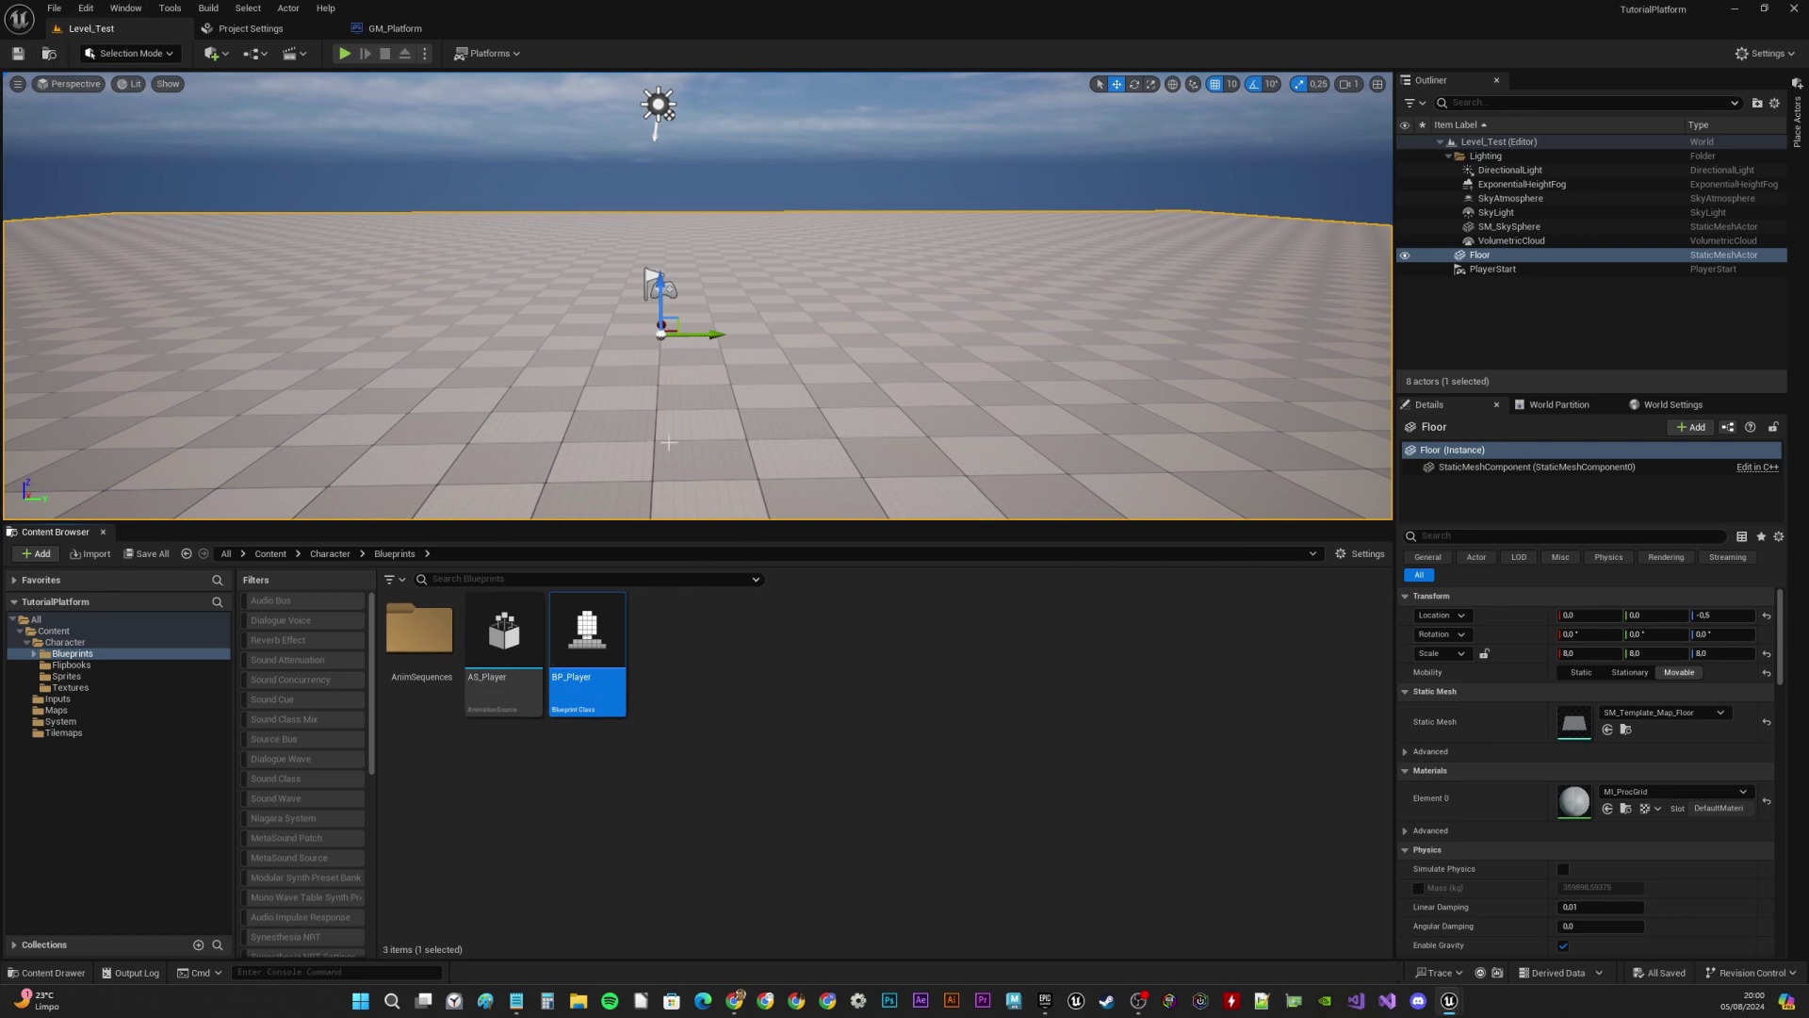
# Open BP_Player and set the Sprite component's source flipbook to FB_Idle
pyautogui.doubleClick(585, 622)
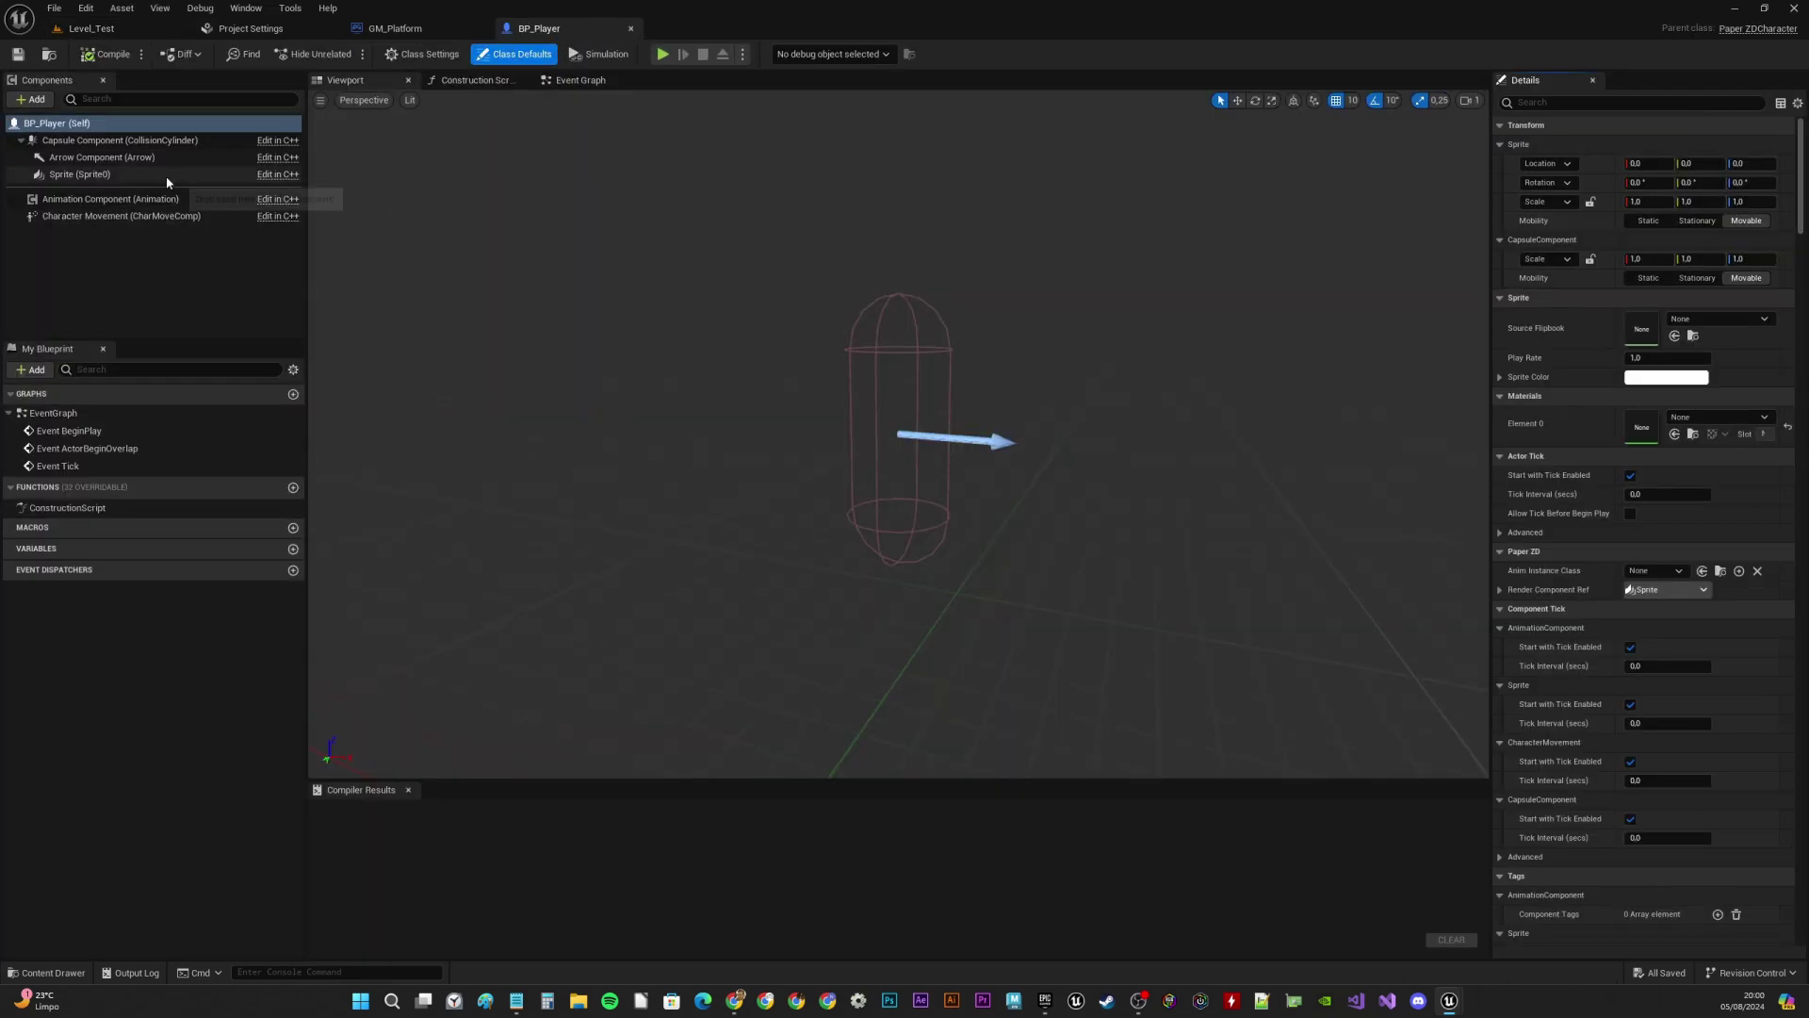
pyautogui.click(83, 141)
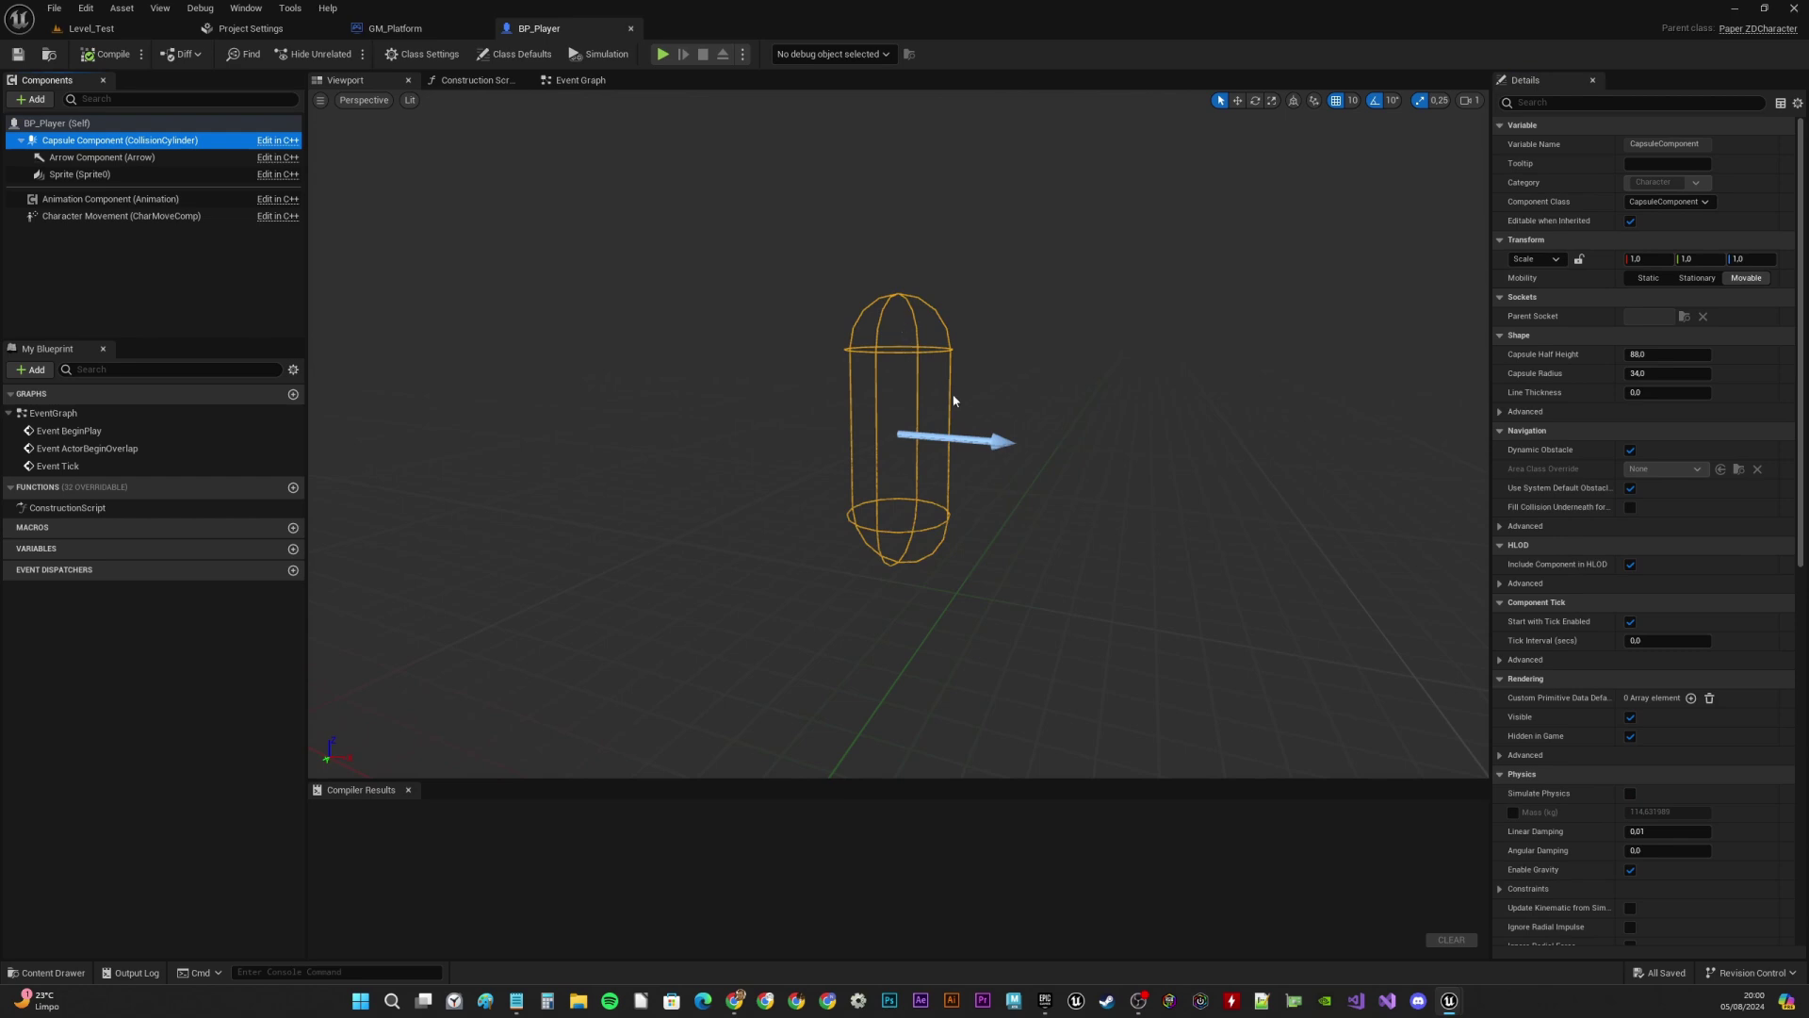
pyautogui.click(72, 176)
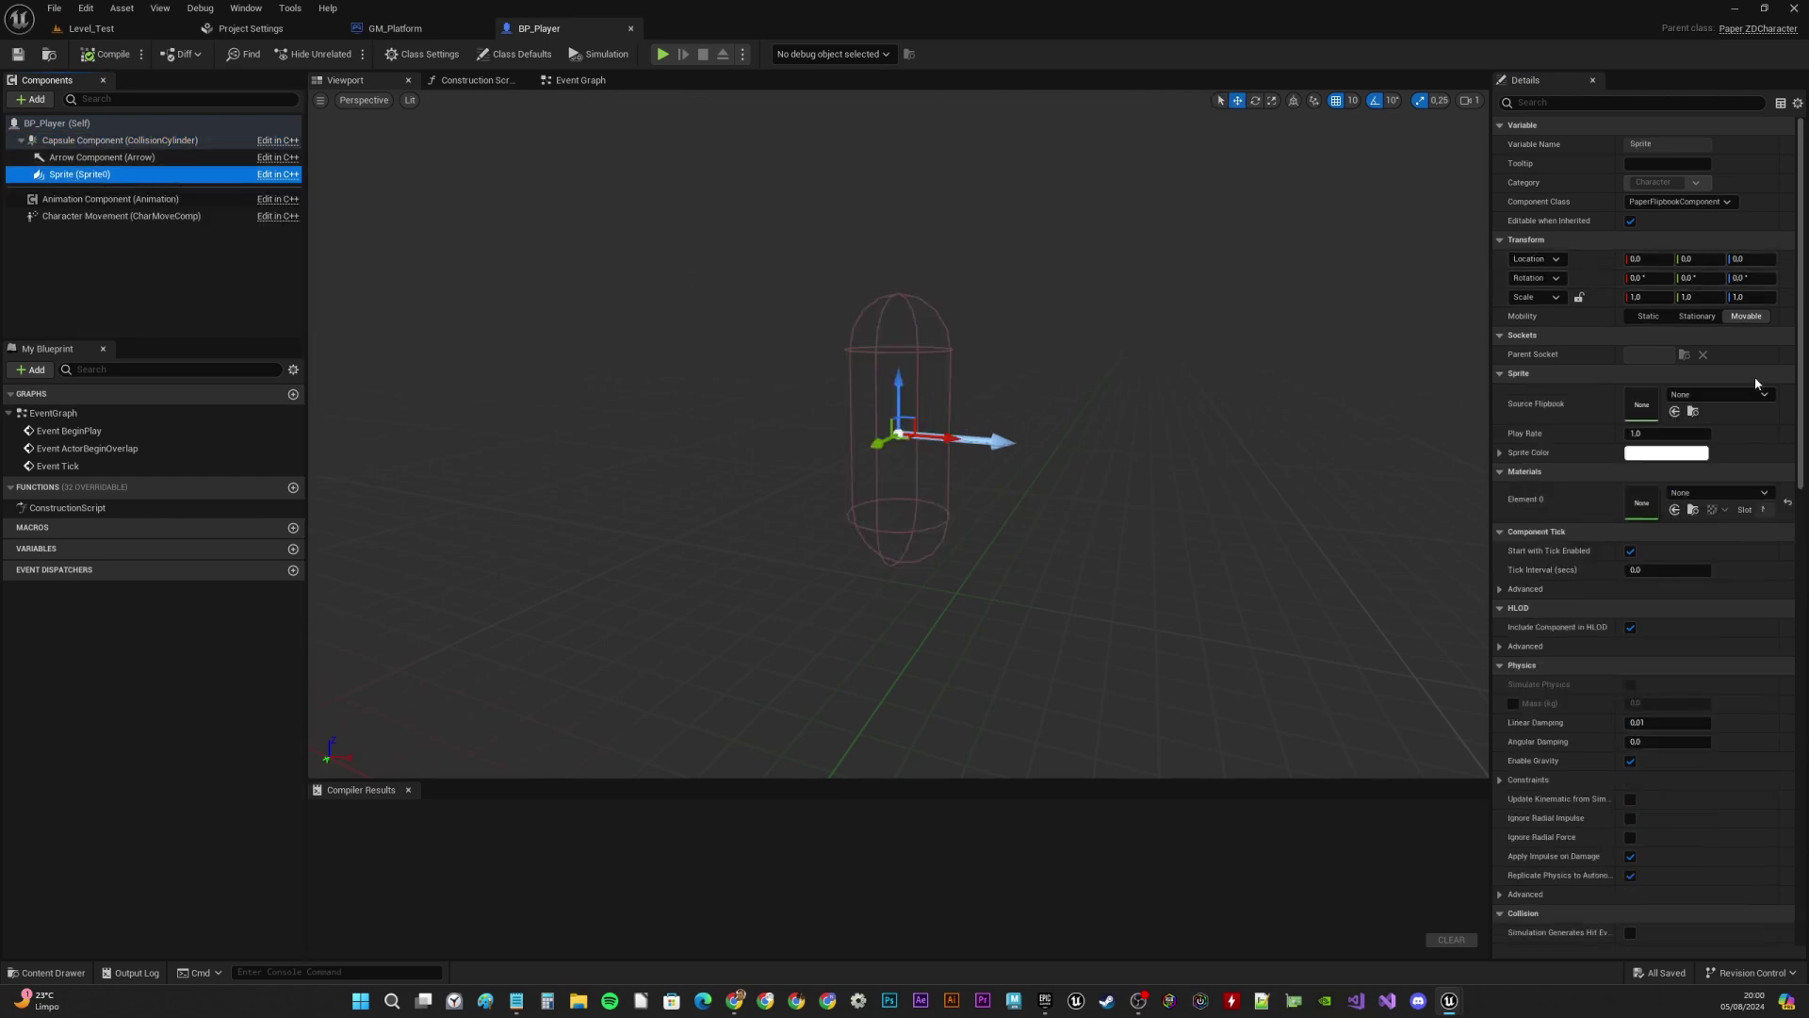
pyautogui.click(1727, 402)
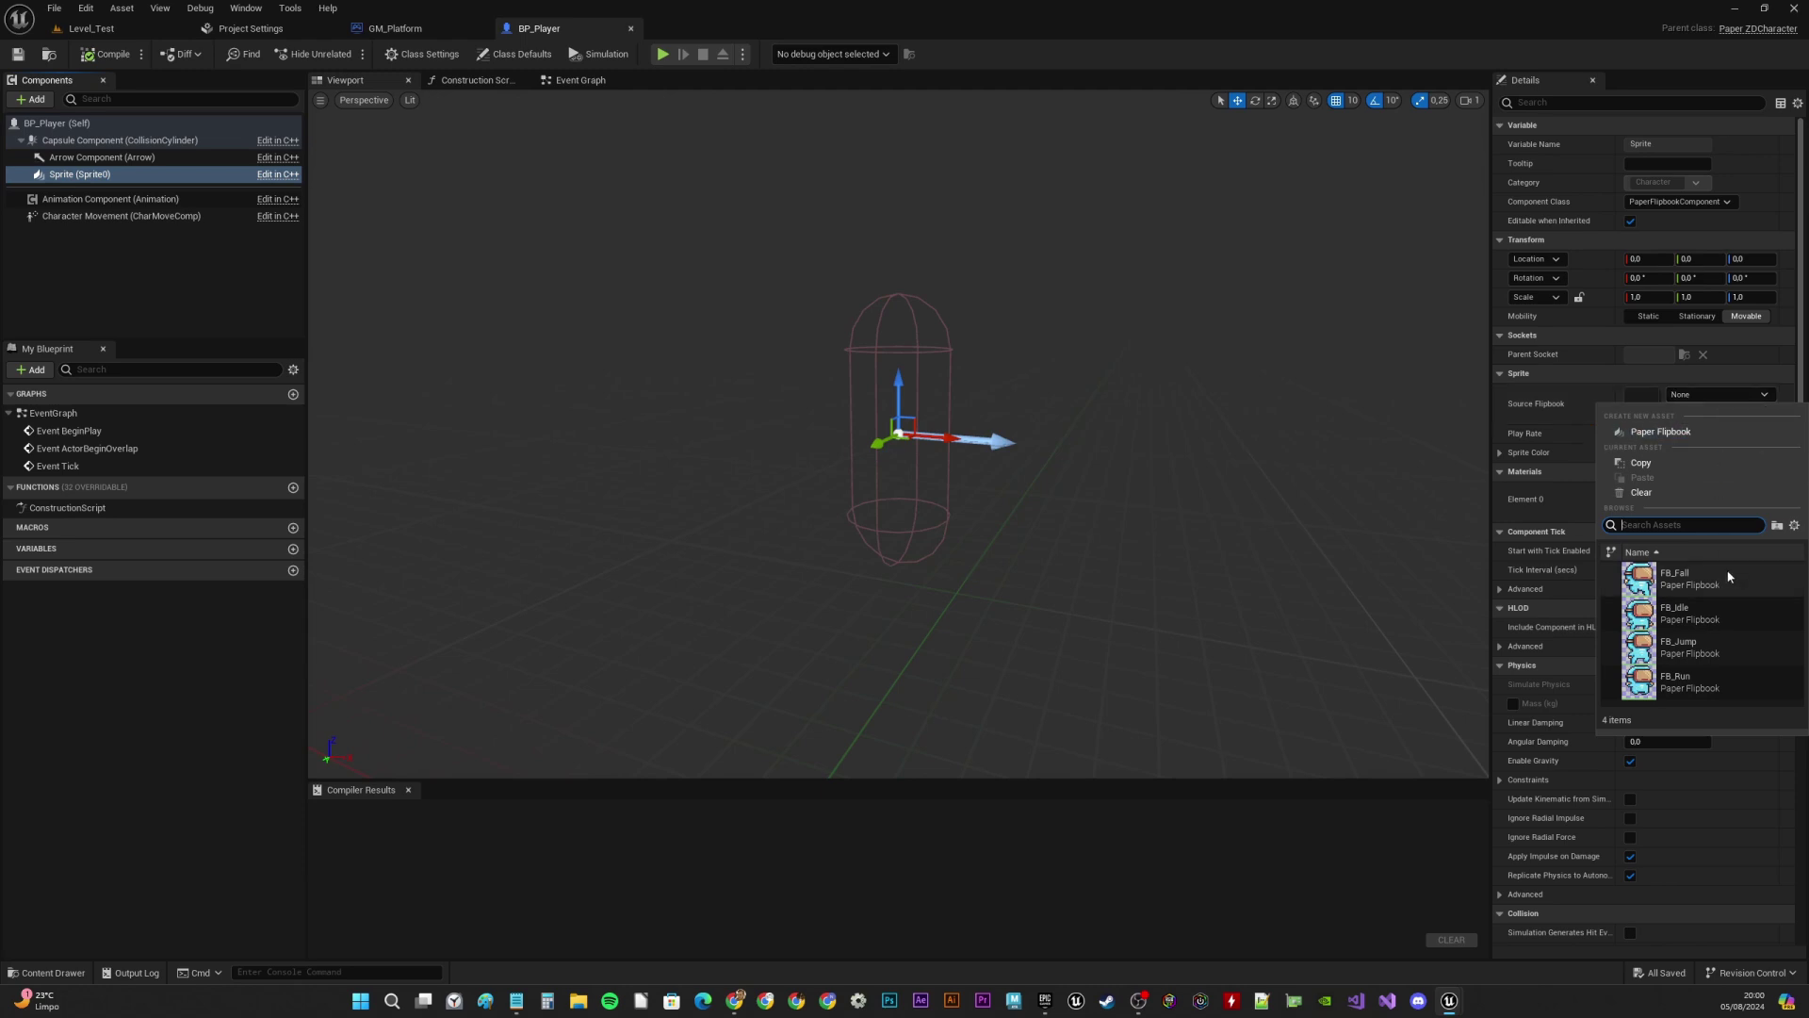
pyautogui.click(1704, 614)
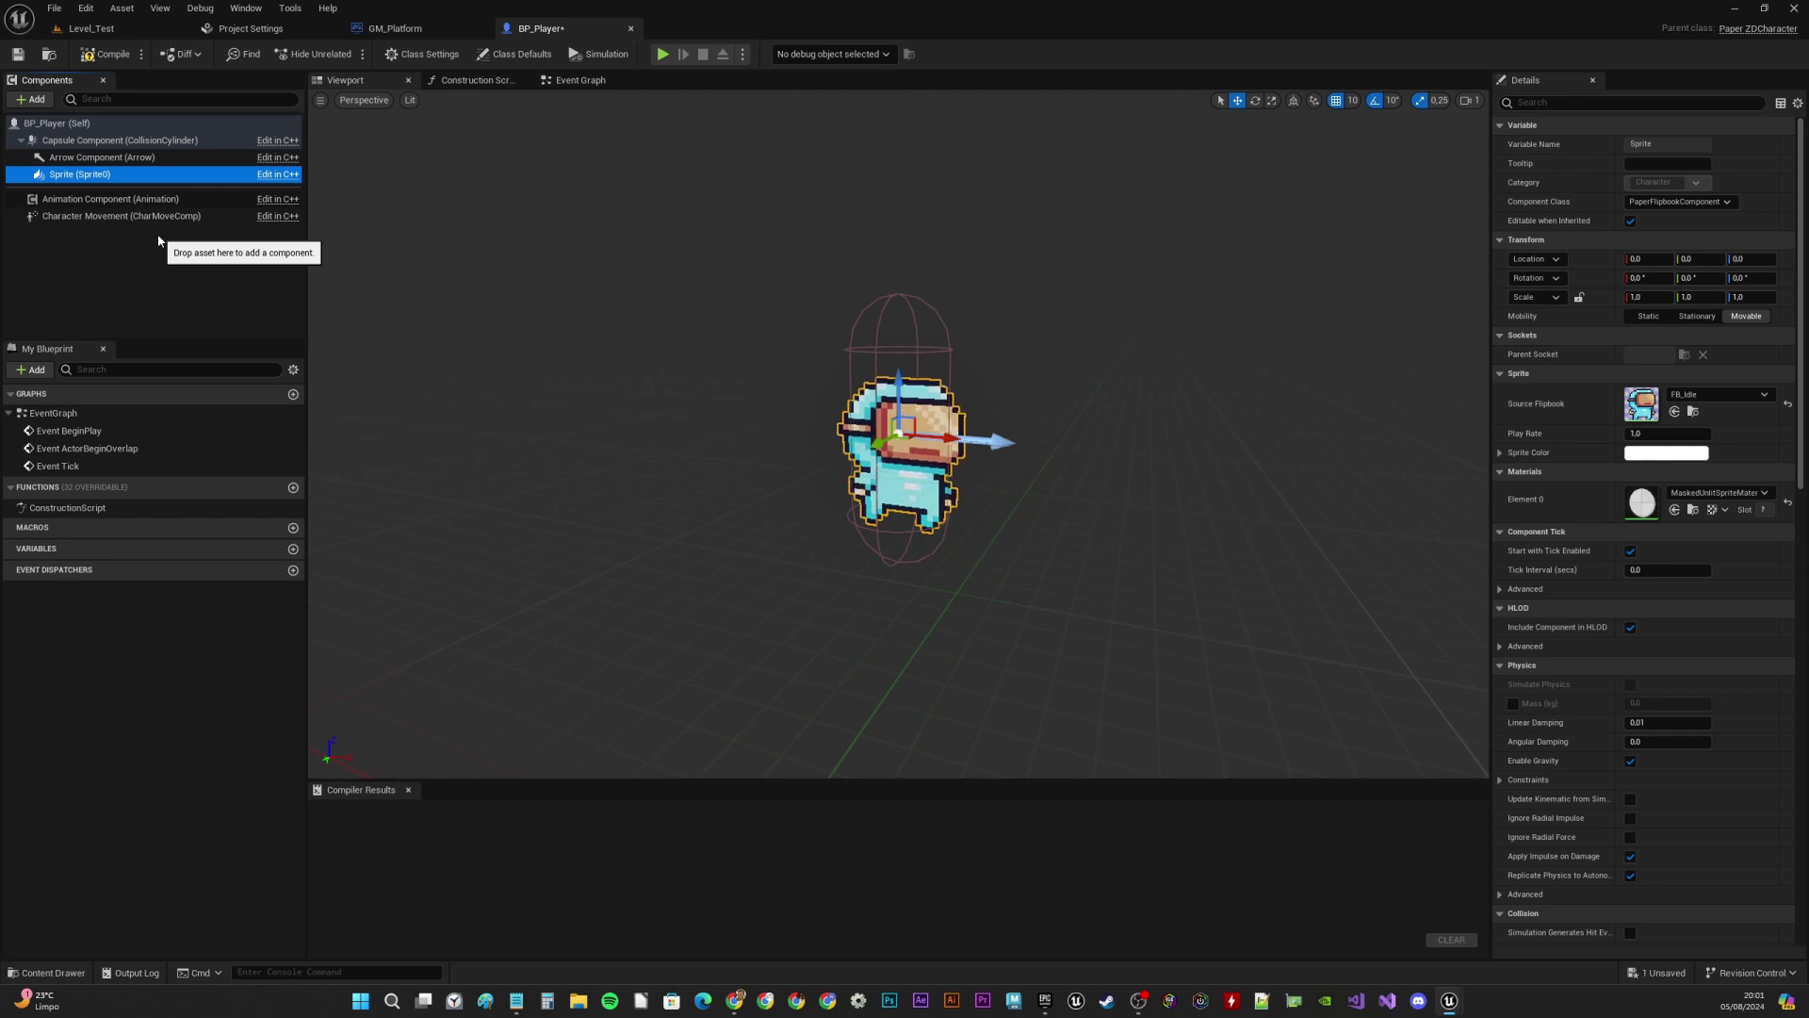
# Look through the Character Movement component's walking, jumping, rotation and physics settings
pyautogui.click(104, 217)
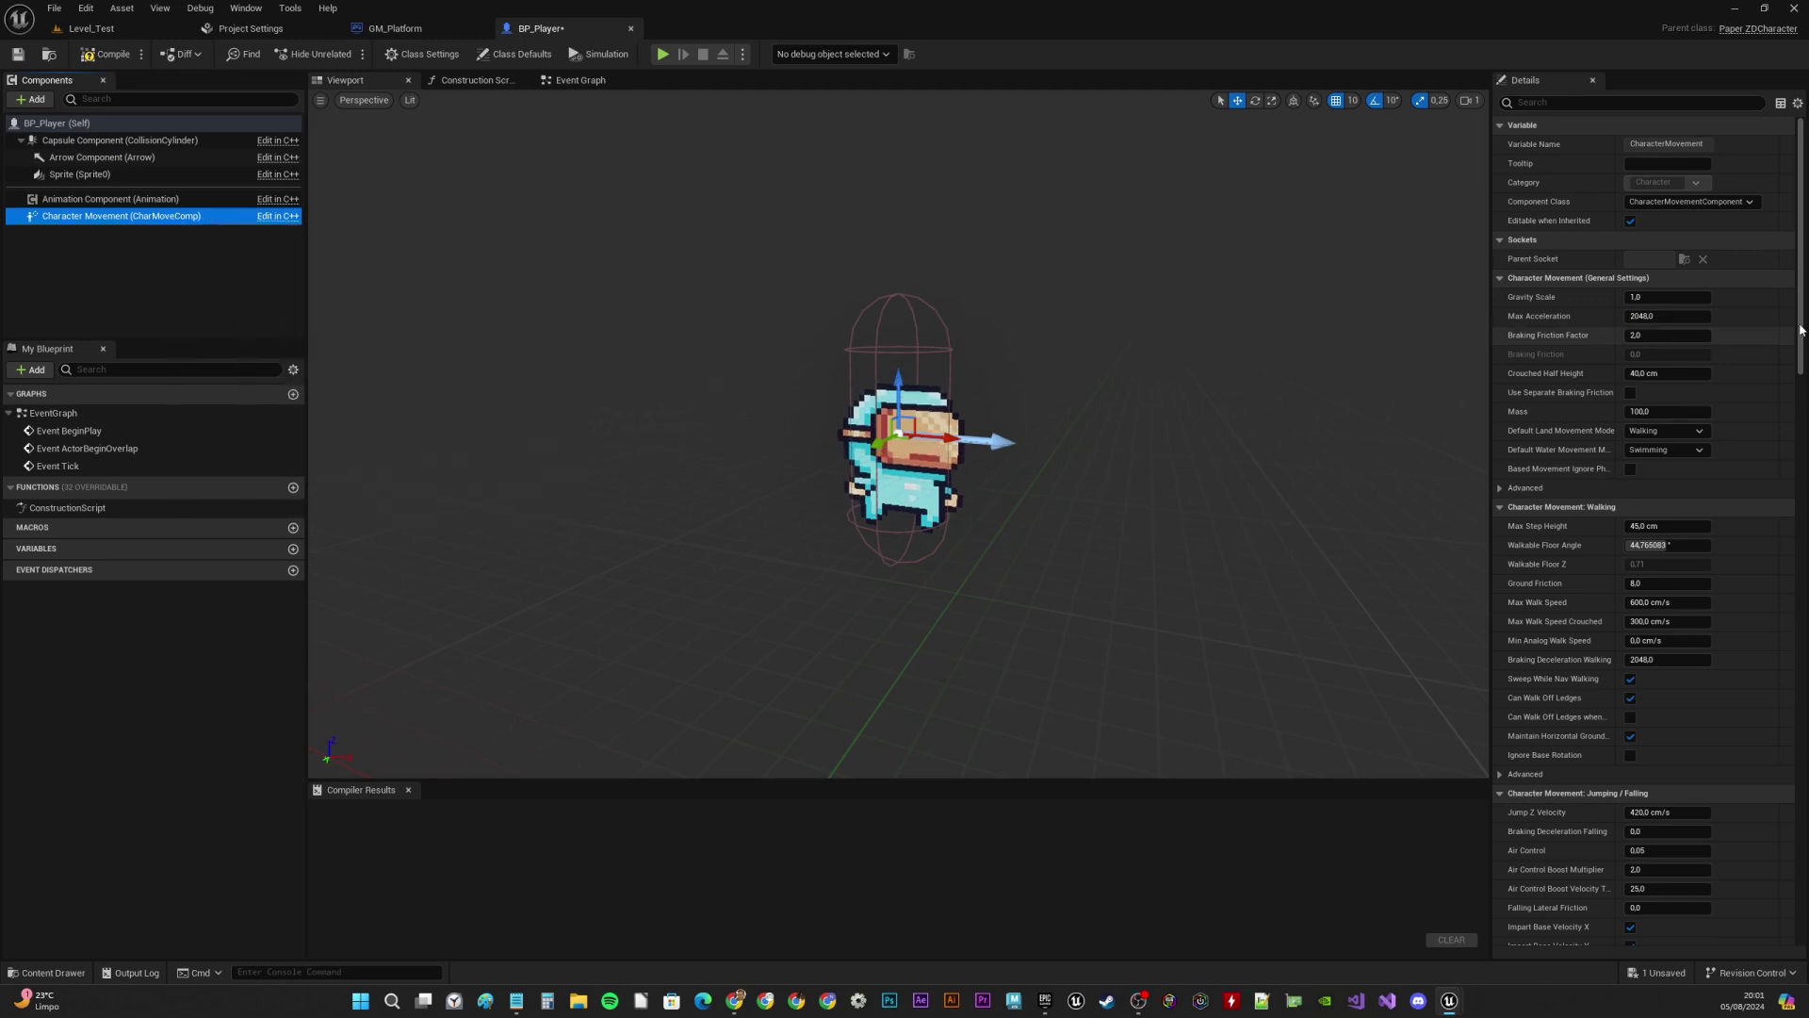
pyautogui.scroll(-6, 1685, 563)
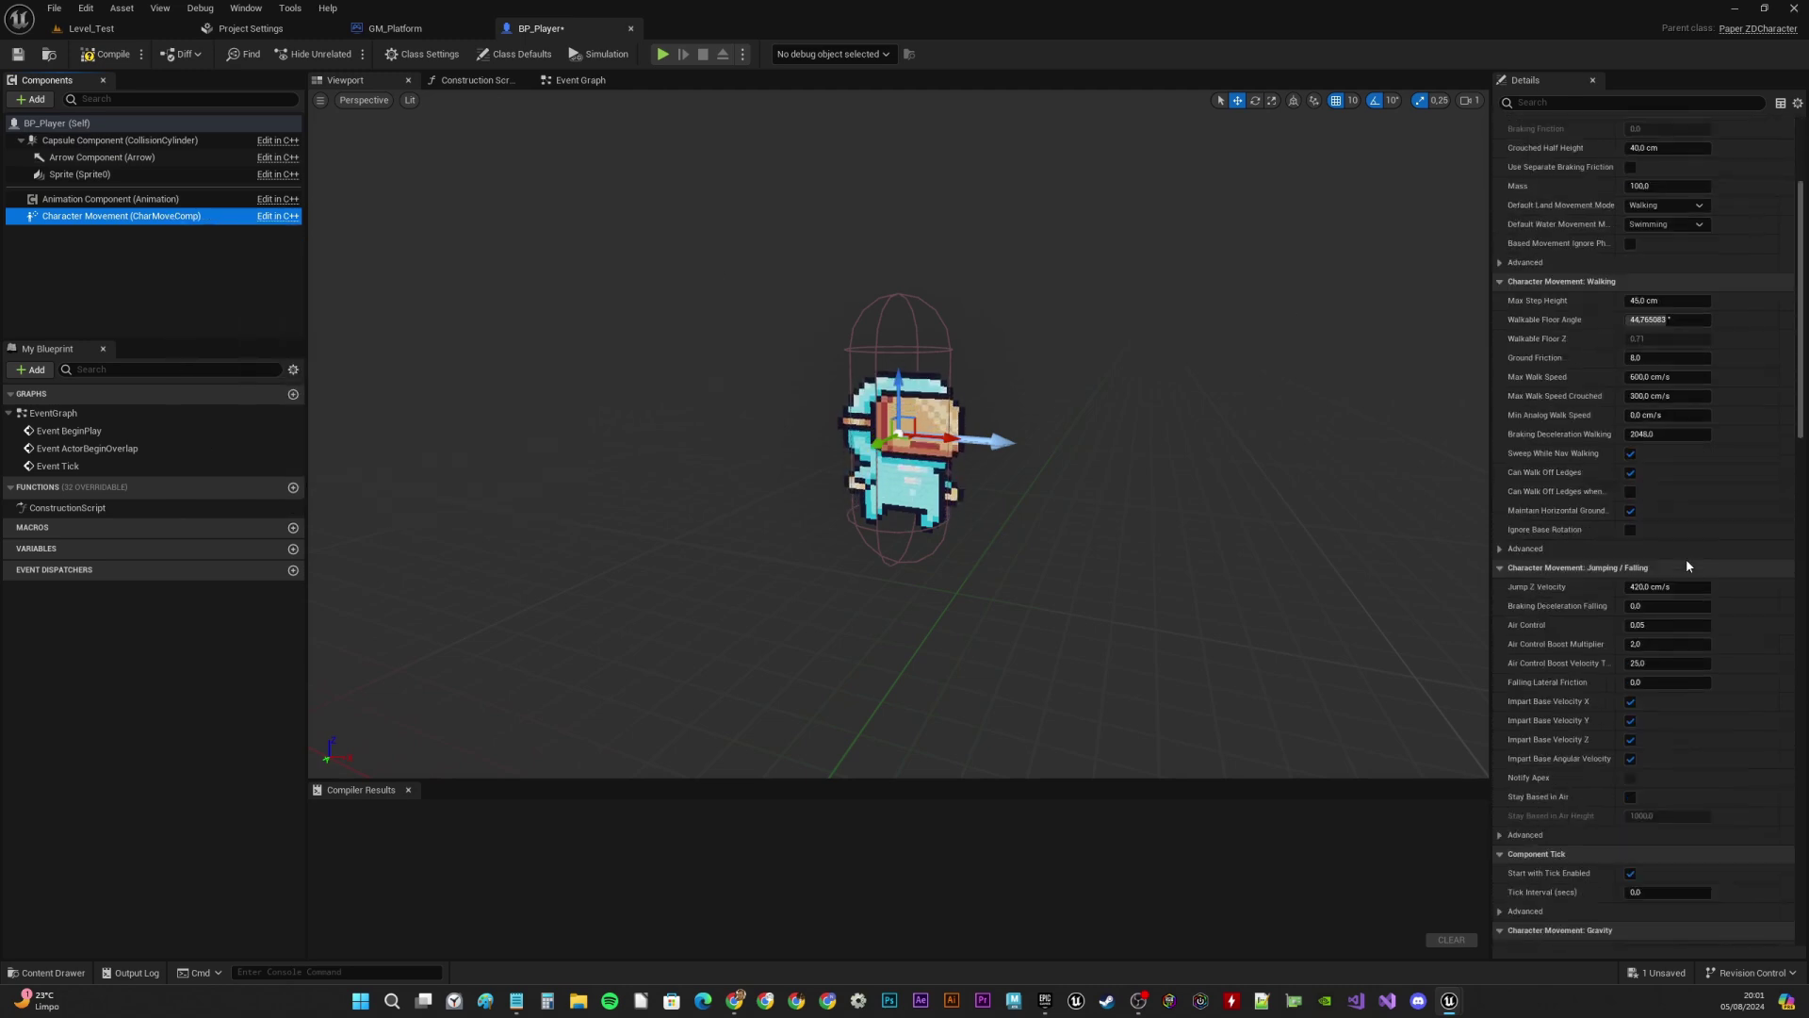
pyautogui.scroll(-3, 1687, 558)
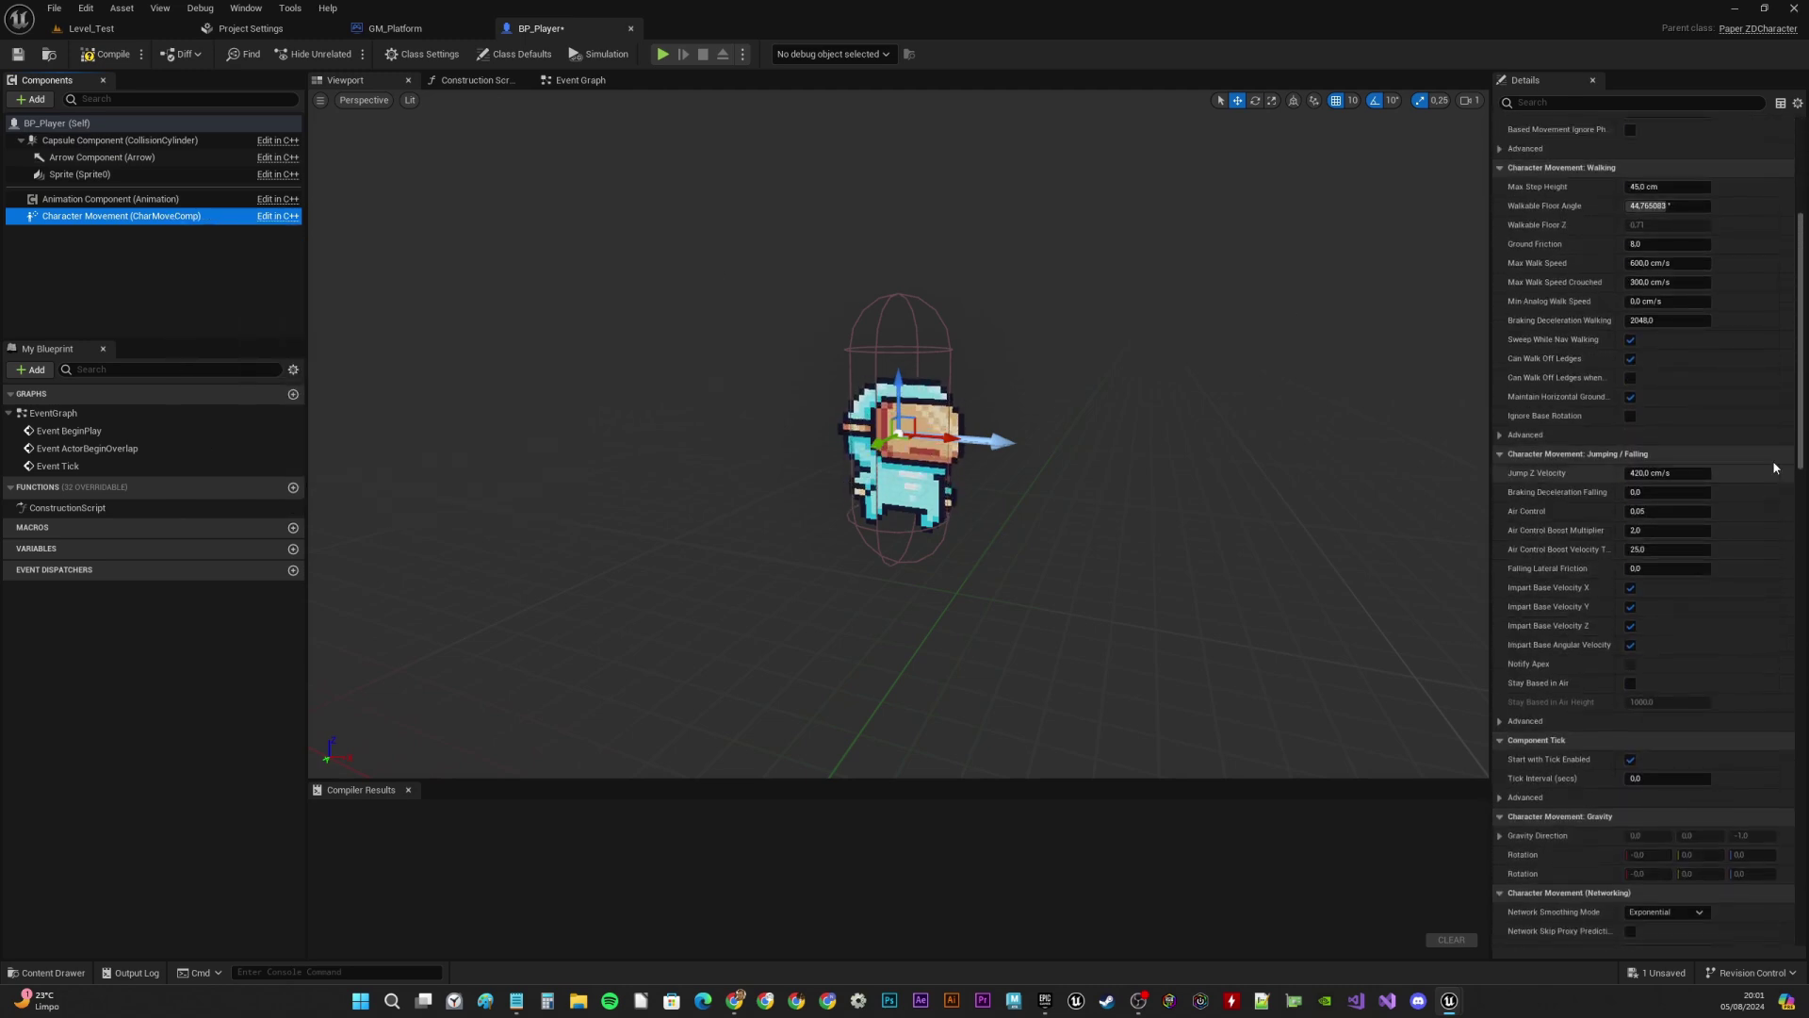
pyautogui.scroll(9, 1803, 460)
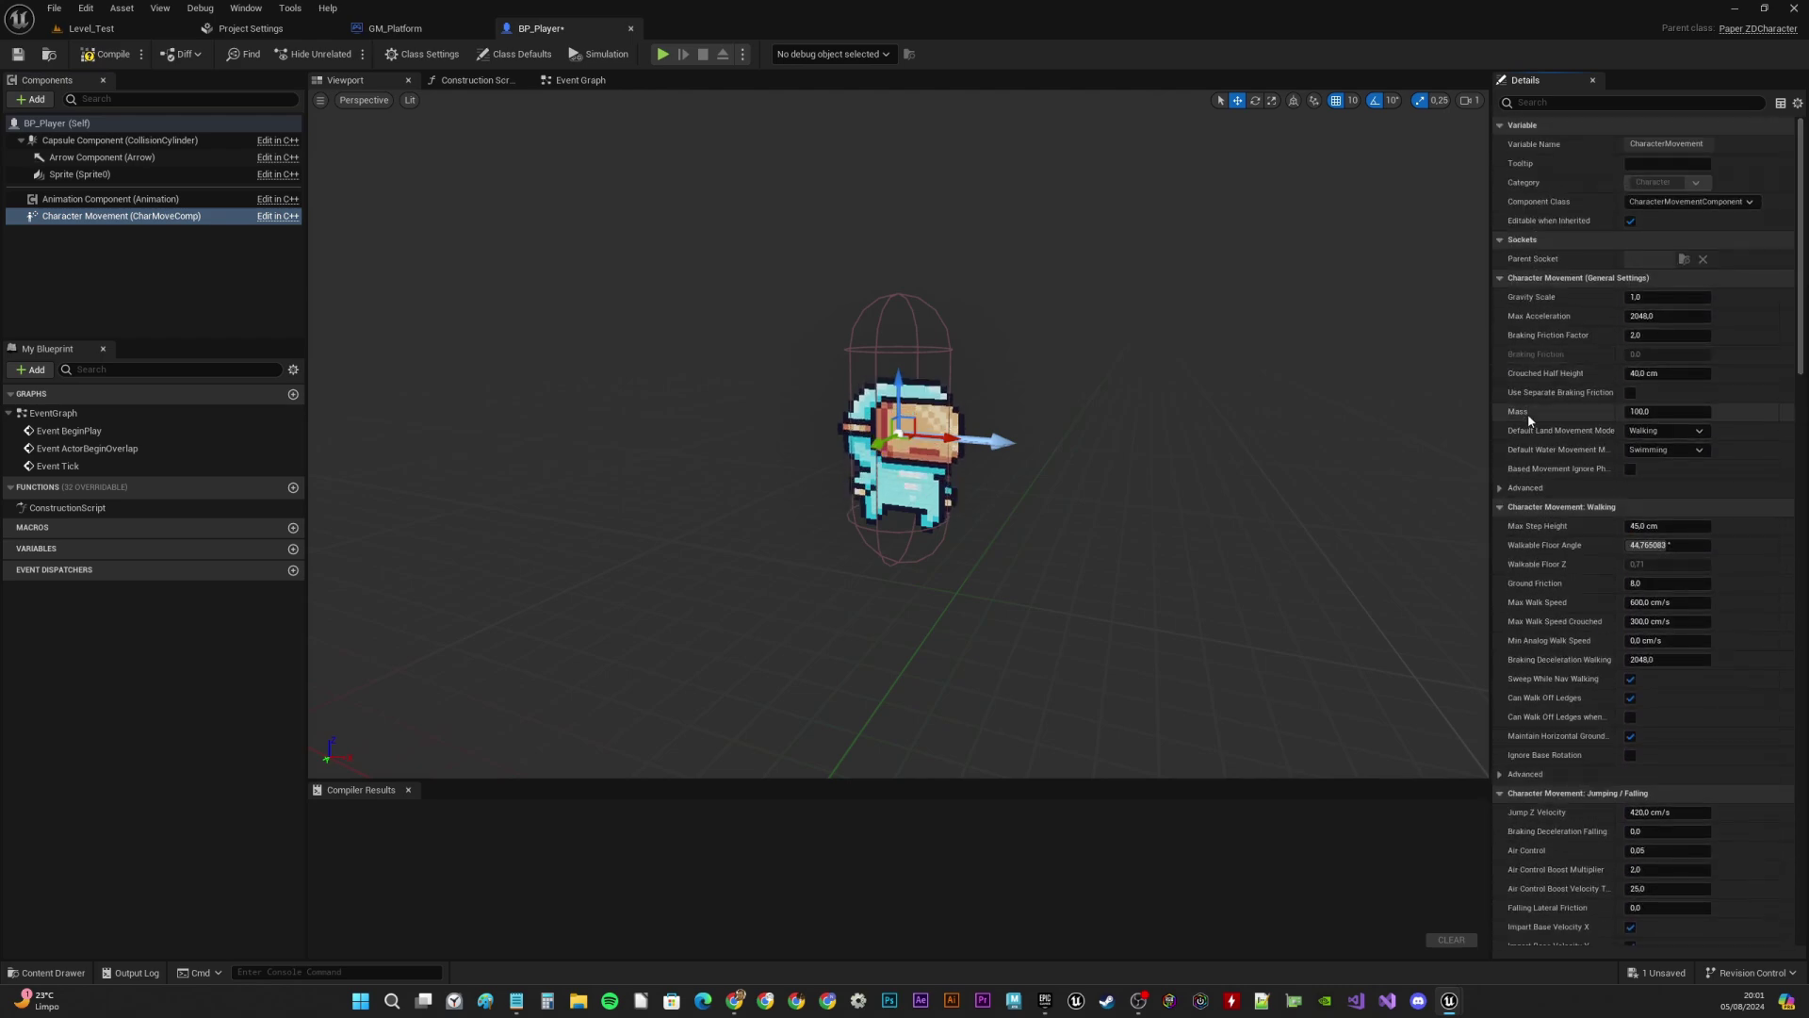
pyautogui.scroll(-1, 1789, 280)
pyautogui.scroll(-6, 1801, 280)
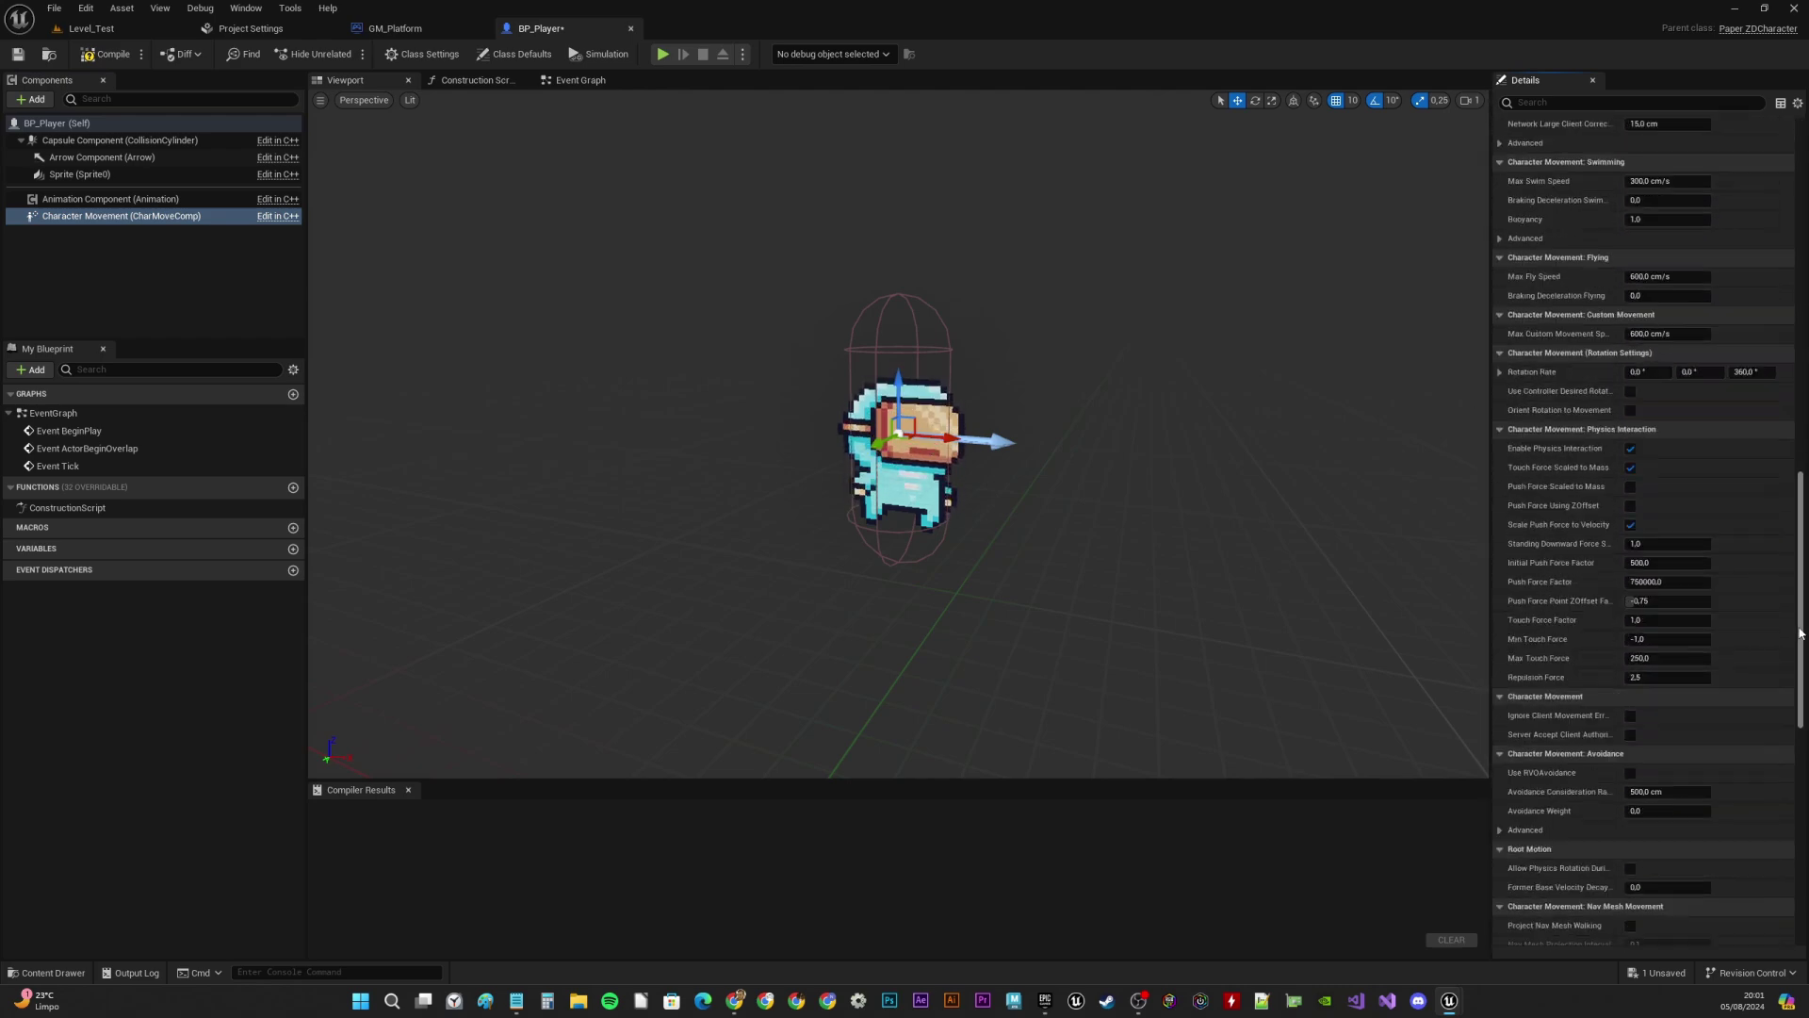
pyautogui.scroll(8, 1804, 188)
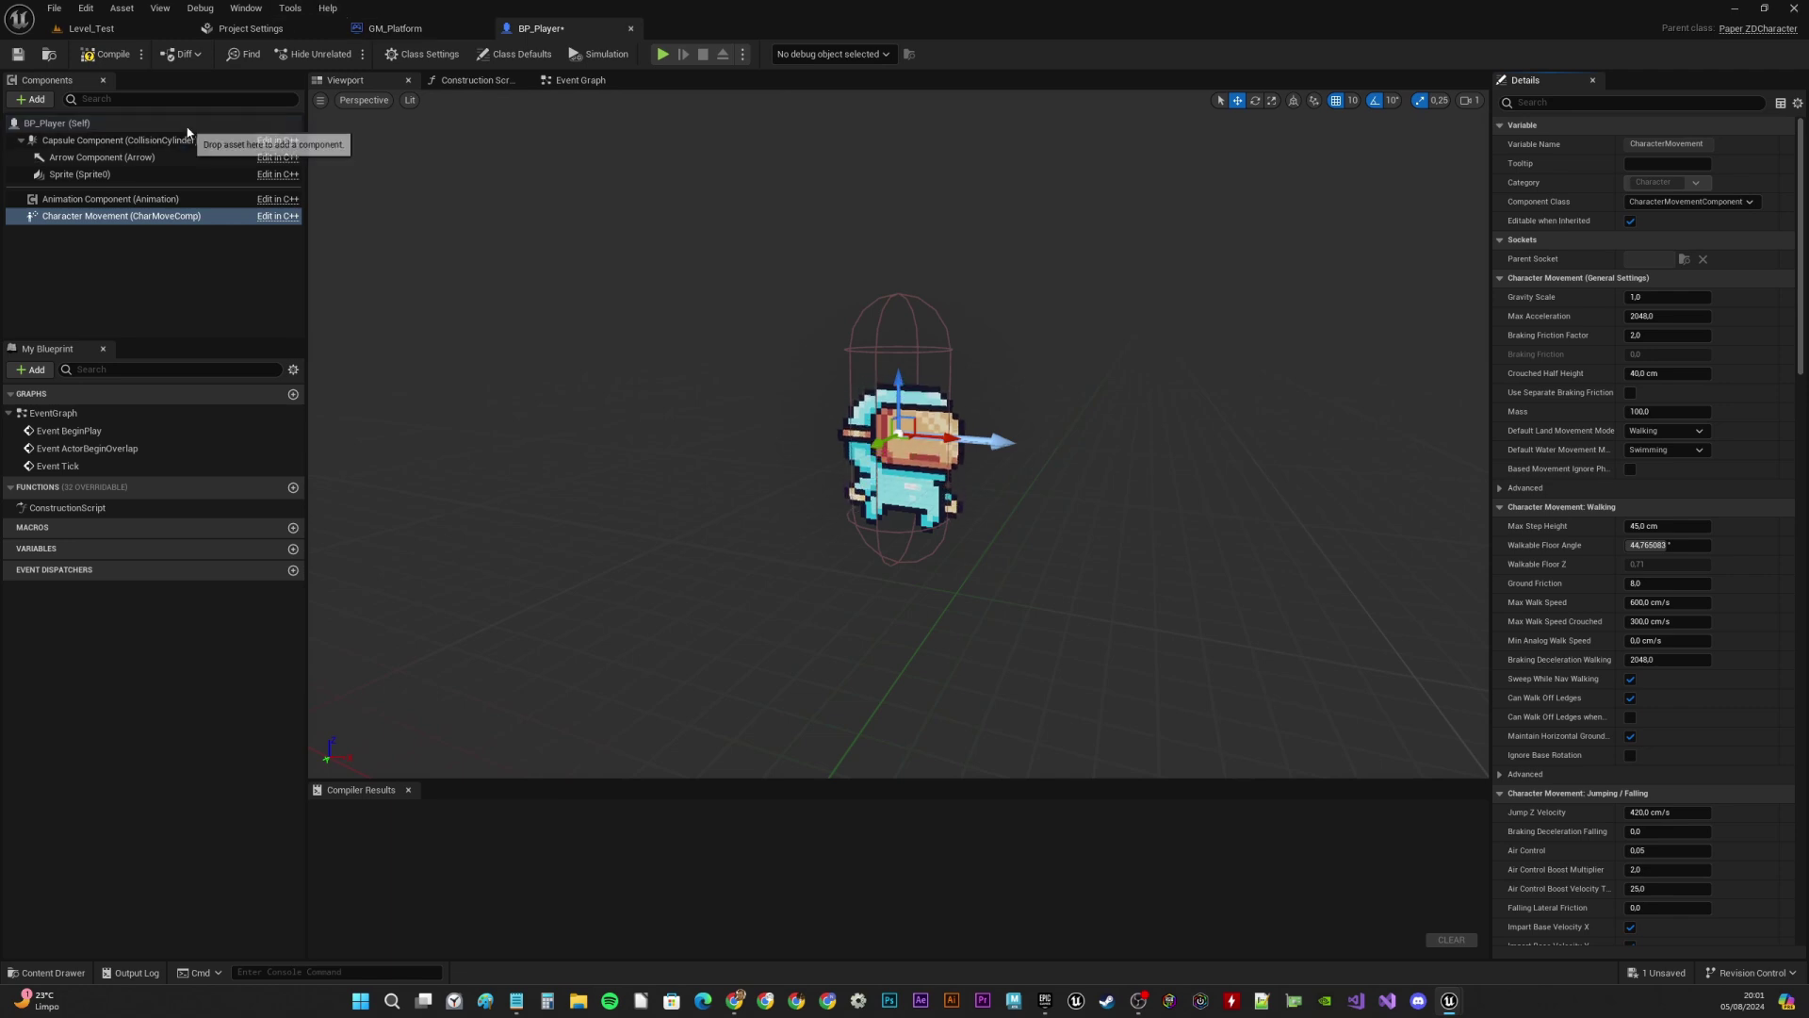
# In the Right view, set the Capsule Component's half height, trying 40 before settling on 50
pyautogui.click(82, 141)
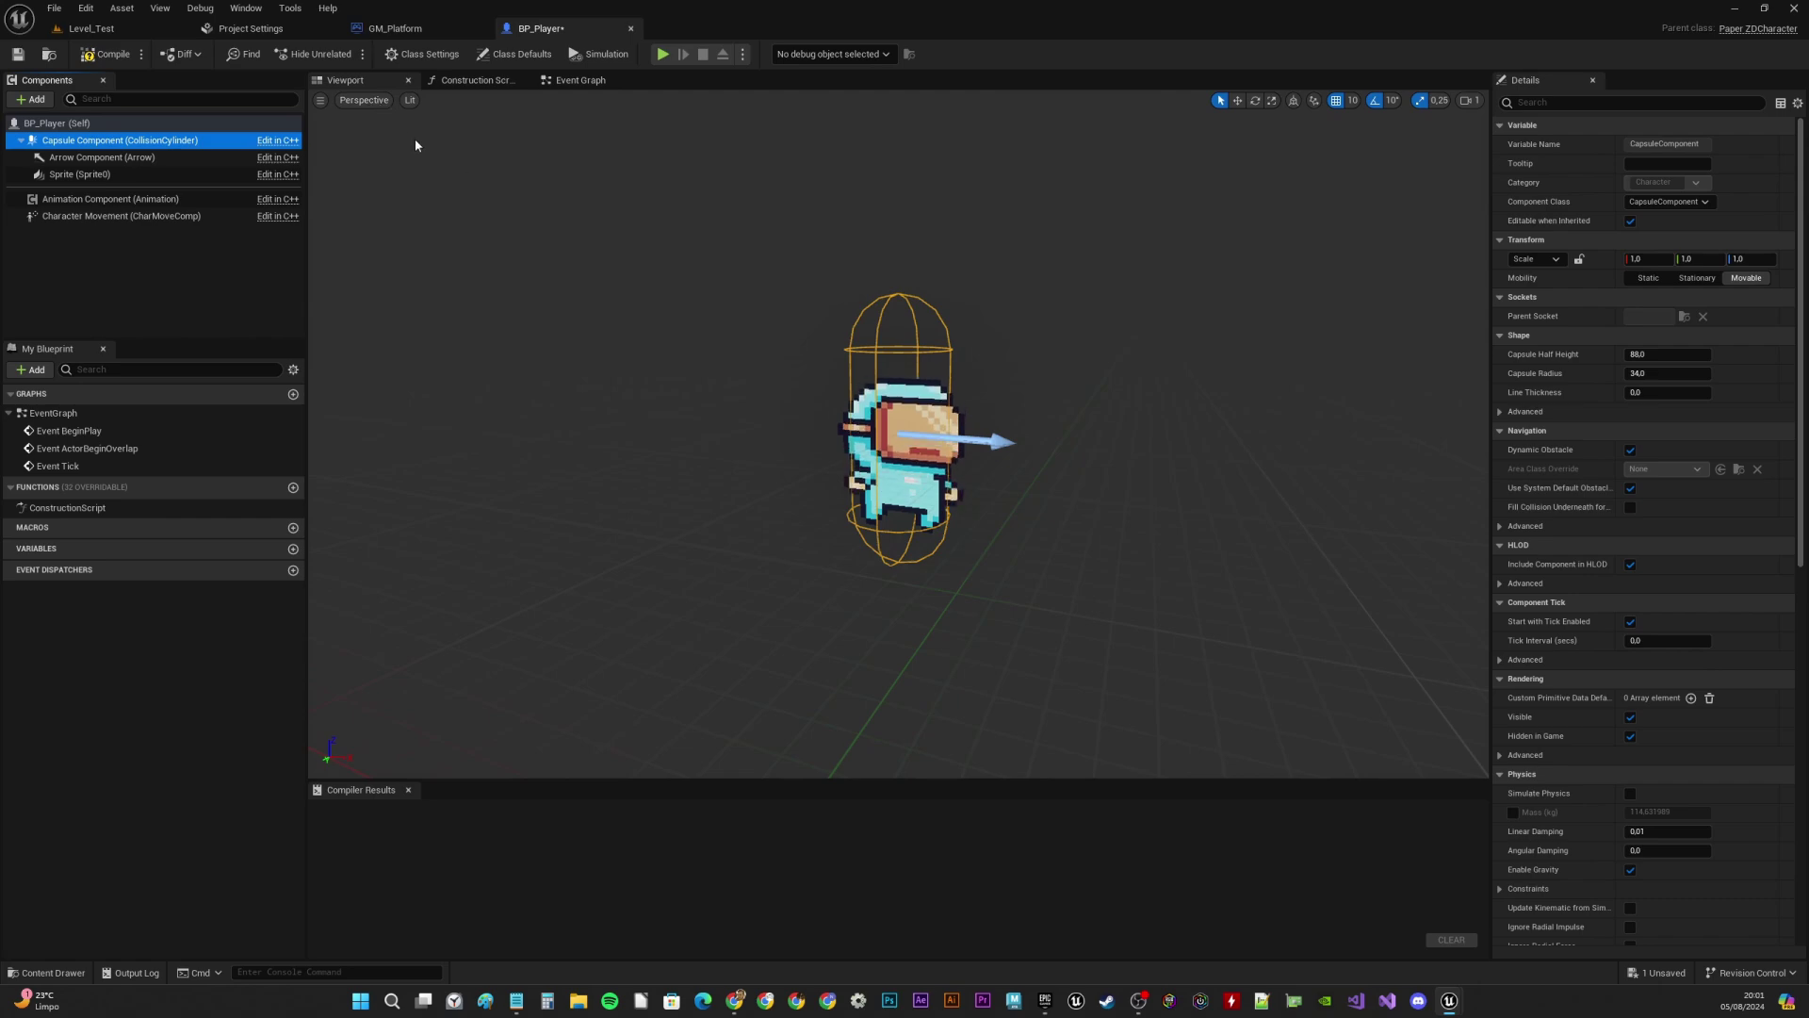
pyautogui.click(367, 101)
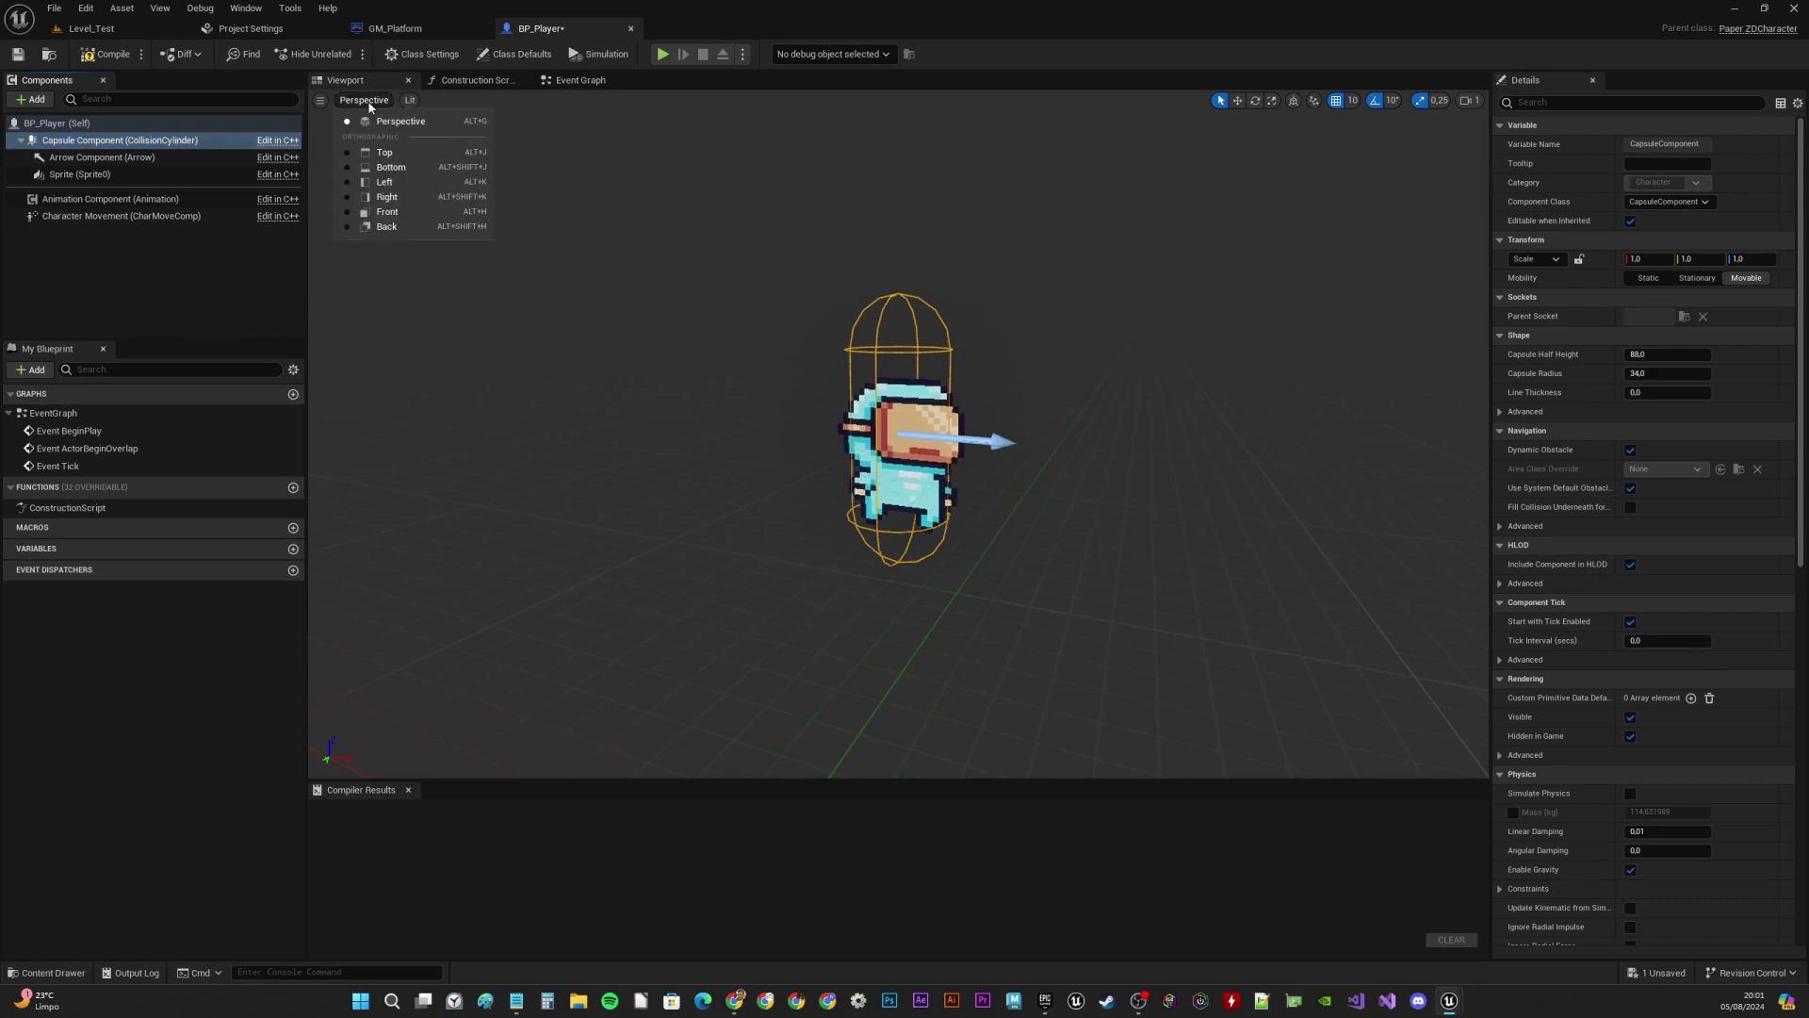
pyautogui.click(388, 196)
pyautogui.scroll(5, 989, 444)
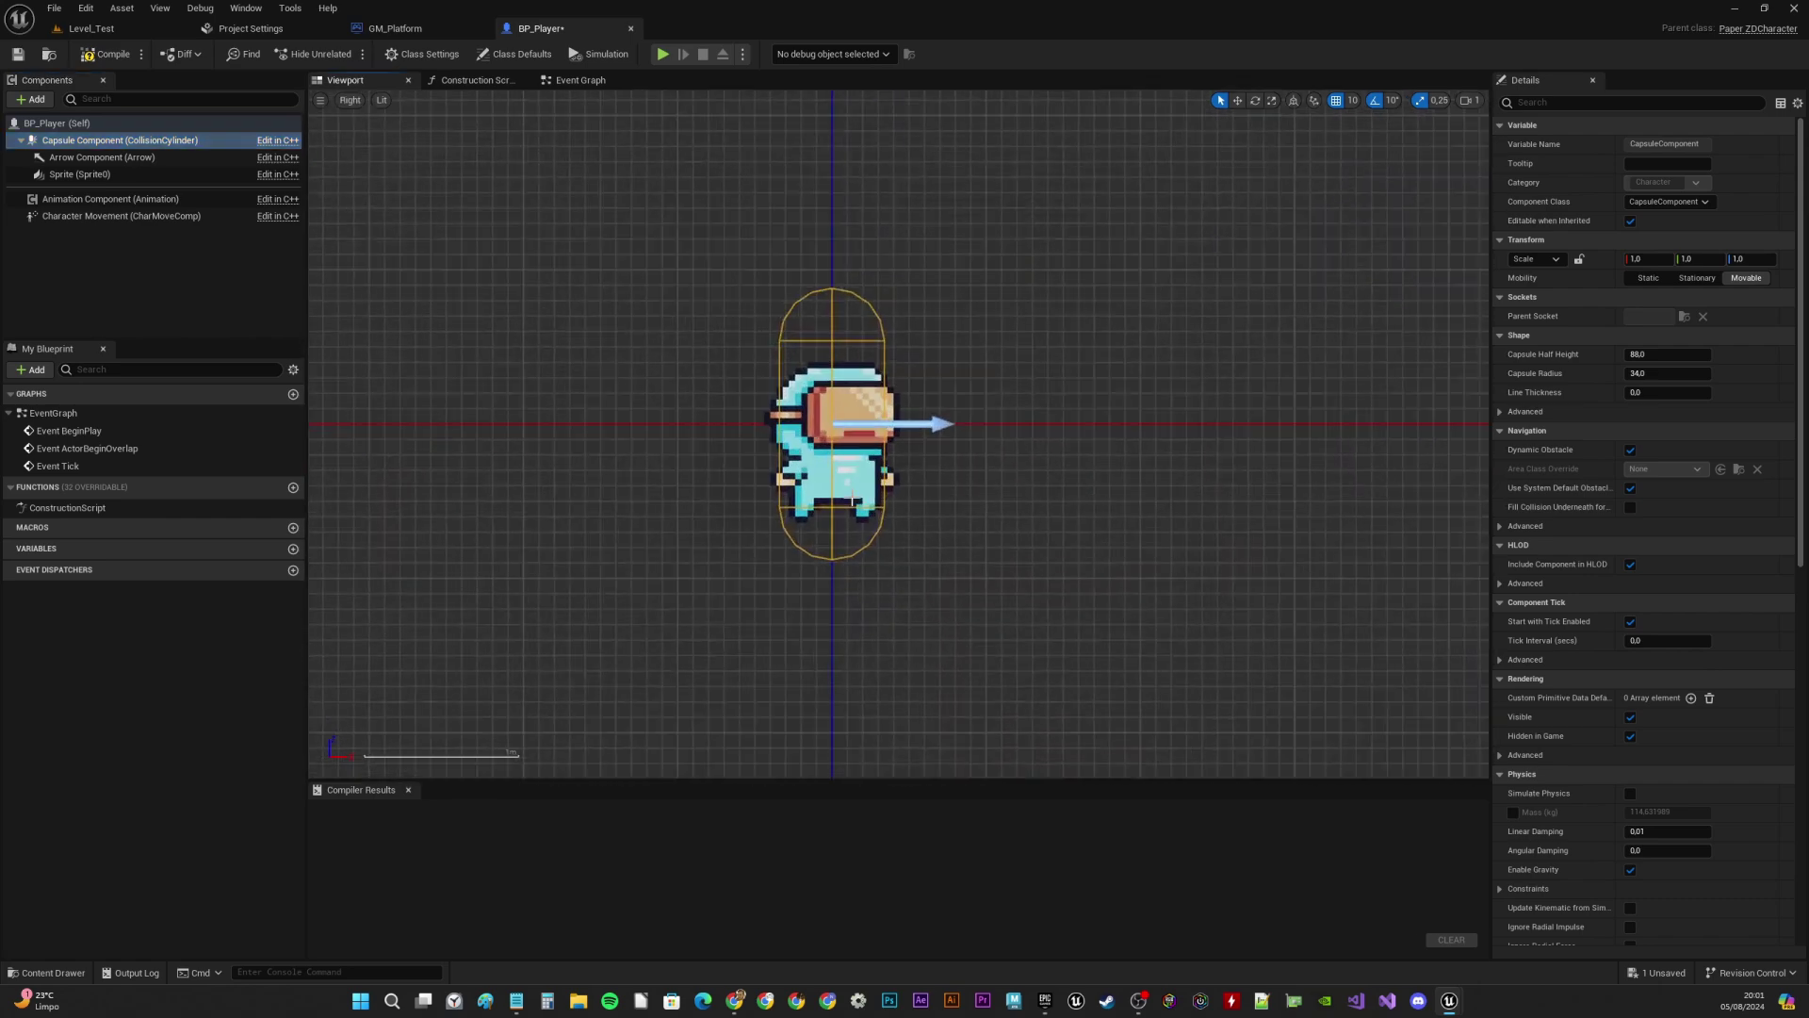
pyautogui.scroll(3, 771, 345)
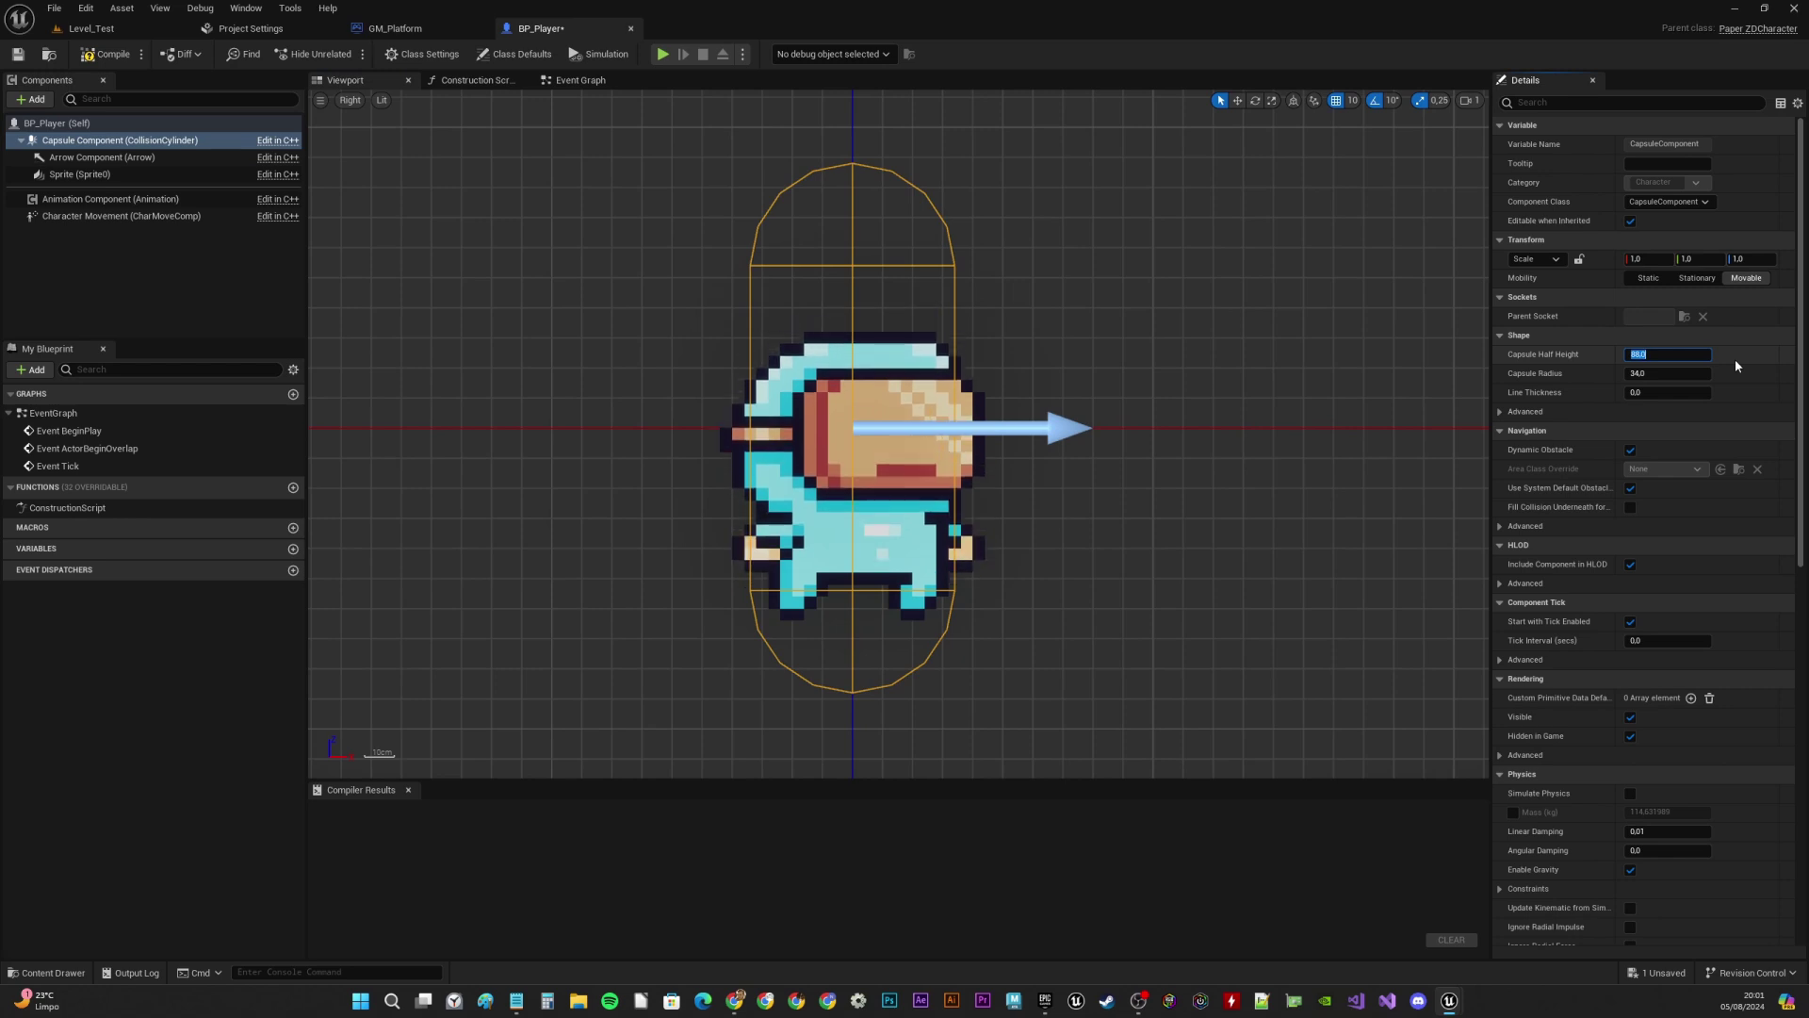
pyautogui.write('40')
pyautogui.press('Tab')
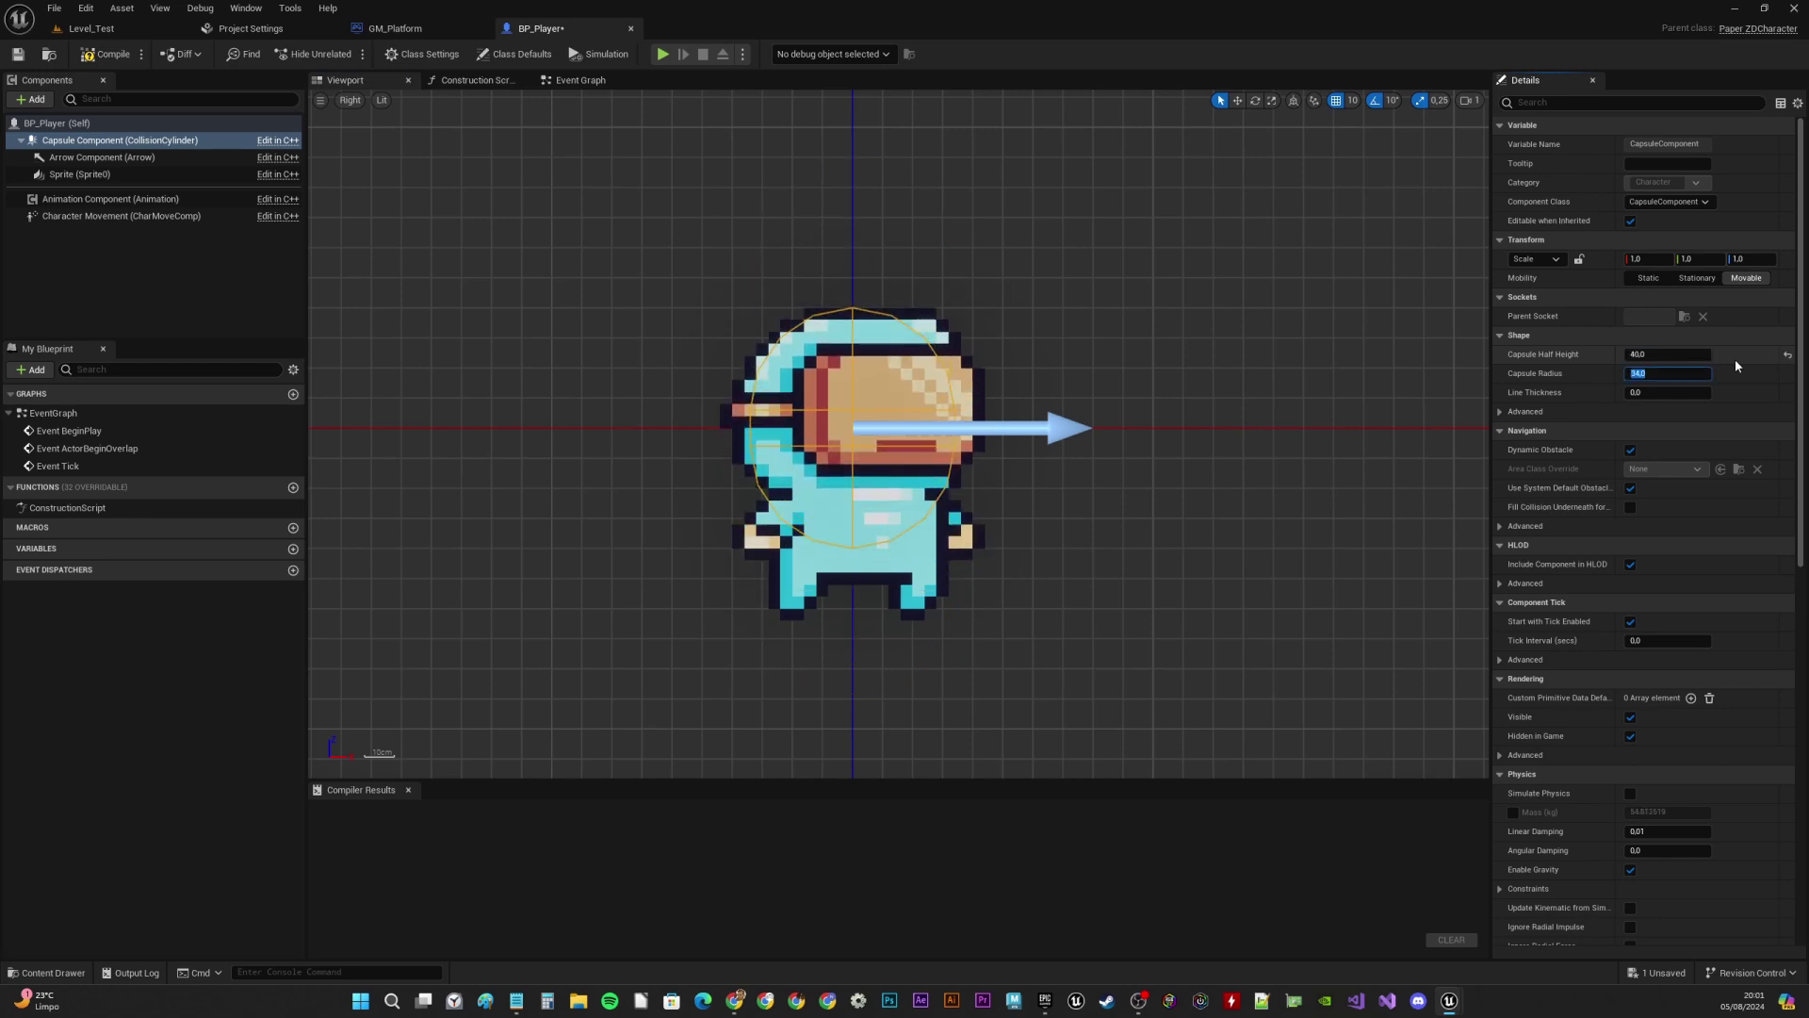
pyautogui.hotkey('shift', 'Tab')
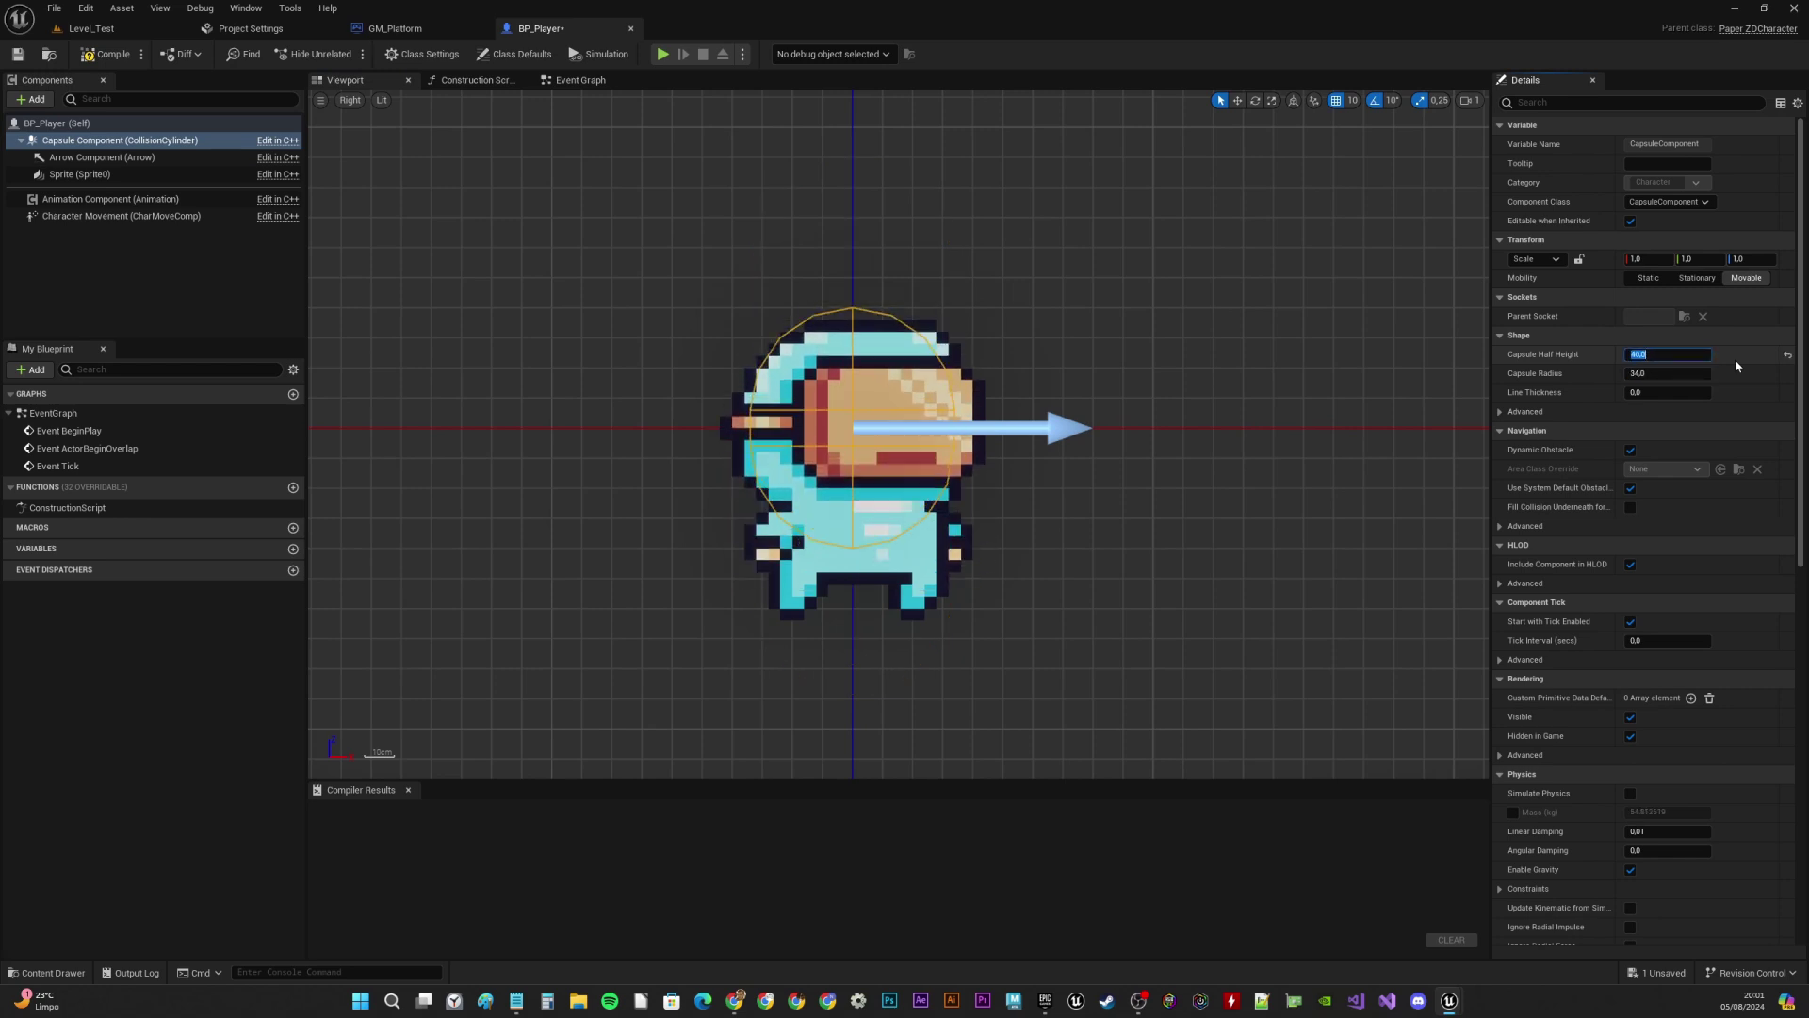
pyautogui.write('50')
pyautogui.press('Tab')
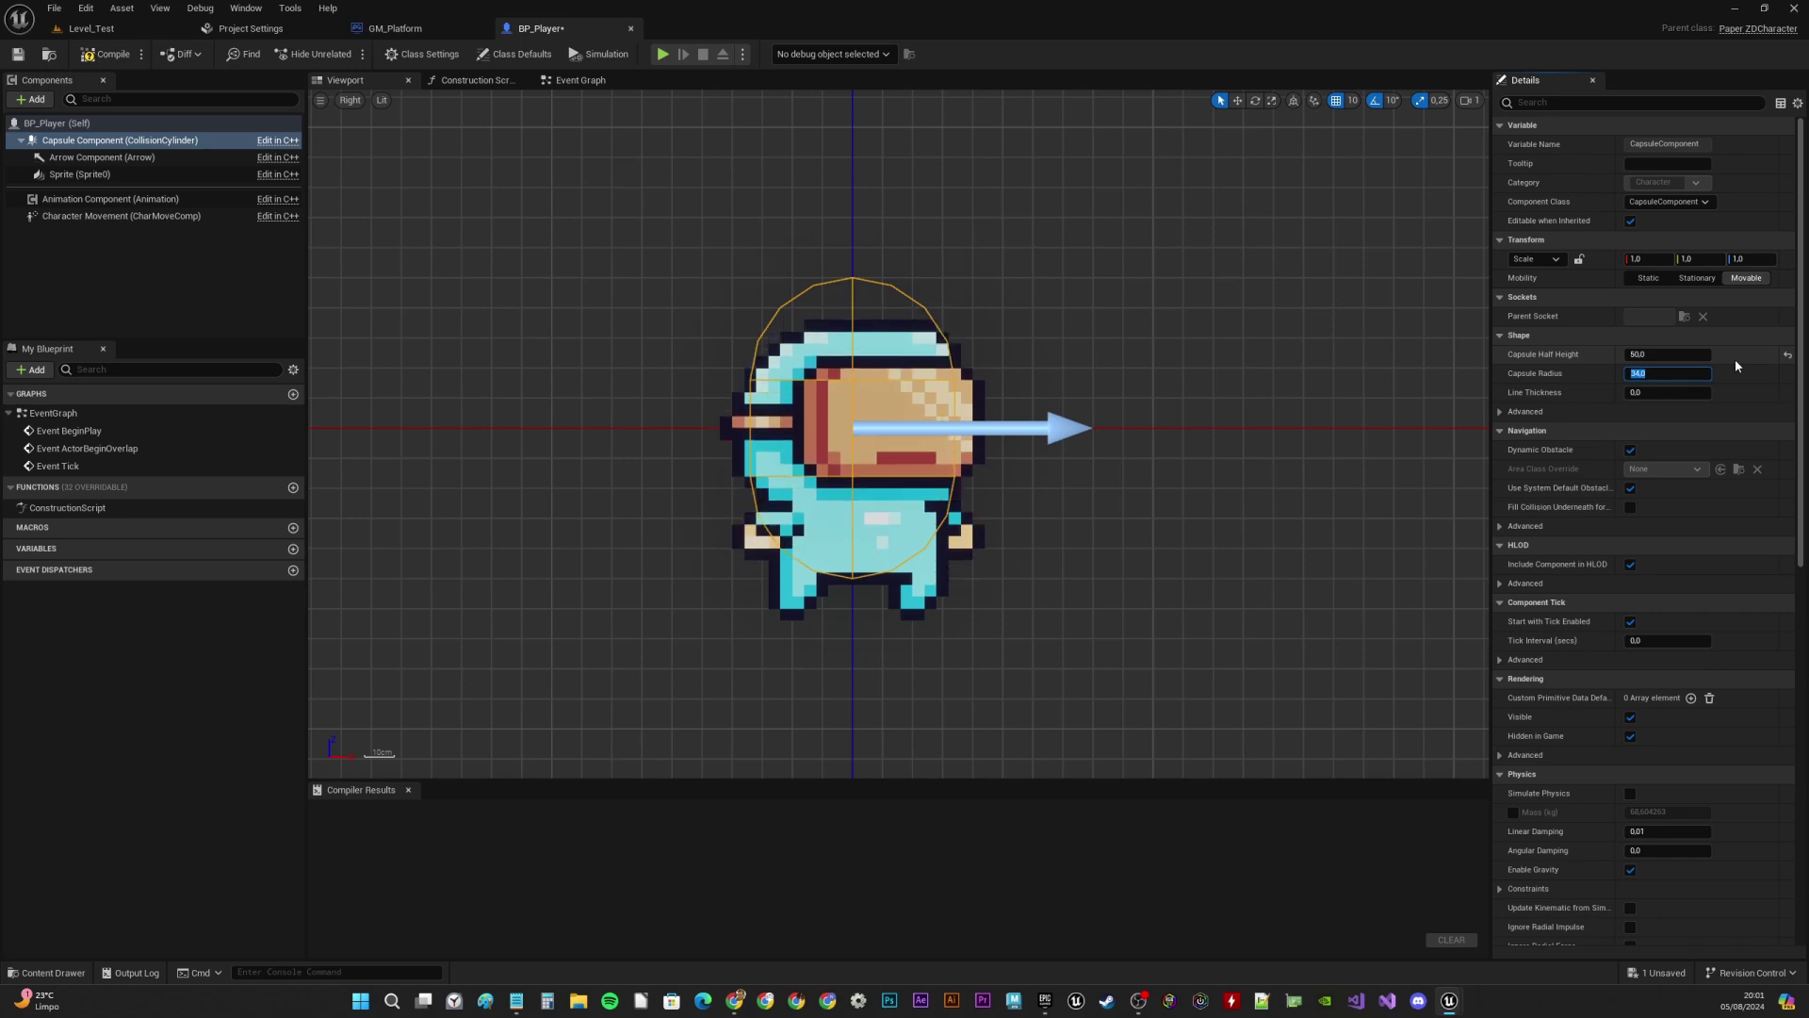
pyautogui.hotkey('shift', 'Tab')
pyautogui.write('5')
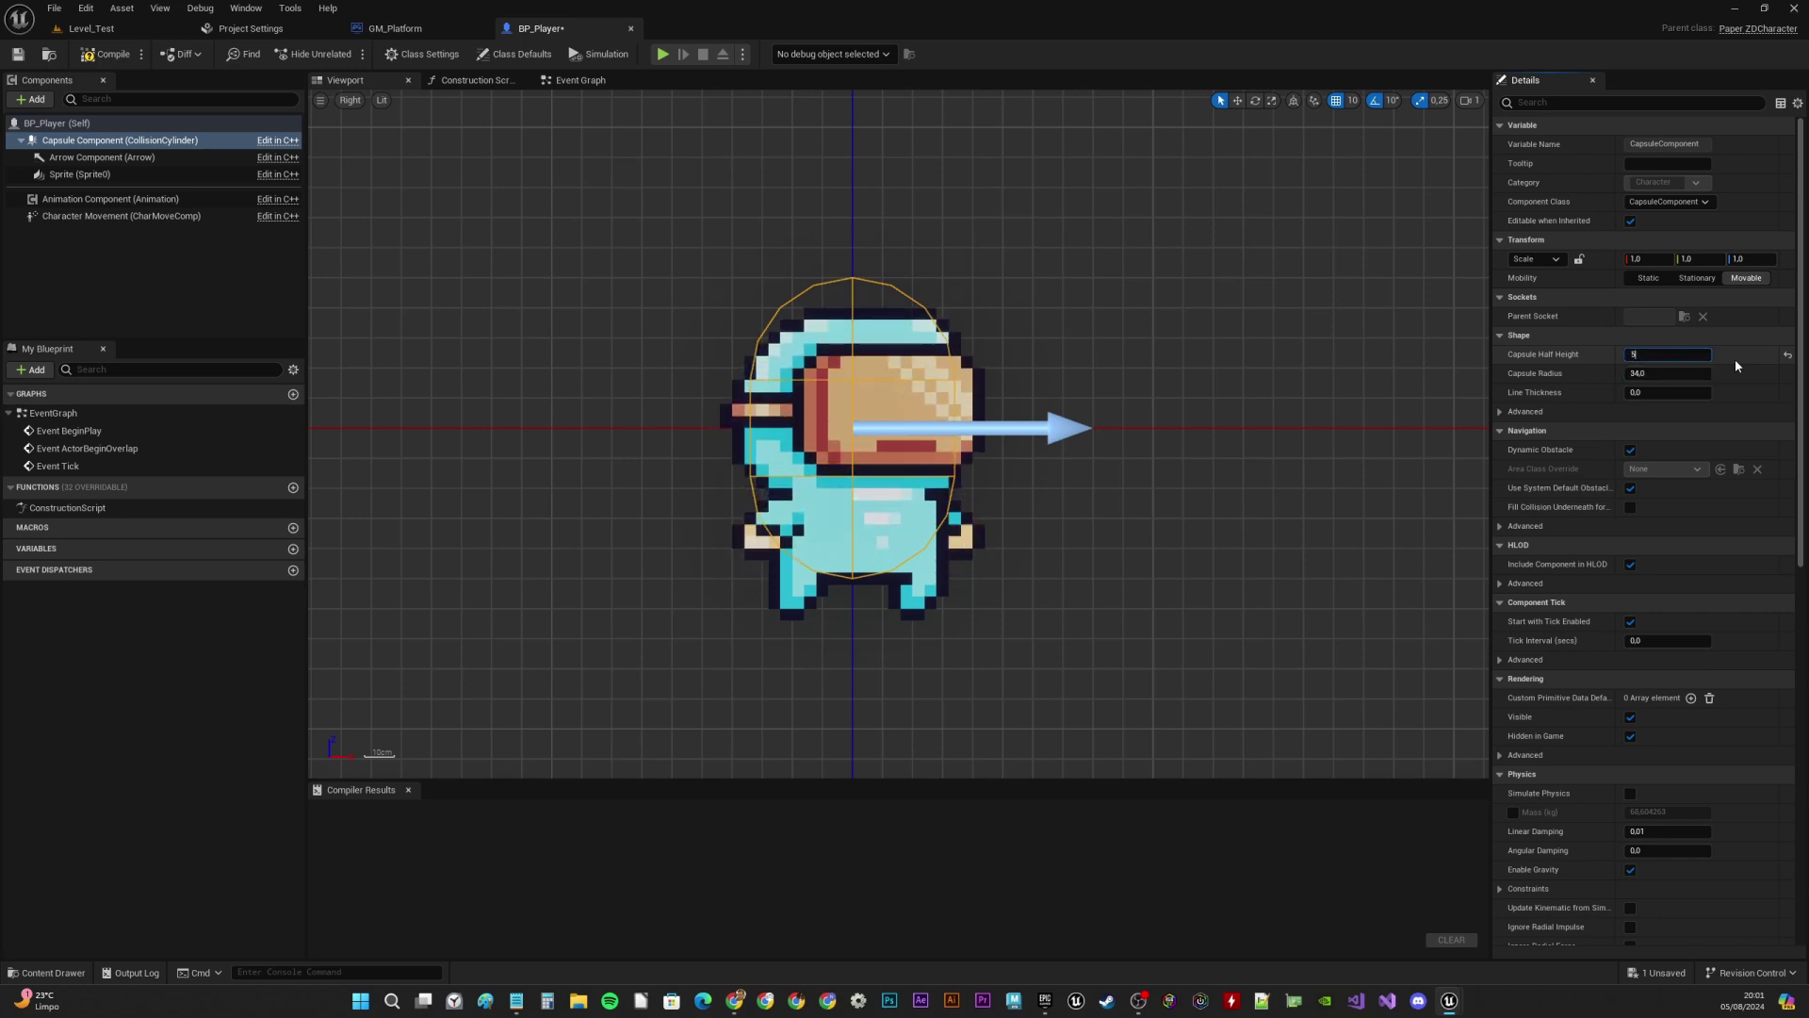
pyautogui.write('0')
pyautogui.press('Tab')
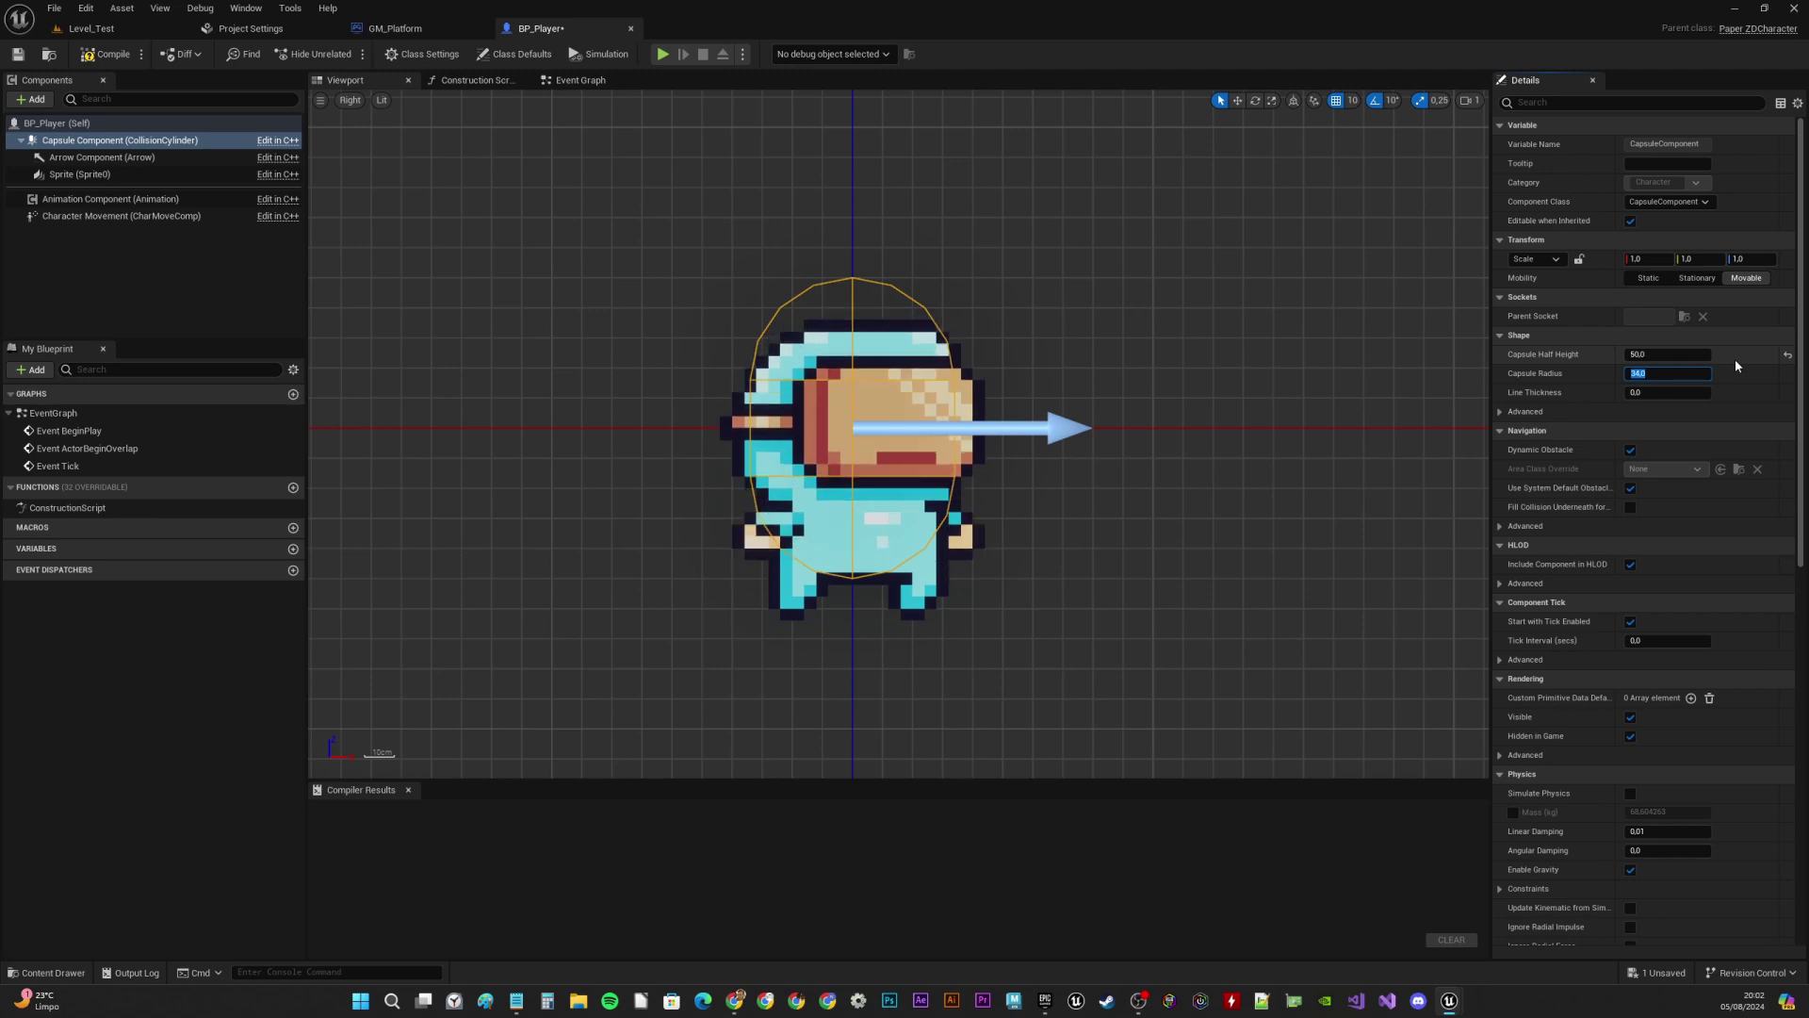
# Raise the Sprite component to a Z location of 13, using a position snap of 1, and compile the Blueprint
pyautogui.click(80, 174)
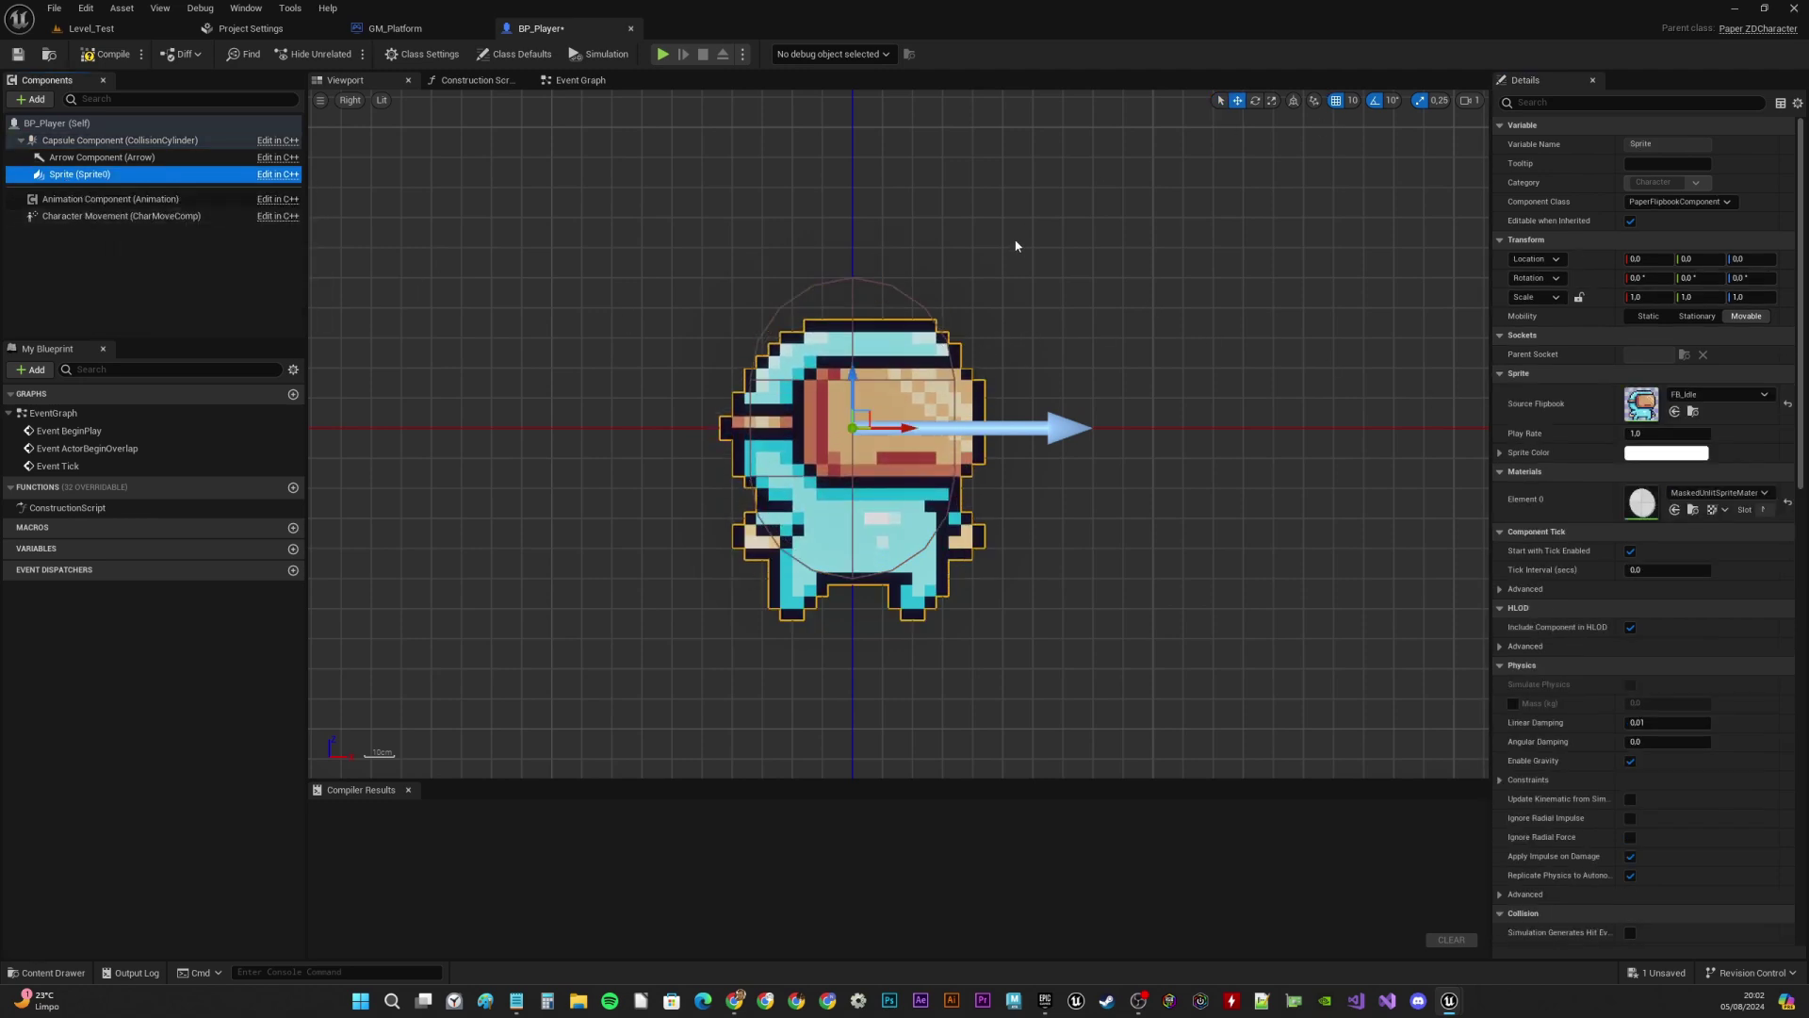
pyautogui.moveTo(857, 378); pyautogui.dragTo(861, 355)
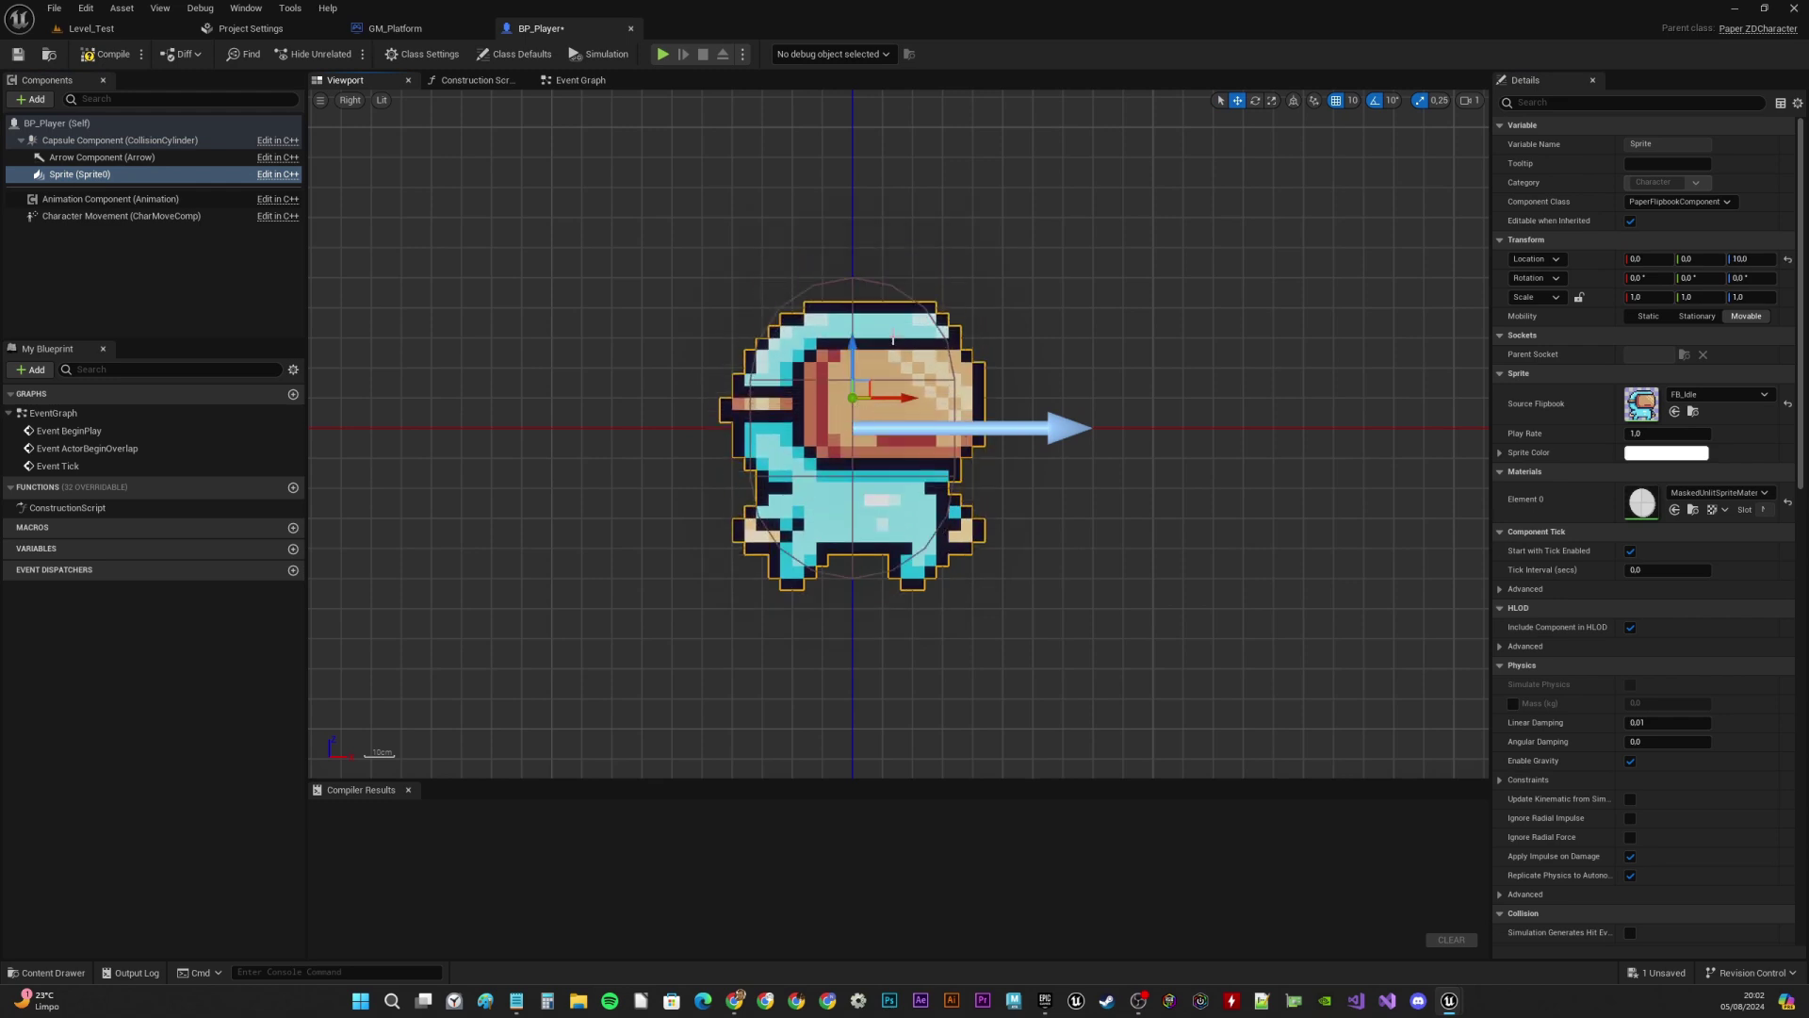
pyautogui.click(1352, 100)
pyautogui.click(1370, 140)
pyautogui.scroll(5, 1008, 302)
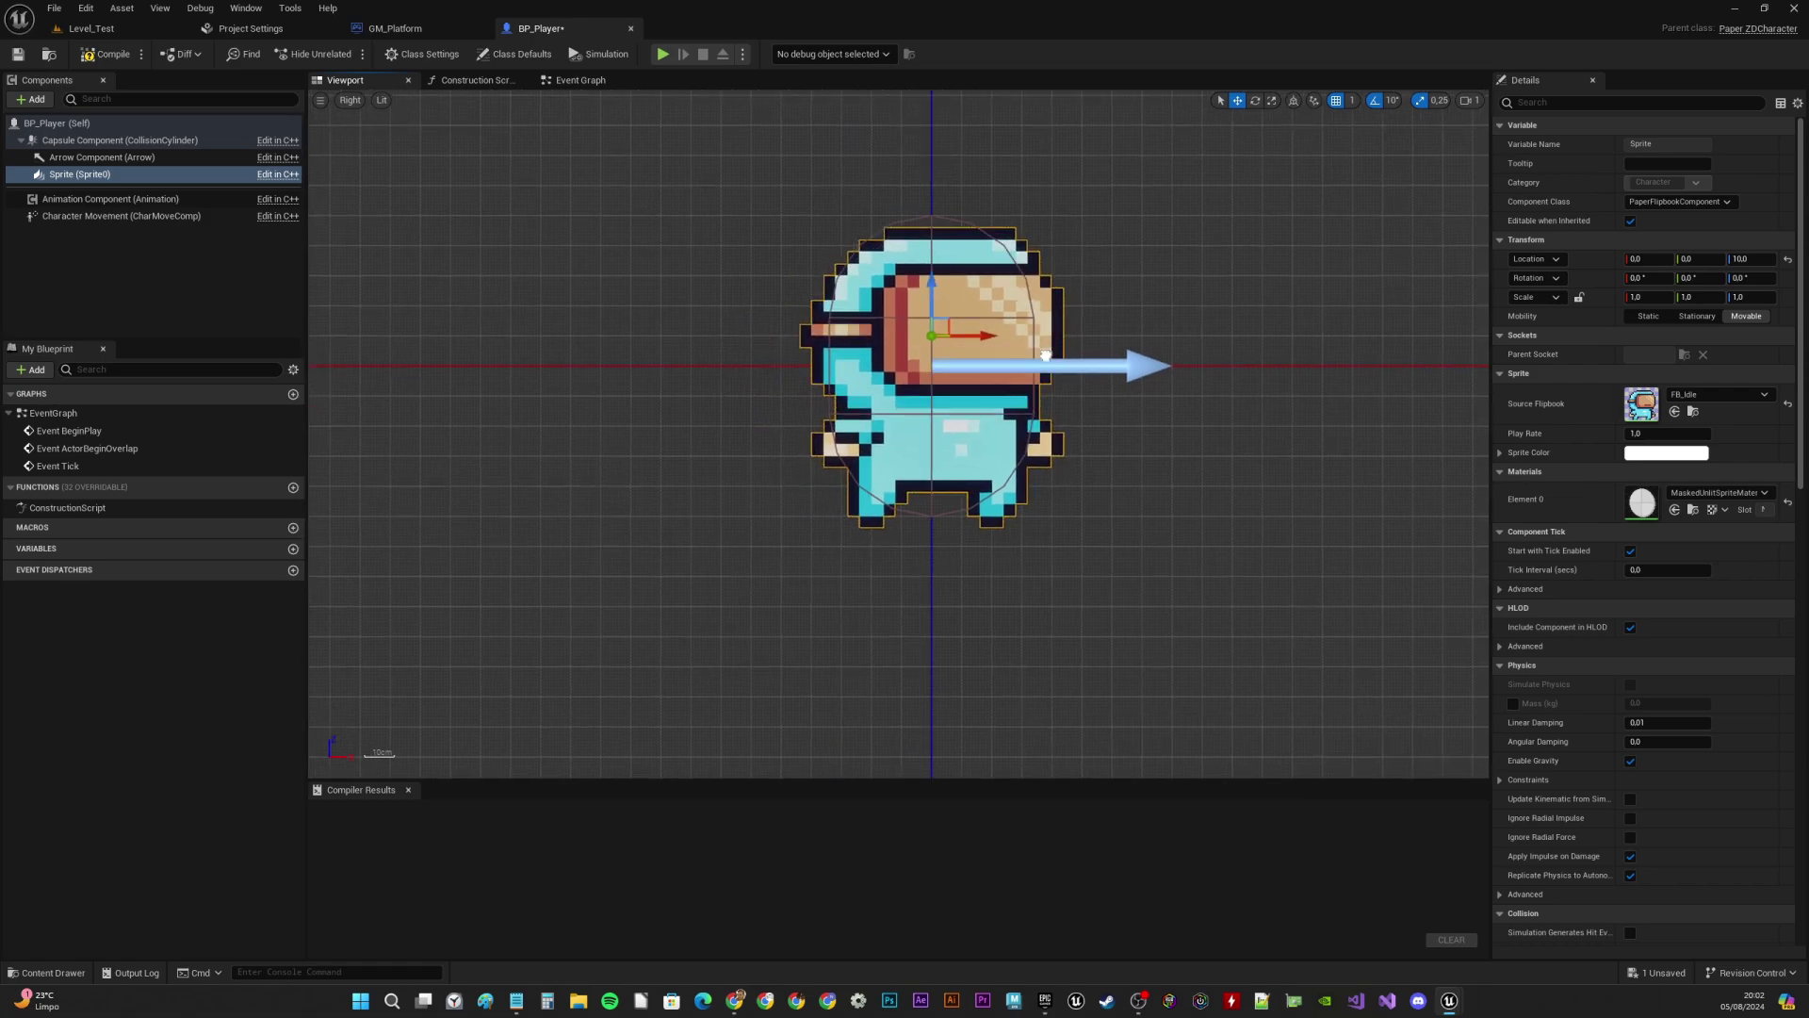
pyautogui.scroll(-3, 1008, 301)
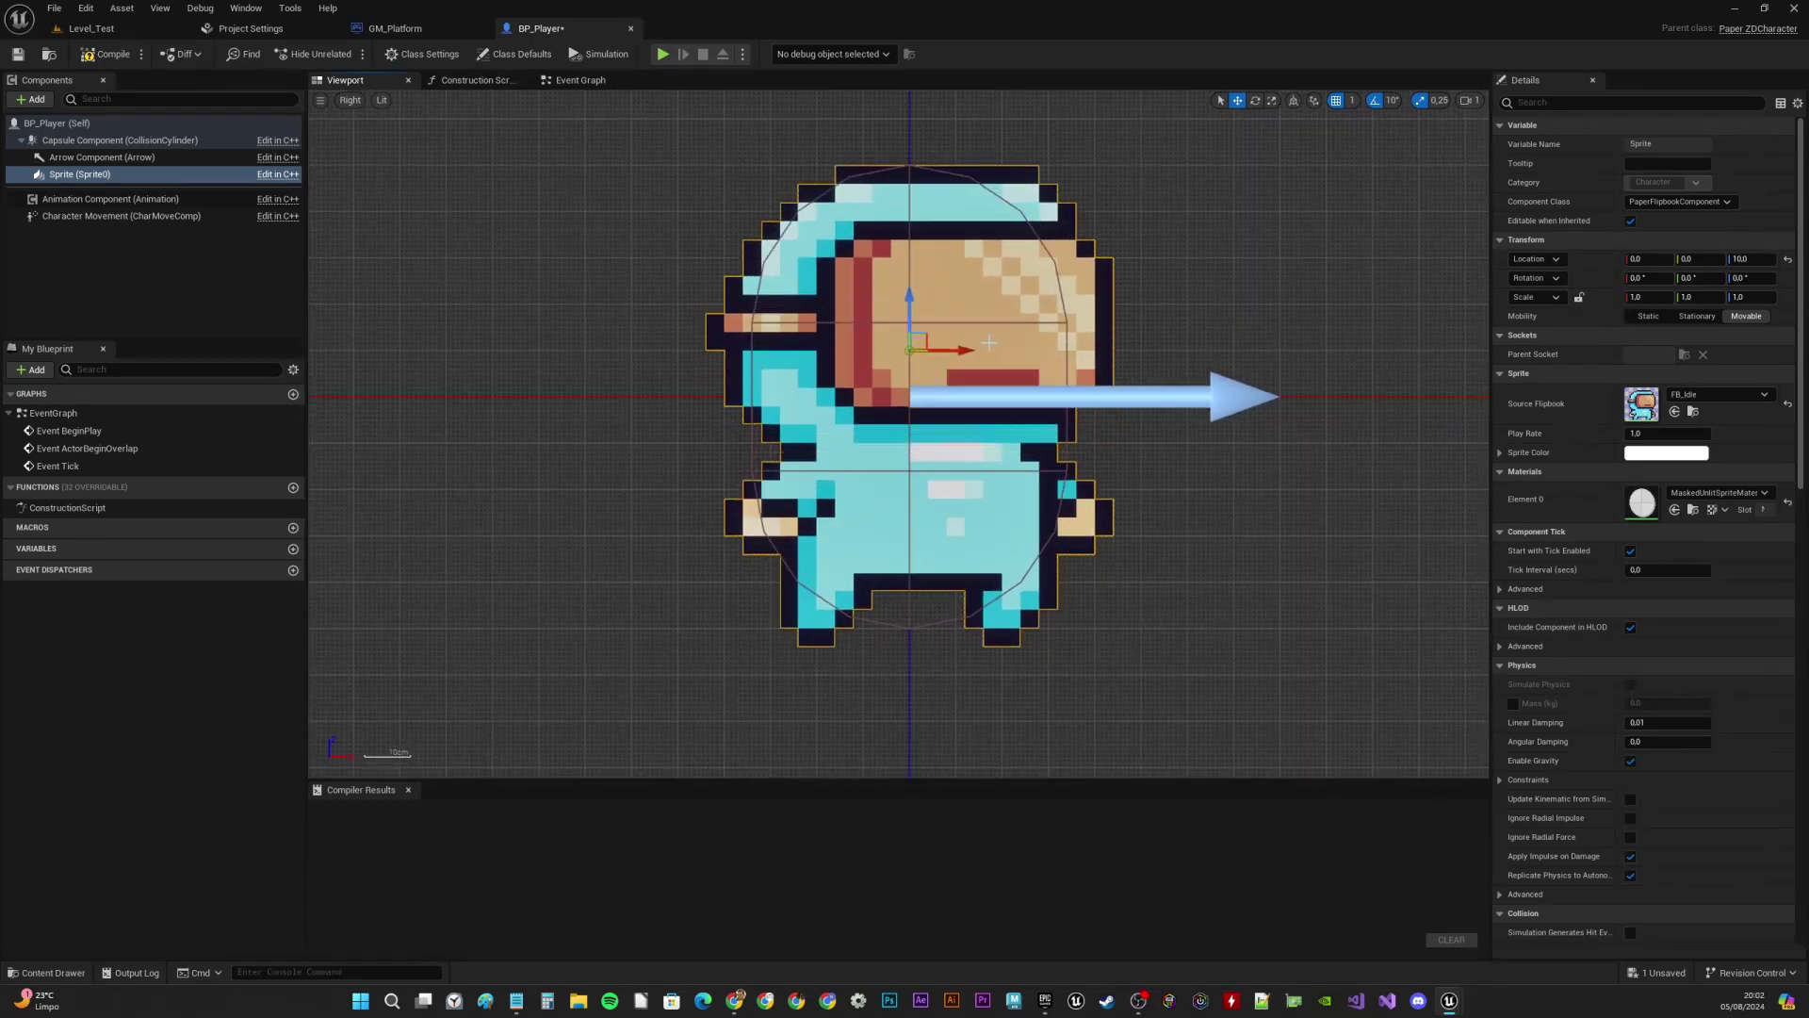
pyautogui.scroll(3, 864, 264)
pyautogui.moveTo(864, 264); pyautogui.dragTo(885, 242)
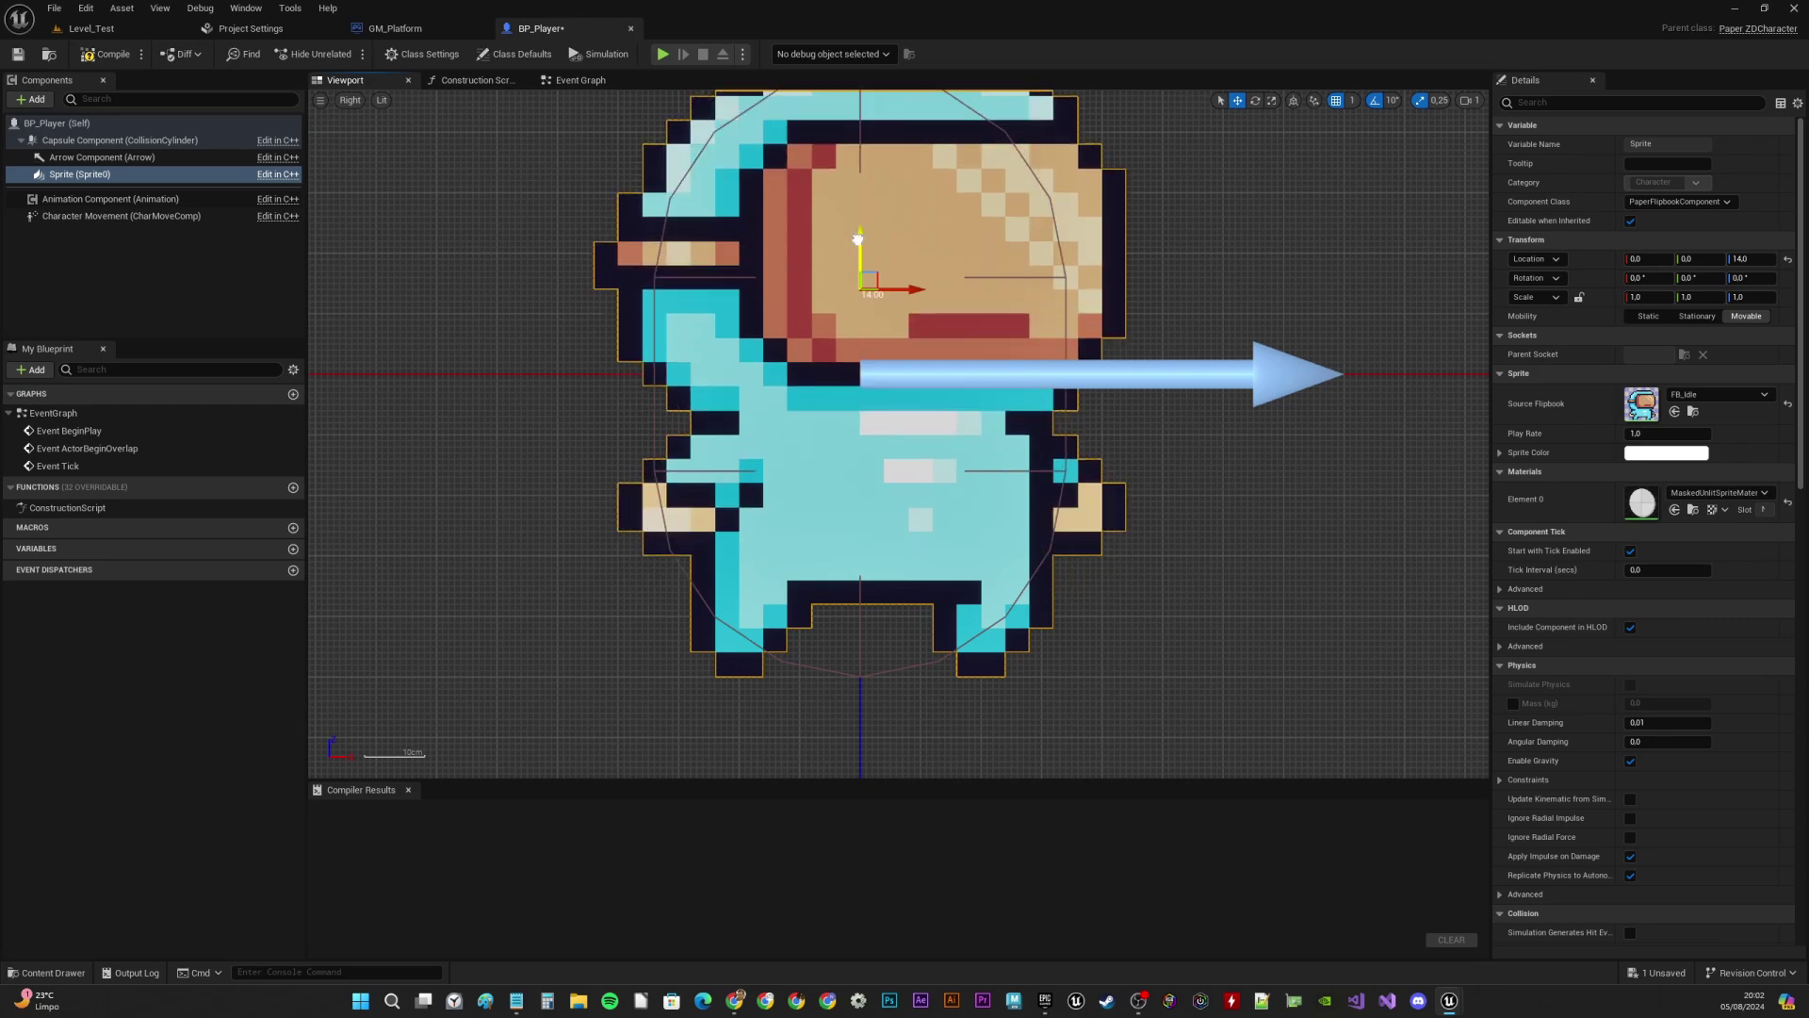
pyautogui.moveTo(858, 242); pyautogui.dragTo(858, 244)
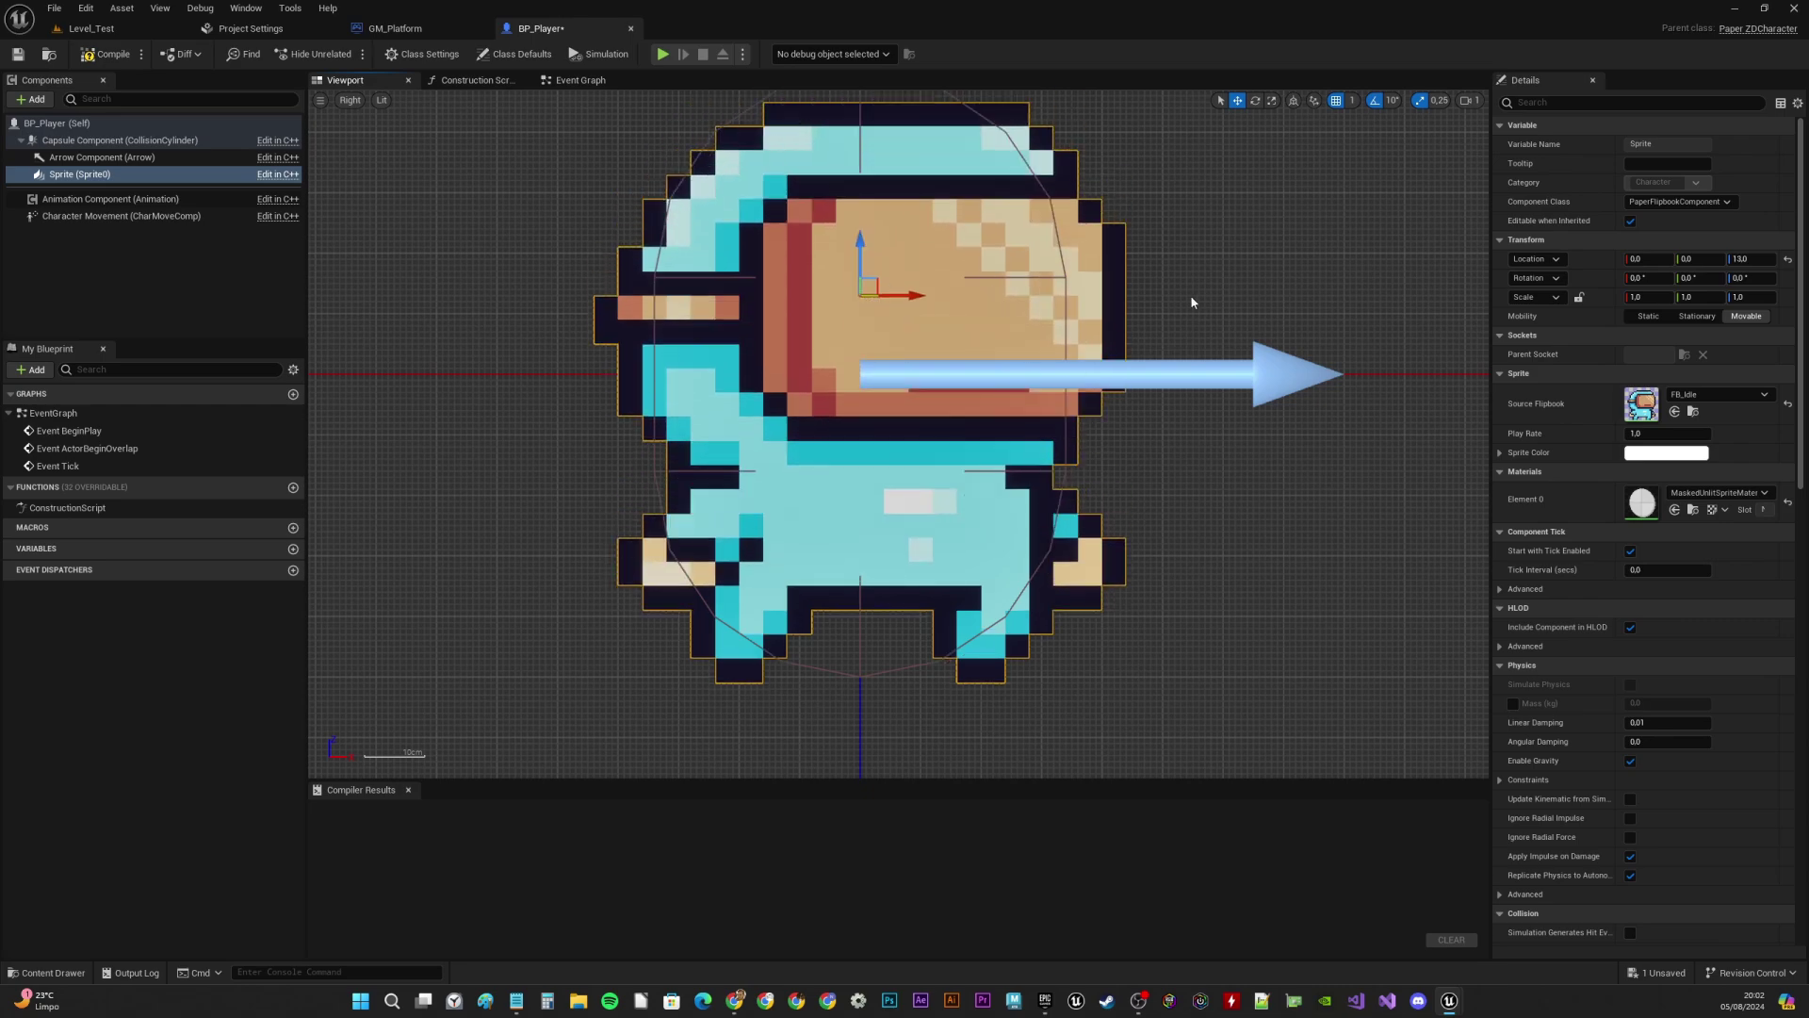
pyautogui.scroll(-4, 1192, 302)
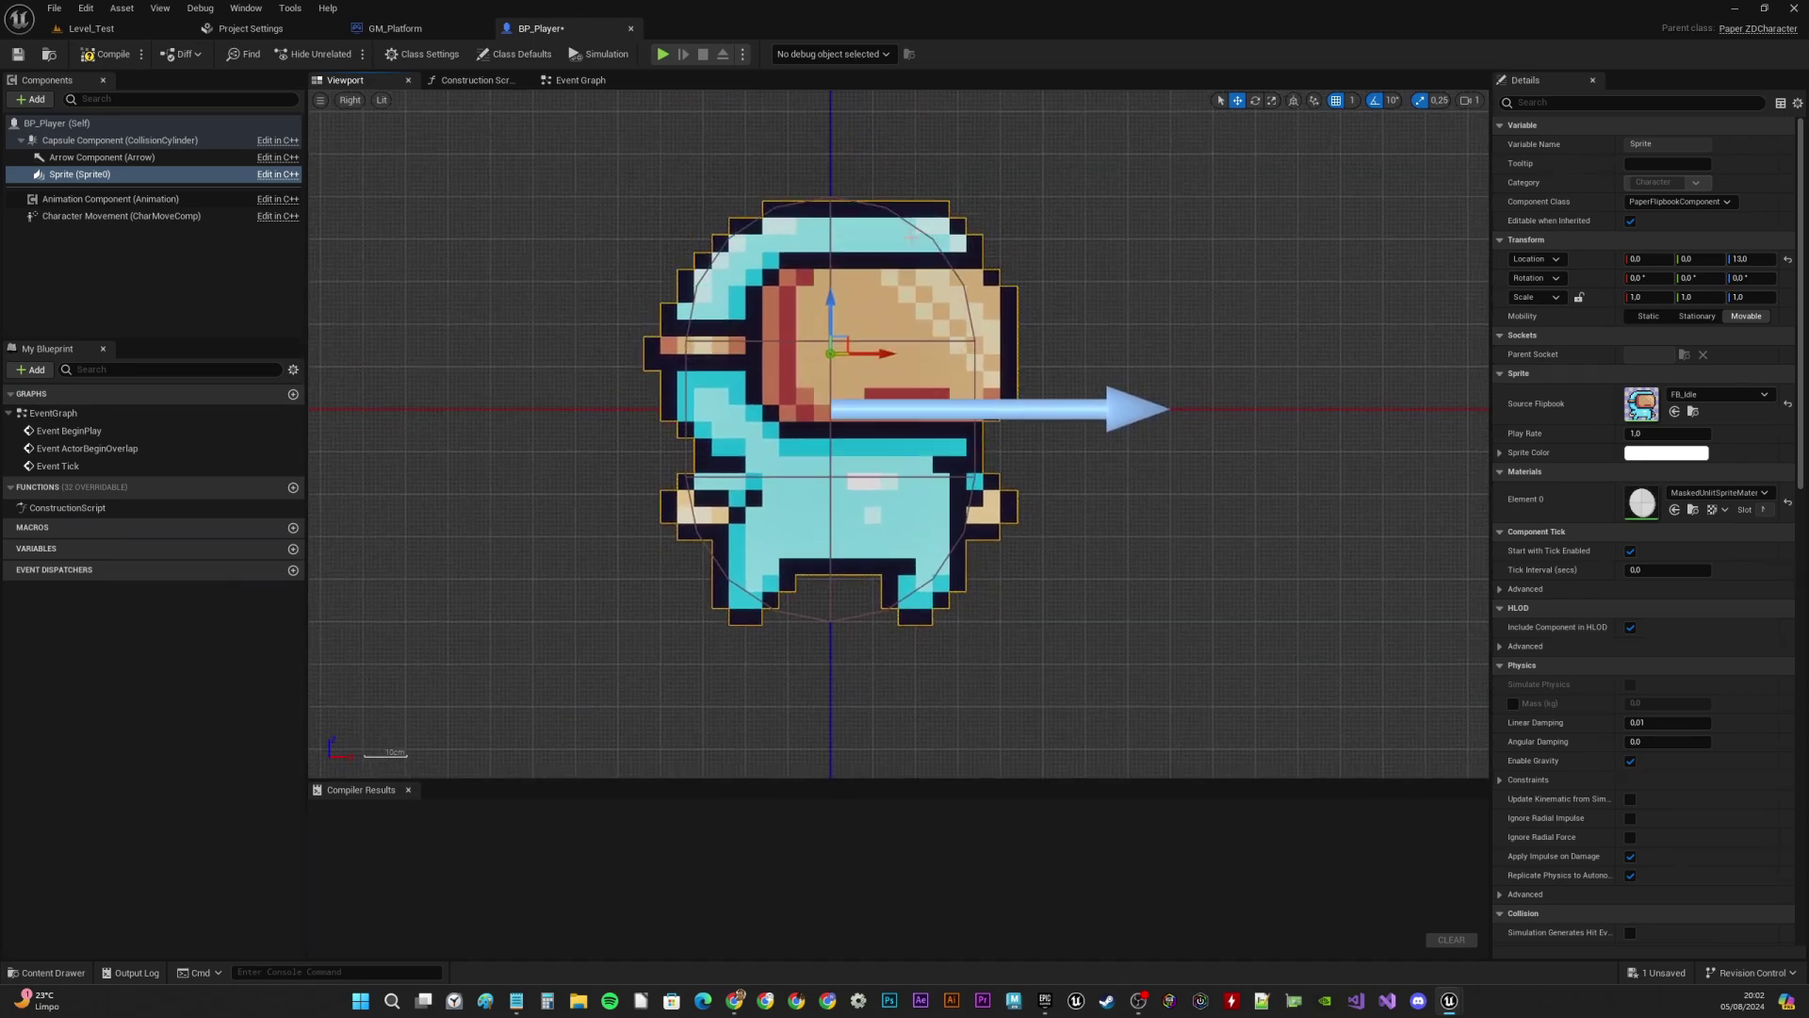
pyautogui.click(107, 54)
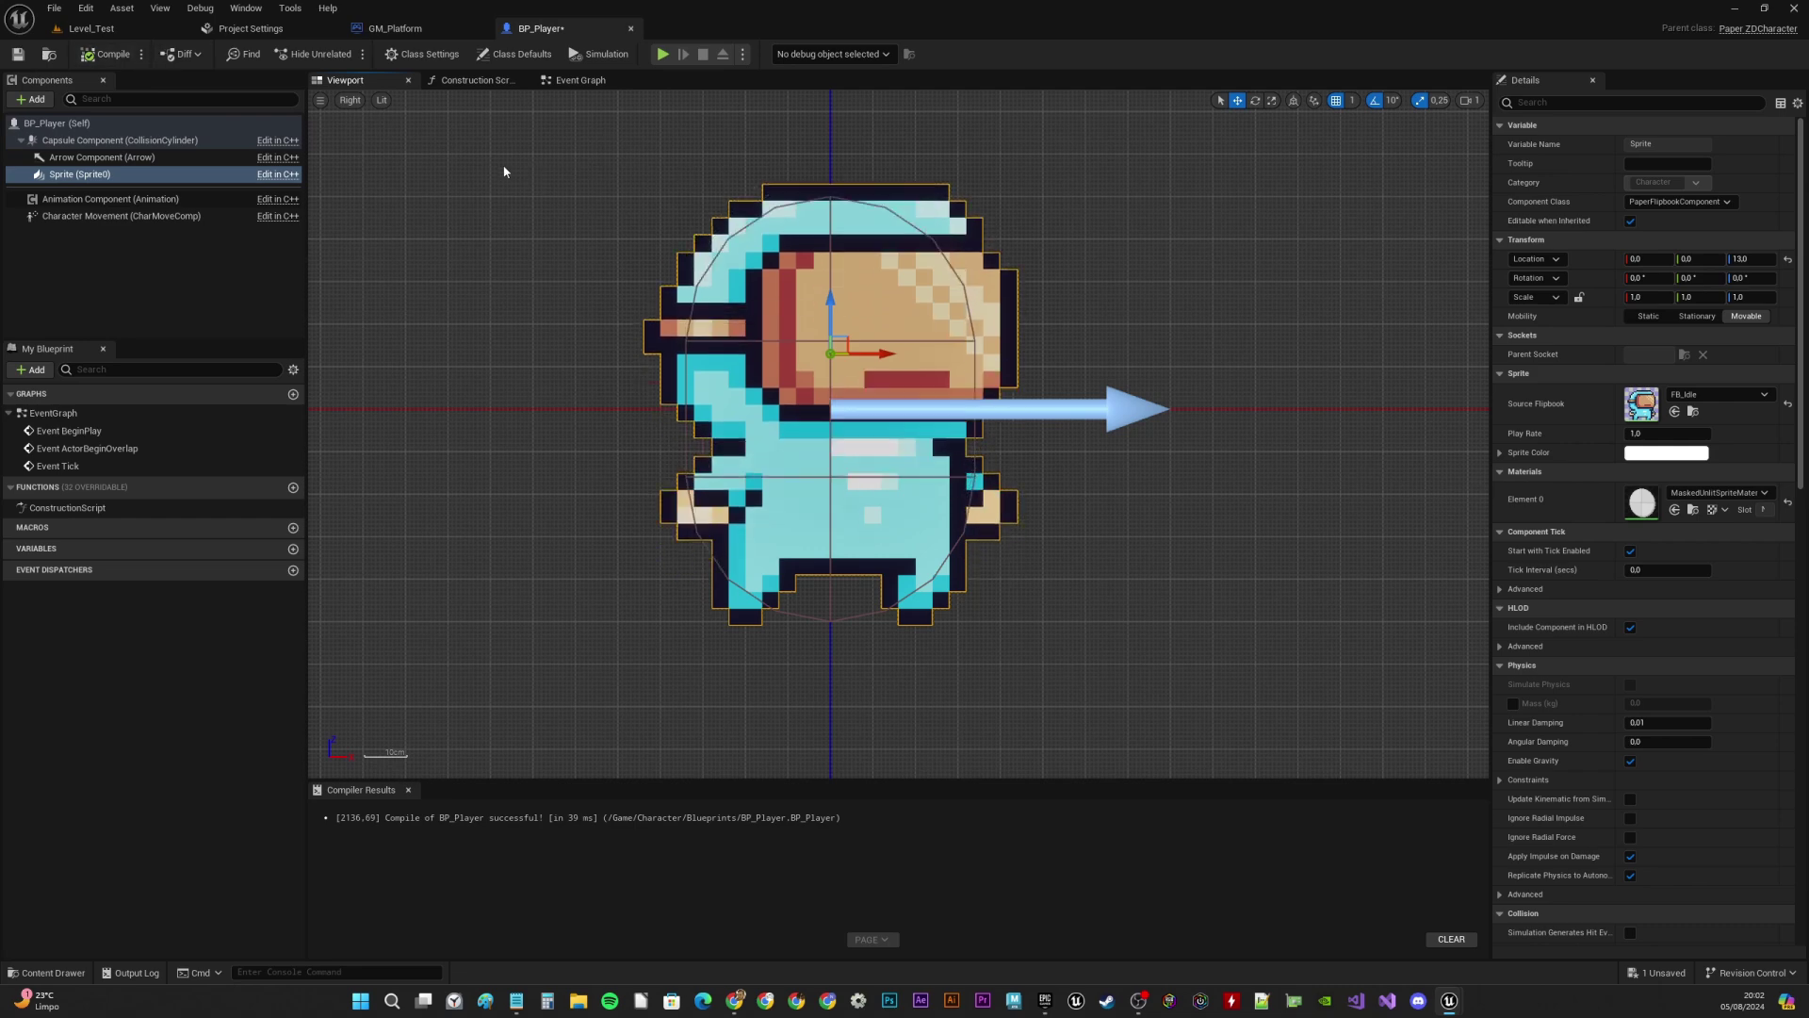
# Add a Spring Arm component to BP_Player from its root
pyautogui.click(141, 141)
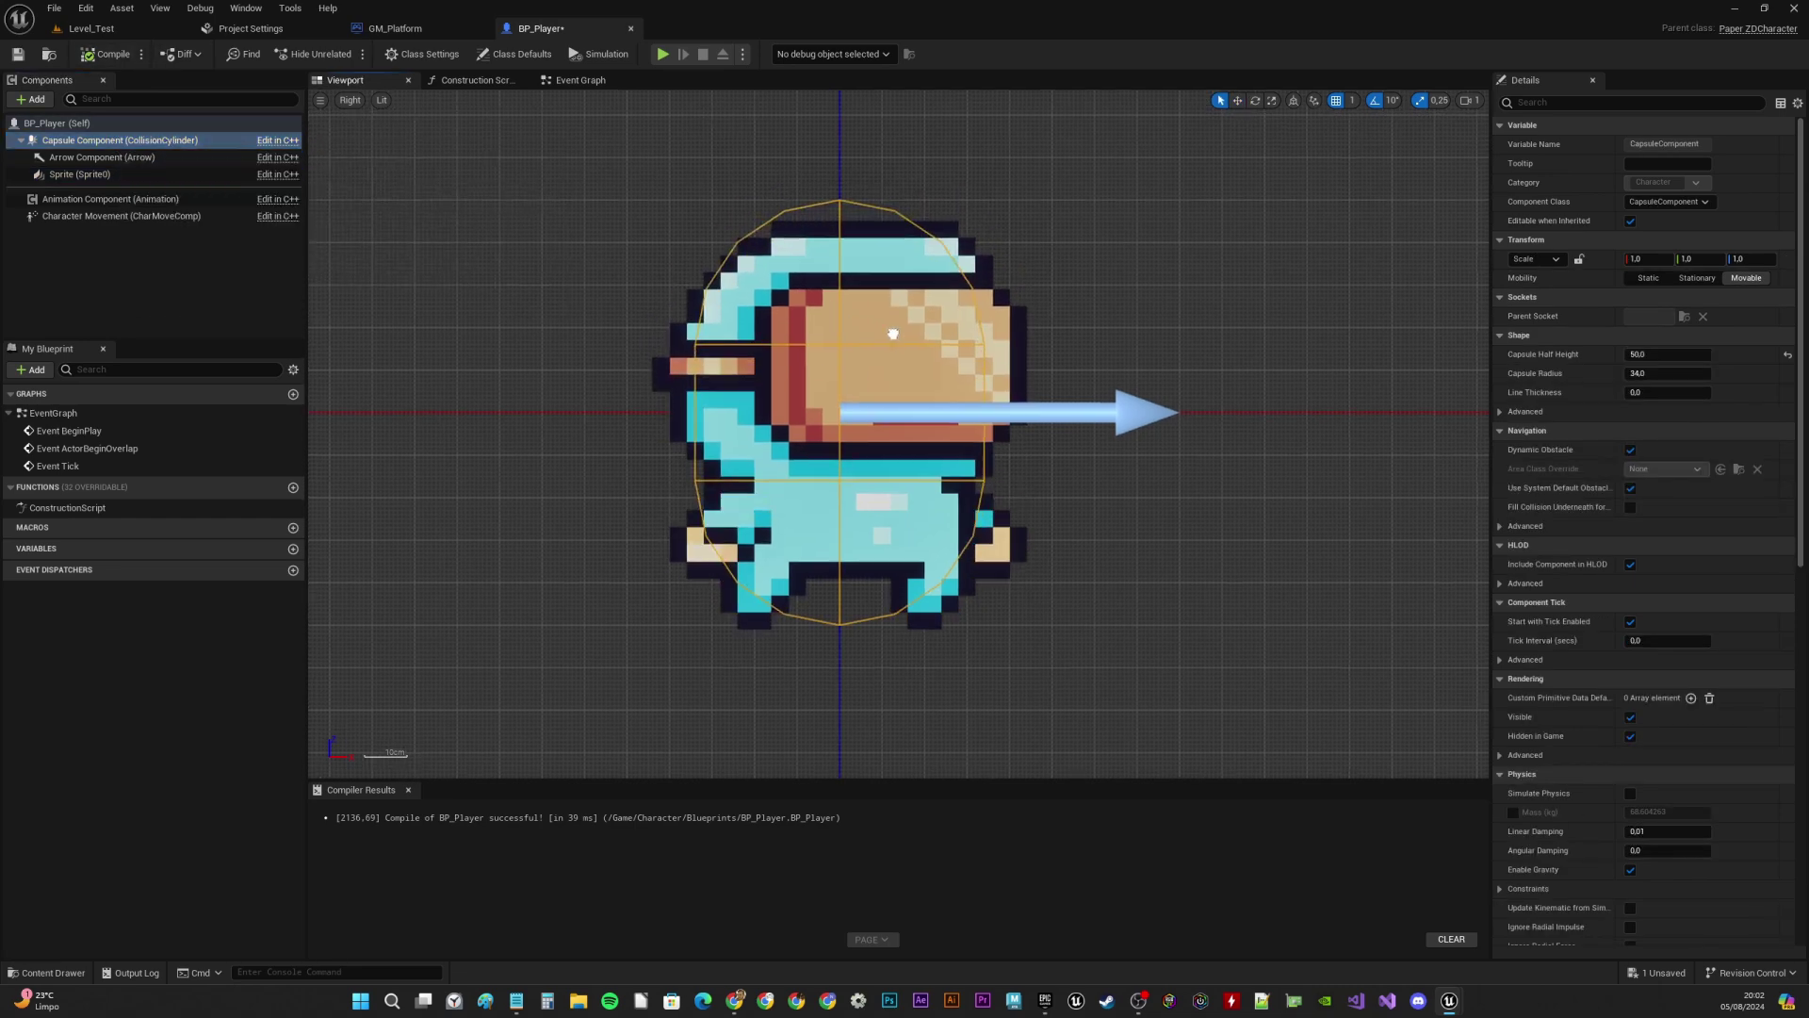
pyautogui.scroll(-6, 893, 334)
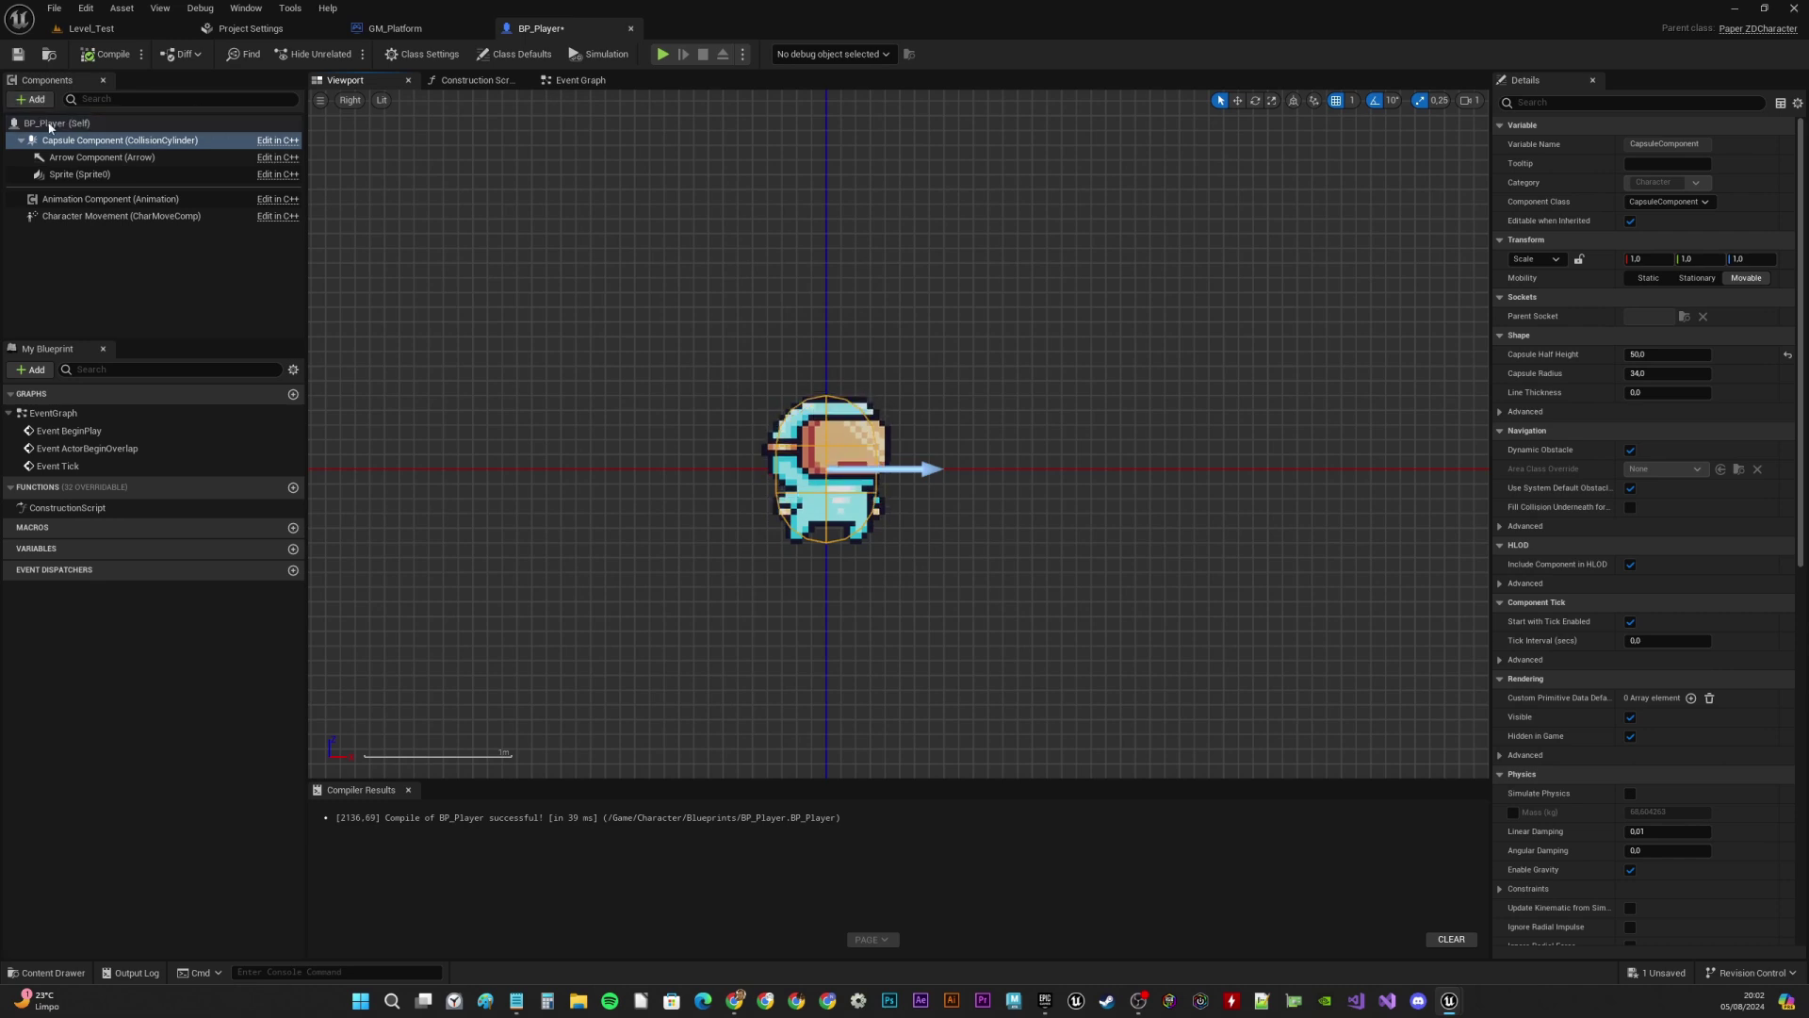
pyautogui.click(74, 140)
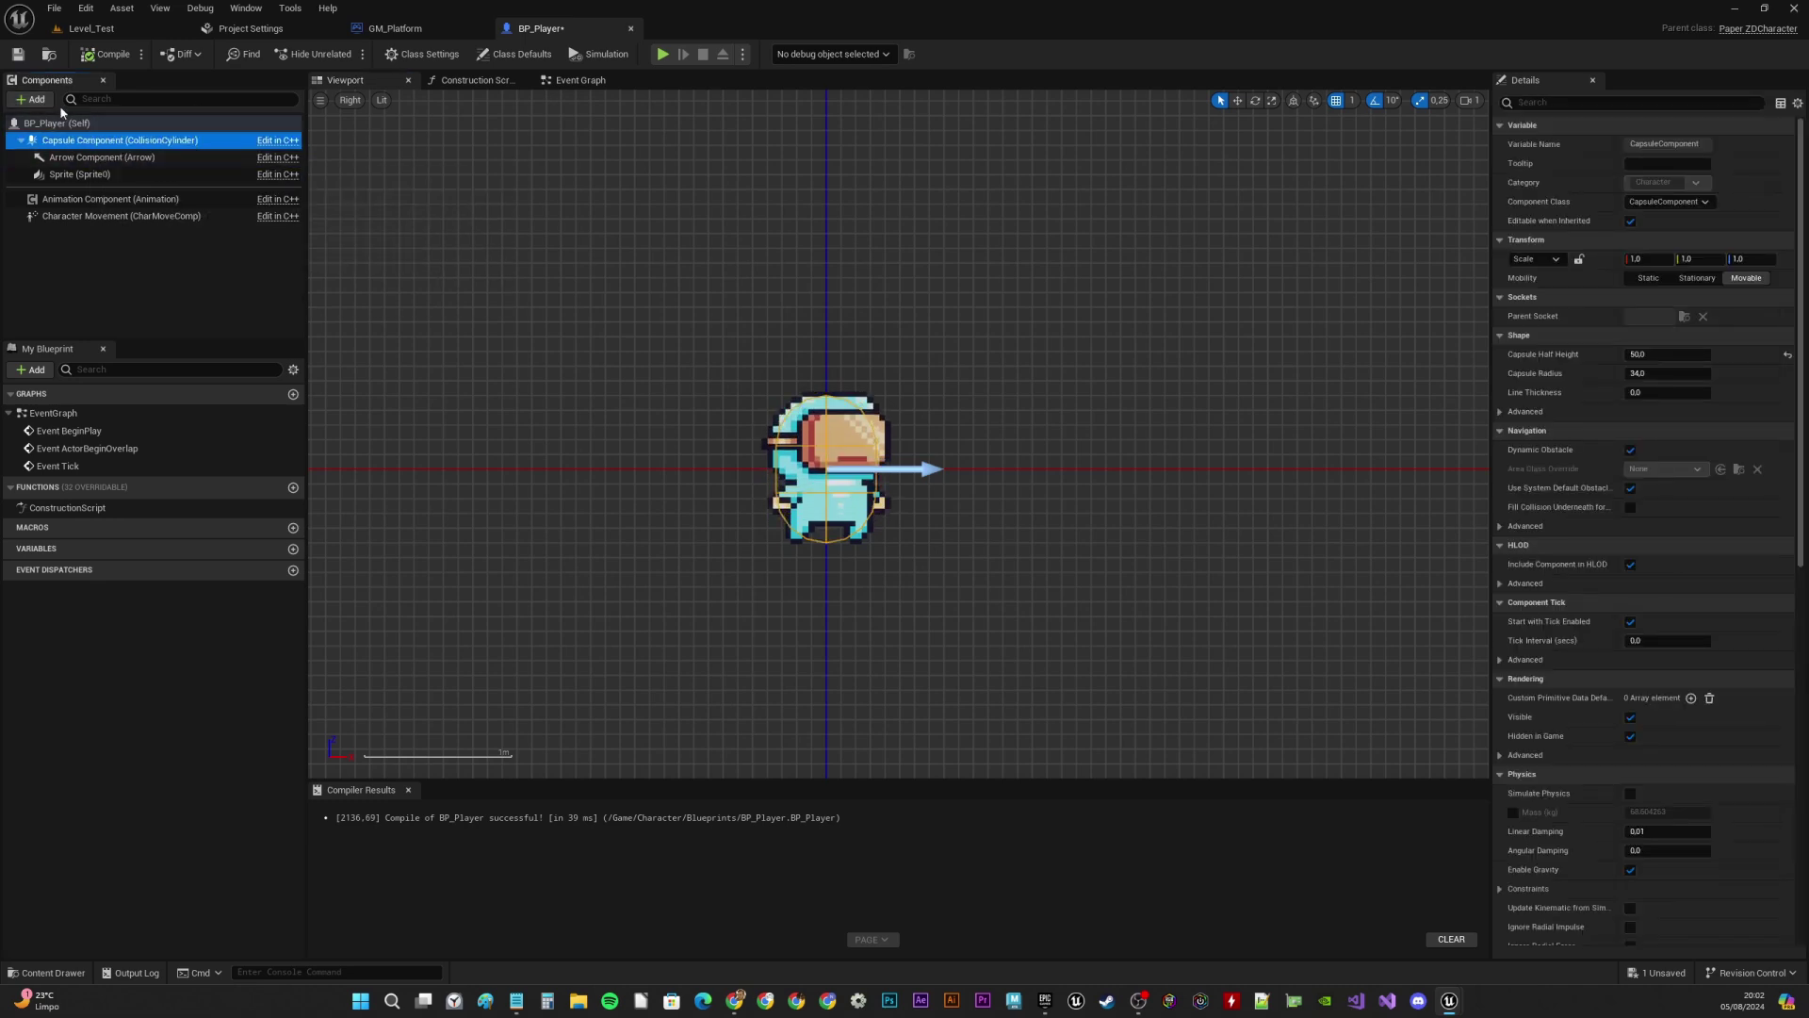
pyautogui.click(62, 126)
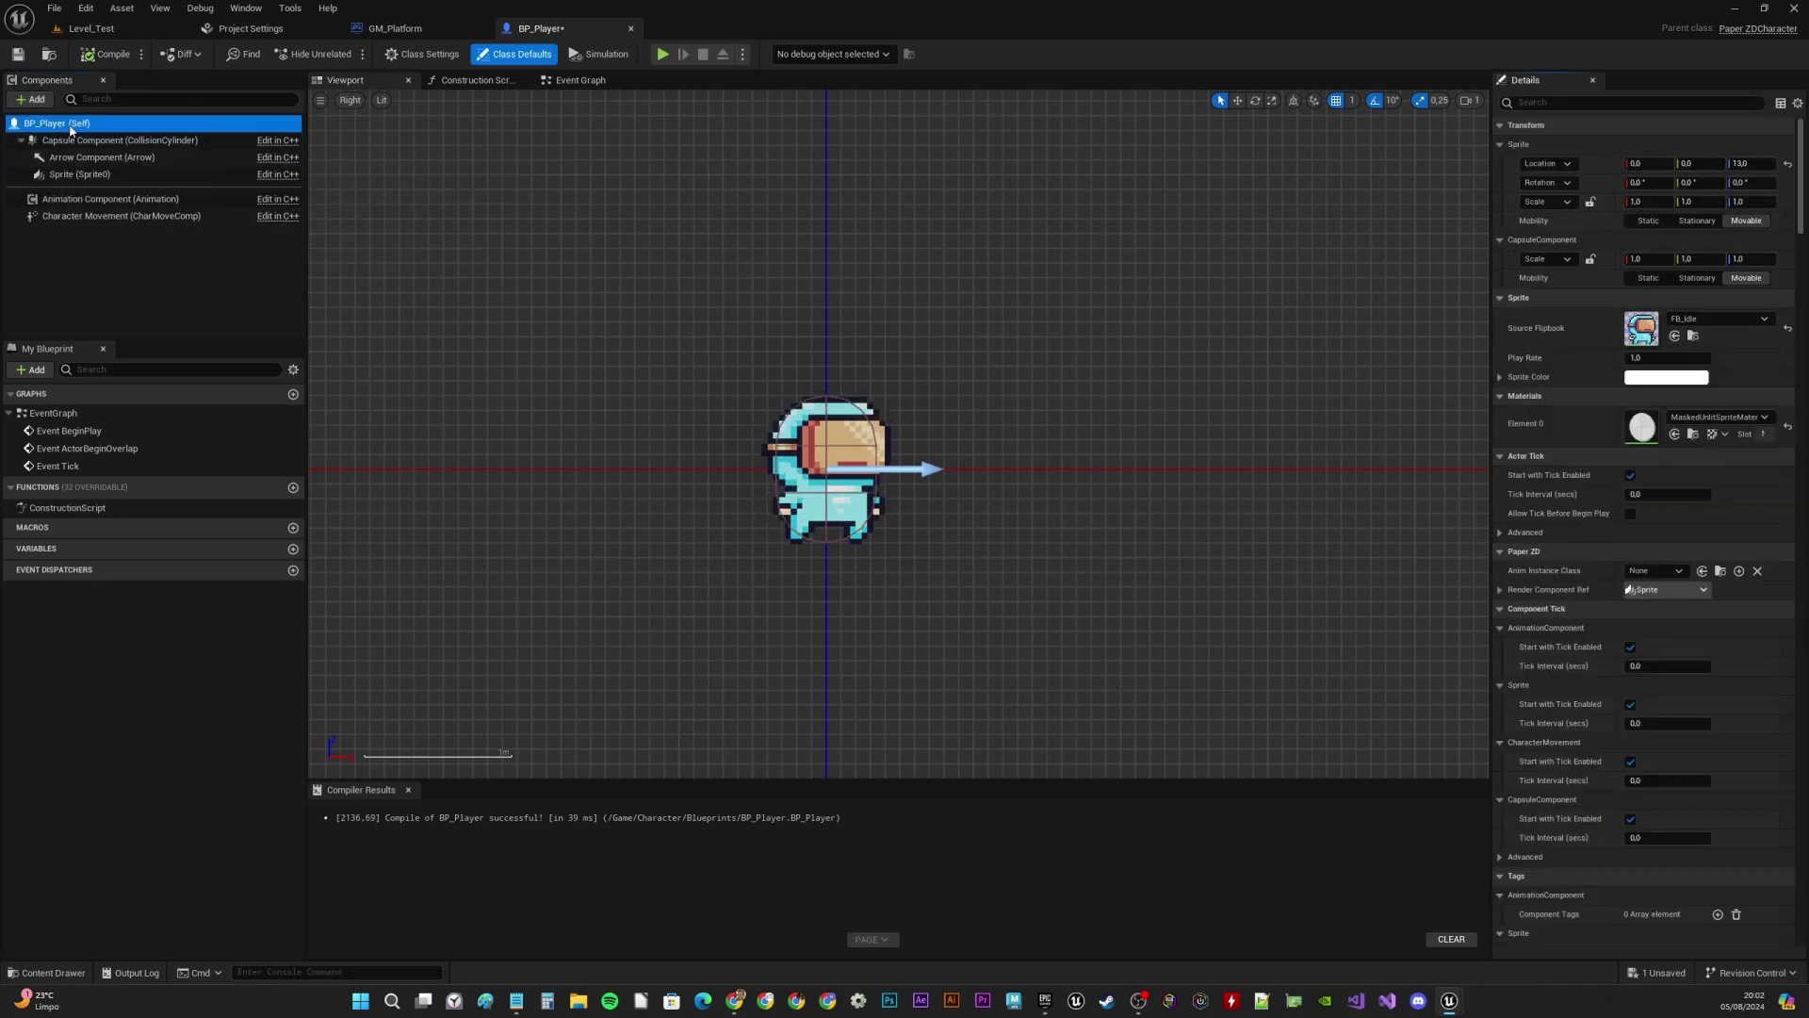
pyautogui.click(34, 100)
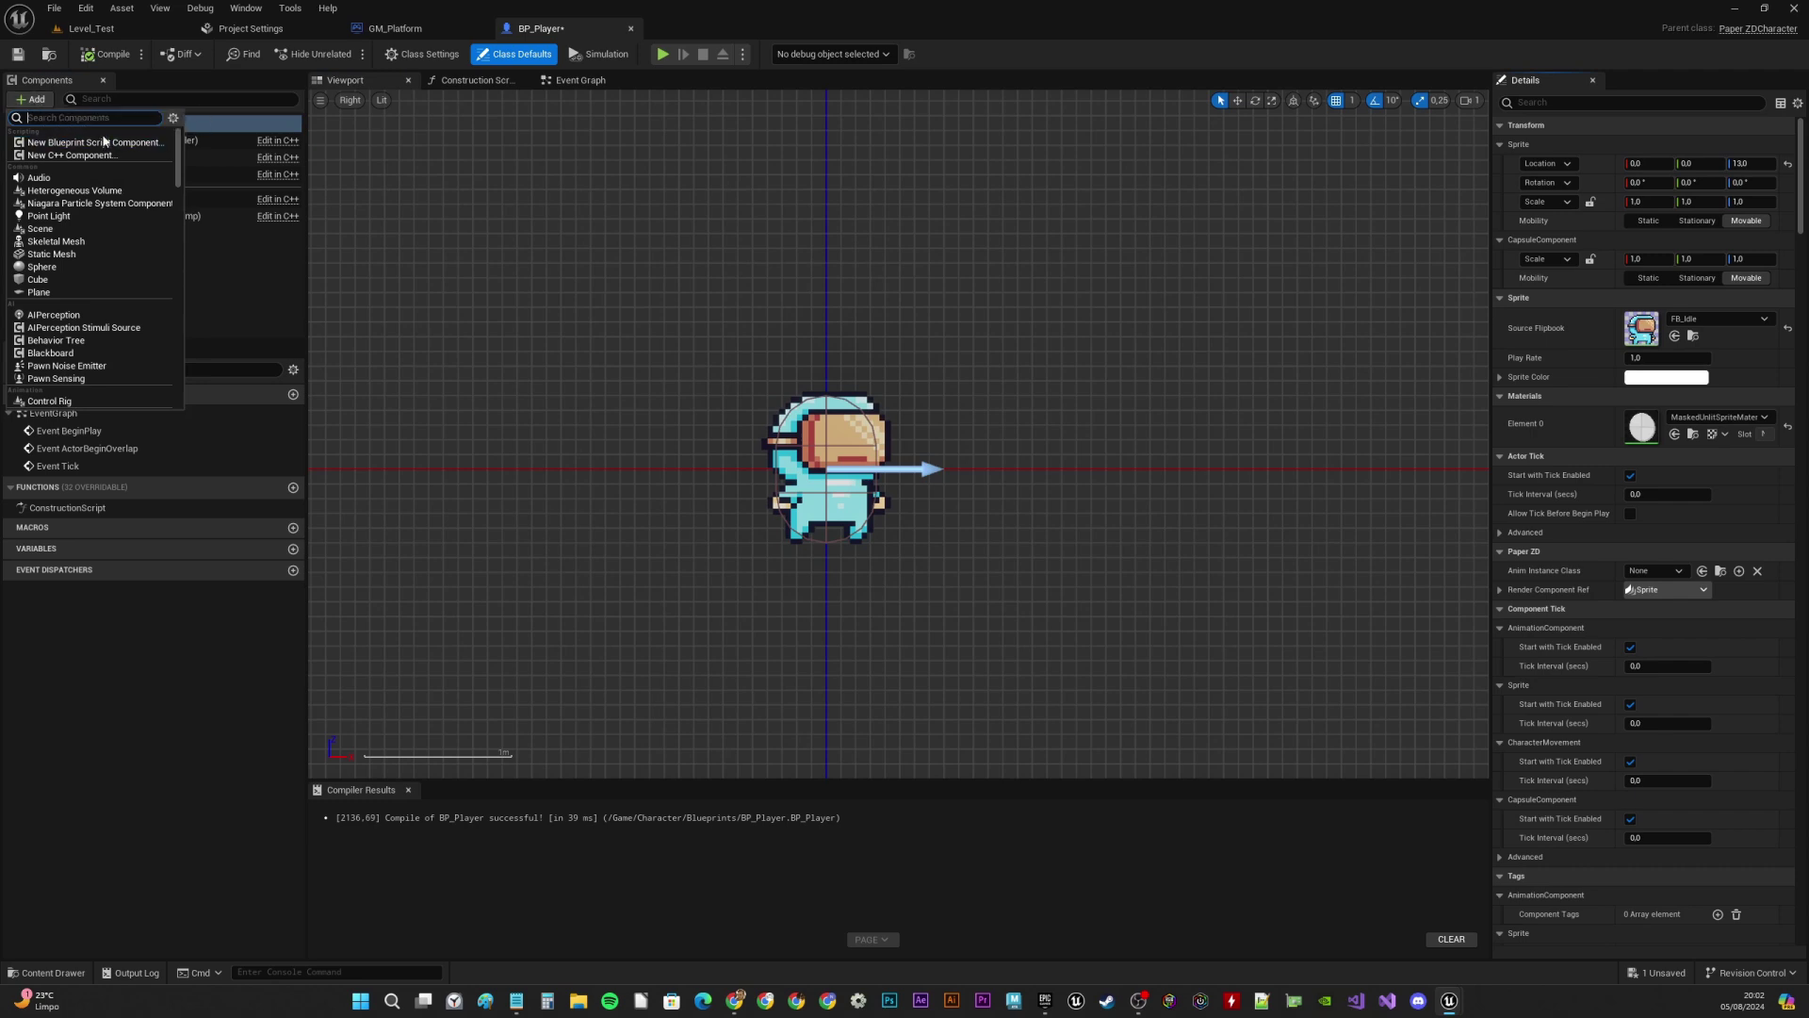
pyautogui.write('sprin')
pyautogui.press('Return')
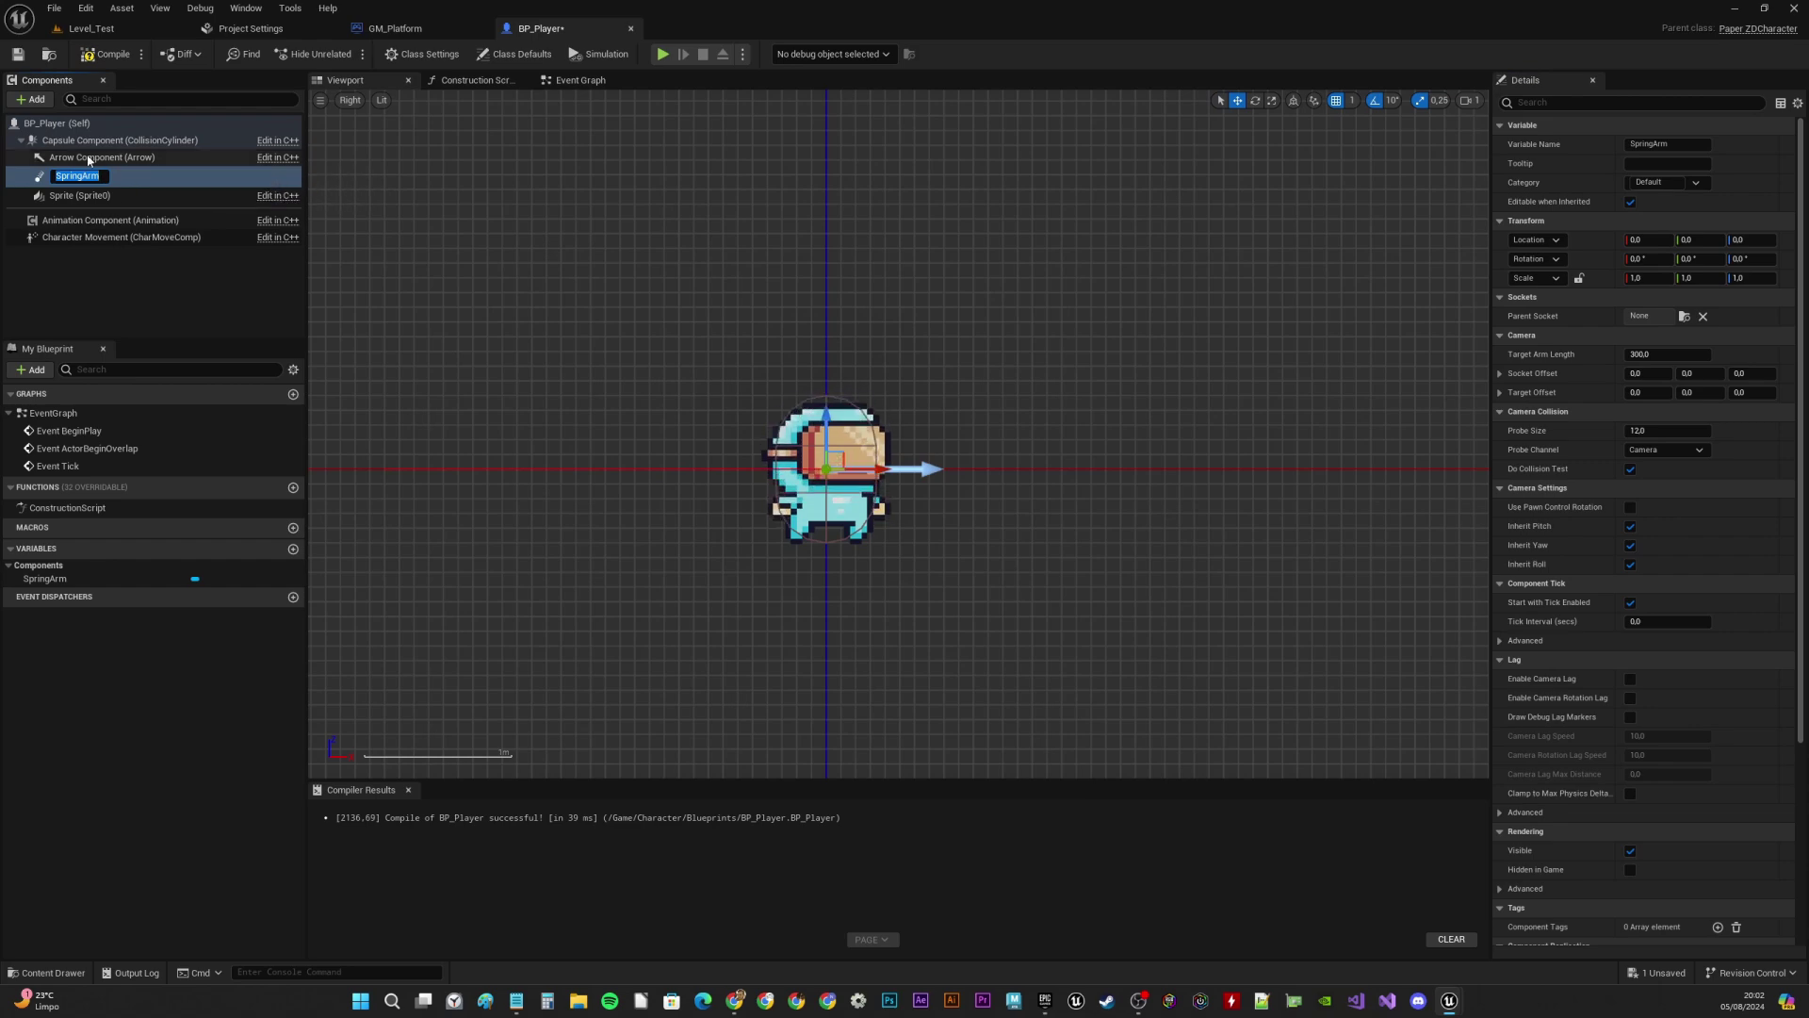
# Add a Camera component as a child of the SpringArm, keeping its default name
pyautogui.click(75, 177)
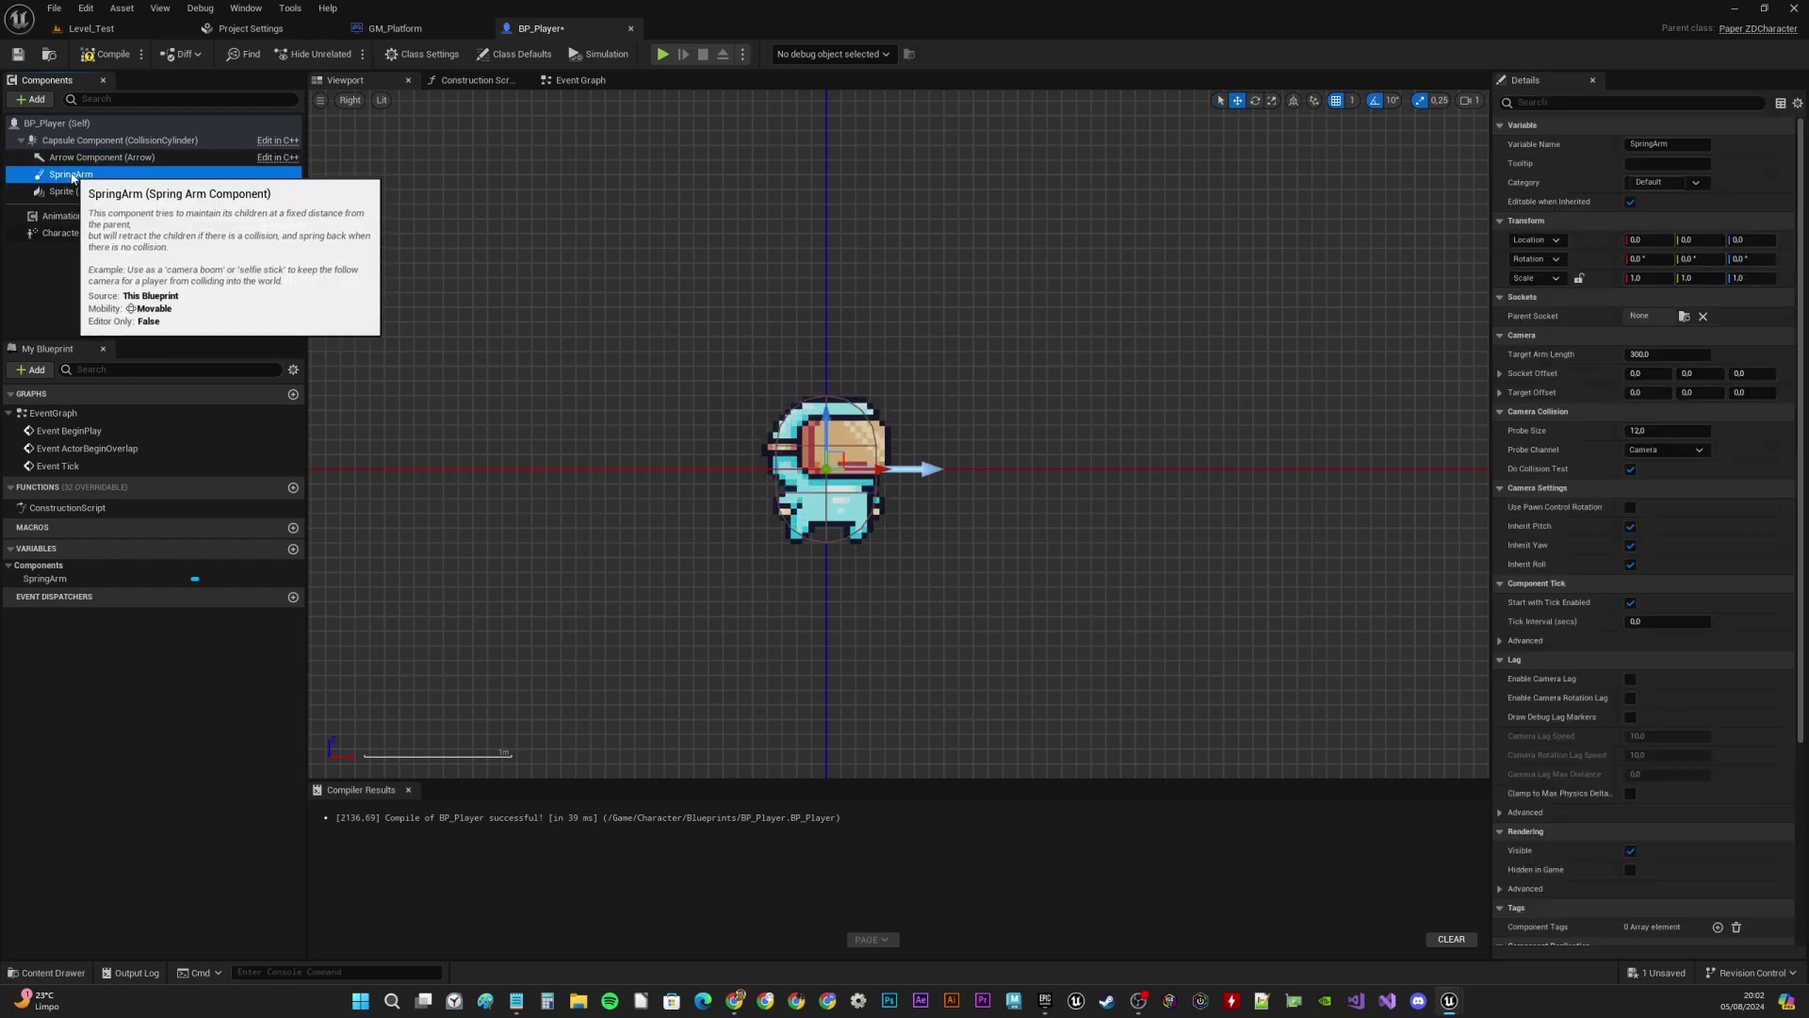
pyautogui.click(31, 99)
pyautogui.write('camera')
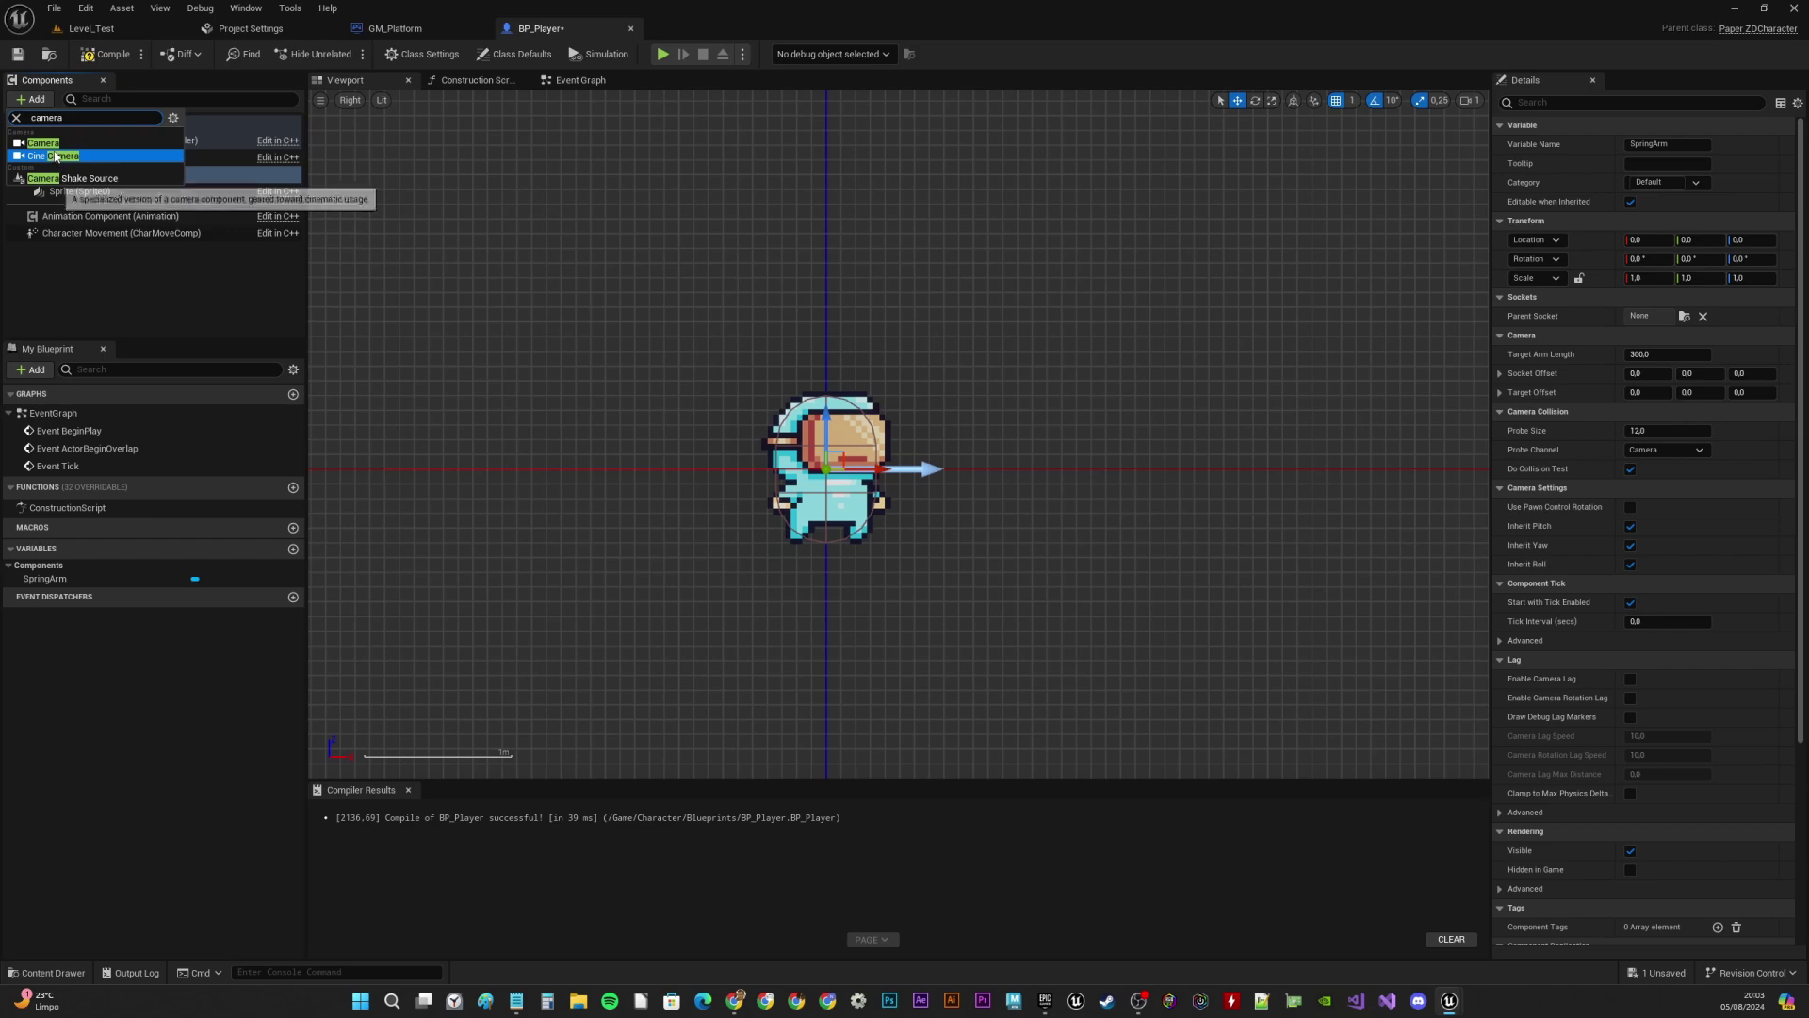
pyautogui.click(151, 142)
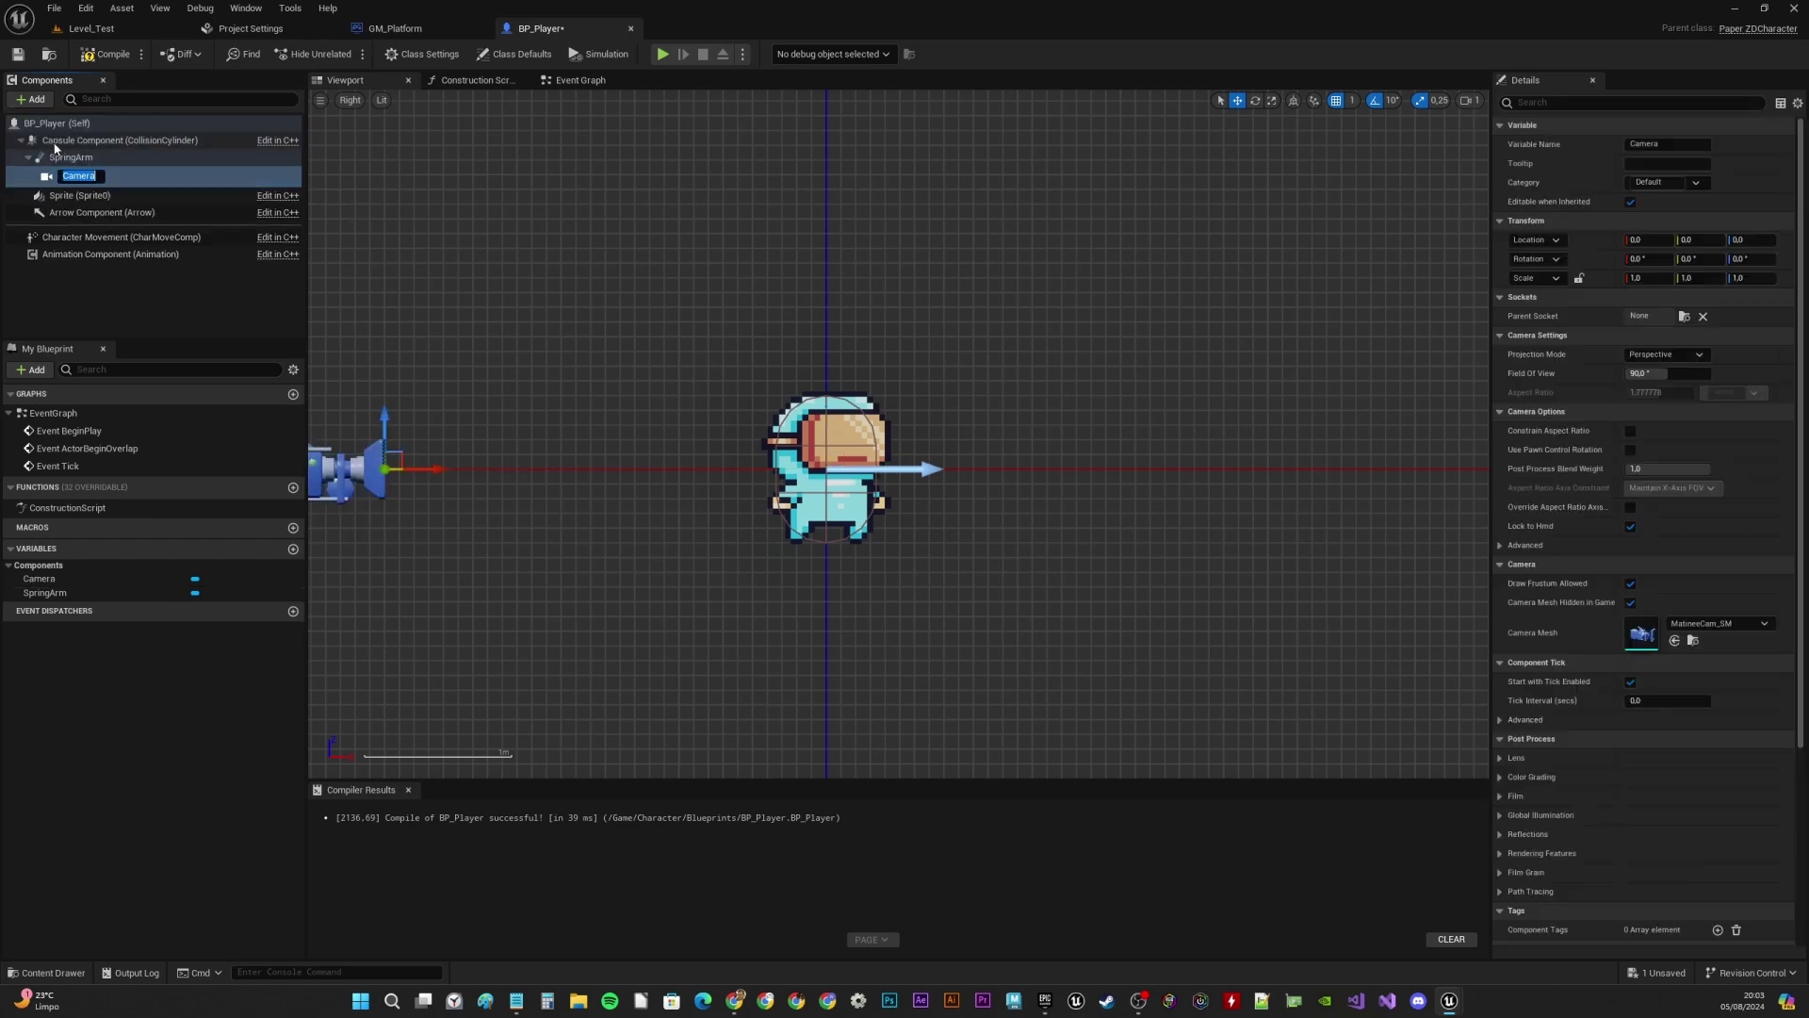
# In the Perspective view, rotate the SpringArm about -90° around Z so the camera faces the sprite
pyautogui.click(357, 99)
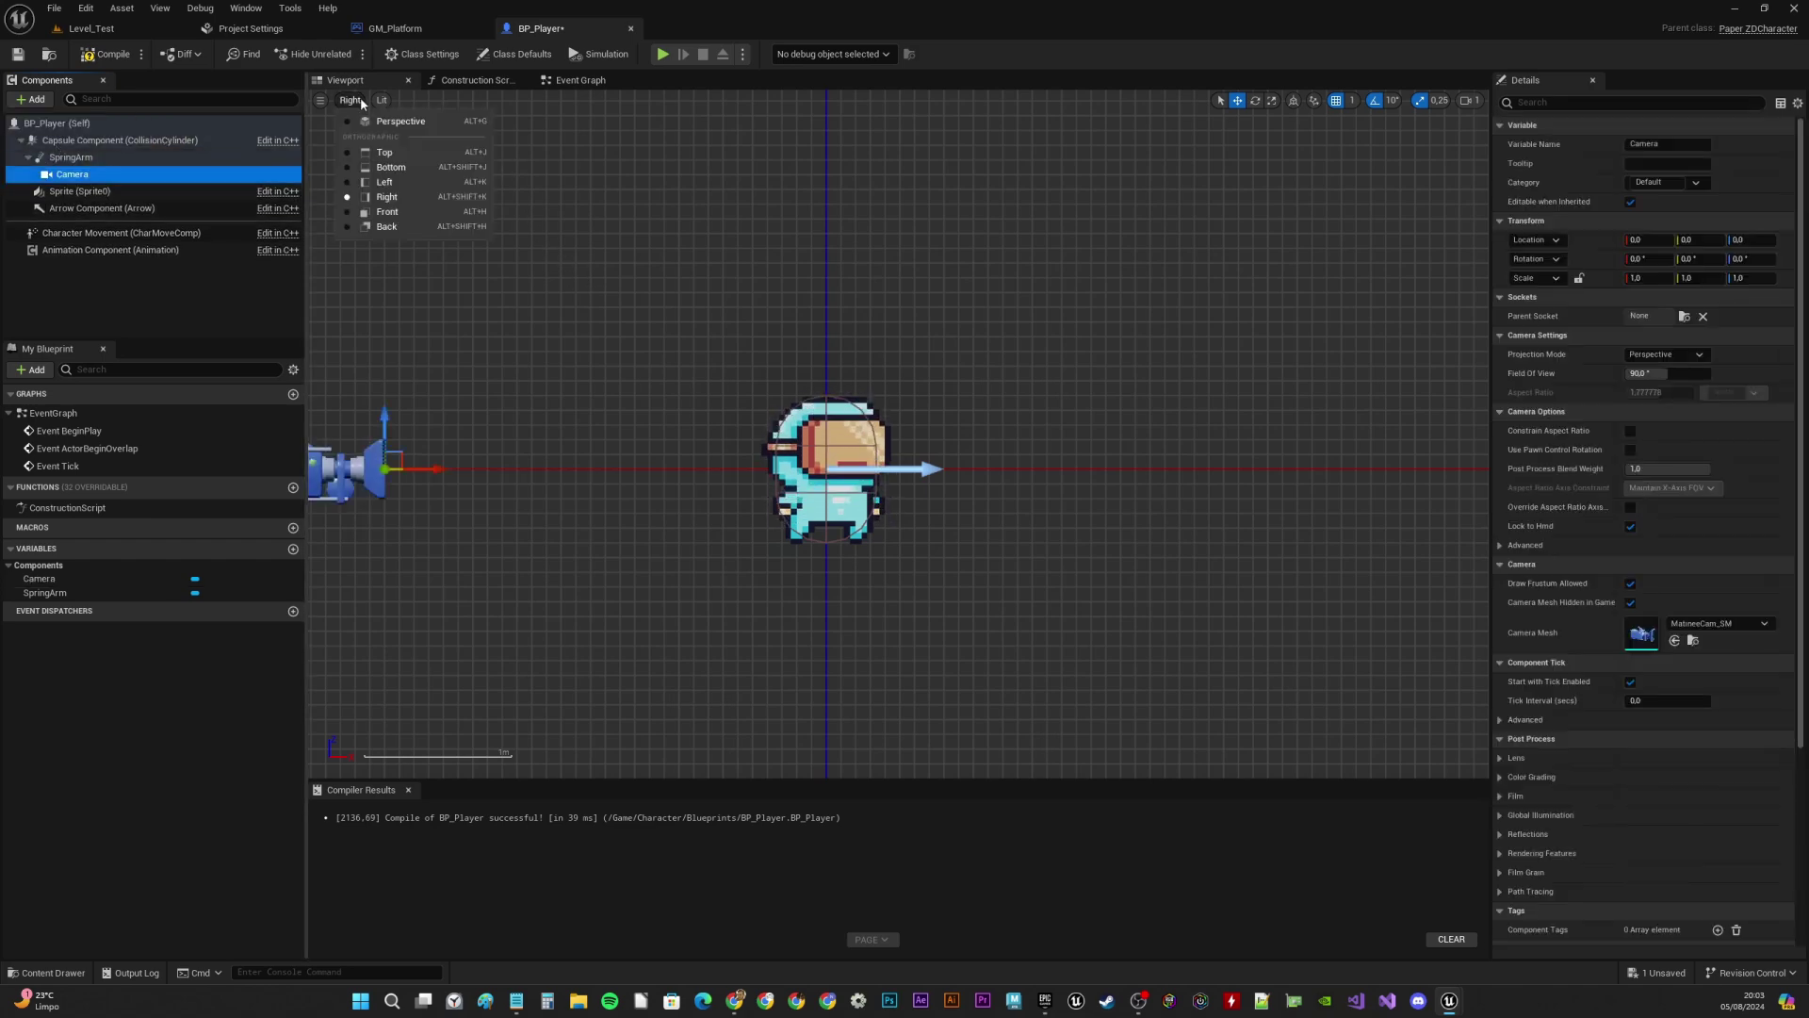
pyautogui.click(356, 99)
pyautogui.click(401, 123)
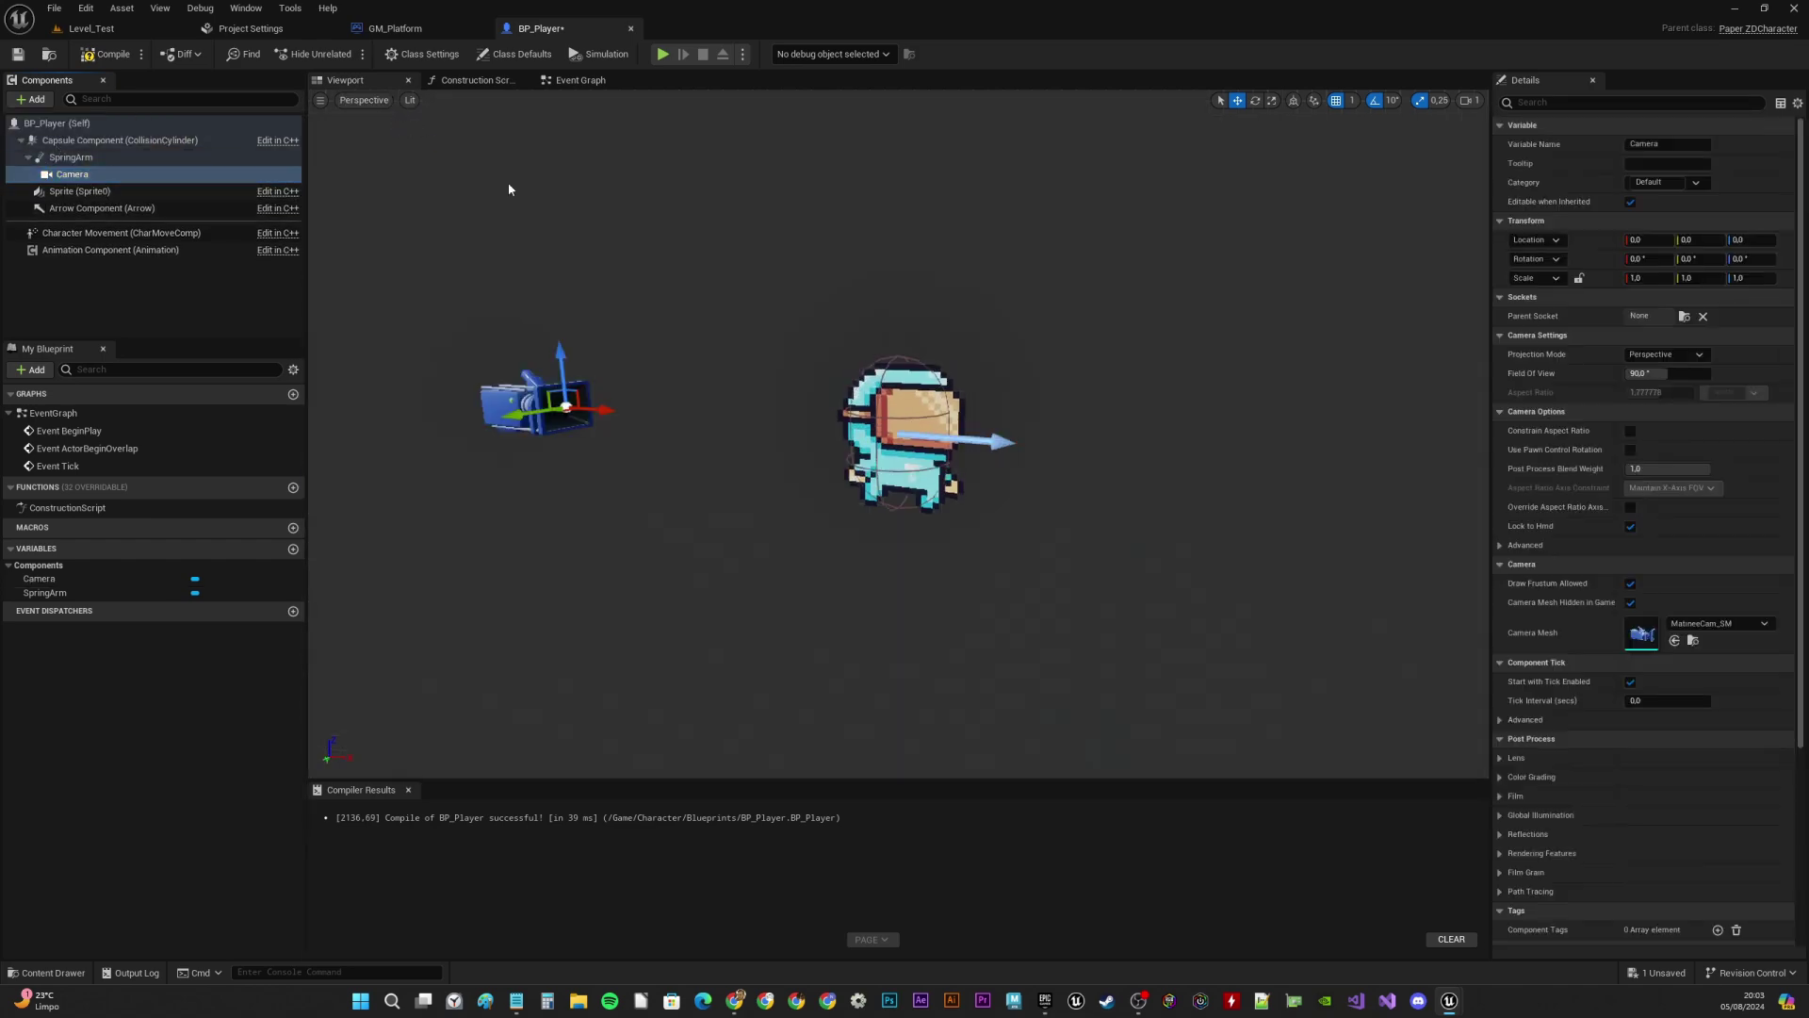
pyautogui.moveTo(509, 186); pyautogui.dragTo(584, 170, button='right')
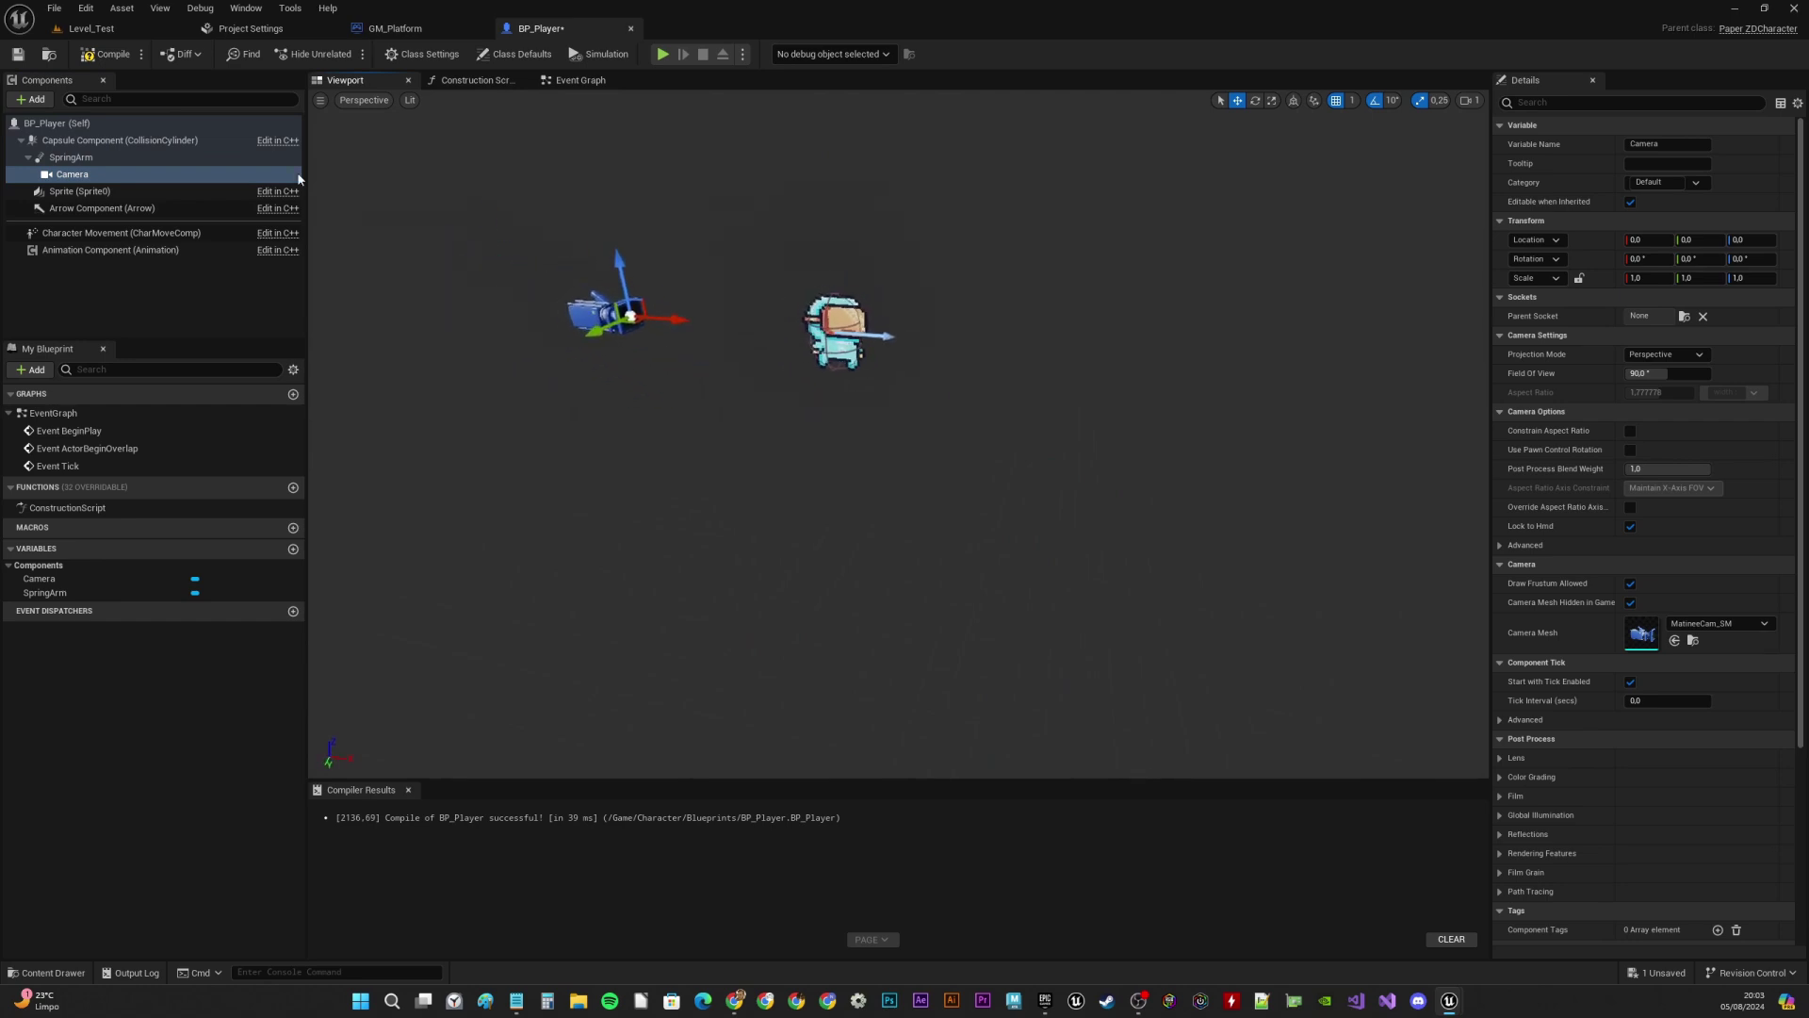
pyautogui.click(74, 157)
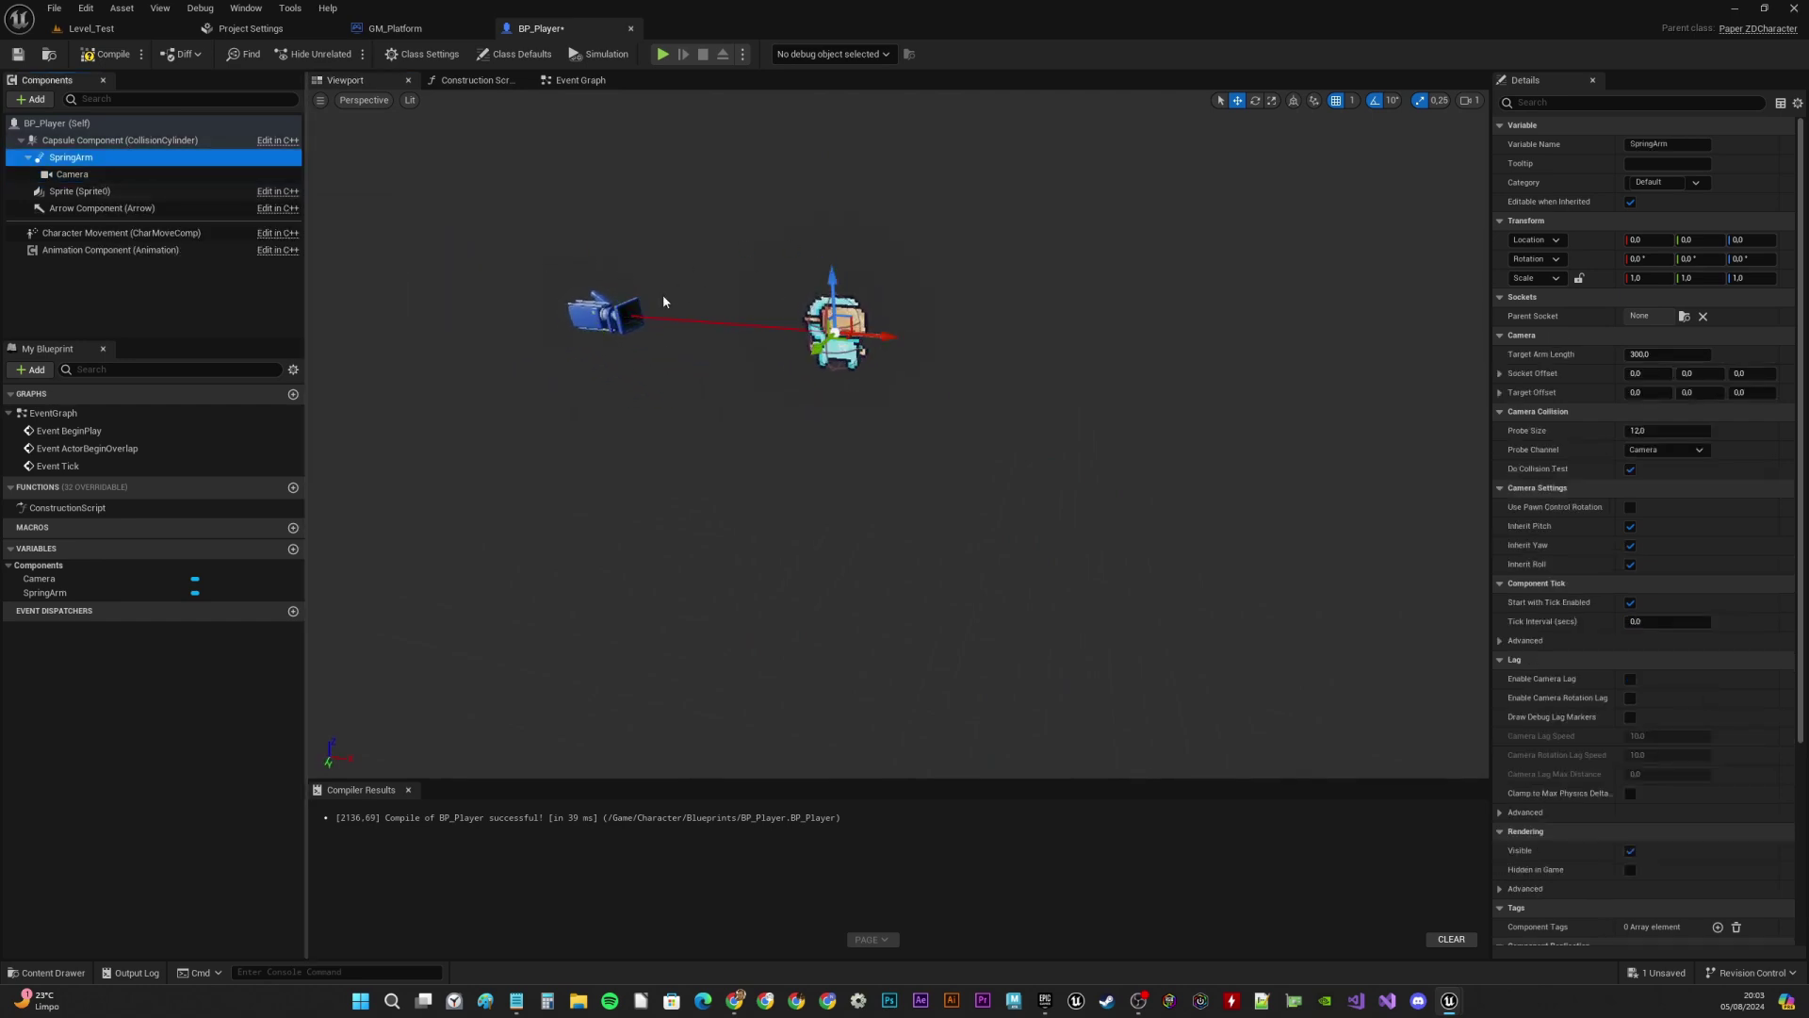
pyautogui.click(1255, 101)
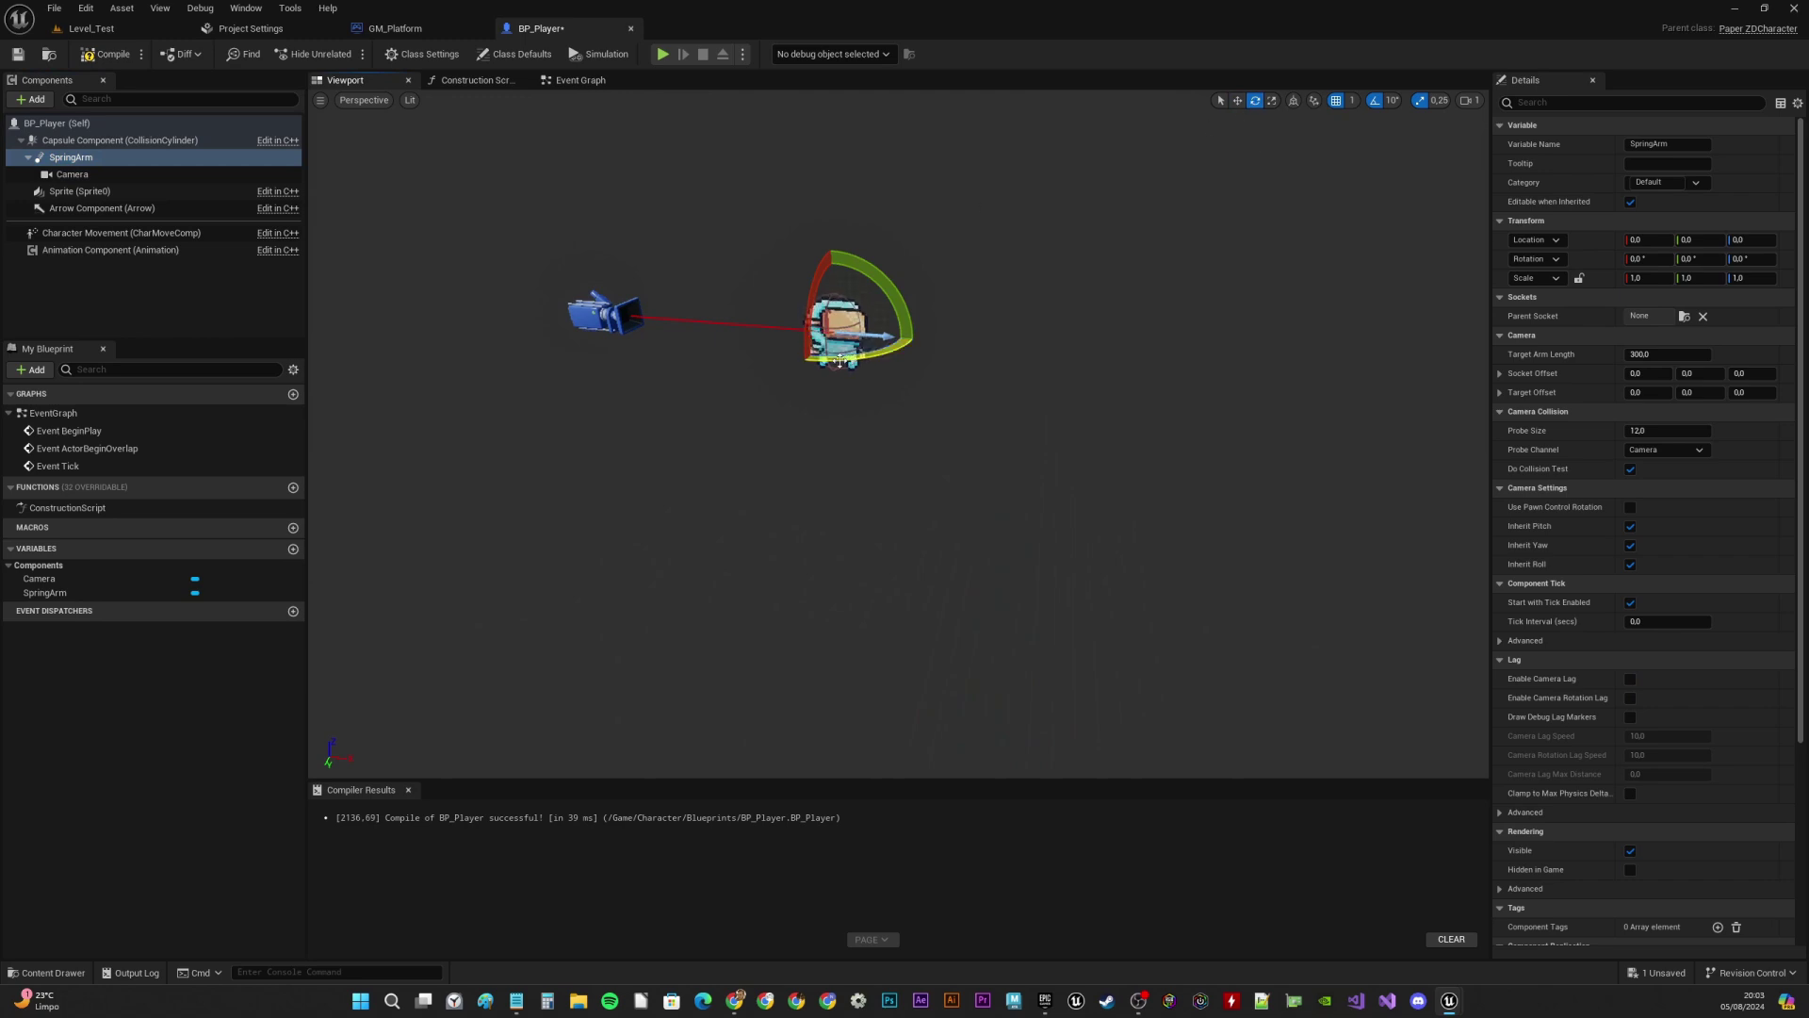
pyautogui.moveTo(852, 358); pyautogui.dragTo(787, 381)
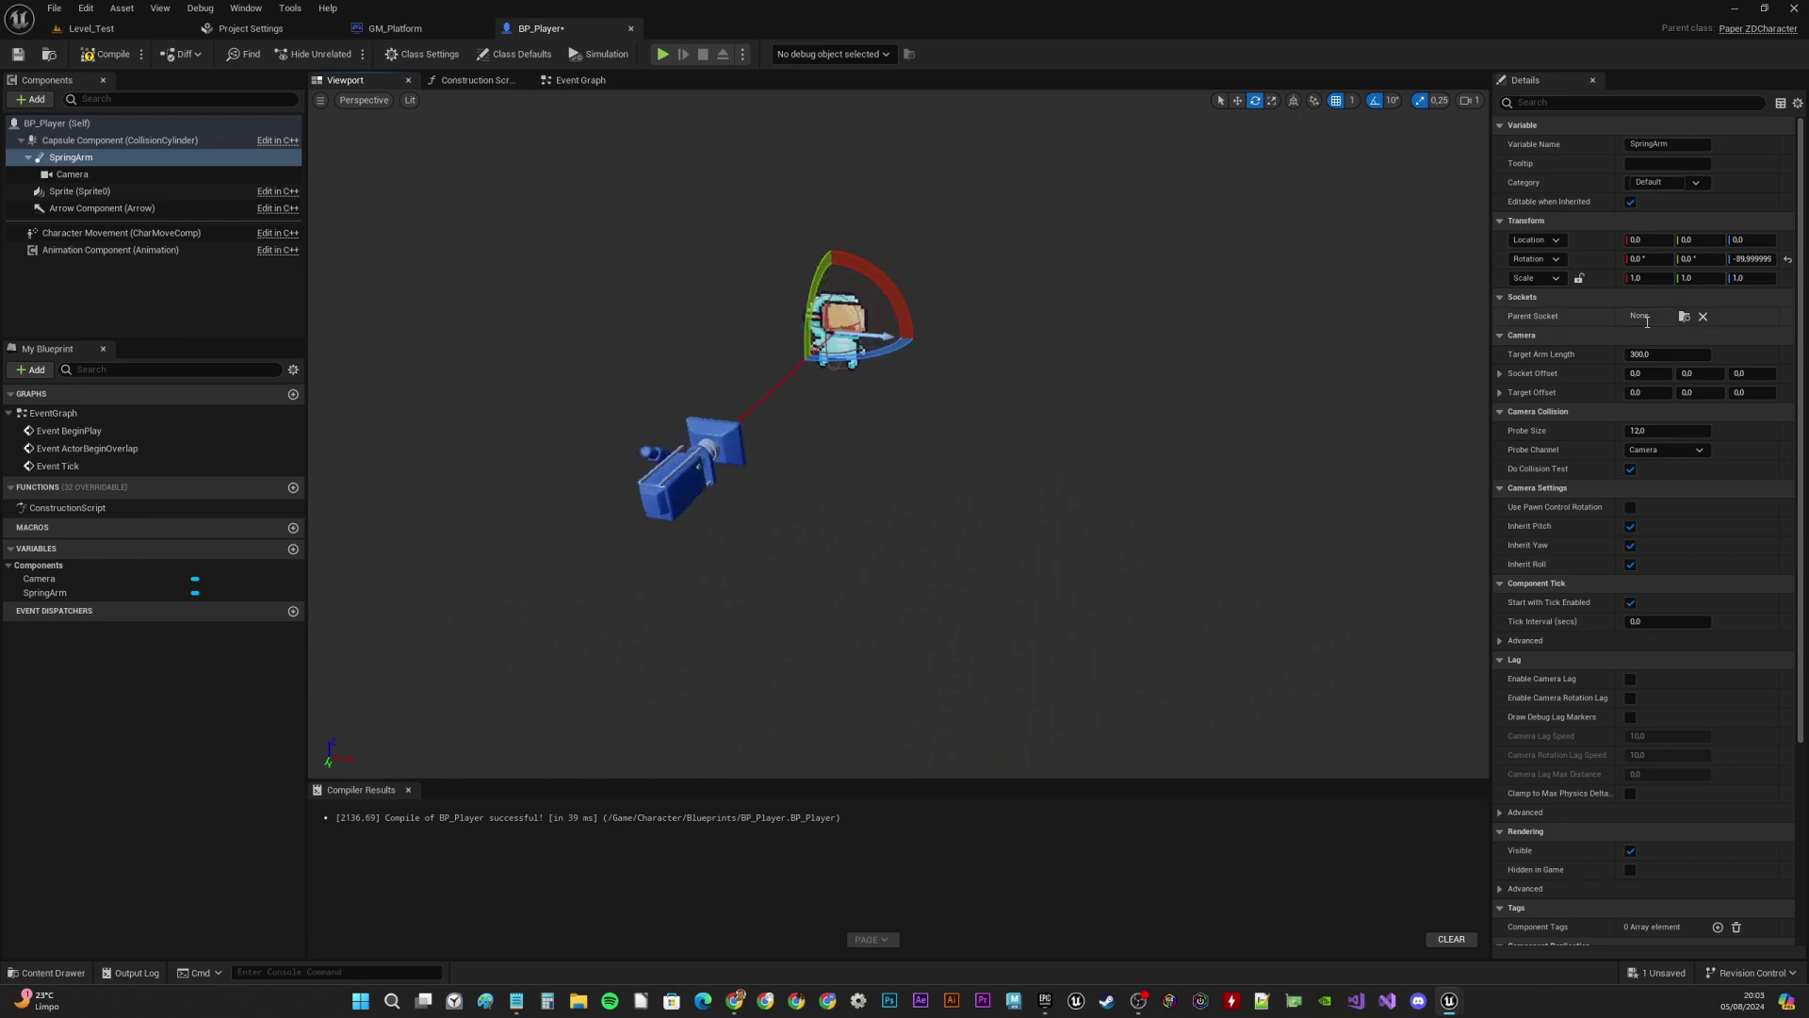
# Set the SpringArm's target arm length to 800
pyautogui.press('s')
pyautogui.moveTo(1055, 405)
pyautogui.mouseDown(button='right')
pyautogui.moveTo(998, 407)
pyautogui.moveTo(1027, 396)
pyautogui.moveTo(1055, 424)
pyautogui.mouseUp(button='right')
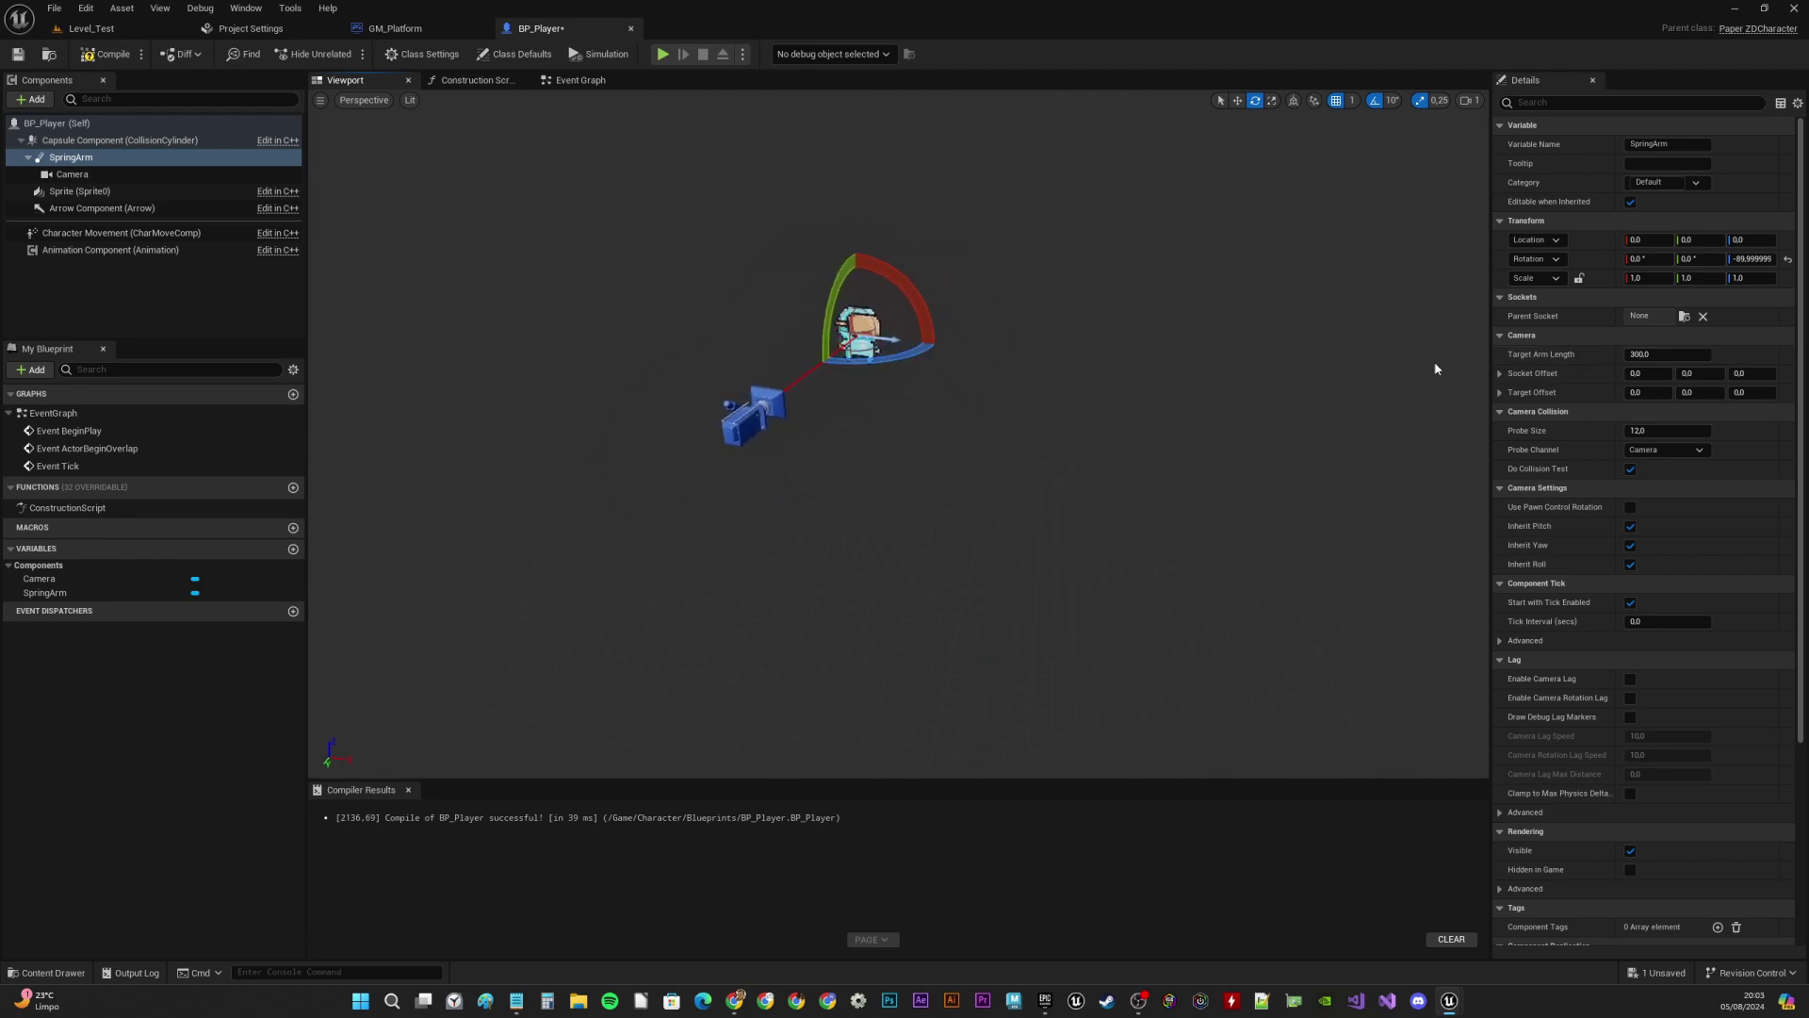
pyautogui.click(1687, 356)
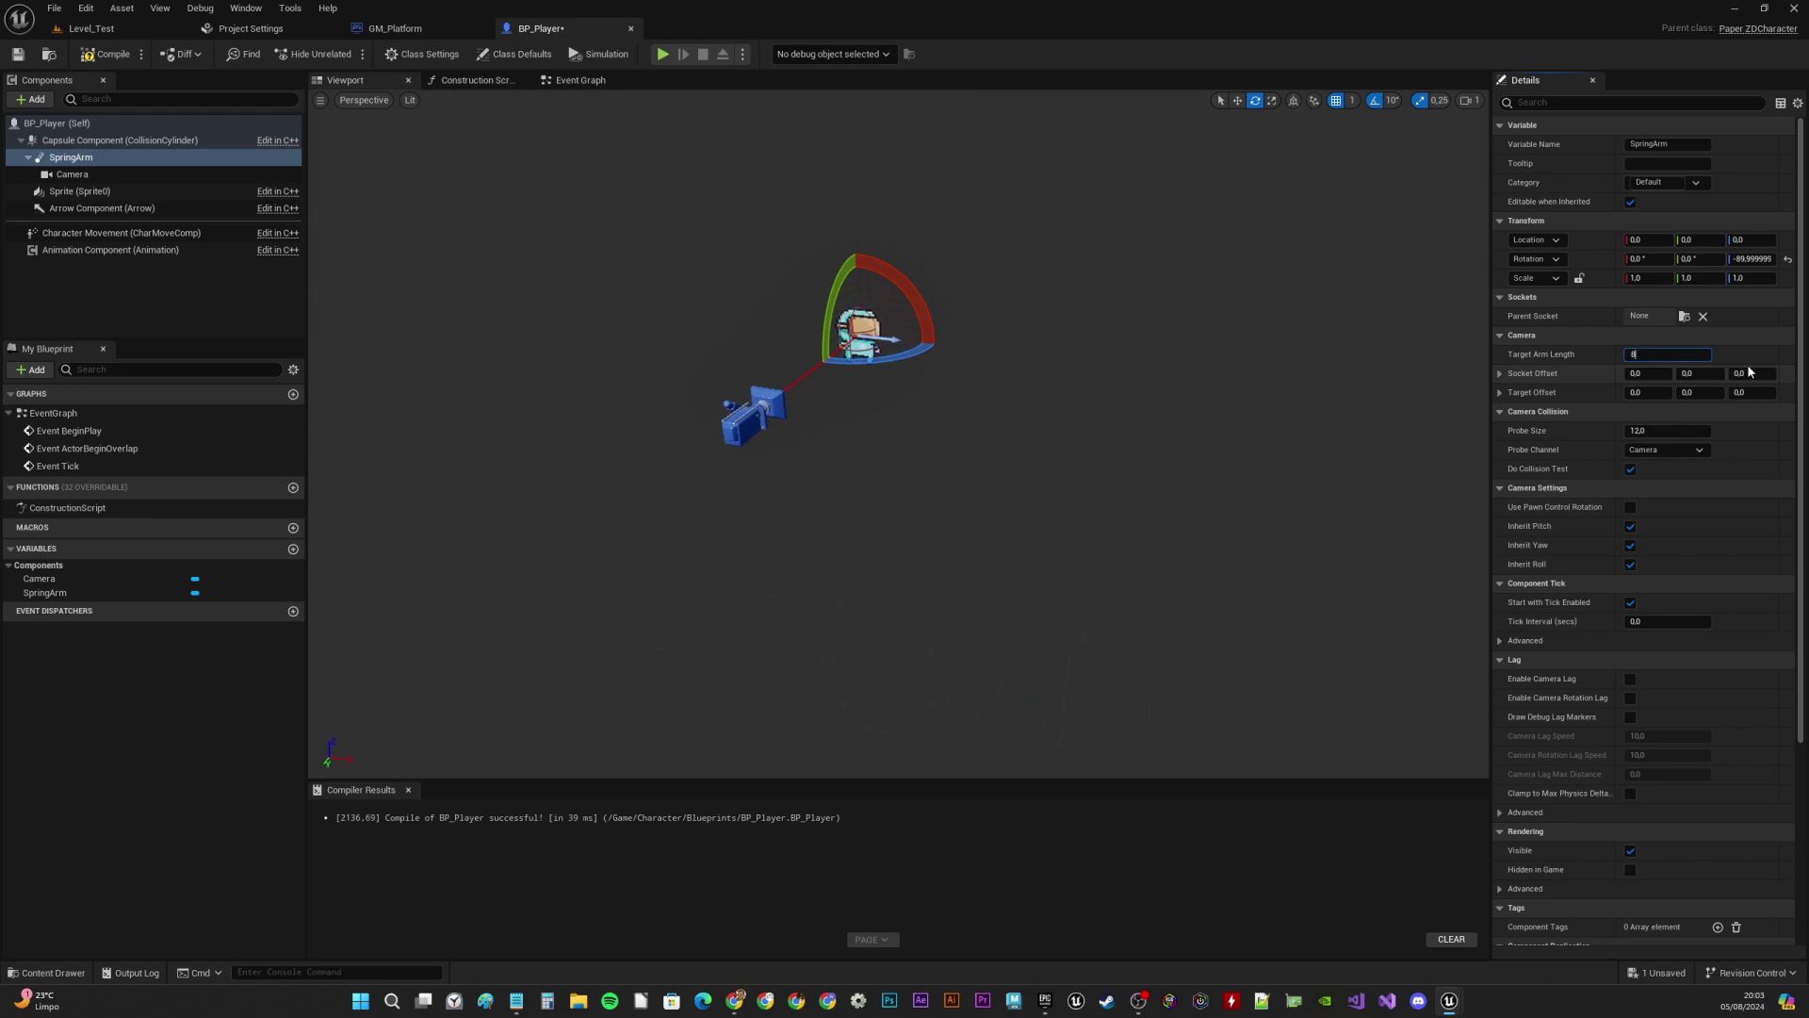
pyautogui.press('Return')
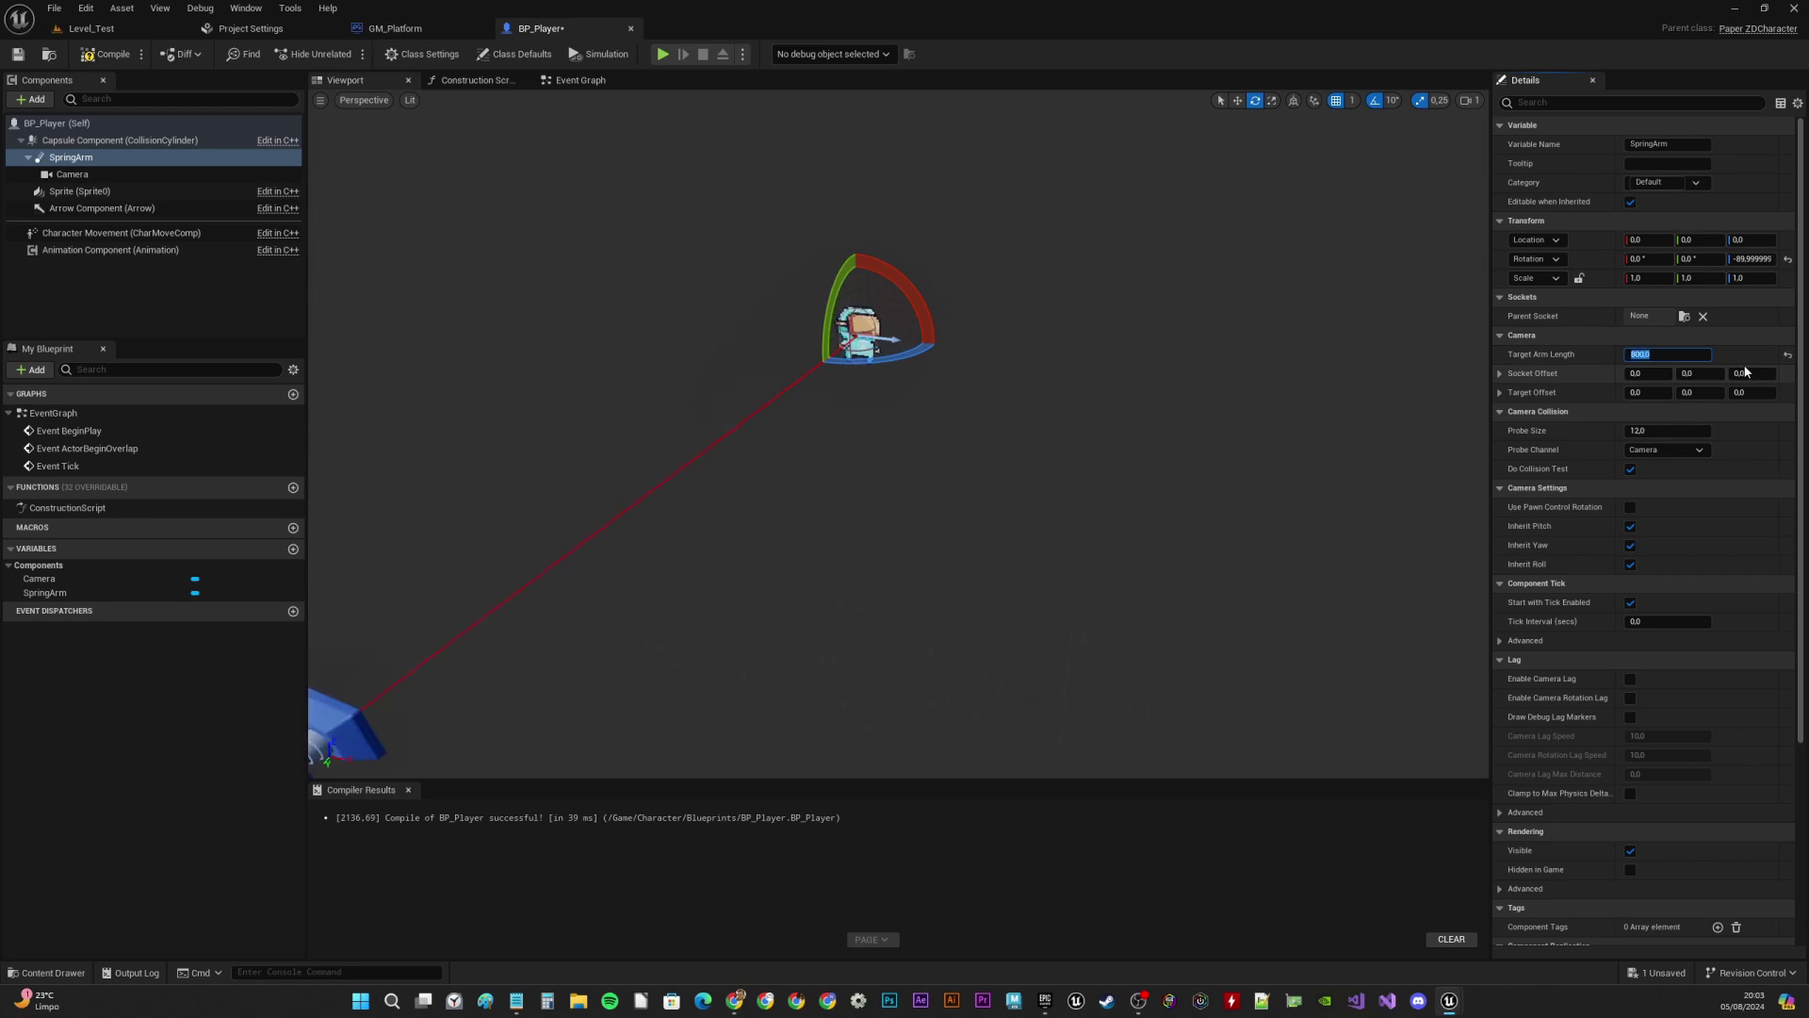
# Set the SpringArm's target arm length to 700 and switch its rotation type to World
pyautogui.press('Return')
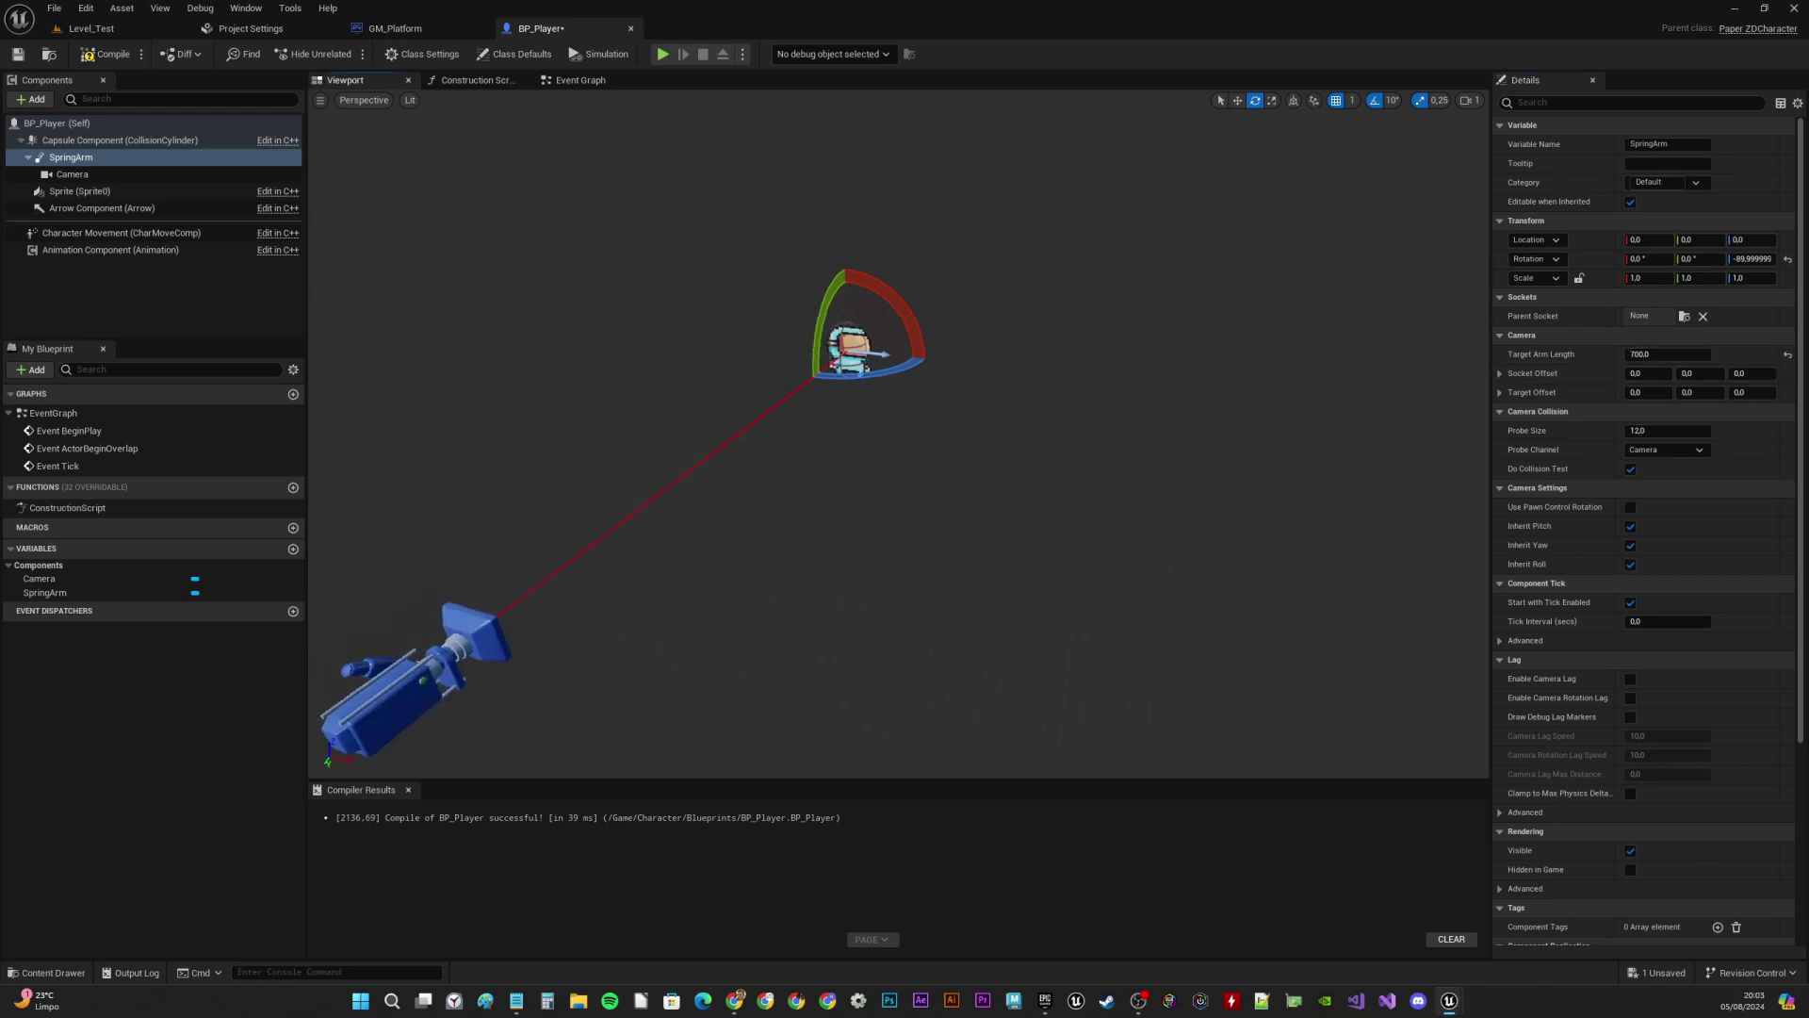
pyautogui.moveTo(942, 424); pyautogui.dragTo(985, 403, button='right')
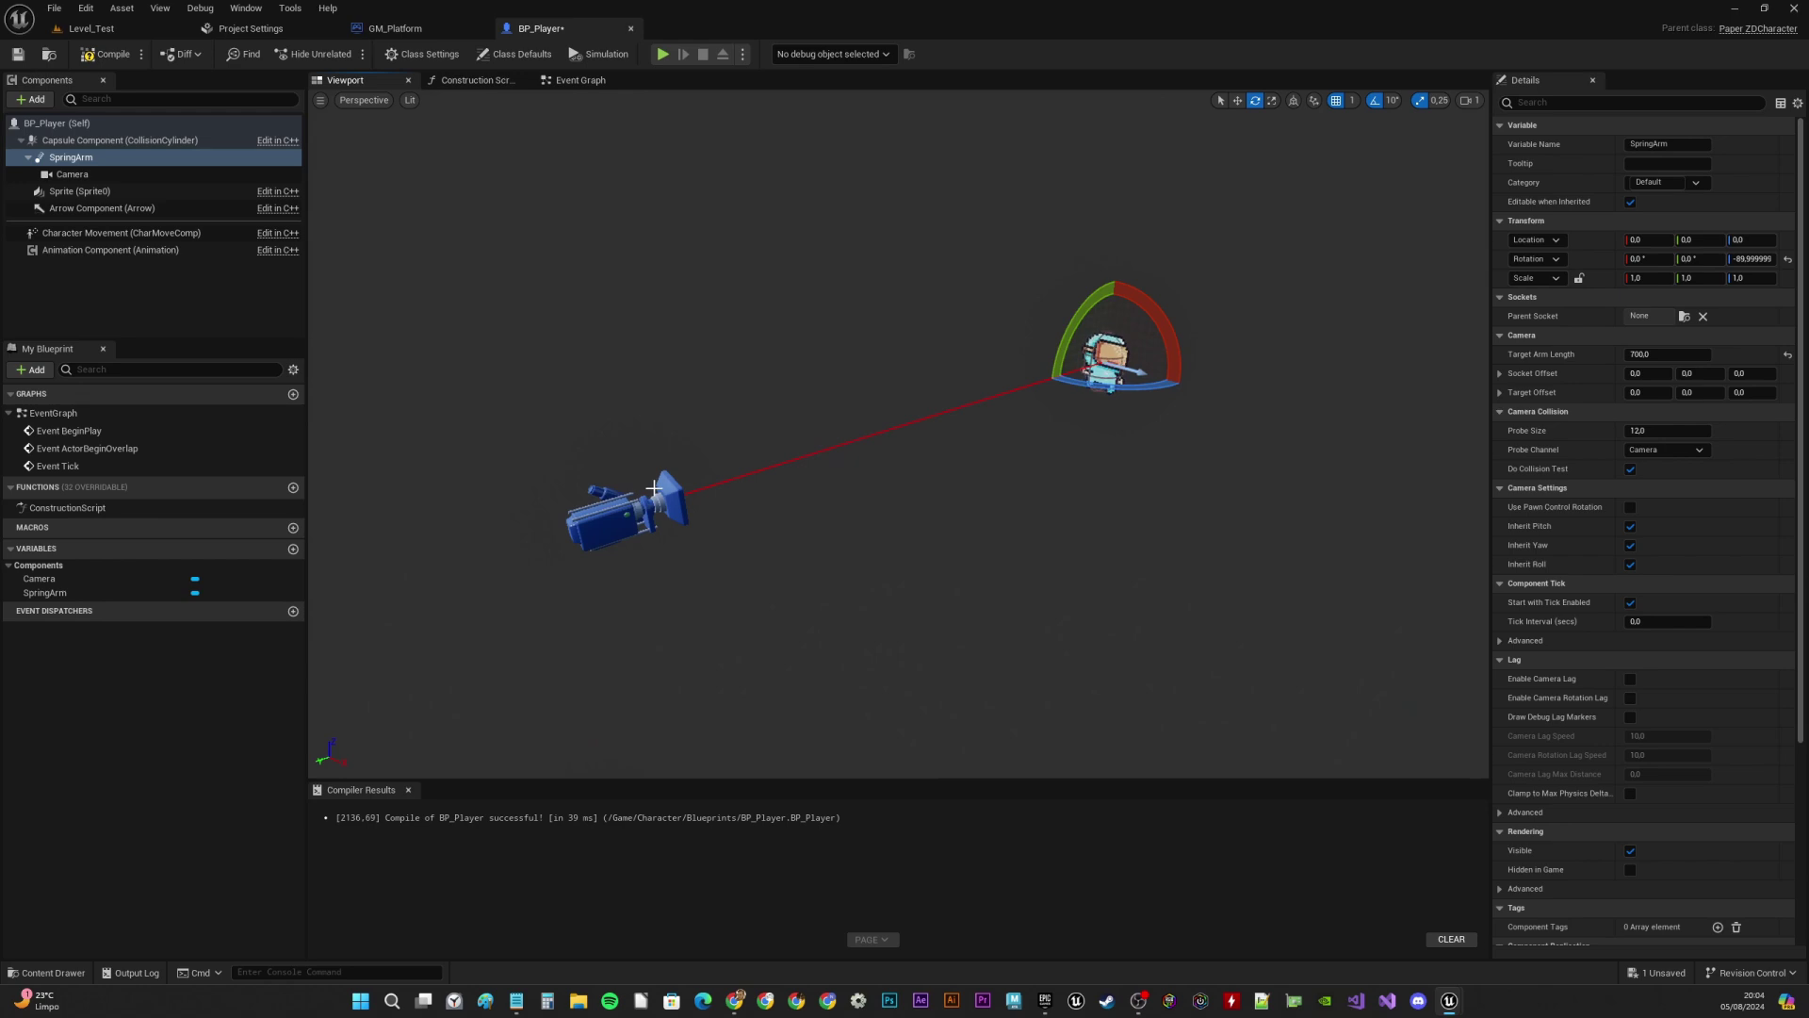
pyautogui.click(59, 162)
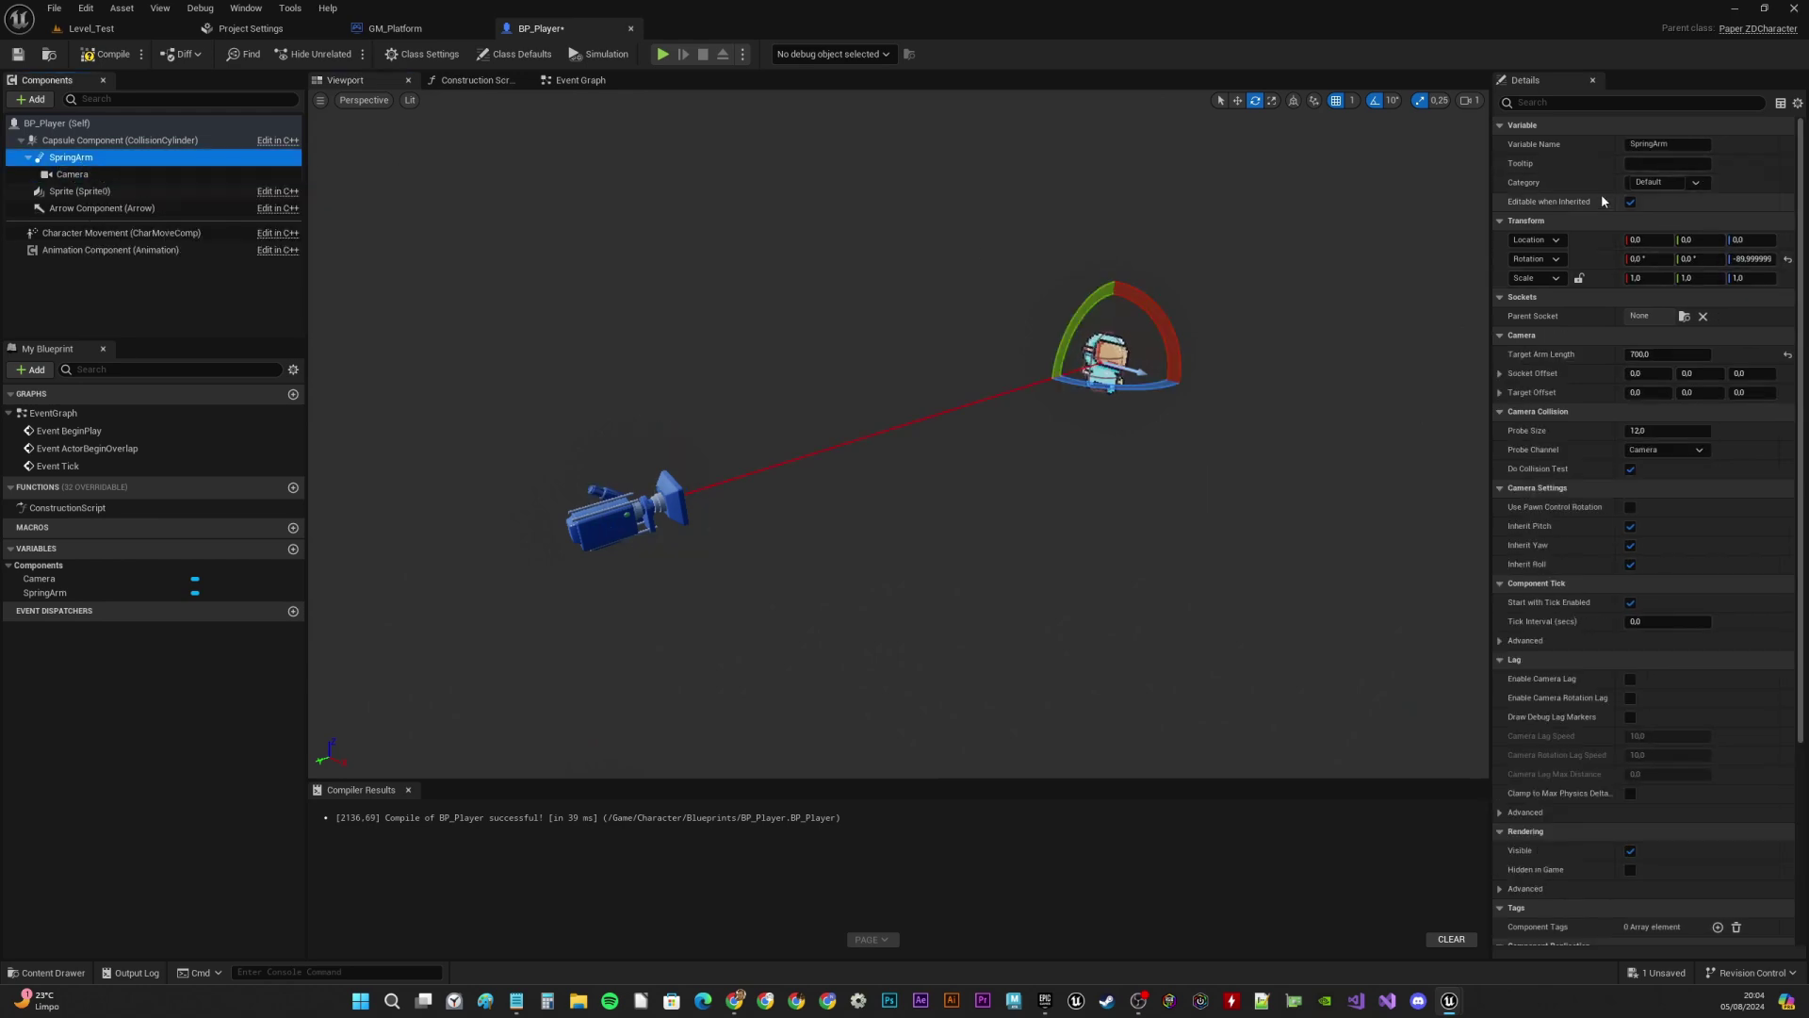
pyautogui.click(1561, 264)
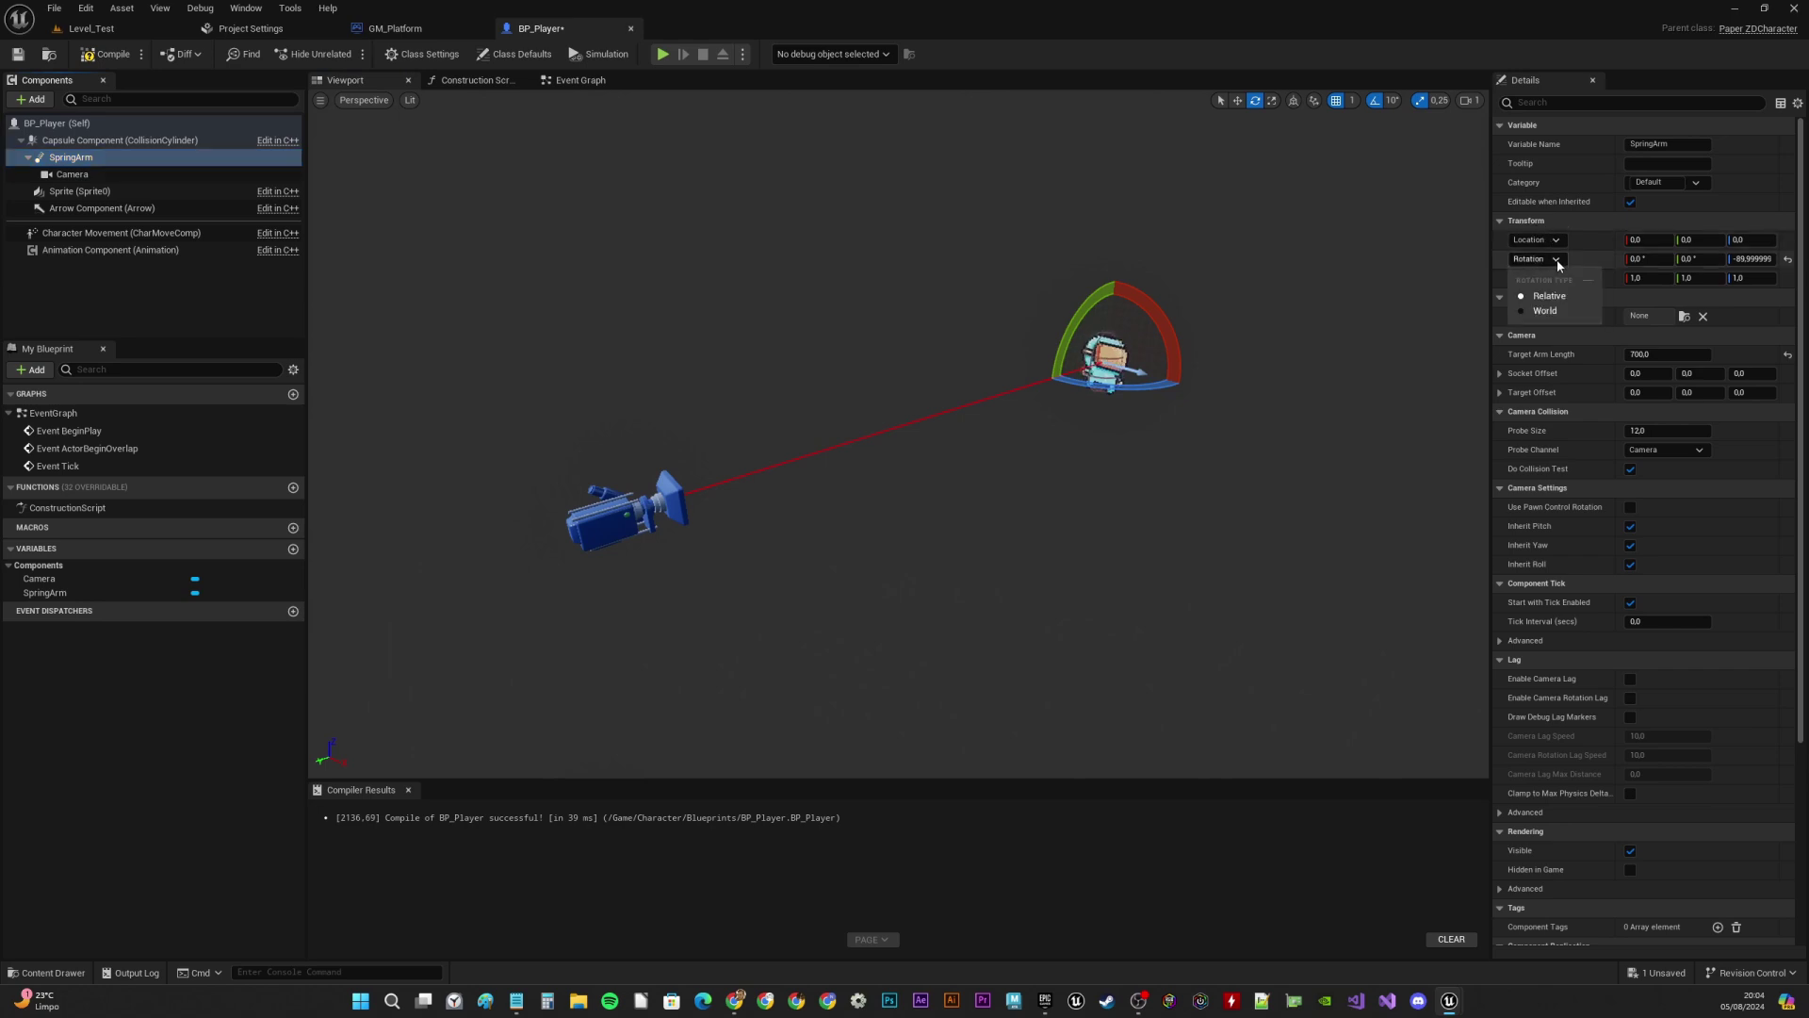
pyautogui.click(1549, 312)
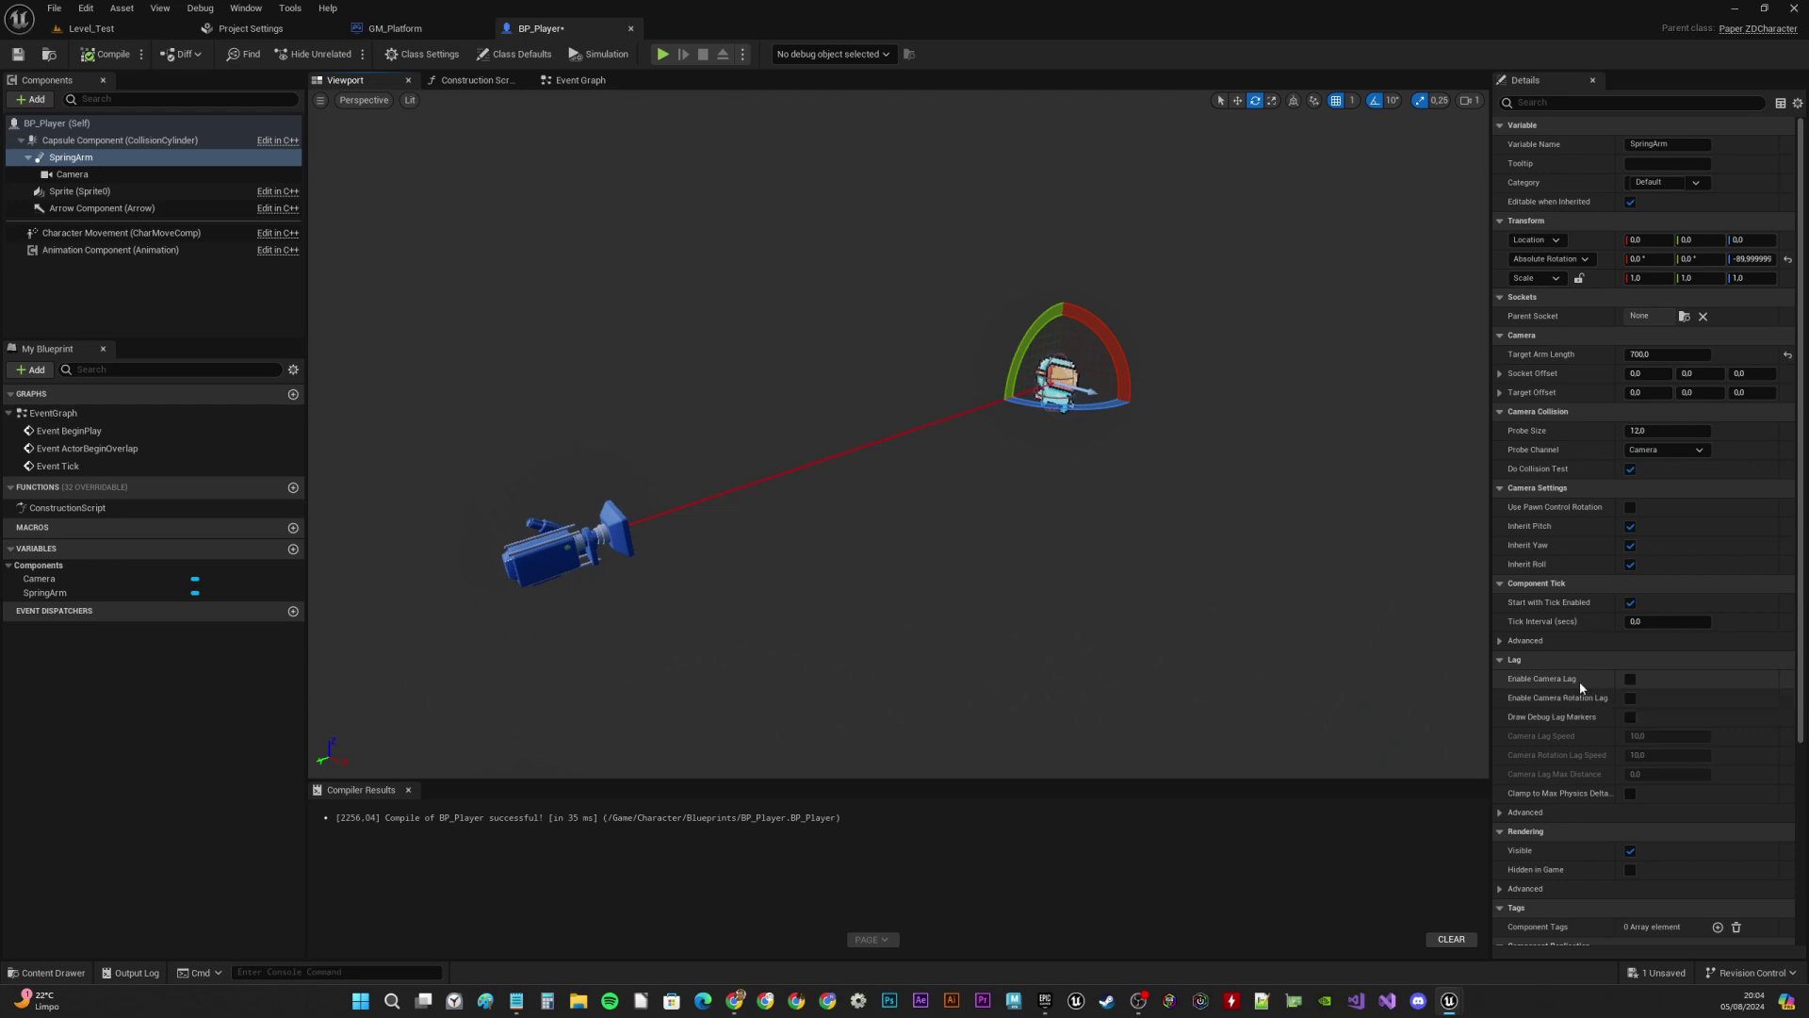
# Enable camera lag on the SpringArm, then compile BP_Player and save all files
pyautogui.click(1629, 679)
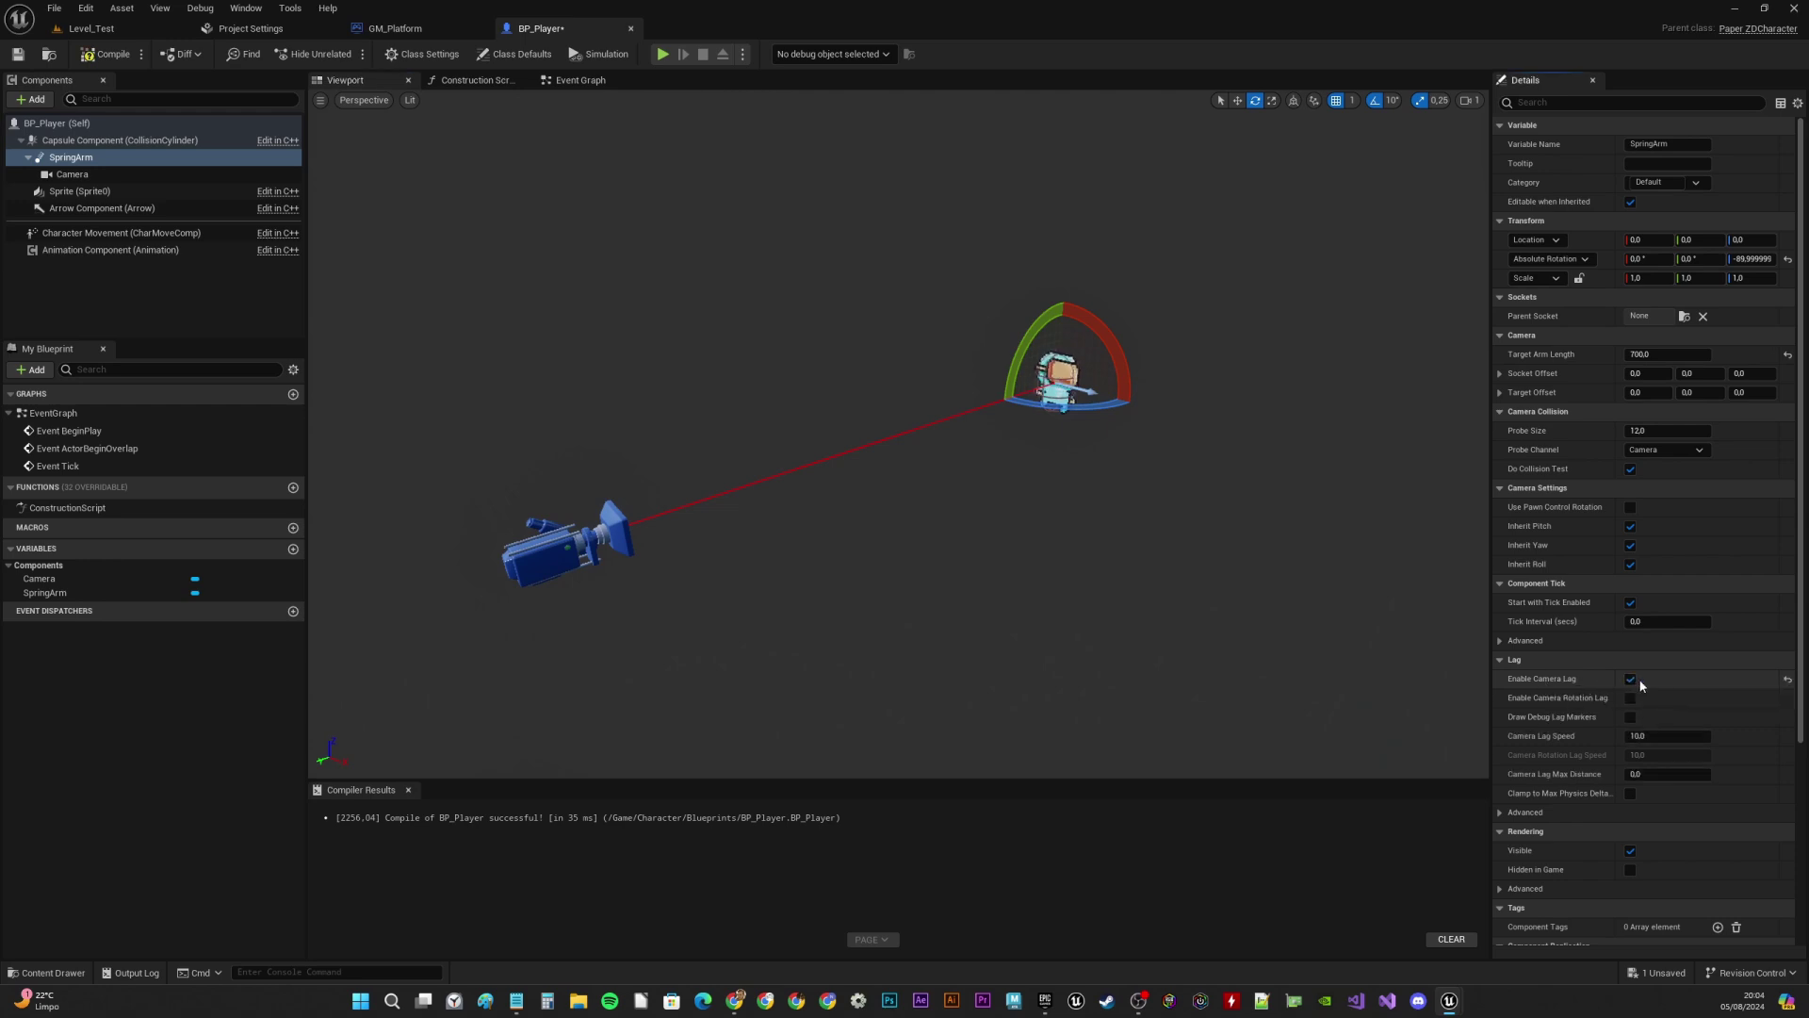
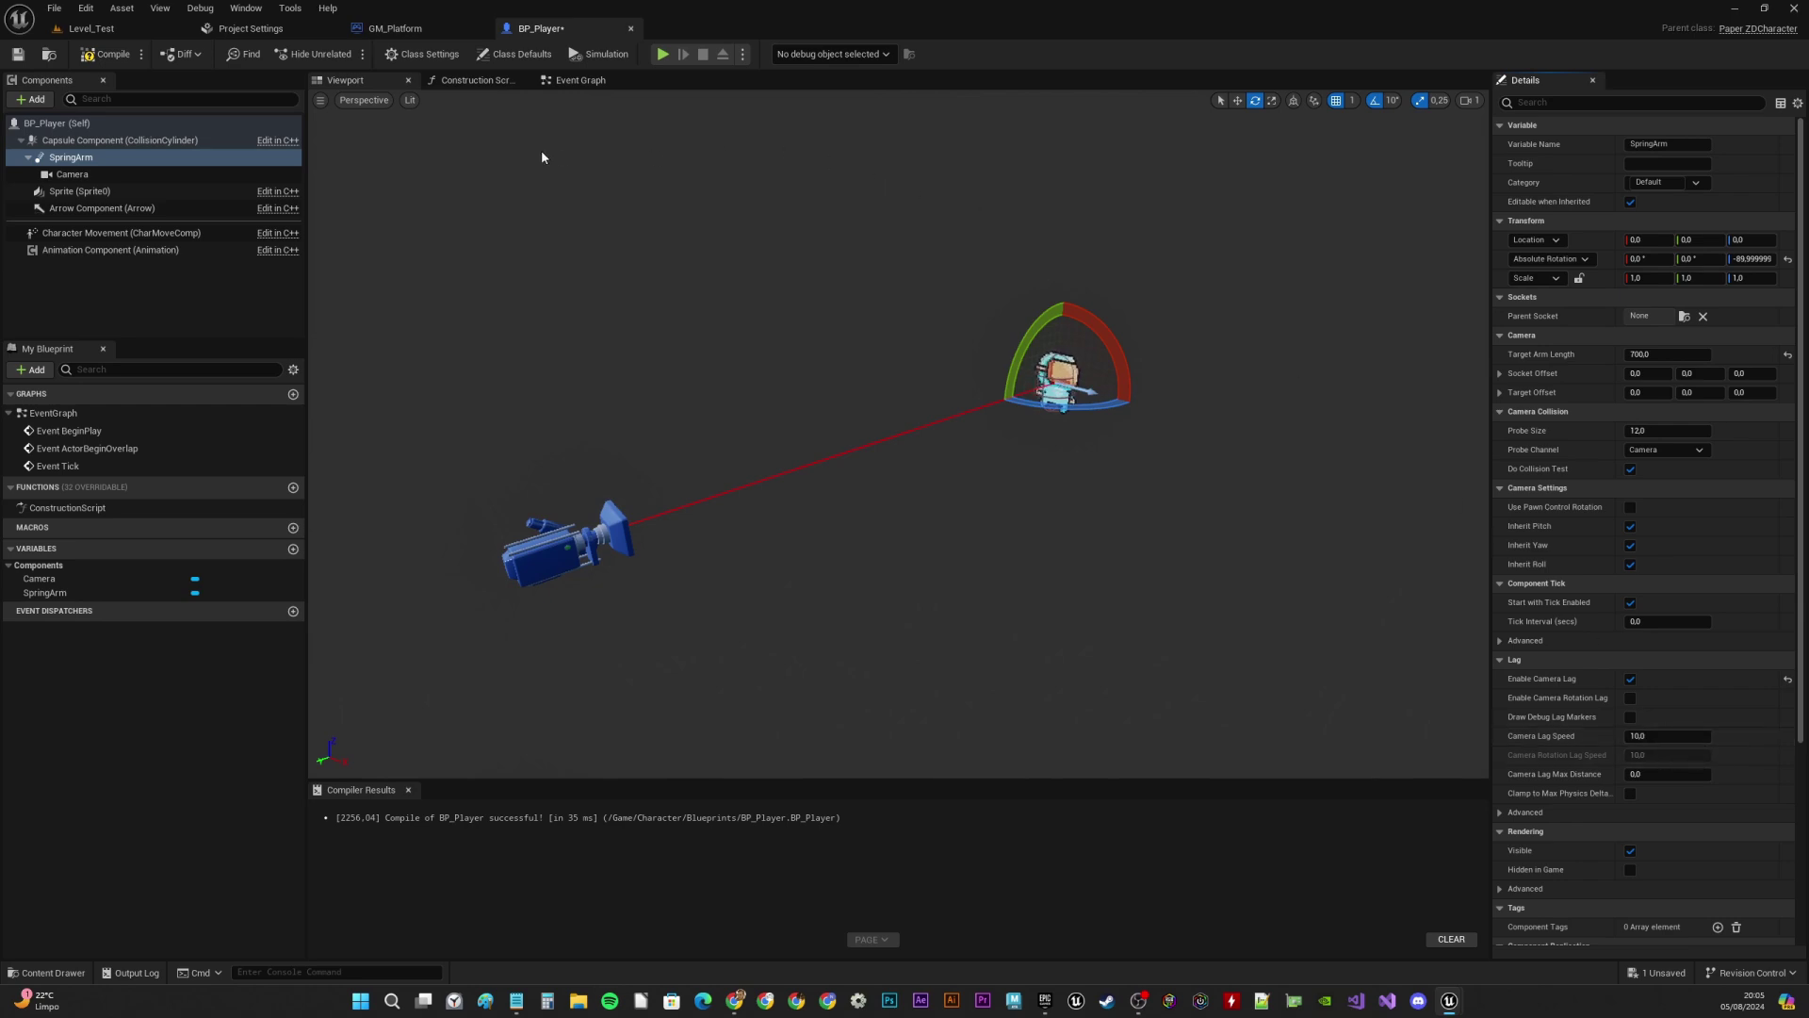
pyautogui.click(105, 53)
pyautogui.click(53, 7)
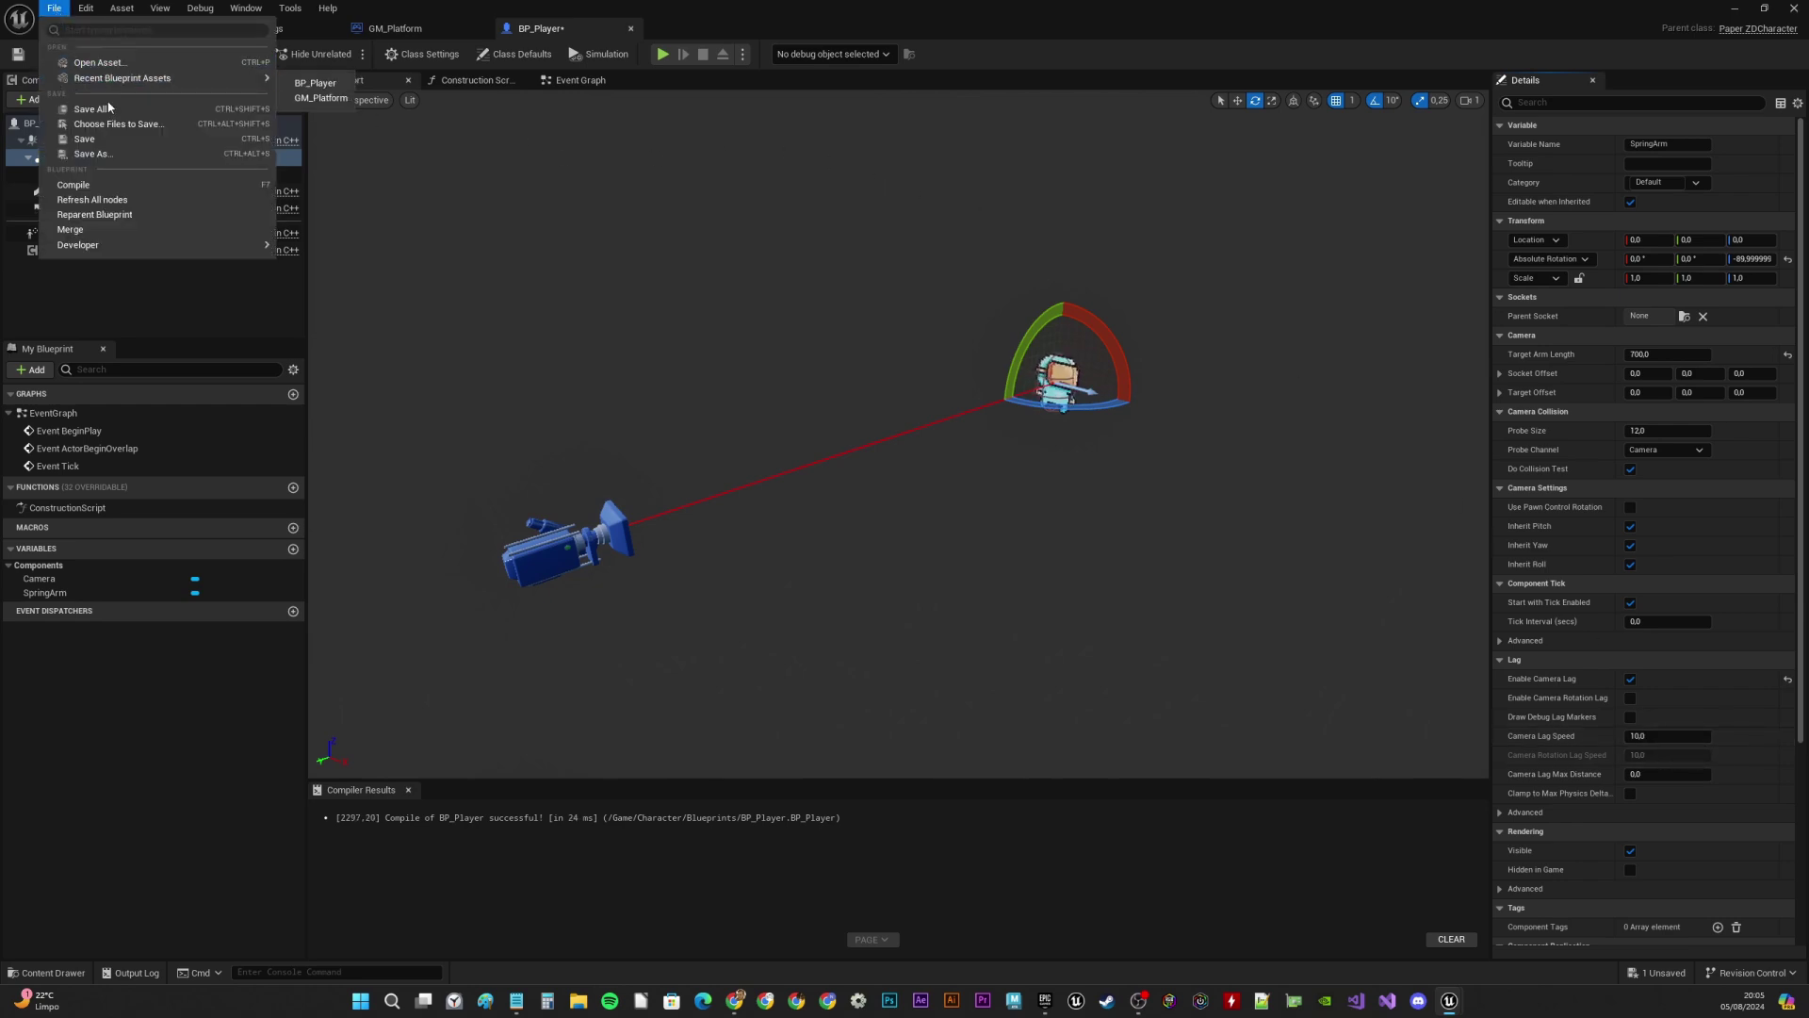
pyautogui.click(106, 108)
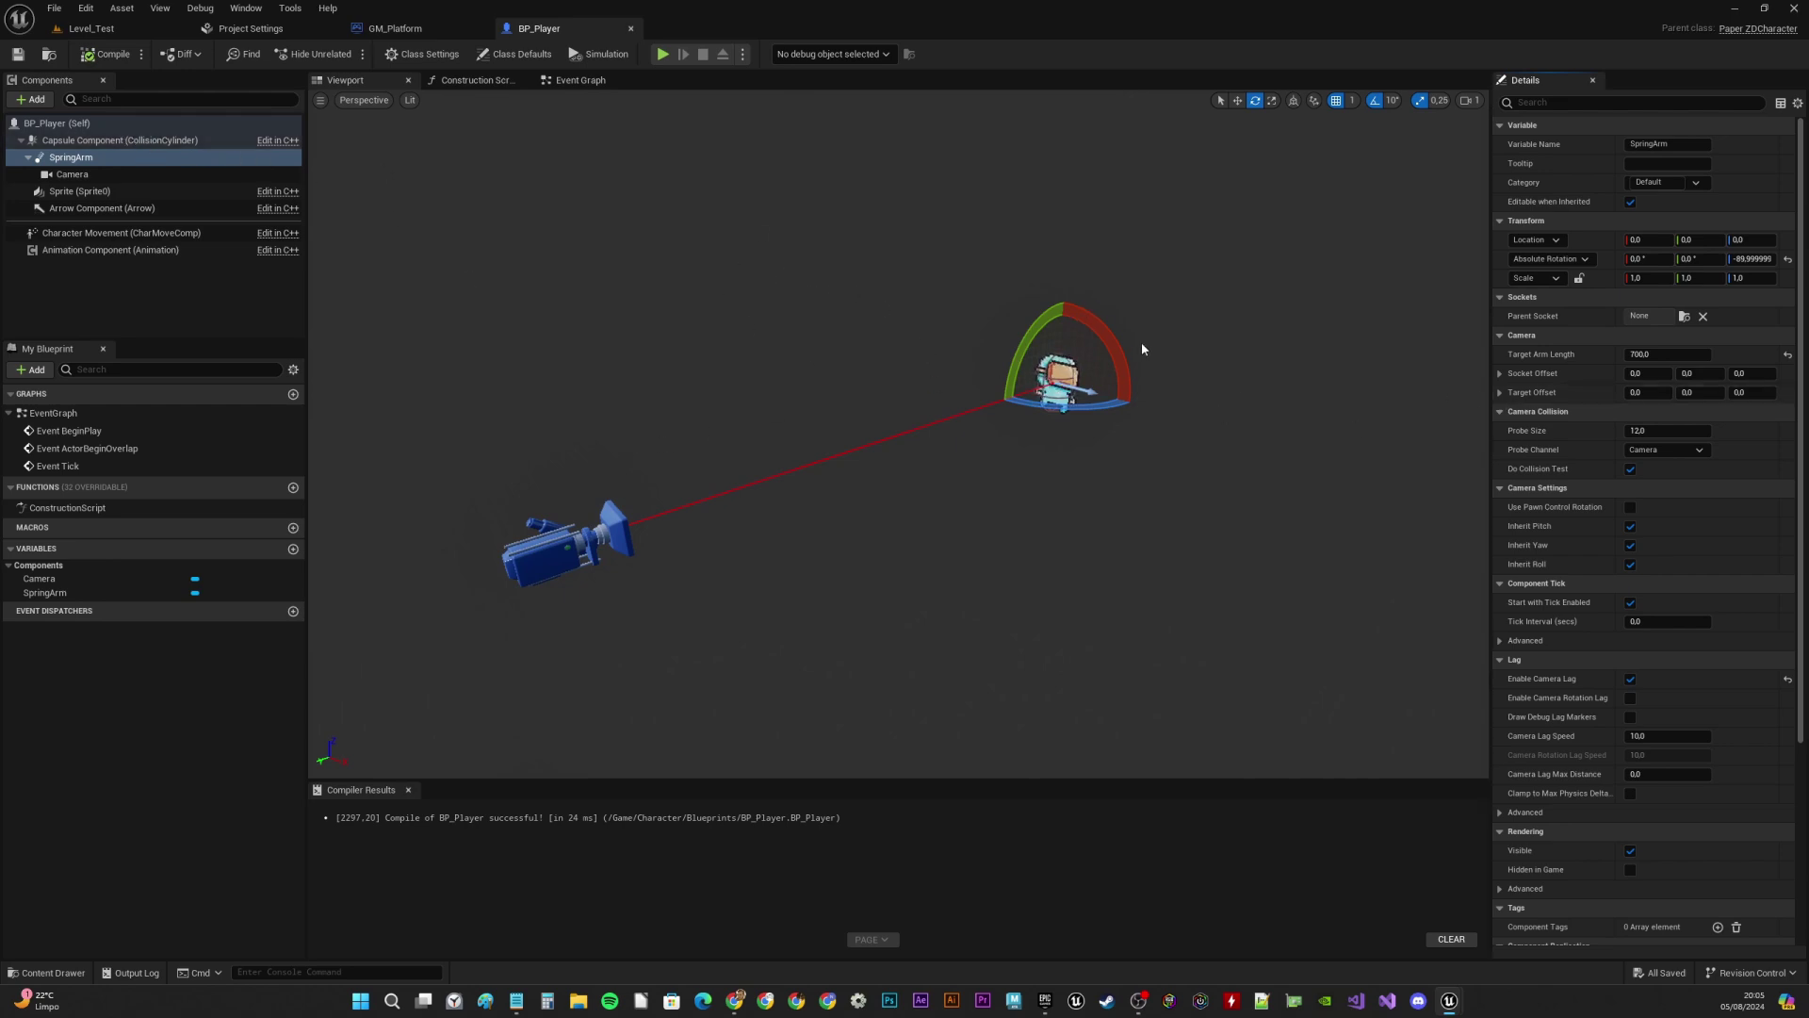
# Raise the SpringArm above the sprite to a Z location of about 58
pyautogui.click(85, 157)
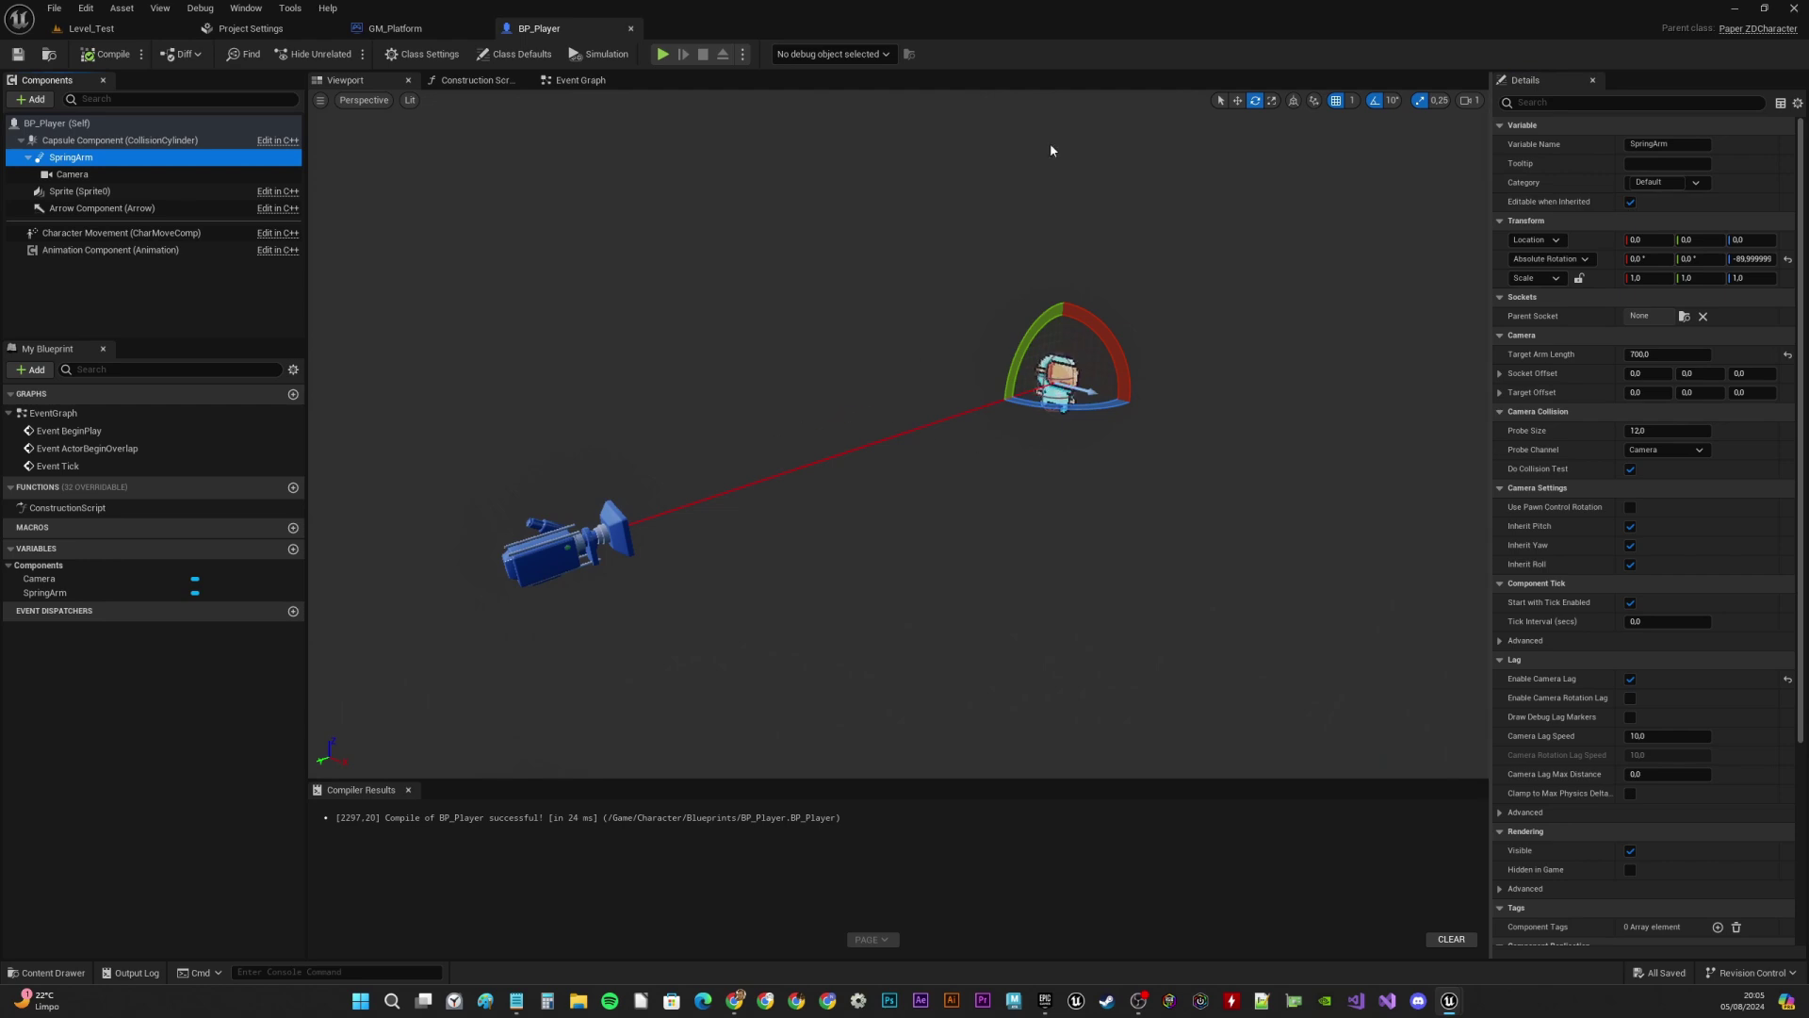
pyautogui.press('w')
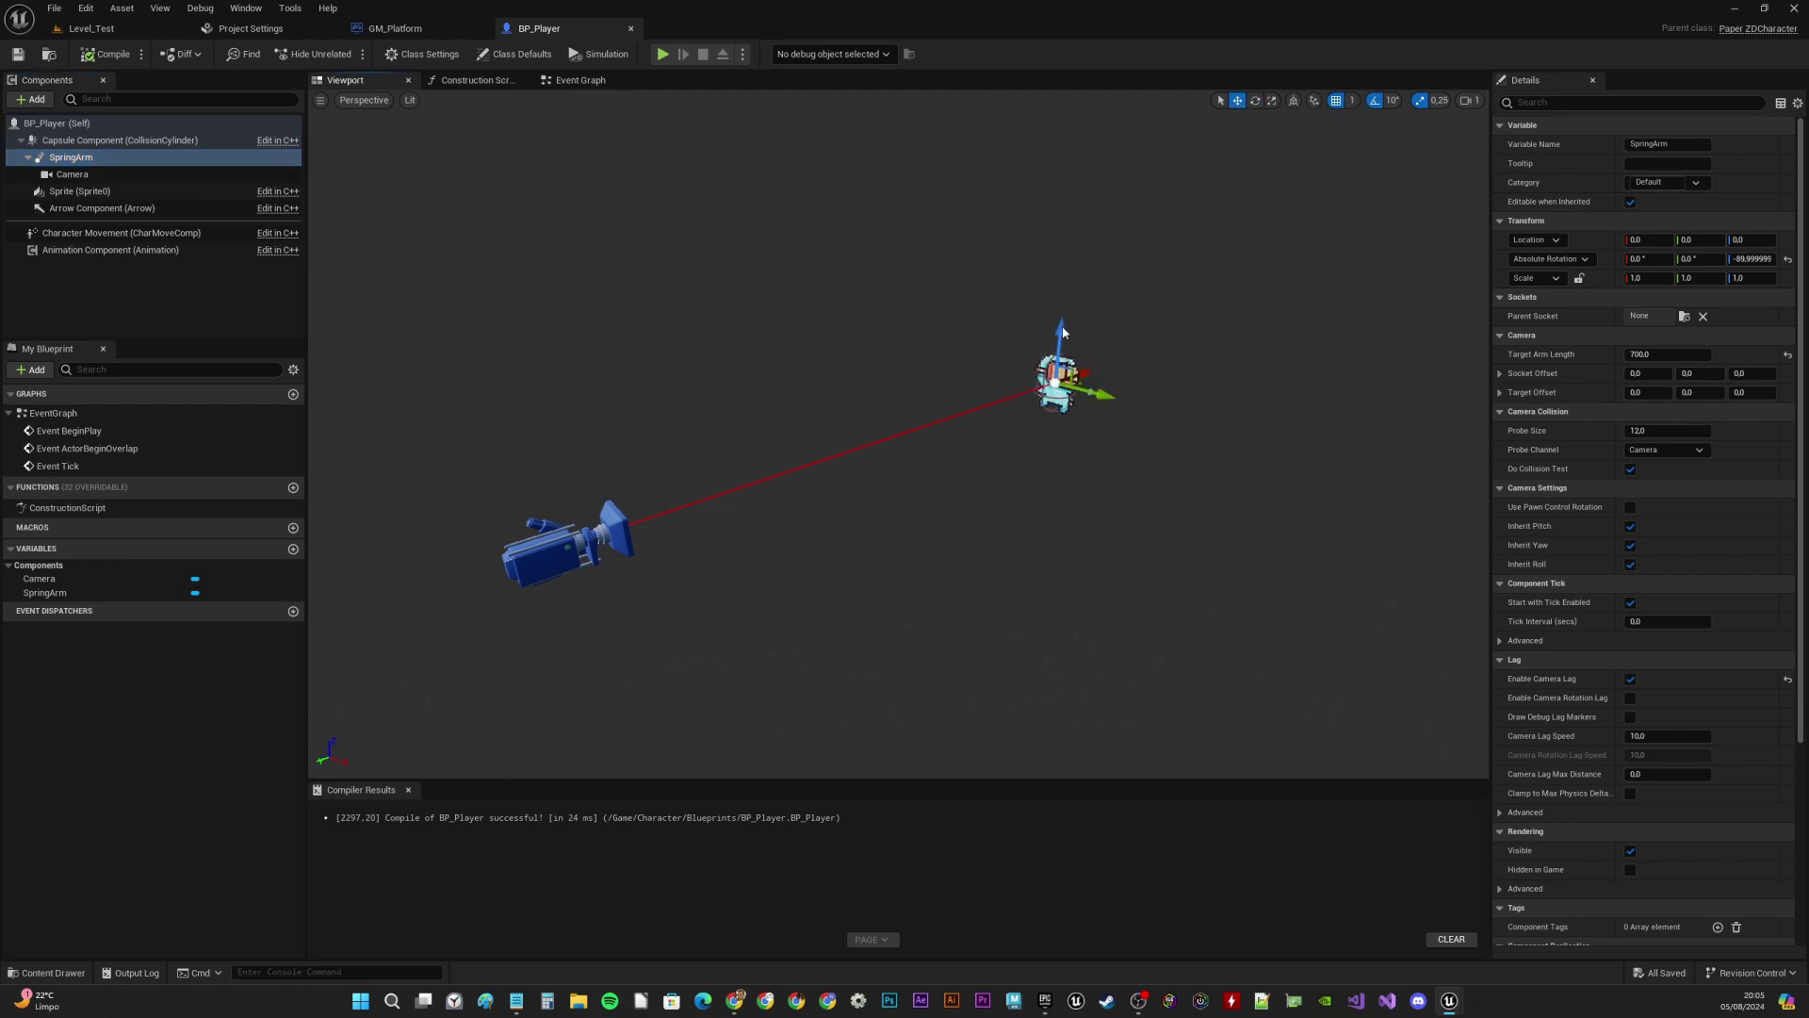
pyautogui.moveTo(1061, 329); pyautogui.dragTo(1061, 289)
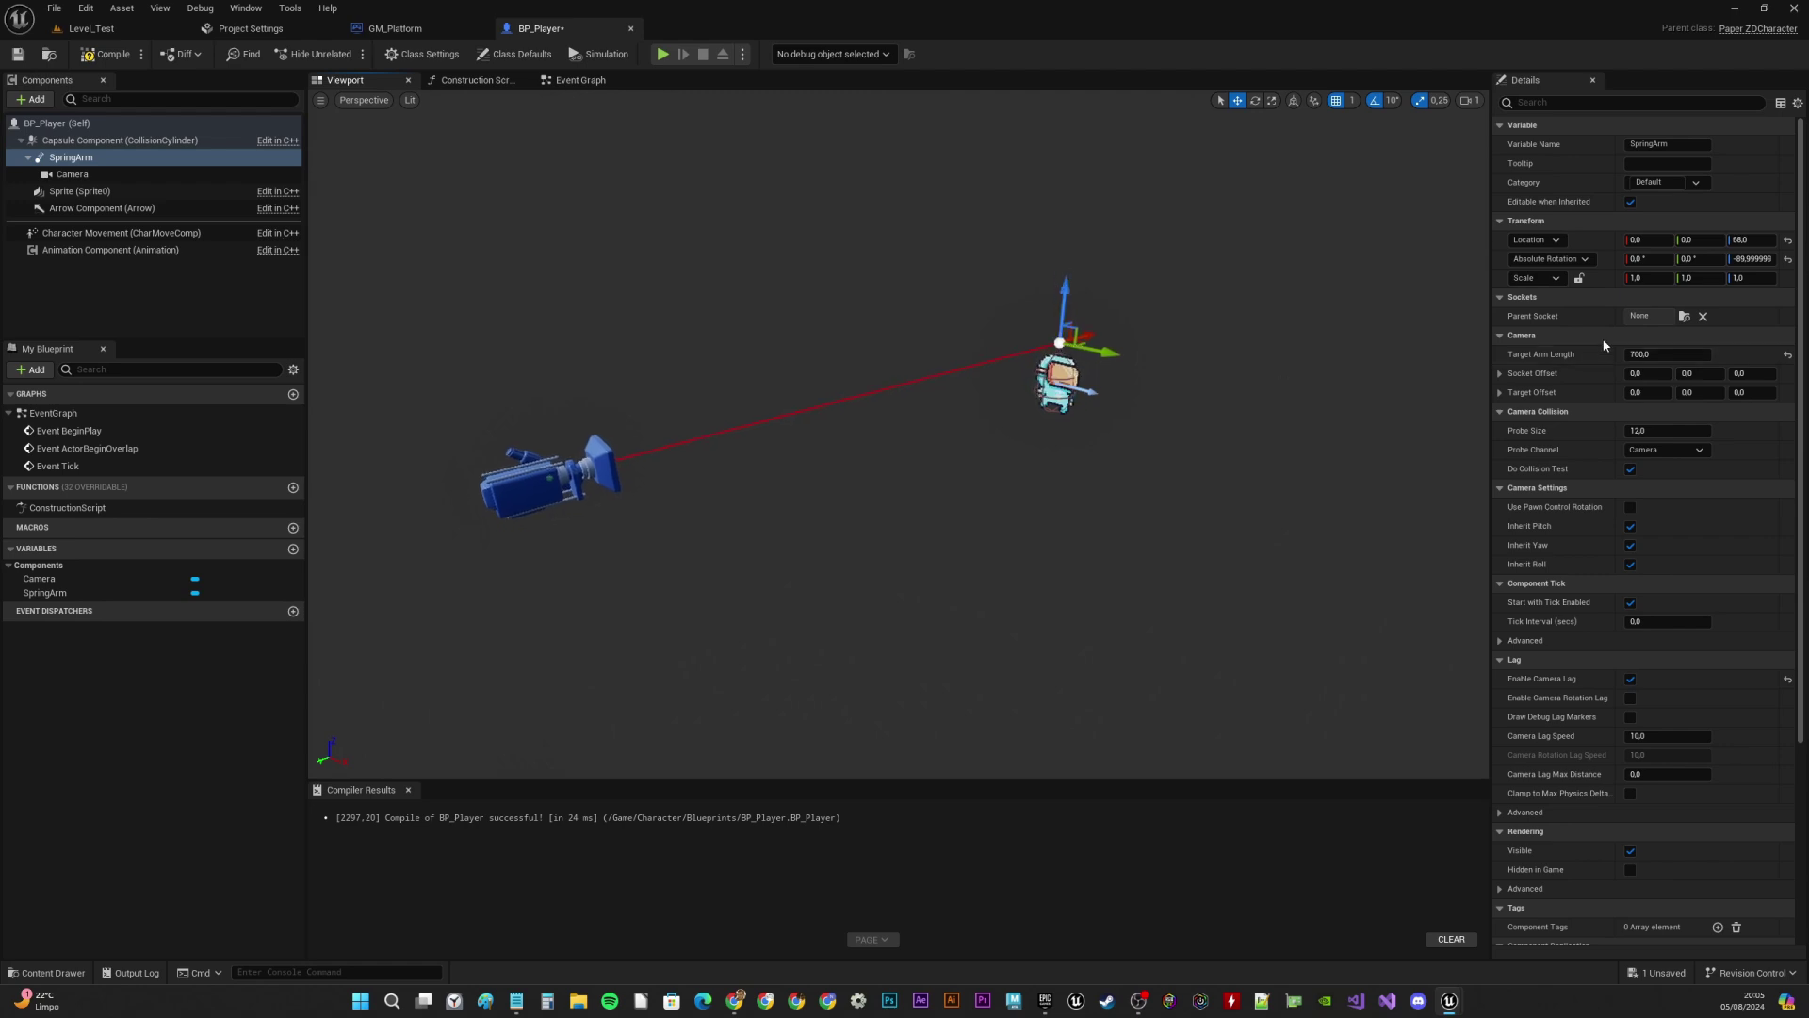
# Make the Camera's projection Orthographic with Auto Calculate Ortho Planes disabled, and compile and save BP_Player
pyautogui.click(74, 174)
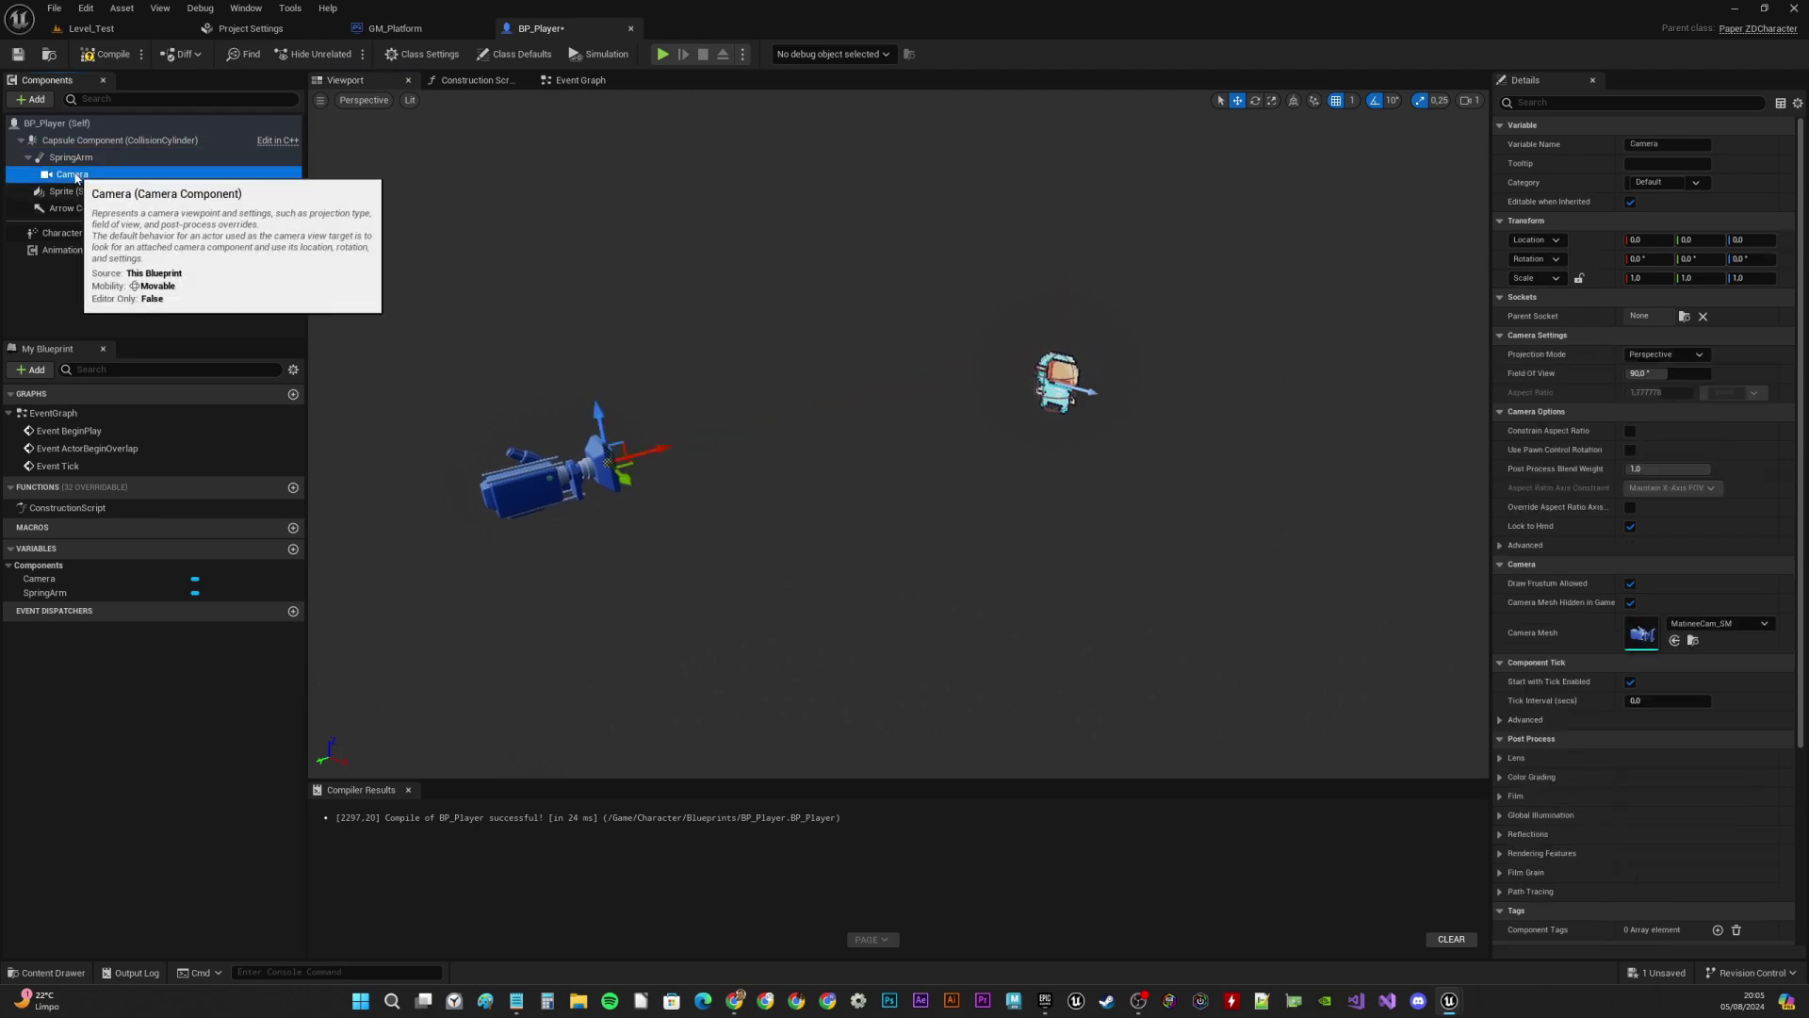
pyautogui.click(1697, 355)
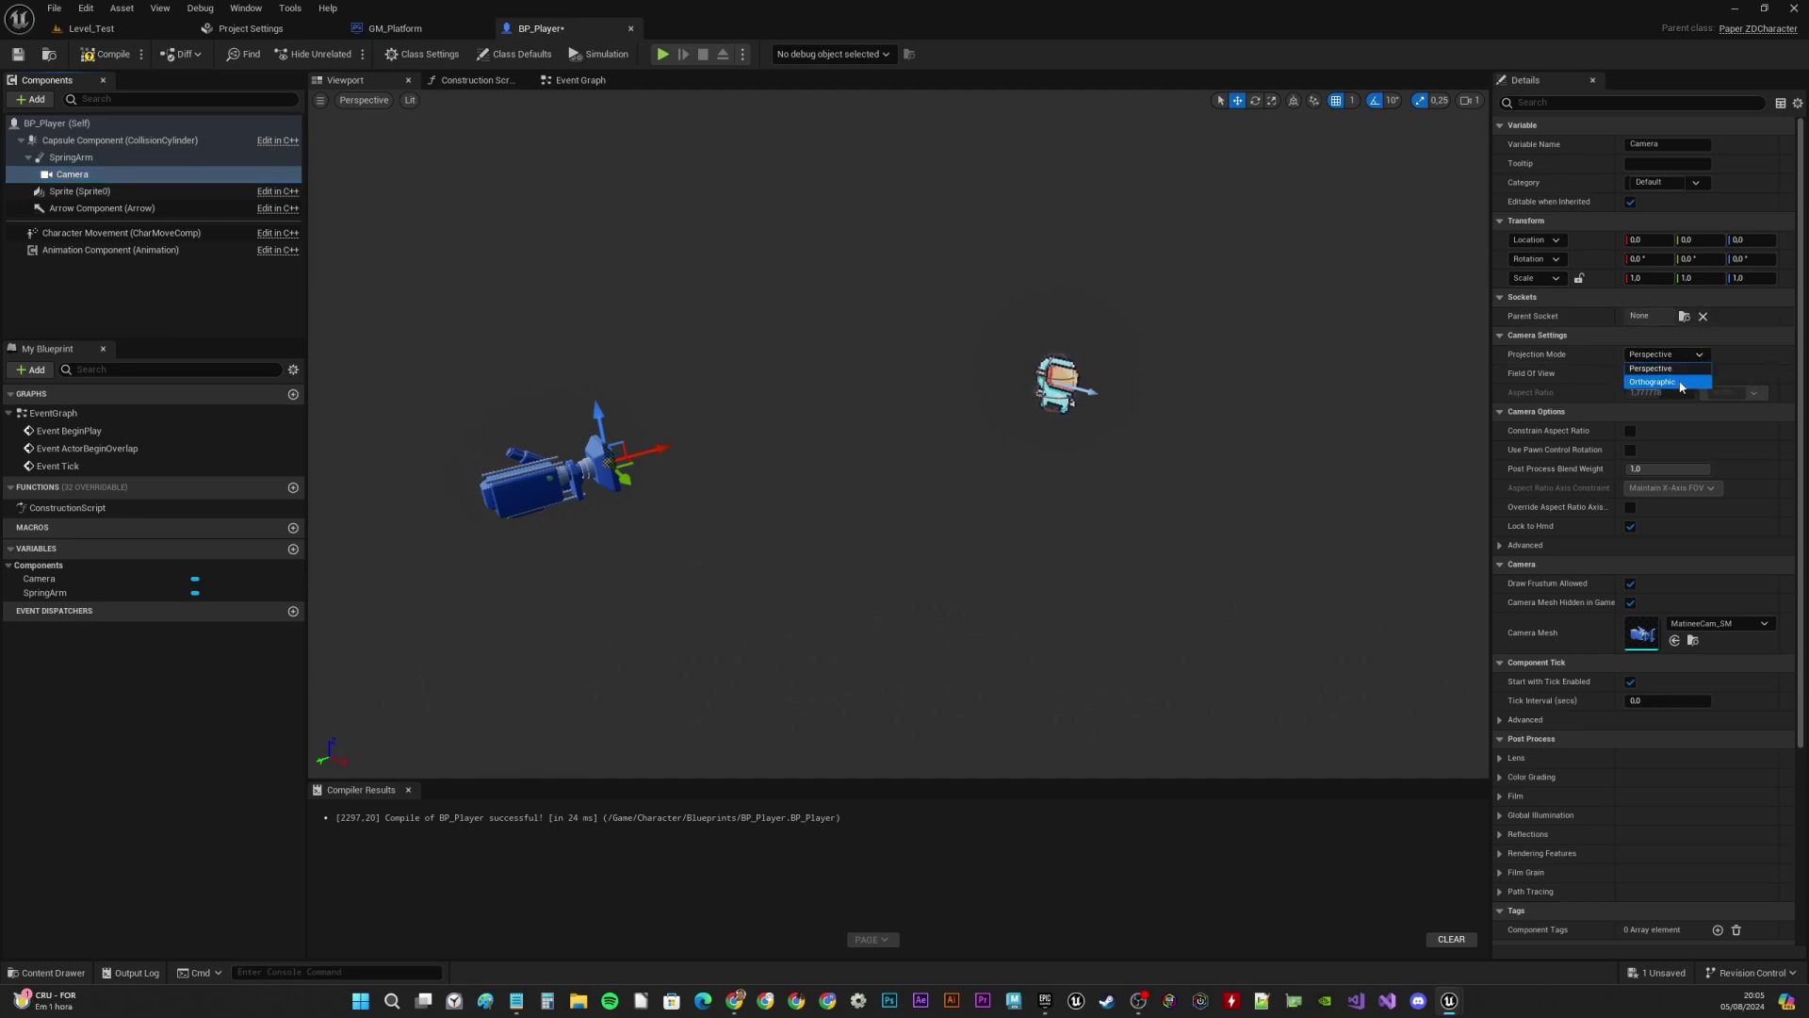
pyautogui.click(1679, 383)
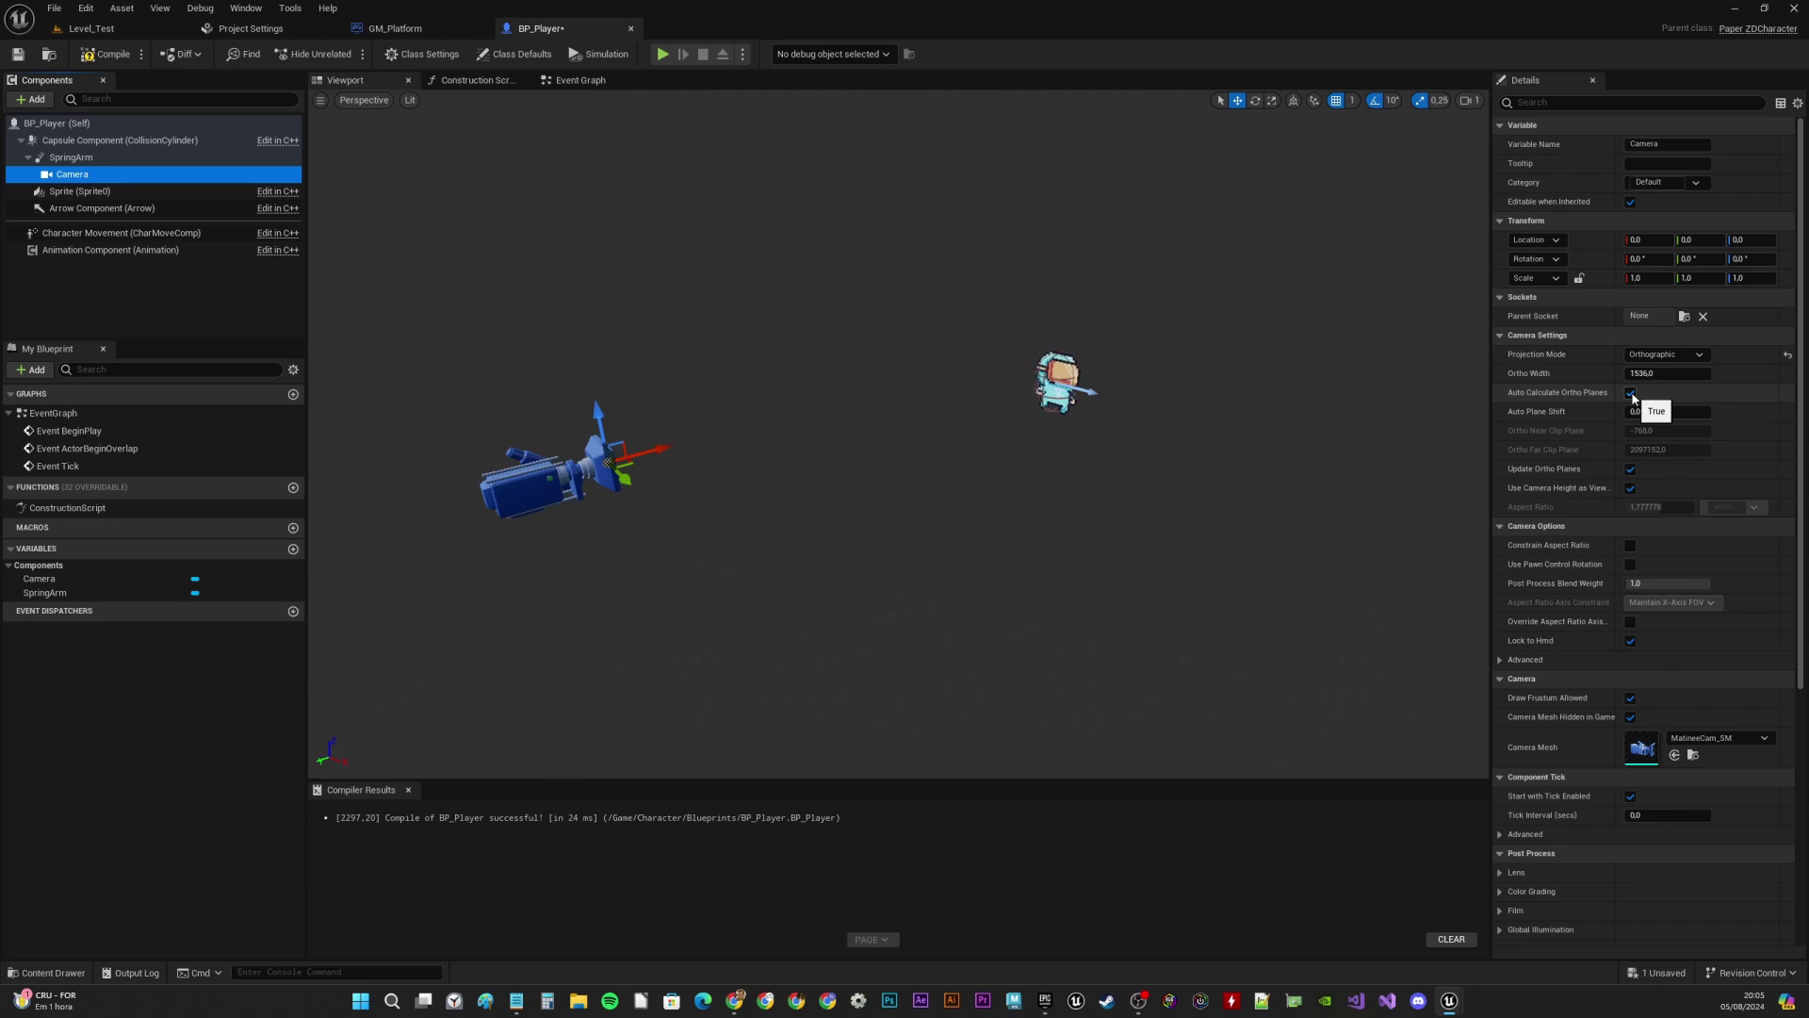
pyautogui.click(1630, 393)
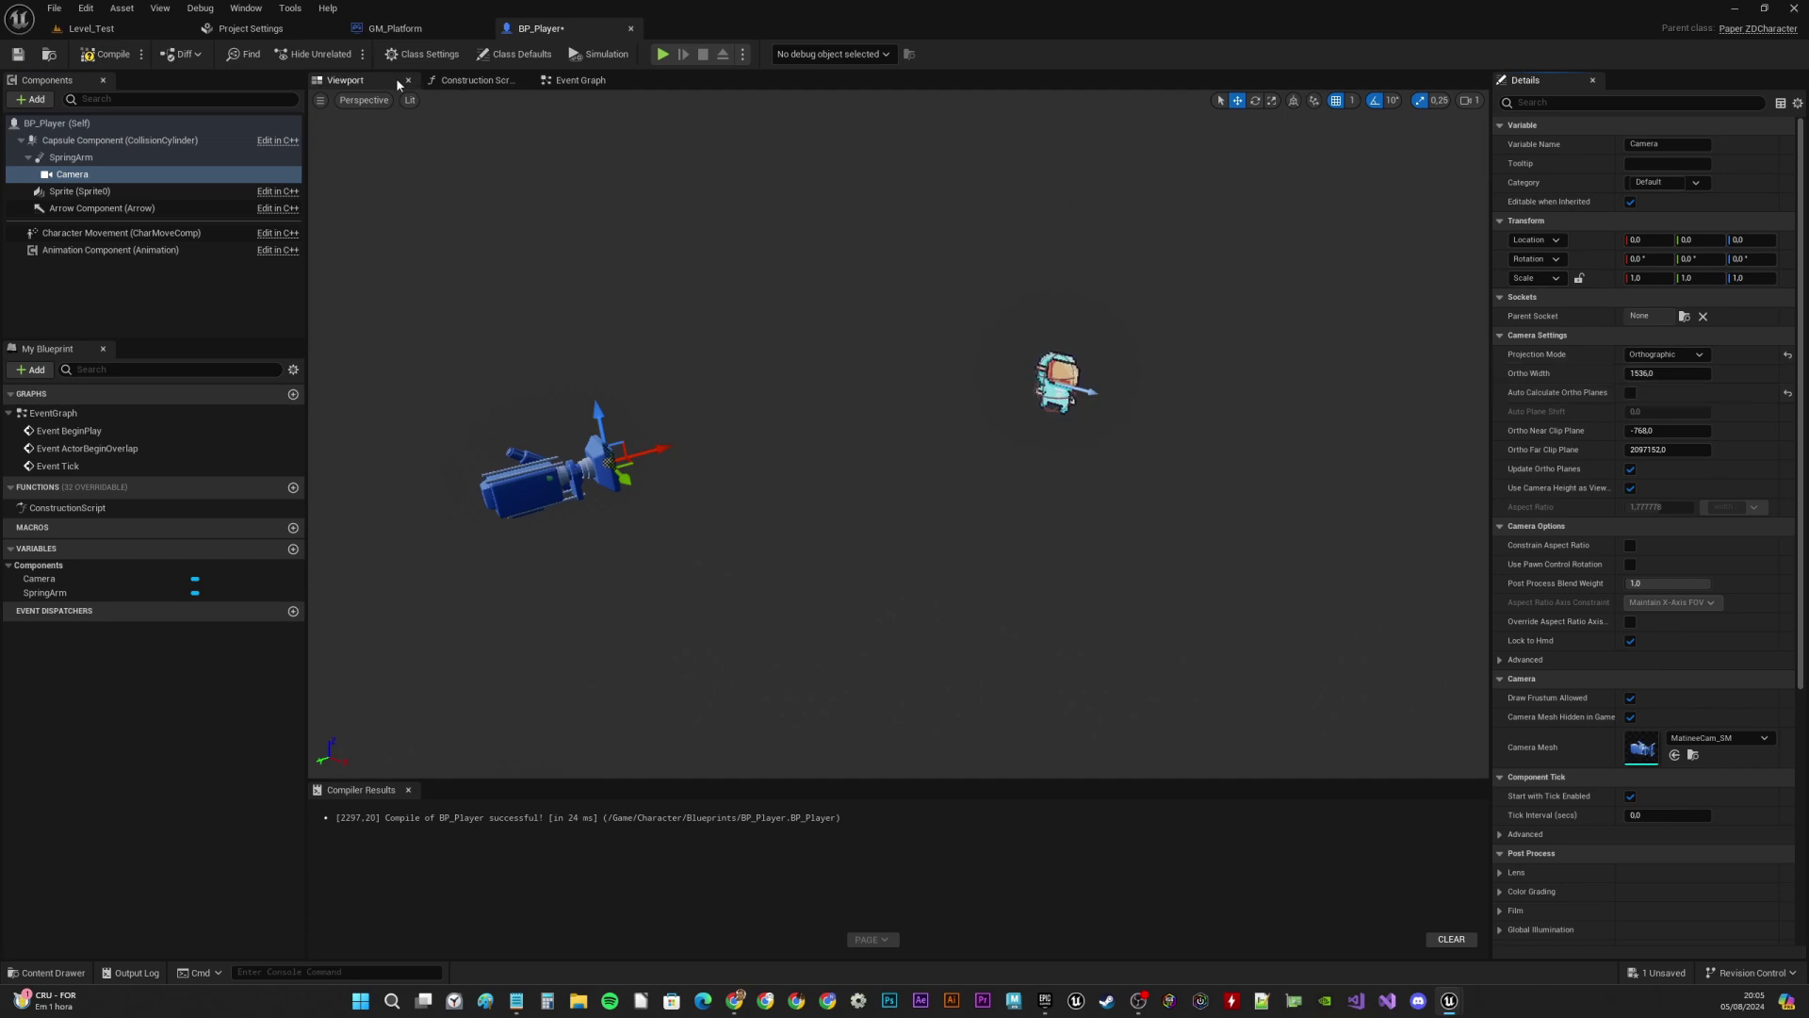
pyautogui.click(104, 53)
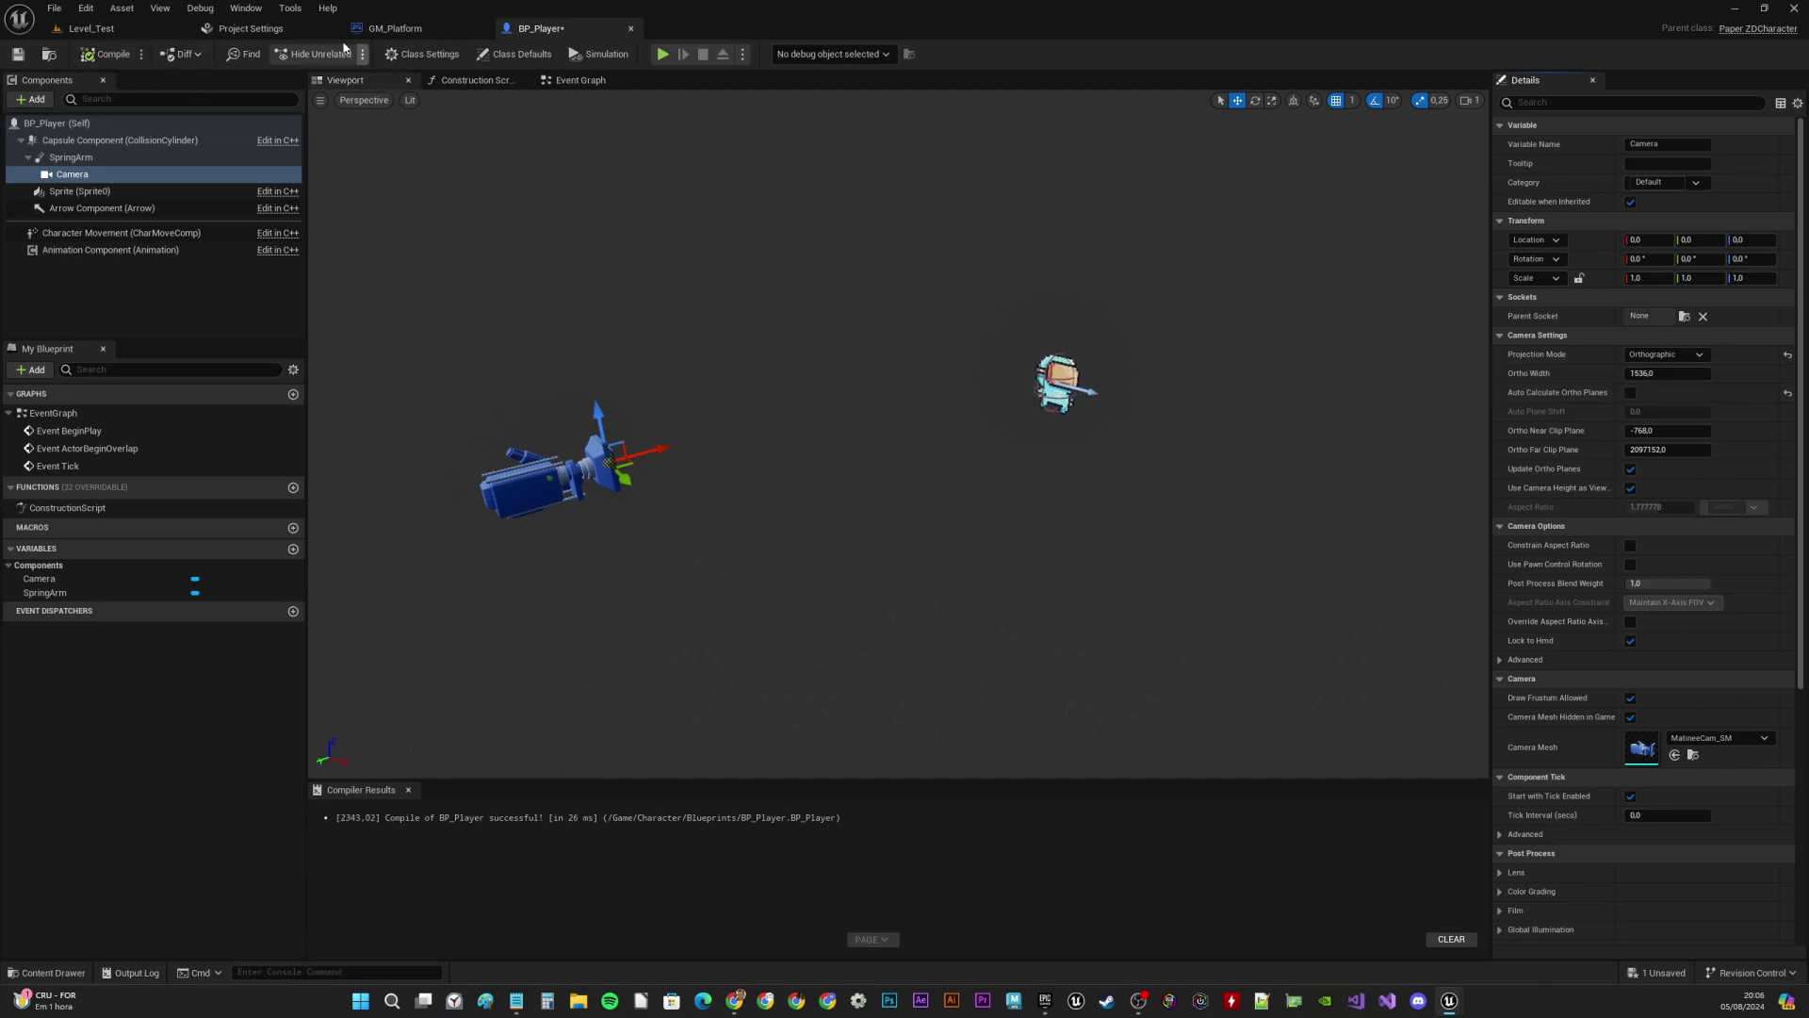
pyautogui.click(18, 54)
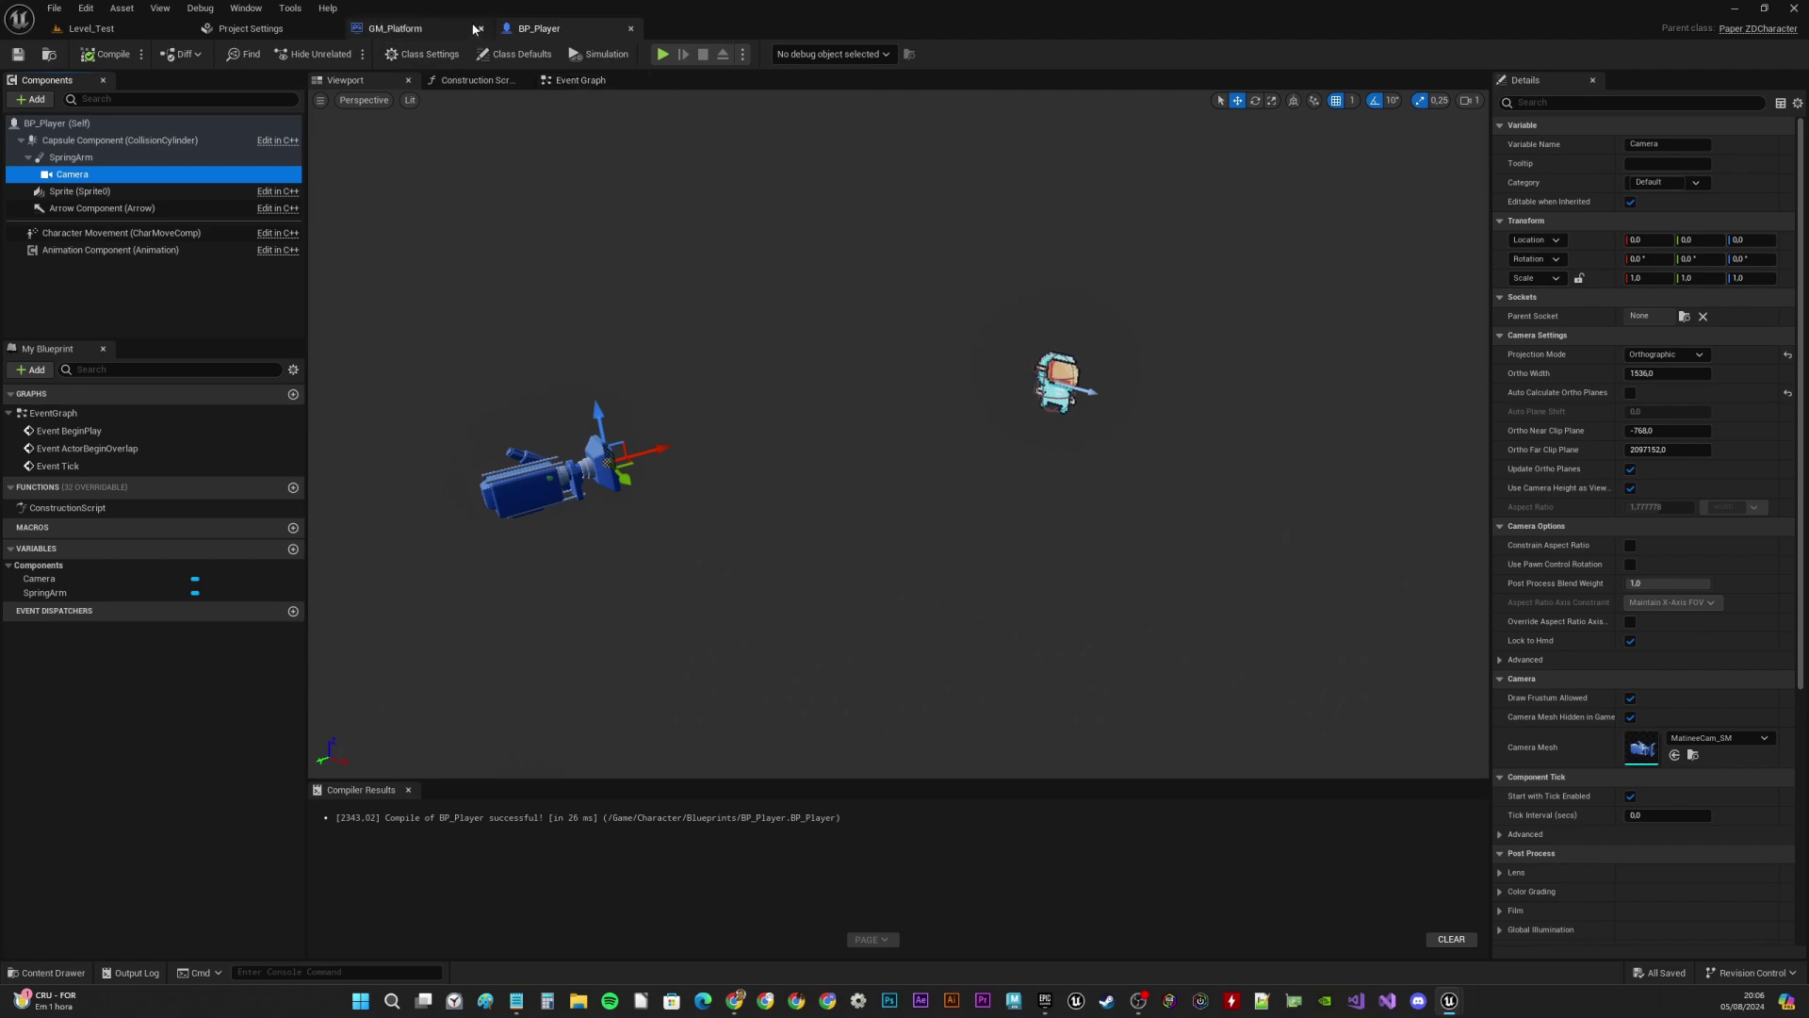
# Set GM_Platform's Default Pawn Class to BP_Player, compile and save all, and check the class in the project's Maps & Modes settings
pyautogui.click(113, 28)
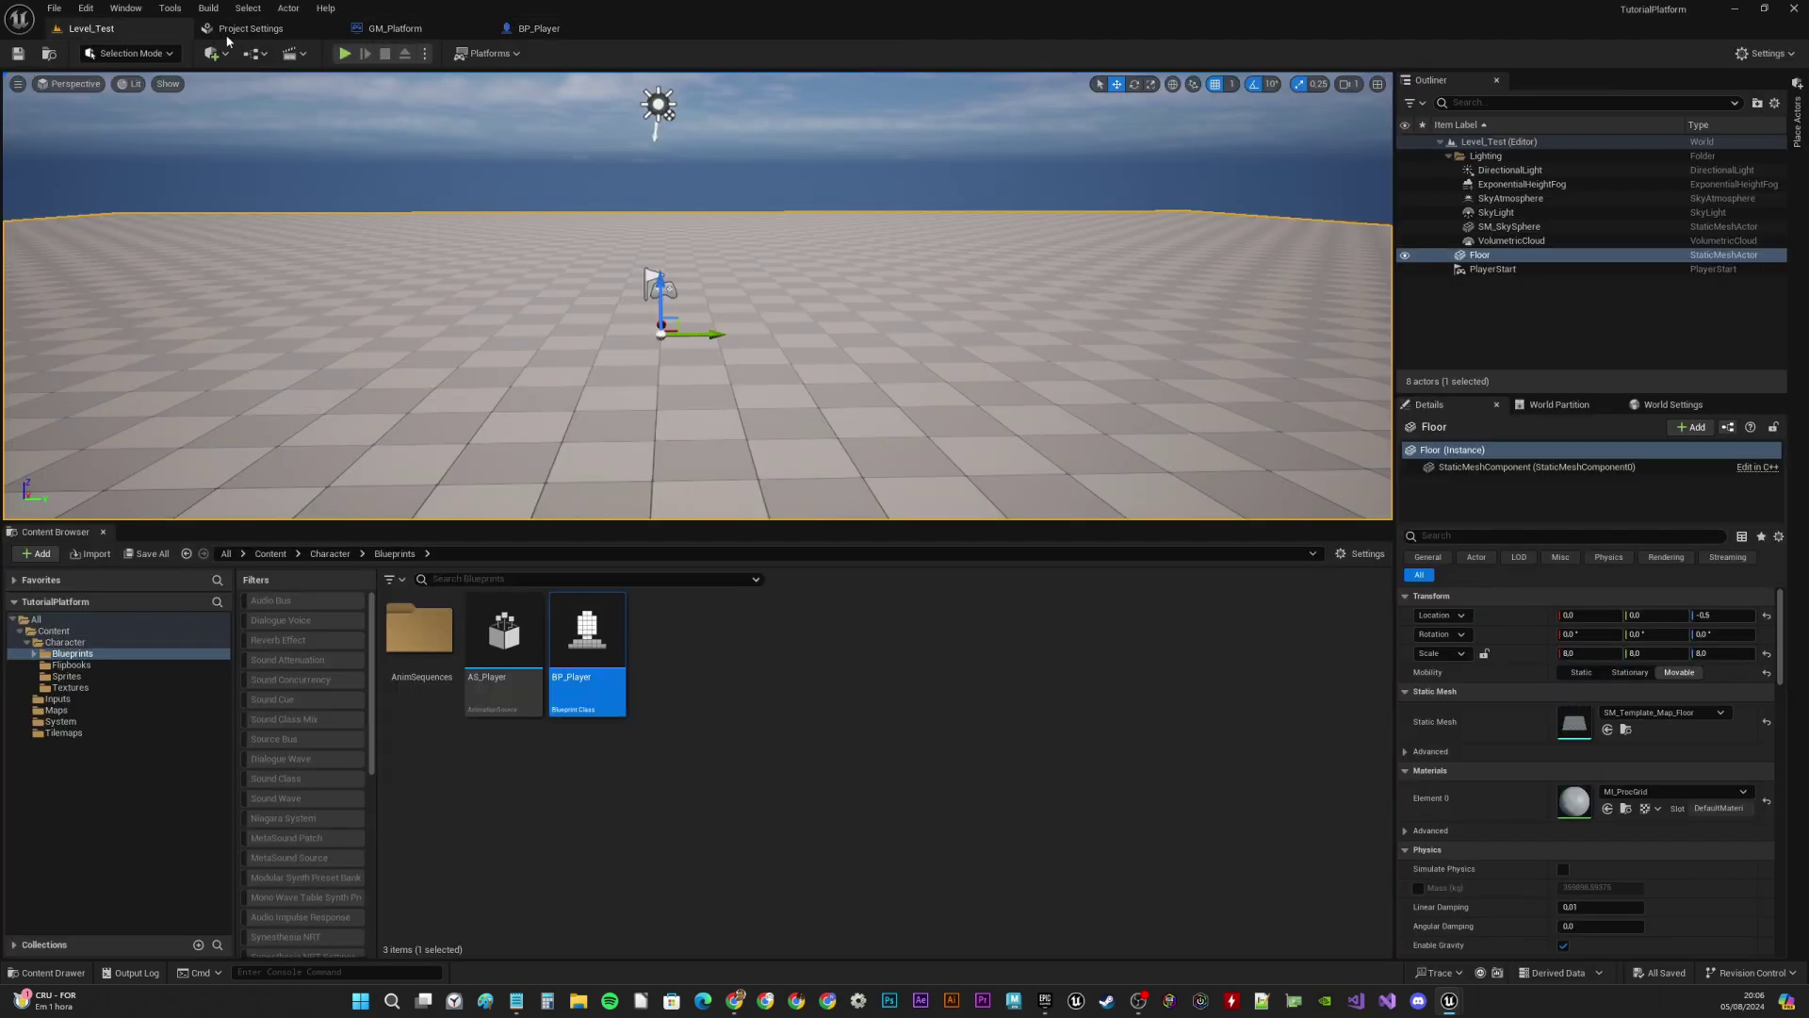
pyautogui.click(403, 30)
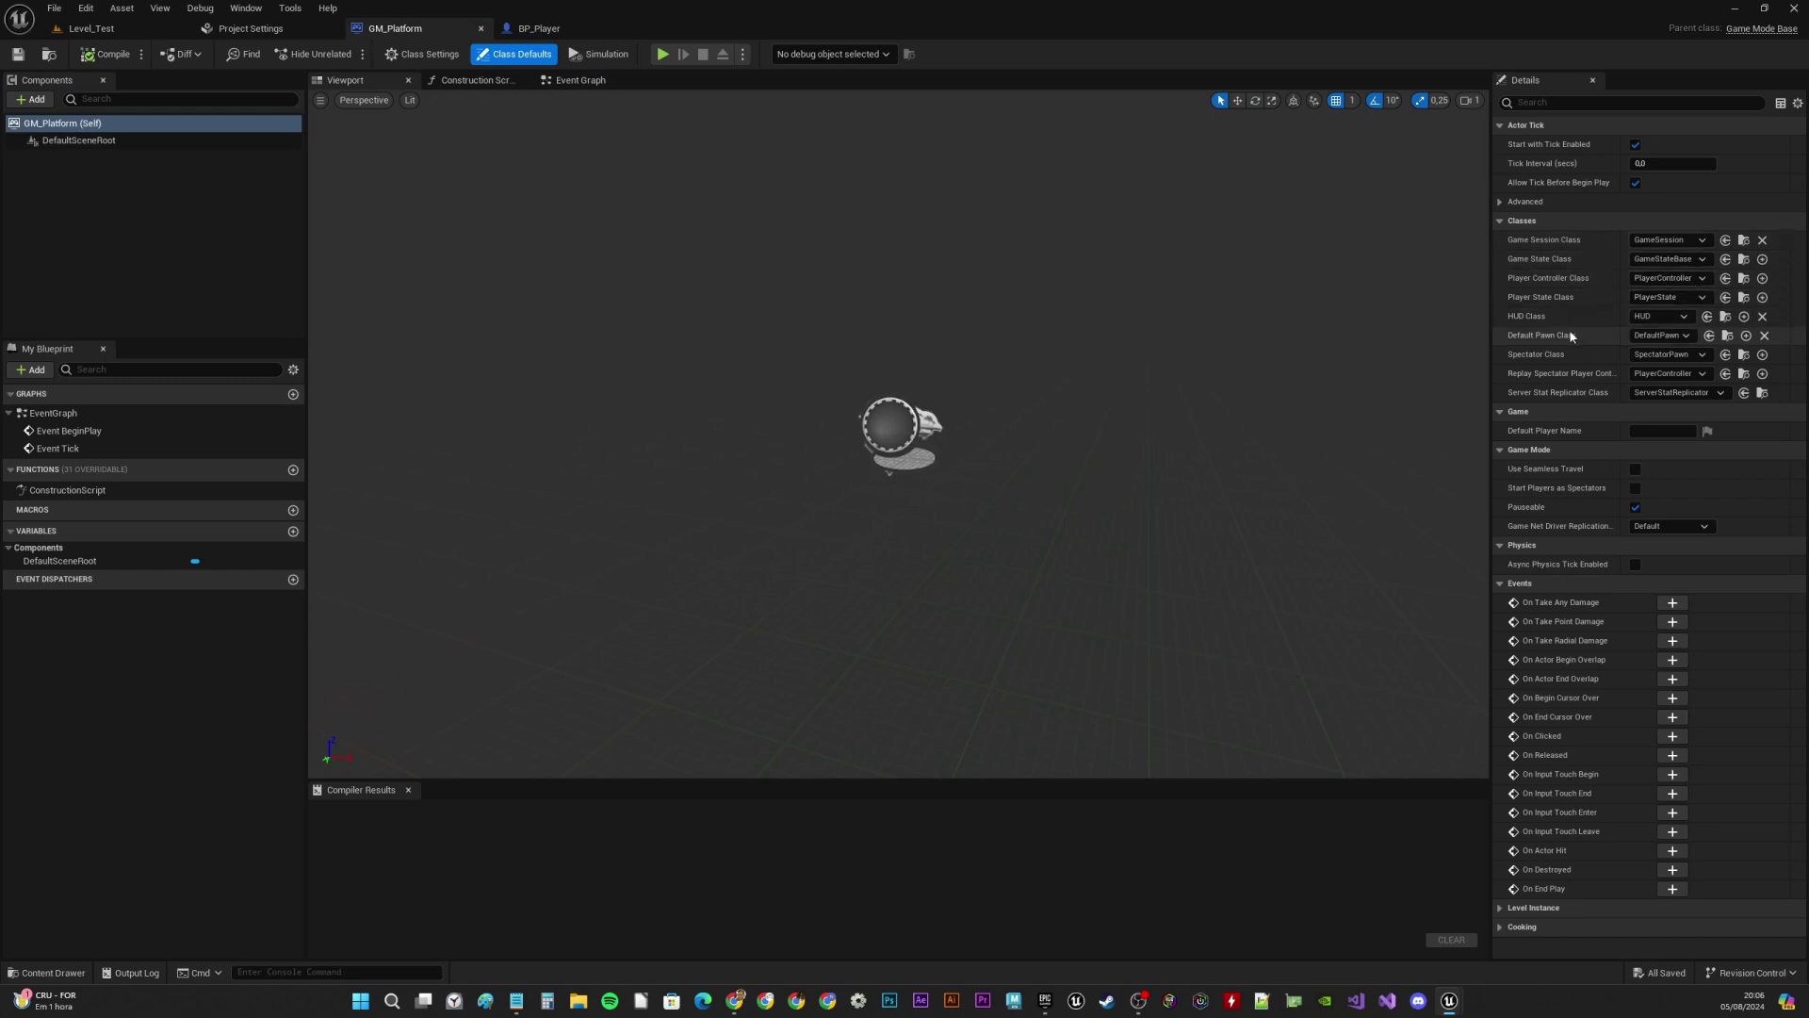
pyautogui.click(1687, 337)
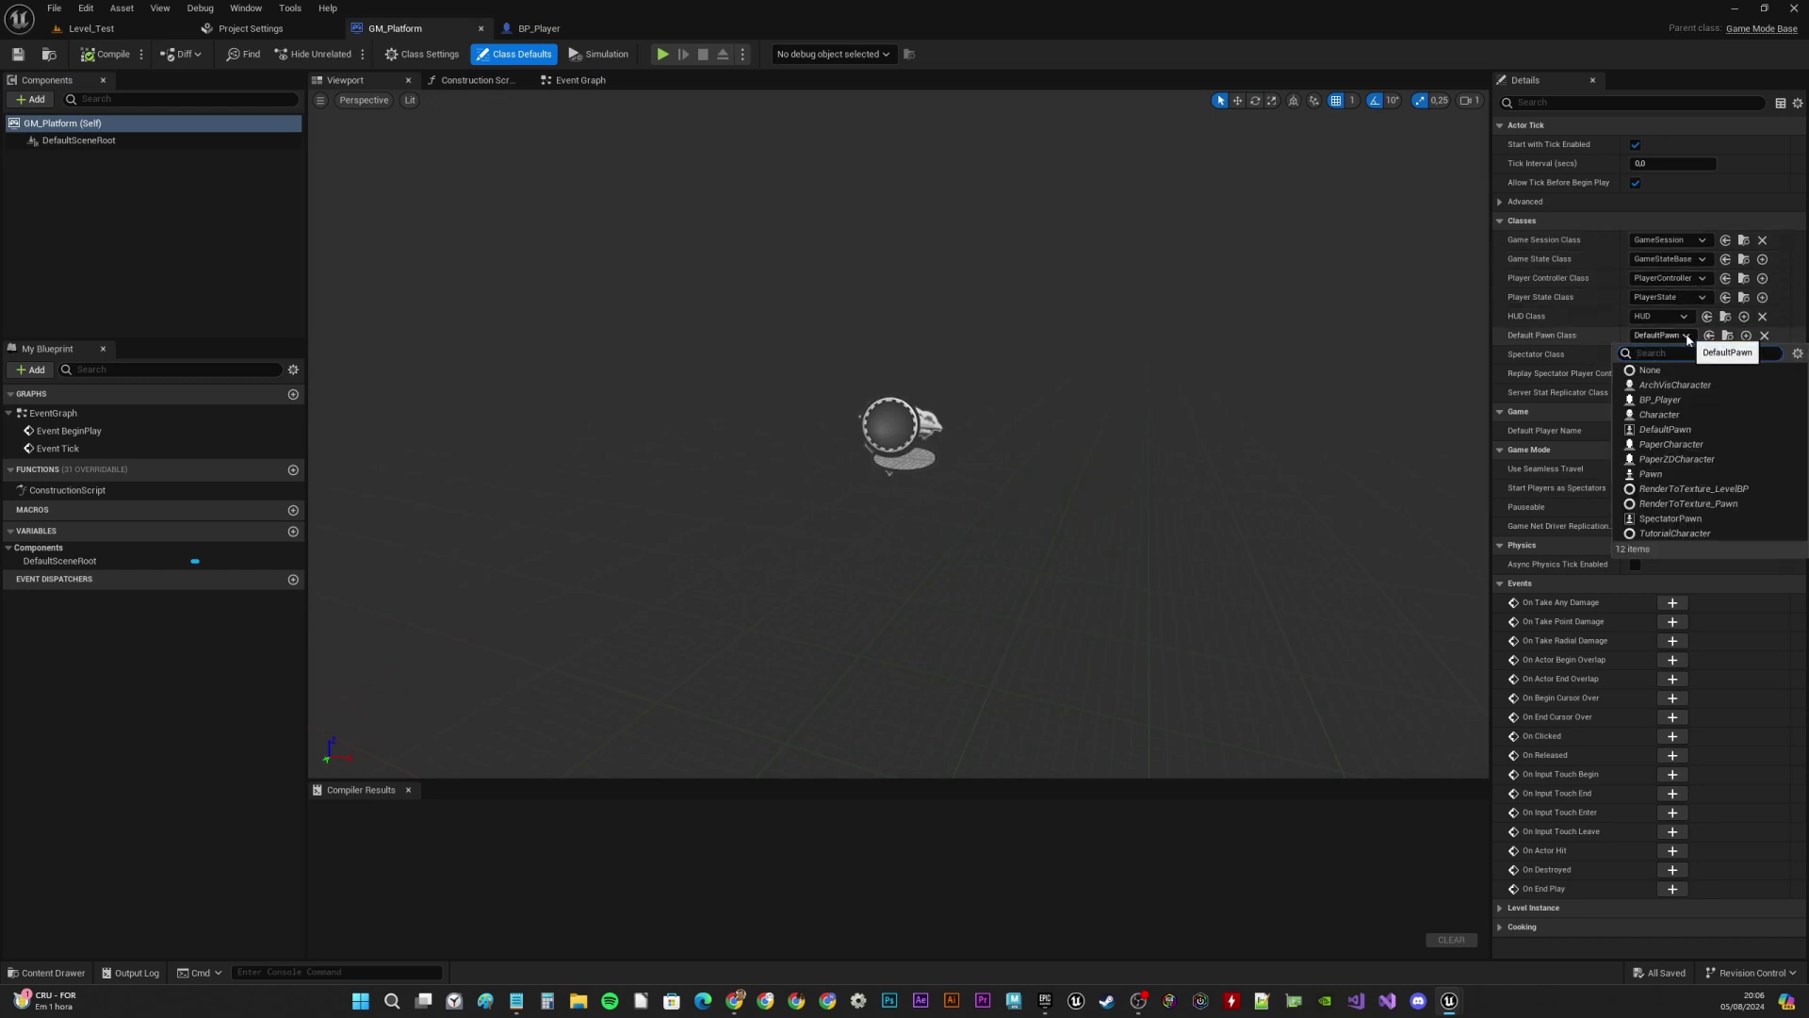
pyautogui.click(1676, 406)
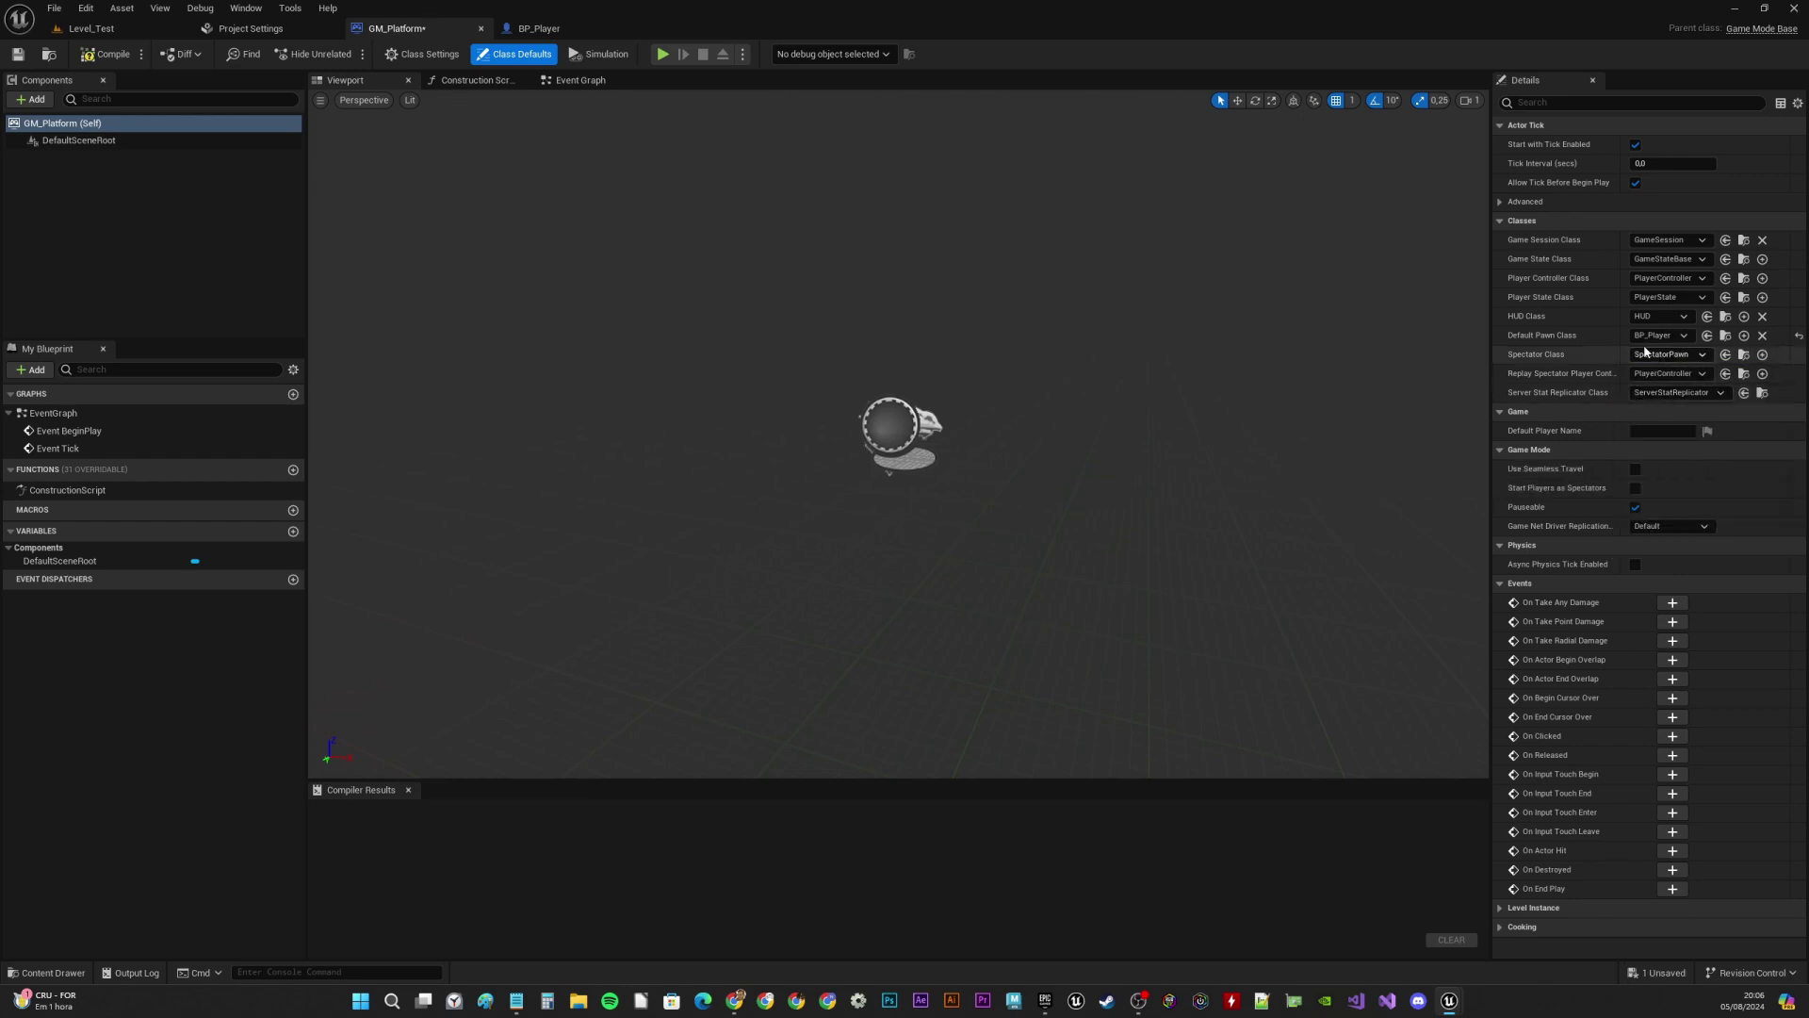
pyautogui.click(107, 53)
pyautogui.click(53, 7)
pyautogui.click(94, 108)
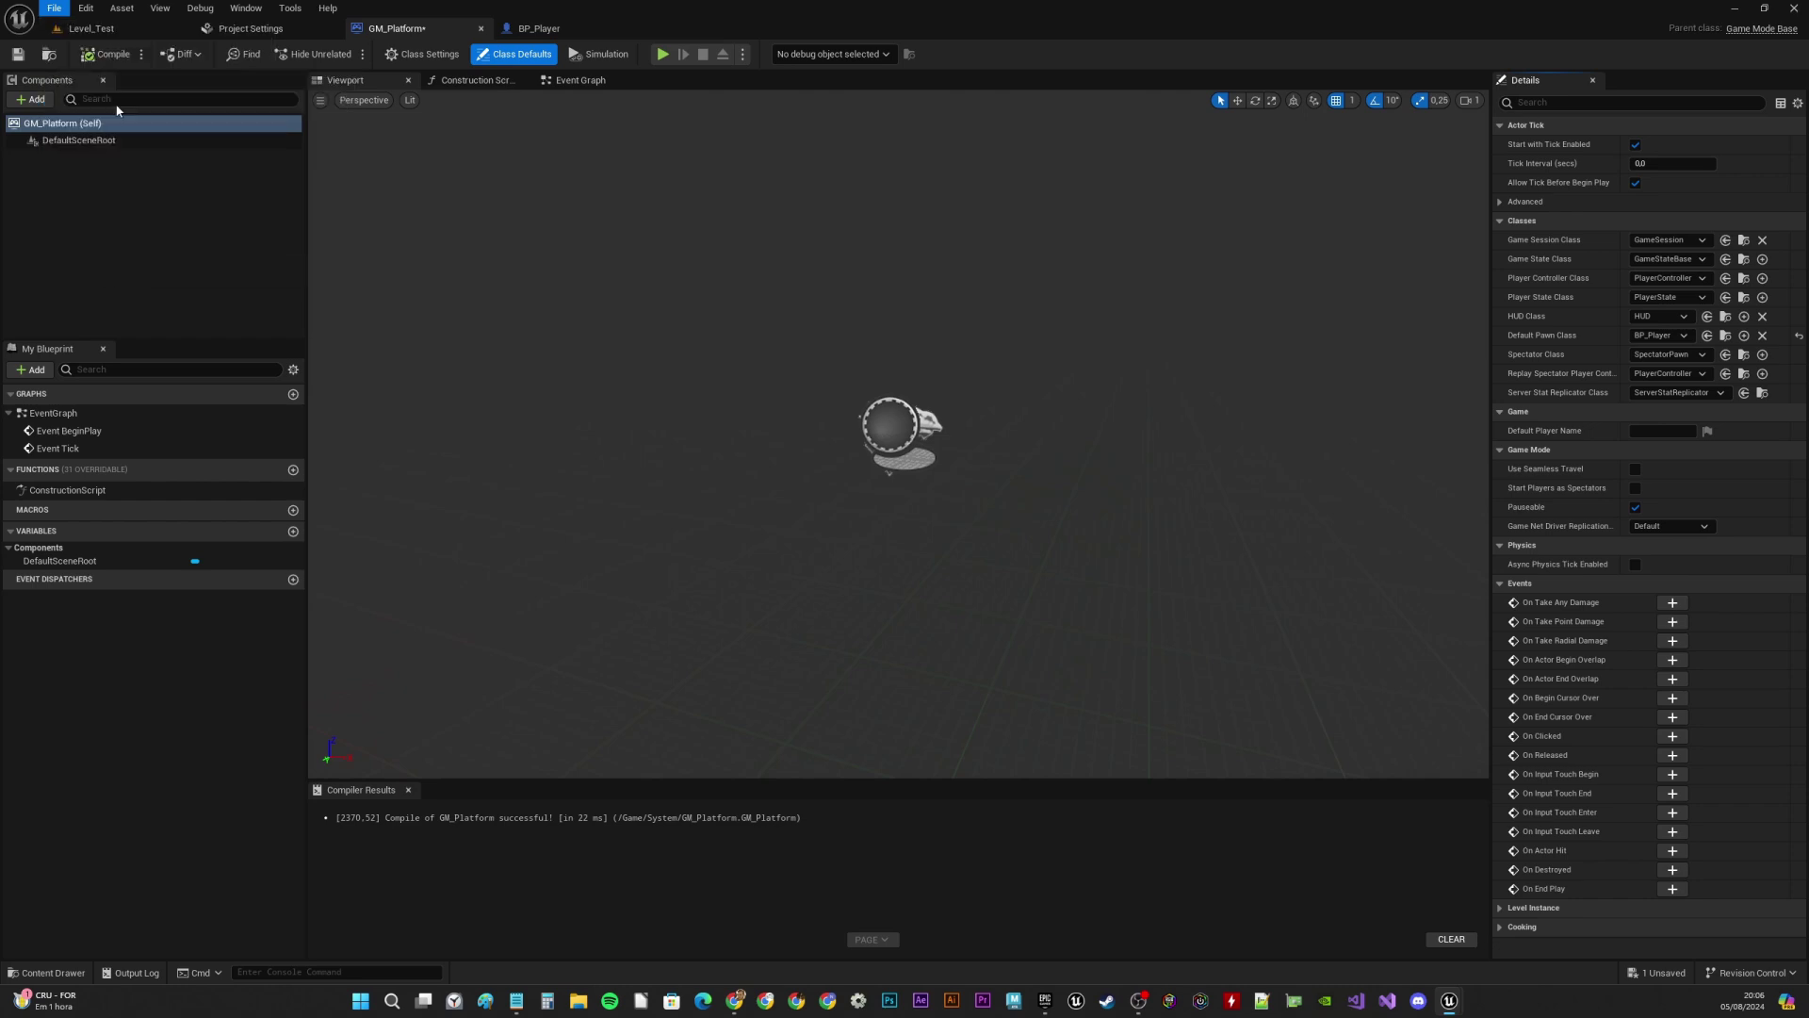
pyautogui.click(299, 29)
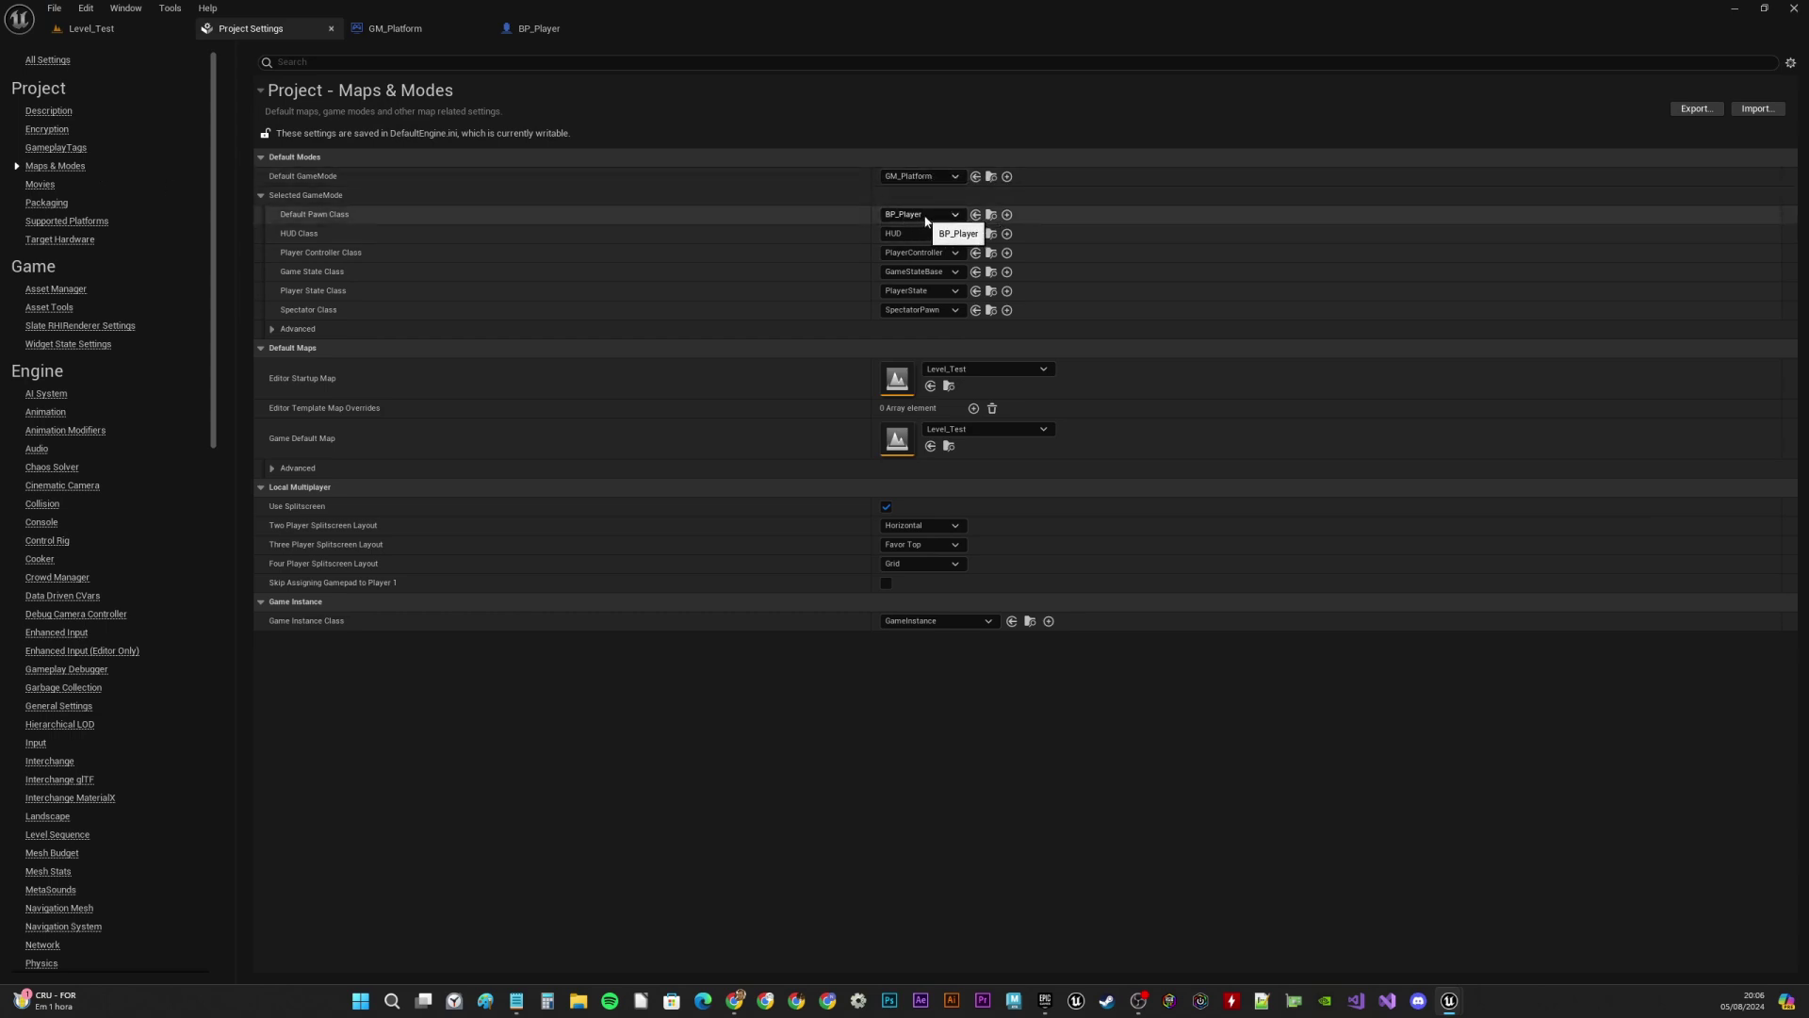
# In Level_Test's World Settings, set the GameMode Override to GM_Platform and save the level
pyautogui.click(116, 33)
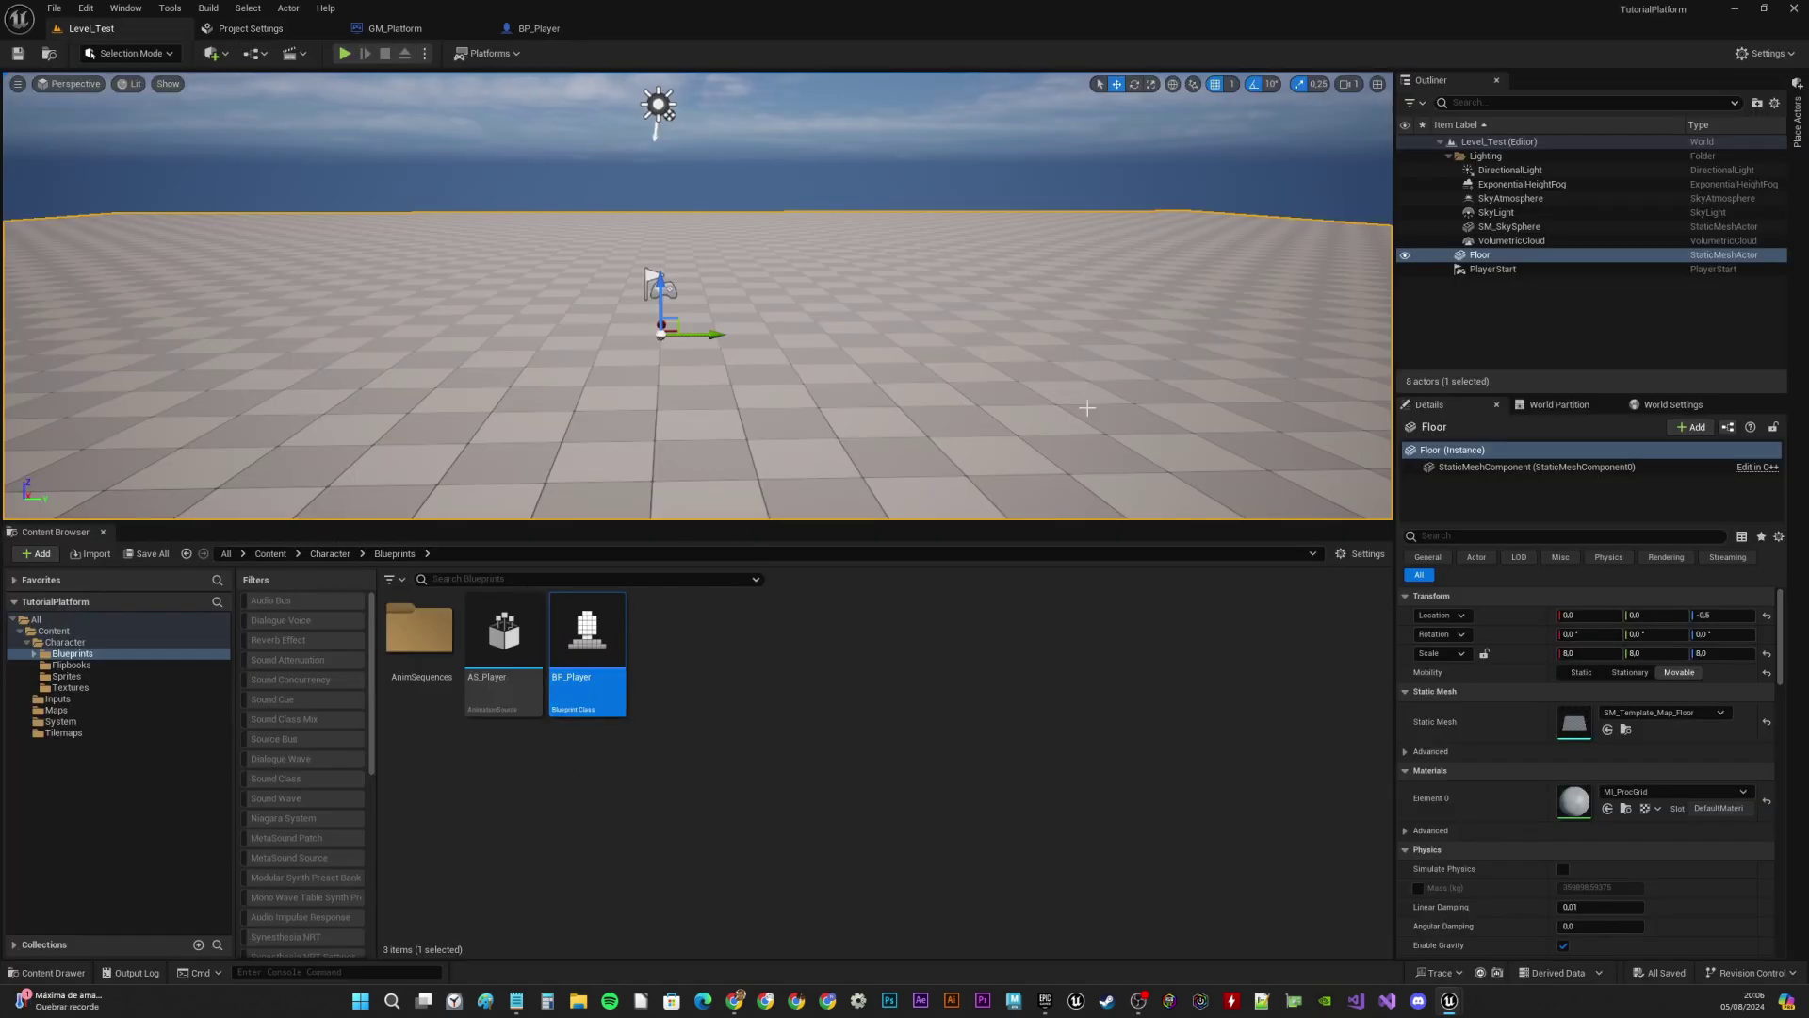
pyautogui.click(1671, 407)
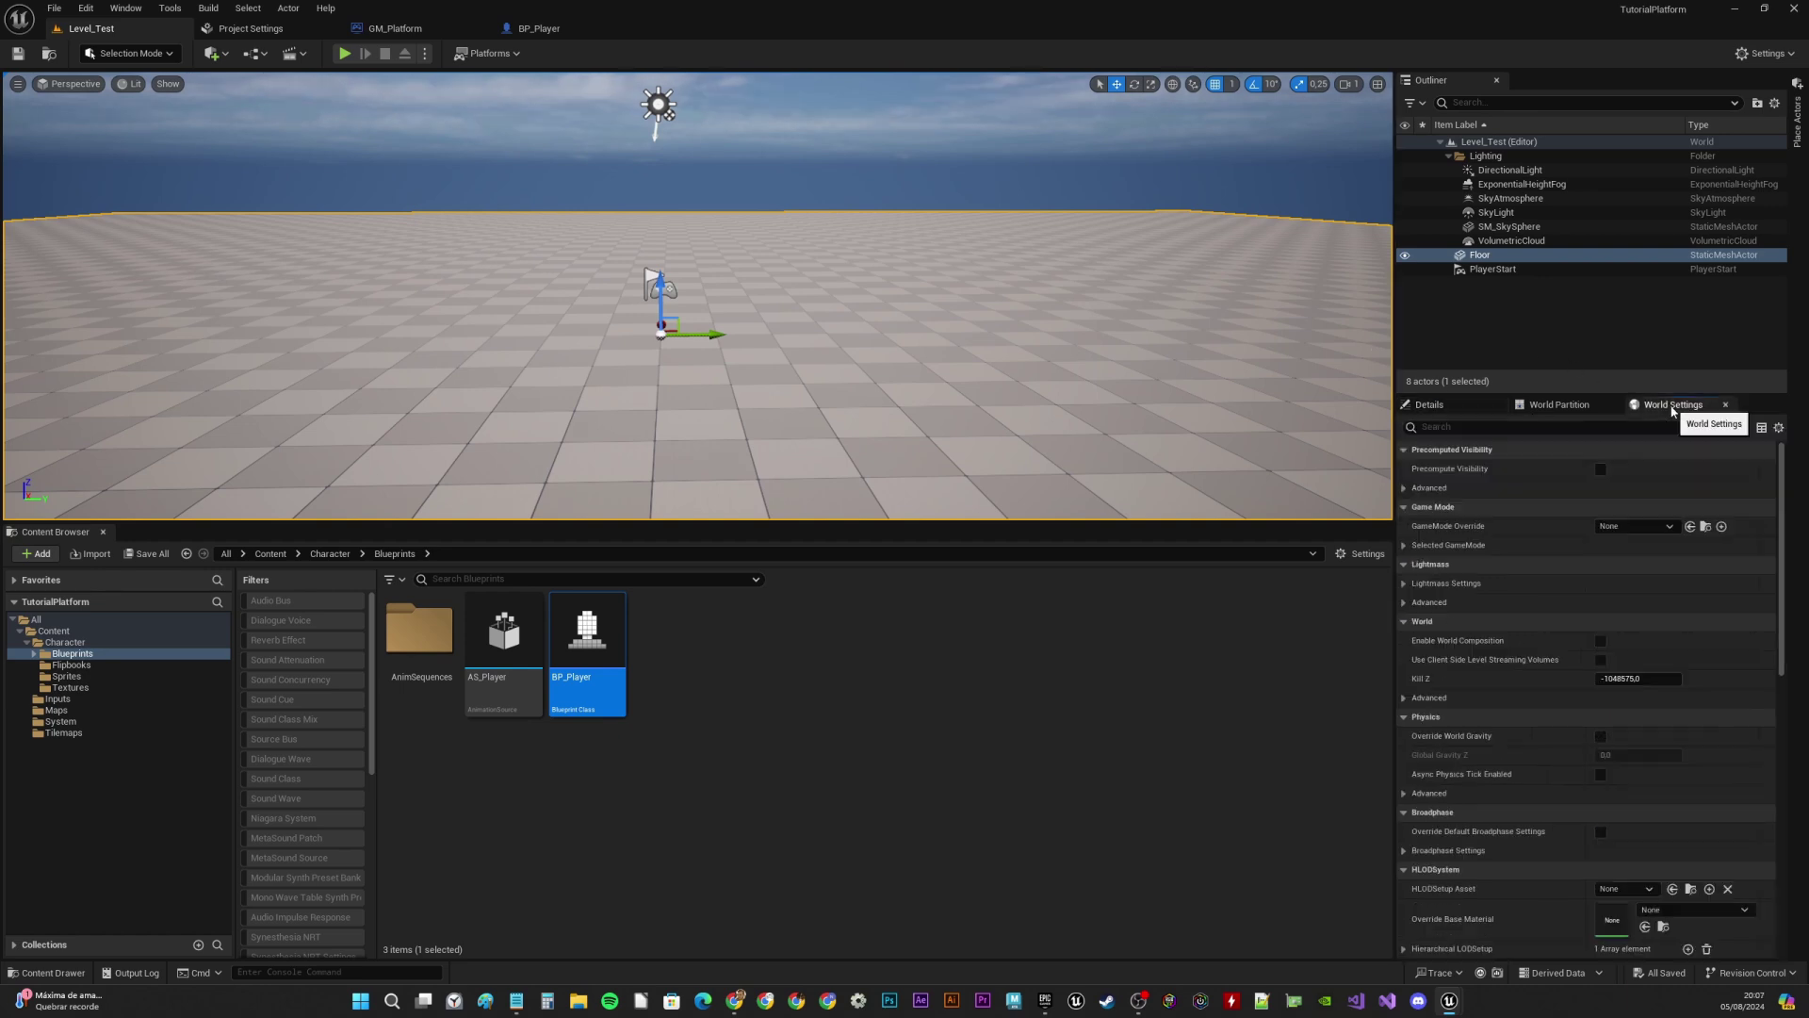
pyautogui.click(1404, 488)
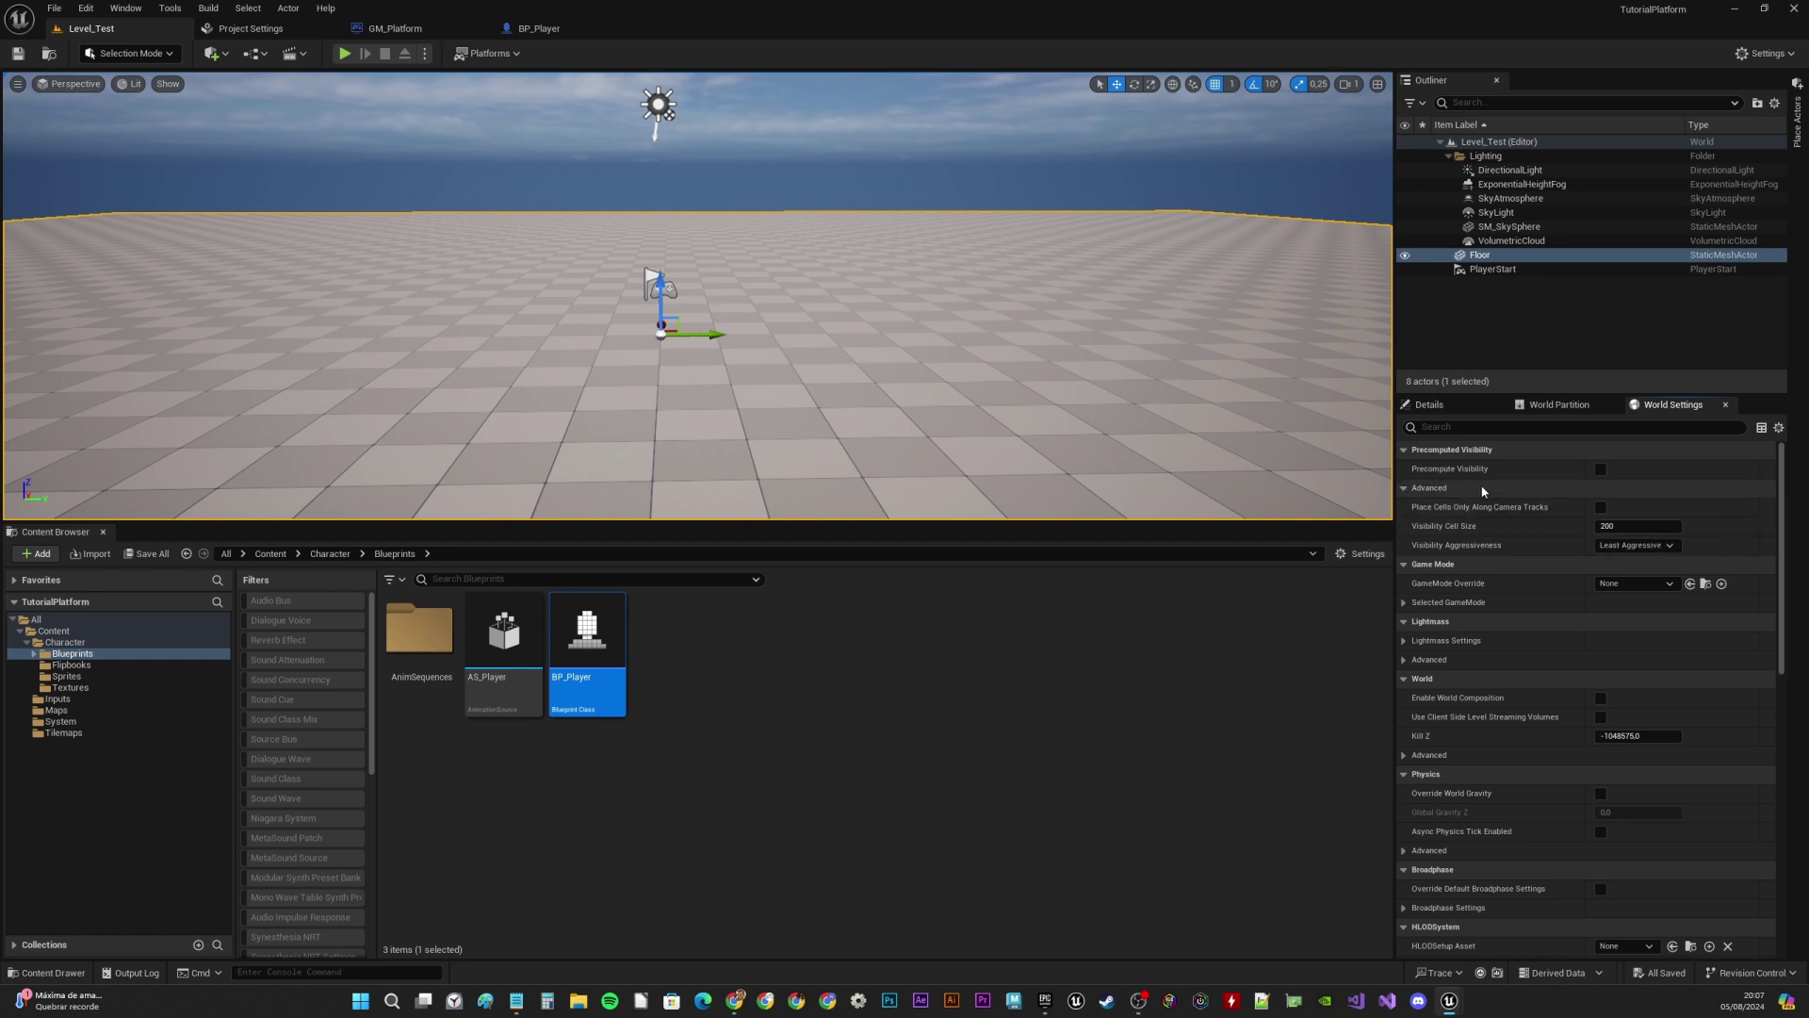
pyautogui.click(1404, 602)
pyautogui.click(1404, 602)
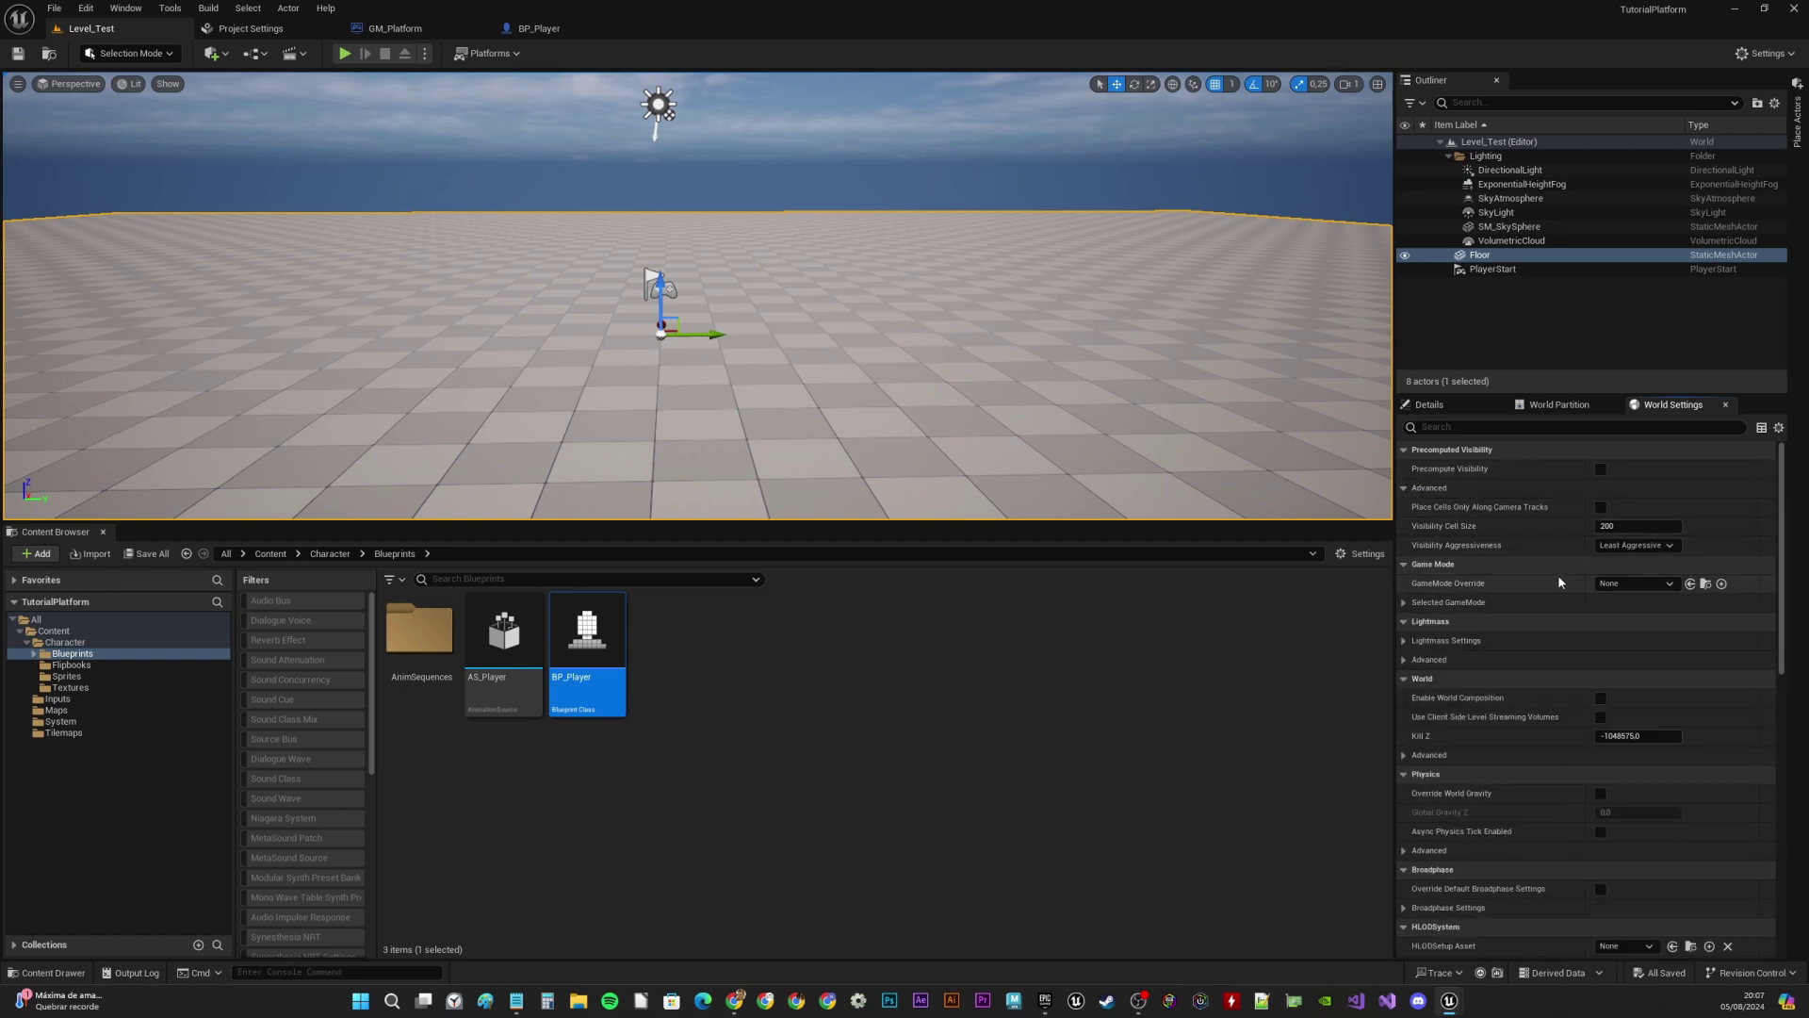
pyautogui.click(1657, 584)
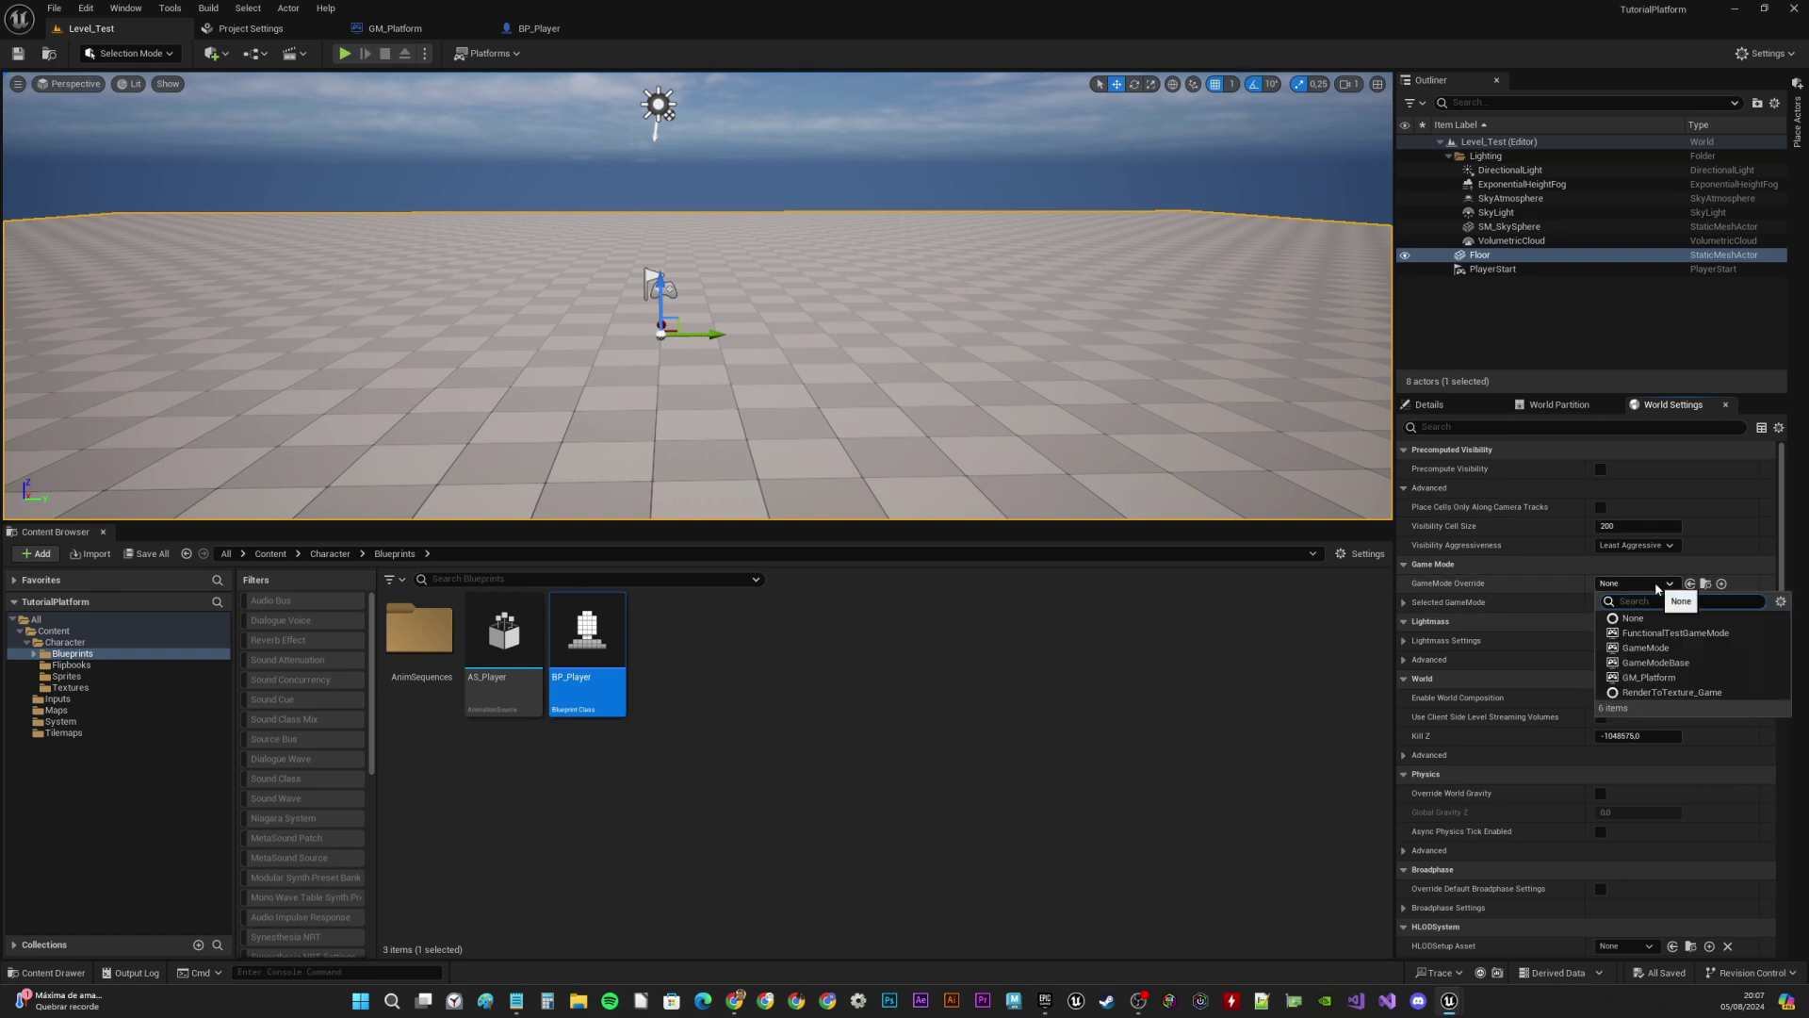
pyautogui.click(1650, 678)
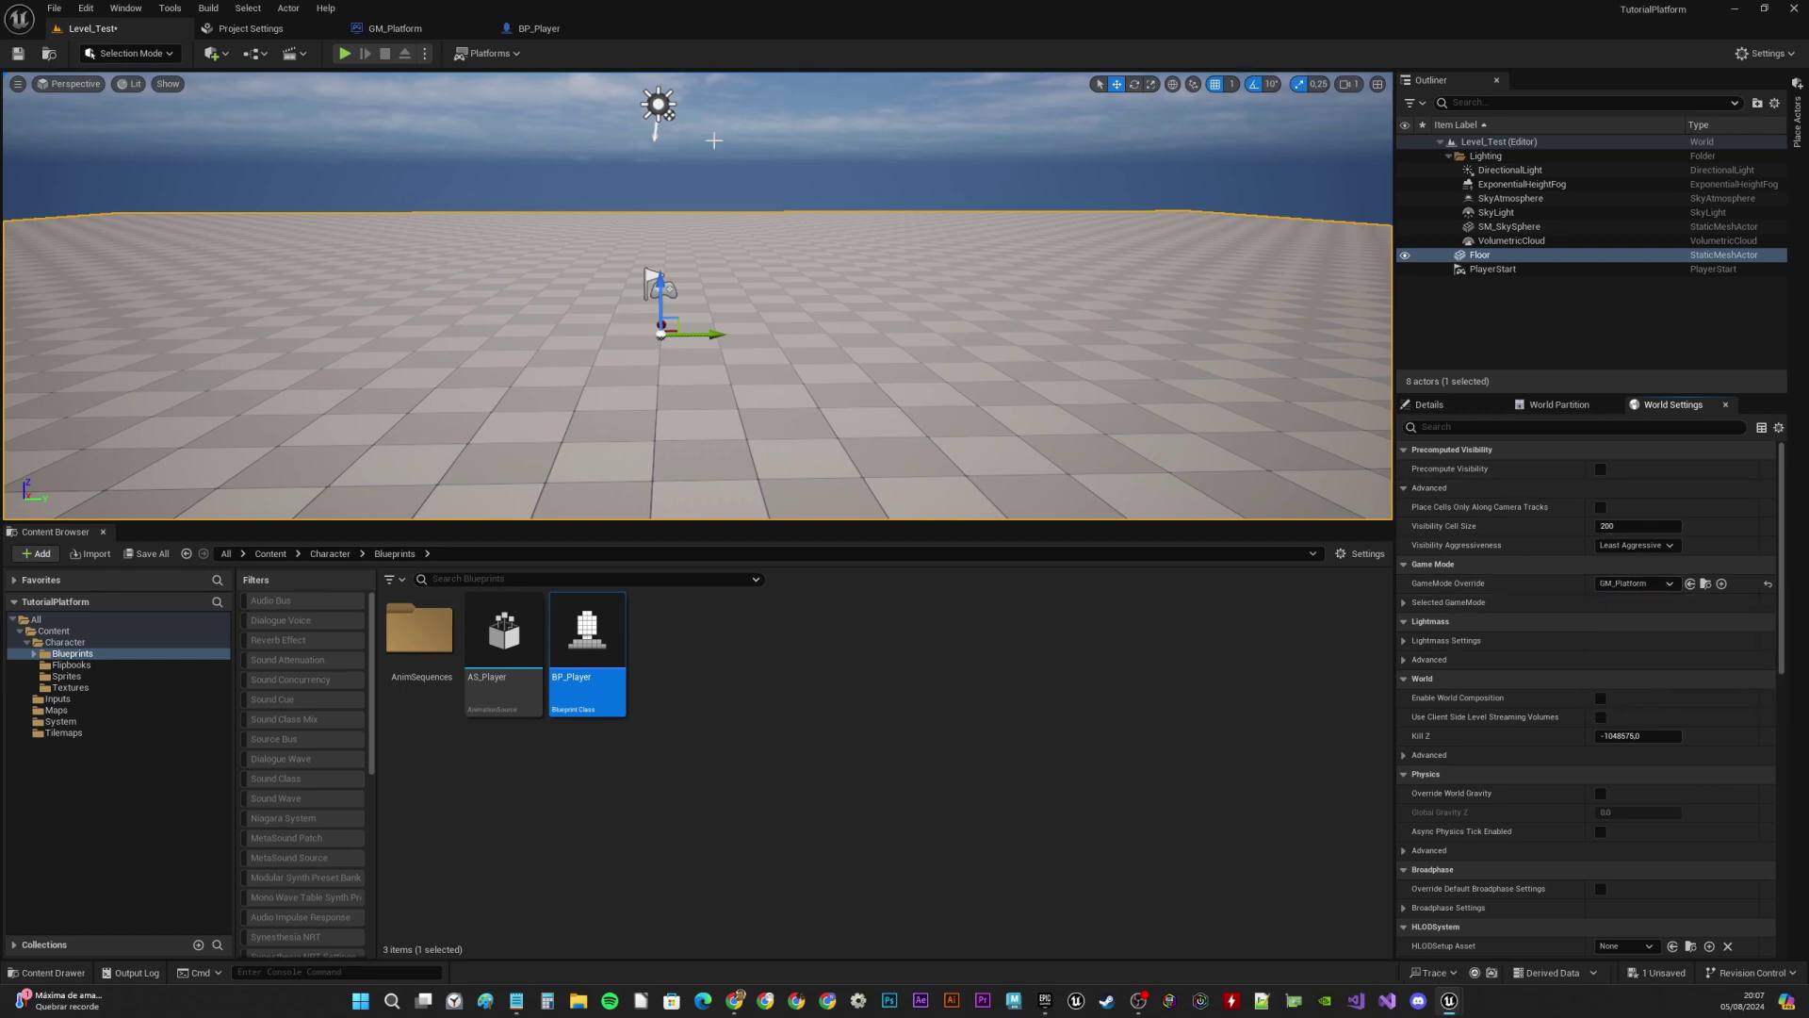
pyautogui.hotkey('ctrl', 's')
# Playtest Level_Test in the selected viewport to check the player character and camera, and stop the session
pyautogui.moveTo(737, 243); pyautogui.dragTo(736, 235, button='right')
pyautogui.click(345, 56)
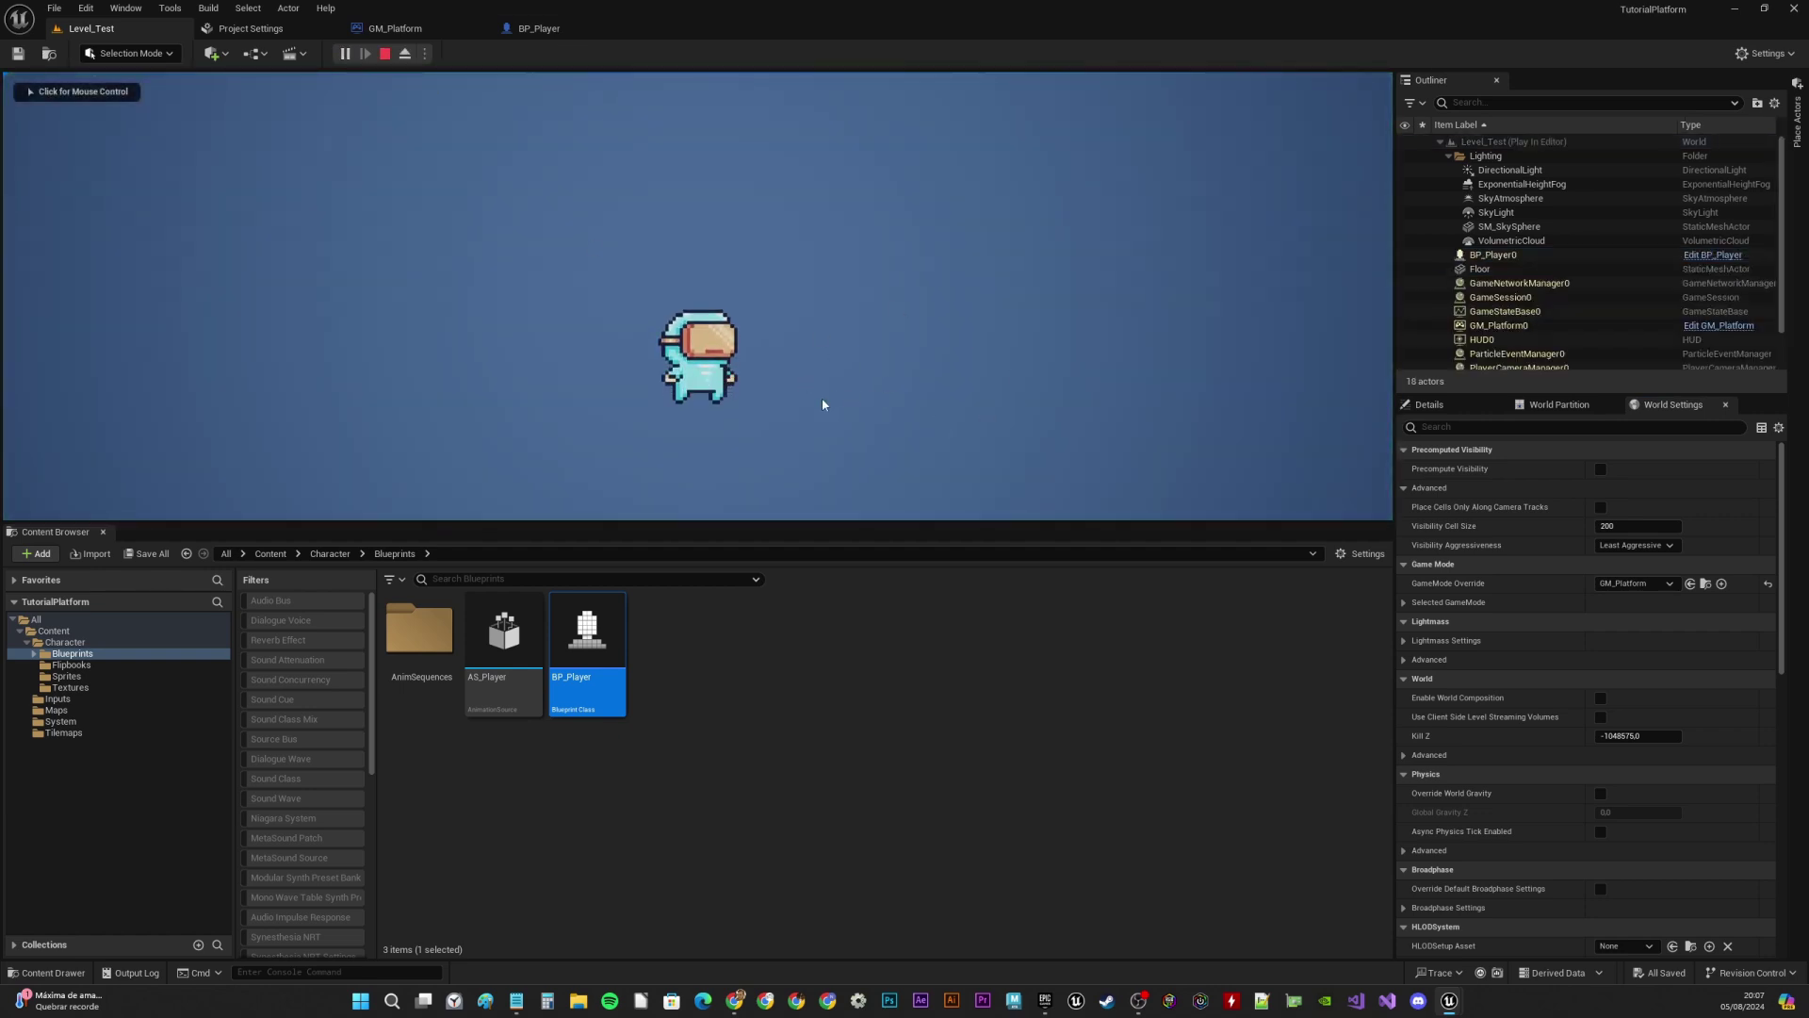
pyautogui.press('Escape')
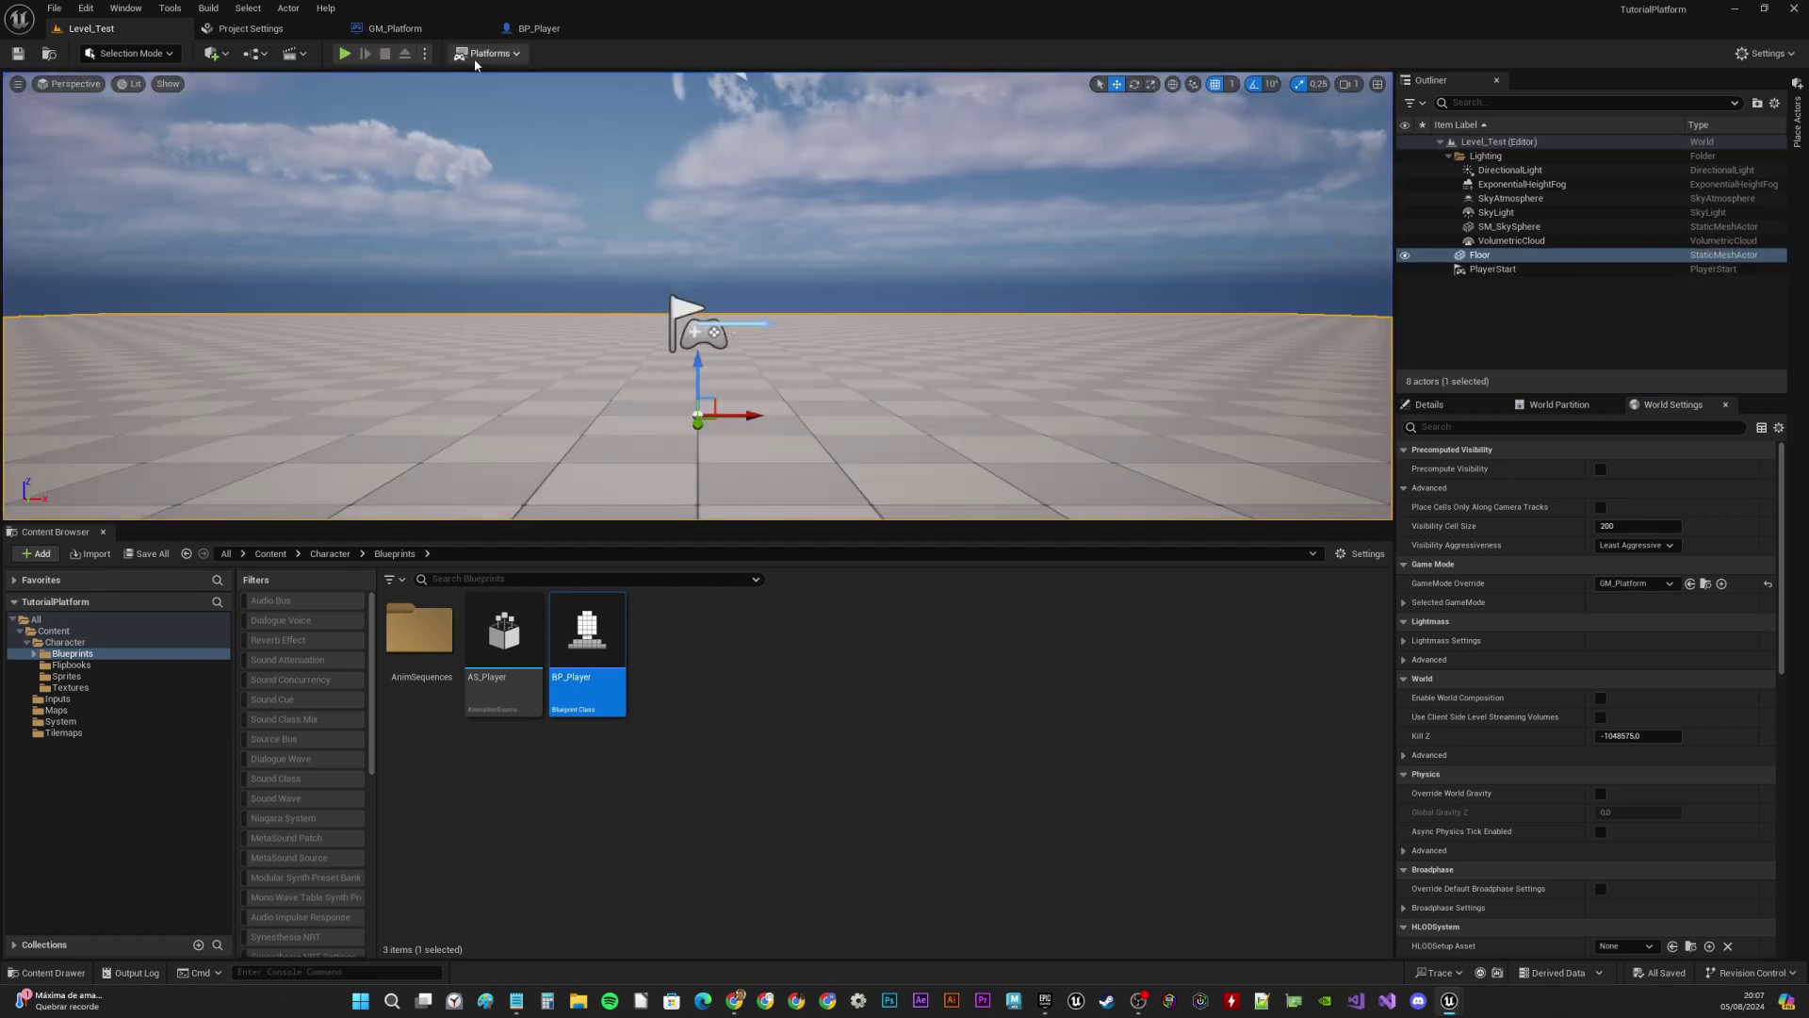
# Playtest the level in a New Editor Window (PIE) and close the preview window
pyautogui.click(425, 54)
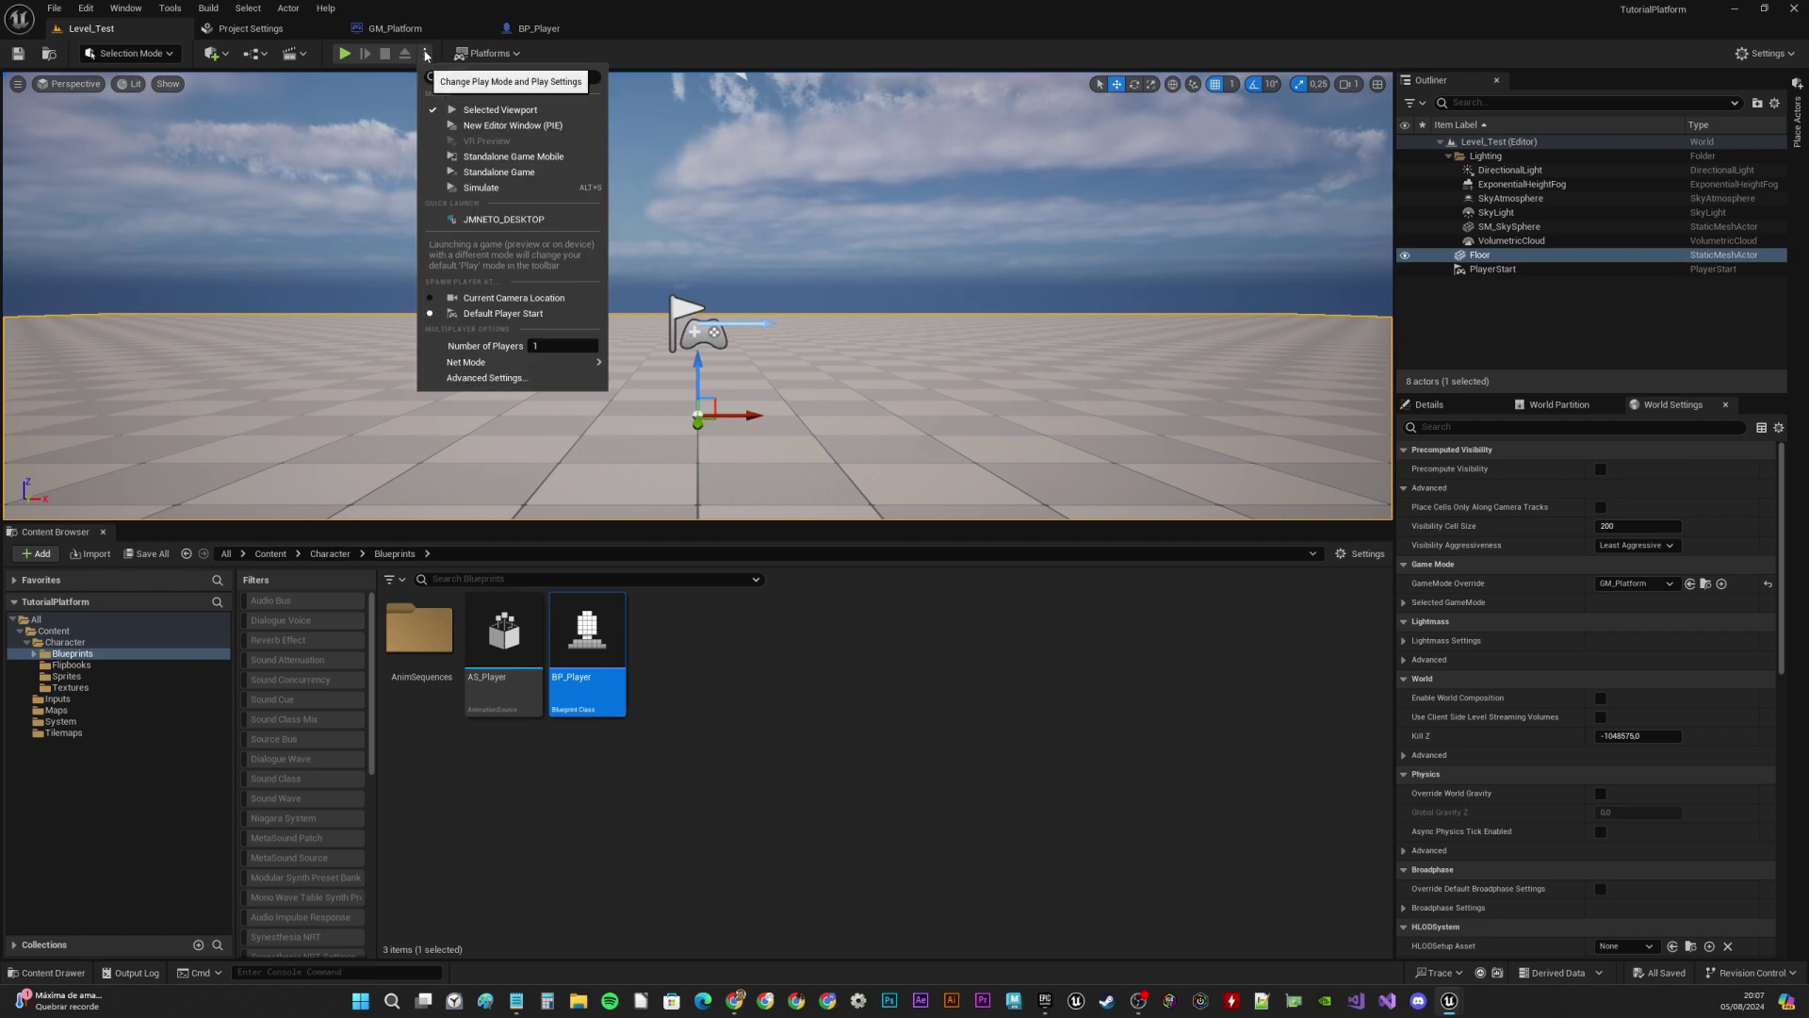
pyautogui.click(509, 128)
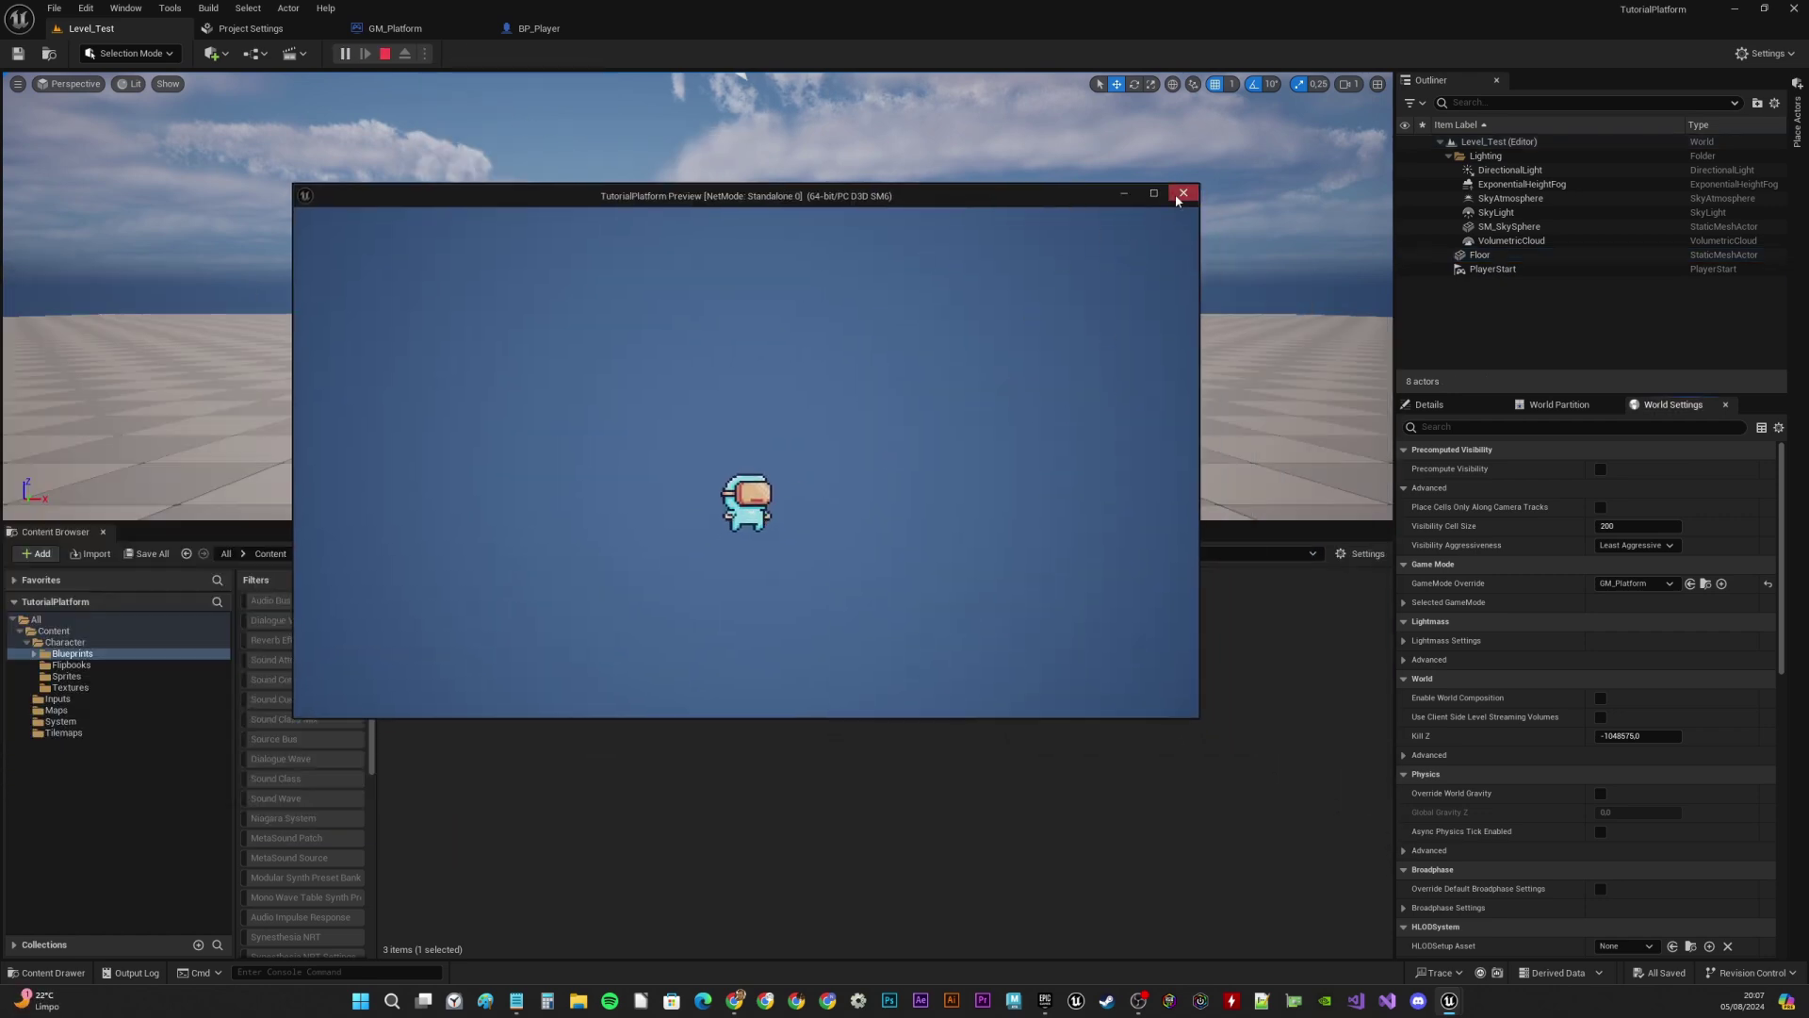
pyautogui.click(1180, 196)
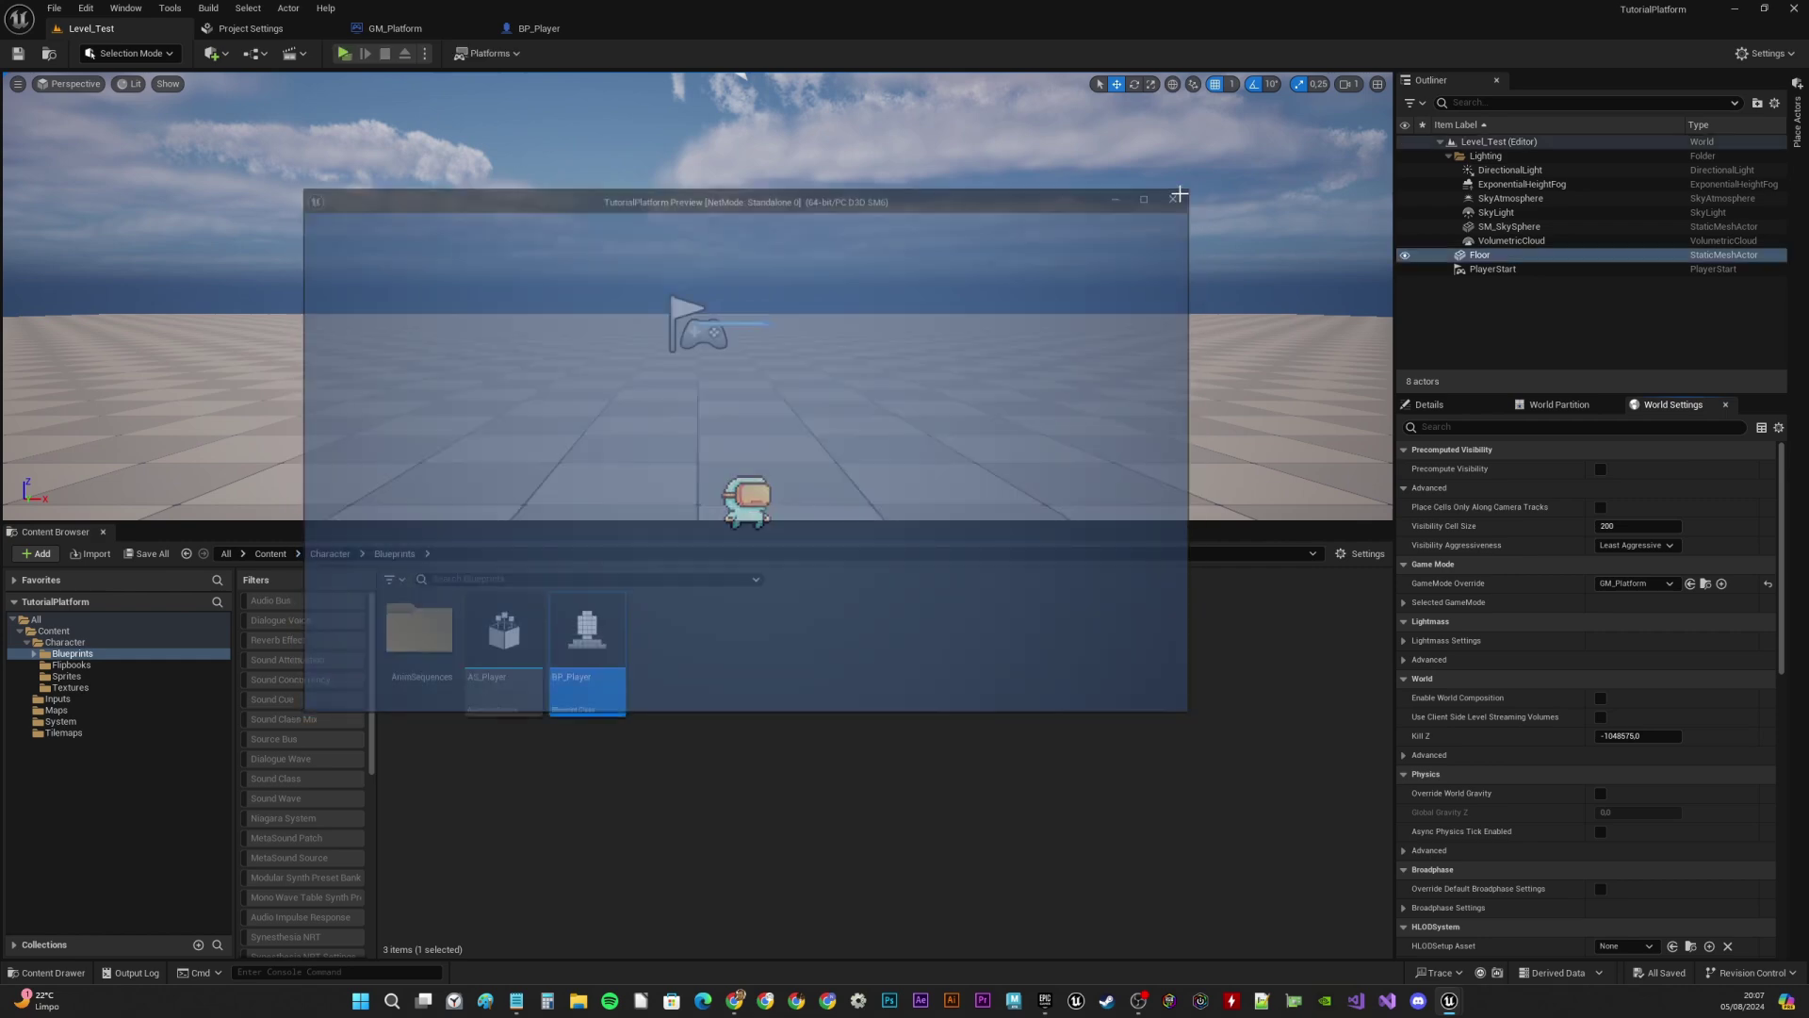
# Set the Projection Mode of BP_Player's Camera to Perspective, then compile and playtest the change in the preview window
pyautogui.moveTo(798, 372)
pyautogui.mouseDown(button='right')
pyautogui.moveTo(798, 396)
pyautogui.moveTo(798, 310)
pyautogui.moveTo(798, 424)
pyautogui.moveTo(820, 386)
pyautogui.moveTo(778, 361)
pyautogui.mouseUp(button='right')
pyautogui.click(542, 28)
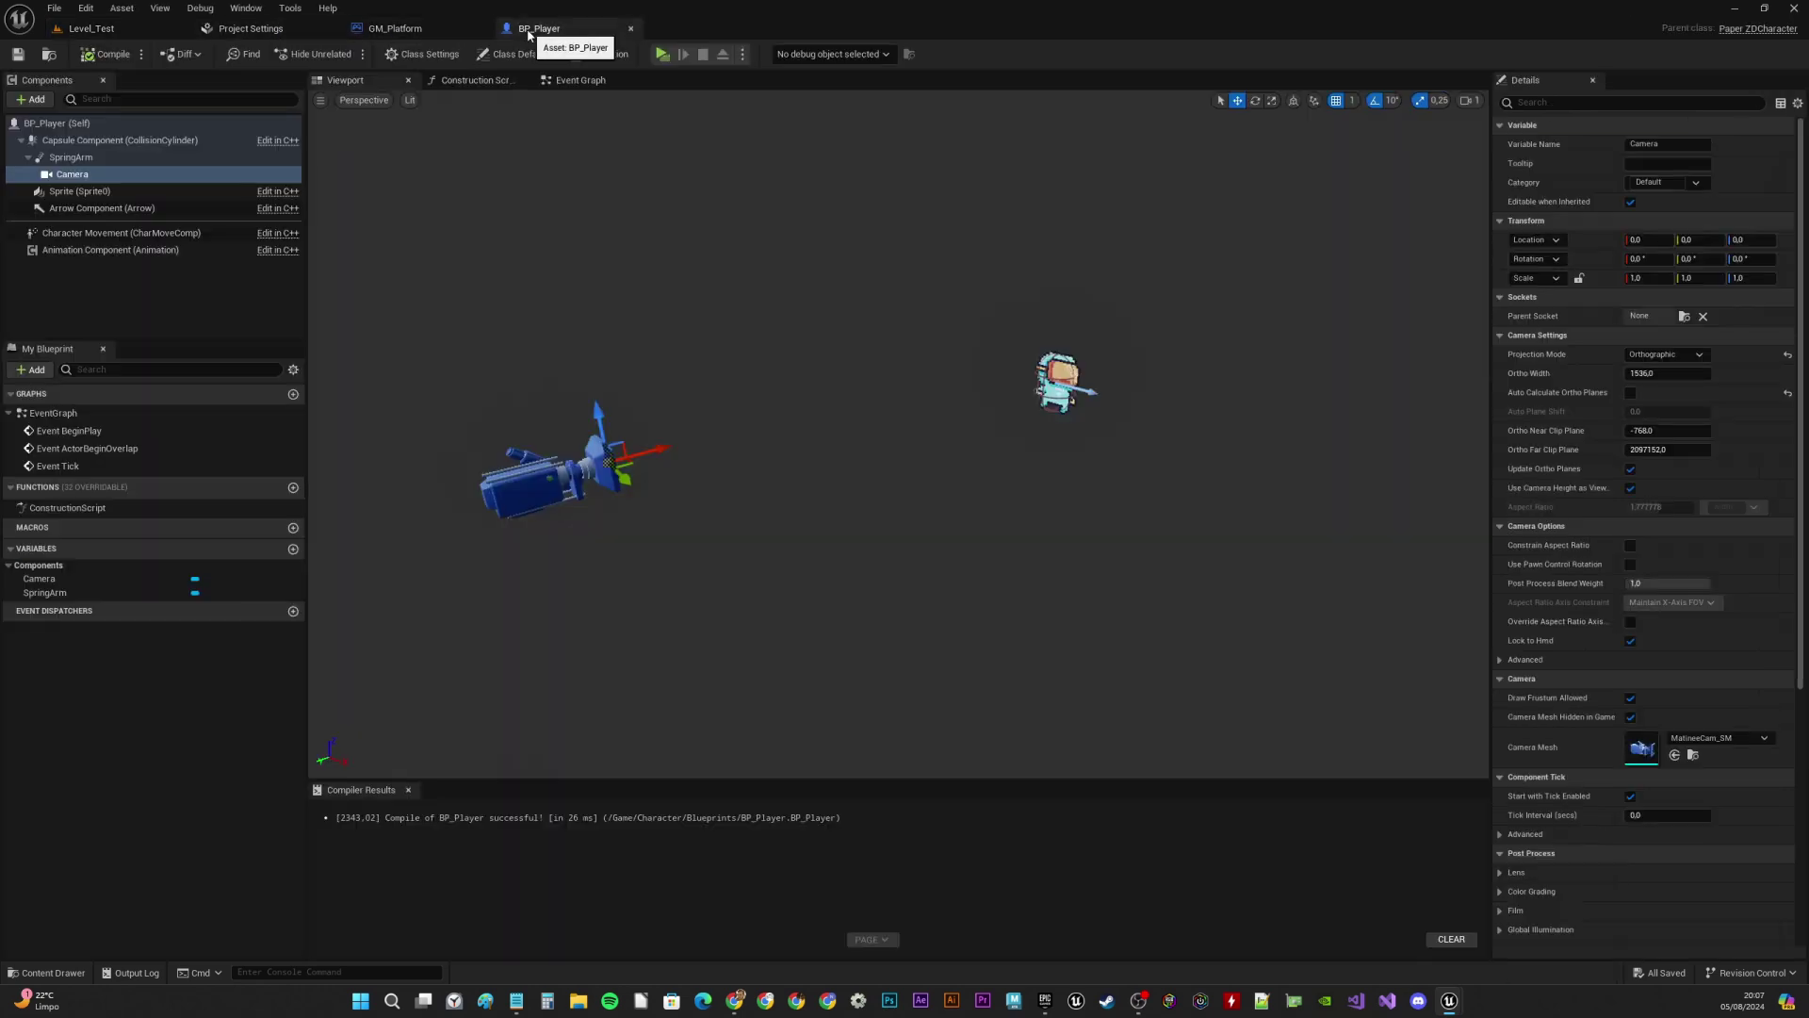
pyautogui.click(1666, 354)
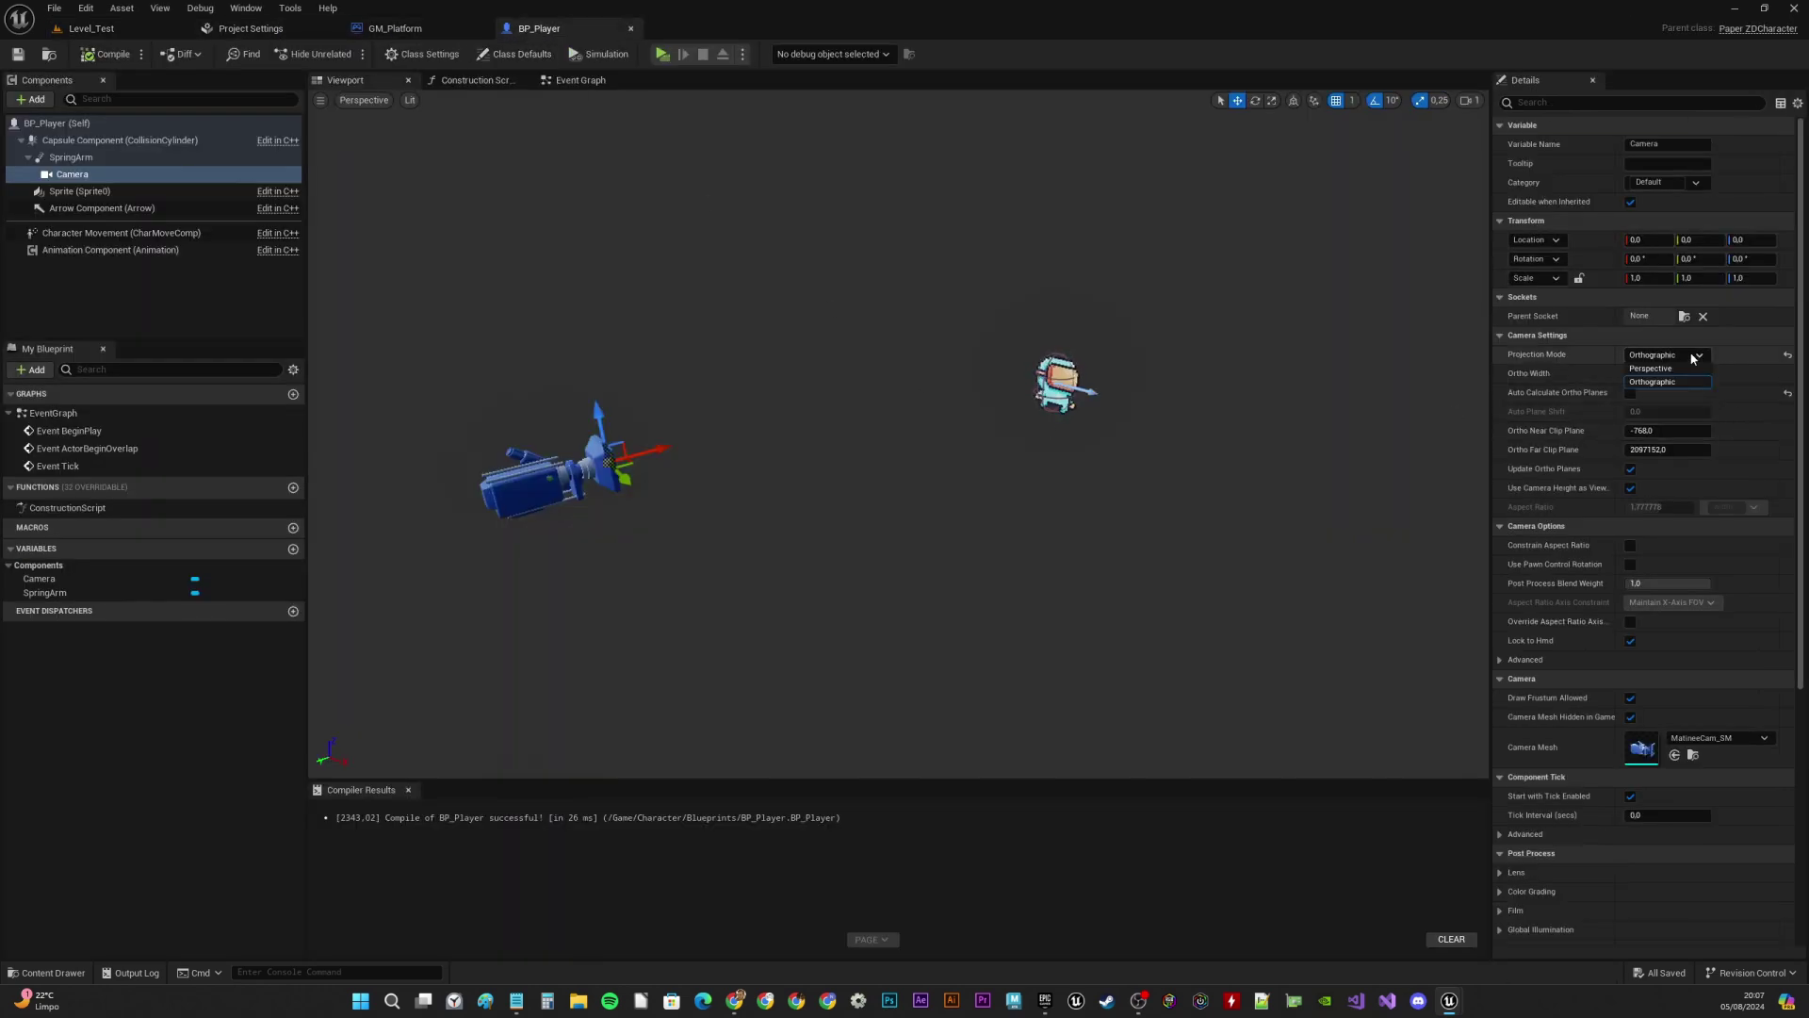
pyautogui.click(1668, 368)
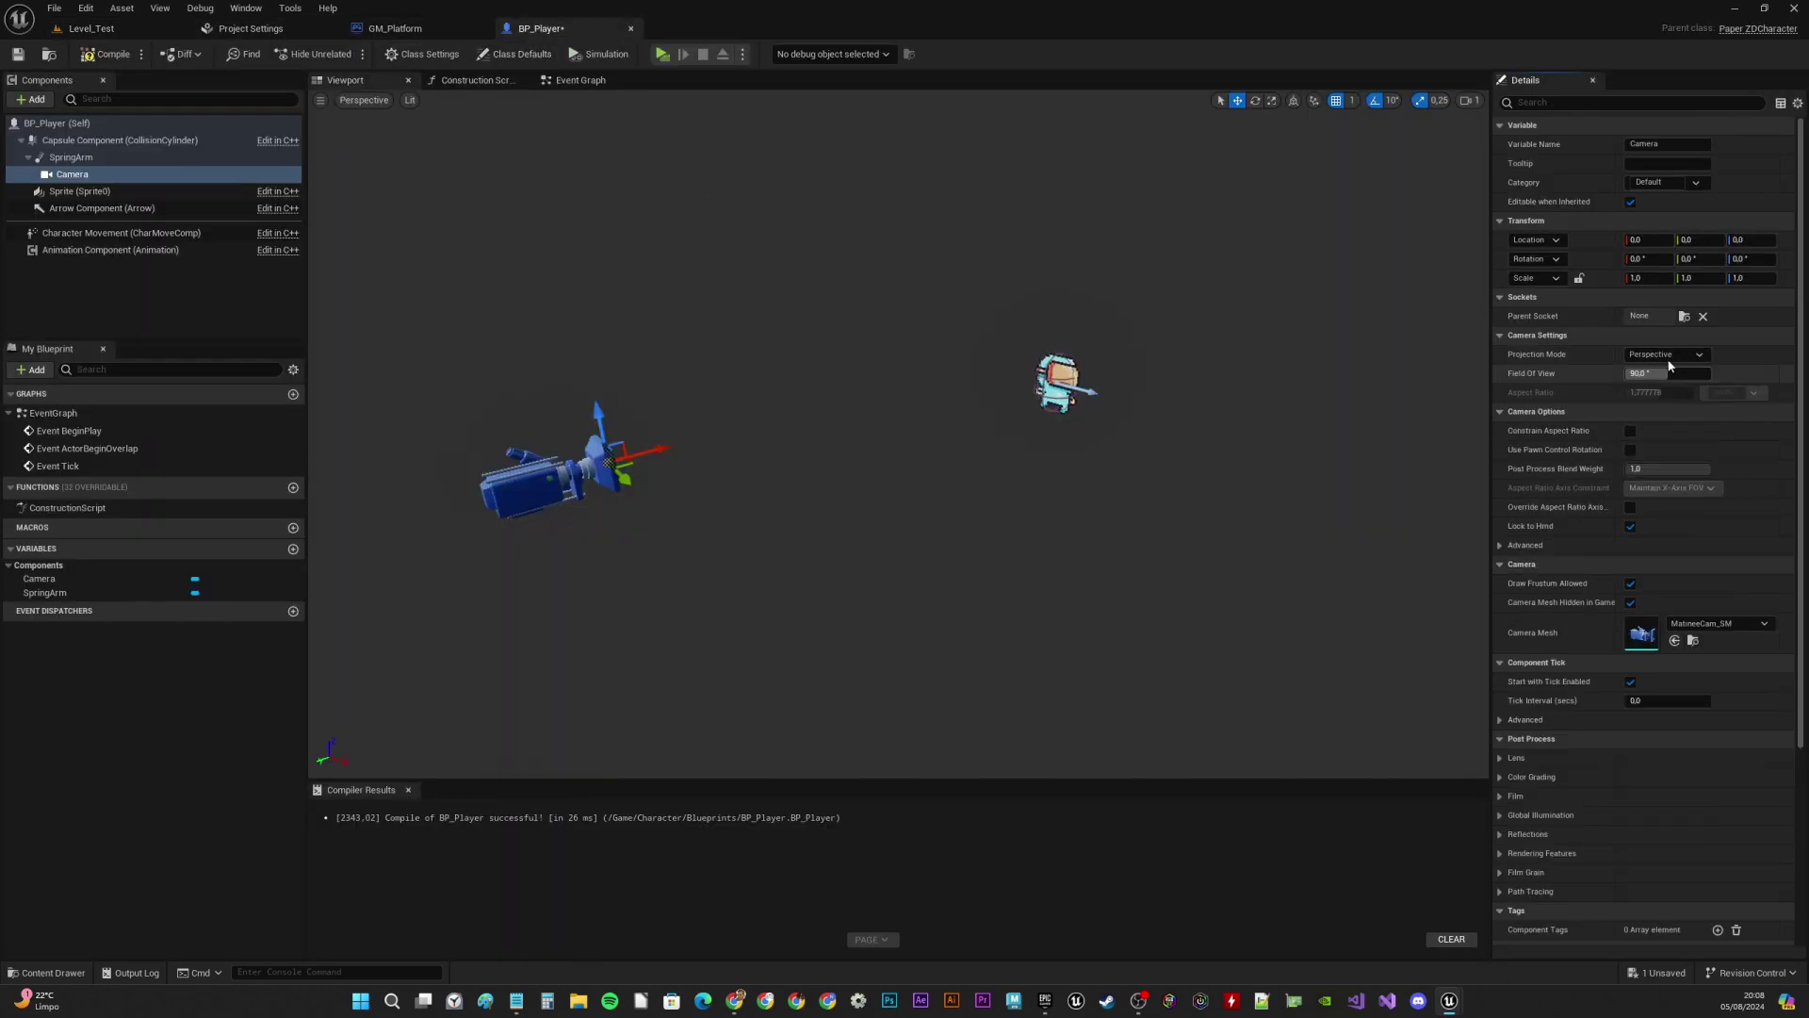
pyautogui.click(105, 54)
pyautogui.click(663, 55)
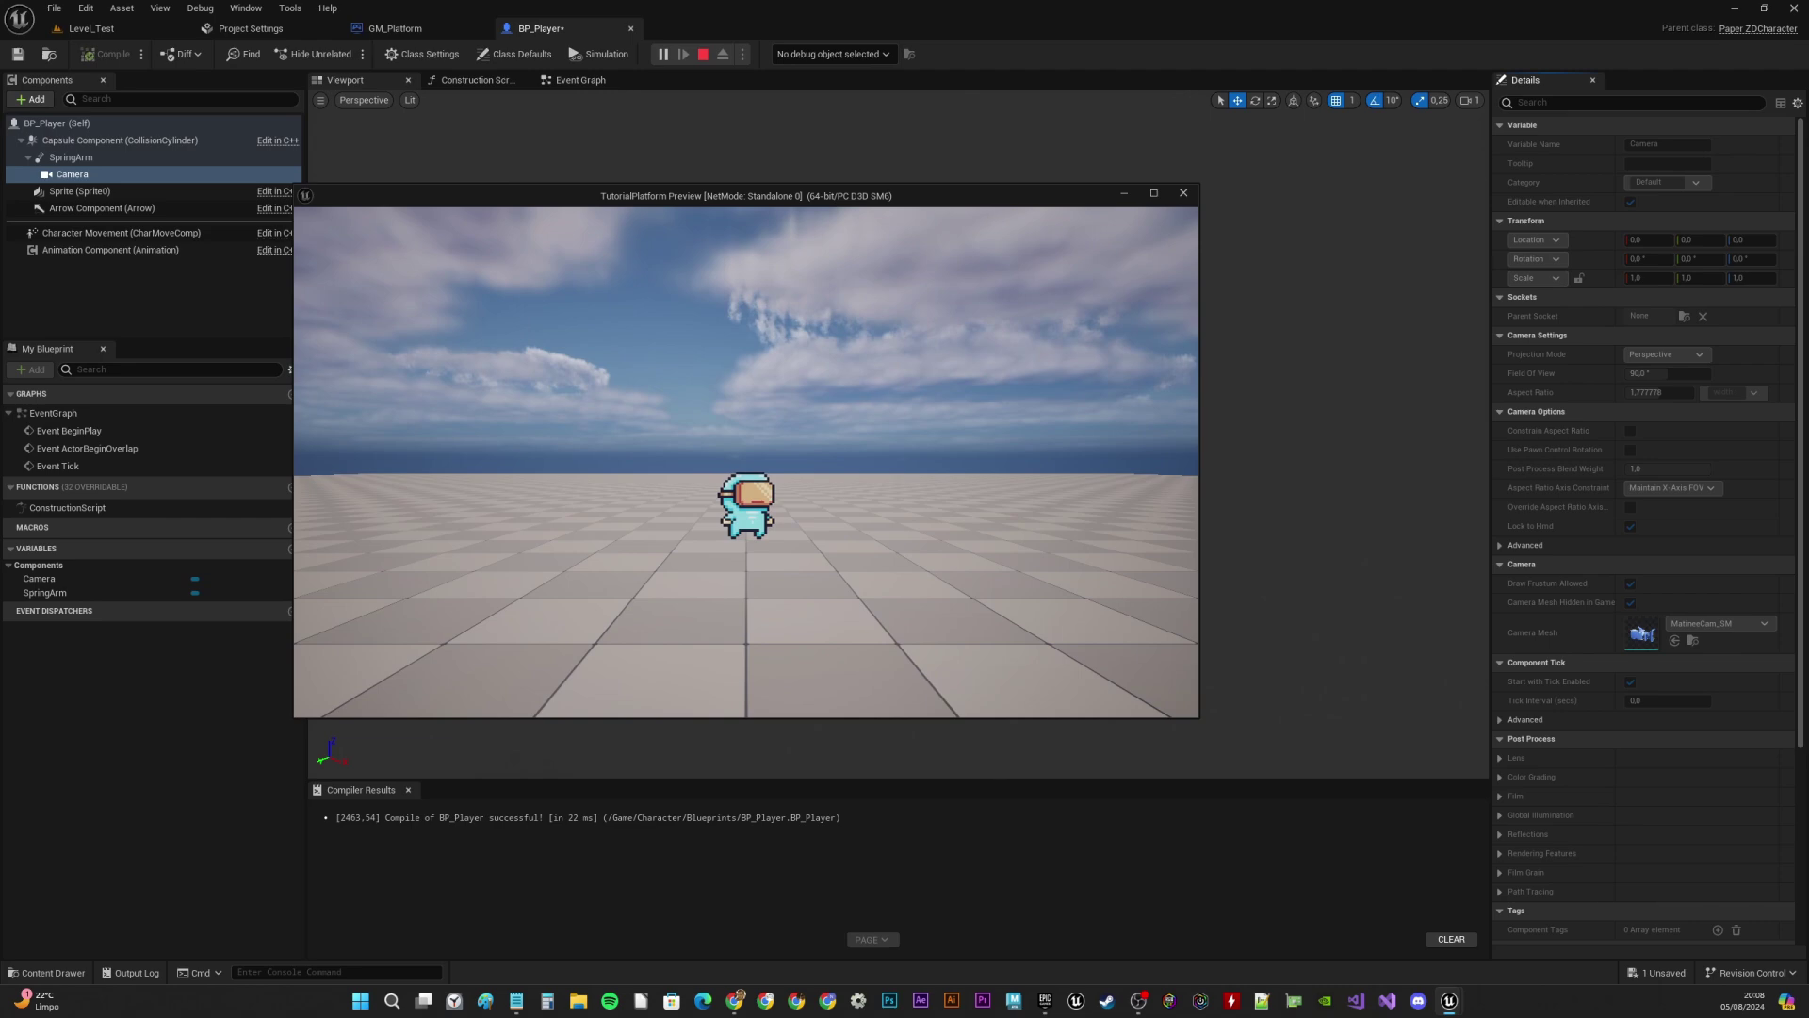
pyautogui.press('Escape')
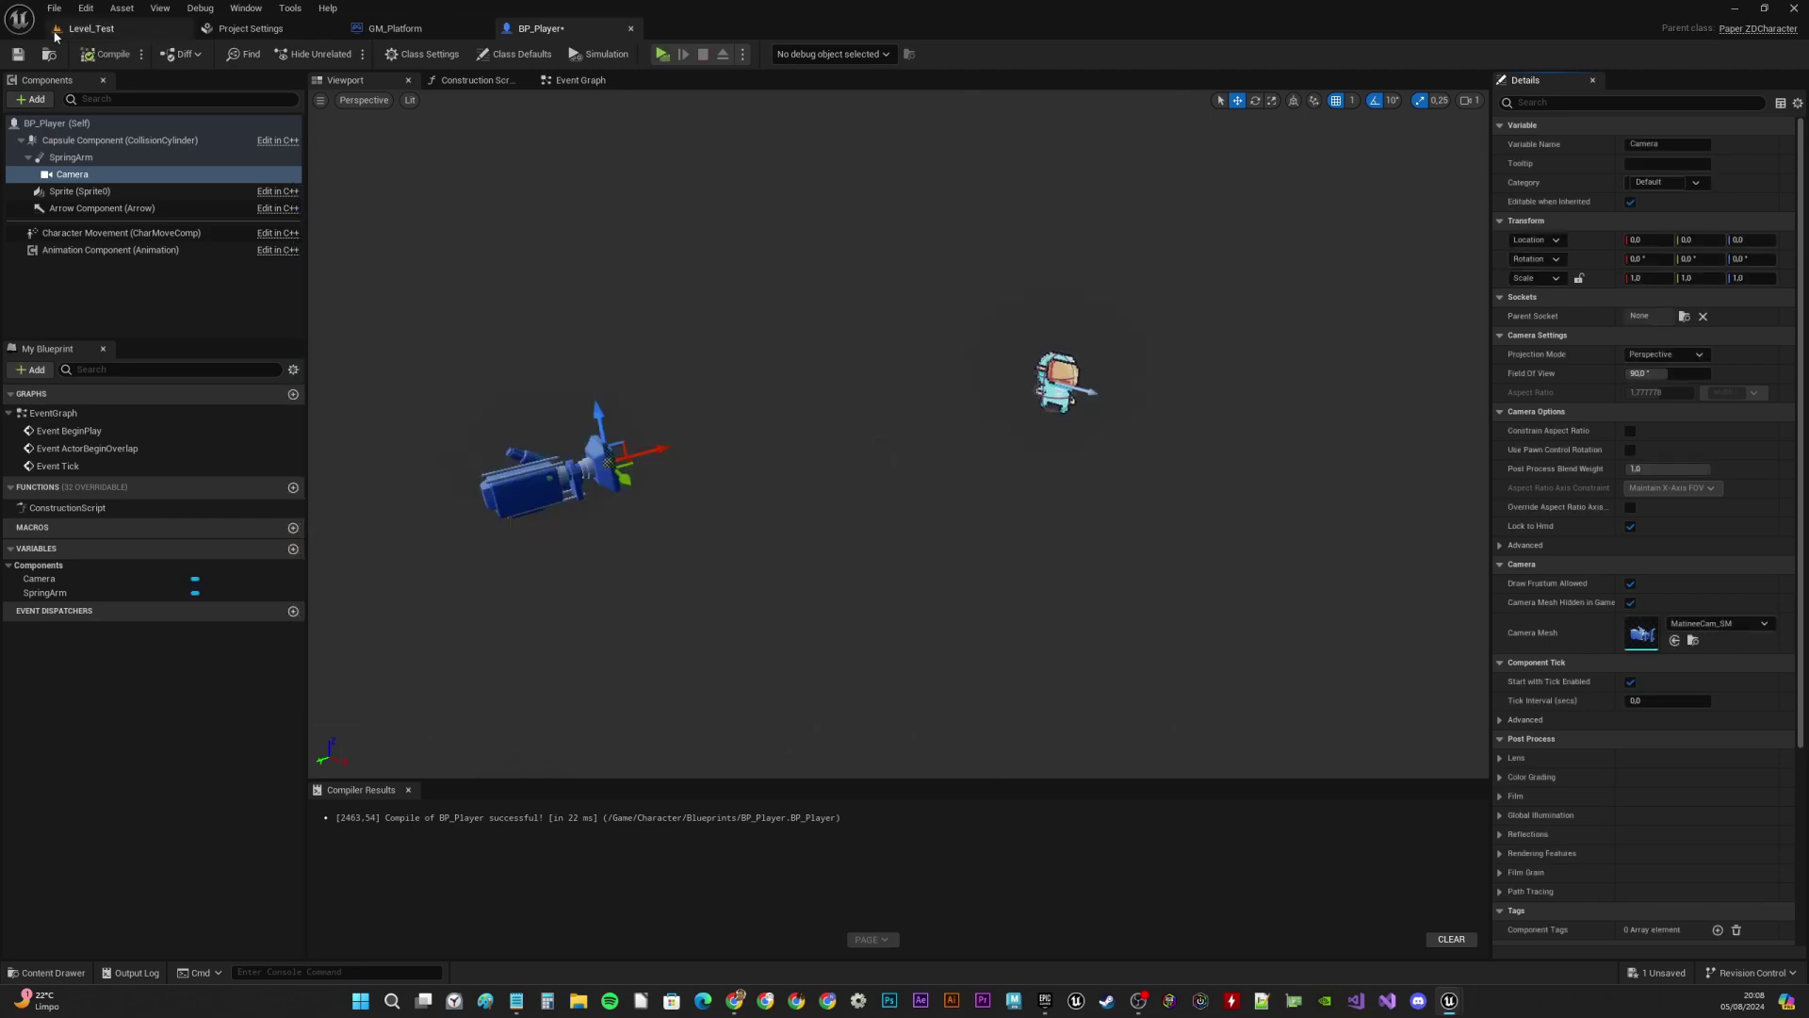
# Raise the PlayerStart actor higher above the floor in Level_Test
pyautogui.click(86, 29)
pyautogui.moveTo(805, 322); pyautogui.dragTo(881, 373, button='right')
pyautogui.press('s')
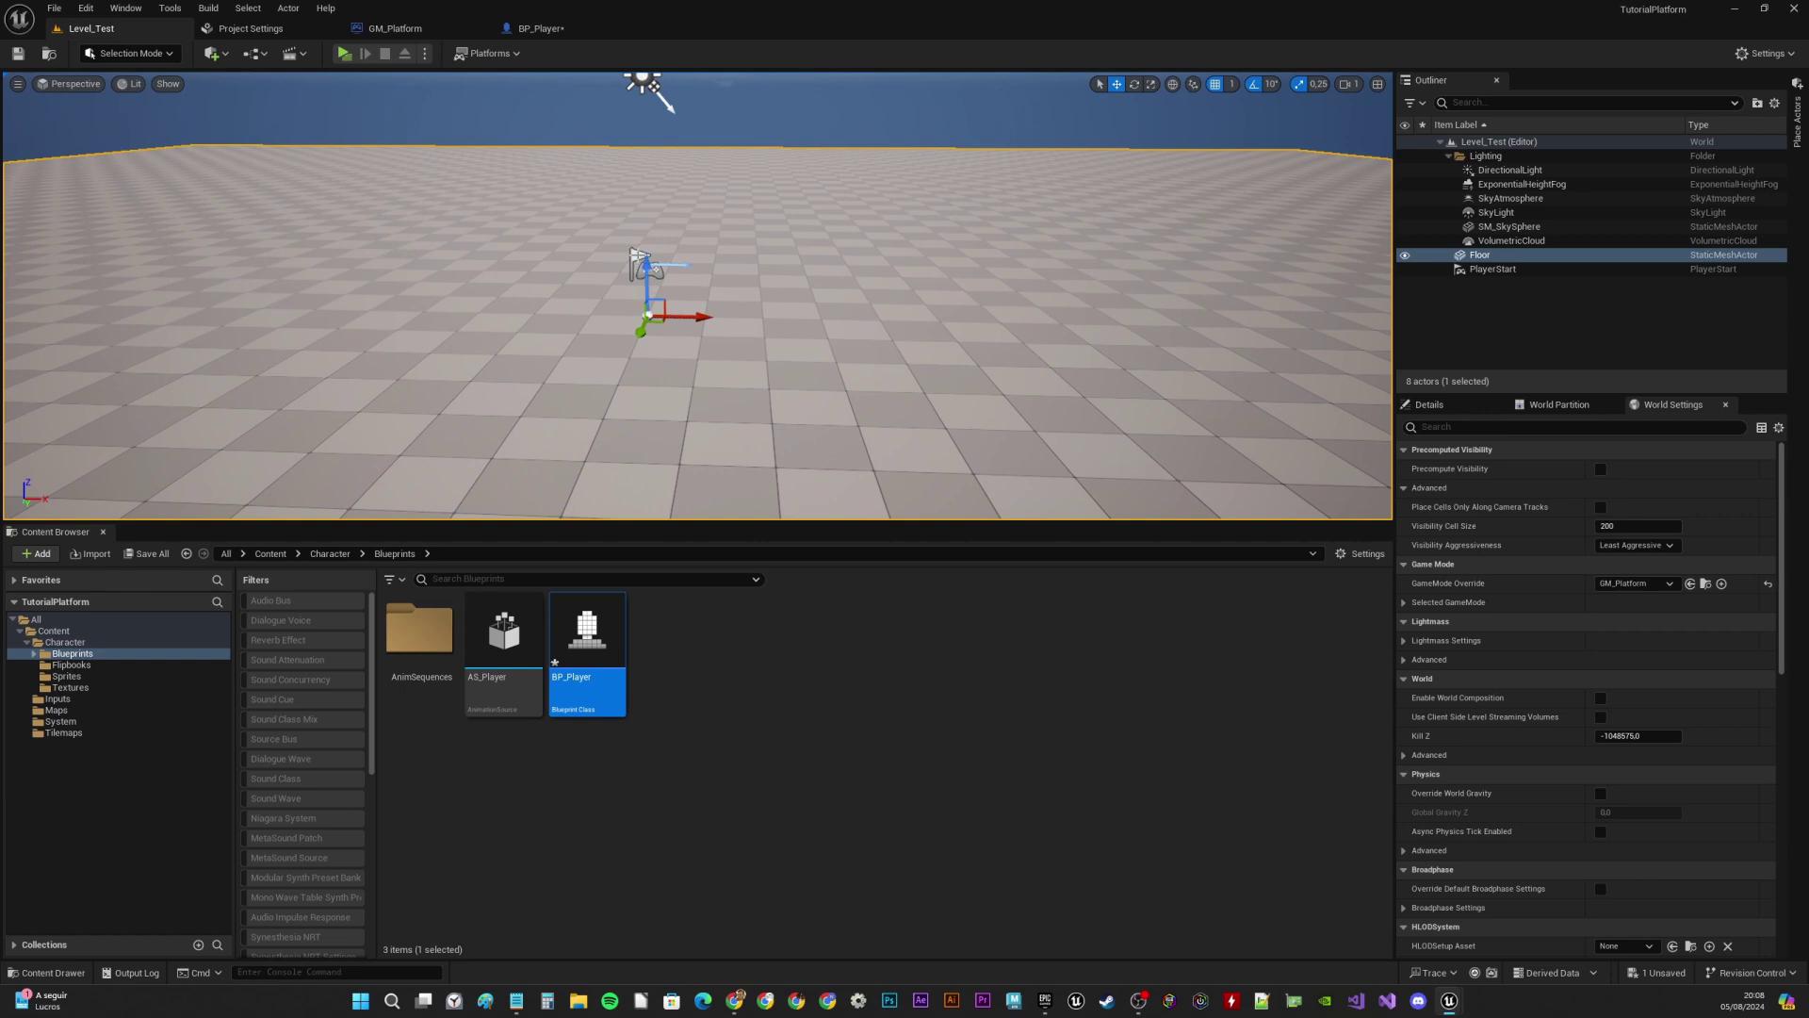
pyautogui.click(648, 270)
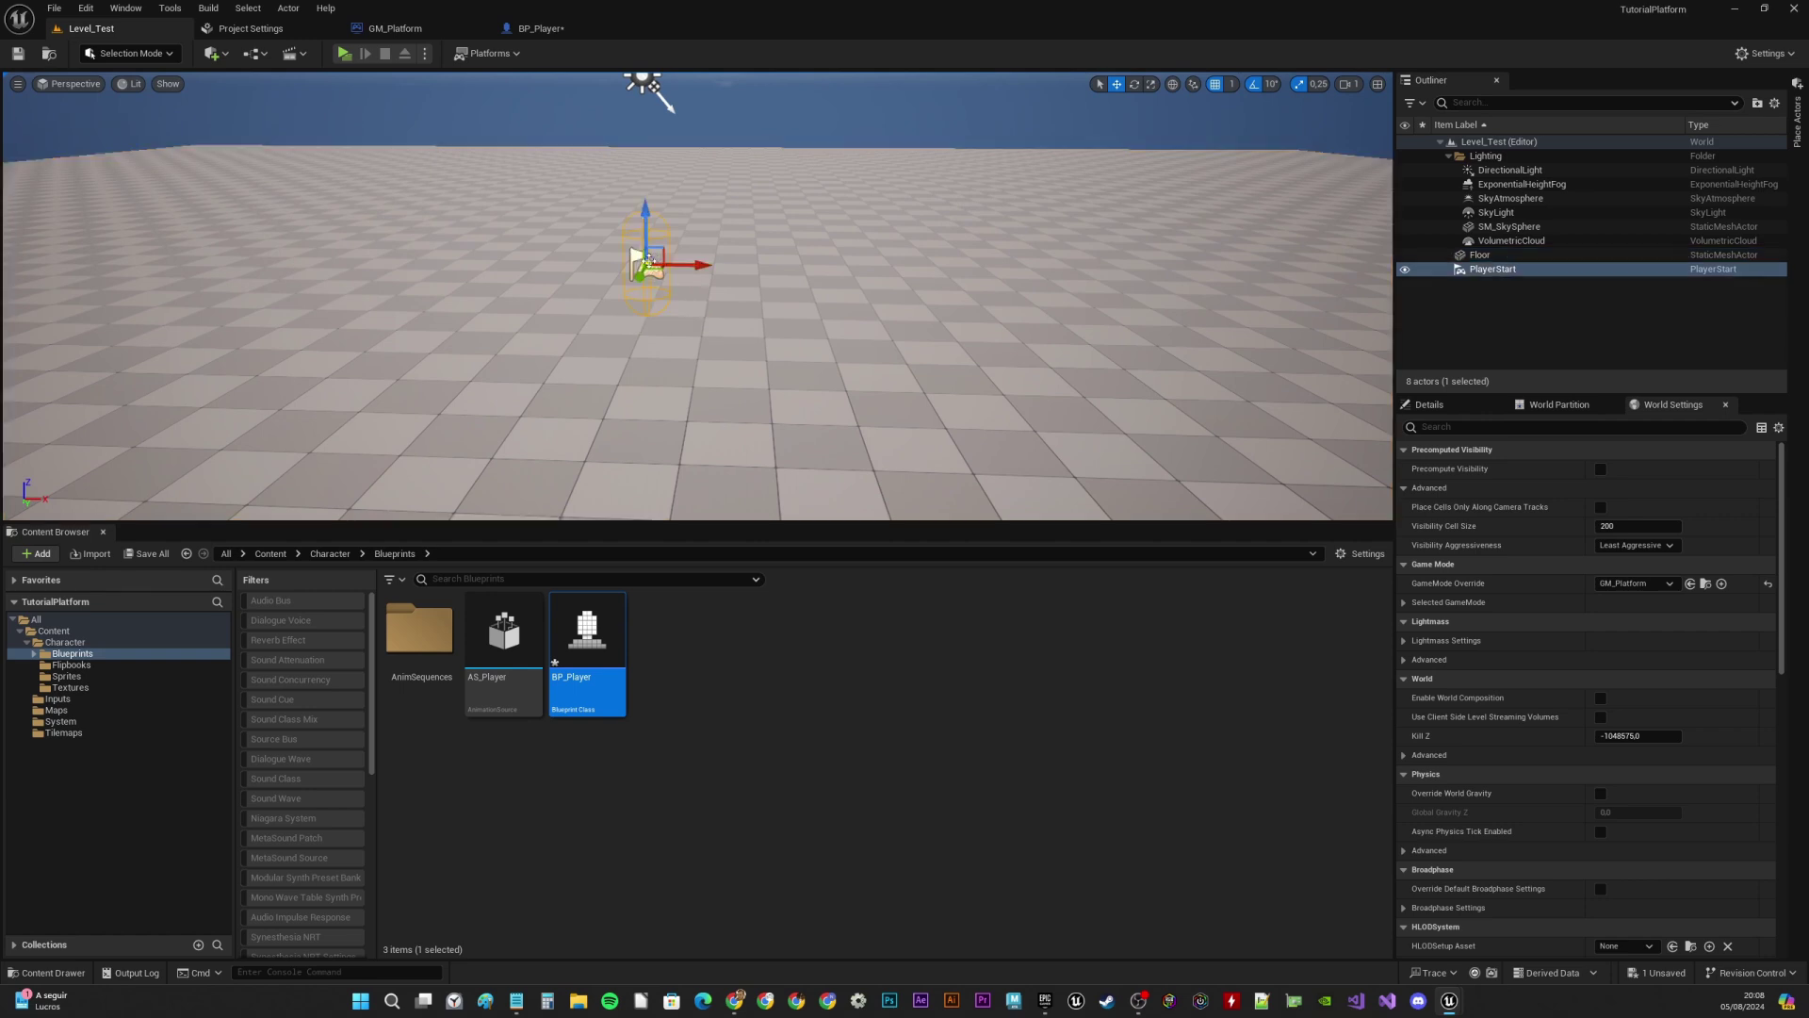
pyautogui.moveTo(681, 261)
pyautogui.mouseDown(button='right')
pyautogui.moveTo(667, 248)
pyautogui.moveTo(684, 243)
pyautogui.mouseUp(button='right')
pyautogui.moveTo(642, 335); pyautogui.dragTo(643, 213)
# Playtest Level_Test with the moved PlayerStart, stop the session, and save all modified assets
pyautogui.click(336, 53)
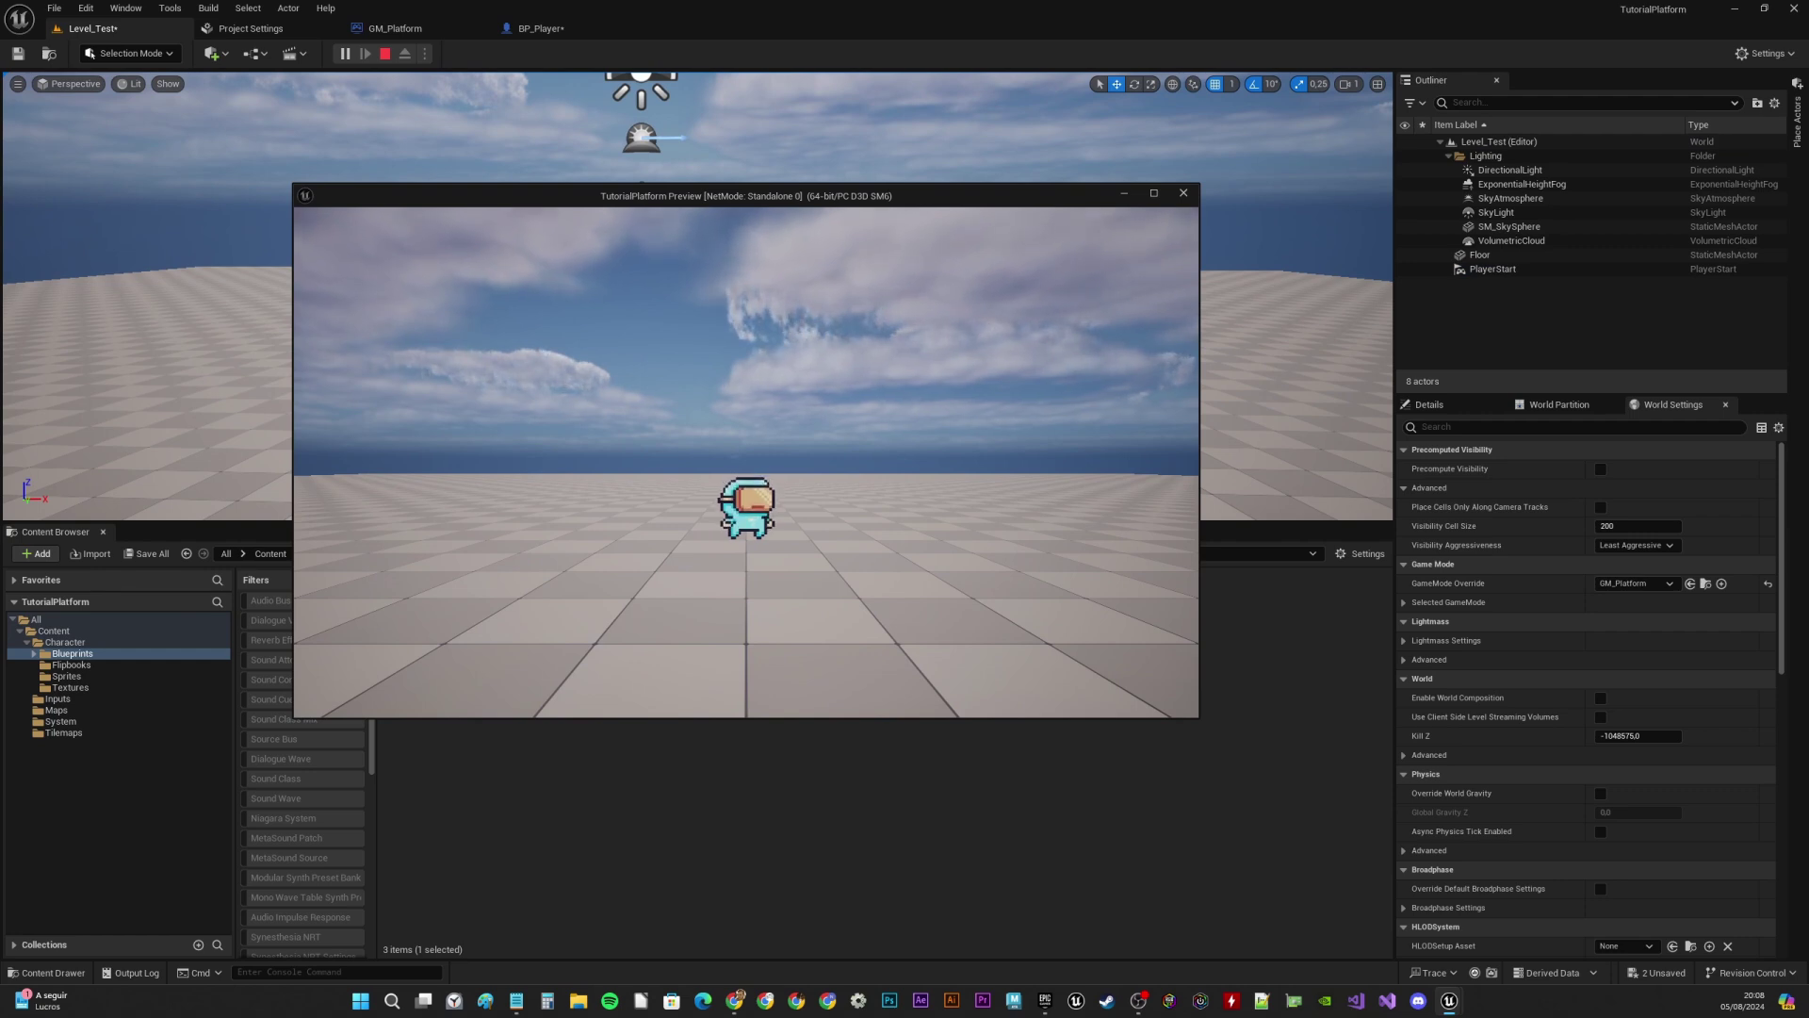
pyautogui.press('Escape')
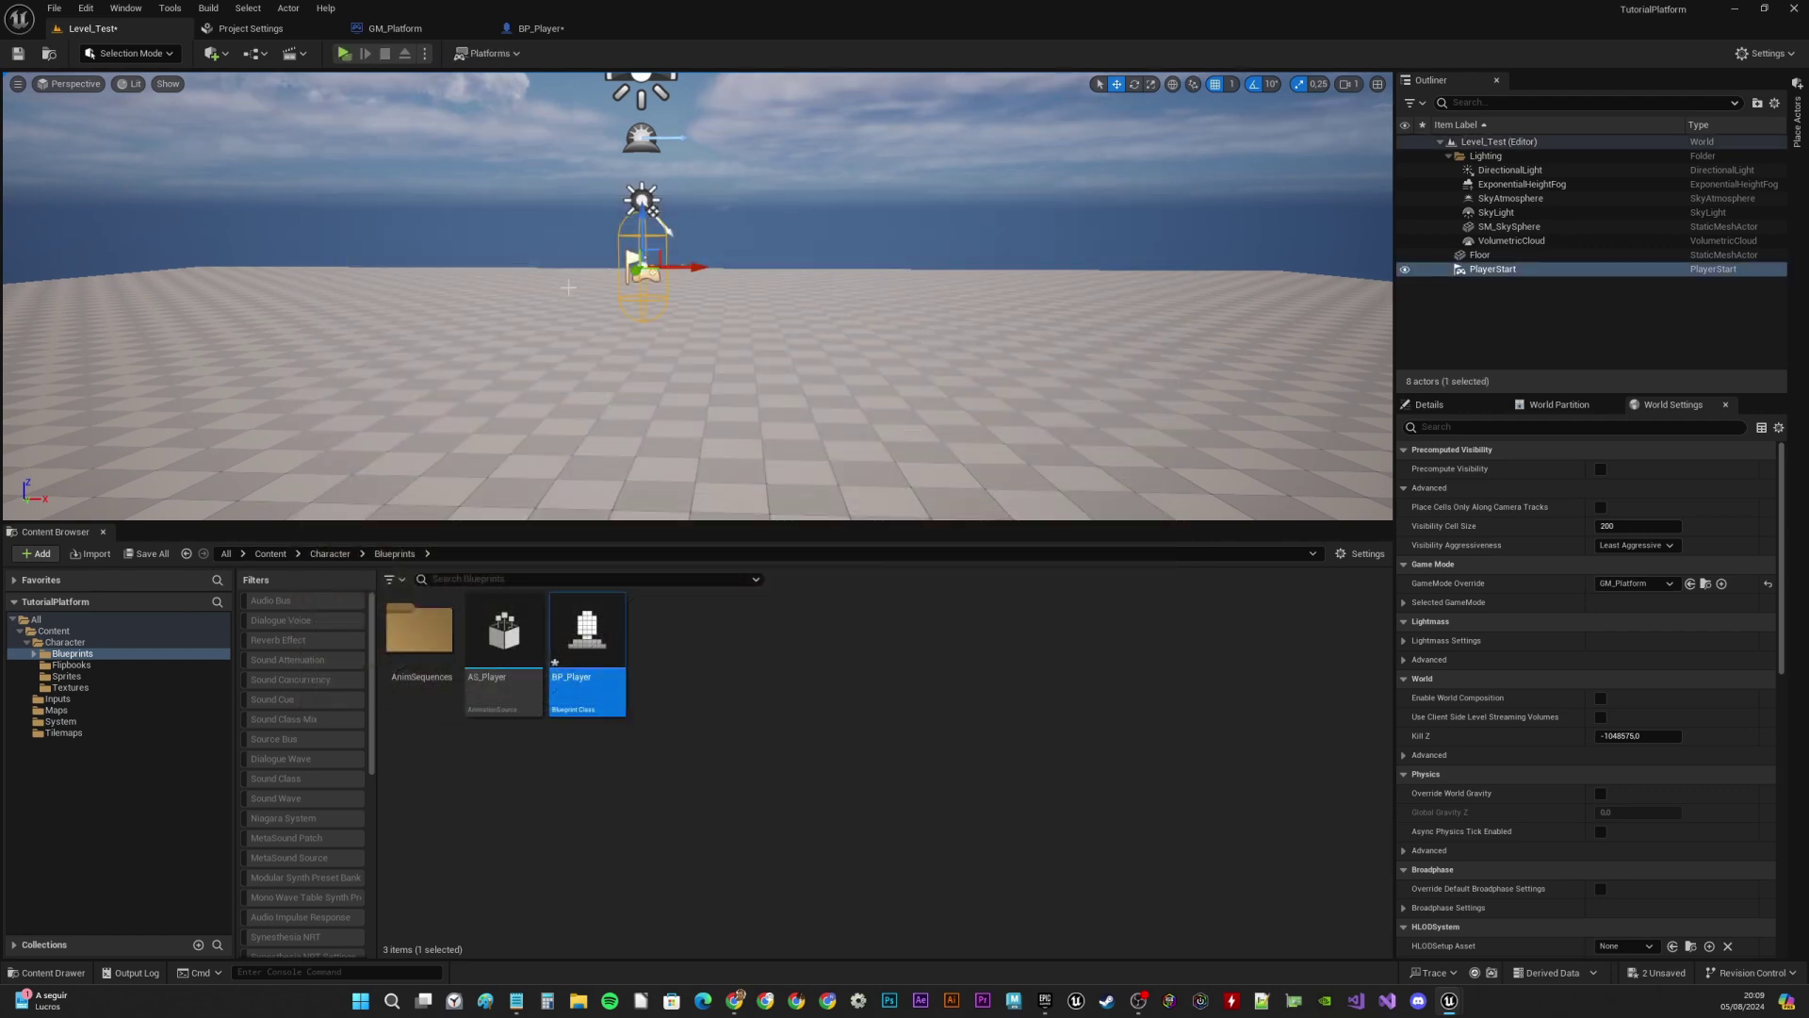
pyautogui.hotkey('ctrl', 'shift', 's')
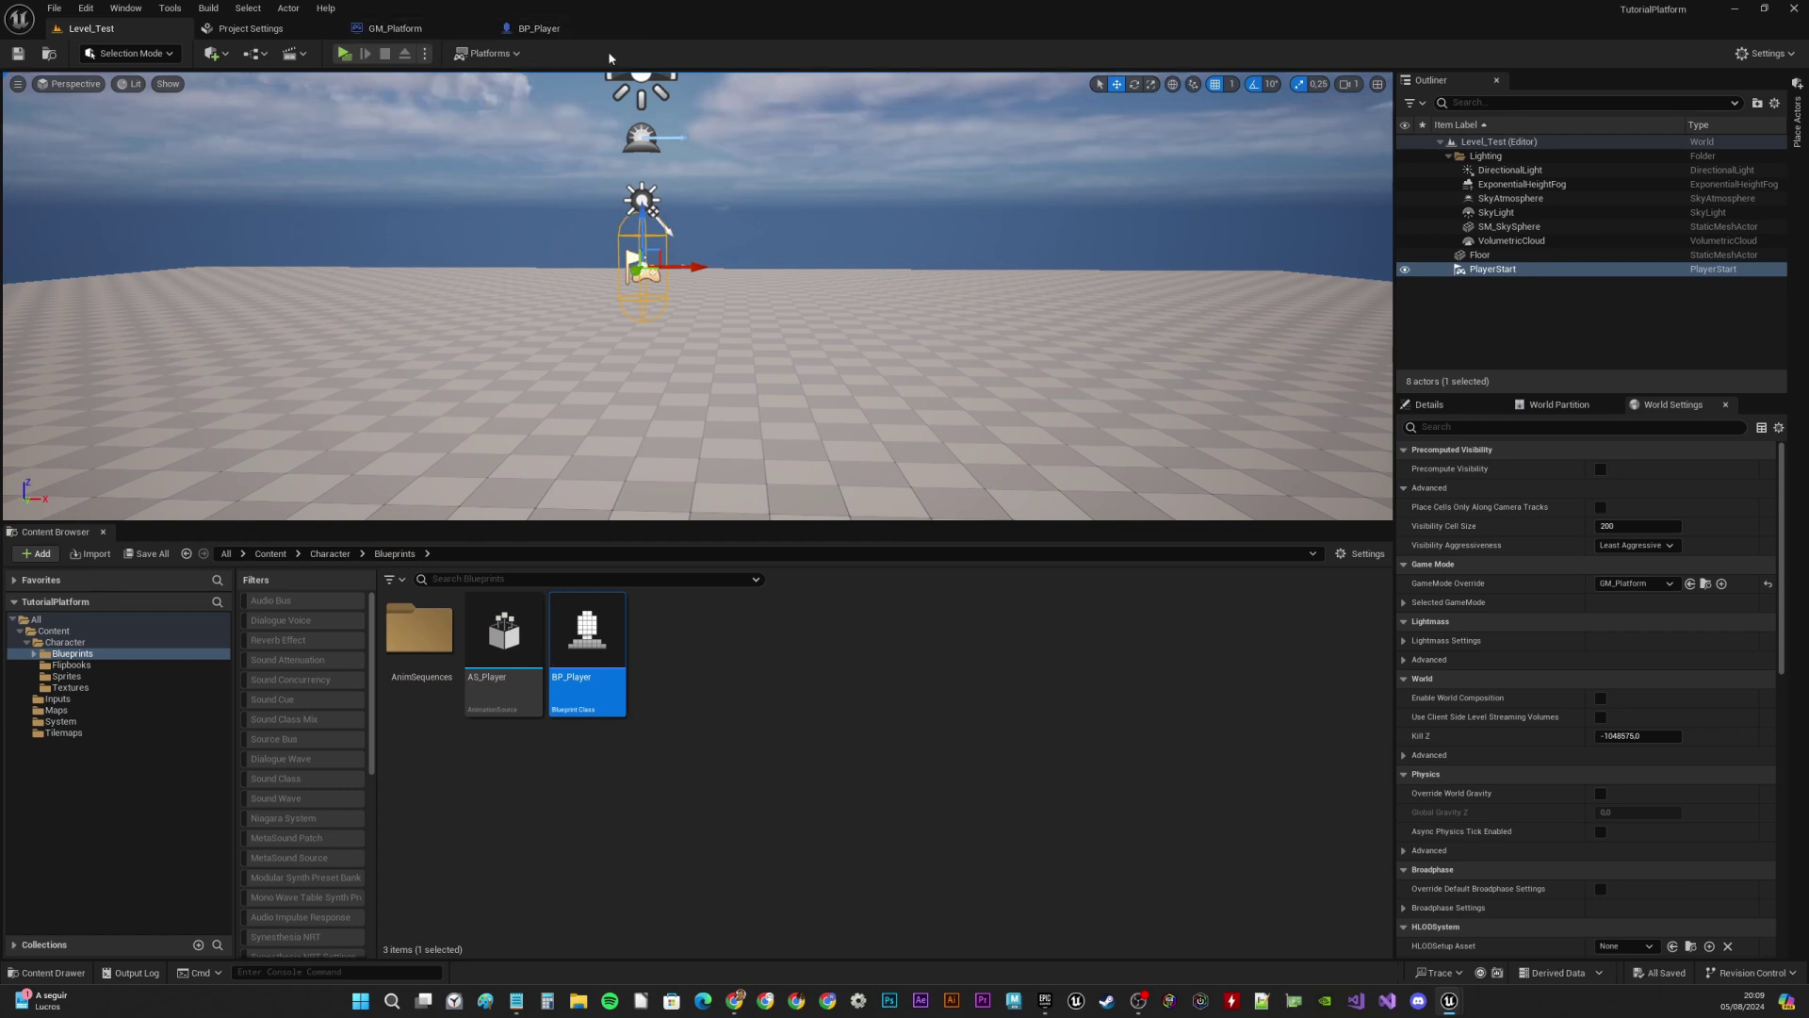
# Show the BP_Player character in its blueprint viewport from the Right orthographic view
pyautogui.click(544, 37)
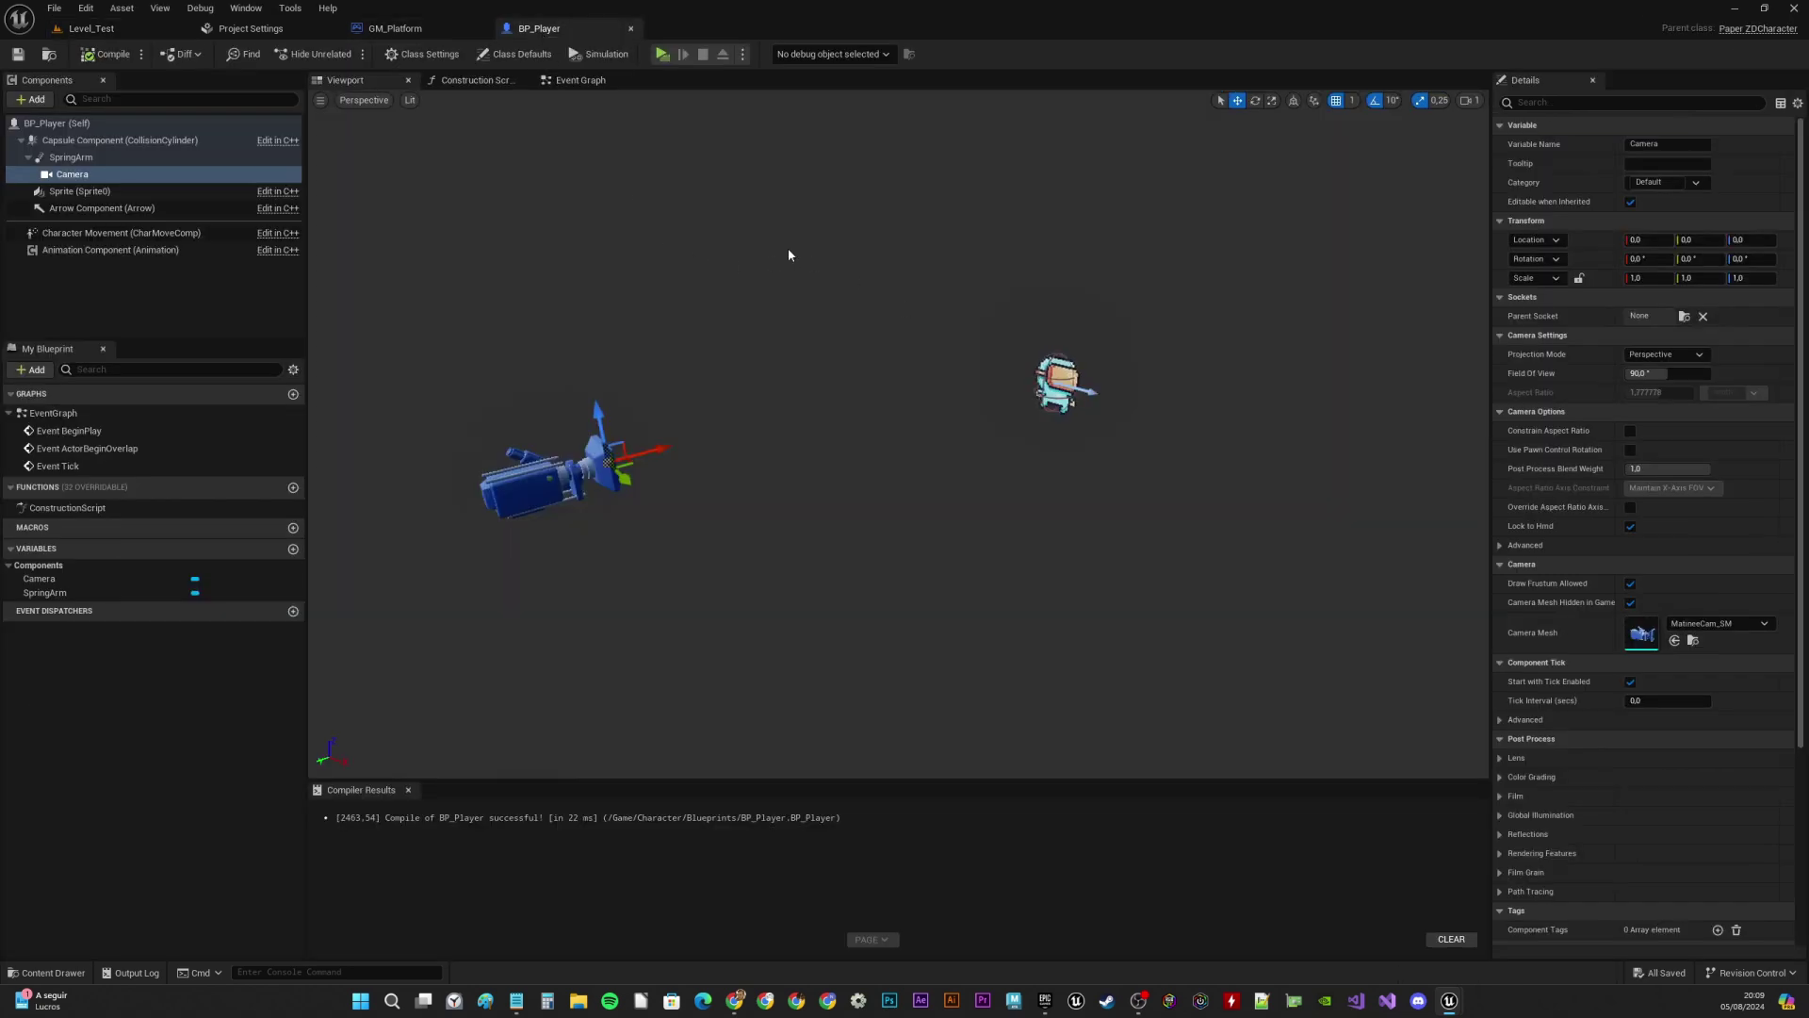
pyautogui.click(362, 100)
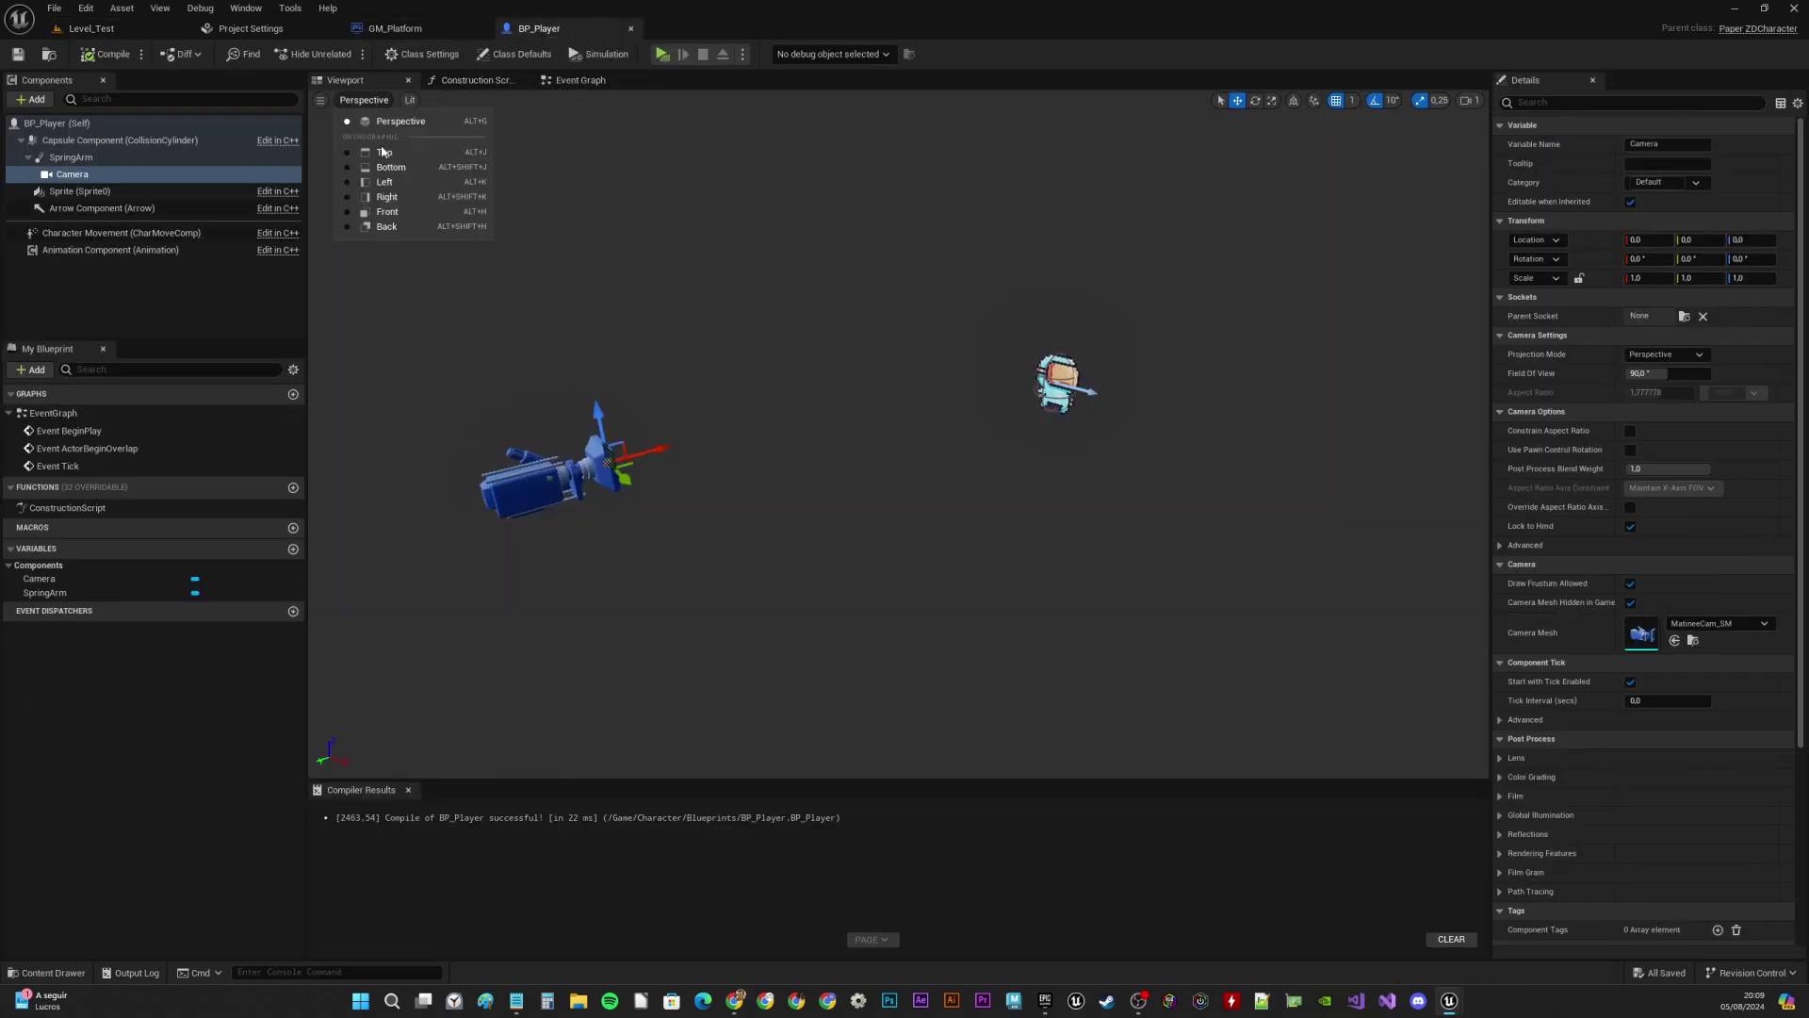
pyautogui.click(389, 199)
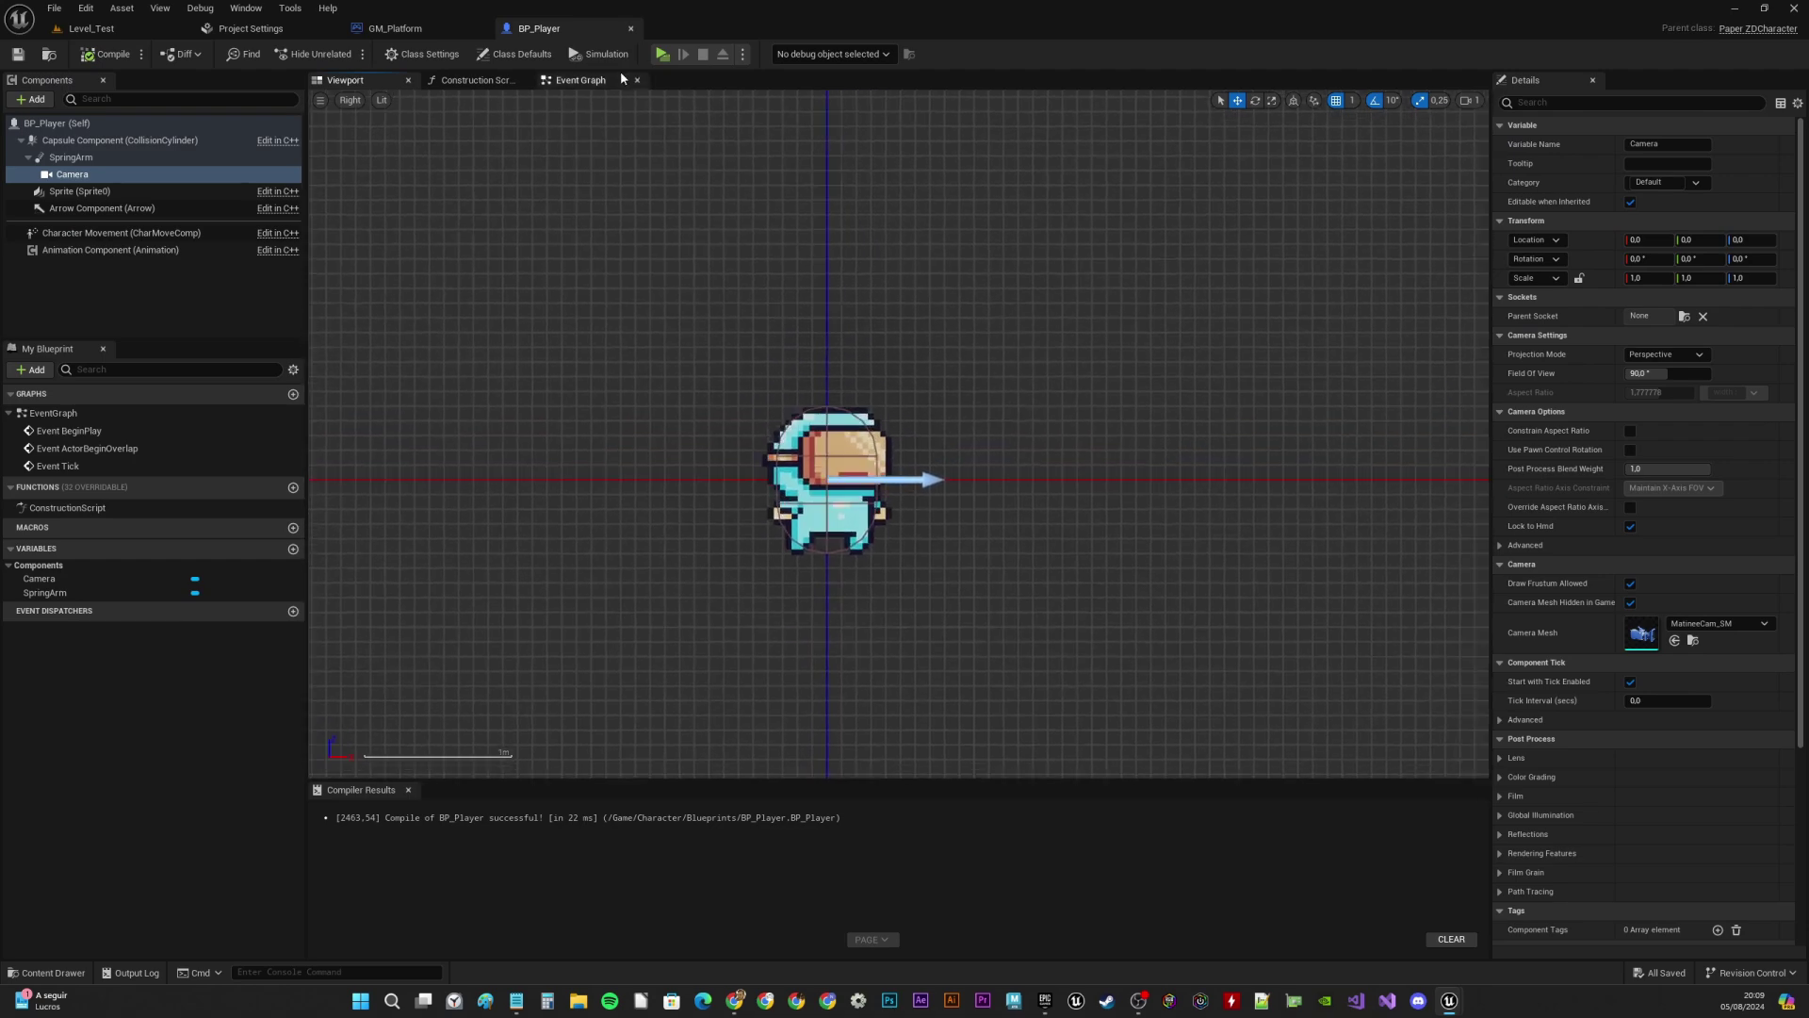
# In BP_Player's Event Graph, move the Event BeginPlay node up and away from the other event nodes
pyautogui.click(577, 83)
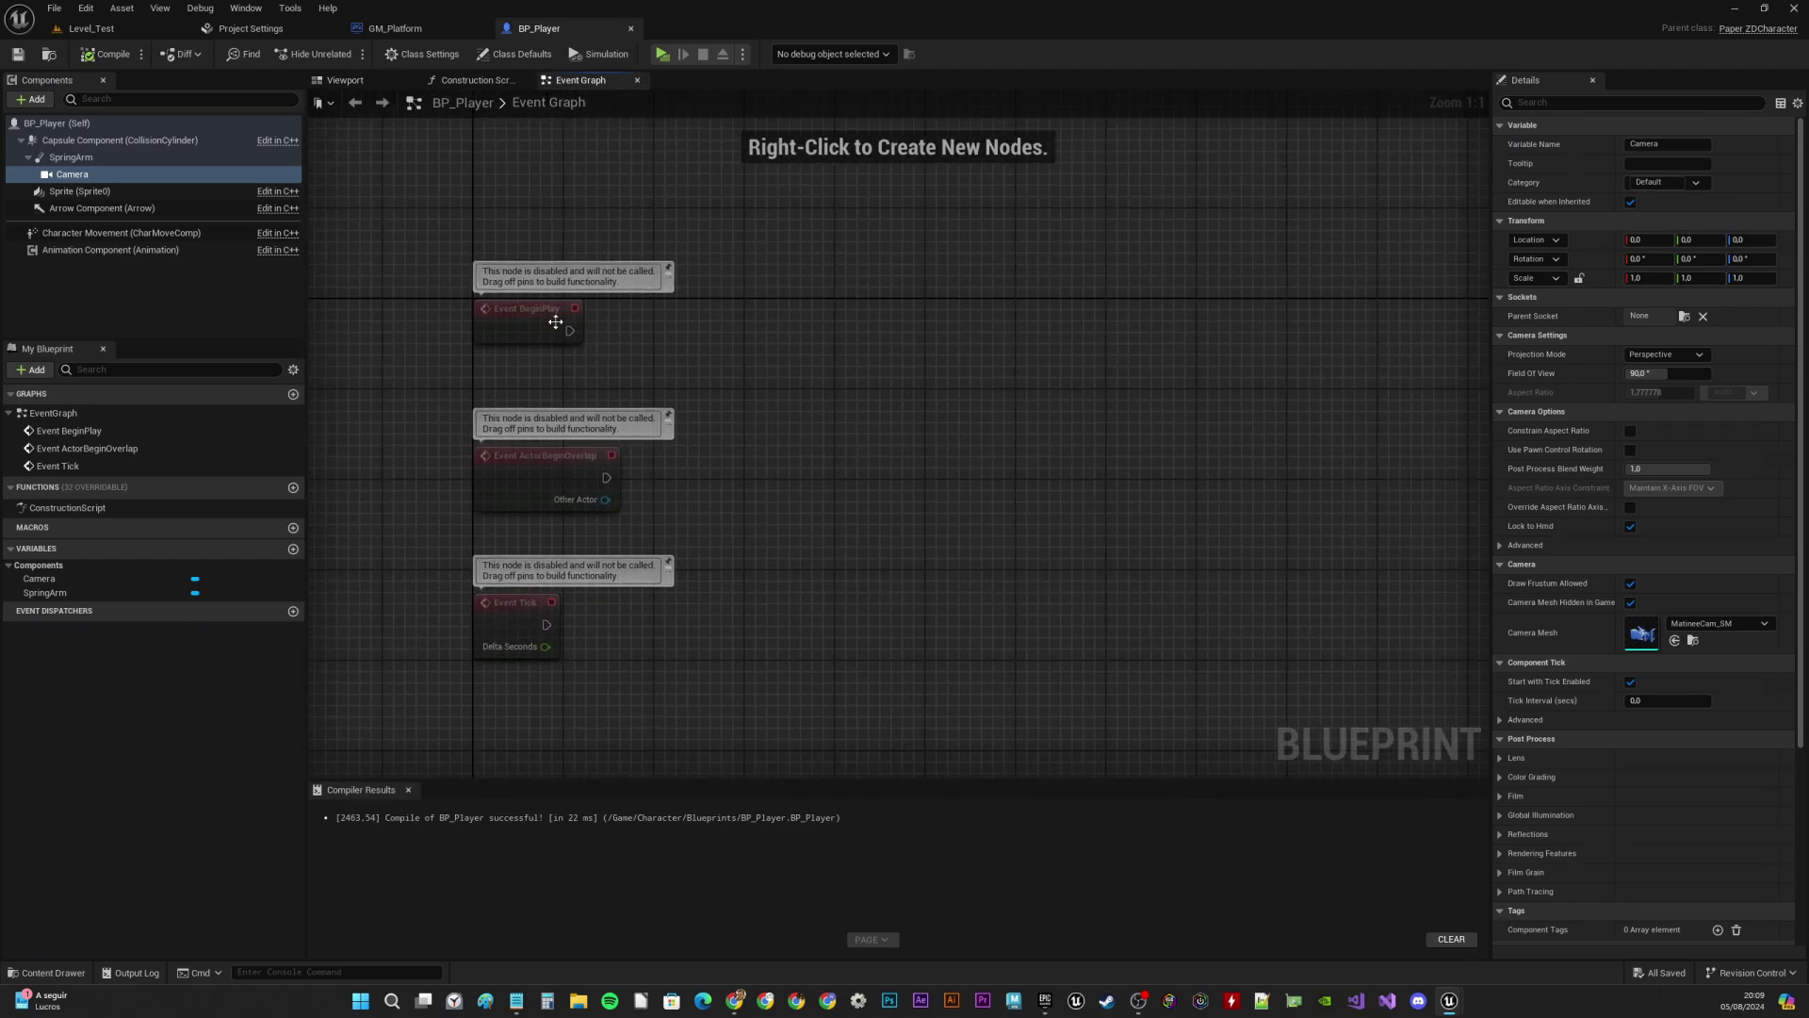
pyautogui.moveTo(530, 313); pyautogui.dragTo(725, 234)
pyautogui.moveTo(931, 309); pyautogui.dragTo(701, 453, button='right')
pyautogui.moveTo(496, 377); pyautogui.dragTo(553, 302)
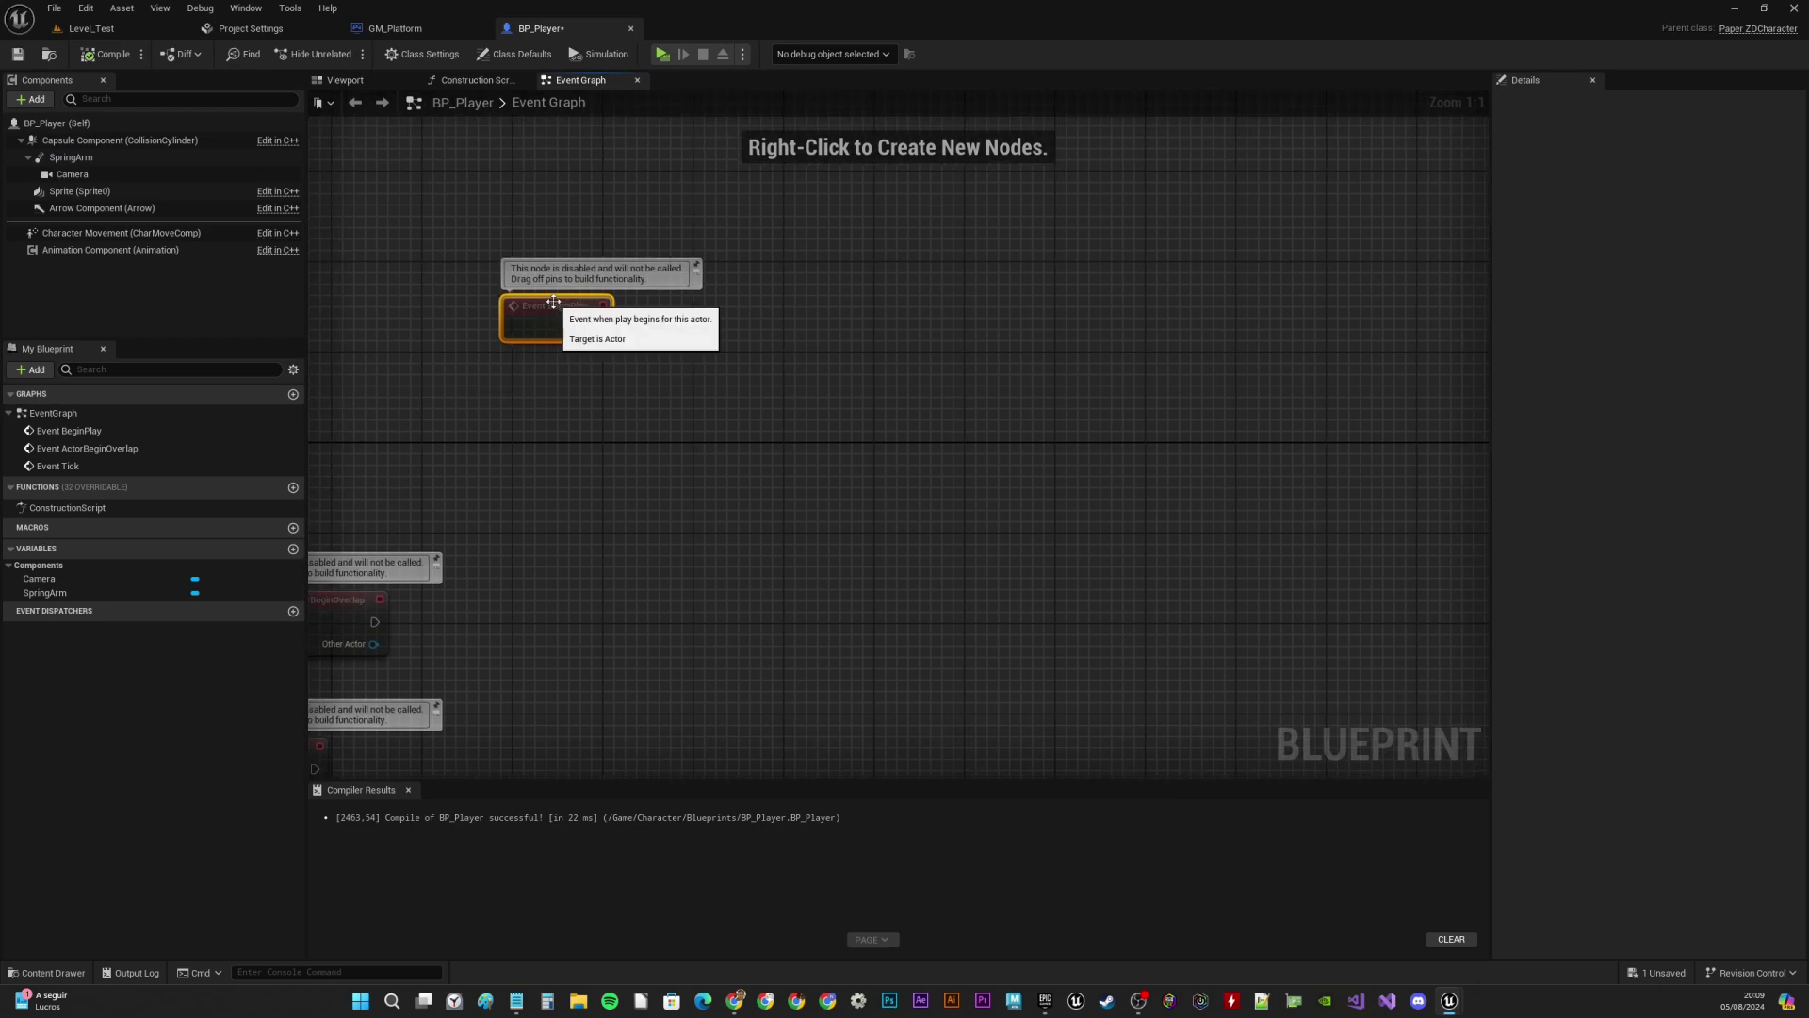
pyautogui.moveTo(553, 303); pyautogui.dragTo(815, 322, button='right')
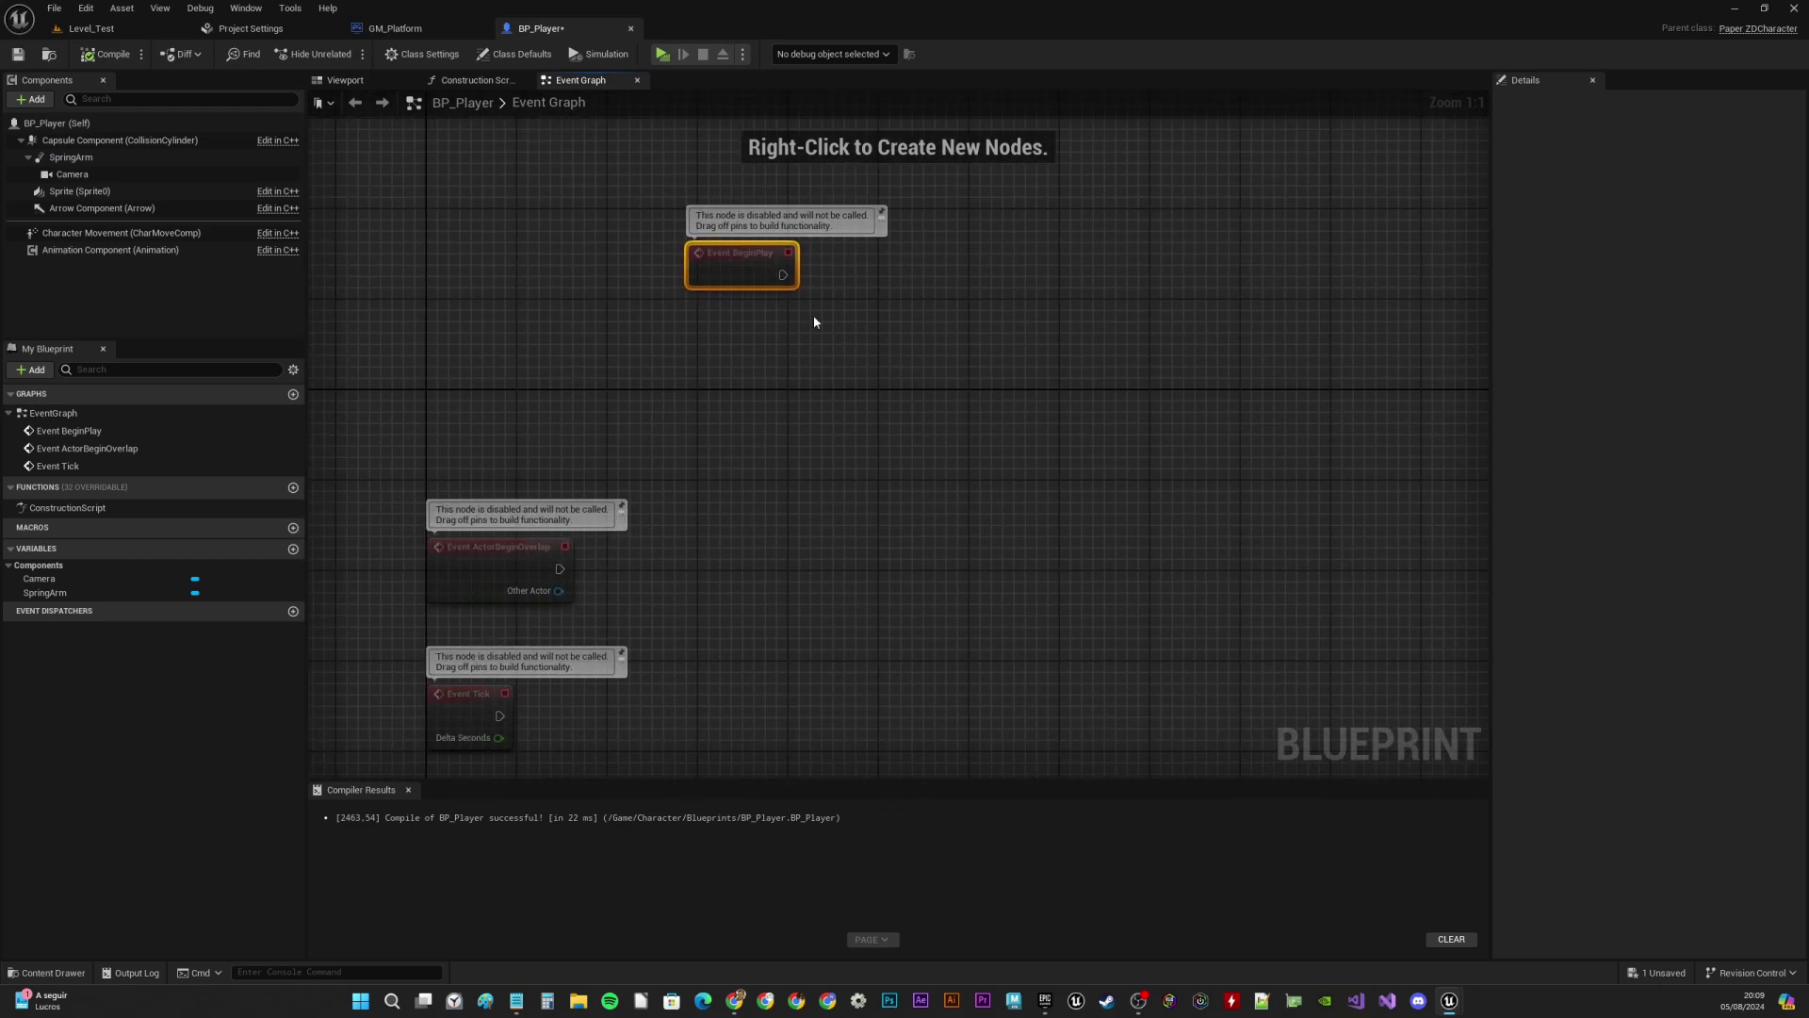
pyautogui.moveTo(768, 255); pyautogui.dragTo(700, 278)
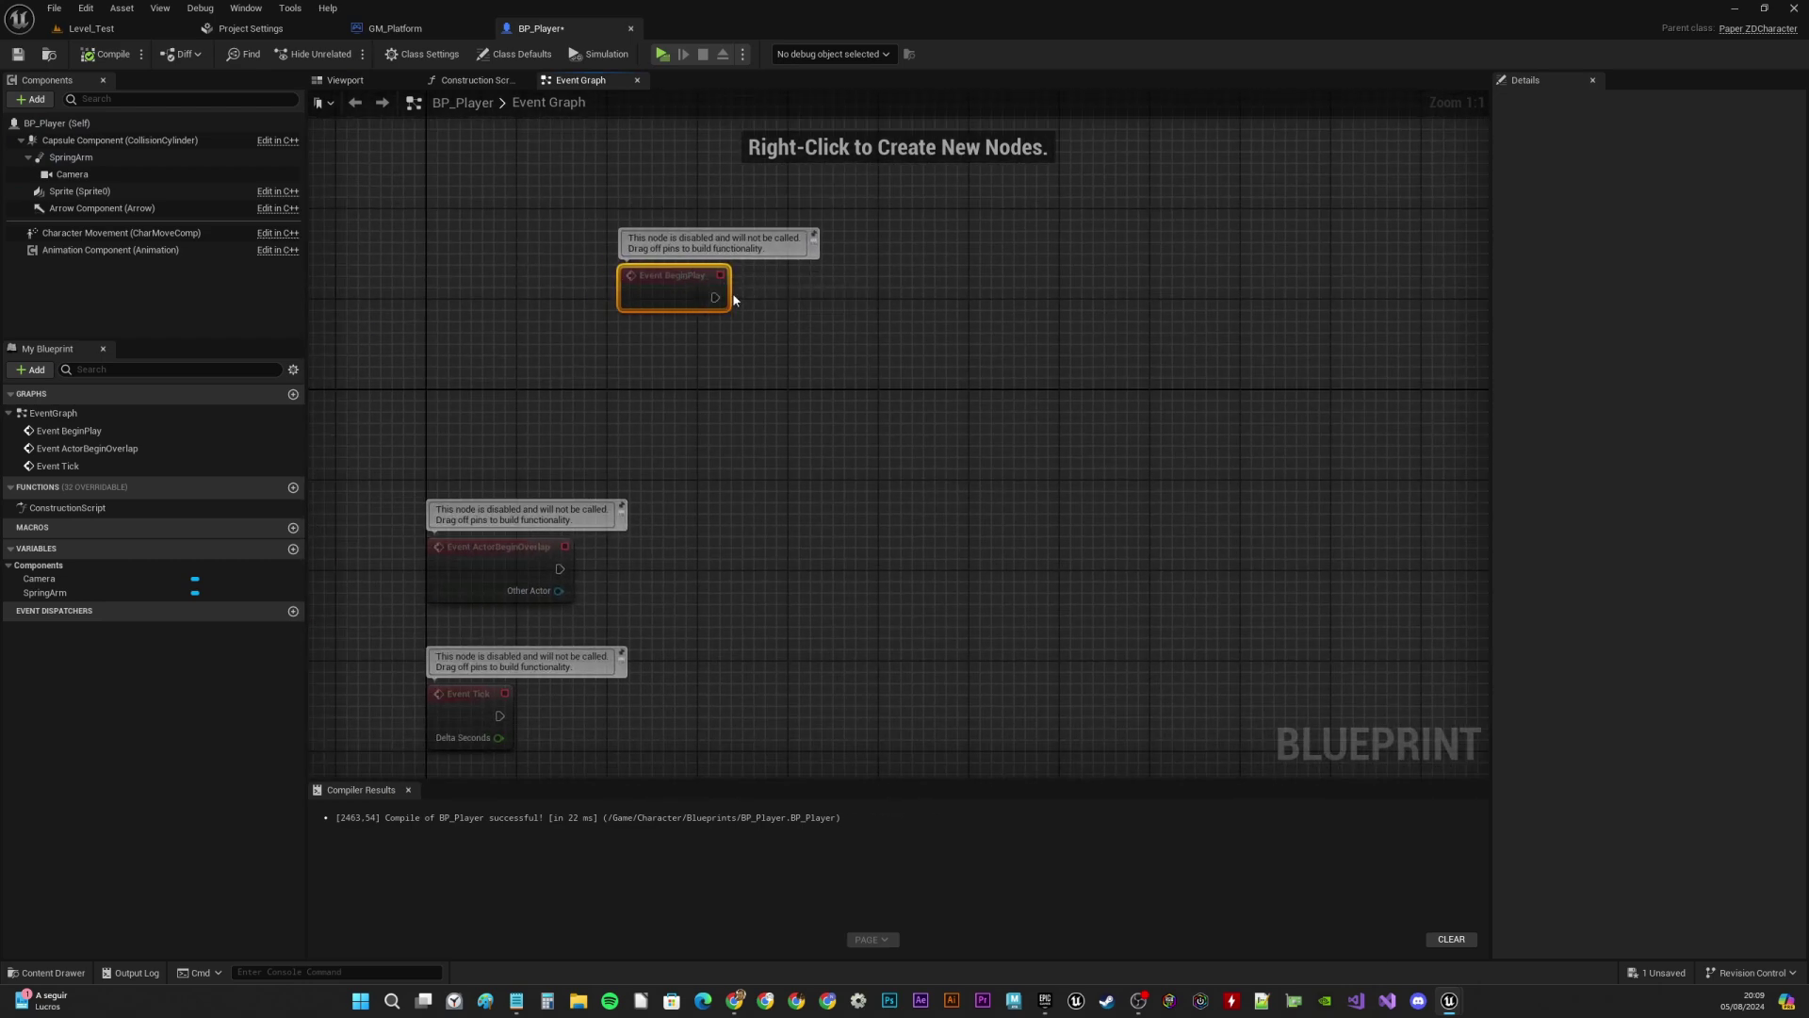
pyautogui.moveTo(885, 327); pyautogui.dragTo(732, 321, button='right')
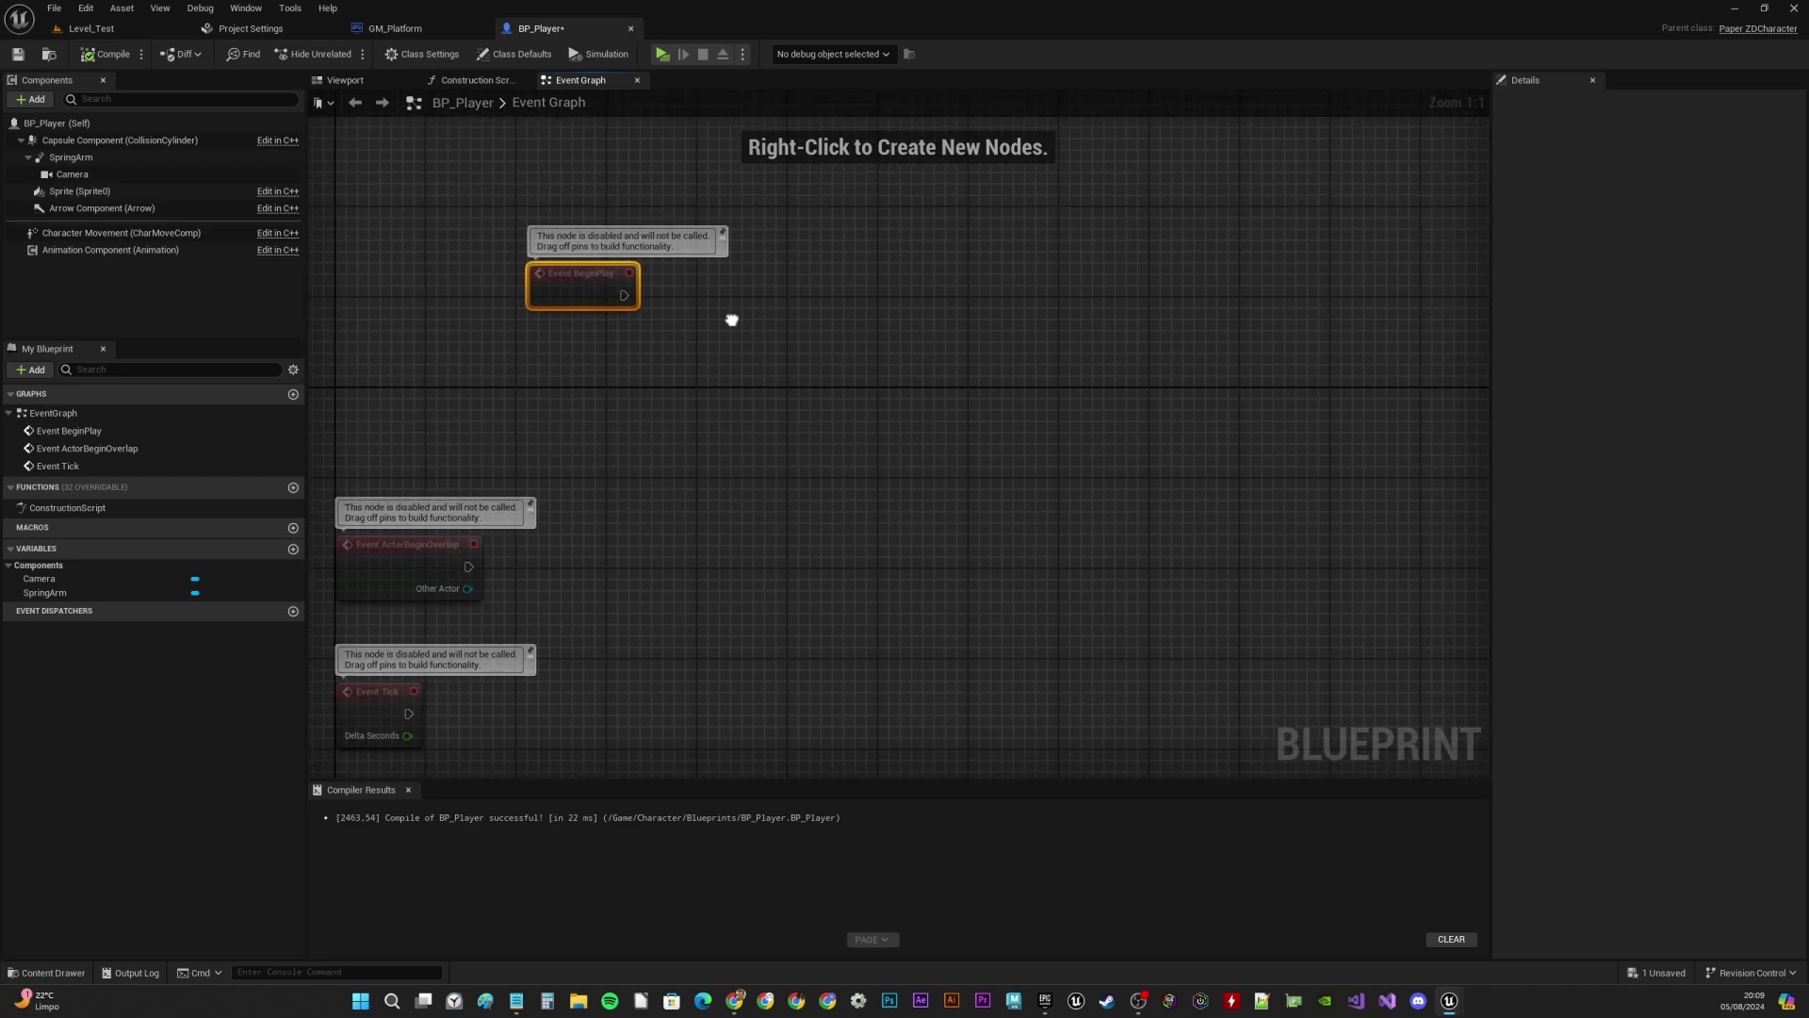
pyautogui.moveTo(618, 299); pyautogui.dragTo(583, 290, button='right')
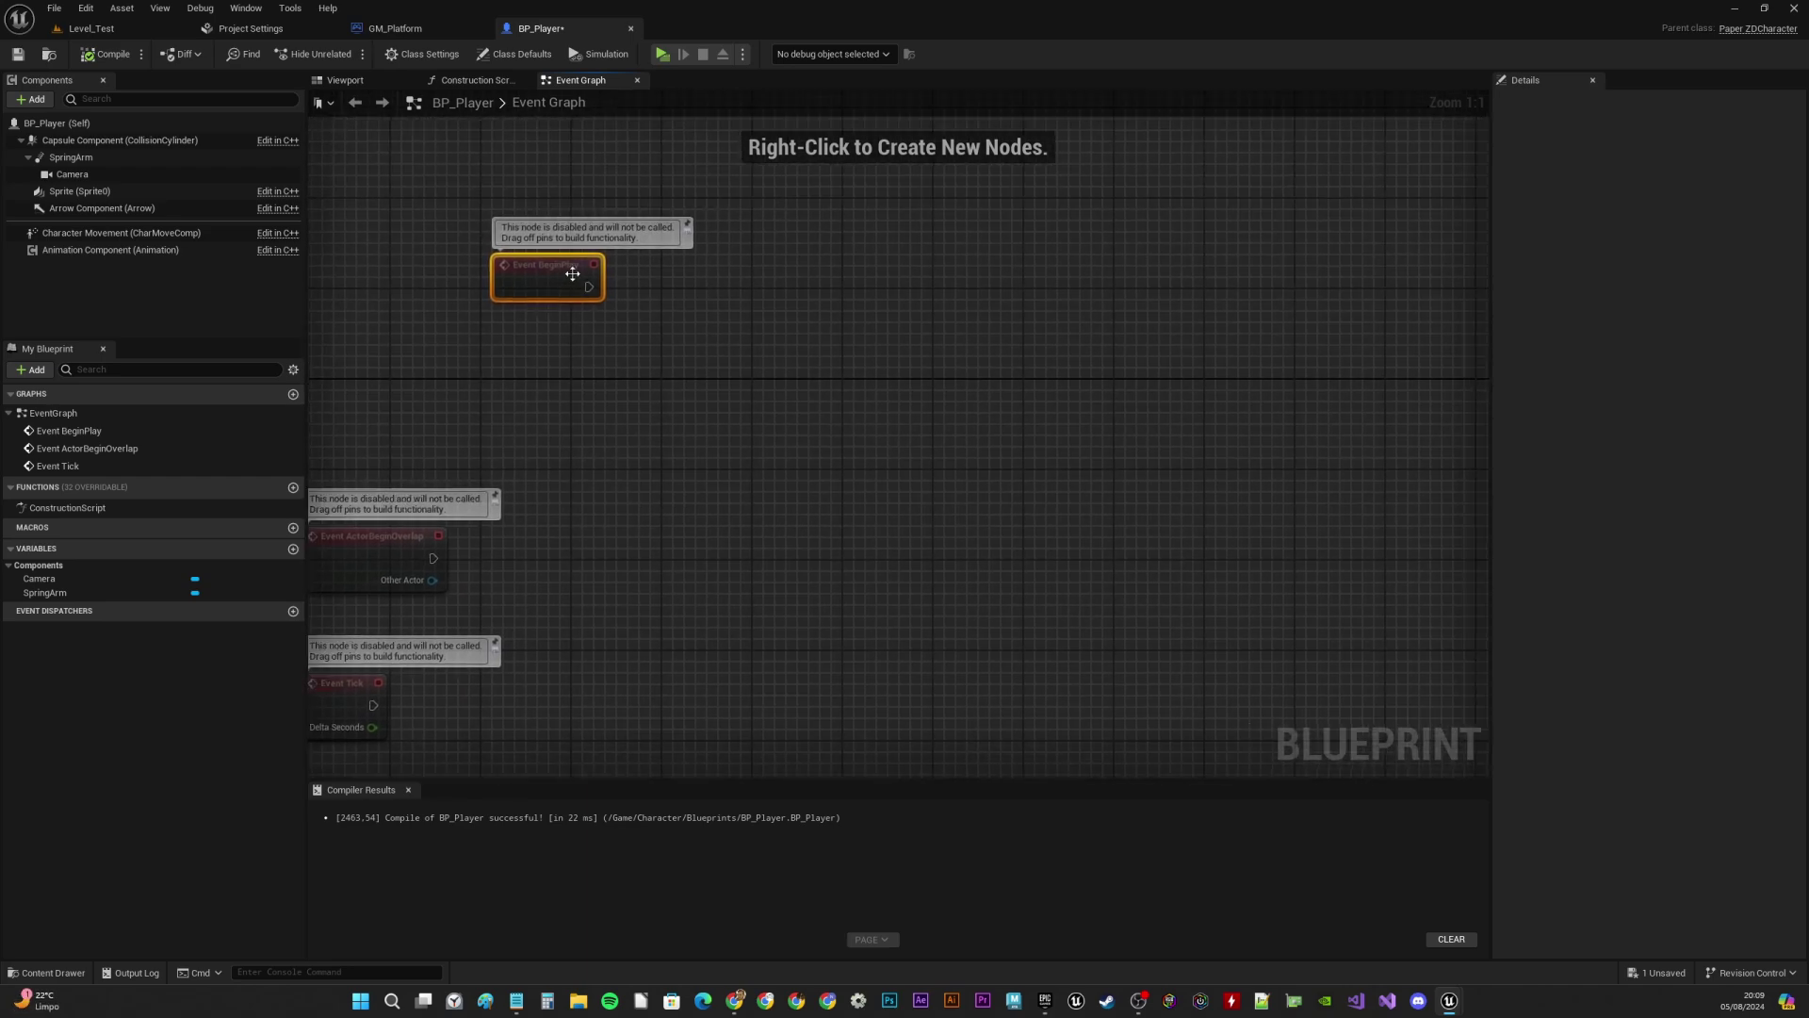
pyautogui.moveTo(788, 274); pyautogui.dragTo(585, 380, button='right')
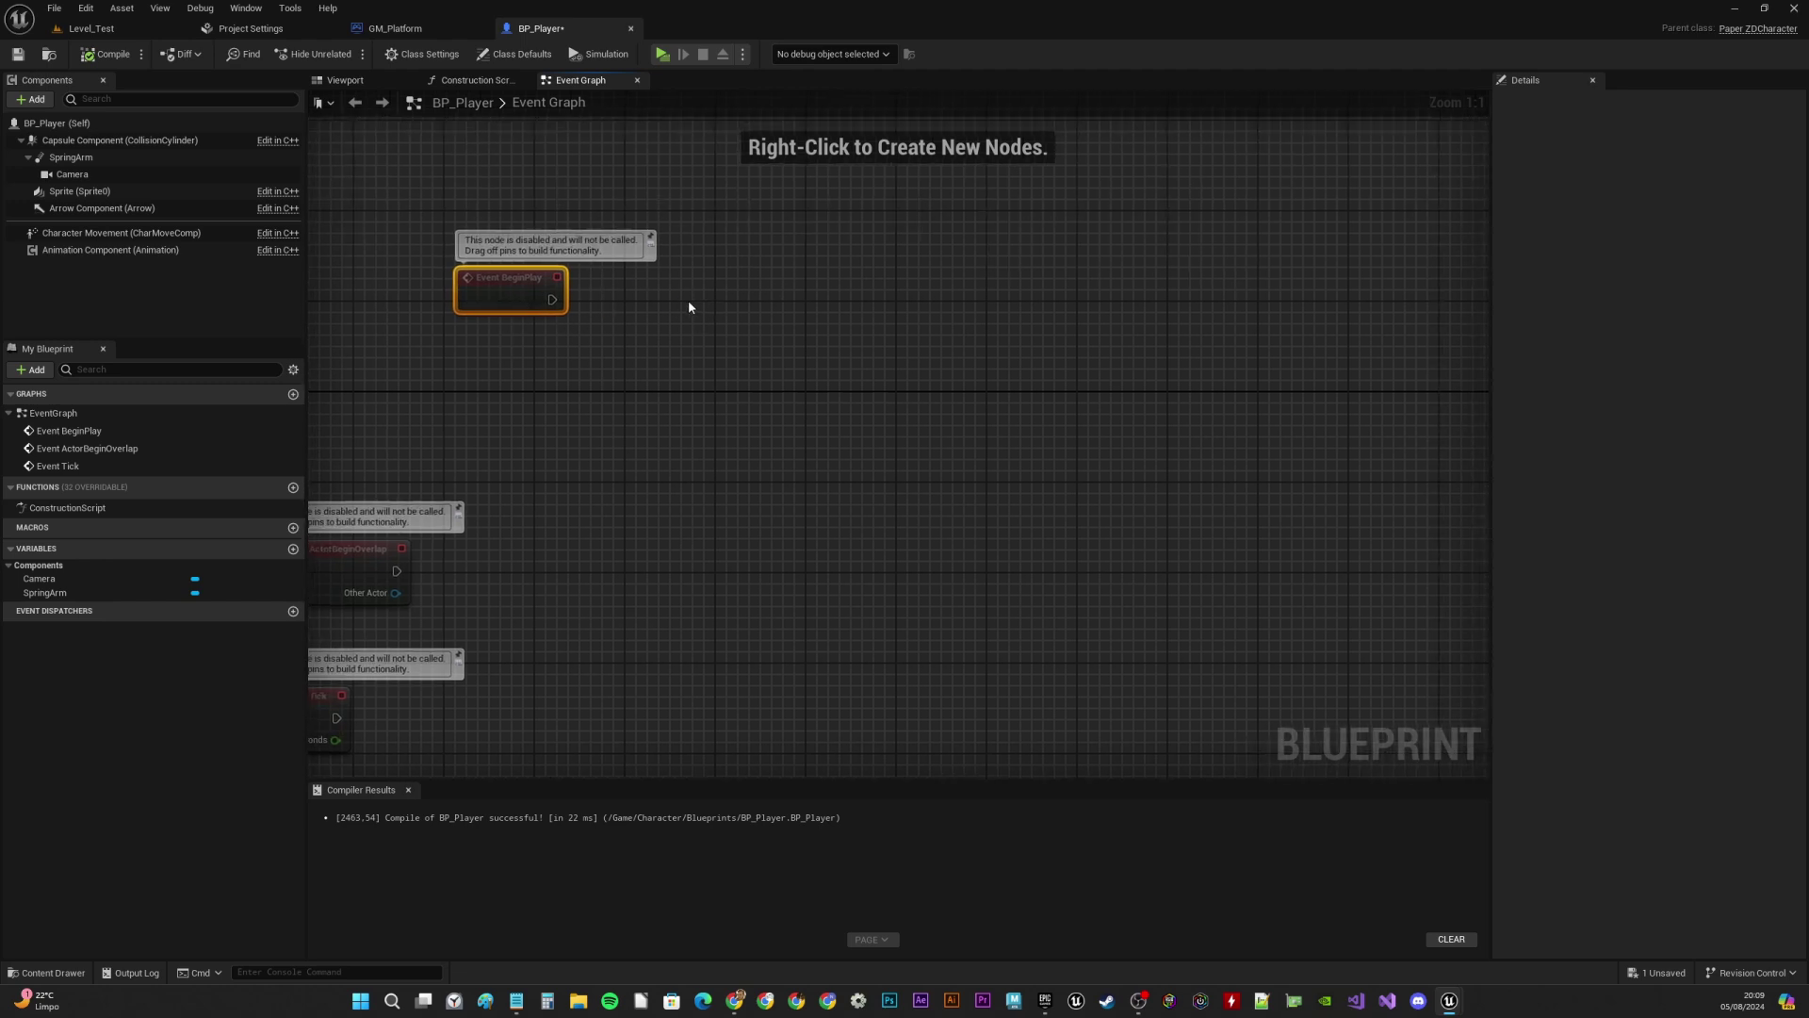
pyautogui.moveTo(689, 306); pyautogui.dragTo(564, 298, button='right')
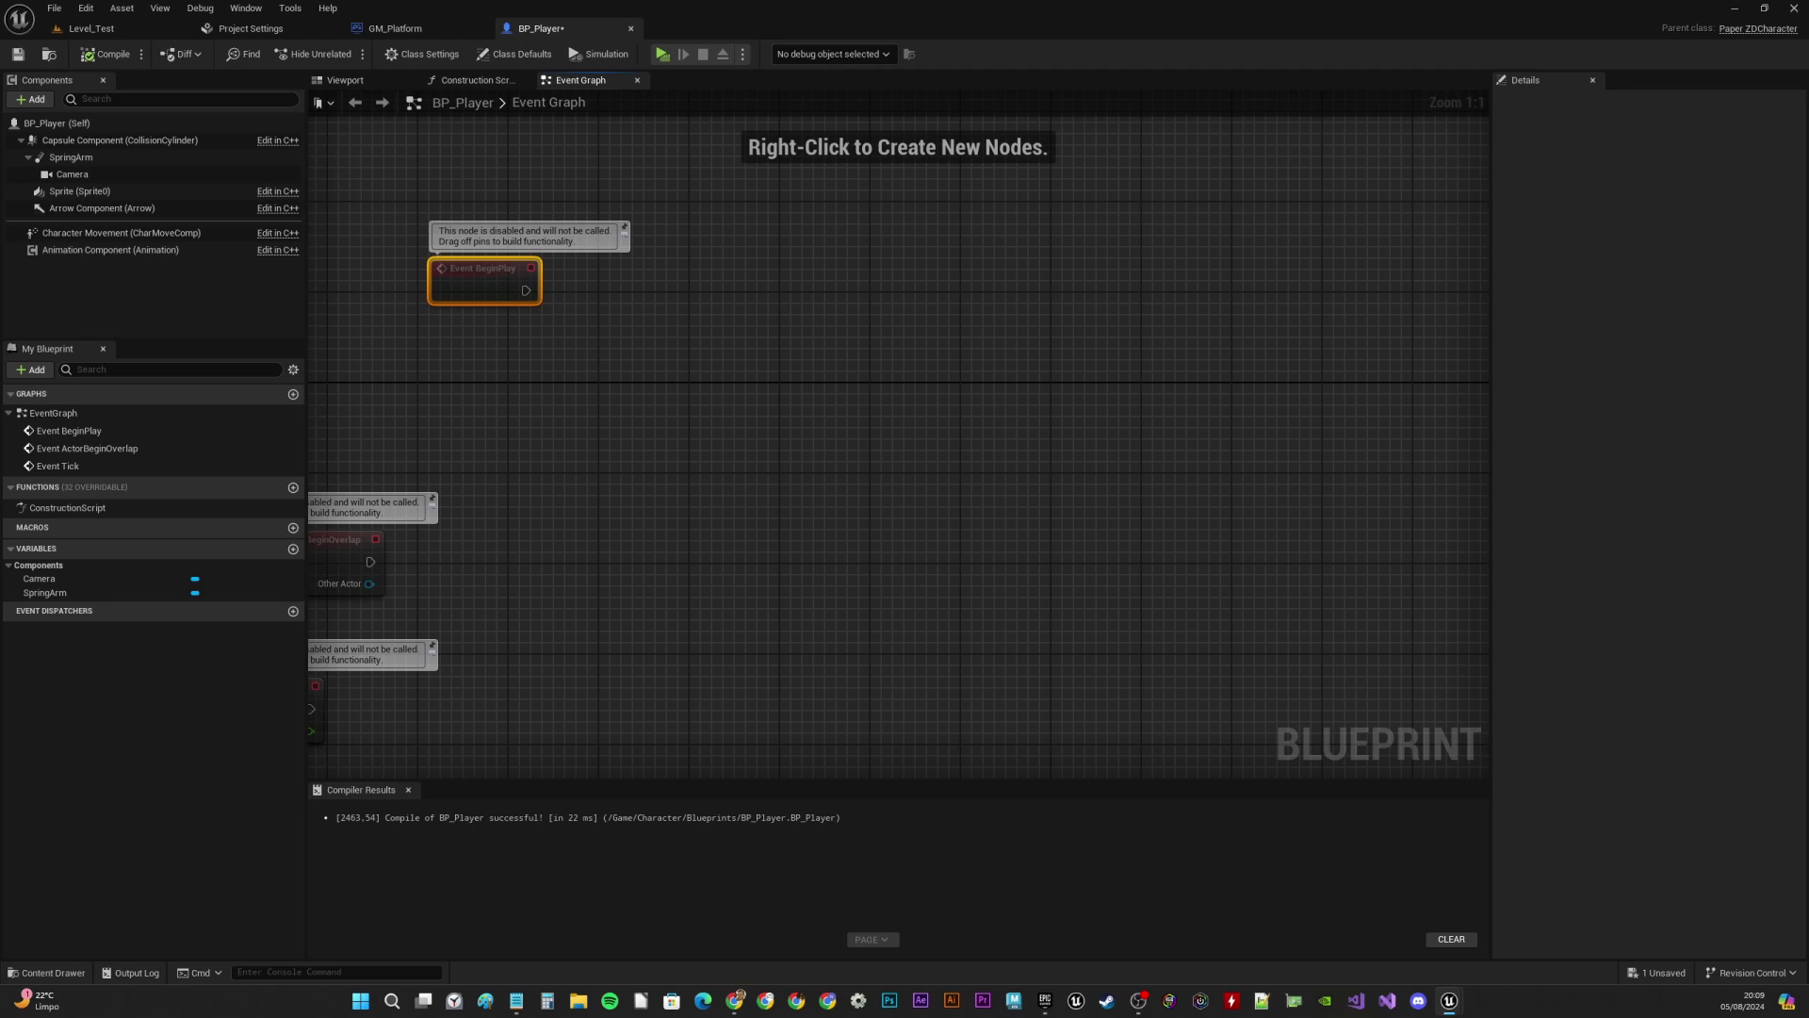
pyautogui.moveTo(678, 305); pyautogui.dragTo(666, 323, button='right')
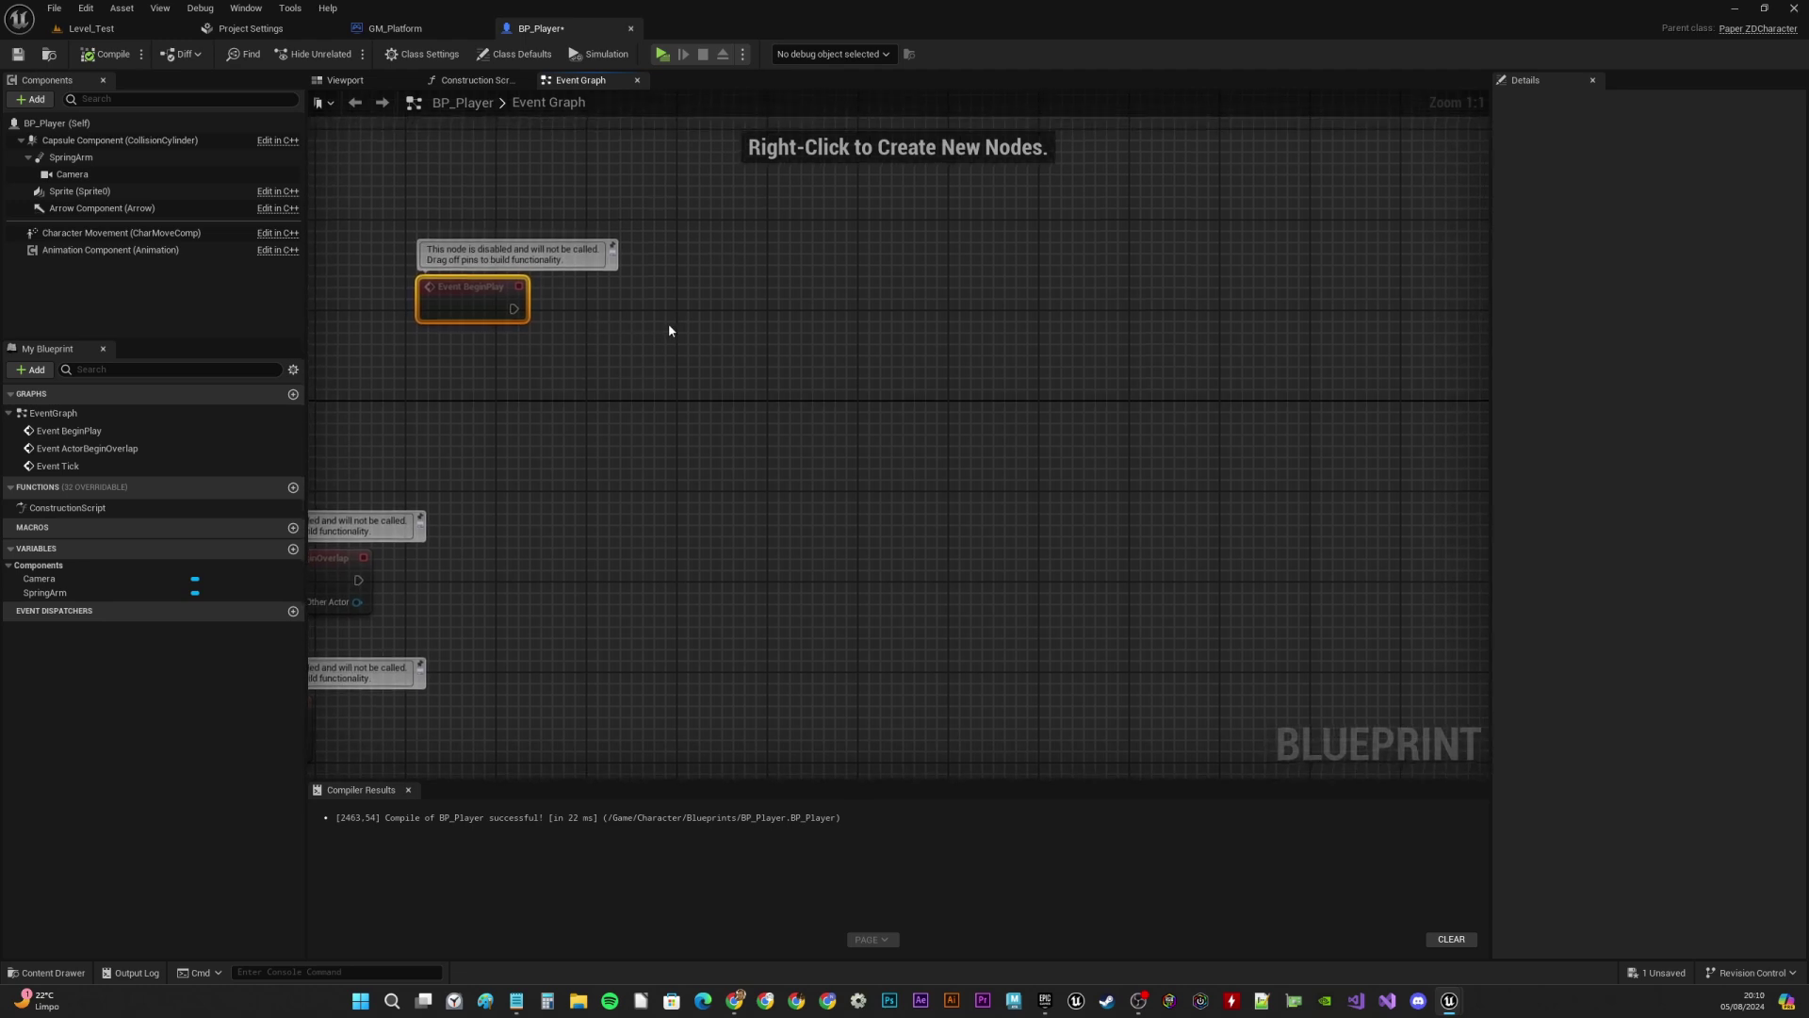
pyautogui.moveTo(654, 319); pyautogui.dragTo(607, 291, button='right')
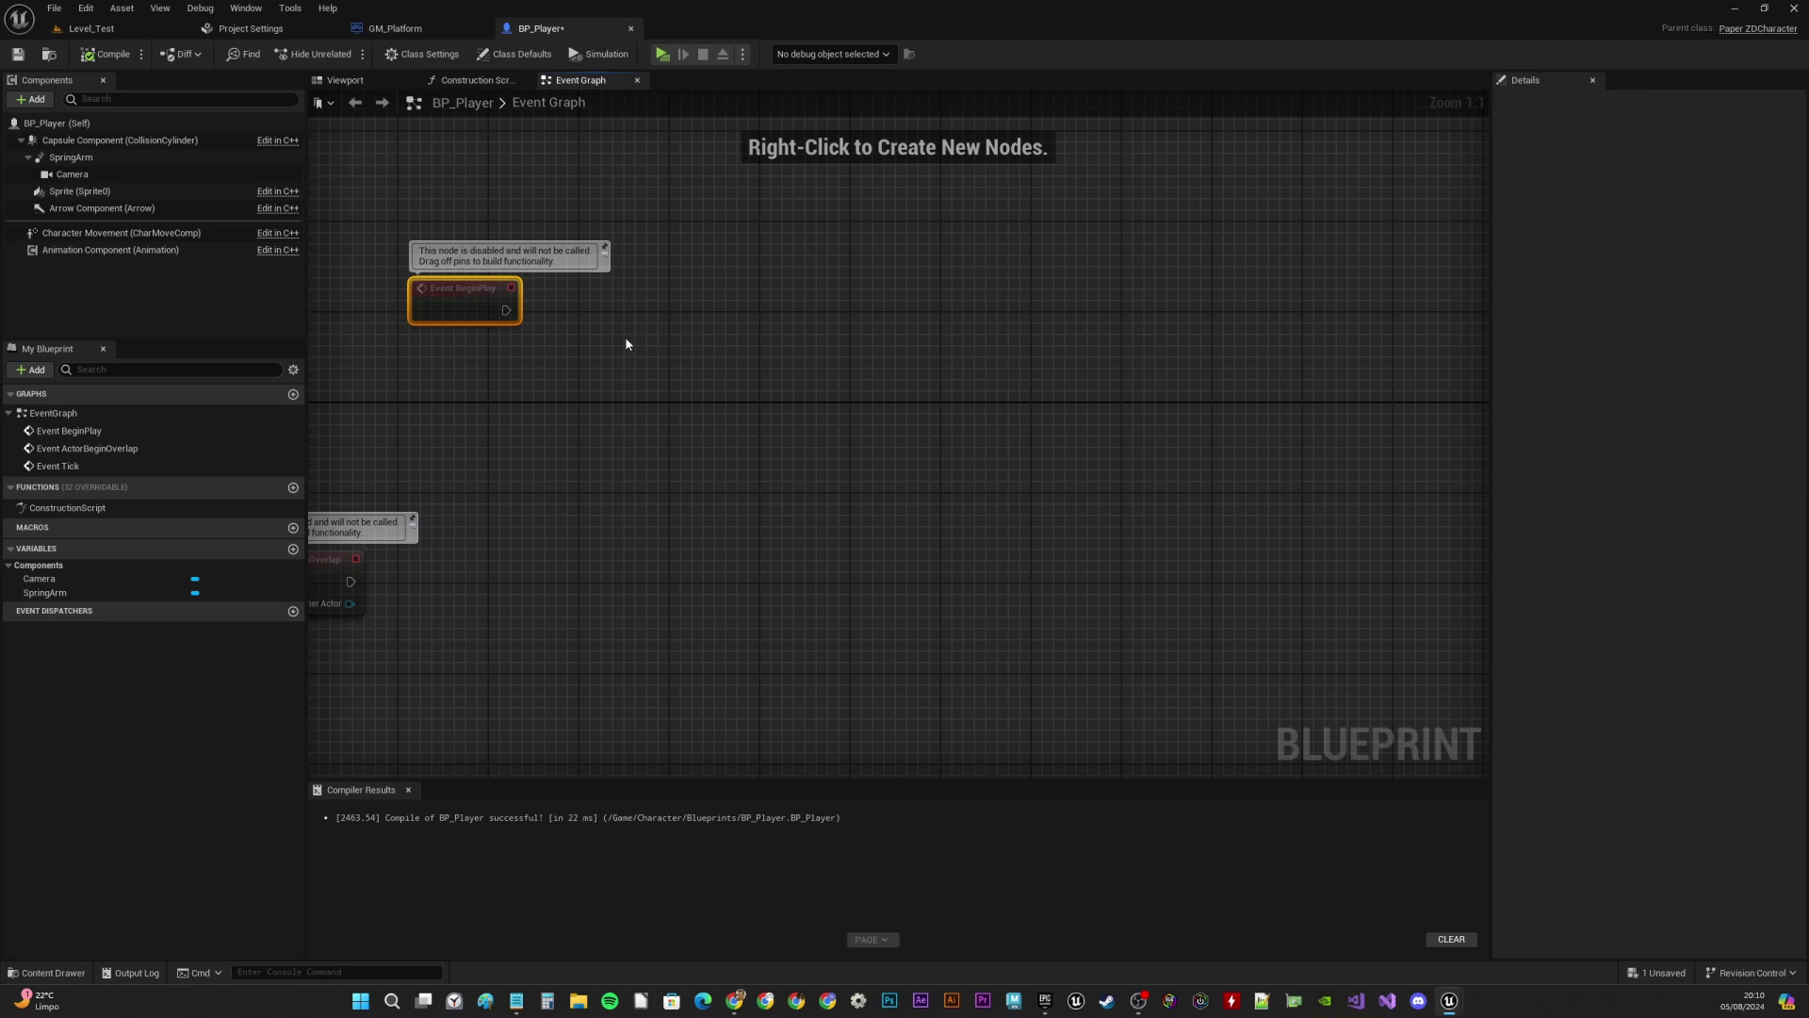
pyautogui.moveTo(605, 301); pyautogui.dragTo(598, 307, button='right')
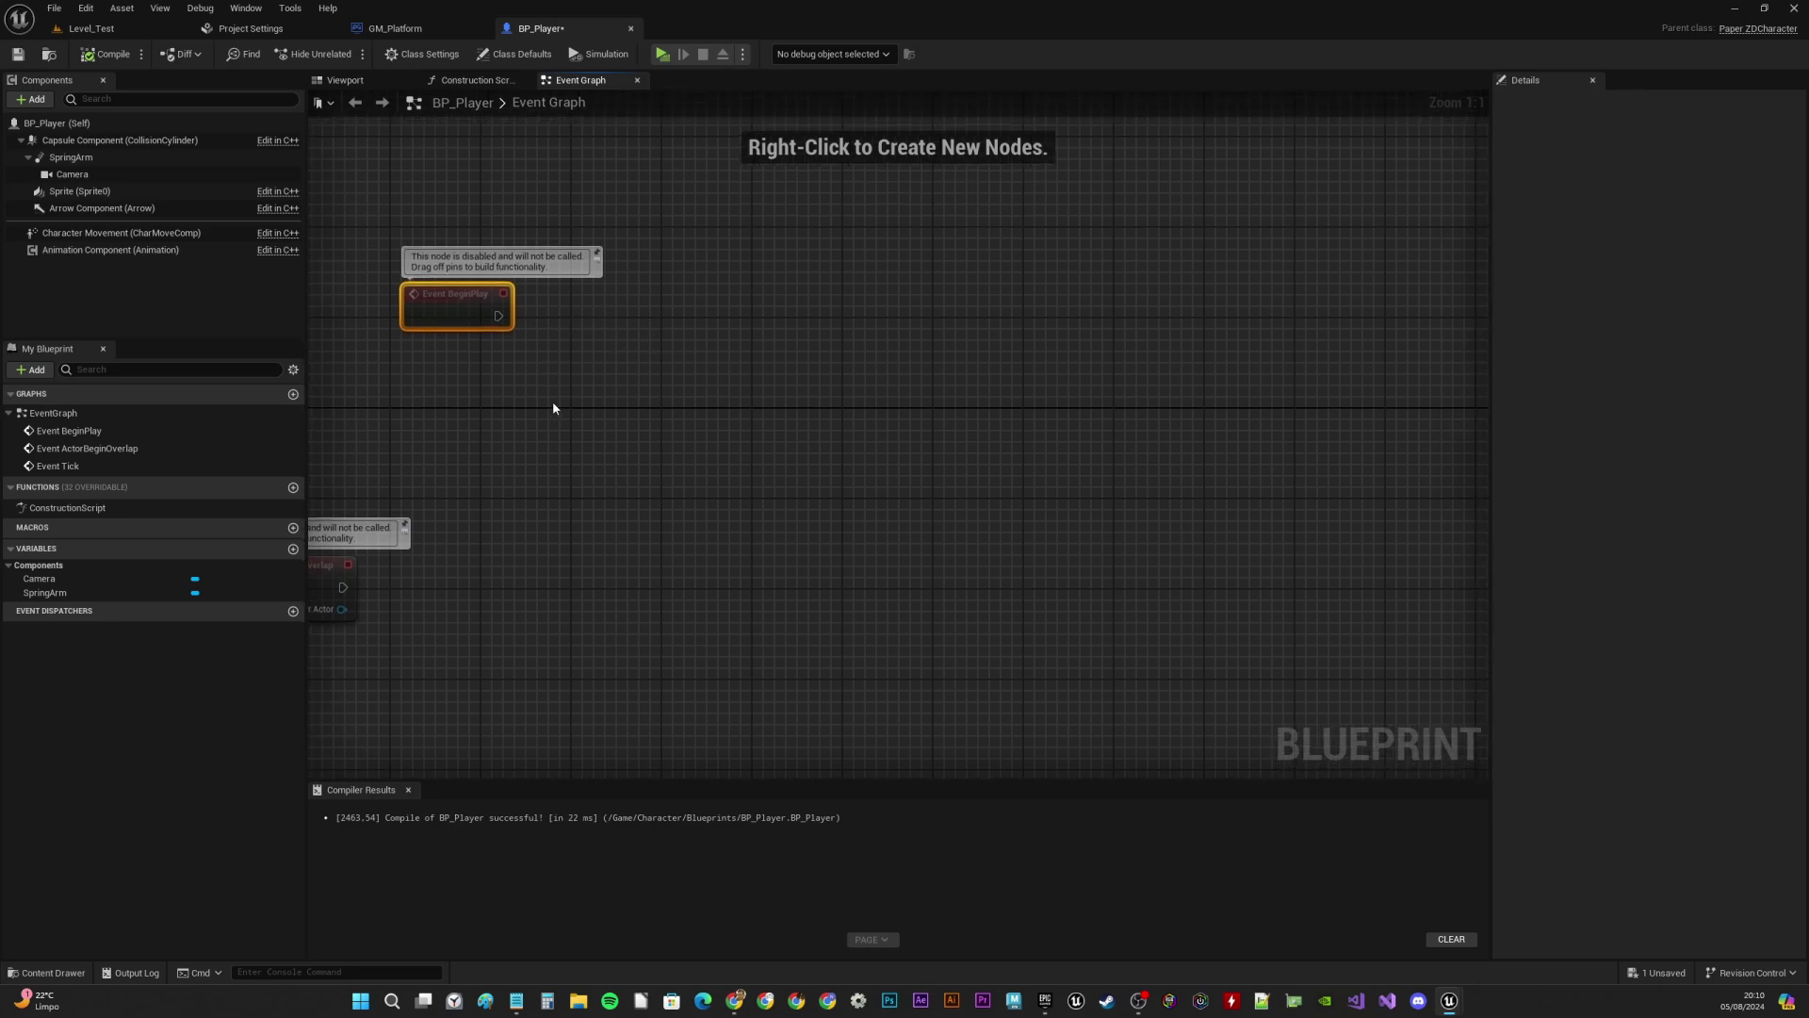
# Add a Get Controller node for the pawn and place it below Event BeginPlay
pyautogui.rightClick(575, 397)
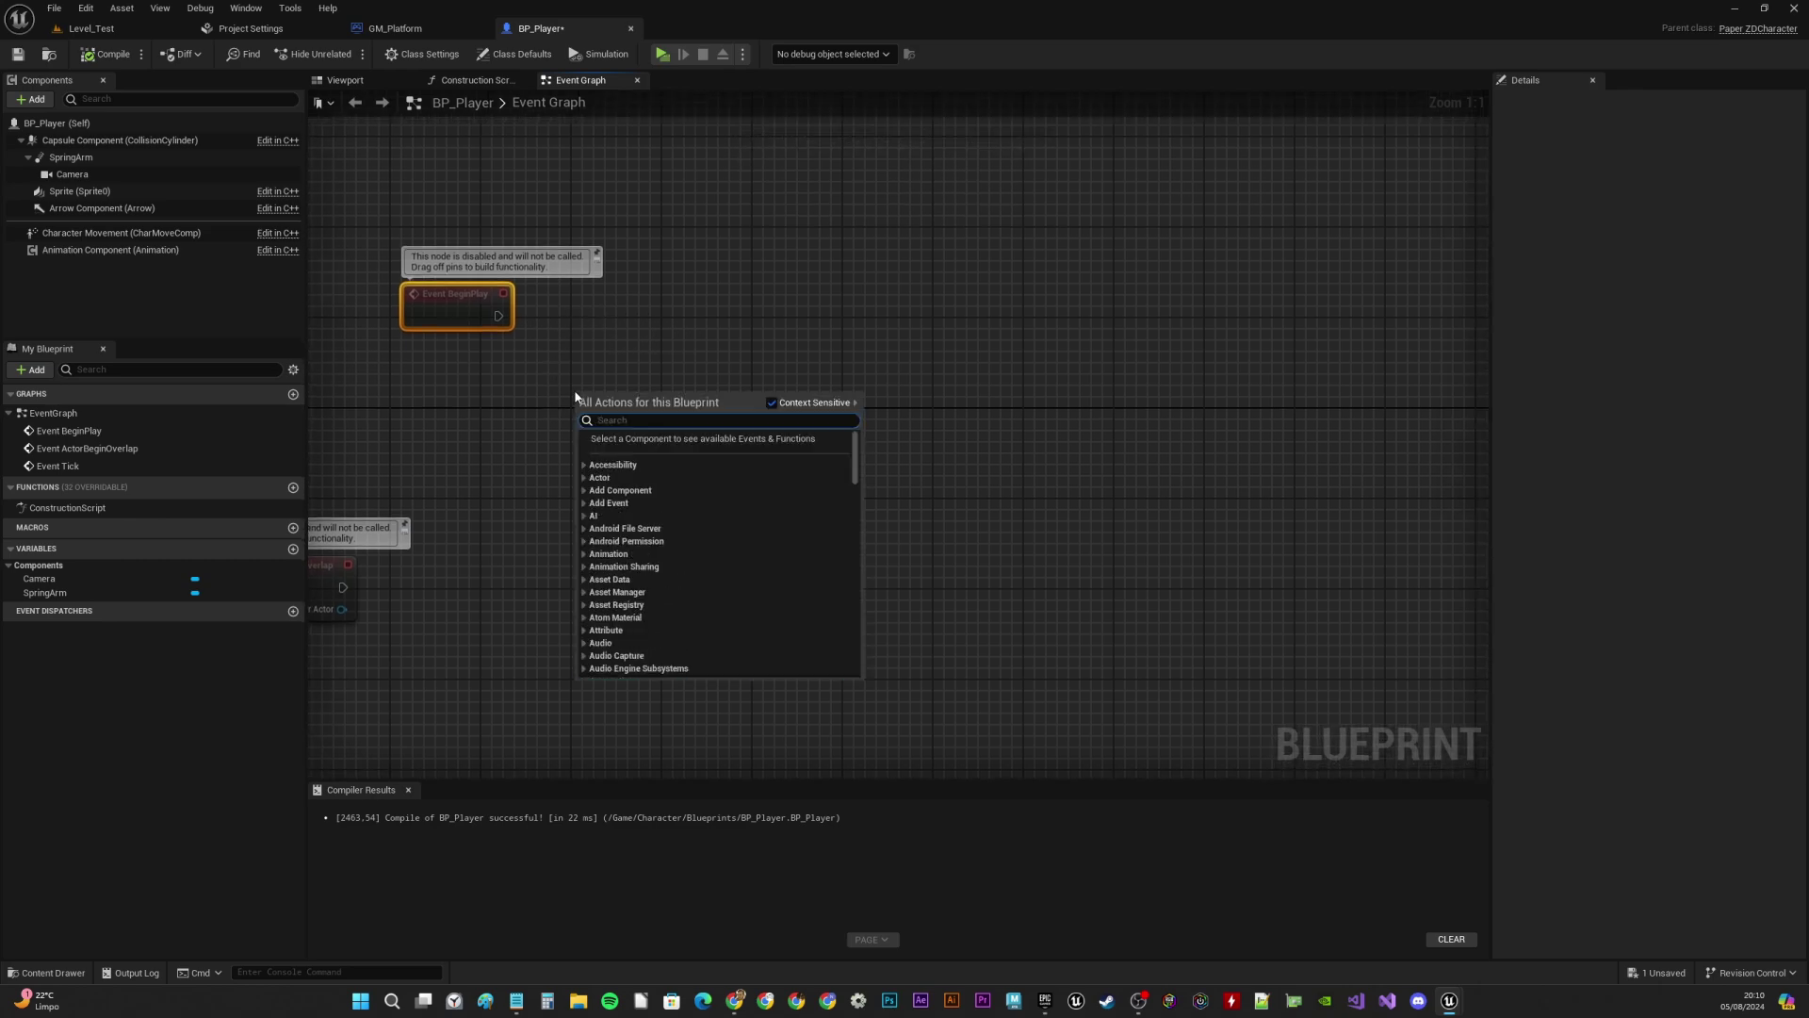
pyautogui.write('get con')
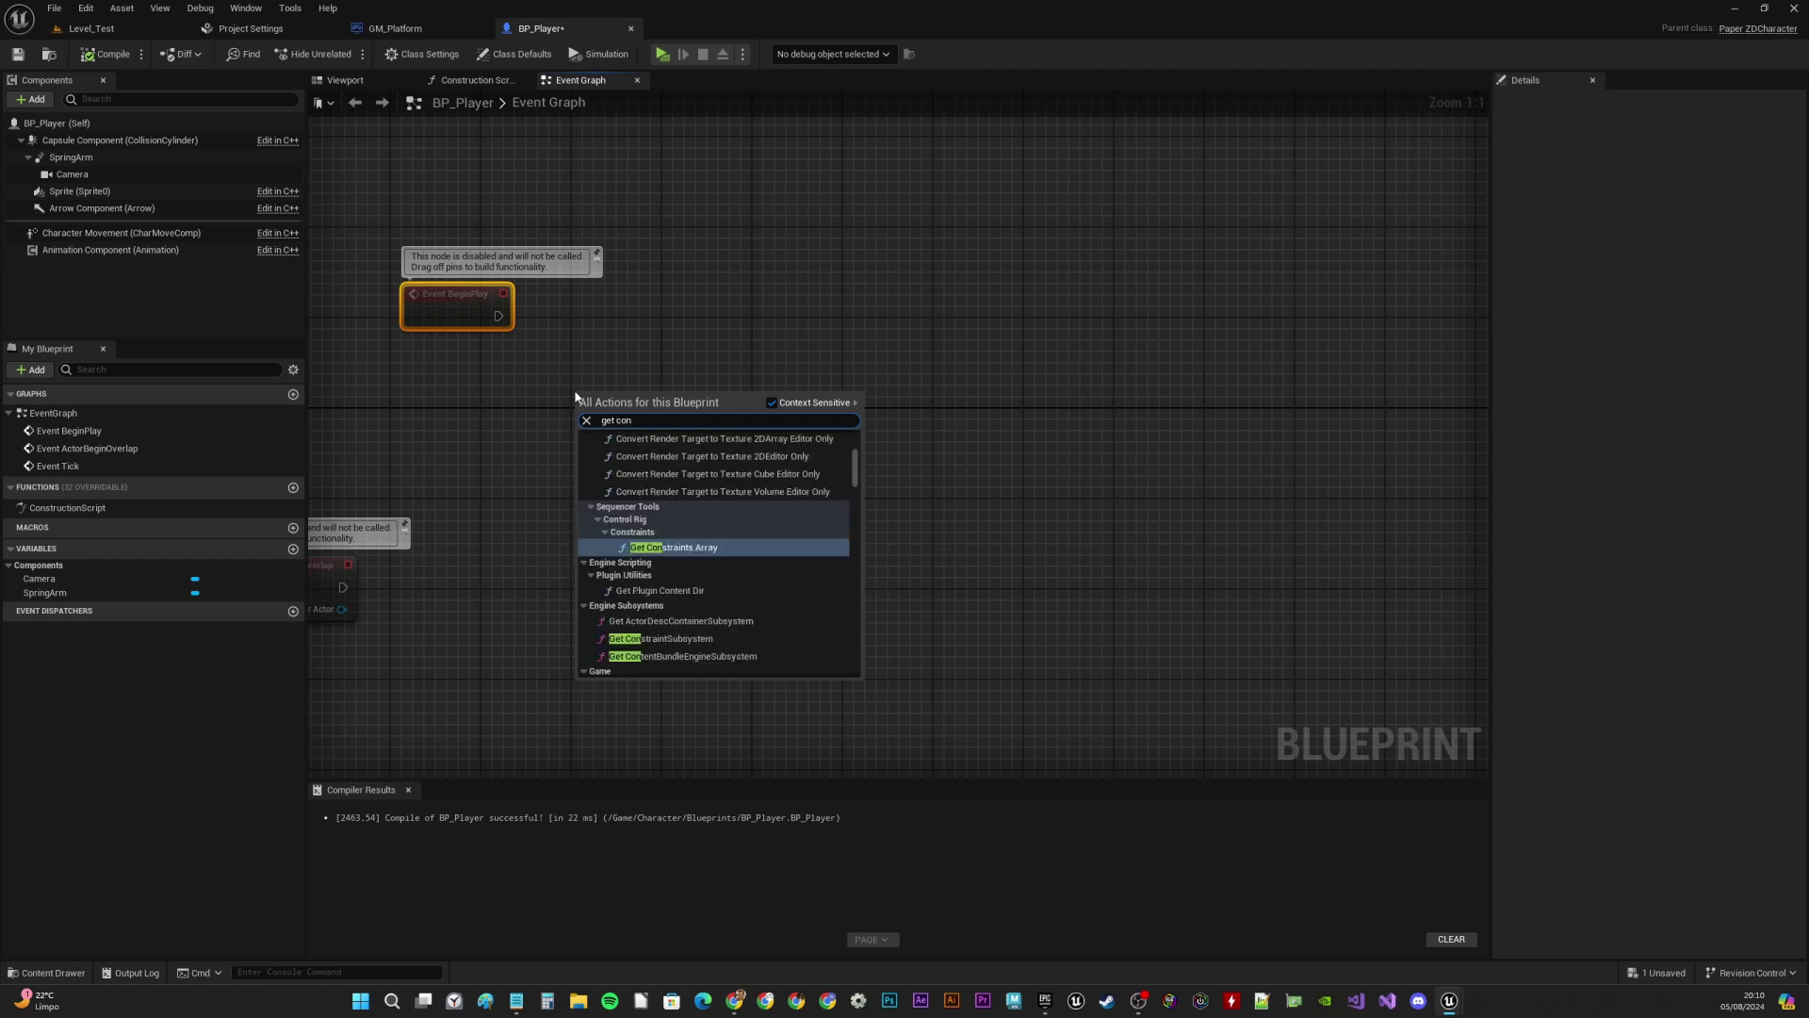
pyautogui.write('troll')
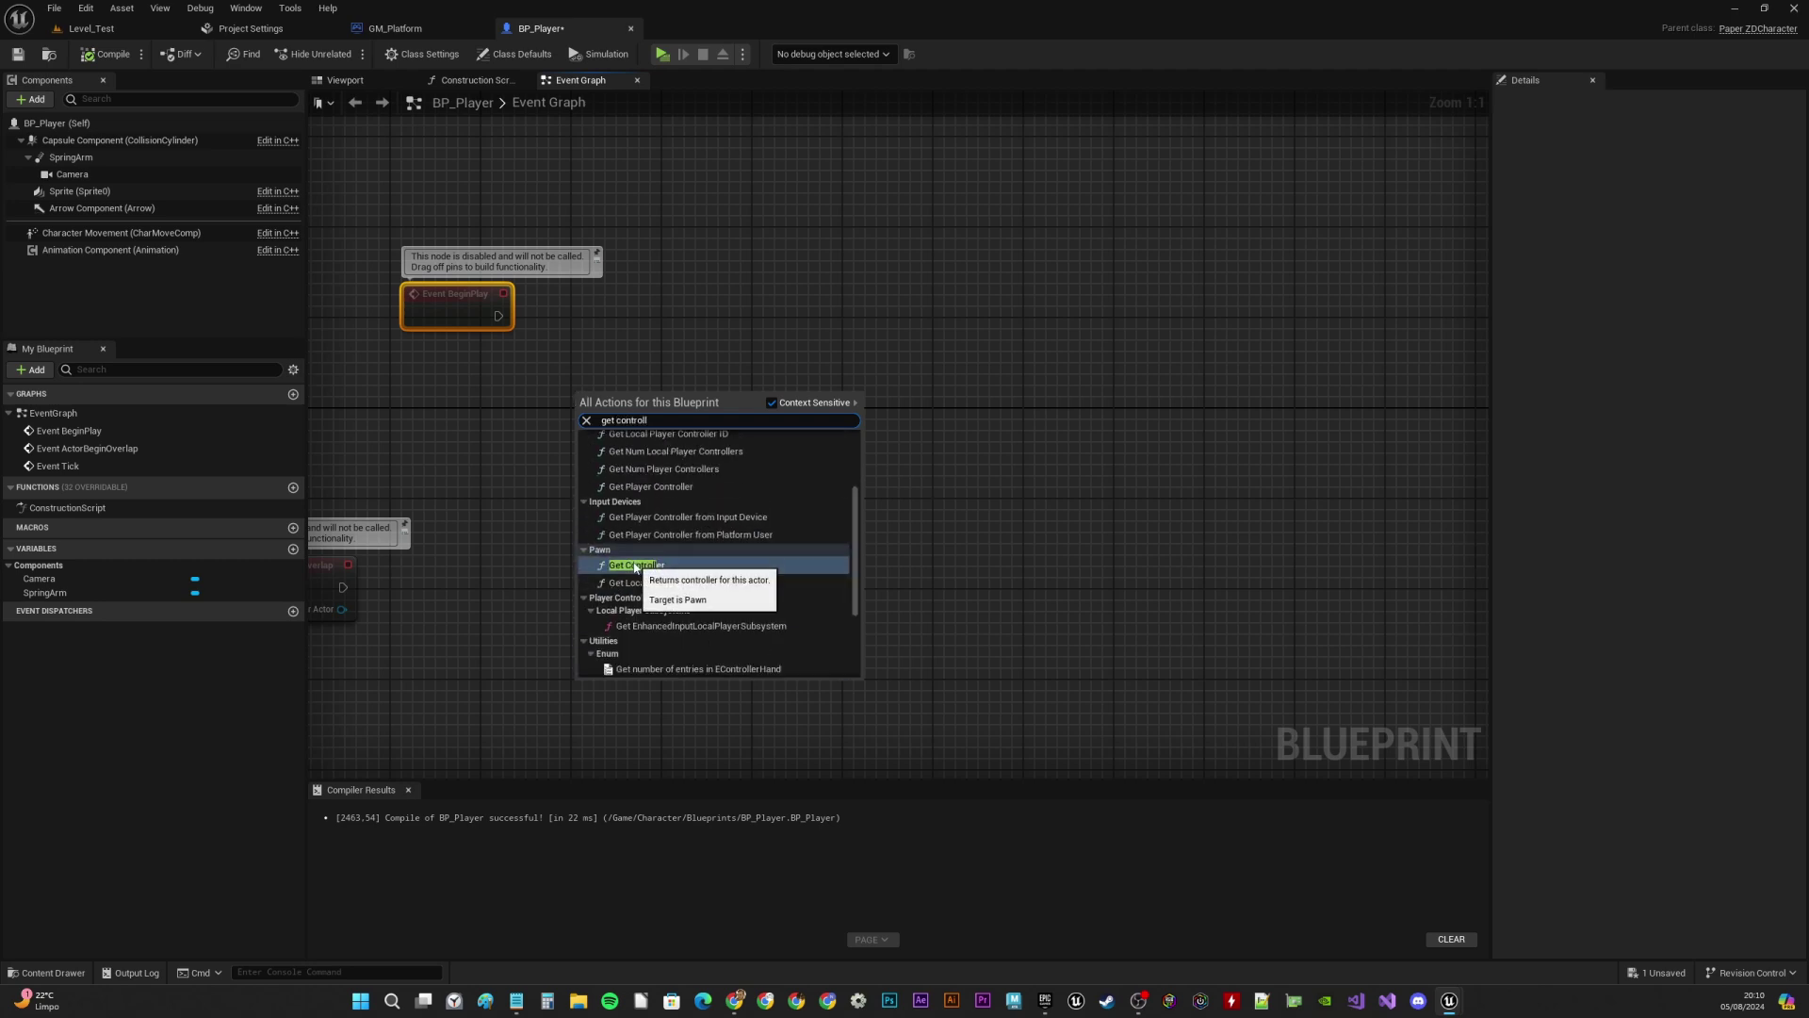
pyautogui.click(677, 565)
pyautogui.moveTo(600, 409); pyautogui.dragTo(556, 398)
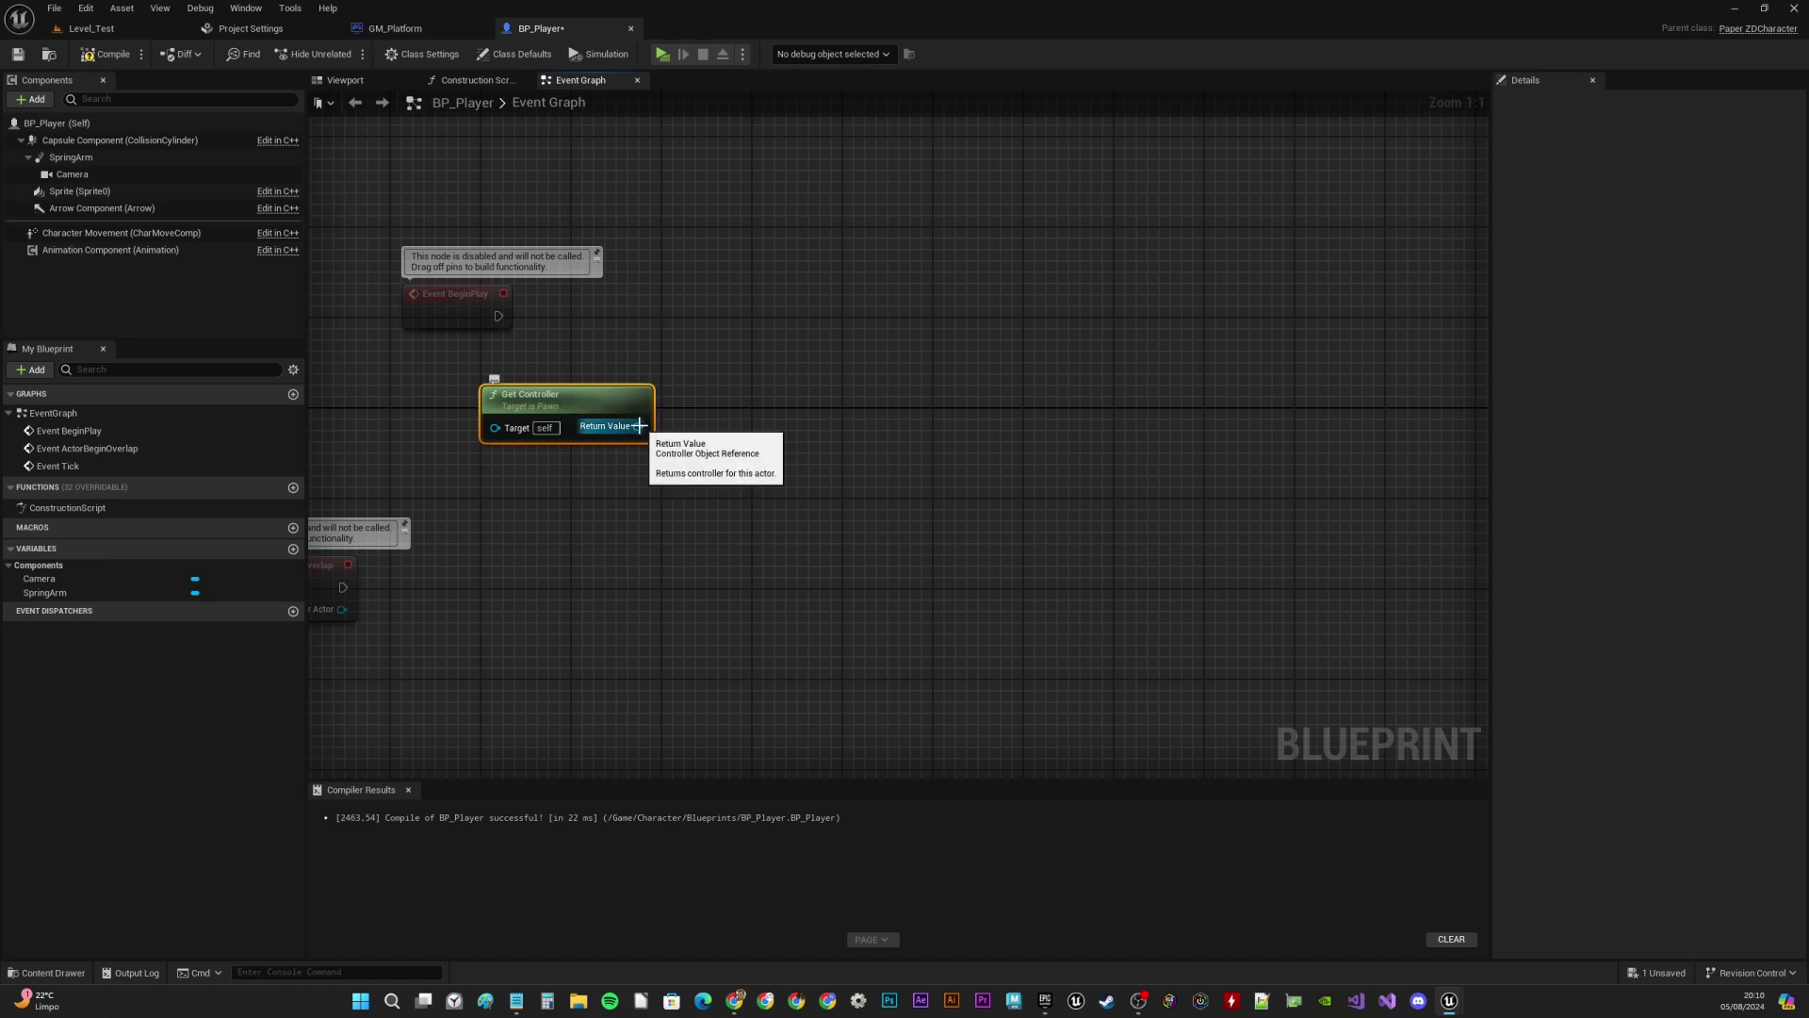
# From Get Controller's Return Value, add a Cast To PlayerController node and place it beside Event BeginPlay
pyautogui.moveTo(639, 426); pyautogui.dragTo(719, 339)
pyautogui.write('cast')
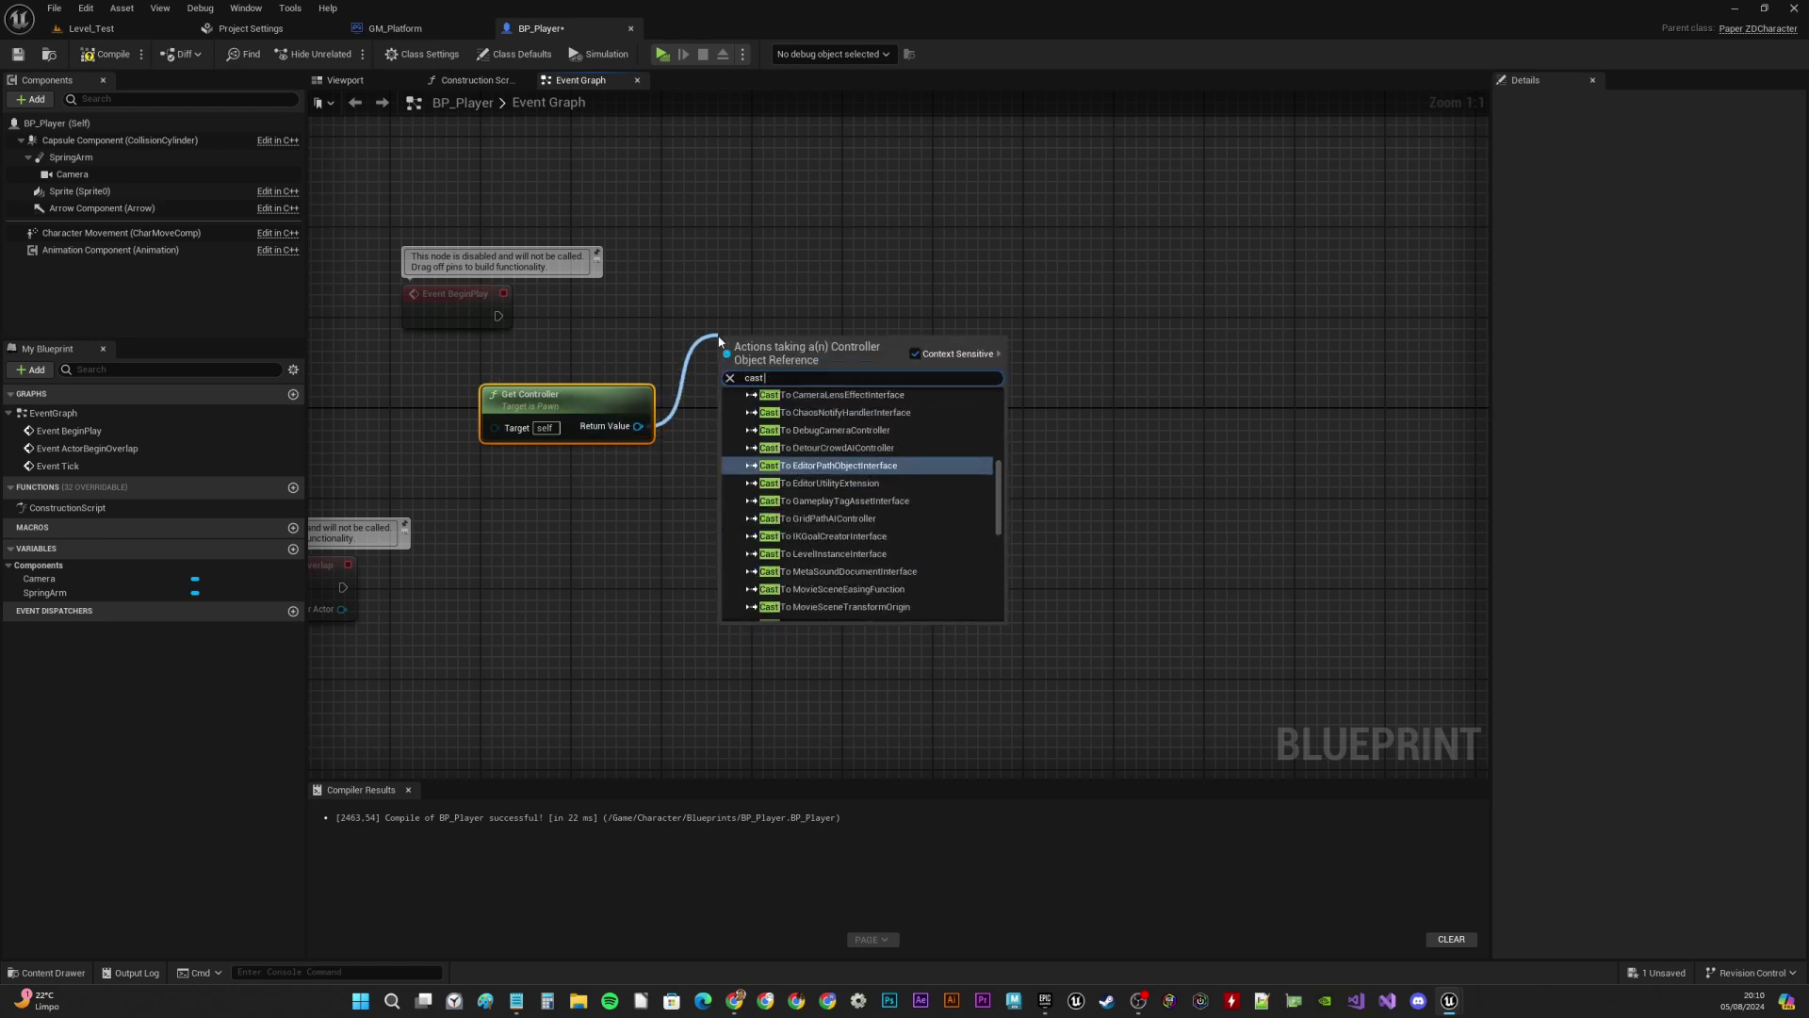
pyautogui.write(' to')
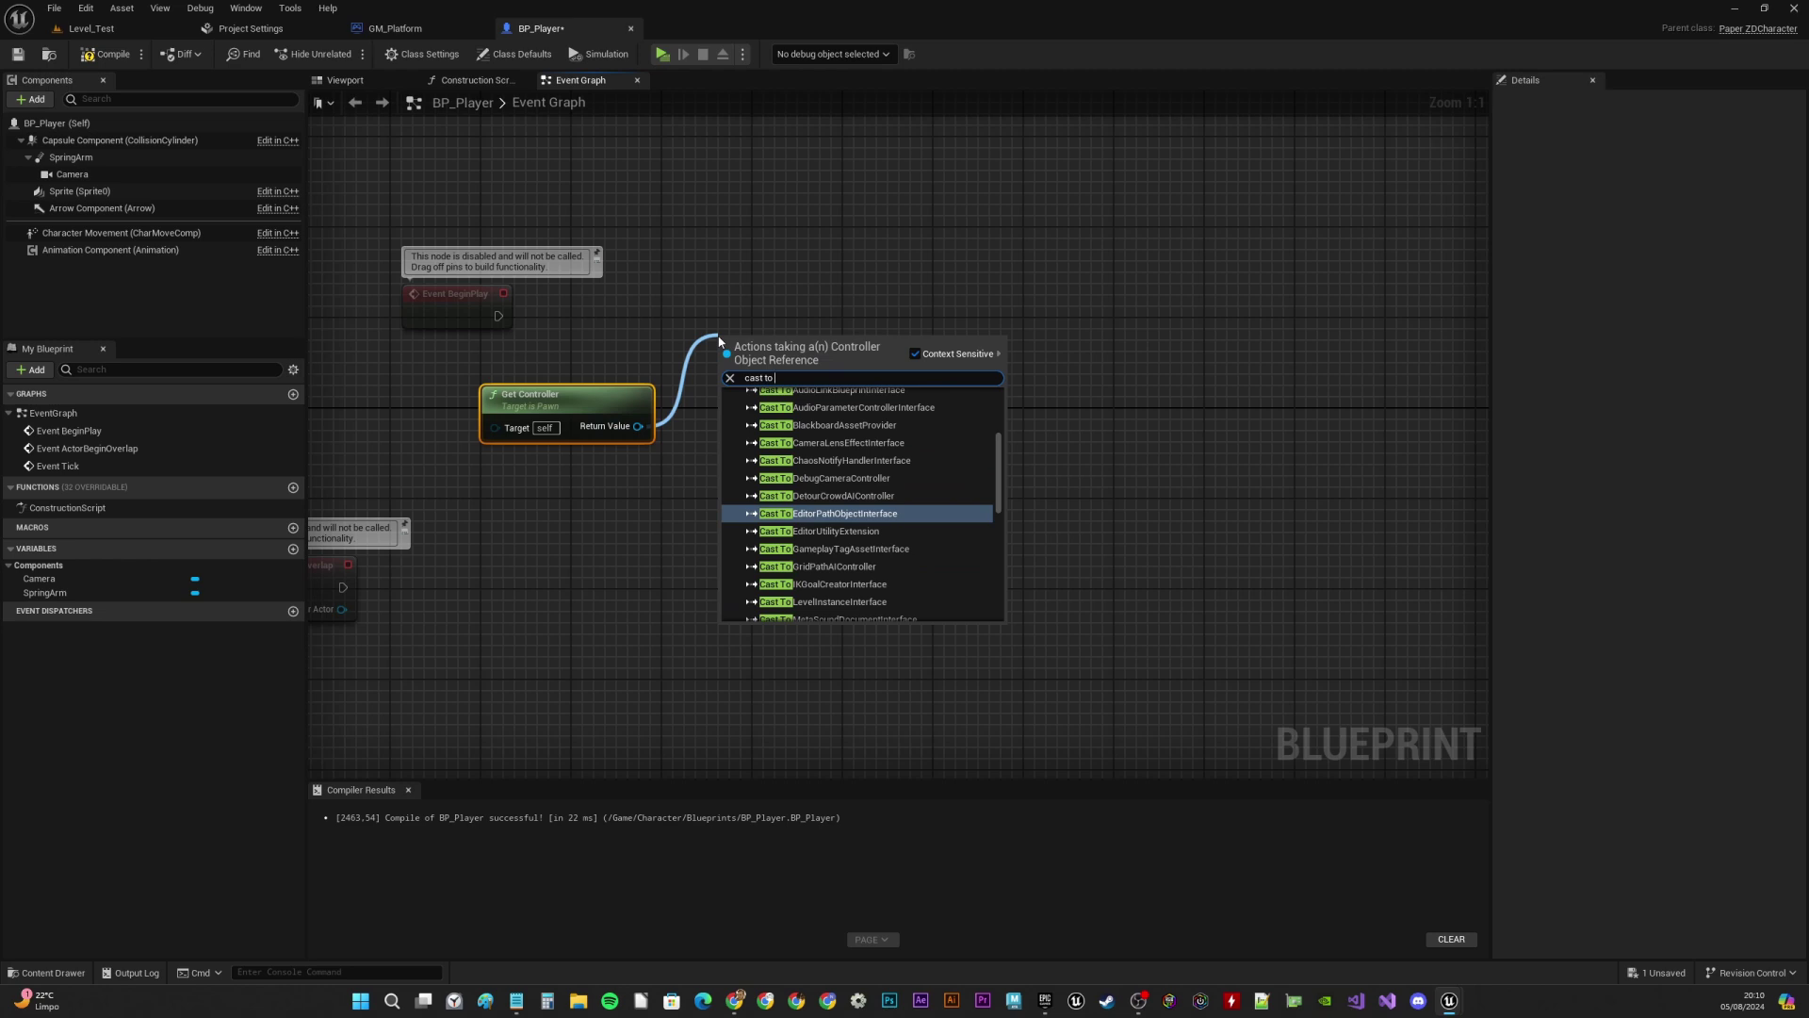
pyautogui.write(' play')
pyautogui.click(809, 439)
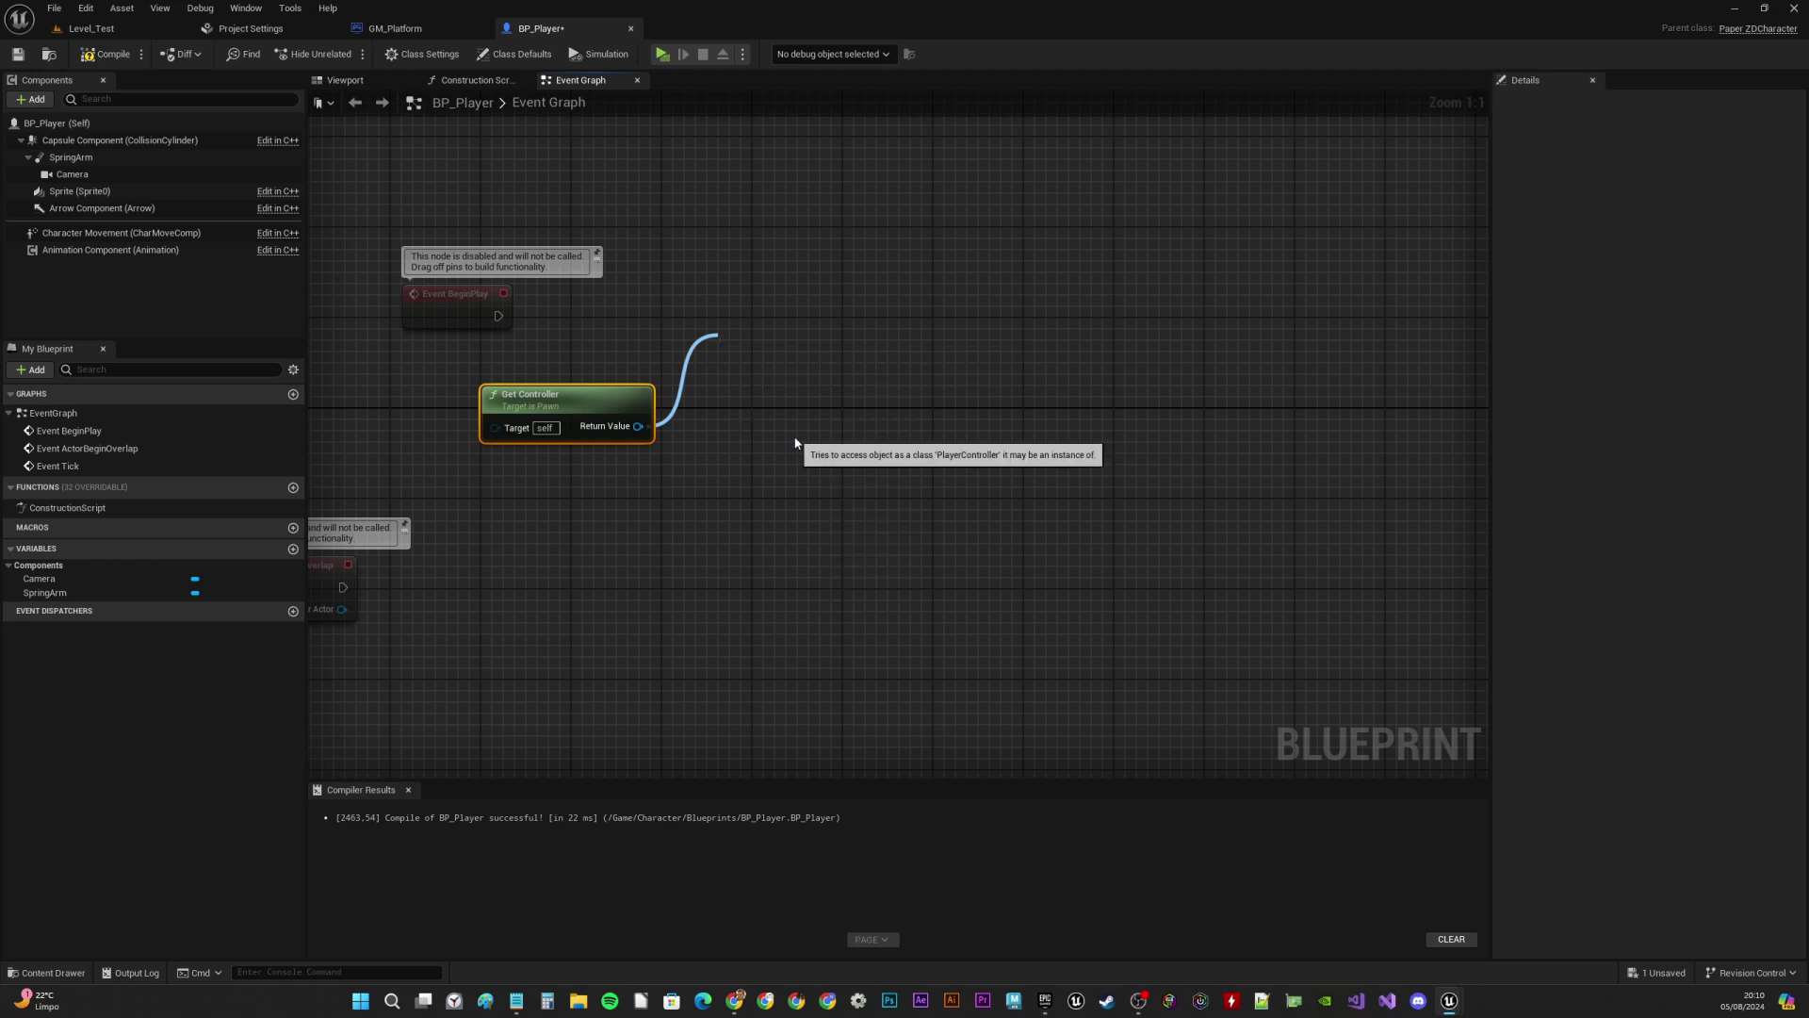
pyautogui.moveTo(778, 336); pyautogui.dragTo(754, 287)
# Connect Event BeginPlay's execution output to Cast To PlayerController and arrange the nodes compactly
pyautogui.moveTo(500, 315); pyautogui.dragTo(698, 314)
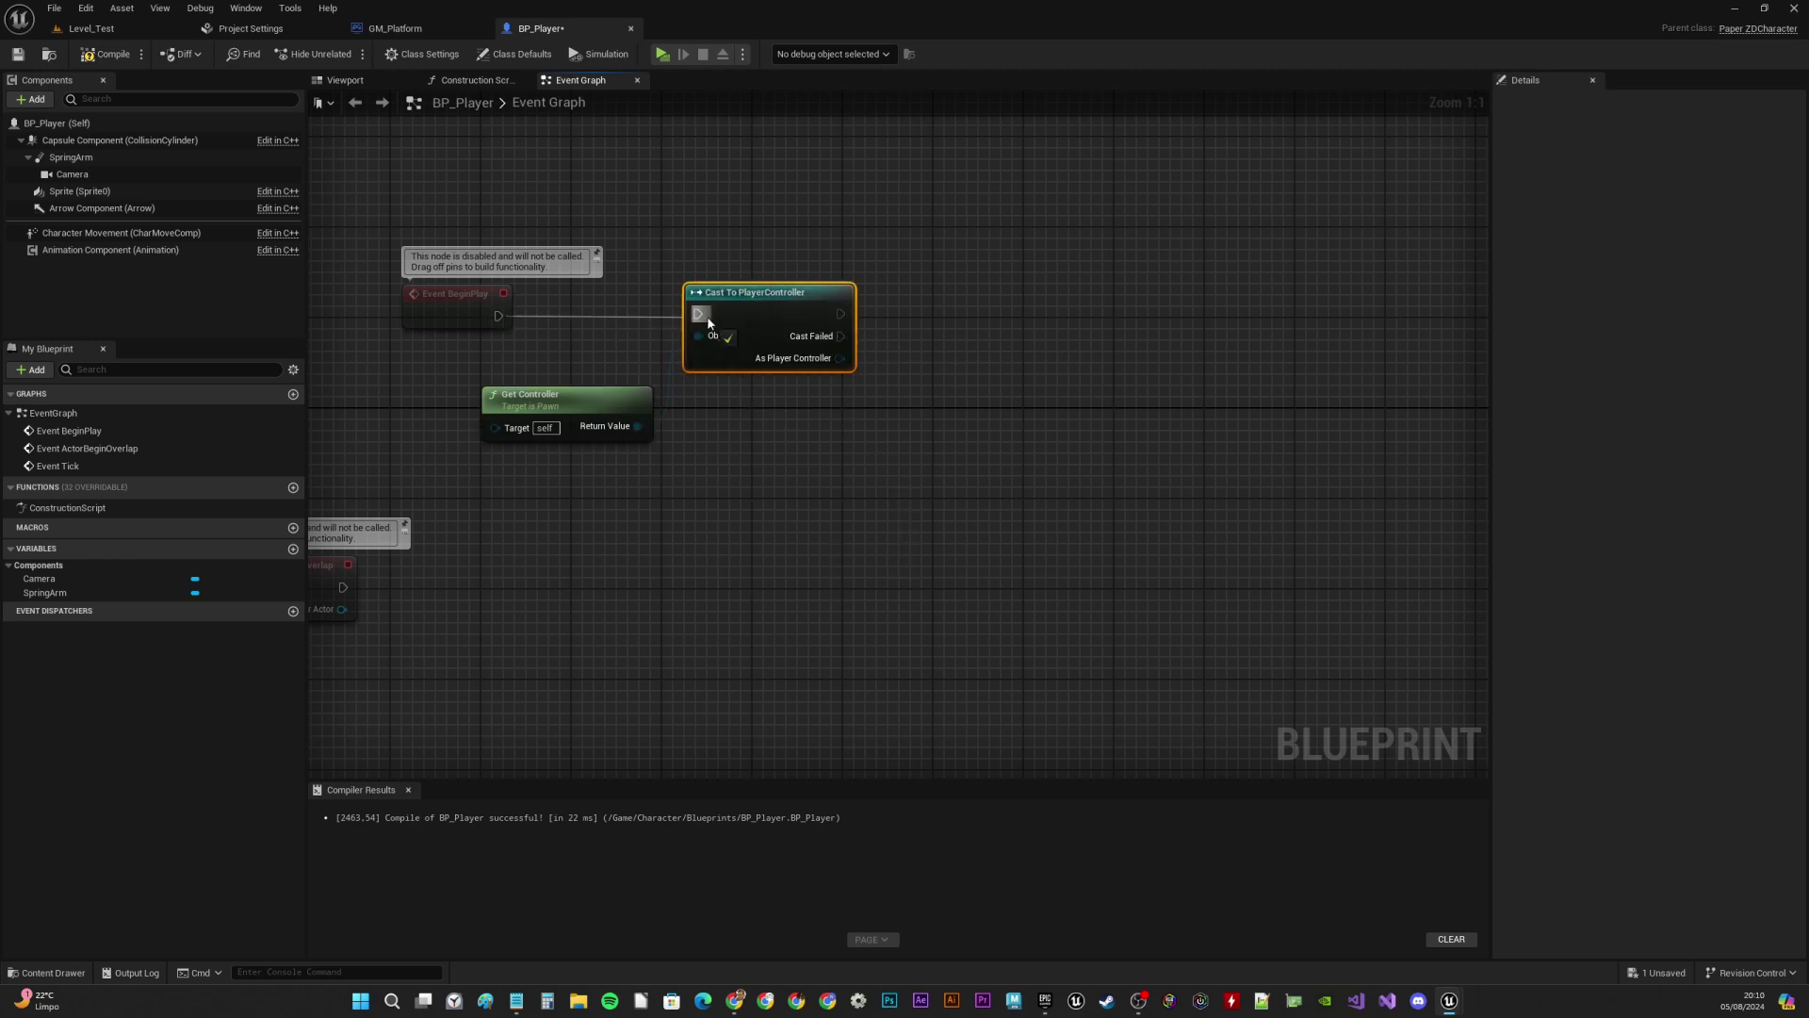
pyautogui.moveTo(600, 396); pyautogui.dragTo(530, 362)
pyautogui.moveTo(794, 313); pyautogui.dragTo(749, 314)
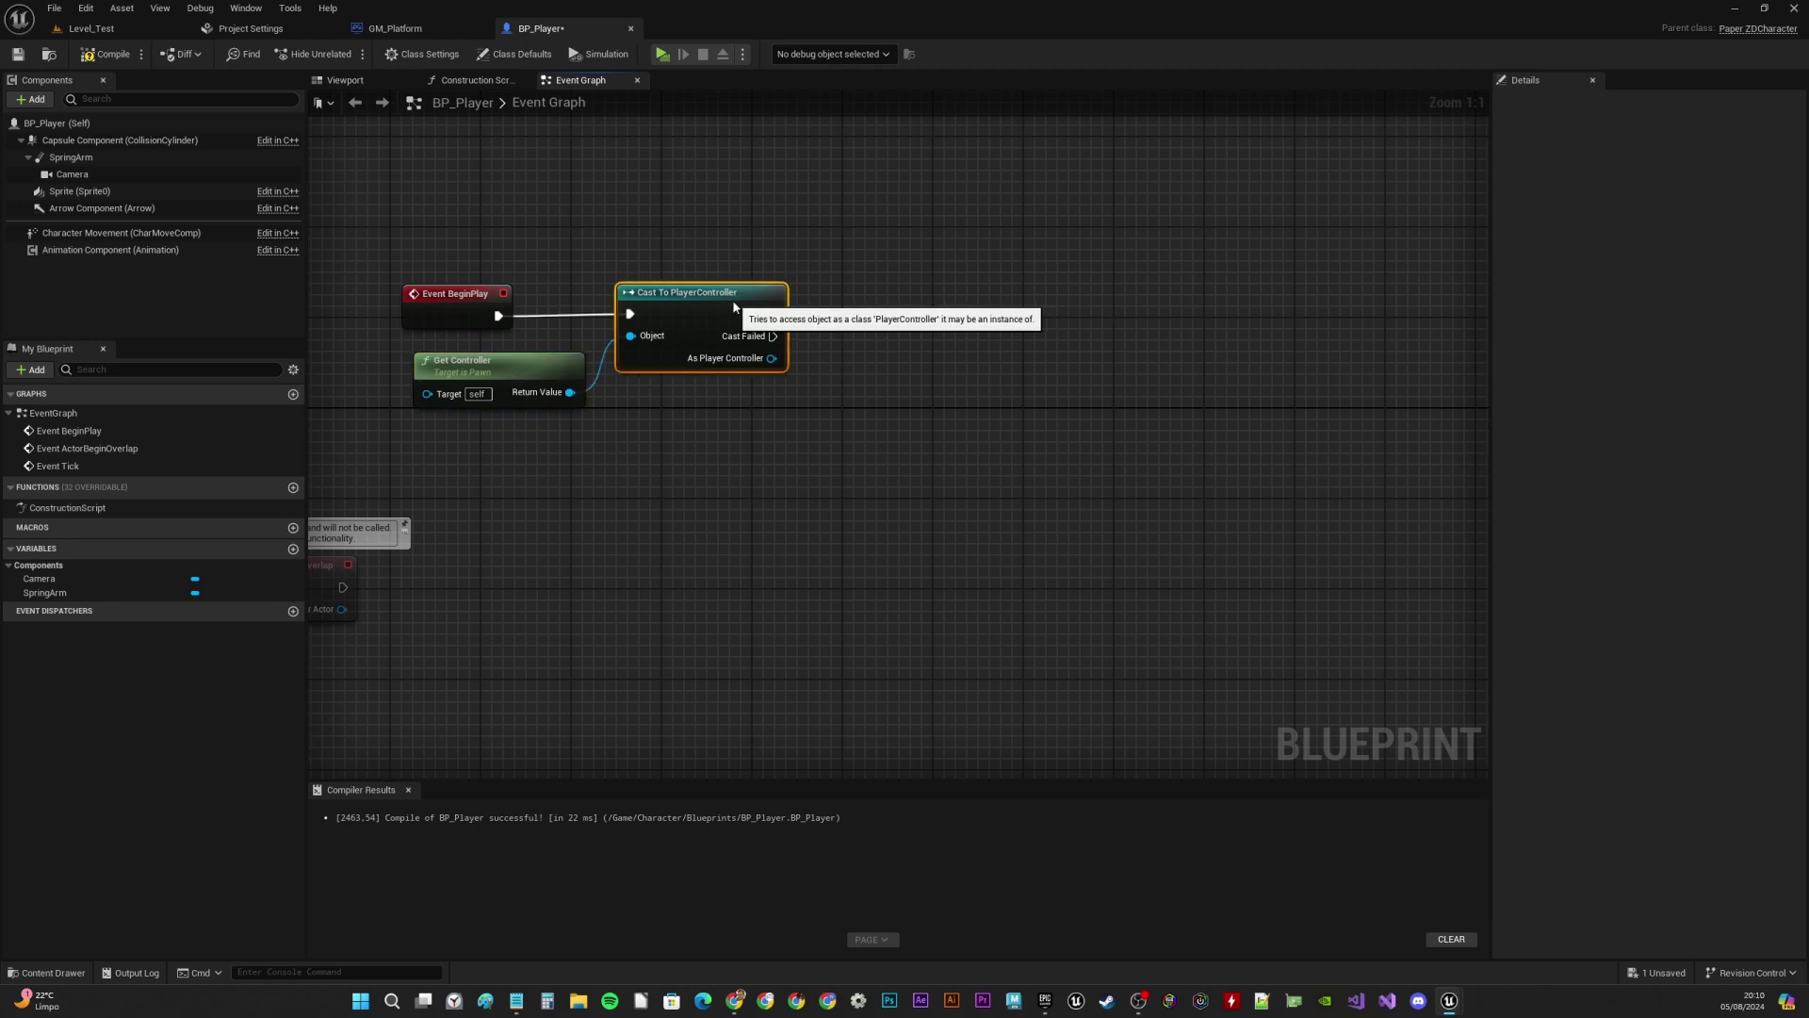
pyautogui.moveTo(522, 359); pyautogui.dragTo(515, 361)
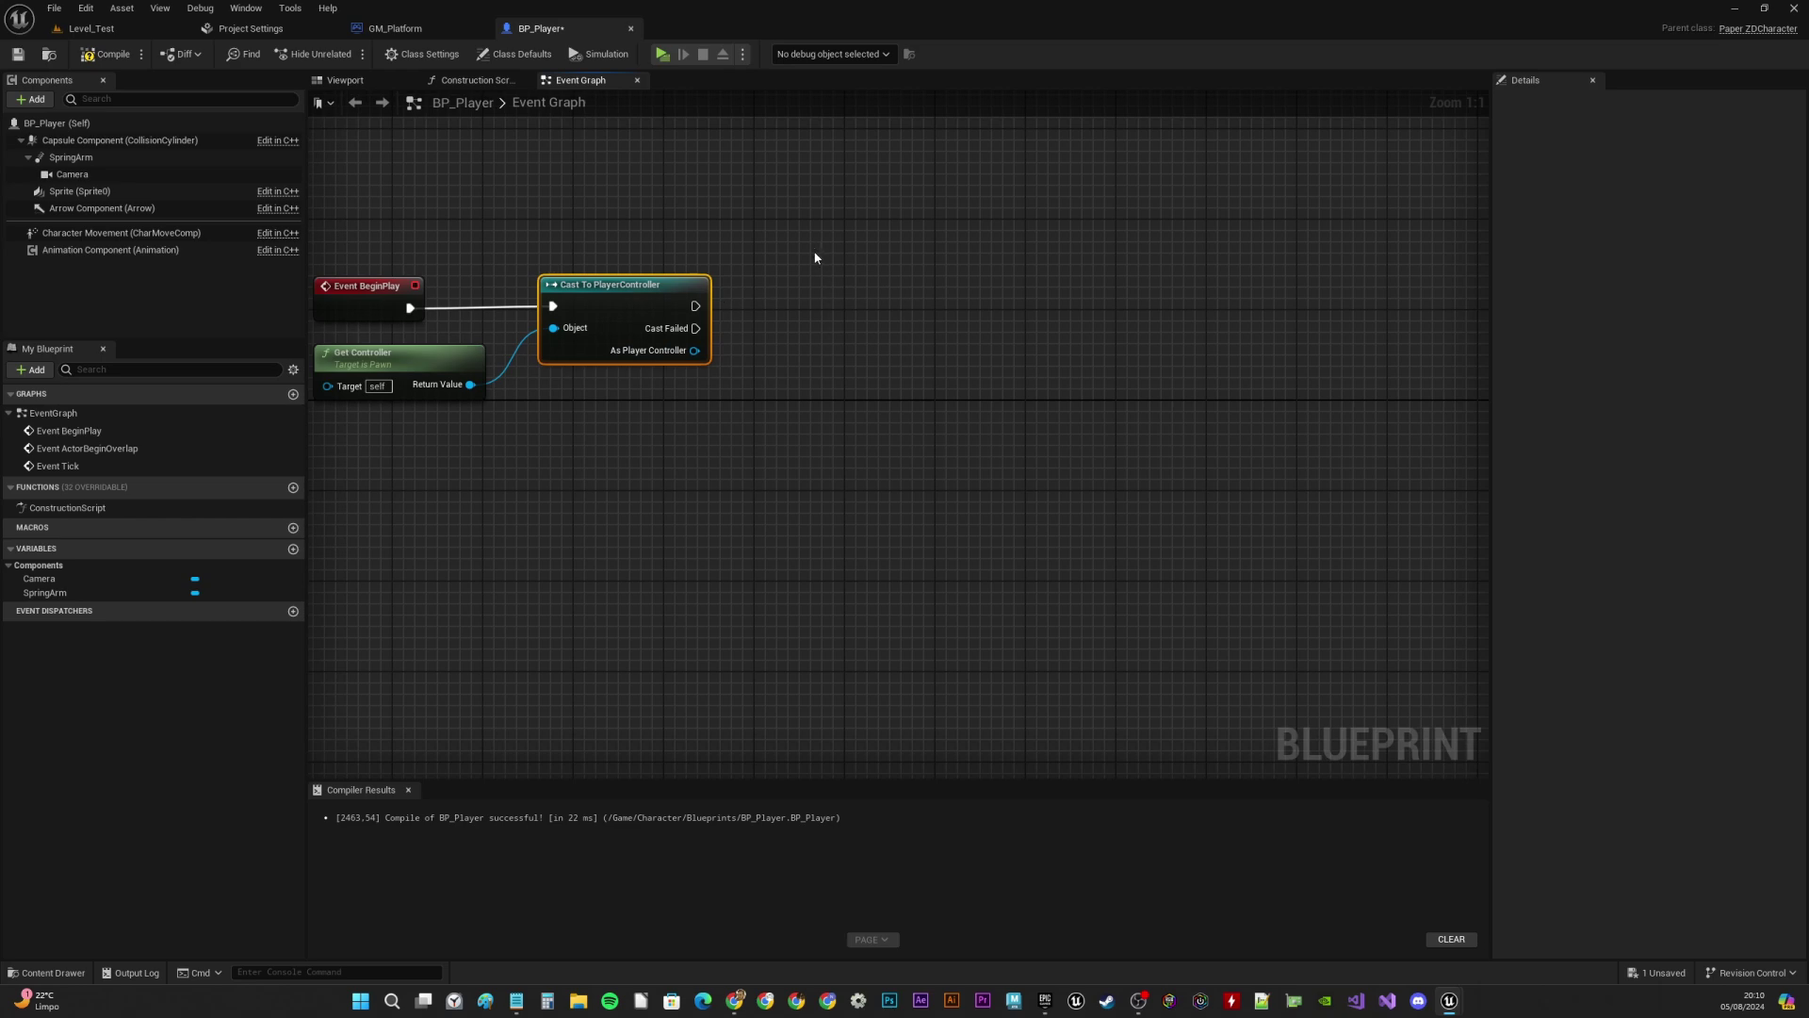
# From Cast To PlayerController's As Player Controller output, add a Get EnhancedInputLocalPlayerSubsystem node
pyautogui.moveTo(705, 351); pyautogui.dragTo(817, 390)
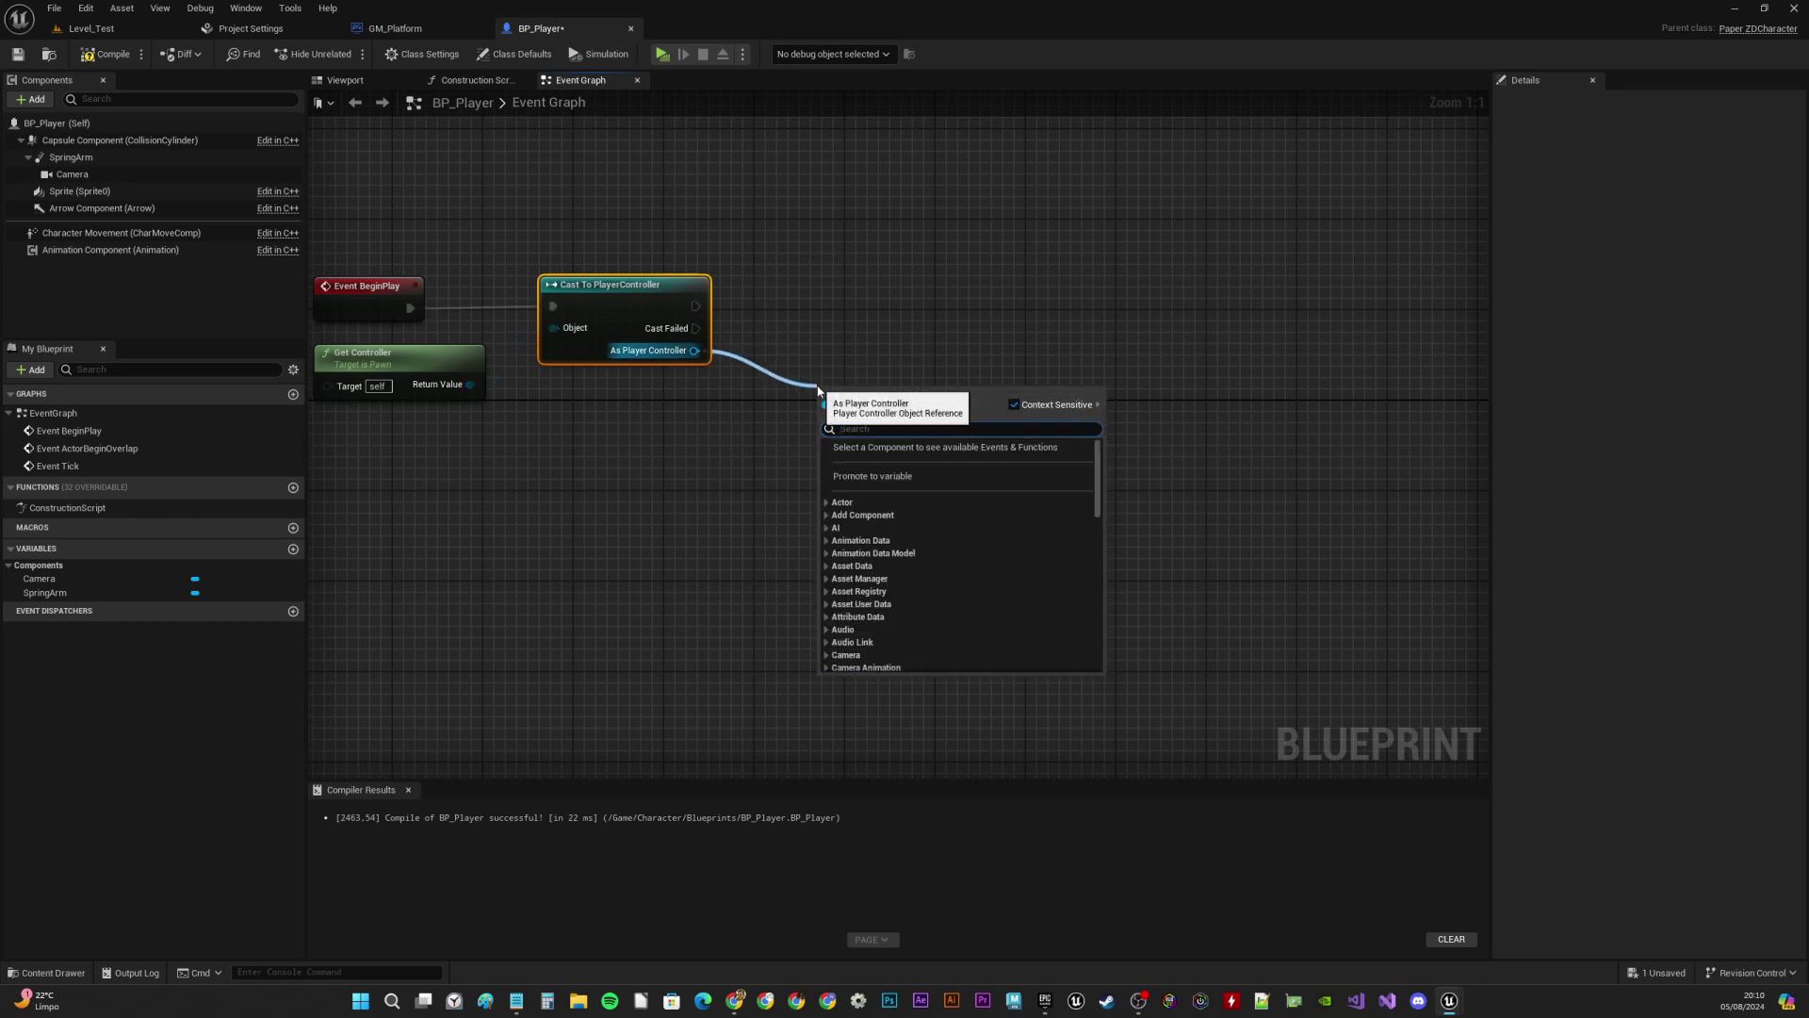
pyautogui.write('enhanced')
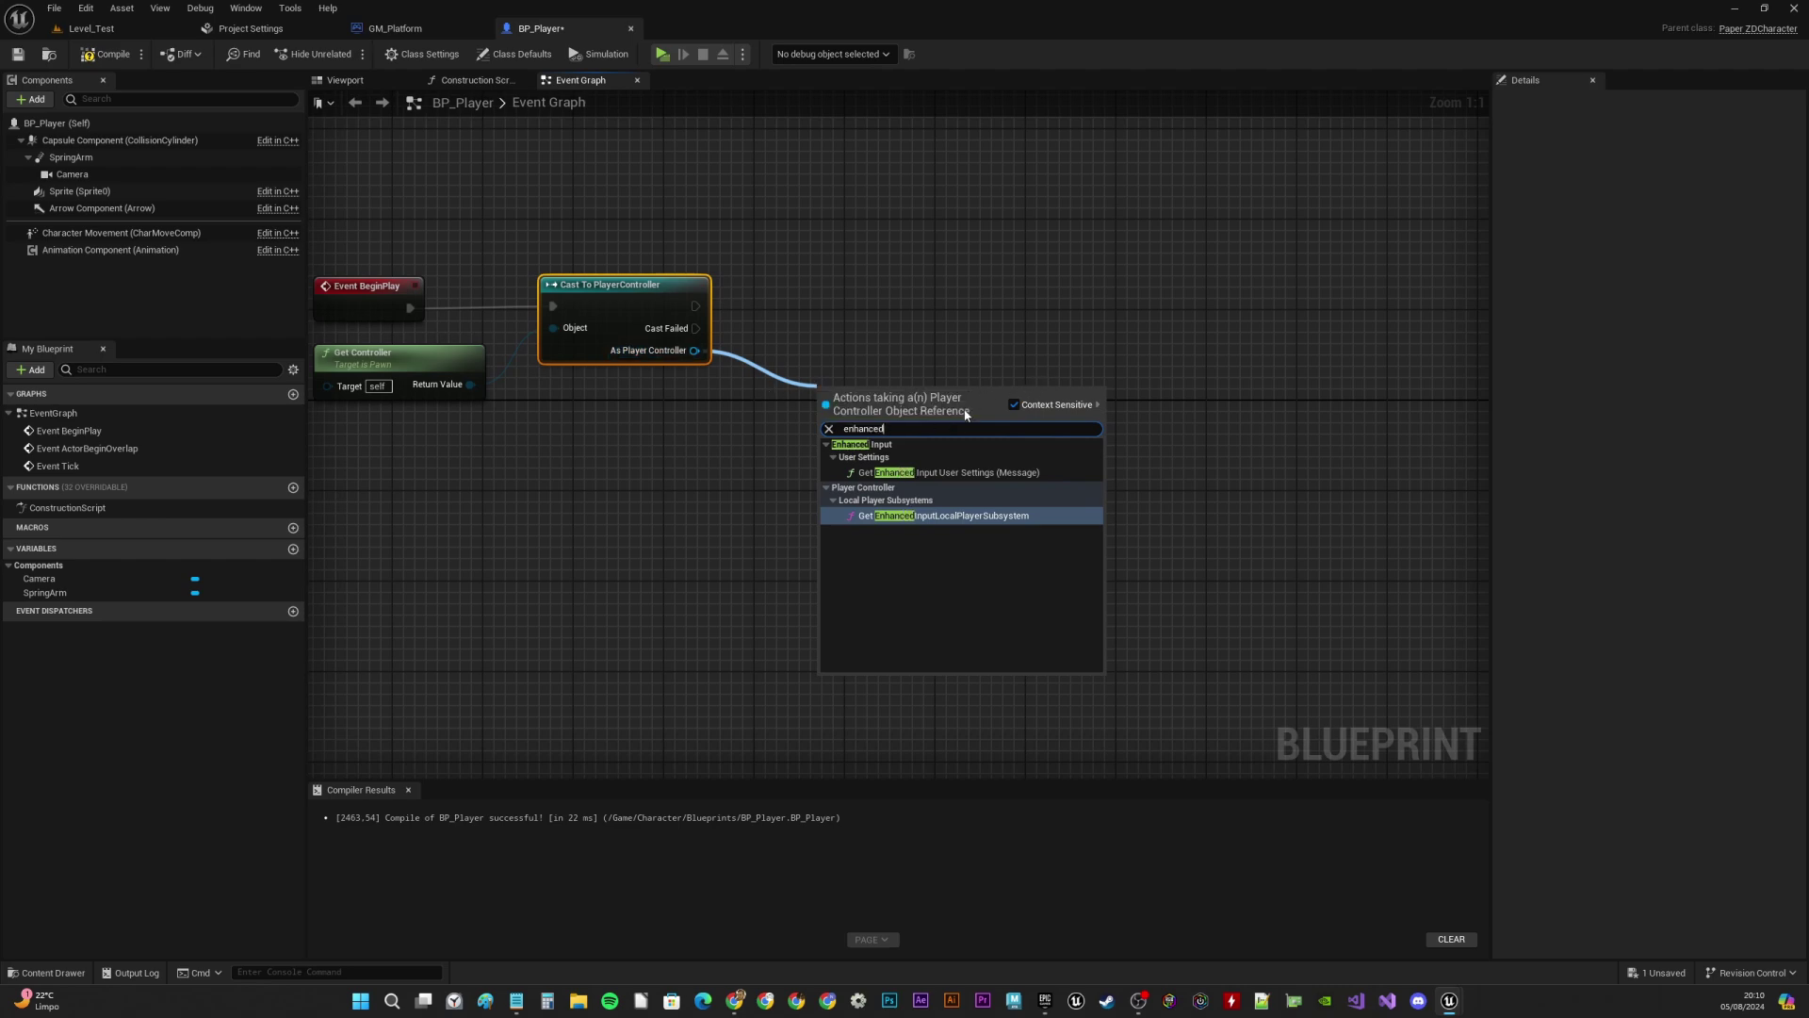
pyautogui.click(906, 517)
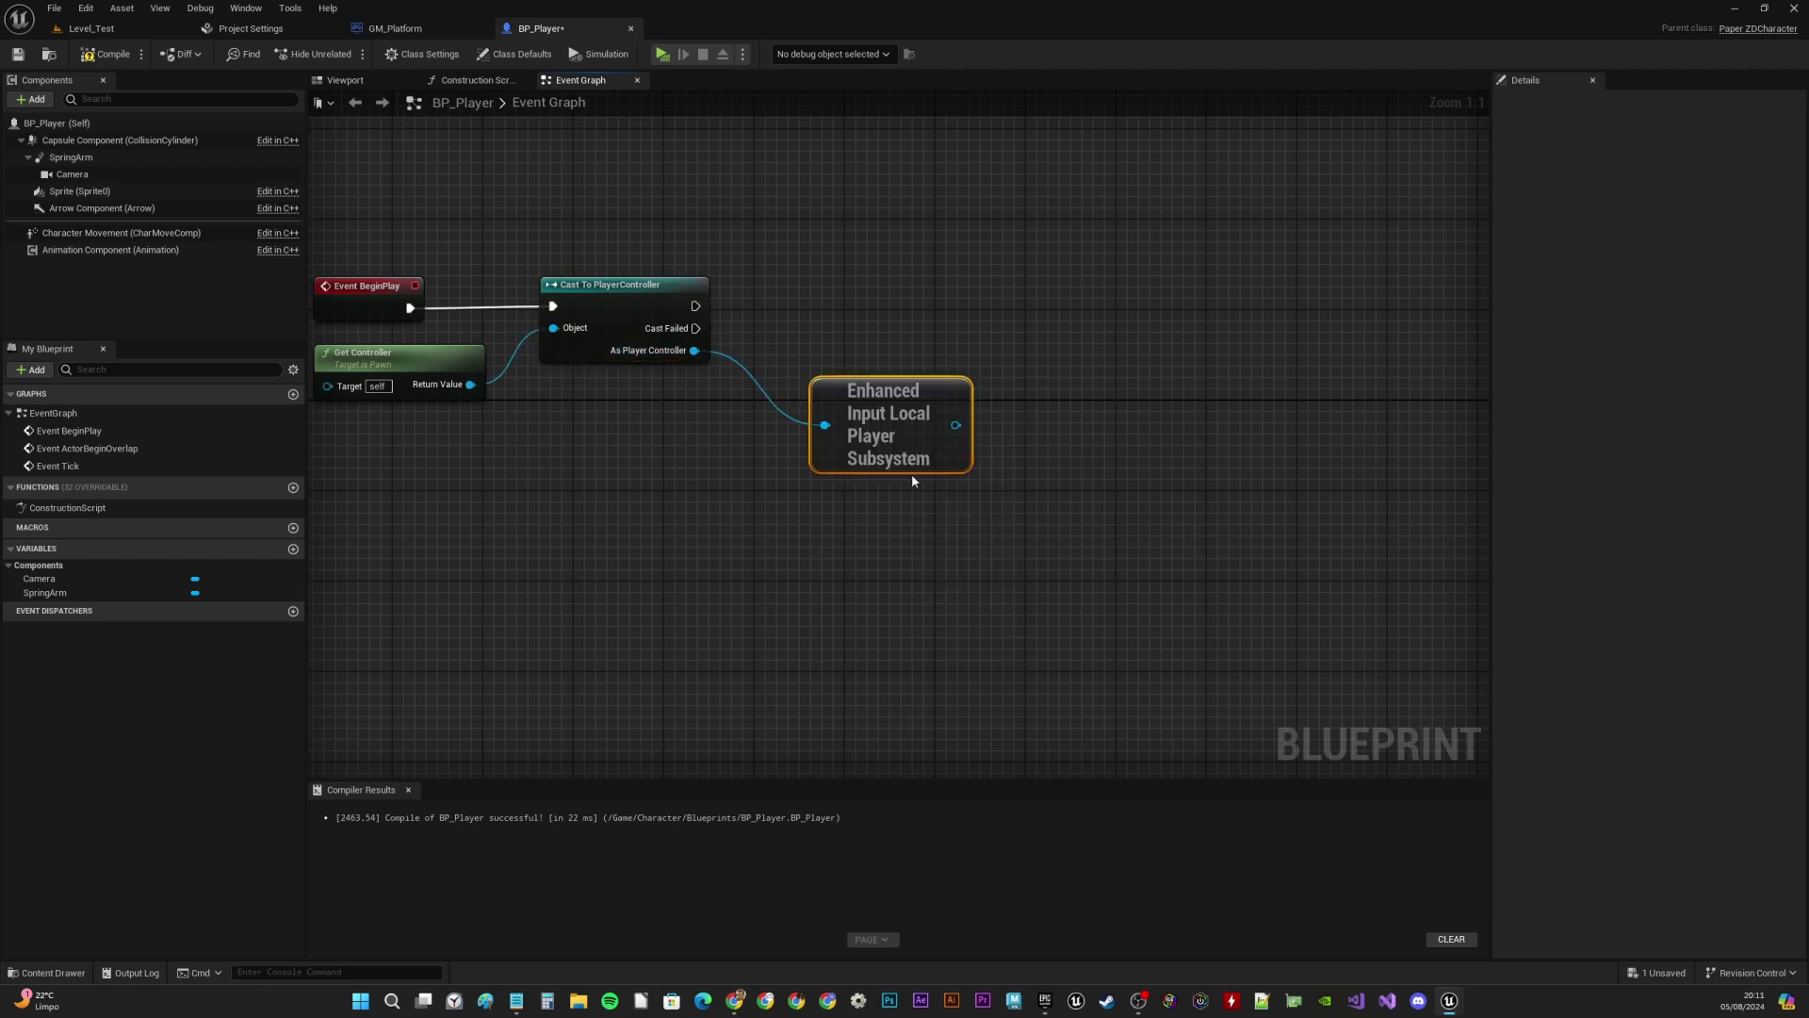
# From the Enhanced Input Local Player Subsystem node, add an Add Mapping Context node with IMC_Platform as its Mapping Context
pyautogui.moveTo(893, 394); pyautogui.dragTo(1003, 328)
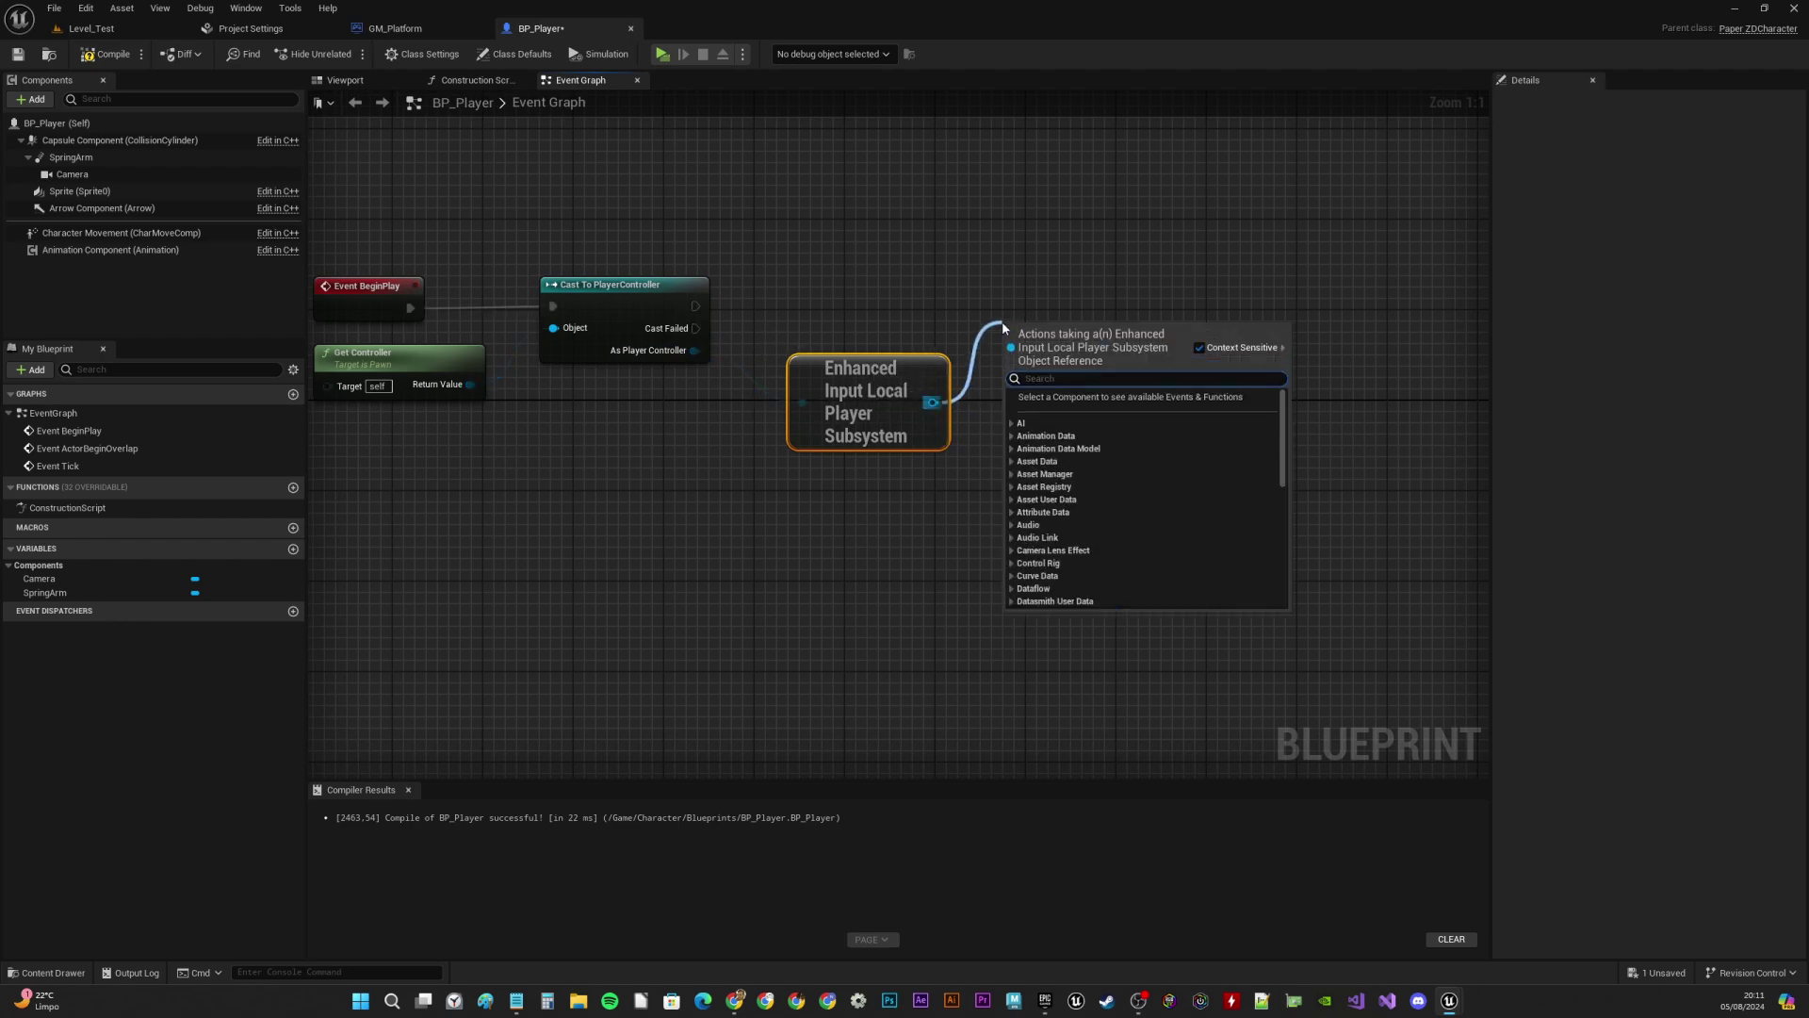
pyautogui.write('add ma')
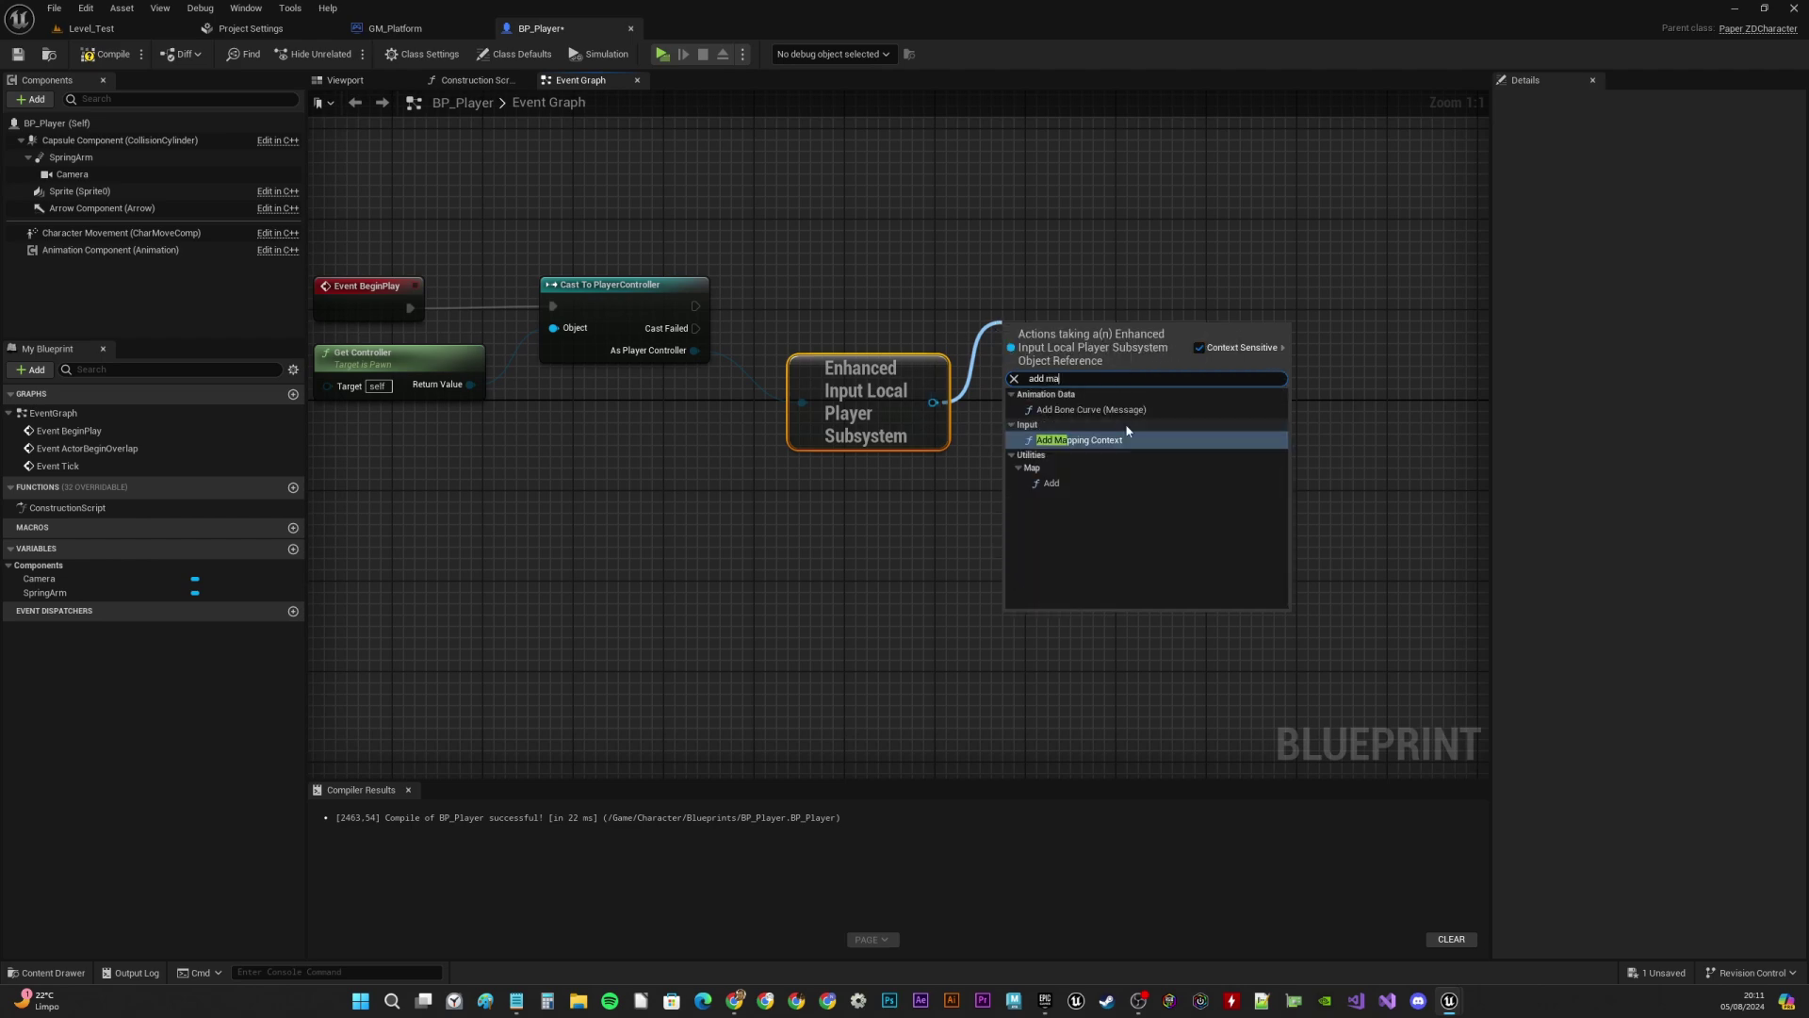
pyautogui.click(1097, 440)
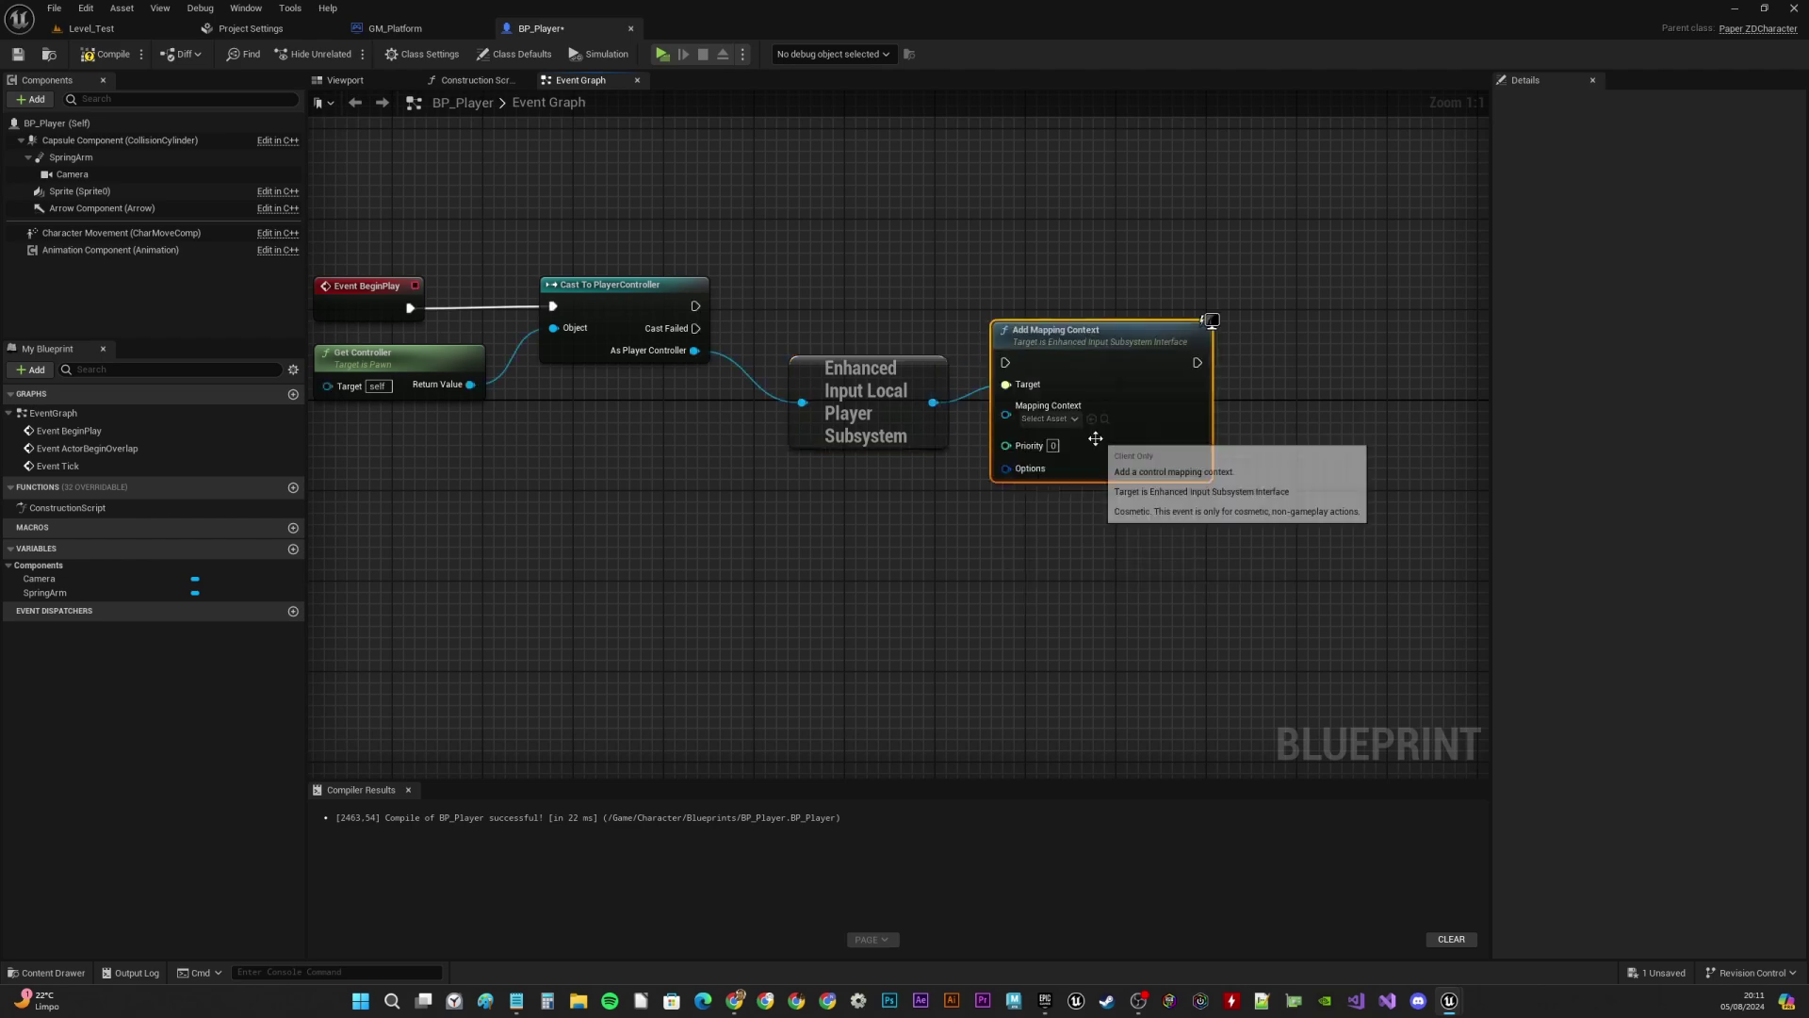
pyautogui.click(1060, 385)
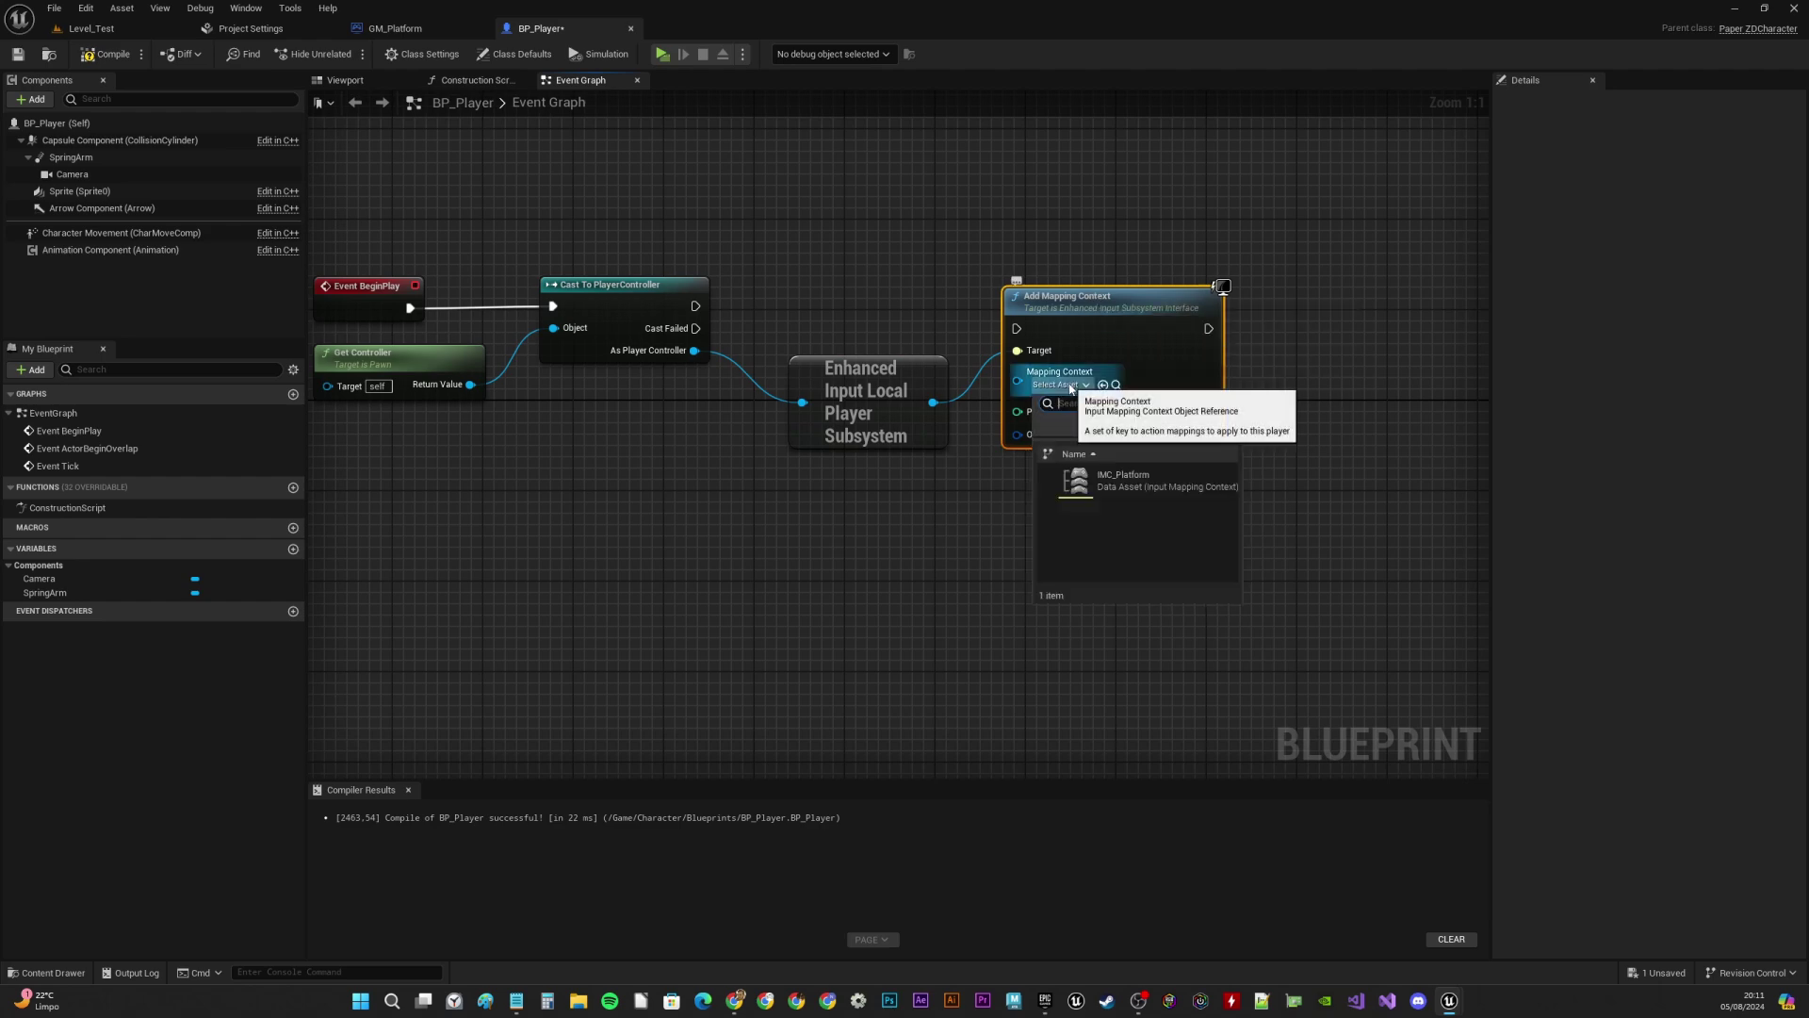
pyautogui.click(1129, 481)
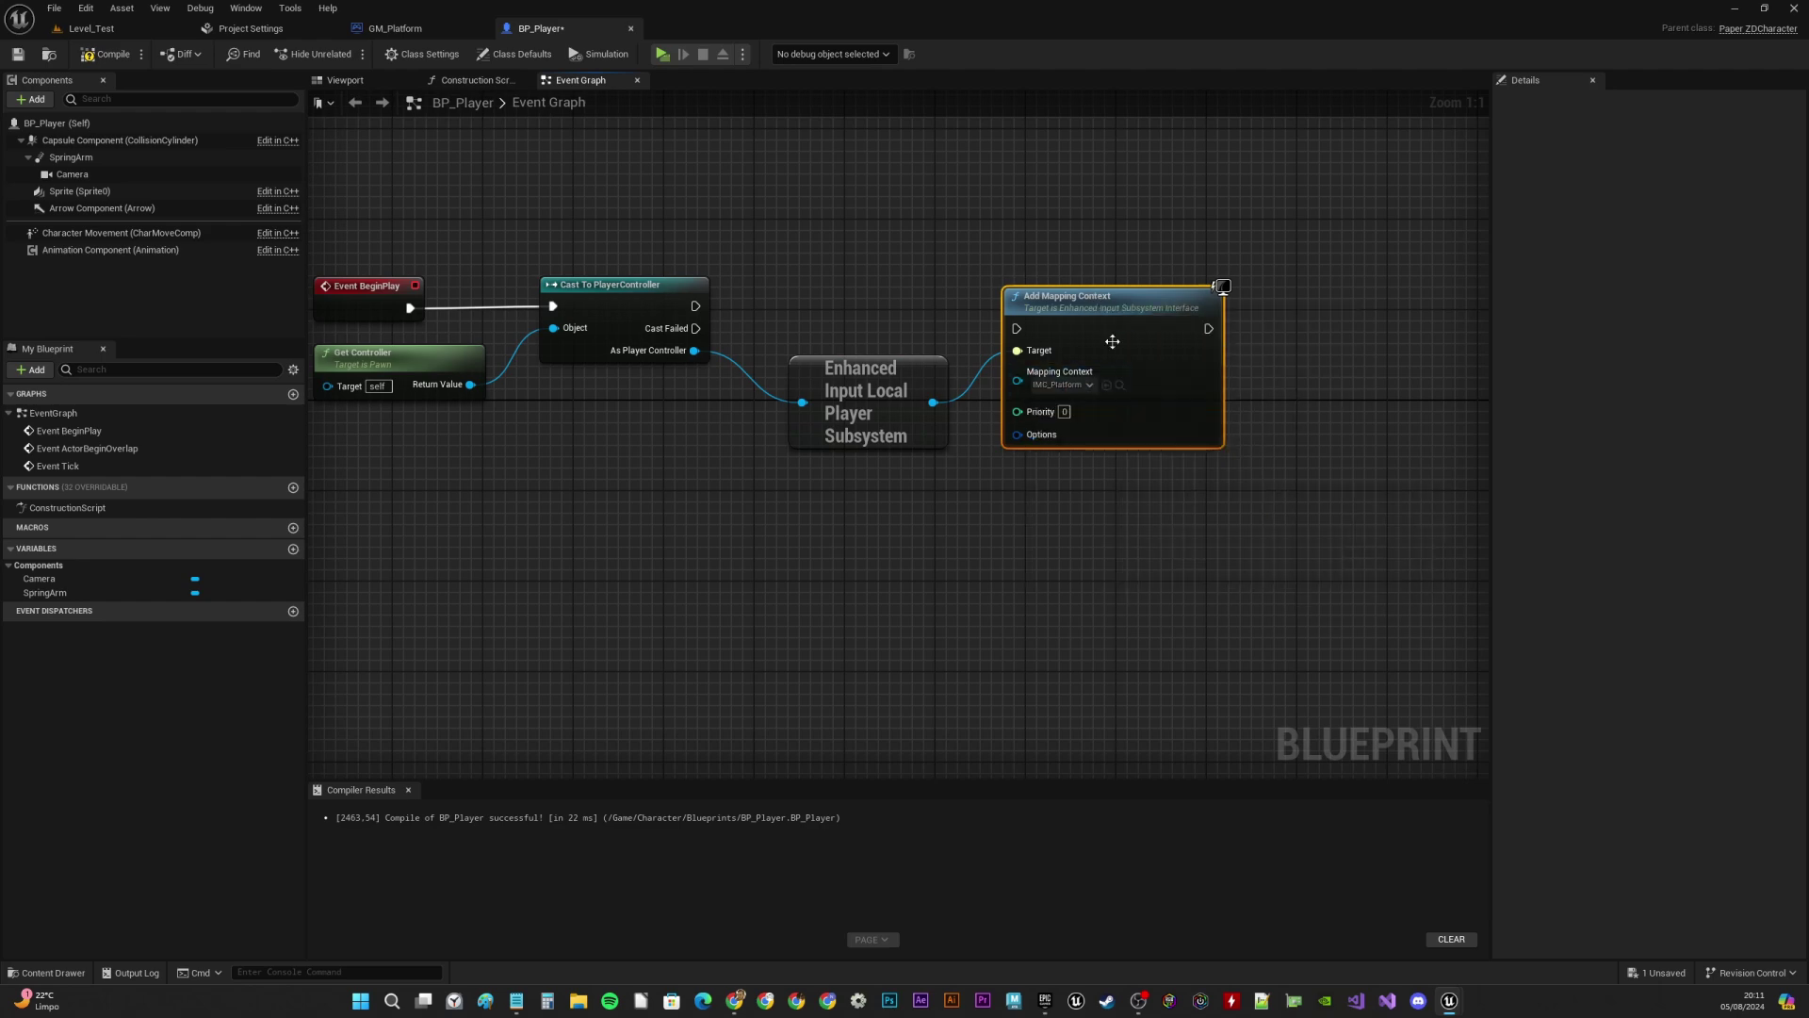
# Connect Cast To PlayerController's execution output to Add Mapping Context and arrange the subsystem and mapping nodes compactly in line
pyautogui.moveTo(695, 307); pyautogui.dragTo(1069, 282)
pyautogui.moveTo(829, 352); pyautogui.dragTo(796, 353)
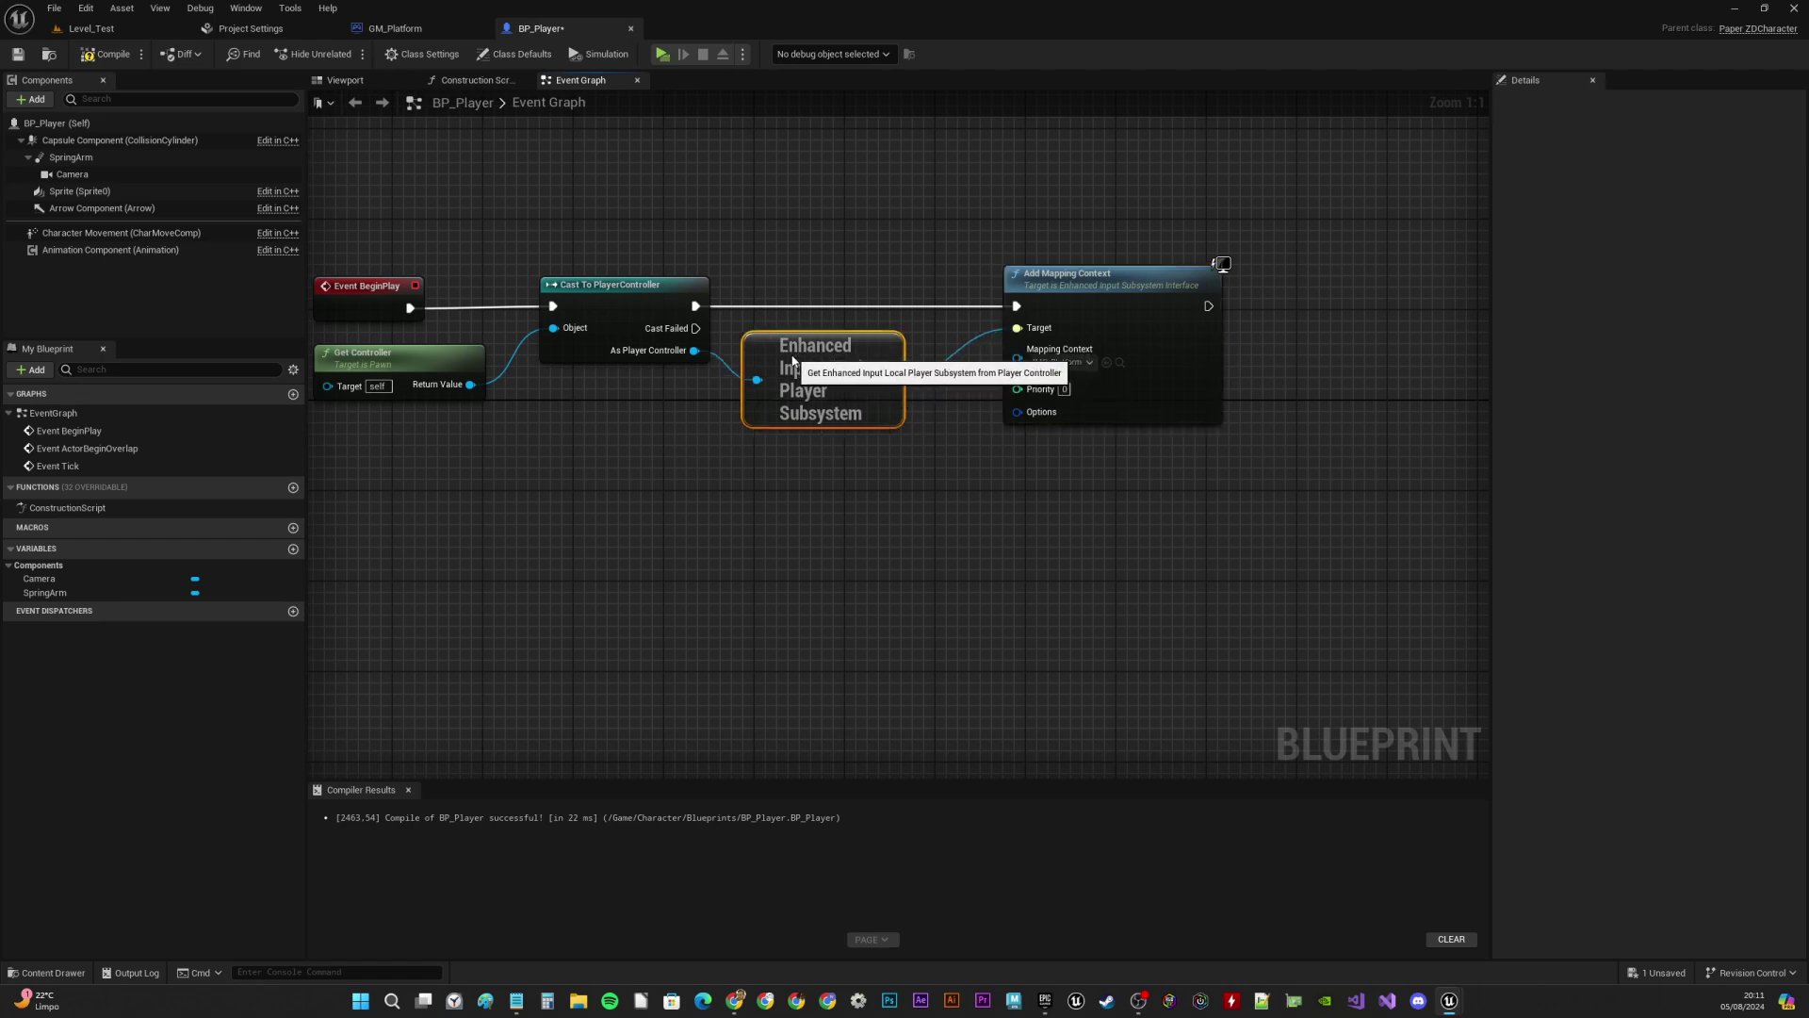
pyautogui.moveTo(1129, 274); pyautogui.dragTo(1060, 274)
pyautogui.moveTo(739, 220); pyautogui.dragTo(853, 226, button='right')
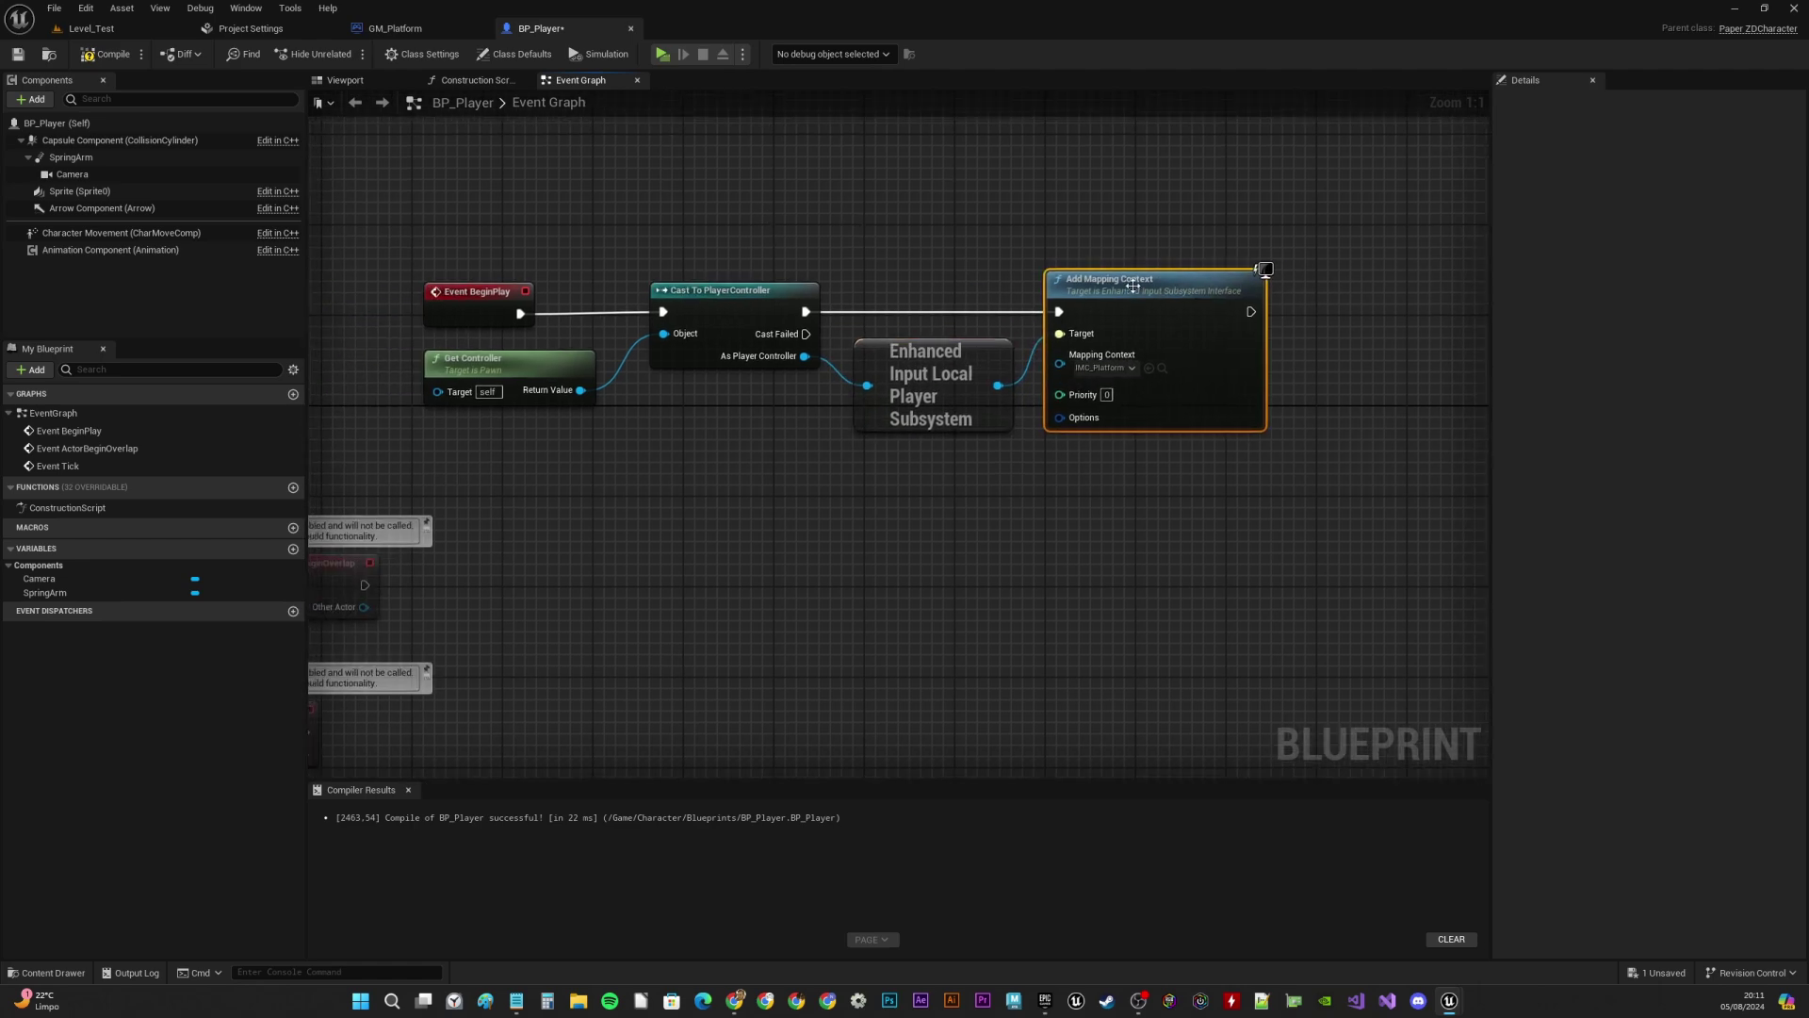
pyautogui.moveTo(1145, 276); pyautogui.dragTo(1175, 276, button='right')
# Enclose the whole Event BeginPlay node chain in a comment box titled "Adiciona os Inputs ao Player"
pyautogui.moveTo(483, 201); pyautogui.dragTo(1159, 505)
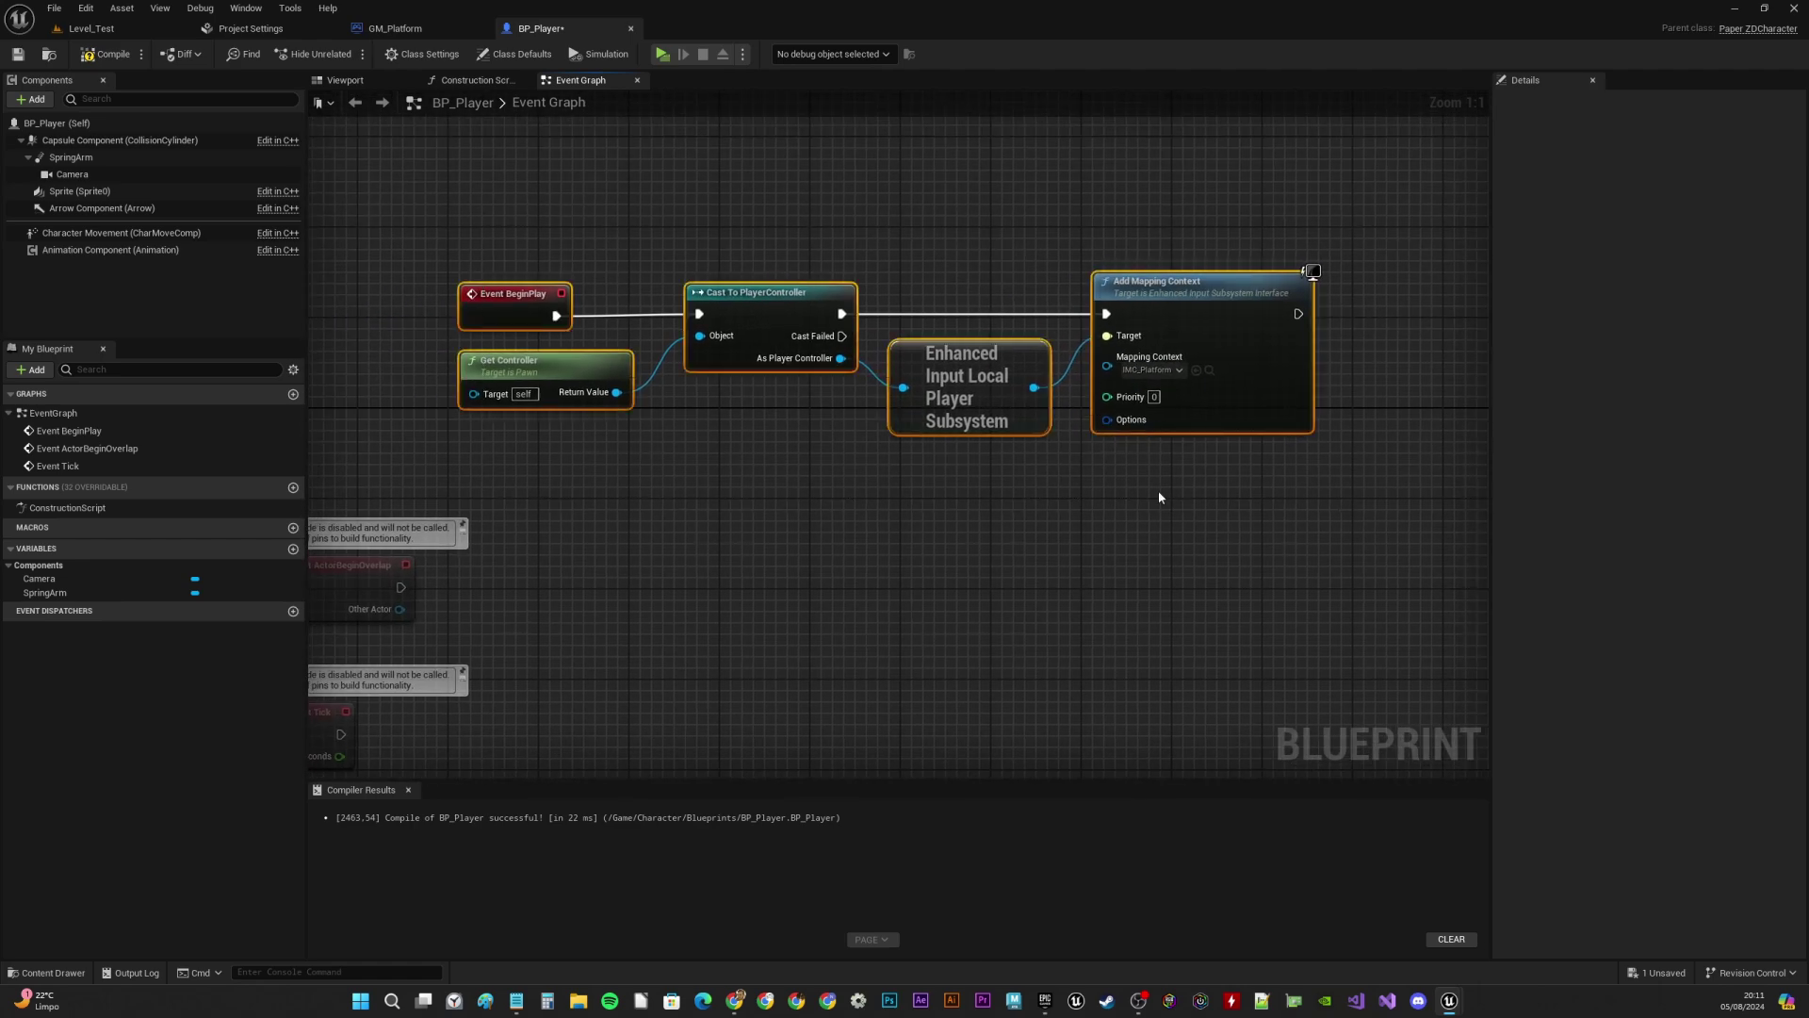
pyautogui.moveTo(1175, 308); pyautogui.dragTo(1062, 355, button='right')
pyautogui.moveTo(1062, 355); pyautogui.dragTo(1248, 309)
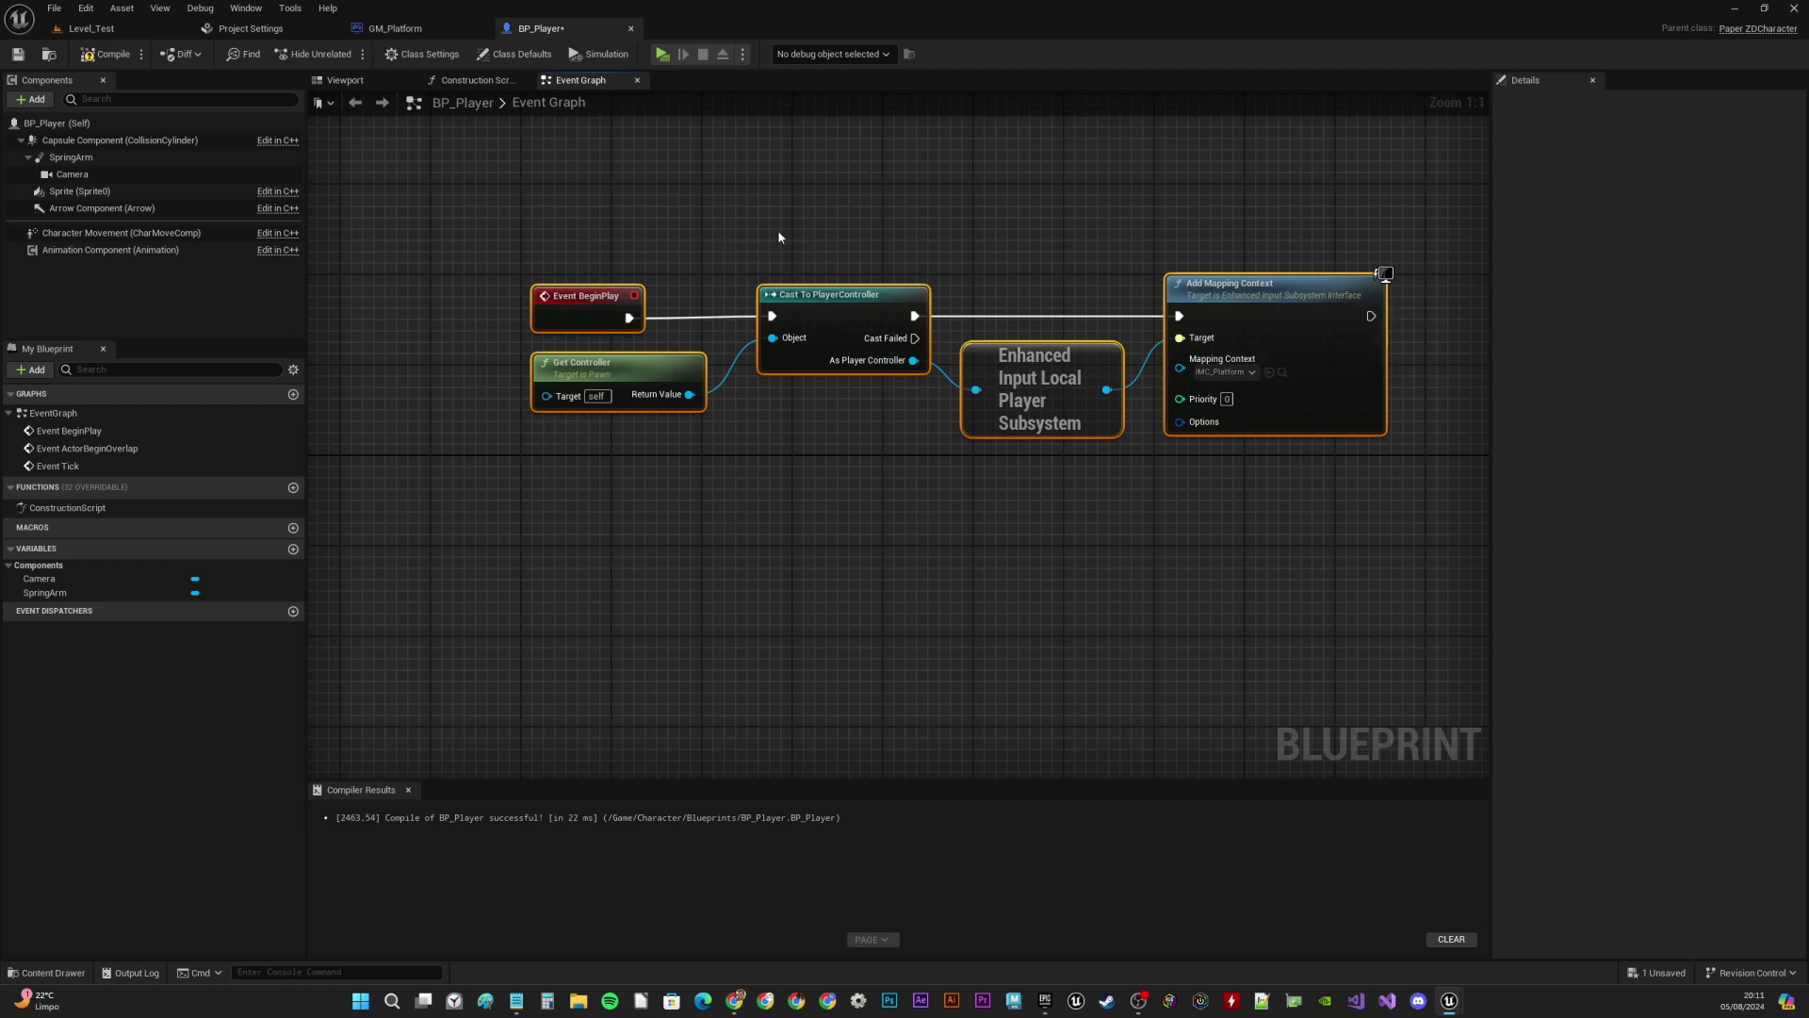
pyautogui.press('c')
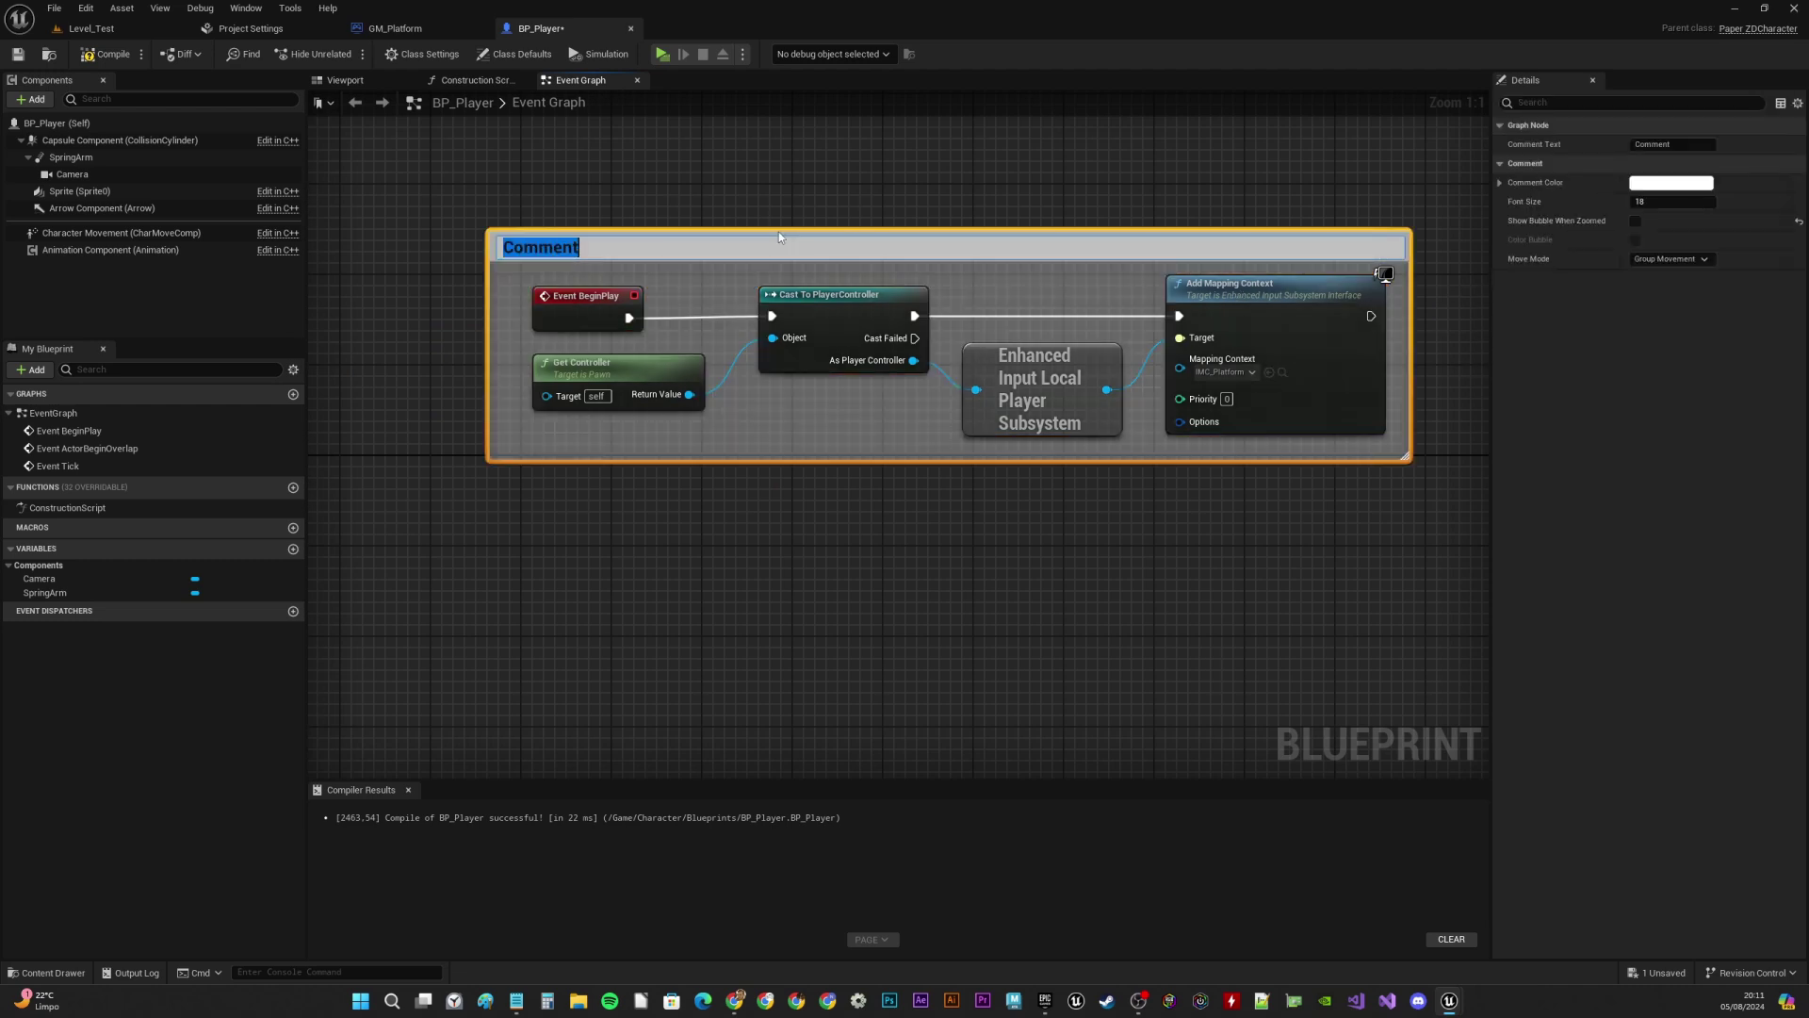
pyautogui.write('Adiciona os Inputs ao Player')
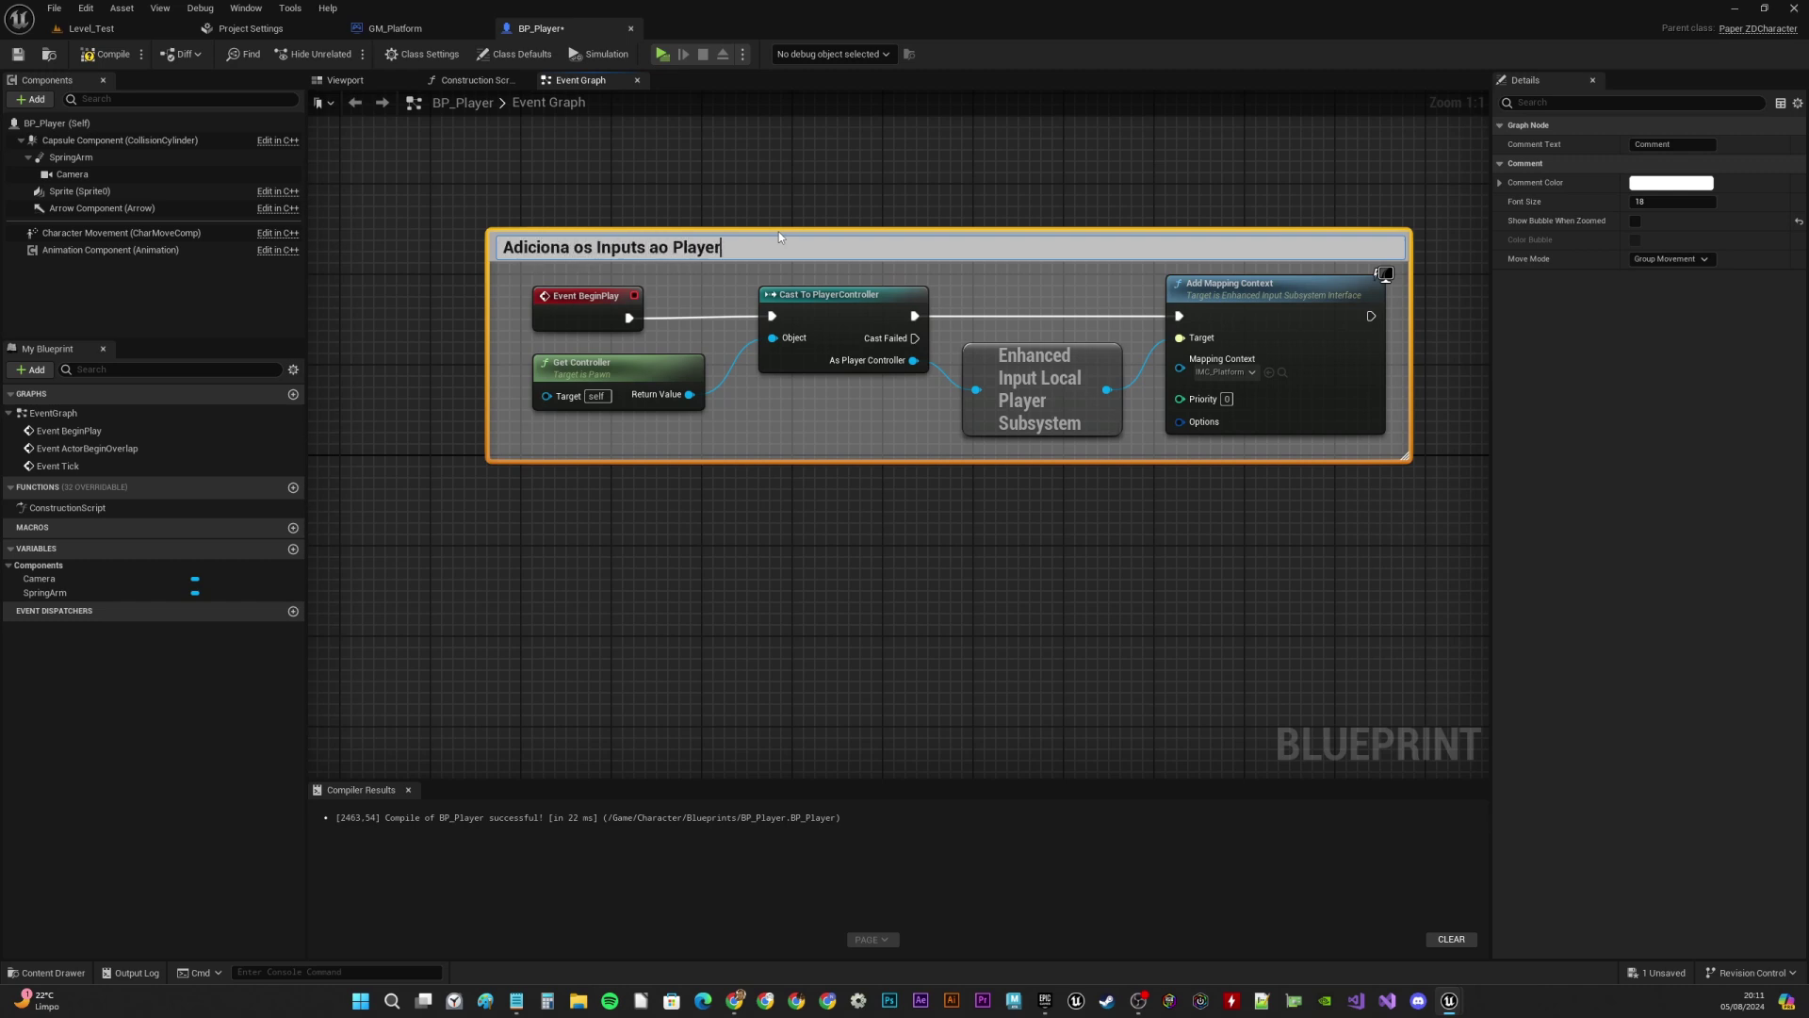
pyautogui.press('Return')
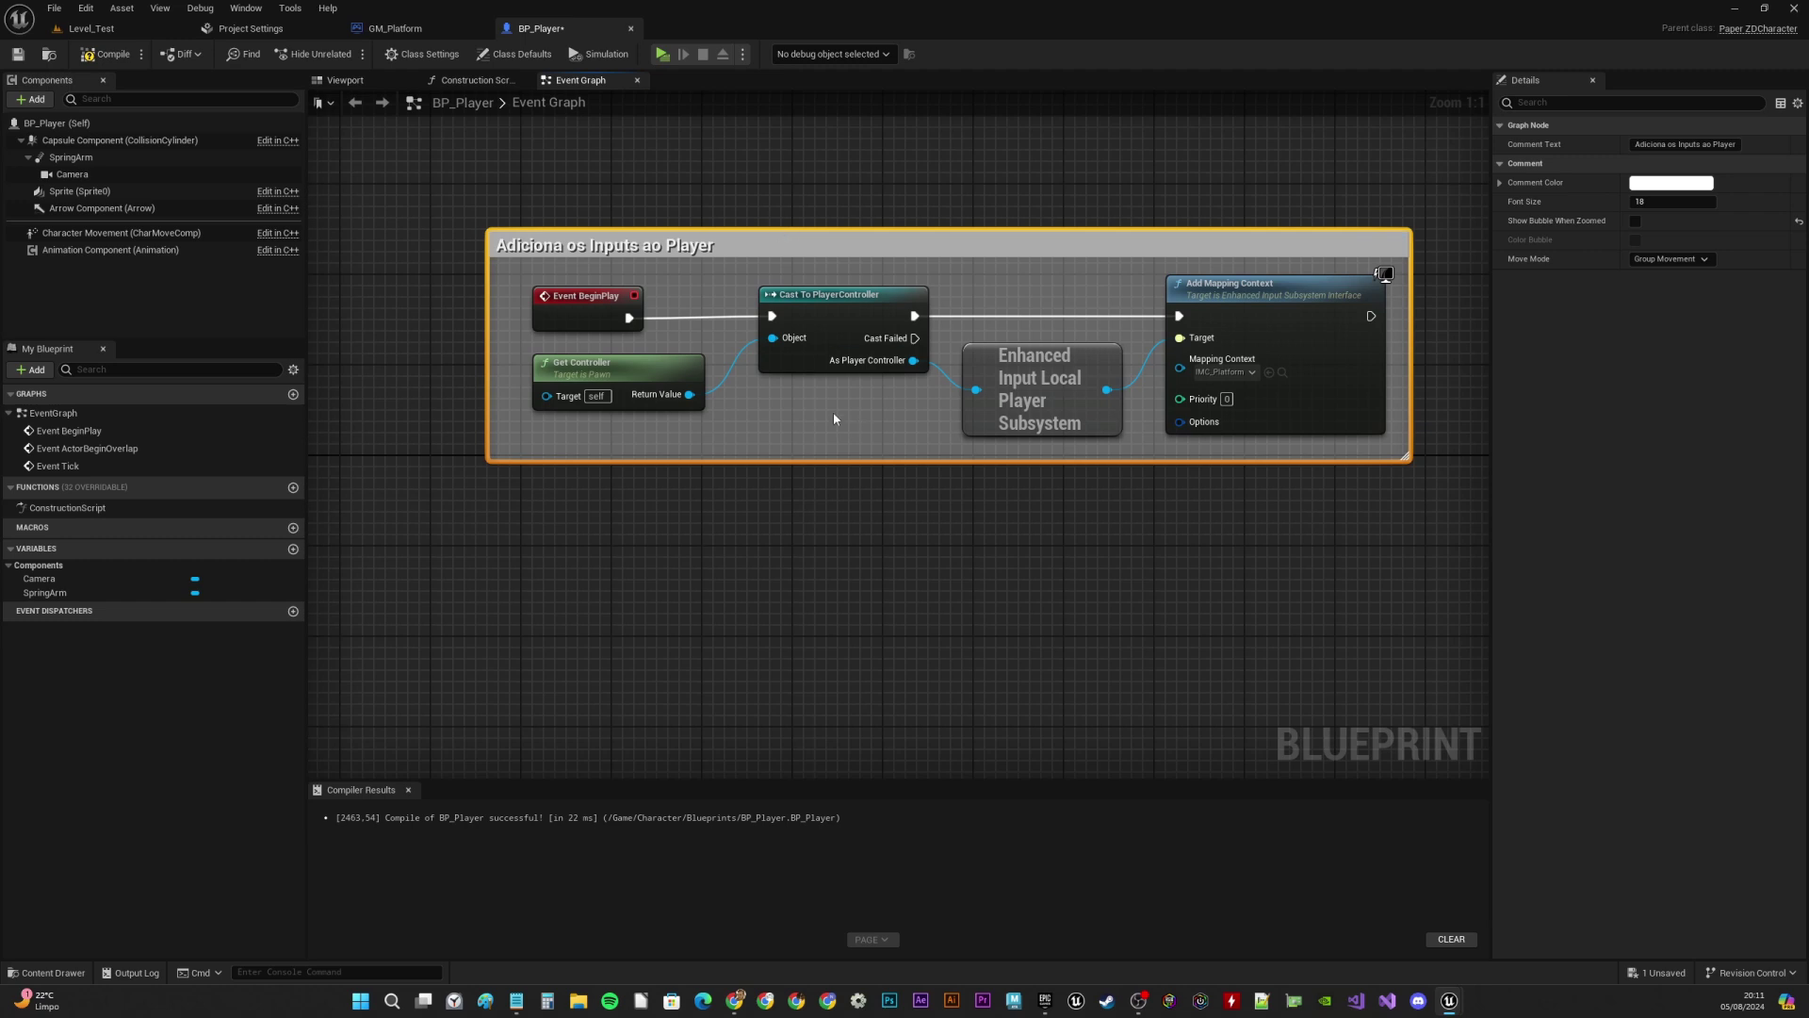
# Add the IA_Jump enhanced input action event and place it below the comment box
pyautogui.moveTo(926, 580); pyautogui.dragTo(871, 509, button='right')
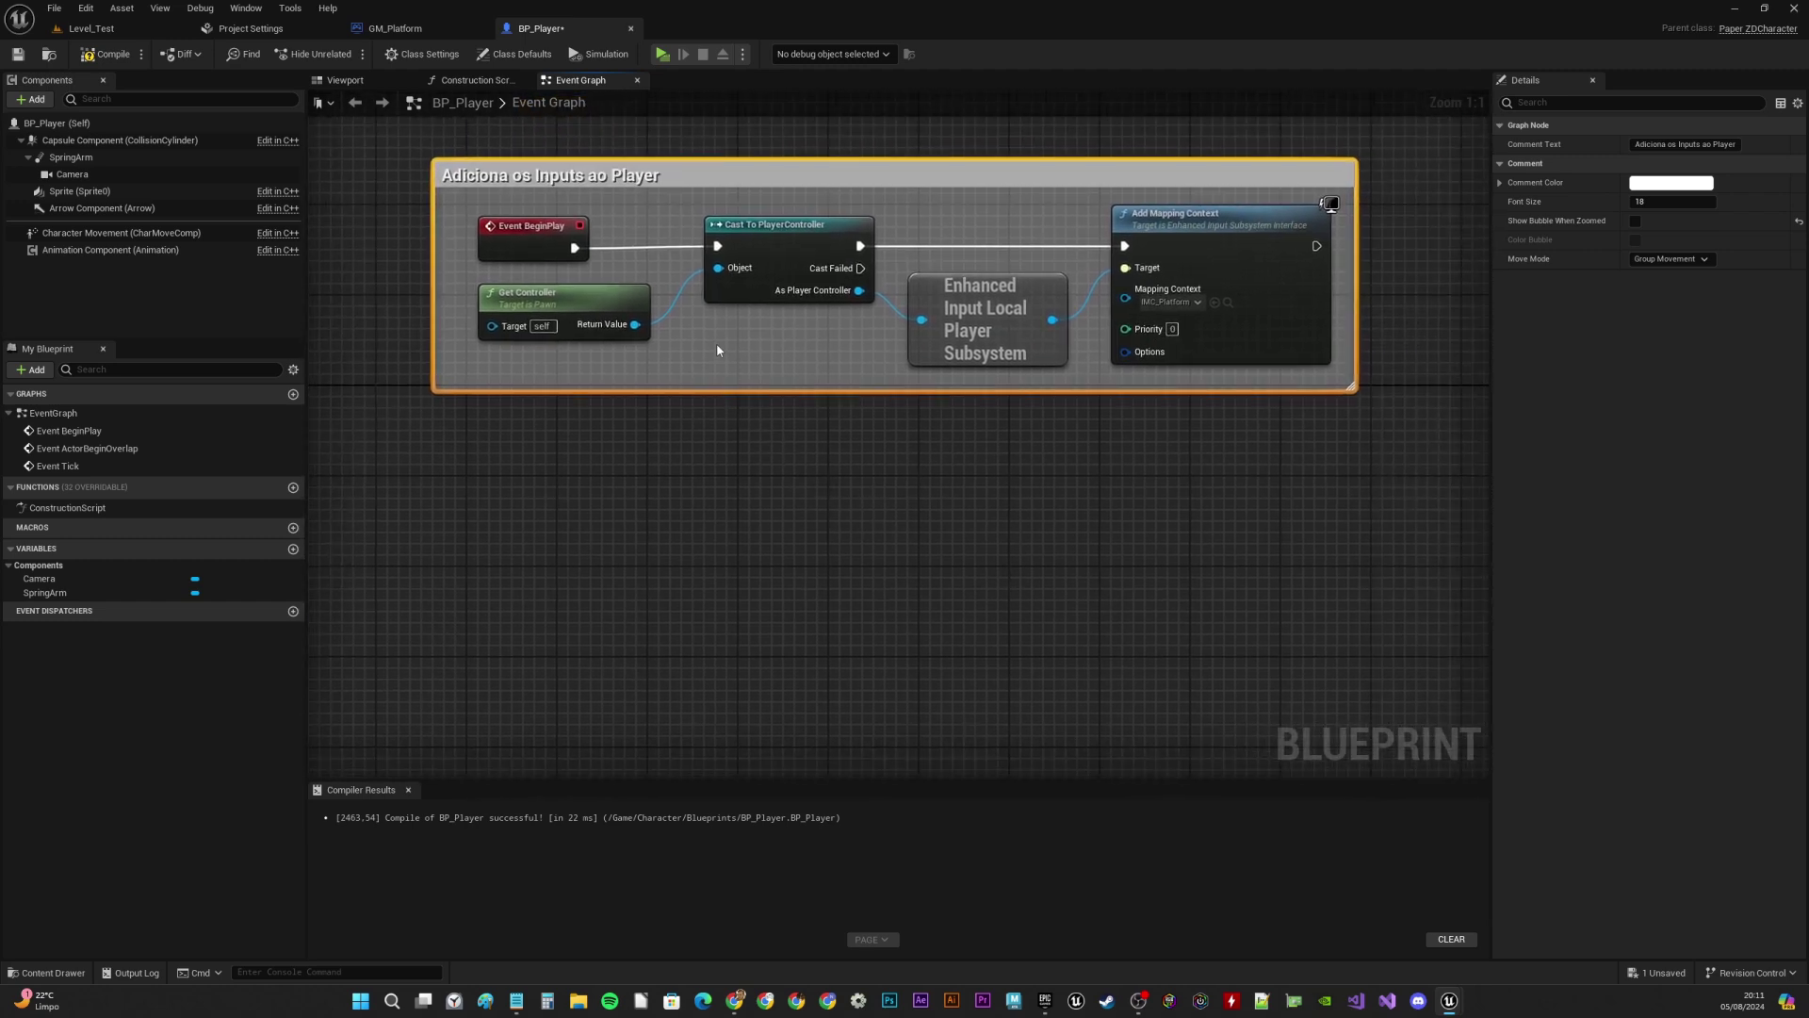
pyautogui.moveTo(735, 483); pyautogui.dragTo(721, 466, button='right')
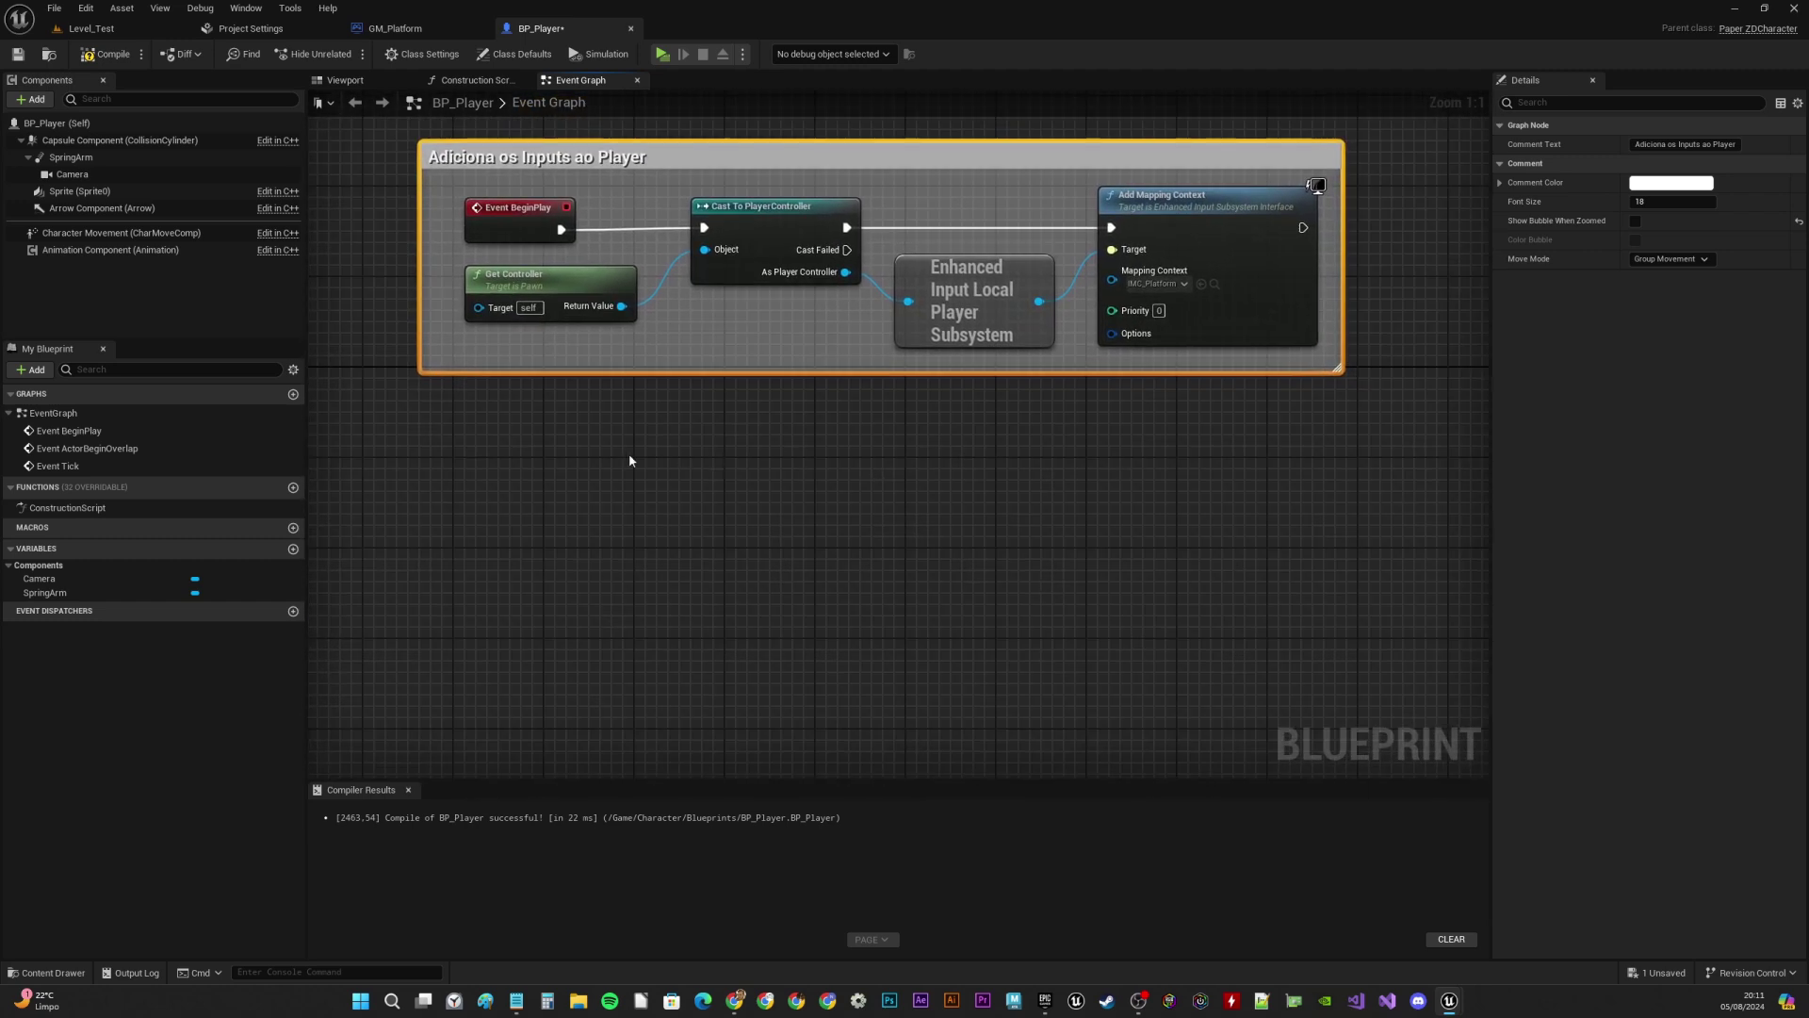
pyautogui.rightClick(477, 488)
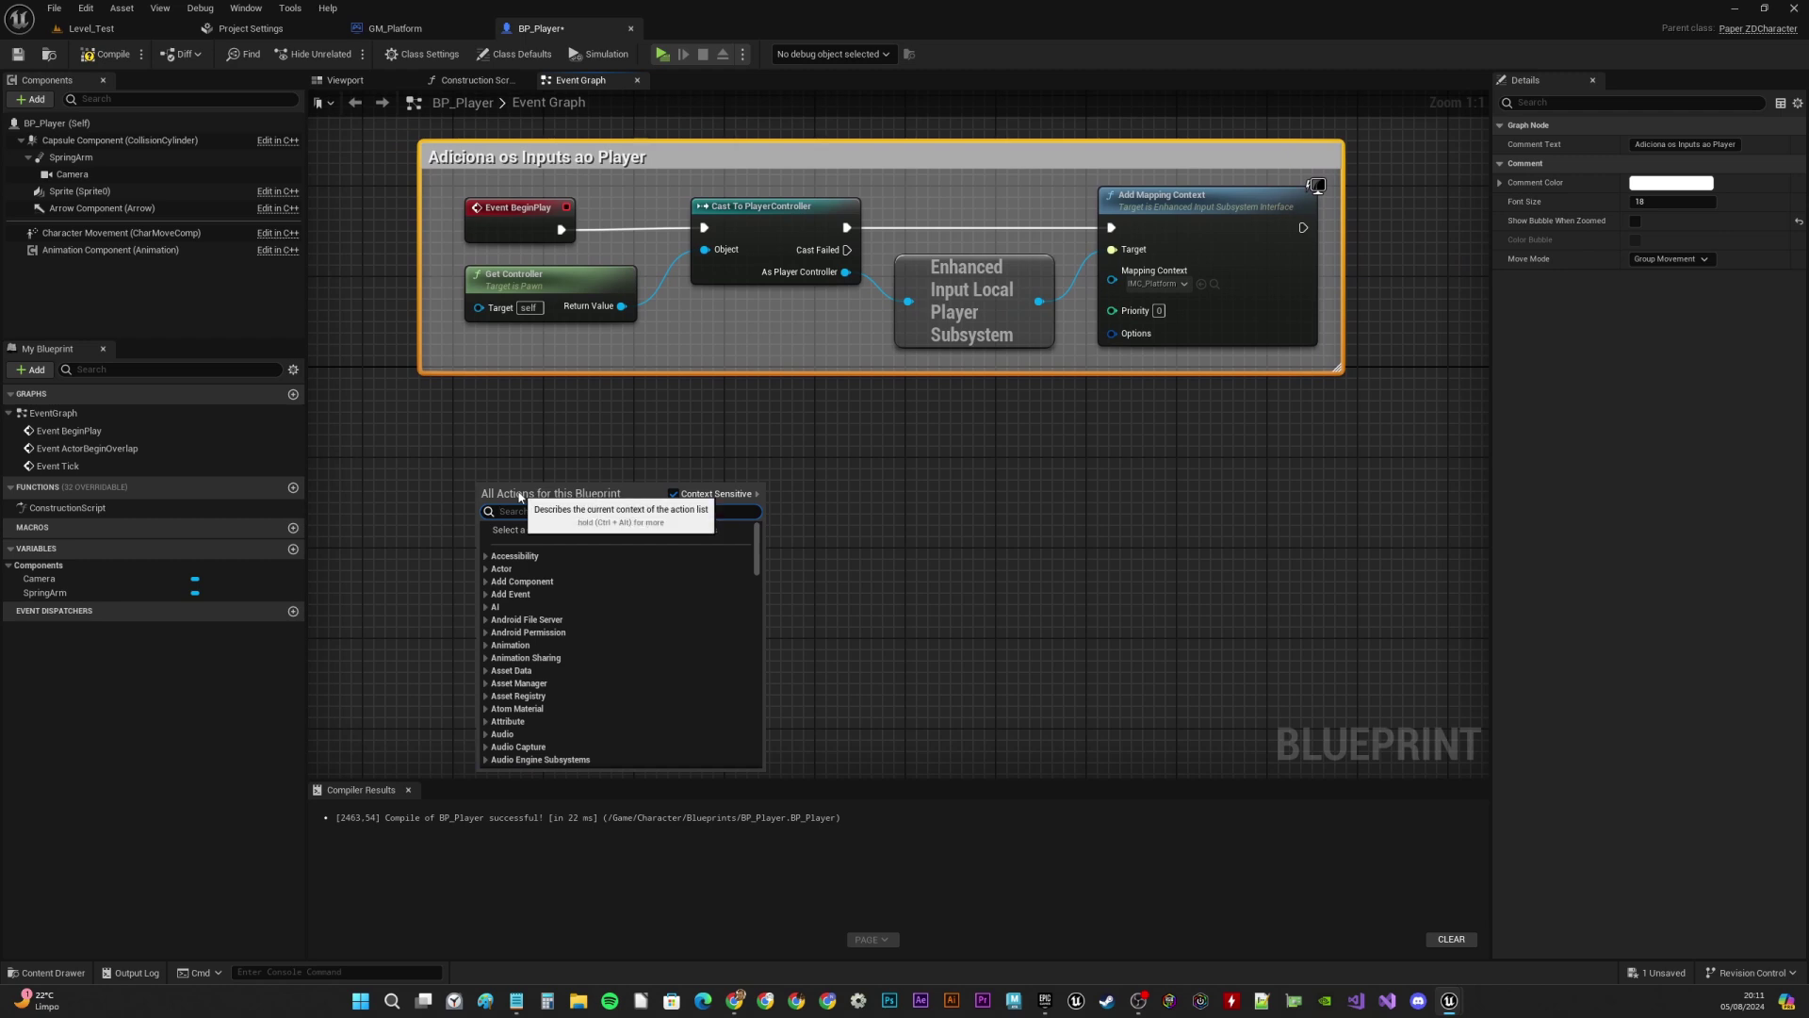
pyautogui.write('ia_ju')
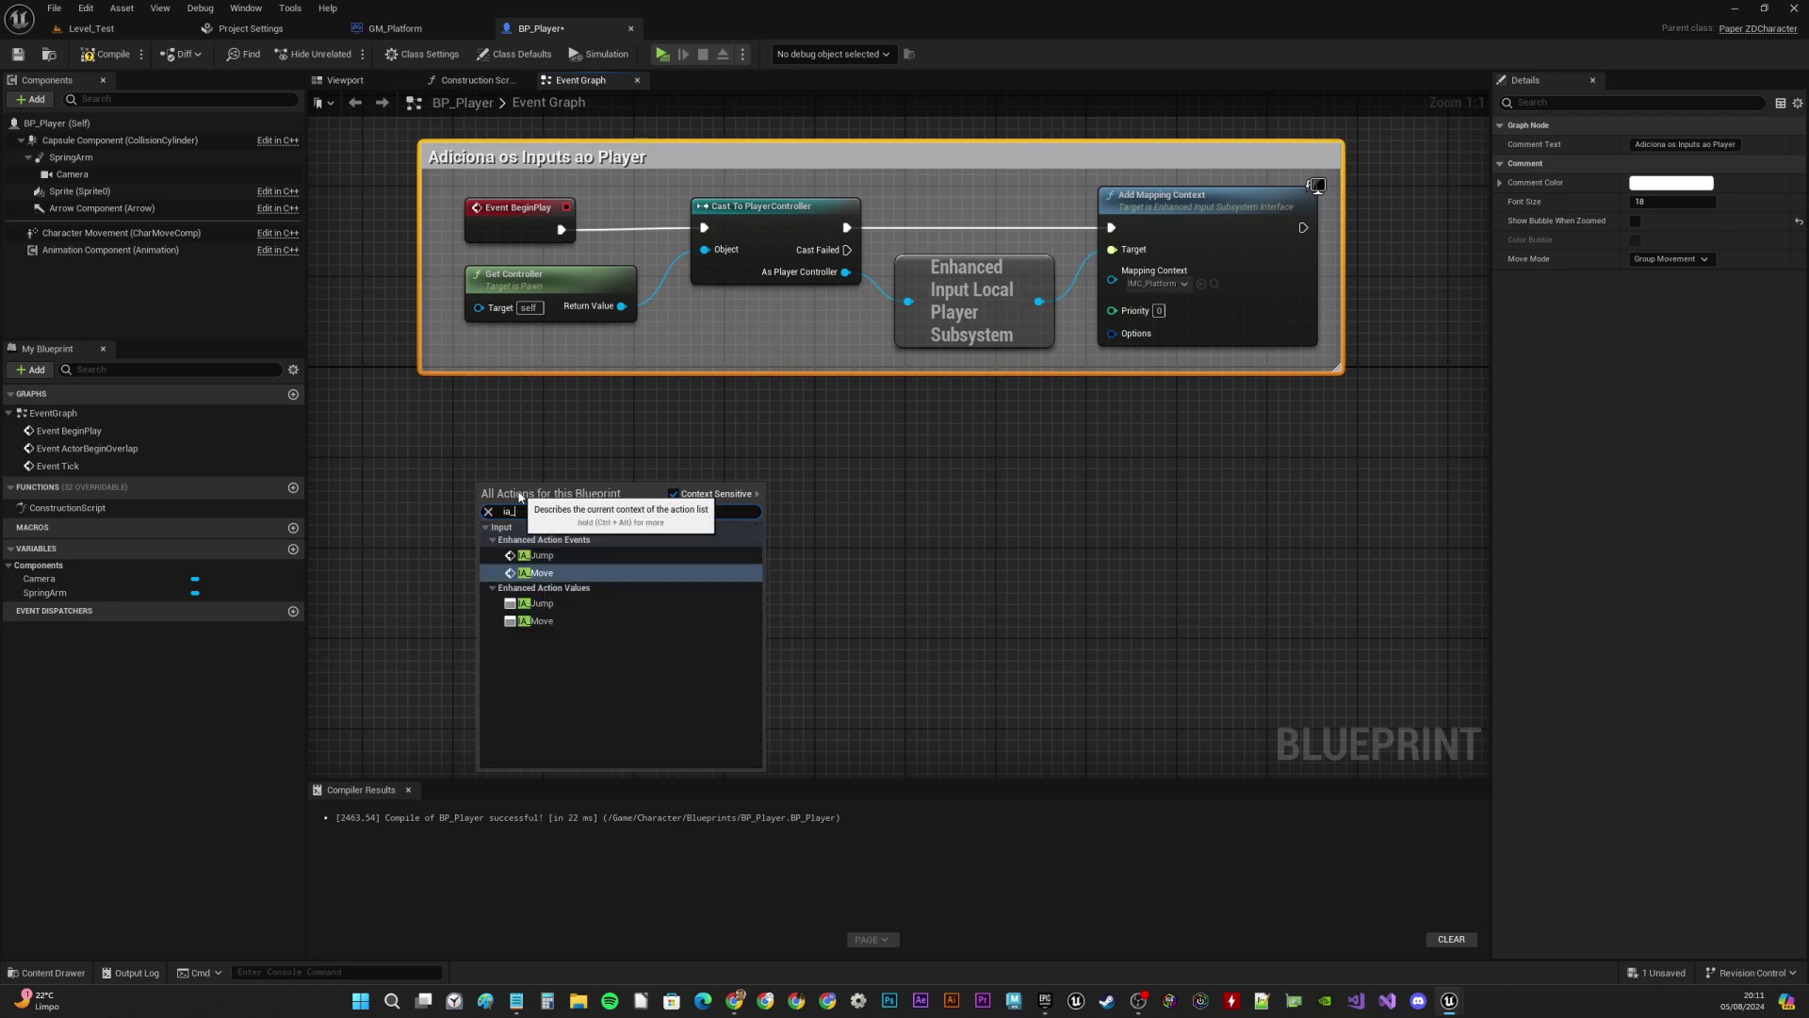
pyautogui.click(533, 556)
pyautogui.moveTo(601, 488); pyautogui.dragTo(567, 443)
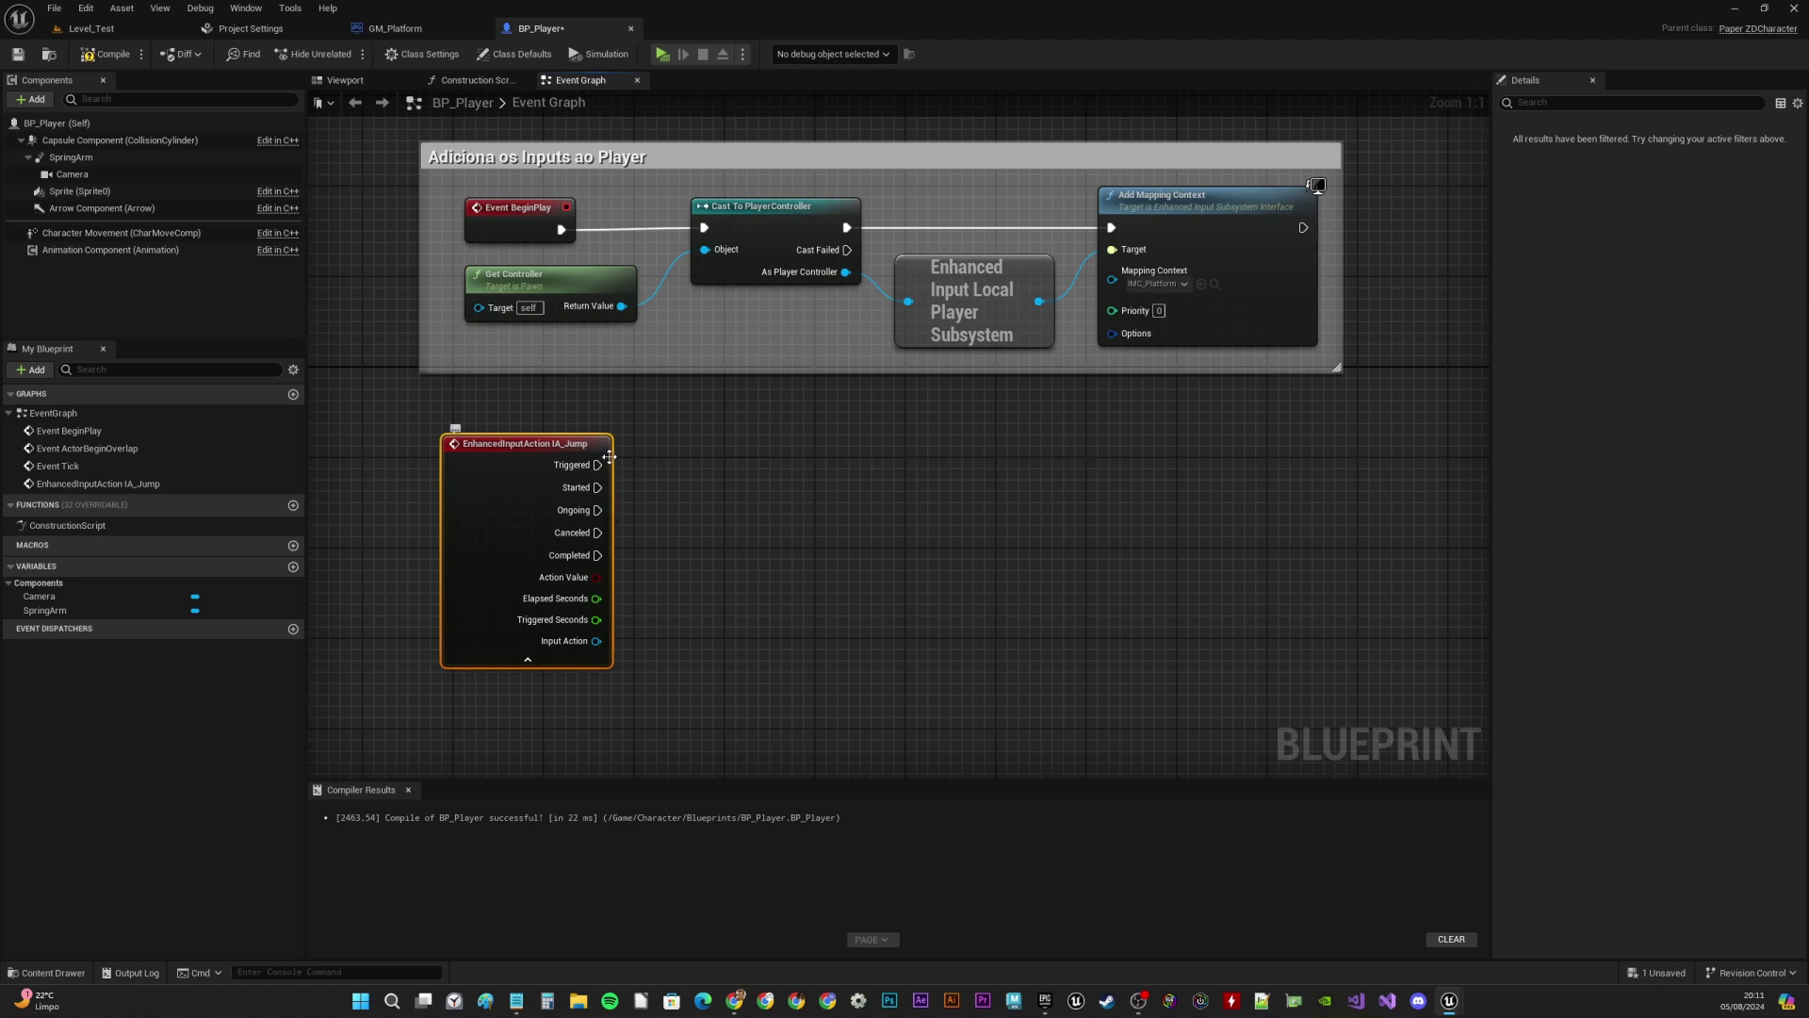
# From IA_Jump's Started output, add a Jump node and position it beside the event
pyautogui.moveTo(597, 487); pyautogui.dragTo(751, 461)
pyautogui.write('jump')
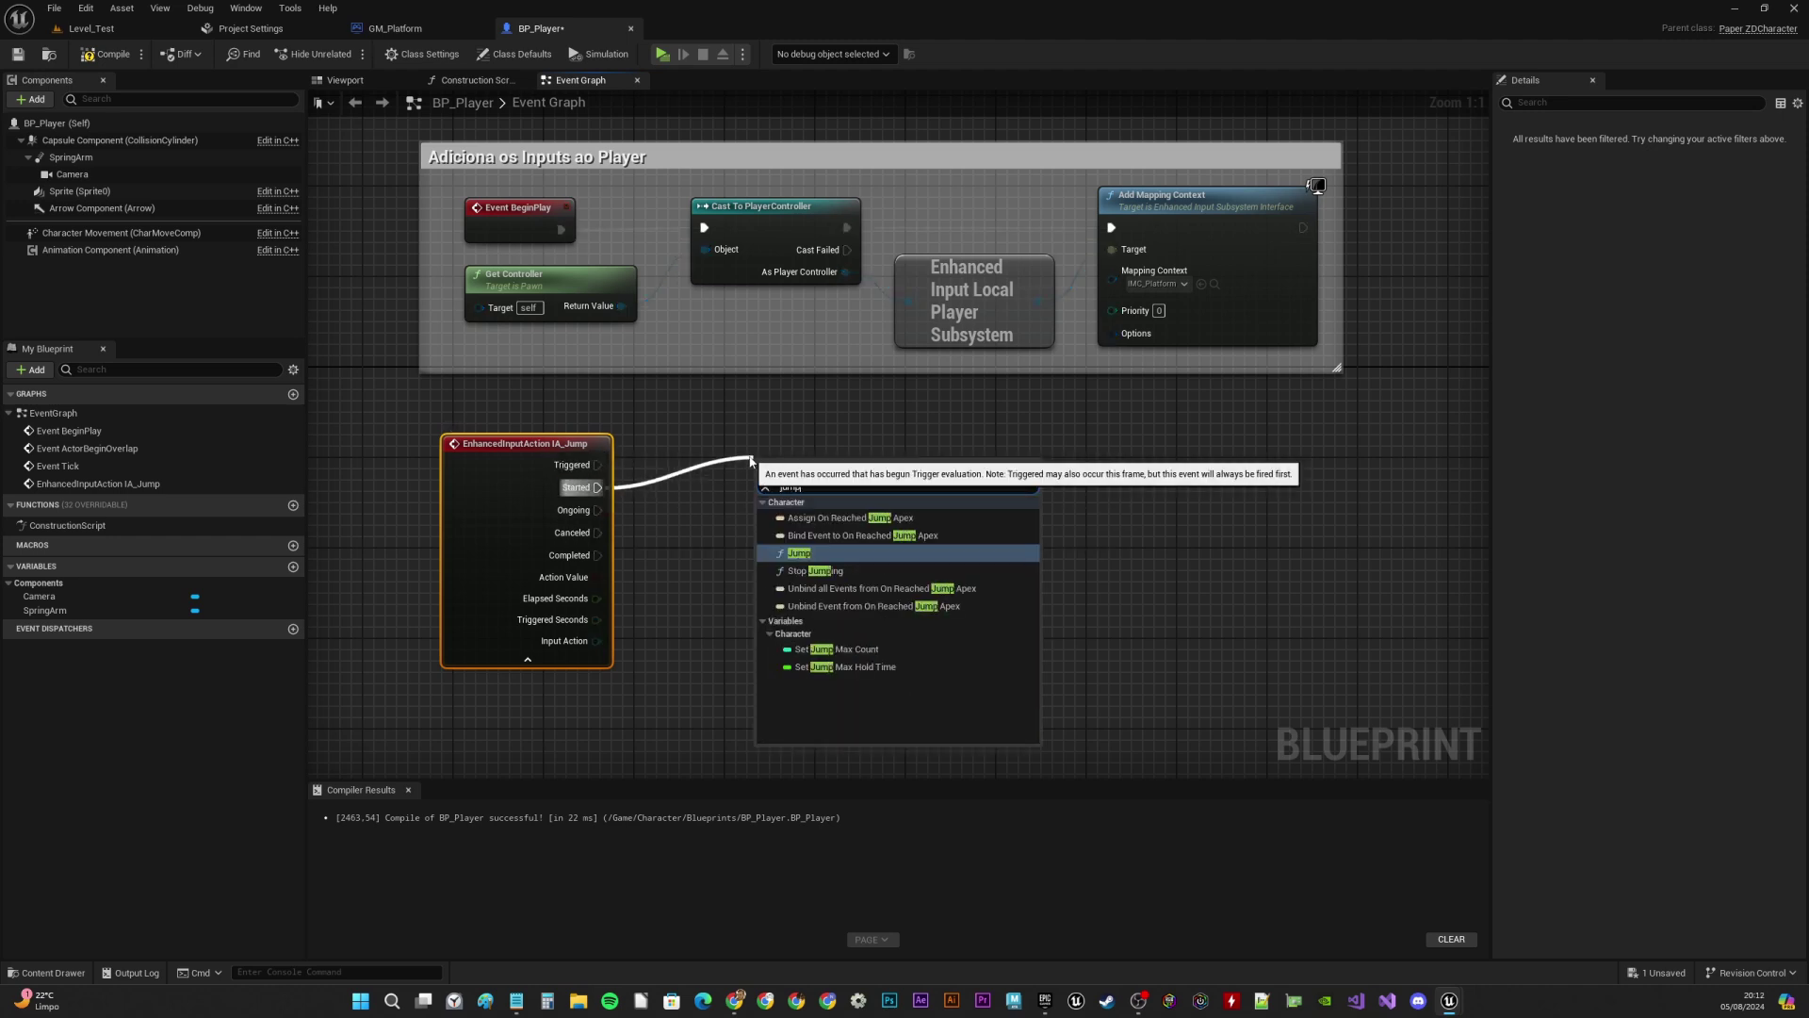
pyautogui.click(821, 554)
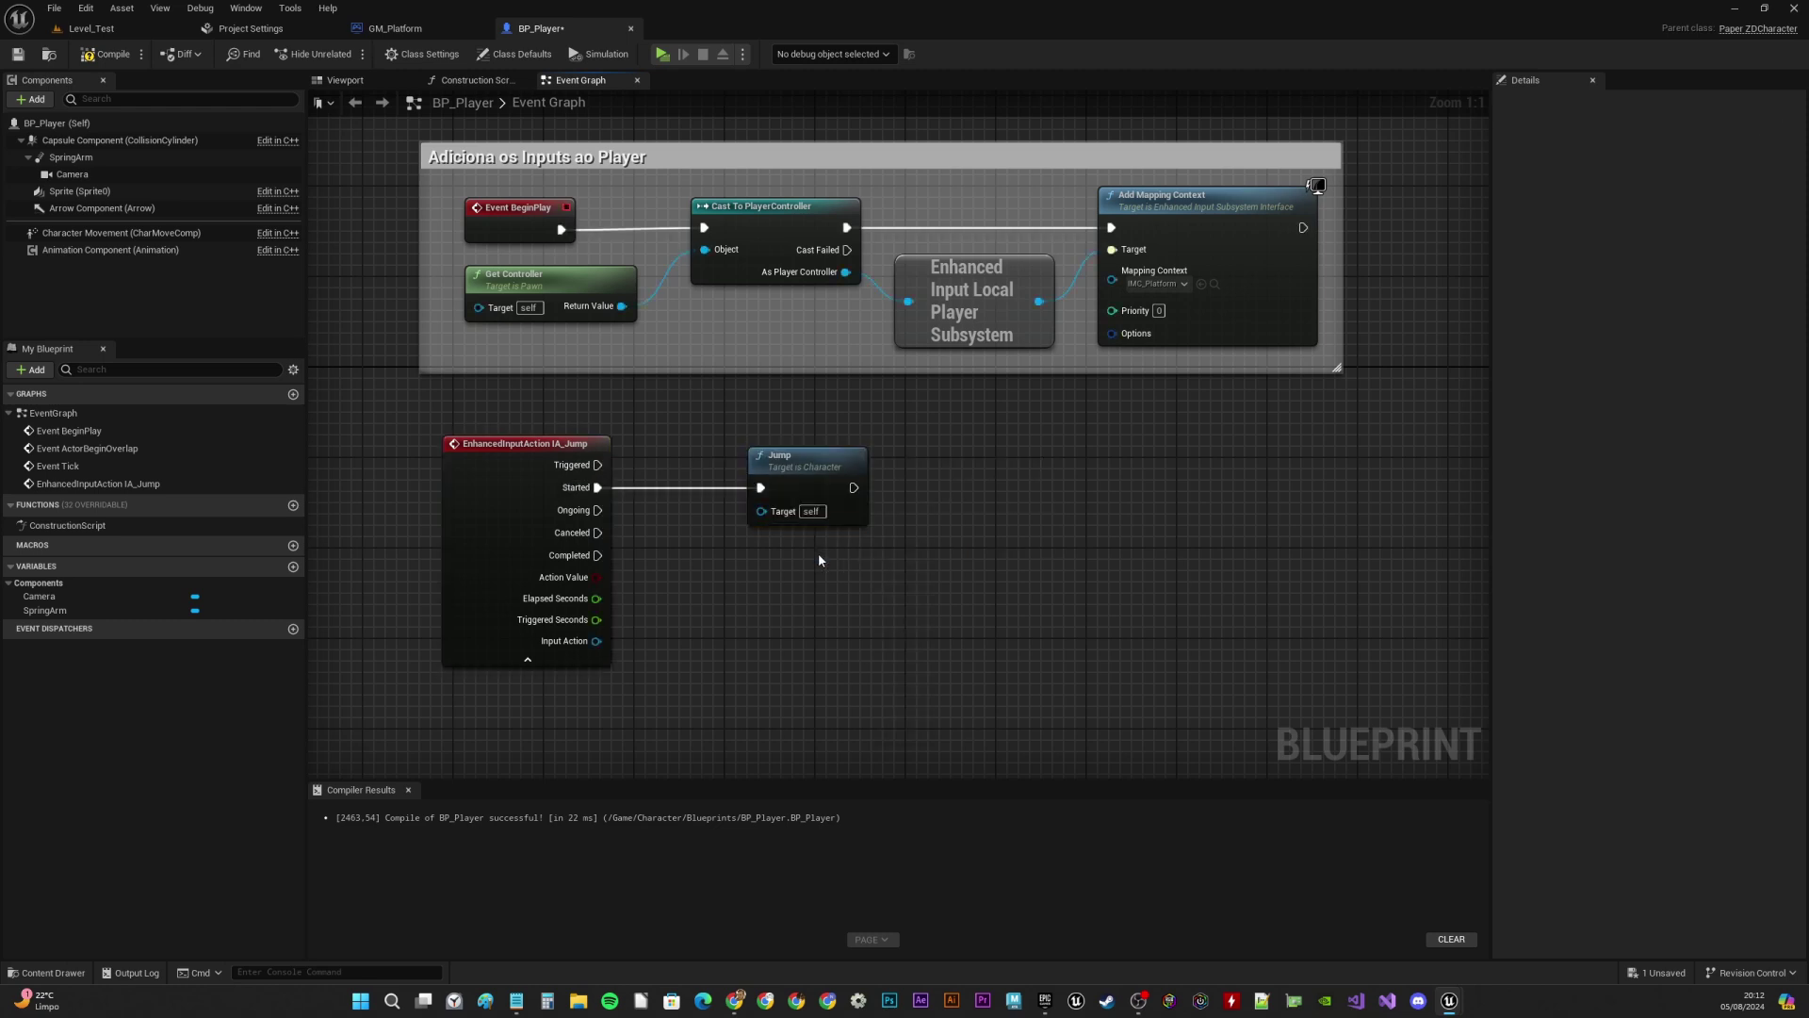
pyautogui.moveTo(807, 455); pyautogui.dragTo(763, 432)
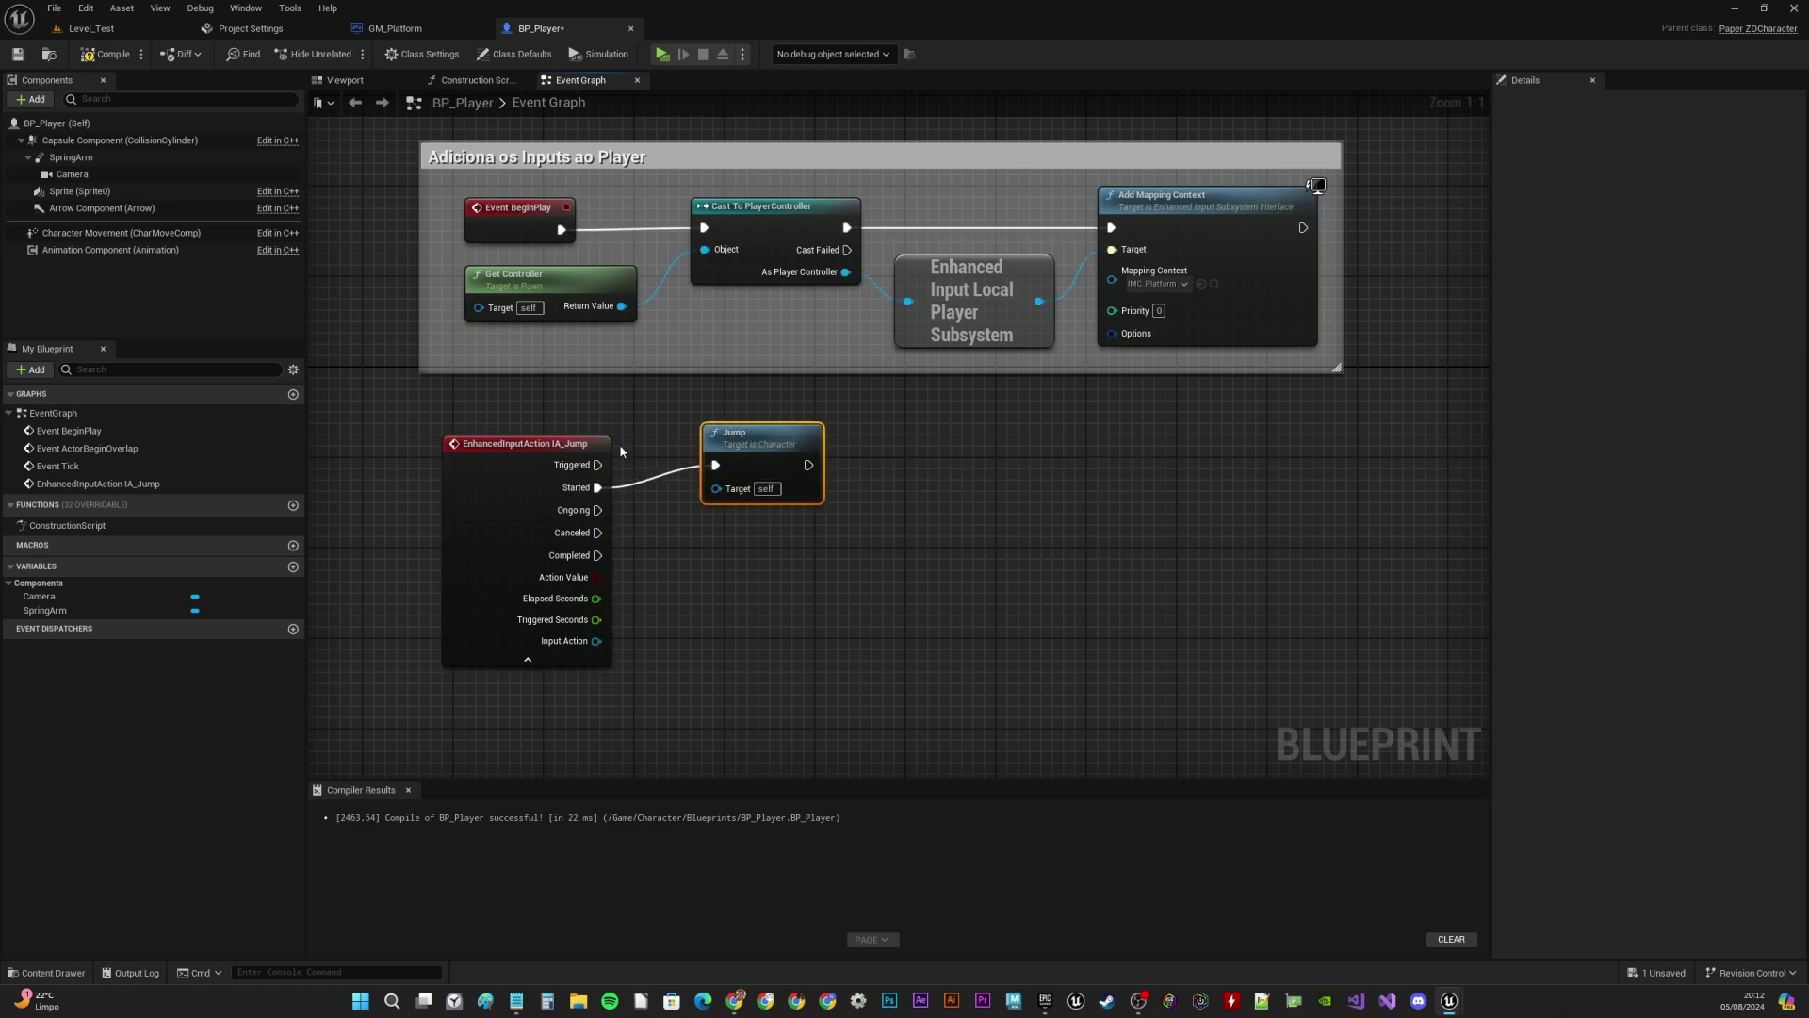
pyautogui.moveTo(586, 451); pyautogui.dragTo(575, 450)
pyautogui.click(756, 433)
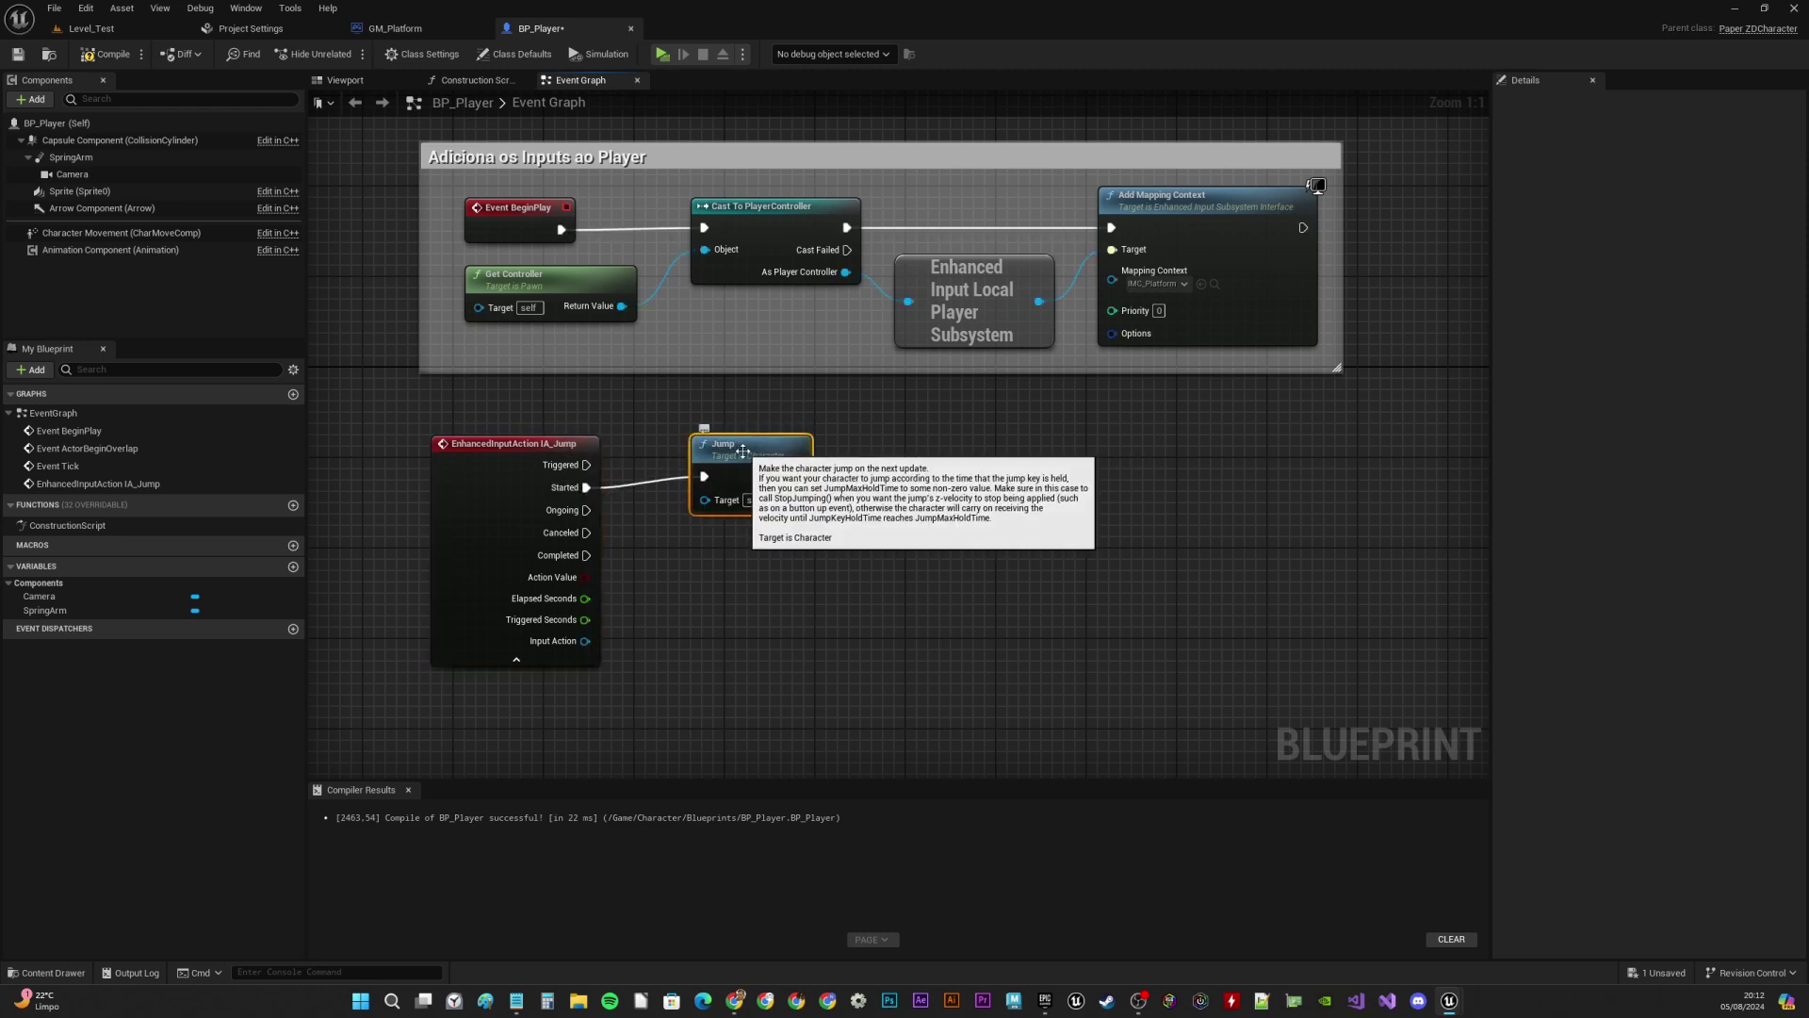
pyautogui.moveTo(749, 435); pyautogui.dragTo(736, 435)
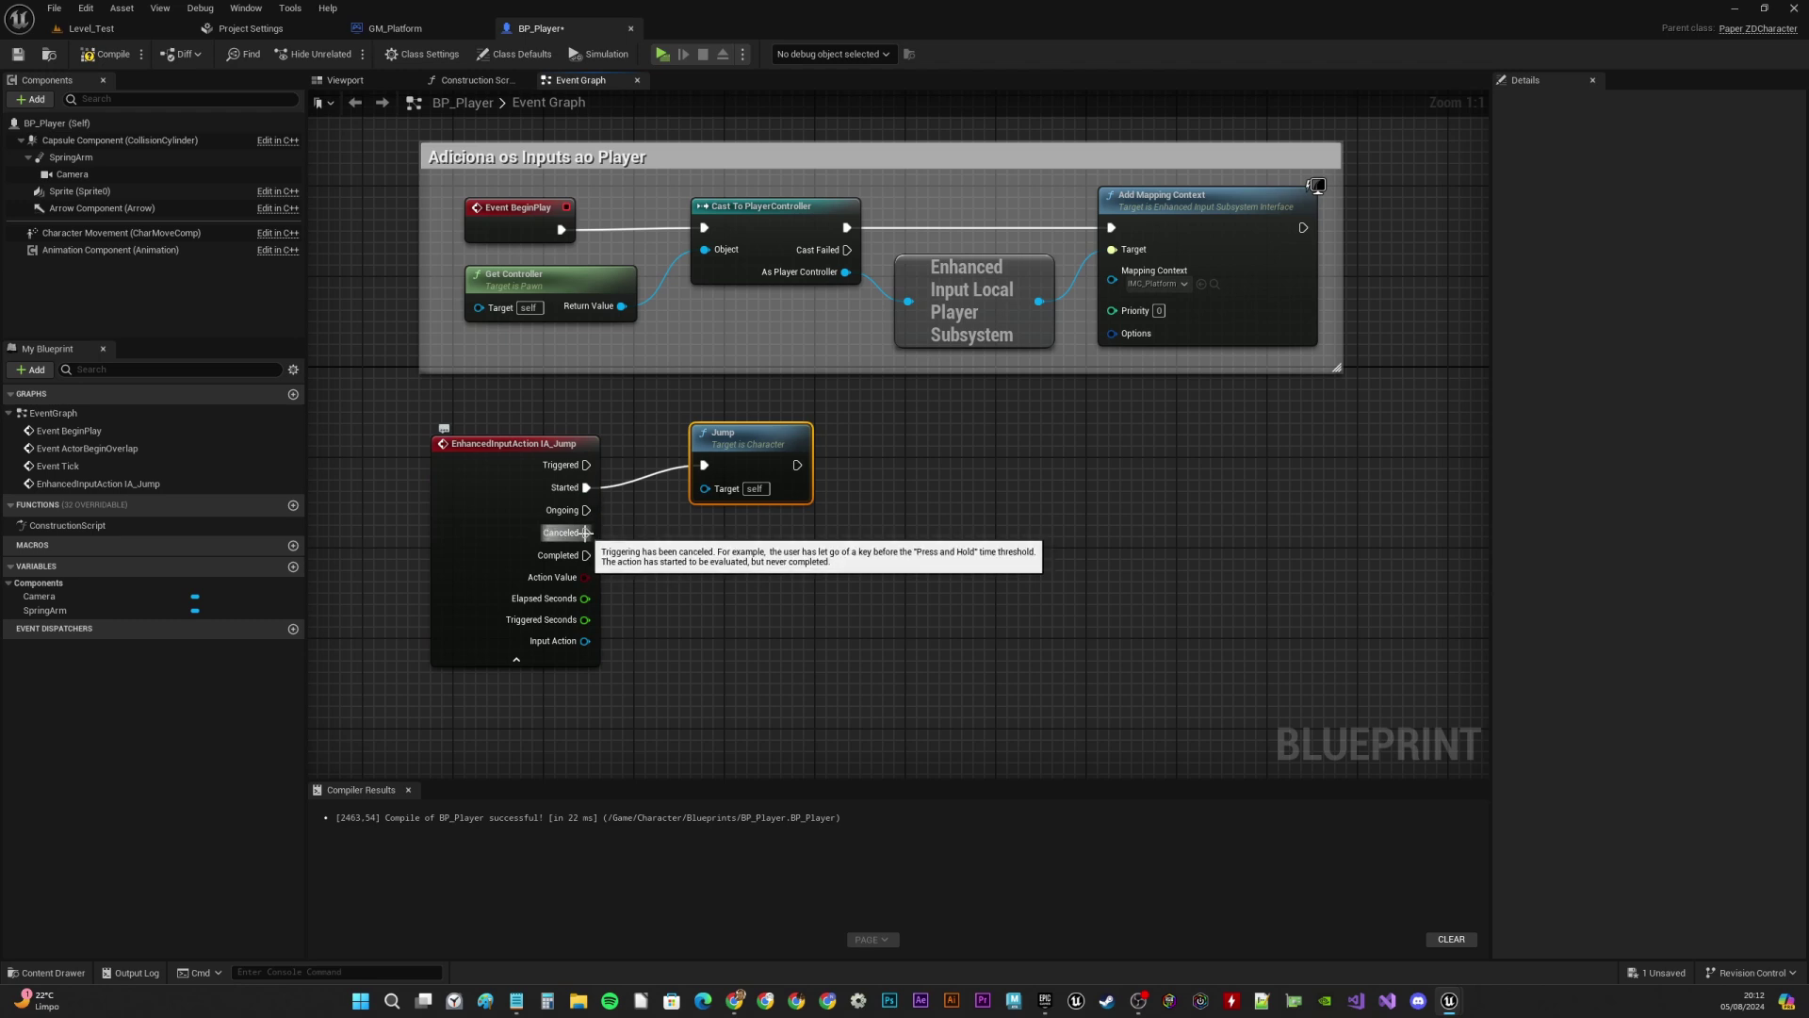
# From IA_Jump's Canceled output, add a Stop Jumping node and align it directly below Jump
pyautogui.moveTo(585, 532); pyautogui.dragTo(688, 570)
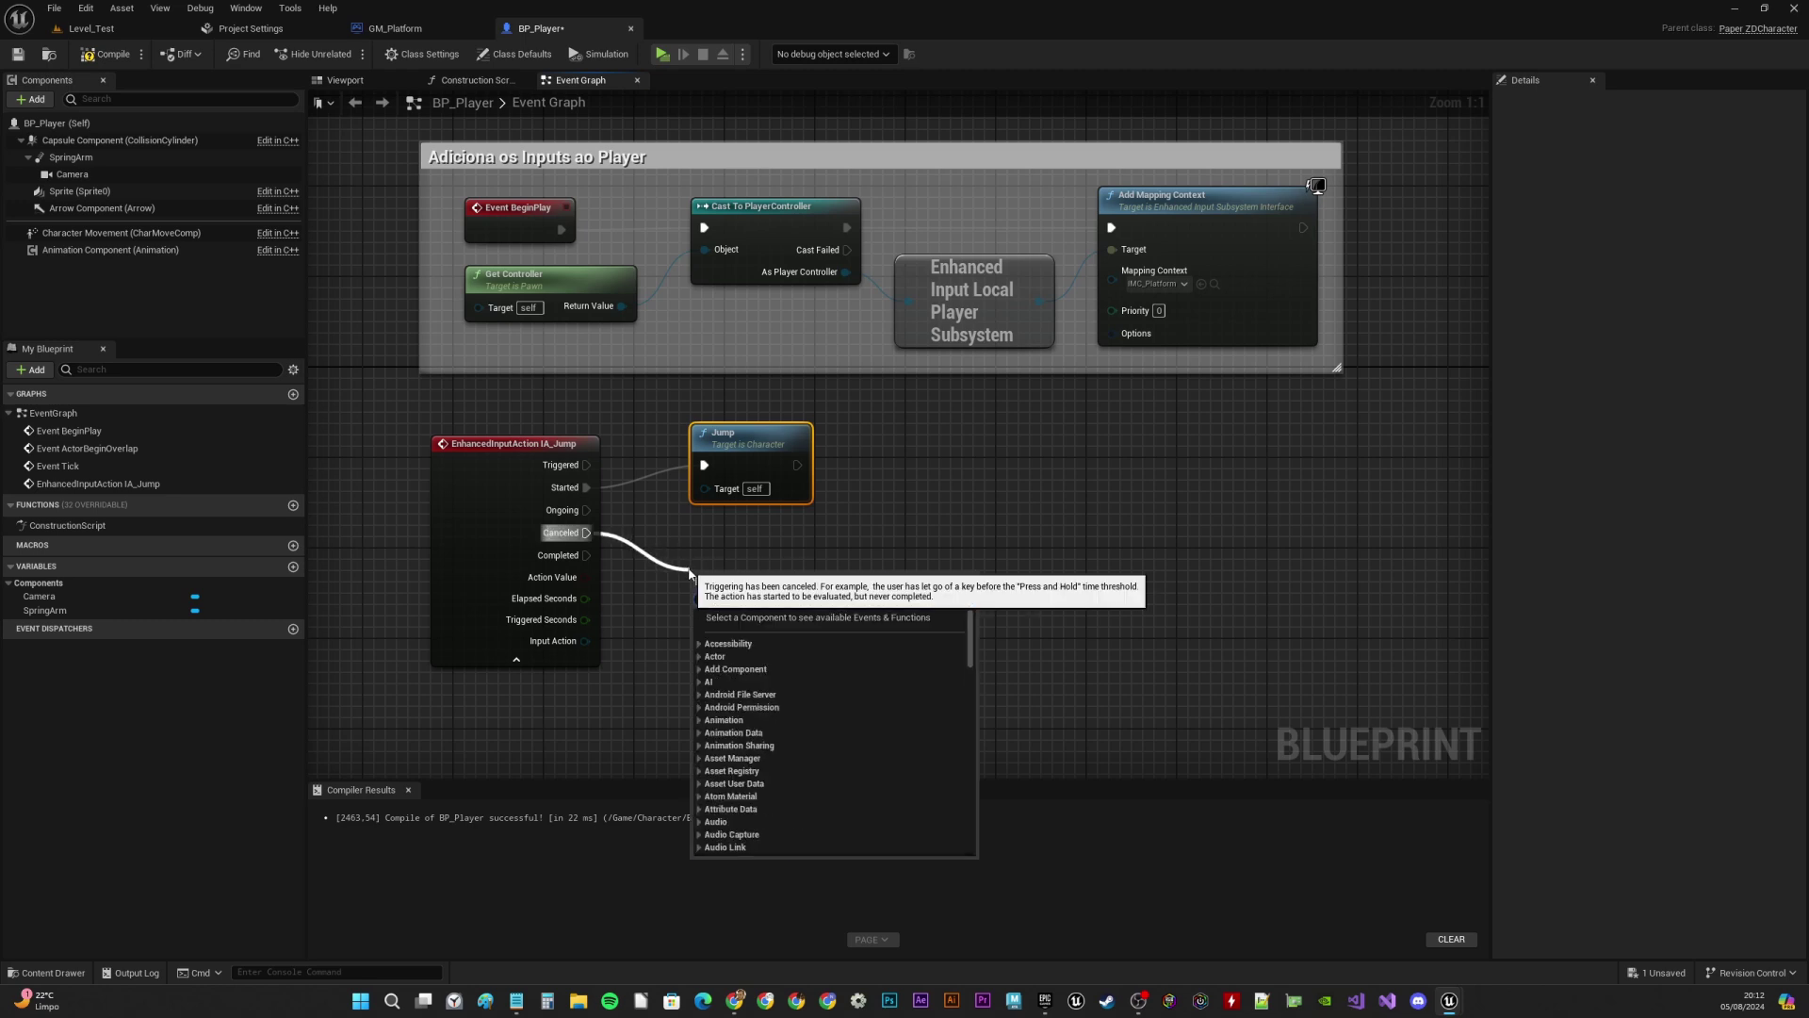
pyautogui.write('jum')
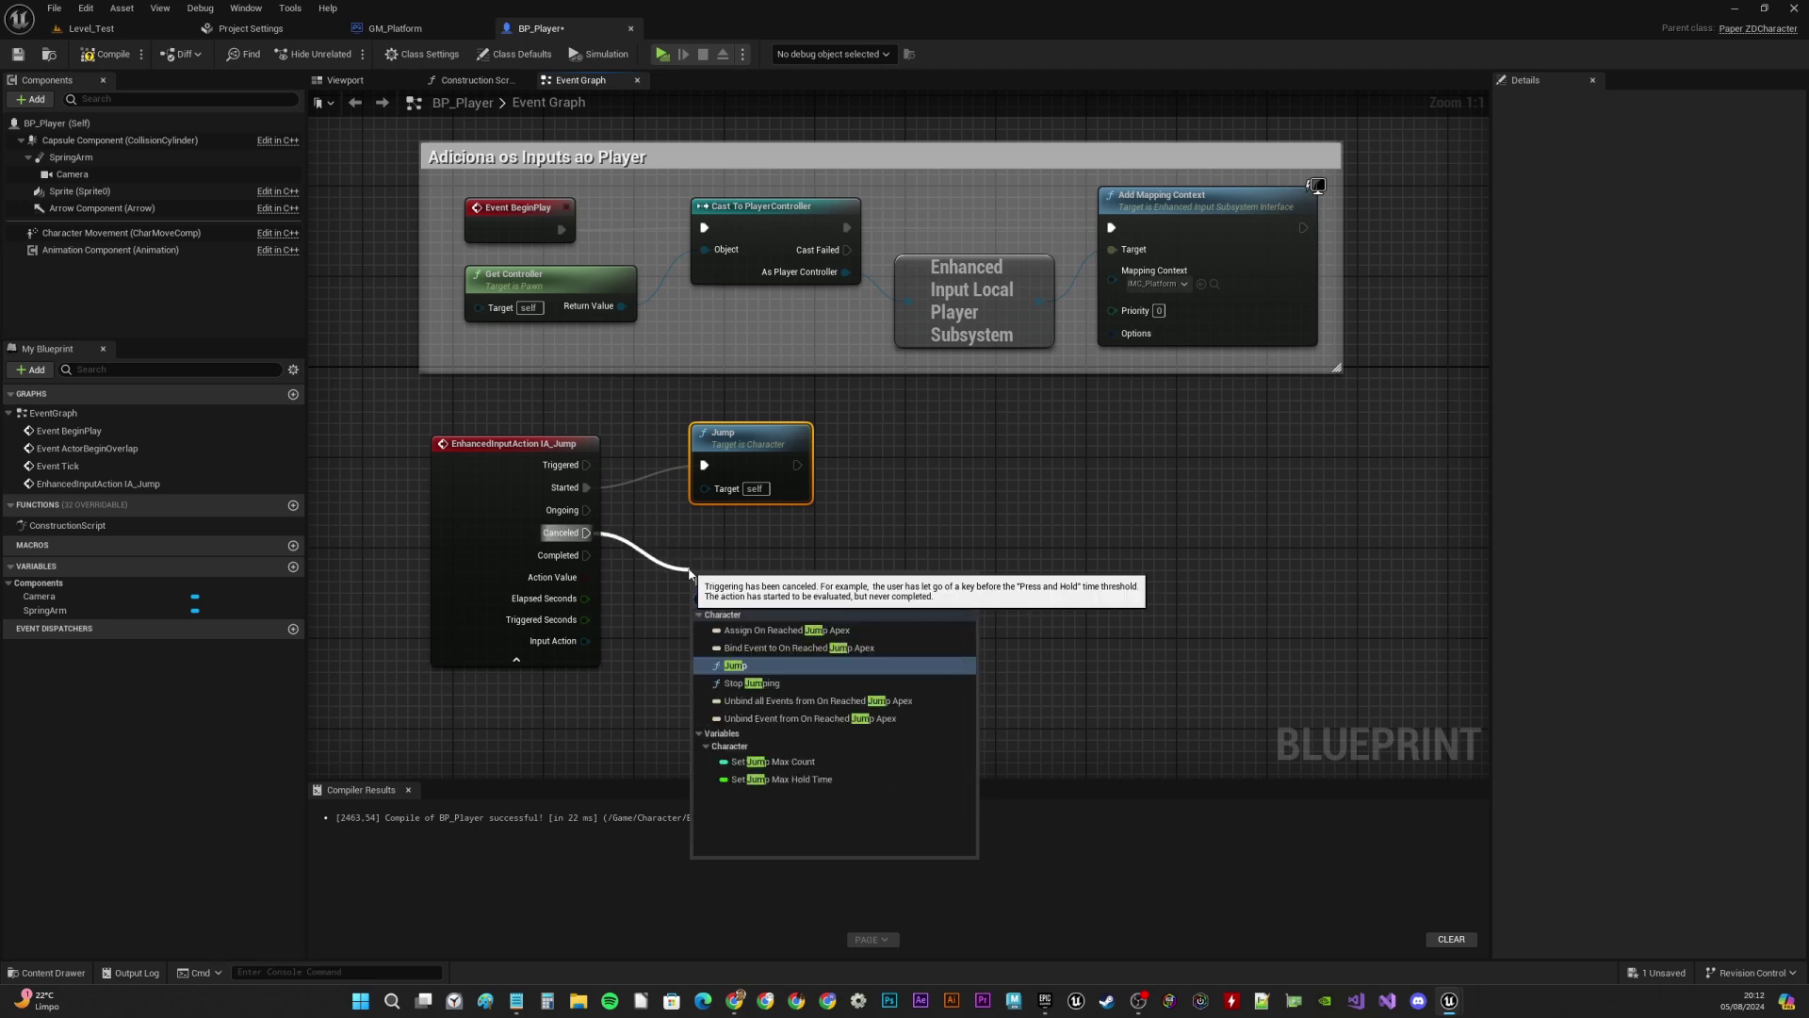
pyautogui.click(752, 683)
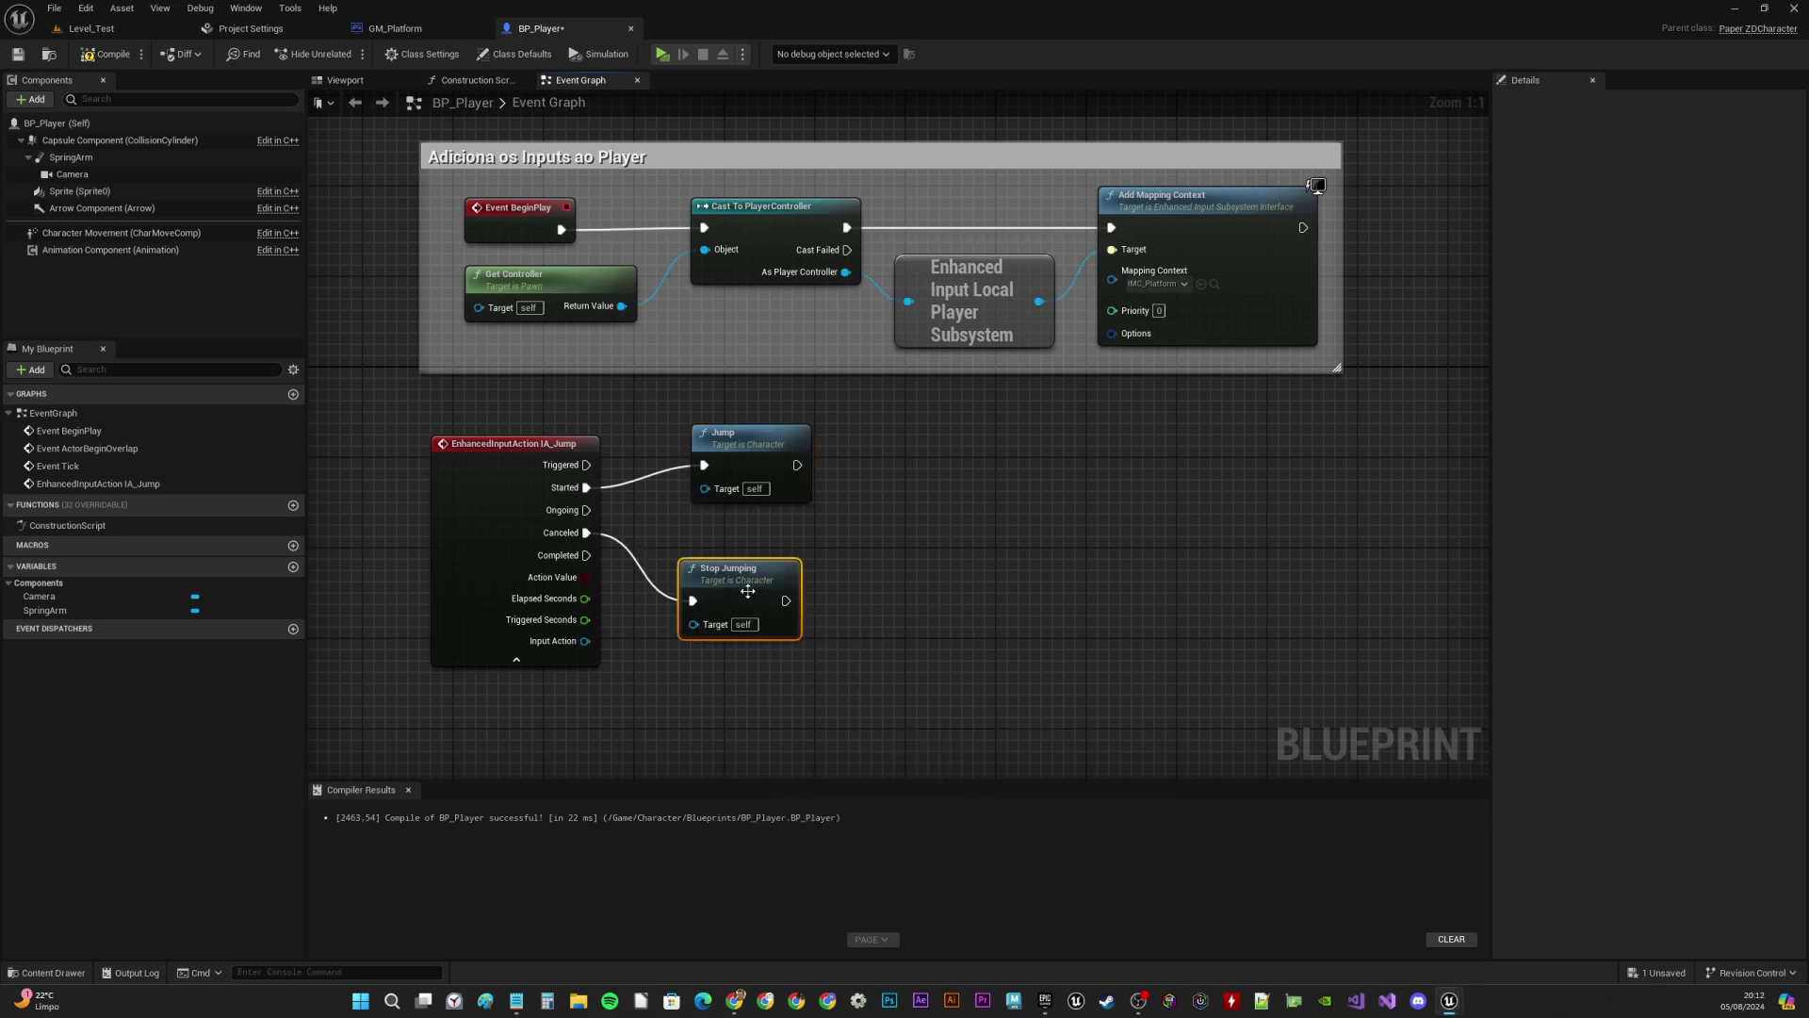
pyautogui.moveTo(754, 533); pyautogui.dragTo(754, 545)
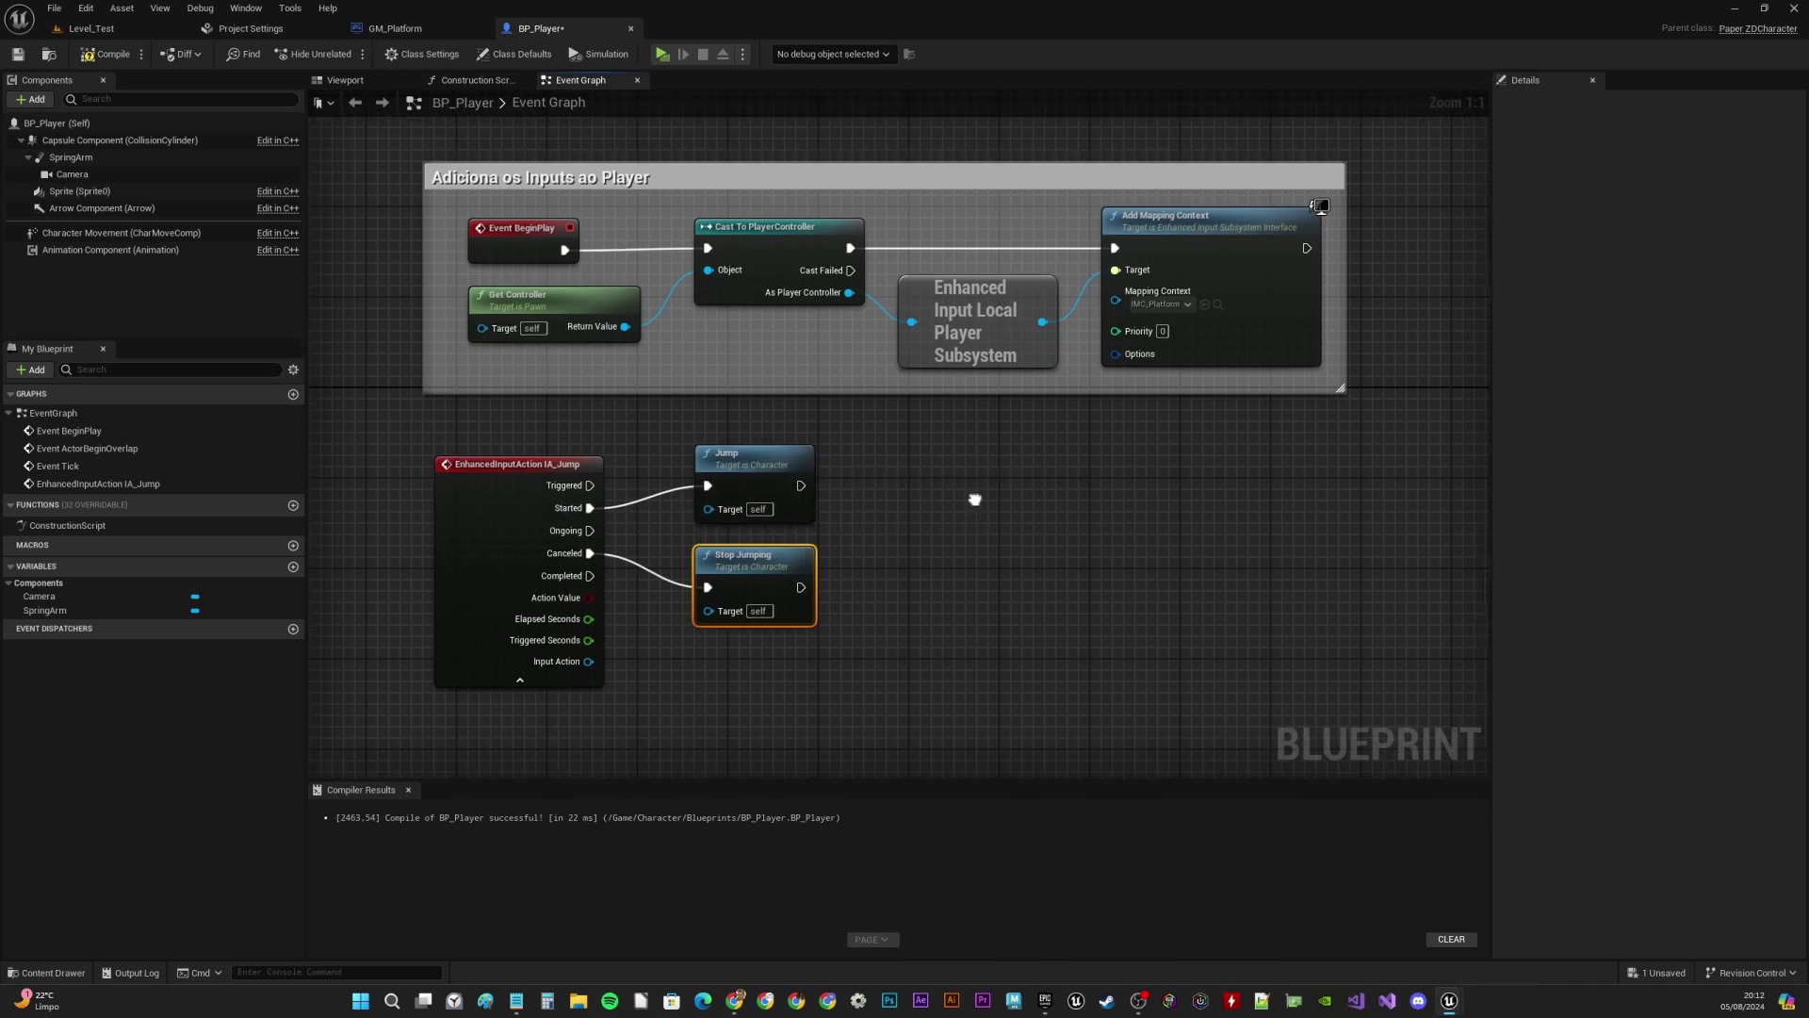
# Add the IA_Move enhanced input action event and place it beside the jump nodes, below the comment box
pyautogui.moveTo(969, 493); pyautogui.dragTo(854, 470, button='right')
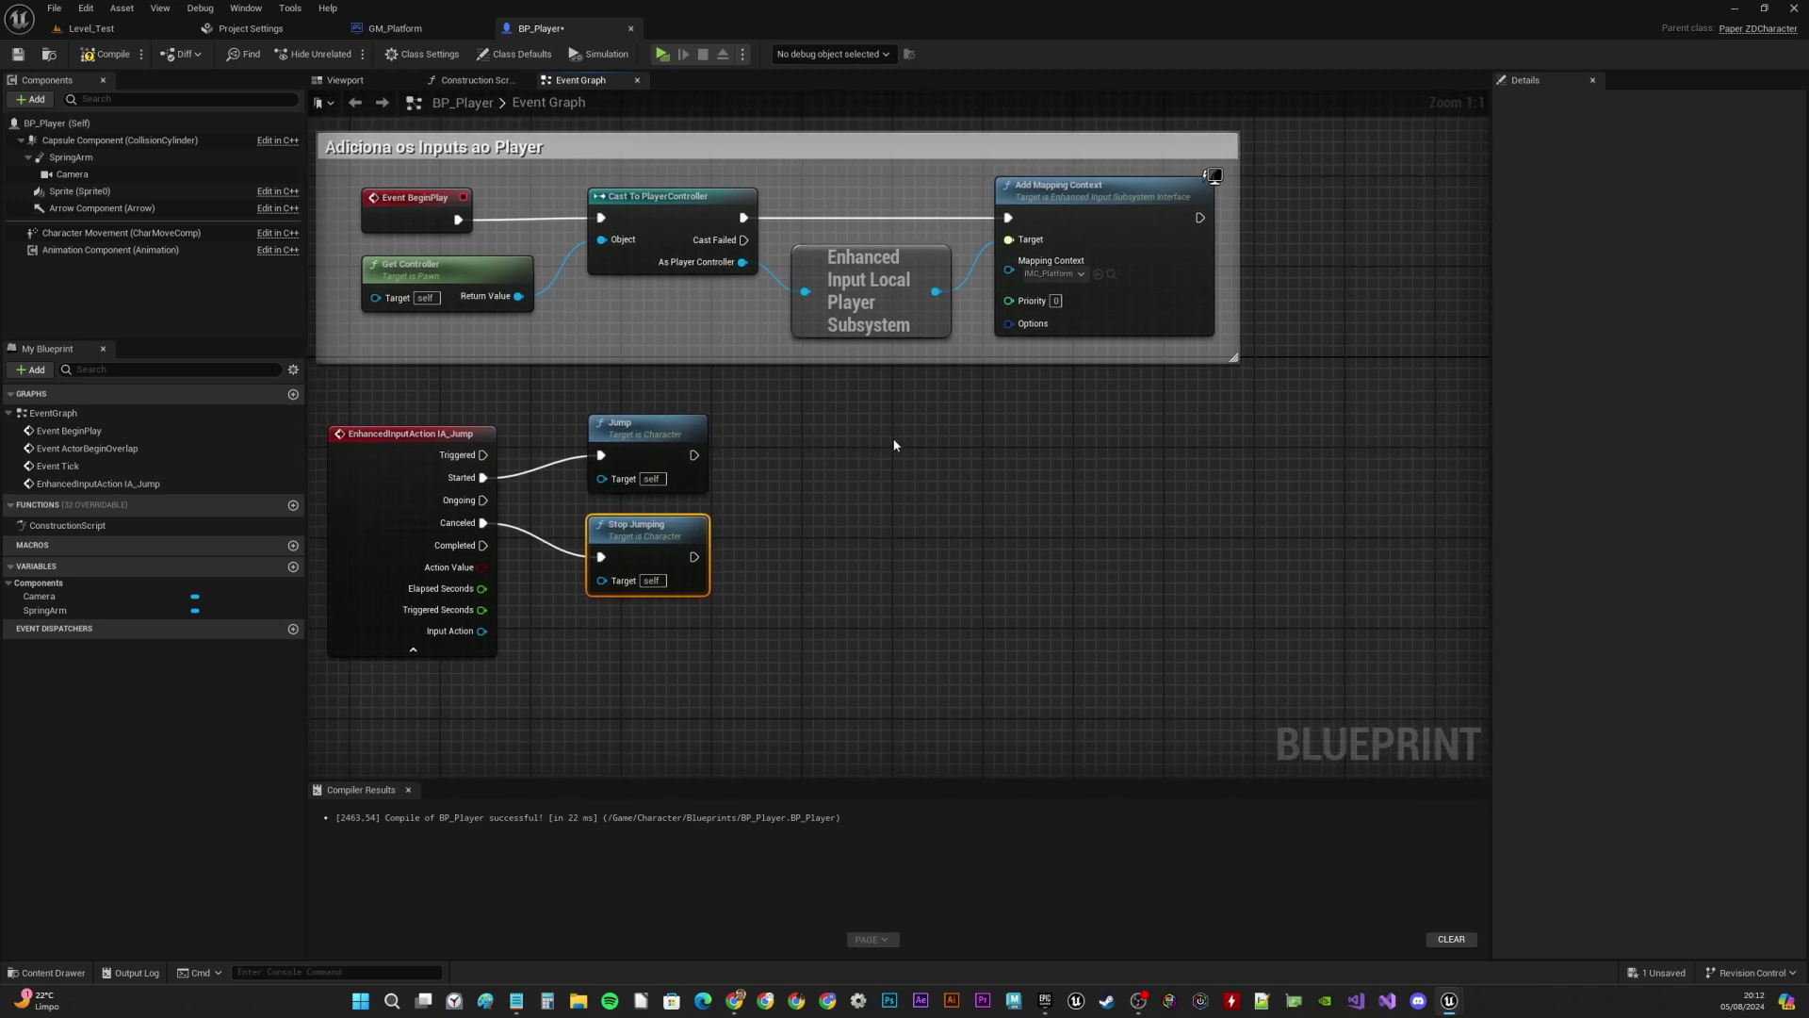
pyautogui.rightClick(833, 464)
pyautogui.write('ia')
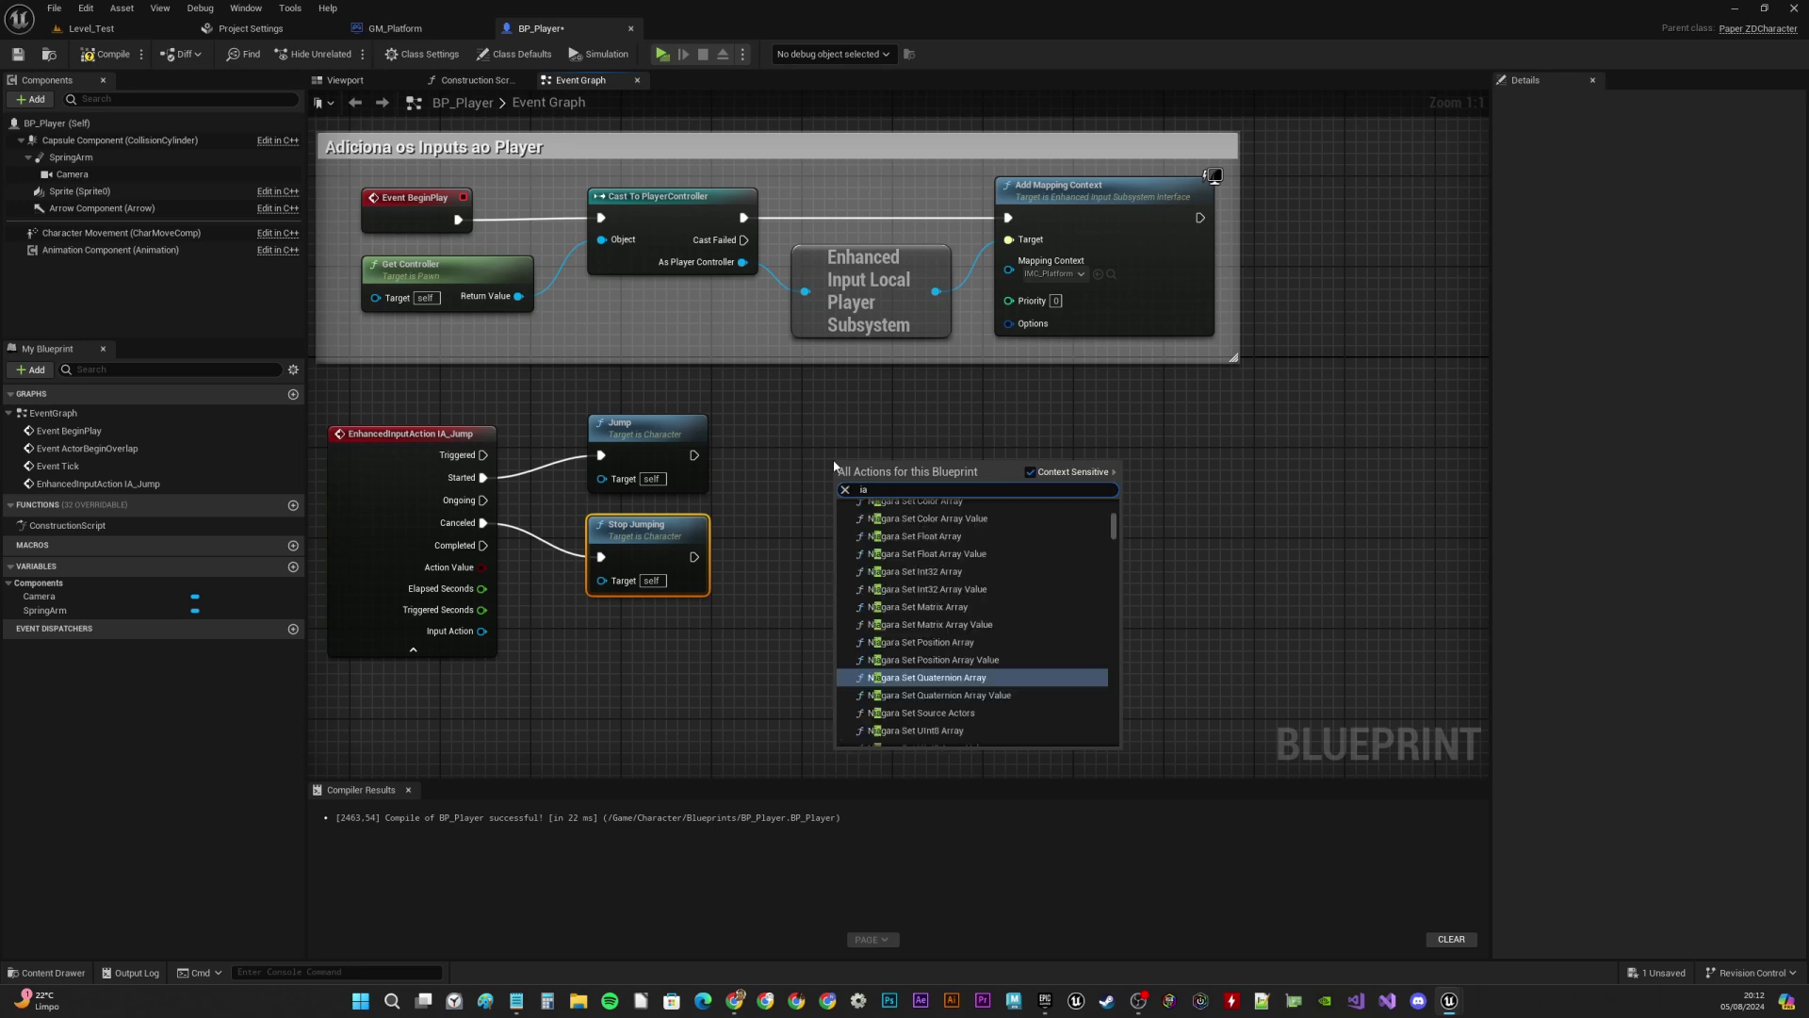
pyautogui.write('_move')
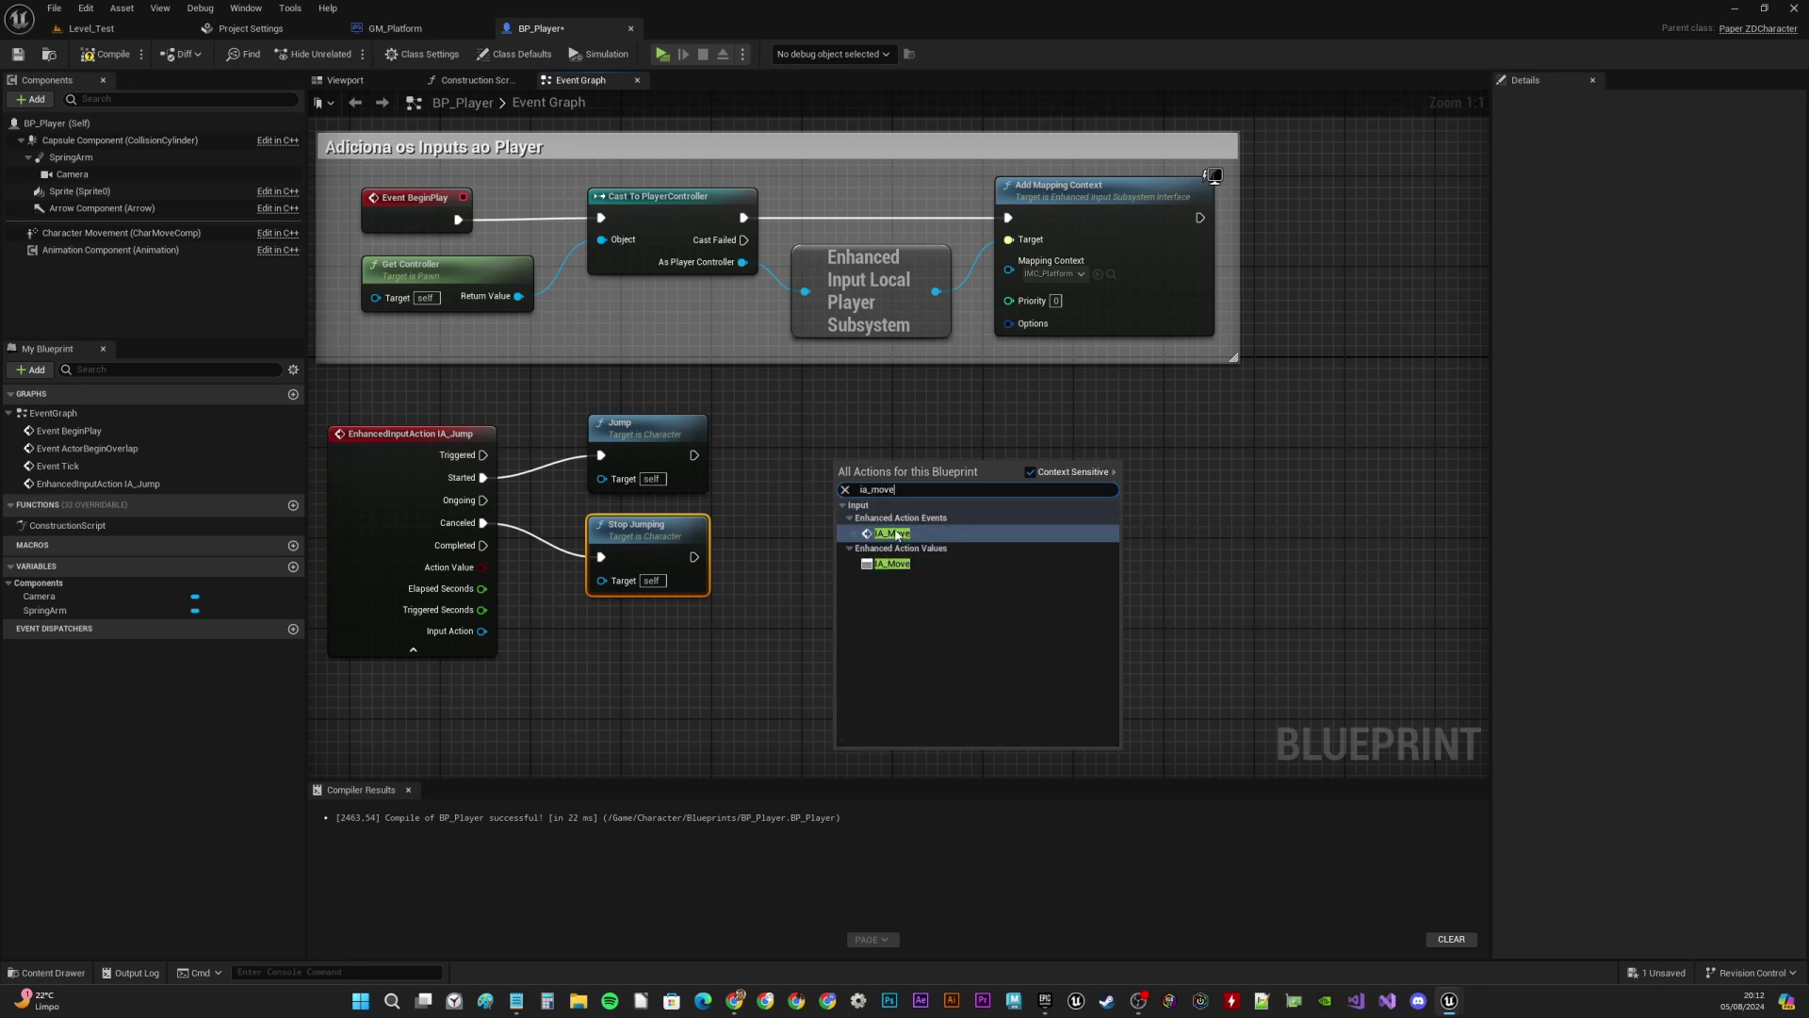
pyautogui.click(910, 532)
pyautogui.moveTo(908, 531); pyautogui.dragTo(883, 506)
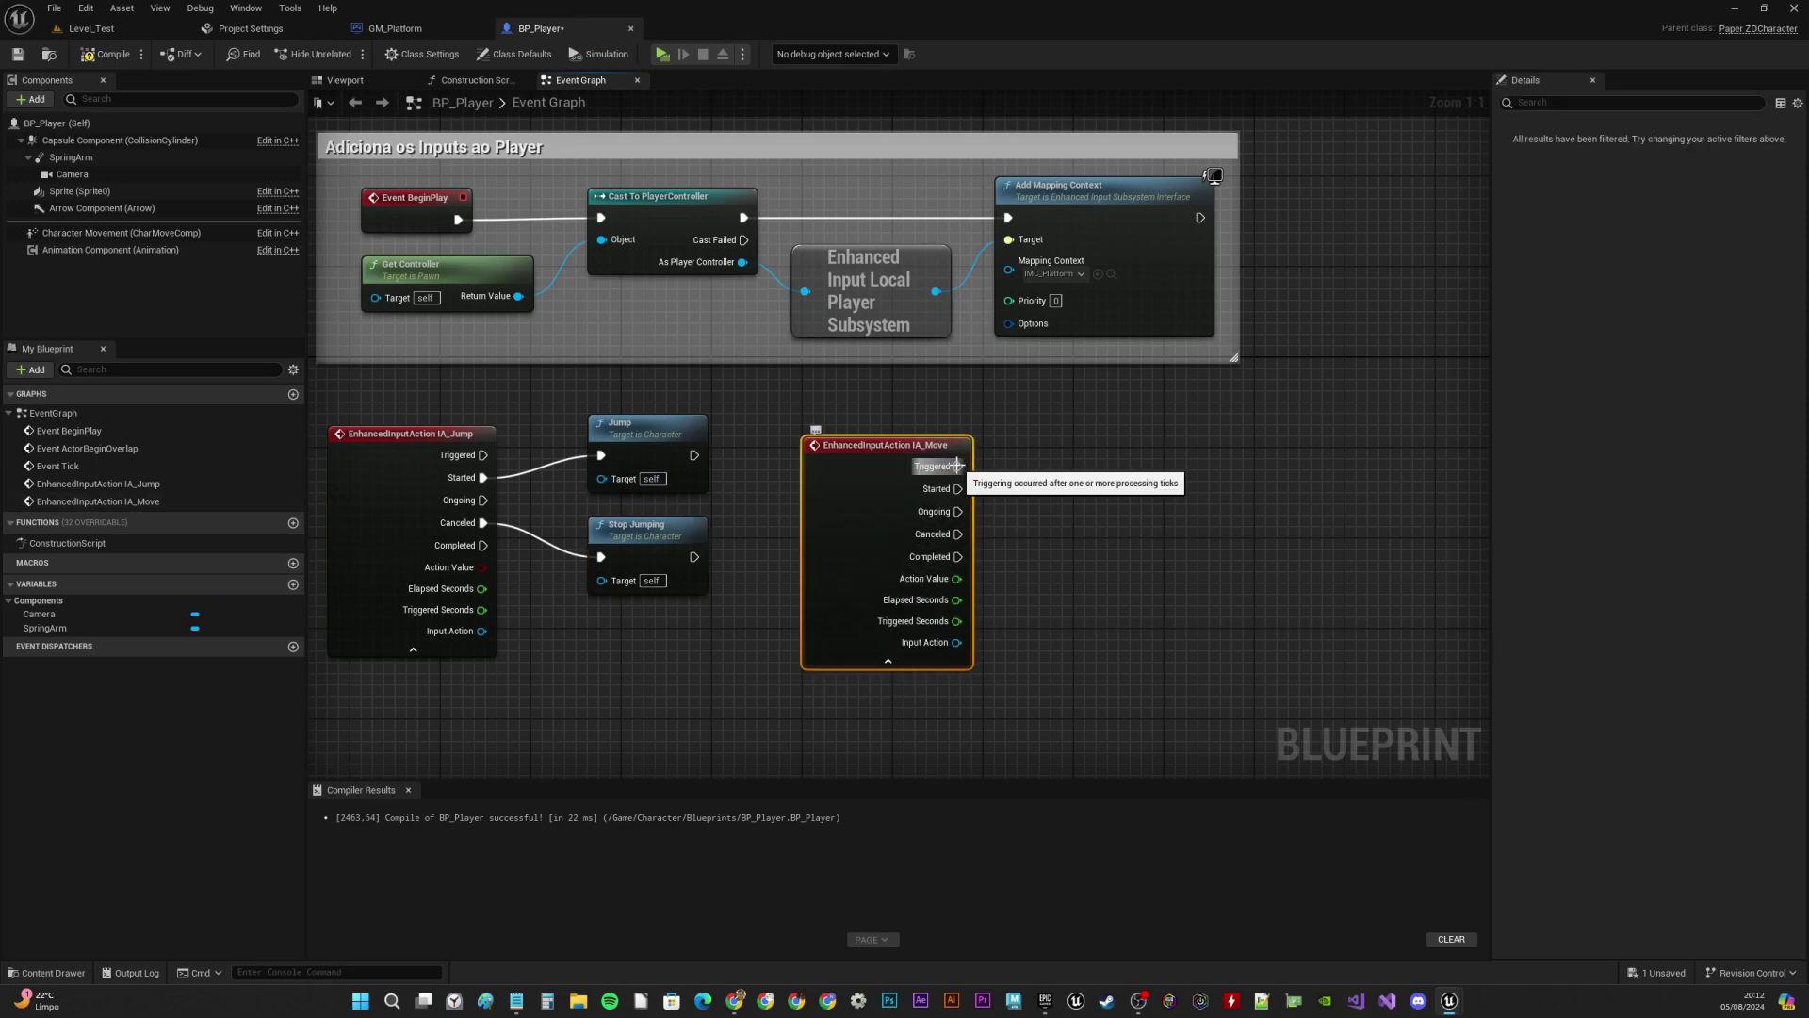
# From IA_Move's Triggered output, add an Add Movement Input node, connect Action Value to Scale Value, and set World Direction X to 1,0
pyautogui.moveTo(957, 465); pyautogui.dragTo(1077, 471)
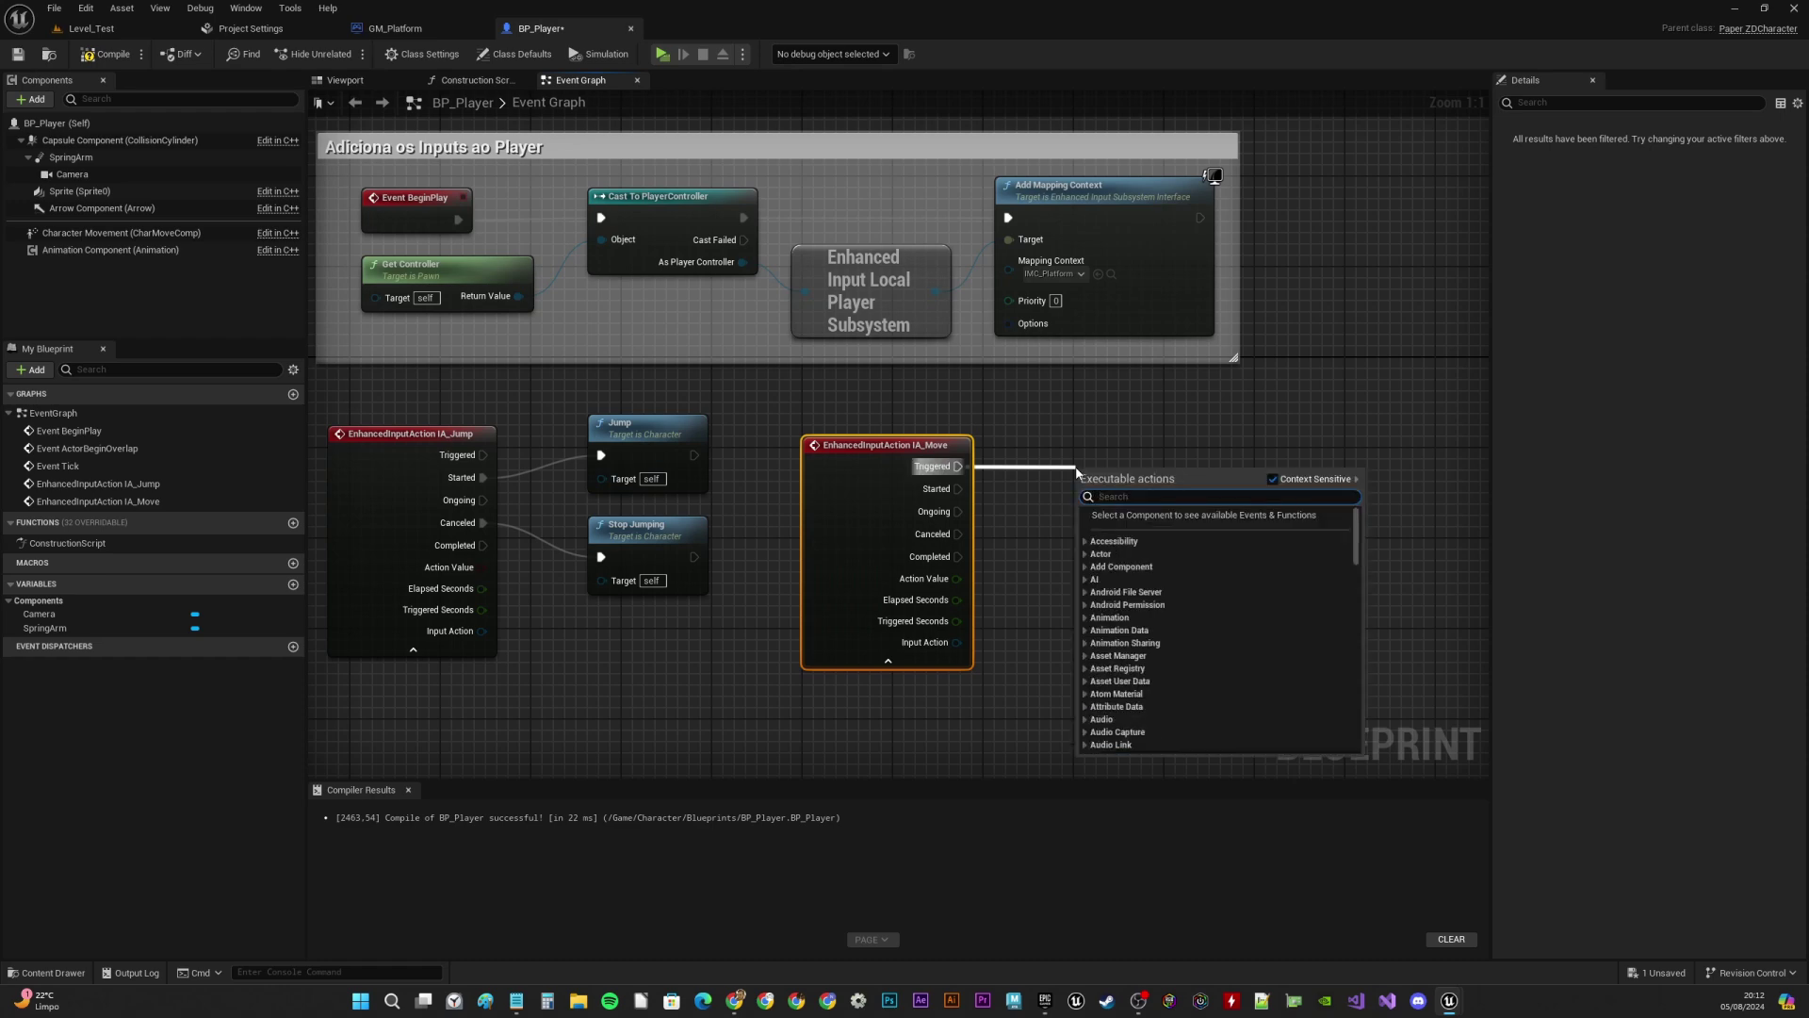
pyautogui.write('add mov')
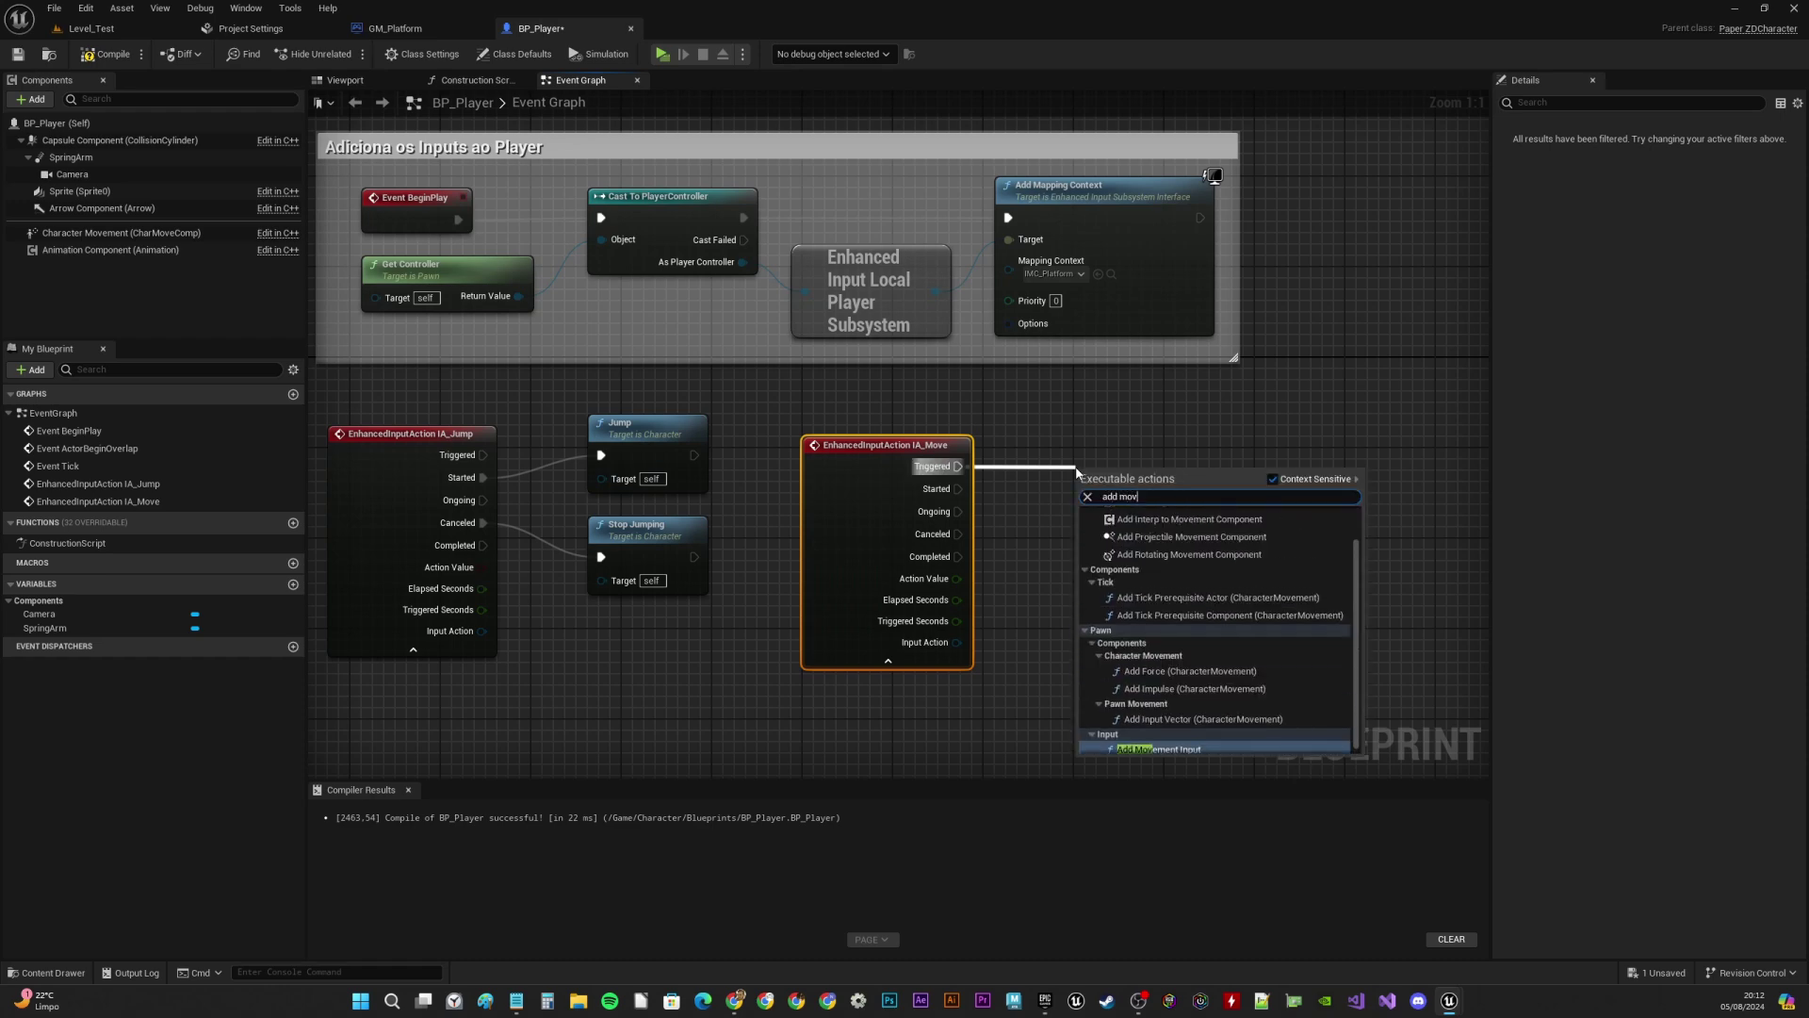
pyautogui.click(1159, 739)
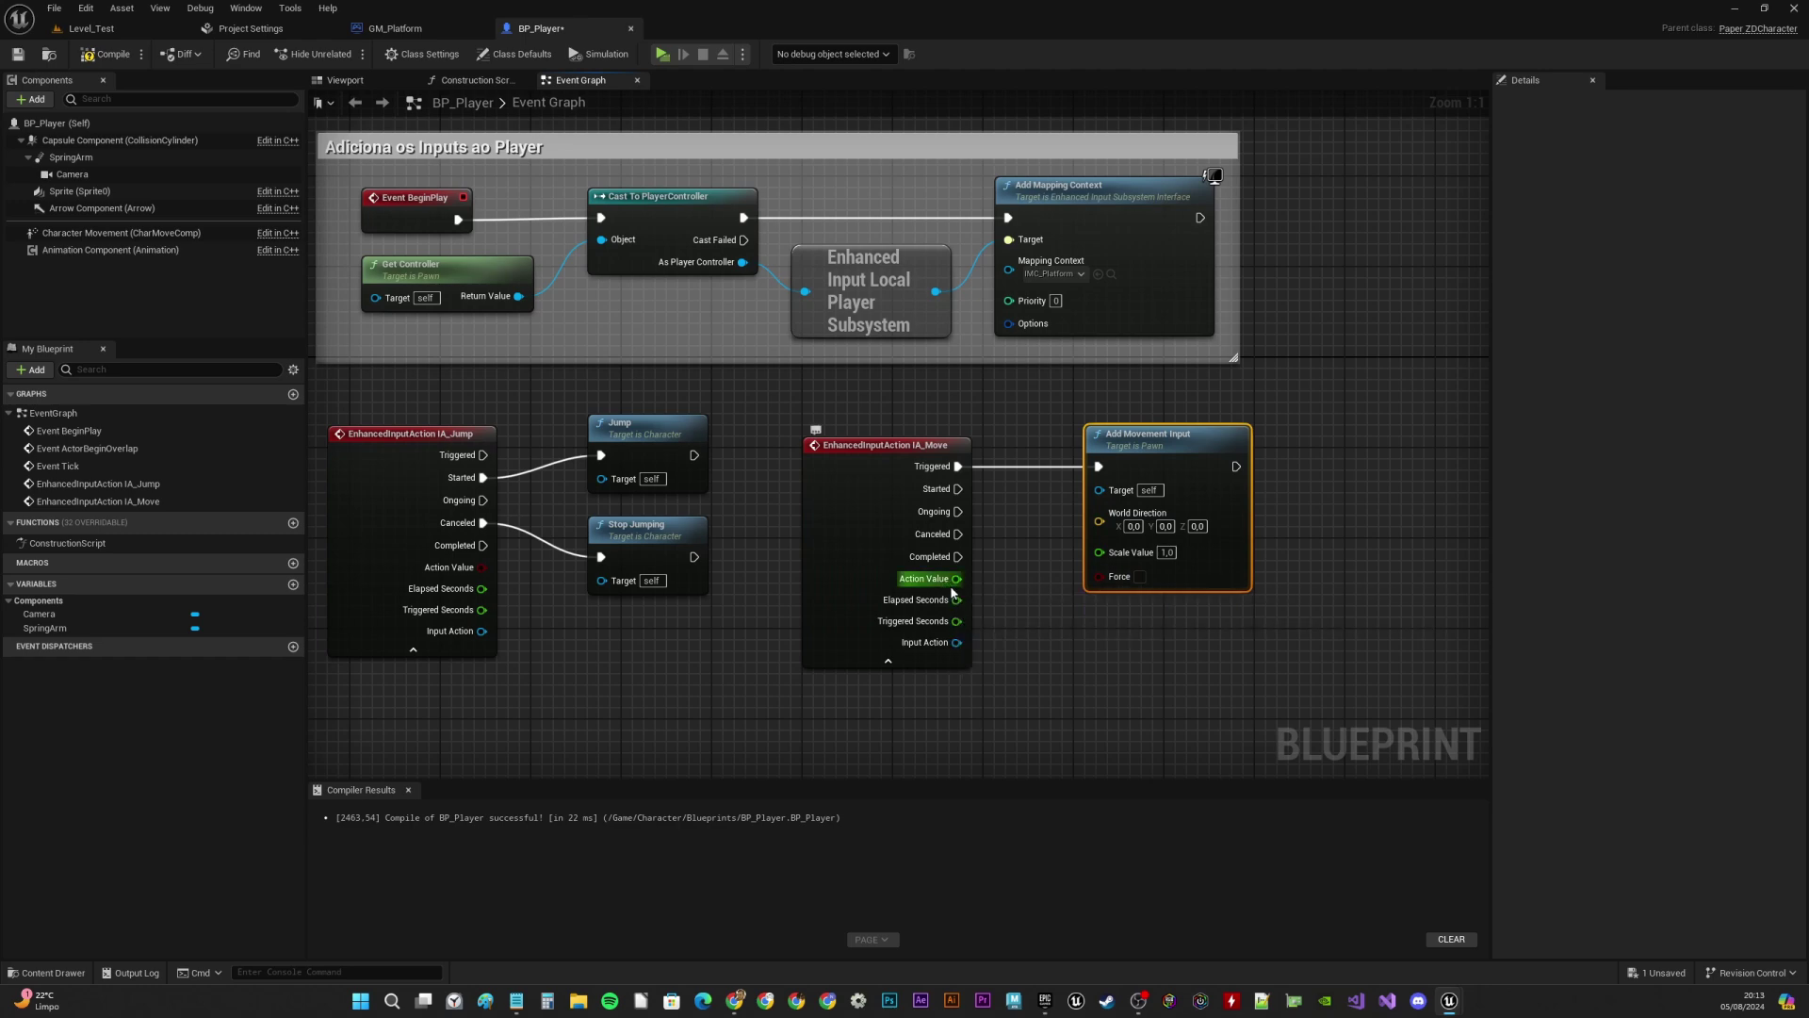
pyautogui.moveTo(955, 579); pyautogui.dragTo(1098, 551)
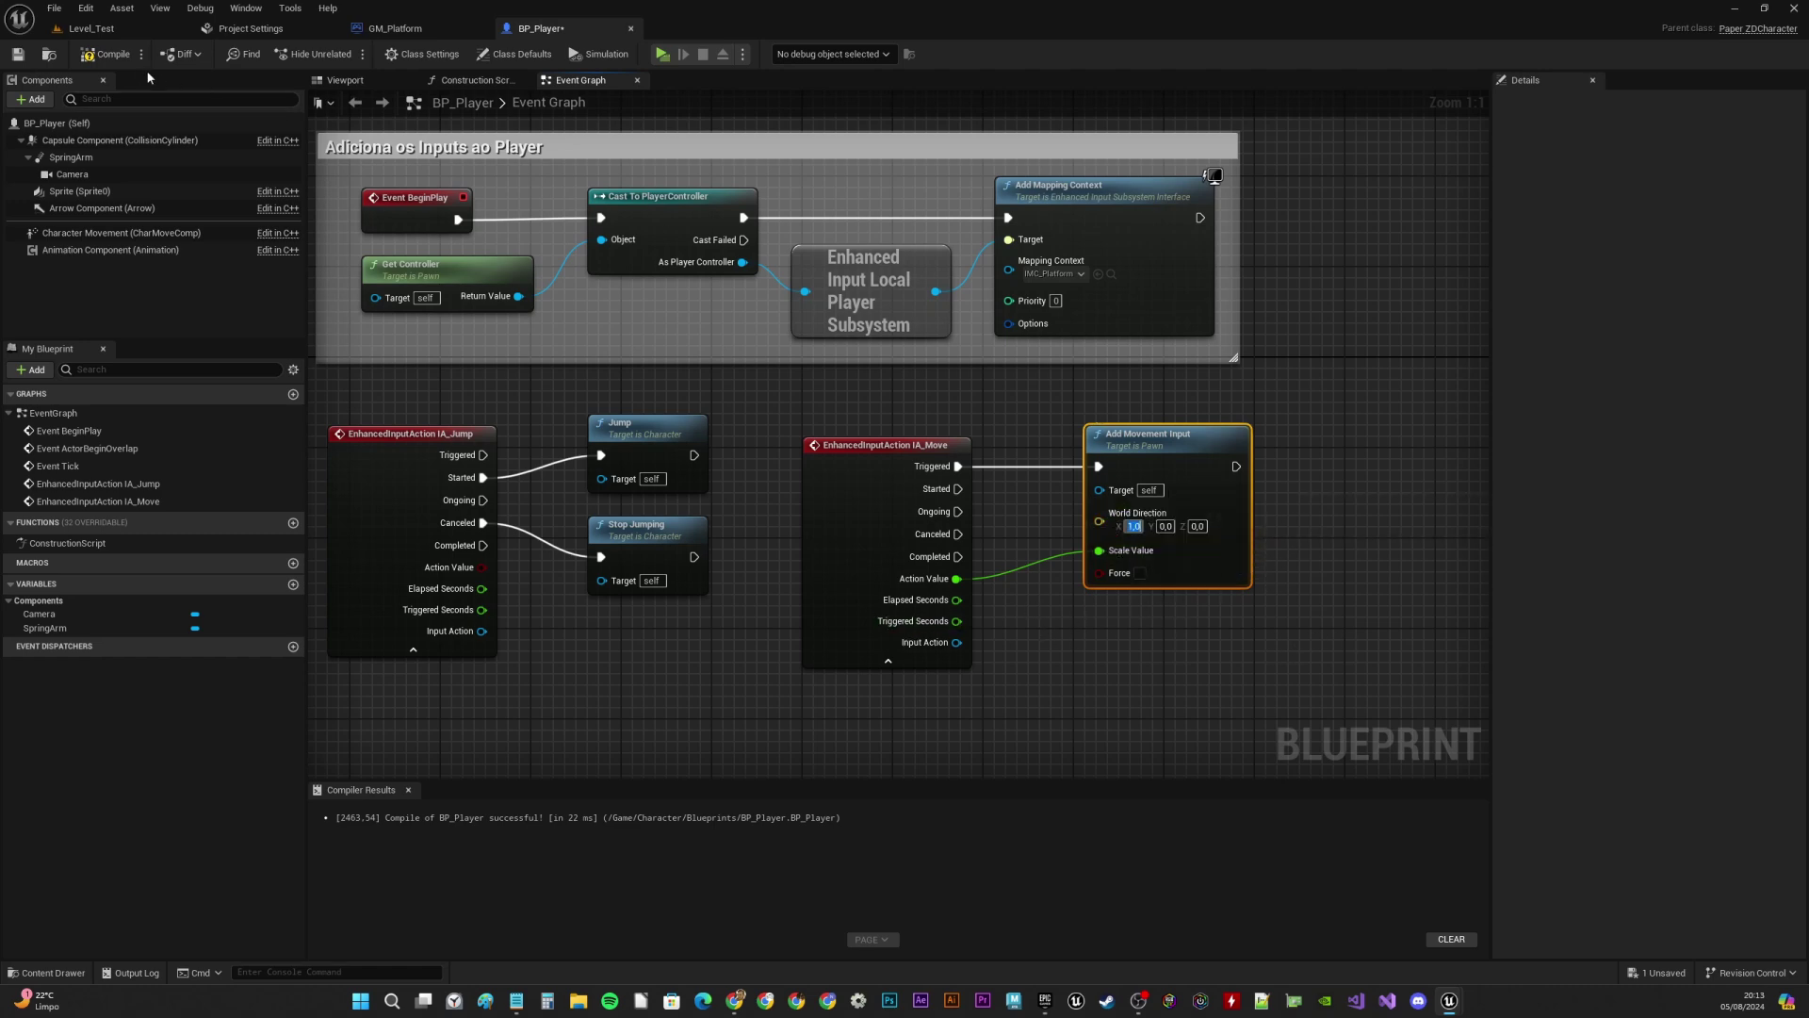
# Compile the BP_Player blueprint and save all unsaved assets
pyautogui.click(112, 54)
pyautogui.click(53, 7)
pyautogui.click(95, 117)
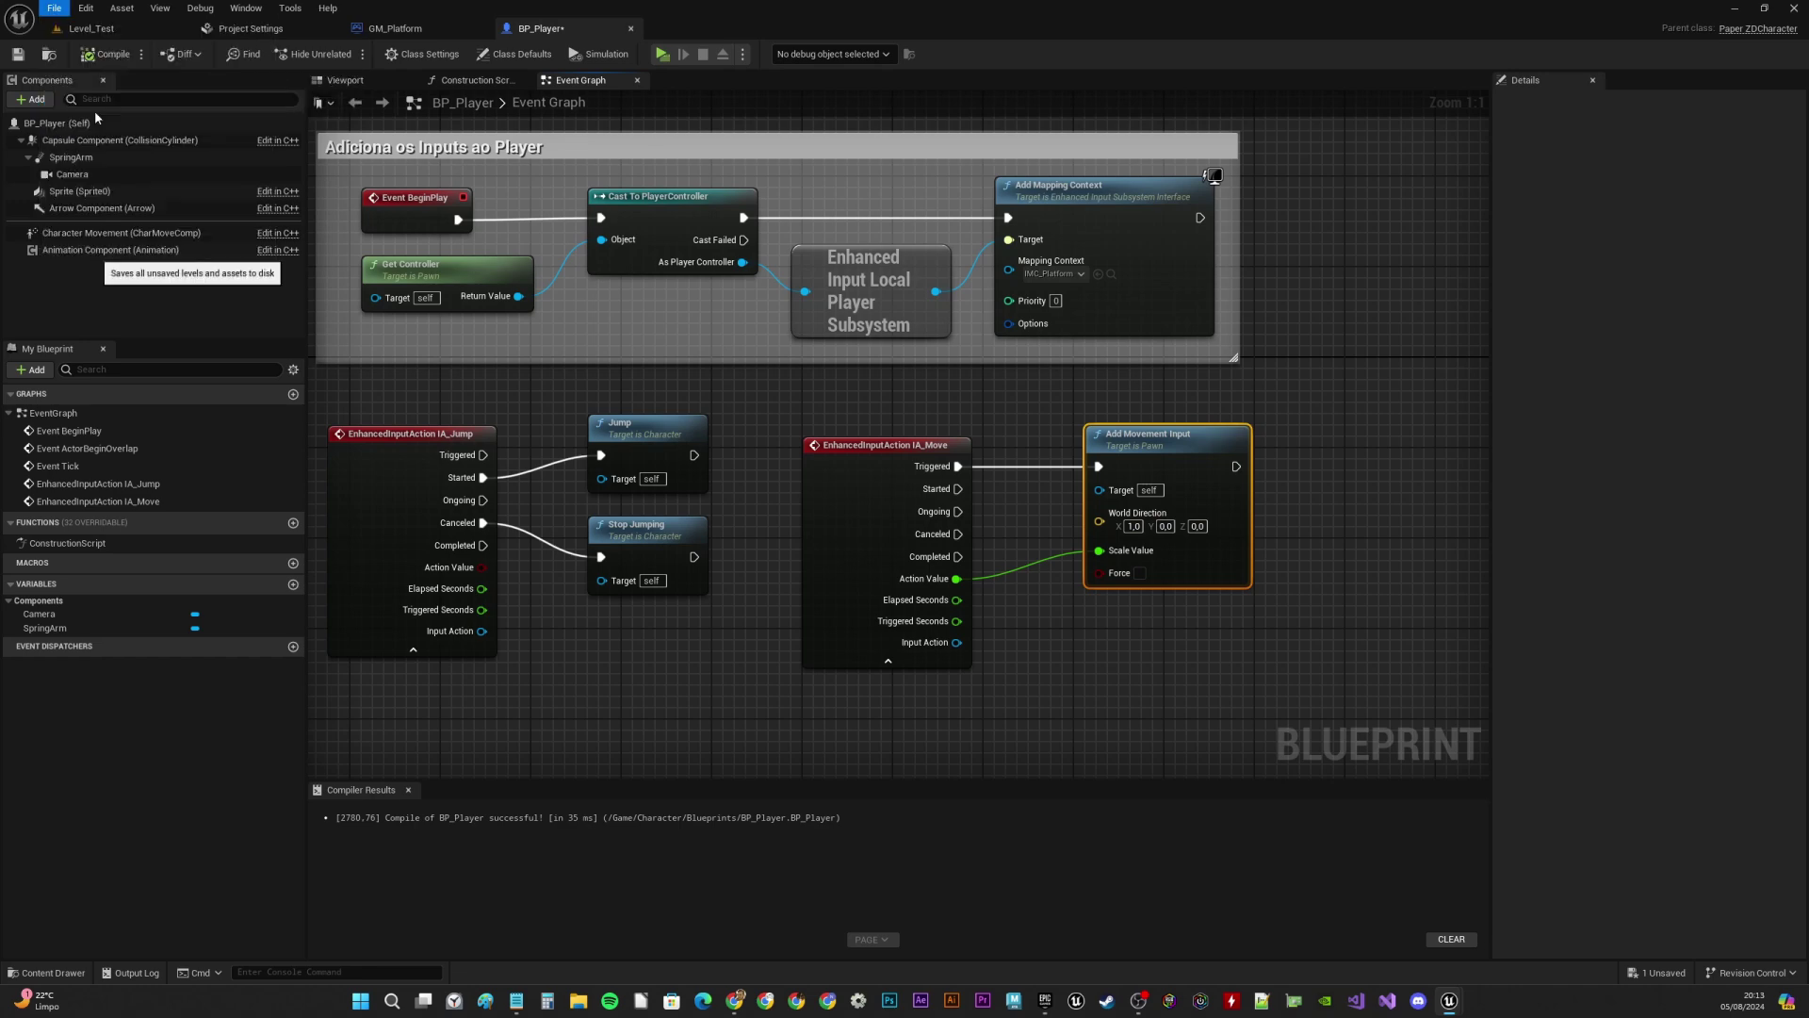
# Play-test the level by walking the character in both directions and jumping, and end the preview
pyautogui.click(662, 53)
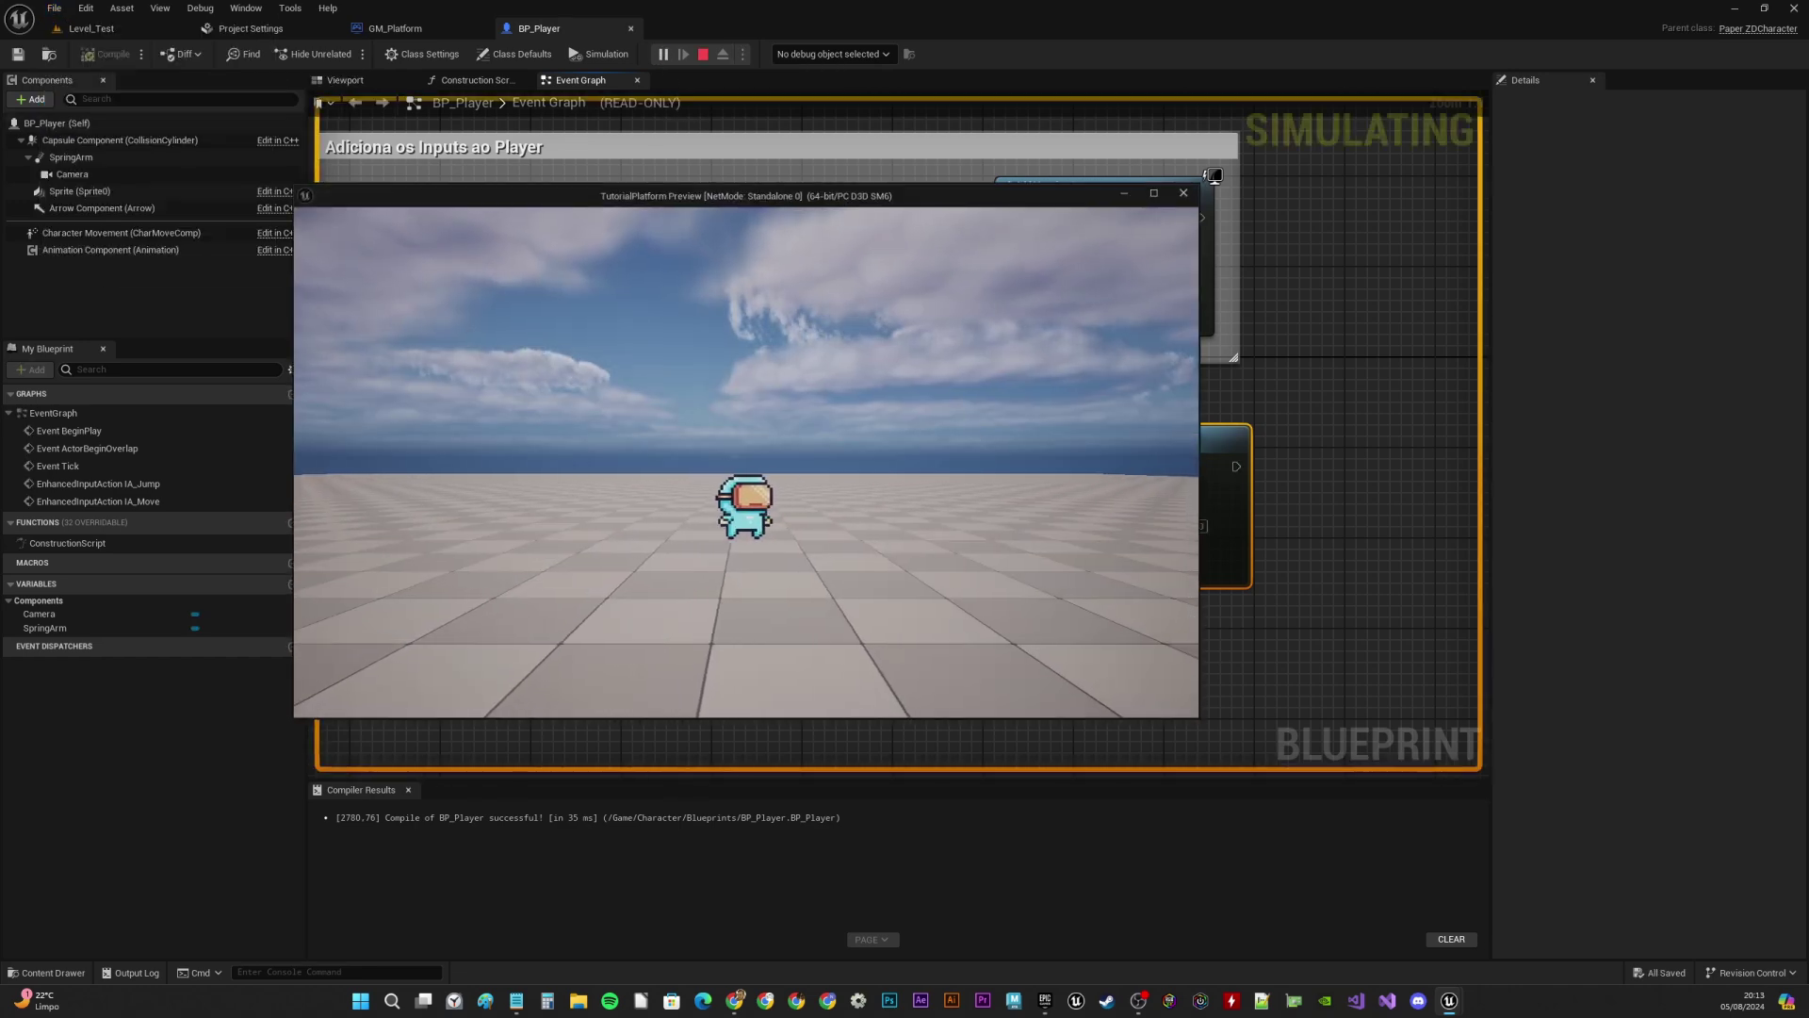
pyautogui.press('a')
pyautogui.press('d')
pyautogui.press('space')
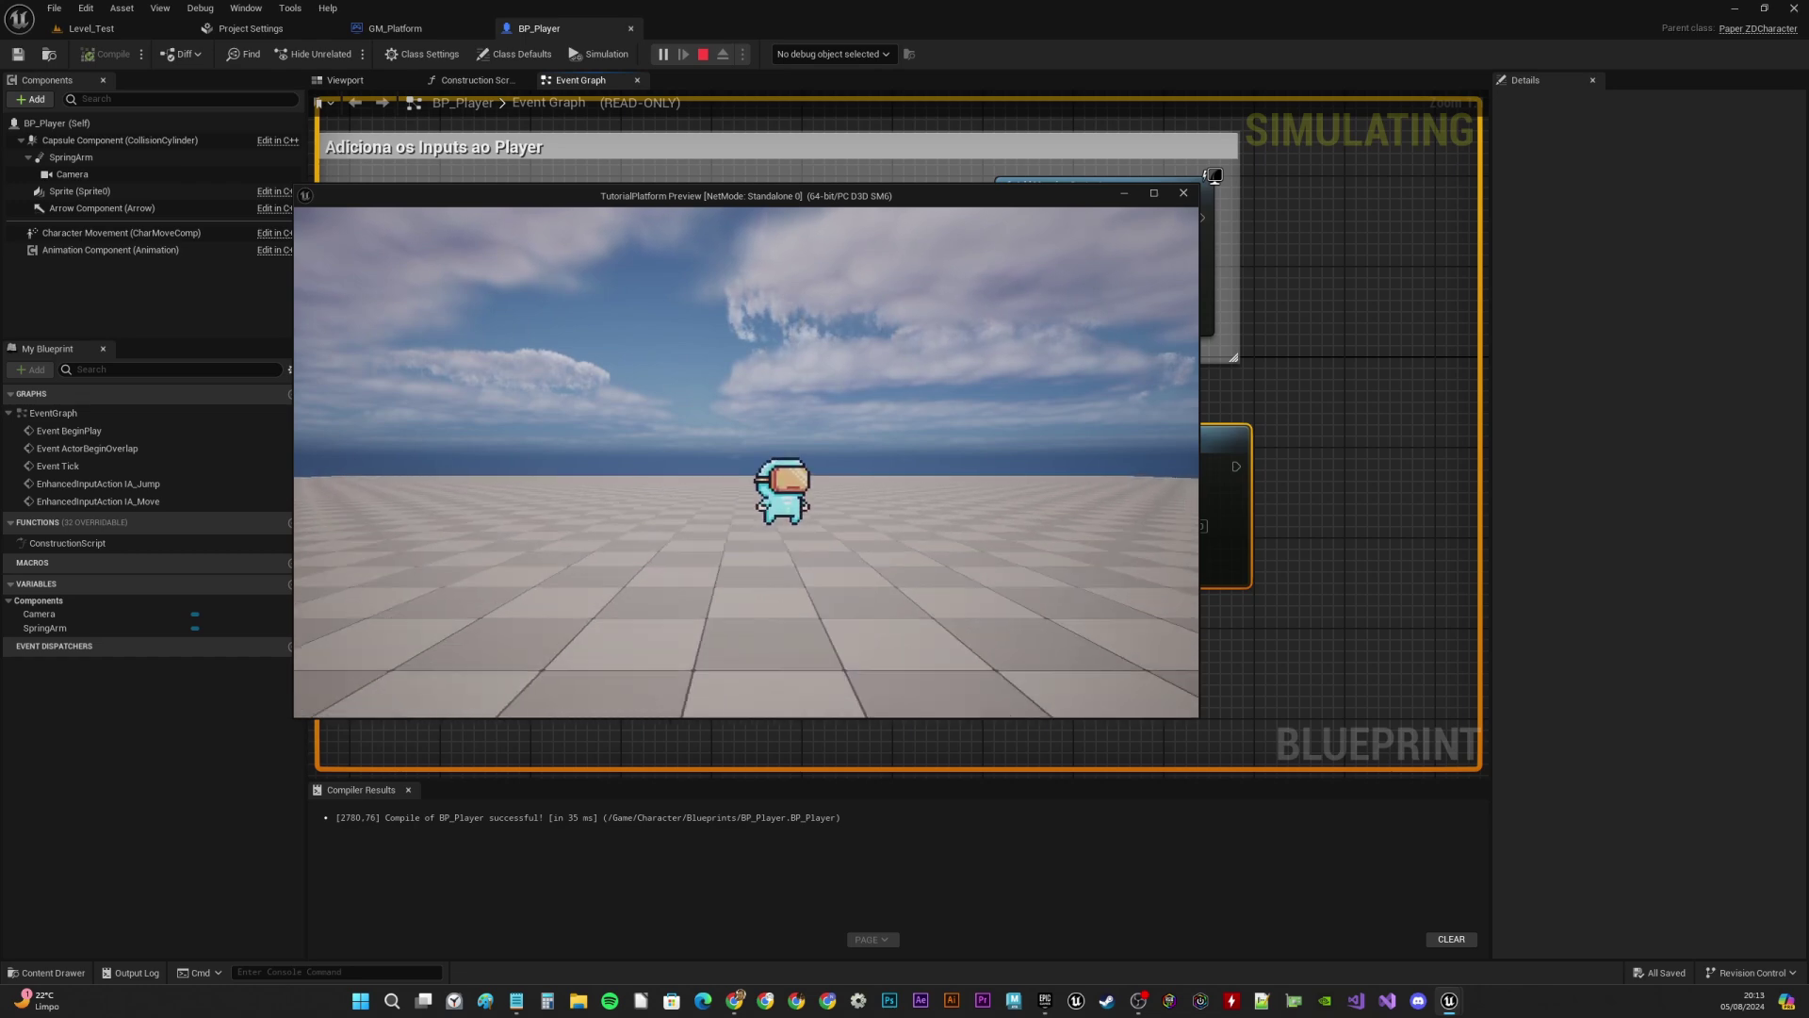
pyautogui.press('d')
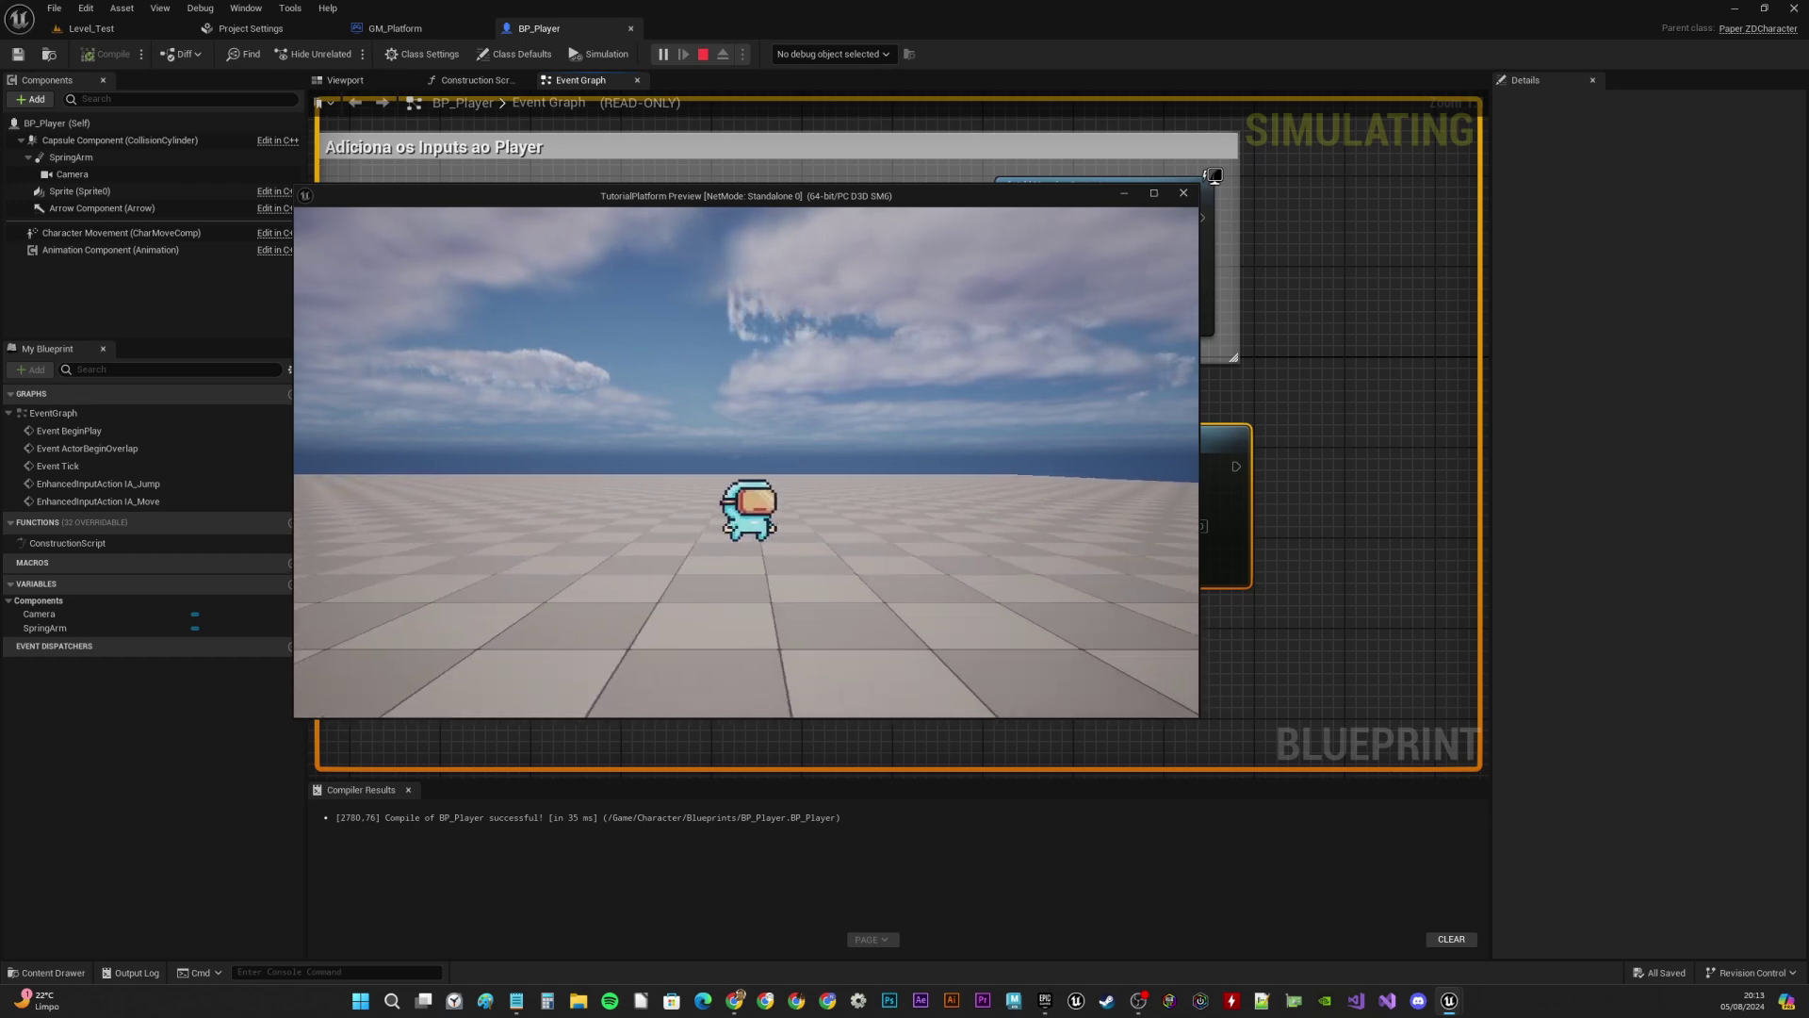
pyautogui.press('a')
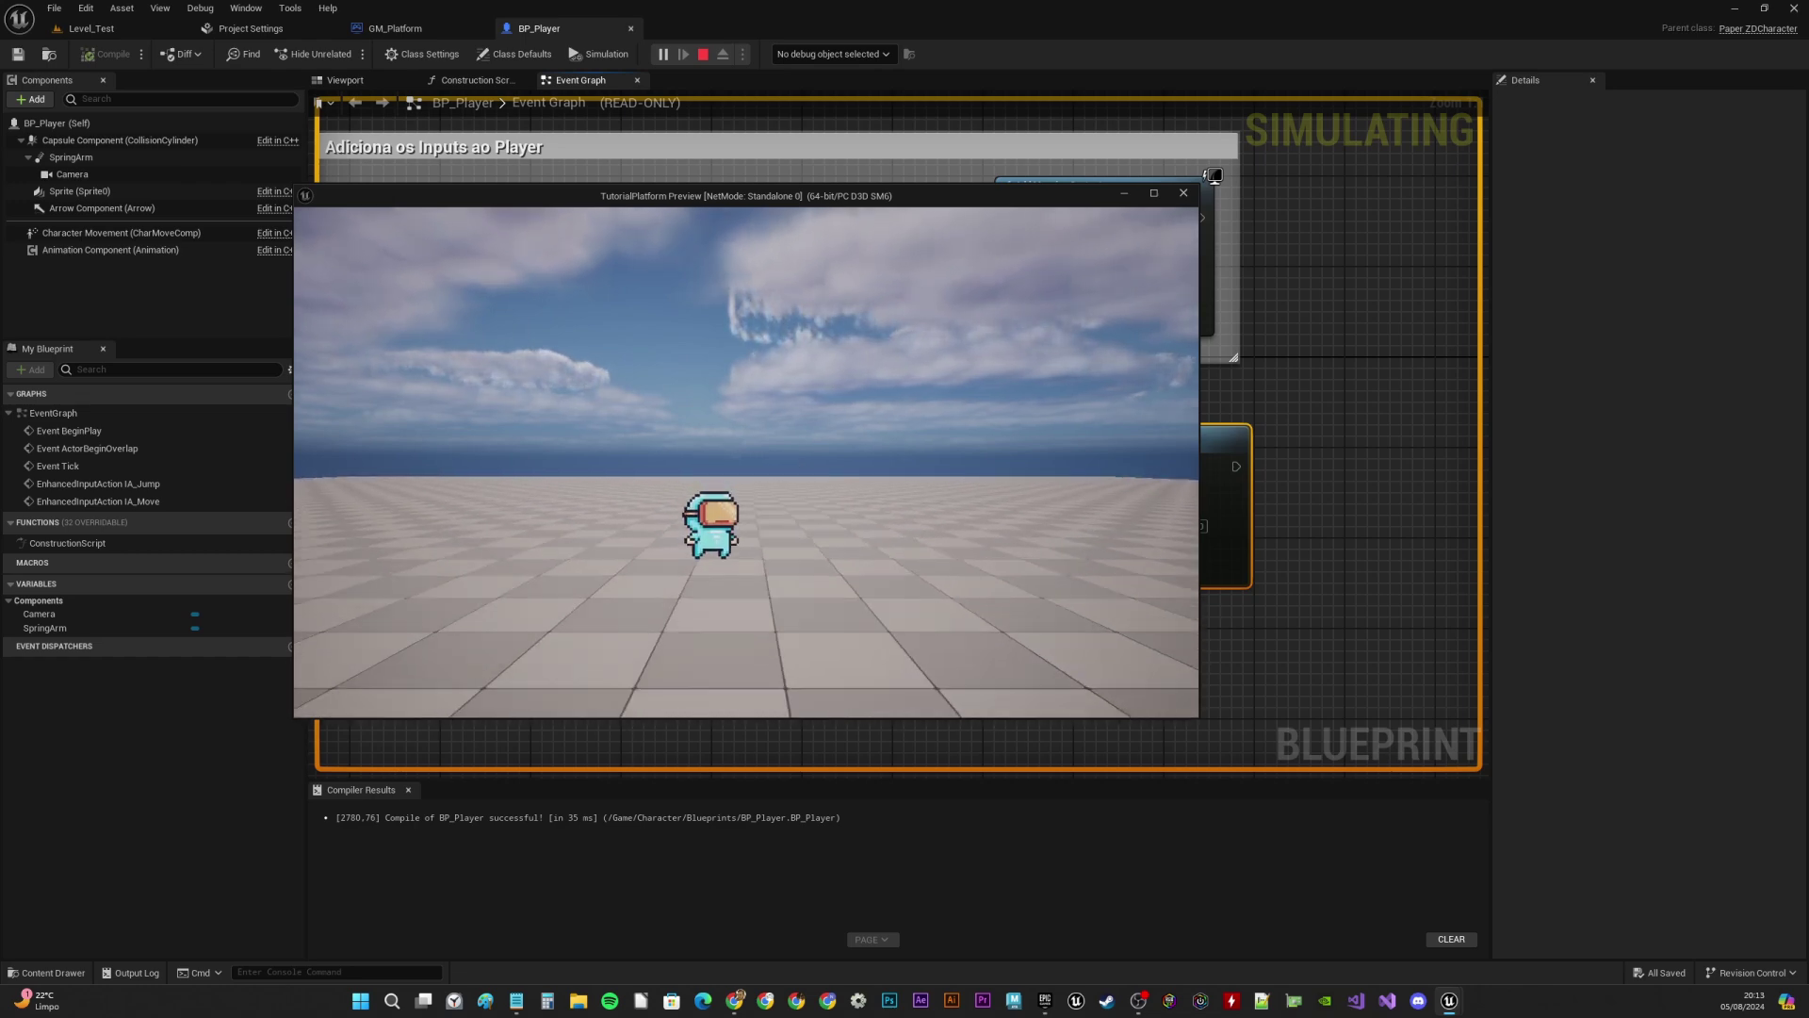
pyautogui.press('d')
pyautogui.press('space')
pyautogui.press('a')
pyautogui.press('space')
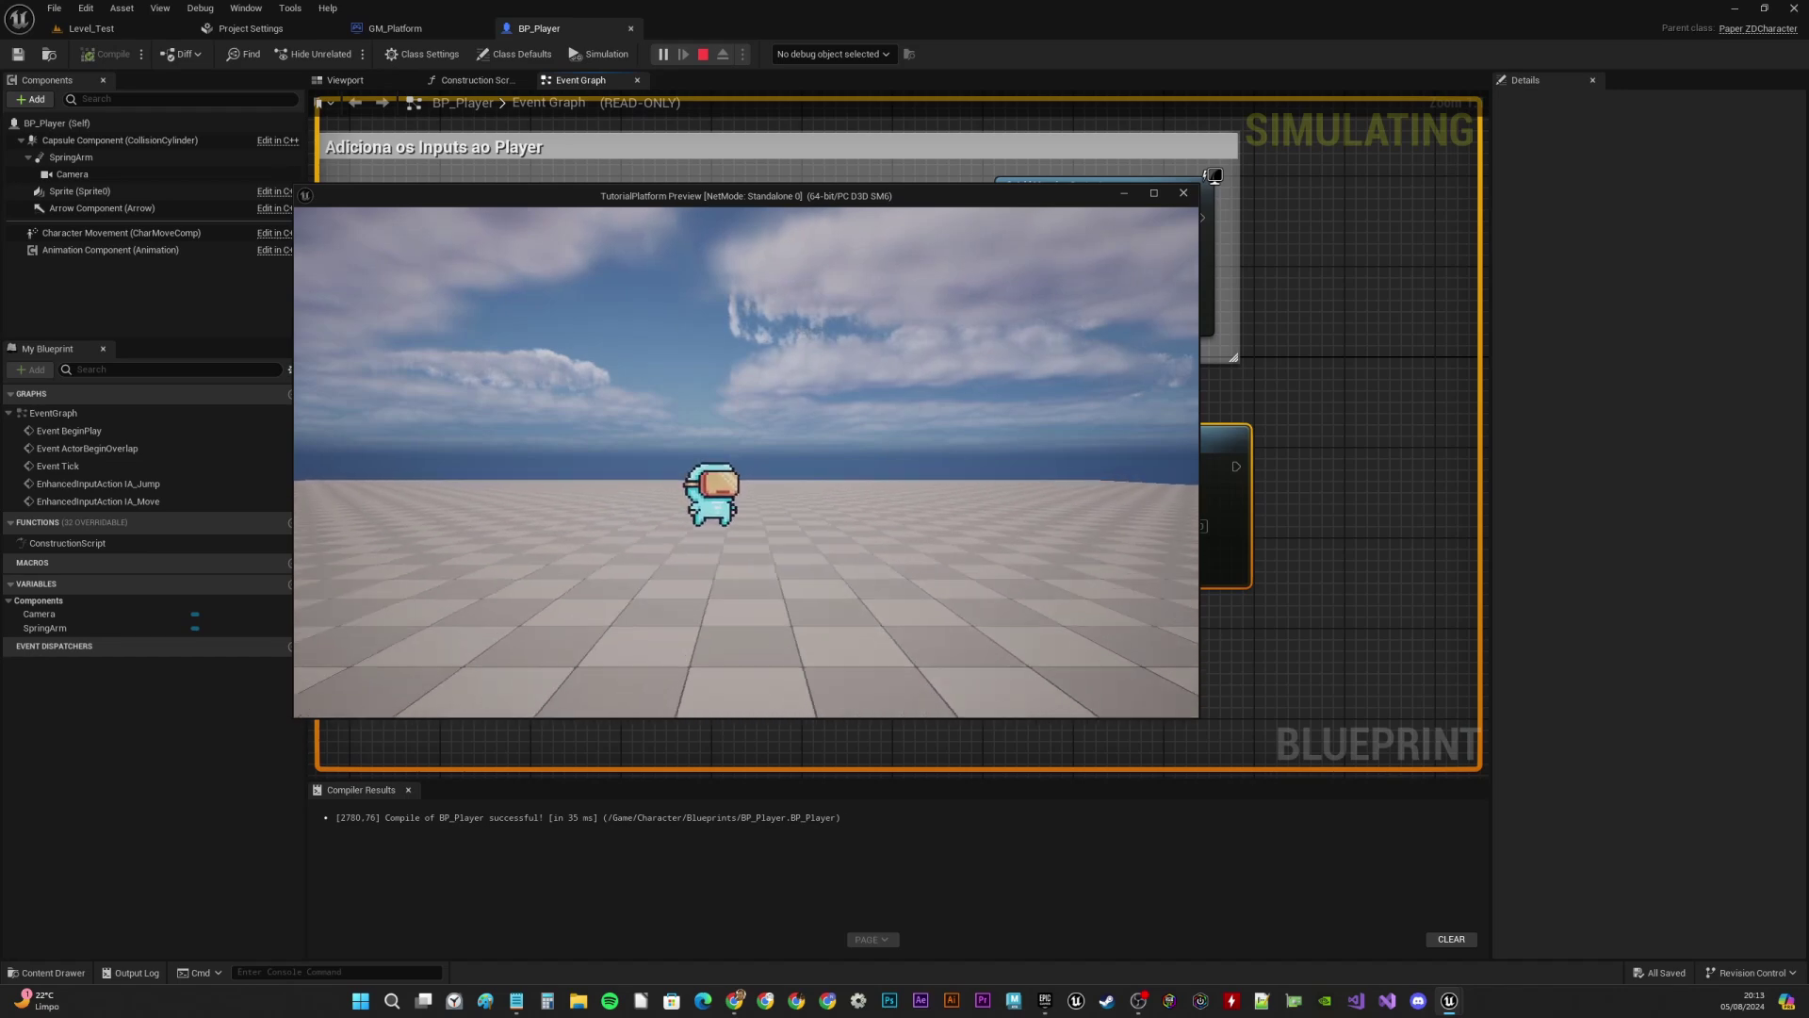
pyautogui.press('d')
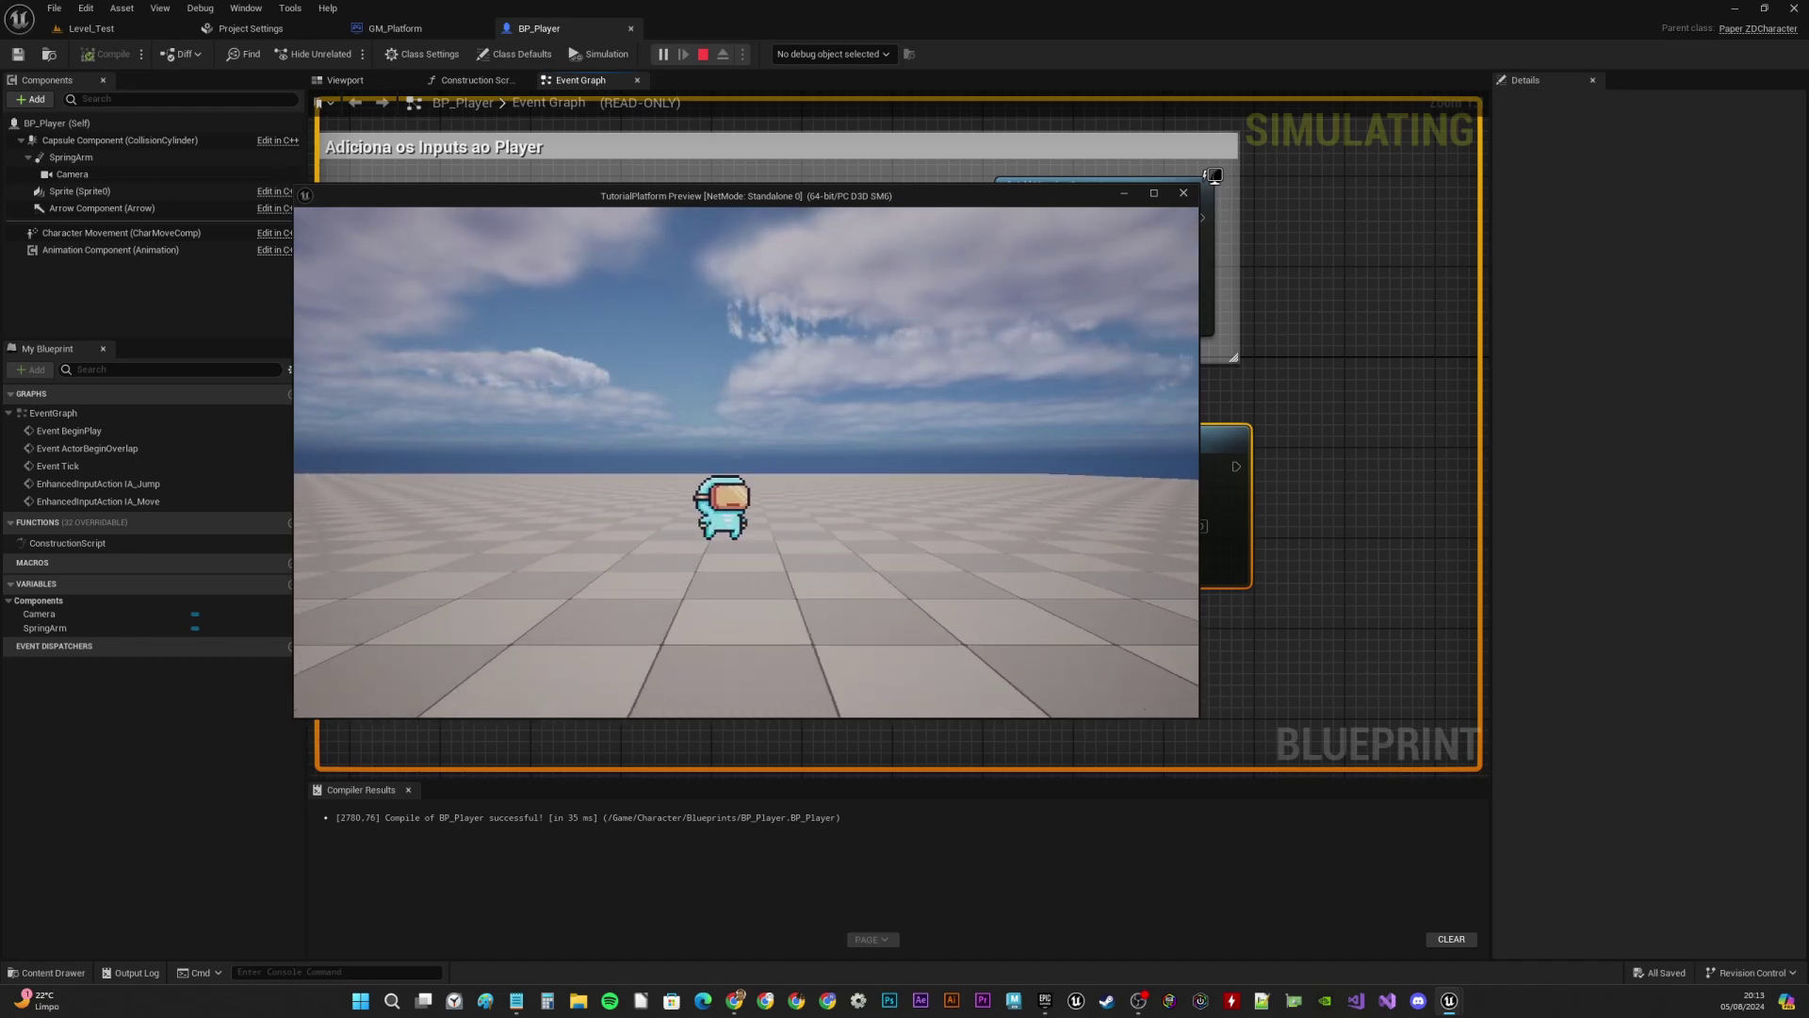
pyautogui.press('d')
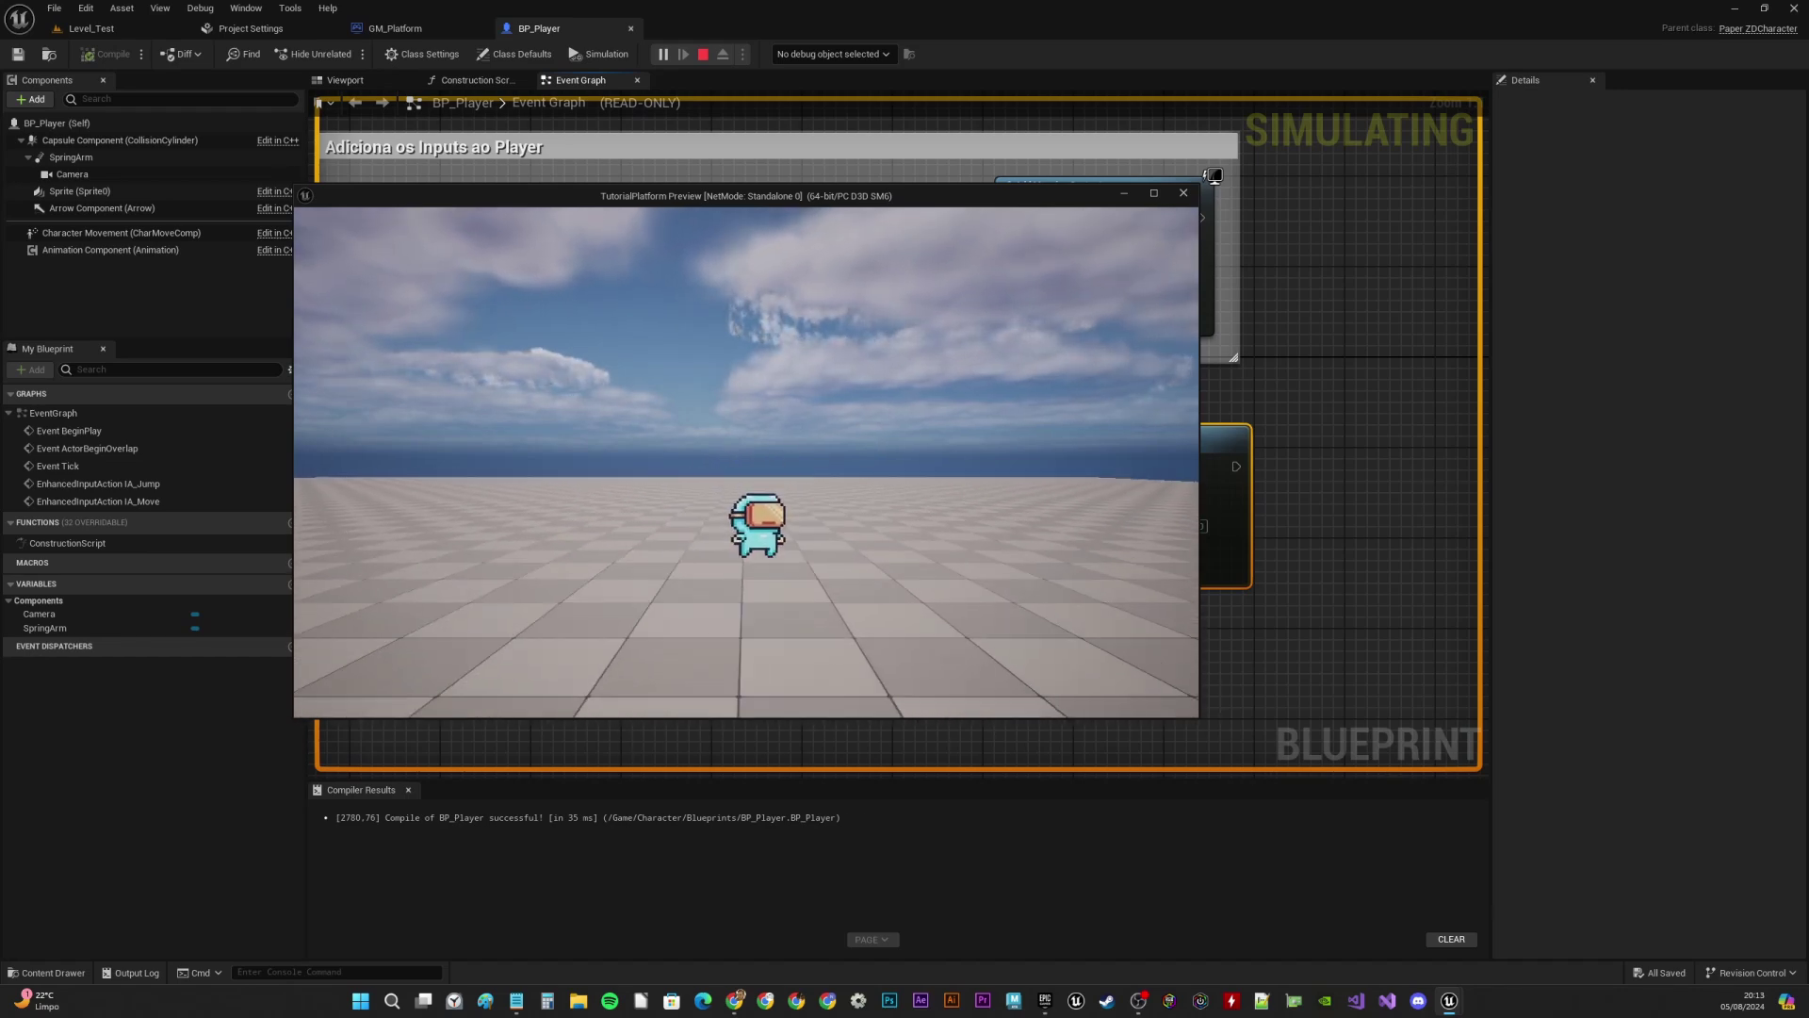
pyautogui.press('Escape')
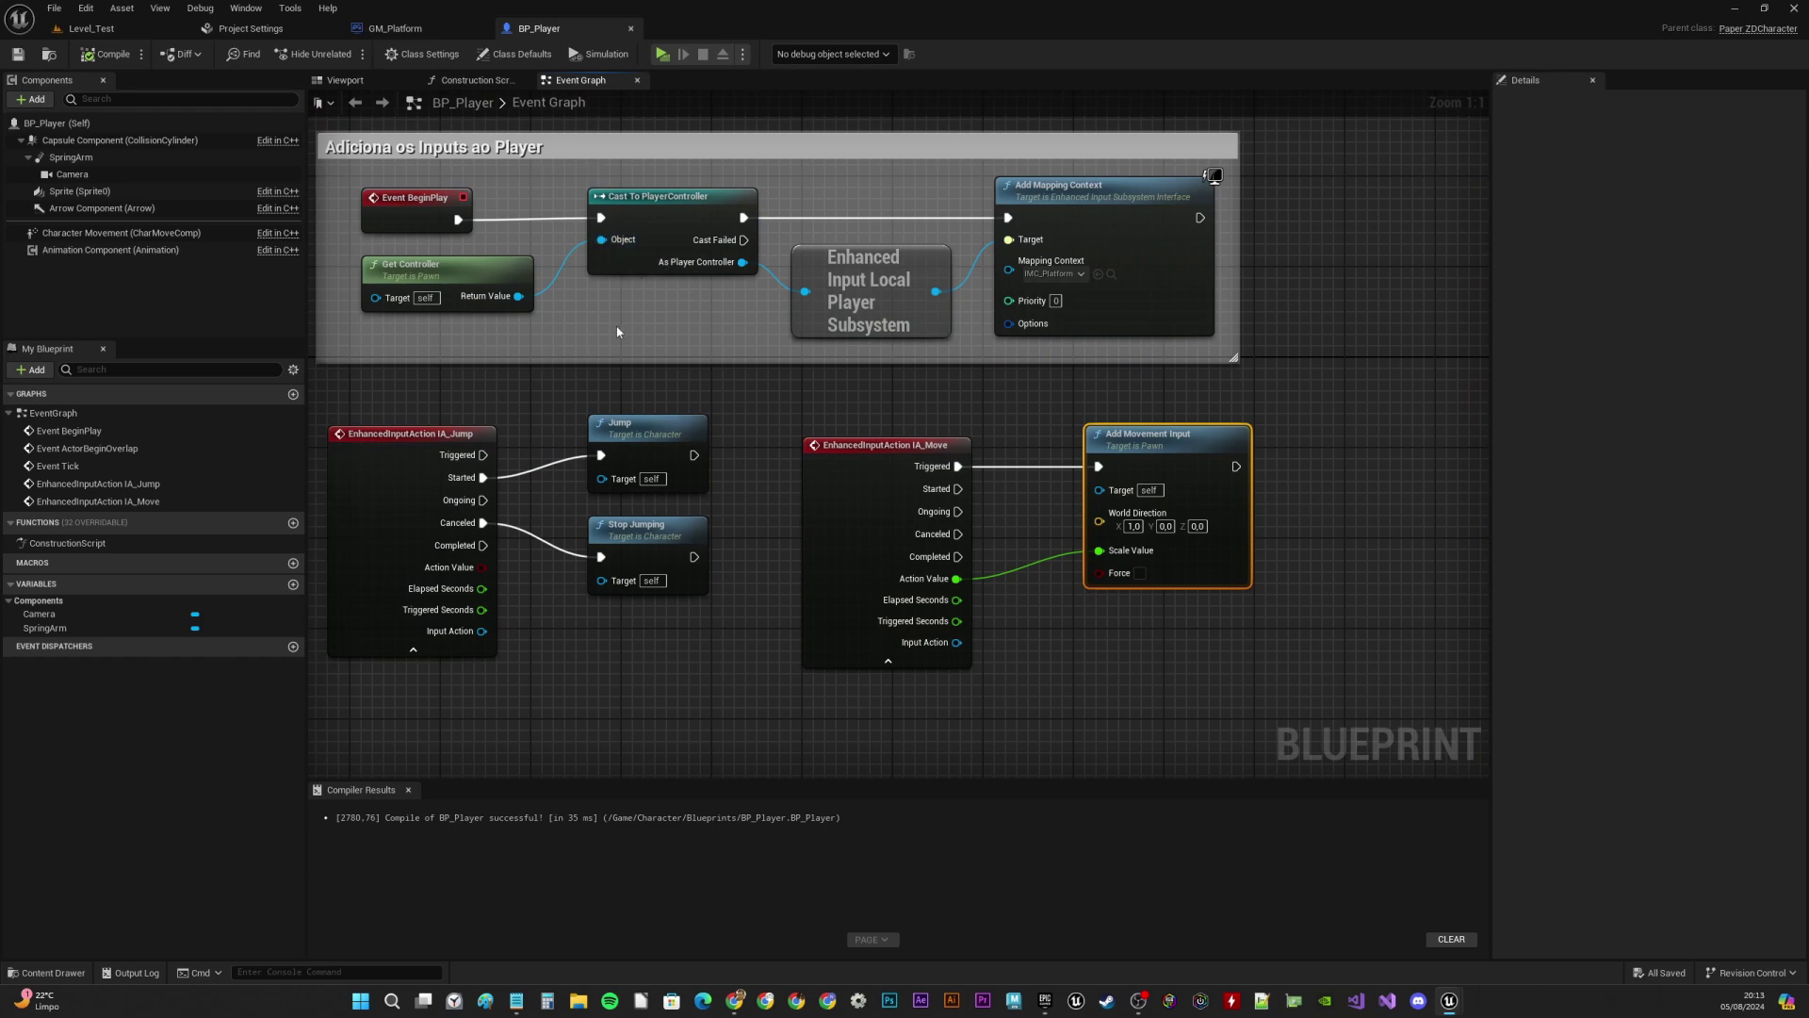
pyautogui.moveTo(753, 398); pyautogui.dragTo(493, 376, button='right')
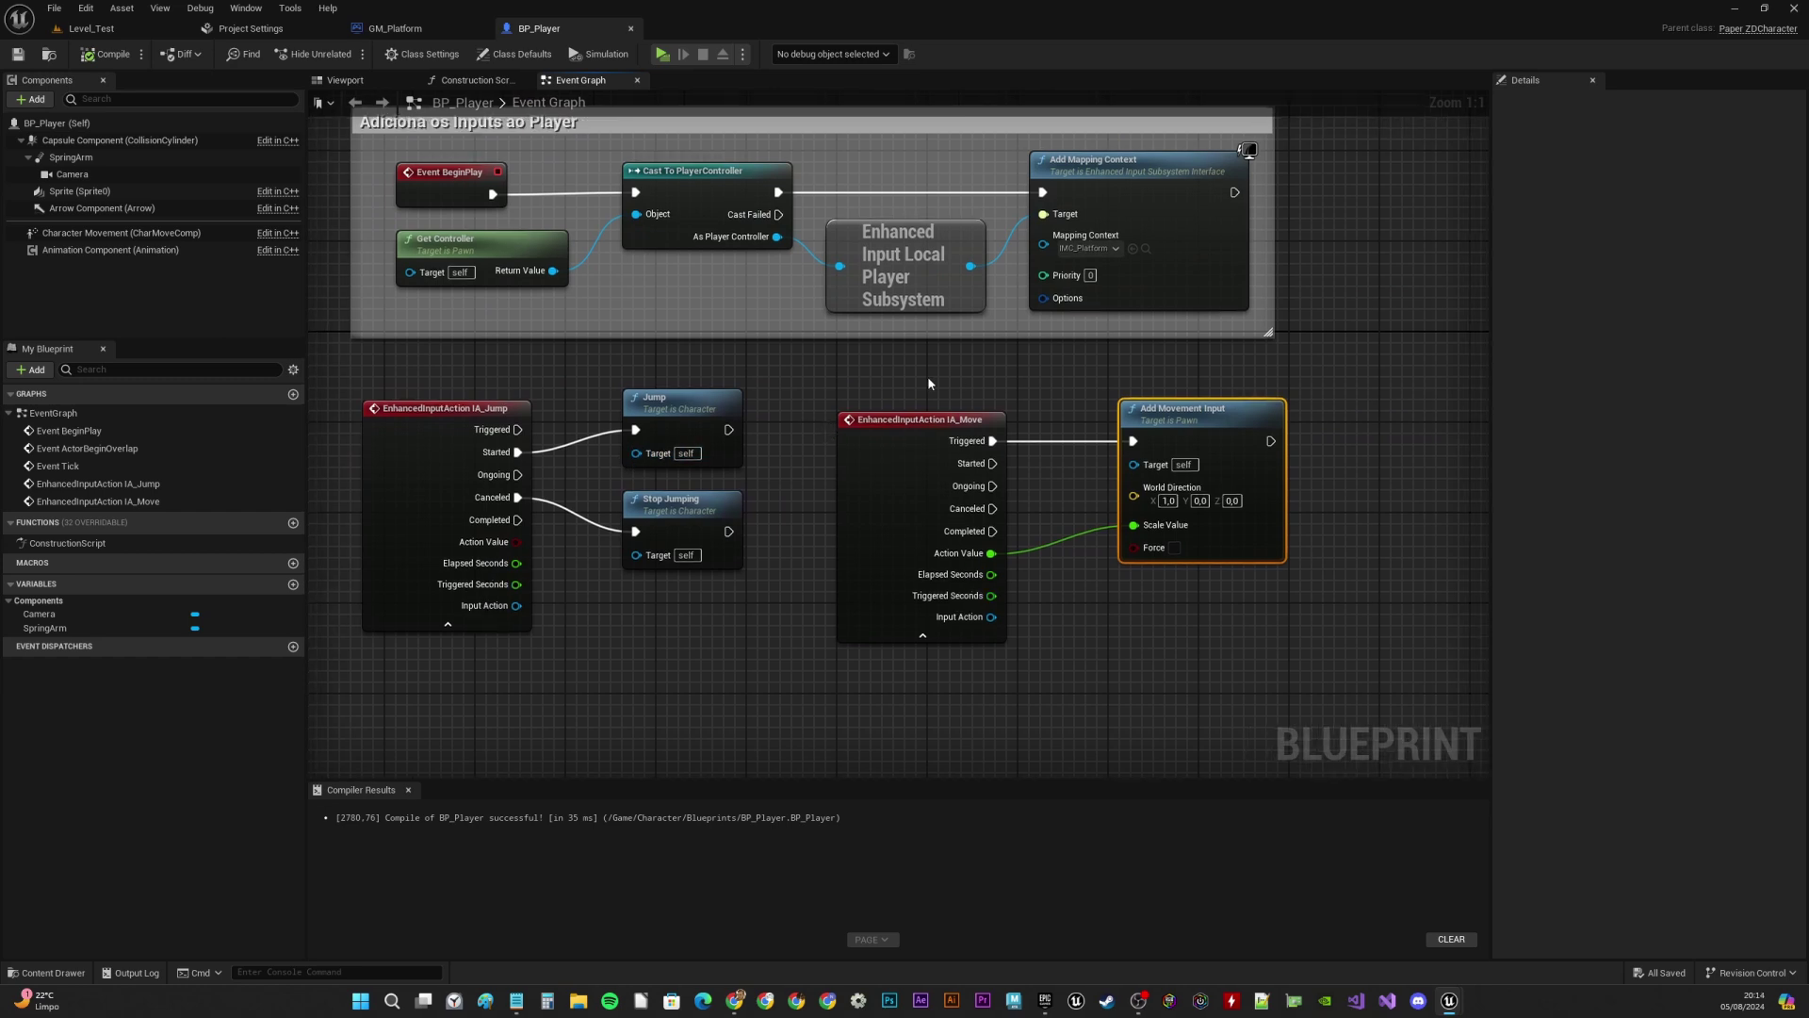
pyautogui.moveTo(929, 383); pyautogui.dragTo(922, 366, button='right')
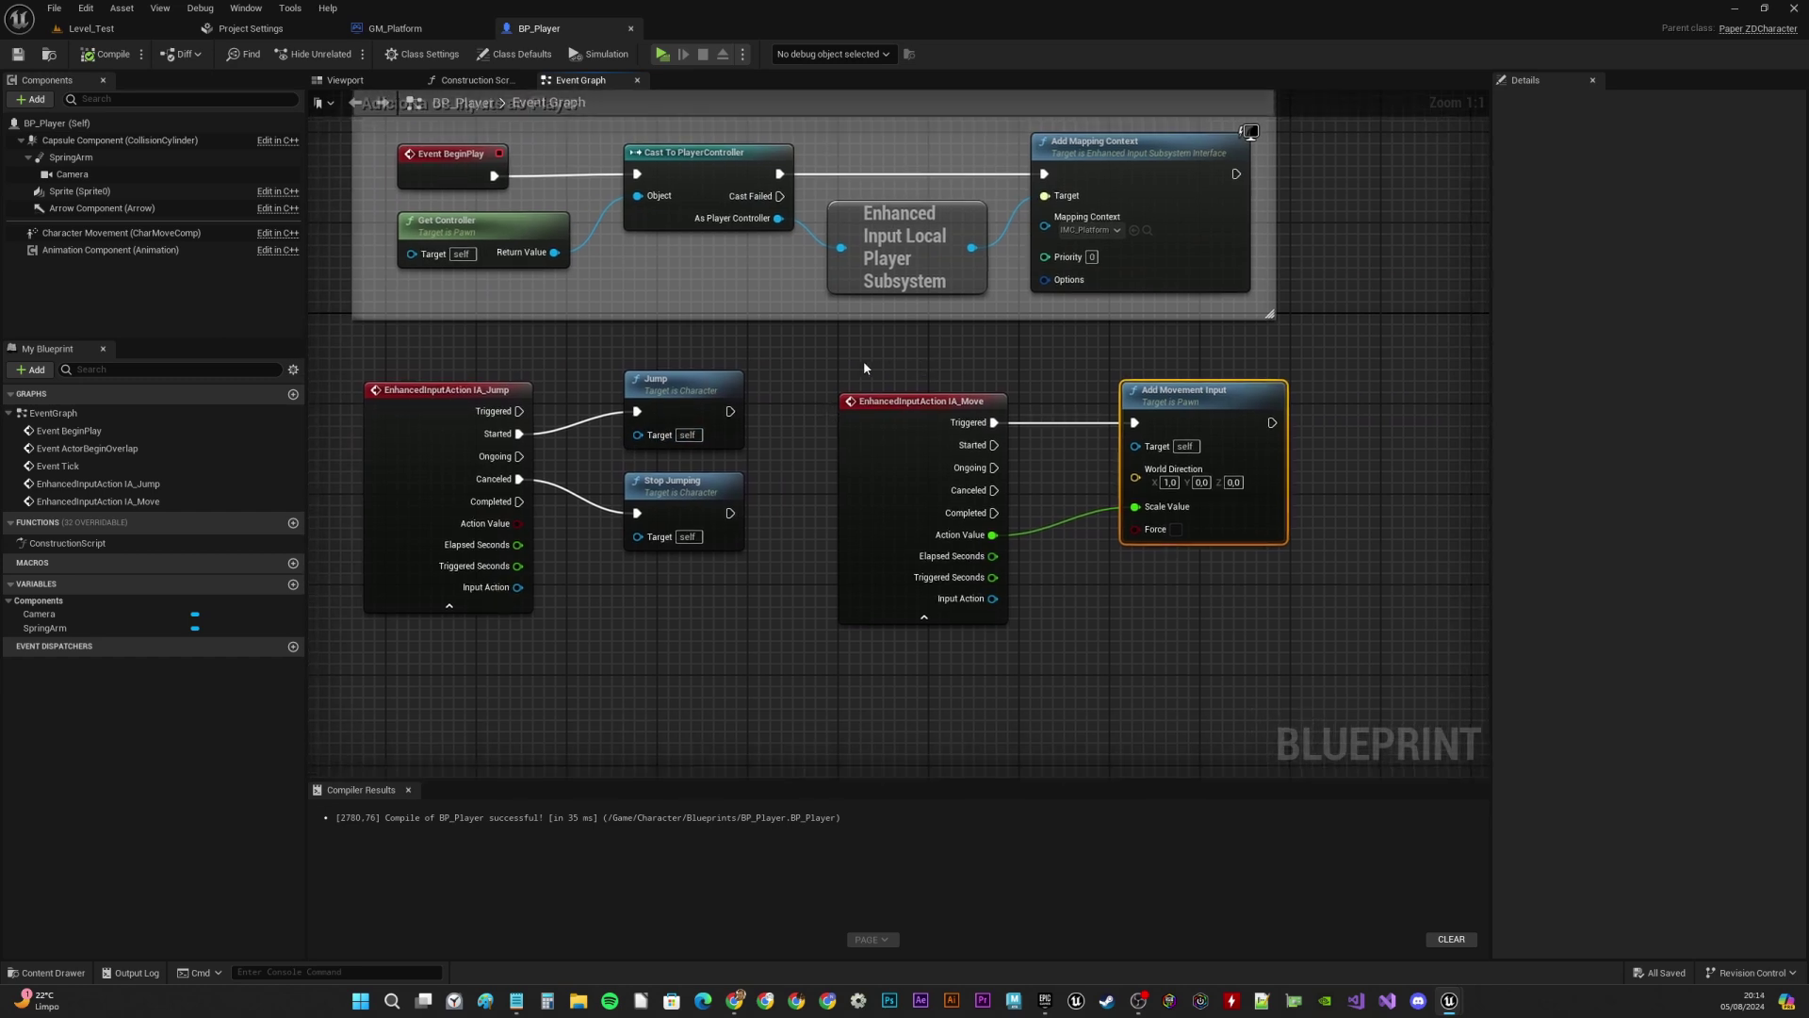
pyautogui.moveTo(799, 373); pyautogui.dragTo(836, 323, button='right')
pyautogui.moveTo(685, 516); pyautogui.dragTo(711, 526, button='right')
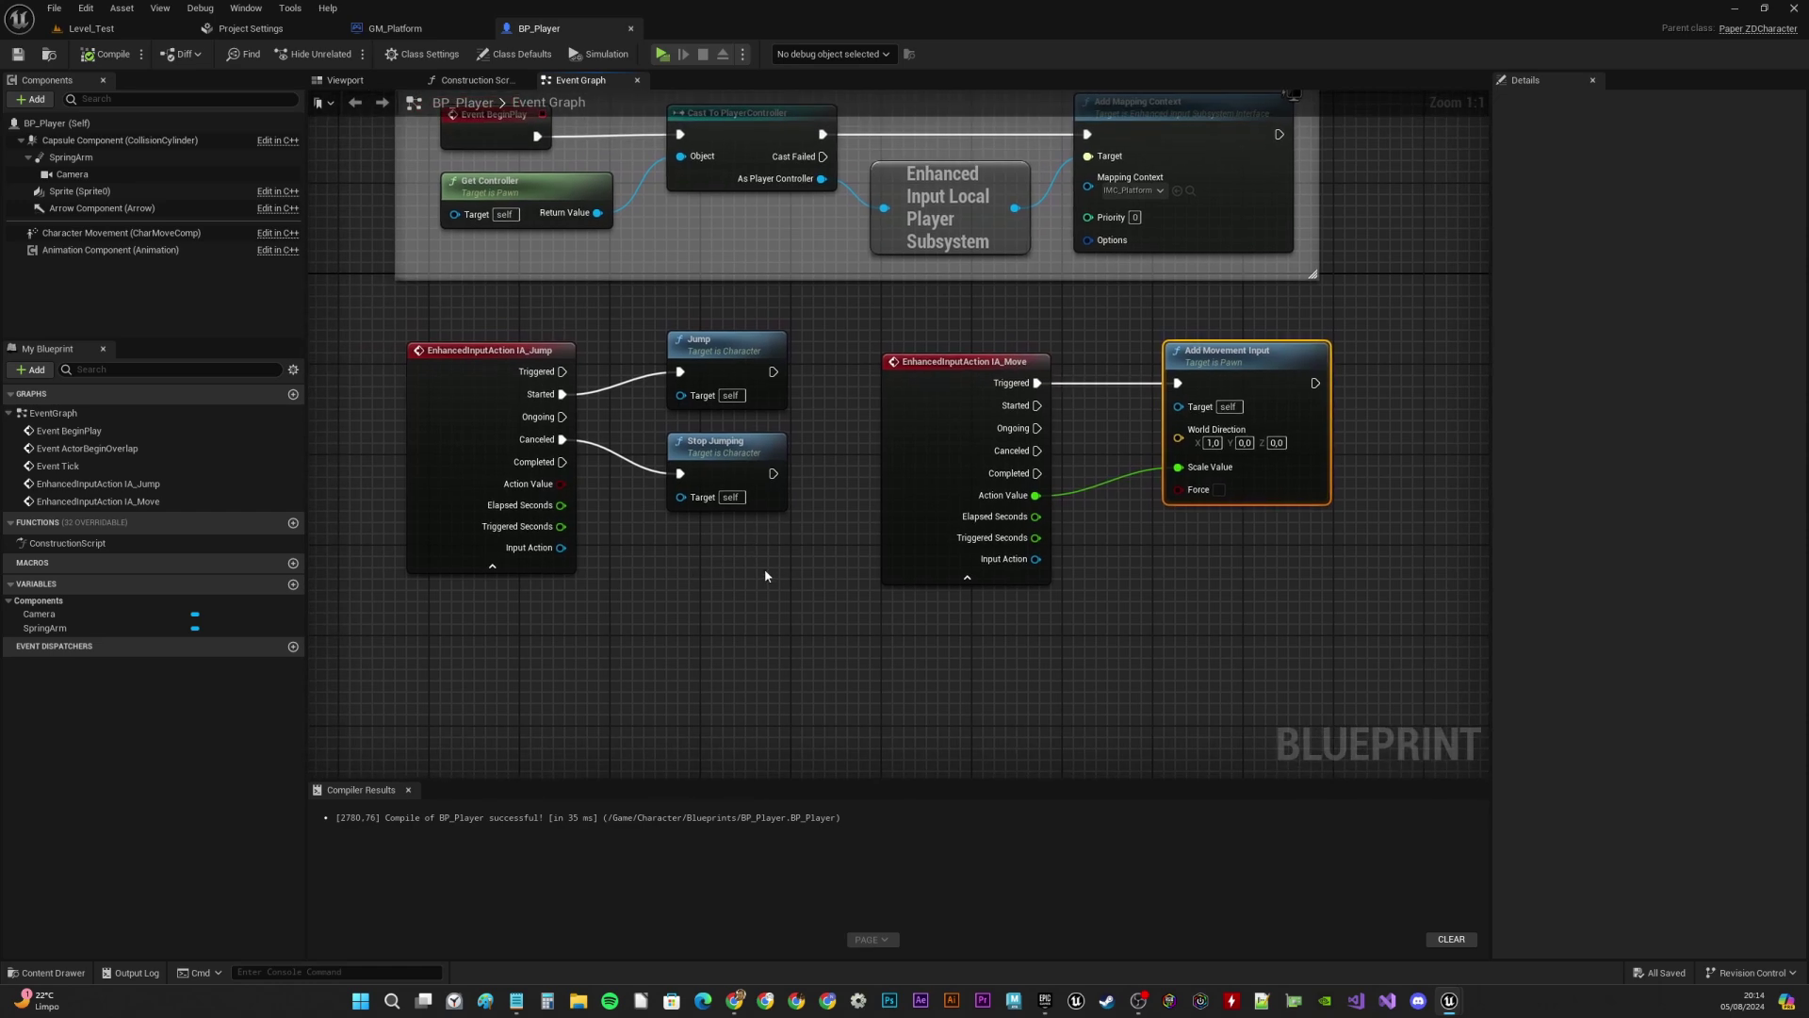
pyautogui.moveTo(765, 570); pyautogui.dragTo(752, 522, button='right')
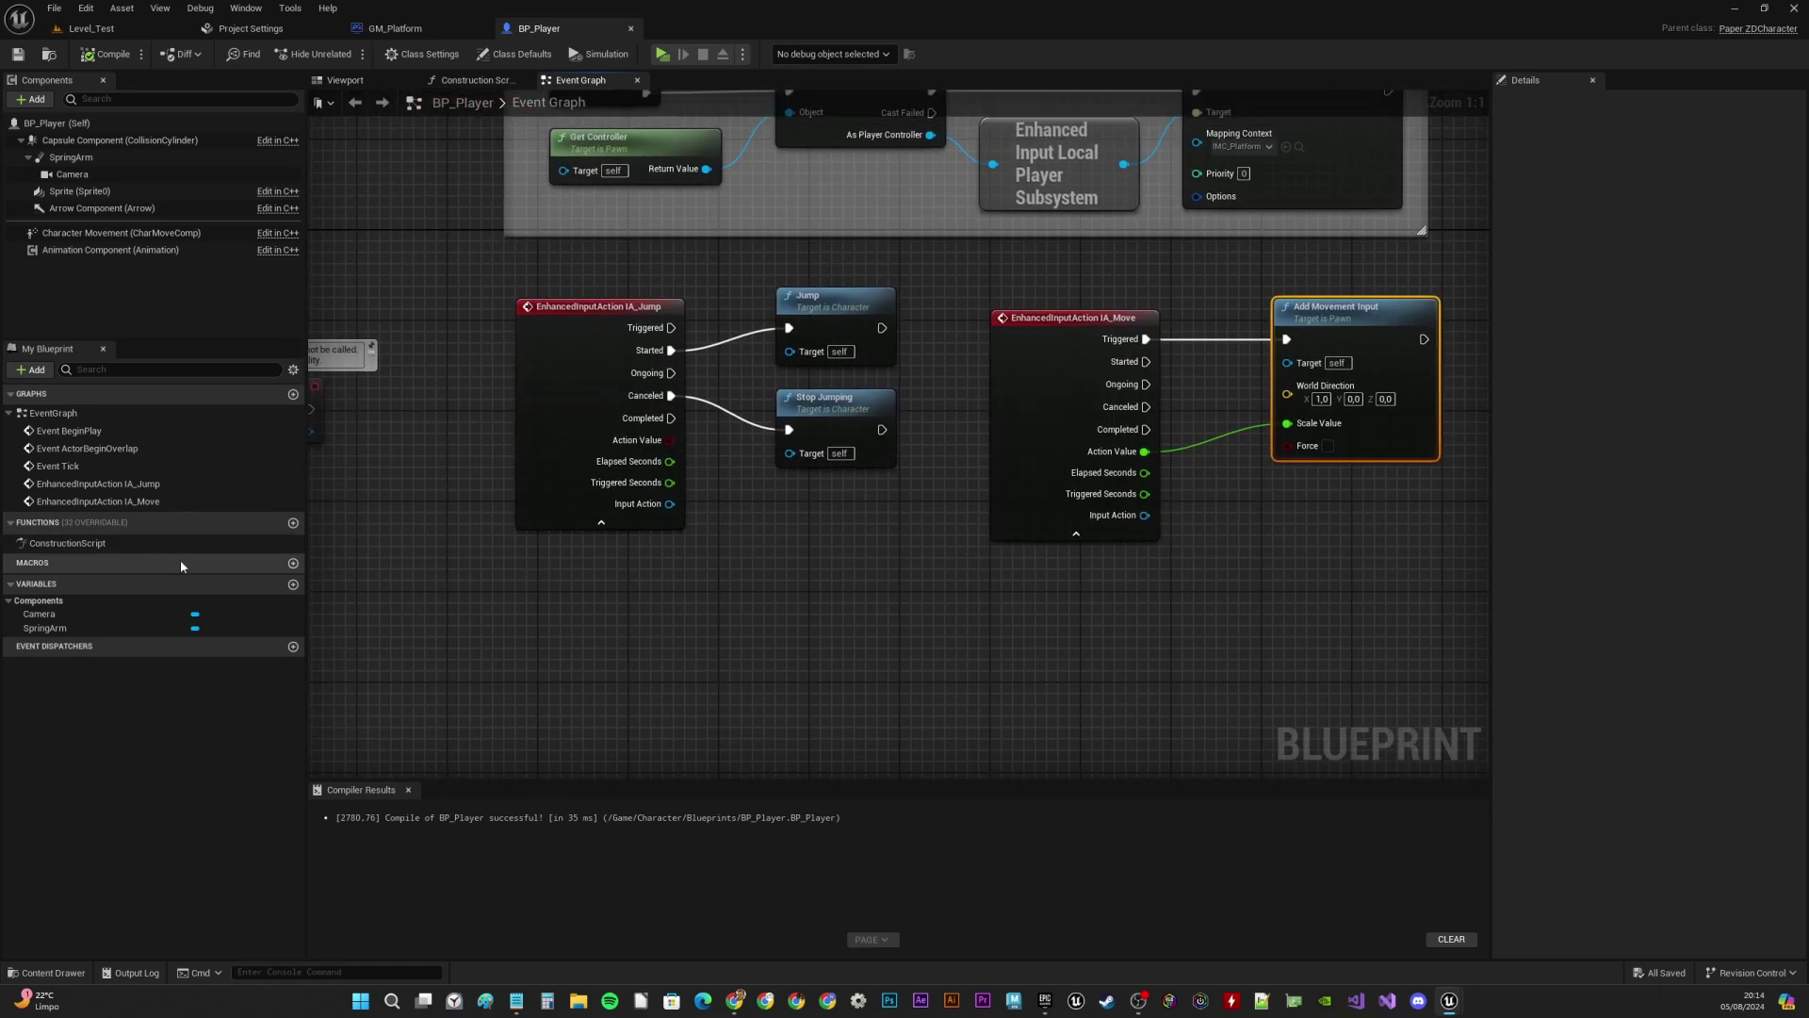
# Create a new function named Mirror in BP_Player
pyautogui.moveTo(230, 527)
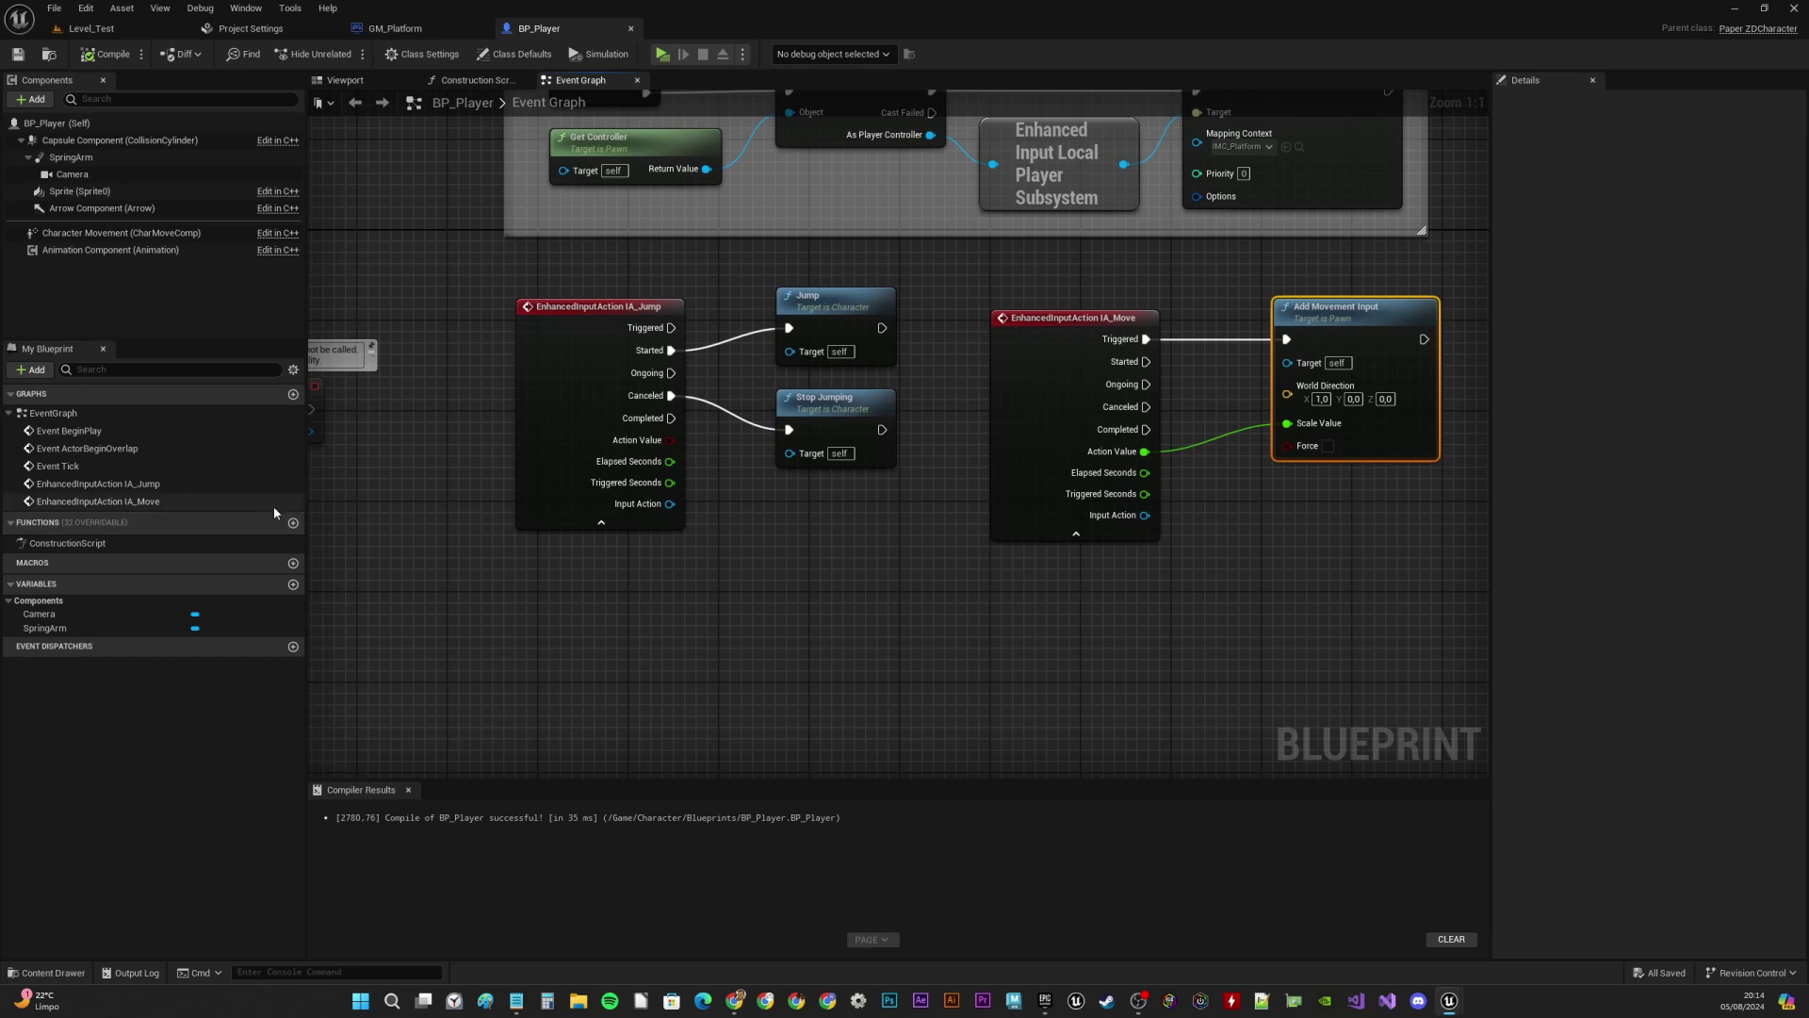
pyautogui.click(293, 523)
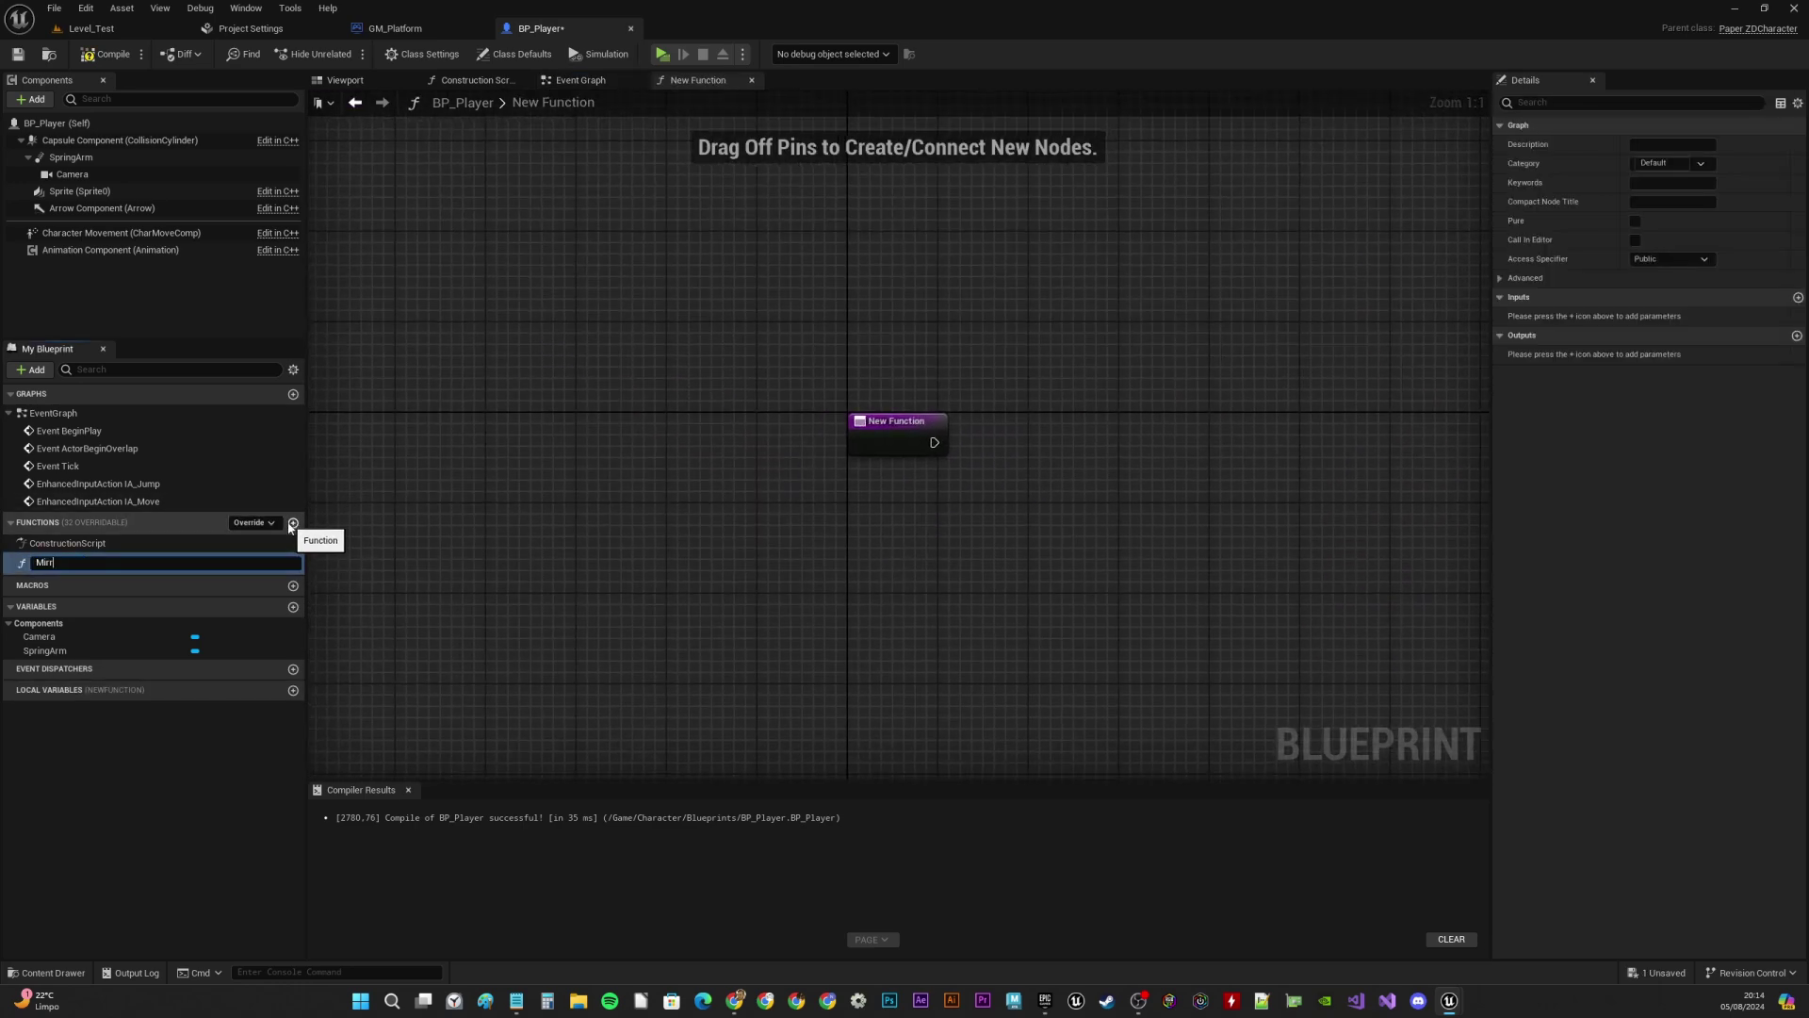
pyautogui.write('Mirror')
pyautogui.press('Return')
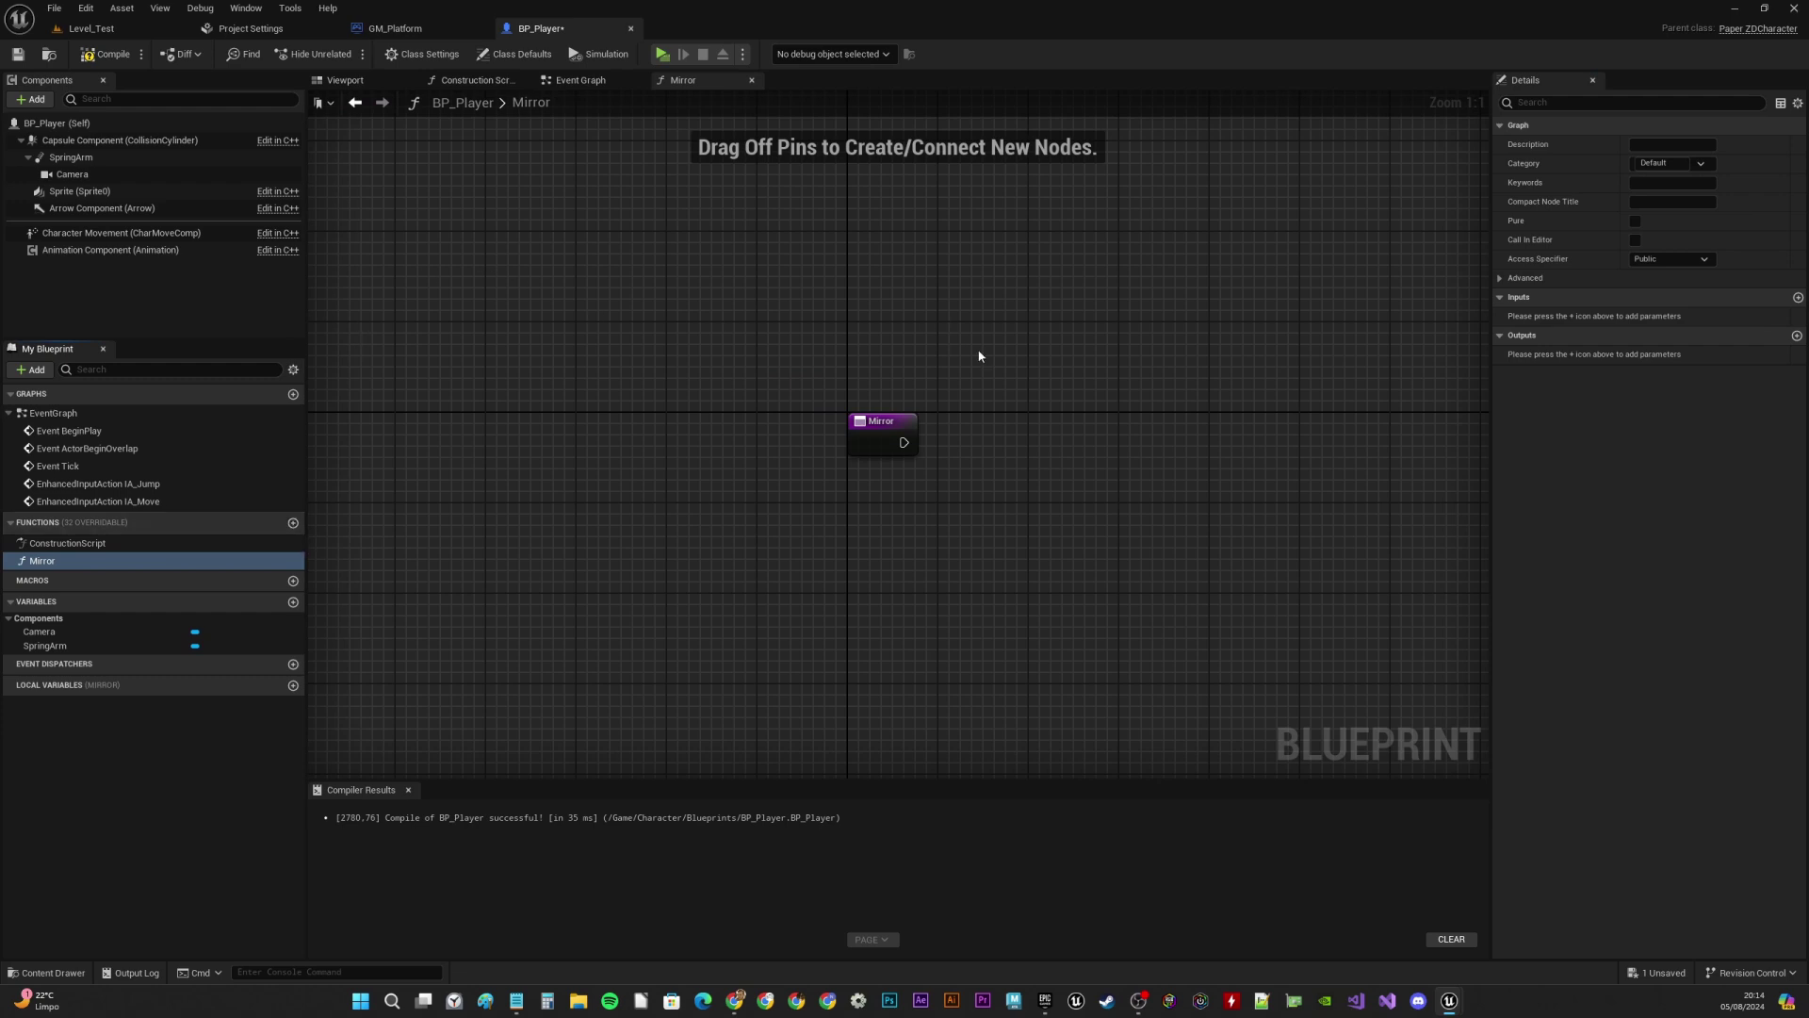
# Place a Character Movement reference below the Mirror entry node and add a Get Velocity node from it
pyautogui.moveTo(990, 355); pyautogui.dragTo(656, 293, button='right')
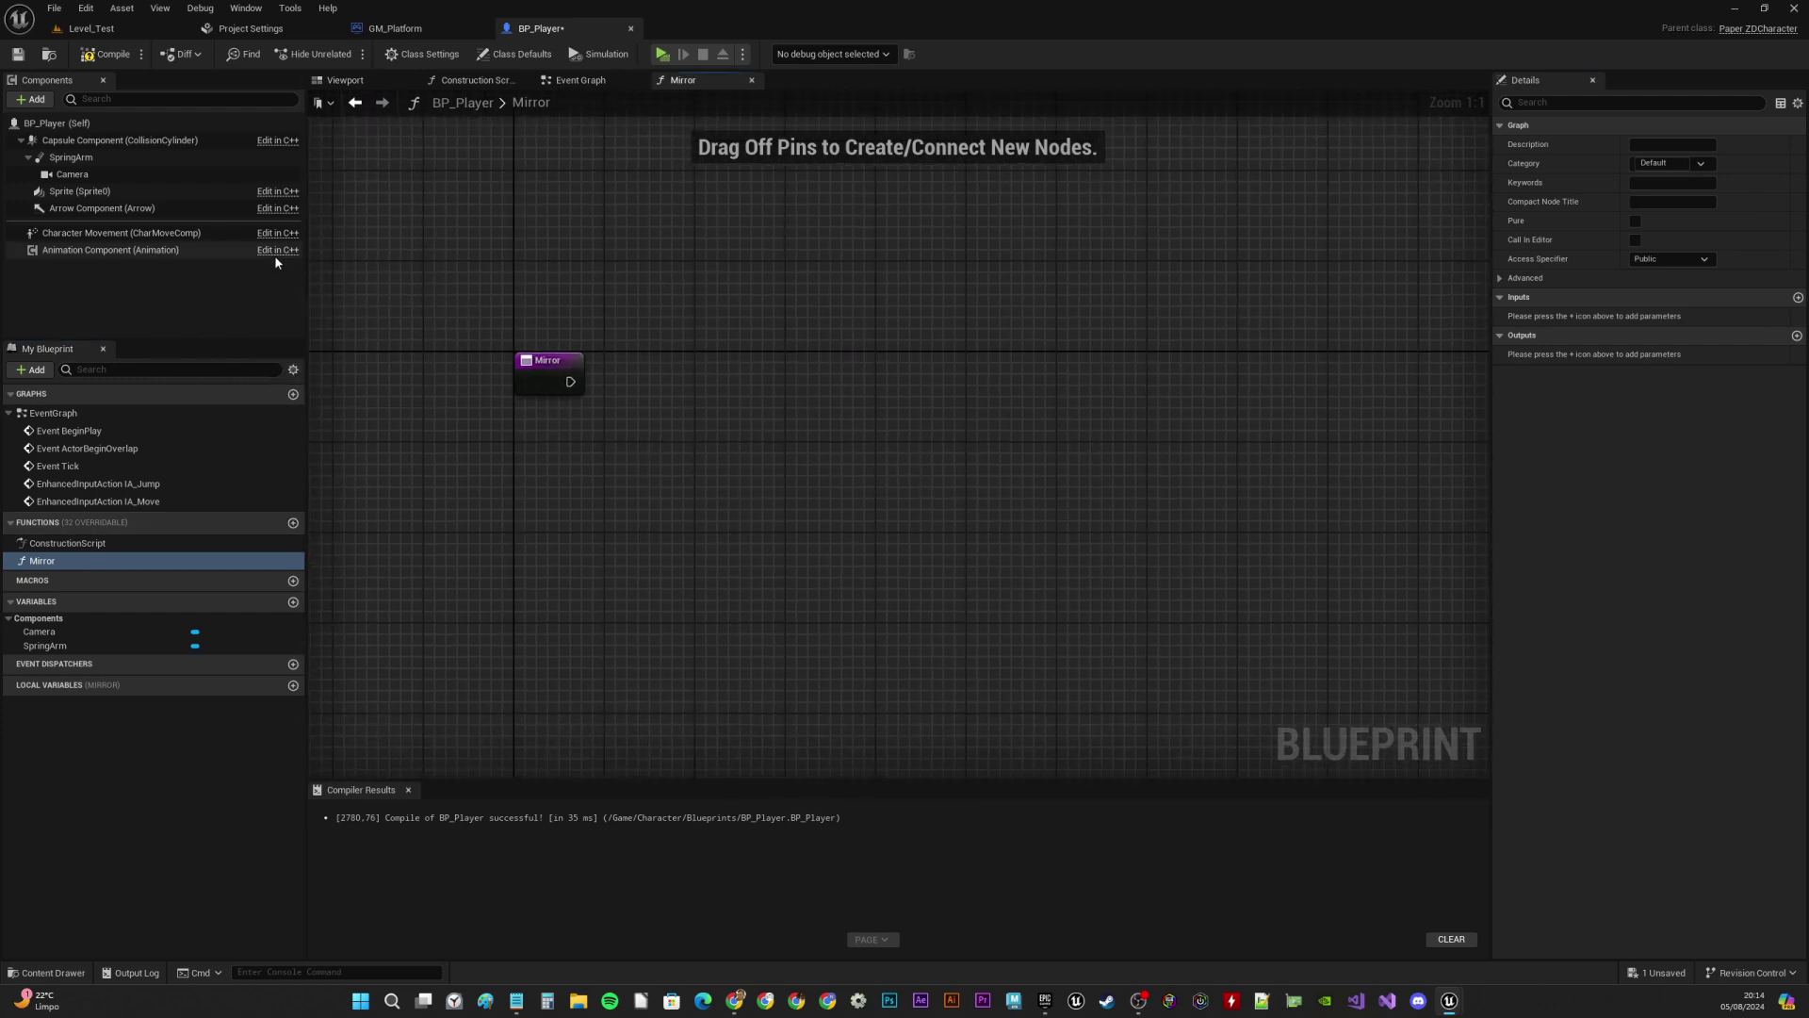
pyautogui.click(157, 251)
pyautogui.click(97, 234)
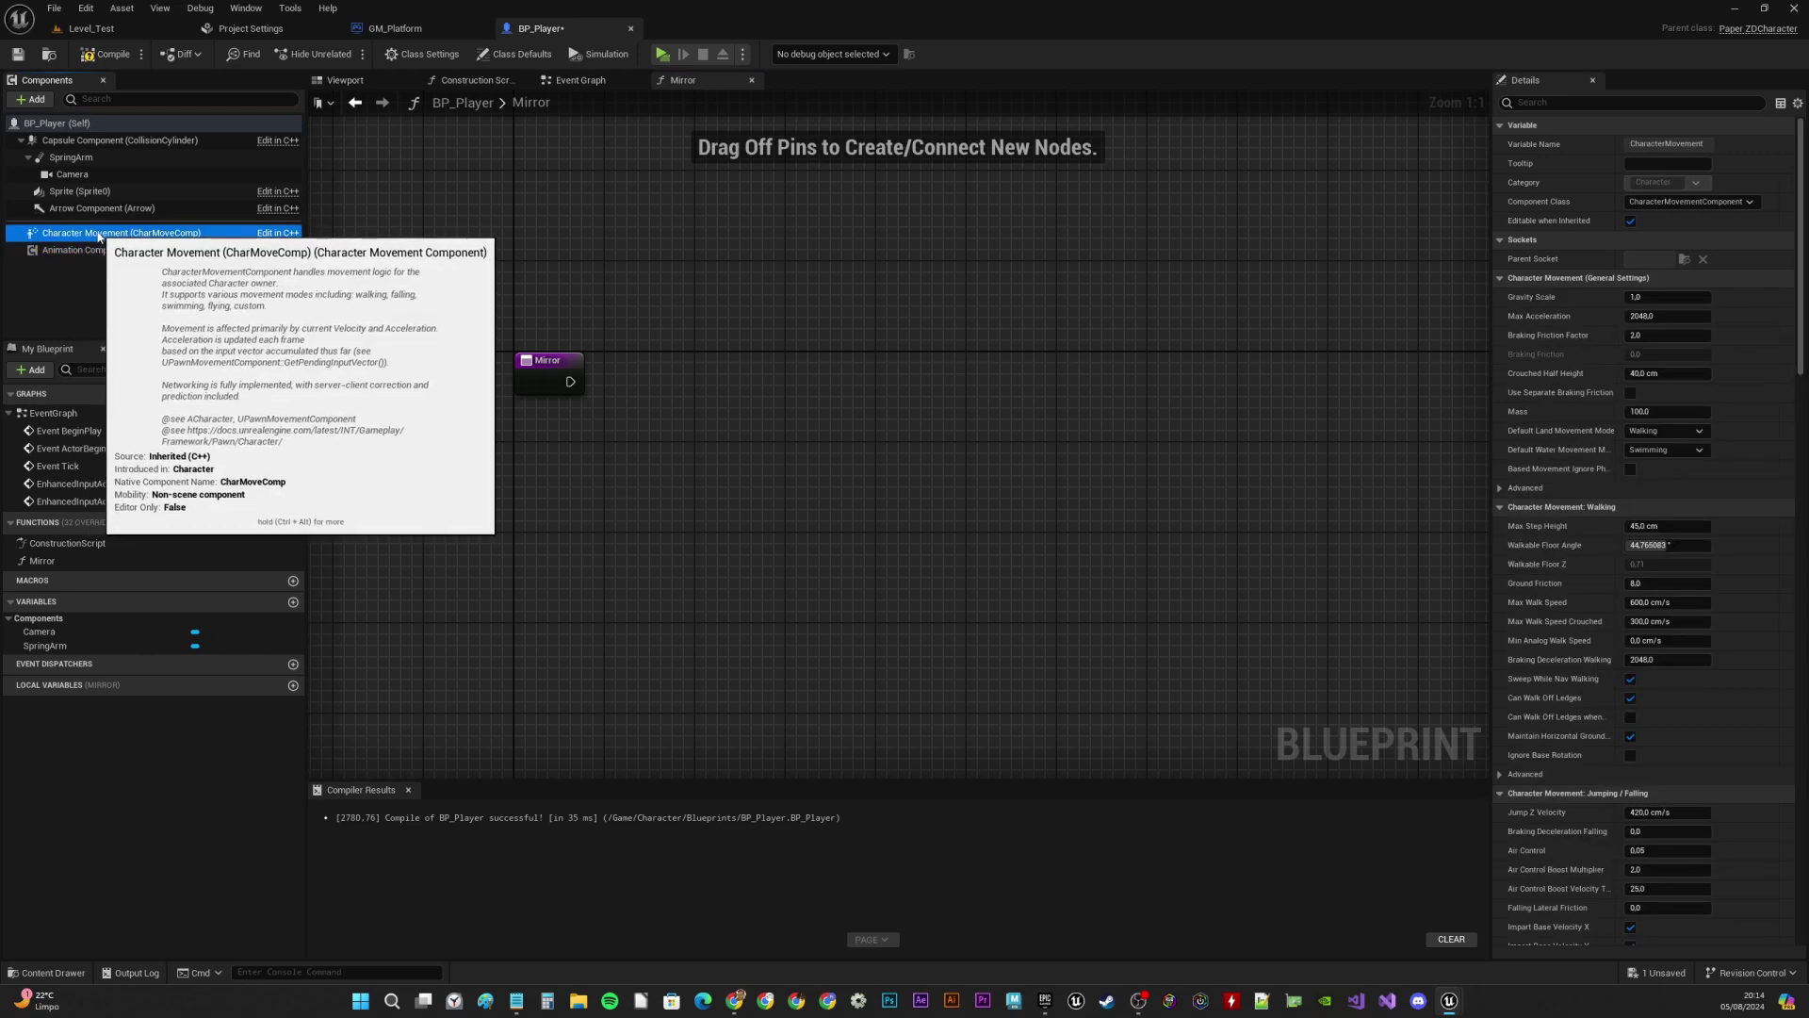
pyautogui.moveTo(97, 242); pyautogui.dragTo(754, 439)
pyautogui.write('veloc')
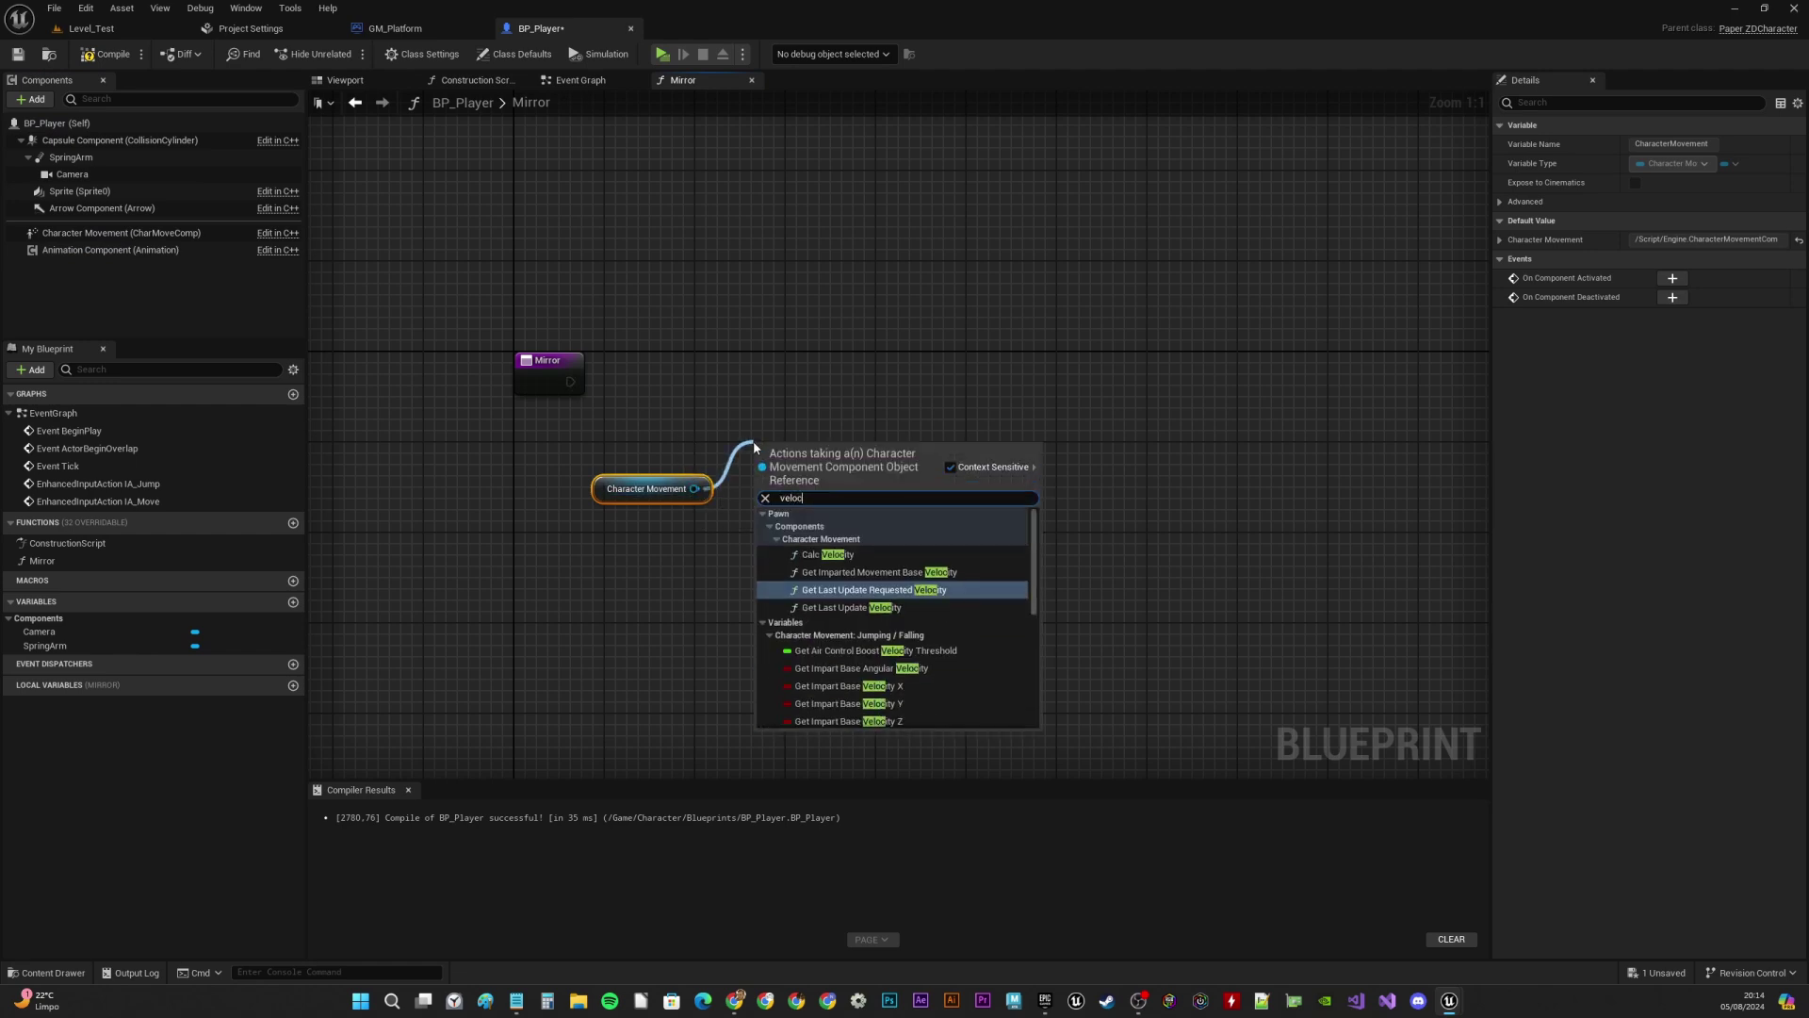
pyautogui.write('ity')
pyautogui.scroll(-2, 1036, 603)
pyautogui.scroll(-5, 1036, 603)
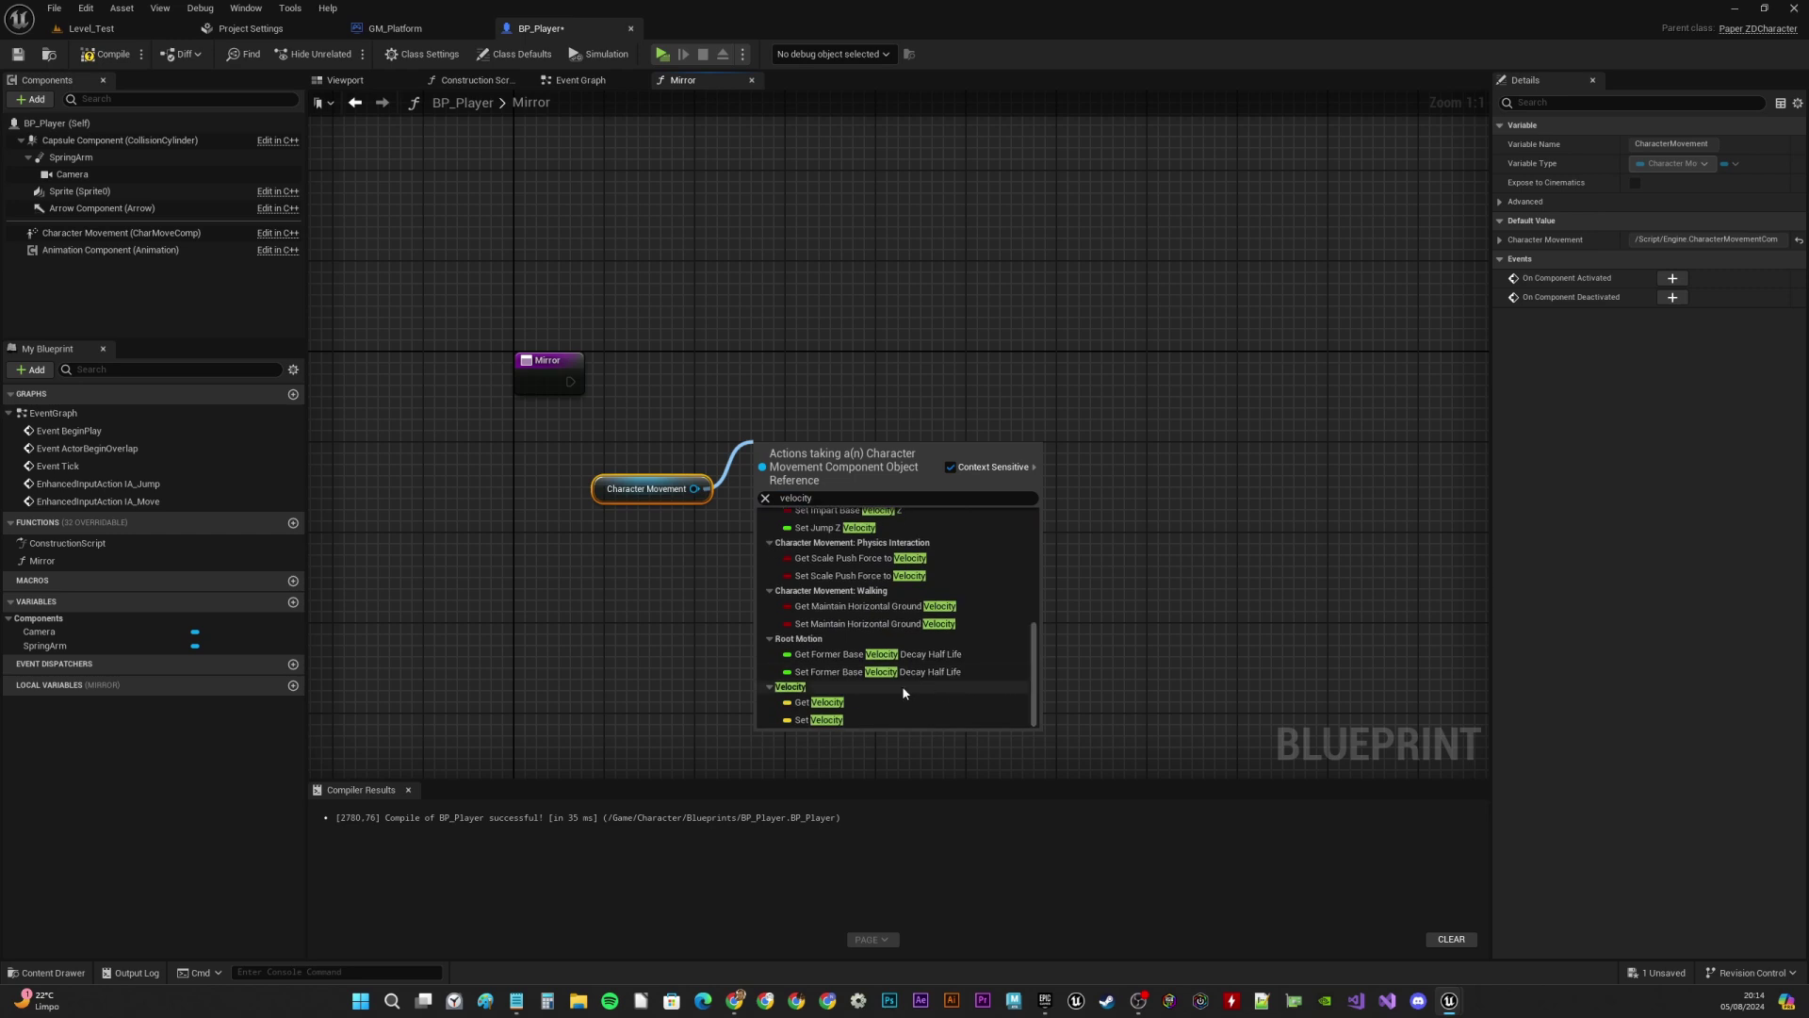
pyautogui.click(823, 704)
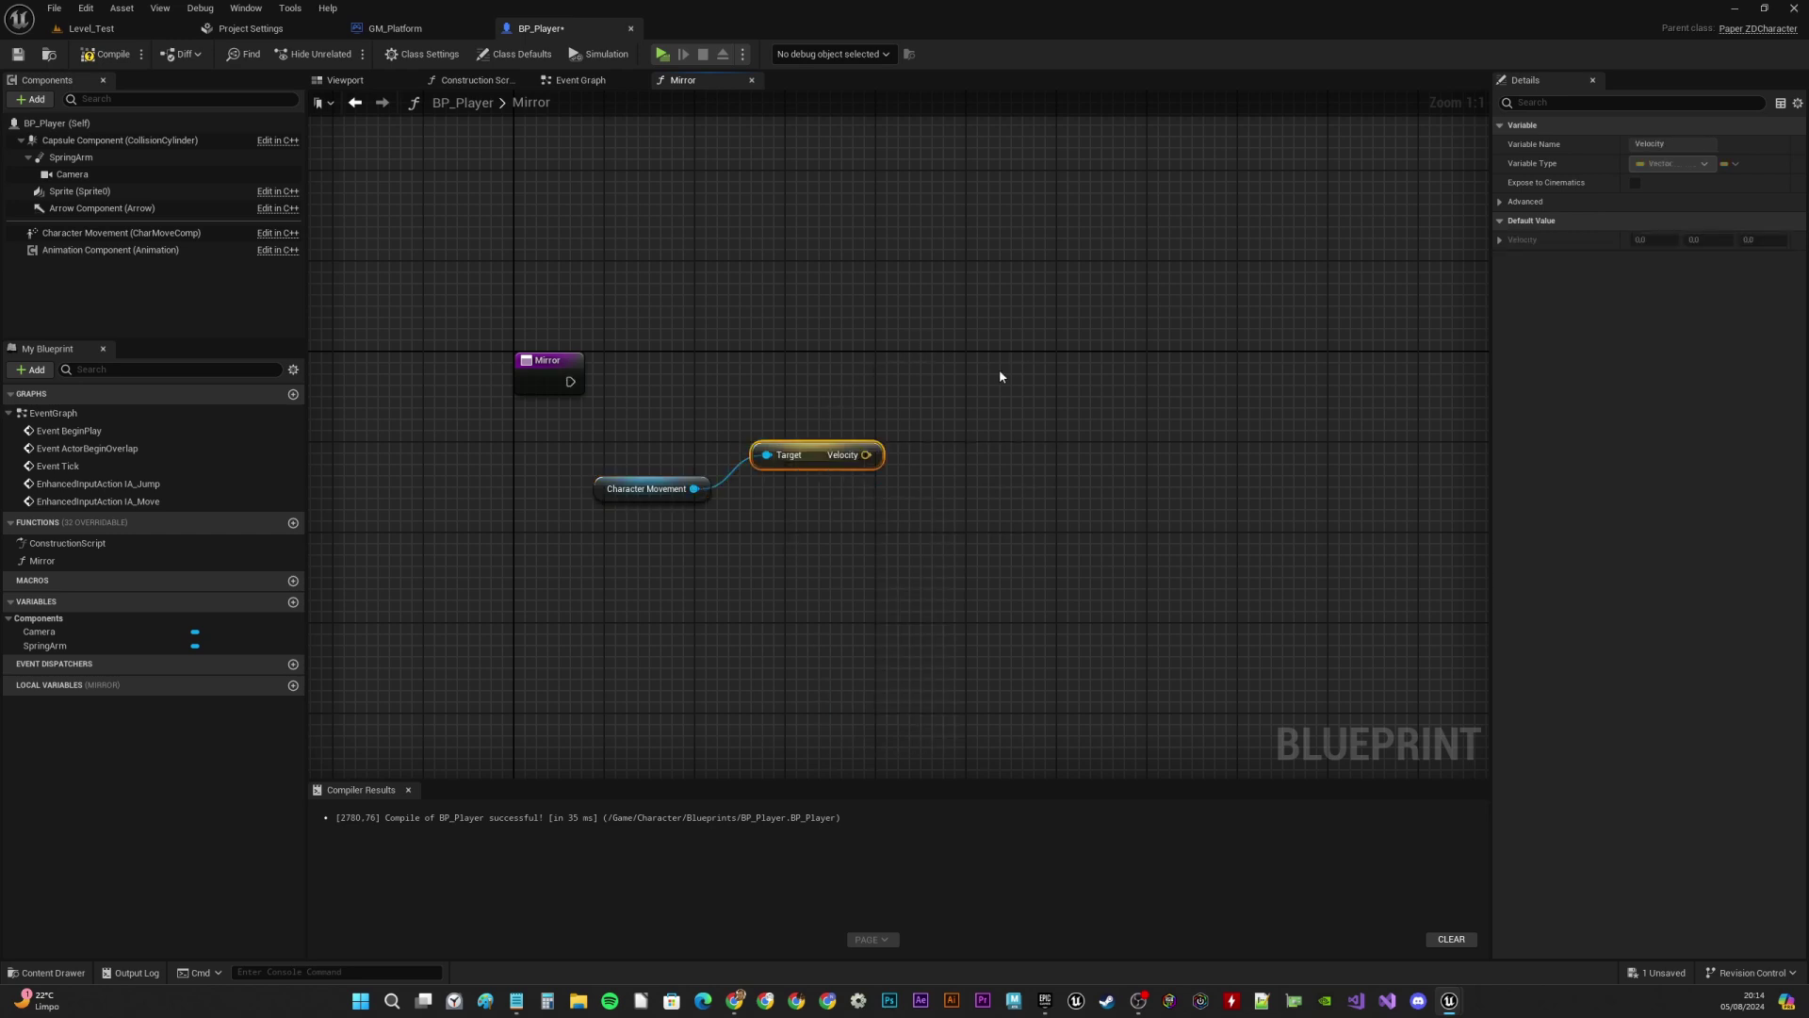
# Split the Velocity vector output into its X, Y and Z pins and shift the Character Movement and Velocity nodes closer to the Mirror entry
pyautogui.rightClick(865, 454)
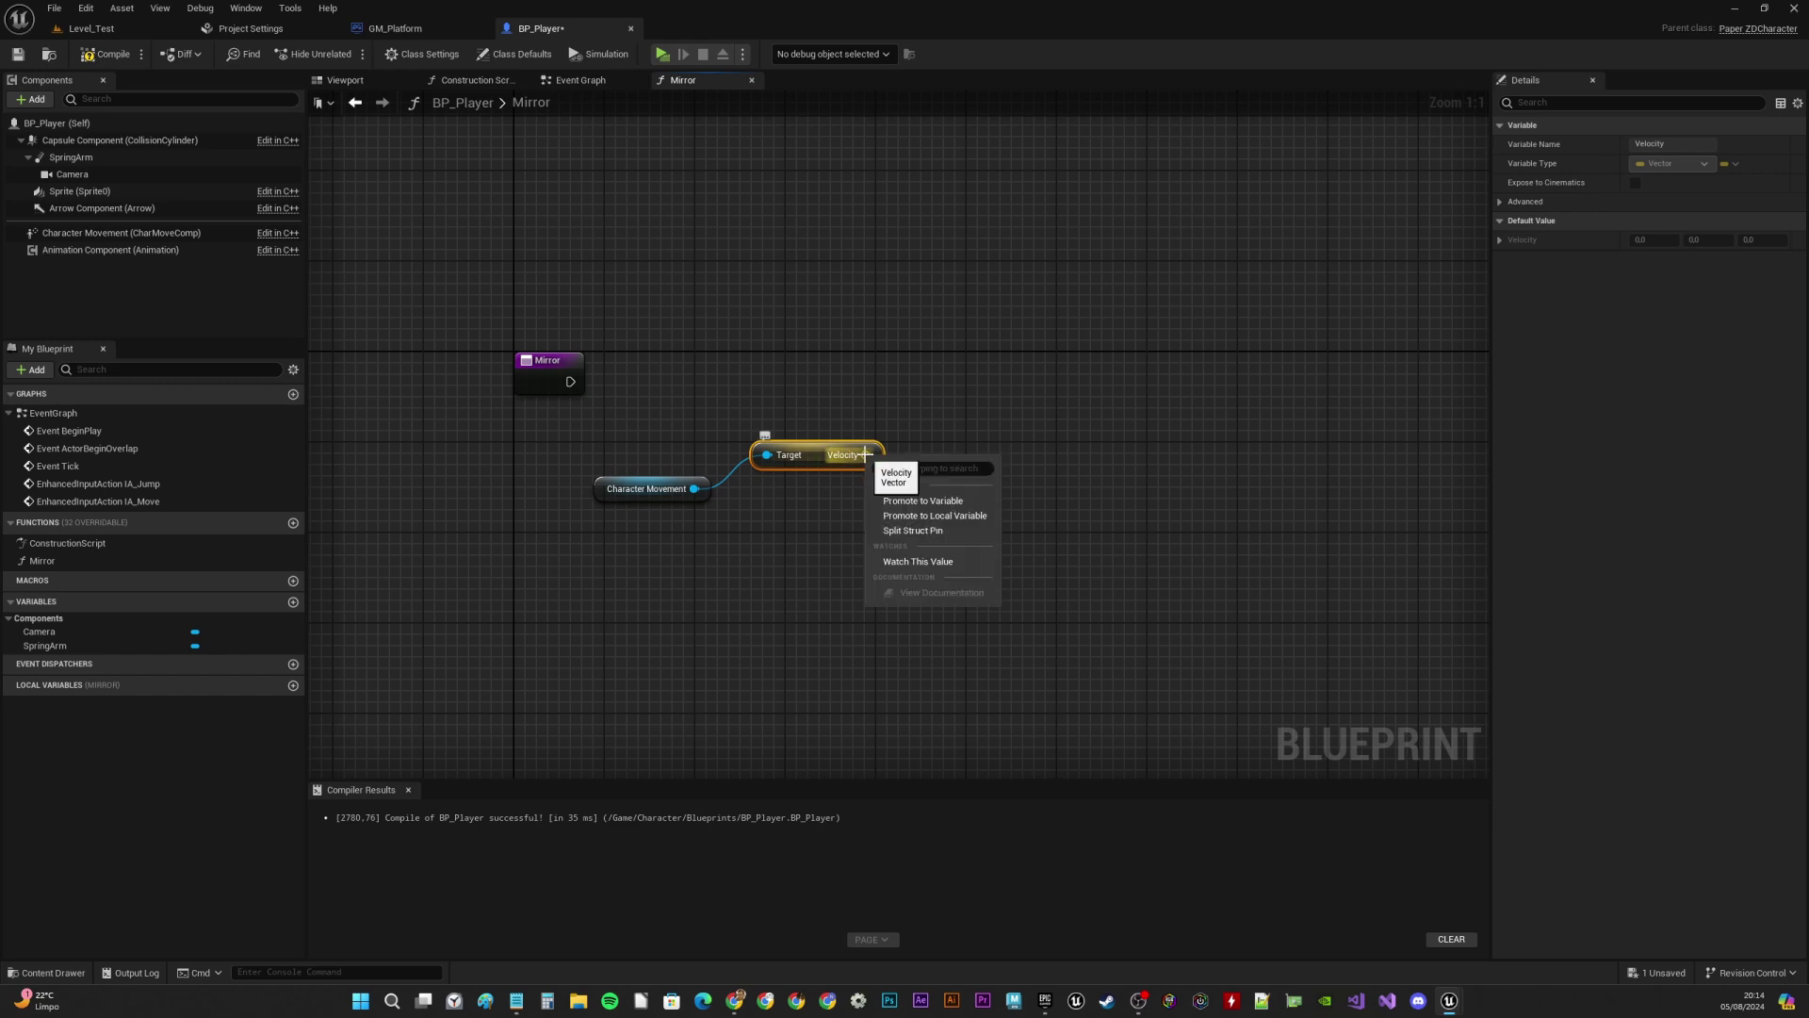
pyautogui.click(915, 531)
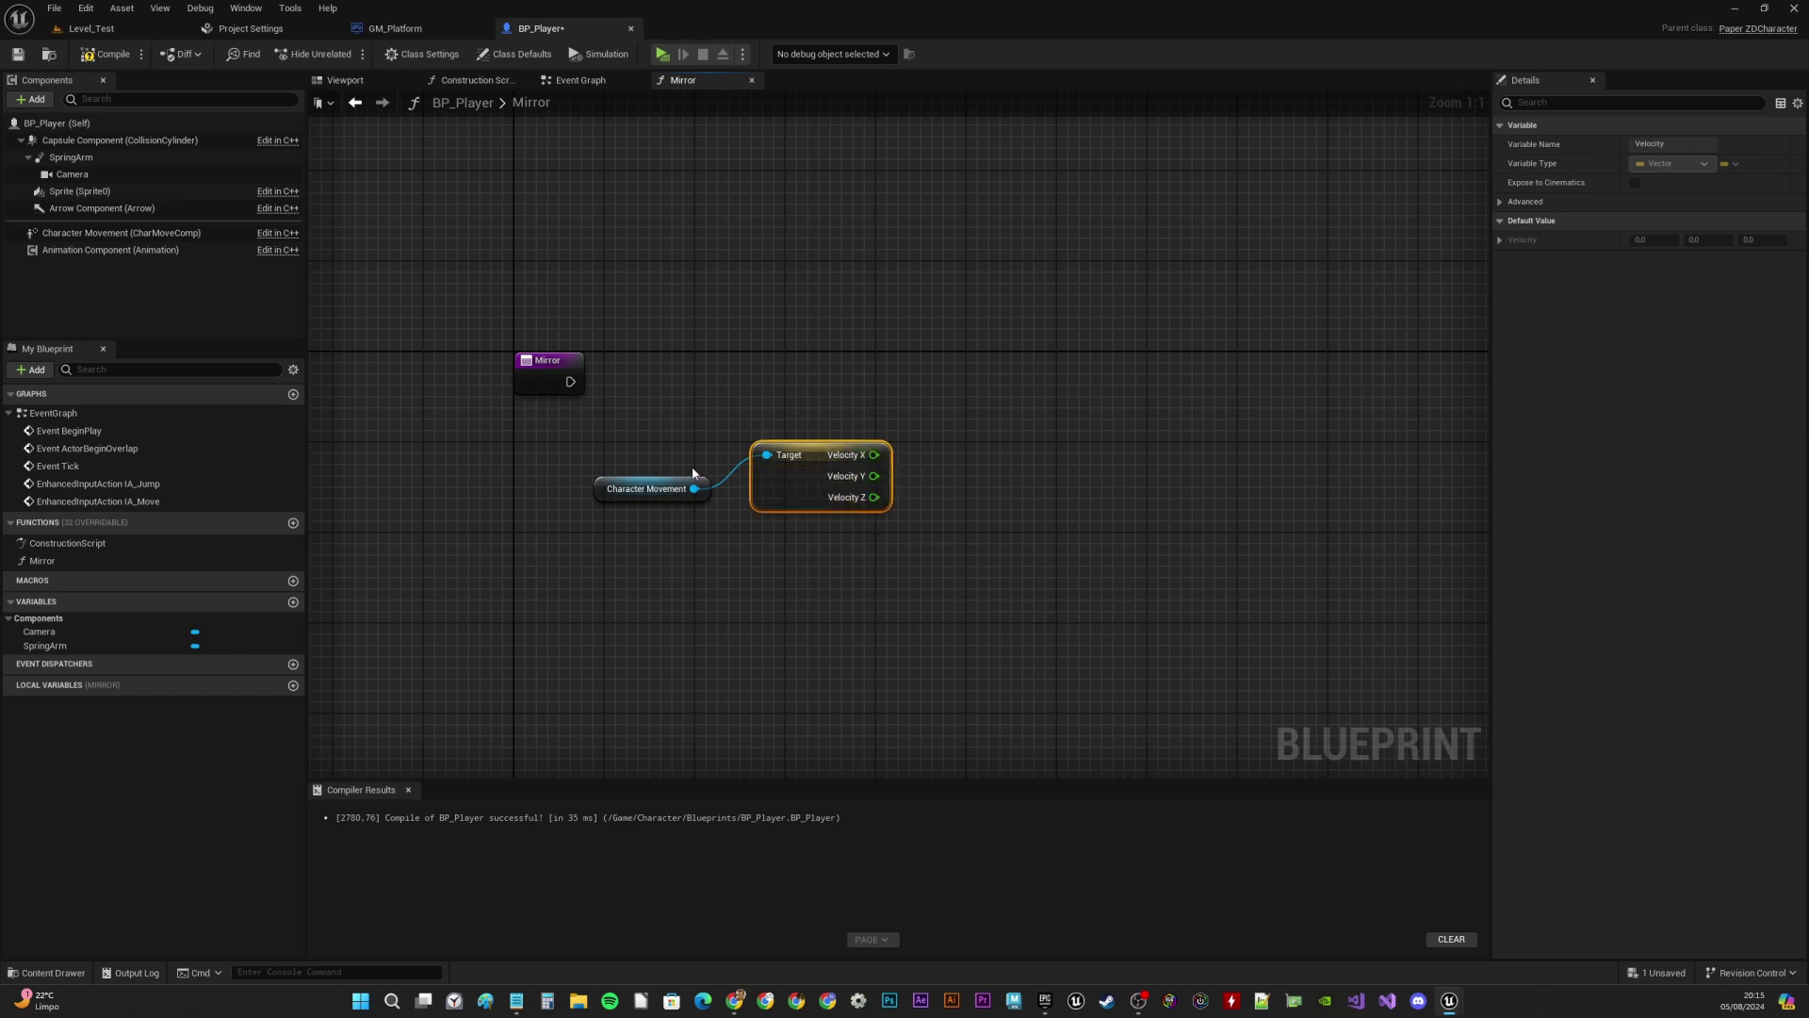
pyautogui.moveTo(693, 480); pyautogui.dragTo(636, 481)
pyautogui.moveTo(846, 445); pyautogui.dragTo(790, 435)
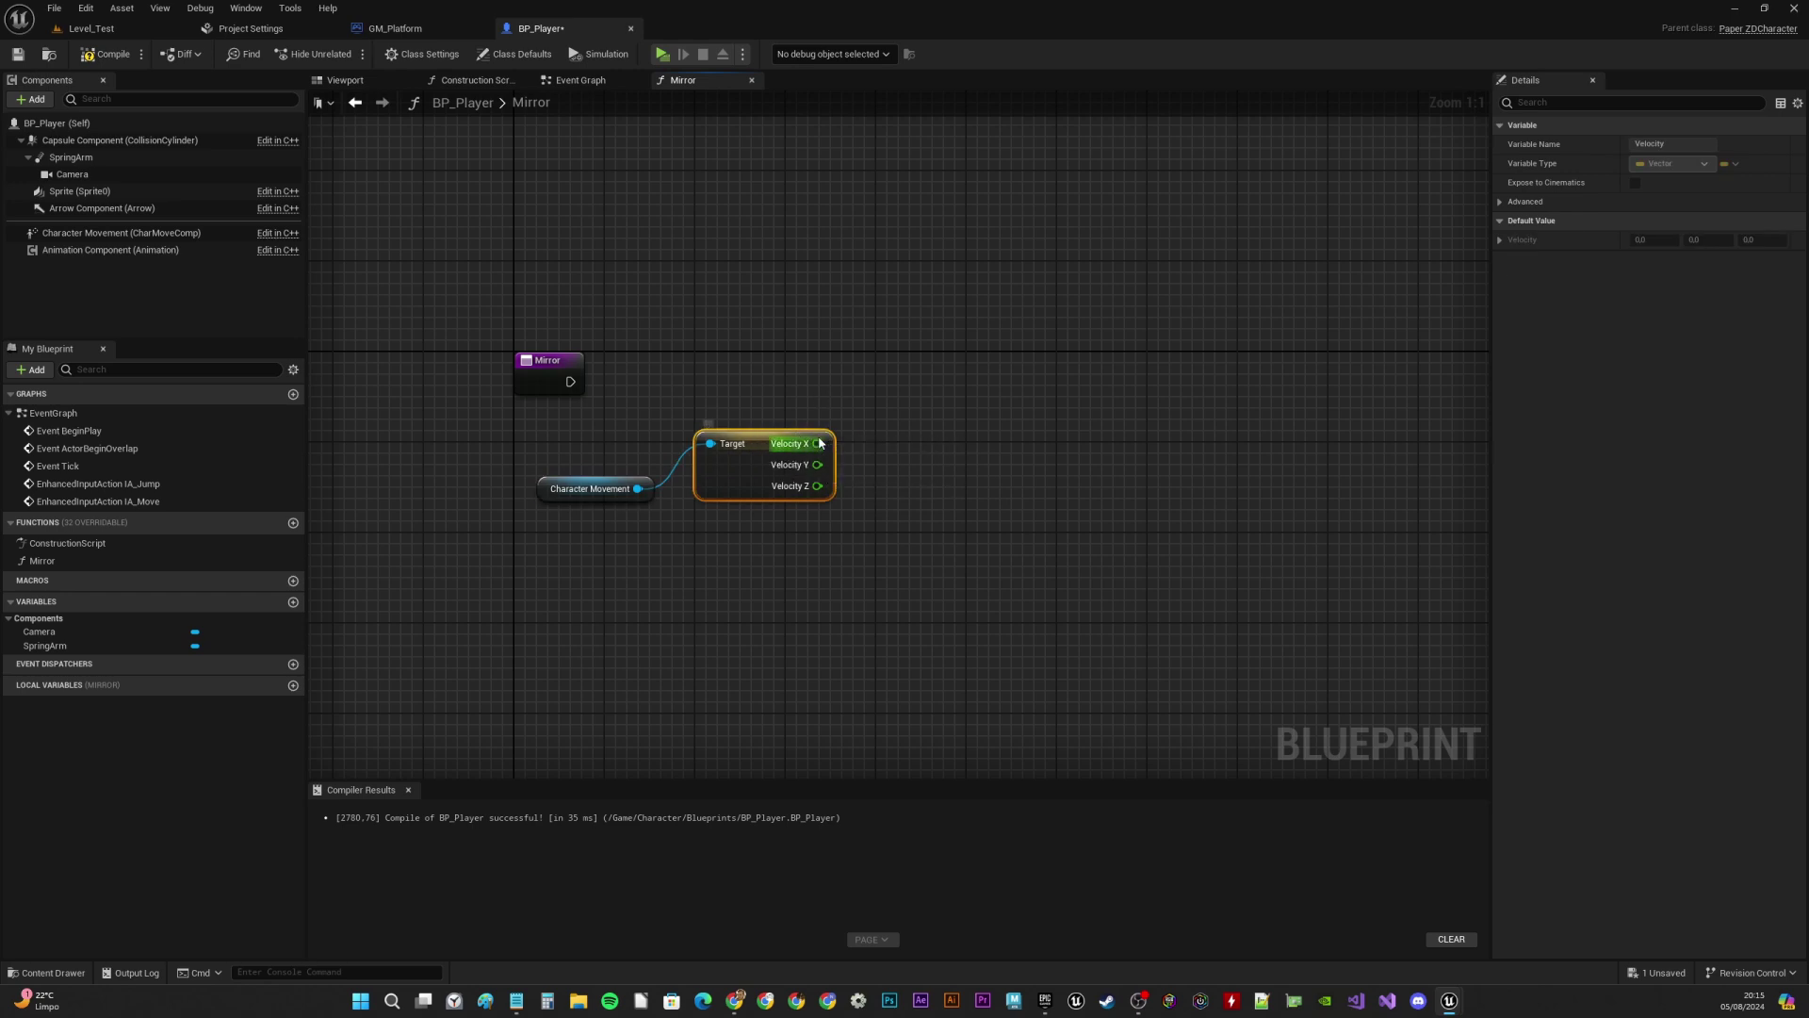
# From Velocity X, add a Compare Float node, connect Mirror's execution output to it, and place both nodes above the velocity nodes
pyautogui.moveTo(820, 443); pyautogui.dragTo(831, 387)
pyautogui.write('com')
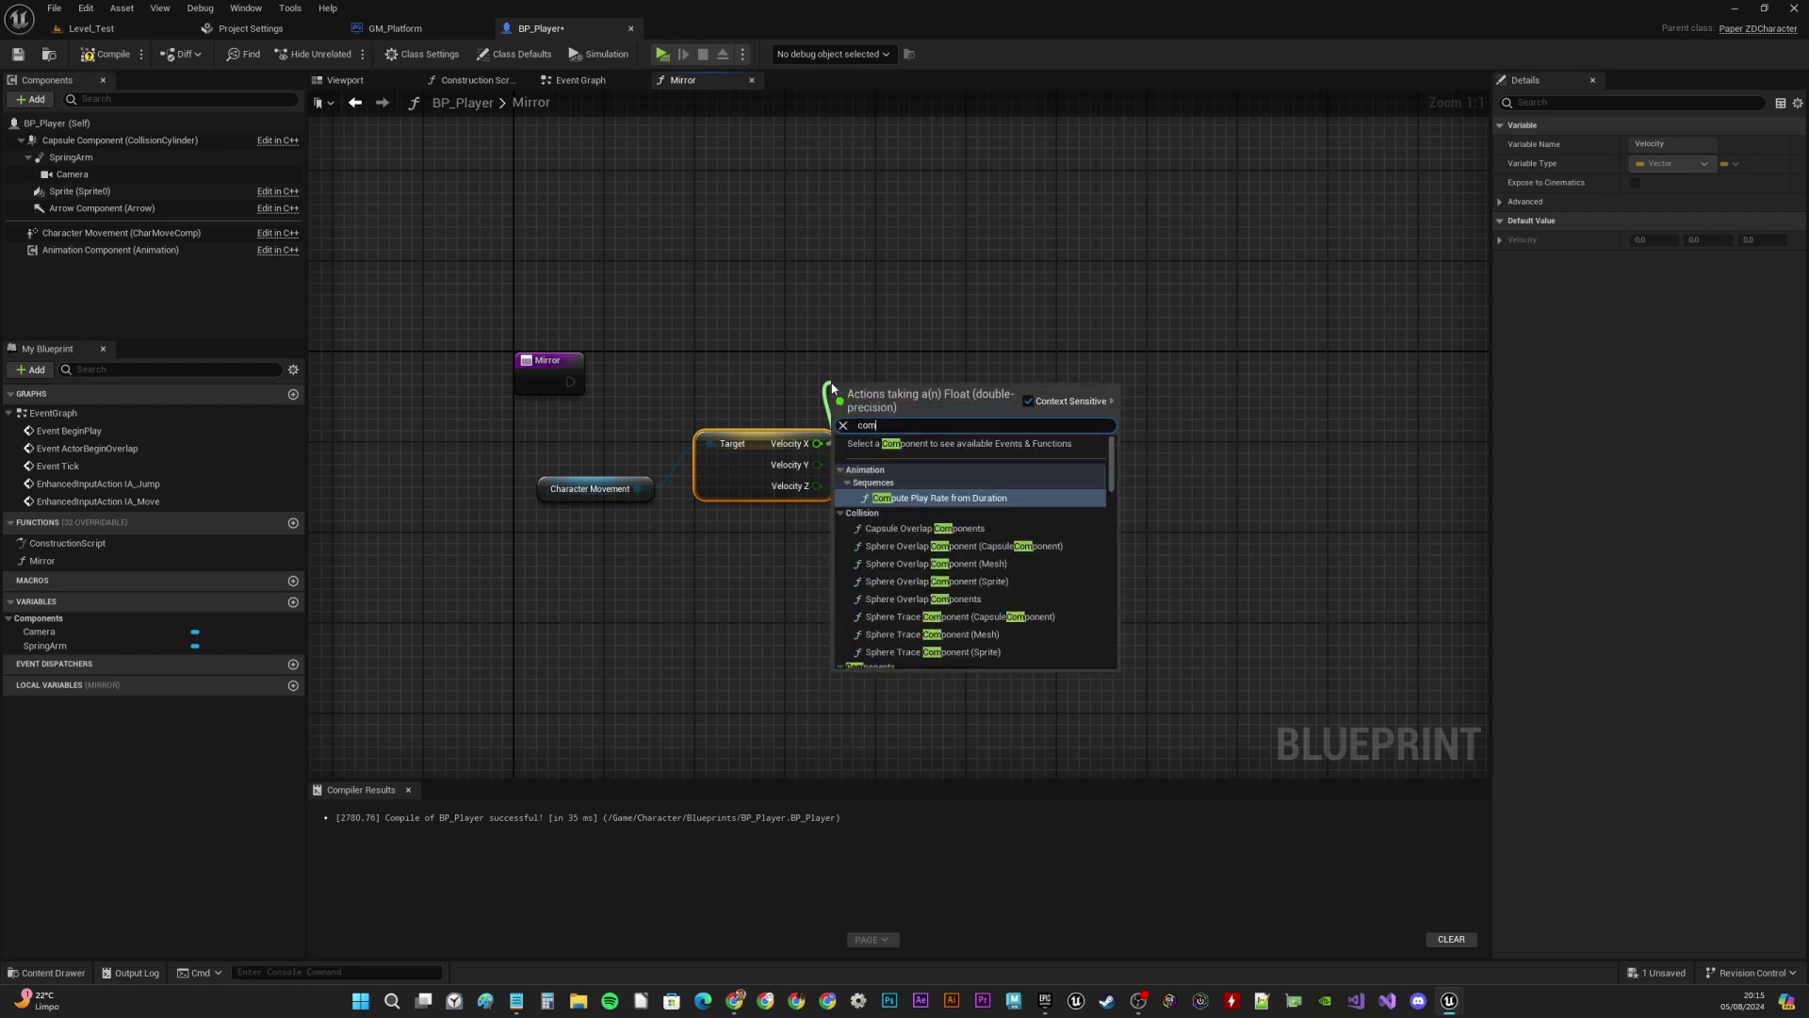
pyautogui.write('pa')
pyautogui.click(928, 469)
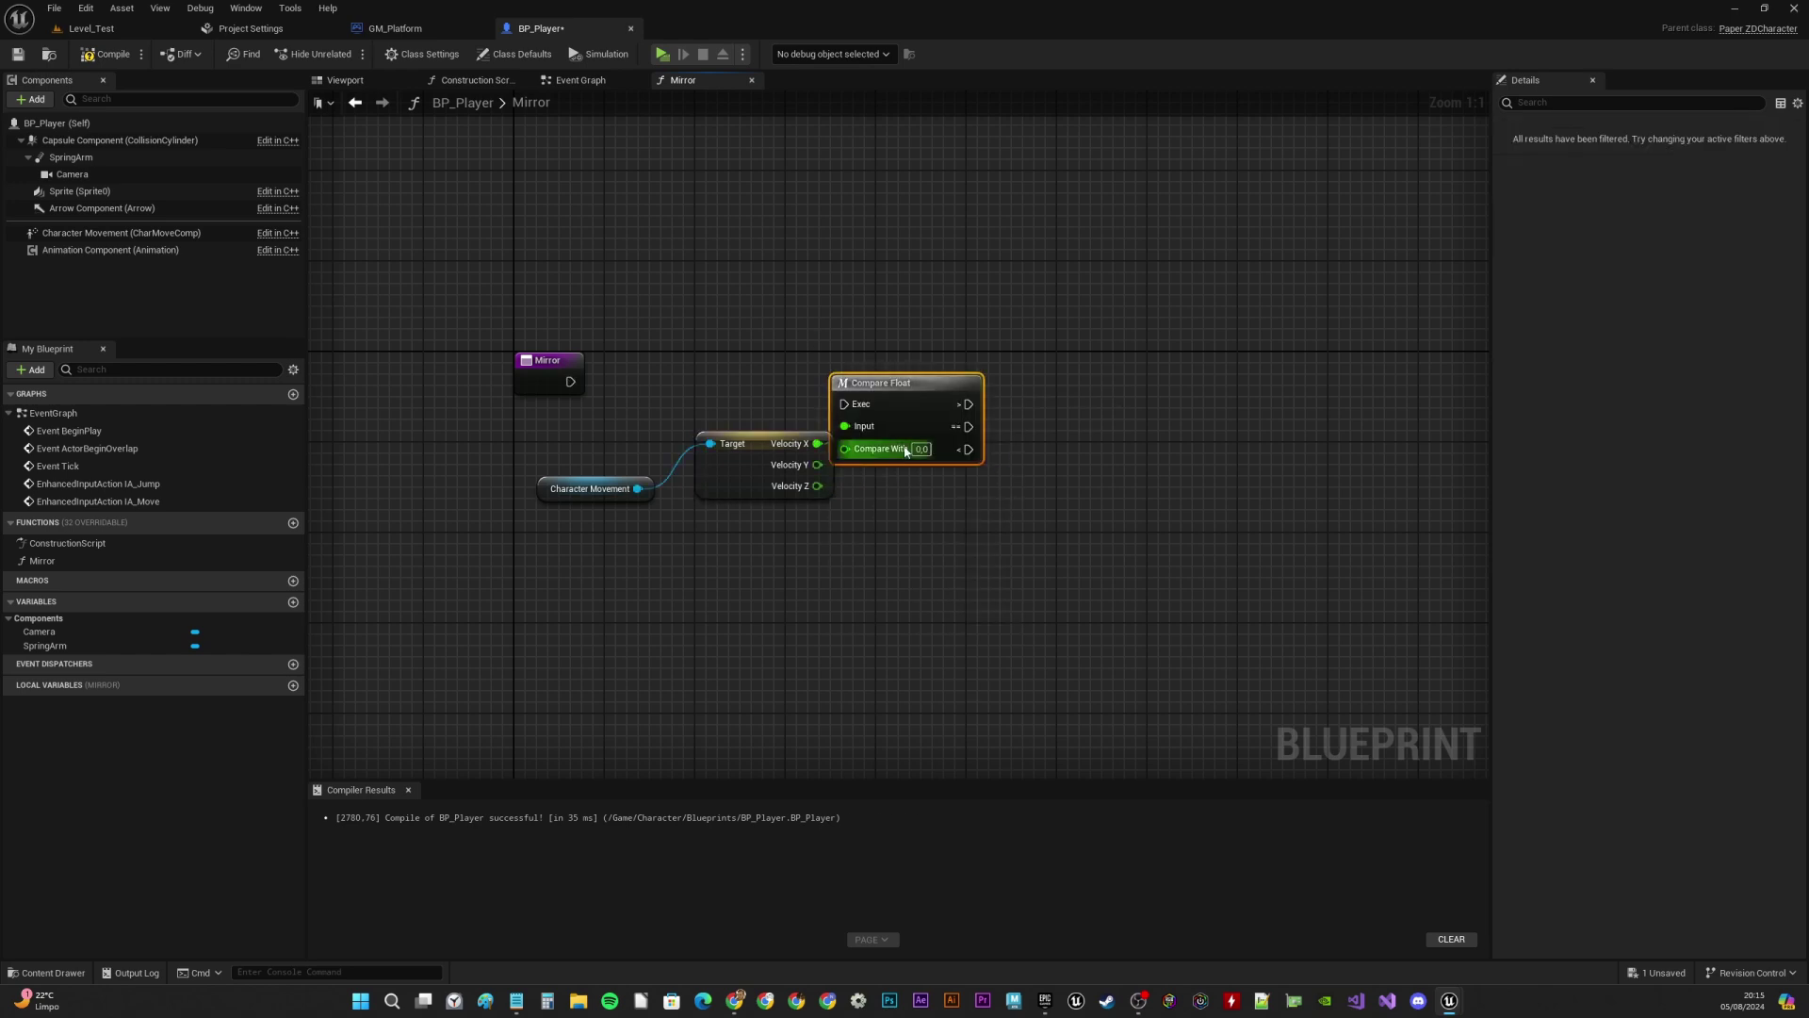
pyautogui.moveTo(569, 378); pyautogui.dragTo(586, 315)
pyautogui.moveTo(890, 334); pyautogui.dragTo(890, 324)
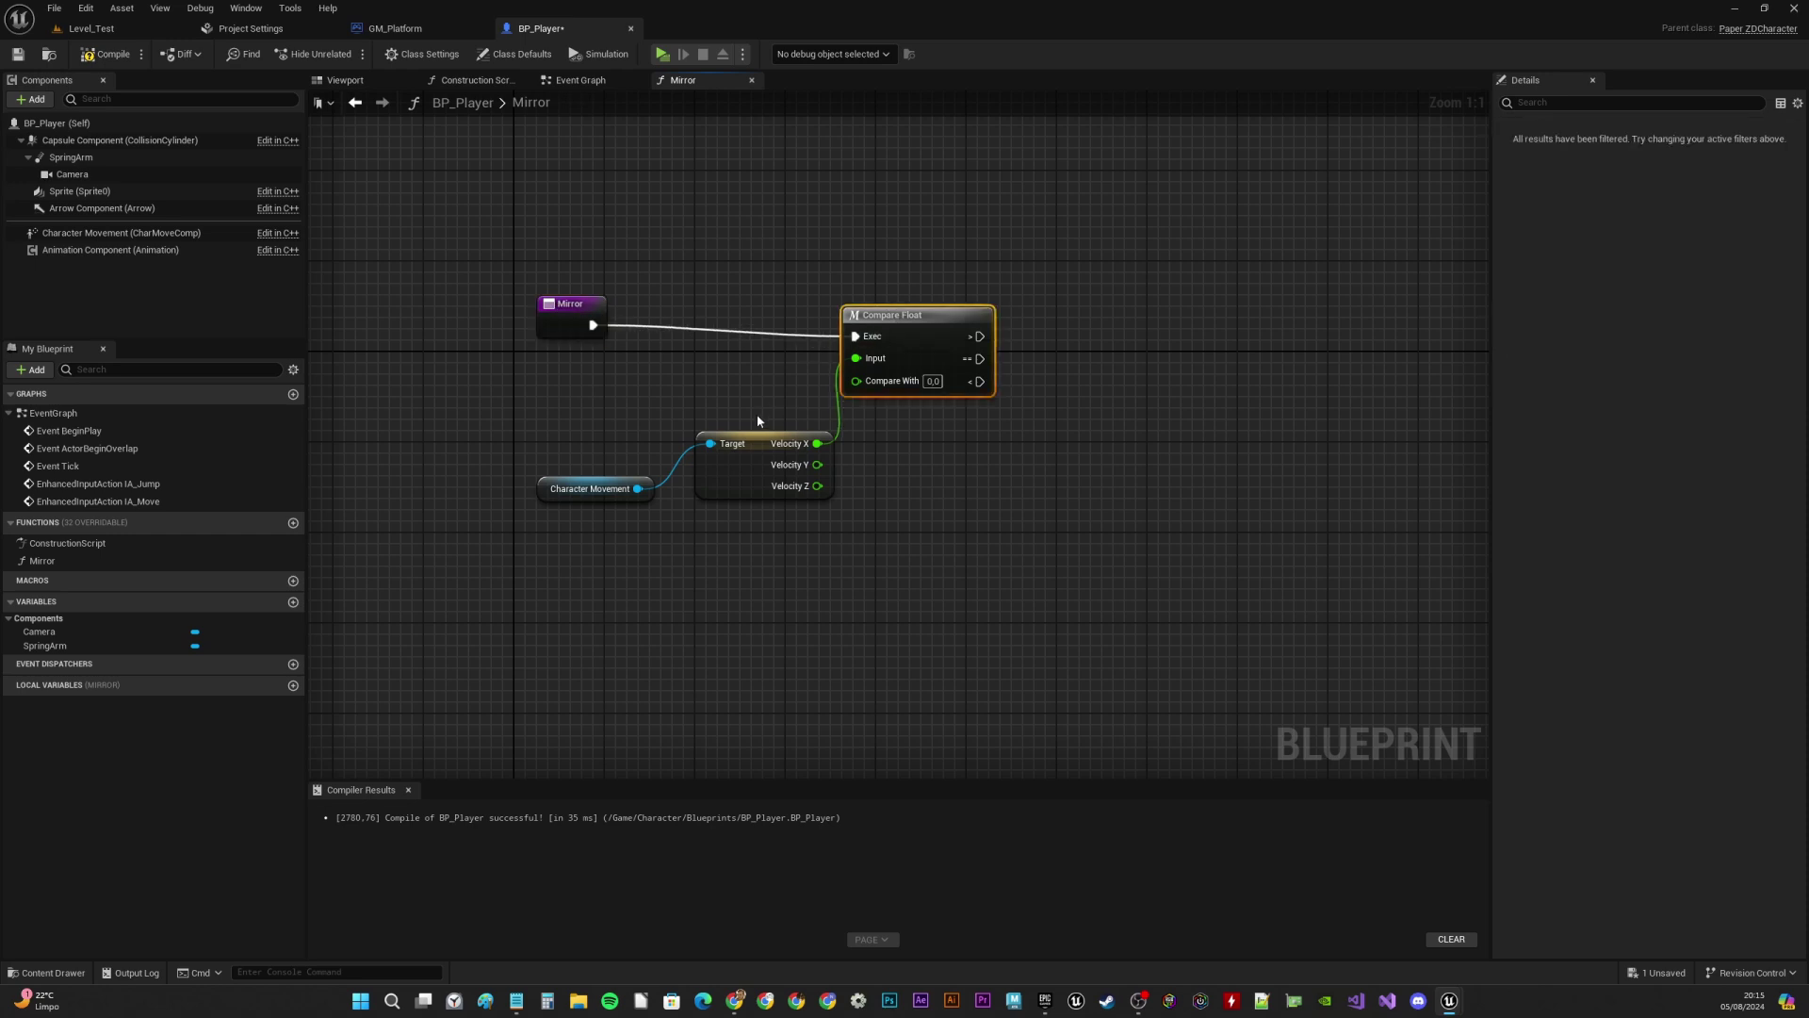
# Rearrange the Character Movement and Velocity nodes compactly below the connection between Mirror and Compare Float
pyautogui.moveTo(763, 471); pyautogui.dragTo(718, 437)
pyautogui.moveTo(573, 492); pyautogui.dragTo(540, 470)
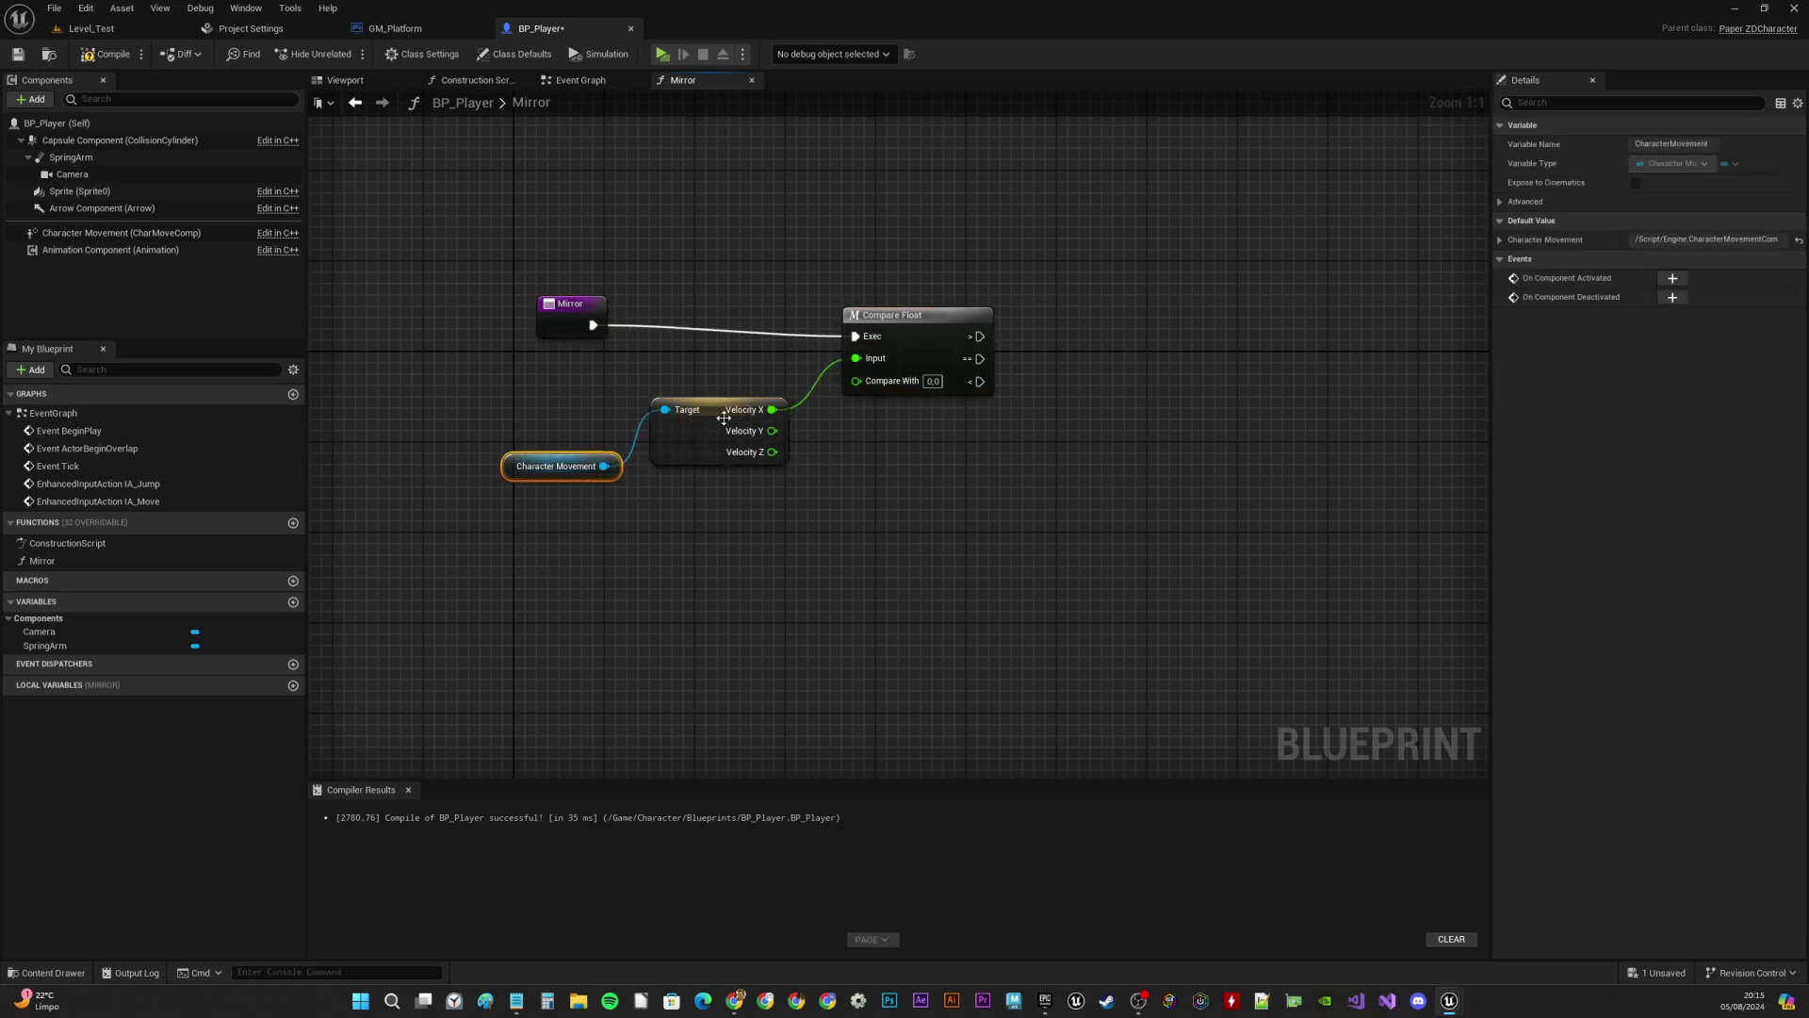
pyautogui.moveTo(724, 419); pyautogui.dragTo(747, 407)
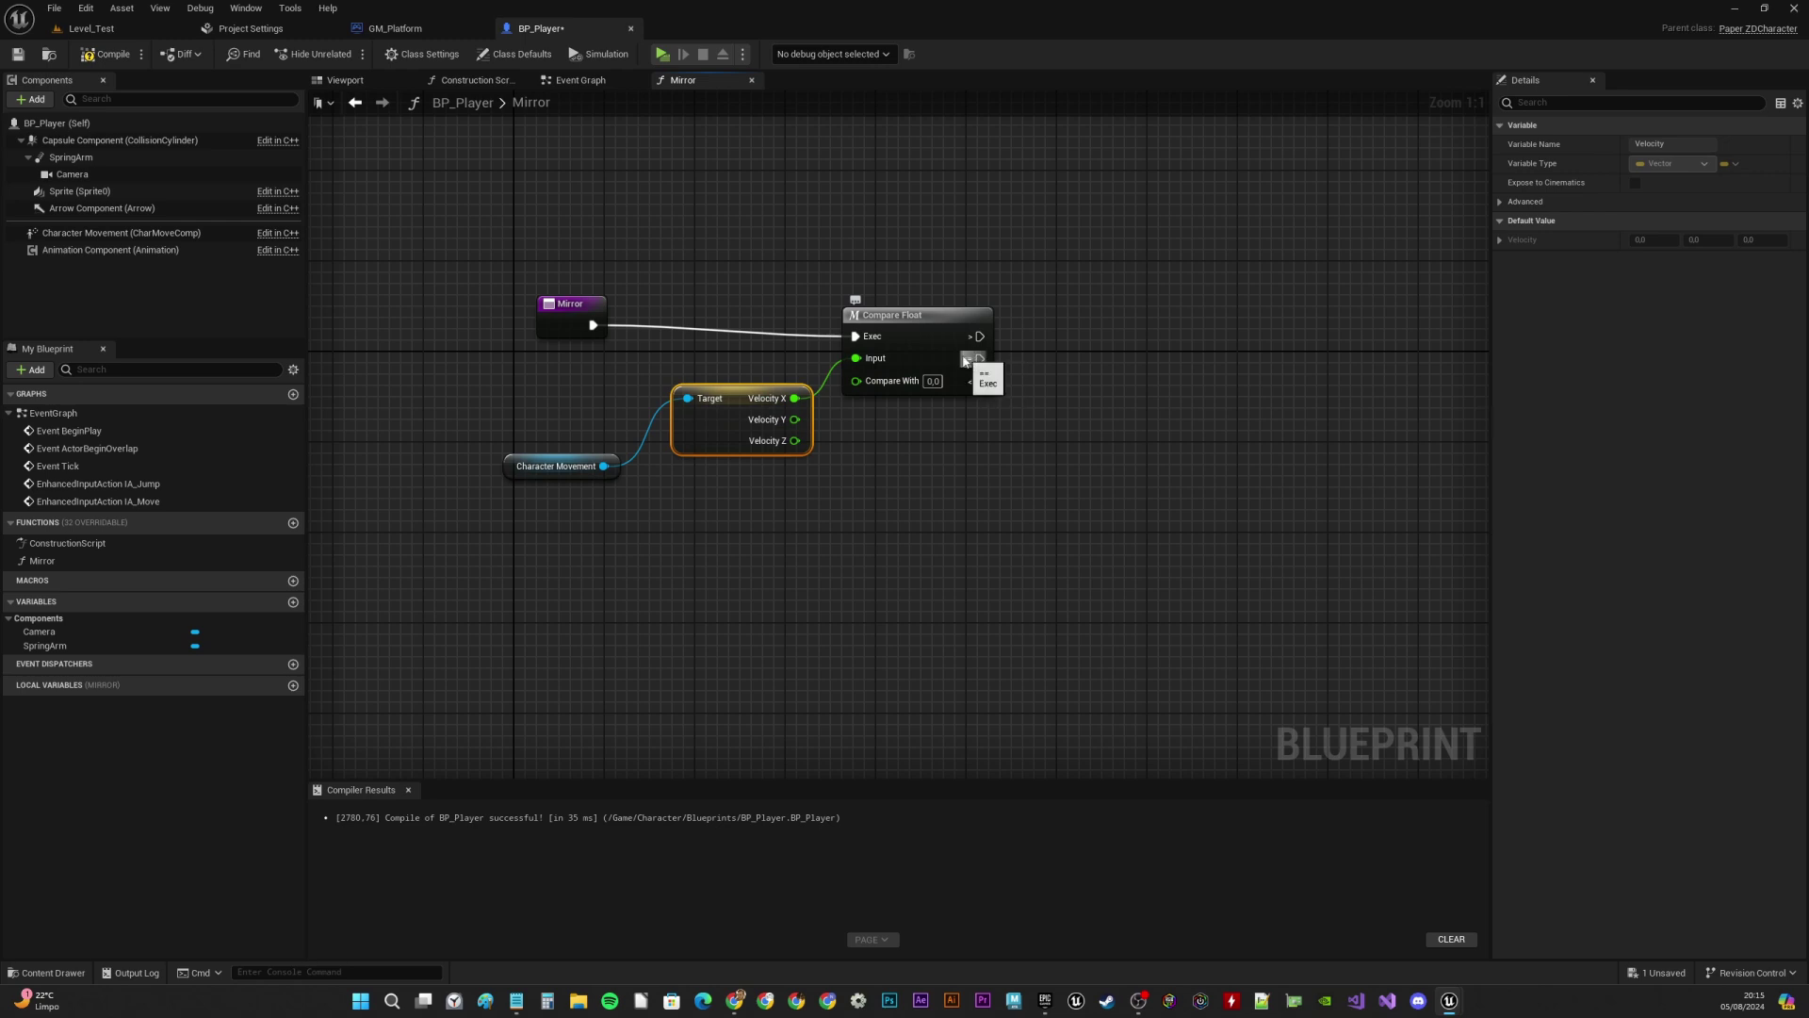
pyautogui.moveTo(989, 372); pyautogui.dragTo(820, 395, button='right')
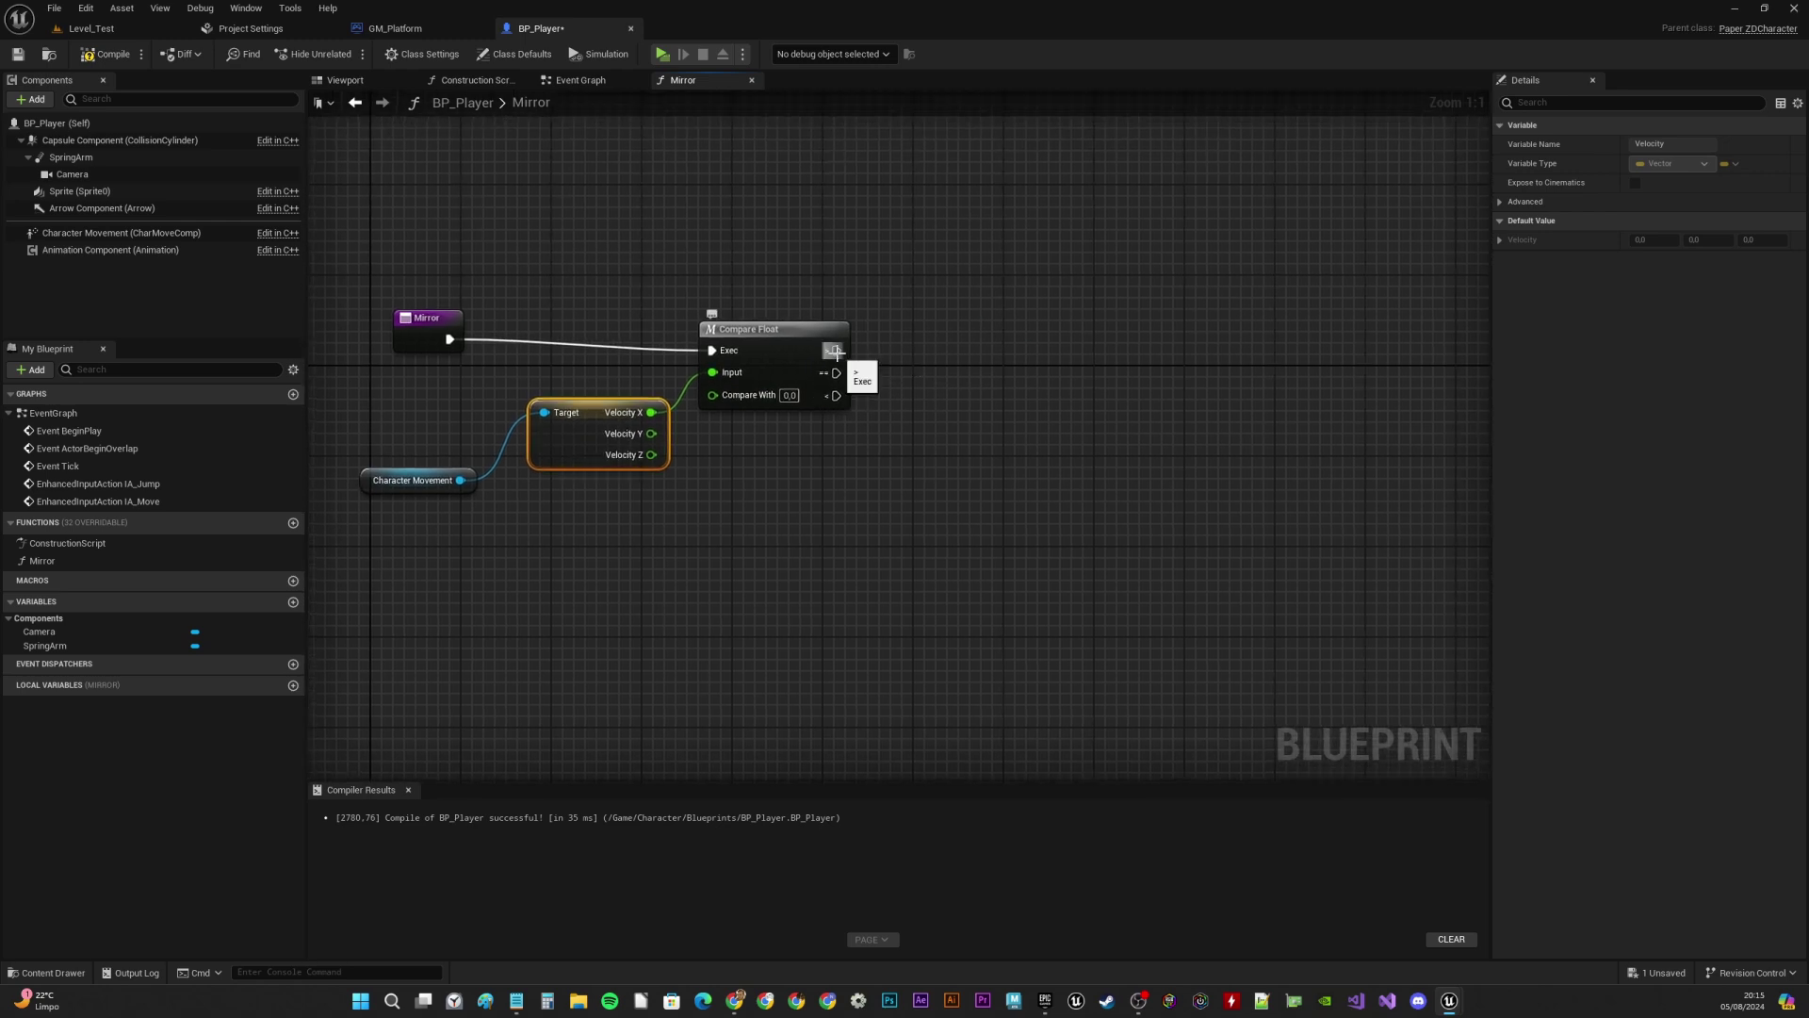
pyautogui.moveTo(836, 352); pyautogui.dragTo(881, 309)
pyautogui.moveTo(838, 396); pyautogui.dragTo(867, 350)
pyautogui.moveTo(868, 350); pyautogui.dragTo(704, 425, button='right')
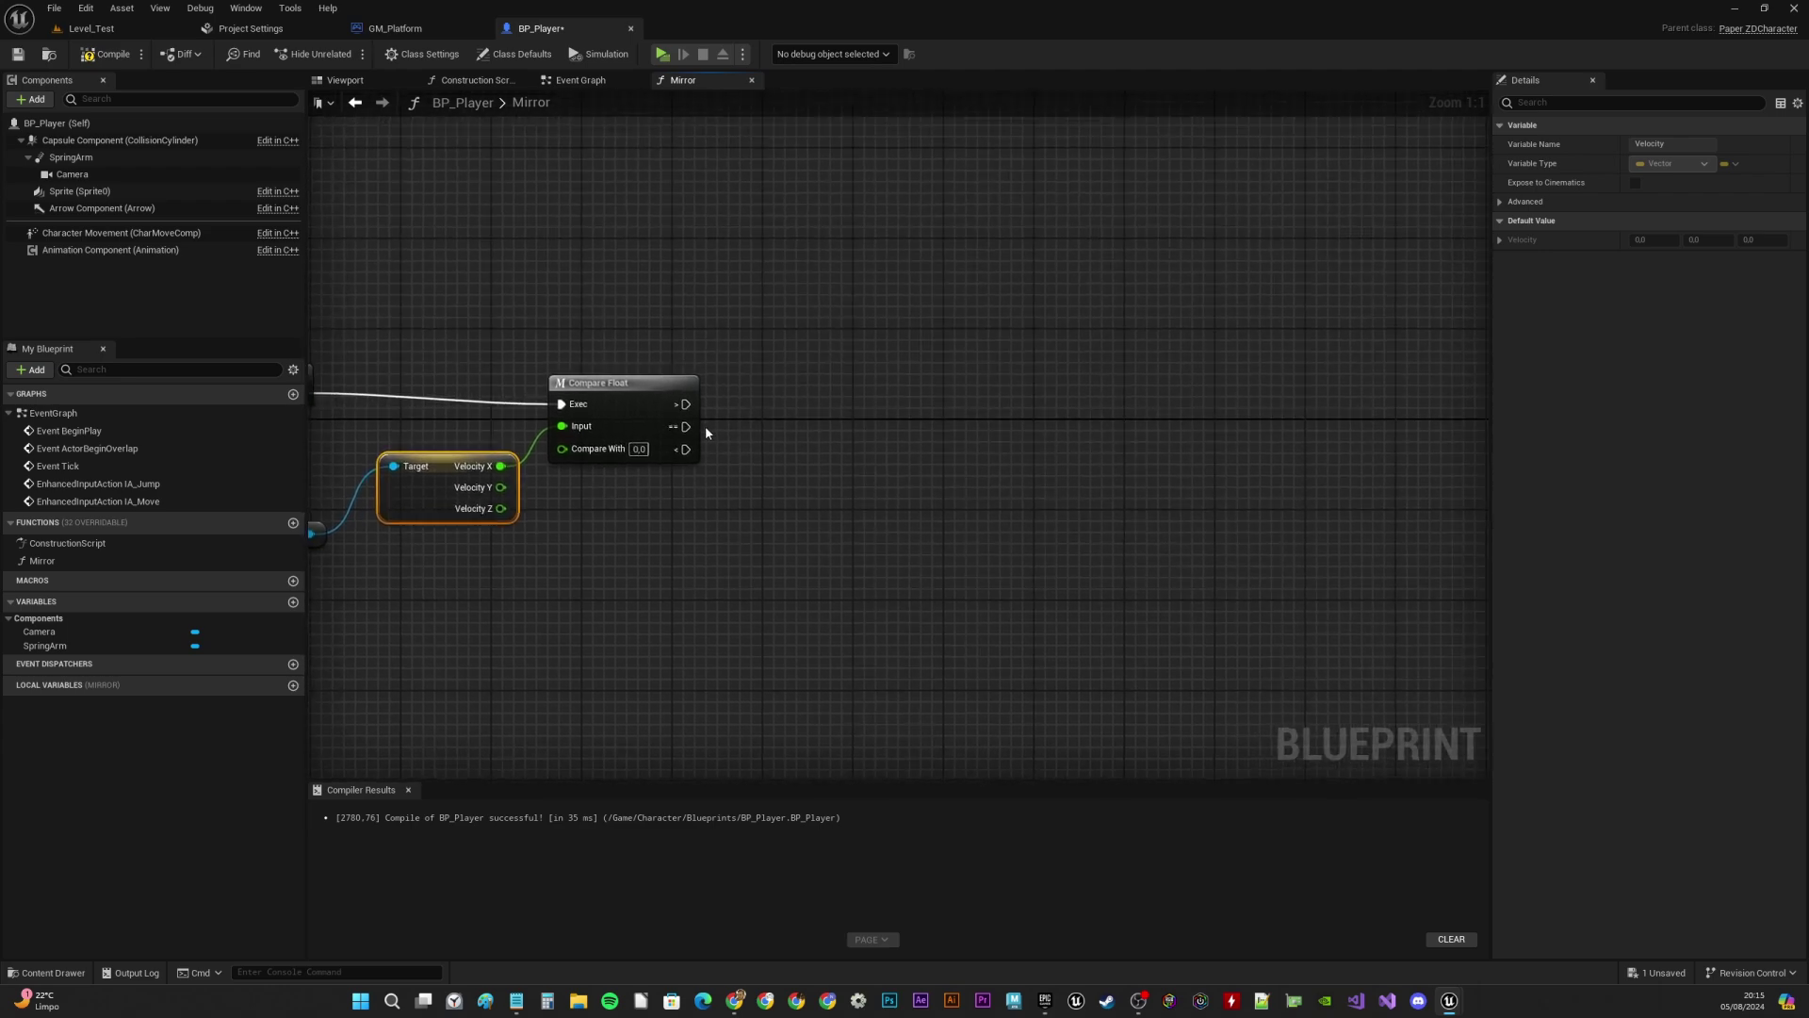
# Add a Get Controller node beyond Compare Float, attach an Is Valid execution check to its return value, and place the check above it
pyautogui.rightClick(837, 412)
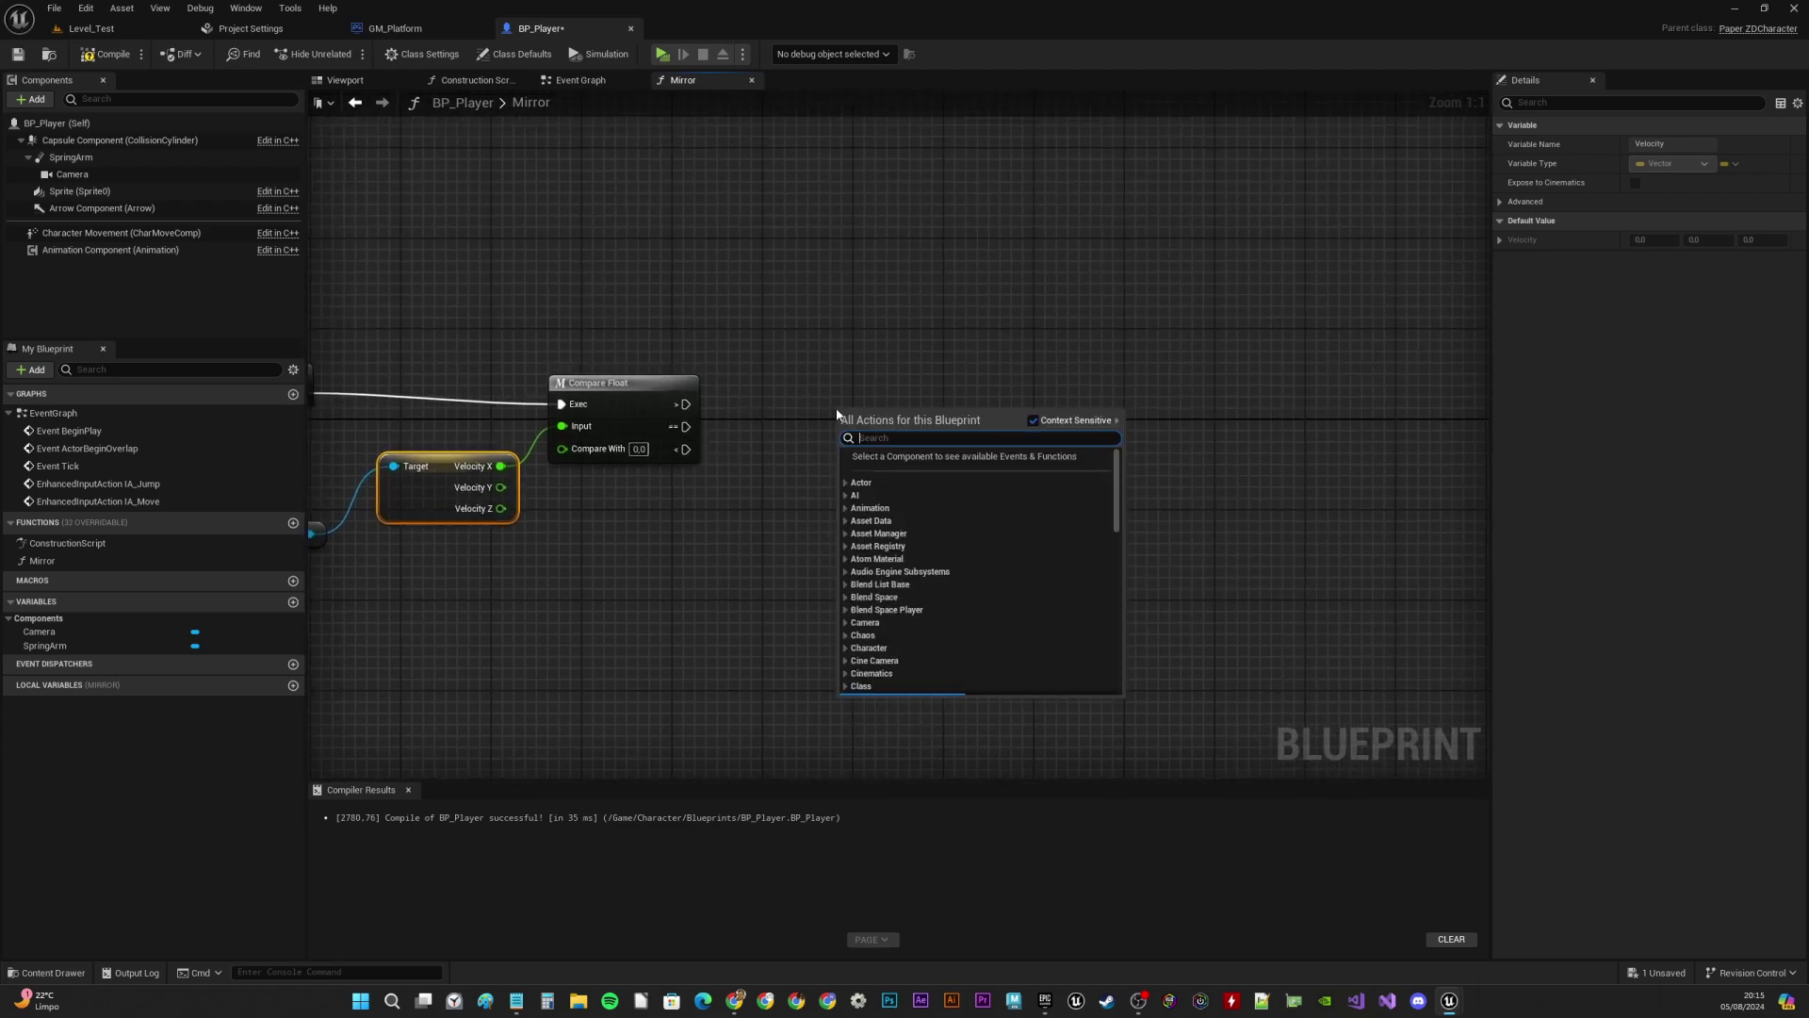
pyautogui.write('get contr')
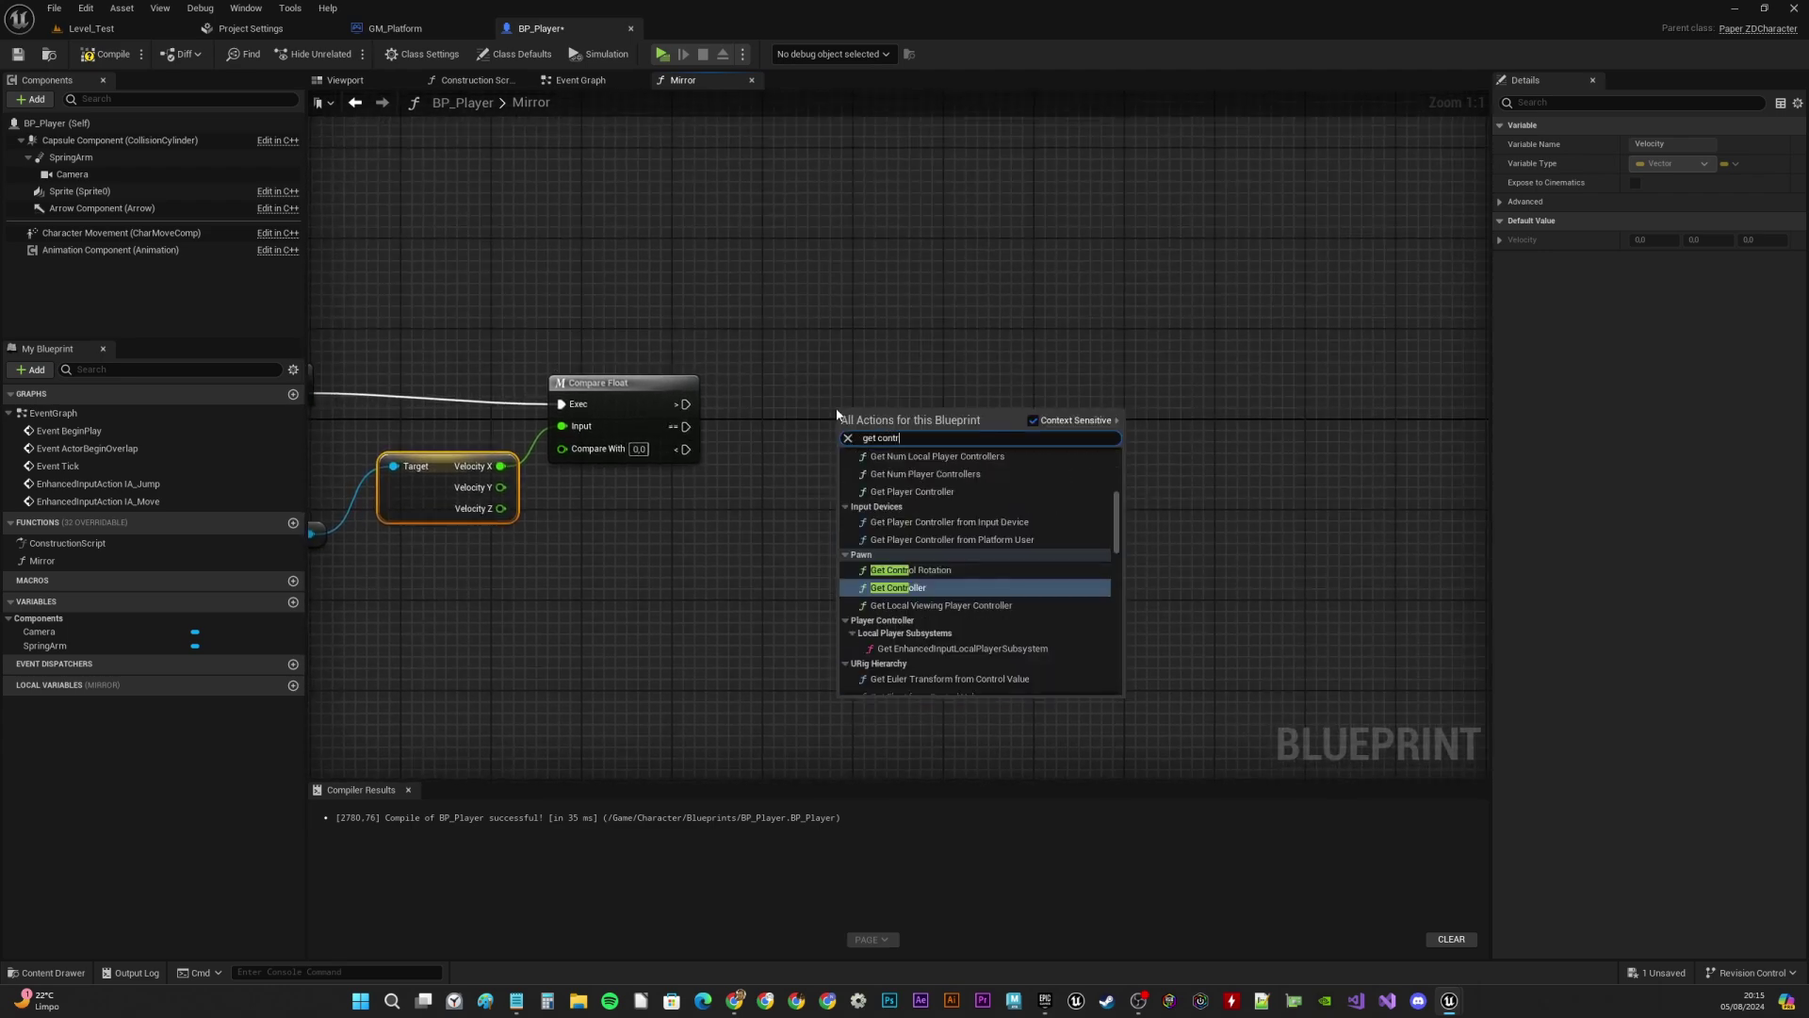
pyautogui.write('ol')
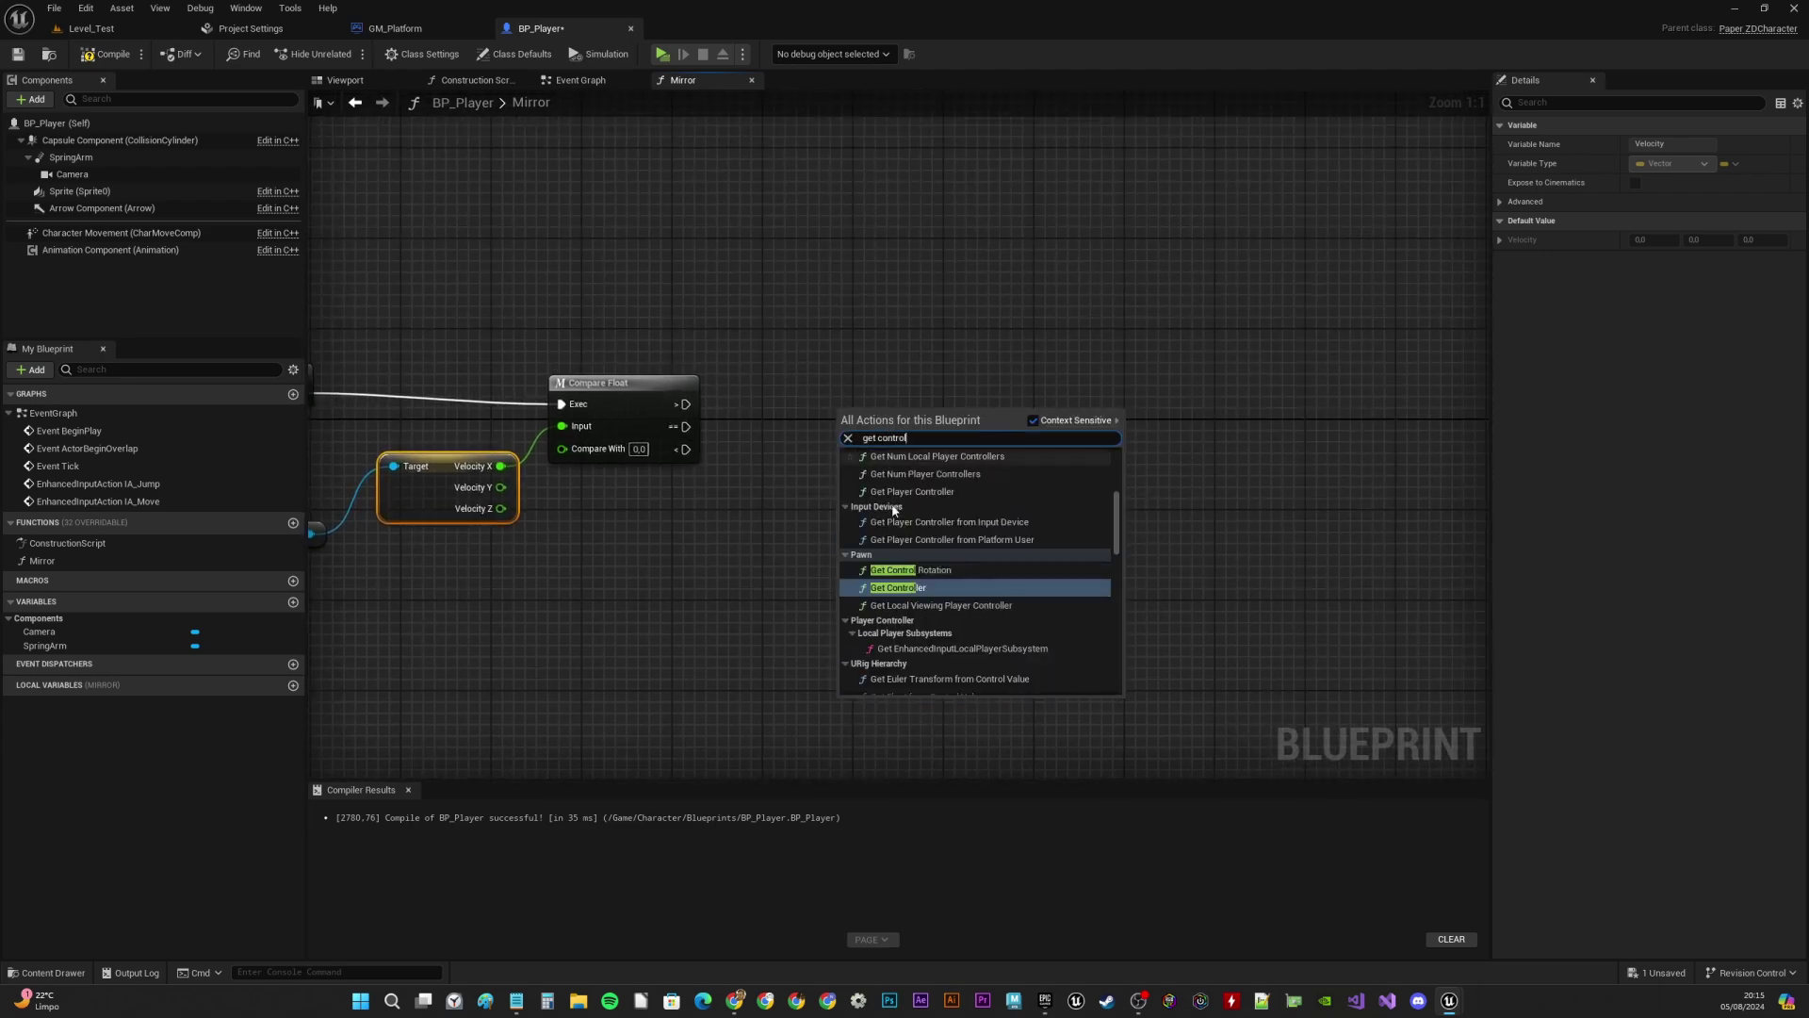
pyautogui.click(900, 588)
pyautogui.moveTo(938, 437); pyautogui.dragTo(1001, 377)
pyautogui.write('is val')
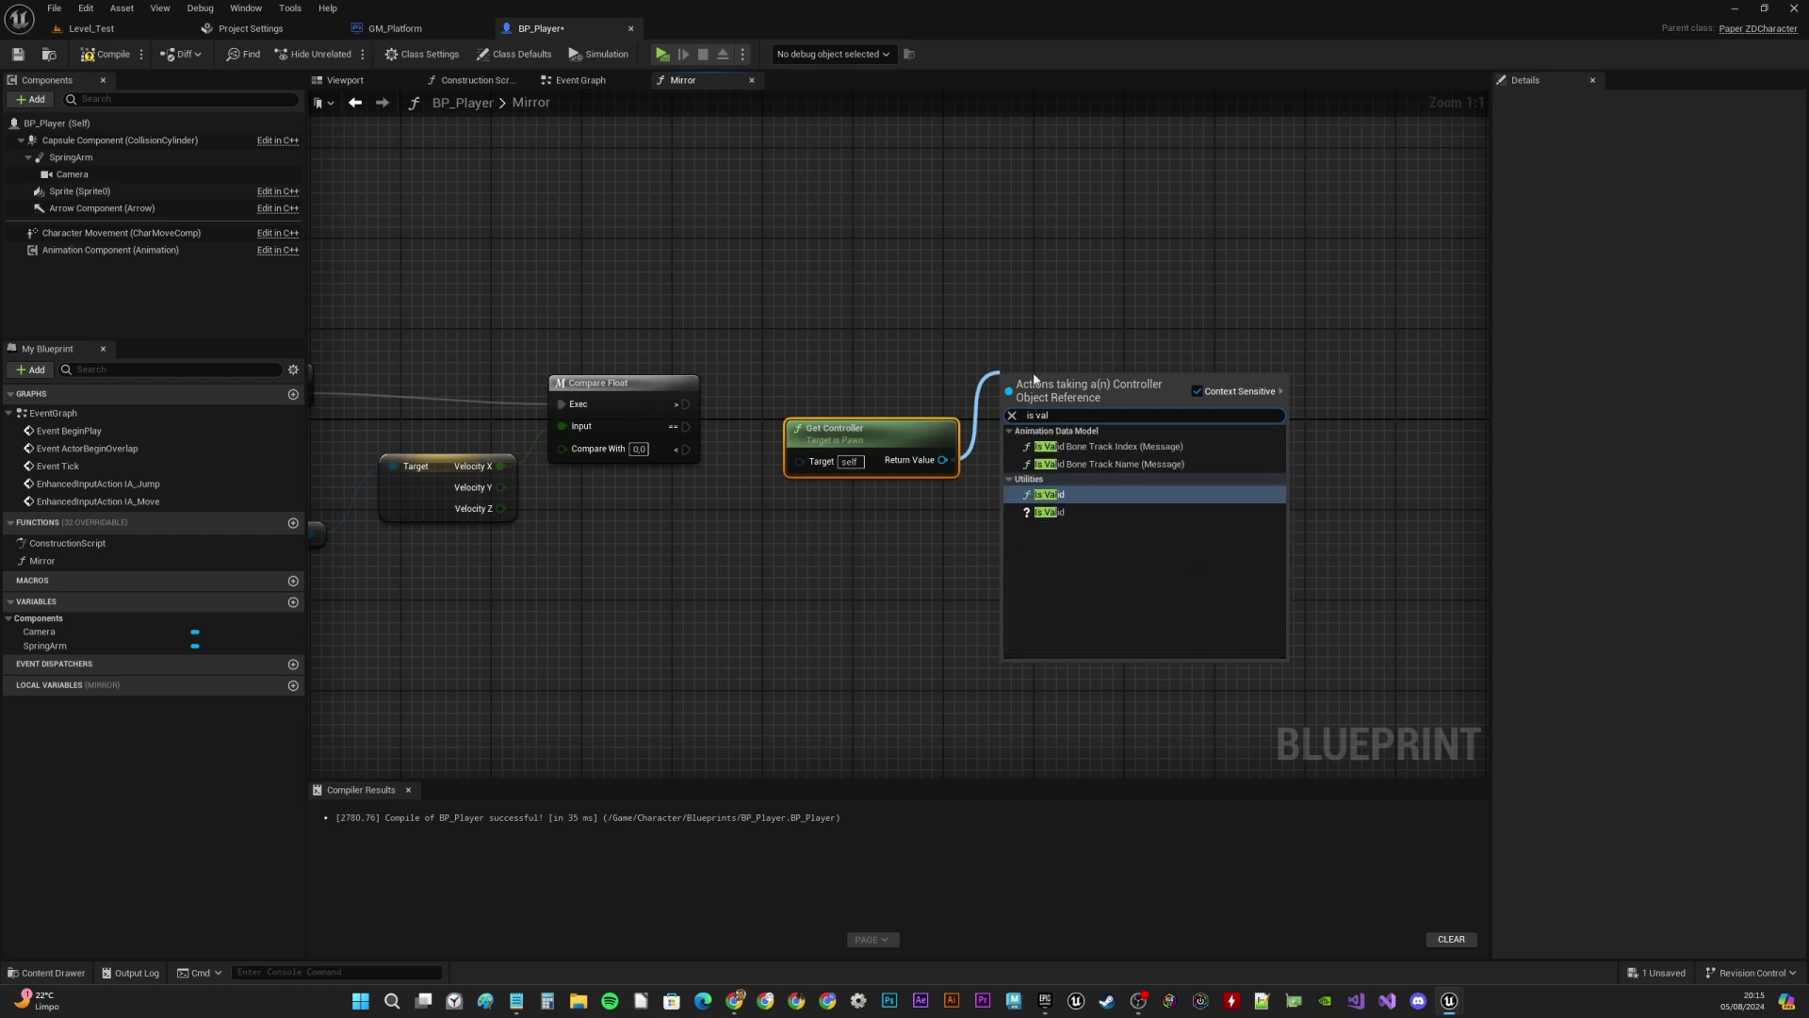
pyautogui.click(1064, 513)
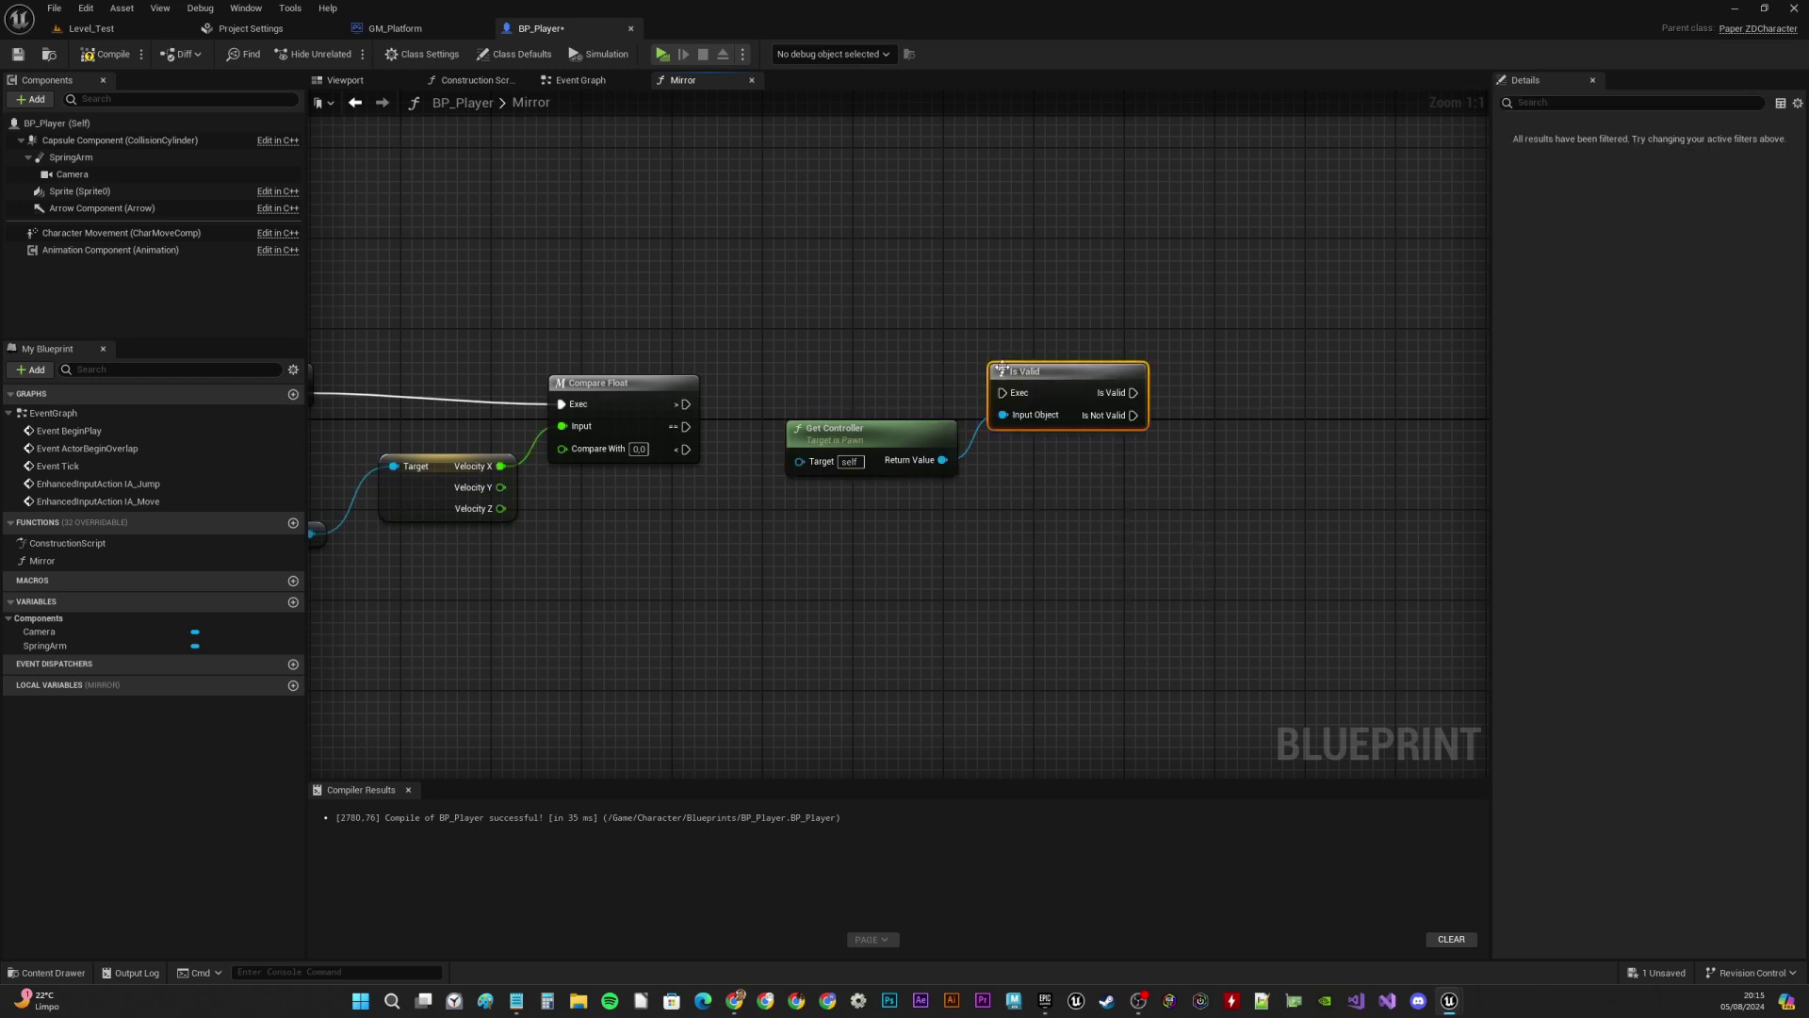
pyautogui.moveTo(853, 430); pyautogui.dragTo(841, 452)
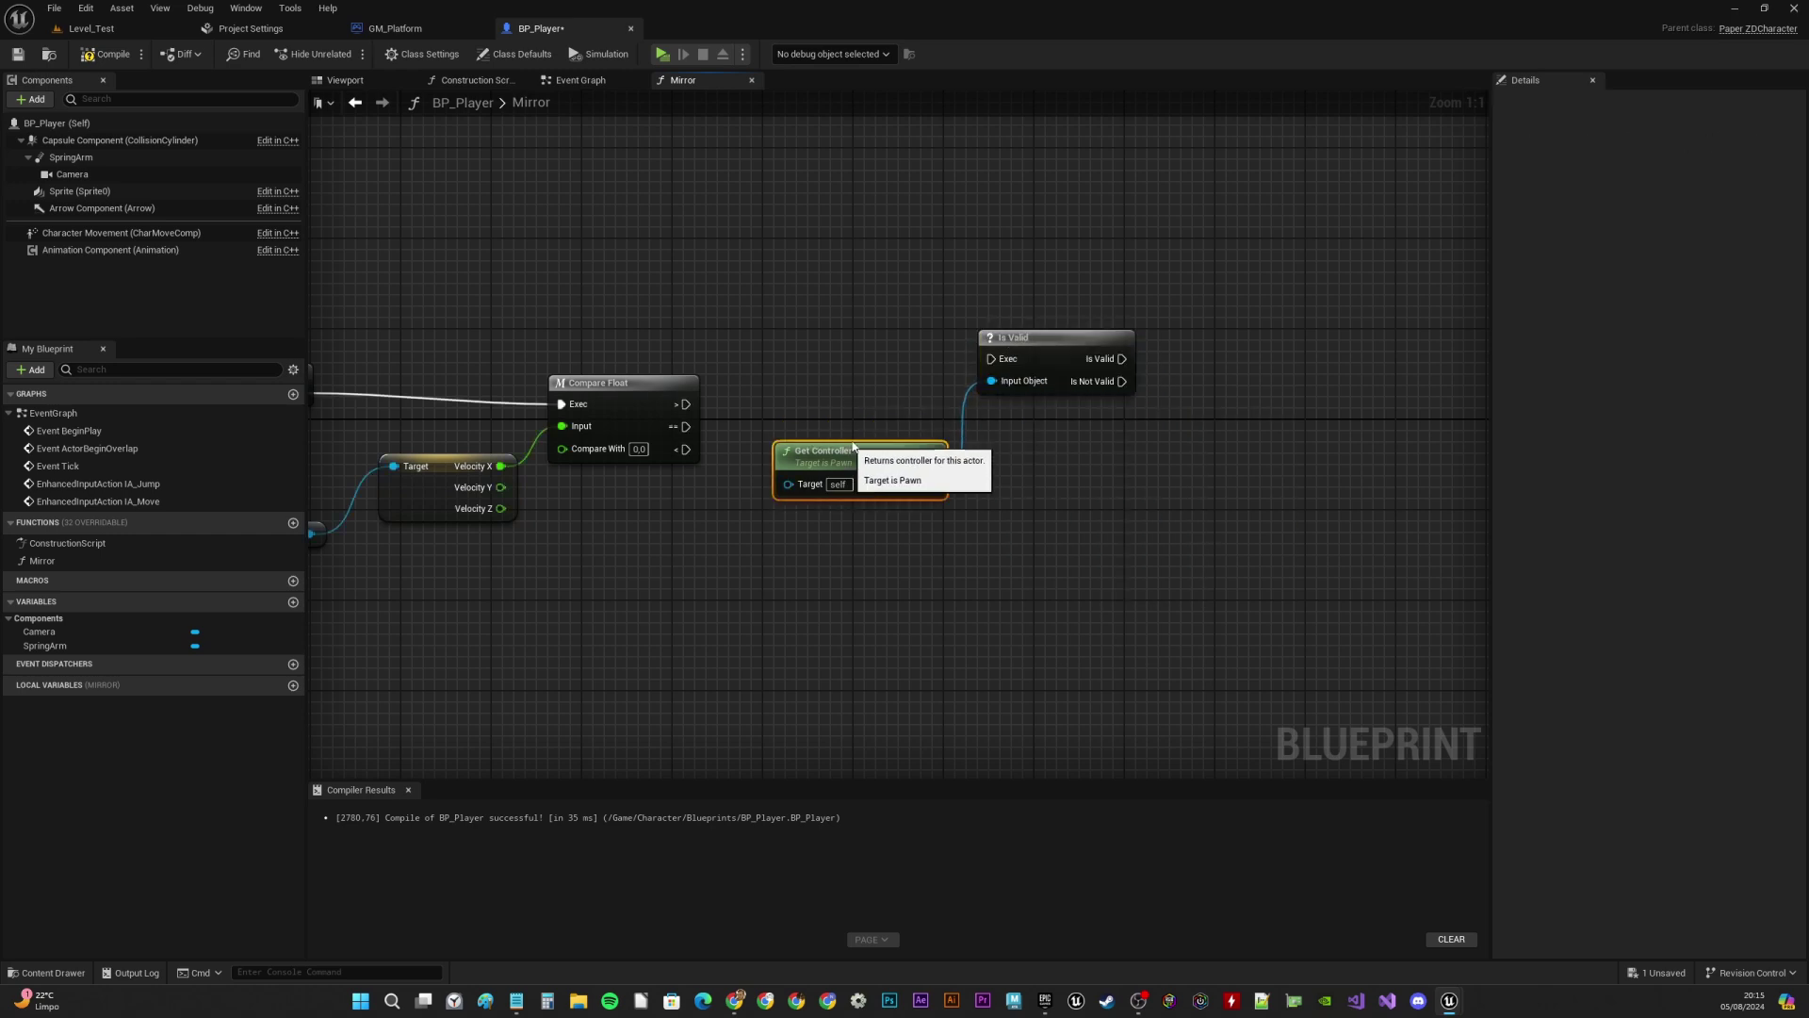
pyautogui.moveTo(1038, 341); pyautogui.dragTo(1016, 341)
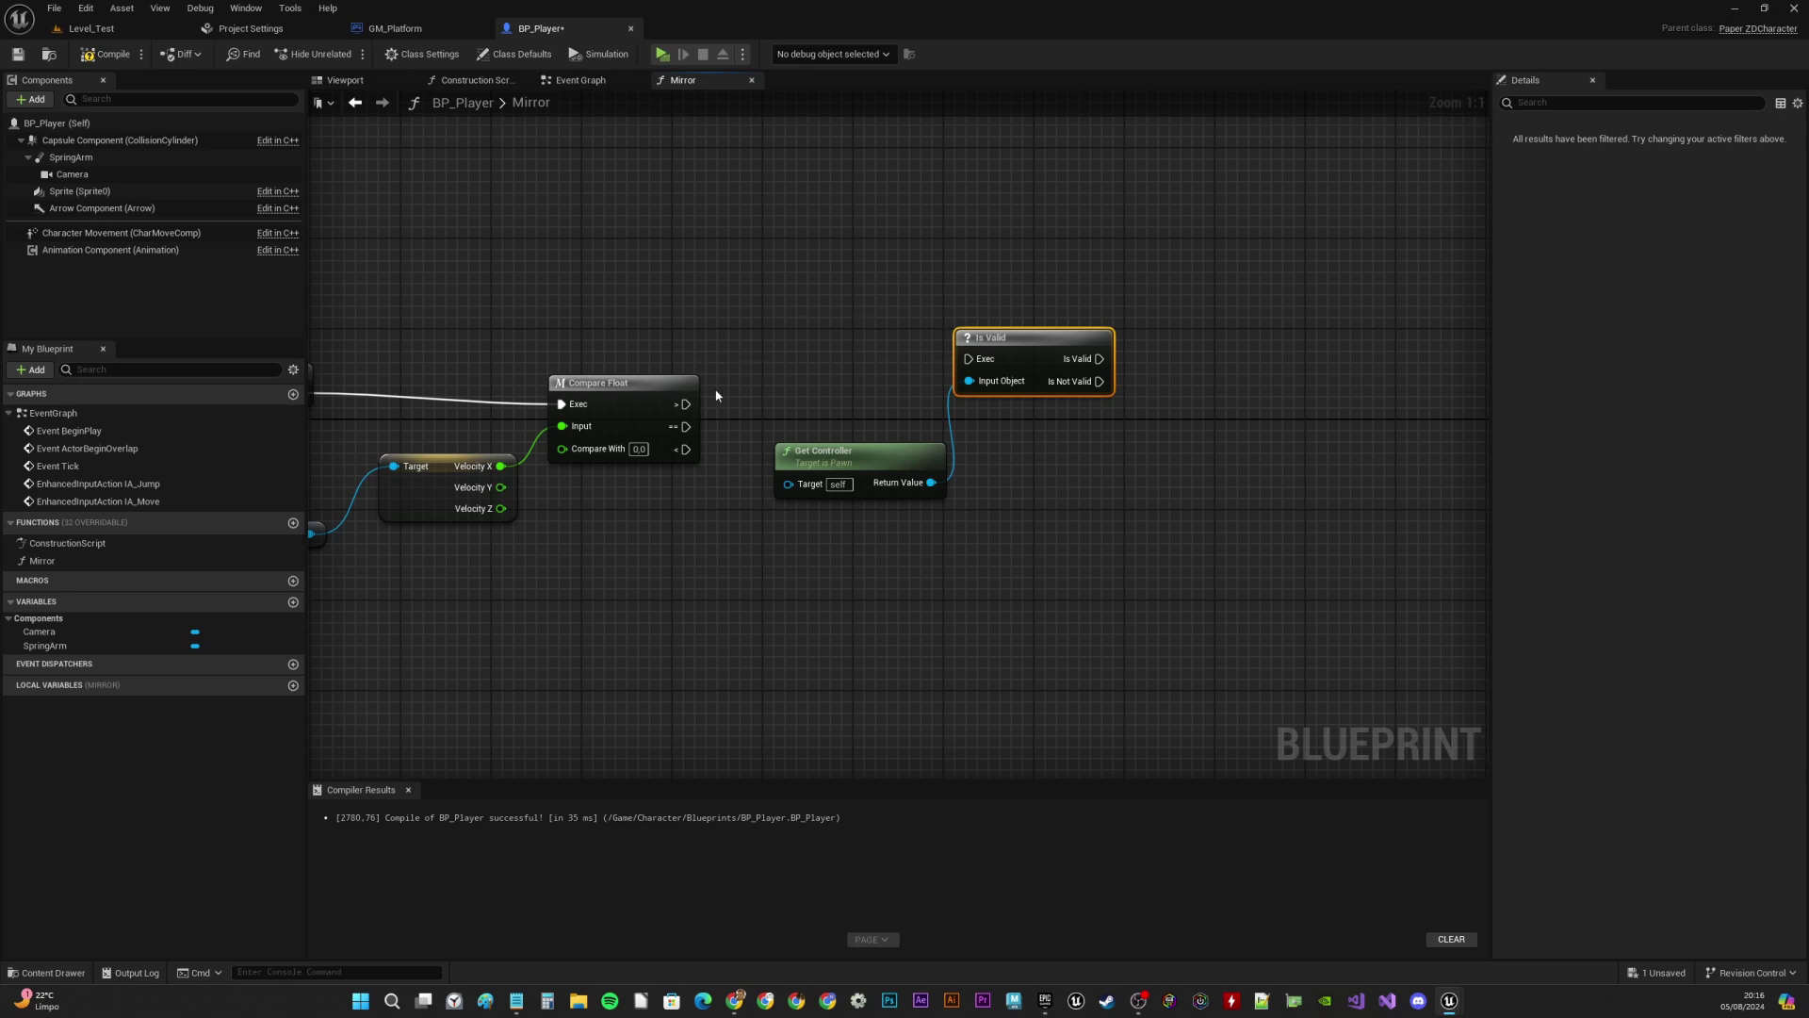
# Connect Compare Float's greater-than output to the execution input of the Is Valid node
pyautogui.click(790, 334)
pyautogui.rightClick(938, 308)
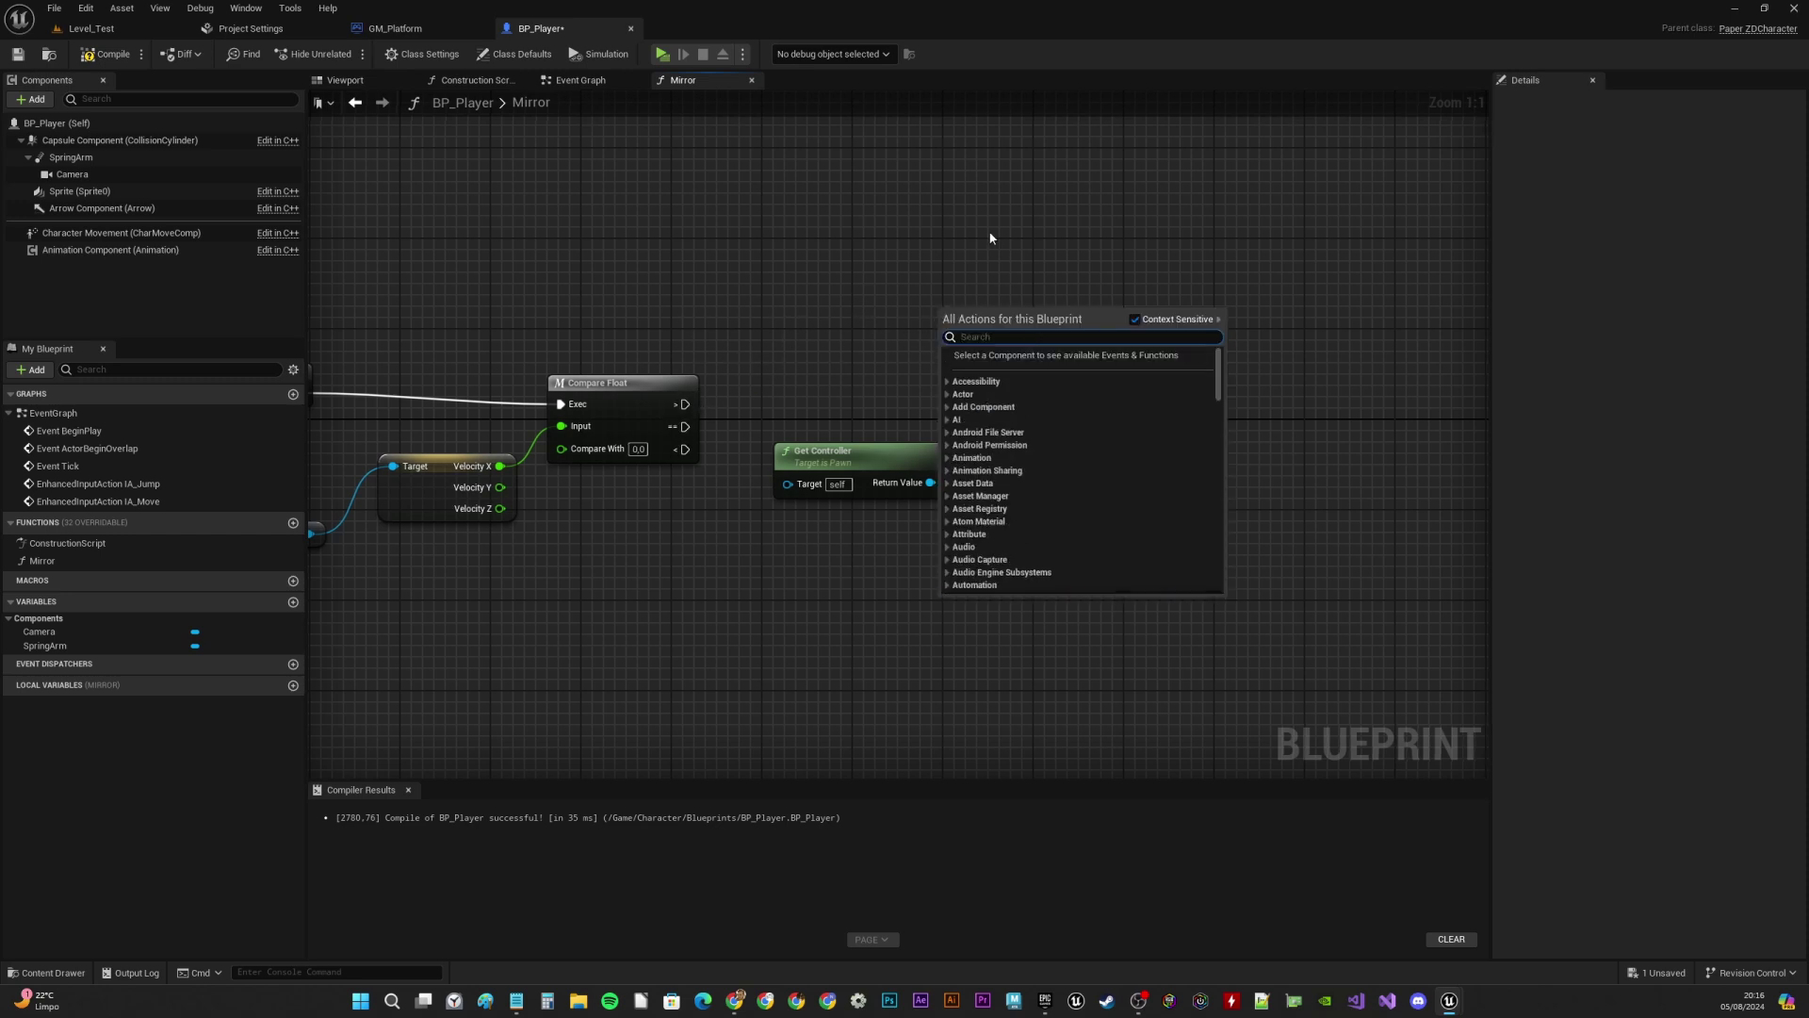
pyautogui.click(988, 234)
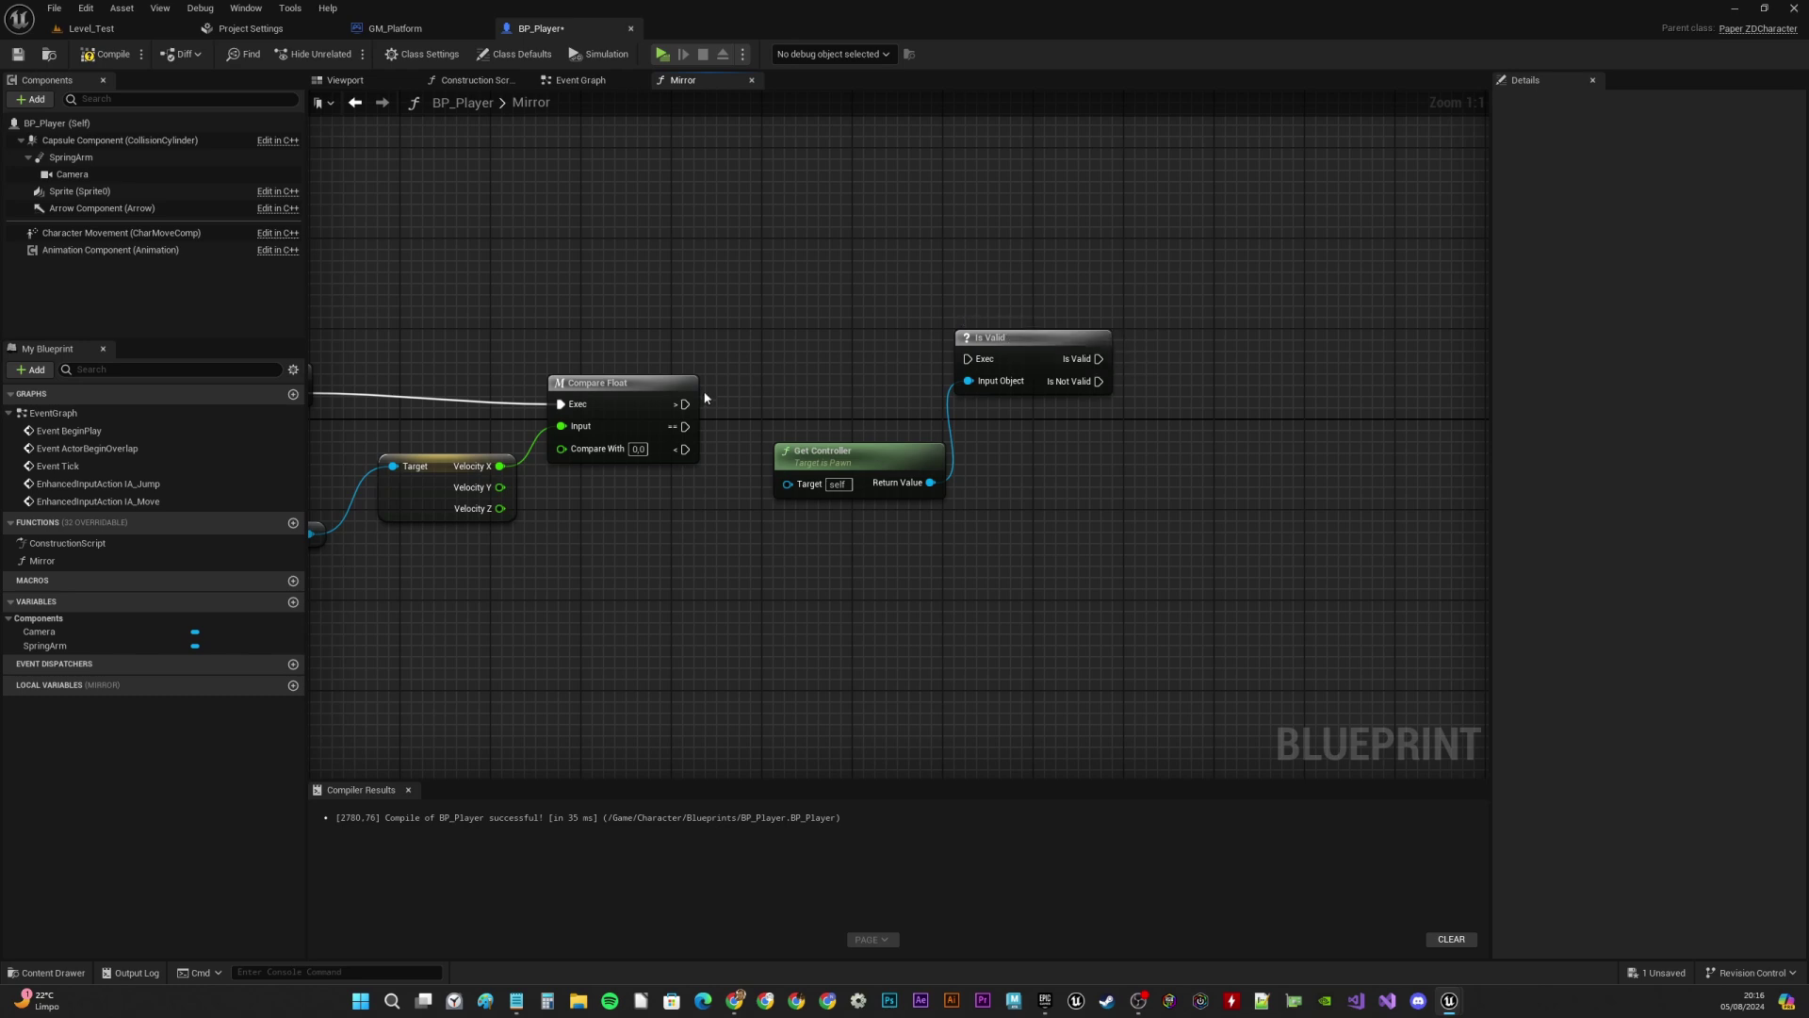
pyautogui.moveTo(684, 405); pyautogui.dragTo(967, 359)
# From the controller's return value, add a Set Control Rotation node, connect Is Valid's valid output to it, and align the two
pyautogui.moveTo(1061, 294); pyautogui.dragTo(867, 269, button='right')
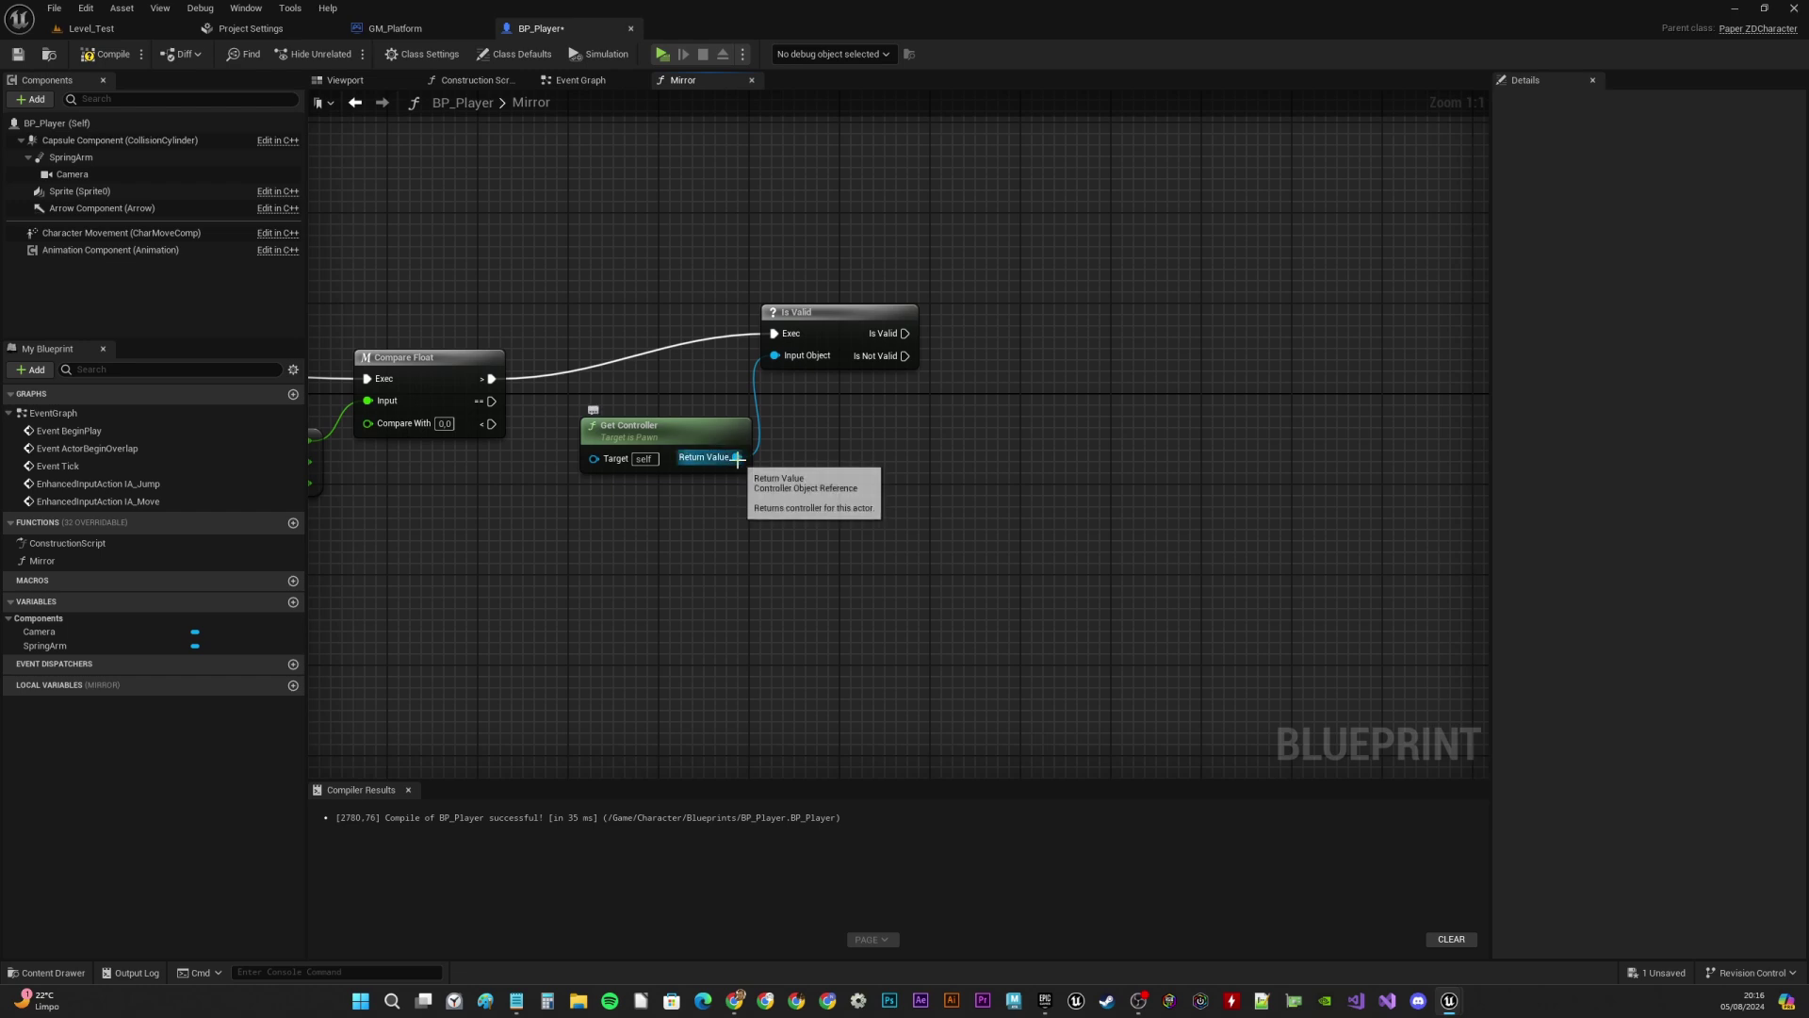
pyautogui.keyDown('ctrl'); pyautogui.moveTo(736, 457); pyautogui.dragTo(1033, 380); pyautogui.keyUp('ctrl')
pyautogui.write('set contr')
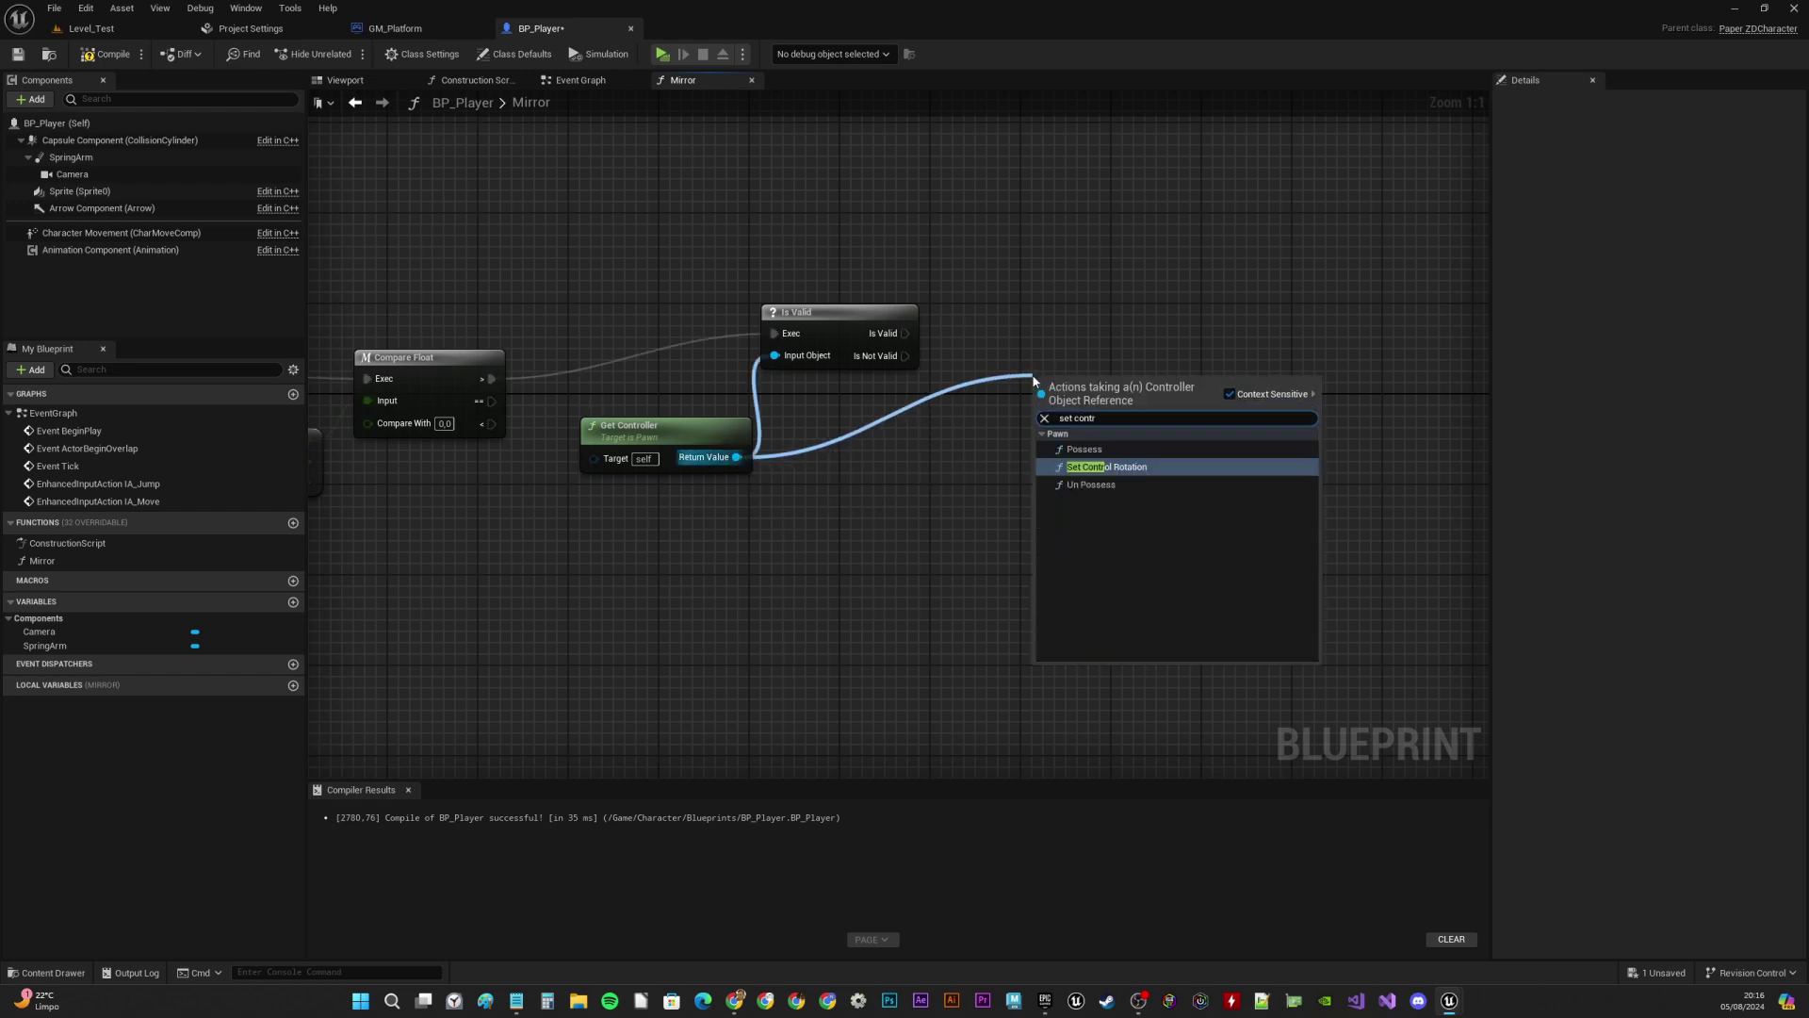
pyautogui.click(1107, 466)
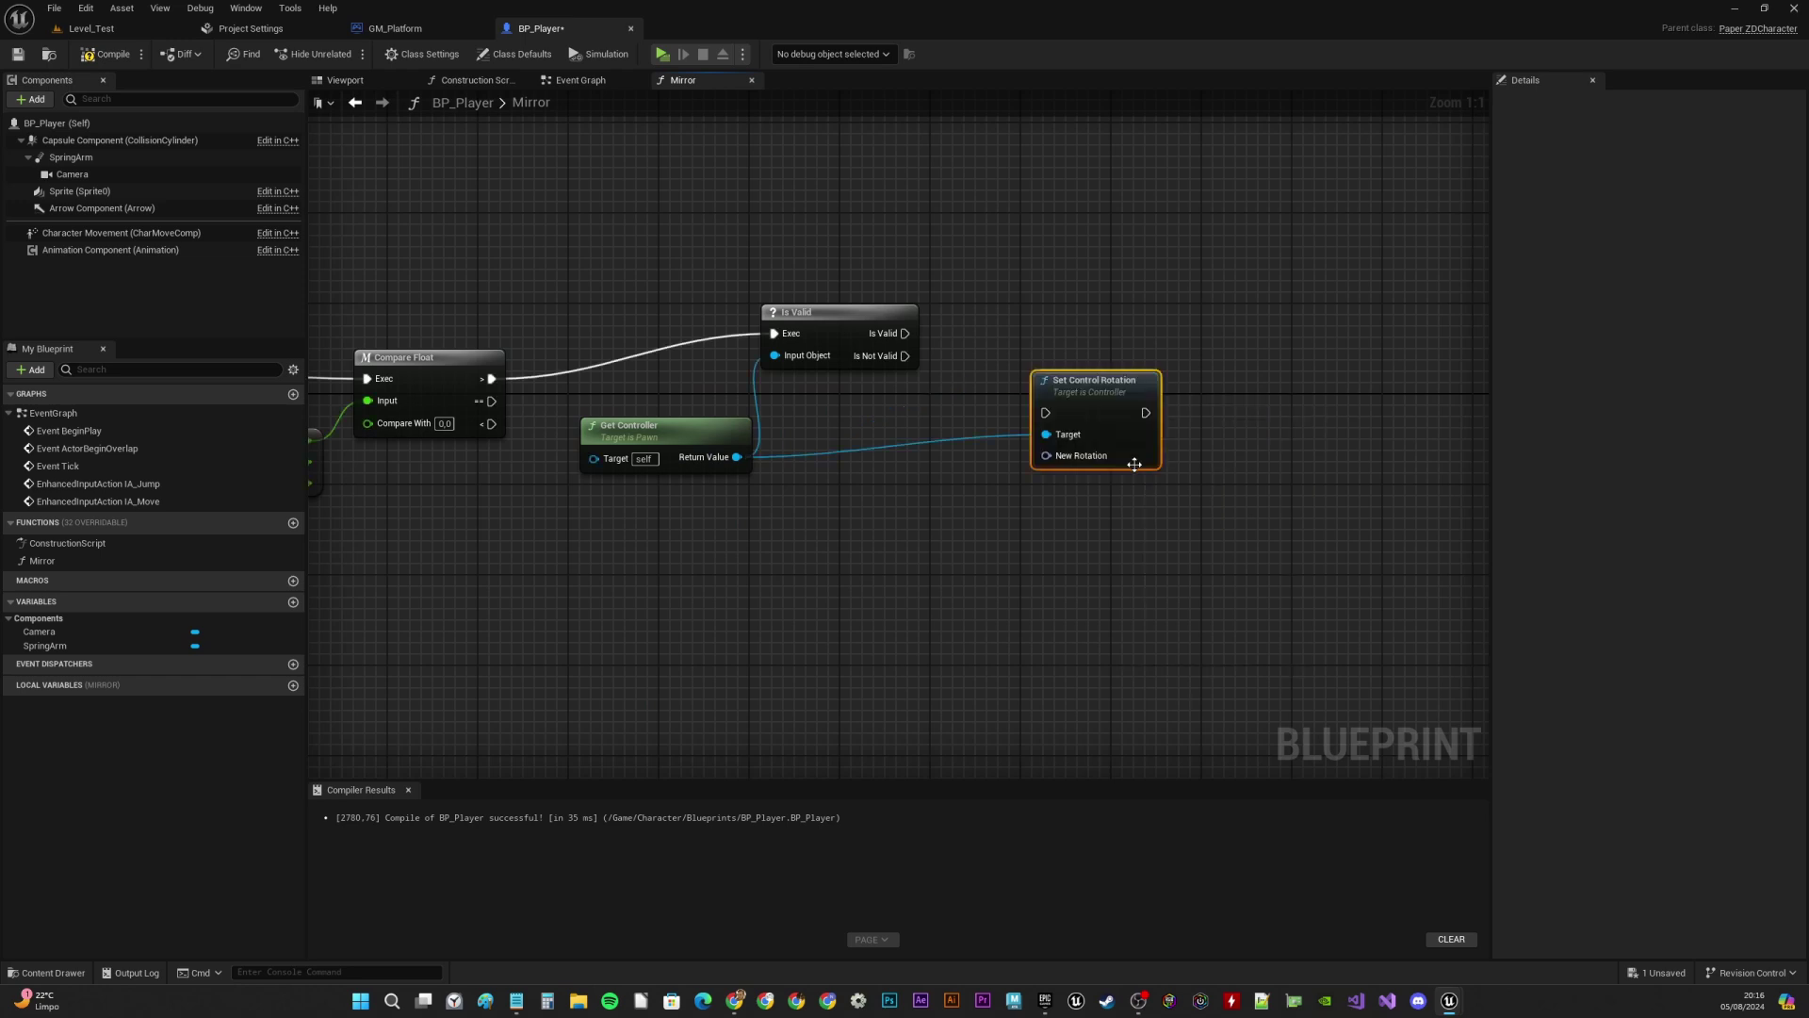
pyautogui.moveTo(1105, 387); pyautogui.dragTo(1105, 319)
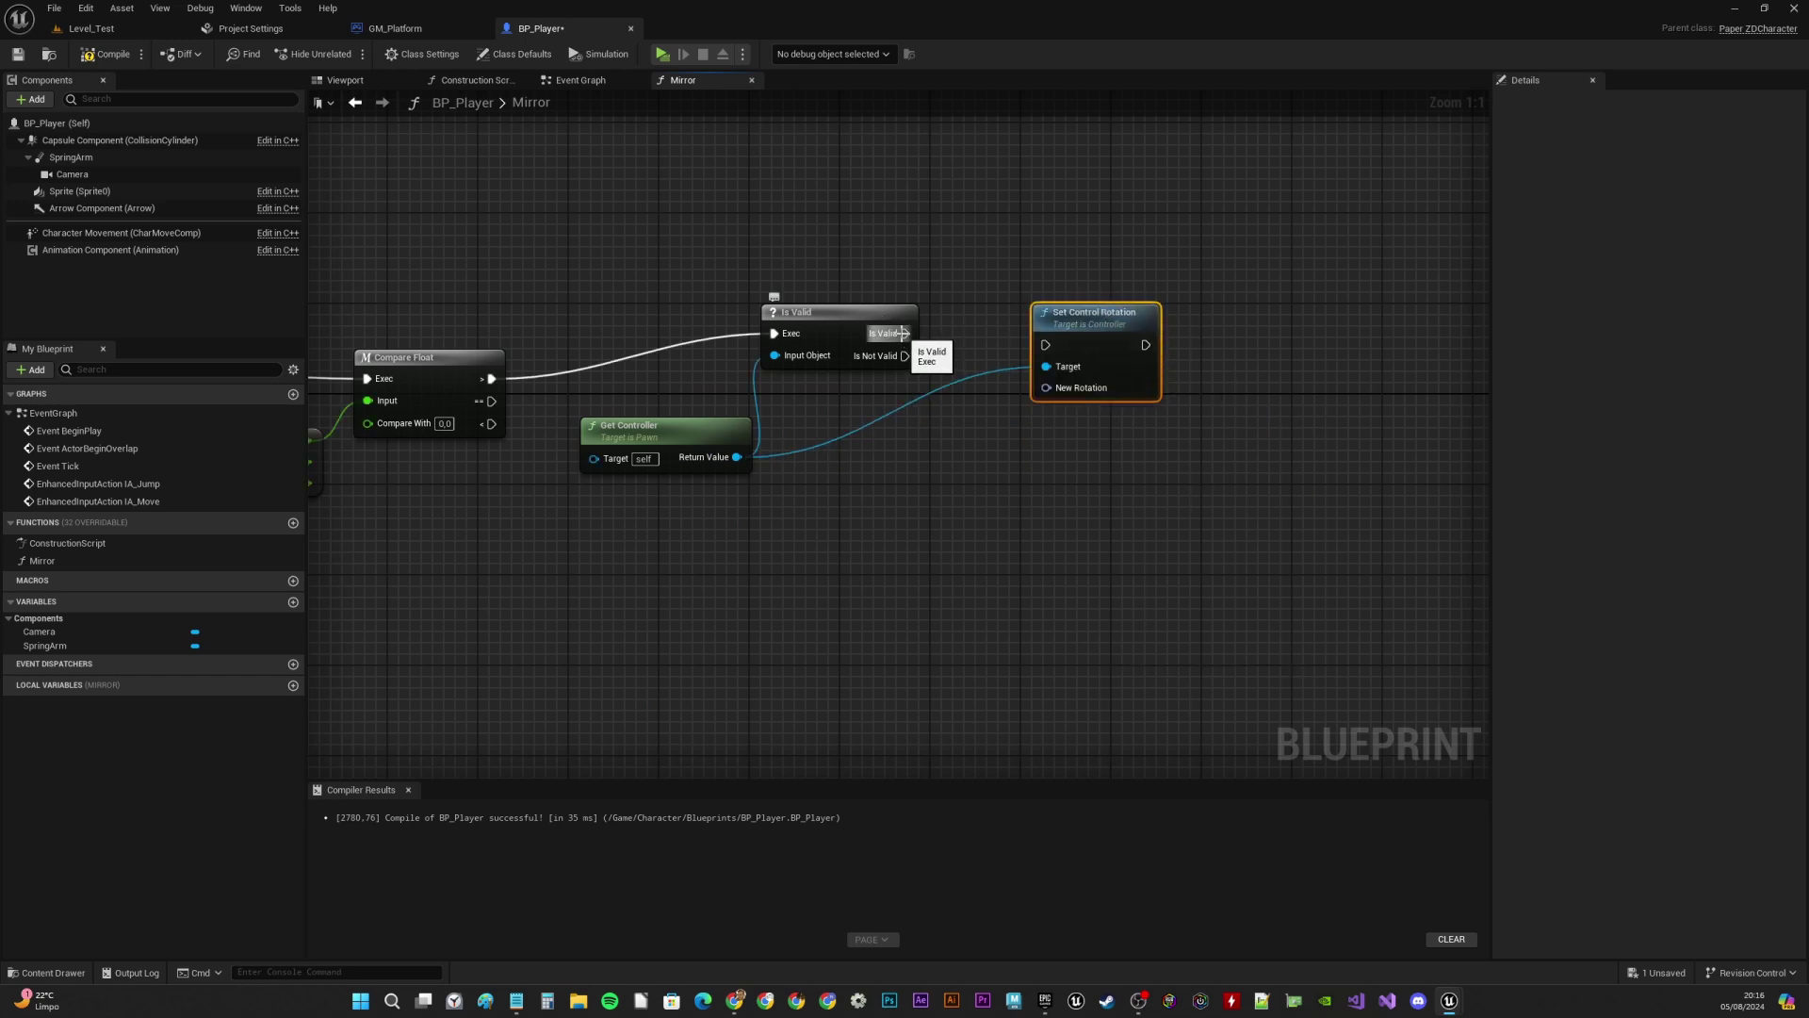
pyautogui.moveTo(902, 333); pyautogui.dragTo(1058, 314)
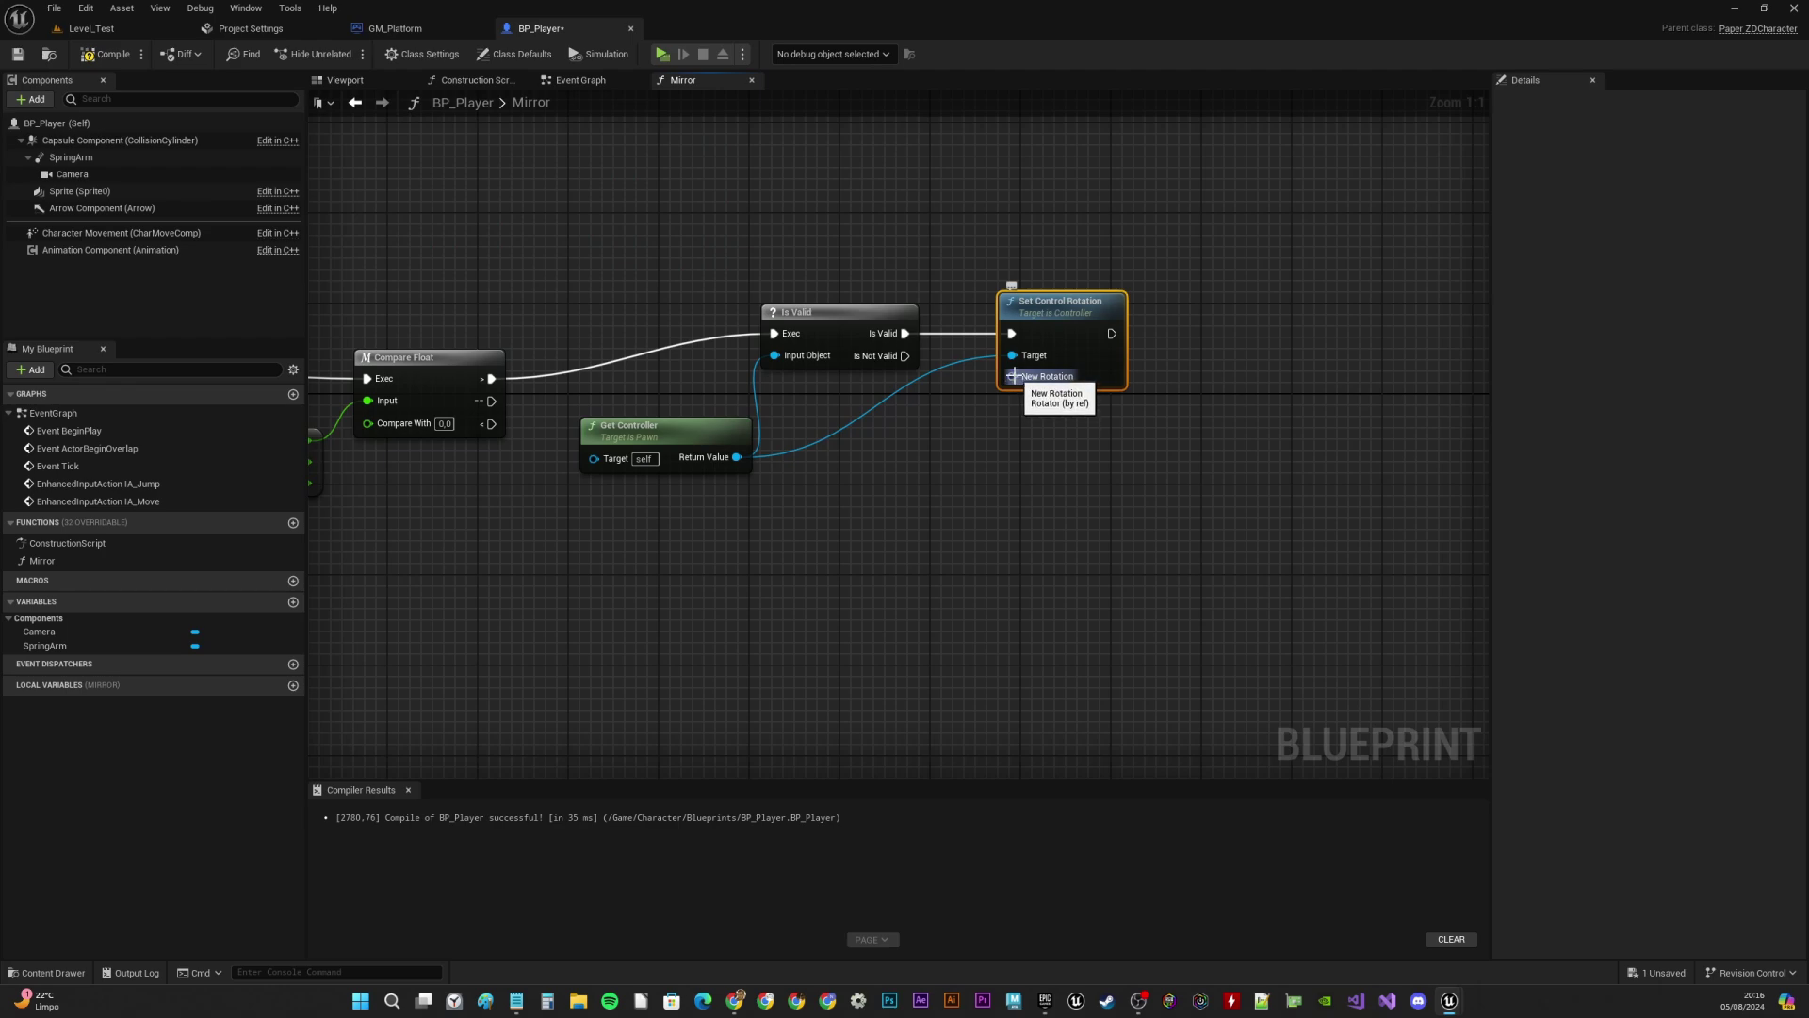
# Feed Set Control Rotation's New Rotation input from a new Make Rotator node placed directly beneath it
pyautogui.moveTo(1010, 378); pyautogui.dragTo(1026, 466)
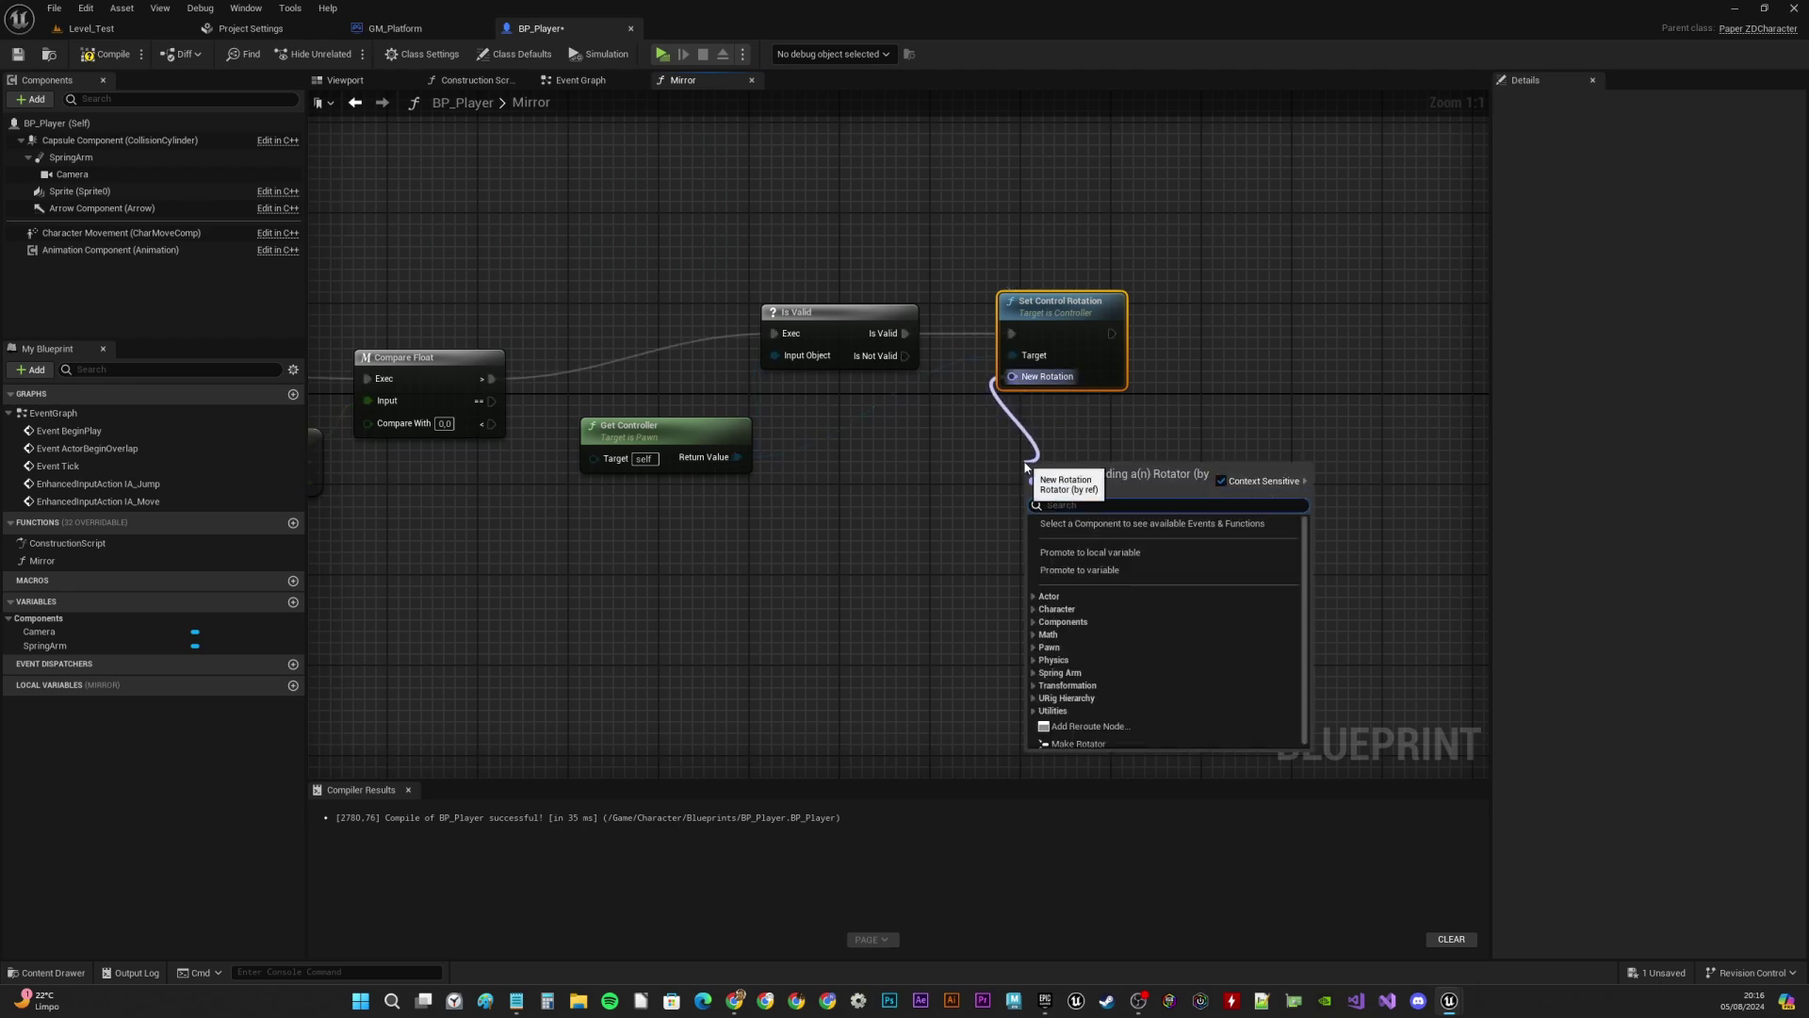
pyautogui.write('nake')
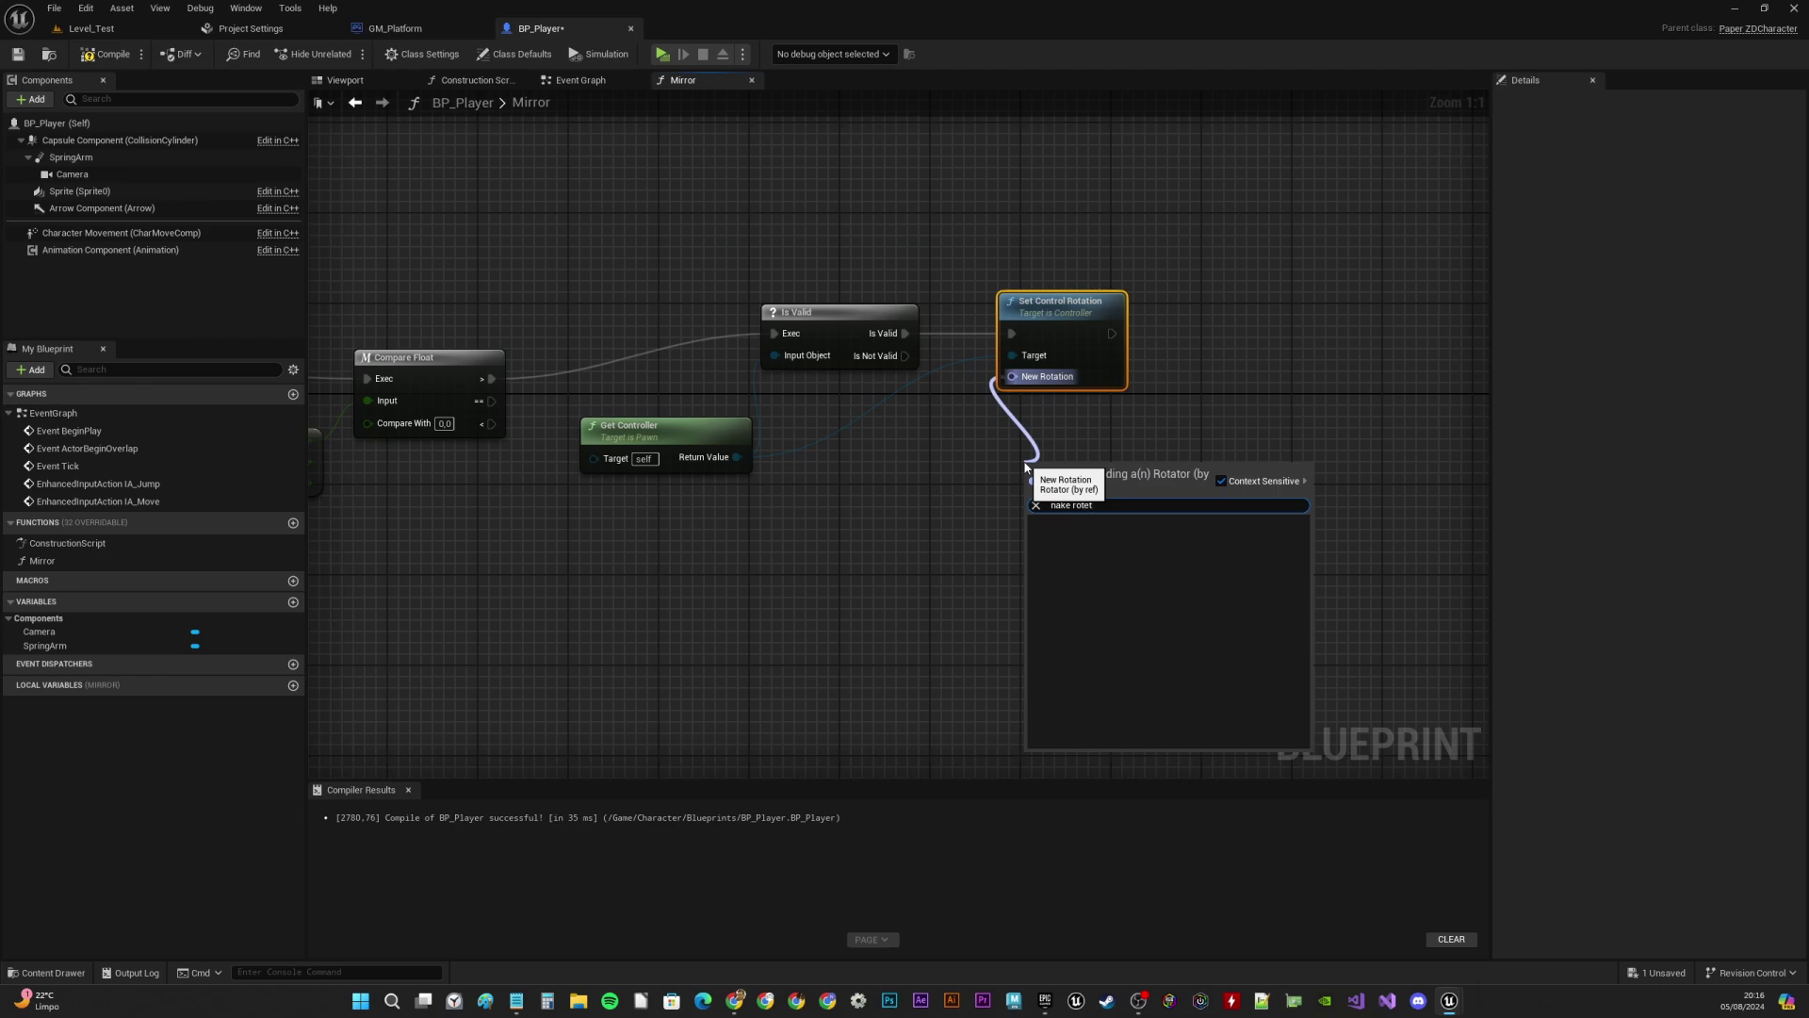
pyautogui.write(' rotet')
pyautogui.moveTo(1111, 506); pyautogui.dragTo(968, 509)
pyautogui.write('m')
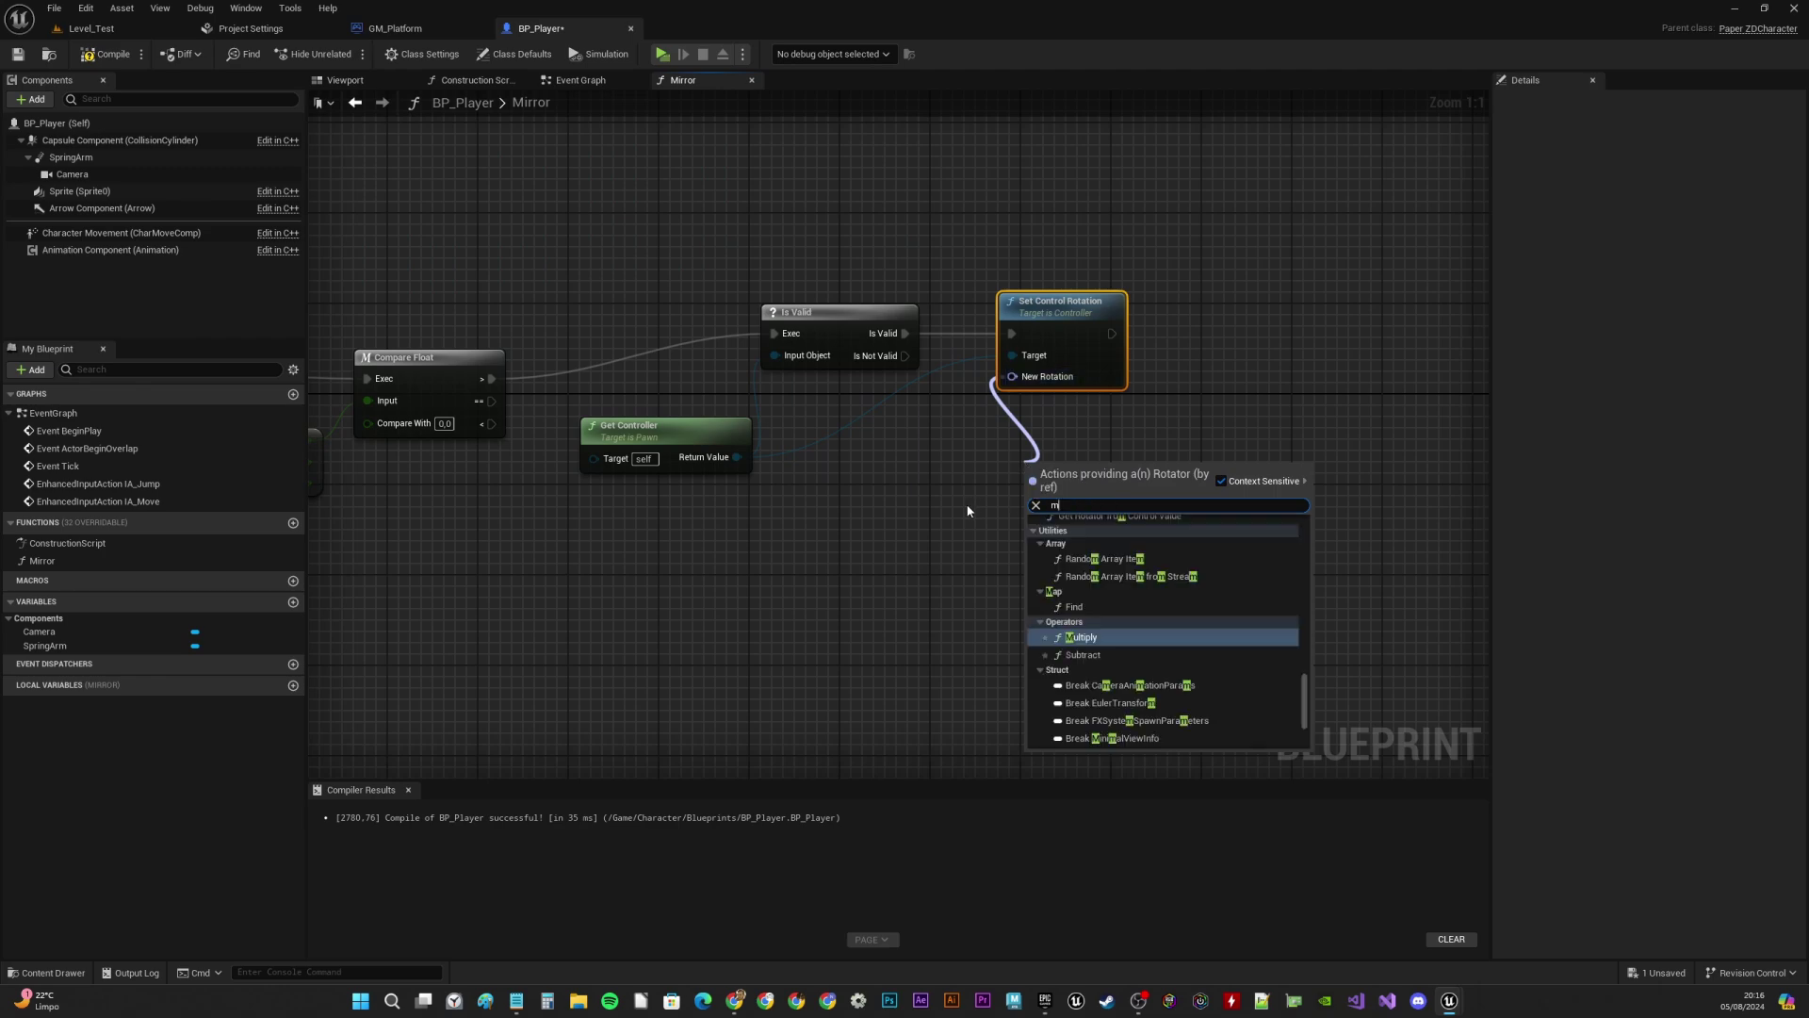
pyautogui.write('ake rotat')
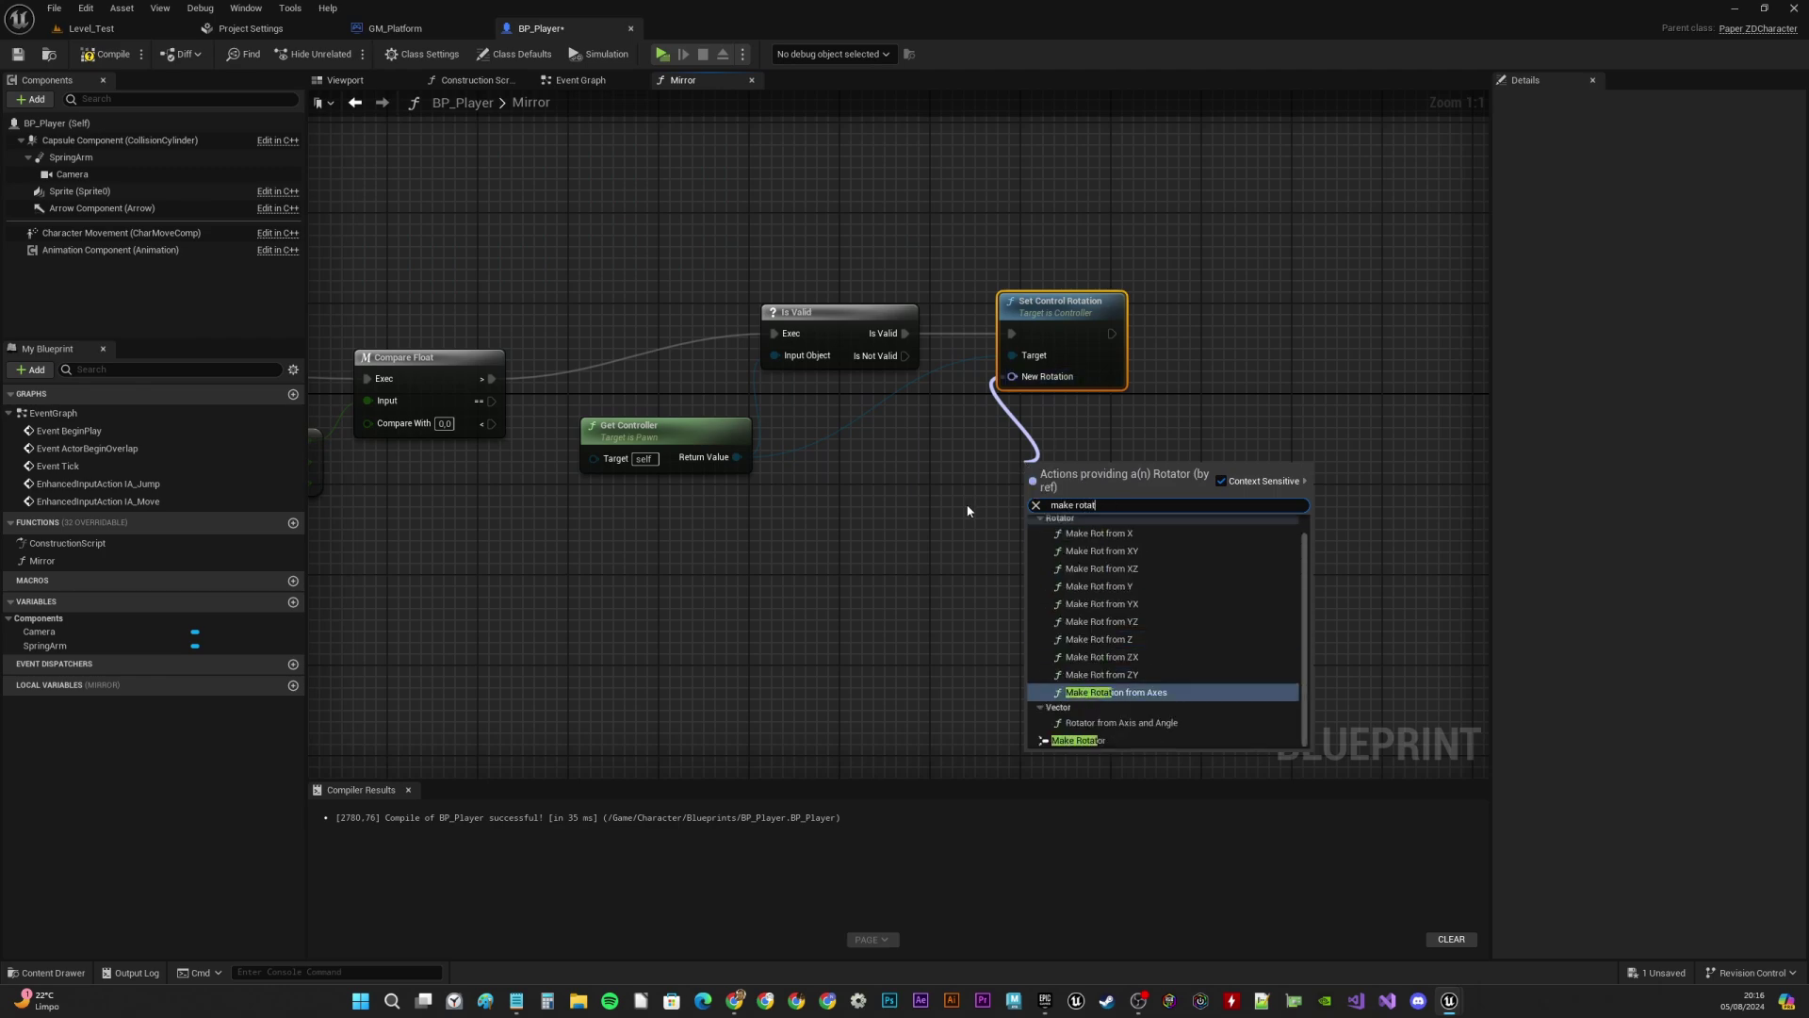
pyautogui.click(1077, 741)
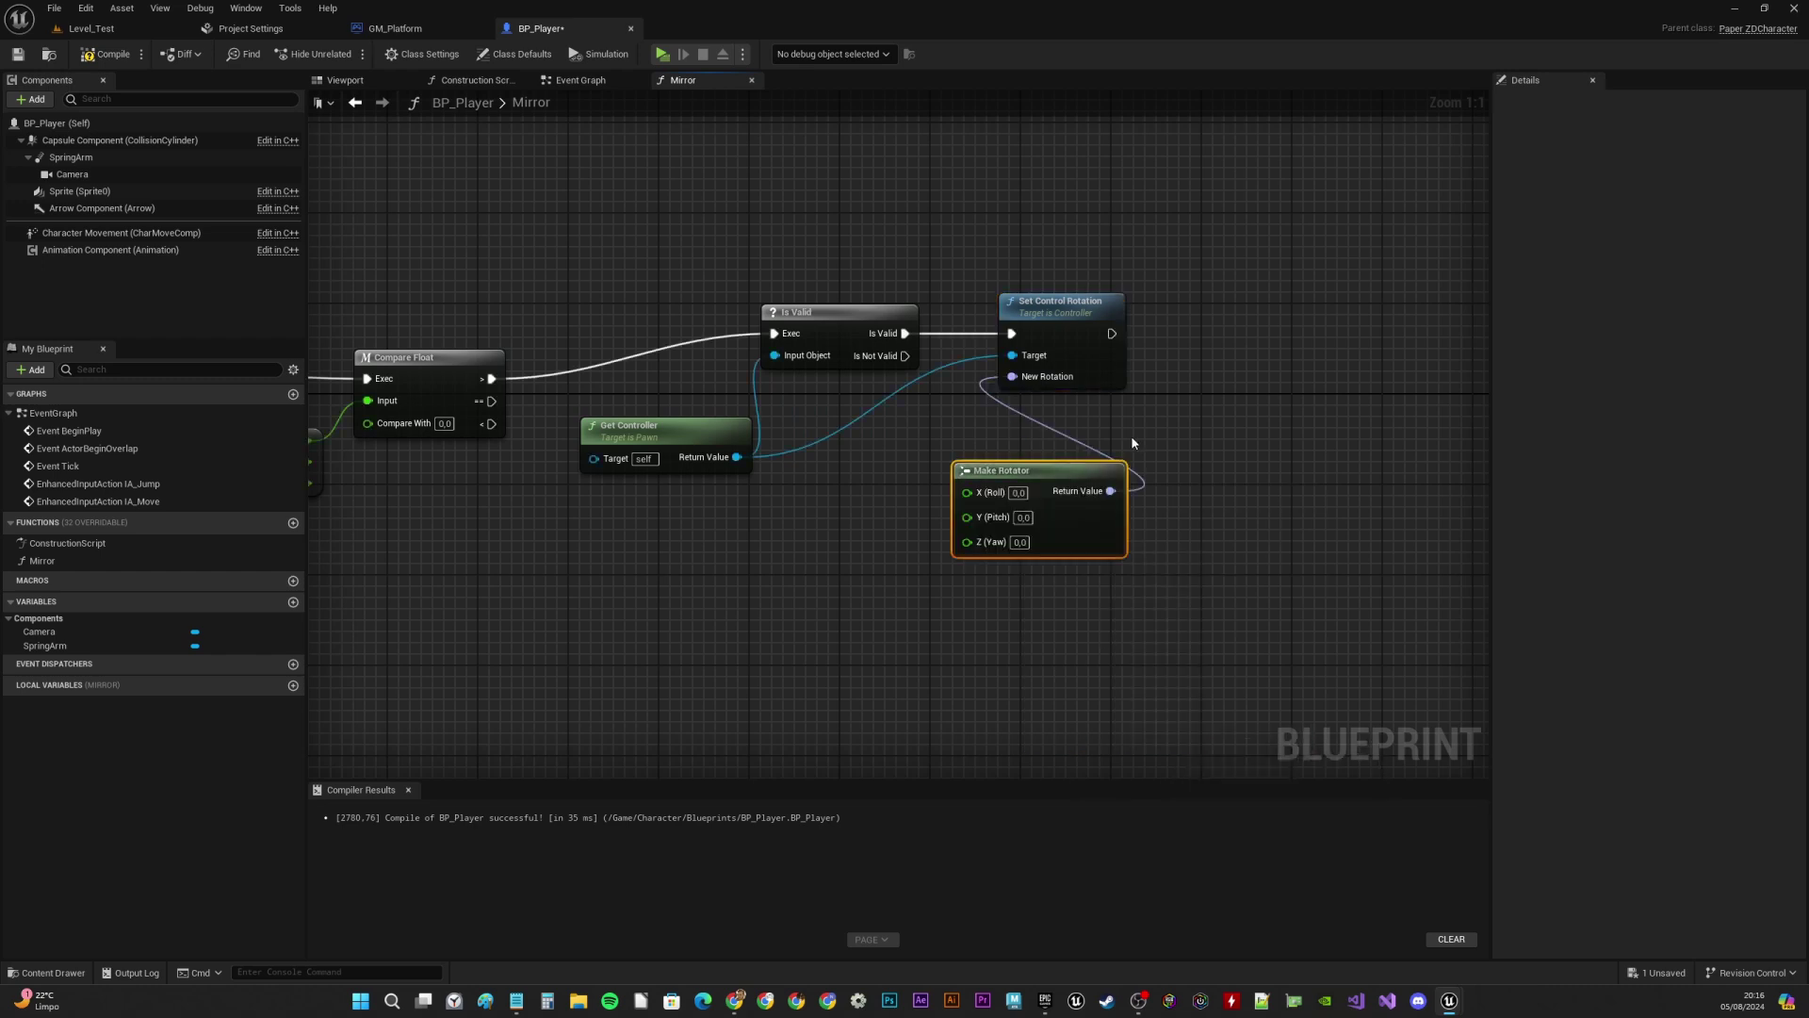
pyautogui.moveTo(1037, 466); pyautogui.dragTo(1038, 421)
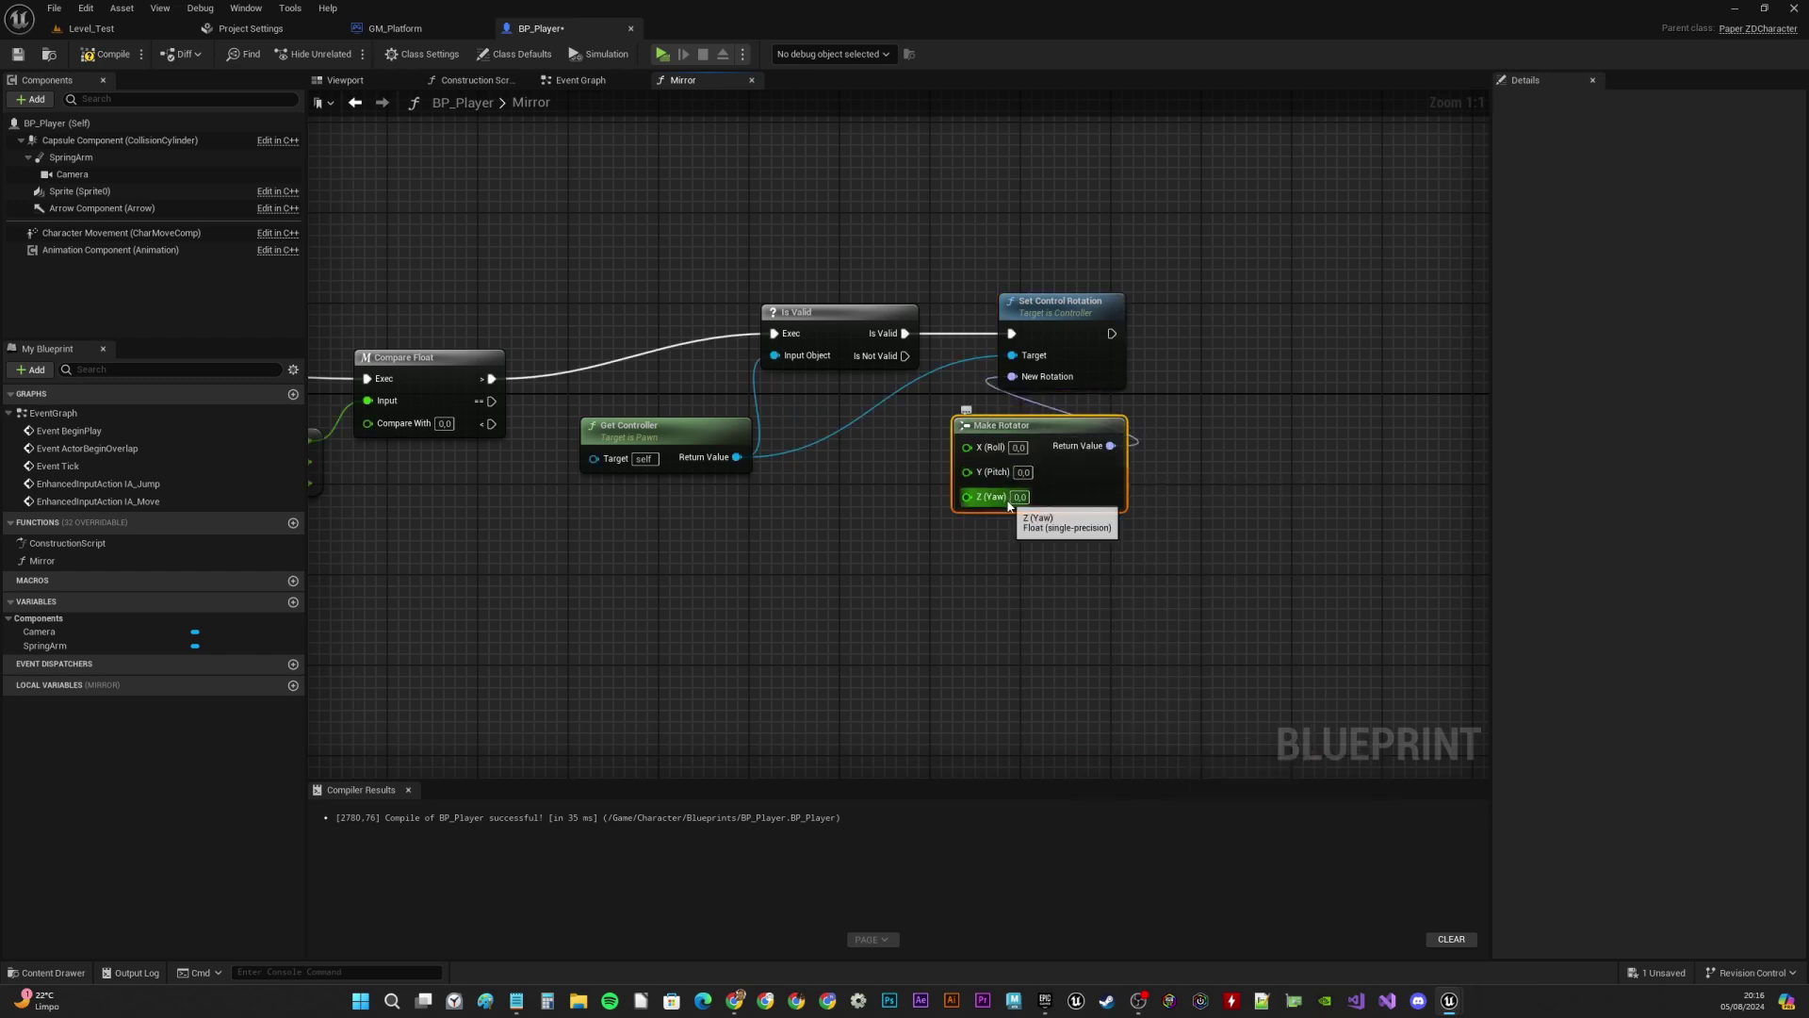
pyautogui.click(1020, 496)
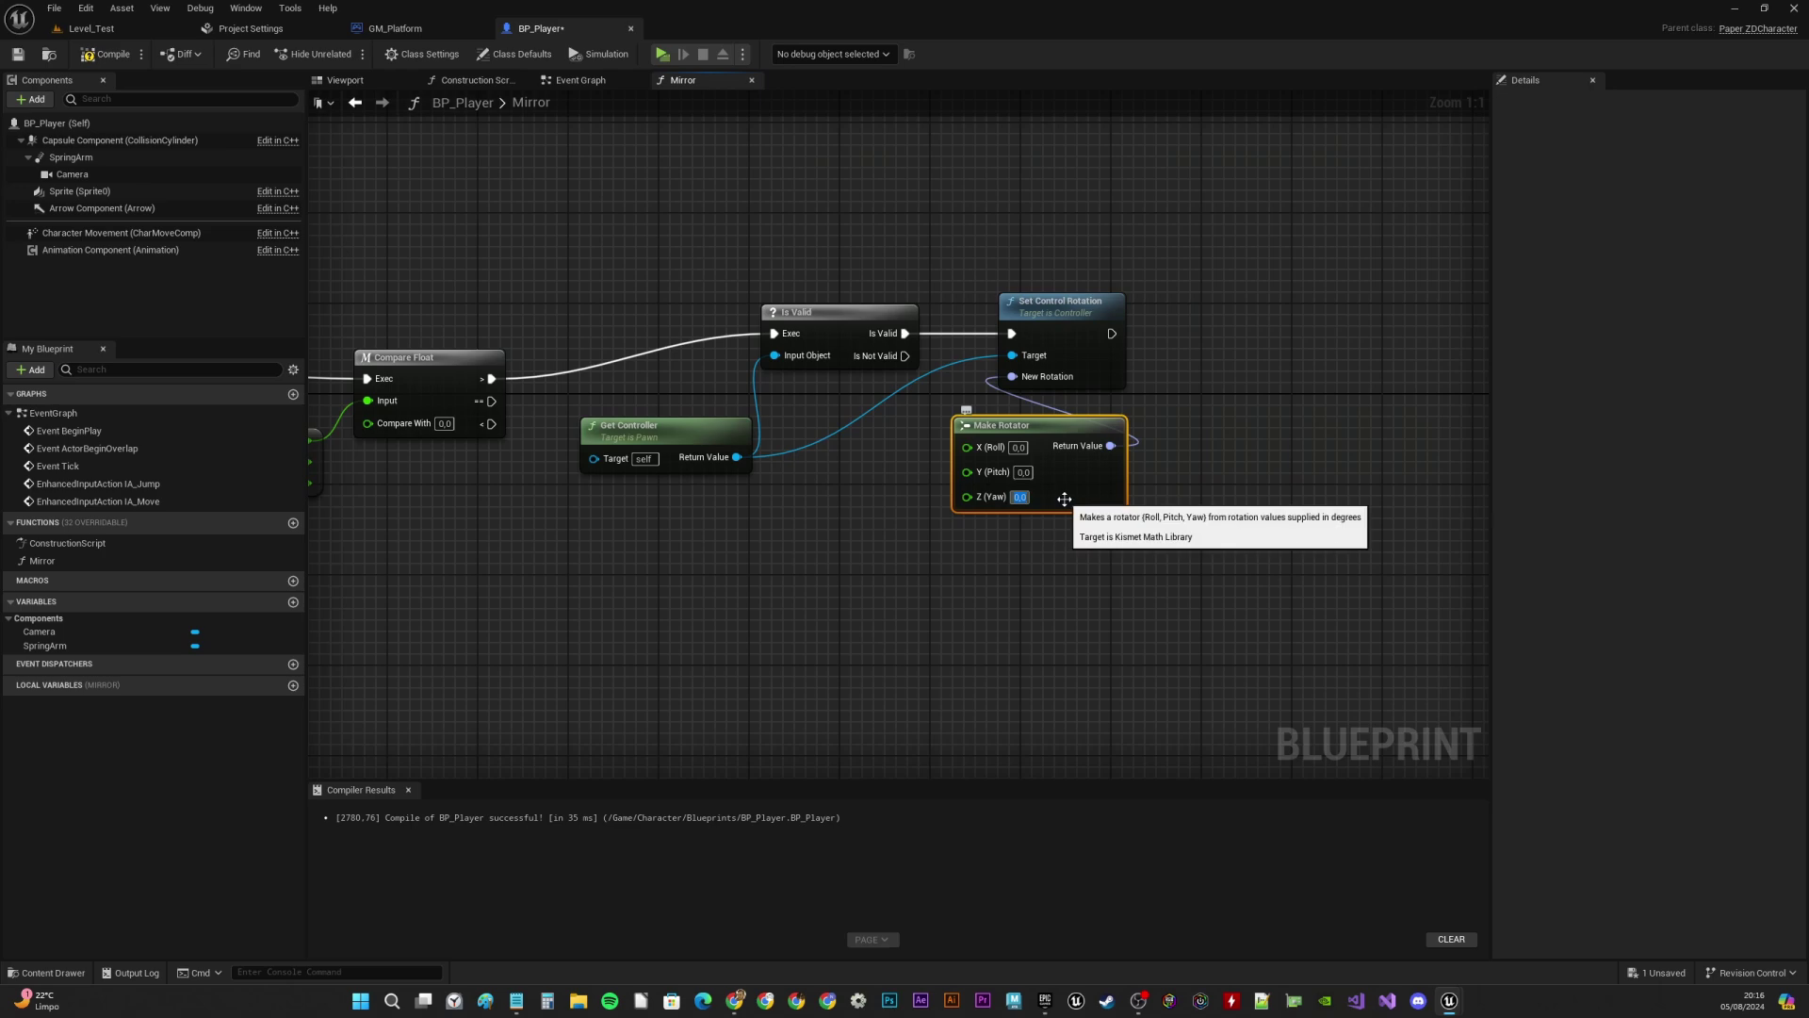
pyautogui.moveTo(442, 220); pyautogui.dragTo(647, 253, button='right')
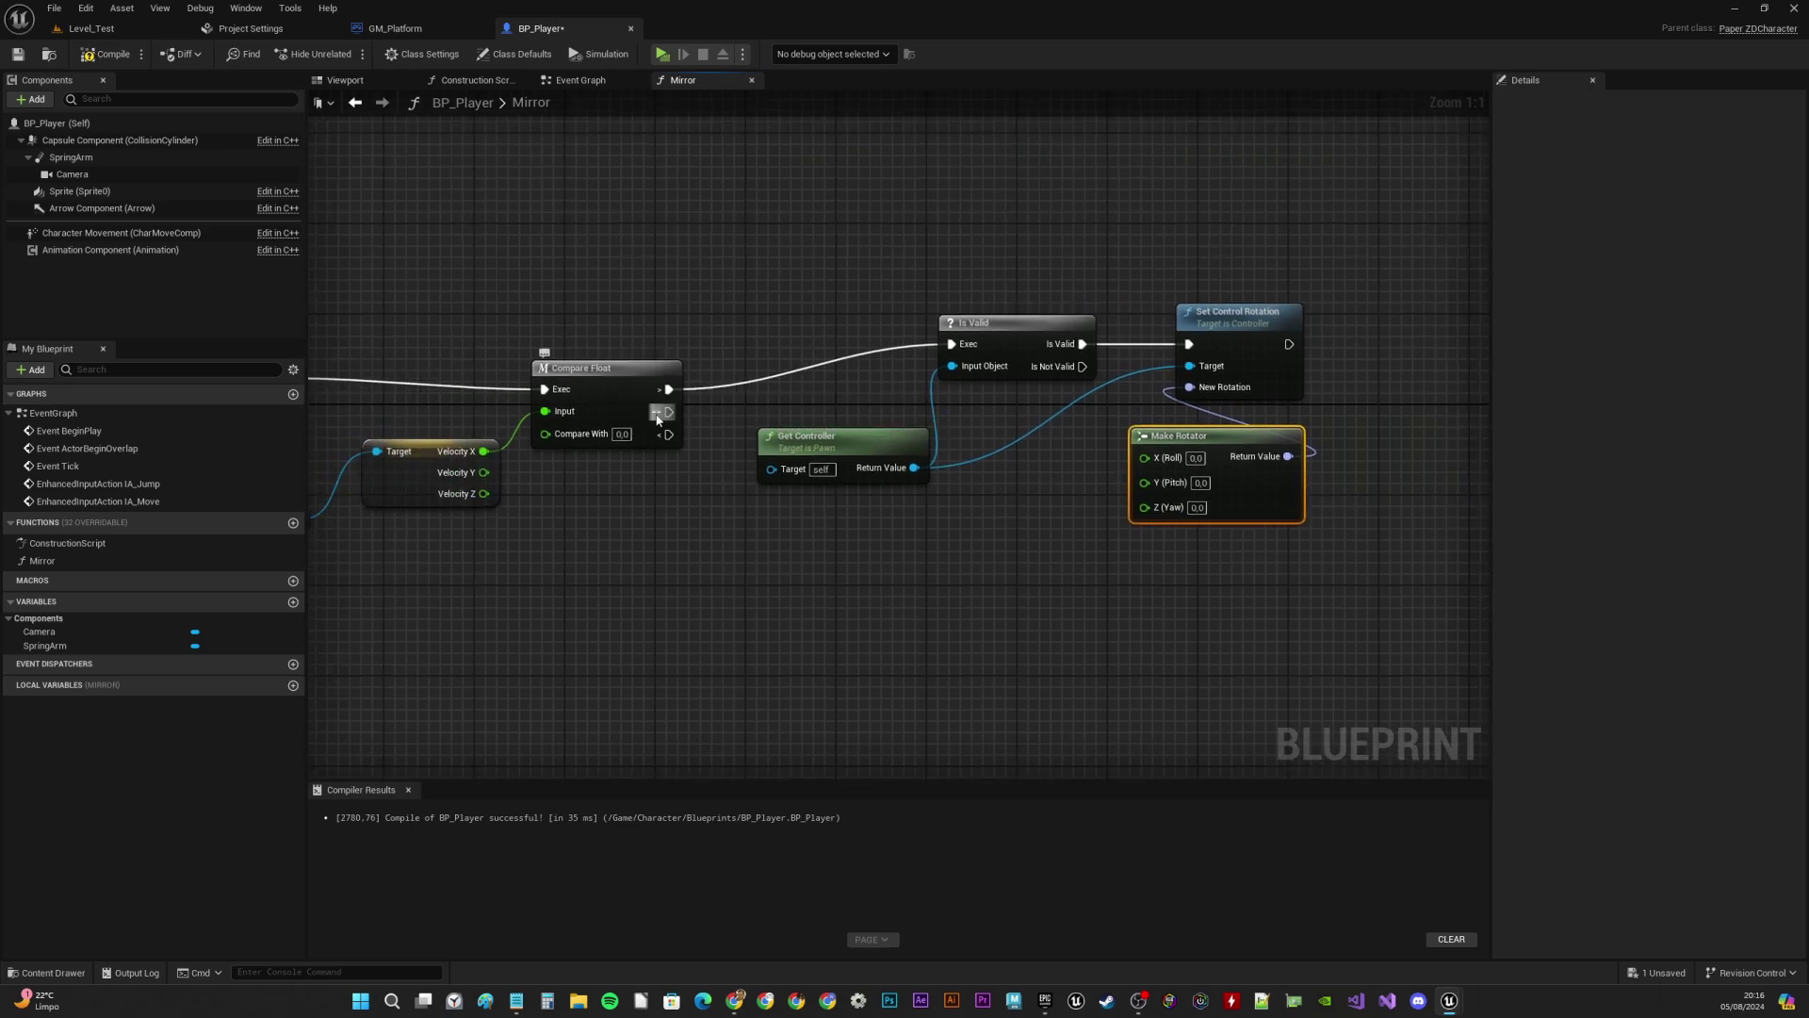
pyautogui.moveTo(1225, 301); pyautogui.dragTo(1100, 256, button='right')
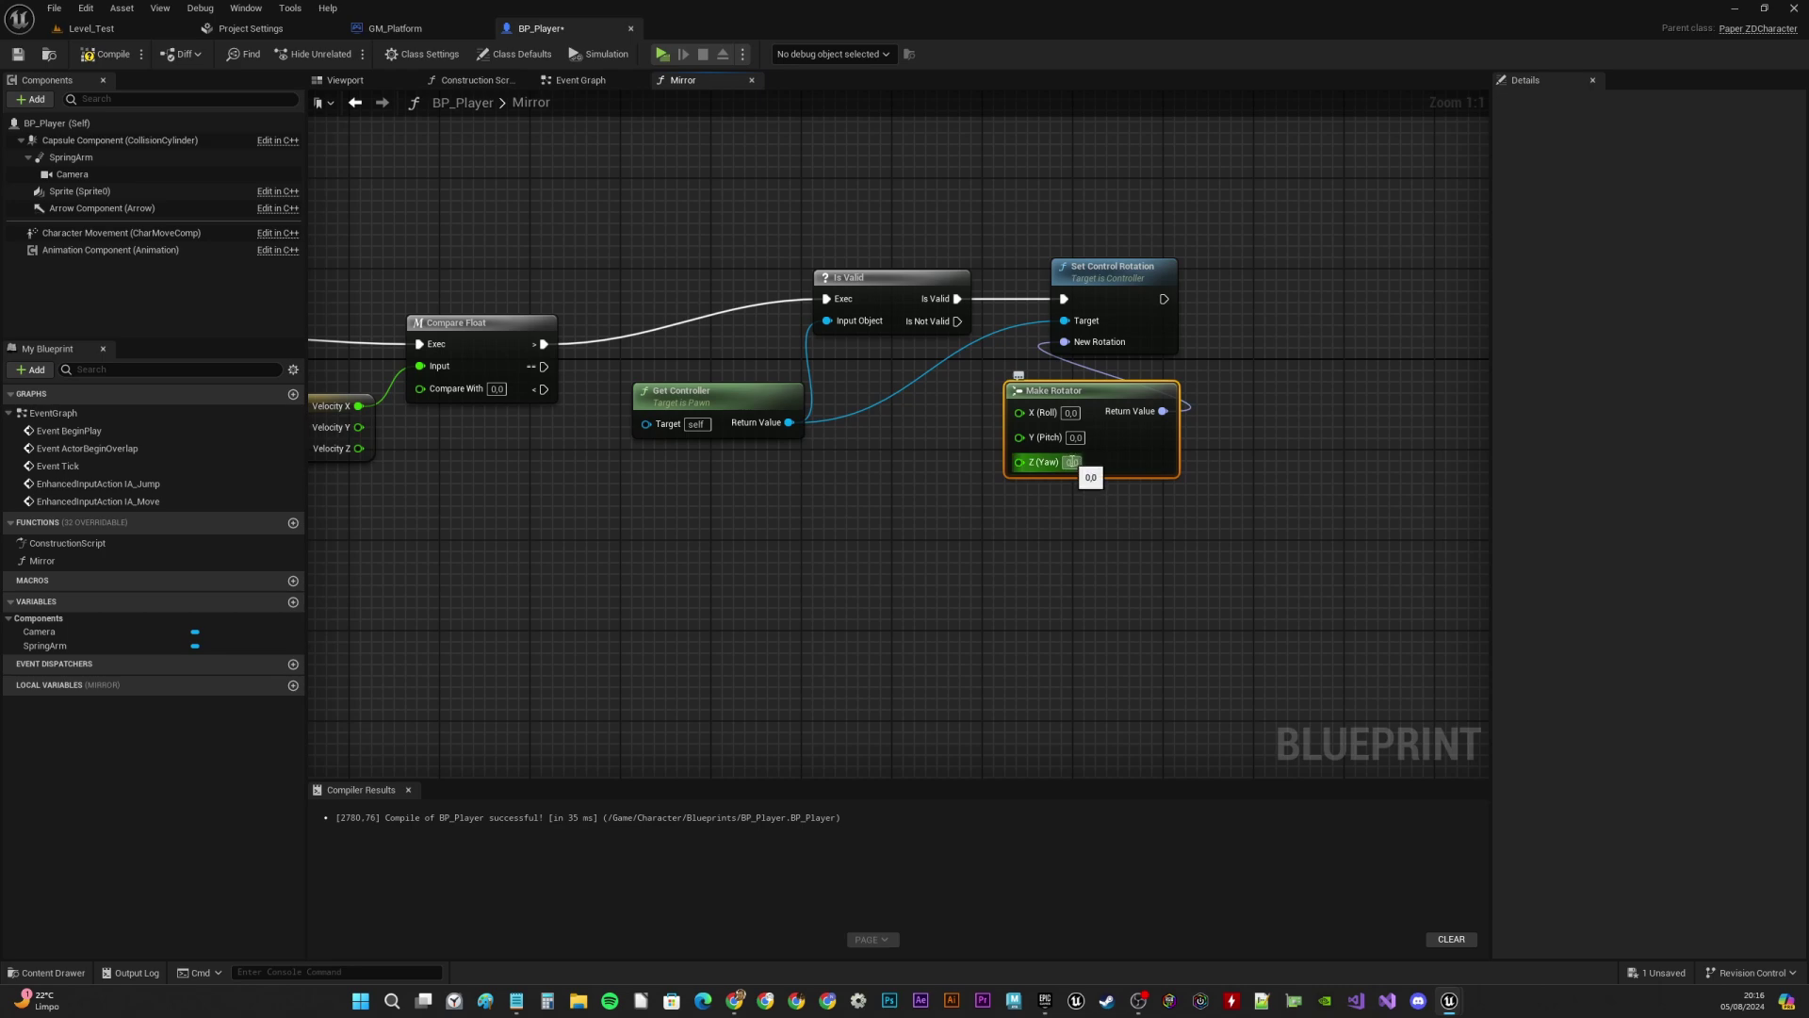
# Duplicate the Get Controller, Is Valid, Set Control Rotation and Make Rotator nodes below, and connect Compare Float's less-than output to the copied Is Valid
pyautogui.moveTo(840, 190); pyautogui.dragTo(680, 206, button='right')
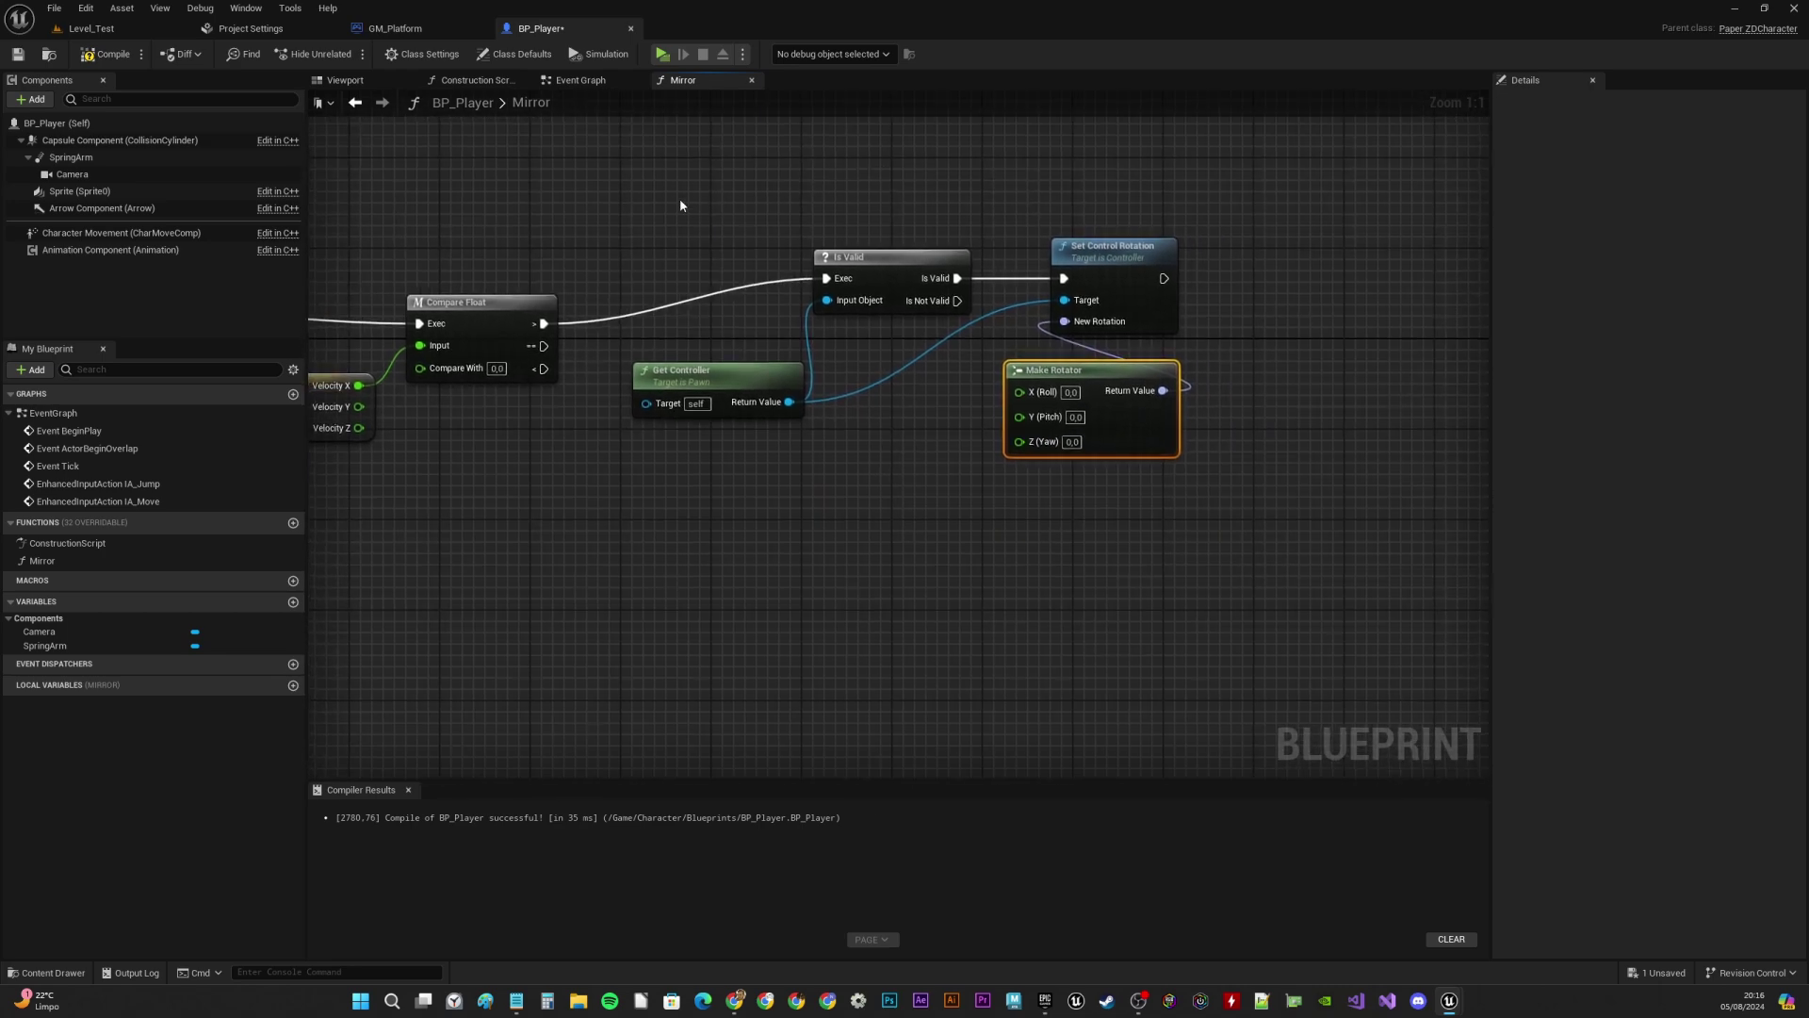
pyautogui.moveTo(643, 132); pyautogui.dragTo(1207, 456)
pyautogui.moveTo(1223, 522); pyautogui.dragTo(1221, 520)
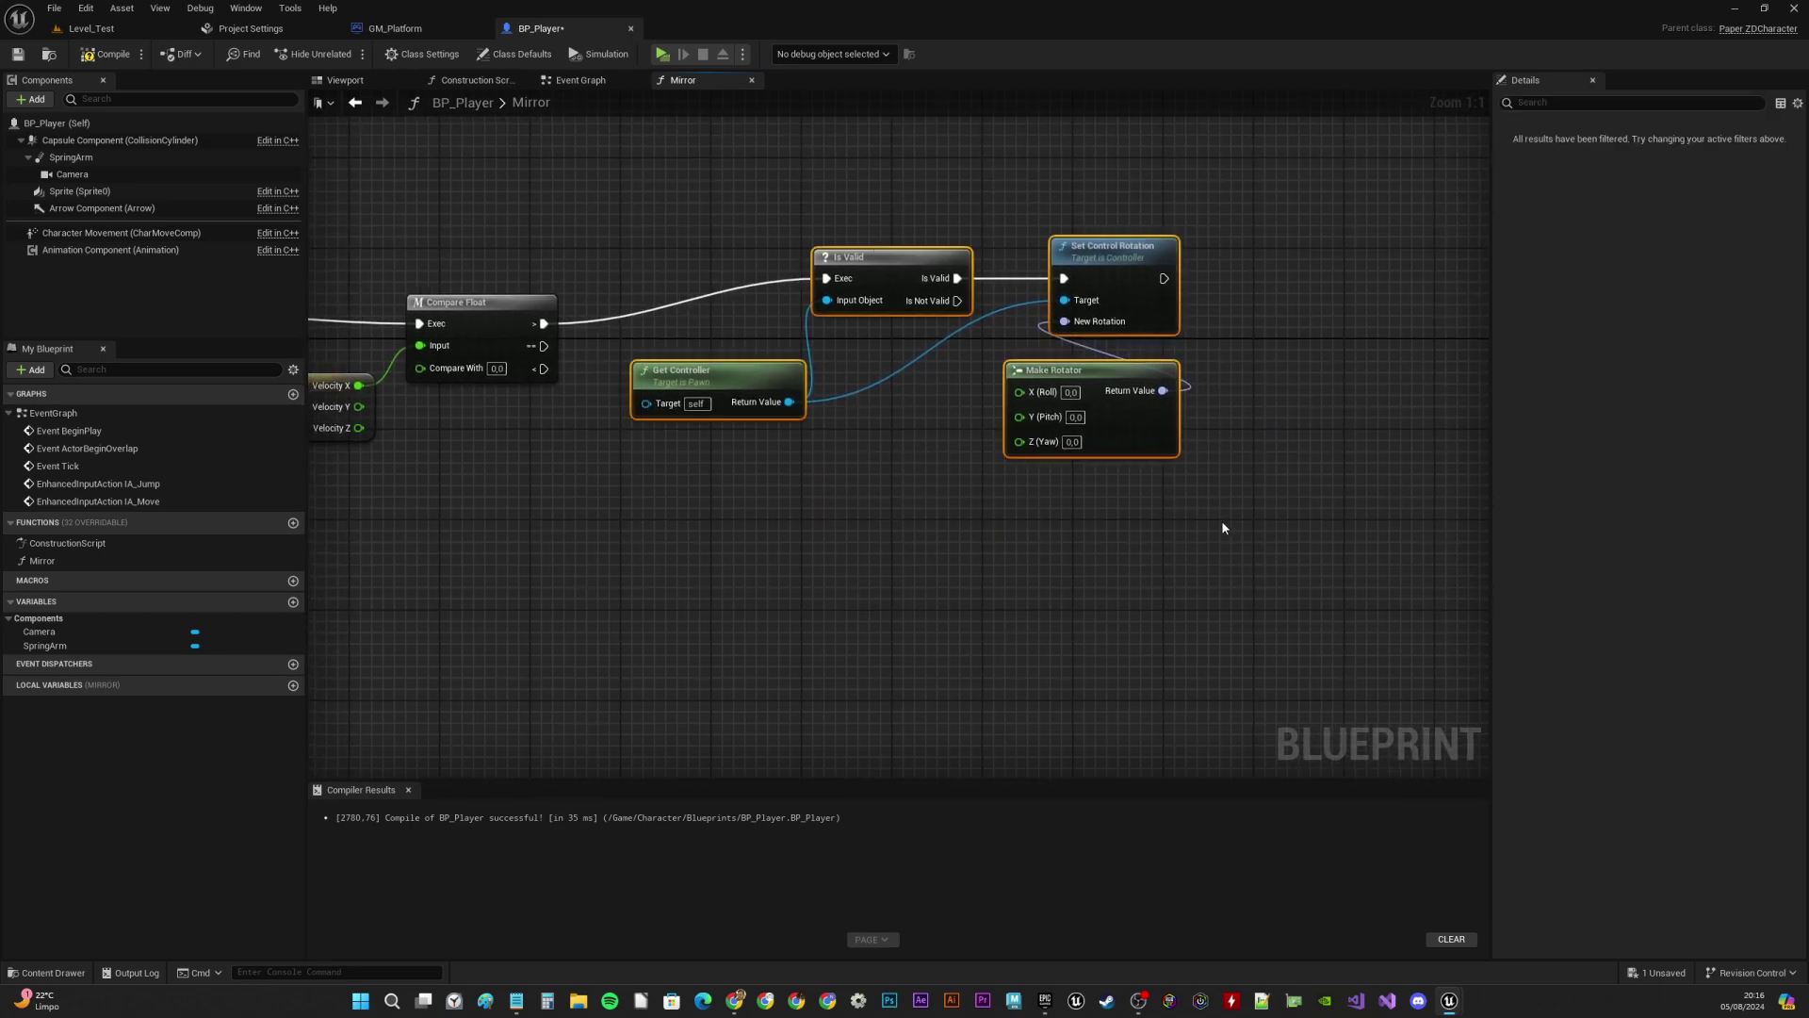
pyautogui.hotkey('ctrl', 'c')
pyautogui.hotkey('ctrl', 'v')
pyautogui.moveTo(965, 533); pyautogui.dragTo(1101, 488)
pyautogui.click(668, 473)
pyautogui.moveTo(544, 369)
pyautogui.mouseDown()
pyautogui.moveTo(824, 539)
pyautogui.moveTo(807, 527)
pyautogui.mouseUp()
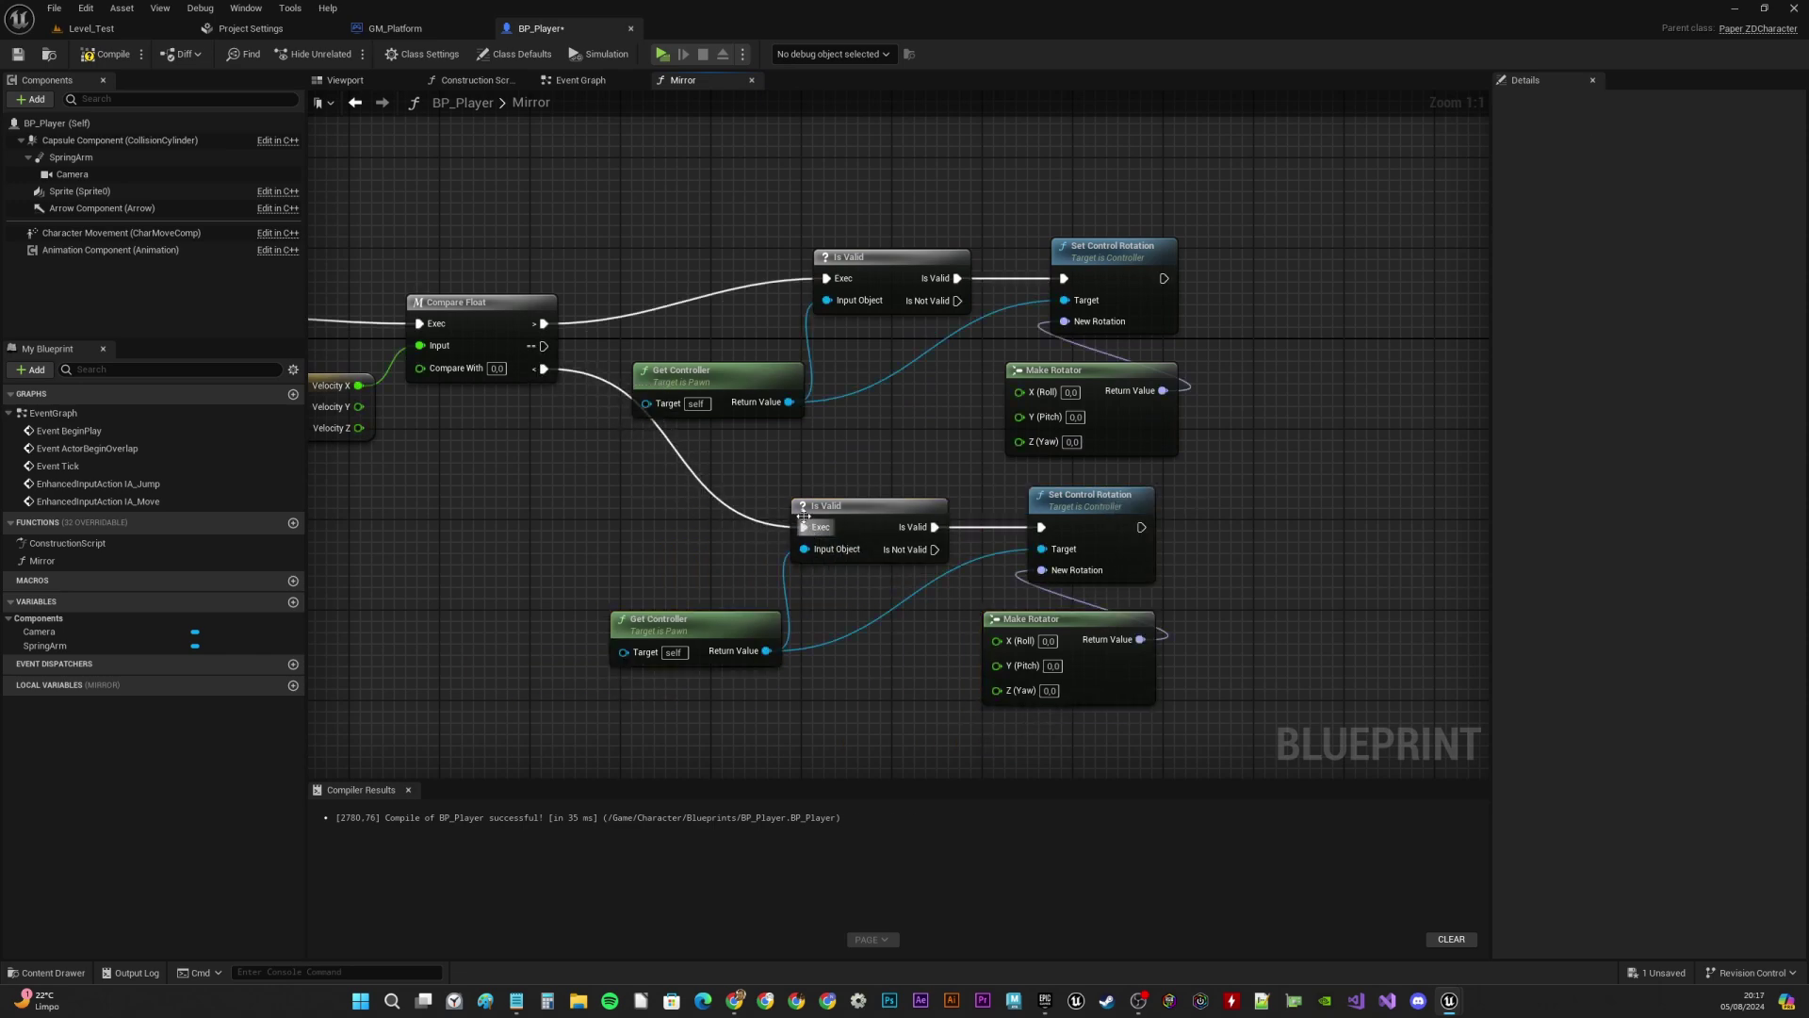
# Move both Get Controller nodes closer to their Is Valid nodes and set the lower Make Rotator's Z (Yaw) to 180
pyautogui.moveTo(741, 369); pyautogui.dragTo(787, 358)
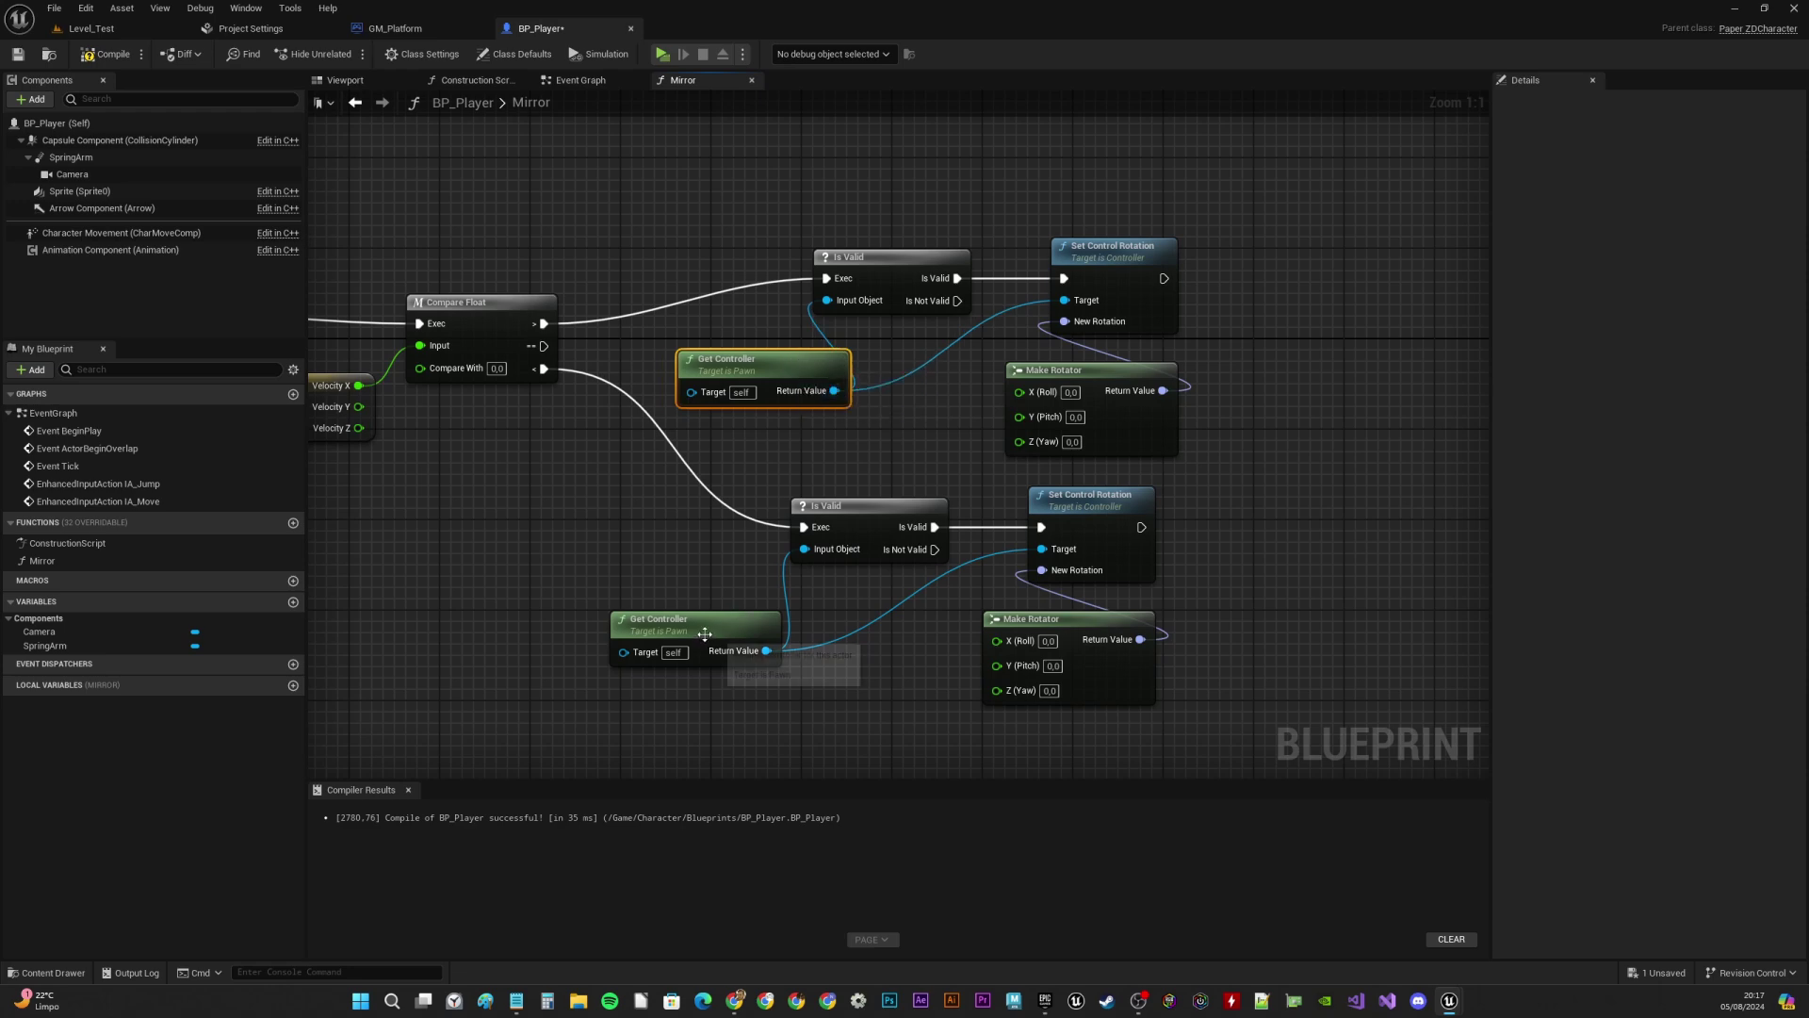
pyautogui.moveTo(705, 632); pyautogui.dragTo(749, 631)
pyautogui.click(1048, 691)
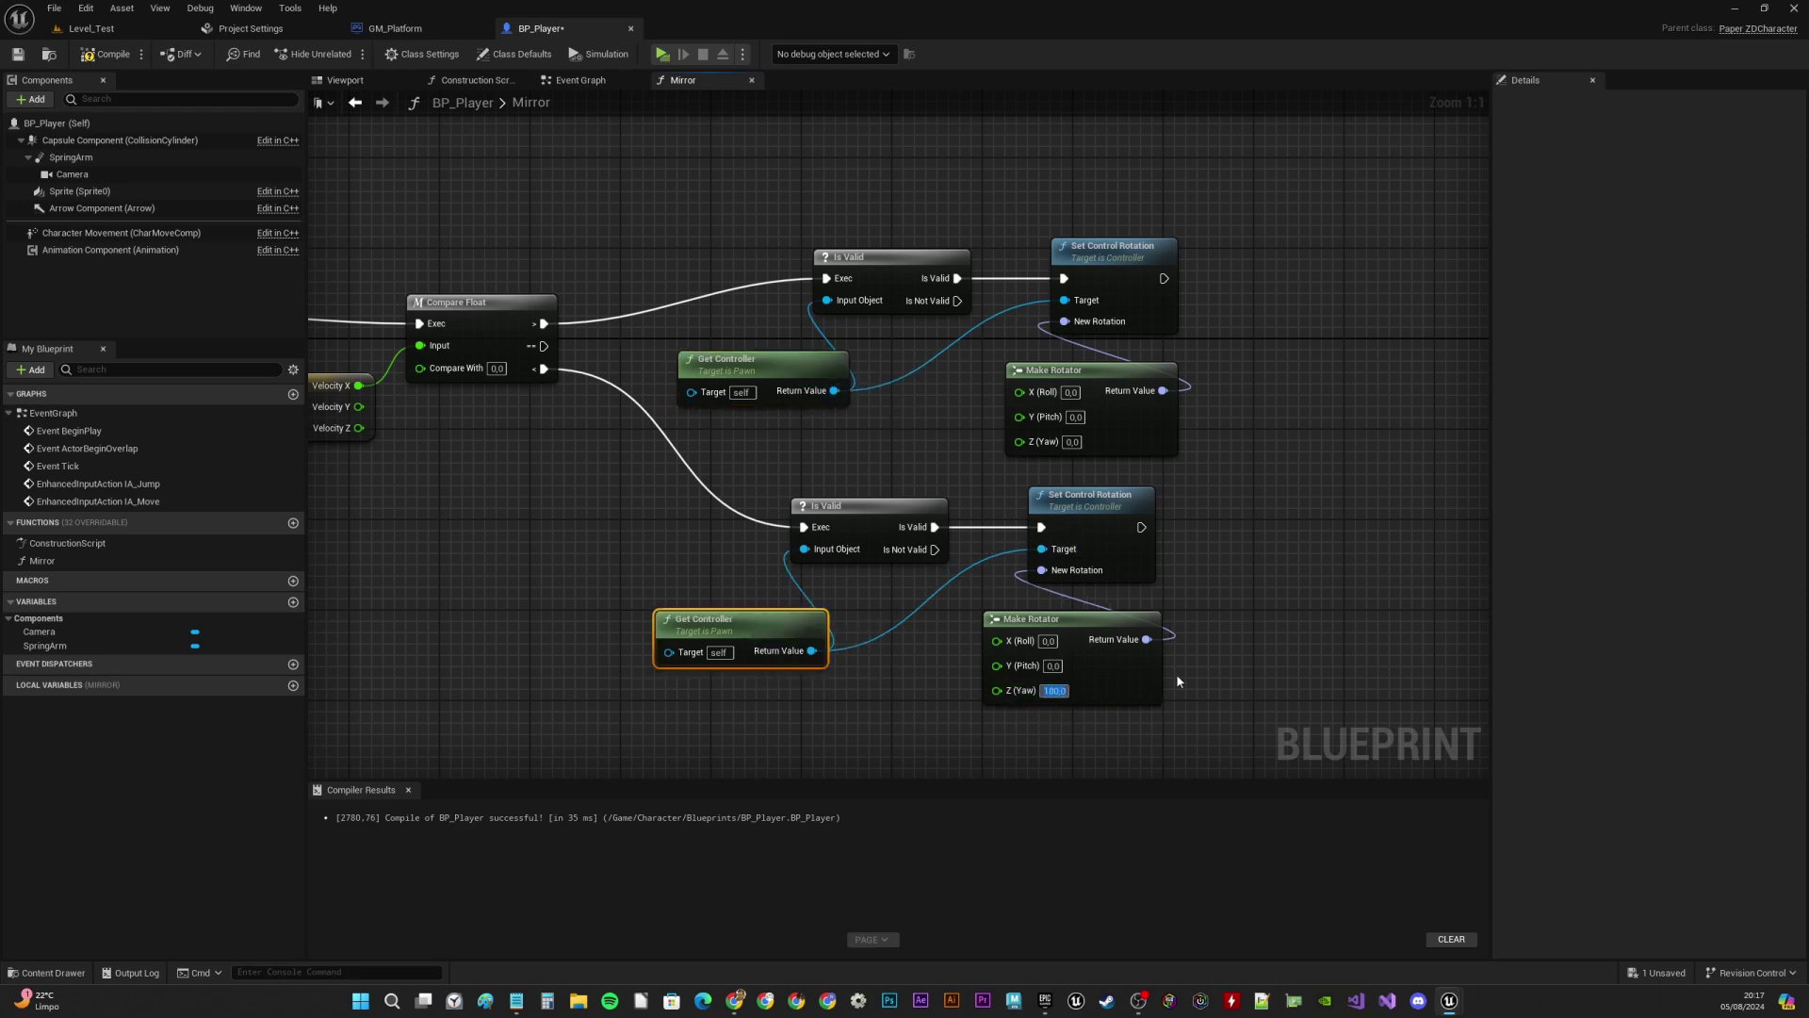
# Compile the blueprint, run a play test moving the character, and end the test
pyautogui.click(105, 54)
pyautogui.moveTo(1170, 525); pyautogui.dragTo(1237, 518, button='right')
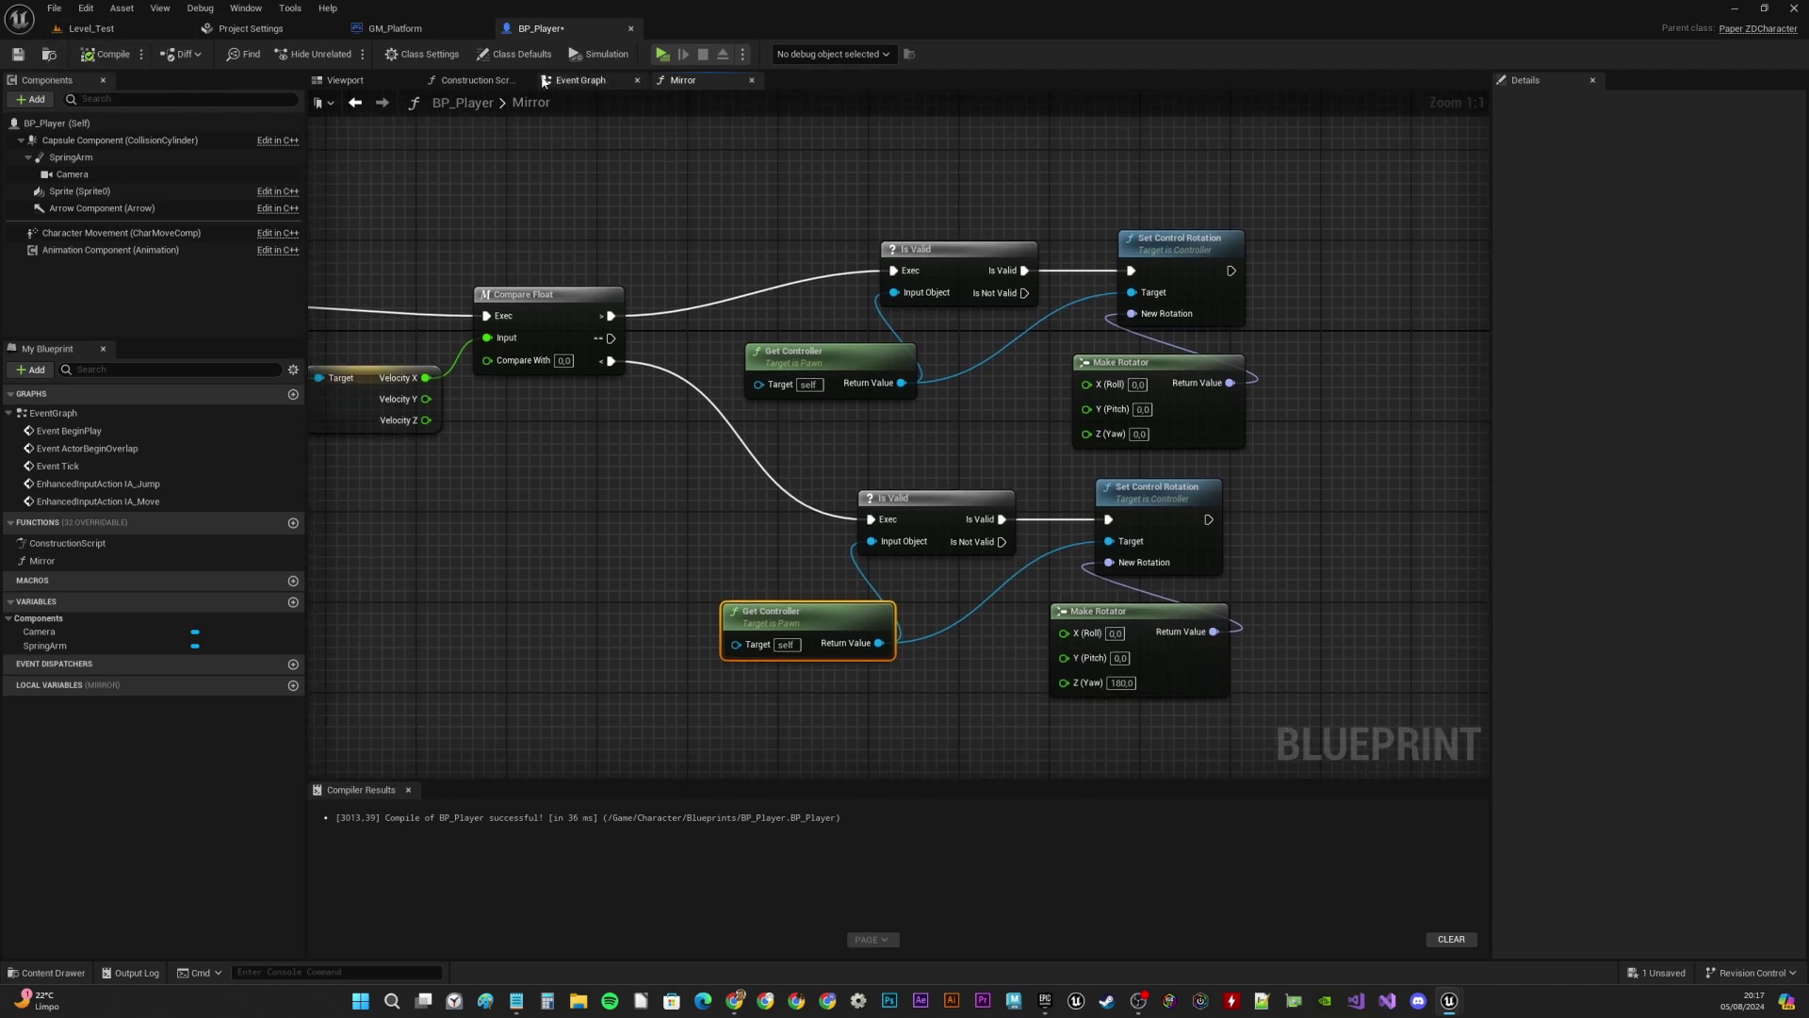
pyautogui.click(663, 54)
pyautogui.press('d')
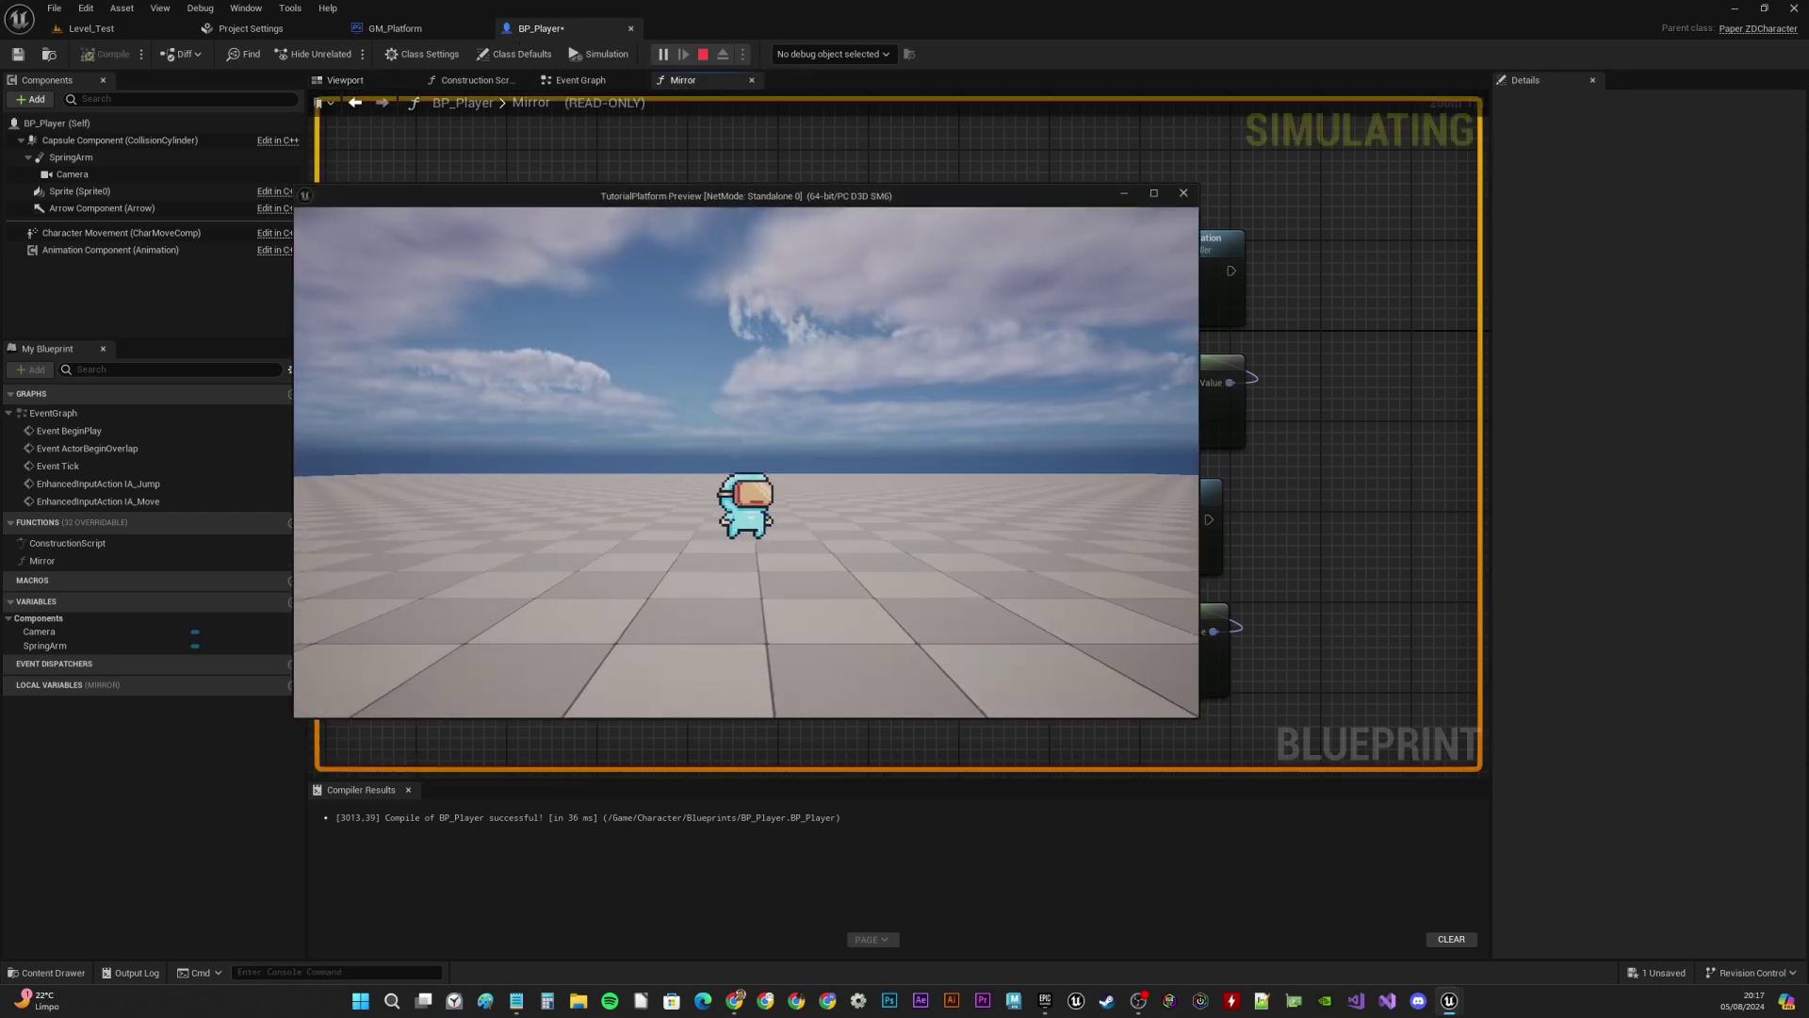
pyautogui.press('Escape')
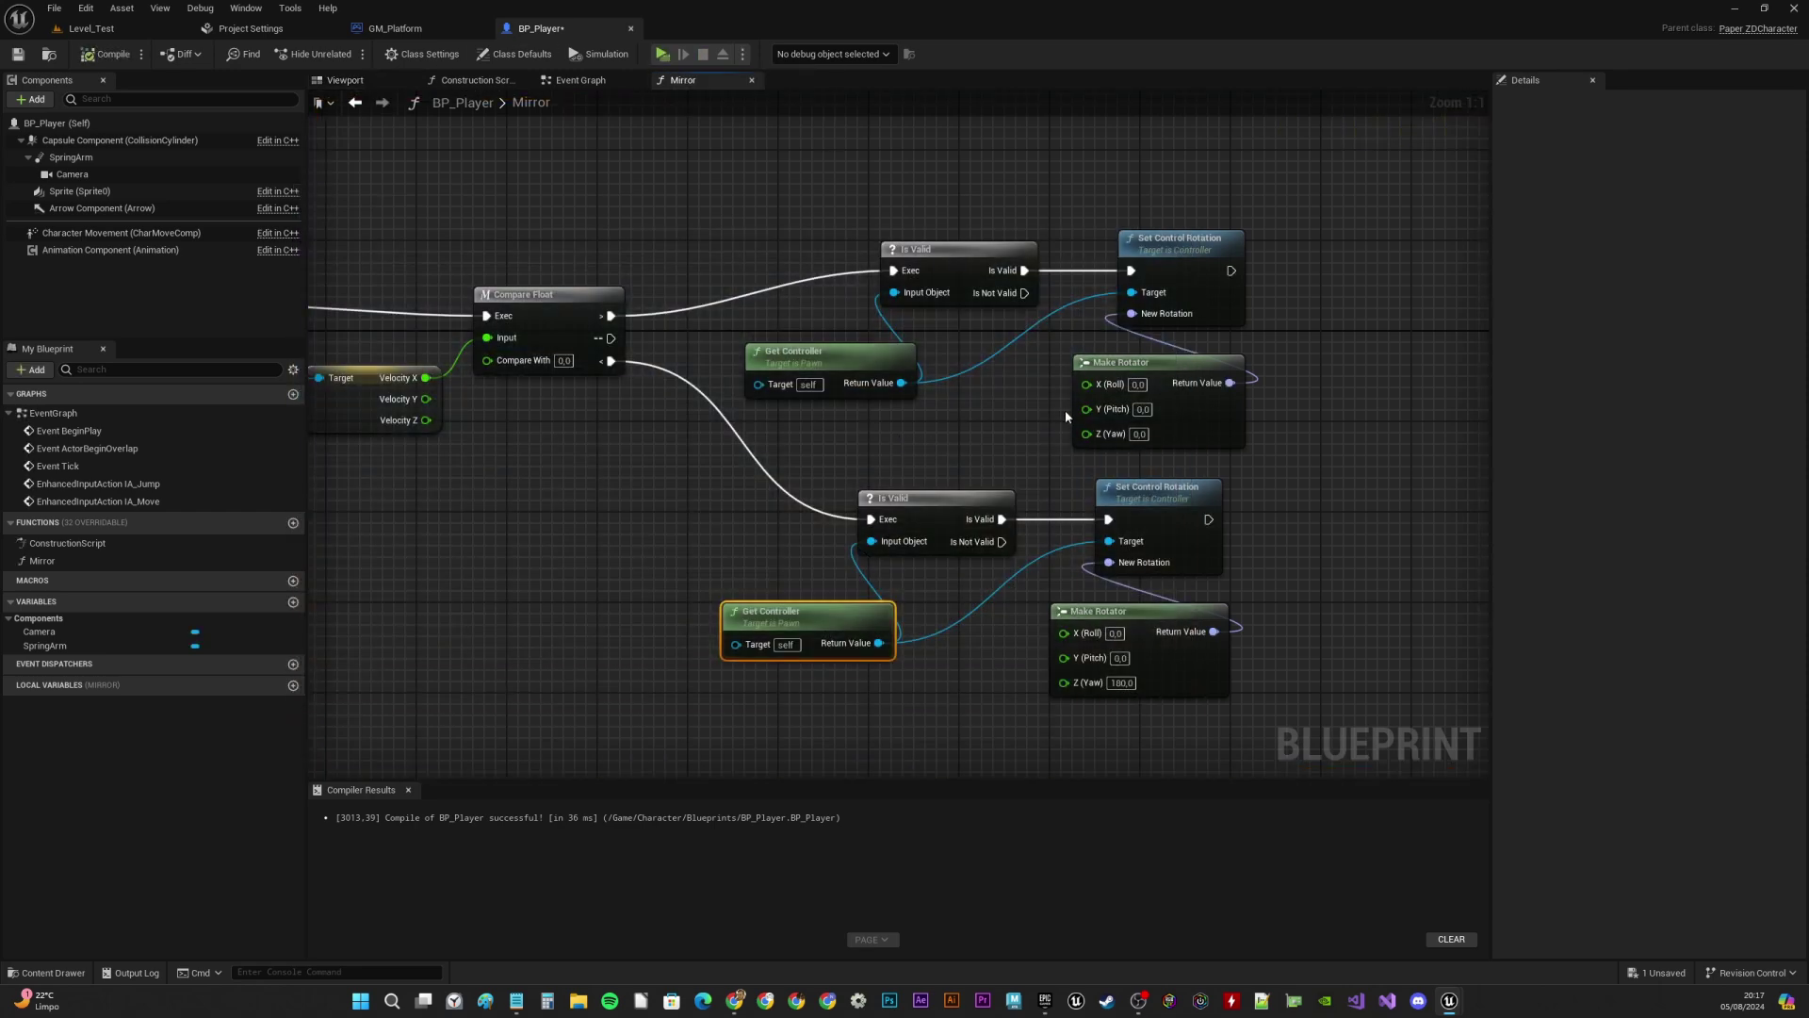
# In the Event Graph, move the disabled Event Tick node to the empty area below the other event nodes
pyautogui.click(580, 80)
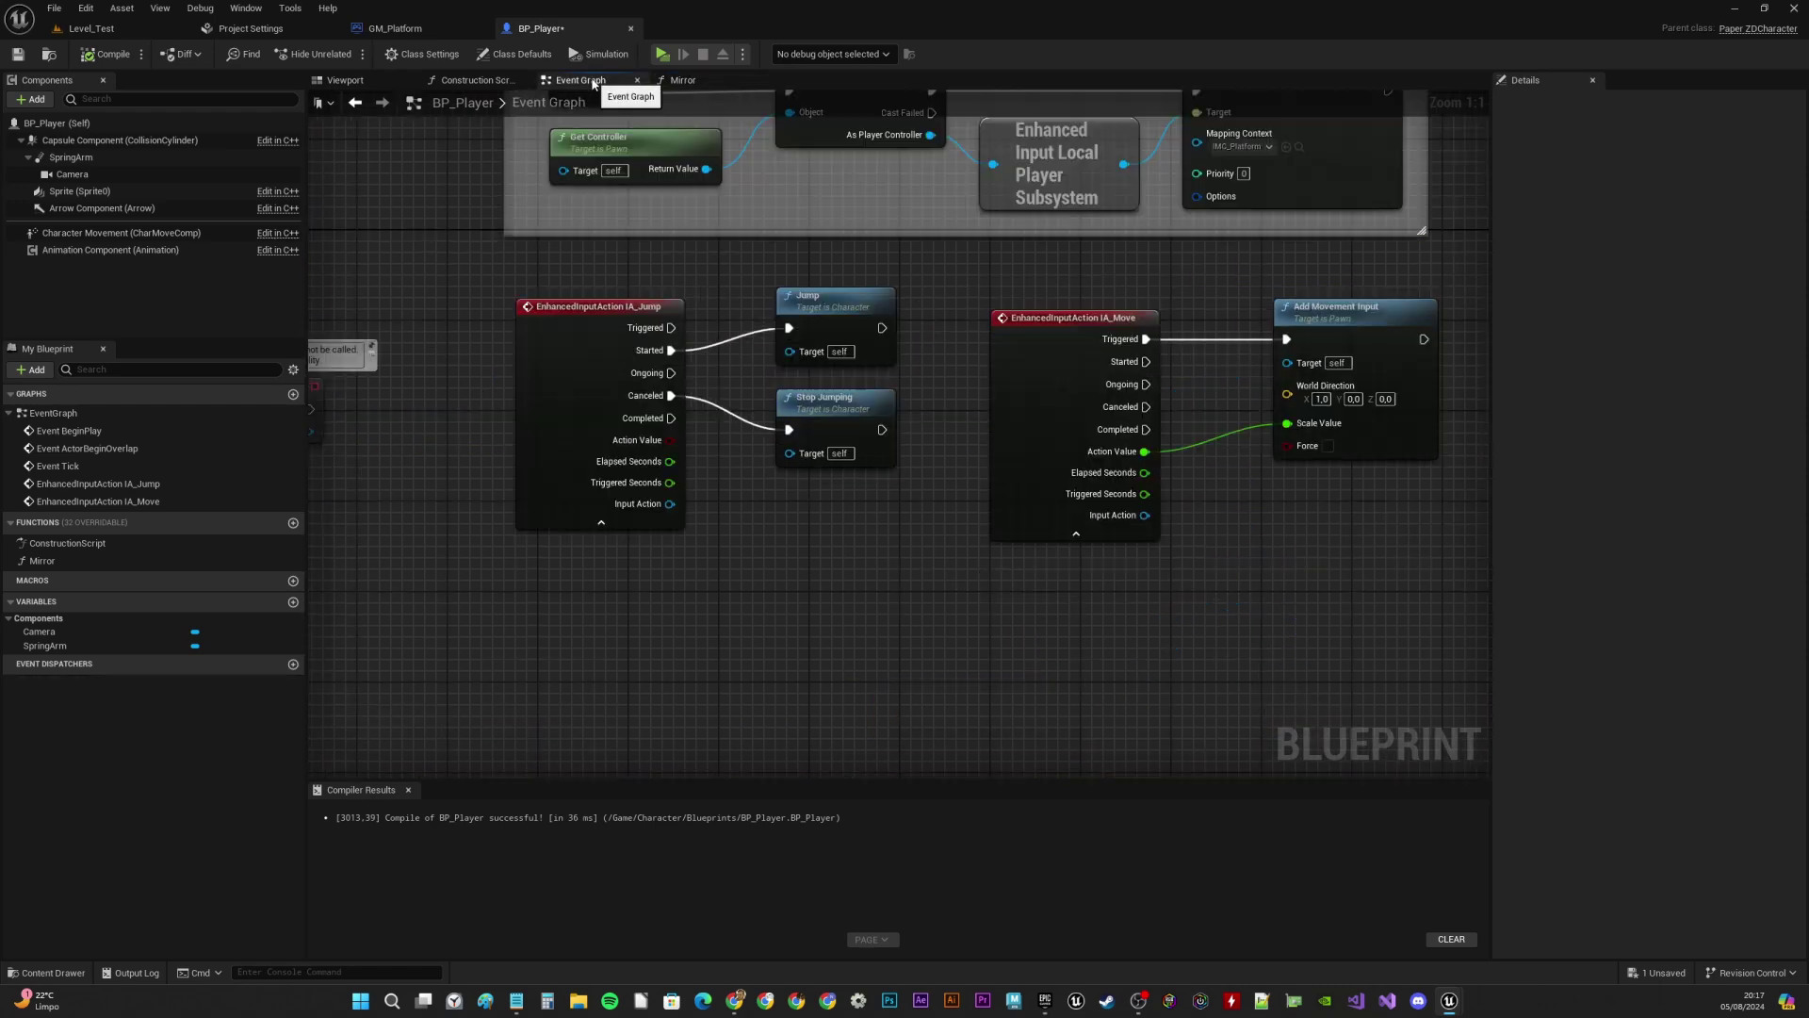
pyautogui.moveTo(758, 512); pyautogui.dragTo(603, 565, button='right')
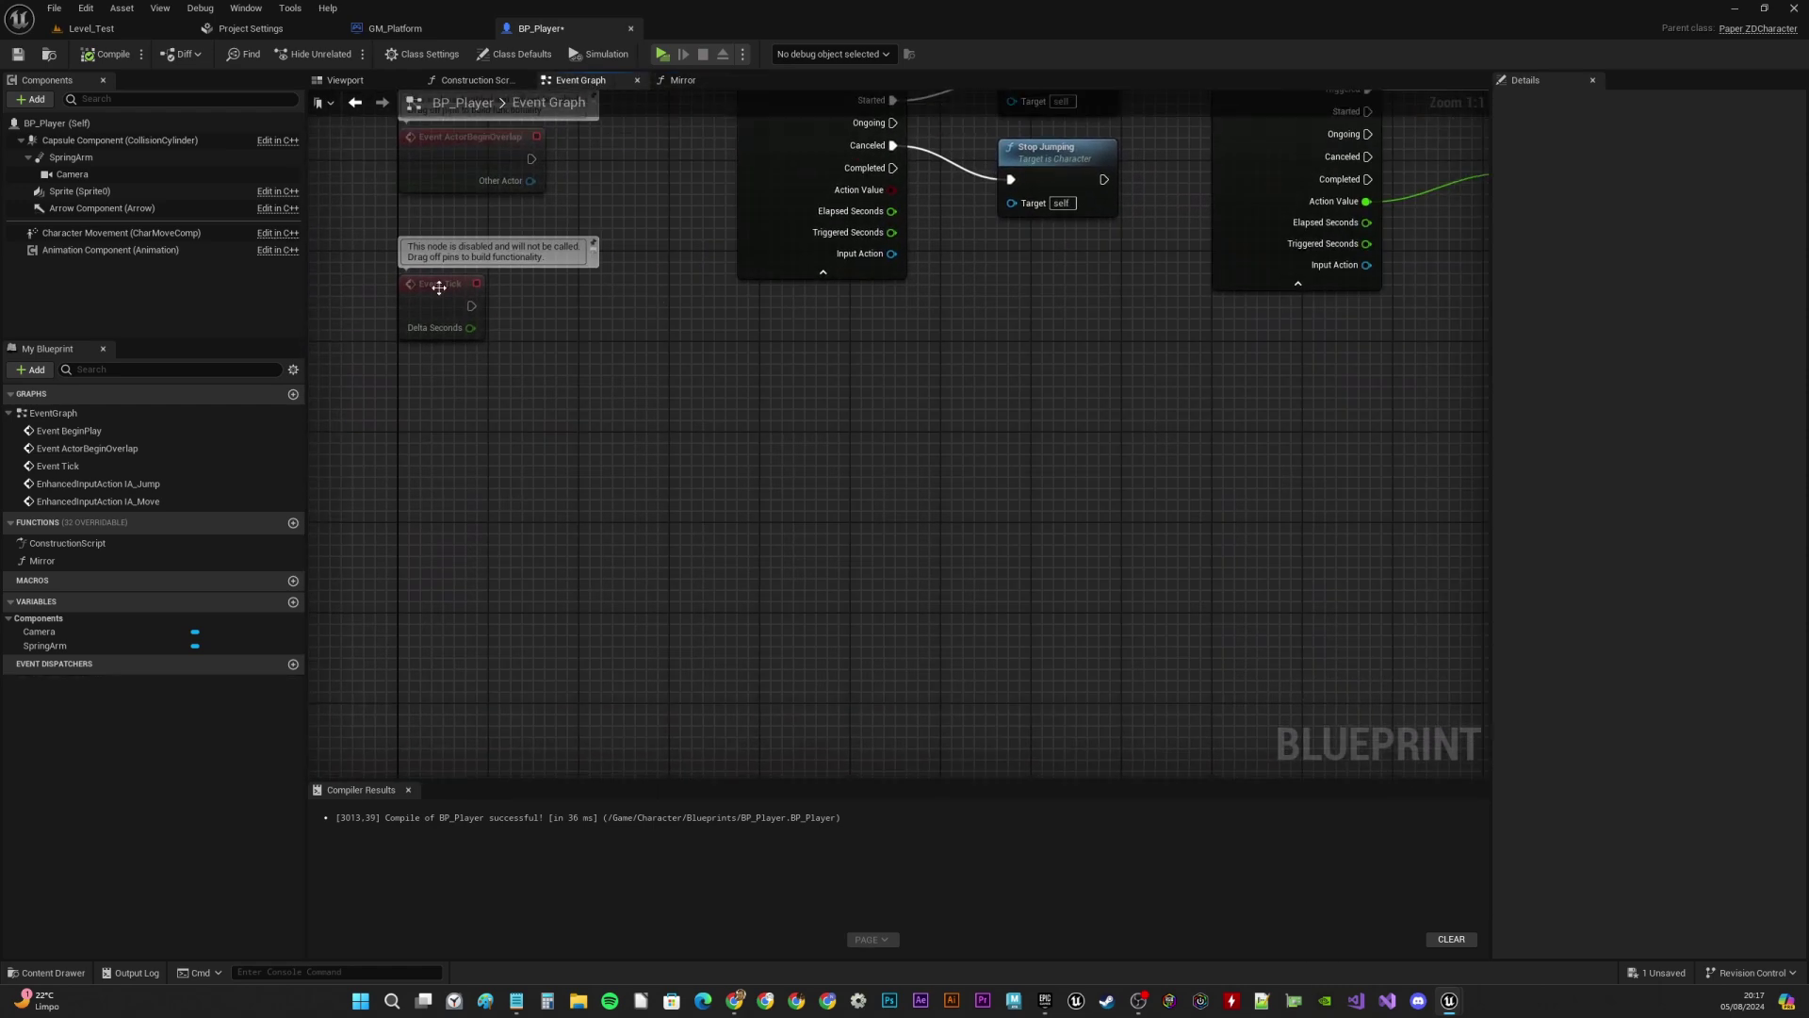
pyautogui.click(590, 561)
pyautogui.moveTo(592, 569); pyautogui.dragTo(536, 489)
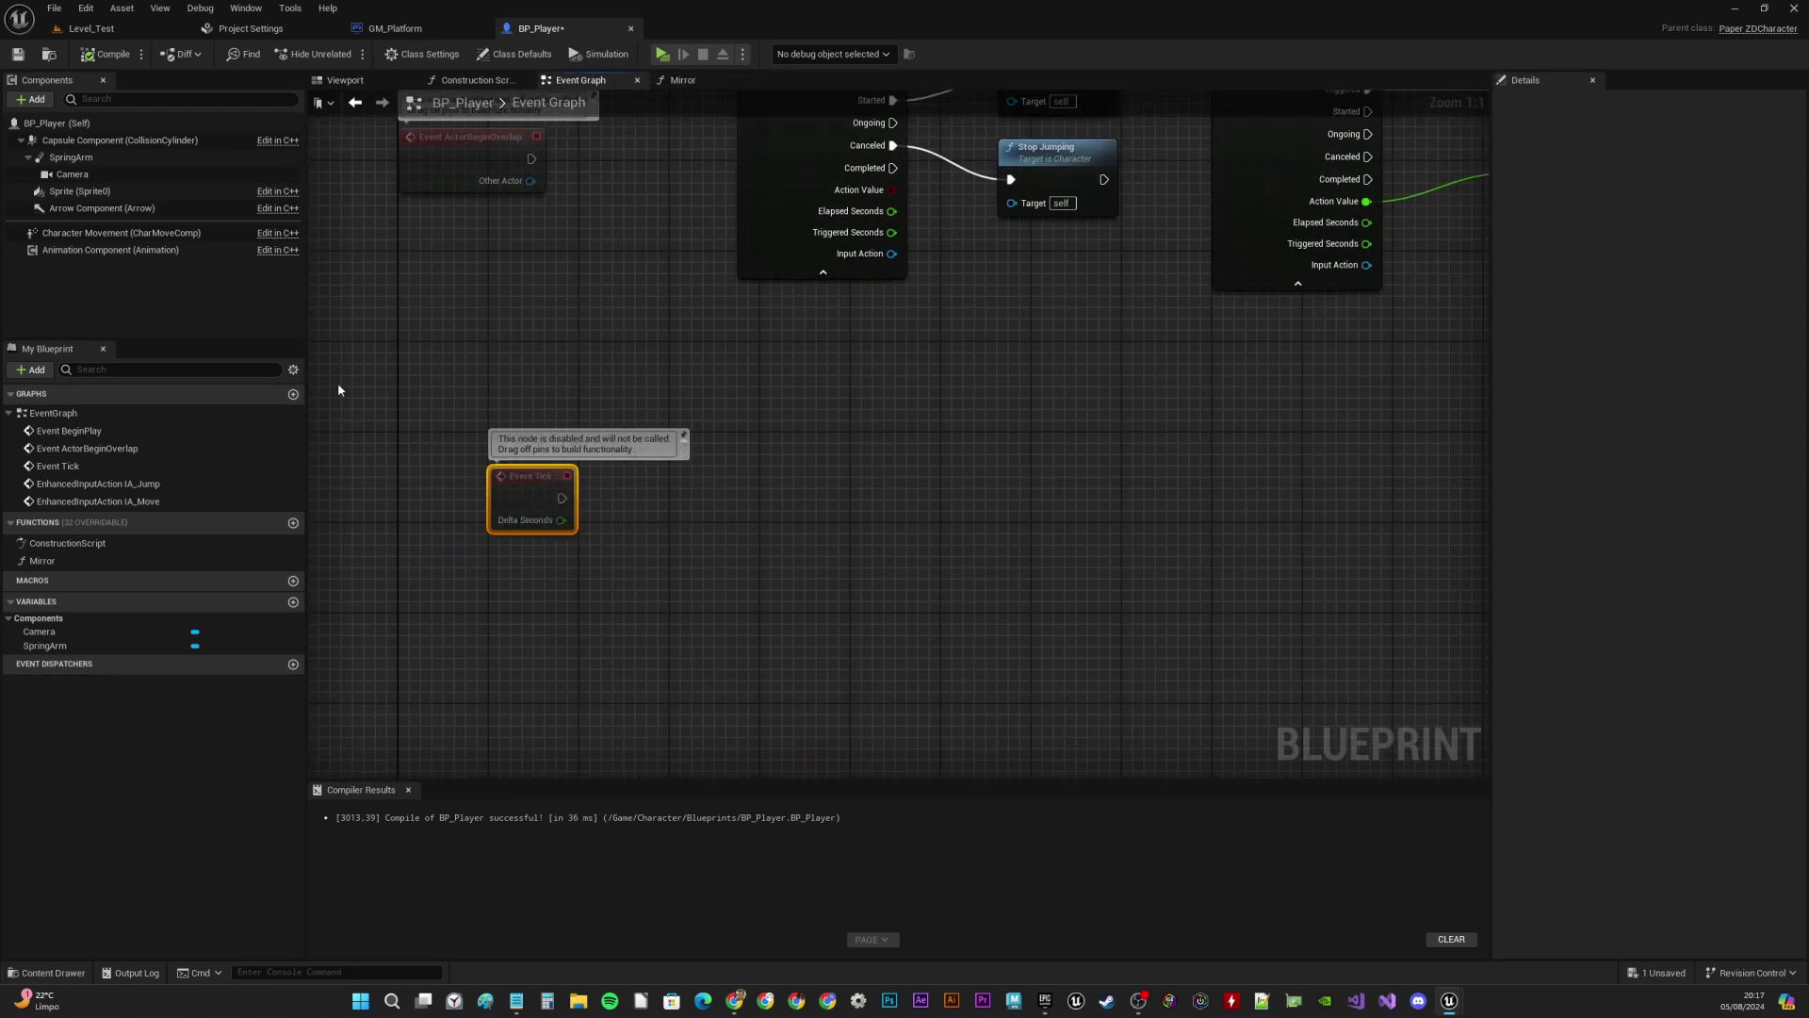
pyautogui.moveTo(635, 402); pyautogui.dragTo(609, 380, button='right')
pyautogui.moveTo(492, 438); pyautogui.dragTo(515, 428)
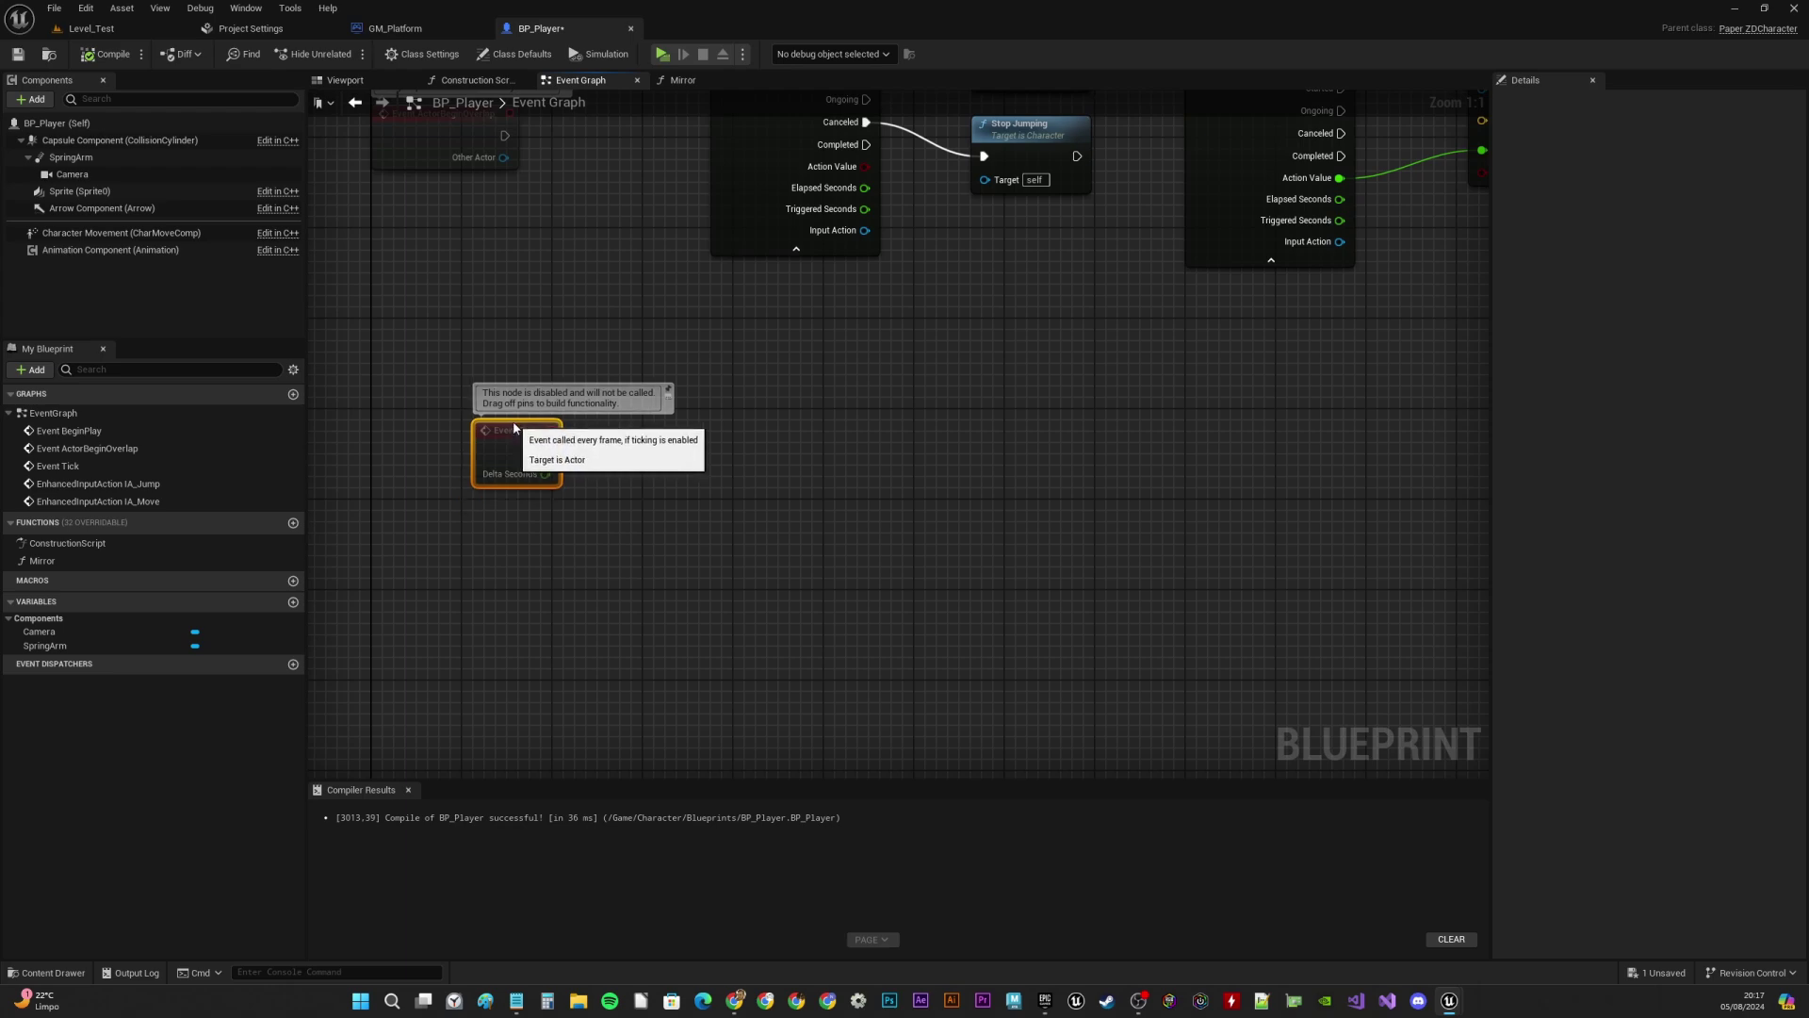
# Add a call to the Mirror function beside Event Tick, connect and align the two nodes, and compile and save the blueprint
pyautogui.click(45, 562)
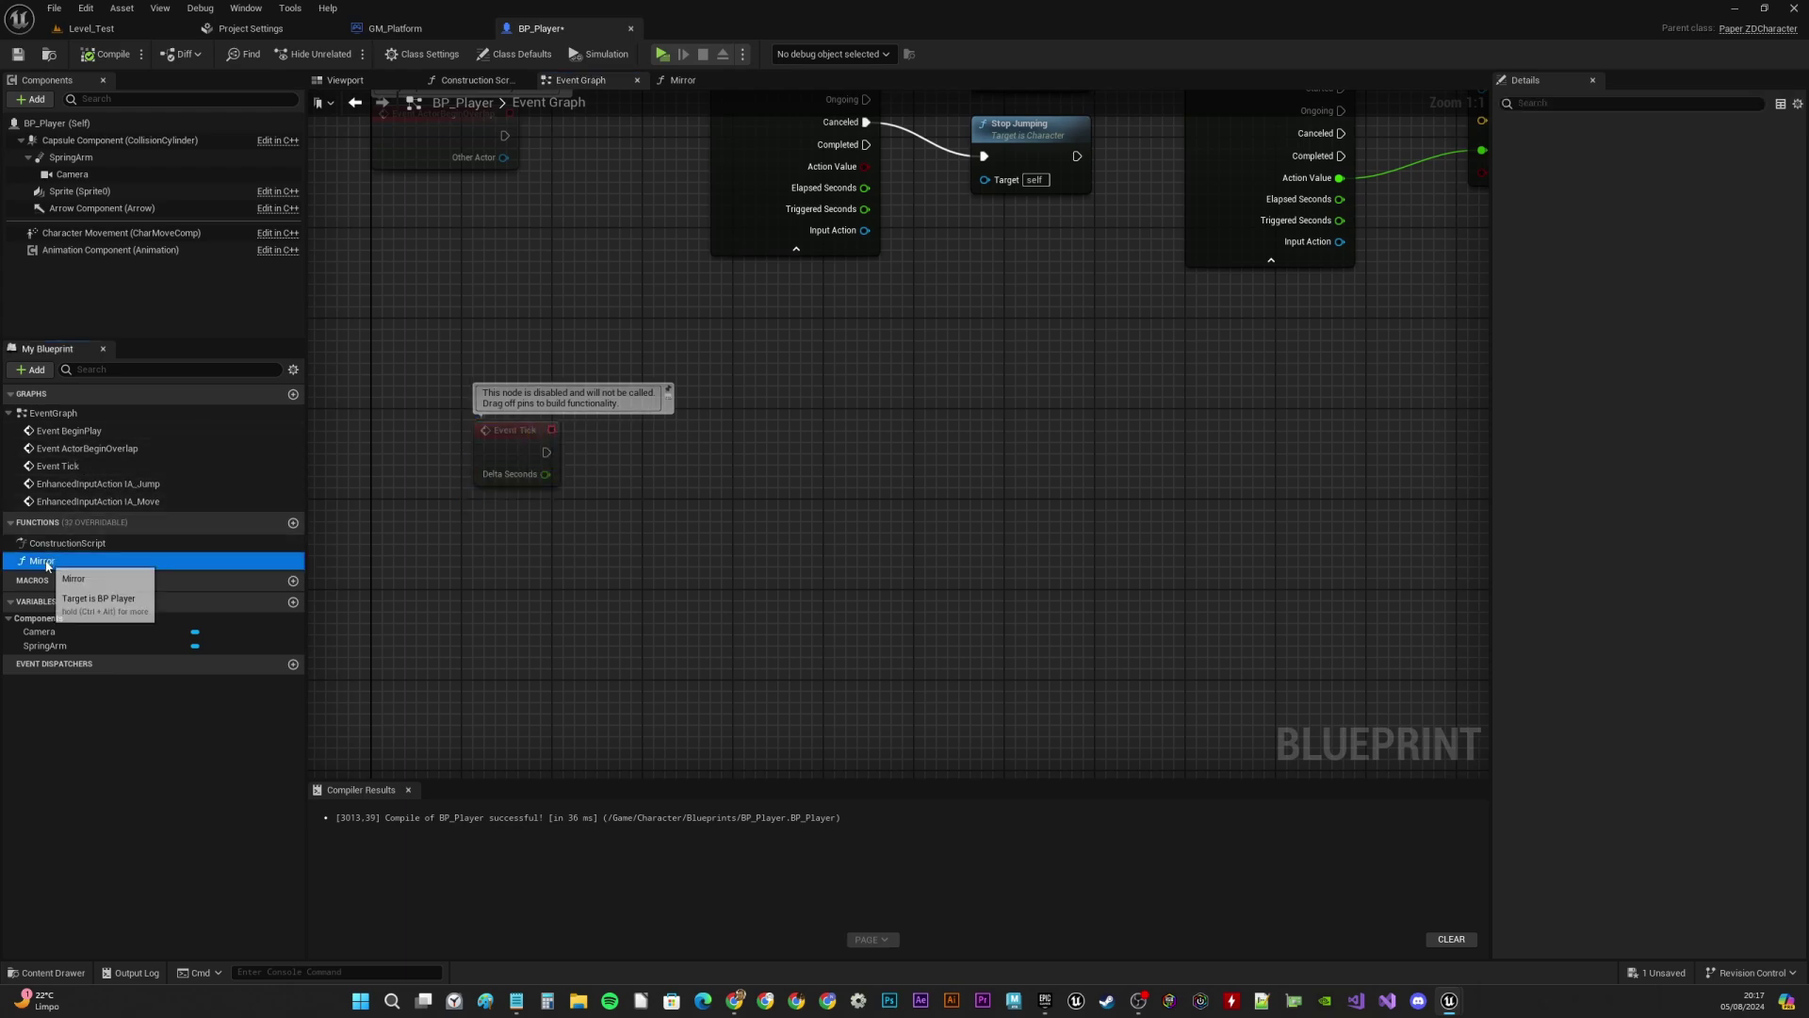
pyautogui.moveTo(47, 564); pyautogui.dragTo(671, 462)
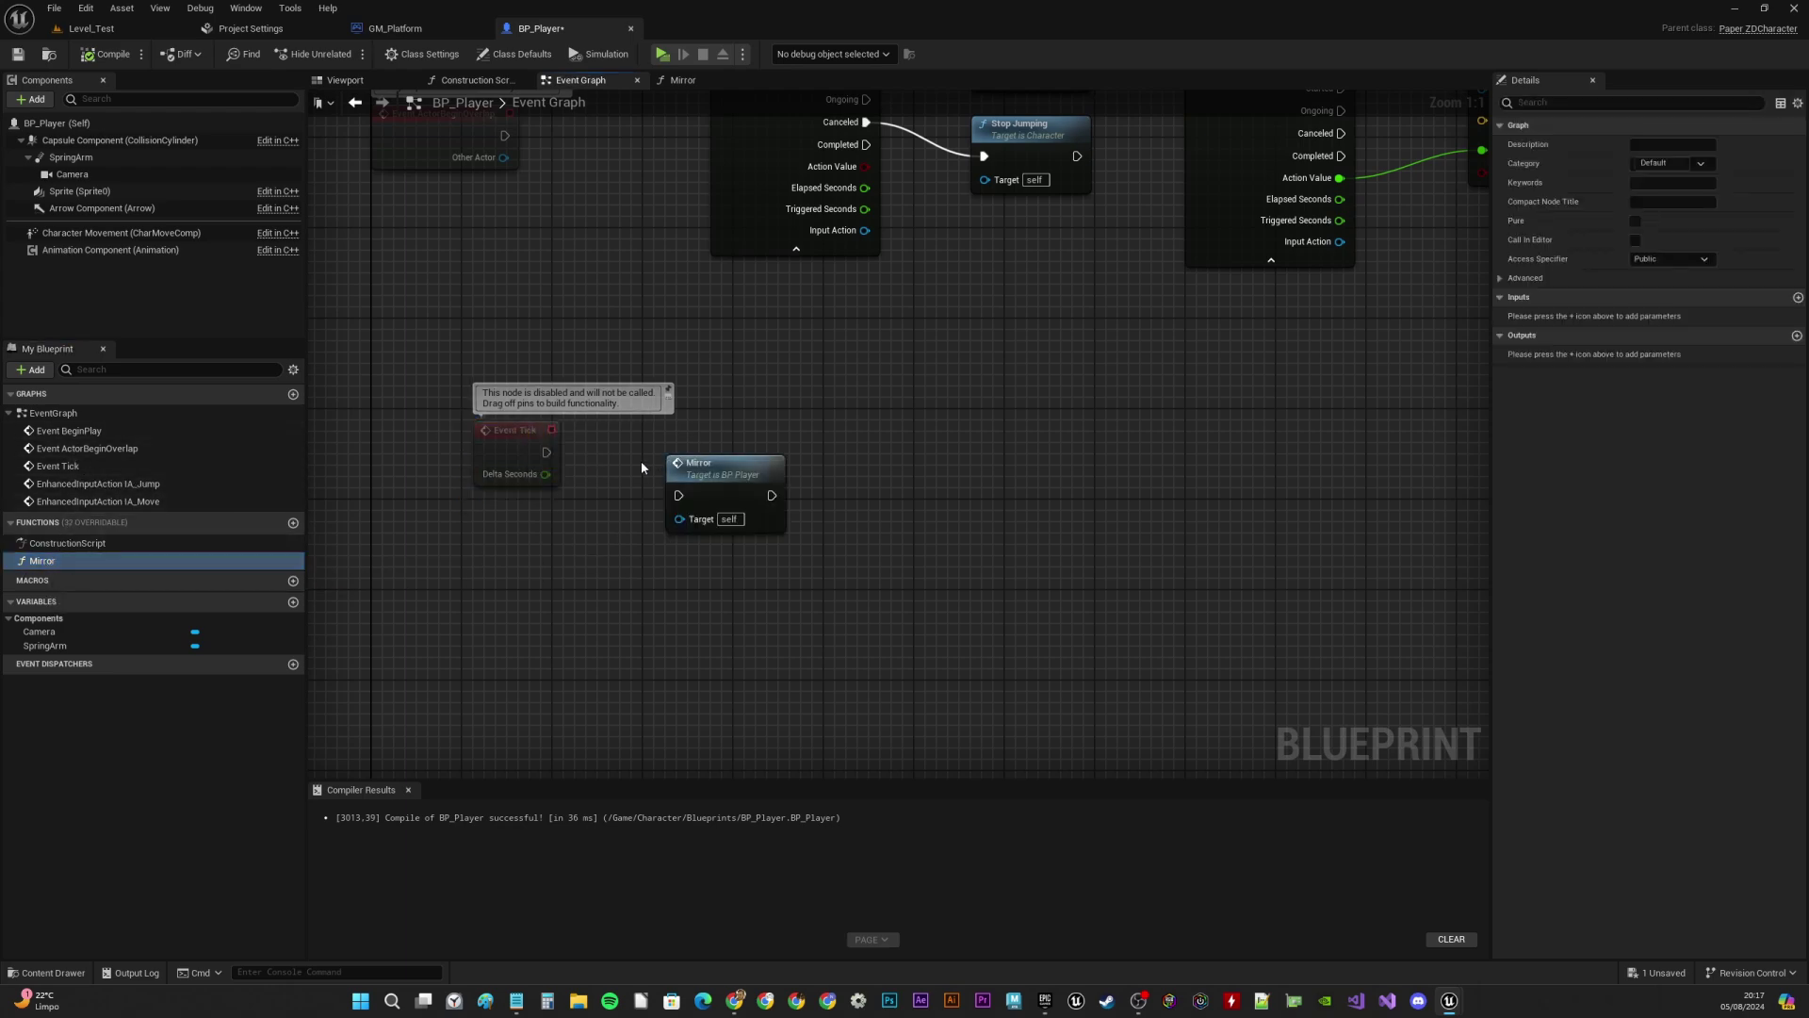
pyautogui.moveTo(545, 453); pyautogui.dragTo(636, 434)
pyautogui.moveTo(513, 411); pyautogui.dragTo(678, 405)
pyautogui.click(106, 54)
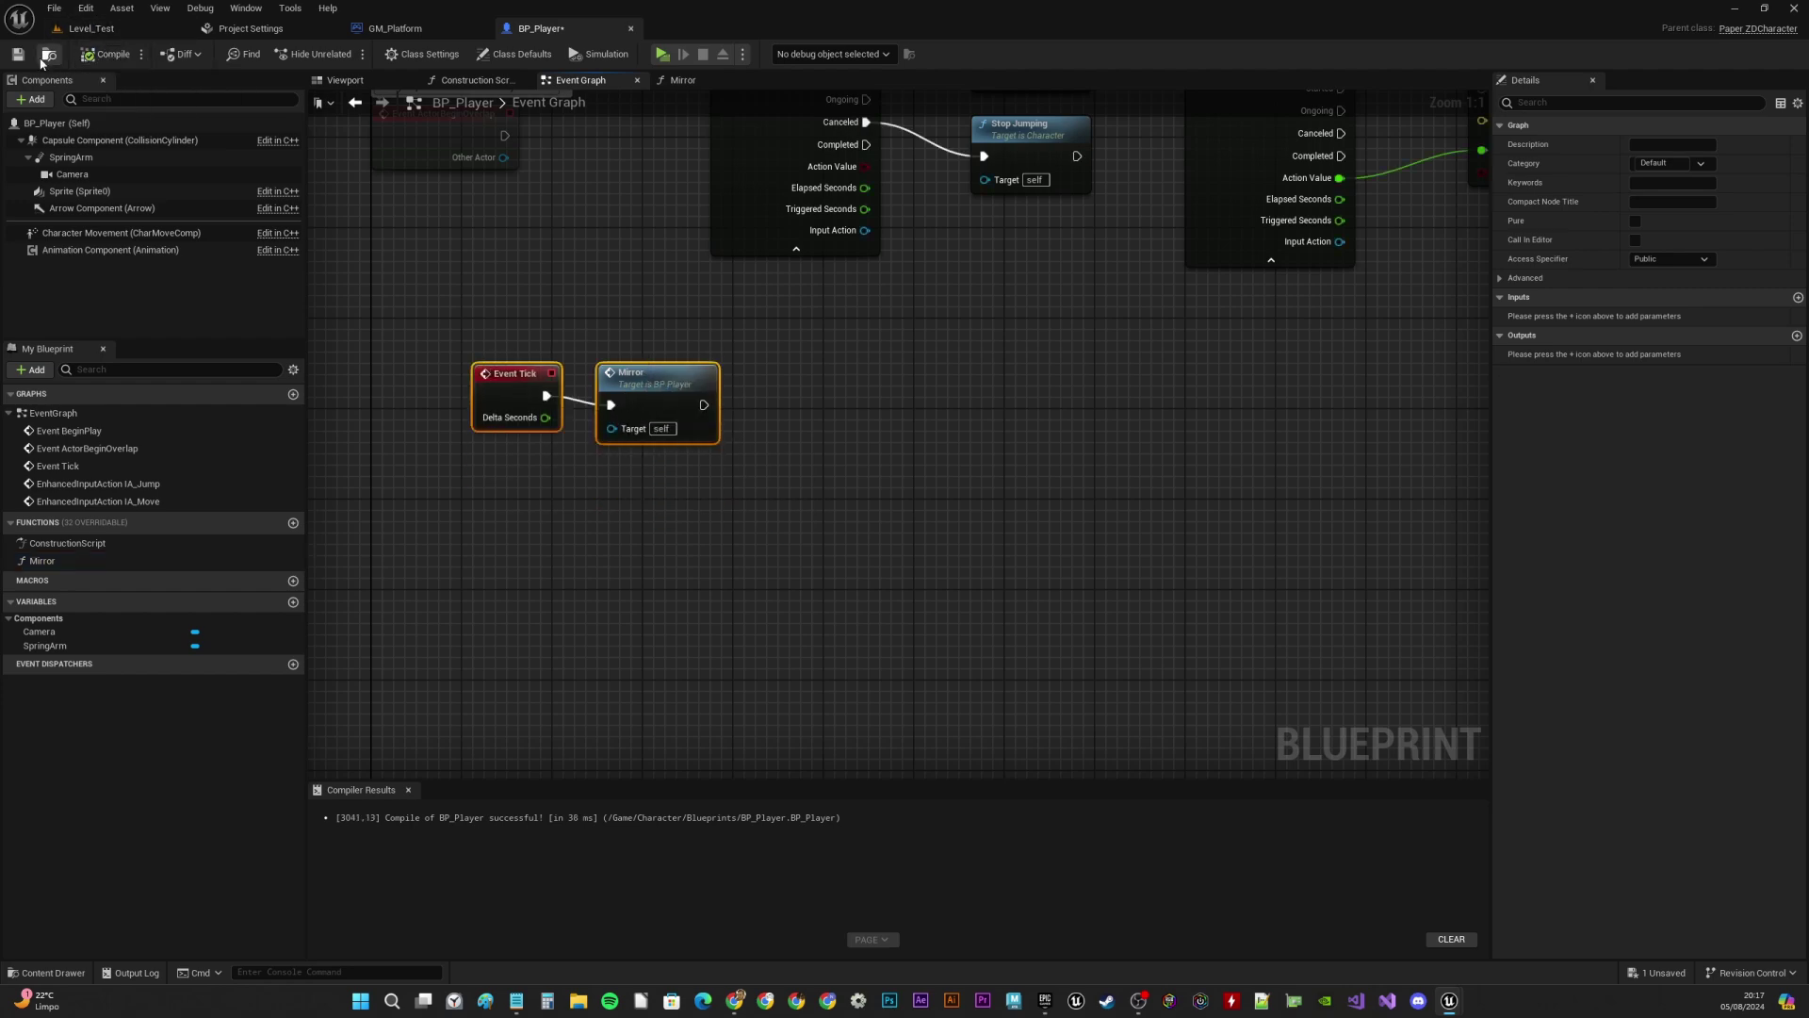
pyautogui.click(18, 54)
# Run a play test, moving the character in both directions and jumping to check the mirroring, and end the test
pyautogui.click(663, 54)
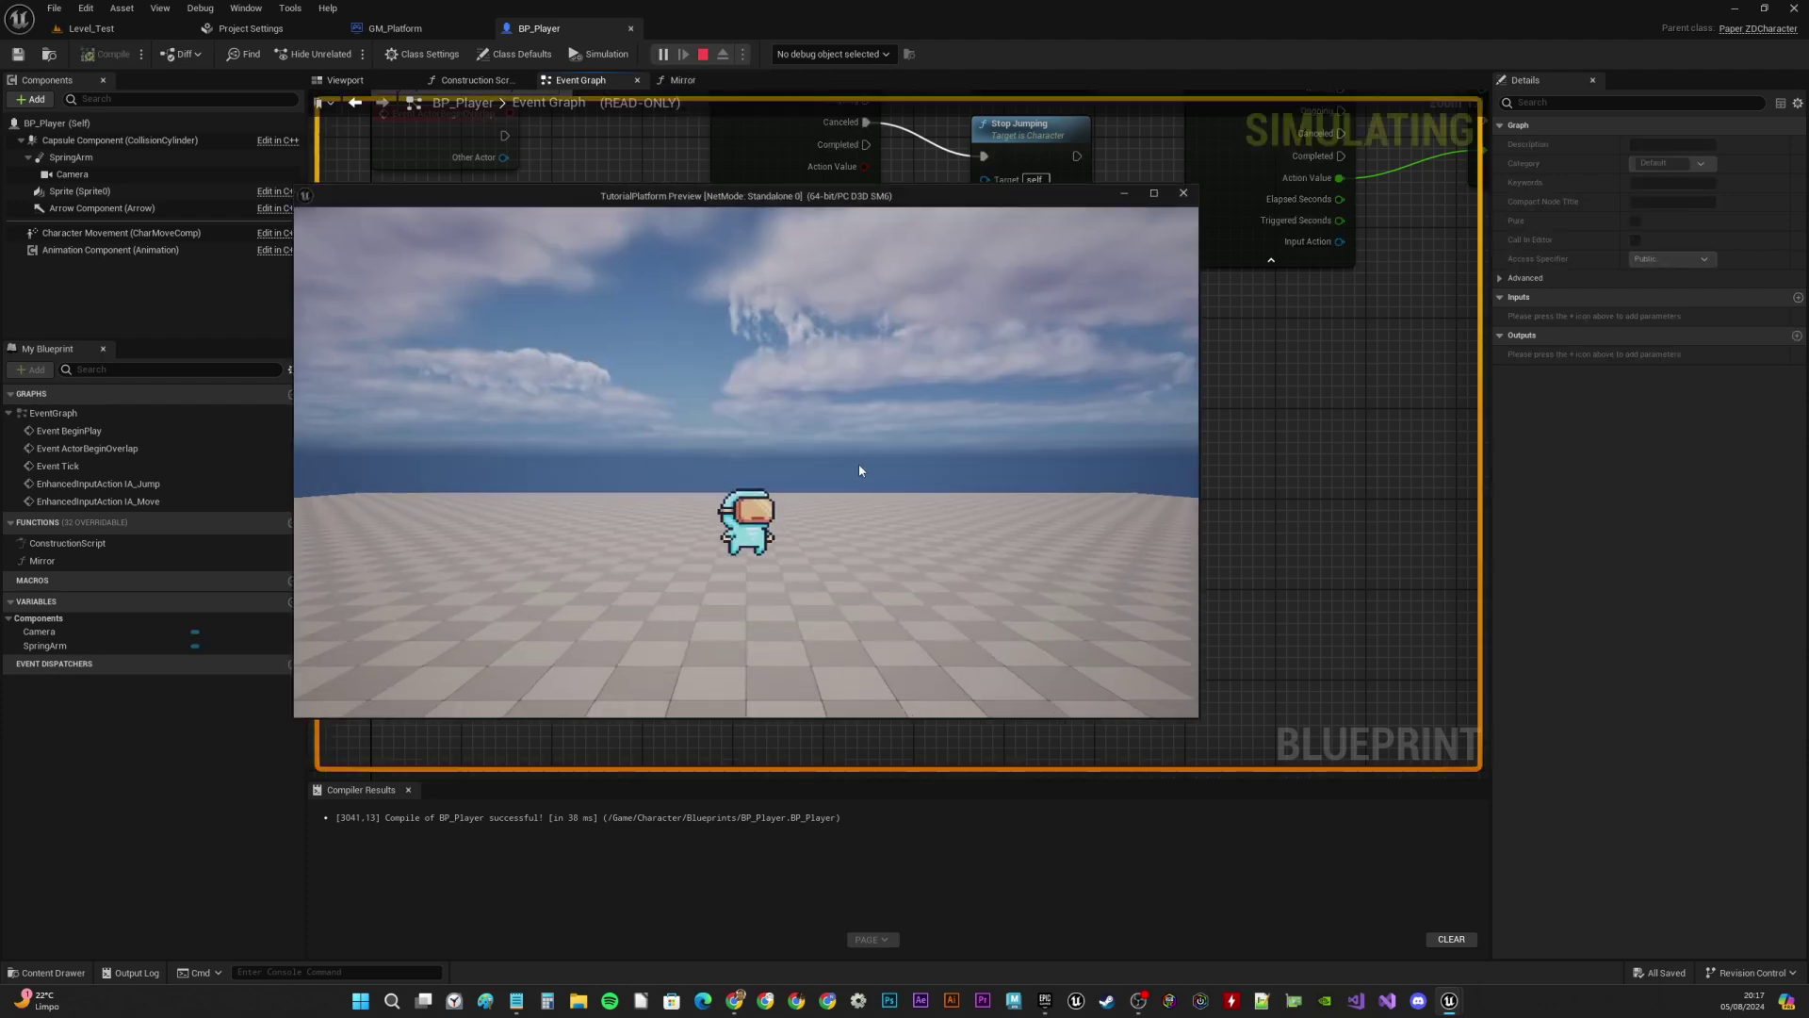
pyautogui.press('a')
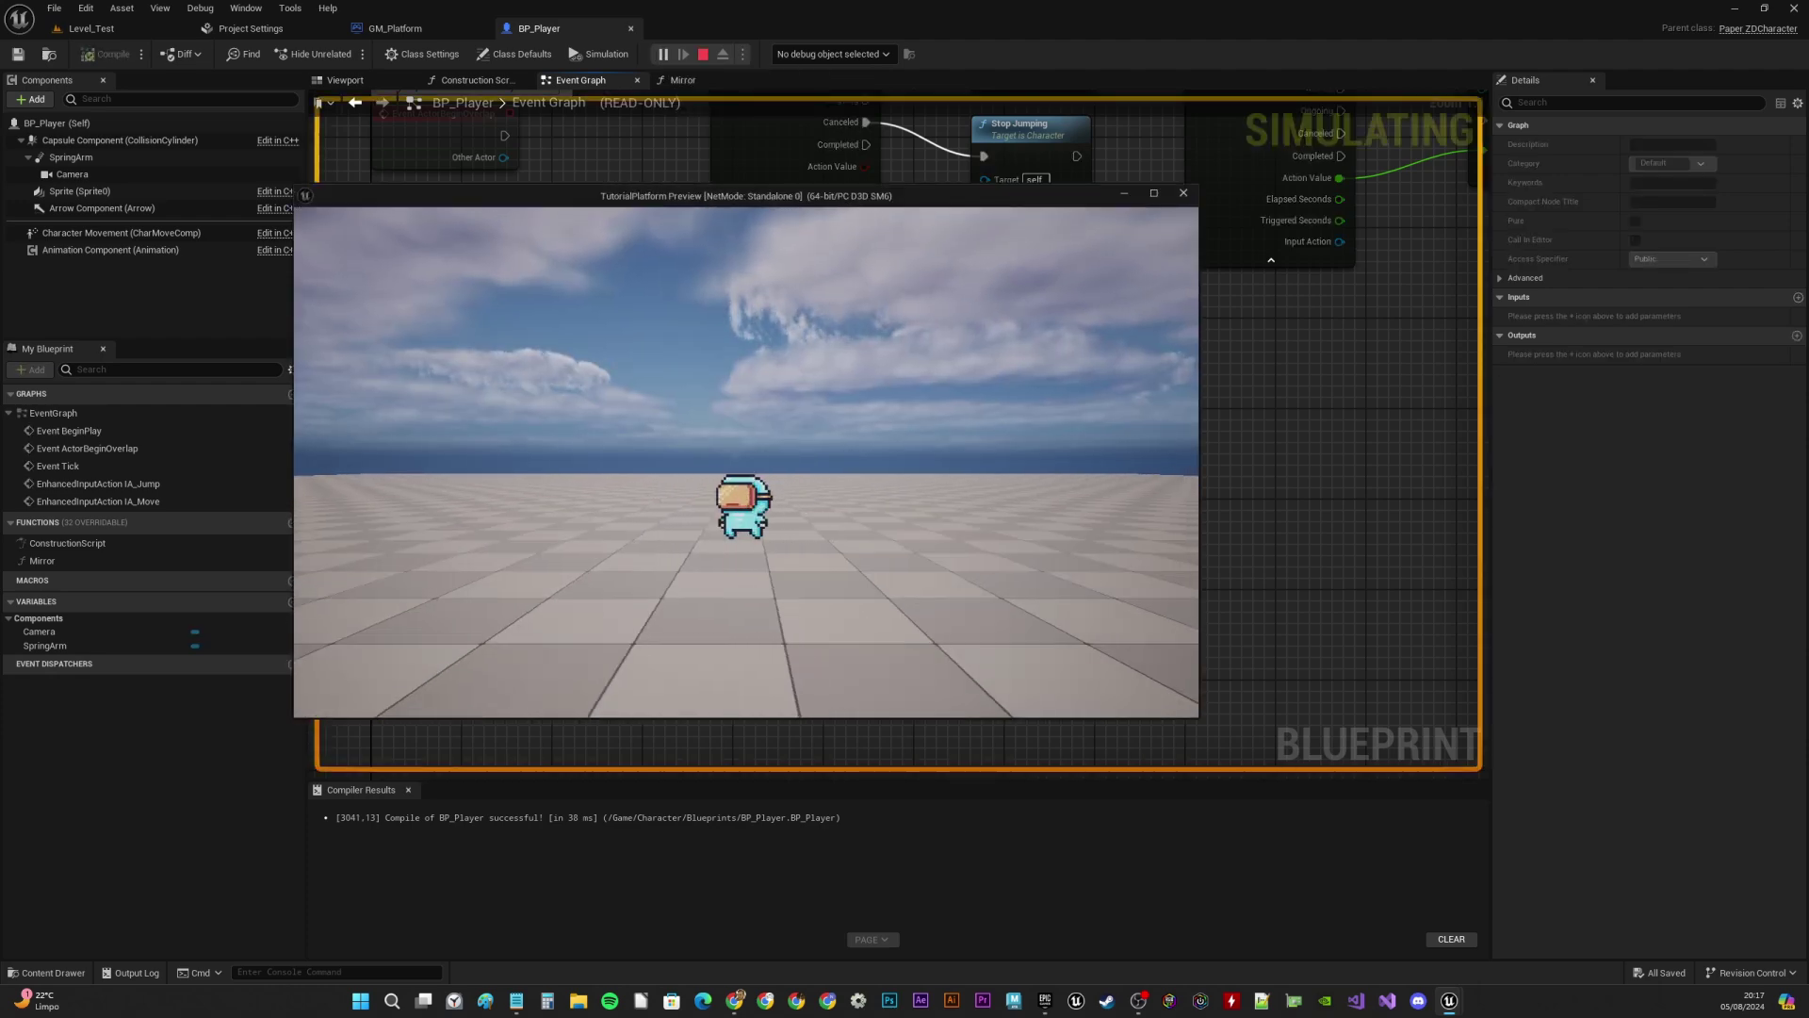
pyautogui.press('d')
pyautogui.press('space')
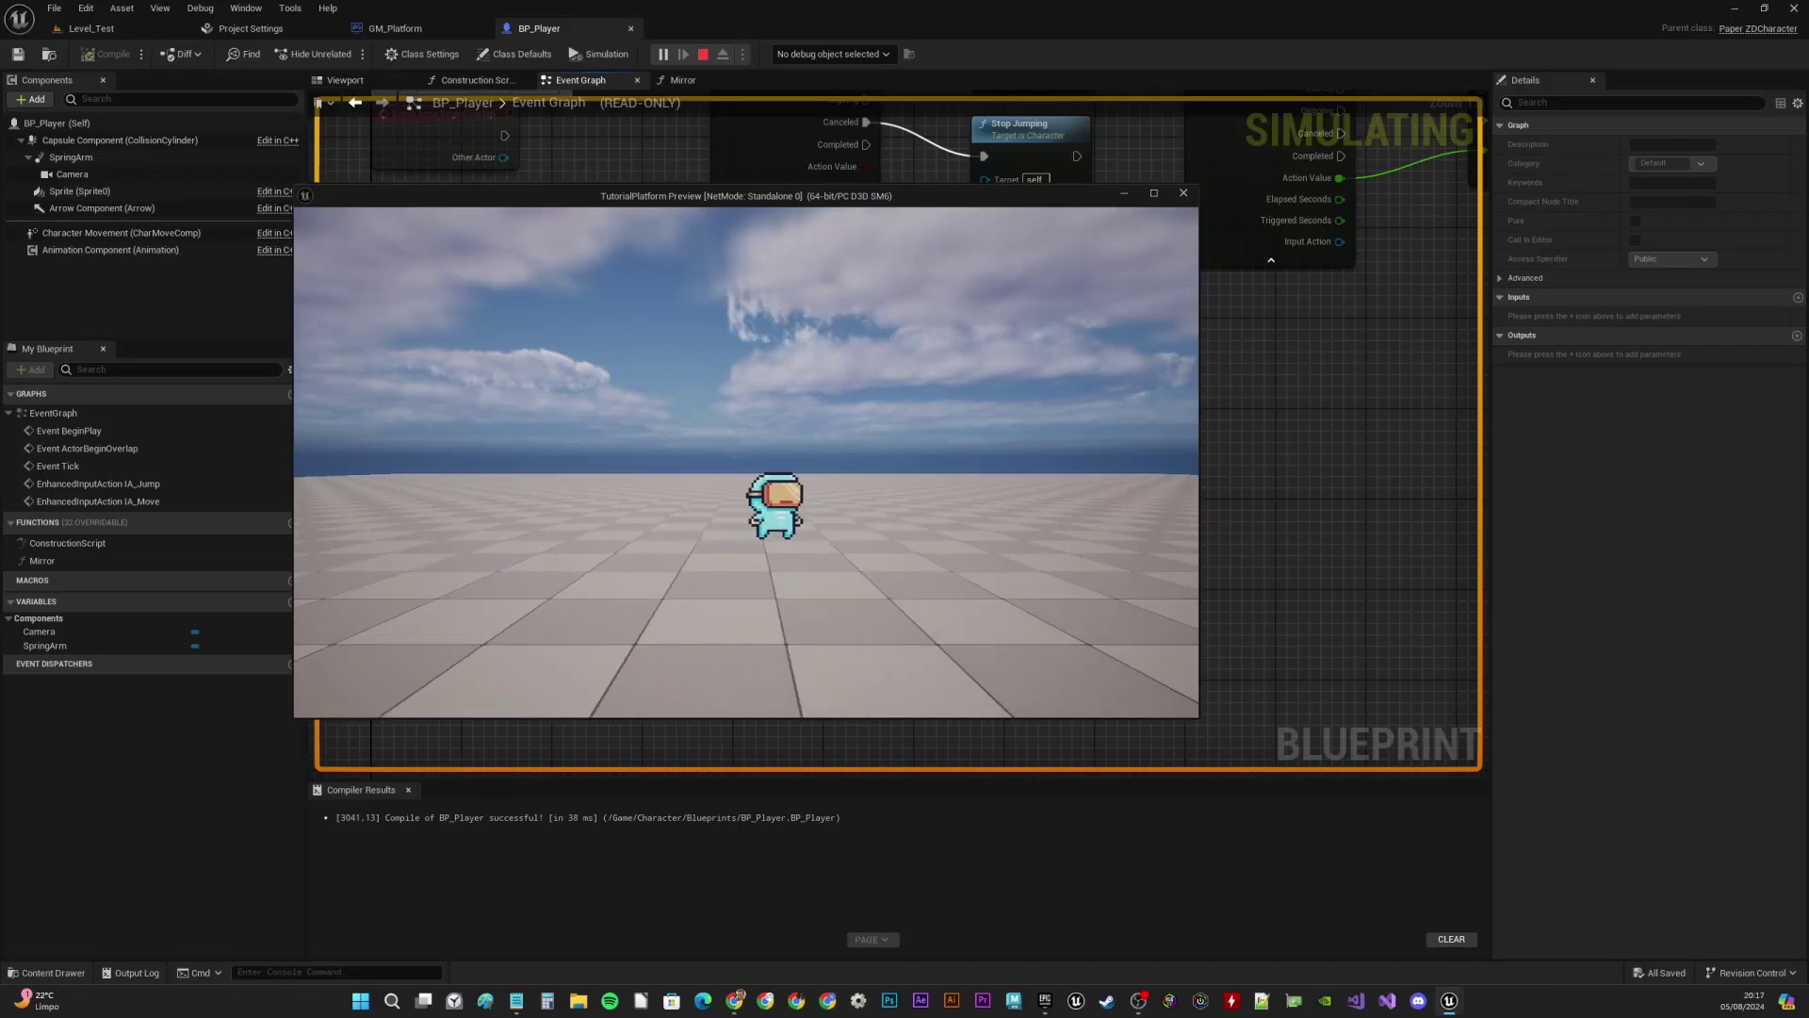
pyautogui.press('a')
pyautogui.press('Escape')
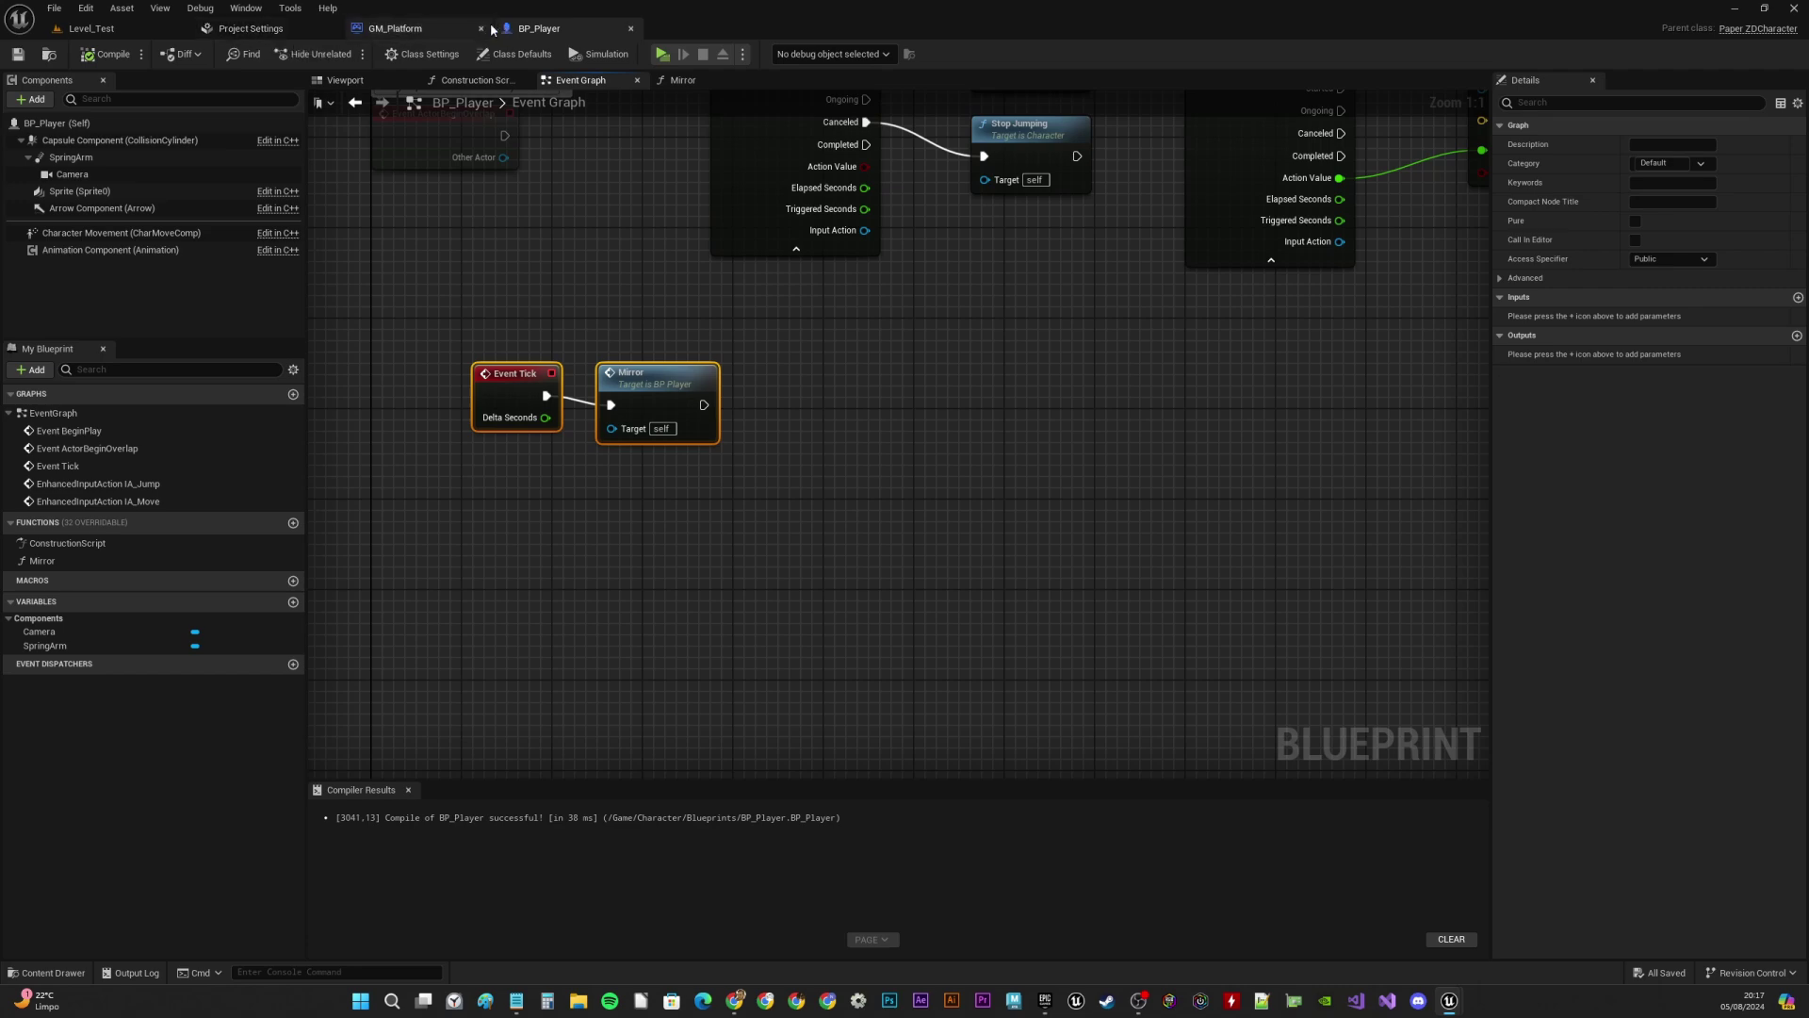
# Back in Level_Test, create a PaperZD AnimBP in the Blueprints folder with AS_Player as its animation source, named ABP_Player
pyautogui.click(429, 29)
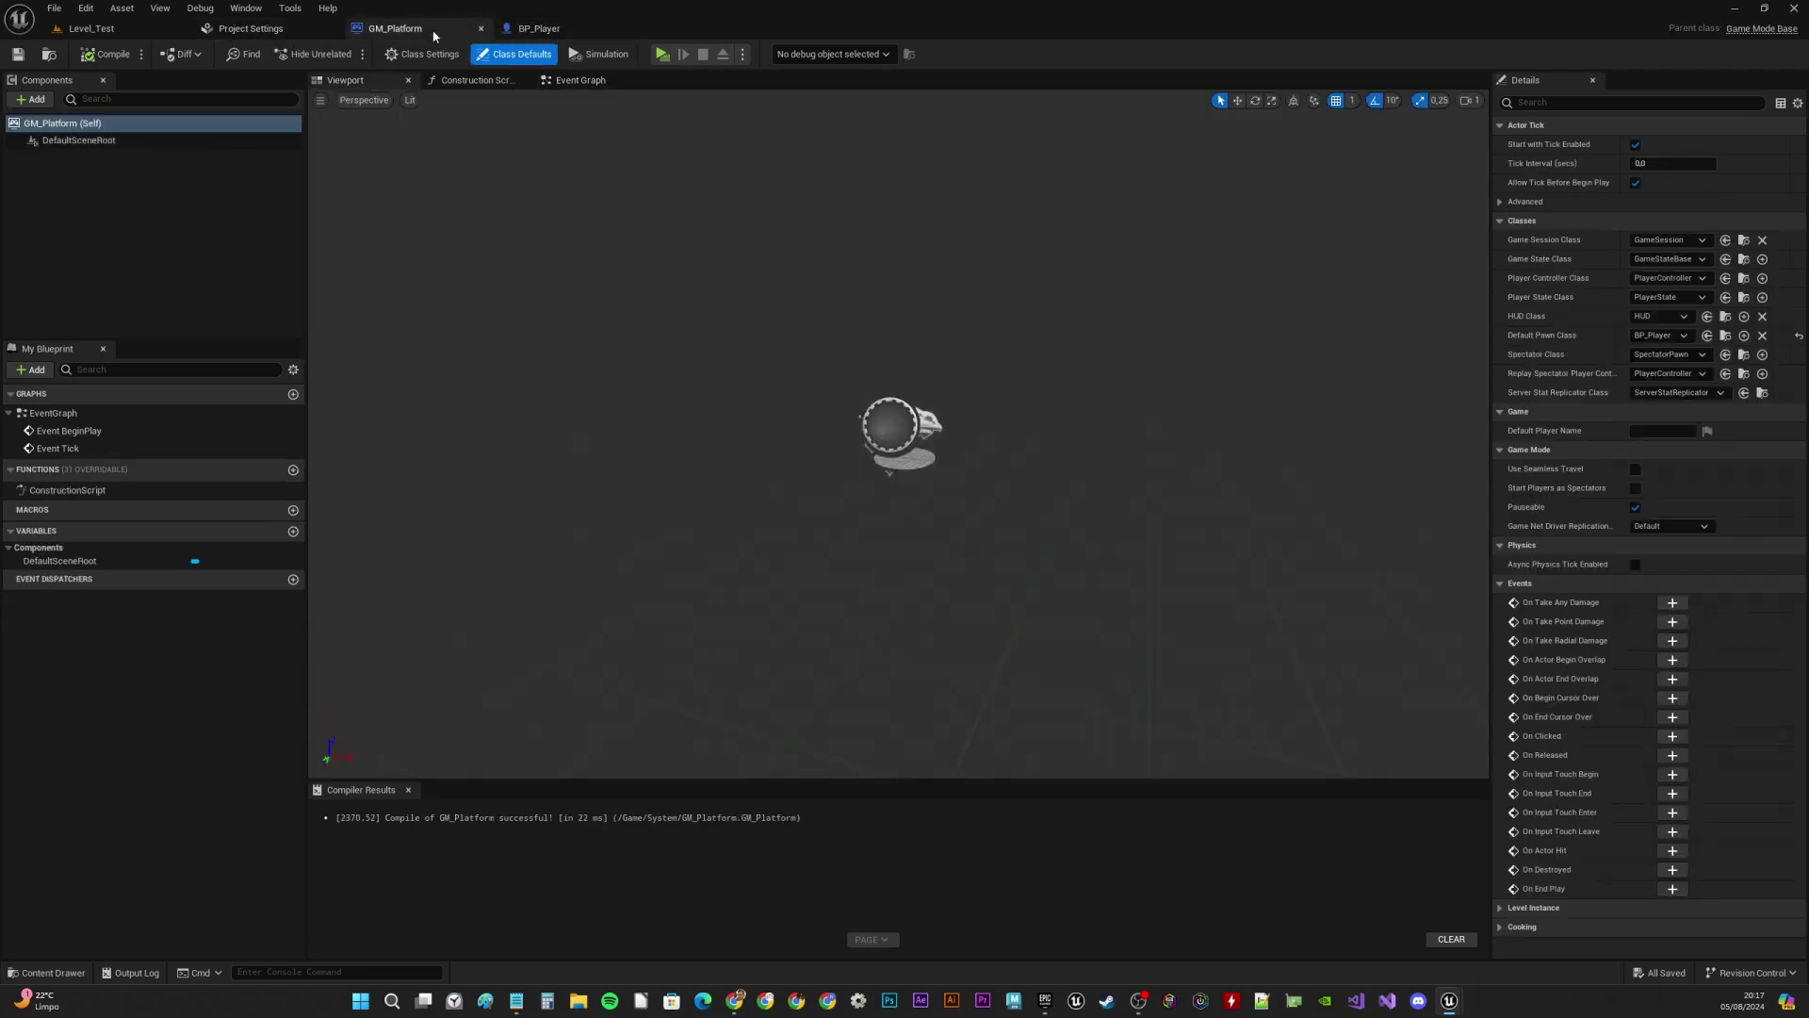
pyautogui.click(92, 28)
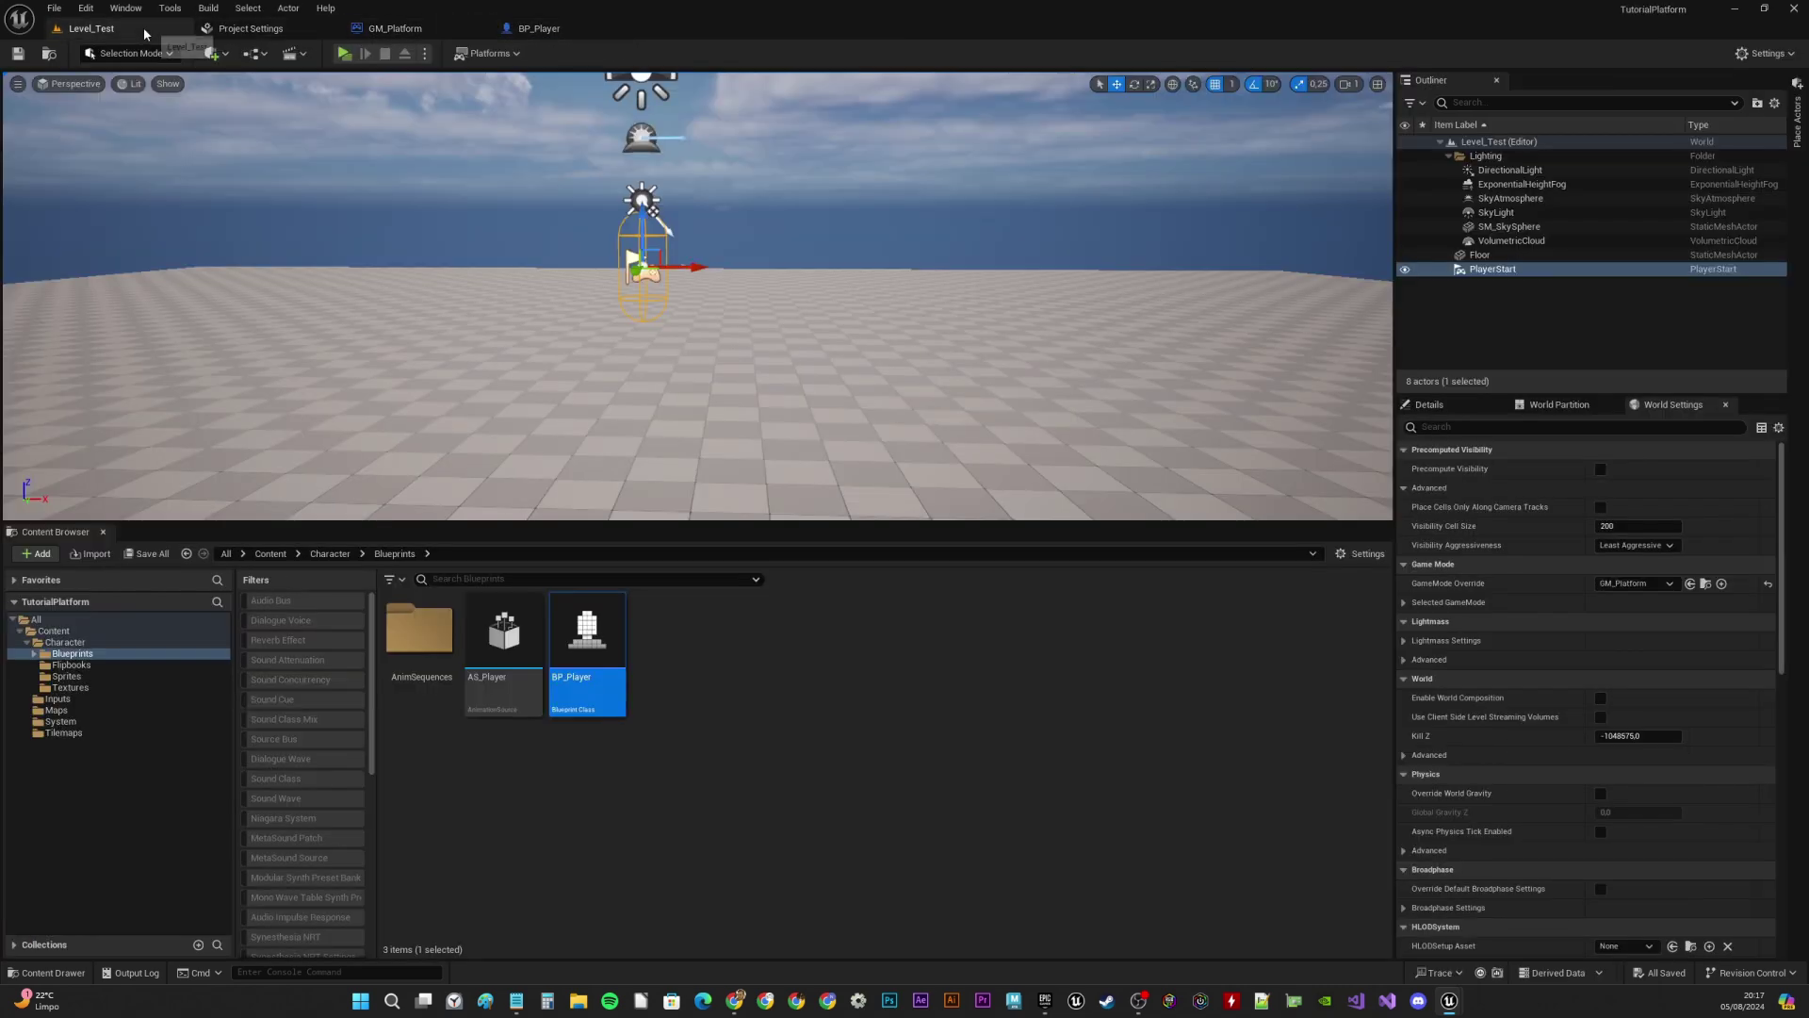
pyautogui.click(657, 715)
pyautogui.rightClick(706, 648)
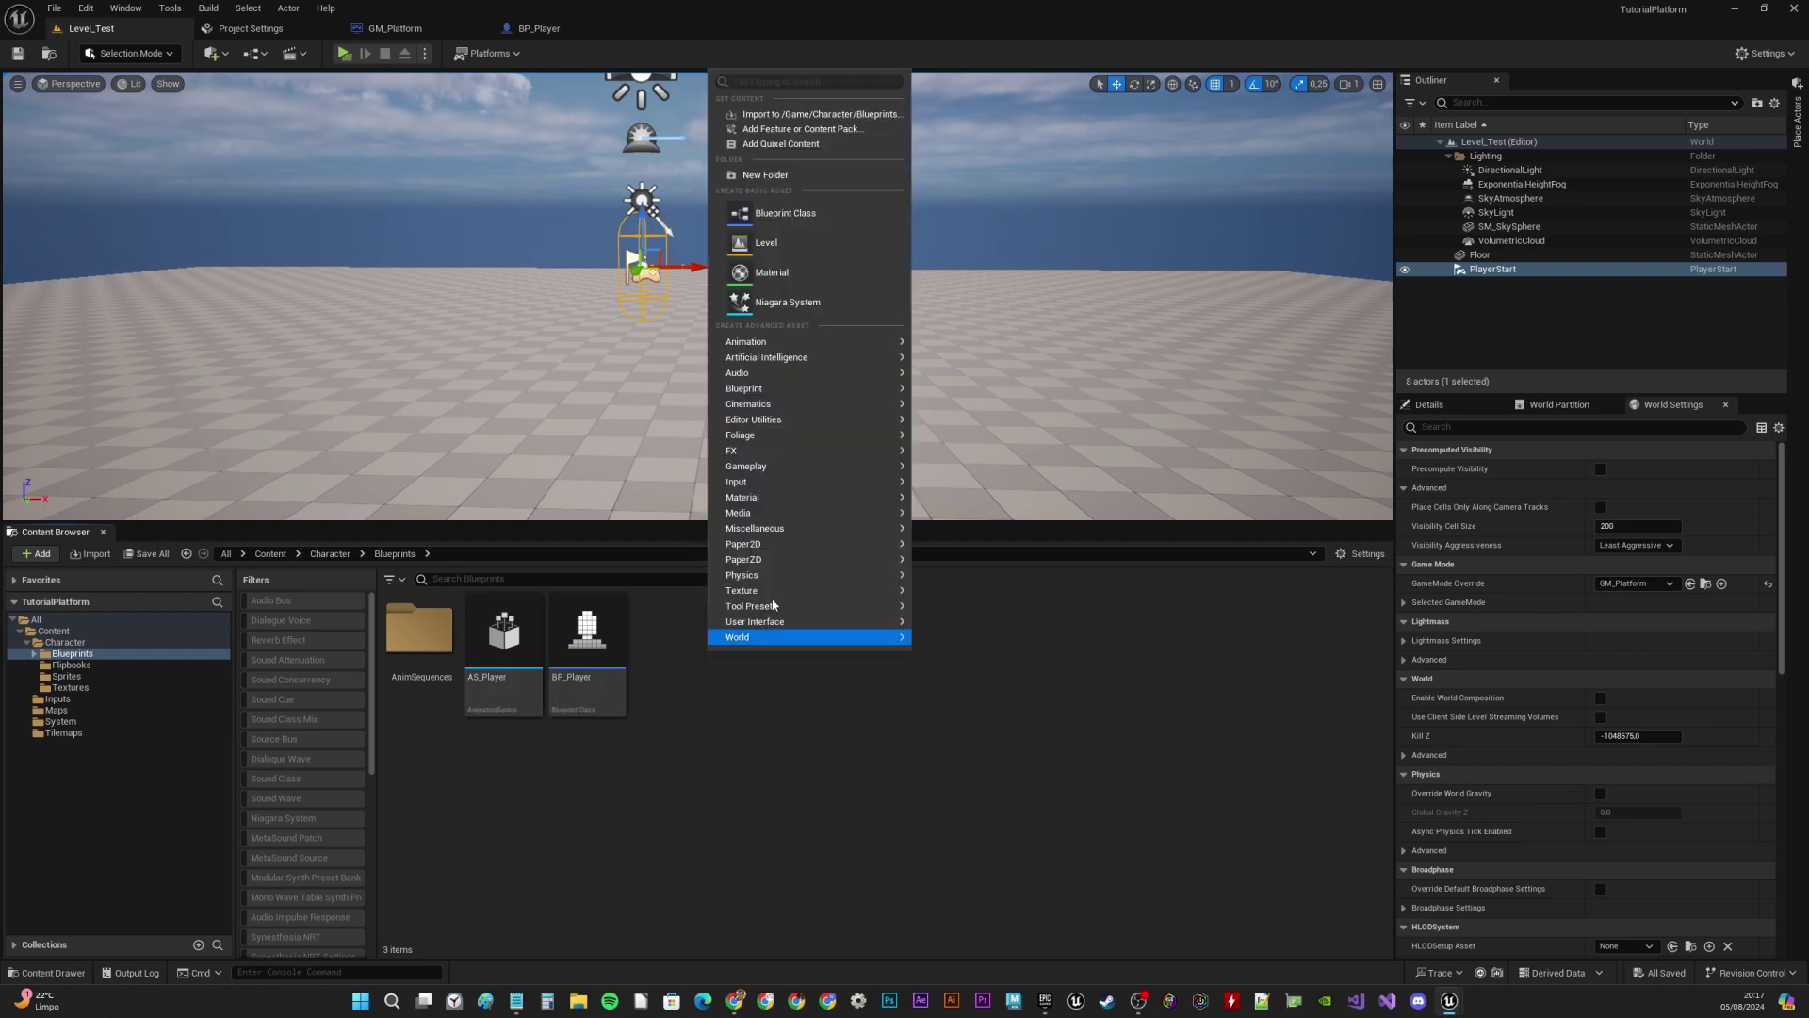
pyautogui.moveTo(781, 549)
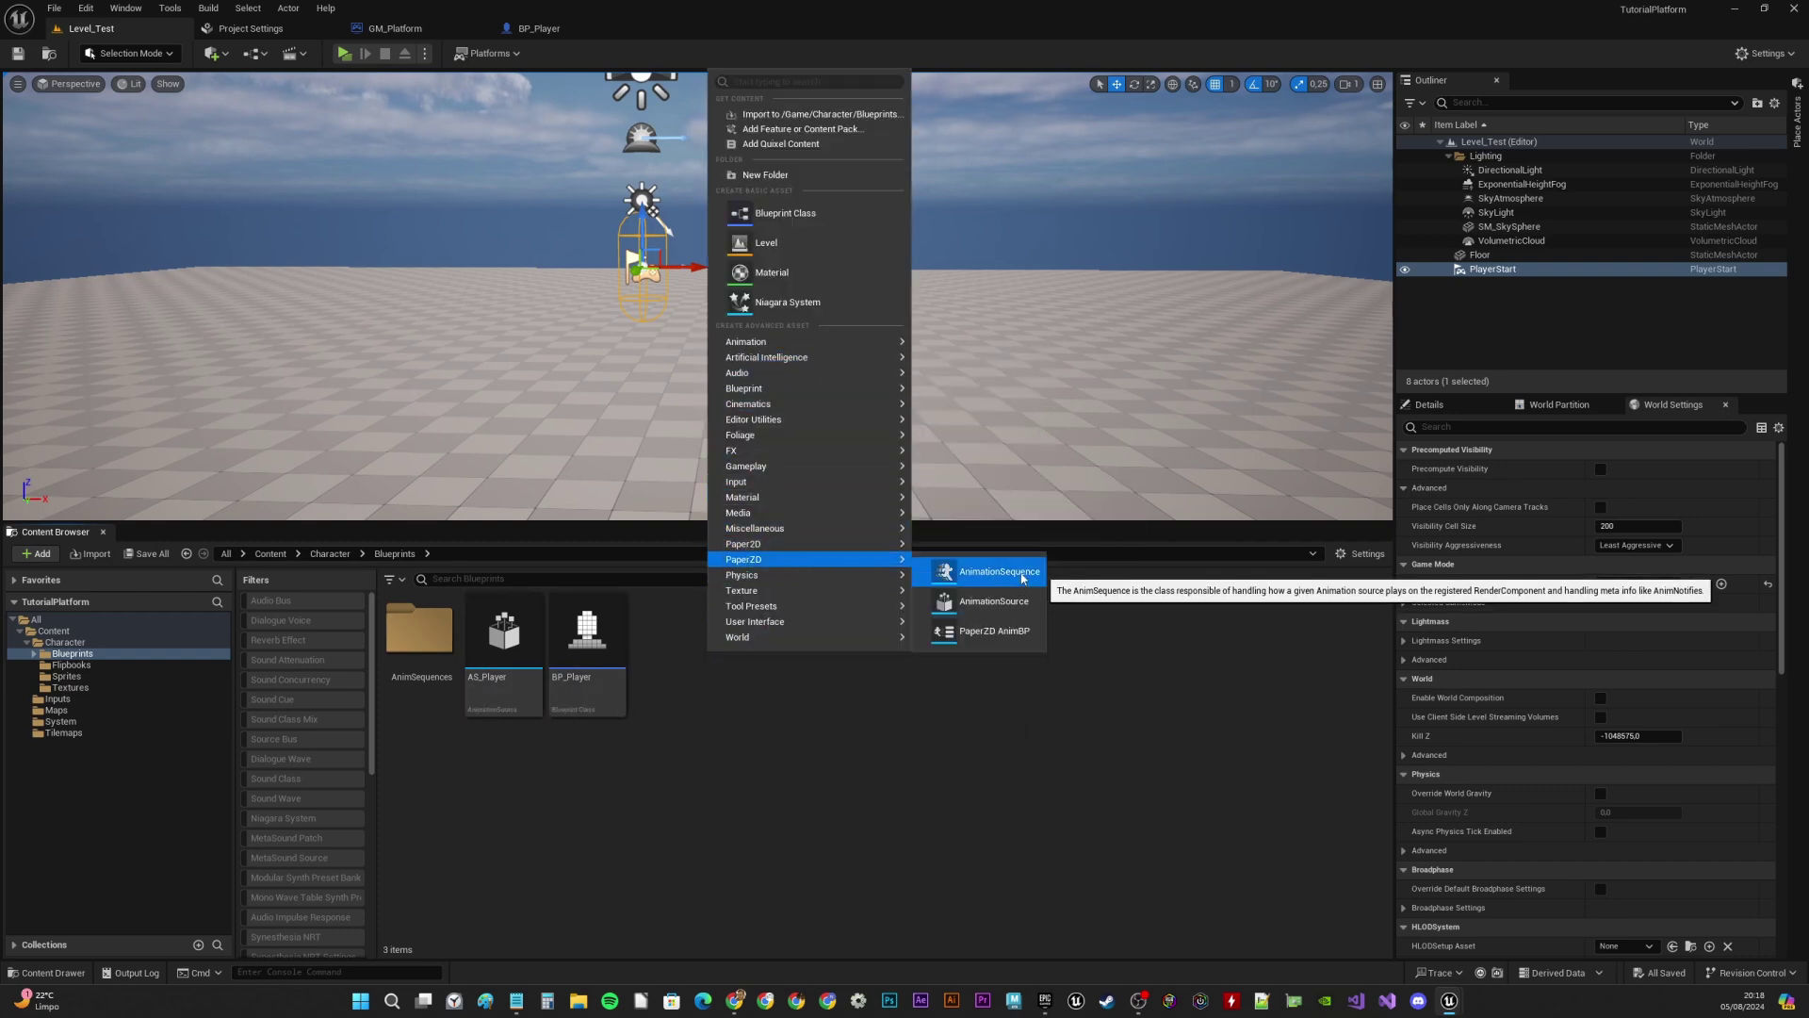
pyautogui.click(987, 633)
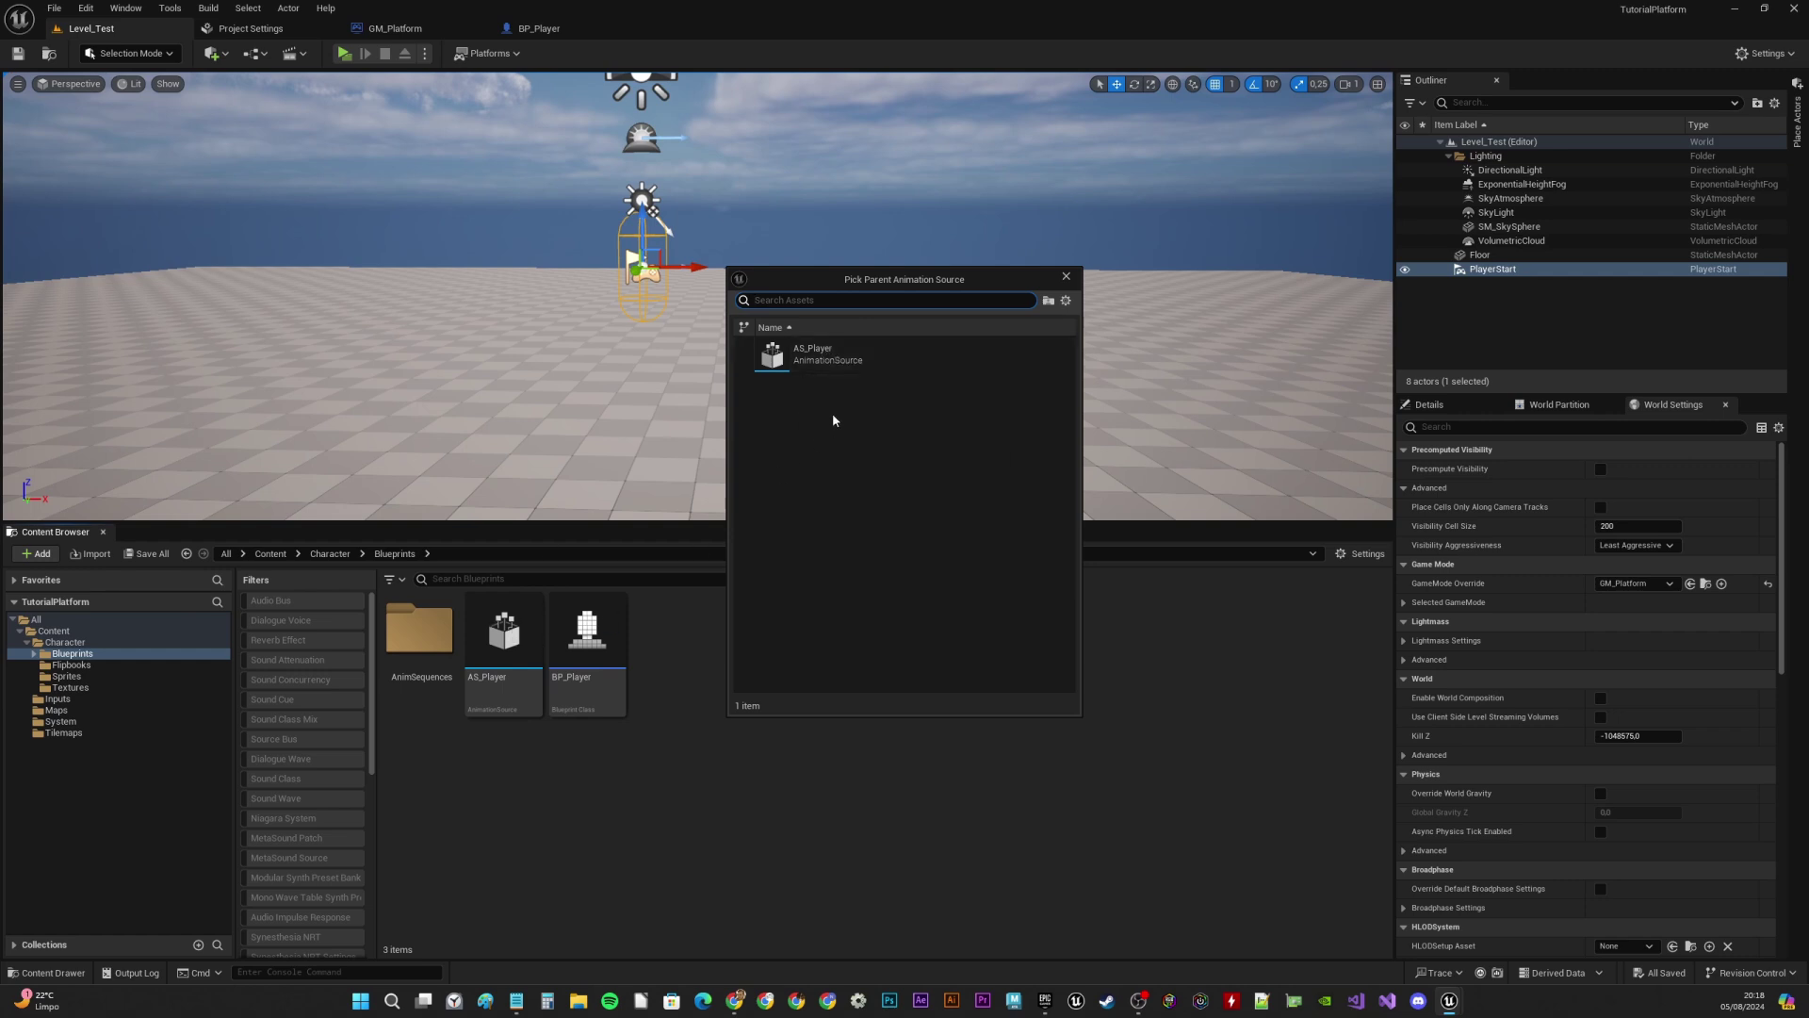
pyautogui.click(812, 354)
pyautogui.write('AB')
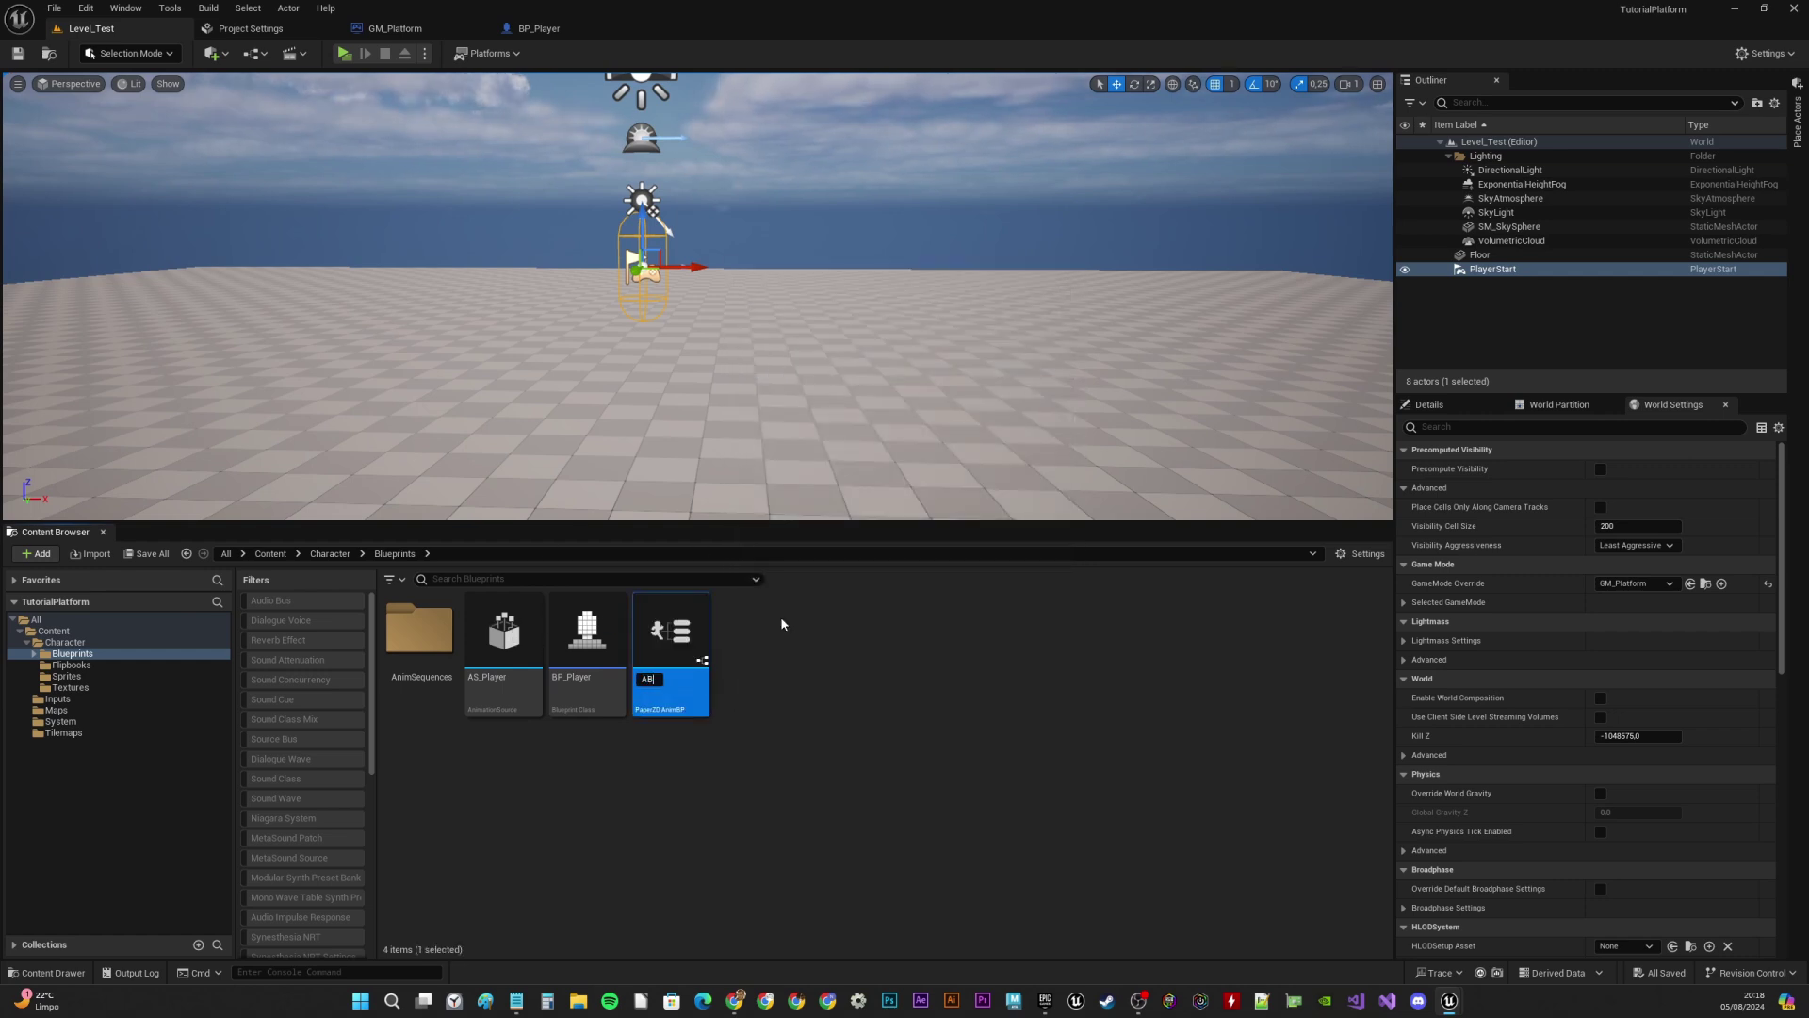
pyautogui.write('P_Player')
pyautogui.press('Return')
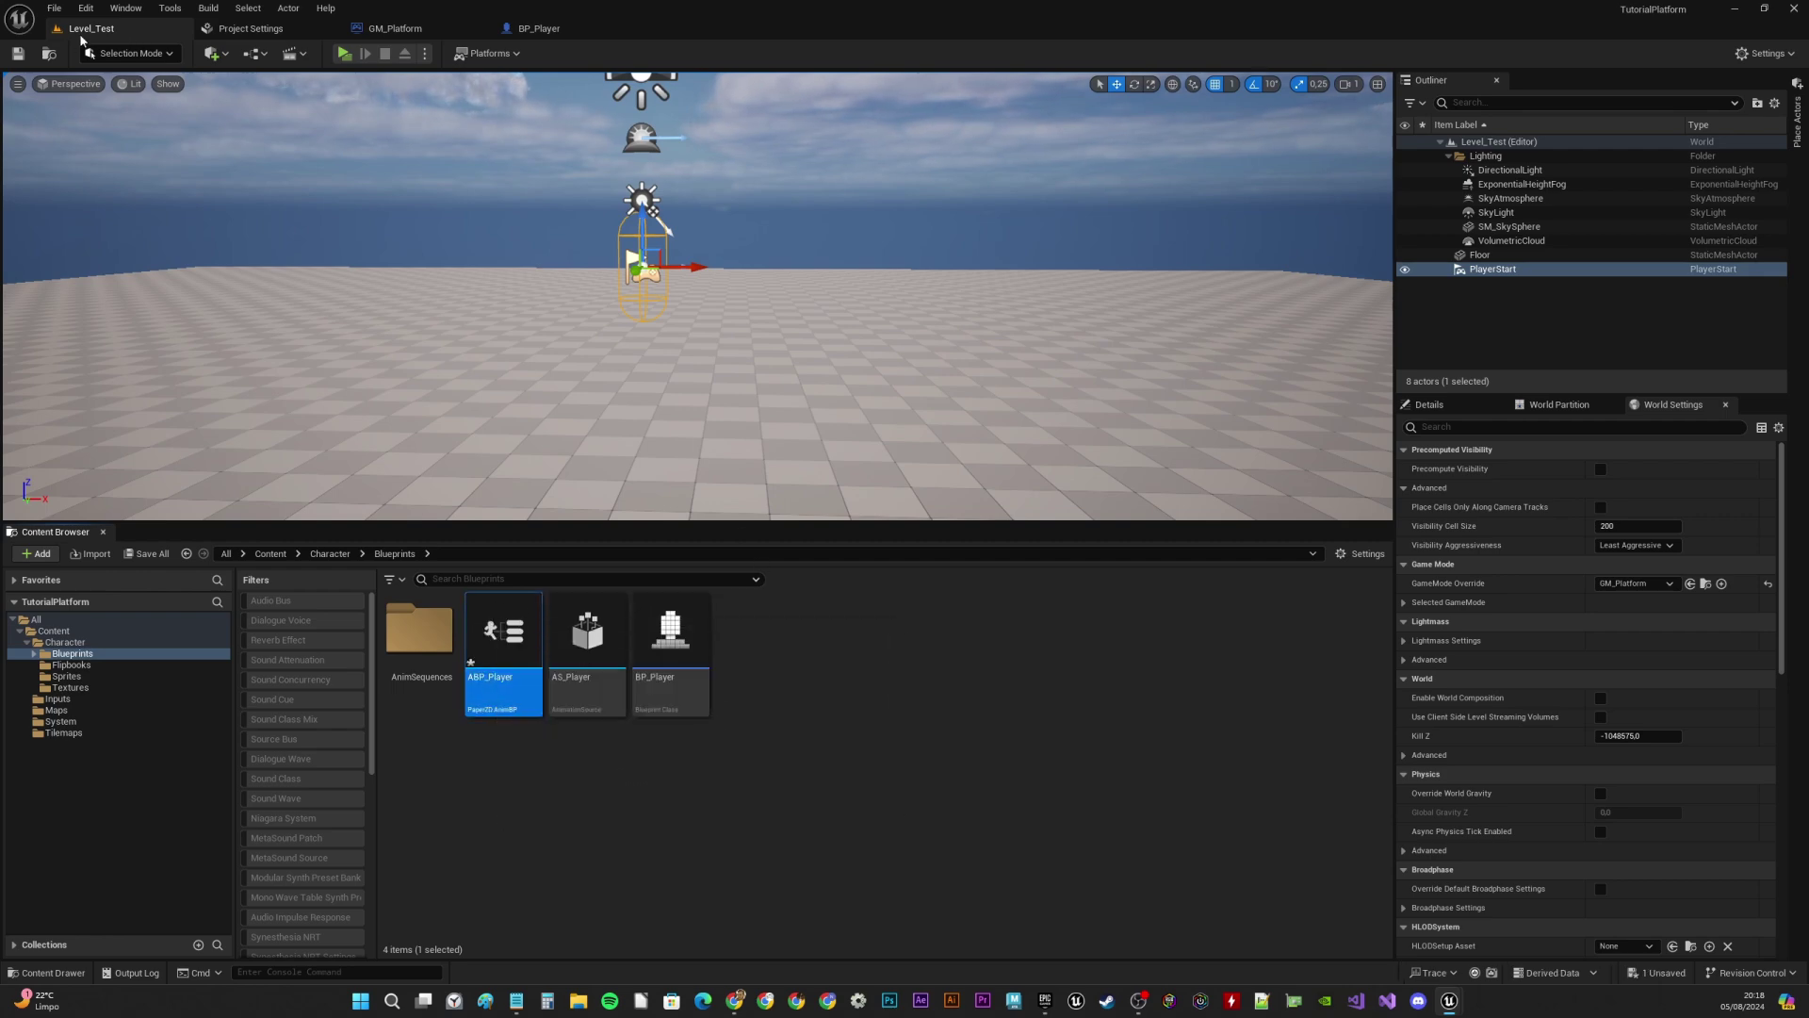
# Open the ABP_Player animation blueprint and shift the Event On Init node slightly in its Event Graph
pyautogui.doubleClick(491, 649)
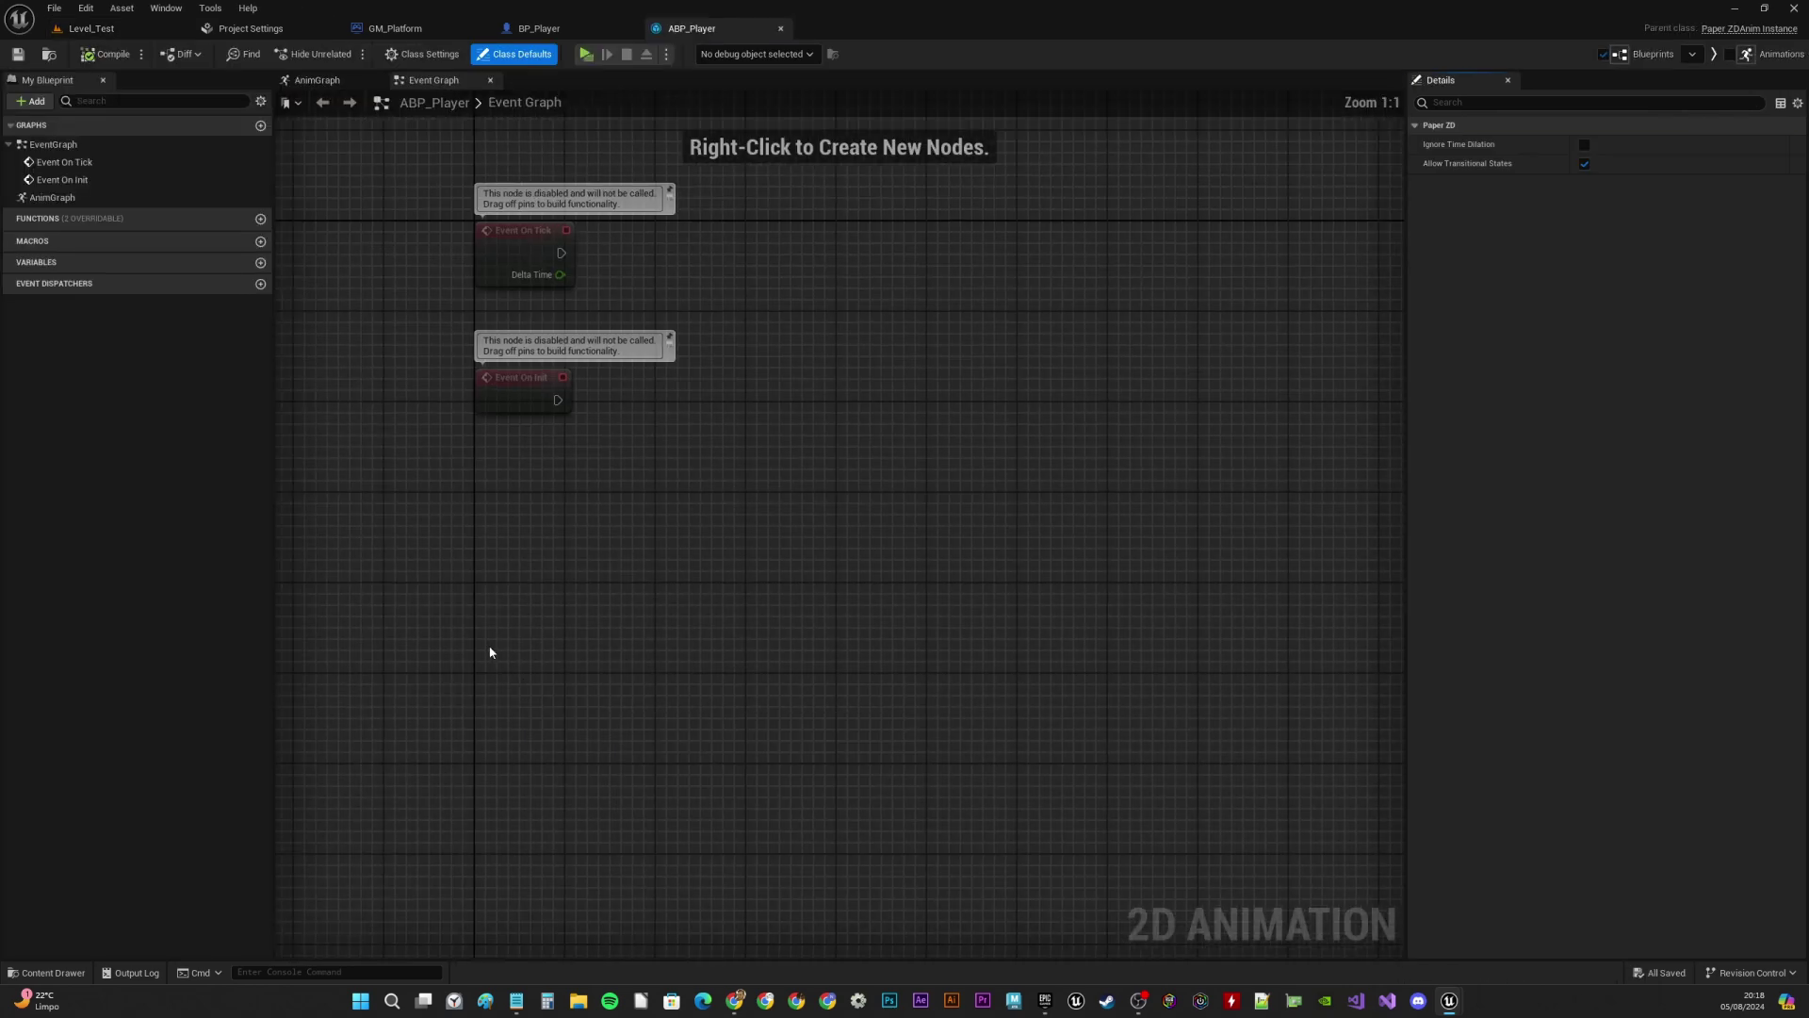
pyautogui.moveTo(958, 345); pyautogui.dragTo(610, 279, button='right')
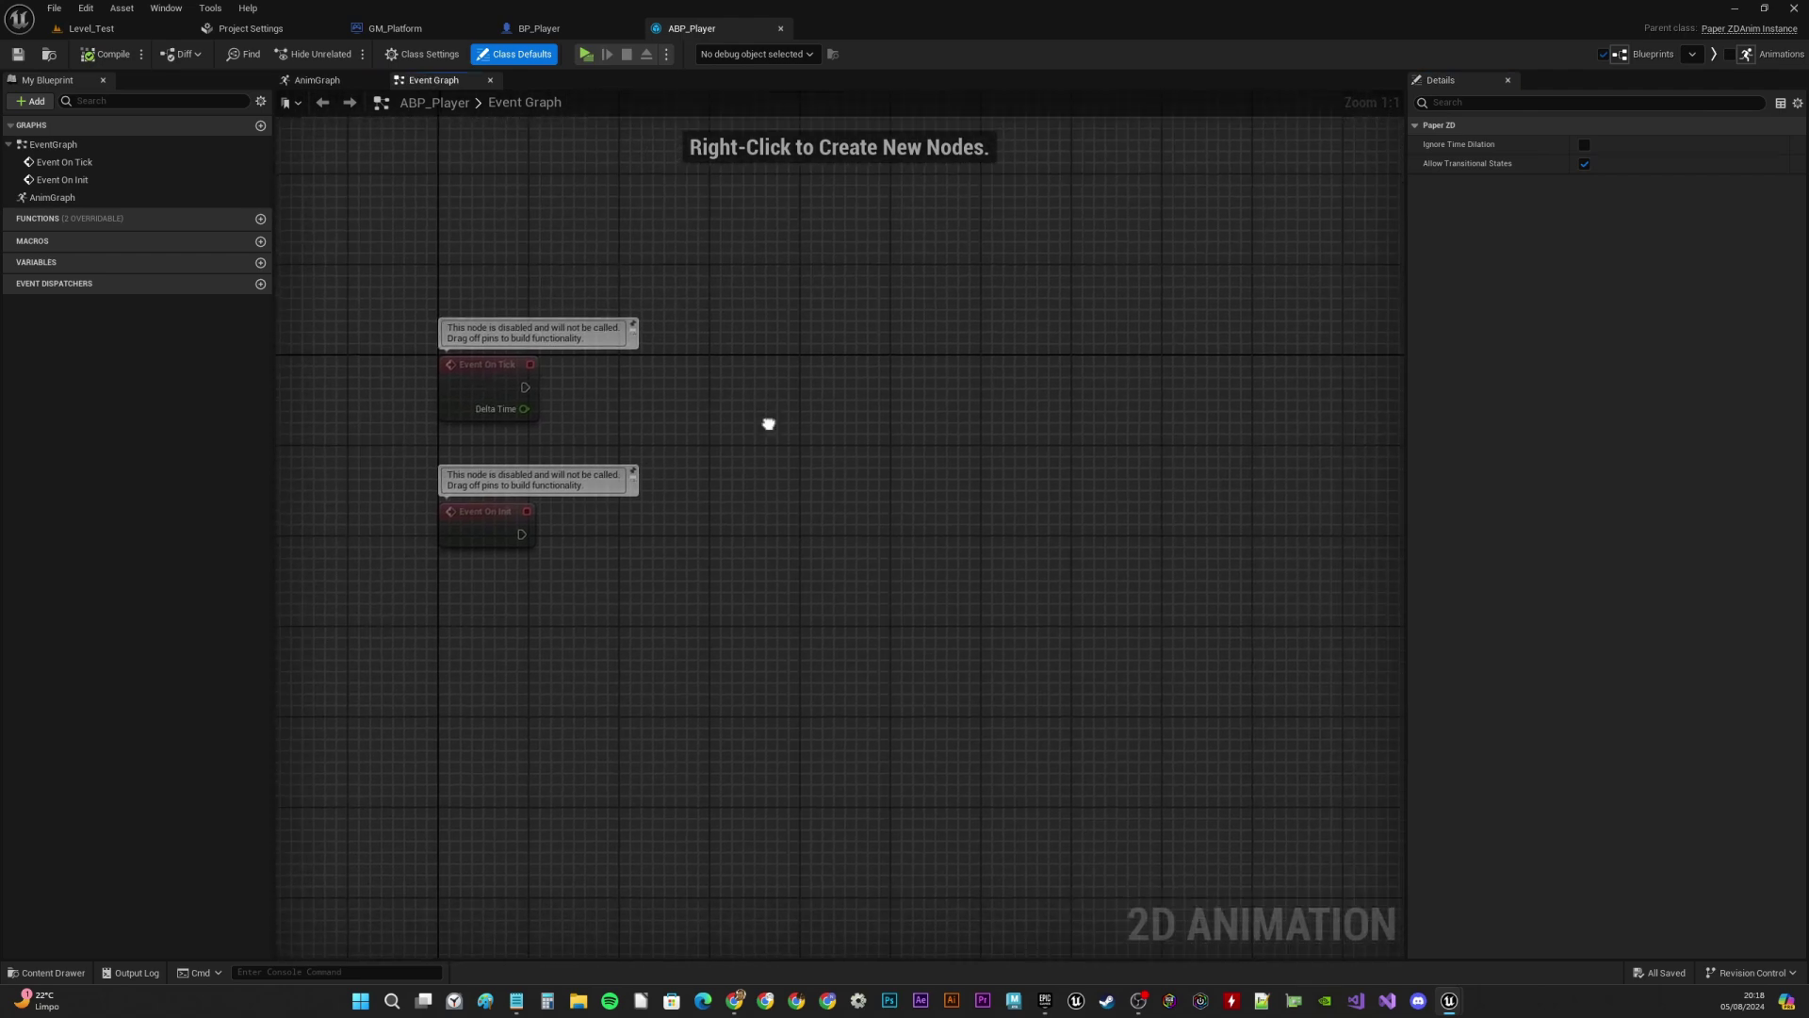
pyautogui.moveTo(767, 420); pyautogui.dragTo(726, 268, button='right')
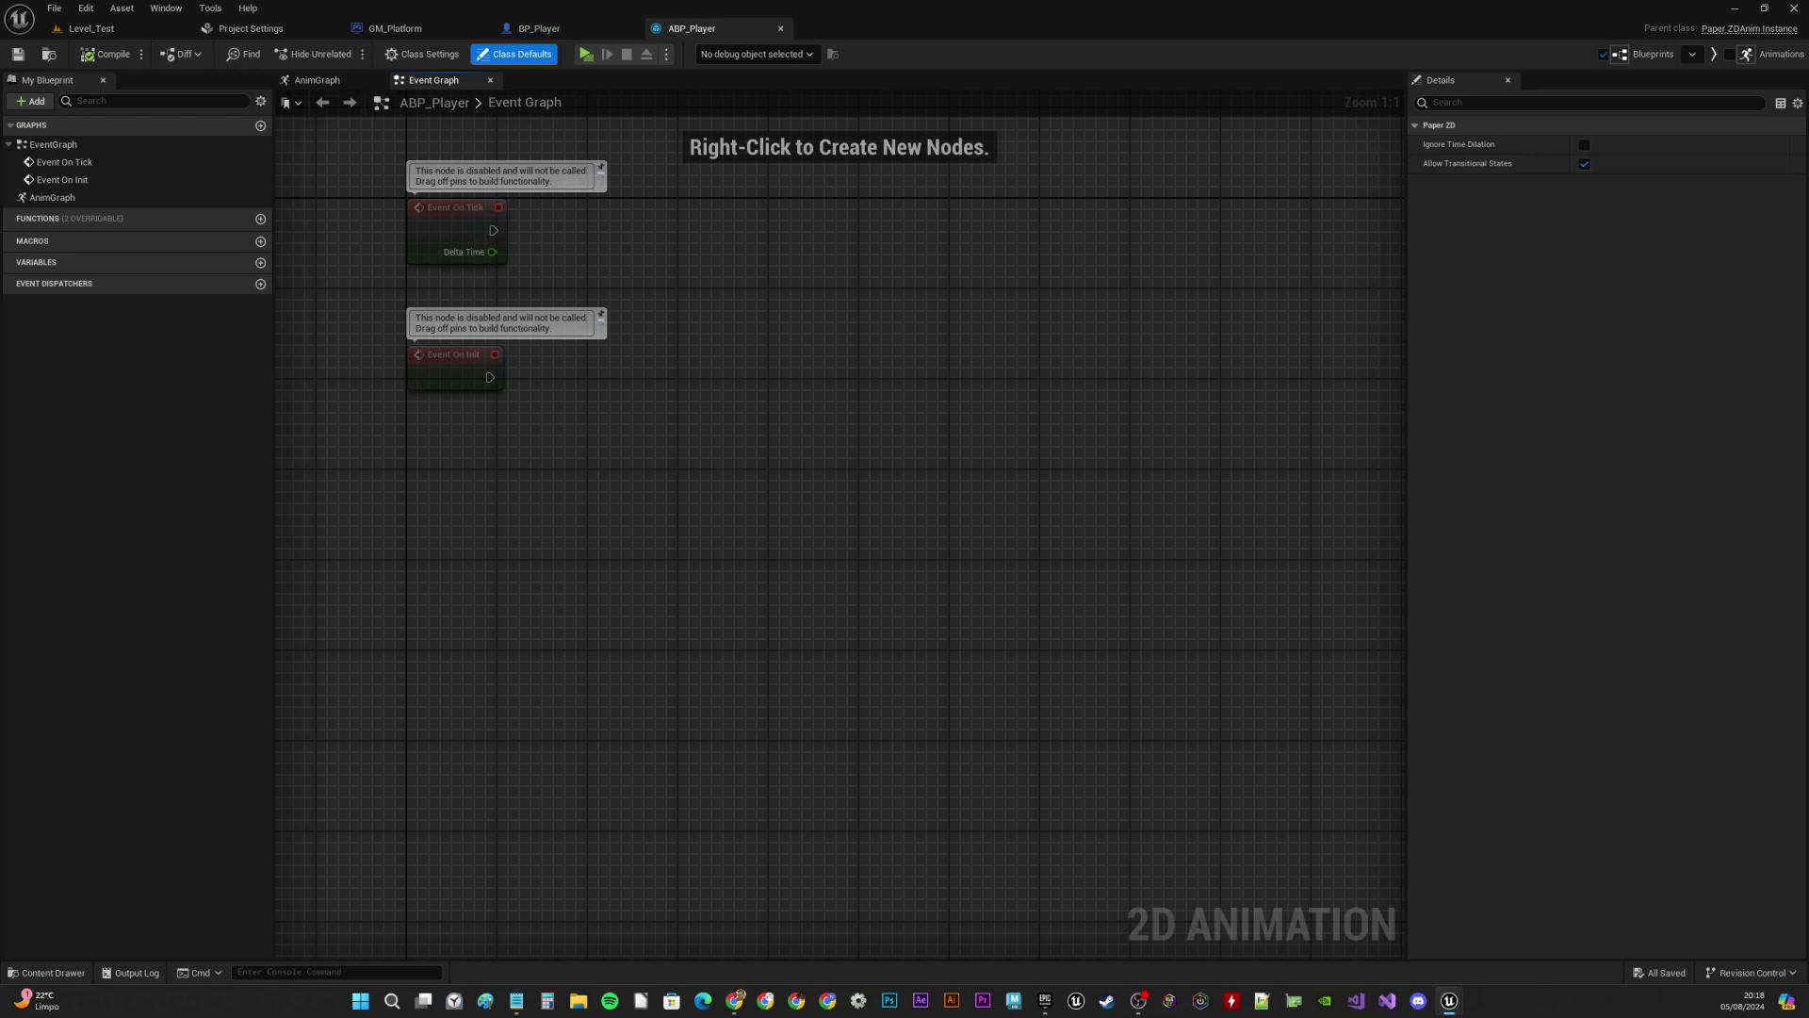
pyautogui.moveTo(654, 392); pyautogui.dragTo(662, 469, button='right')
pyautogui.moveTo(587, 327); pyautogui.dragTo(464, 407, button='right')
pyautogui.moveTo(440, 407); pyautogui.dragTo(451, 407)
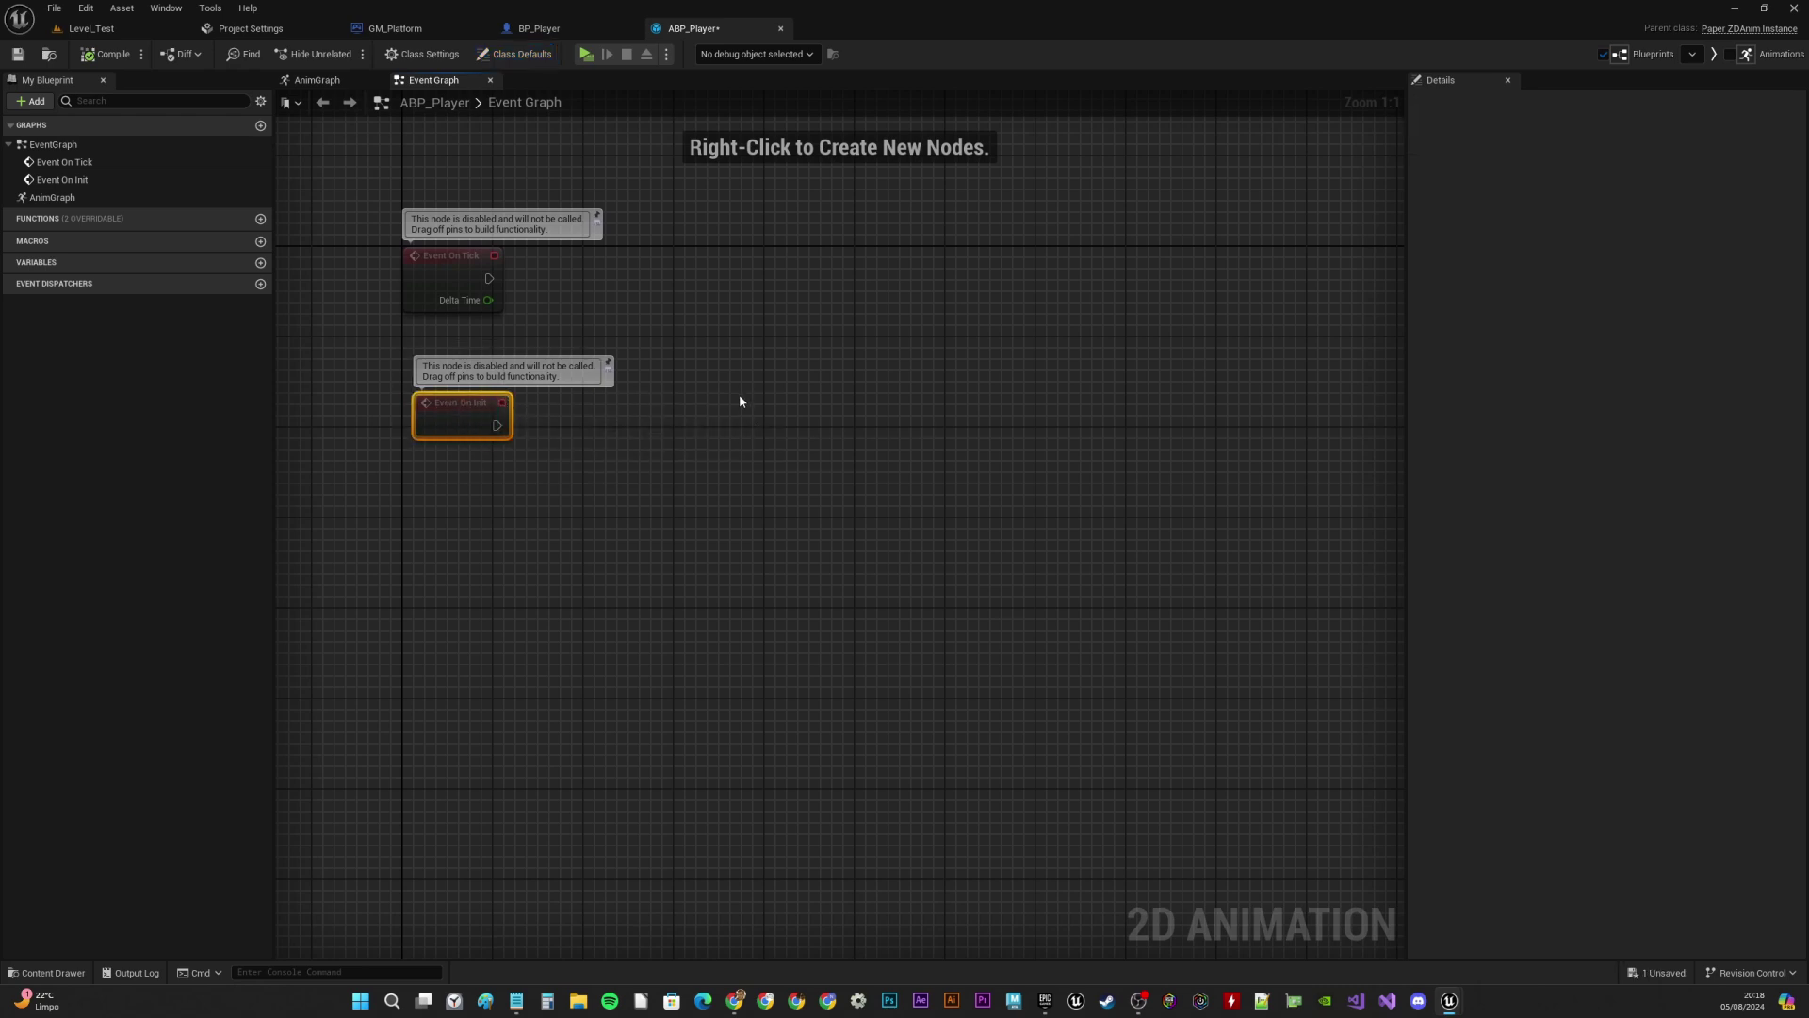
pyautogui.moveTo(739, 400); pyautogui.dragTo(469, 406, button='right')
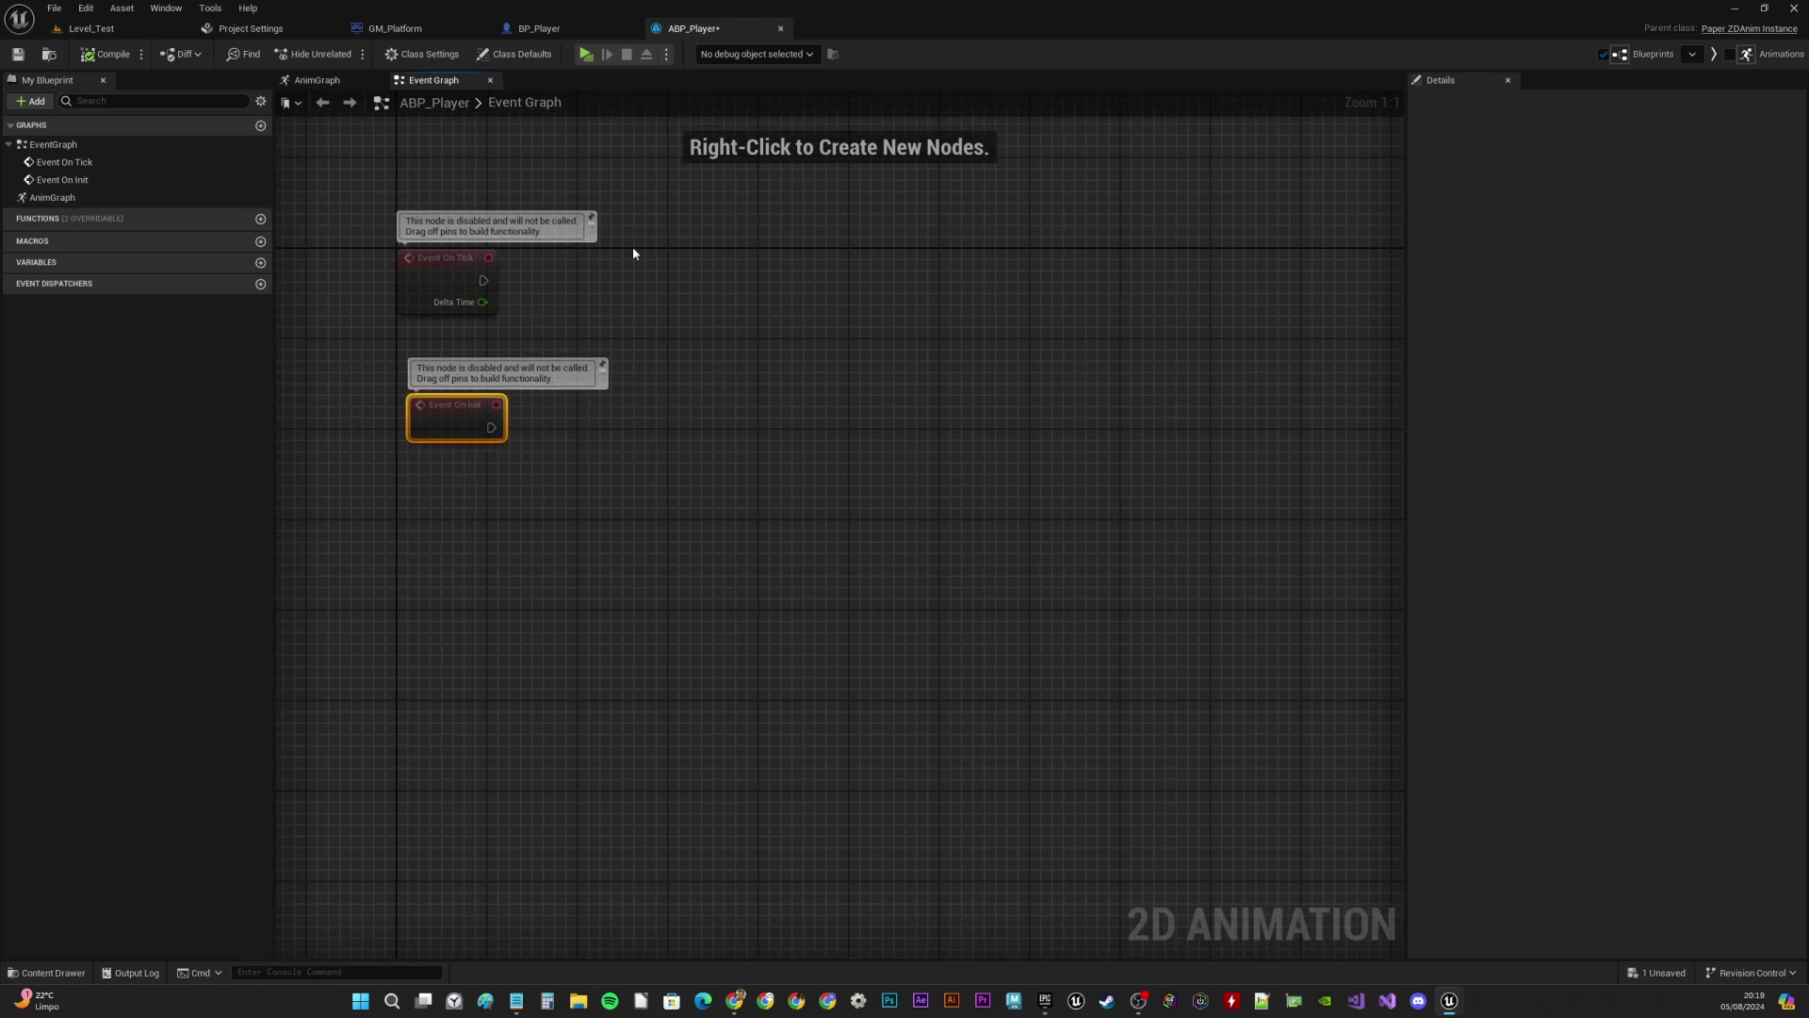
pyautogui.moveTo(631, 377); pyautogui.dragTo(557, 456, button='right')
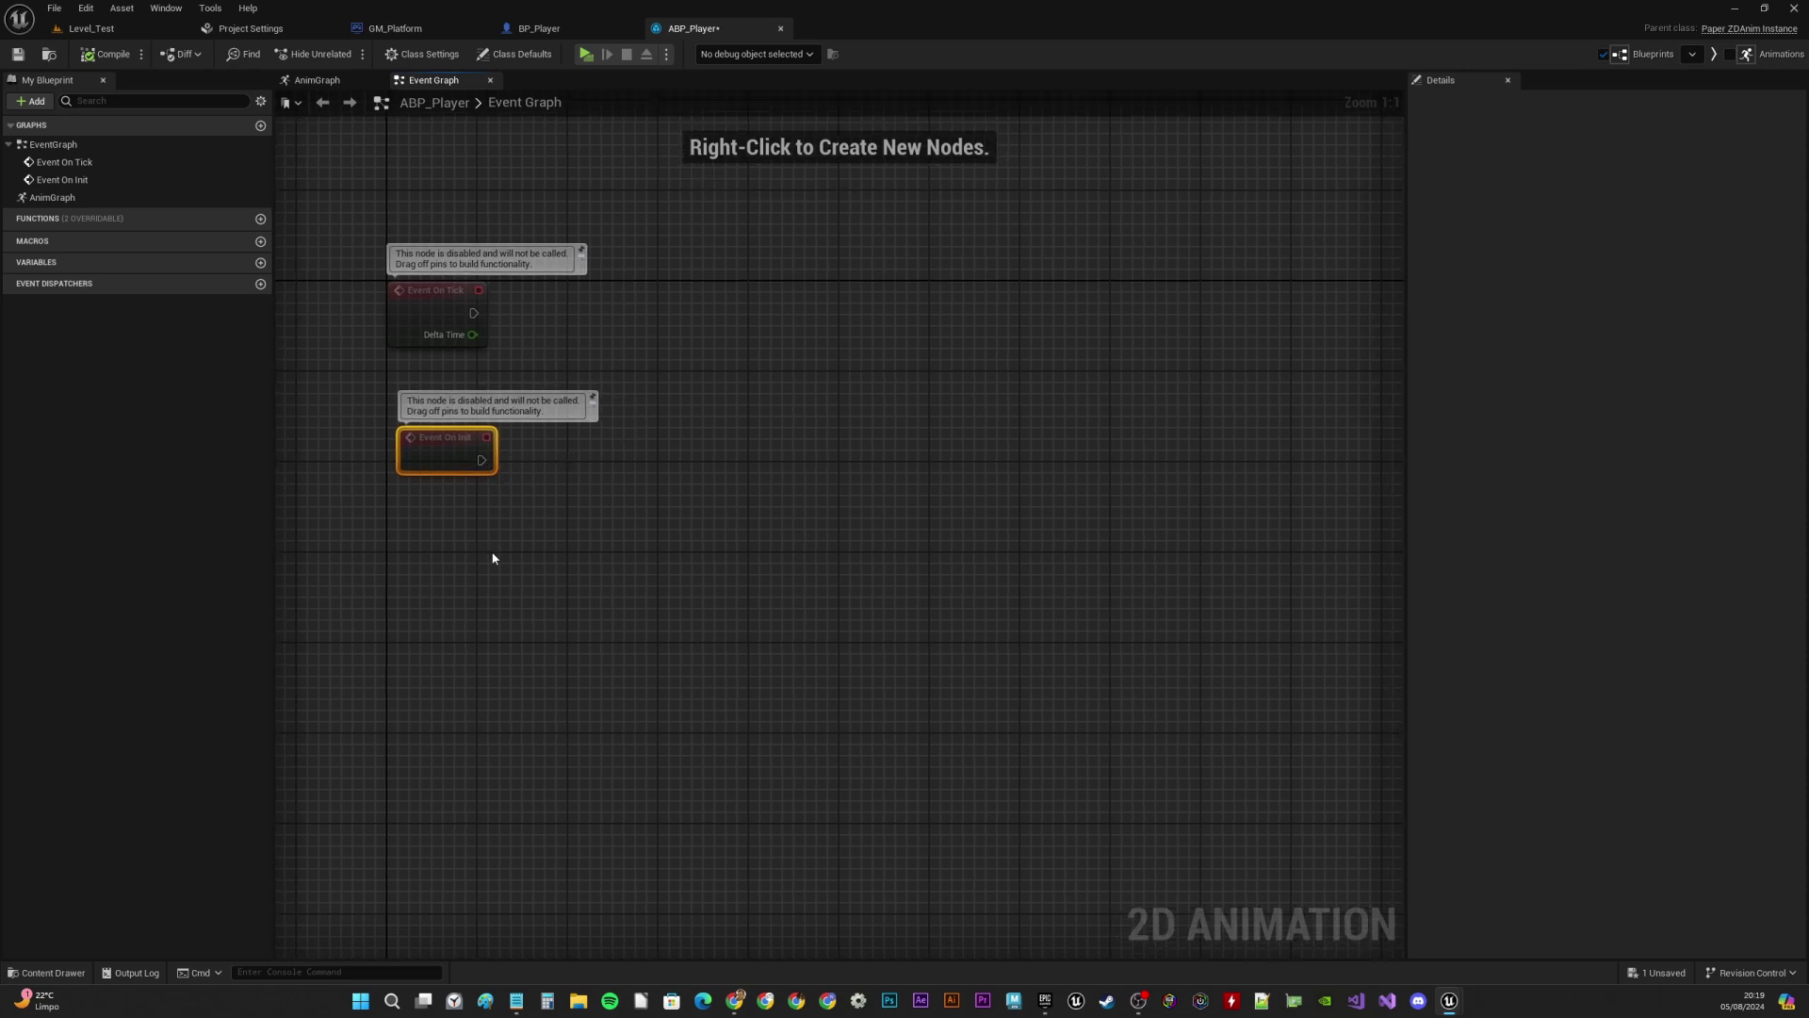
# Add a Get Owning Actor node below Event On Init and create a Cast To BP_Player node from its return value
pyautogui.moveTo(511, 560); pyautogui.dragTo(519, 562, button='right')
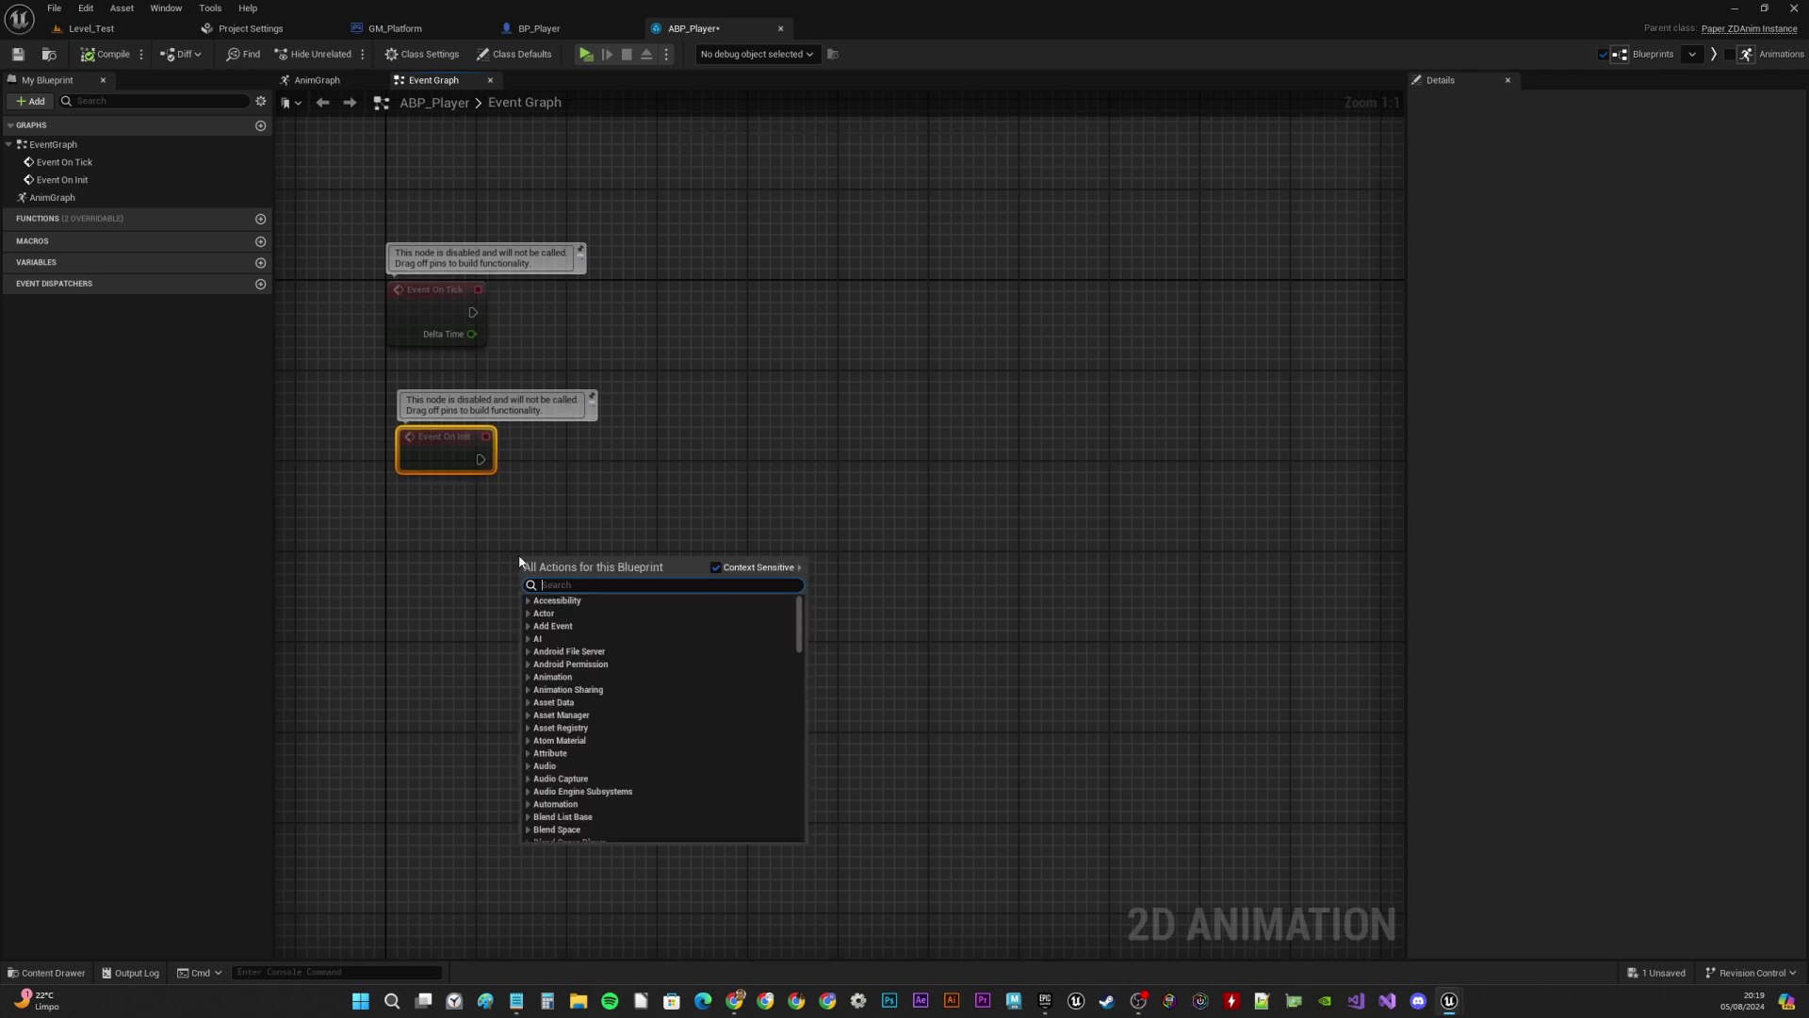
pyautogui.write('get ownin')
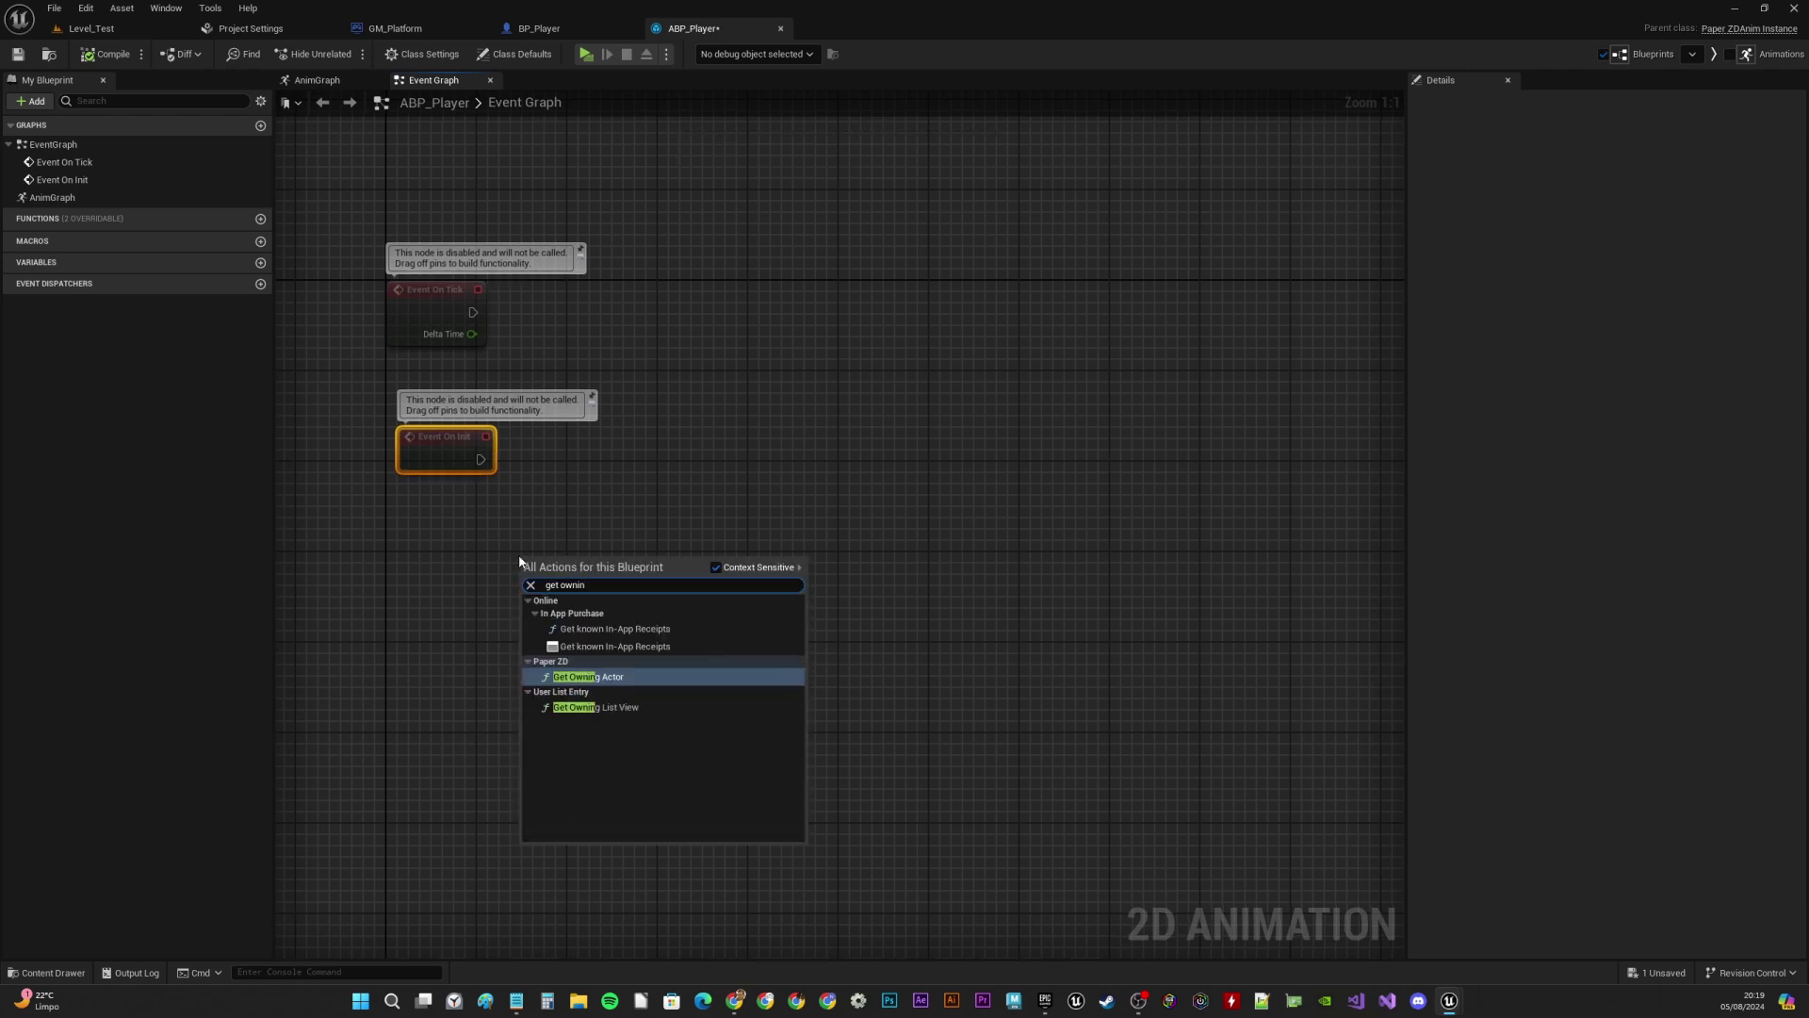
pyautogui.click(599, 678)
pyautogui.moveTo(667, 592); pyautogui.dragTo(713, 514)
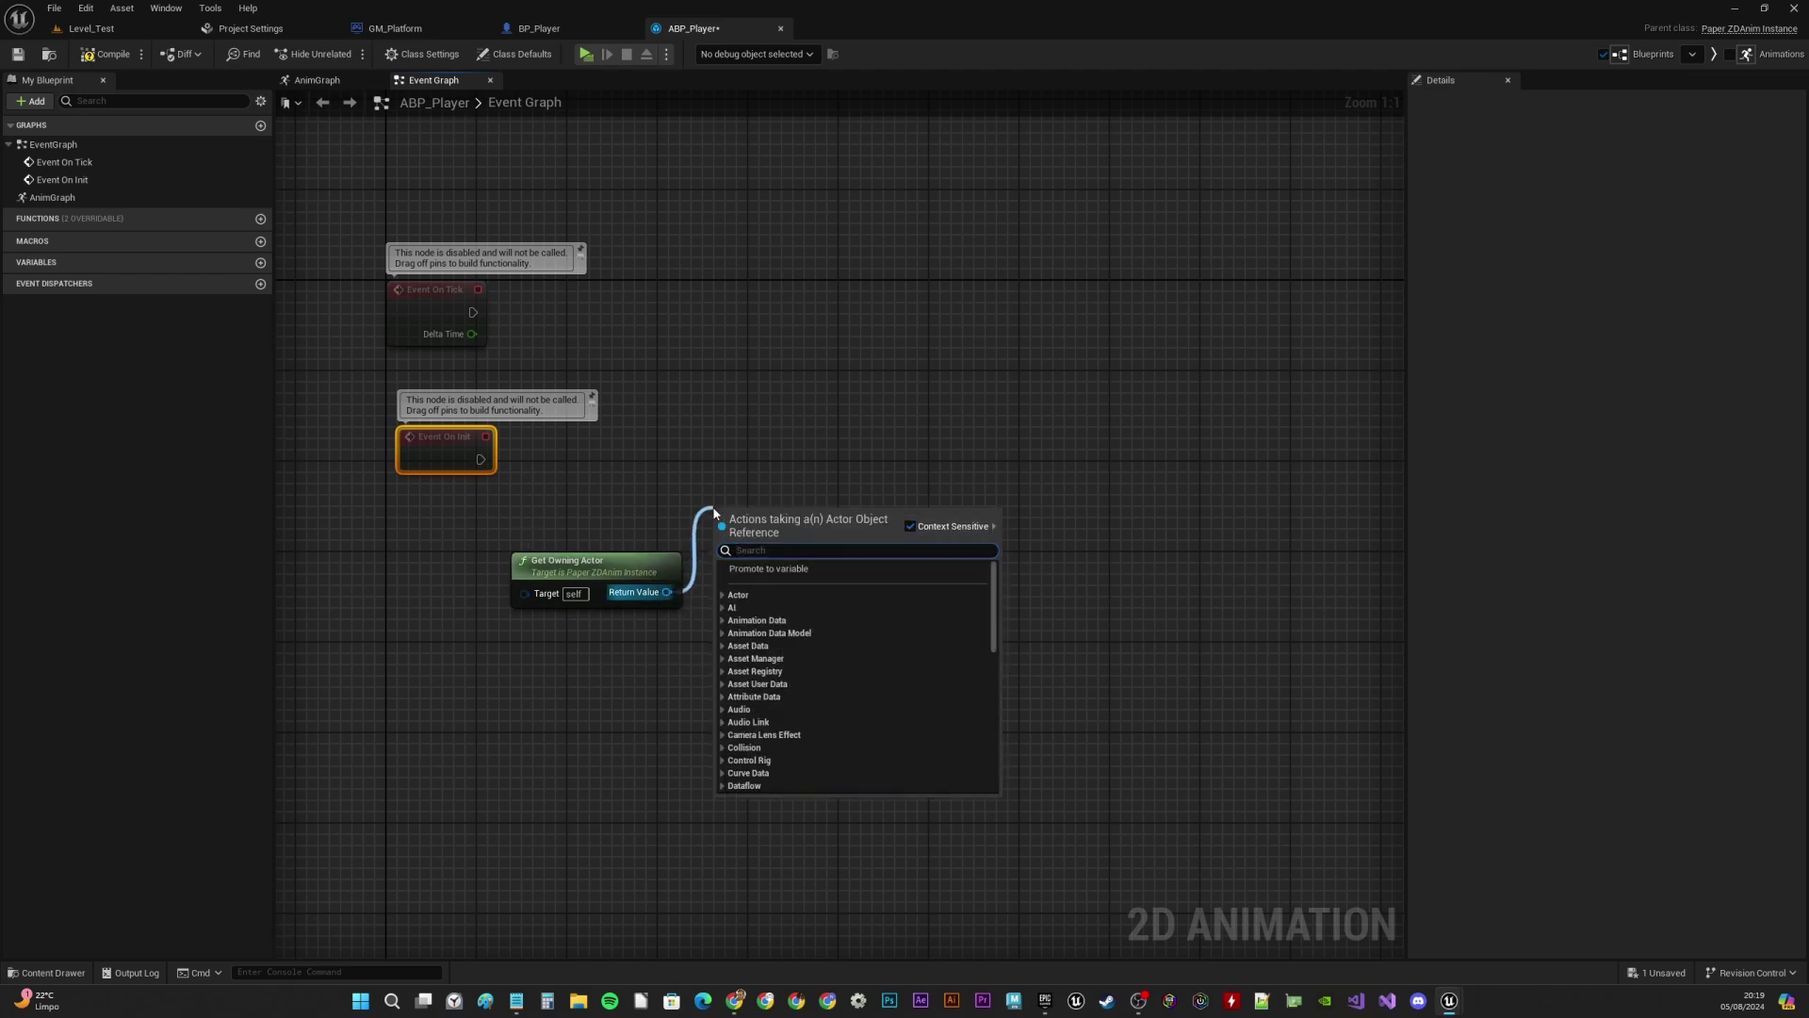
pyautogui.write('cast to')
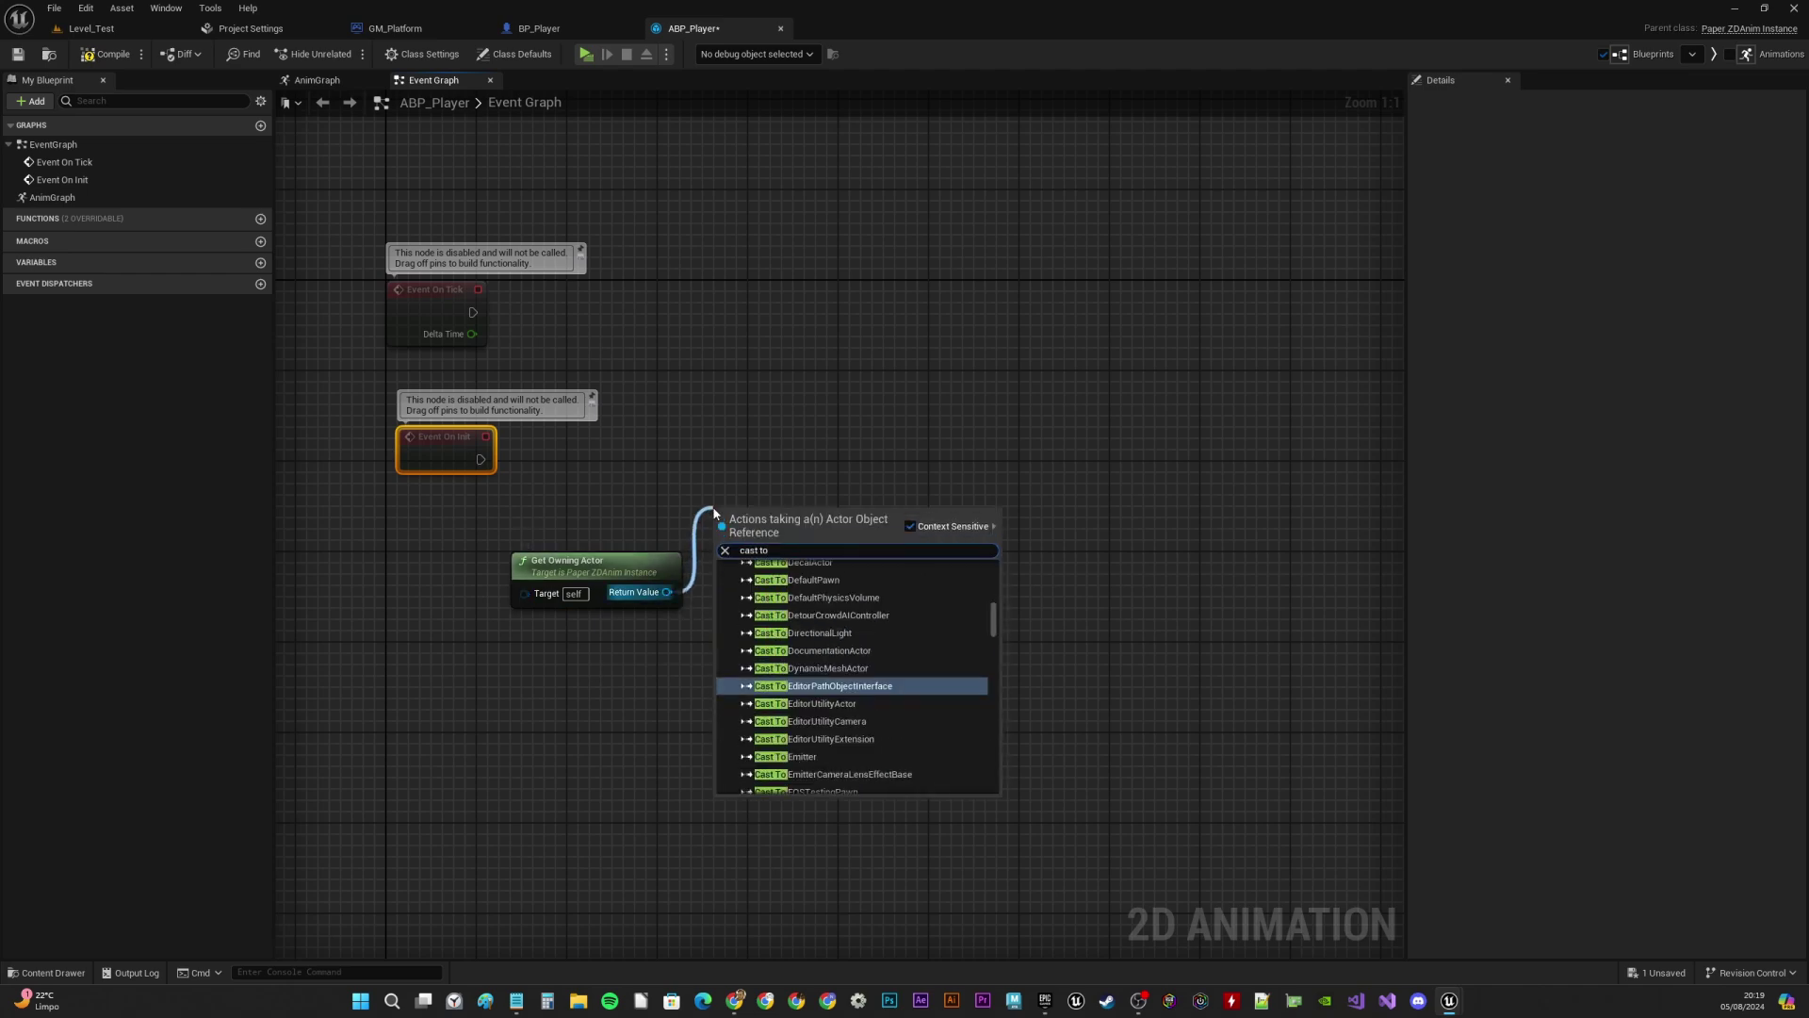
pyautogui.write(' bp')
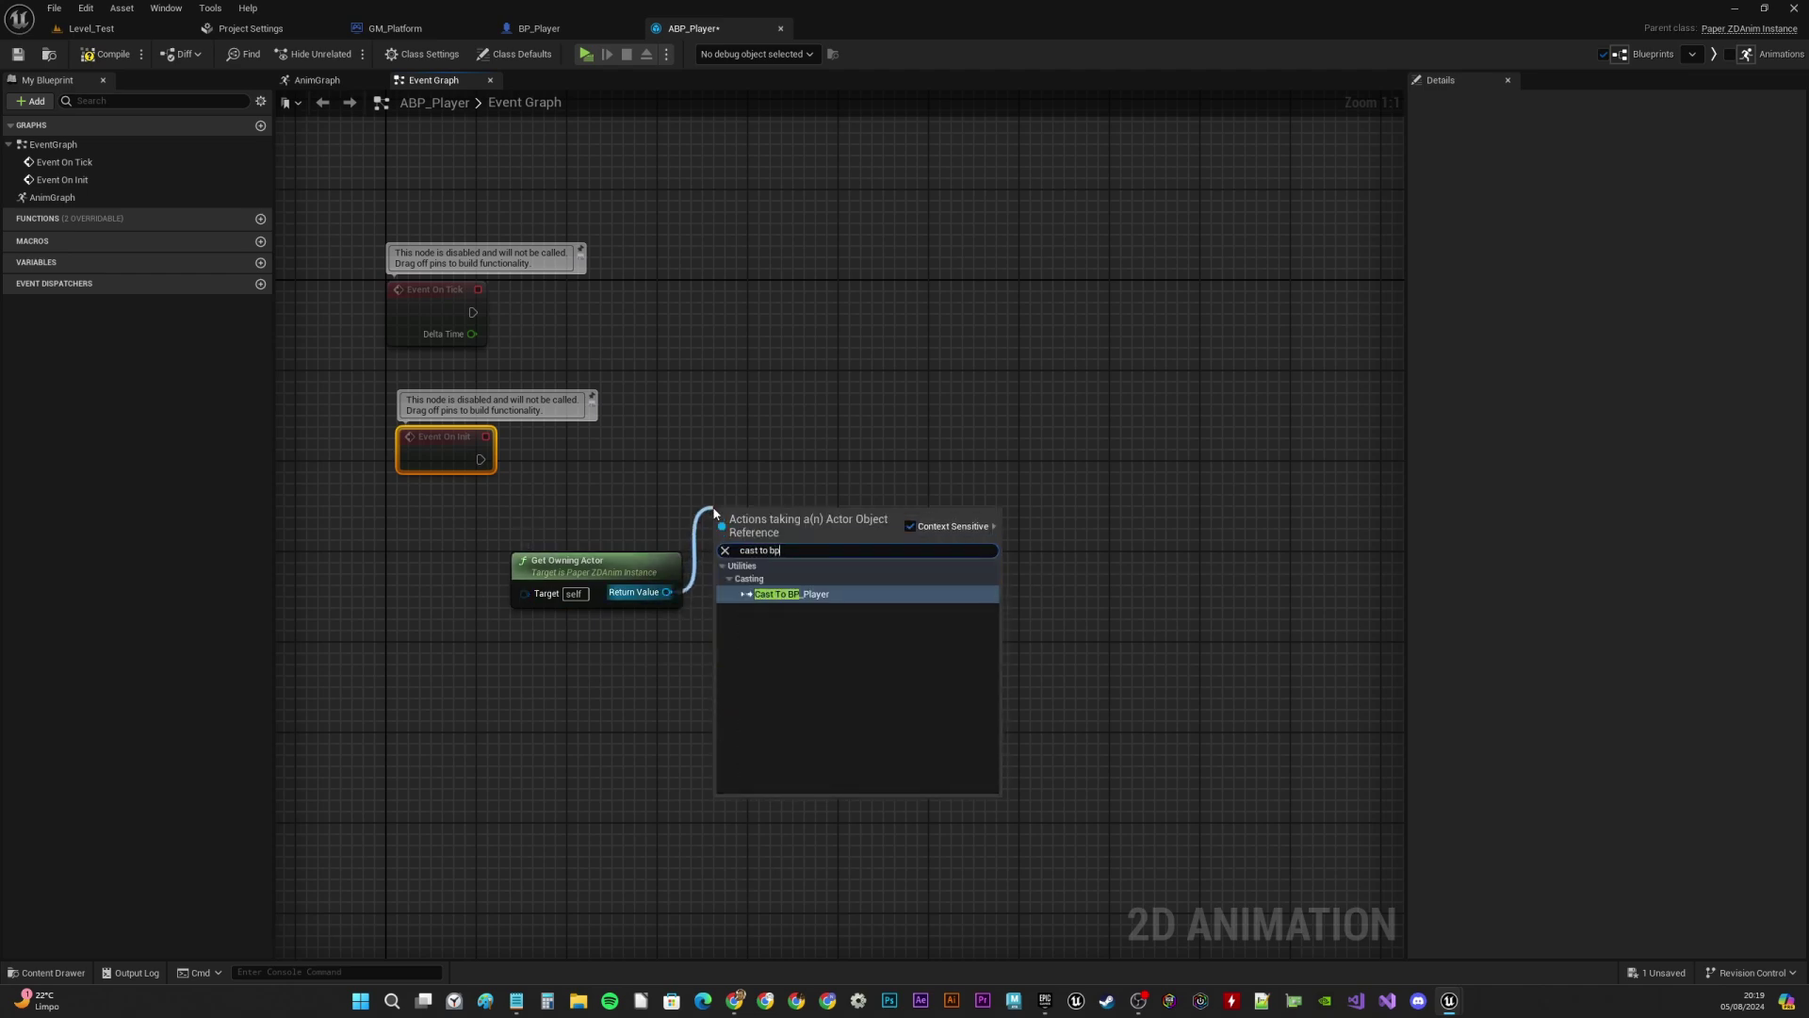
pyautogui.click(940, 594)
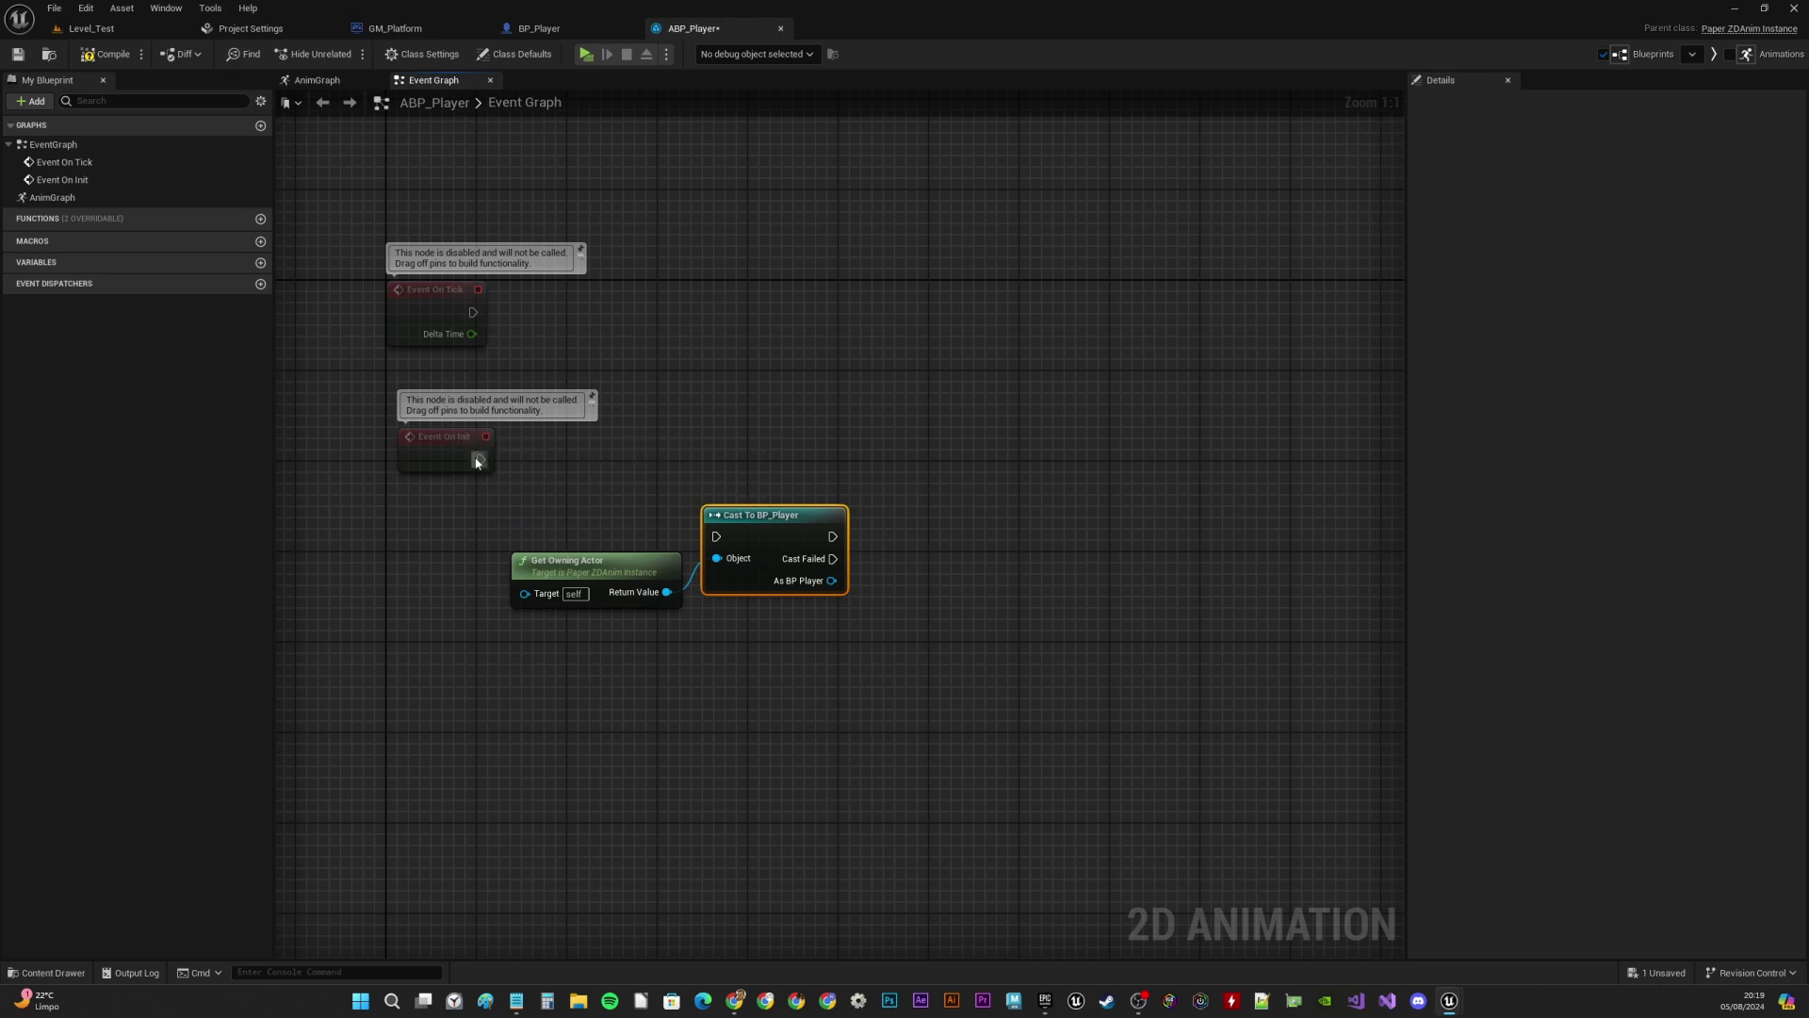
# Connect Event On Init to Cast To BP_Player and line up the cast and Get Owning Actor nodes with the event
pyautogui.moveTo(478, 458); pyautogui.dragTo(710, 426)
pyautogui.moveTo(565, 561); pyautogui.dragTo(473, 515)
pyautogui.moveTo(697, 425)
pyautogui.mouseDown()
pyautogui.moveTo(637, 414)
pyautogui.moveTo(672, 436)
pyautogui.mouseUp()
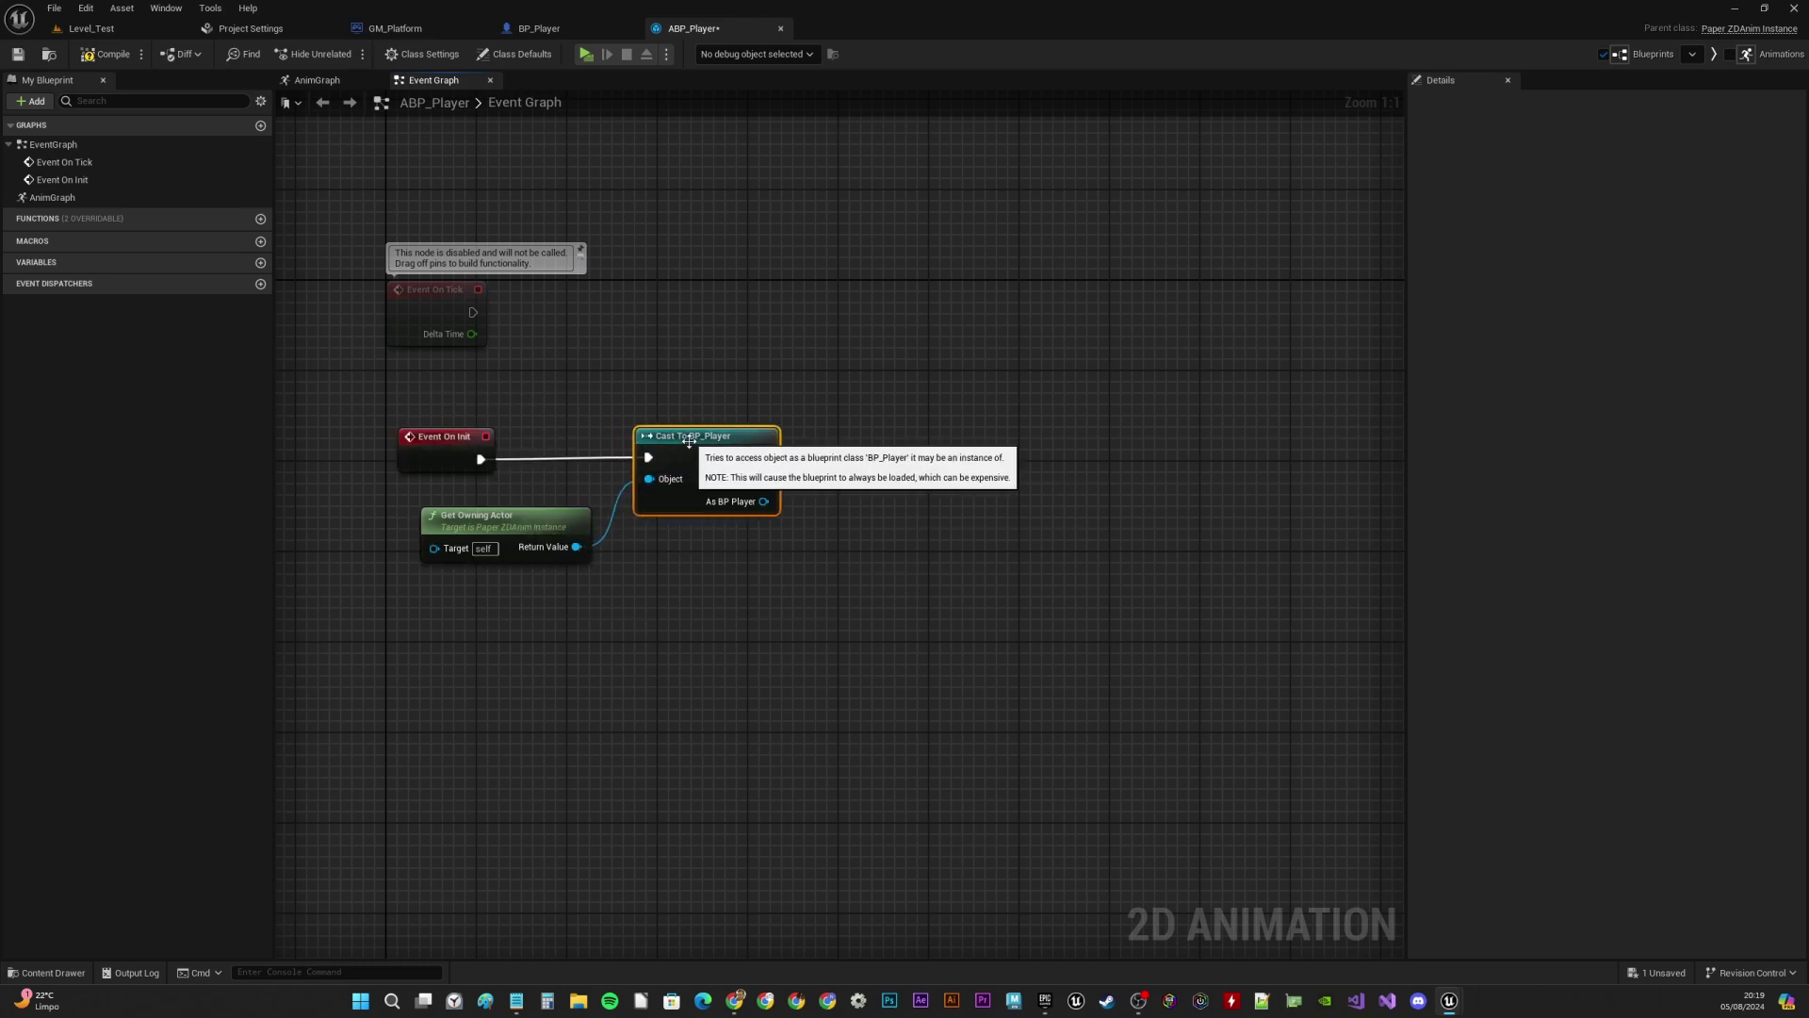
# Promote the cast's As BP Player output to a variable and move its SET node close beside the cast
pyautogui.rightClick(764, 500)
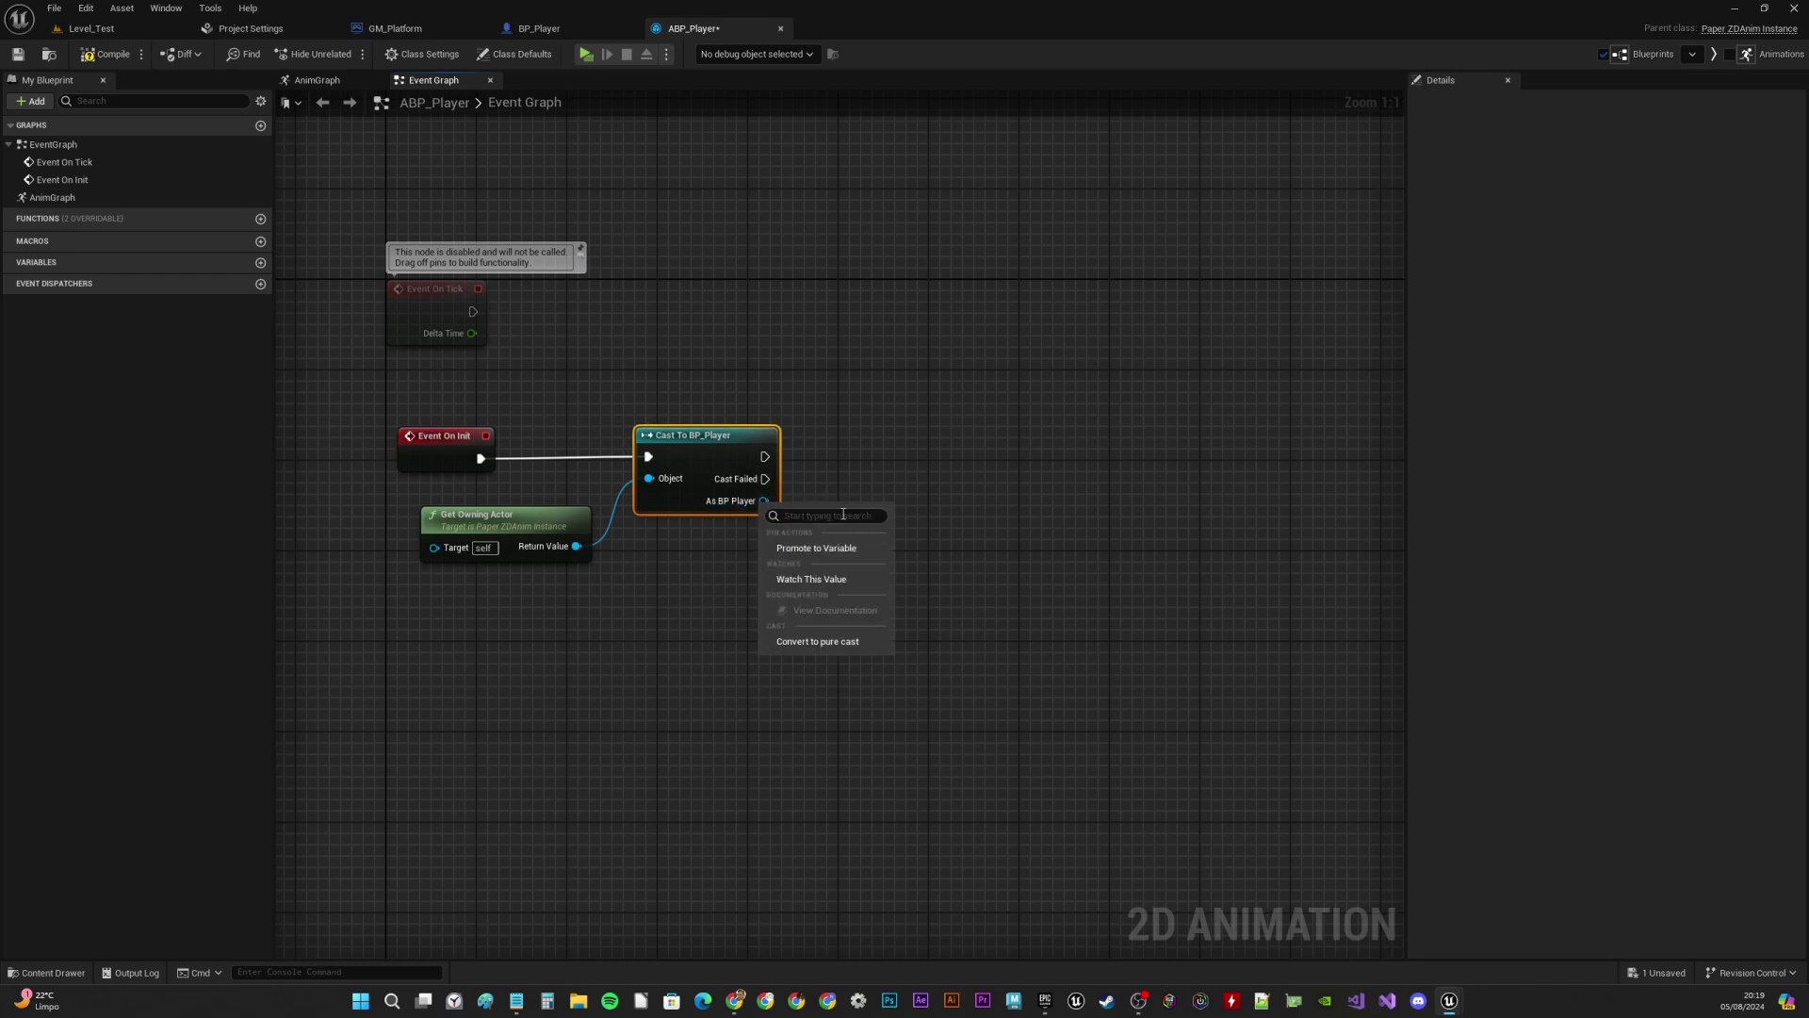
pyautogui.click(815, 547)
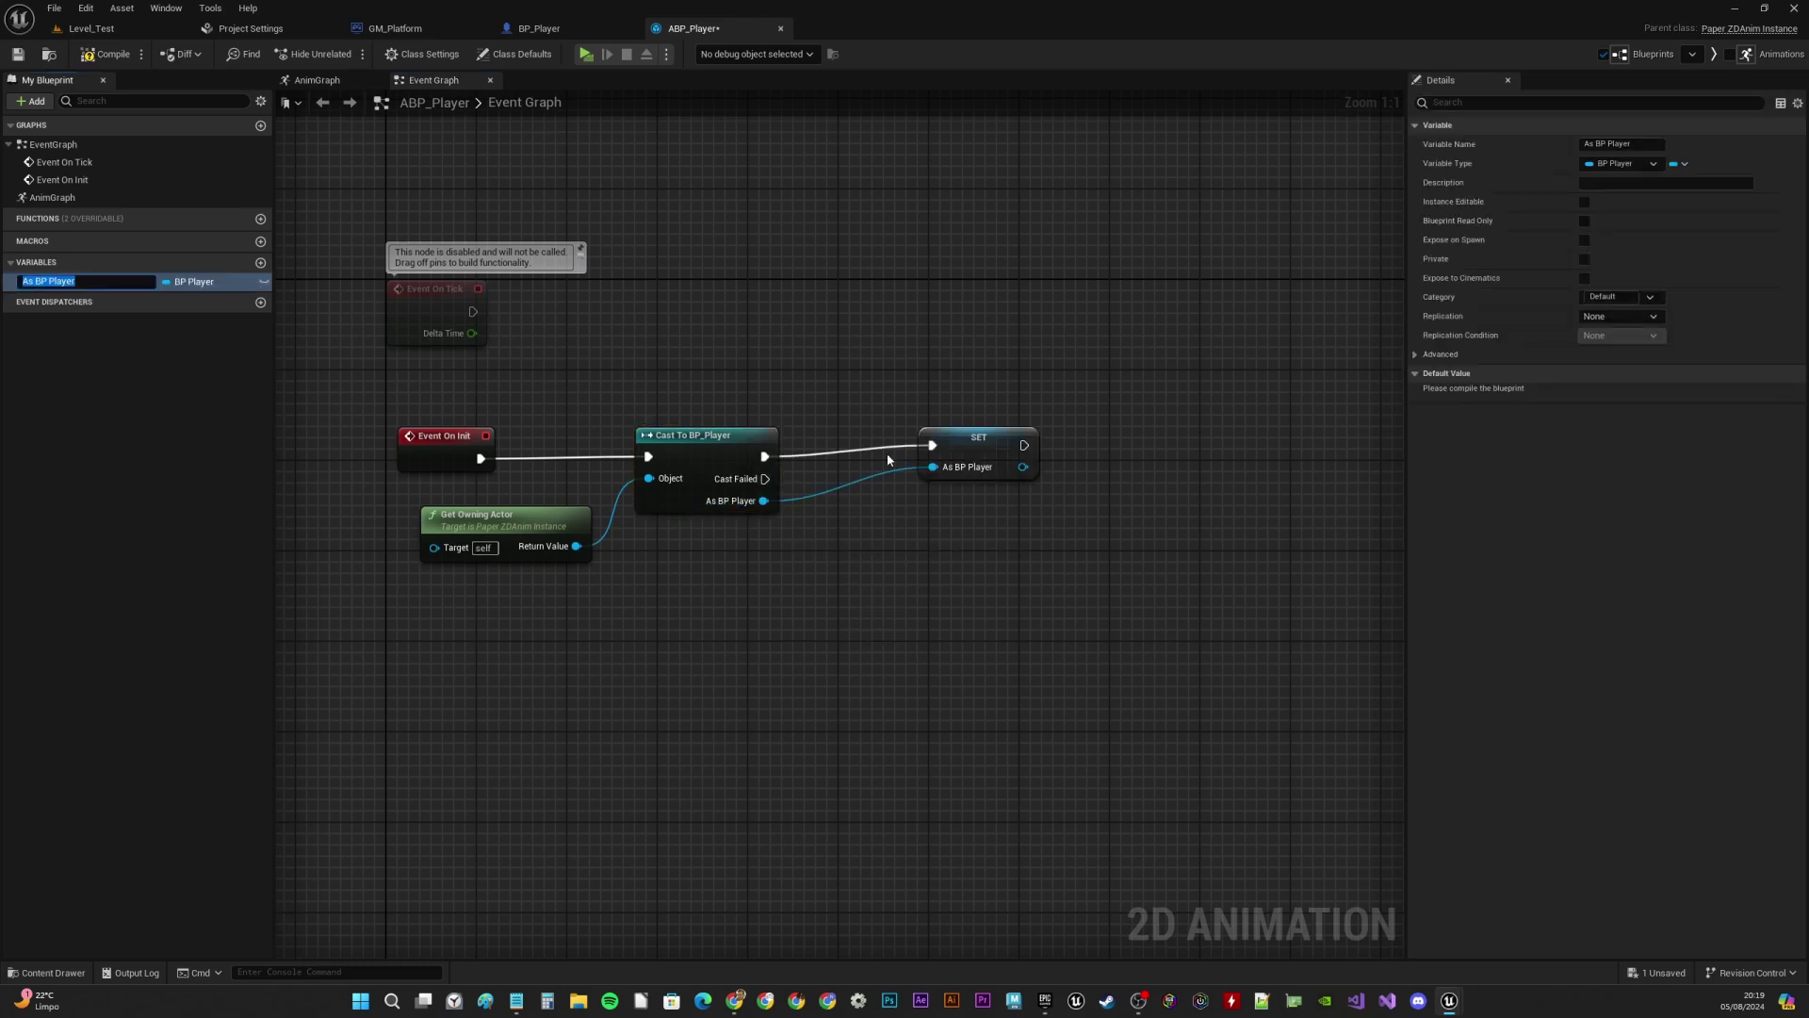
pyautogui.moveTo(942, 448); pyautogui.dragTo(848, 452)
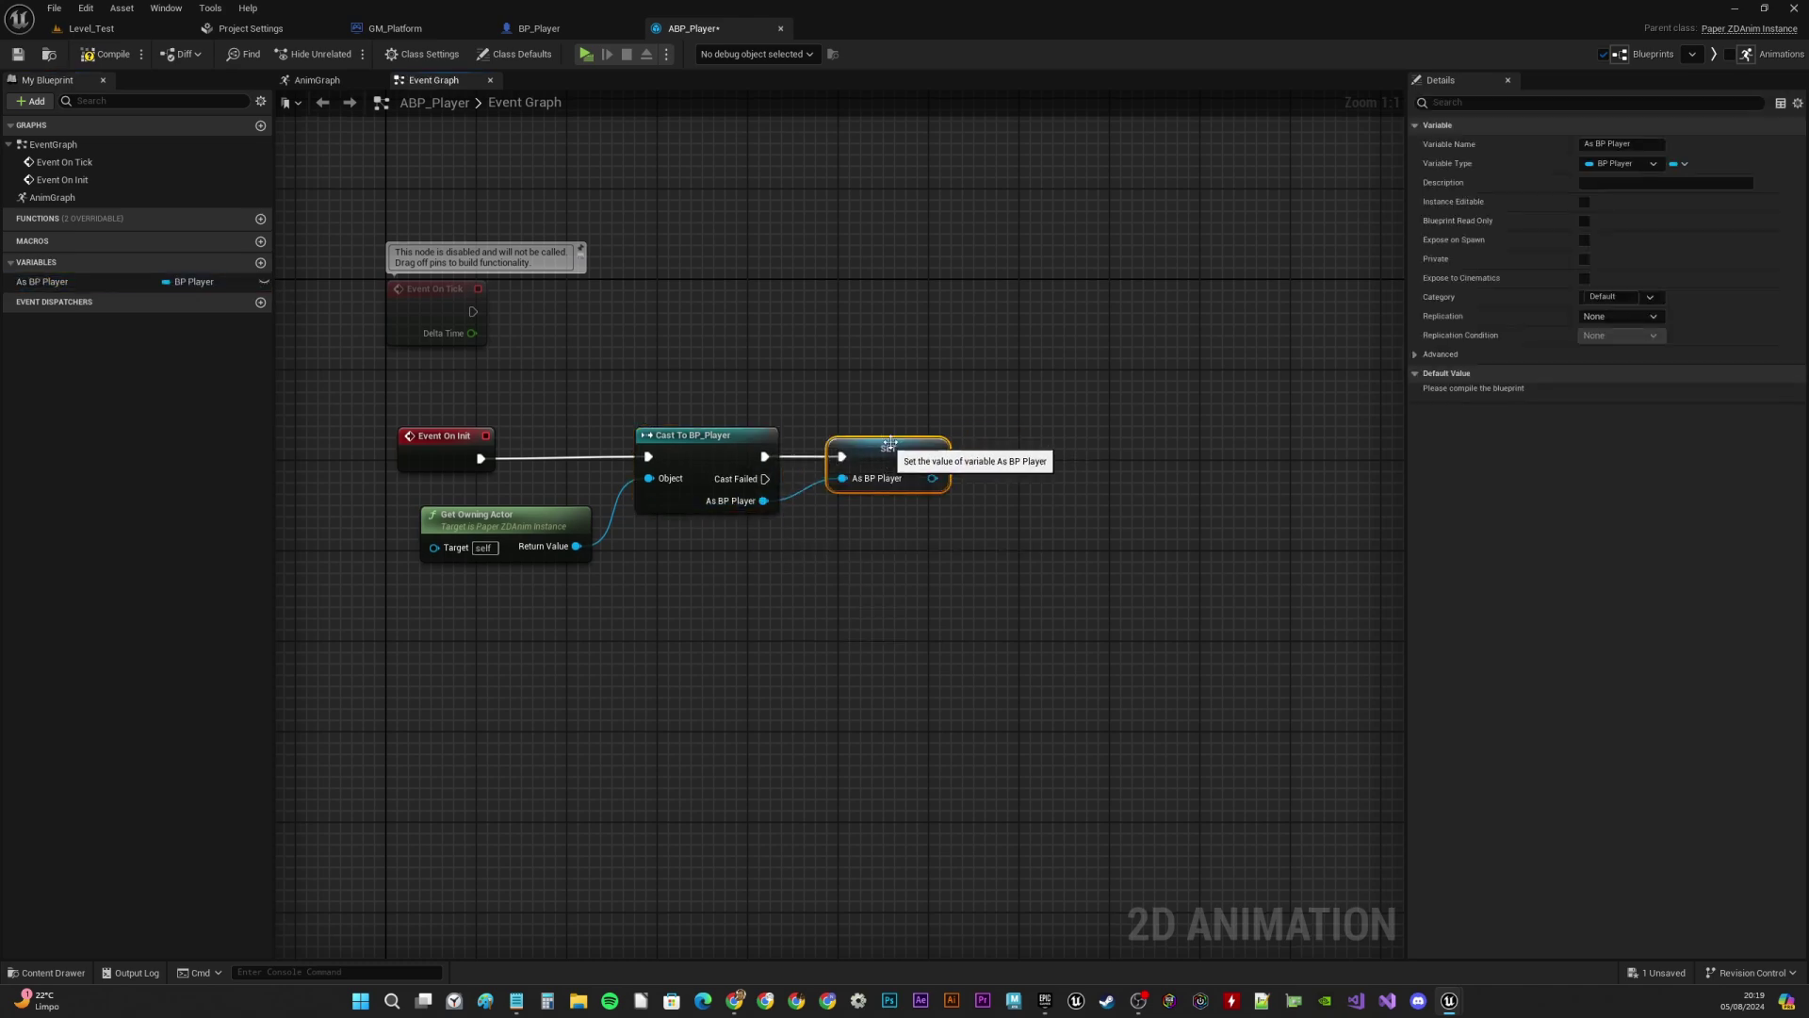
# Rename the As BP Player variable to PlayerRef and compile the animation blueprint
pyautogui.click(85, 281)
pyautogui.click(1611, 146)
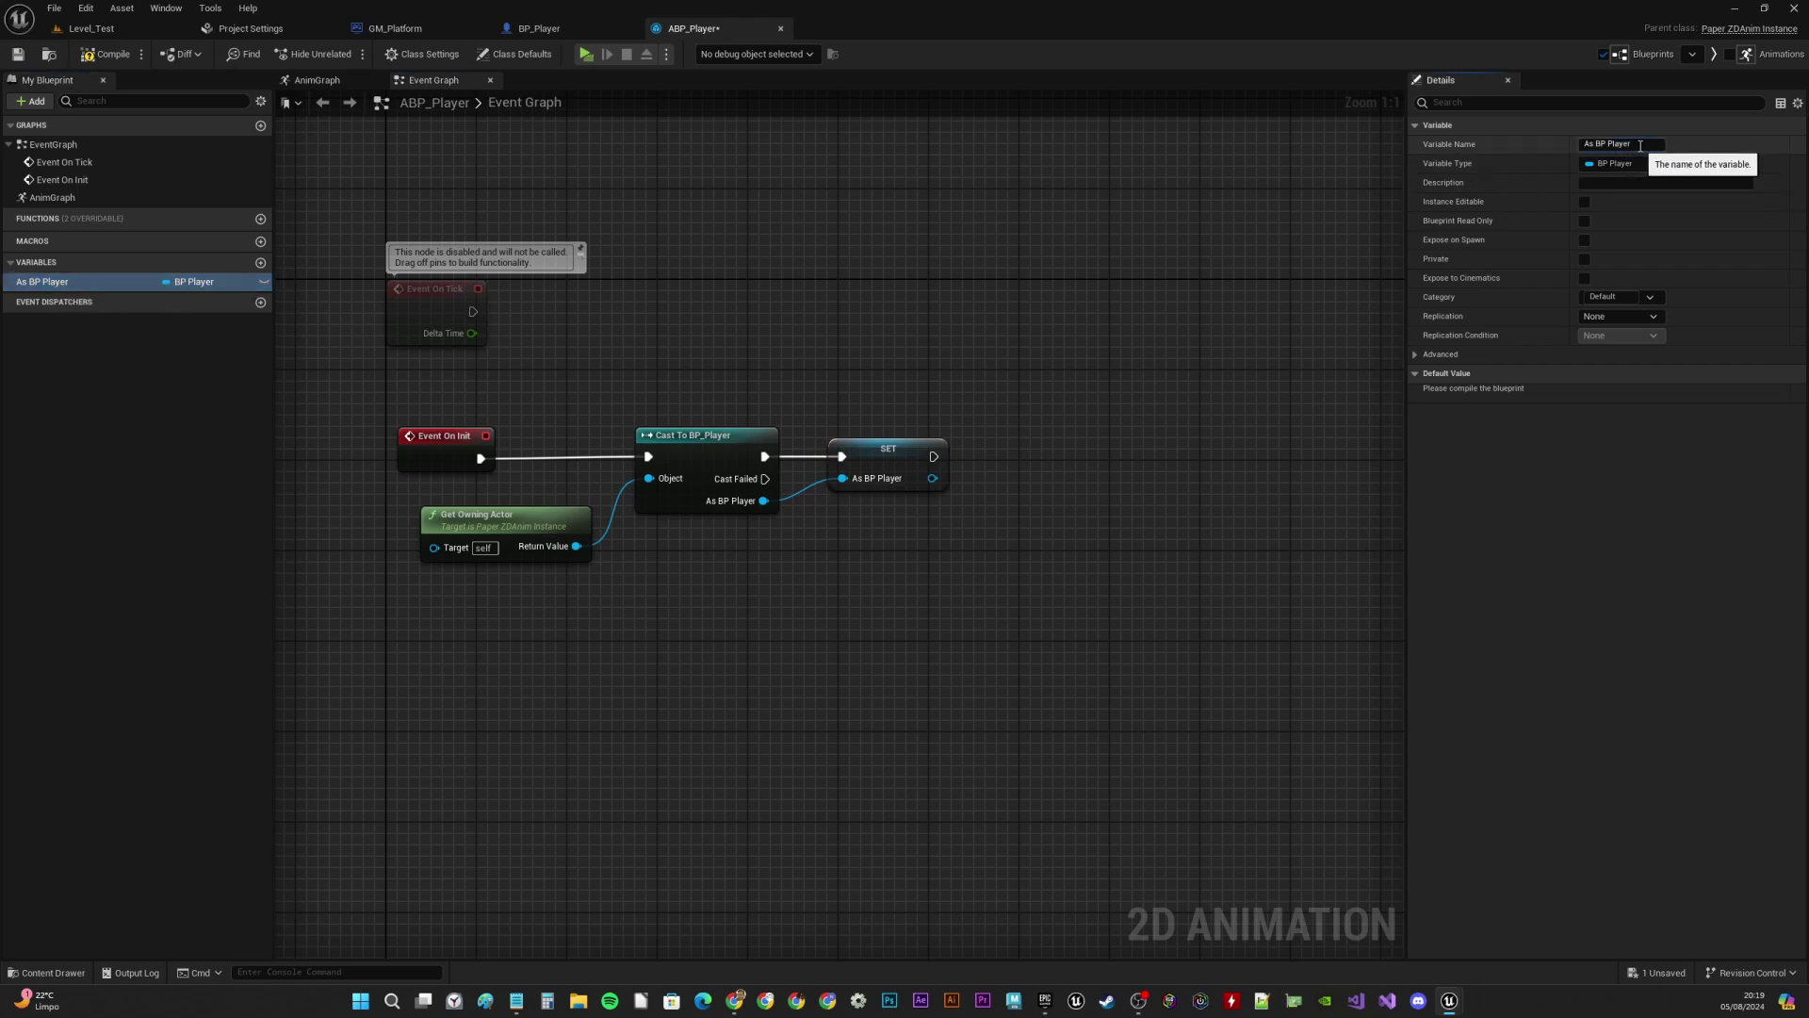
pyautogui.write('Player')
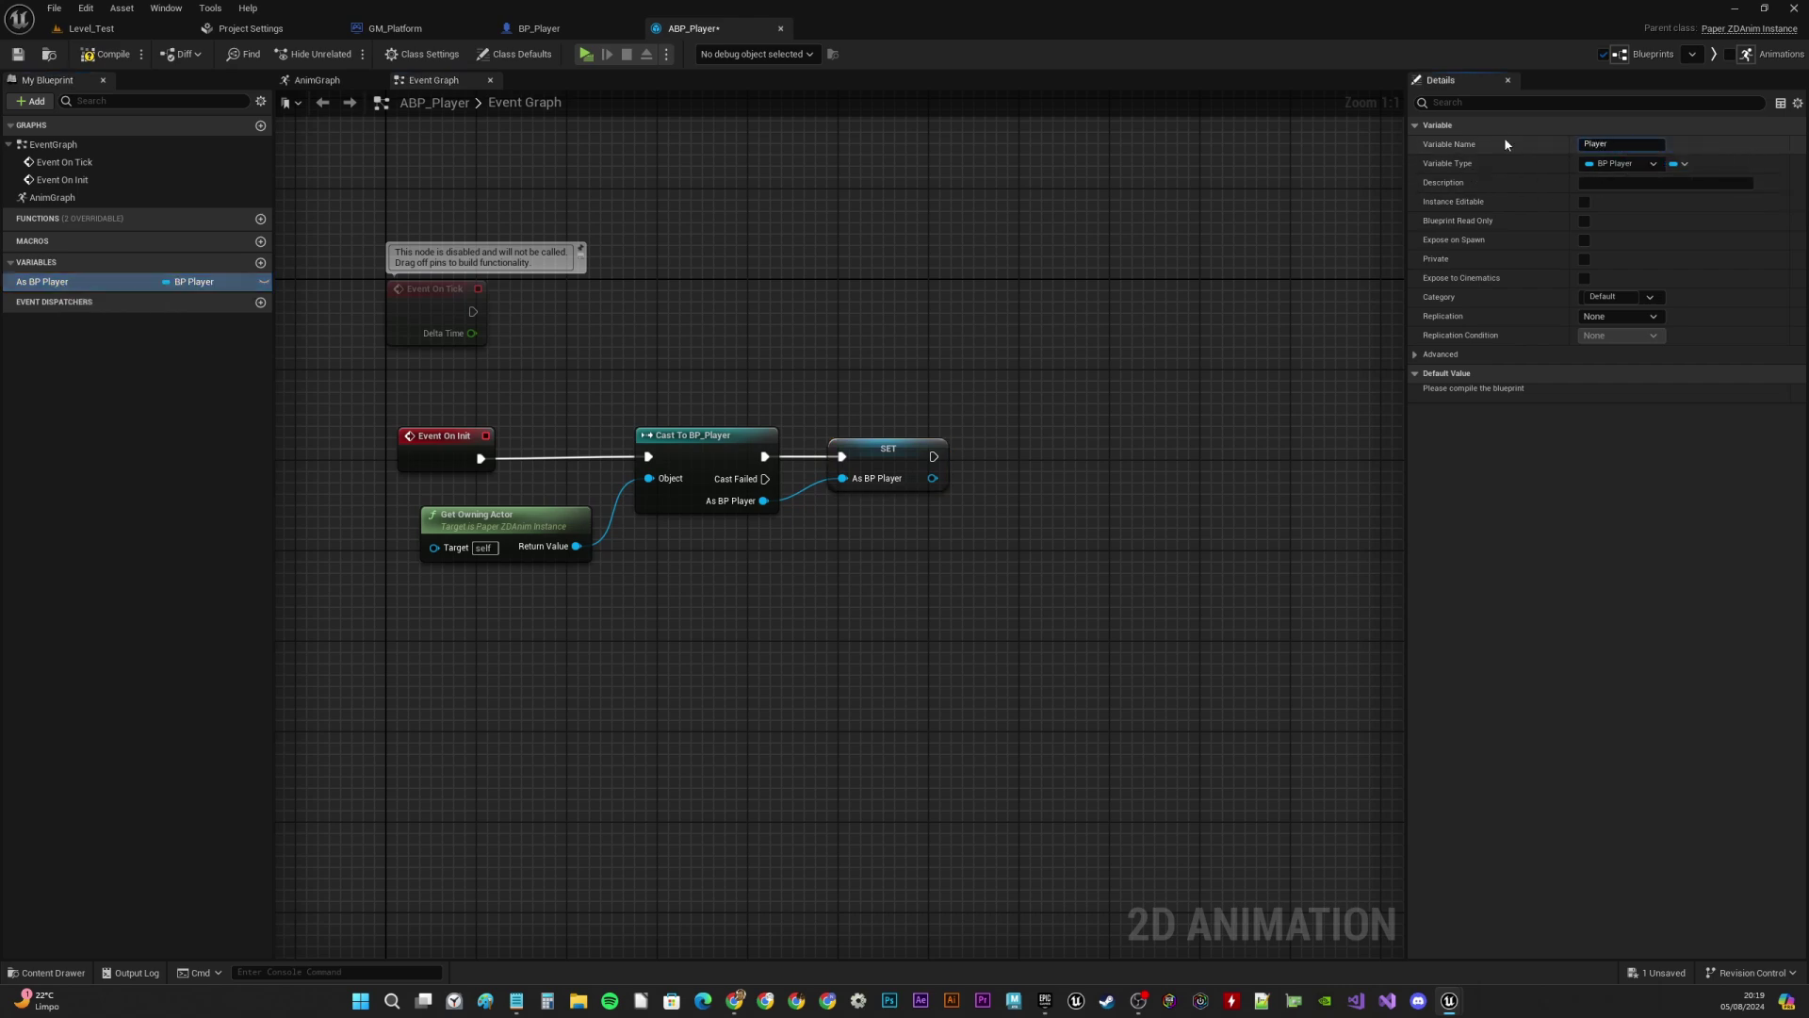
pyautogui.write('Ref')
pyautogui.press('Return')
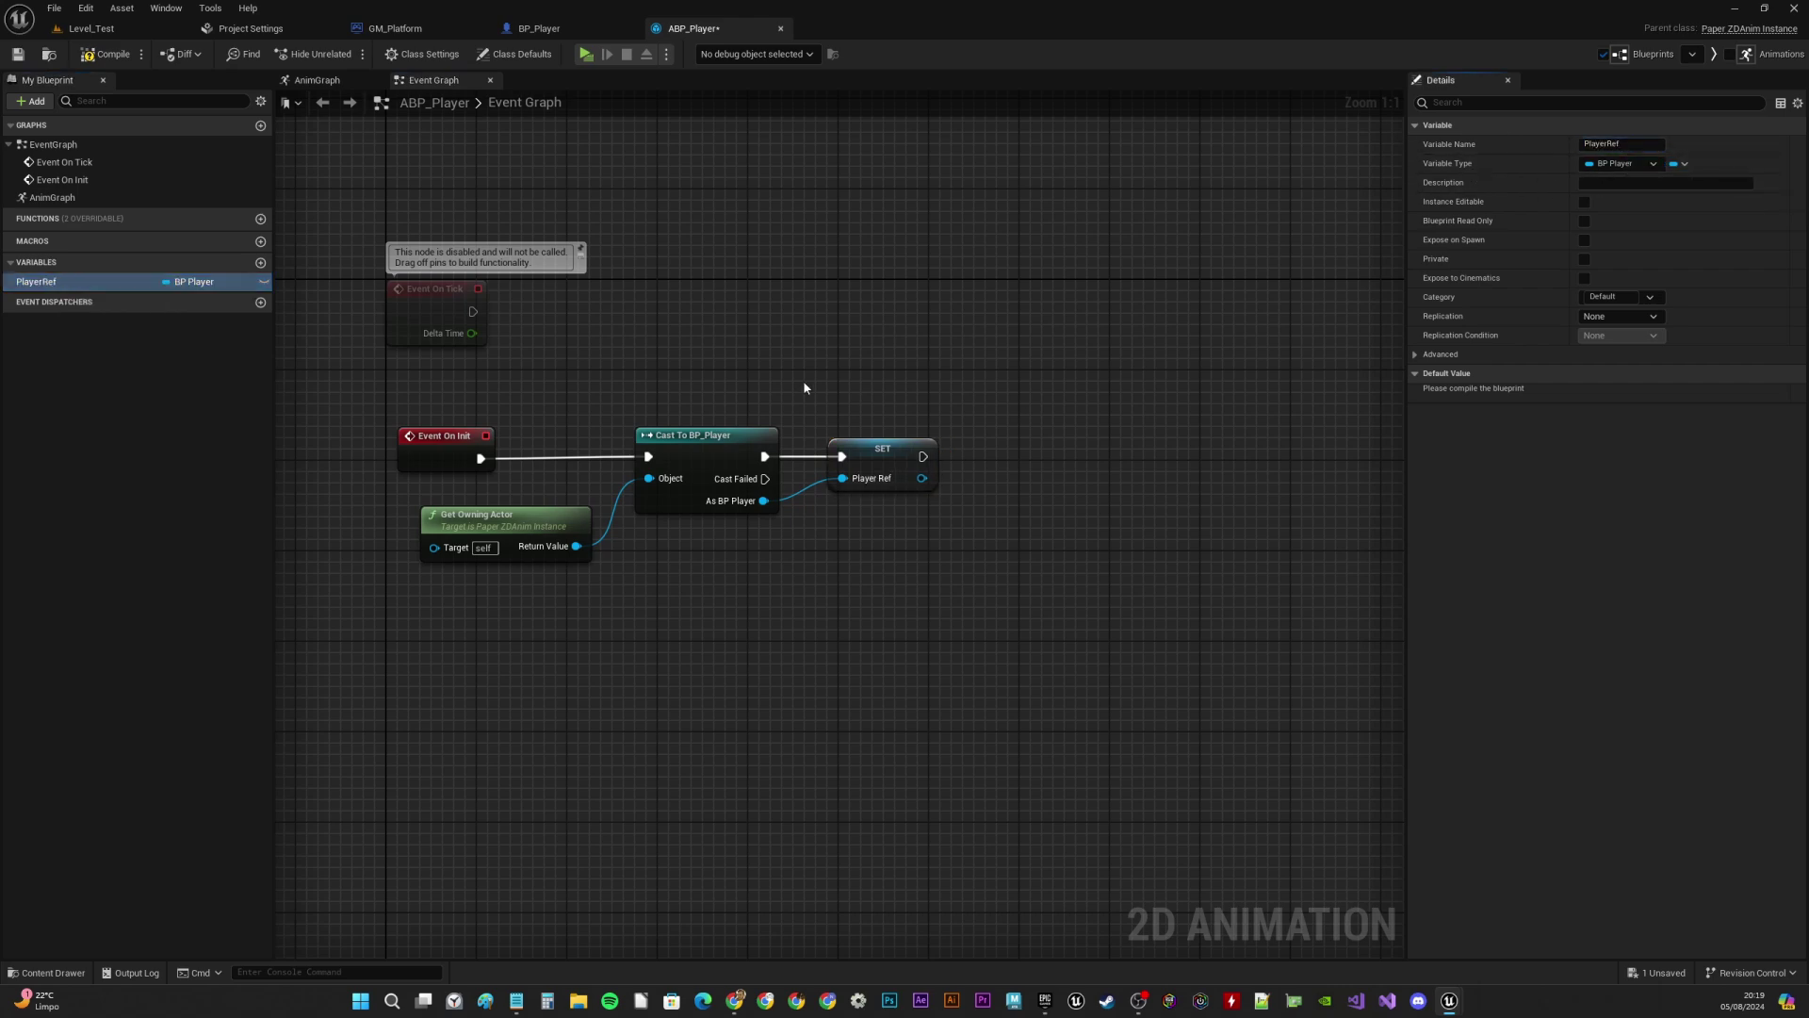
pyautogui.click(106, 54)
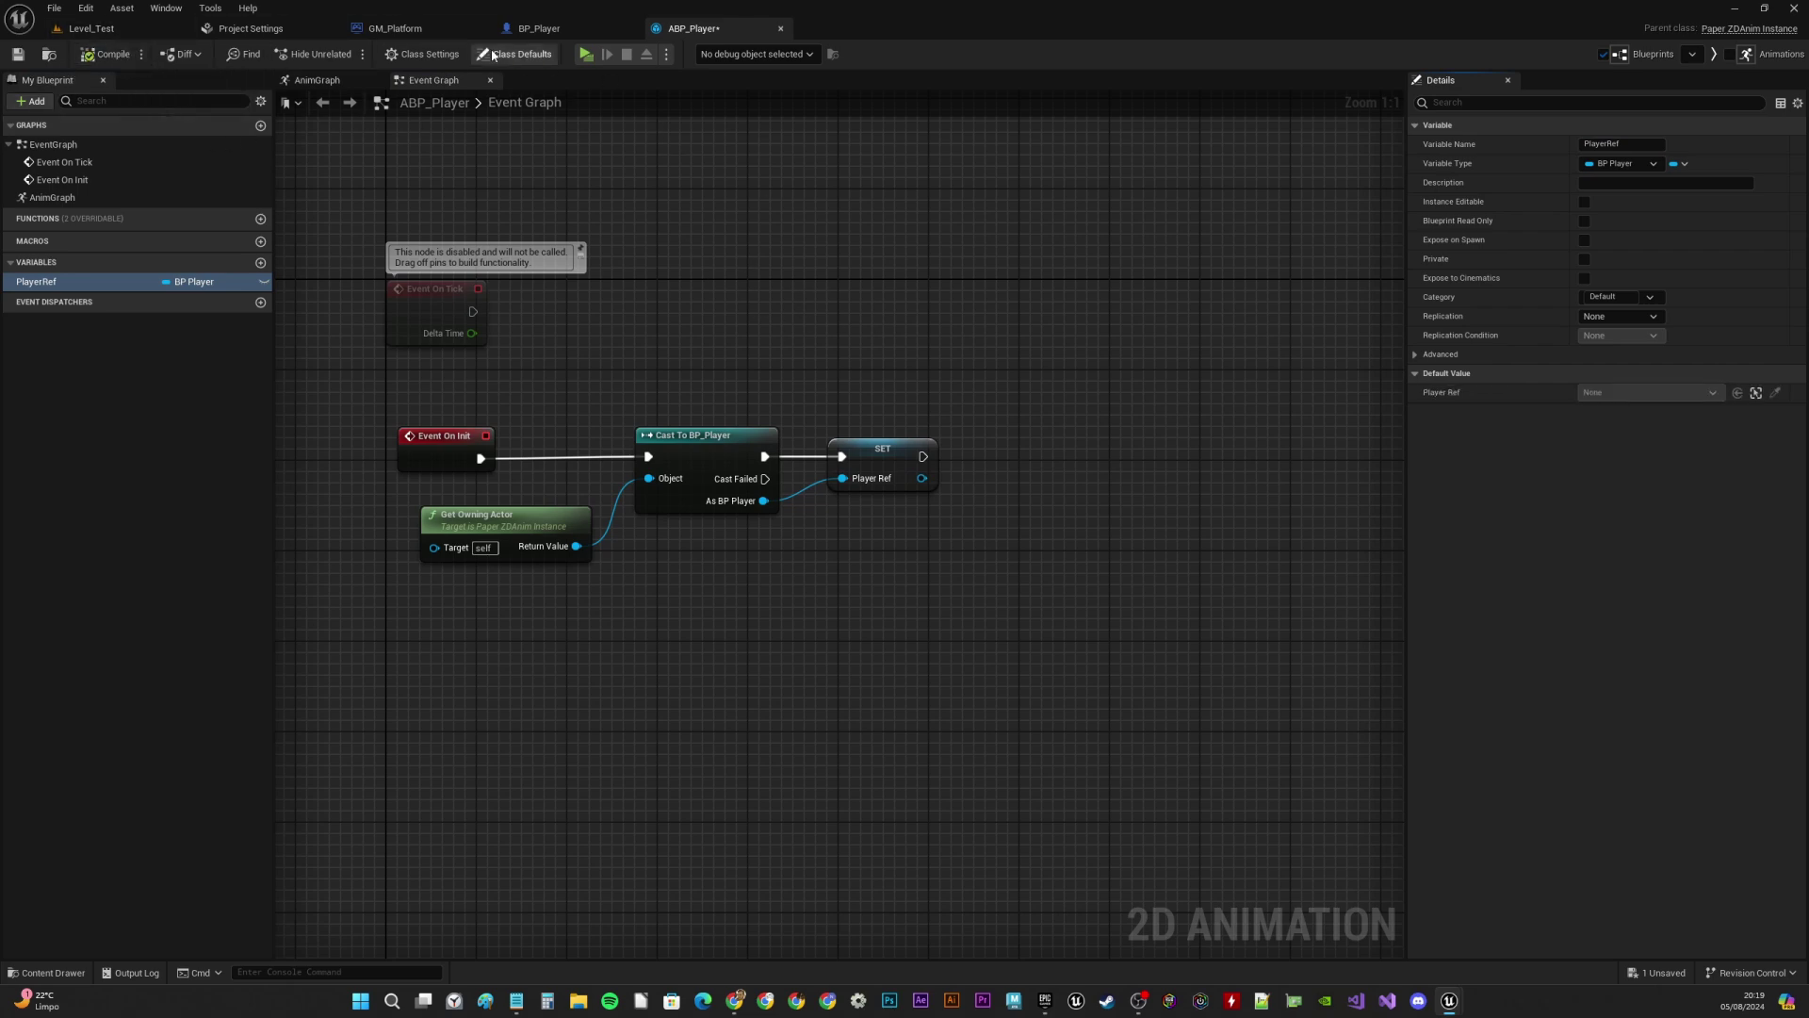
pyautogui.click(74, 146)
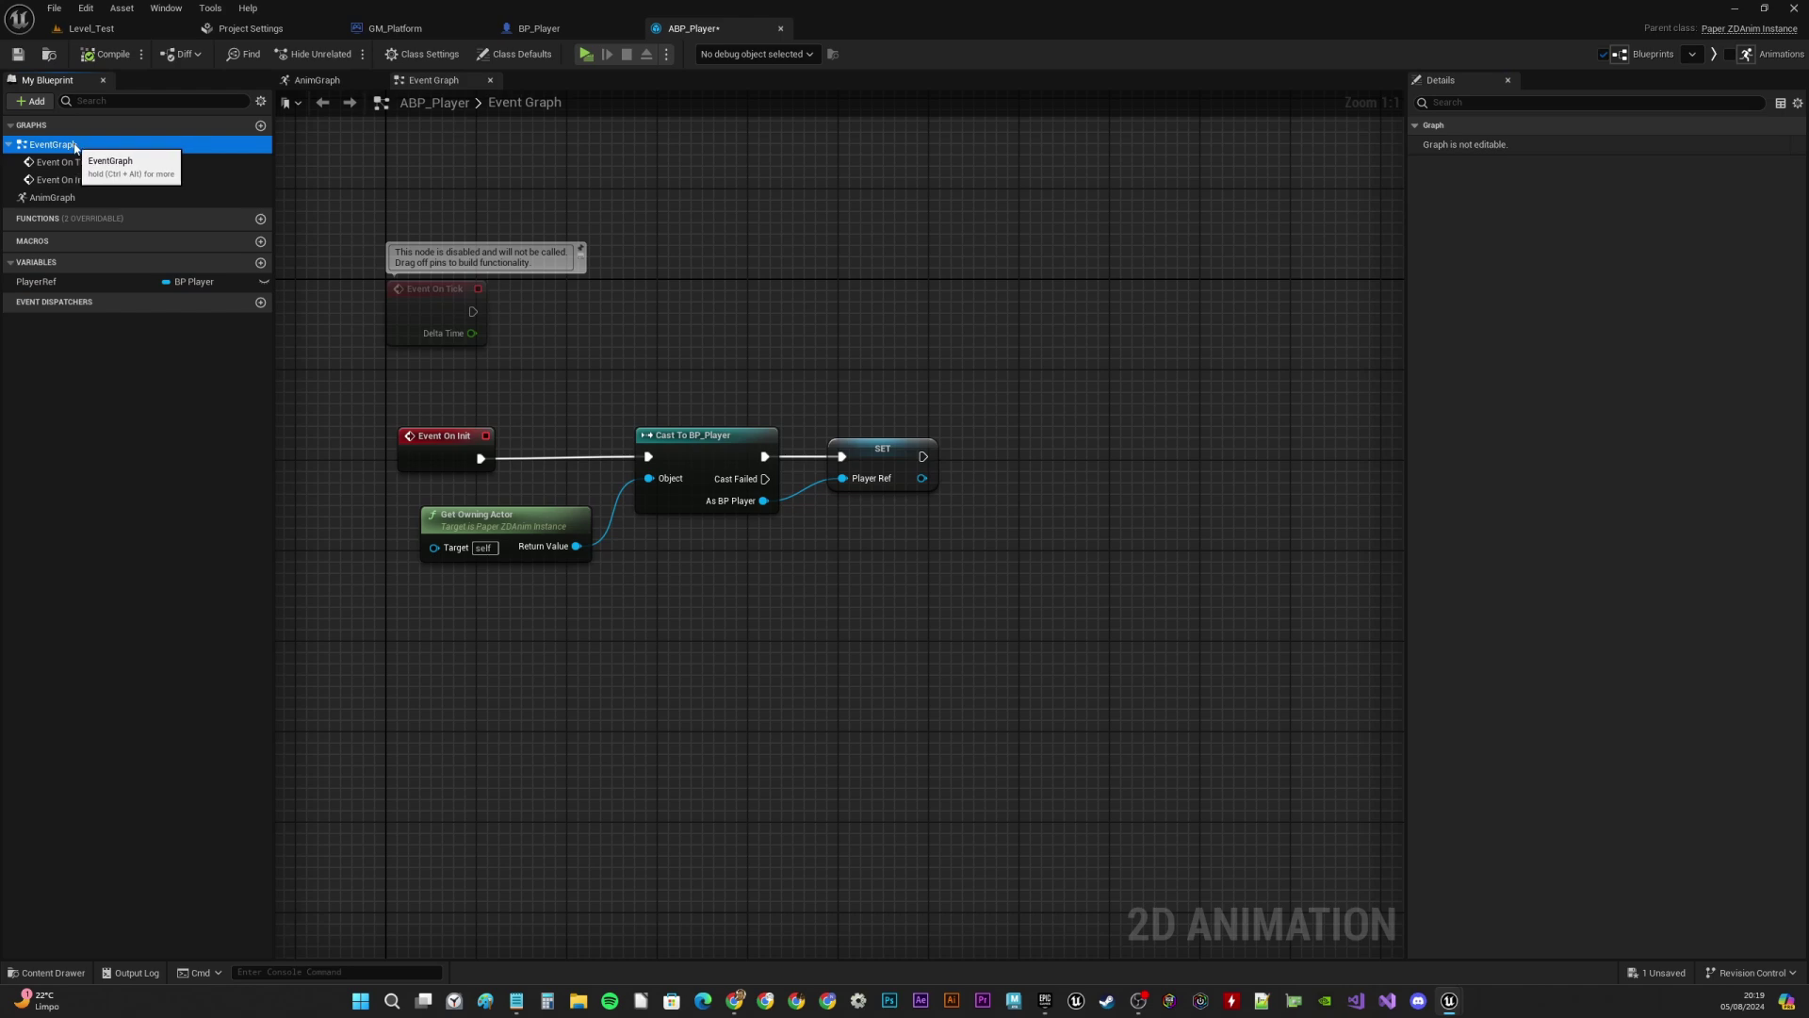
# In the AnimGraph, add a Play Run node wired to the Result of Output Animation, and compile the blueprint
pyautogui.doubleClick(52, 198)
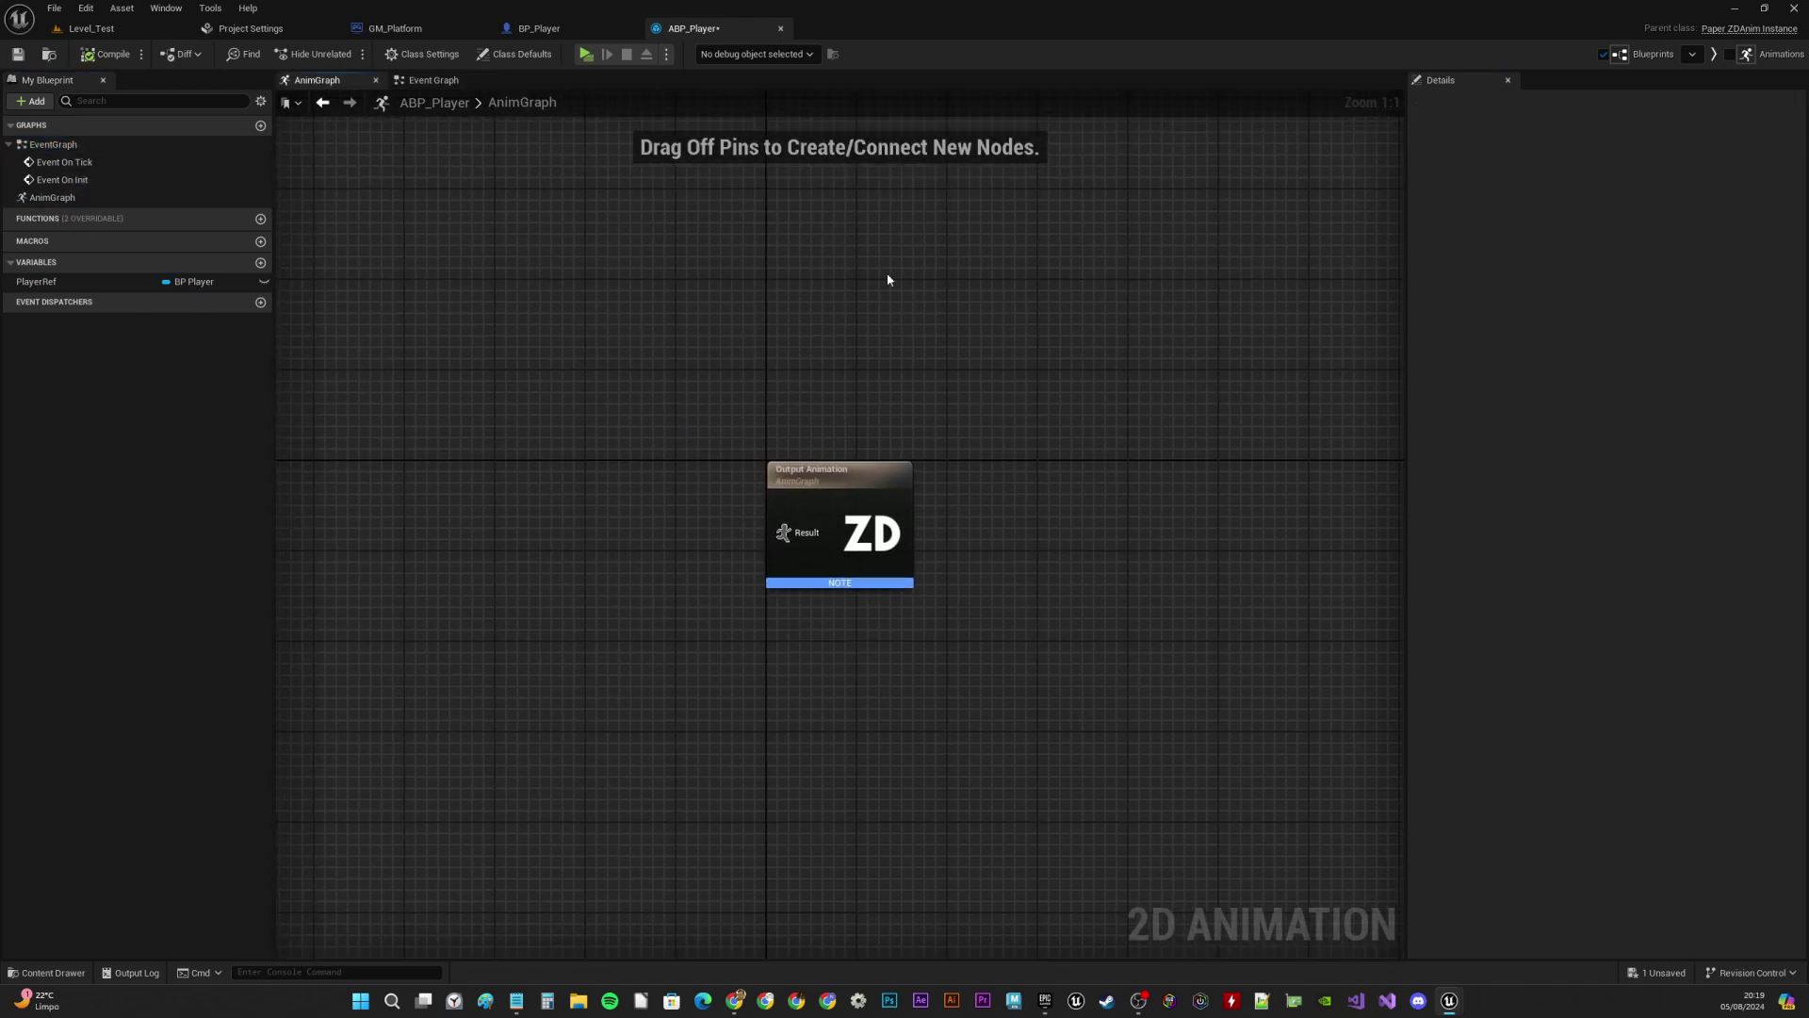
pyautogui.moveTo(885, 273); pyautogui.dragTo(933, 313, button='right')
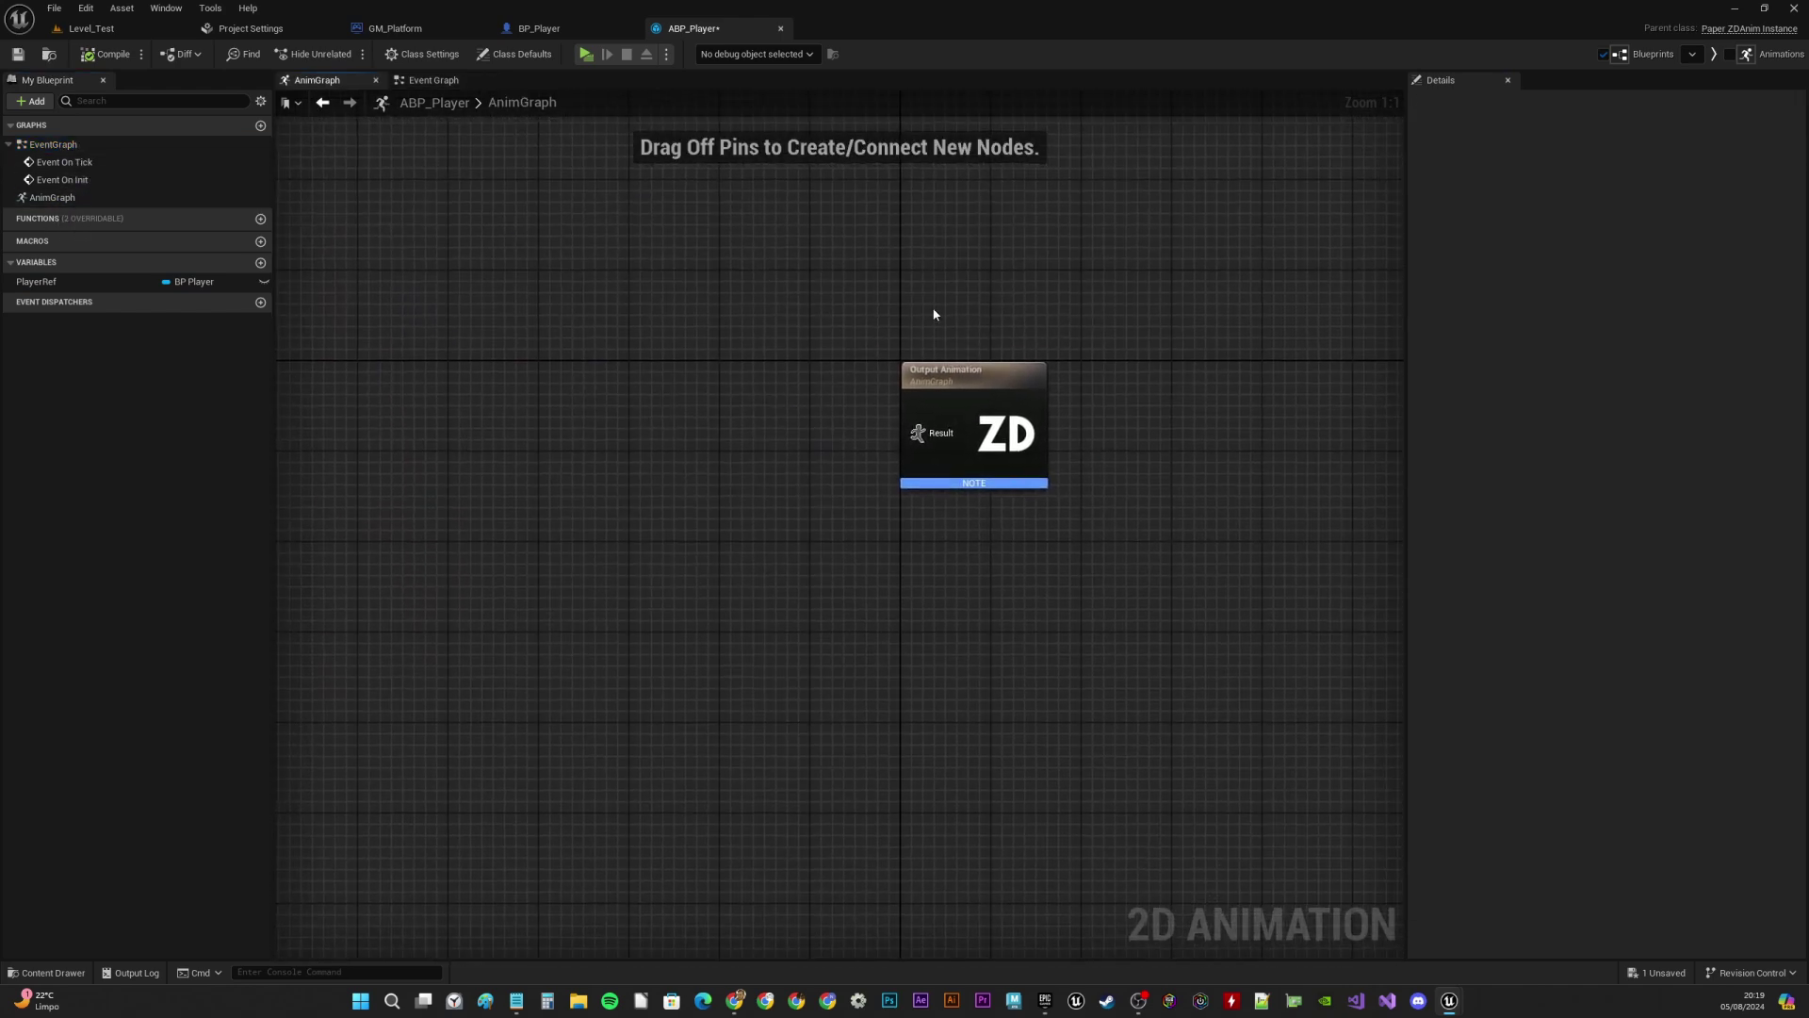
pyautogui.click(959, 373)
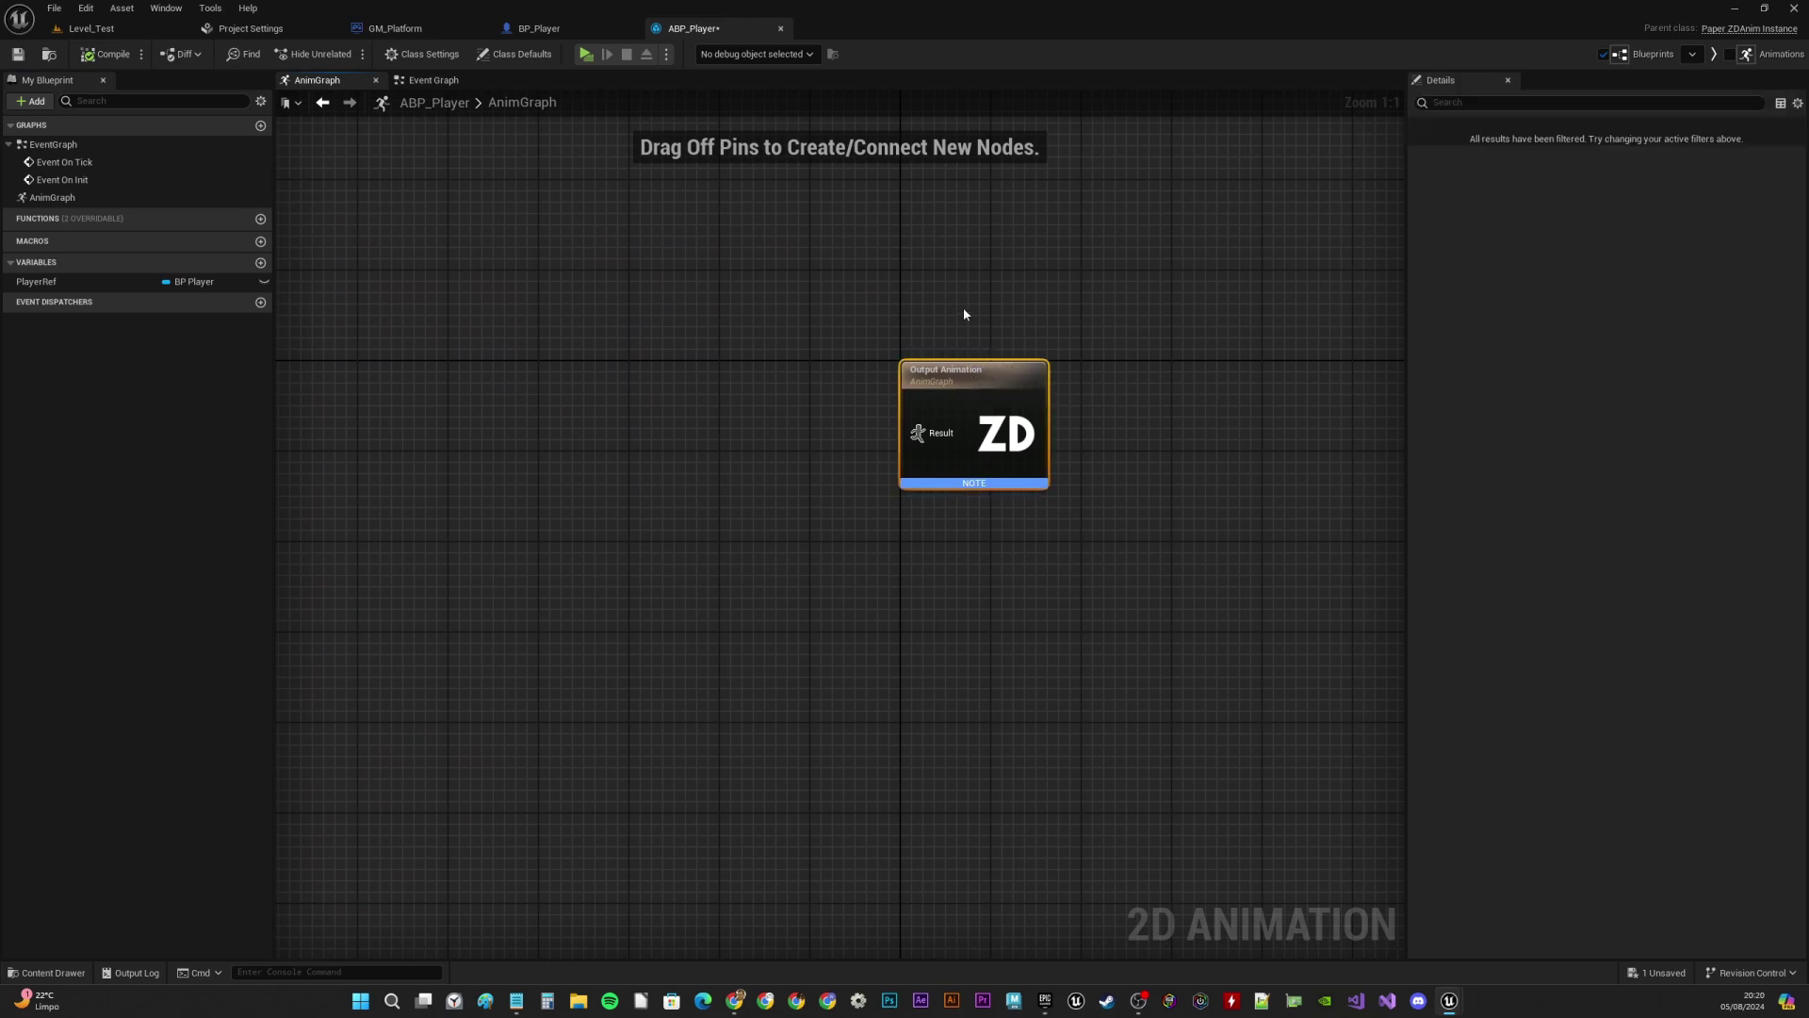
pyautogui.moveTo(969, 318); pyautogui.dragTo(1068, 352, button='right')
pyautogui.rightClick(702, 486)
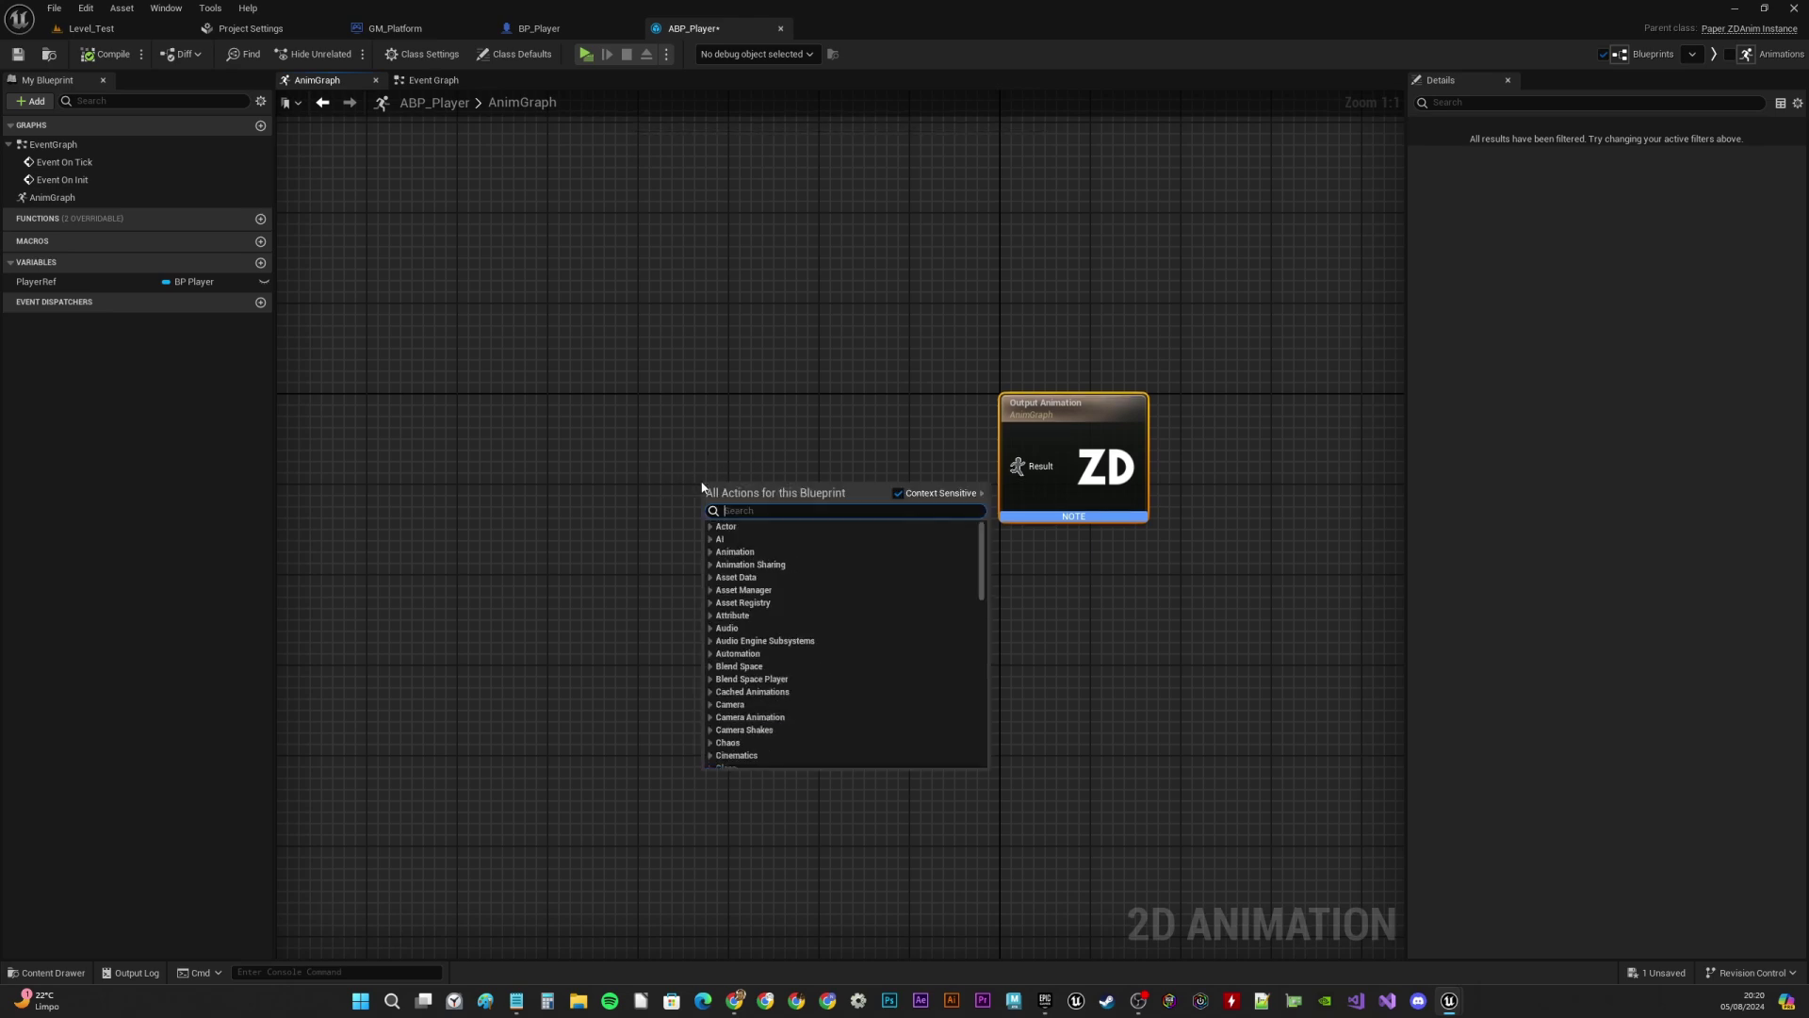
pyautogui.write('run')
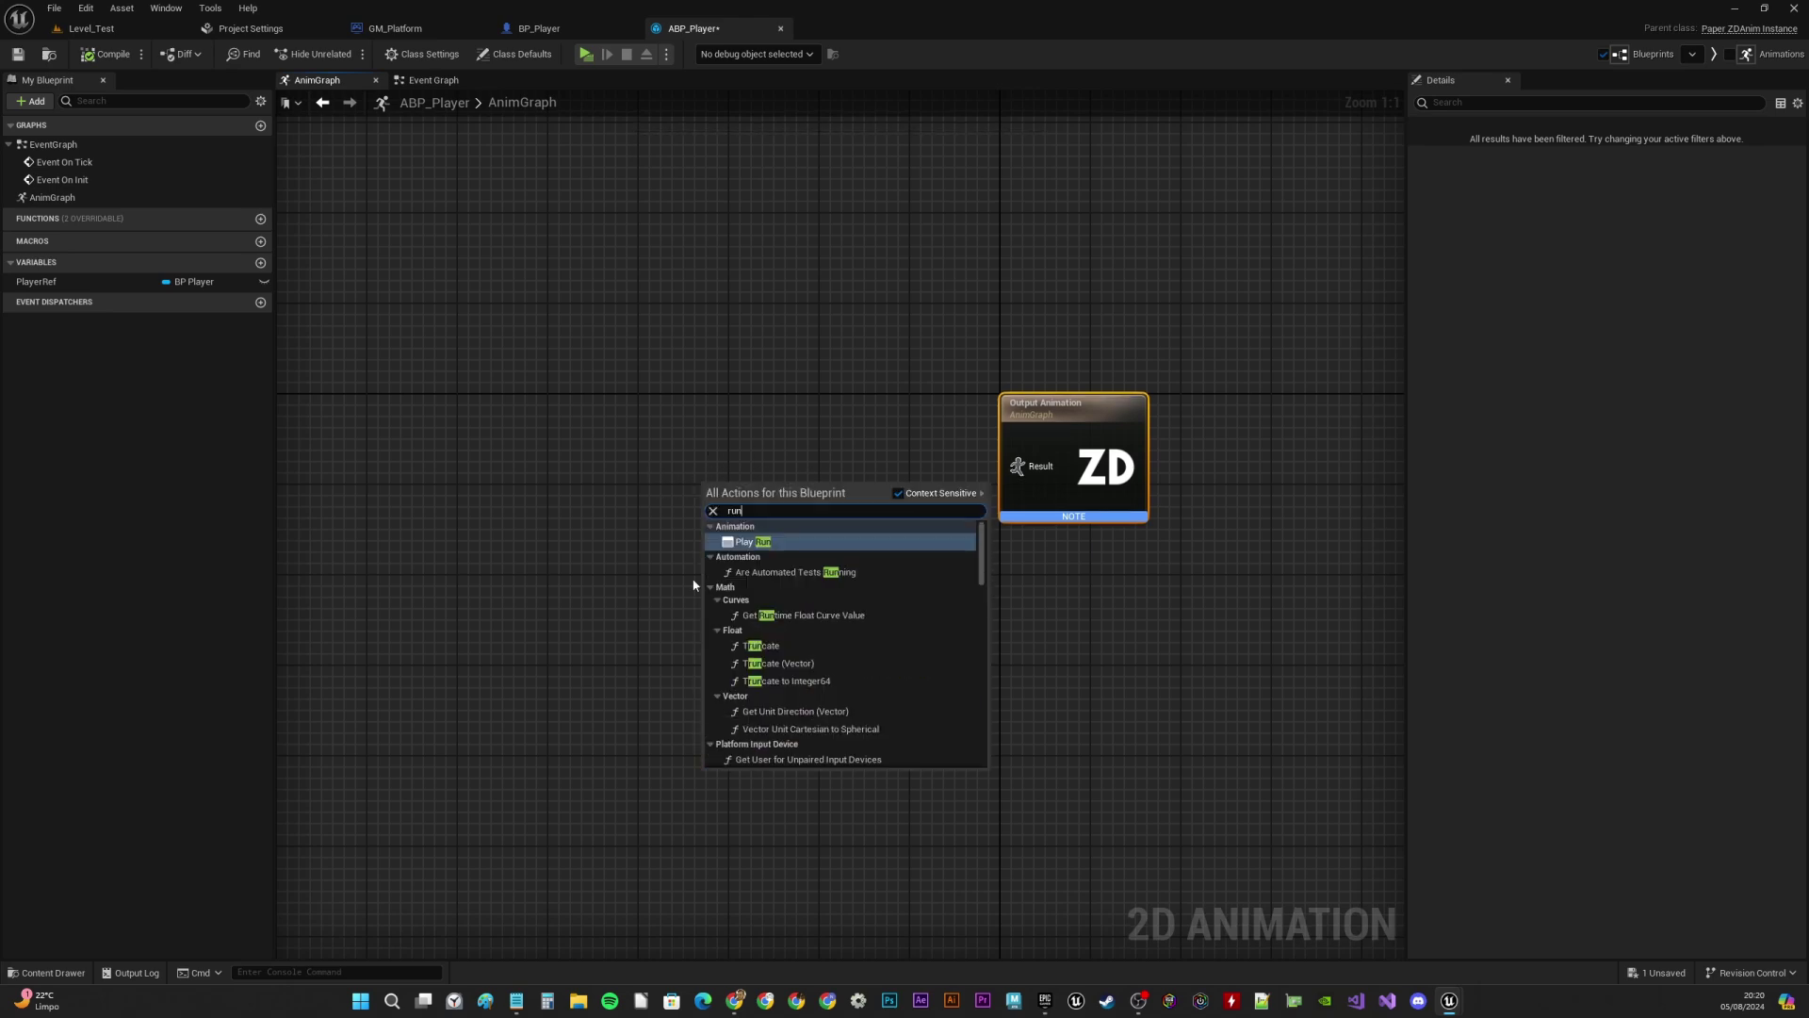
pyautogui.click(755, 542)
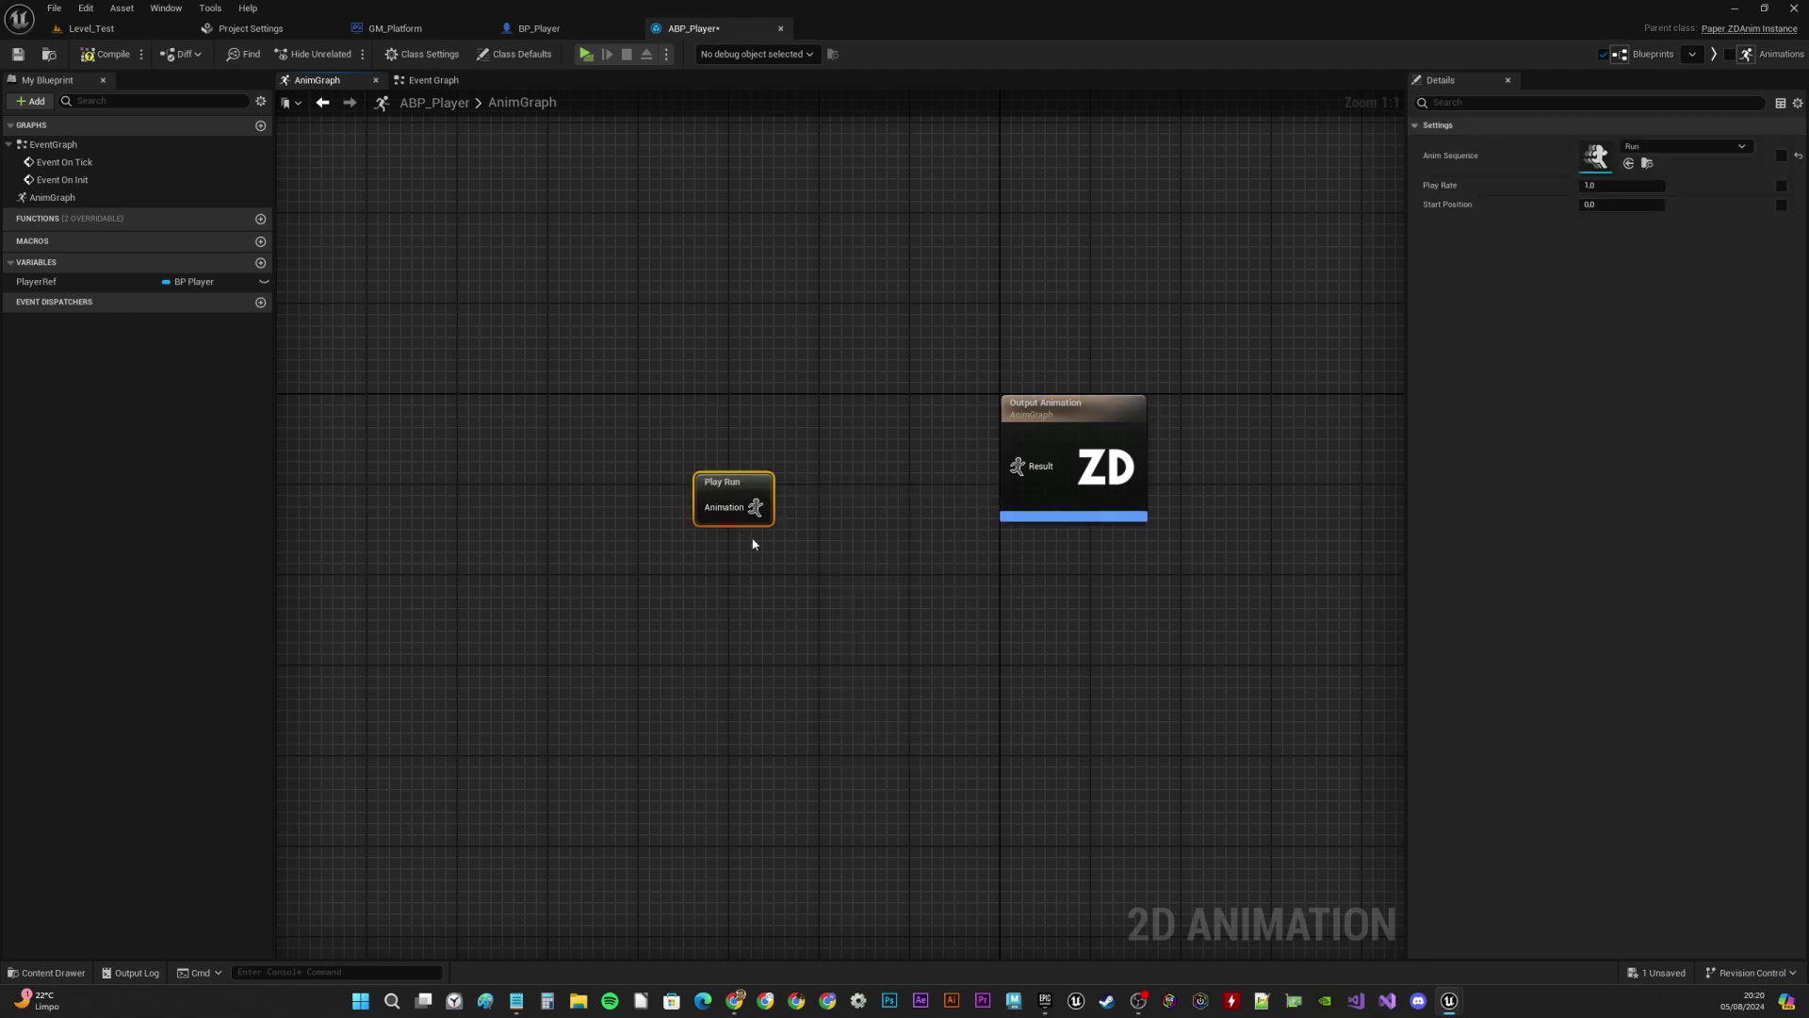
pyautogui.moveTo(755, 507); pyautogui.dragTo(1018, 466)
pyautogui.click(110, 56)
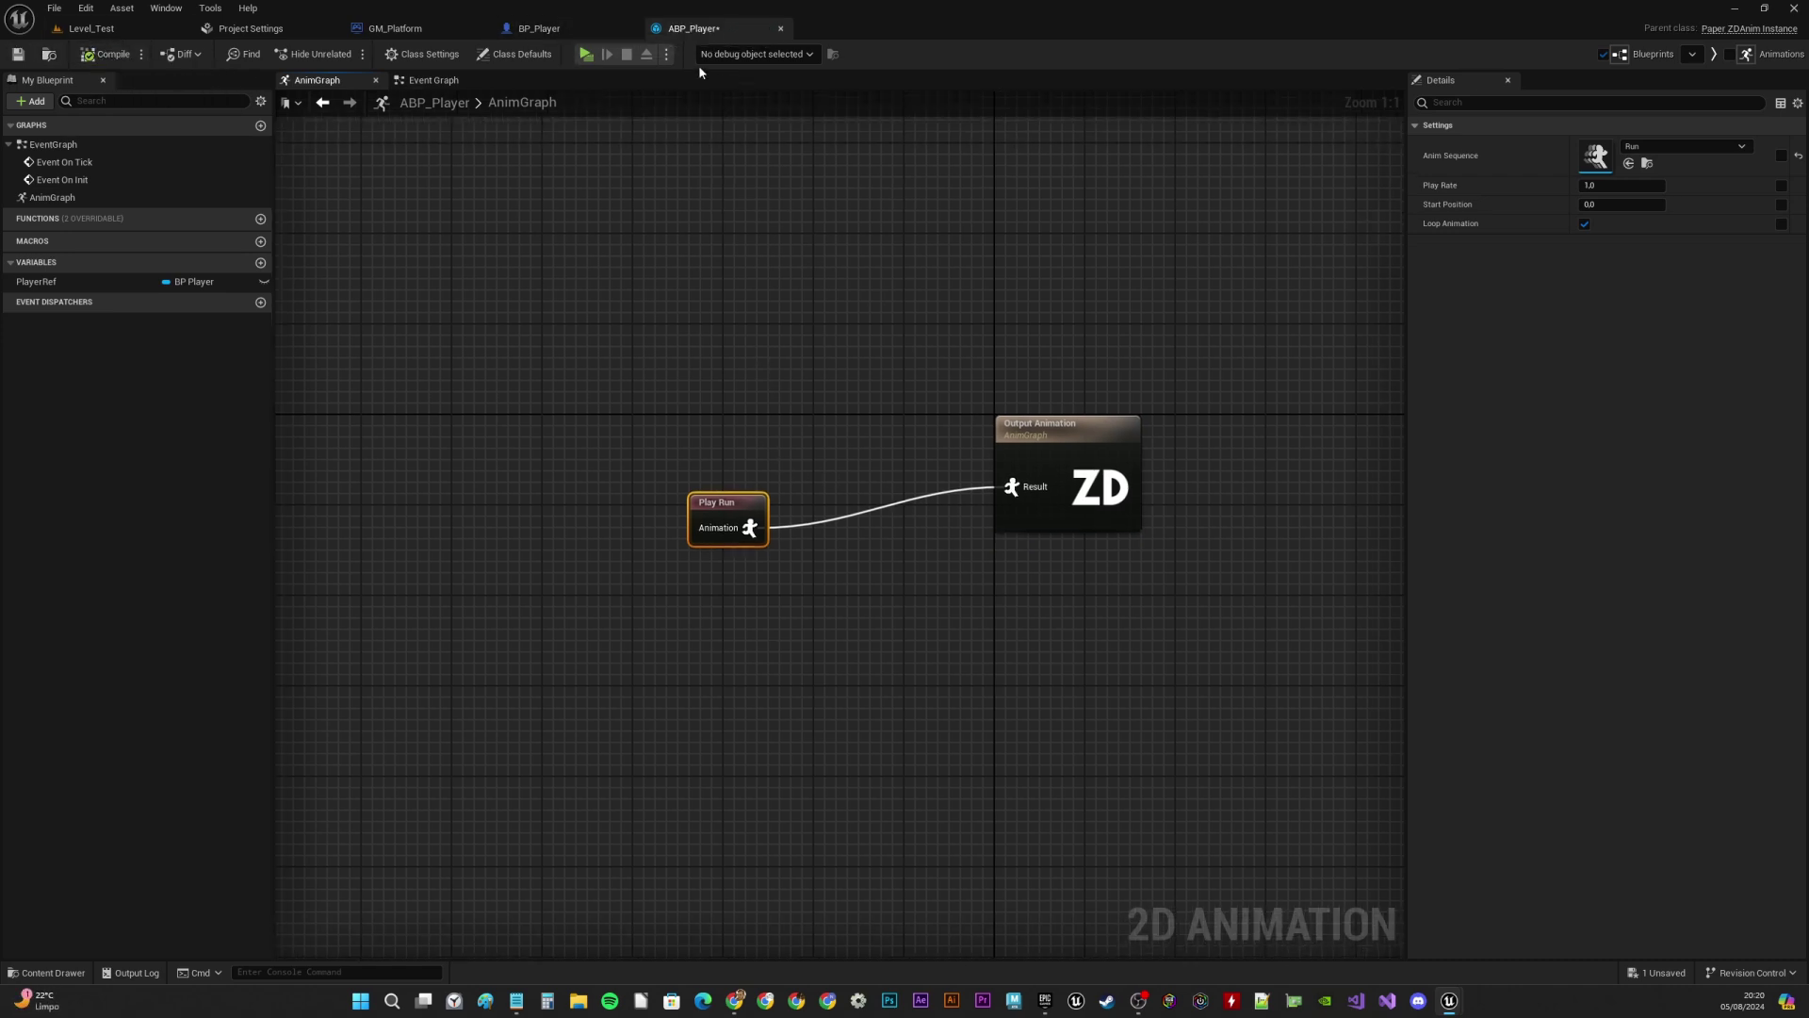
# Set the Anim Instance Class of BP_Player's Animation Component to ABP_Player, then compile and save BP_Player
pyautogui.click(565, 28)
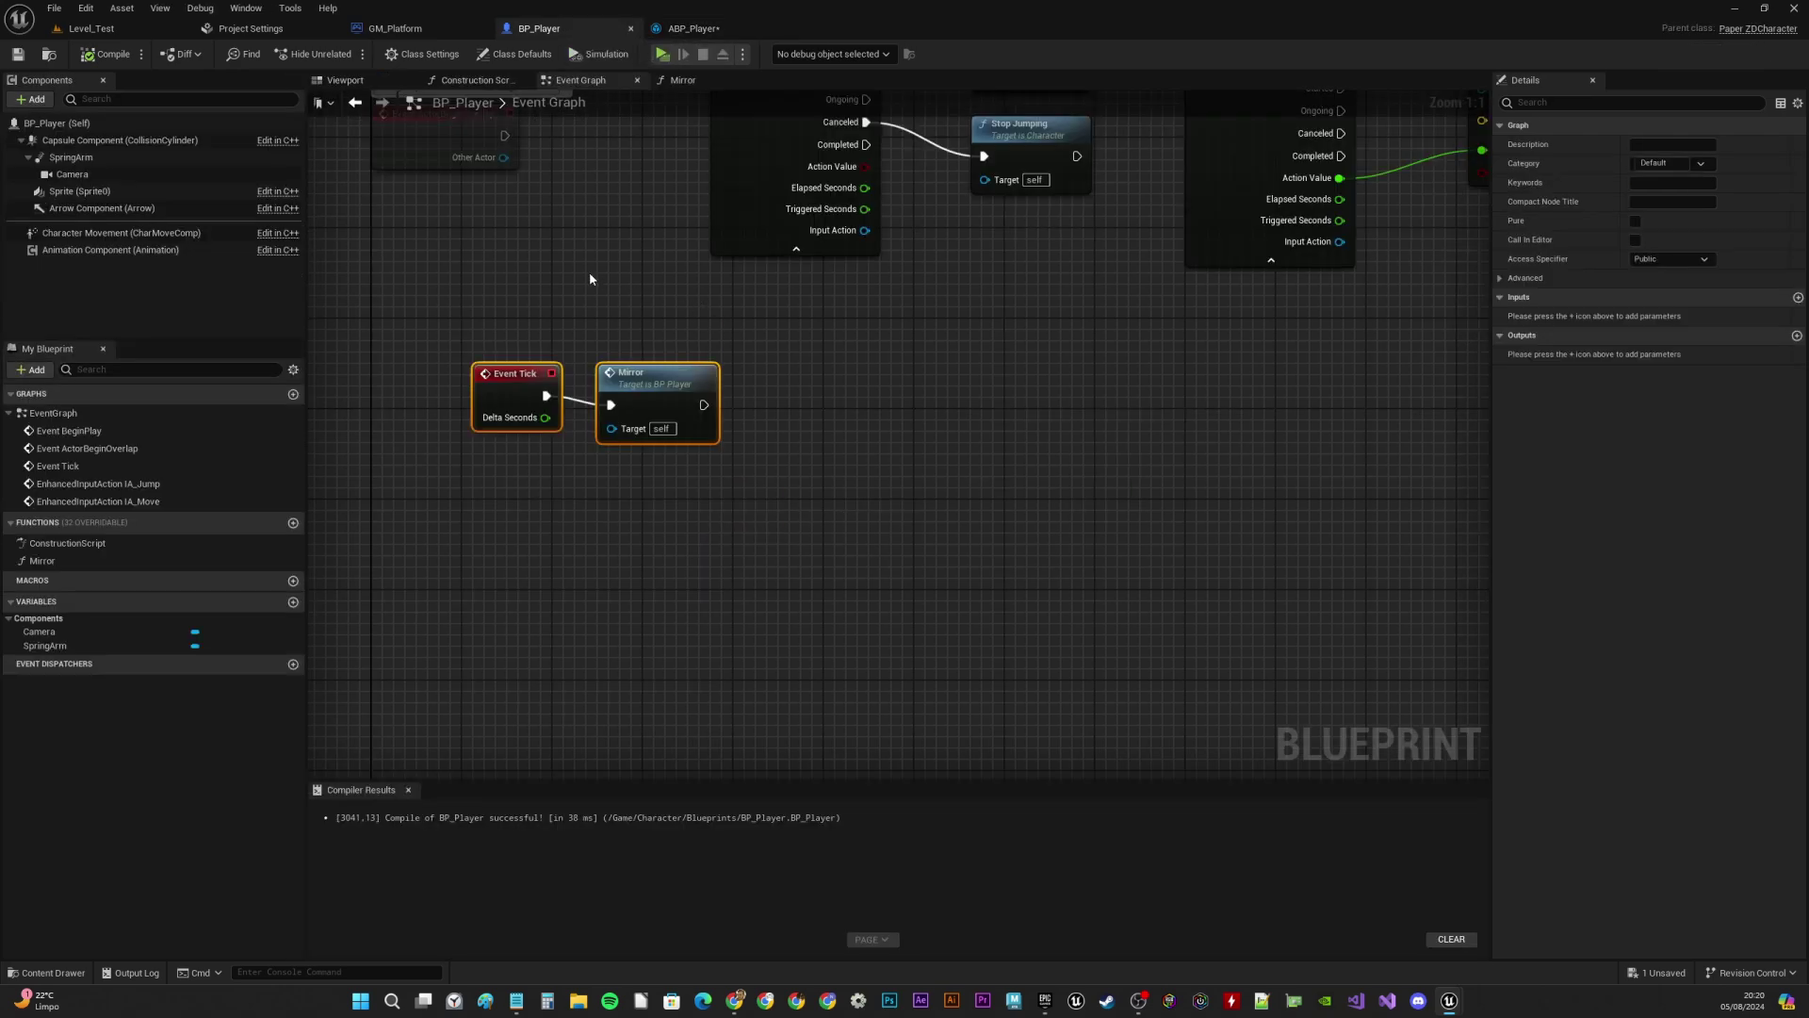
pyautogui.moveTo(590, 279); pyautogui.dragTo(761, 322, button='right')
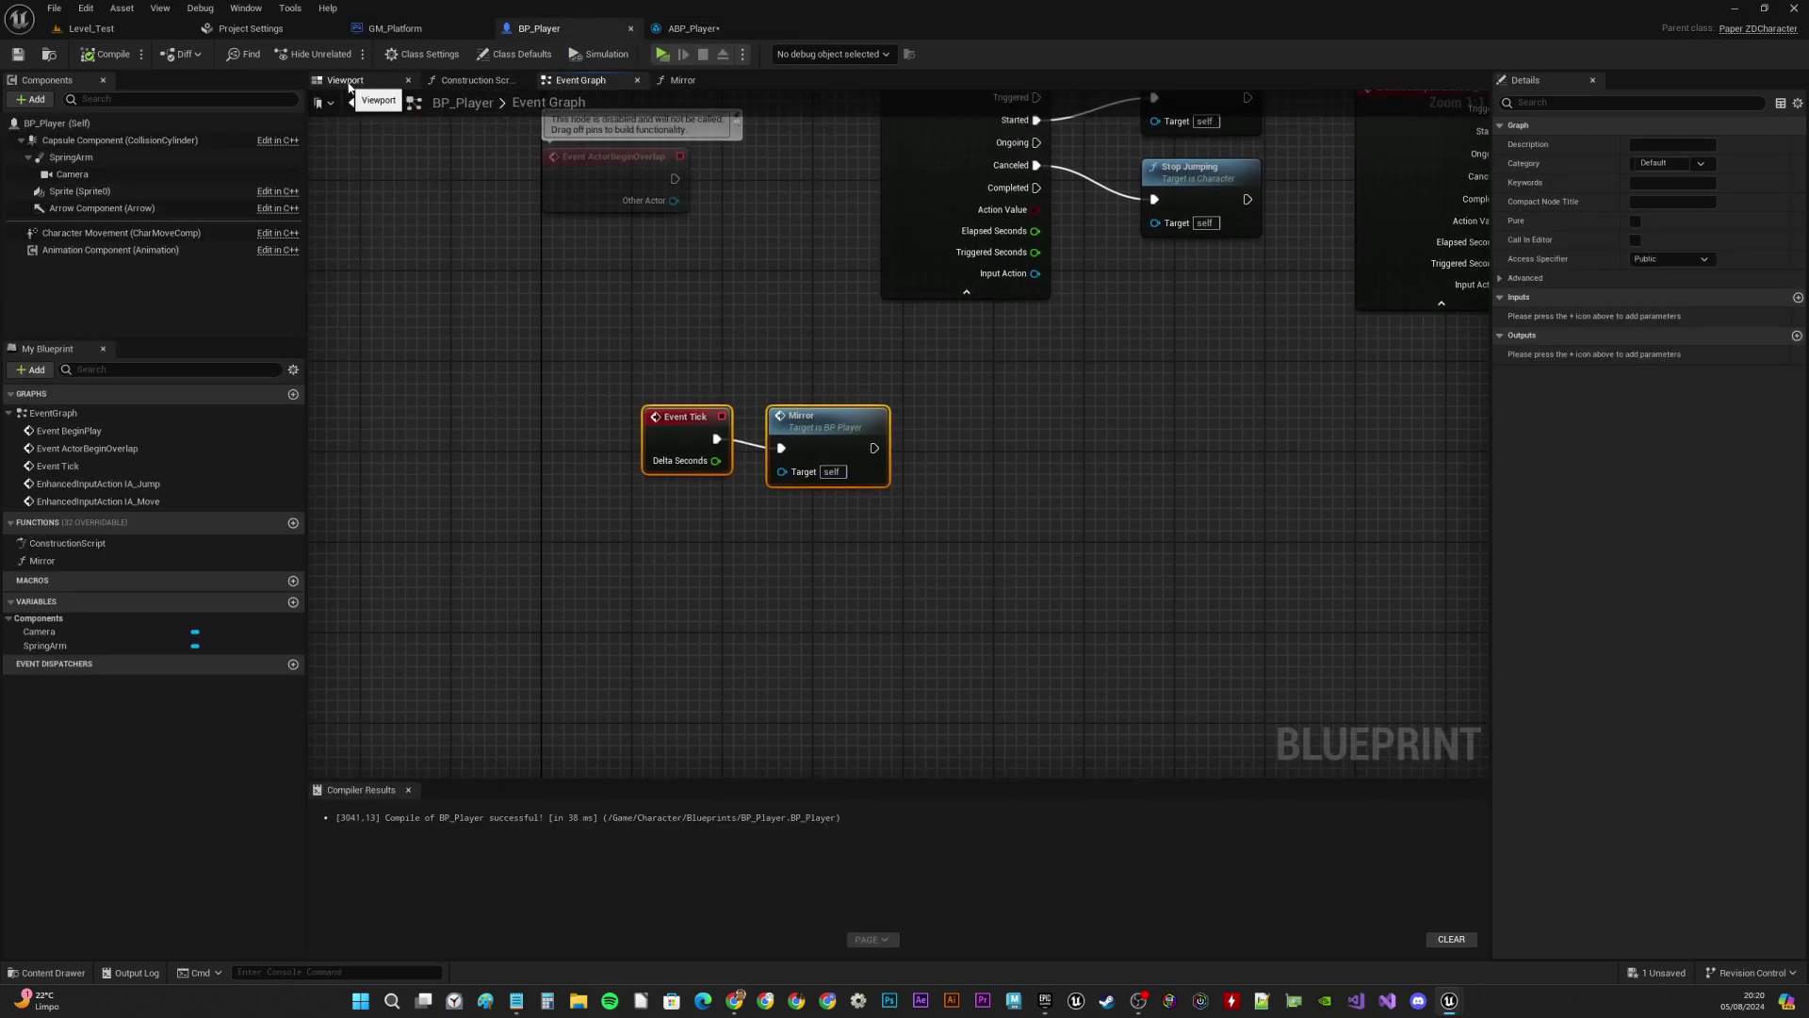
pyautogui.click(110, 251)
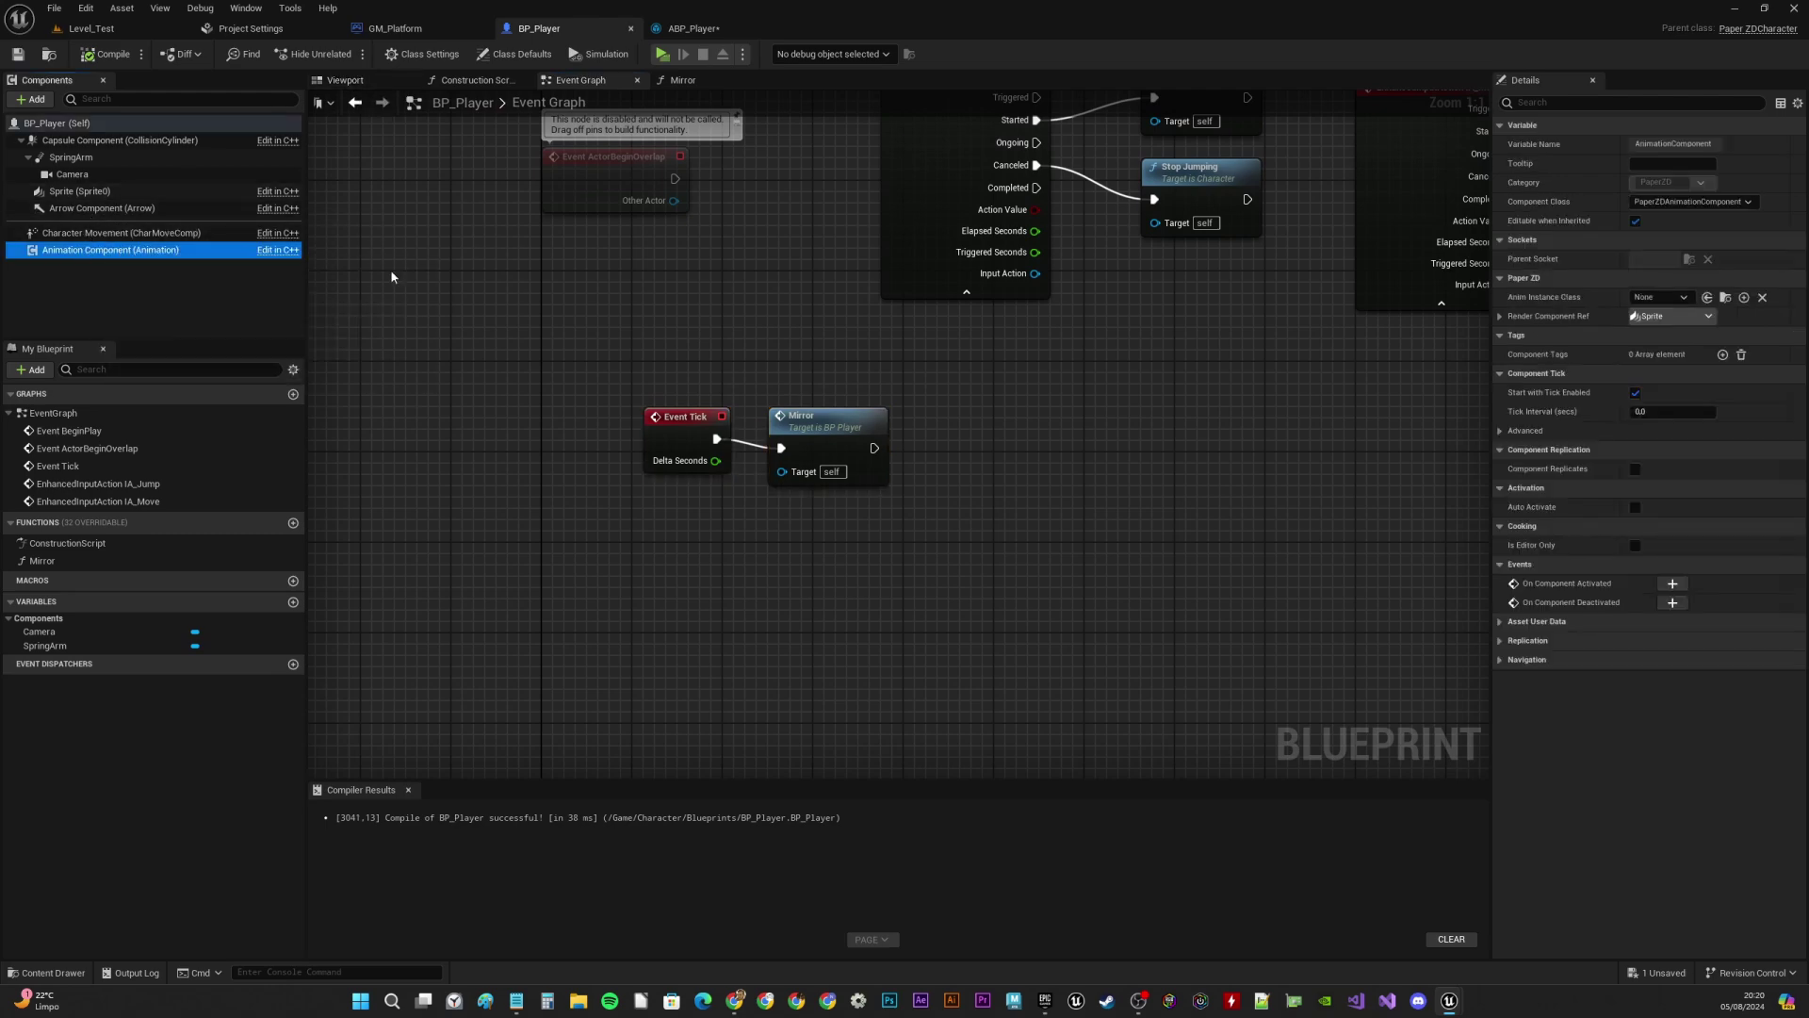
pyautogui.click(1680, 303)
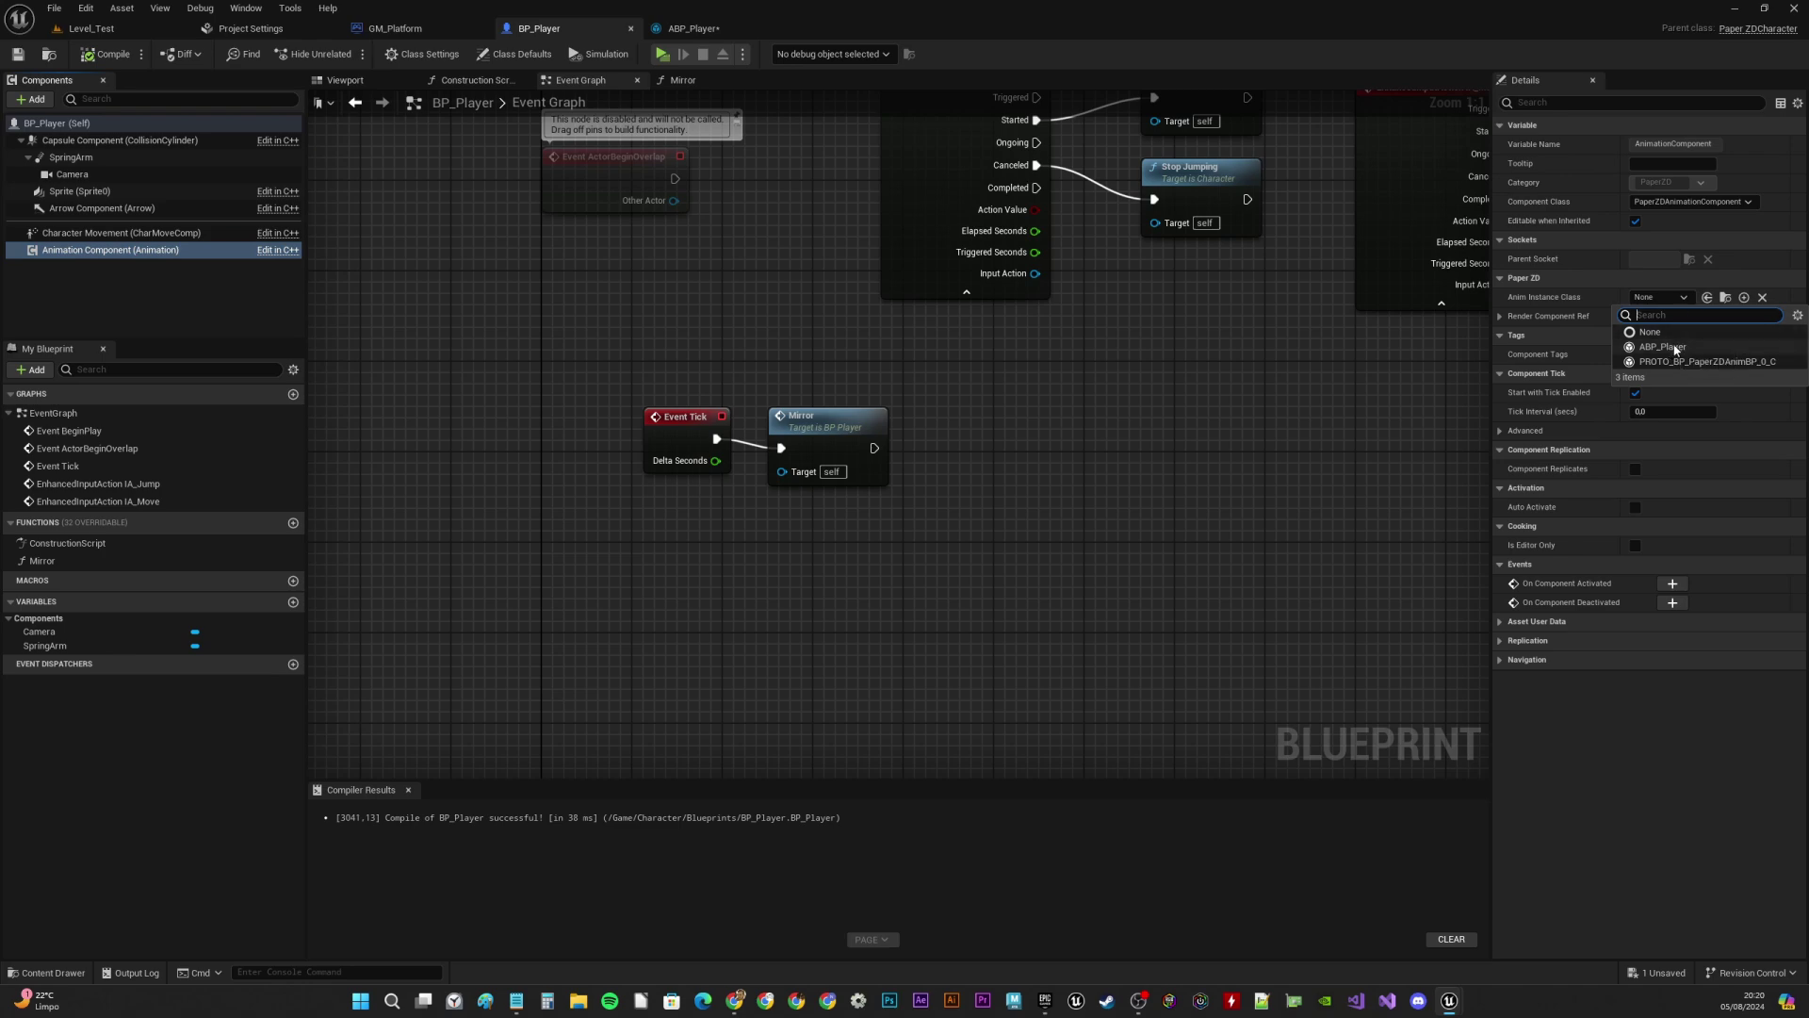
pyautogui.click(1666, 348)
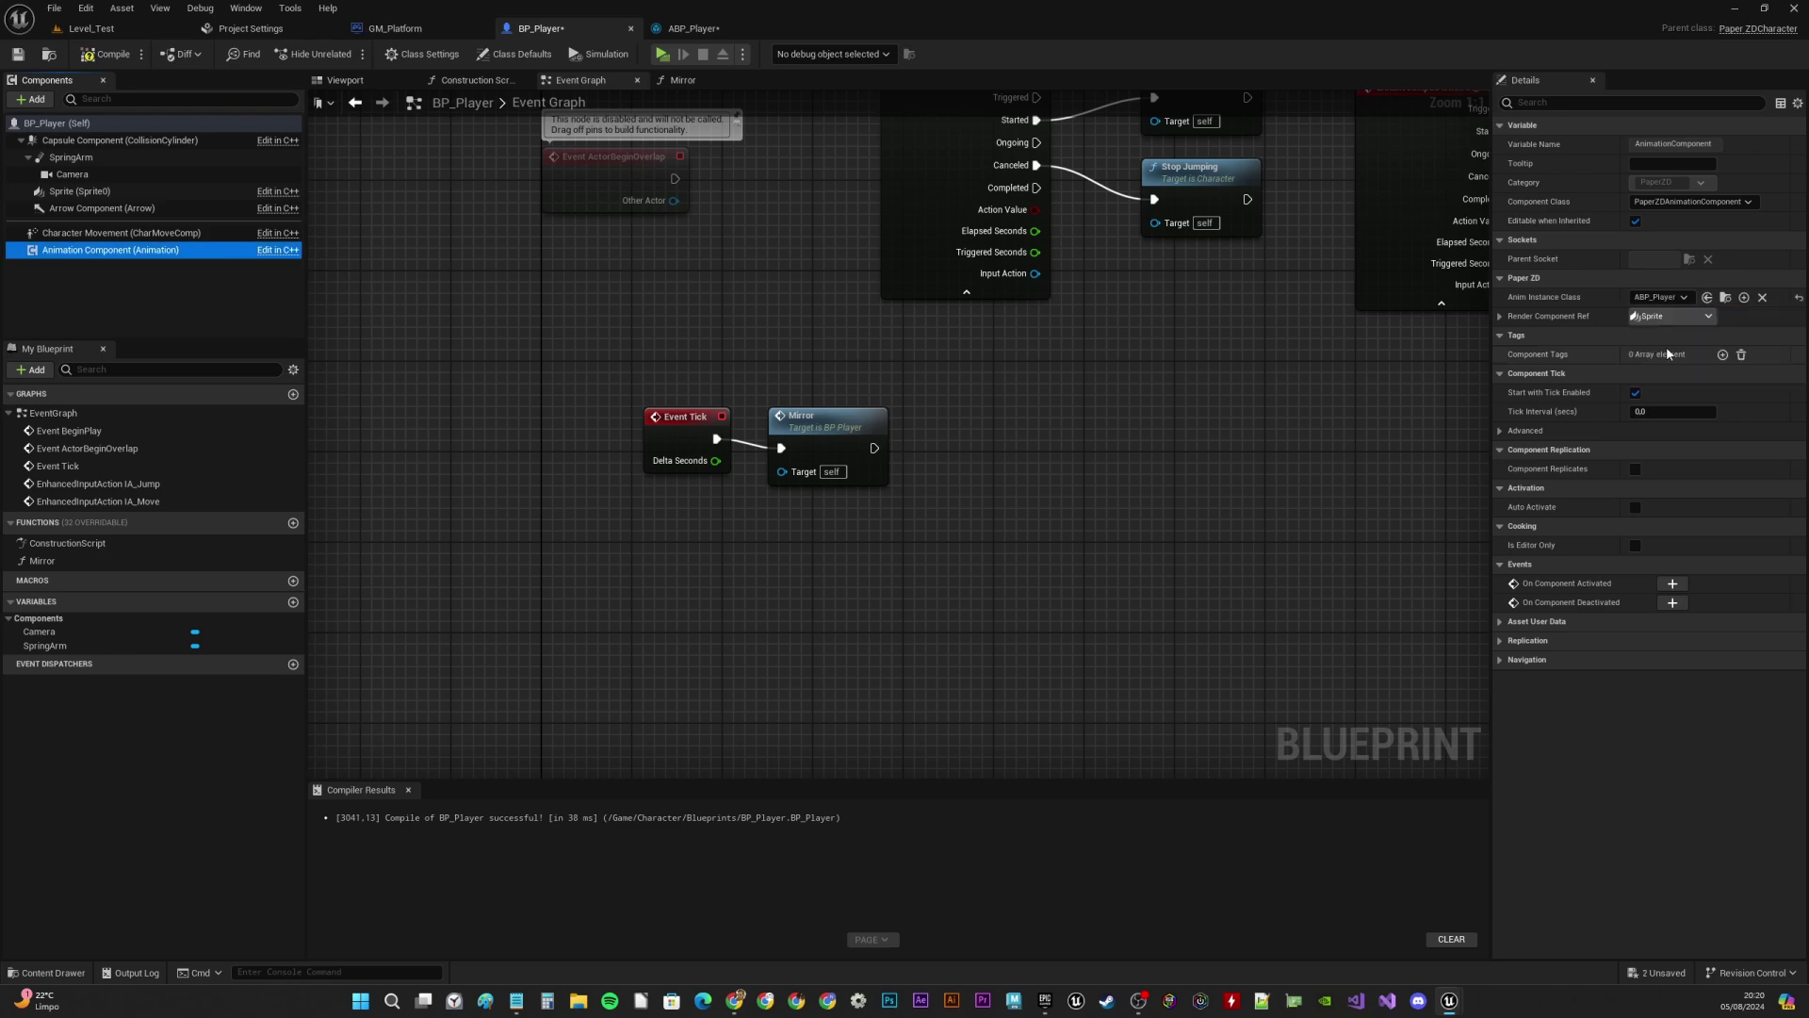
pyautogui.click(107, 54)
pyautogui.click(18, 55)
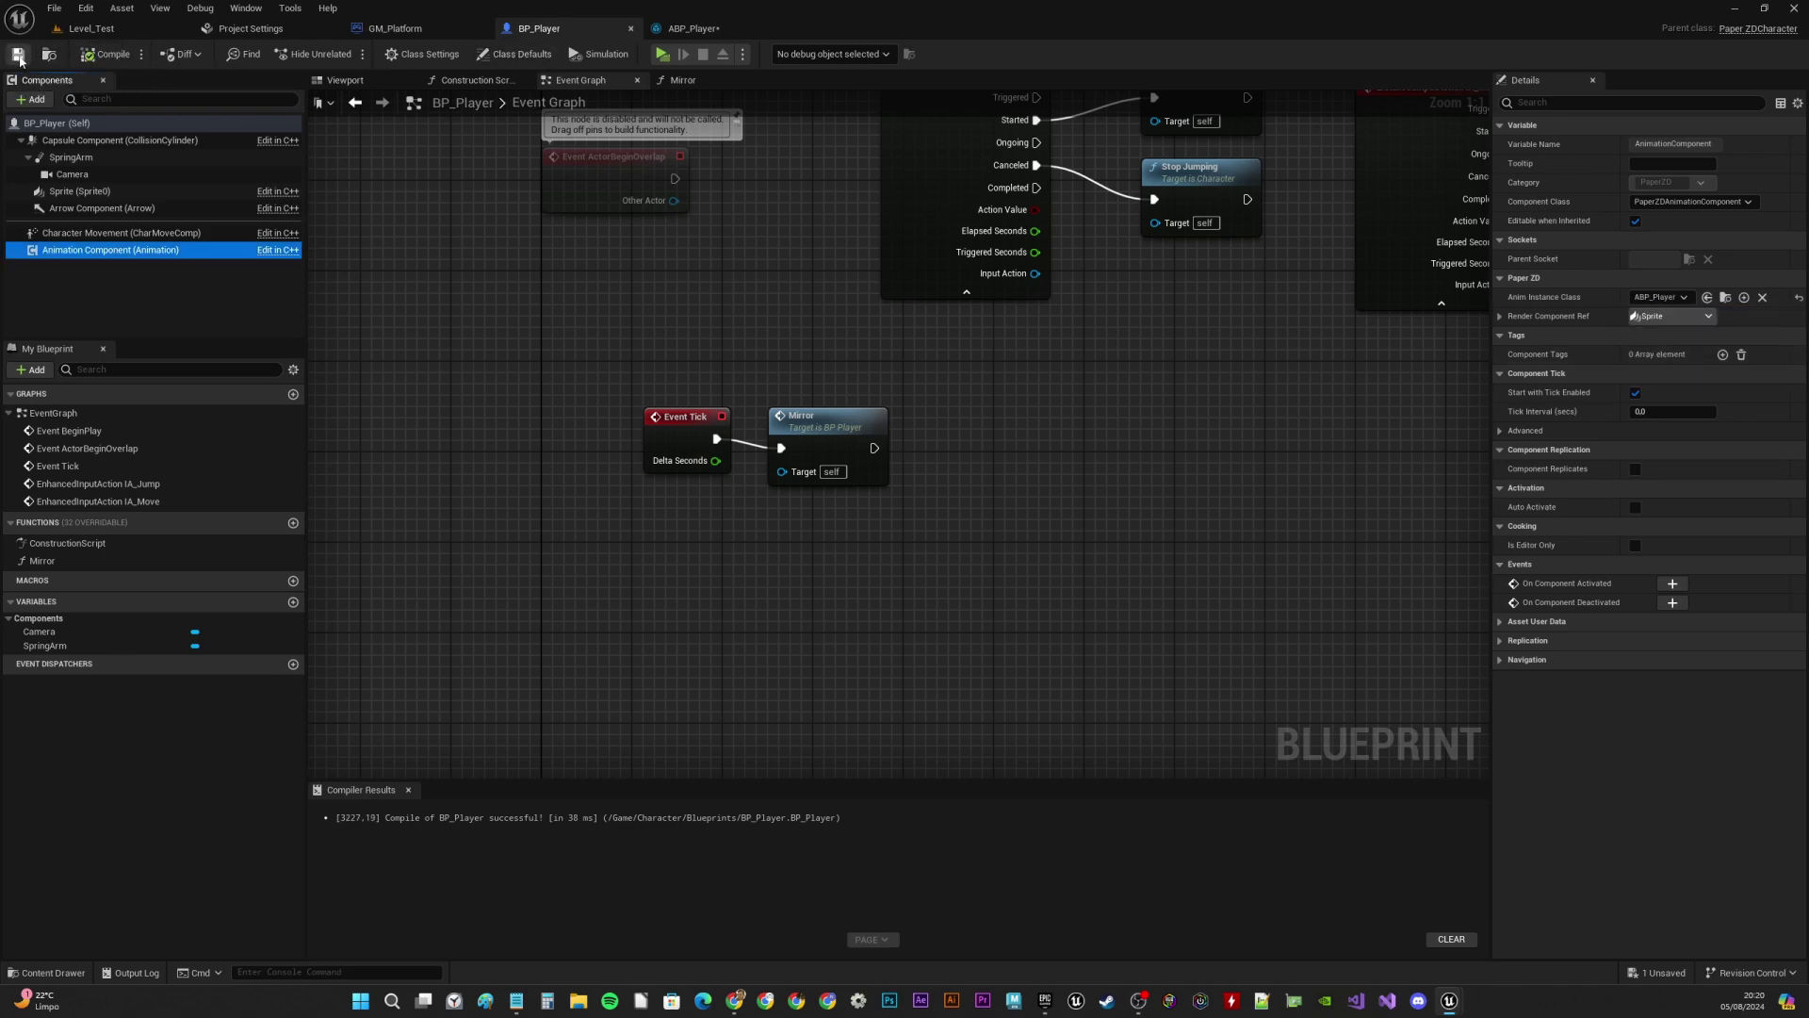
# Play-test the level, moving the character in both directions to check the run animation, and end the session
pyautogui.click(661, 54)
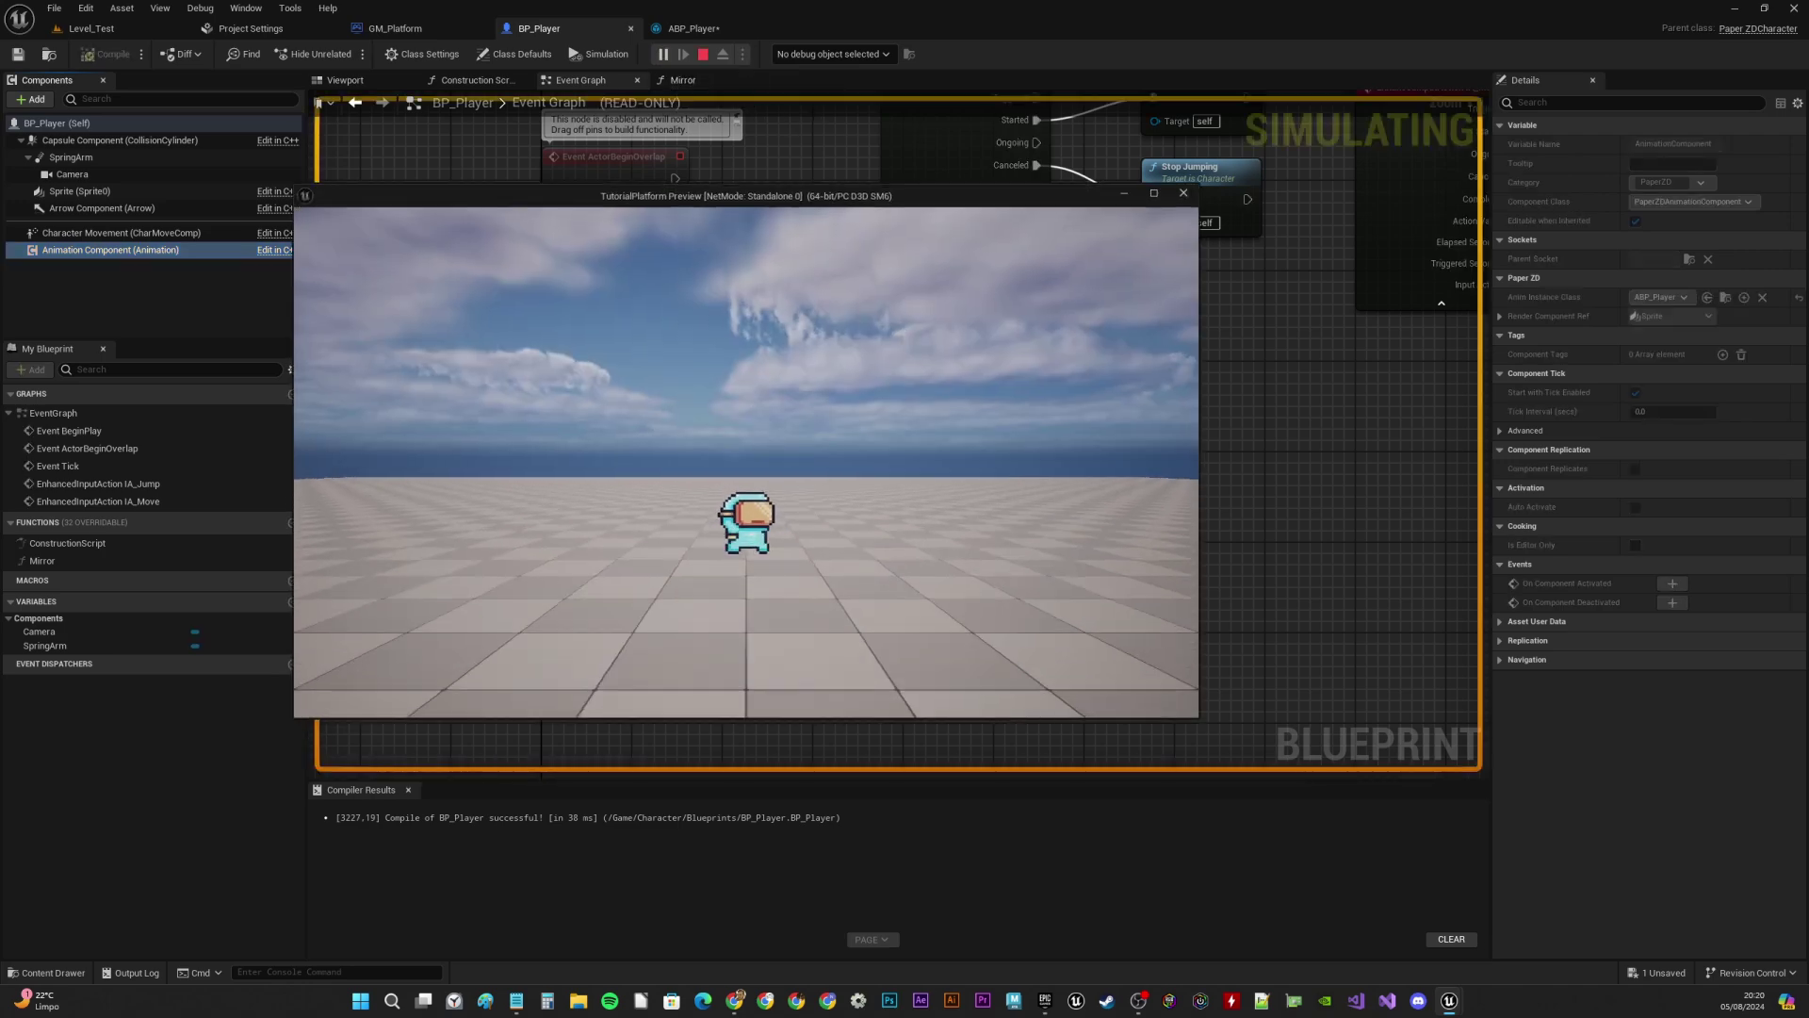
pyautogui.press('d')
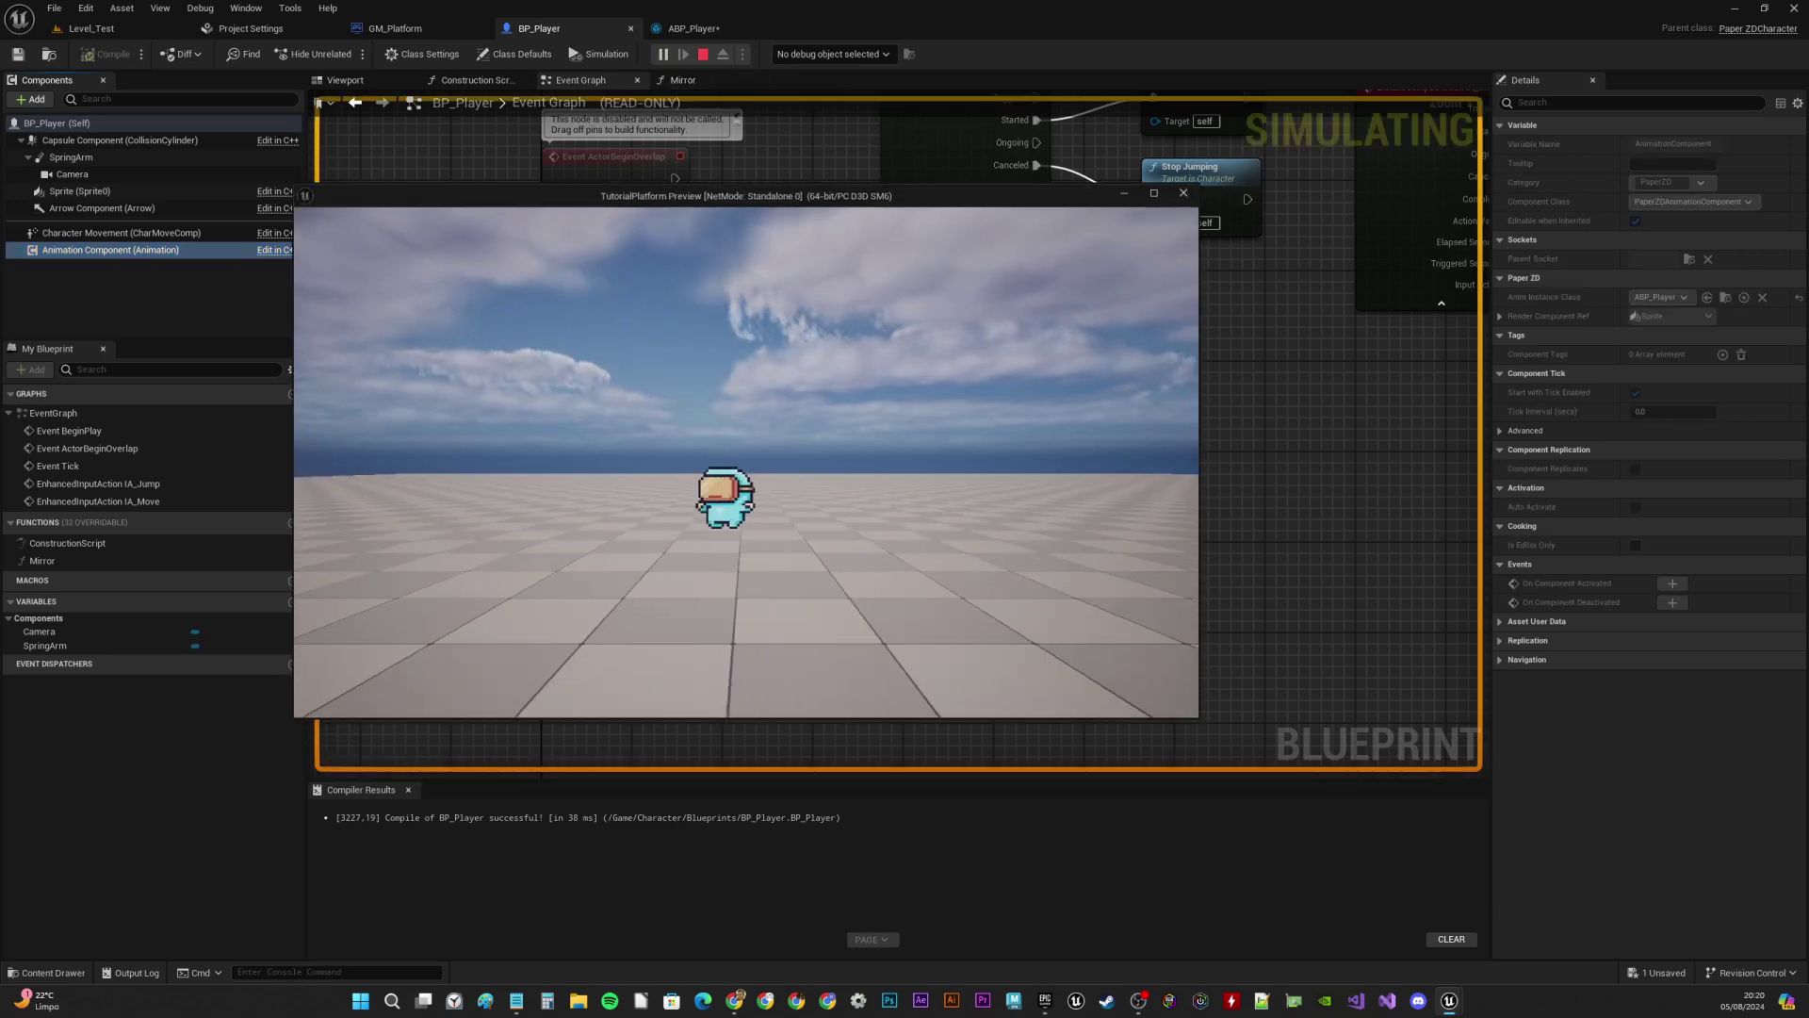
pyautogui.press('a')
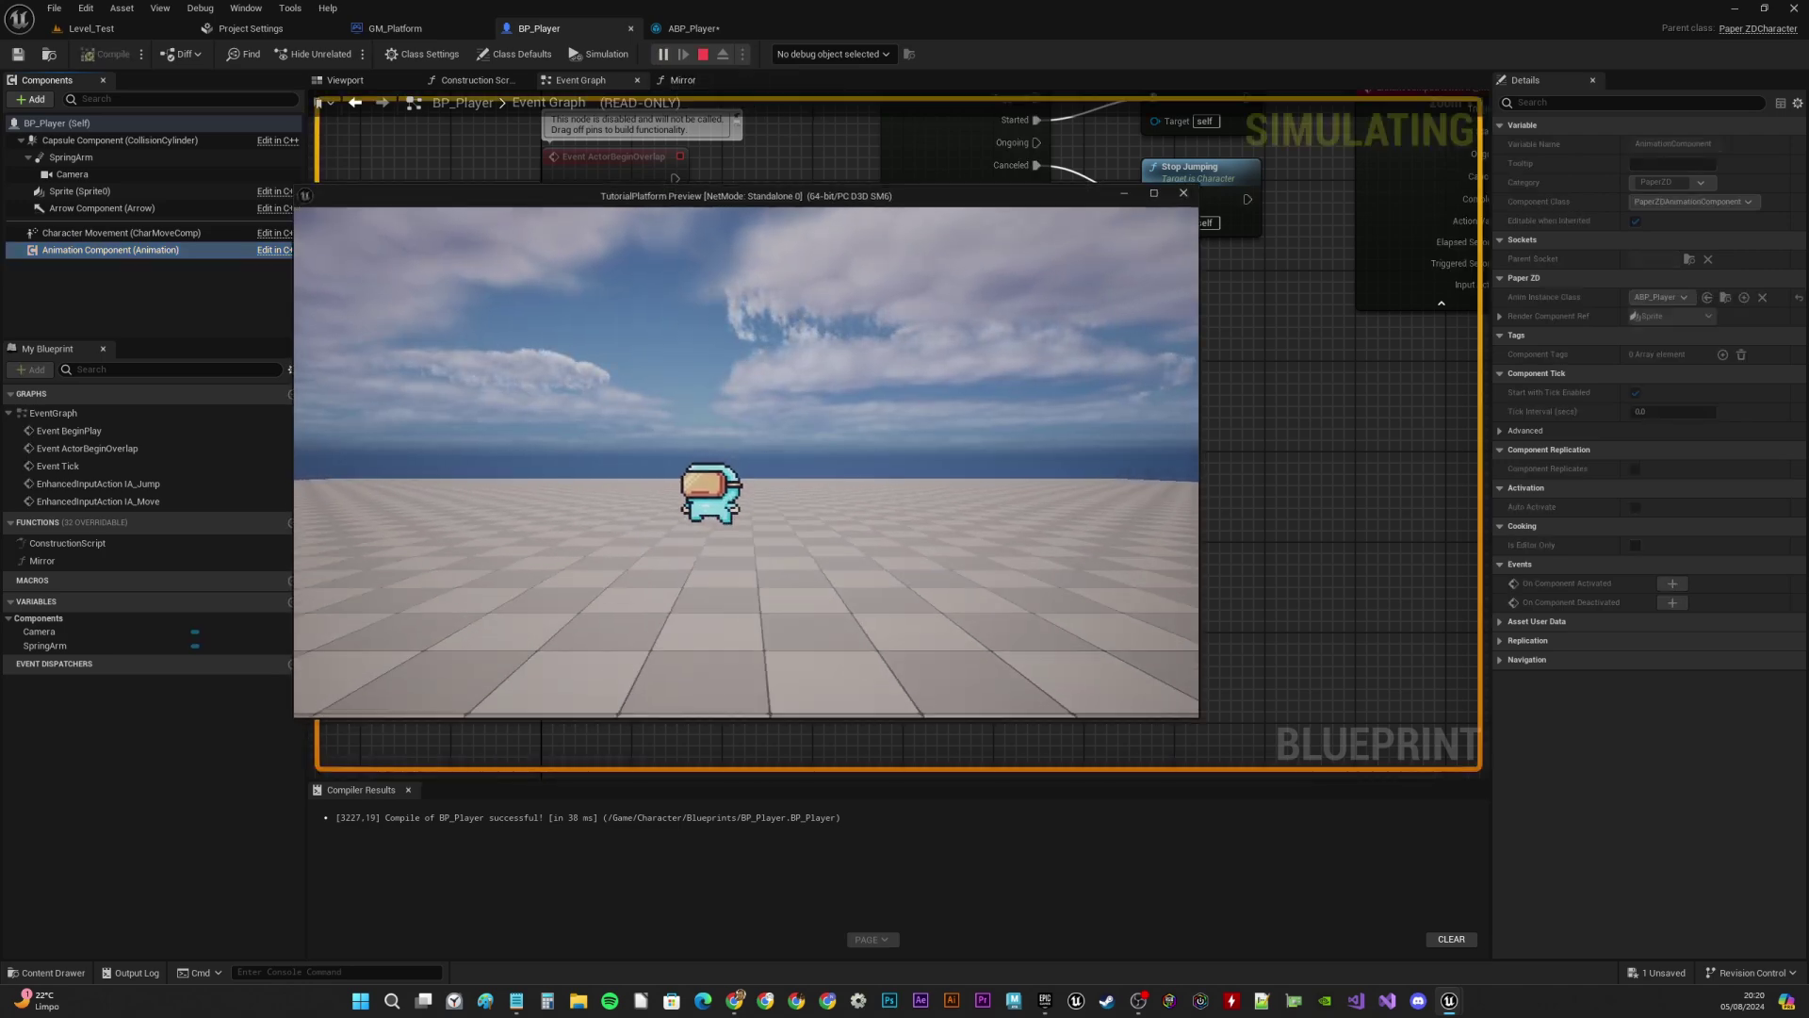
pyautogui.press('Escape')
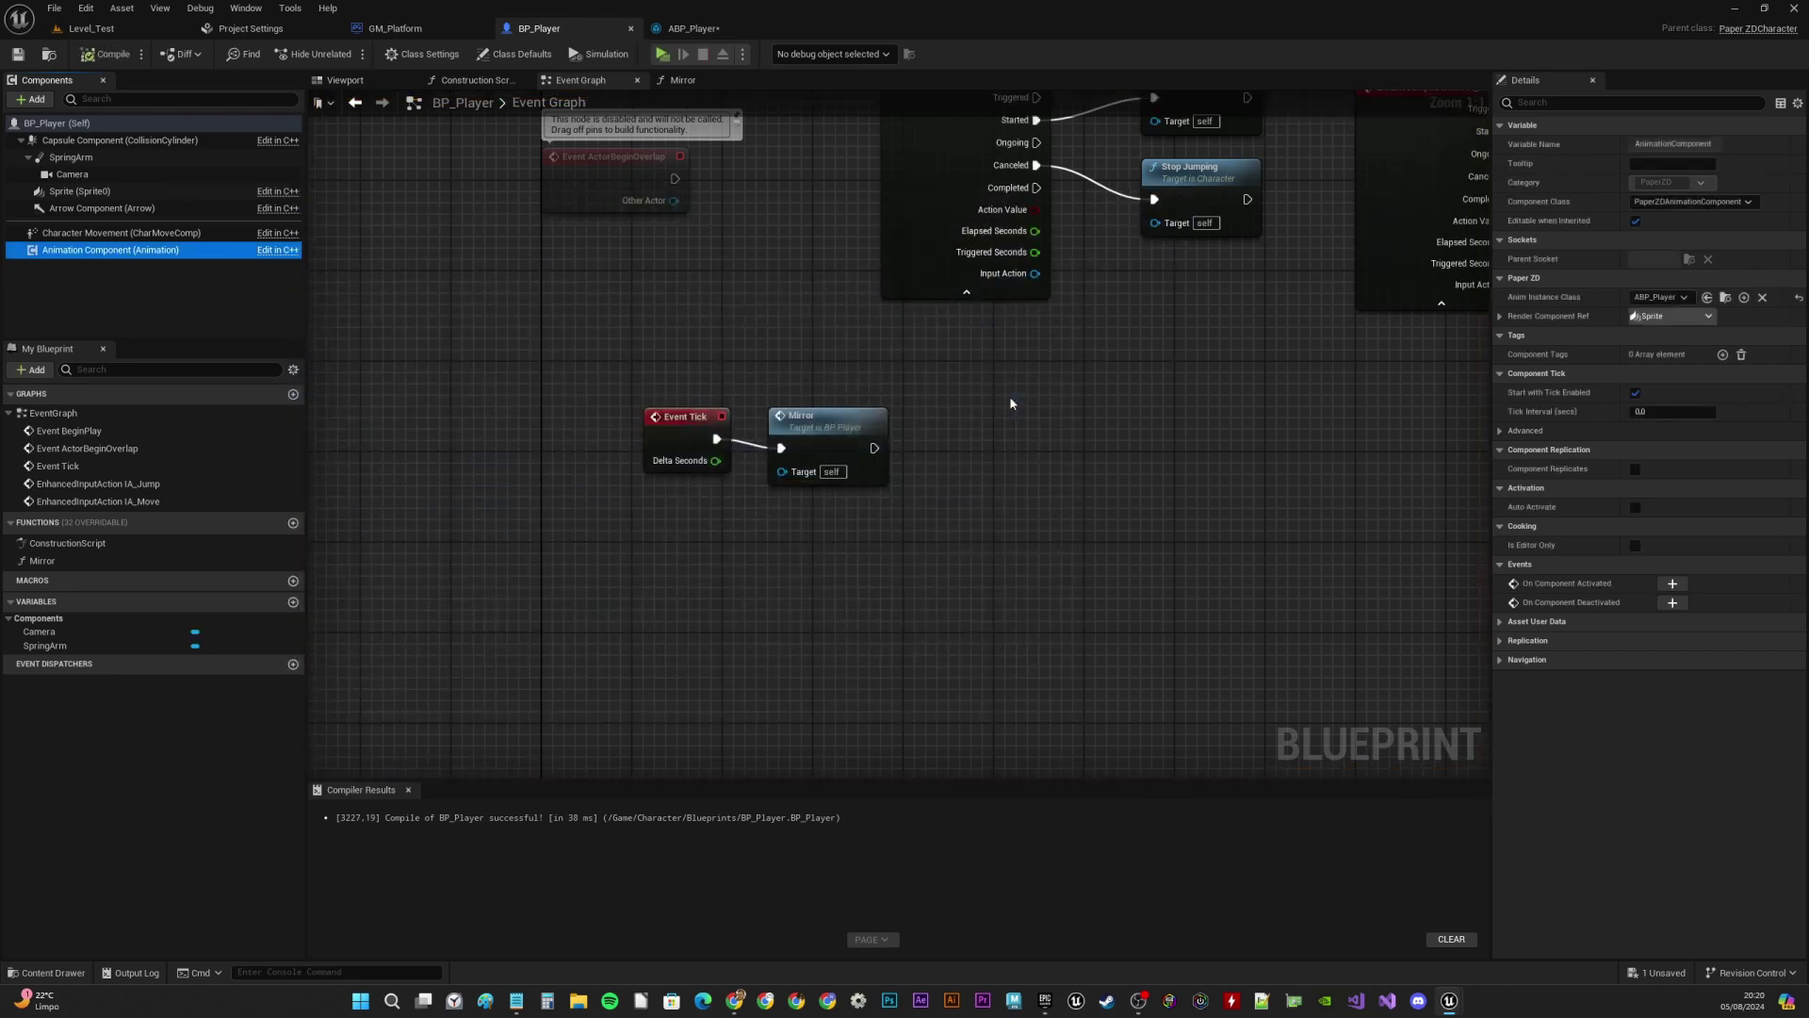
# Return to the AnimGraph of ABP_Player and deselect the Play Run node
pyautogui.click(697, 28)
pyautogui.moveTo(935, 422); pyautogui.dragTo(749, 396, button='right')
pyautogui.moveTo(895, 389); pyautogui.dragTo(1004, 405, button='right')
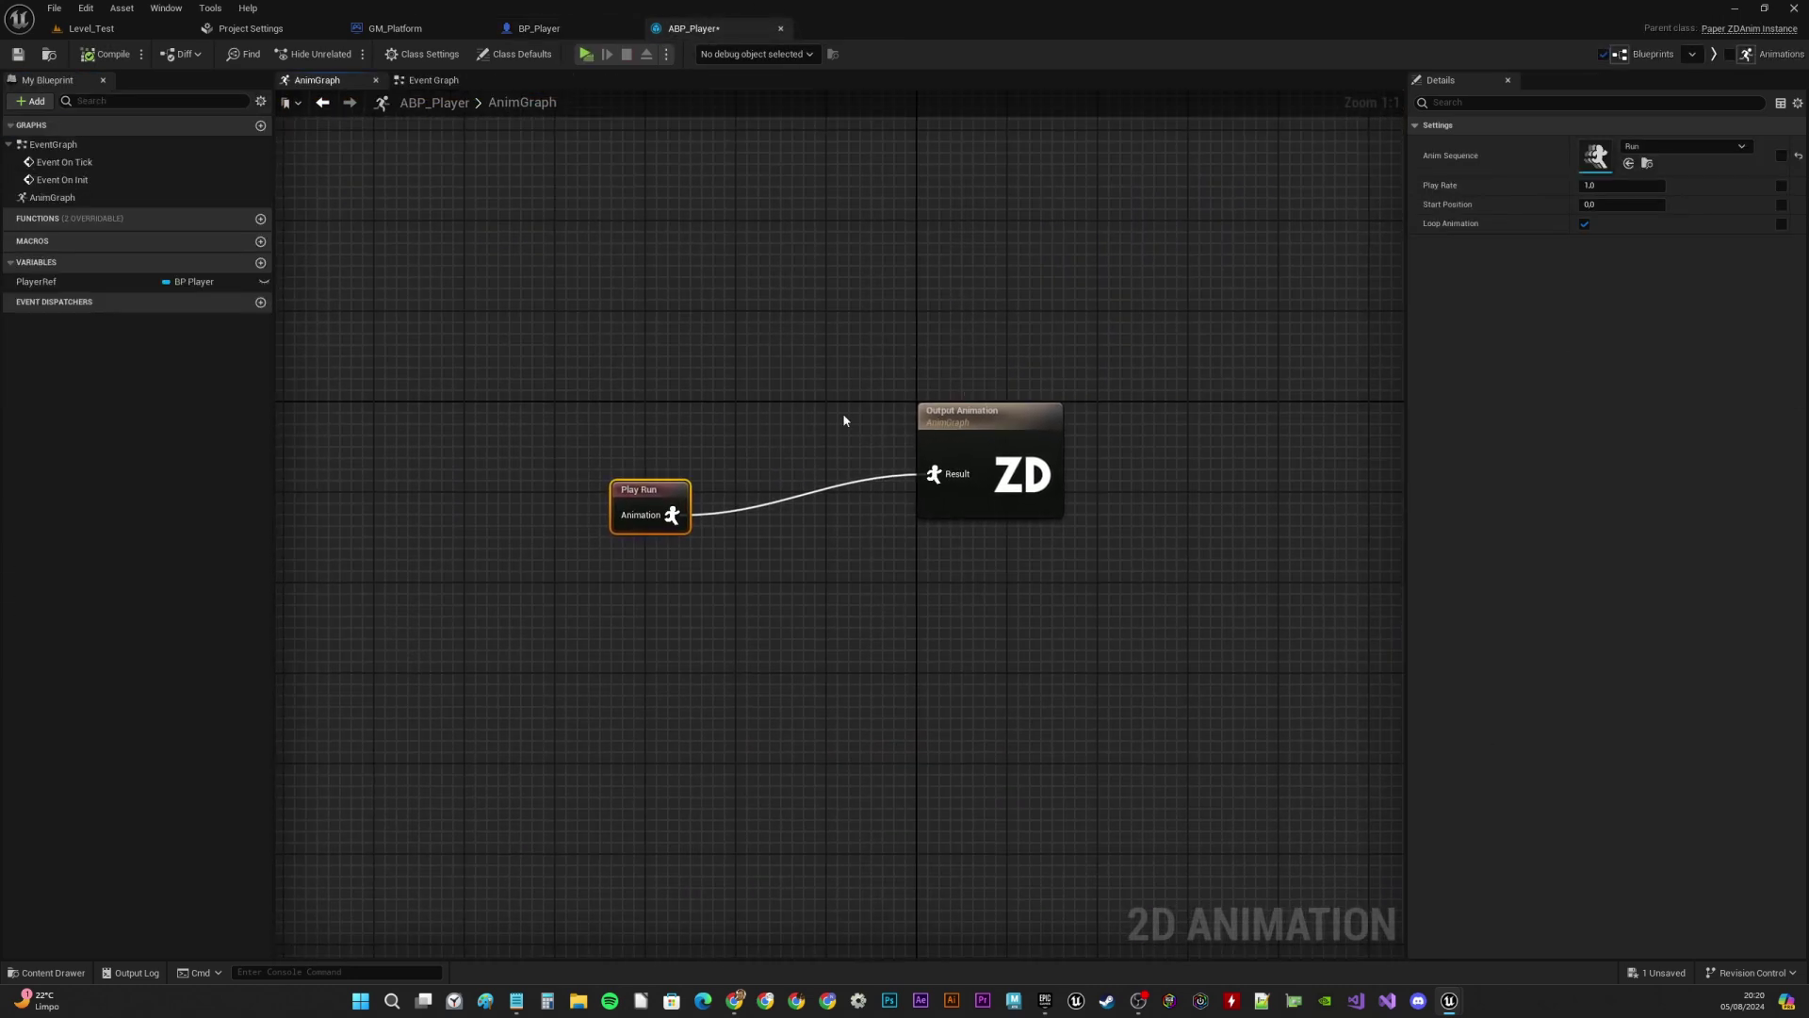
pyautogui.moveTo(716, 373); pyautogui.dragTo(759, 364, button='right')
pyautogui.click(763, 441)
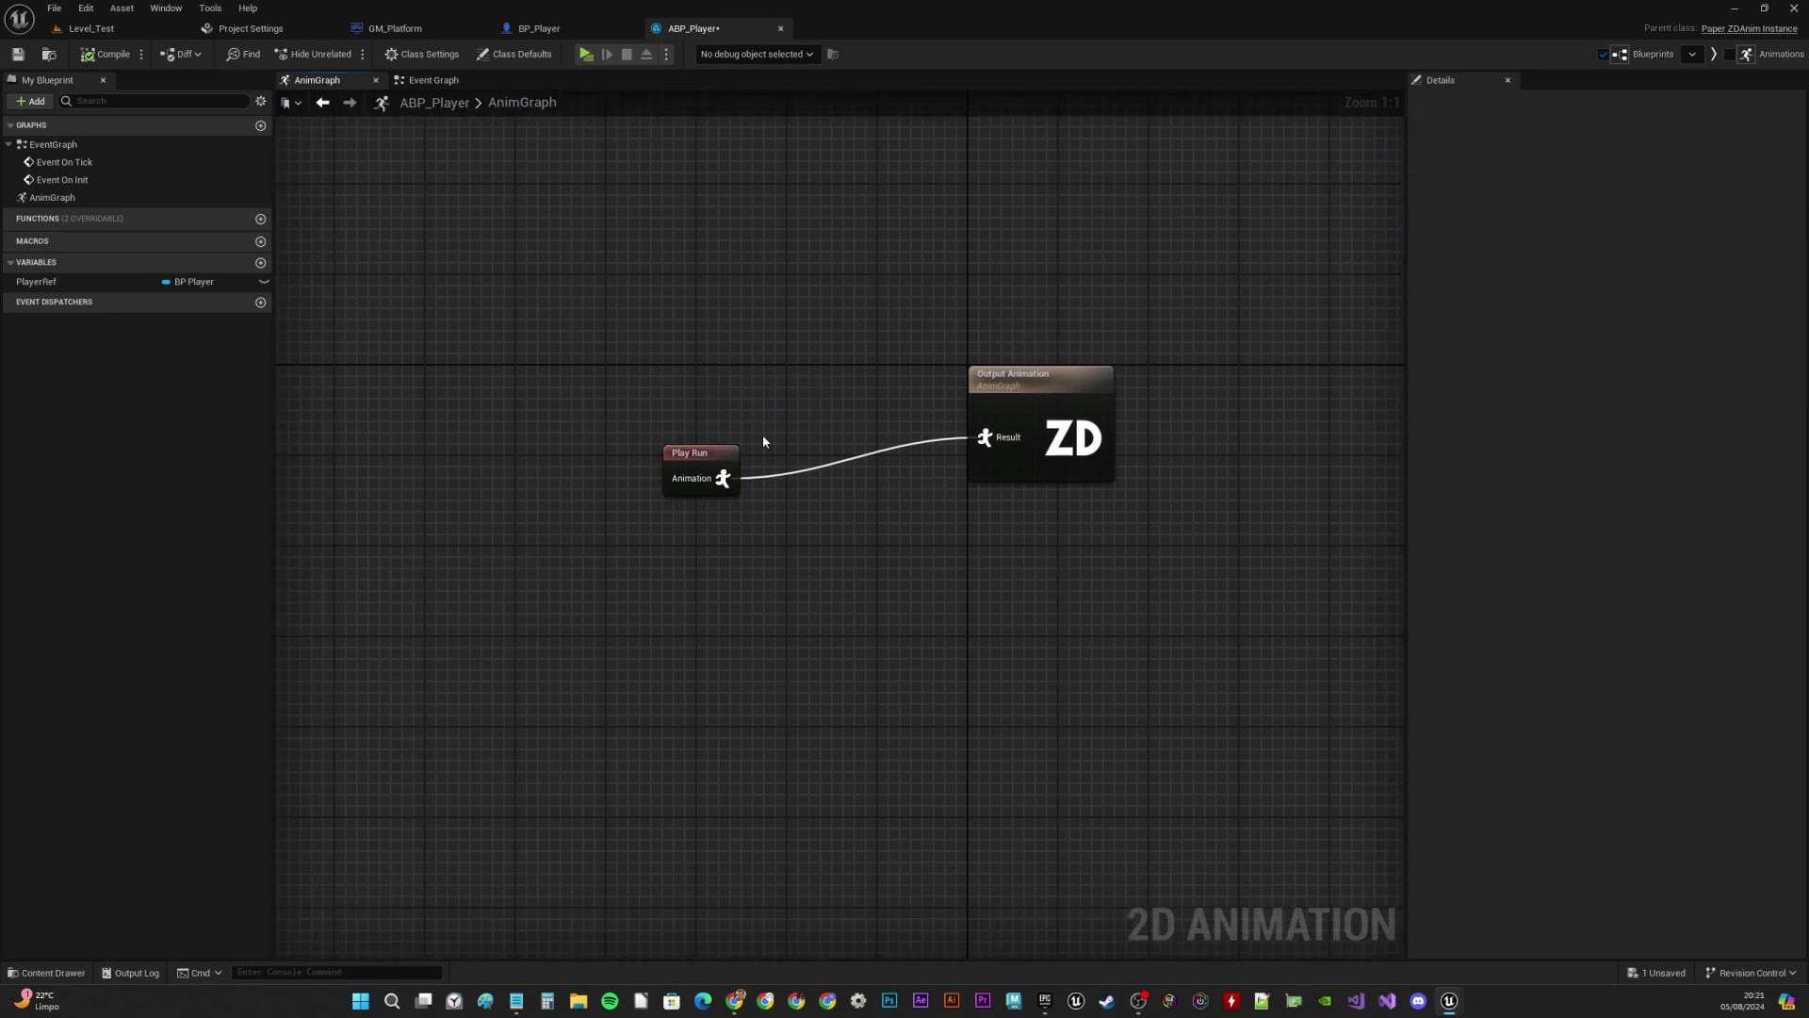
# Delete the Play Run node feeding Output Animation in the AnimGraph
pyautogui.moveTo(489, 186); pyautogui.dragTo(572, 218, button='right')
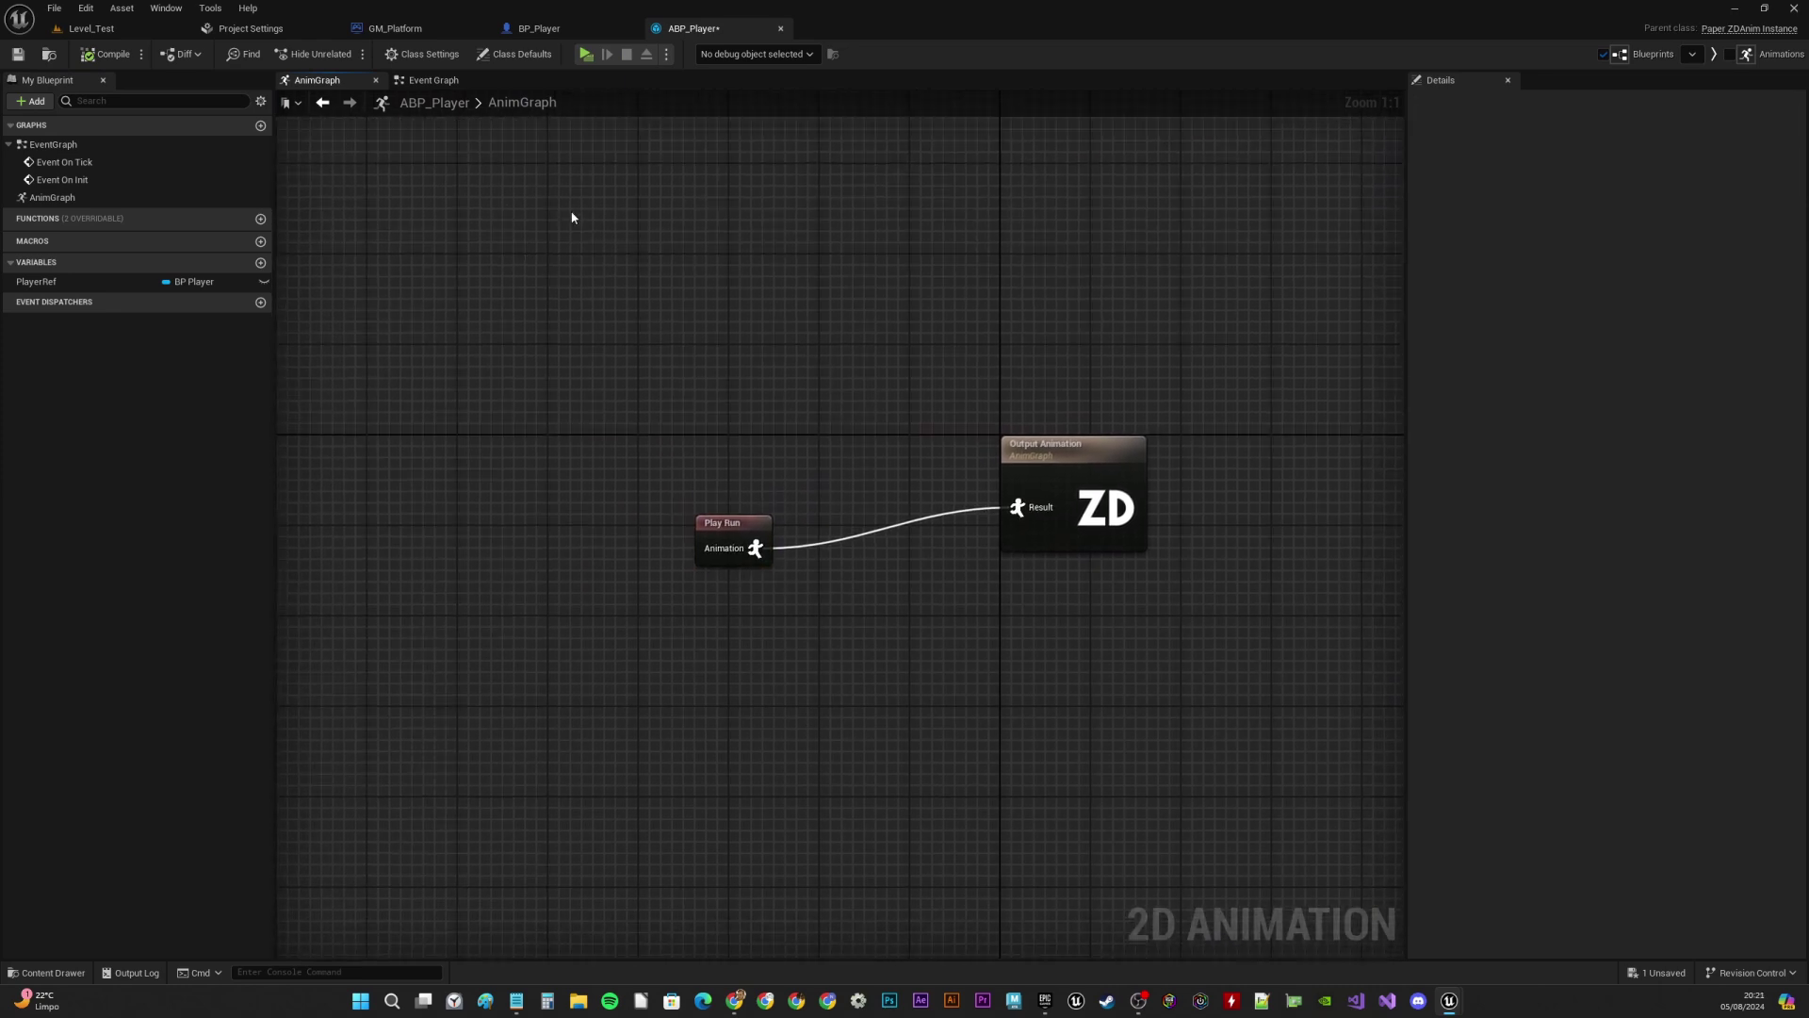
pyautogui.click(739, 518)
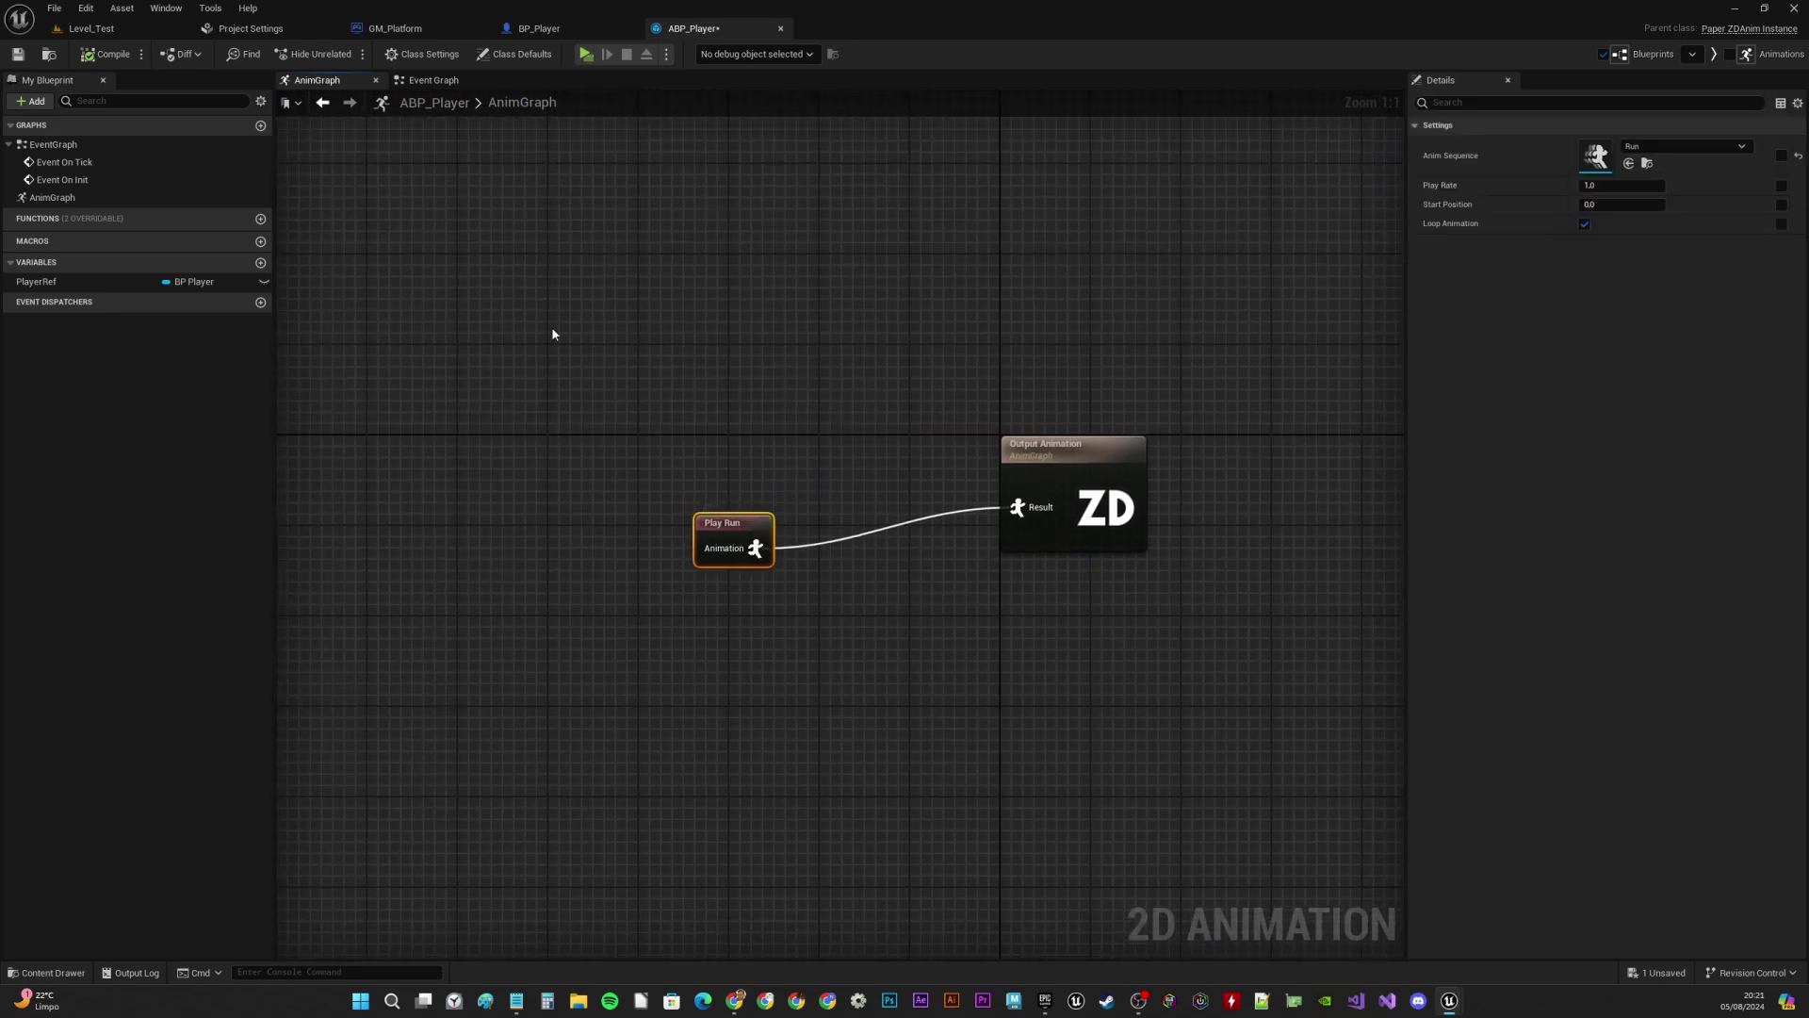
pyautogui.moveTo(722, 352); pyautogui.dragTo(732, 320, button='right')
pyautogui.click(834, 396)
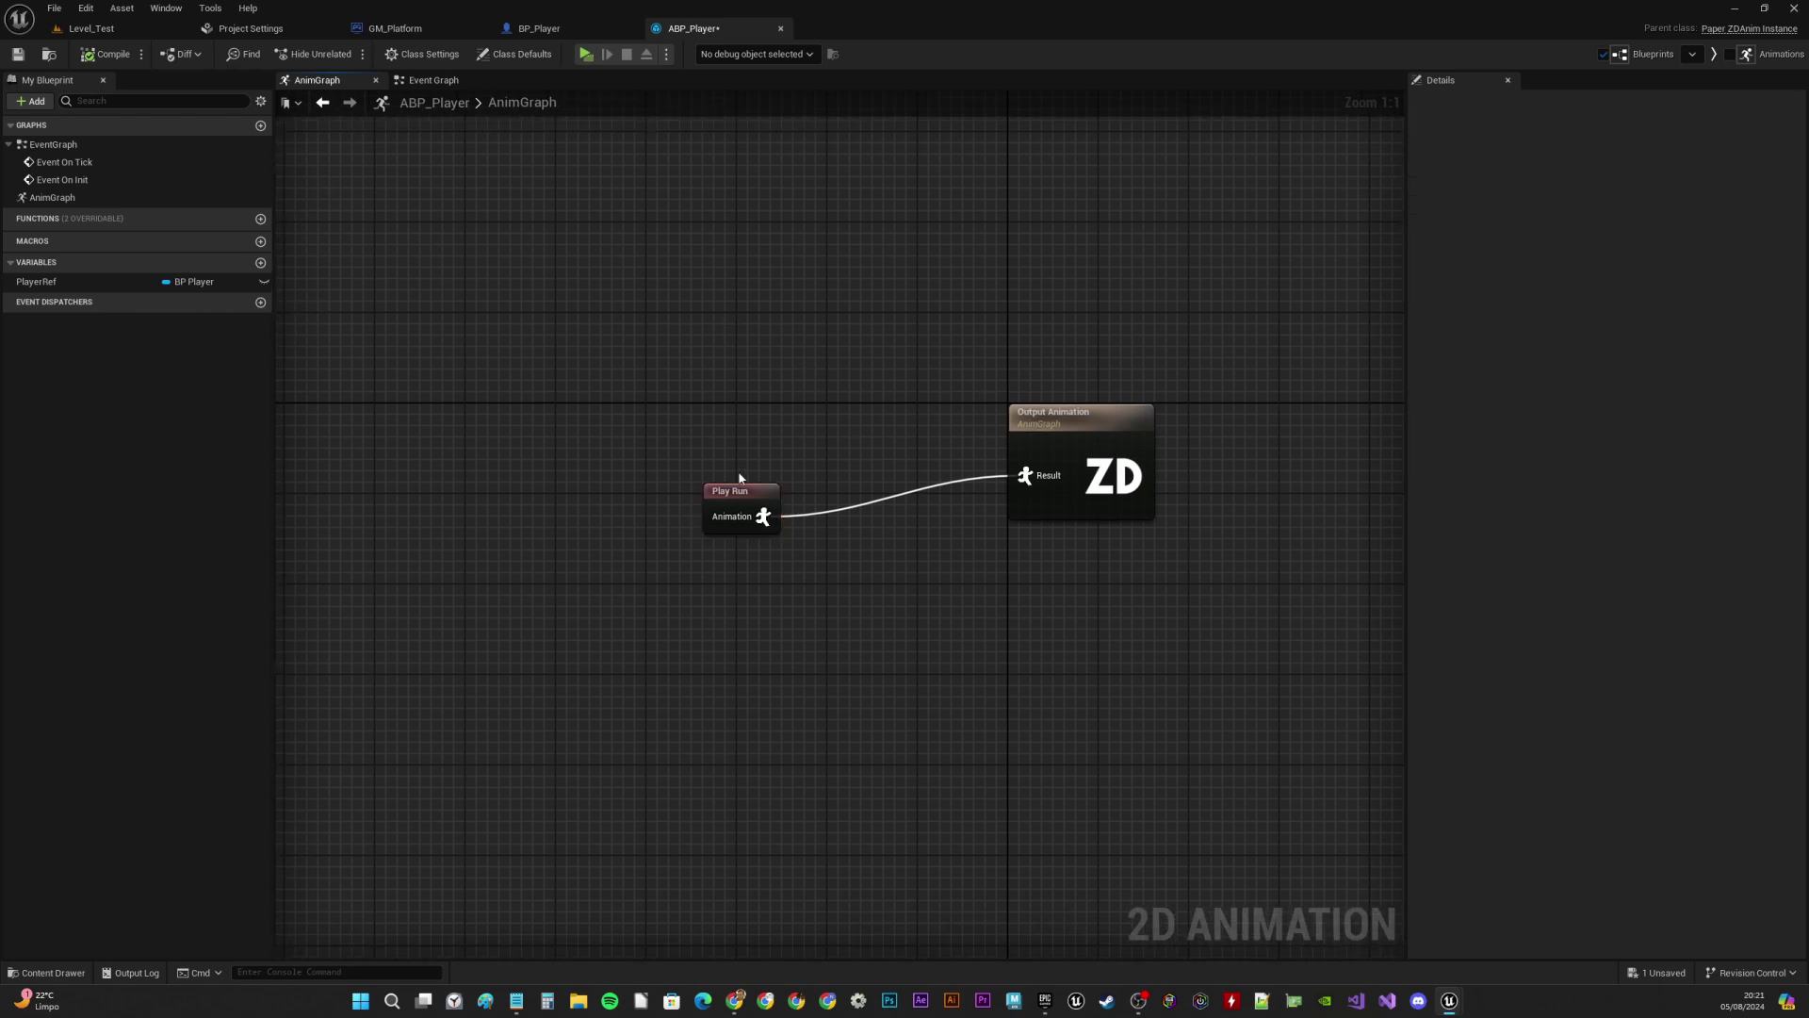
pyautogui.click(735, 492)
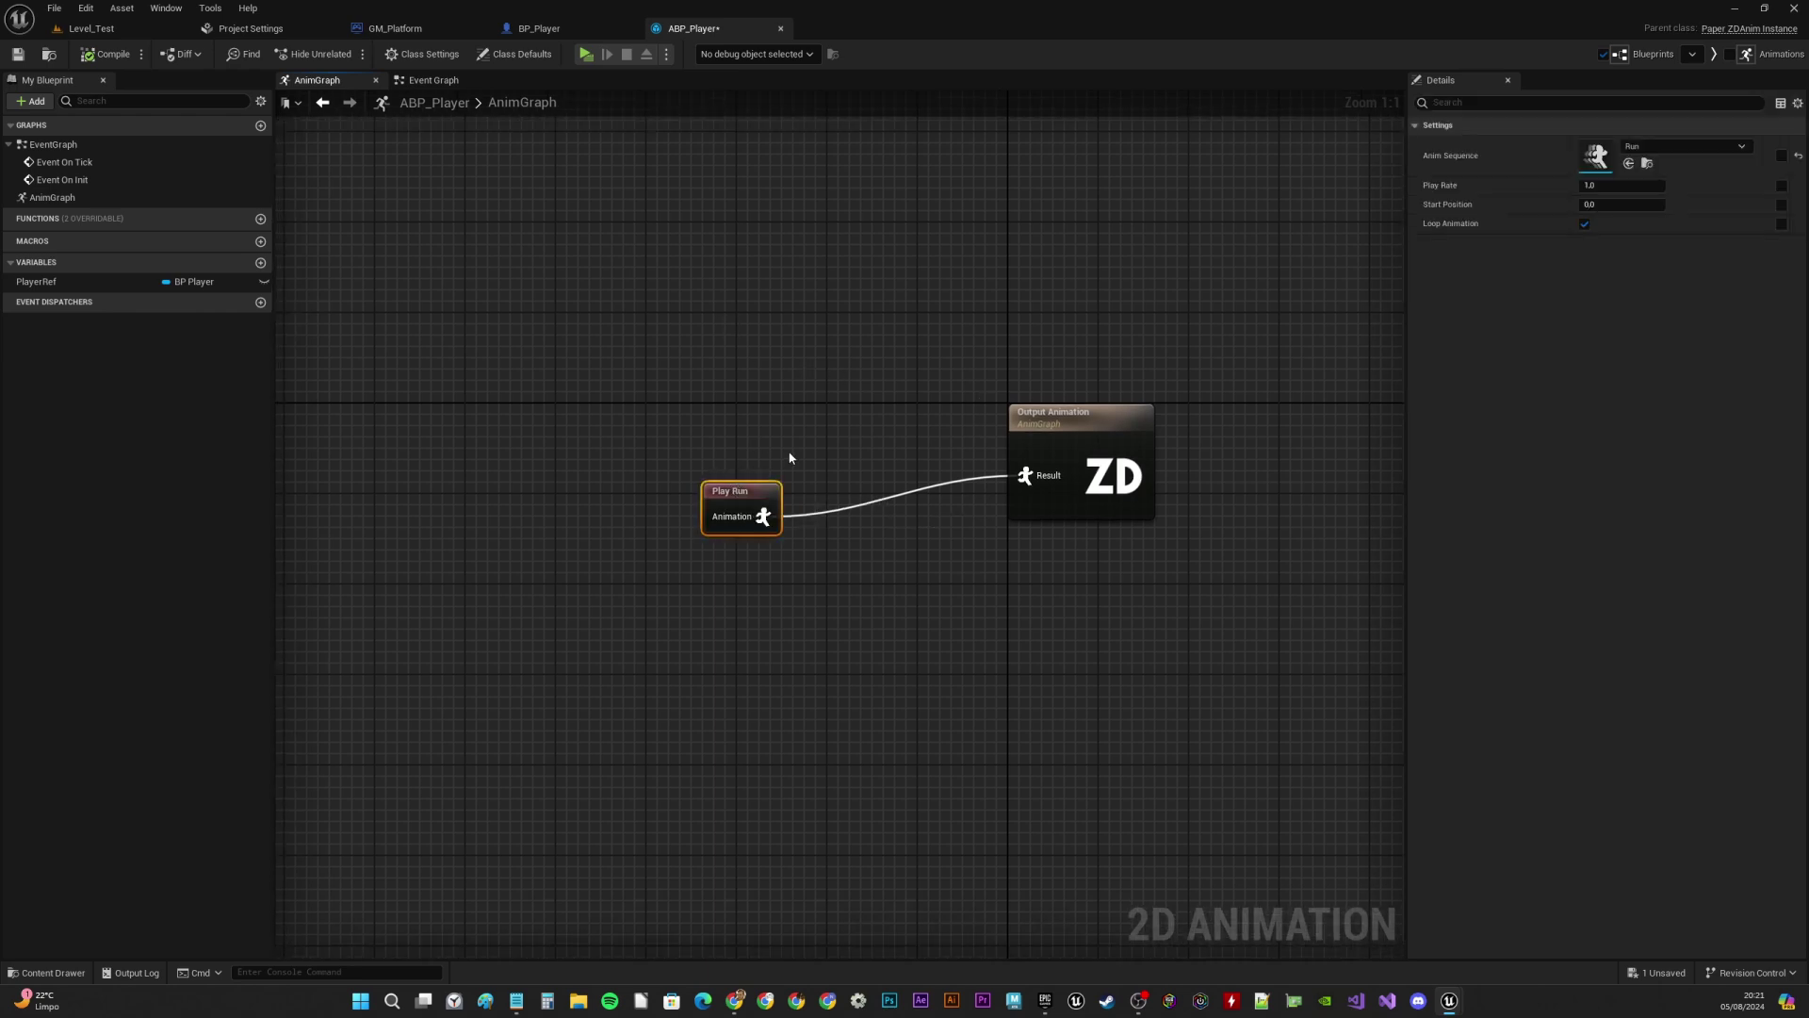
pyautogui.press('Delete')
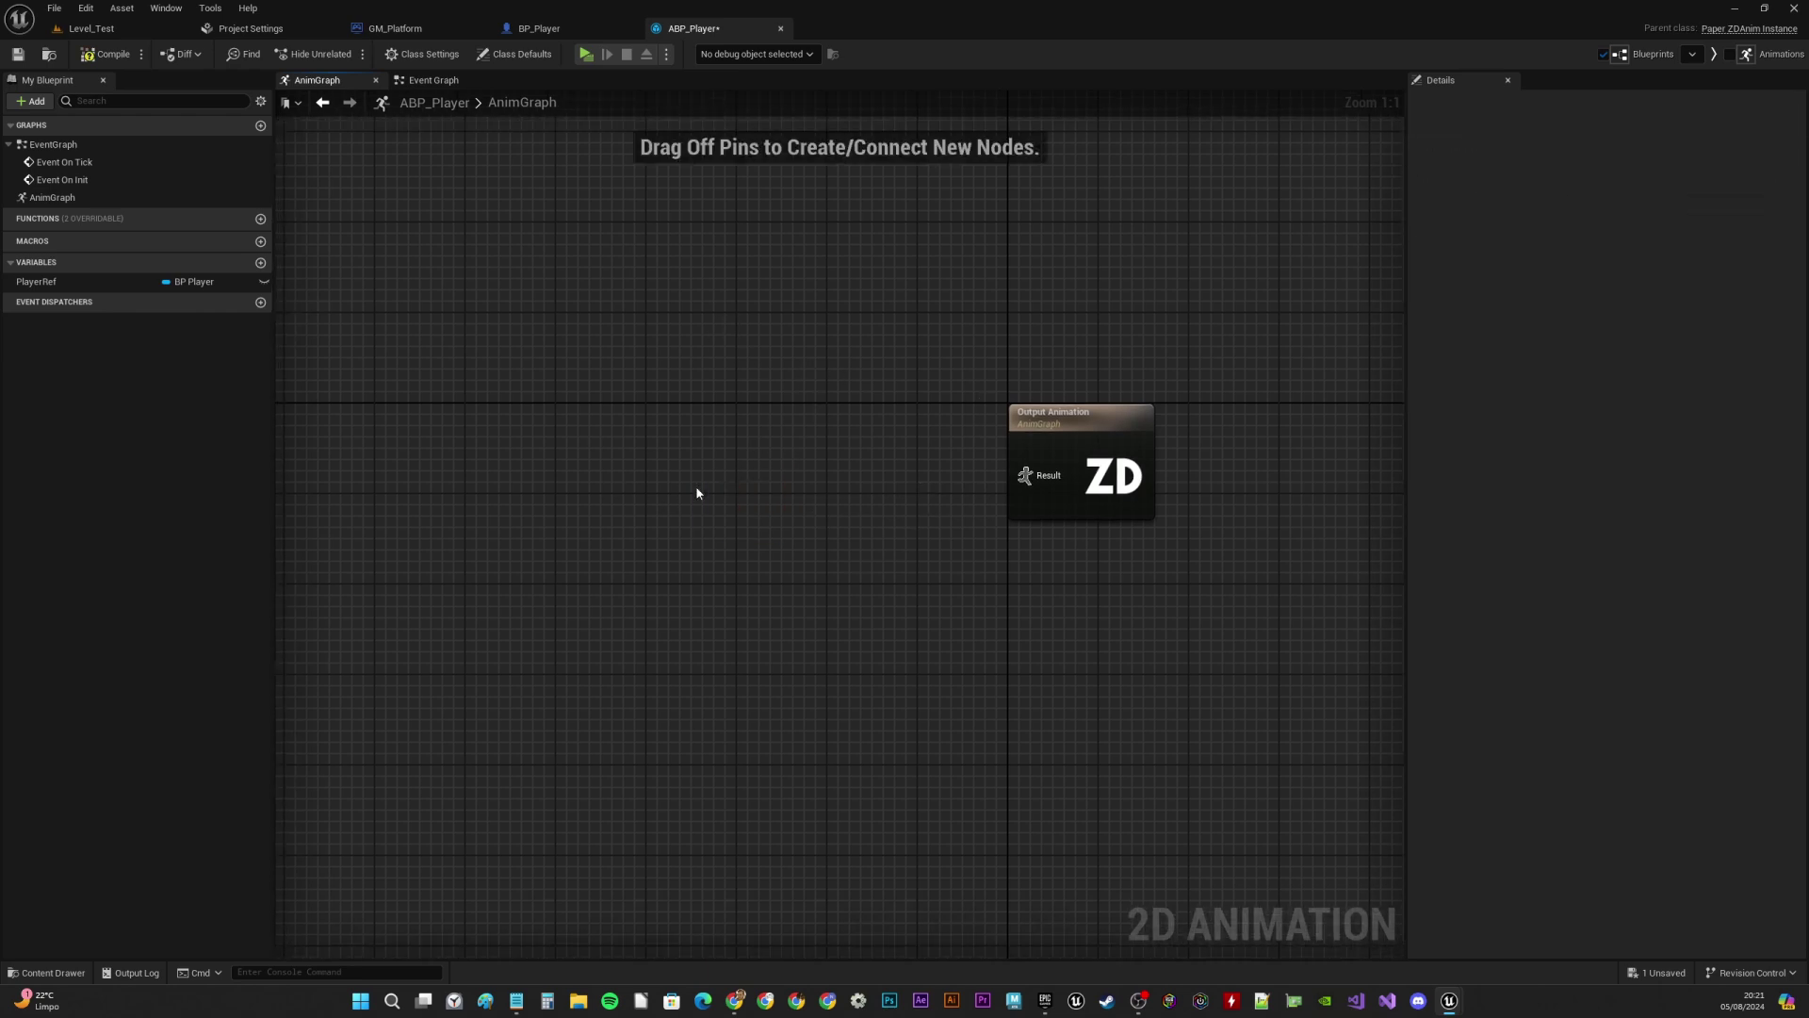
# Add a new state machine named Movement to the AnimGraph and connect its Animation output to Output Animation's Result
pyautogui.rightClick(665, 462)
pyautogui.write('s')
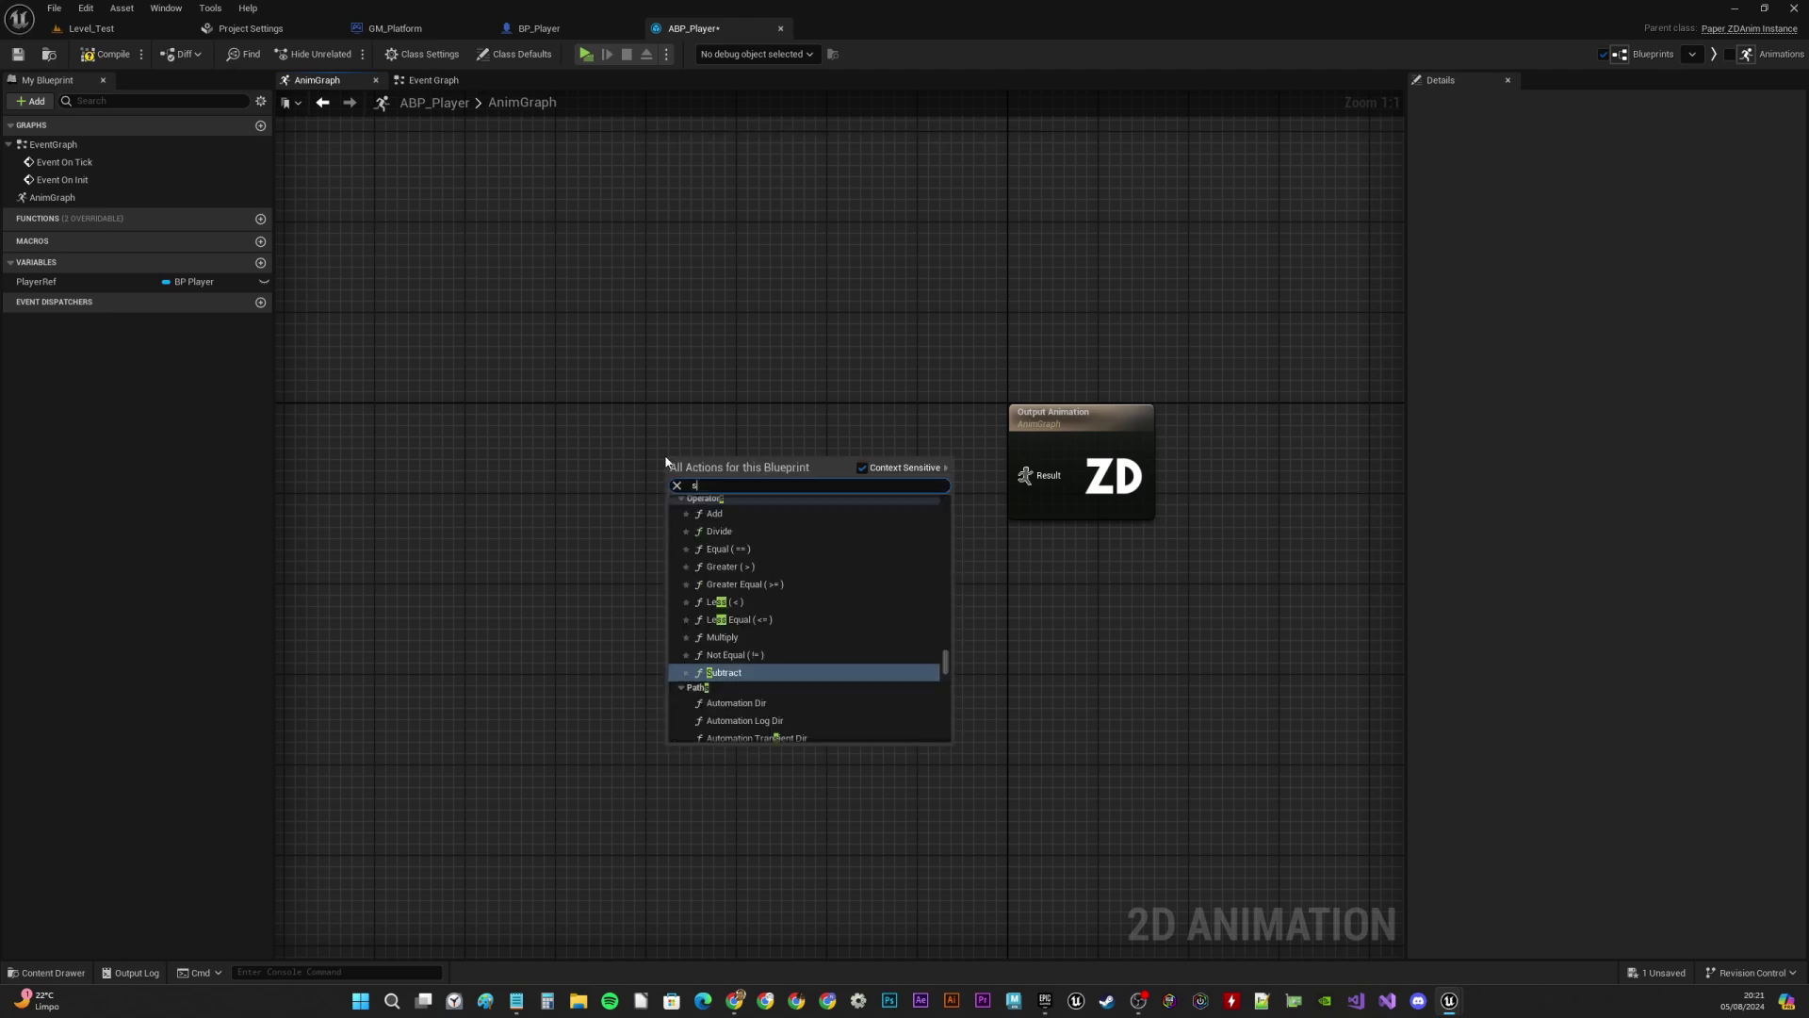
pyautogui.write('tate mac')
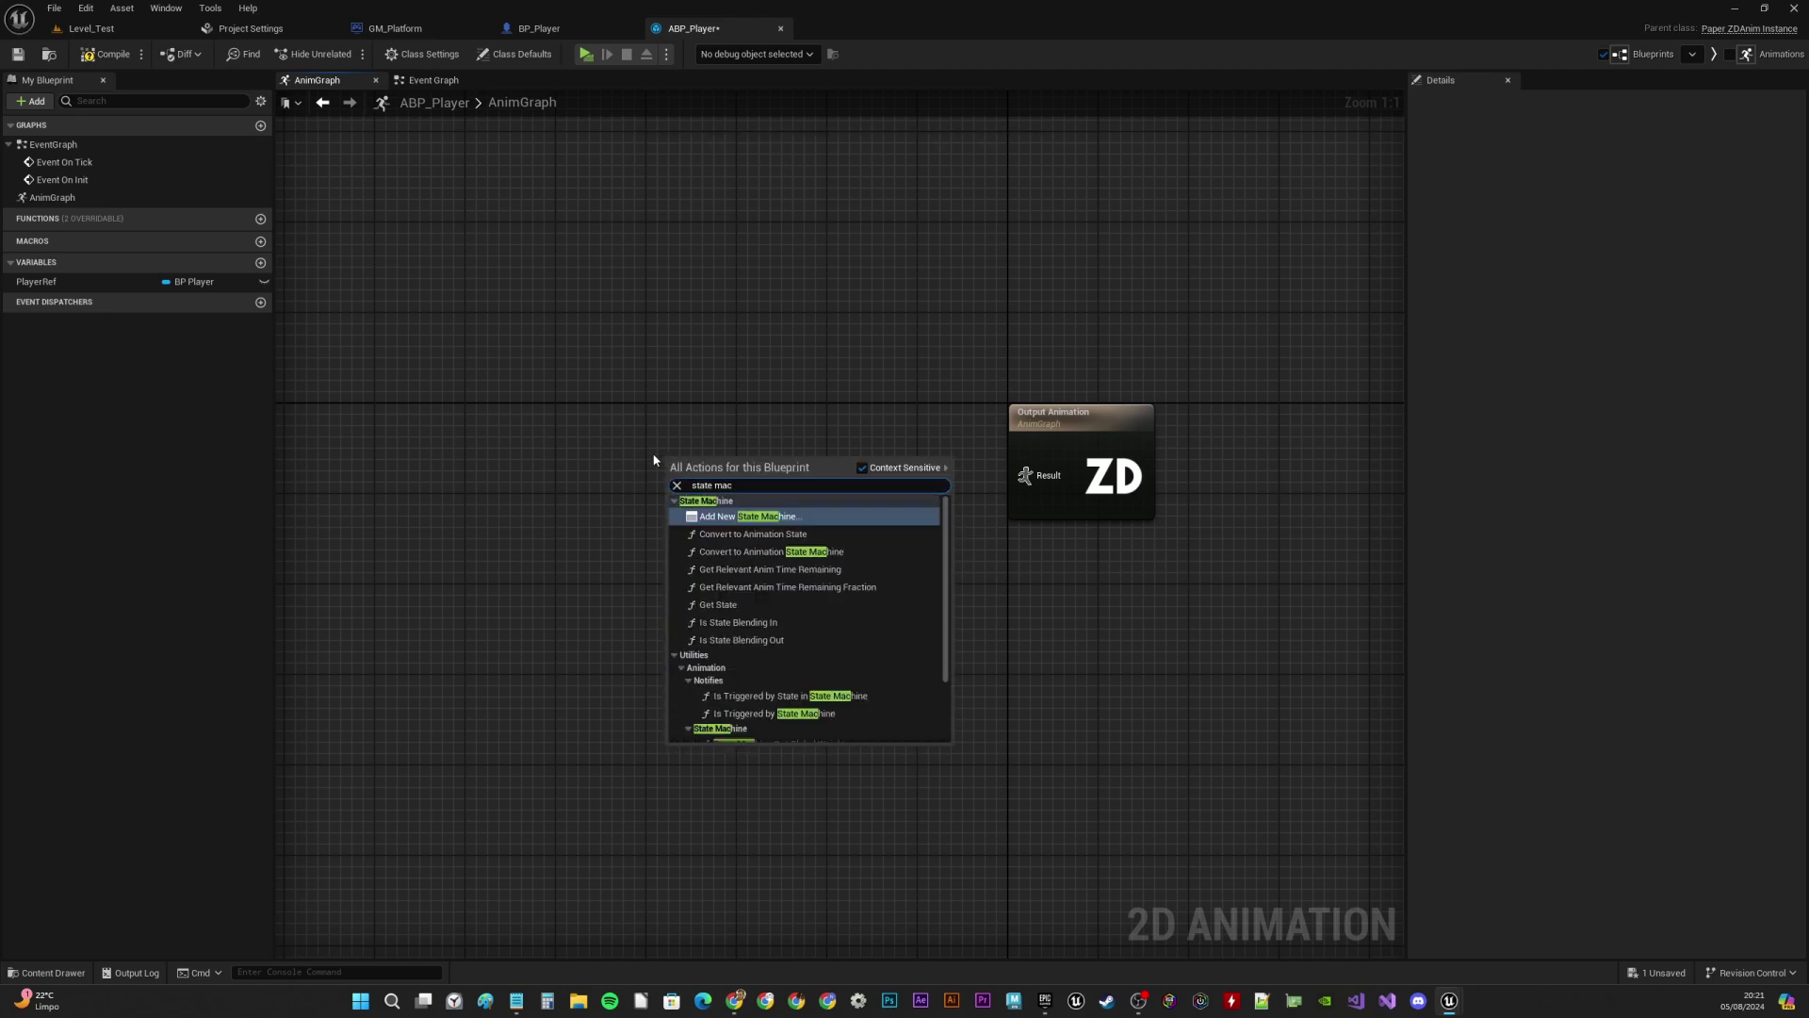
pyautogui.click(759, 516)
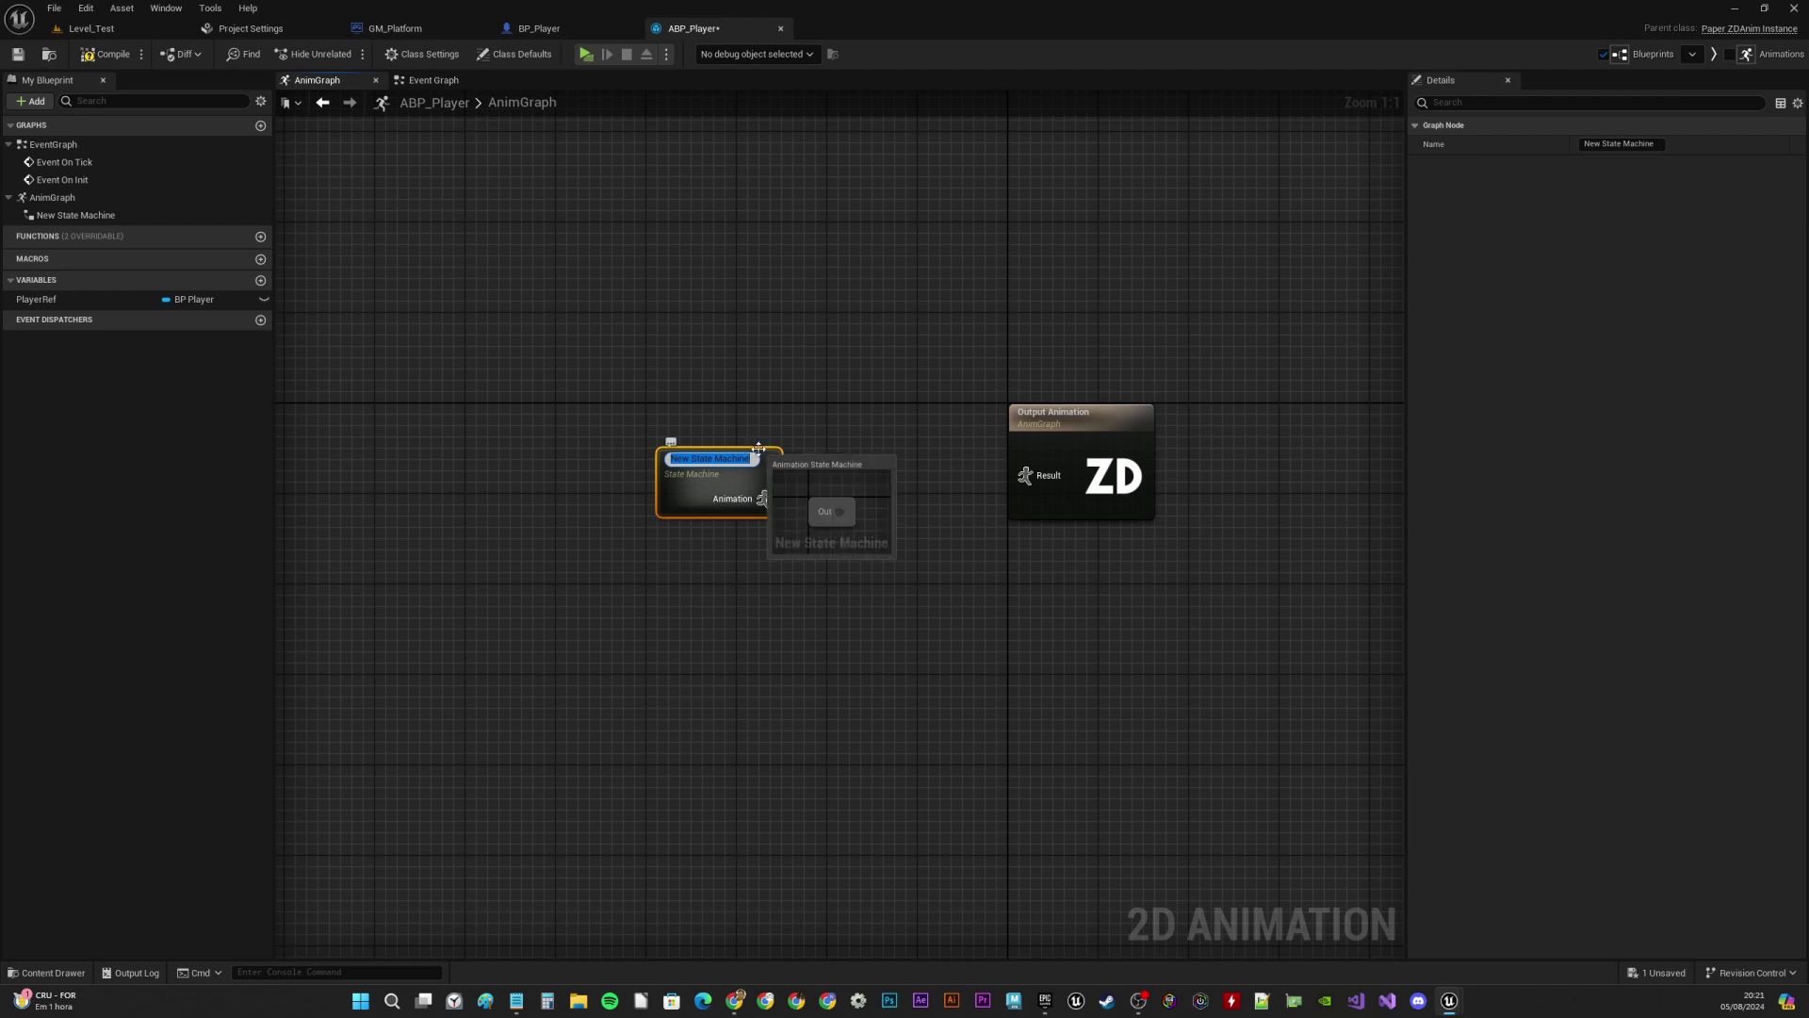
pyautogui.write('Movement')
pyautogui.press('Return')
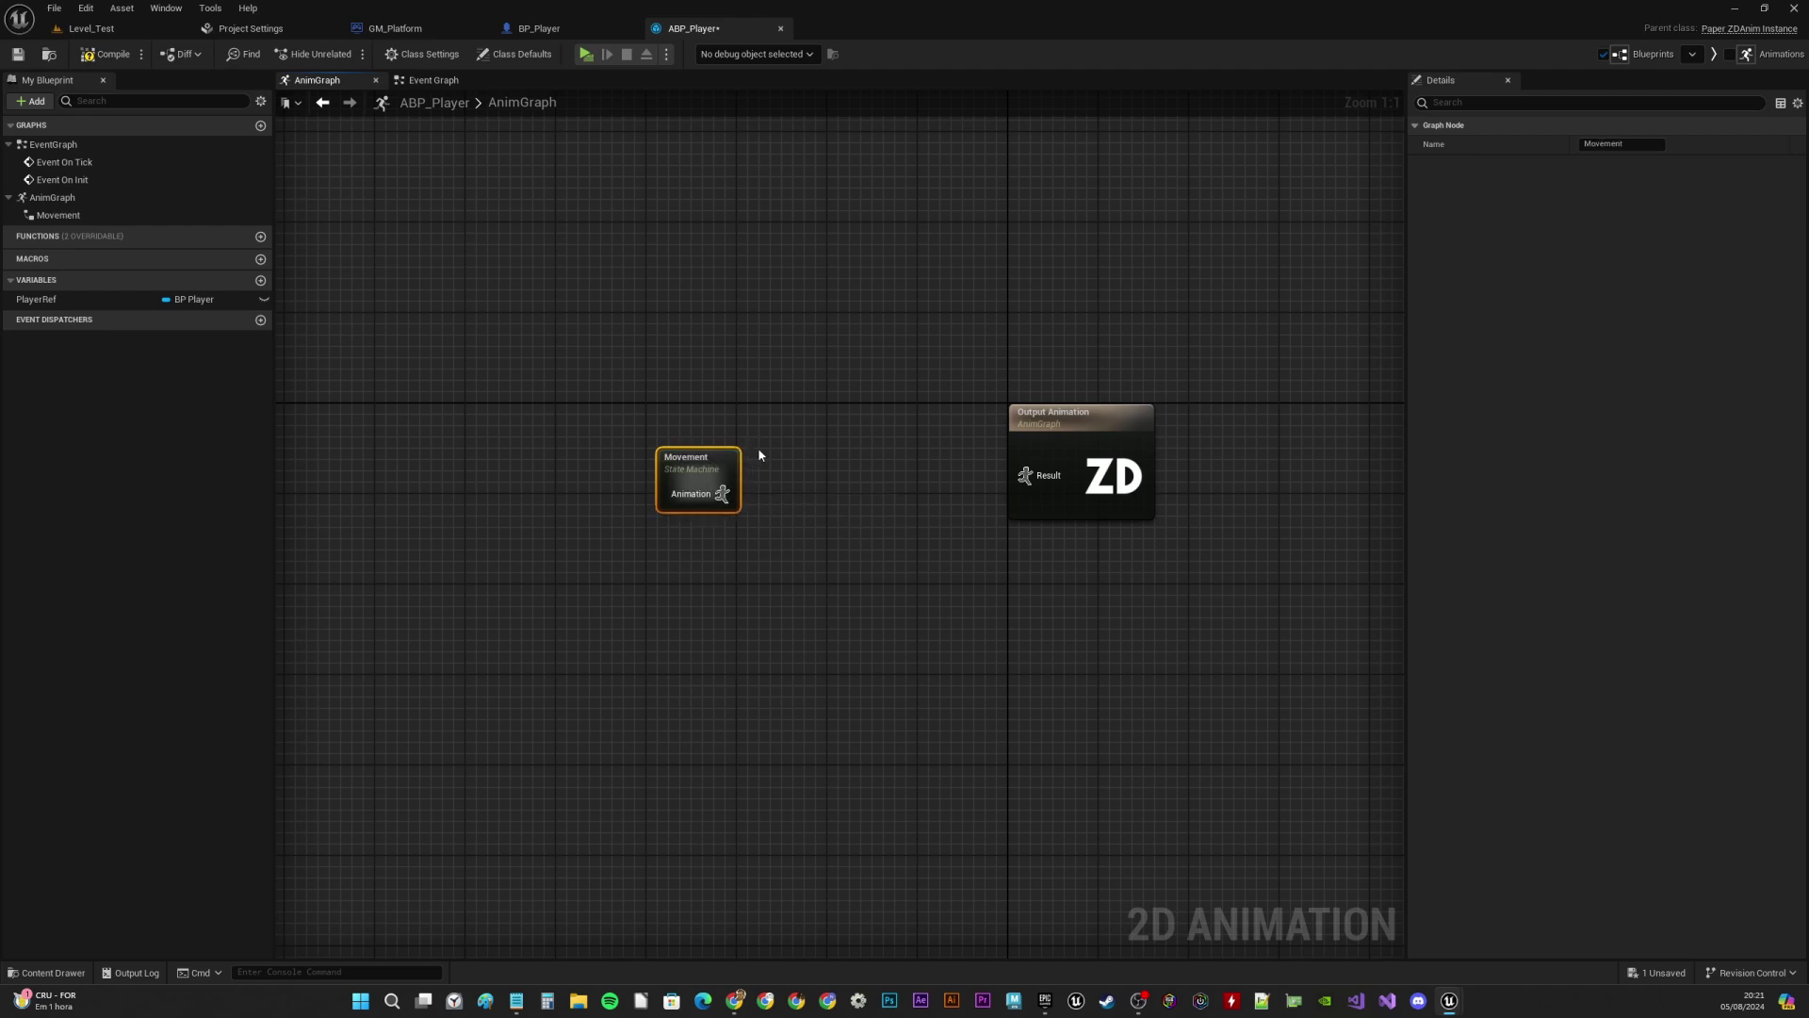
pyautogui.moveTo(720, 491); pyautogui.dragTo(1025, 475)
pyautogui.moveTo(789, 428); pyautogui.dragTo(729, 456, button='right')
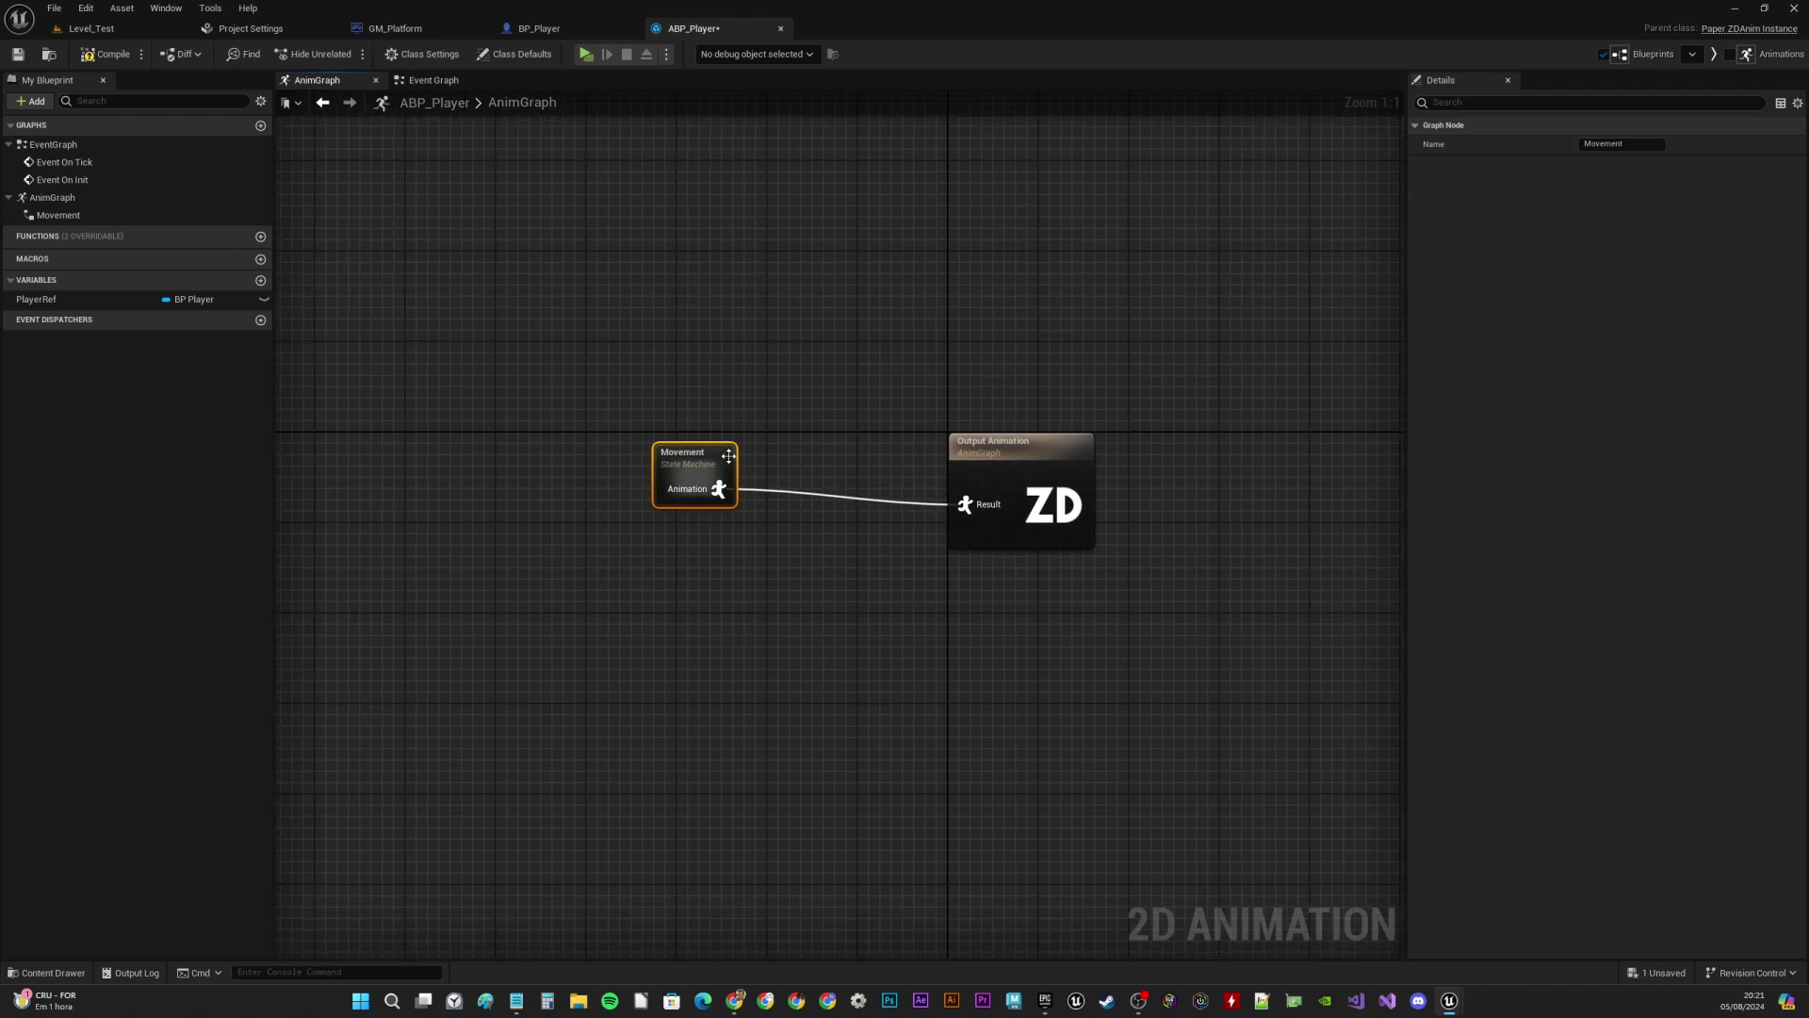
# Open the Movement state machine and add an animation state connected from its entry node
pyautogui.click(729, 457)
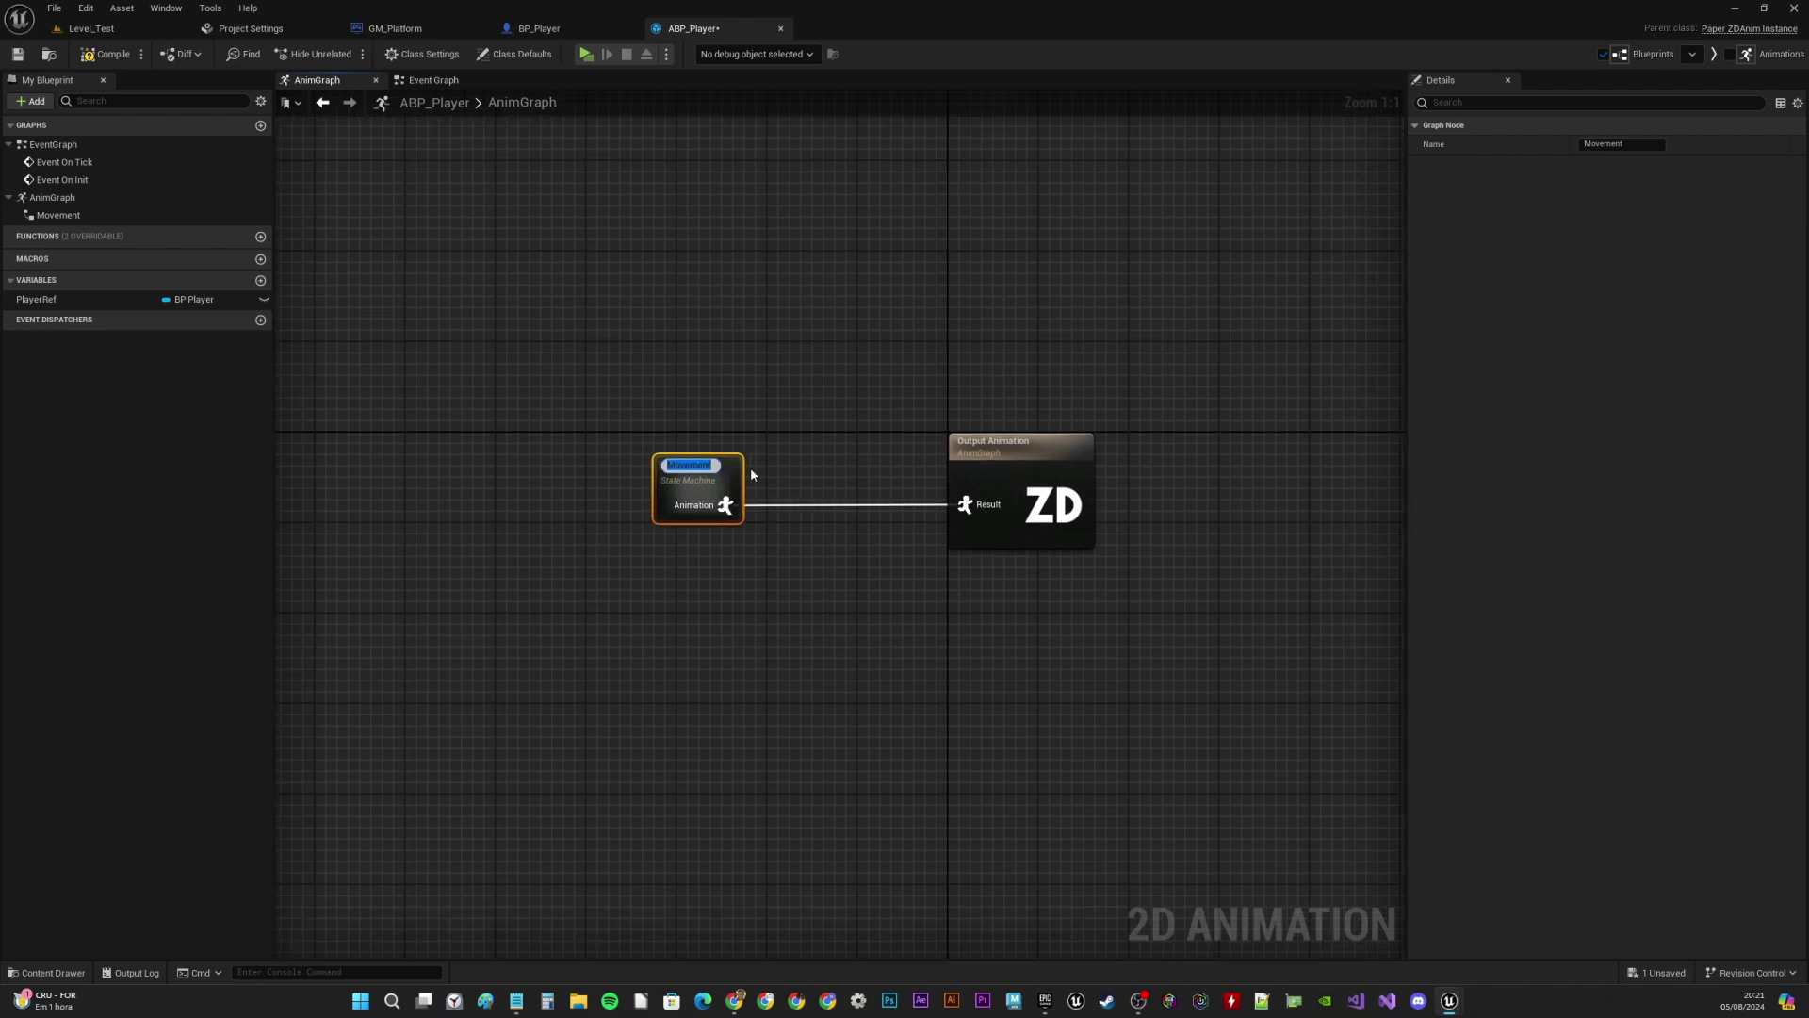
pyautogui.doubleClick(707, 461)
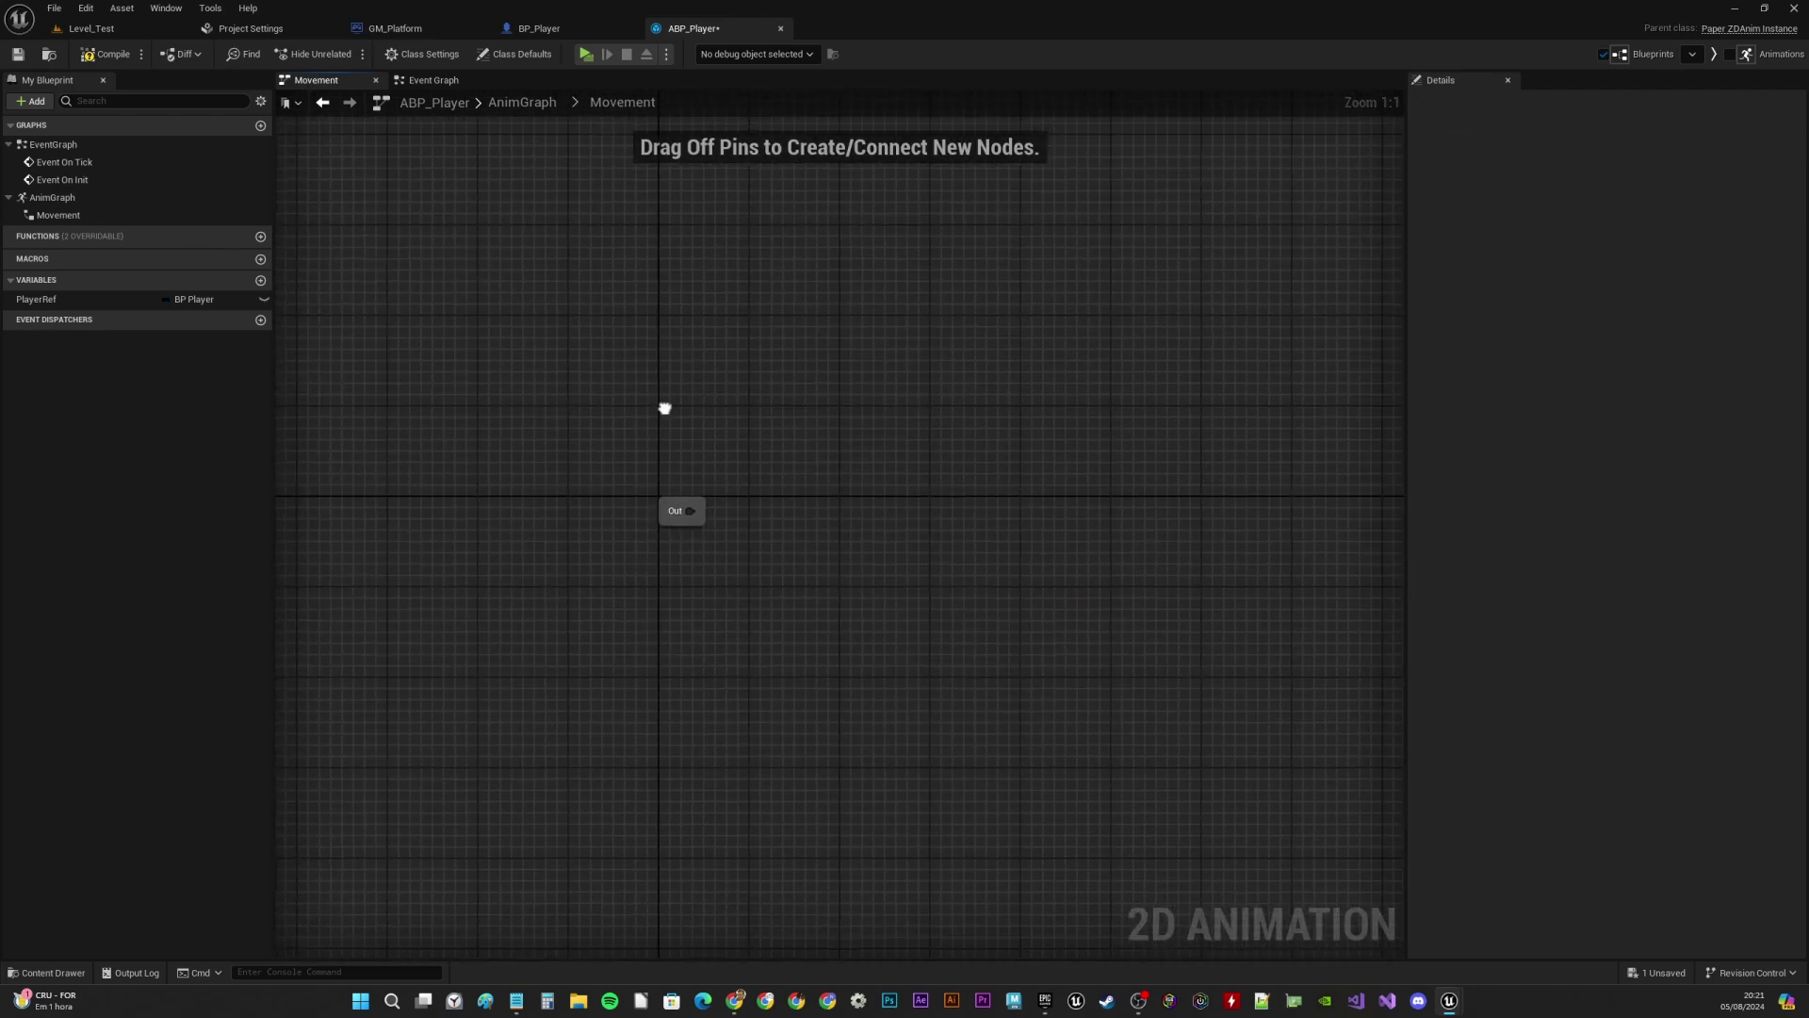
pyautogui.moveTo(665, 408); pyautogui.dragTo(518, 427, button='right')
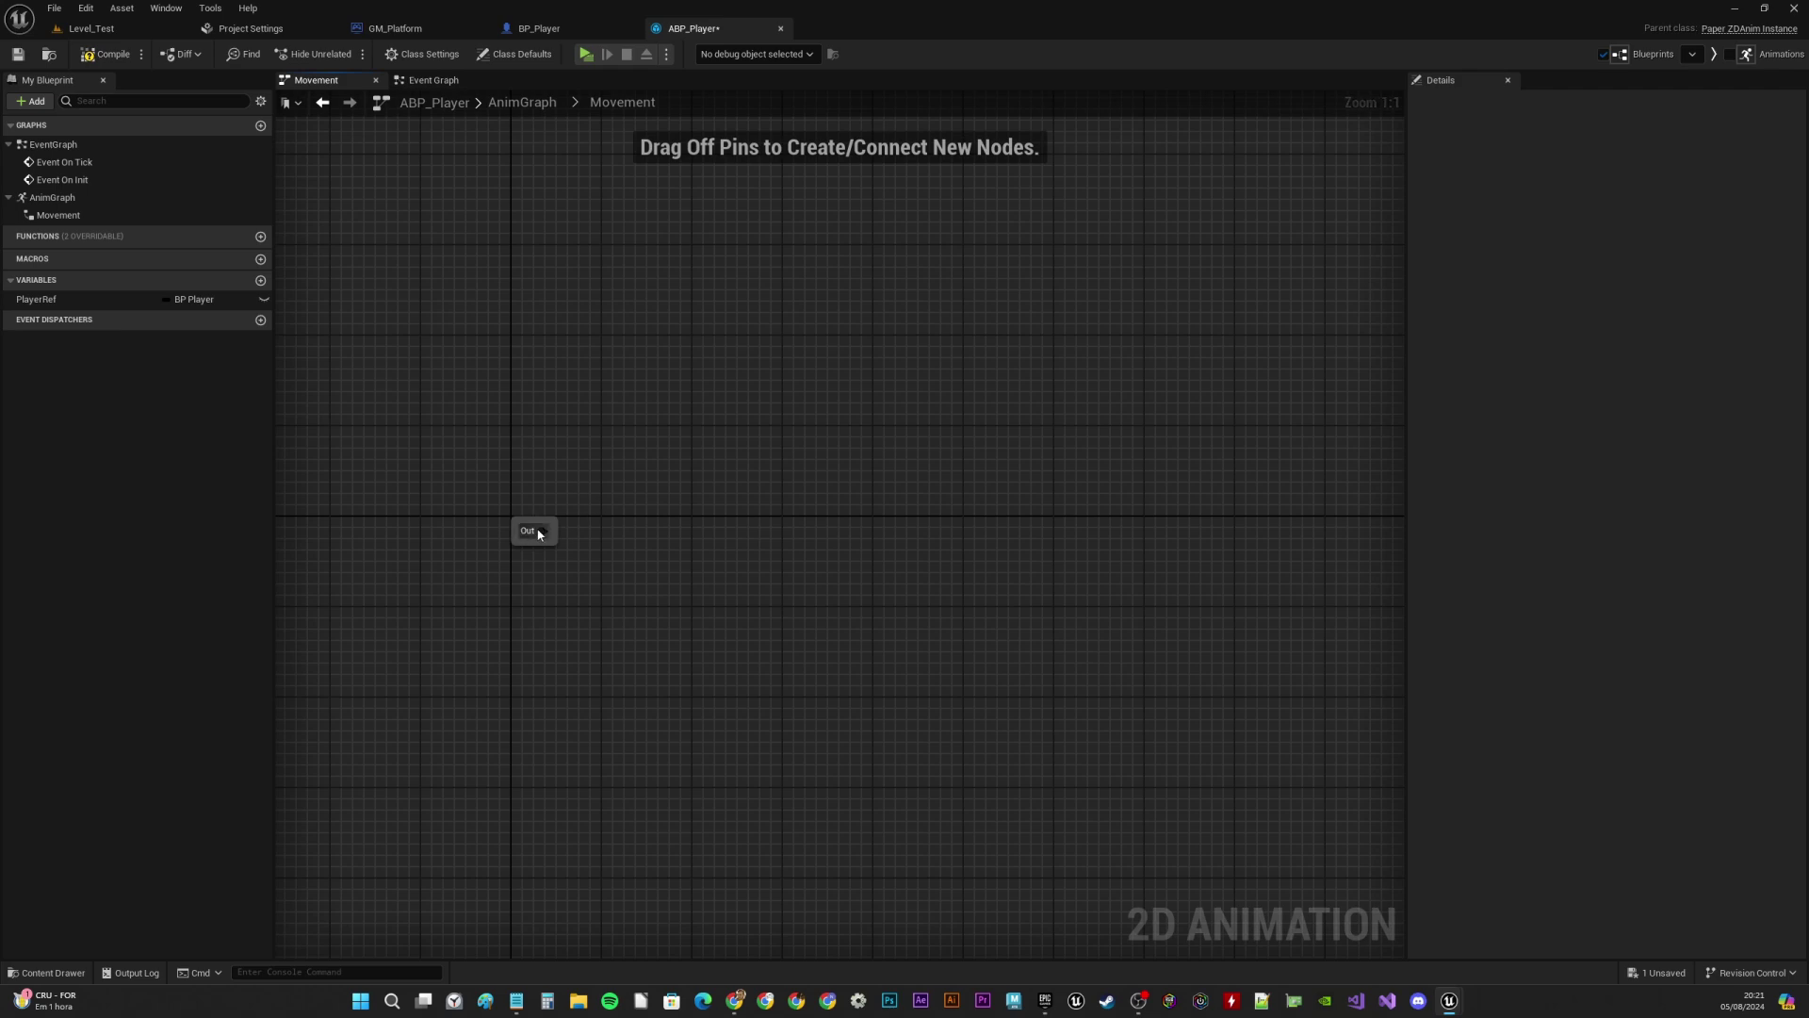
pyautogui.click(522, 101)
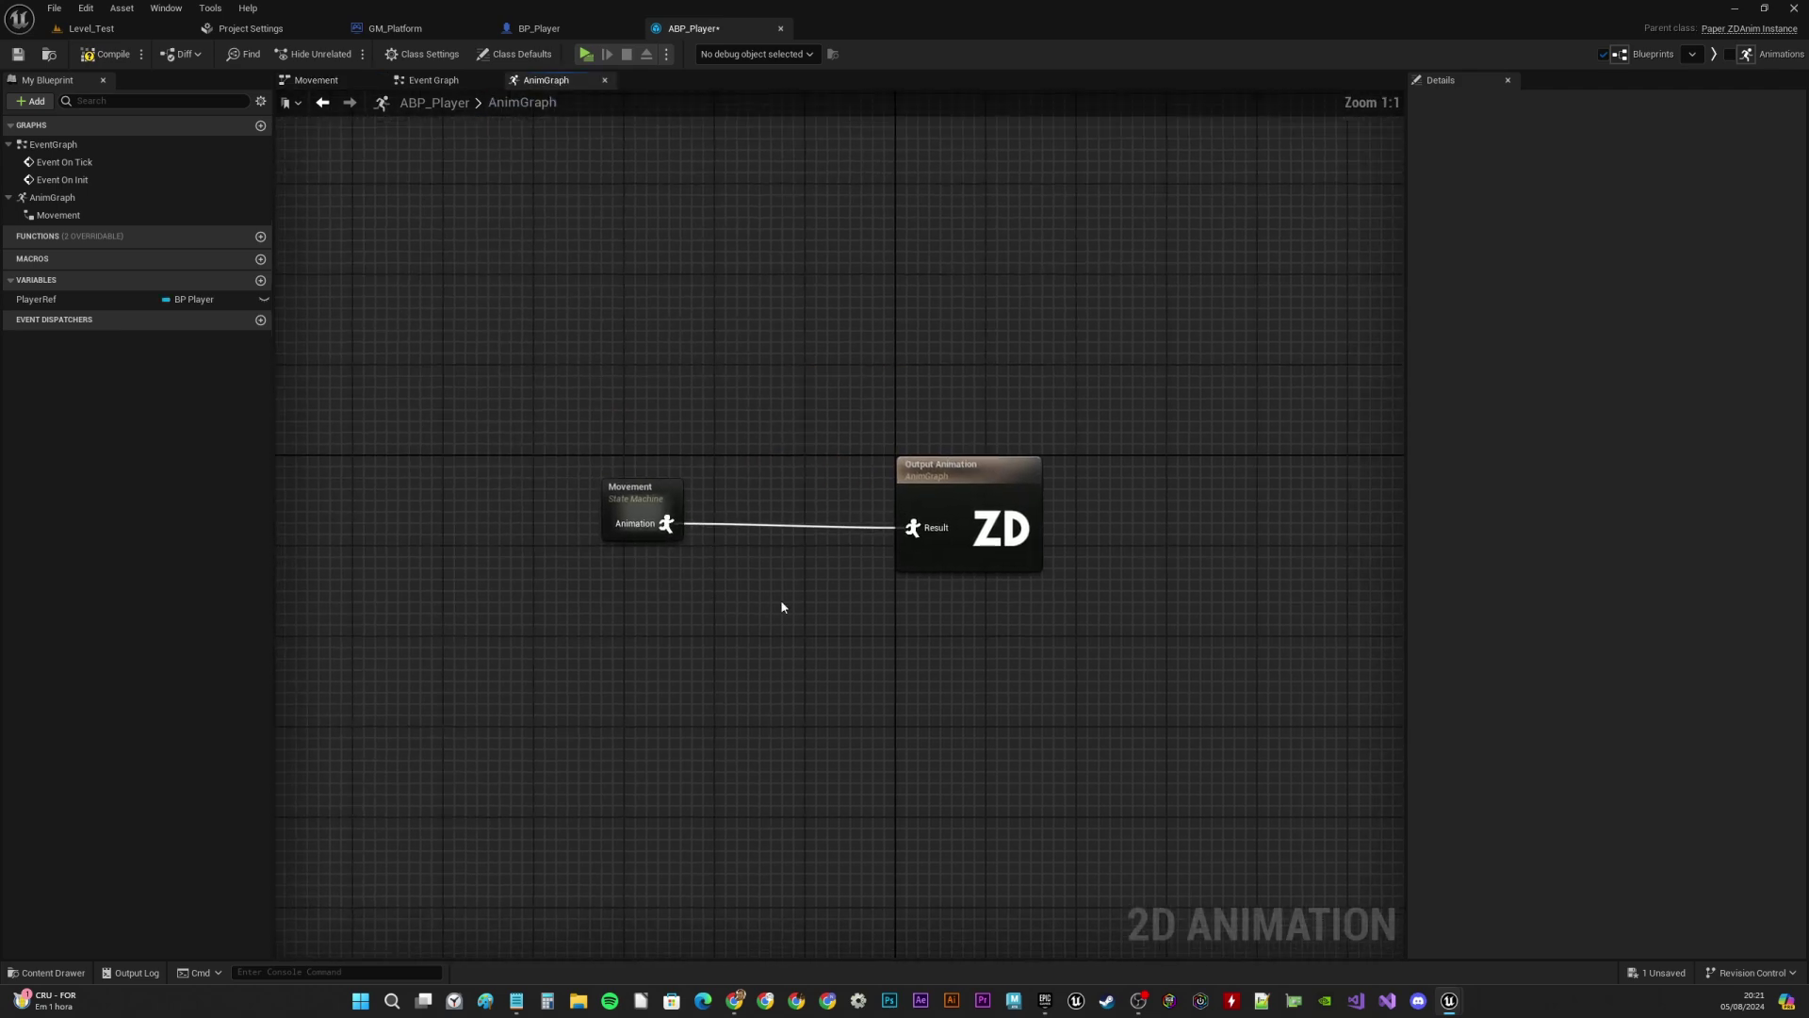
pyautogui.doubleClick(675, 508)
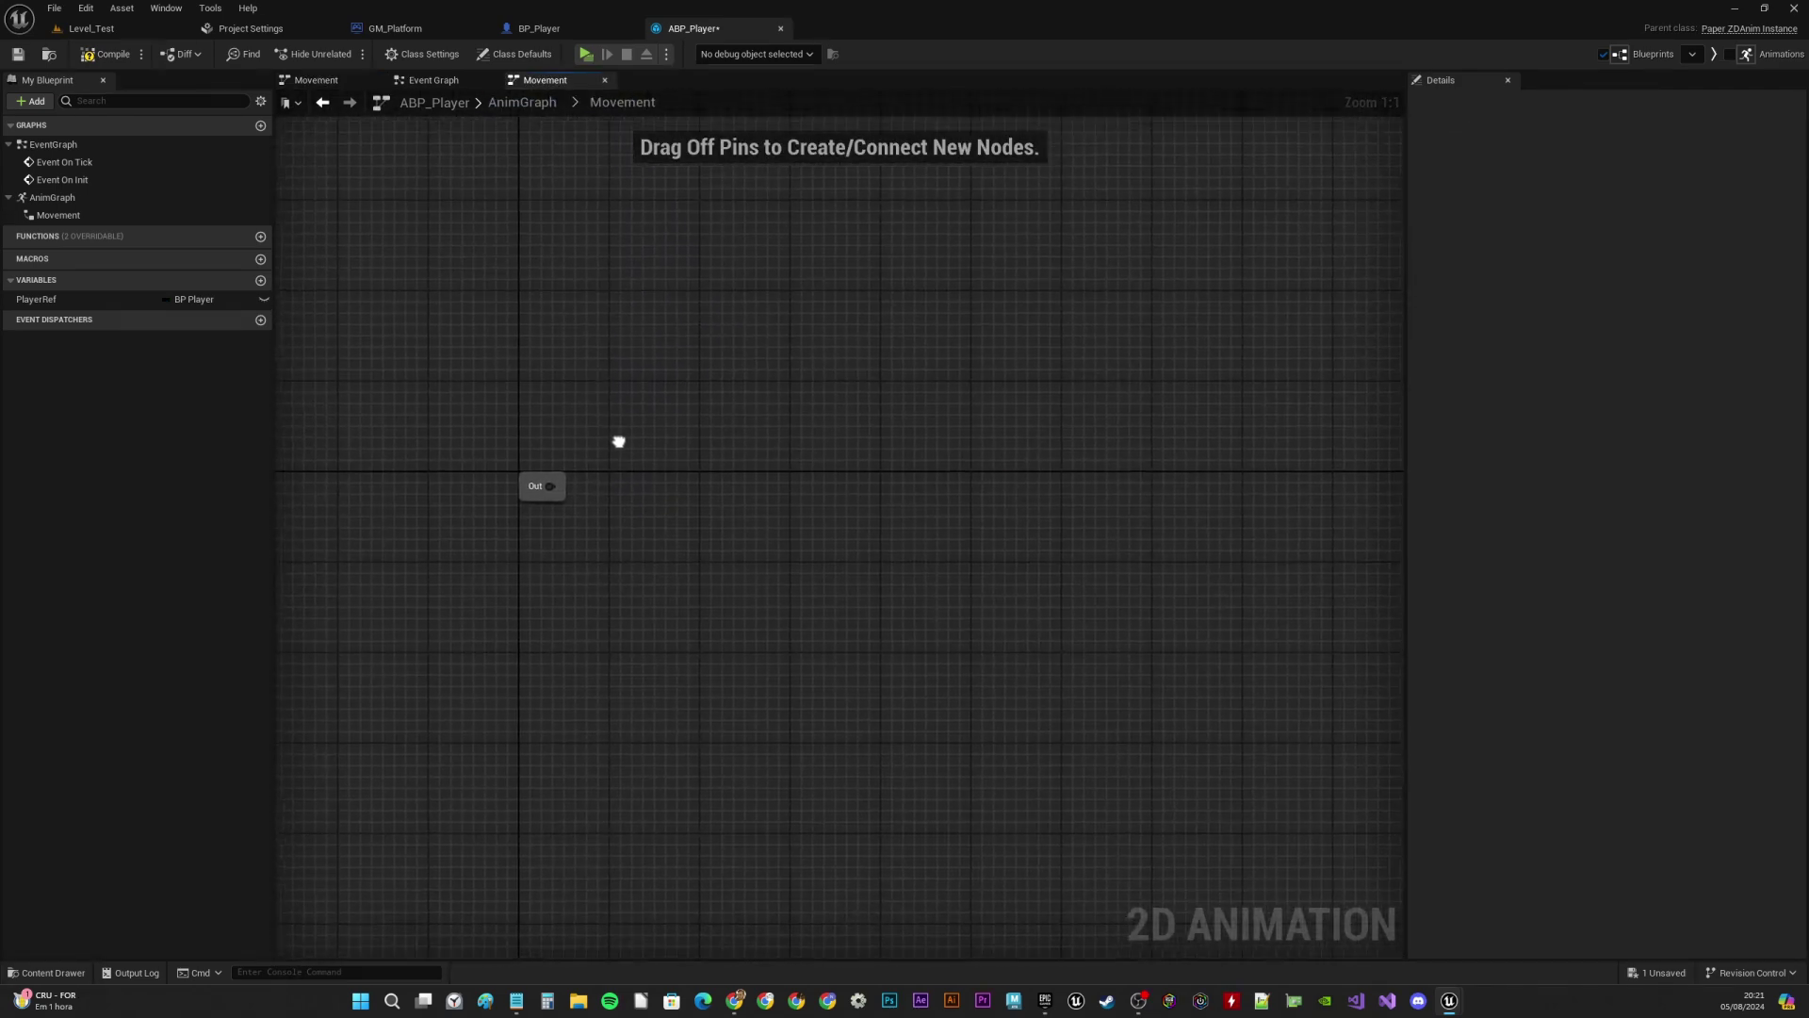
pyautogui.moveTo(556, 482); pyautogui.dragTo(702, 487)
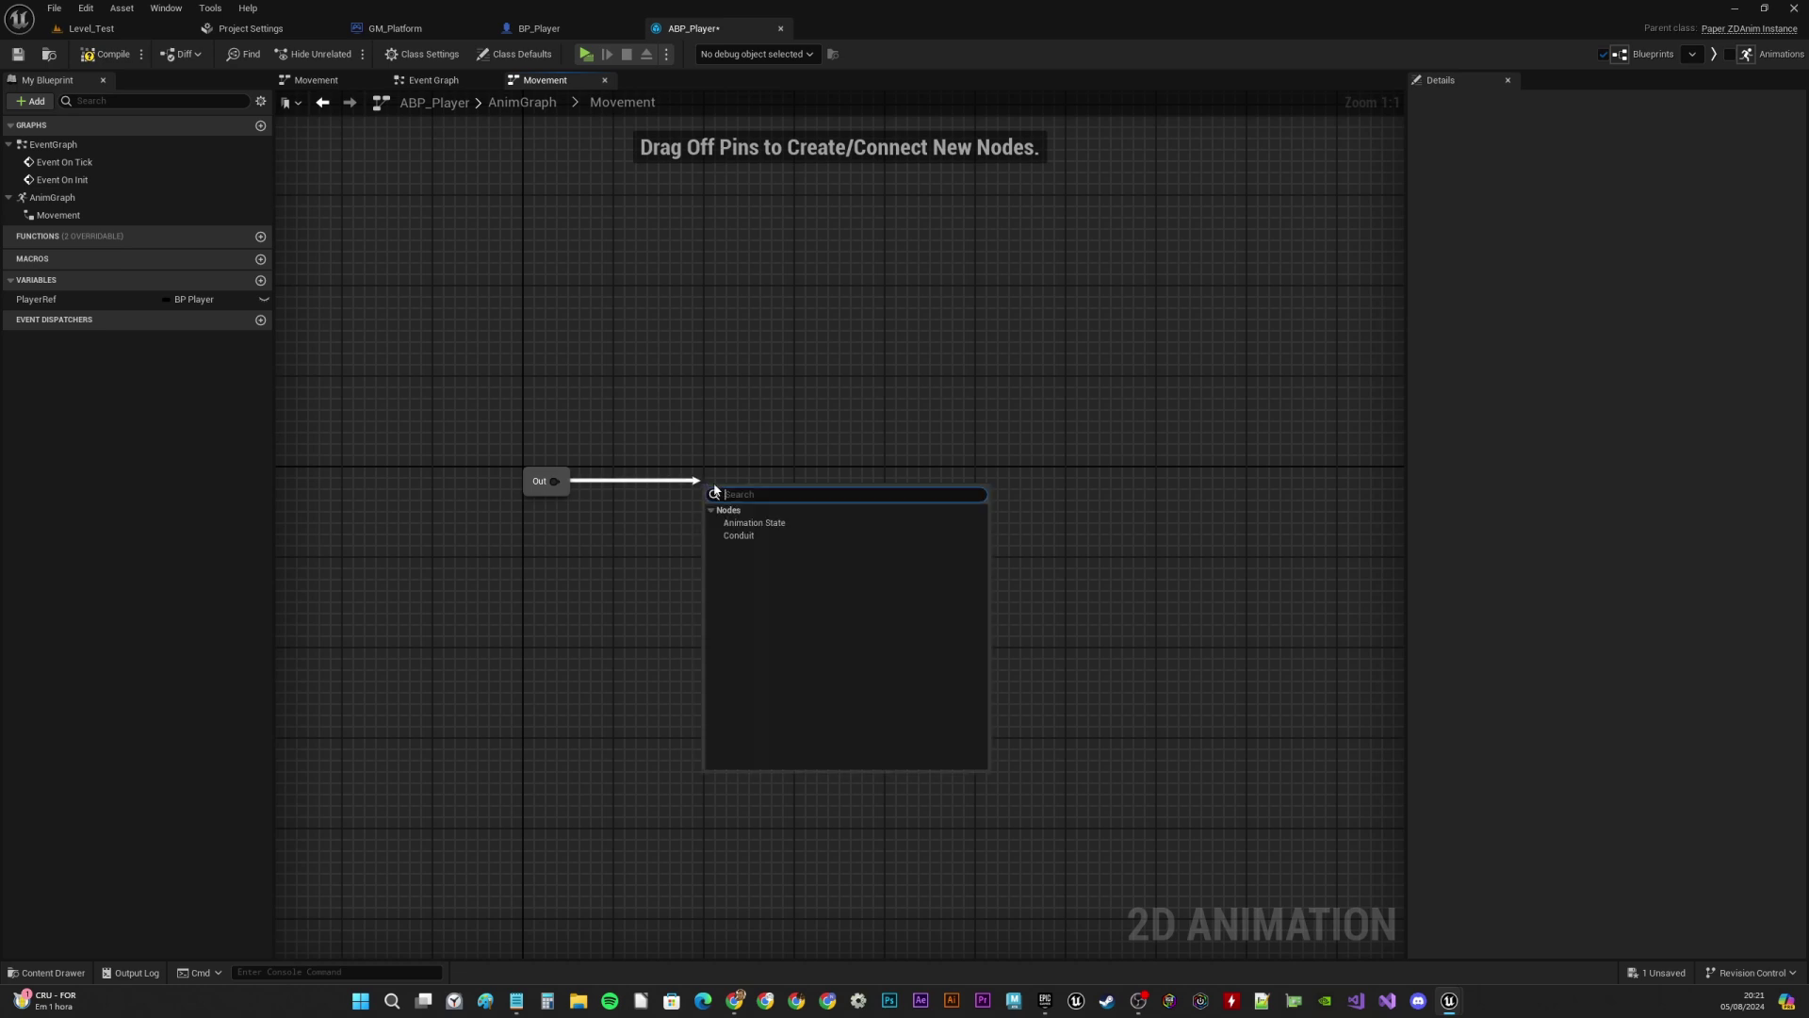
pyautogui.click(768, 523)
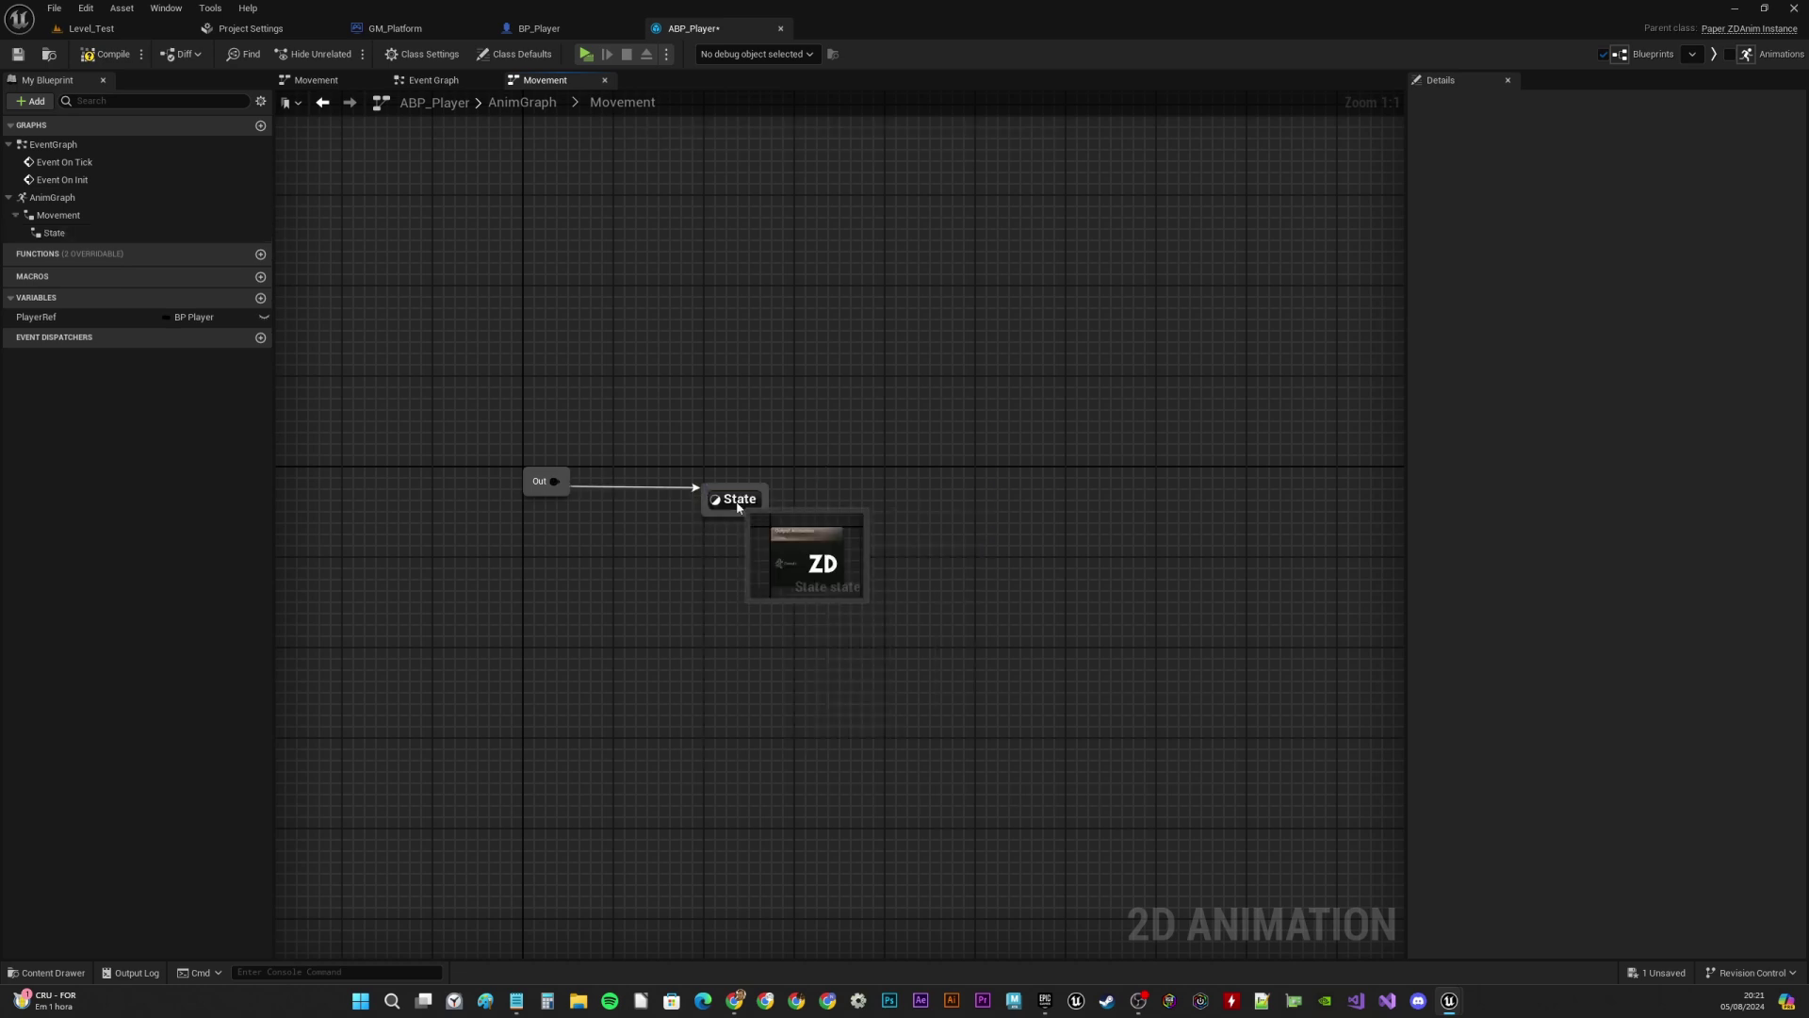
# Rename the new state connected to the Movement entry node as Idle
pyautogui.doubleClick(735, 499)
pyautogui.click(660, 103)
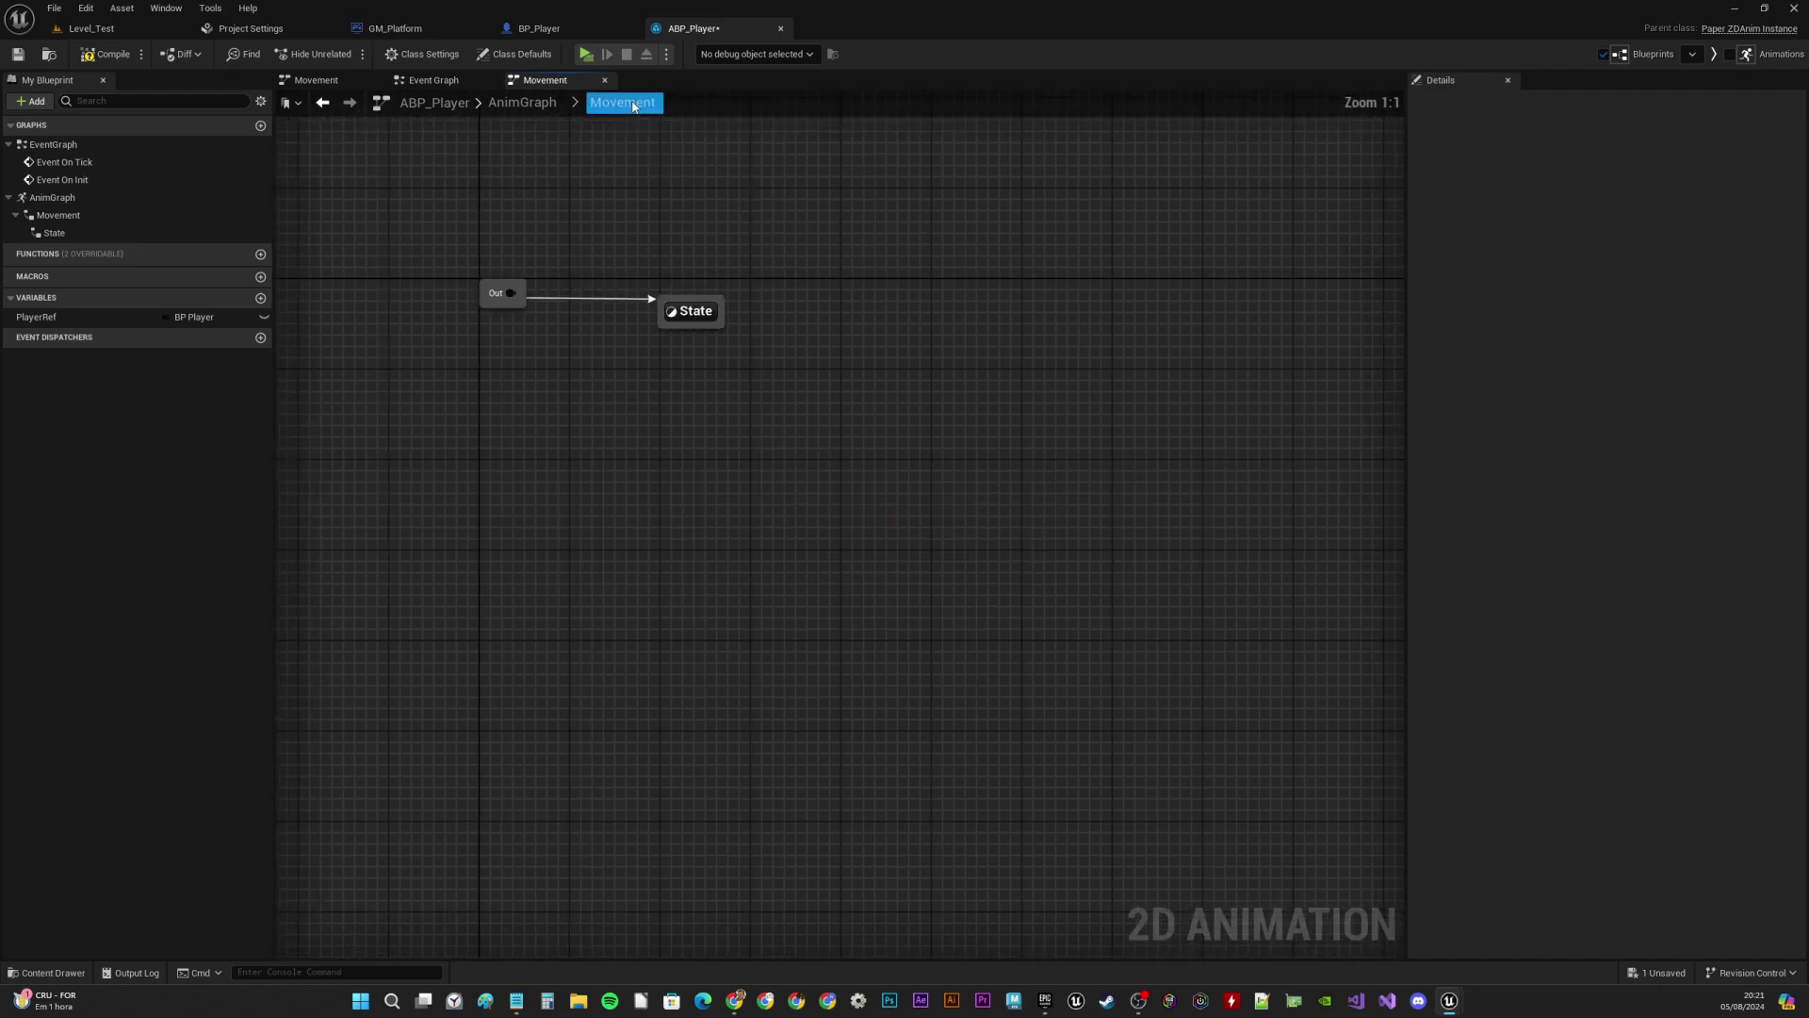
pyautogui.click(929, 532)
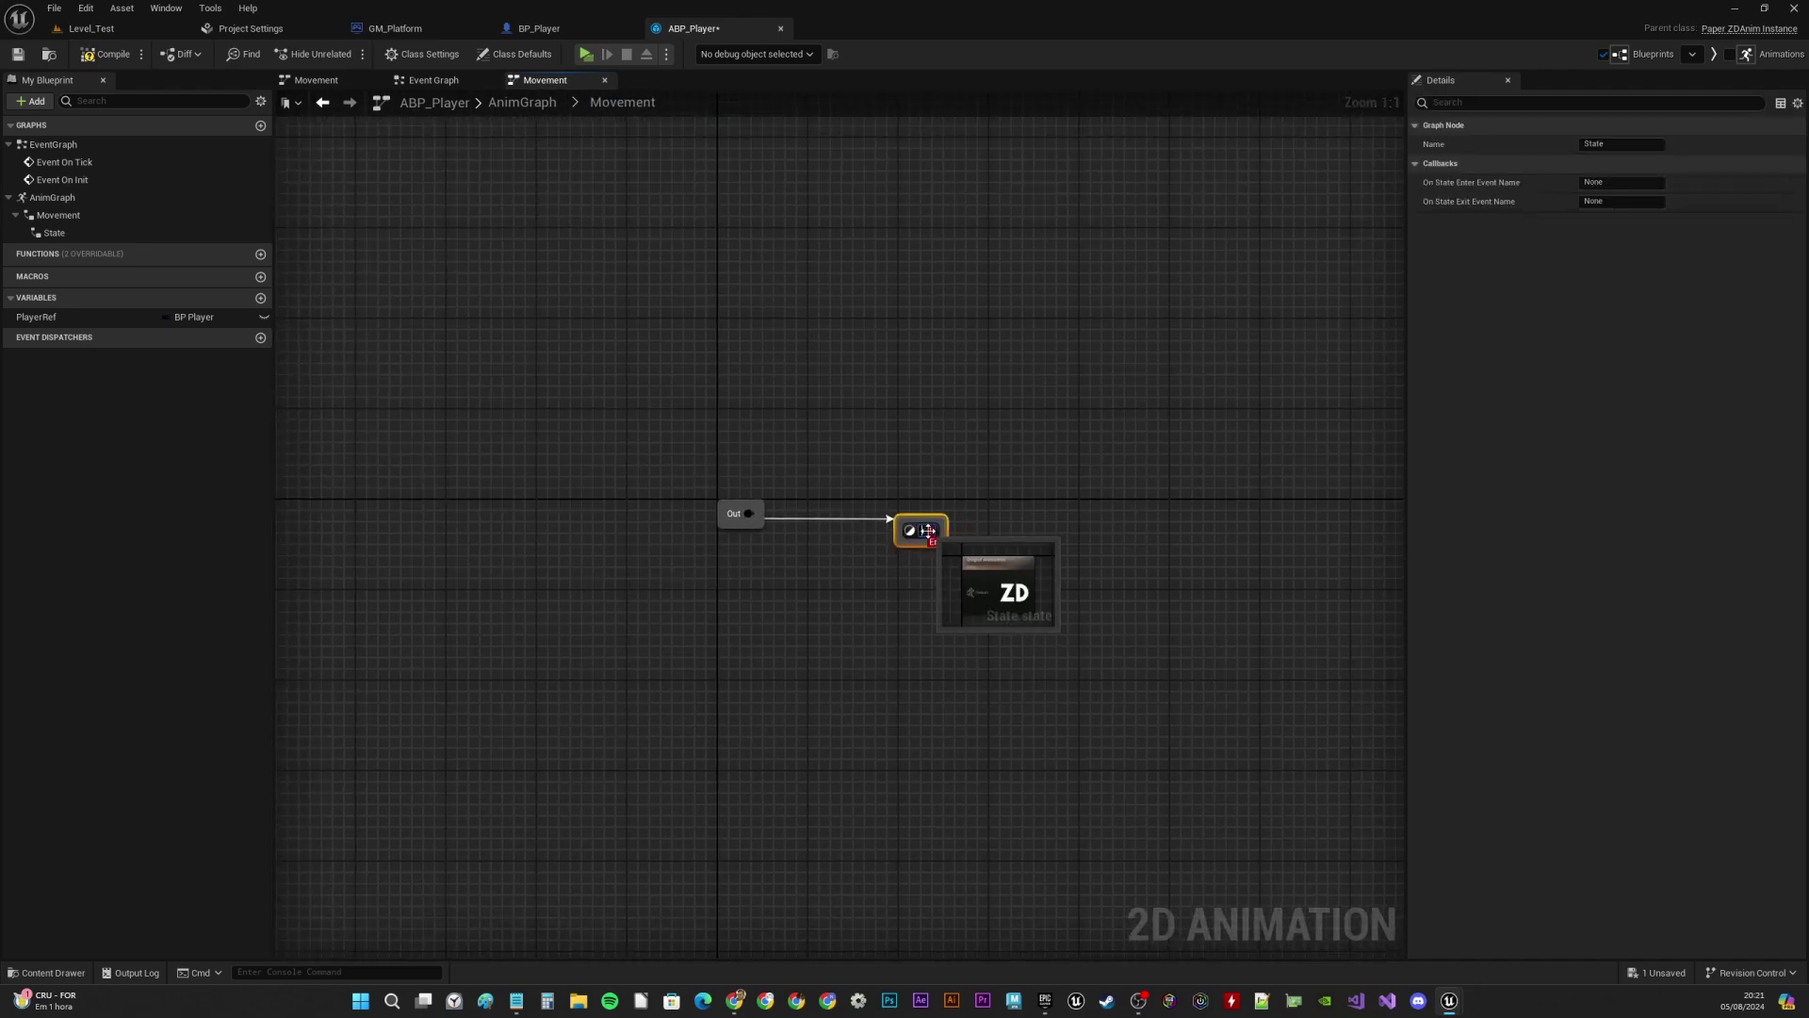
pyautogui.write('Idle')
pyautogui.press('Return')
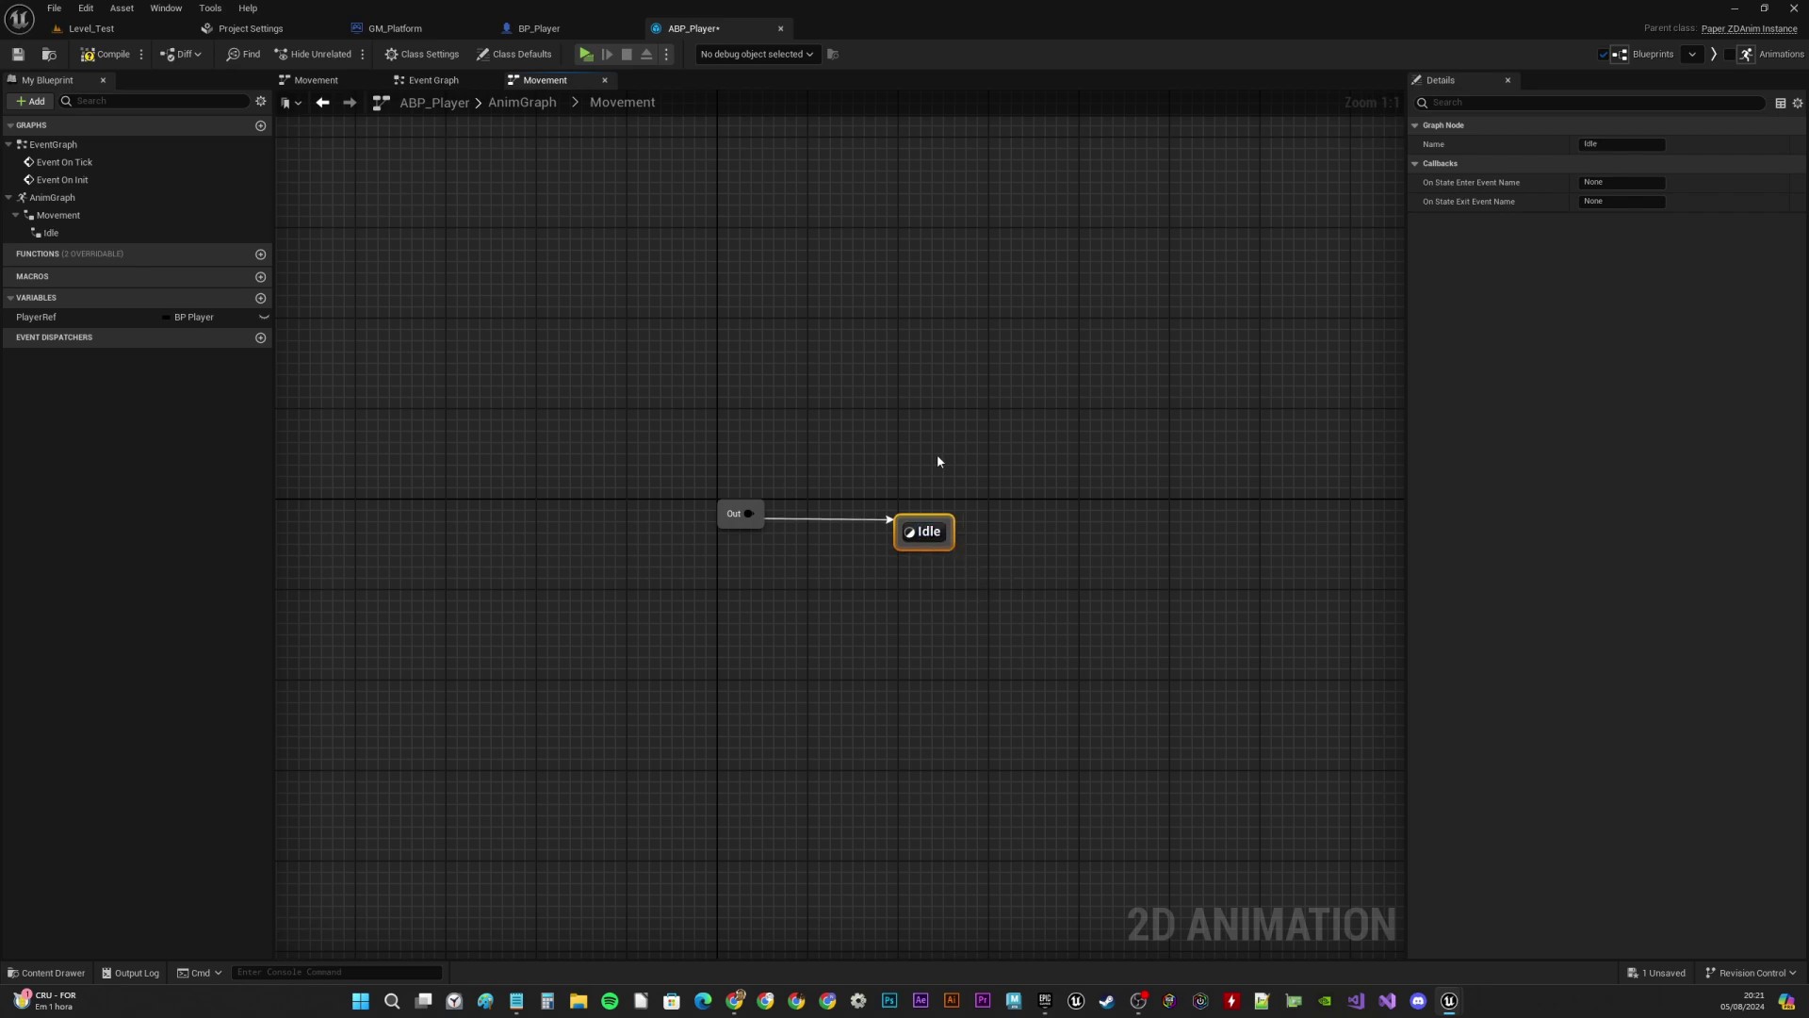
# Inside the Idle state, add a Play Idle node and connect its Animation output to Output Animation's Result
pyautogui.moveTo(936, 454); pyautogui.dragTo(810, 461, button='right')
pyautogui.doubleClick(774, 498)
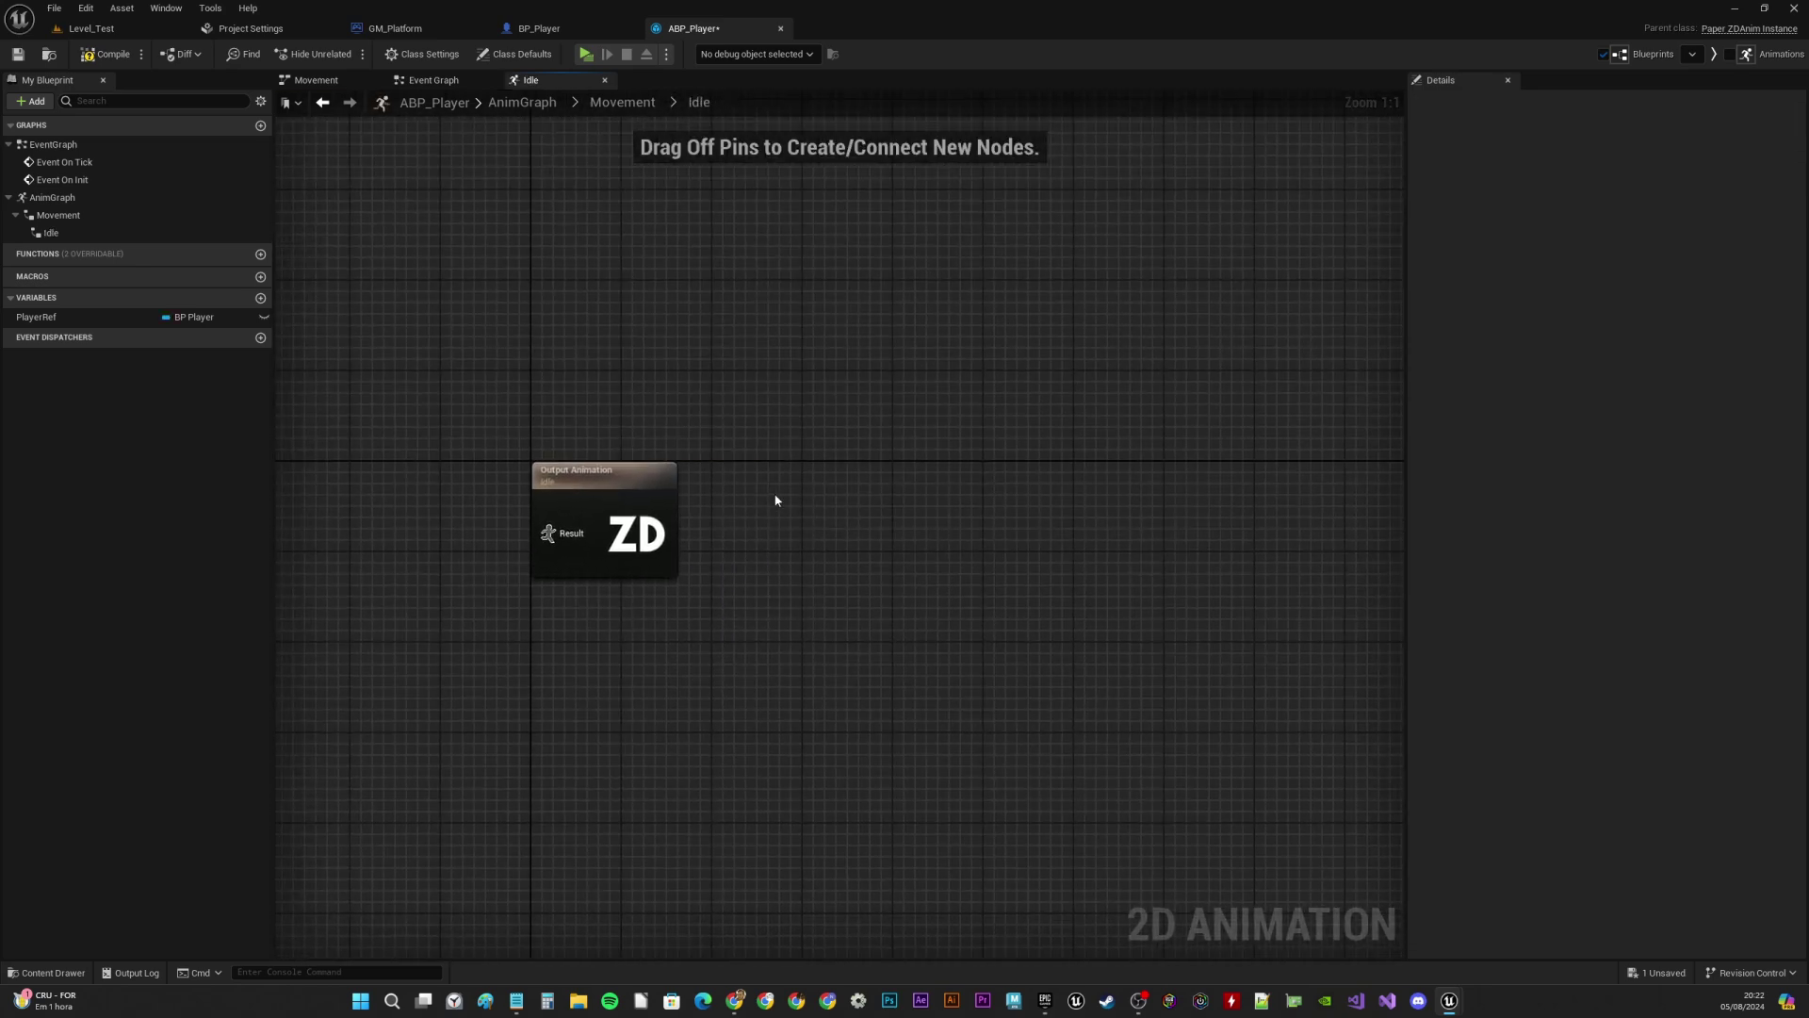
pyautogui.rightClick(633, 517)
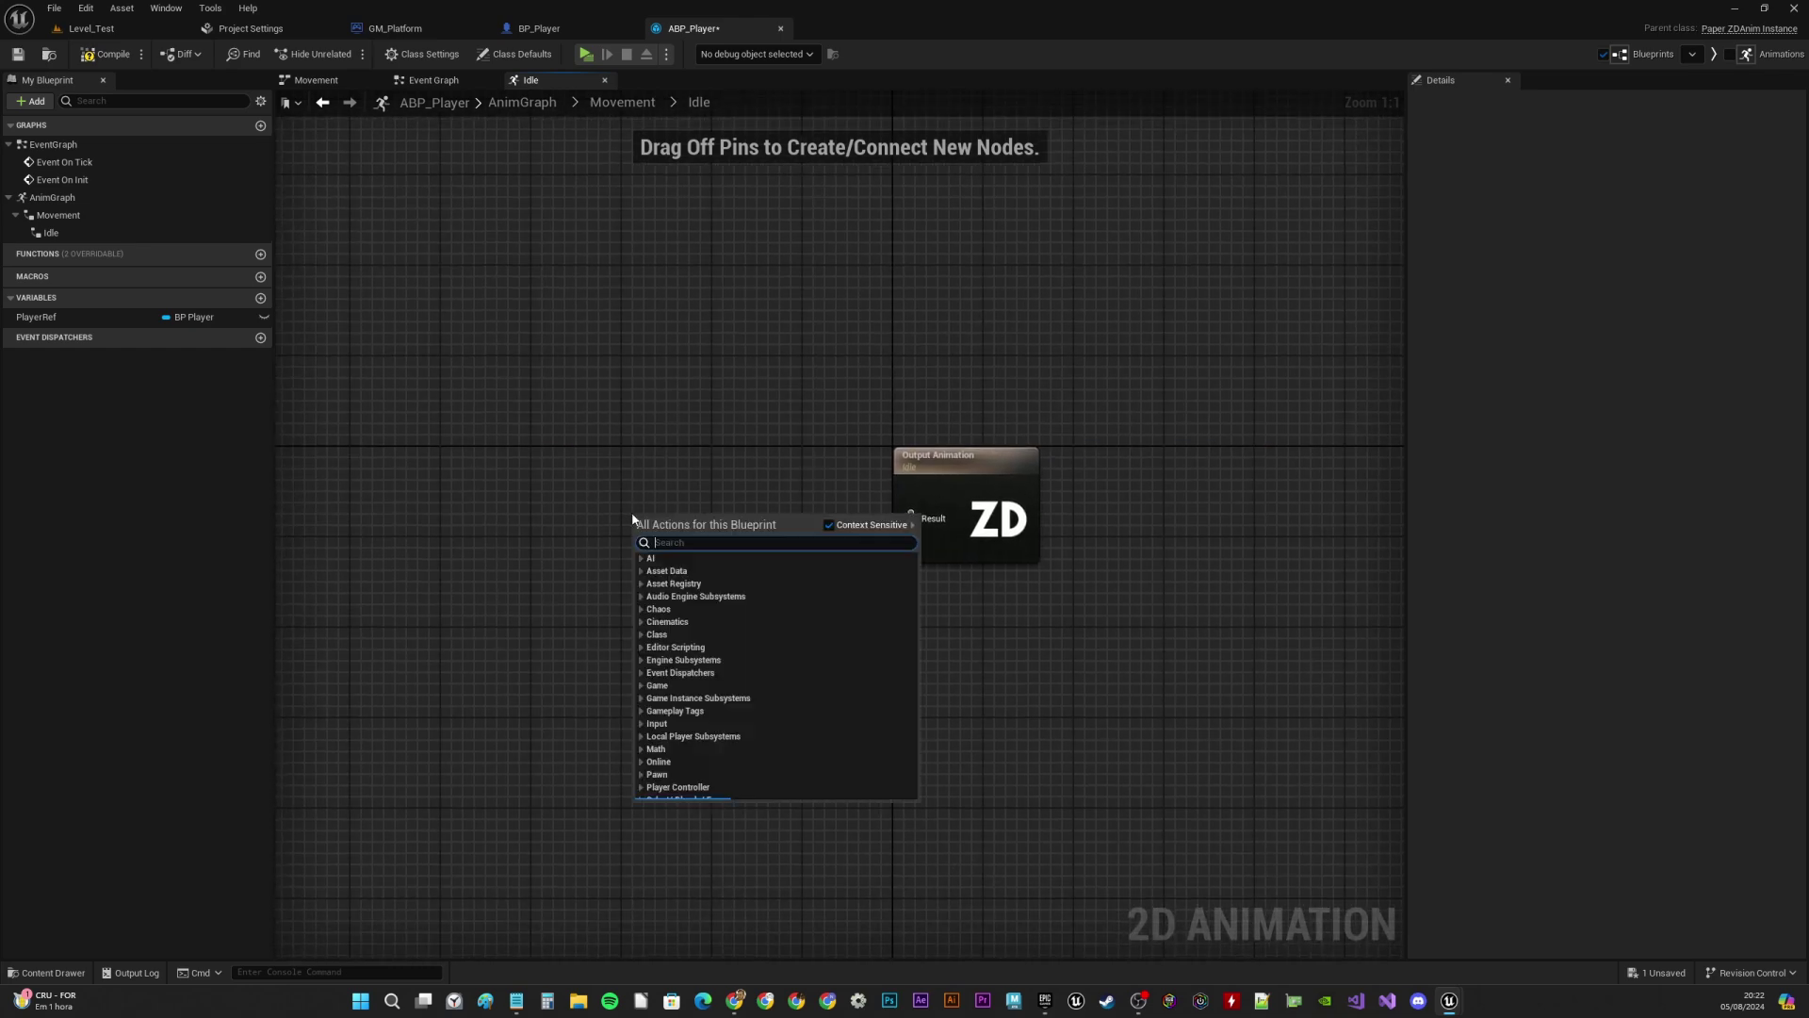
pyautogui.write('play idl')
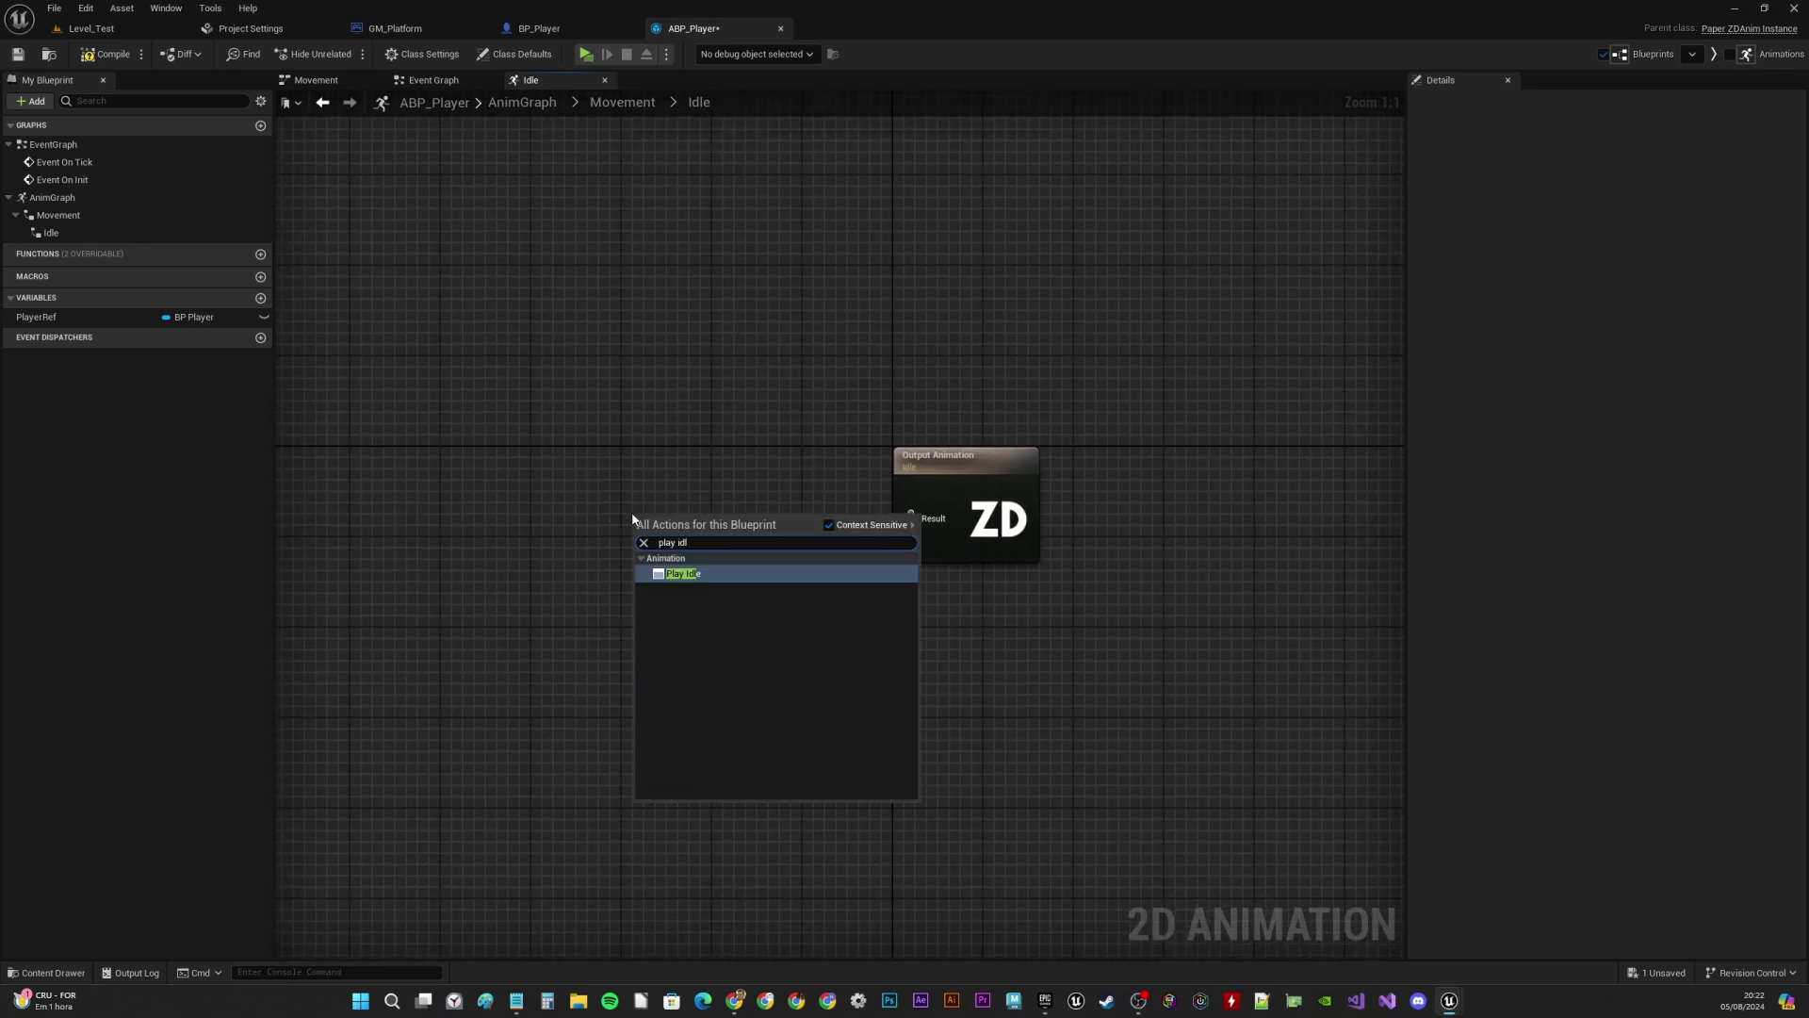
pyautogui.click(682, 573)
pyautogui.moveTo(681, 537); pyautogui.dragTo(928, 526)
pyautogui.click(791, 443)
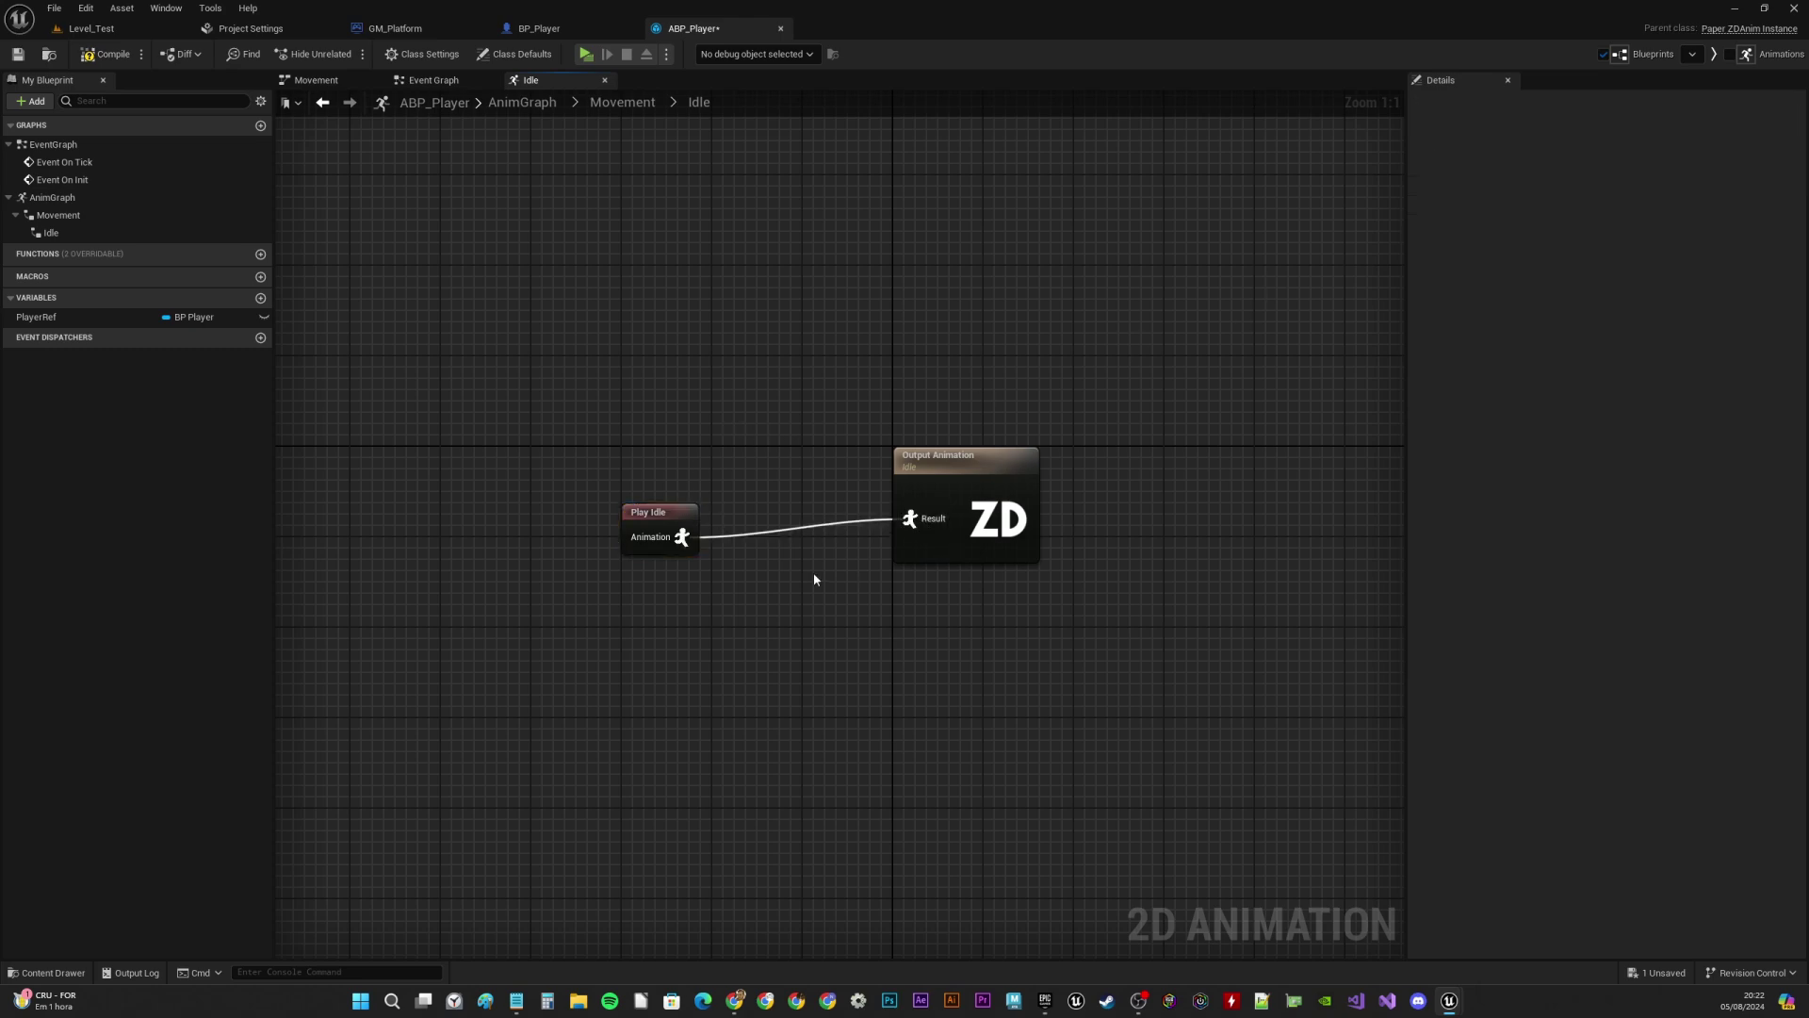
pyautogui.click(666, 515)
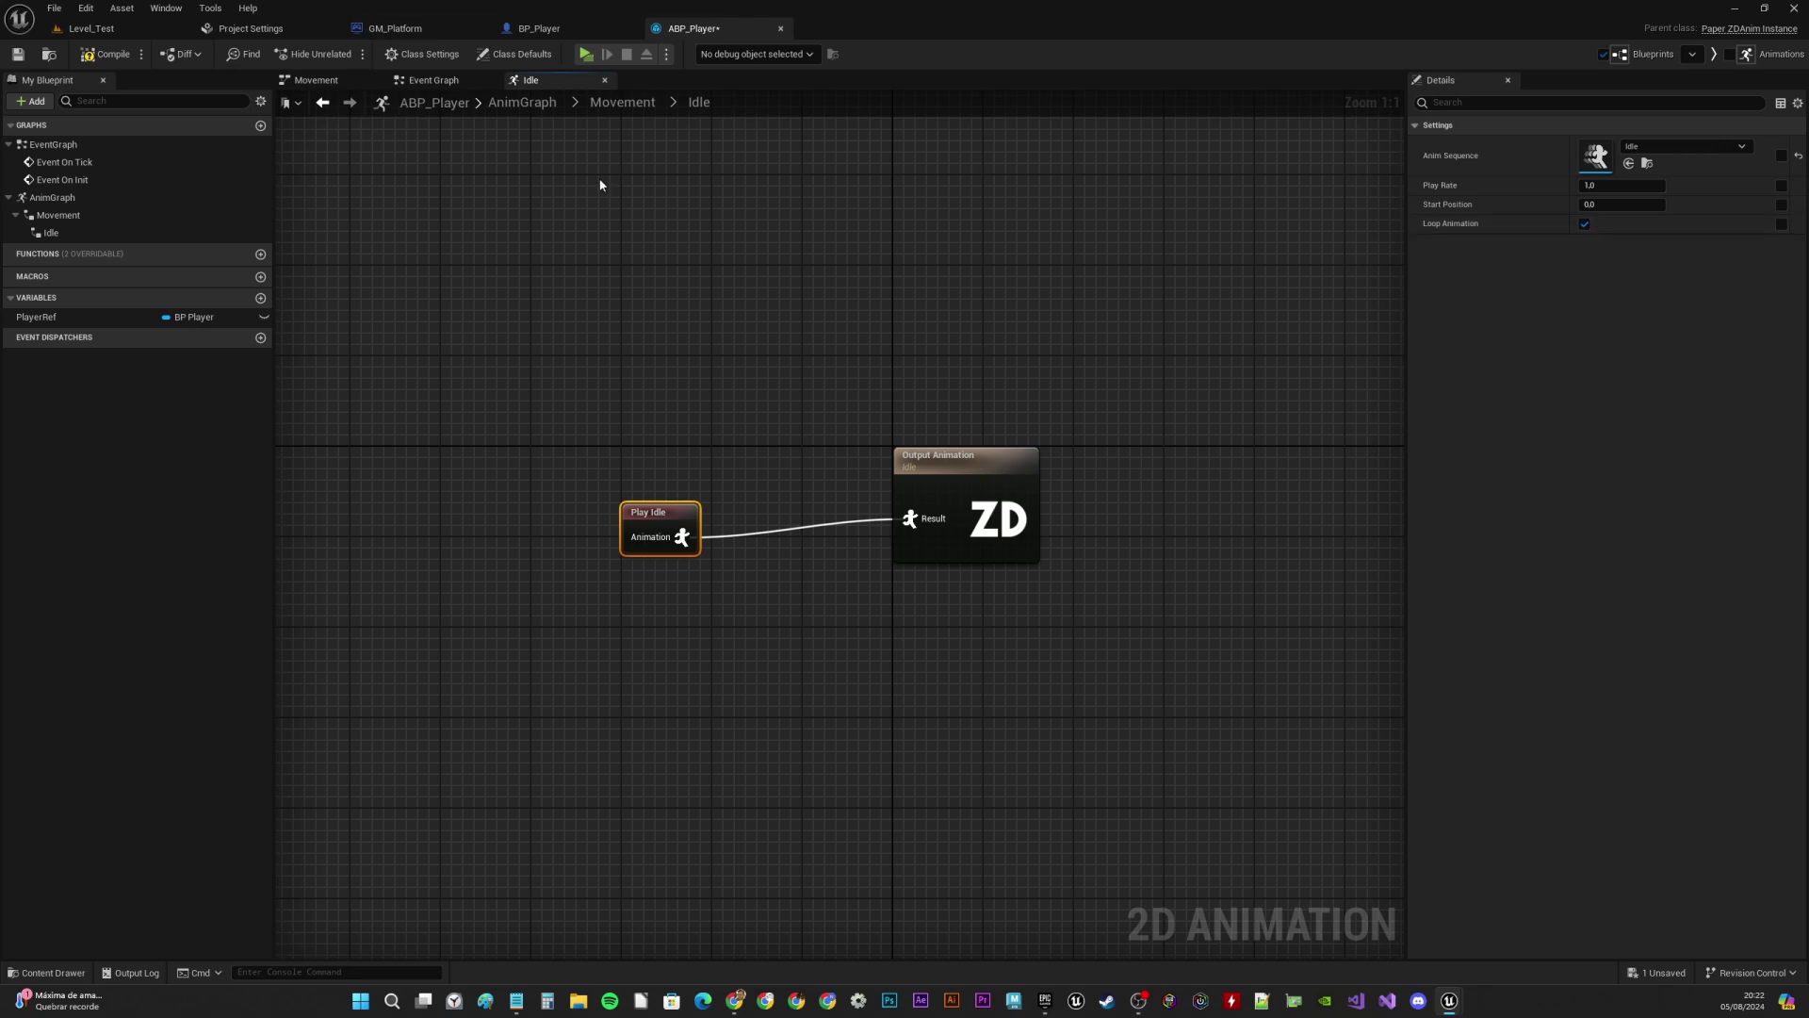
pyautogui.moveTo(821, 232); pyautogui.dragTo(819, 254, button='right')
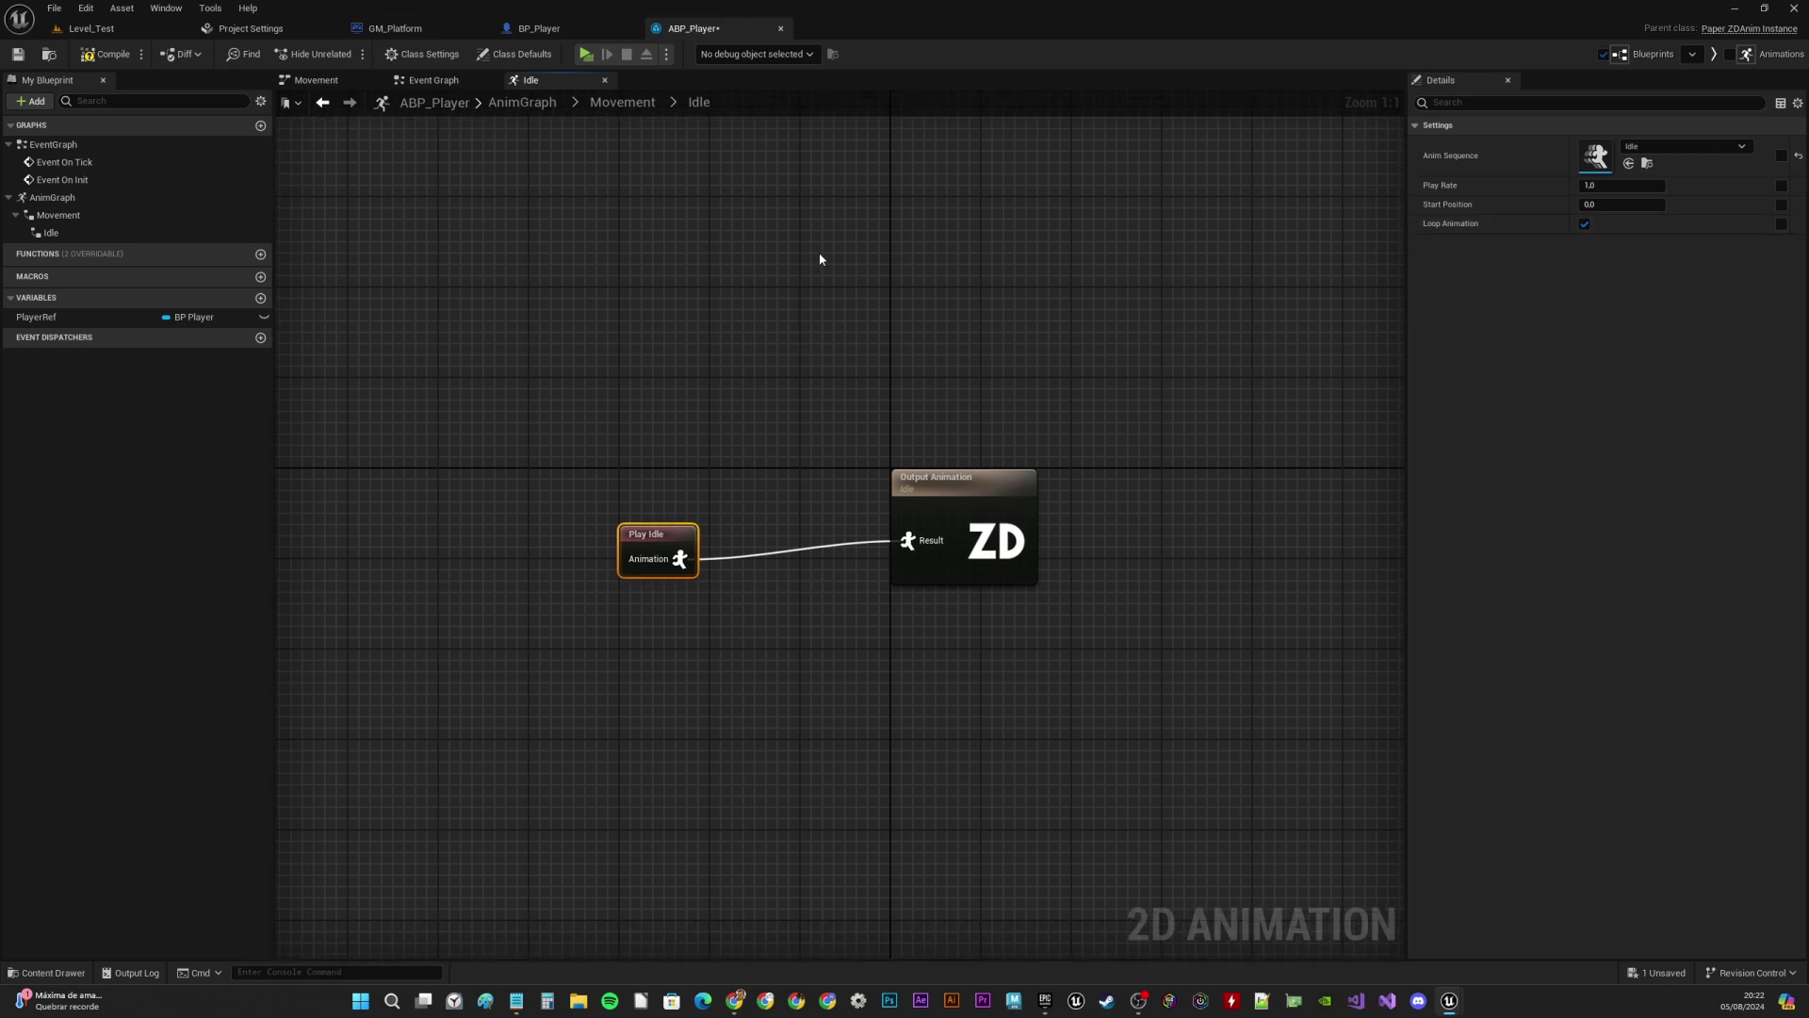
# Back in the Movement state machine, create an animation state named Run with a transition from Idle
pyautogui.click(622, 101)
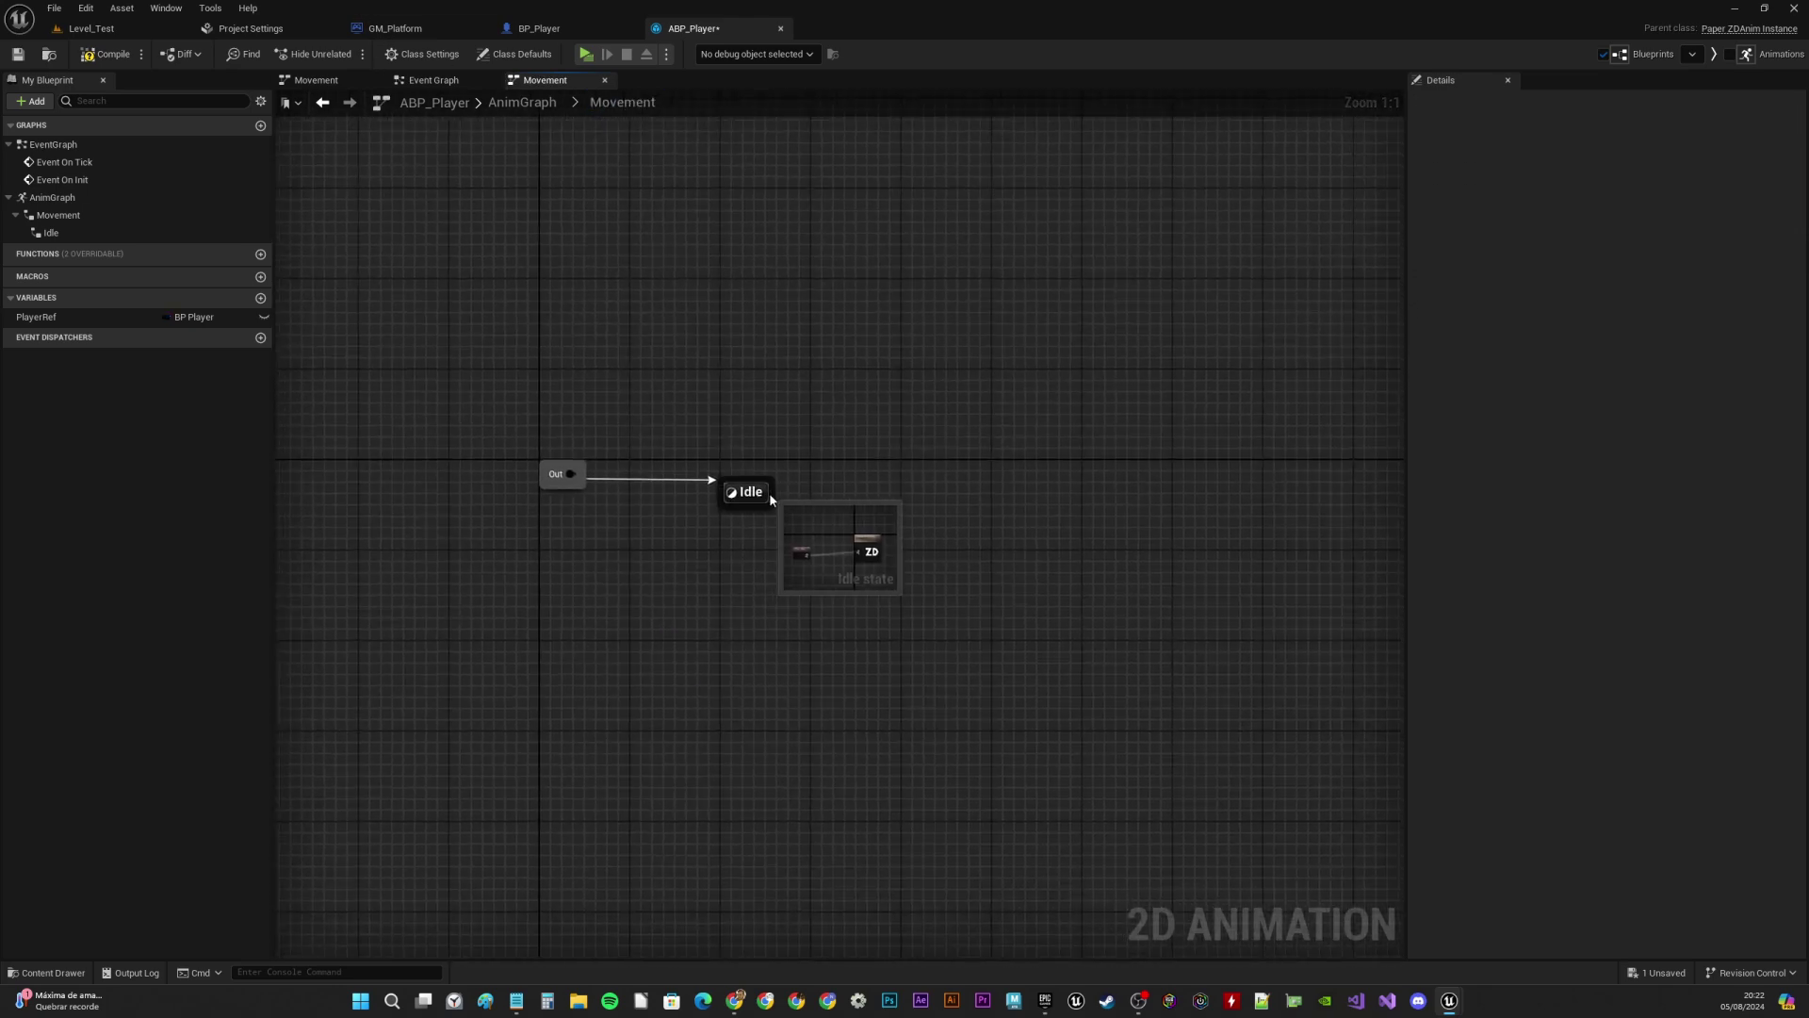
pyautogui.moveTo(769, 491); pyautogui.dragTo(954, 497)
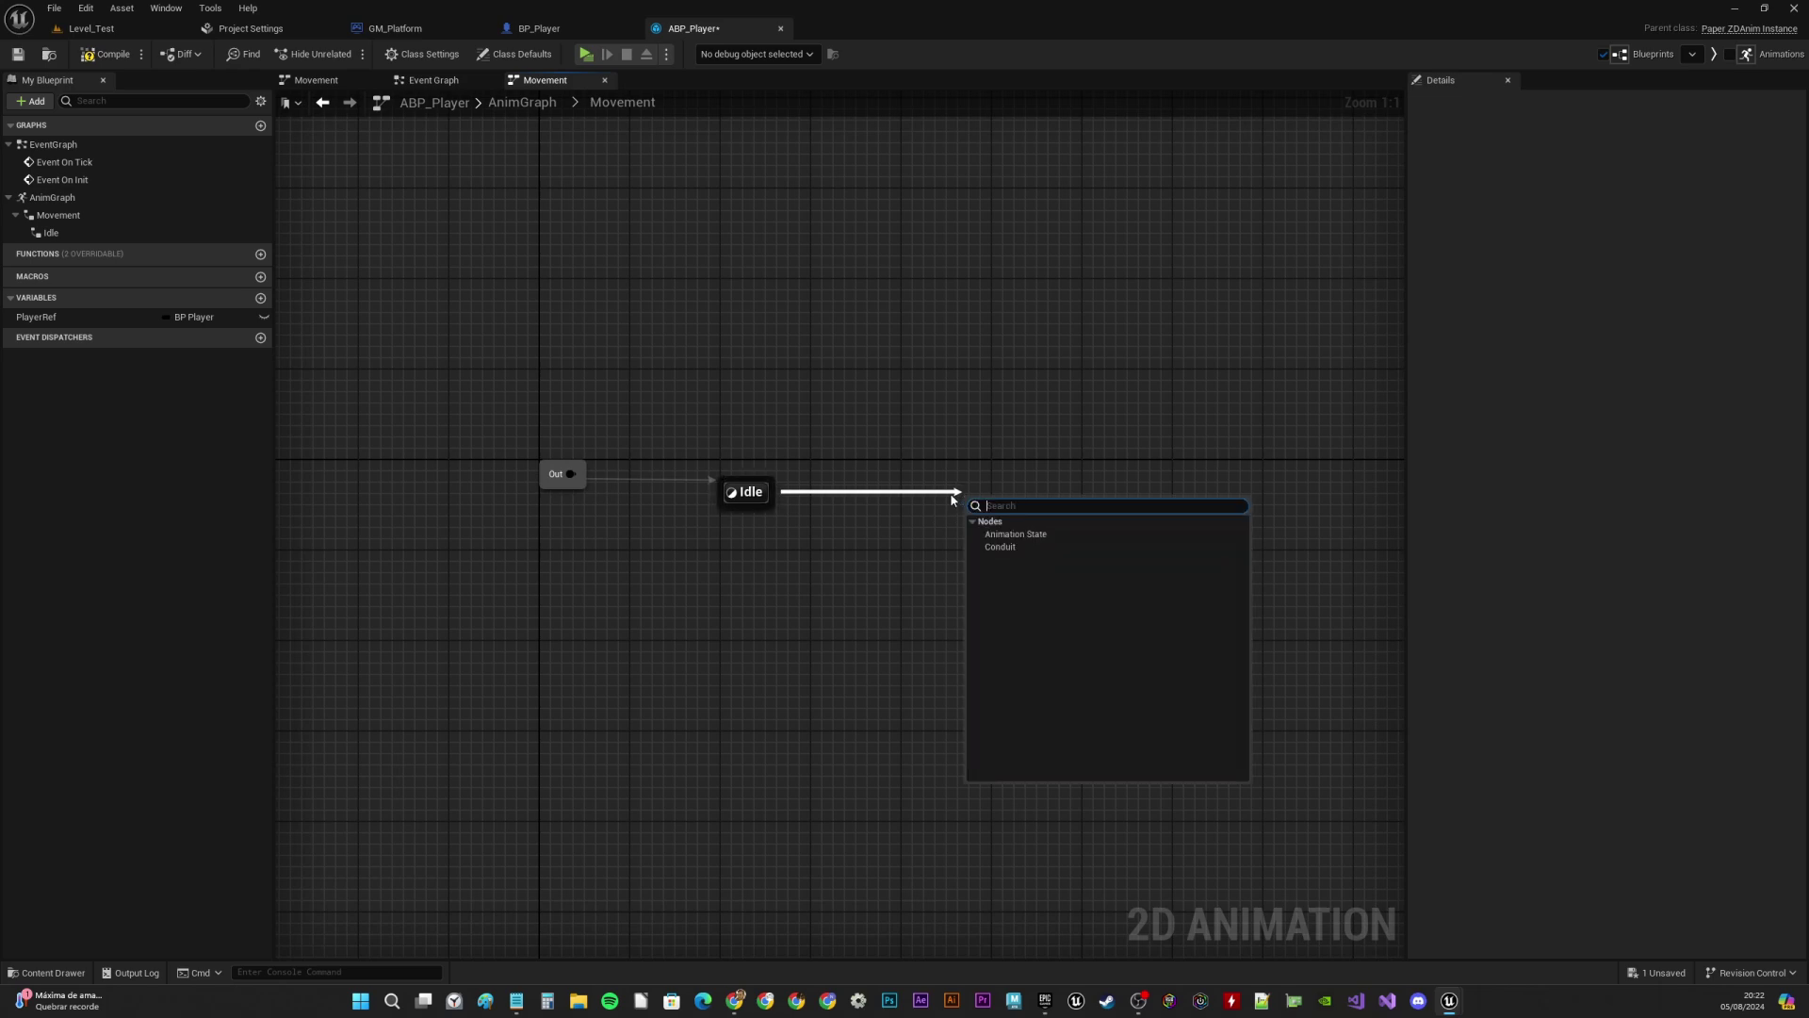
pyautogui.click(1040, 537)
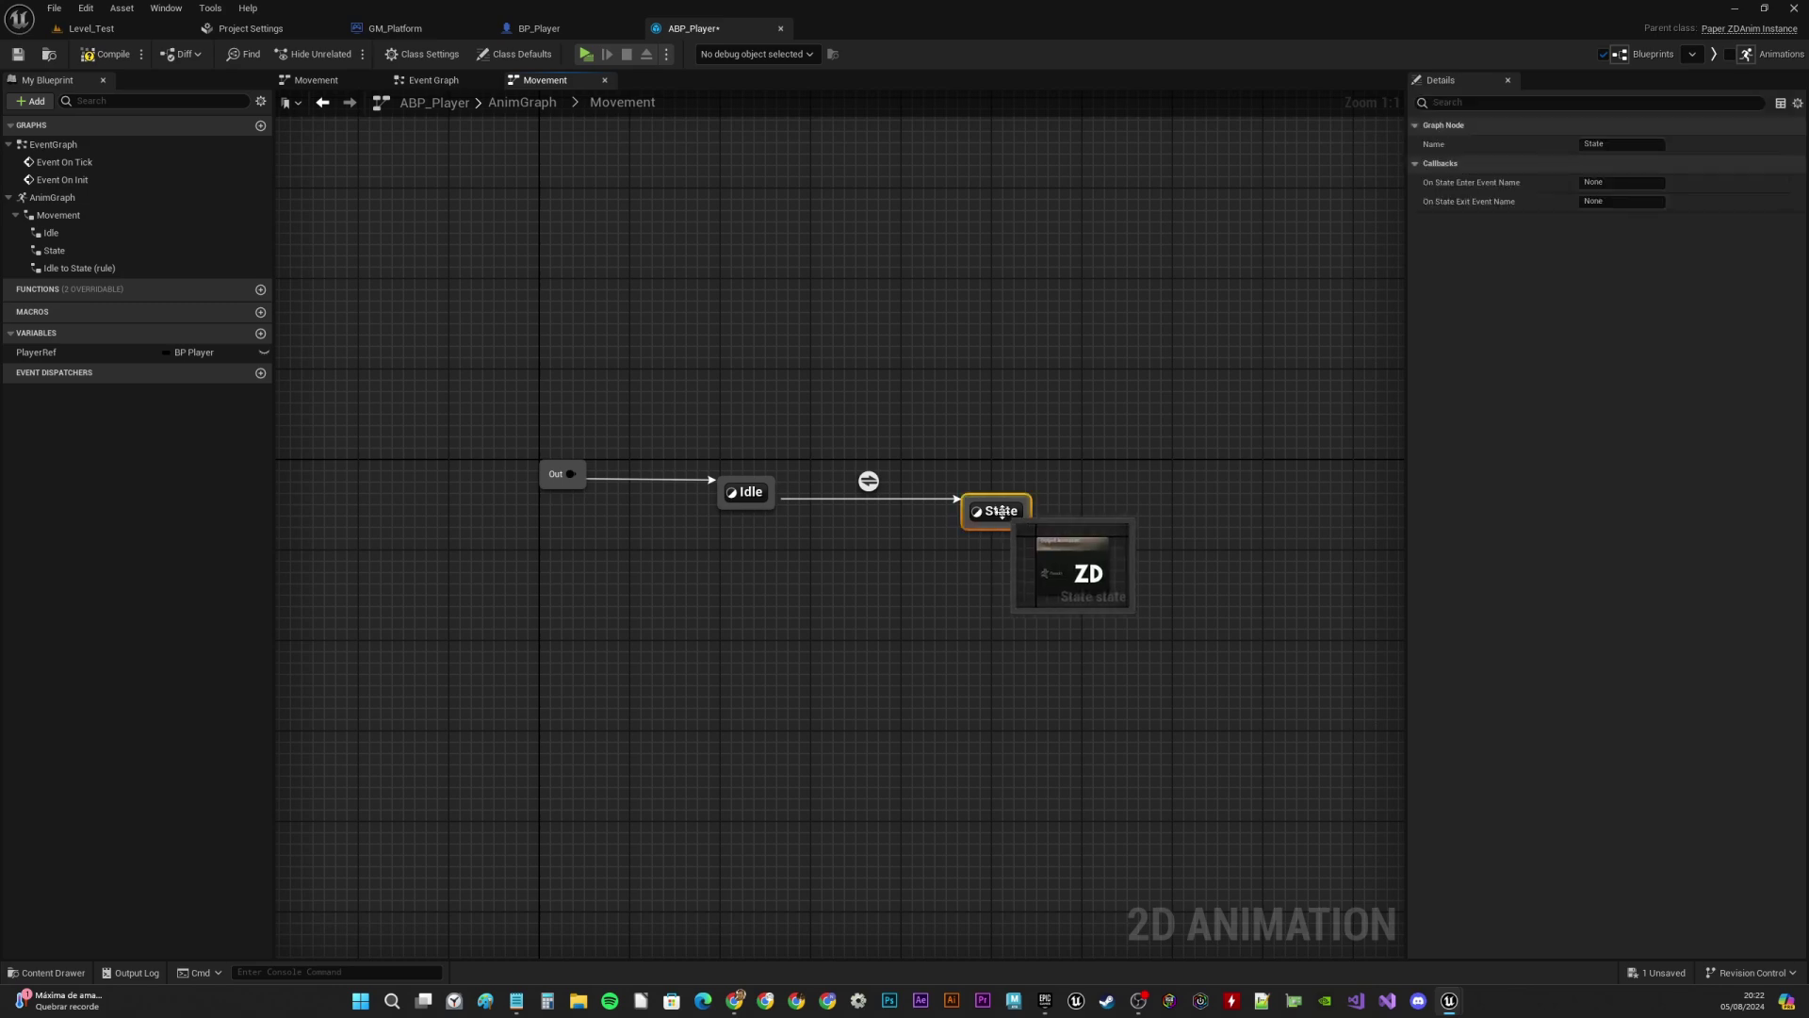
pyautogui.click(1001, 512)
pyautogui.write('Run')
pyautogui.press('Return')
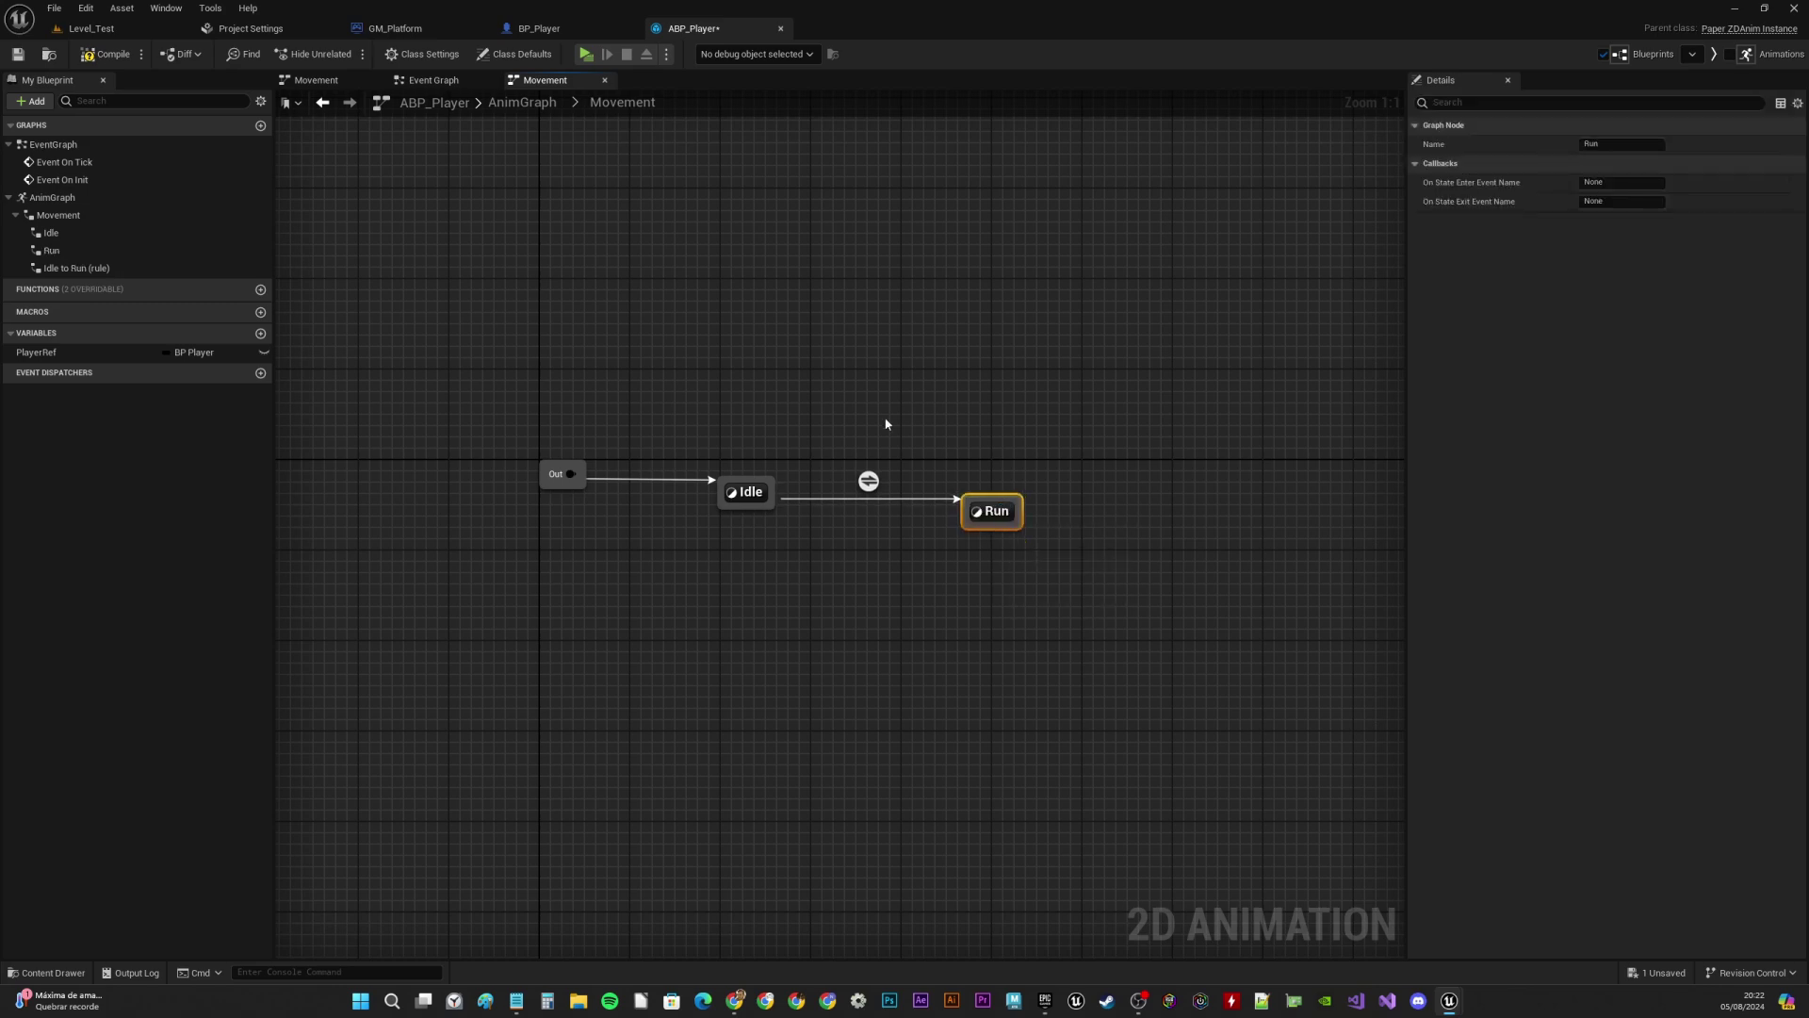
# Inside the Run state, add a Play Run node and connect its Animation output to Output Animation's Result
pyautogui.doubleClick(1002, 499)
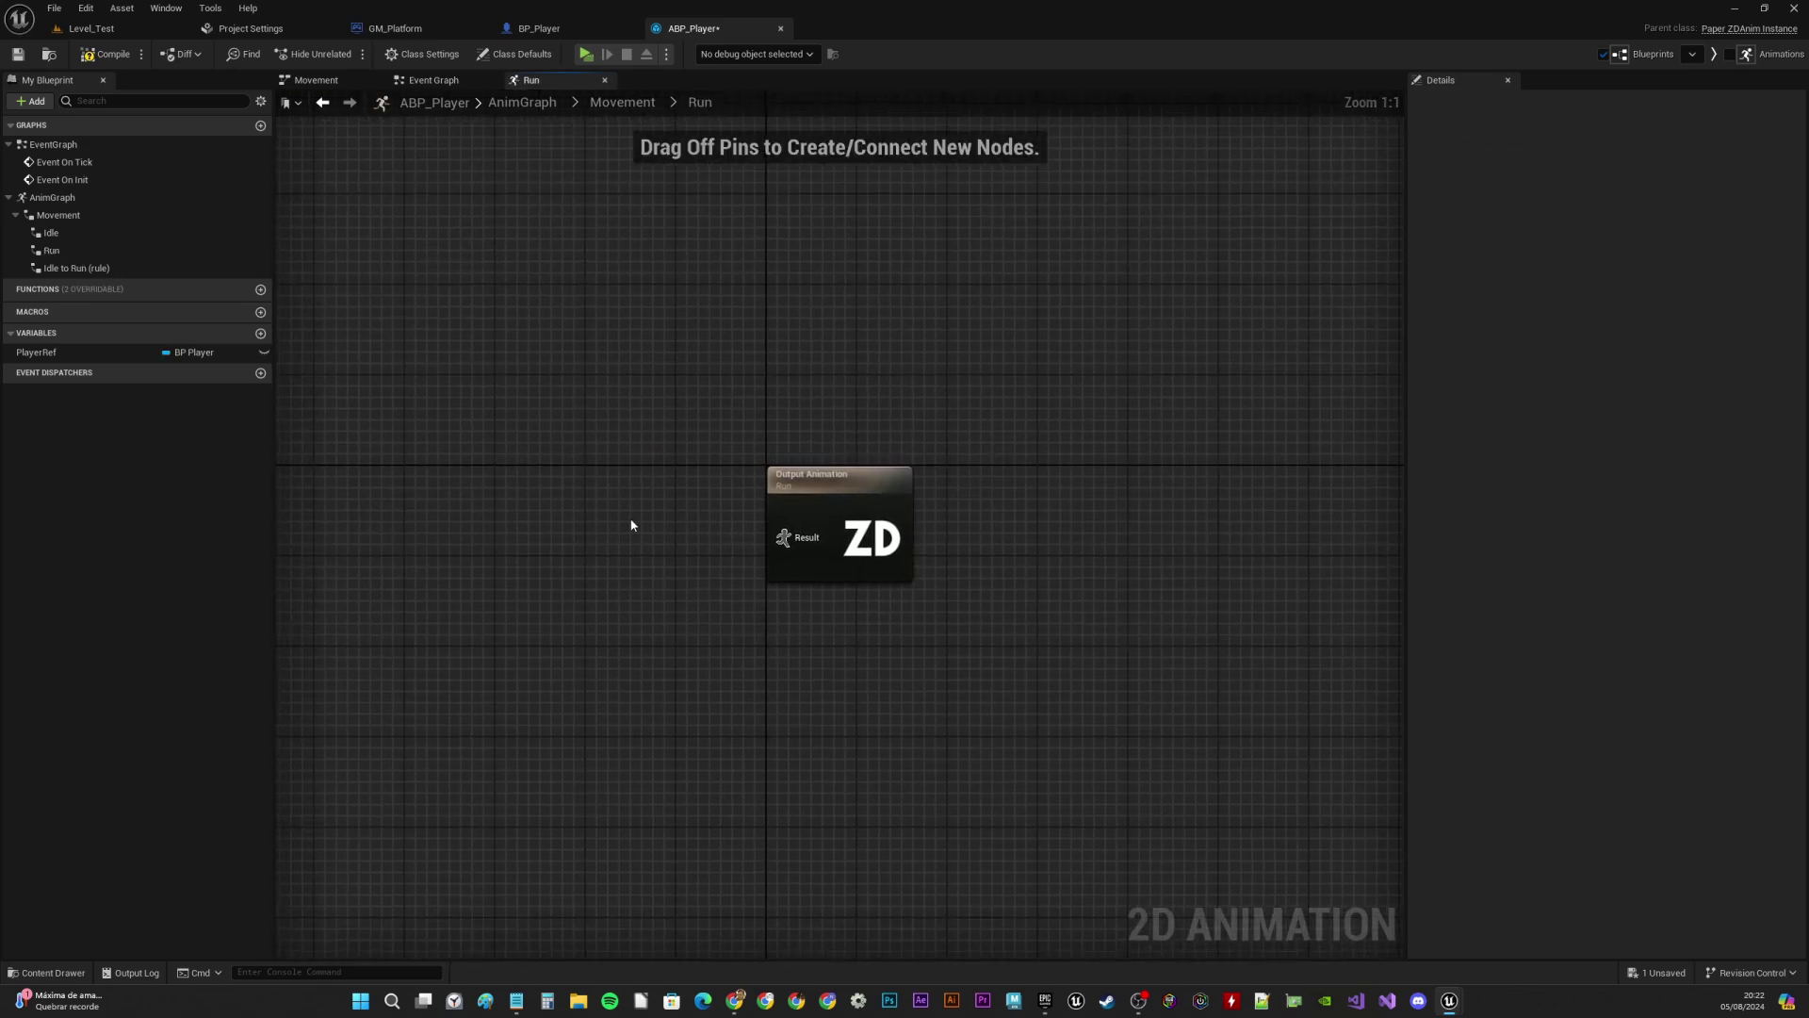
pyautogui.moveTo(631, 521); pyautogui.dragTo(873, 518, button='right')
pyautogui.rightClick(785, 529)
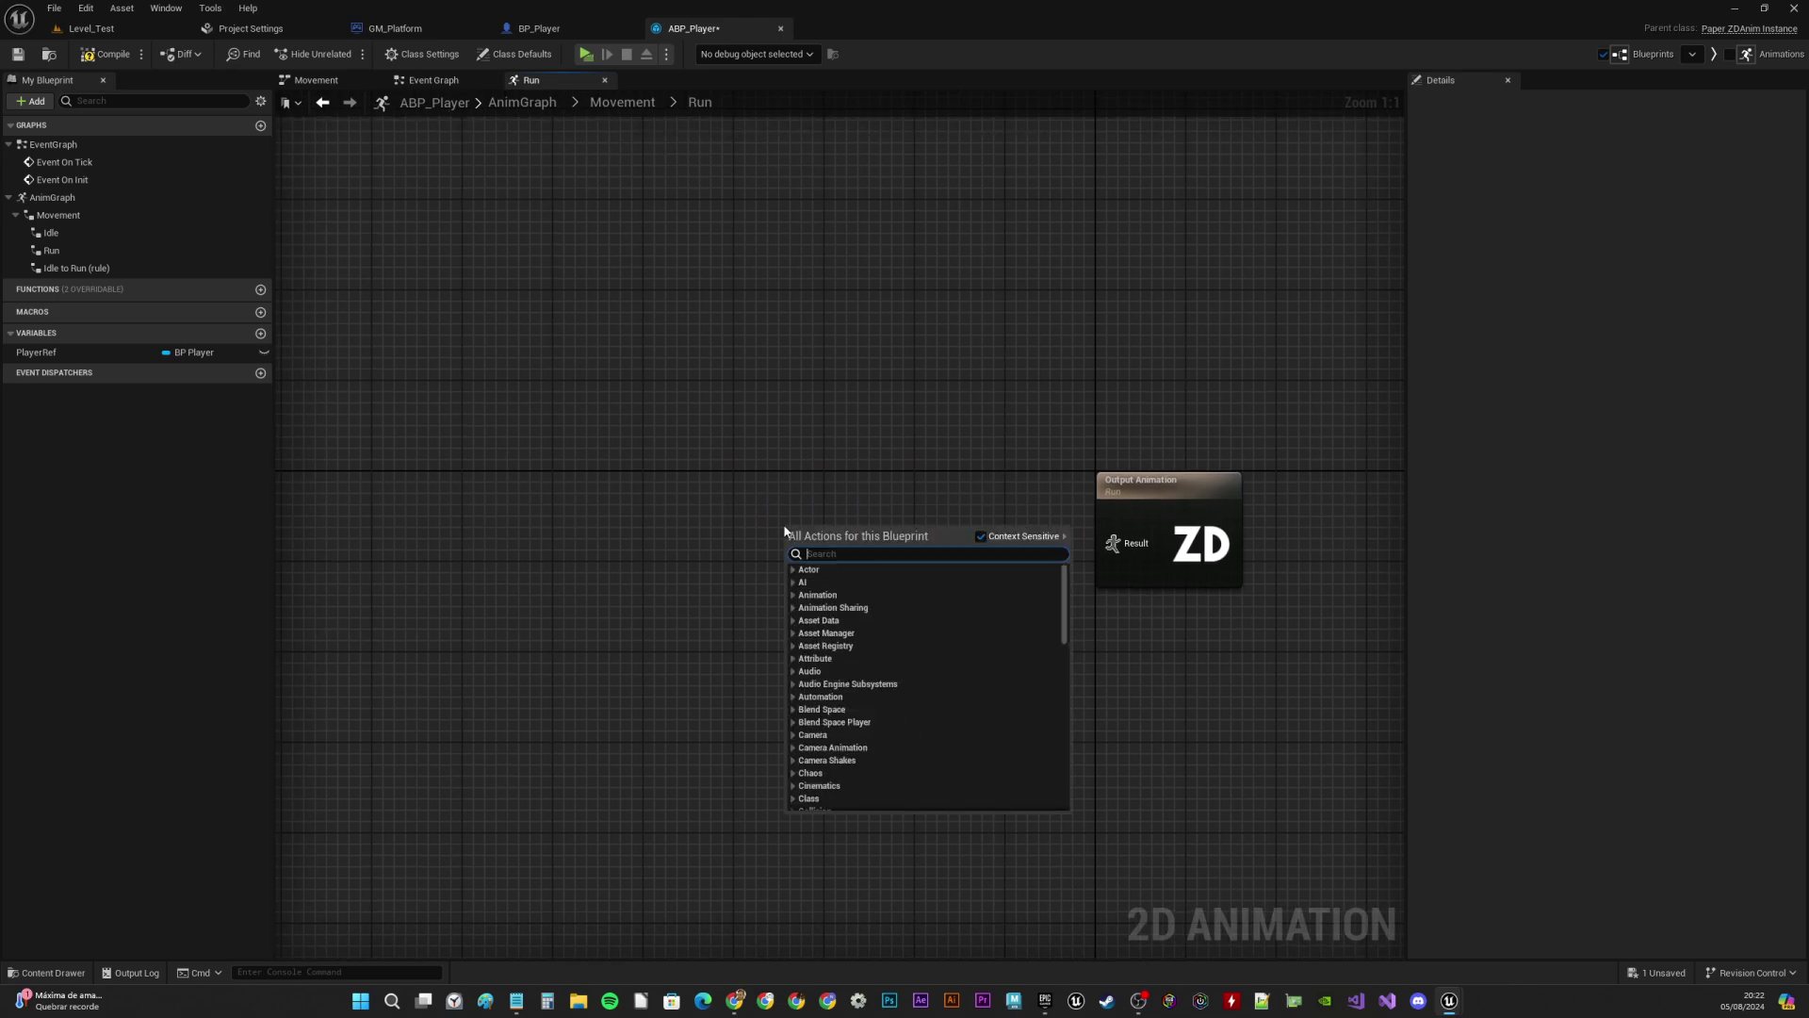
pyautogui.write('run')
pyautogui.click(854, 586)
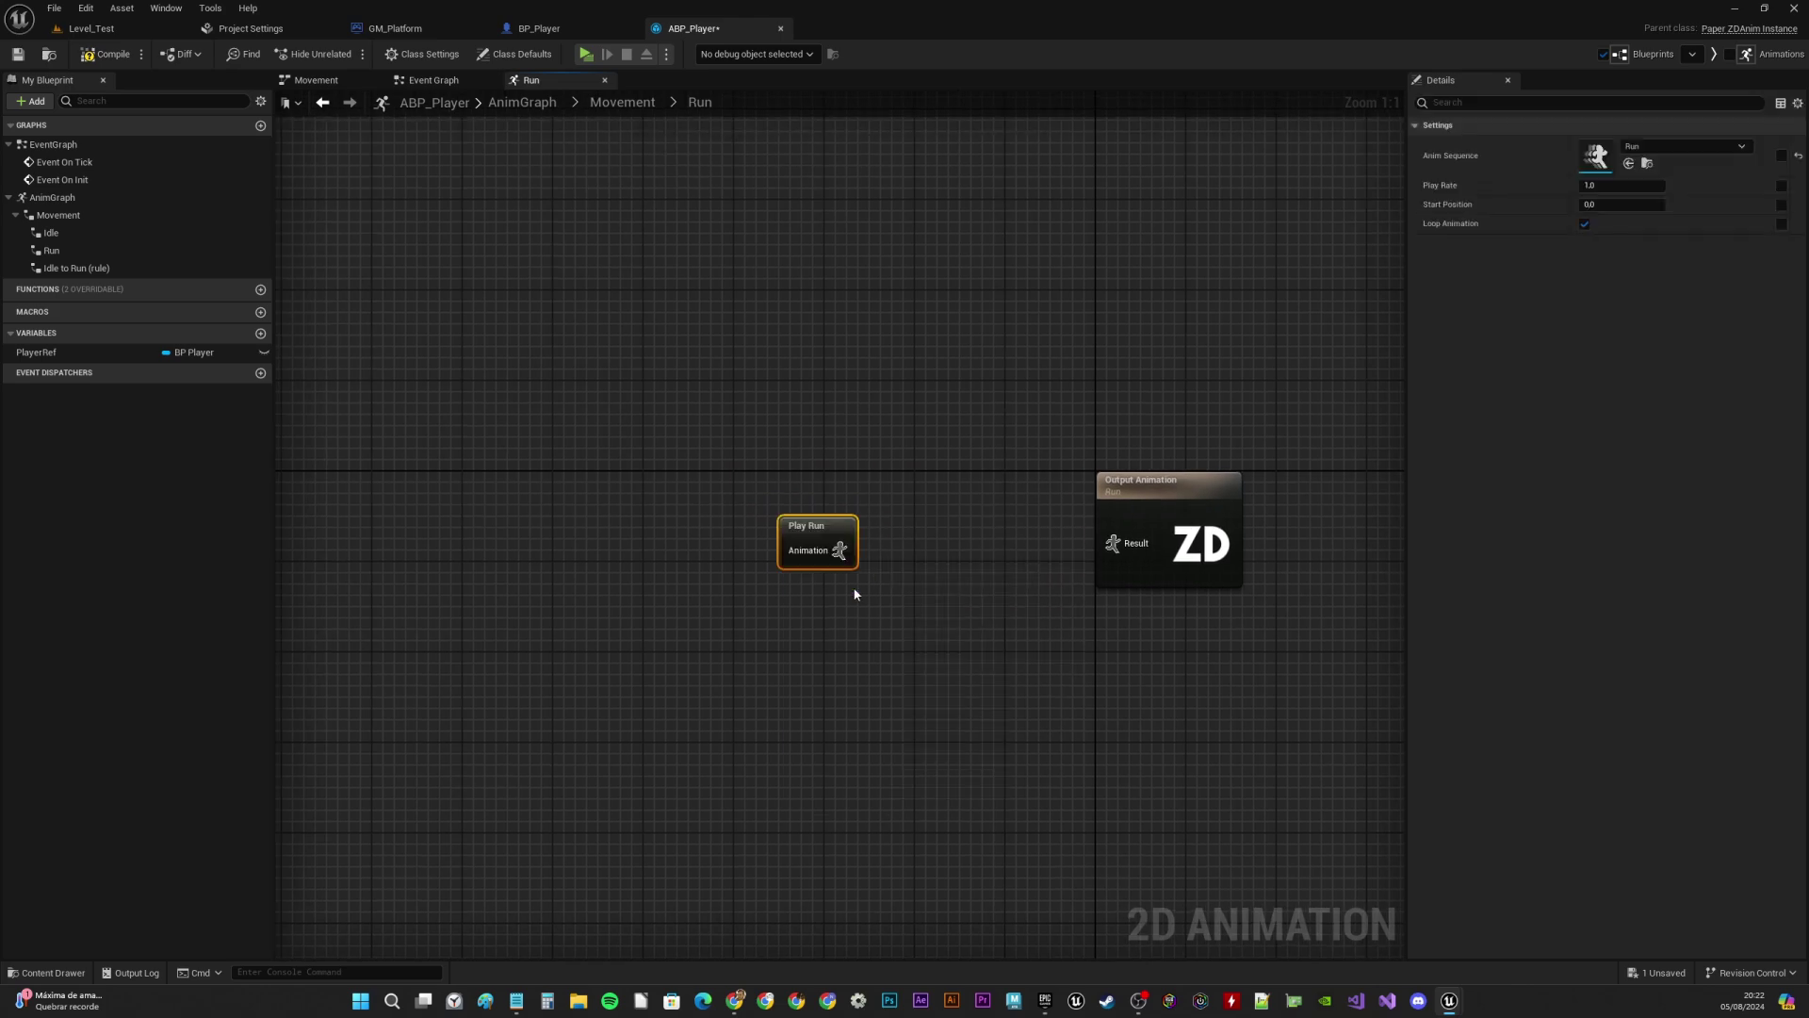
pyautogui.moveTo(839, 550); pyautogui.dragTo(1116, 545)
# Return to the Movement state machine and move the Run state up slightly, closer to level with Idle
pyautogui.click(622, 102)
pyautogui.moveTo(895, 371); pyautogui.dragTo(833, 415, button='right')
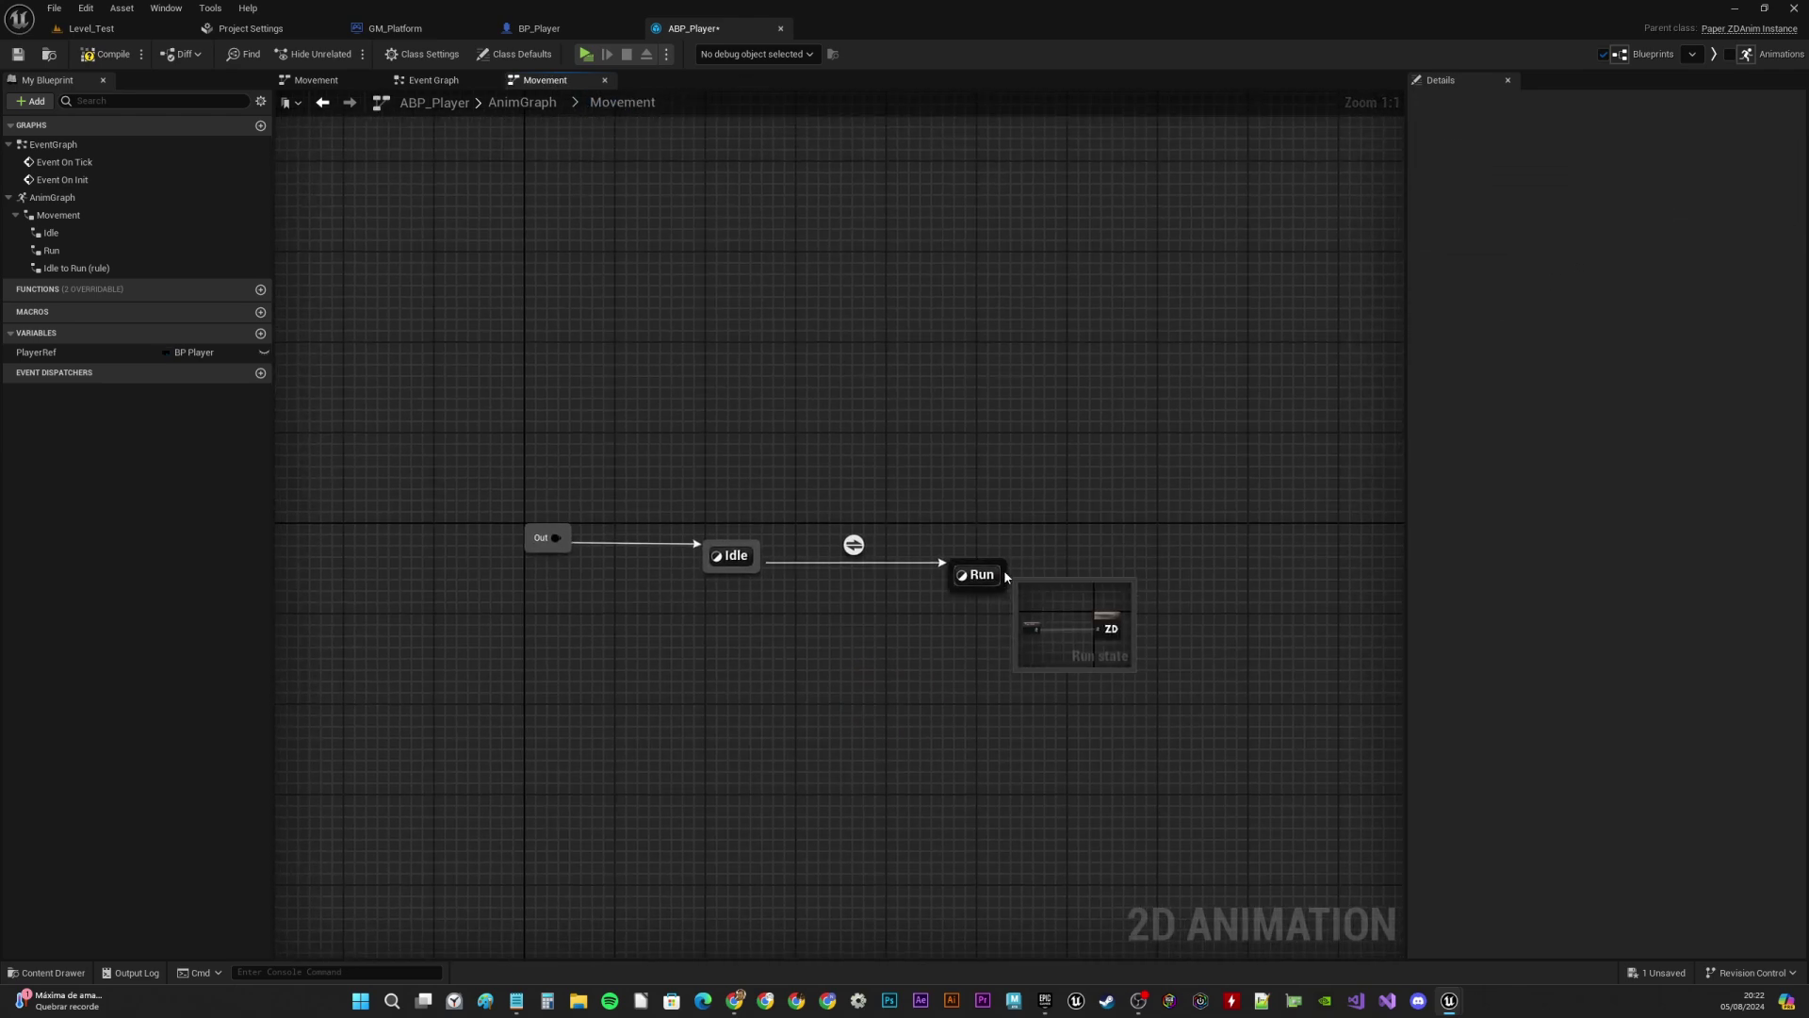
pyautogui.moveTo(990, 575); pyautogui.dragTo(996, 562)
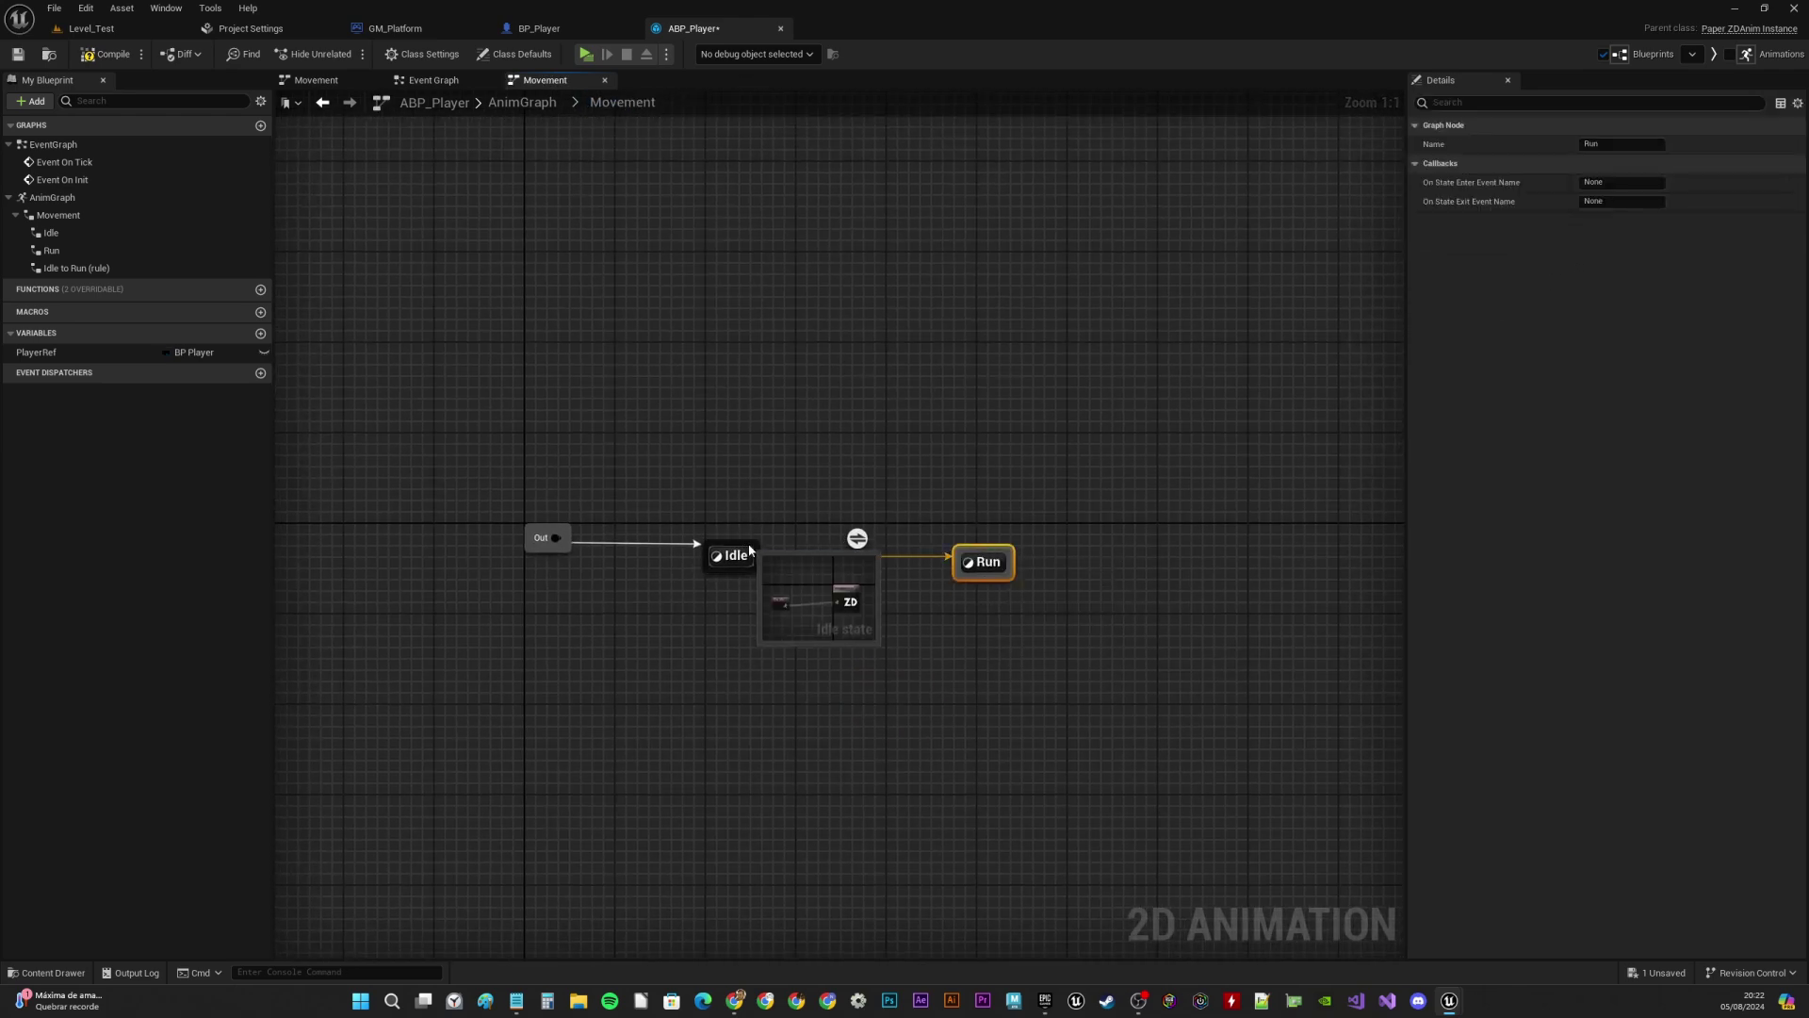
# Create an animation state named Jump with a transition from Idle, and place it well above the Idle state
pyautogui.moveTo(751, 535); pyautogui.dragTo(754, 386)
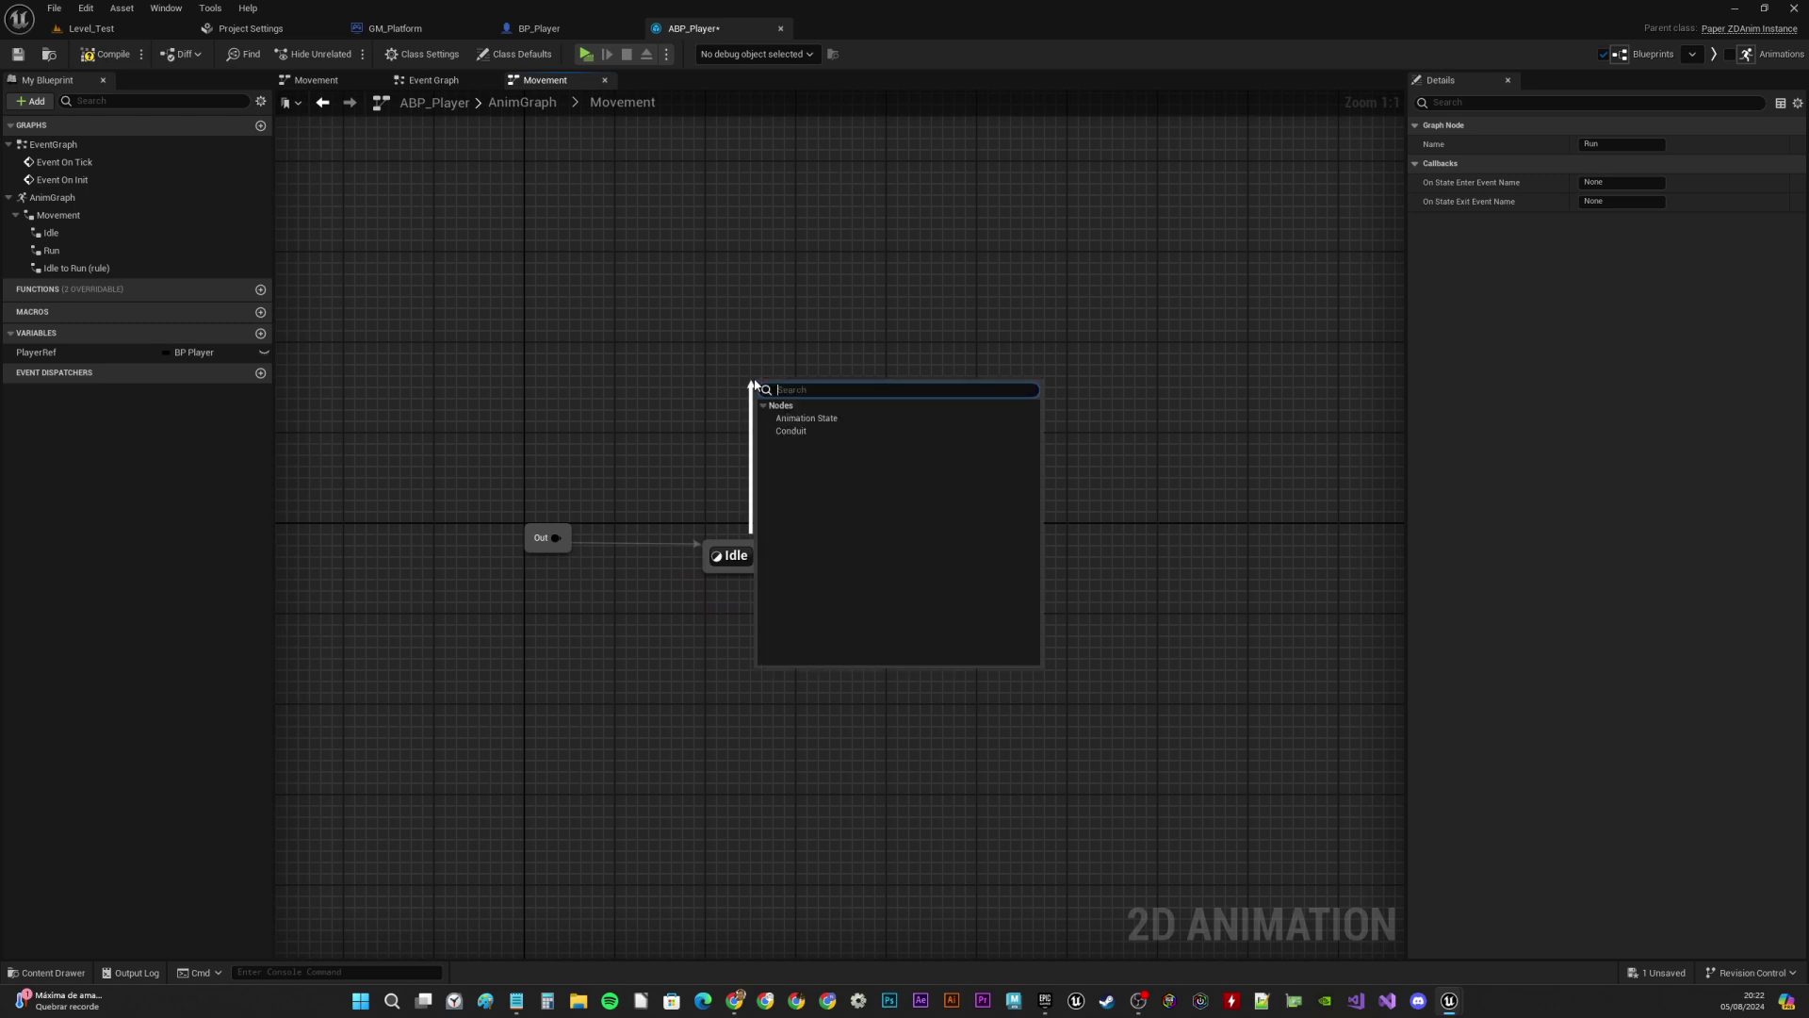
pyautogui.click(818, 418)
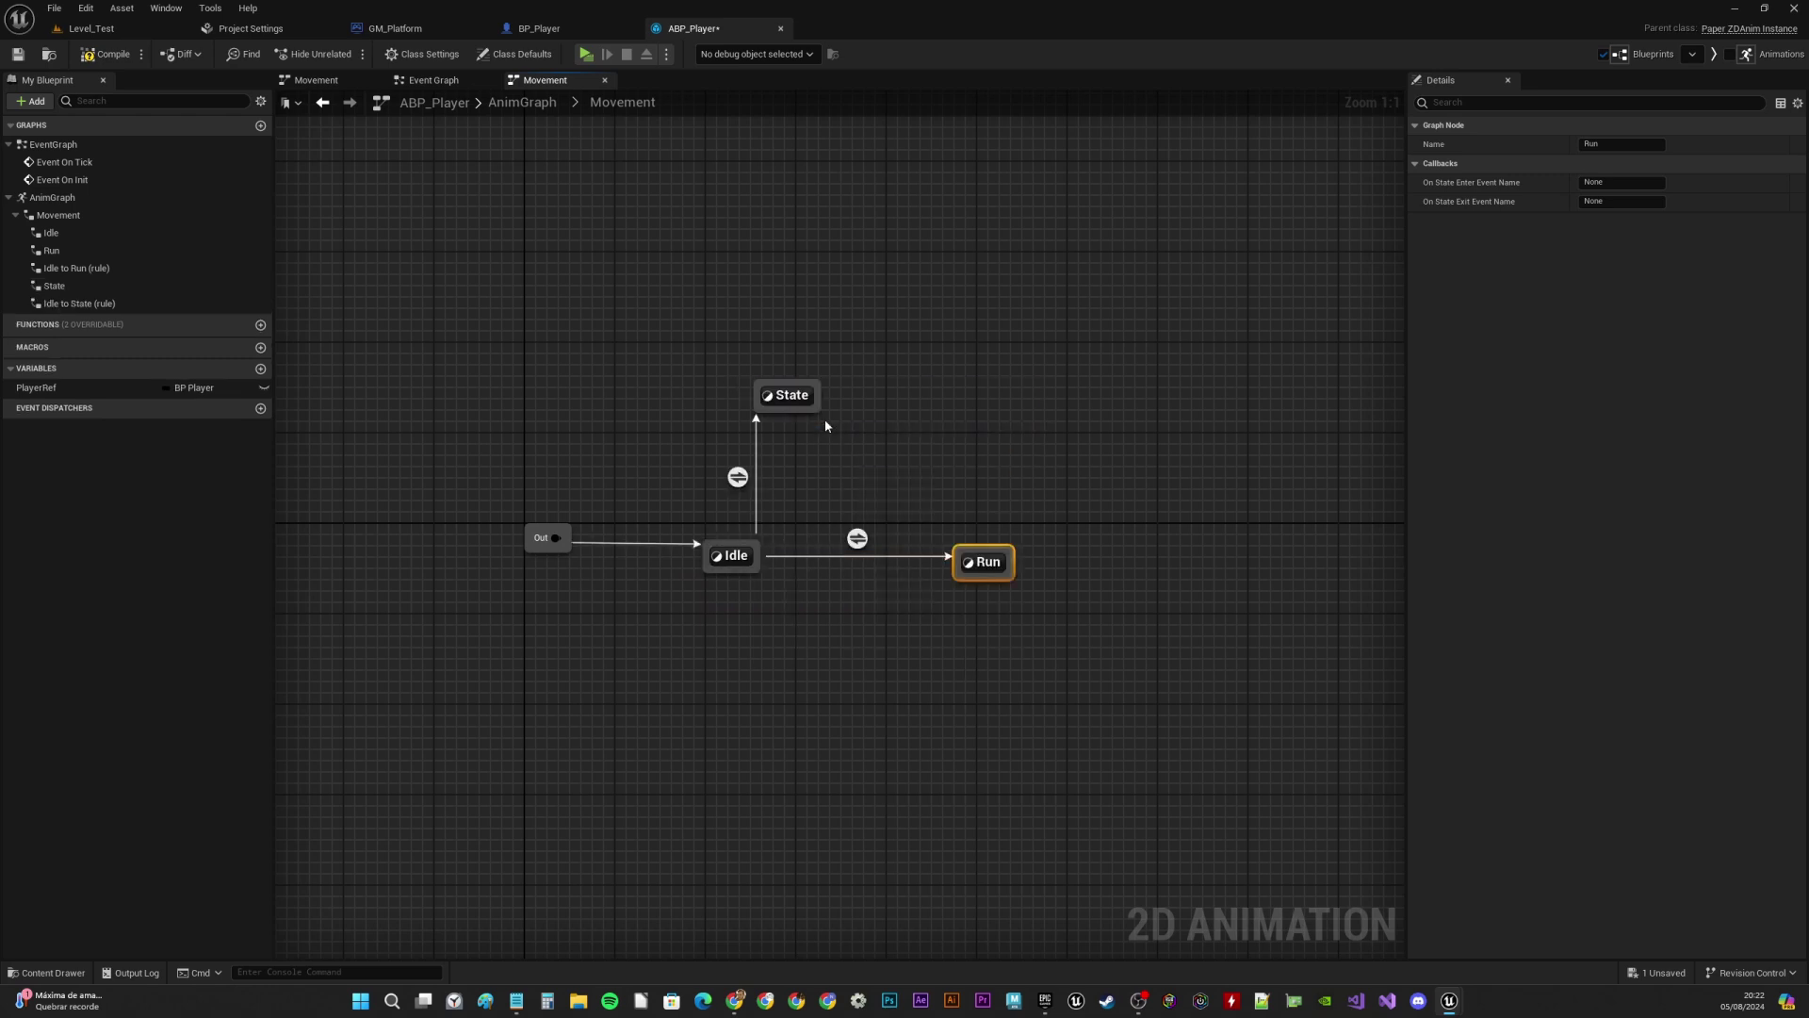
pyautogui.click(796, 397)
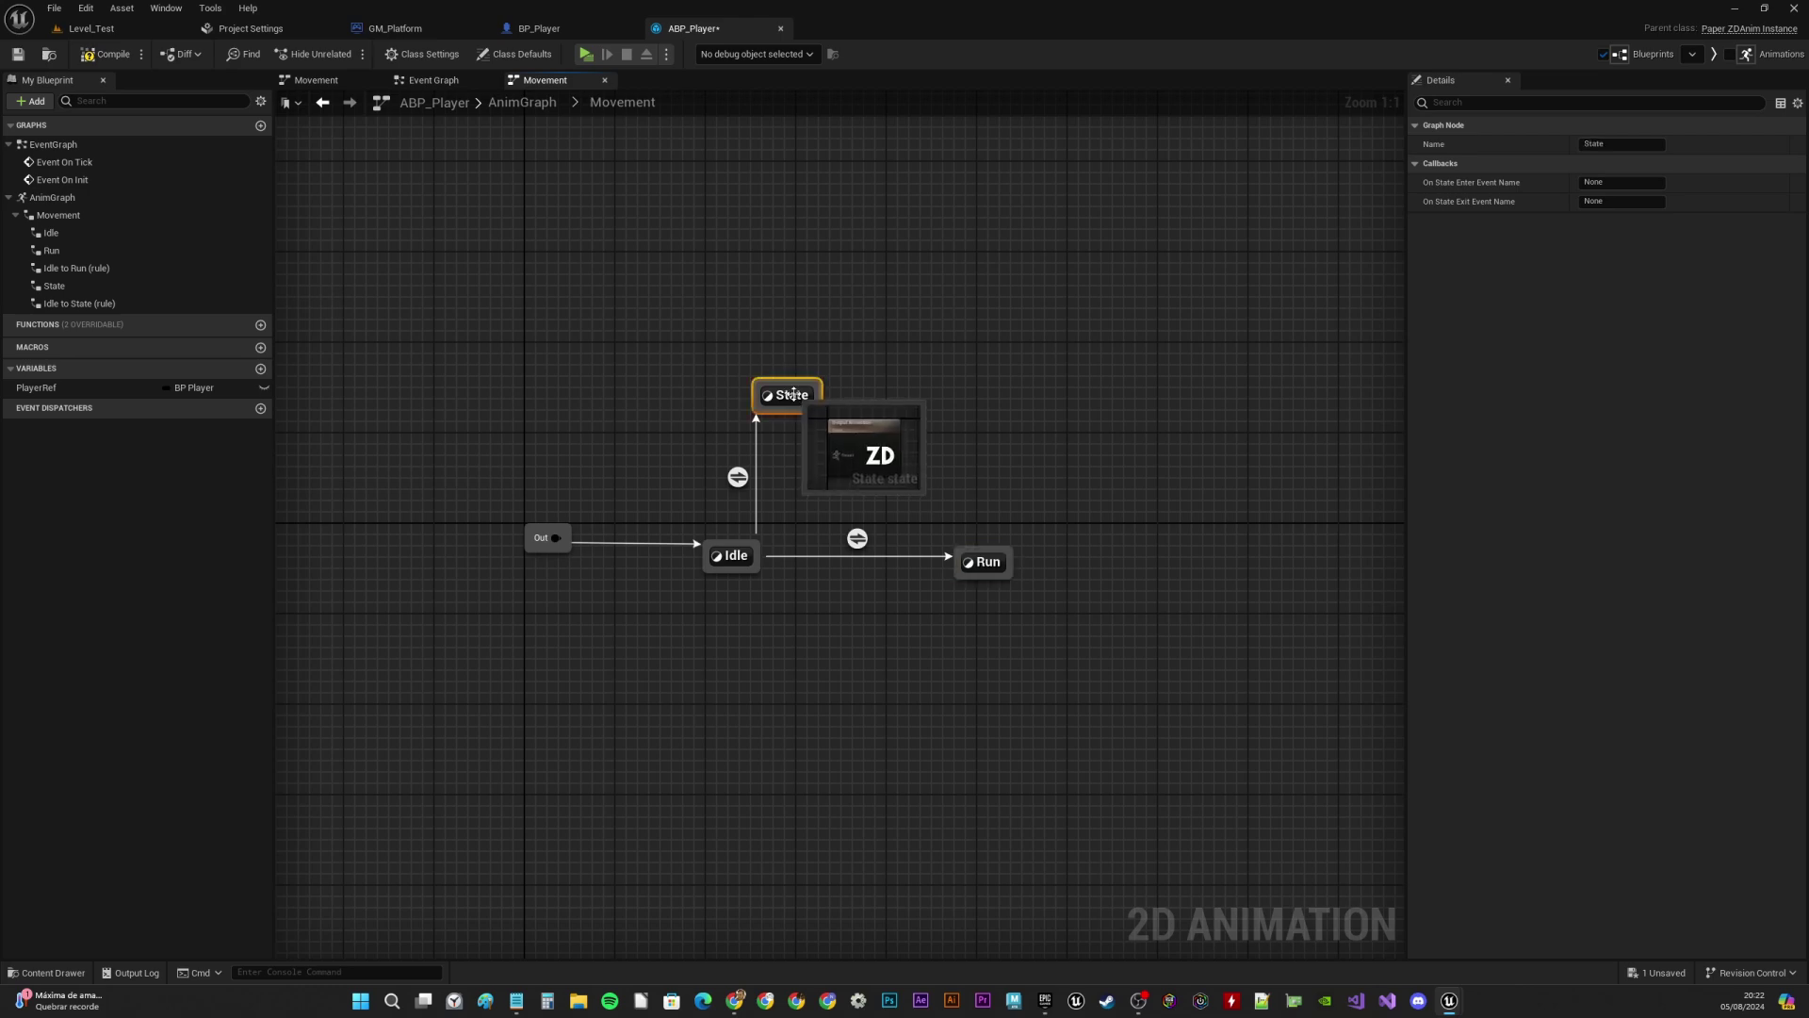
pyautogui.click(793, 394)
pyautogui.write('Jump')
pyautogui.press('Return')
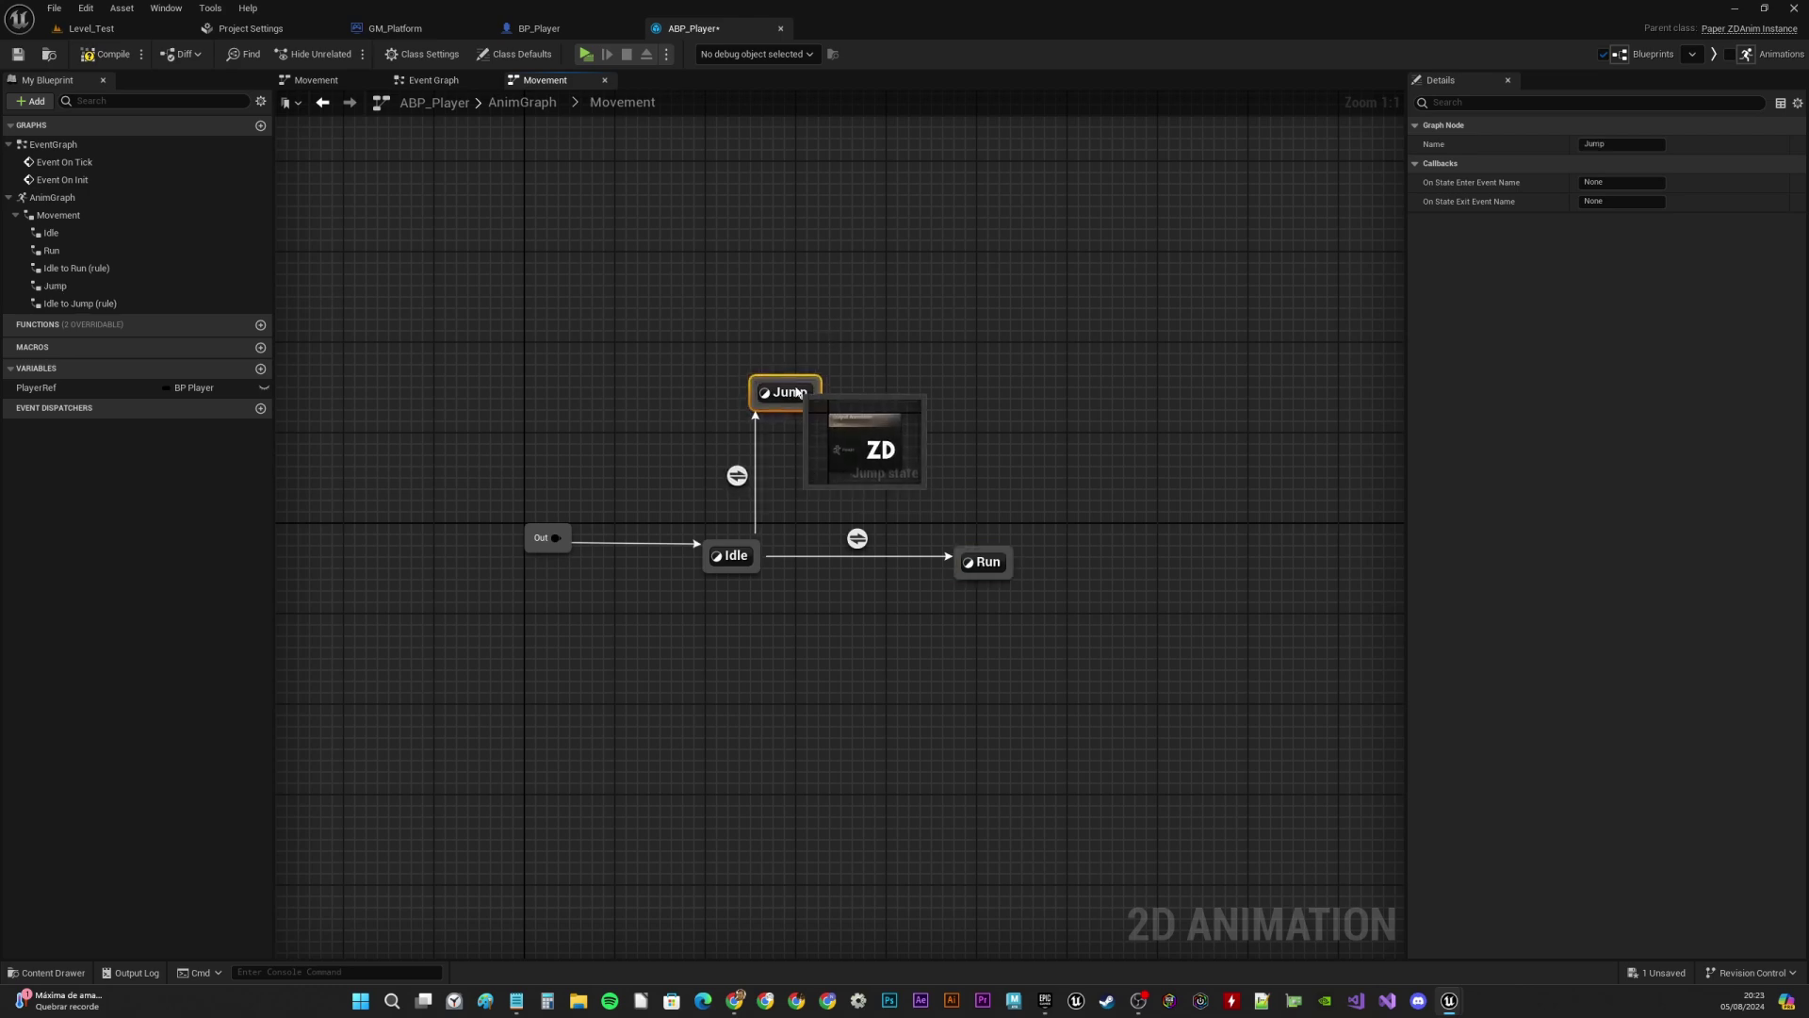
pyautogui.moveTo(797, 393); pyautogui.dragTo(799, 325)
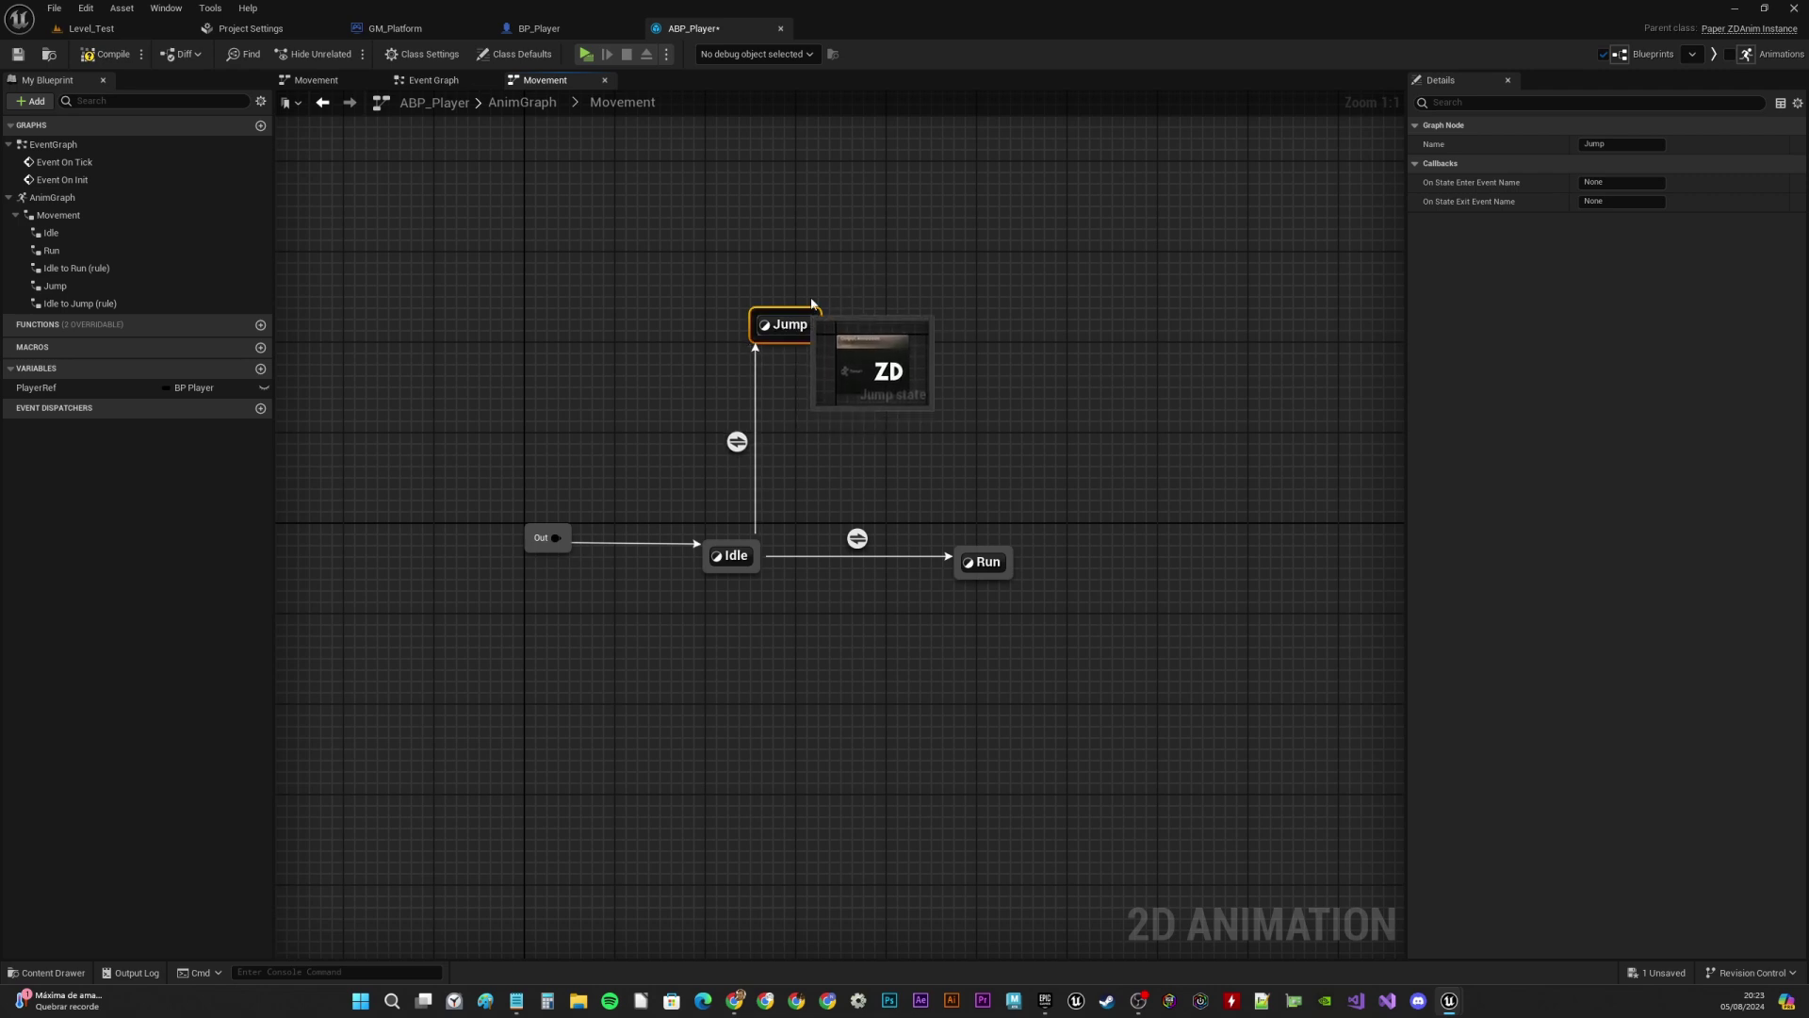
pyautogui.click(851, 291)
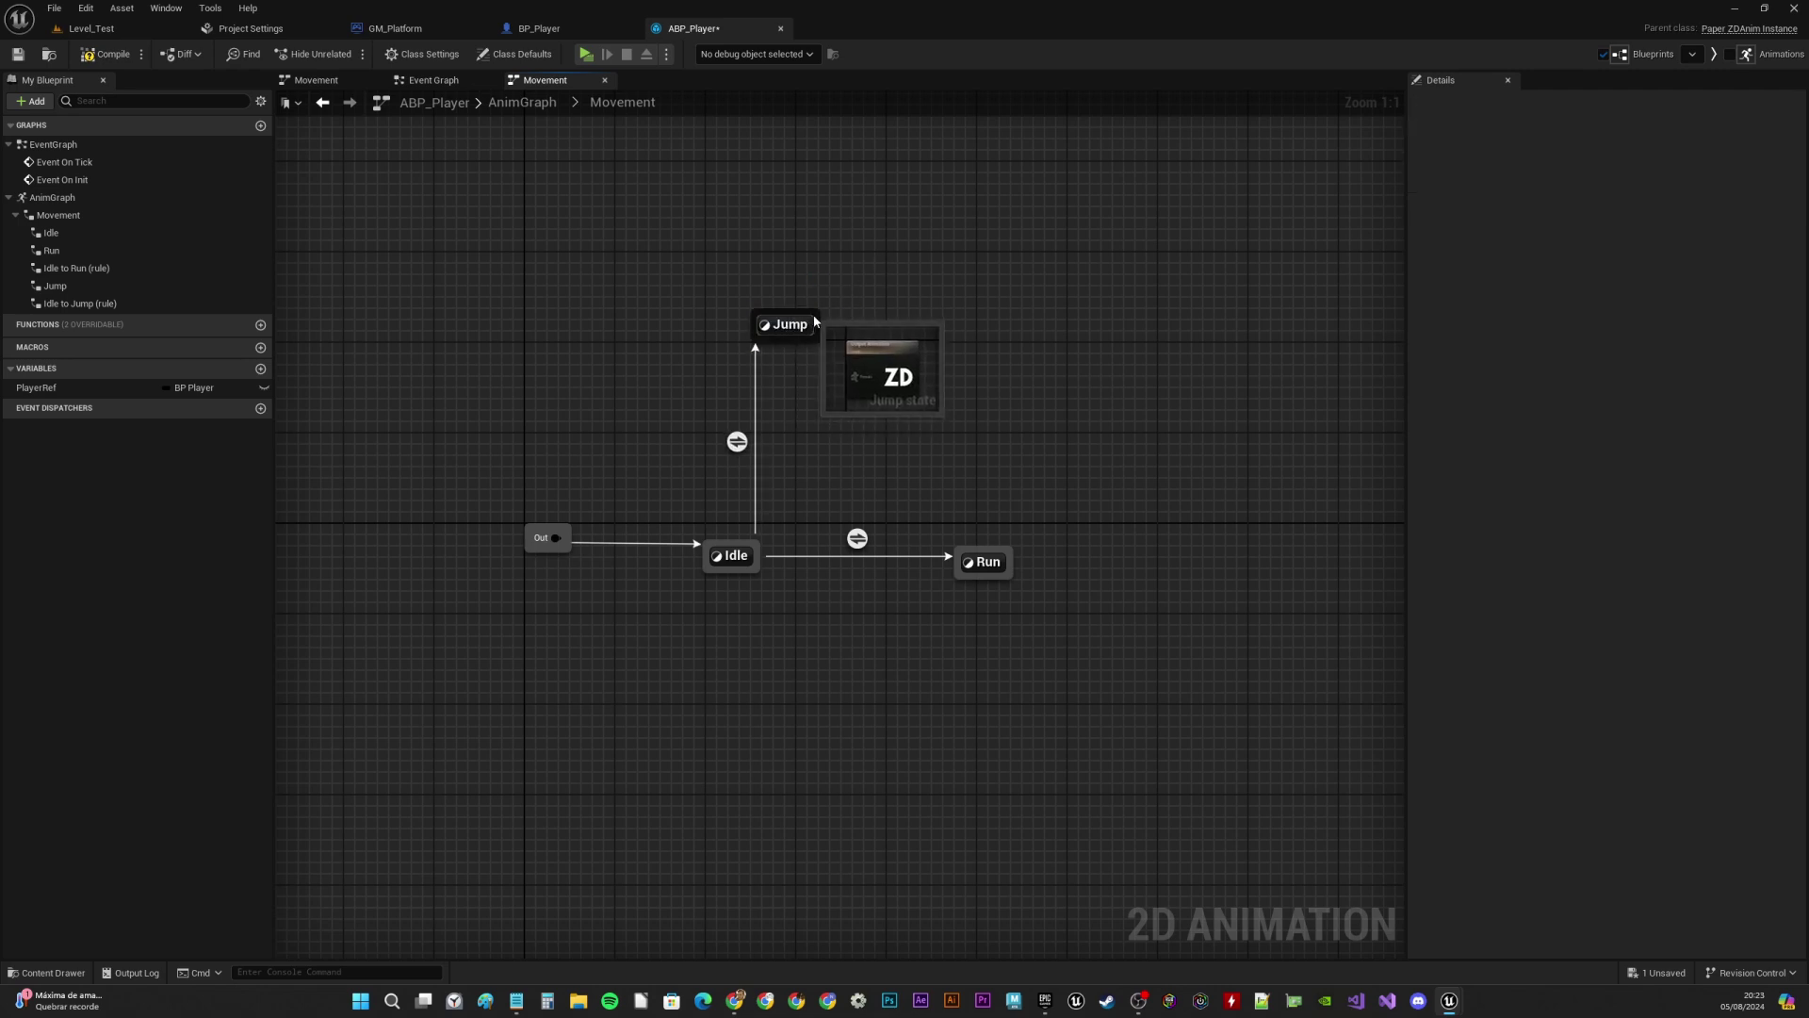
# Create an animation state named Fall with a transition from Jump, and align it level with the Jump state
pyautogui.moveTo(816, 324); pyautogui.dragTo(977, 334)
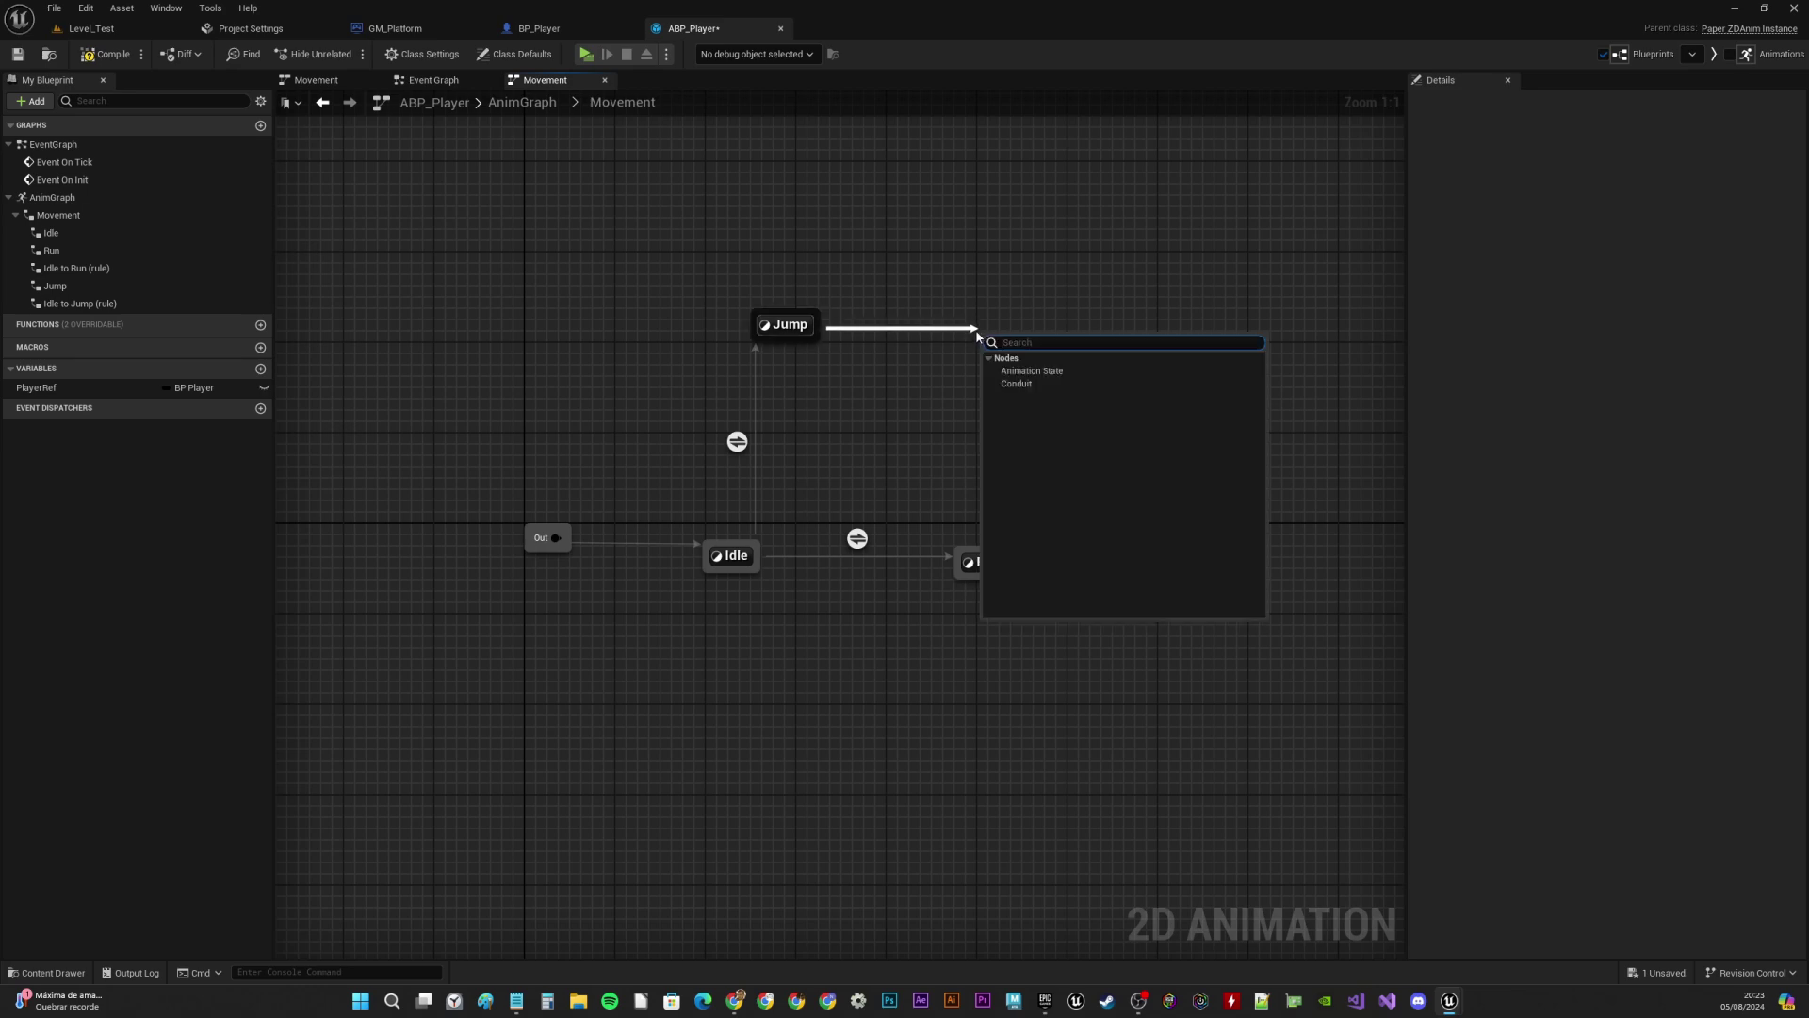
pyautogui.write('F')
pyautogui.press('BackSpace')
pyautogui.click(1029, 371)
pyautogui.click(1015, 348)
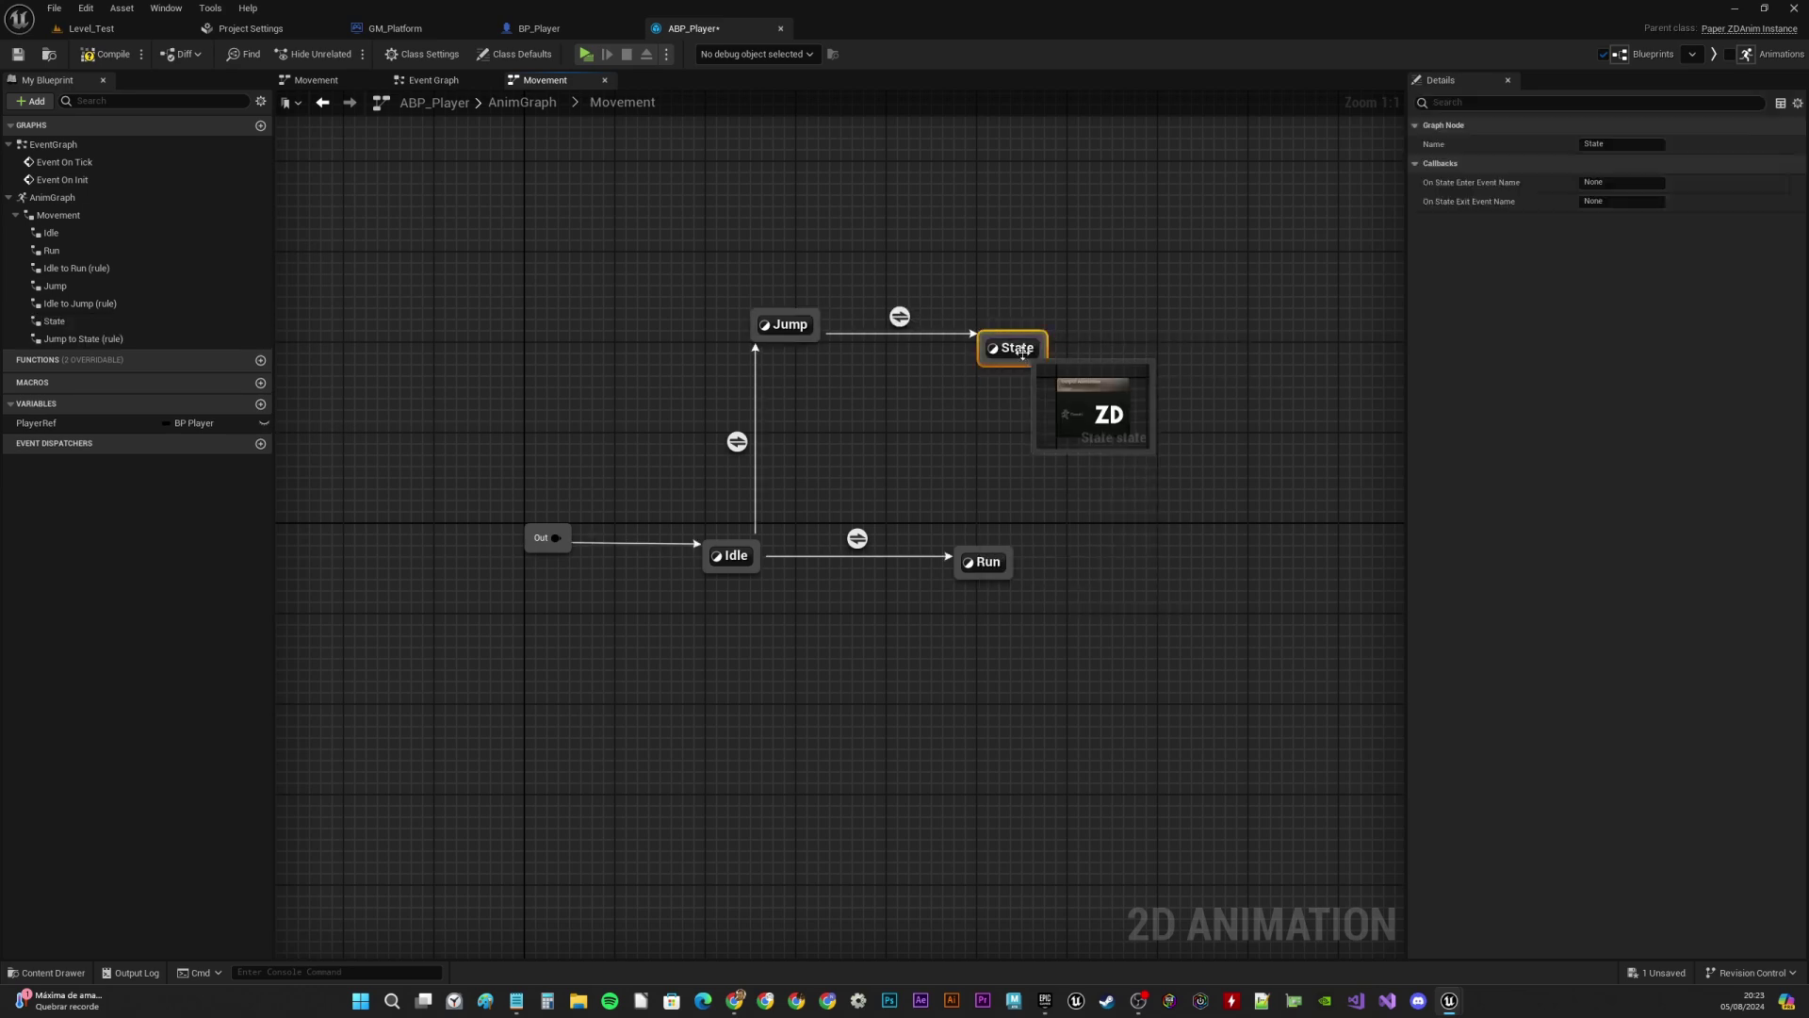
pyautogui.press('F2')
pyautogui.write('F')
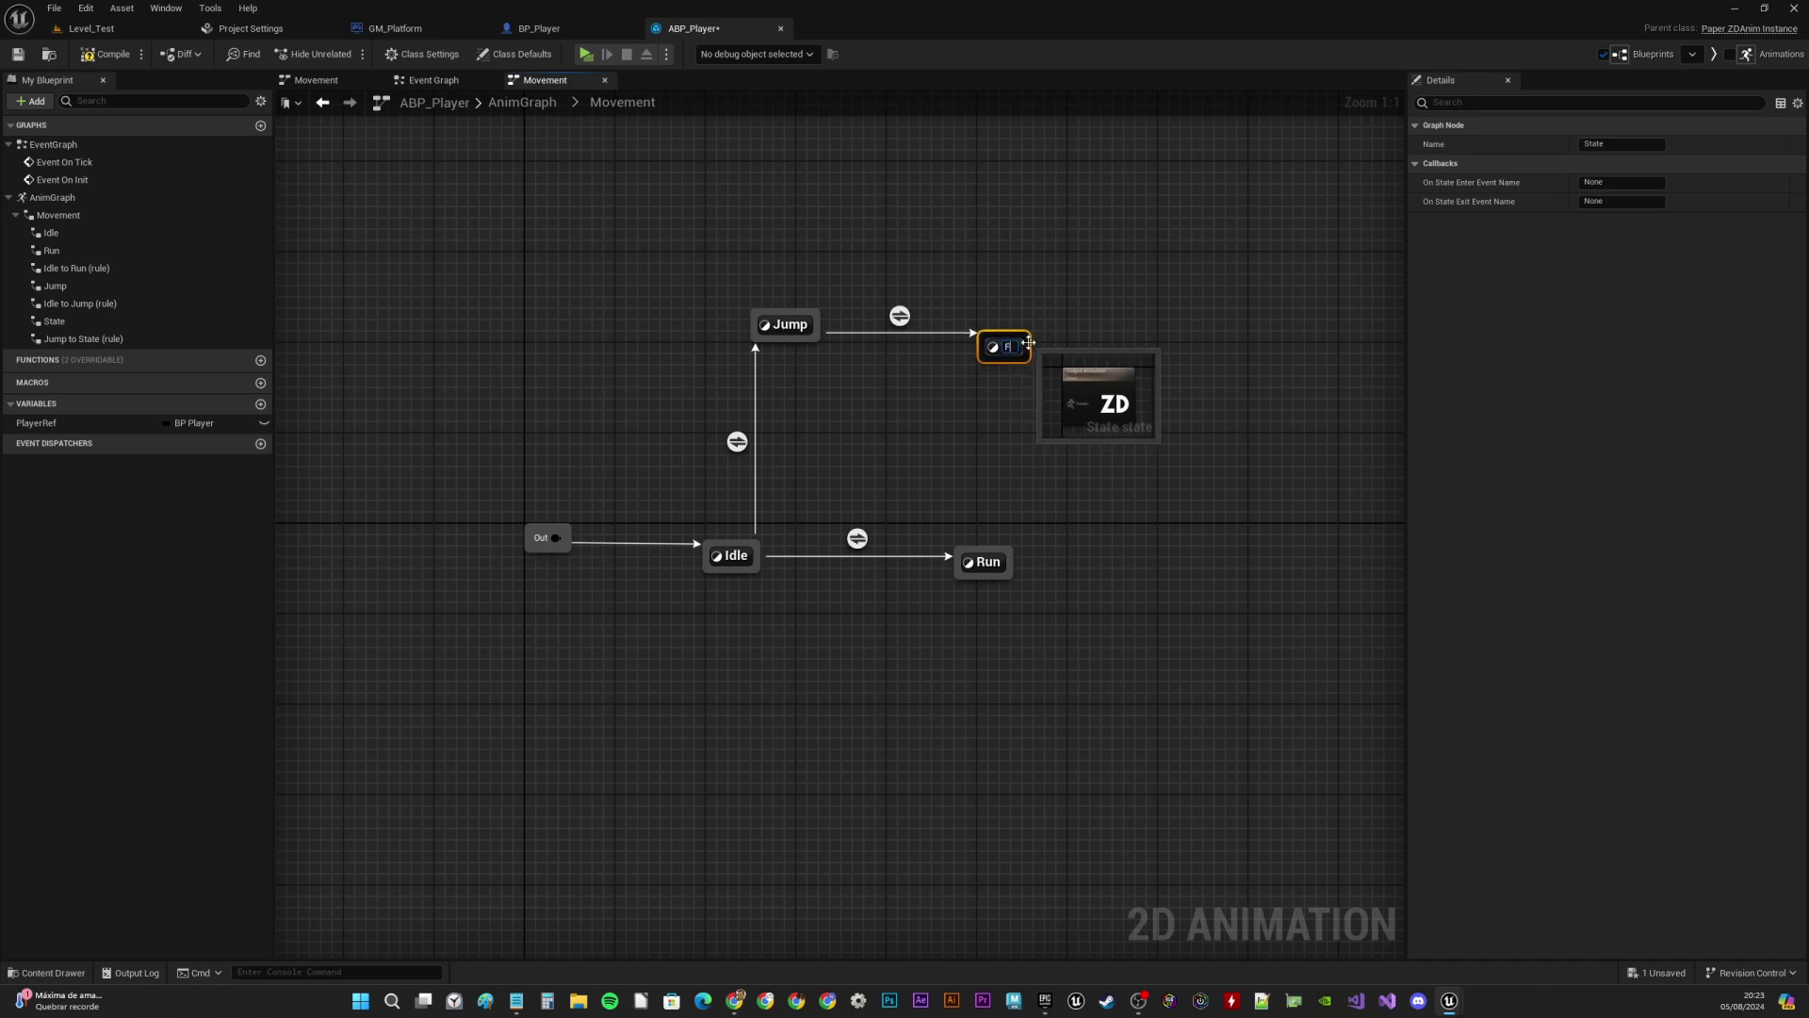
pyautogui.write('all')
pyautogui.press('Return')
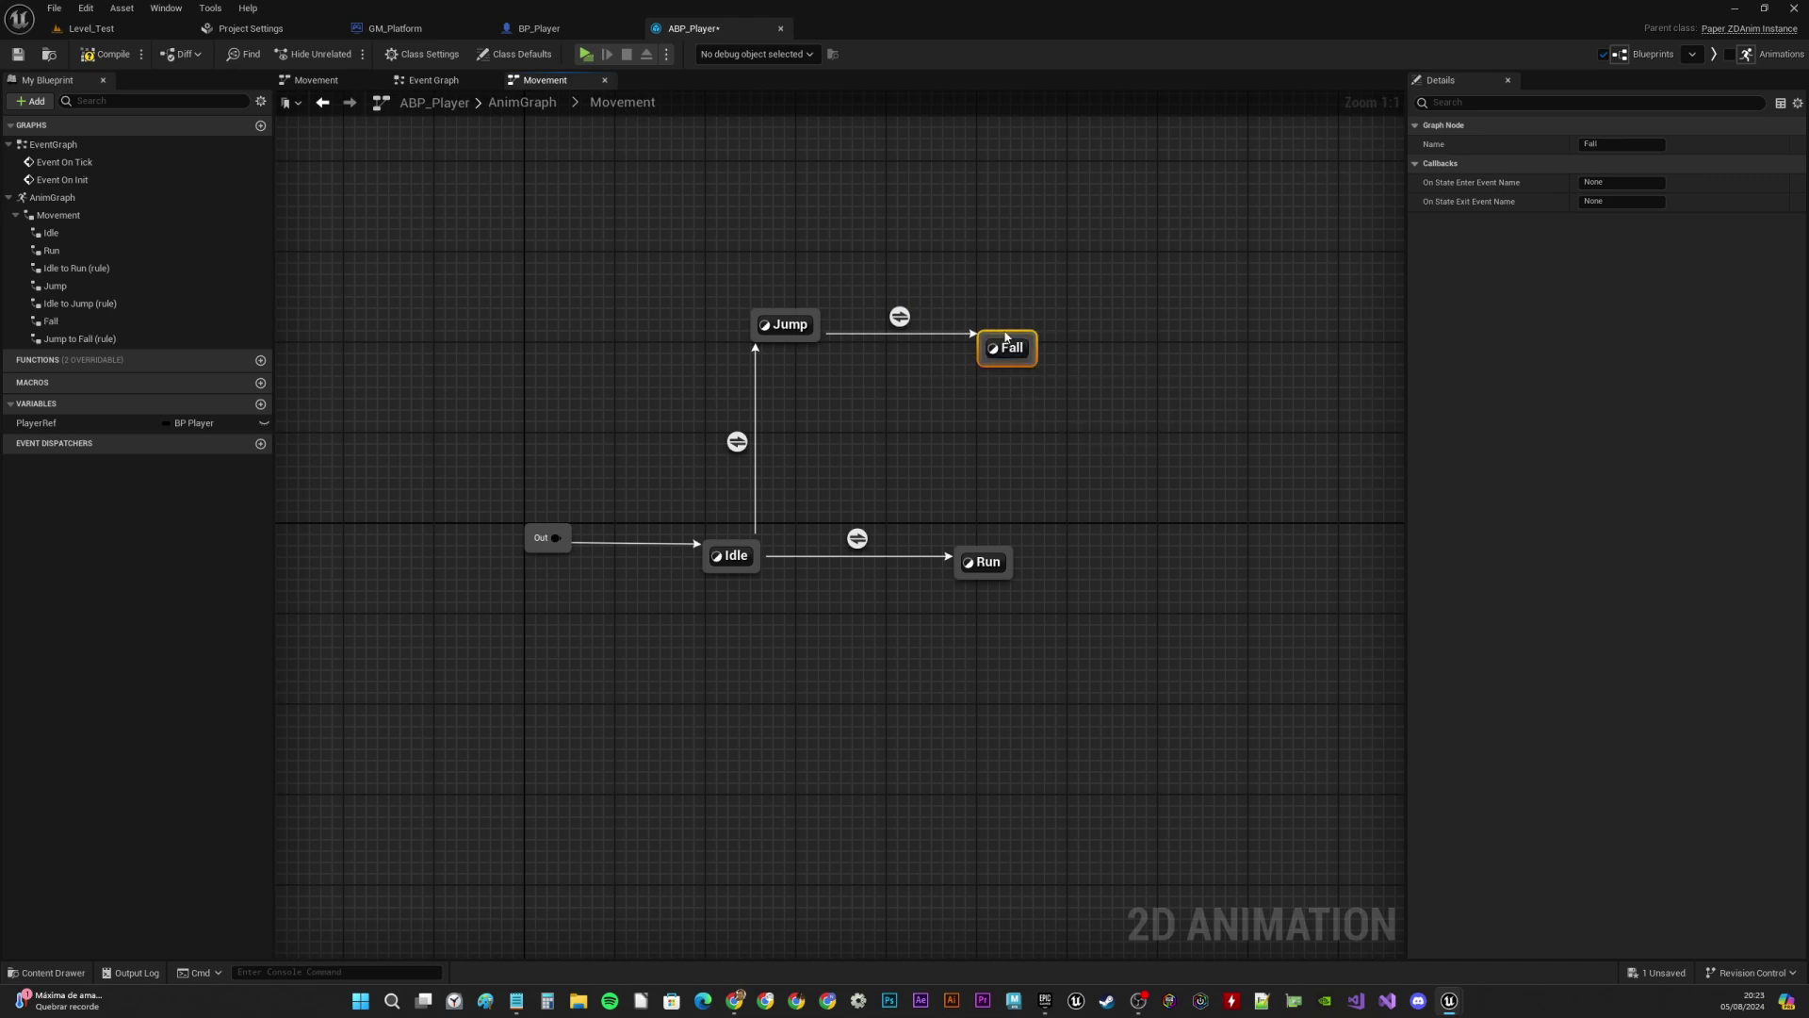
pyautogui.moveTo(1006, 336); pyautogui.dragTo(1005, 313)
pyautogui.click(1030, 363)
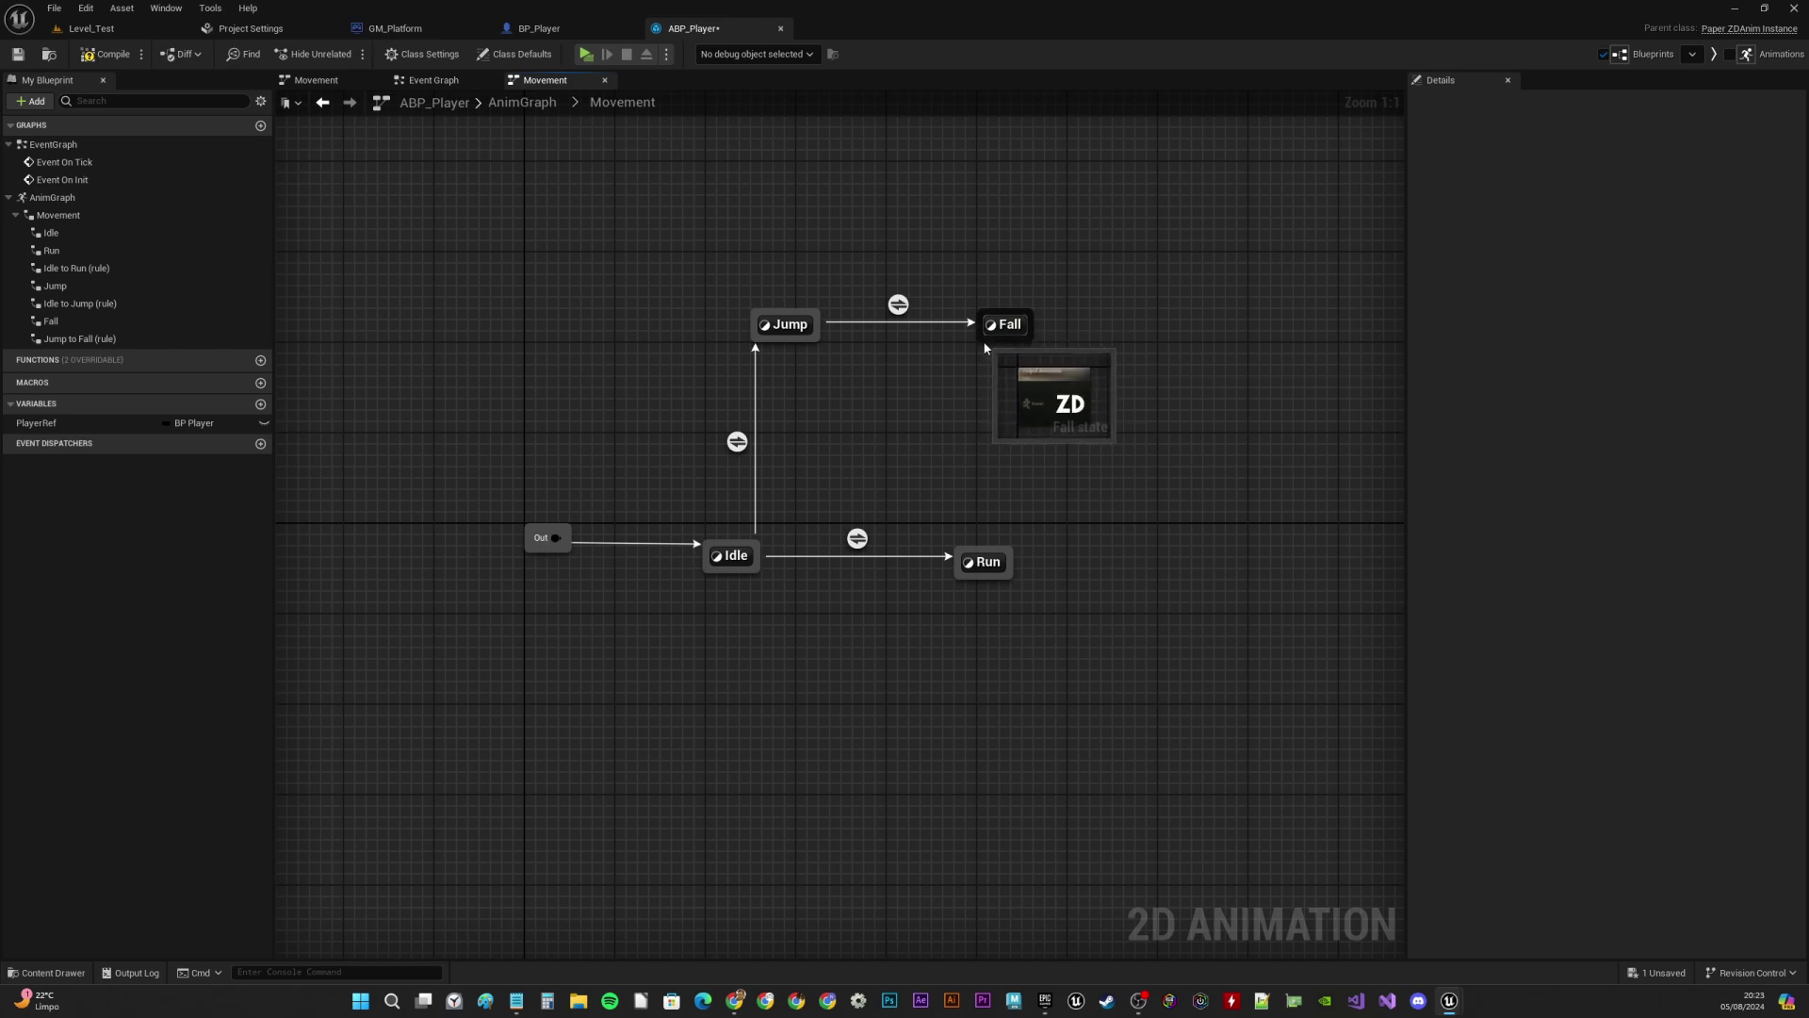
# Add transitions from Fall to Idle and from Run to Jump, and move the Run state farther away from Idle
pyautogui.moveTo(985, 348); pyautogui.dragTo(761, 553)
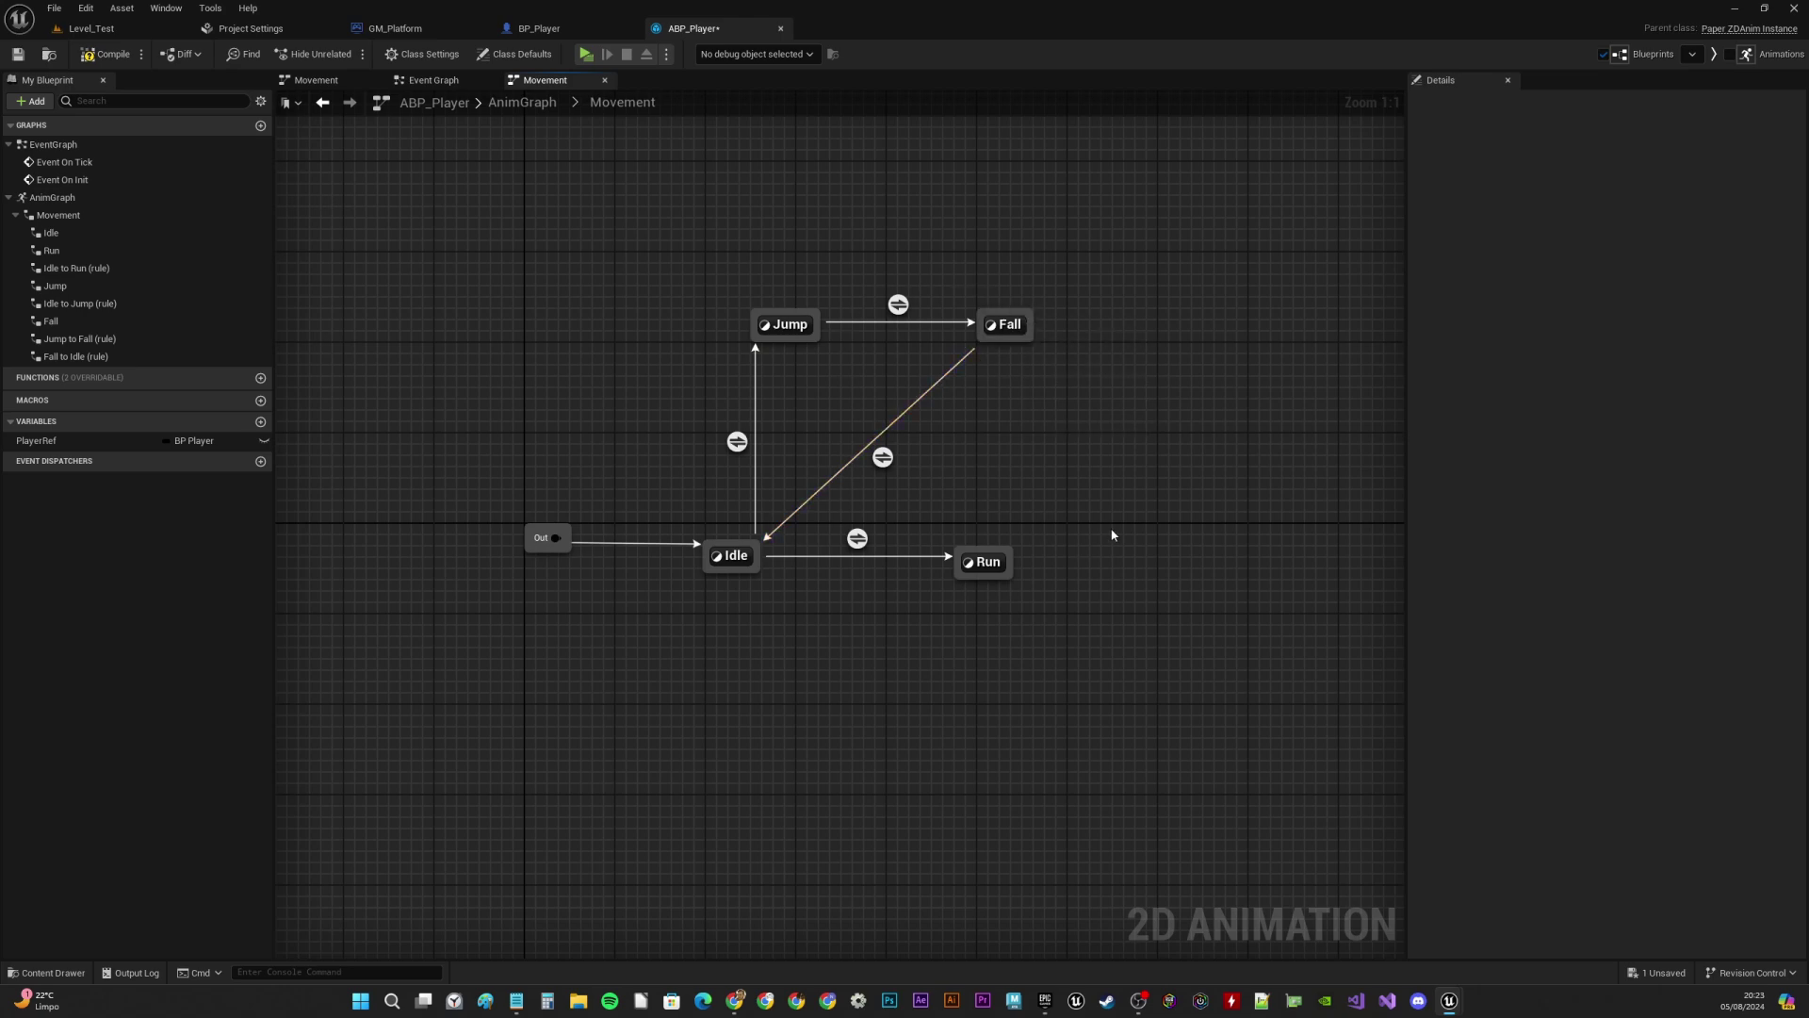
pyautogui.moveTo(1010, 569); pyautogui.dragTo(816, 345)
pyautogui.moveTo(1037, 550); pyautogui.dragTo(1043, 556)
pyautogui.press('Escape')
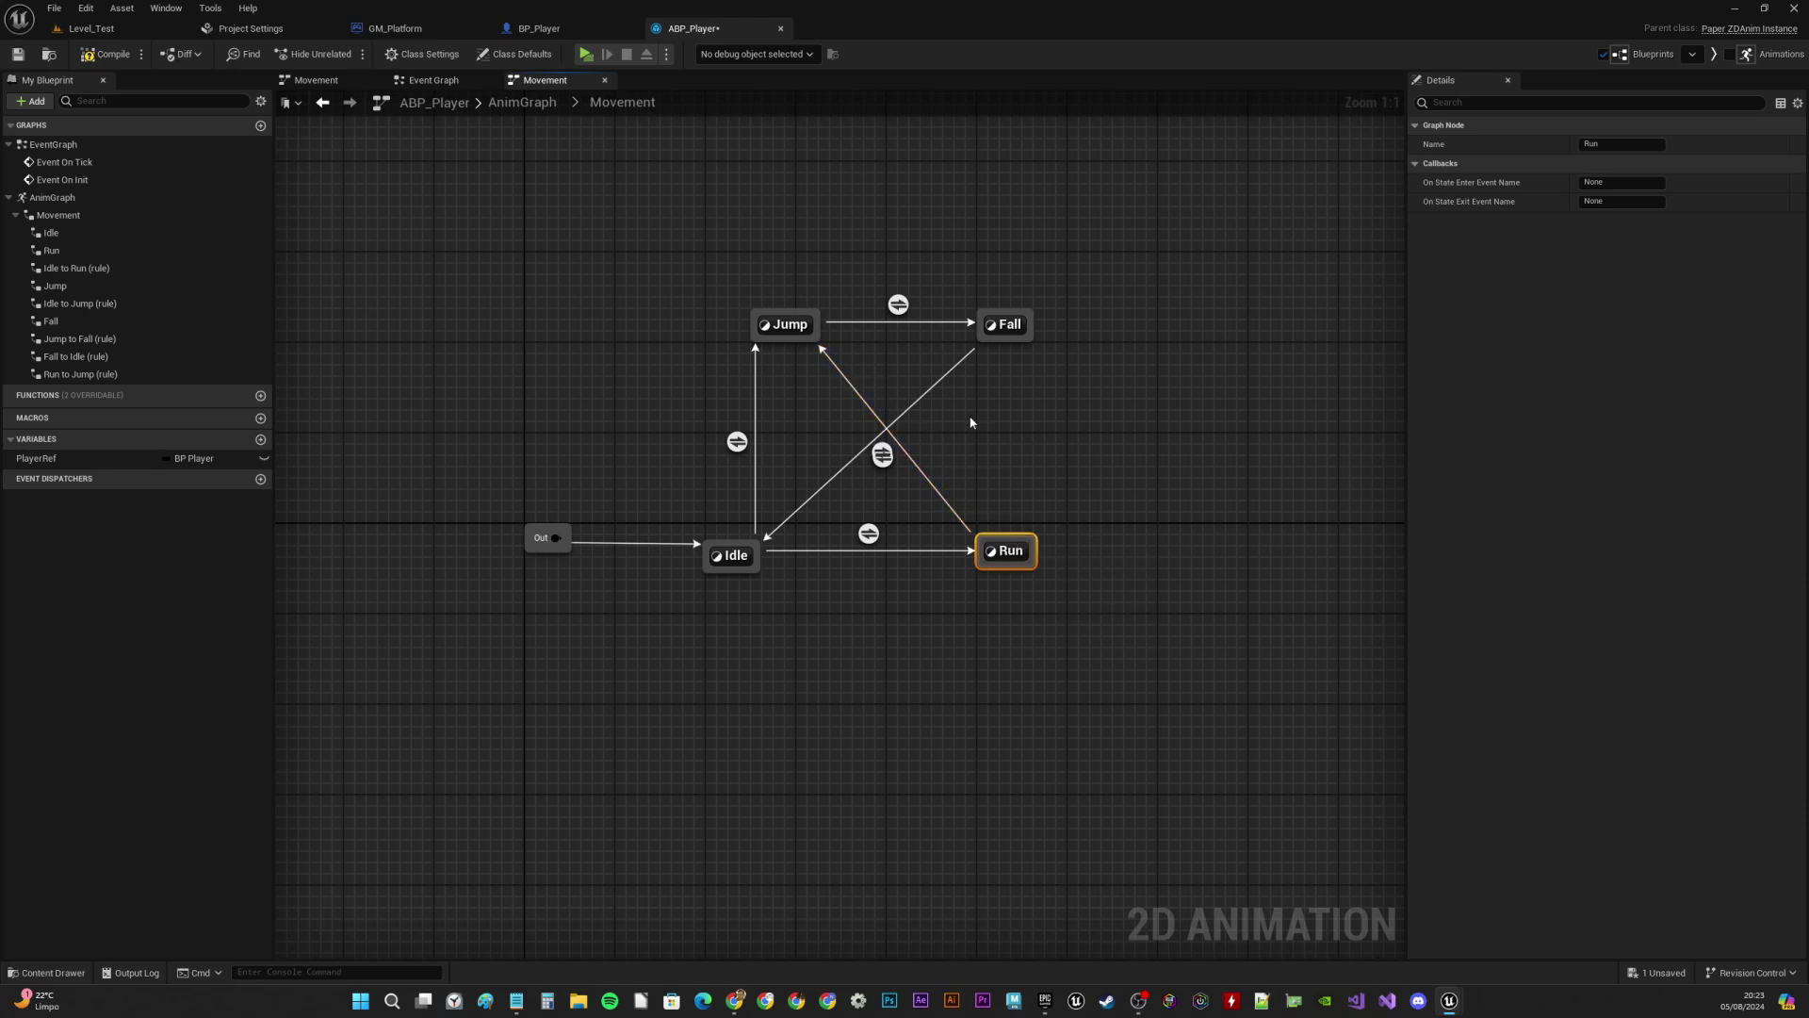
pyautogui.moveTo(1017, 551); pyautogui.dragTo(1110, 551)
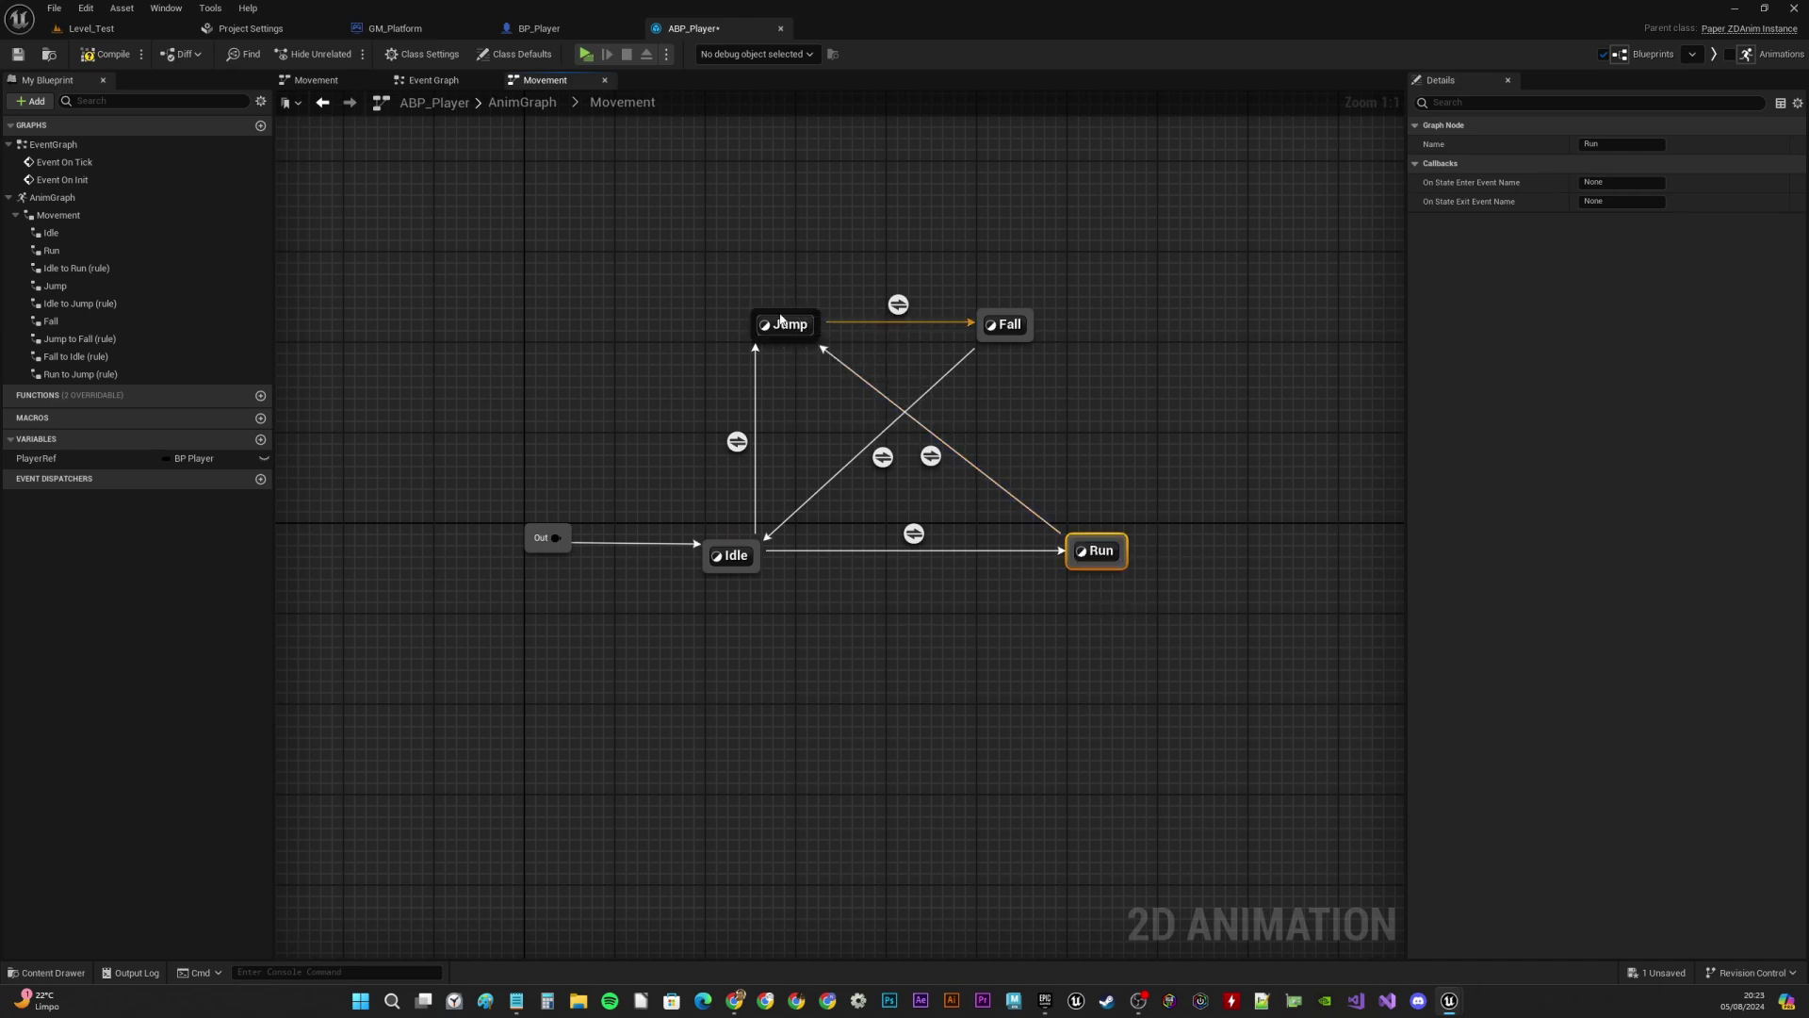
pyautogui.moveTo(800, 319)
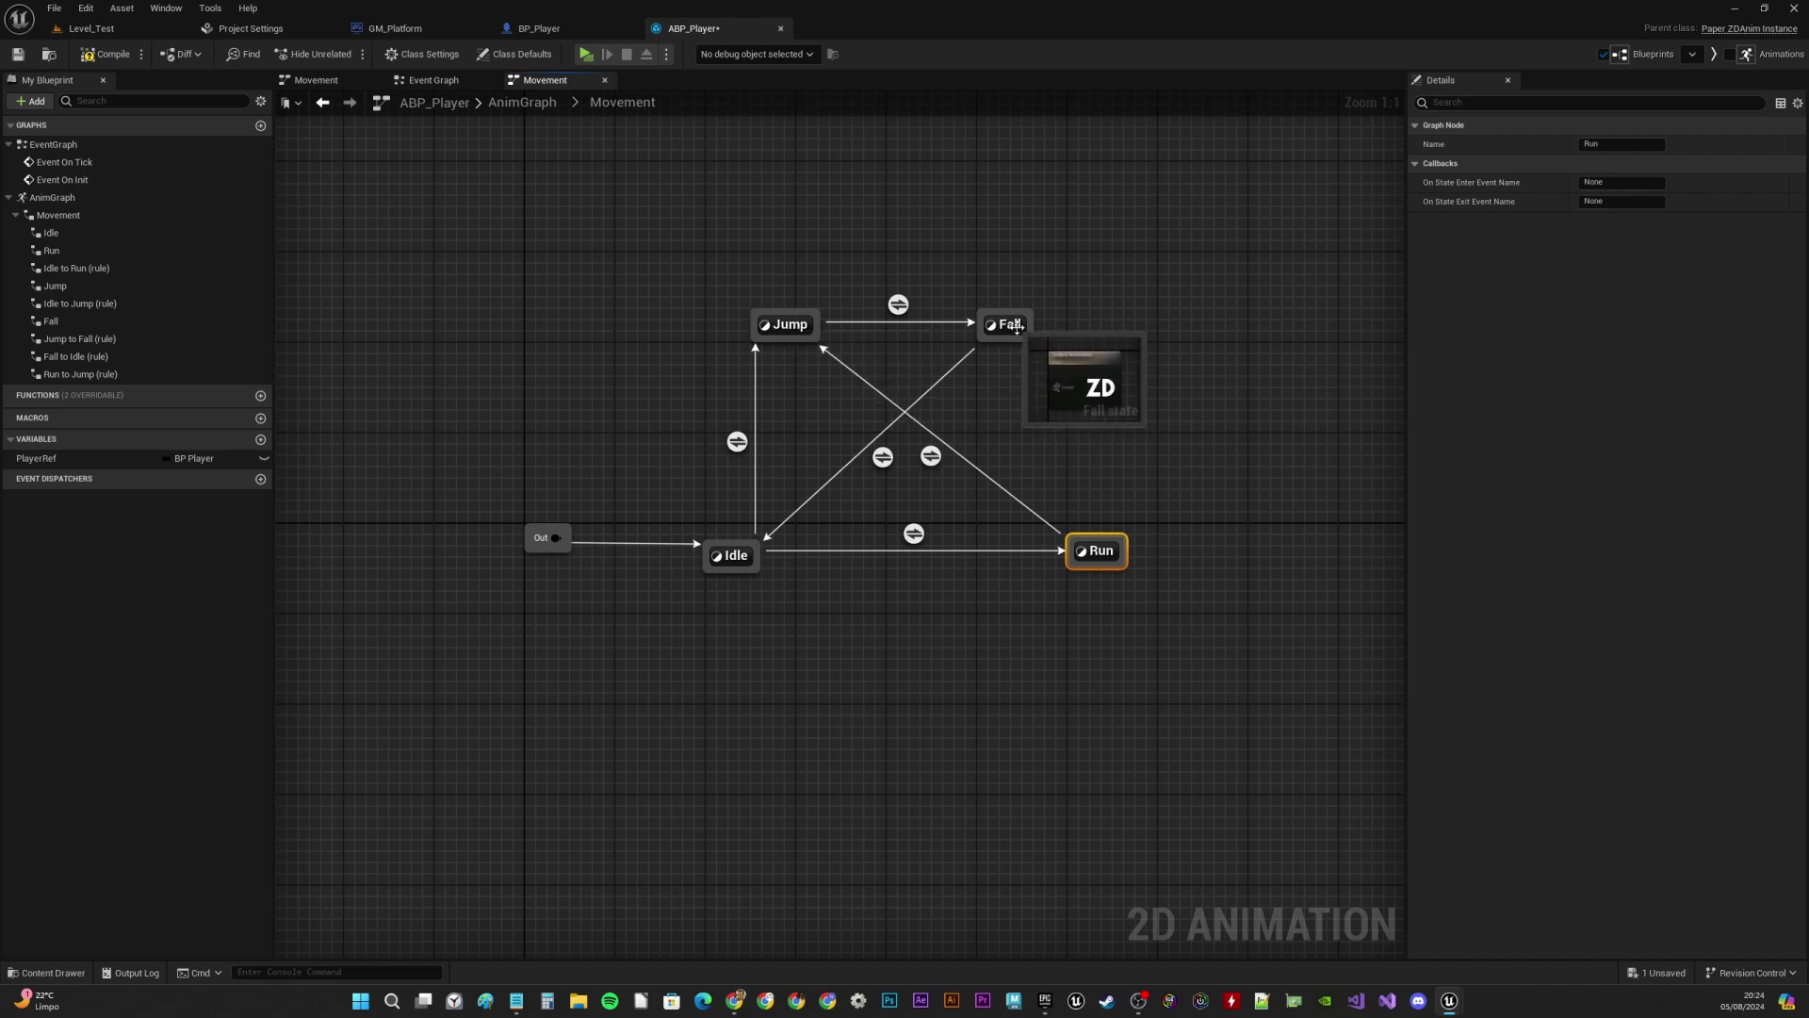
pyautogui.moveTo(1022, 328)
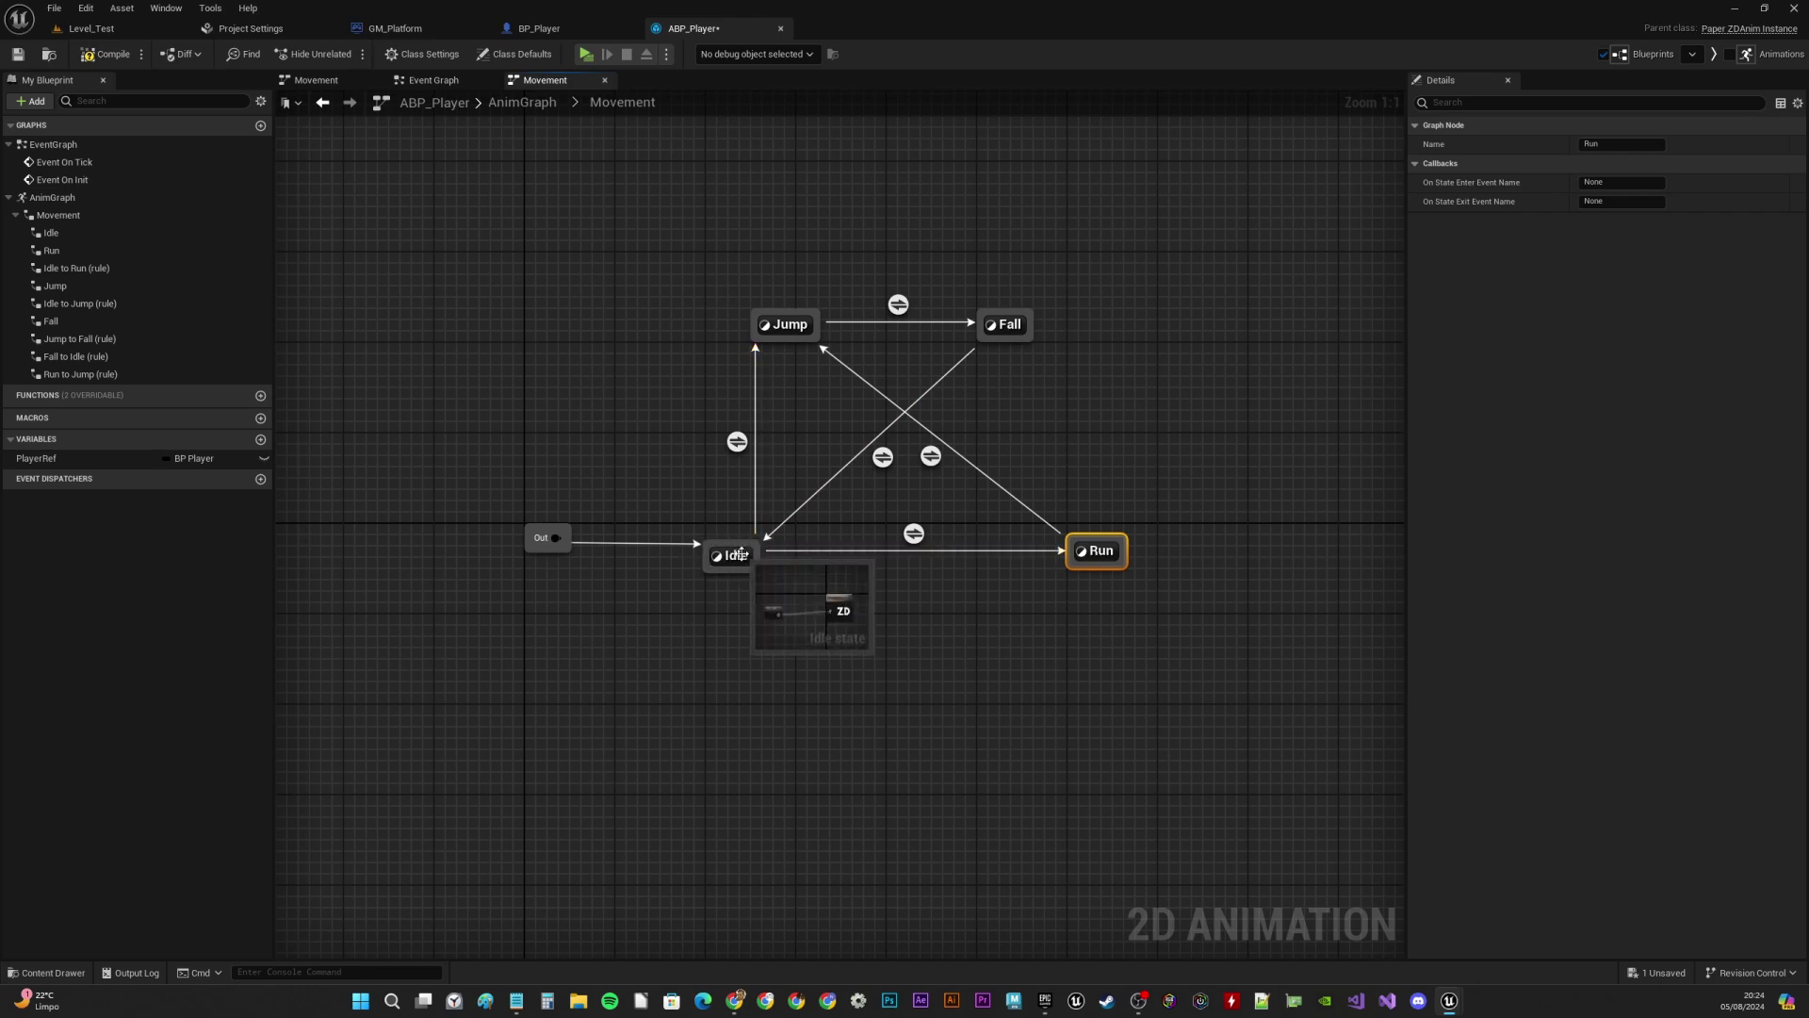
pyautogui.click(104, 55)
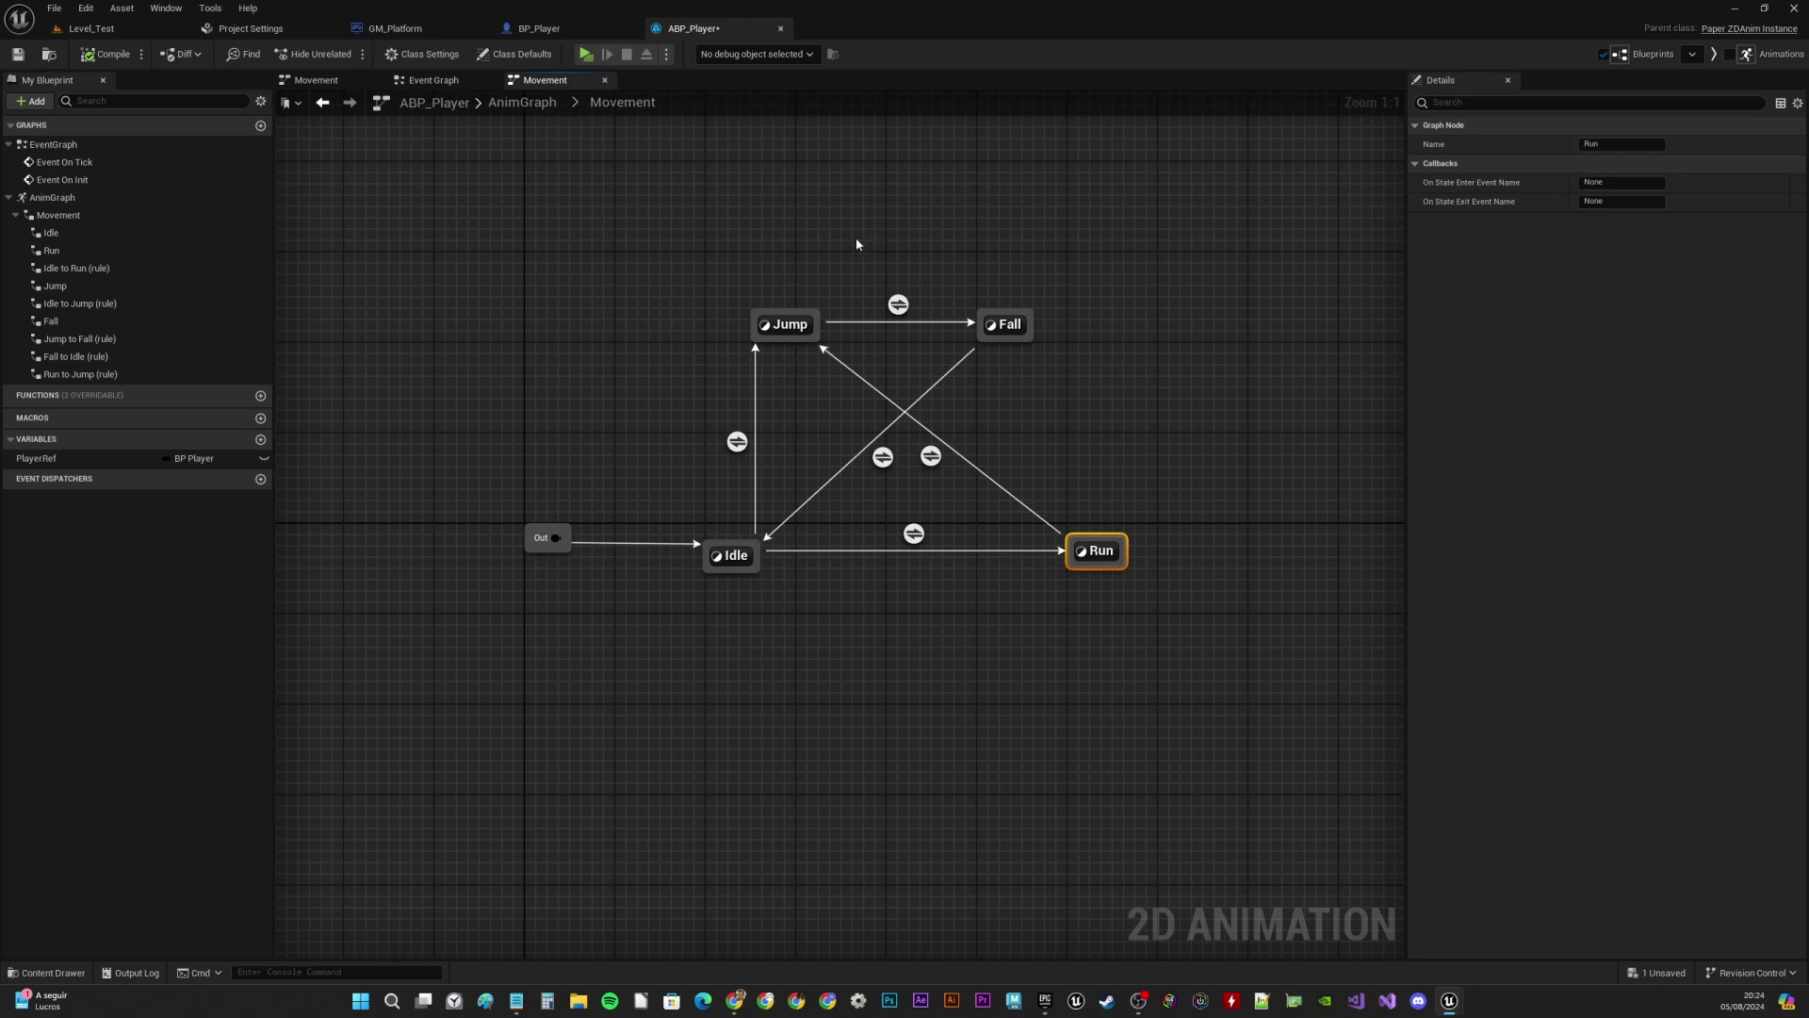
# In the Idle to Jump transition rule, add a PlayerRef getter and get its Character Movement, arranging the two nodes in a row
pyautogui.moveTo(832, 252); pyautogui.dragTo(789, 249, button='right')
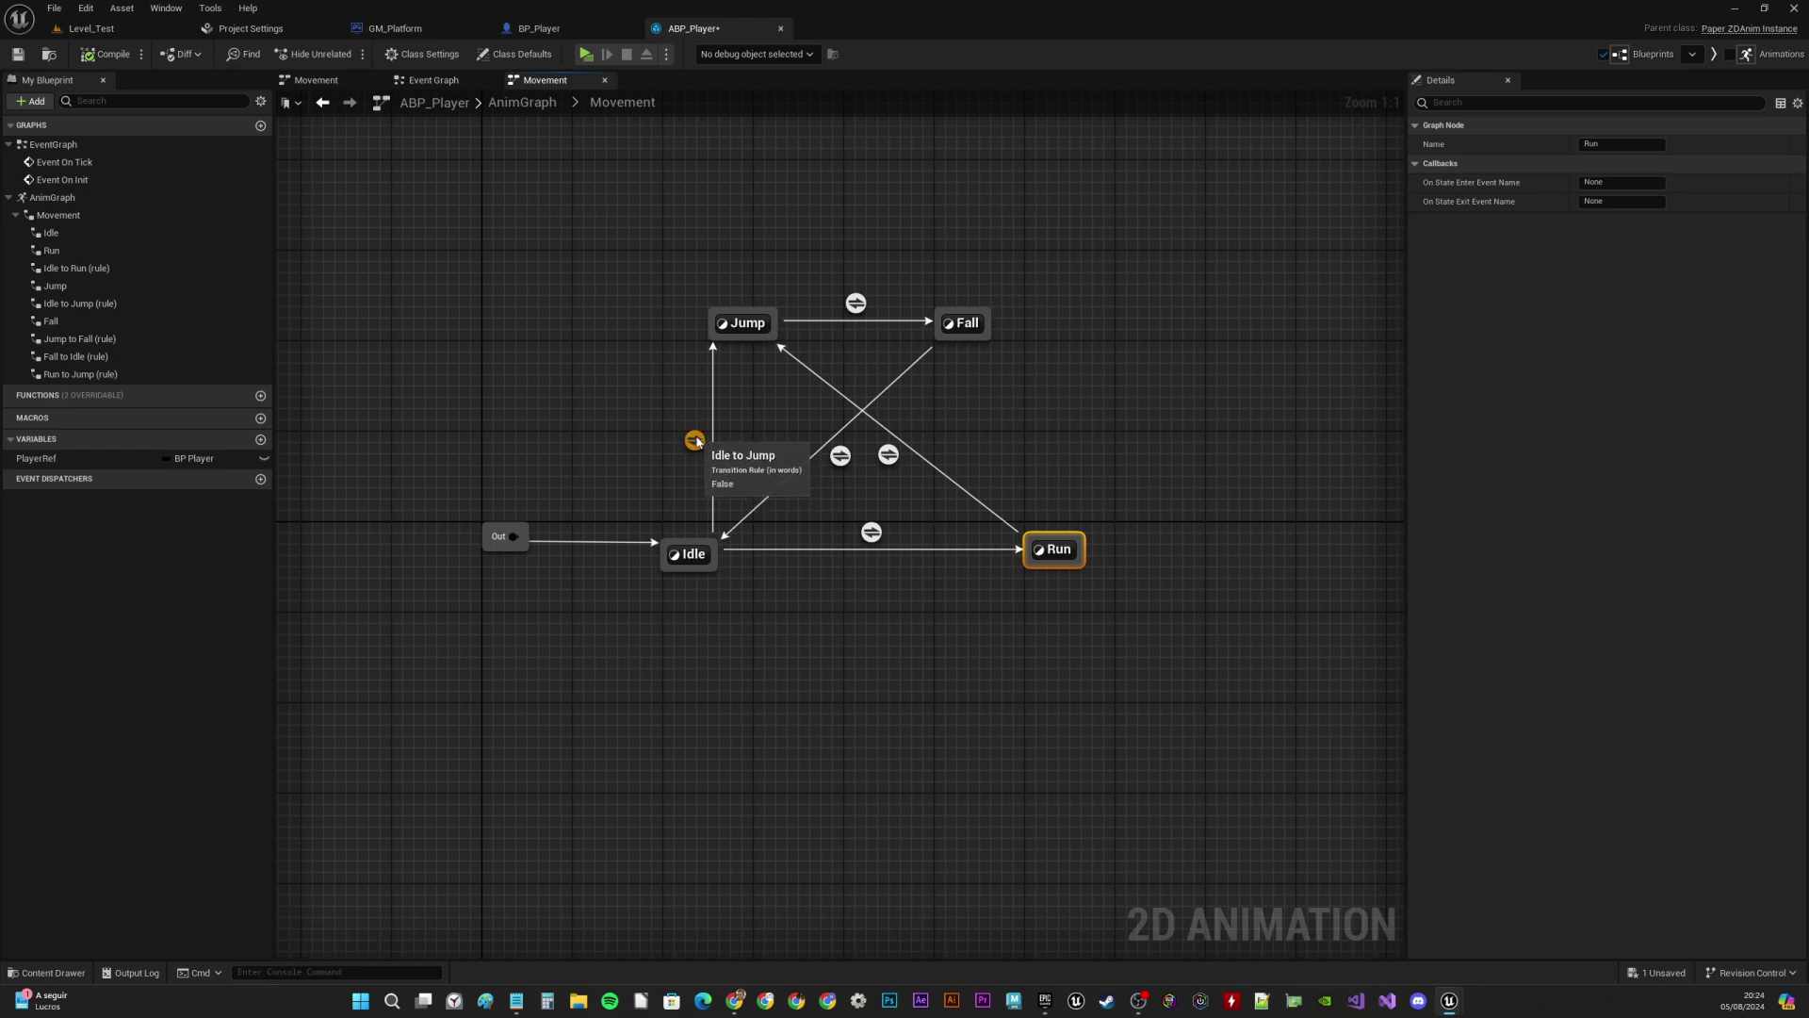
pyautogui.moveTo(748, 452); pyautogui.dragTo(772, 456, button='right')
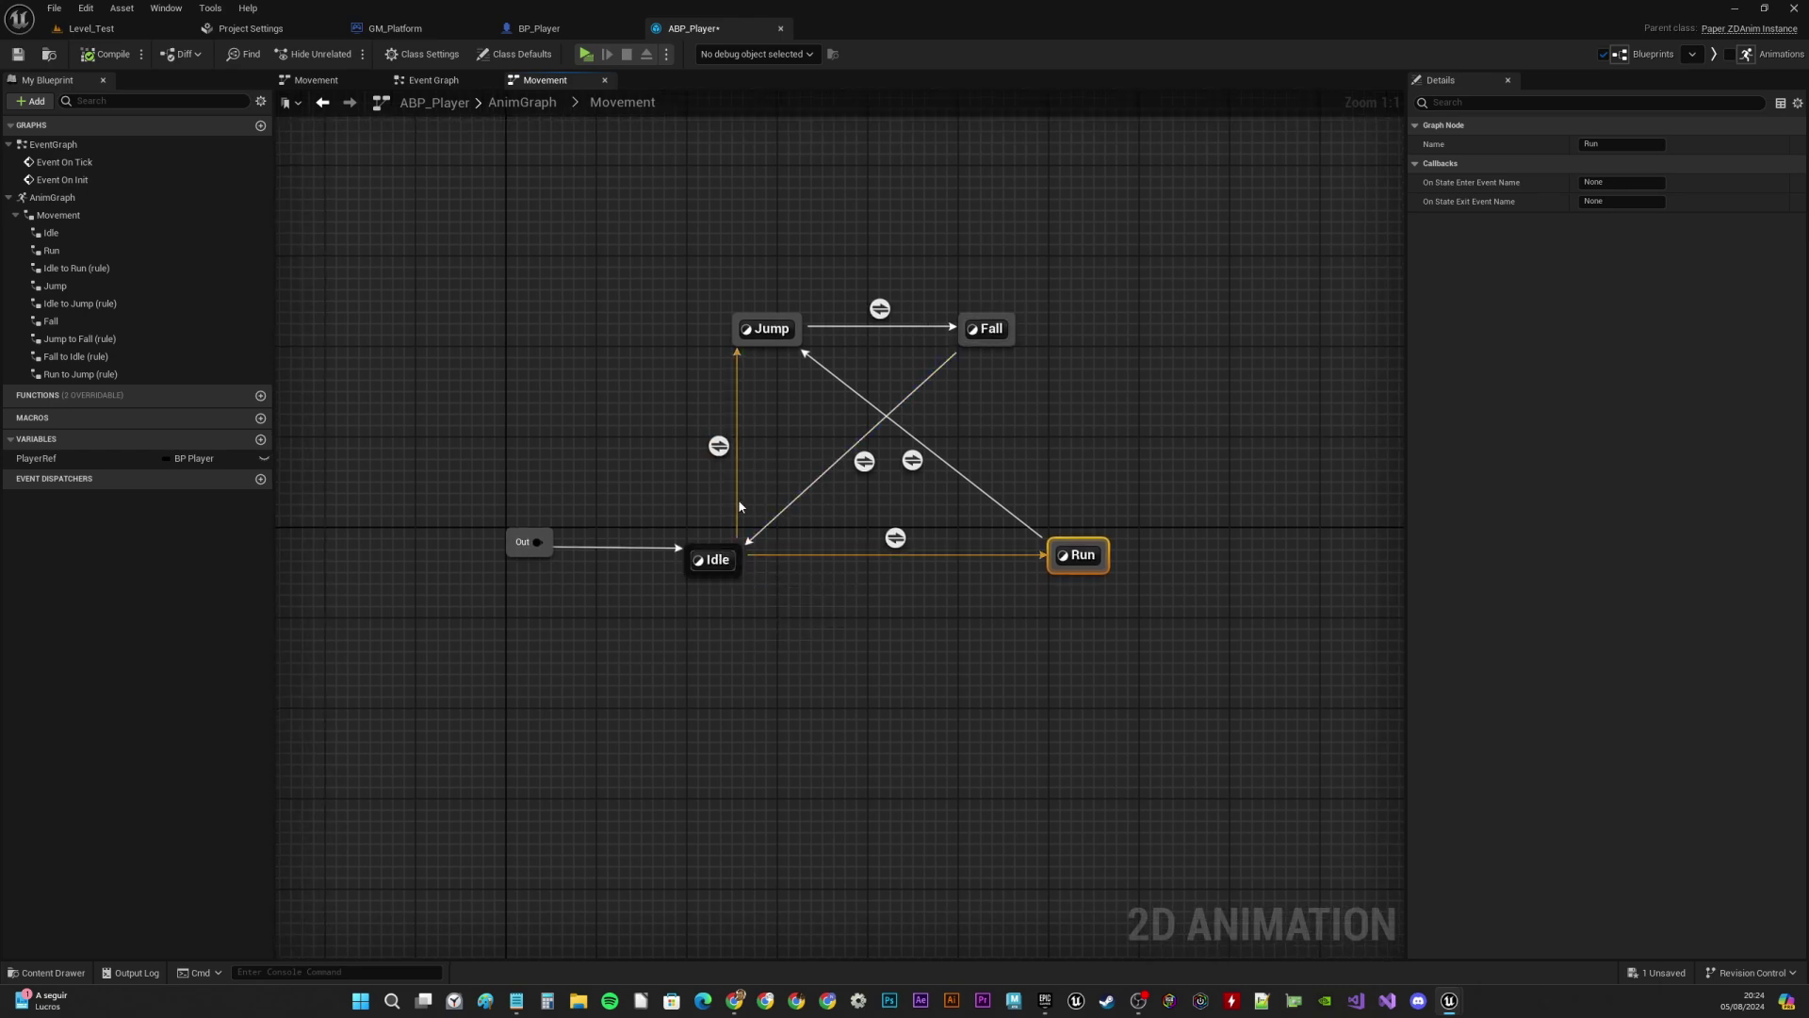
pyautogui.moveTo(729, 558)
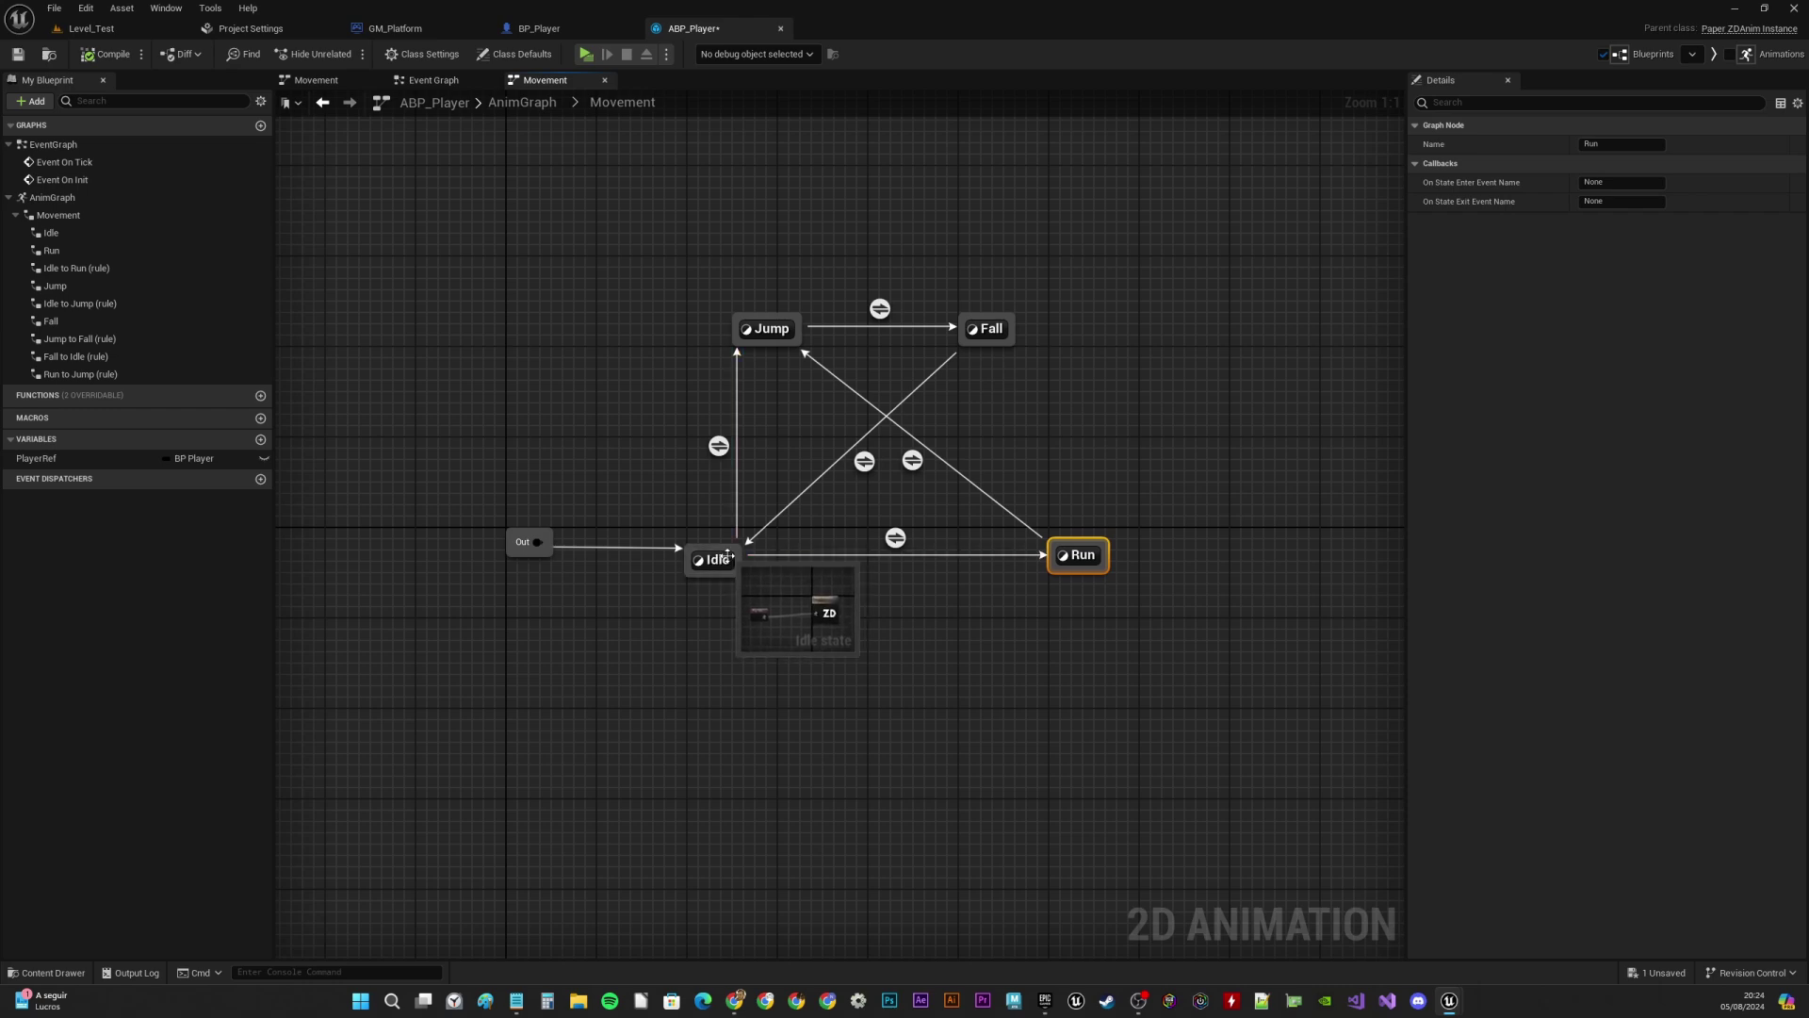
pyautogui.doubleClick(718, 445)
pyautogui.moveTo(767, 339); pyautogui.dragTo(1065, 288, button='right')
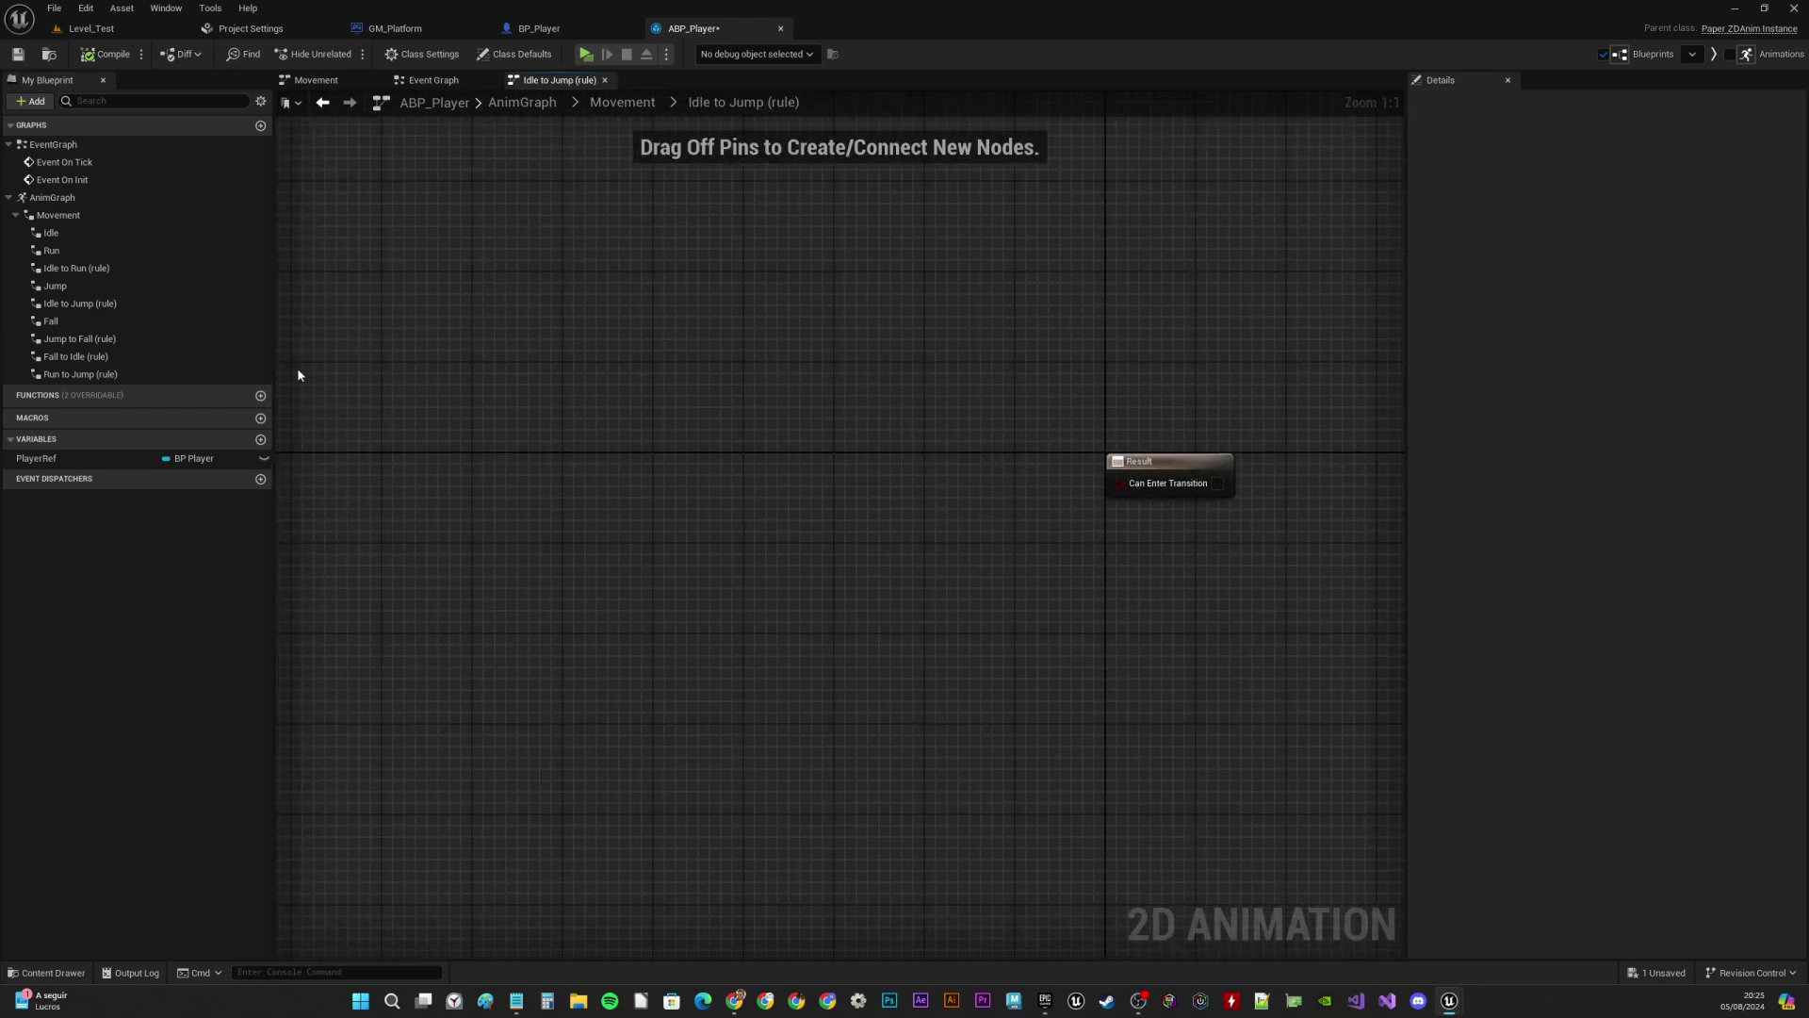
pyautogui.moveTo(38, 458); pyautogui.dragTo(389, 500)
pyautogui.moveTo(630, 546); pyautogui.dragTo(698, 512)
pyautogui.write('ch')
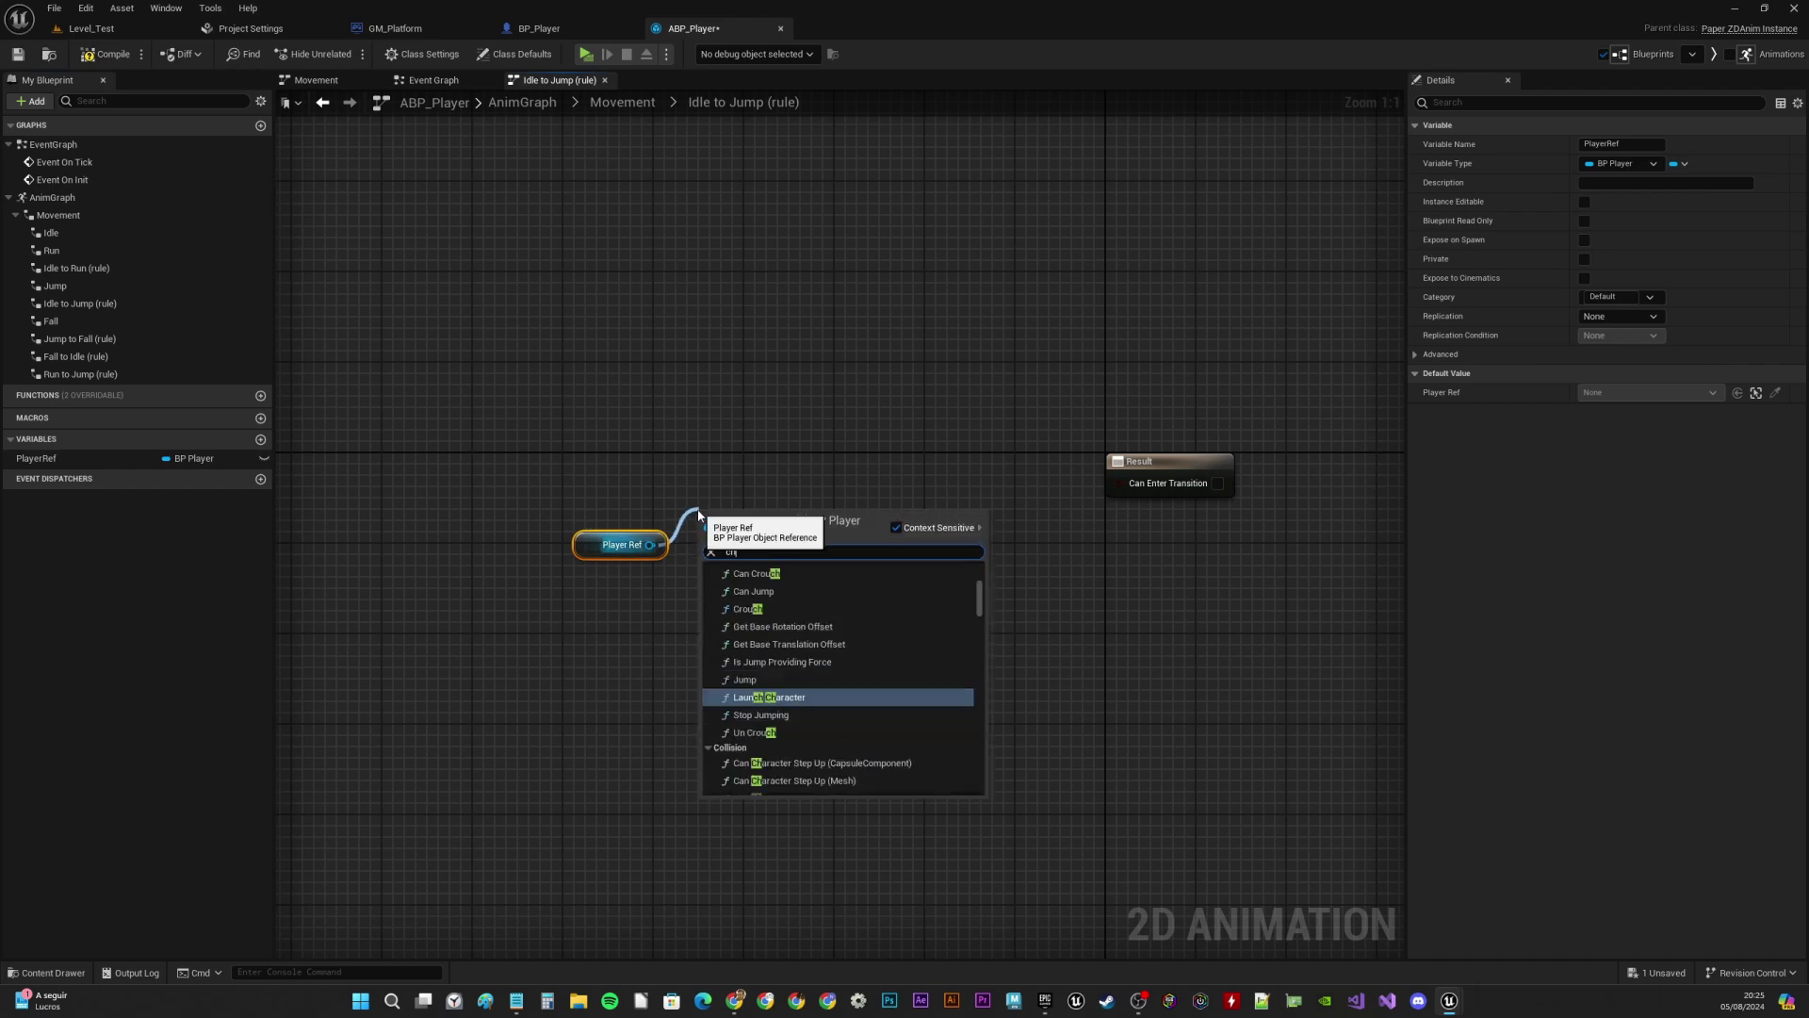
pyautogui.write('aracter move')
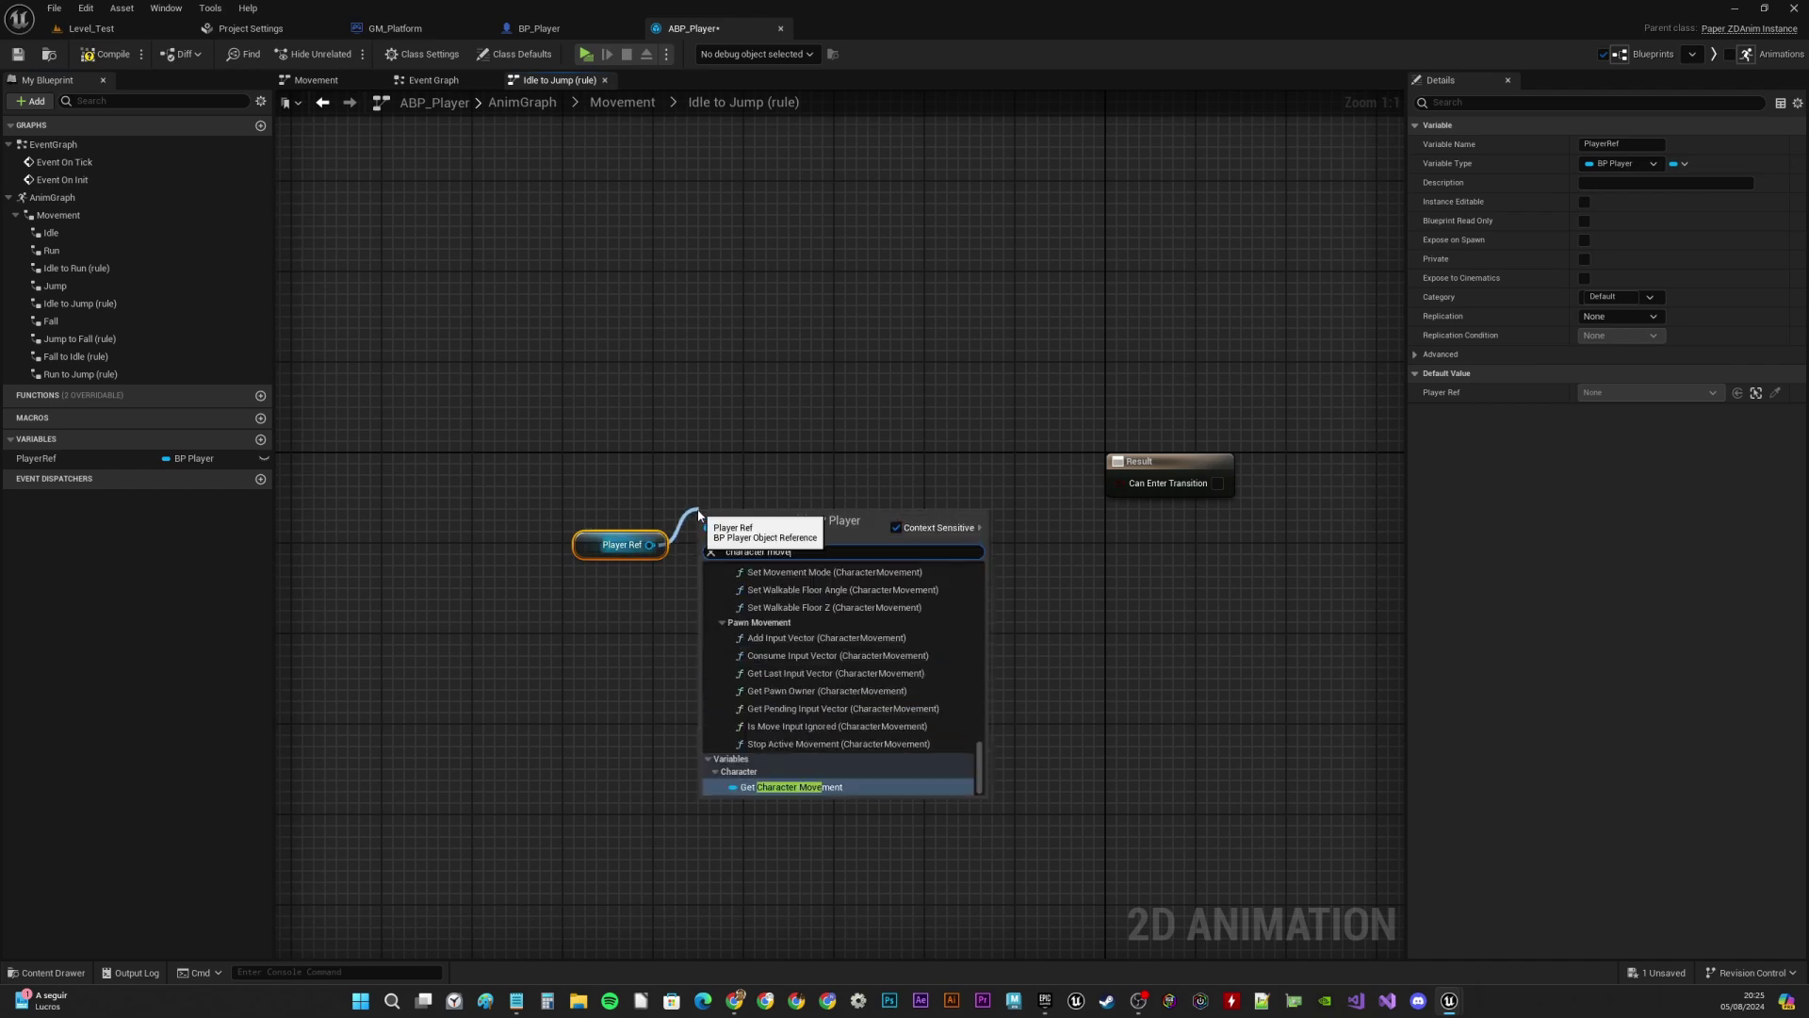
pyautogui.click(809, 788)
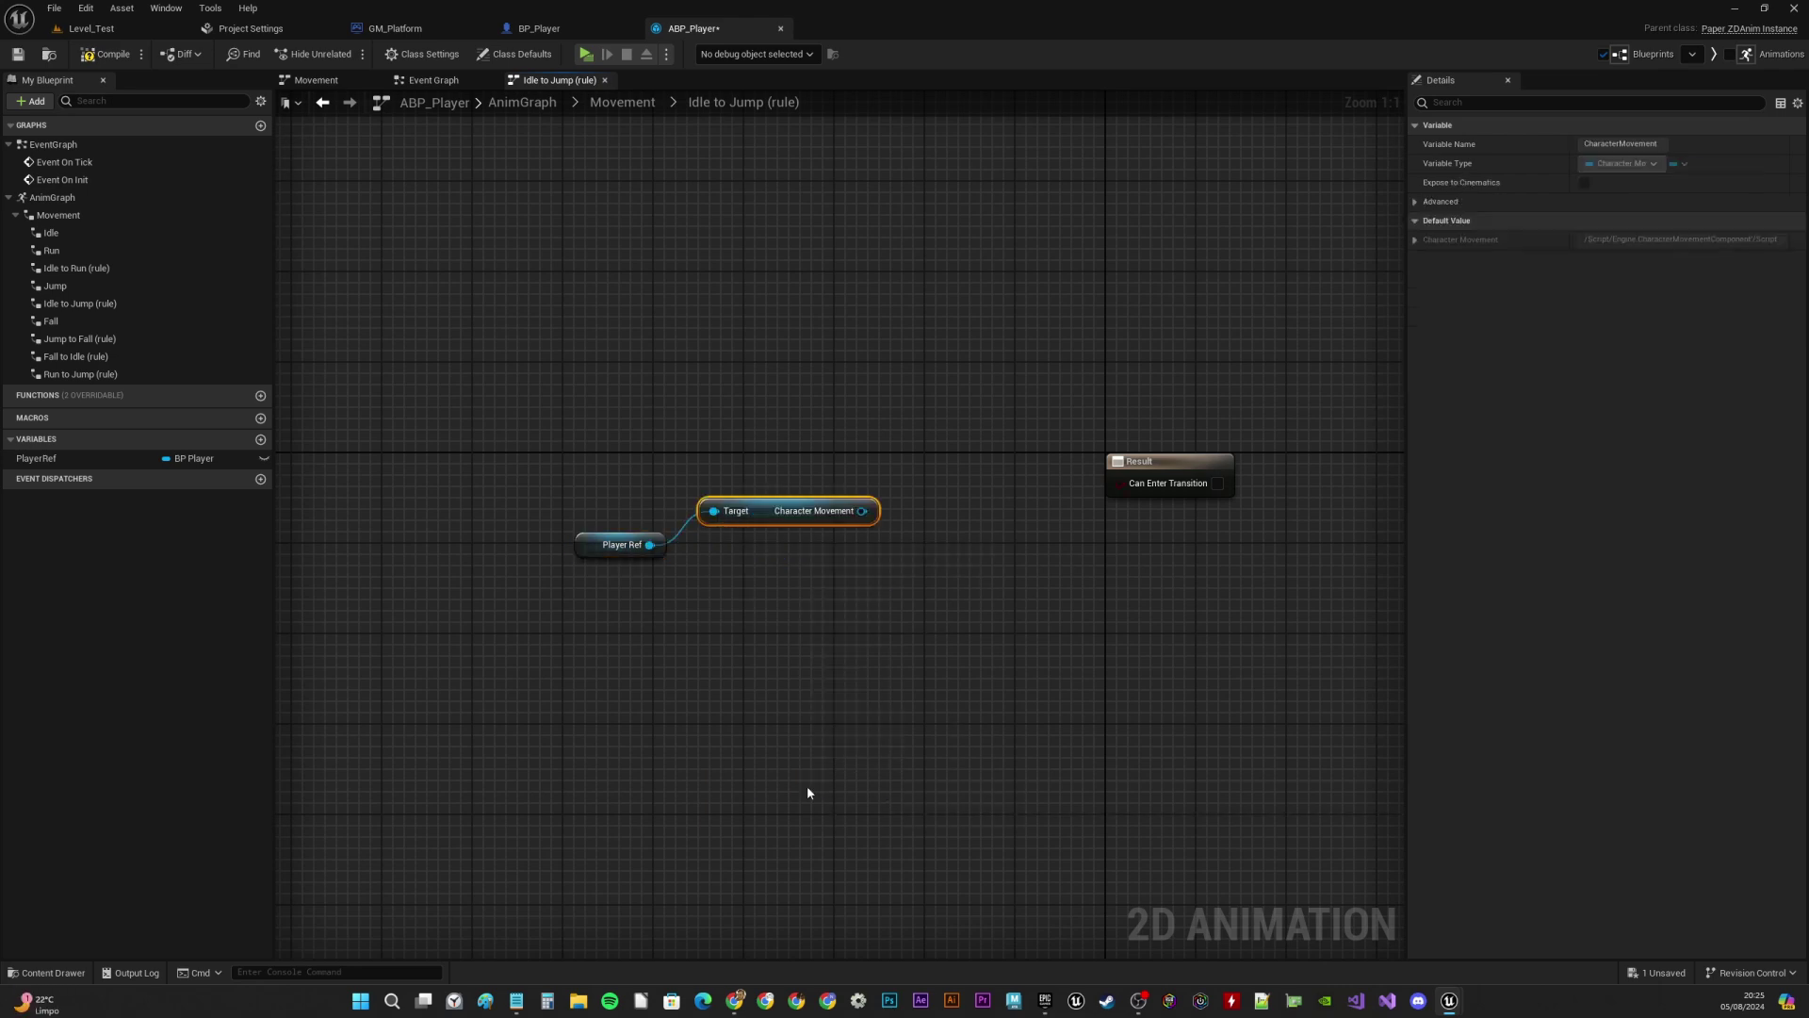
pyautogui.moveTo(812, 502); pyautogui.dragTo(789, 514)
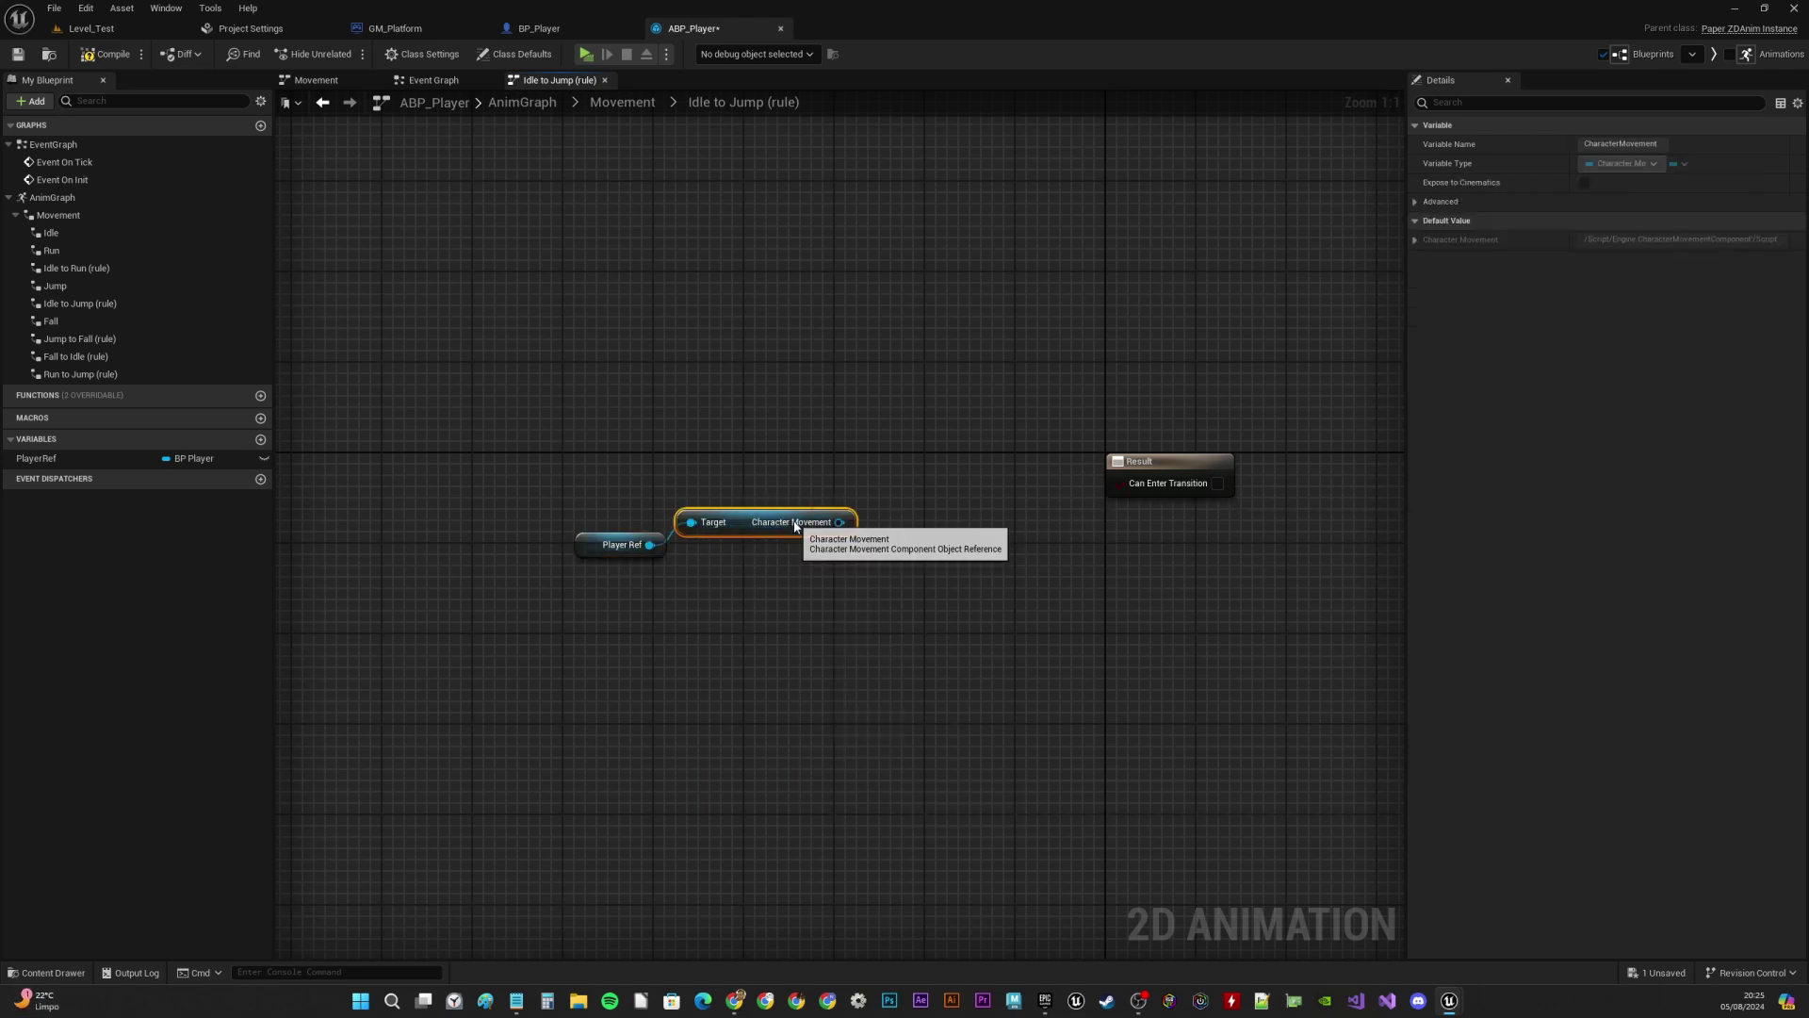
pyautogui.moveTo(612, 544); pyautogui.dragTo(556, 533)
# Add Is Moving on Ground from Character Movement and feed its Return Value through NOT Boolean into the Result's Can Enter Transition
pyautogui.moveTo(858, 525); pyautogui.dragTo(818, 530)
pyautogui.write('is movi')
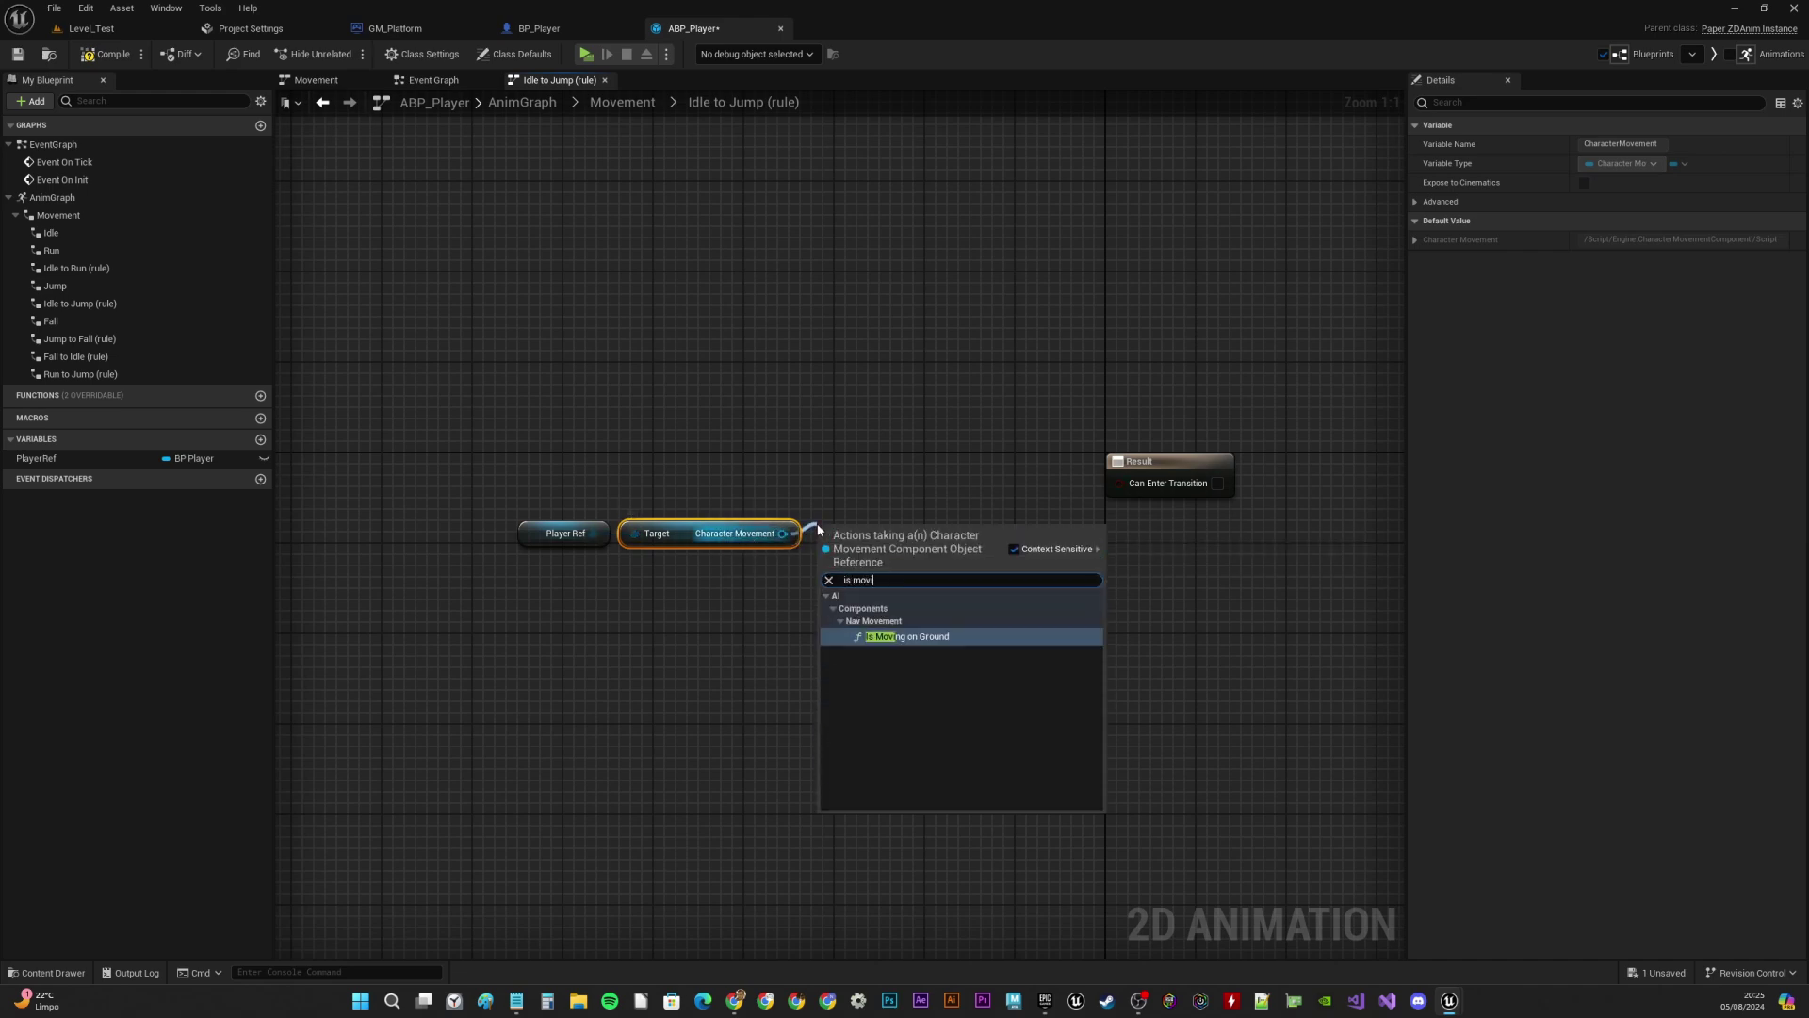
pyautogui.click(905, 636)
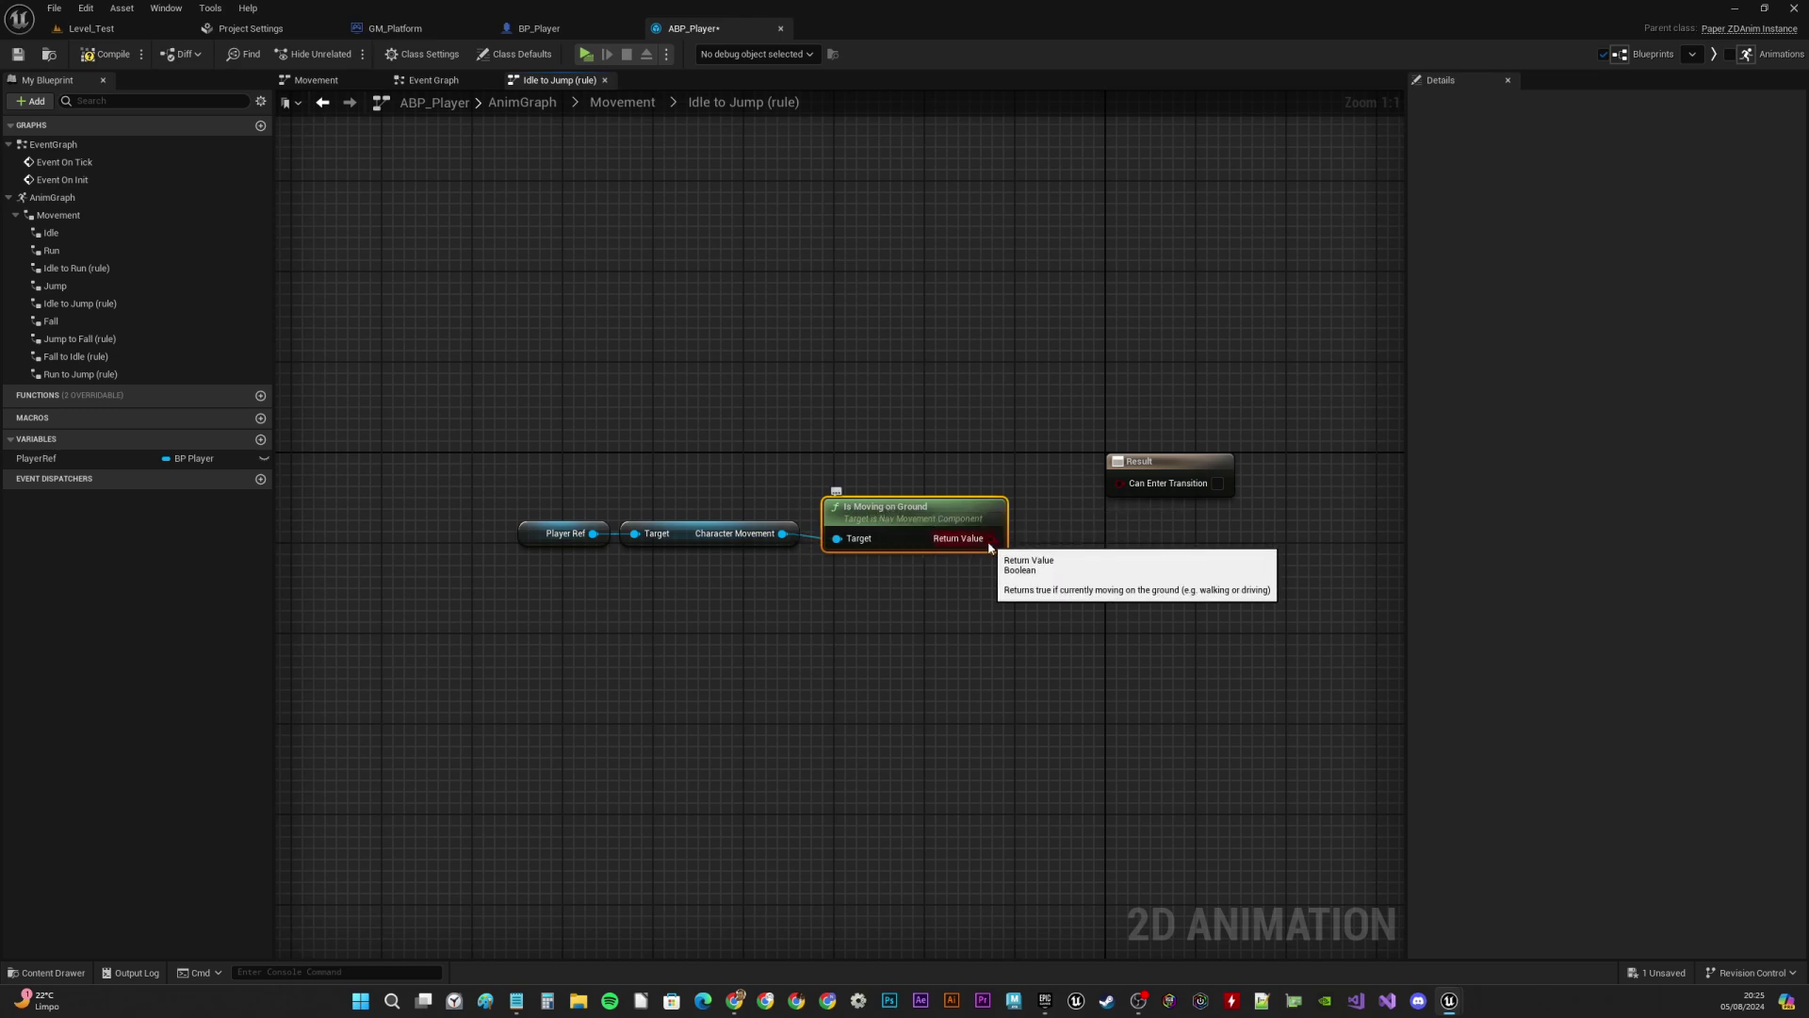
pyautogui.moveTo(992, 538); pyautogui.dragTo(1027, 584)
pyautogui.write('not bo')
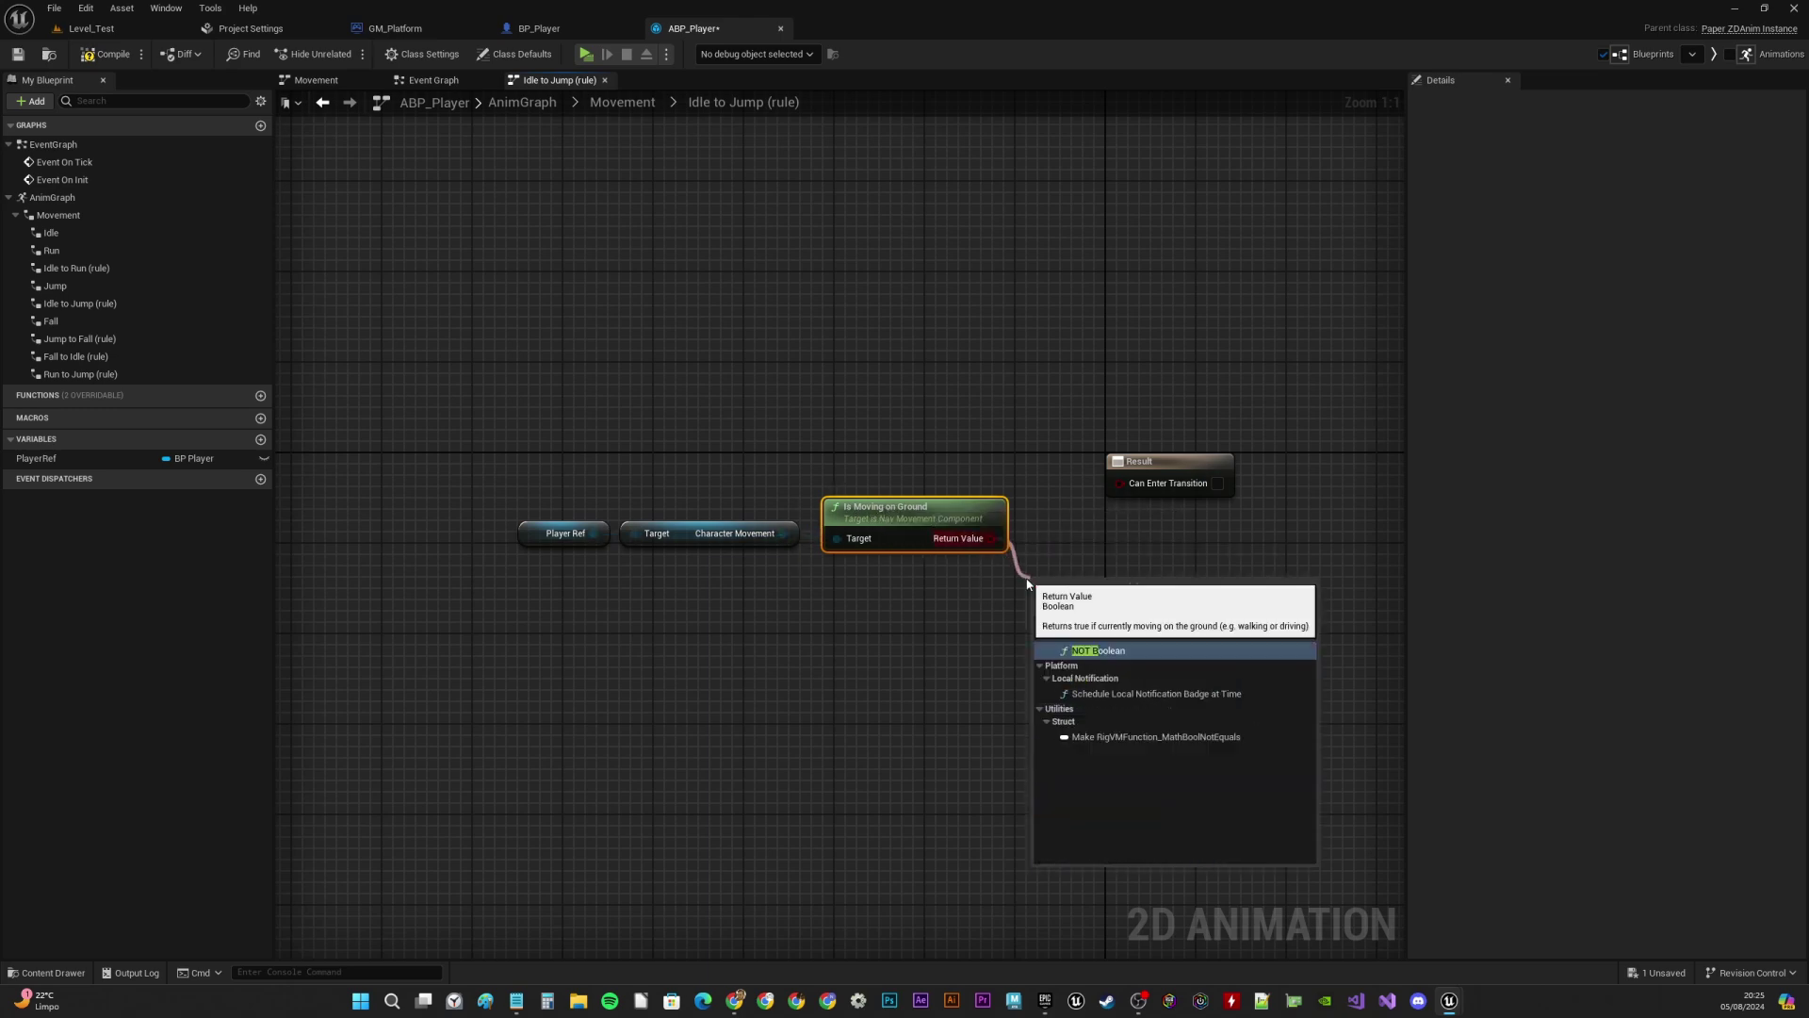
pyautogui.click(1116, 650)
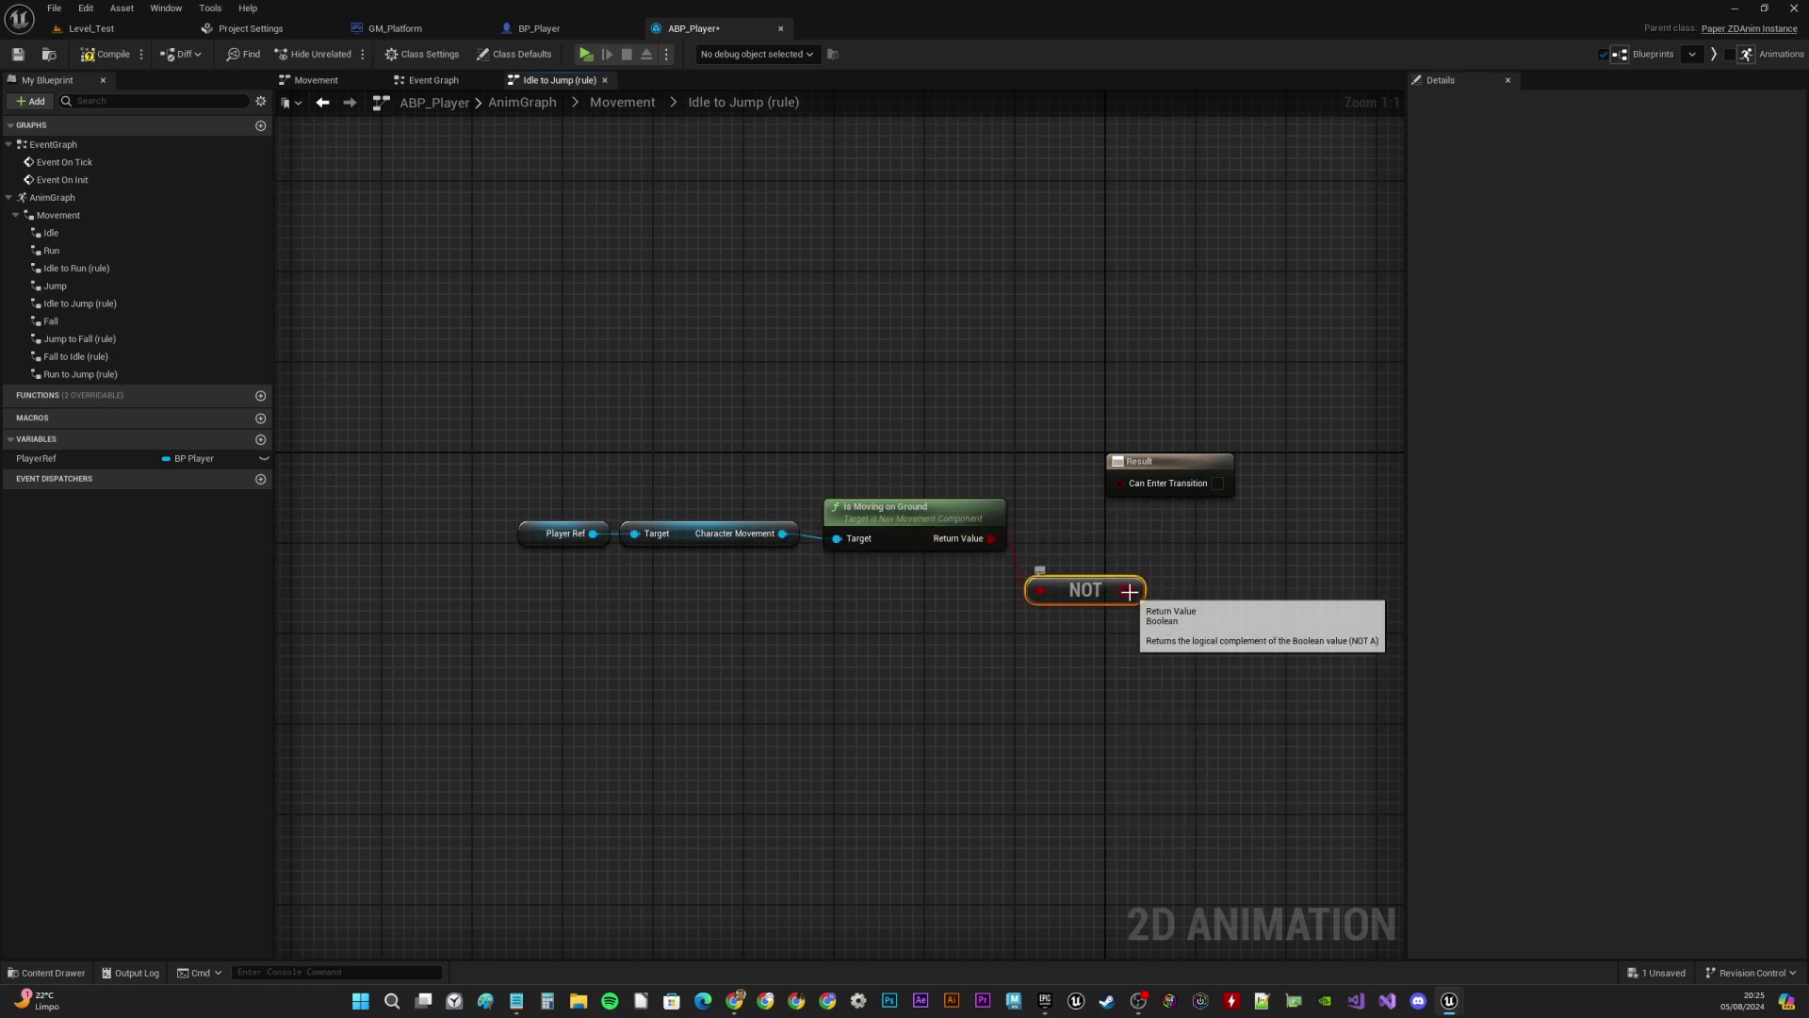
pyautogui.moveTo(1130, 590); pyautogui.dragTo(1120, 483)
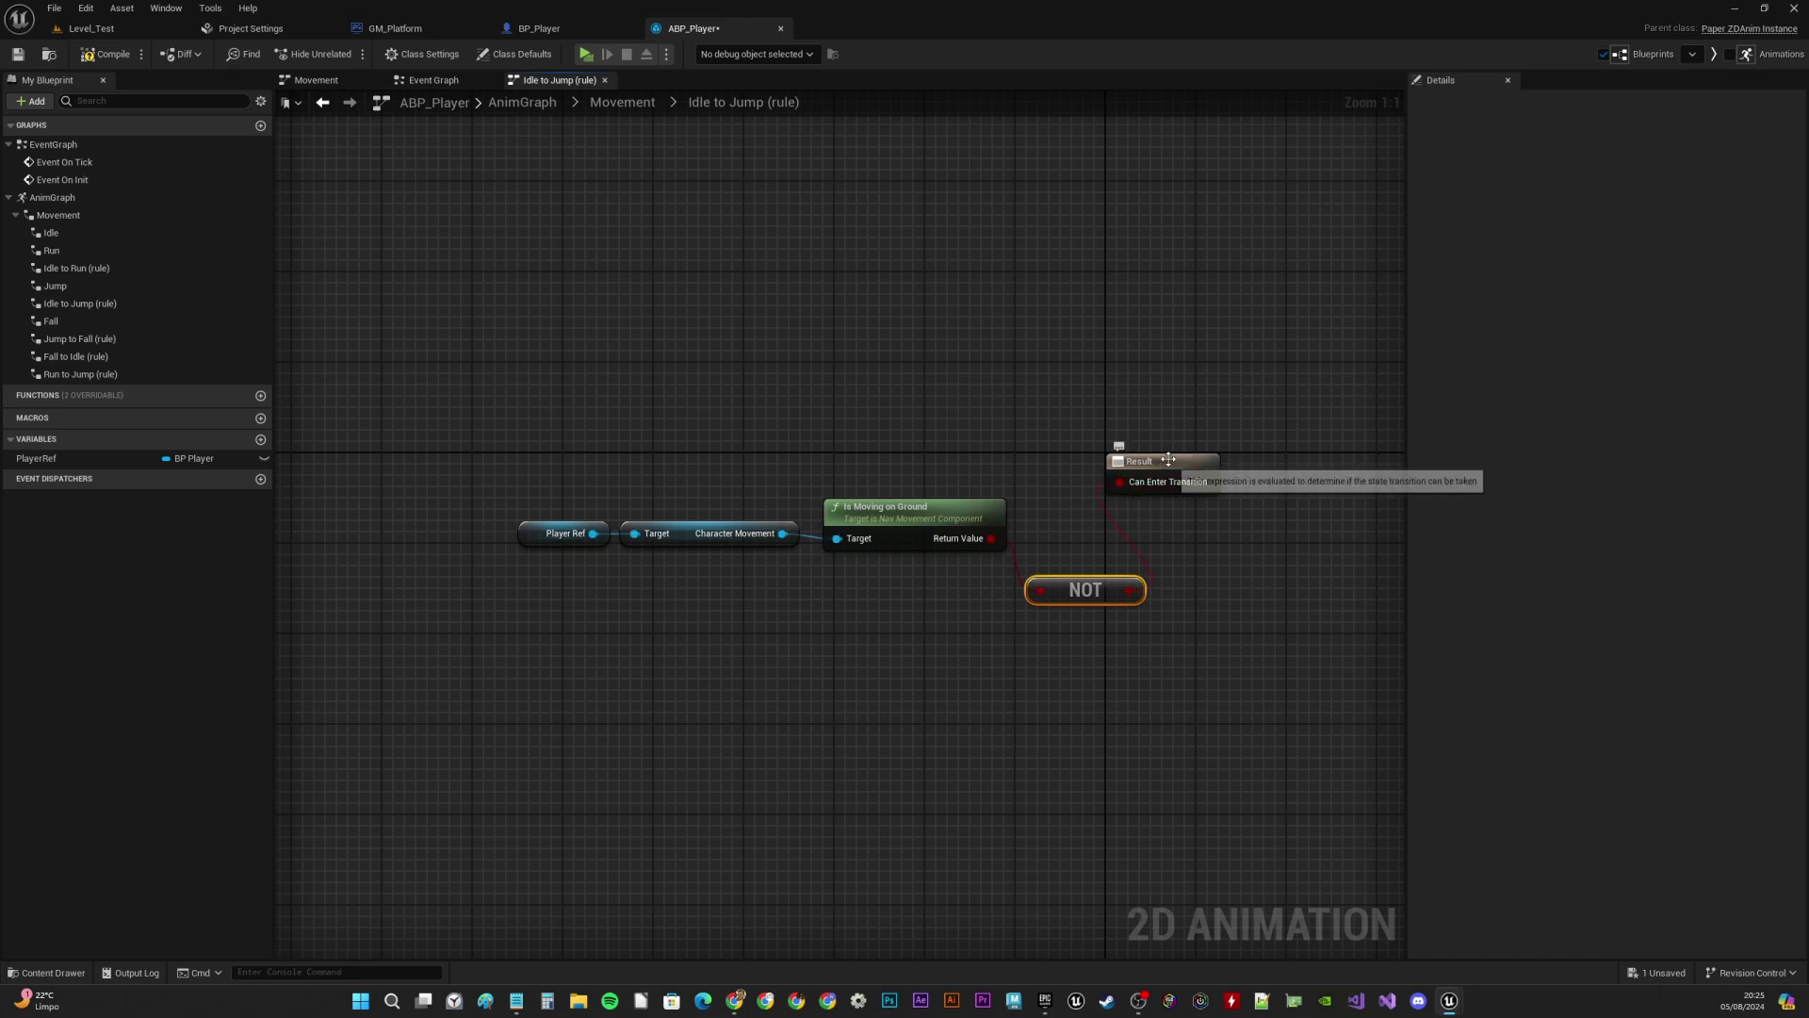
# Return to the Movement state machine, open the Jump to Fall transition rule and add a PlayerRef getter
pyautogui.click(624, 103)
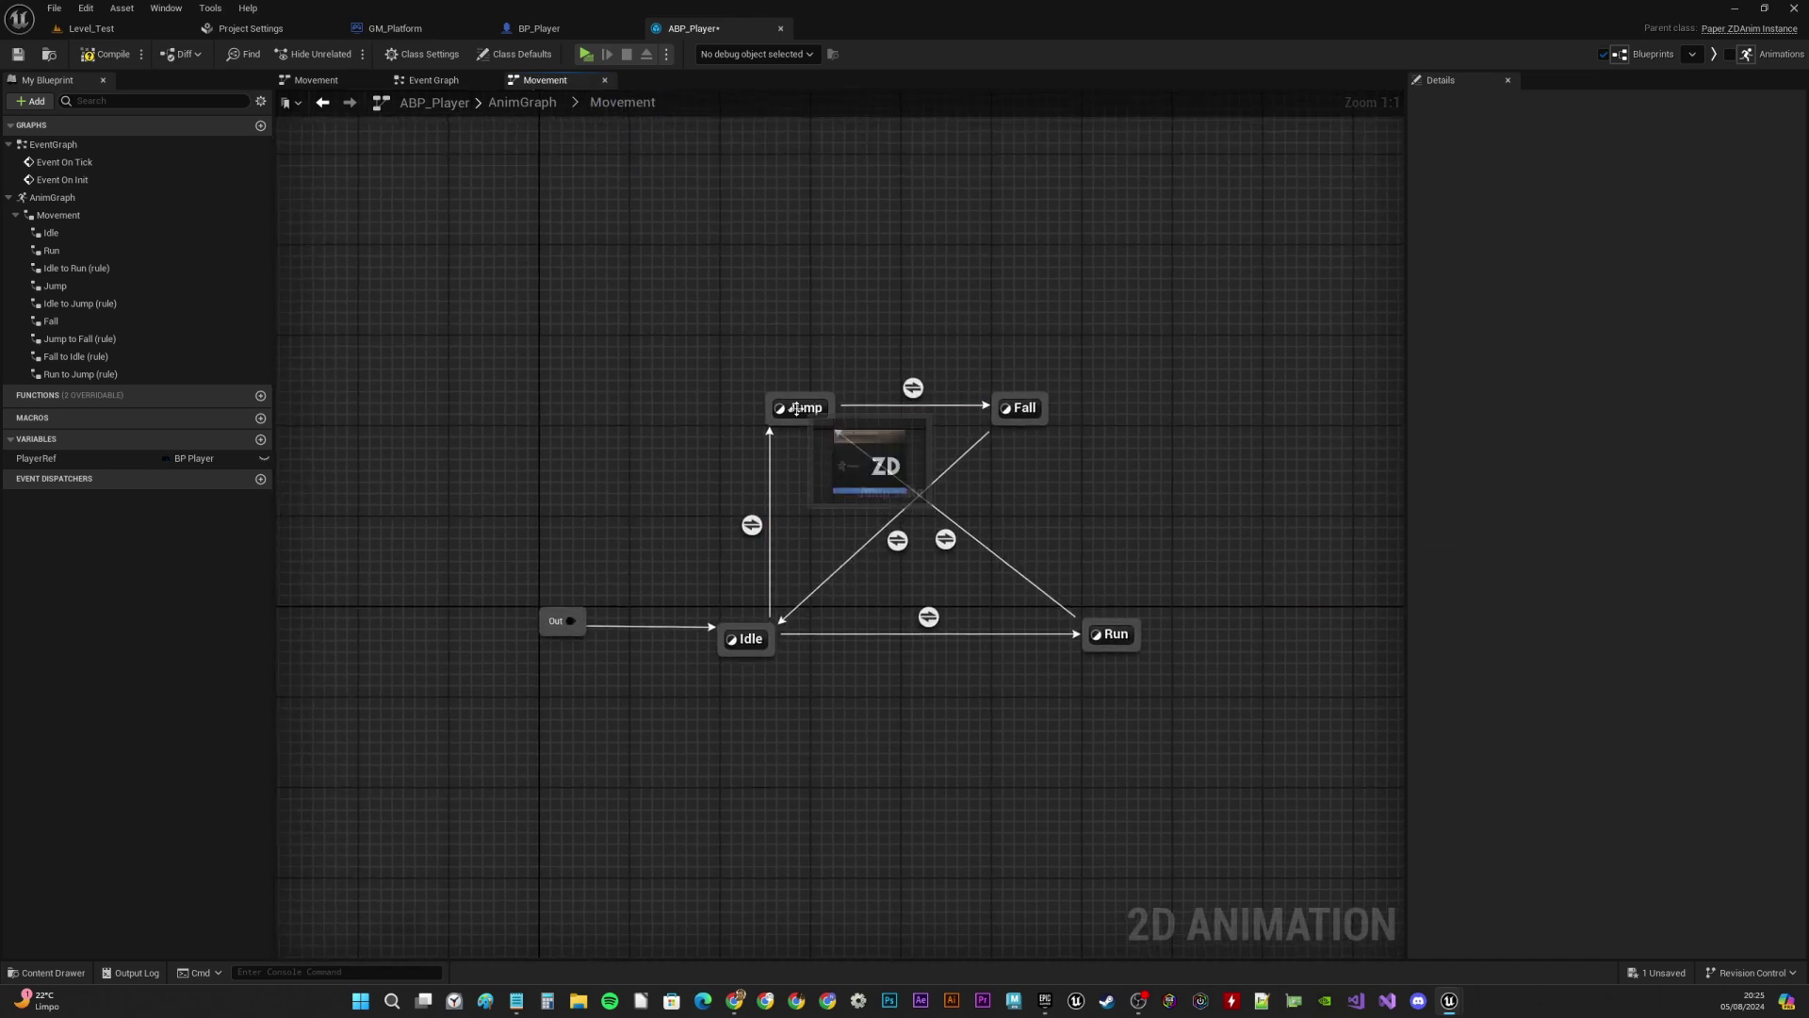
pyautogui.moveTo(799, 405); pyautogui.dragTo(755, 288, button='right')
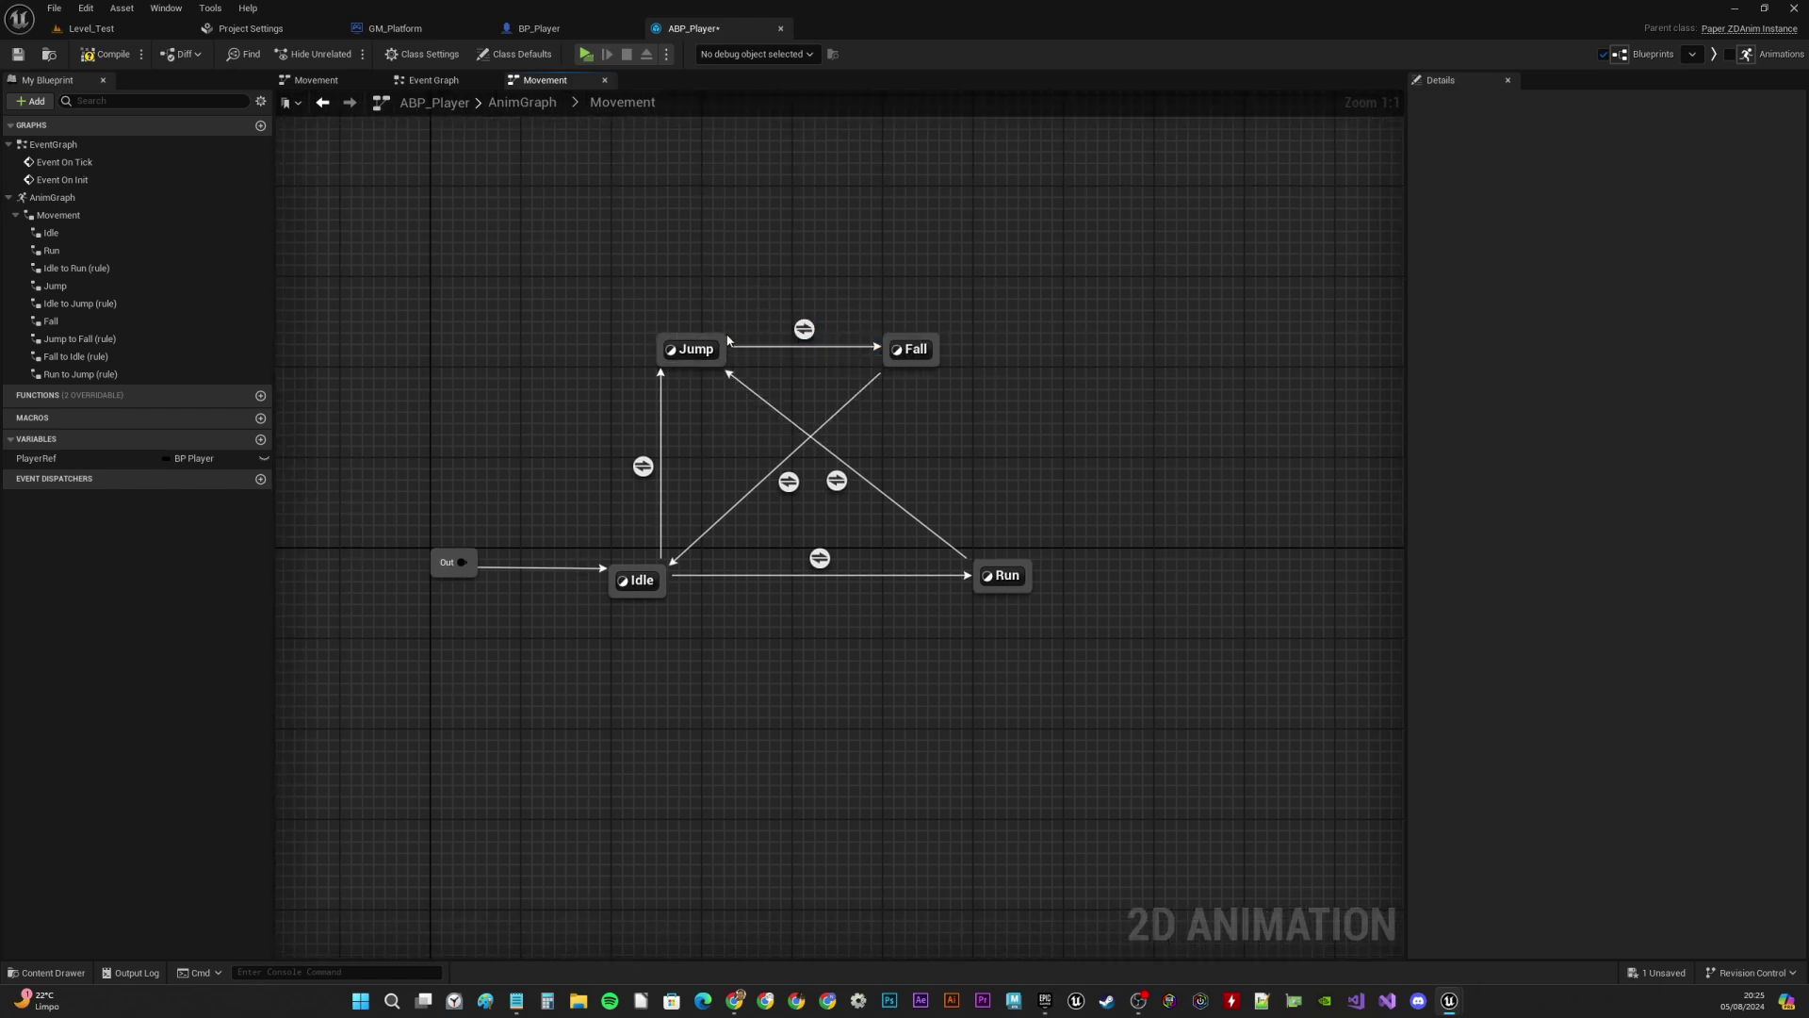
pyautogui.moveTo(933, 350)
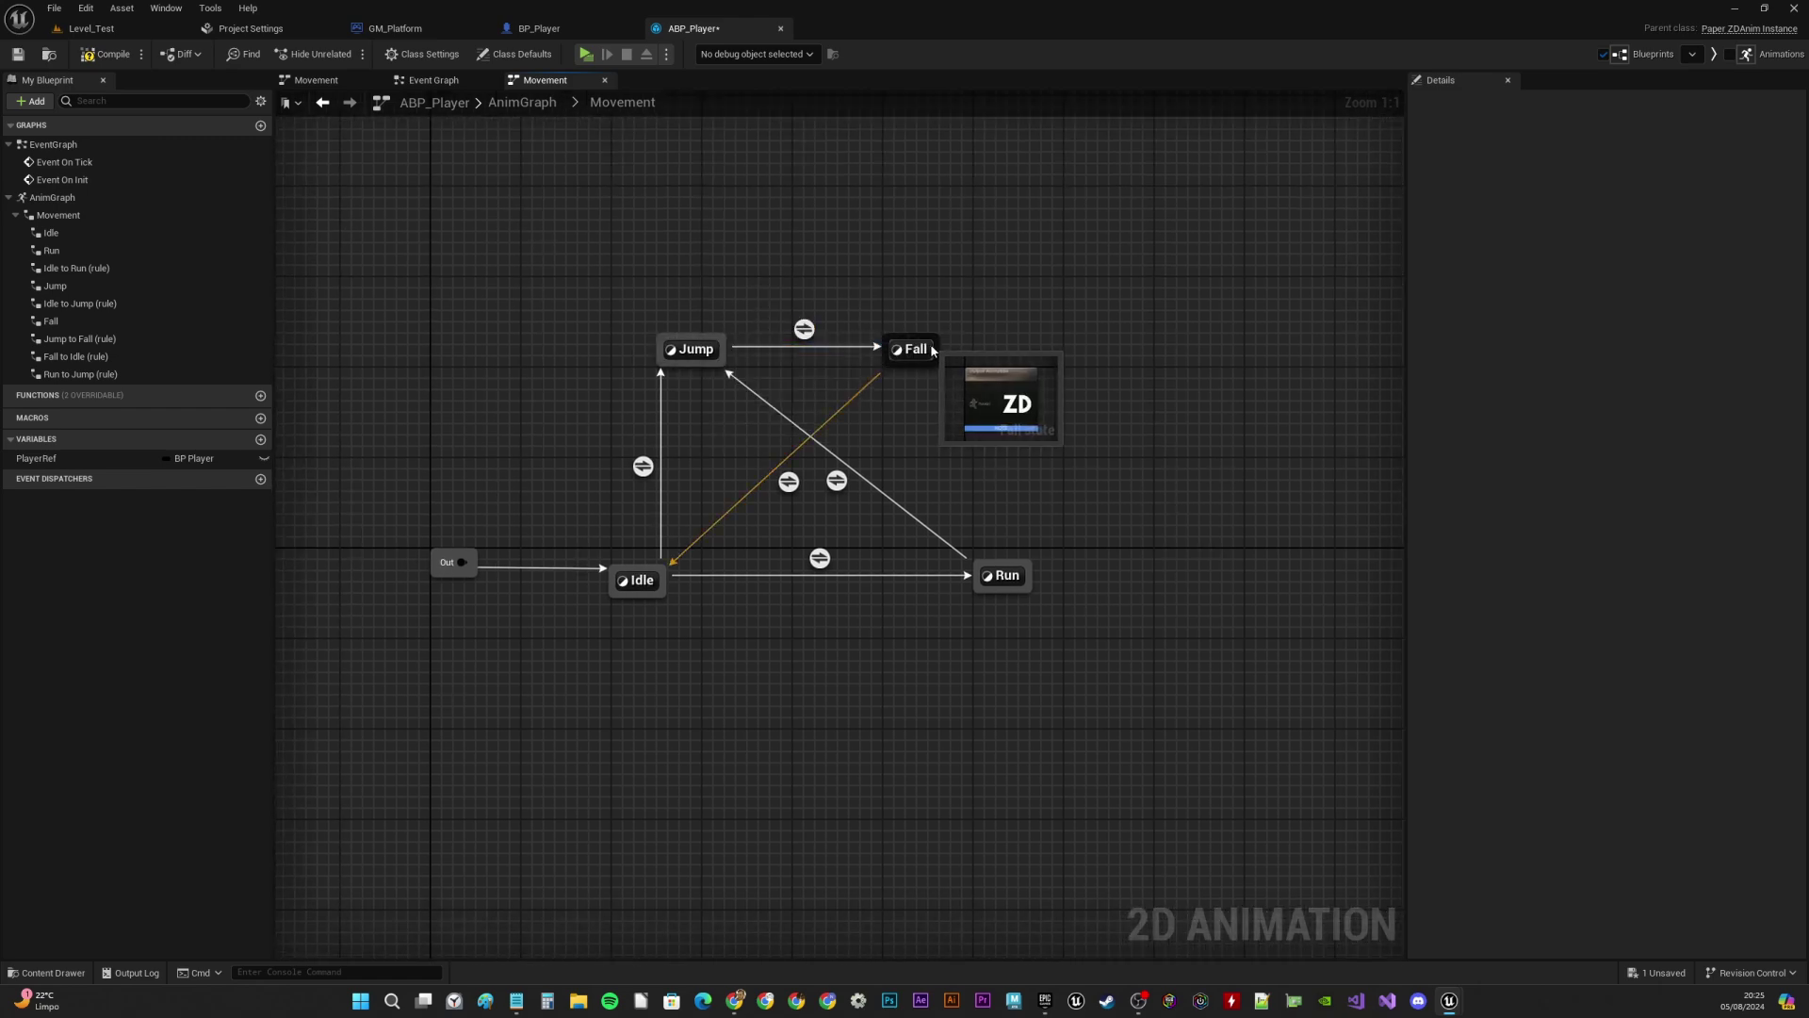
pyautogui.doubleClick(804, 328)
pyautogui.moveTo(867, 441); pyautogui.dragTo(1131, 376, button='right')
pyautogui.moveTo(109, 458); pyautogui.dragTo(600, 590)
pyautogui.click(676, 616)
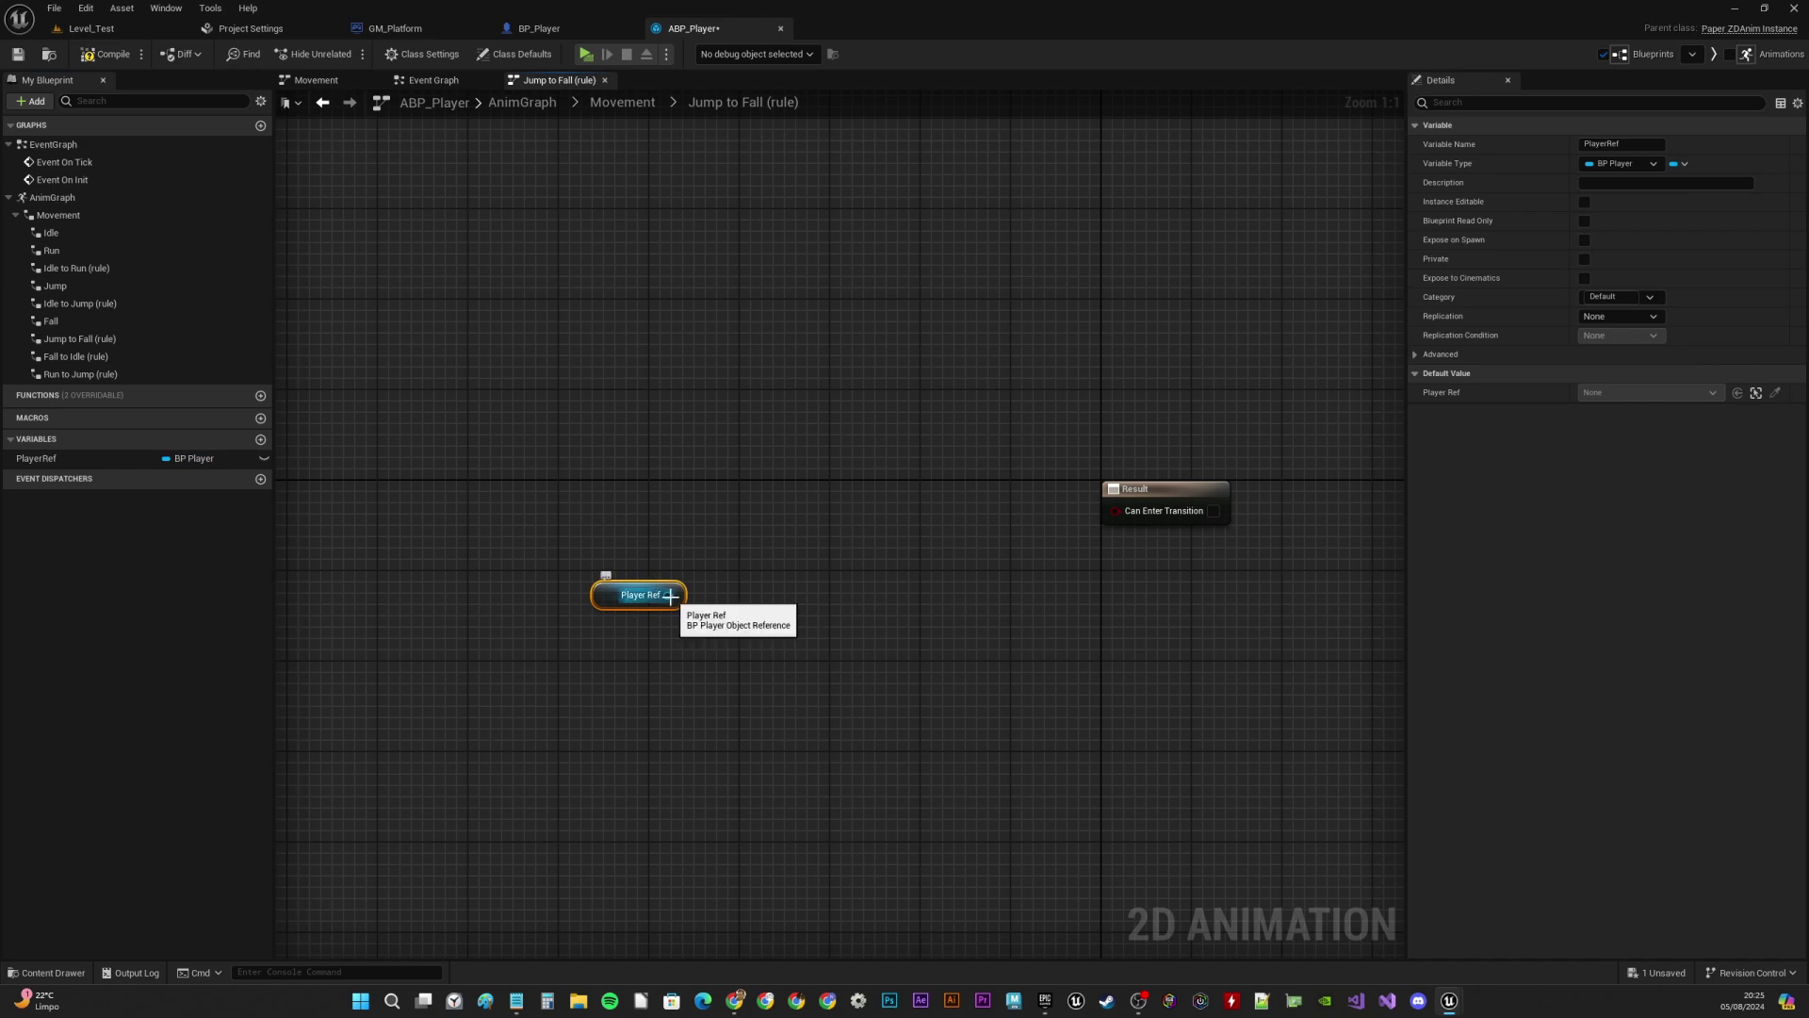
# Add Get Velocity from PlayerRef in the Jump to Fall rule and split its Return Value struct pin
pyautogui.moveTo(670, 595); pyautogui.dragTo(738, 538)
pyautogui.write('velocity')
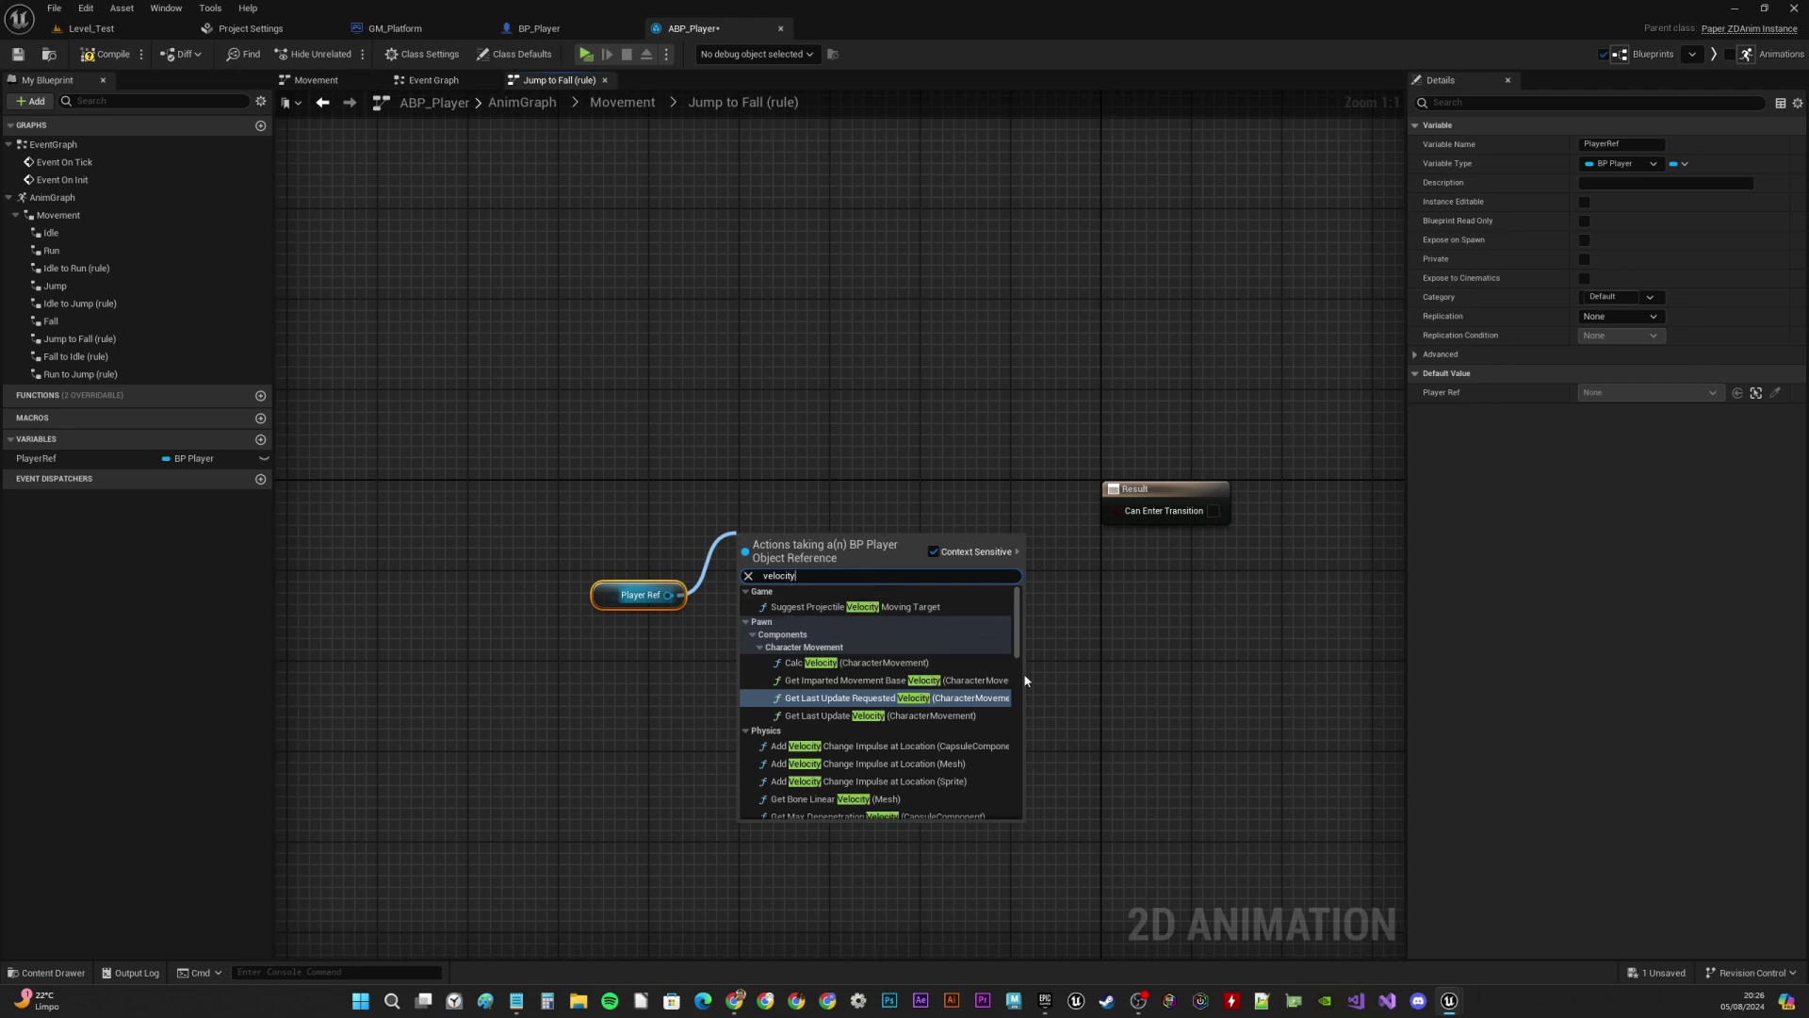
pyautogui.scroll(-5, 876, 734)
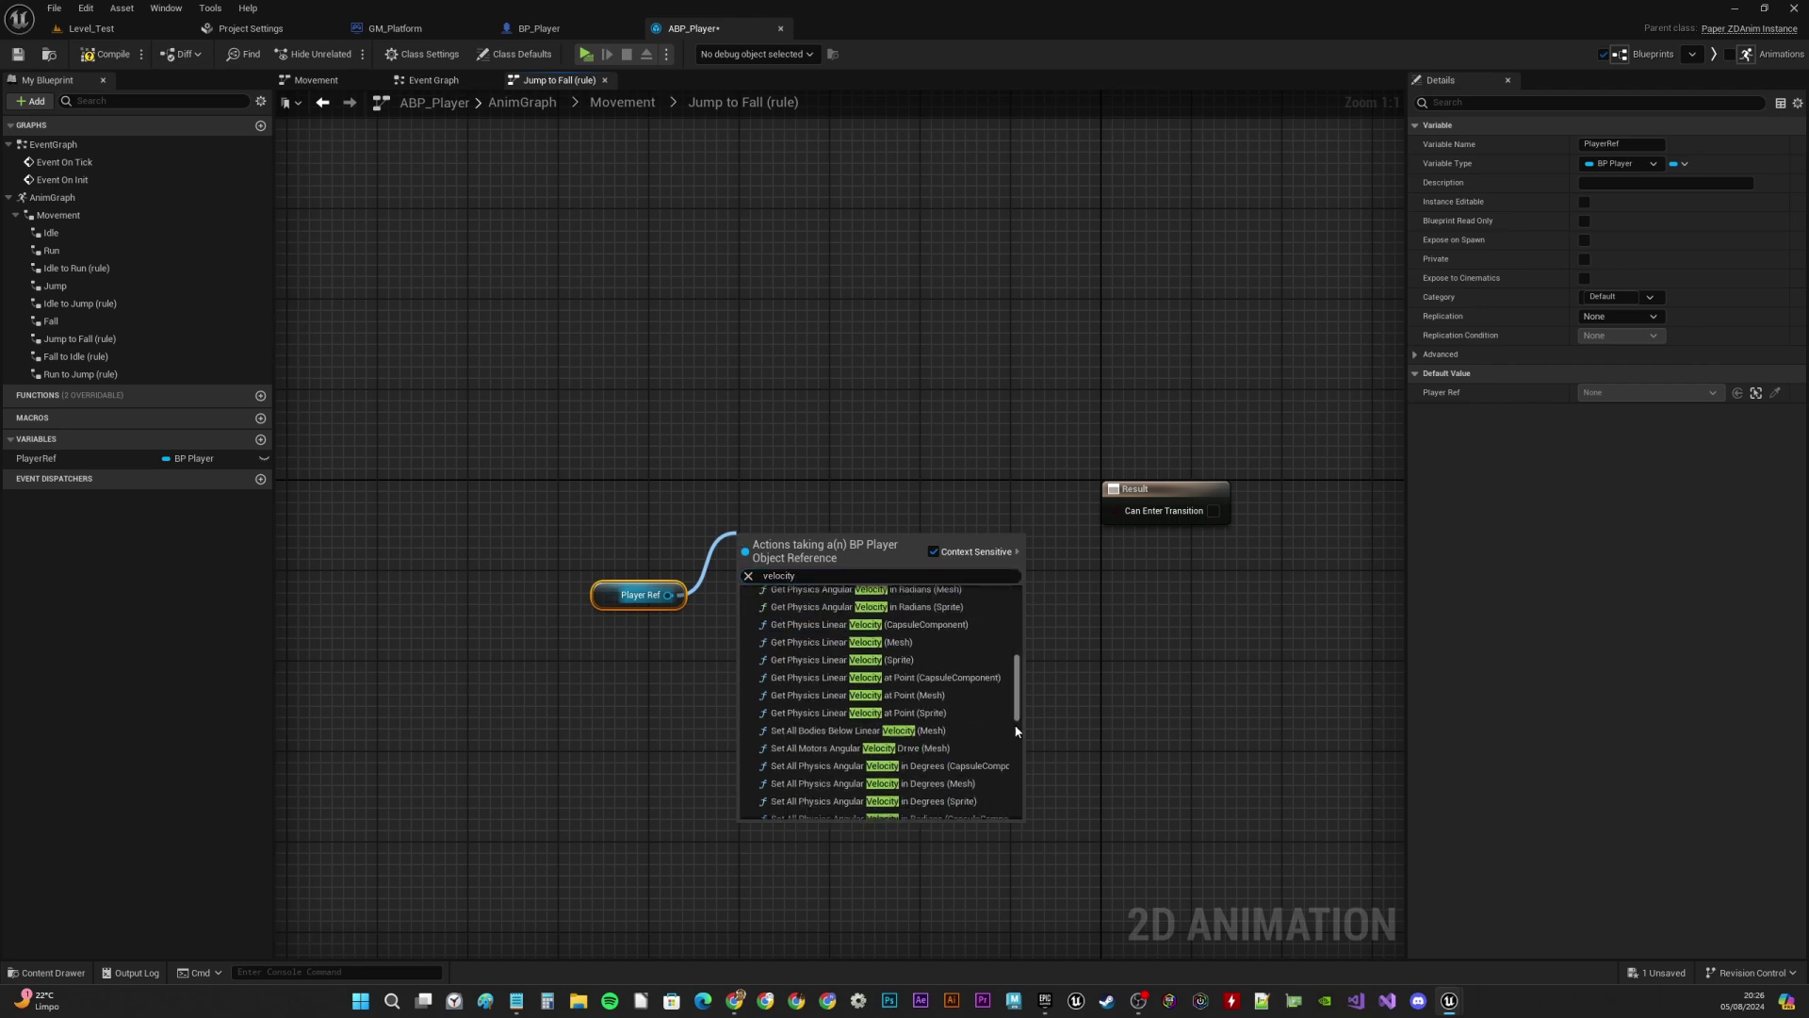
pyautogui.click(802, 816)
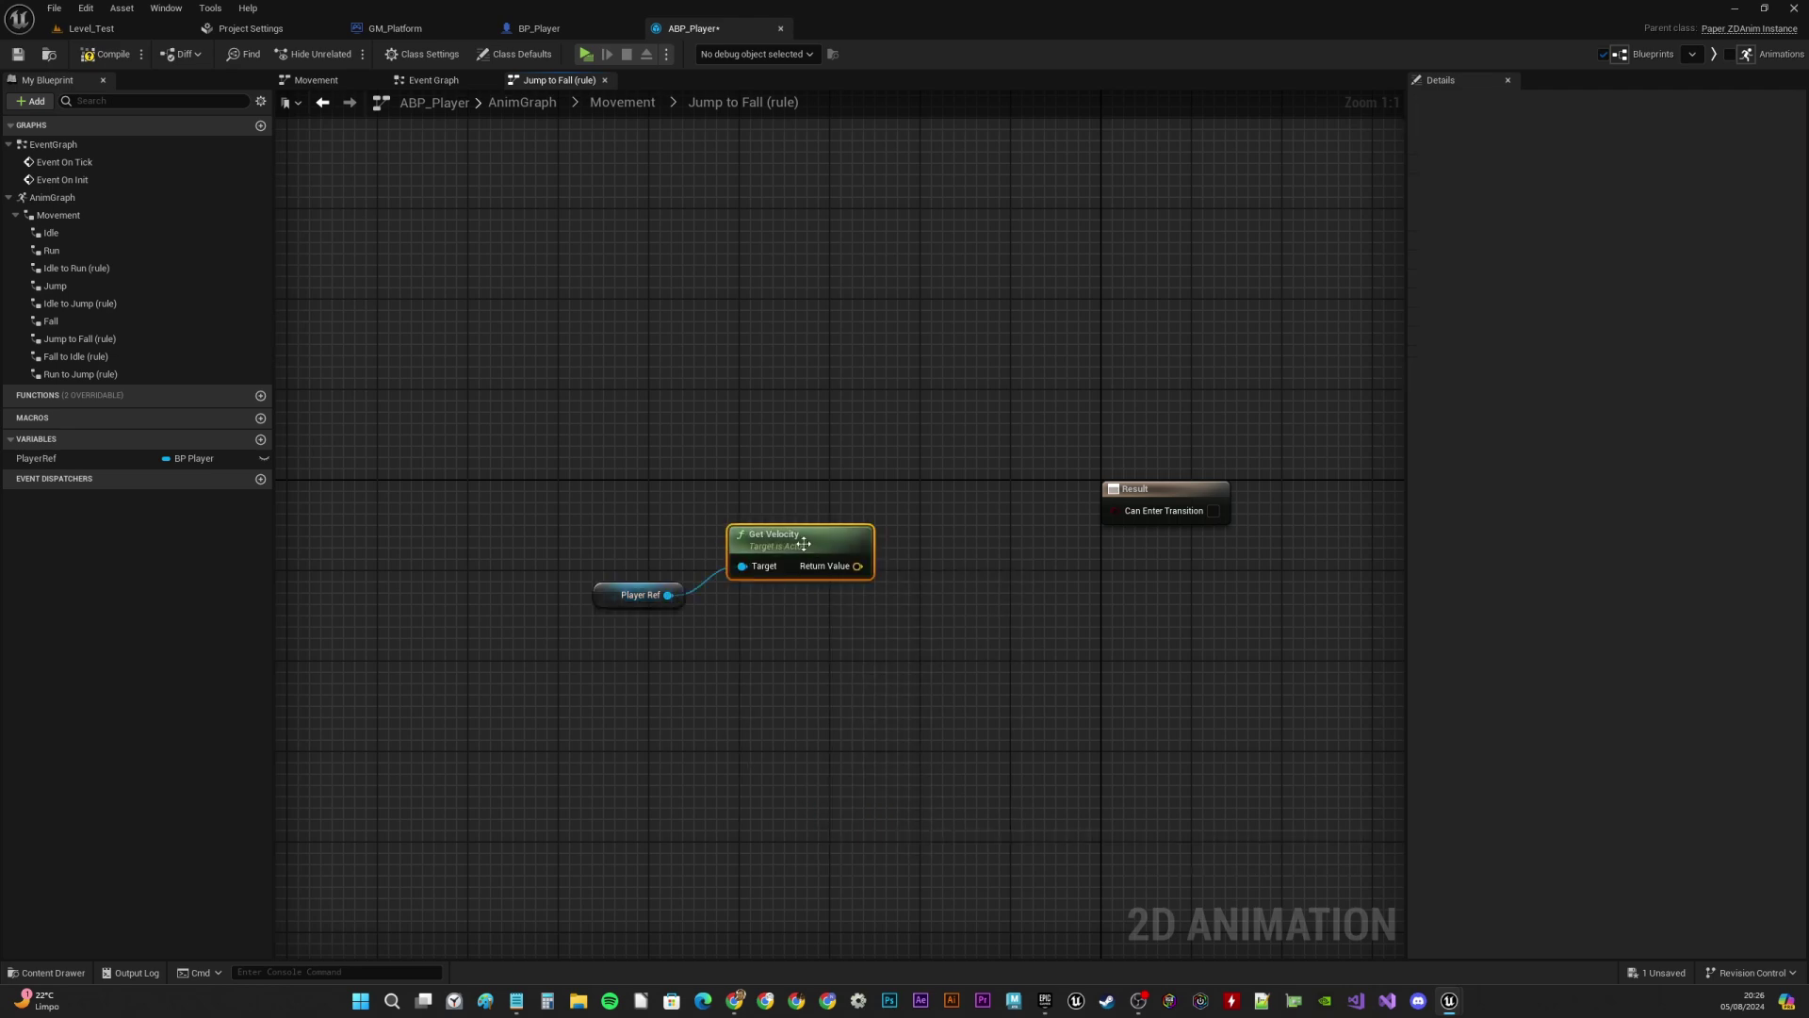
pyautogui.rightClick(858, 567)
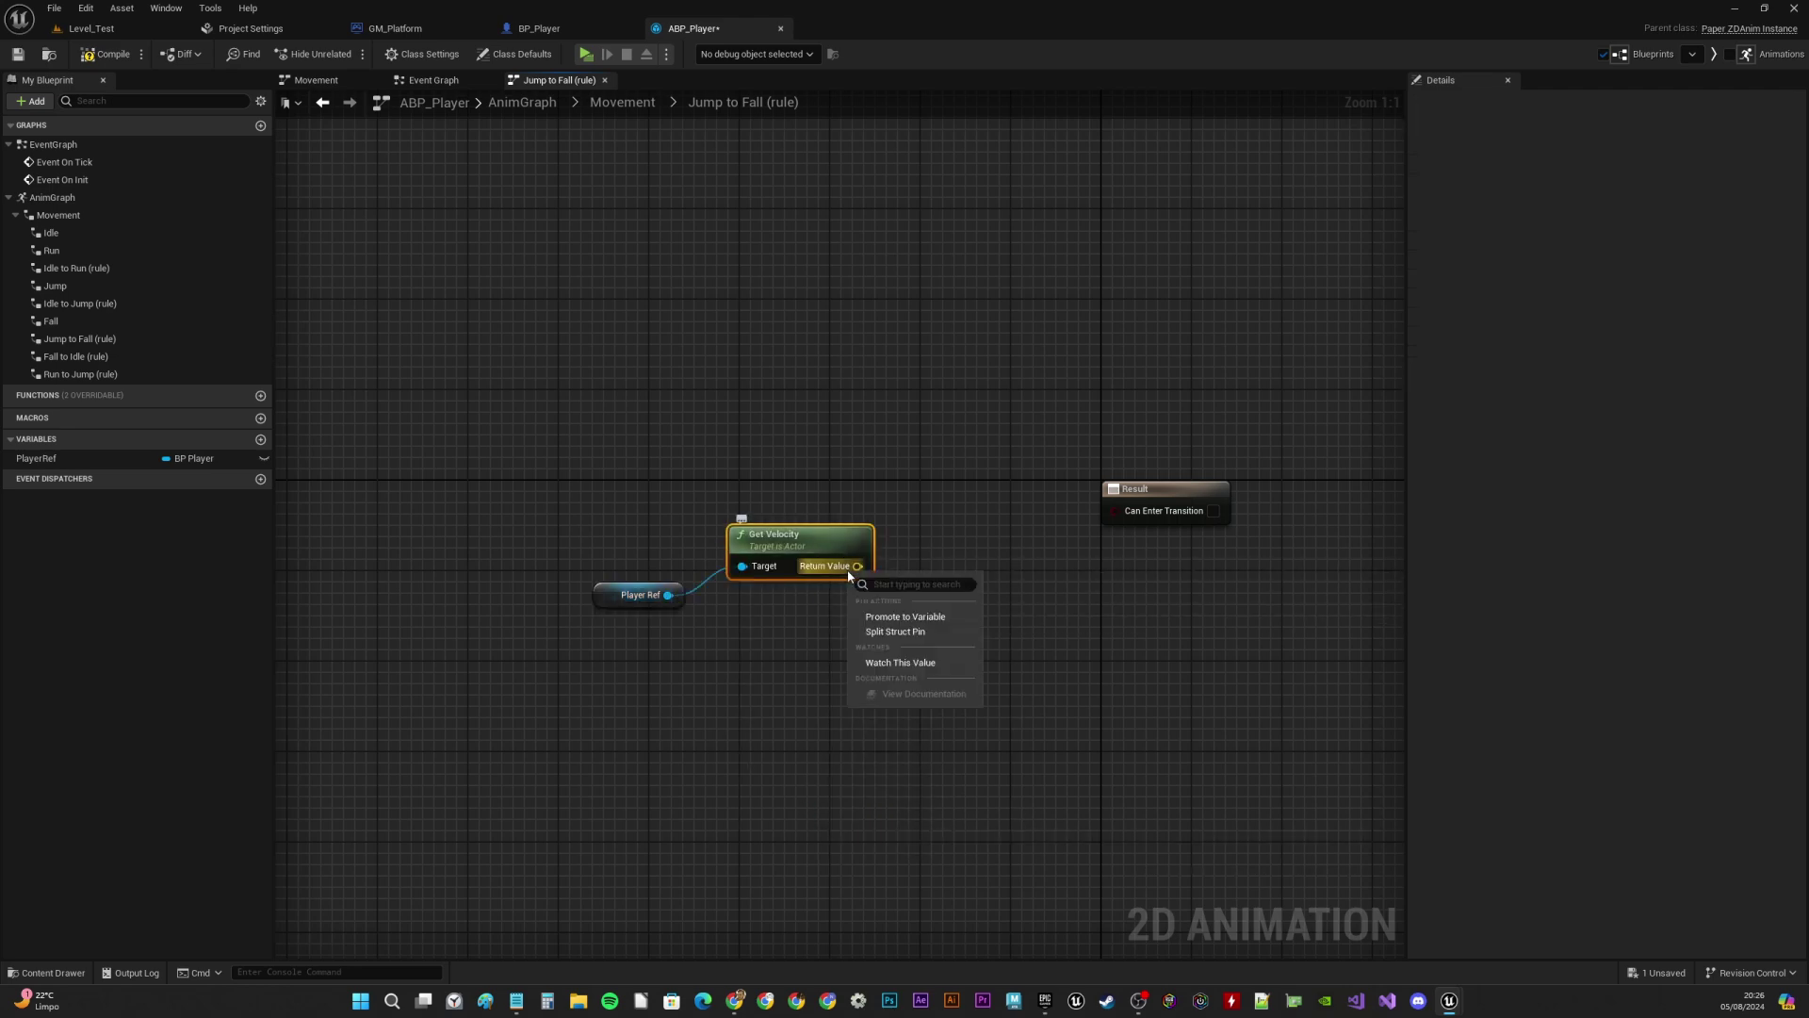
pyautogui.click(895, 632)
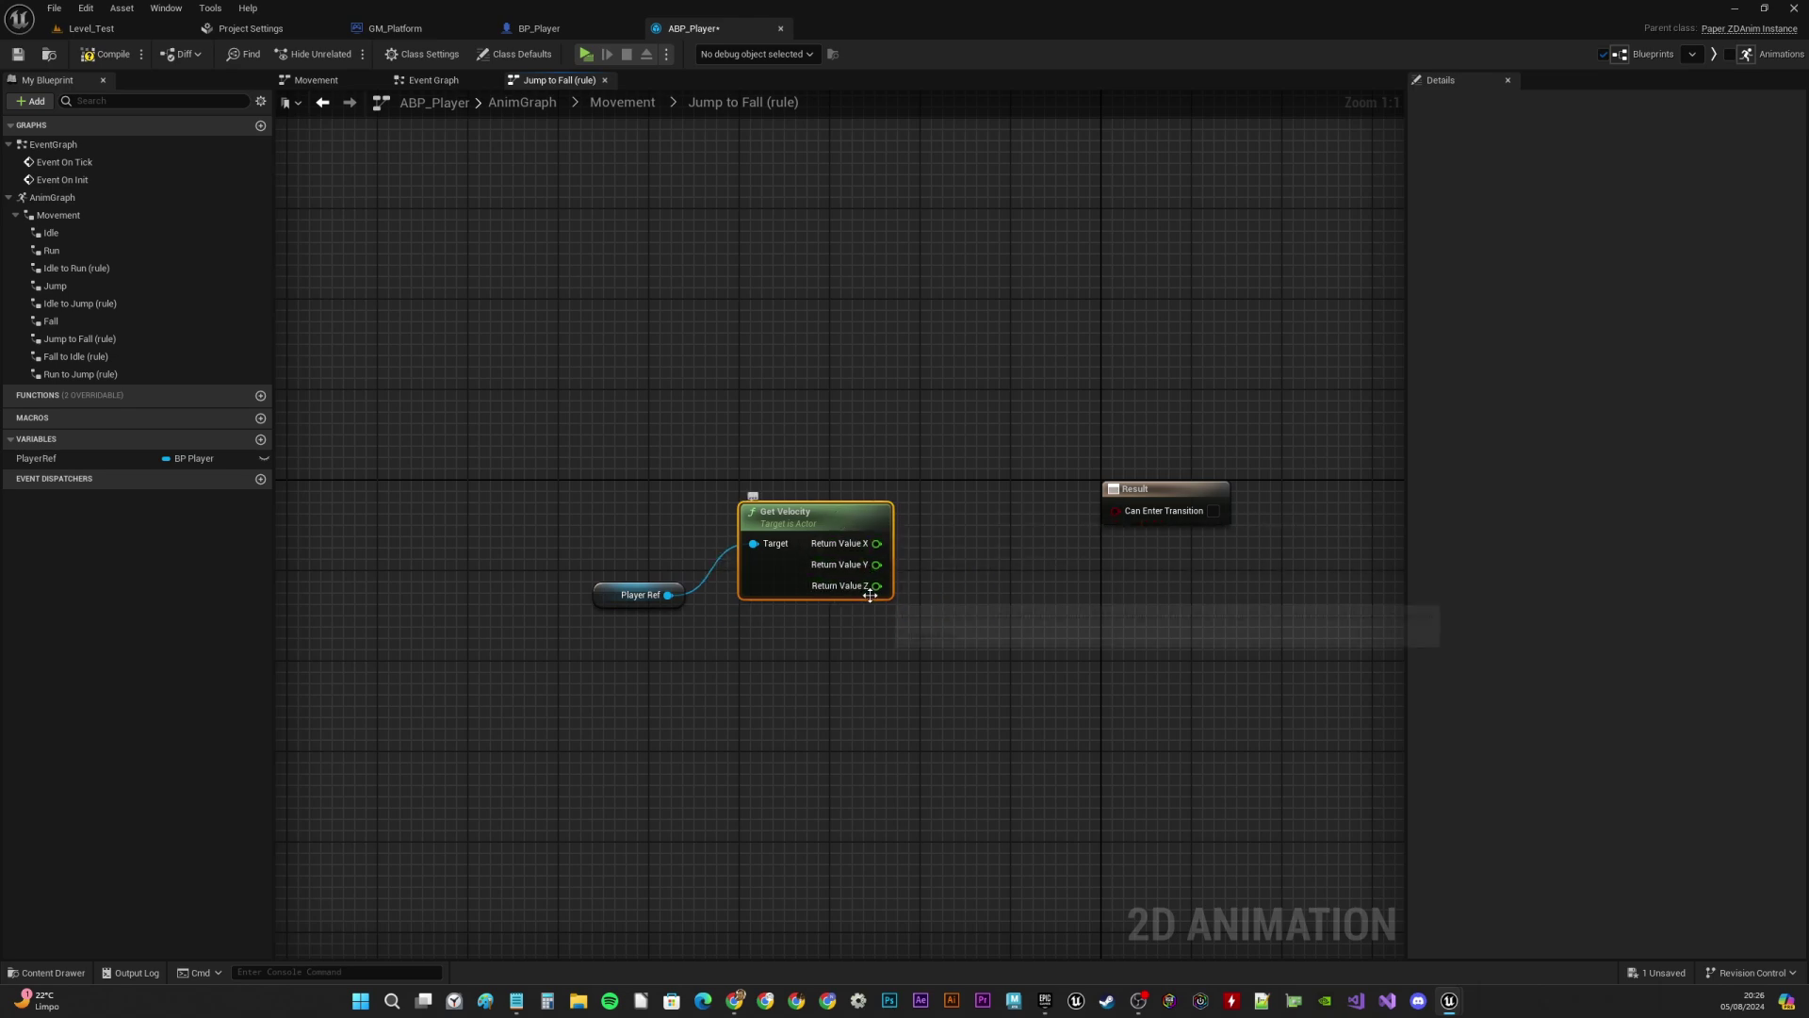
# Check whether velocity Return Value Z is less than 0.0 with a Less (<) node and feed it into Can Enter Transition
pyautogui.moveTo(876, 585); pyautogui.dragTo(901, 449)
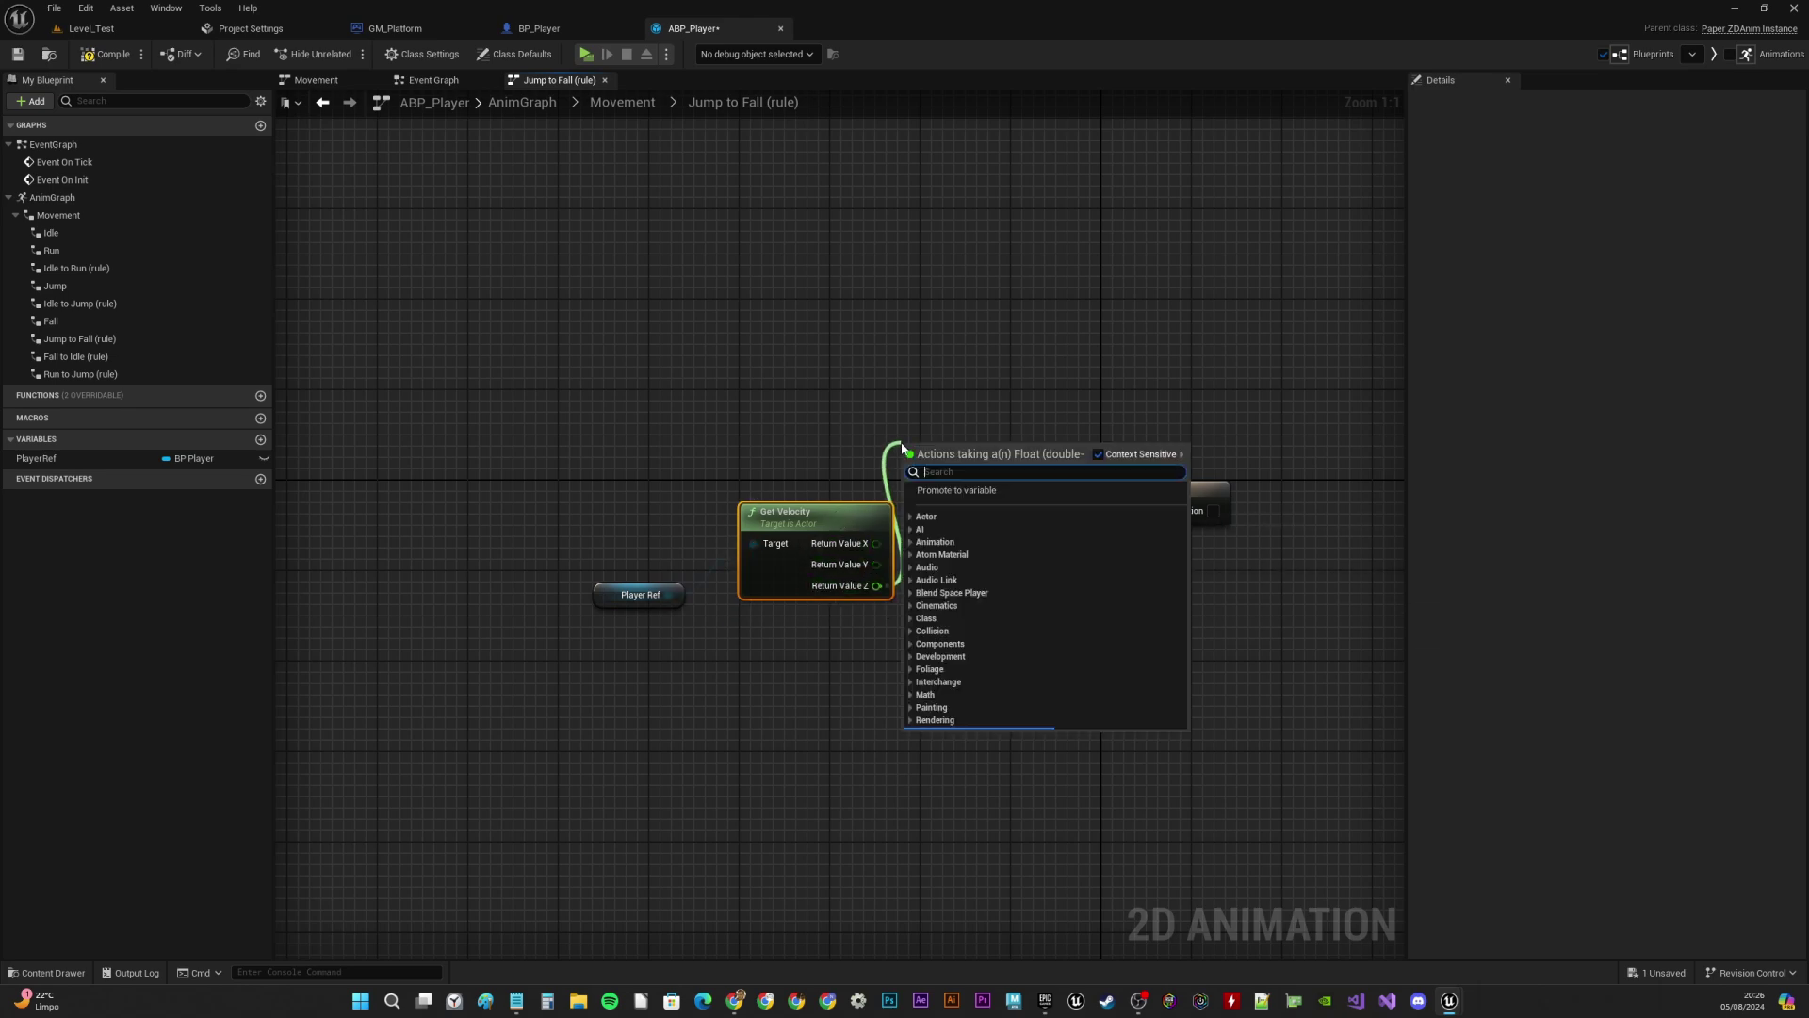
pyautogui.write('<')
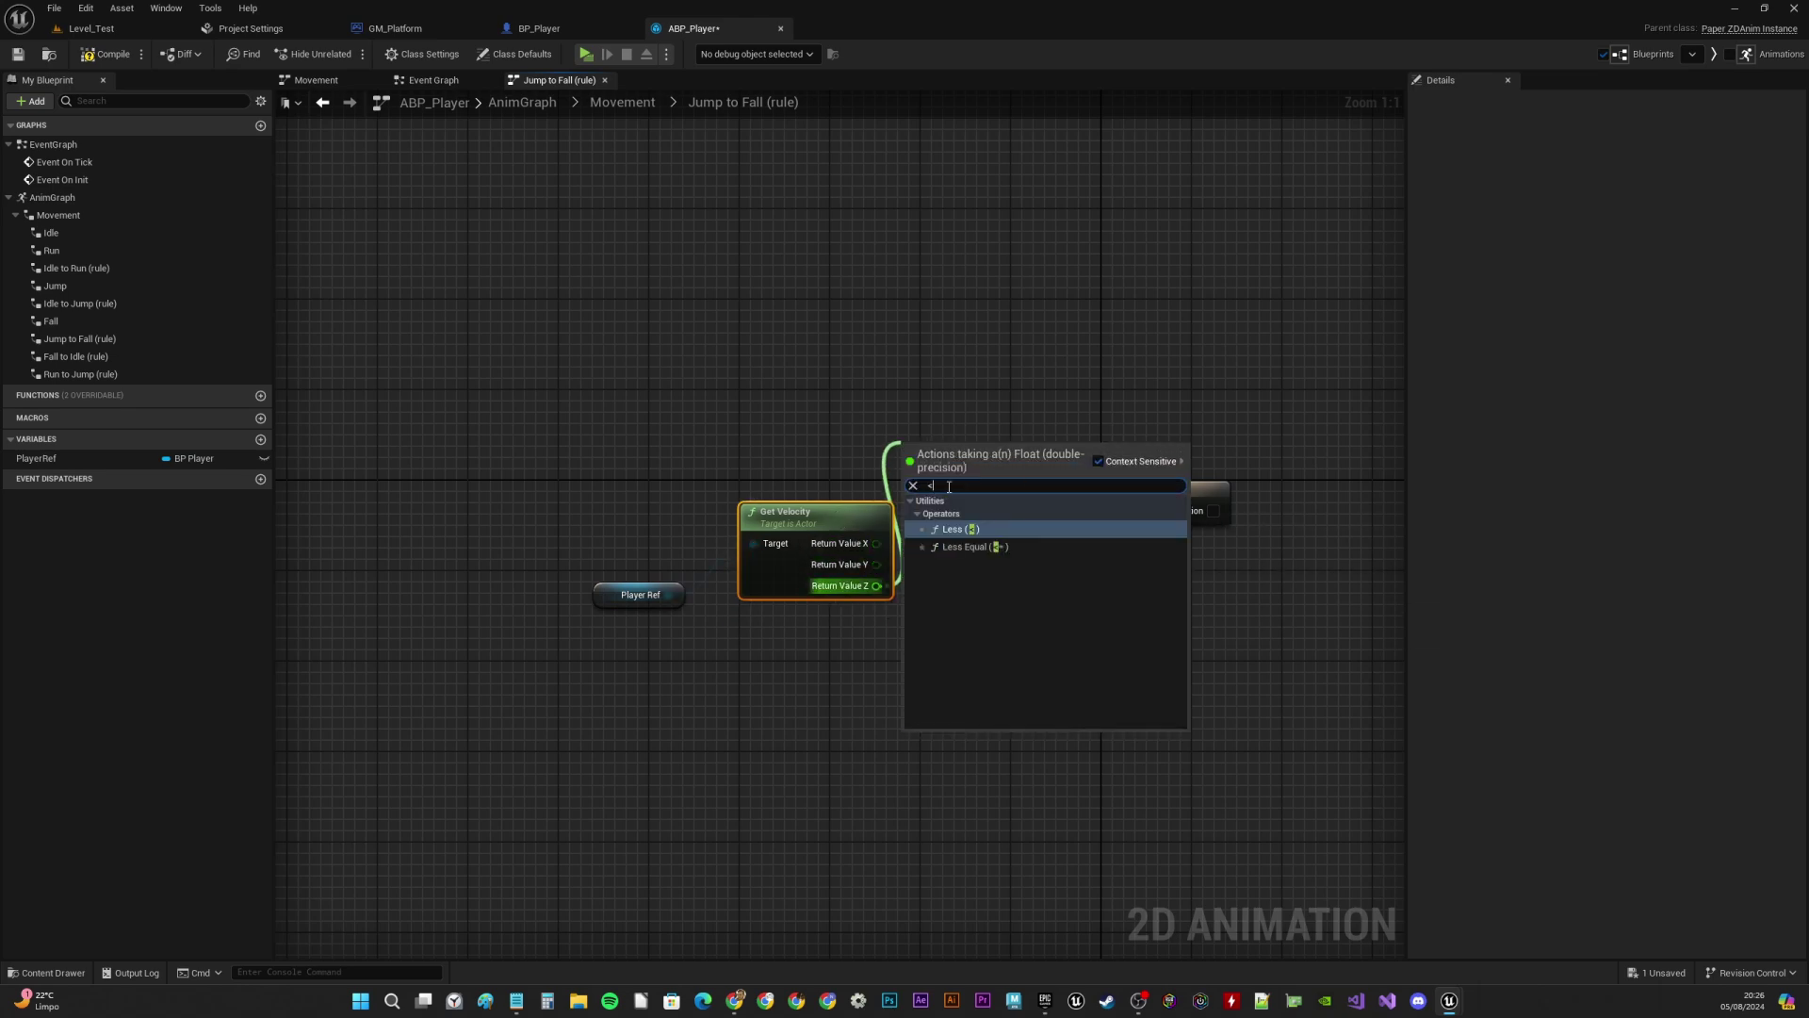
pyautogui.click(975, 525)
pyautogui.moveTo(985, 446); pyautogui.dragTo(1007, 447)
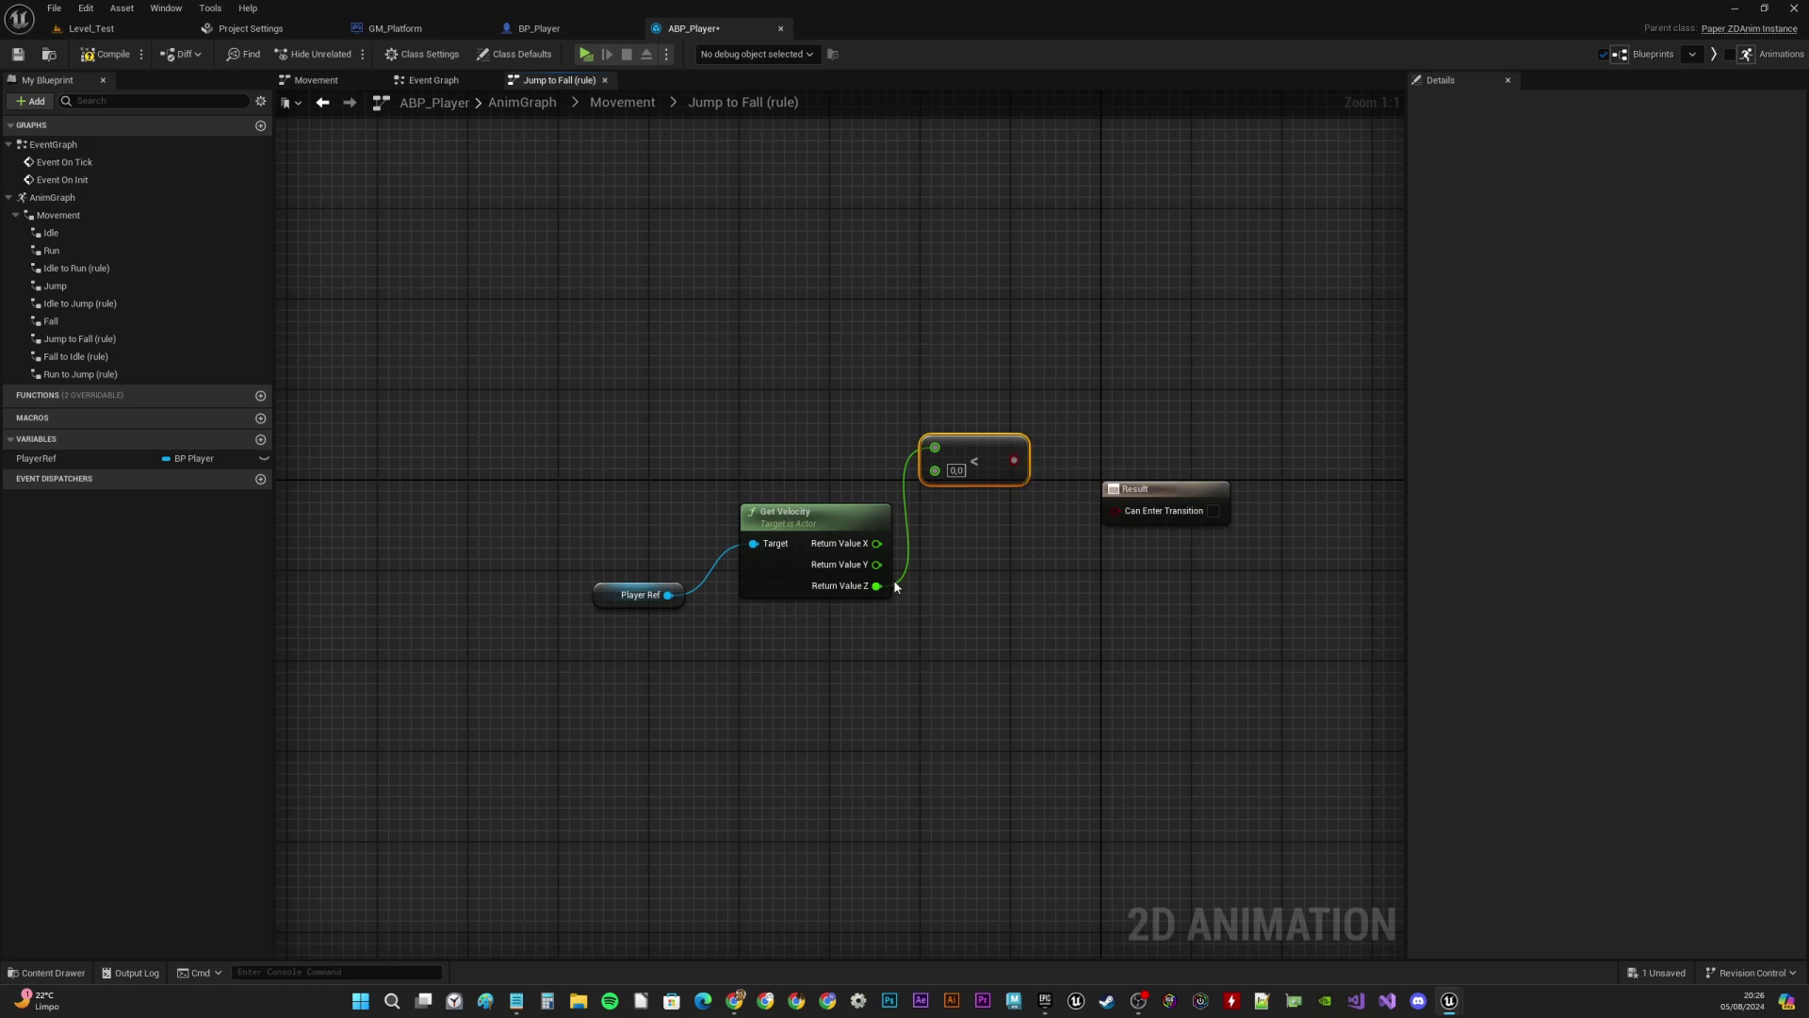
pyautogui.moveTo(1015, 462); pyautogui.dragTo(1112, 512)
# In the Movement state machine's Fall to Idle transition rule, add a PlayerRef getter and get its Character Movement
pyautogui.click(622, 102)
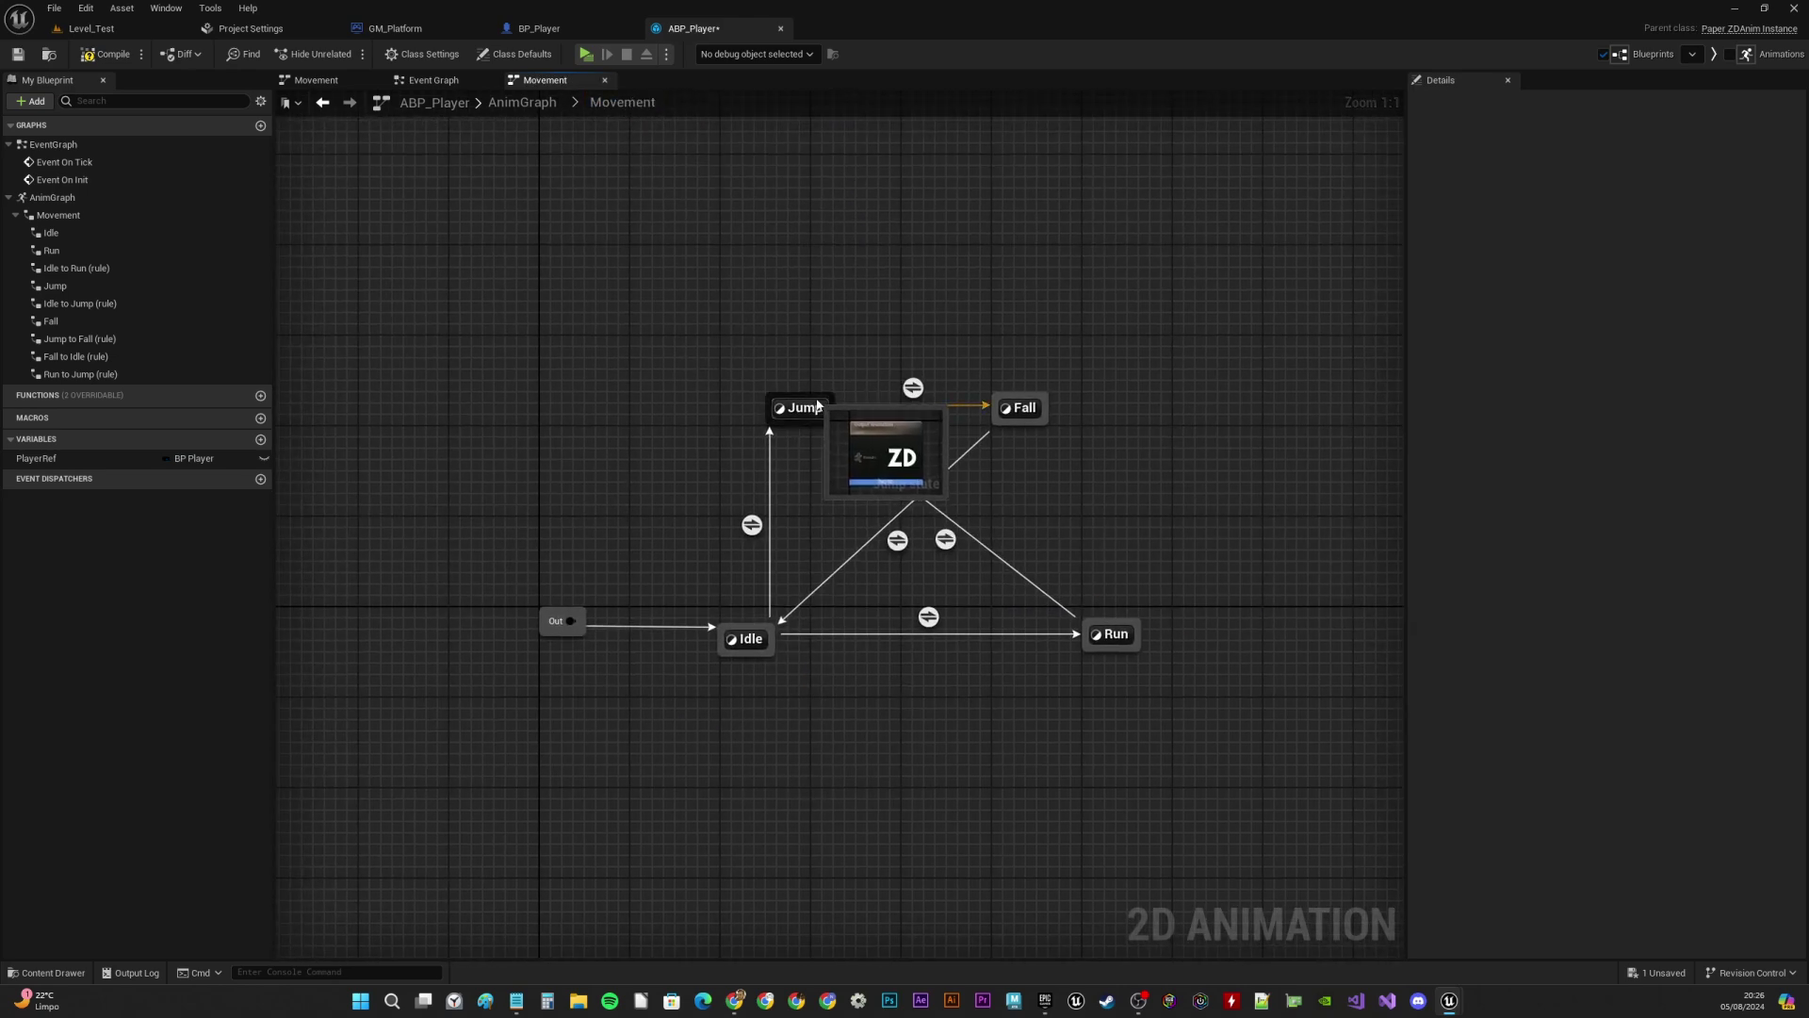
pyautogui.moveTo(1025, 405)
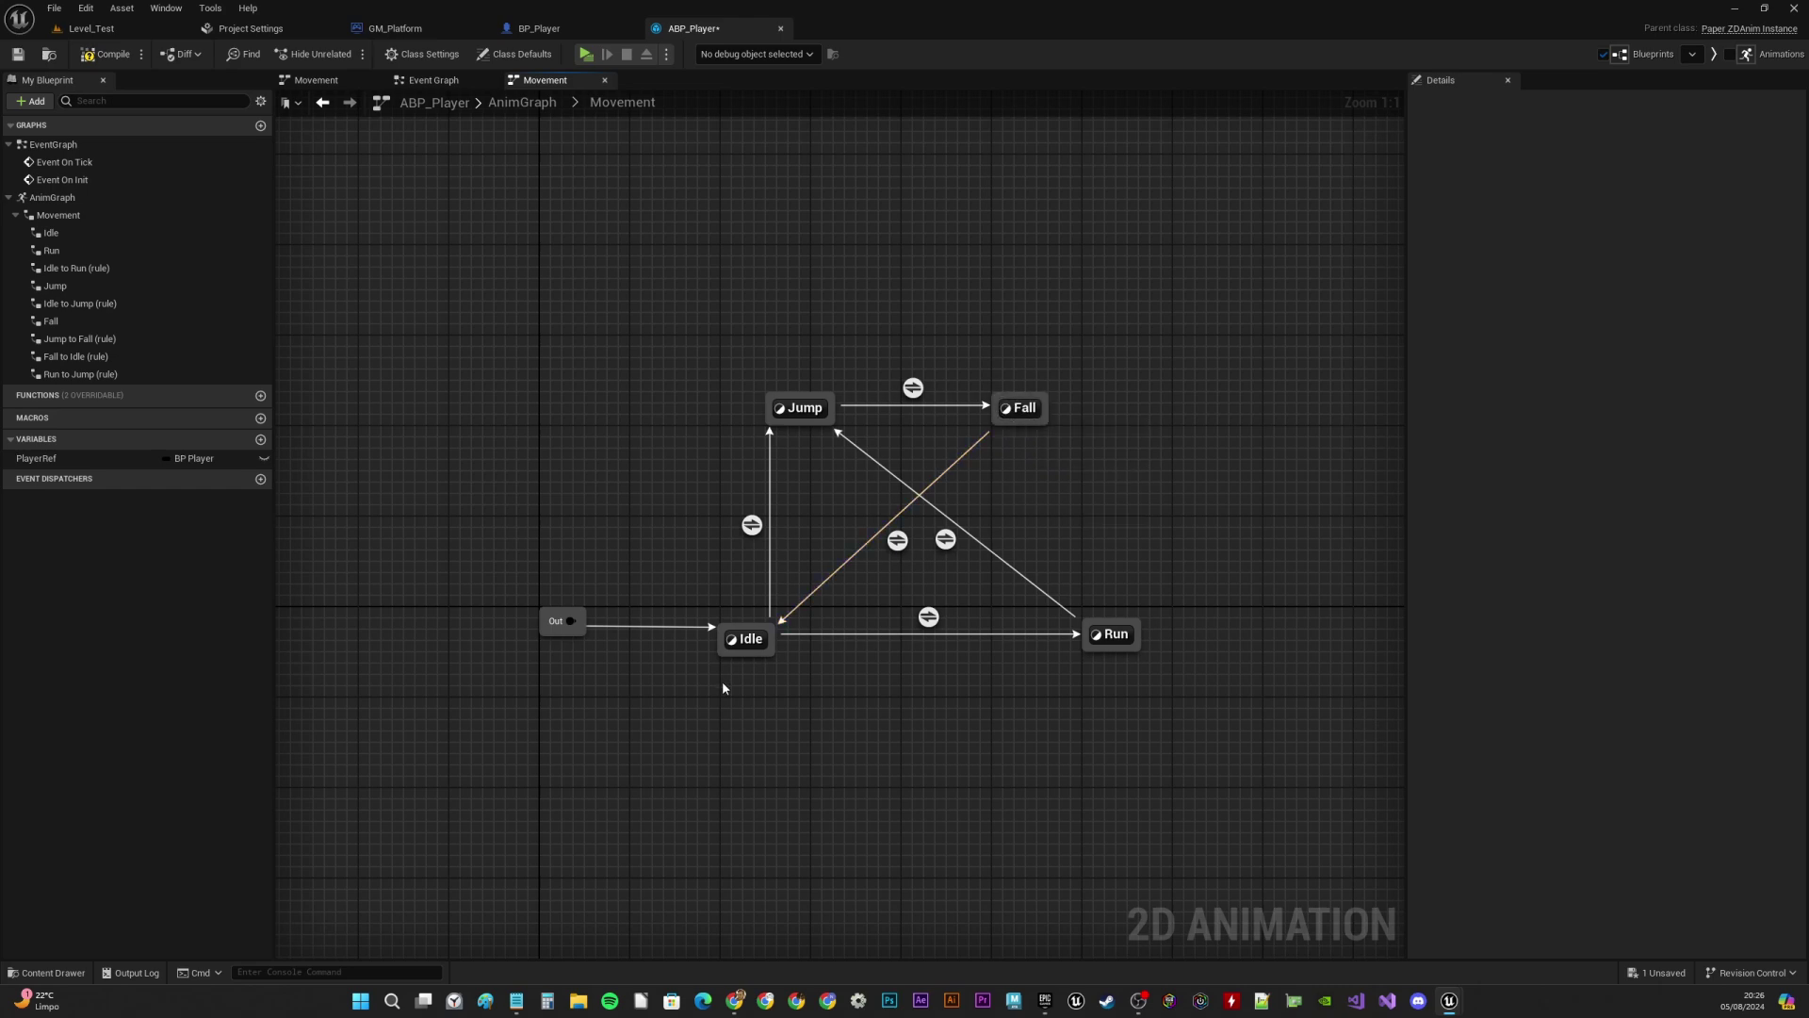
pyautogui.doubleClick(898, 539)
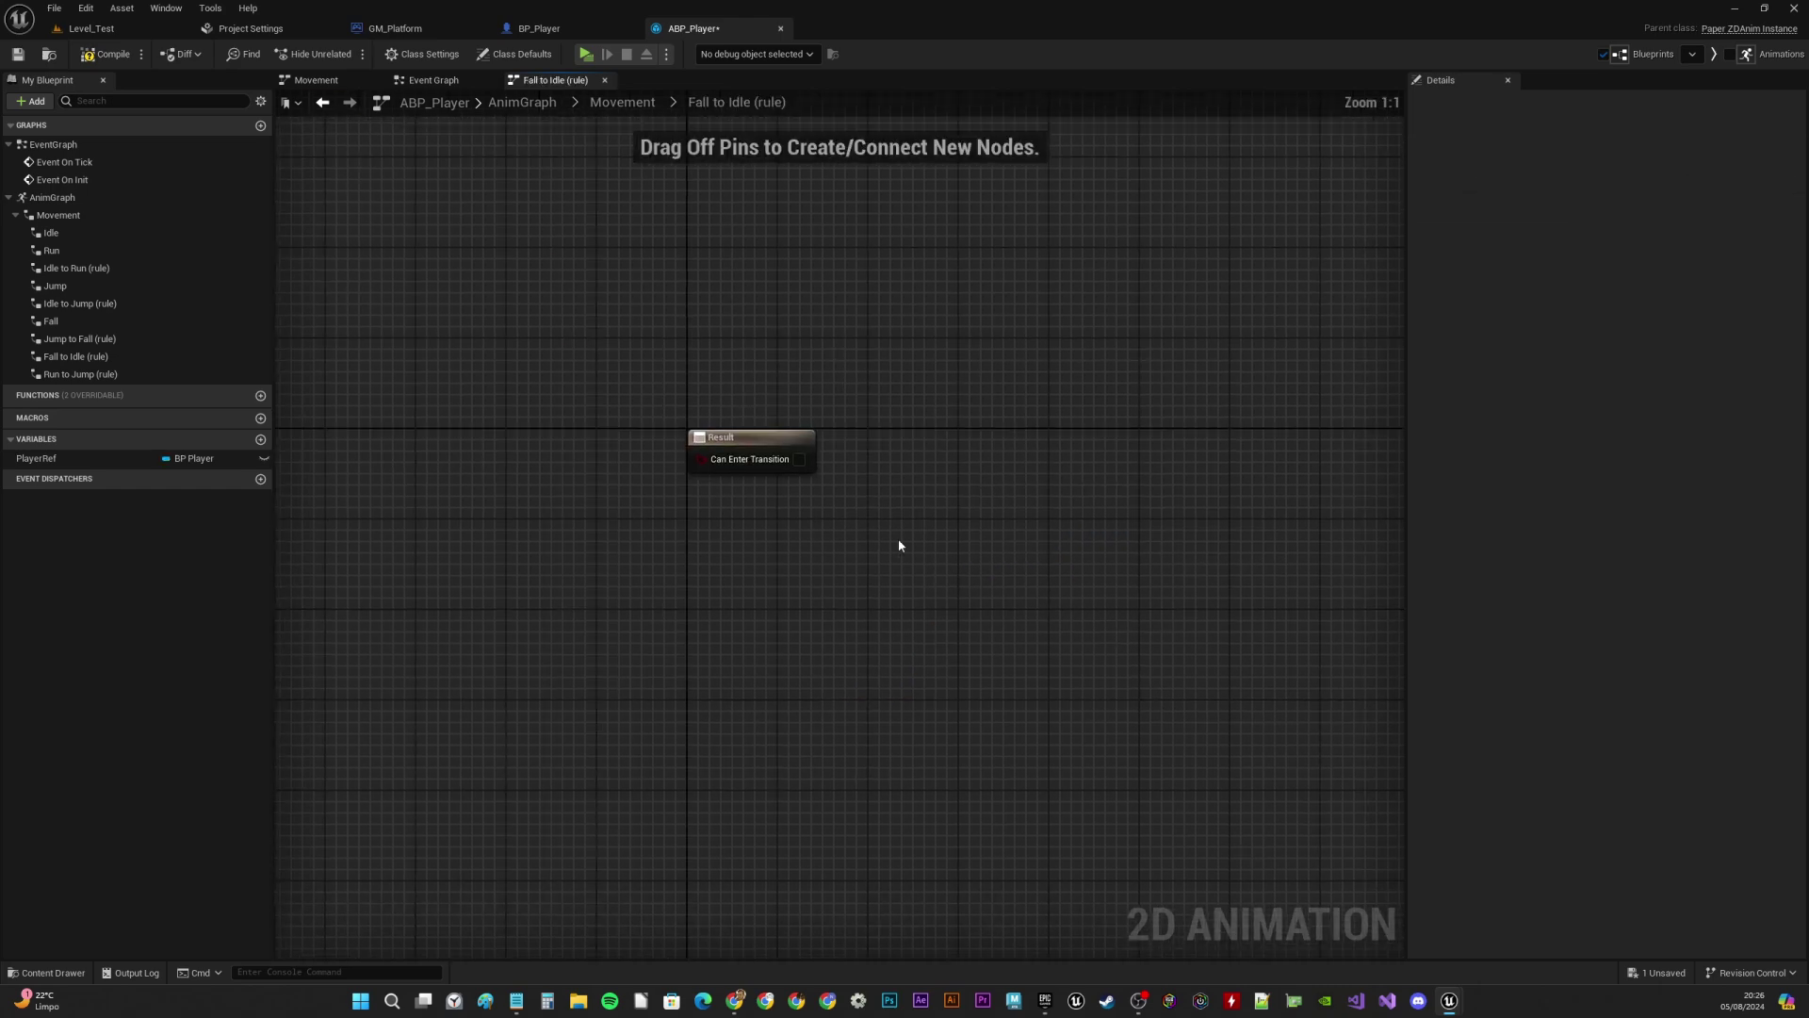
pyautogui.moveTo(613, 439); pyautogui.dragTo(952, 423, button='right')
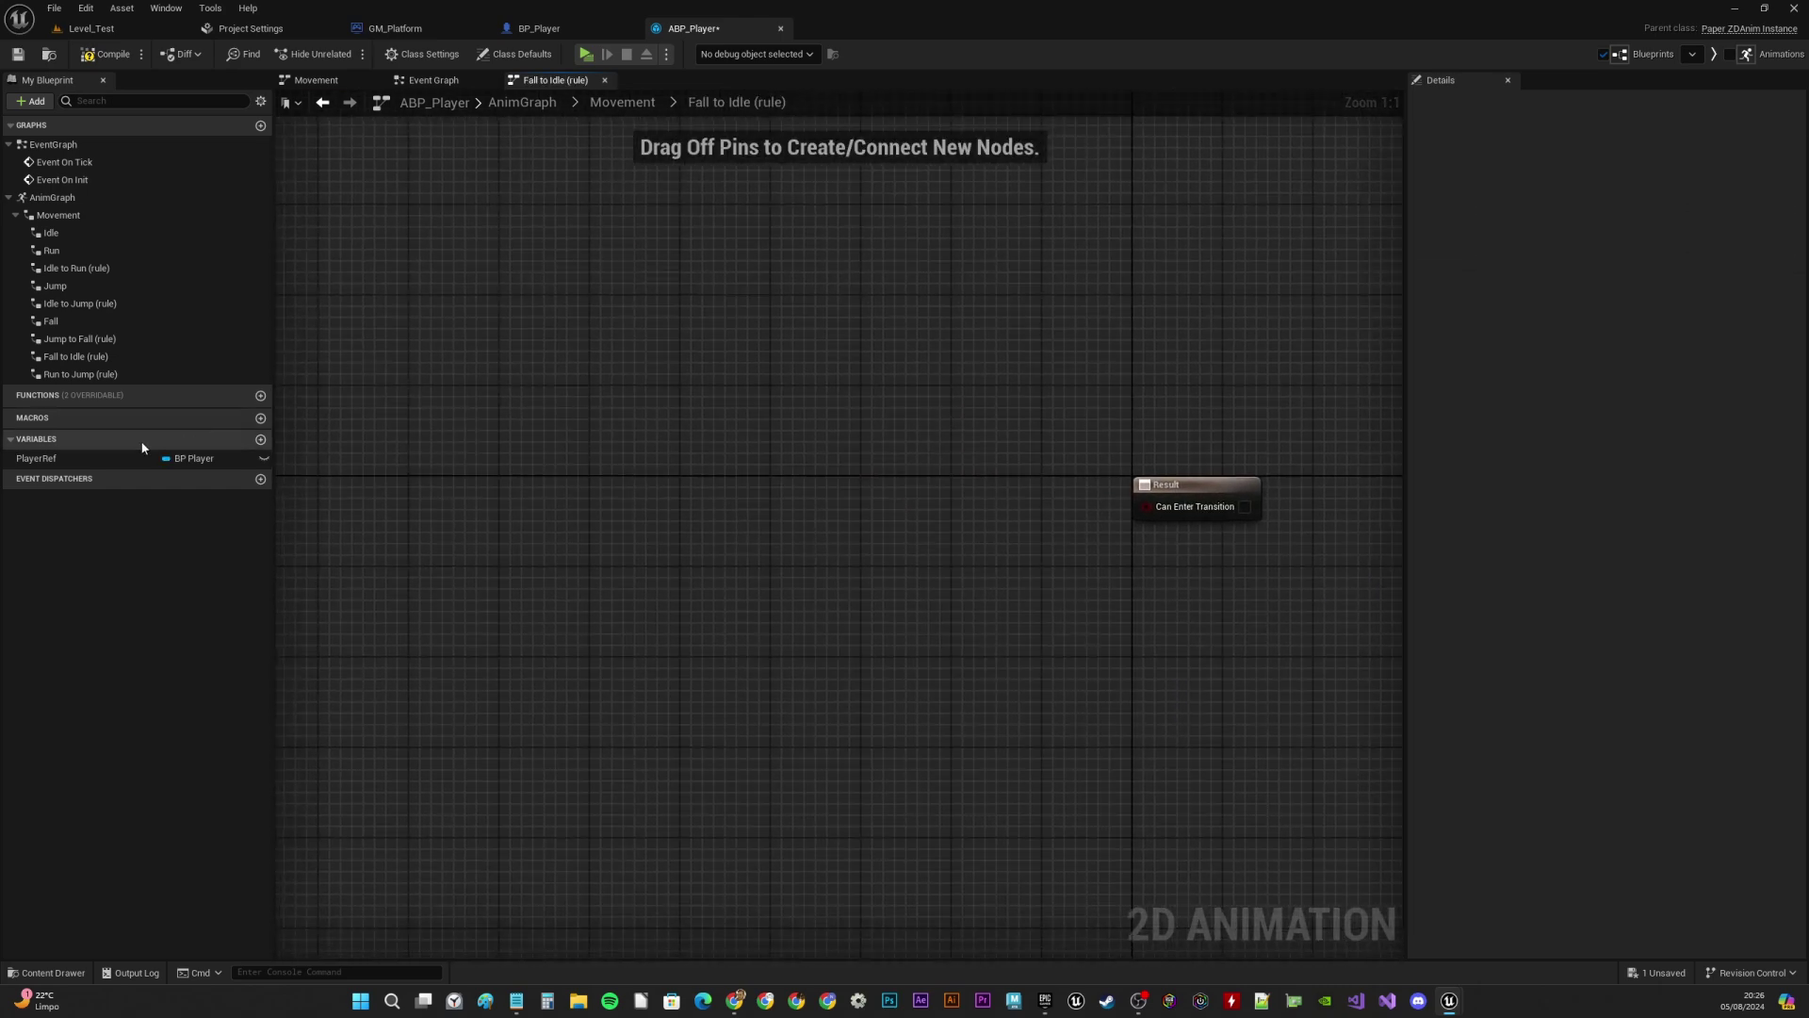
pyautogui.keyDown('ctrl'); pyautogui.moveTo(42, 458); pyautogui.dragTo(639, 537); pyautogui.keyUp('ctrl')
pyautogui.write('charact')
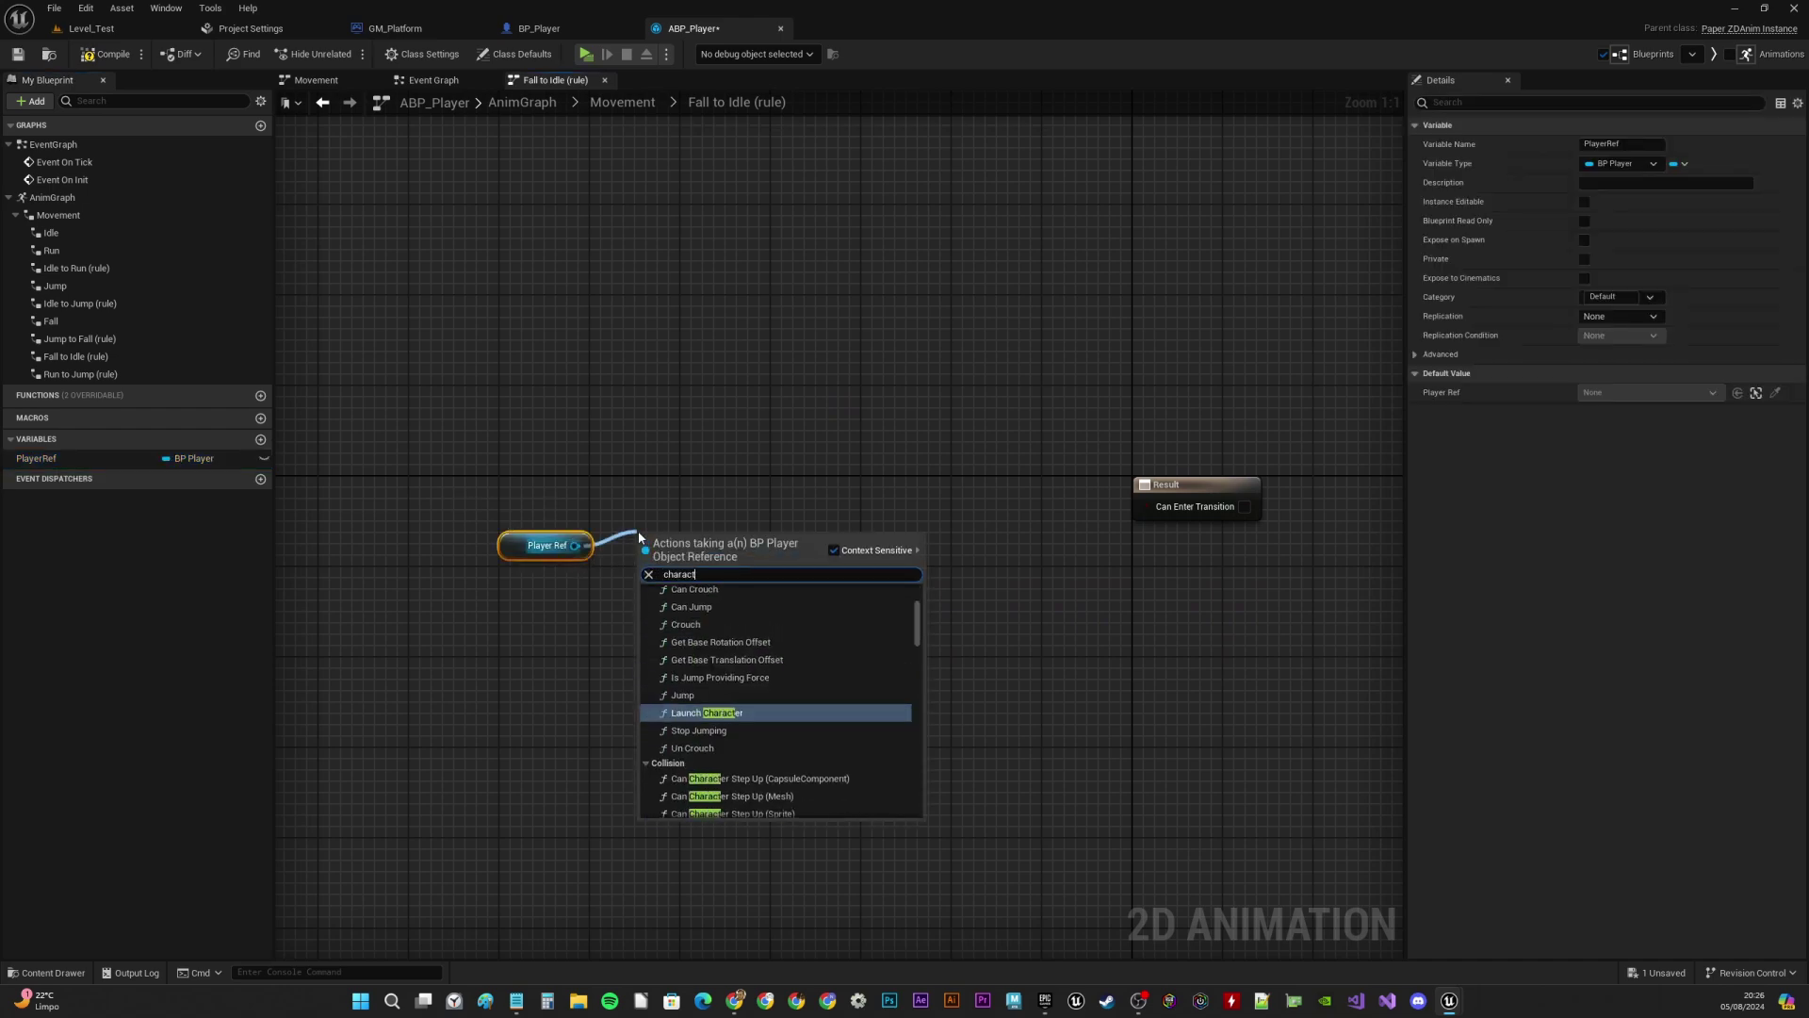
pyautogui.write('er mov')
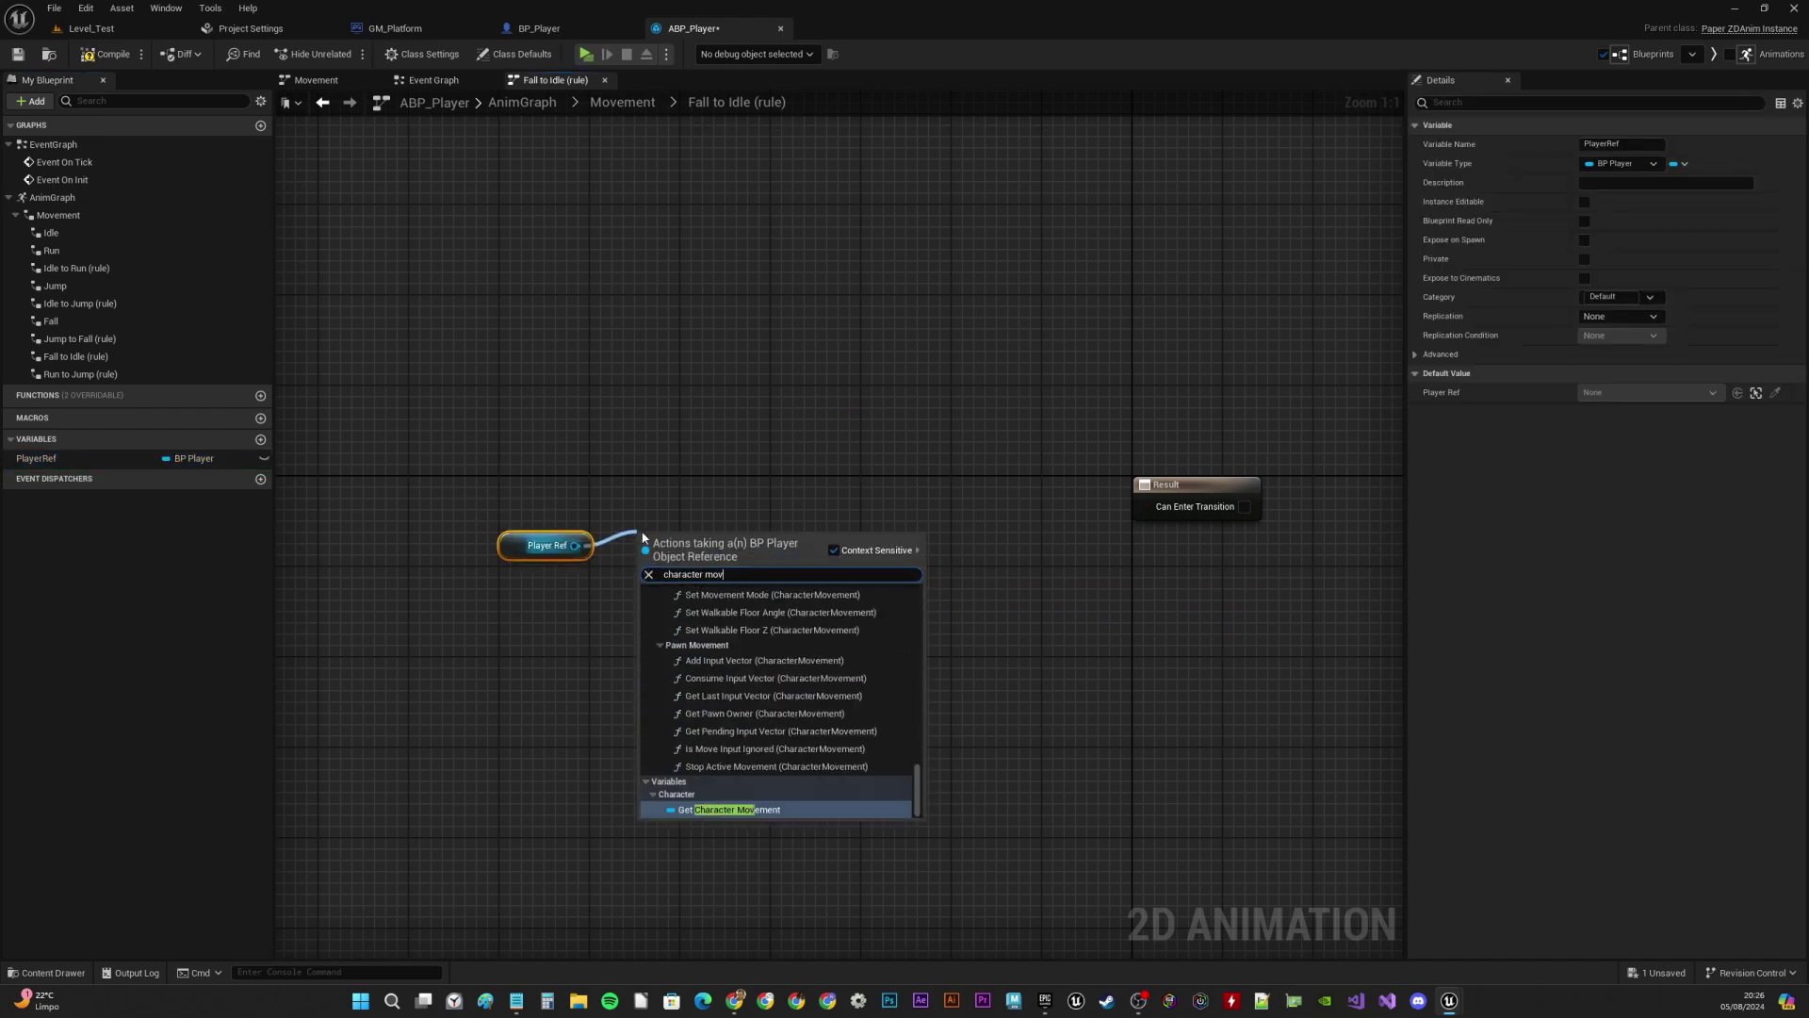
pyautogui.press('Return')
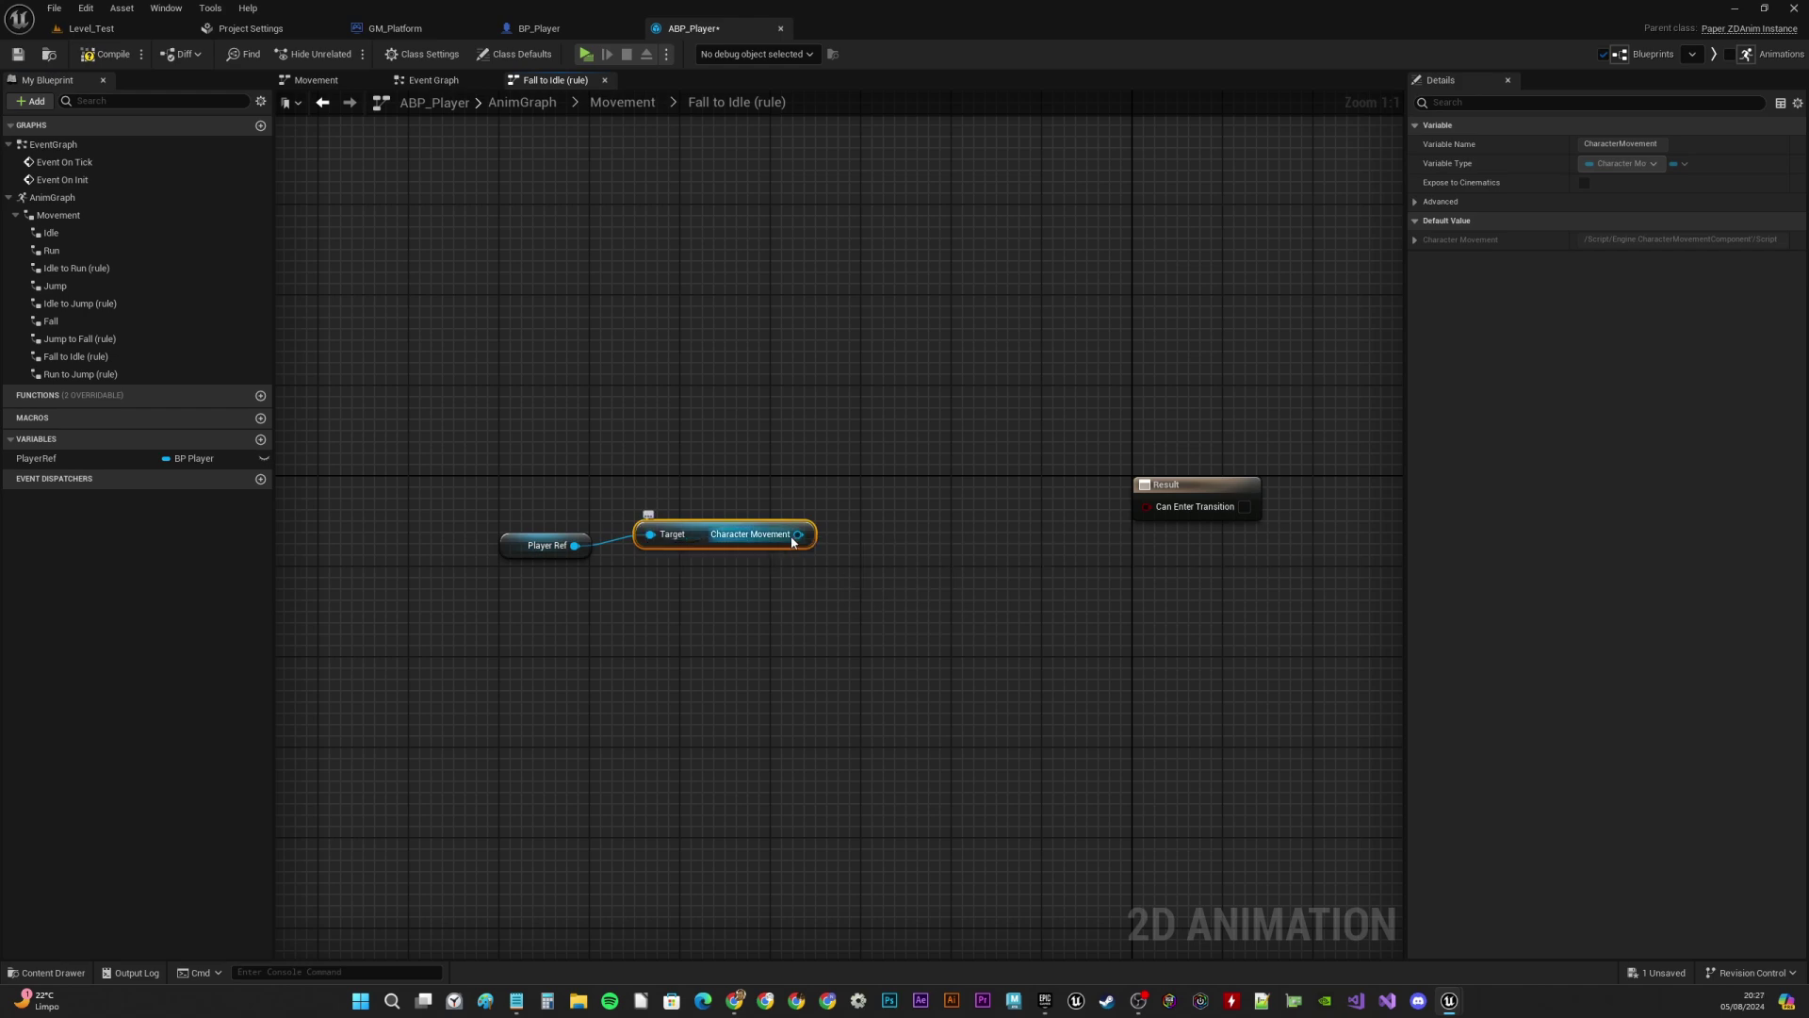
# Add Is Moving on Ground from Character Movement and connect its Return Value directly to the Result's Can Enter Transition
pyautogui.moveTo(798, 534); pyautogui.dragTo(862, 524)
pyautogui.write('is movin')
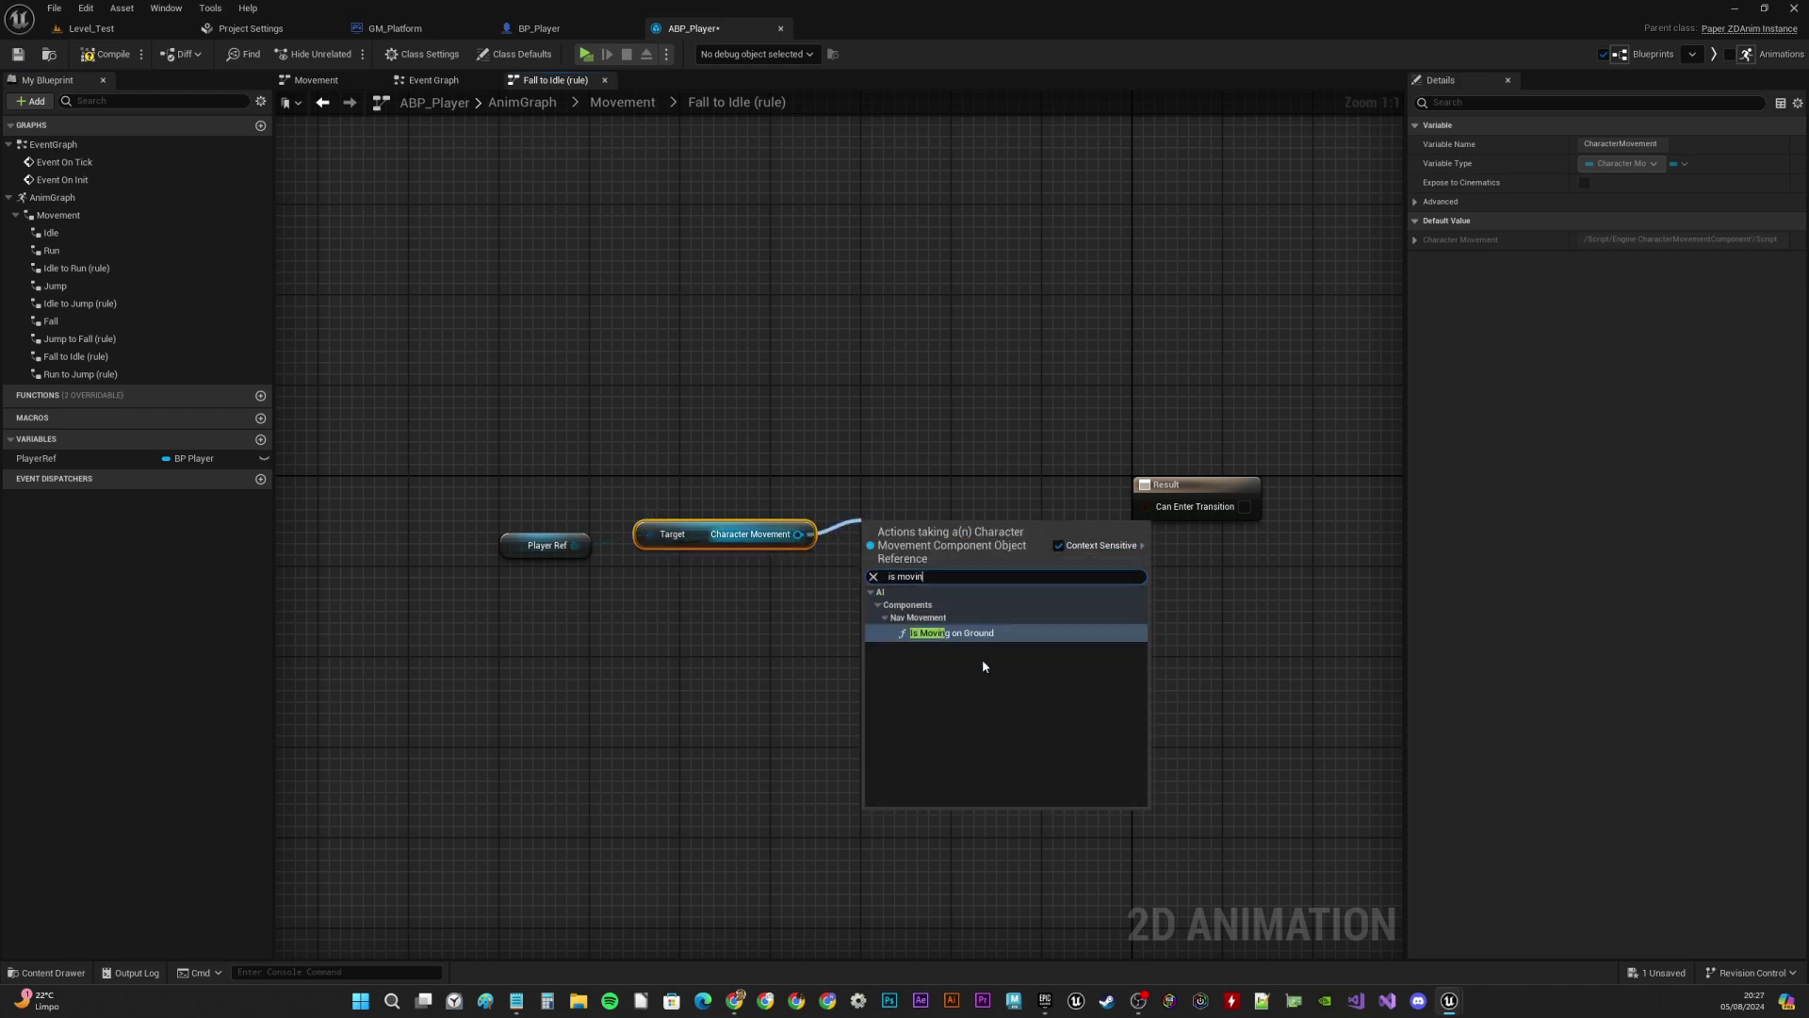
pyautogui.press('Return')
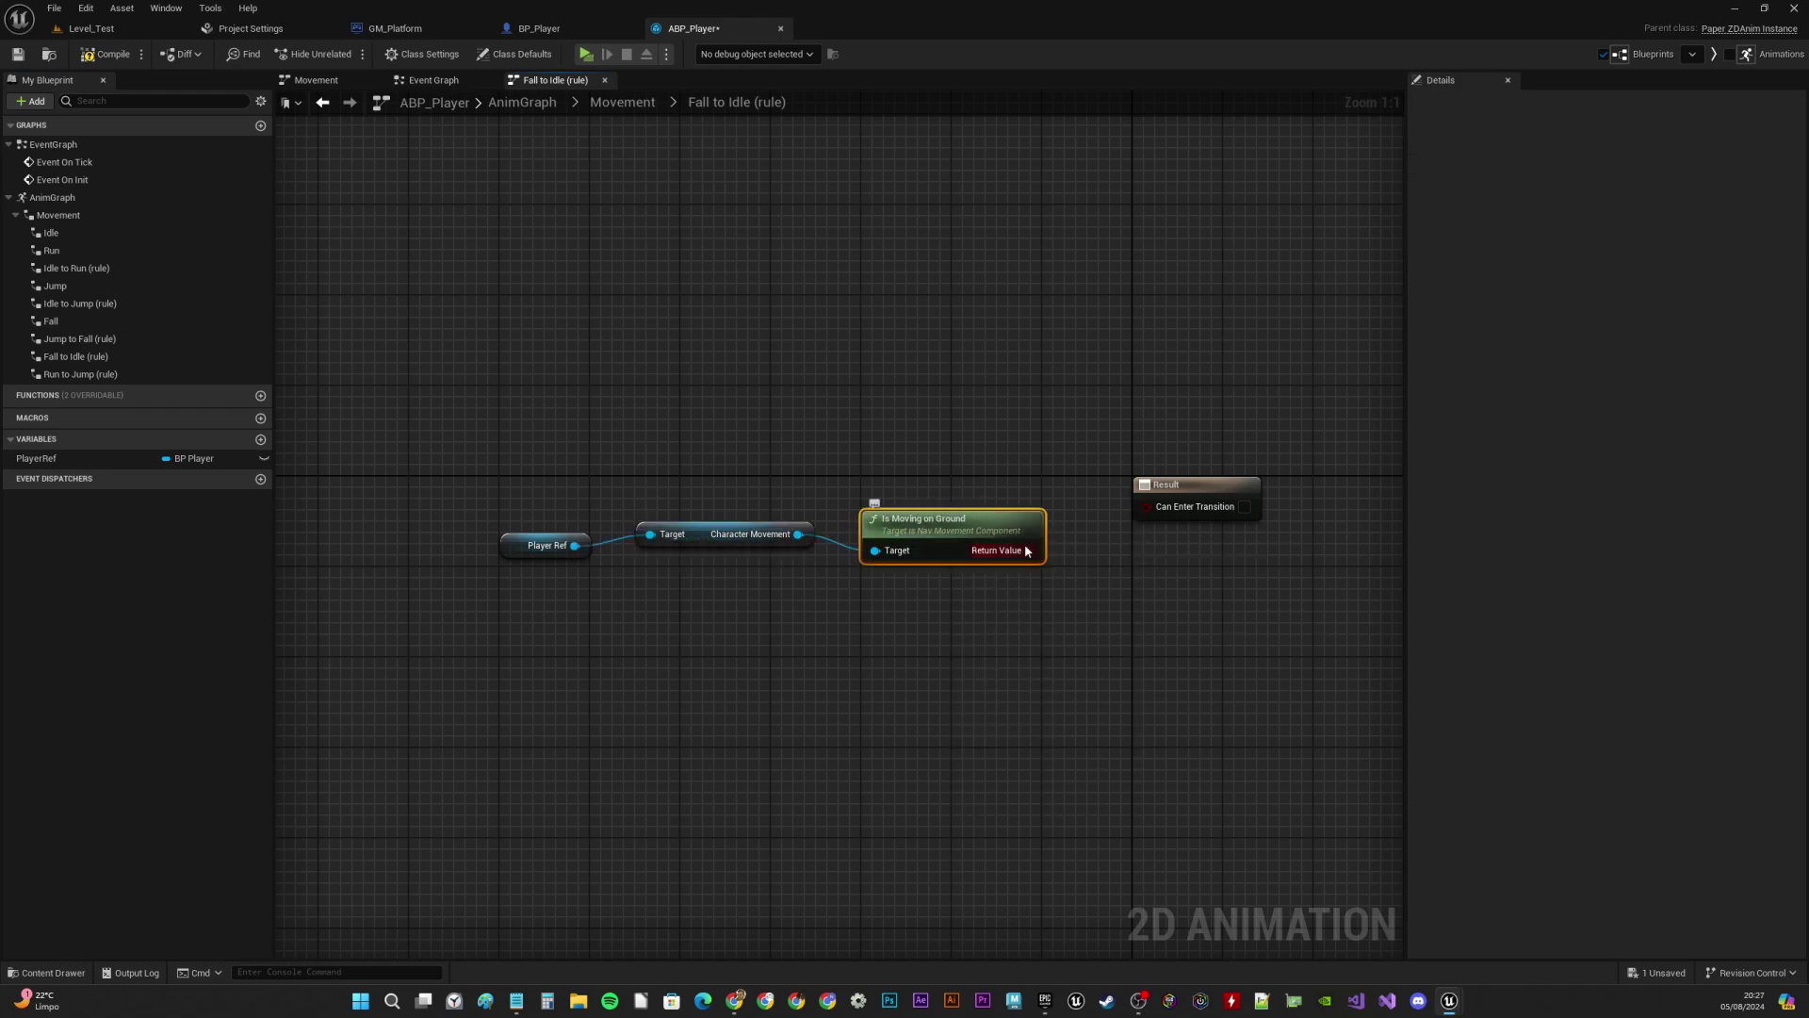
pyautogui.moveTo(1032, 550); pyautogui.dragTo(1163, 506)
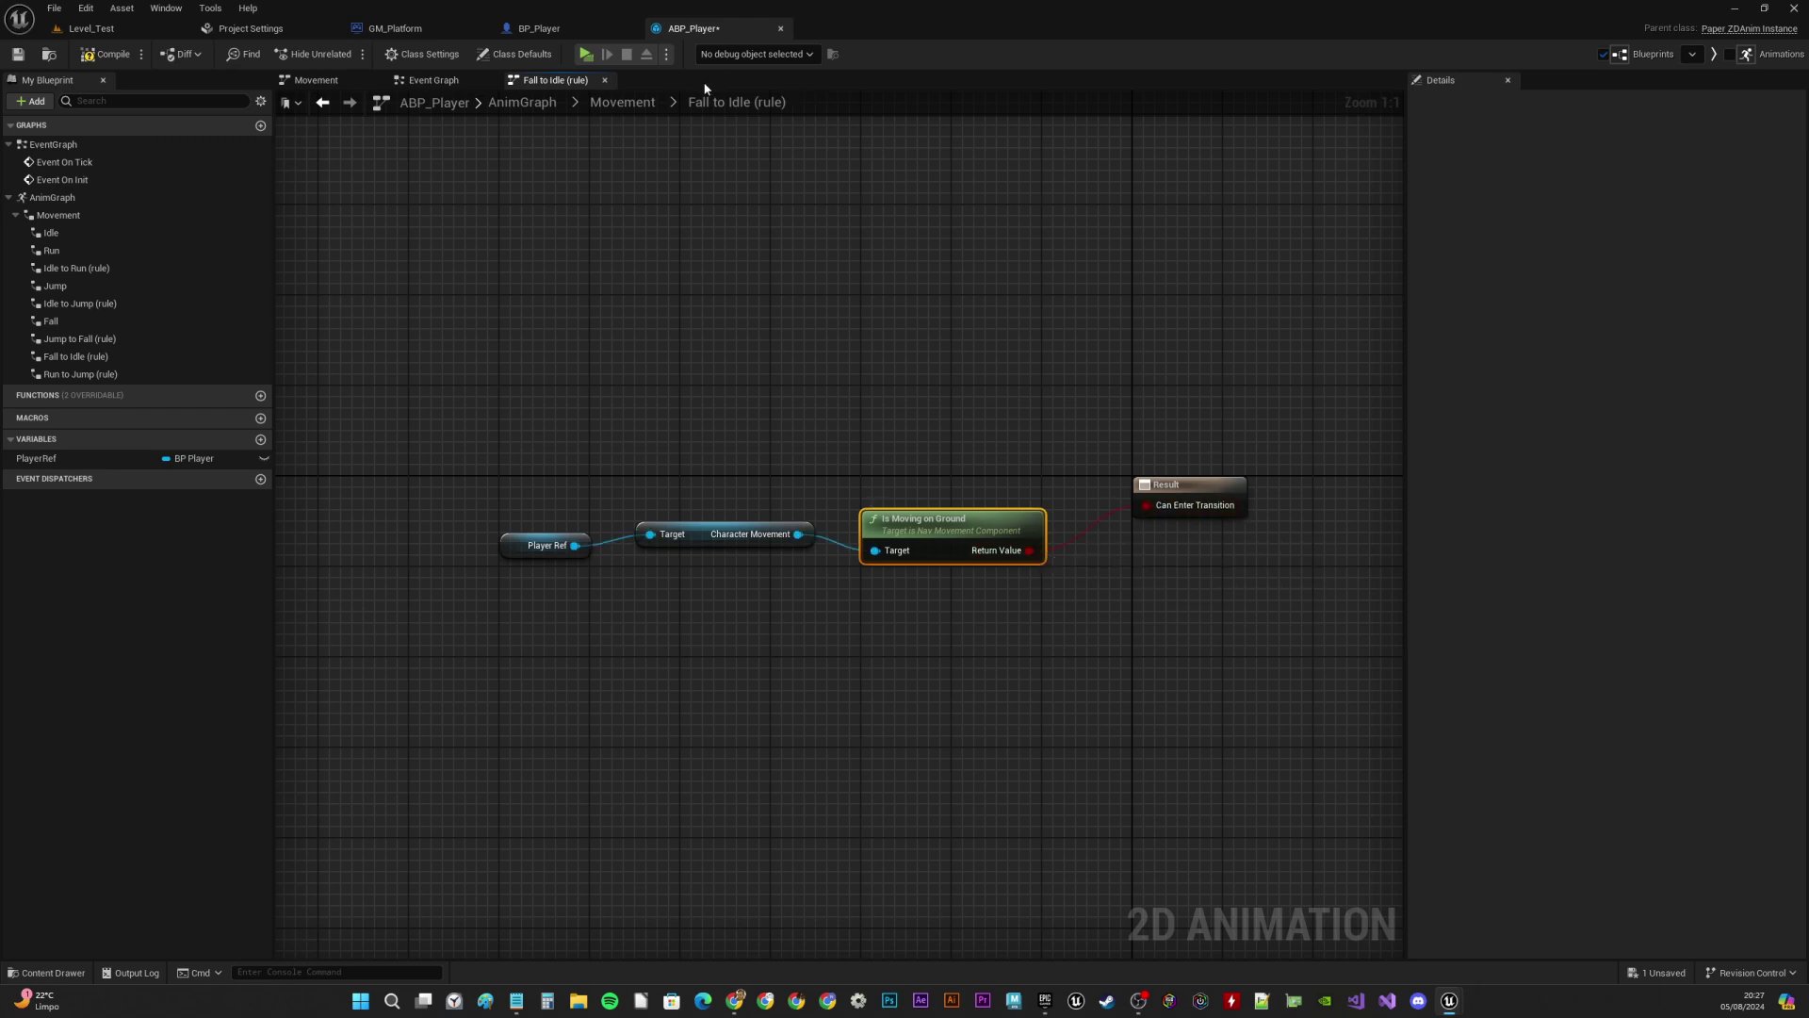
# In the Movement state machine's Idle to Run transition rule, add a PlayerRef getter and get its velocity with Get Velocity
pyautogui.click(622, 102)
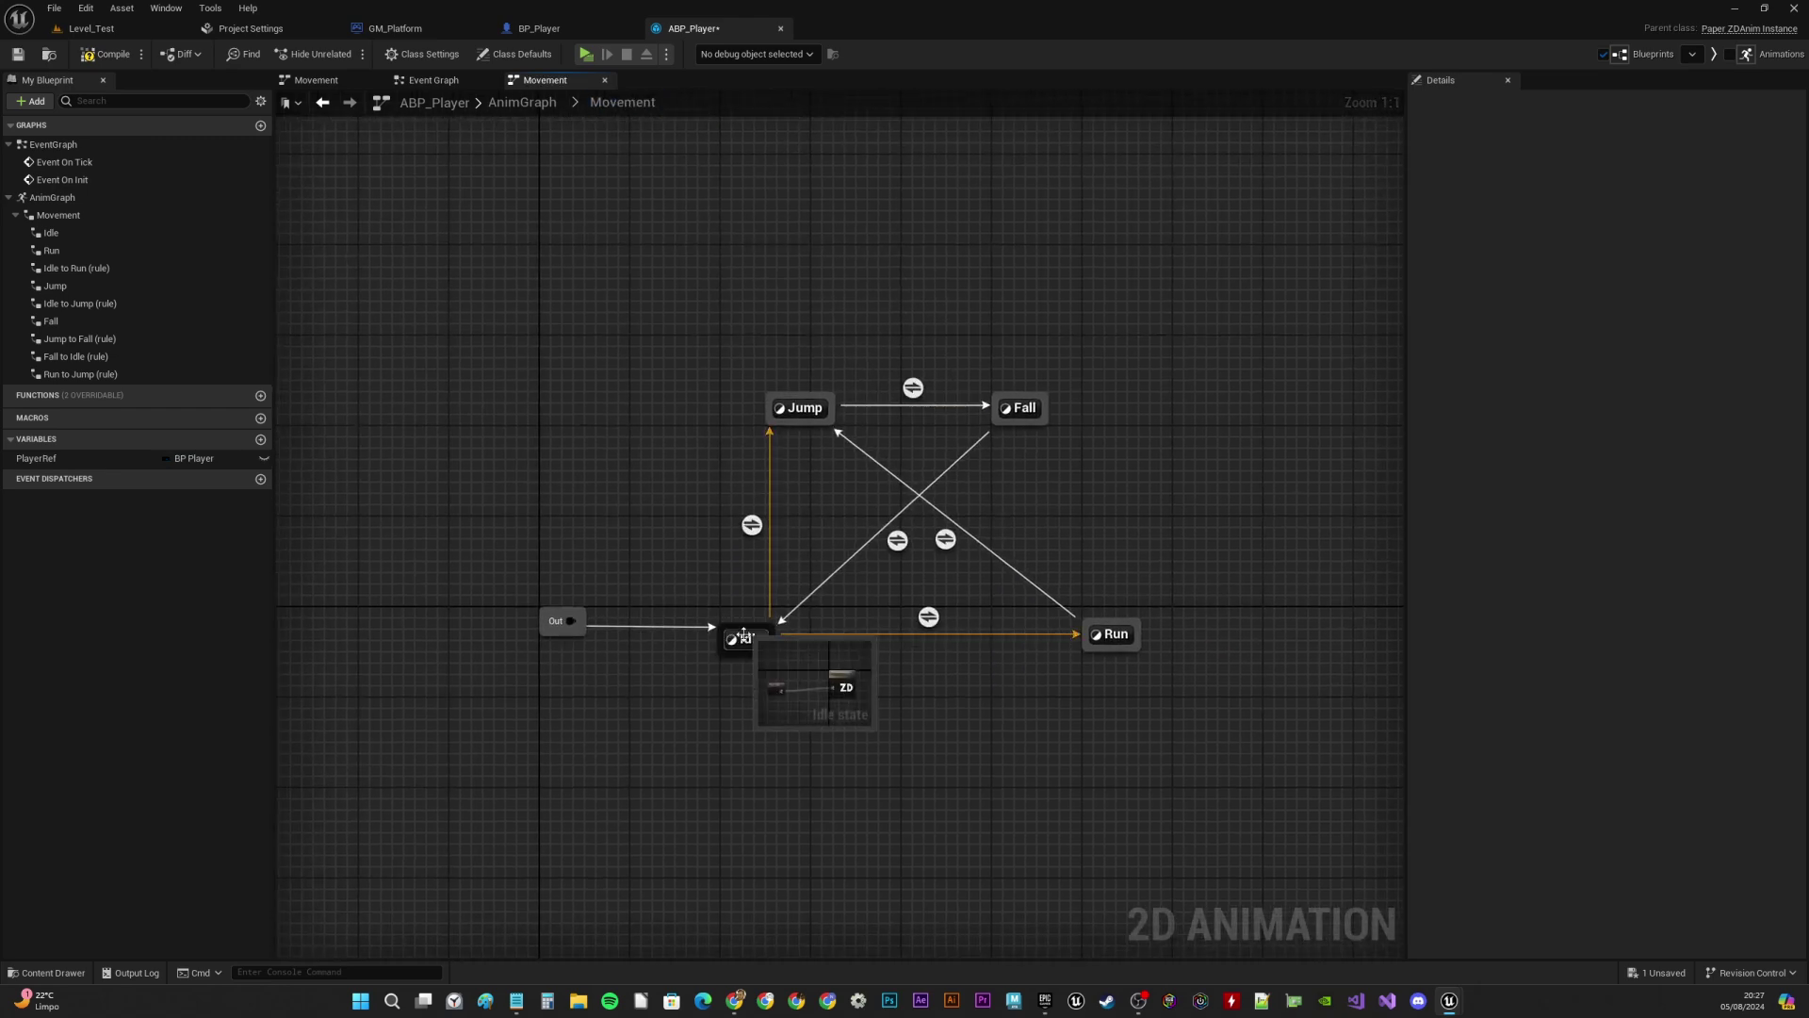
pyautogui.moveTo(1044, 459); pyautogui.dragTo(963, 456, button='right')
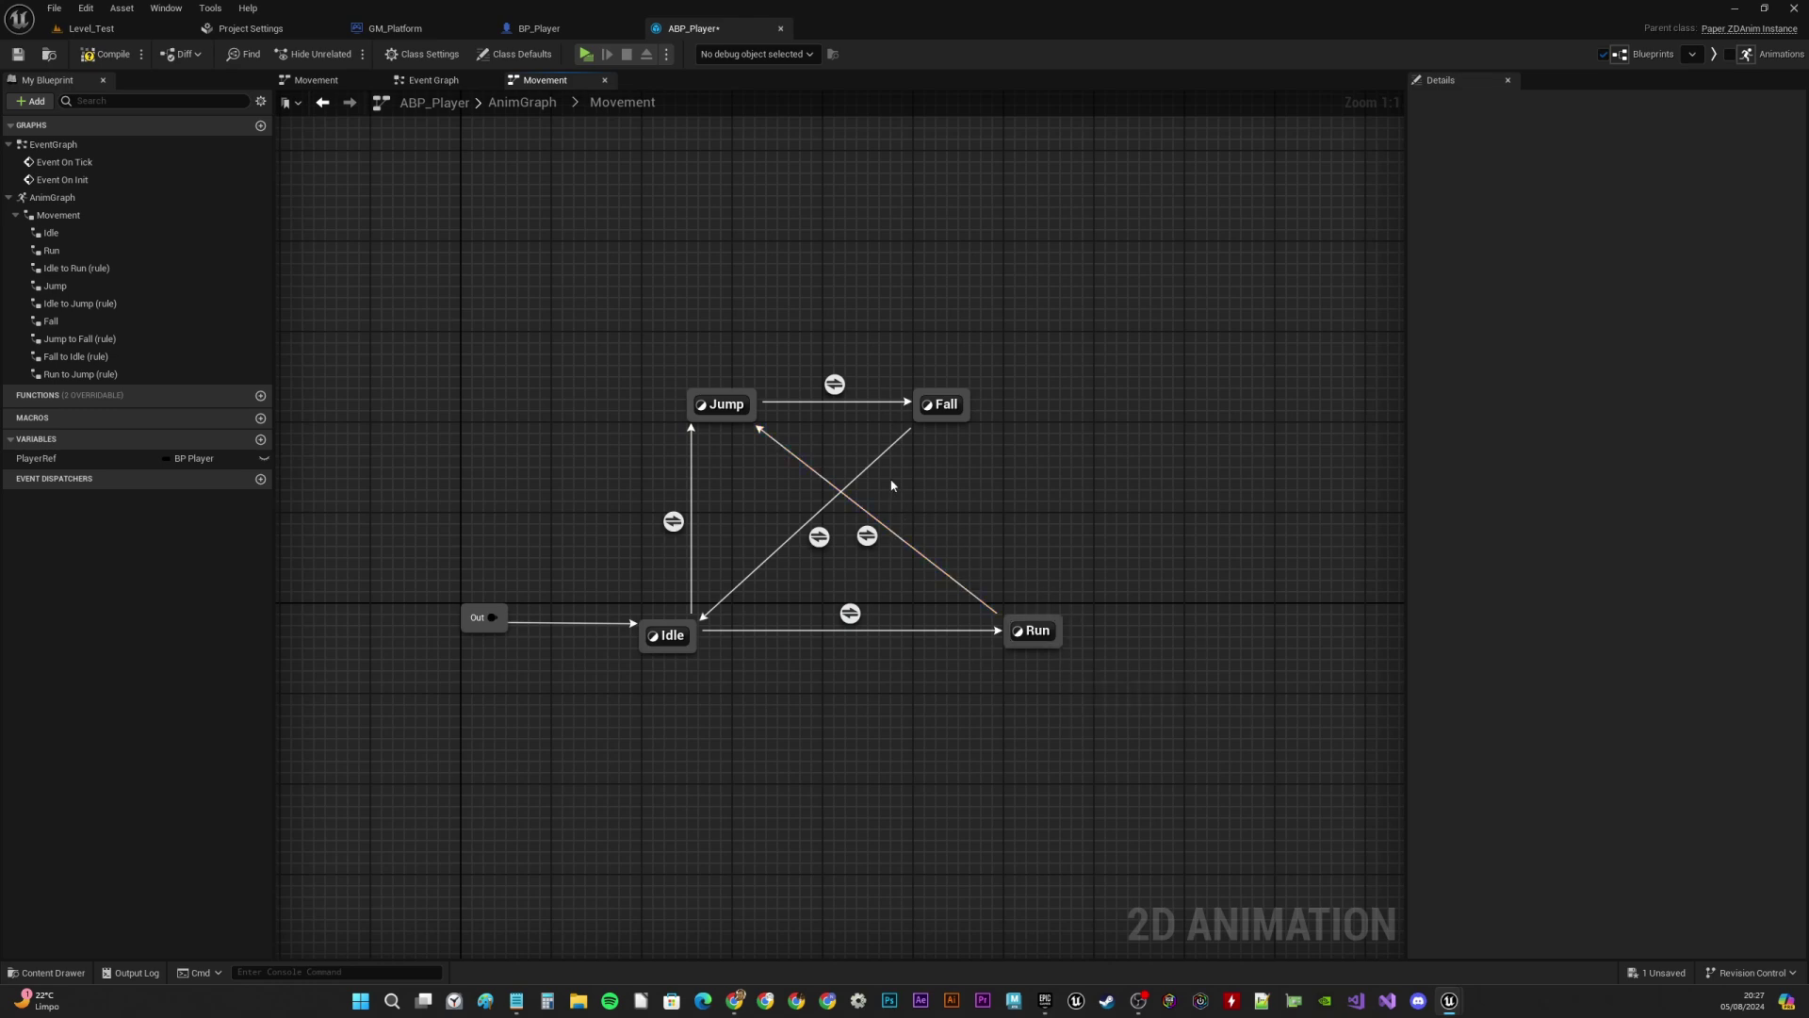
pyautogui.doubleClick(850, 612)
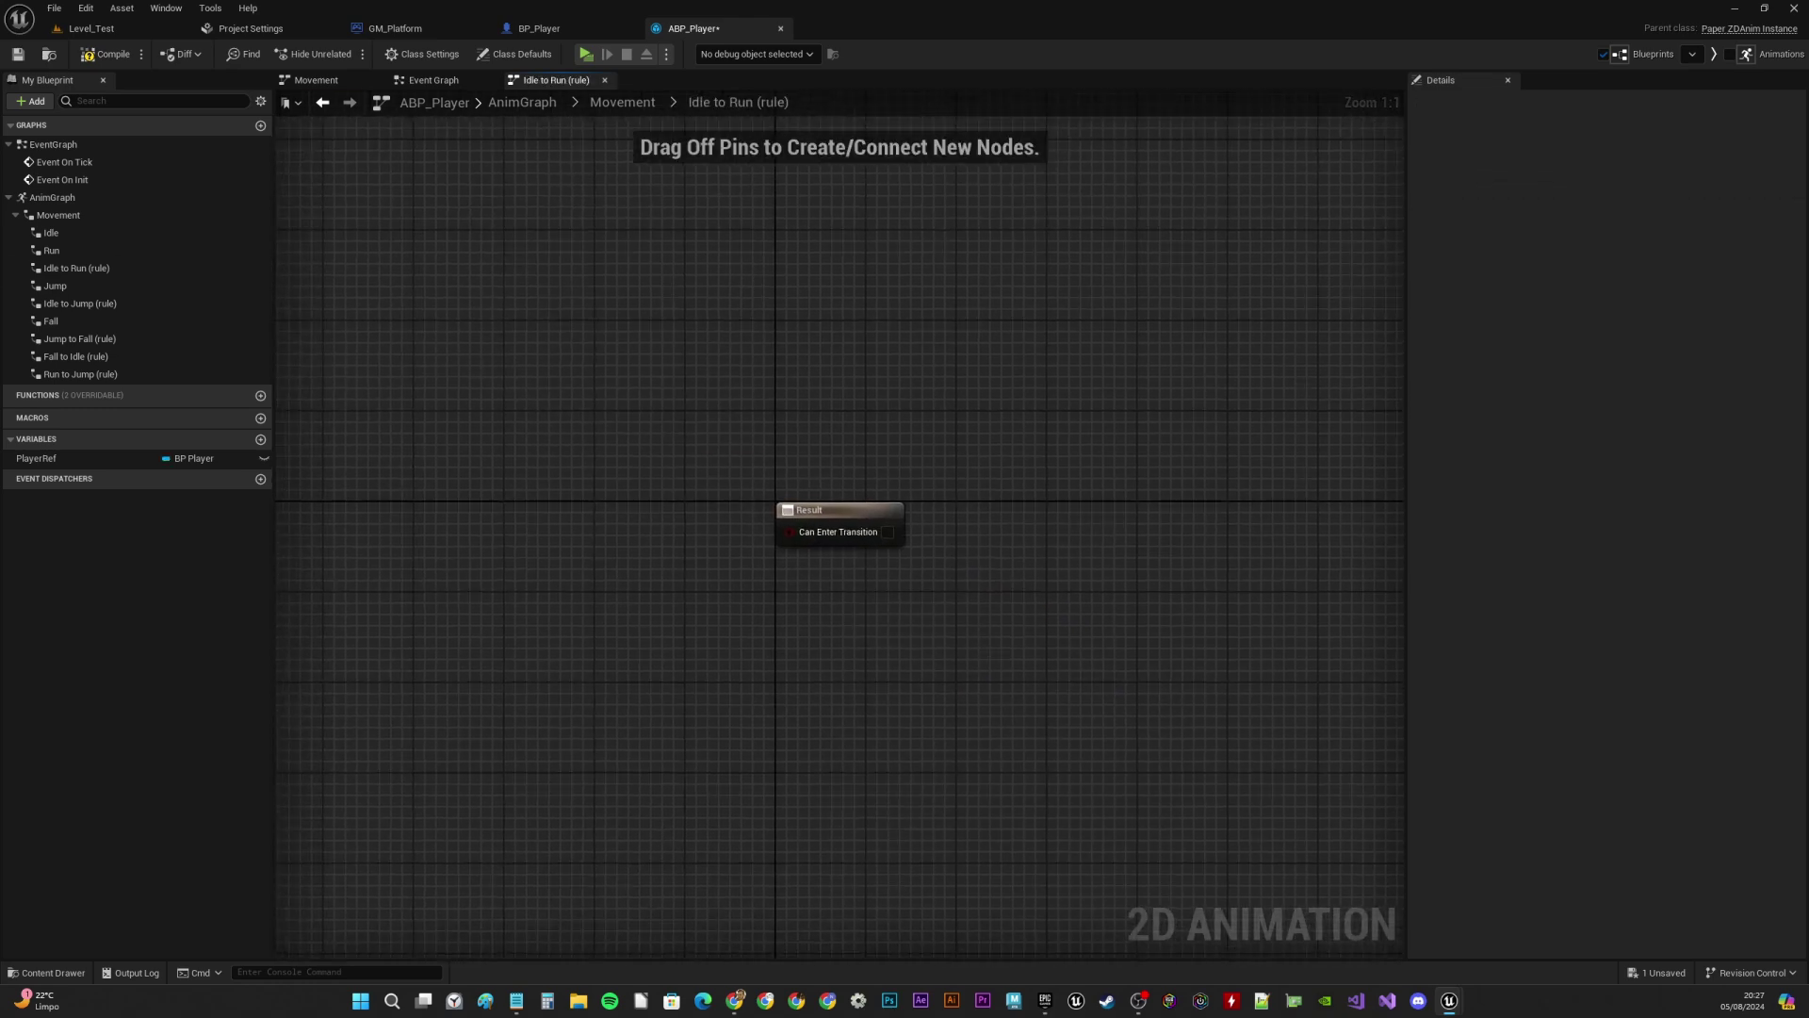
pyautogui.moveTo(759, 519); pyautogui.dragTo(1101, 448, button='right')
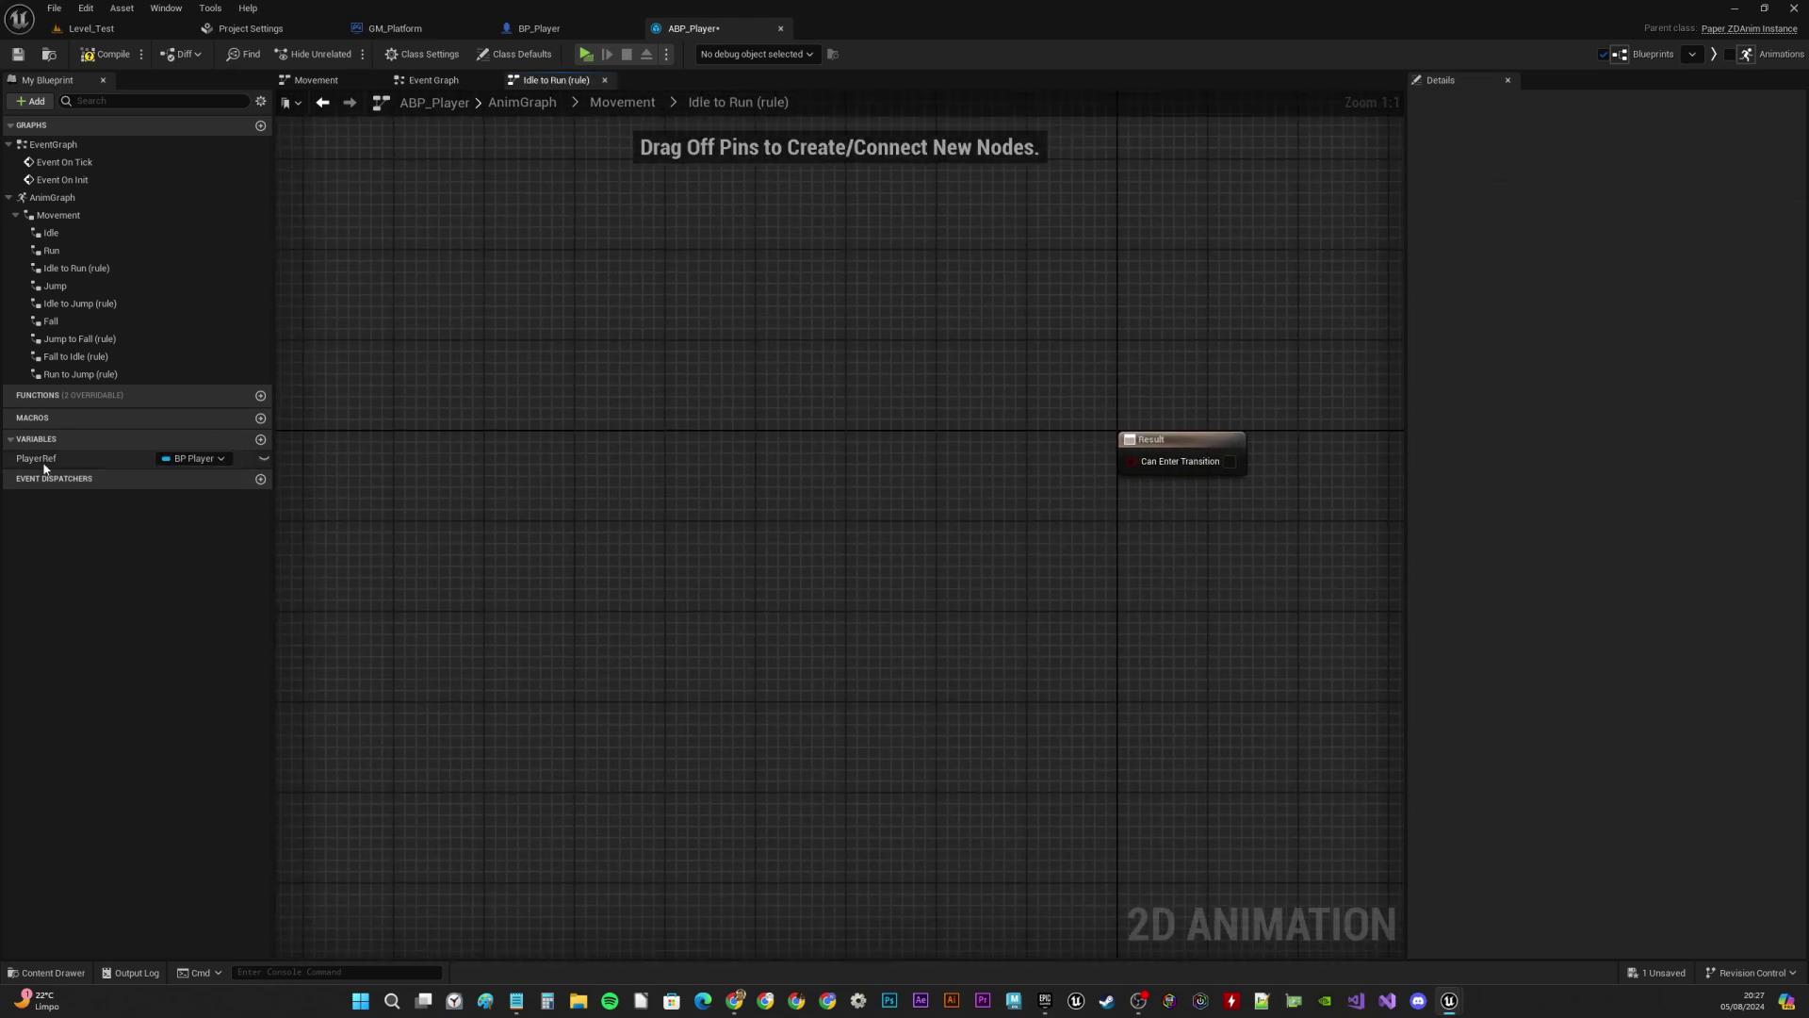
pyautogui.moveTo(713, 387); pyautogui.dragTo(682, 400, button='right')
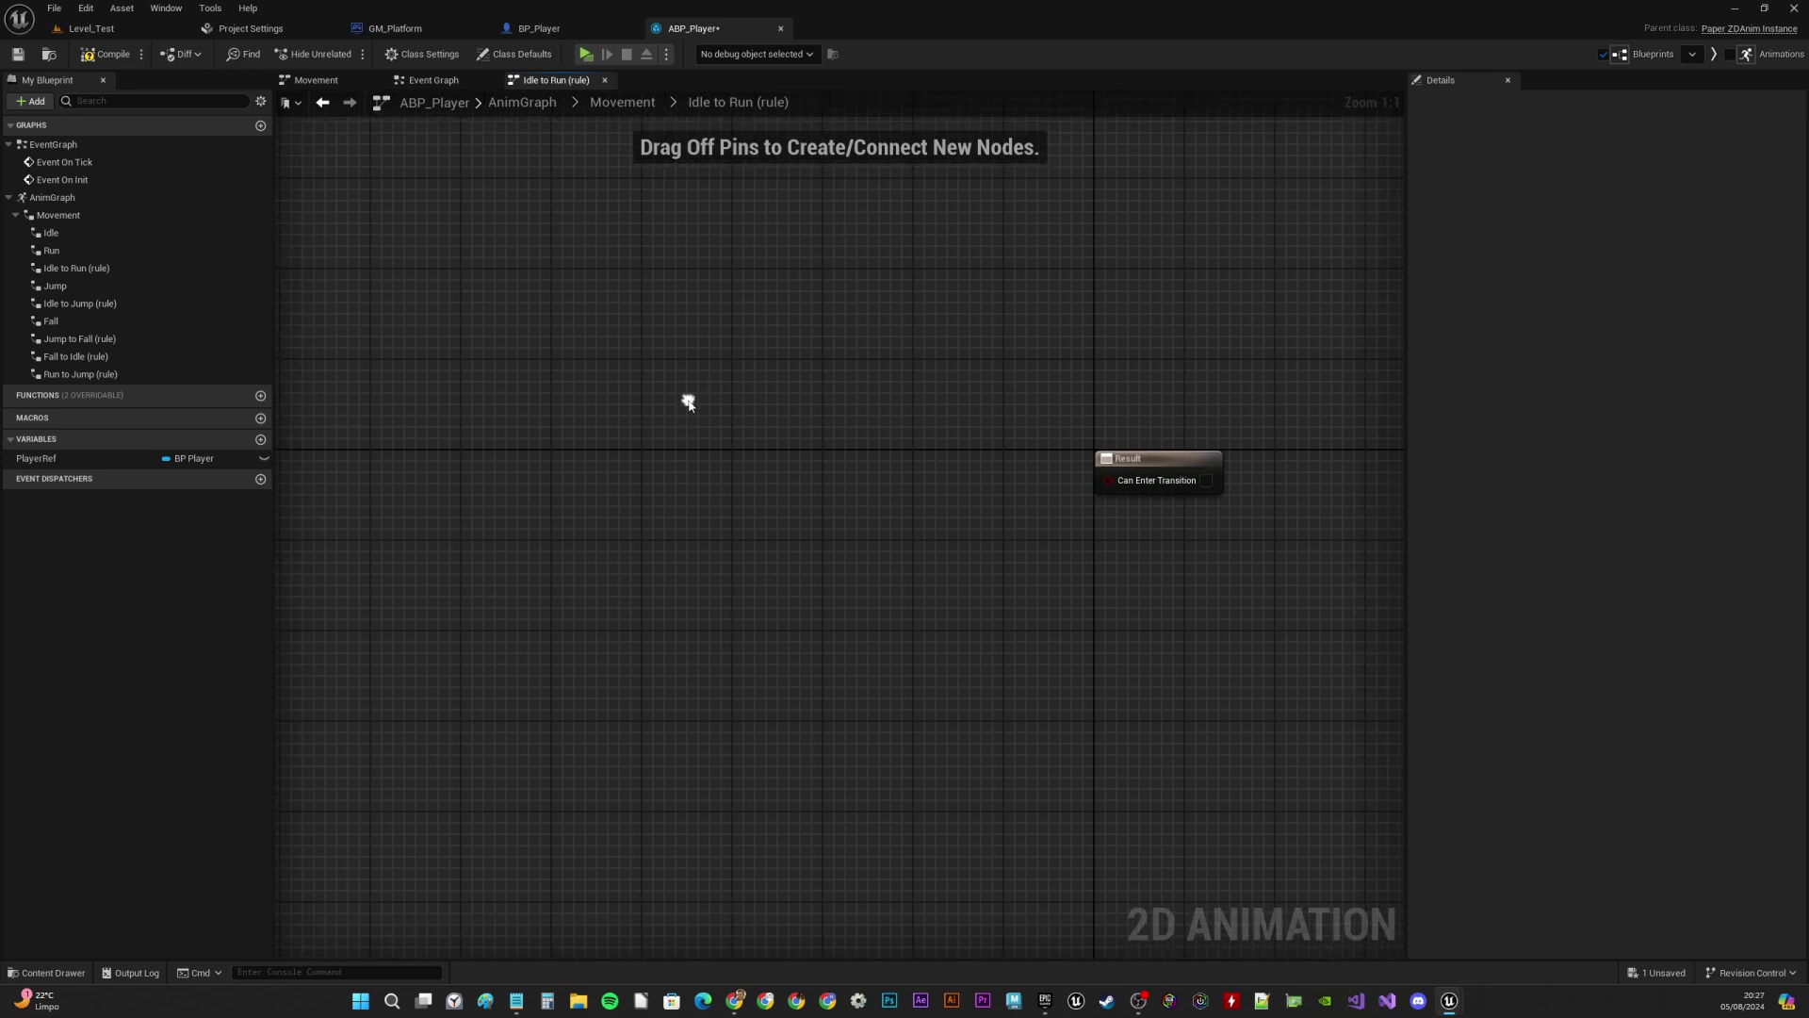
pyautogui.moveTo(42, 459); pyautogui.dragTo(553, 524)
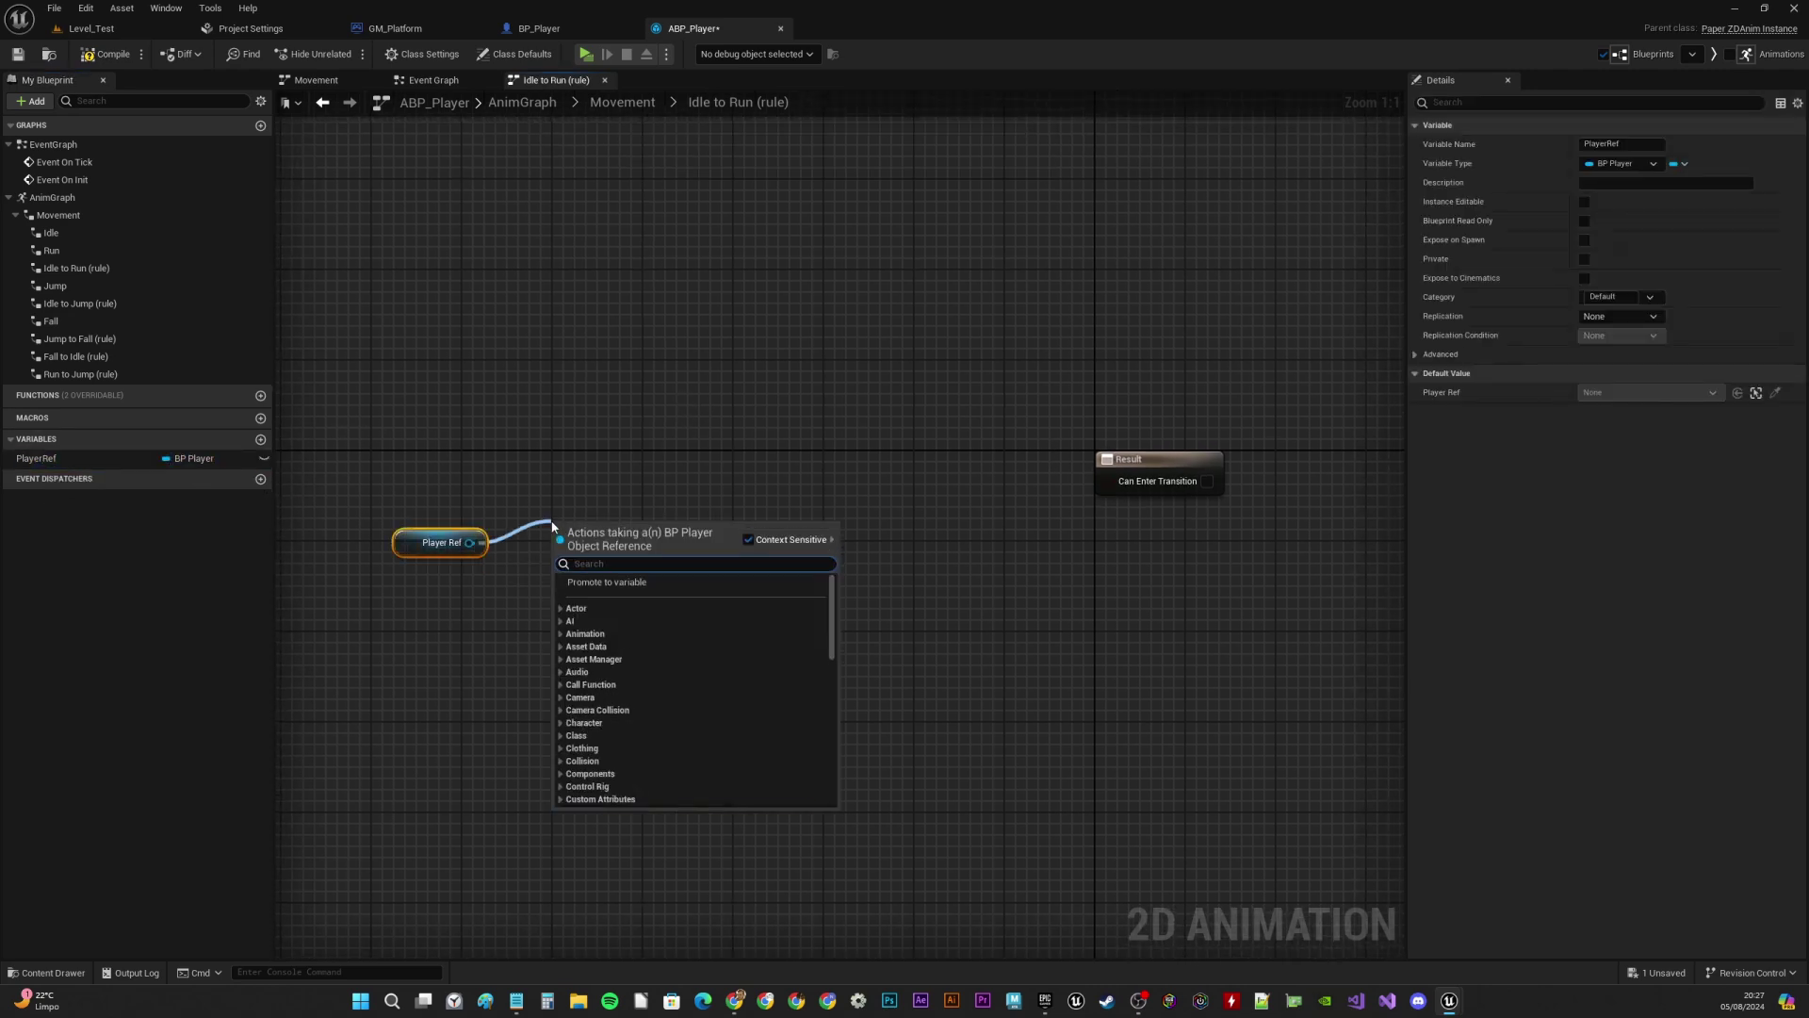
pyautogui.write('velocity')
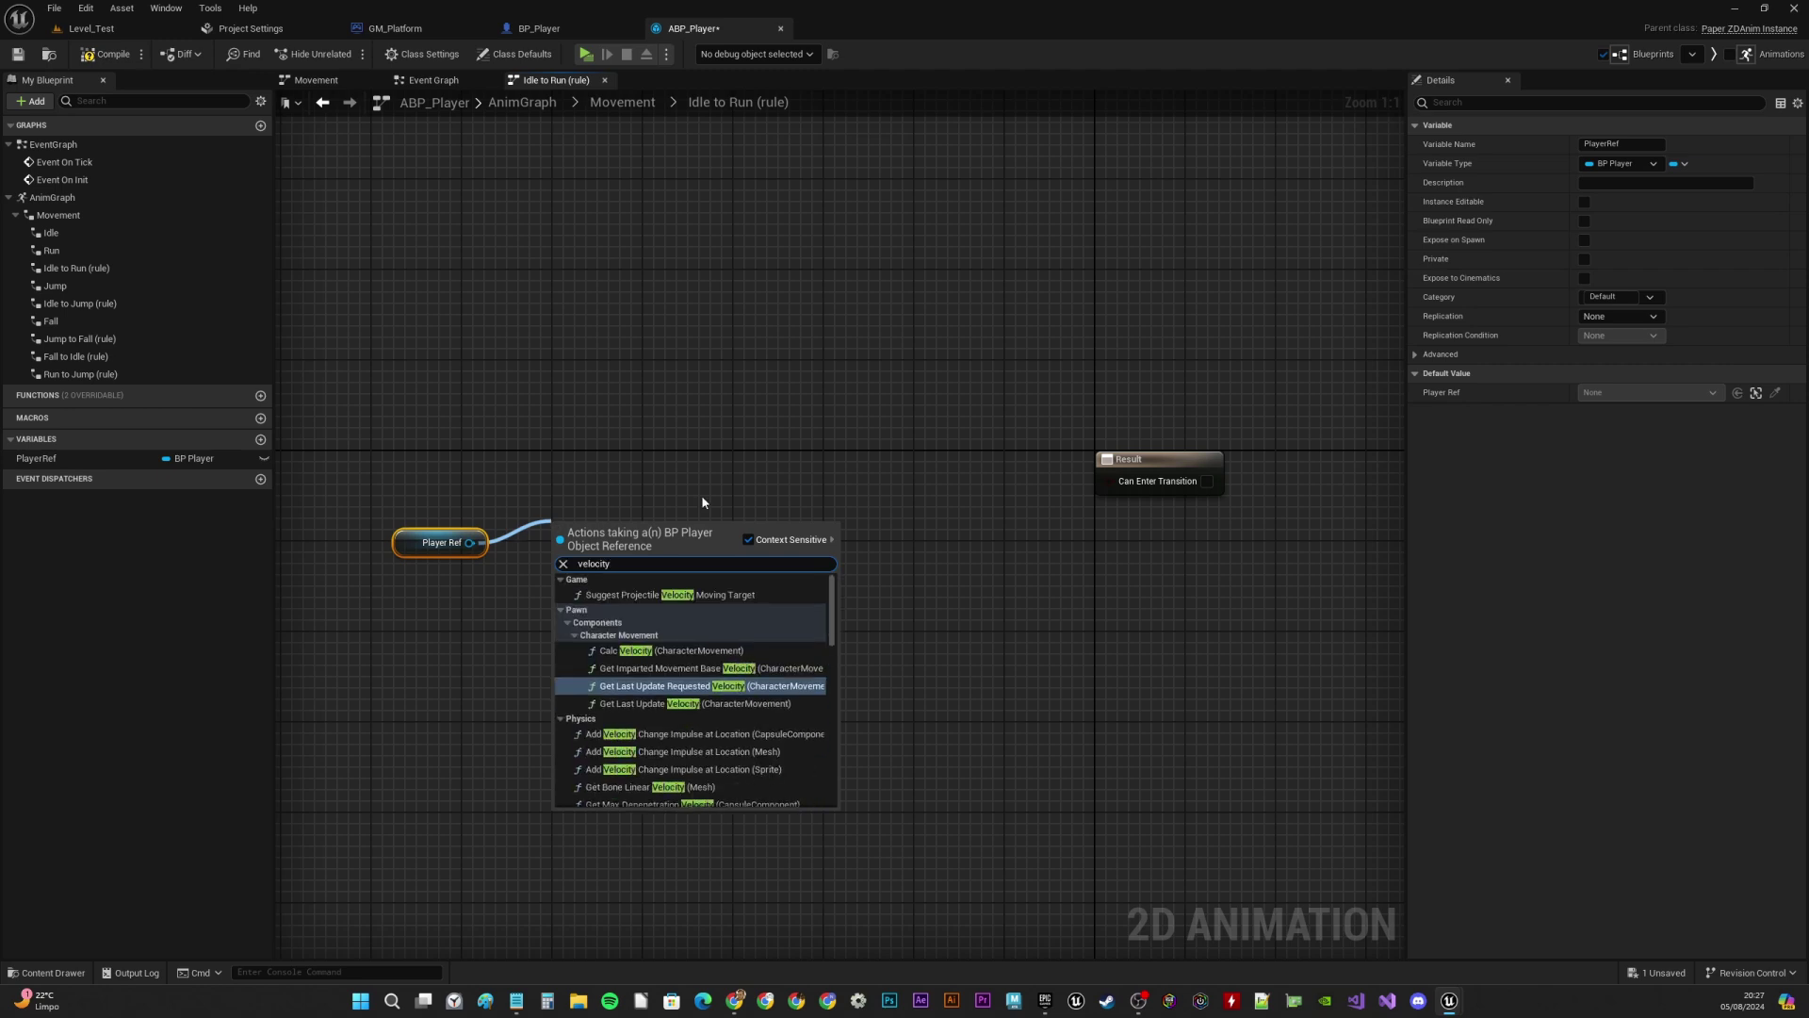
pyautogui.scroll(-3, 829, 609)
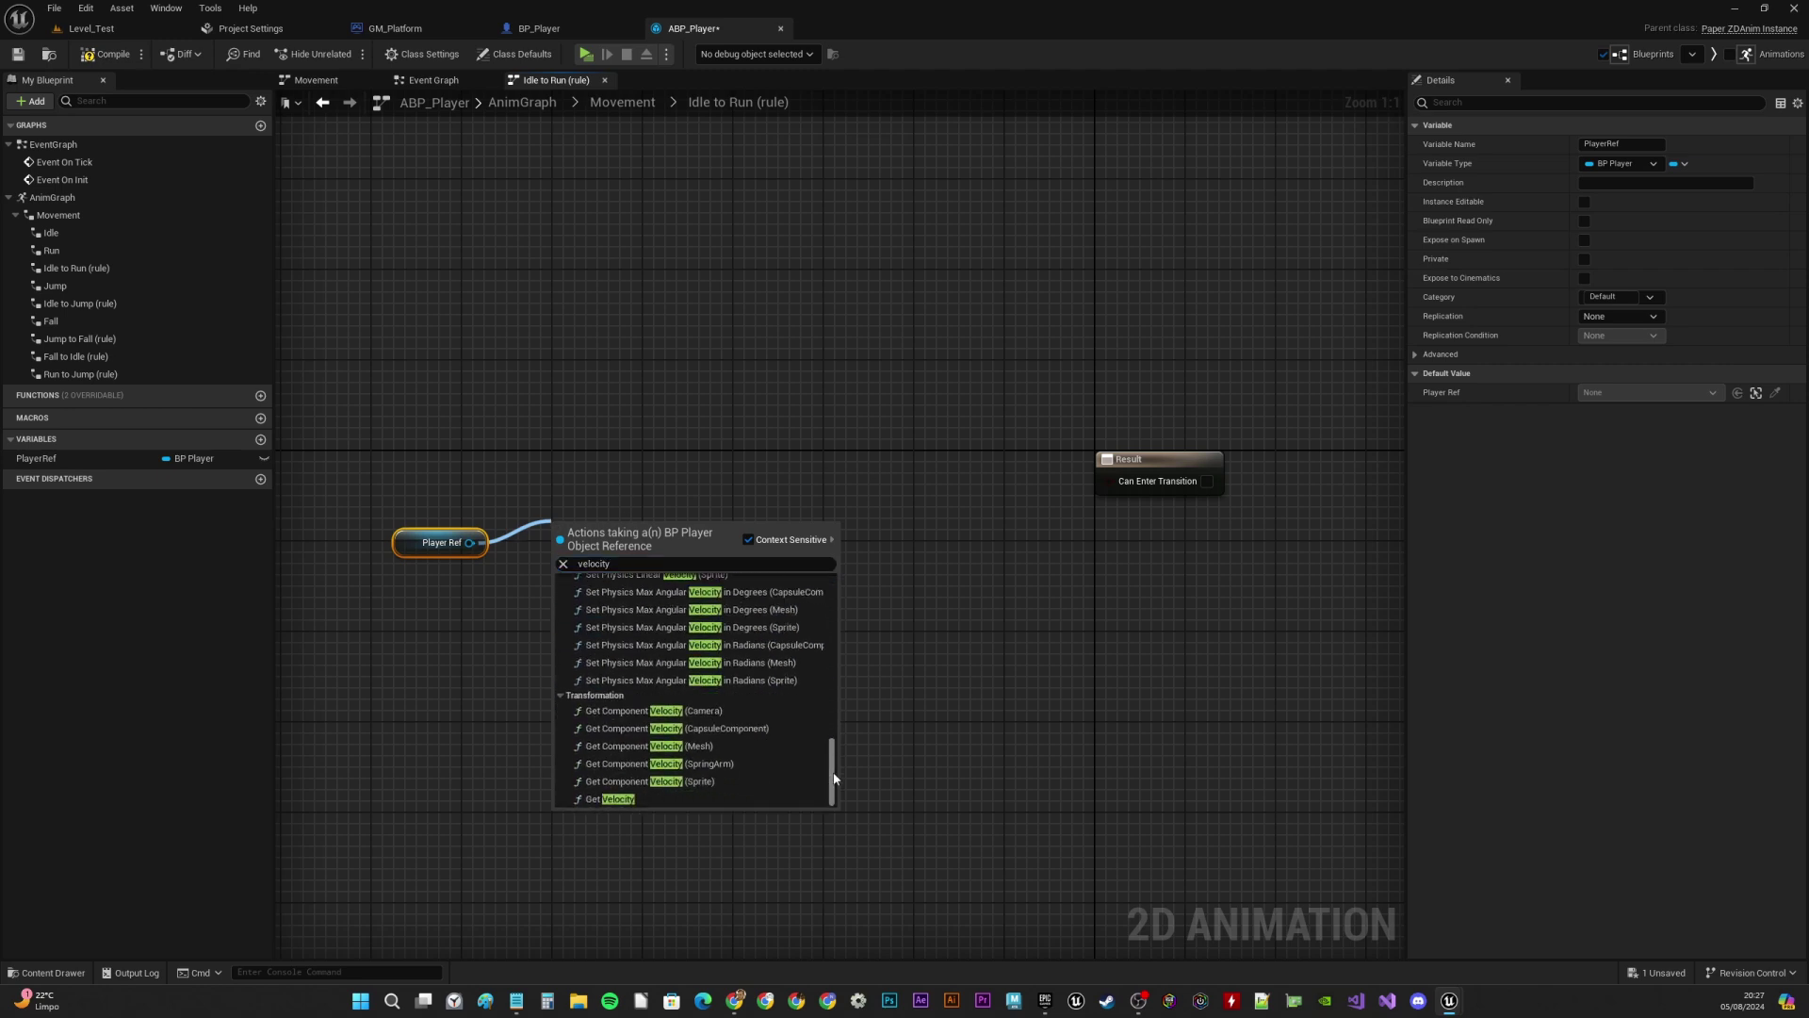
pyautogui.click(621, 794)
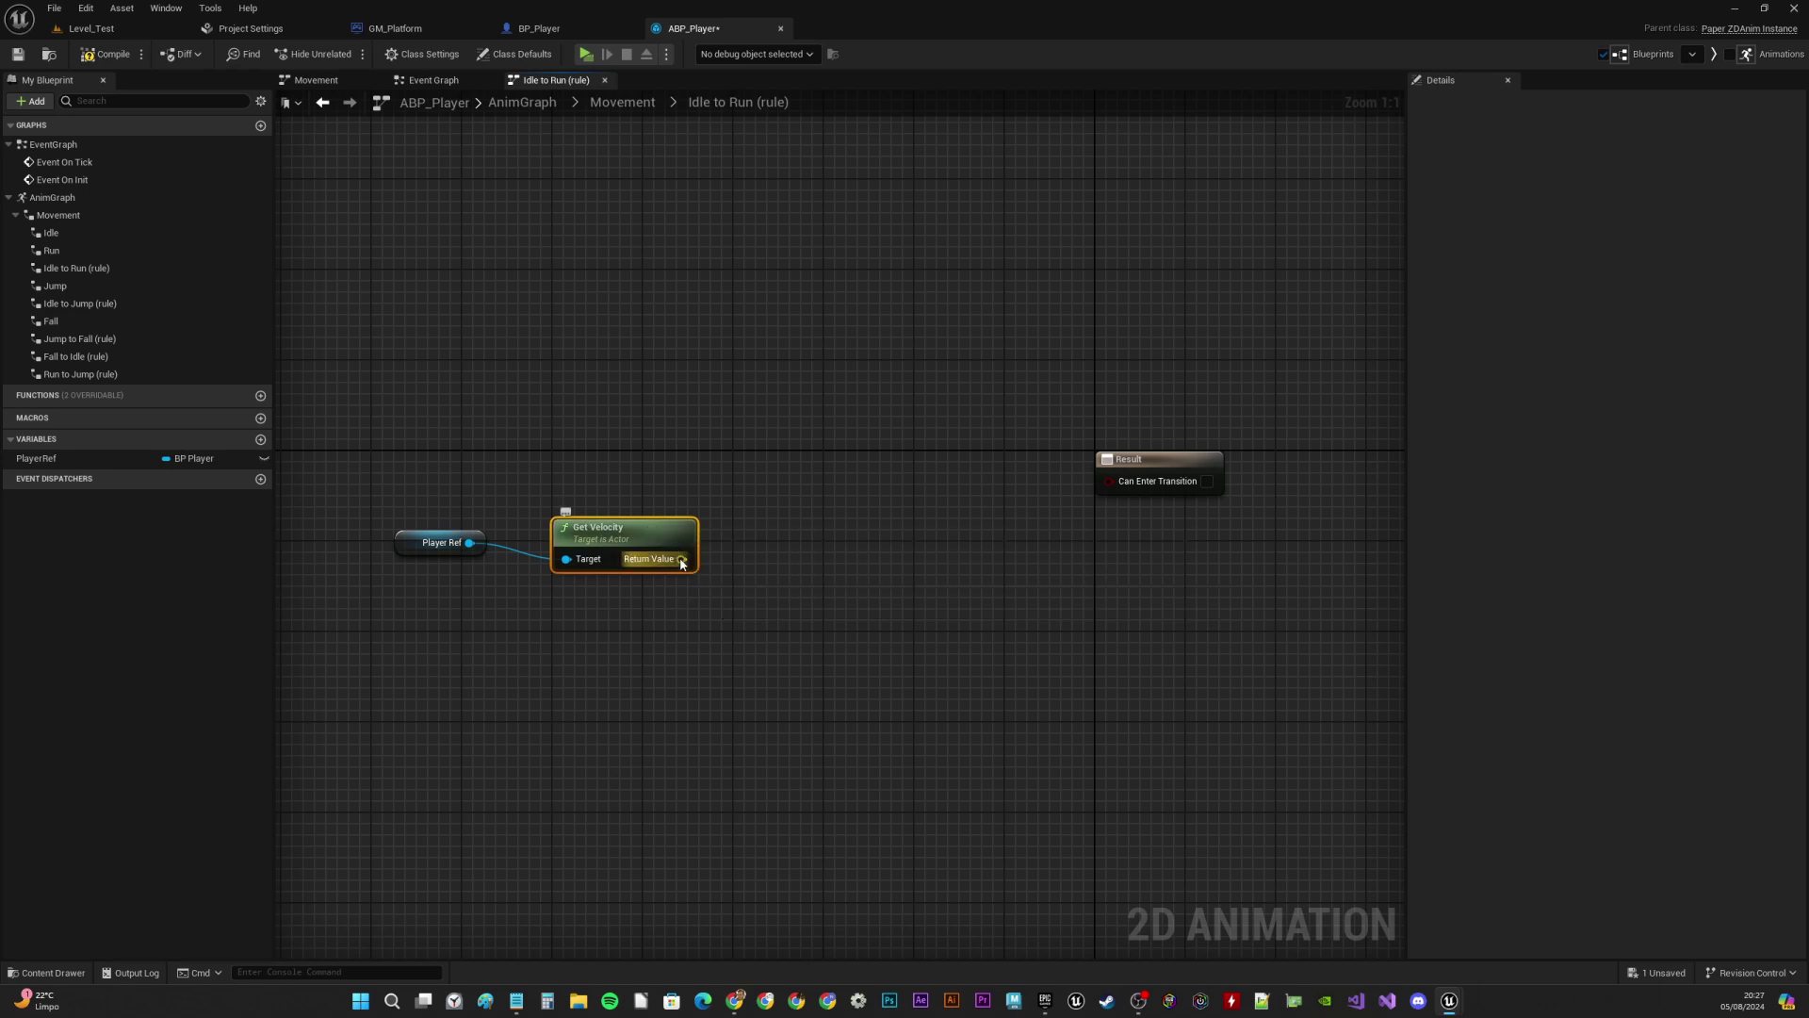
# Add a Vector Length node fed by Get Velocity's Return Value
pyautogui.moveTo(681, 559); pyautogui.dragTo(758, 549)
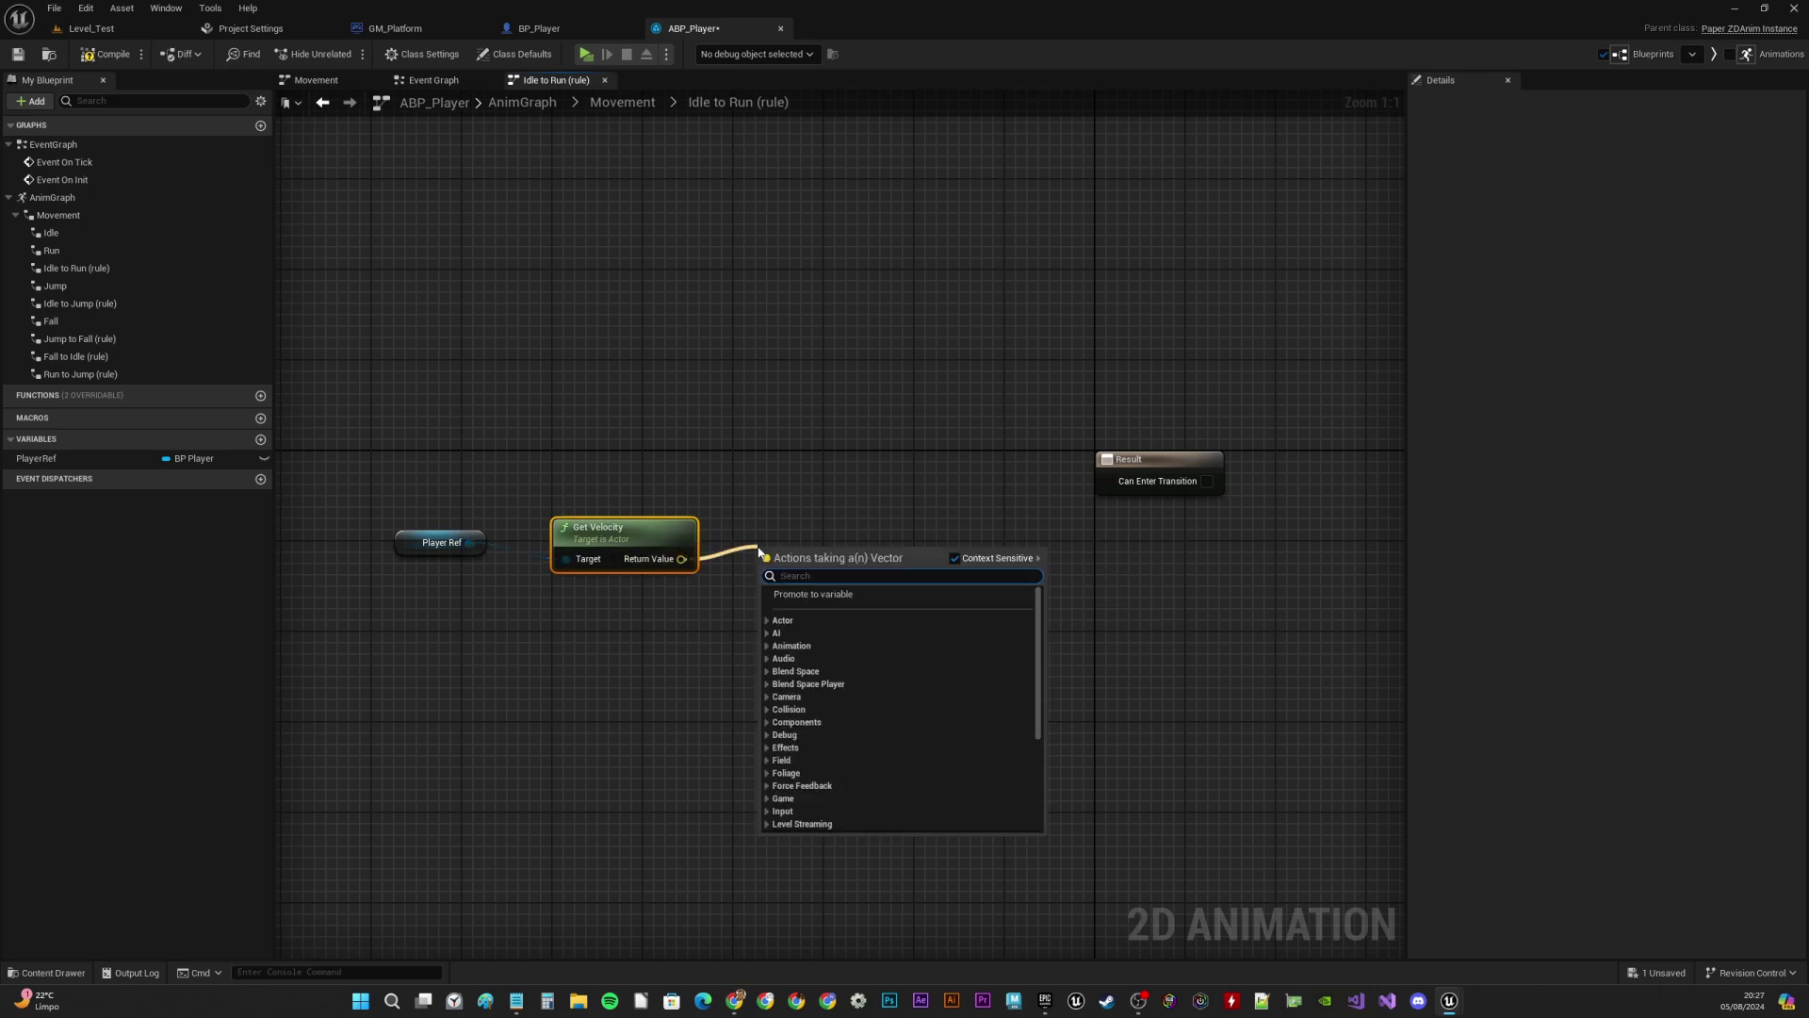
pyautogui.write('lengh')
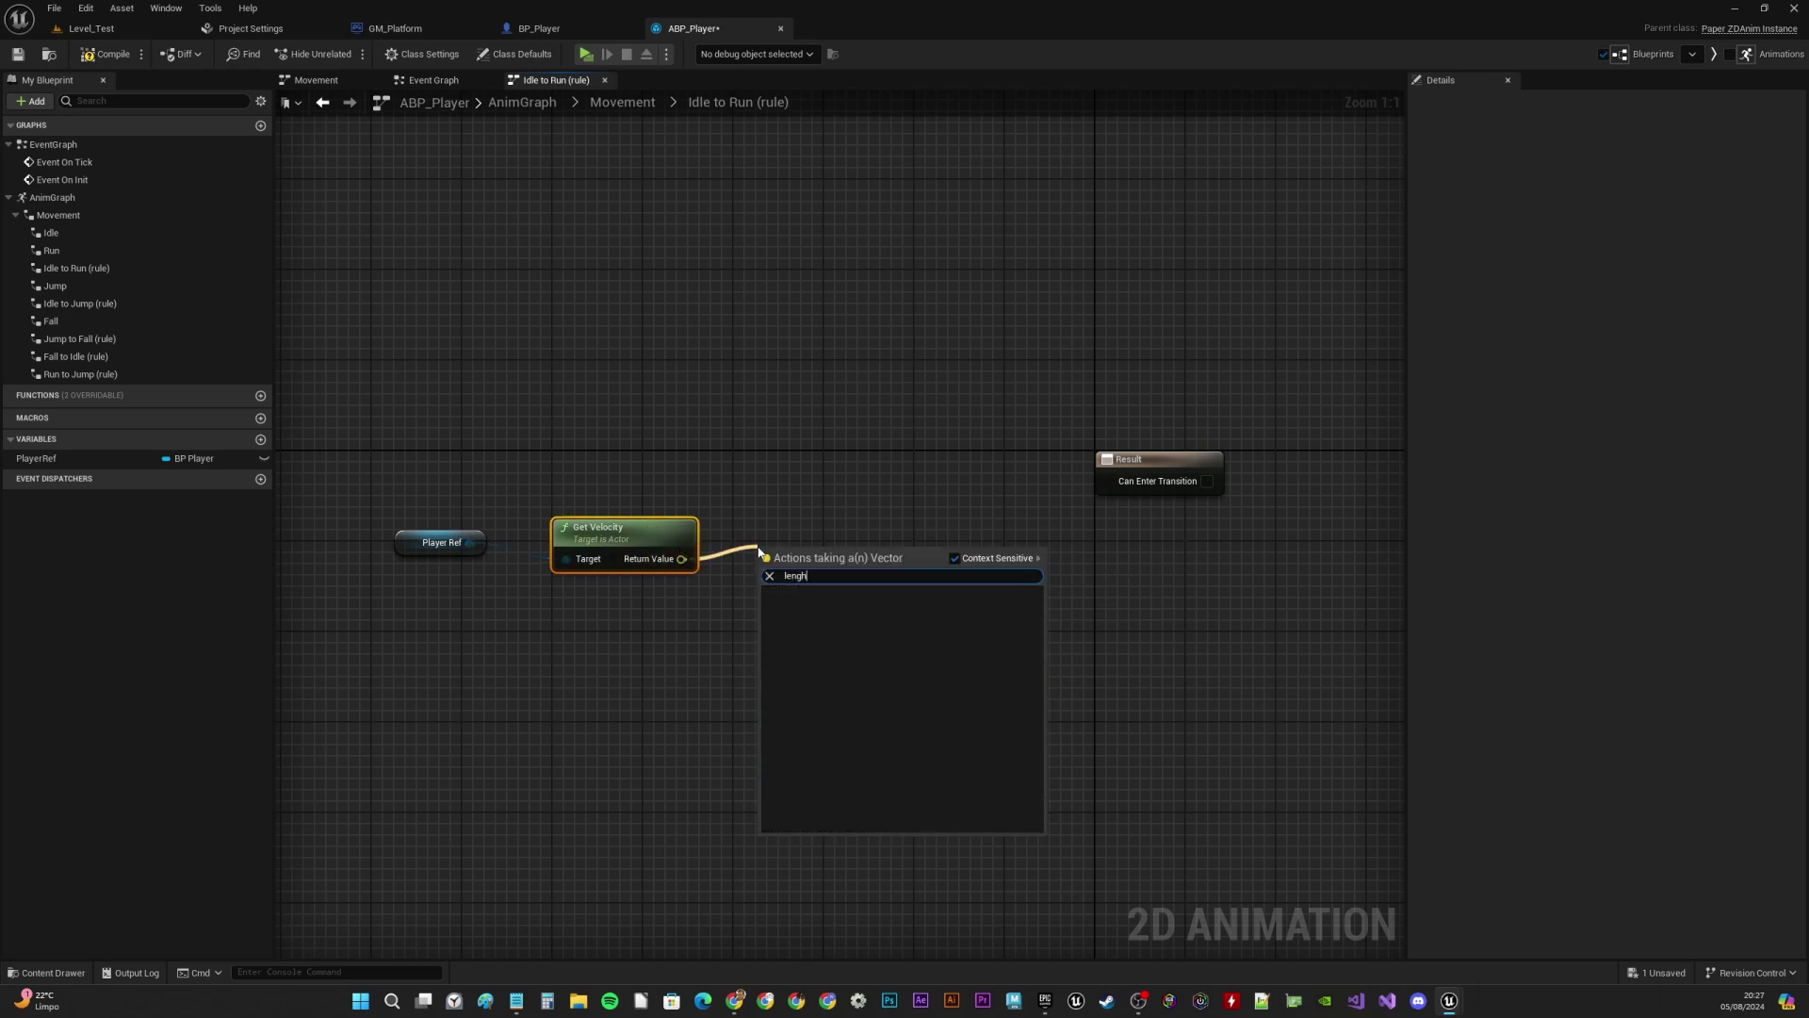
pyautogui.press('BackSpace')
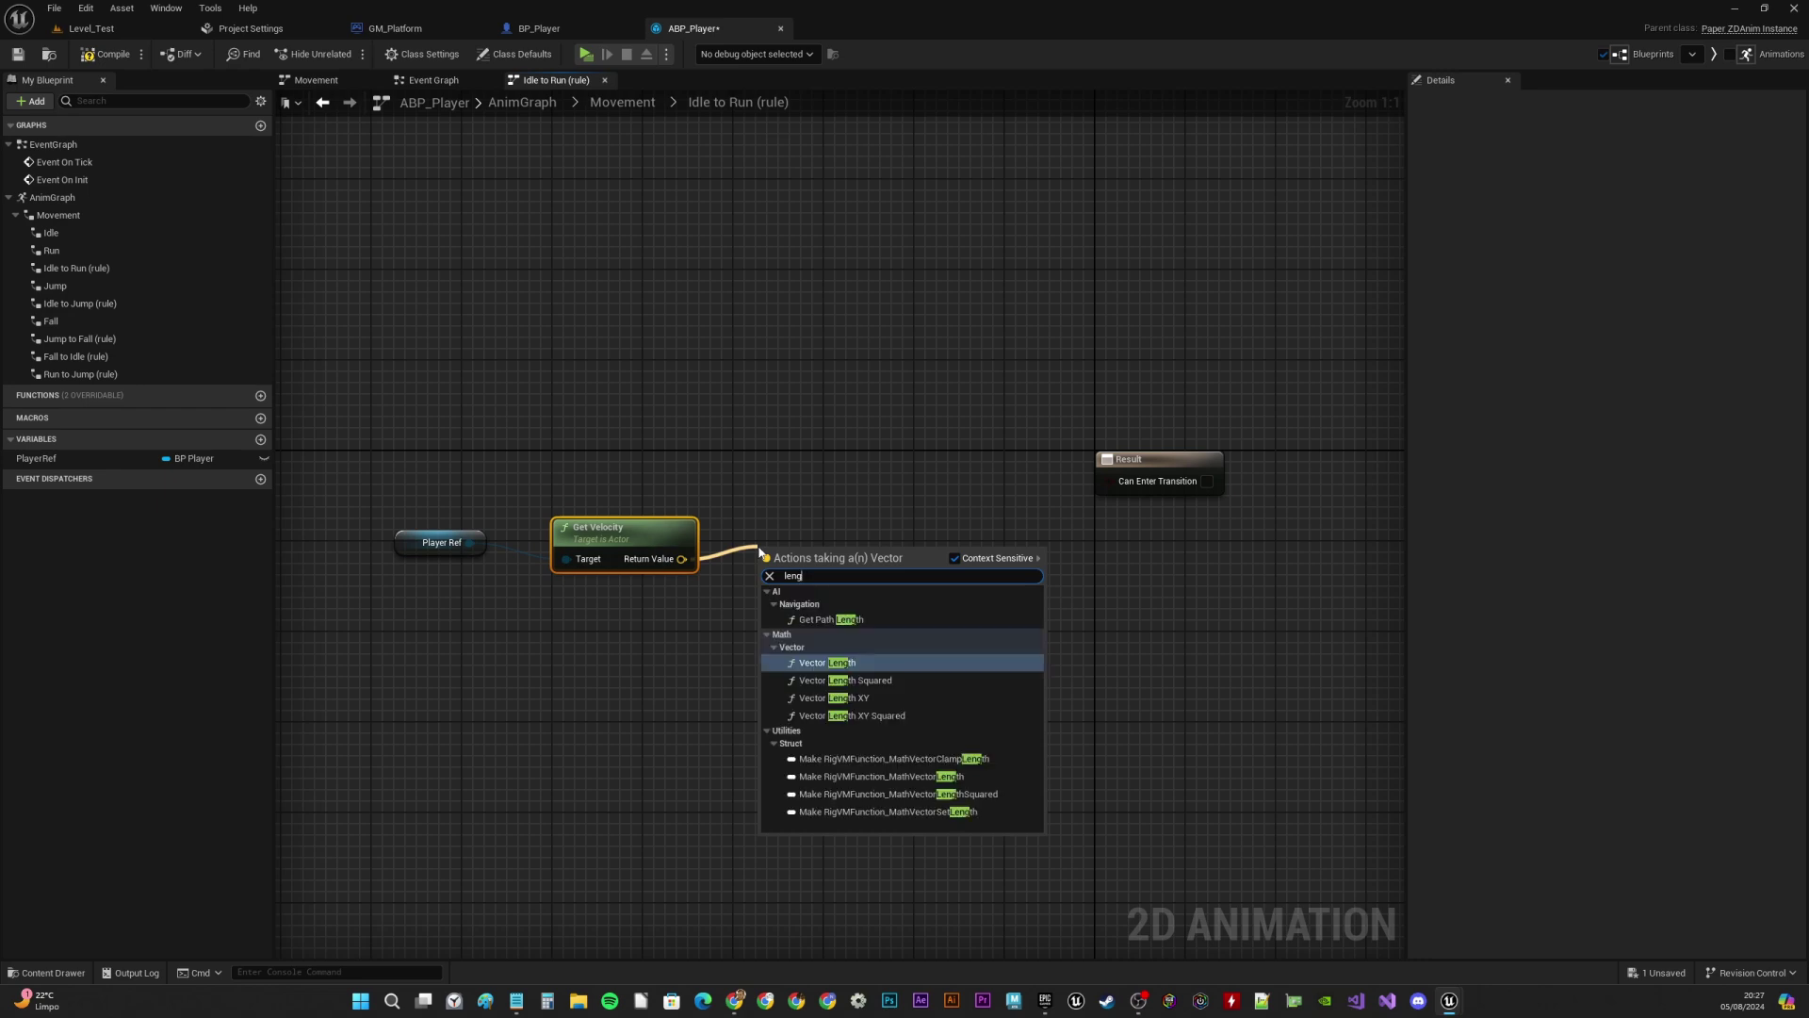
pyautogui.click(951, 665)
# Check whether the vector length is greater than 0.0 with a Greater (>) node and feed it into Can Enter Transition
pyautogui.moveTo(868, 540); pyautogui.dragTo(897, 569)
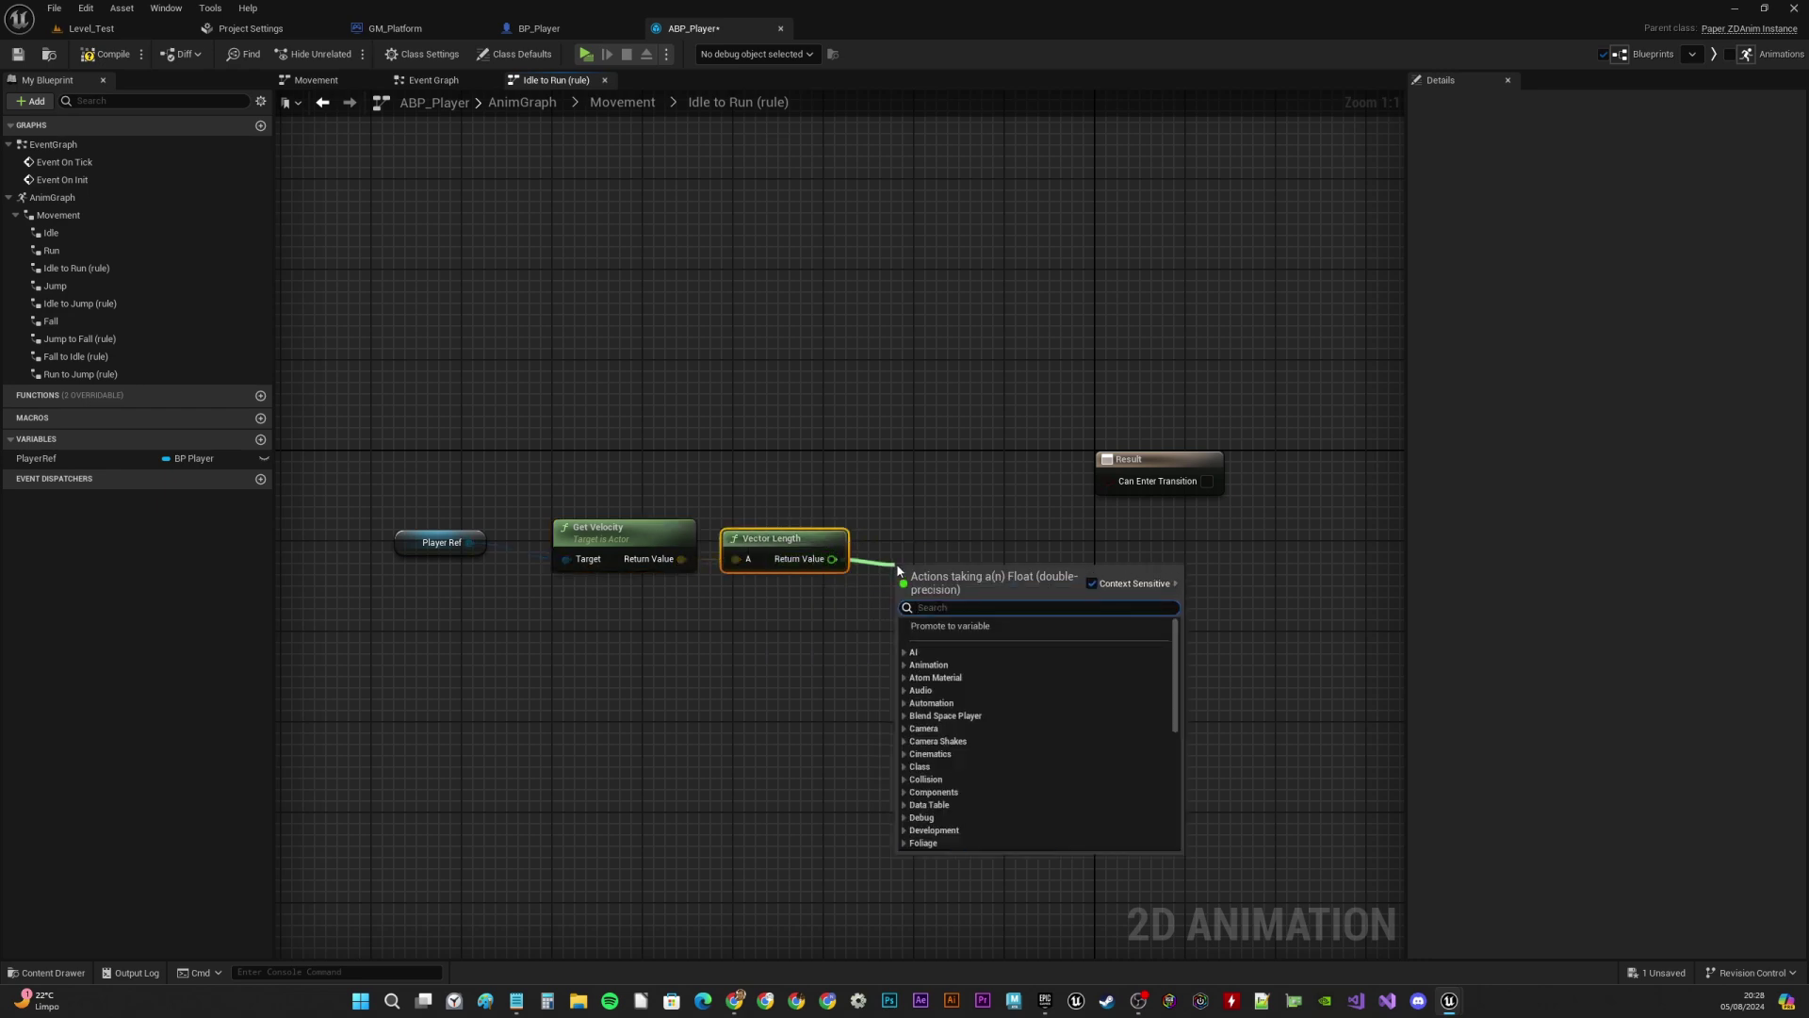
pyautogui.write('>')
pyautogui.click(980, 652)
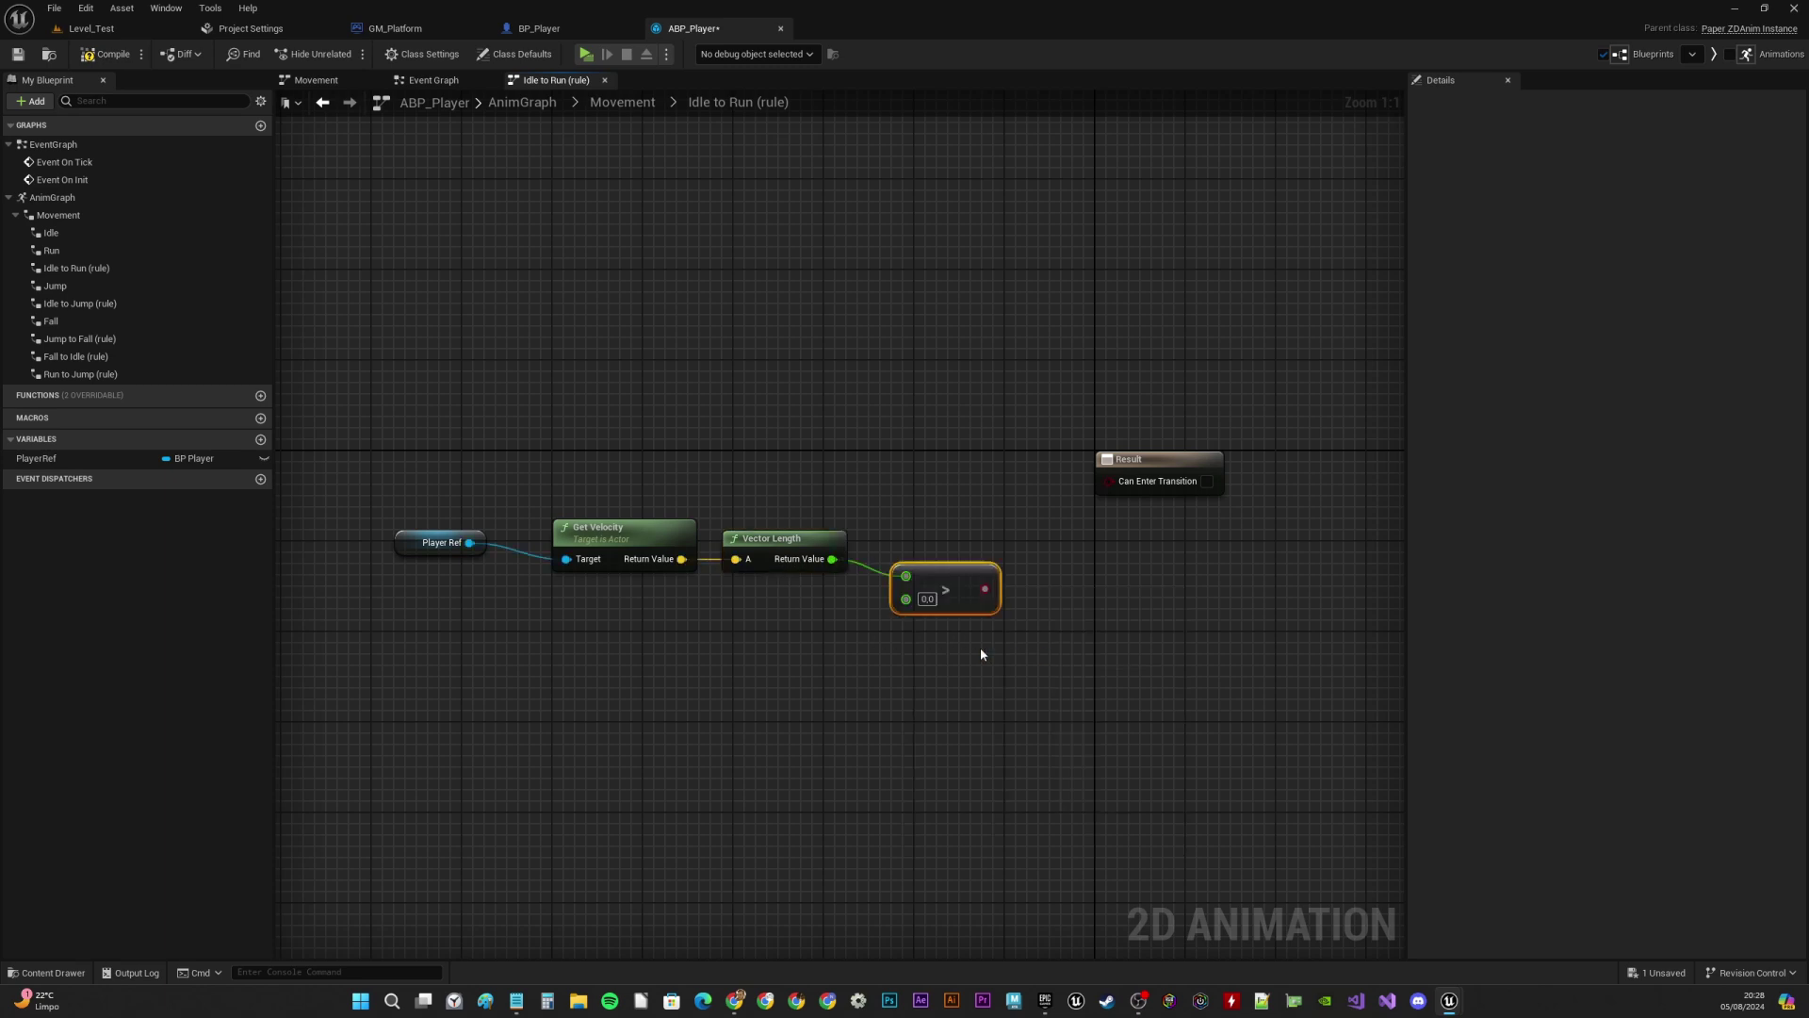
pyautogui.moveTo(986, 591); pyautogui.dragTo(1110, 481)
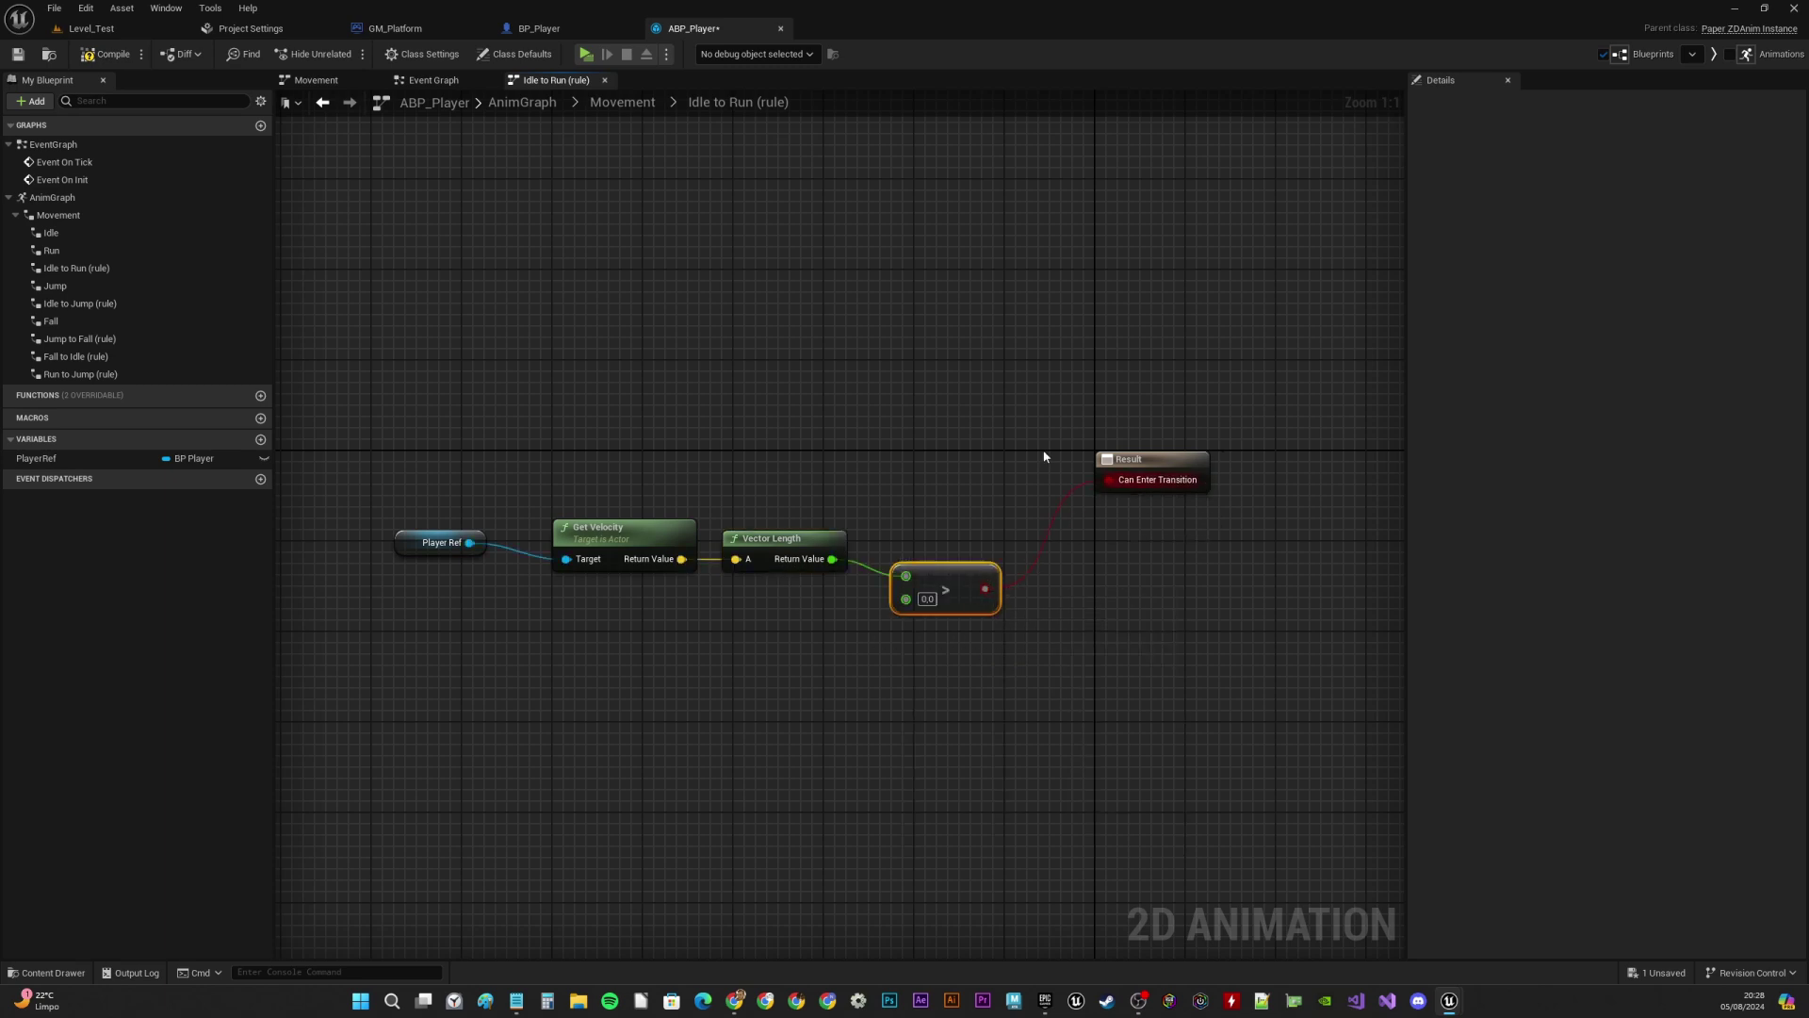
# In the Movement state machine's Run to Jump transition rule, add a PlayerRef getter and get its Character Movement
pyautogui.click(624, 103)
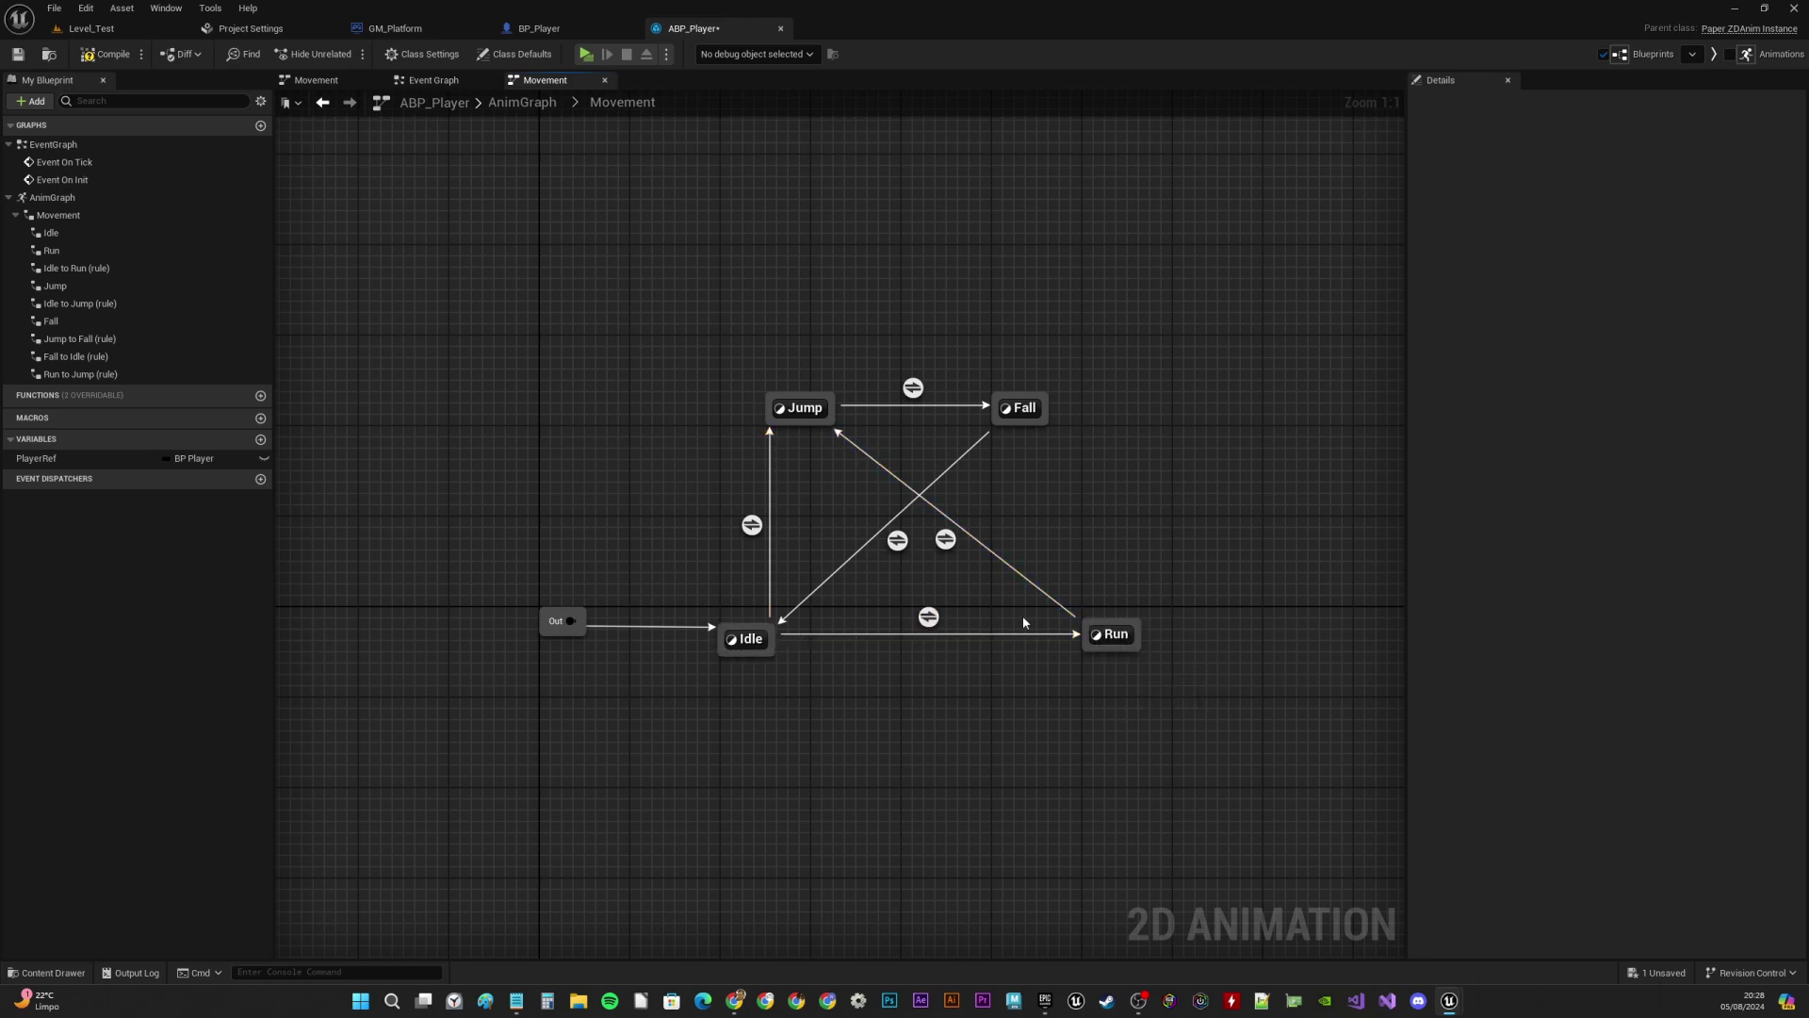
pyautogui.moveTo(1105, 634)
pyautogui.doubleClick(945, 540)
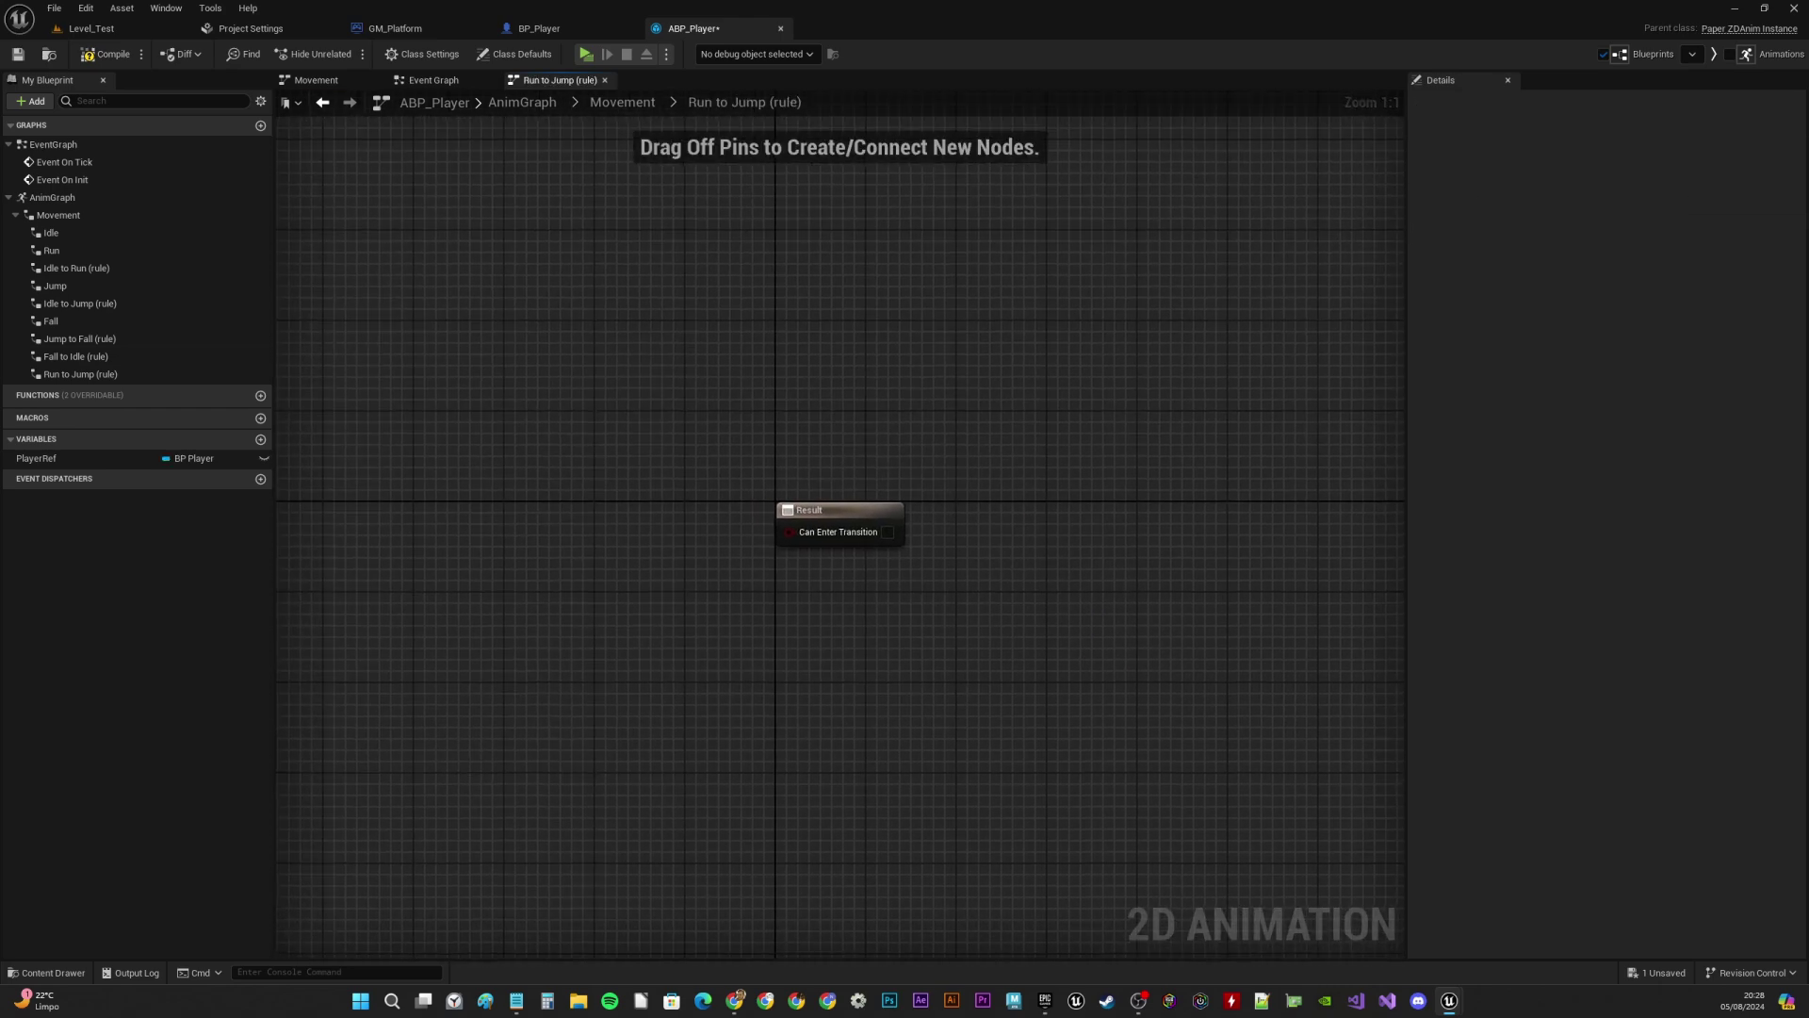
pyautogui.moveTo(761, 440); pyautogui.dragTo(1033, 380, button='right')
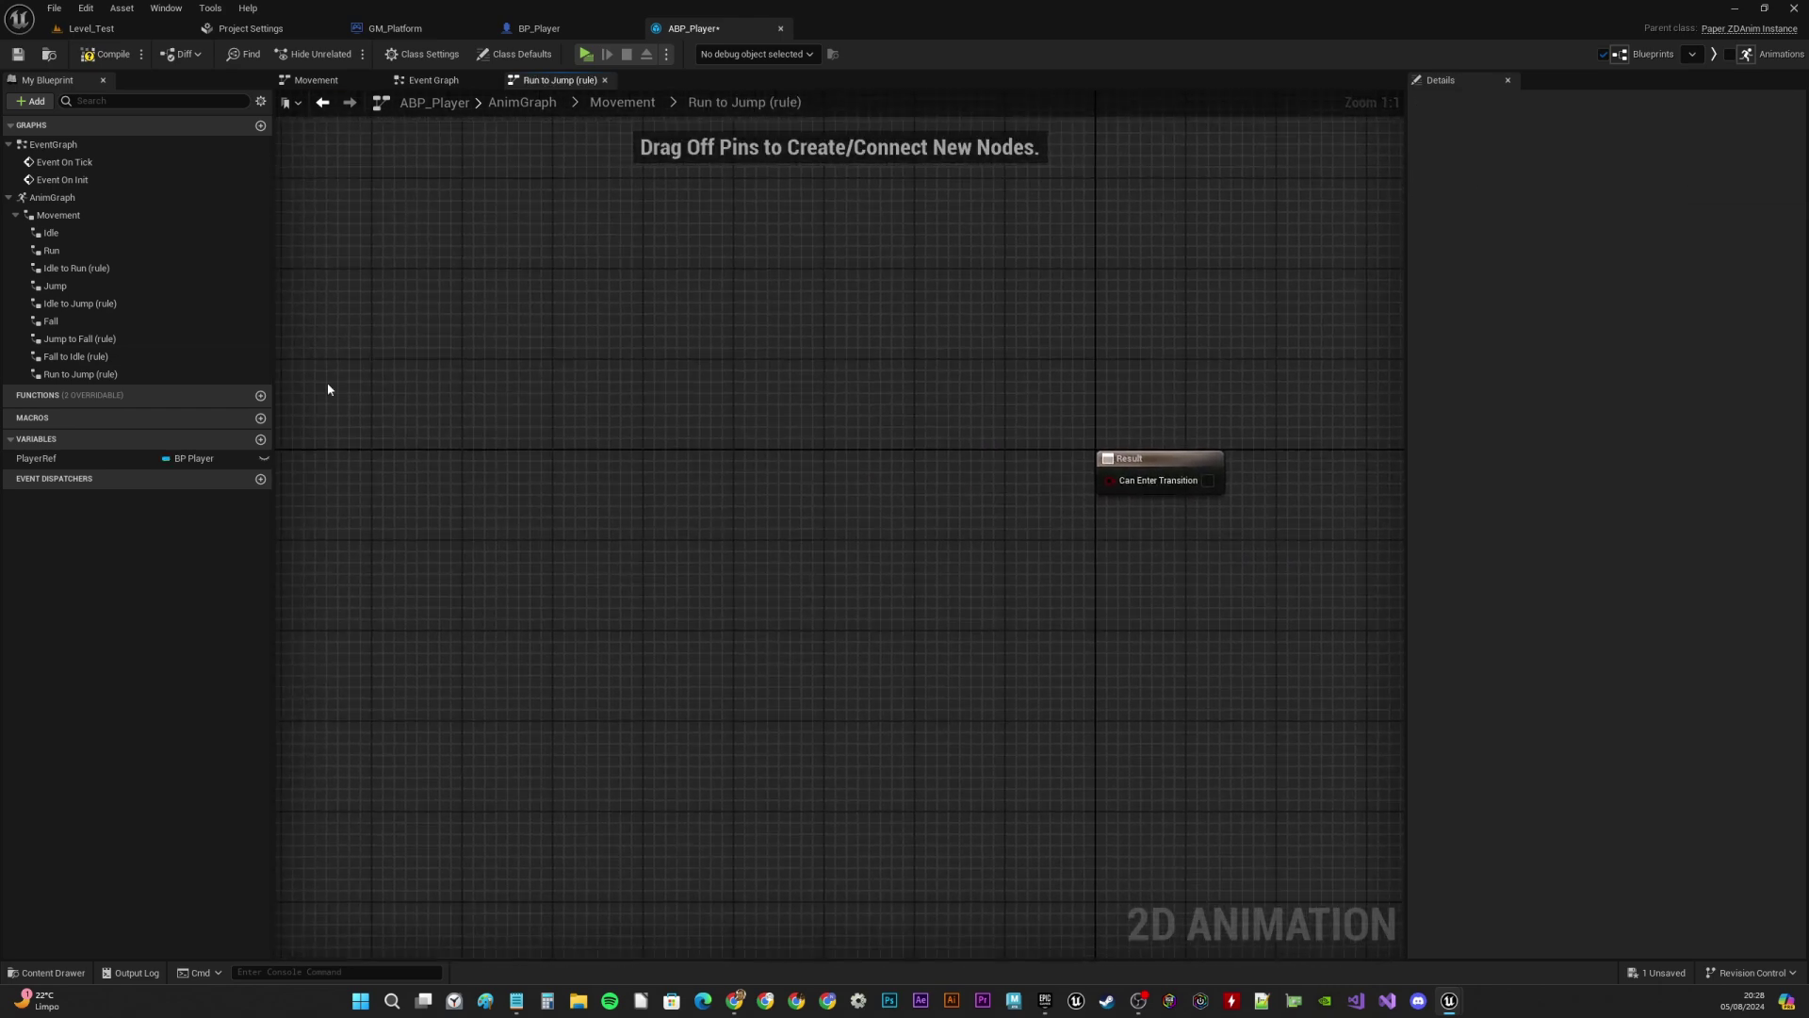
pyautogui.click(58, 462)
pyautogui.keyDown('ctrl'); pyautogui.moveTo(57, 462); pyautogui.dragTo(658, 547); pyautogui.keyUp('ctrl')
pyautogui.write('charact')
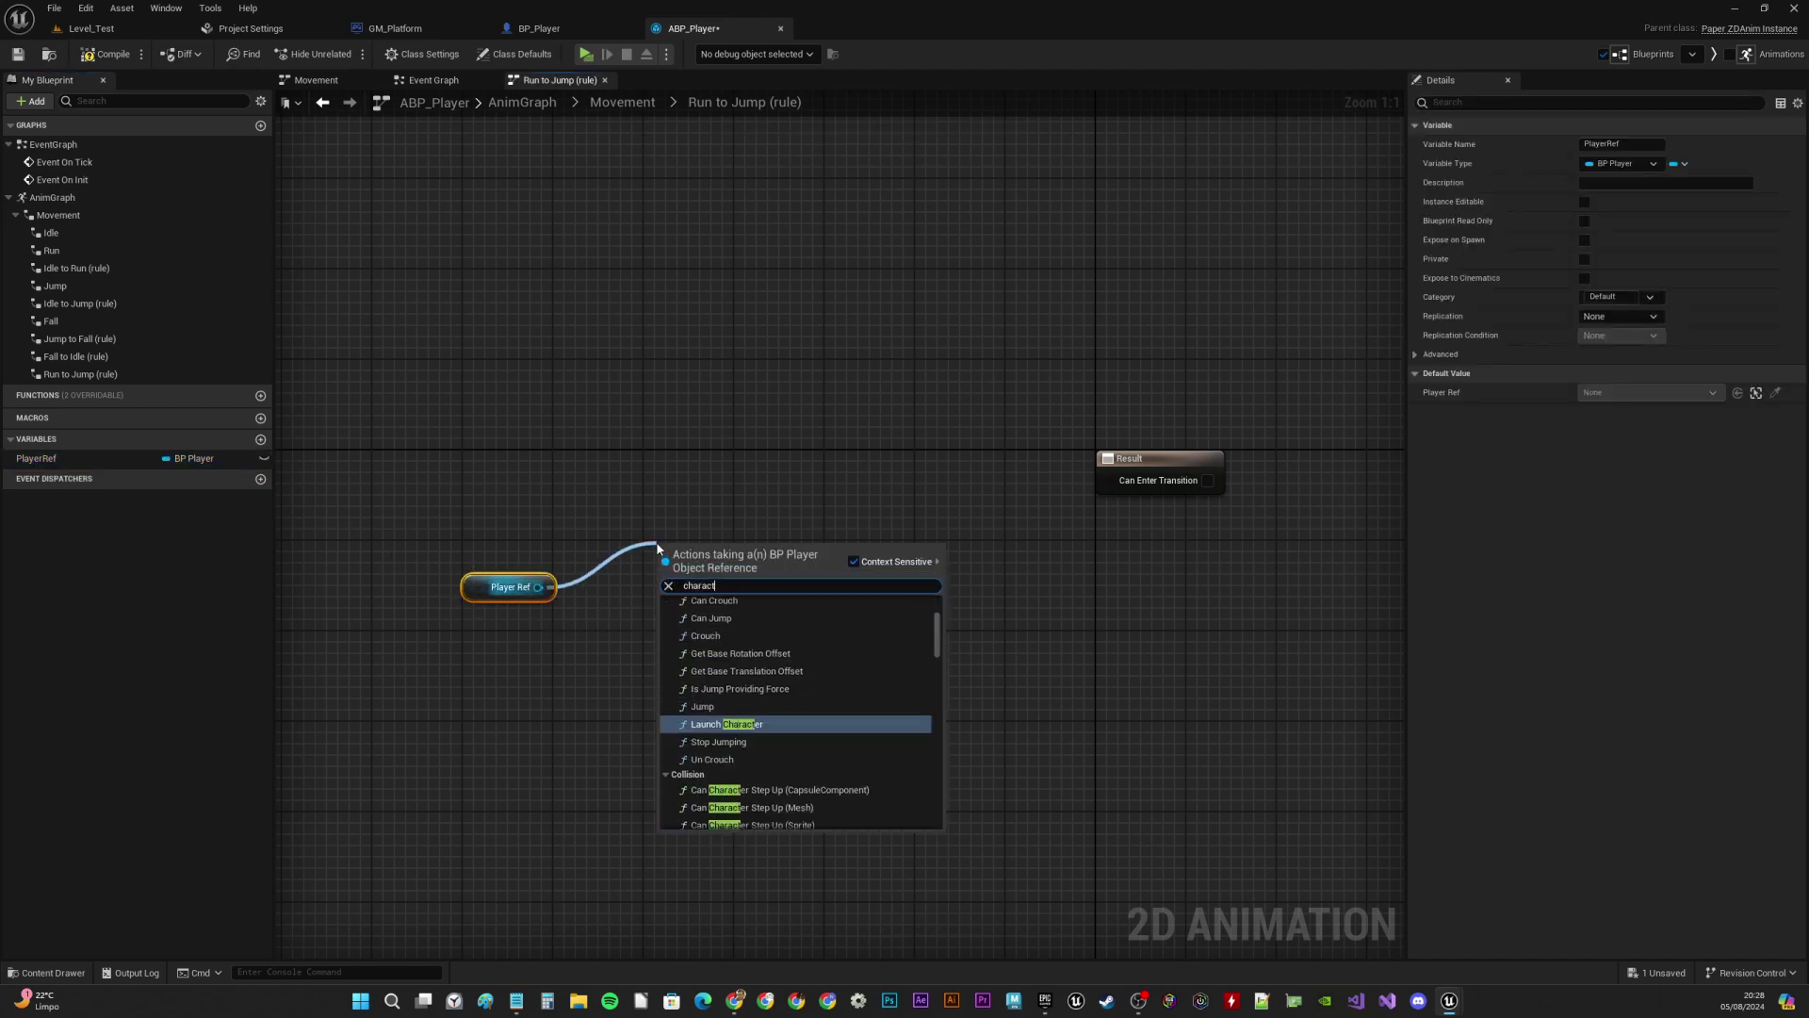
pyautogui.write('er mov')
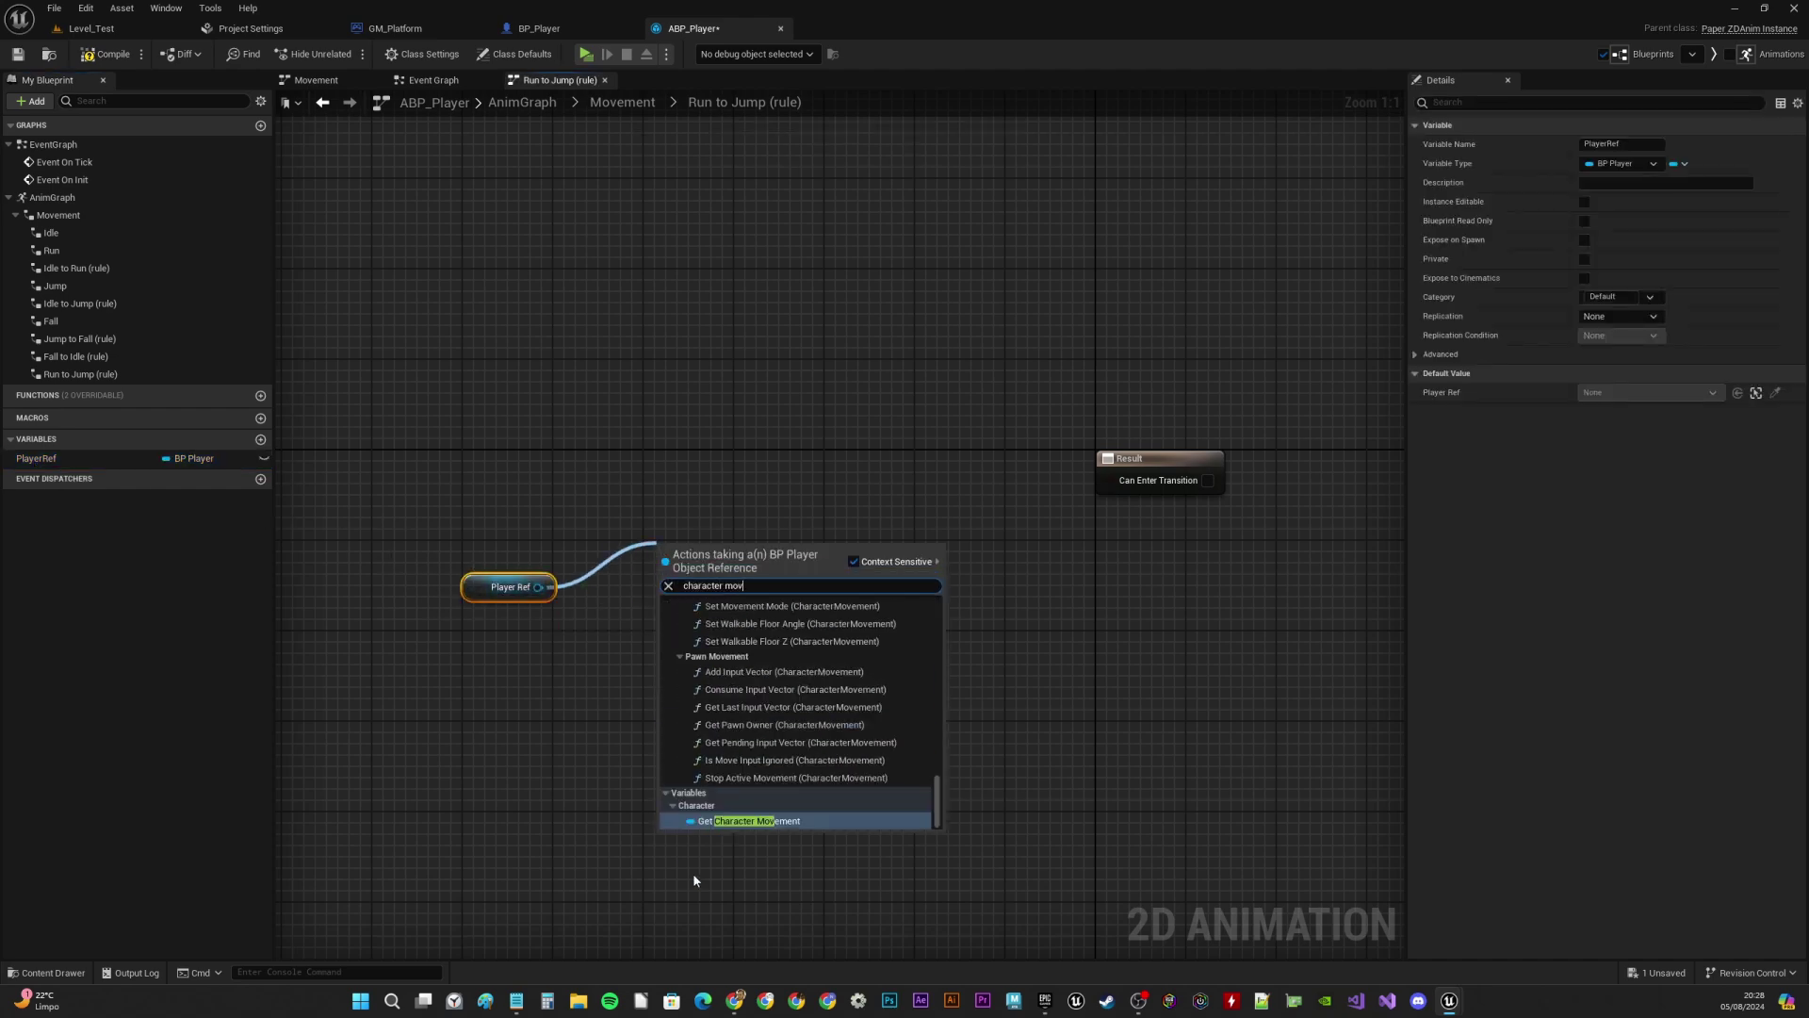
pyautogui.click(749, 820)
# Add Is Moving on Ground from Character Movement, and feed its Return Value through a NOT Boolean node into Can Enter Transition
pyautogui.moveTo(816, 554); pyautogui.dragTo(895, 551)
pyautogui.write('moving')
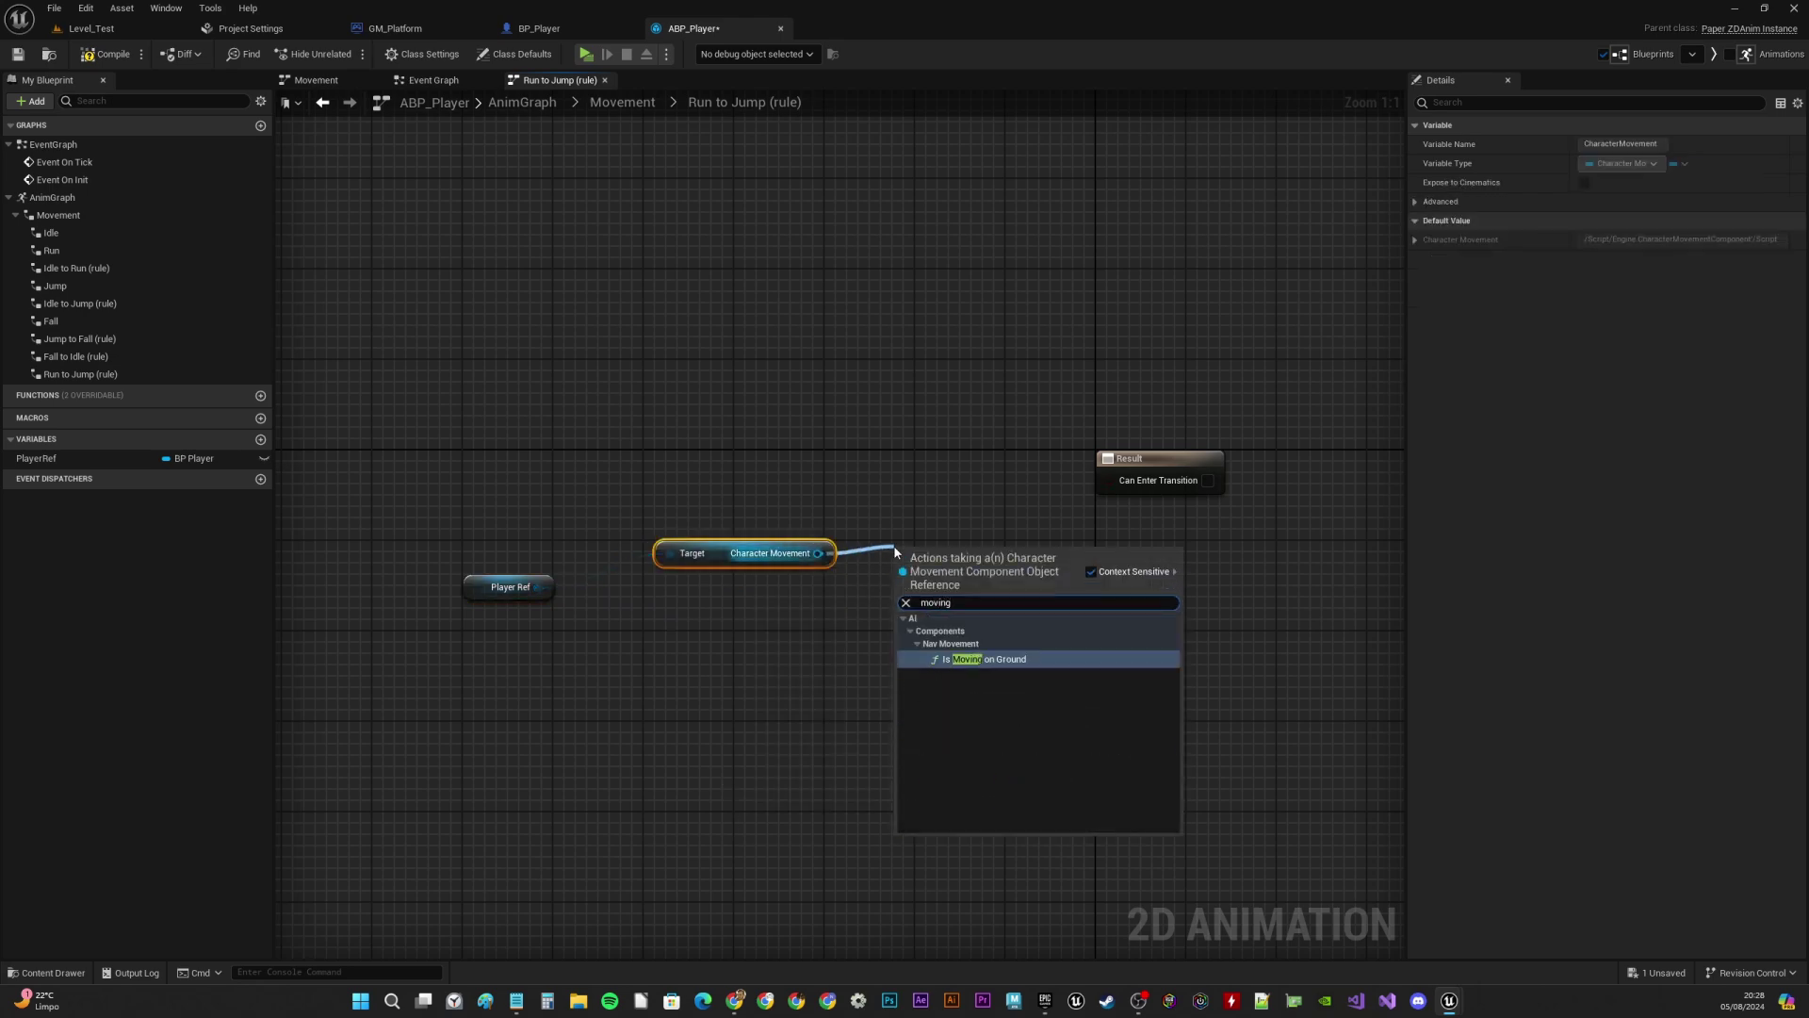
pyautogui.click(1076, 659)
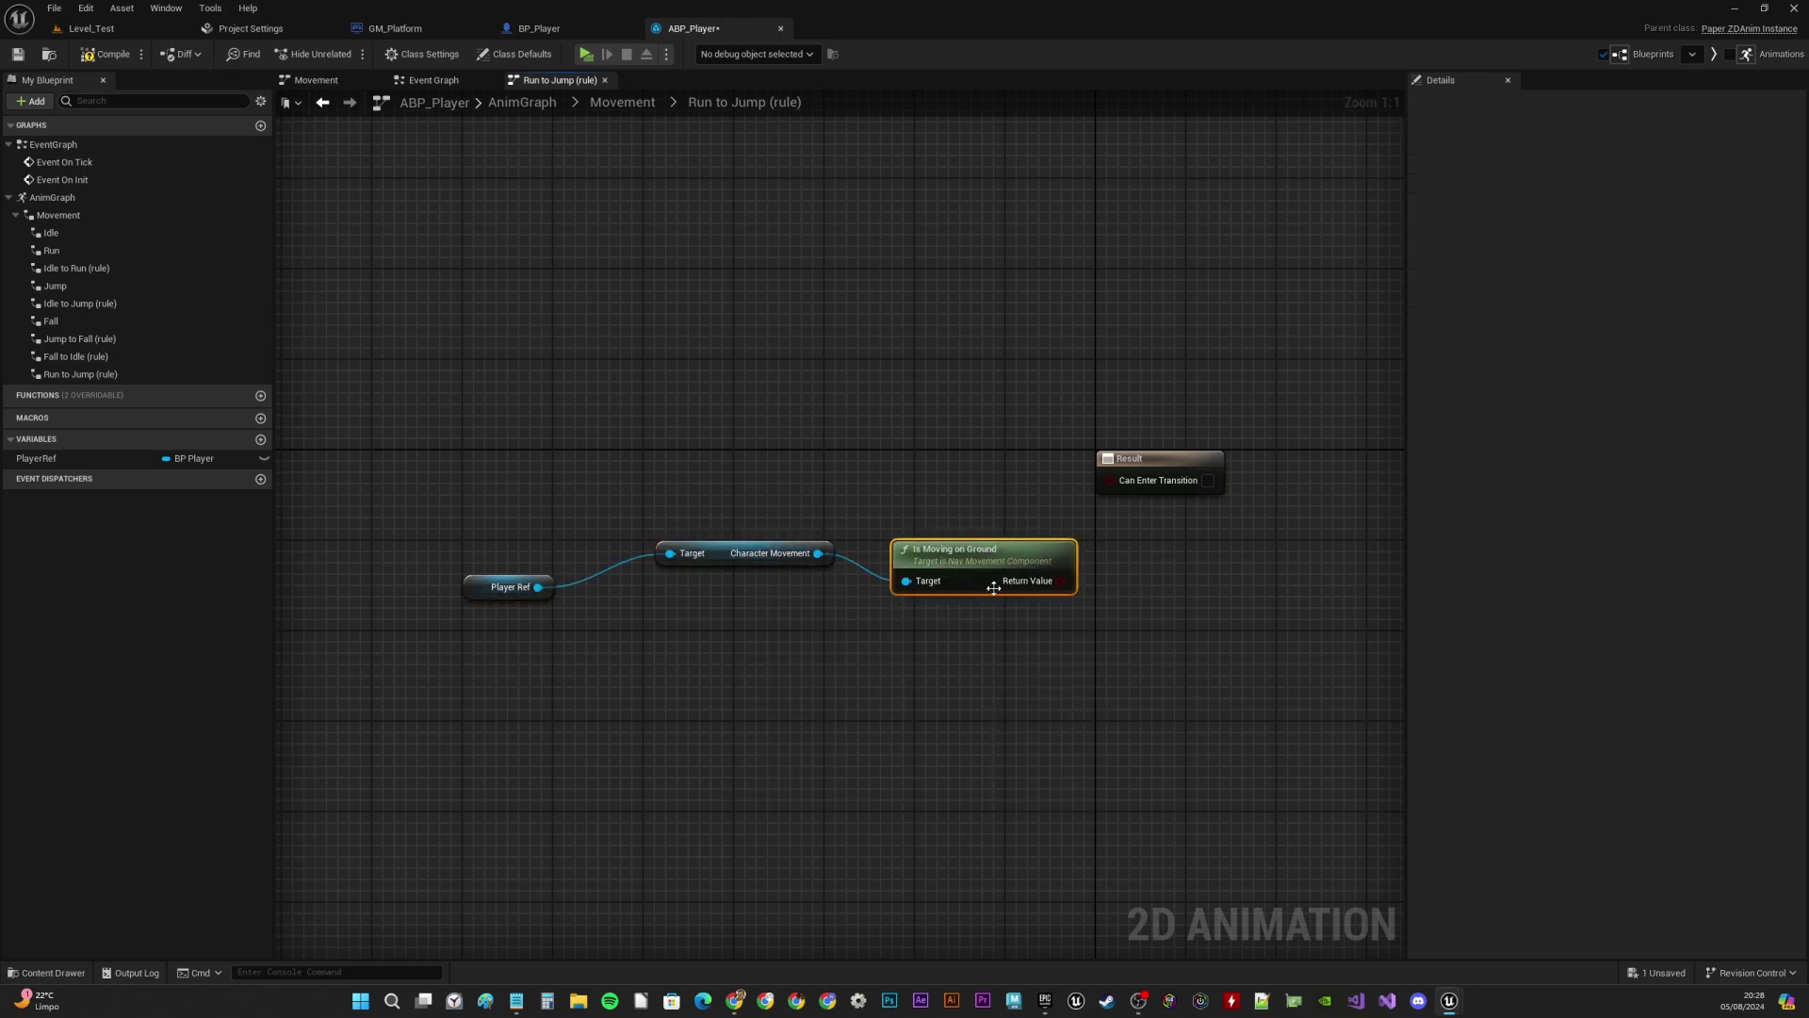
pyautogui.moveTo(1061, 581); pyautogui.dragTo(1099, 614)
pyautogui.write('not b')
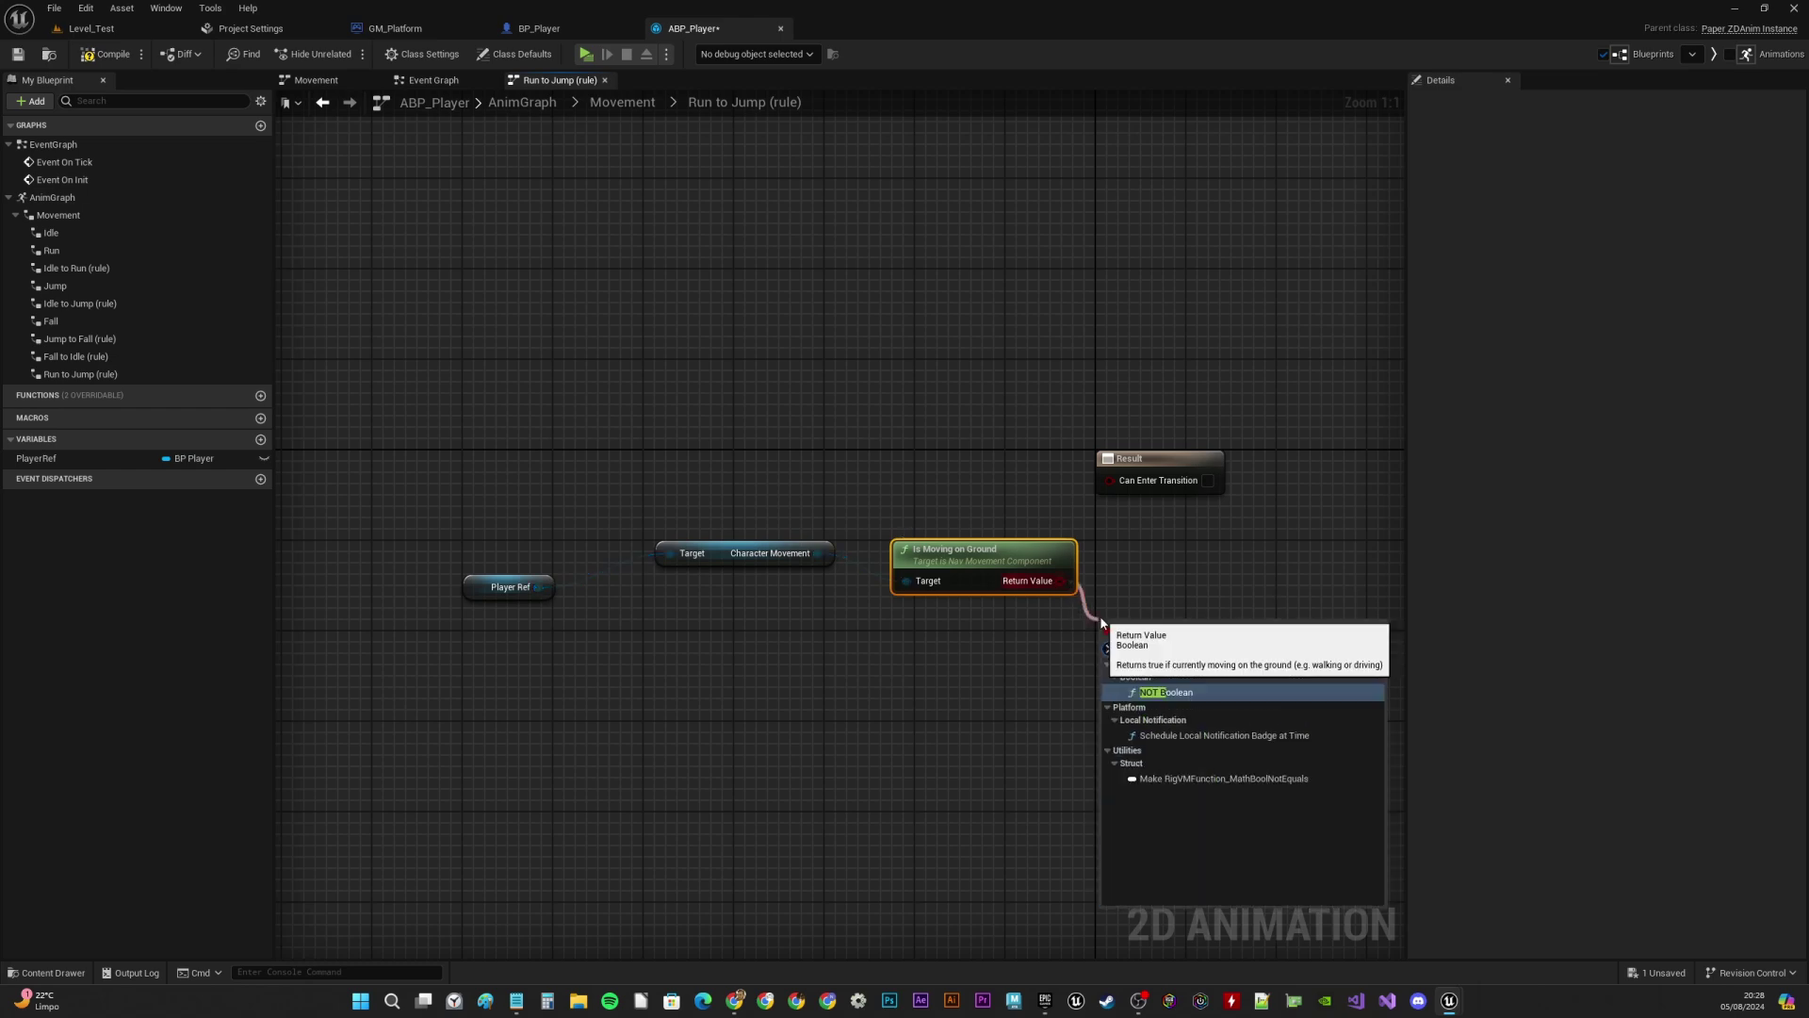
pyautogui.write('oo')
pyautogui.click(1178, 692)
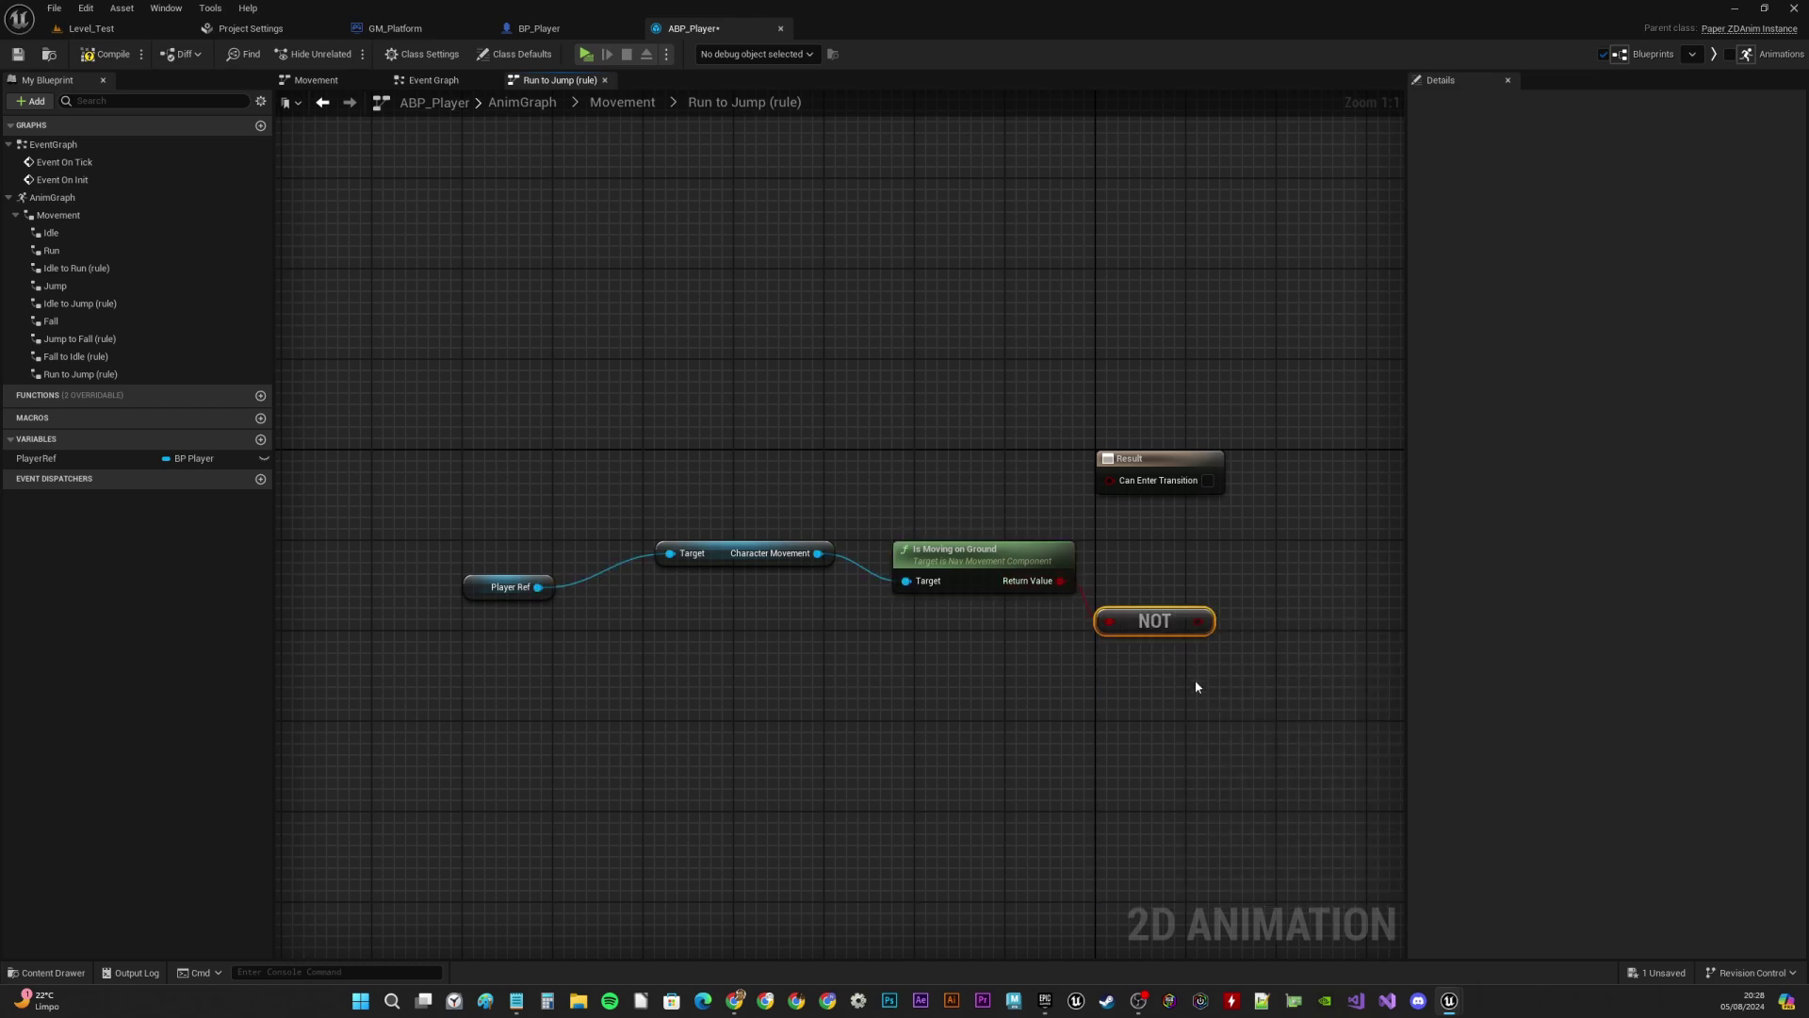
pyautogui.moveTo(1200, 621); pyautogui.dragTo(1110, 476)
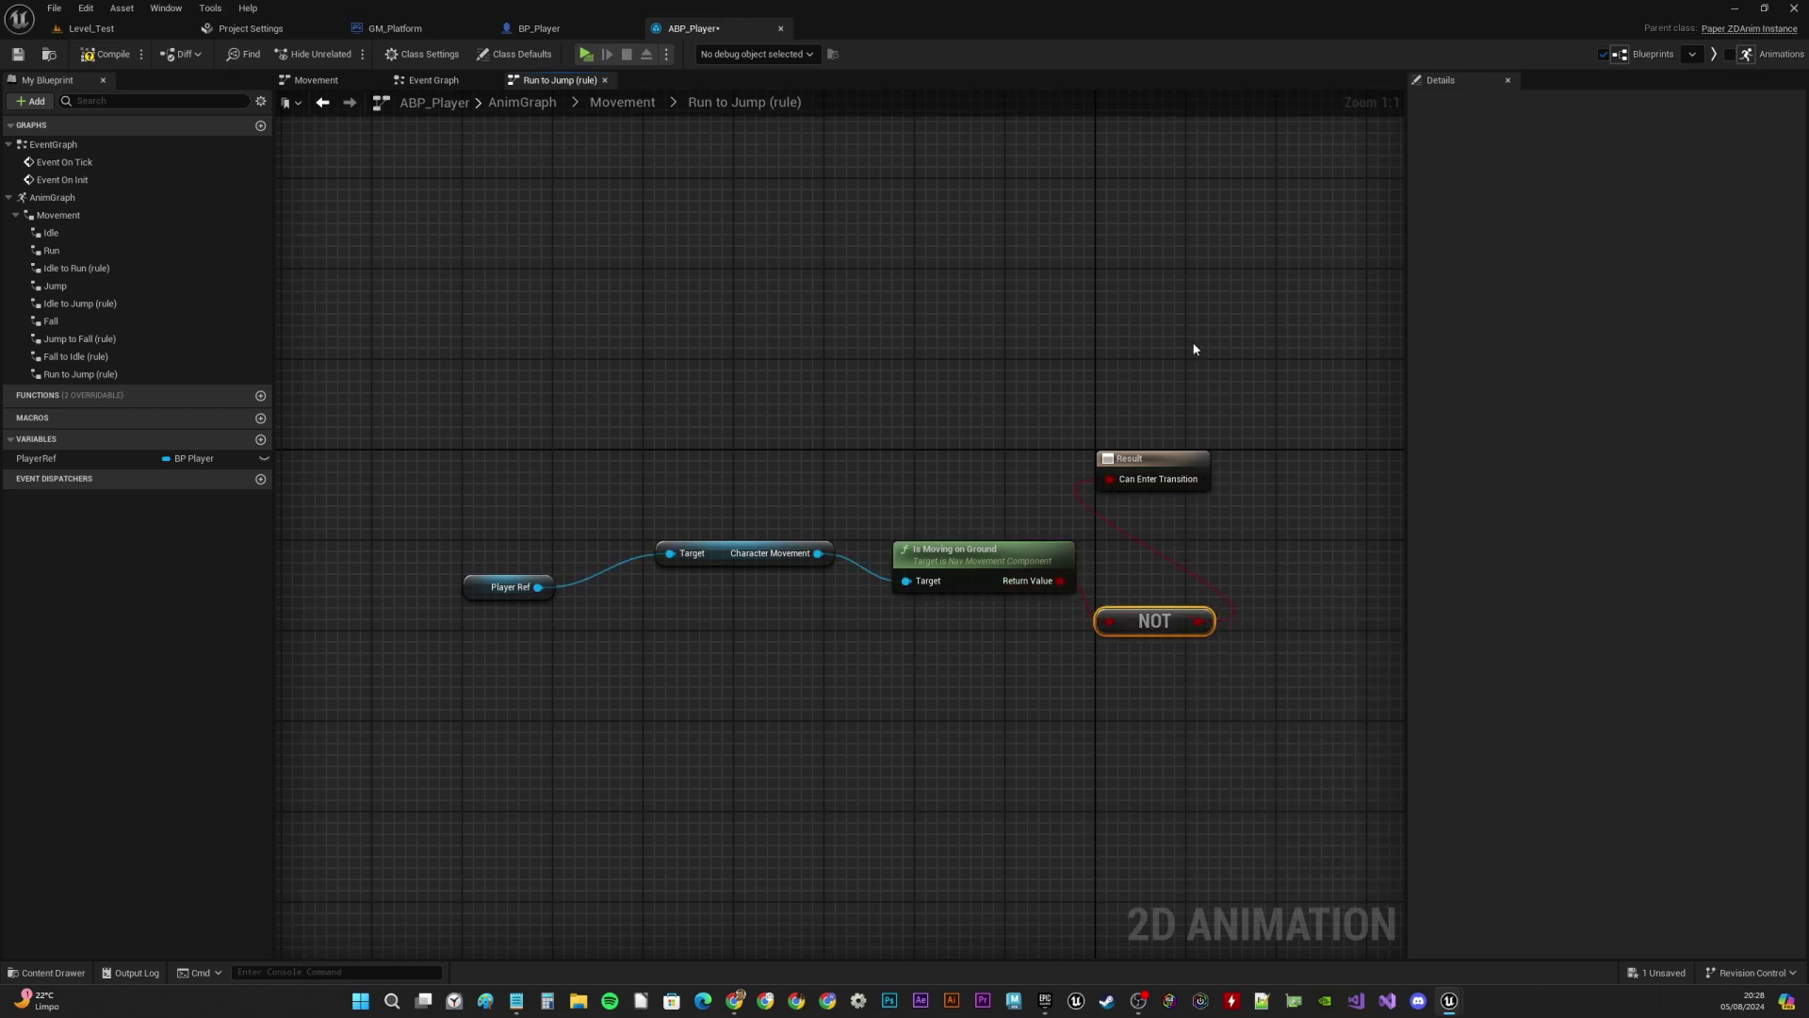
# Check the Fall to Idle and Idle to Run rules, and add a transition from Run back to Idle in the Movement state machine
pyautogui.click(623, 103)
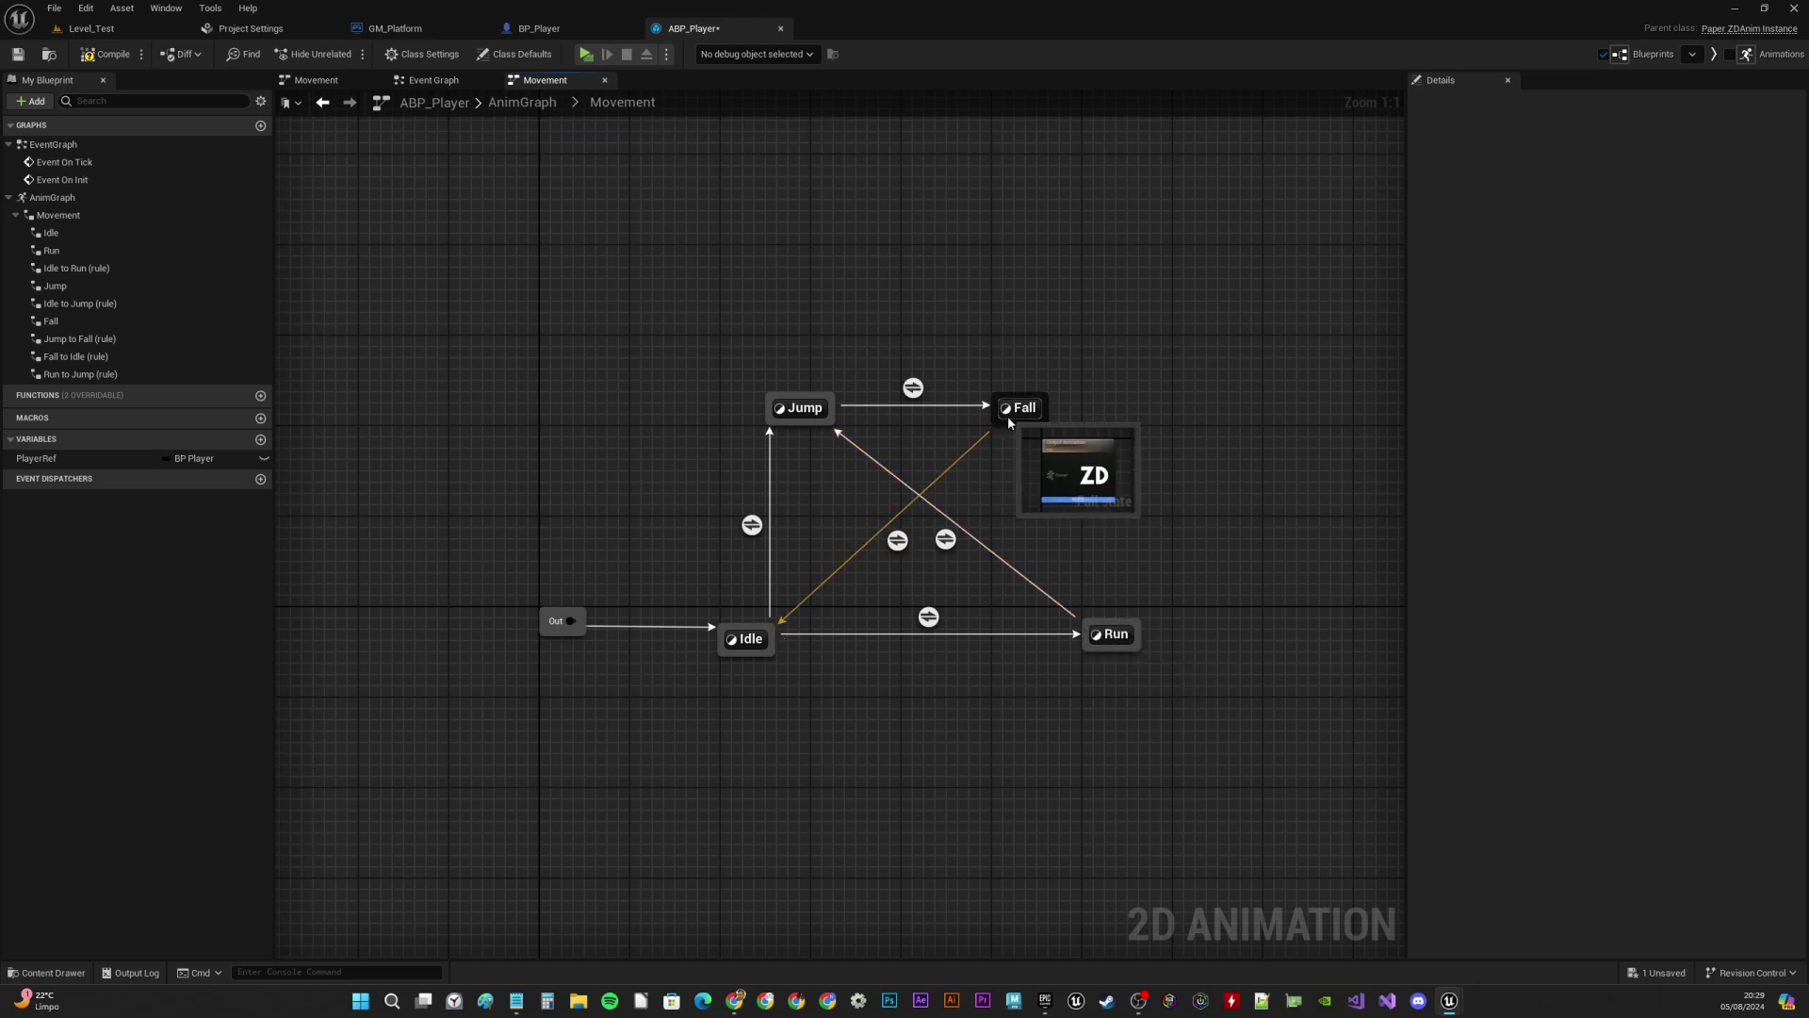
pyautogui.doubleClick(896, 540)
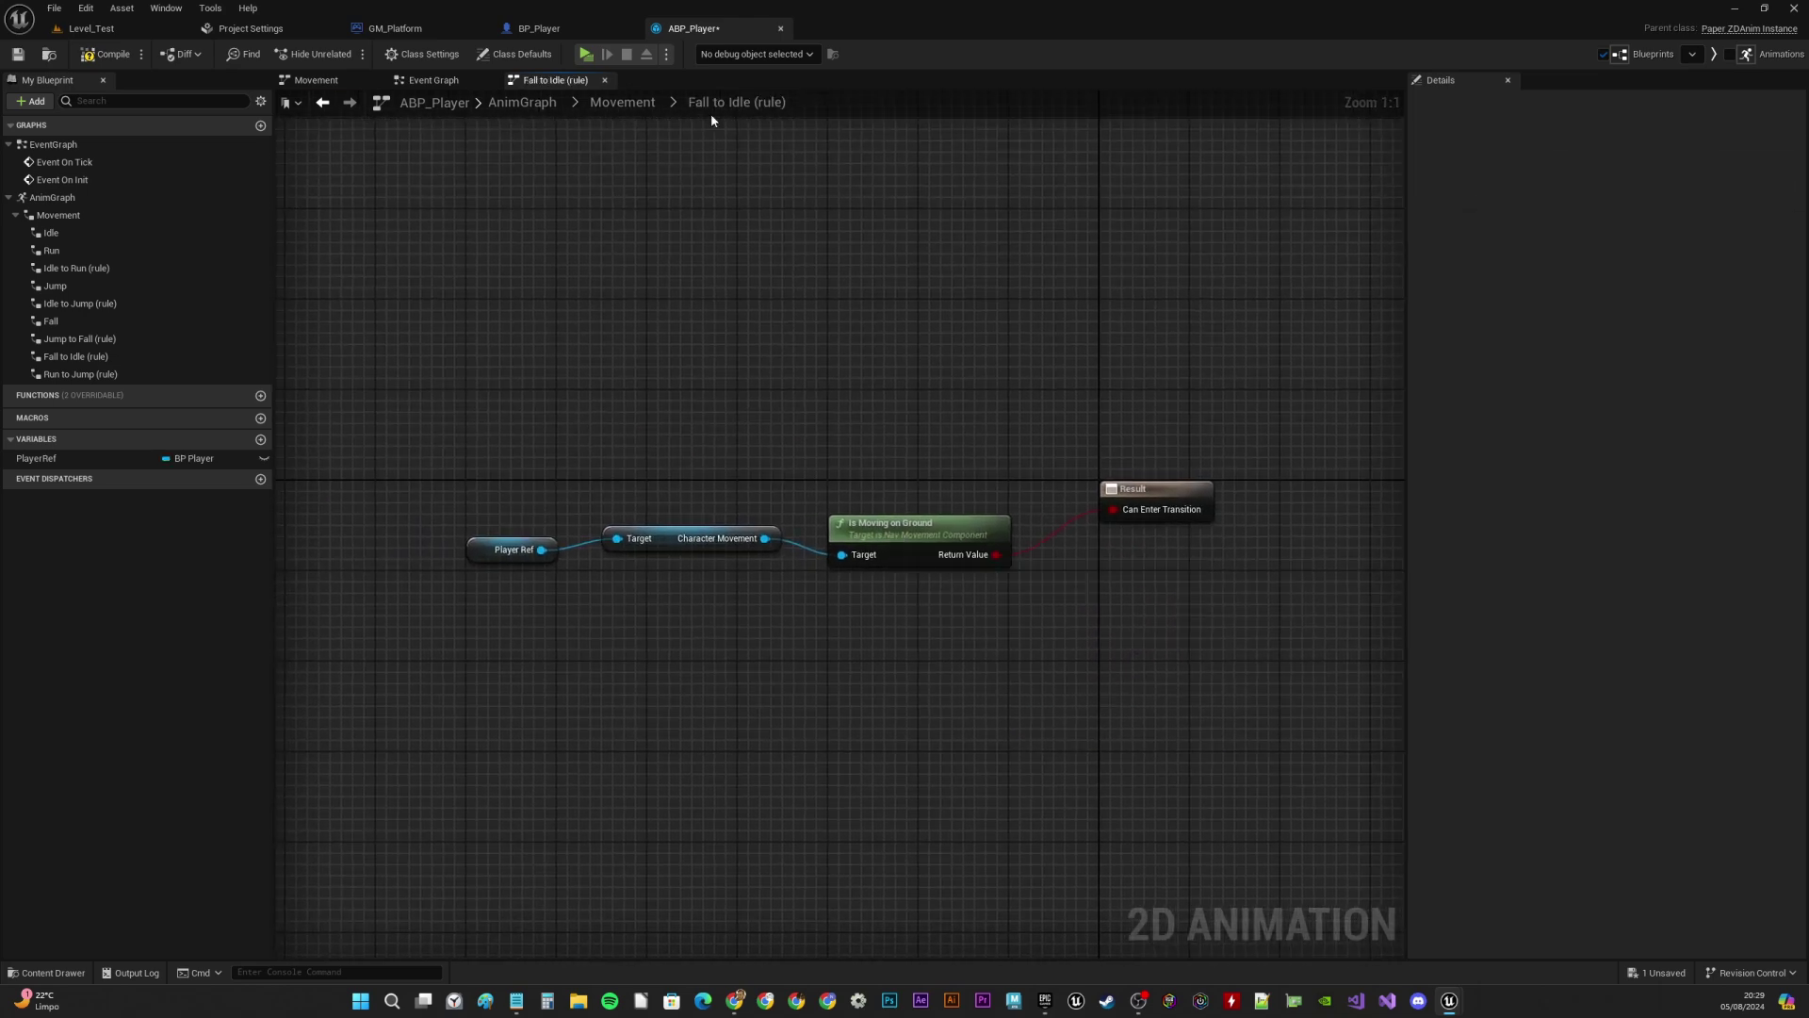
pyautogui.click(633, 110)
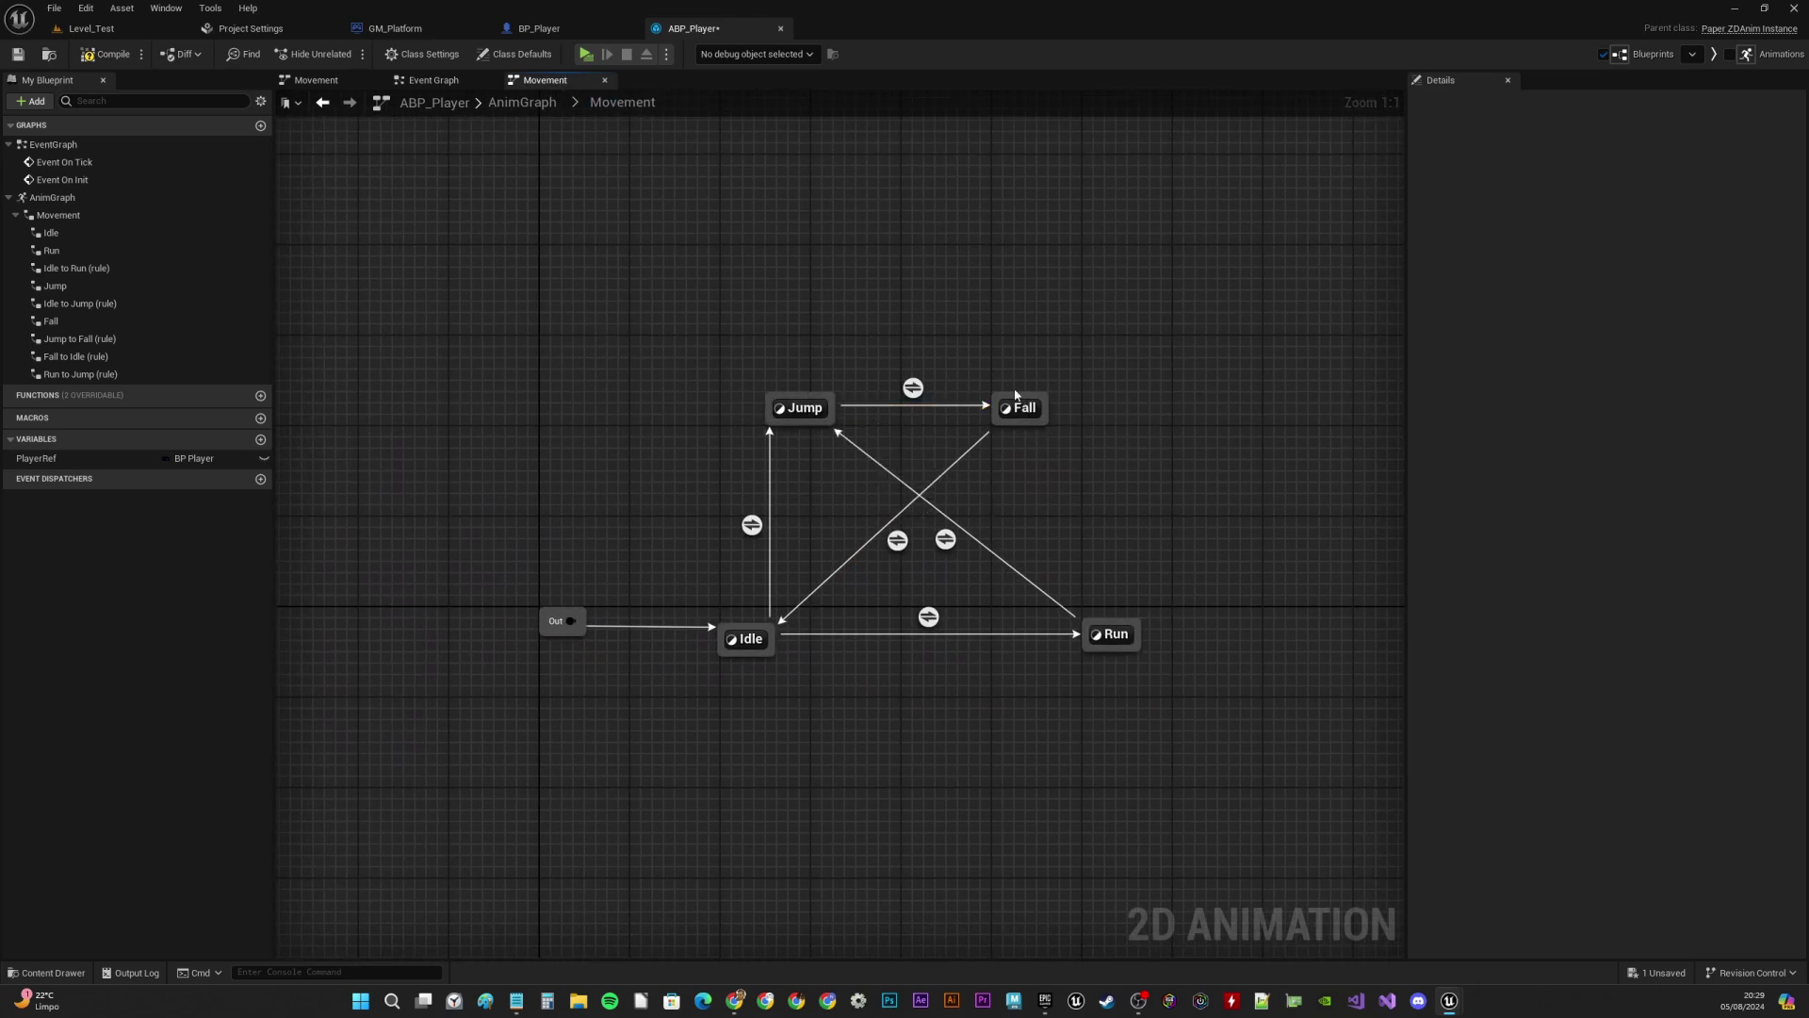
pyautogui.doubleClick(928, 616)
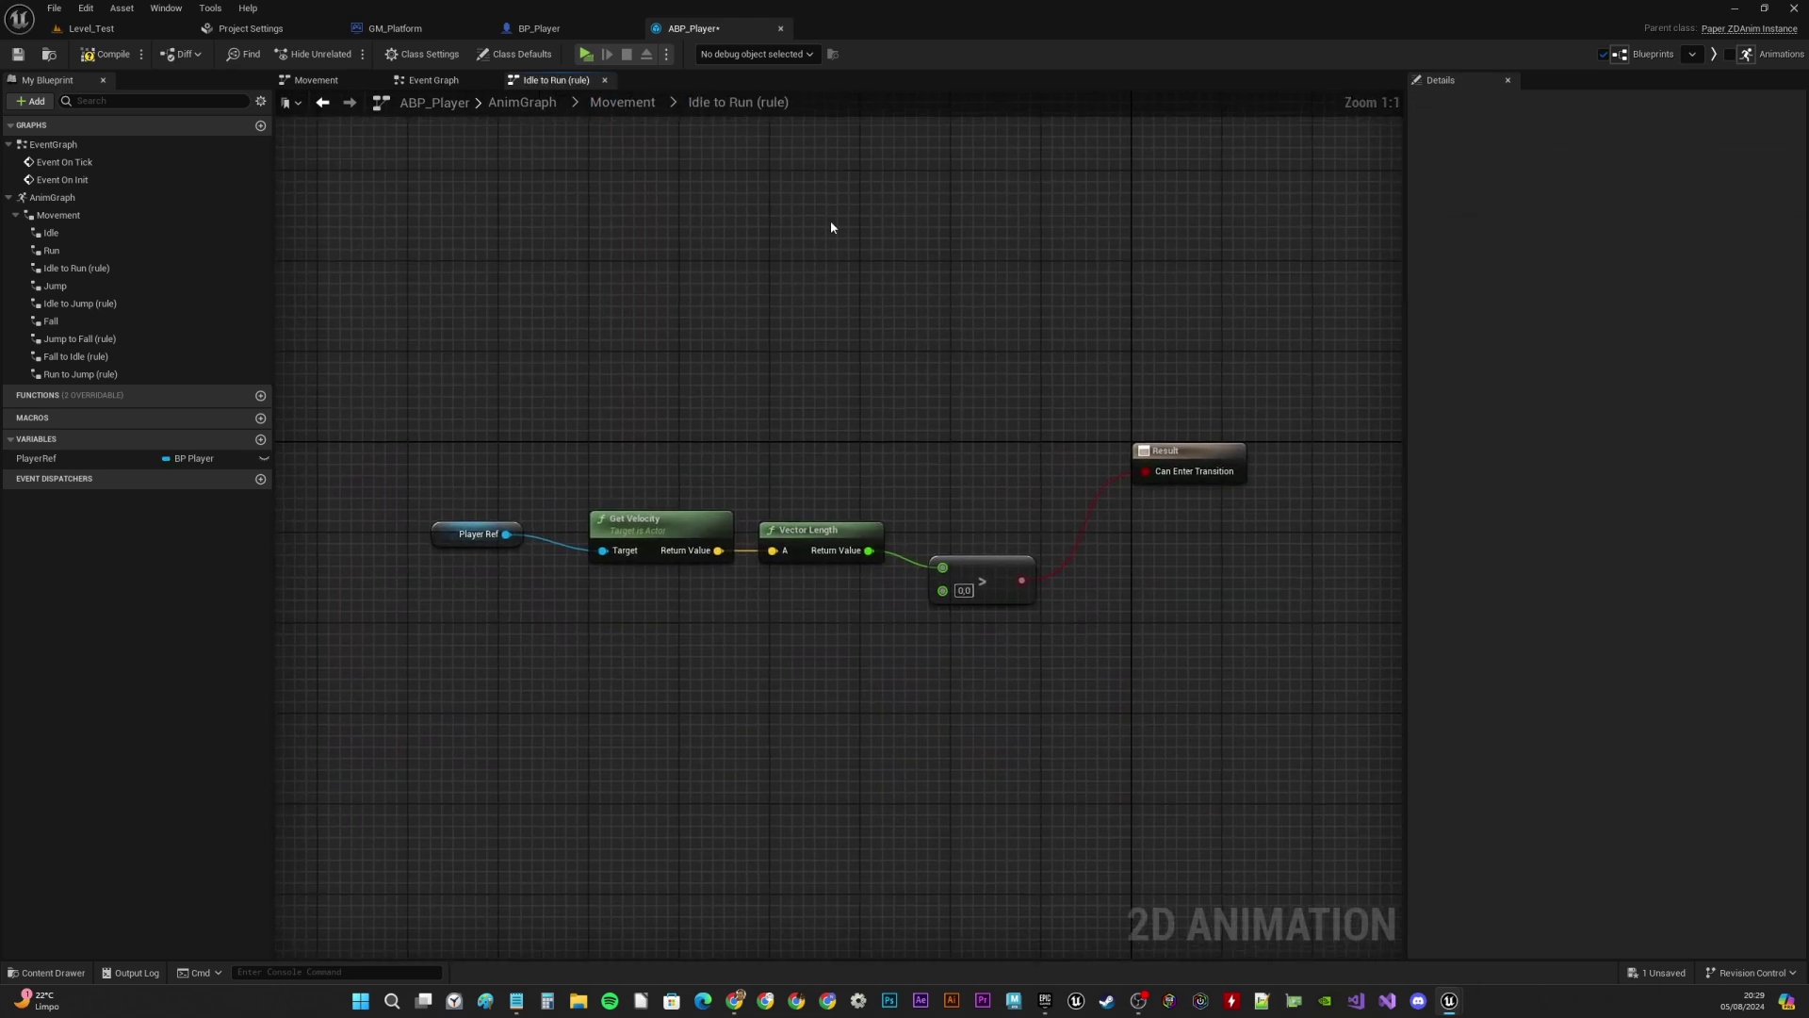
pyautogui.click(622, 102)
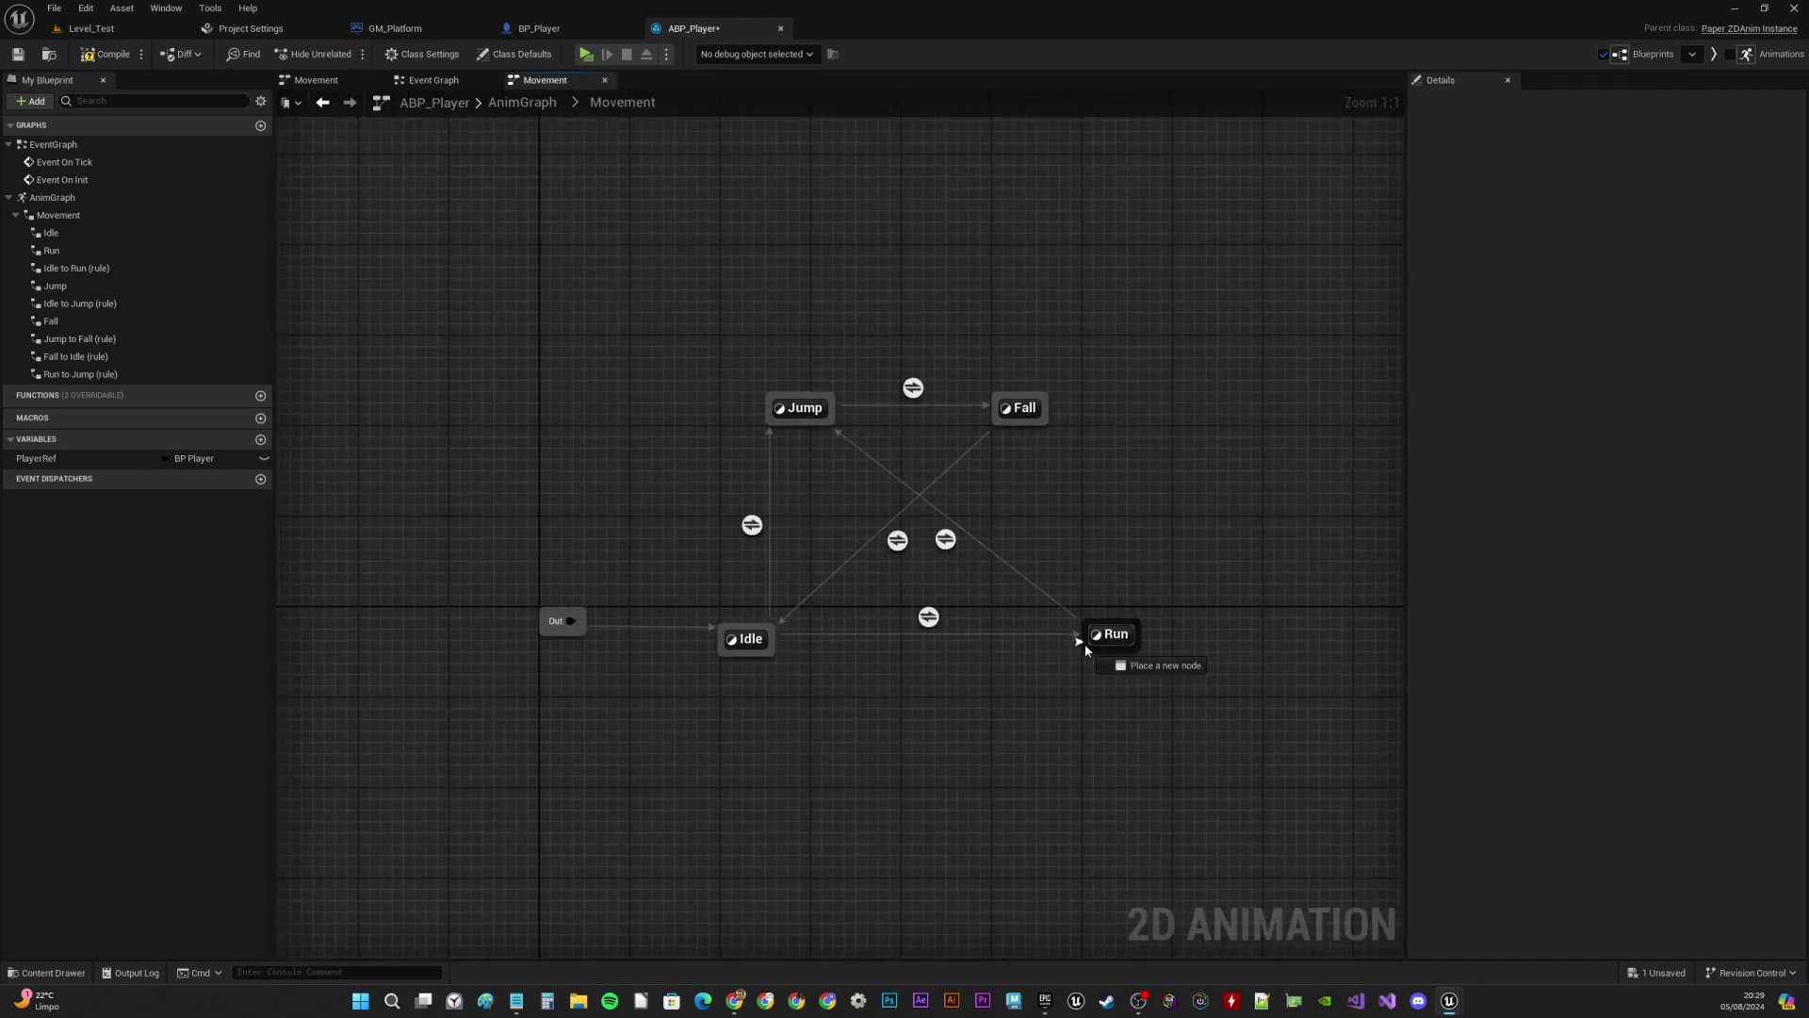
pyautogui.moveTo(1083, 642); pyautogui.dragTo(772, 646)
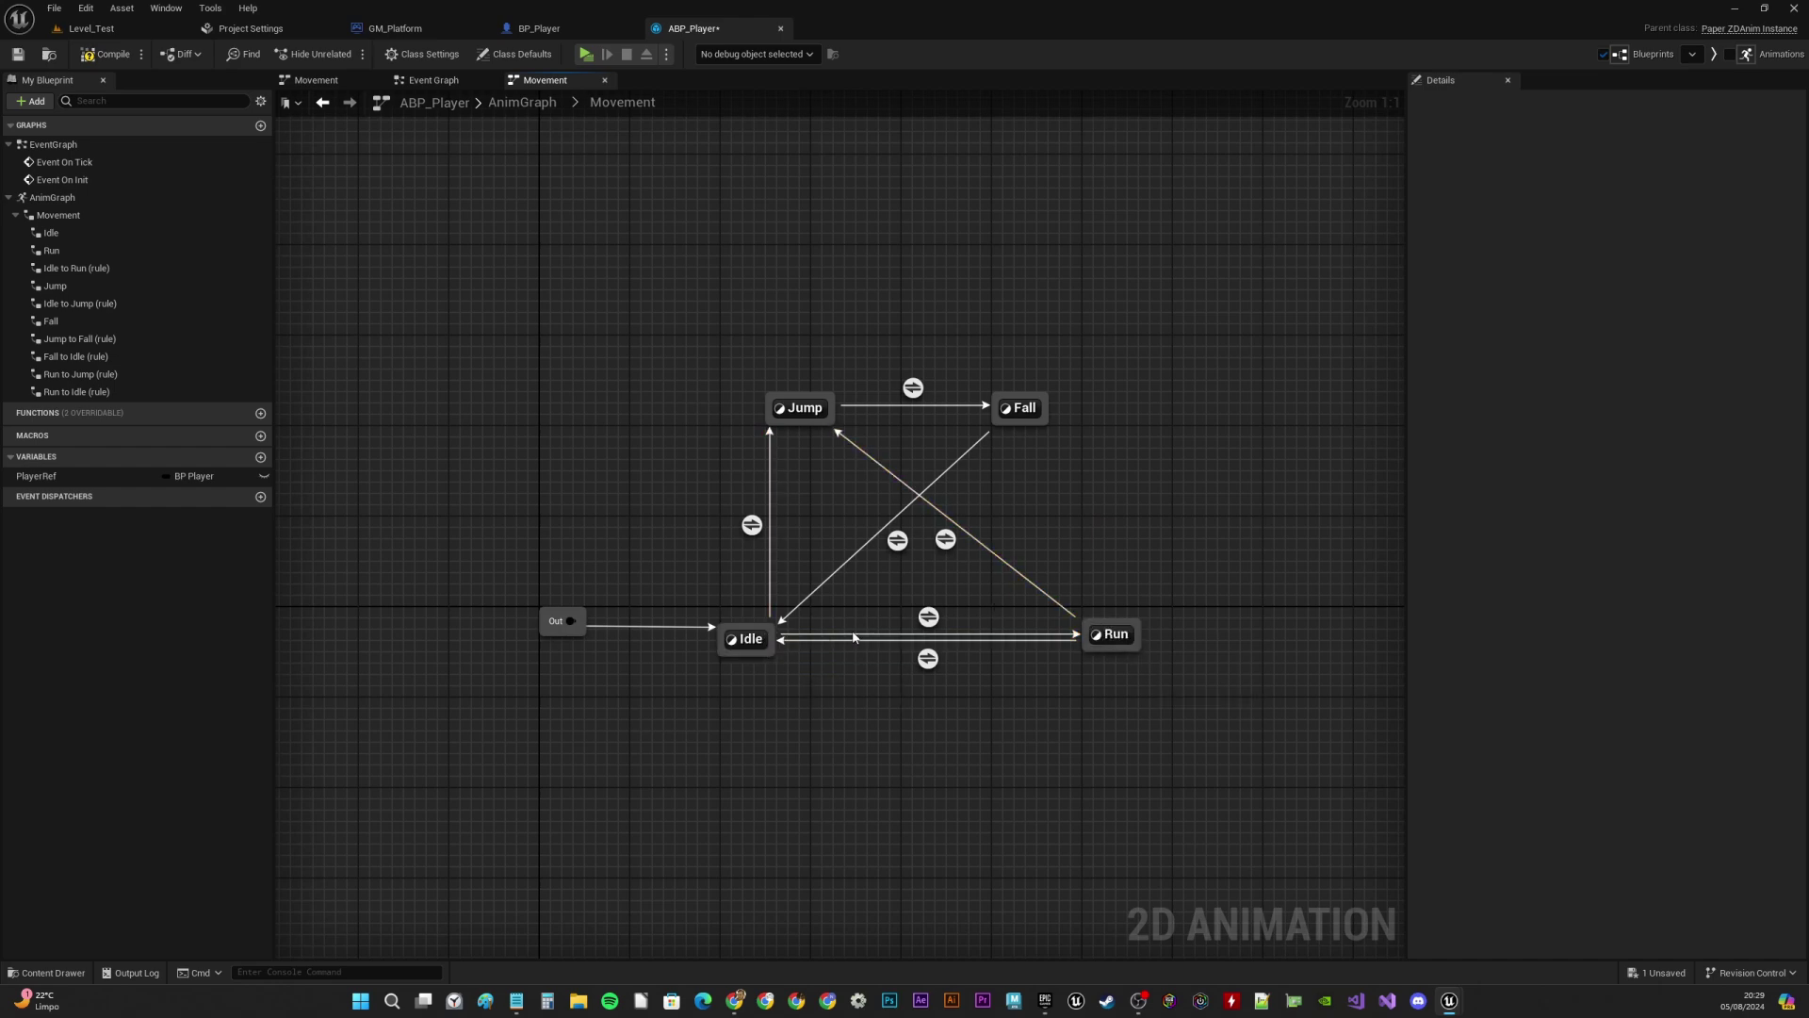
# In the Run to Idle transition rule, add a PlayerRef getter and get its velocity with Get Velocity
pyautogui.doubleClick(928, 658)
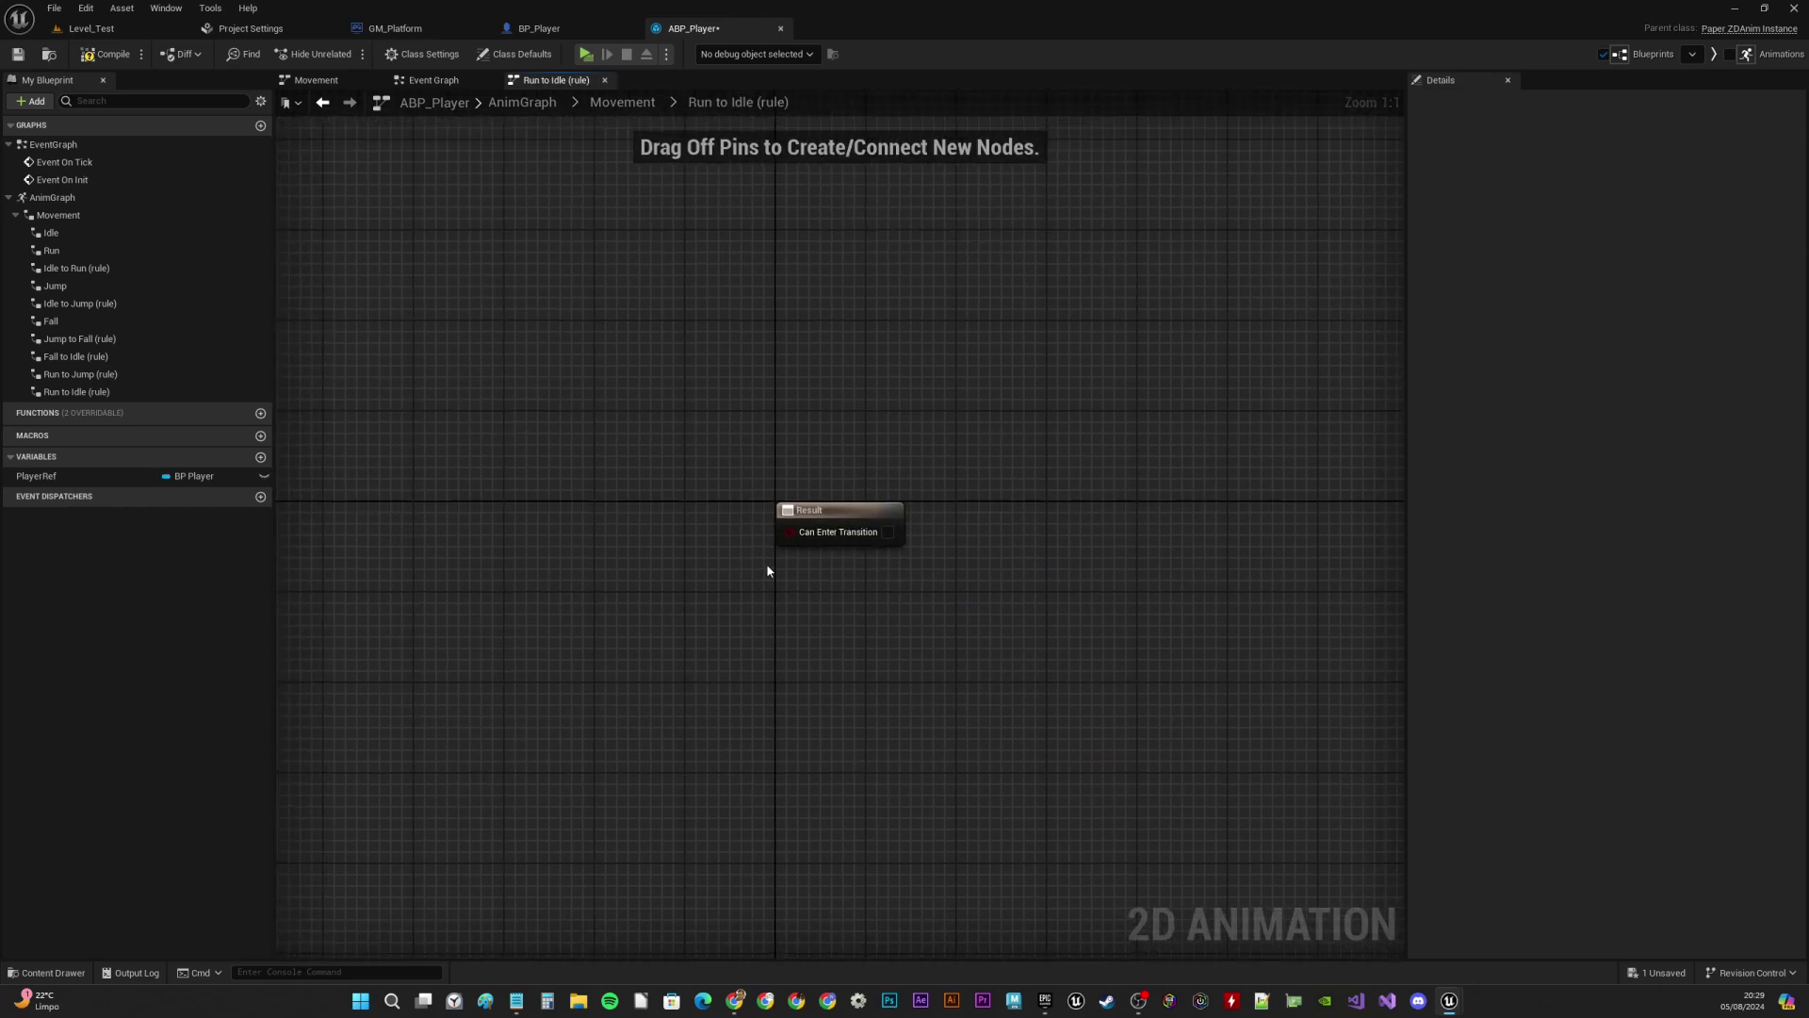
pyautogui.moveTo(132, 477); pyautogui.dragTo(370, 618)
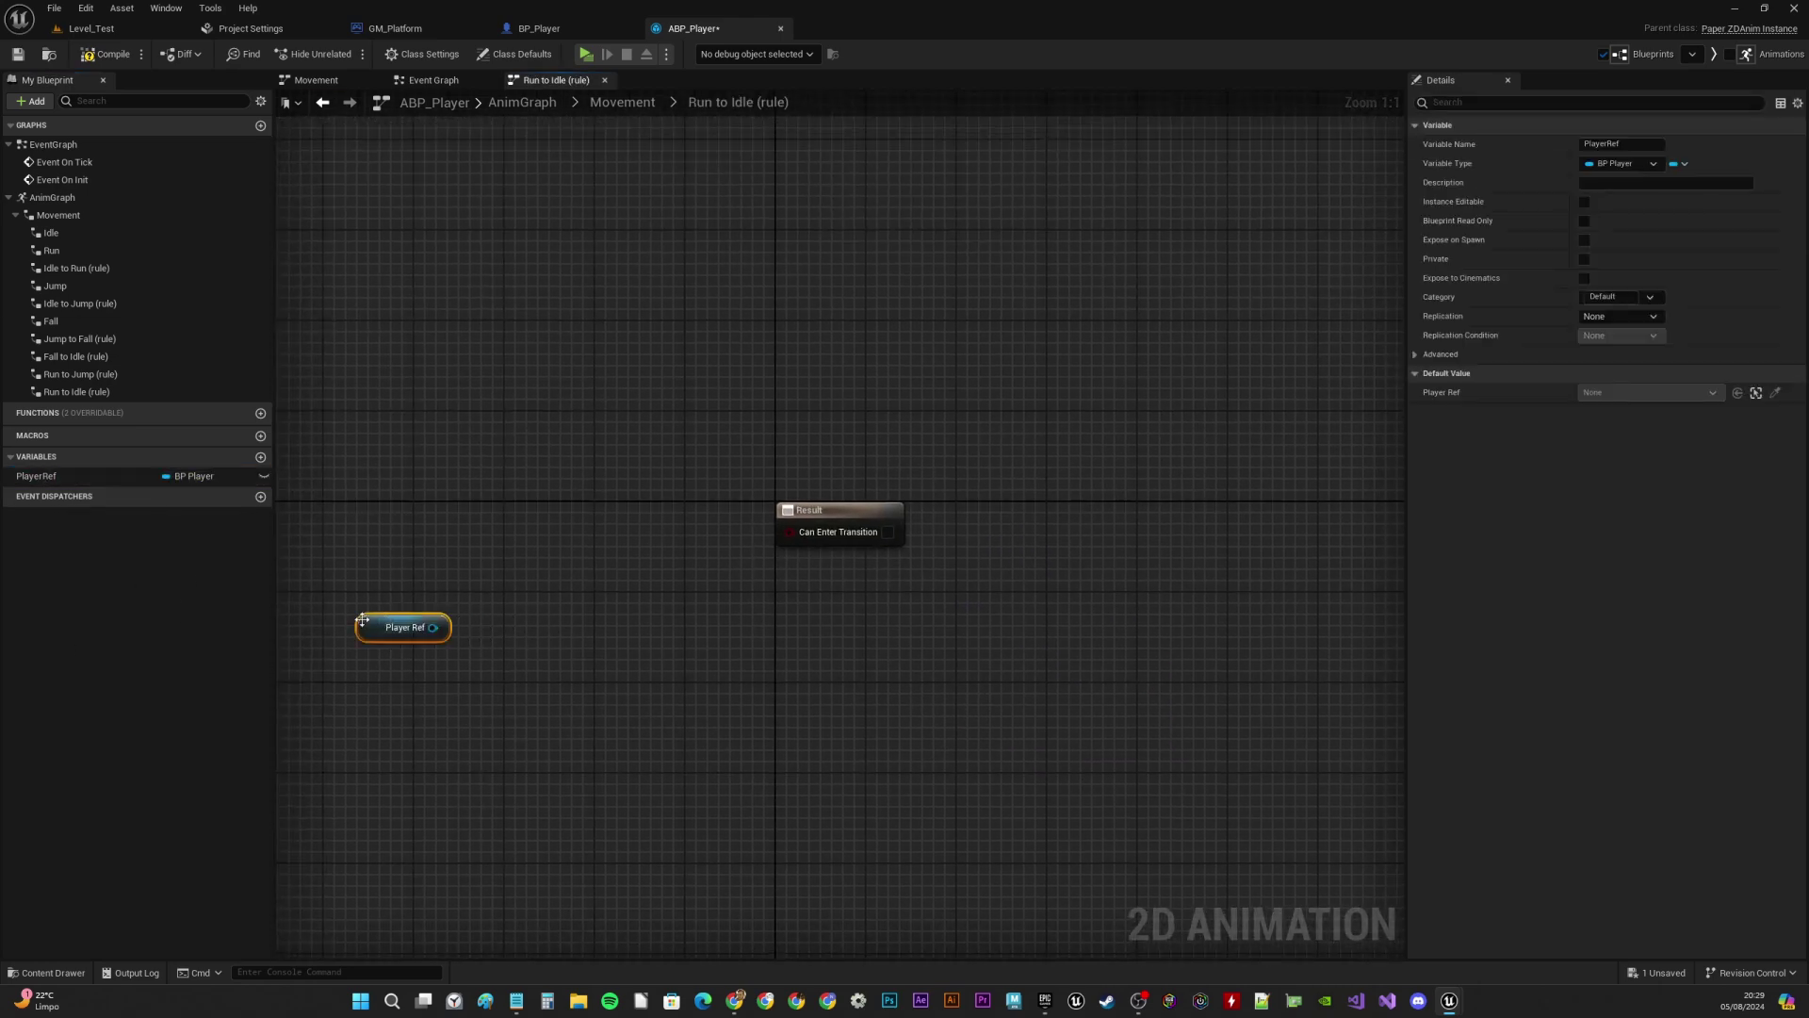
pyautogui.moveTo(533, 543); pyautogui.dragTo(784, 540, button='right')
pyautogui.moveTo(685, 630); pyautogui.dragTo(637, 553)
pyautogui.write('veloc')
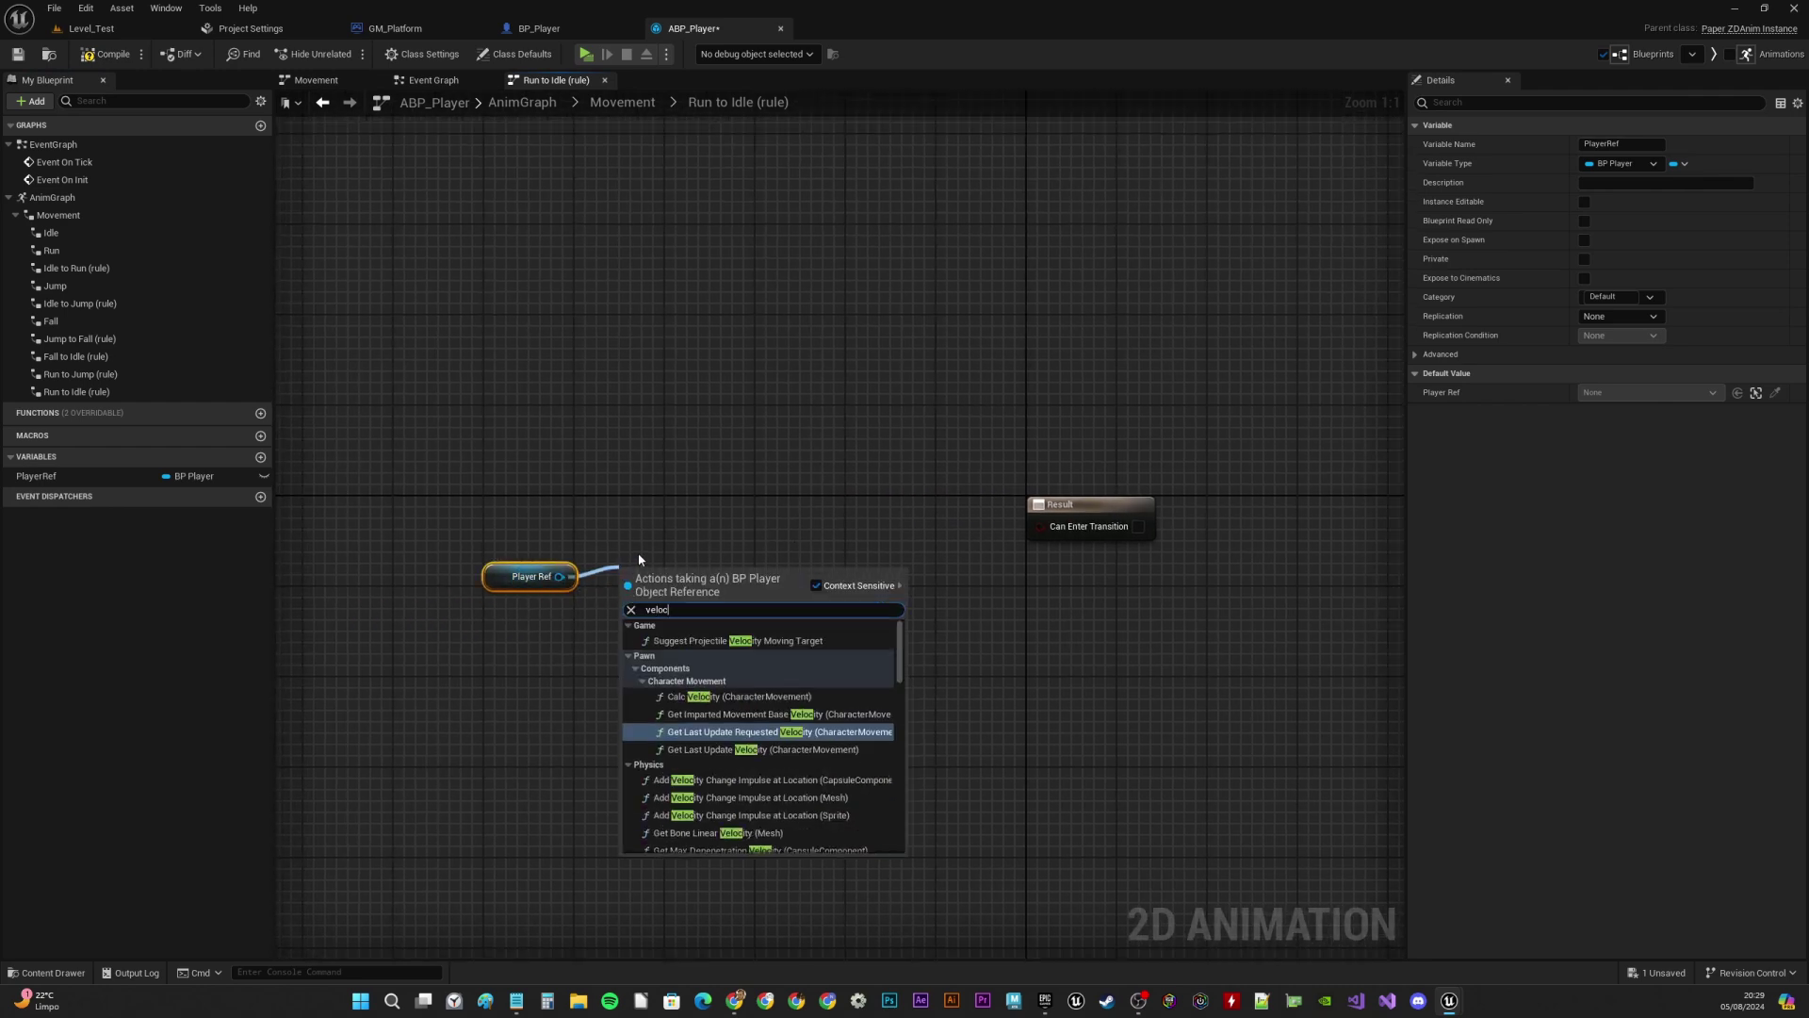
pyautogui.write('ity')
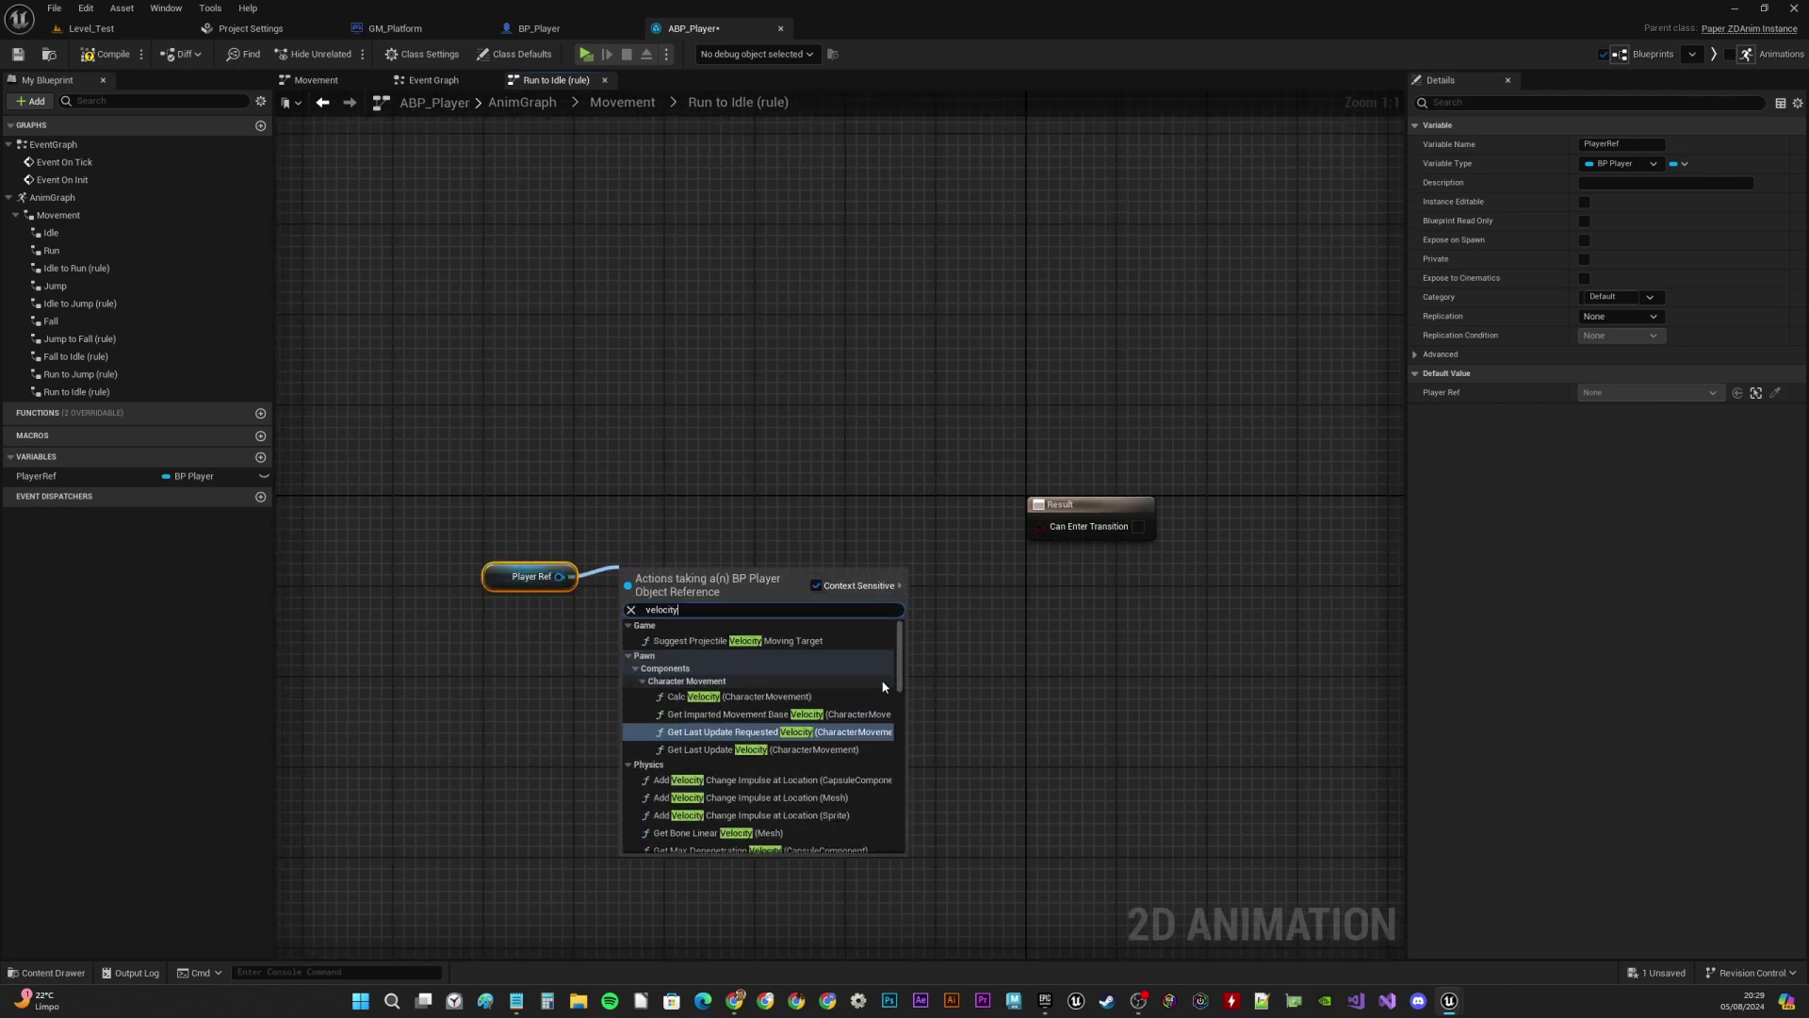
pyautogui.scroll(-5, 897, 772)
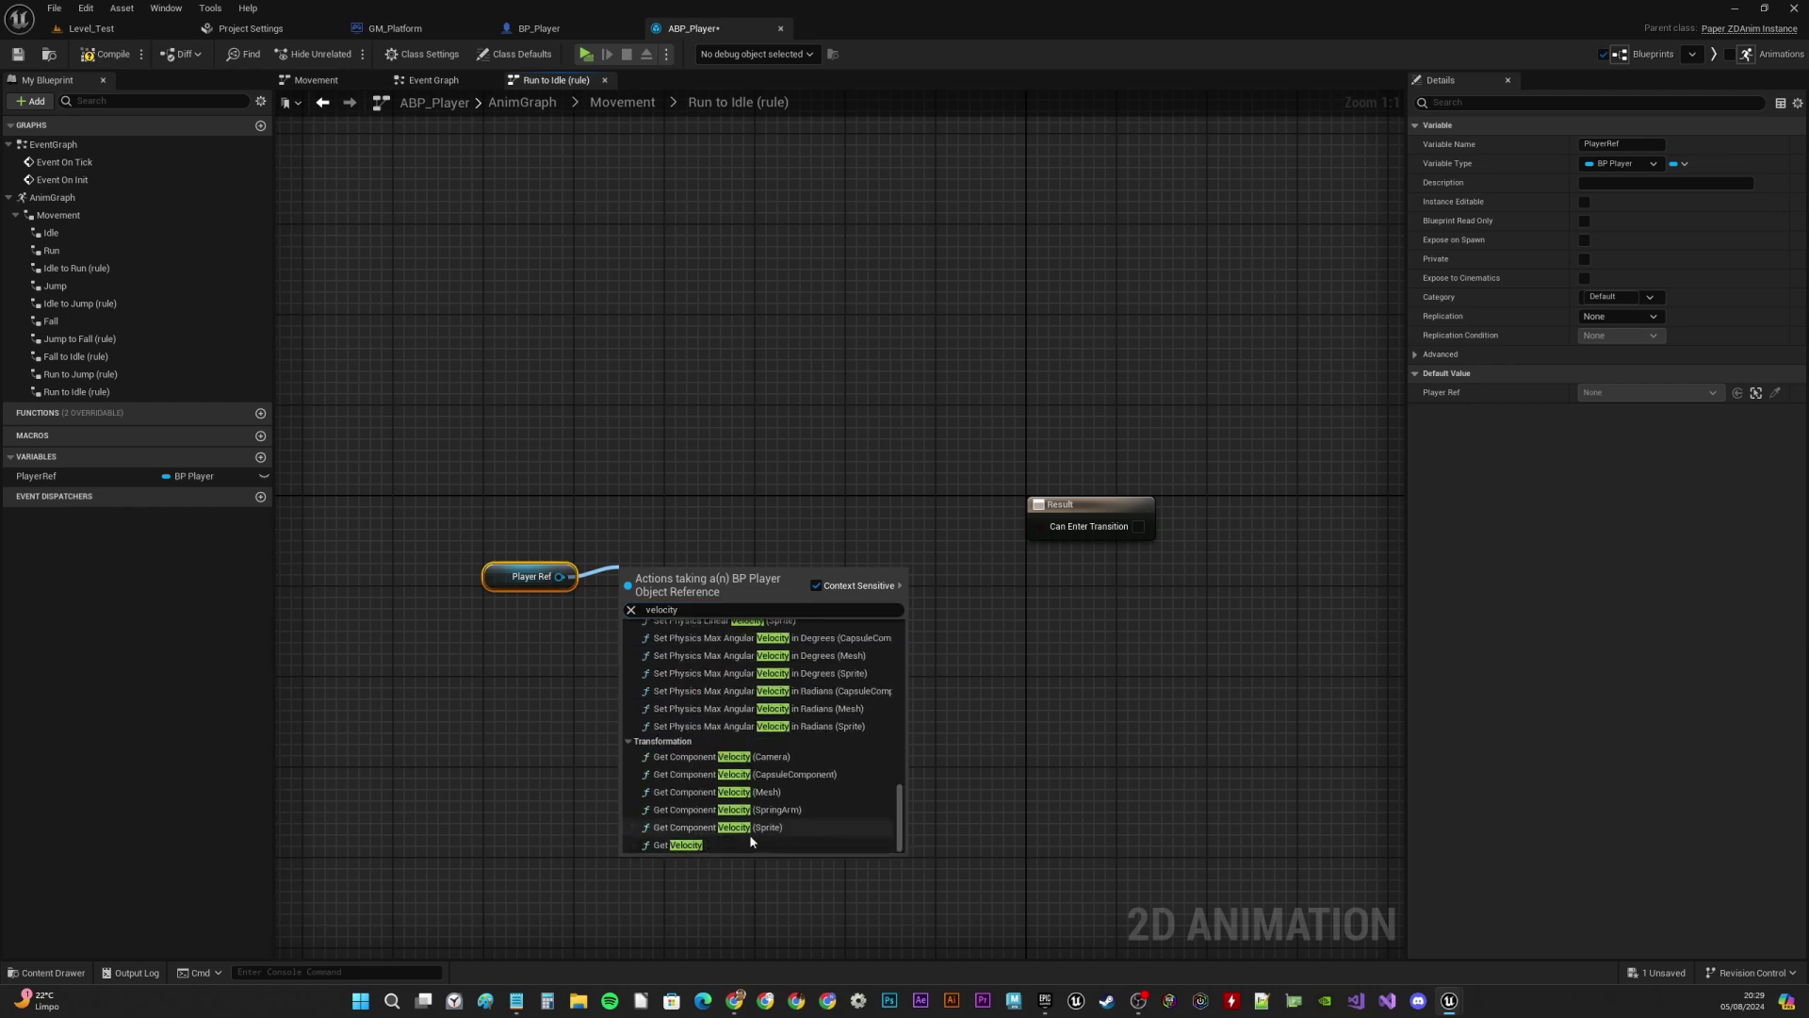
pyautogui.click(749, 834)
# Add a Vector Length node to Get Velocity's Return Value and compare the length with a Greater (>) node against 0.0
pyautogui.moveTo(745, 604); pyautogui.dragTo(816, 590)
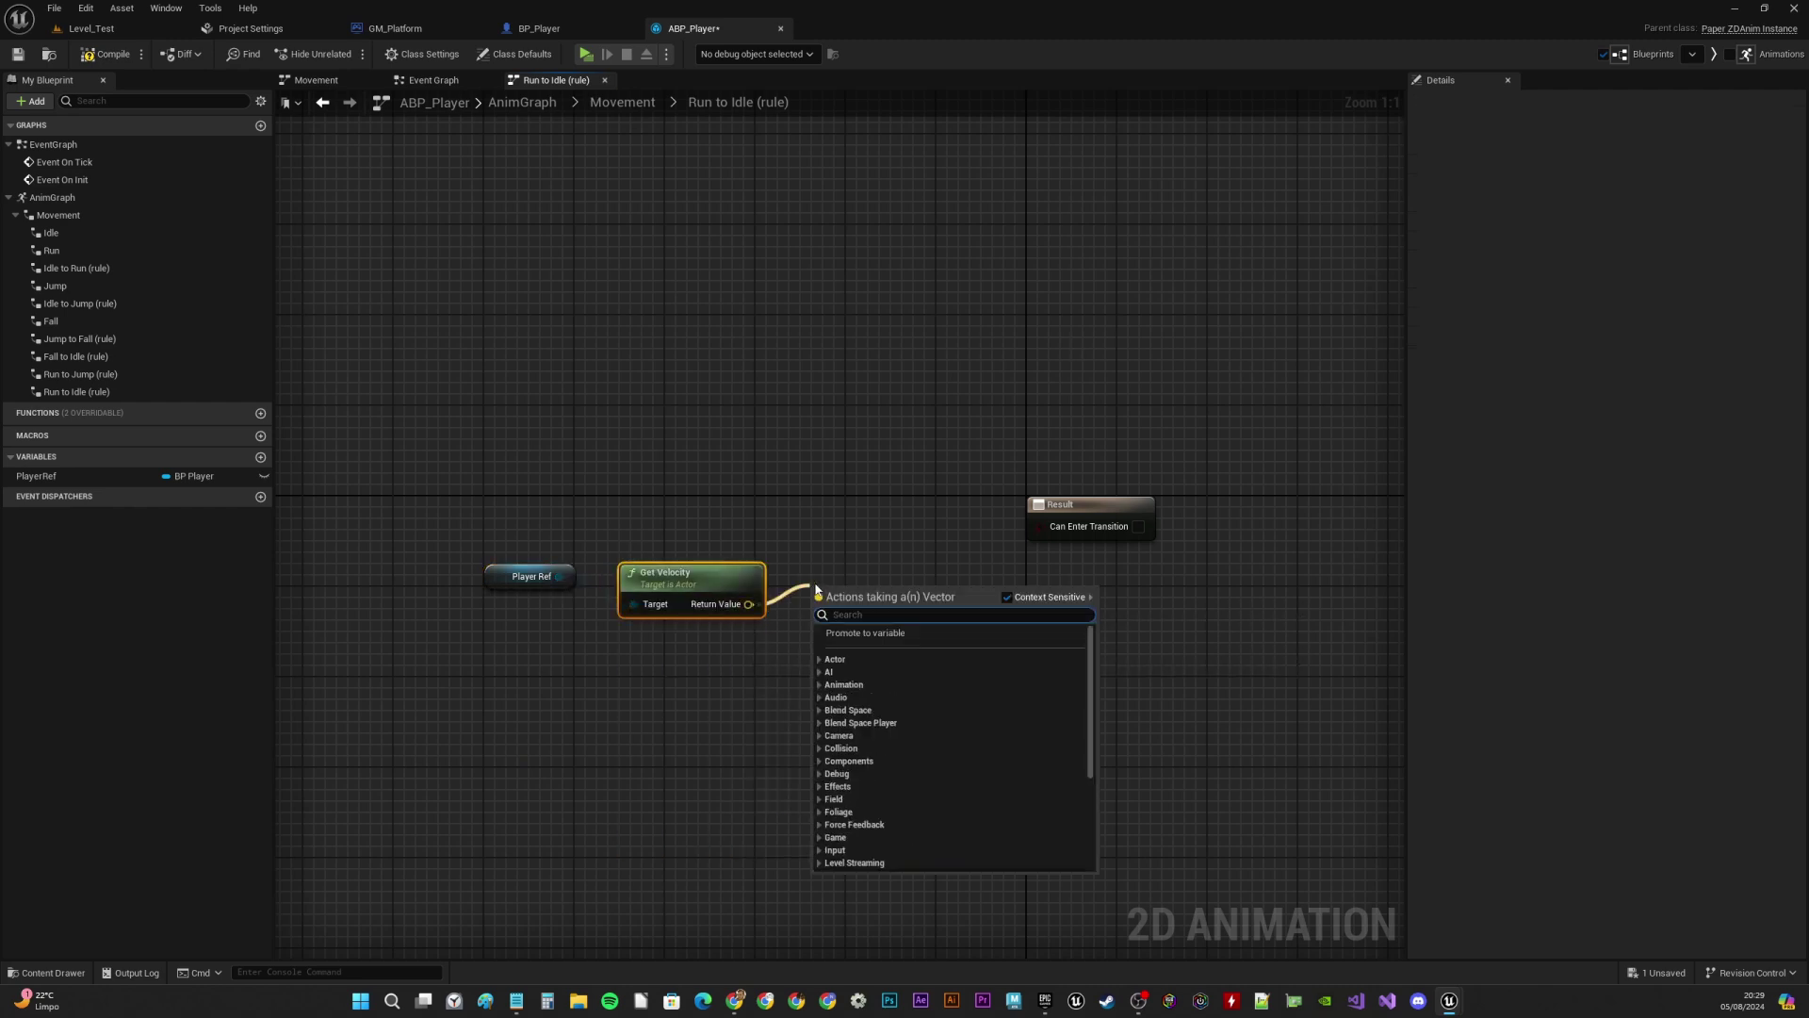
pyautogui.write('leng')
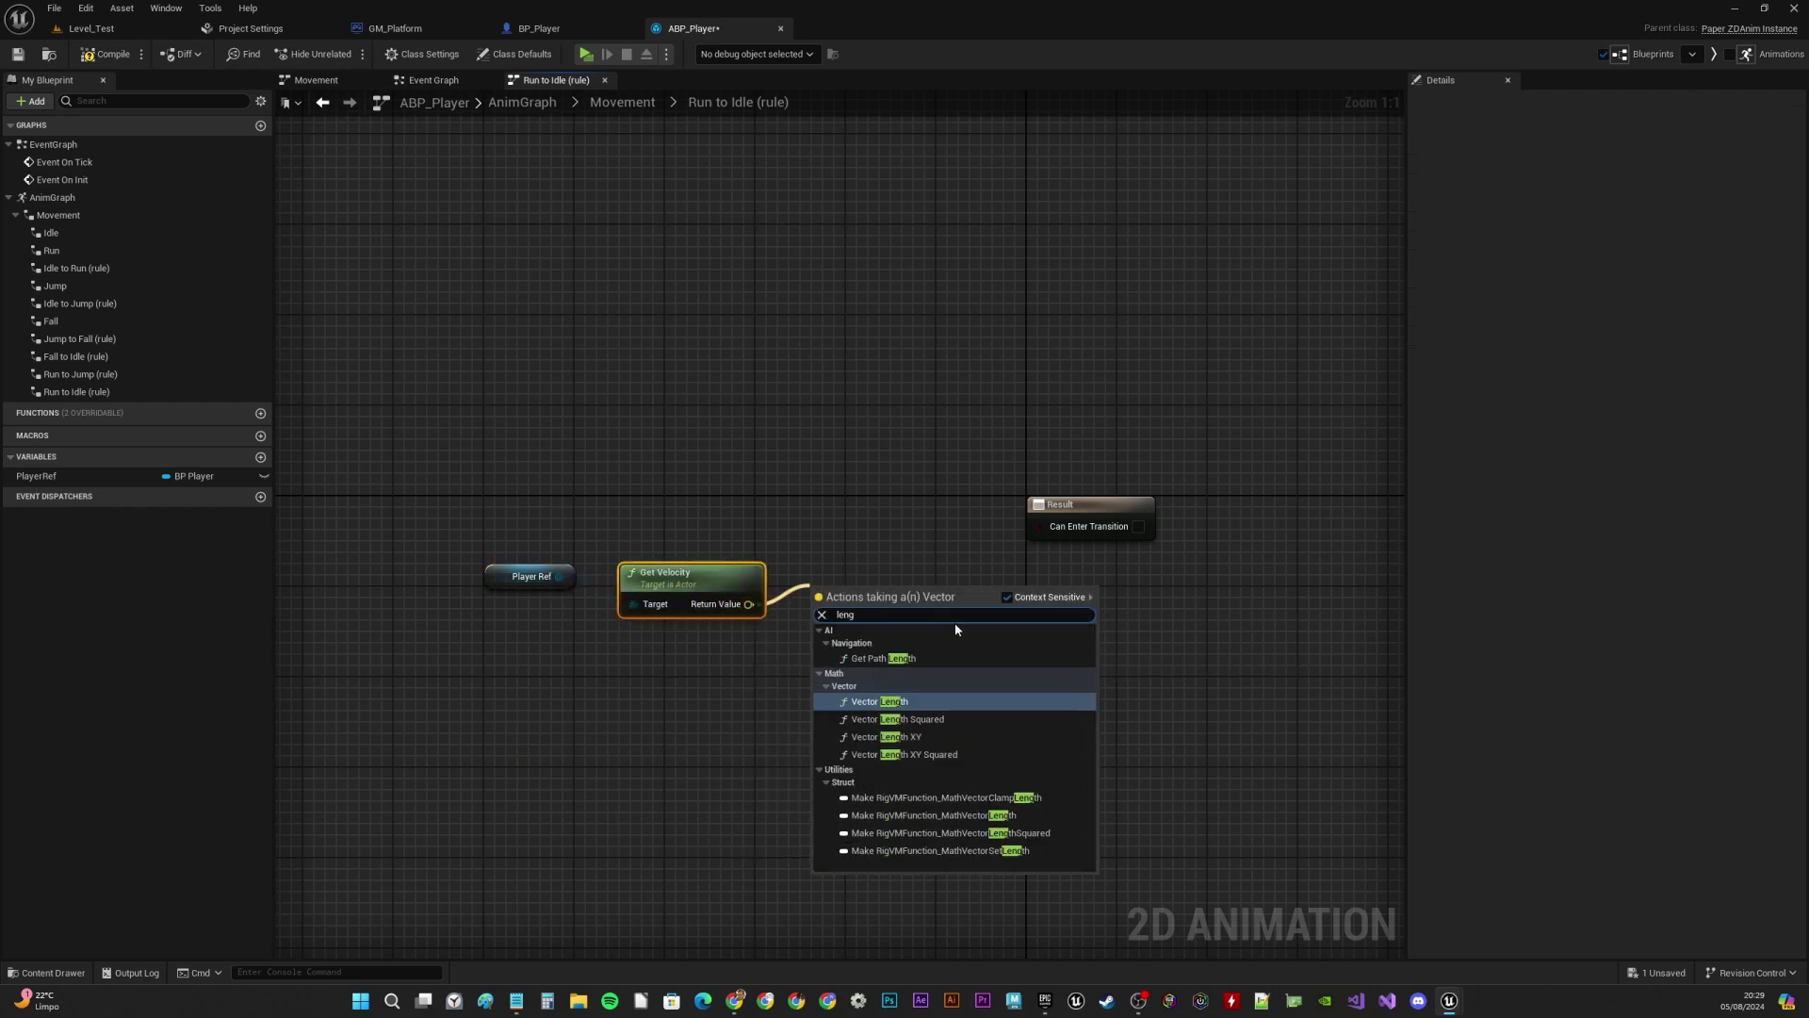
pyautogui.click(881, 701)
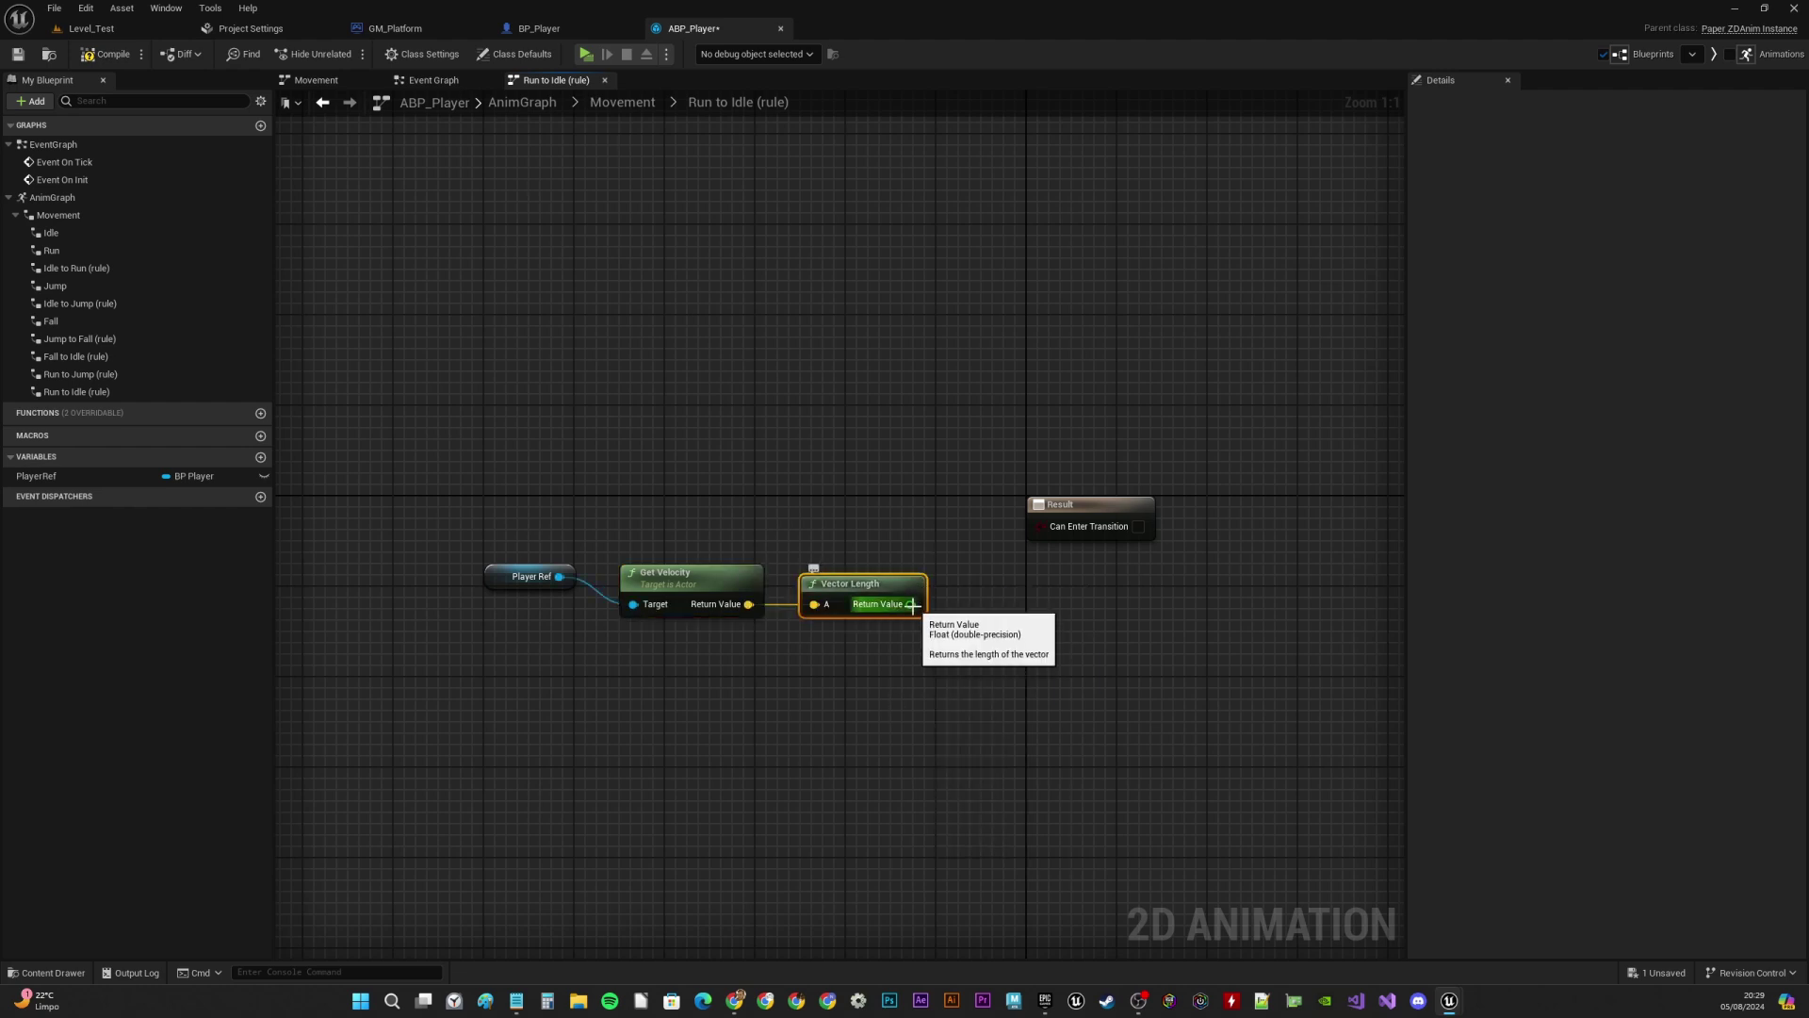
pyautogui.moveTo(910, 604); pyautogui.dragTo(953, 597)
pyautogui.write('>')
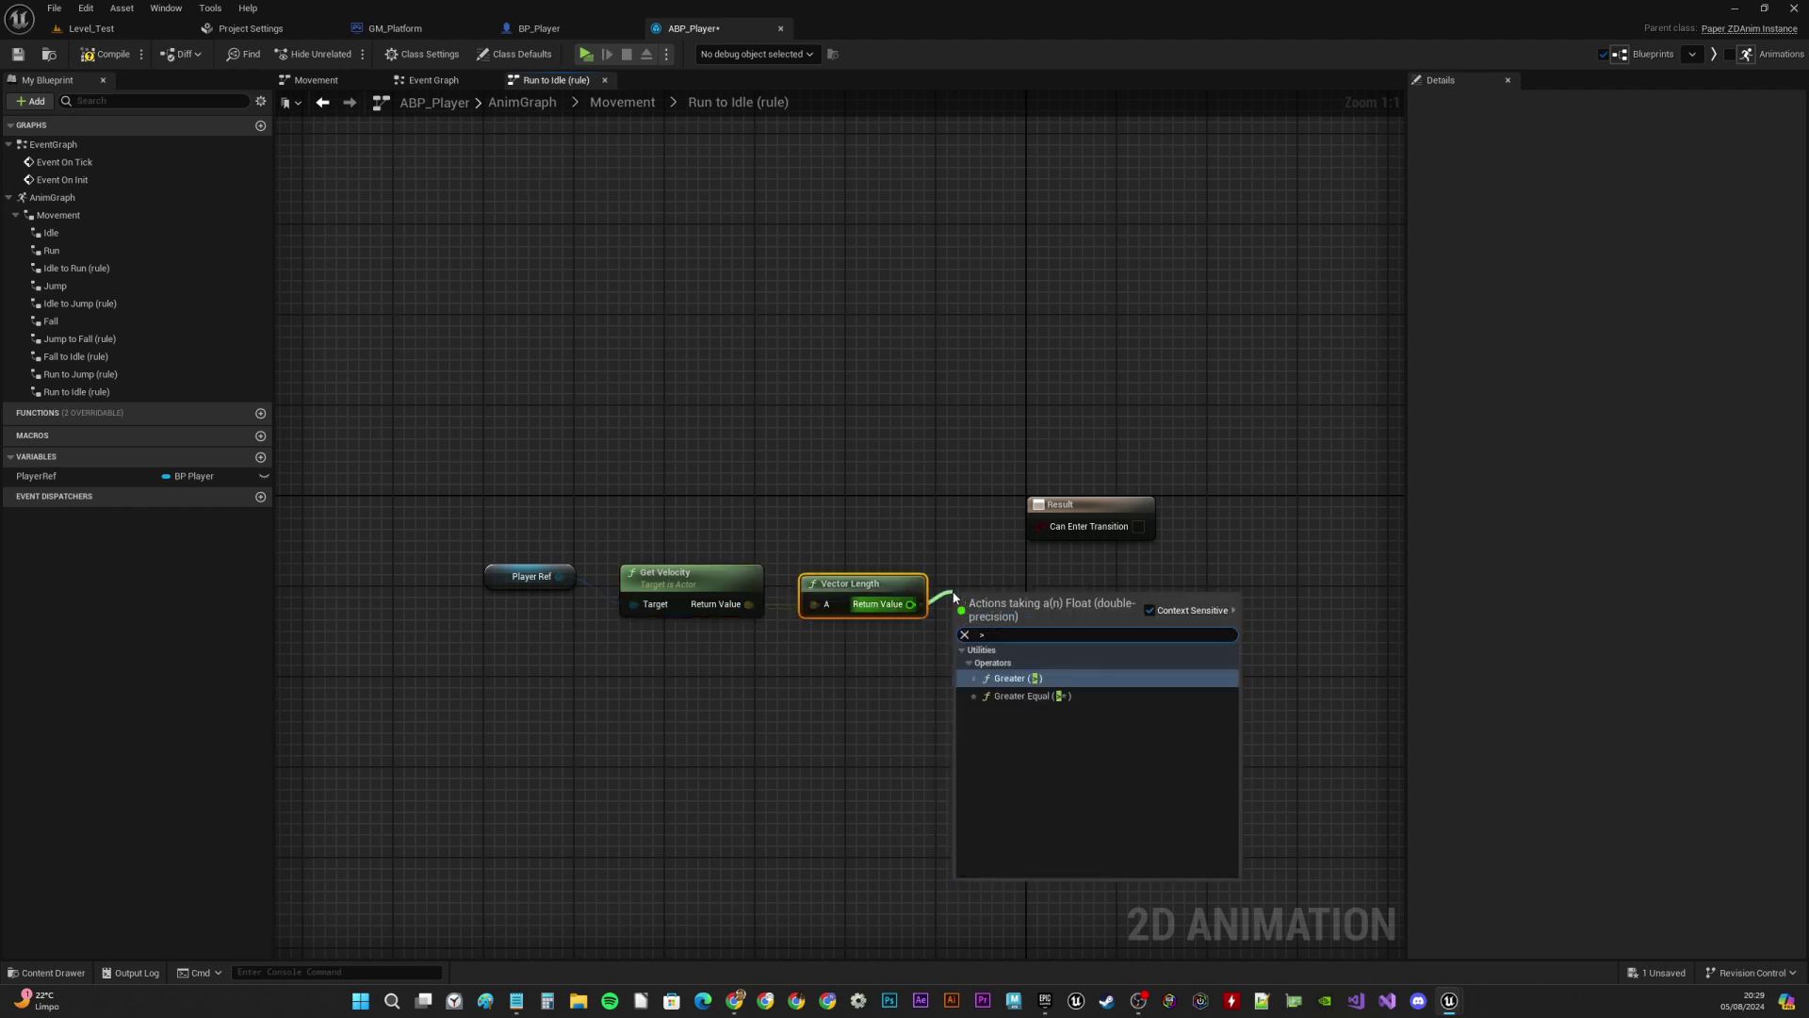
pyautogui.click(1015, 678)
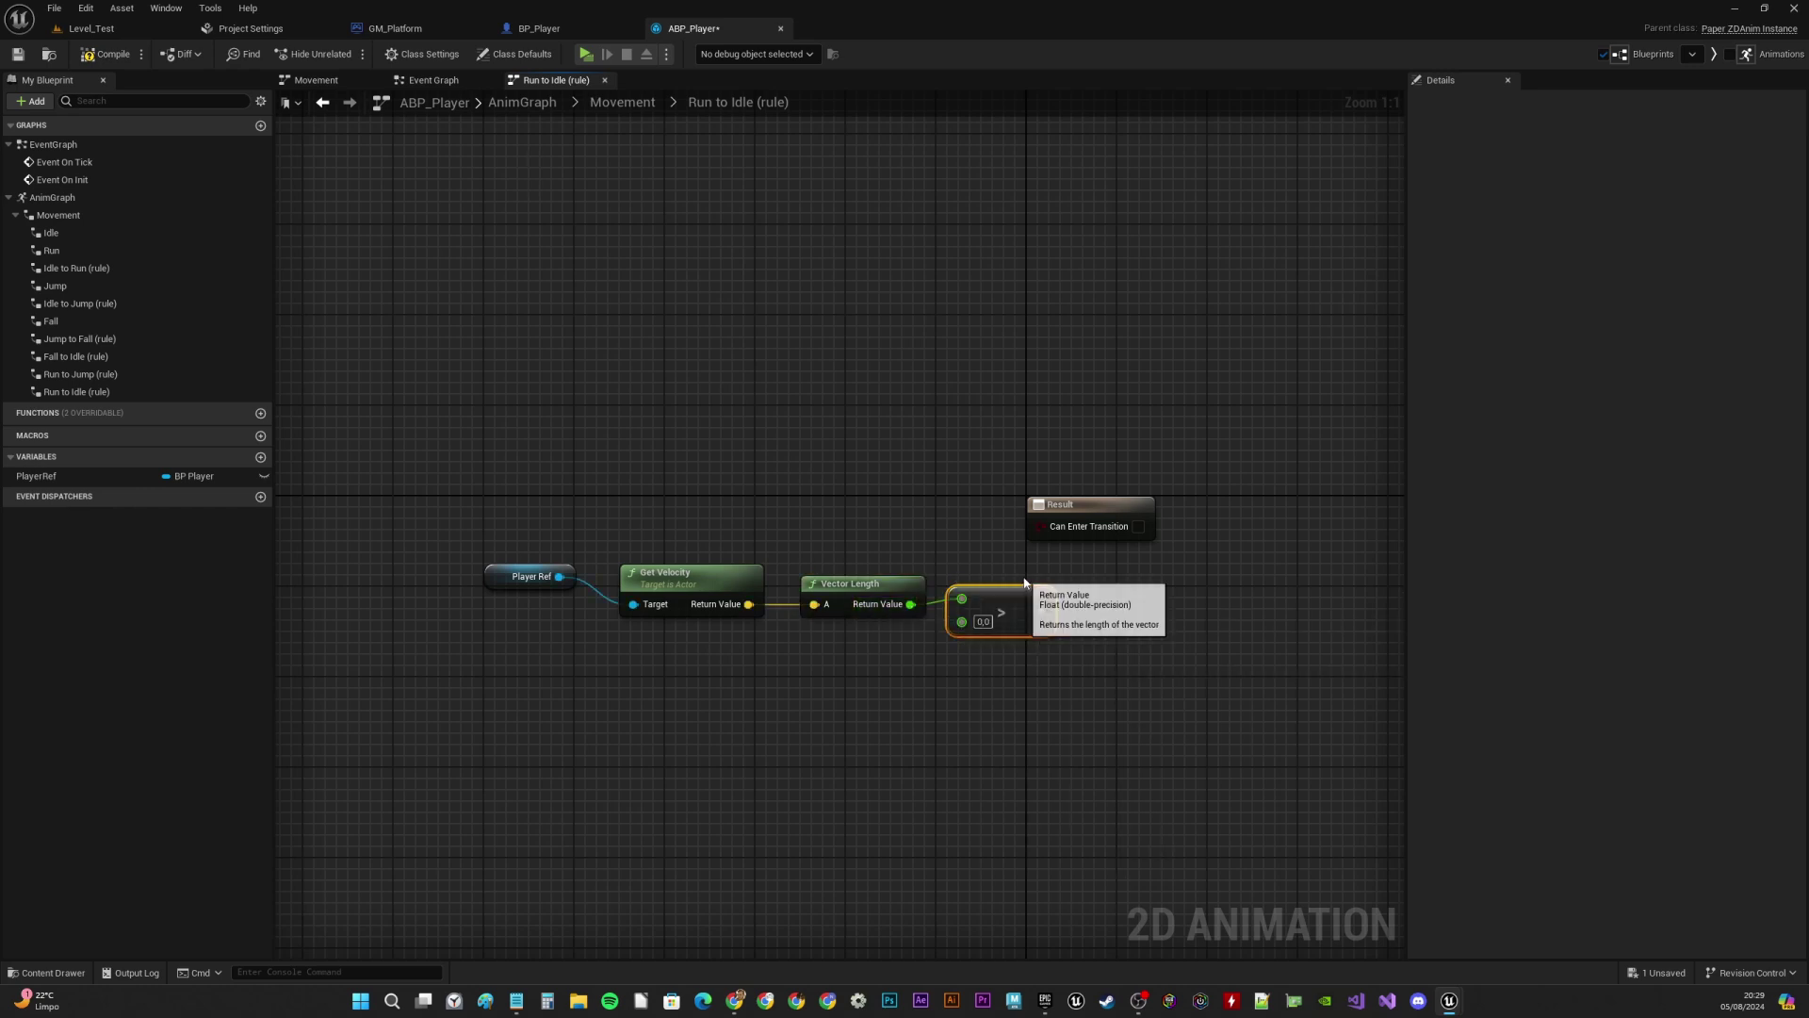
# Feed the comparison through a NOT Boolean node into Can Enter Transition, and compile ABP_Player from the Movement state machine
pyautogui.moveTo(1041, 611); pyautogui.dragTo(1090, 638)
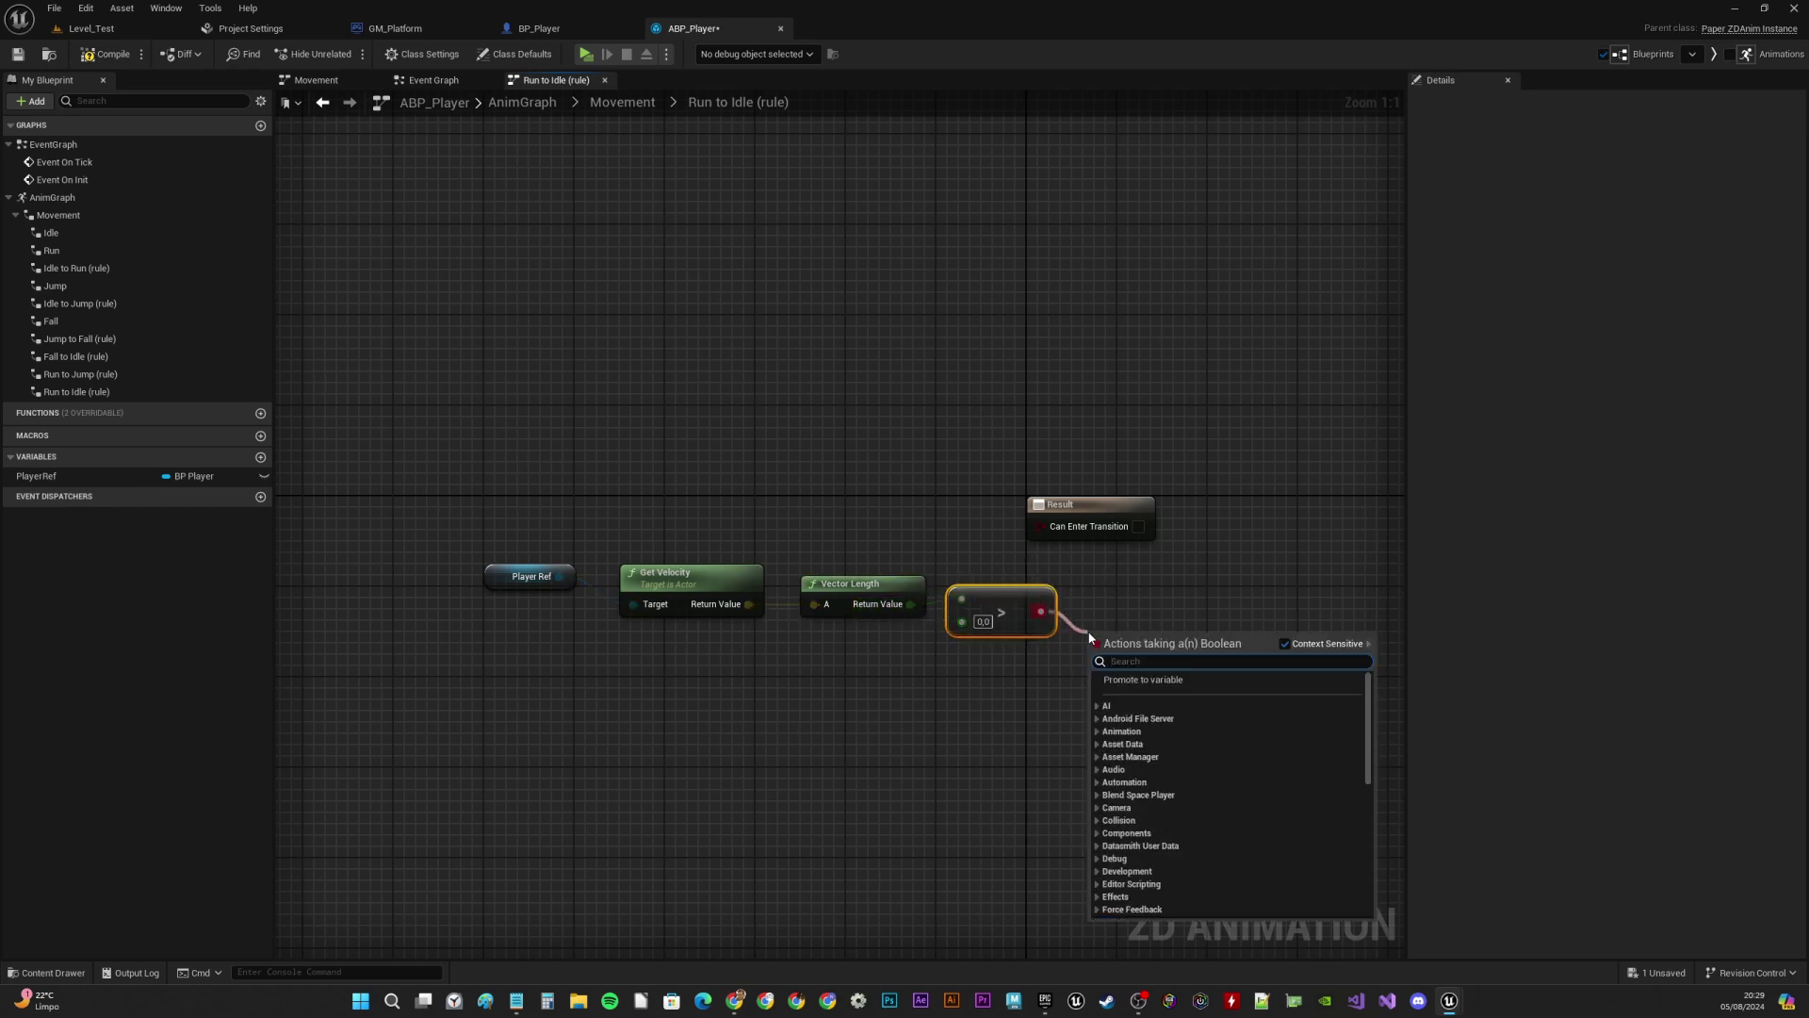
pyautogui.write('not bo')
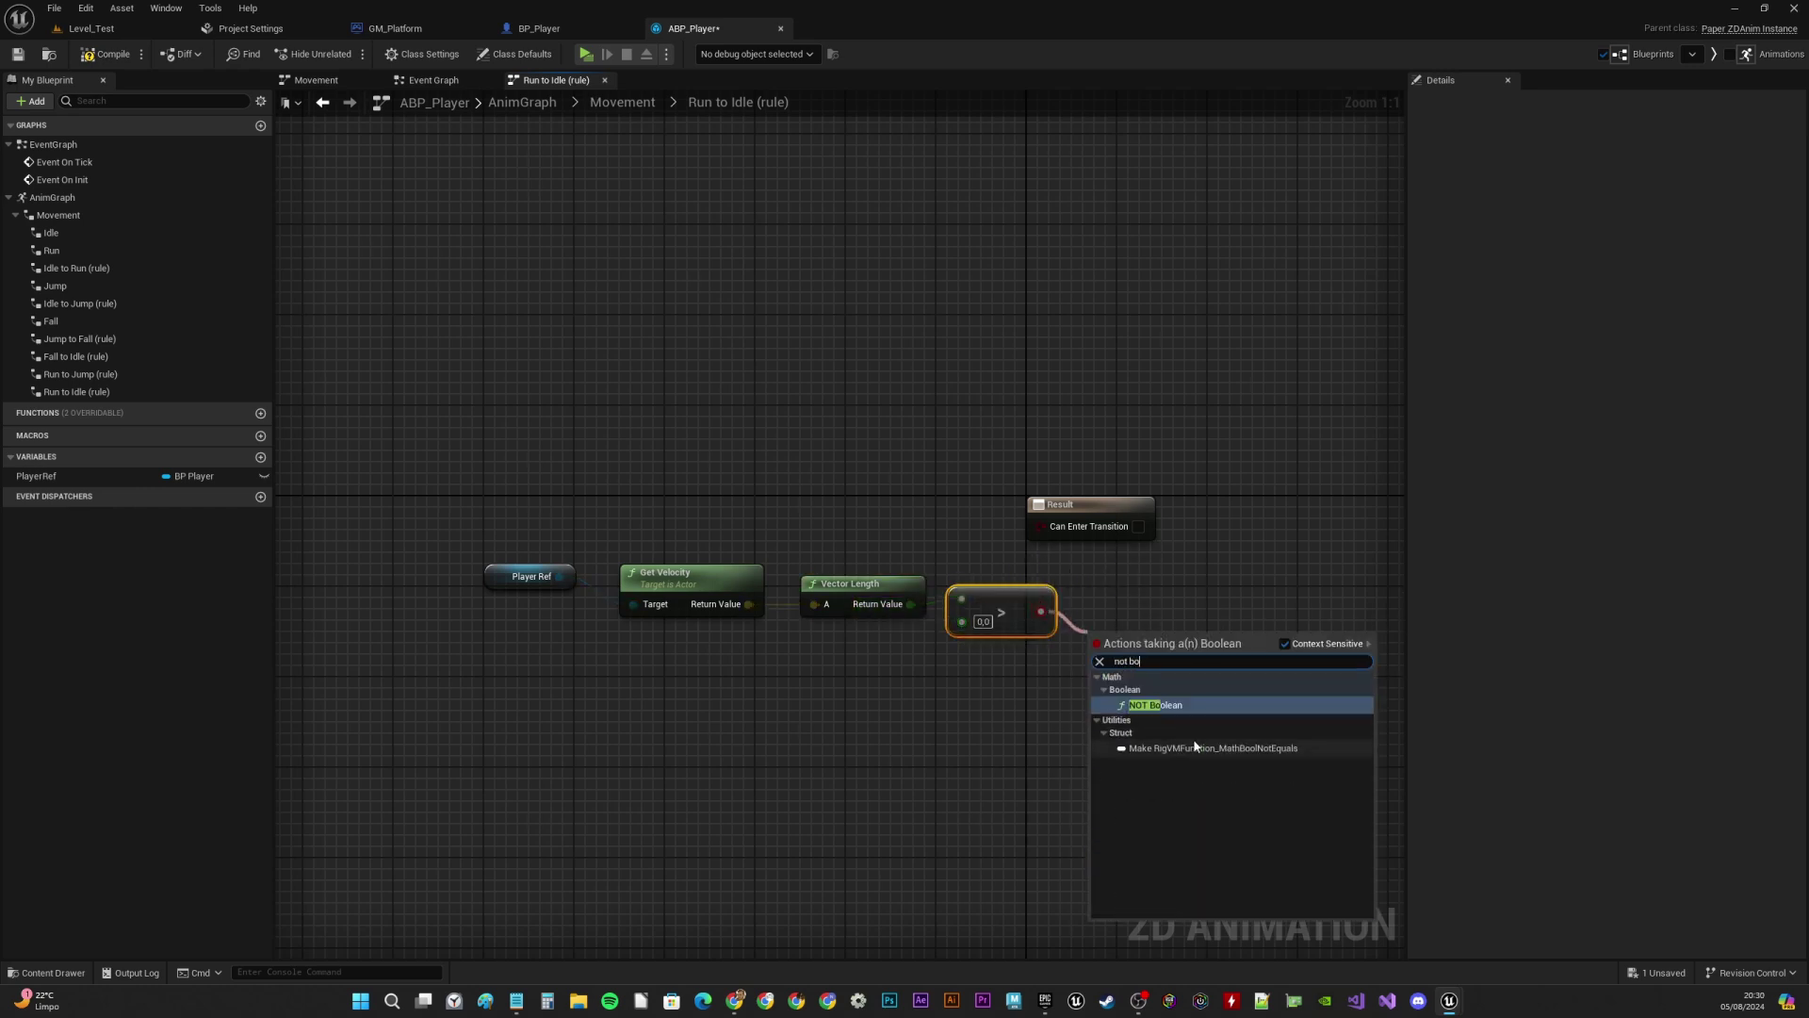
pyautogui.click(1203, 706)
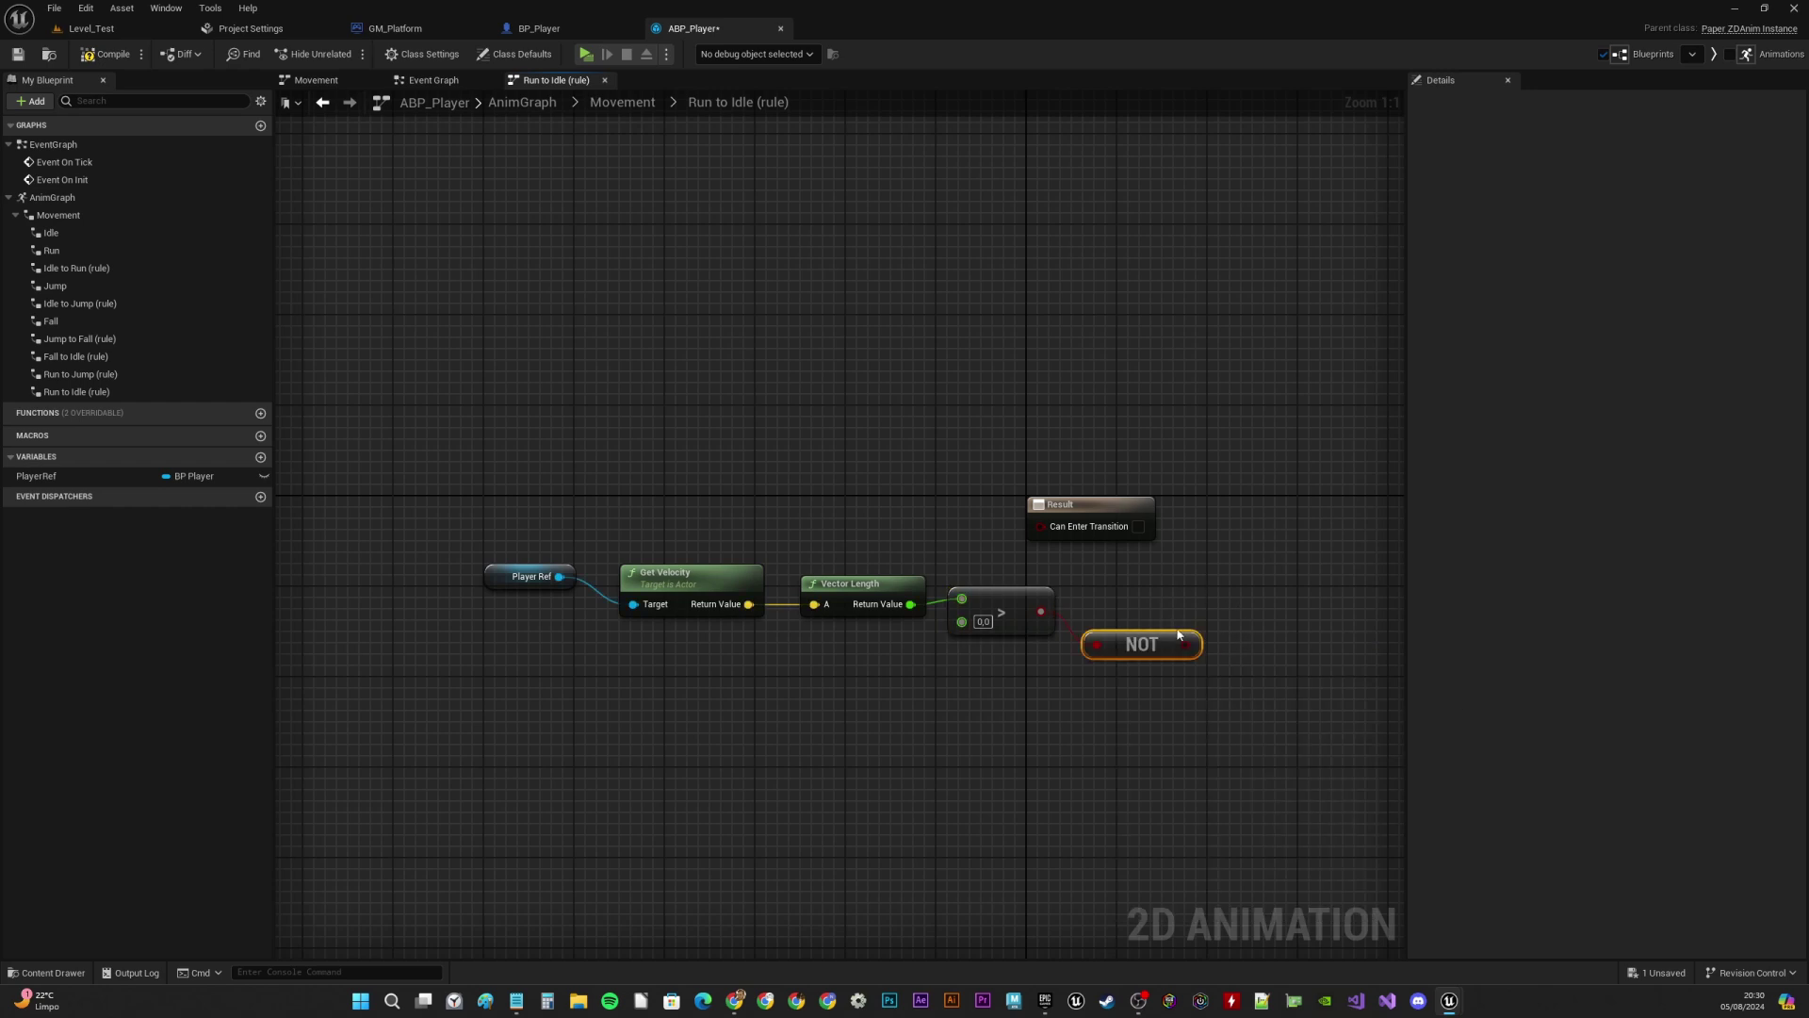
pyautogui.moveTo(1190, 648); pyautogui.dragTo(1053, 526)
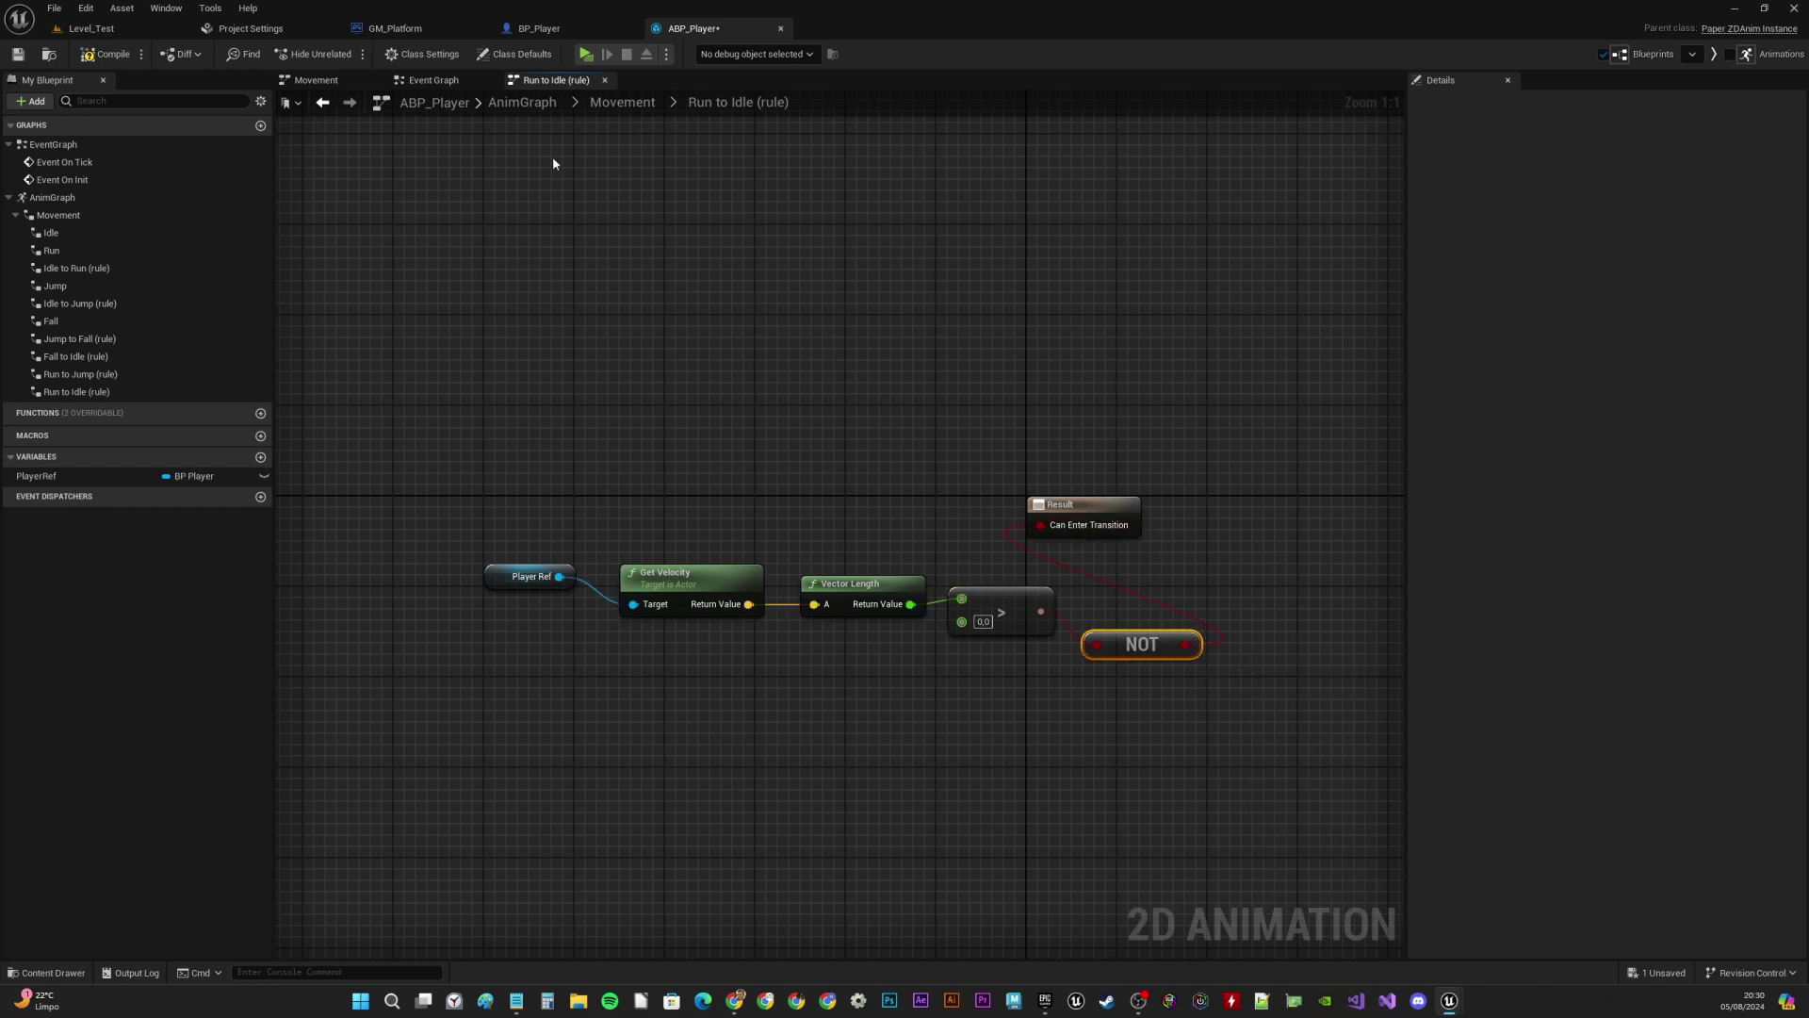
pyautogui.click(630, 103)
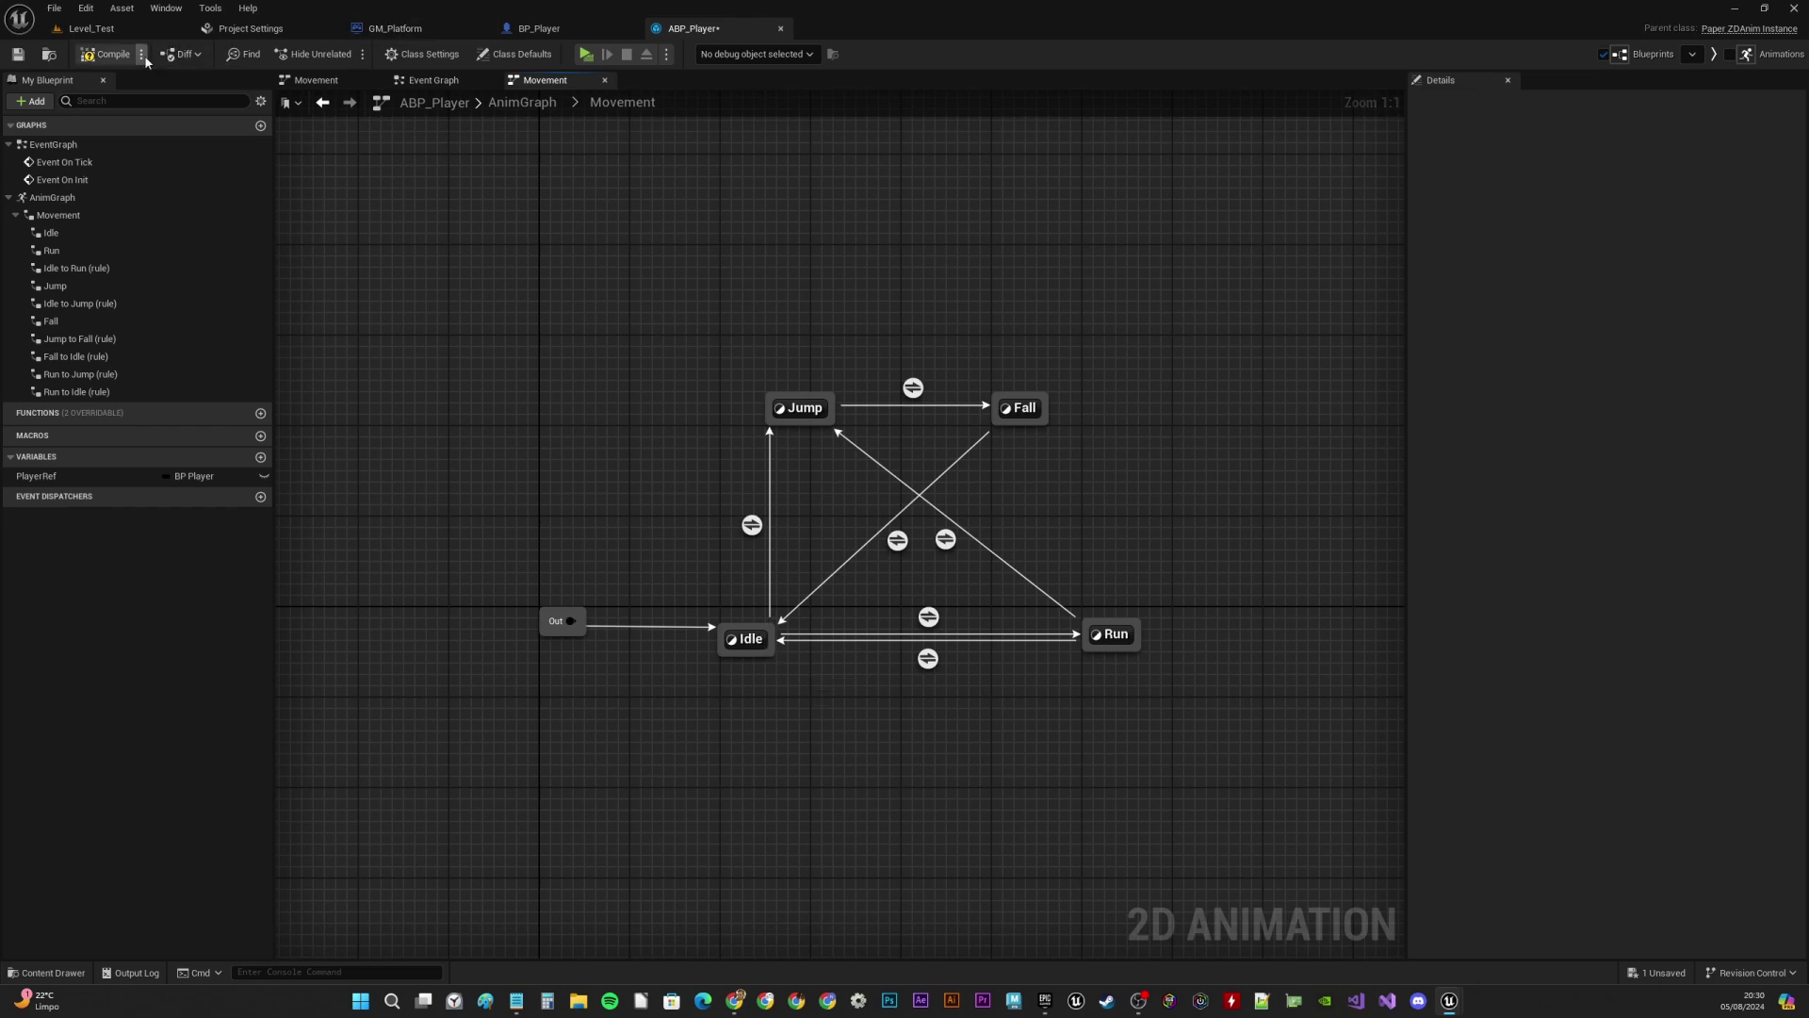
pyautogui.click(106, 54)
# Undo a trial move of the Fall state, and move the Run state slightly farther from Idle in the Movement graph
pyautogui.moveTo(964, 381); pyautogui.dragTo(920, 314, button='right')
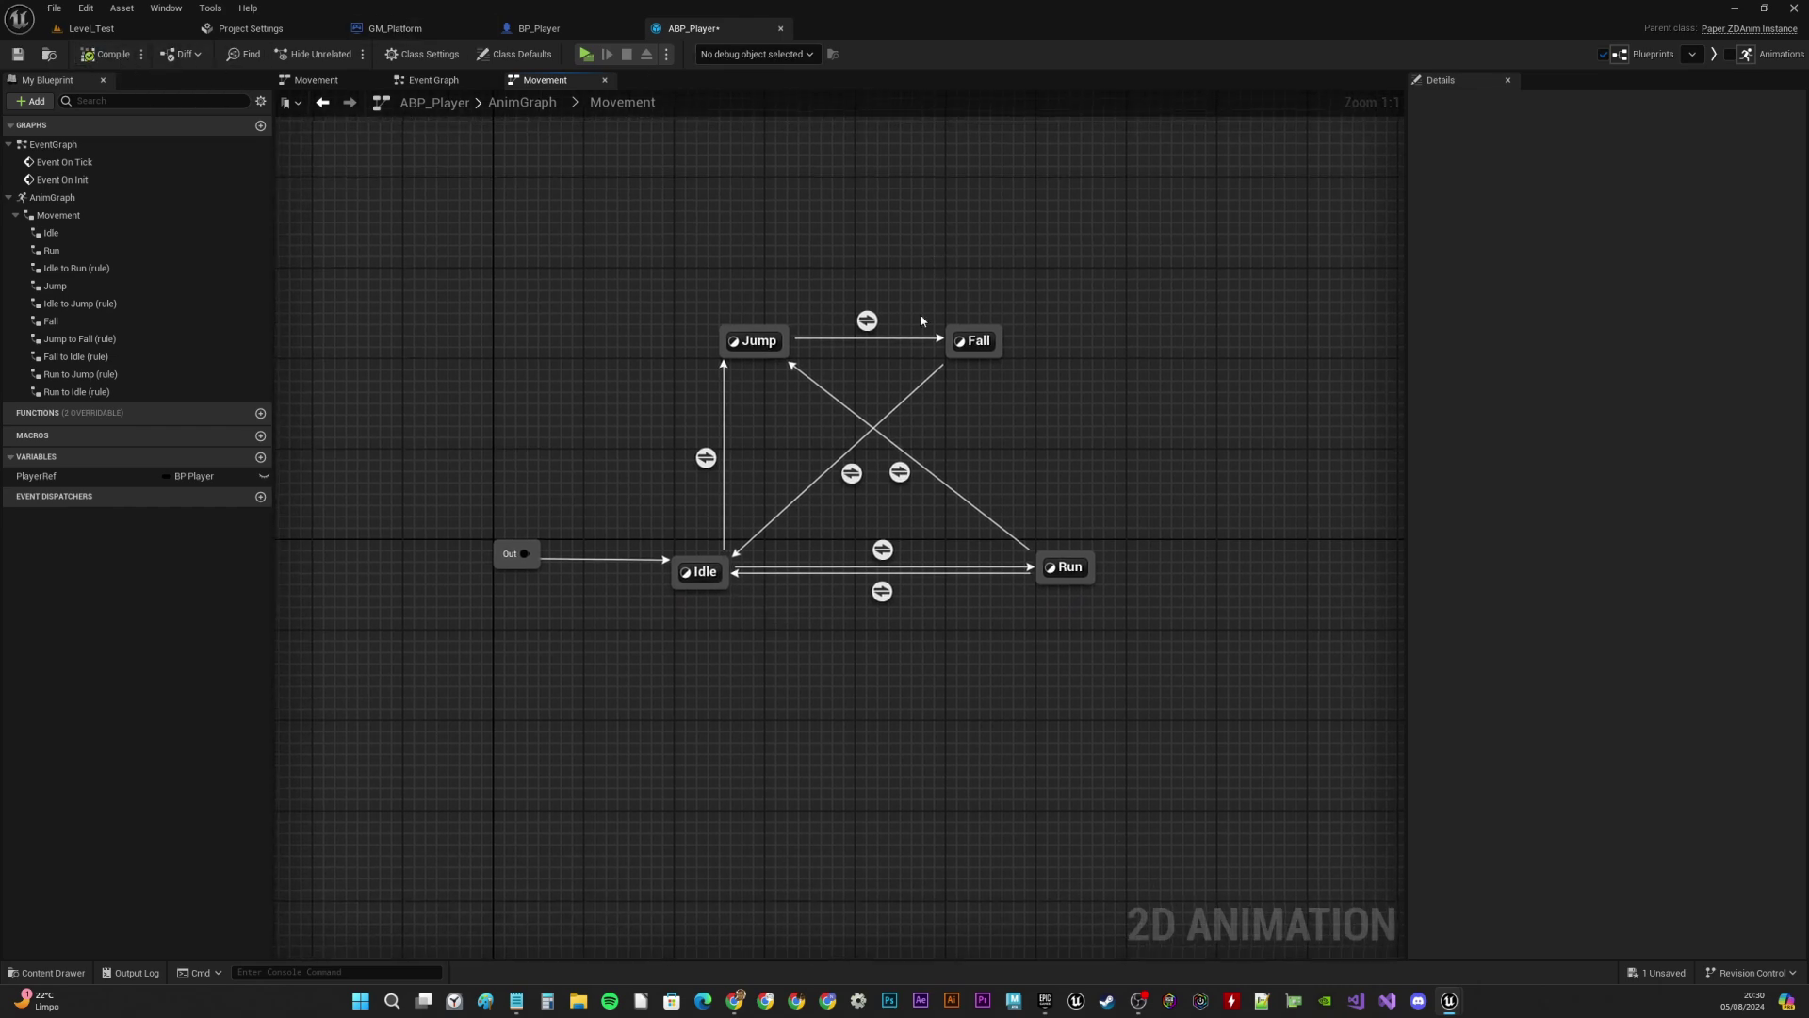
pyautogui.moveTo(1045, 407); pyautogui.dragTo(1051, 431, button='right')
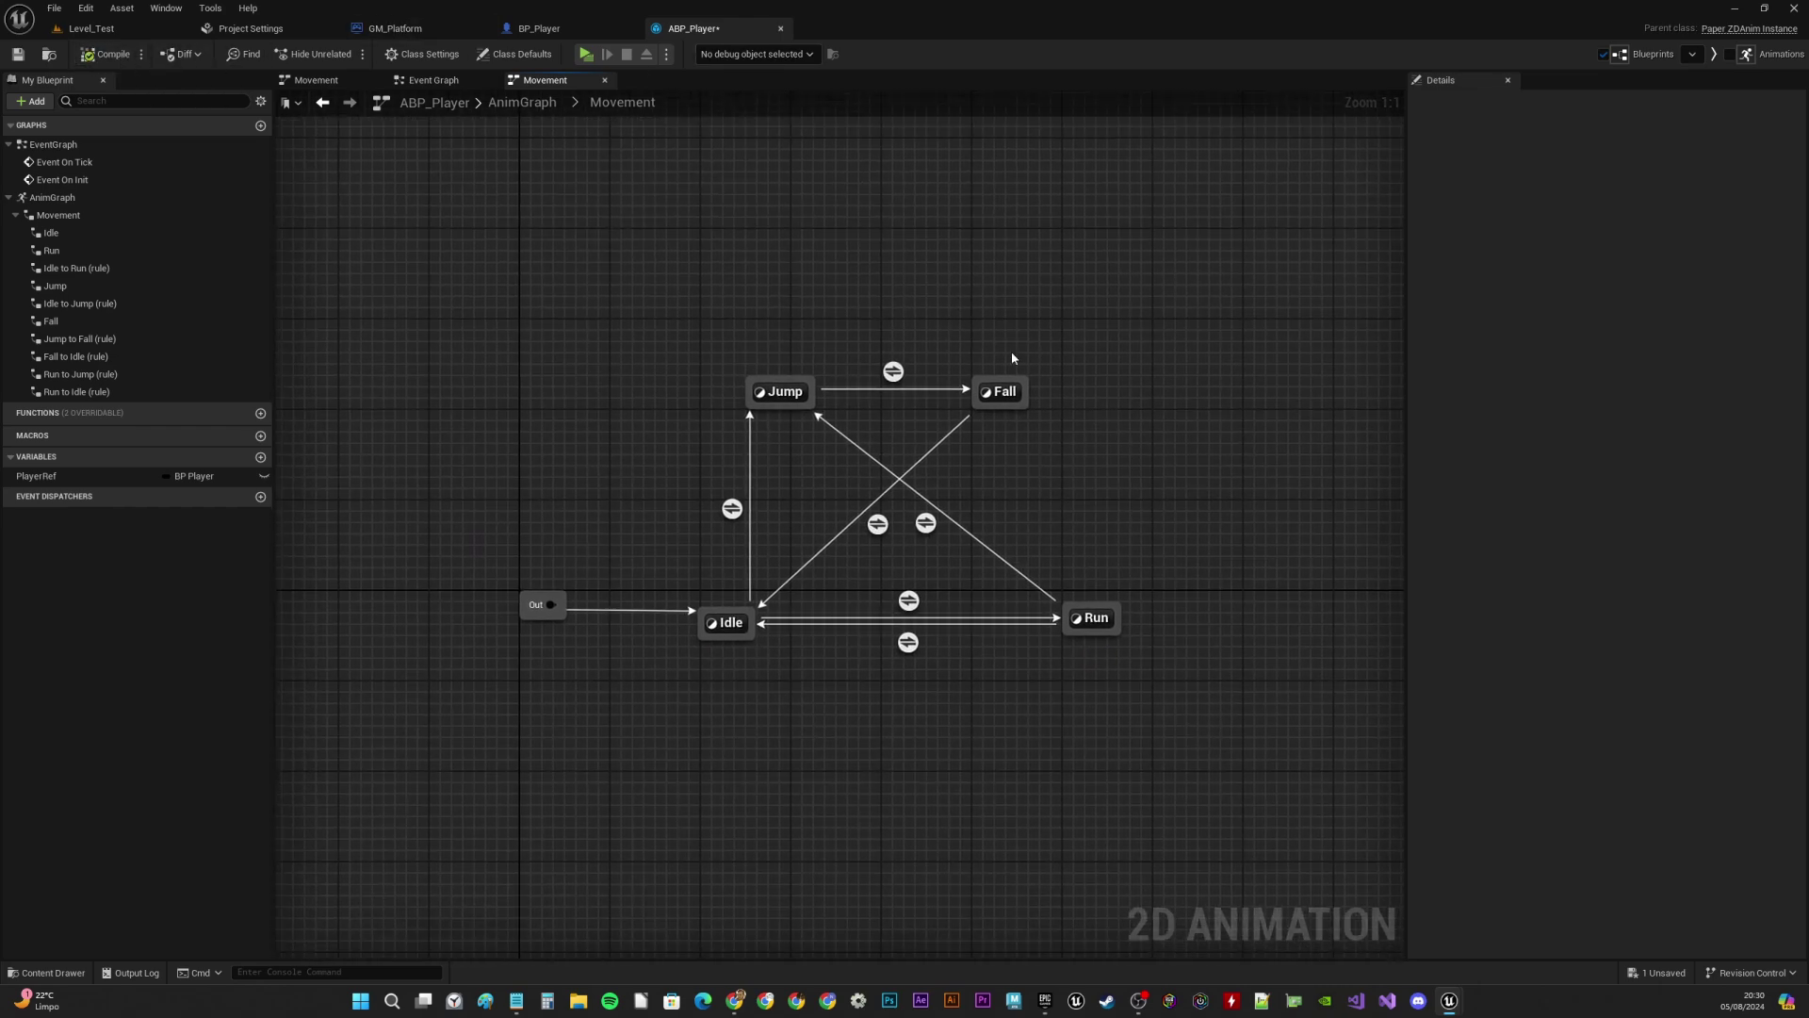
pyautogui.moveTo(1026, 392); pyautogui.dragTo(1049, 393)
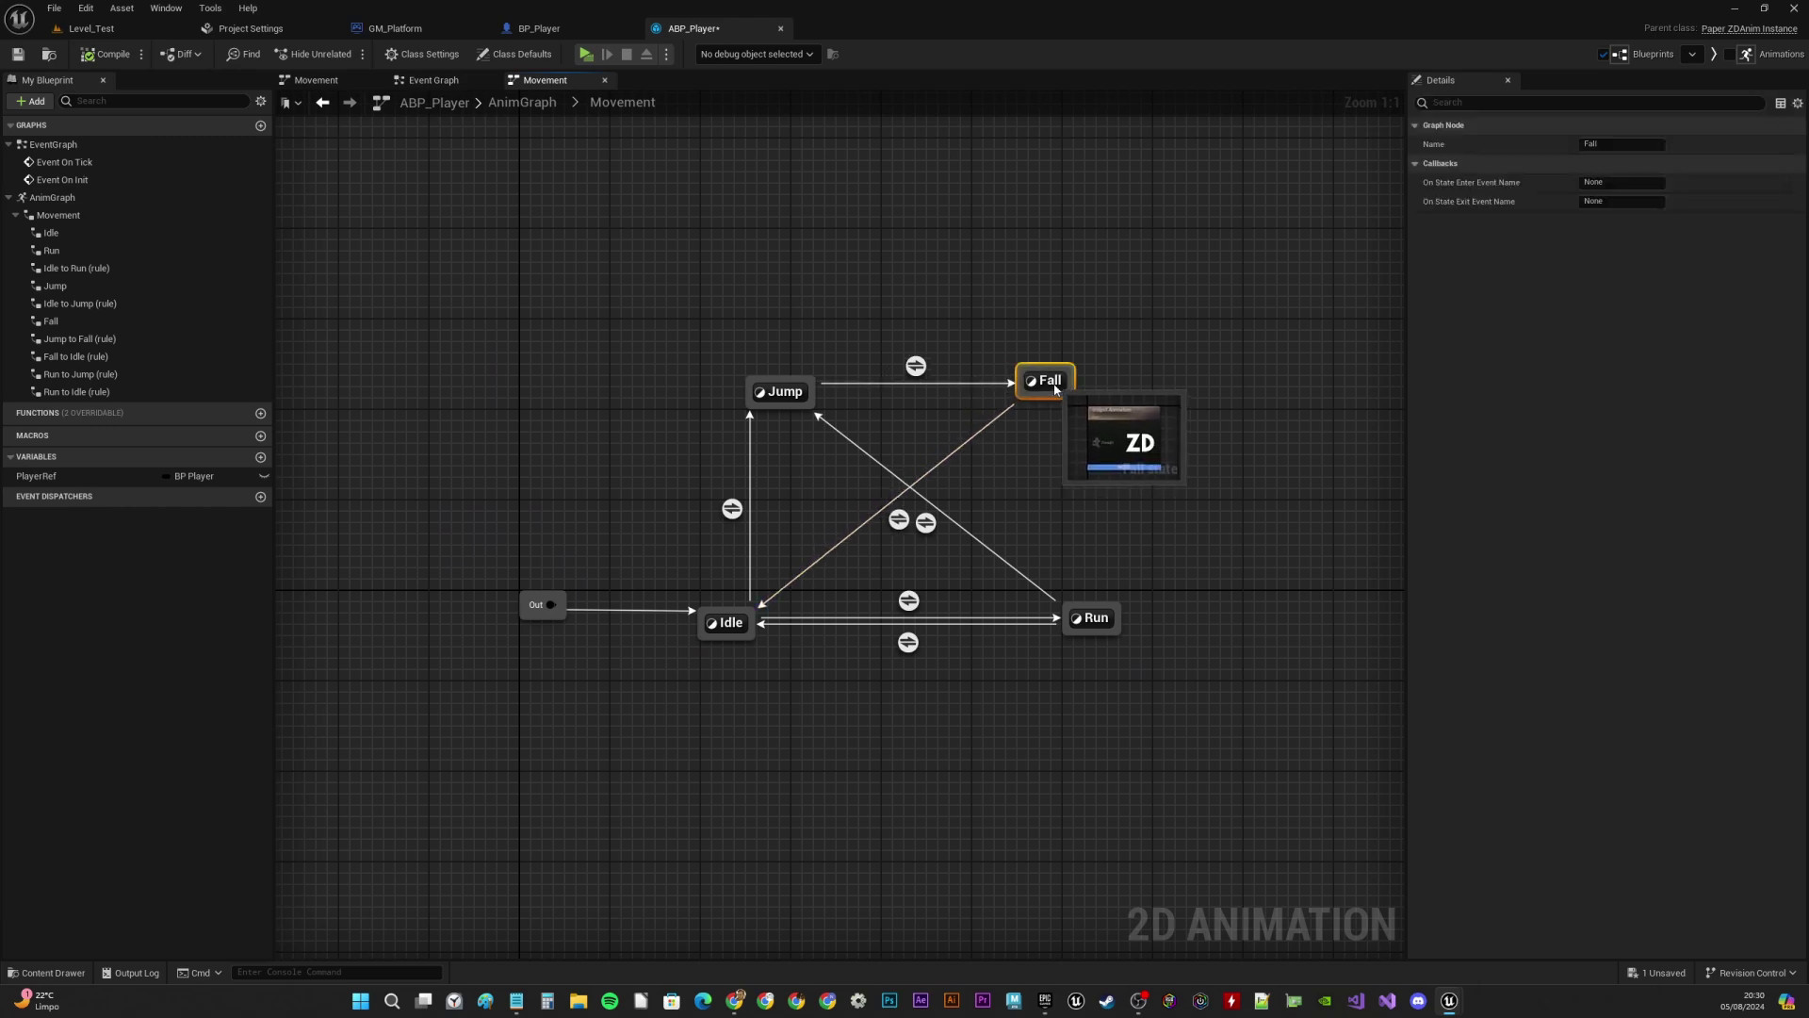
pyautogui.hotkey('ctrl', 'z')
pyautogui.moveTo(1103, 618); pyautogui.dragTo(1136, 628)
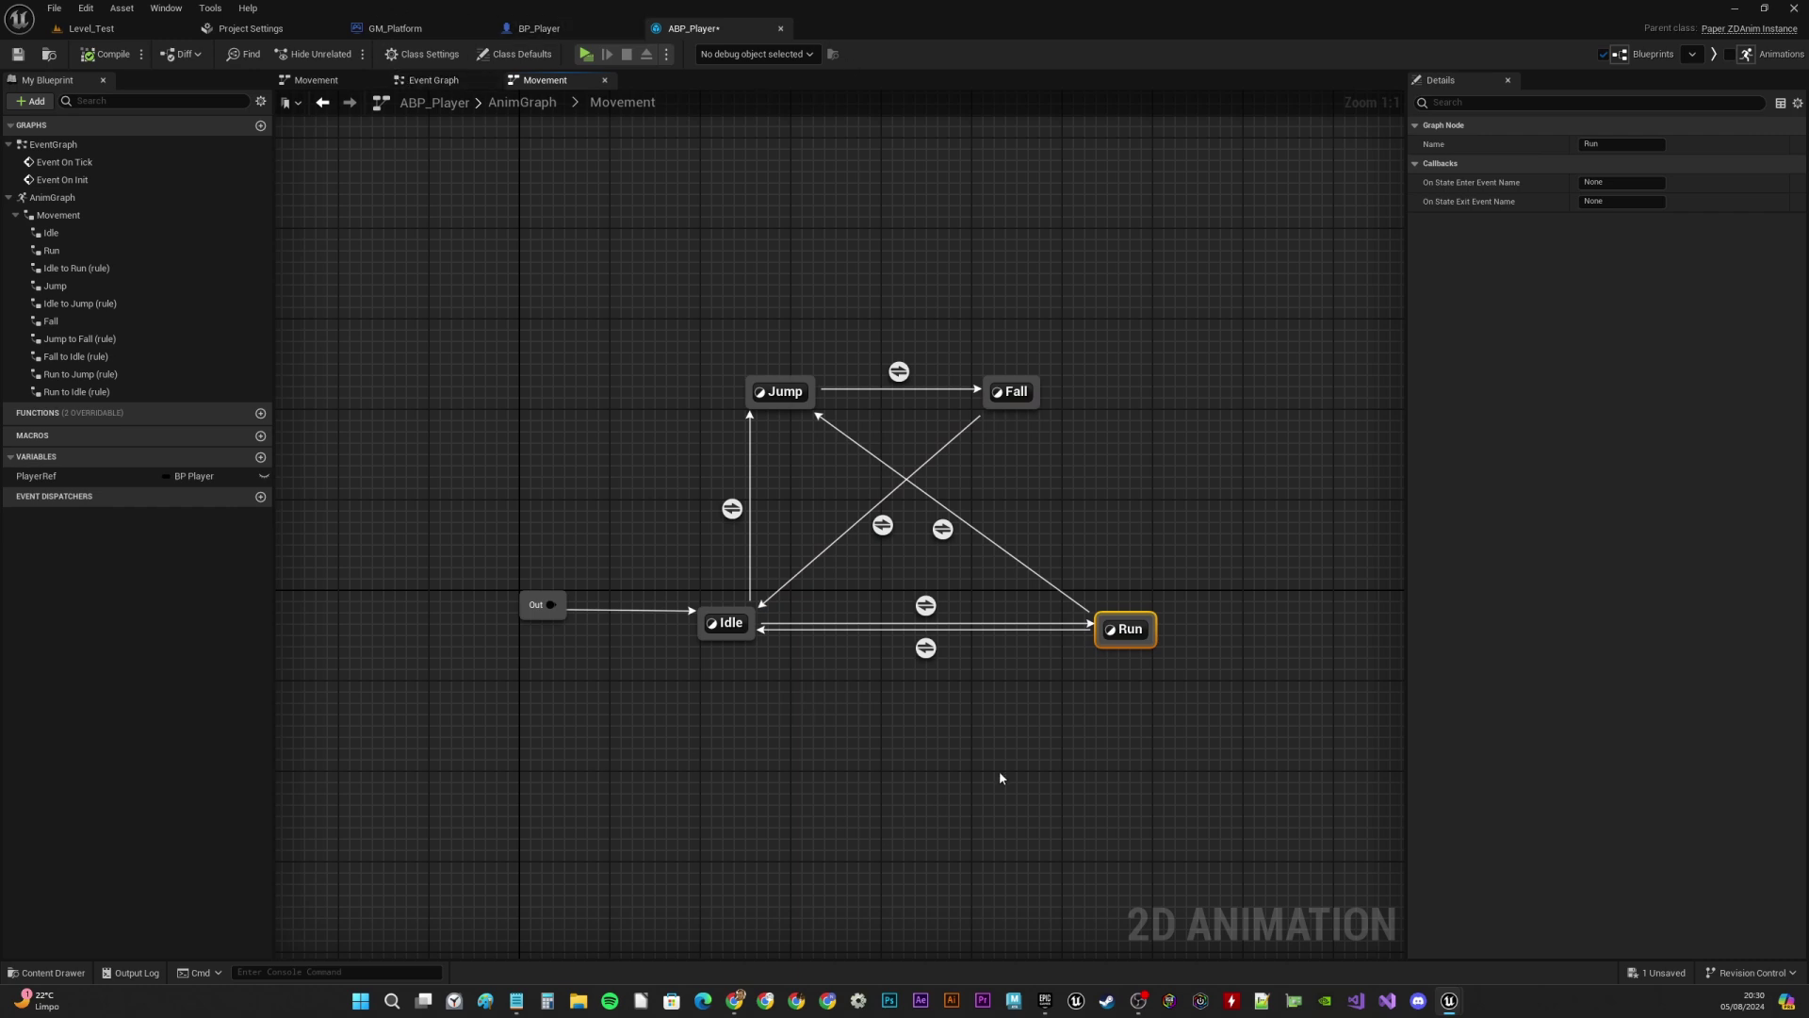
# Save all assets and playtest the character running in both directions in the preview, then end the session
pyautogui.click(57, 8)
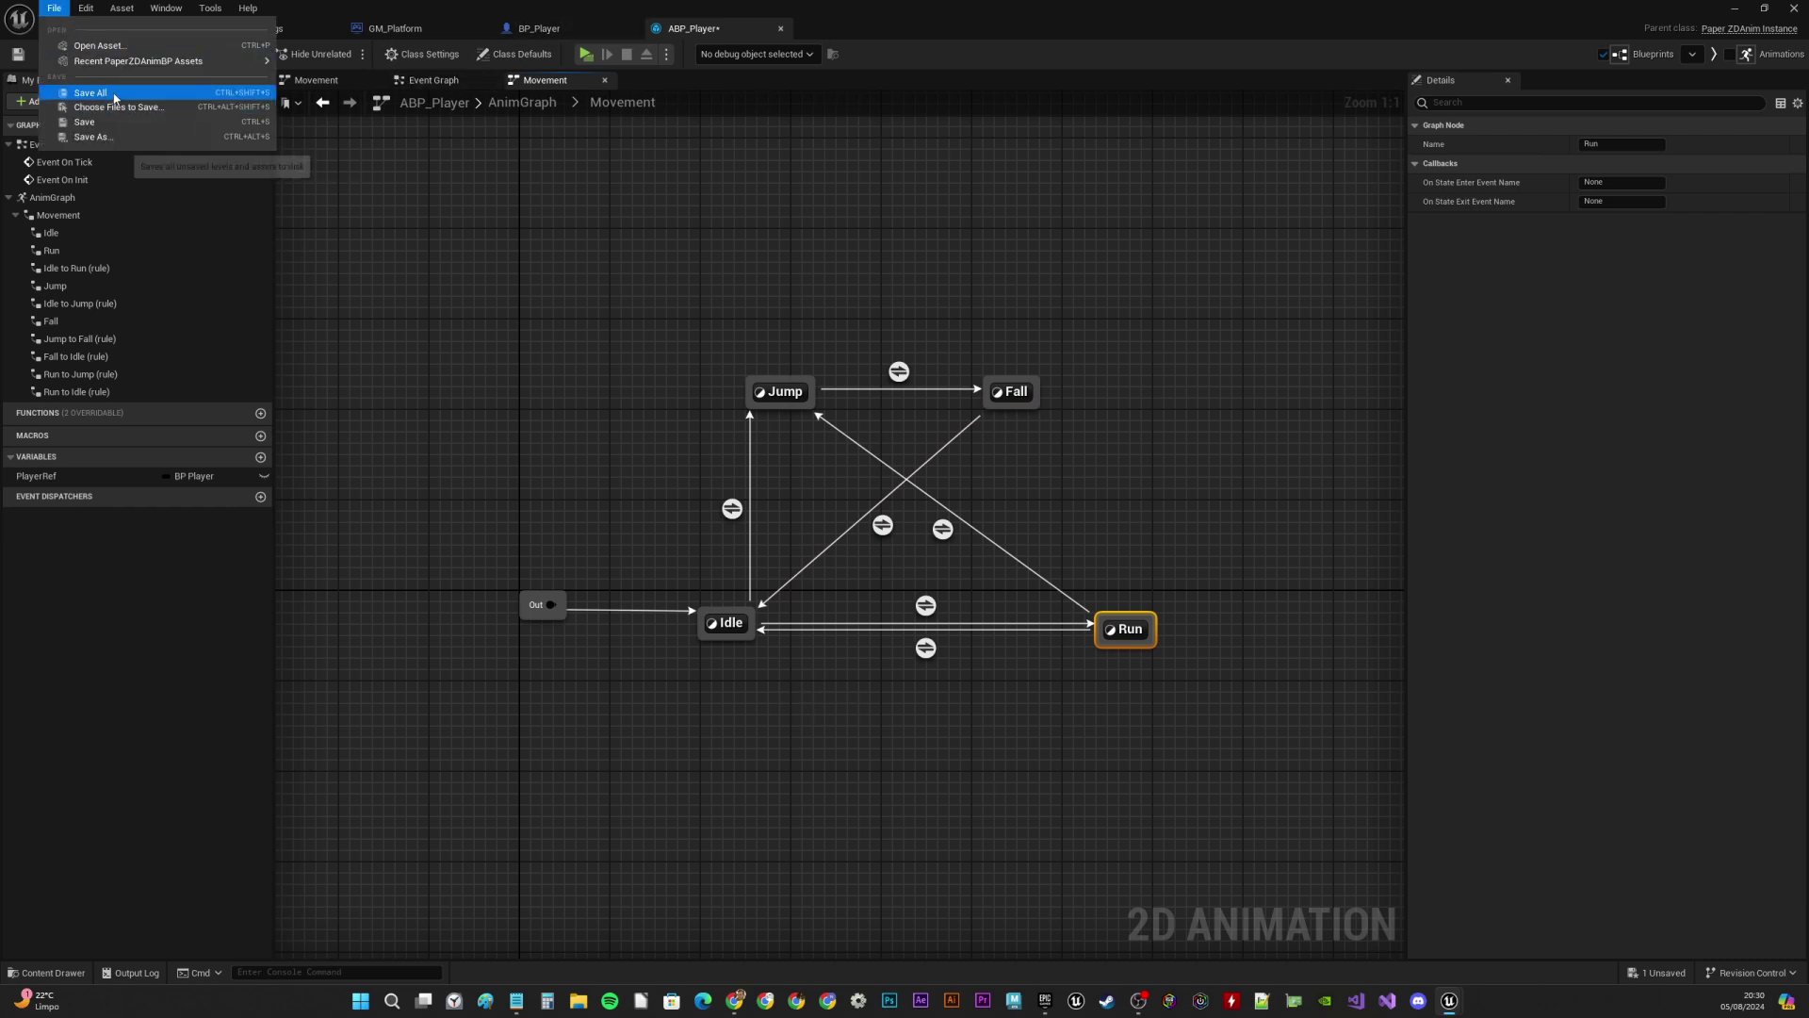
pyautogui.click(94, 94)
pyautogui.click(574, 59)
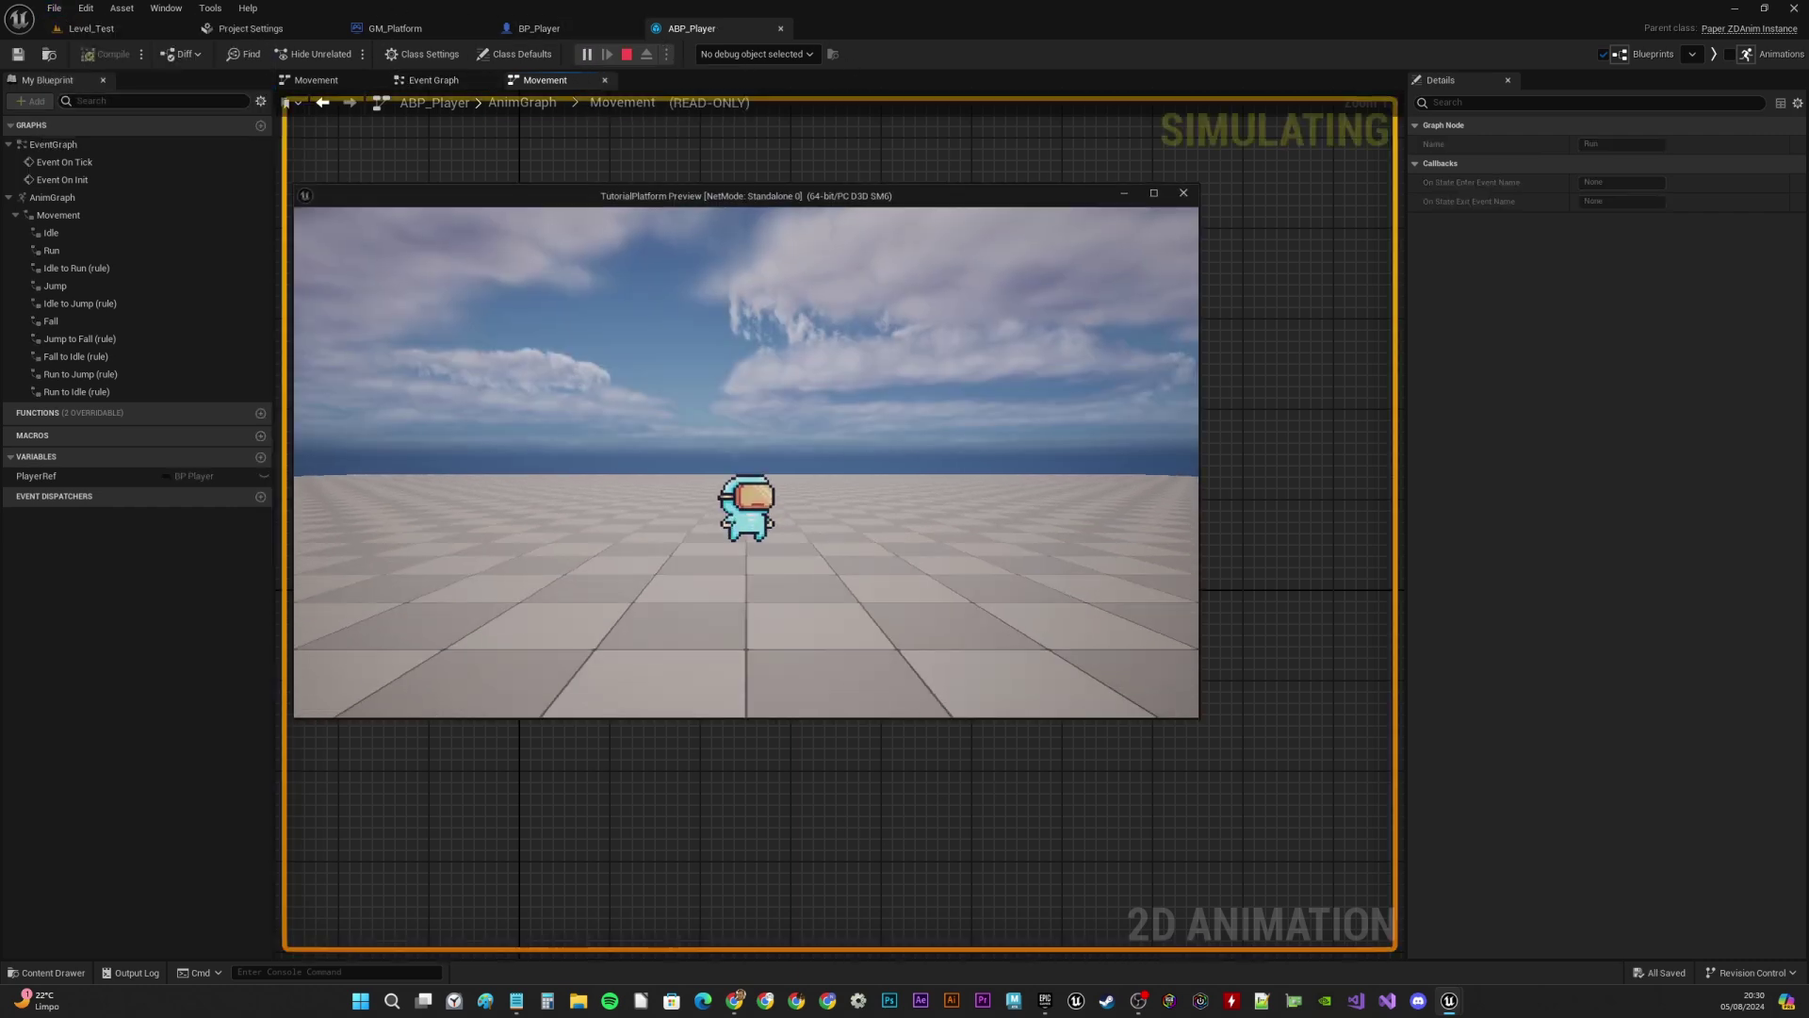
pyautogui.press('d')
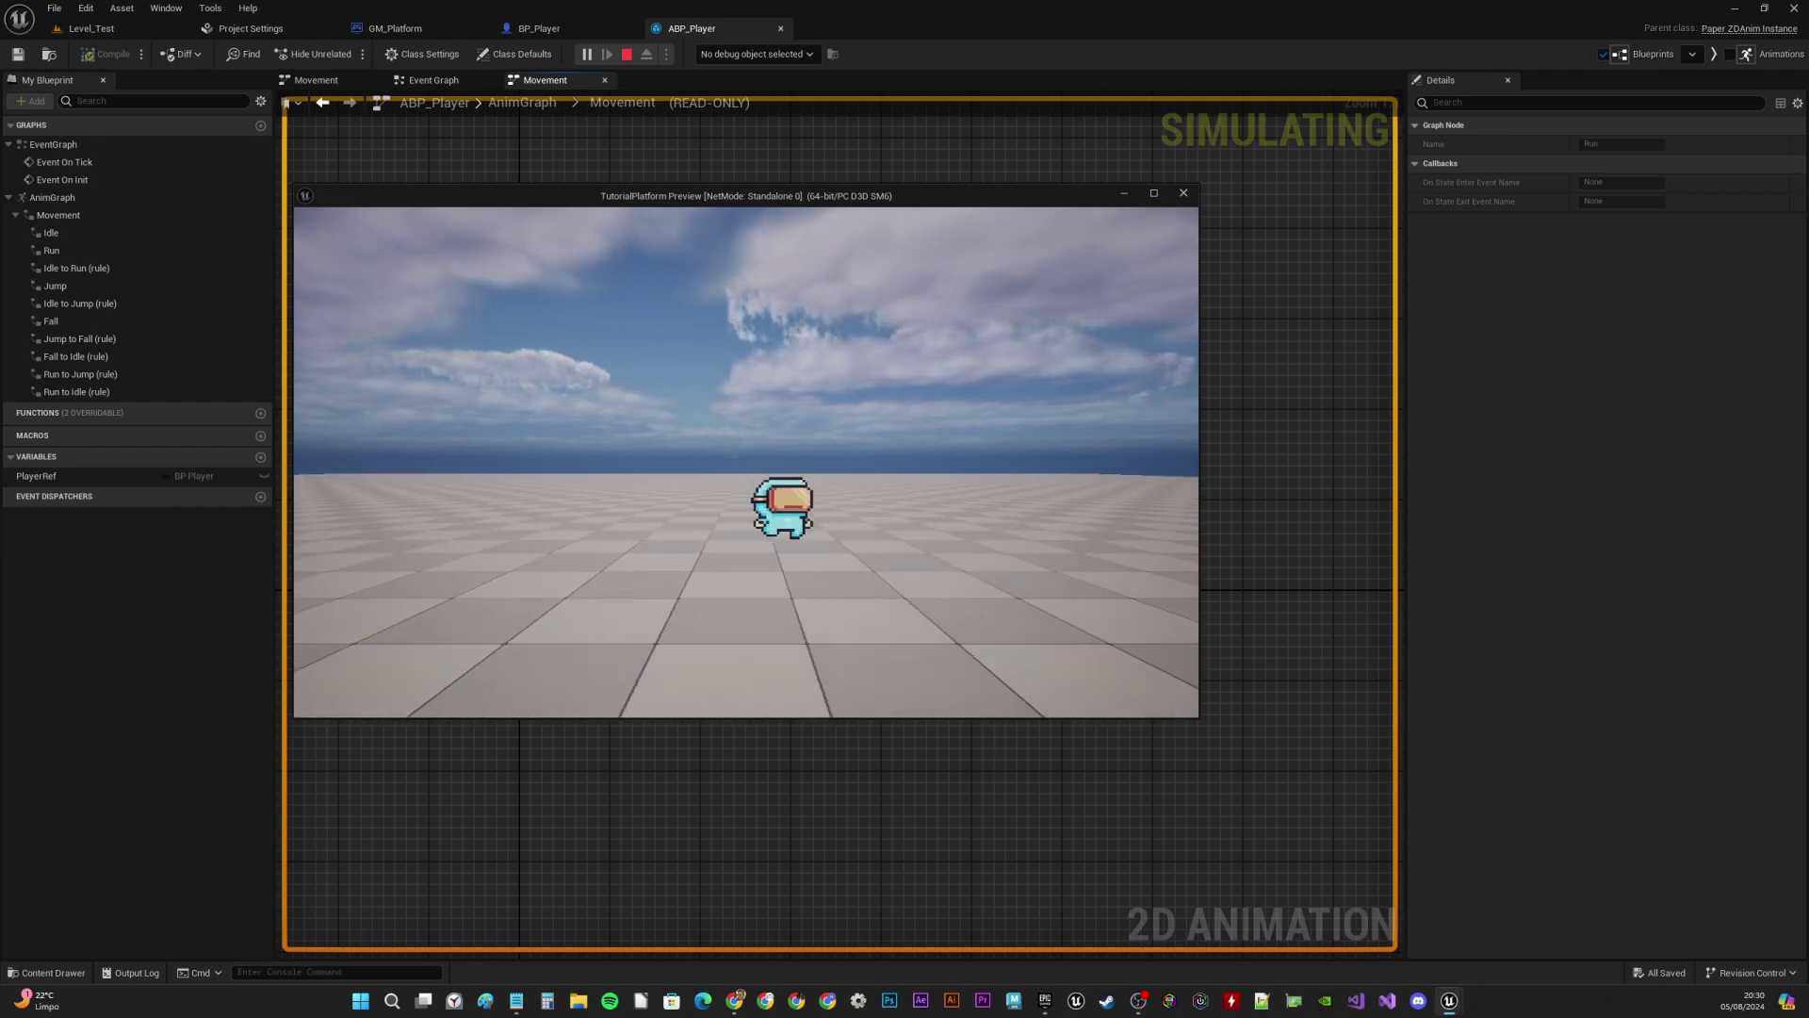
pyautogui.press('a')
pyautogui.press('d')
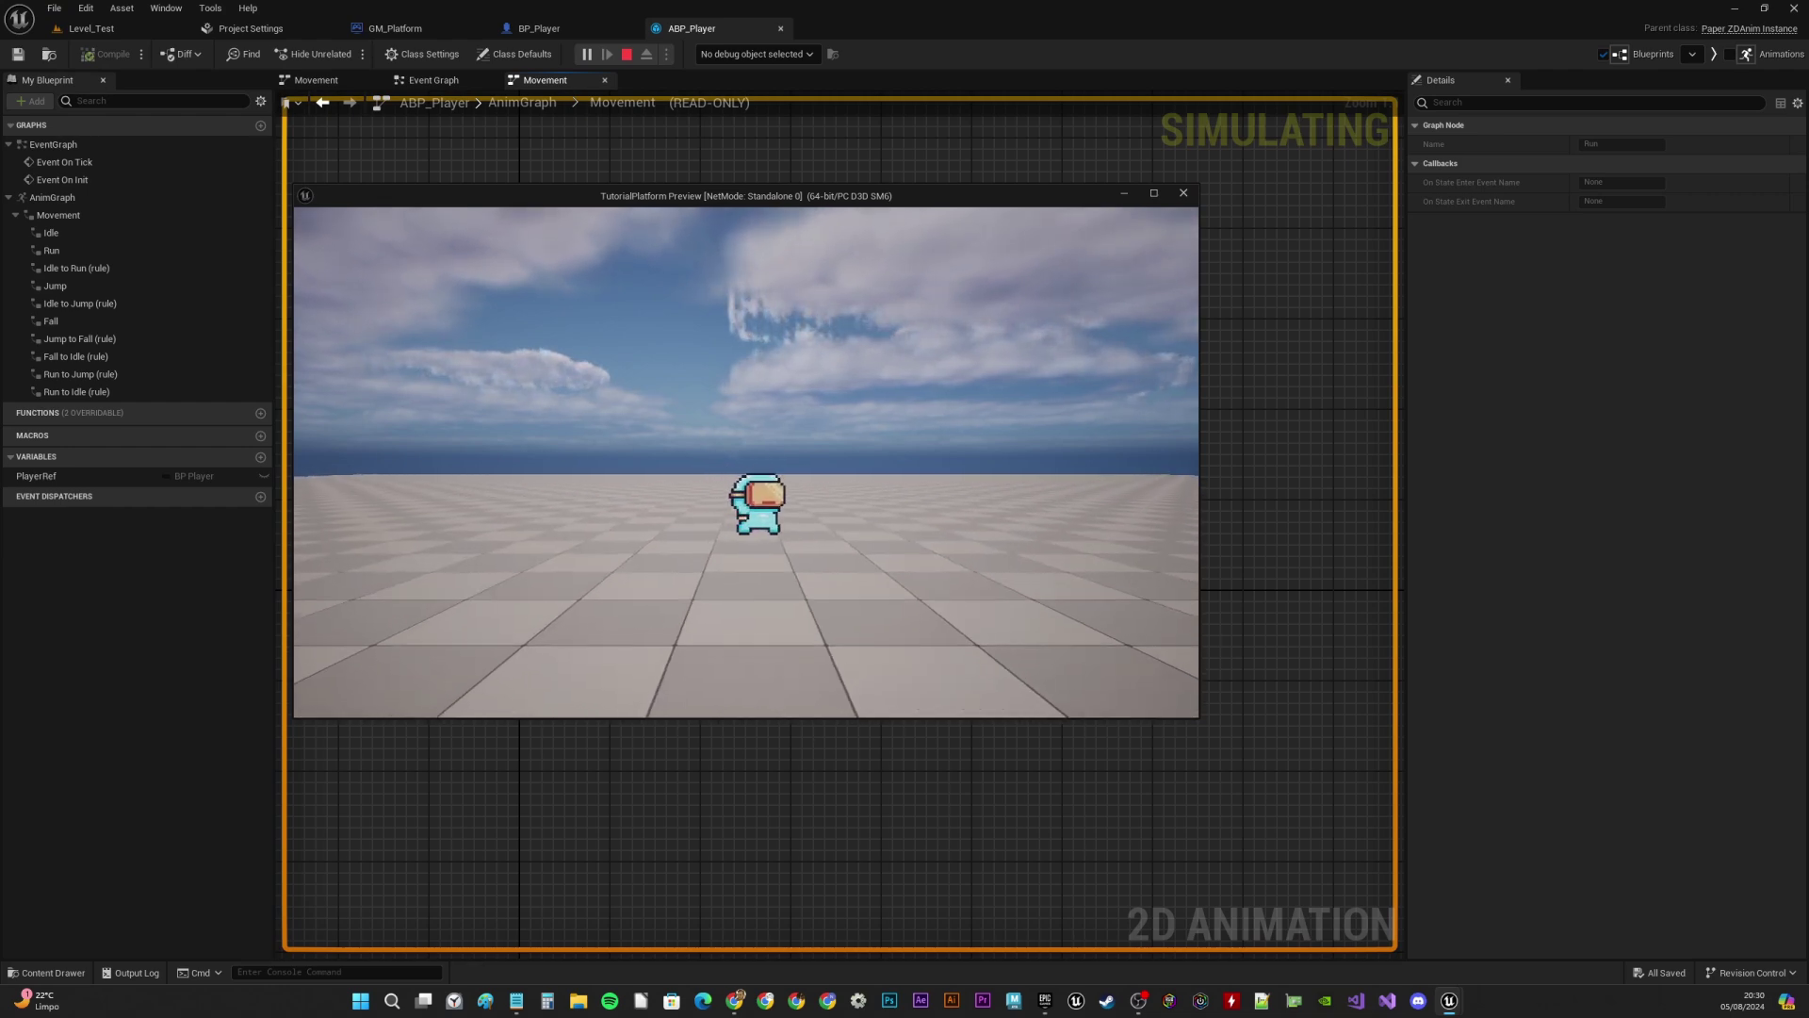
pyautogui.press('Escape')
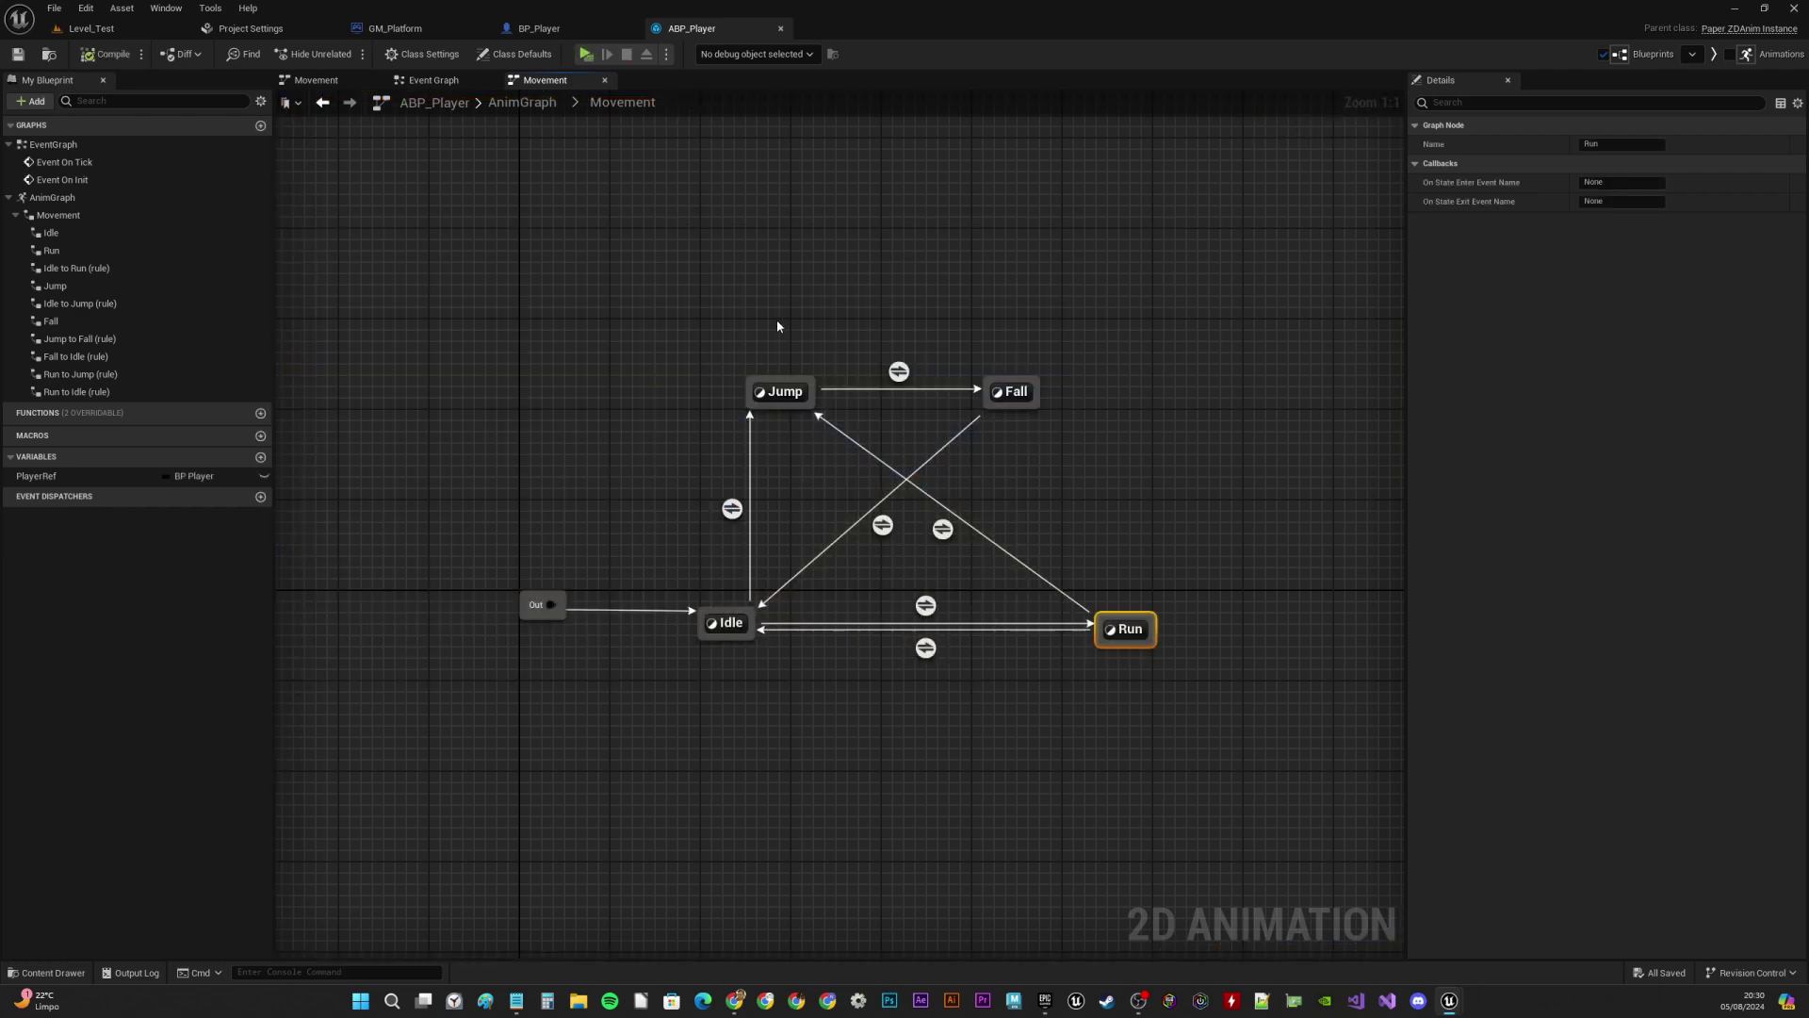
# In the Jump state, add a Play Jump node and connect its Animation pin to the Output Animation's Result
pyautogui.doubleClick(774, 397)
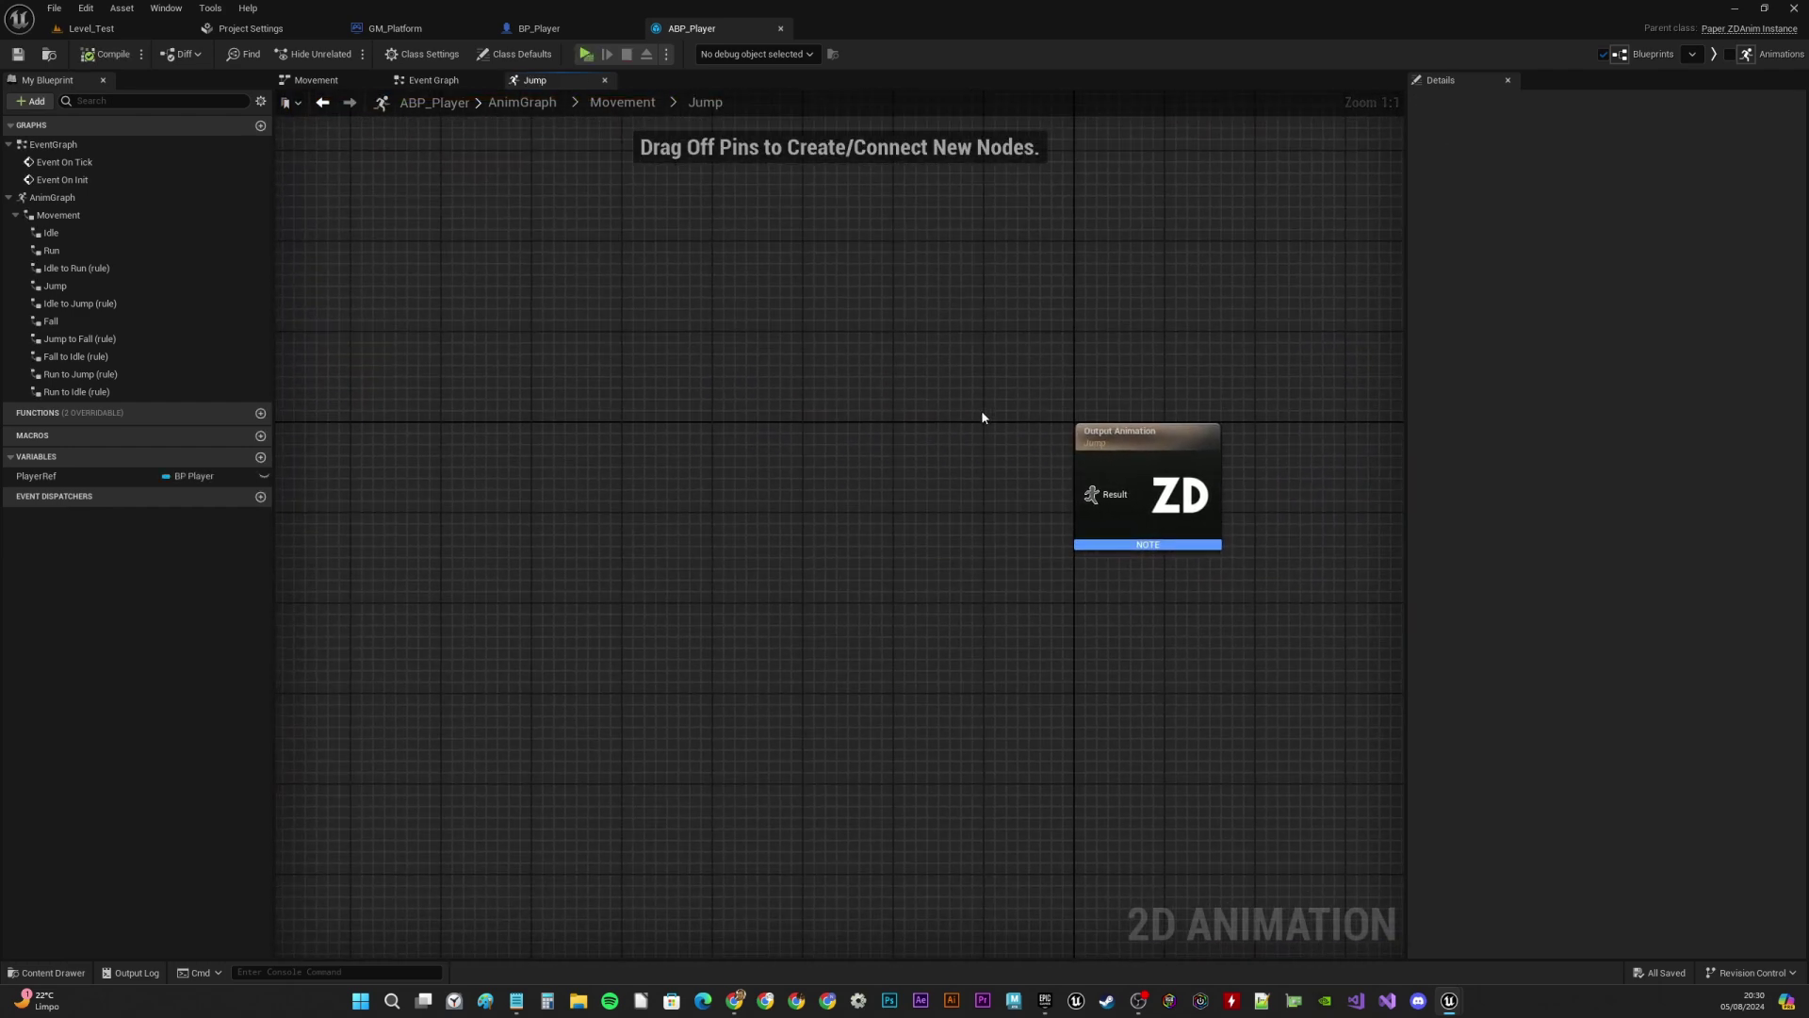
pyautogui.rightClick(873, 525)
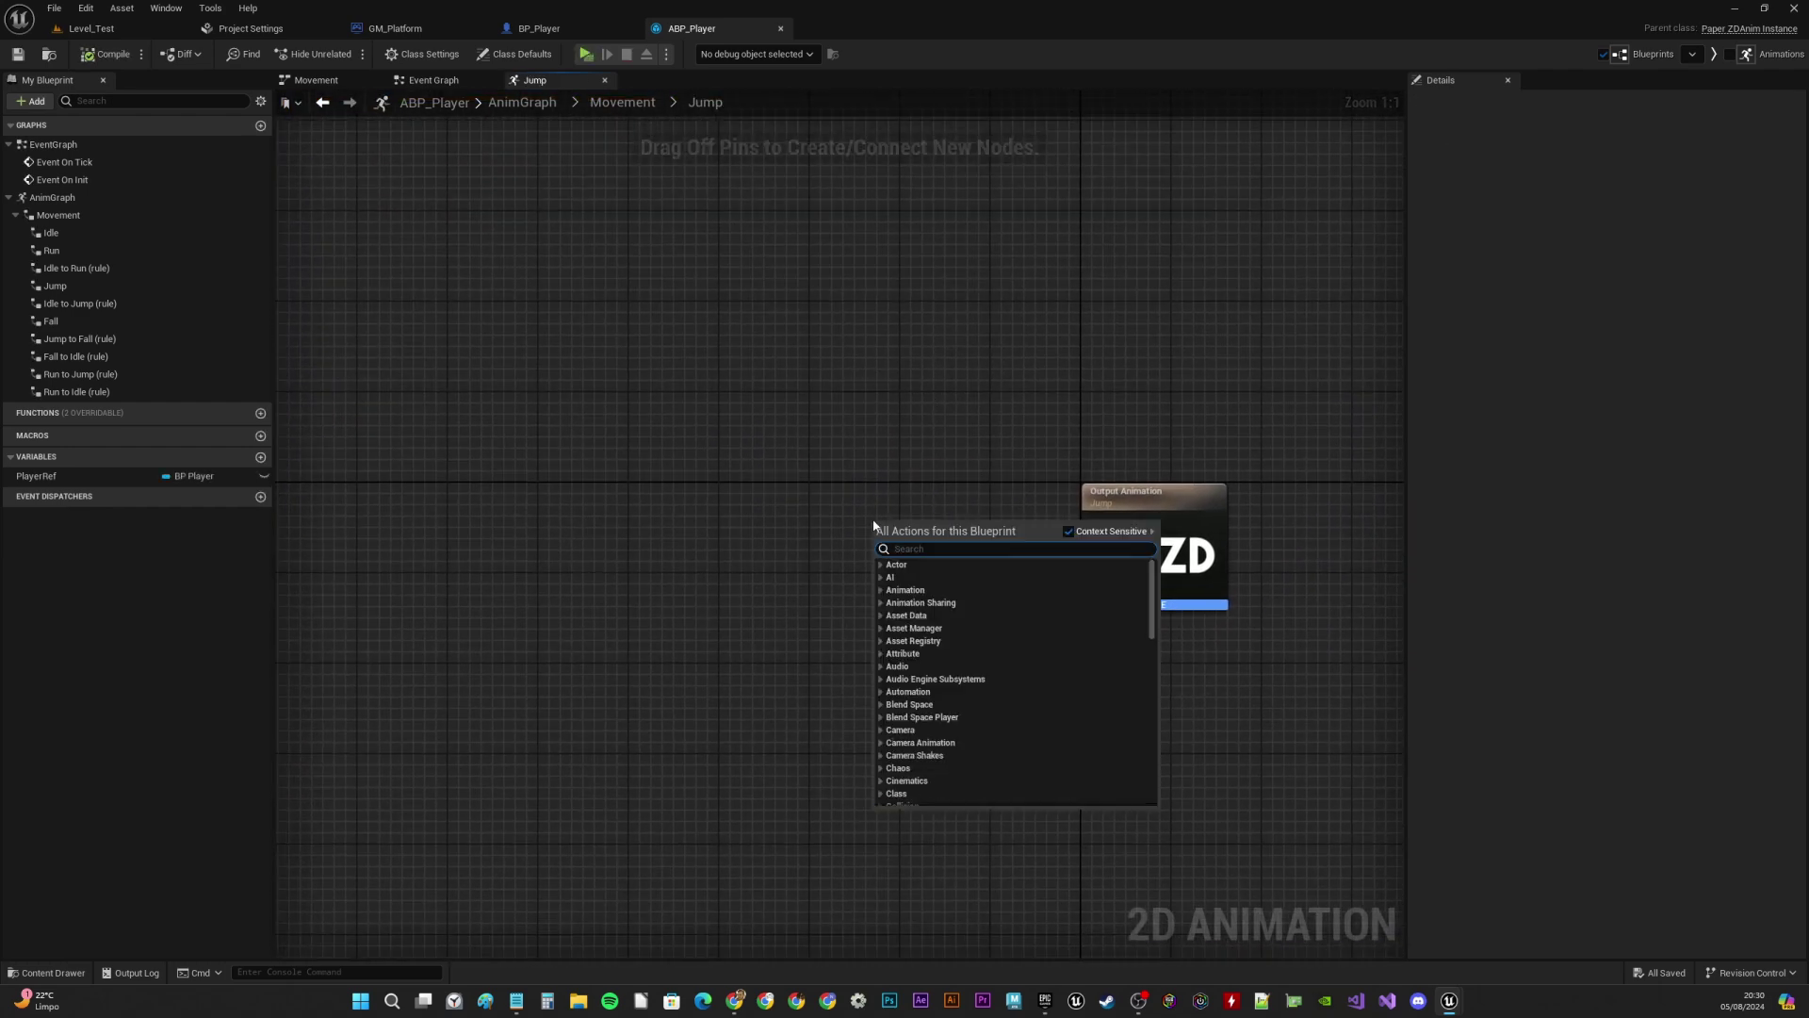
pyautogui.write('play')
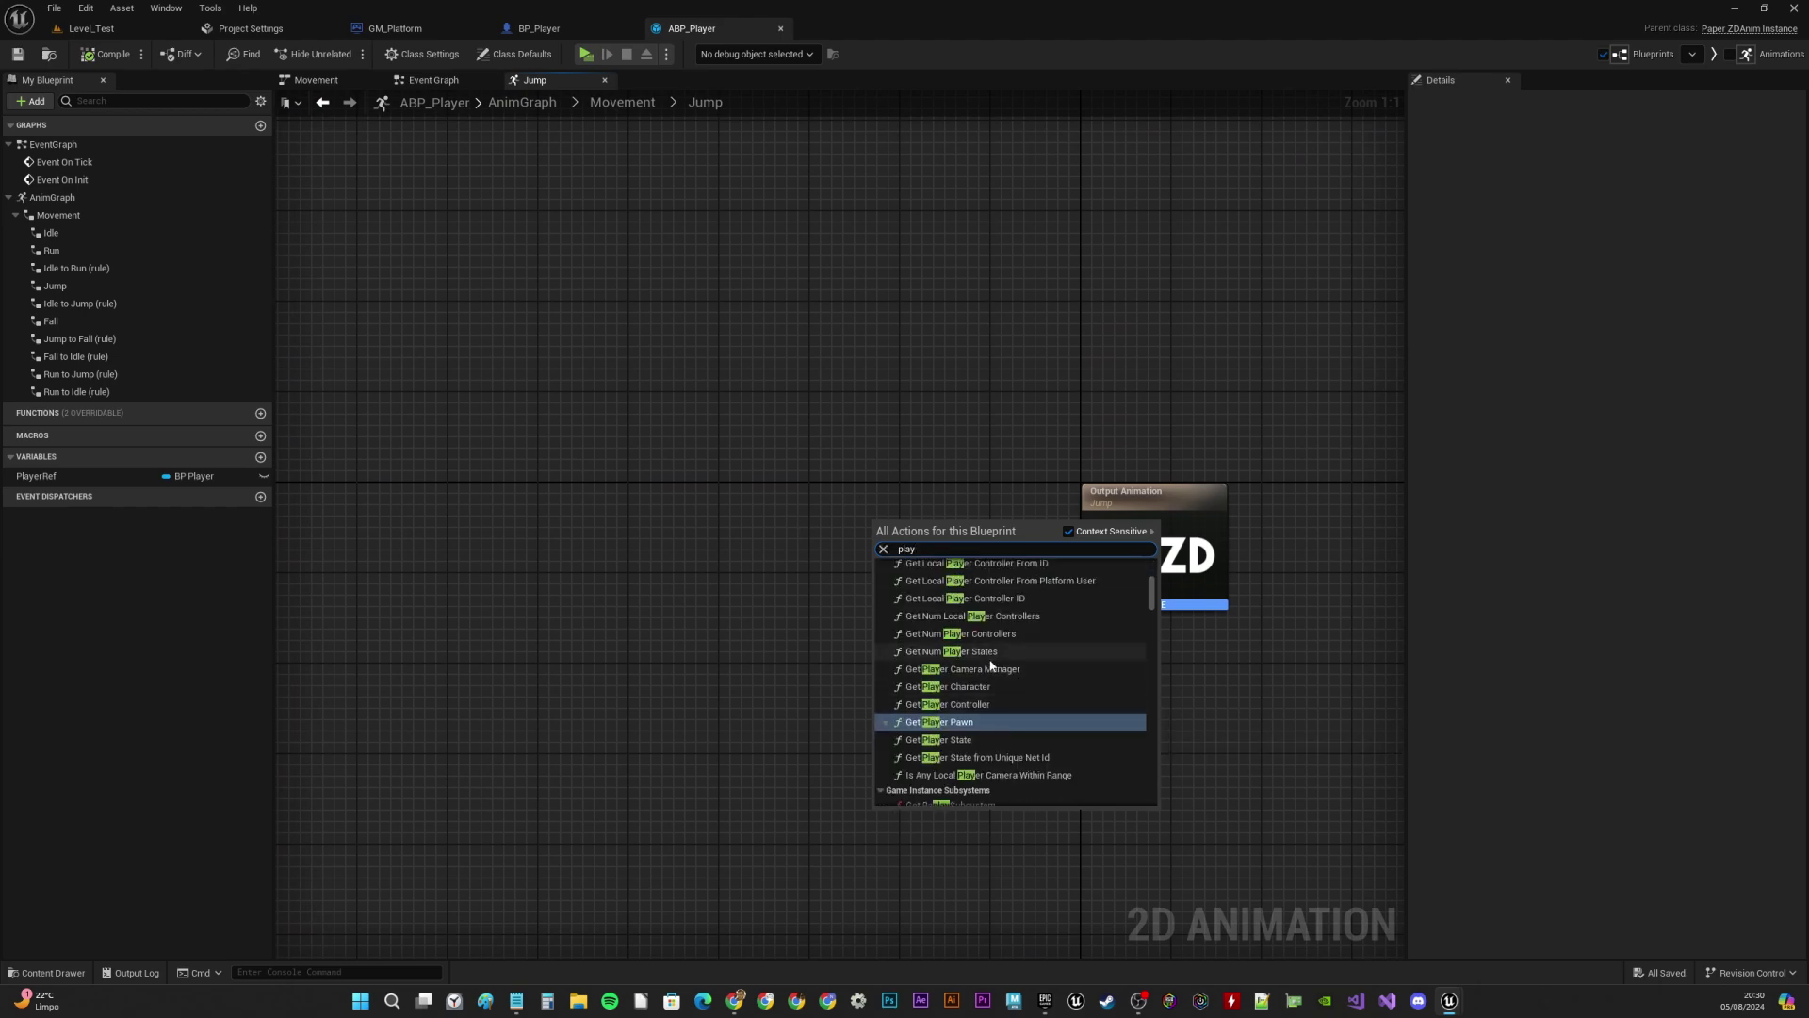
pyautogui.write(' jum')
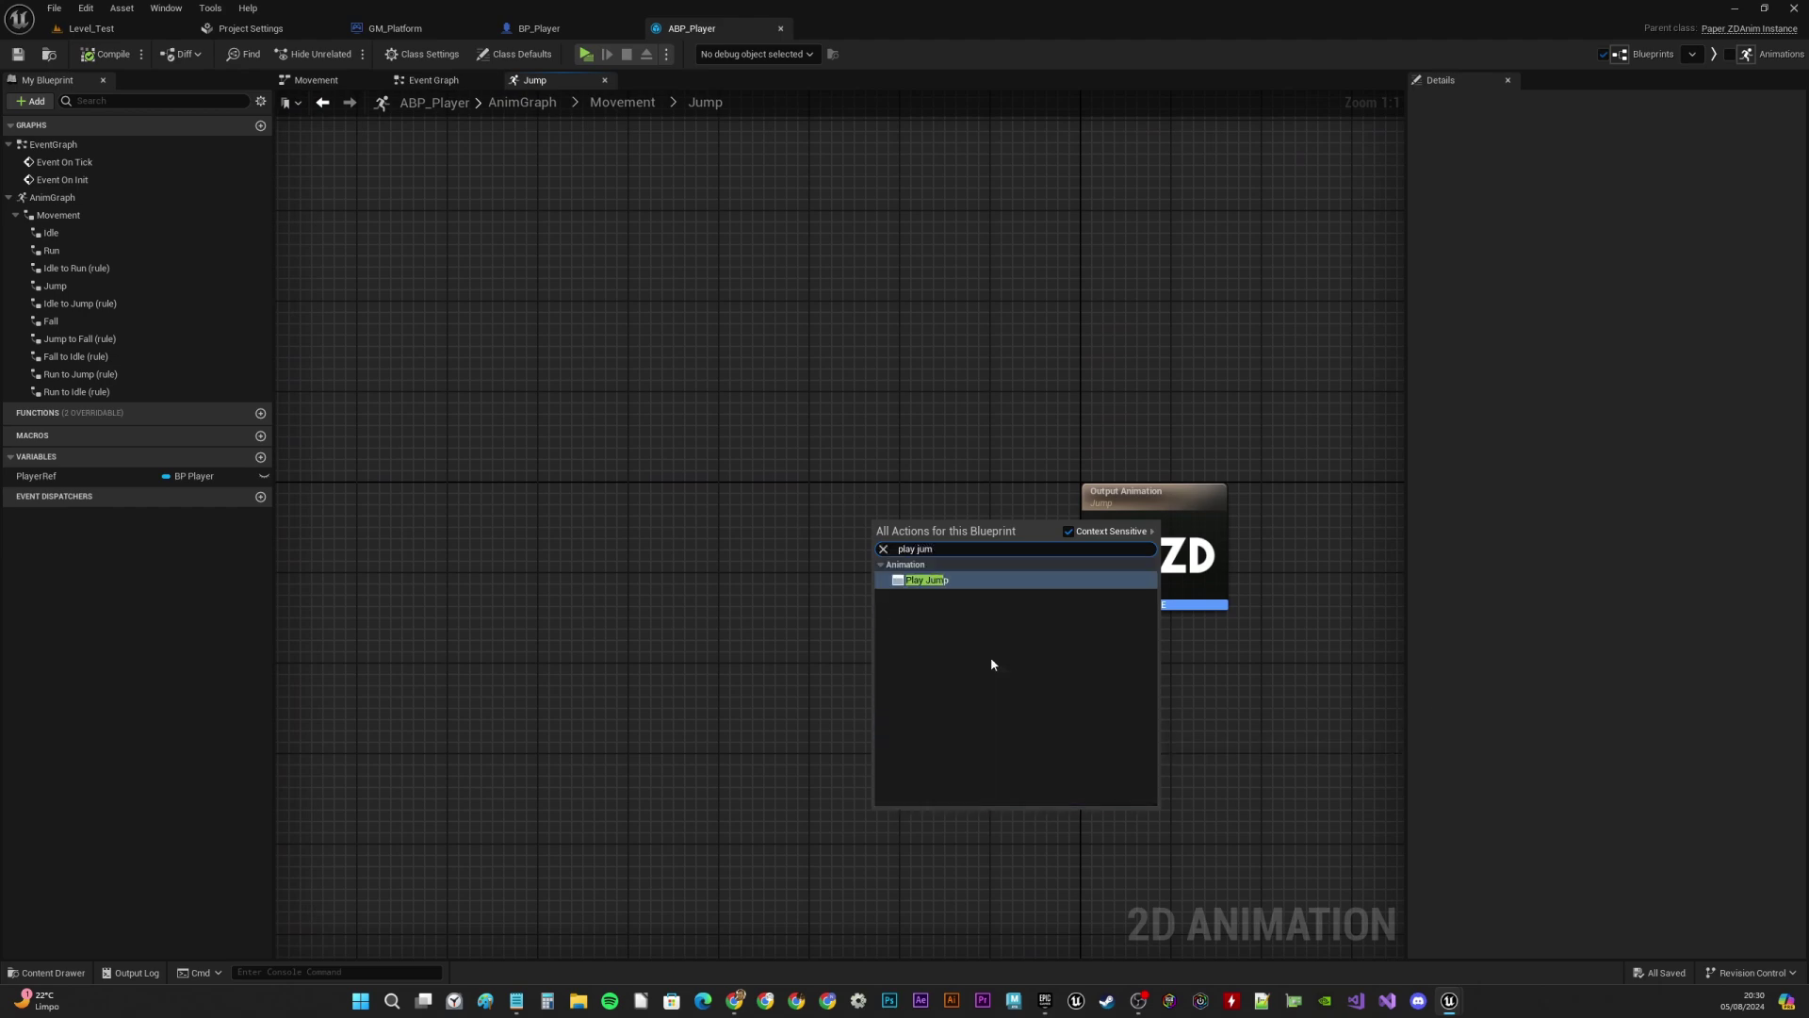
pyautogui.click(958, 583)
pyautogui.moveTo(928, 550); pyautogui.dragTo(1118, 568)
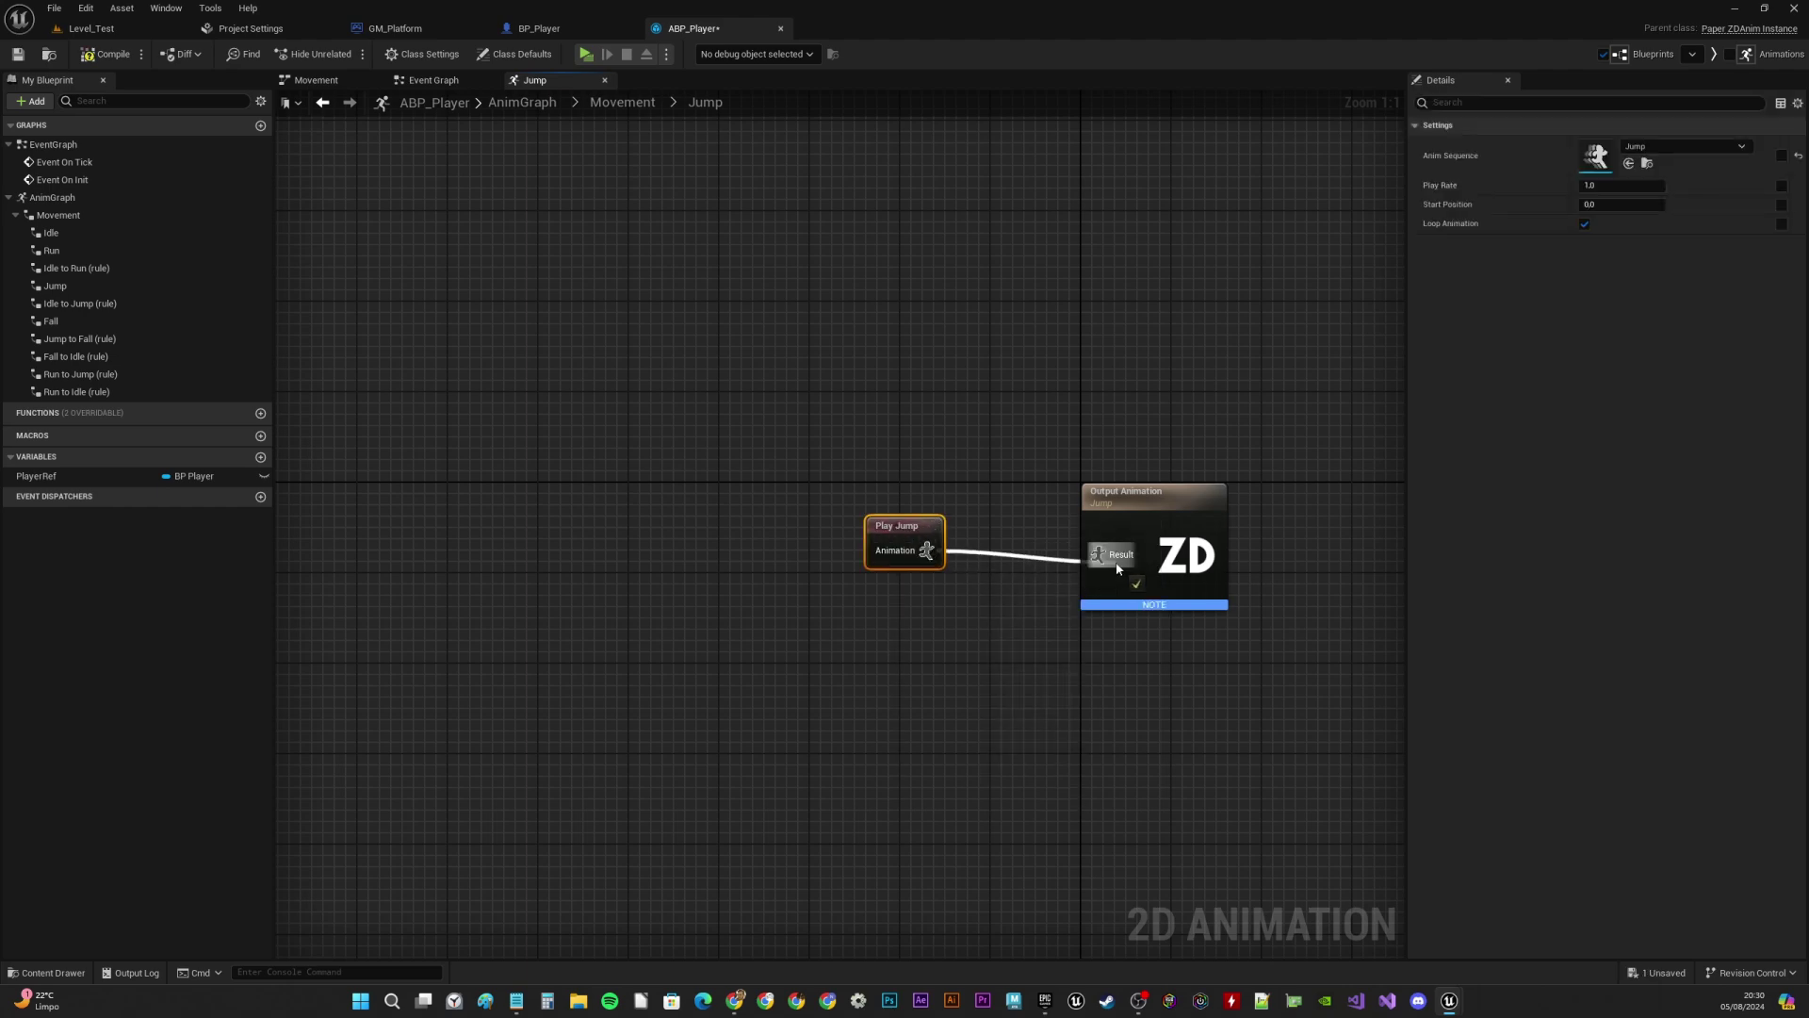
# Turn off Loop Animation on the Play Jump node
pyautogui.click(889, 512)
pyautogui.click(907, 531)
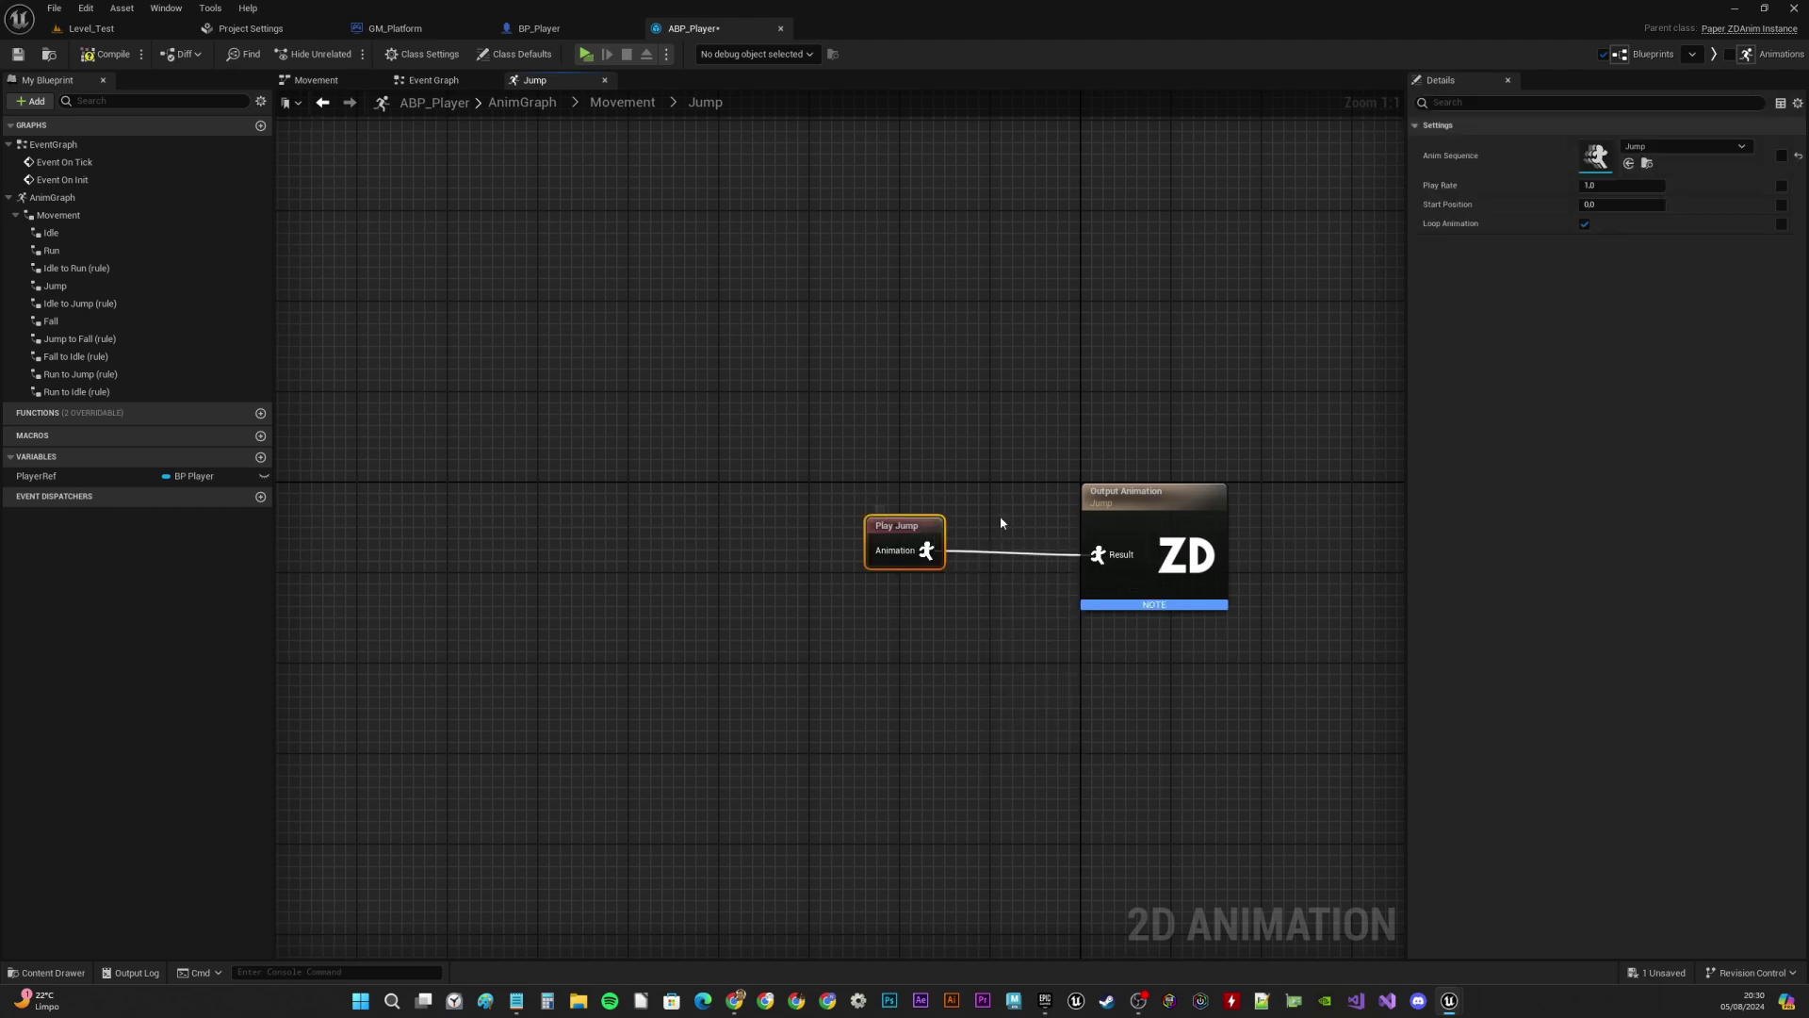
pyautogui.click(1584, 224)
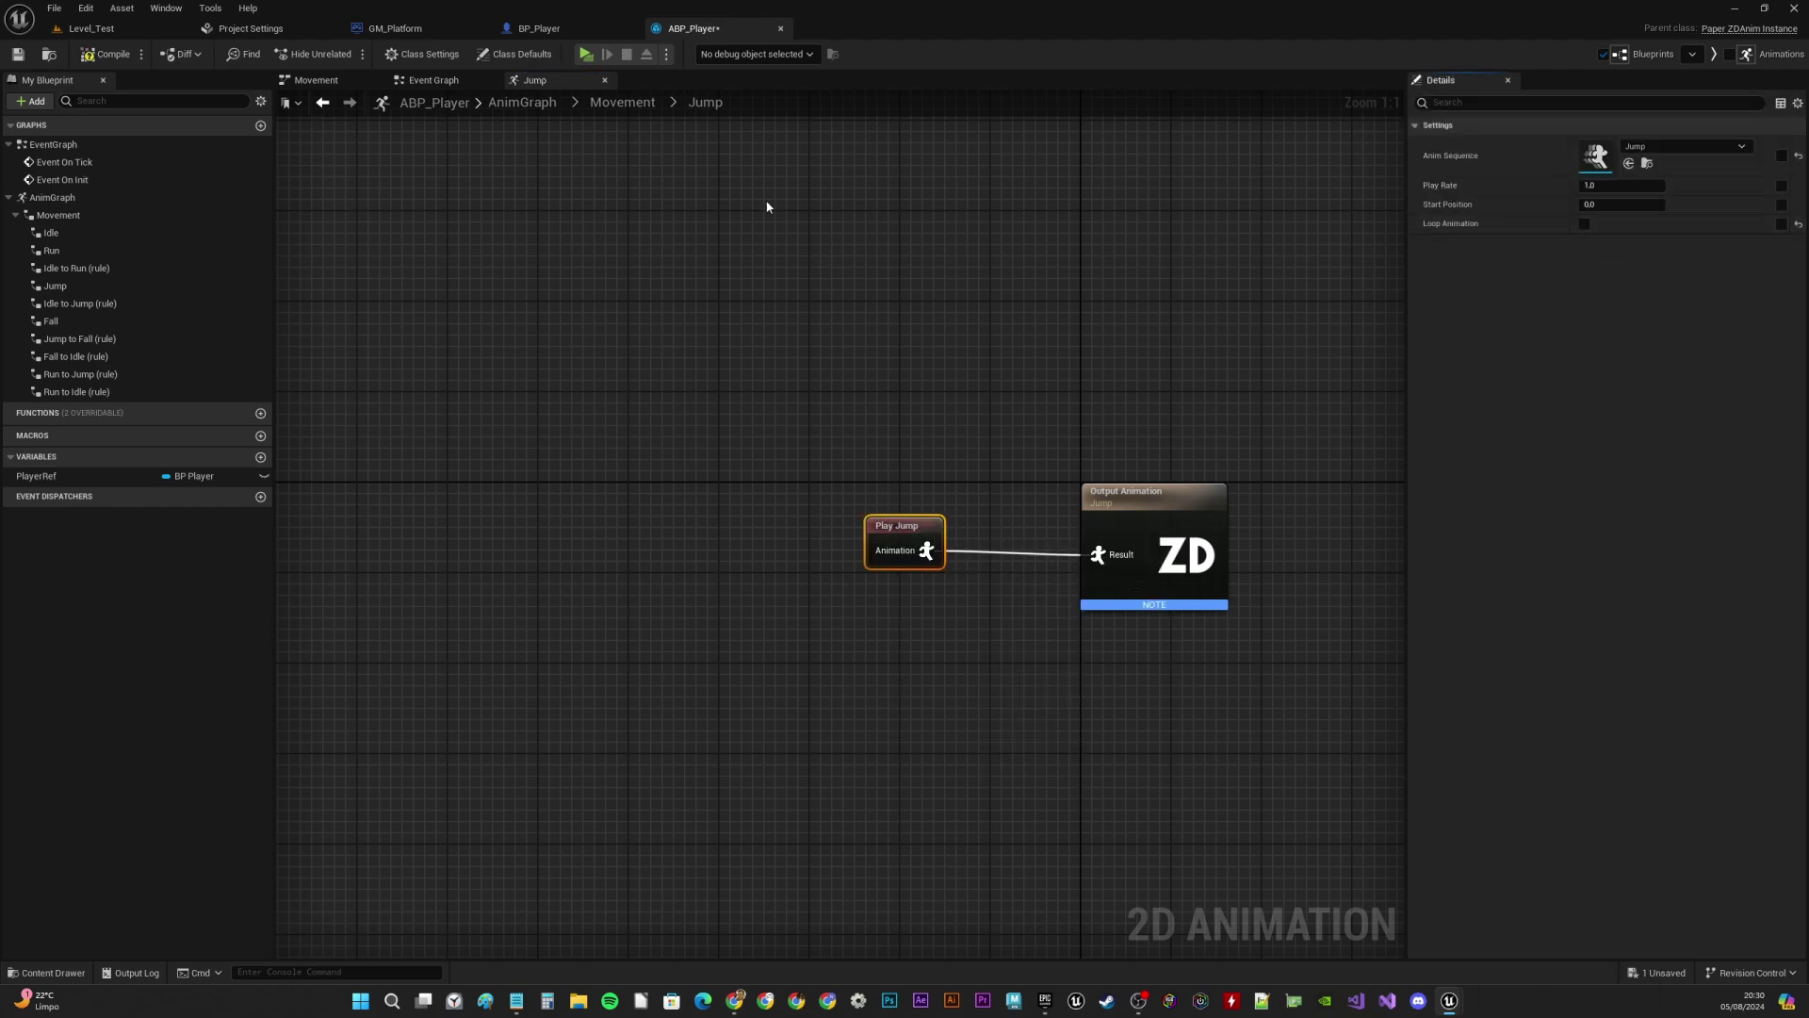
# In the Fall state, add a Play Fall node and connect its Animation pin to the Output Animation's Result
pyautogui.click(619, 104)
pyautogui.doubleClick(1013, 406)
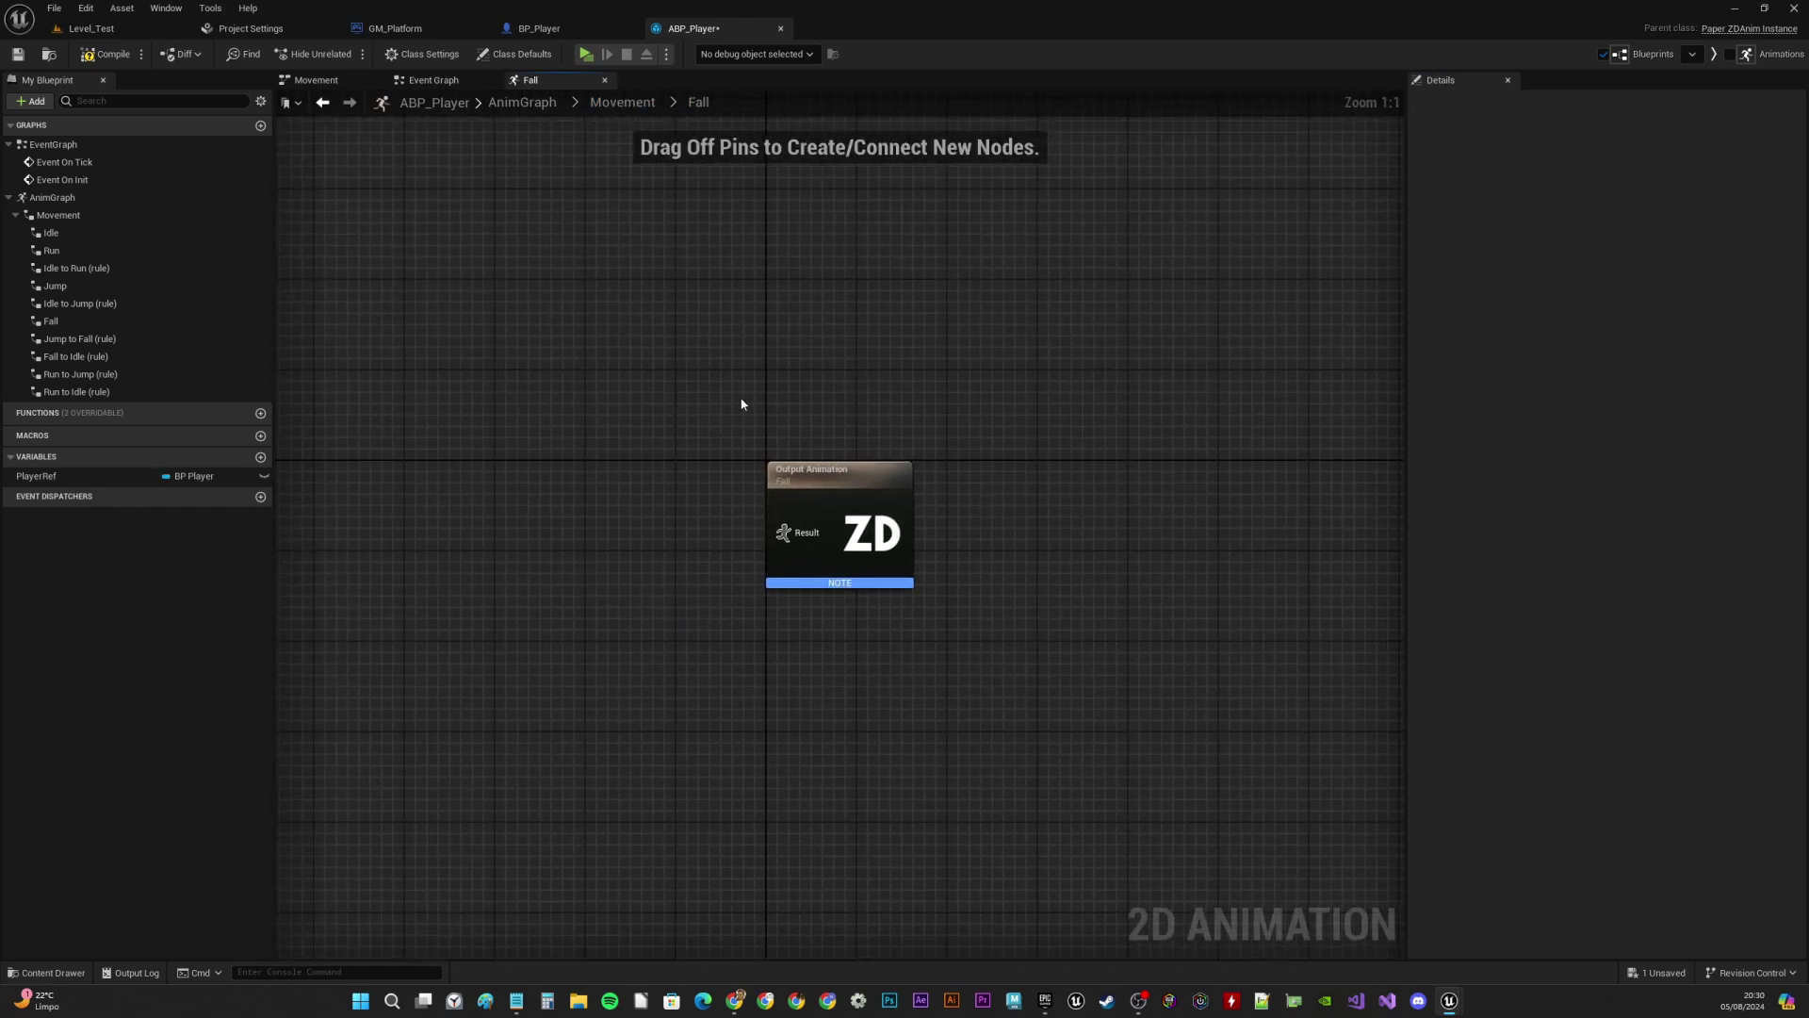
pyautogui.moveTo(741, 404); pyautogui.dragTo(703, 528, button='right')
pyautogui.rightClick(702, 531)
pyautogui.write('play ')
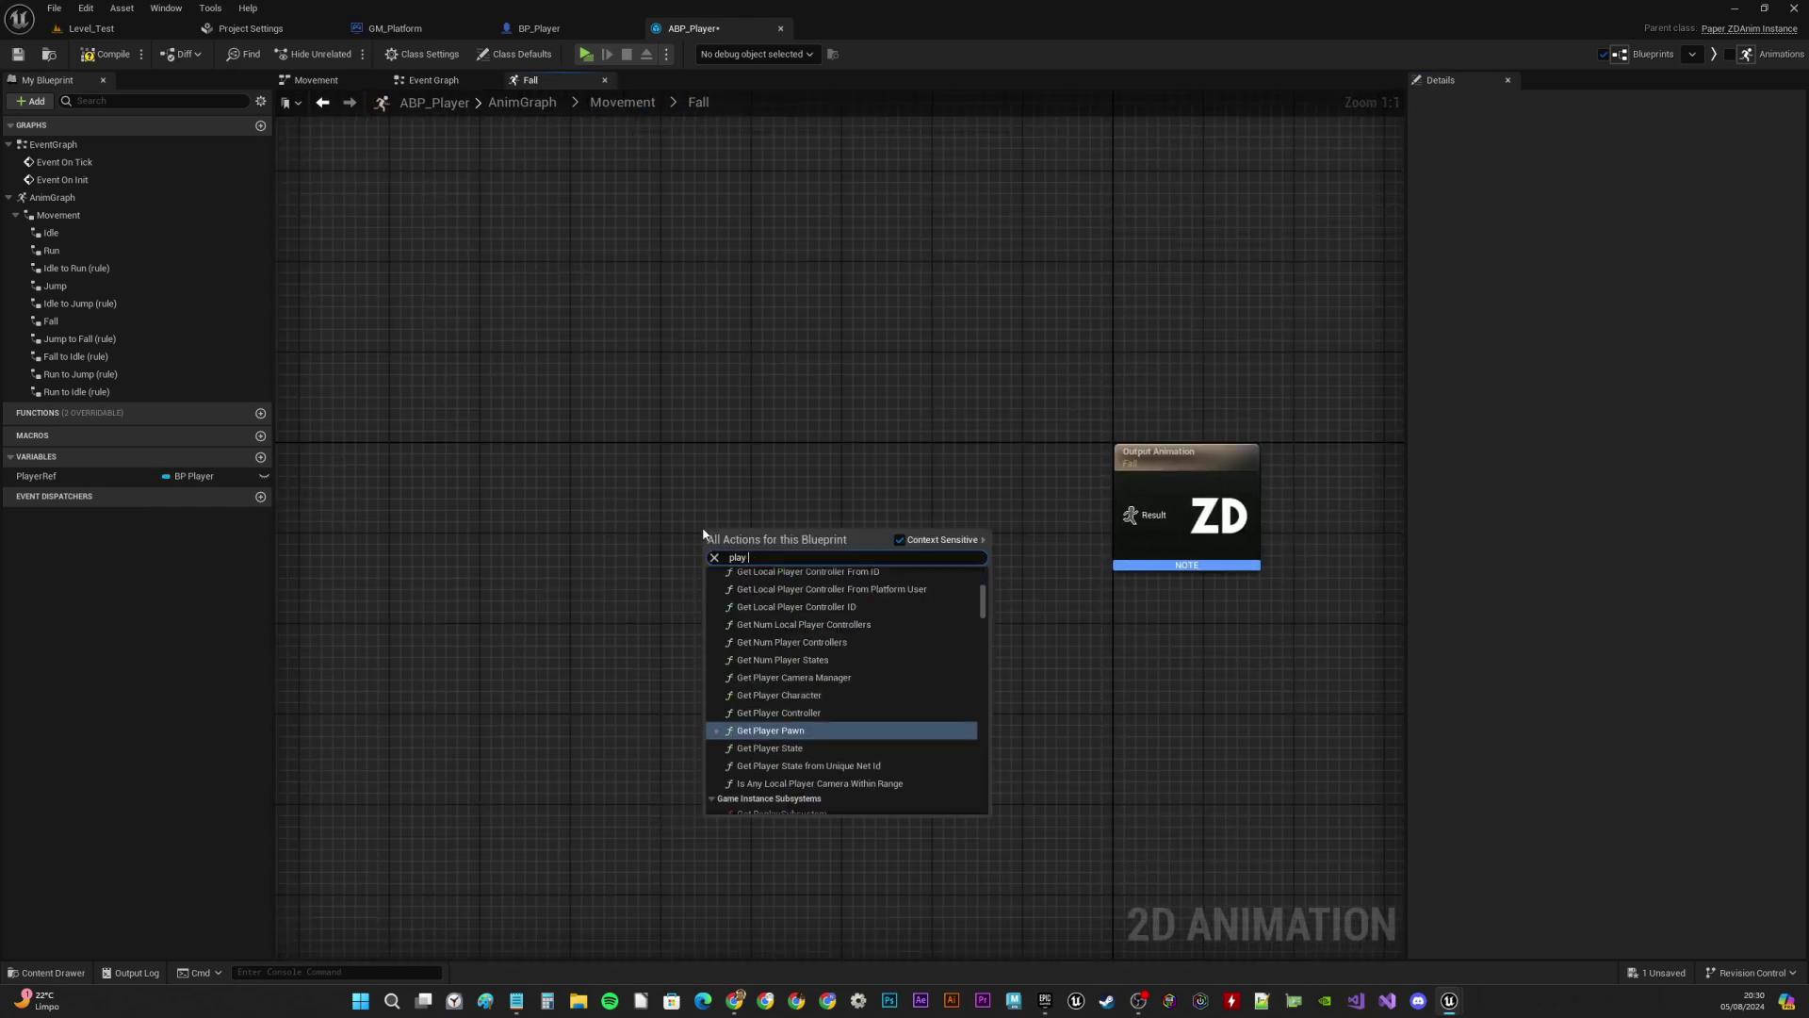
pyautogui.write('fal')
pyautogui.click(787, 589)
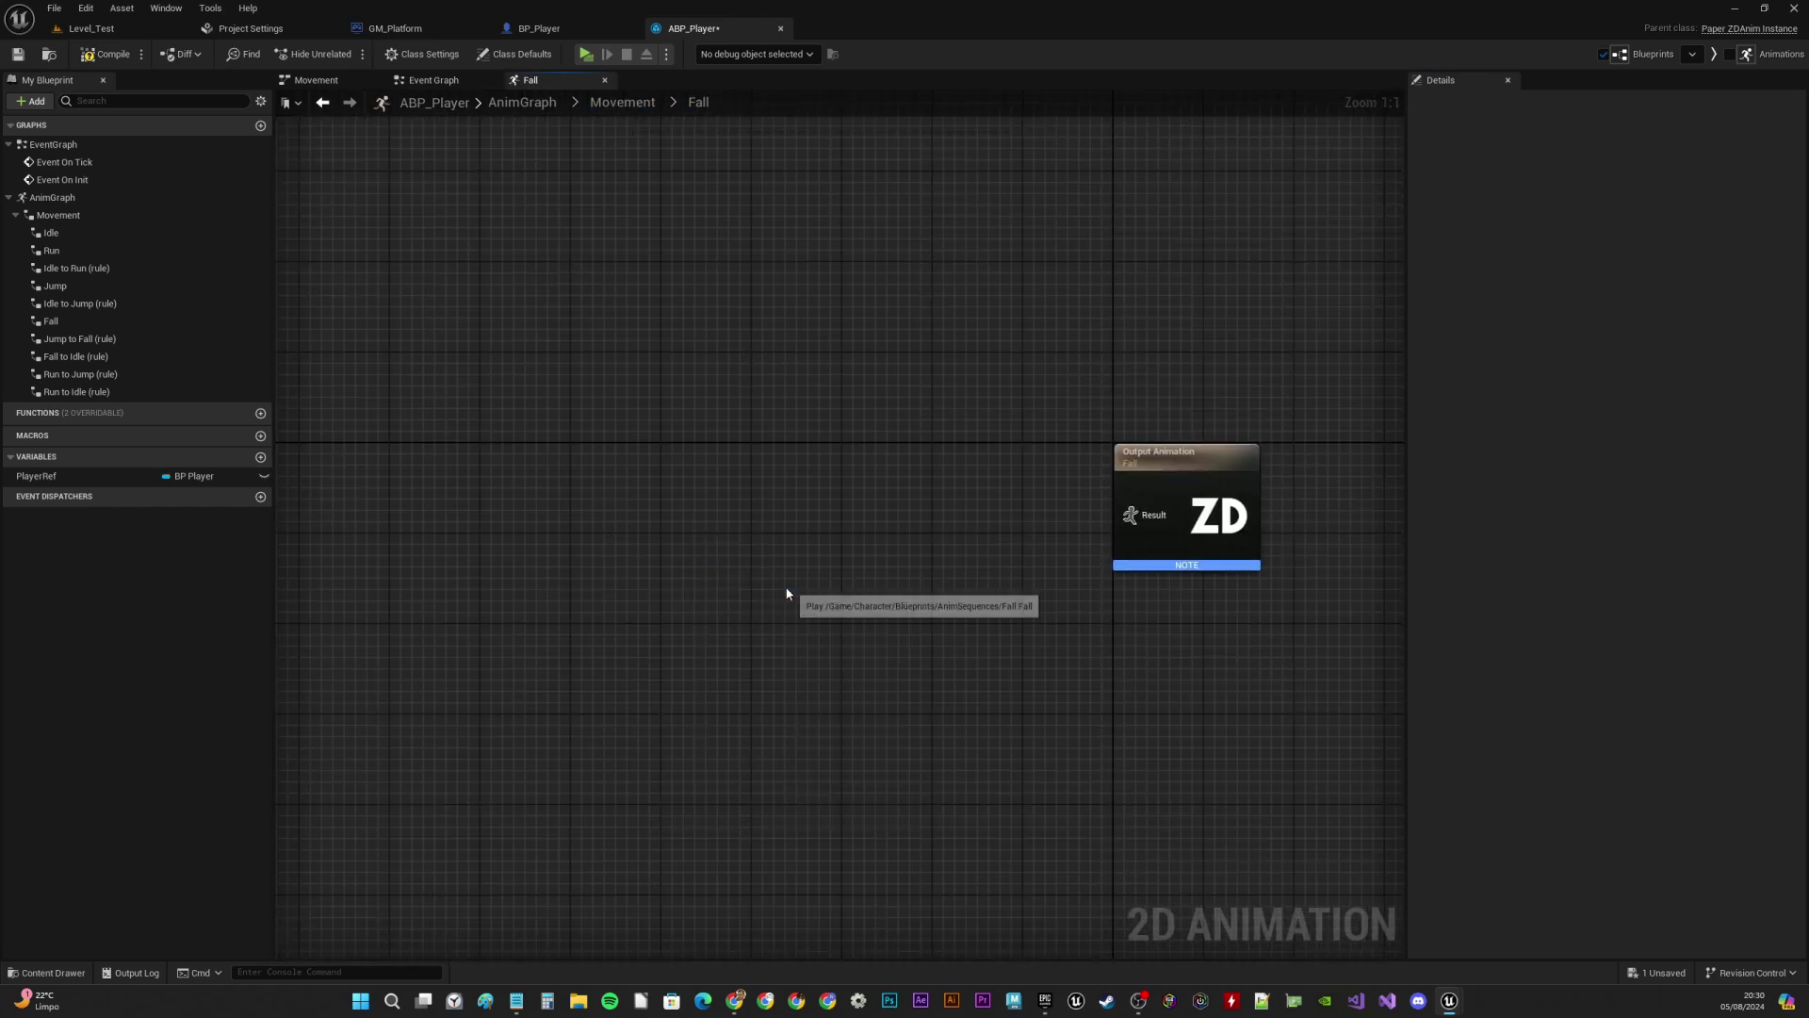
pyautogui.moveTo(755, 556); pyautogui.dragTo(1129, 515)
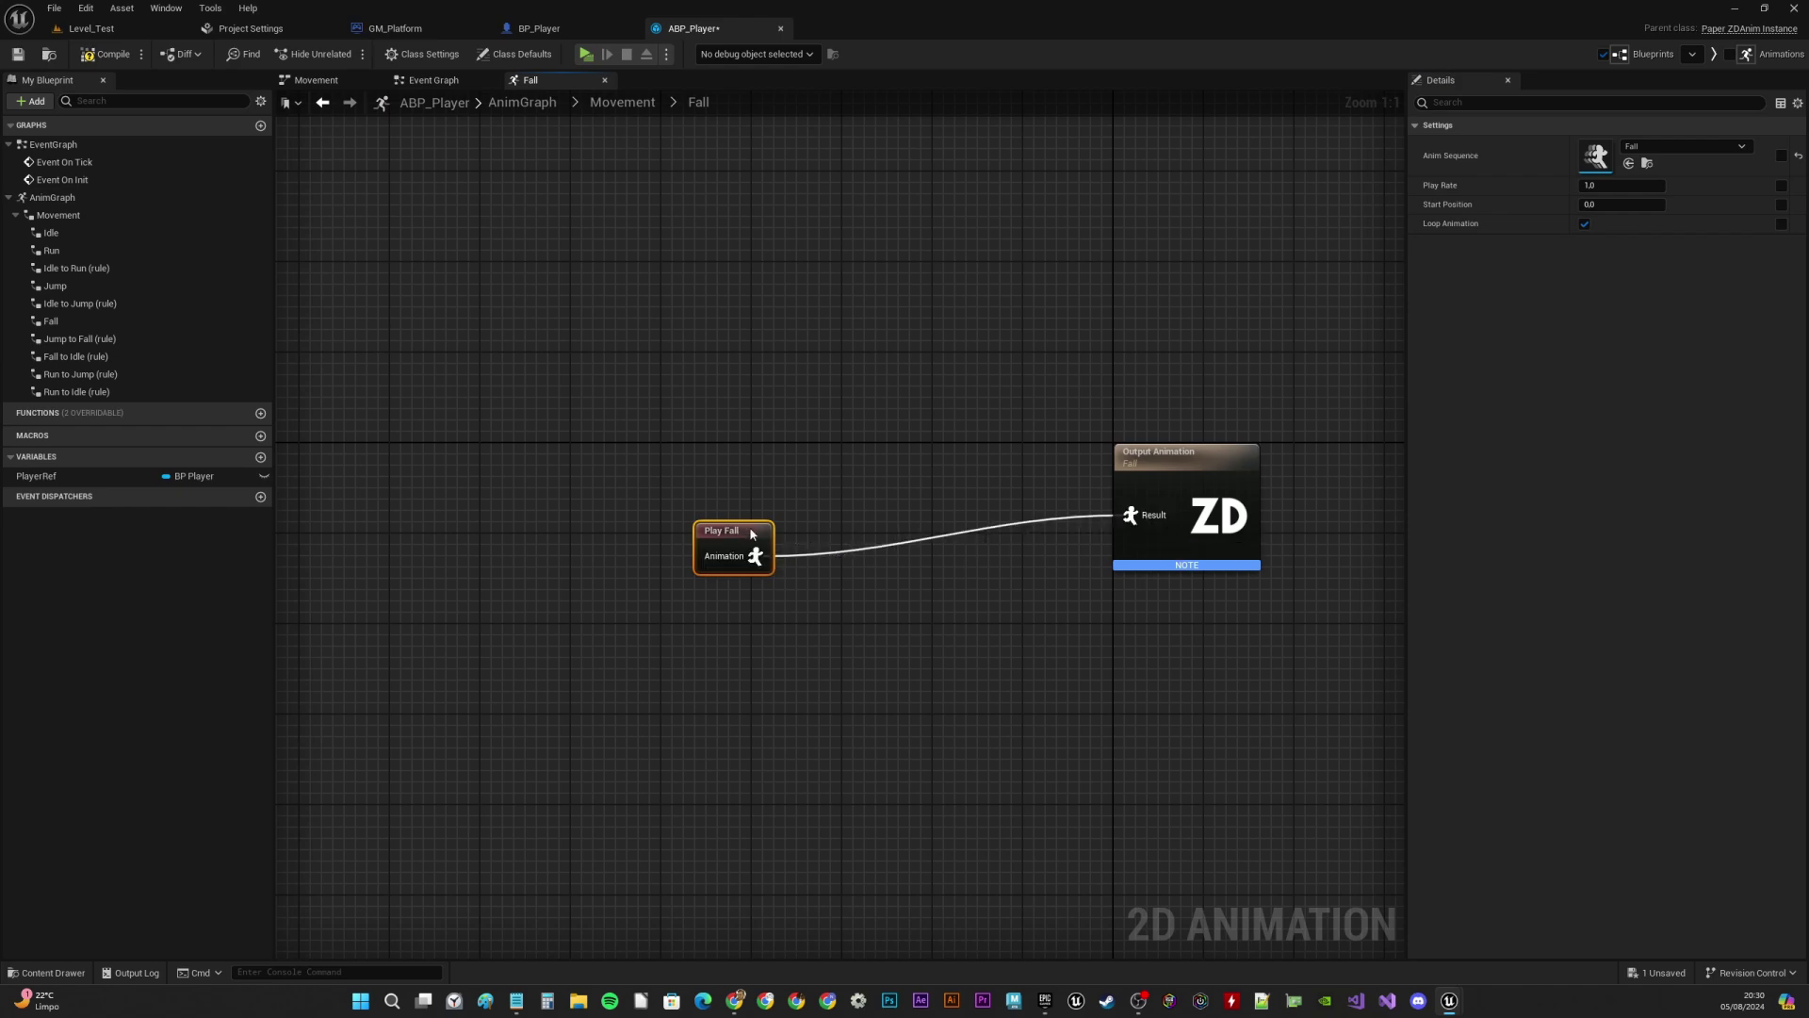
# Turn off Loop Animation on the Play Fall node and compile ABP_Player
pyautogui.moveTo(752, 533); pyautogui.dragTo(865, 465)
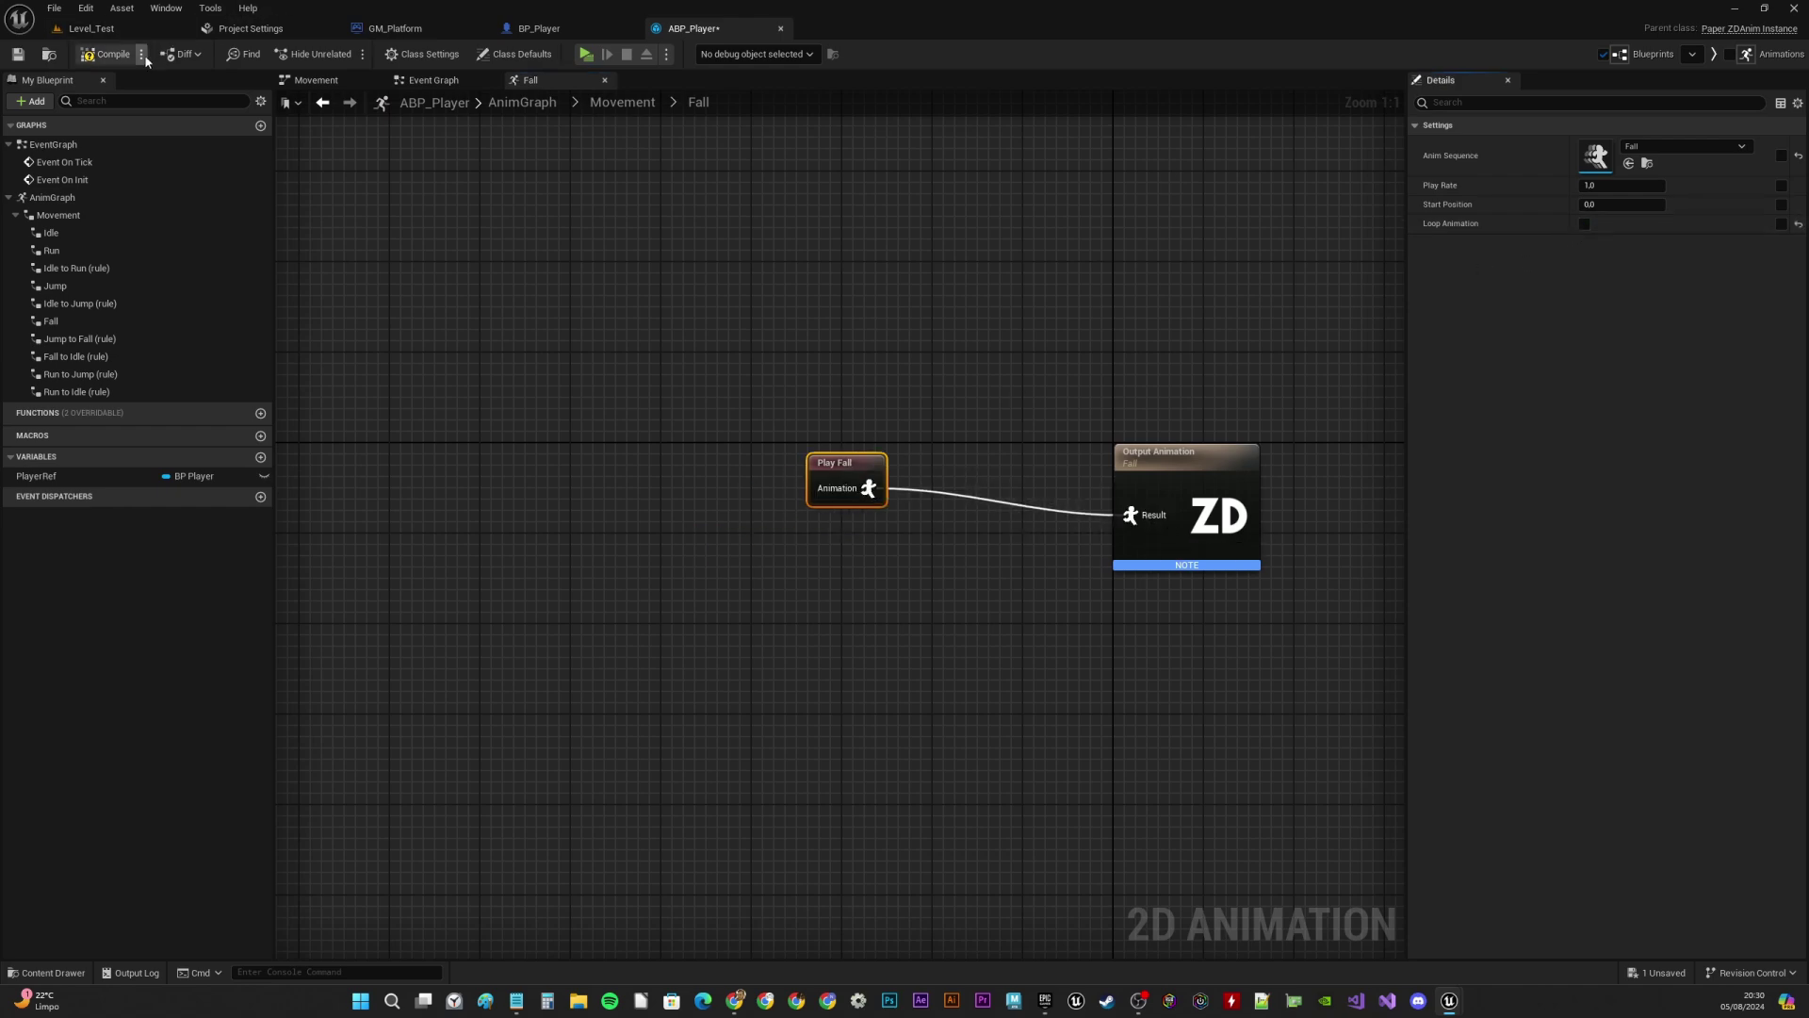
pyautogui.click(109, 54)
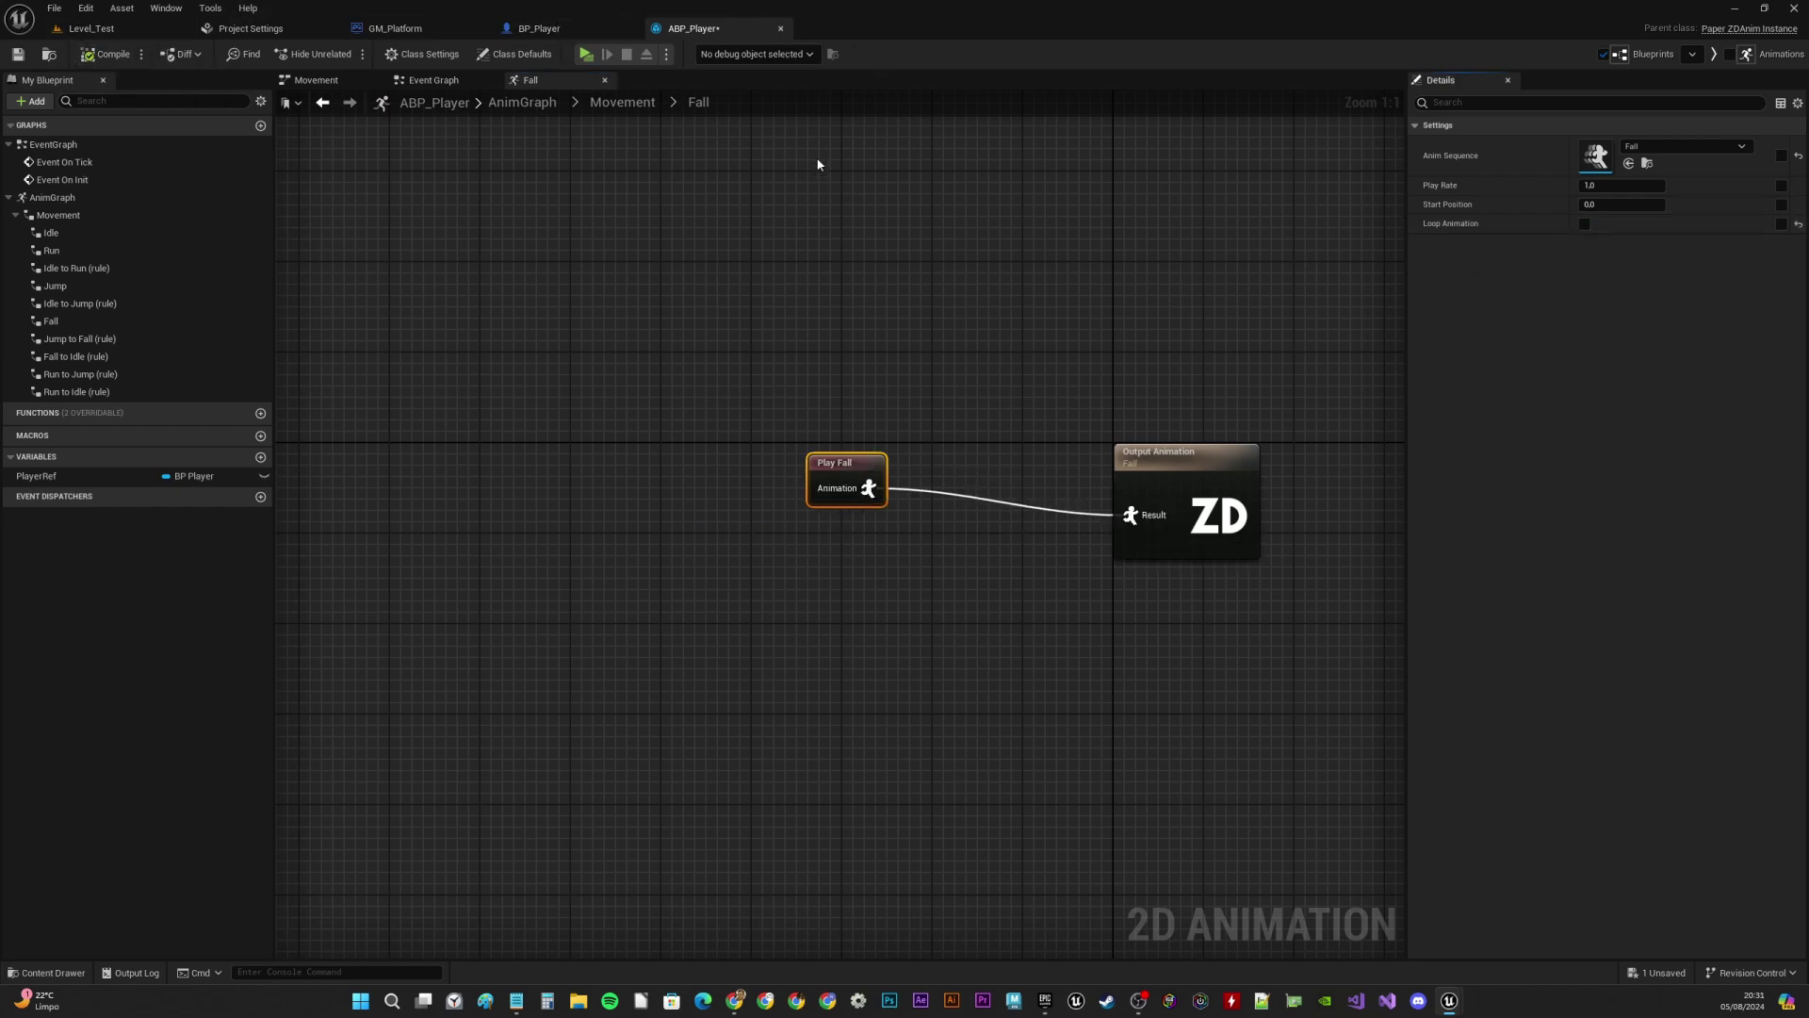
# Check the animation nodes inside the Run, Jump and Idle states, ending back in the Movement state machine
pyautogui.click(539, 28)
pyautogui.click(693, 28)
pyautogui.click(622, 102)
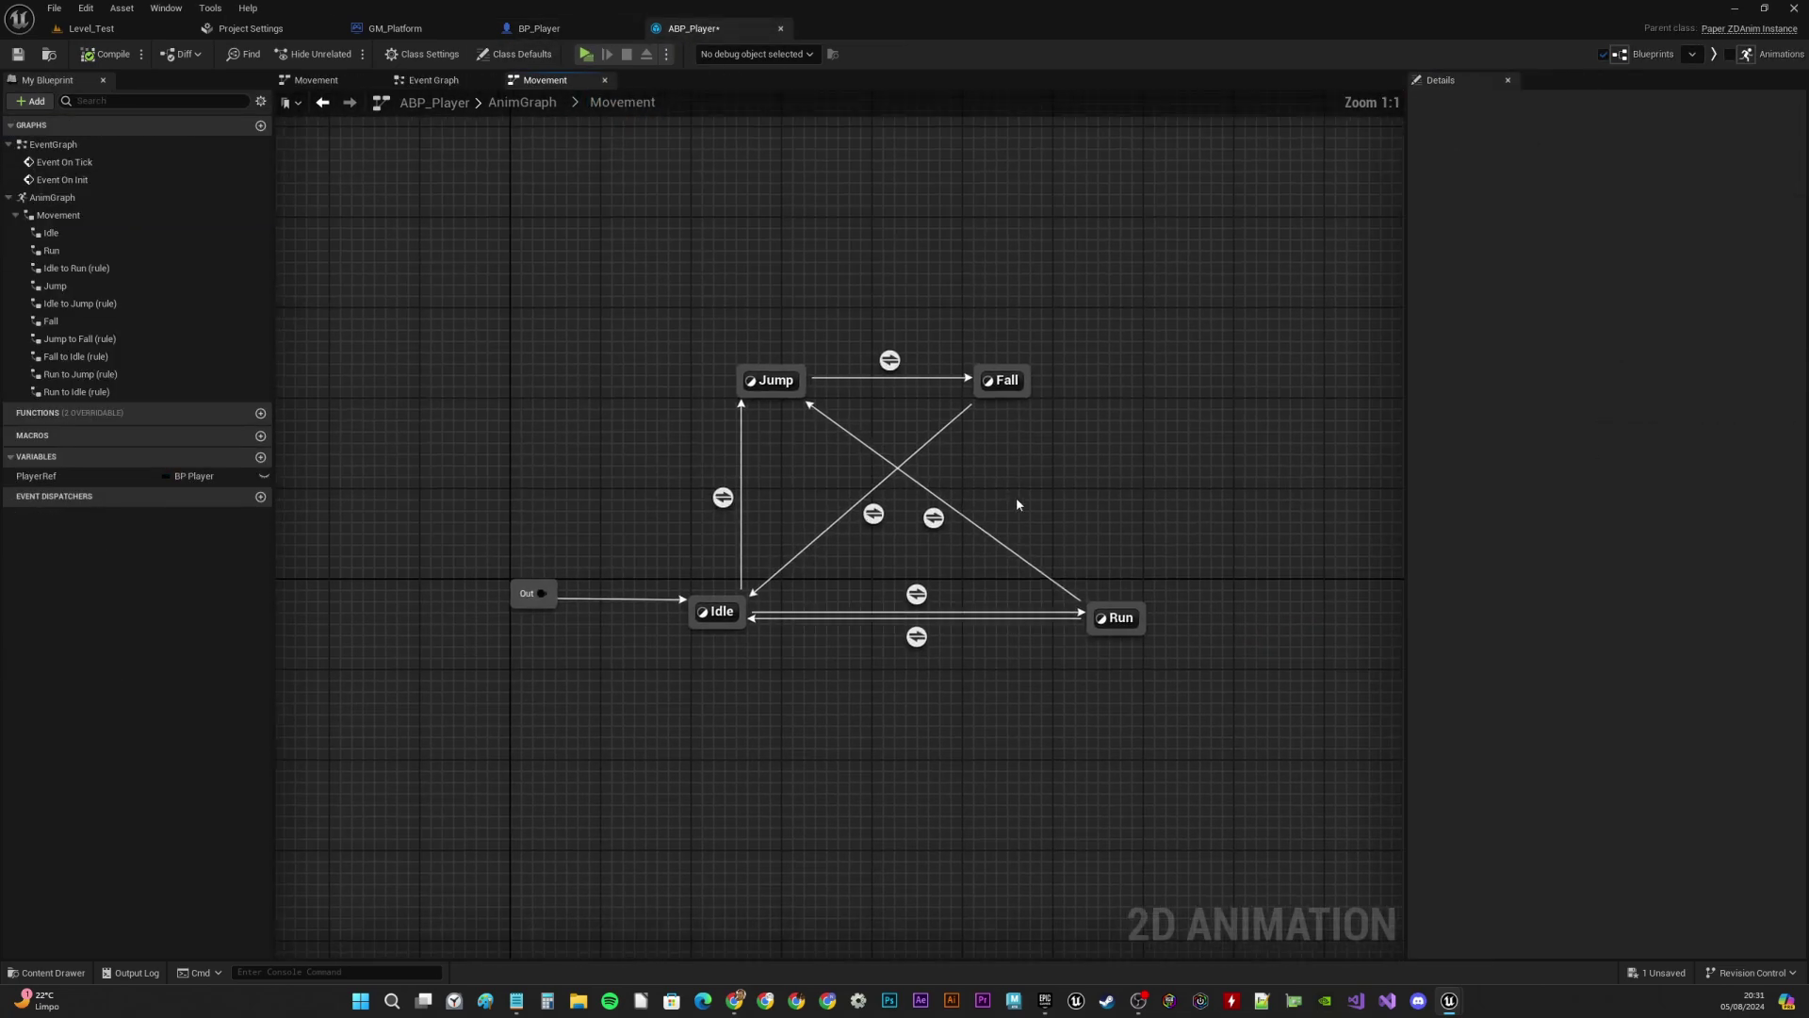
pyautogui.rightClick(1133, 641)
pyautogui.click(1135, 638)
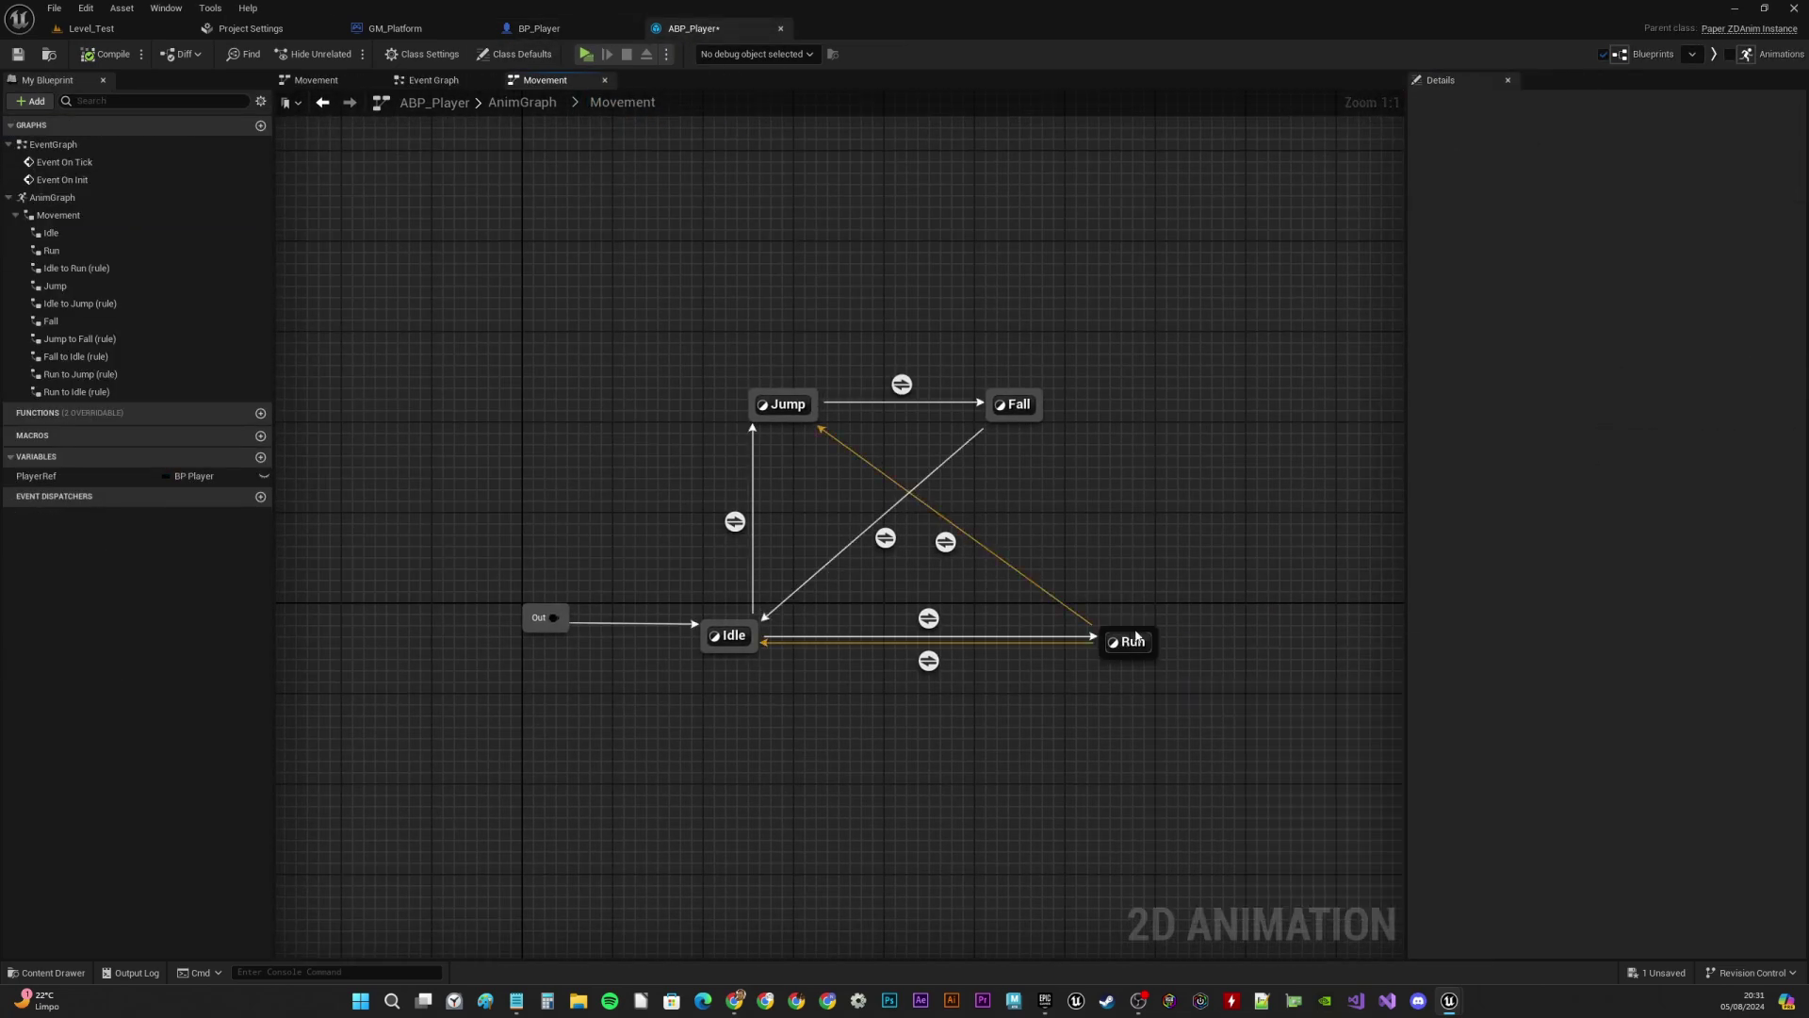
pyautogui.doubleClick(1134, 636)
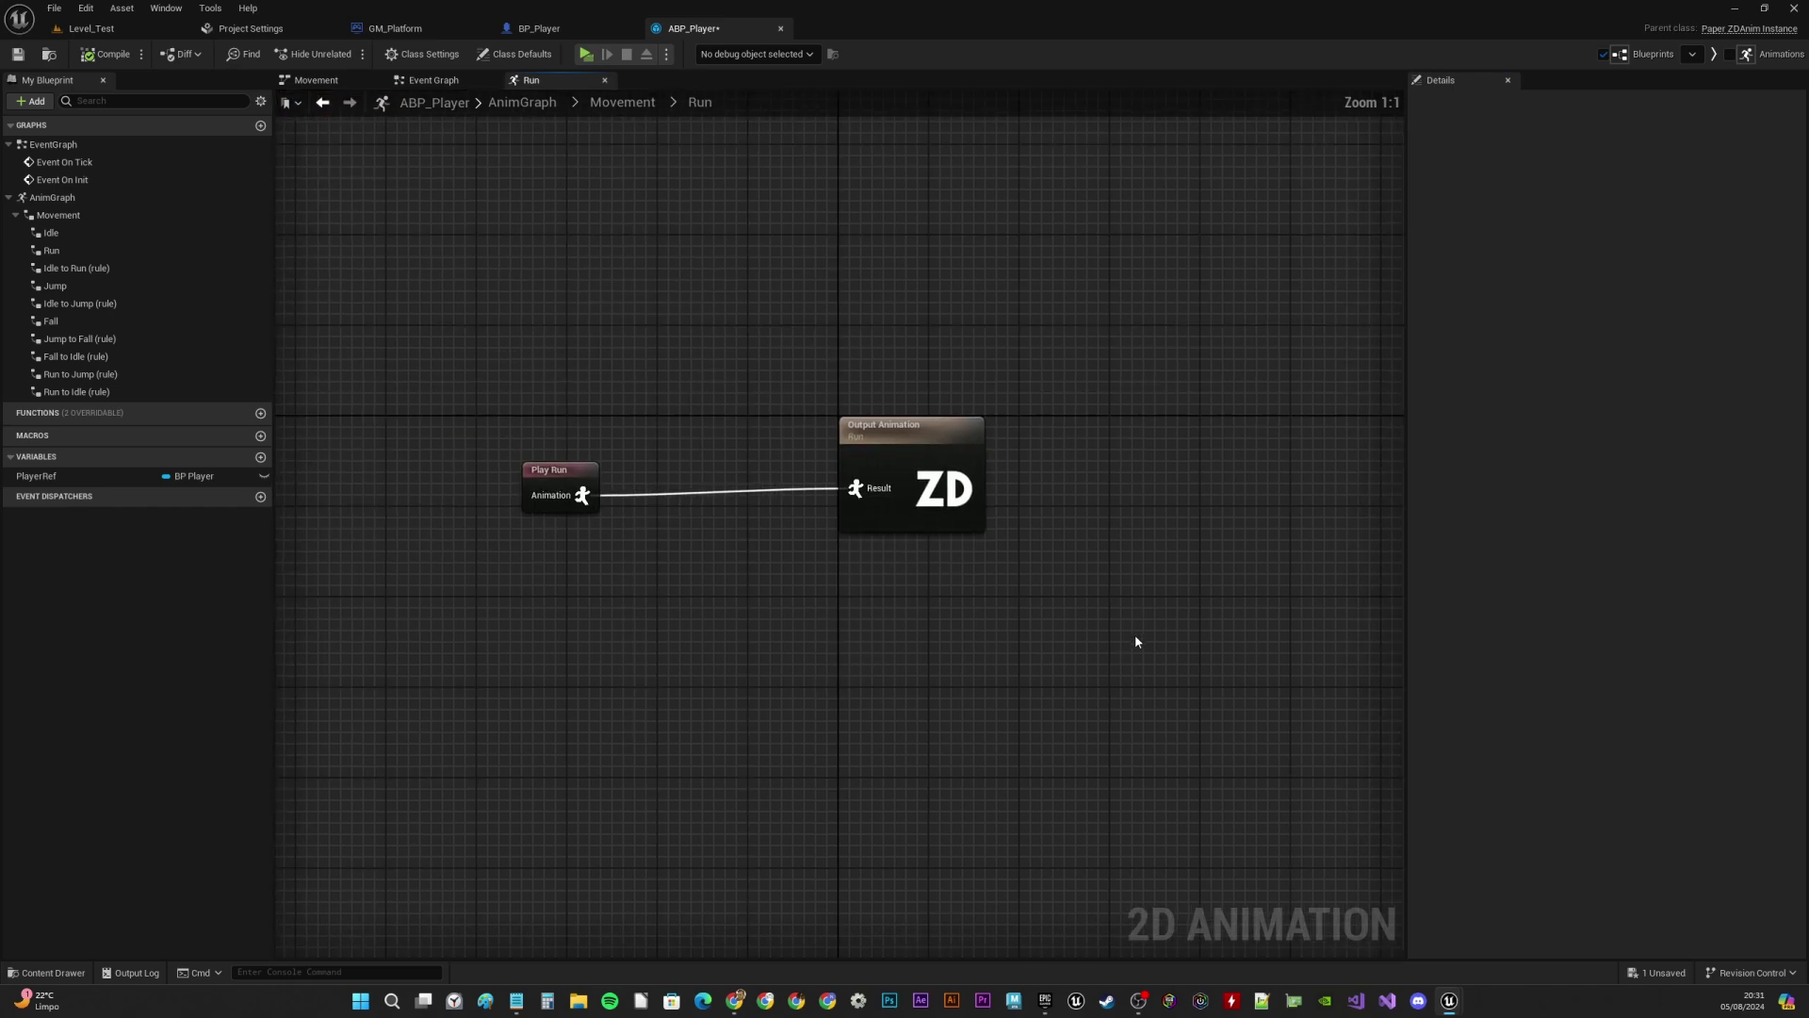
pyautogui.click(624, 101)
pyautogui.click(784, 402)
pyautogui.doubleClick(786, 402)
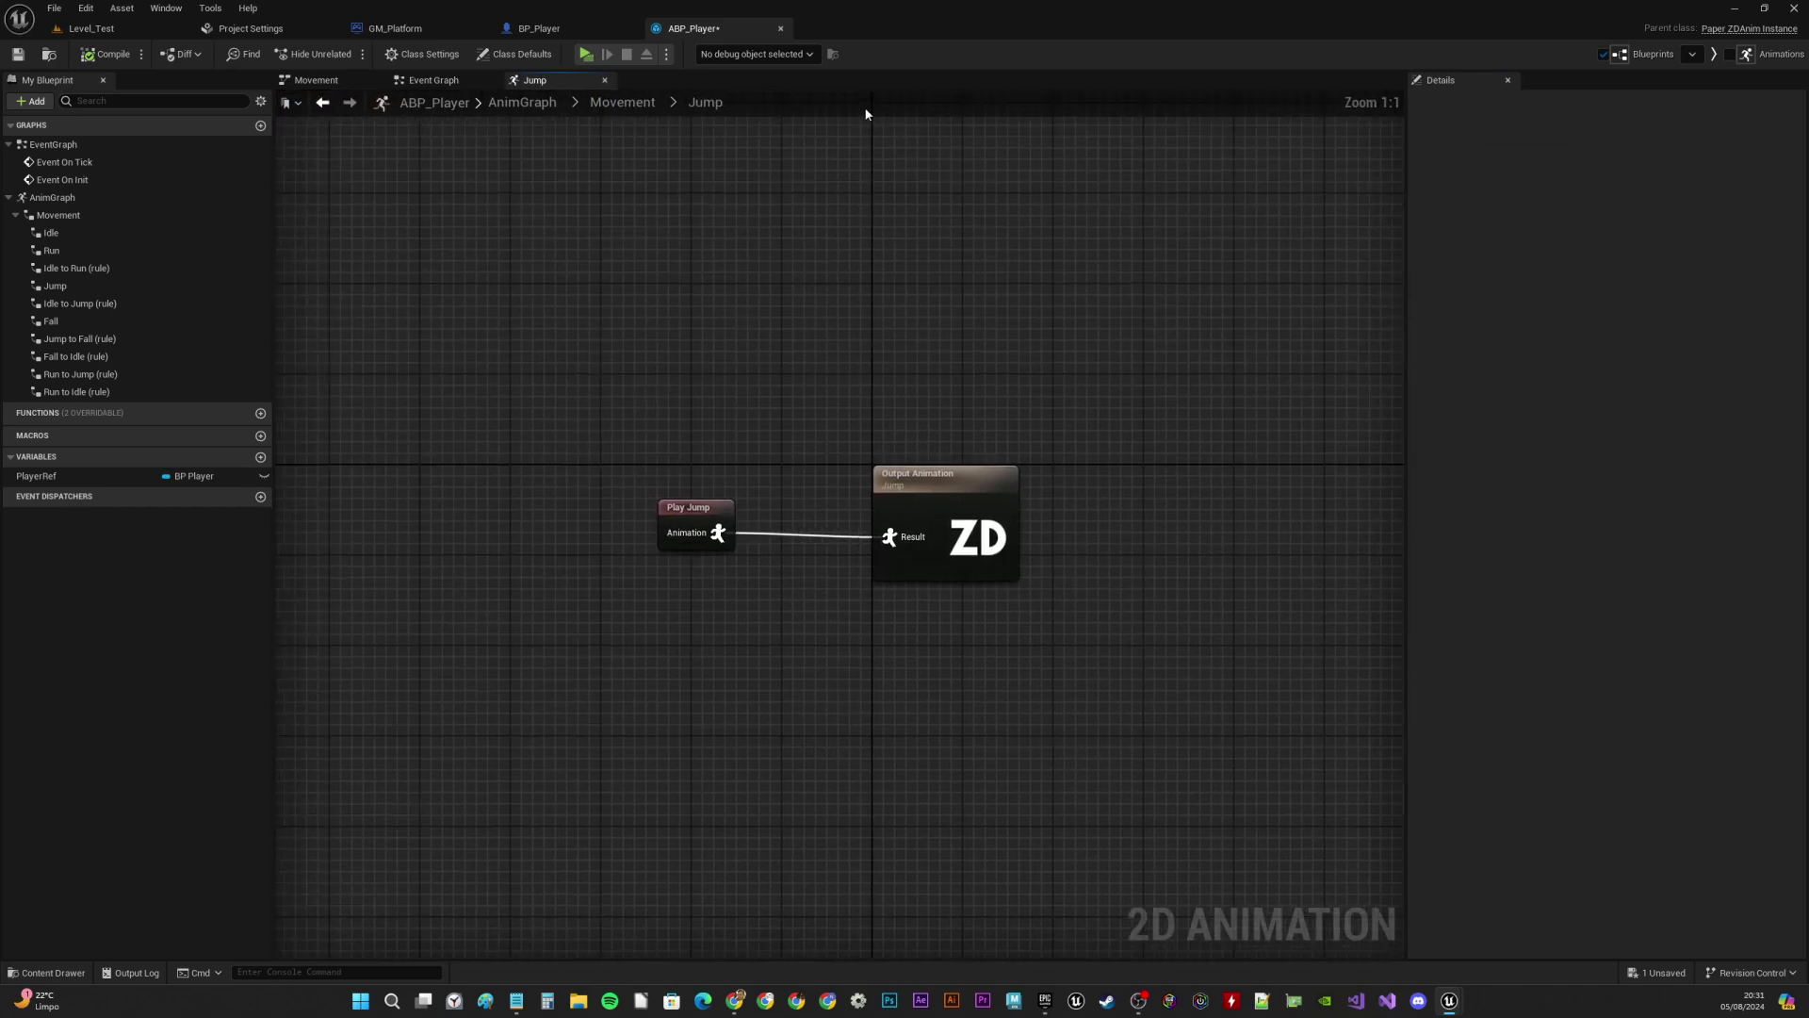
pyautogui.click(622, 102)
pyautogui.doubleClick(738, 647)
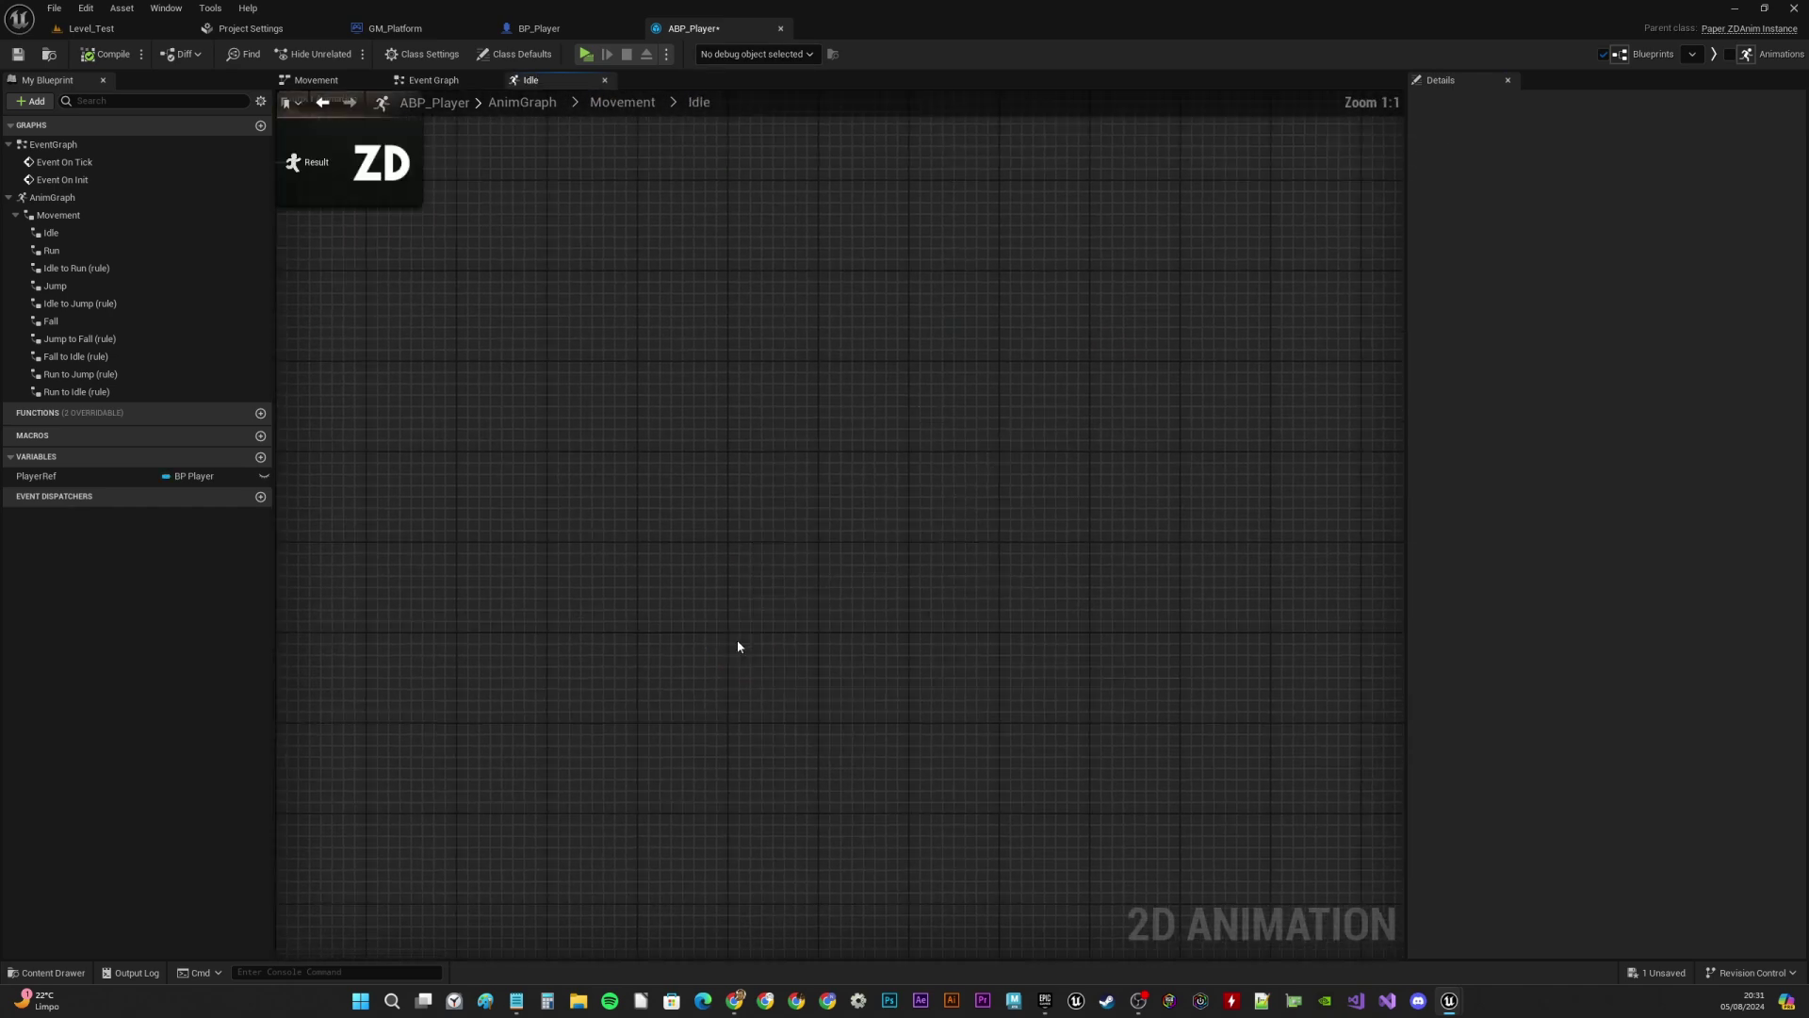
pyautogui.click(622, 101)
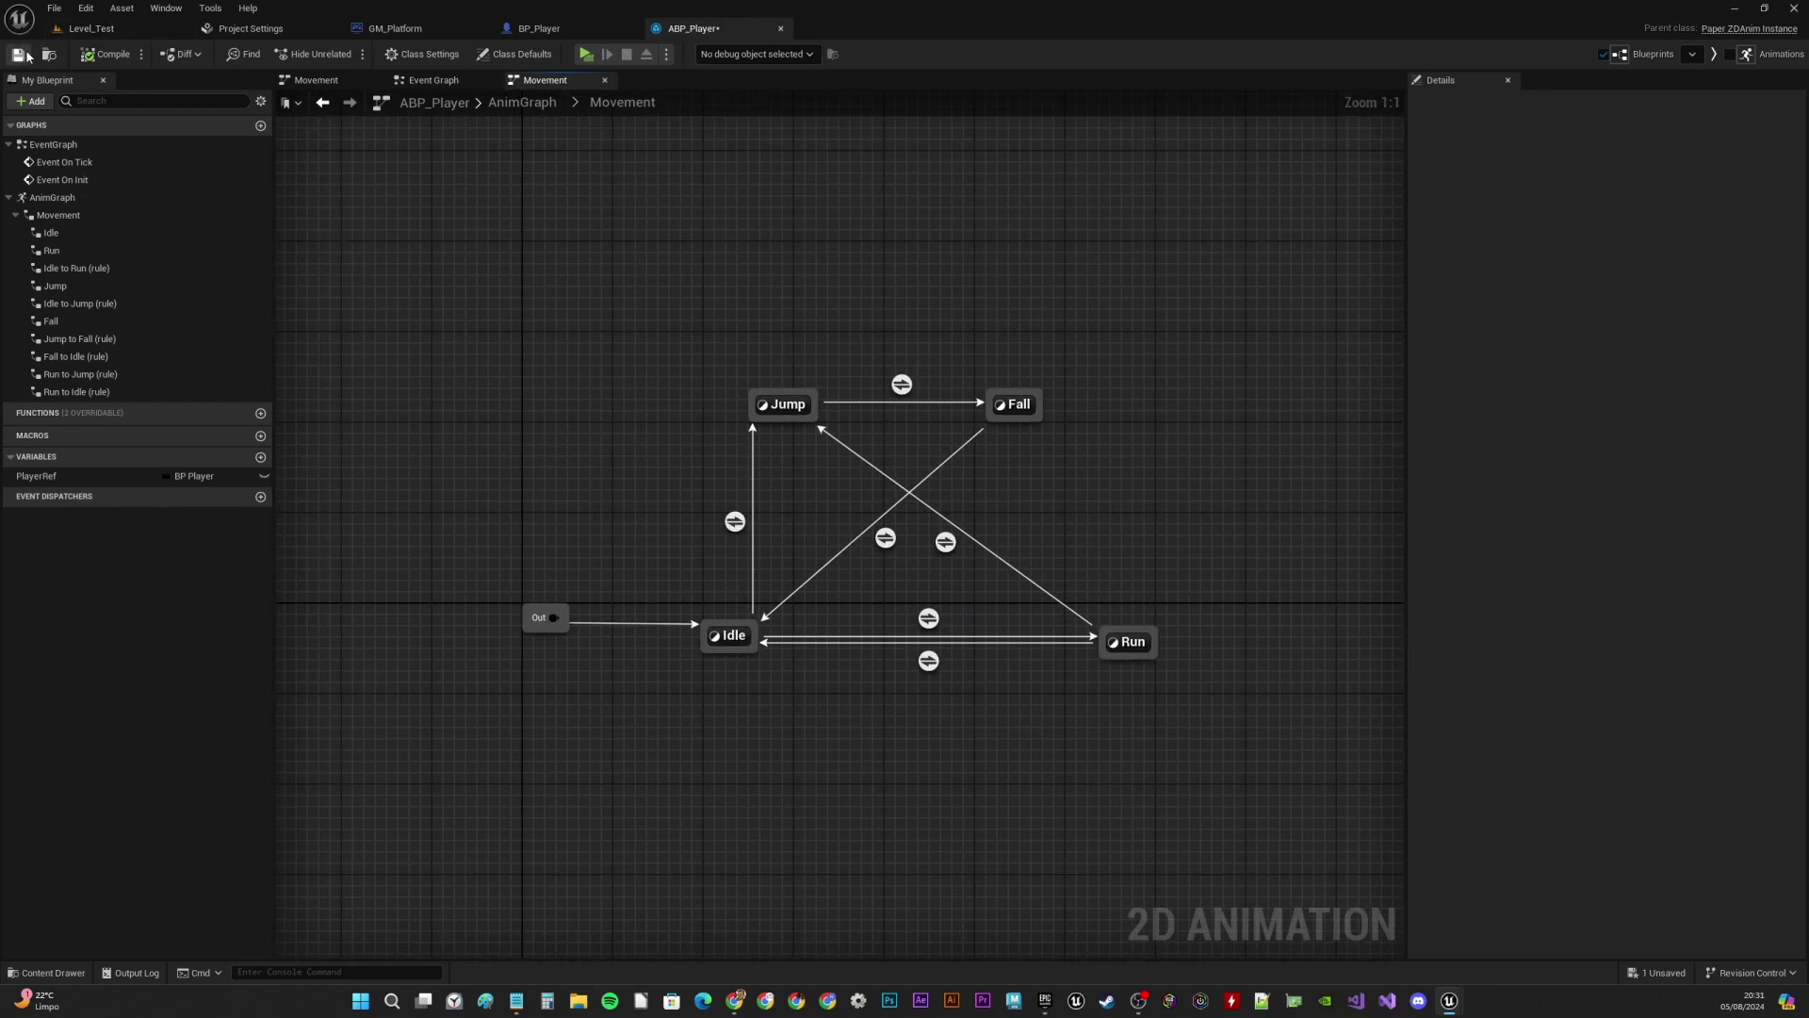
# Save ABP_Player and playtest the character running, jumping and falling off the edge of the floor
pyautogui.click(585, 54)
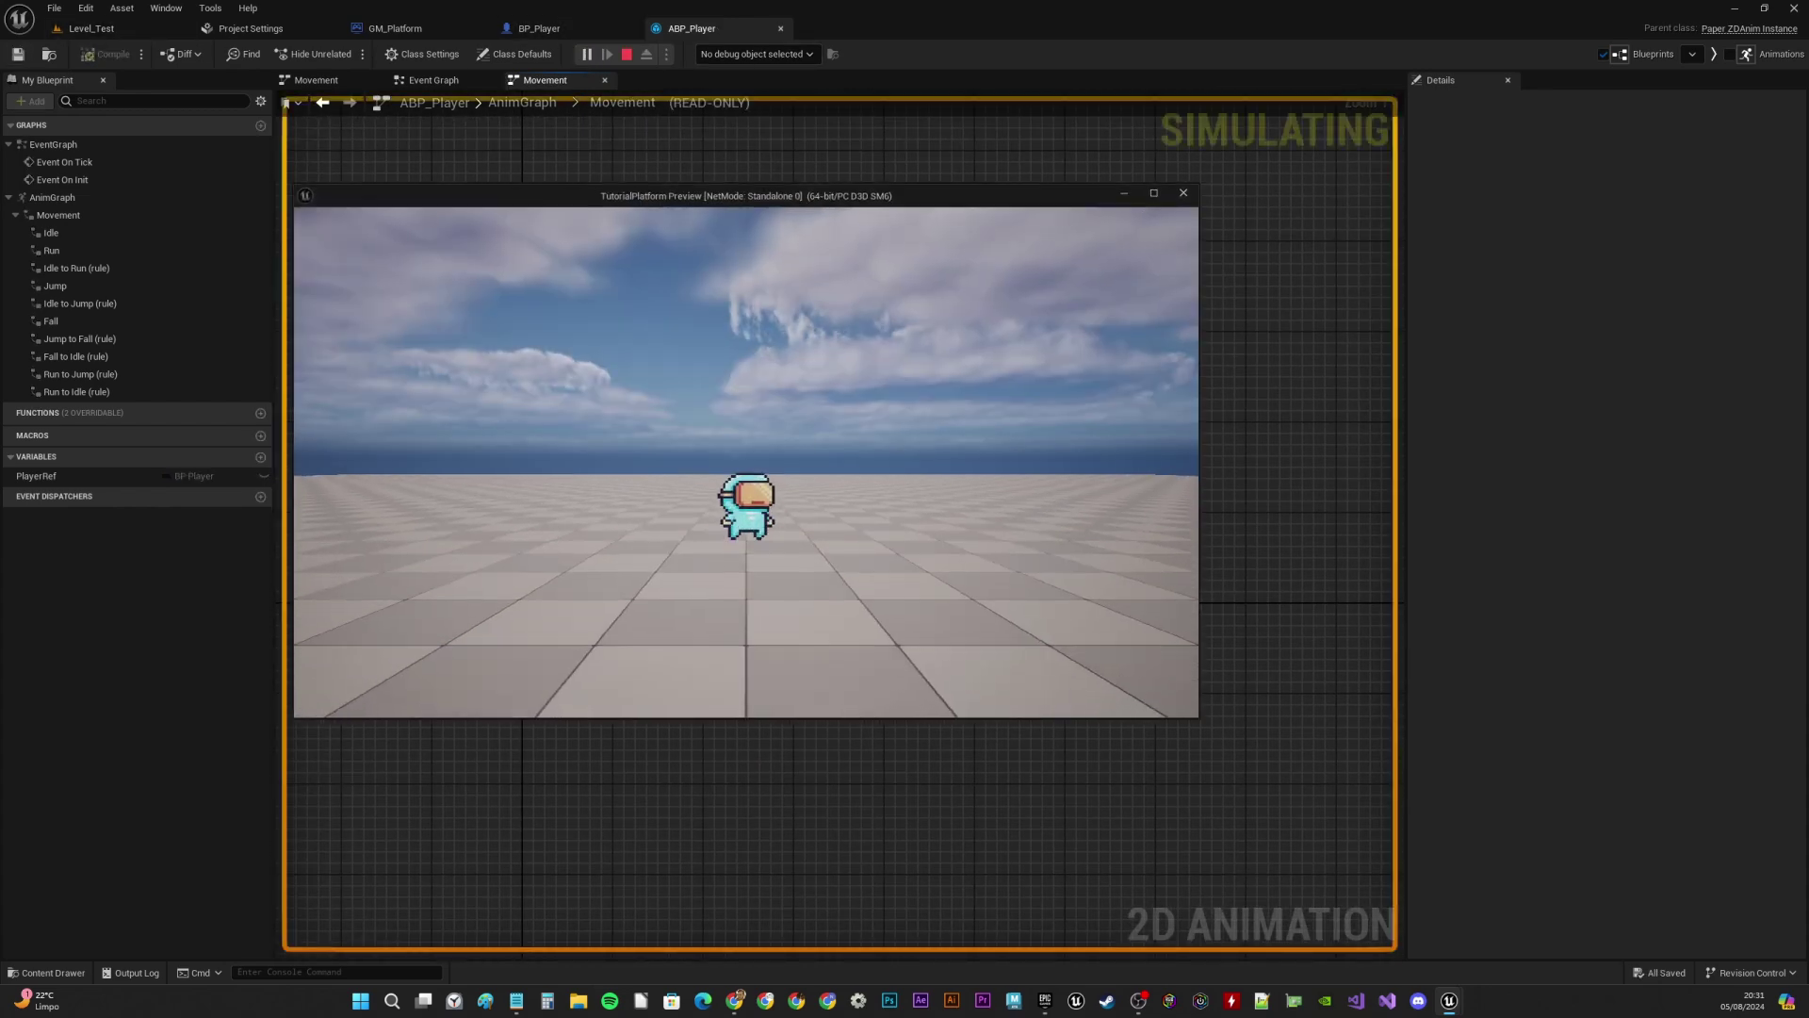
pyautogui.press('a')
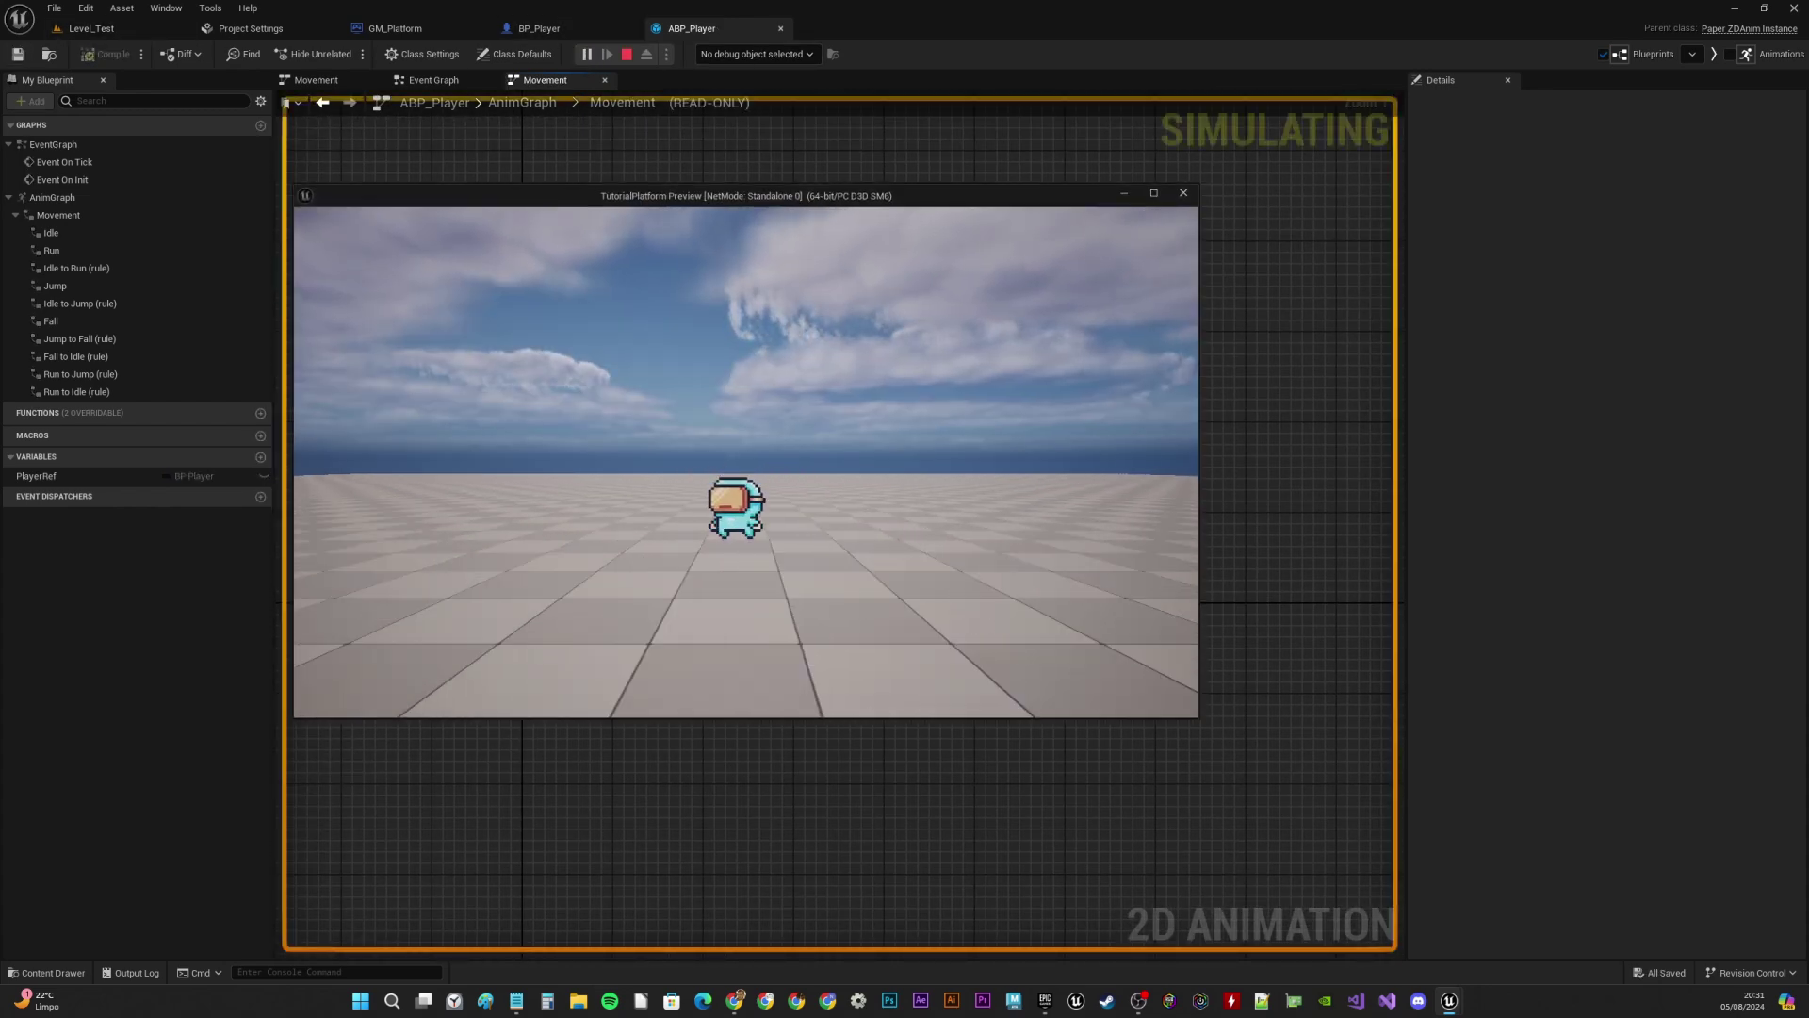
pyautogui.press('d')
pyautogui.press('space')
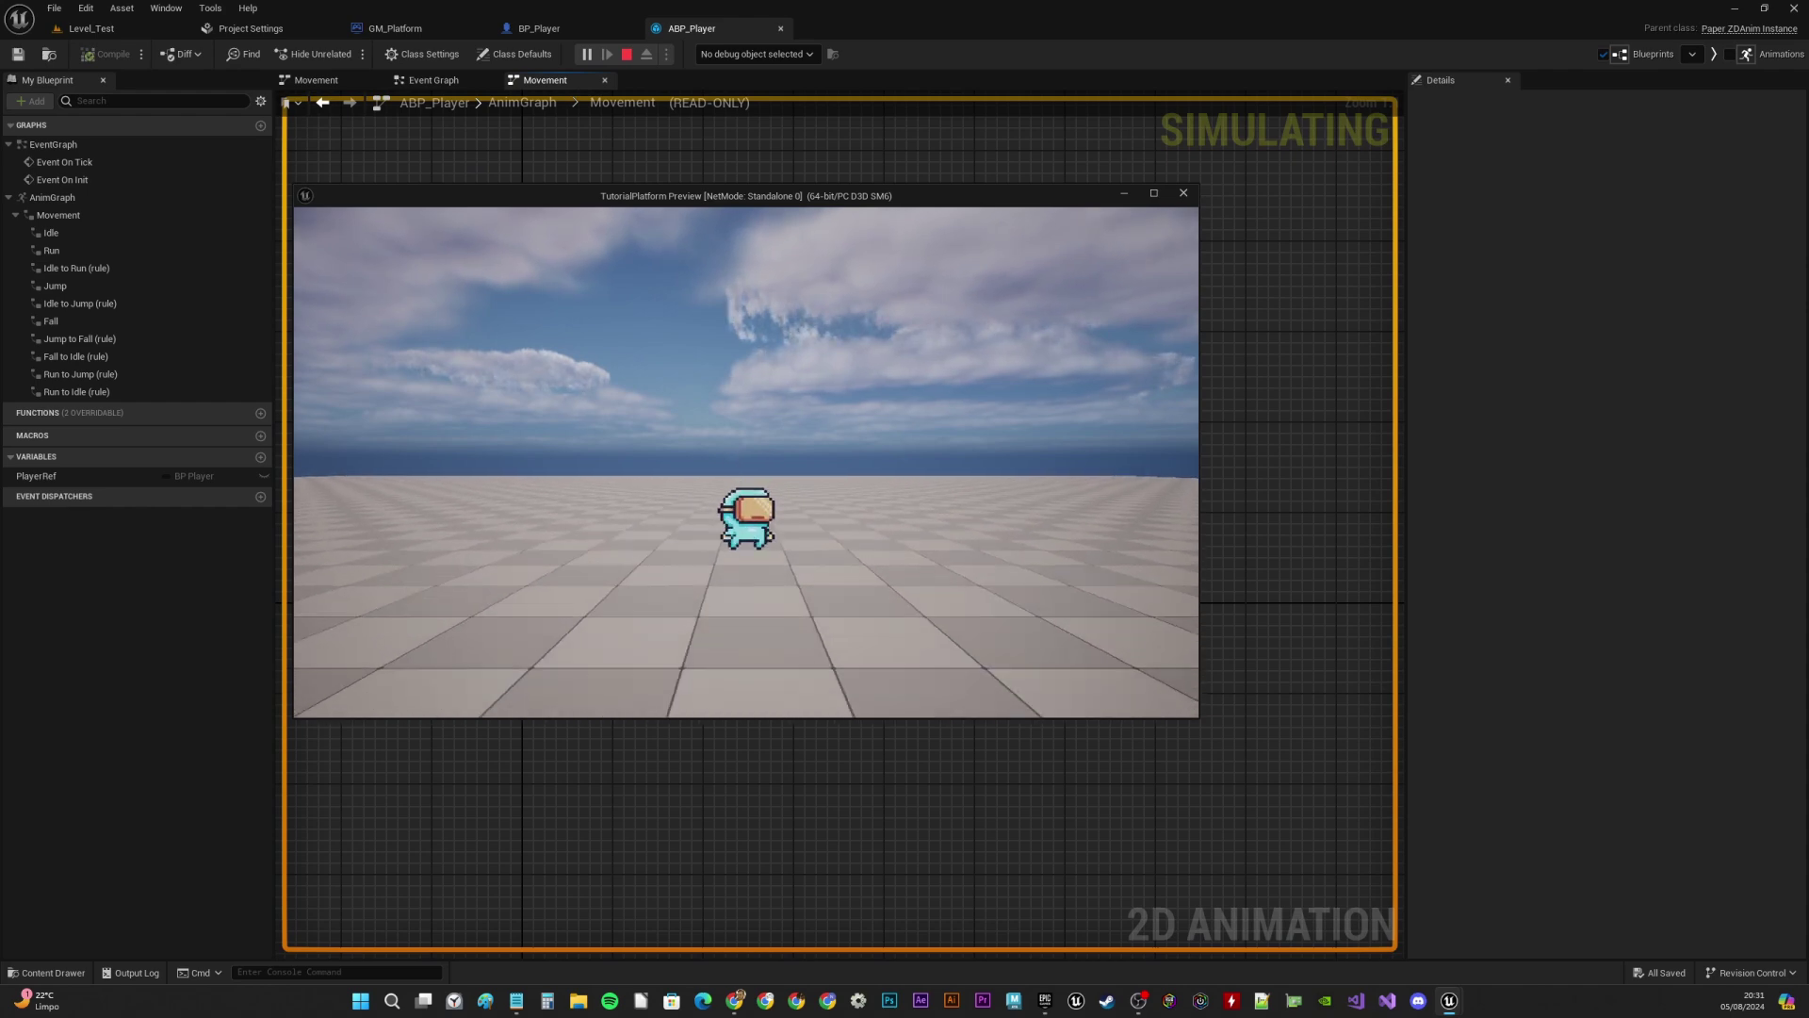
pyautogui.press('space')
pyautogui.press('d')
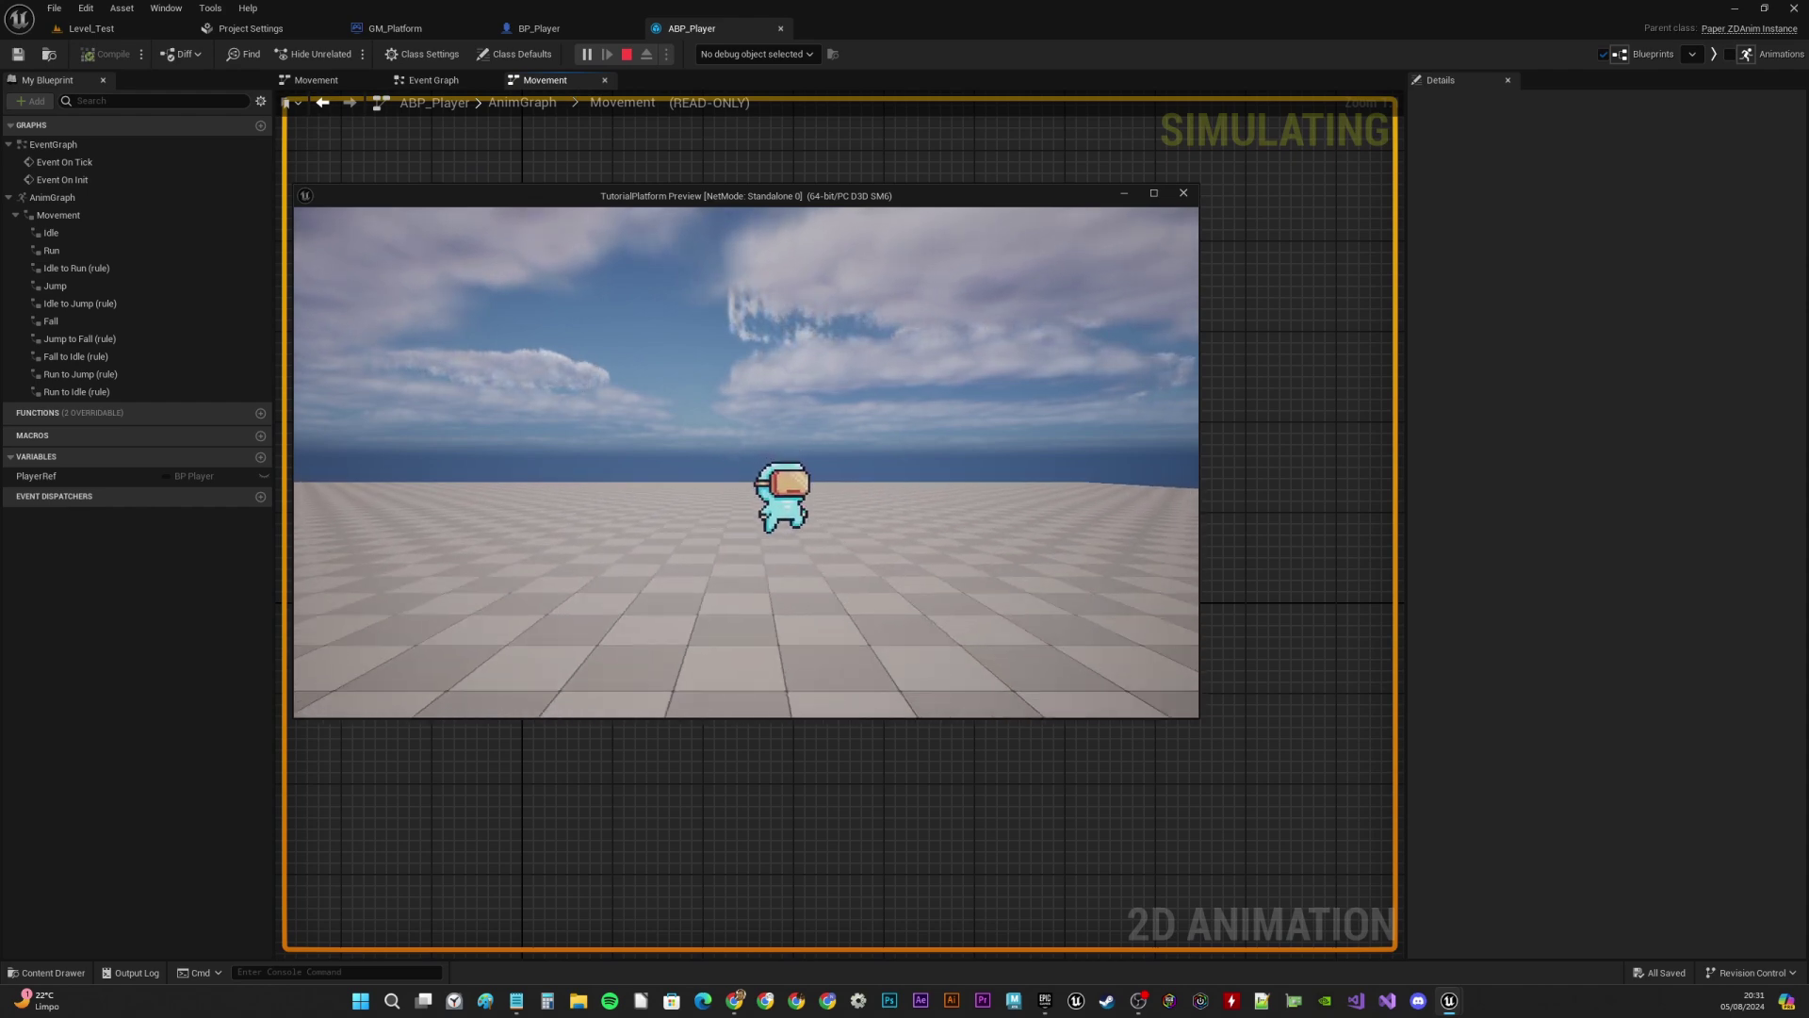
pyautogui.press('d')
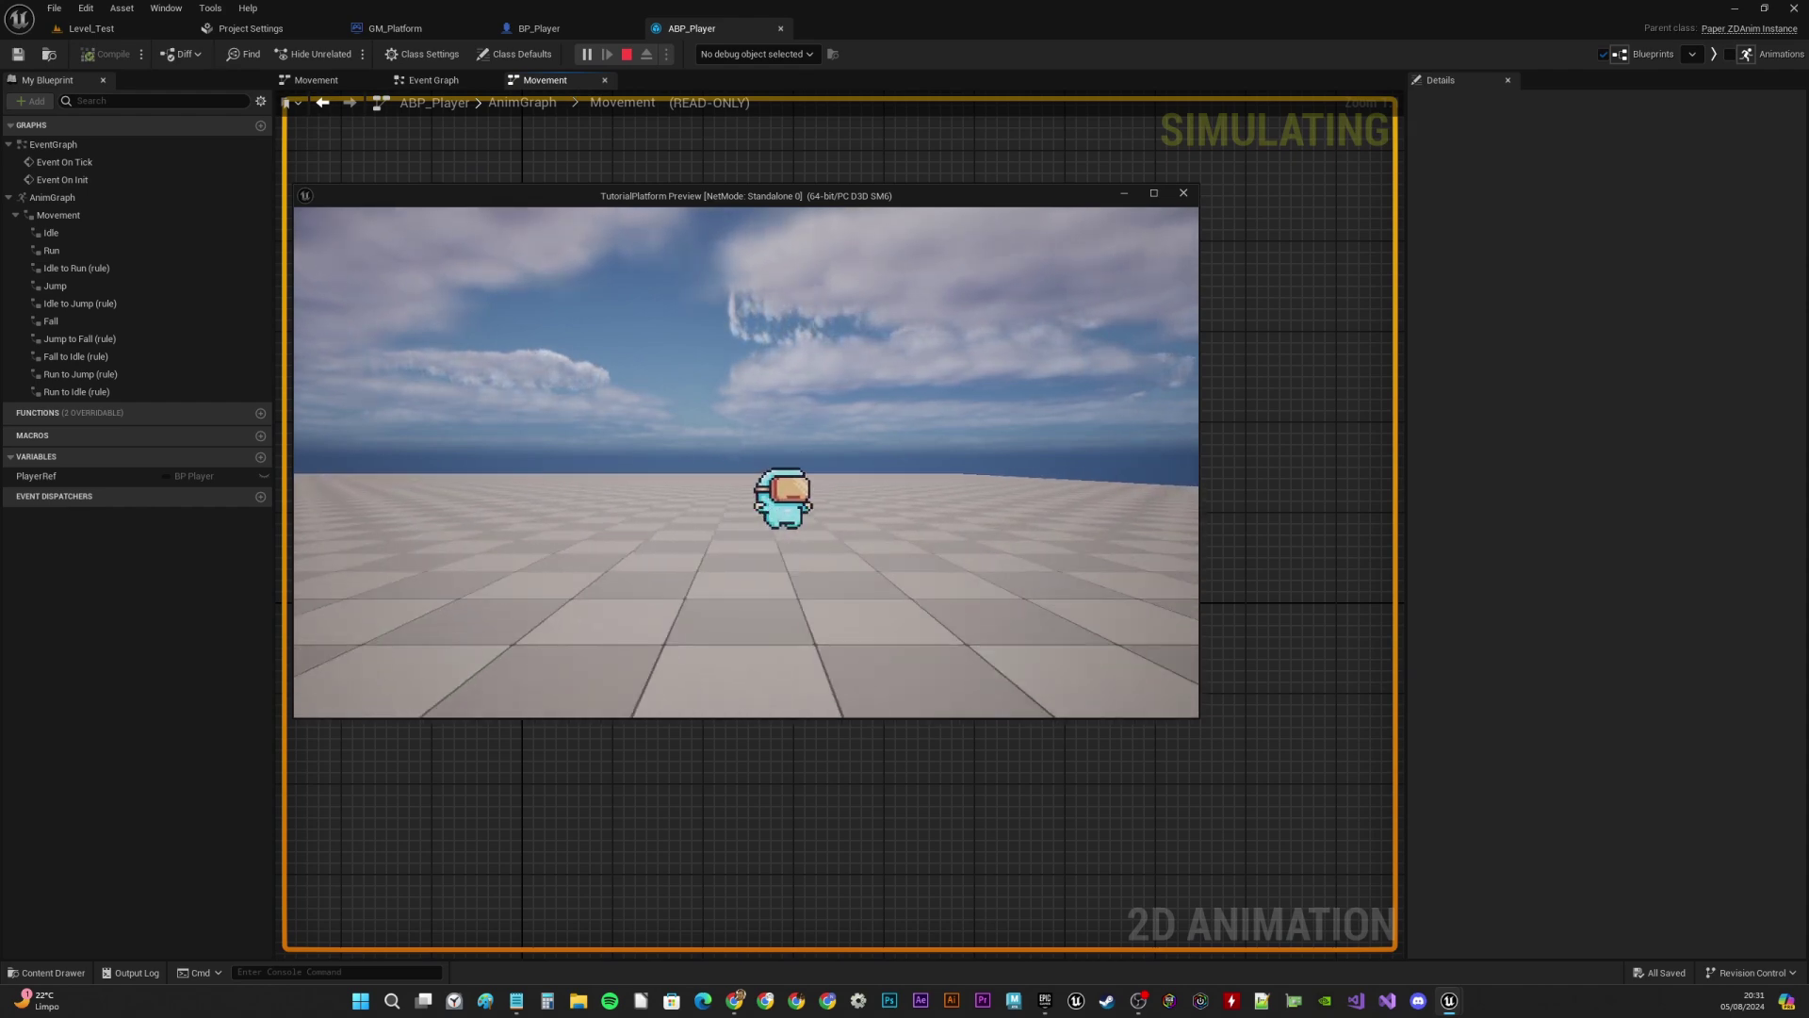
pyautogui.press('d')
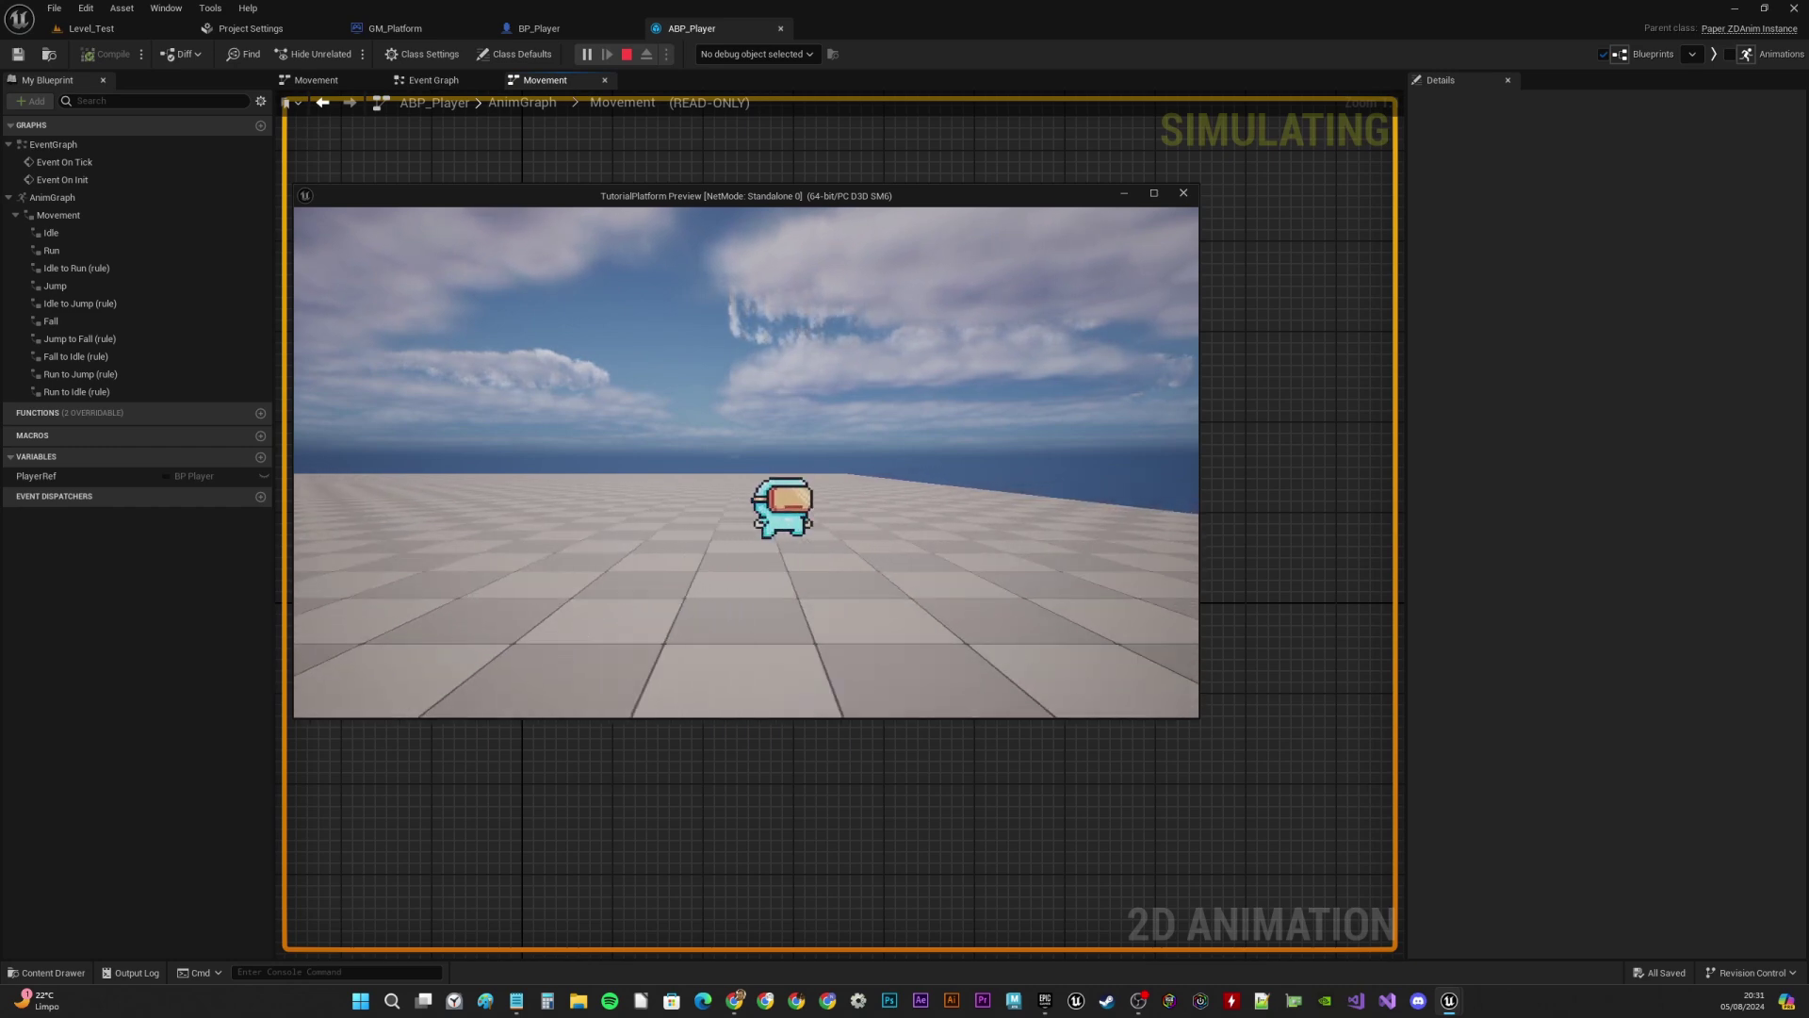
pyautogui.press('d')
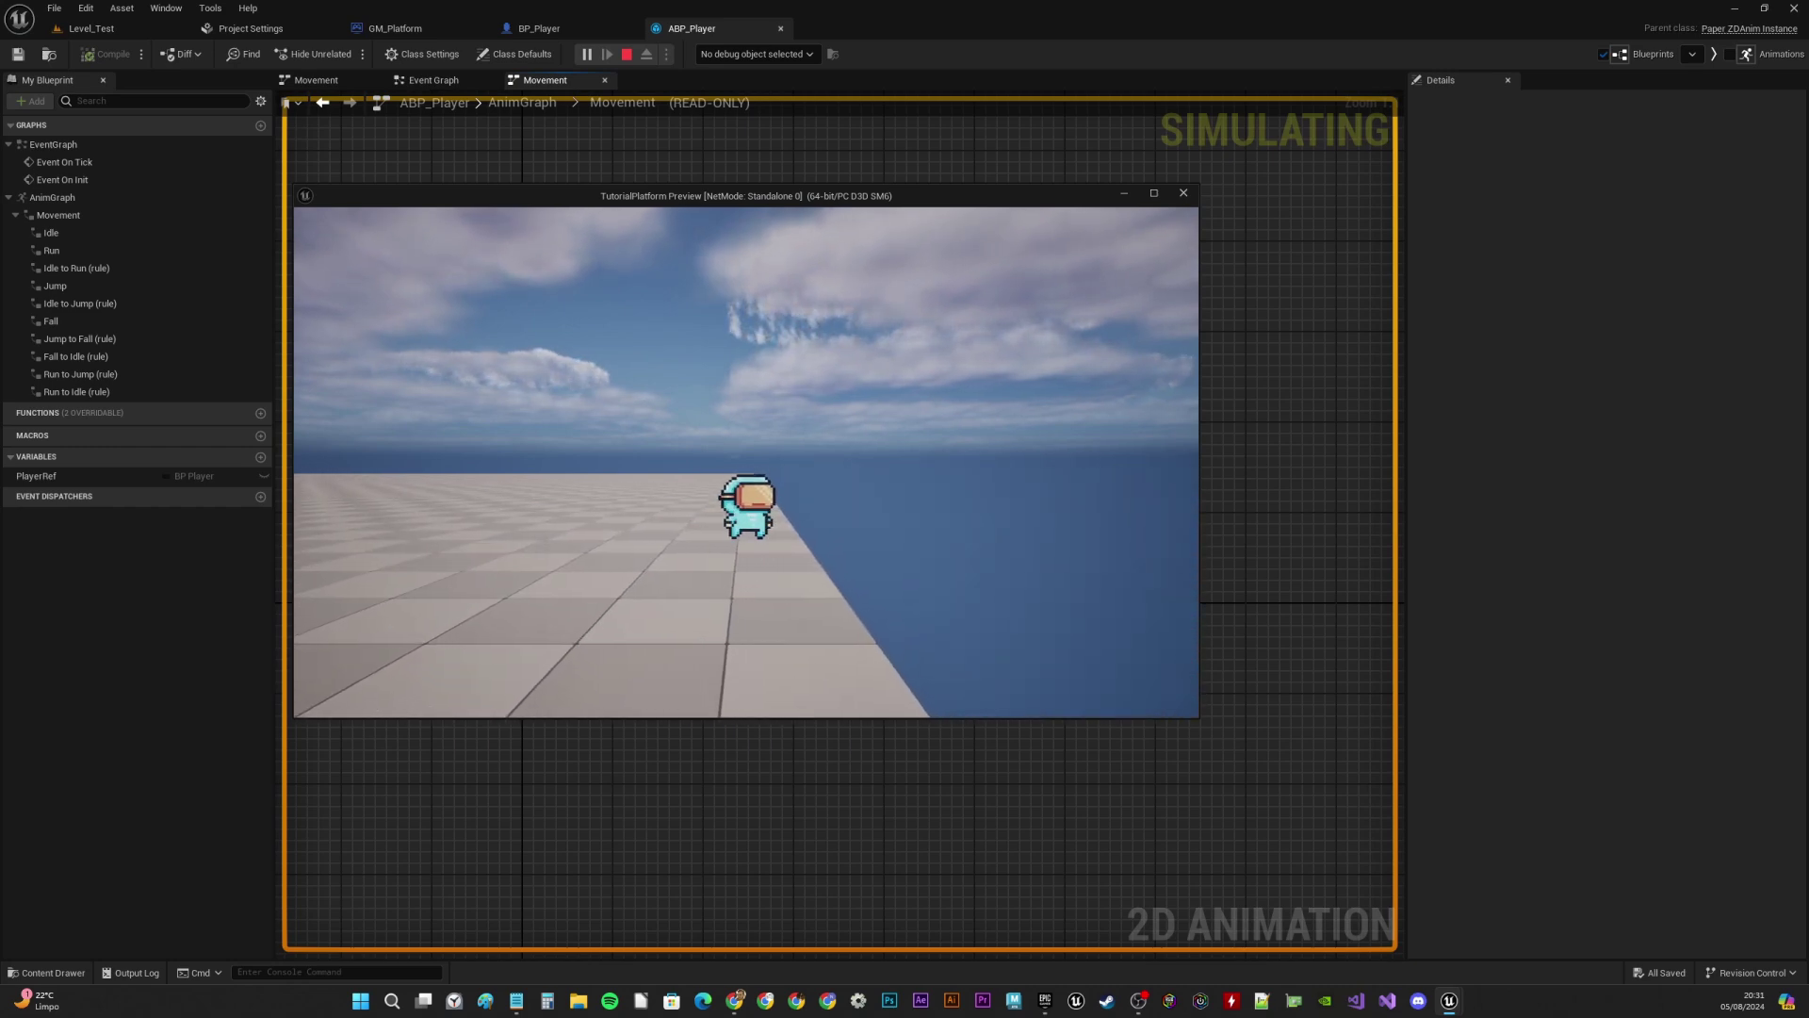
pyautogui.press('a')
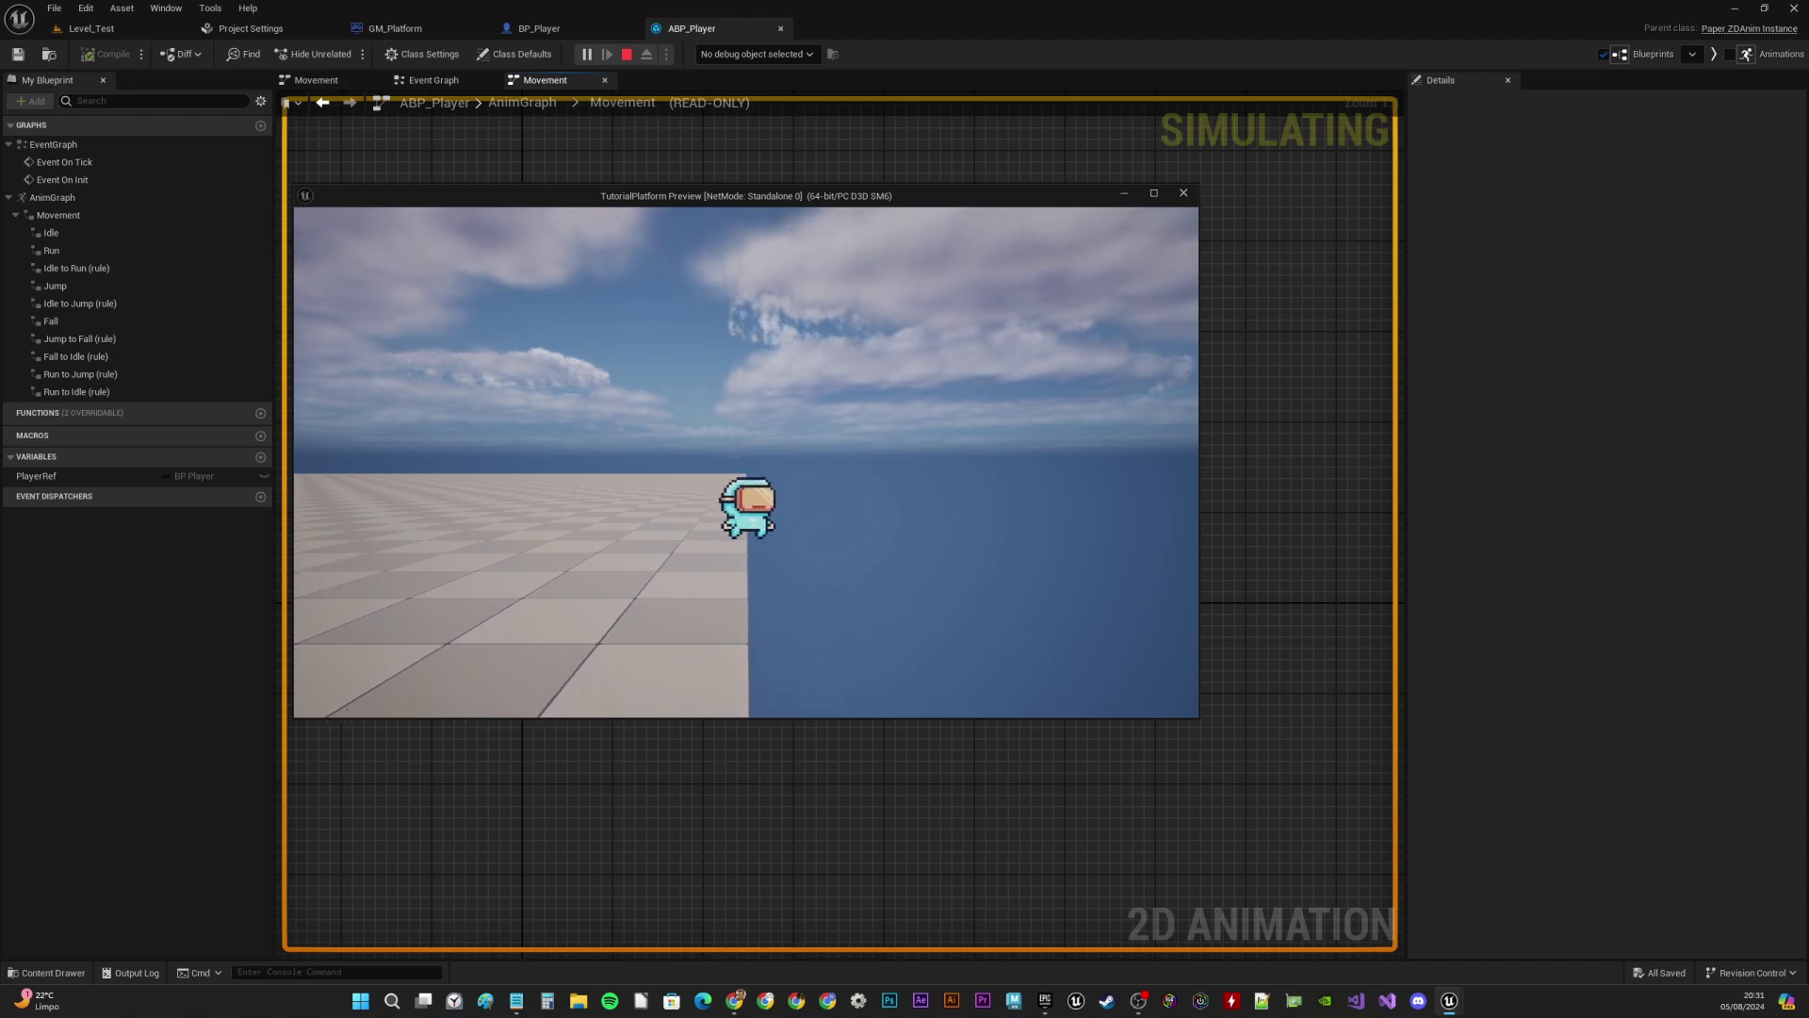
pyautogui.press('d')
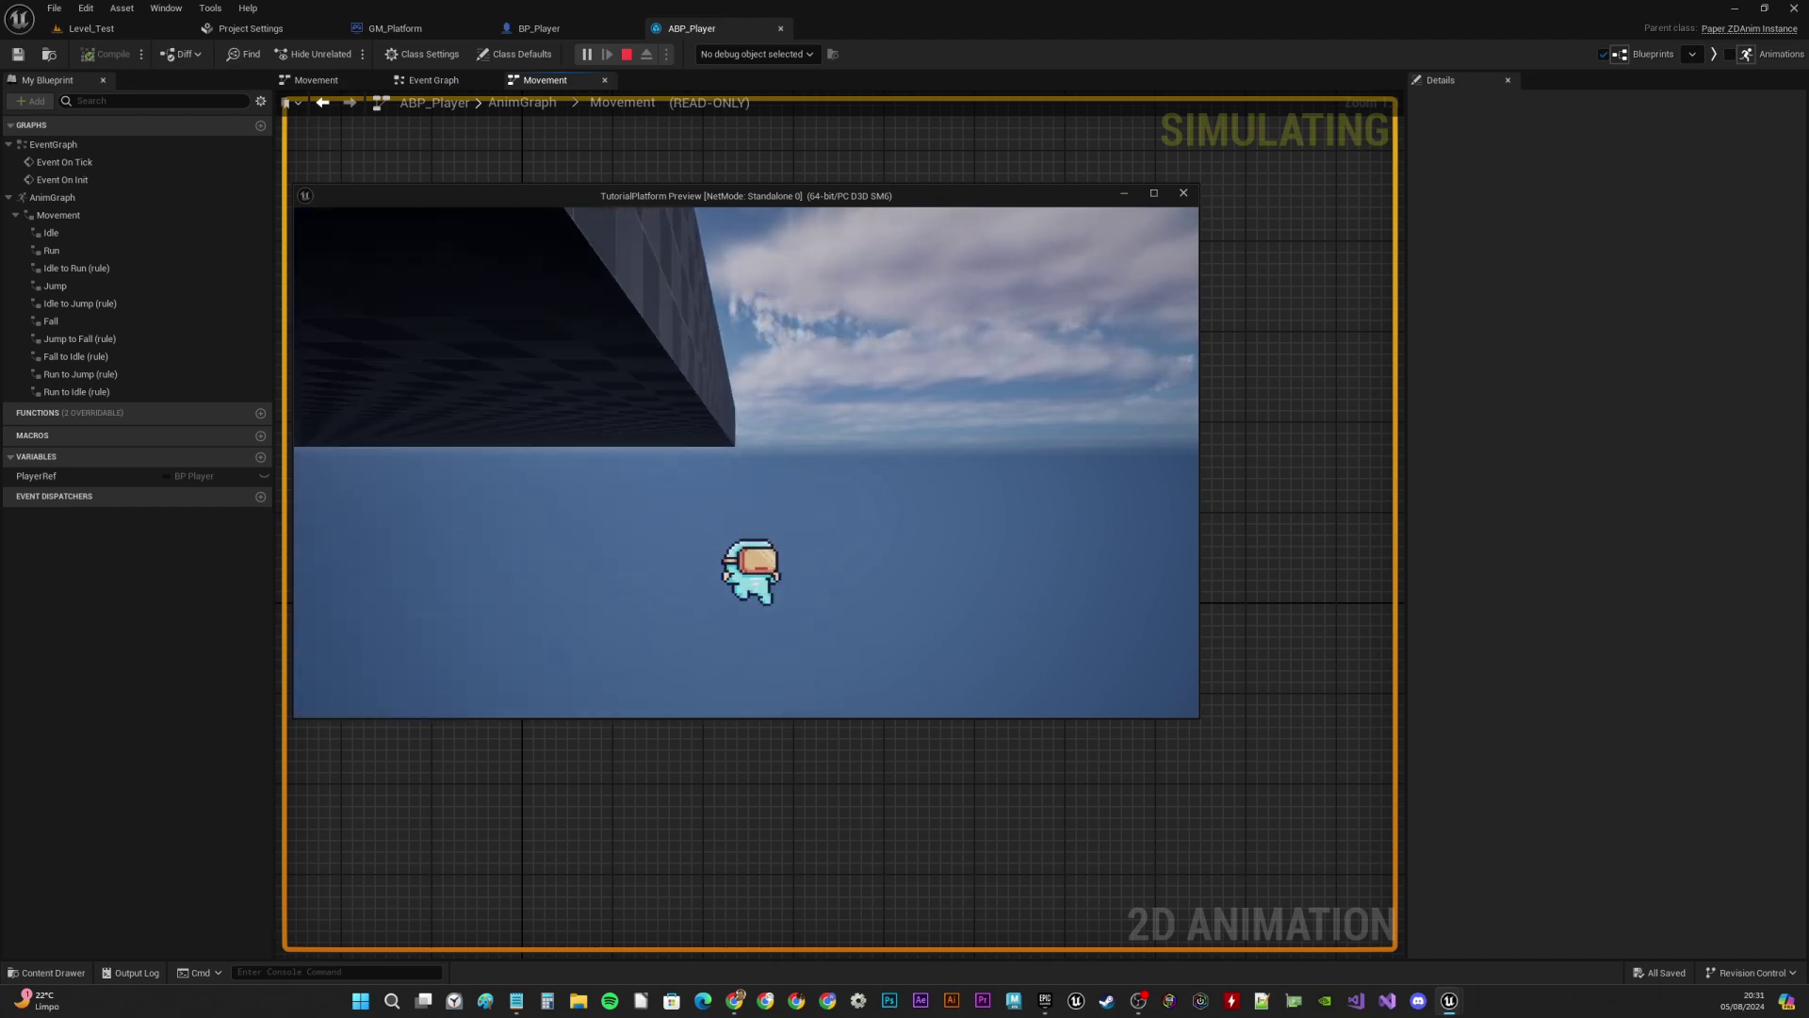
pyautogui.press('Escape')
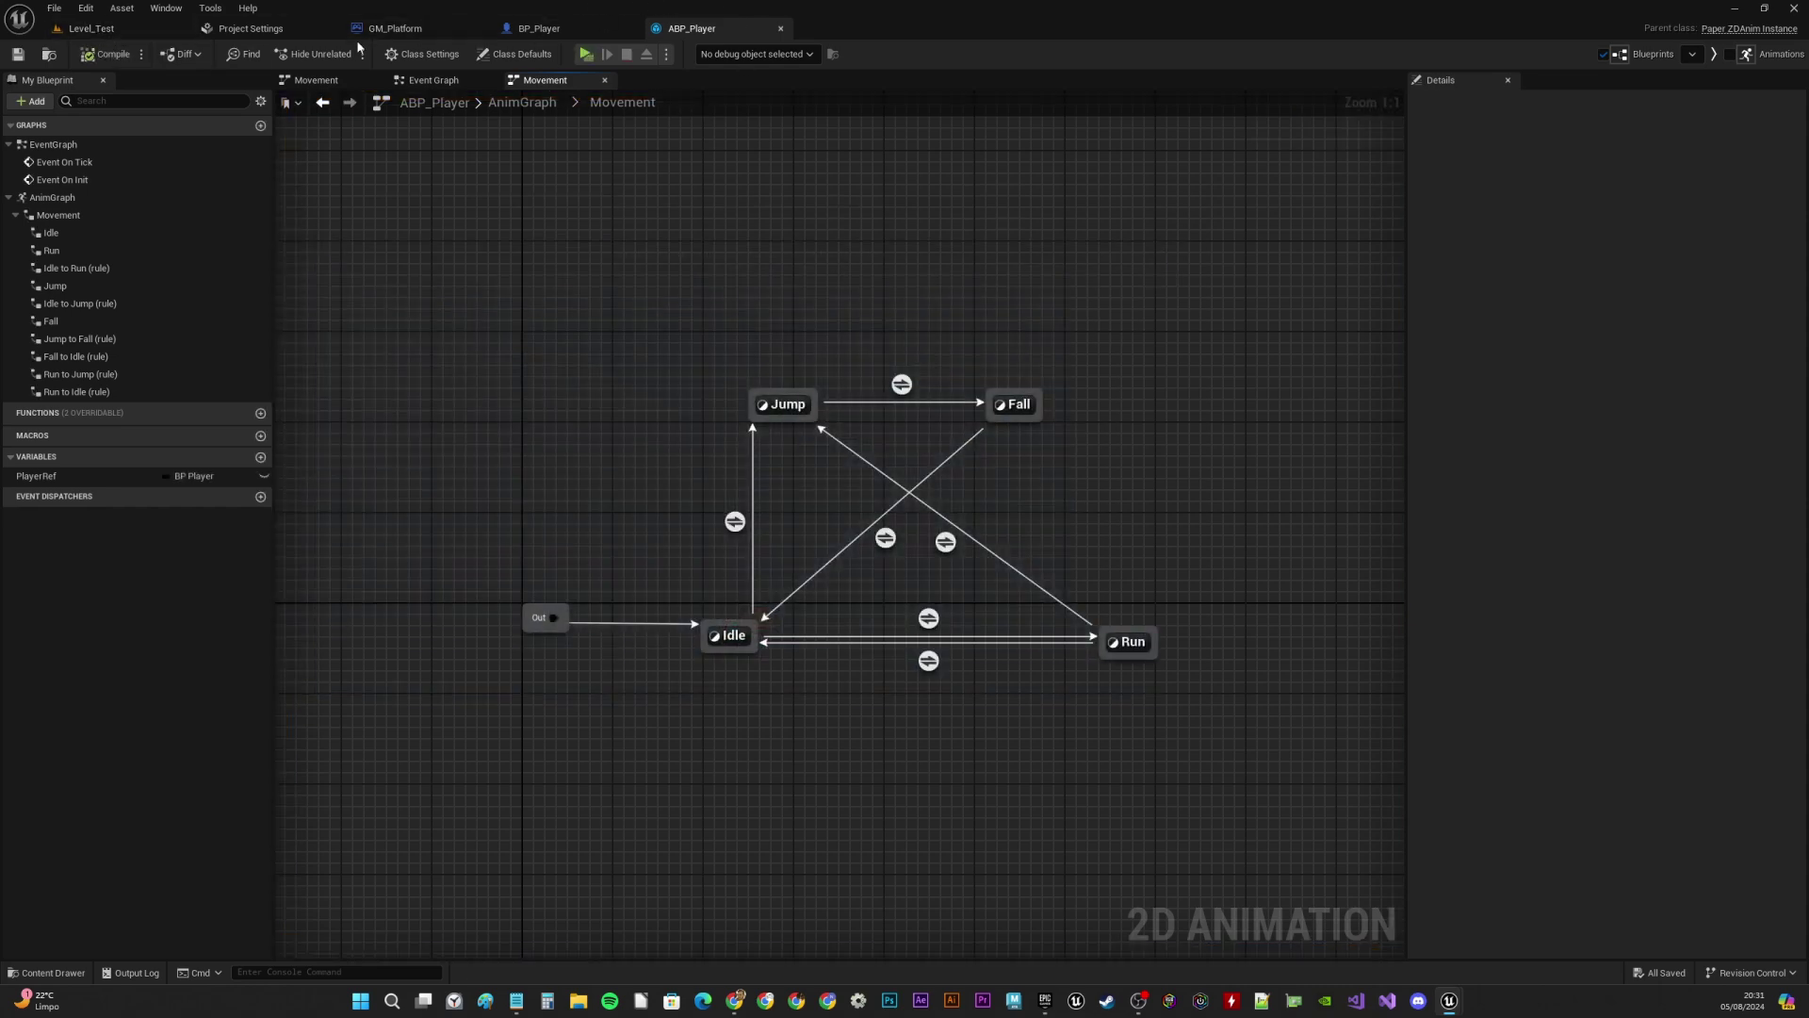
# Open BP_Player and search the Capsule Component's properties for "flat", then clear the search
pyautogui.click(576, 30)
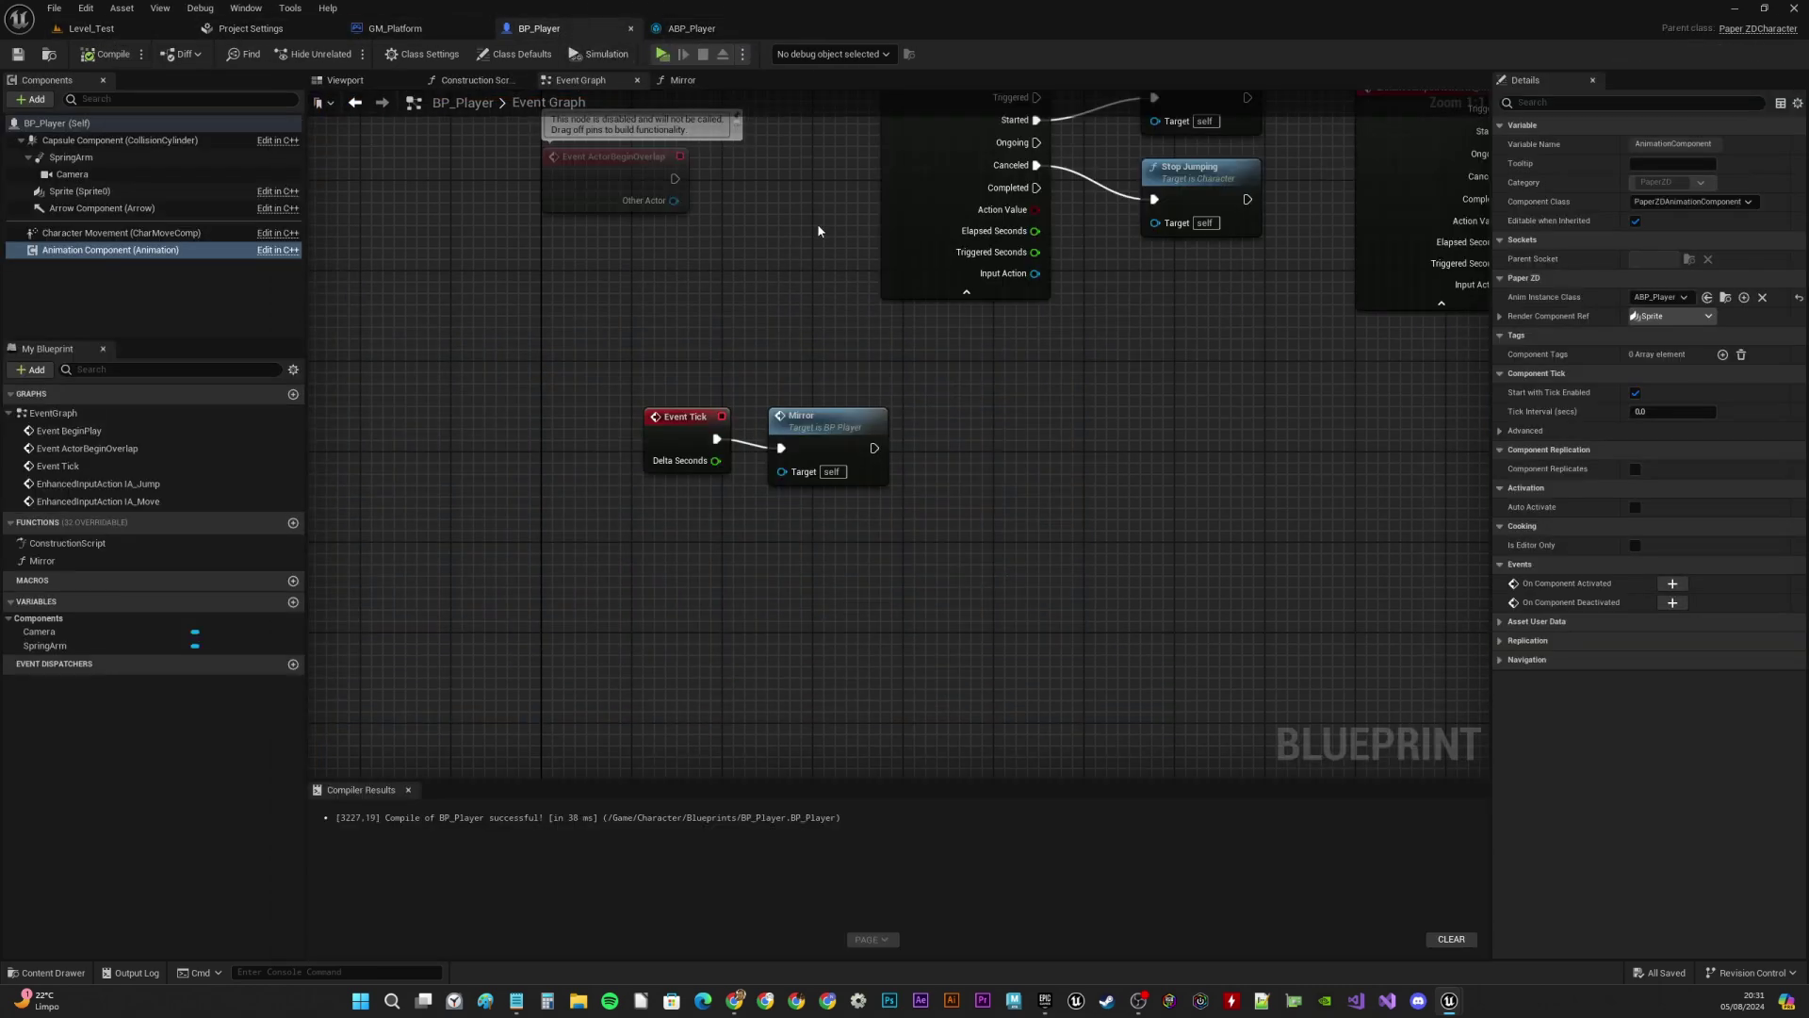
pyautogui.moveTo(1066, 306); pyautogui.dragTo(972, 391, button='right')
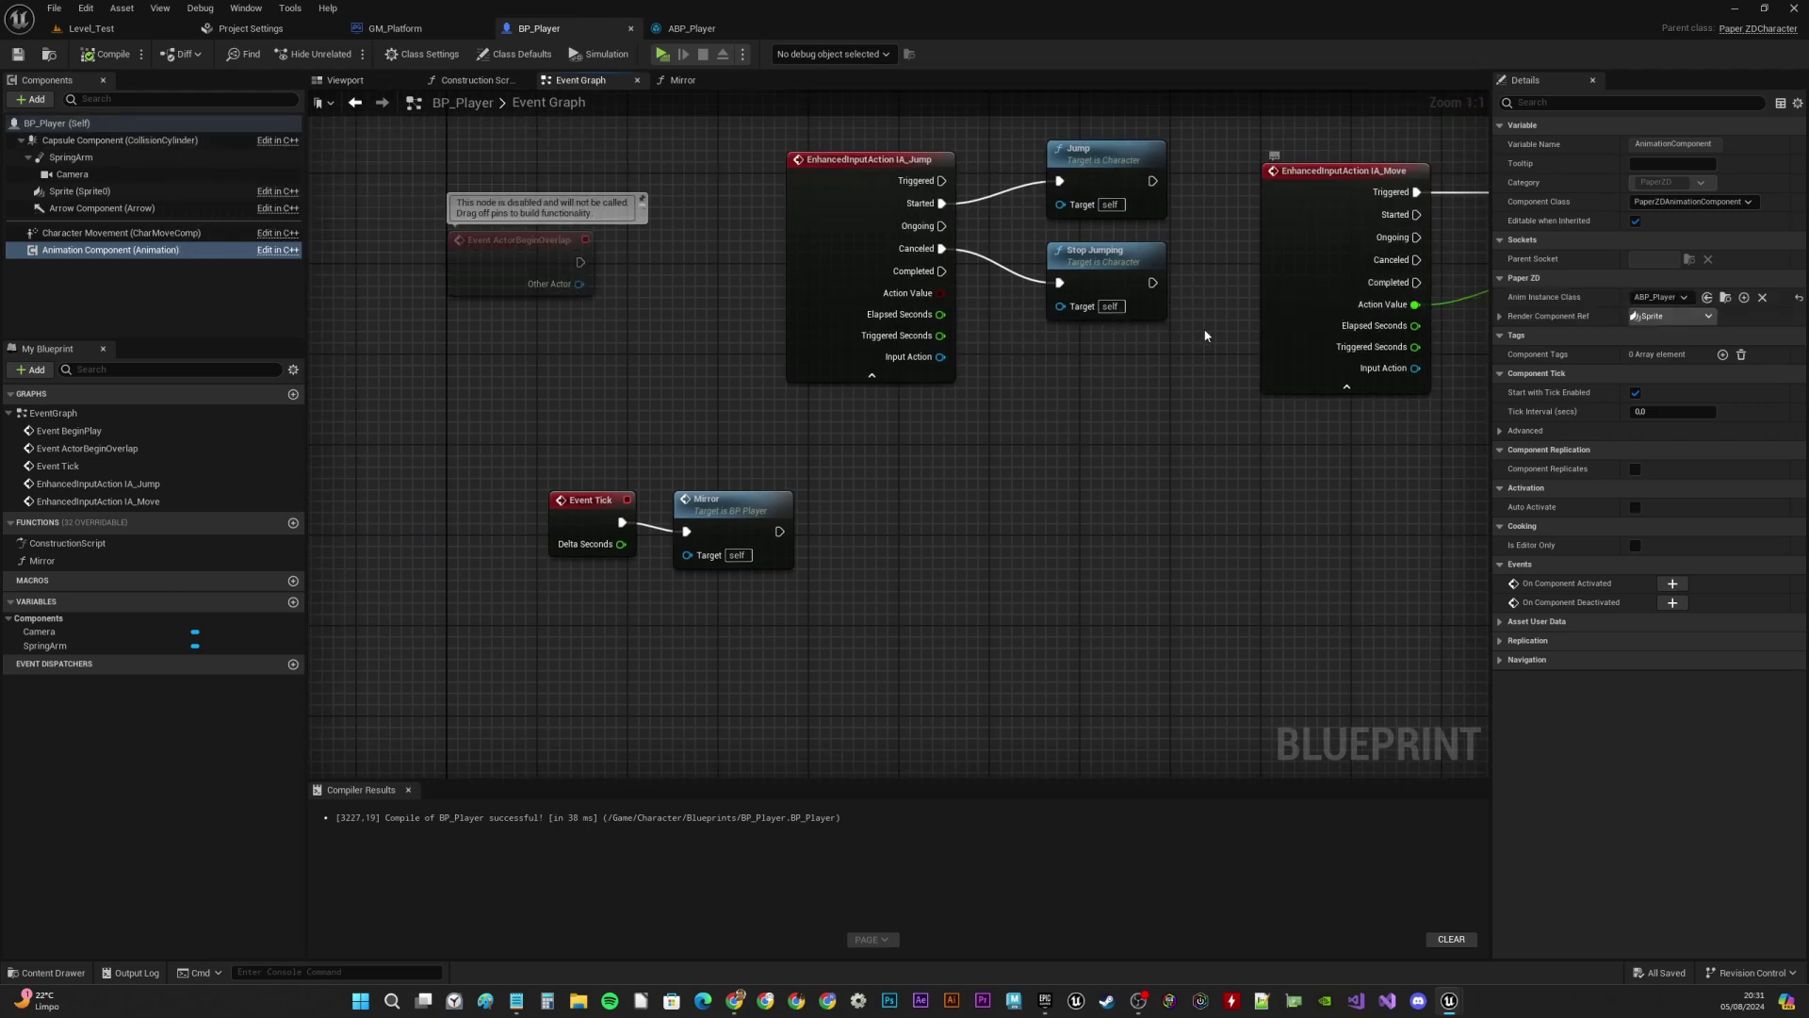
pyautogui.moveTo(879, 408); pyautogui.dragTo(885, 445, button='right')
pyautogui.click(103, 142)
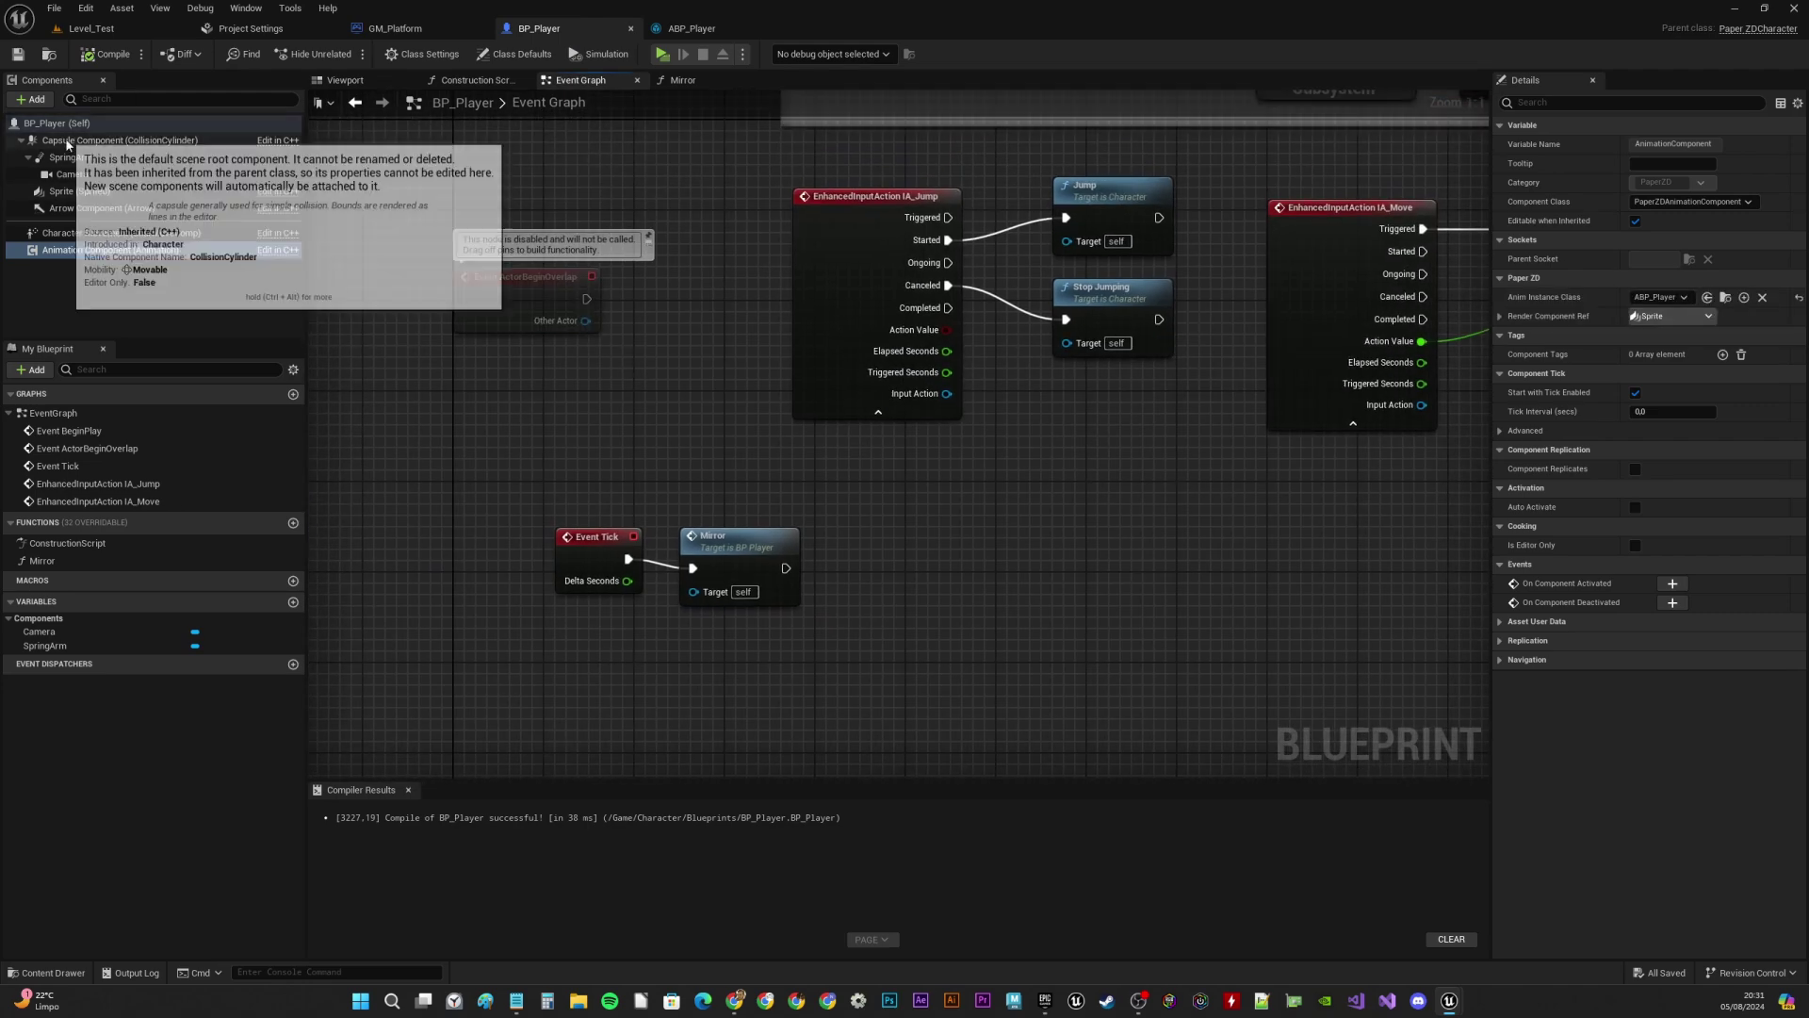
pyautogui.click(1576, 106)
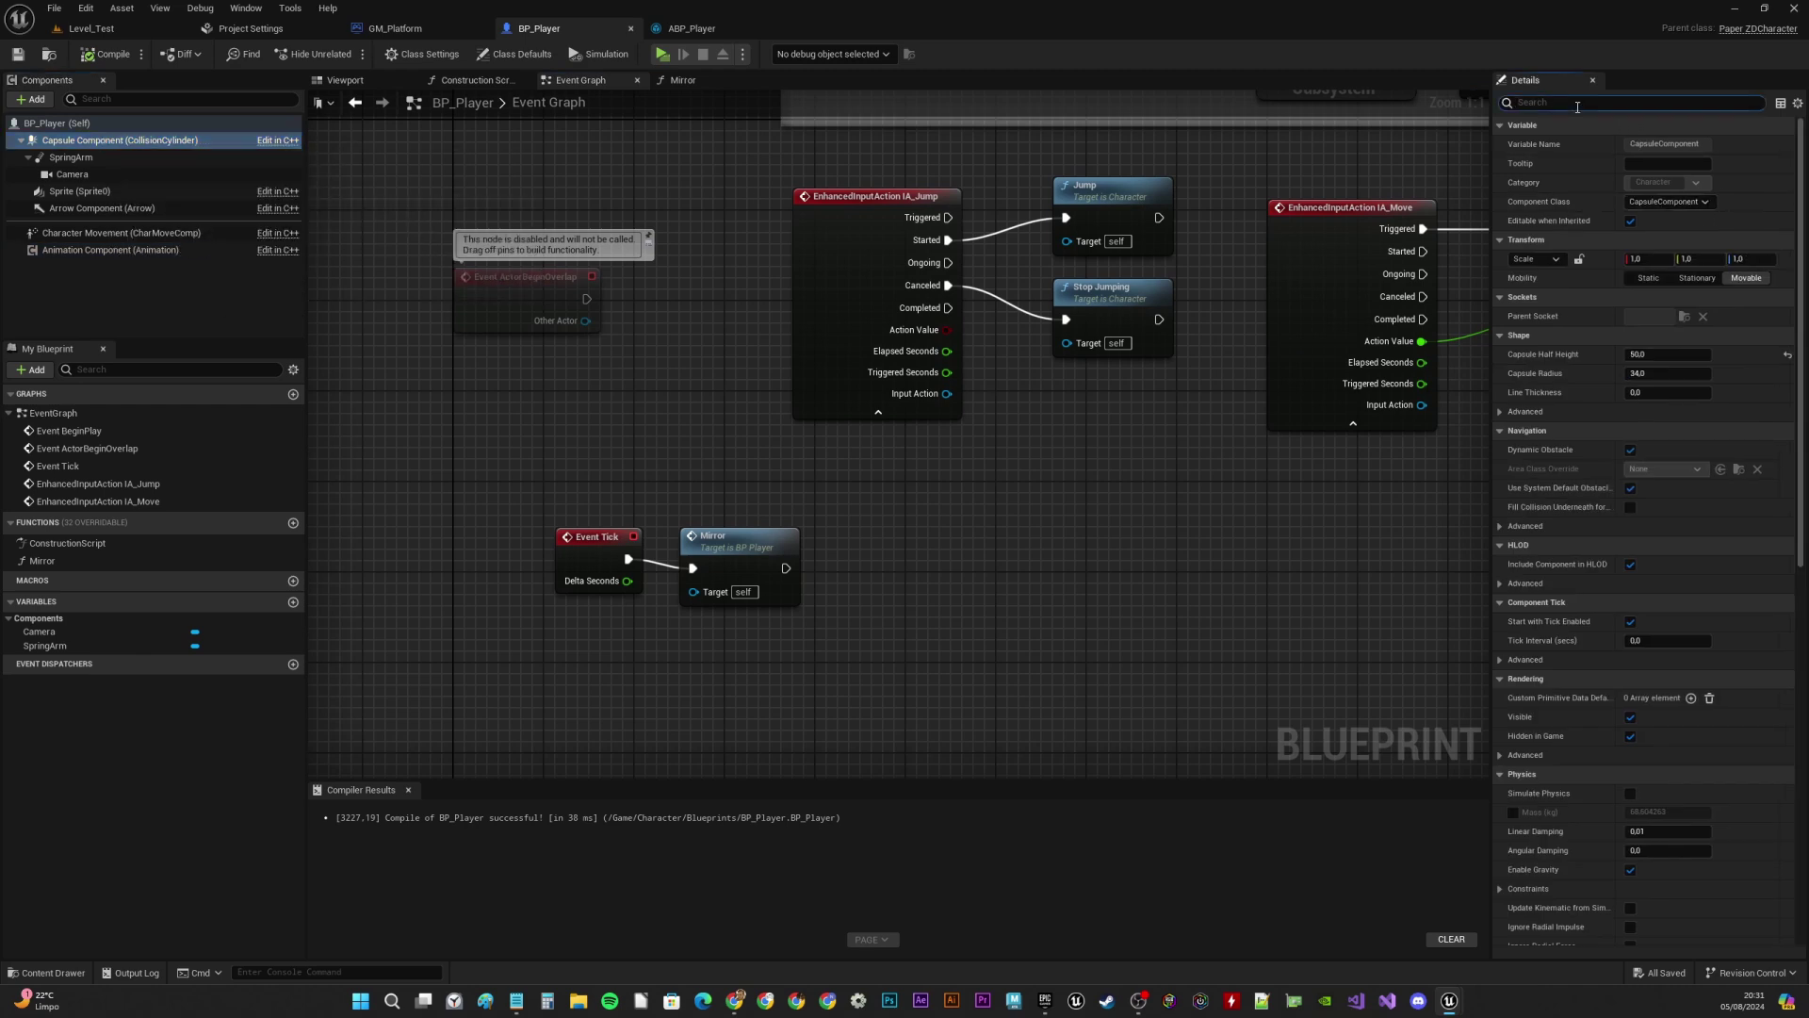
pyautogui.write('flat')
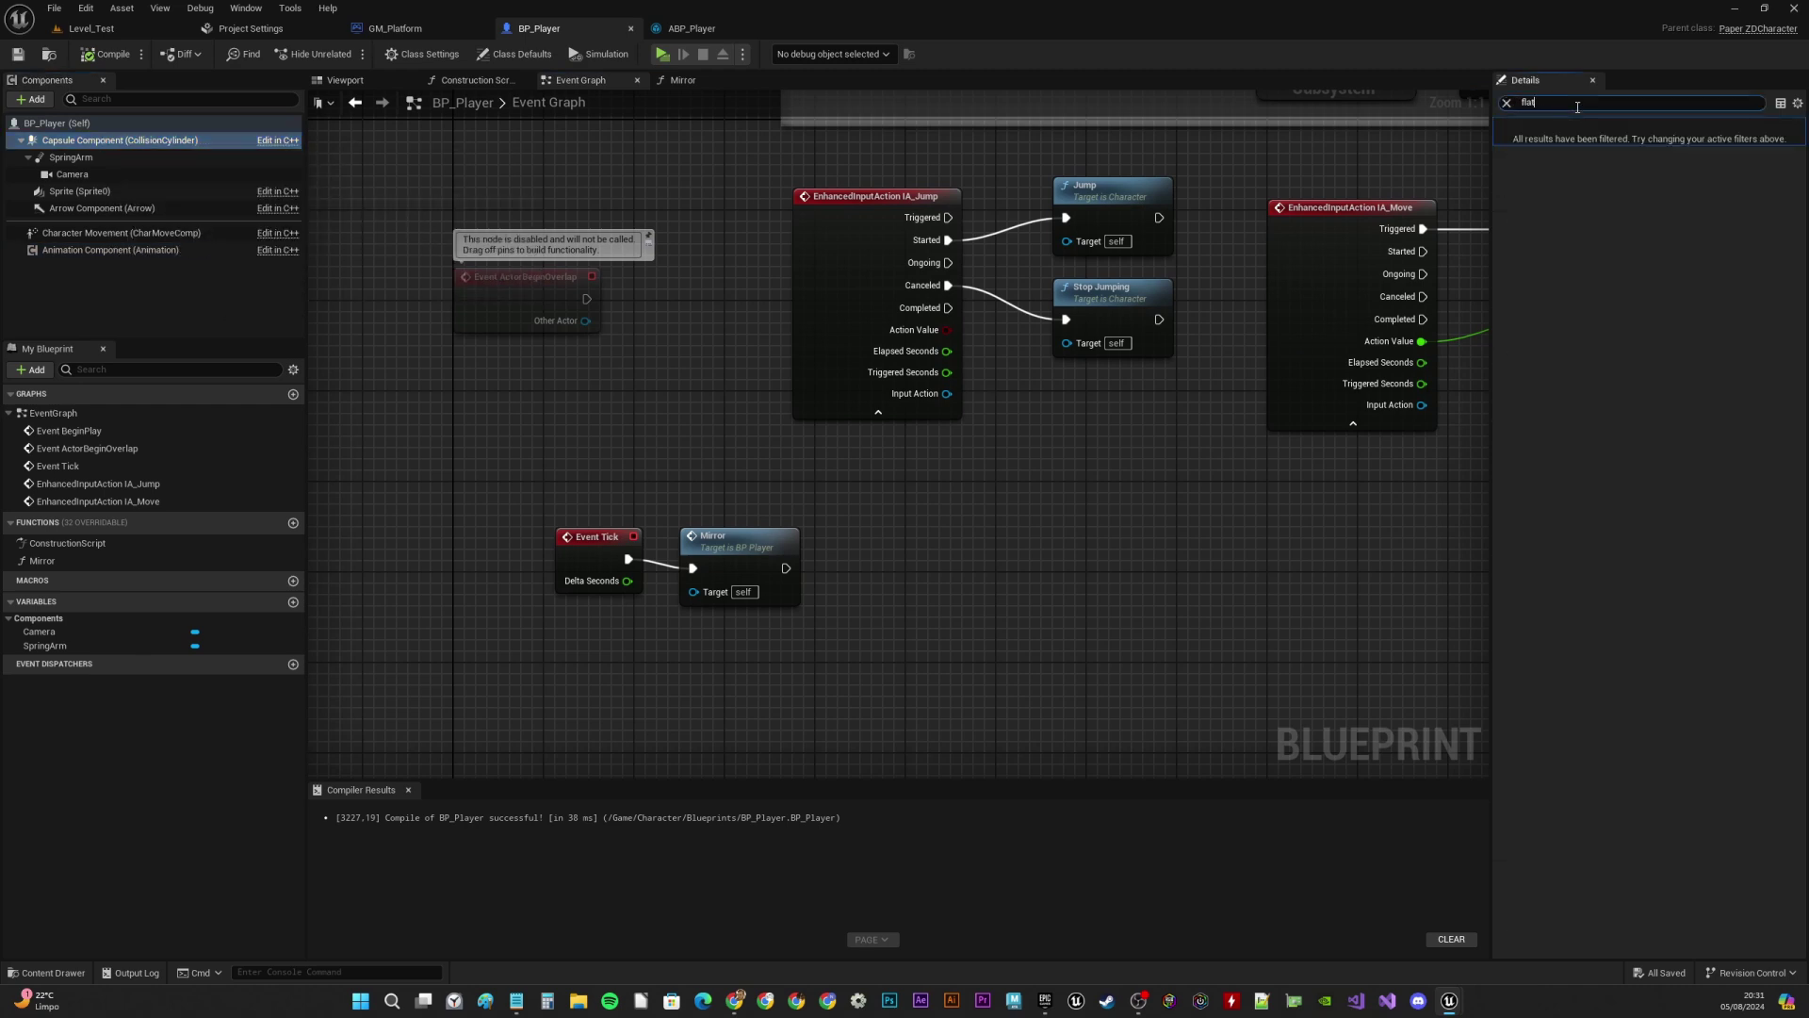
pyautogui.click(1507, 103)
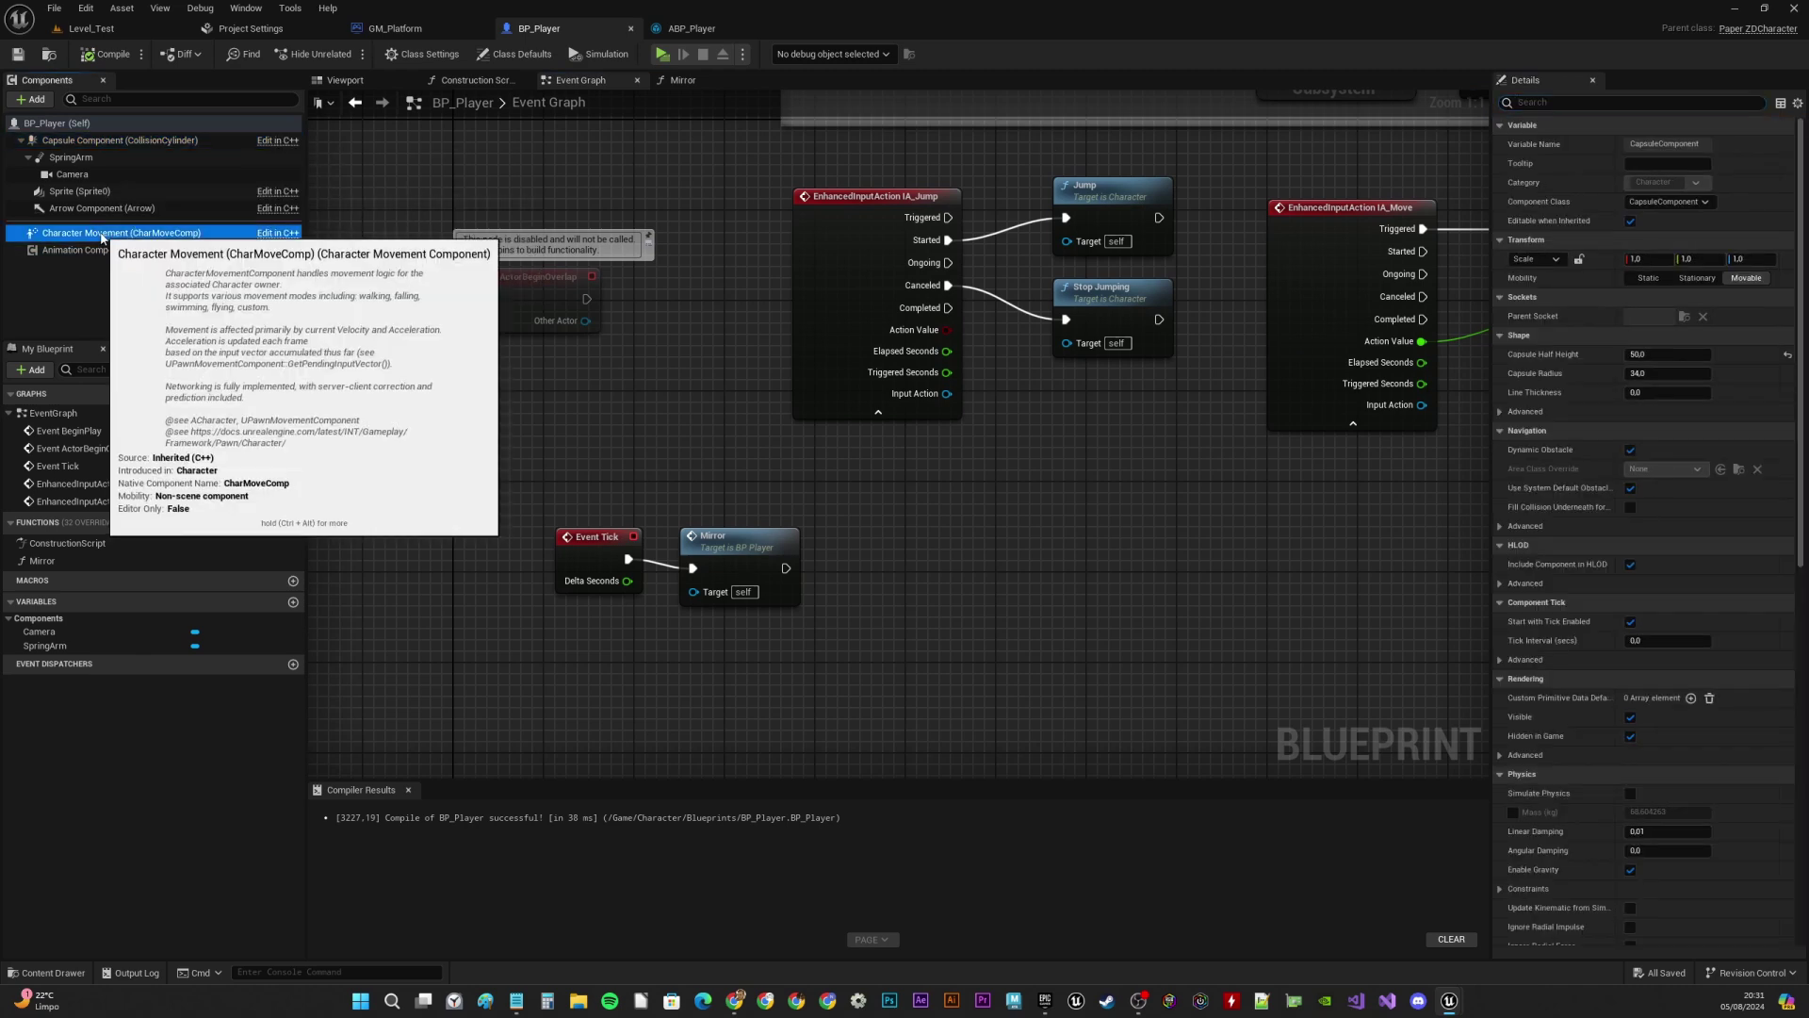
# Enable Use Flat Base for Floor Checks on BP_Player's Character Movement component and save the blueprint
pyautogui.click(202, 234)
pyautogui.click(1539, 101)
pyautogui.write('fla')
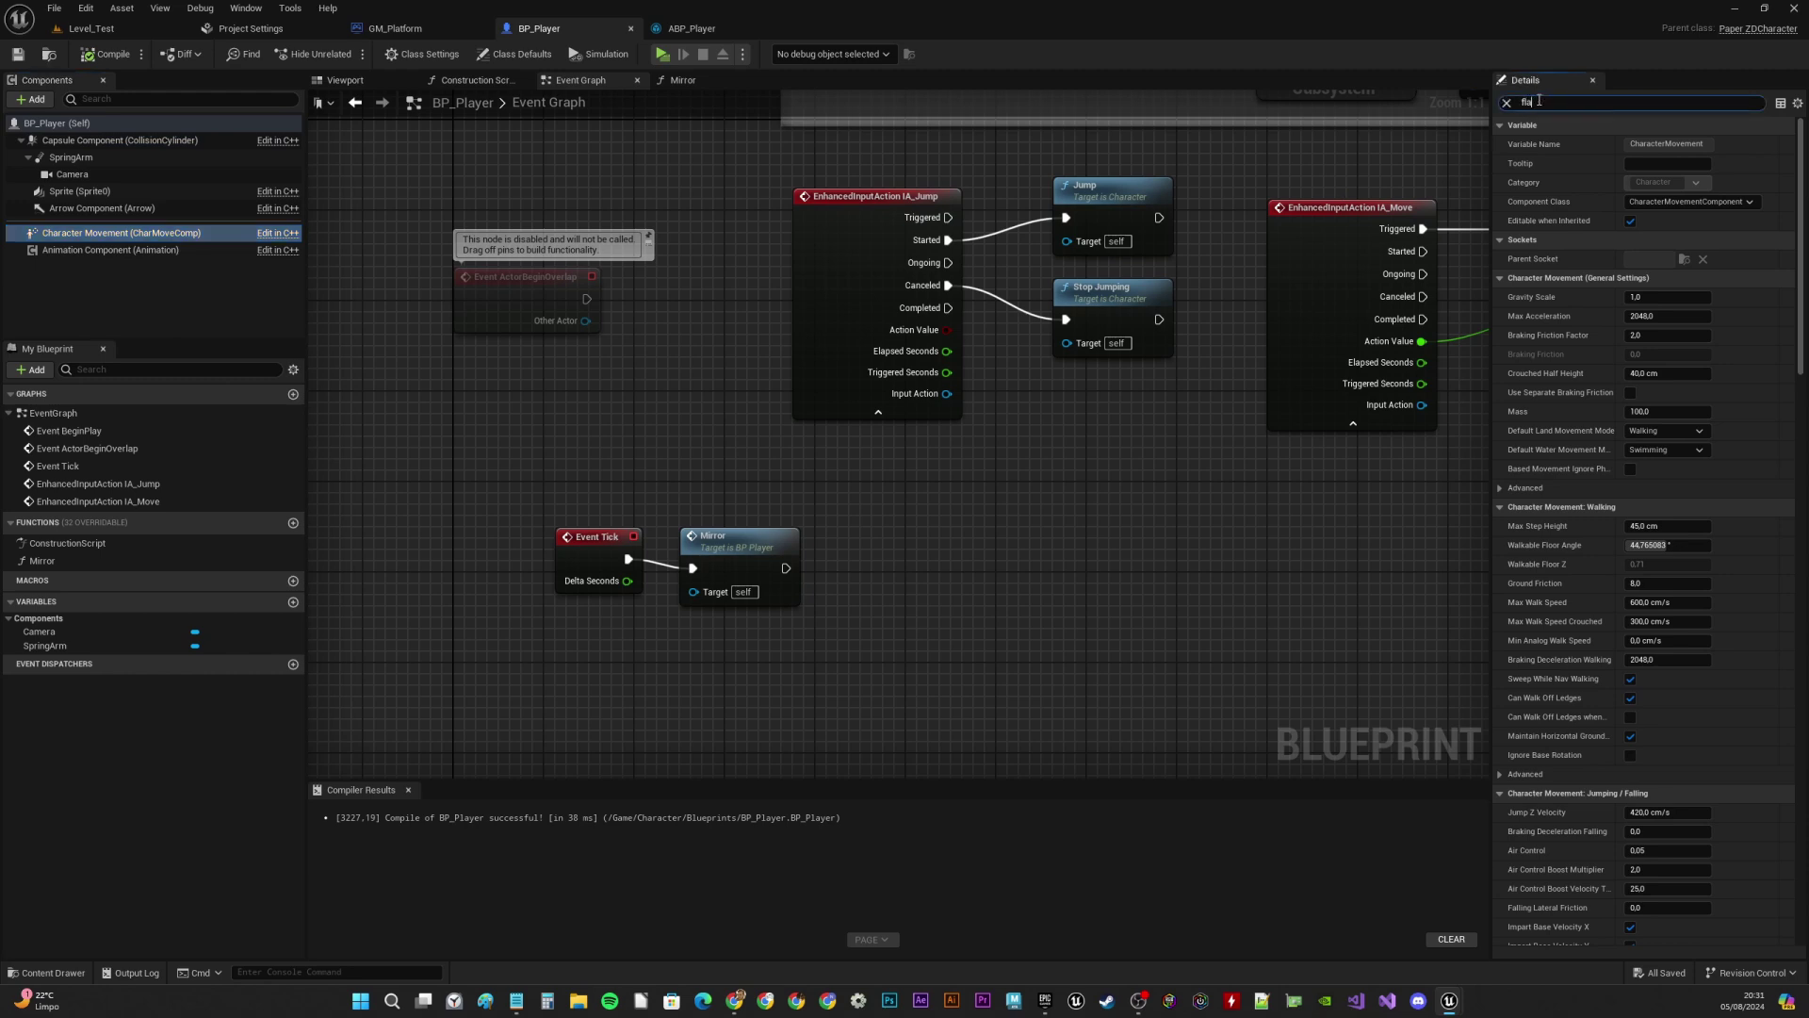
pyautogui.write('t')
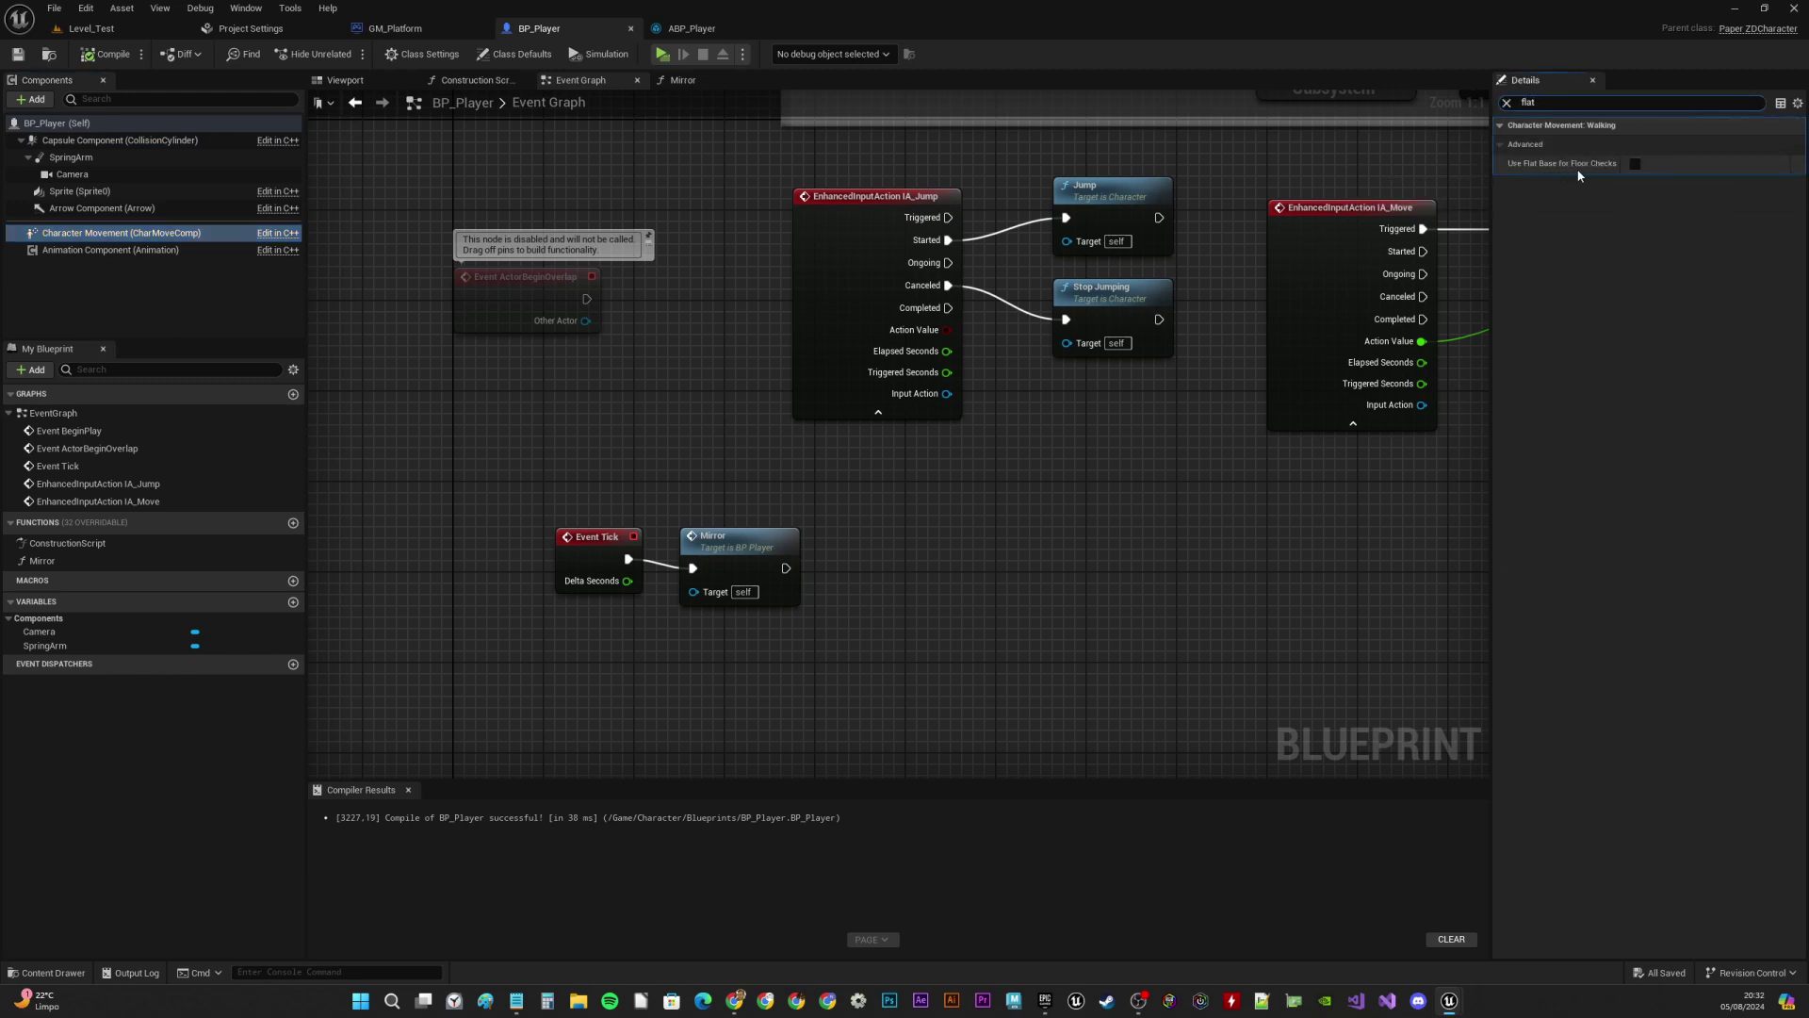
pyautogui.click(1633, 164)
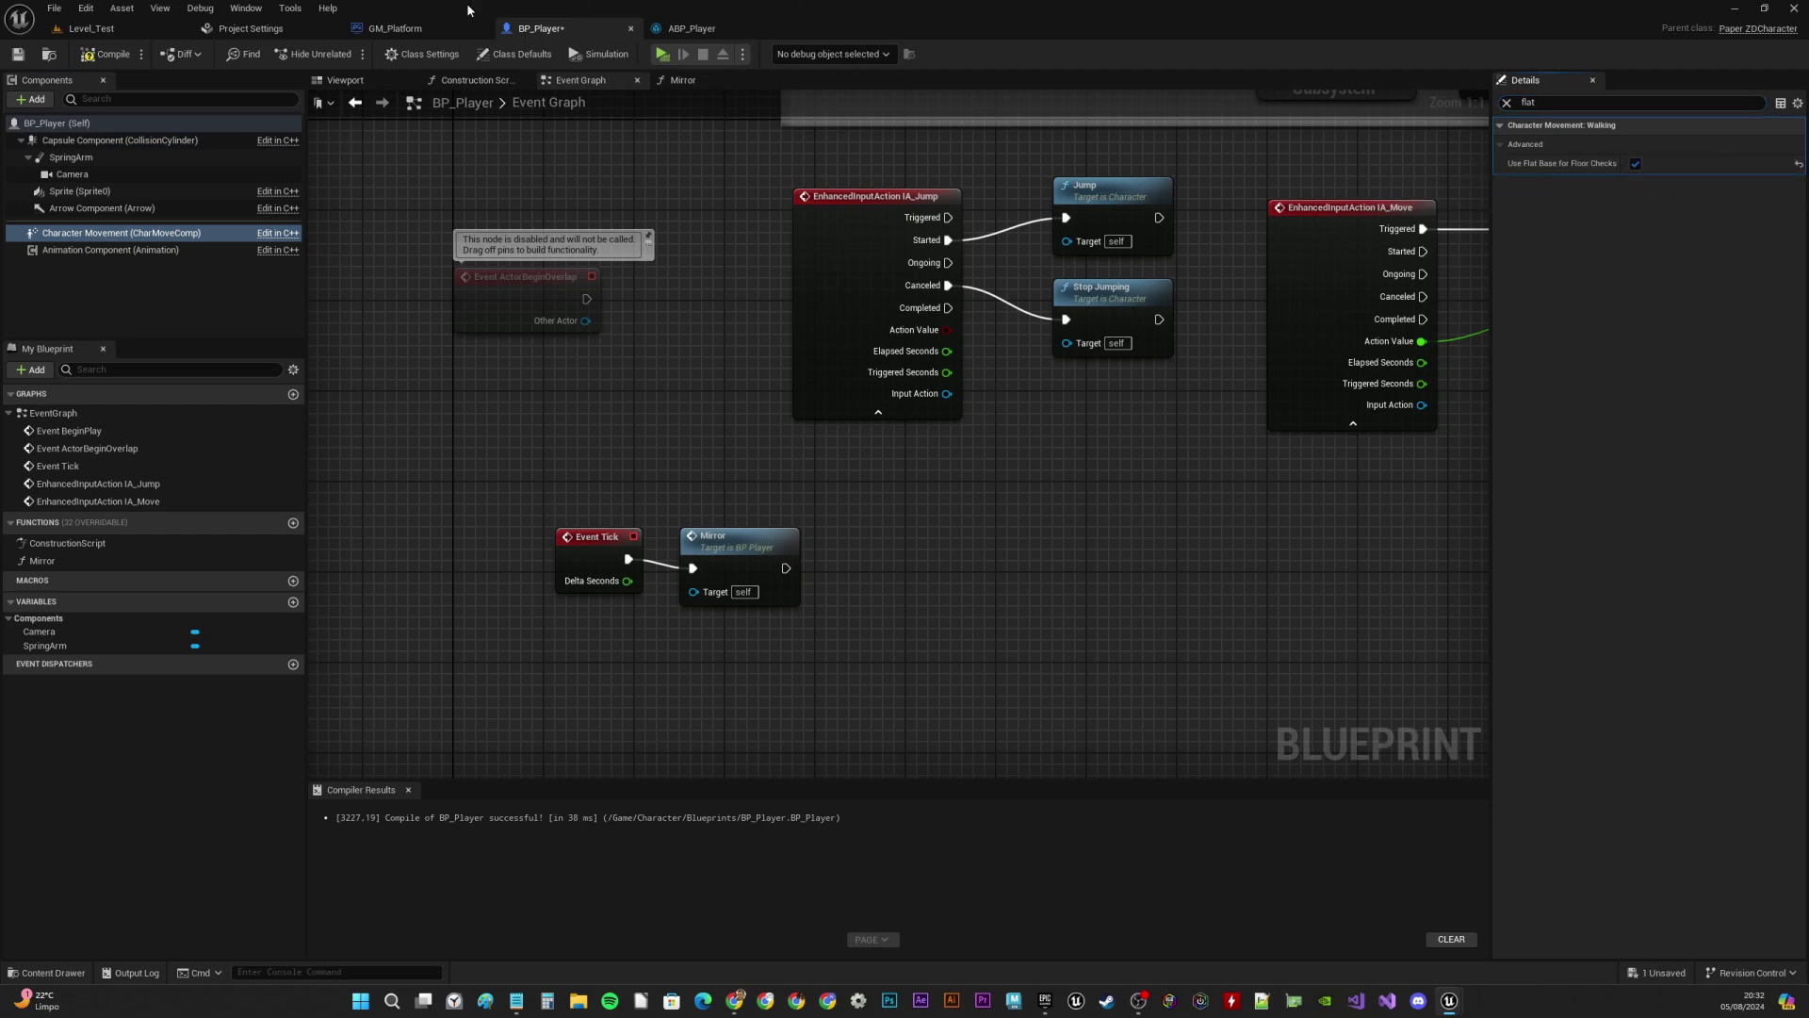
pyautogui.click(17, 54)
# Playtest the character walking up to and off the edge of the floor, and end the play session
pyautogui.click(662, 54)
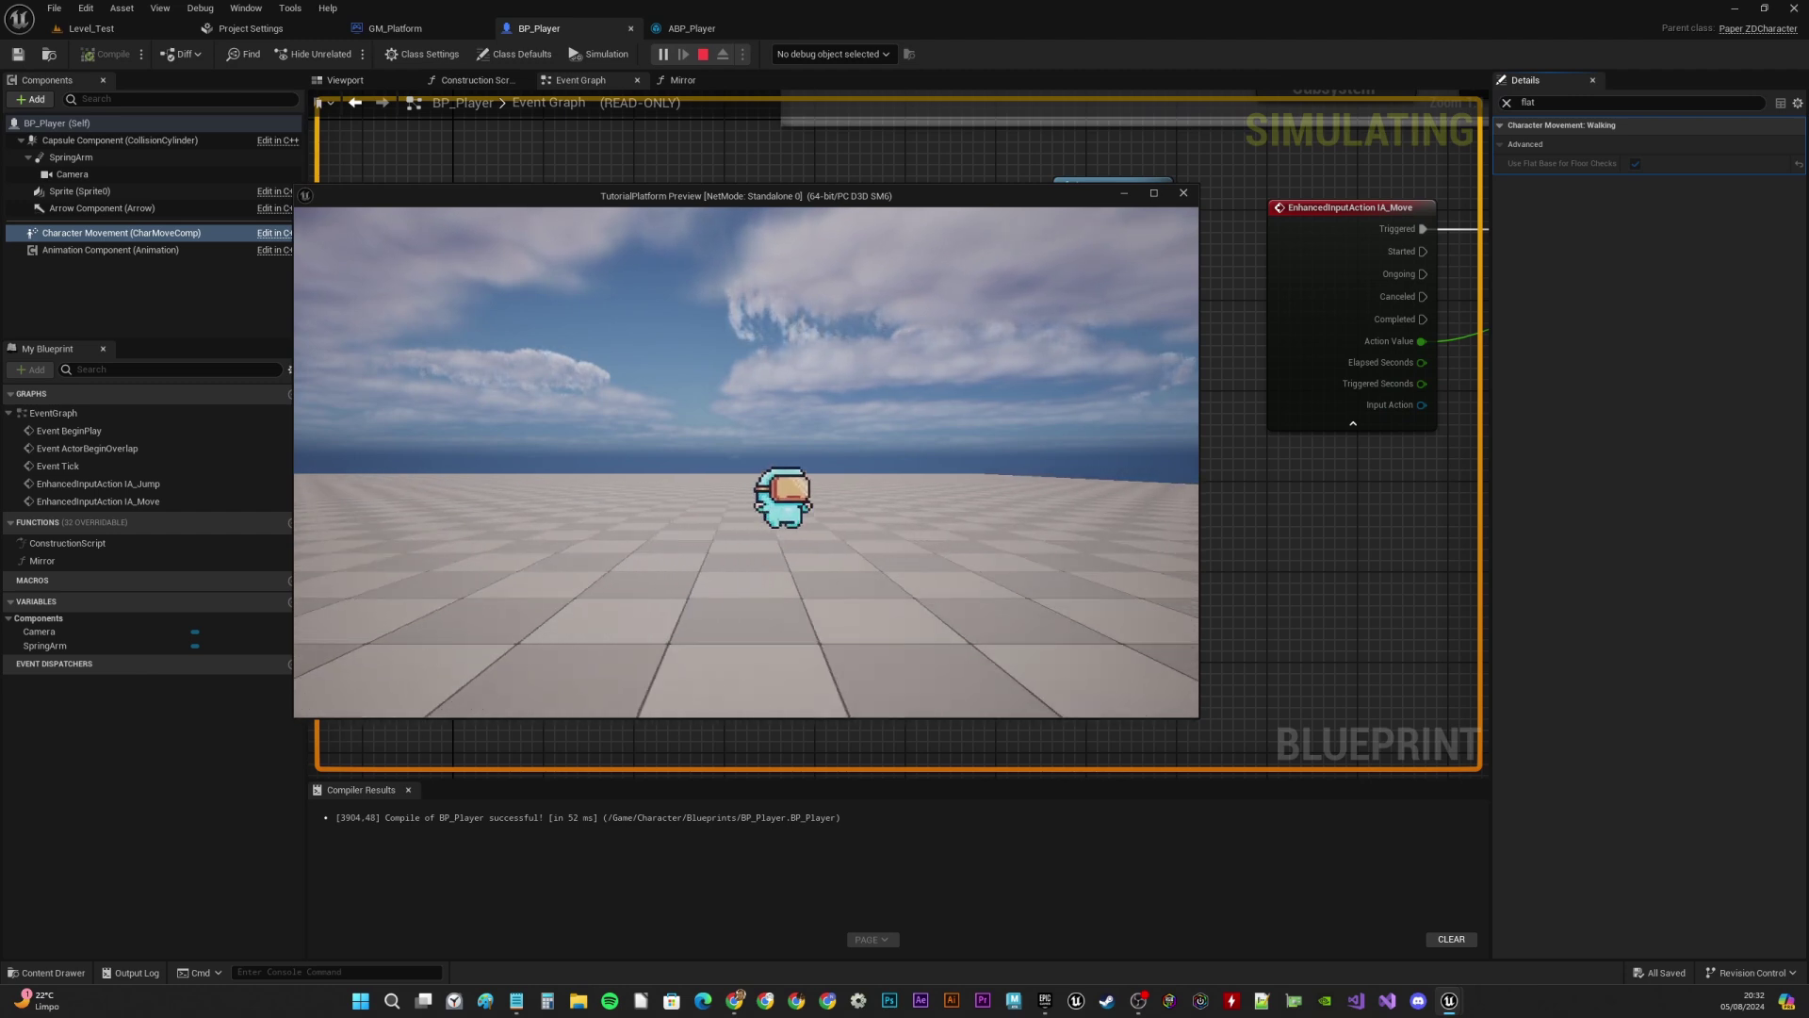
pyautogui.press('d')
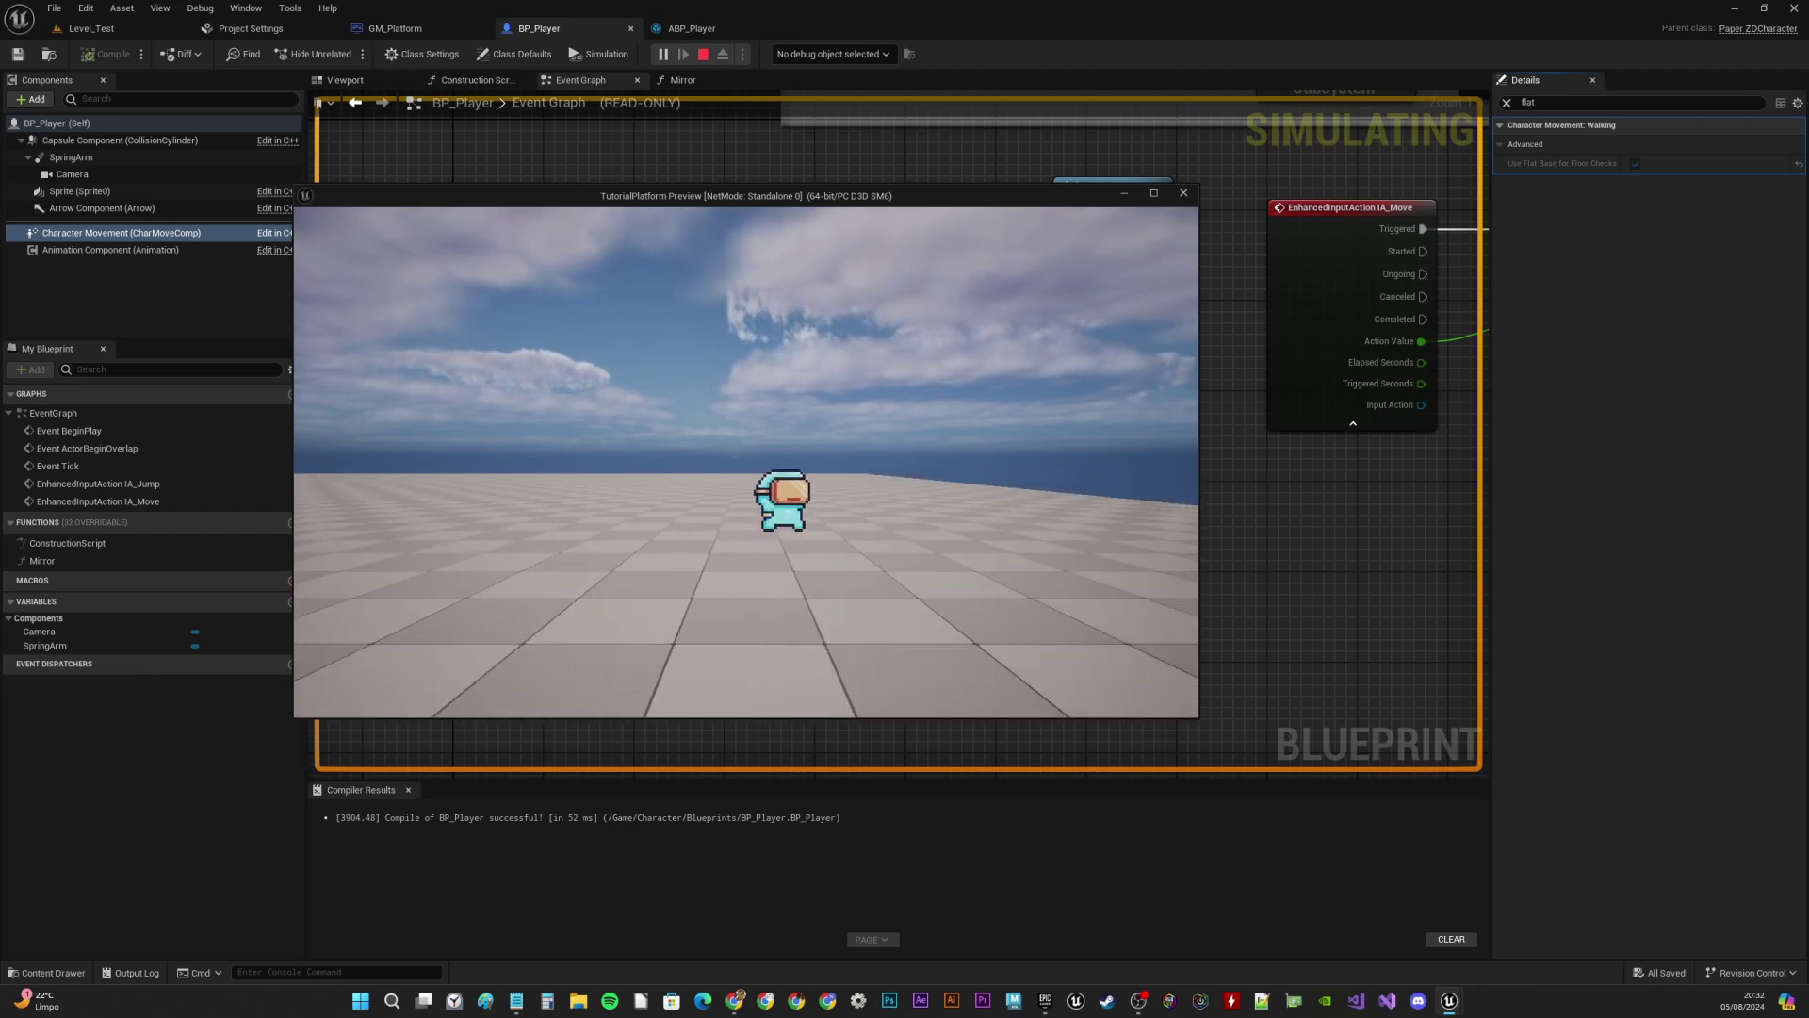
pyautogui.press('d')
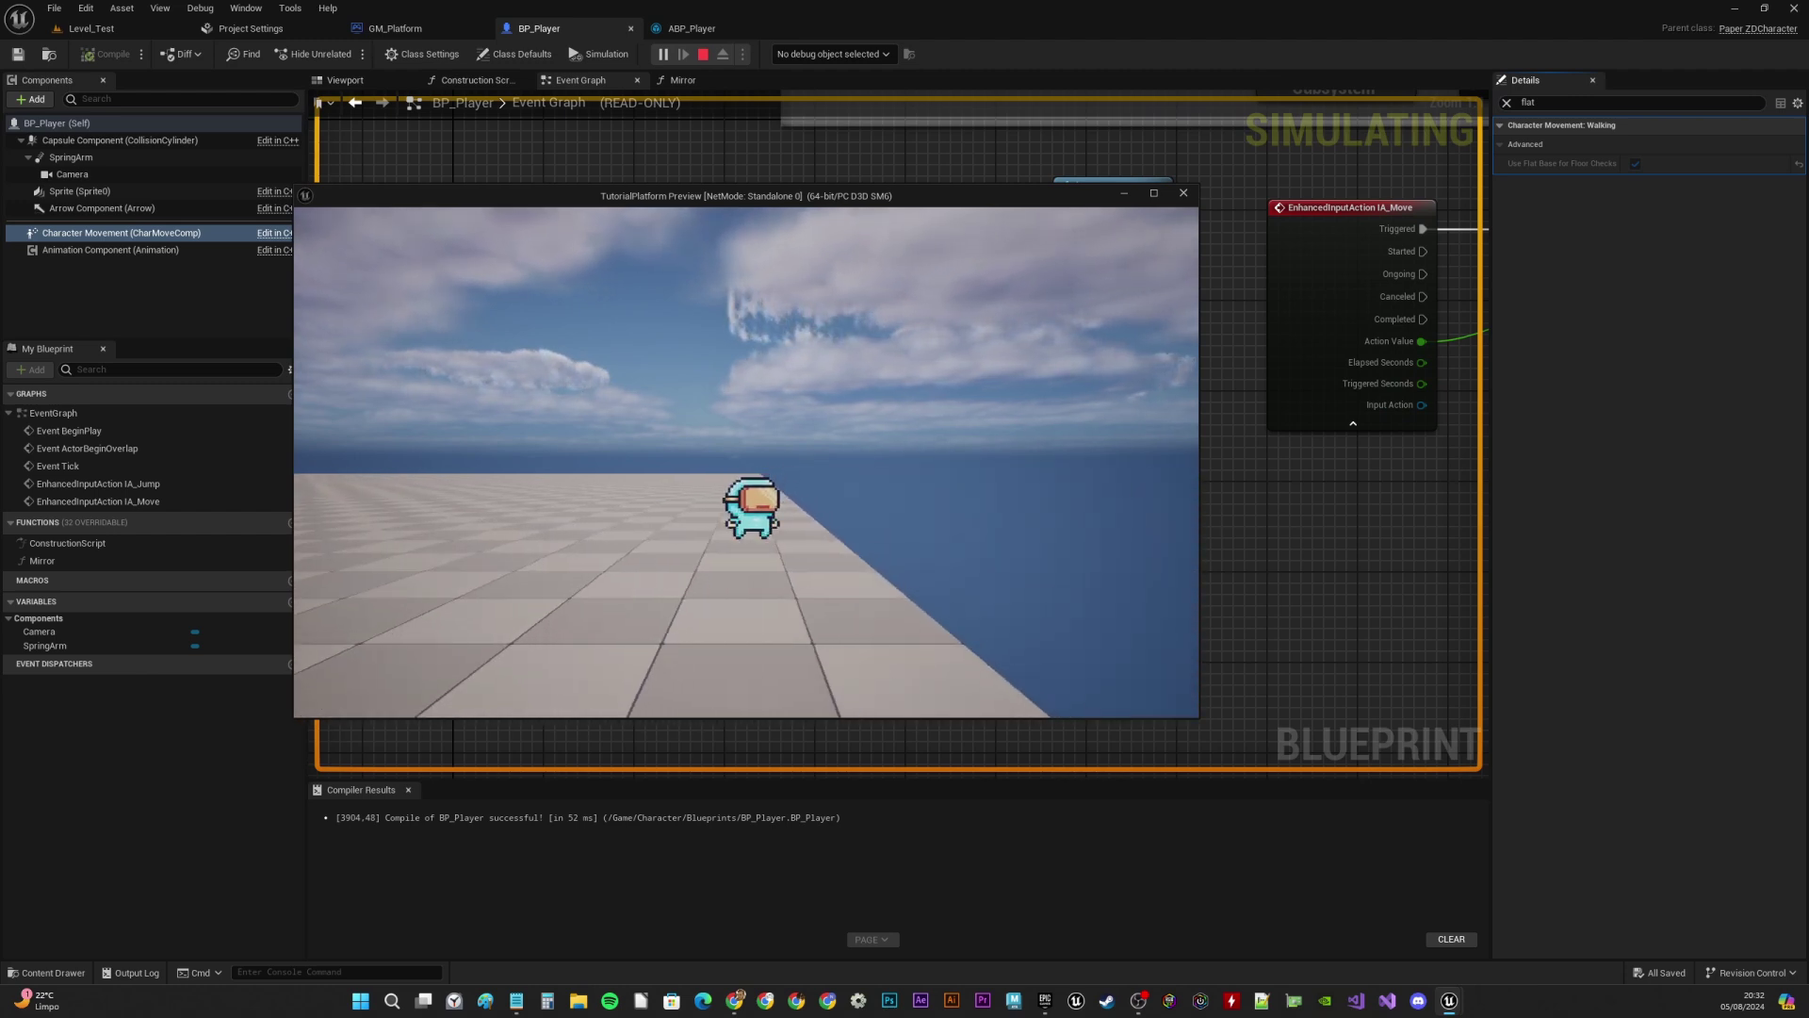
pyautogui.press('d')
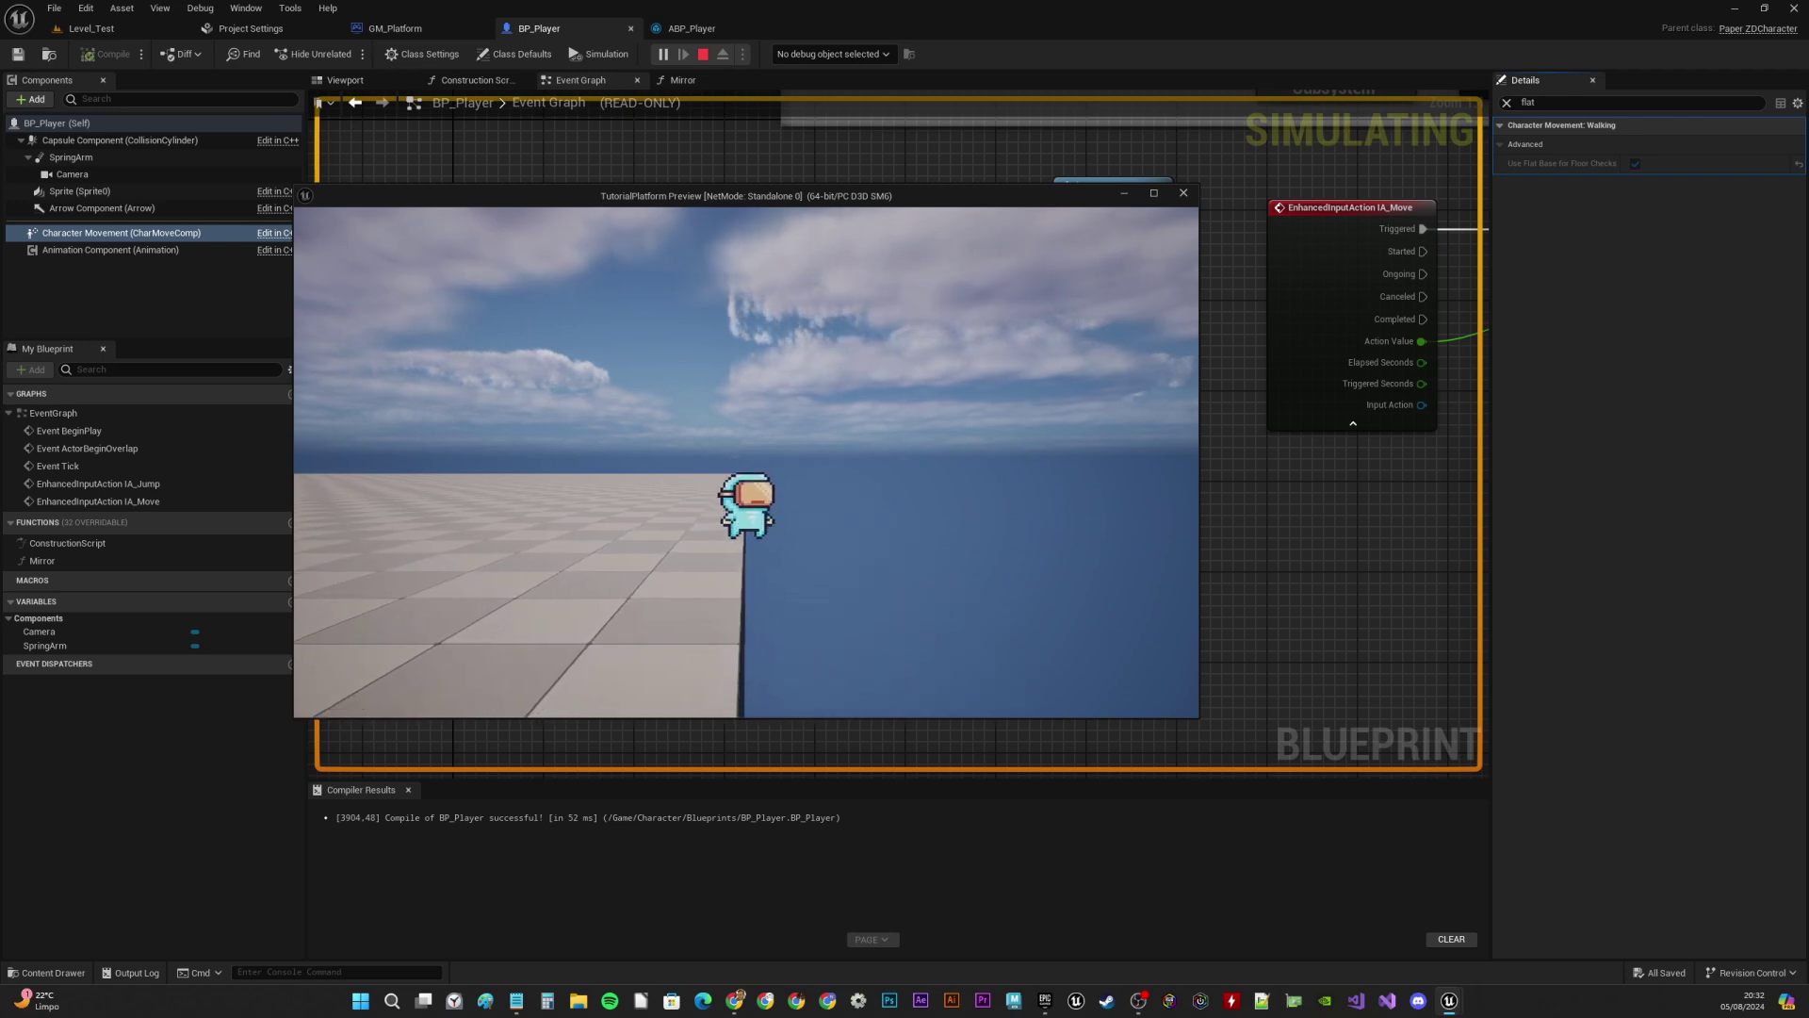
pyautogui.press('d')
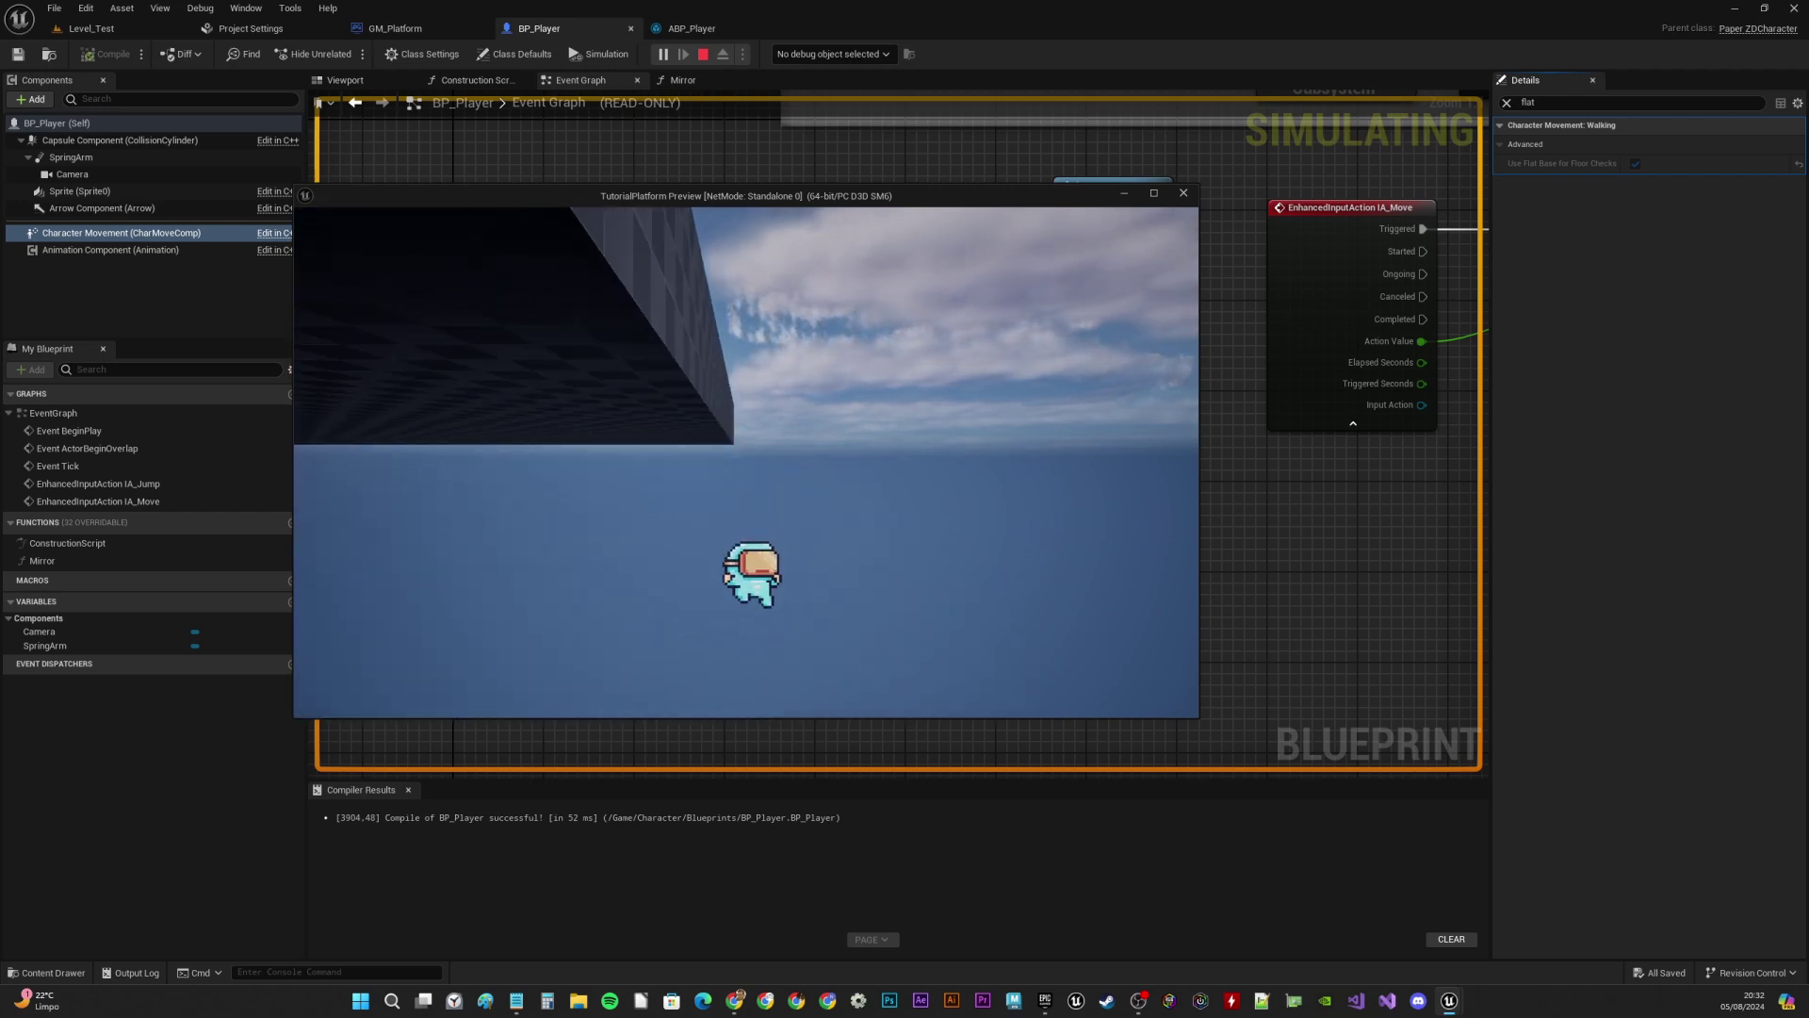
pyautogui.press('Escape')
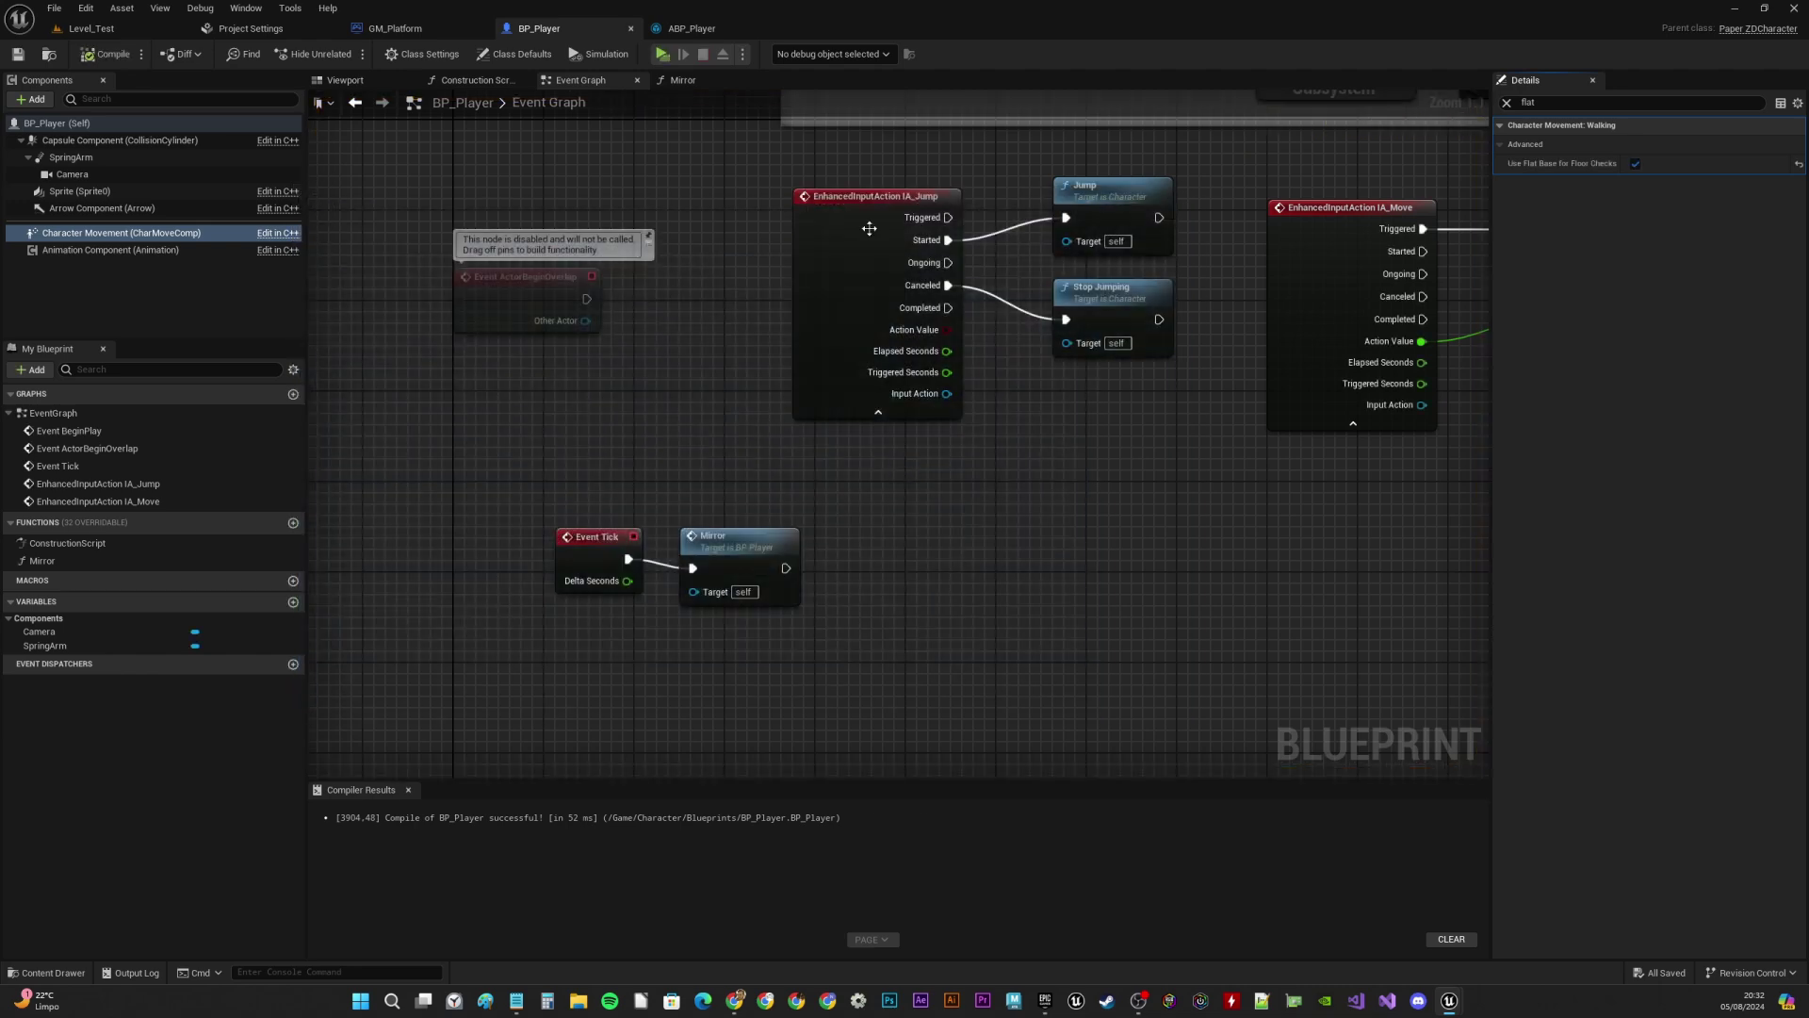
# Return to Level_Test and create a new level from the Empty Level template
pyautogui.click(75, 10)
pyautogui.click(857, 841)
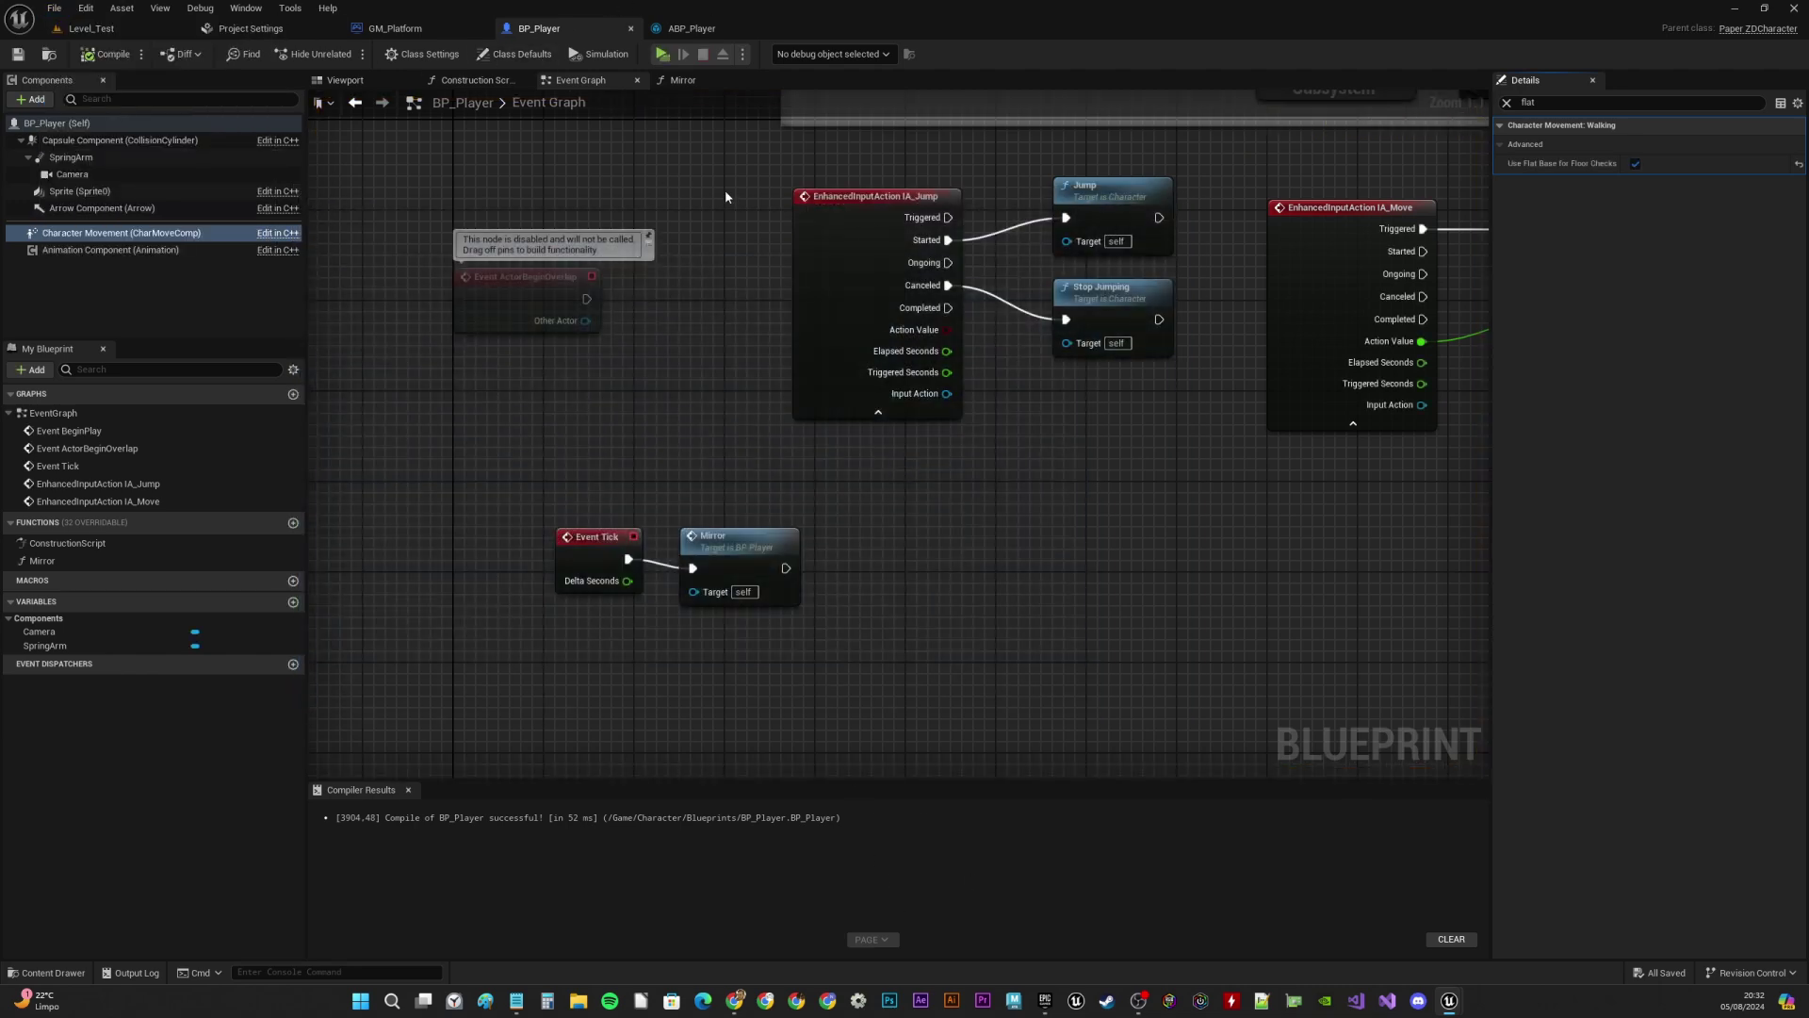
pyautogui.click(94, 29)
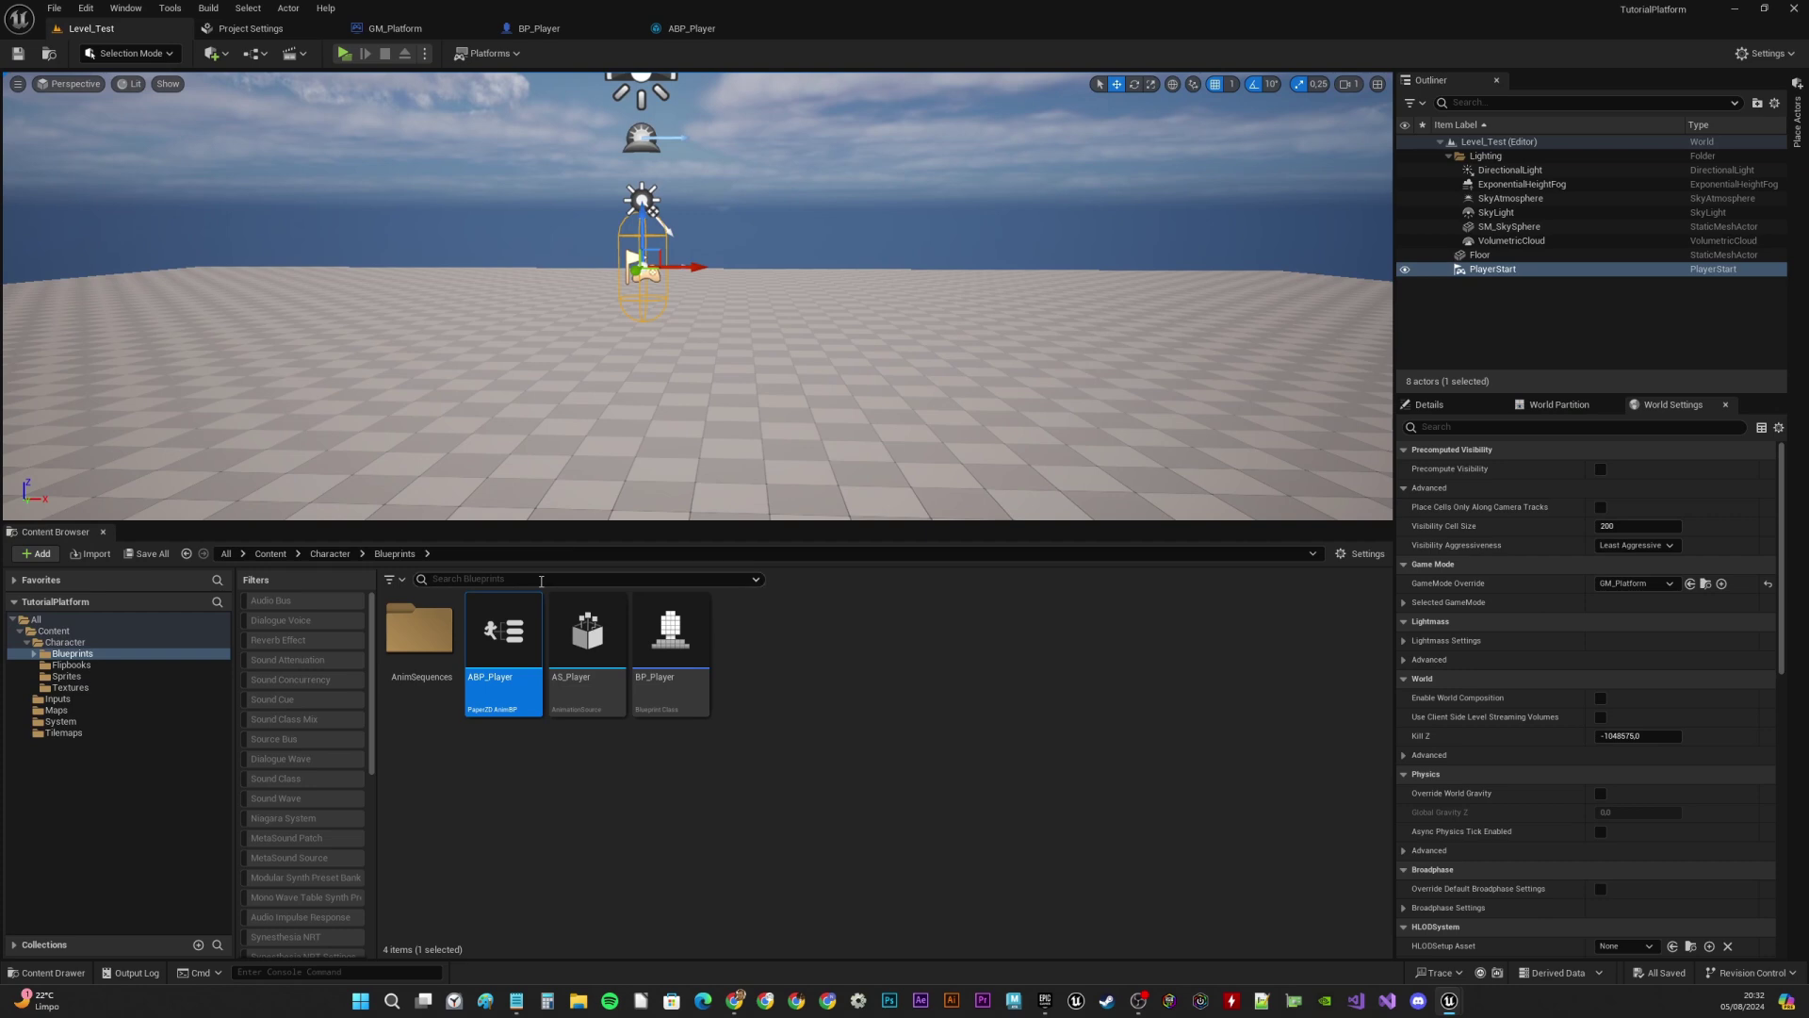
pyautogui.moveTo(556, 472); pyautogui.dragTo(607, 441, button='right')
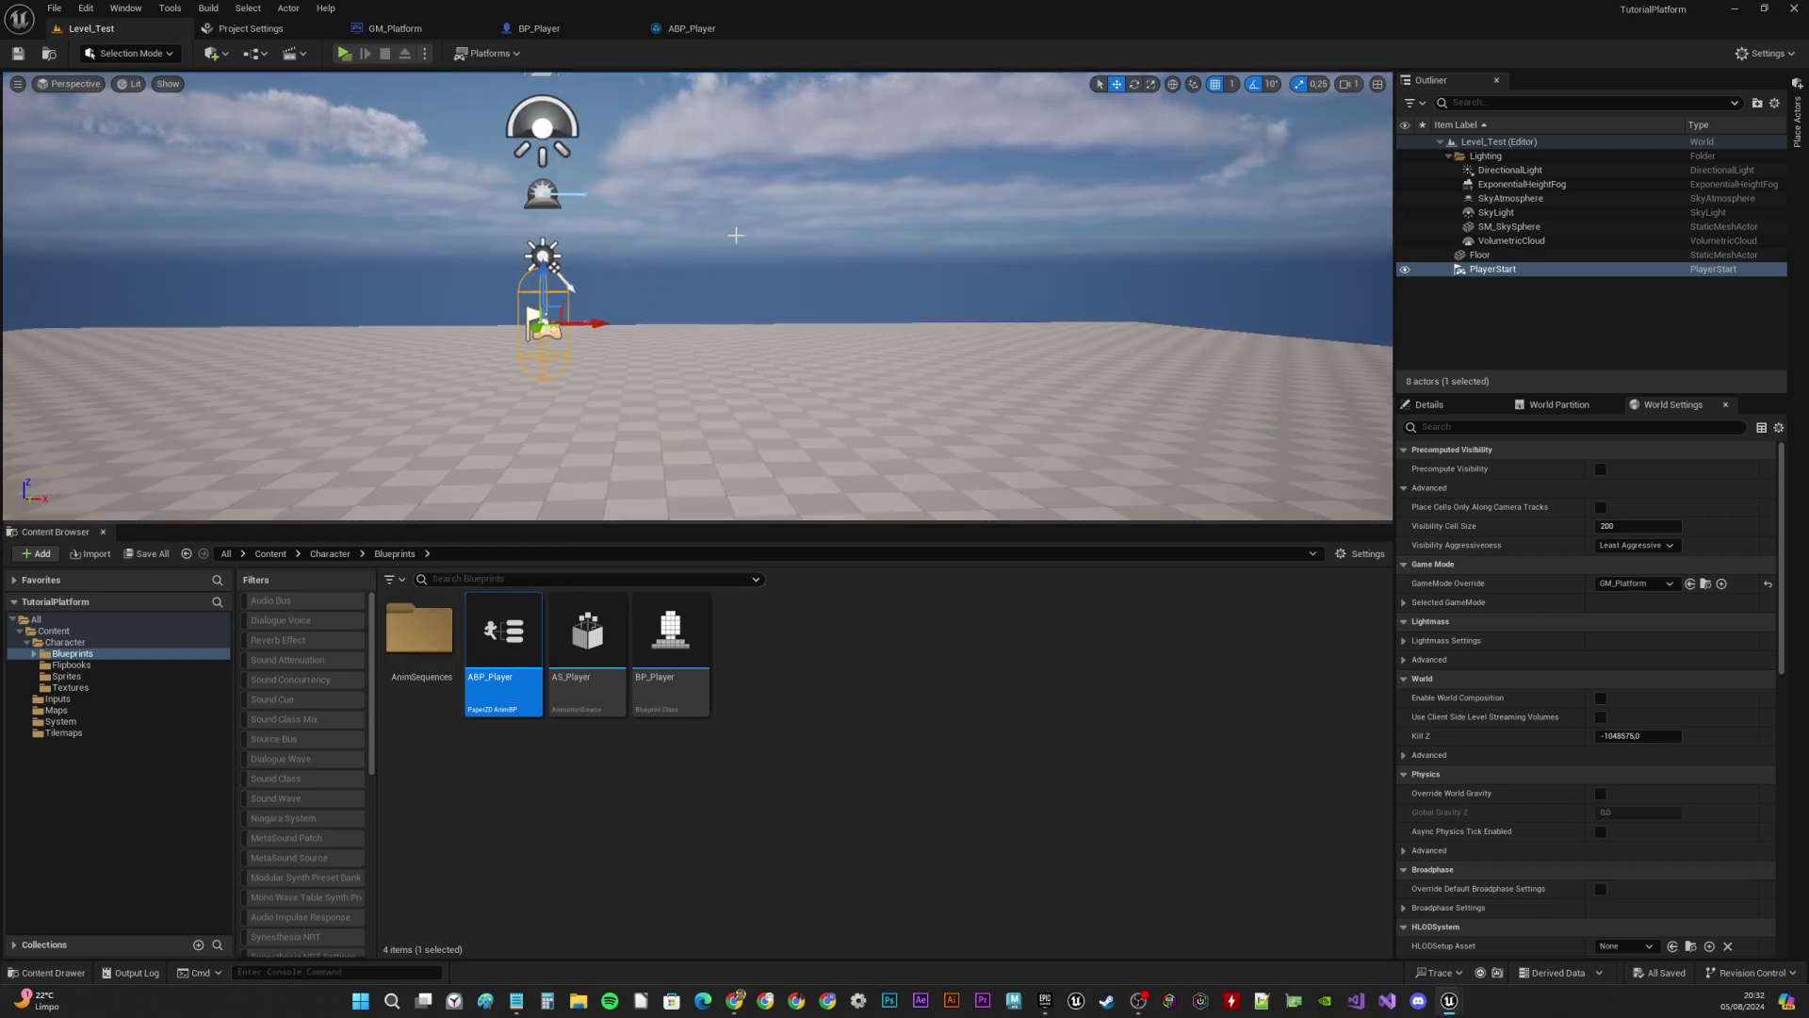
pyautogui.click(54, 8)
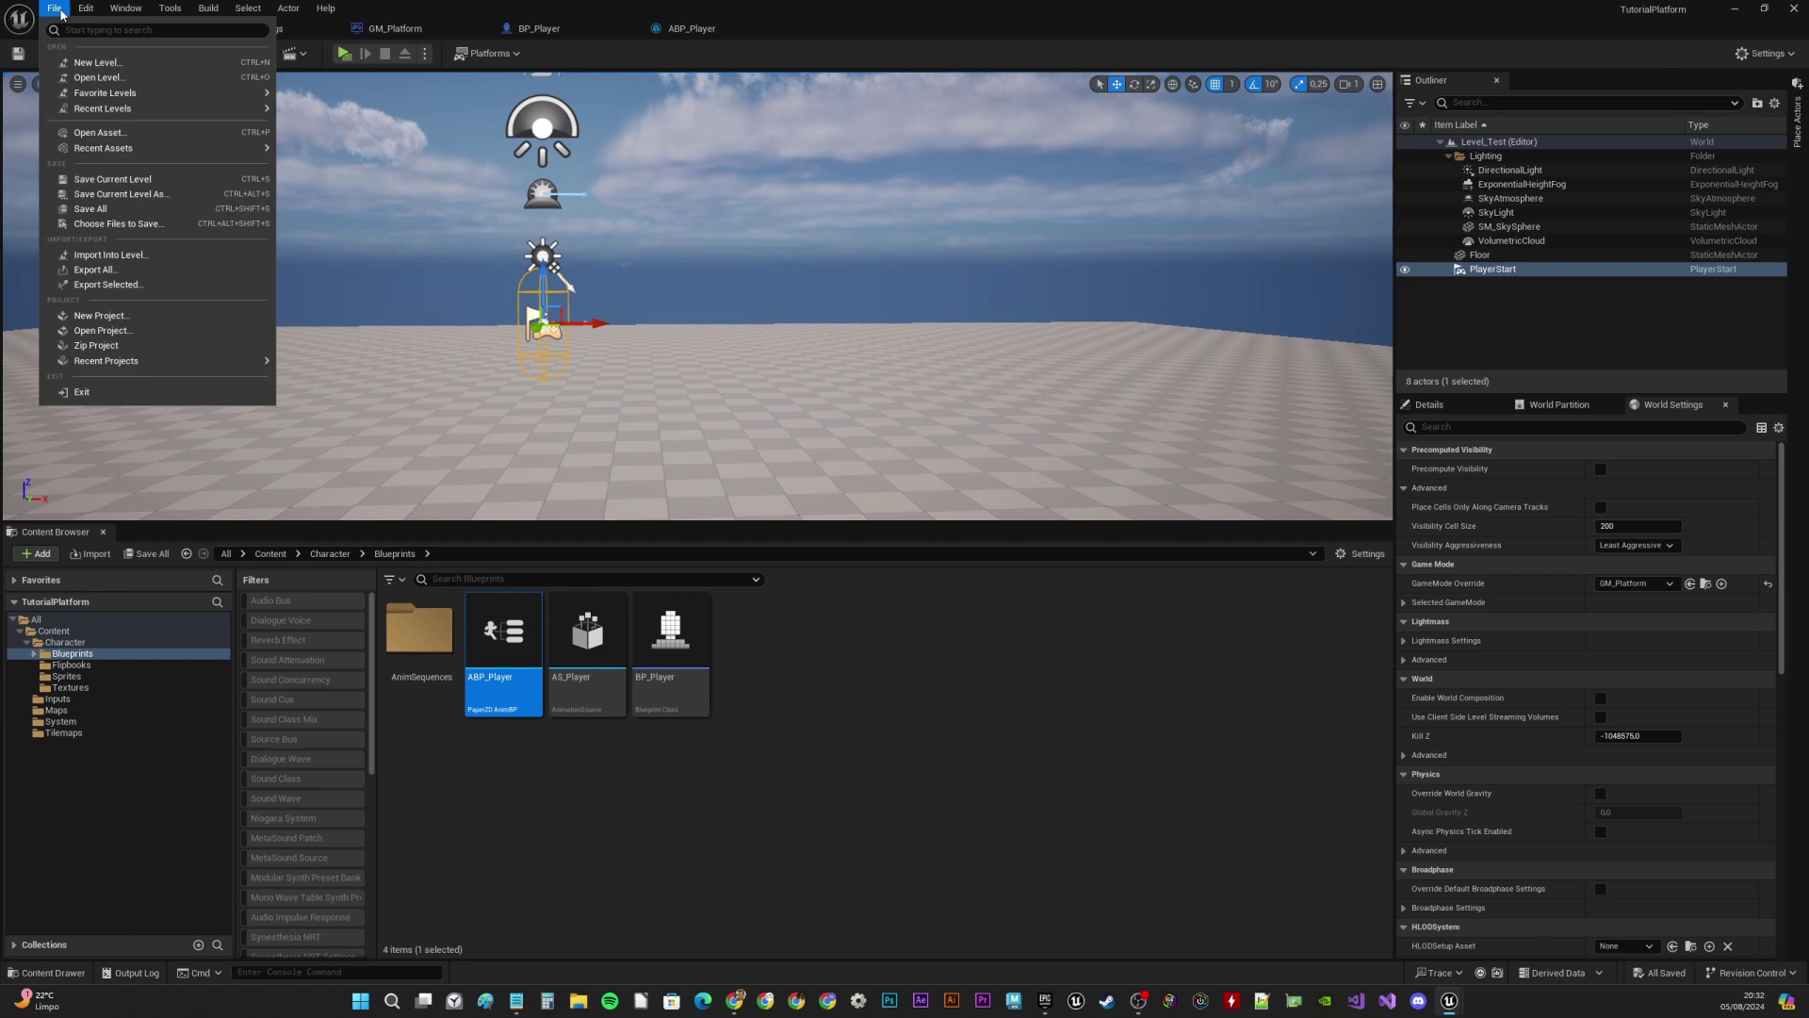
pyautogui.click(135, 62)
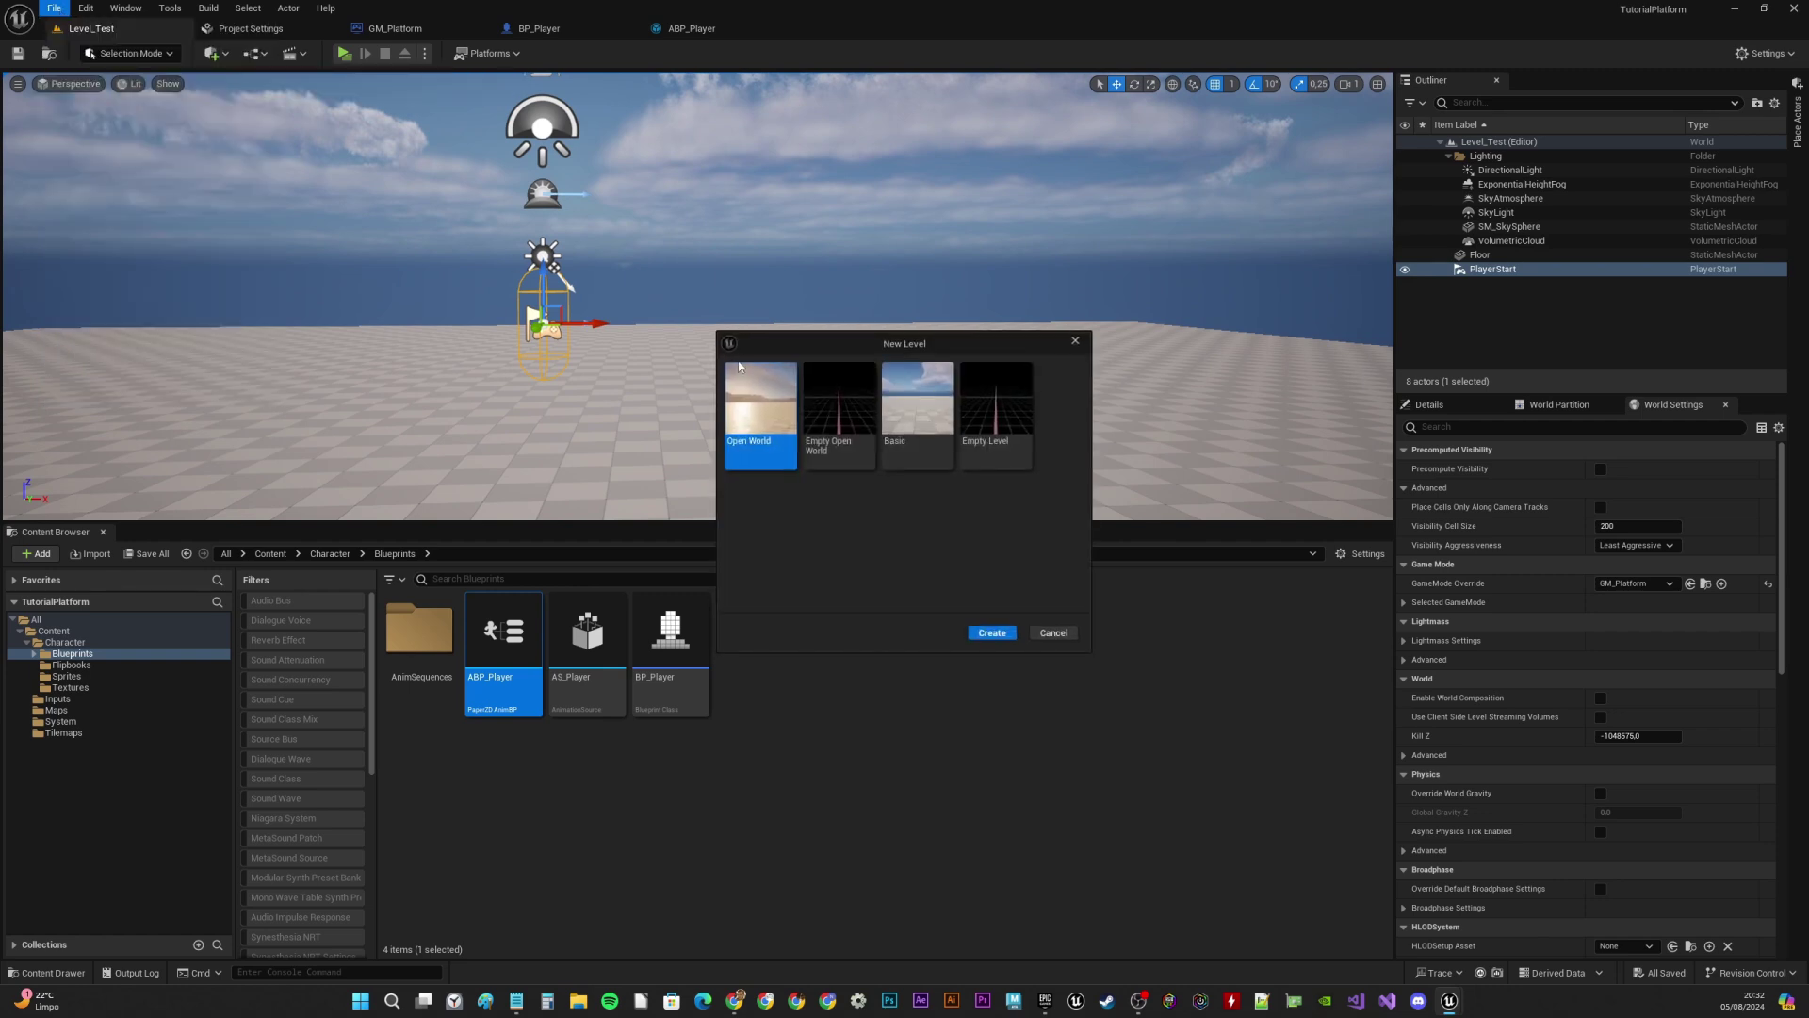
pyautogui.click(1008, 413)
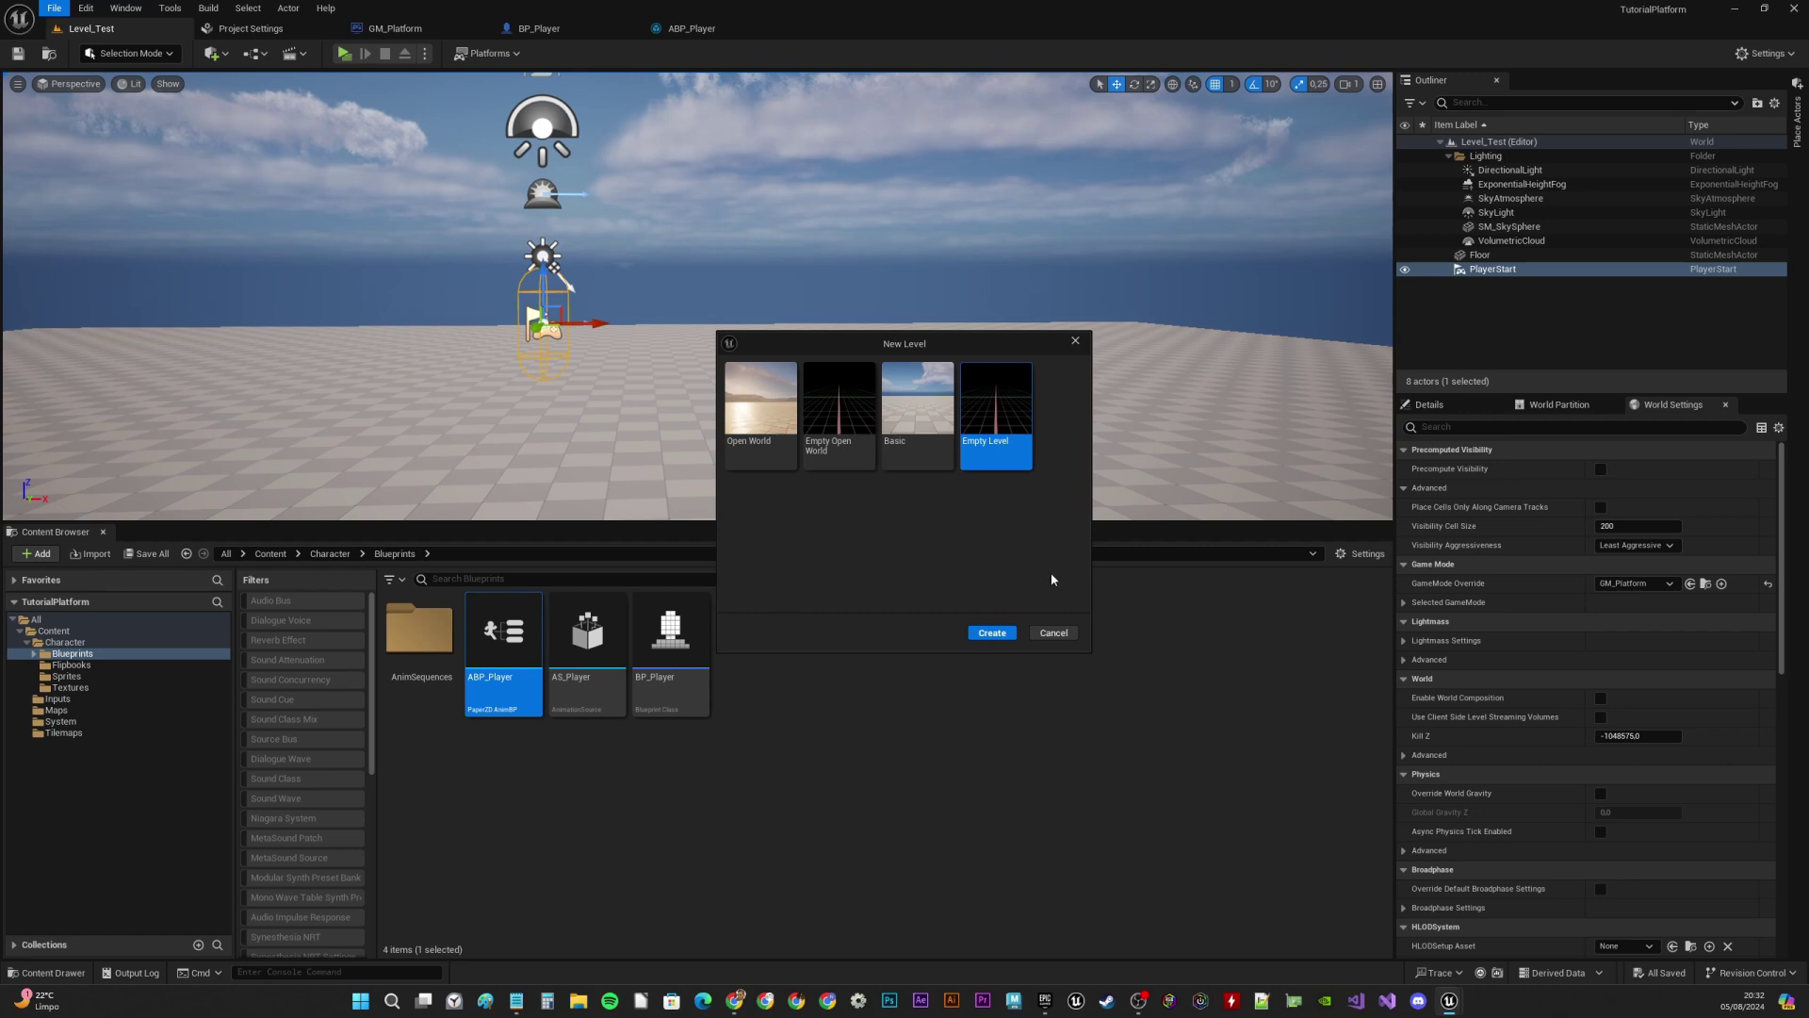
pyautogui.click(992, 633)
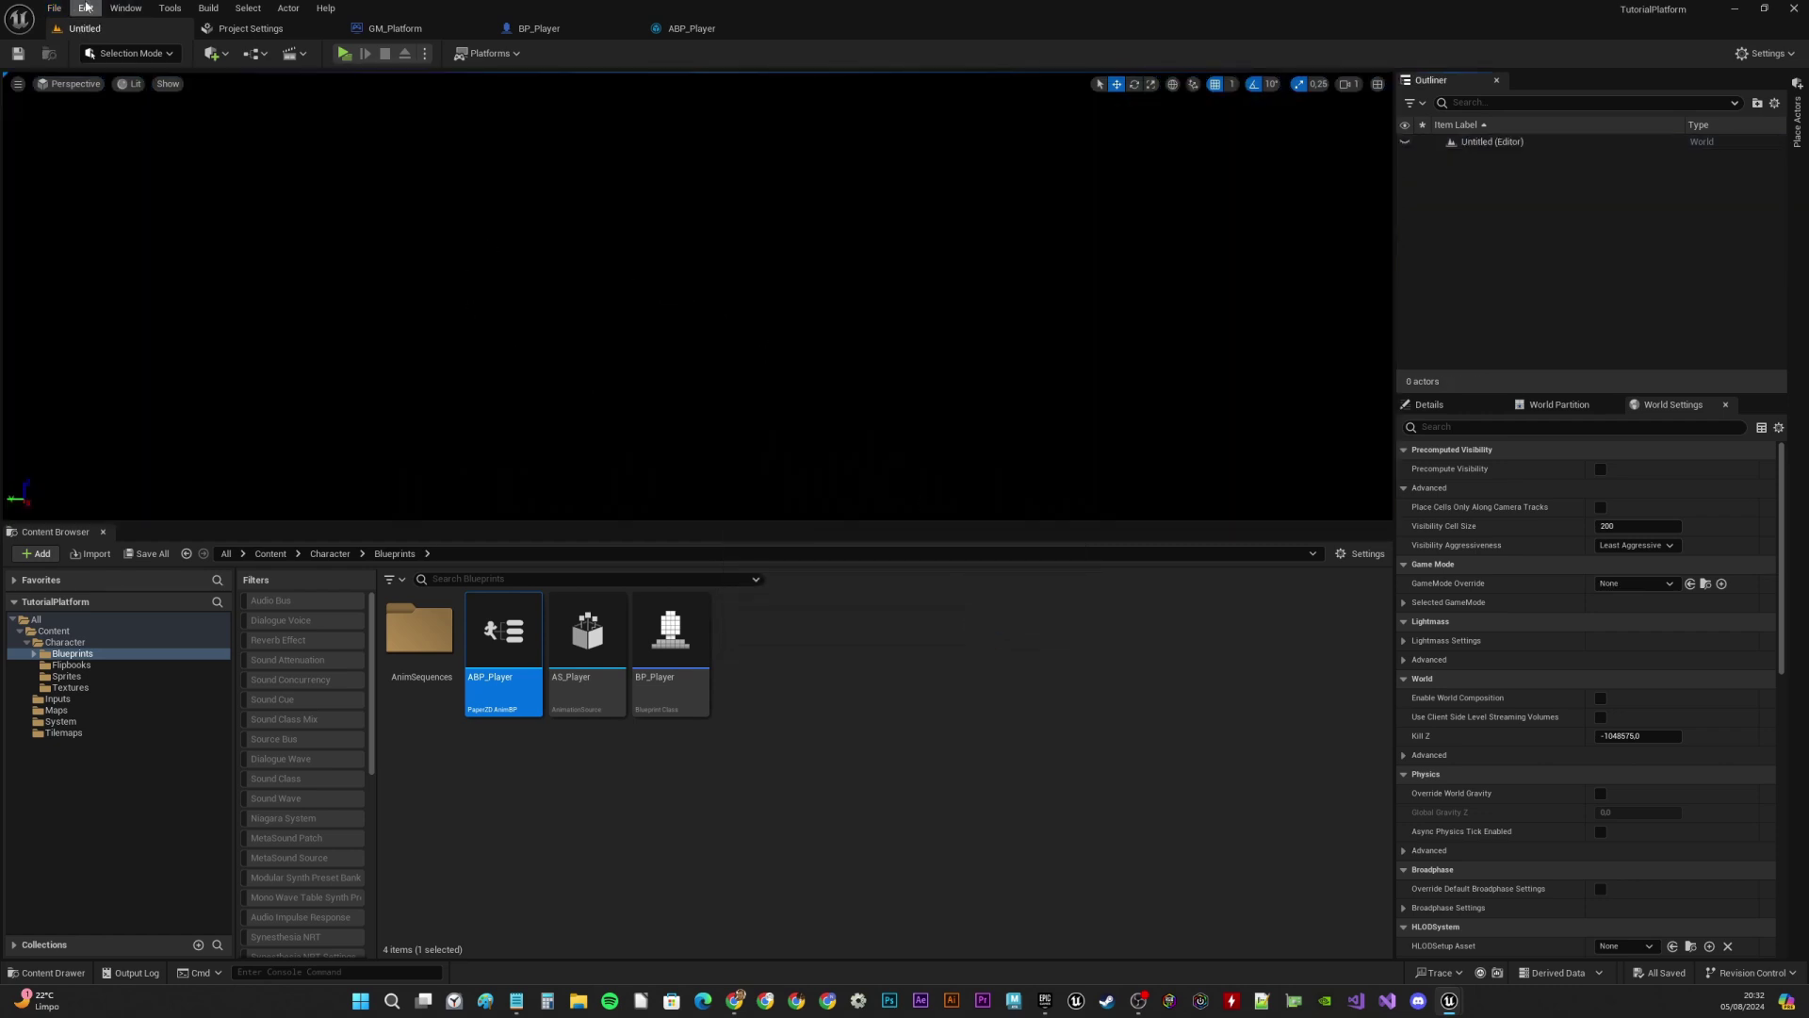
pyautogui.click(56, 8)
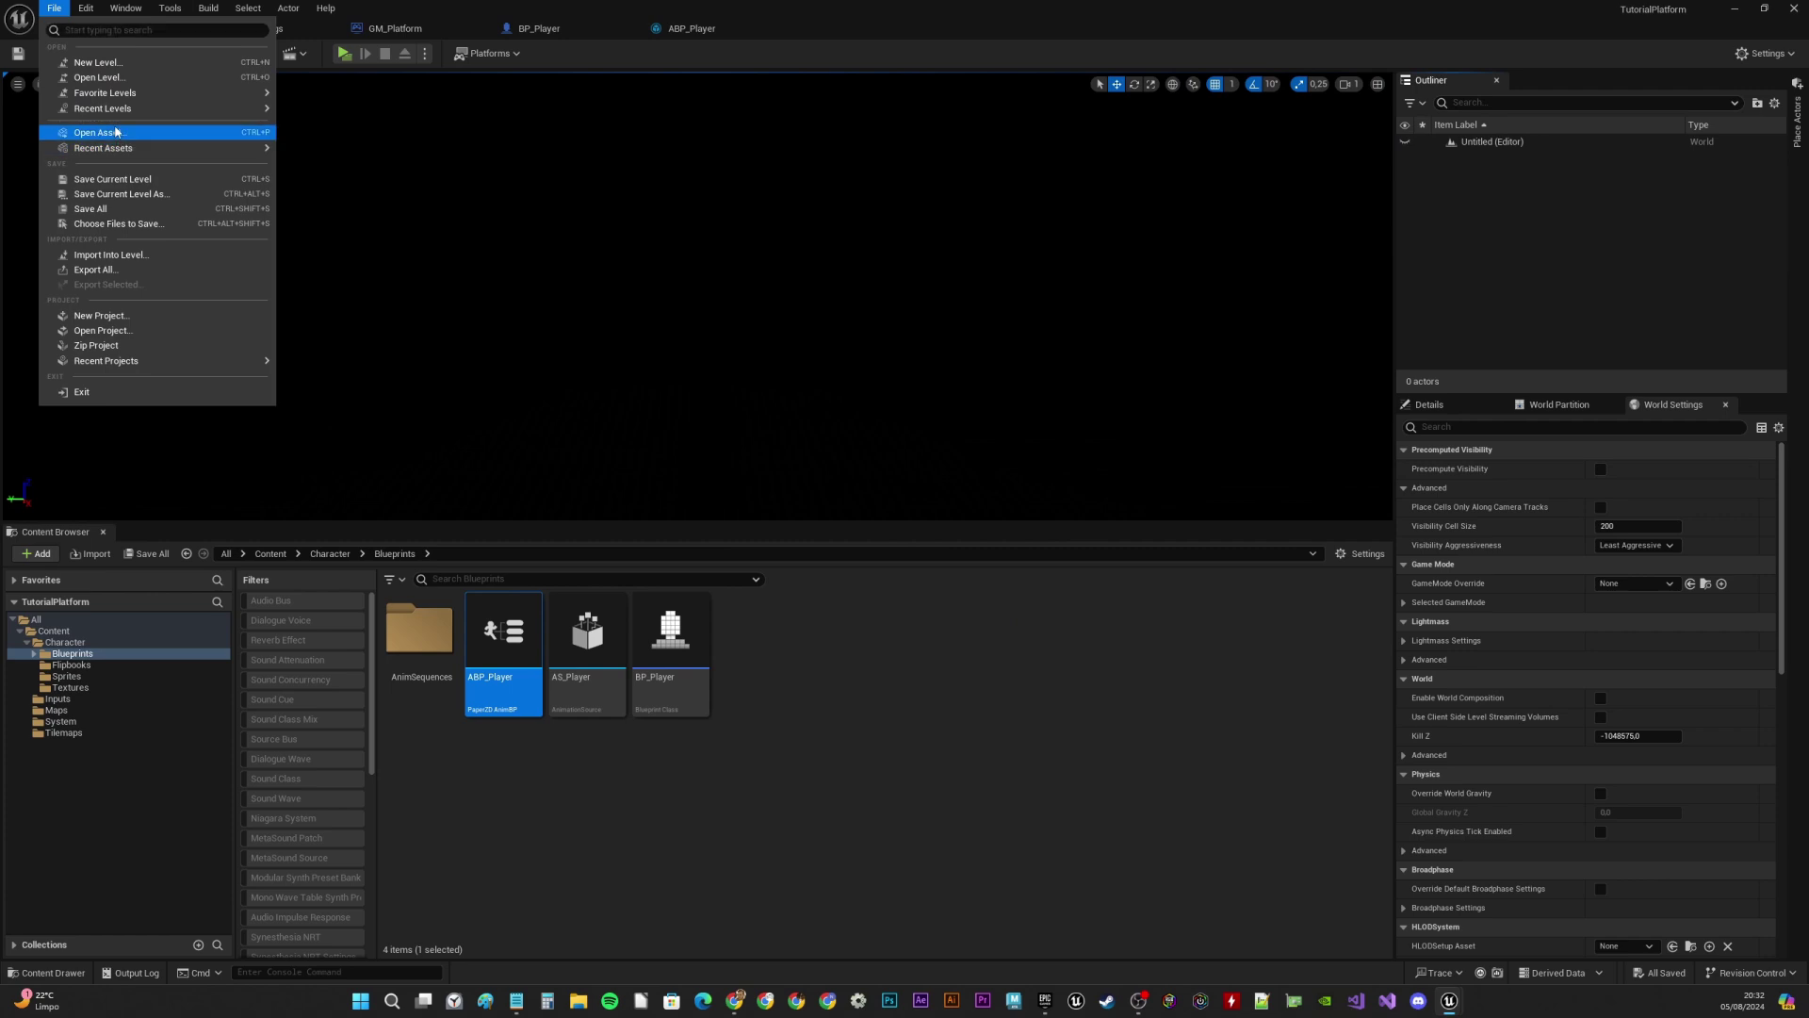
pyautogui.click(407, 10)
pyautogui.click(249, 36)
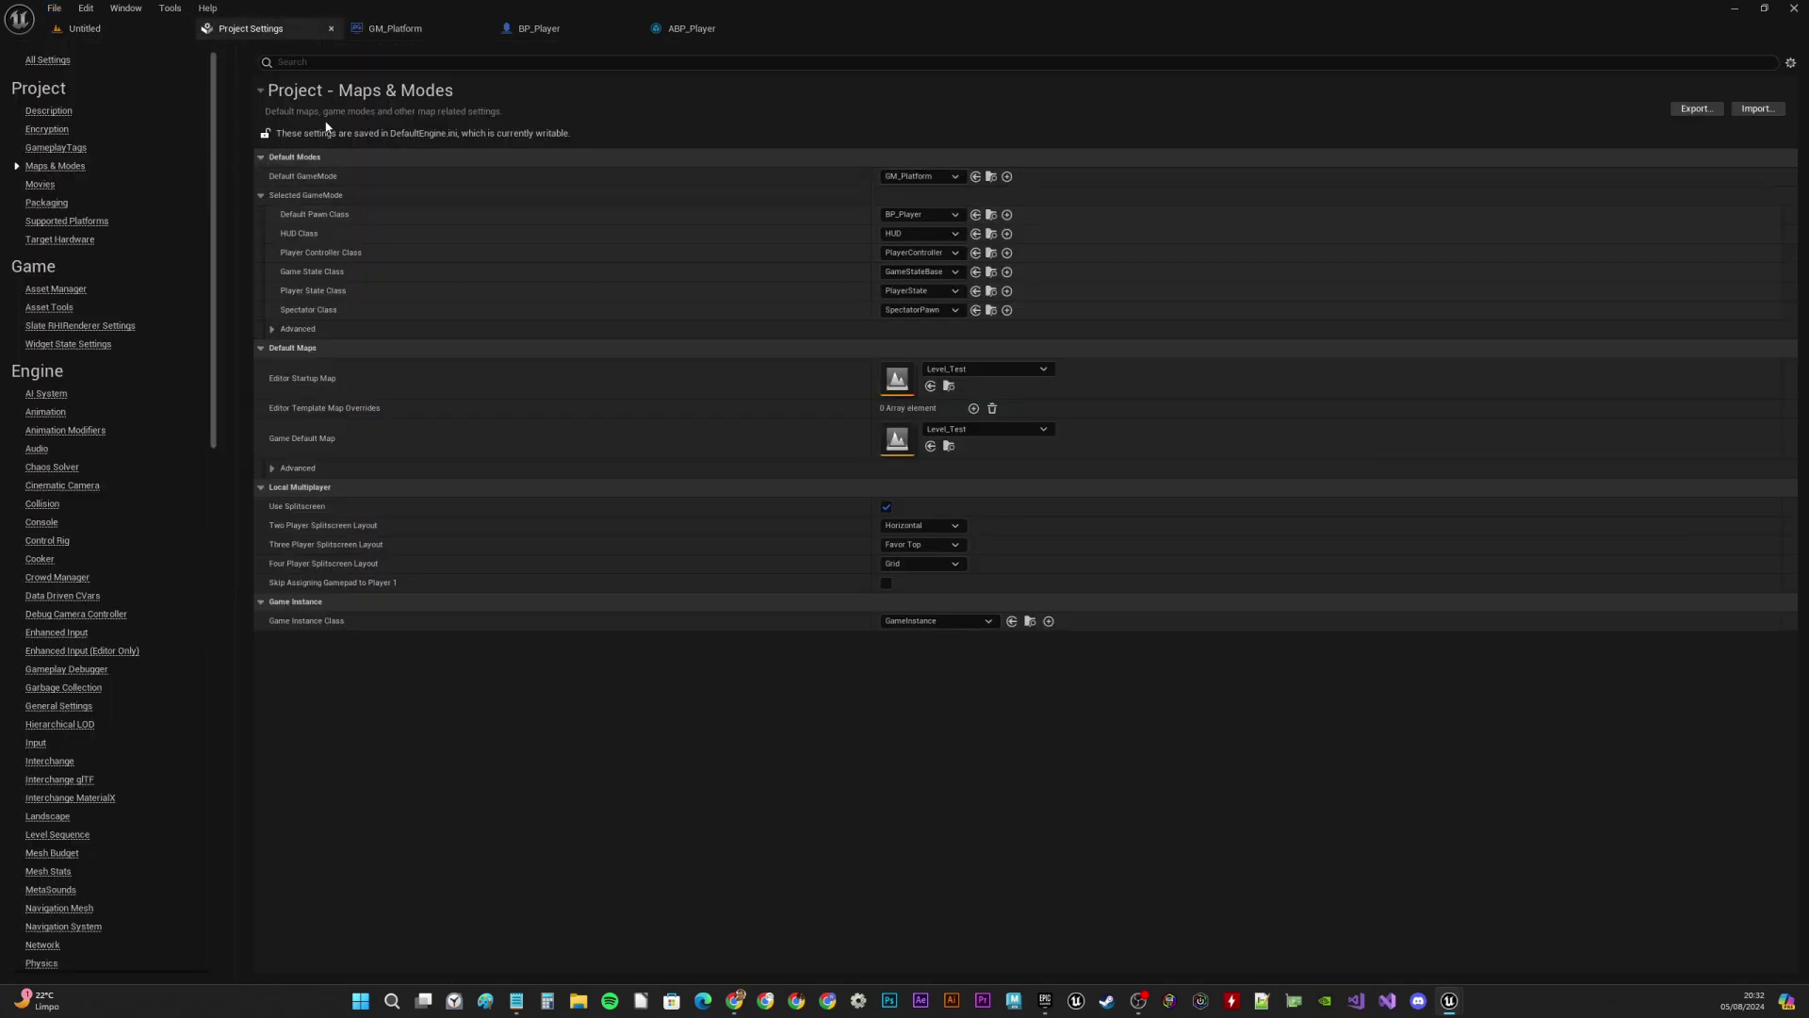
pyautogui.click(91, 29)
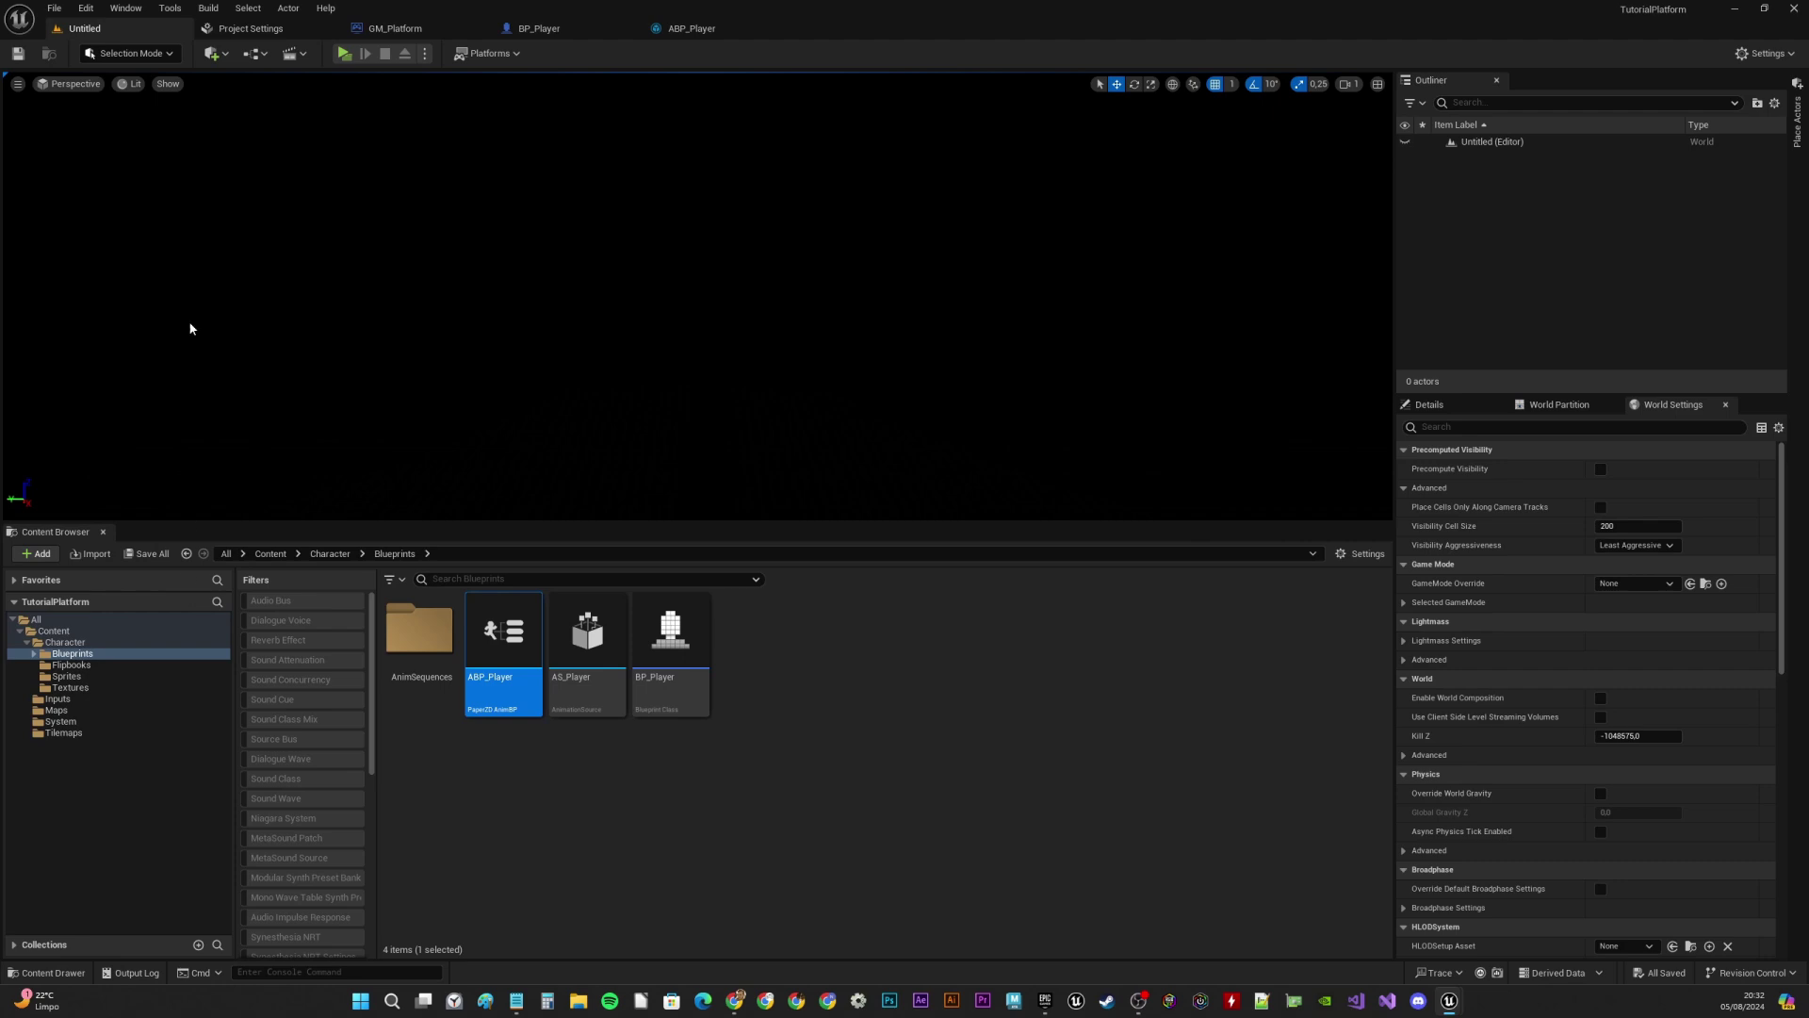
# Save the new untitled level as Level_01 in the Maps folder
pyautogui.click(67, 13)
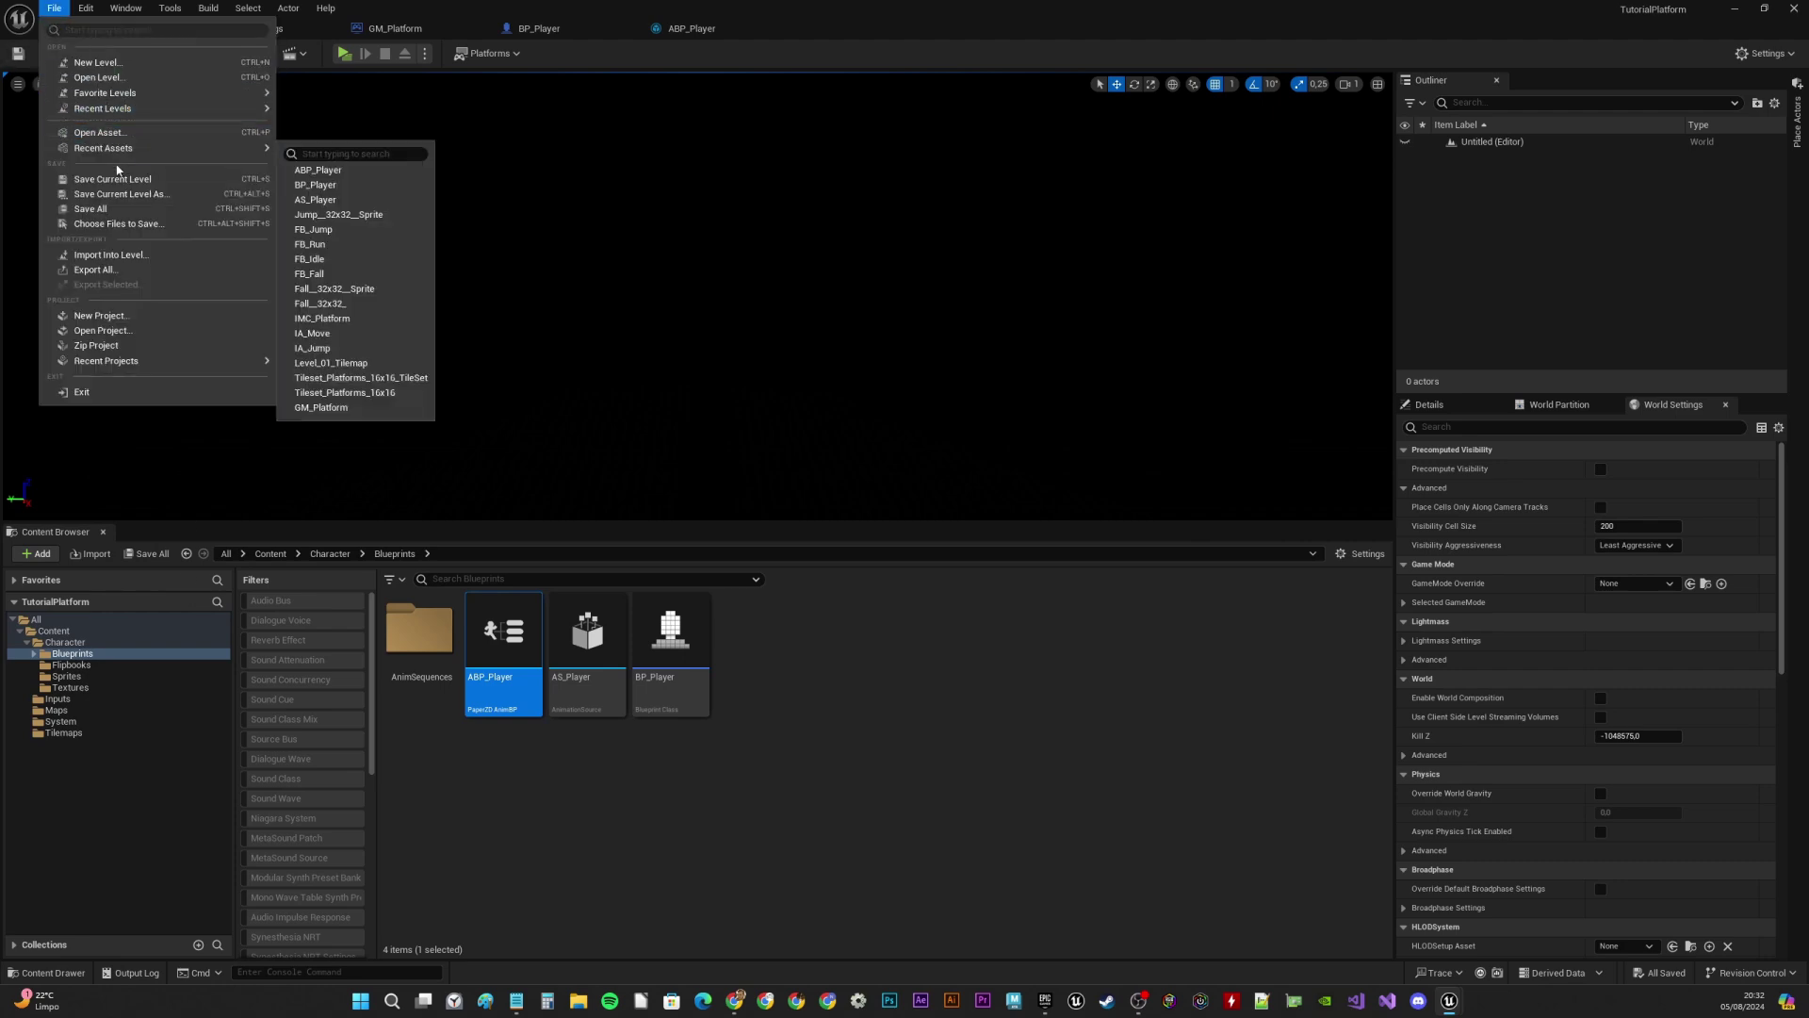
pyautogui.click(113, 180)
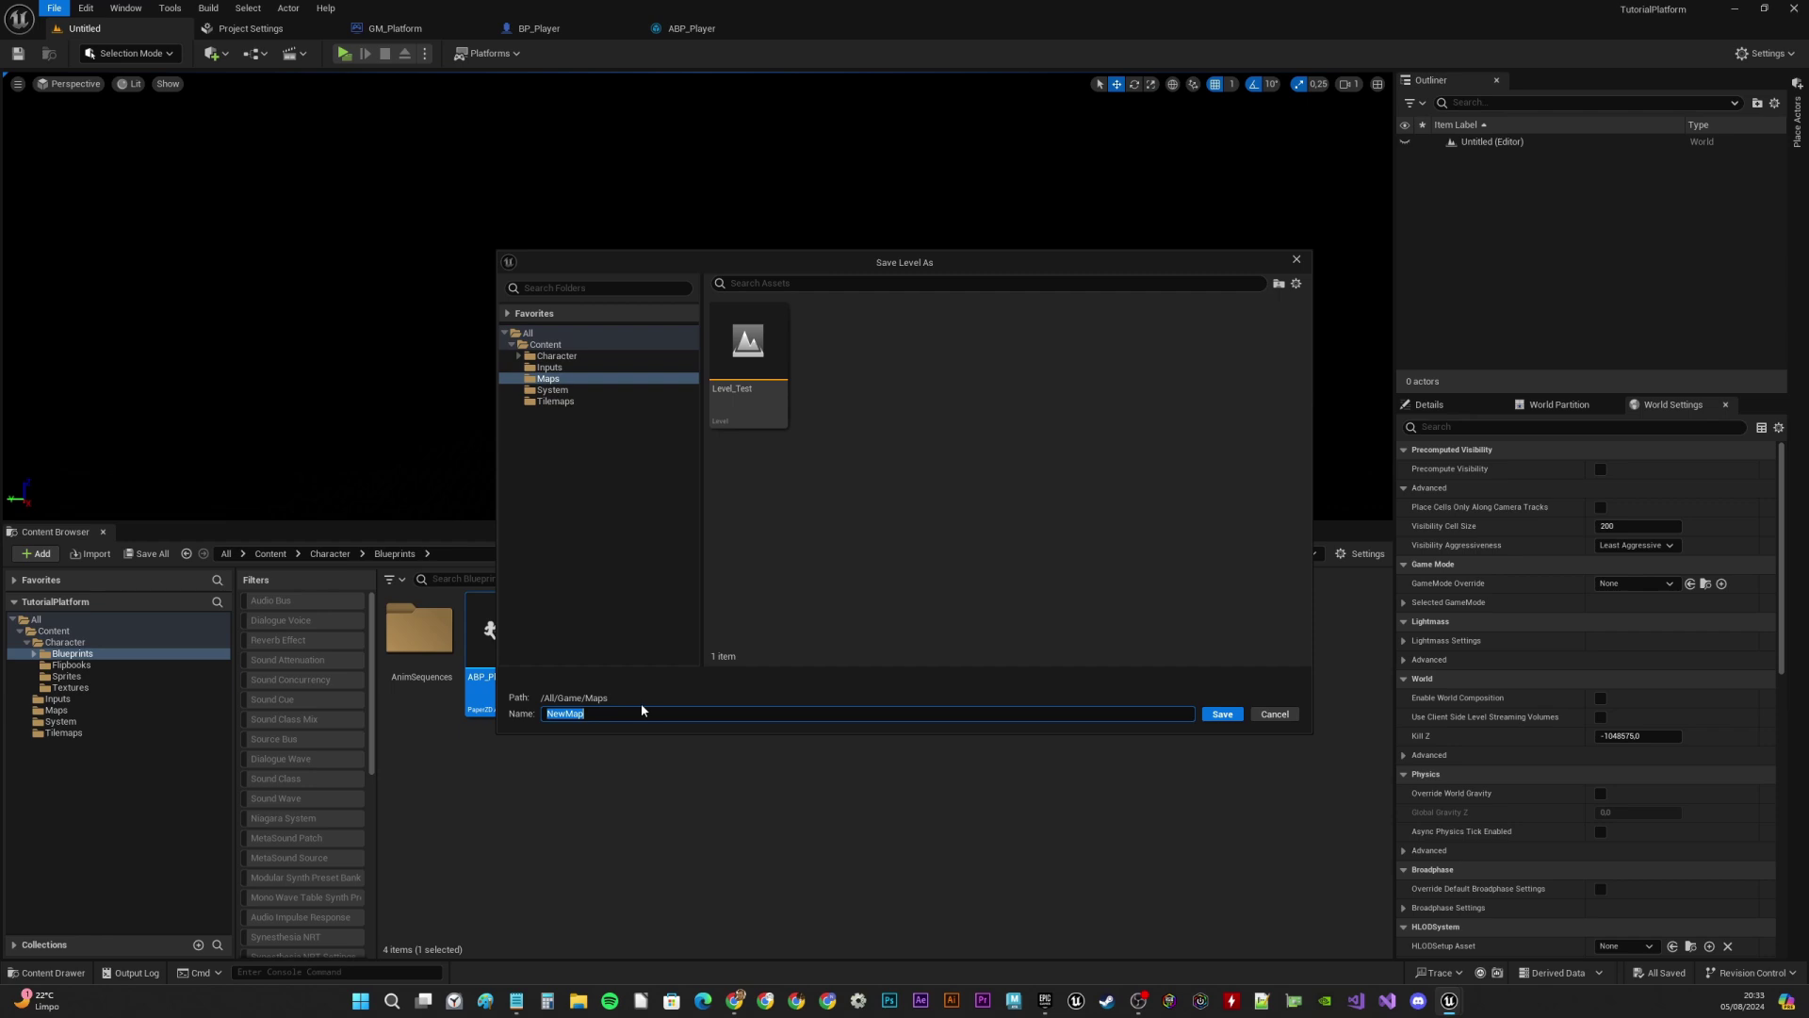
pyautogui.write('Level_01')
pyautogui.click(1223, 714)
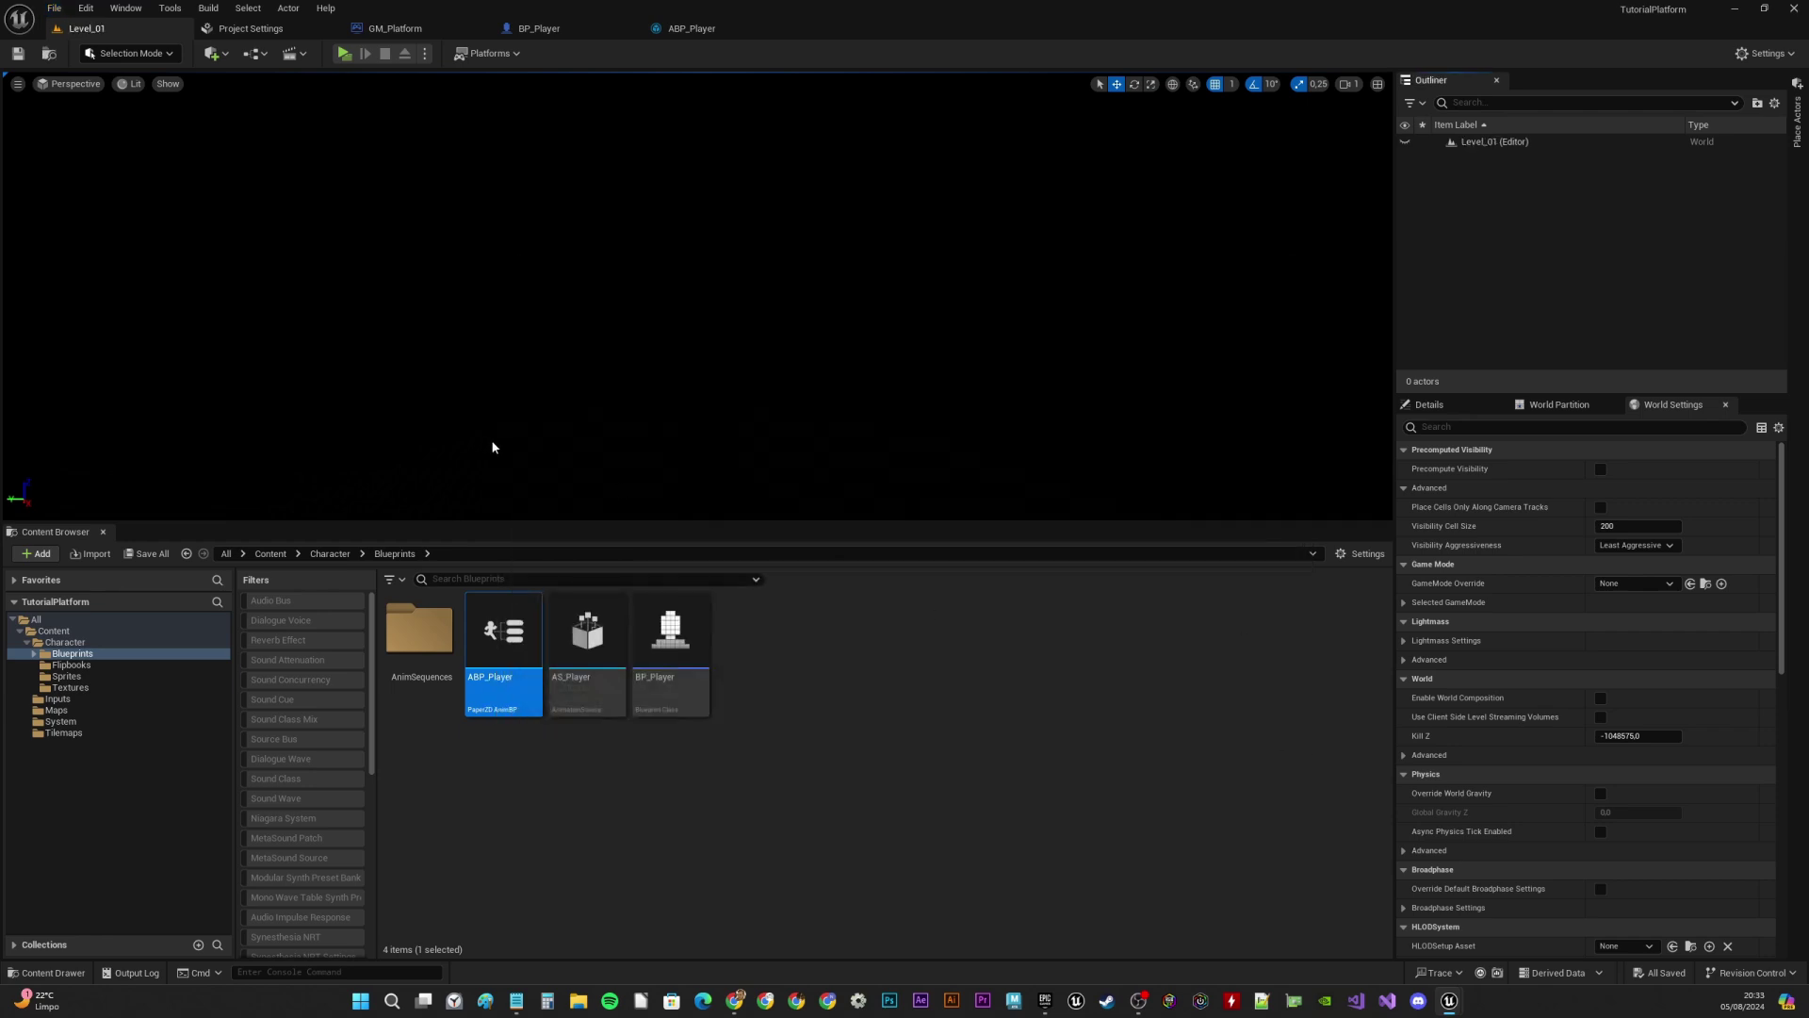
# Set both Editor Startup Map and Game Default Map to Level_01, close Project Settings and save everything
pyautogui.click(253, 29)
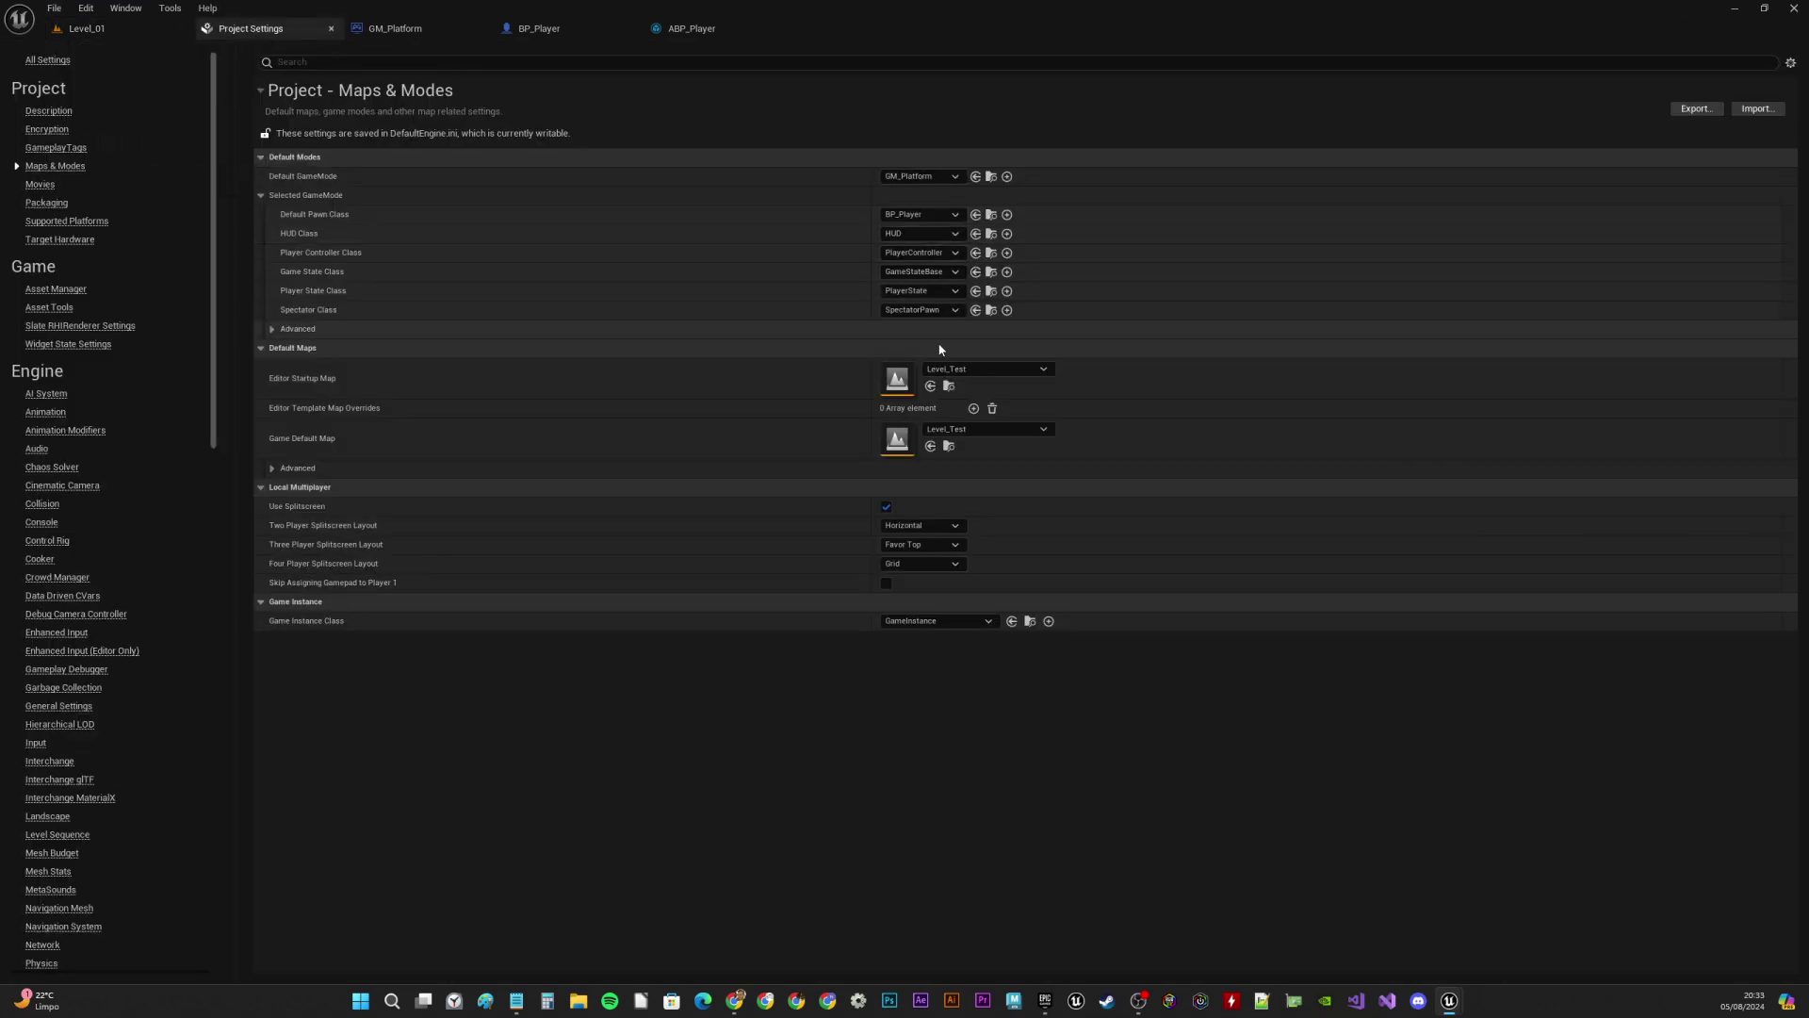
pyautogui.click(976, 371)
pyautogui.click(1037, 534)
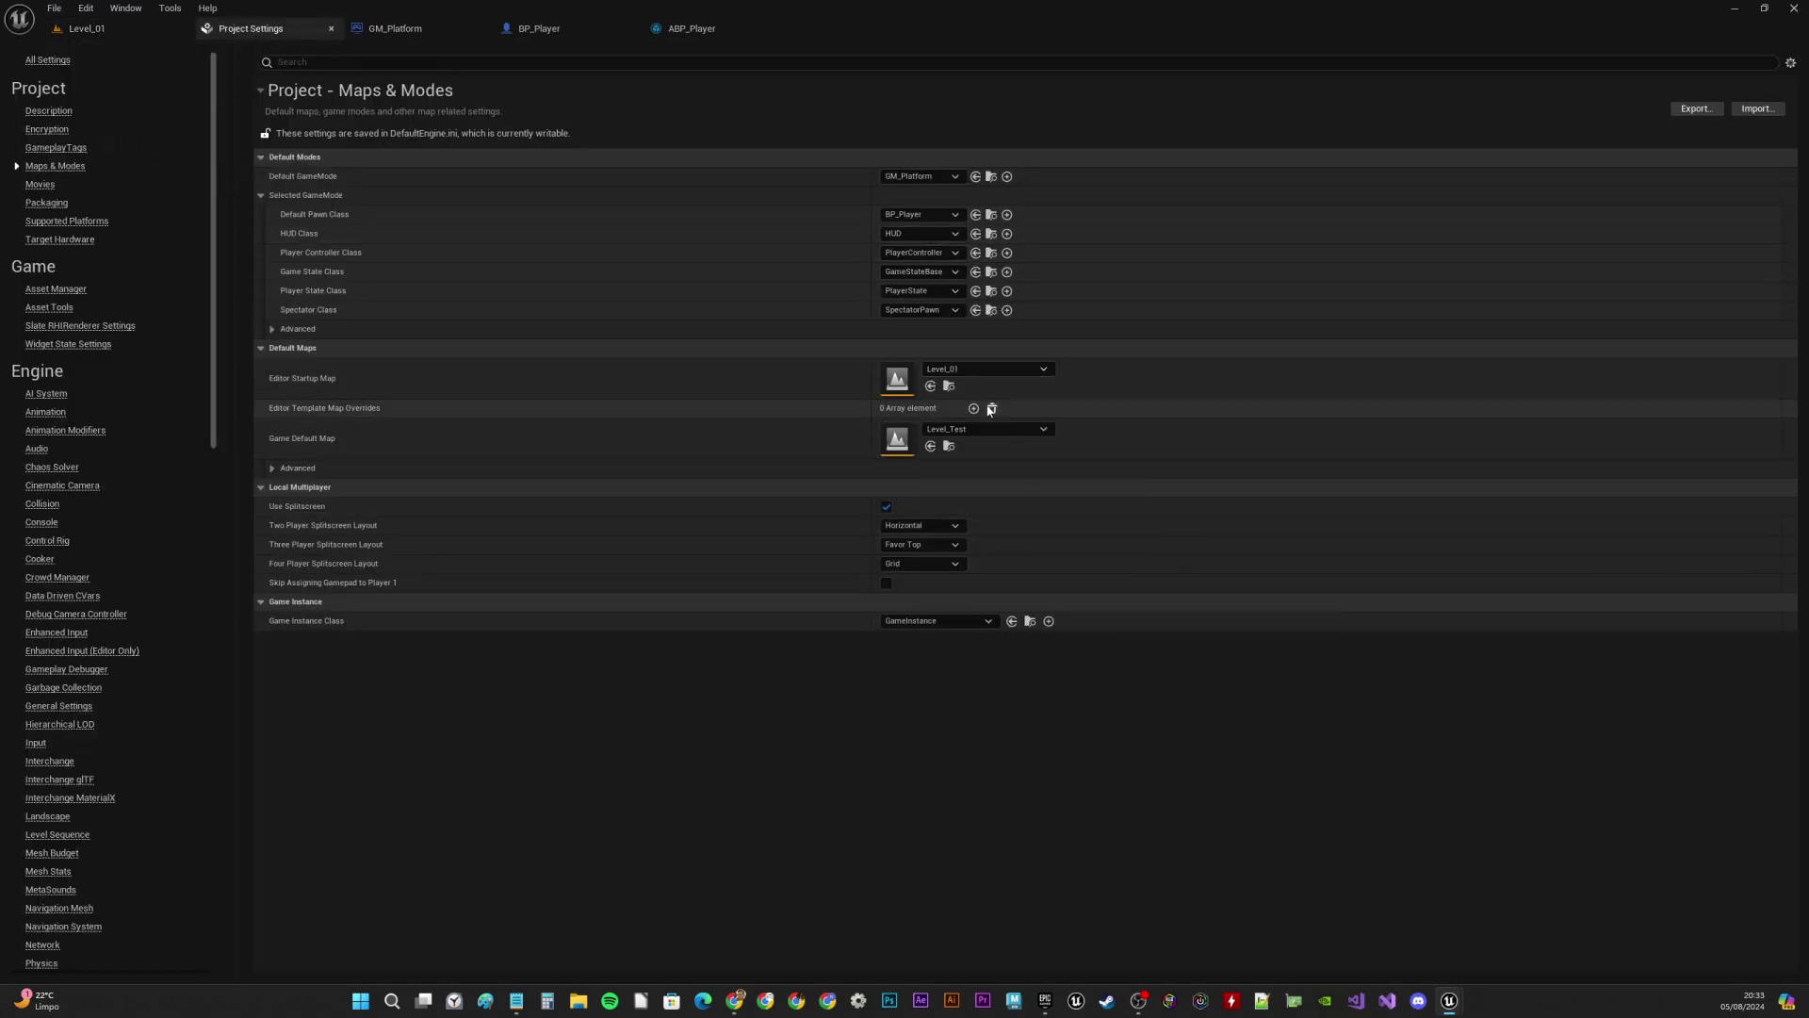
pyautogui.click(974, 429)
pyautogui.click(998, 596)
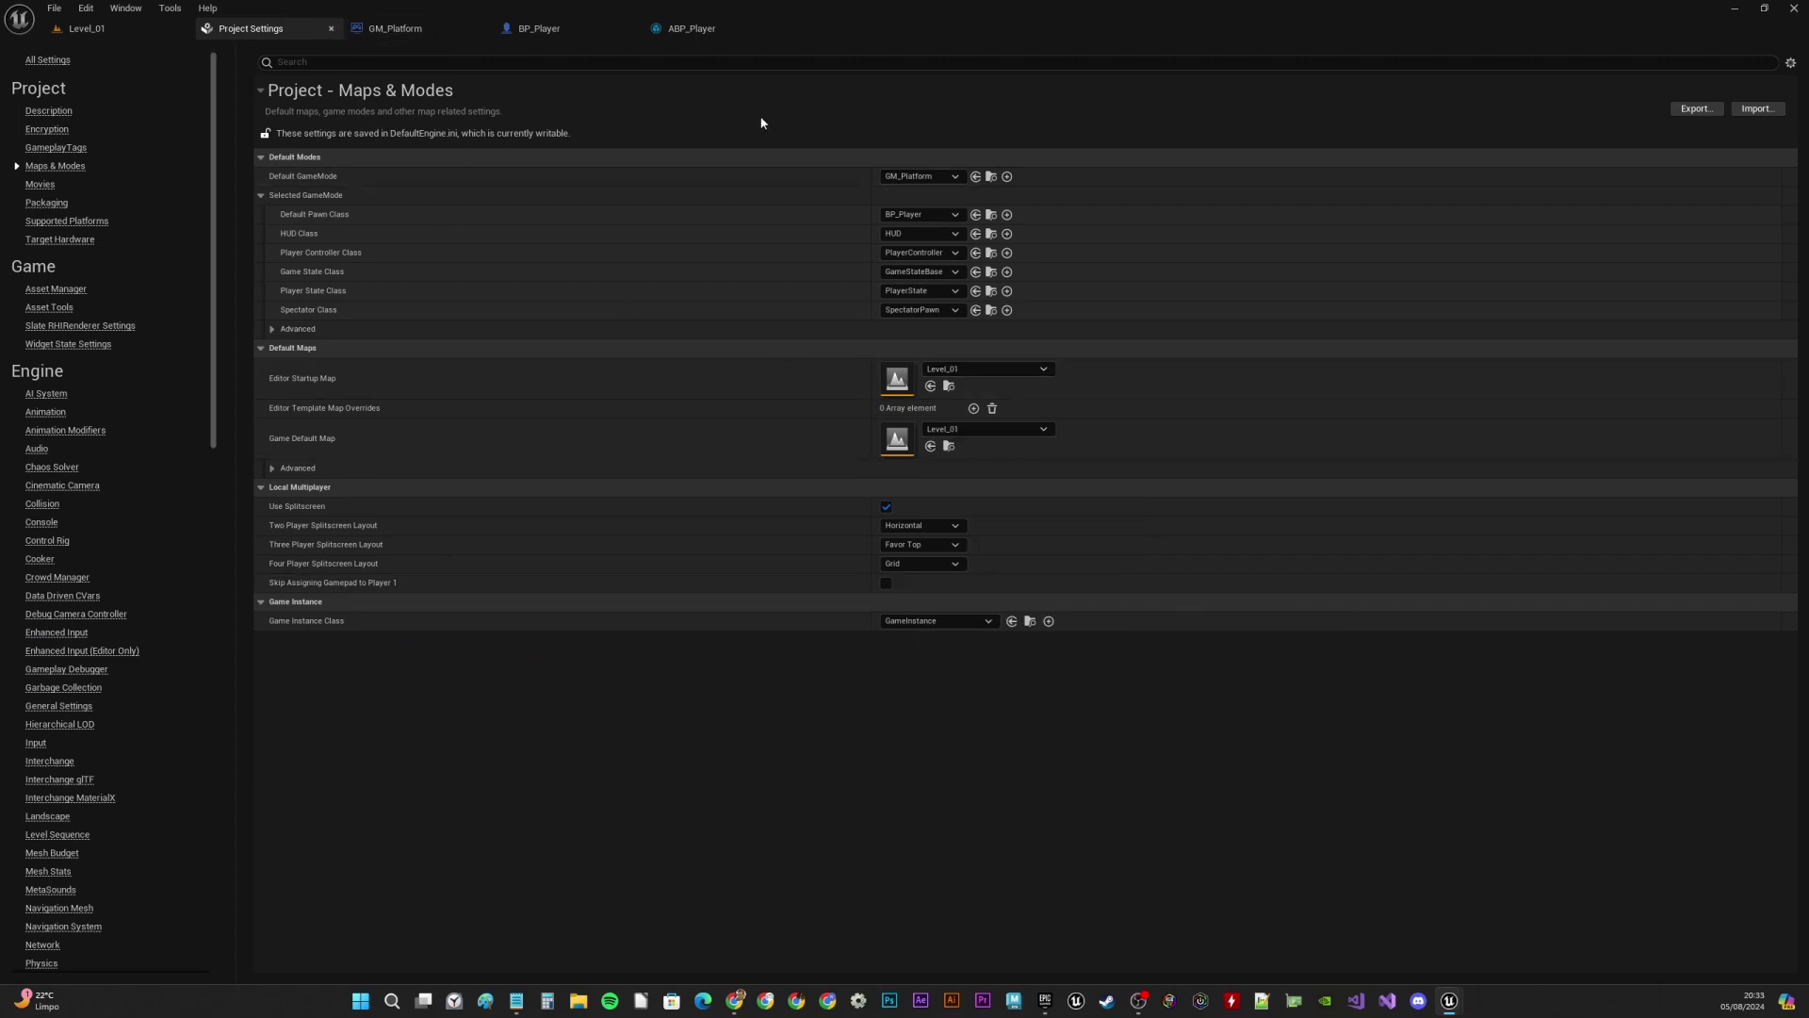
pyautogui.click(331, 30)
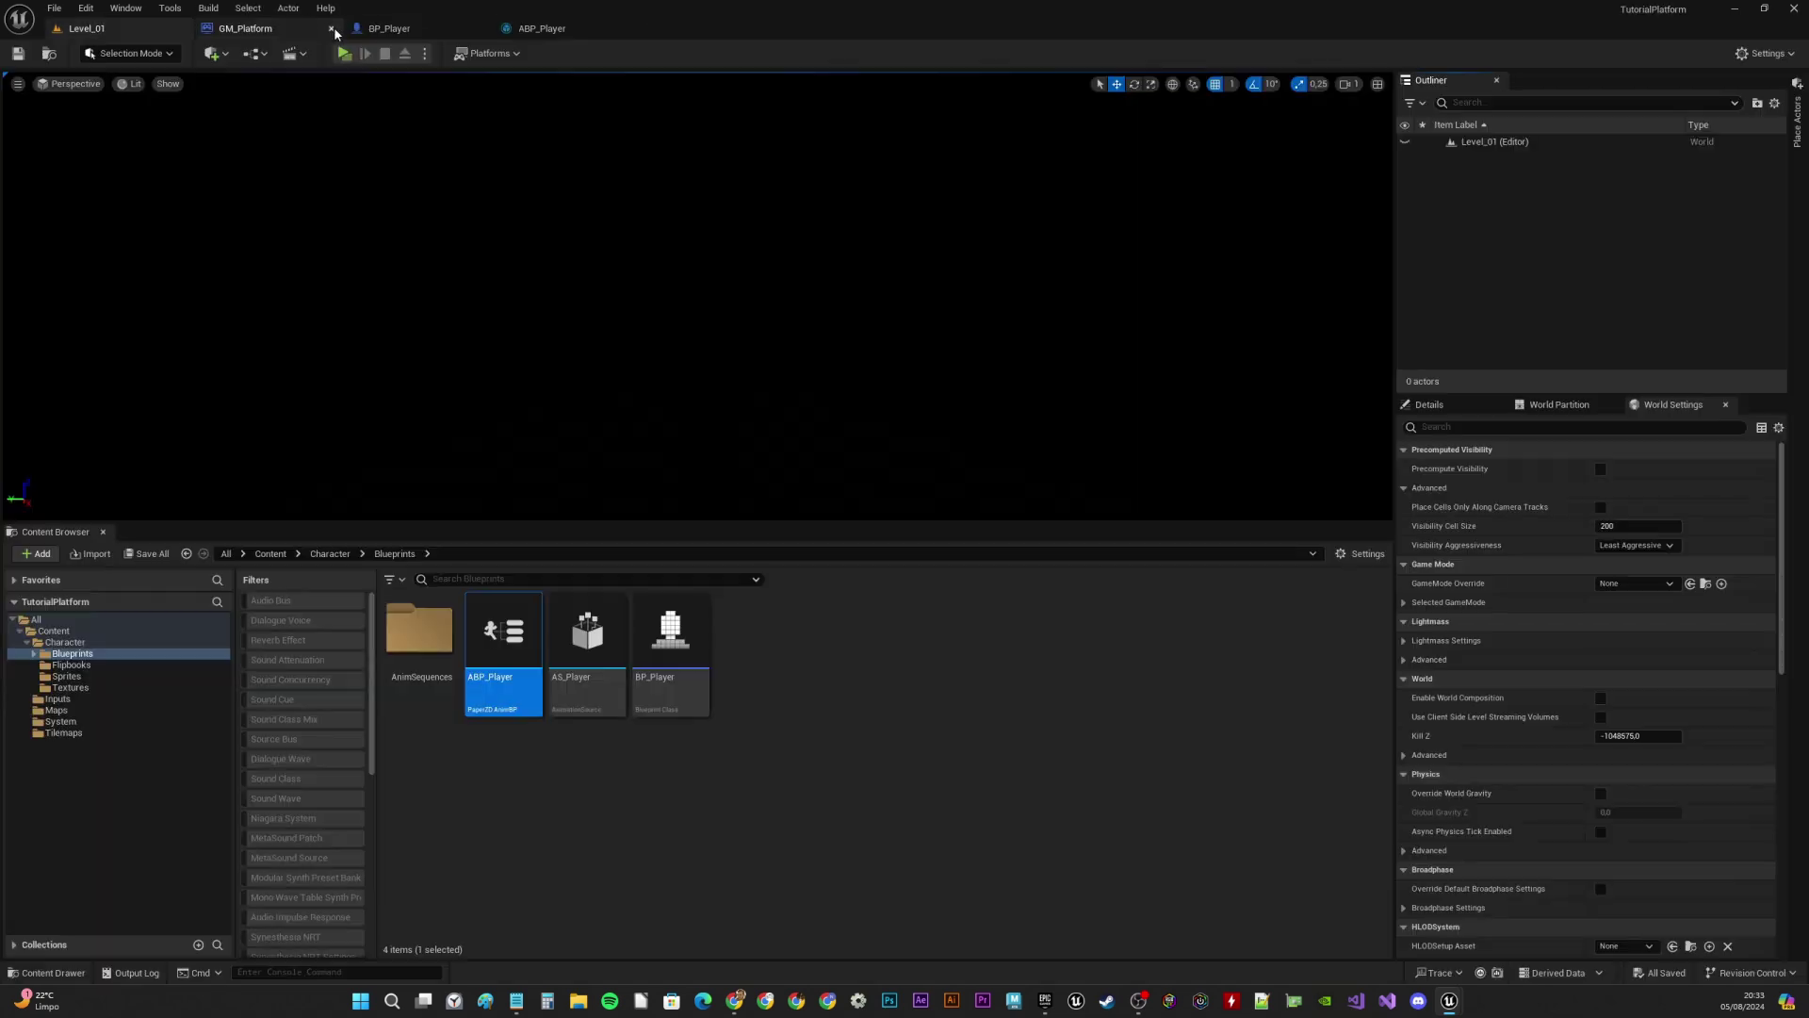
pyautogui.click(56, 10)
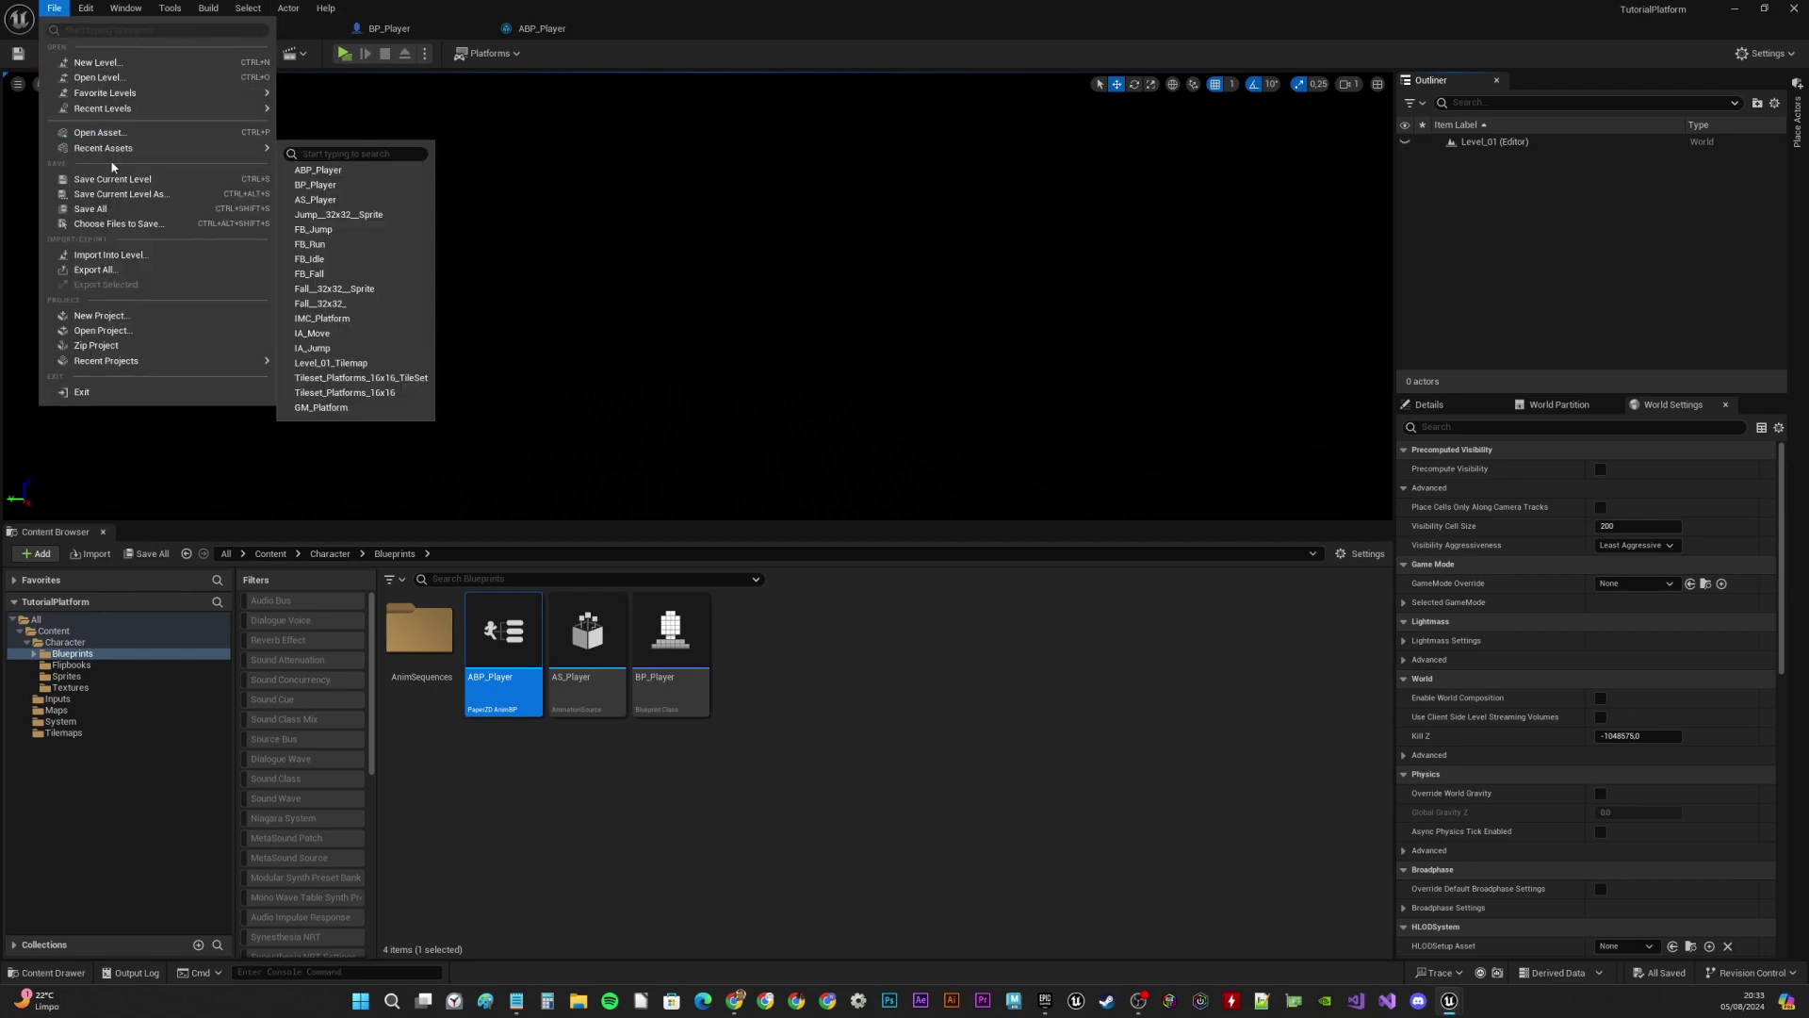
pyautogui.click(115, 209)
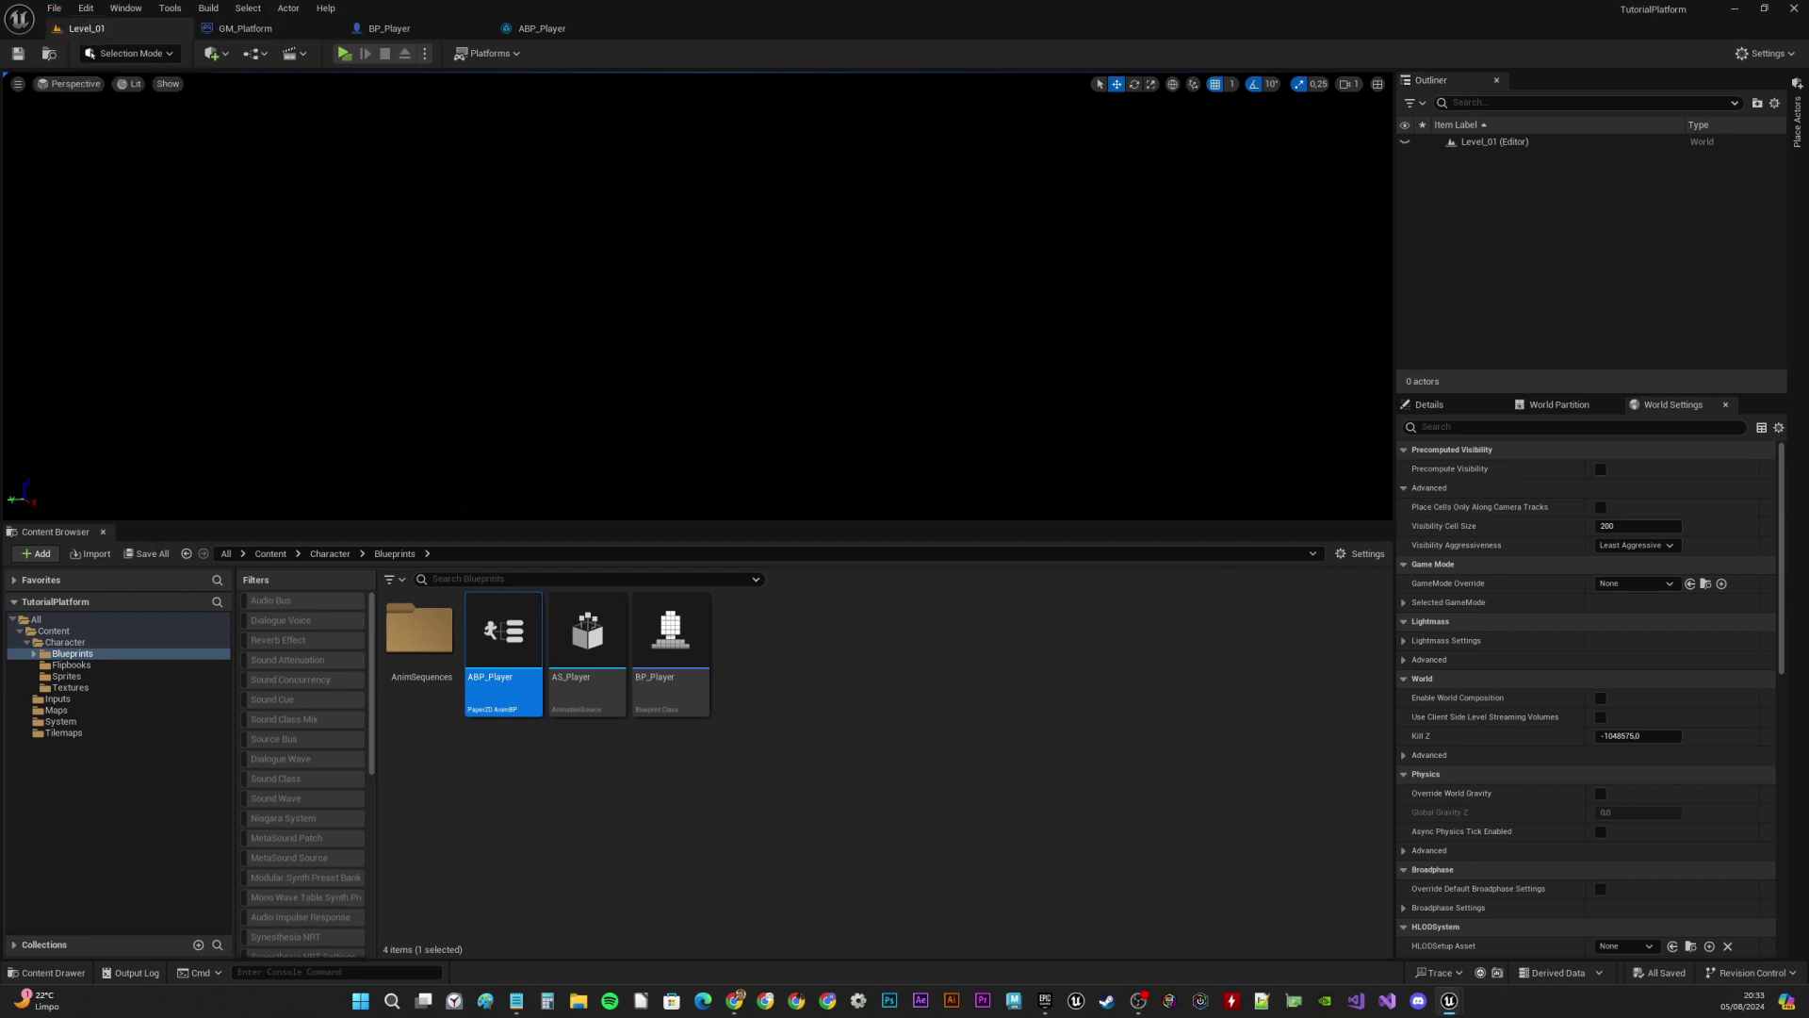
# Switch the Level_01 viewport to the Right orthographic view with Unlit shading
pyautogui.click(76, 84)
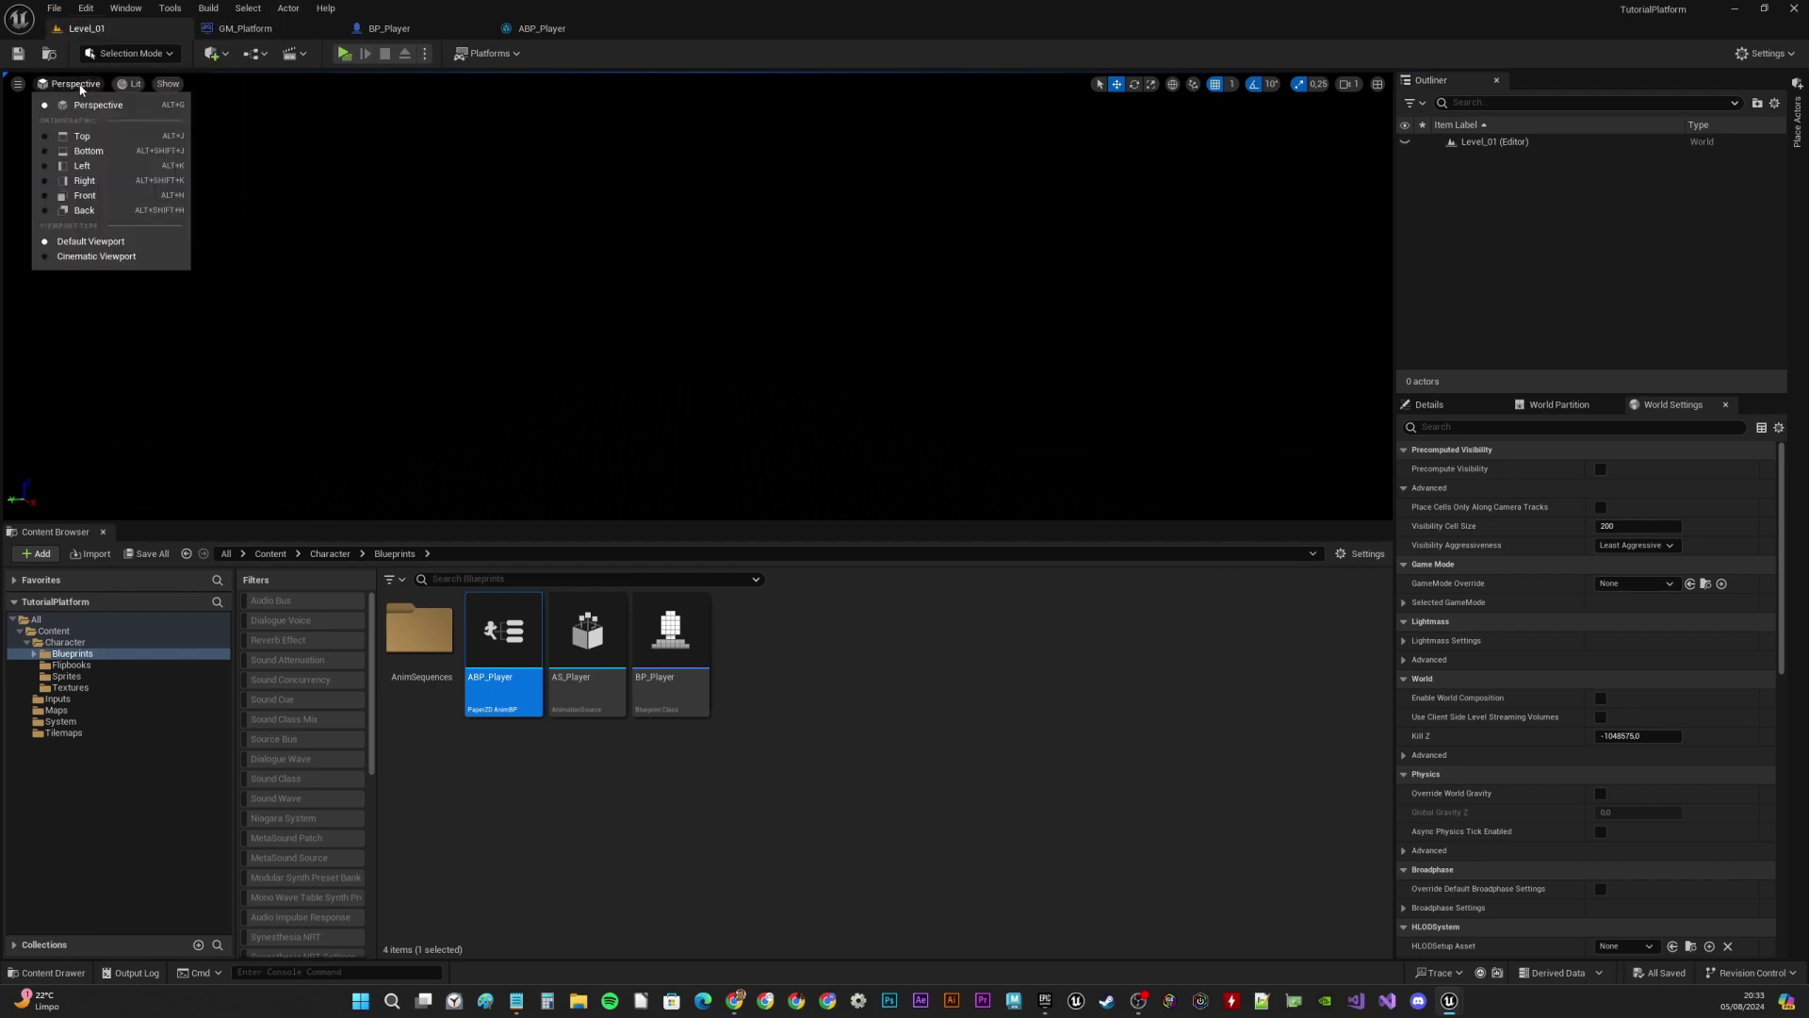
pyautogui.click(85, 180)
pyautogui.moveTo(97, 181); pyautogui.dragTo(631, 392, button='right')
pyautogui.scroll(-4, 622, 350)
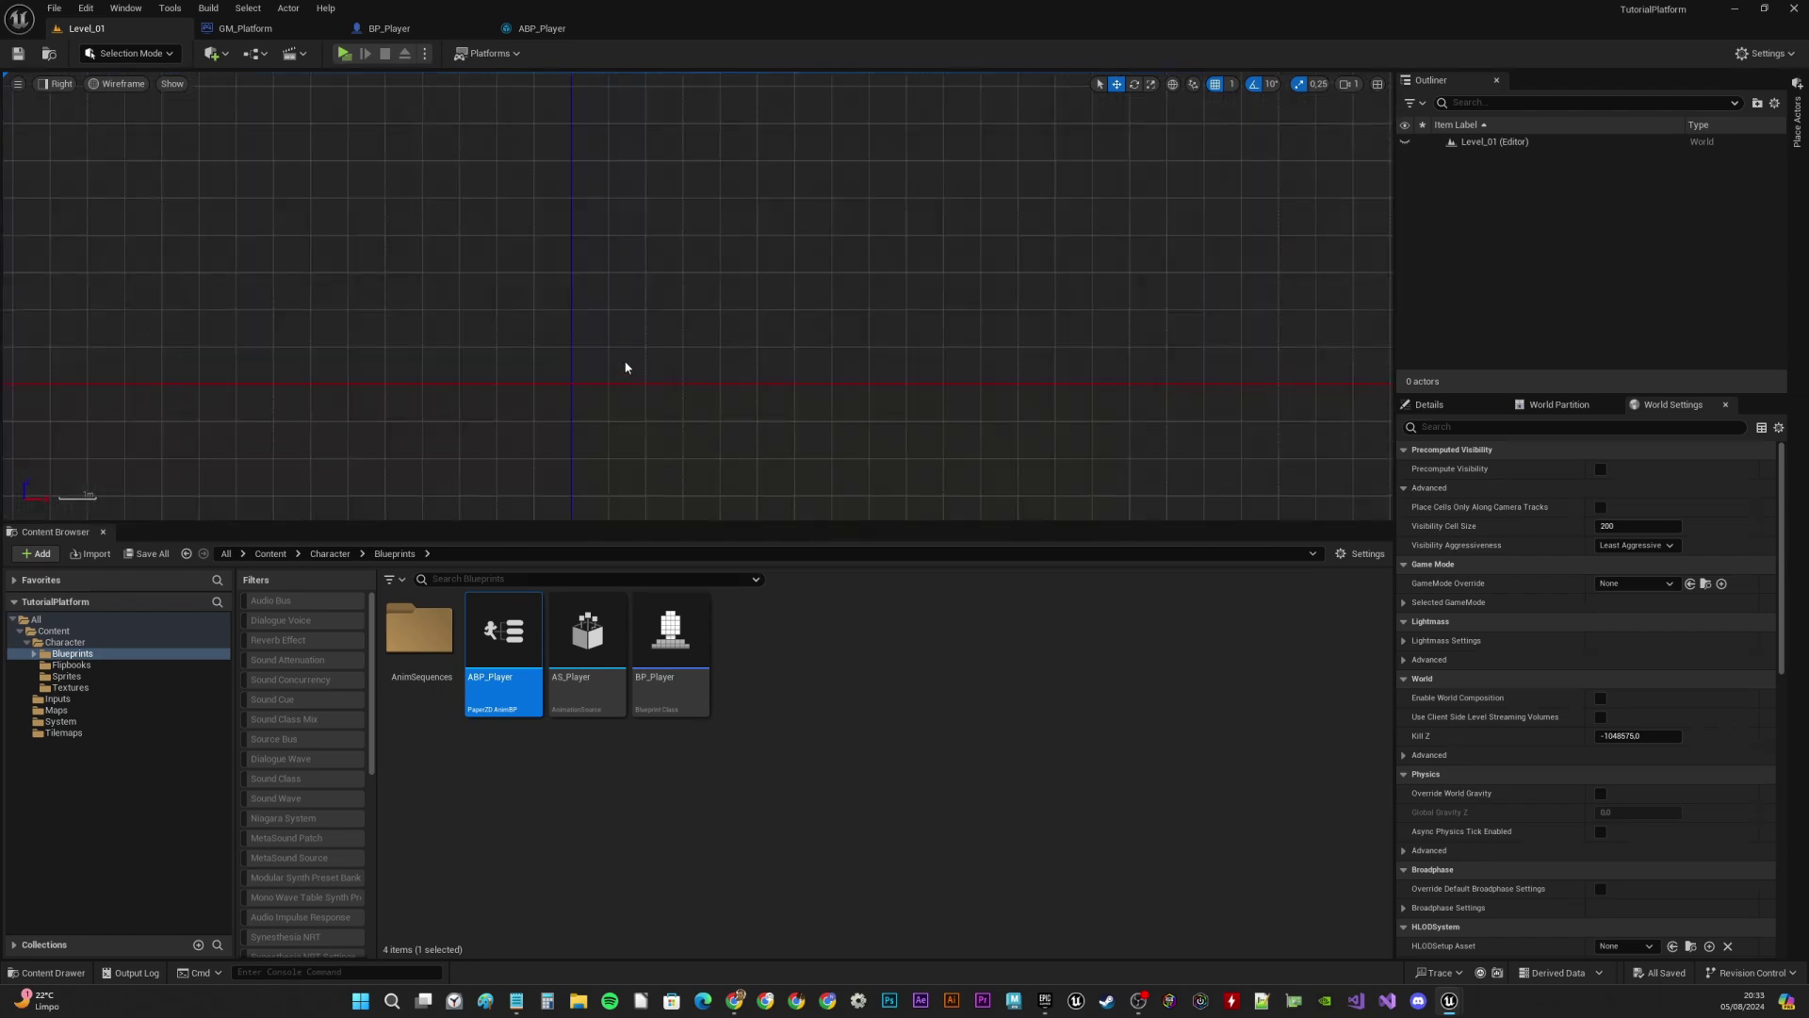
pyautogui.click(122, 83)
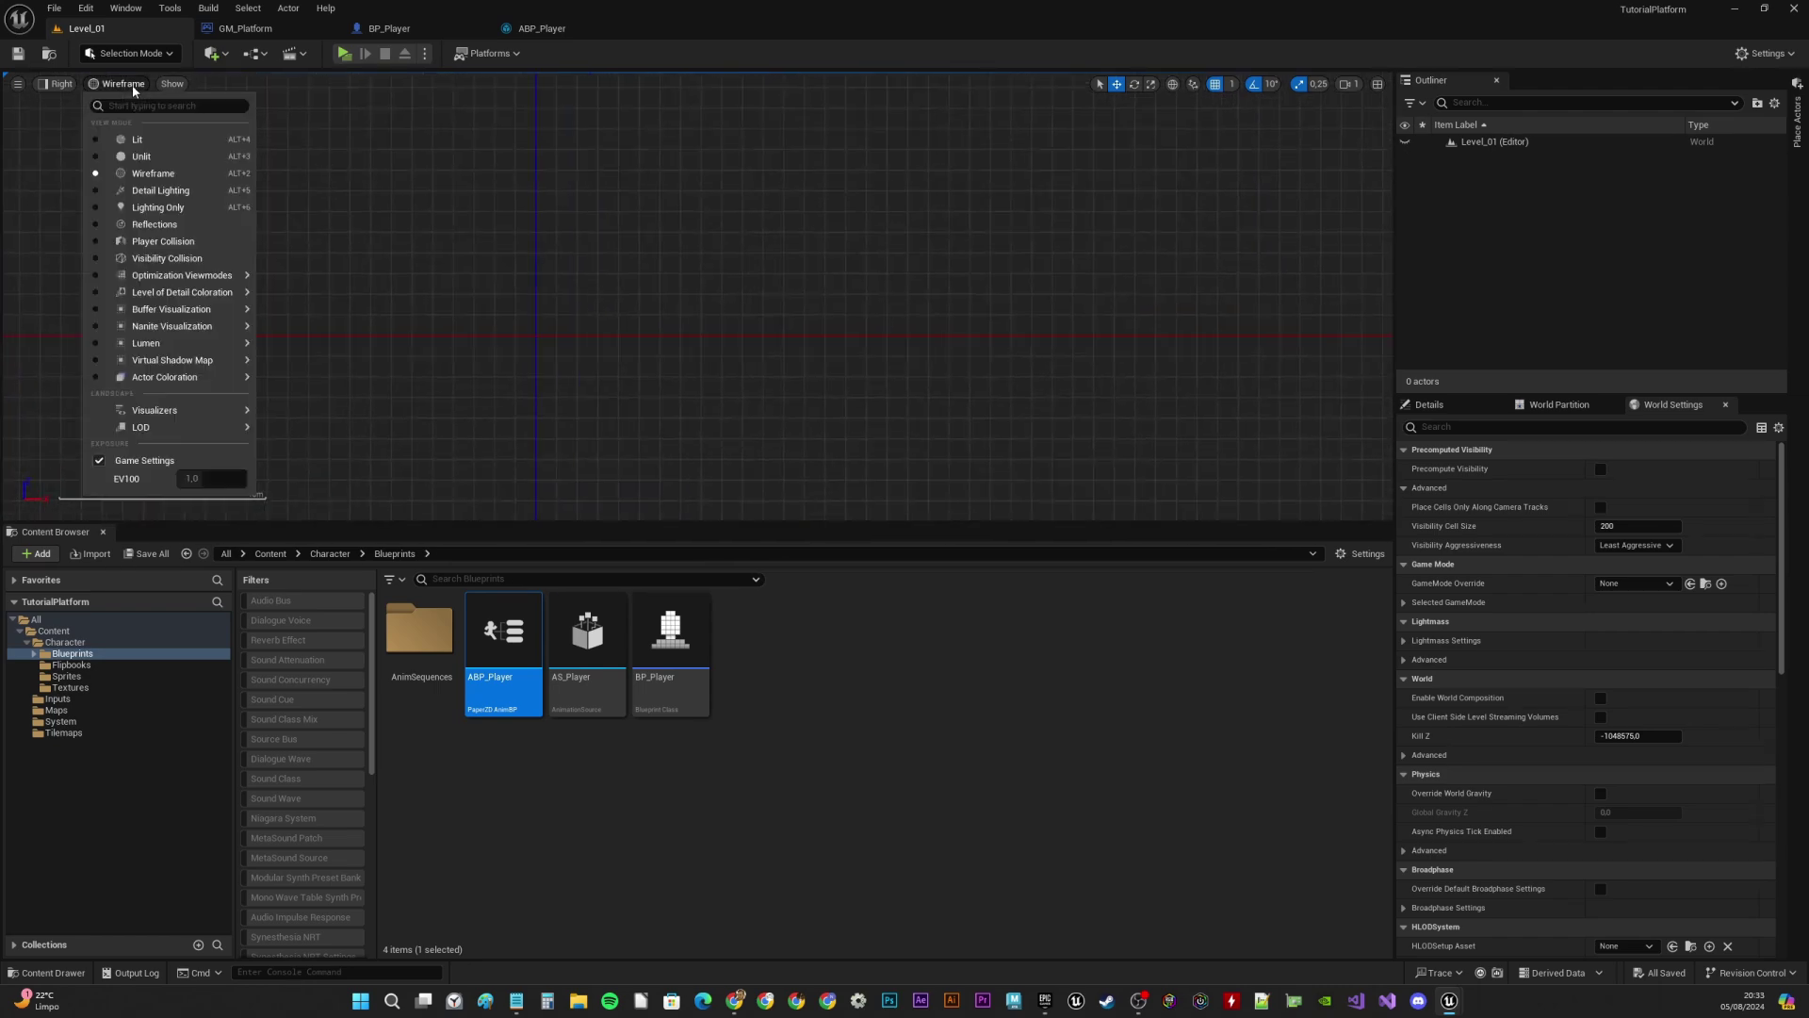
pyautogui.click(149, 158)
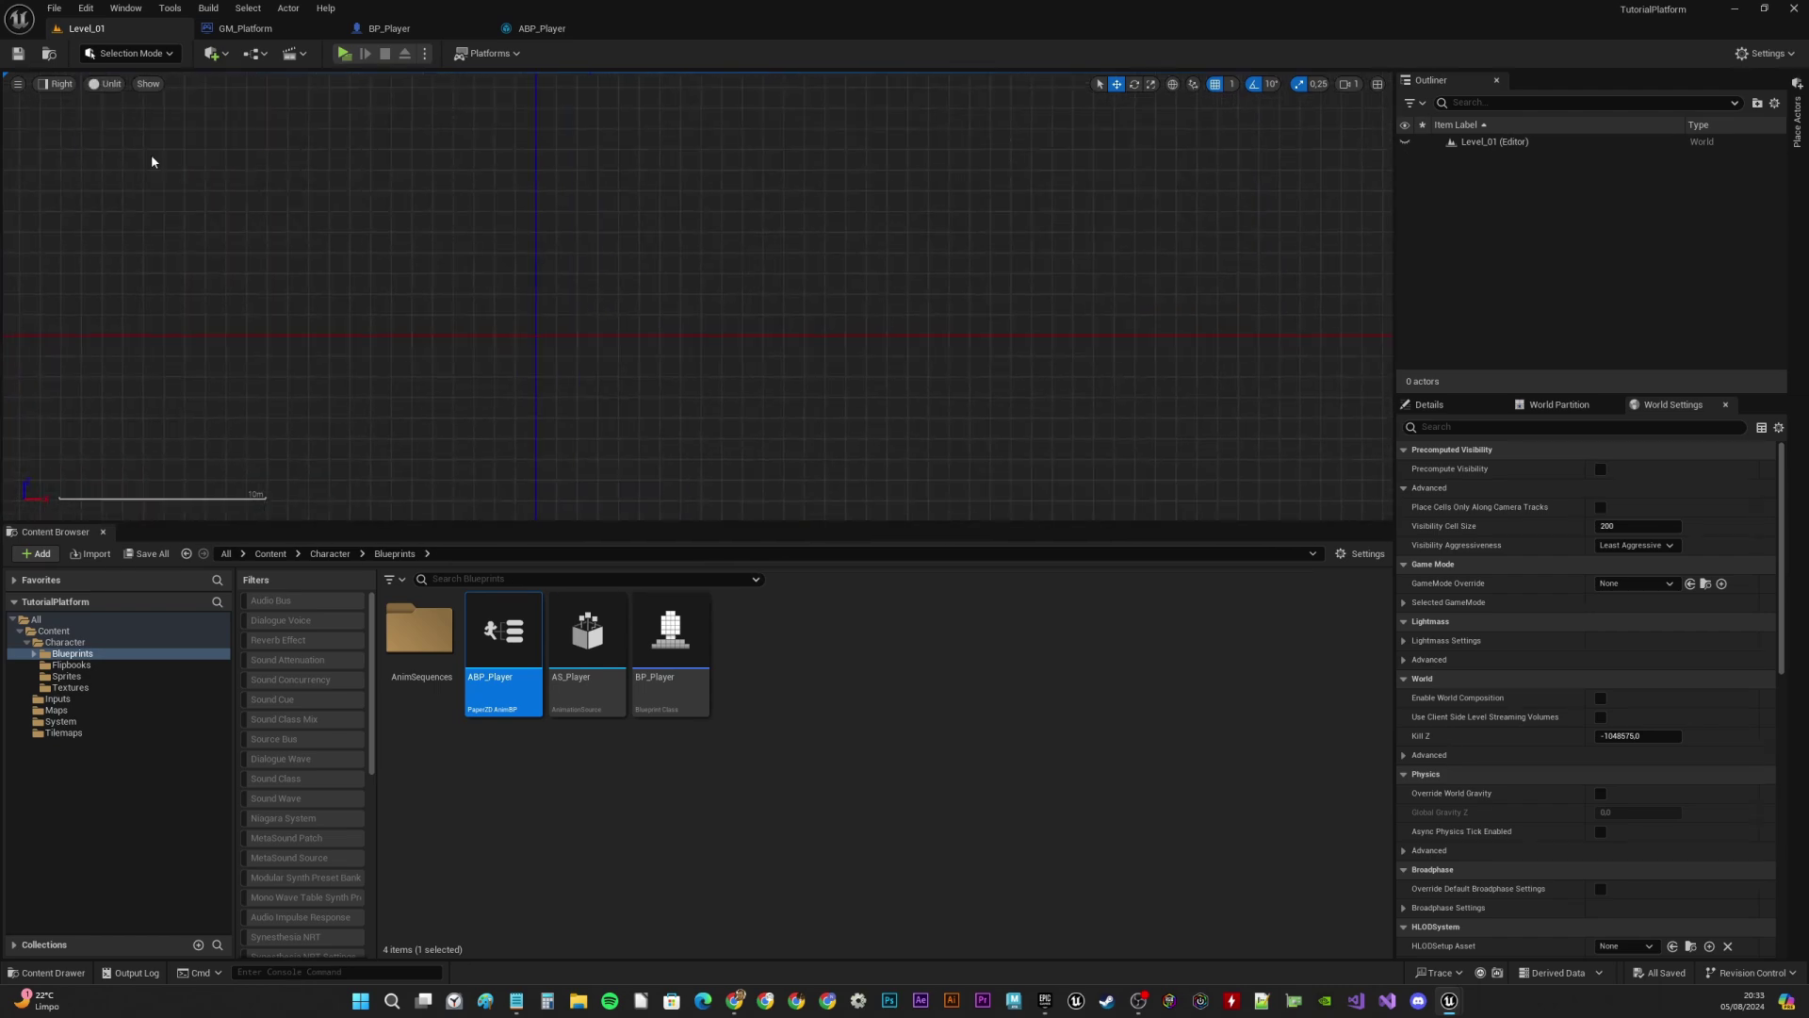
pyautogui.scroll(-3, 565, 221)
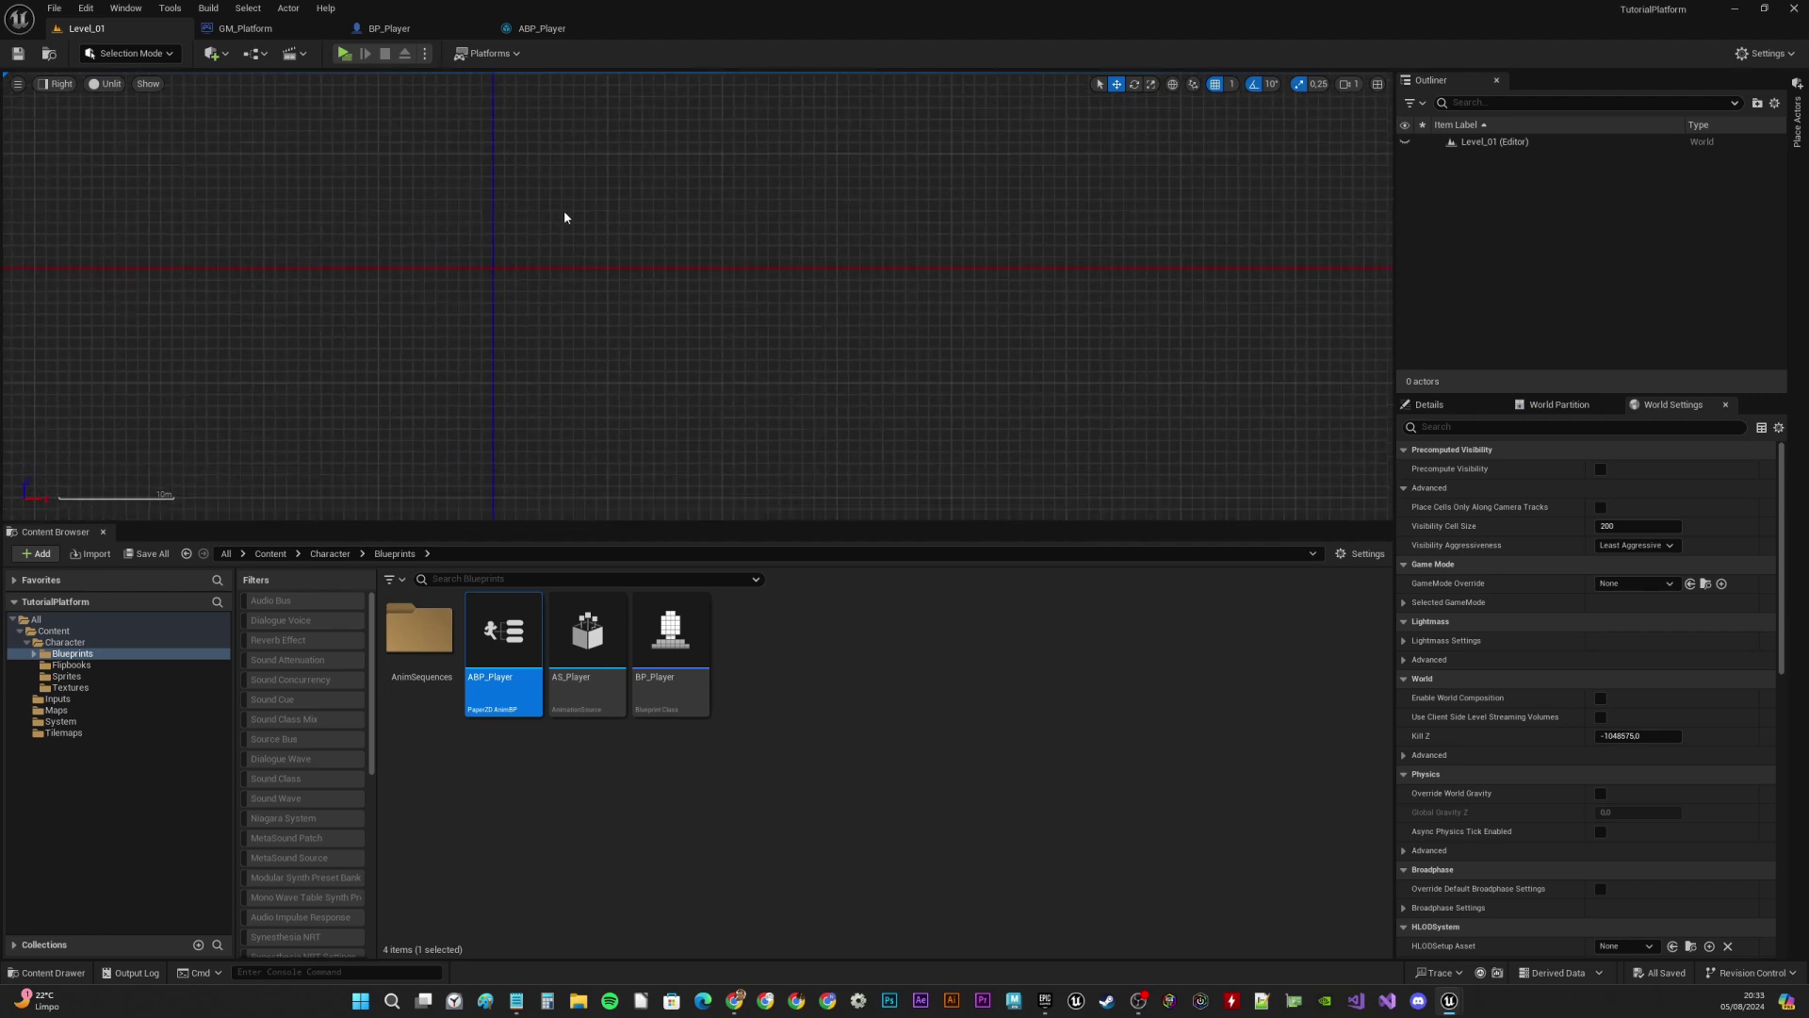
pyautogui.click(148, 84)
pyautogui.click(537, 315)
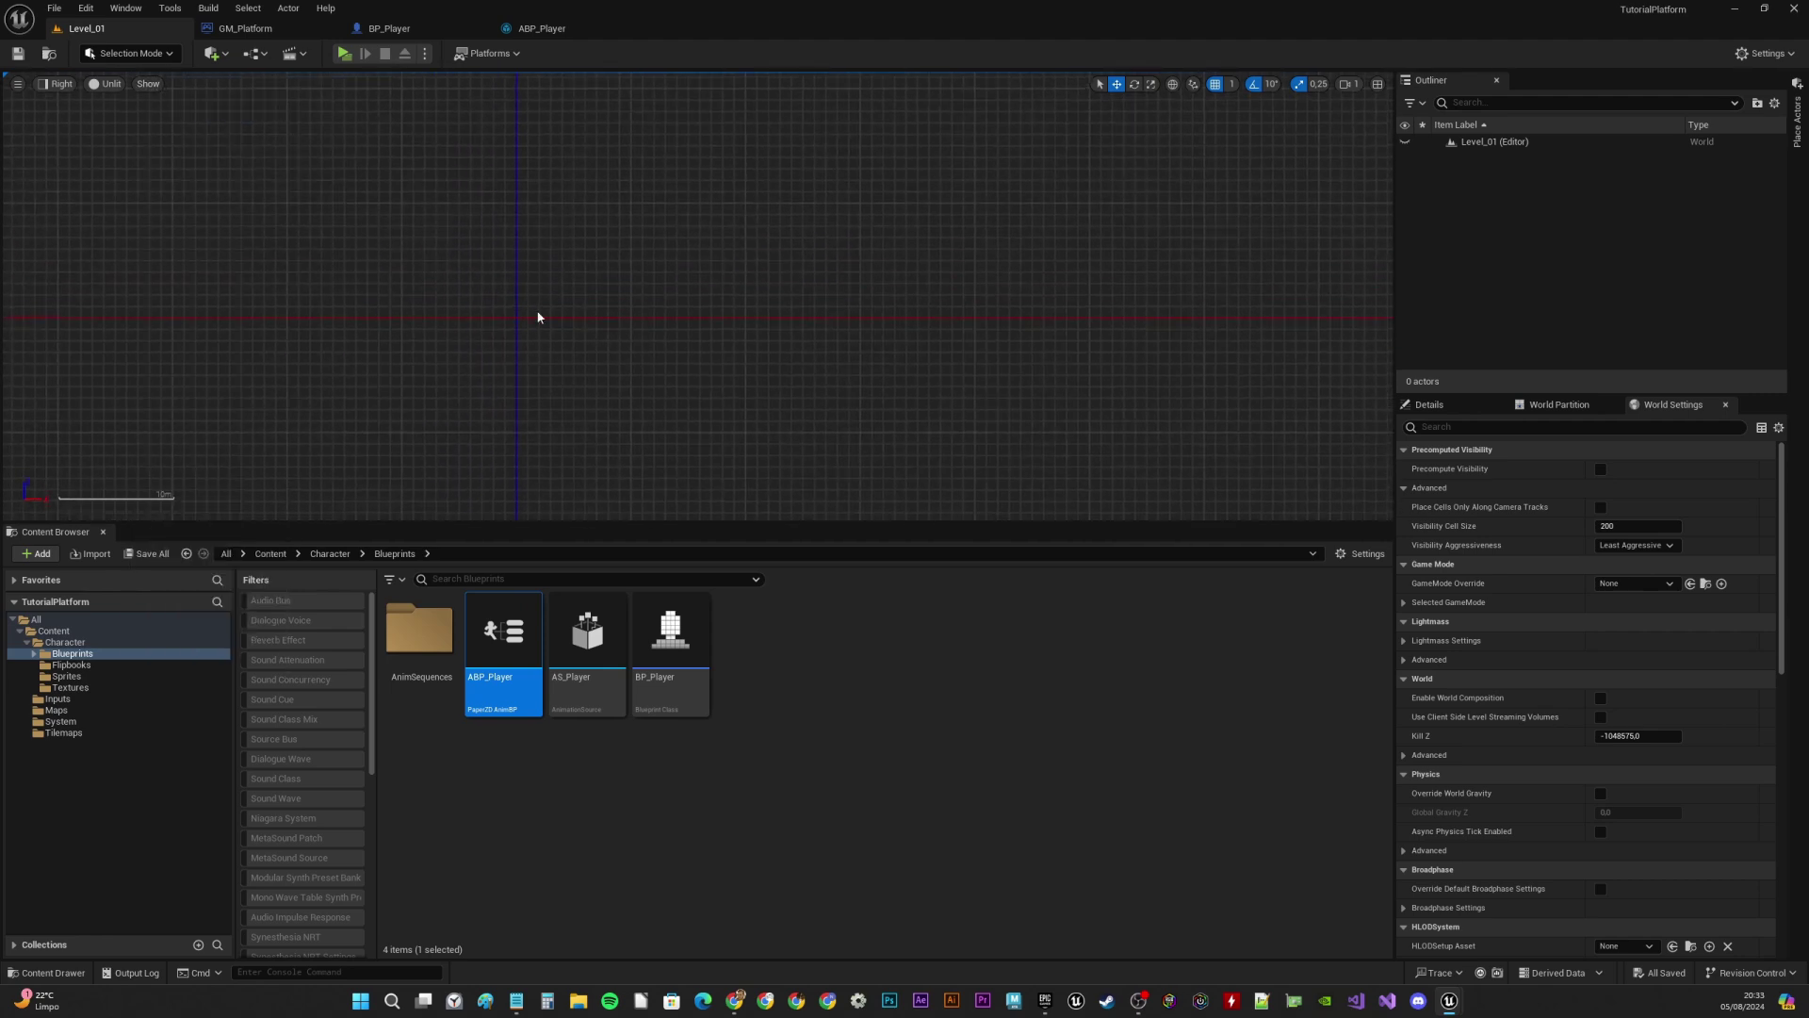
pyautogui.scroll(-2, 751, 452)
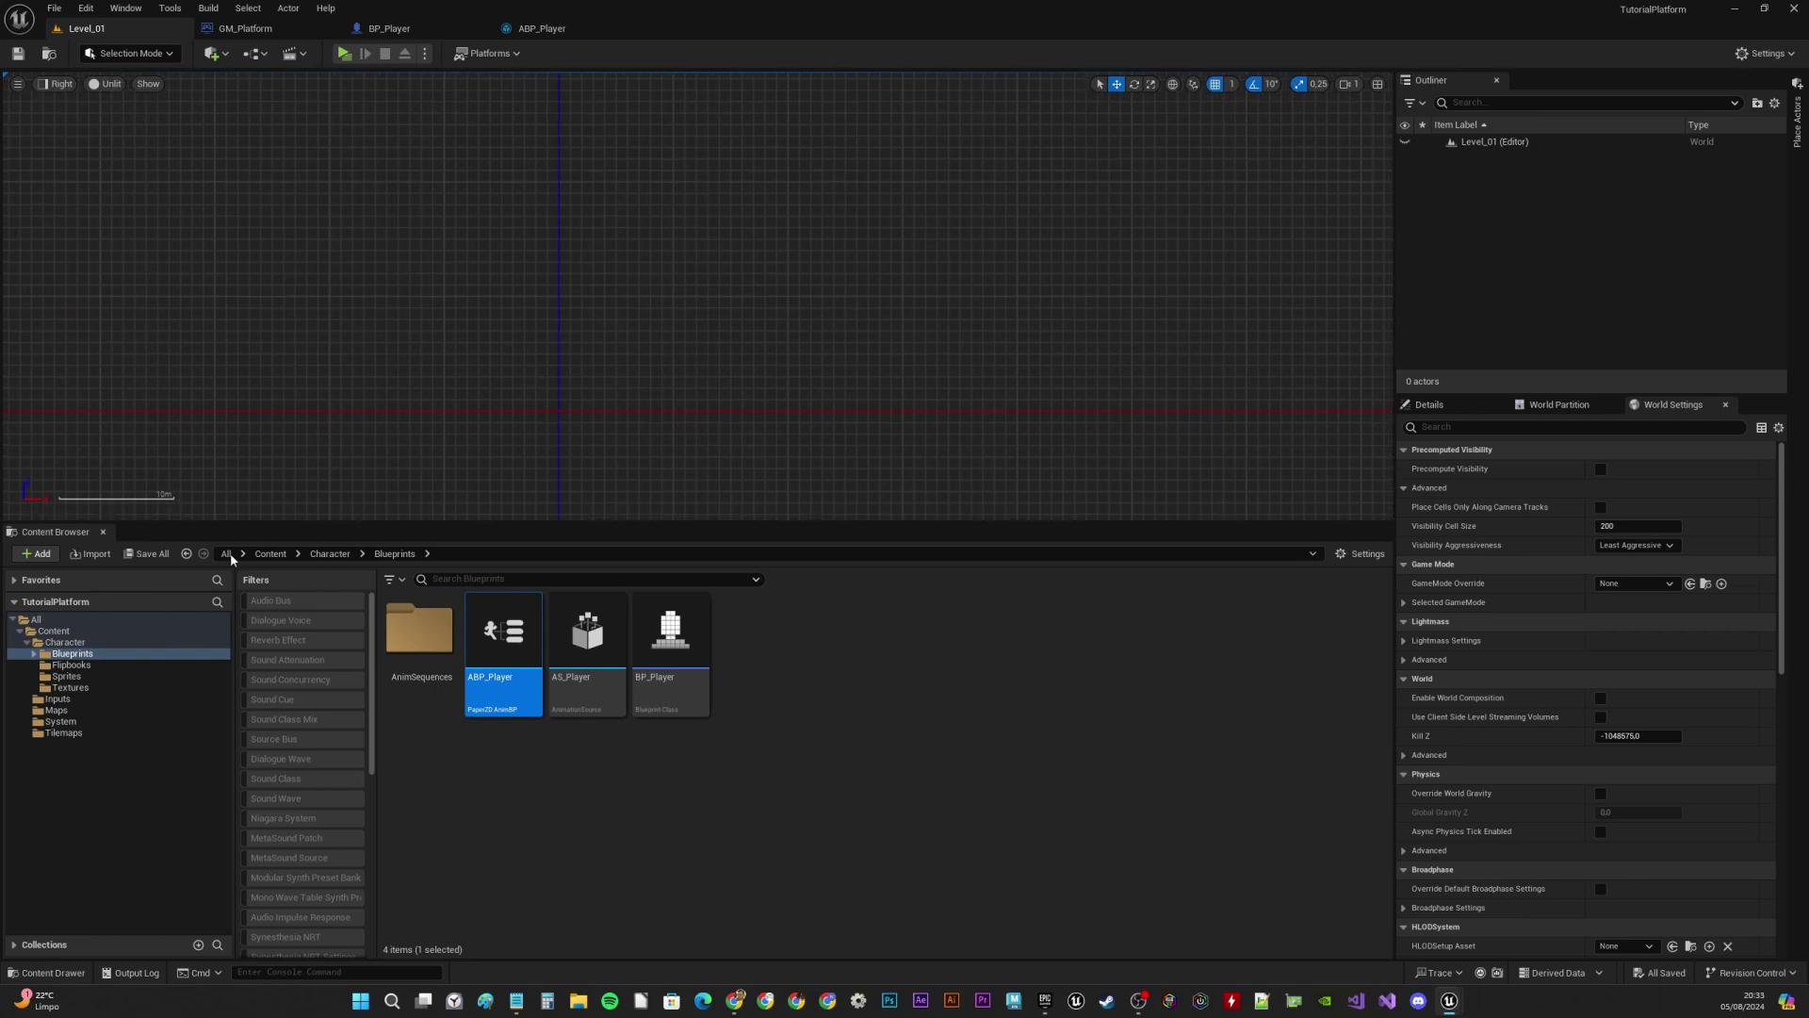
# Place the Level_01_Tilemap asset from the Tilemaps folder into the level
pyautogui.click(64, 732)
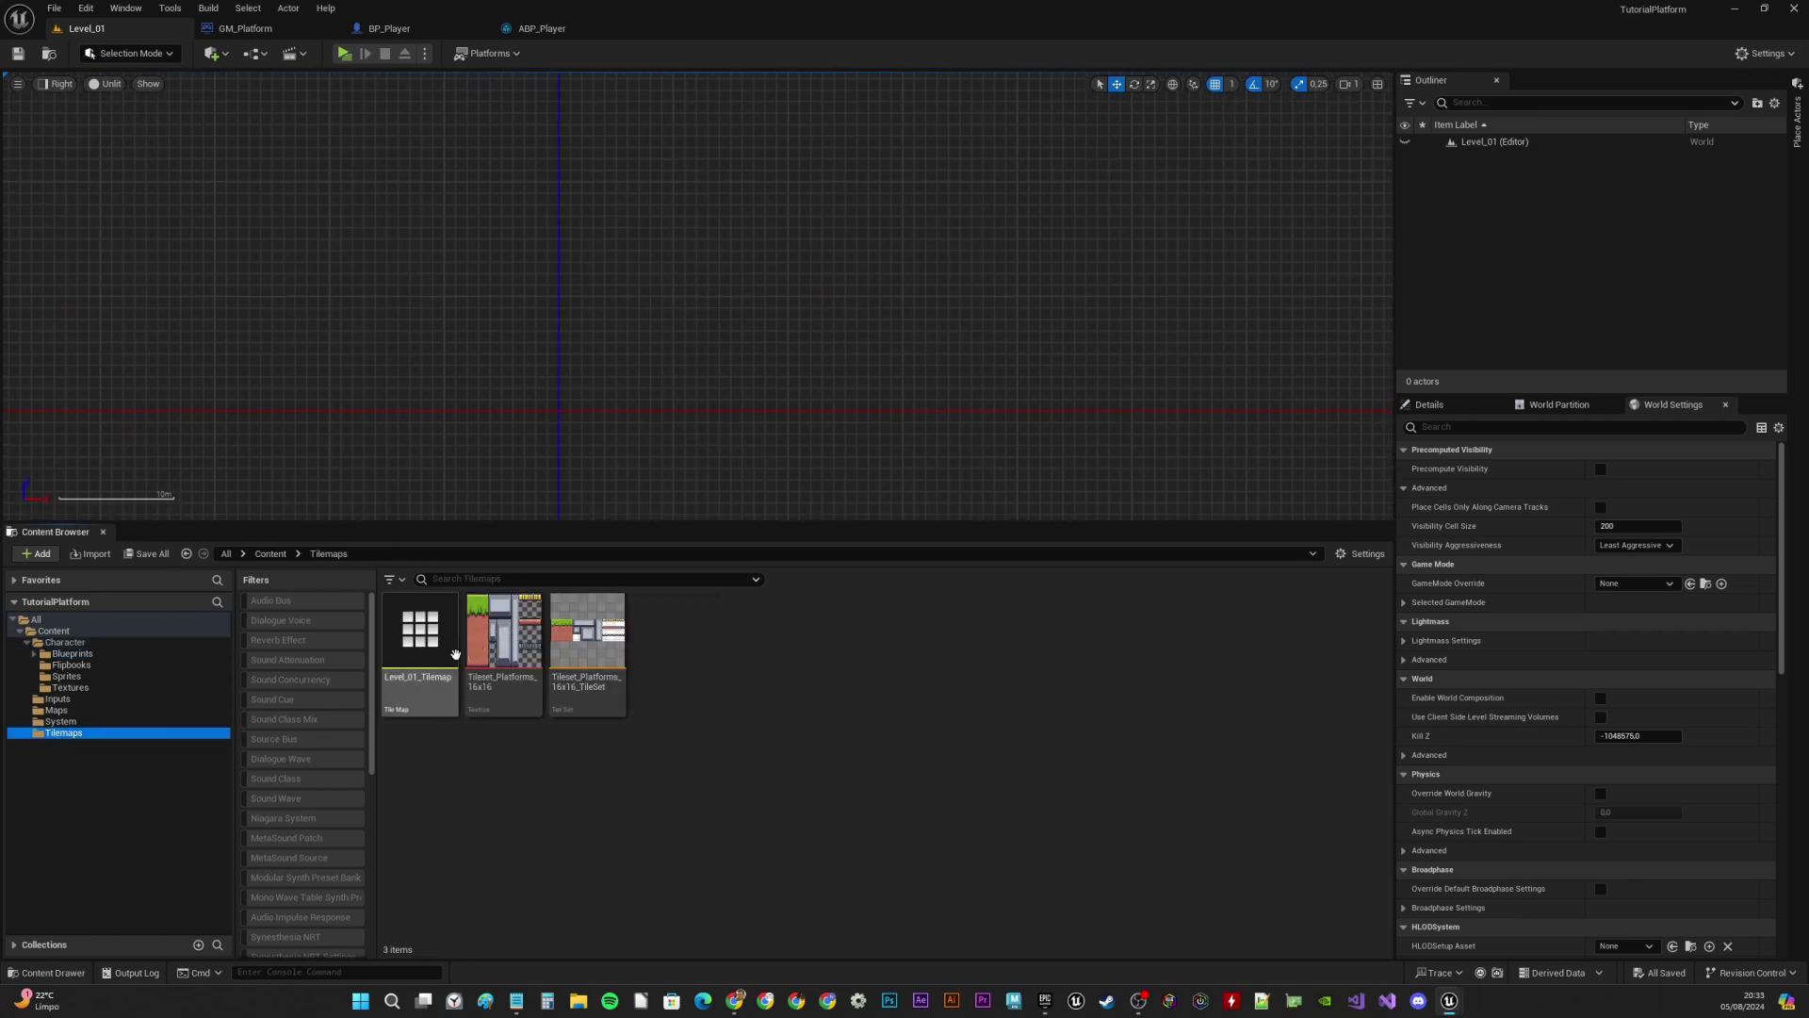
pyautogui.click(424, 618)
pyautogui.moveTo(420, 617); pyautogui.dragTo(601, 299)
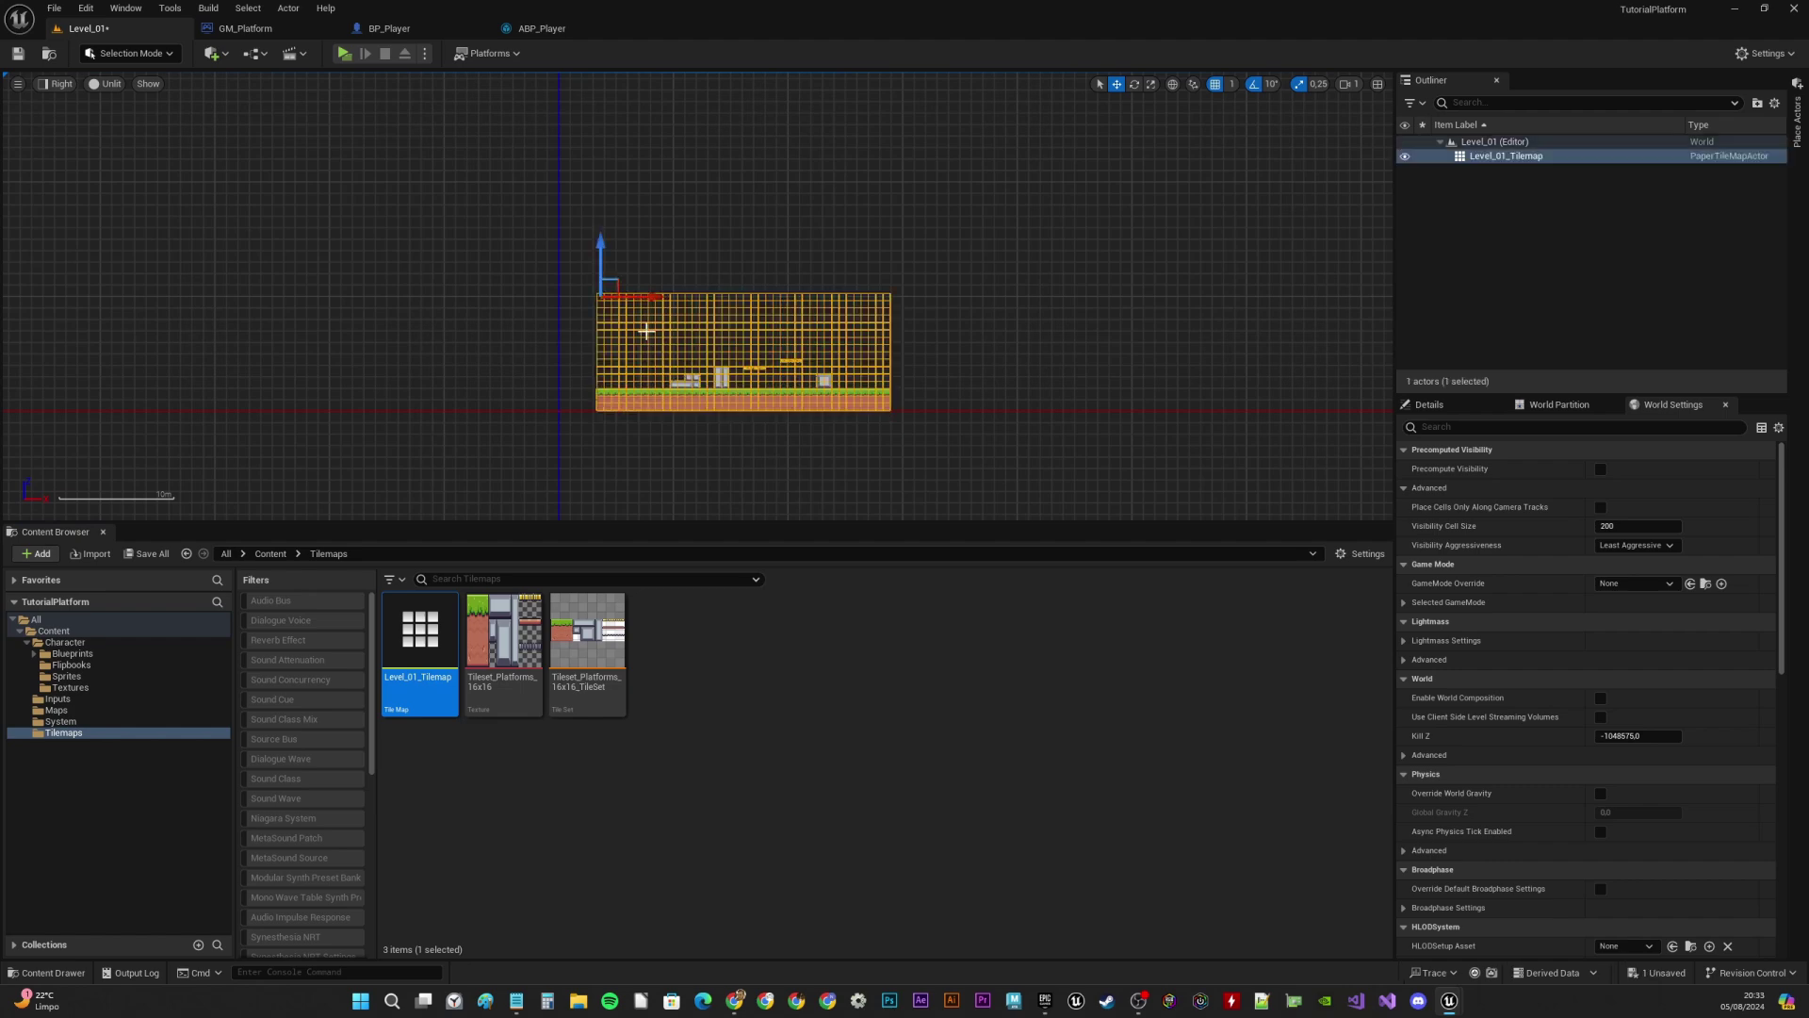
# Set the placed tilemap's location to 0, 0, 0 and deselect it
pyautogui.click(1431, 405)
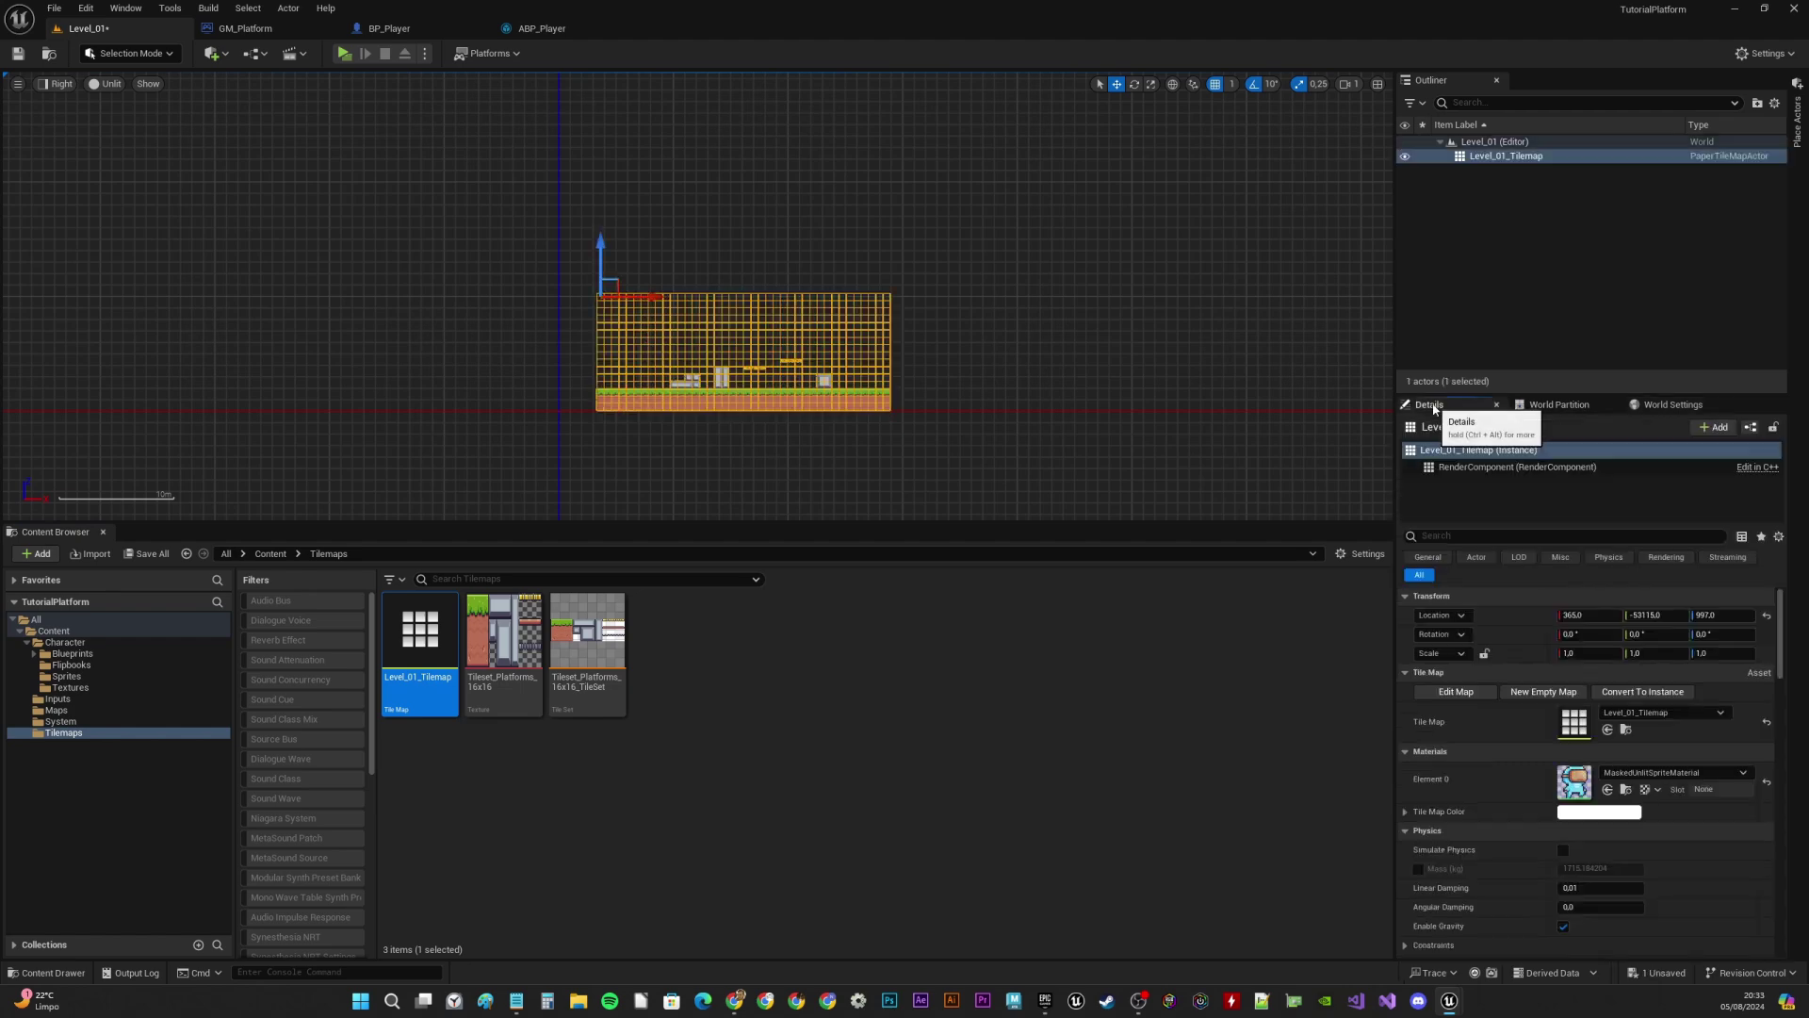
pyautogui.click(1571, 615)
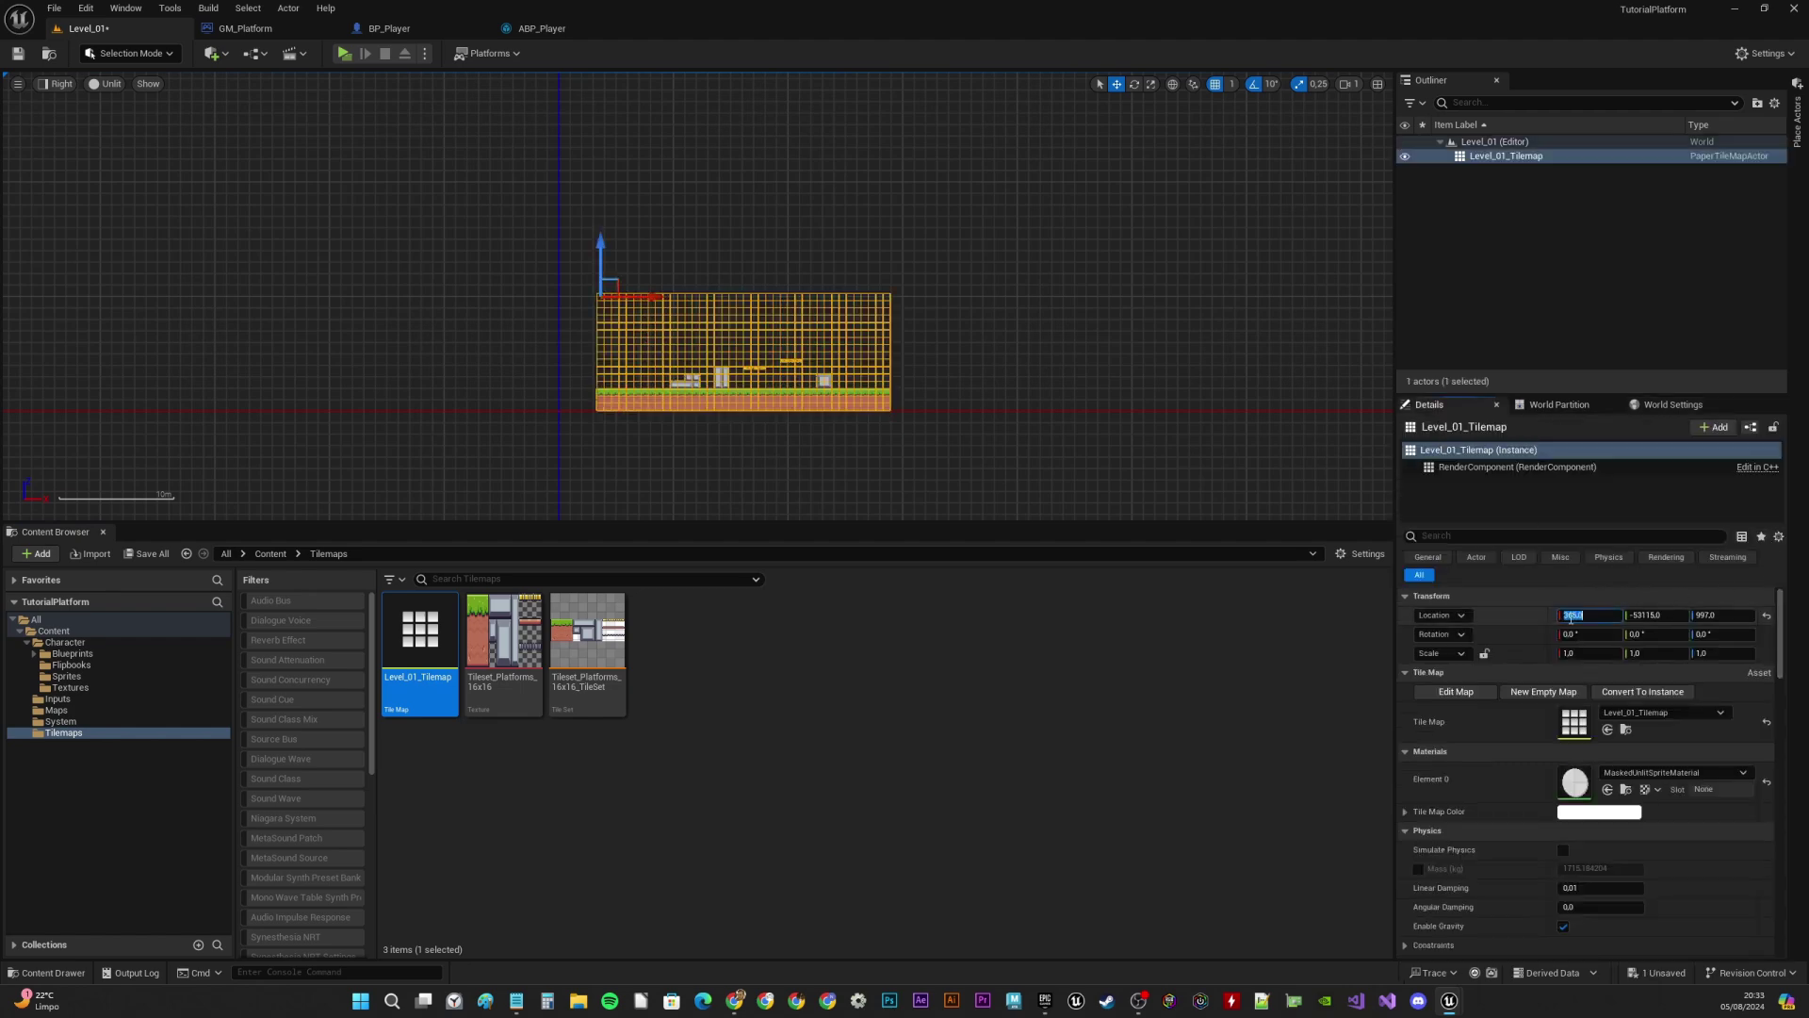
pyautogui.write('0')
pyautogui.press('Tab')
pyautogui.write('0')
pyautogui.press('Tab')
pyautogui.write('0')
pyautogui.press('Tab')
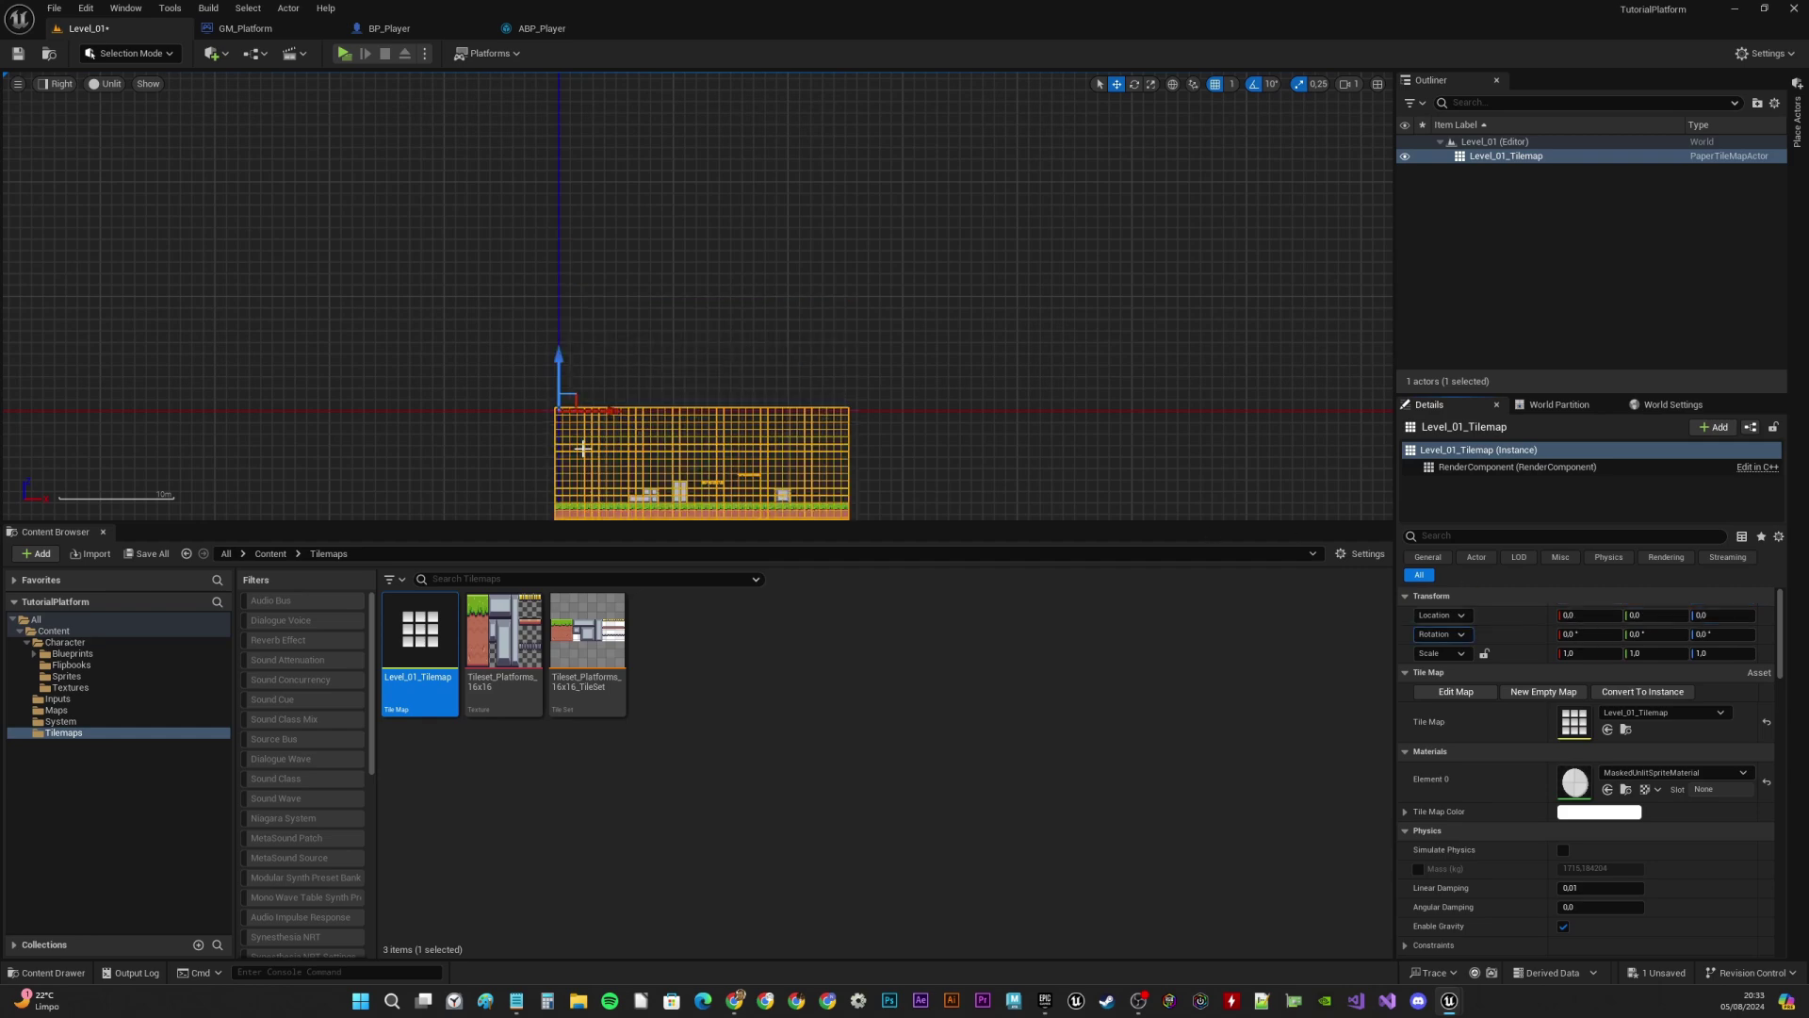
pyautogui.moveTo(663, 333); pyautogui.dragTo(789, 205, button='right')
pyautogui.scroll(4, 763, 476)
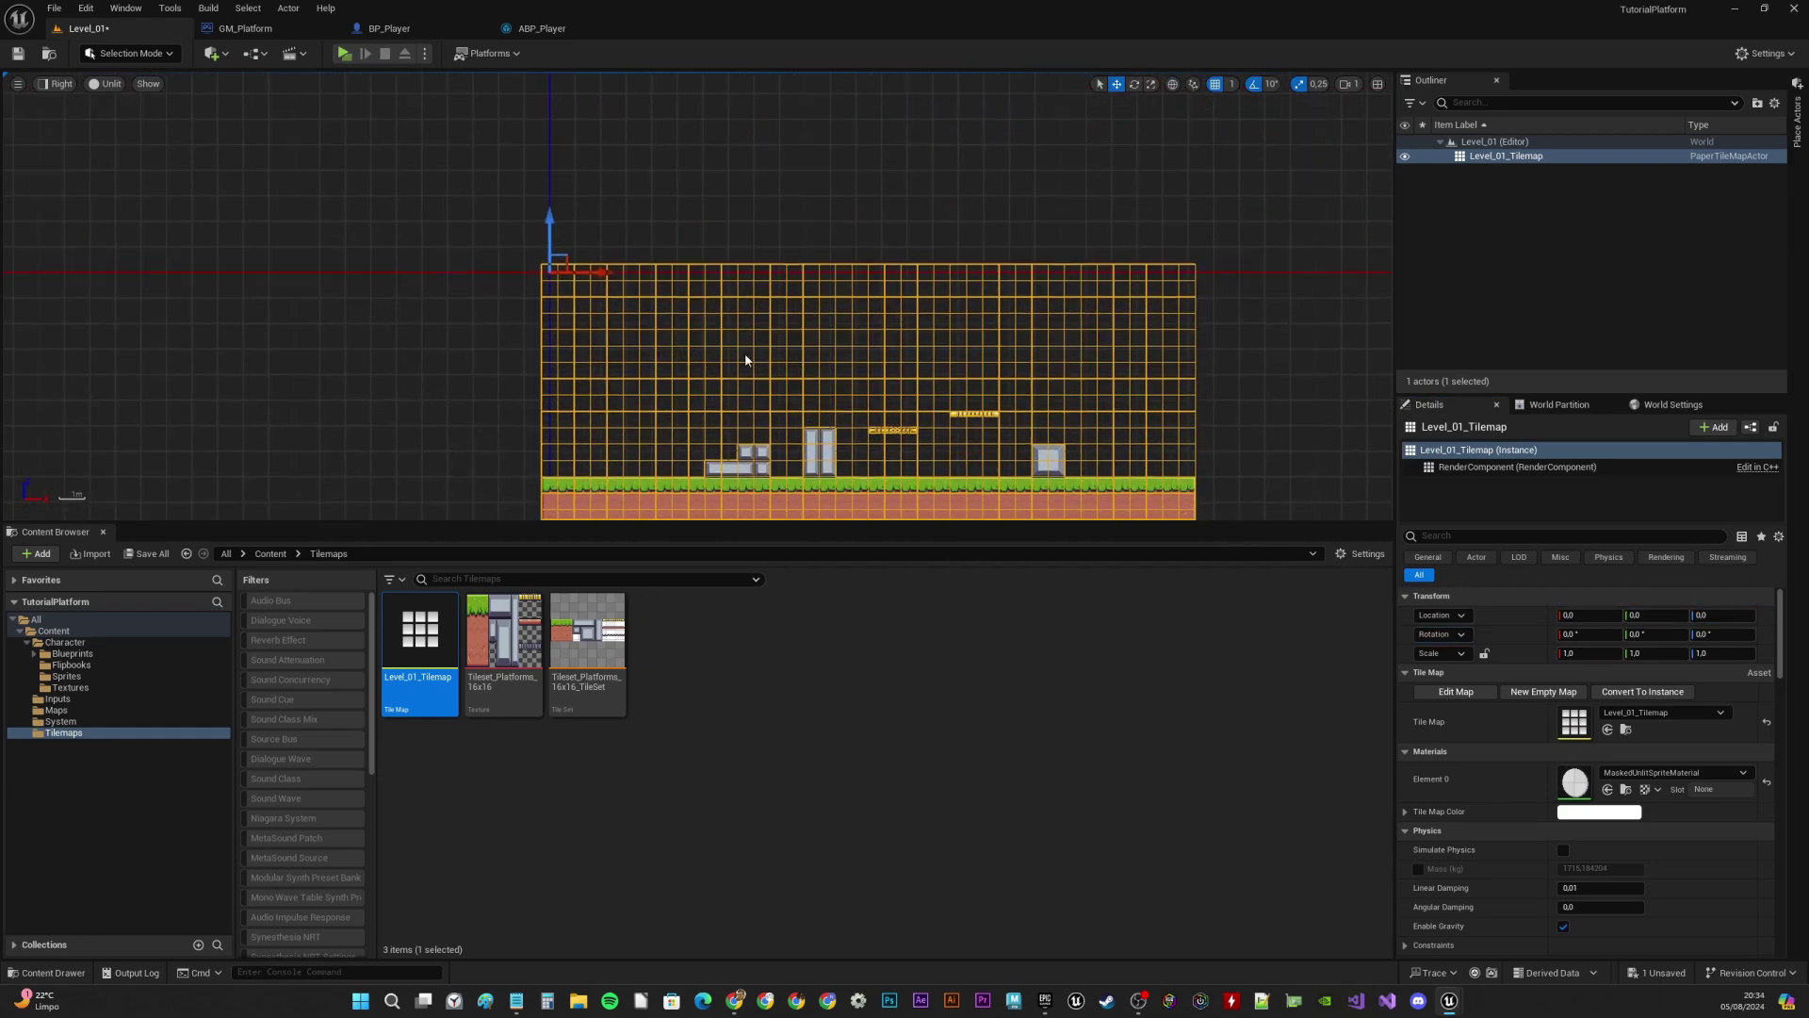
pyautogui.scroll(-1, 734, 342)
pyautogui.scroll(-1, 734, 343)
pyautogui.click(728, 214)
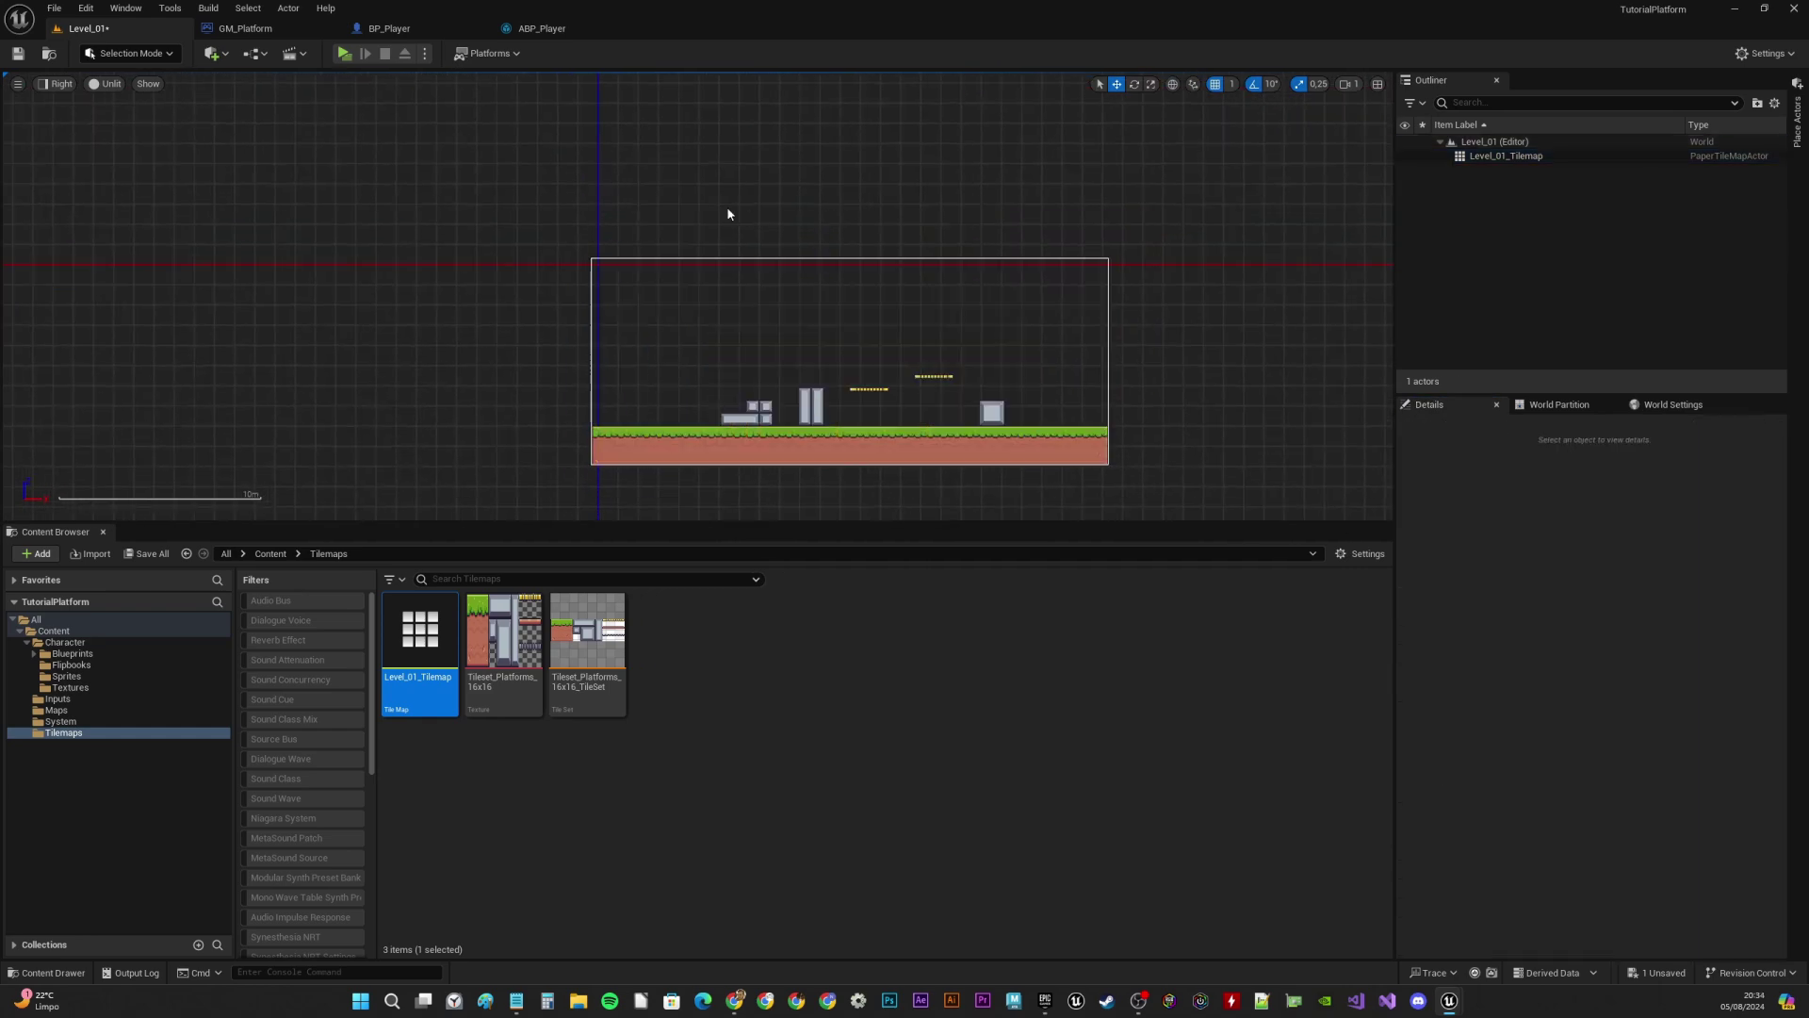
# Playtest Level_01 by running and jumping across the ground, blocks and yellow platforms, and end the play session
pyautogui.moveTo(787, 300); pyautogui.dragTo(797, 229, button='right')
pyautogui.click(343, 54)
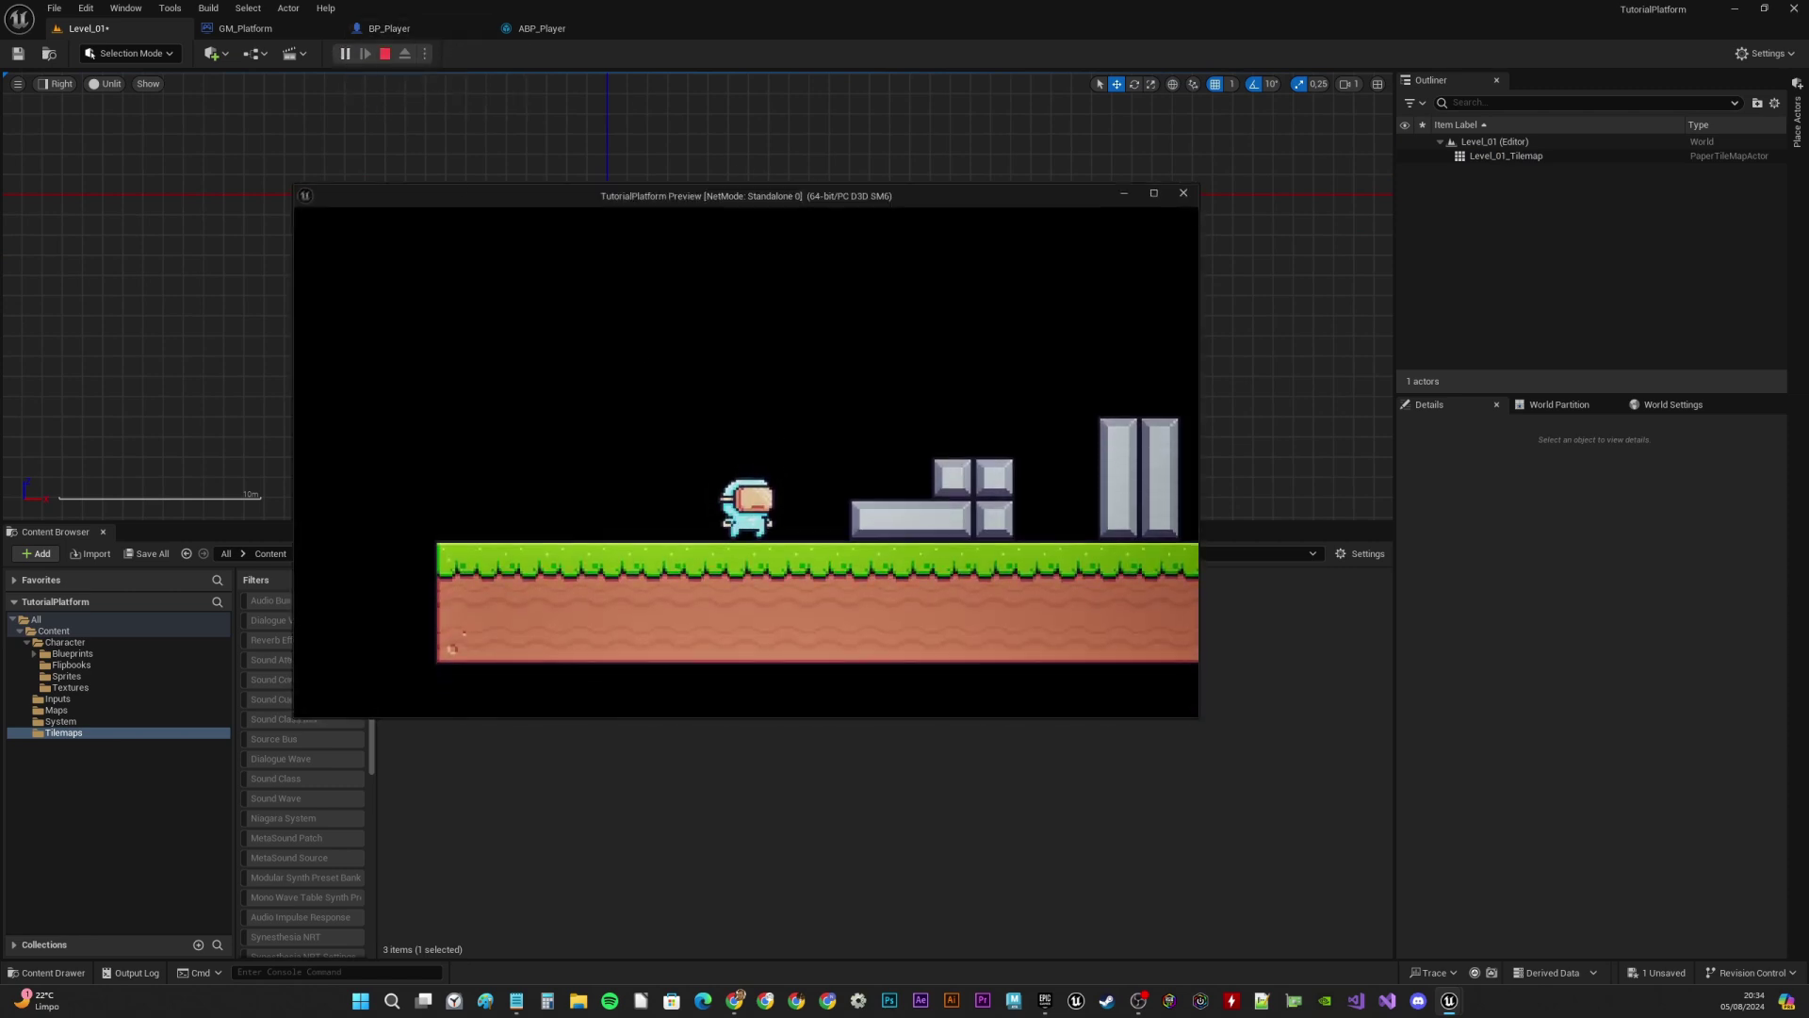
pyautogui.press('a')
pyautogui.press('d')
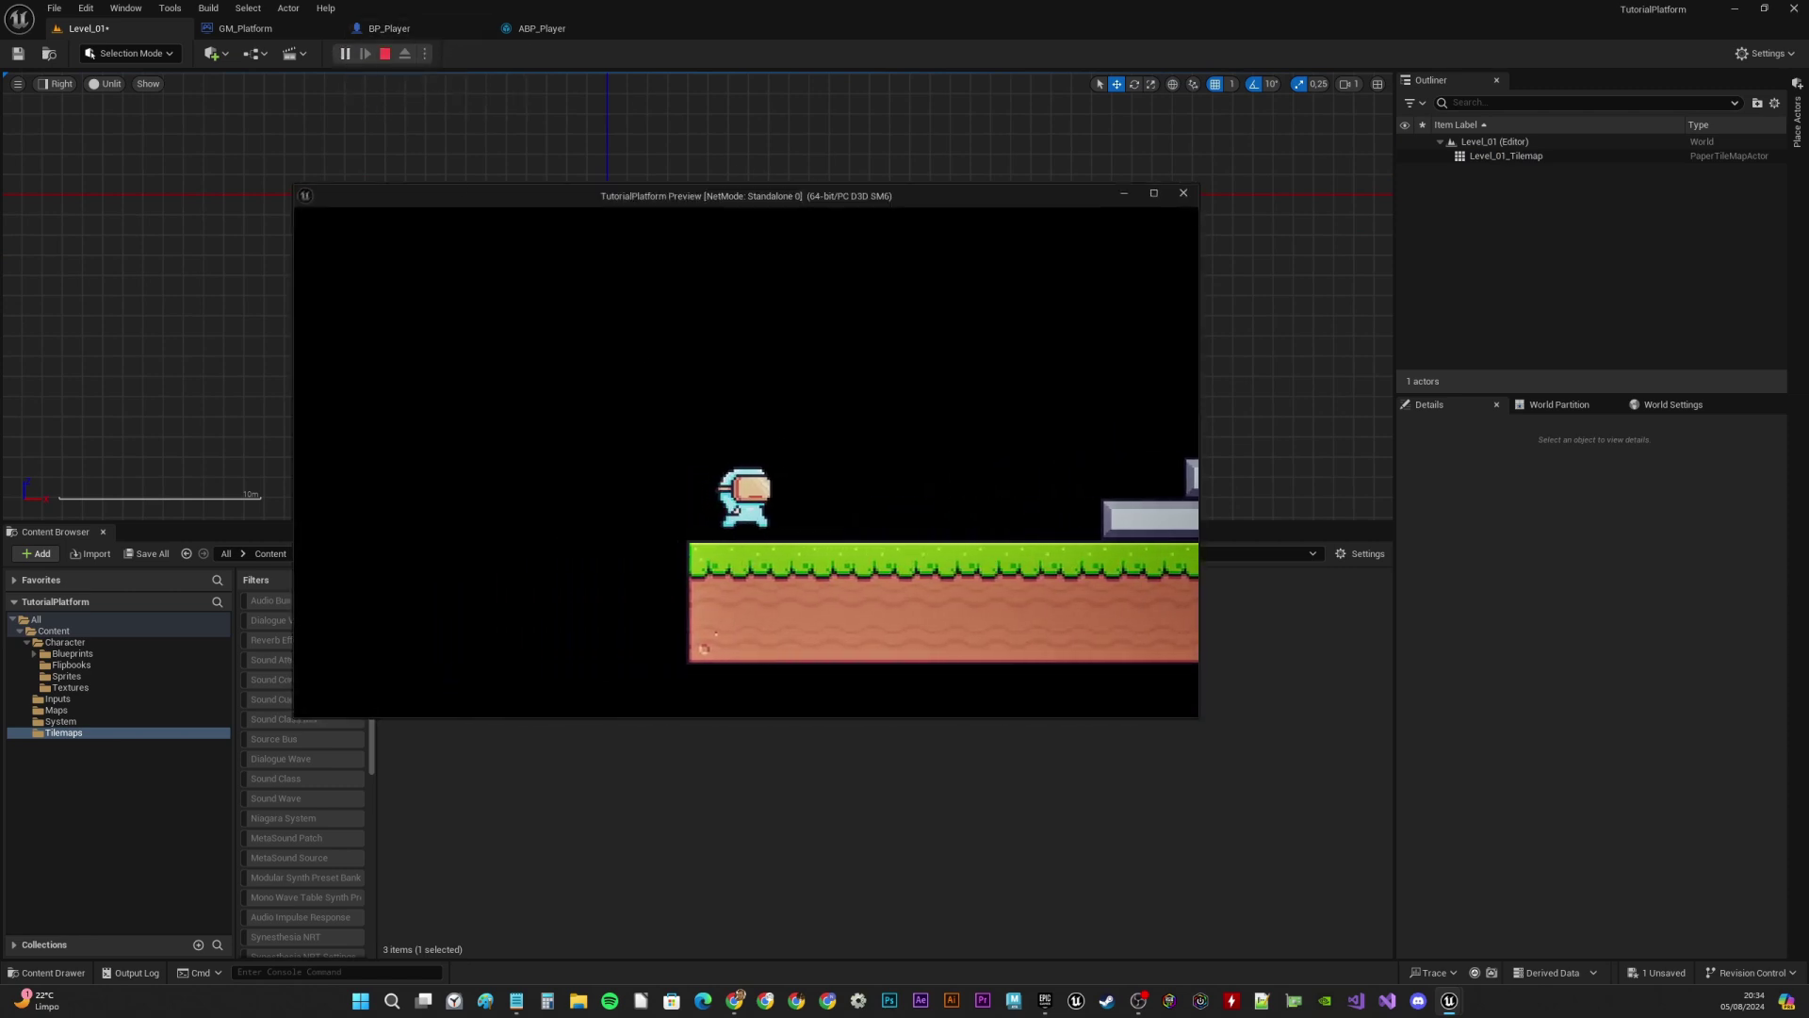
pyautogui.press('space')
pyautogui.press('d')
pyautogui.press('space')
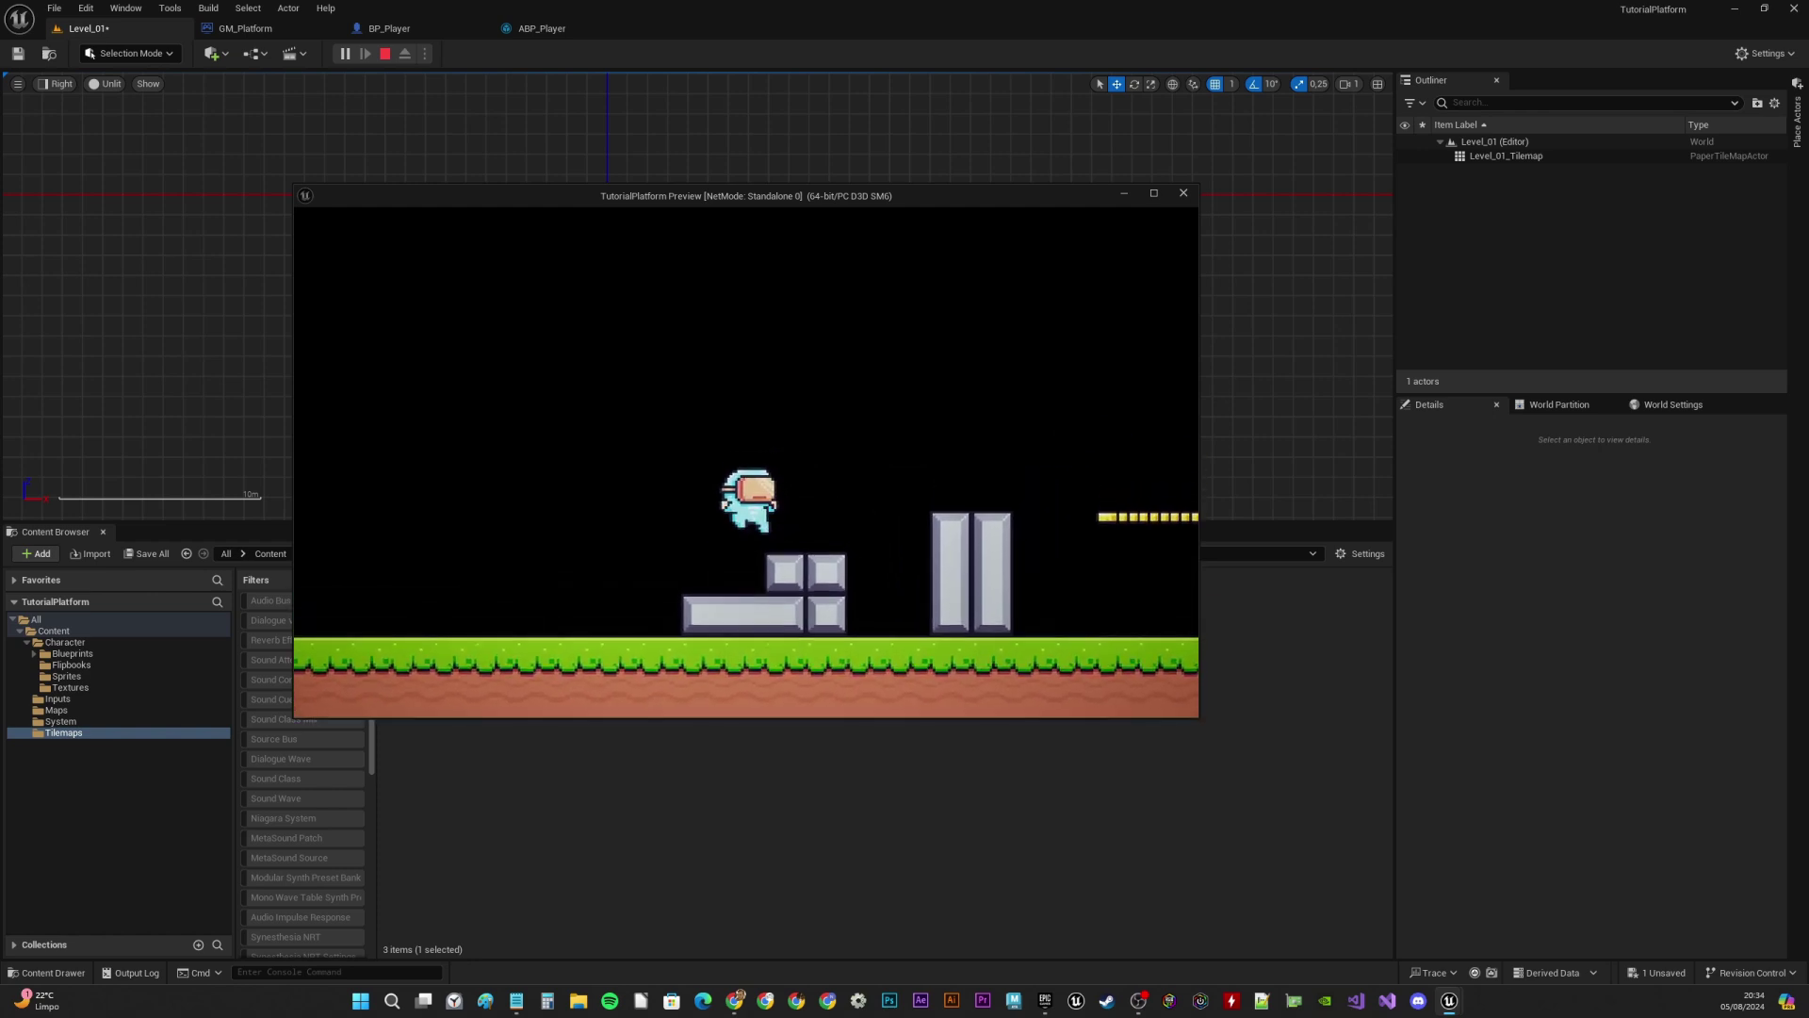
pyautogui.press('a')
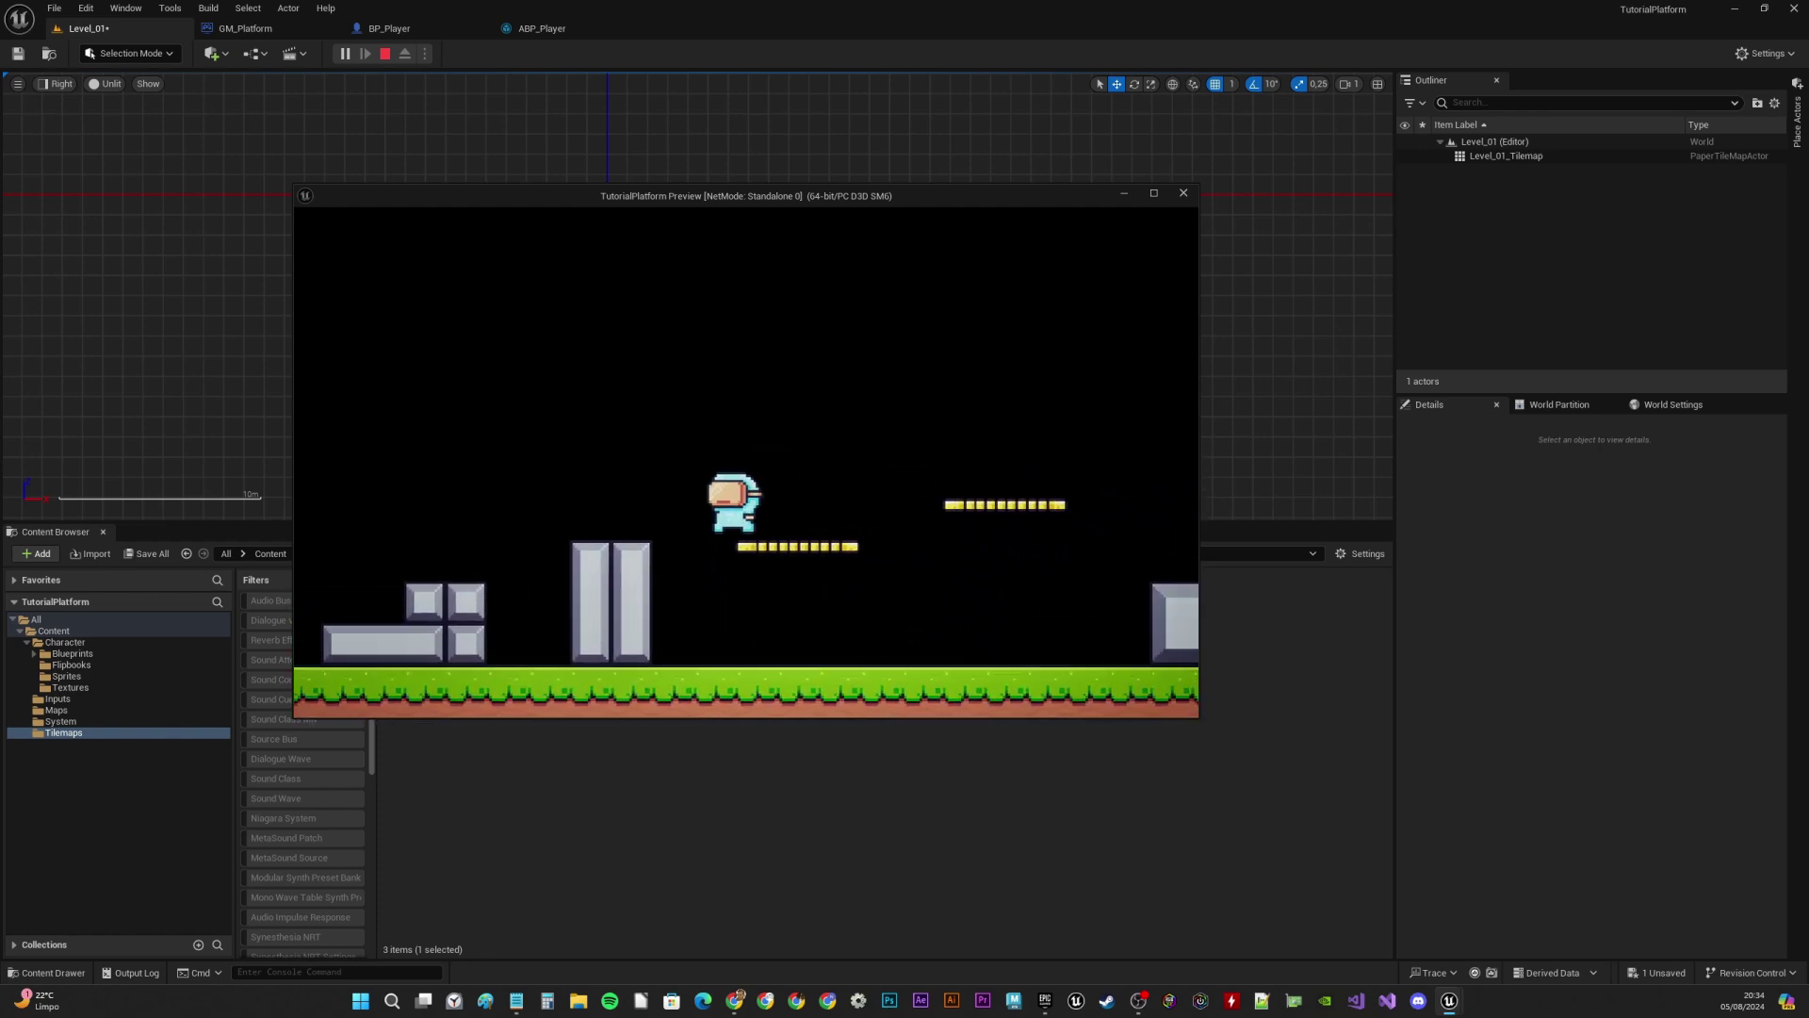
pyautogui.press('d')
pyautogui.press('d')
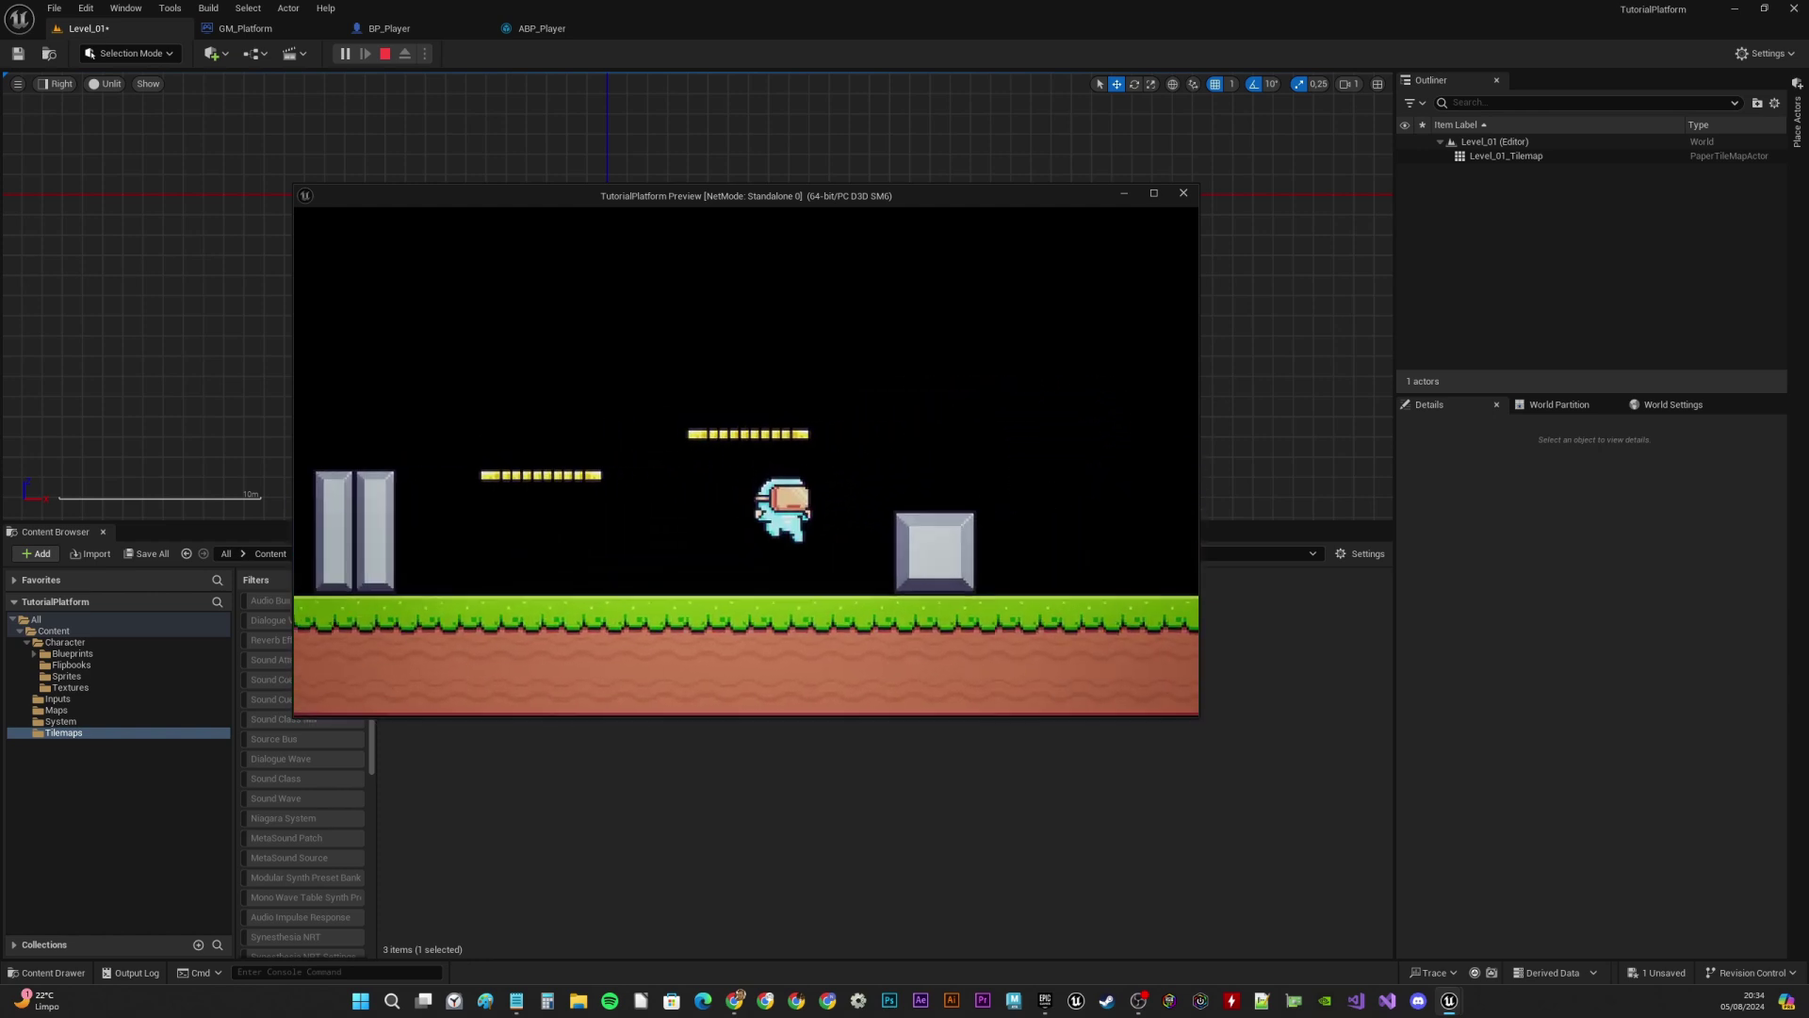
pyautogui.press('space')
pyautogui.press('a')
pyautogui.press('space')
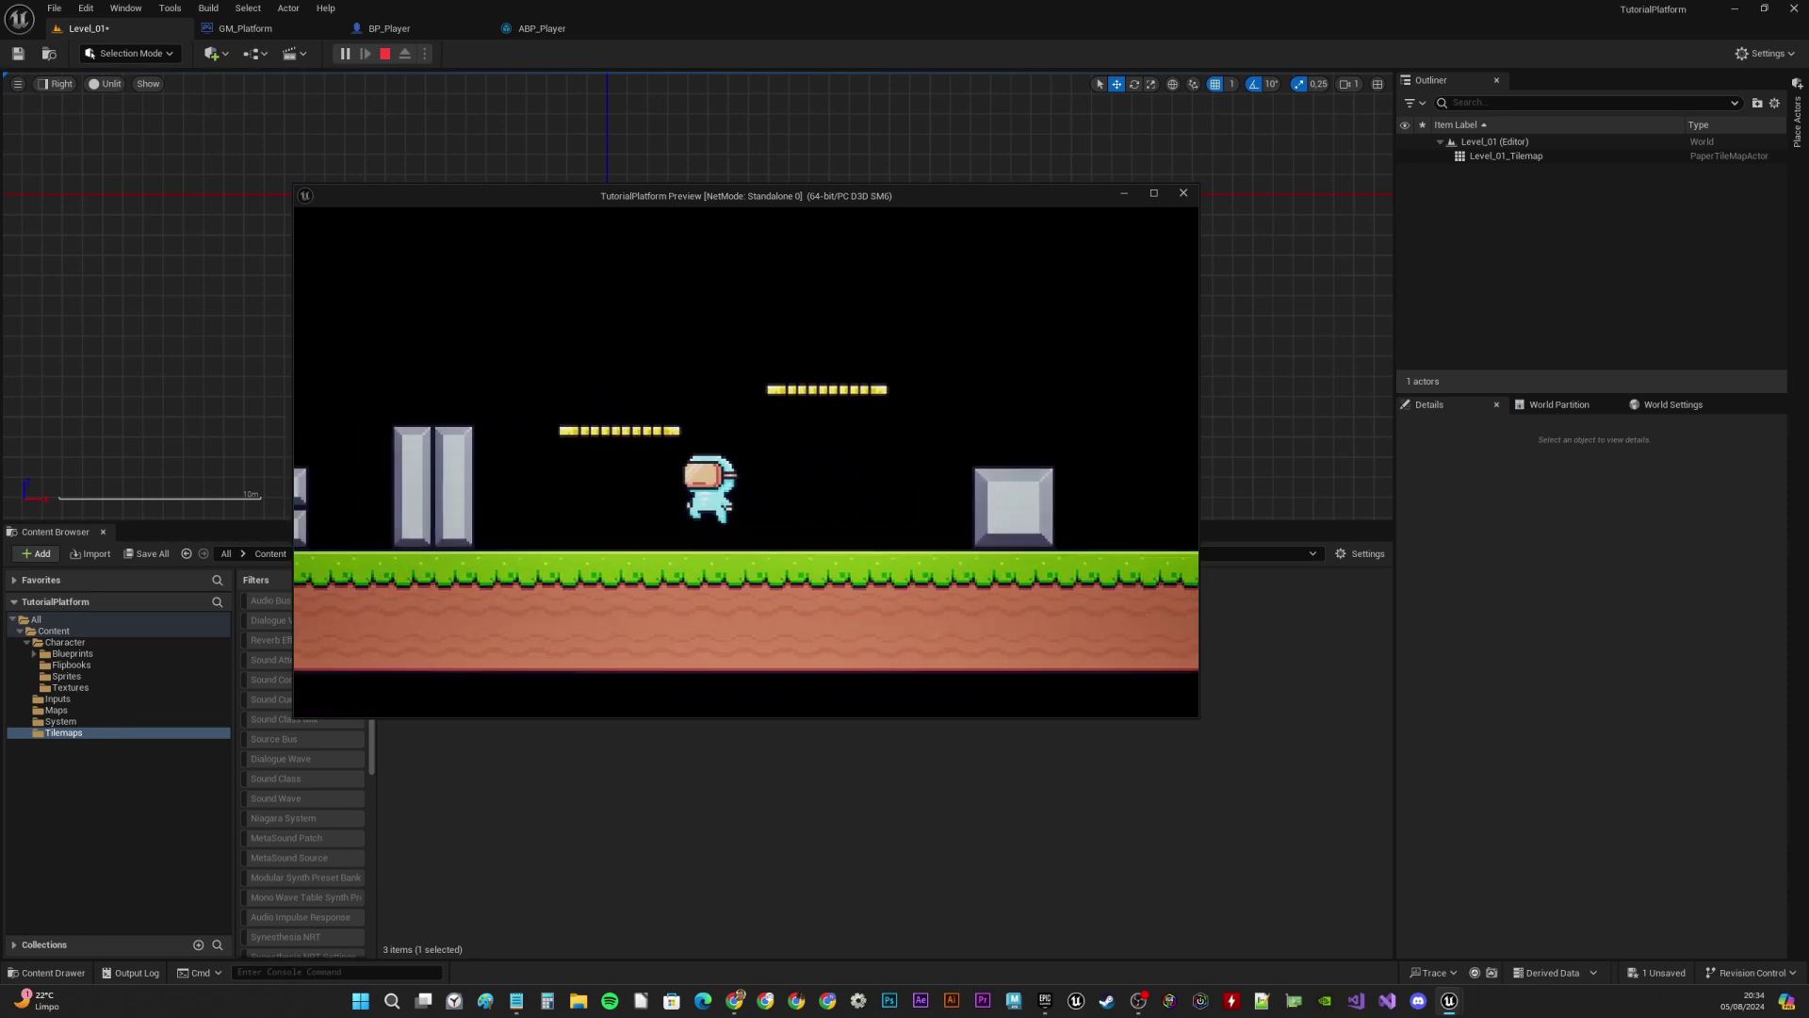
pyautogui.press('space')
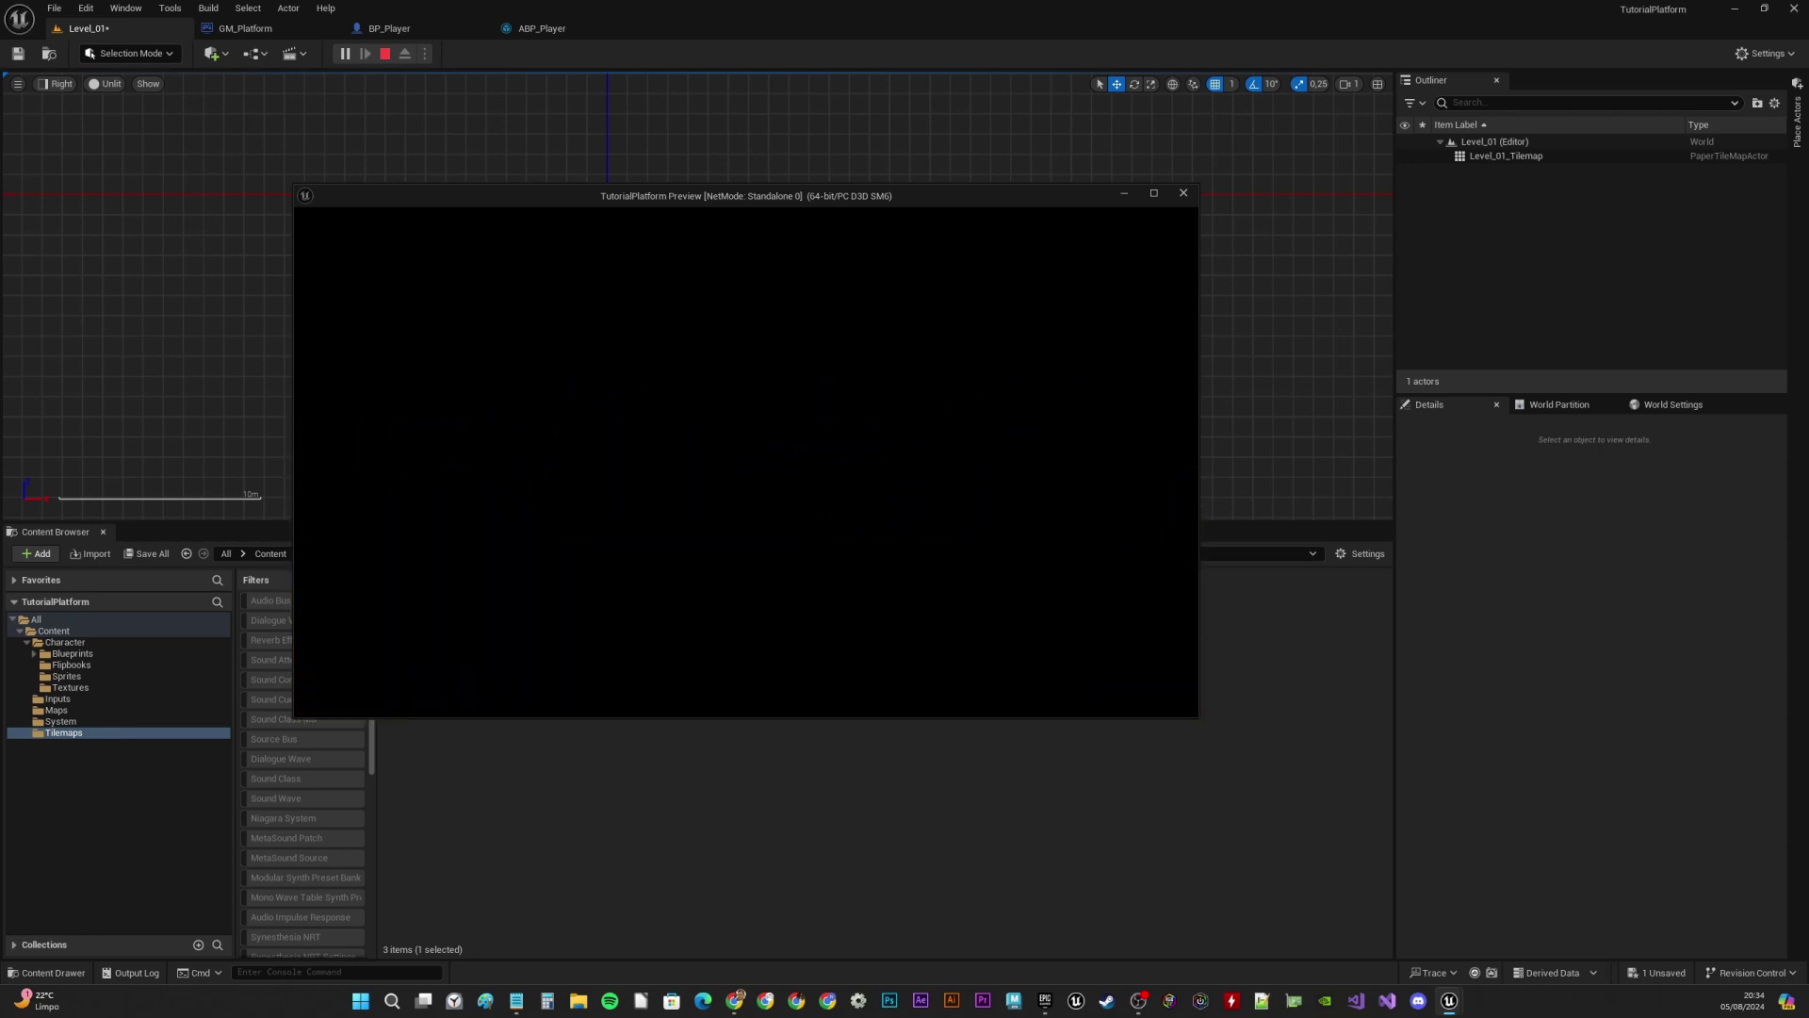
pyautogui.press('d')
pyautogui.press('Escape')
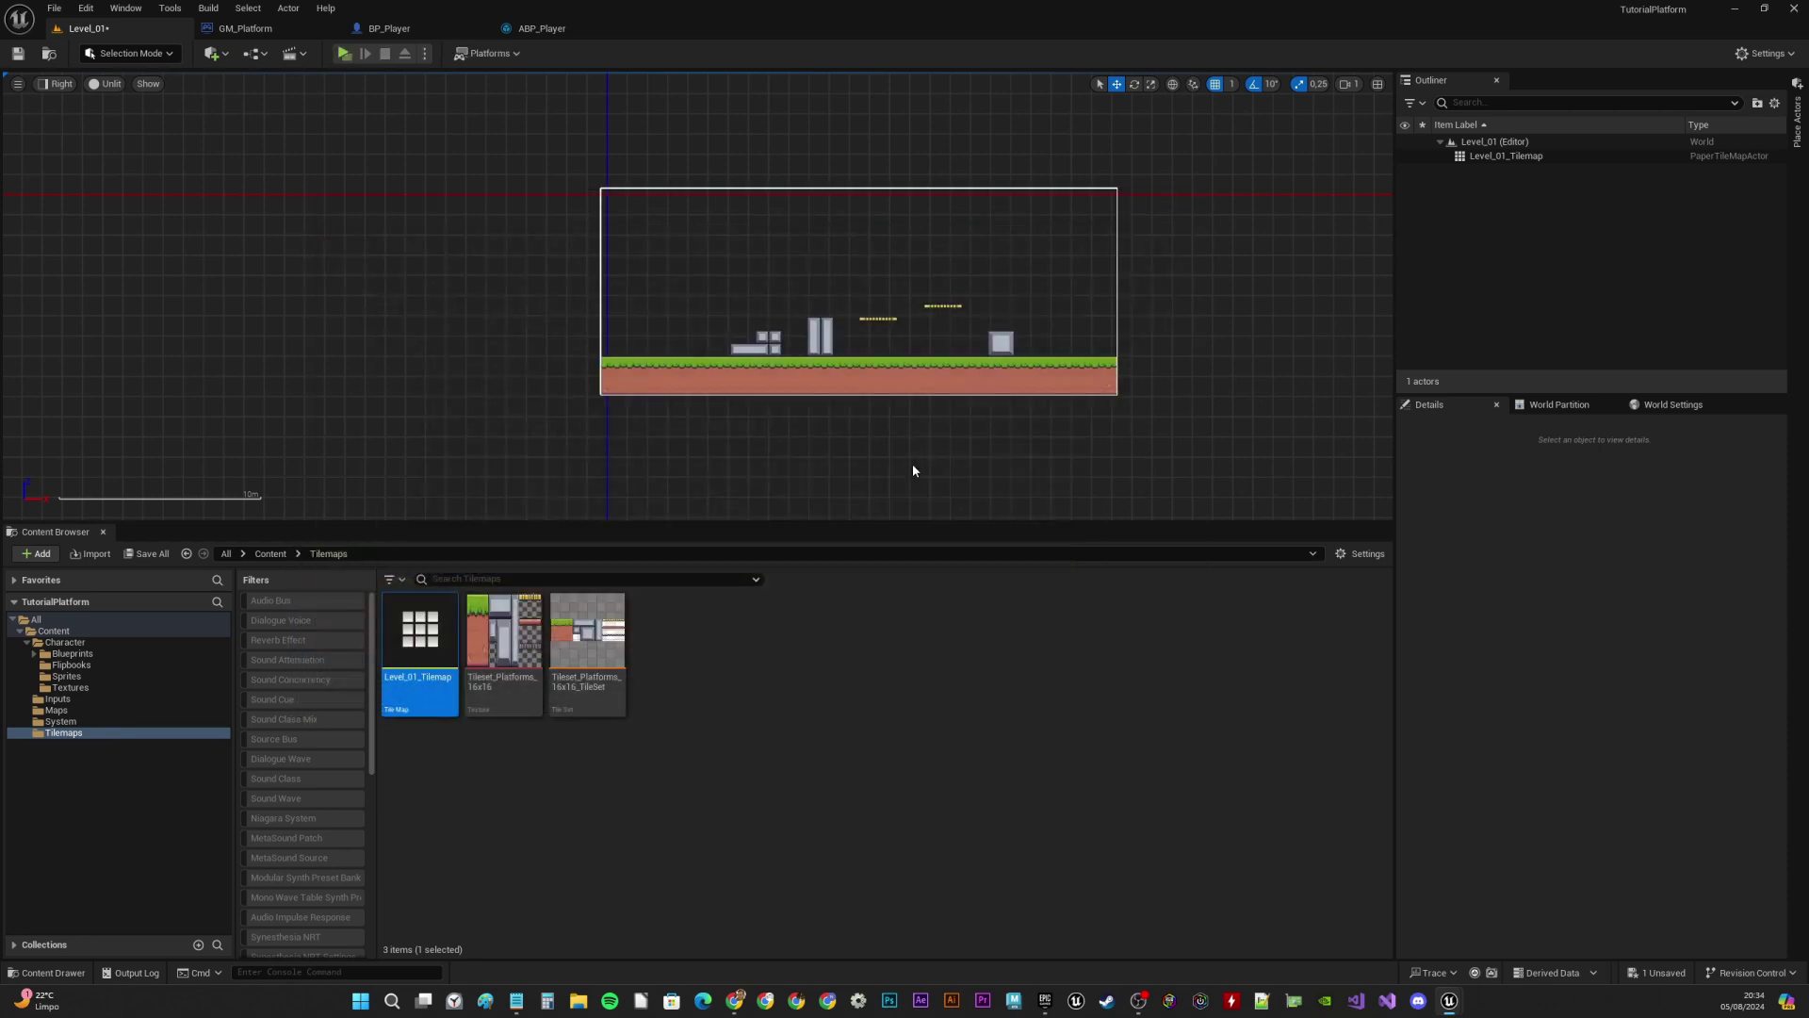
# Show the contents of the Maps folder and save Level_01 with its placed tilemap
pyautogui.click(755, 188)
pyautogui.scroll(2, 1178, 339)
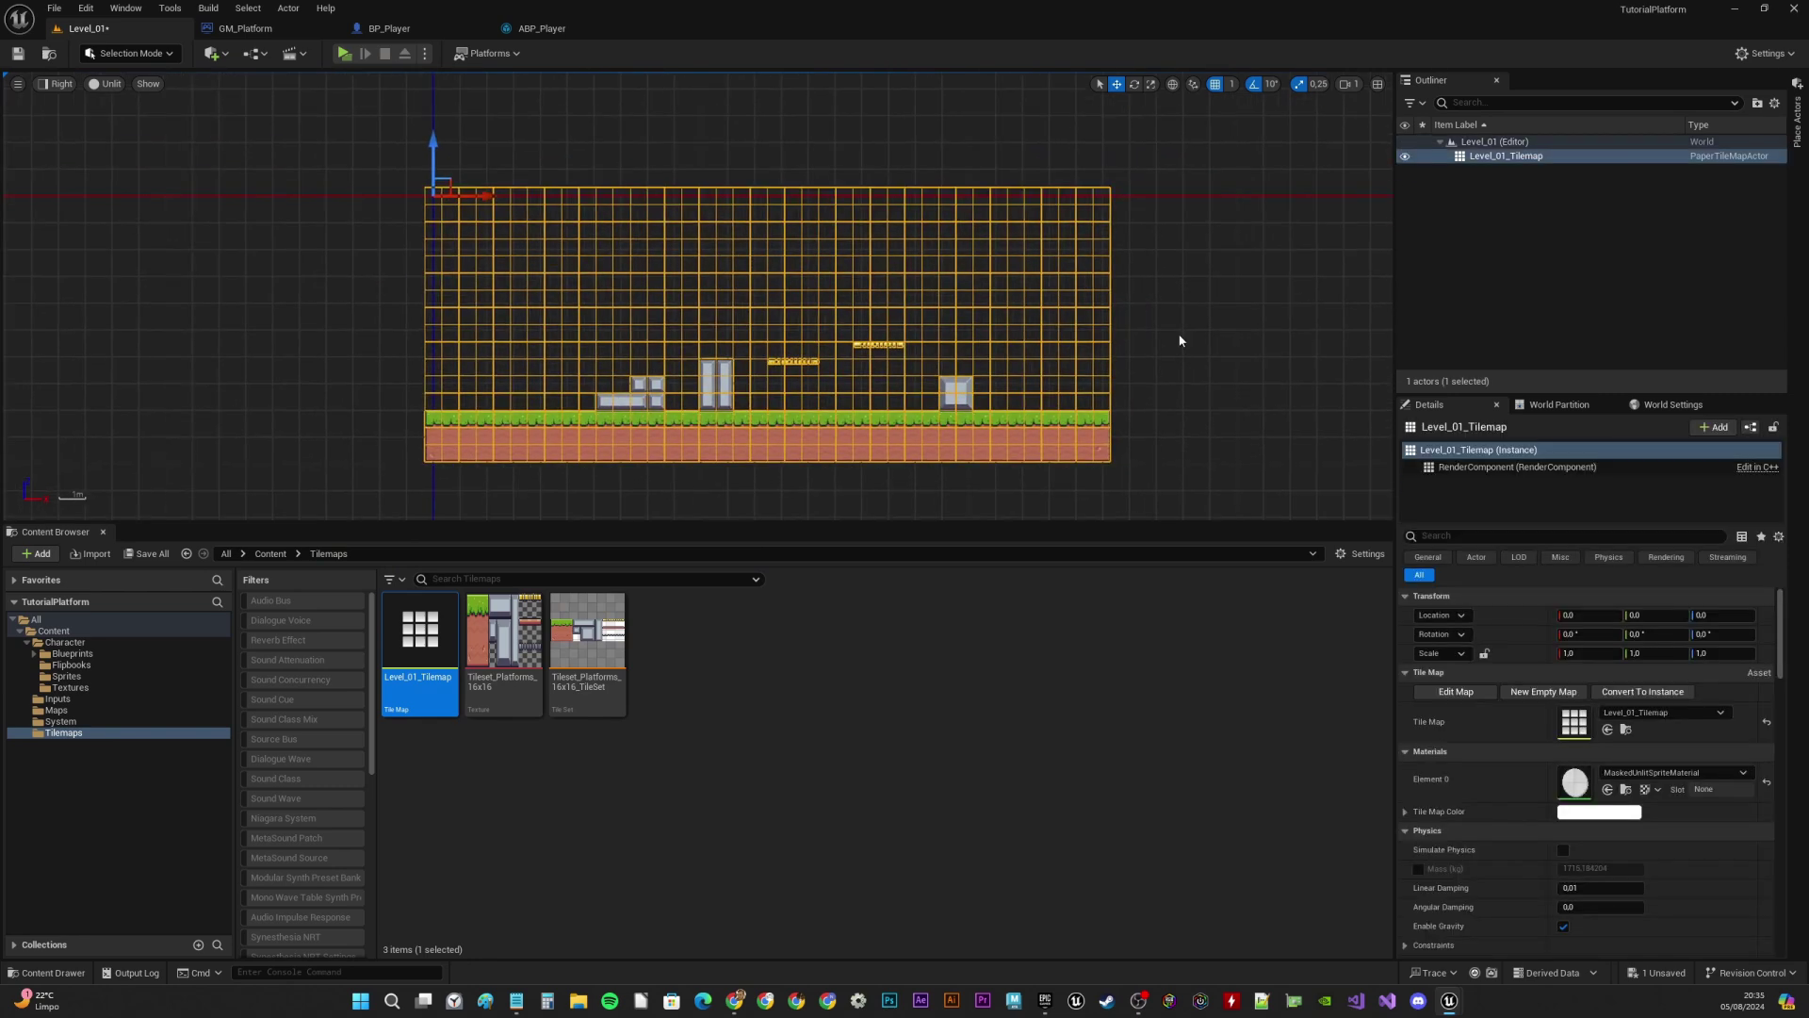
pyautogui.click(1179, 339)
pyautogui.moveTo(527, 138); pyautogui.dragTo(480, 135, button='right')
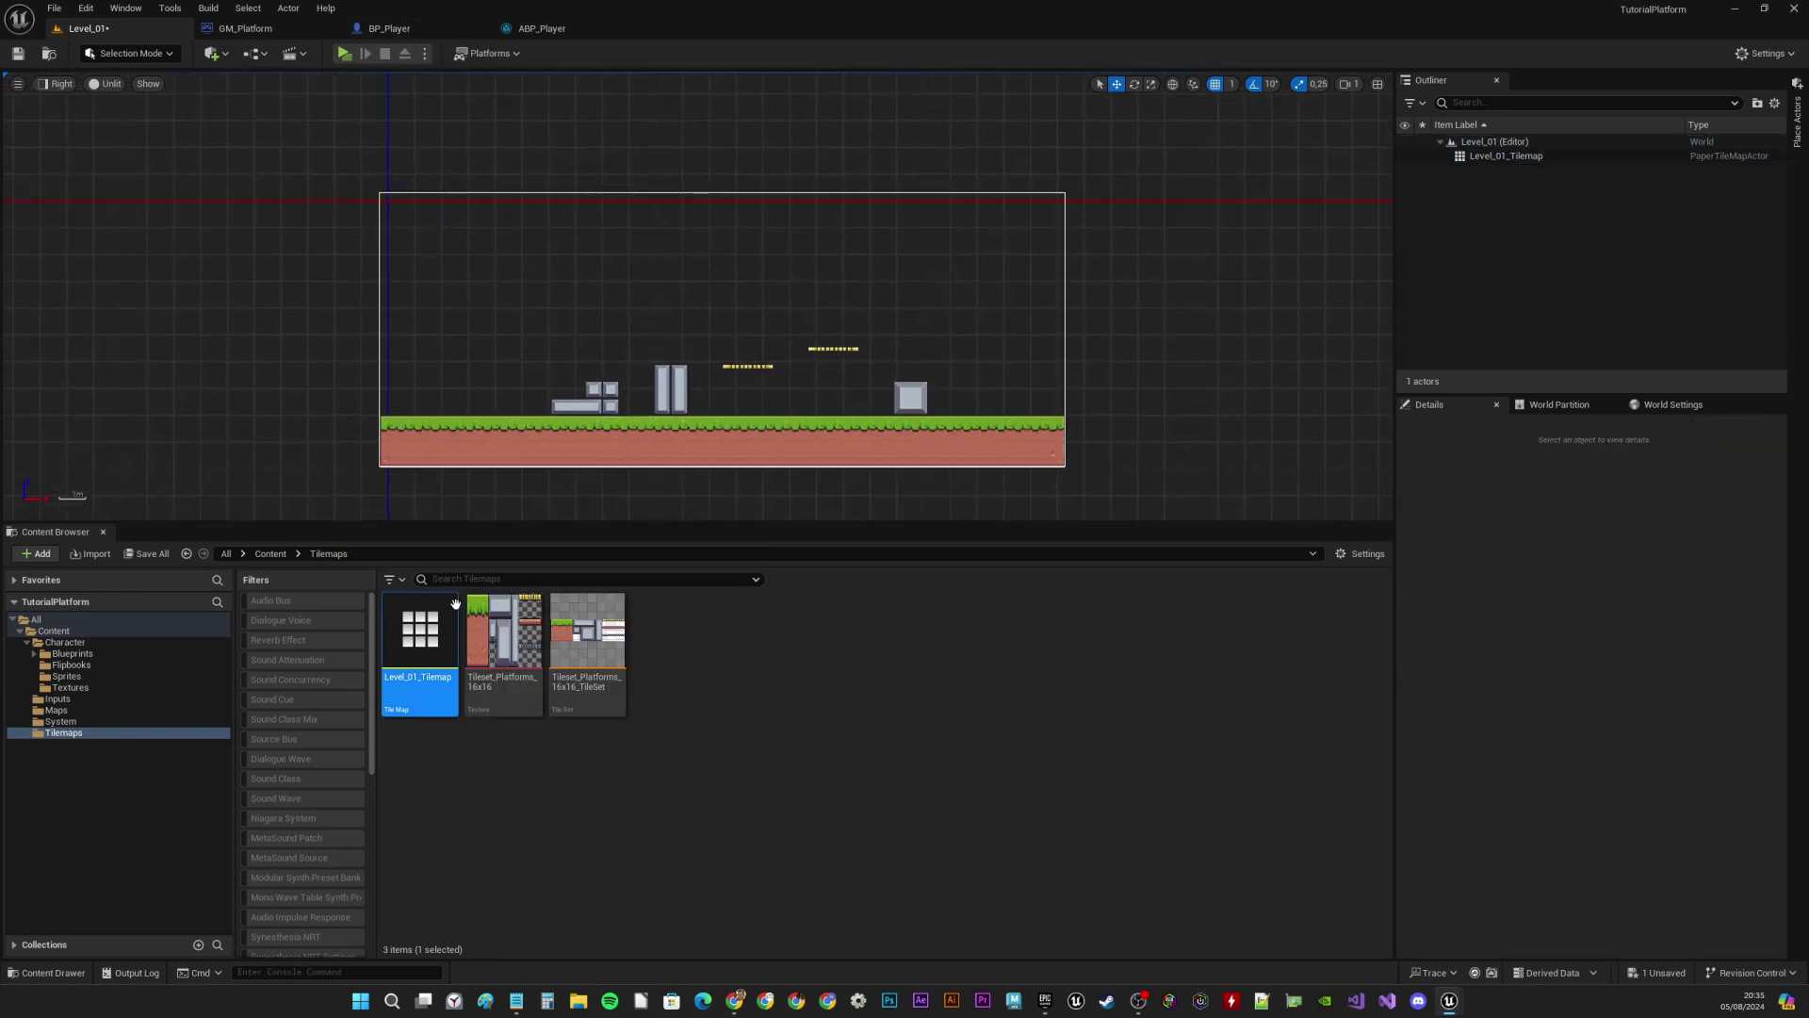
pyautogui.click(56, 709)
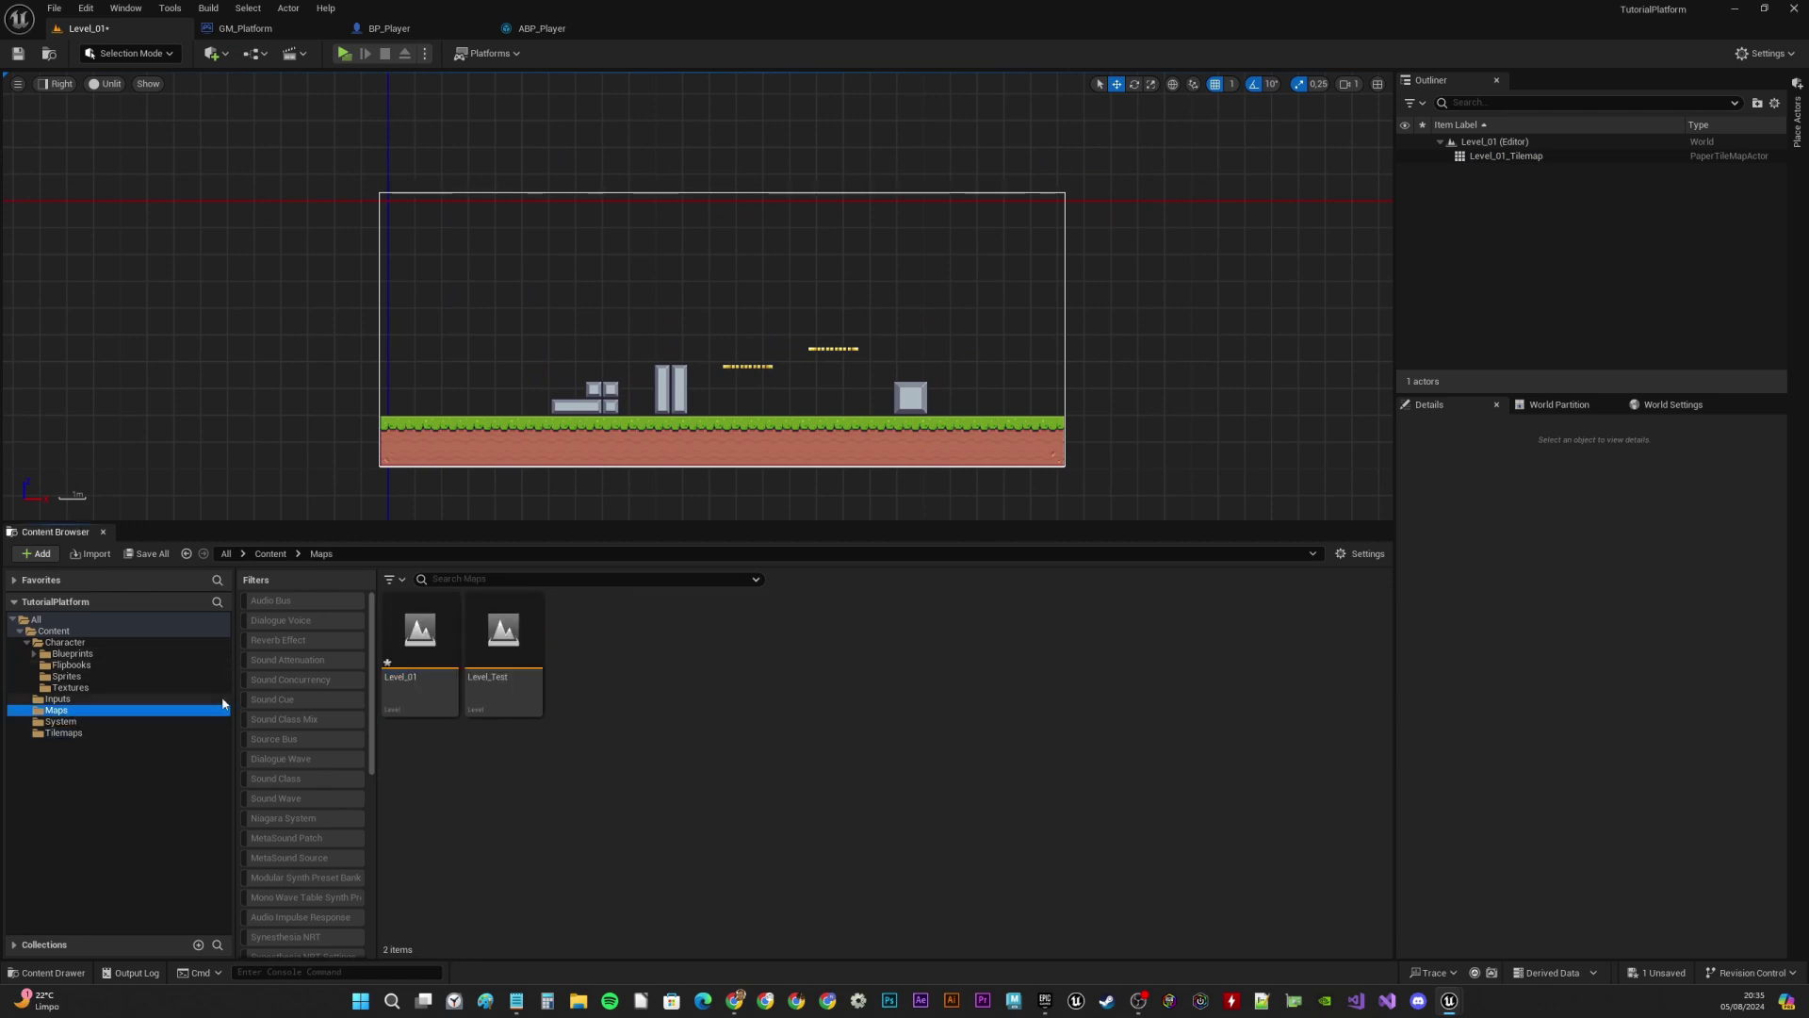
pyautogui.hotkey('ctrl', 's')
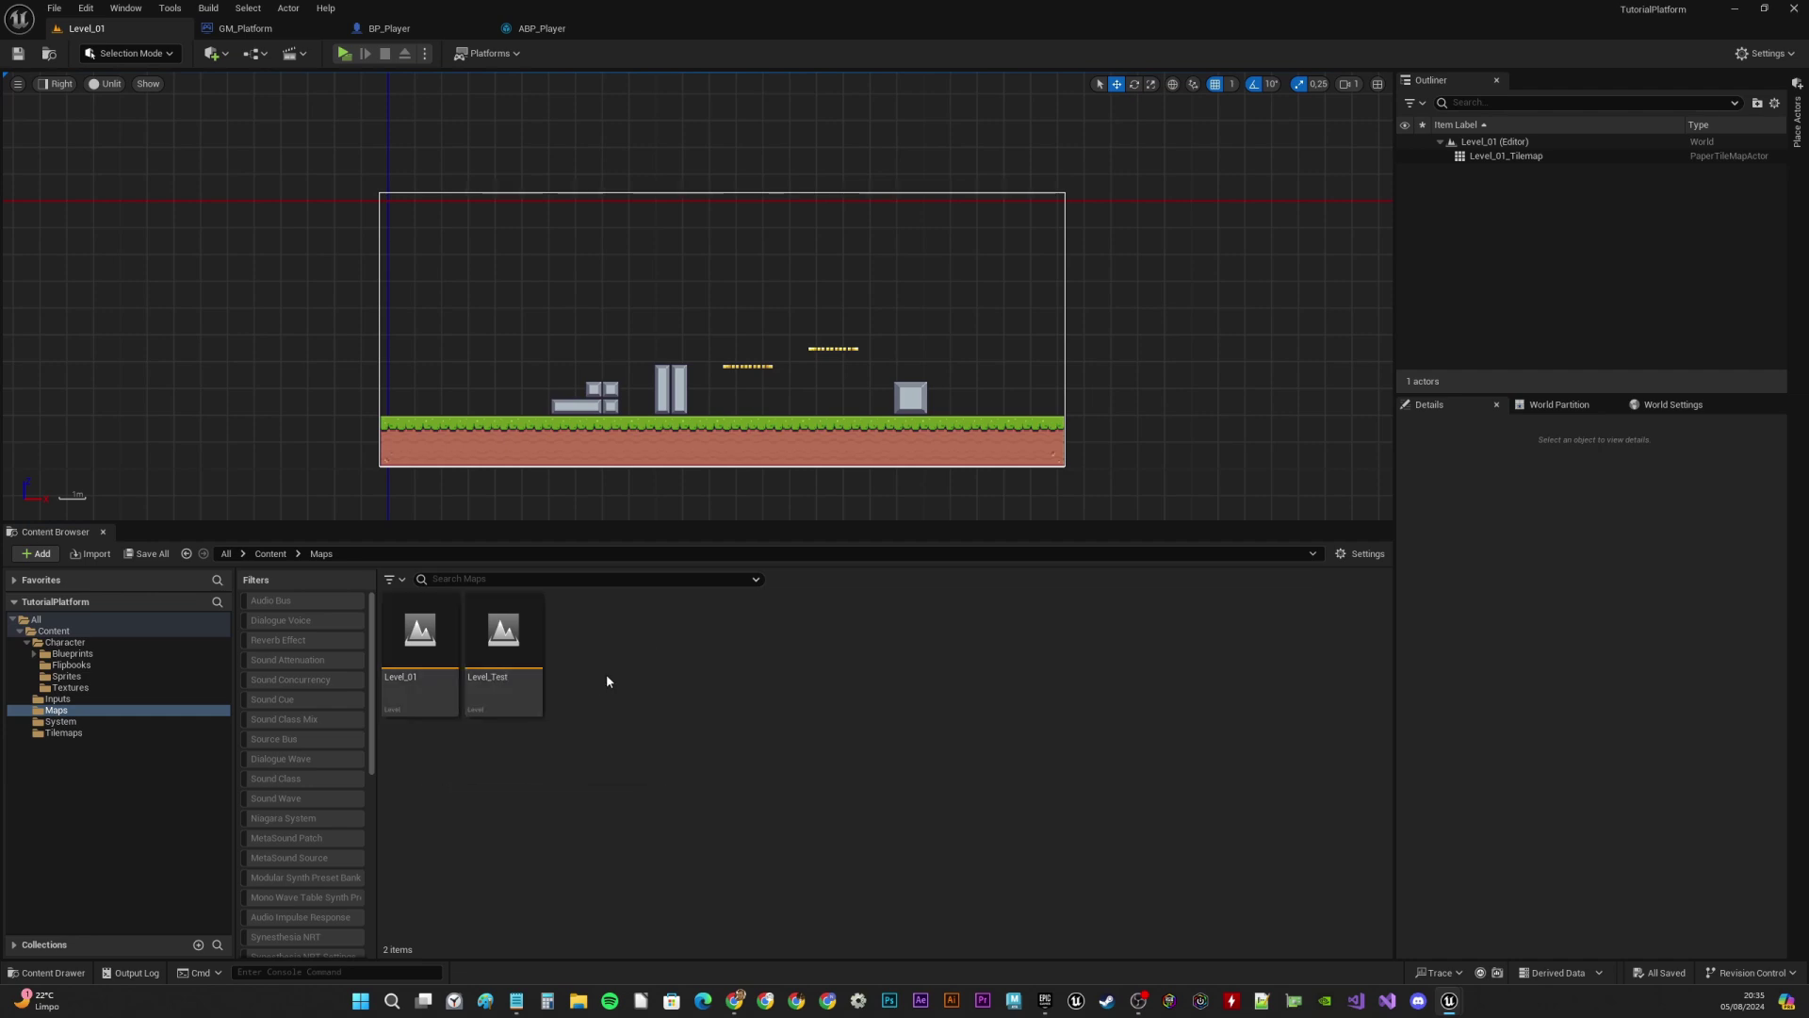
# Clear the World Settings search filter and set Level_01's GameMode Override to GM_Platform
pyautogui.click(422, 650)
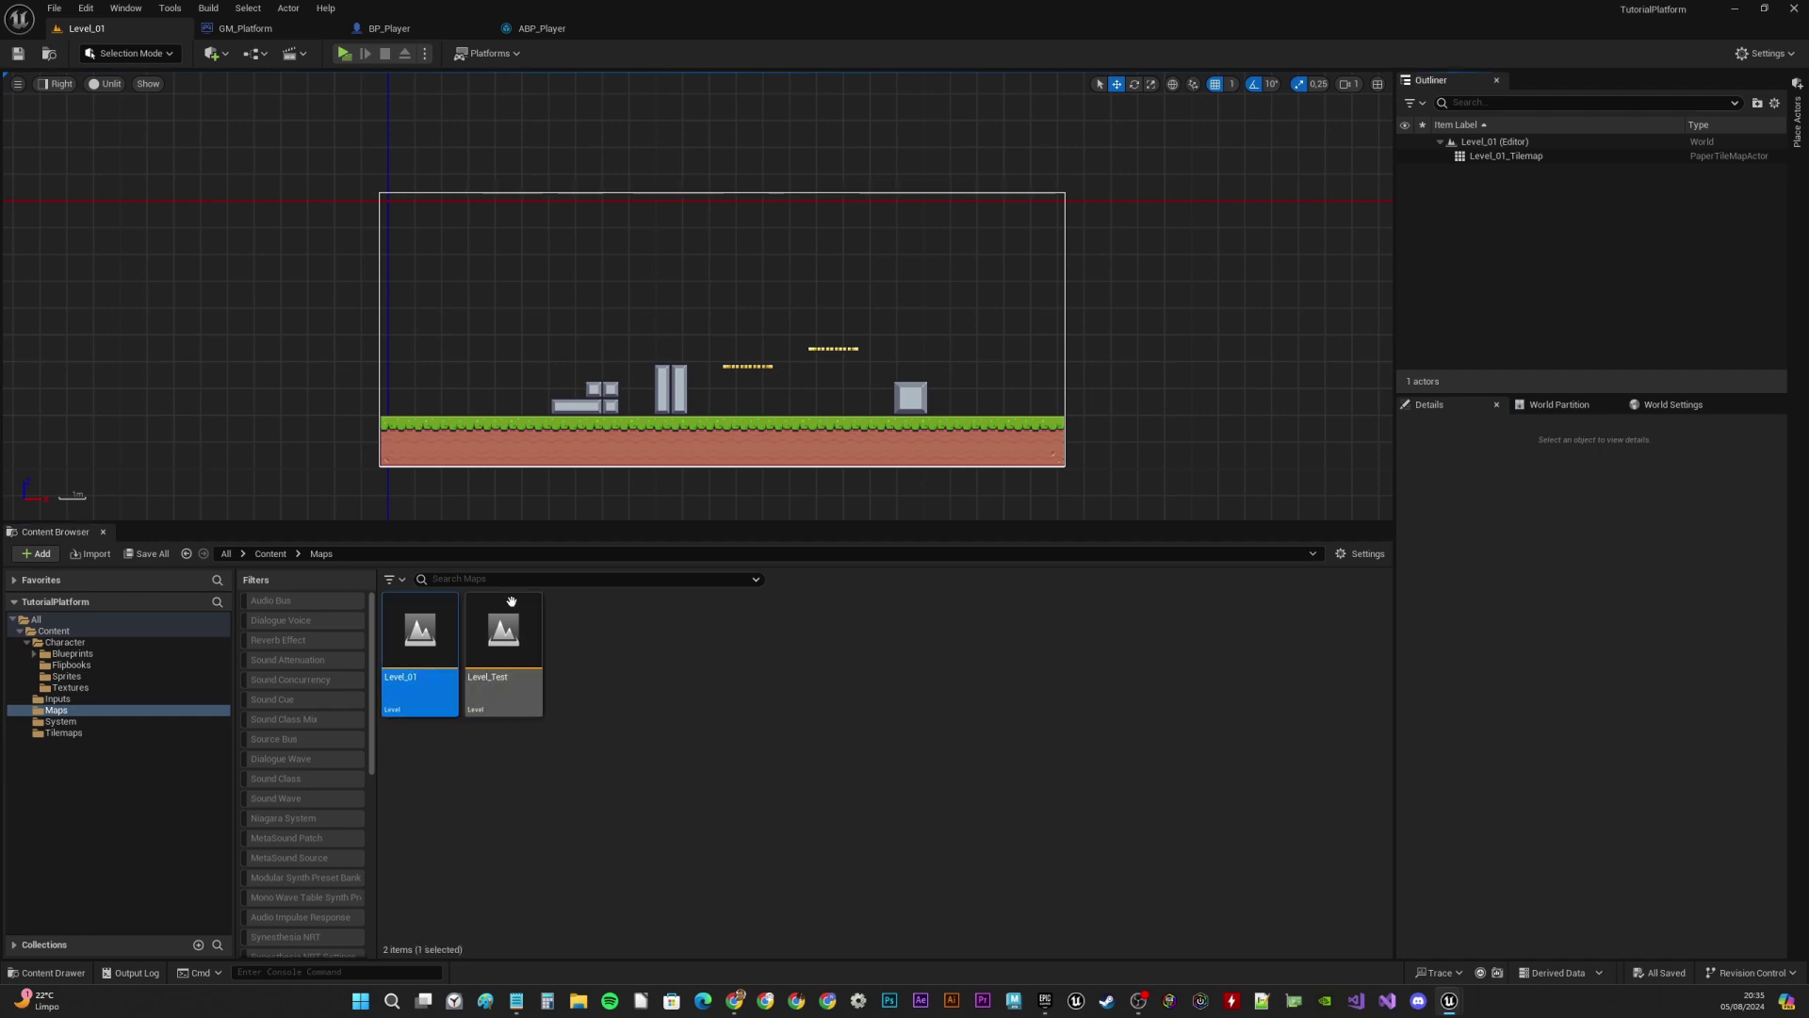
pyautogui.click(1675, 405)
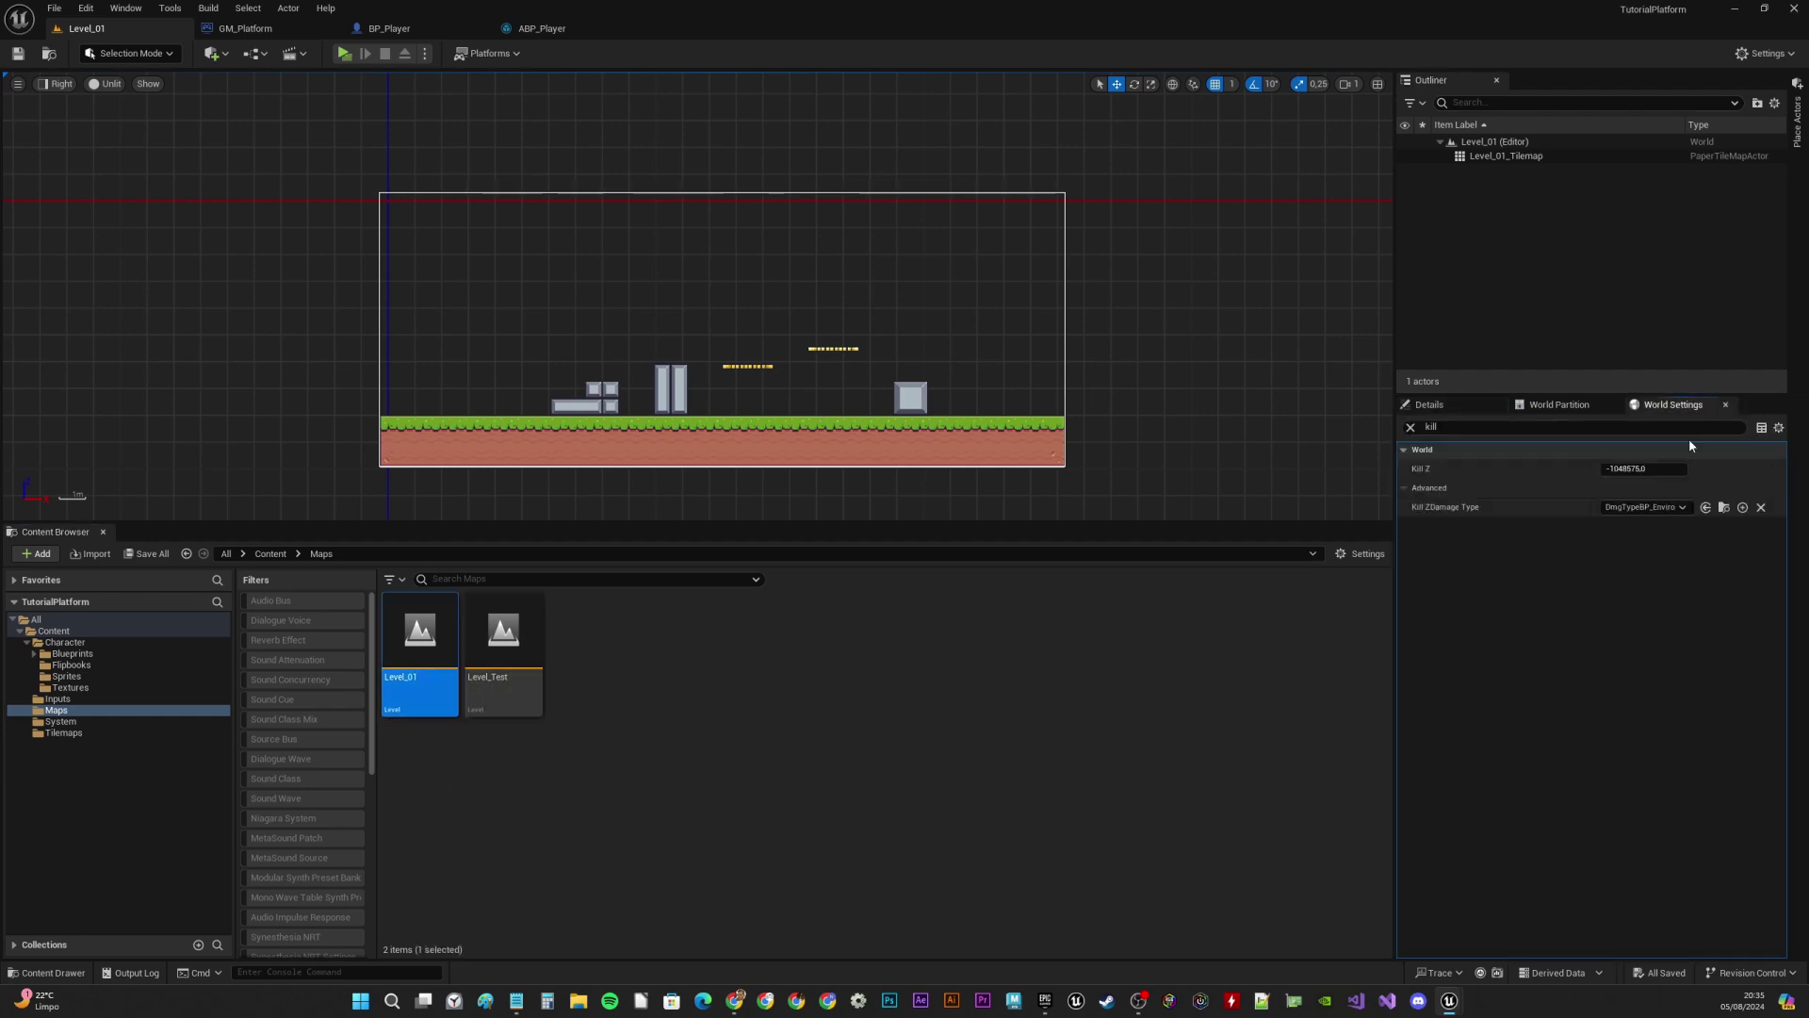
pyautogui.click(1411, 427)
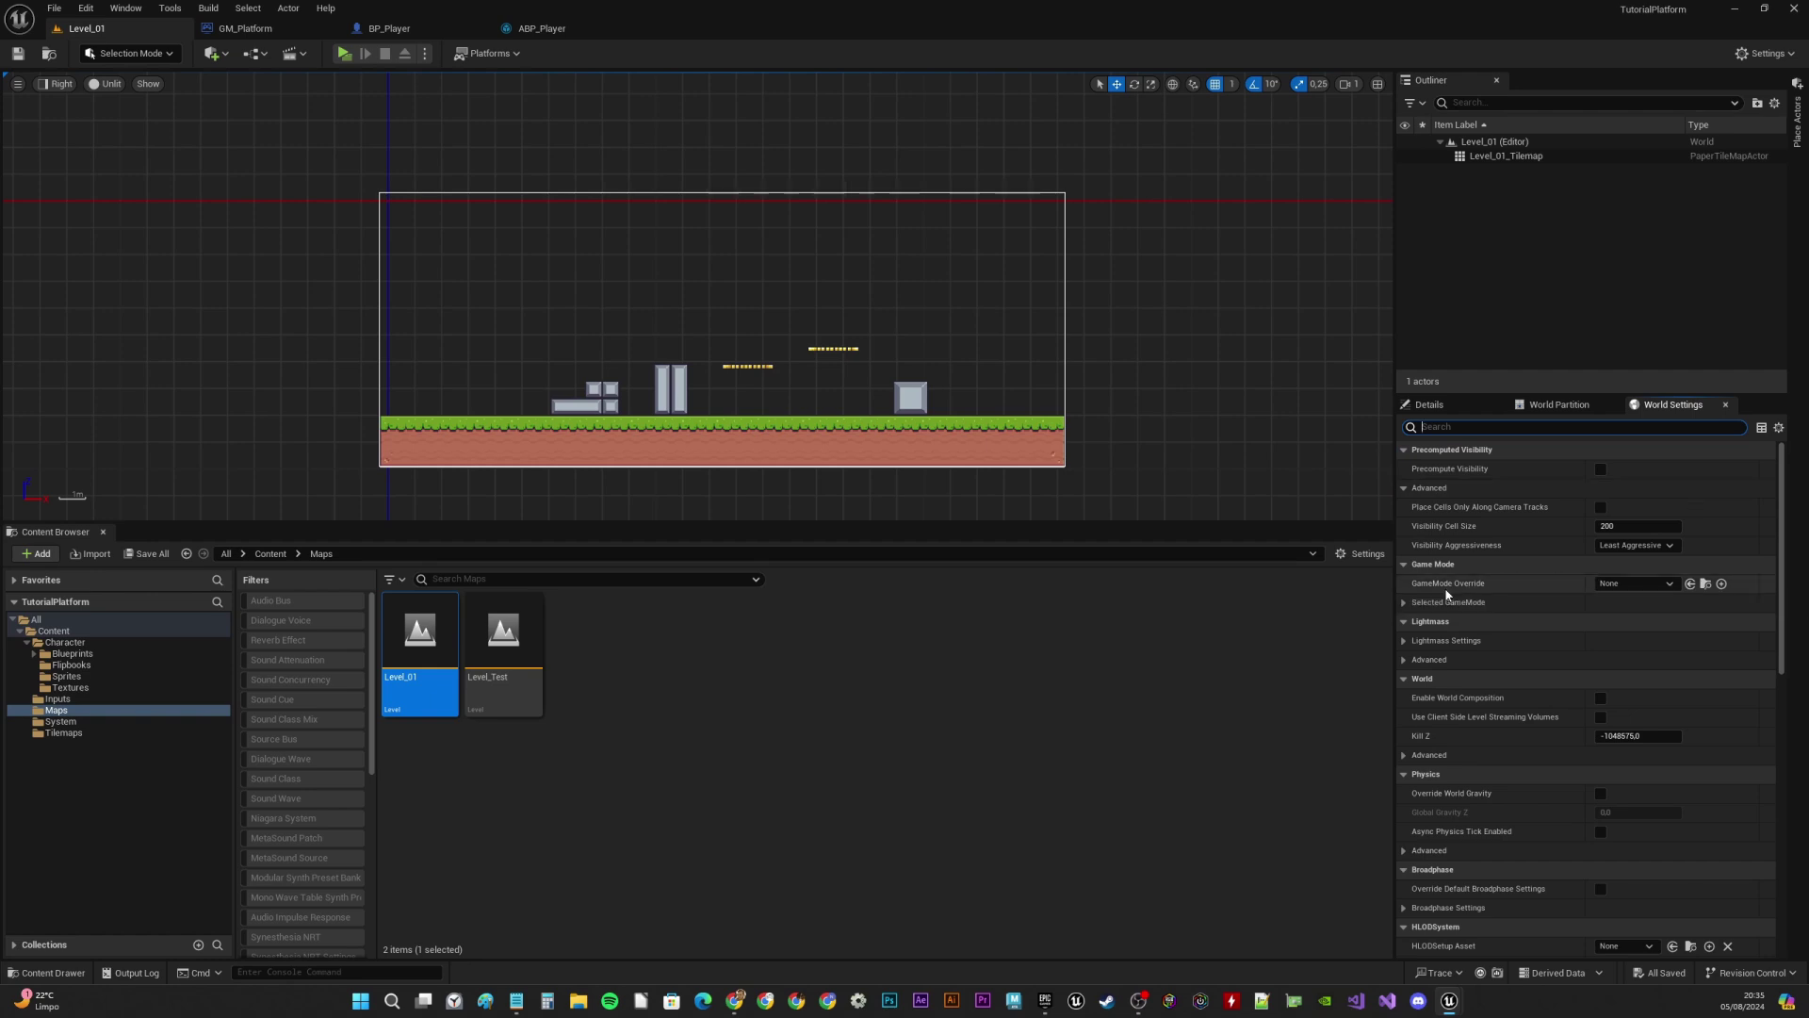
pyautogui.click(1630, 583)
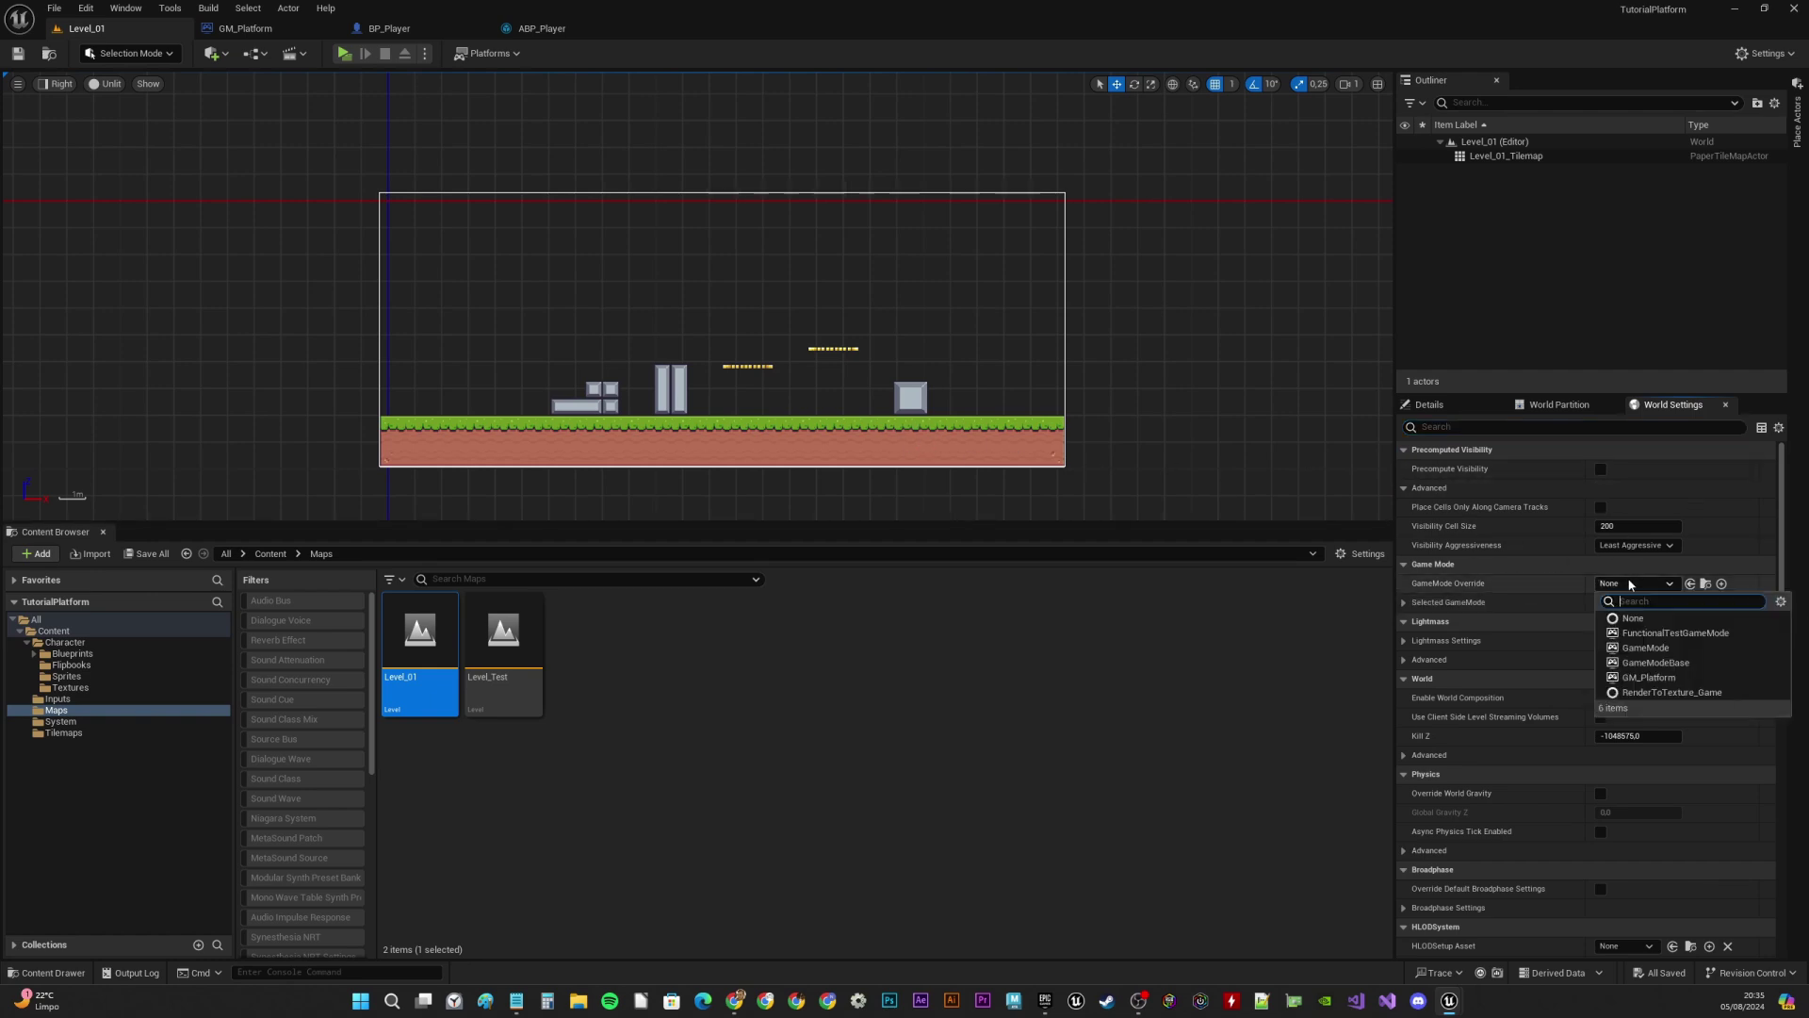
pyautogui.click(1658, 678)
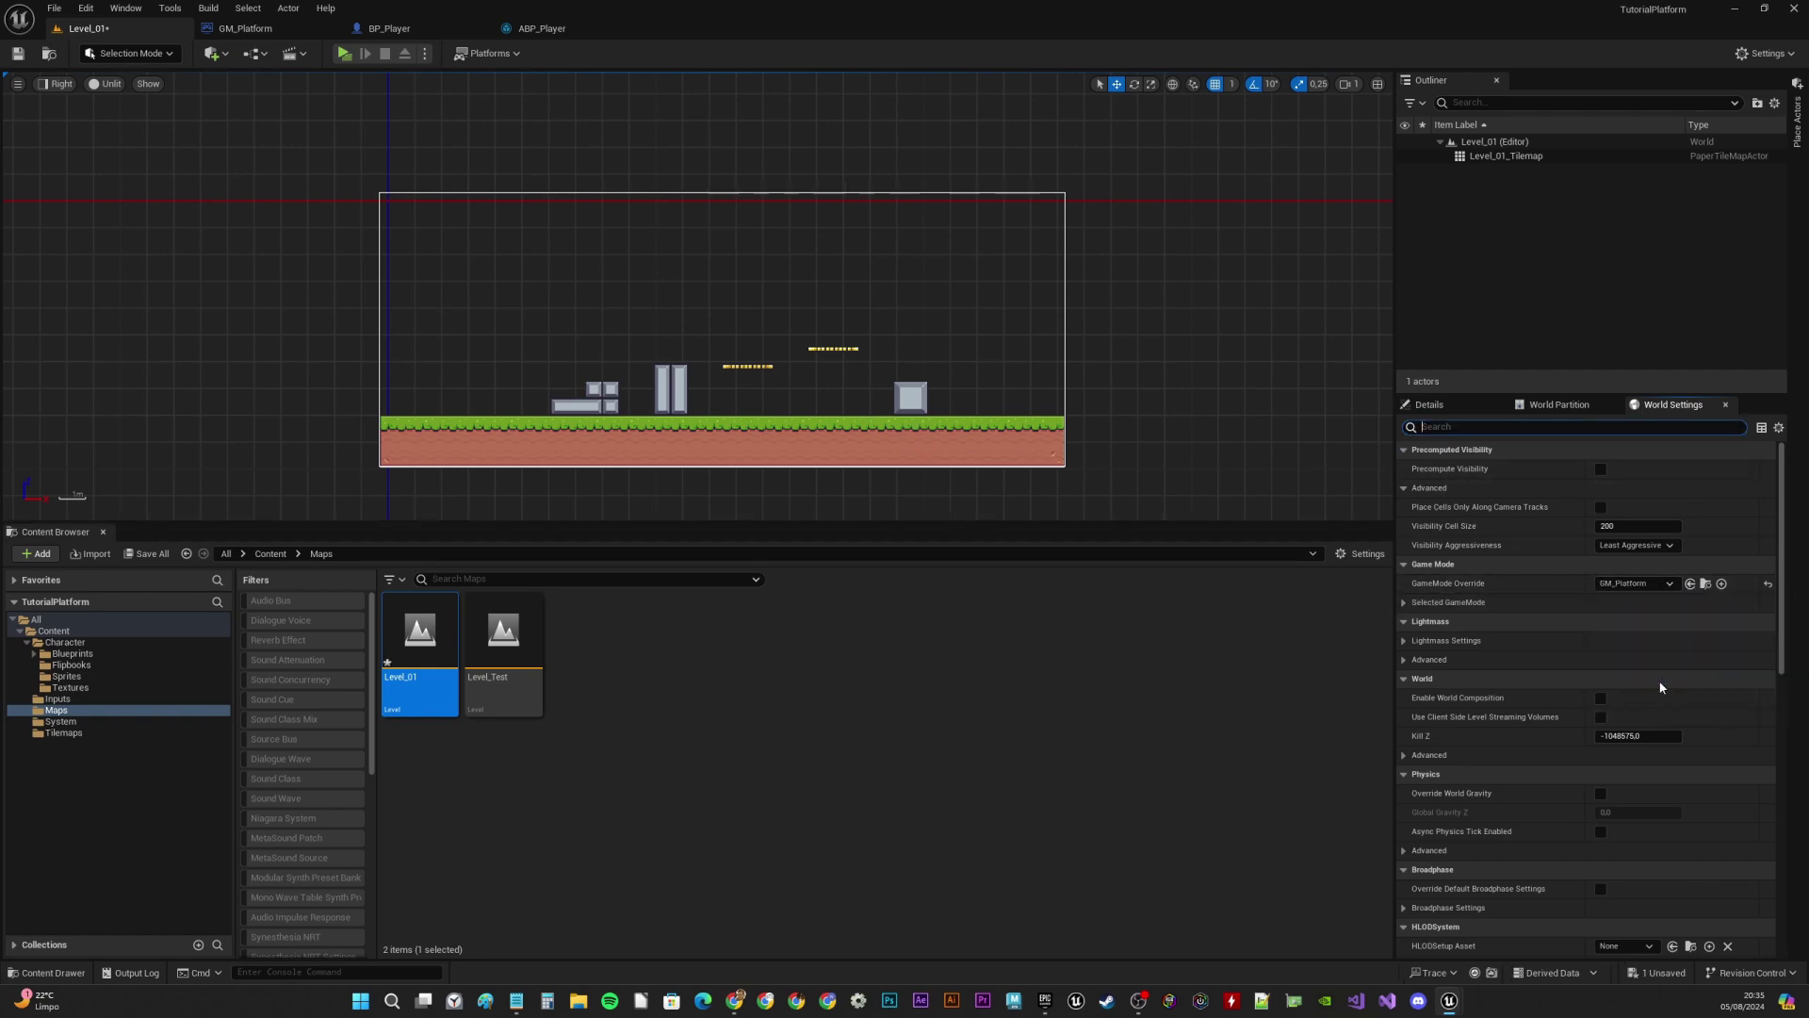
# Place a Player Start actor above the left end of Level_01's ground at about 119, 0, -638 and save the level
pyautogui.moveTo(476, 309); pyautogui.dragTo(581, 309, button='right')
pyautogui.moveTo(970, 398); pyautogui.dragTo(967, 416, button='right')
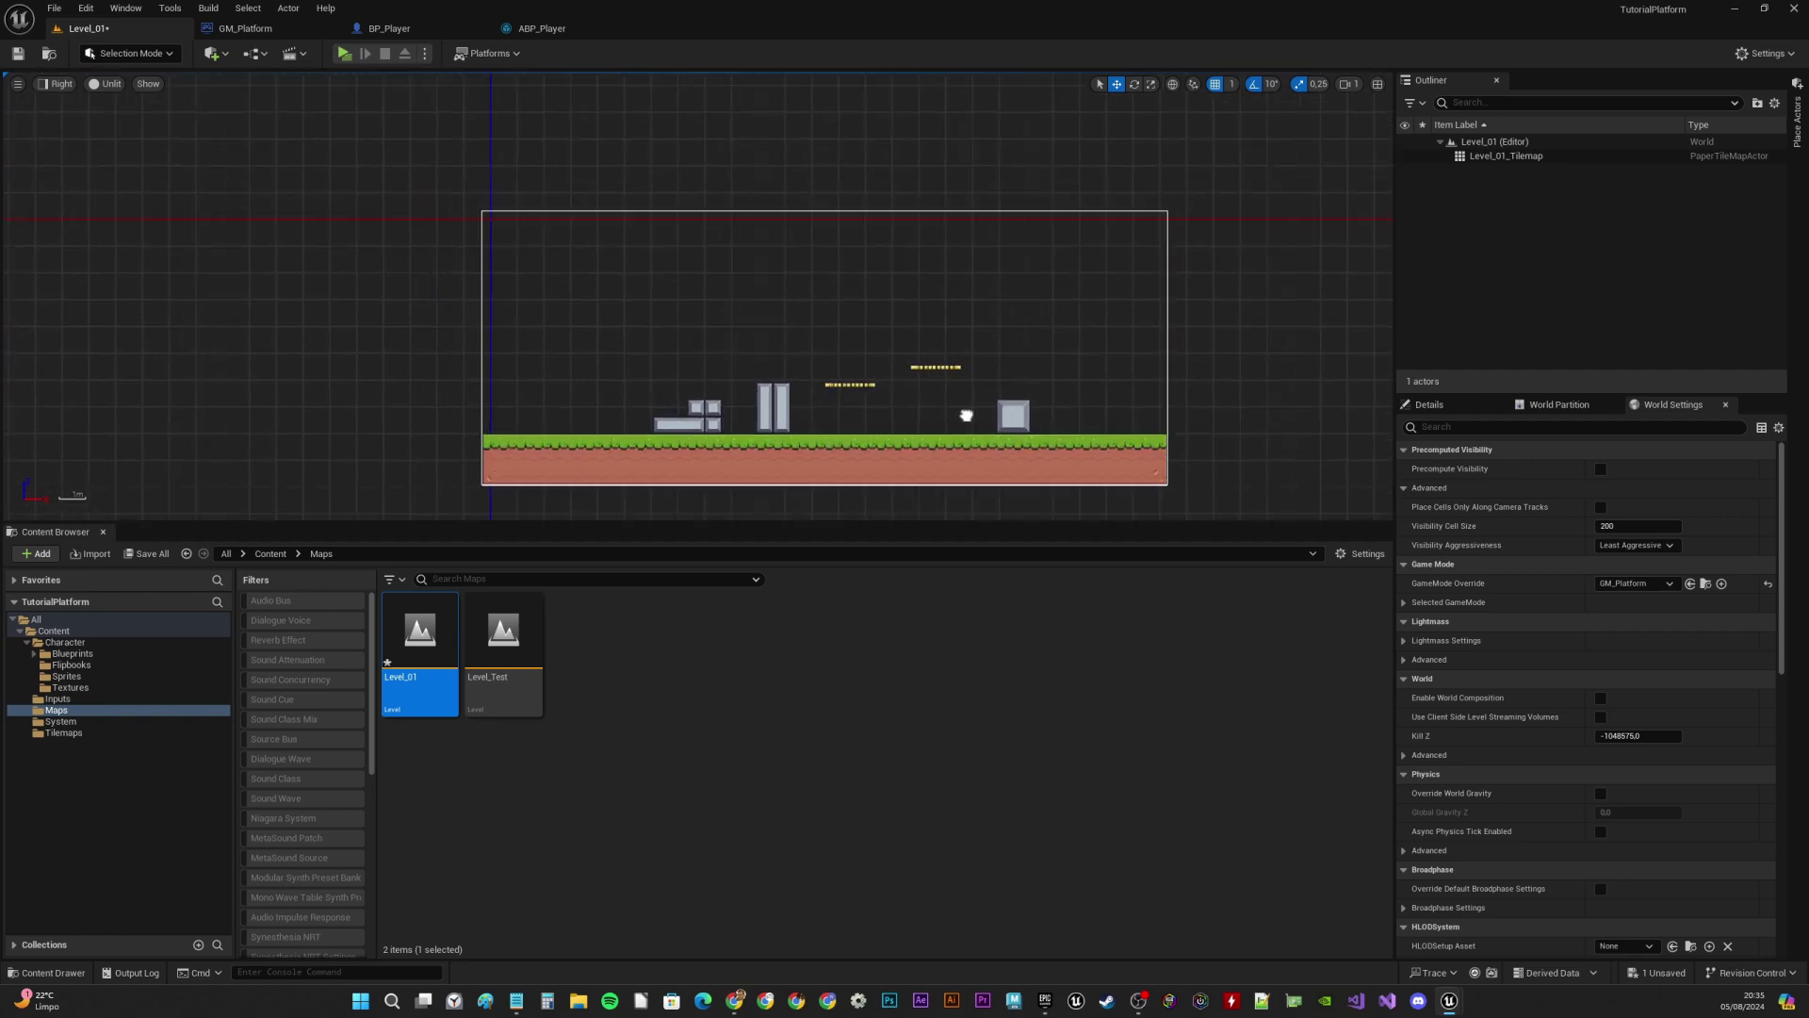
pyautogui.moveTo(647, 302)
pyautogui.mouseDown(button='right')
pyautogui.moveTo(712, 311)
pyautogui.moveTo(654, 292)
pyautogui.mouseUp(button='right')
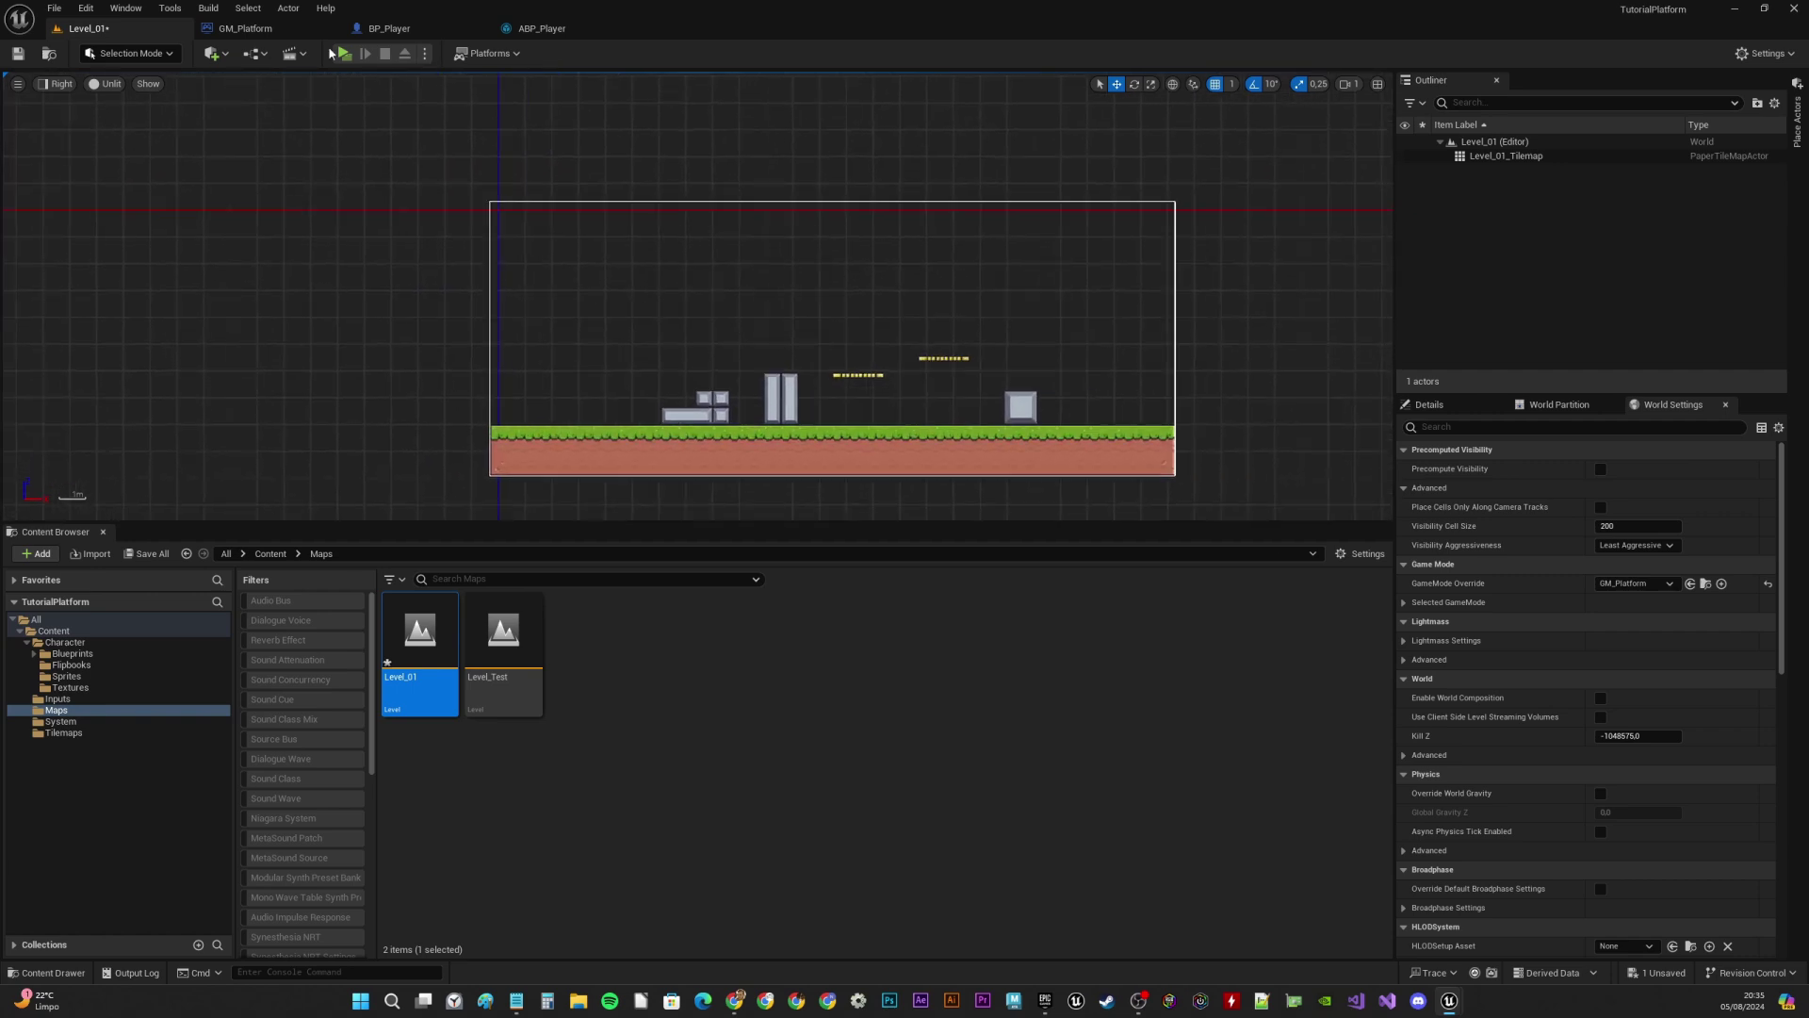
pyautogui.click(213, 54)
pyautogui.click(213, 54)
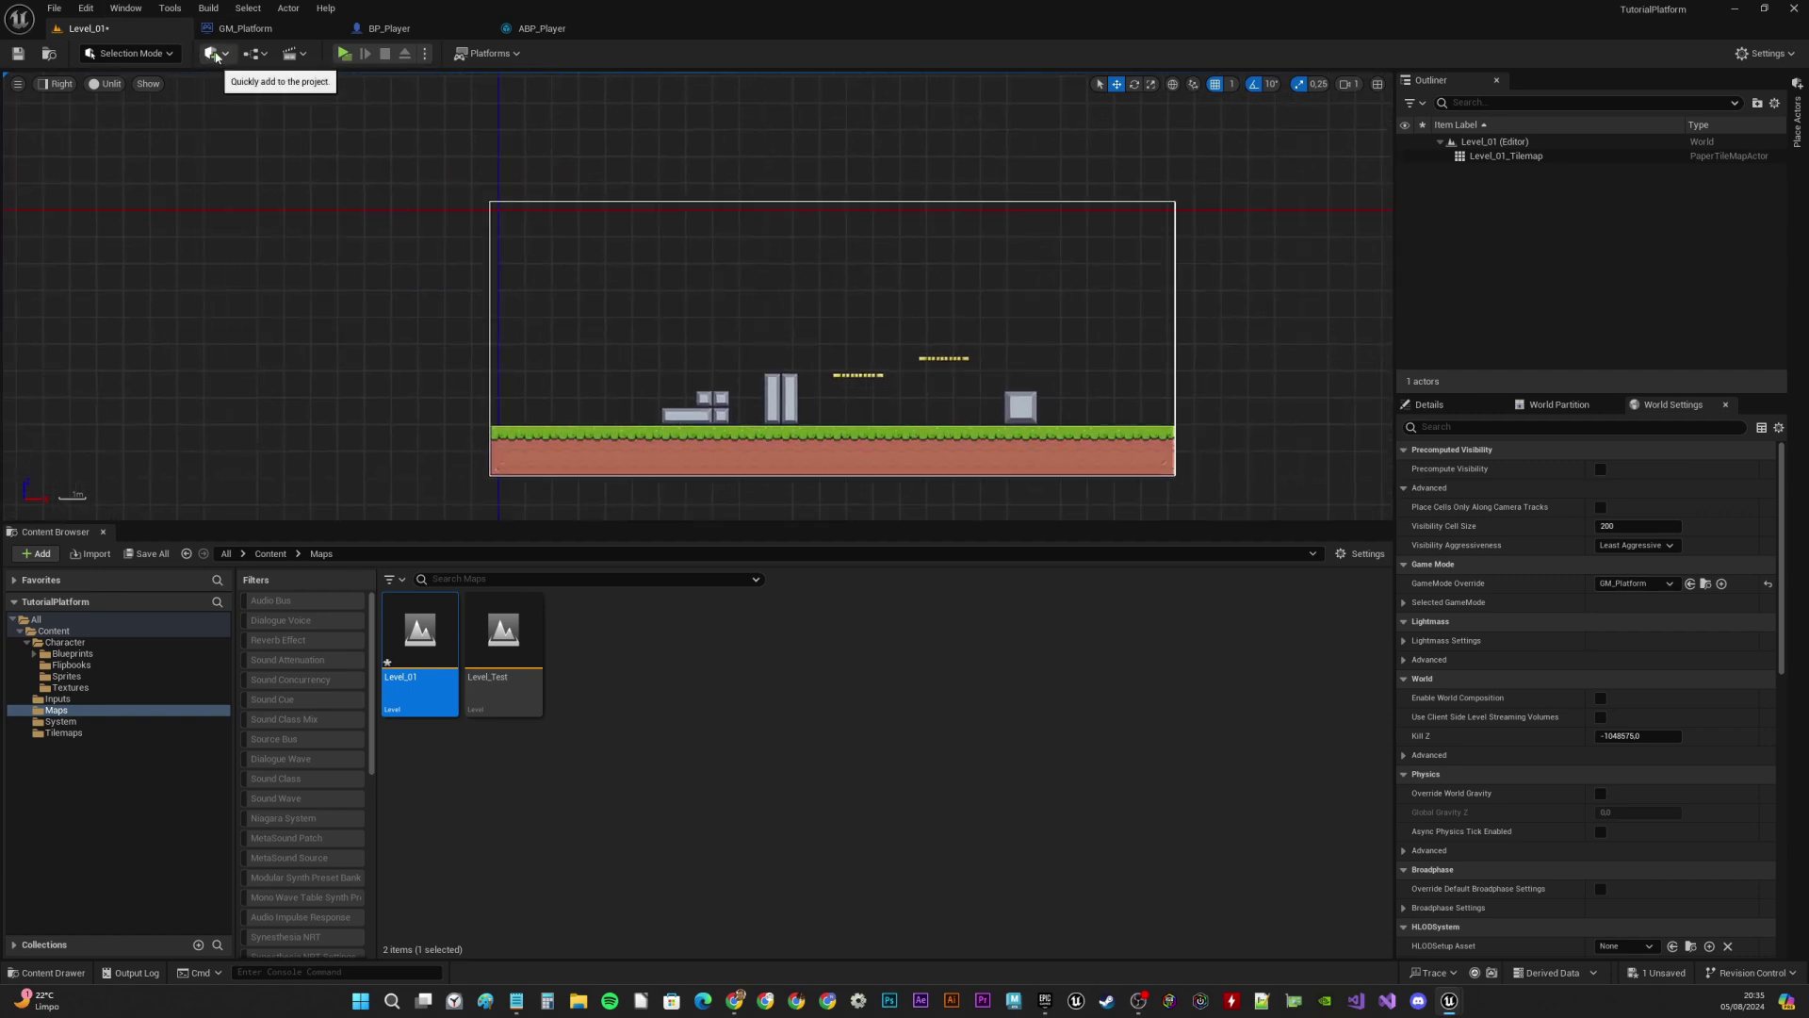
pyautogui.click(214, 54)
pyautogui.moveTo(279, 195)
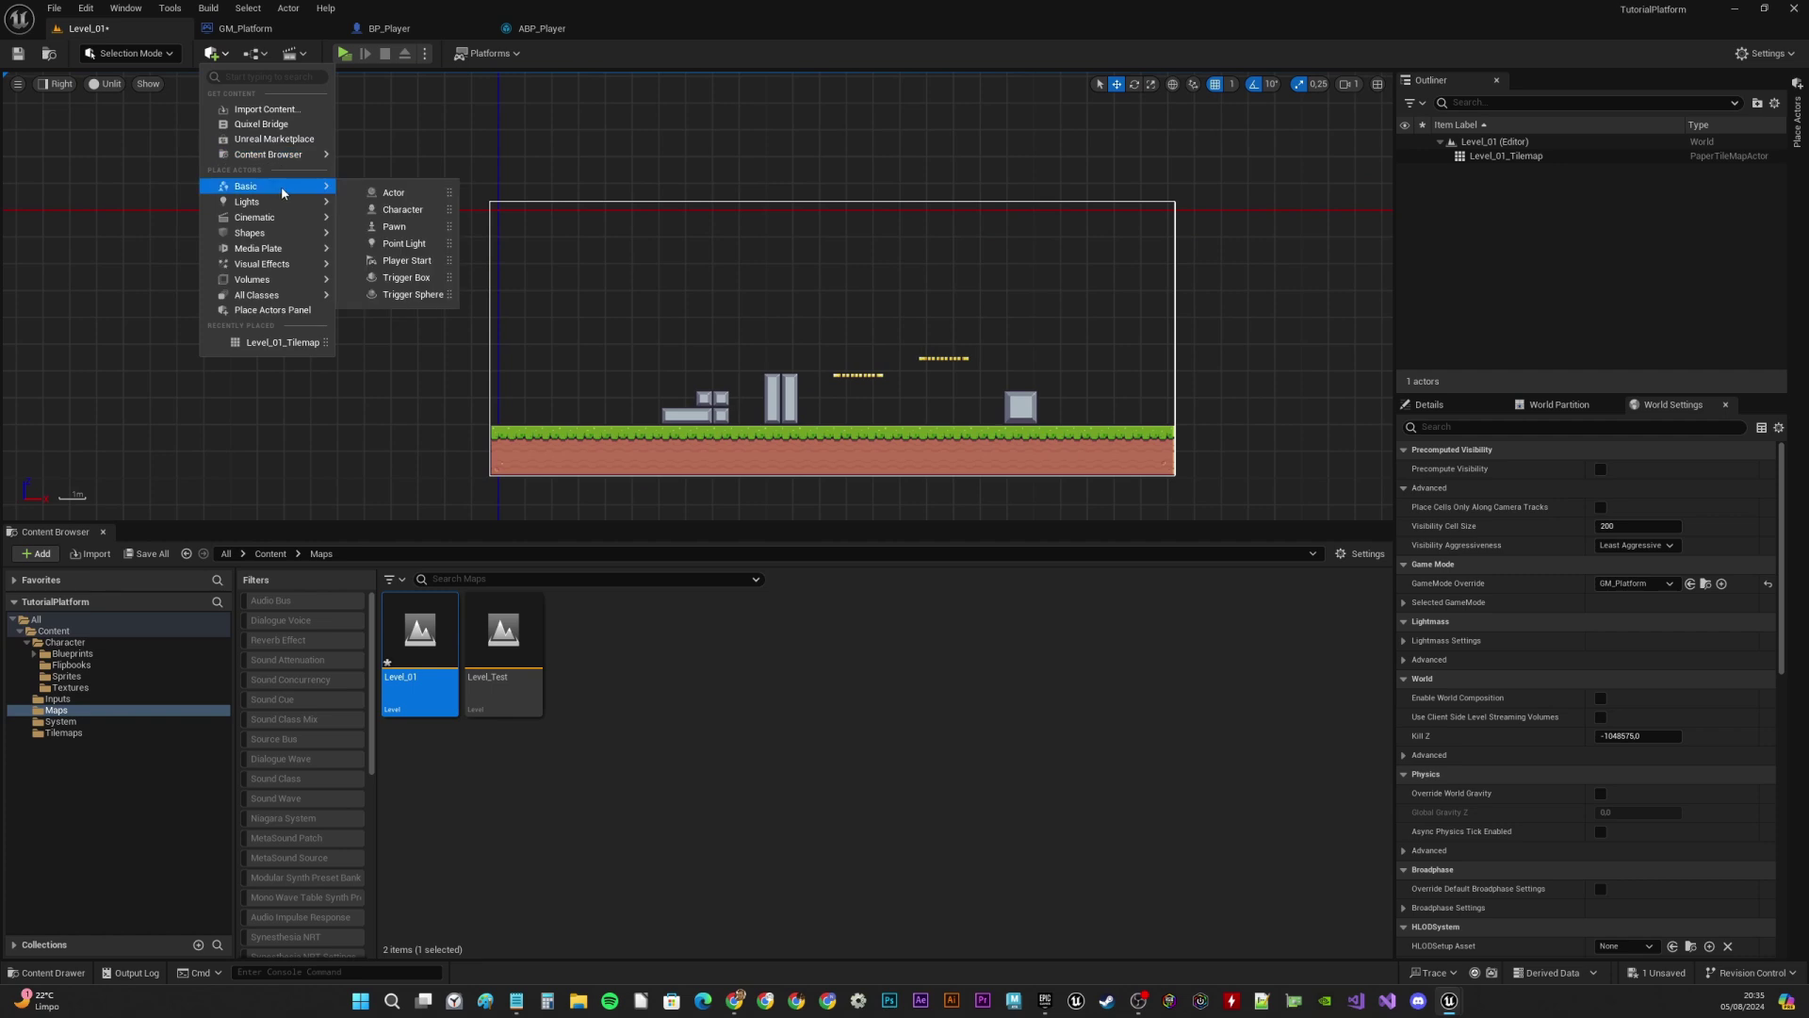
pyautogui.moveTo(407, 260); pyautogui.dragTo(545, 370)
pyautogui.click(1429, 404)
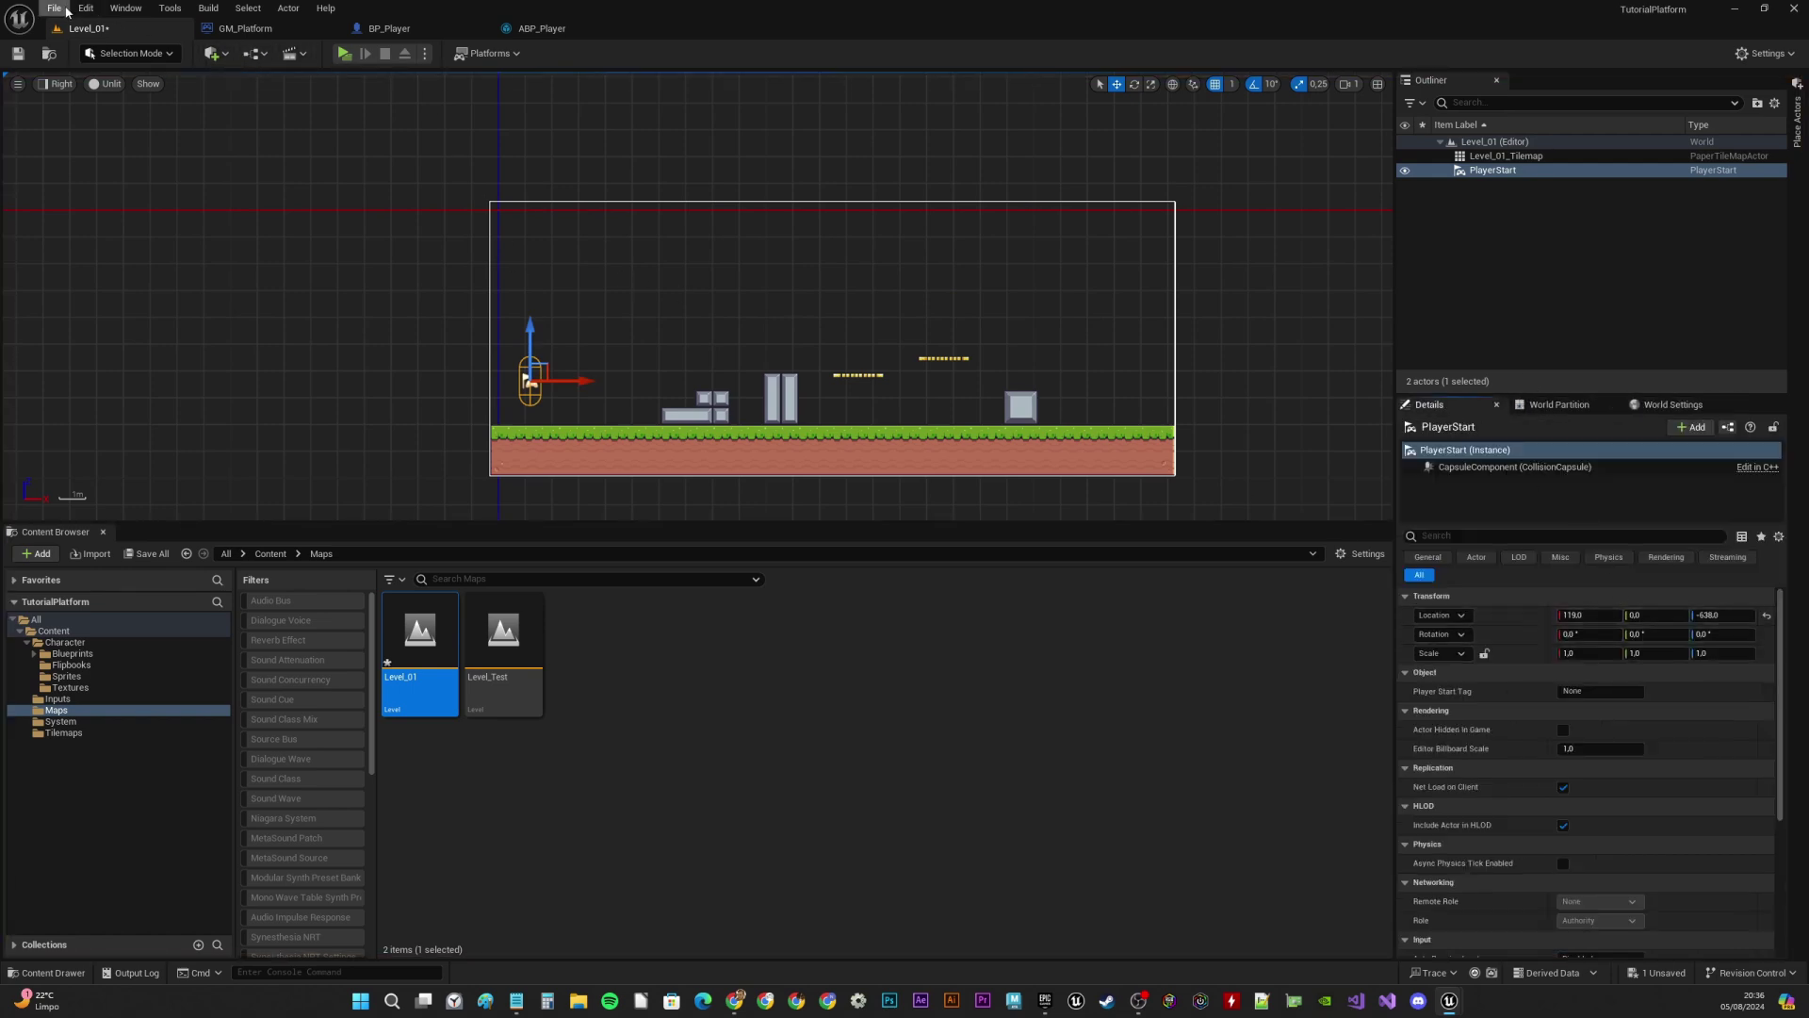
pyautogui.click(18, 53)
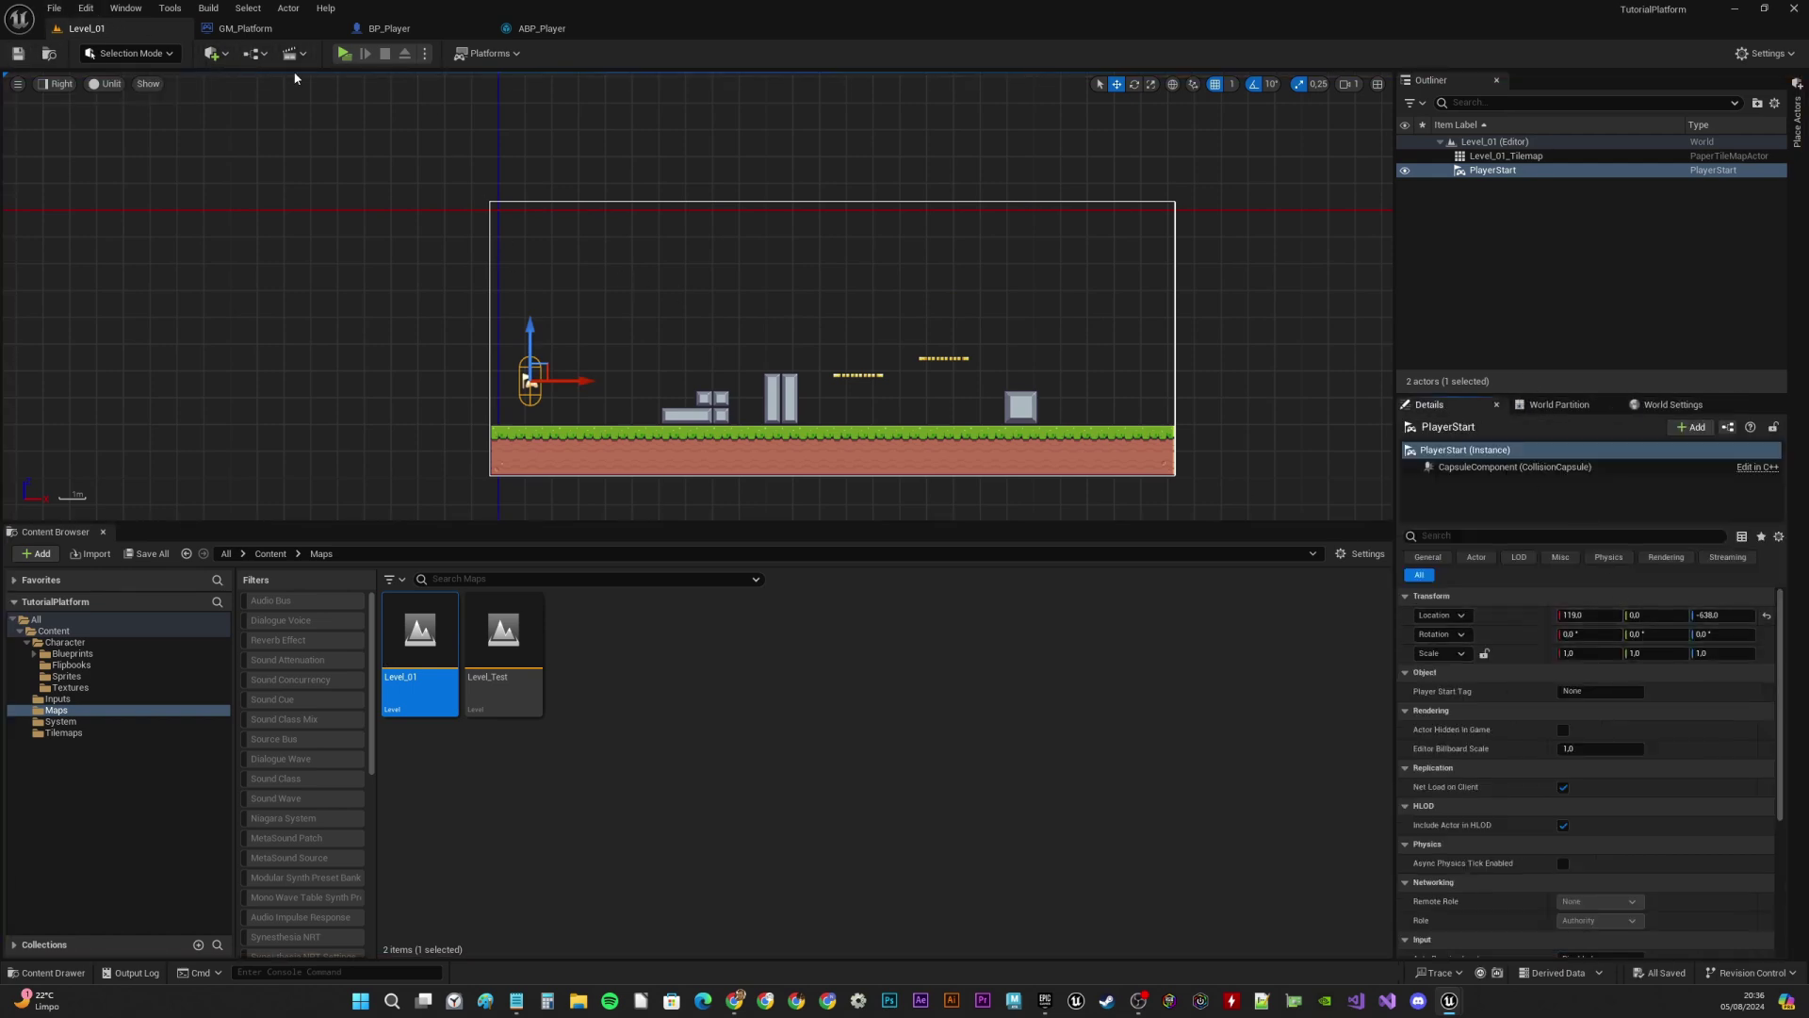
# Playtest Level_01 from the Player Start by running and jumping over the blocks and around the yellow platforms, and end the play session
pyautogui.click(345, 54)
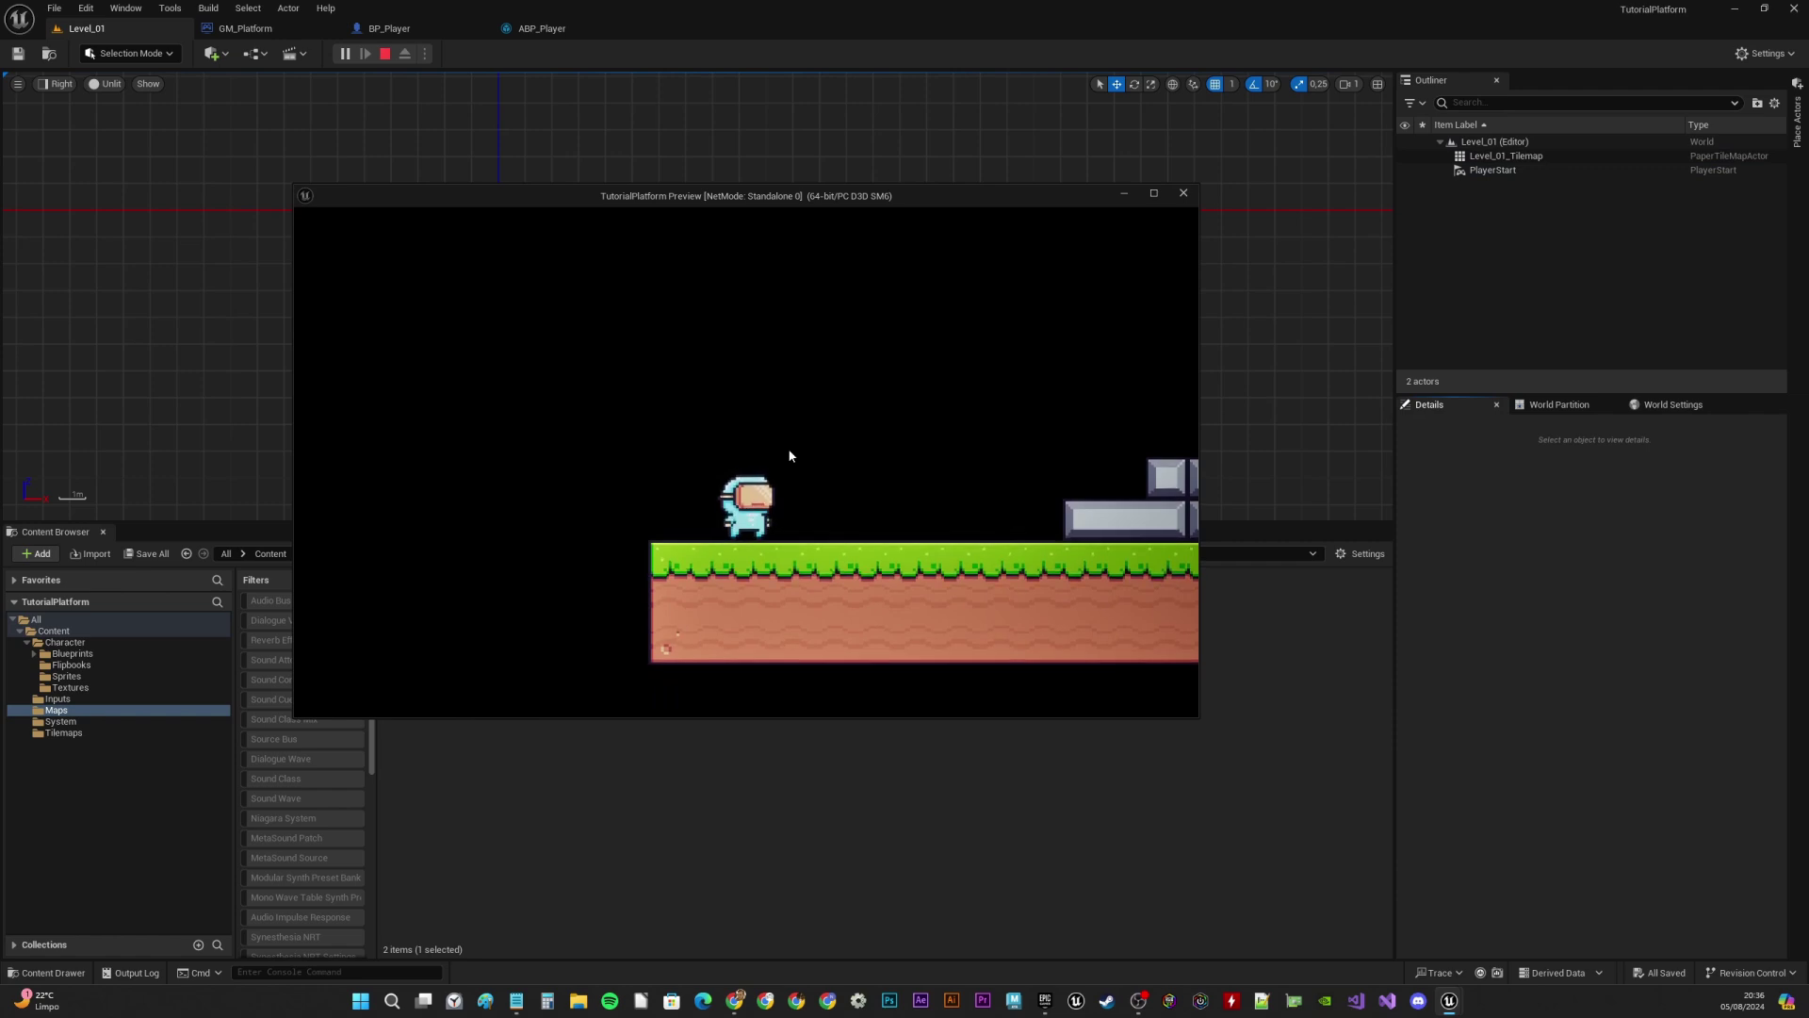
pyautogui.press('d')
pyautogui.press('space')
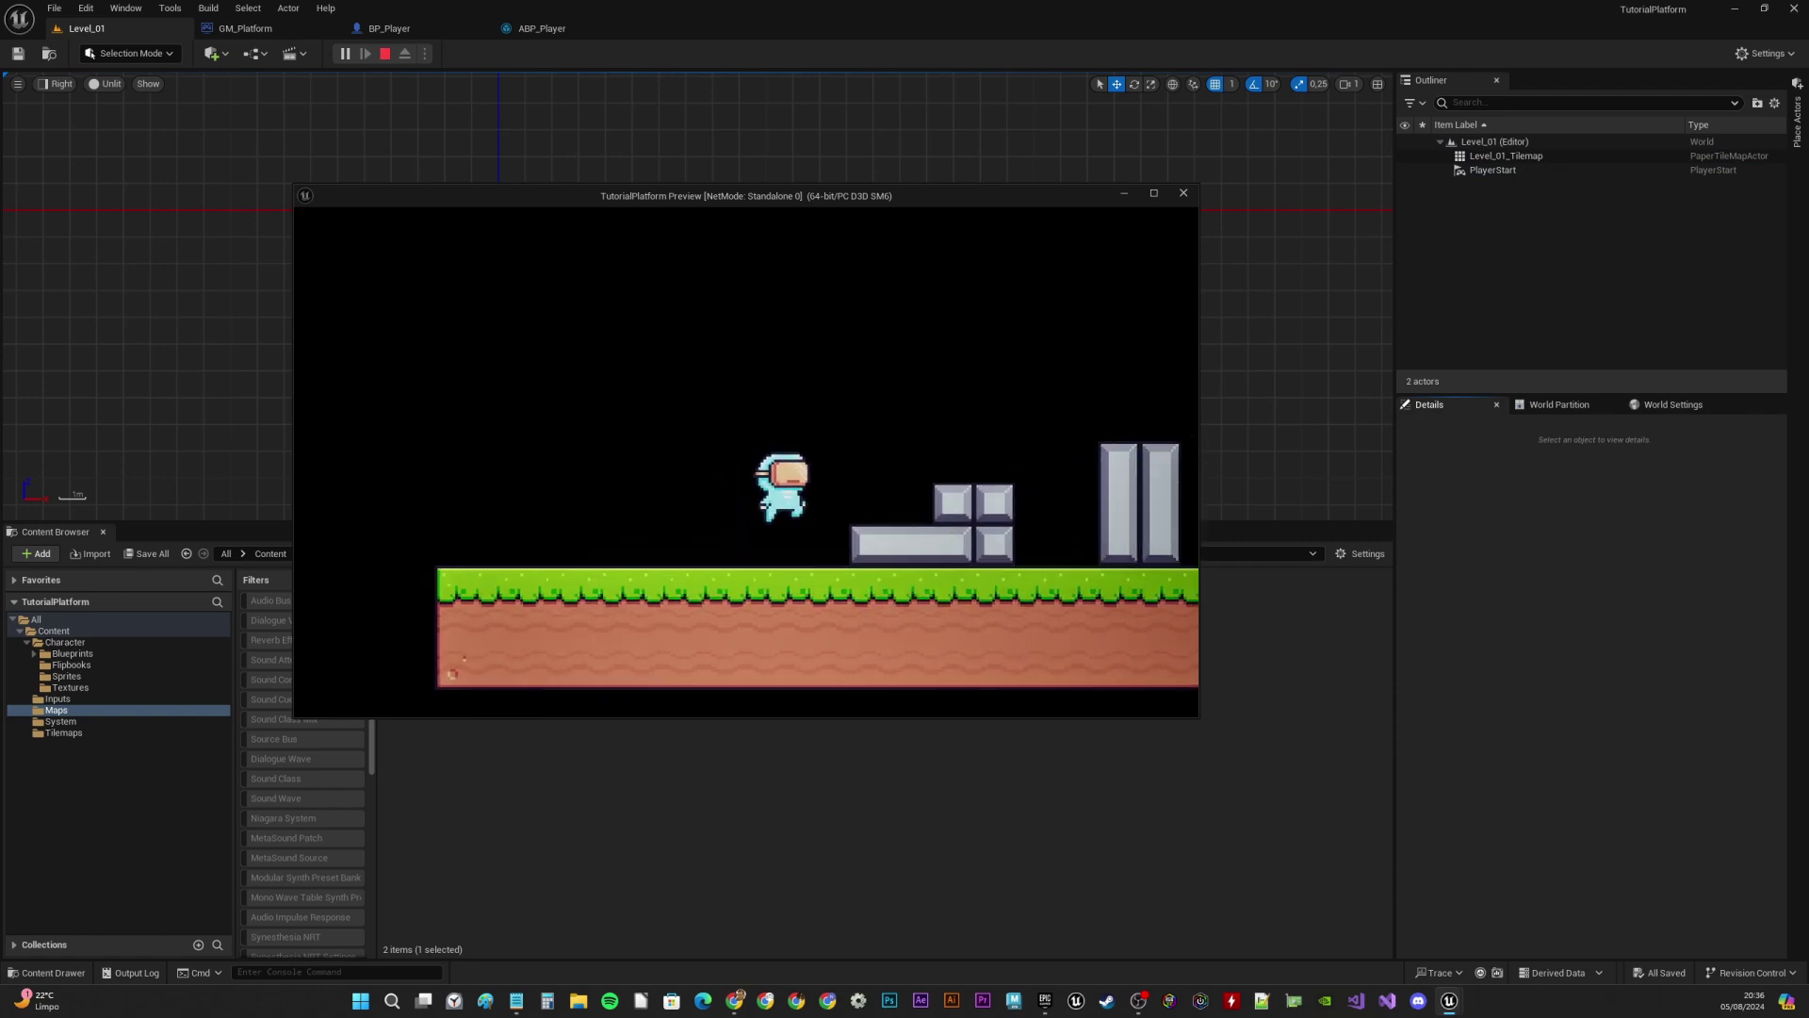
pyautogui.press('space')
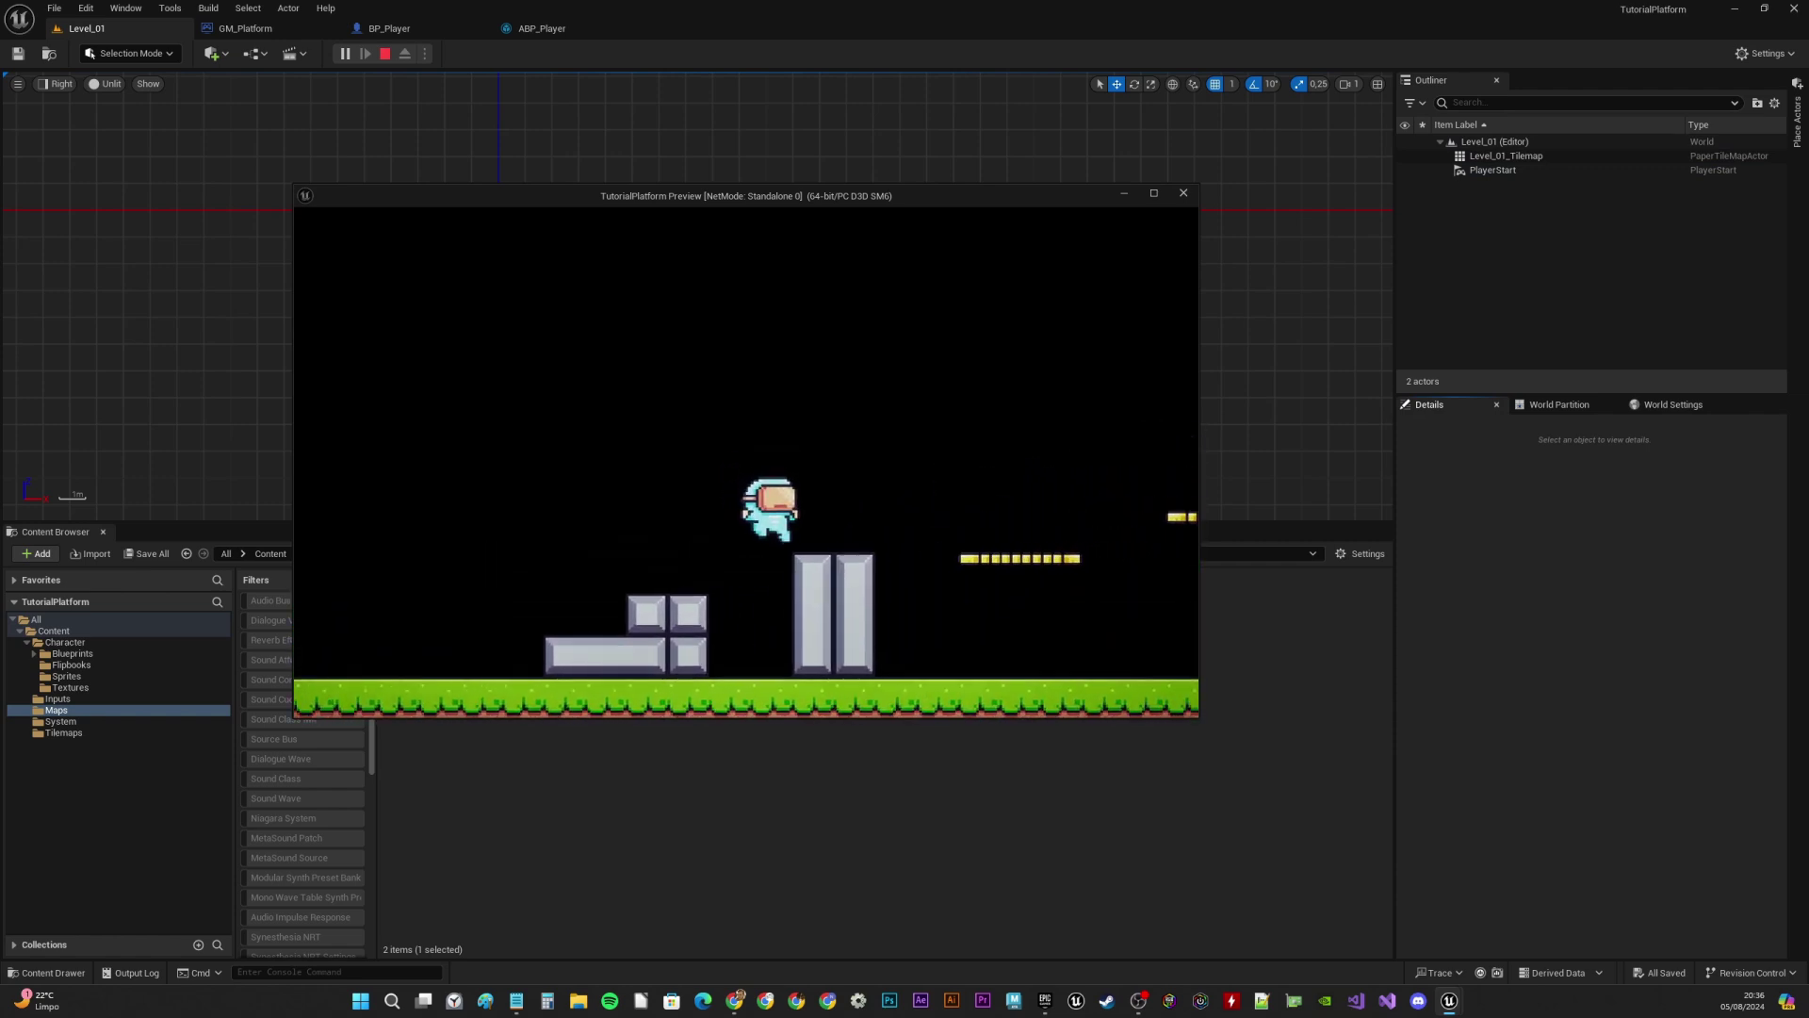
pyautogui.press('a')
pyautogui.press('d')
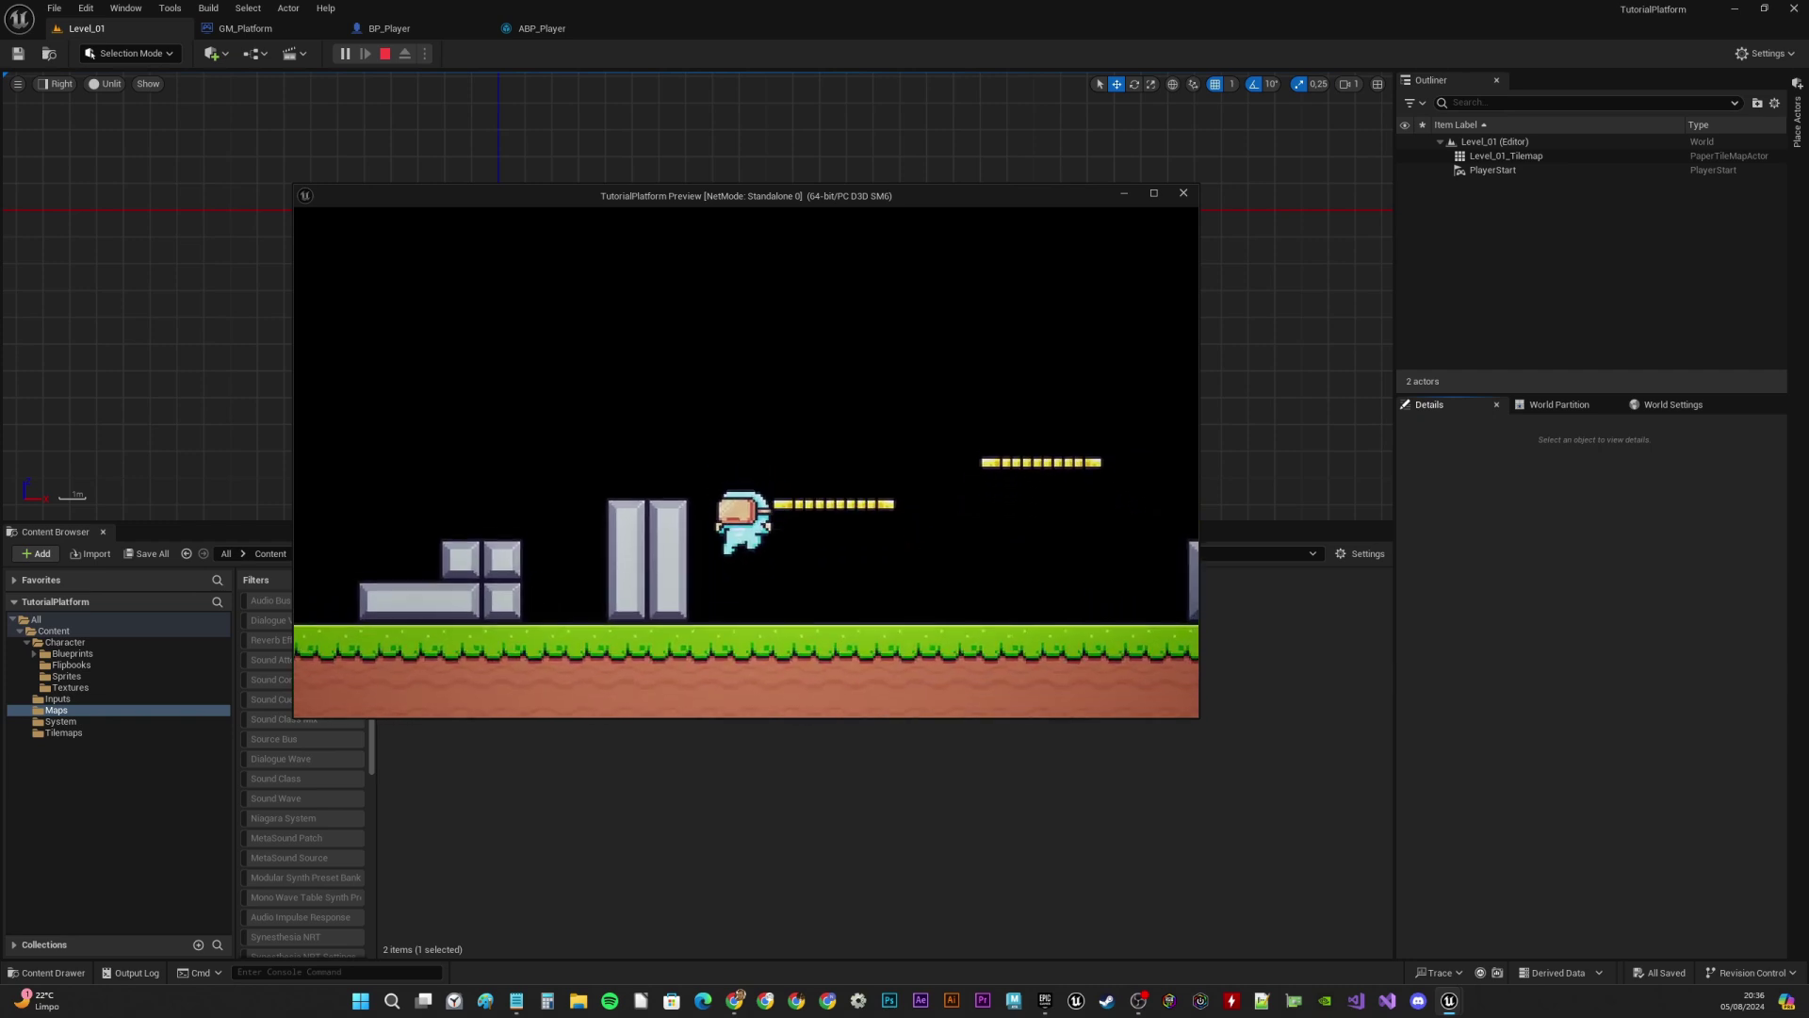
pyautogui.press('a')
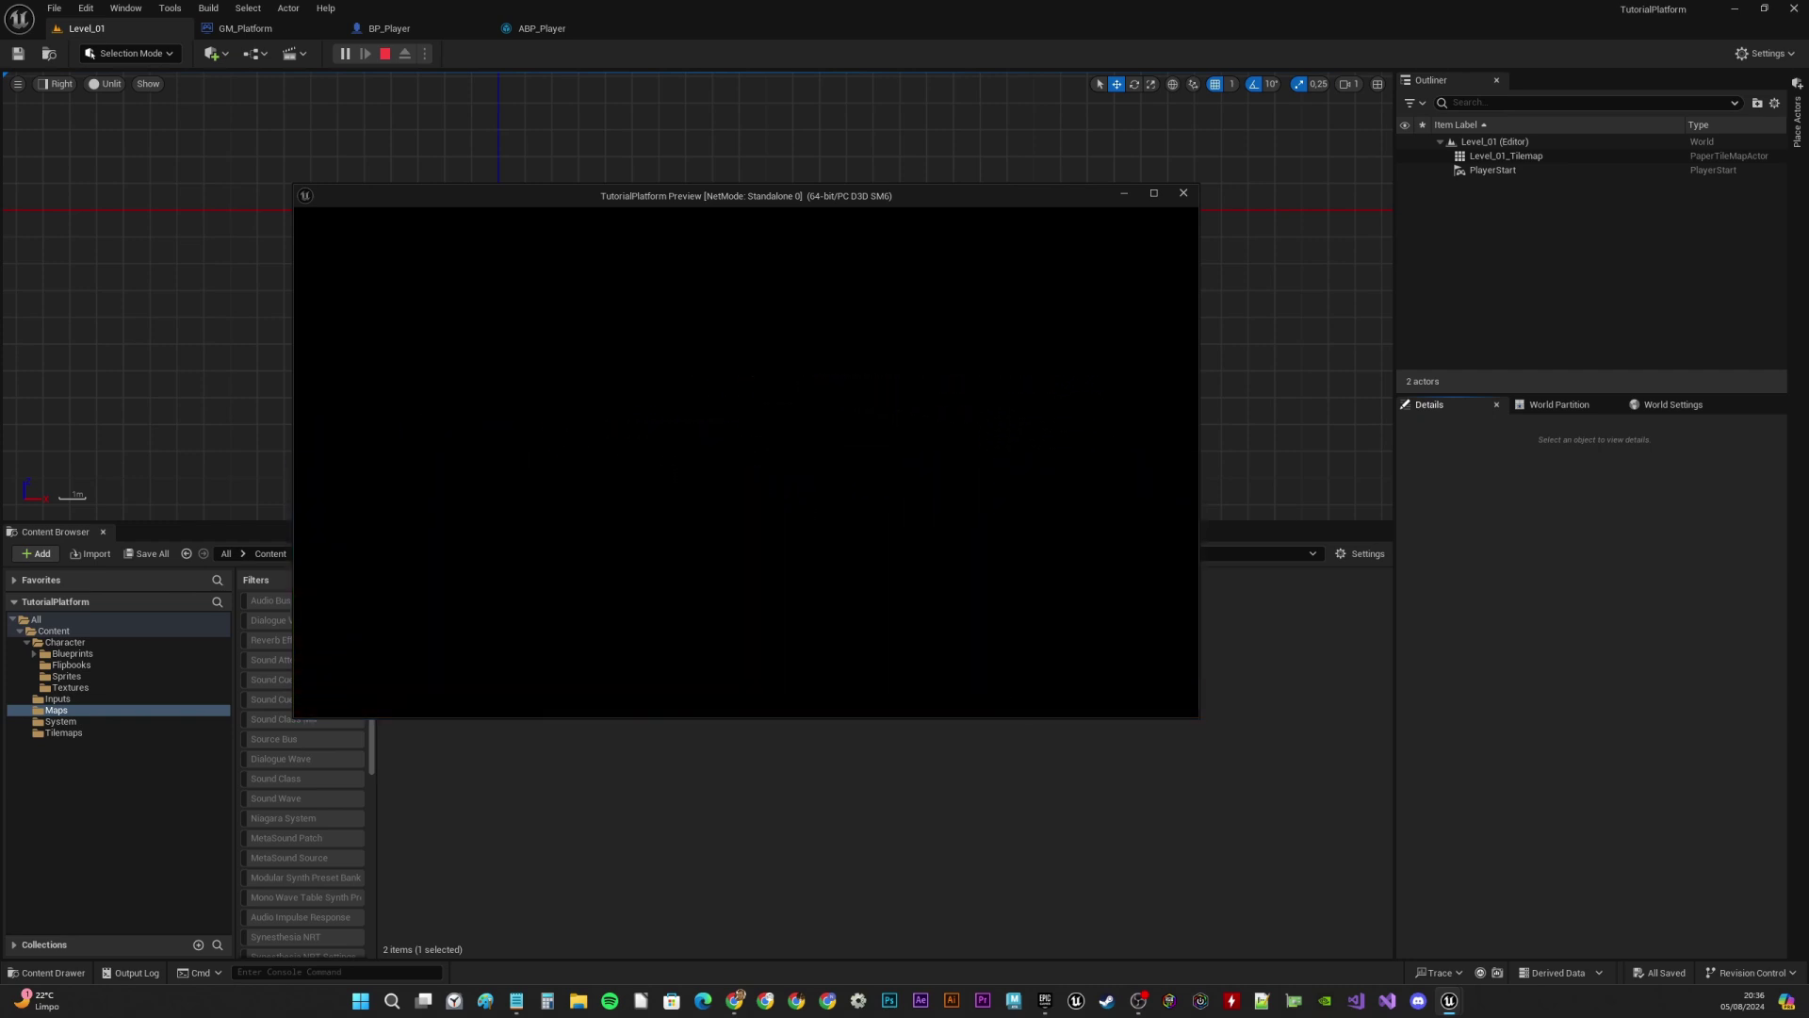
pyautogui.press('a')
pyautogui.press('d')
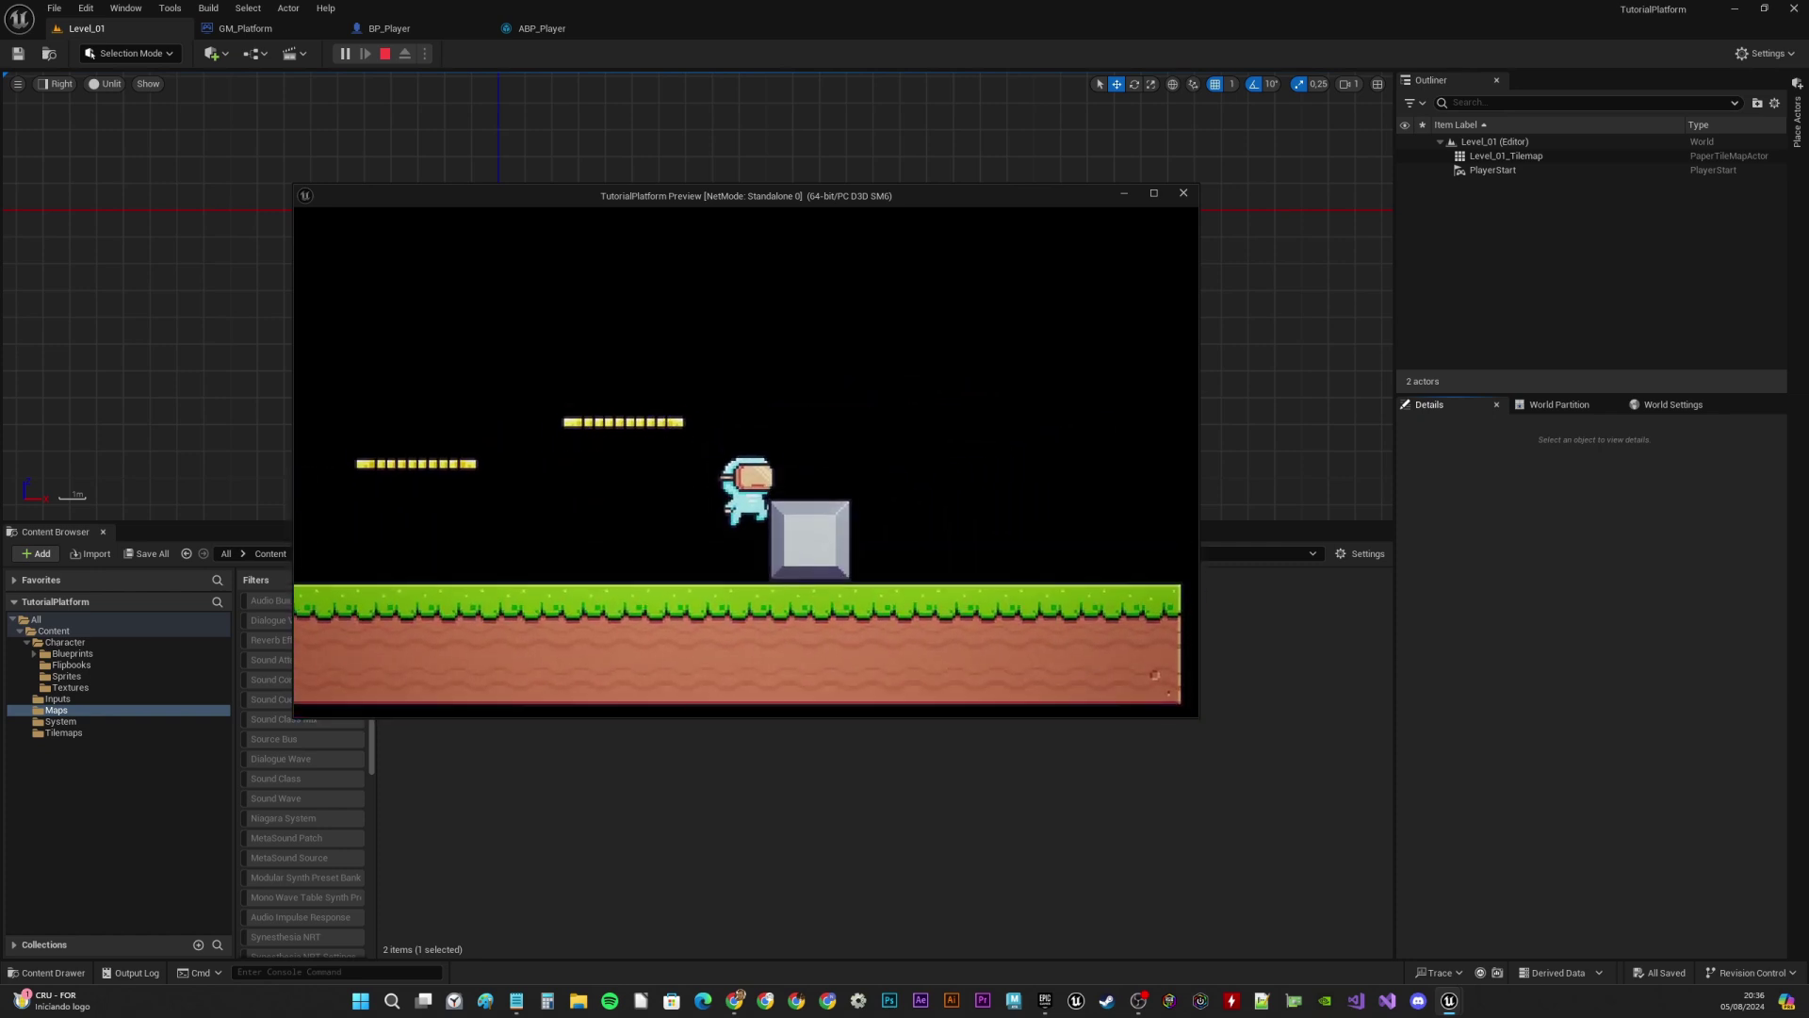
pyautogui.press('Escape')
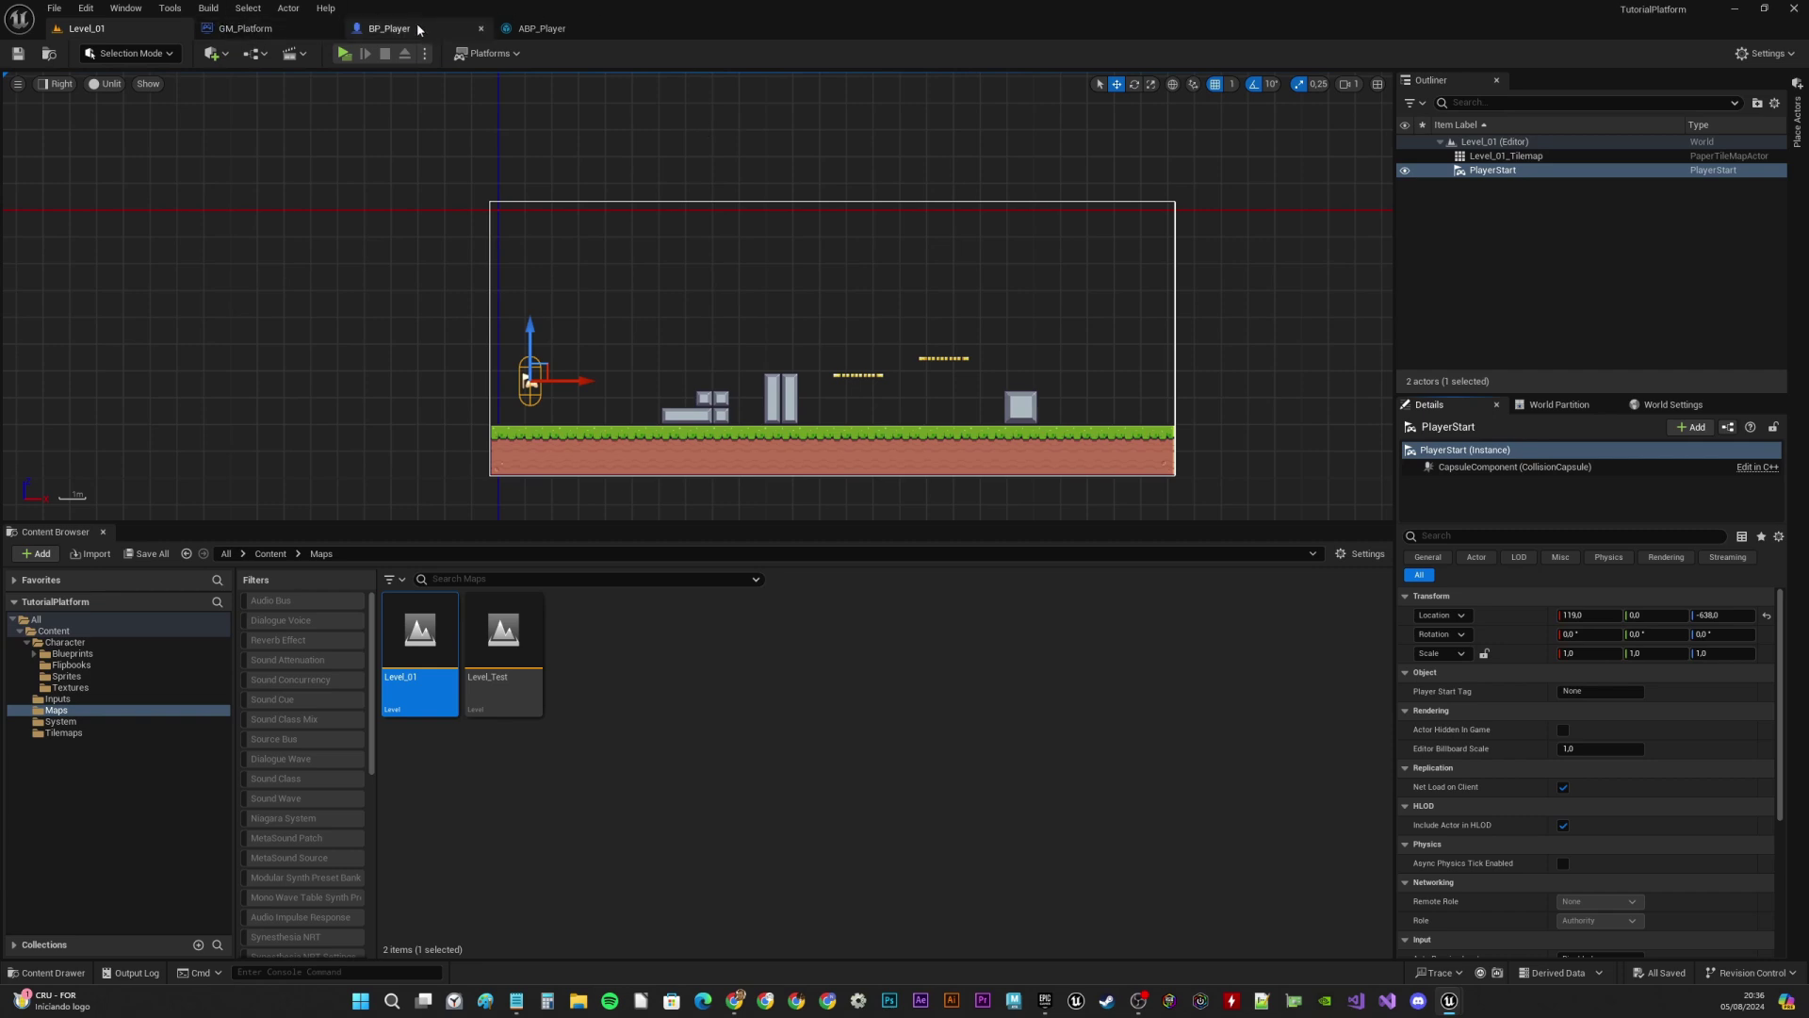
# Set BP_Player's Camera to Orthographic projection with Auto Calculate Ortho Planes disabled, and compile and save the blueprint
pyautogui.click(387, 28)
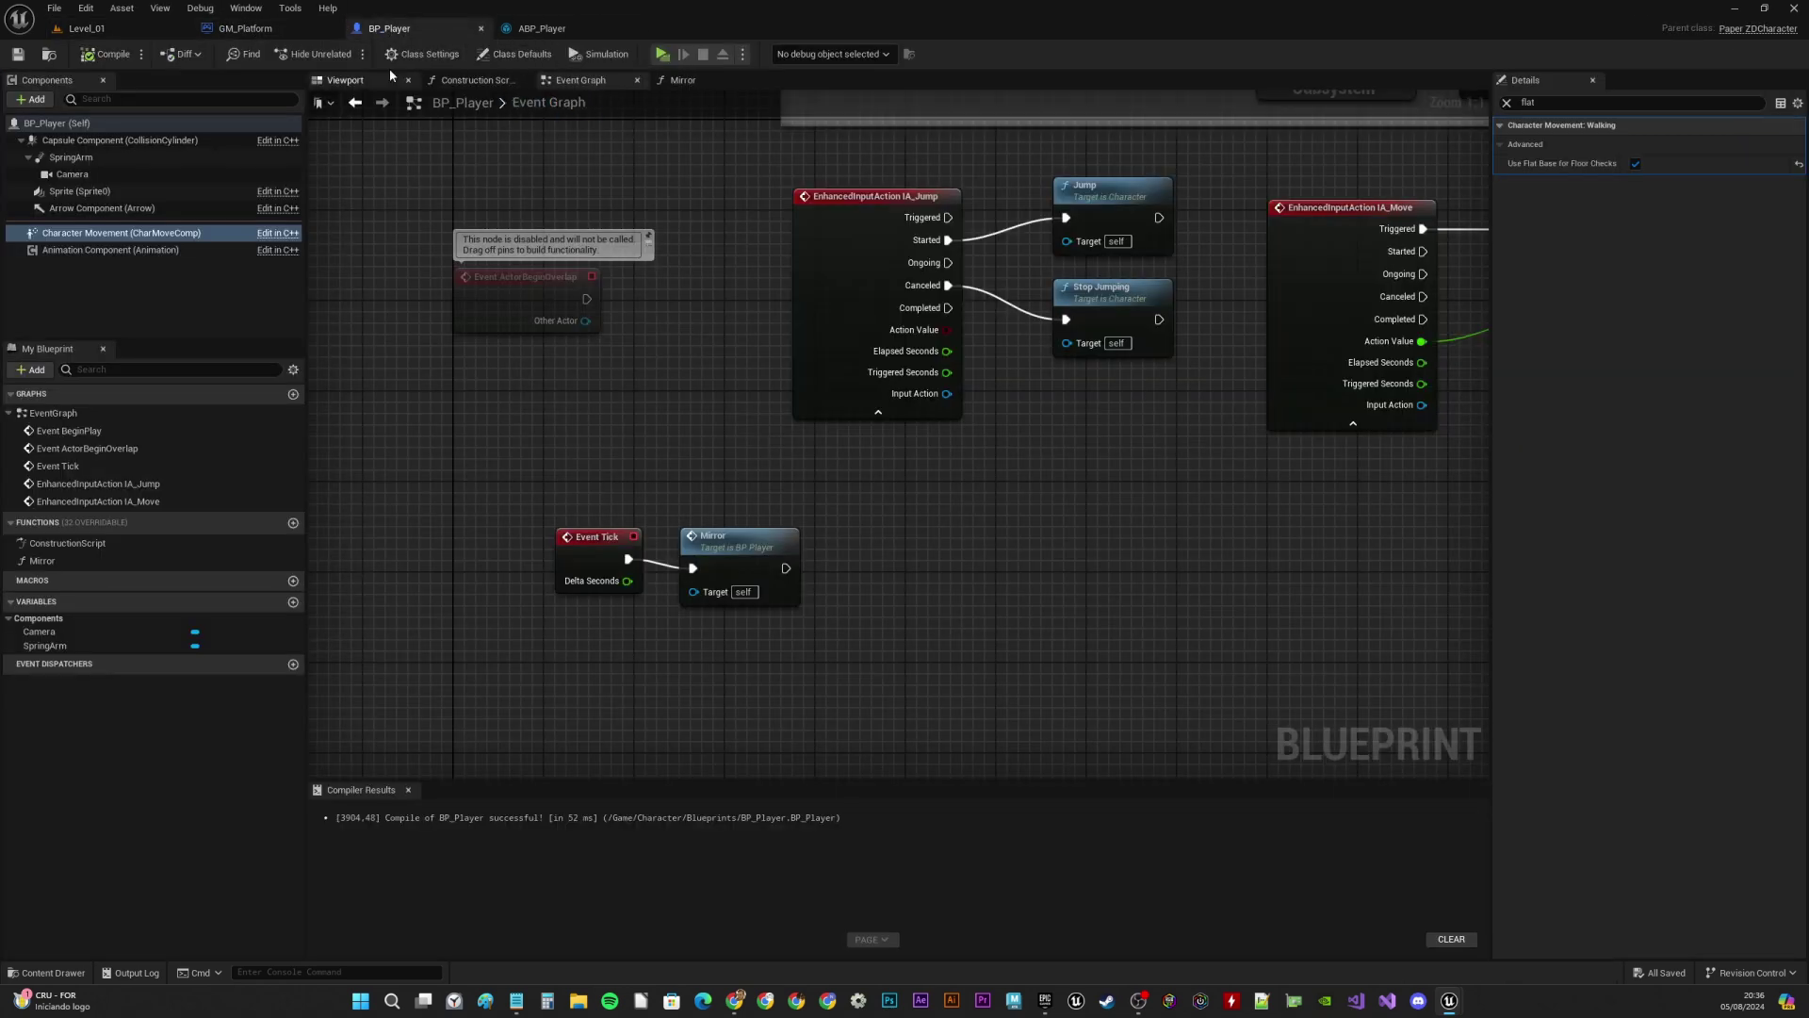
pyautogui.click(352, 82)
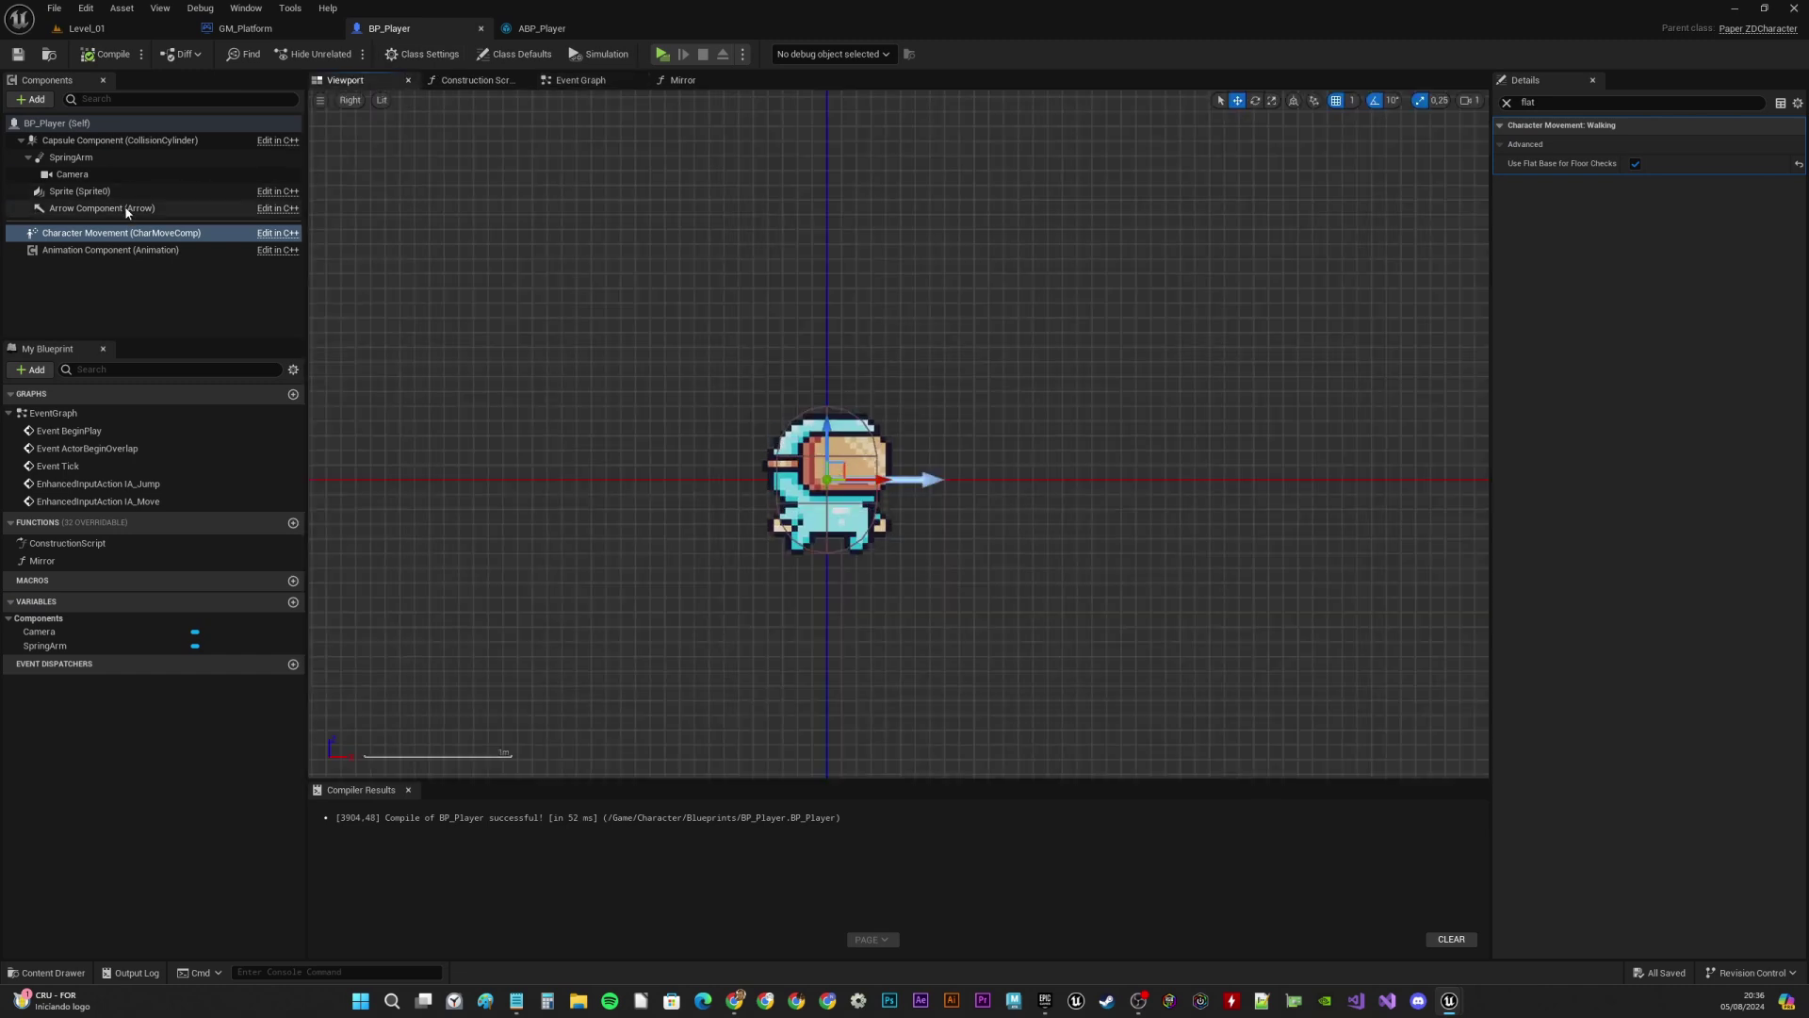
pyautogui.click(72, 174)
pyautogui.click(1506, 102)
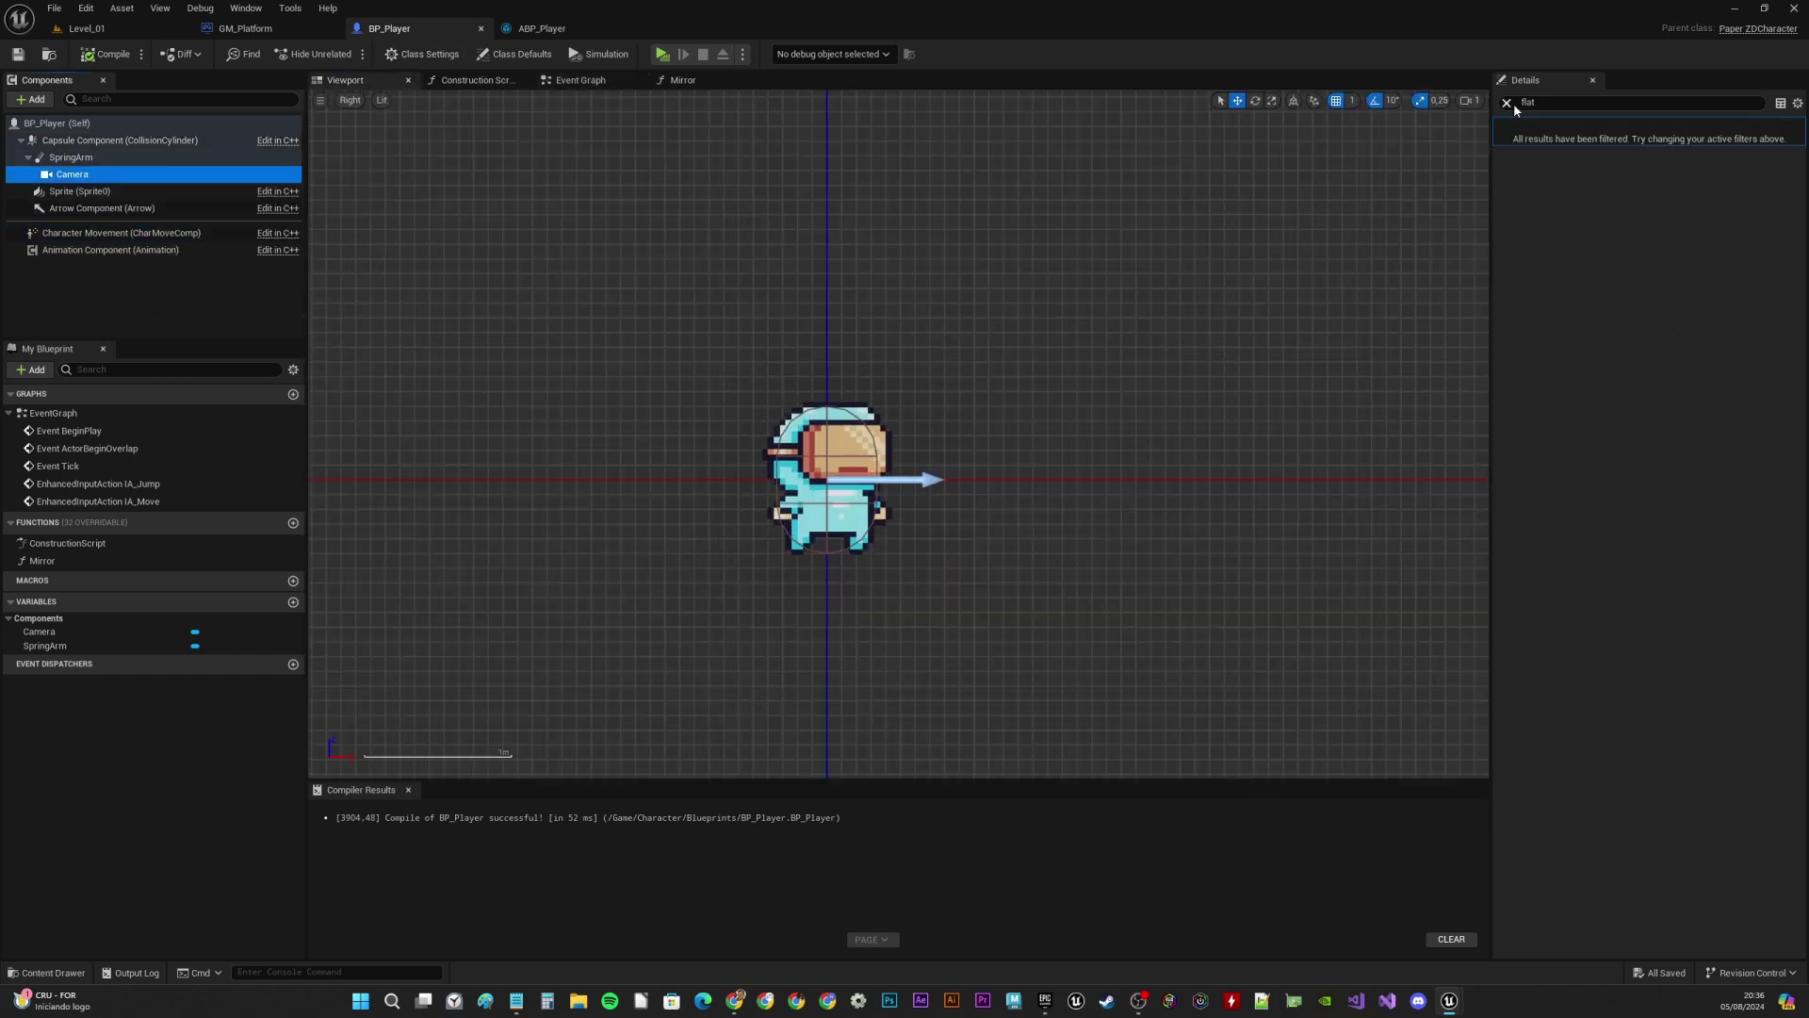
pyautogui.click(1693, 358)
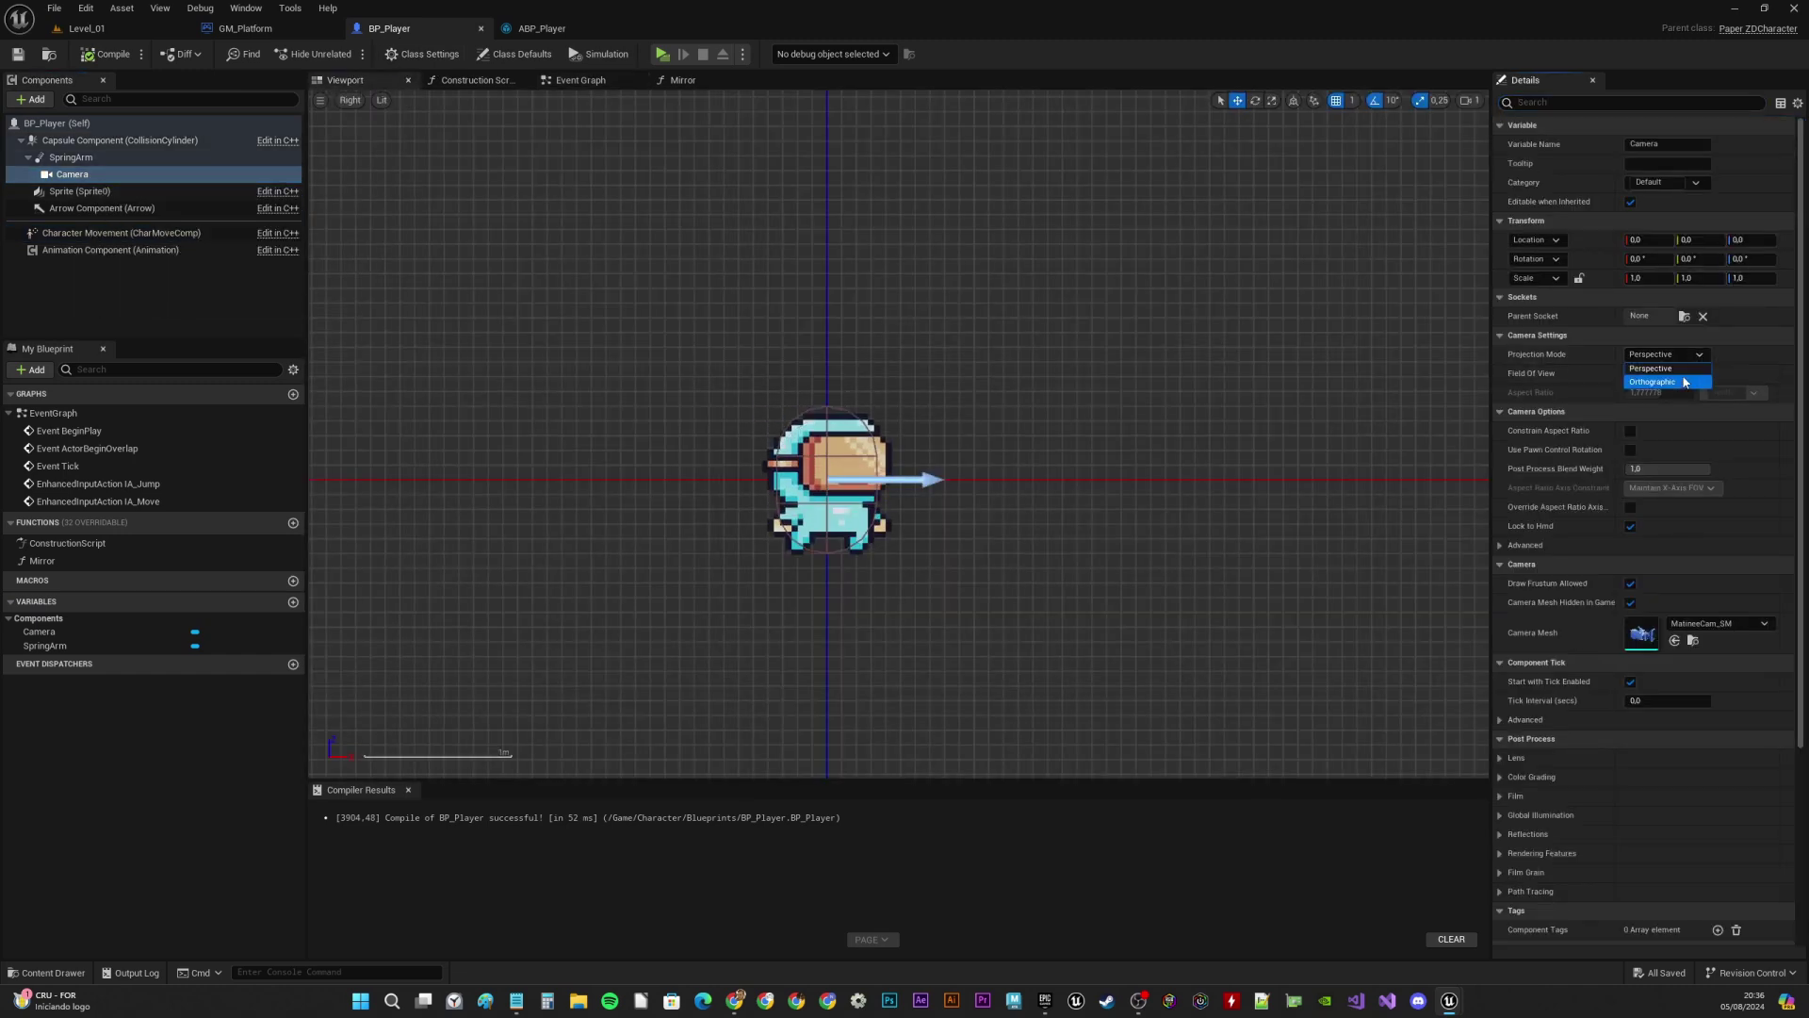
pyautogui.click(1663, 392)
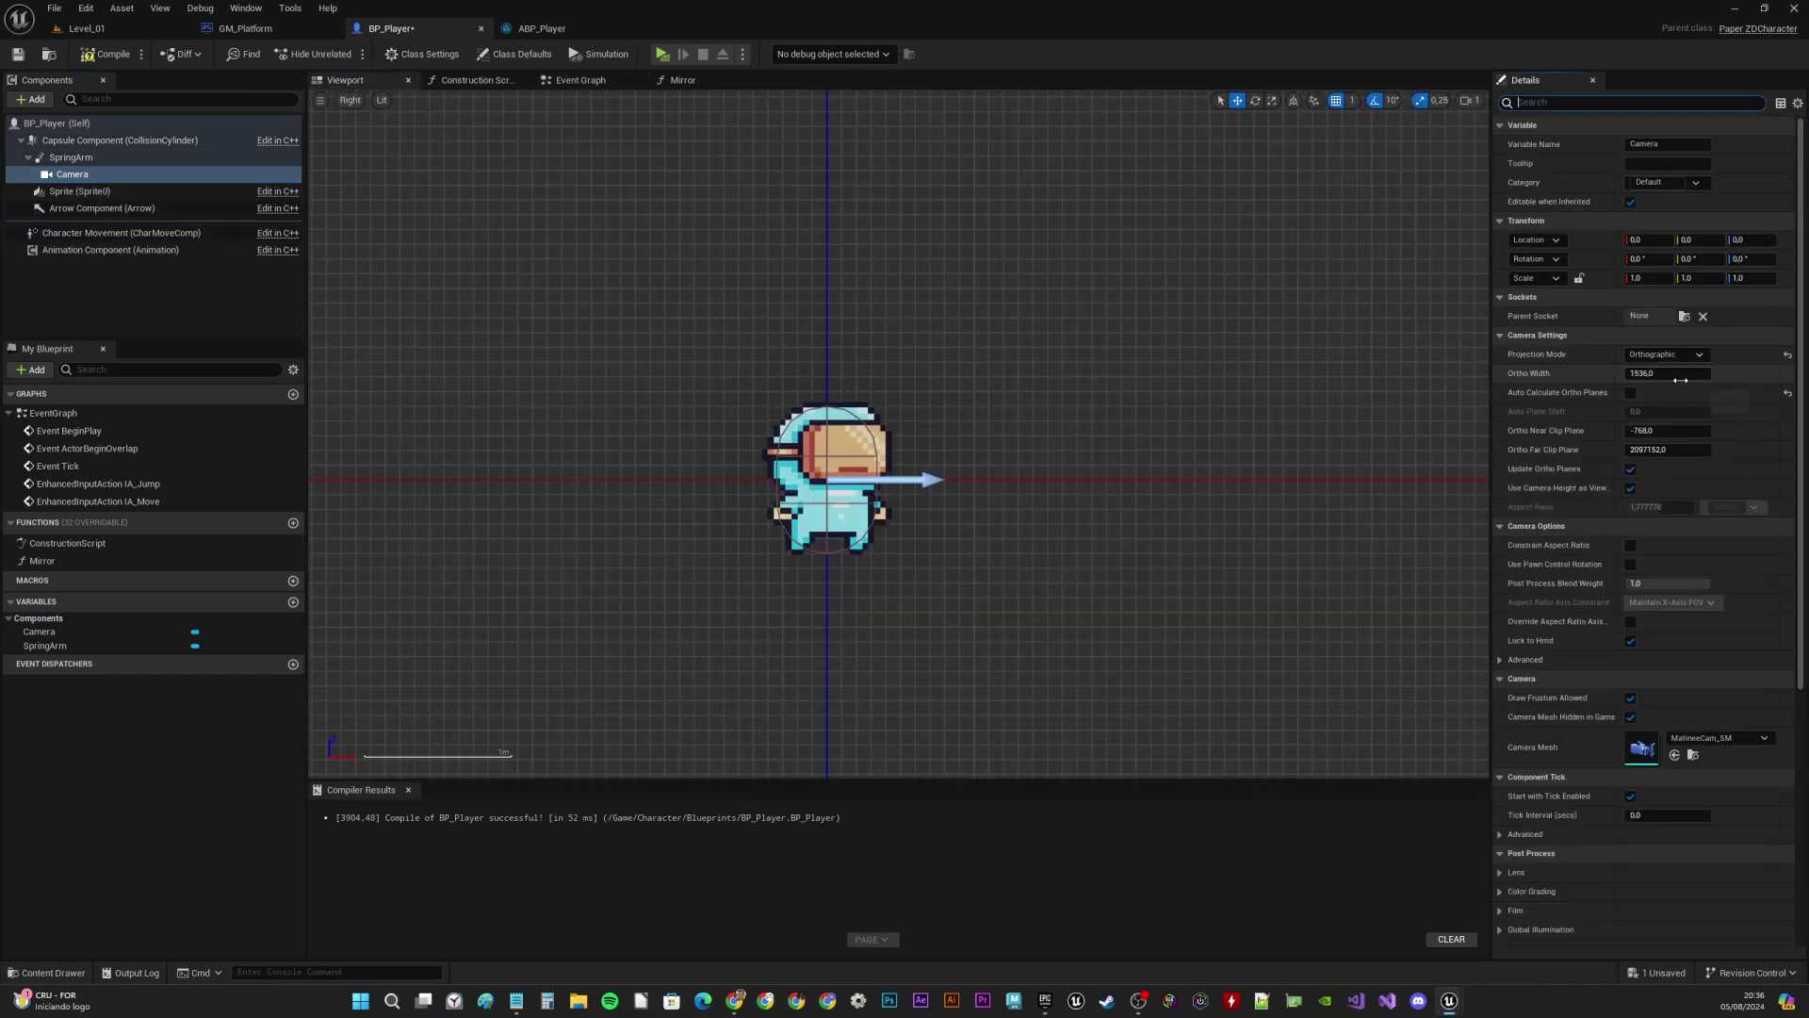
pyautogui.click(107, 54)
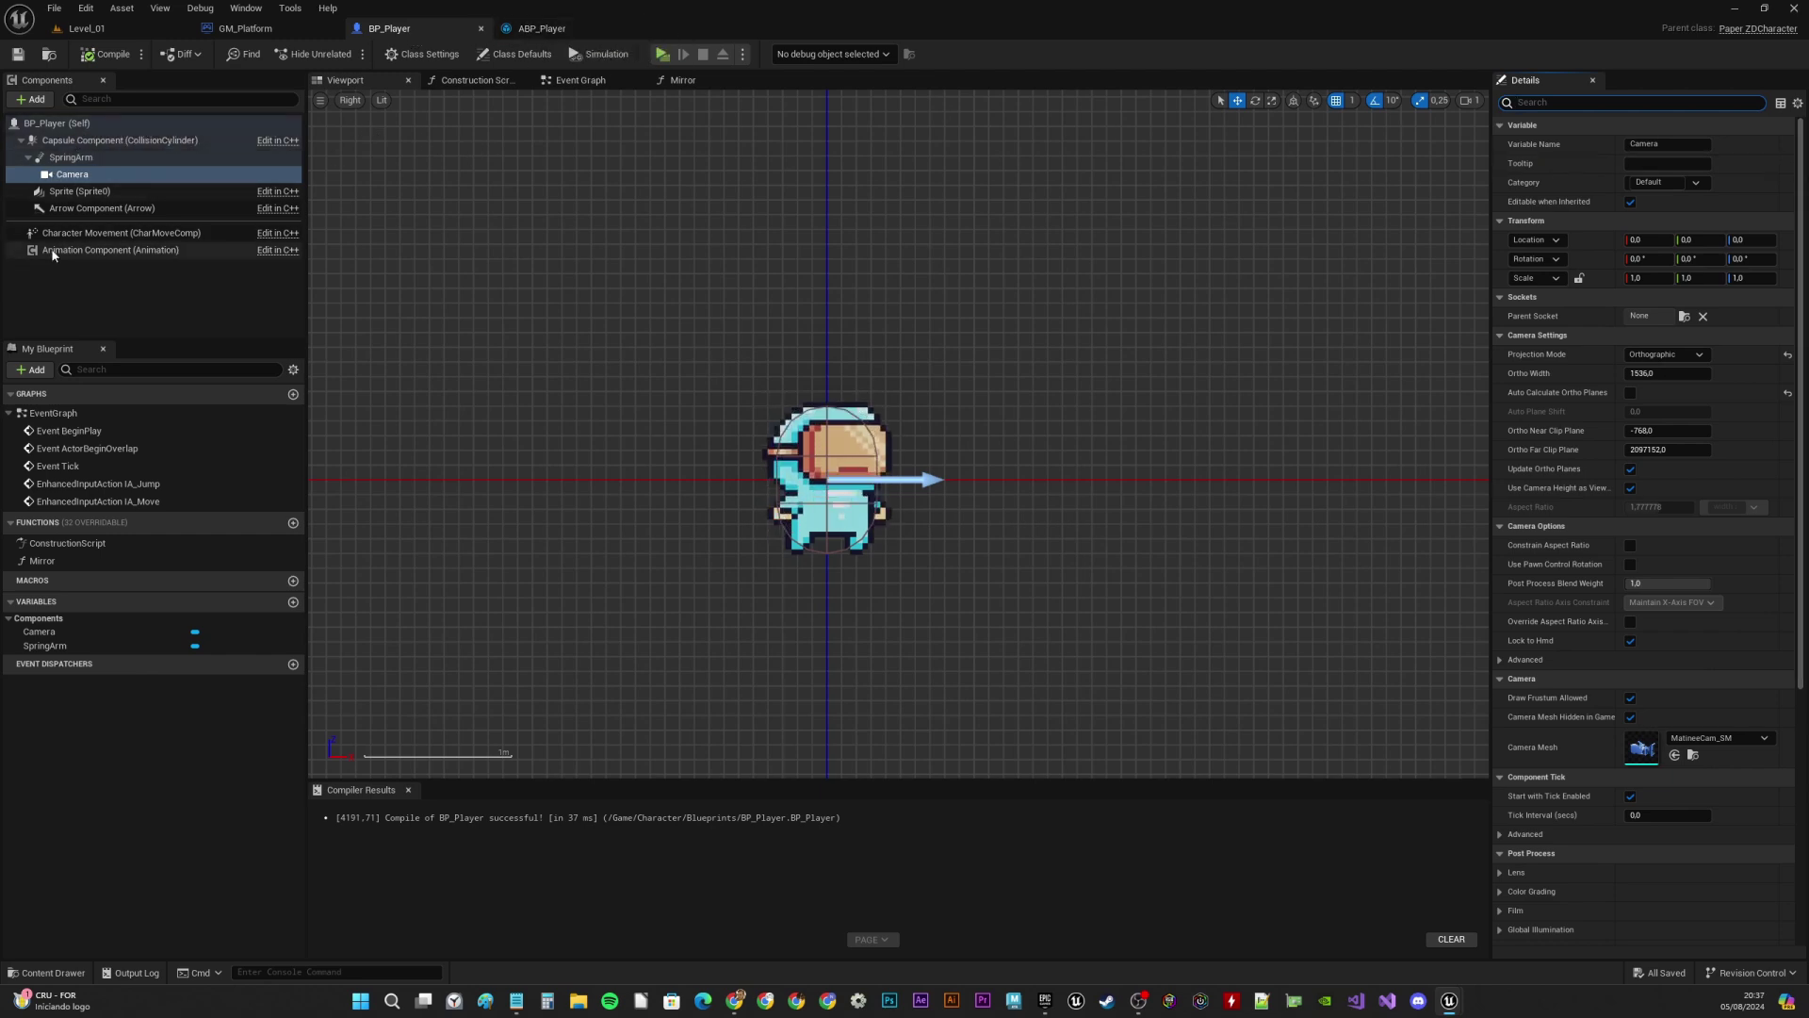
# Set the Gravity Scale of BP_Player's Character Movement component to 3.0
pyautogui.click(100, 232)
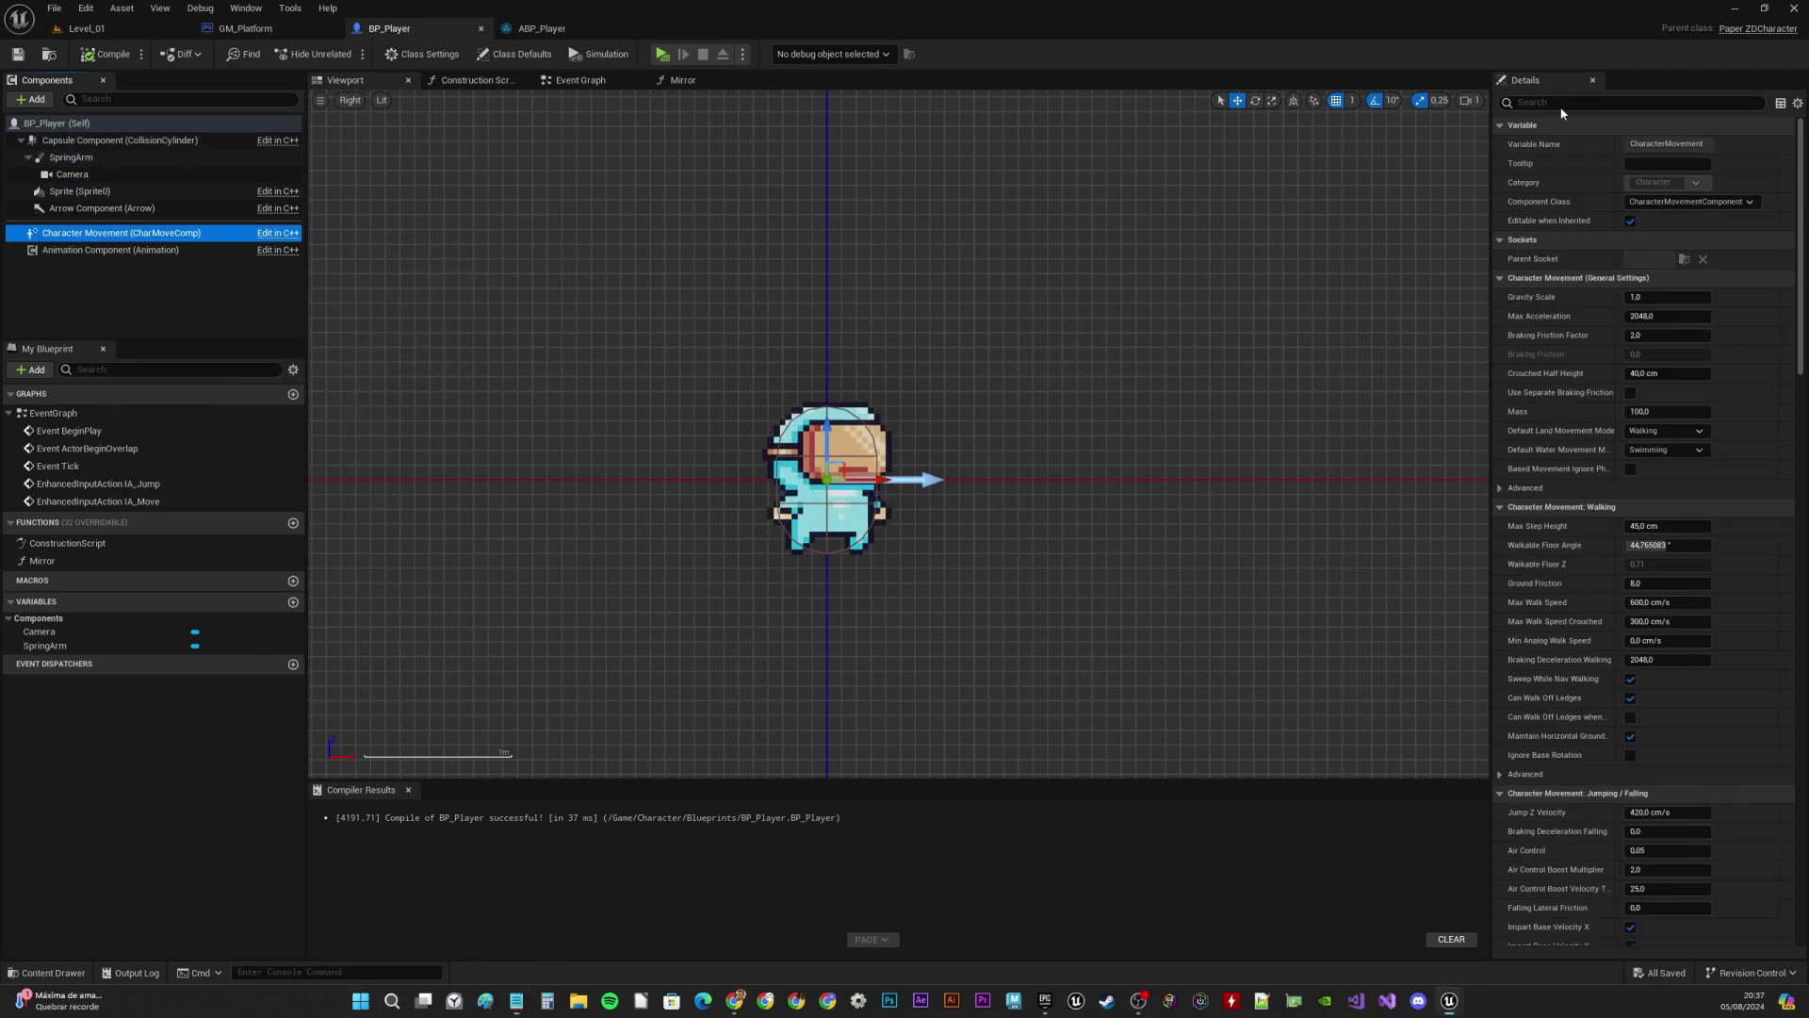
pyautogui.click(1530, 104)
pyautogui.write('gra')
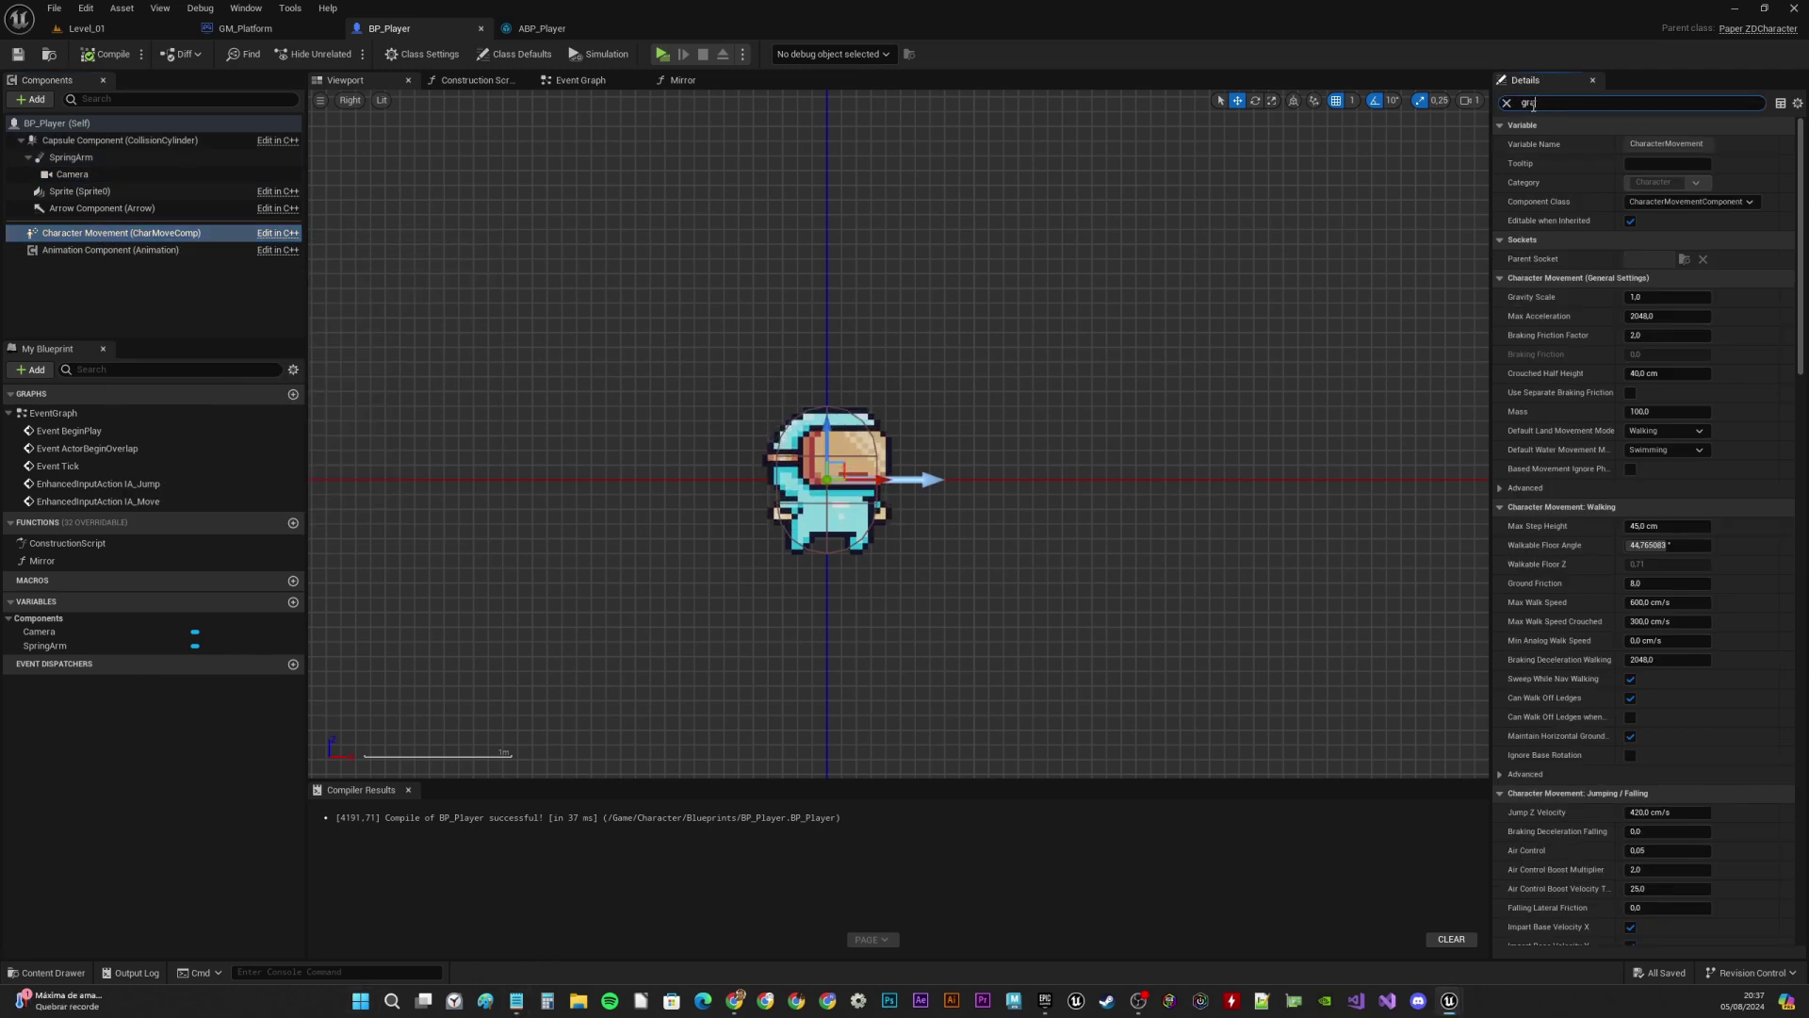
pyautogui.write('v')
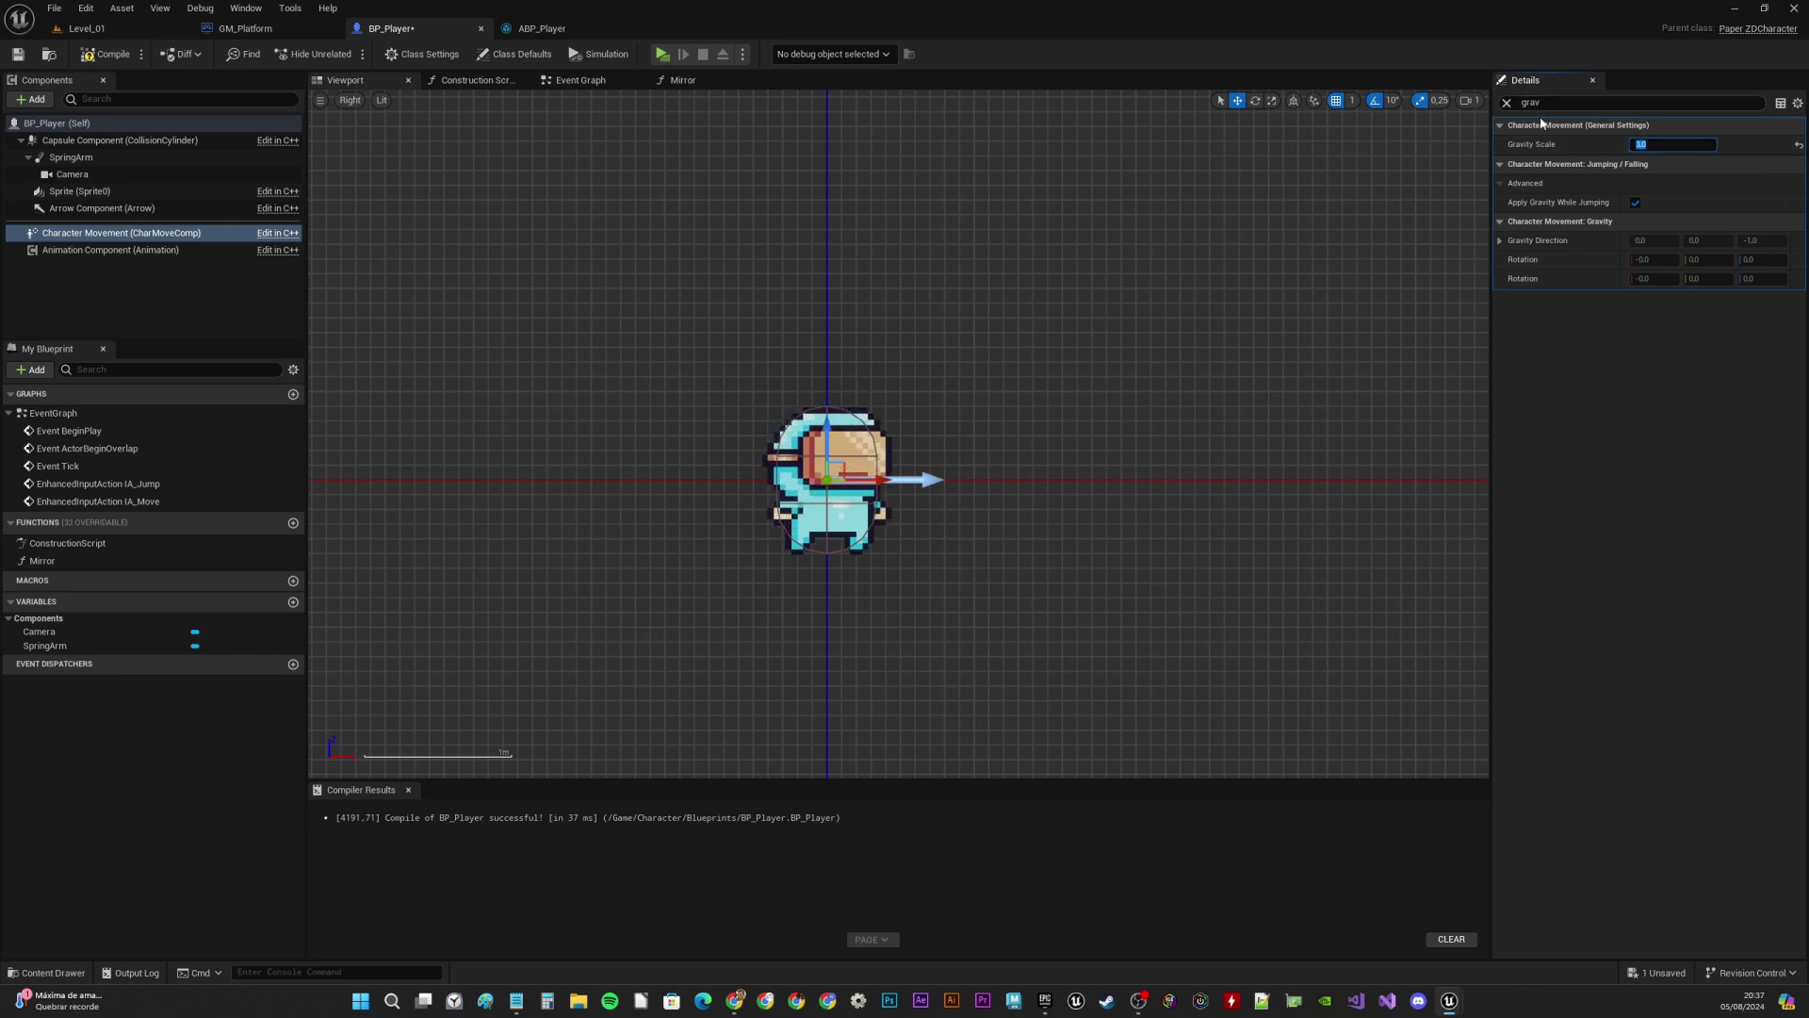
# Set Character Movement's Jump Z Velocity to 850 cm/s, and compile and save BP_Player
pyautogui.click(1567, 105)
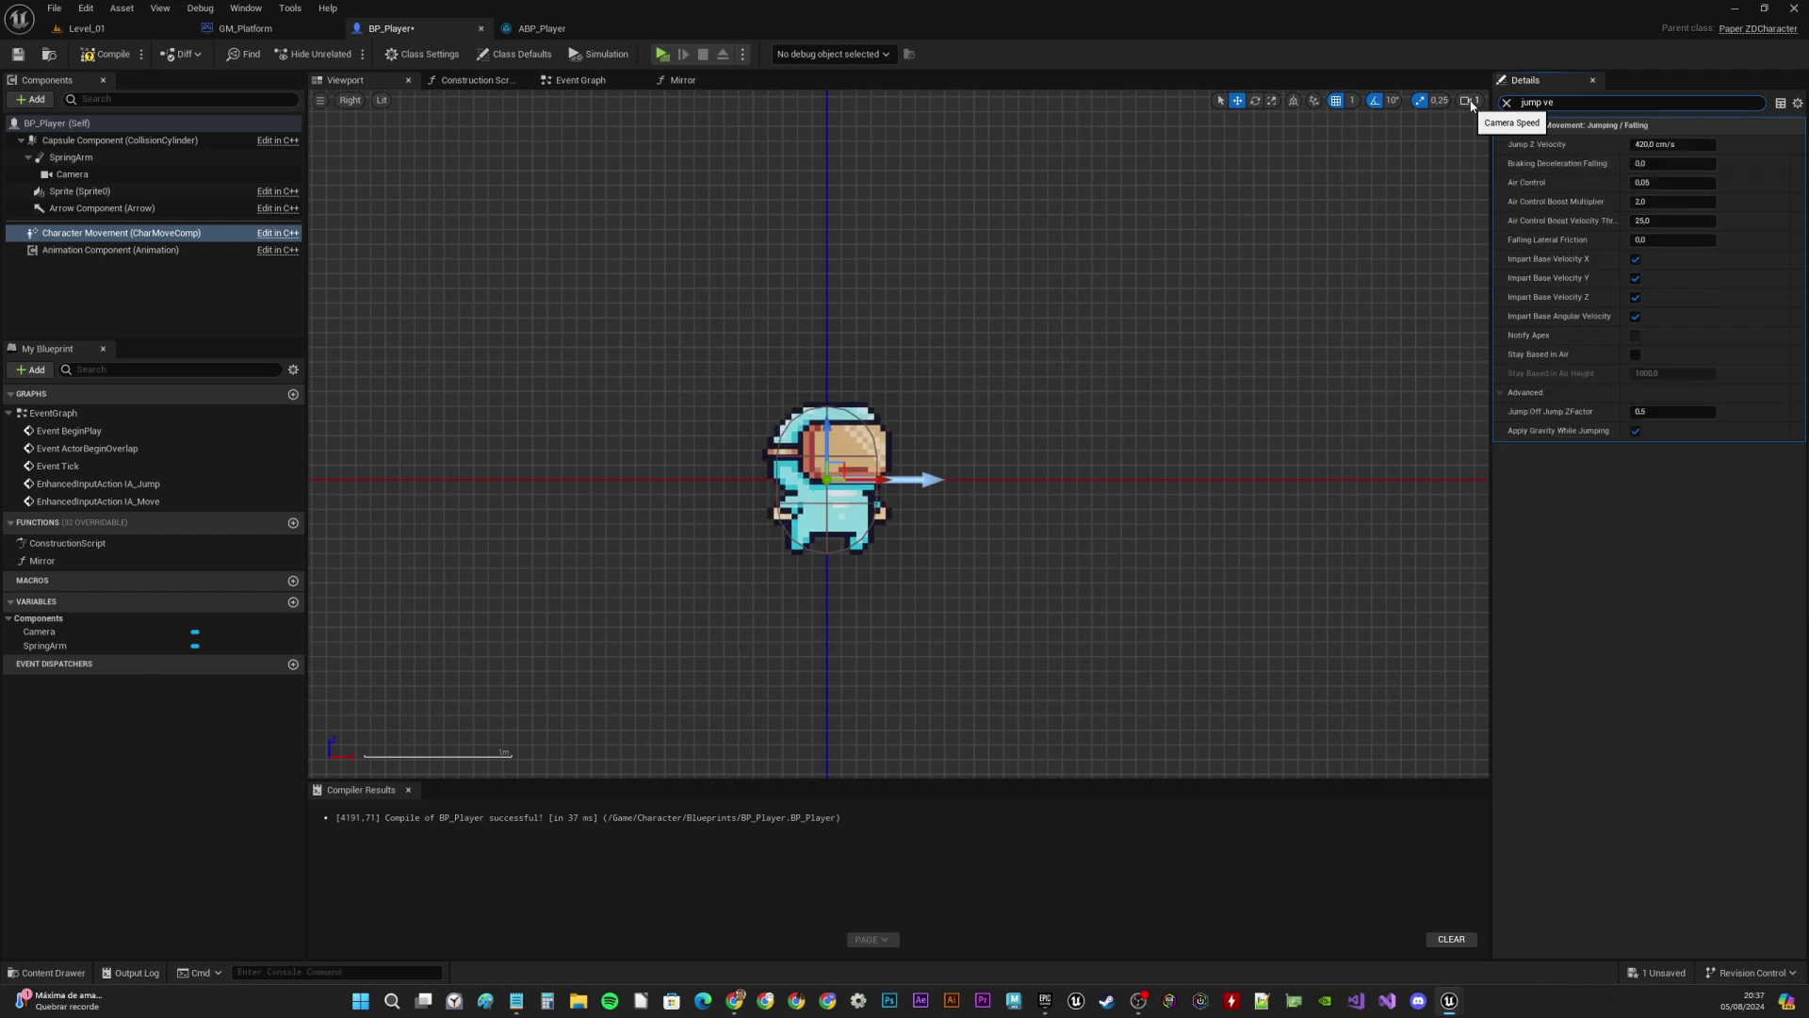
pyautogui.click(1667, 144)
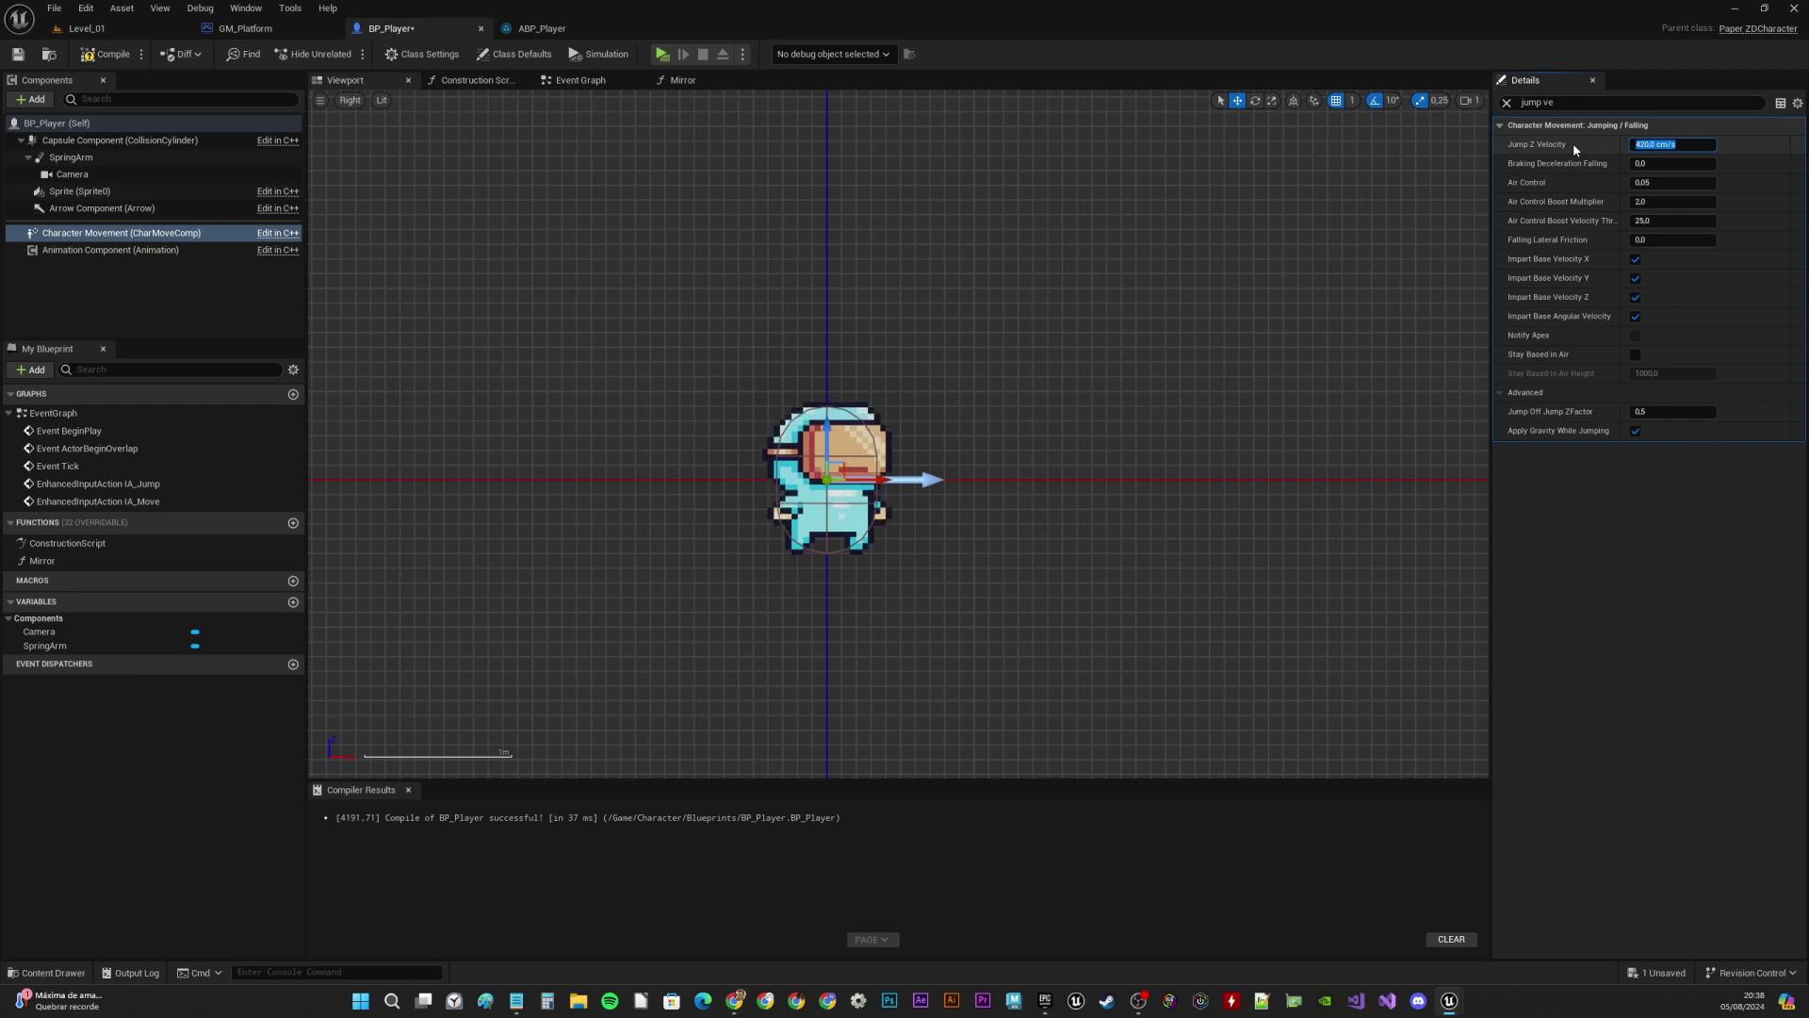
pyautogui.write('85')
pyautogui.press('Return')
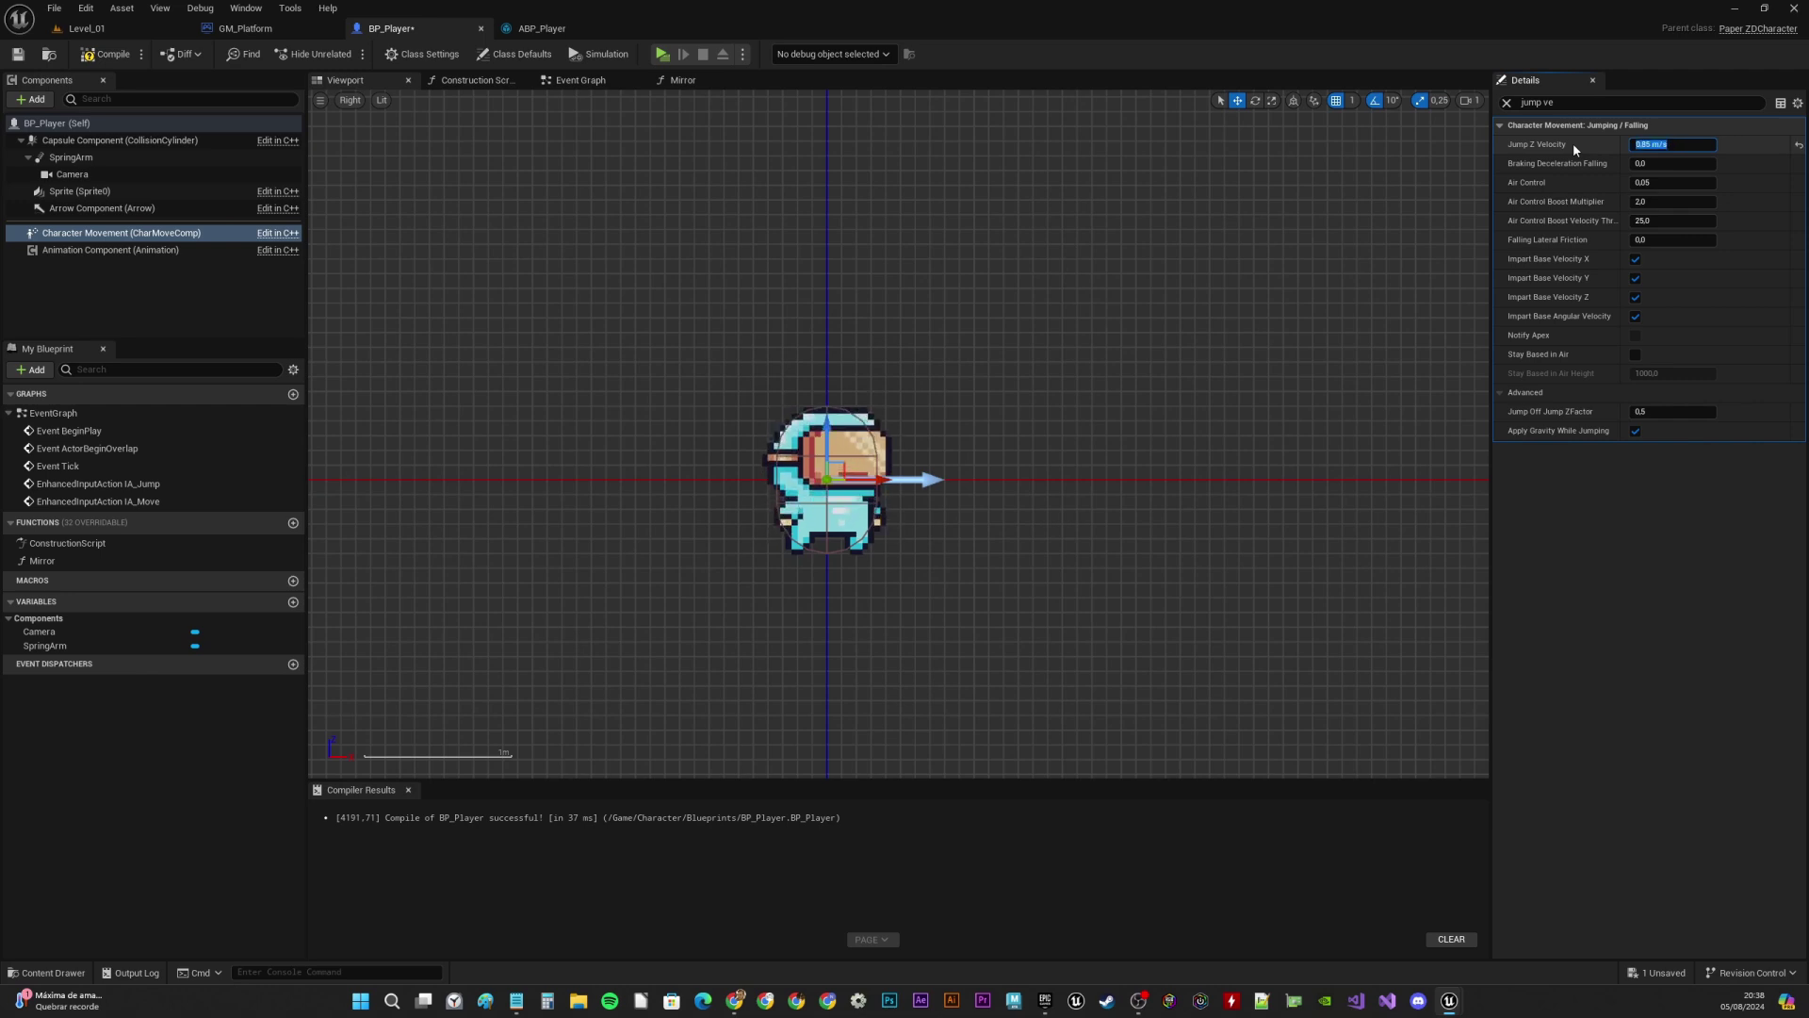
pyautogui.click(107, 55)
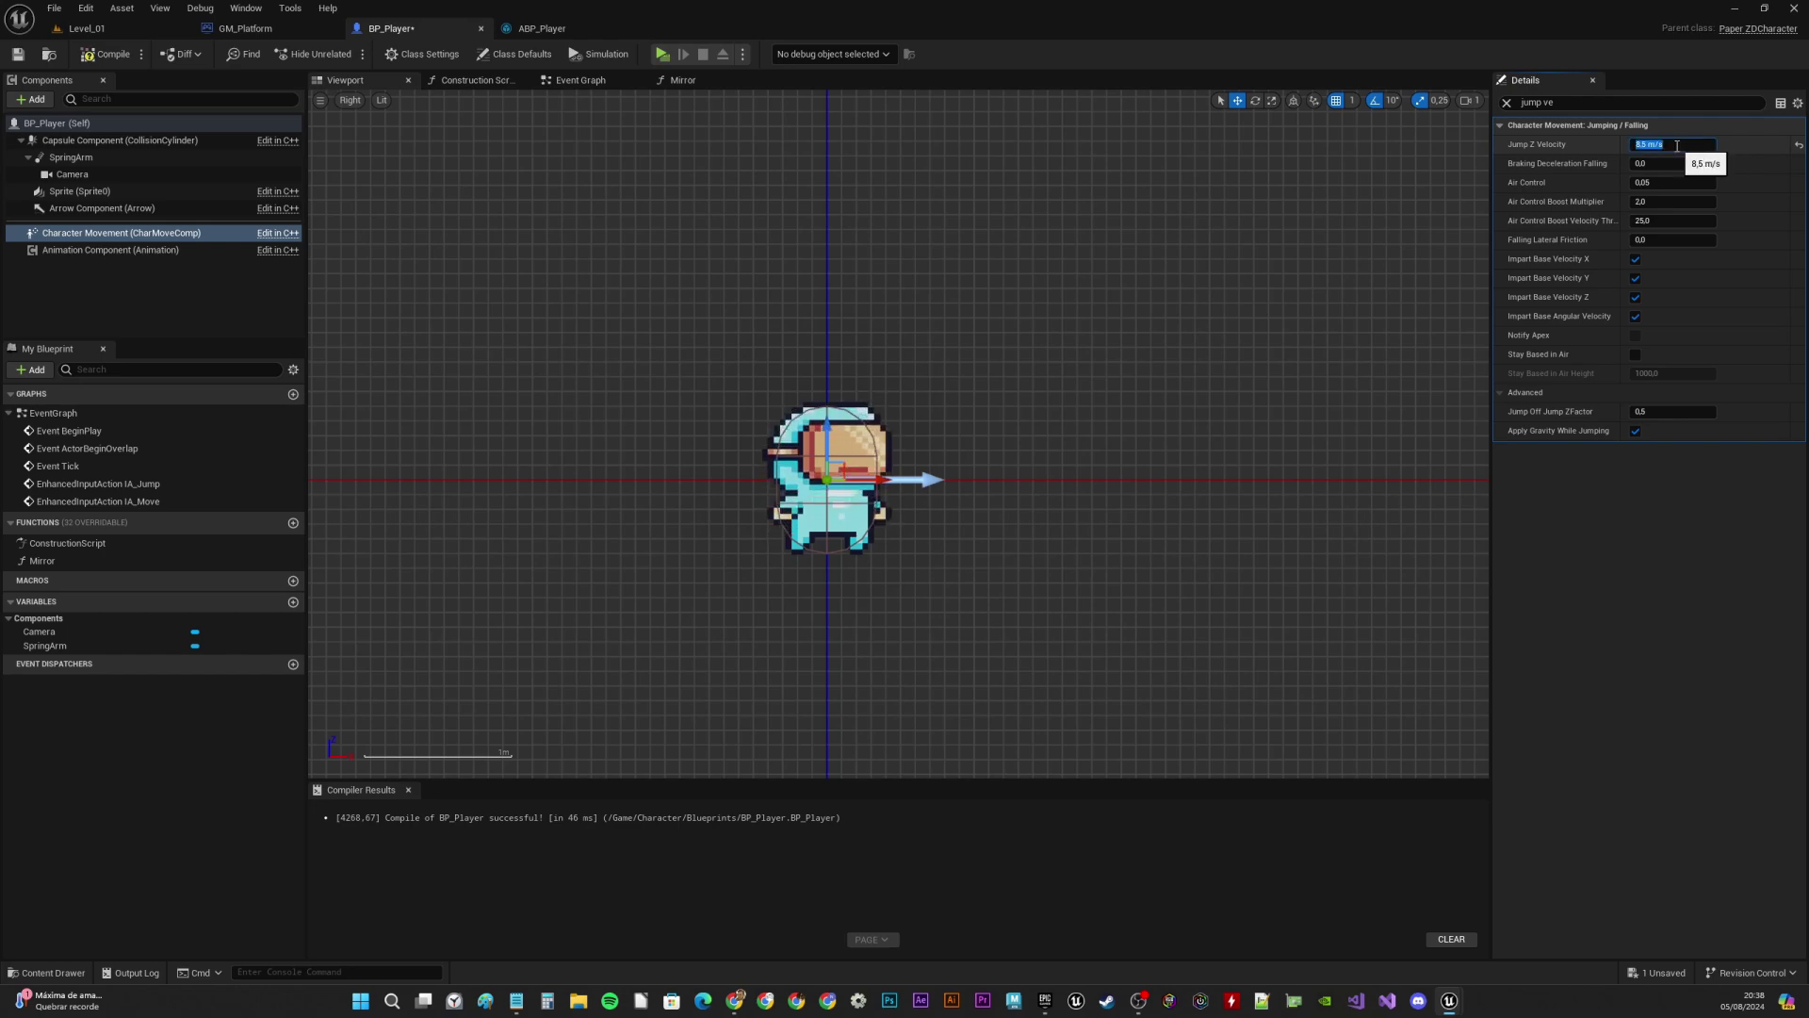
pyautogui.click(106, 54)
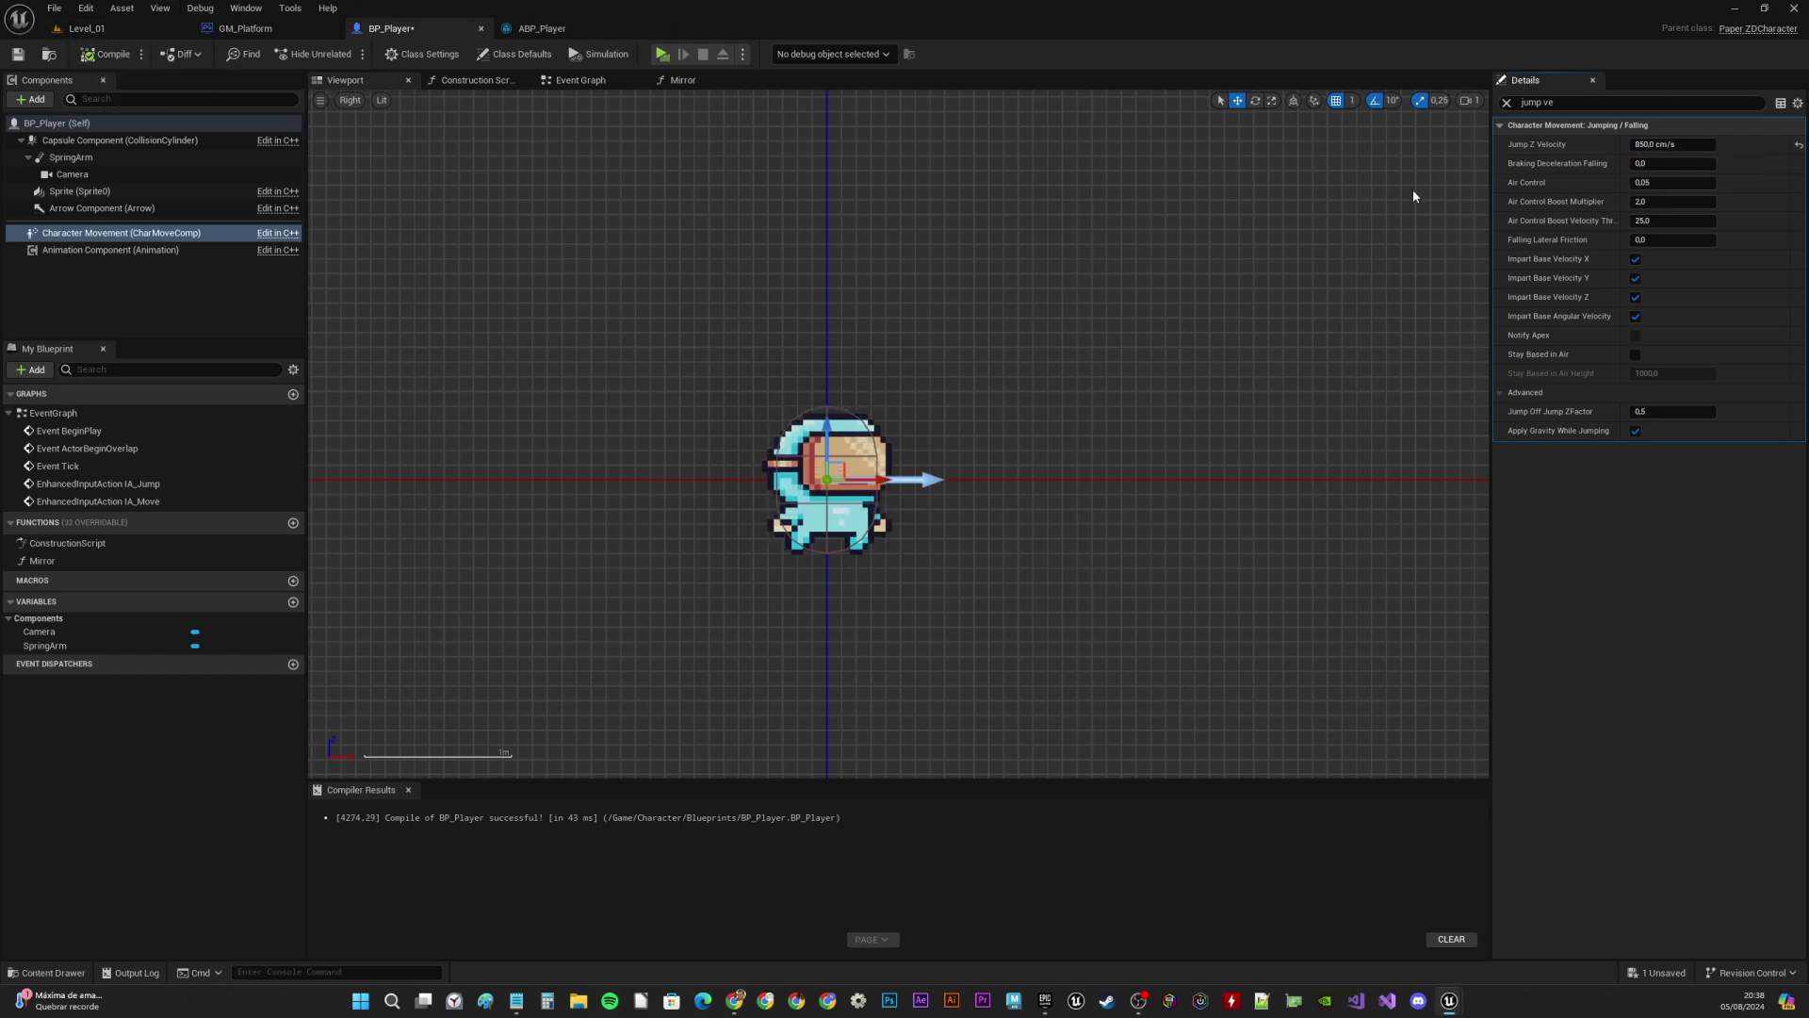
pyautogui.click(54, 8)
pyautogui.click(85, 108)
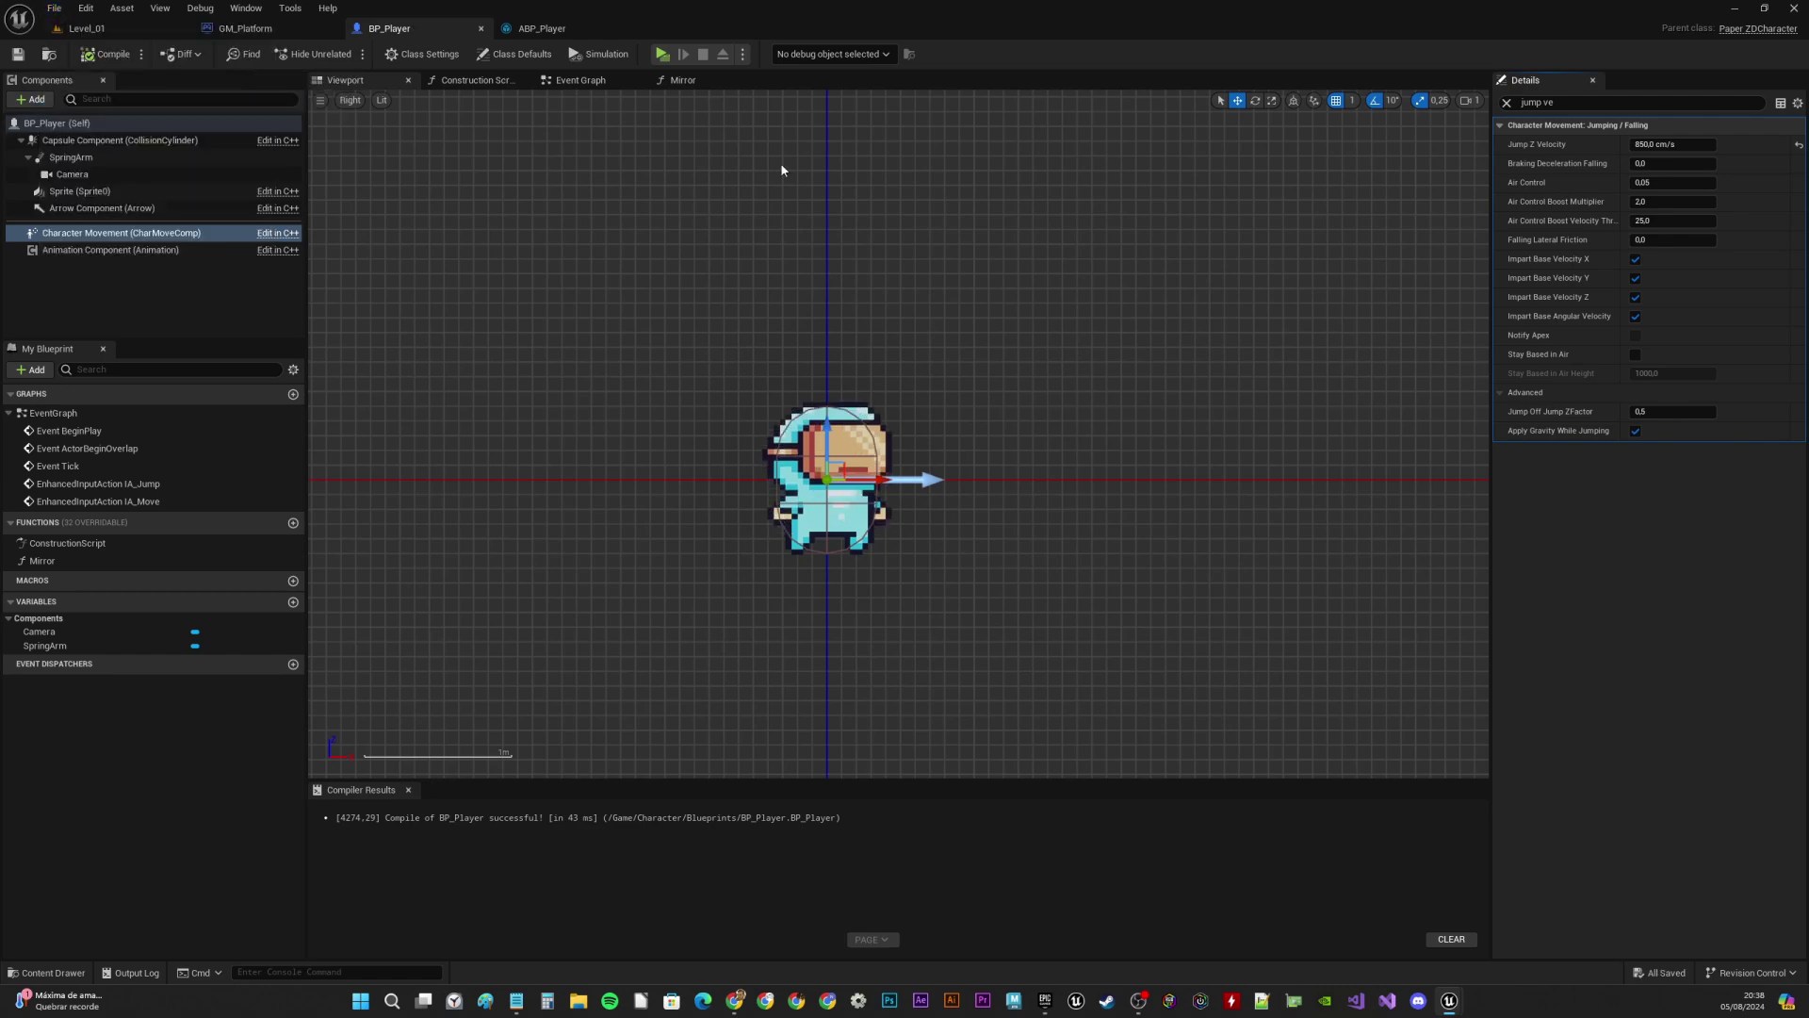
# Find the air control settings of Character Movement and set Air Control to 0.35
pyautogui.click(1507, 102)
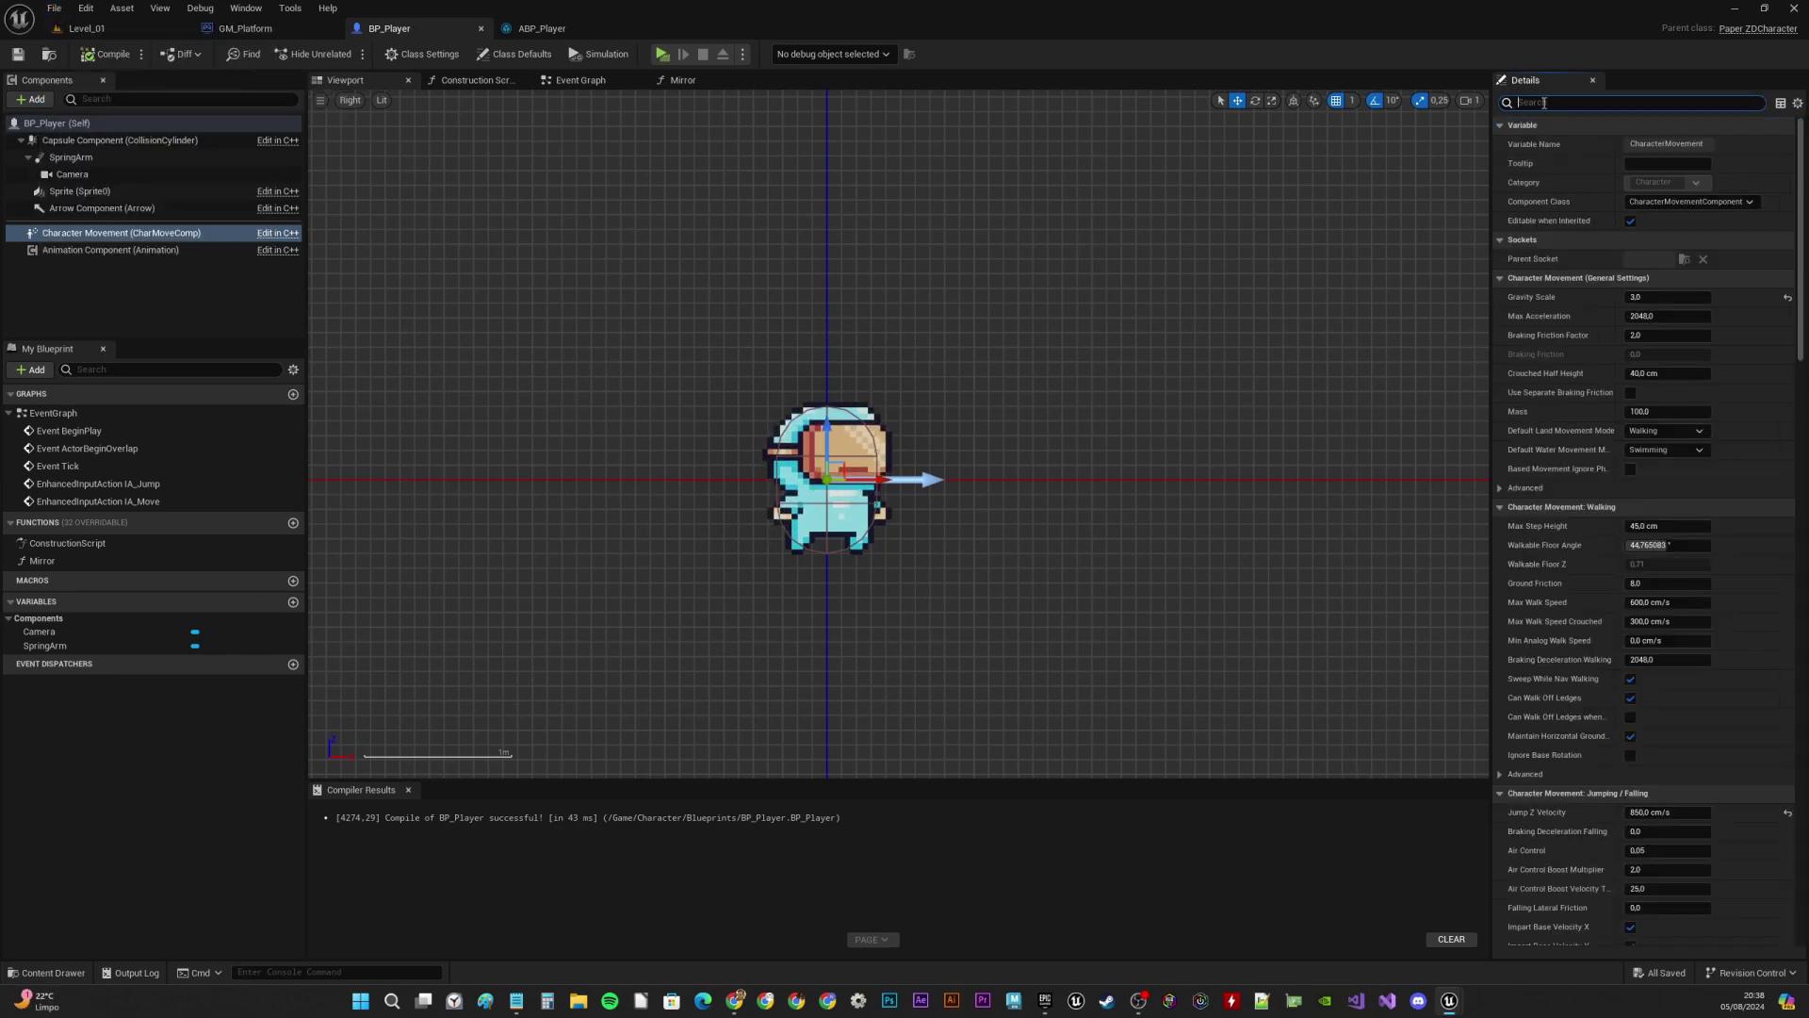
pyautogui.write('air c')
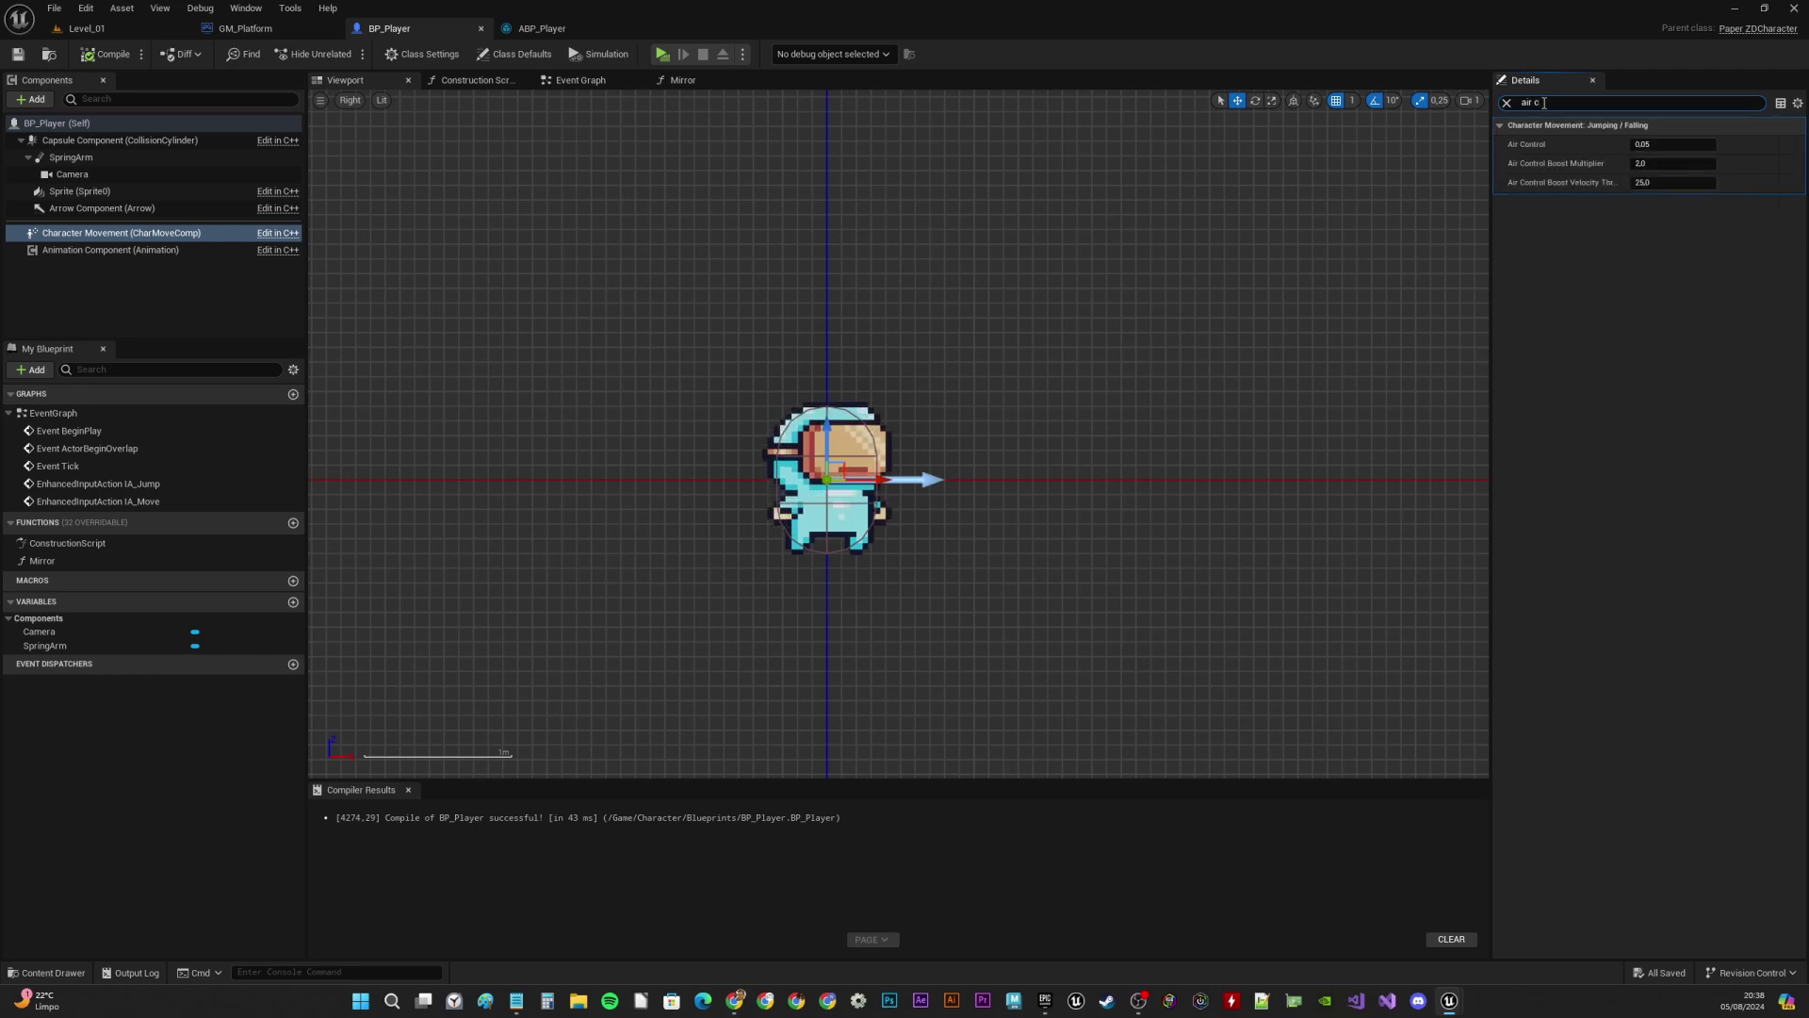
pyautogui.write('onyt')
pyautogui.press('BackSpace')
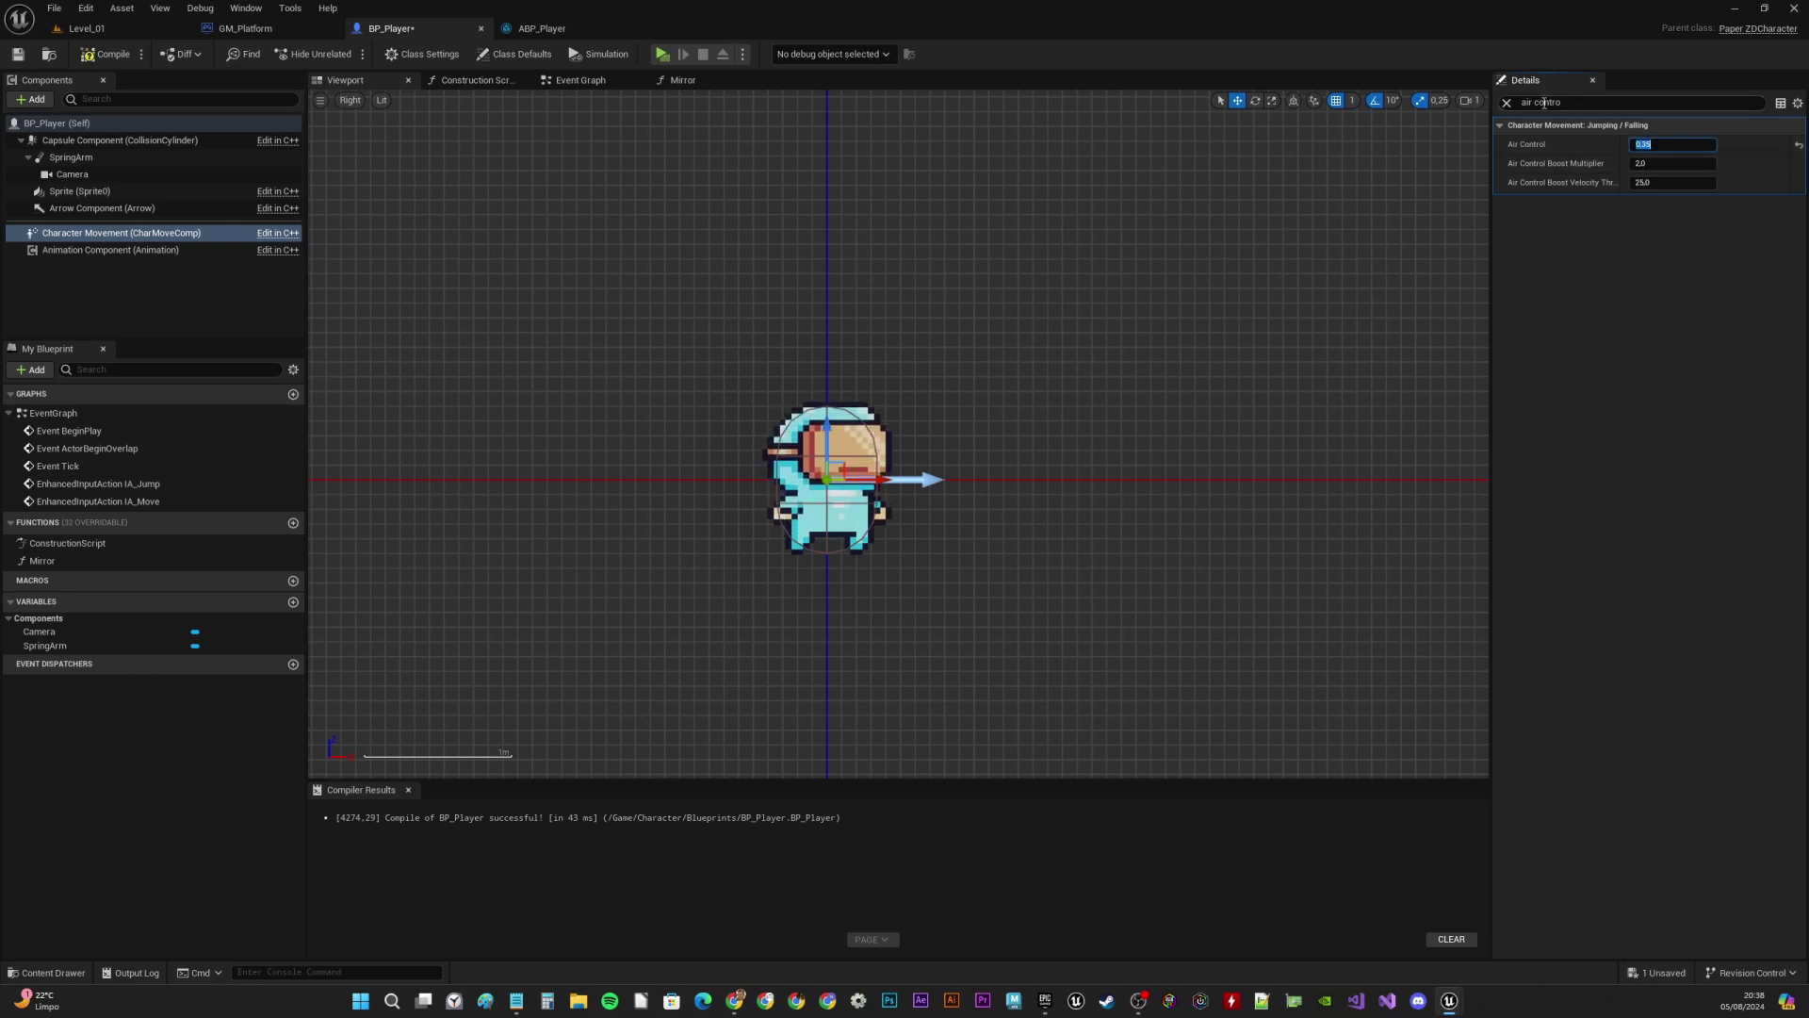
# Find Character Movement's Falling Lateral Friction, set it to 5.0, and compile and save BP_Player
pyautogui.write('fa')
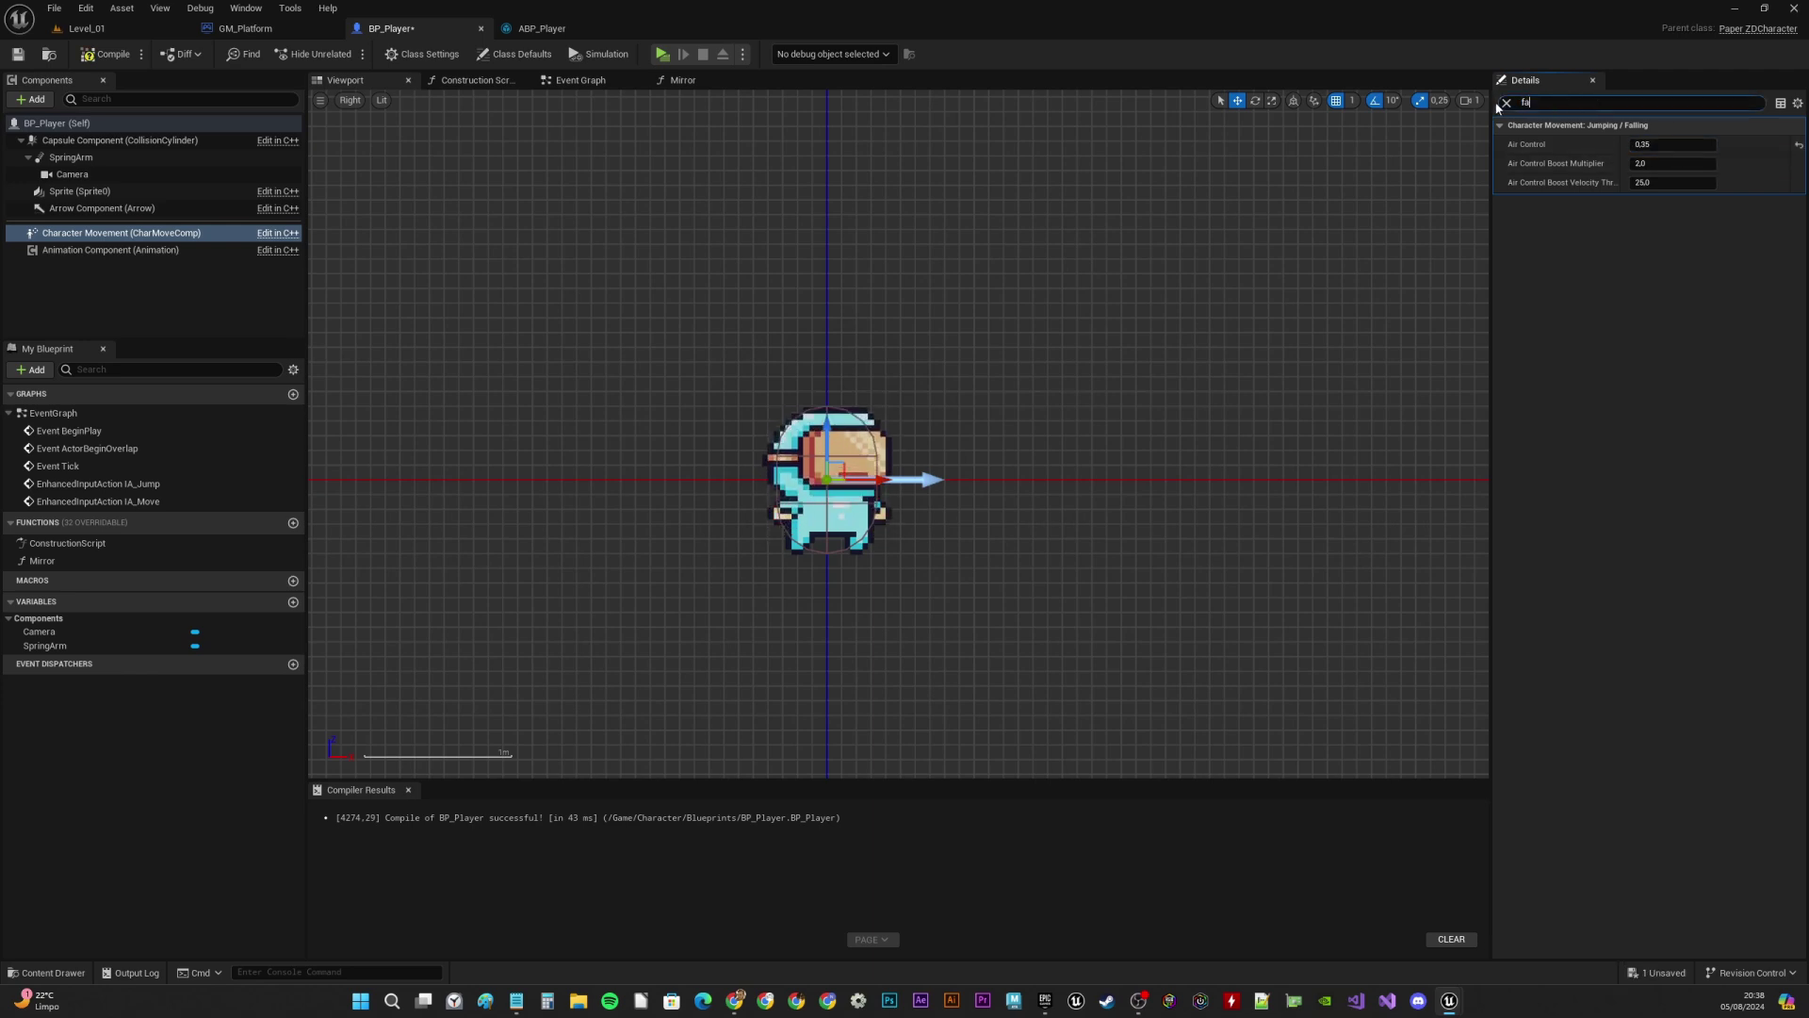
pyautogui.write('lling')
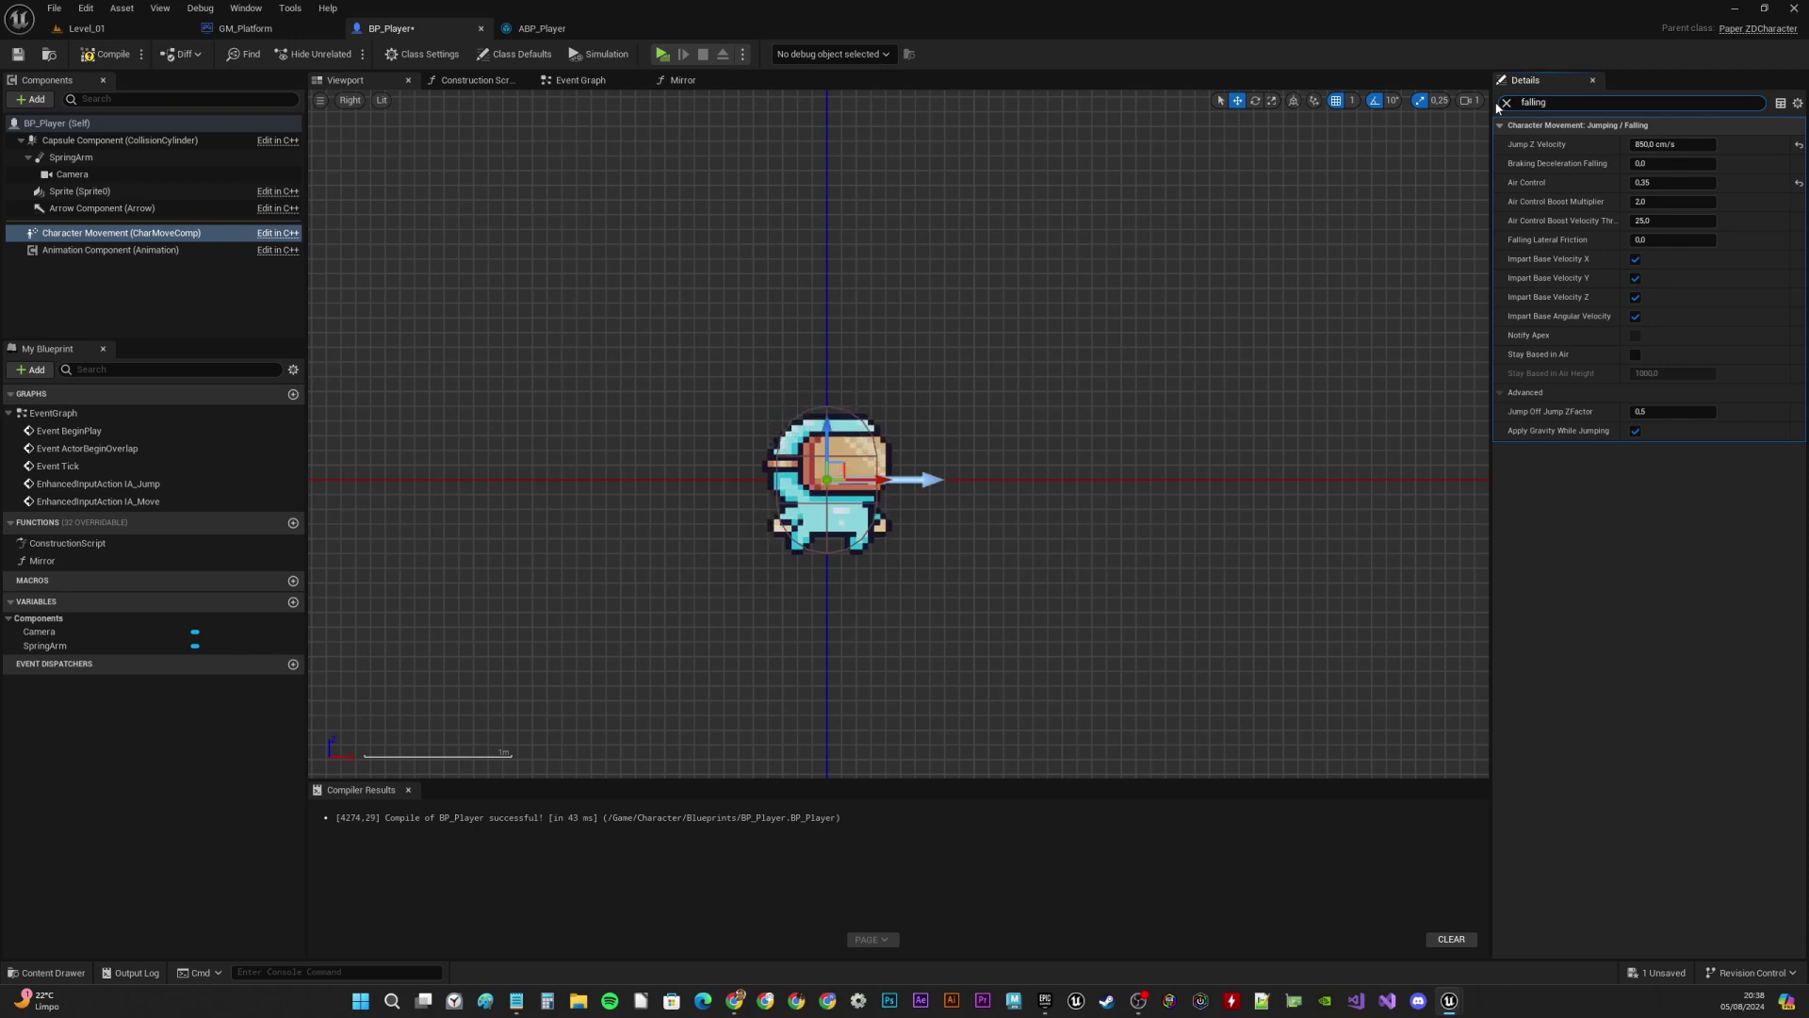
pyautogui.write(' late')
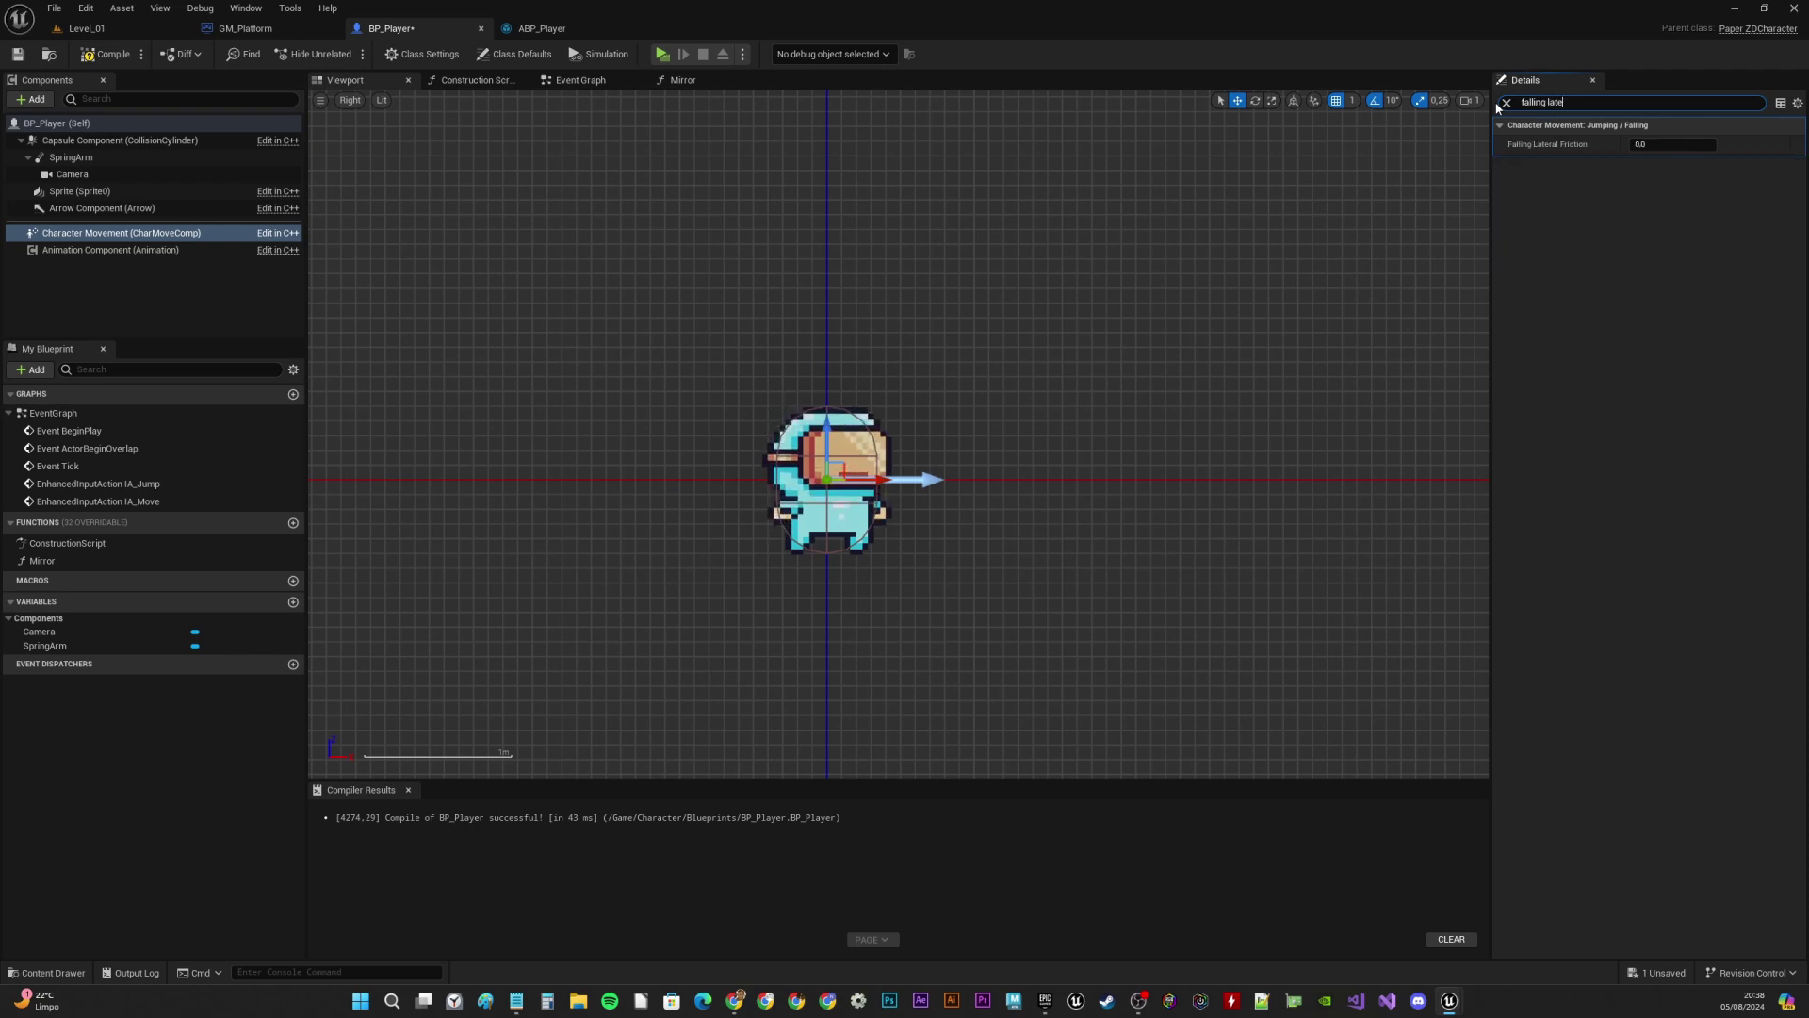
pyautogui.click(1698, 146)
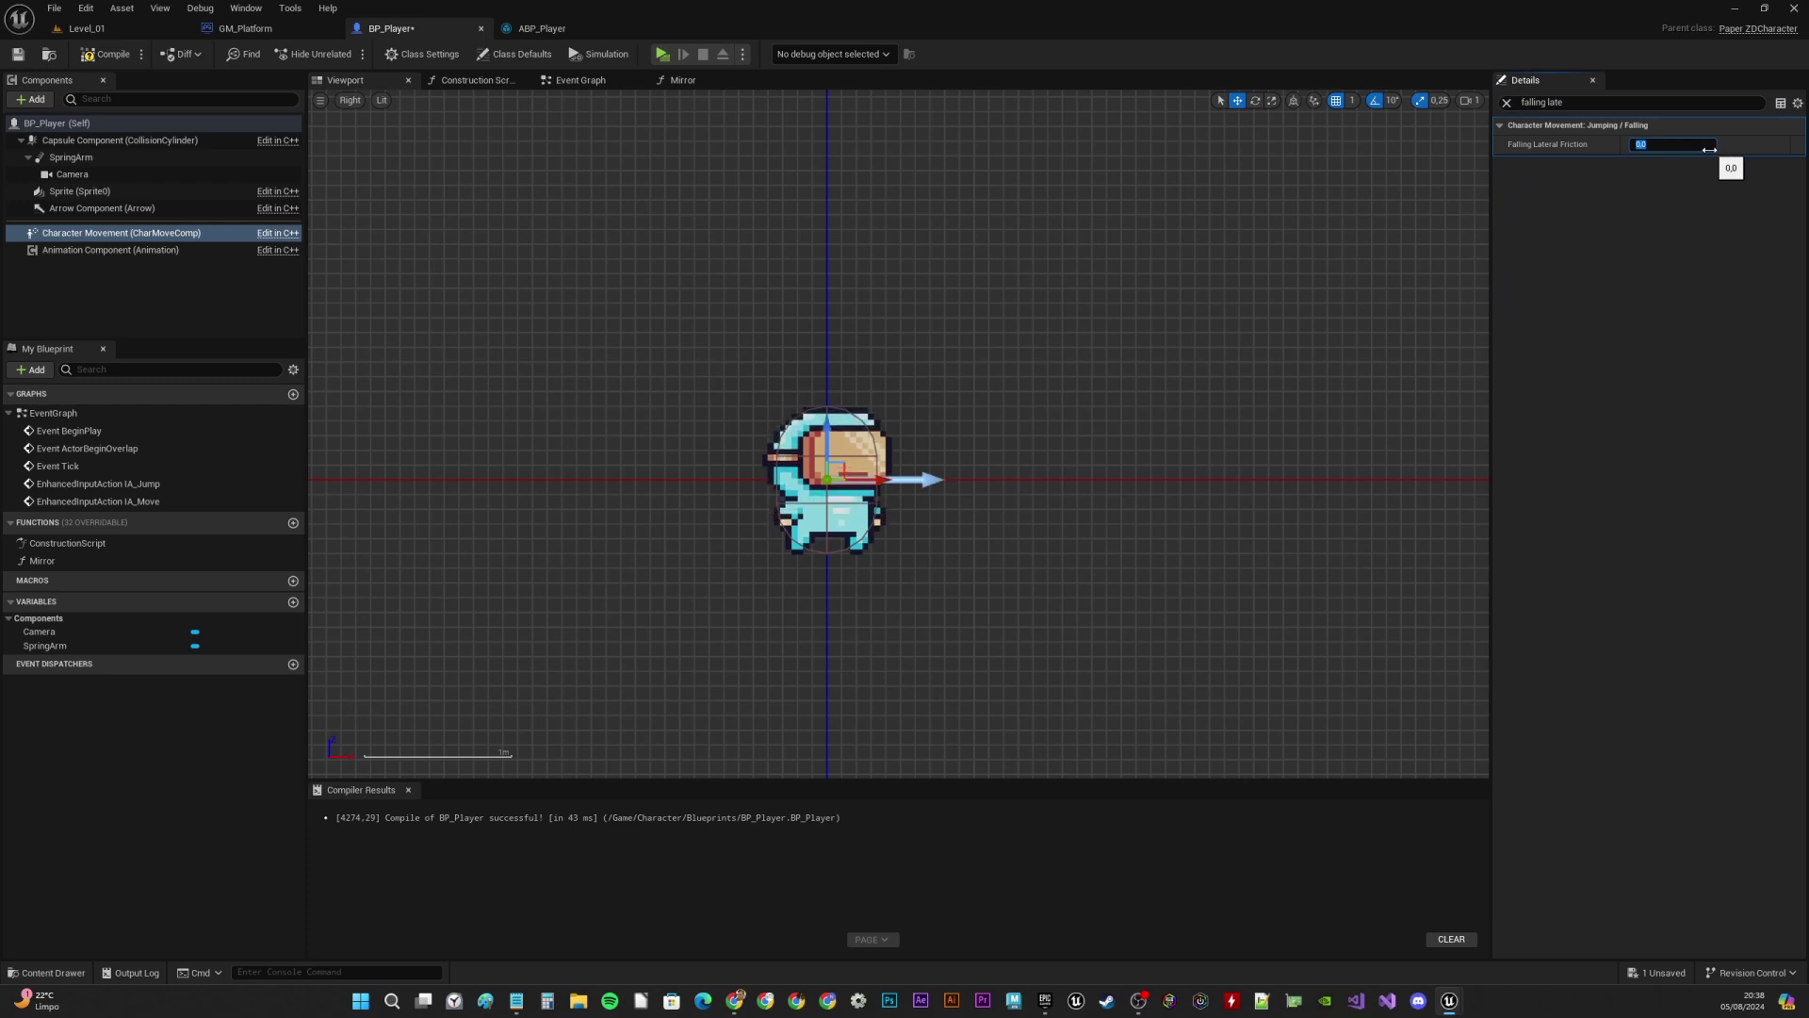
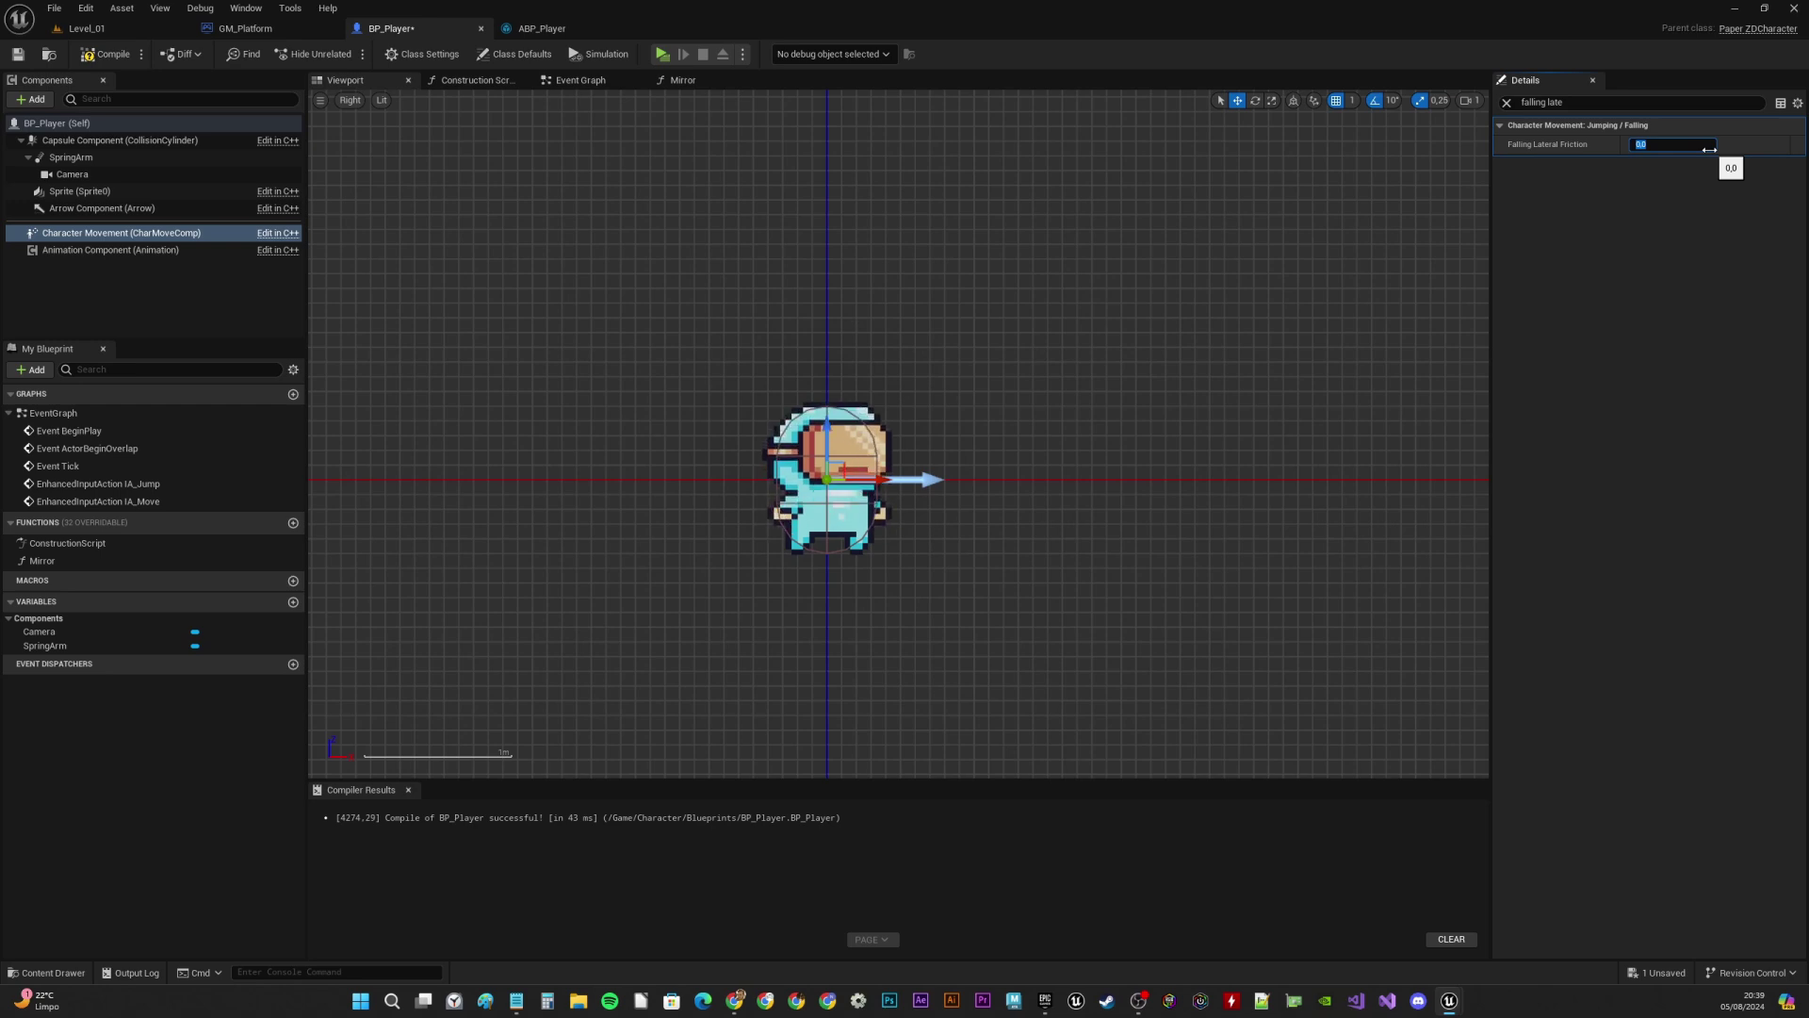
pyautogui.click(103, 53)
pyautogui.click(55, 9)
pyautogui.click(90, 109)
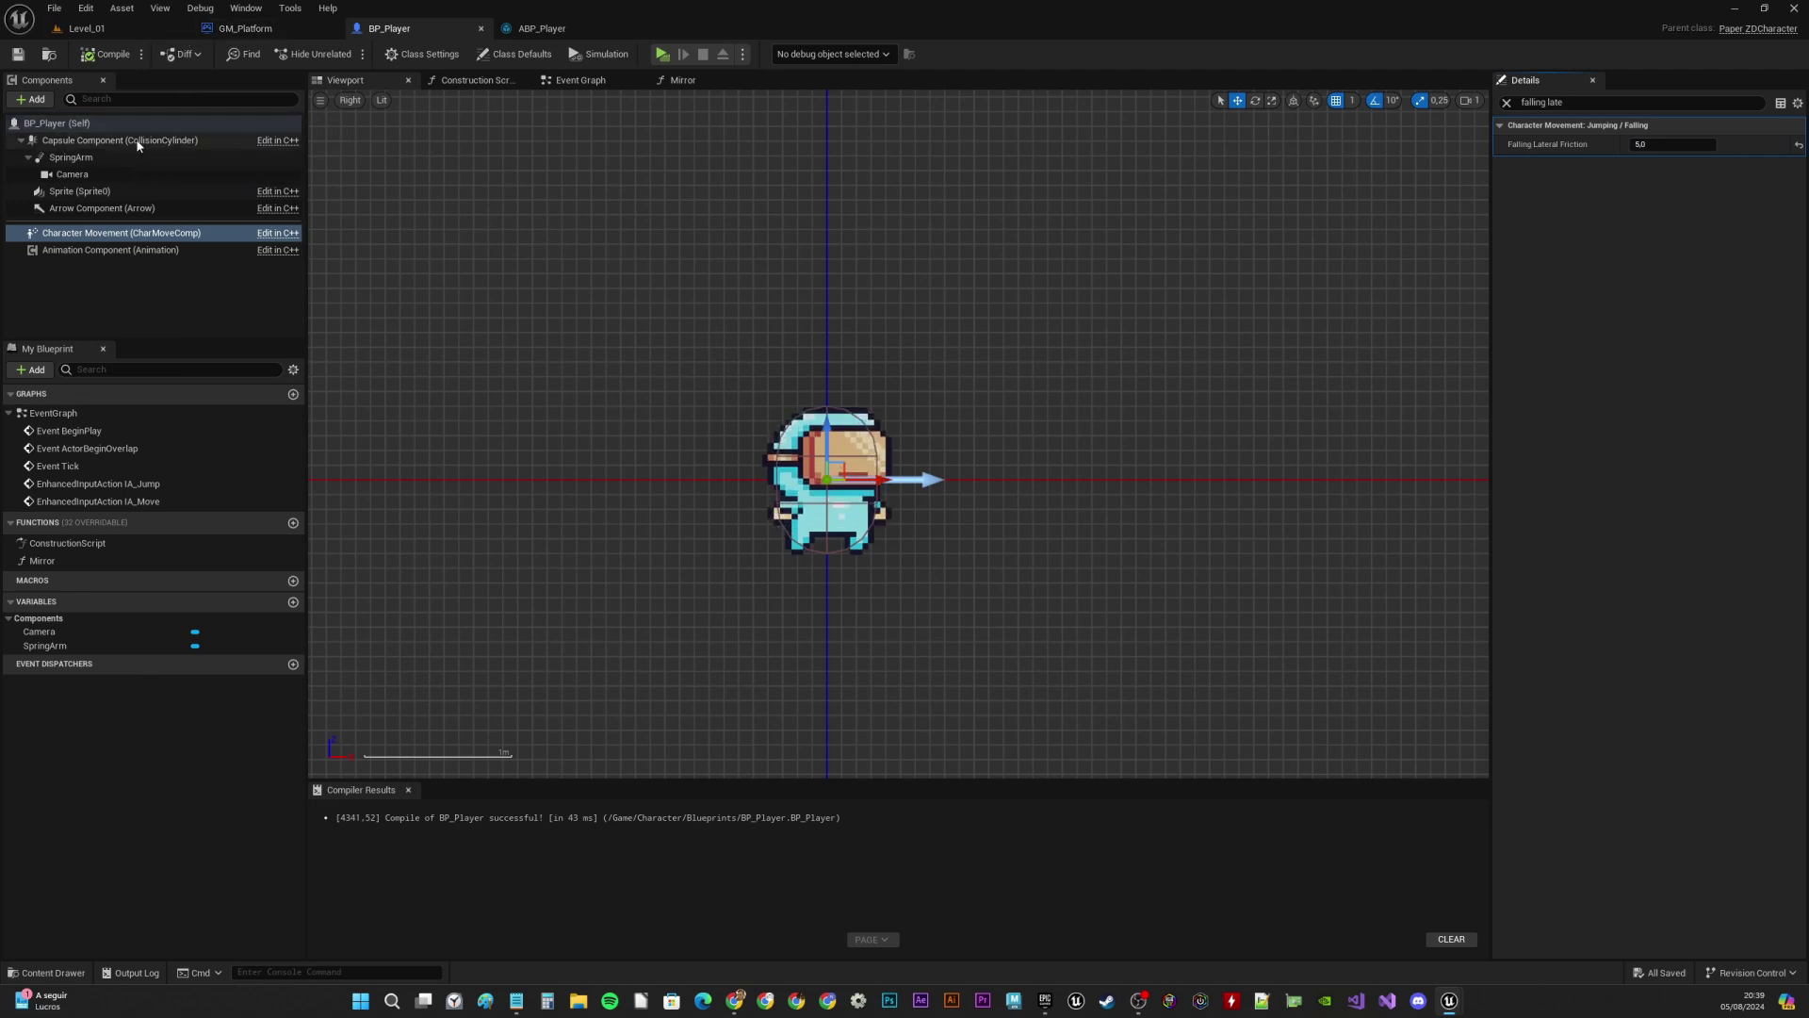
# Disable Do Collision Test on BP_Player's SpringArm, and compile and save the blueprint
pyautogui.click(70, 157)
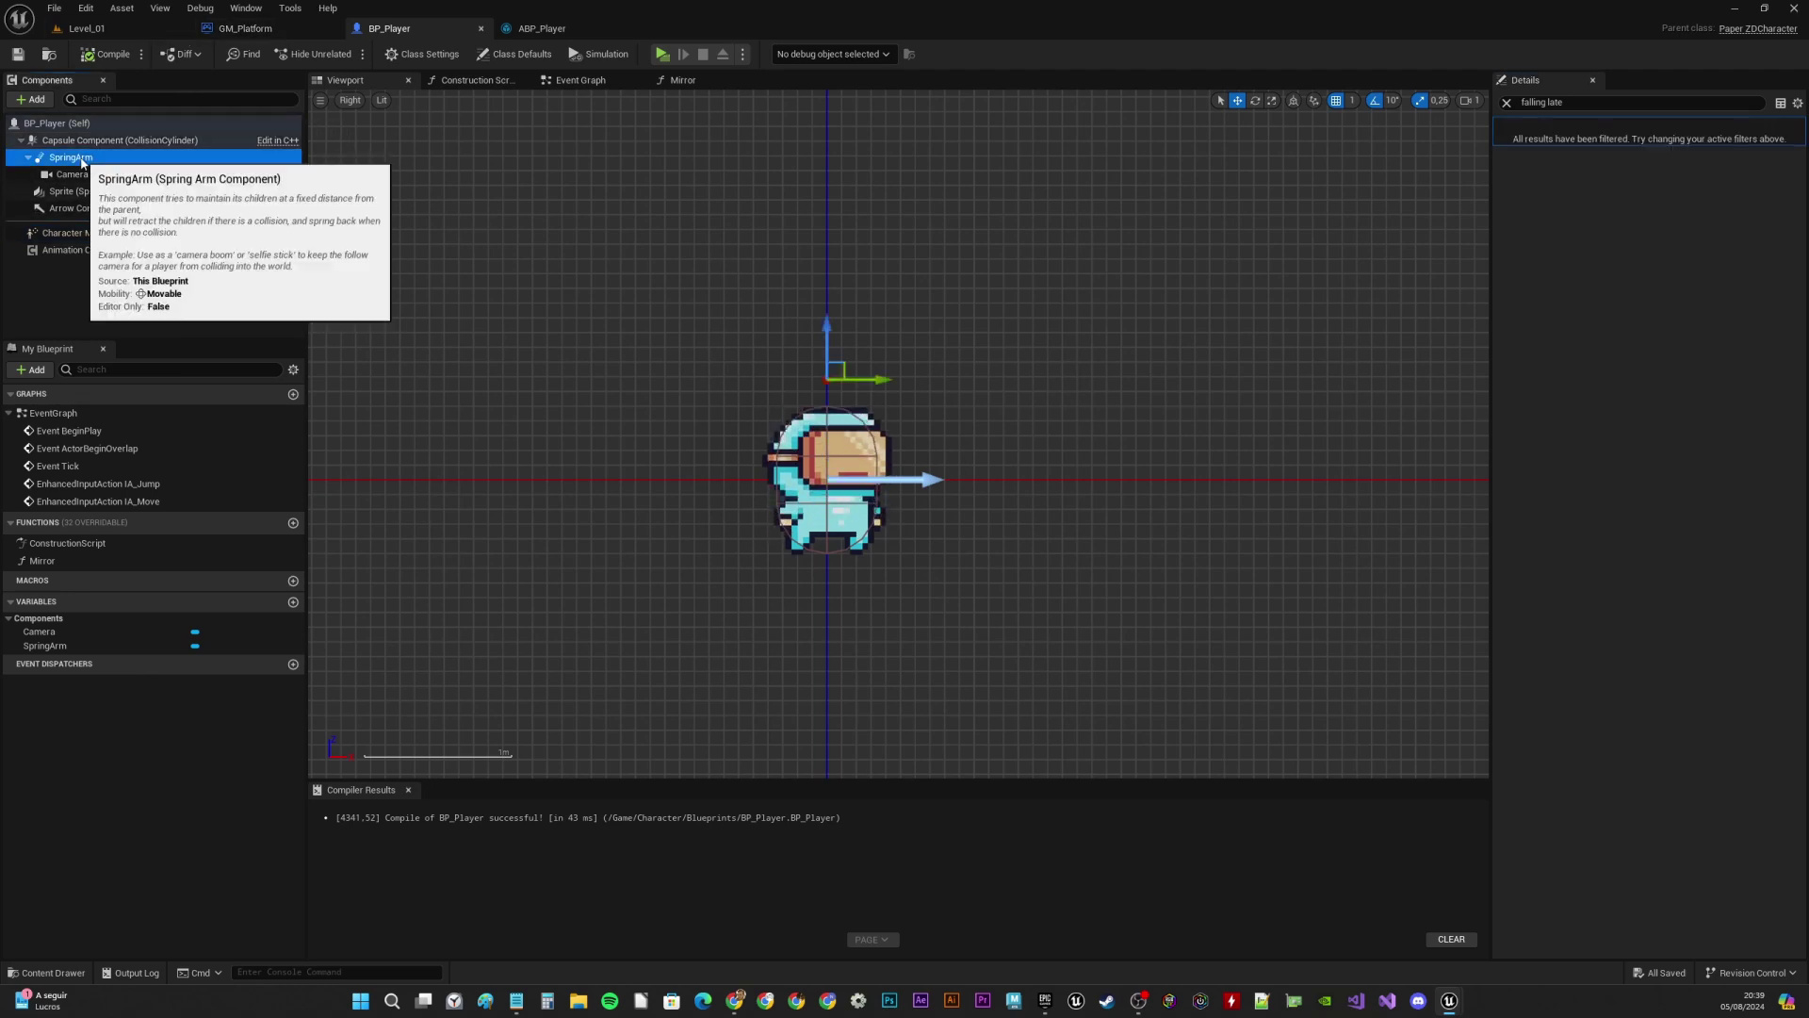
pyautogui.click(1507, 102)
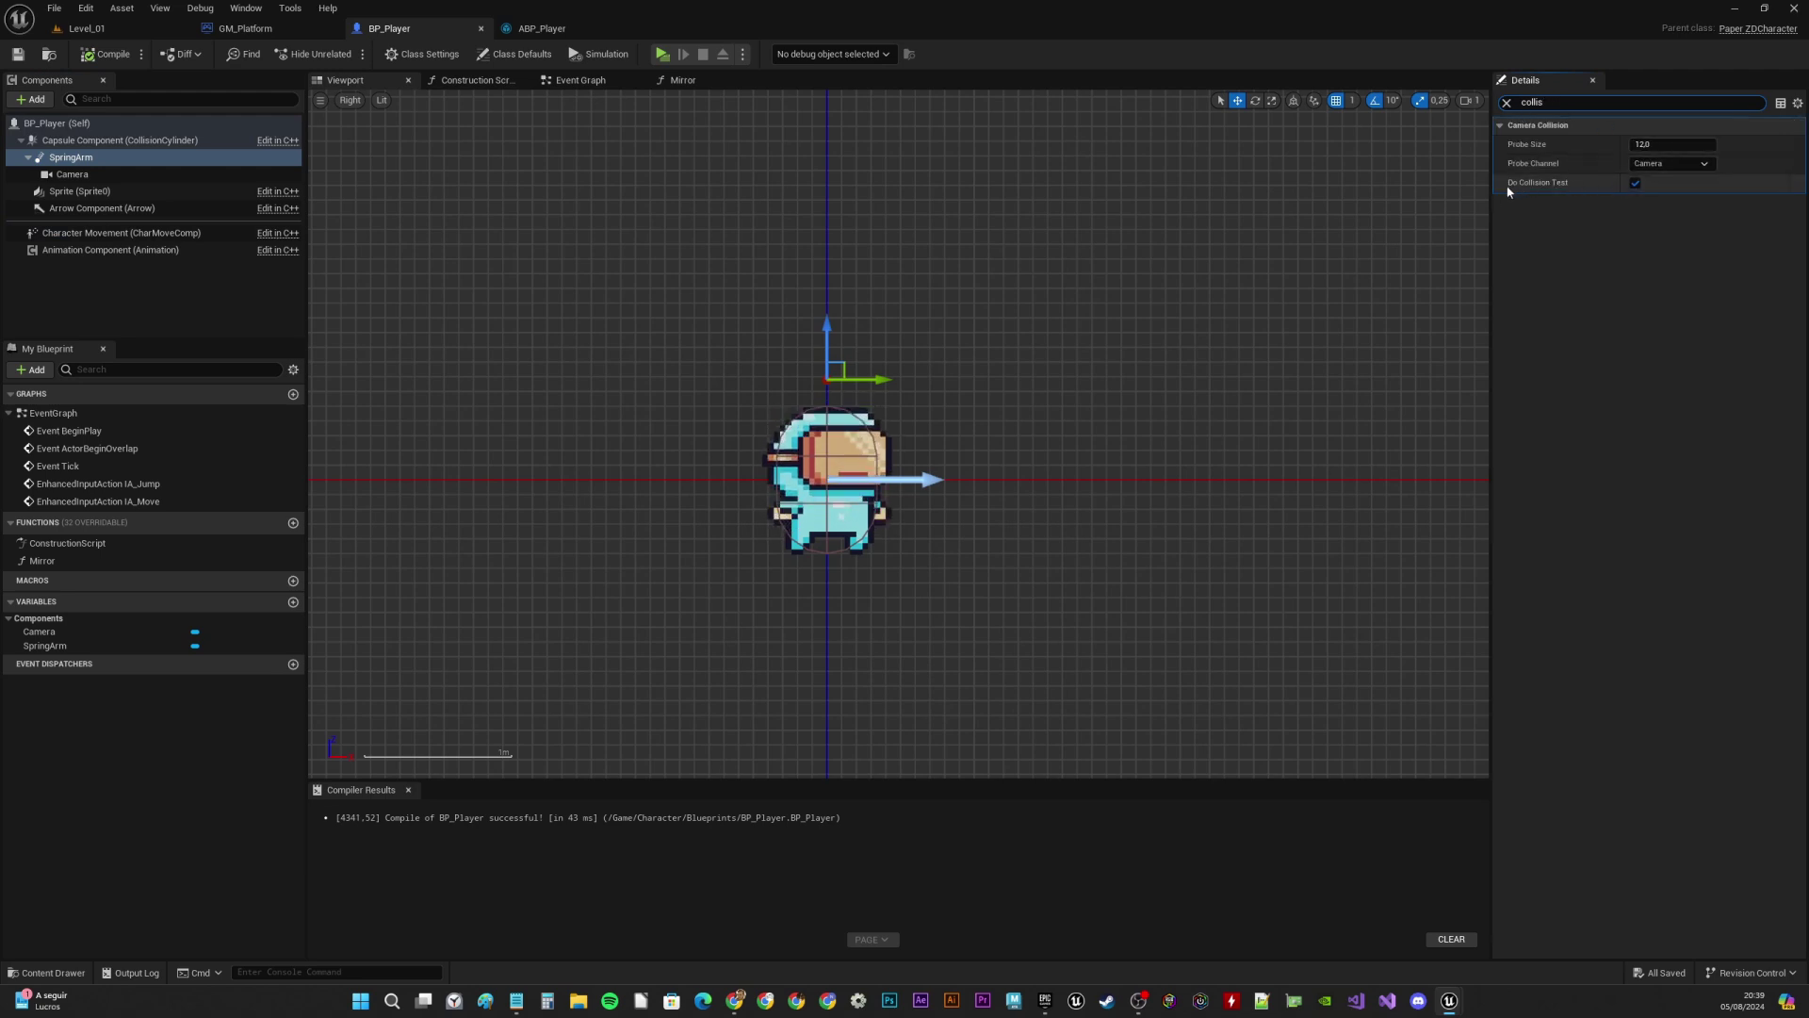
pyautogui.click(1635, 184)
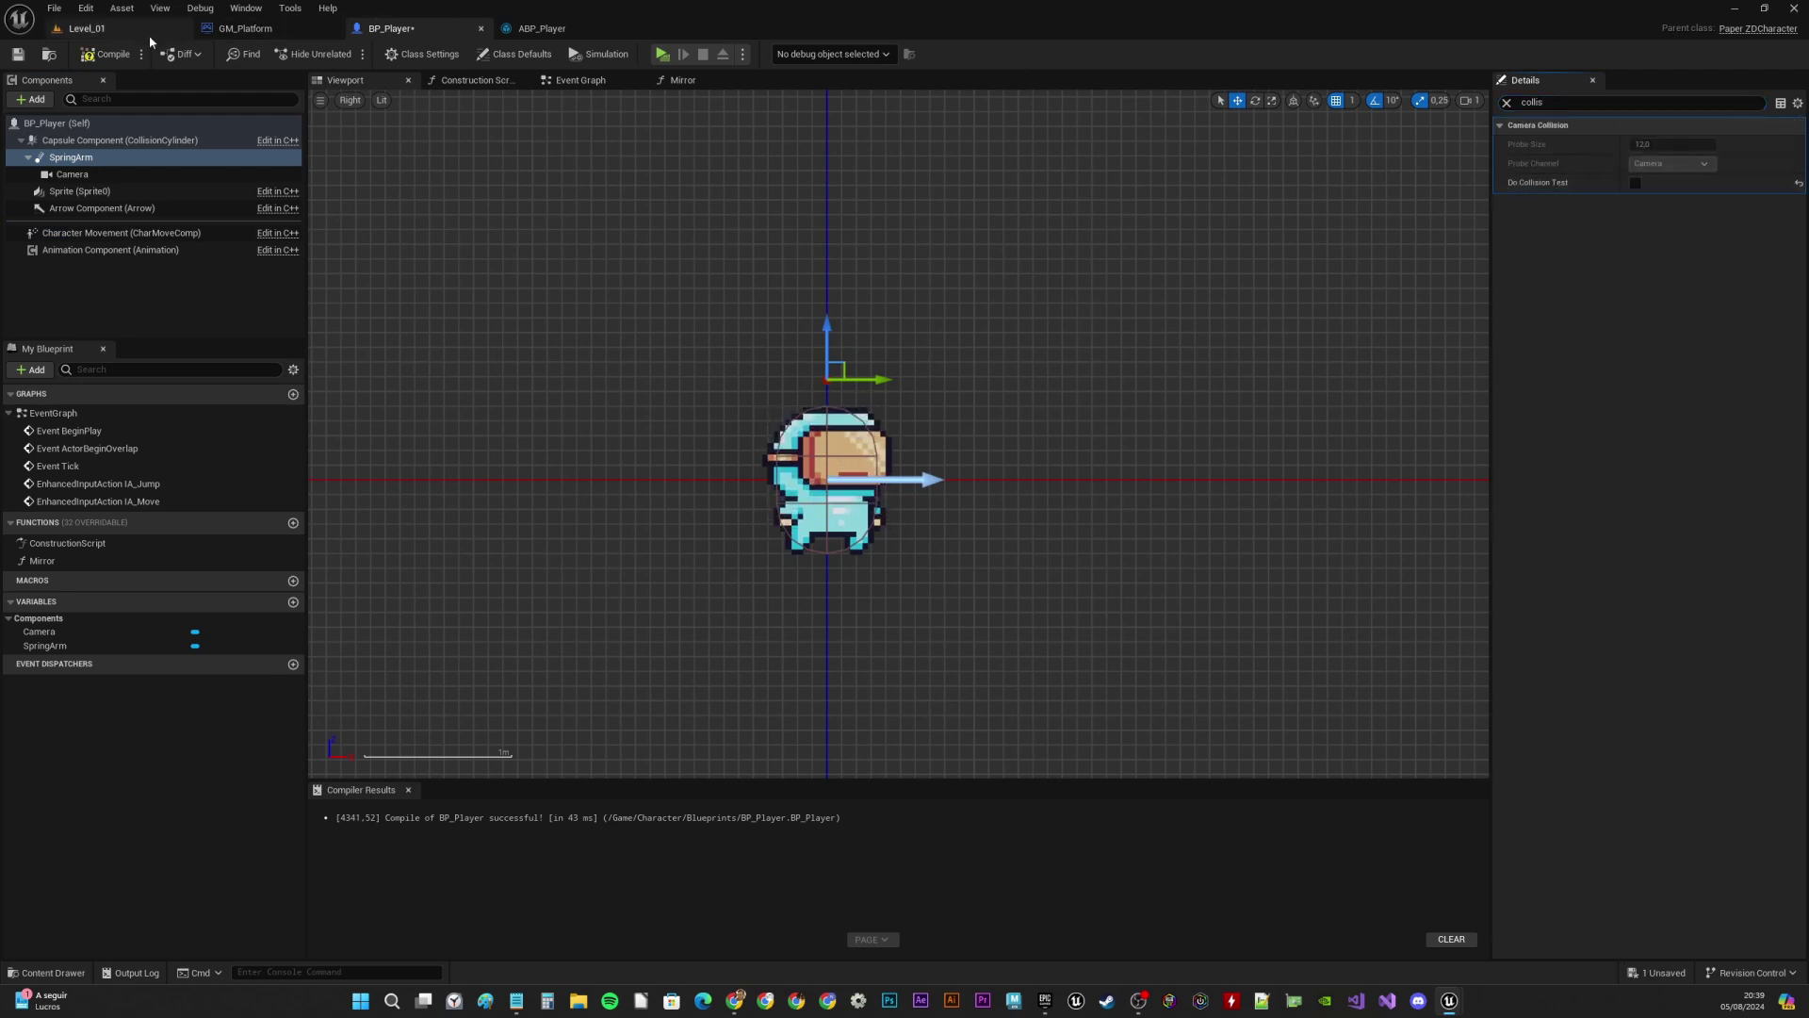
pyautogui.click(107, 54)
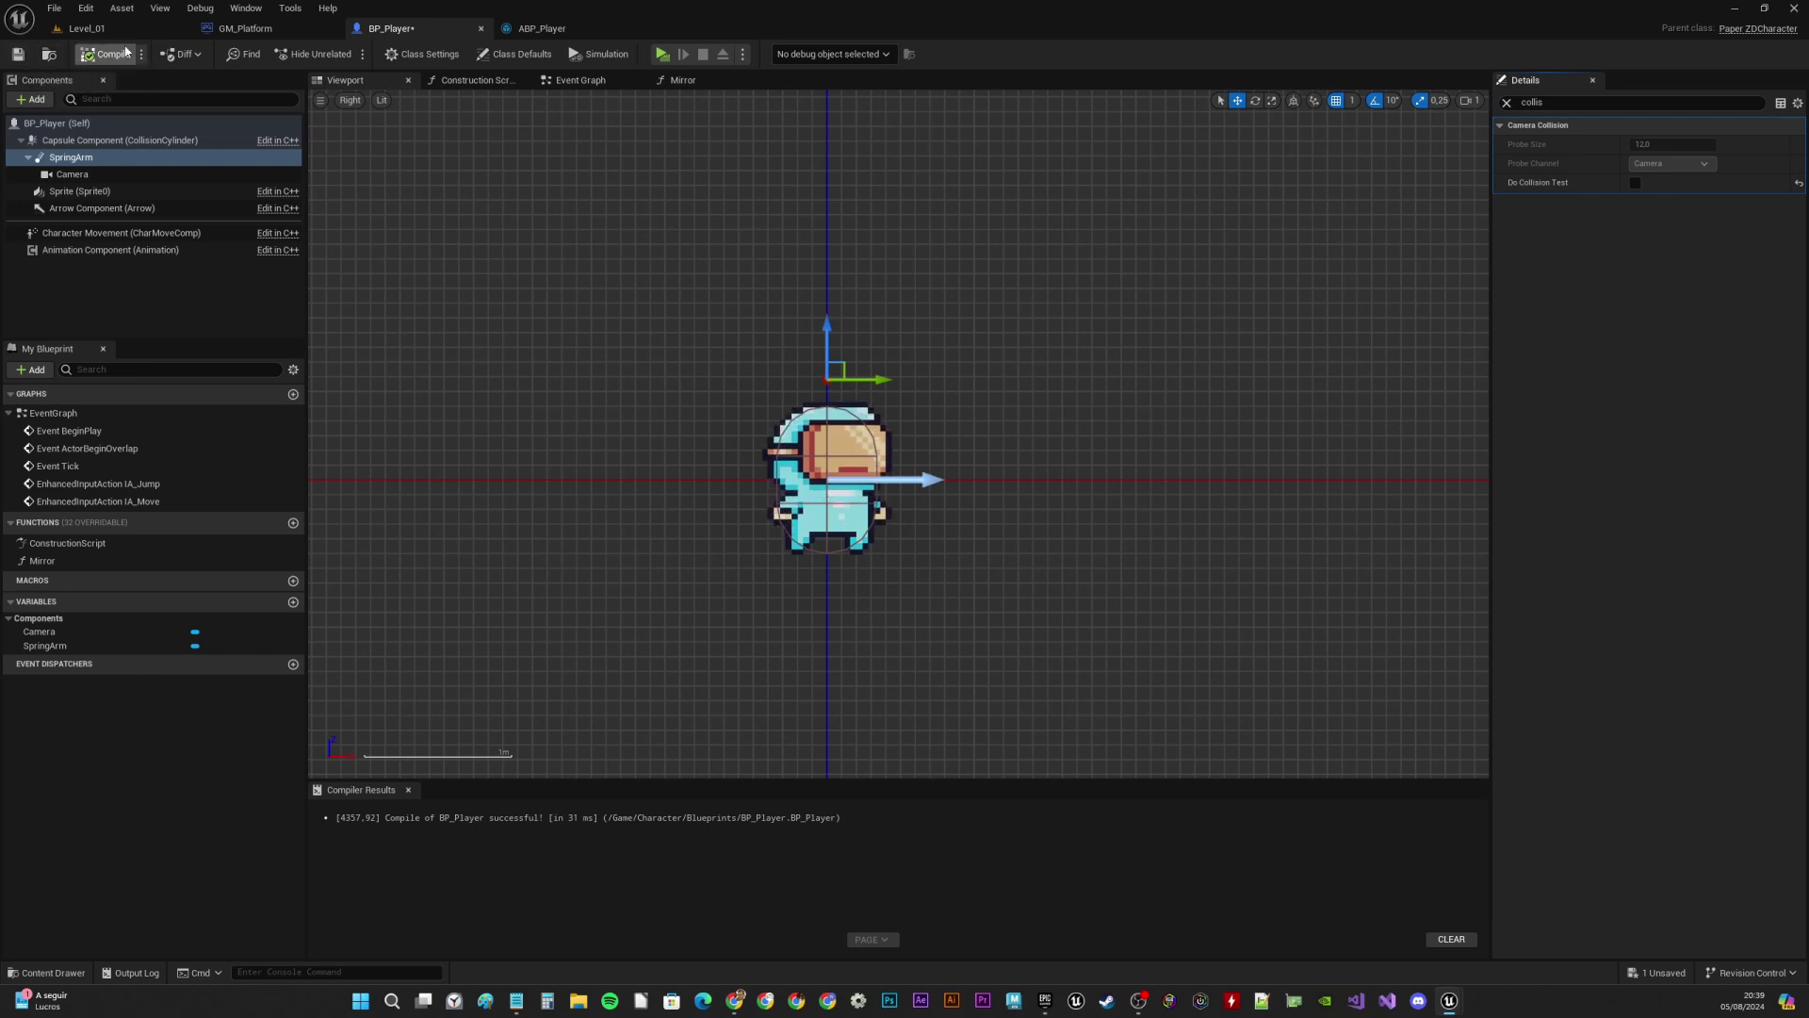
pyautogui.click(18, 53)
# Play-test the level by running and jumping over the blocks and yellow platforms in both directions, and stop the preview
pyautogui.click(663, 54)
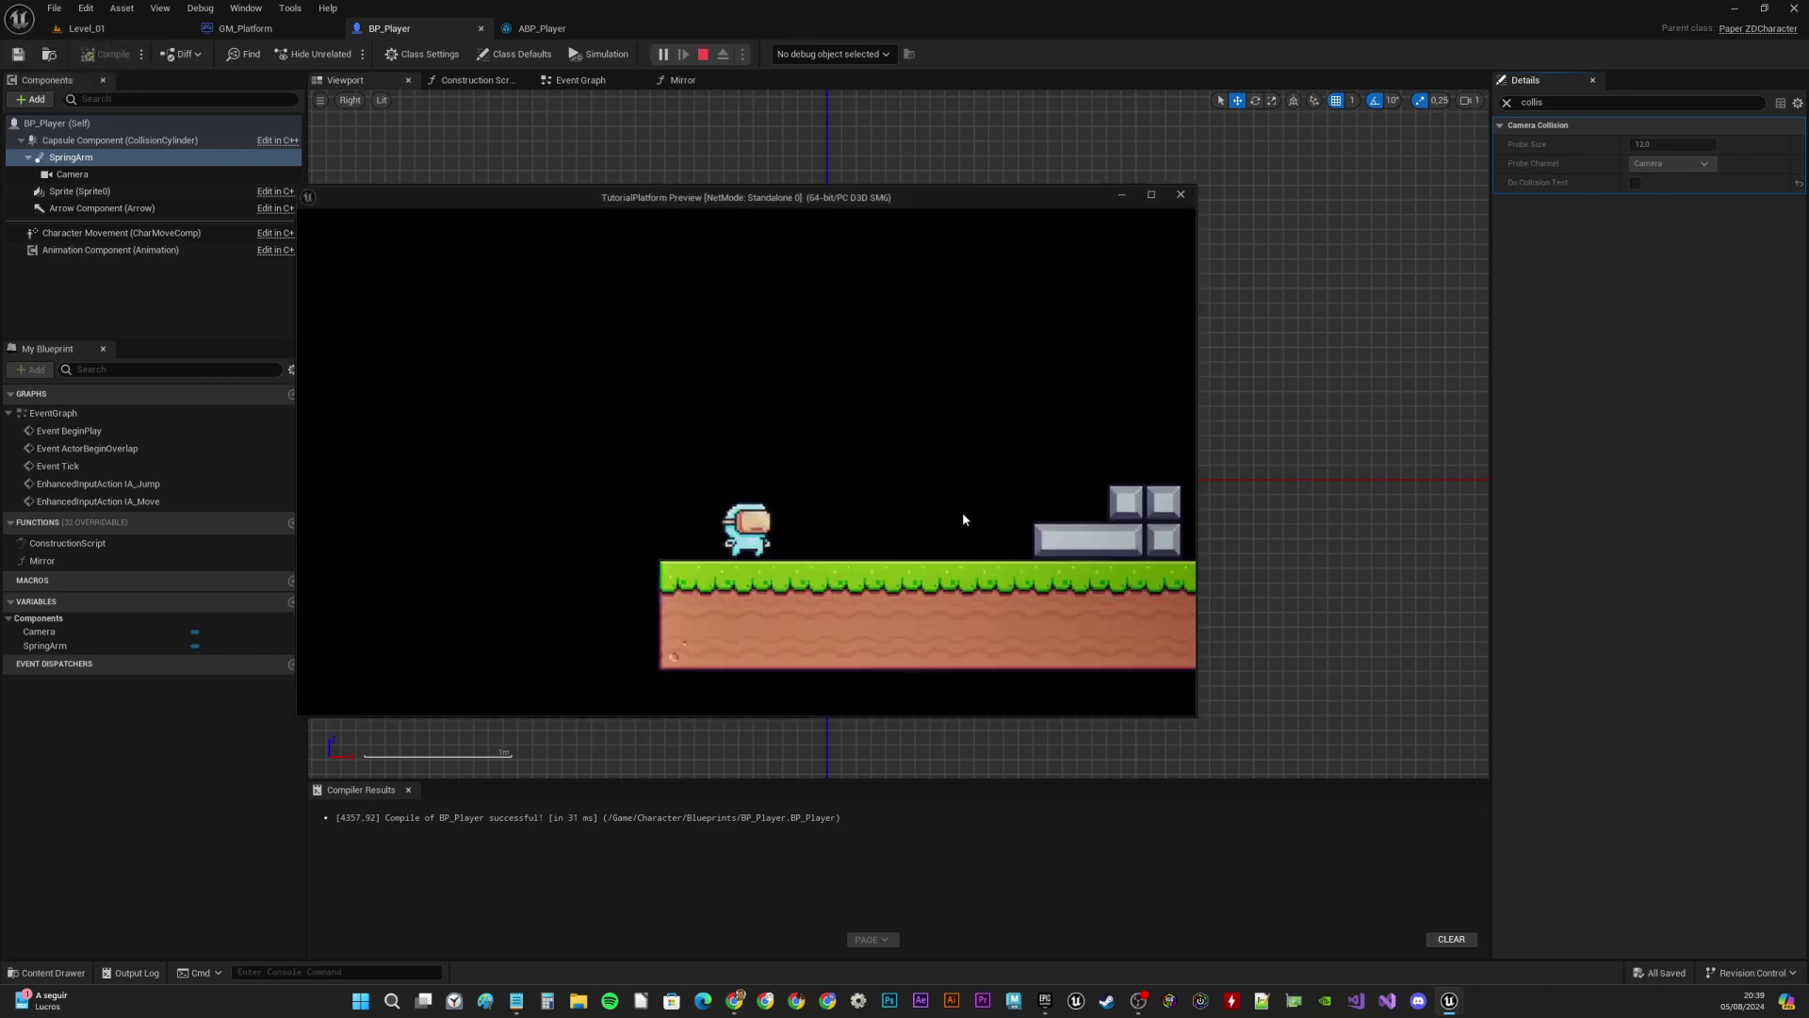
pyautogui.press('a')
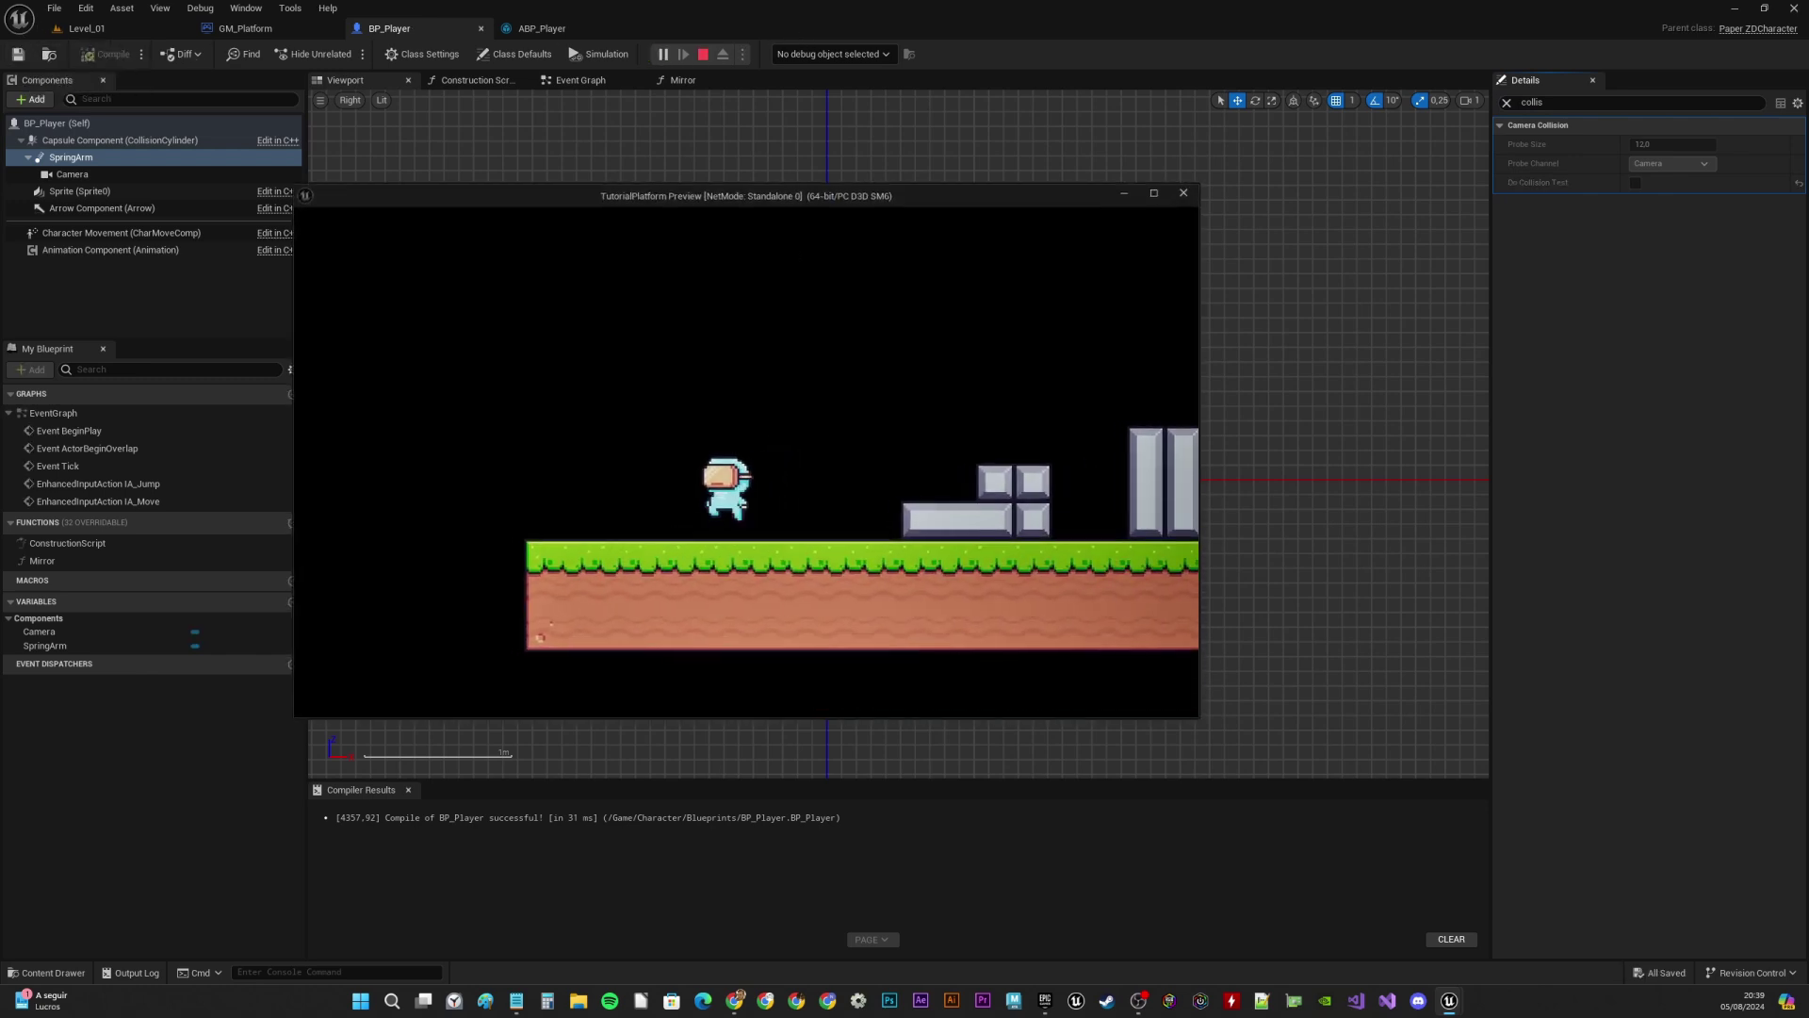
pyautogui.press('space')
pyautogui.press('d')
pyautogui.press('space')
pyautogui.press('d')
pyautogui.press('space')
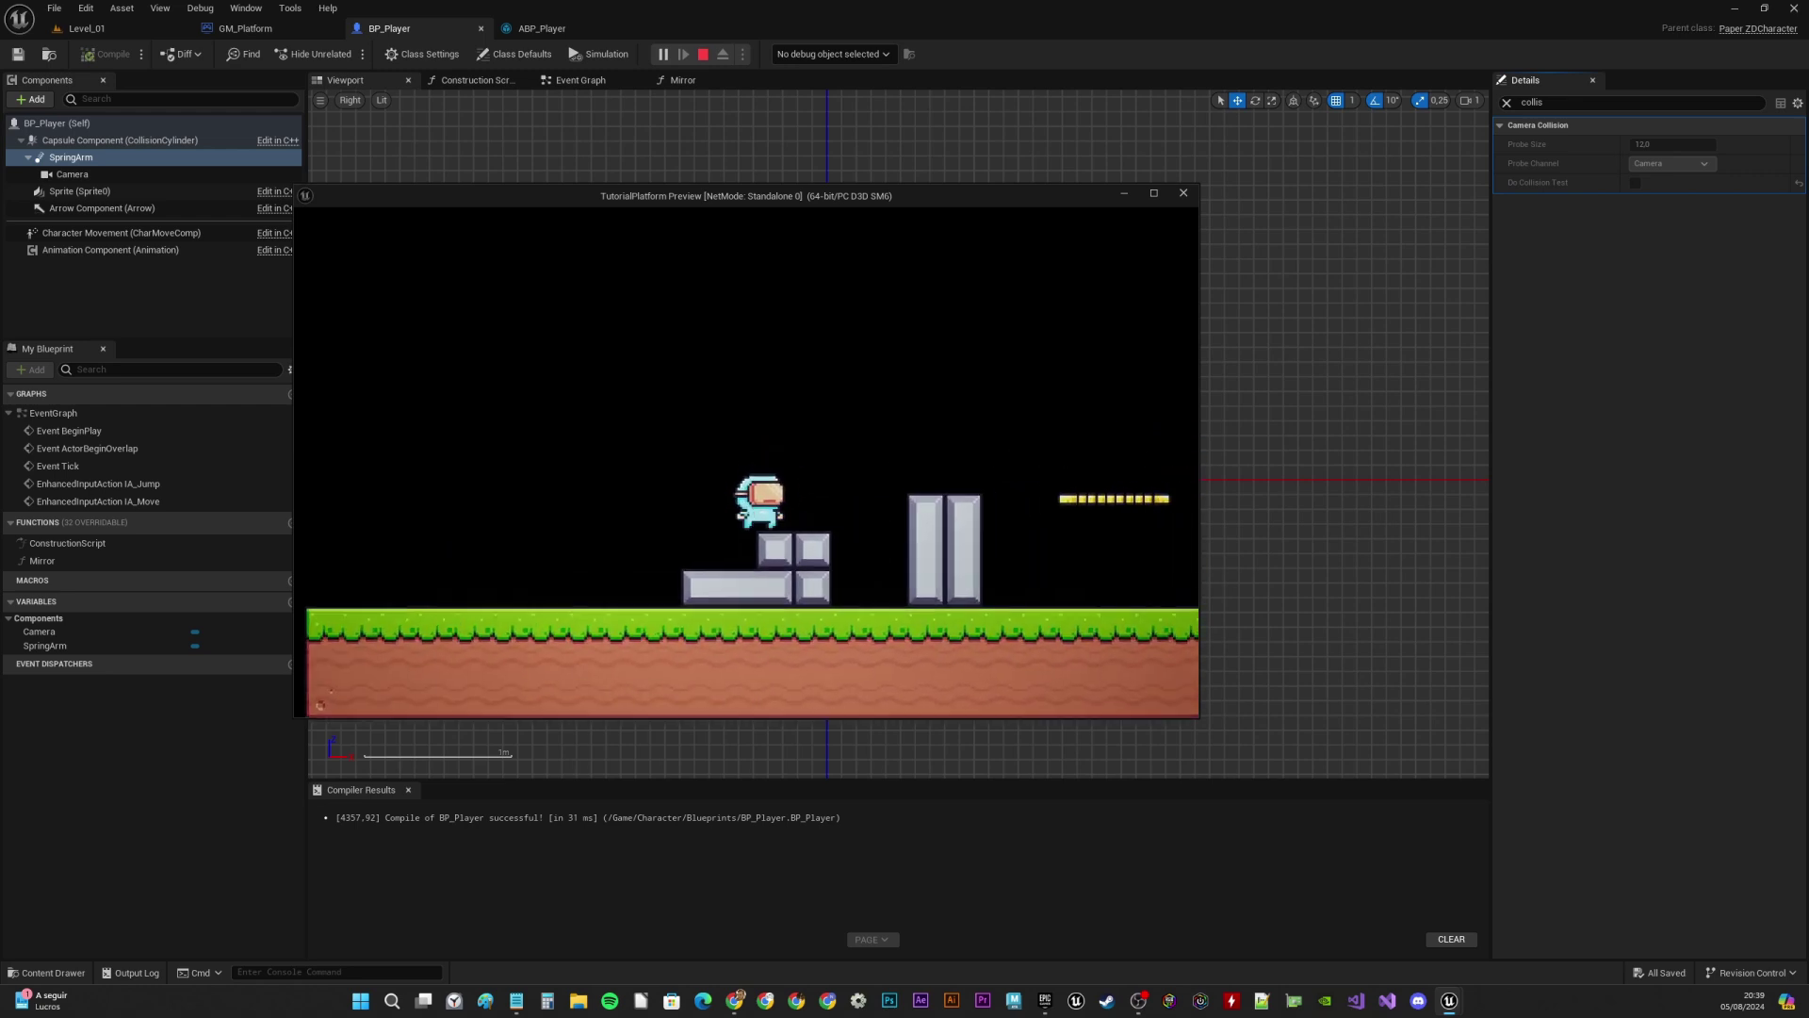
pyautogui.press('d')
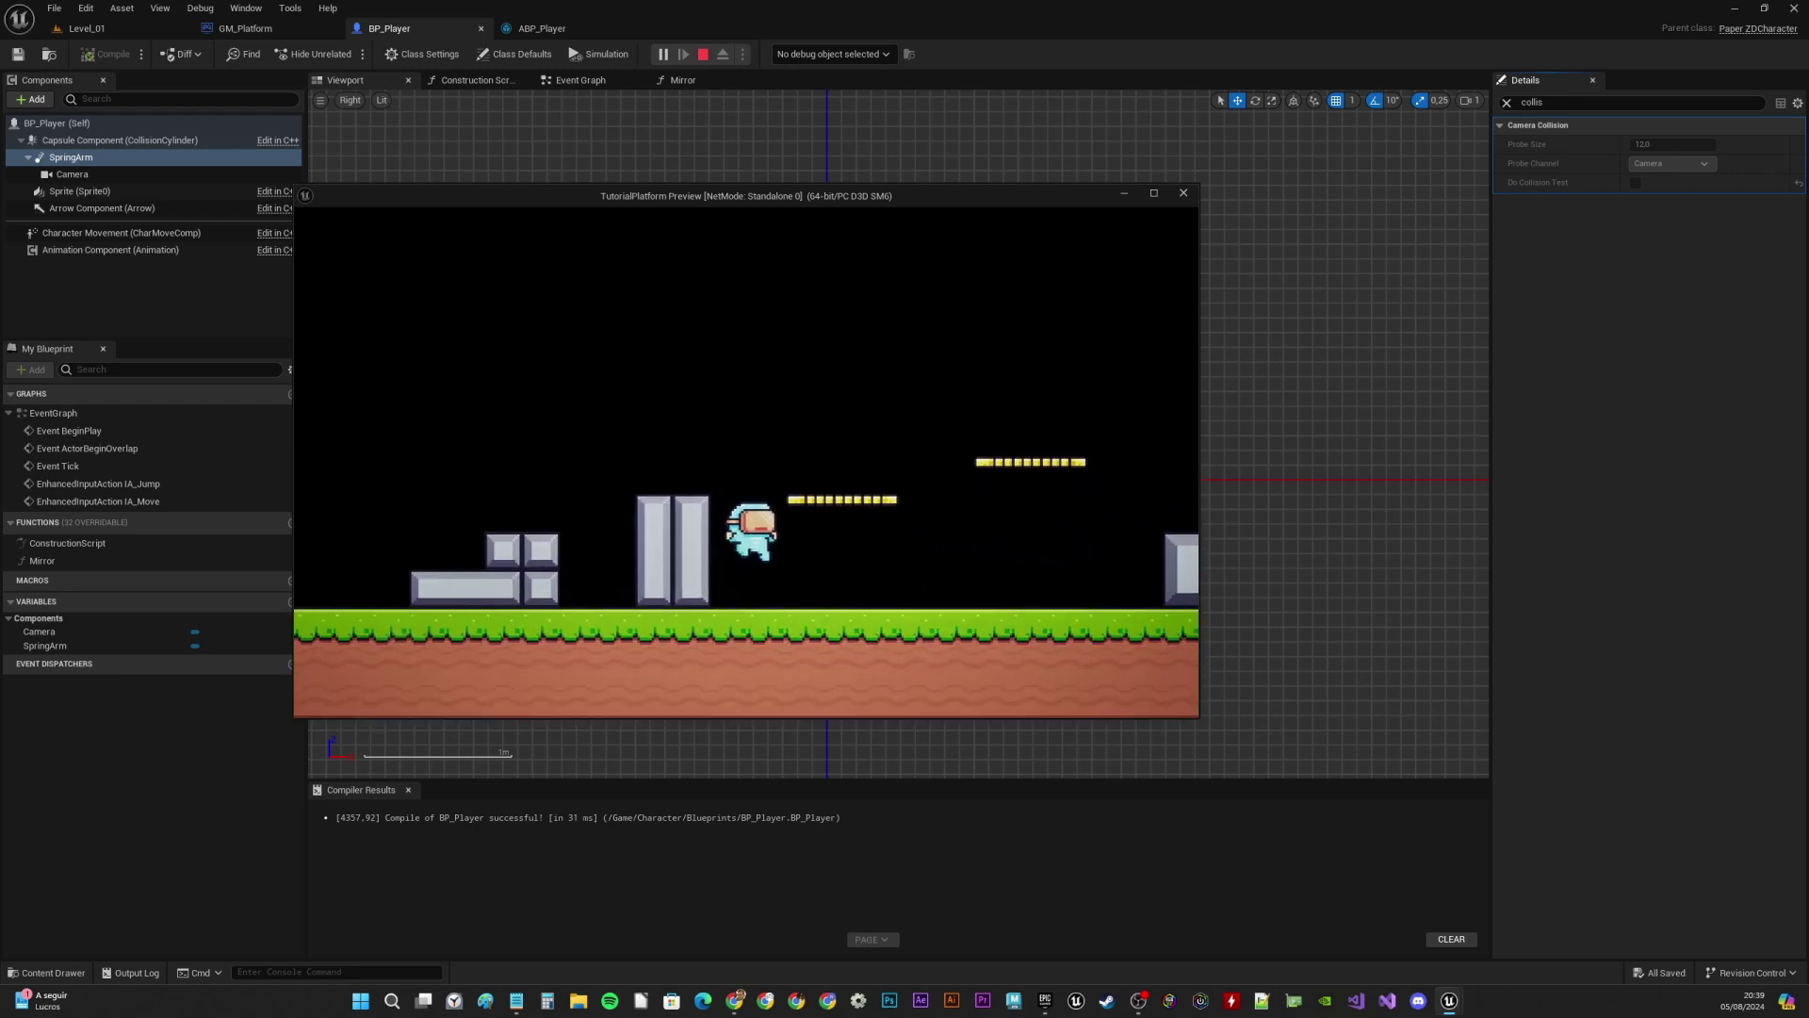
pyautogui.press('d')
pyautogui.press('space')
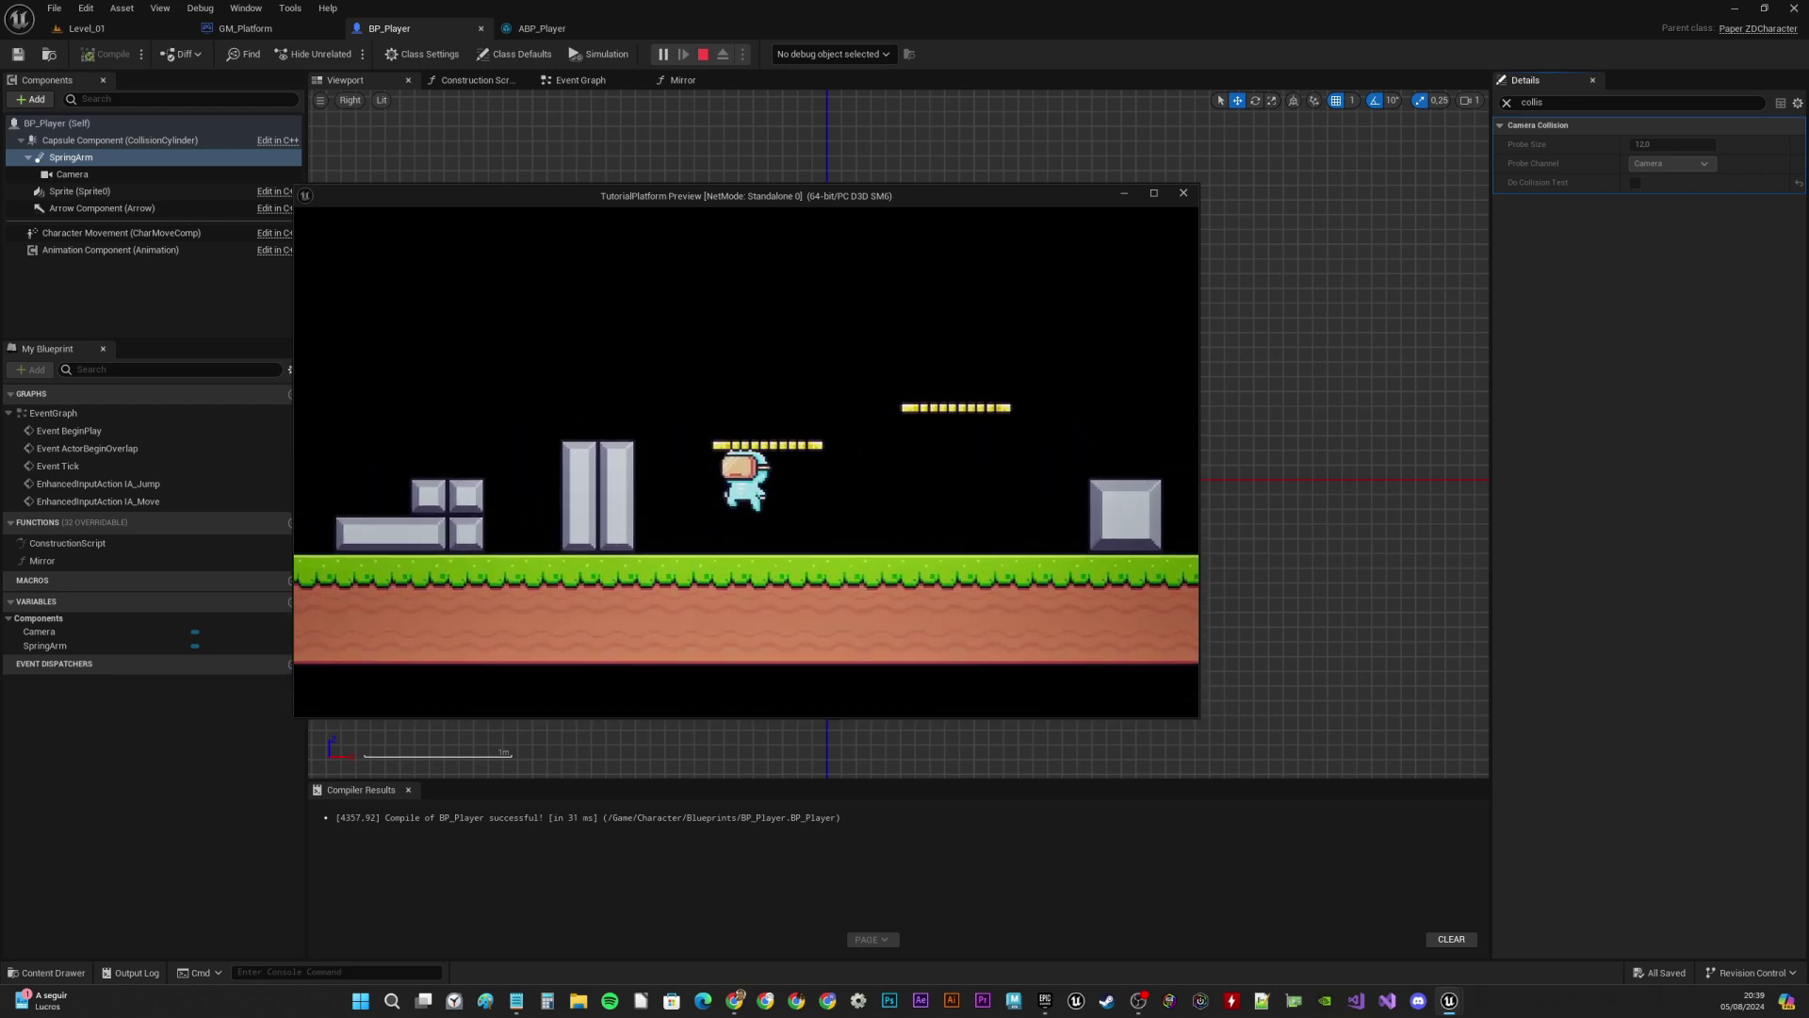
pyautogui.press('a')
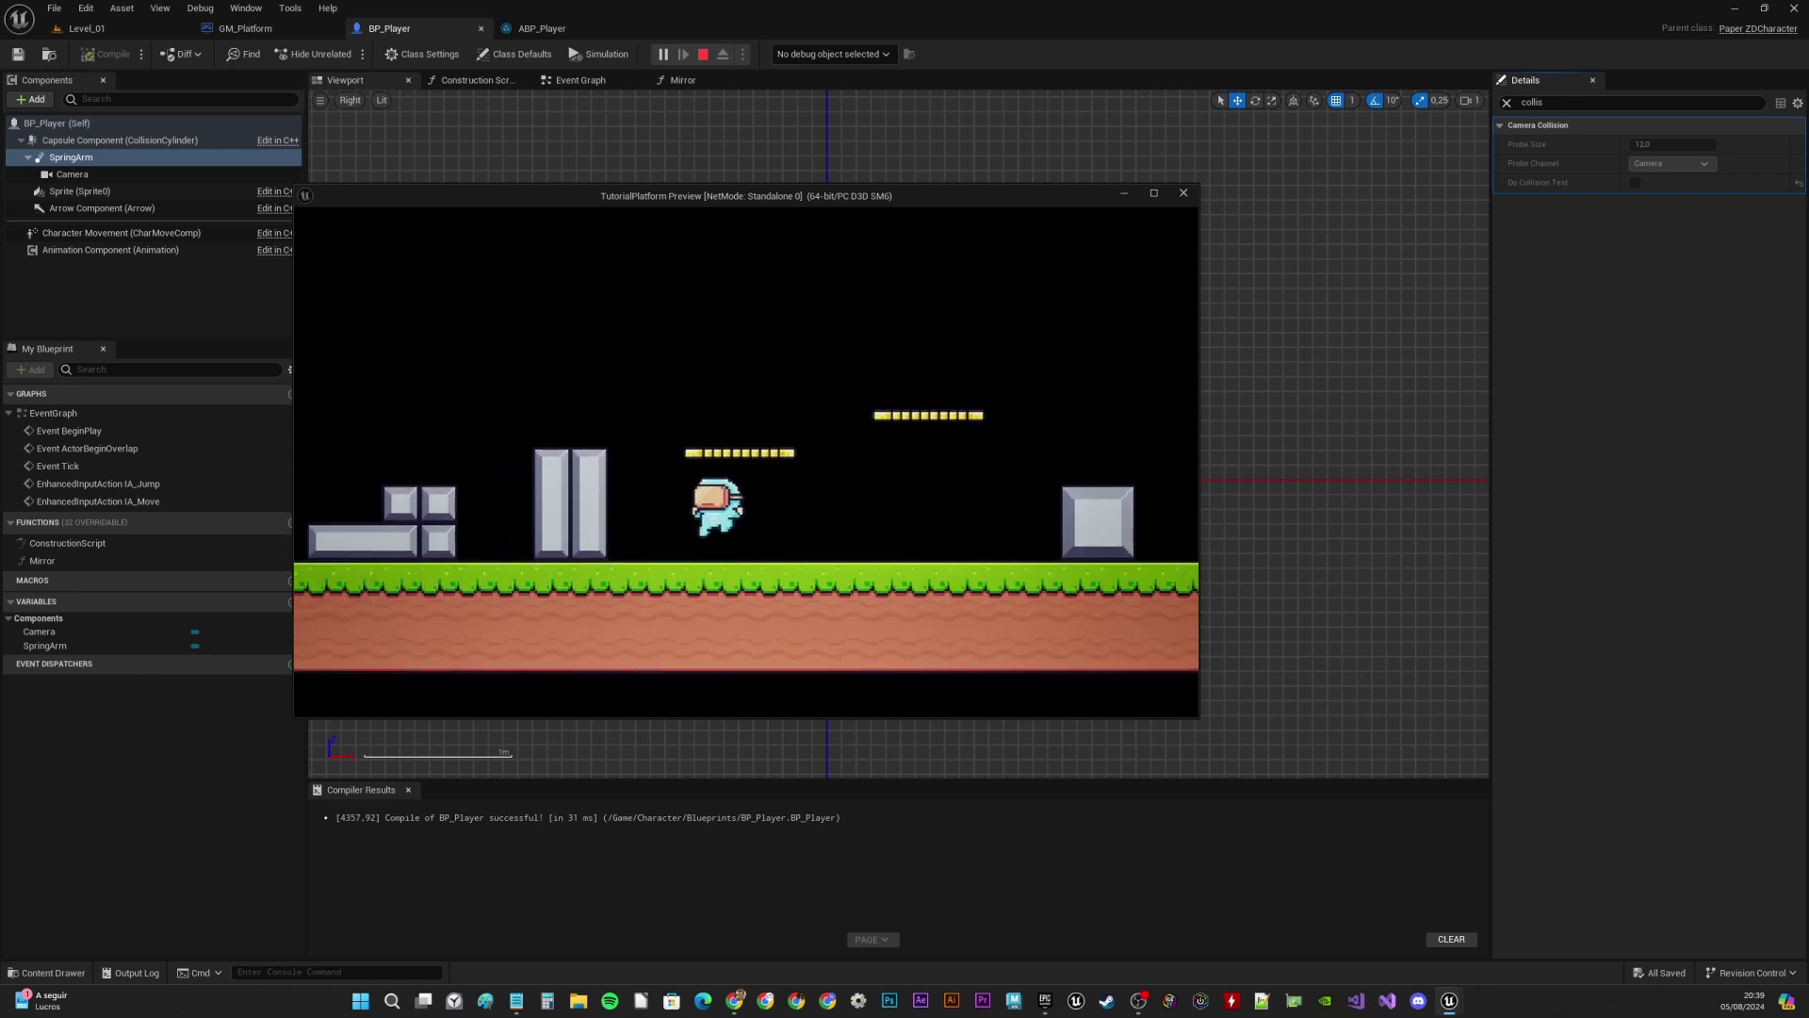
pyautogui.press('space')
pyautogui.press('d')
pyautogui.press('d')
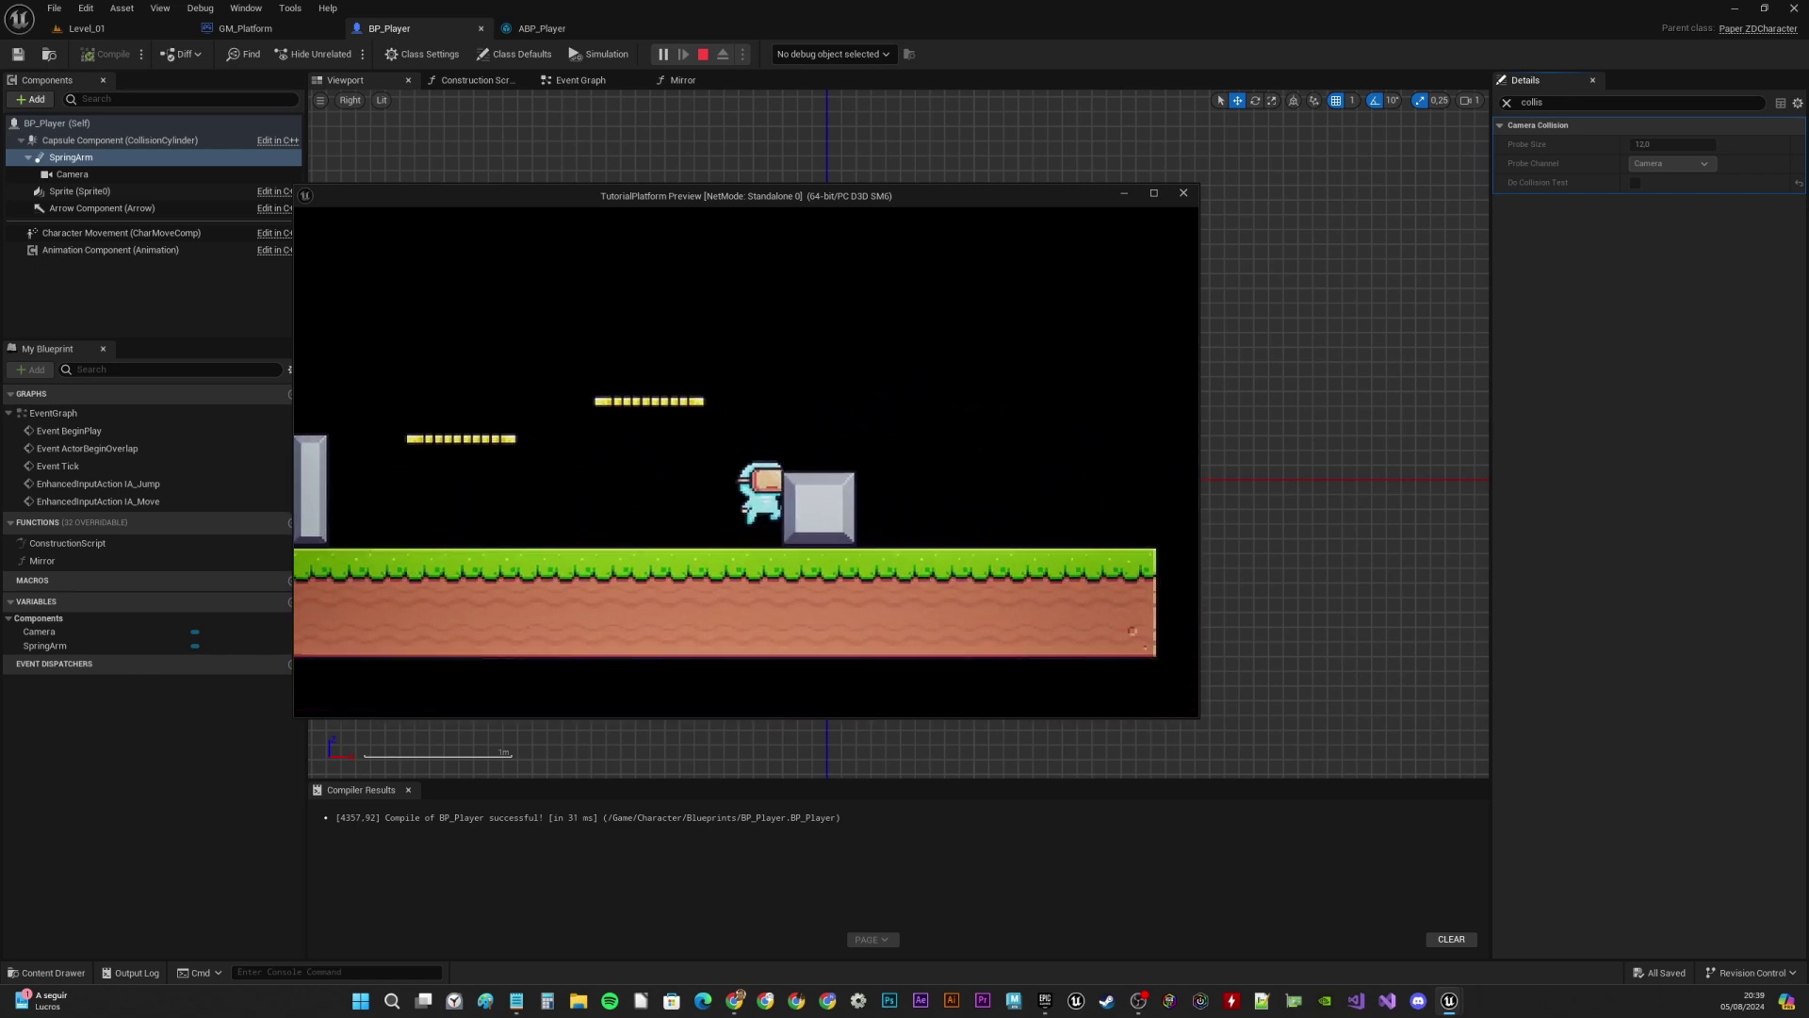
pyautogui.press('space')
pyautogui.press('a')
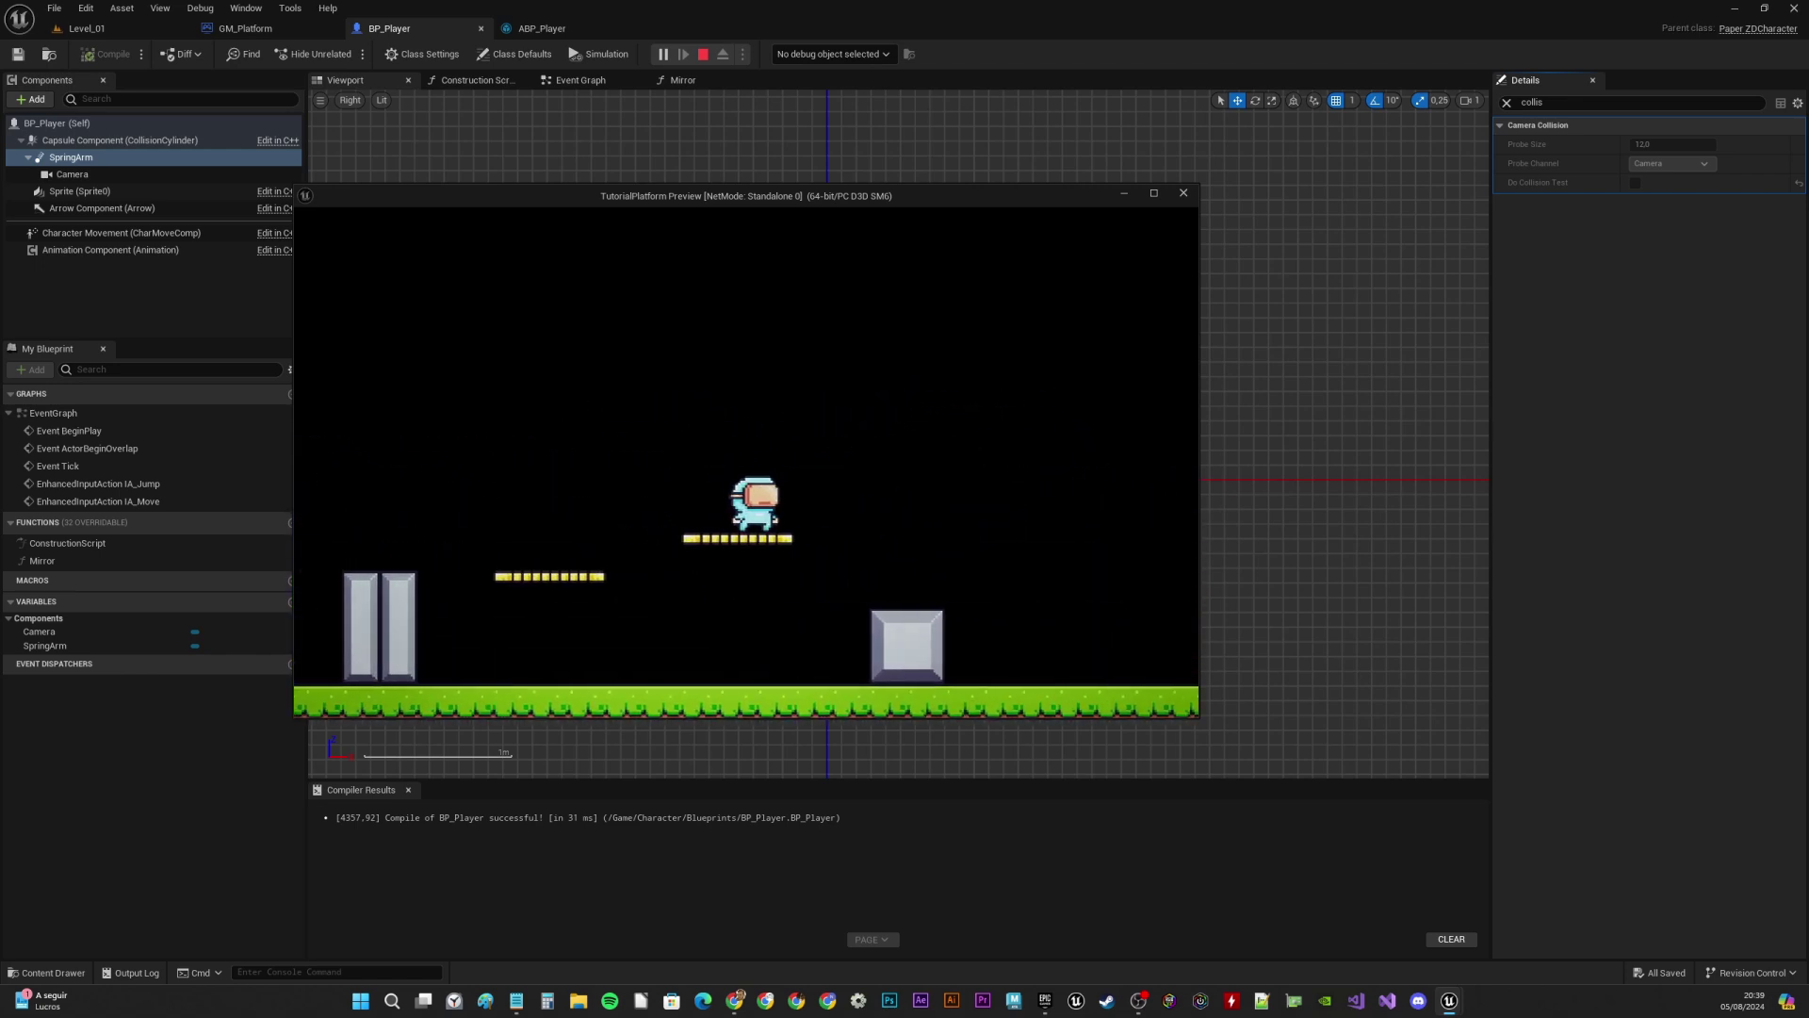
pyautogui.press('Escape')
# Set Character Movement's Jump Z Velocity to 950 cm/s and compile BP_Player
pyautogui.click(1508, 102)
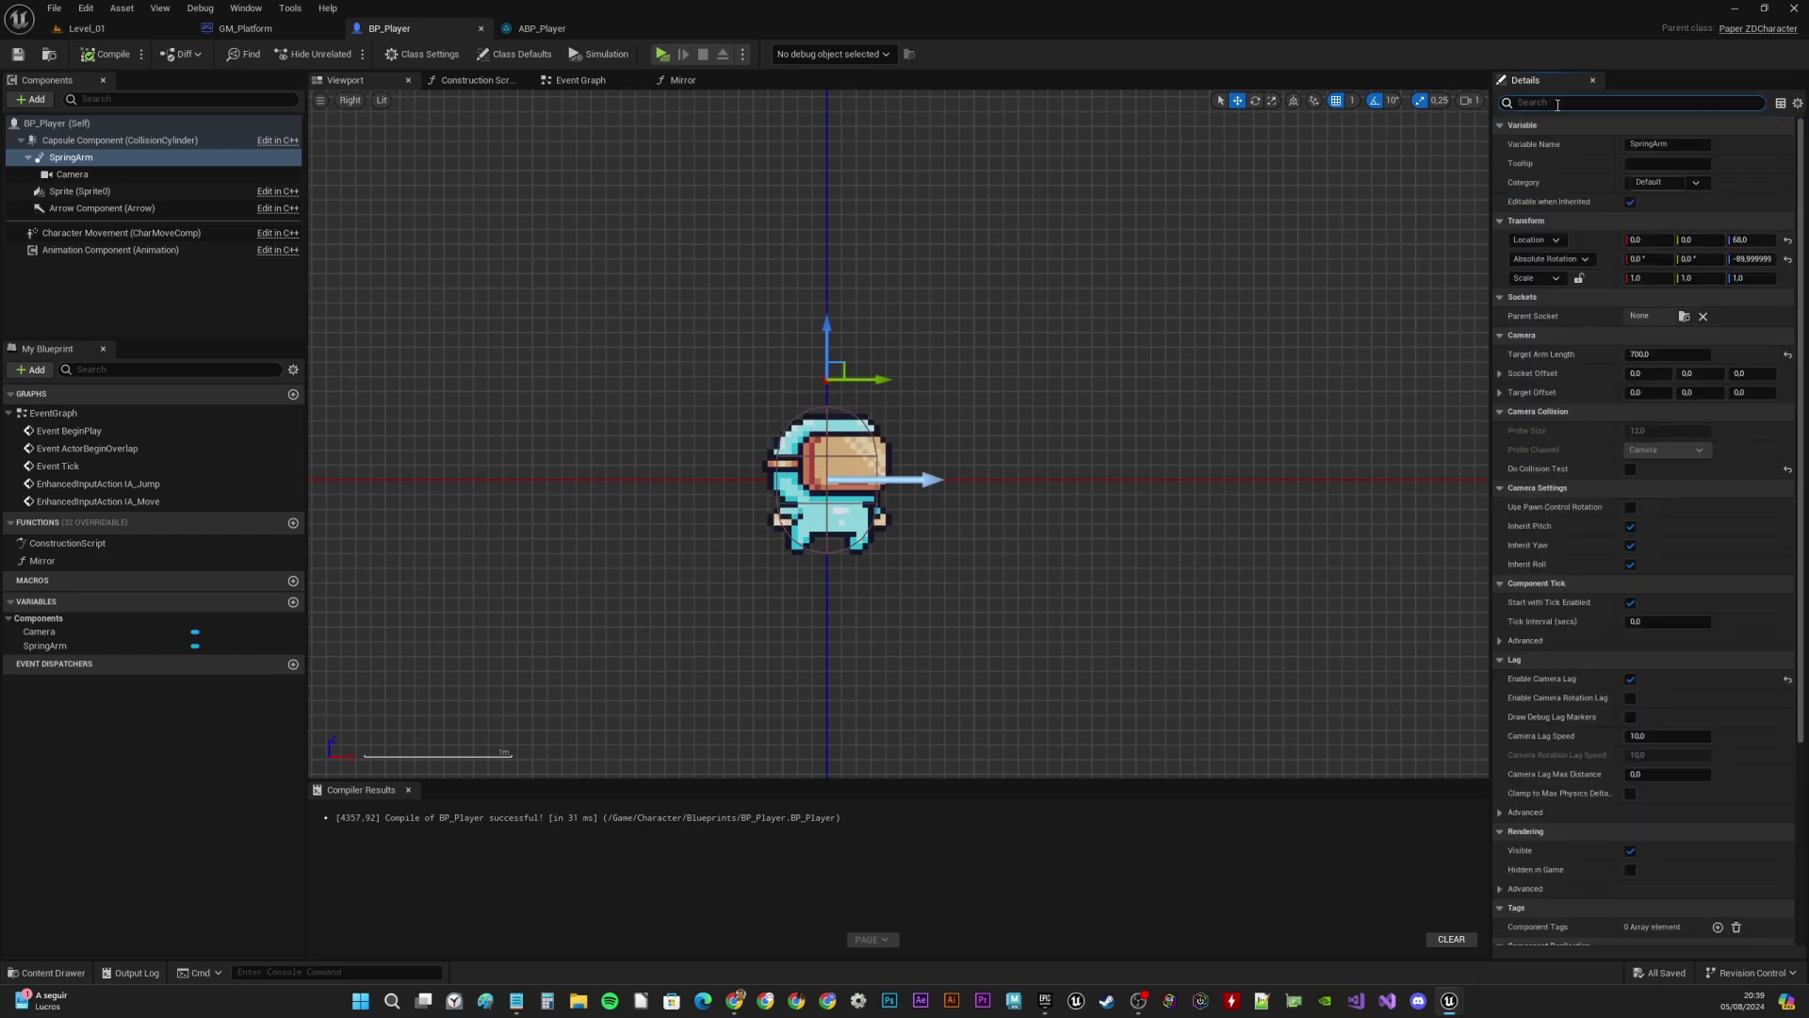
pyautogui.write('jump')
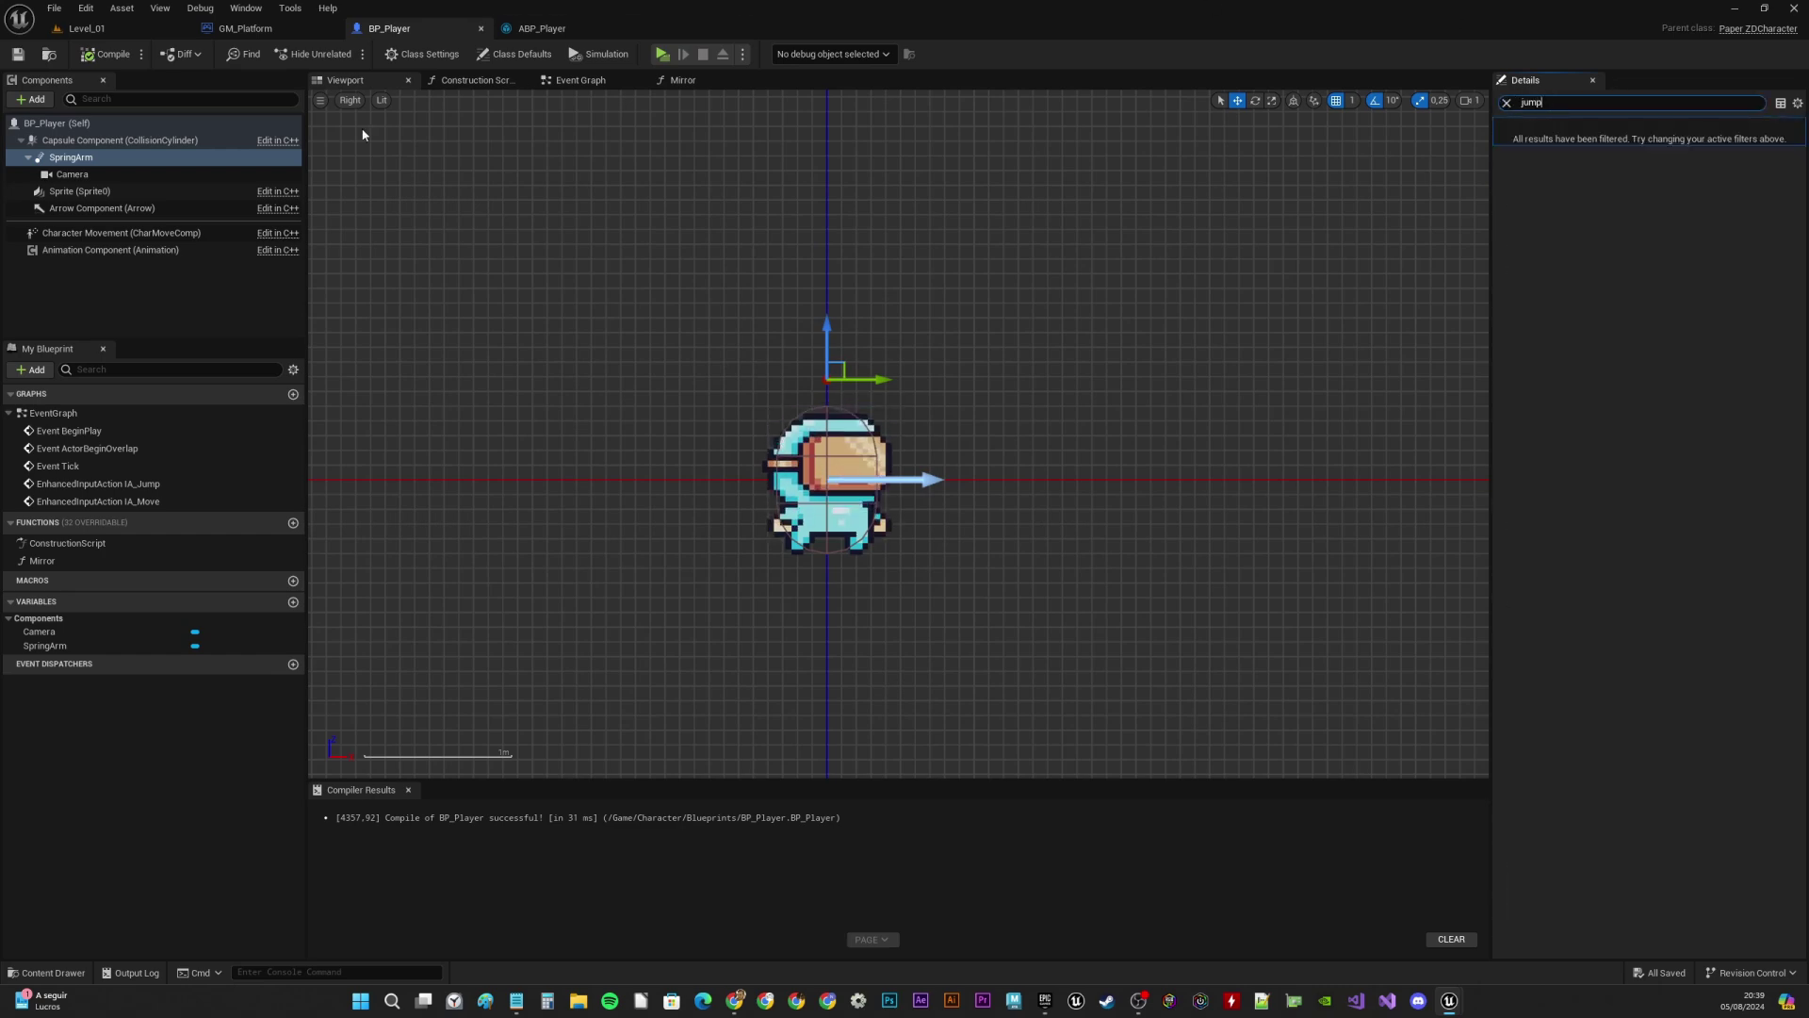
pyautogui.click(120, 233)
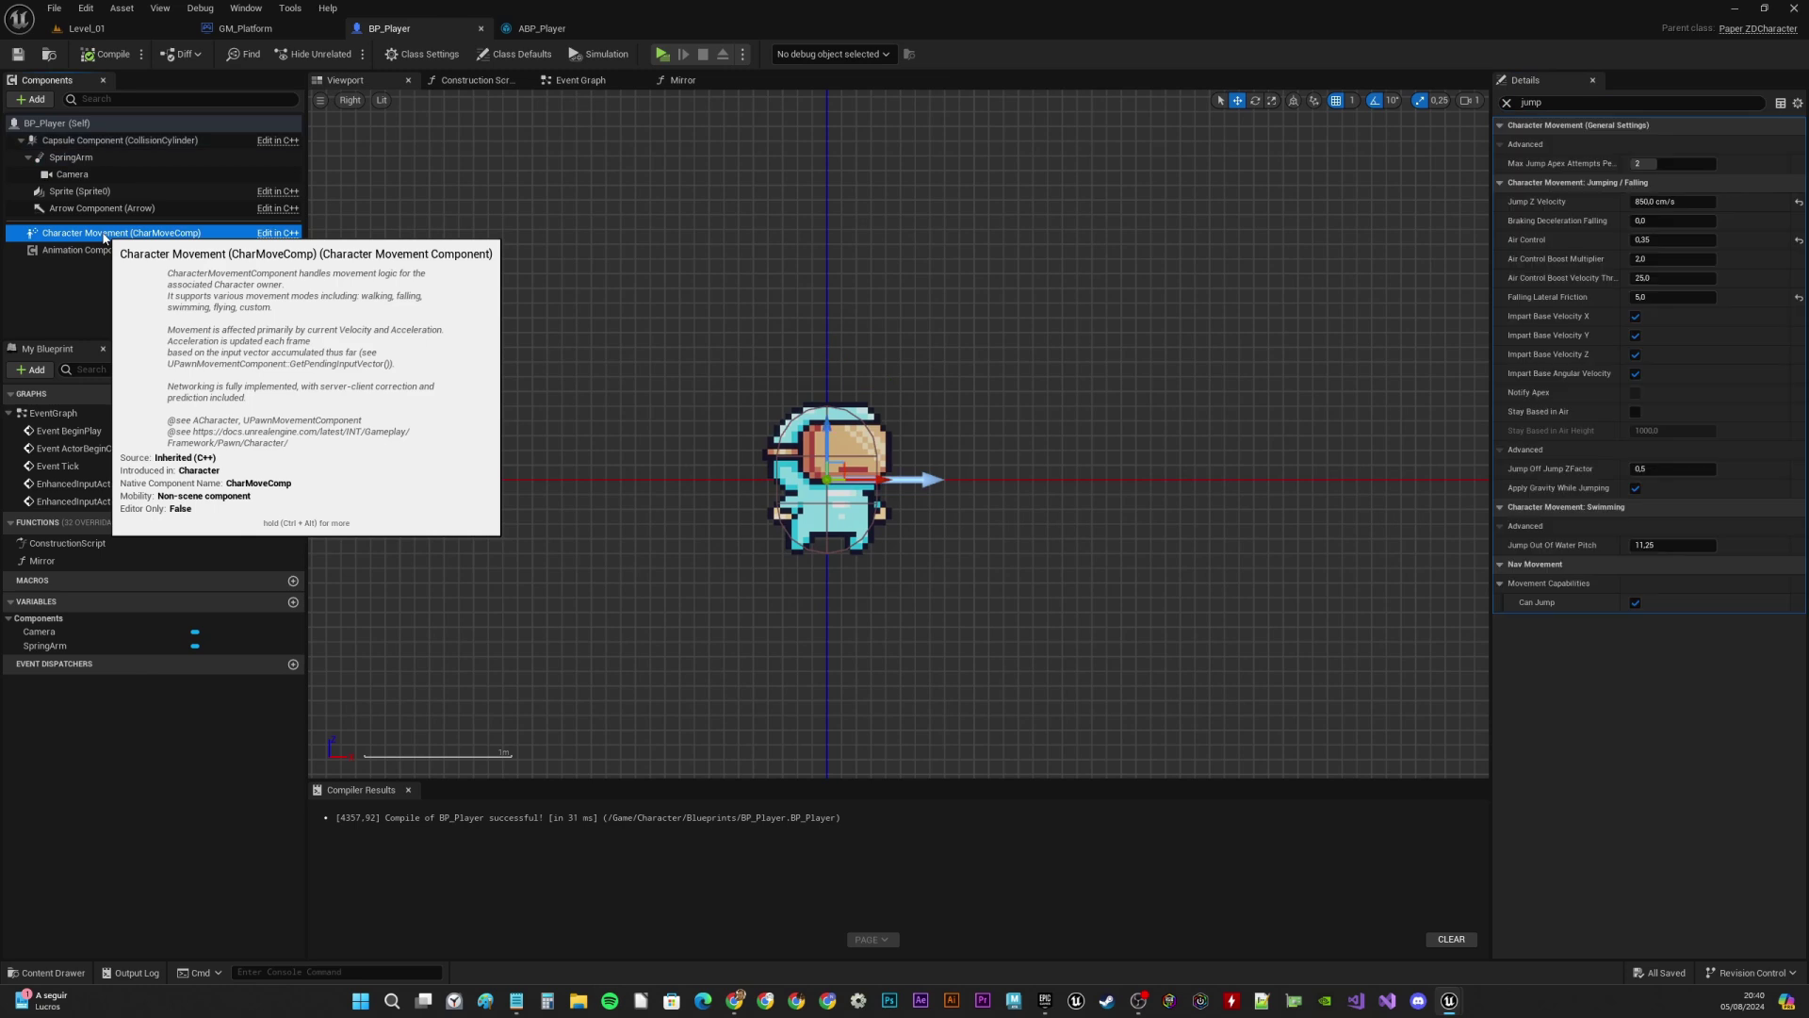
pyautogui.click(1654, 200)
pyautogui.write('9,5 m/s')
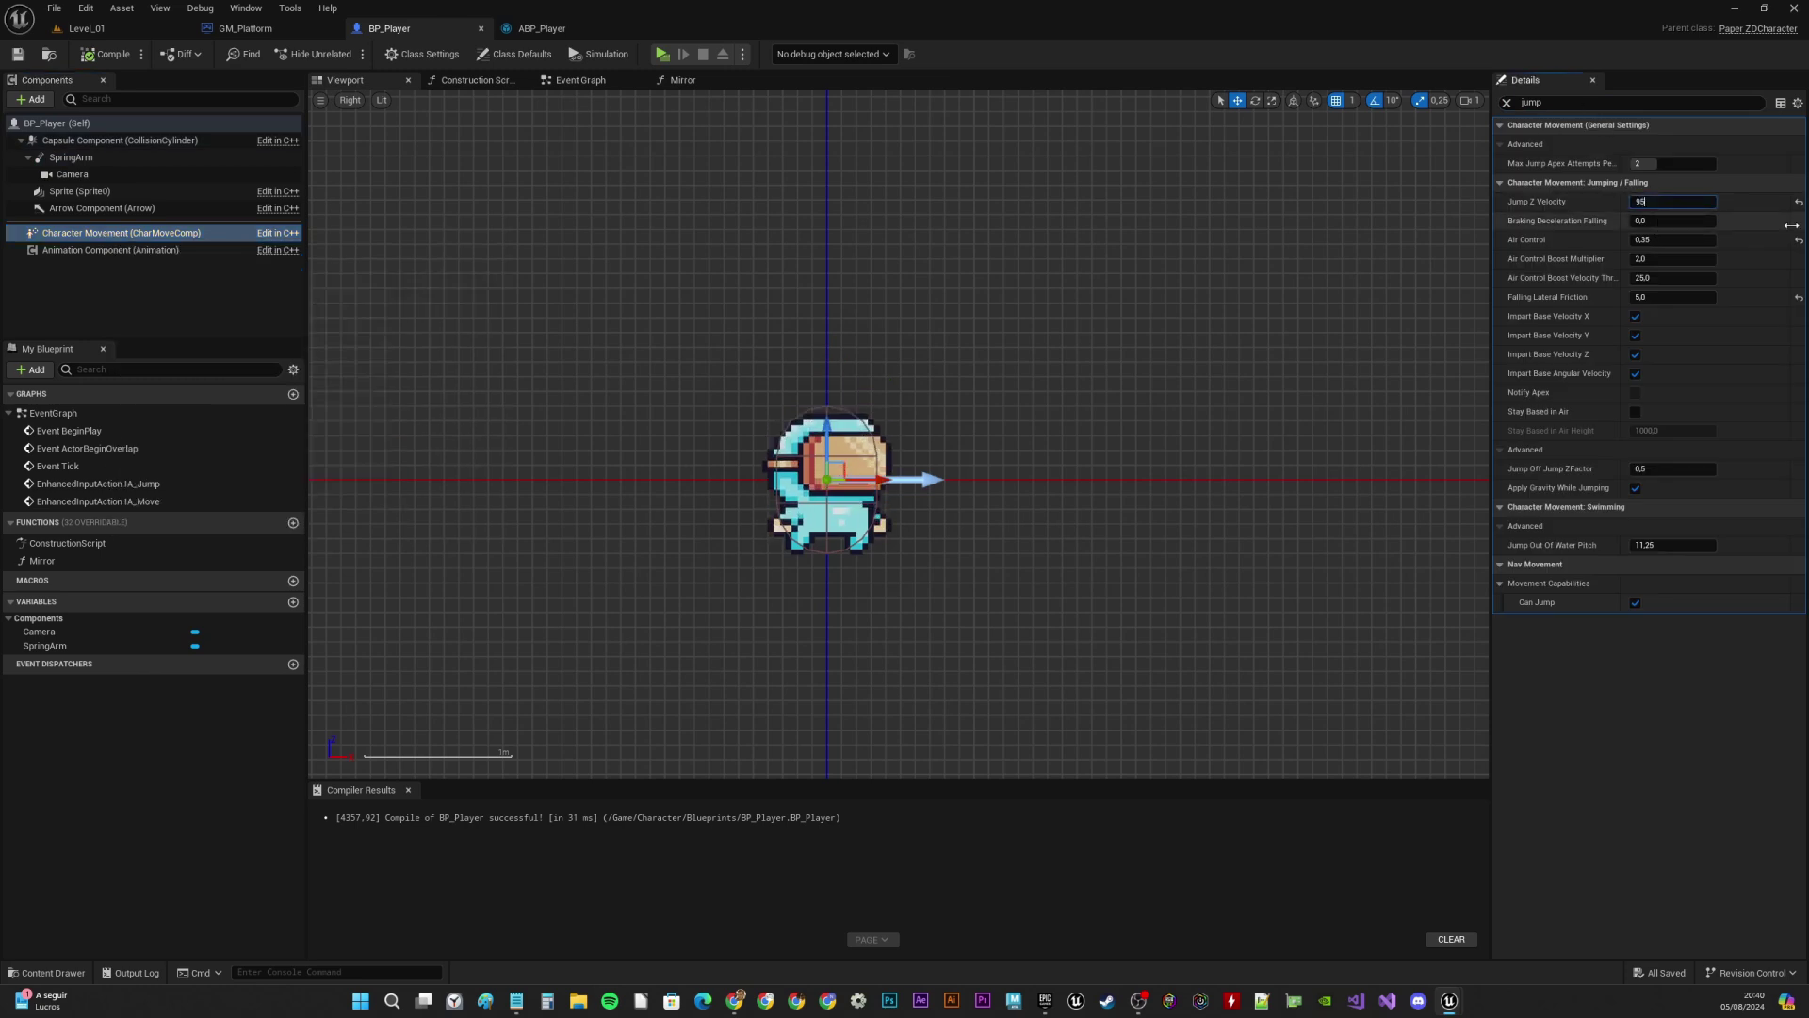
pyautogui.press('Return')
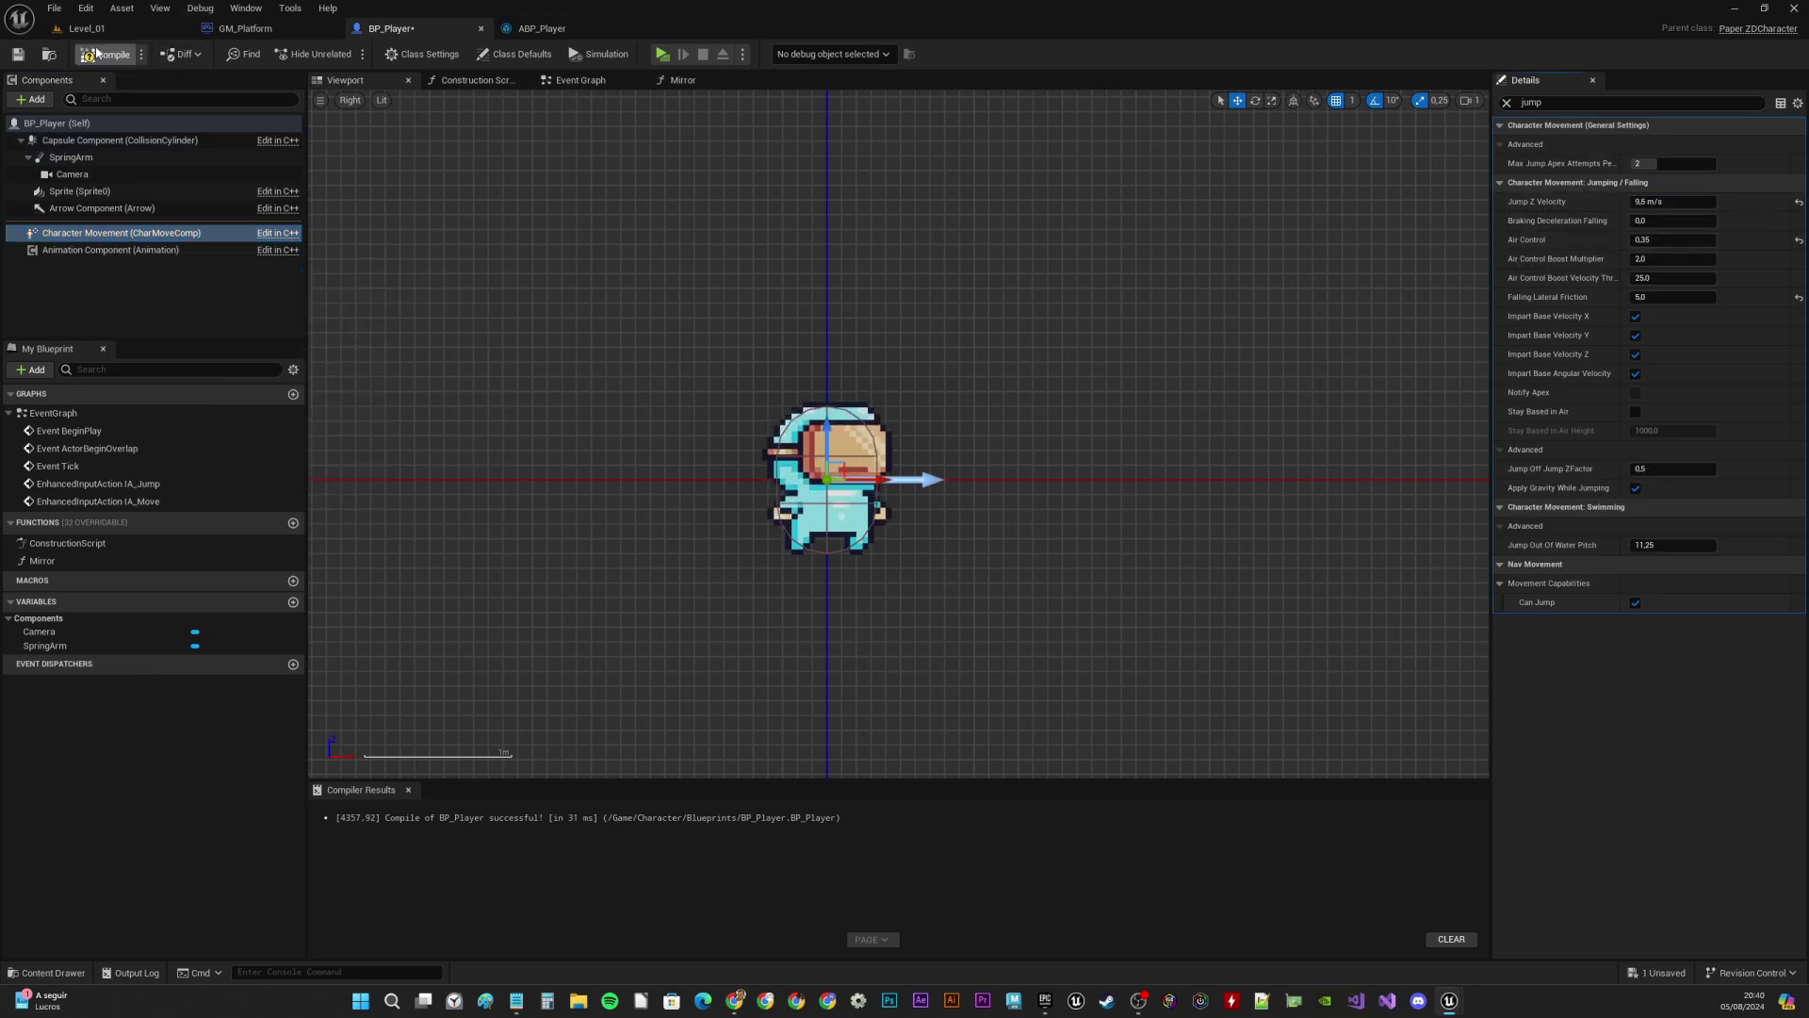
pyautogui.click(106, 53)
# Play-test the higher jump across the blocks and yellow platforms up to the large block, and stop the preview
pyautogui.click(663, 54)
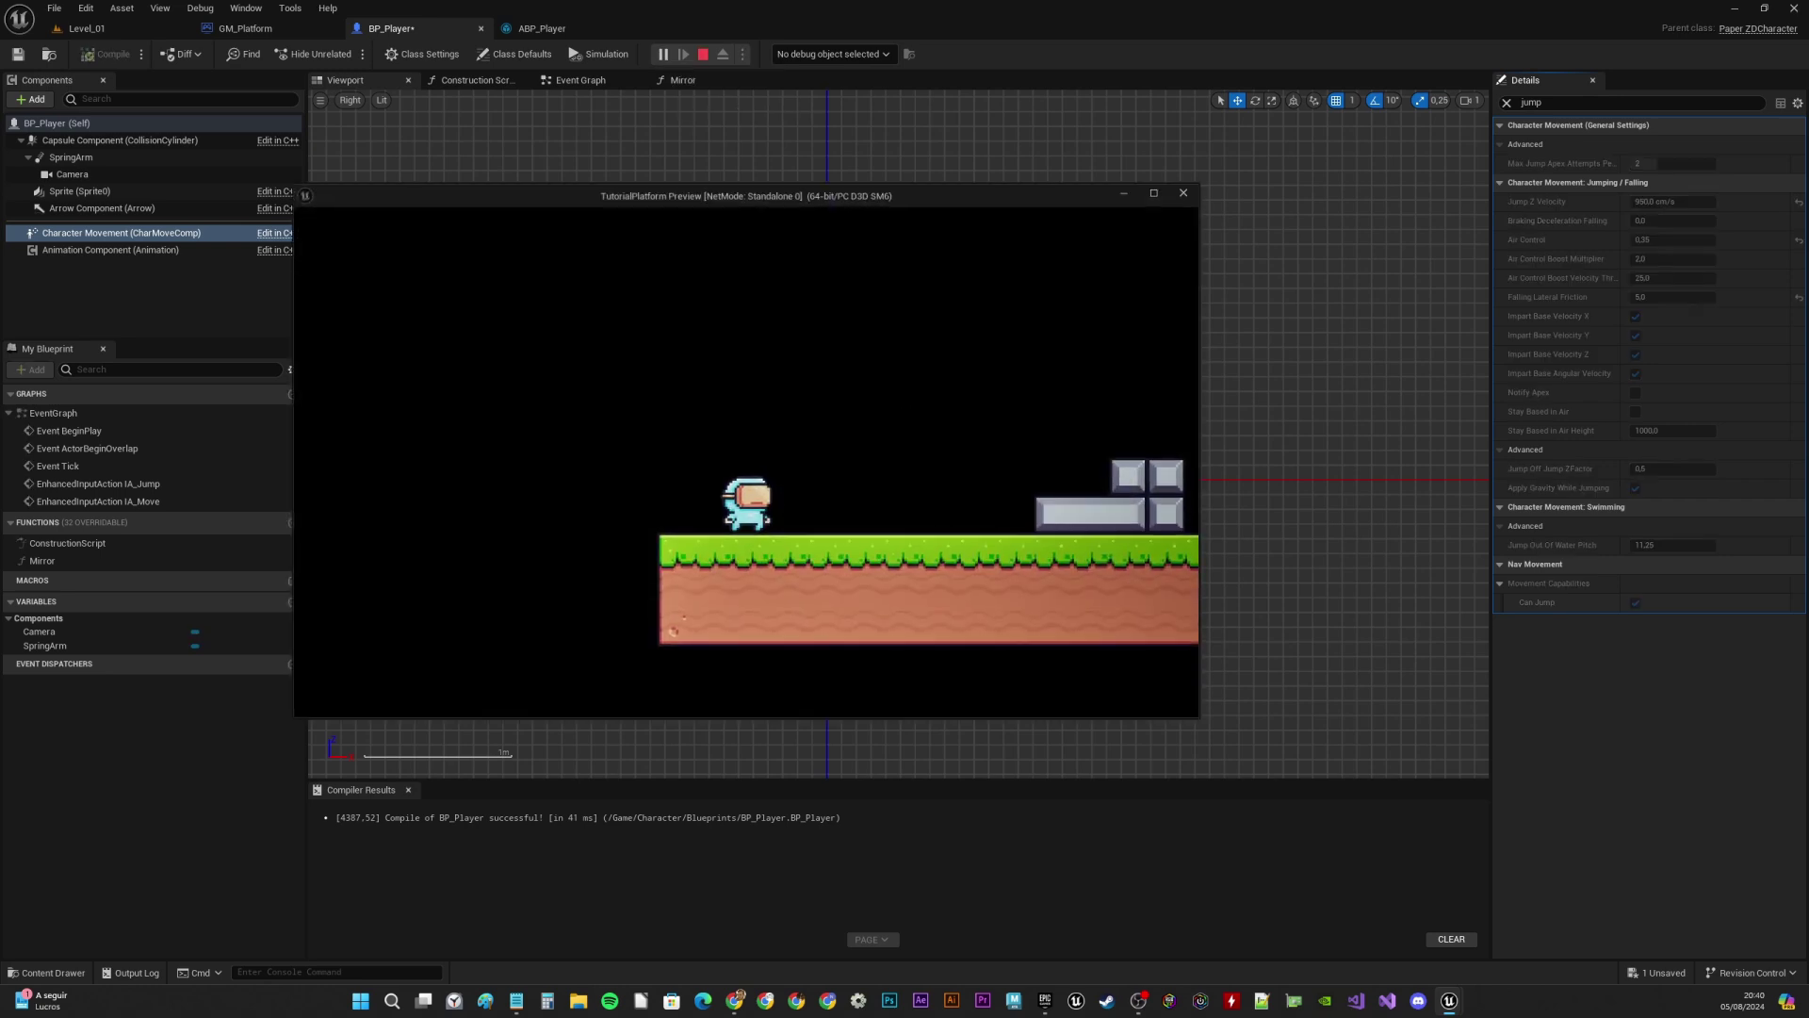
pyautogui.press('space')
pyautogui.press('d')
pyautogui.press('space')
pyautogui.press('space')
pyautogui.press('space')
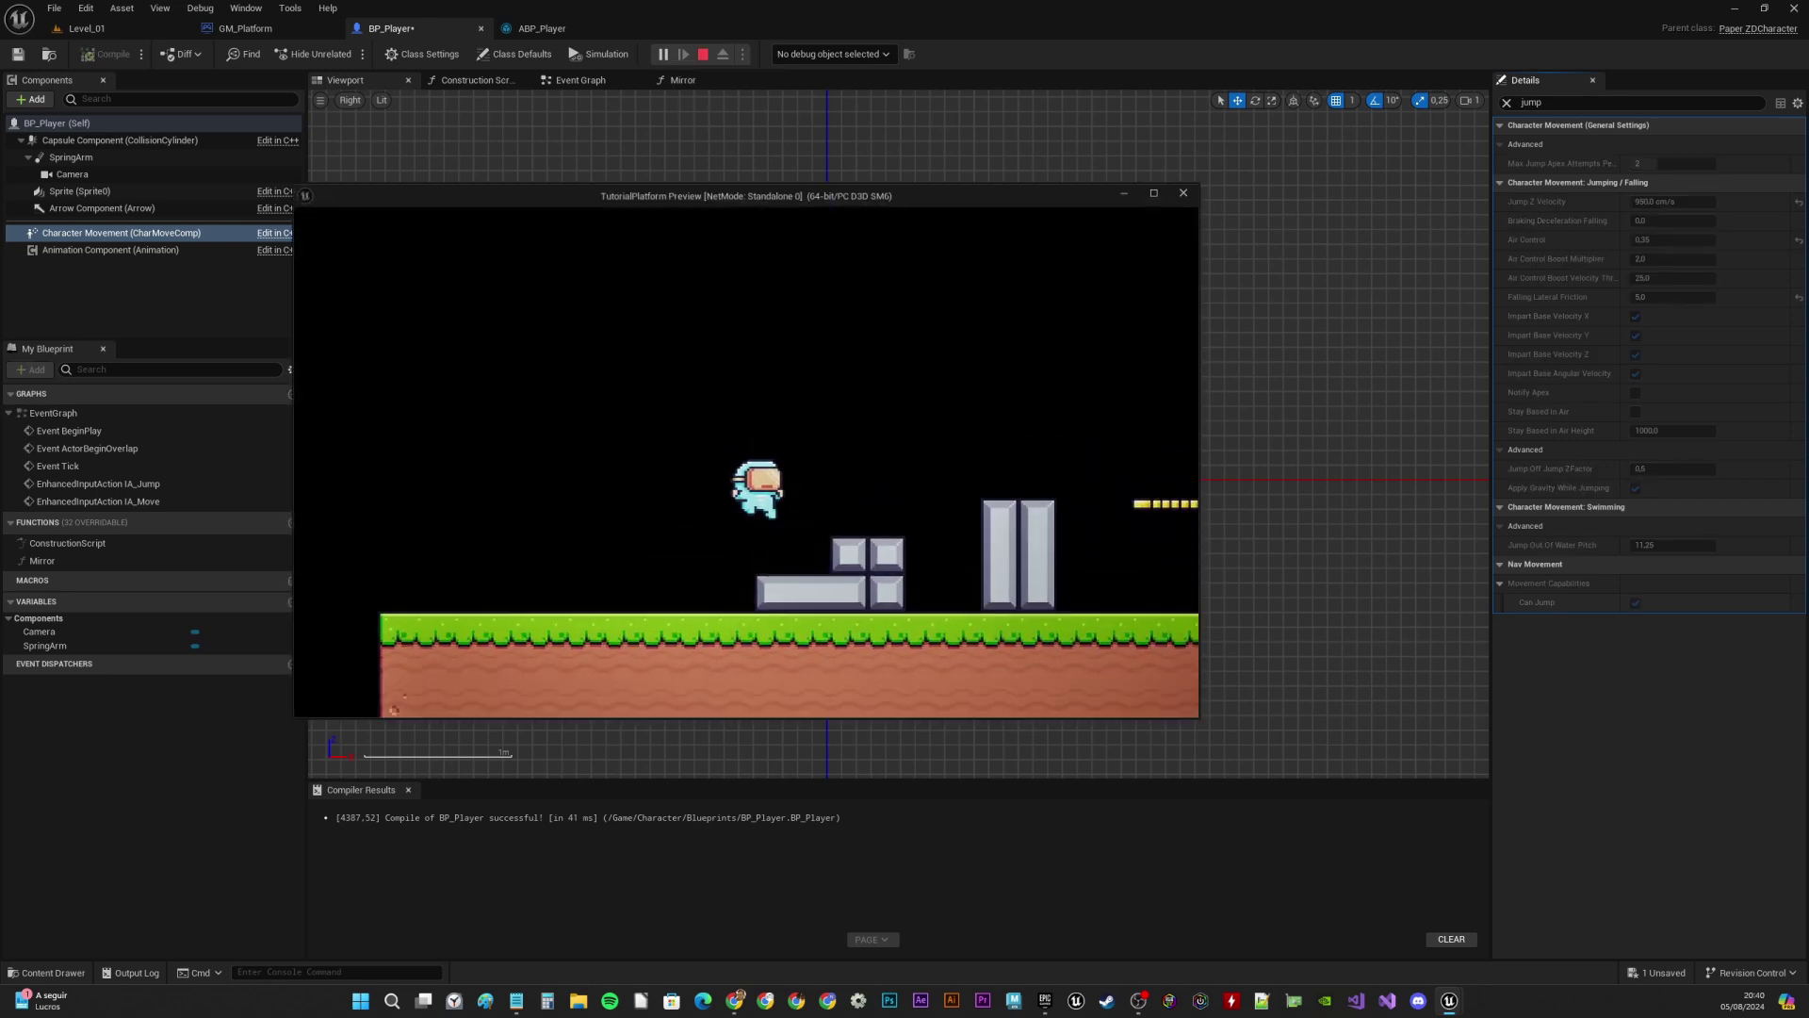
pyautogui.press('space')
pyautogui.press('space')
pyautogui.press('space')
pyautogui.press('d')
pyautogui.press('d')
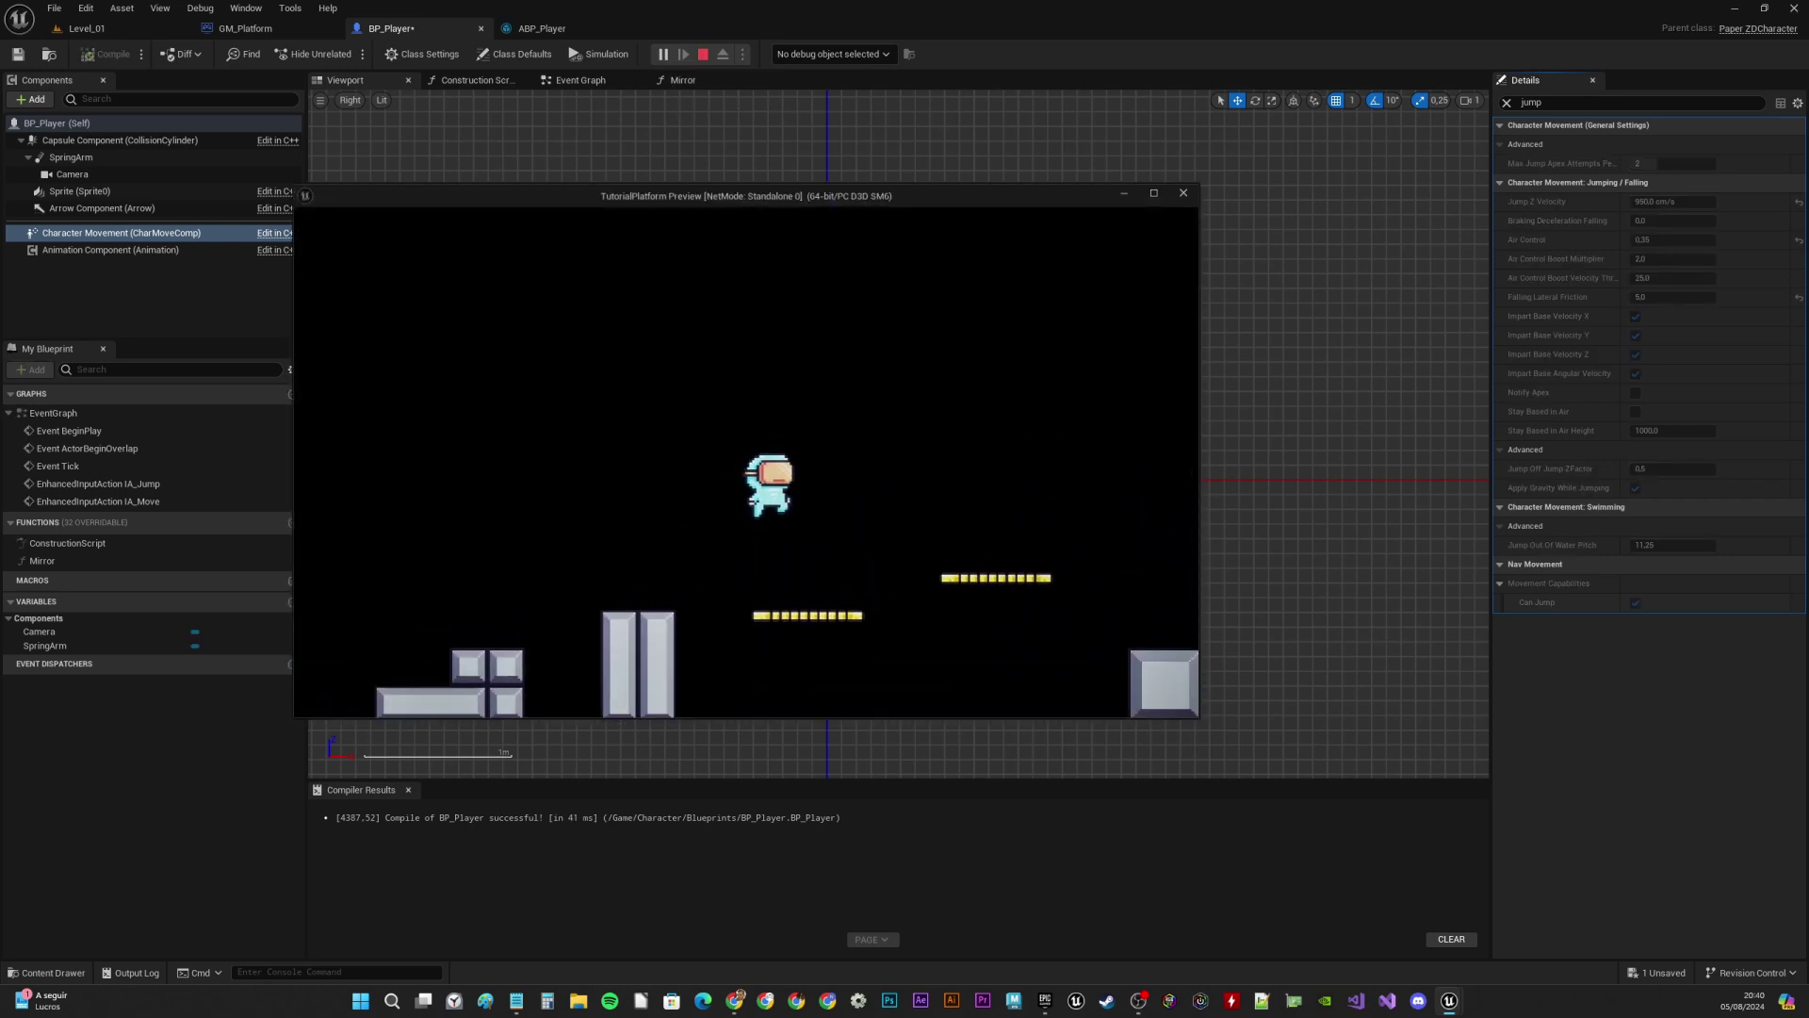
pyautogui.press('space')
pyautogui.press('d')
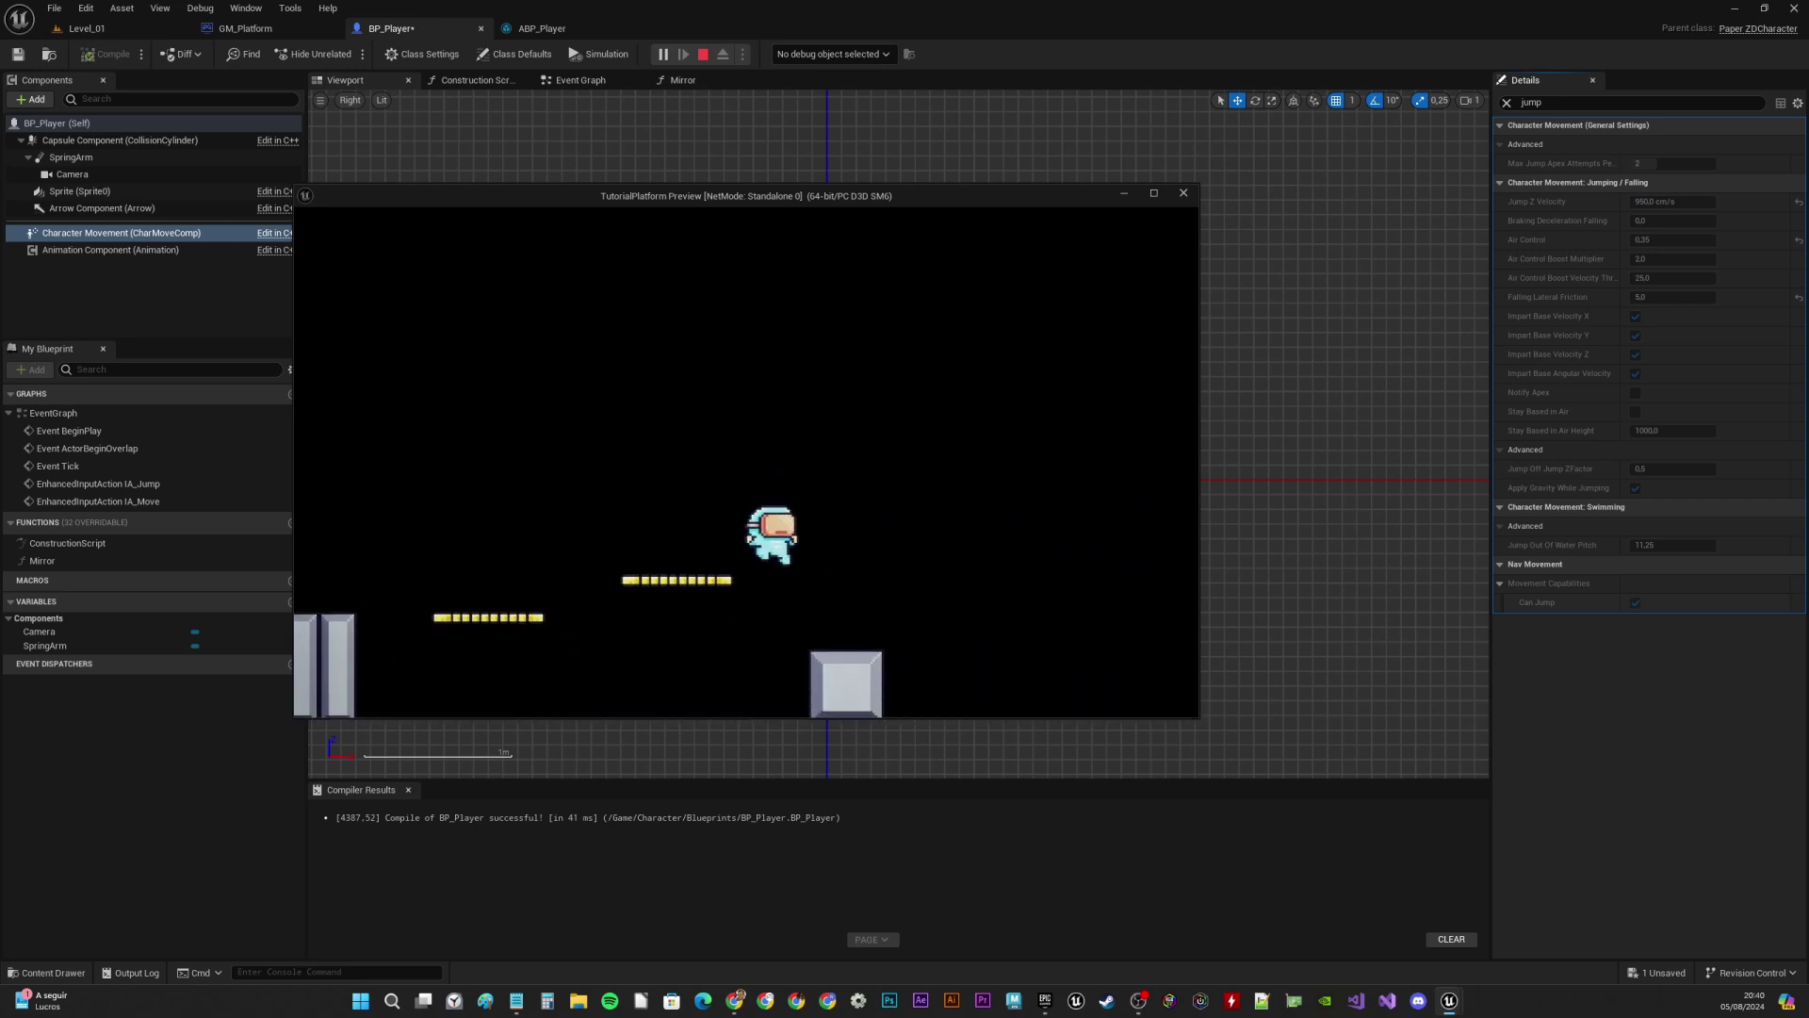
pyautogui.press('a')
pyautogui.press('space')
pyautogui.press('d')
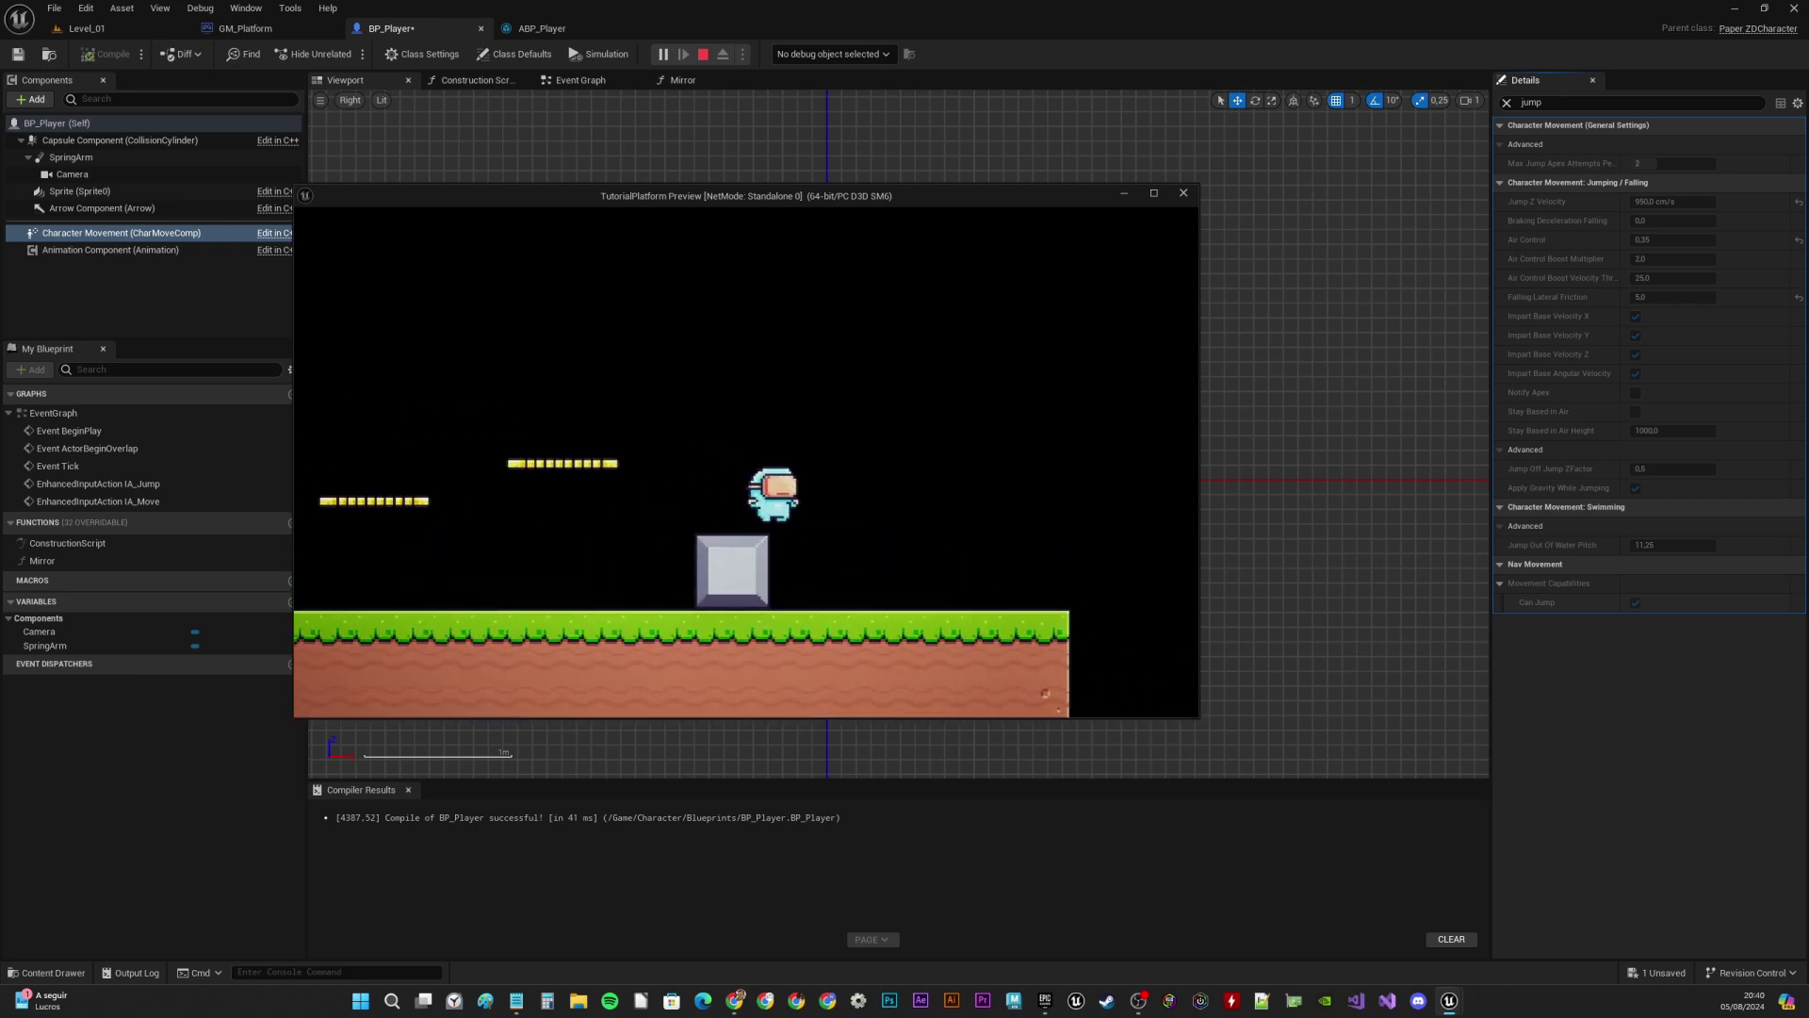
pyautogui.press('Escape')
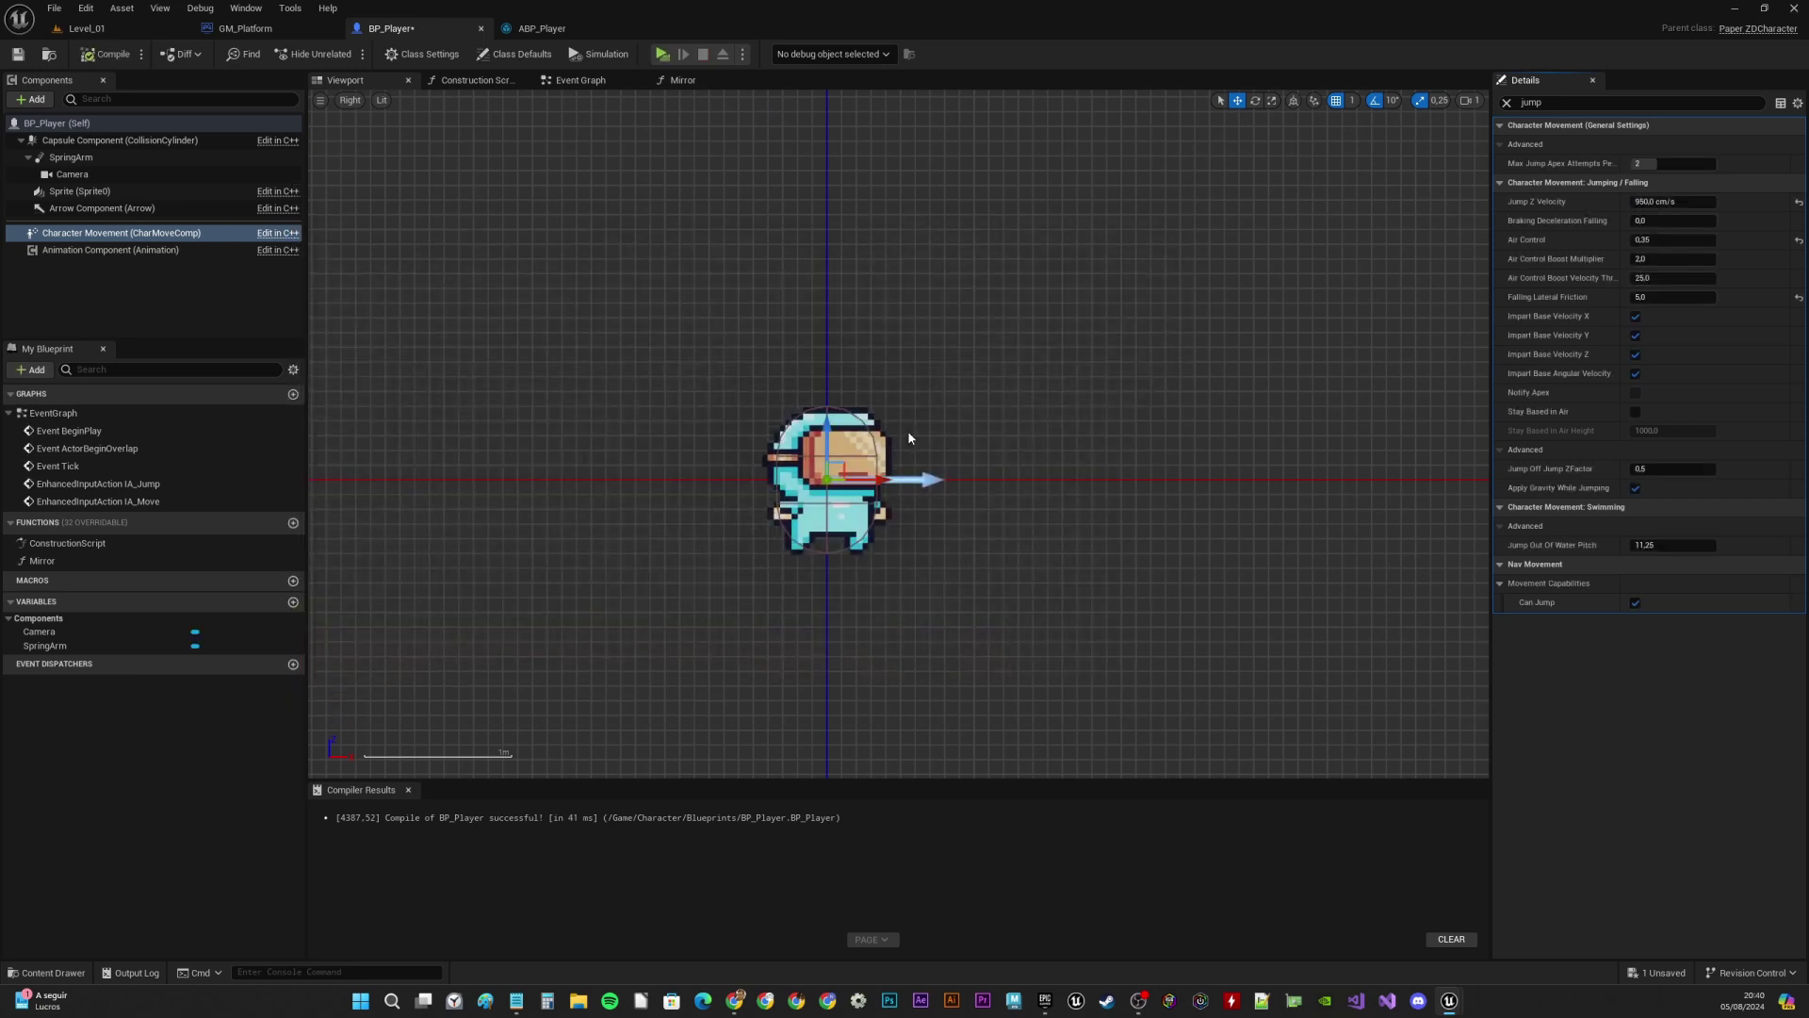
# Find Character Movement's walking speed settings and set Max Walk Speed to 500 cm/s
pyautogui.click(1606, 108)
pyautogui.write('walk')
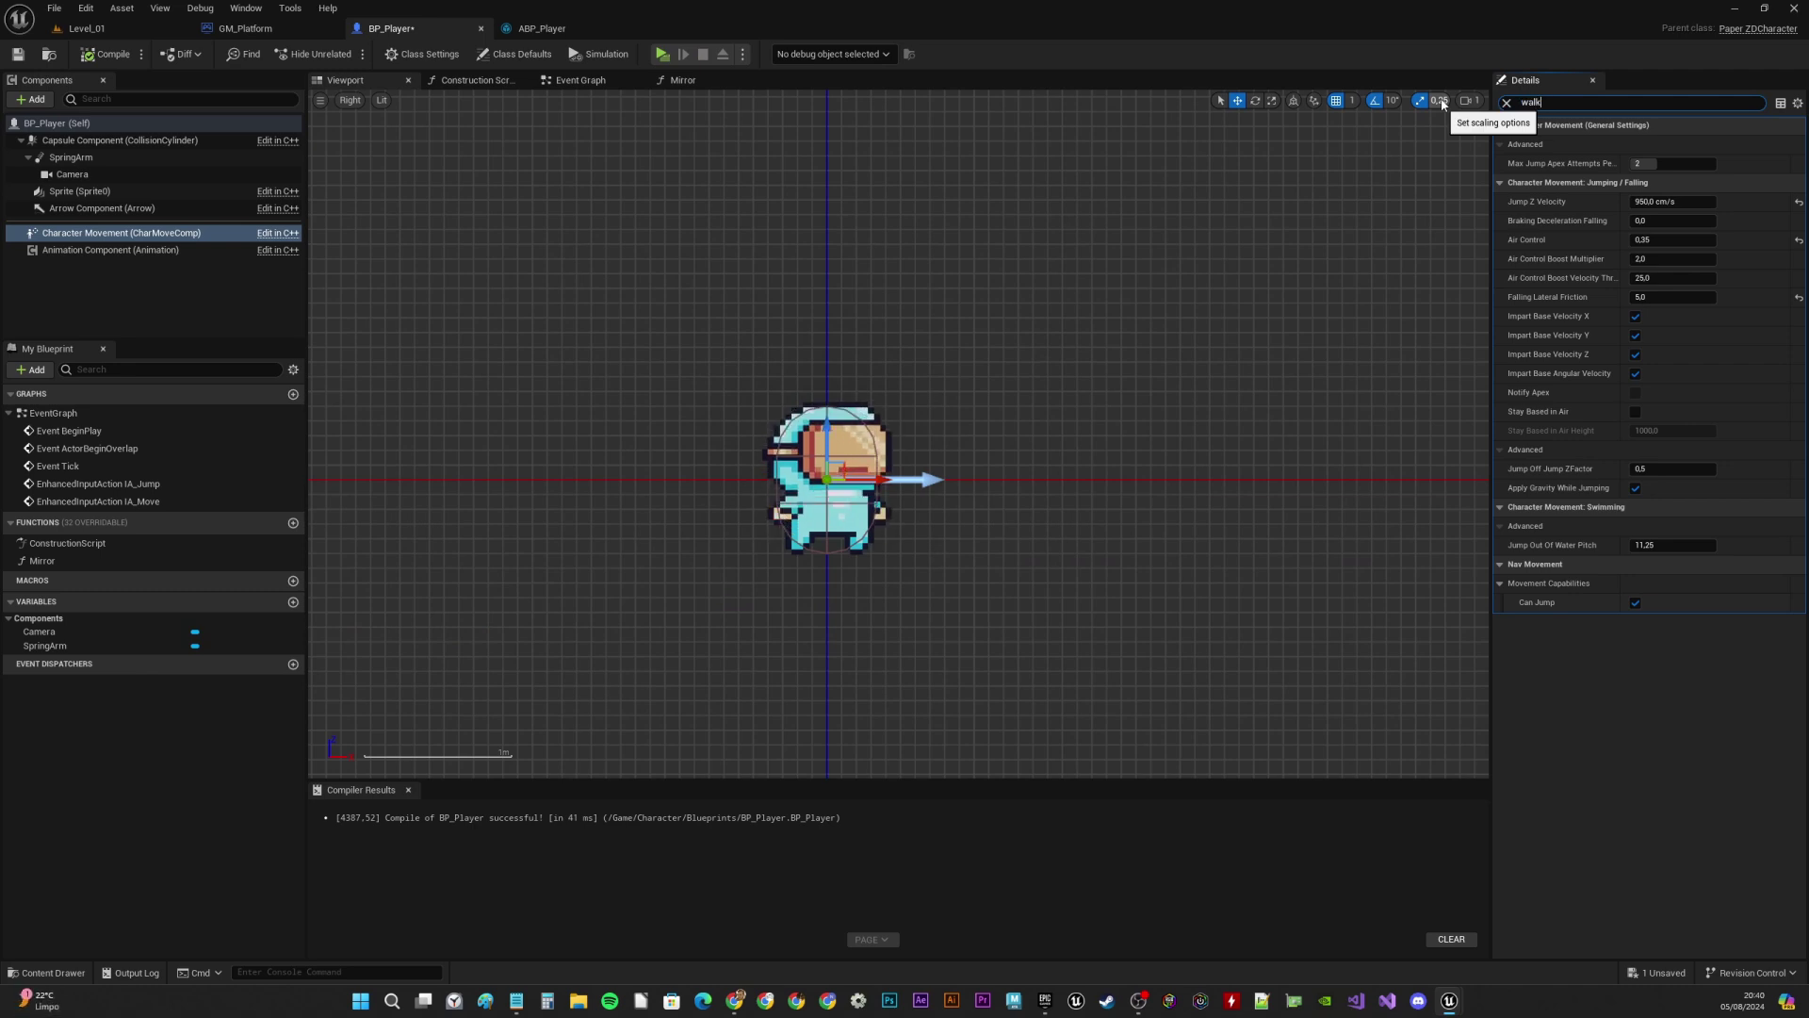
pyautogui.write(' s')
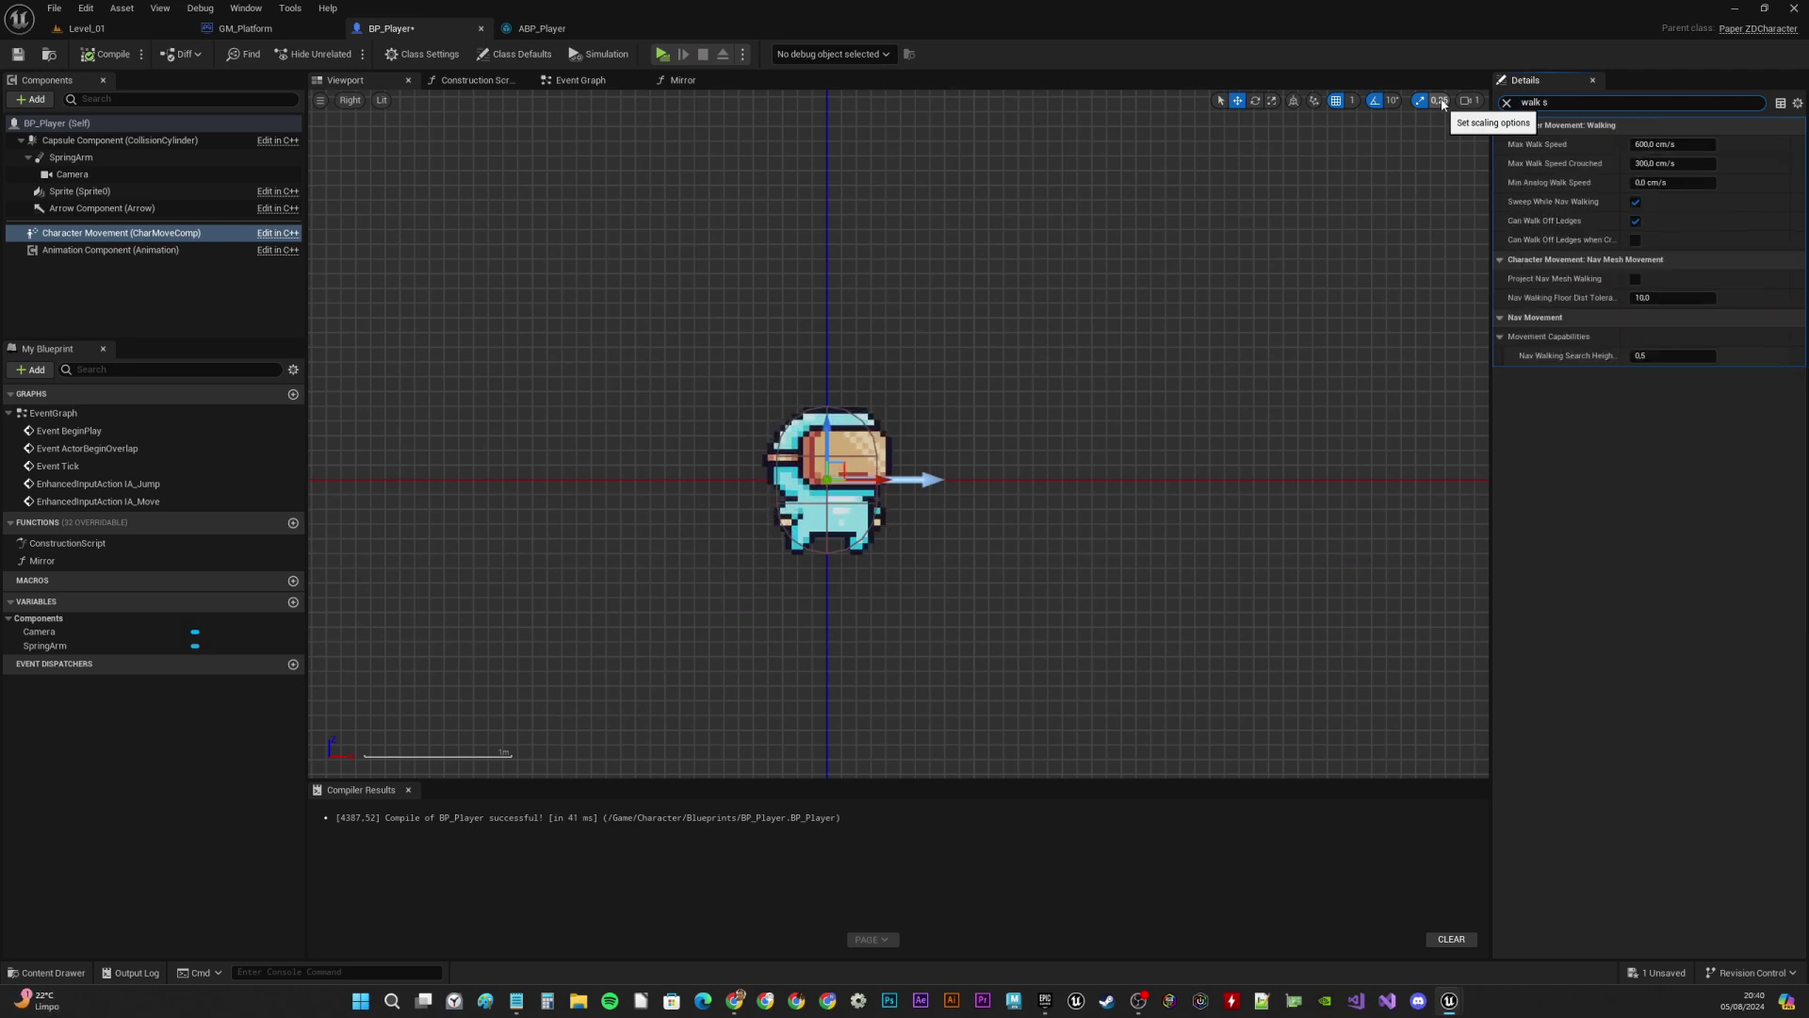
pyautogui.click(1659, 146)
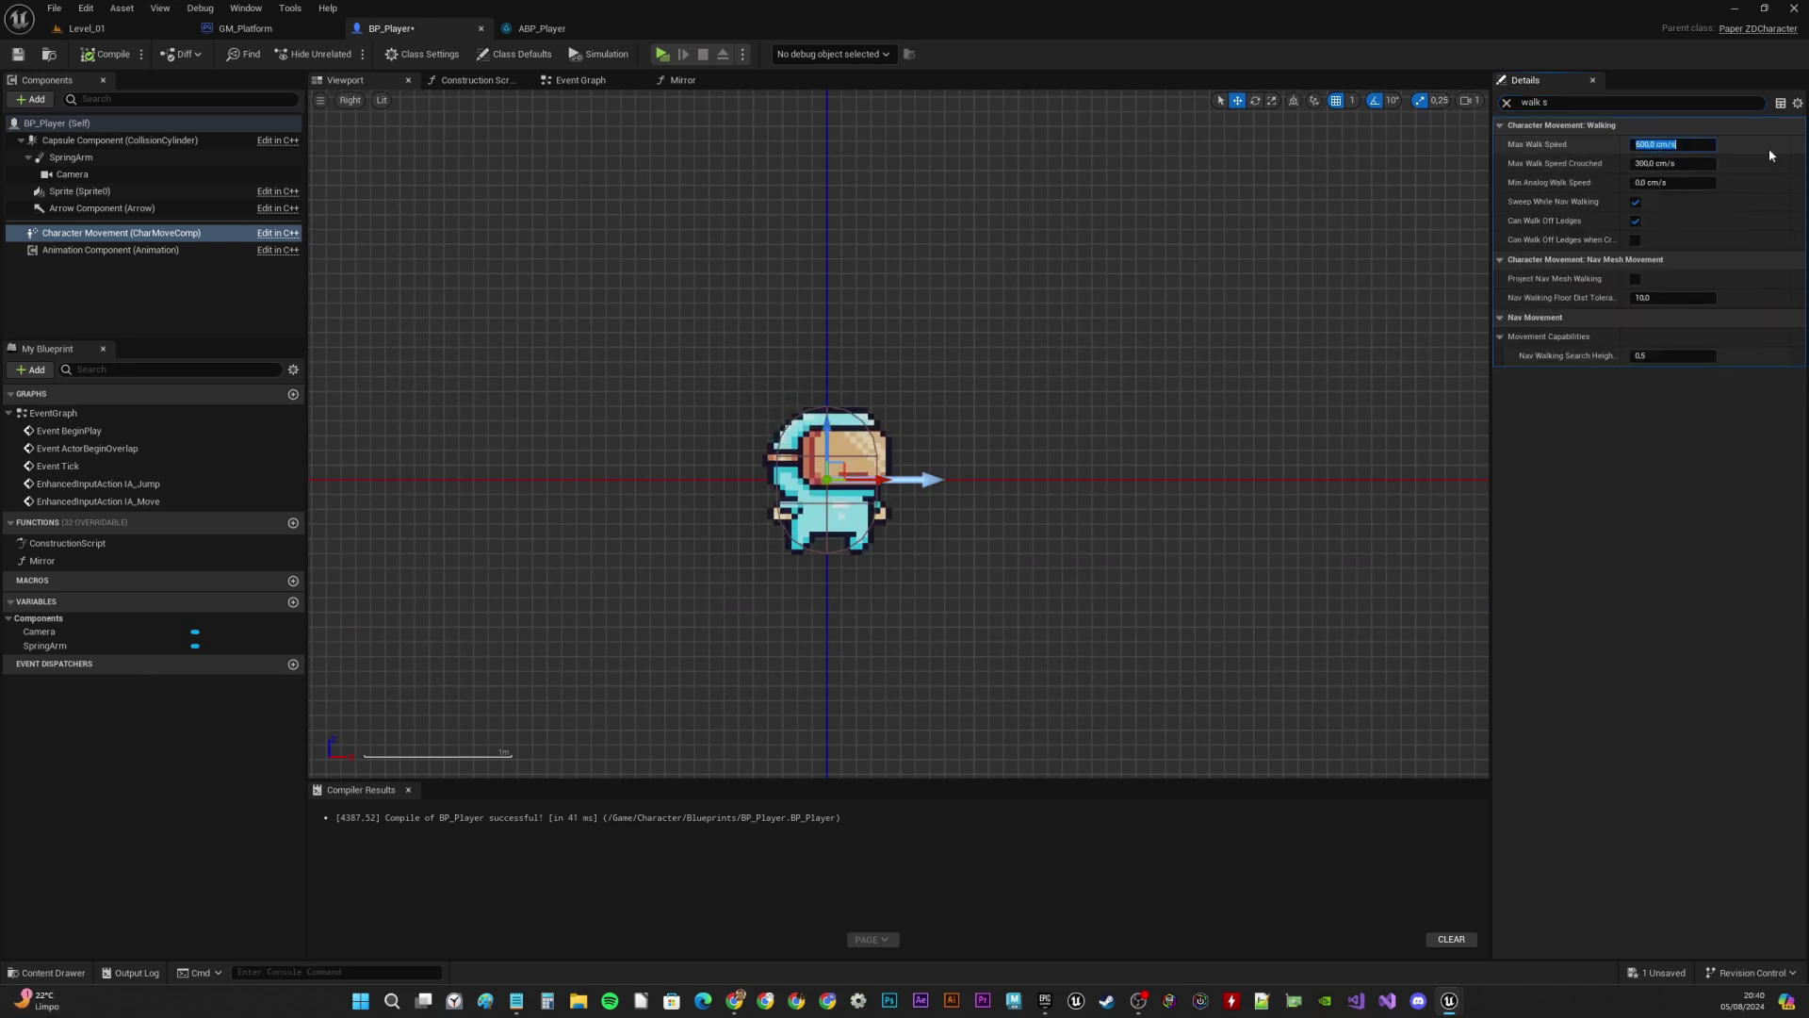
pyautogui.write('5m/s')
pyautogui.press('Return')
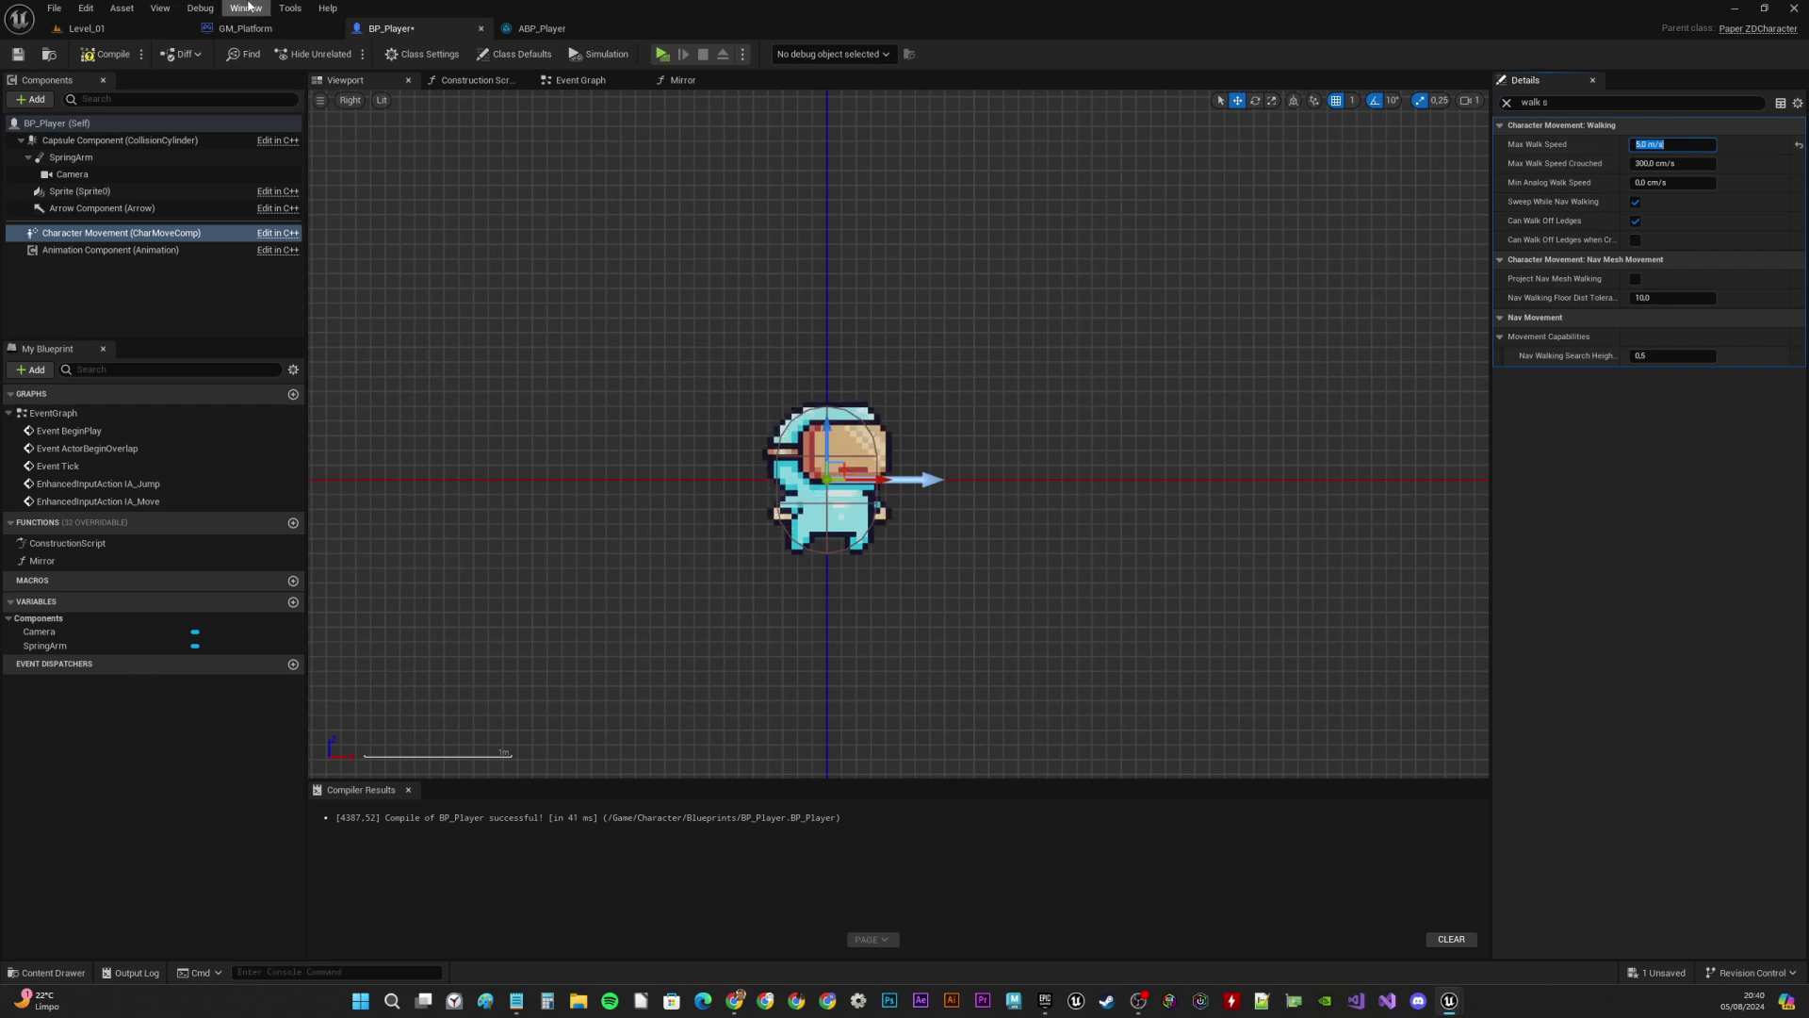
# Play-test the faster walk speed by running and jumping over the blocks and yellow platforms in both directions, and stop the preview
pyautogui.click(664, 55)
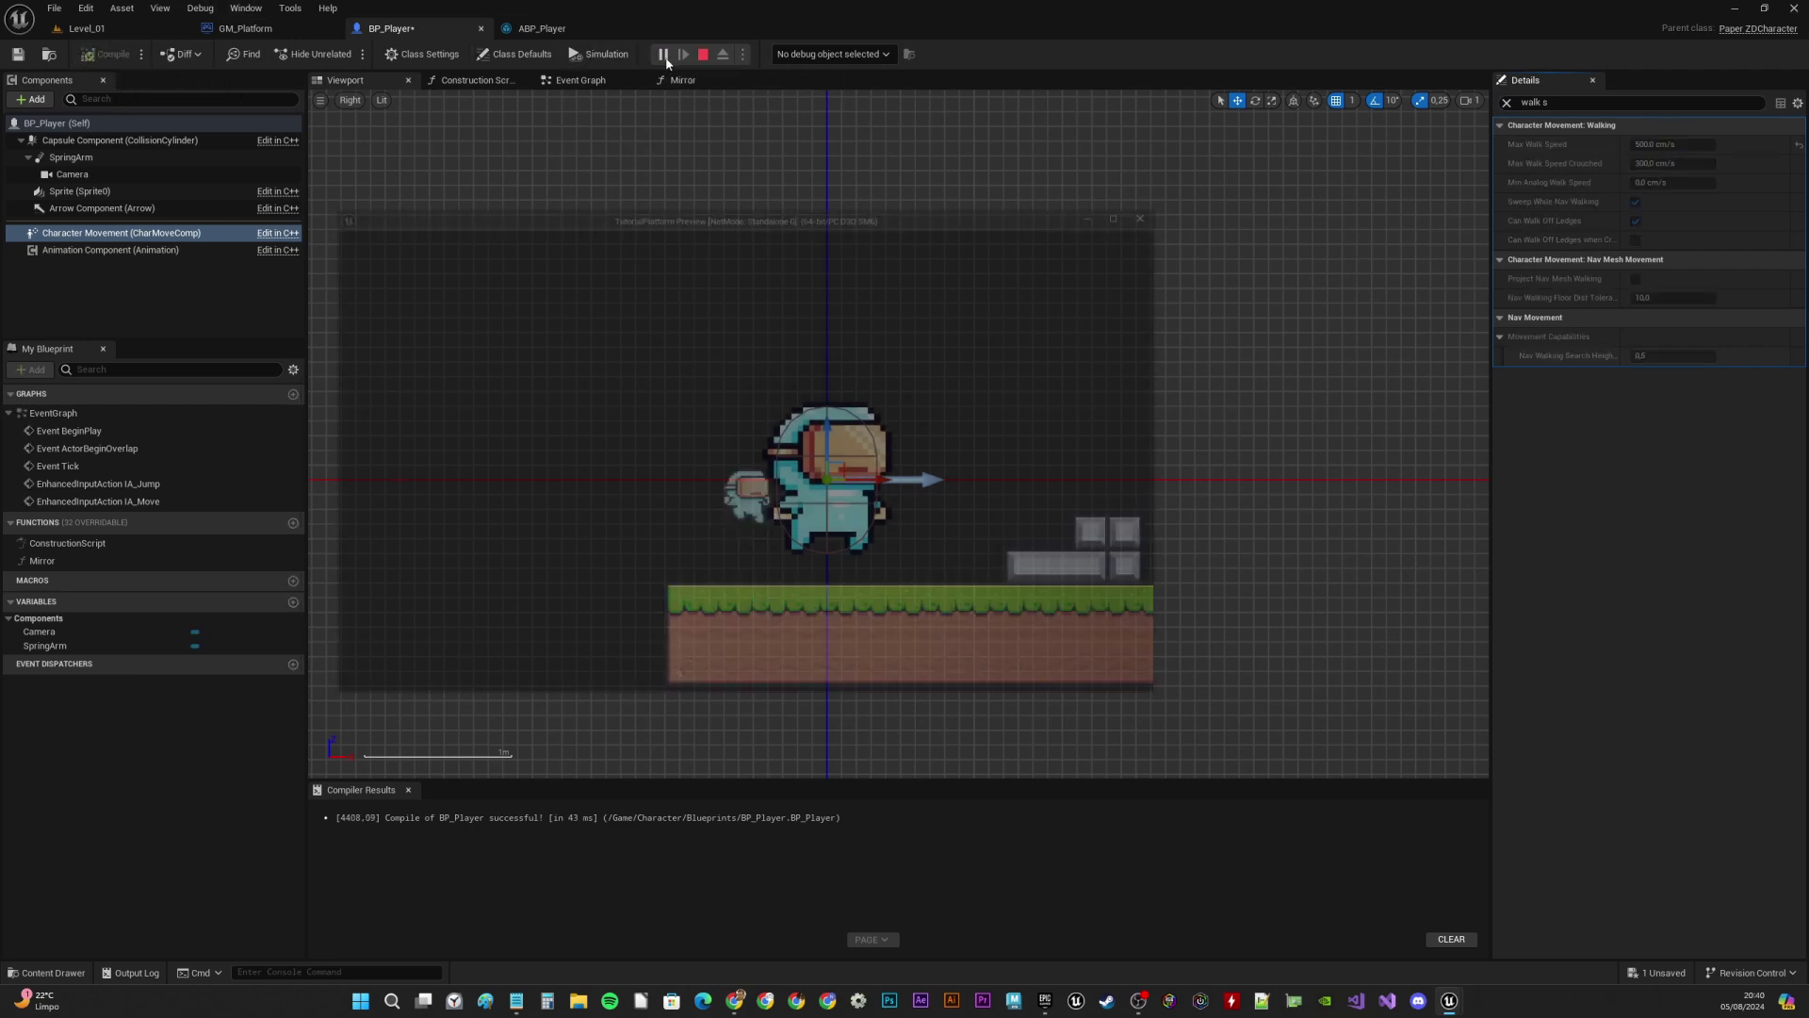
pyautogui.press('d')
pyautogui.press('space')
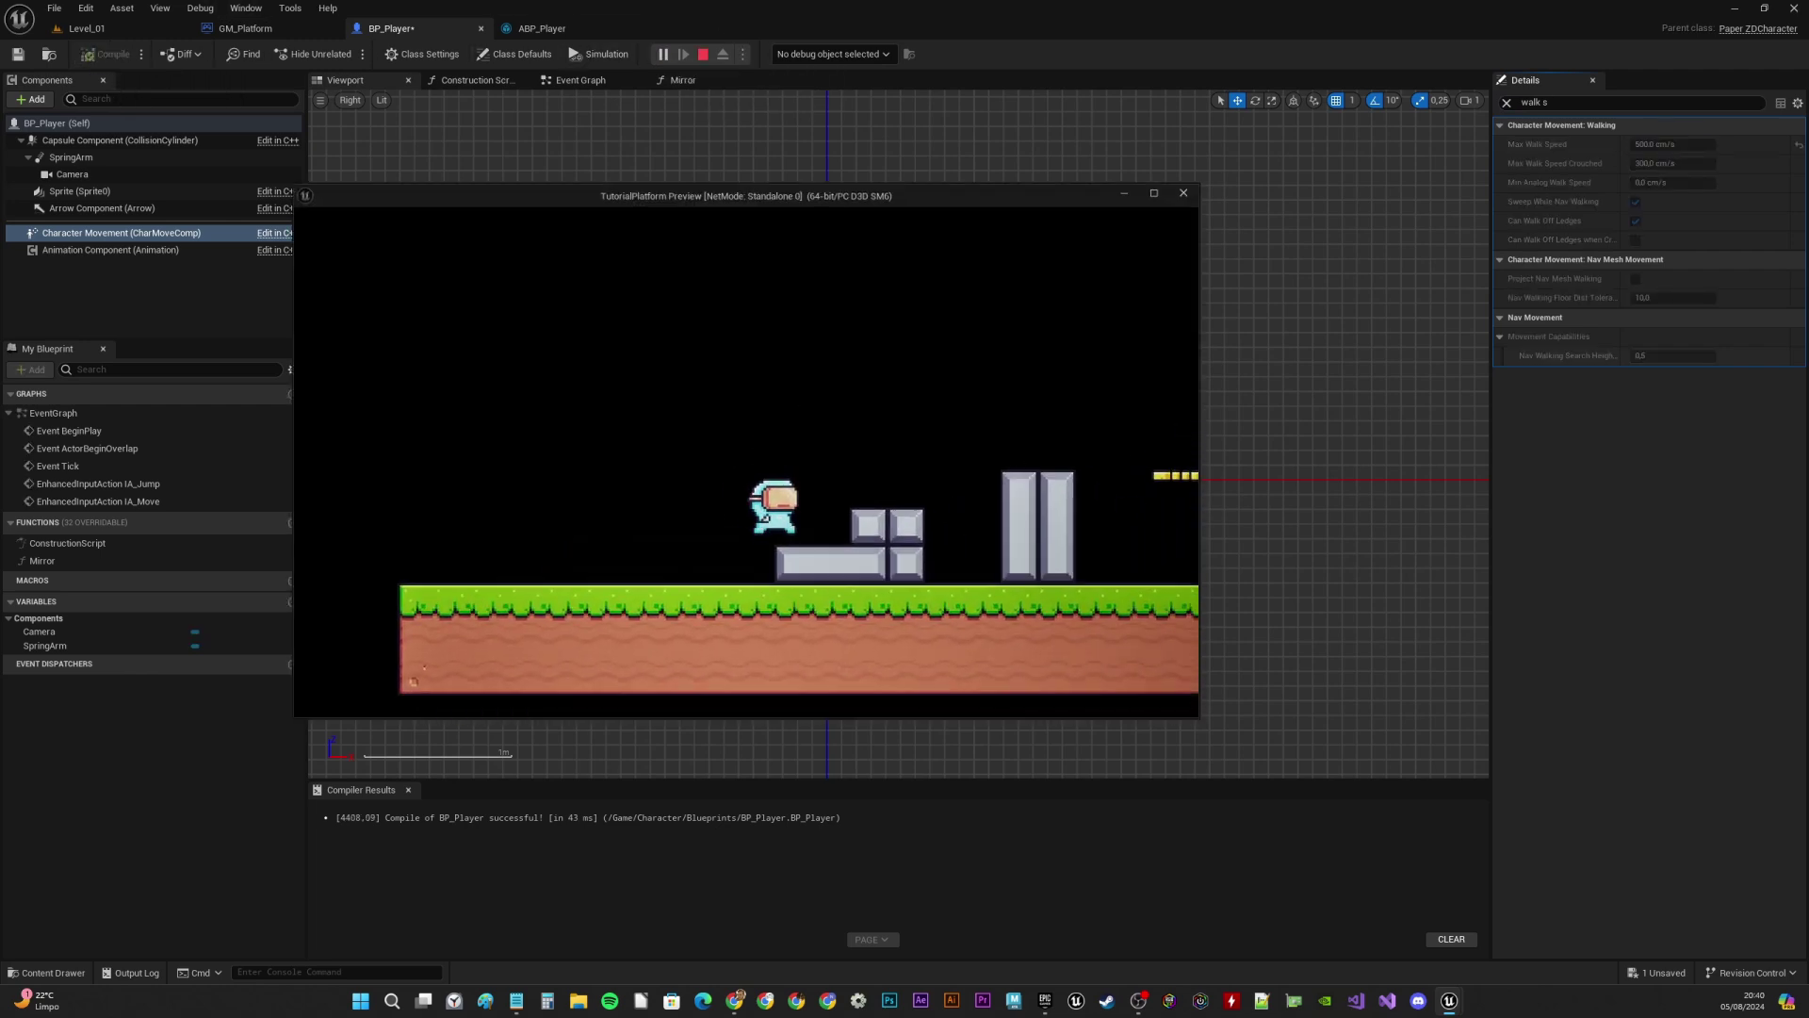
pyautogui.press('space')
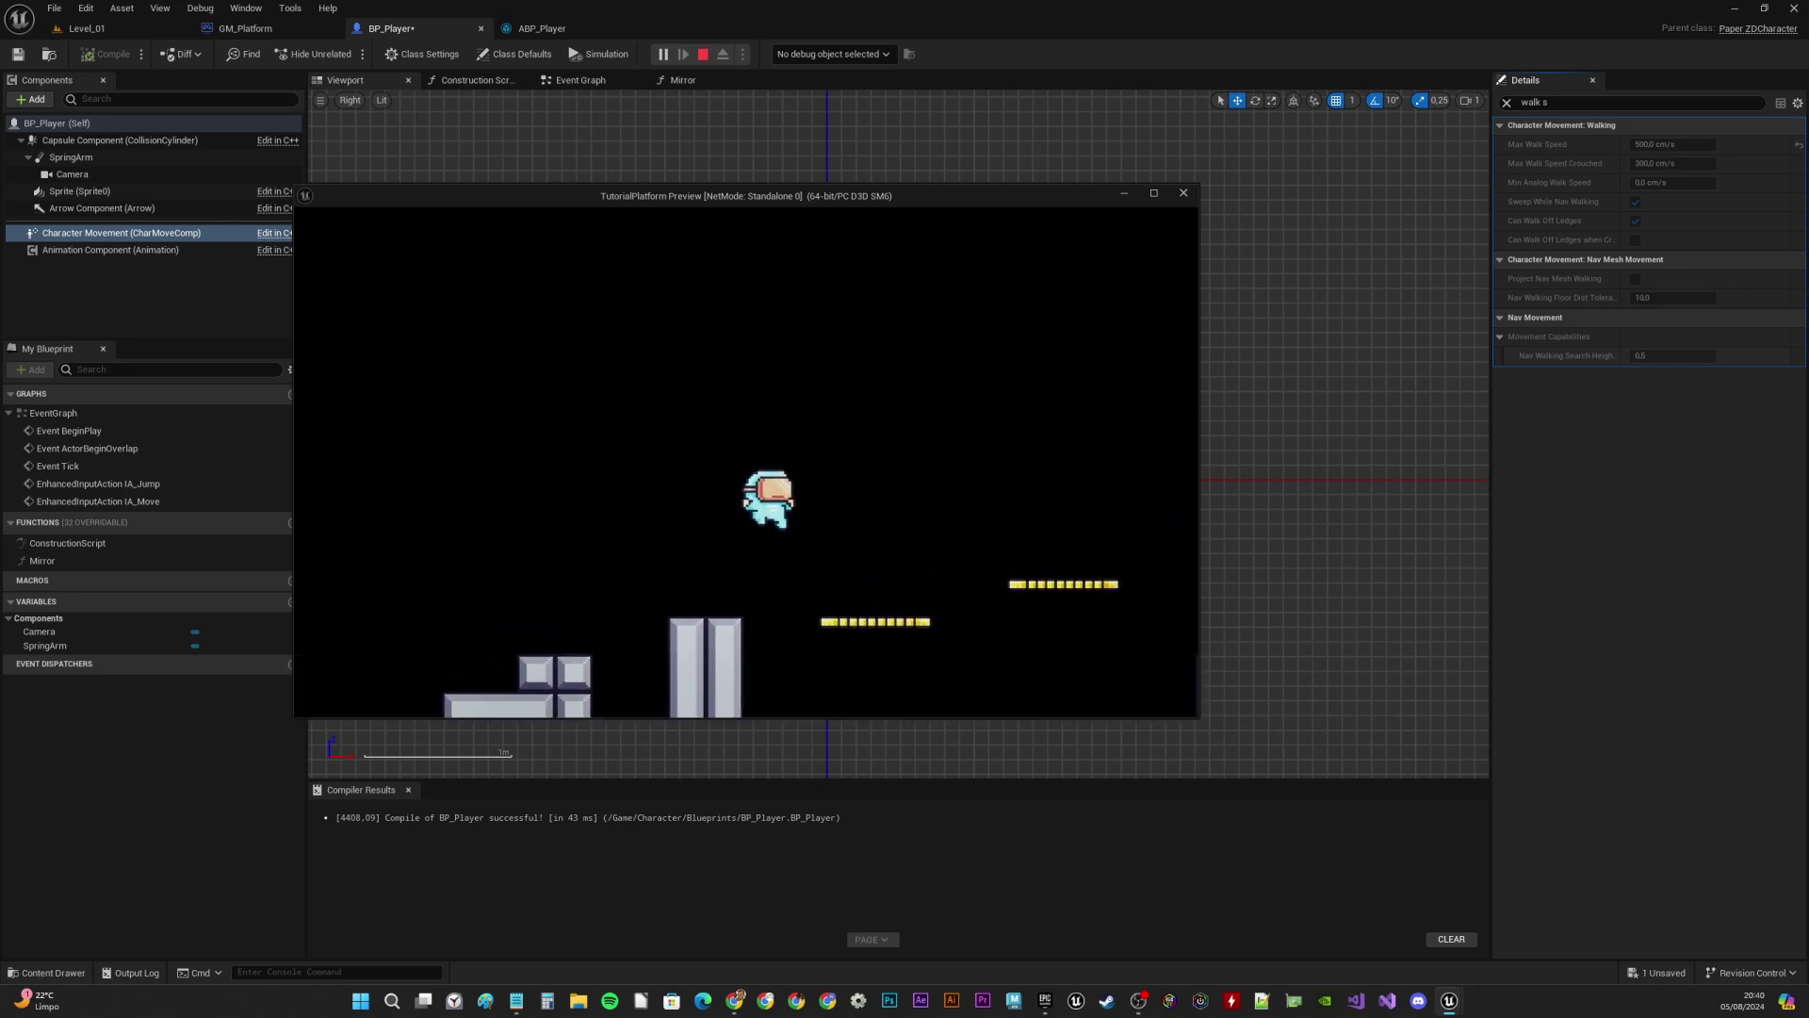
pyautogui.press('space')
pyautogui.press('a')
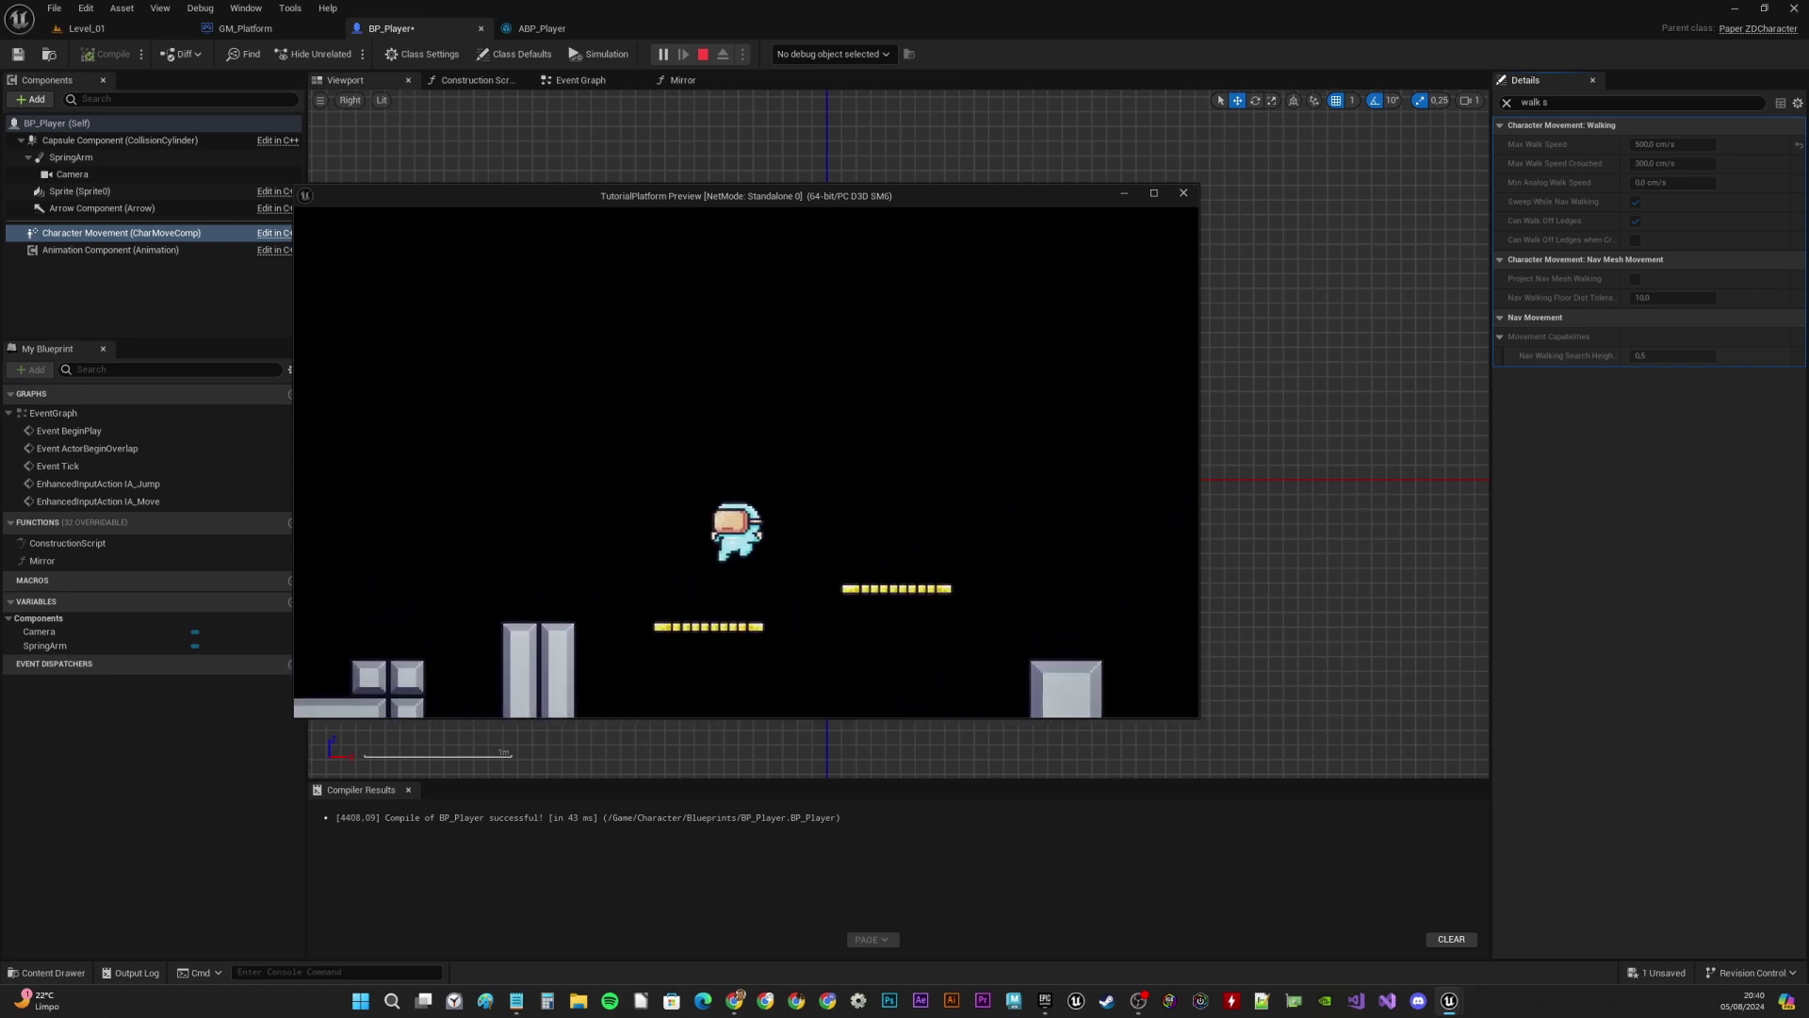
pyautogui.press('space')
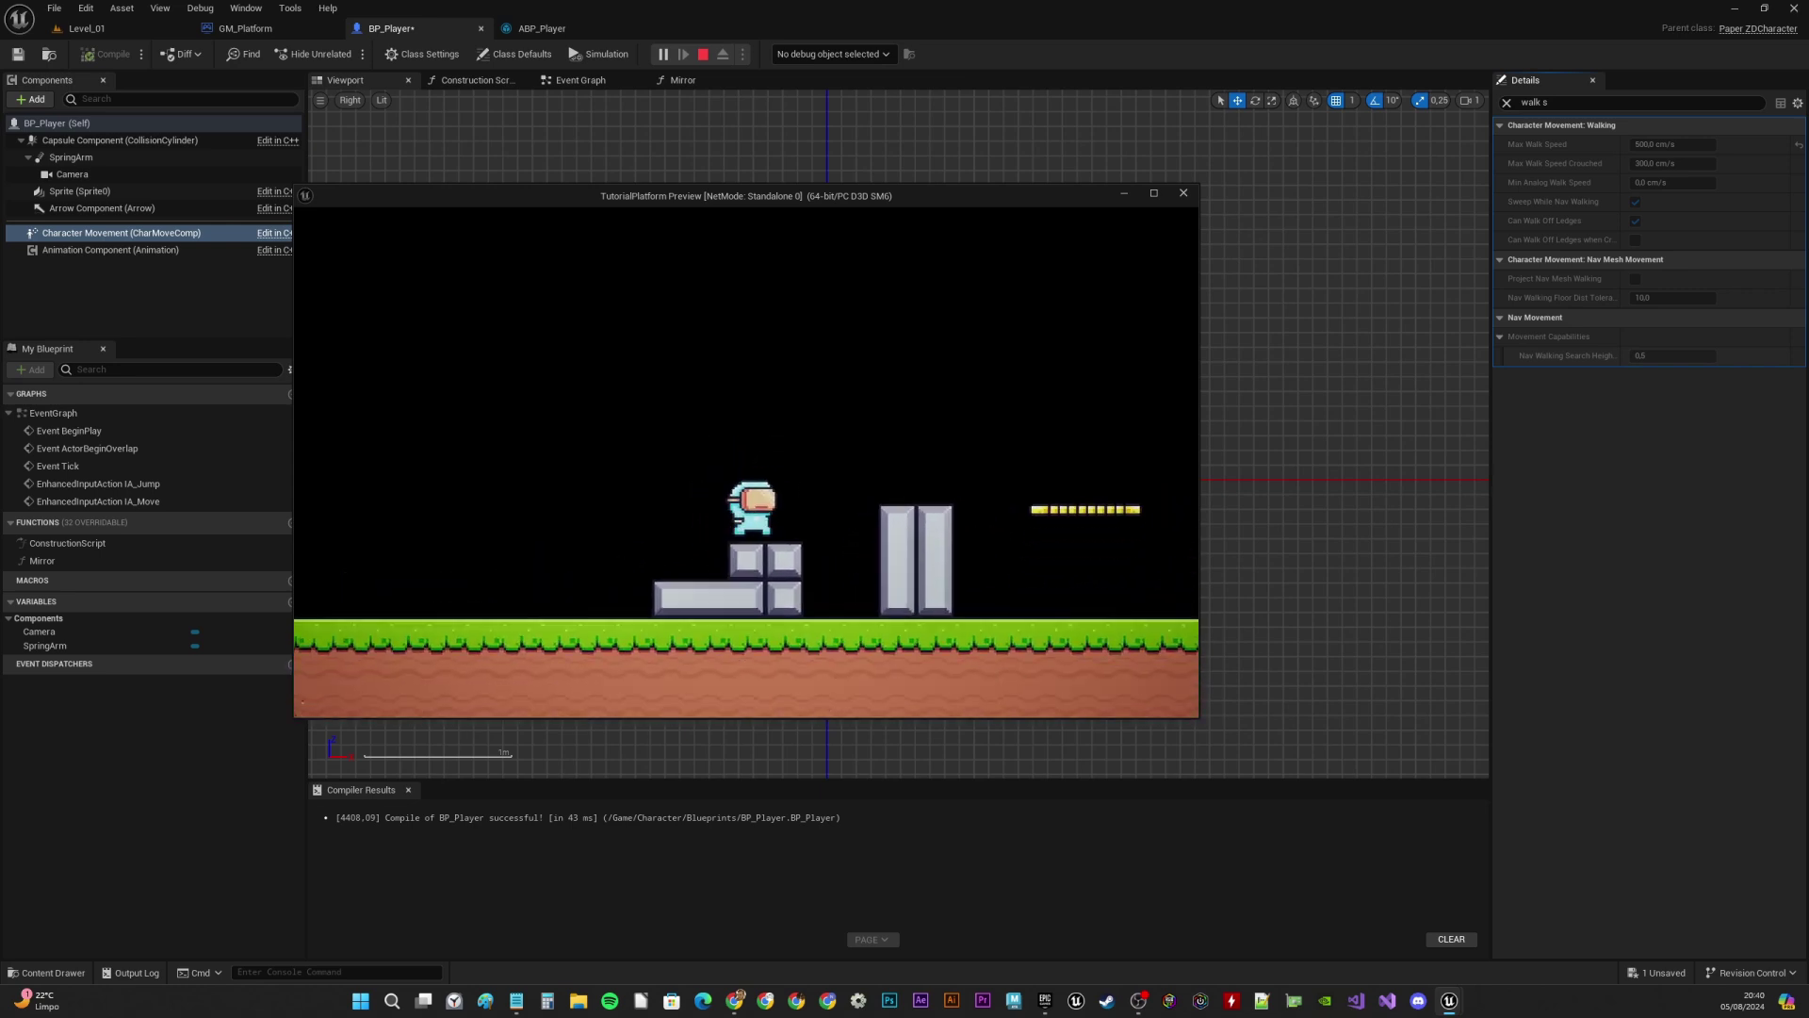
pyautogui.press('d')
pyautogui.press('space')
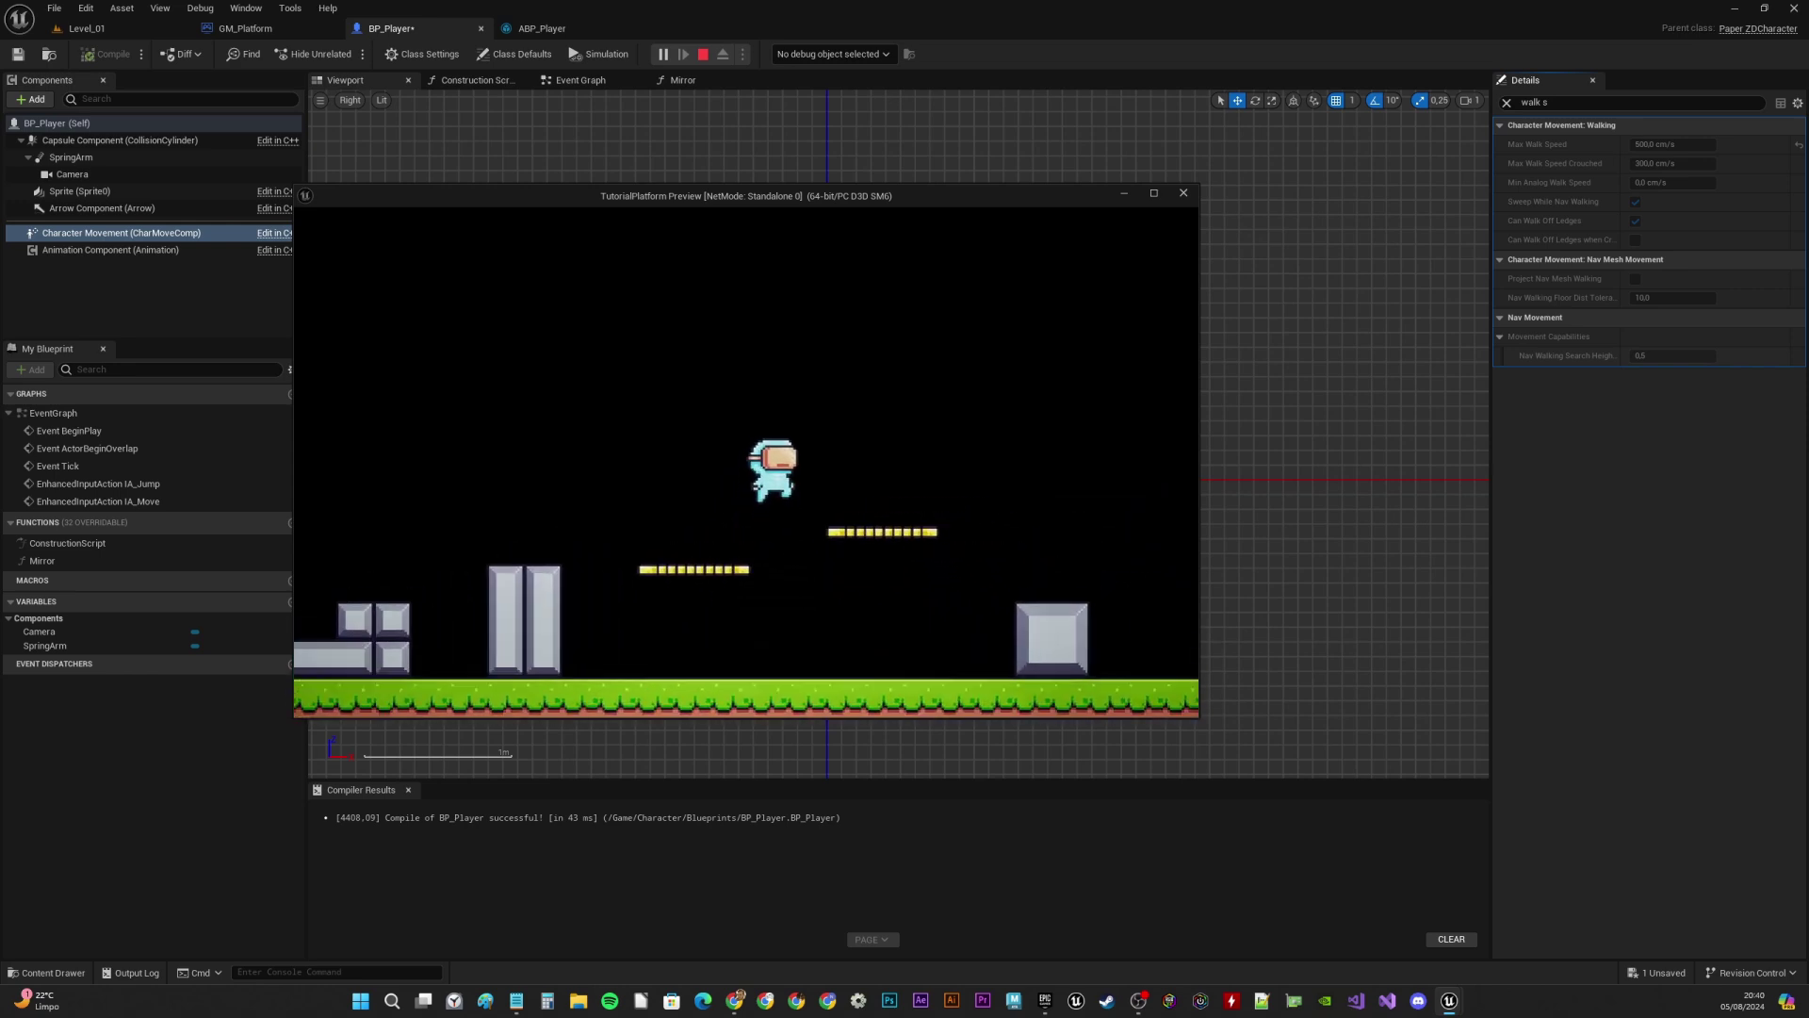
pyautogui.press('space')
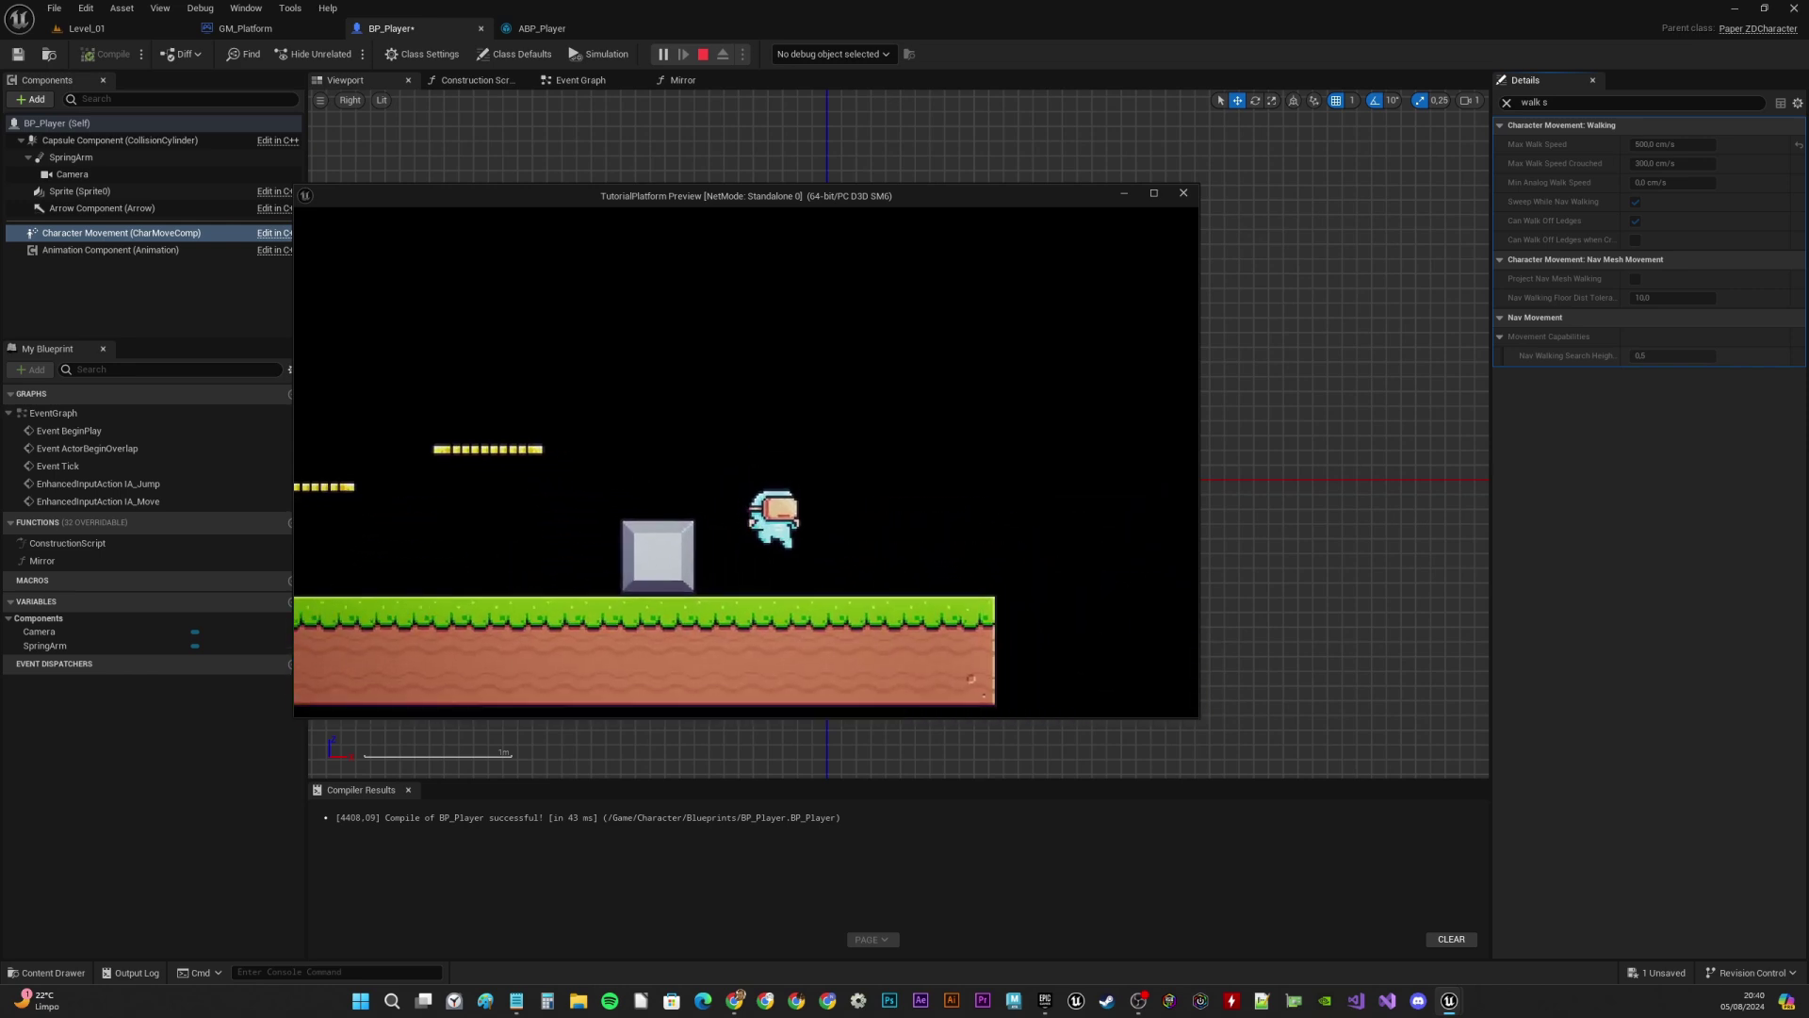
pyautogui.press('a')
pyautogui.press('space')
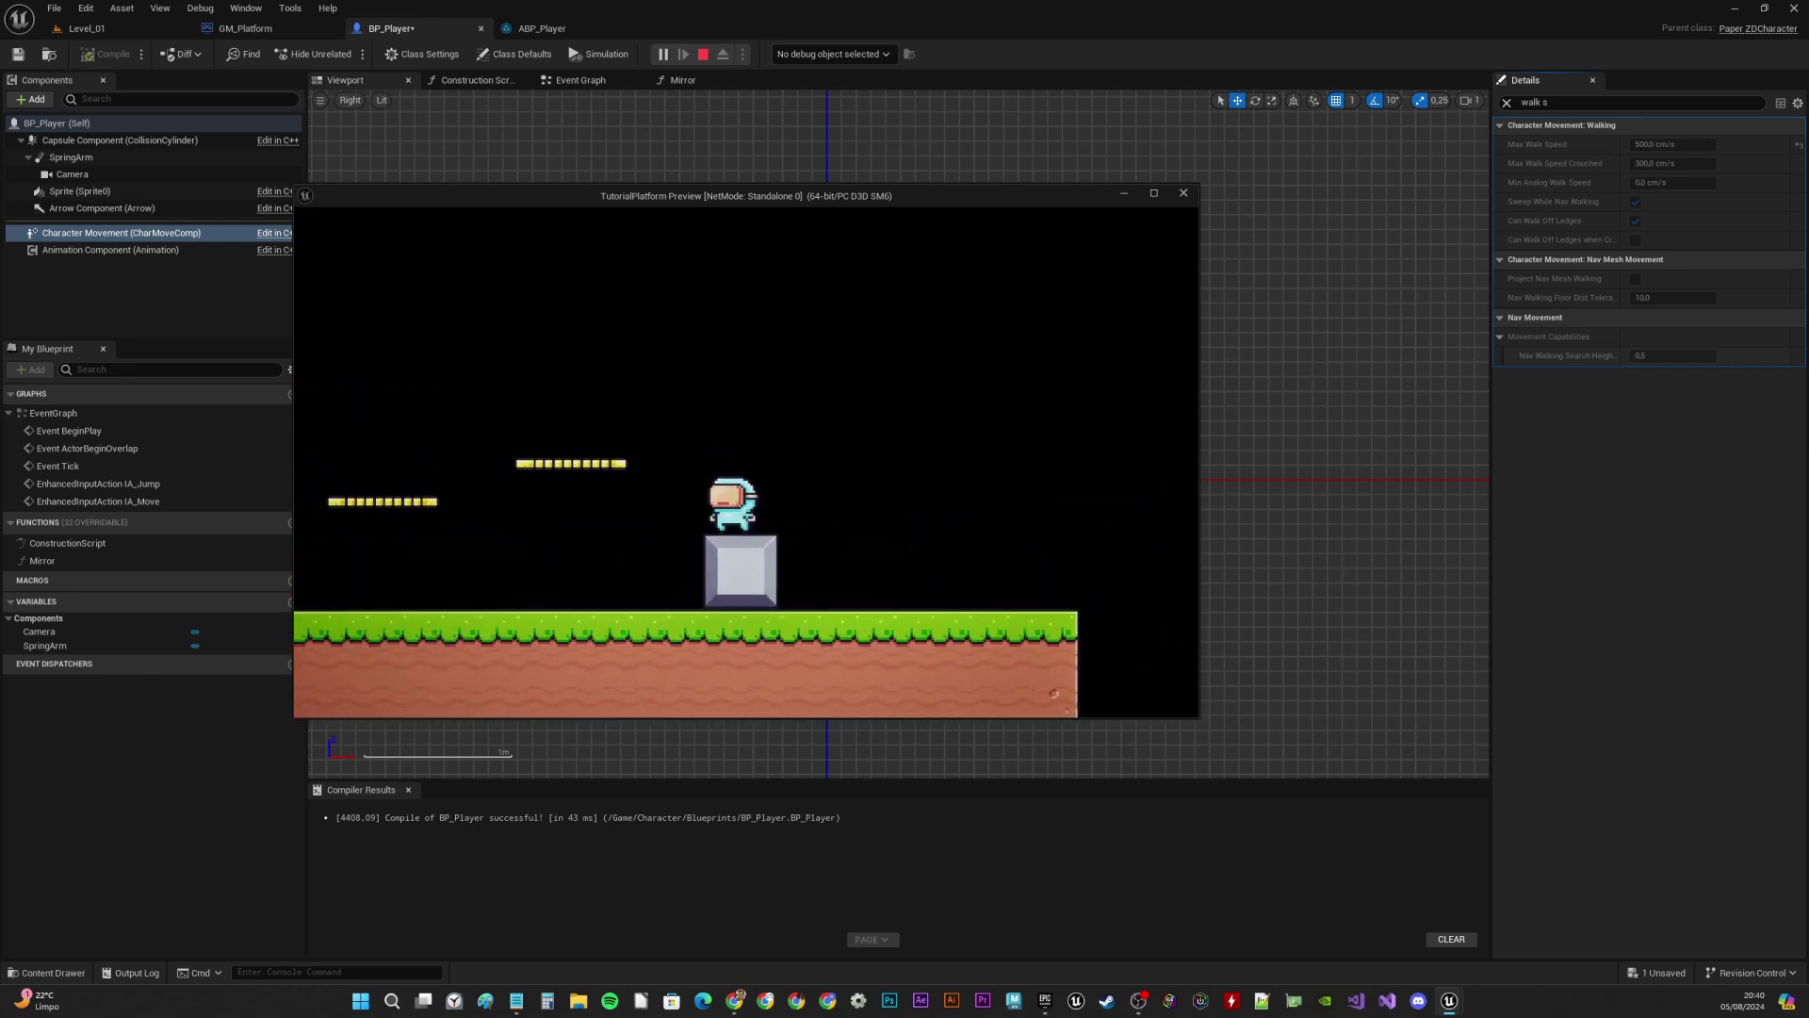
pyautogui.press('a')
pyautogui.press('space')
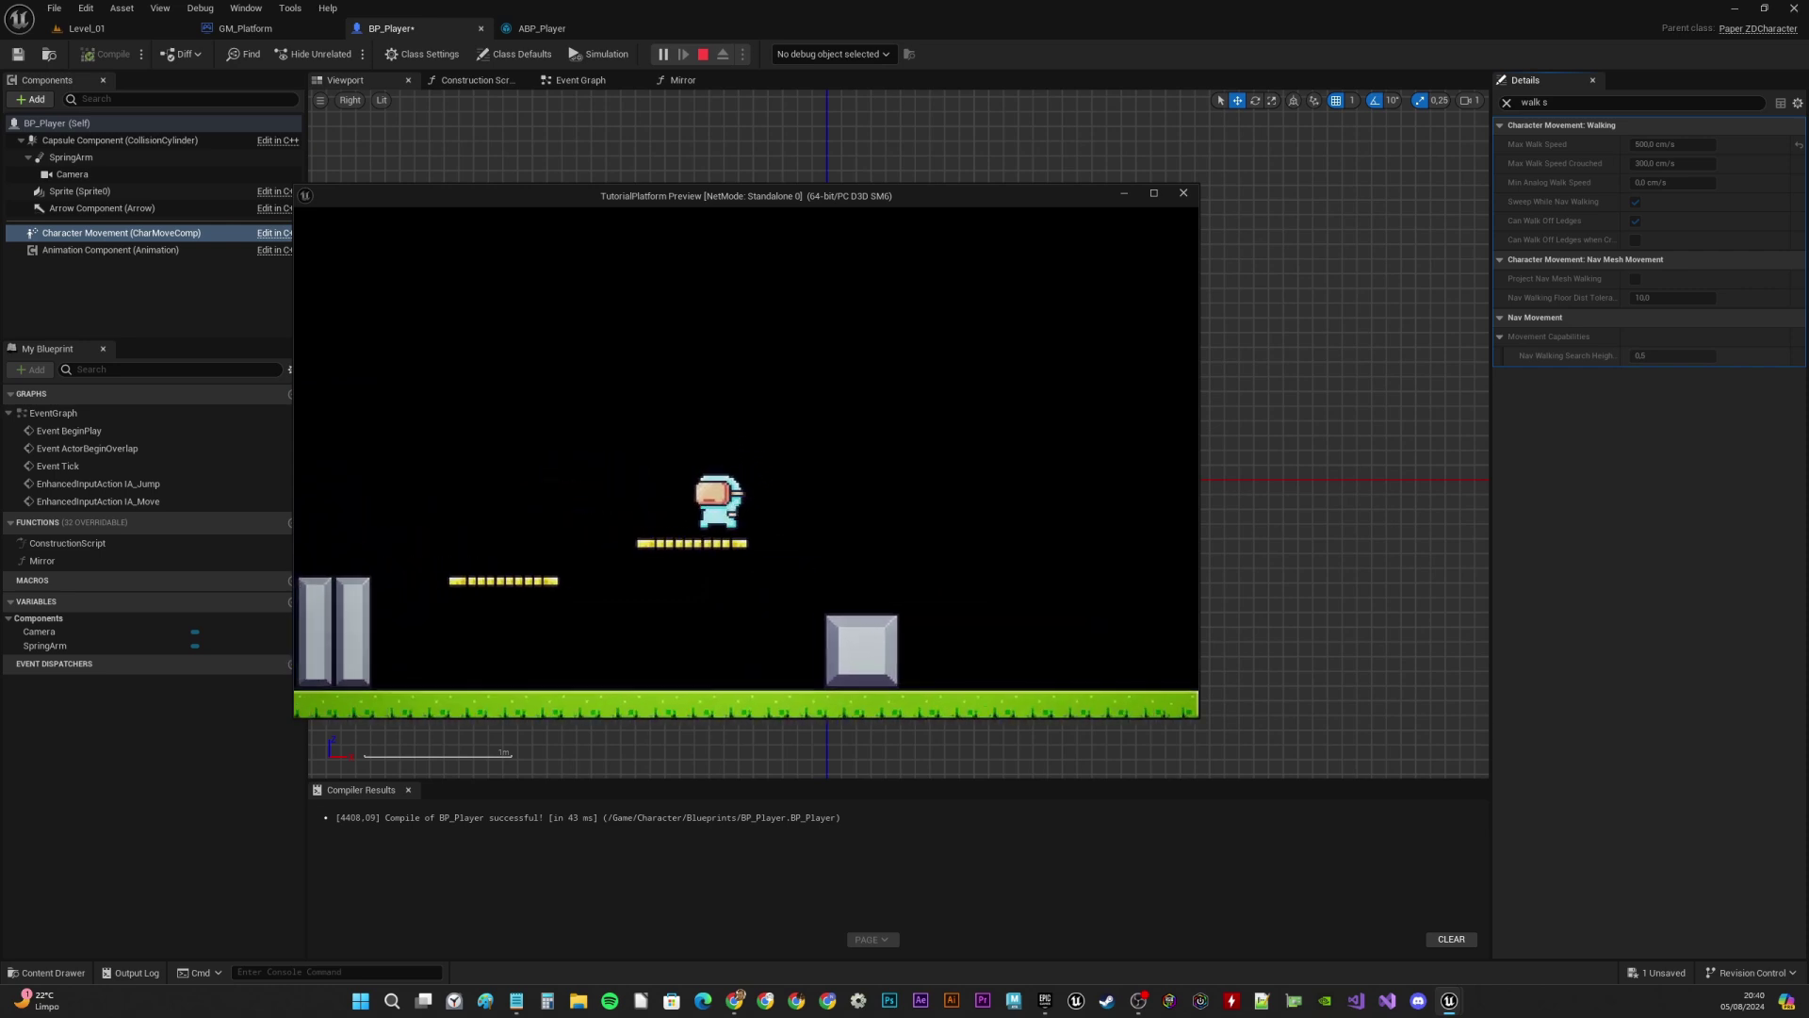
pyautogui.press('space')
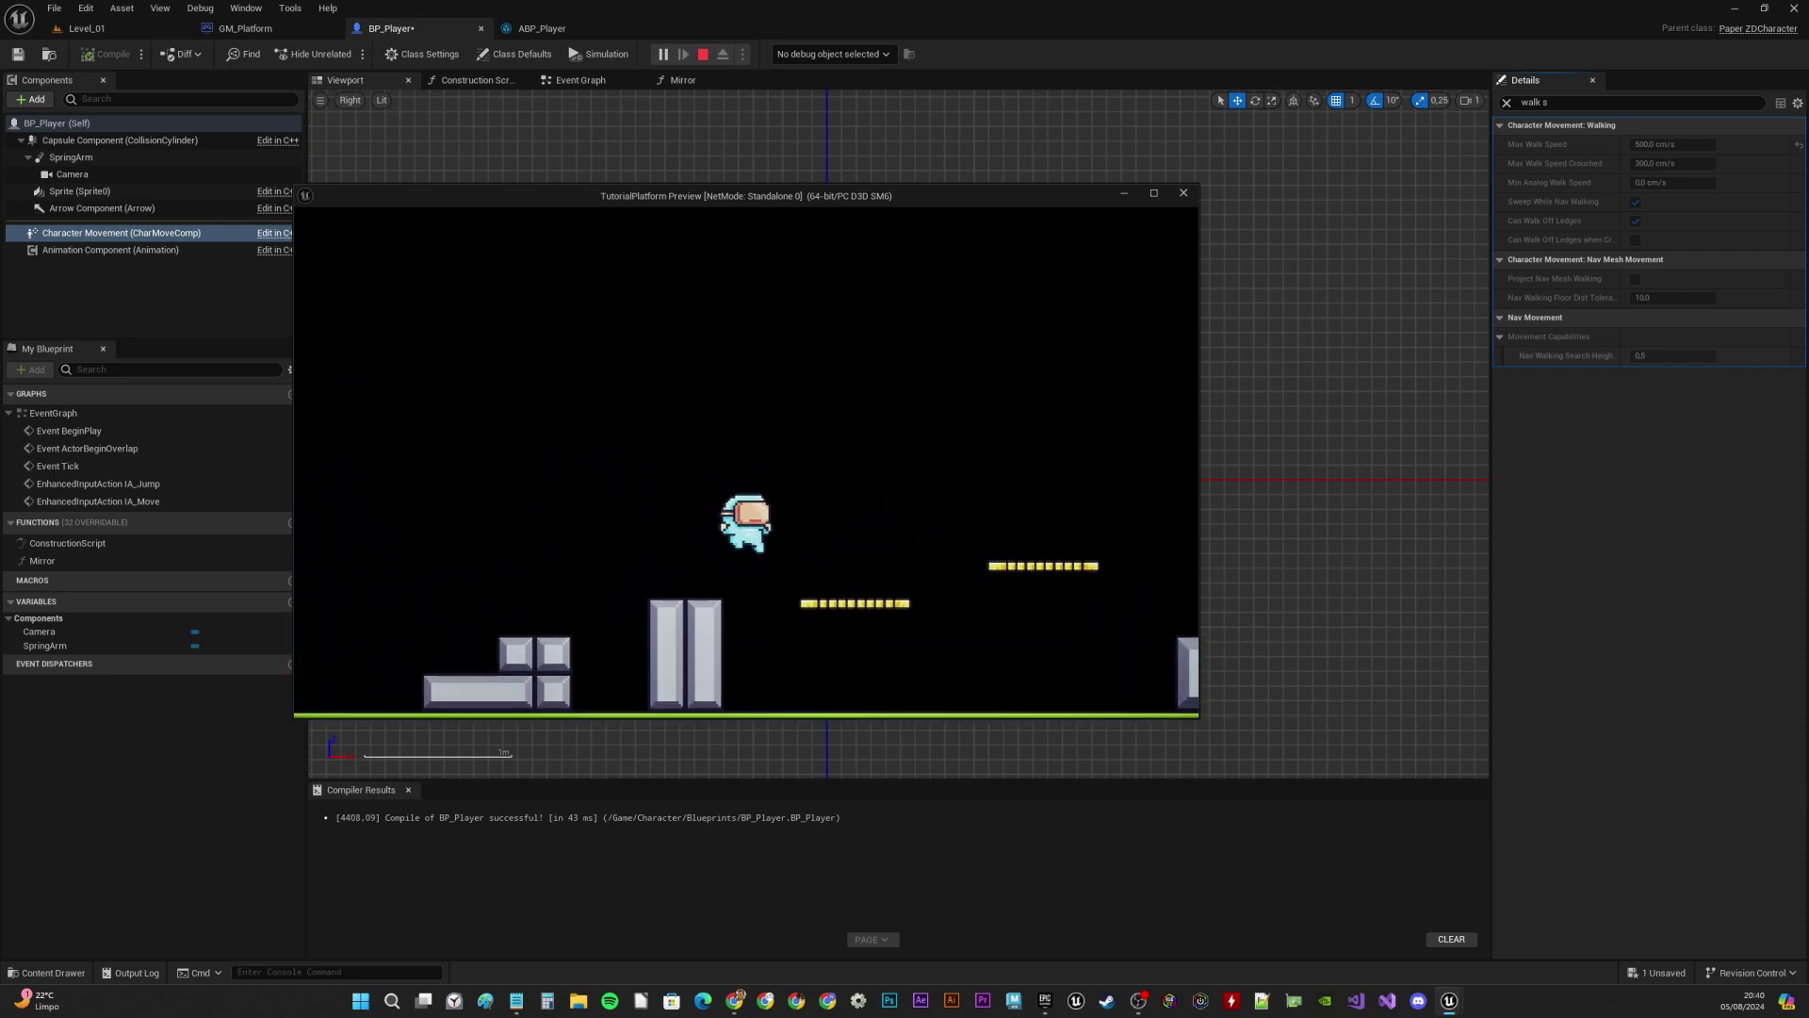
pyautogui.press('Escape')
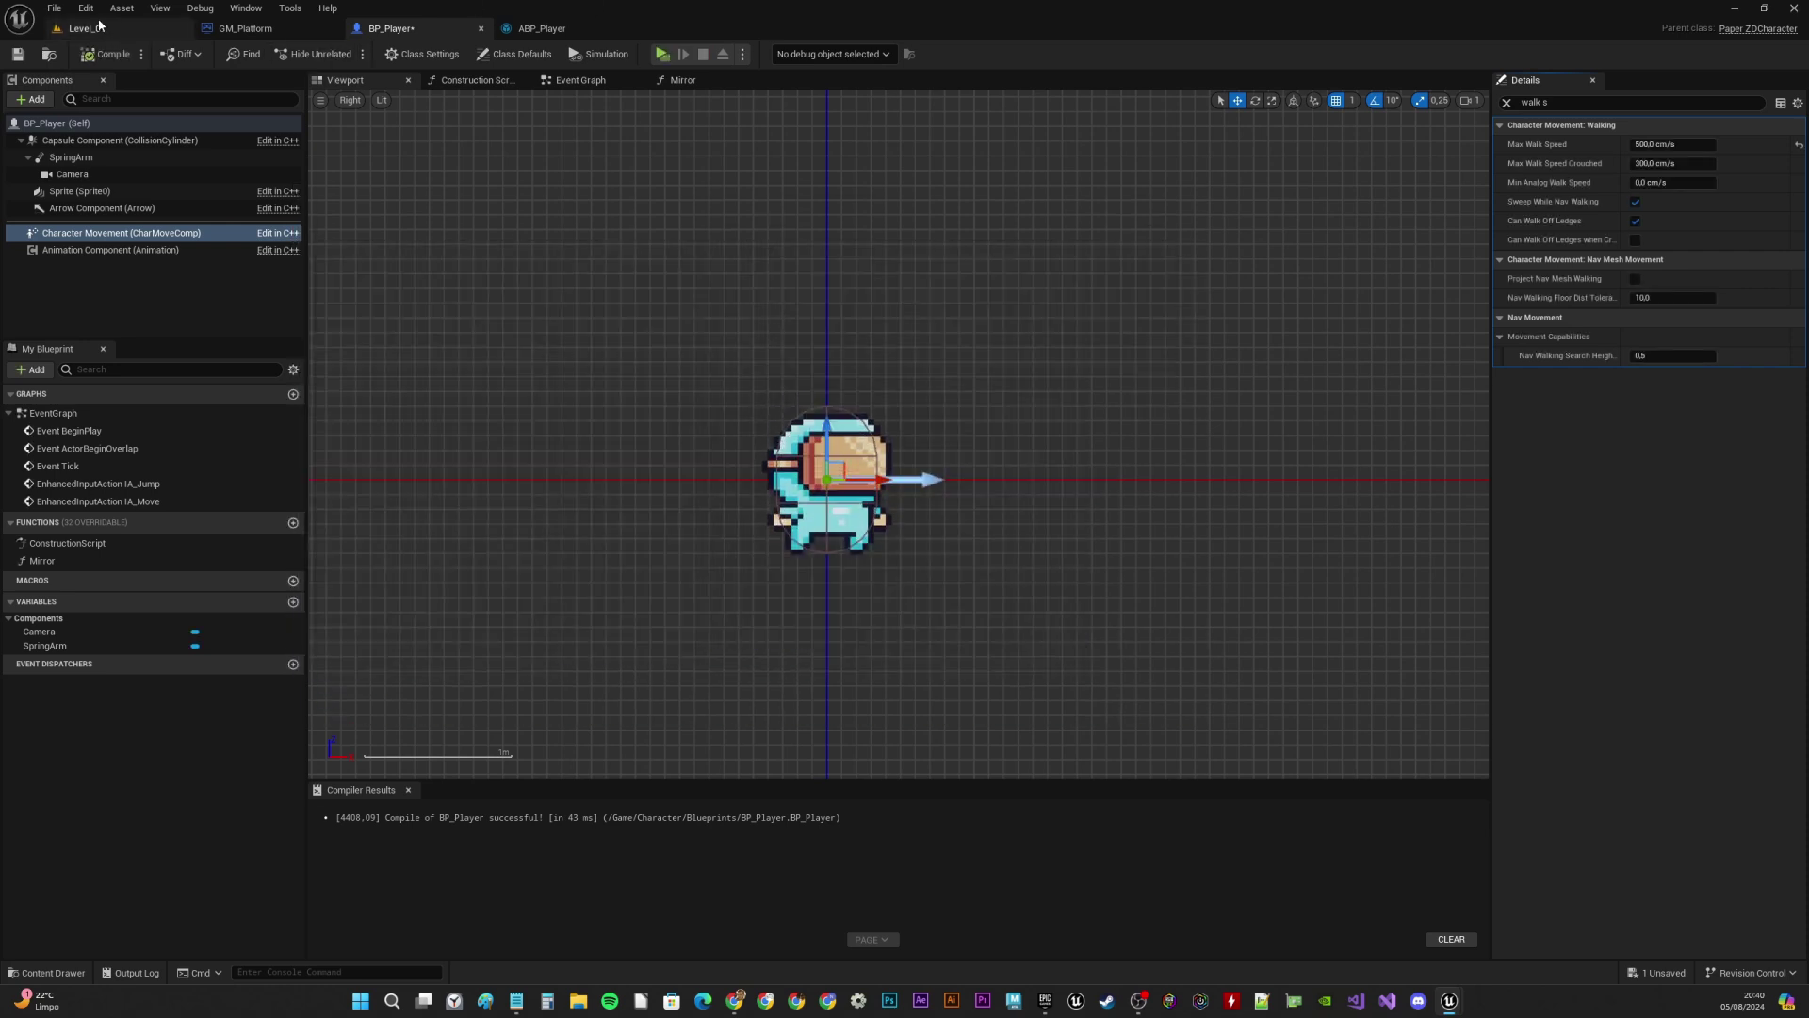
# Find the Post Process Volume among the placeable actors and add one to Level_01
pyautogui.click(98, 27)
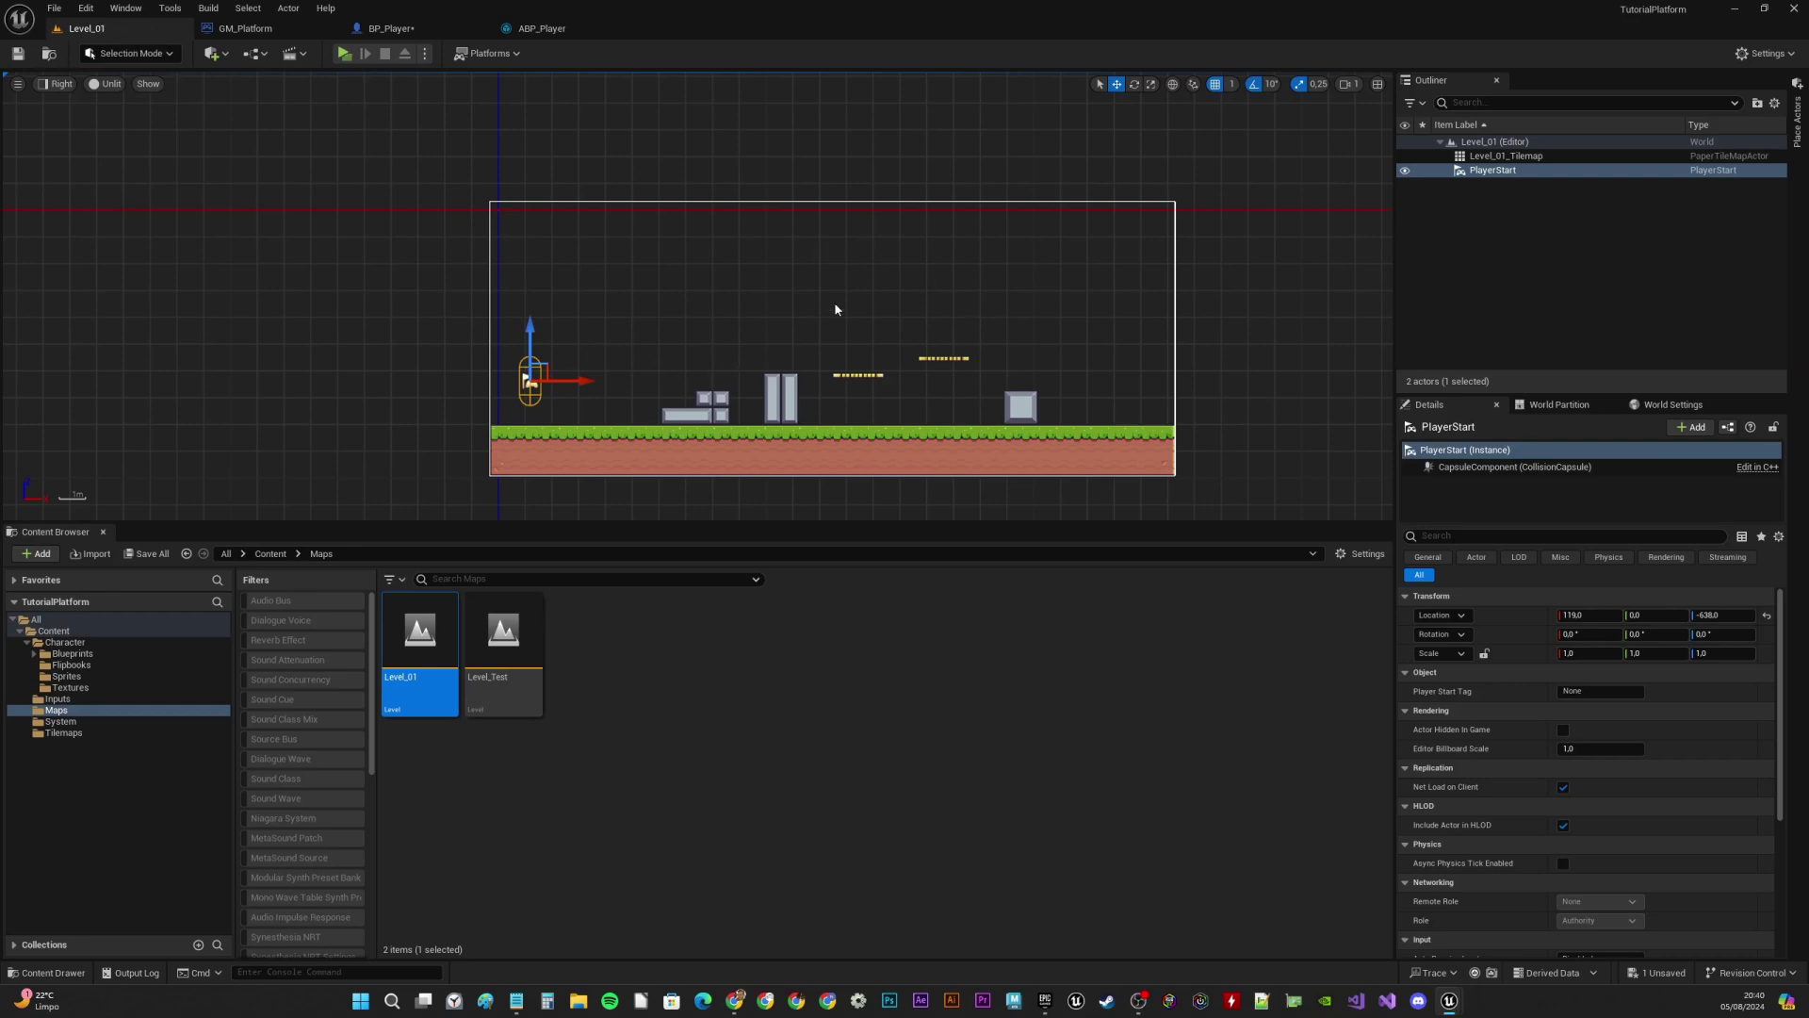
pyautogui.moveTo(793, 280); pyautogui.dragTo(680, 285, button='right')
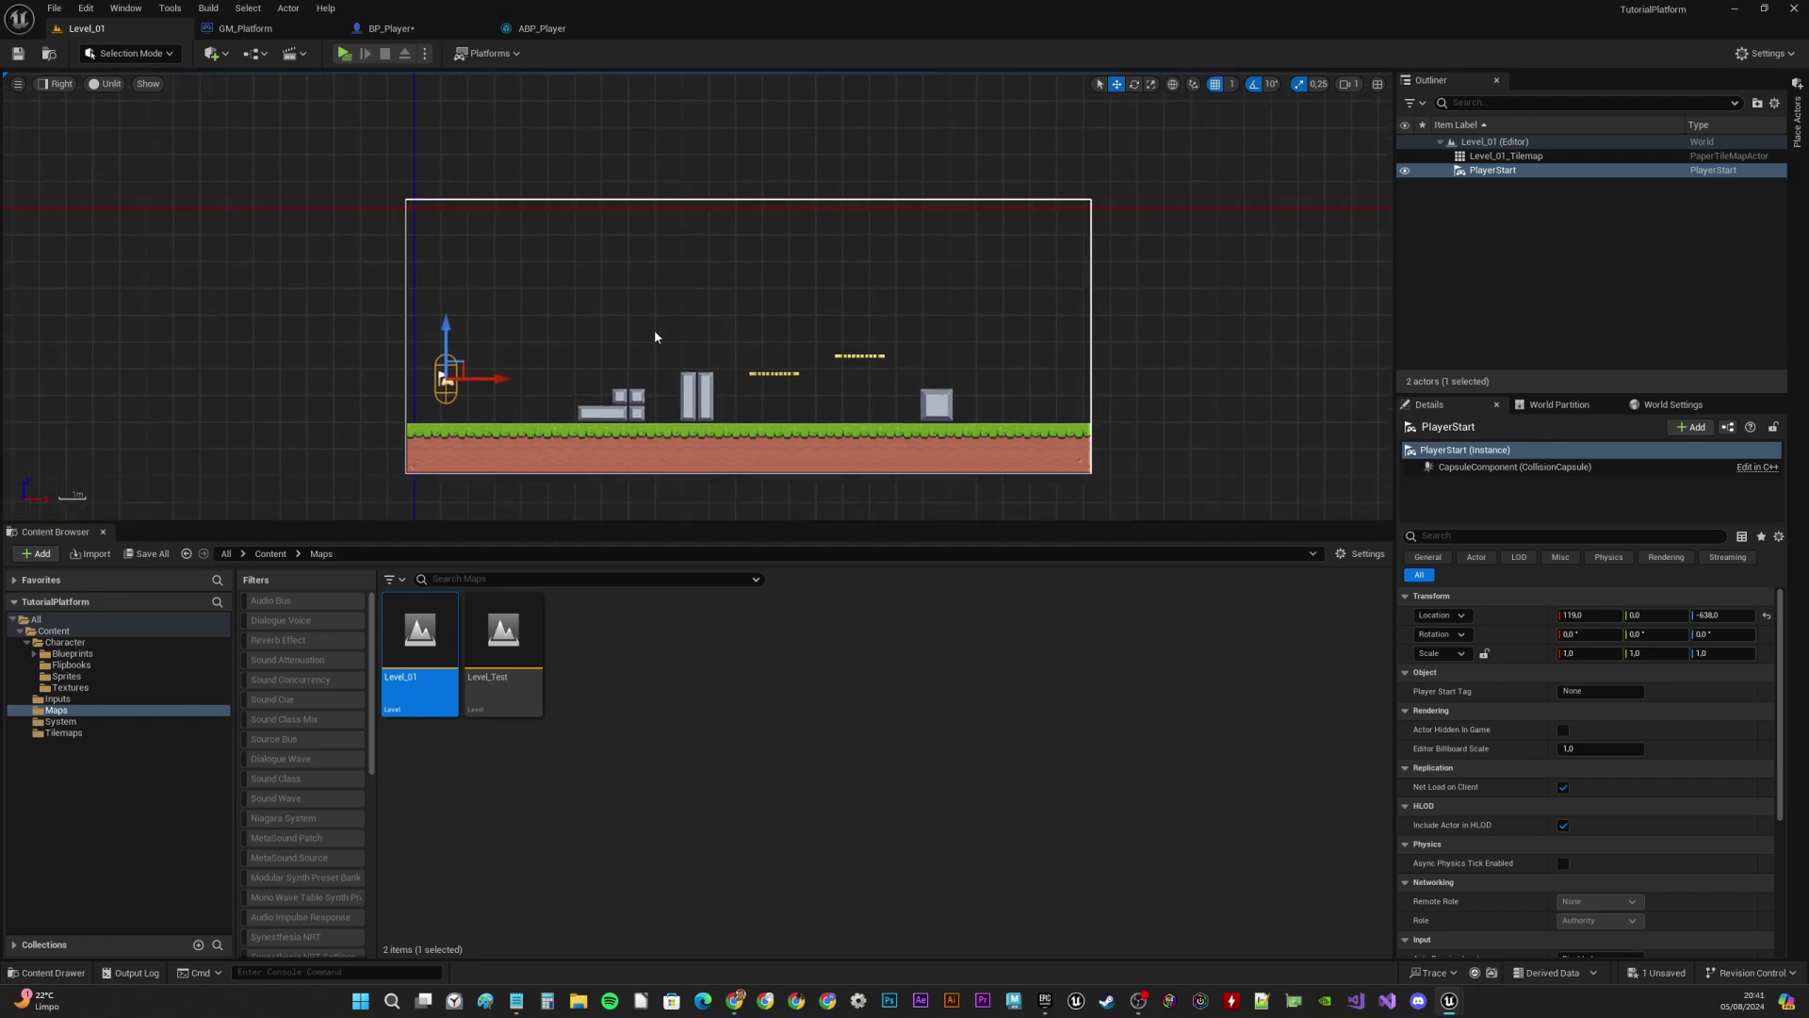
pyautogui.moveTo(731, 317); pyautogui.dragTo(736, 319, button='right')
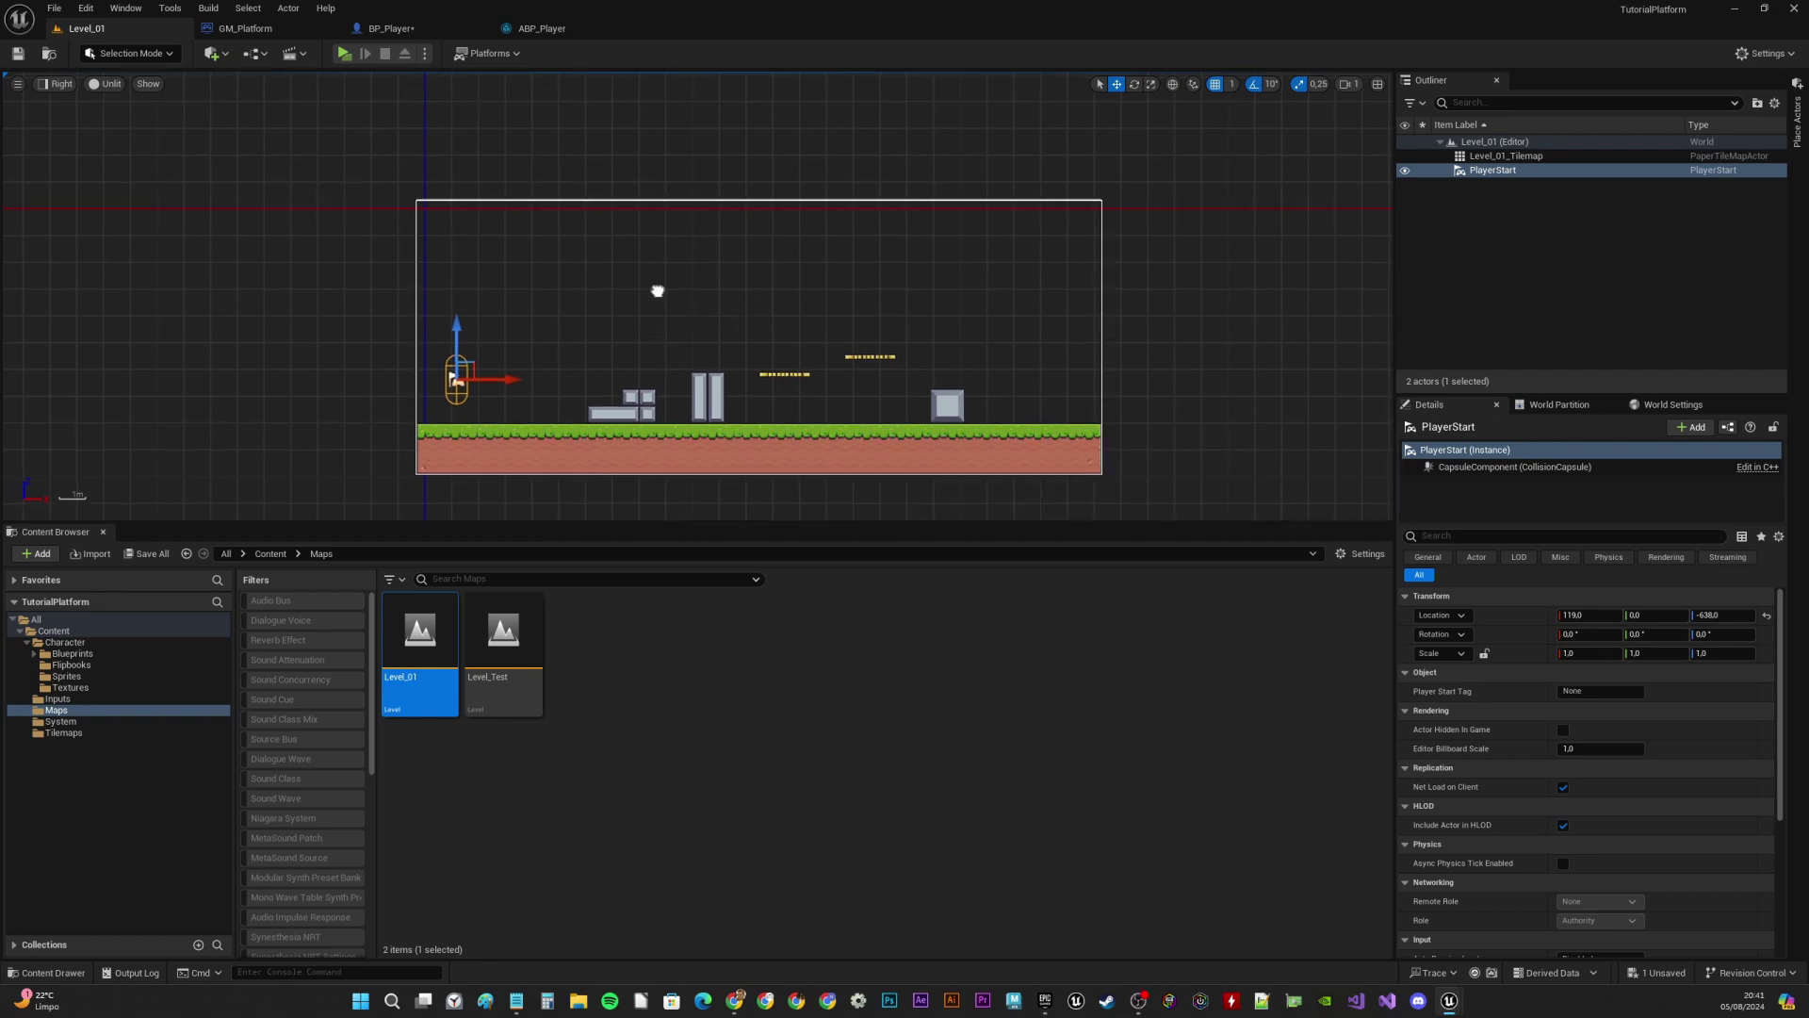
pyautogui.moveTo(659, 286); pyautogui.dragTo(678, 298, button='right')
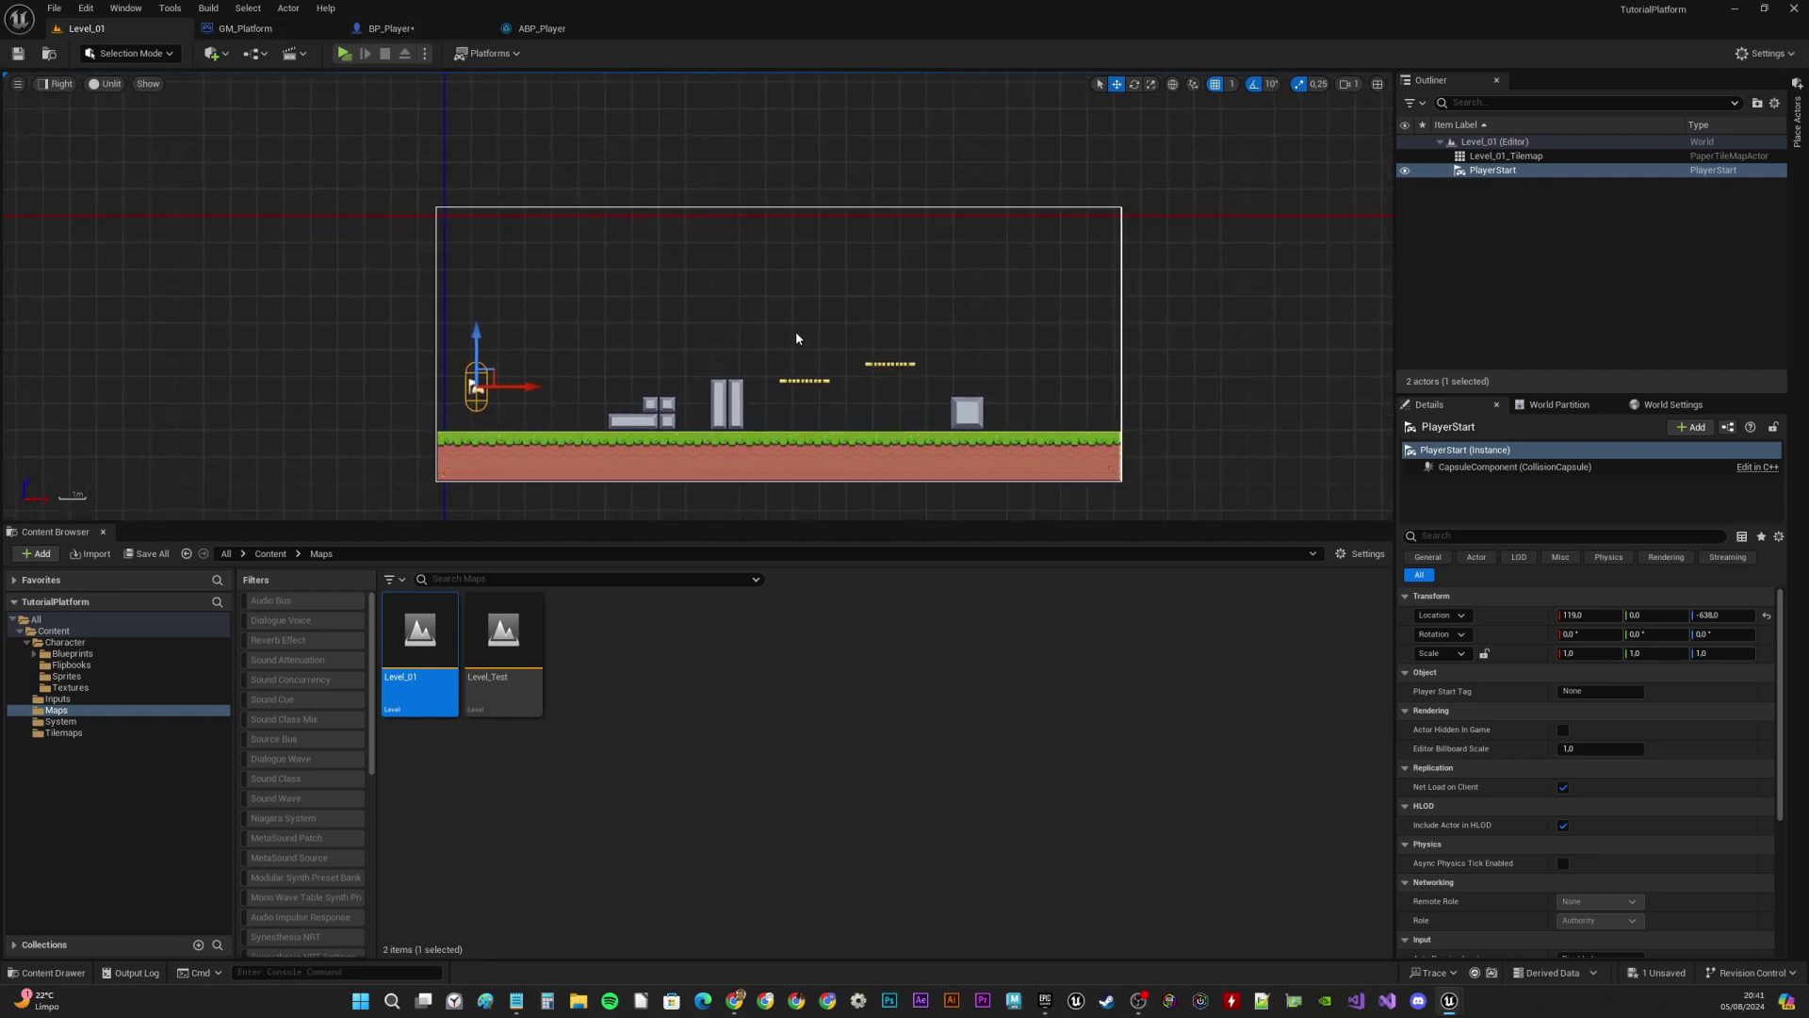
pyautogui.moveTo(796, 337); pyautogui.dragTo(759, 317, button='right')
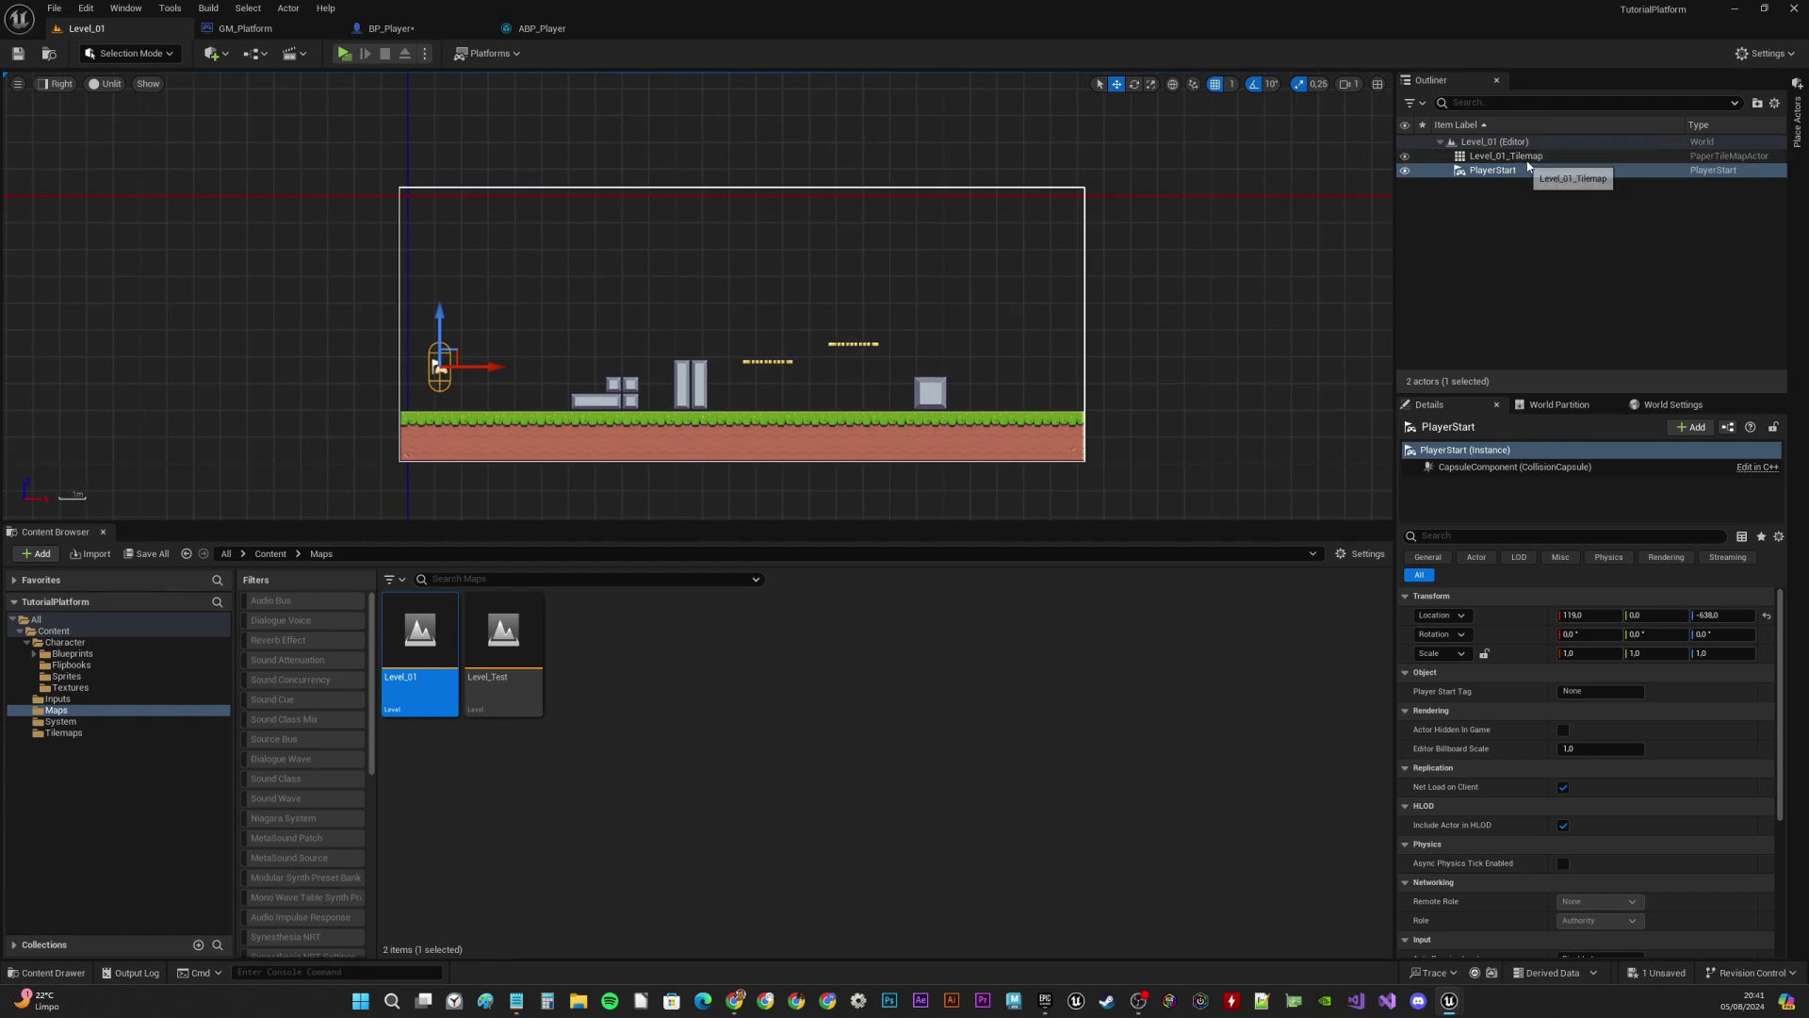
pyautogui.click(1797, 142)
pyautogui.write('post')
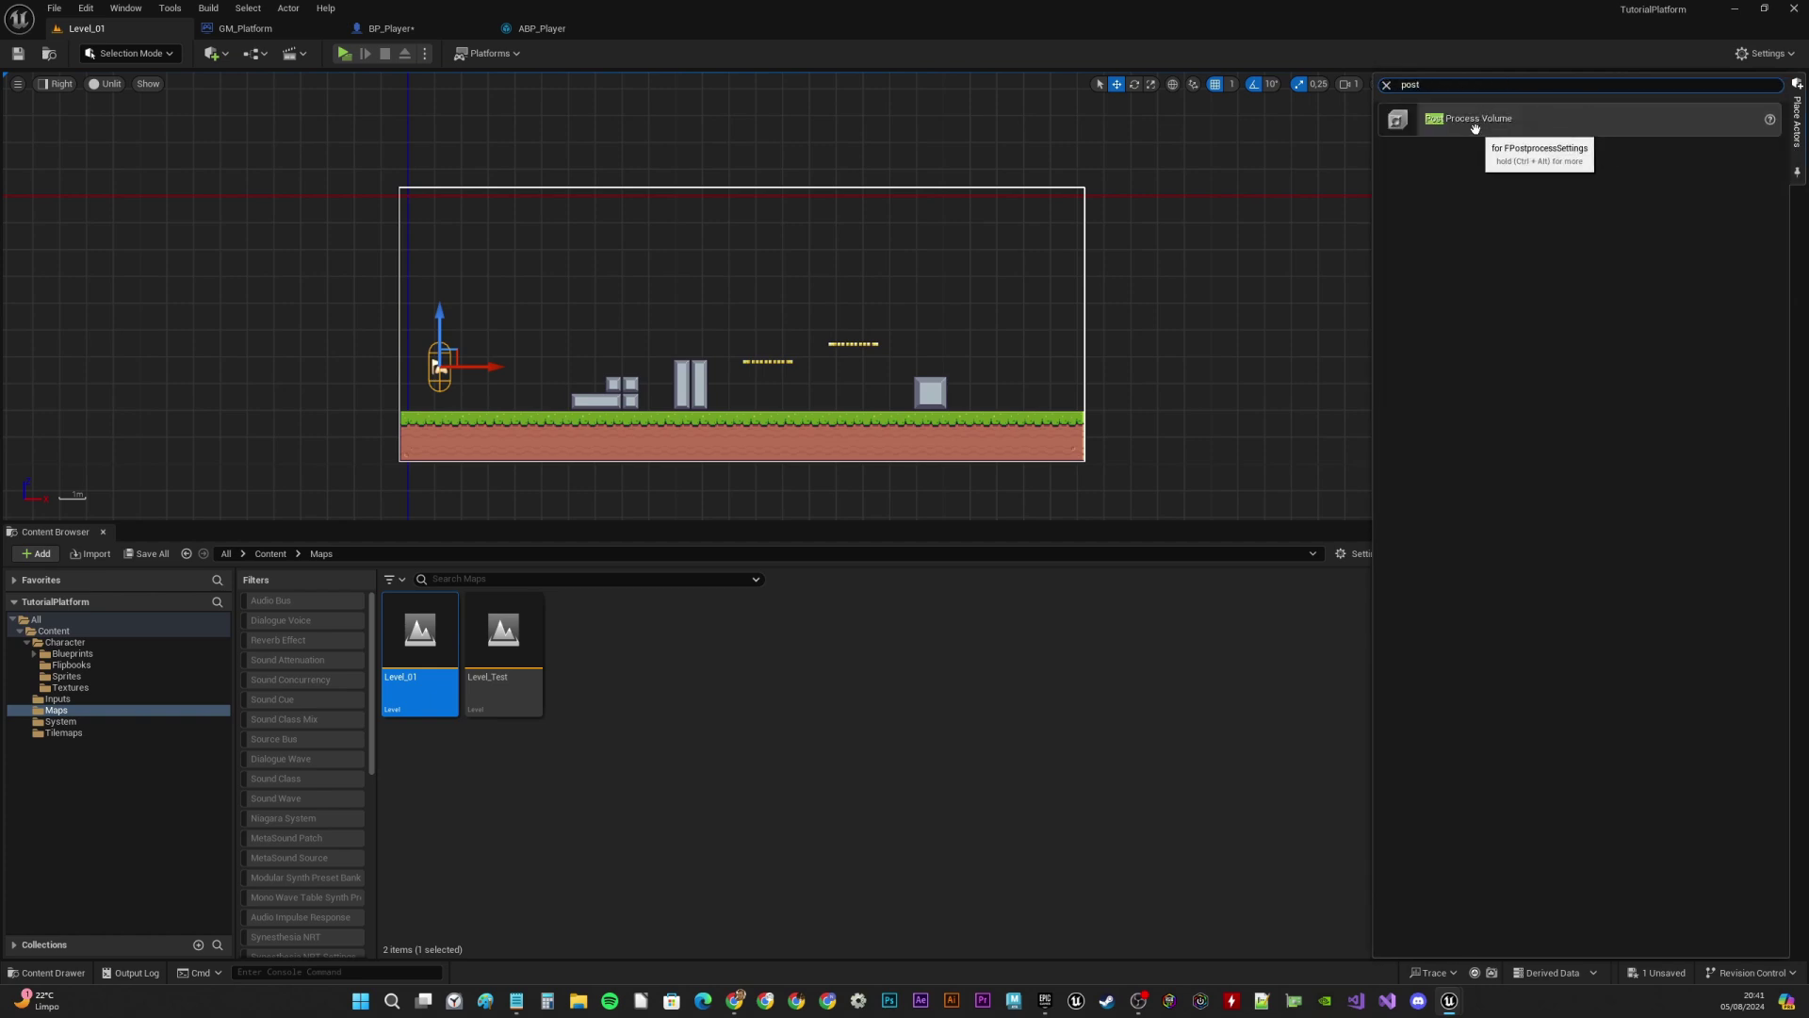
pyautogui.moveTo(1474, 119); pyautogui.dragTo(504, 293)
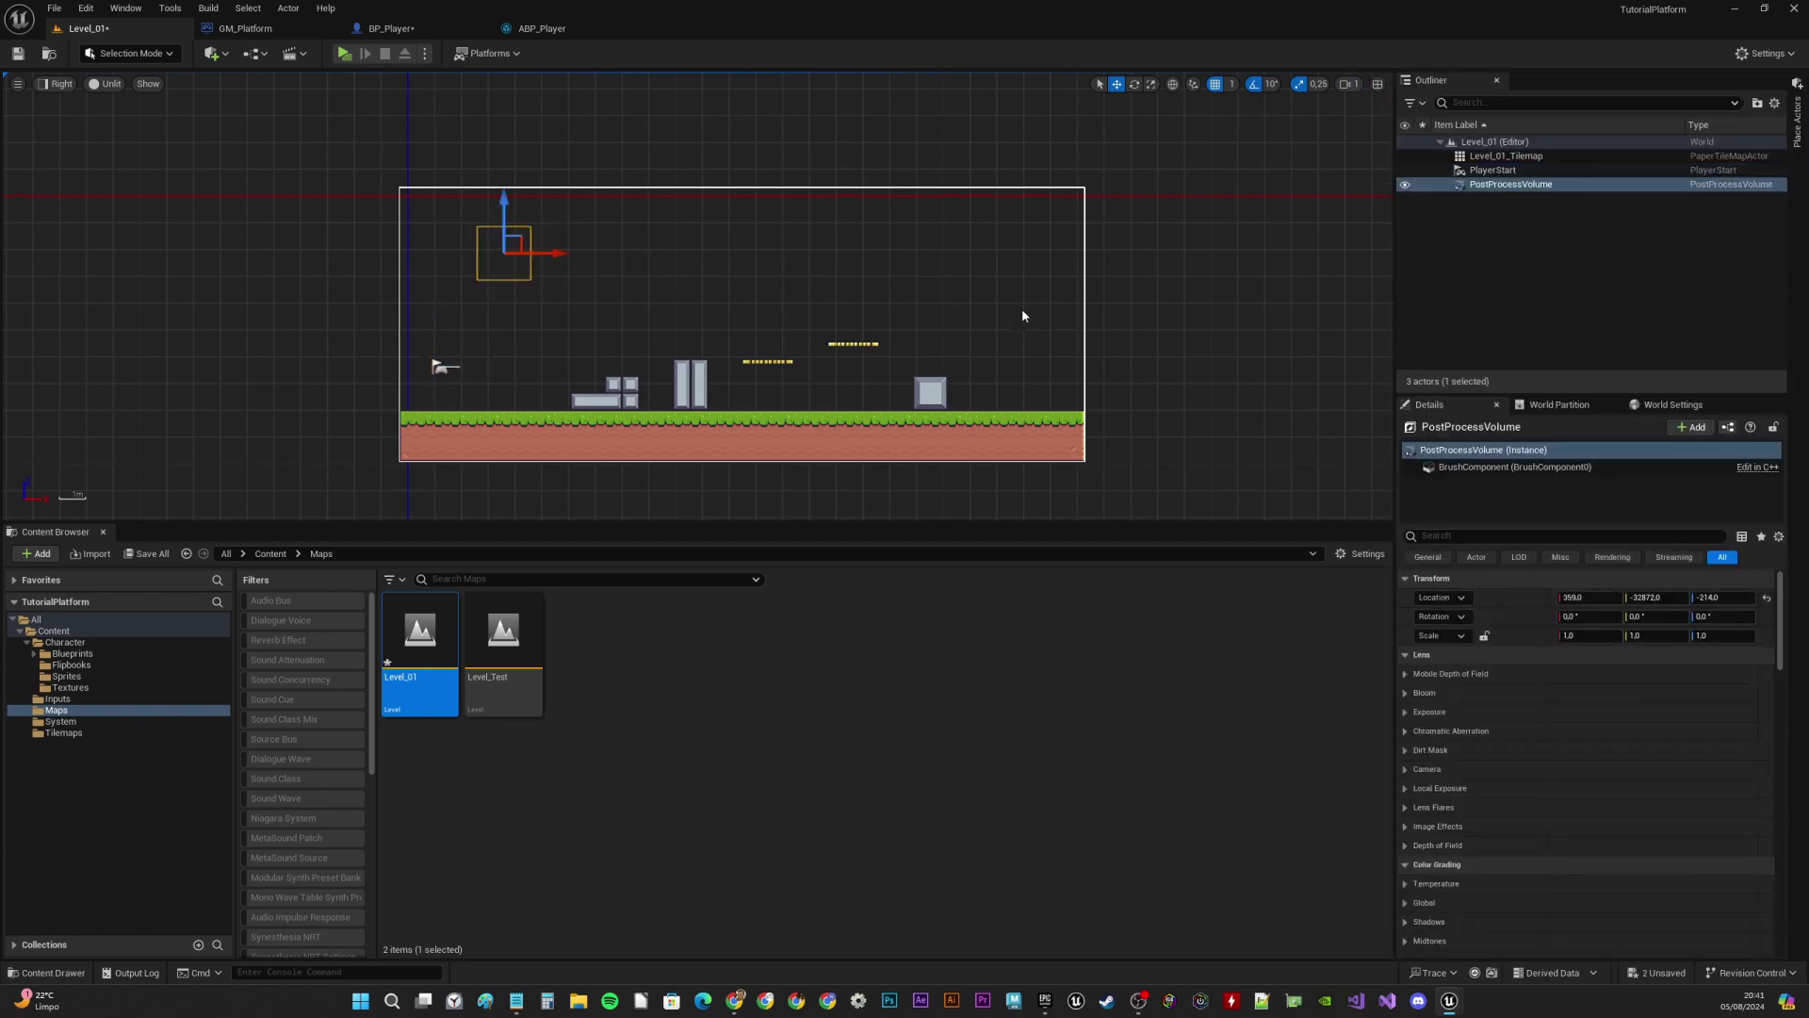
# Set the PostProcessVolume's location to 0, 0, 0 and save Level_01
pyautogui.click(1584, 598)
pyautogui.write('0')
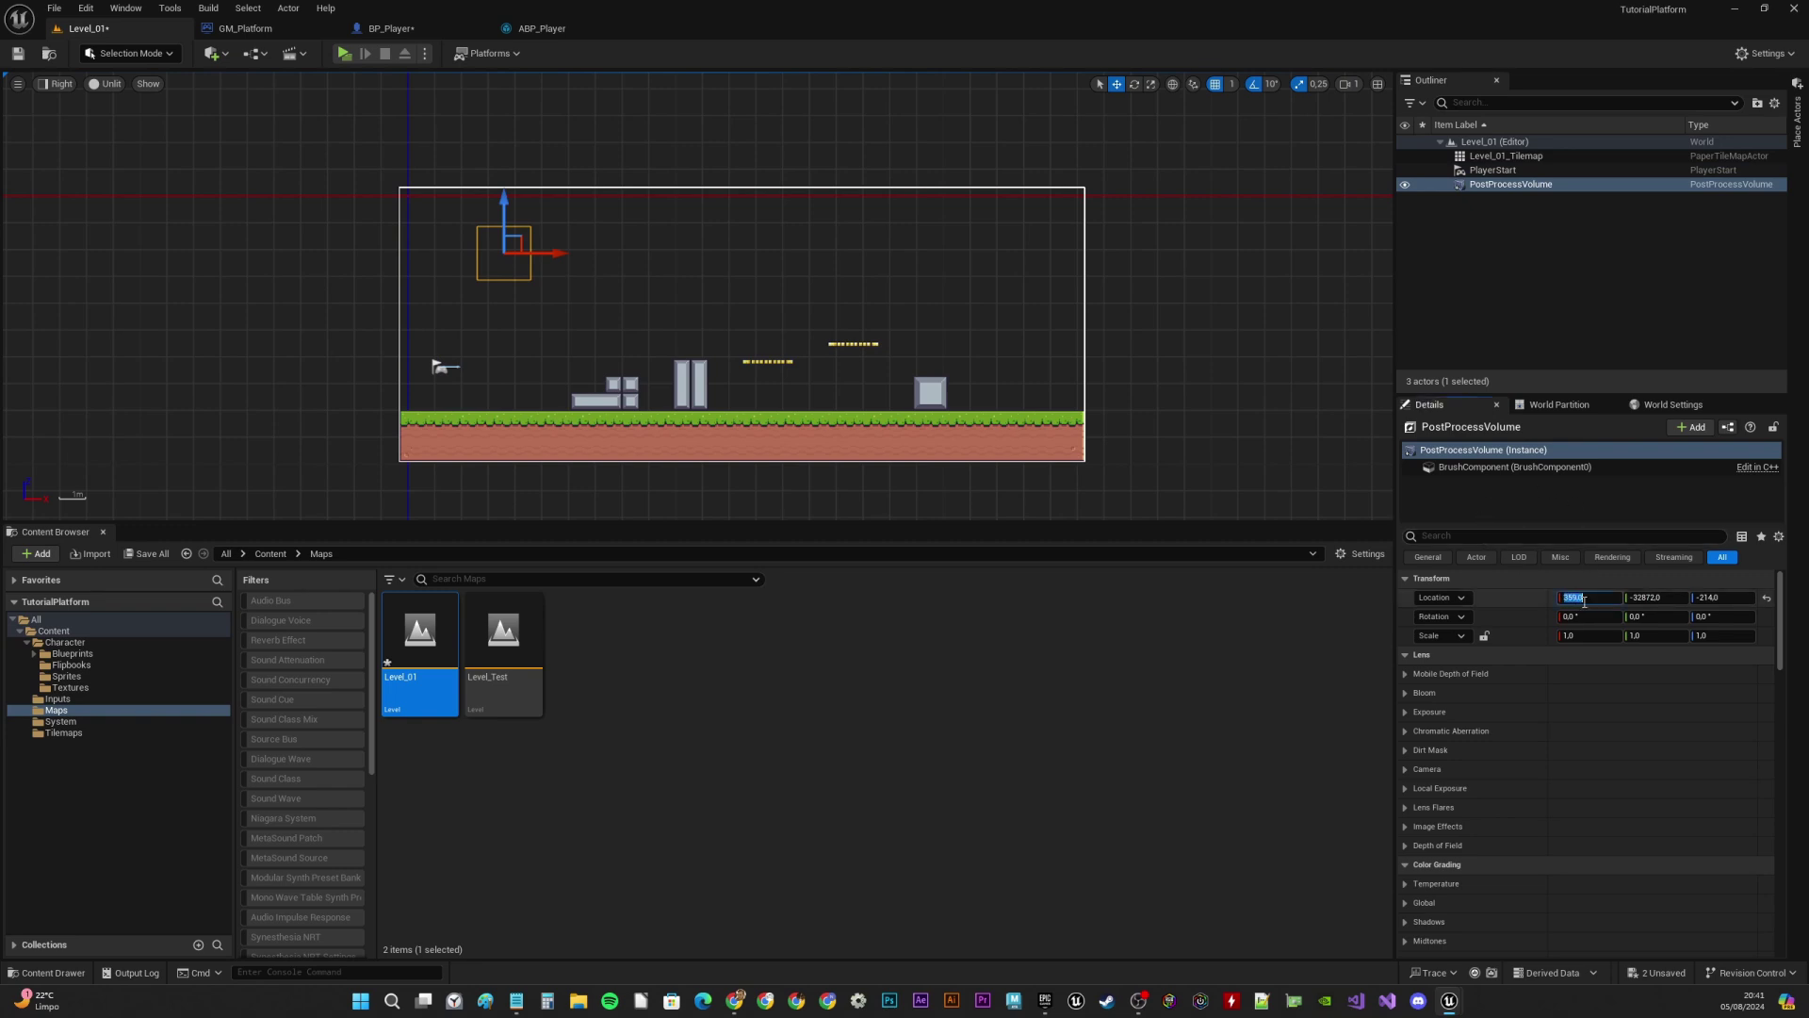
pyautogui.press('Tab')
pyautogui.write('0')
pyautogui.press('Tab')
pyautogui.write('0')
pyautogui.press('Tab')
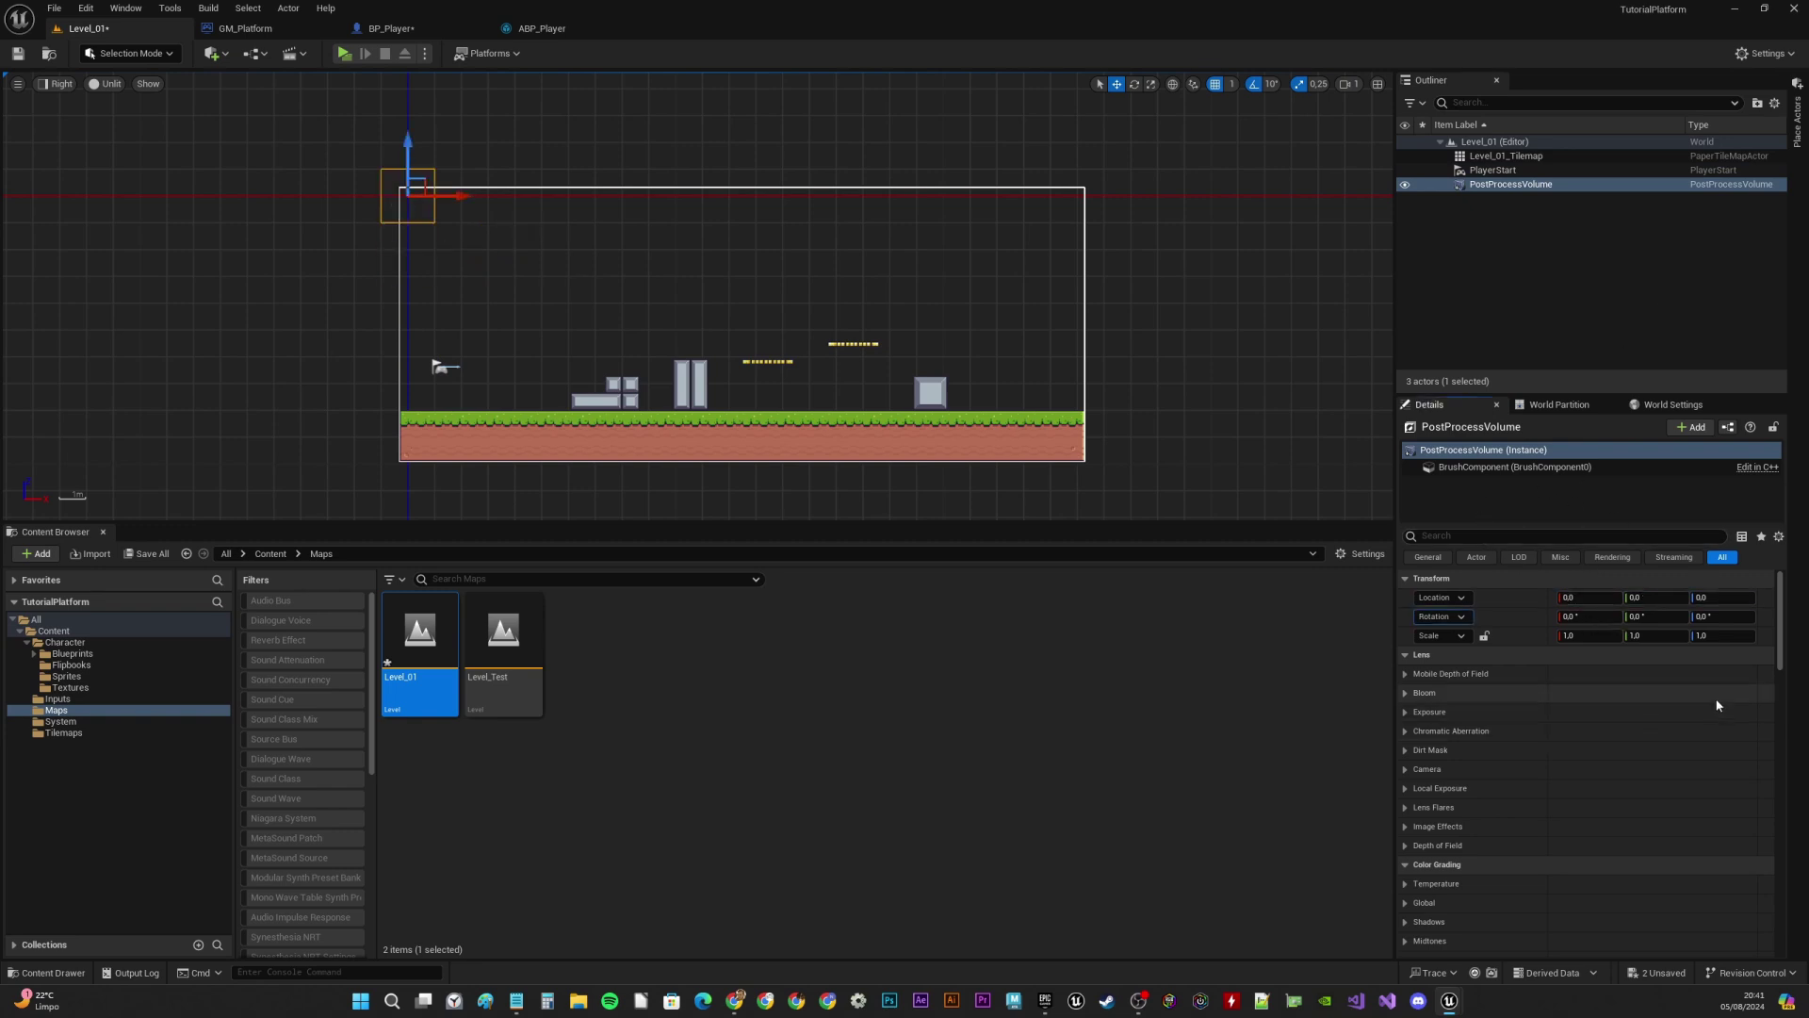
pyautogui.moveTo(812, 317); pyautogui.dragTo(867, 314, button='right')
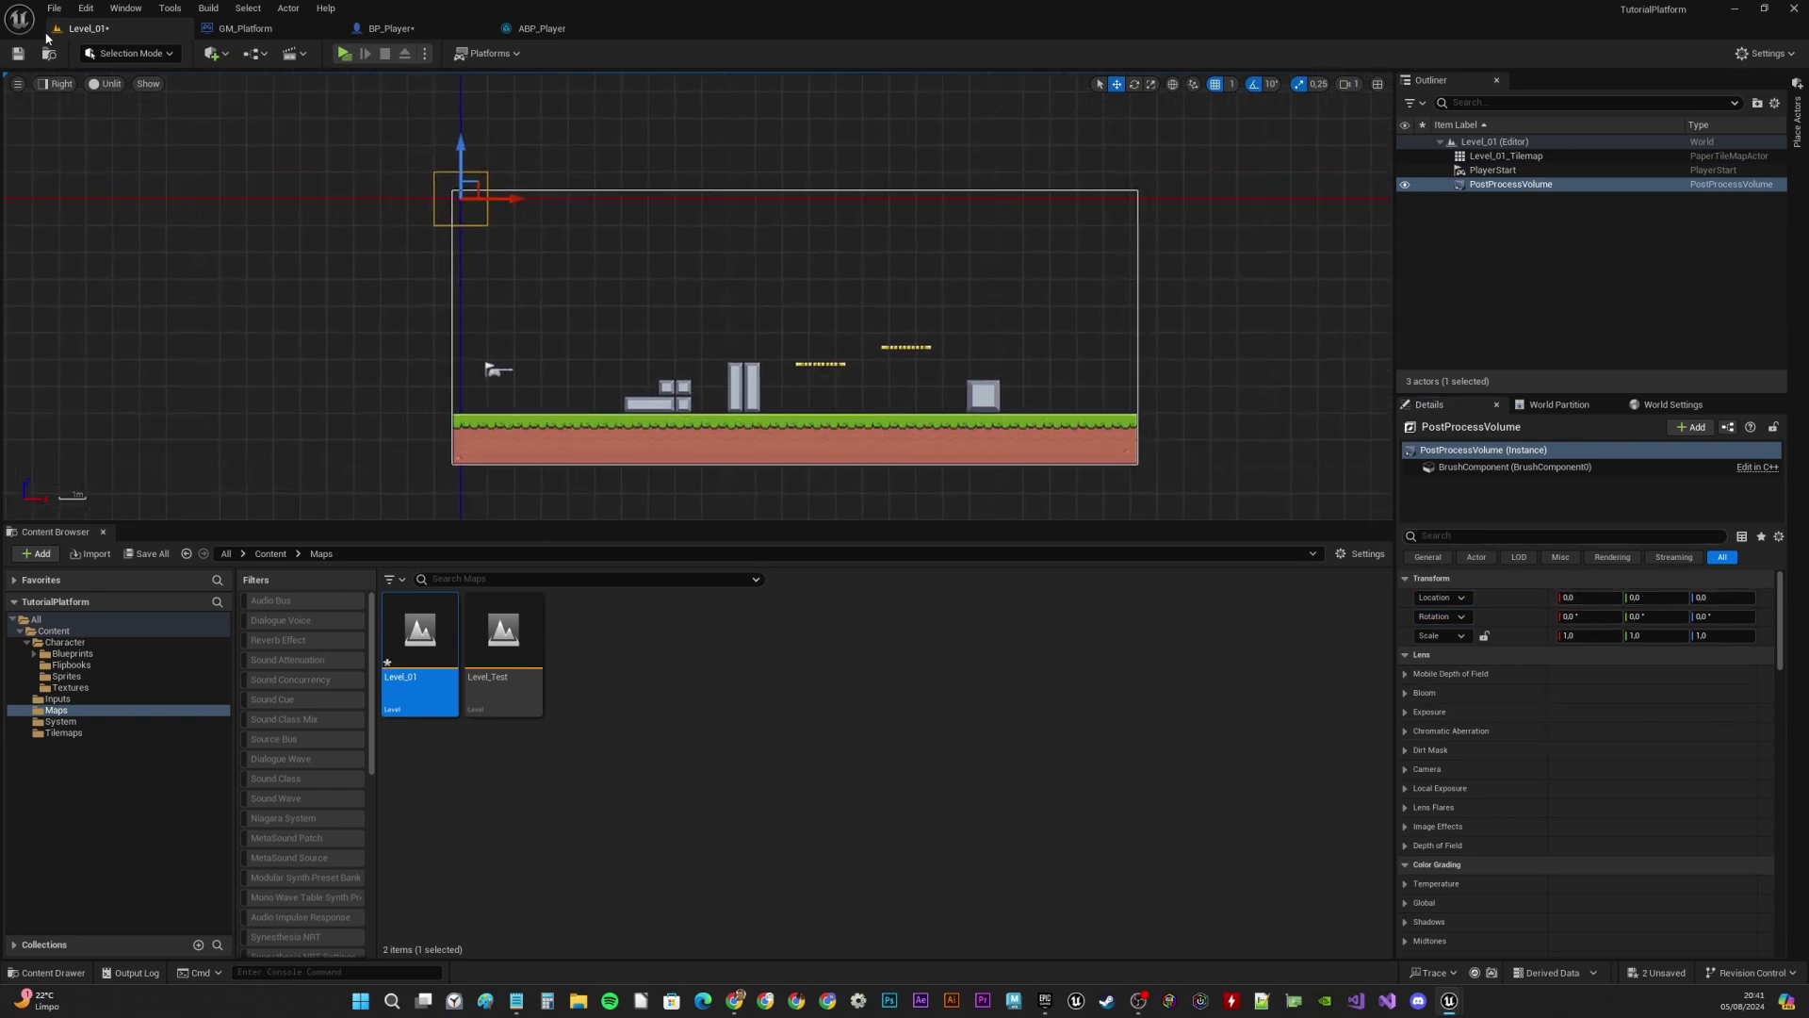
pyautogui.click(19, 55)
# Find the PostProcessVolume's unbound setting and enable Infinite Extent (Unbound)
pyautogui.click(1476, 536)
pyautogui.write('unboun')
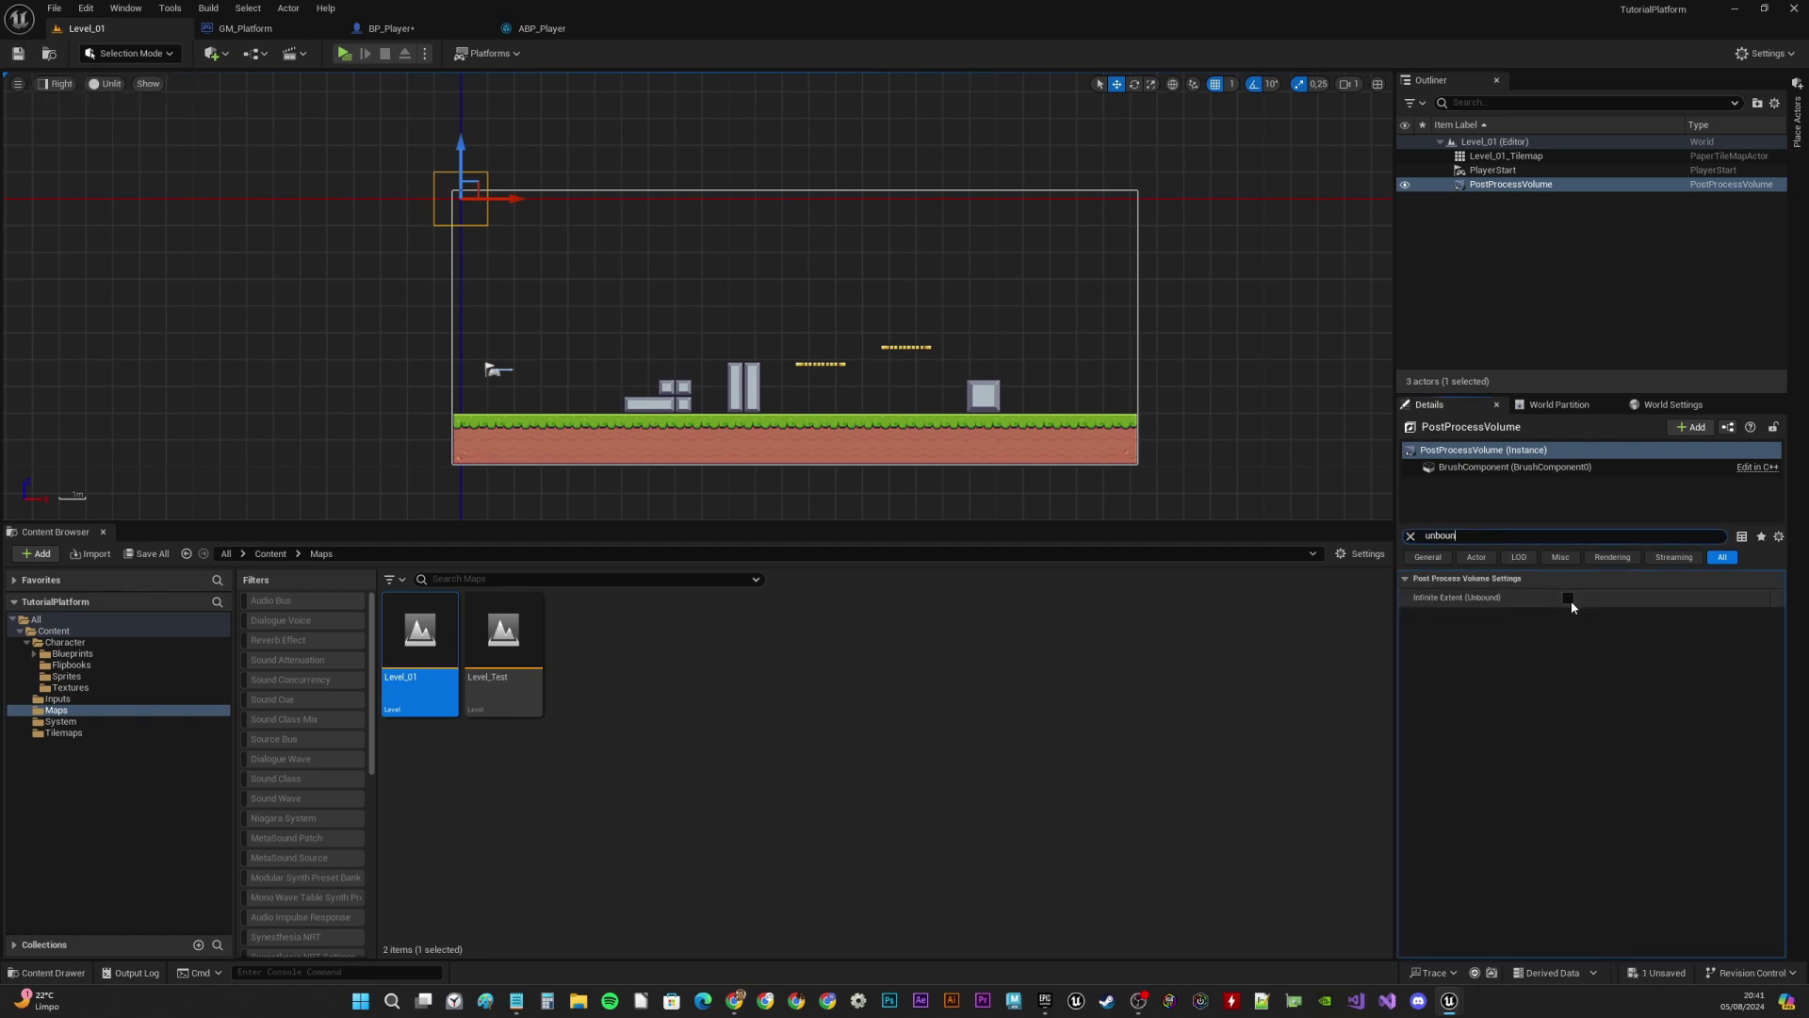
pyautogui.click(1568, 597)
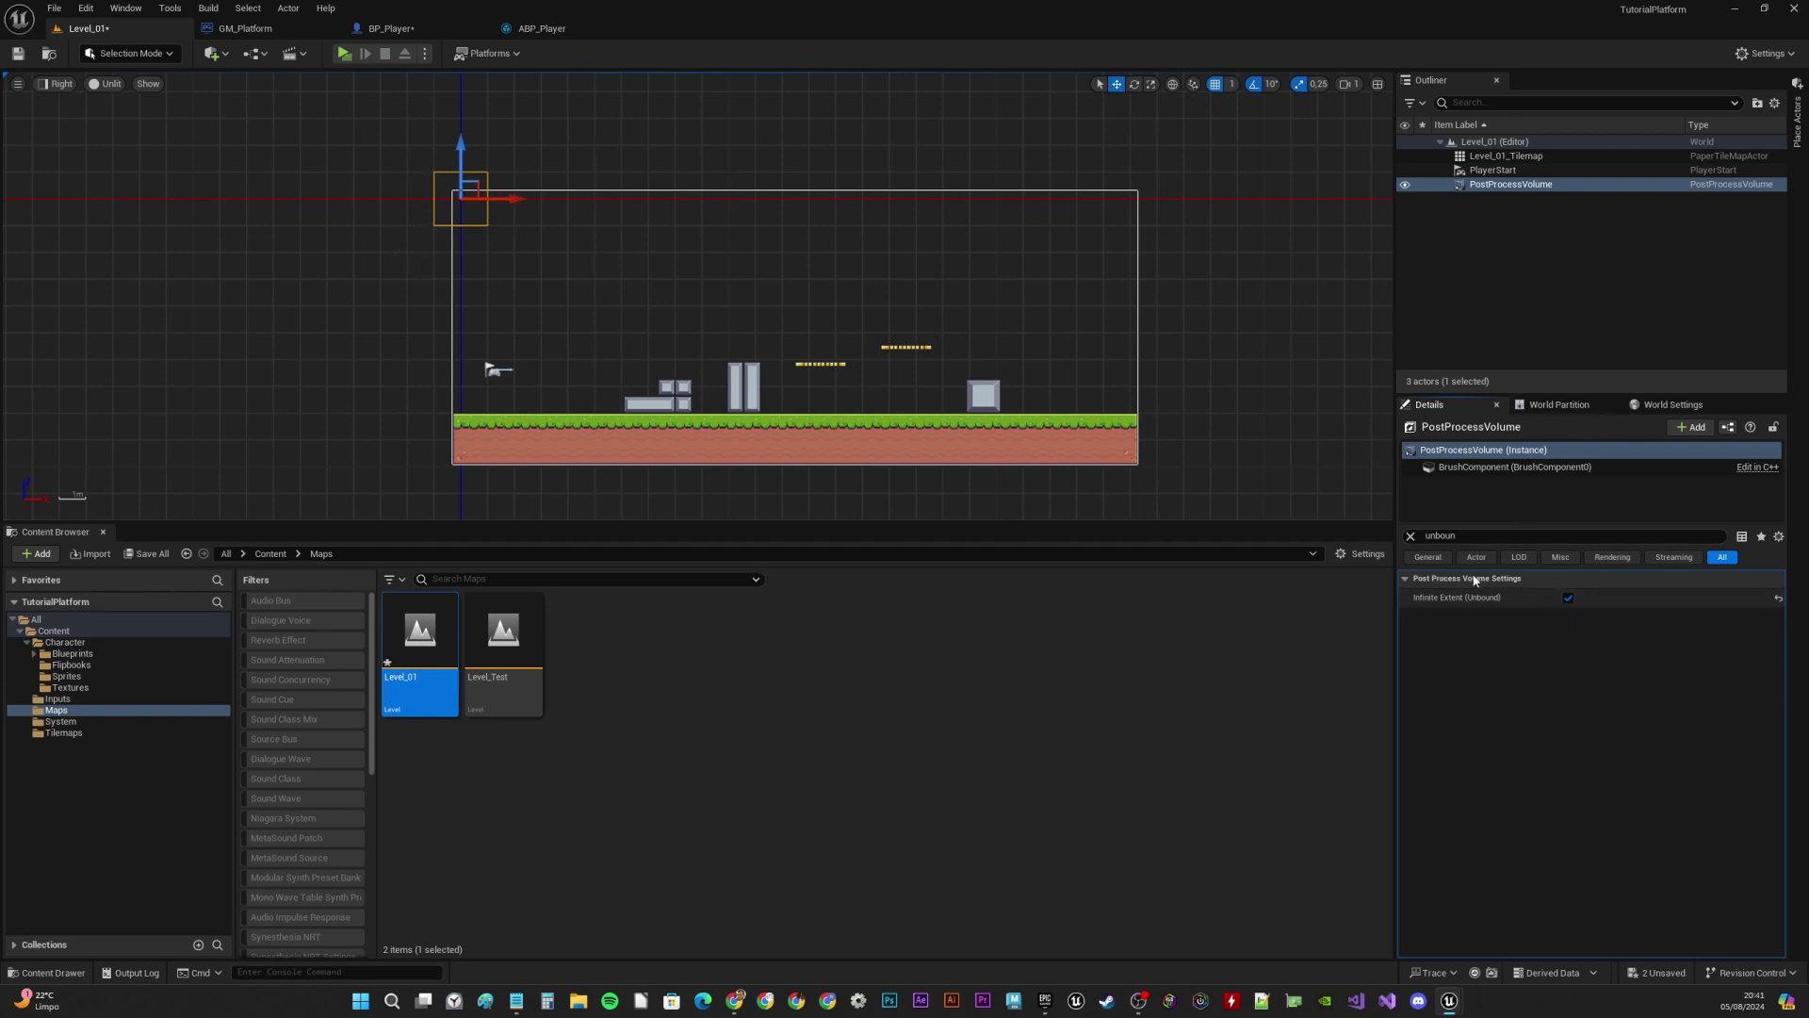
# Find the PostProcessVolume's exposure settings, enable the Min EV100 and Max EV100 overrides, and set both to 0
pyautogui.click(1411, 536)
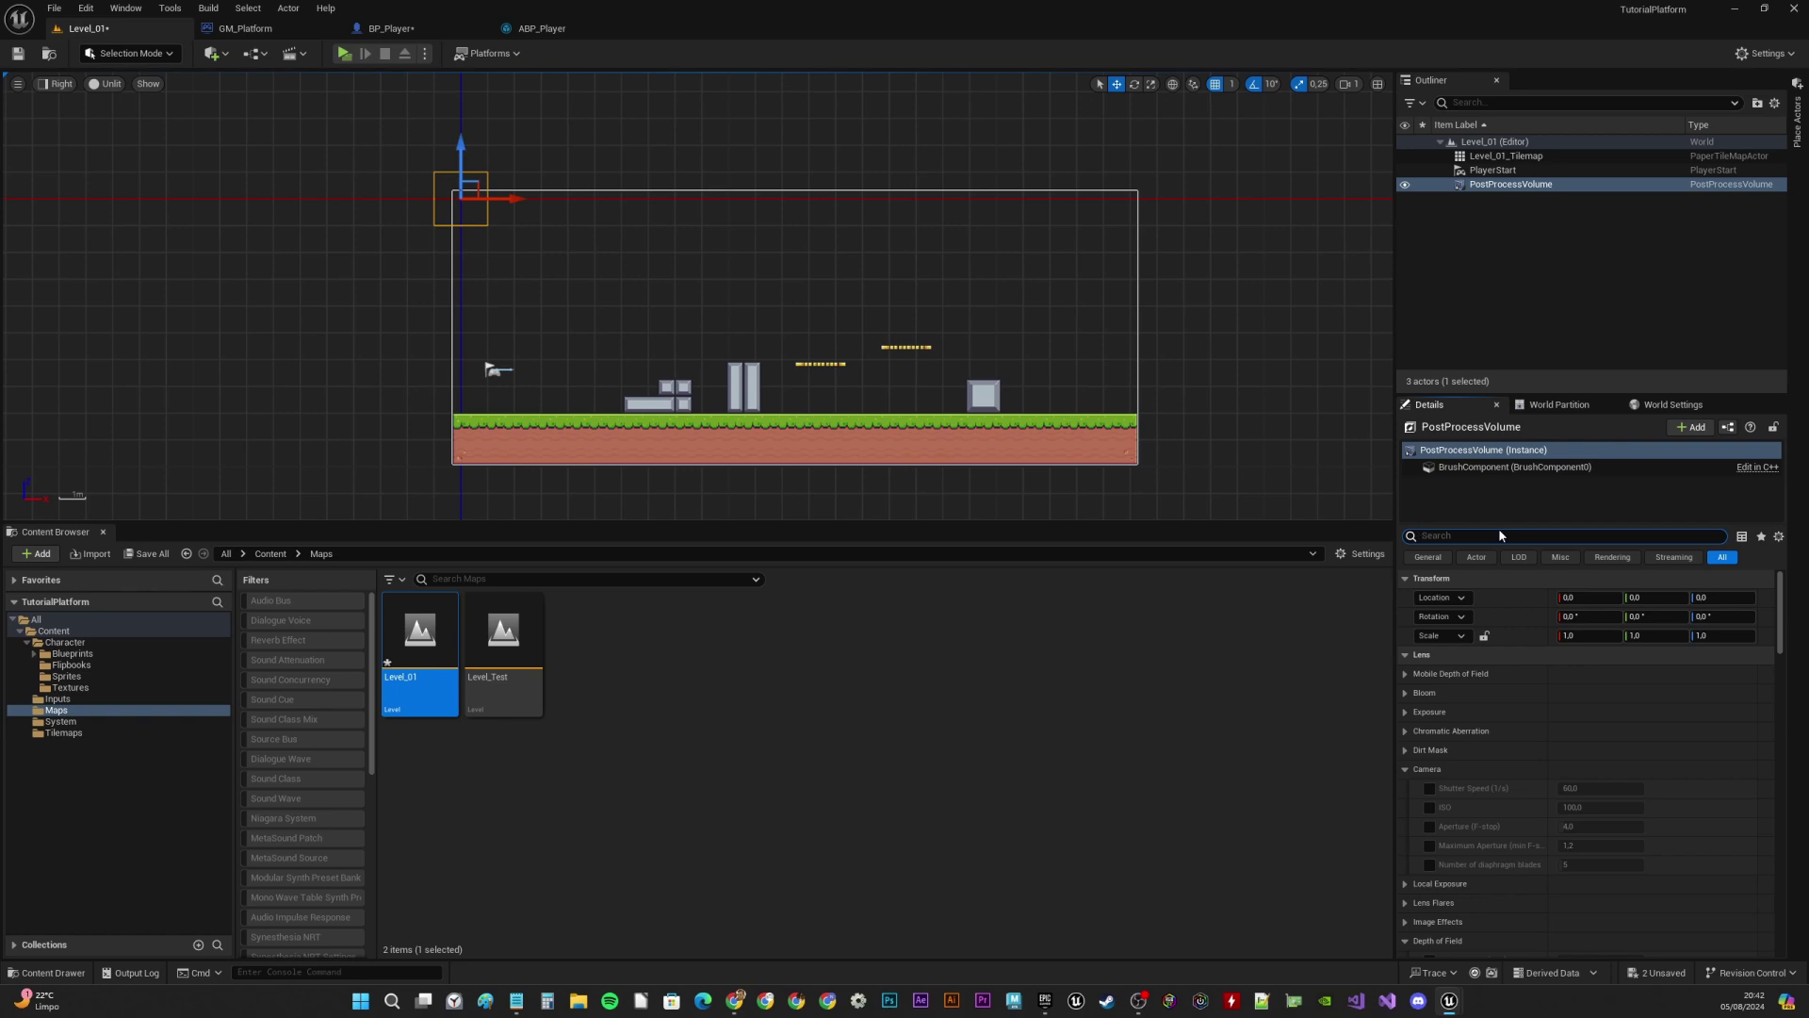
pyautogui.write('exposure')
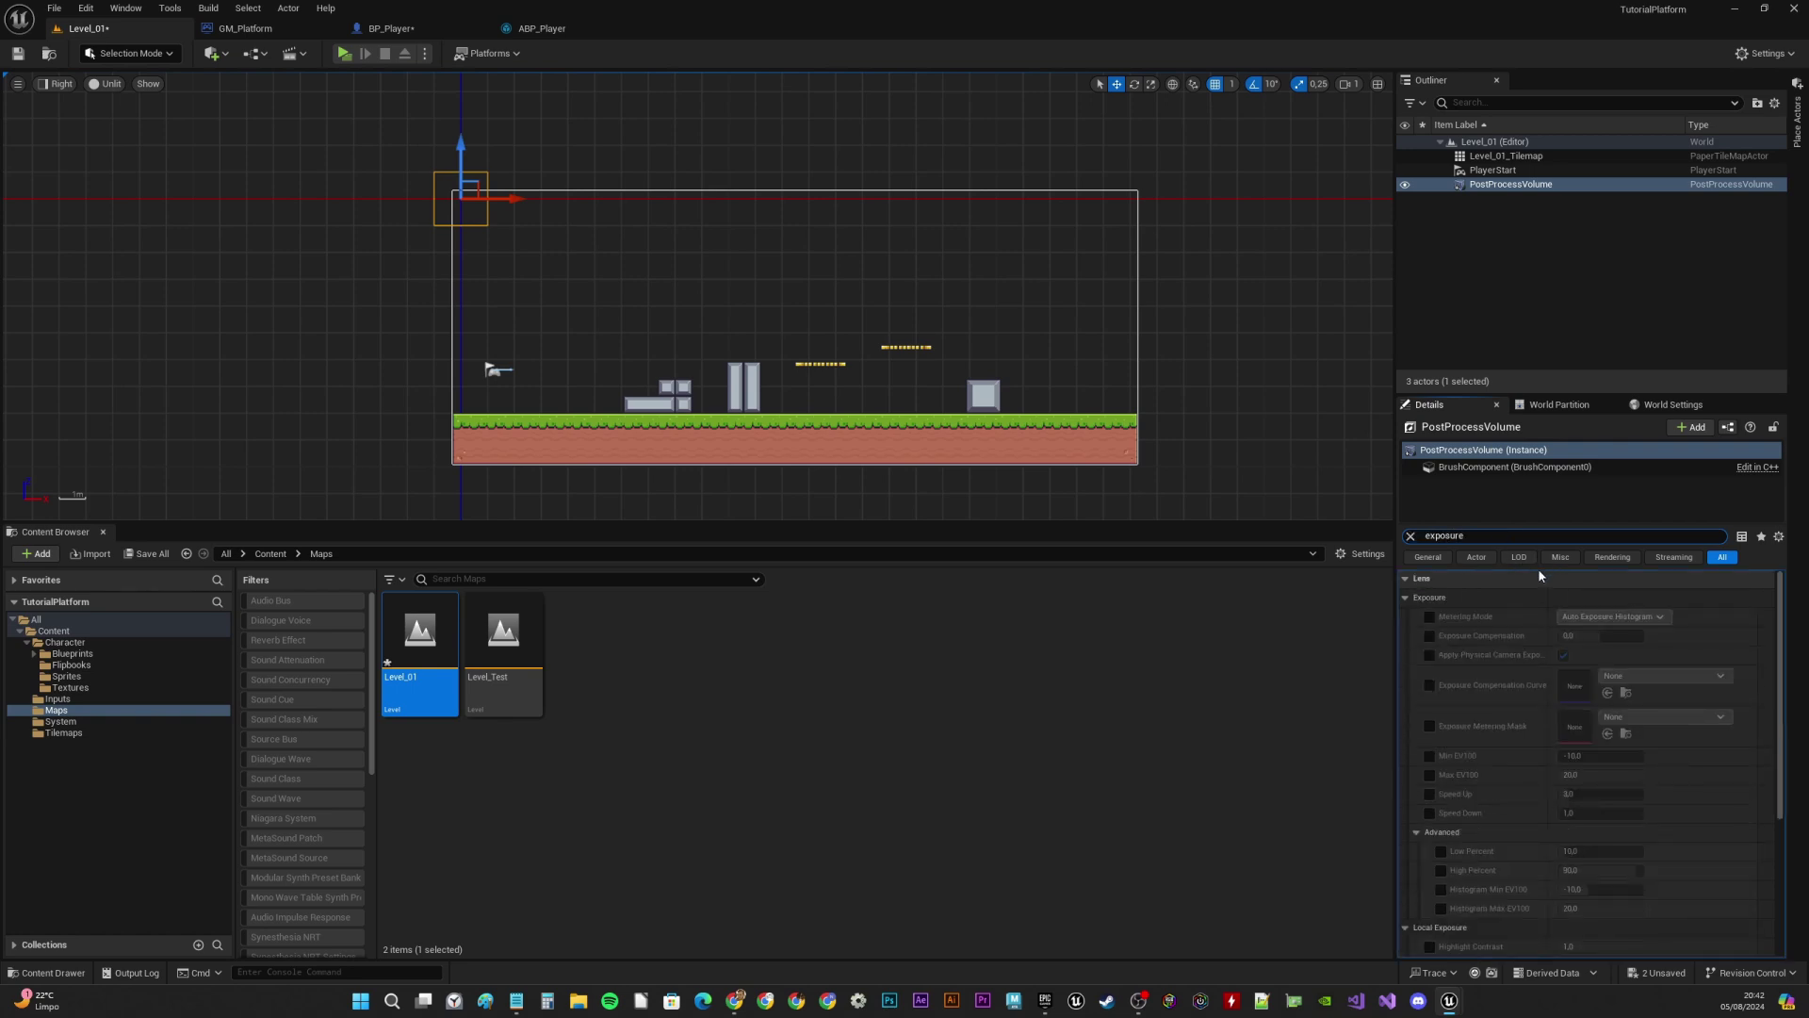
pyautogui.write(' comp')
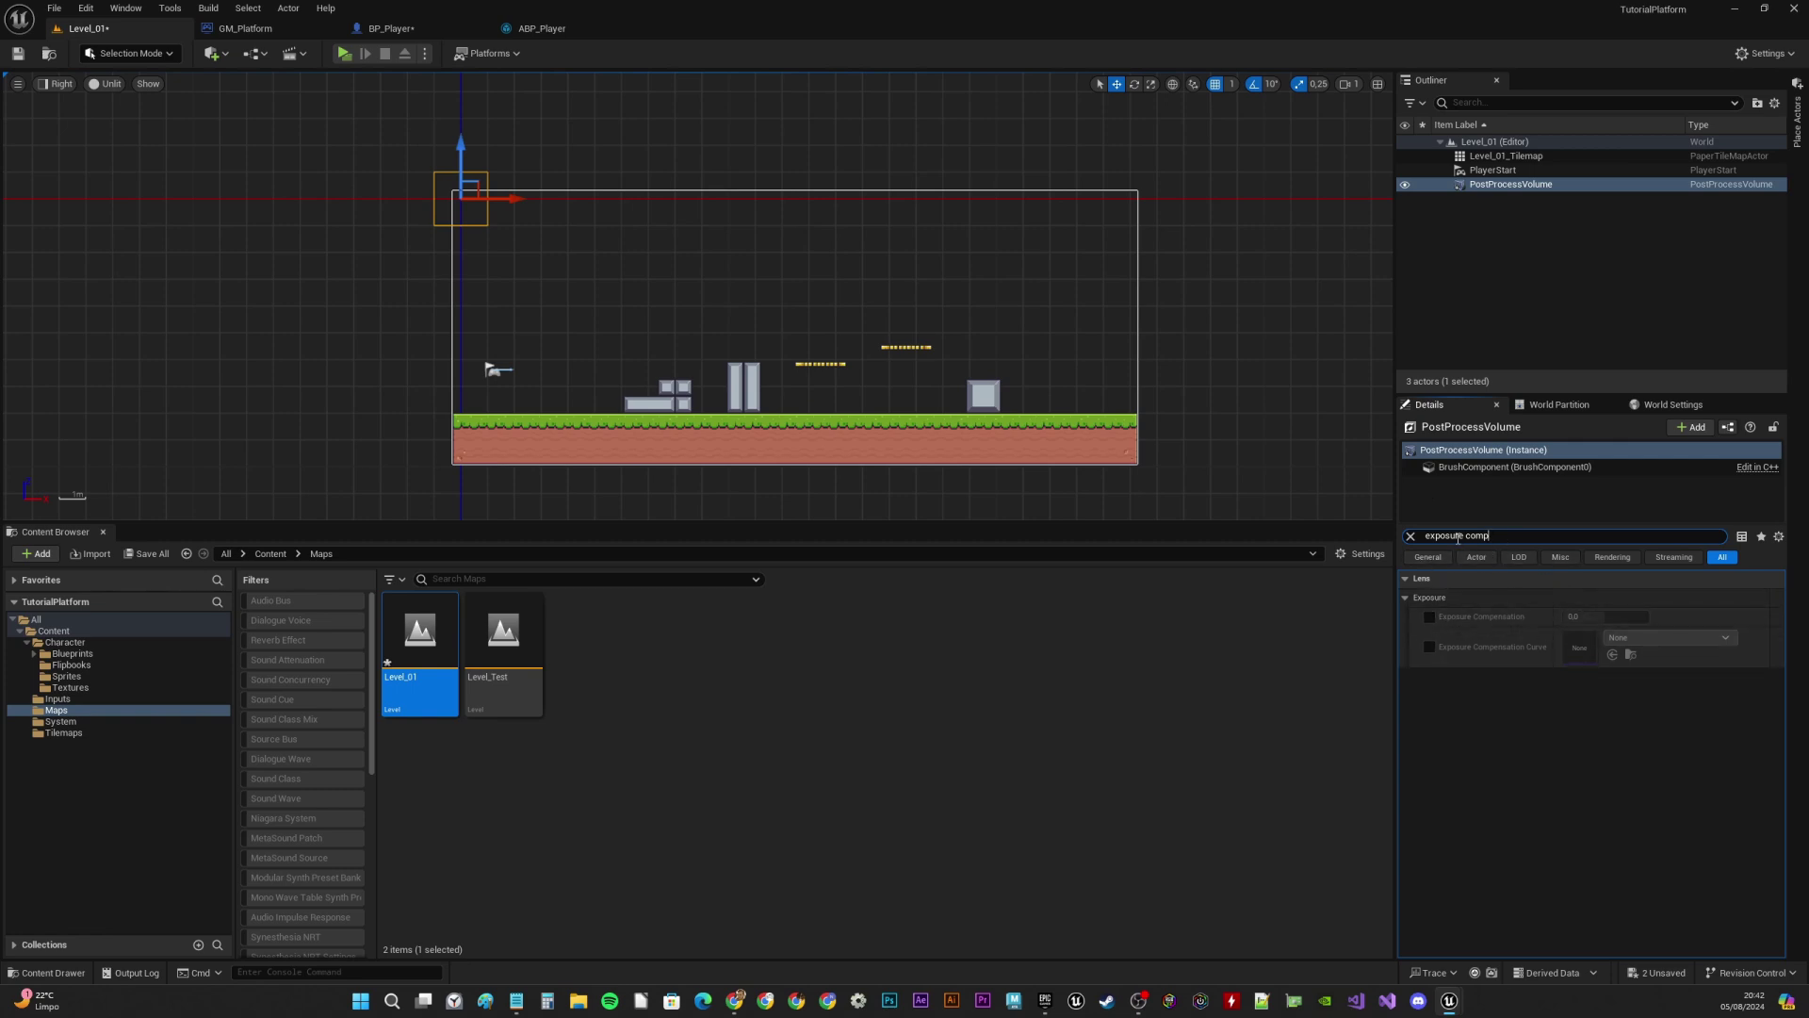
pyautogui.moveTo(1492, 536); pyautogui.dragTo(1345, 521)
pyautogui.write('eve')
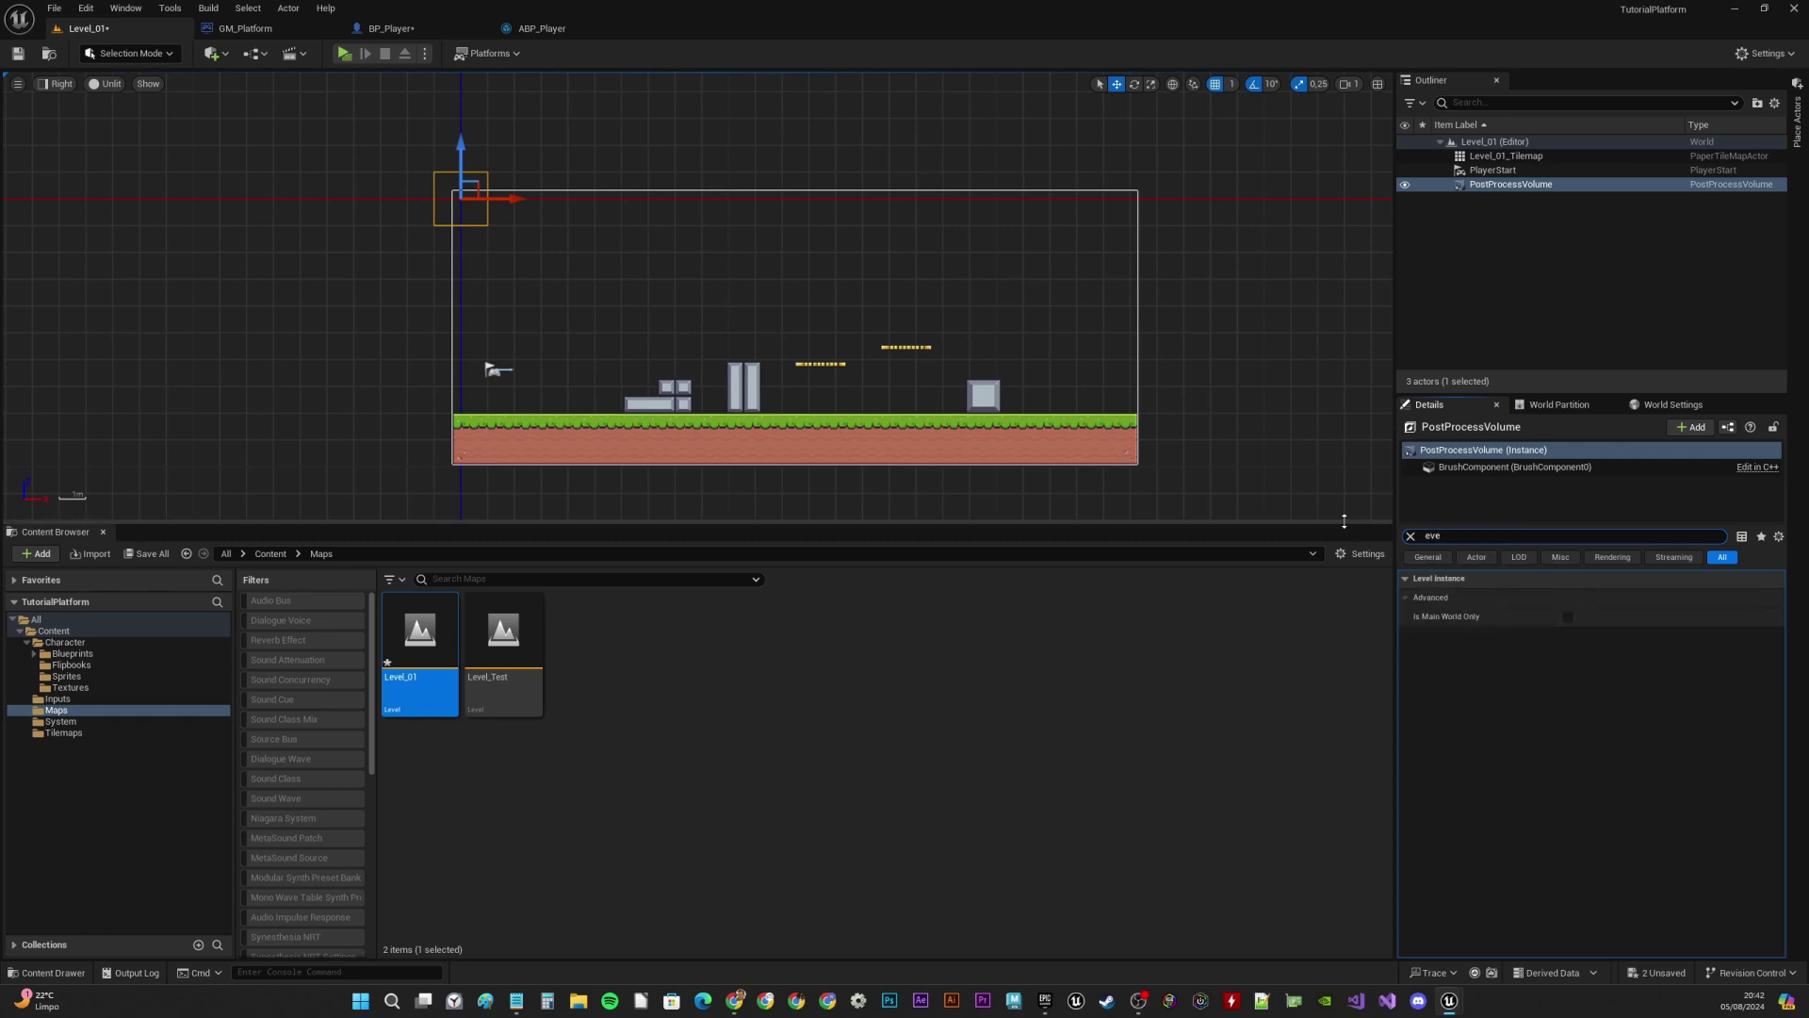
pyautogui.press('BackSpace')
pyautogui.write('100')
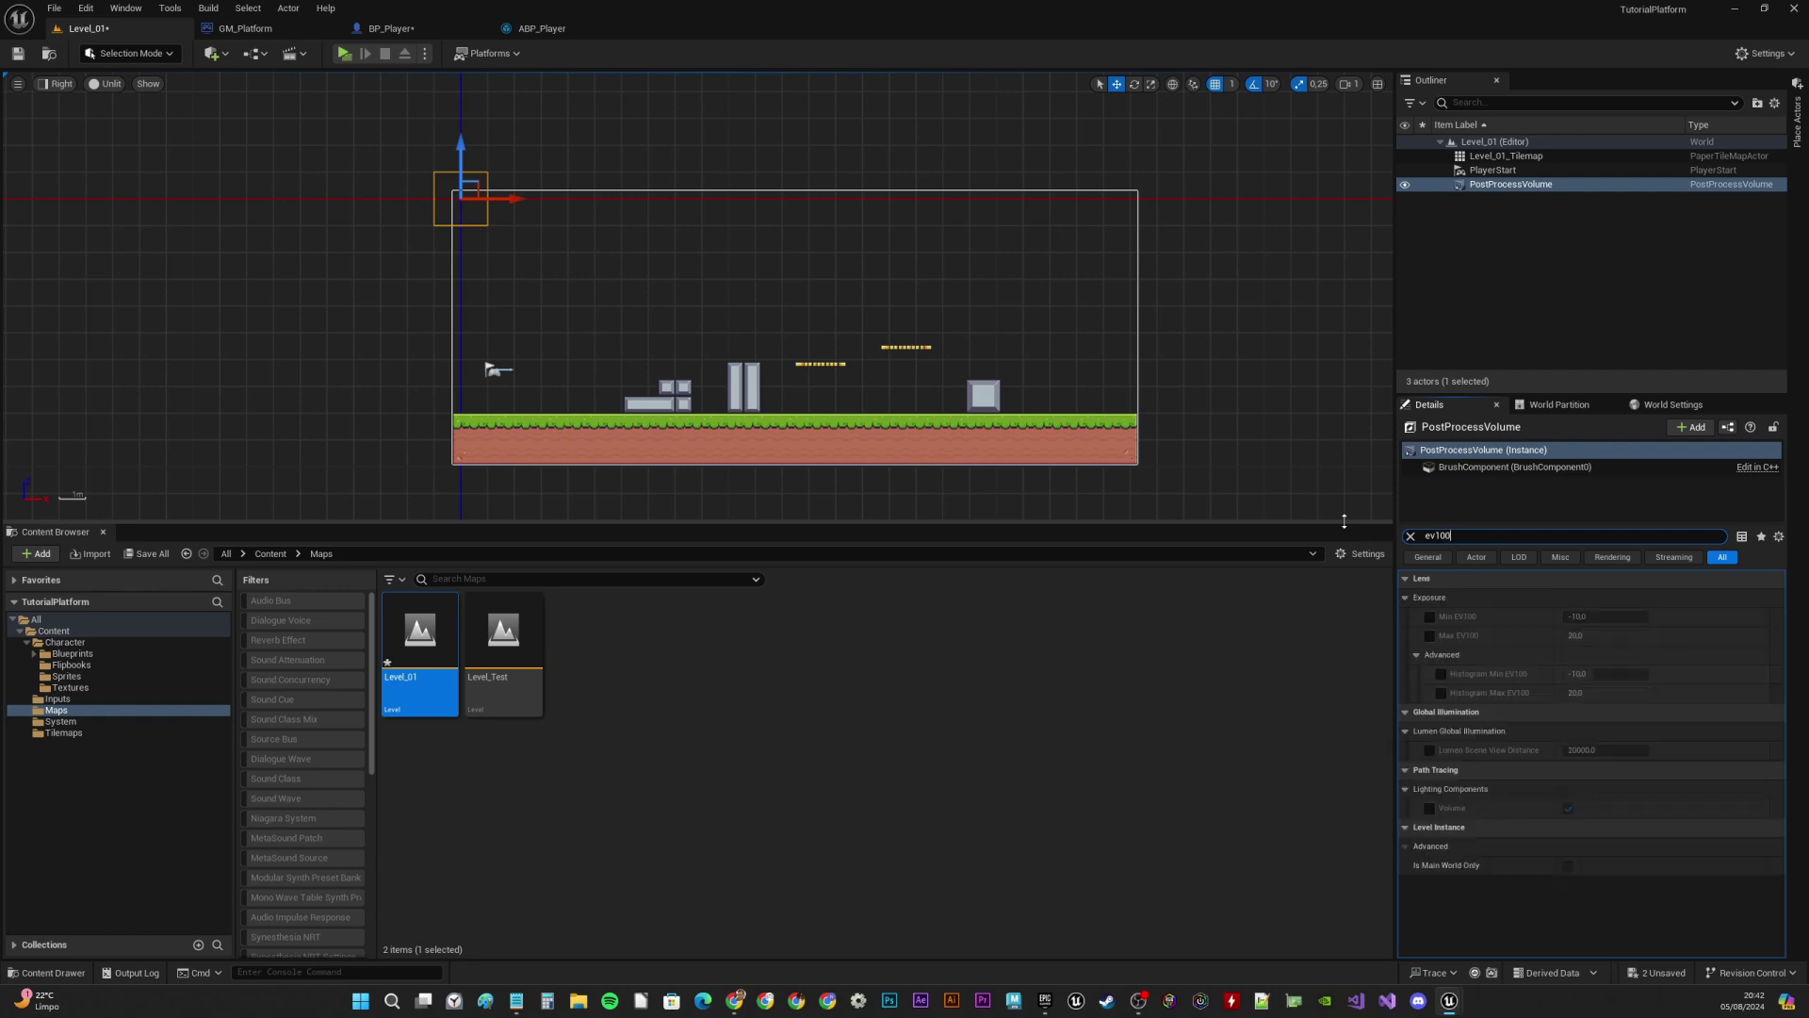
pyautogui.click(1430, 635)
pyautogui.click(1429, 616)
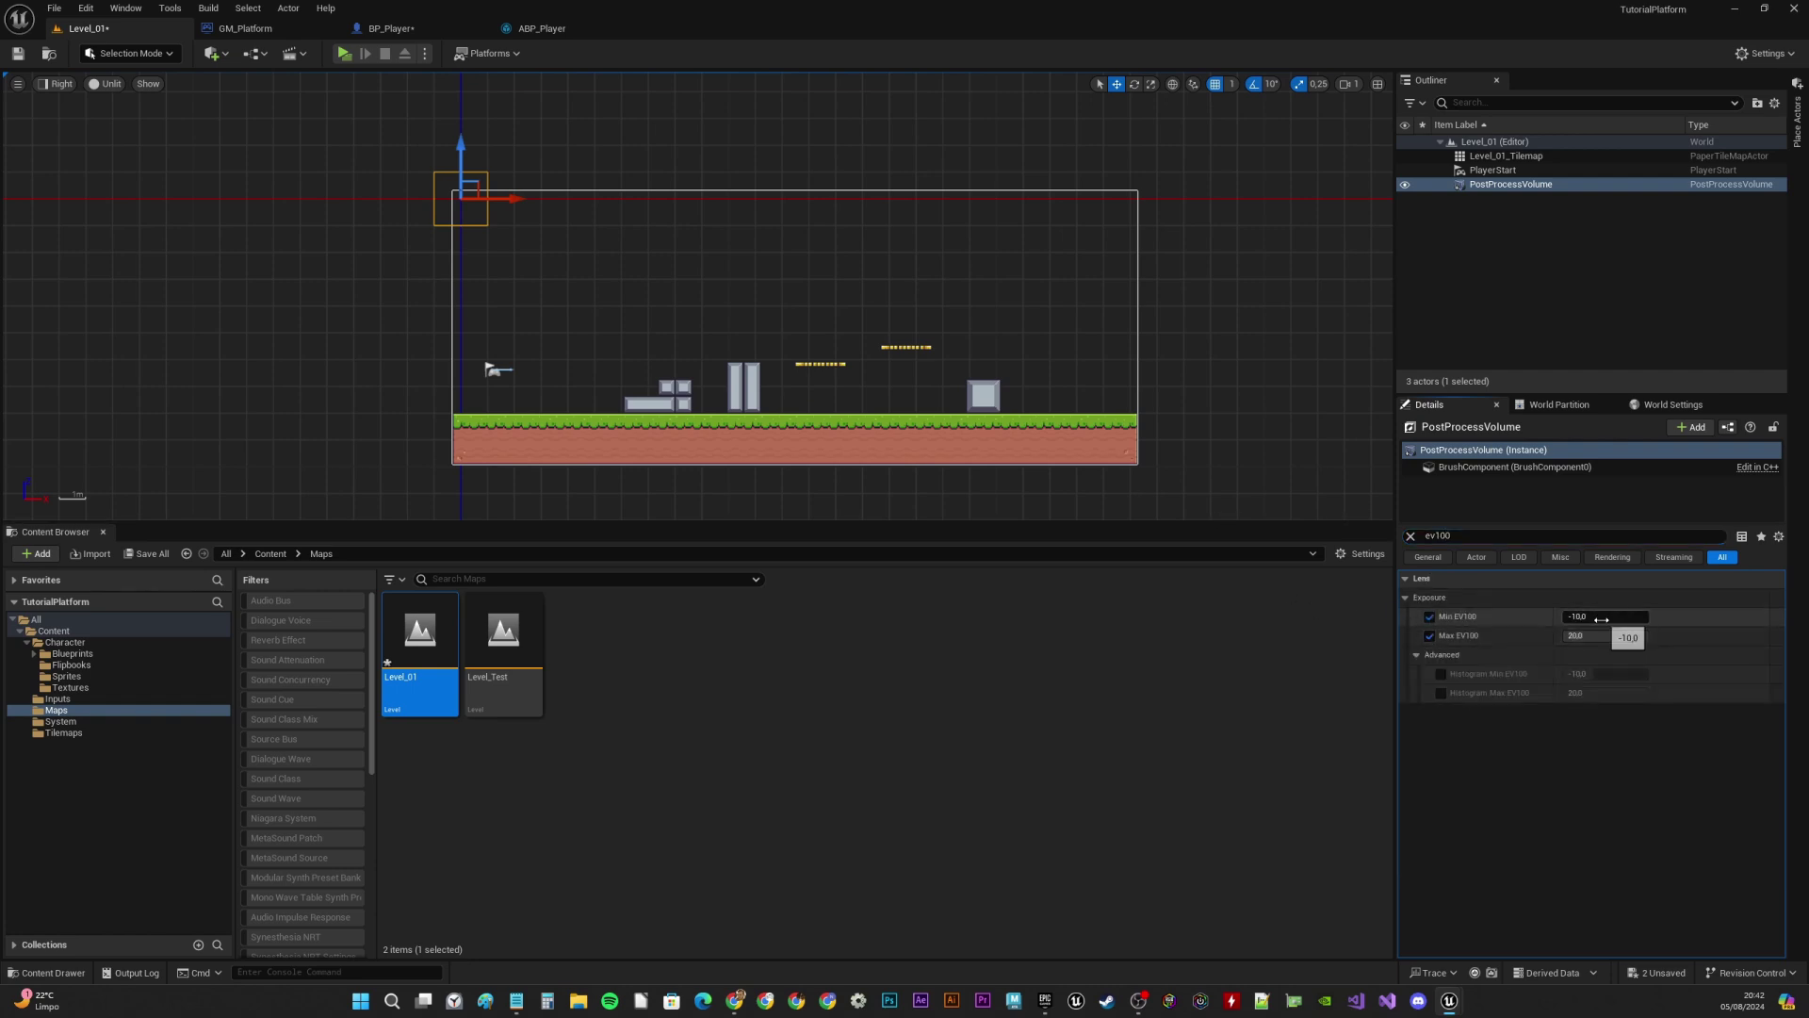
pyautogui.moveTo(1601, 619); pyautogui.dragTo(1603, 637)
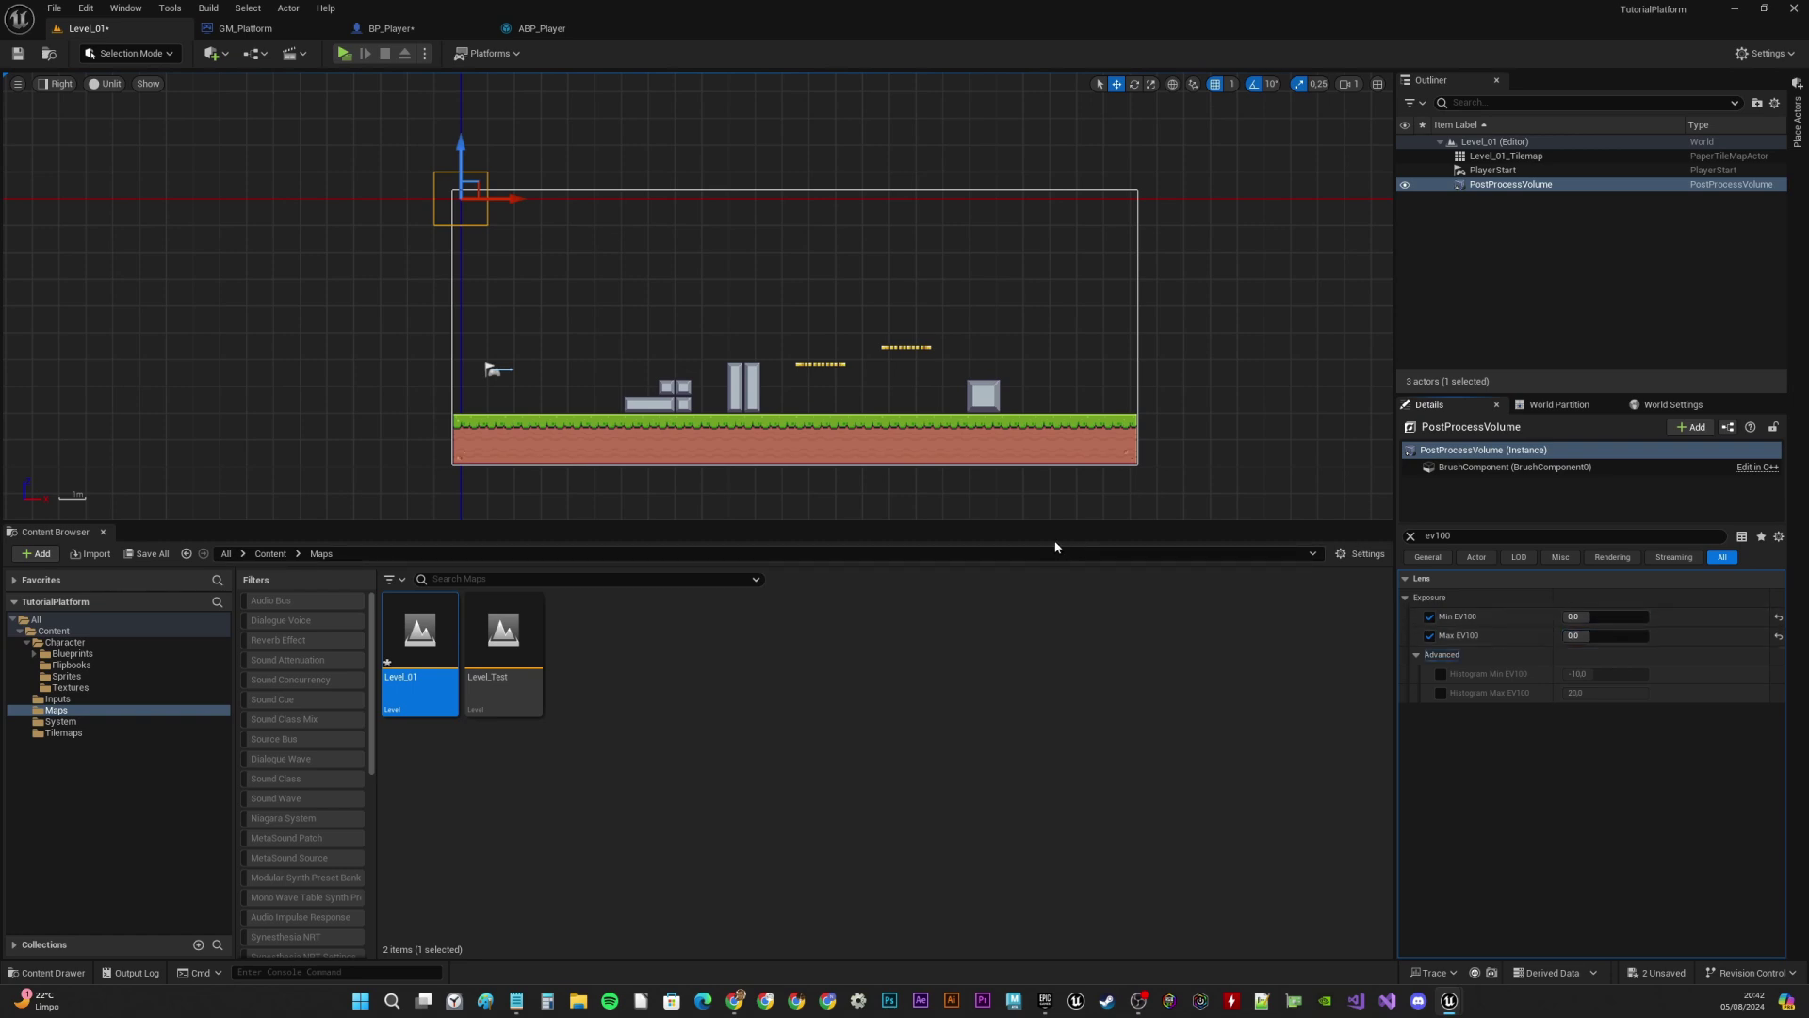
# Enable the PostProcessVolume's Vignette Intensity override and set it to 0
pyautogui.click(1470, 536)
pyautogui.write('vign')
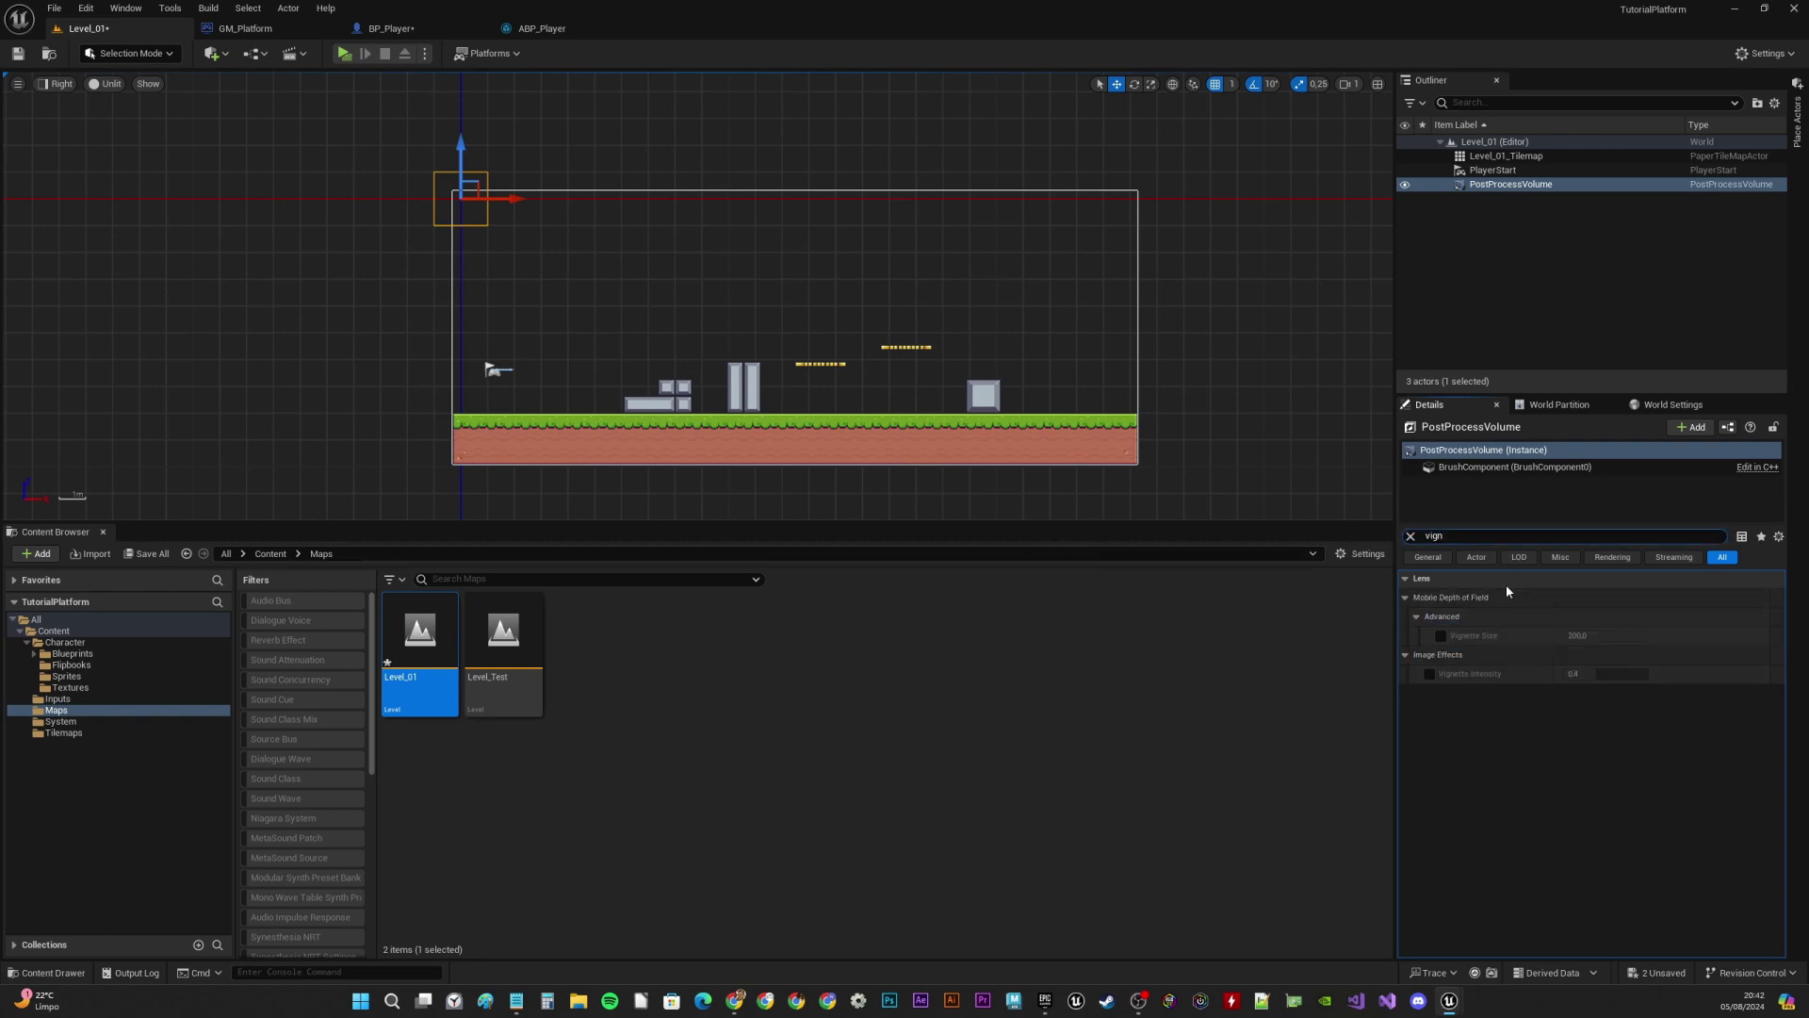
pyautogui.click(1429, 675)
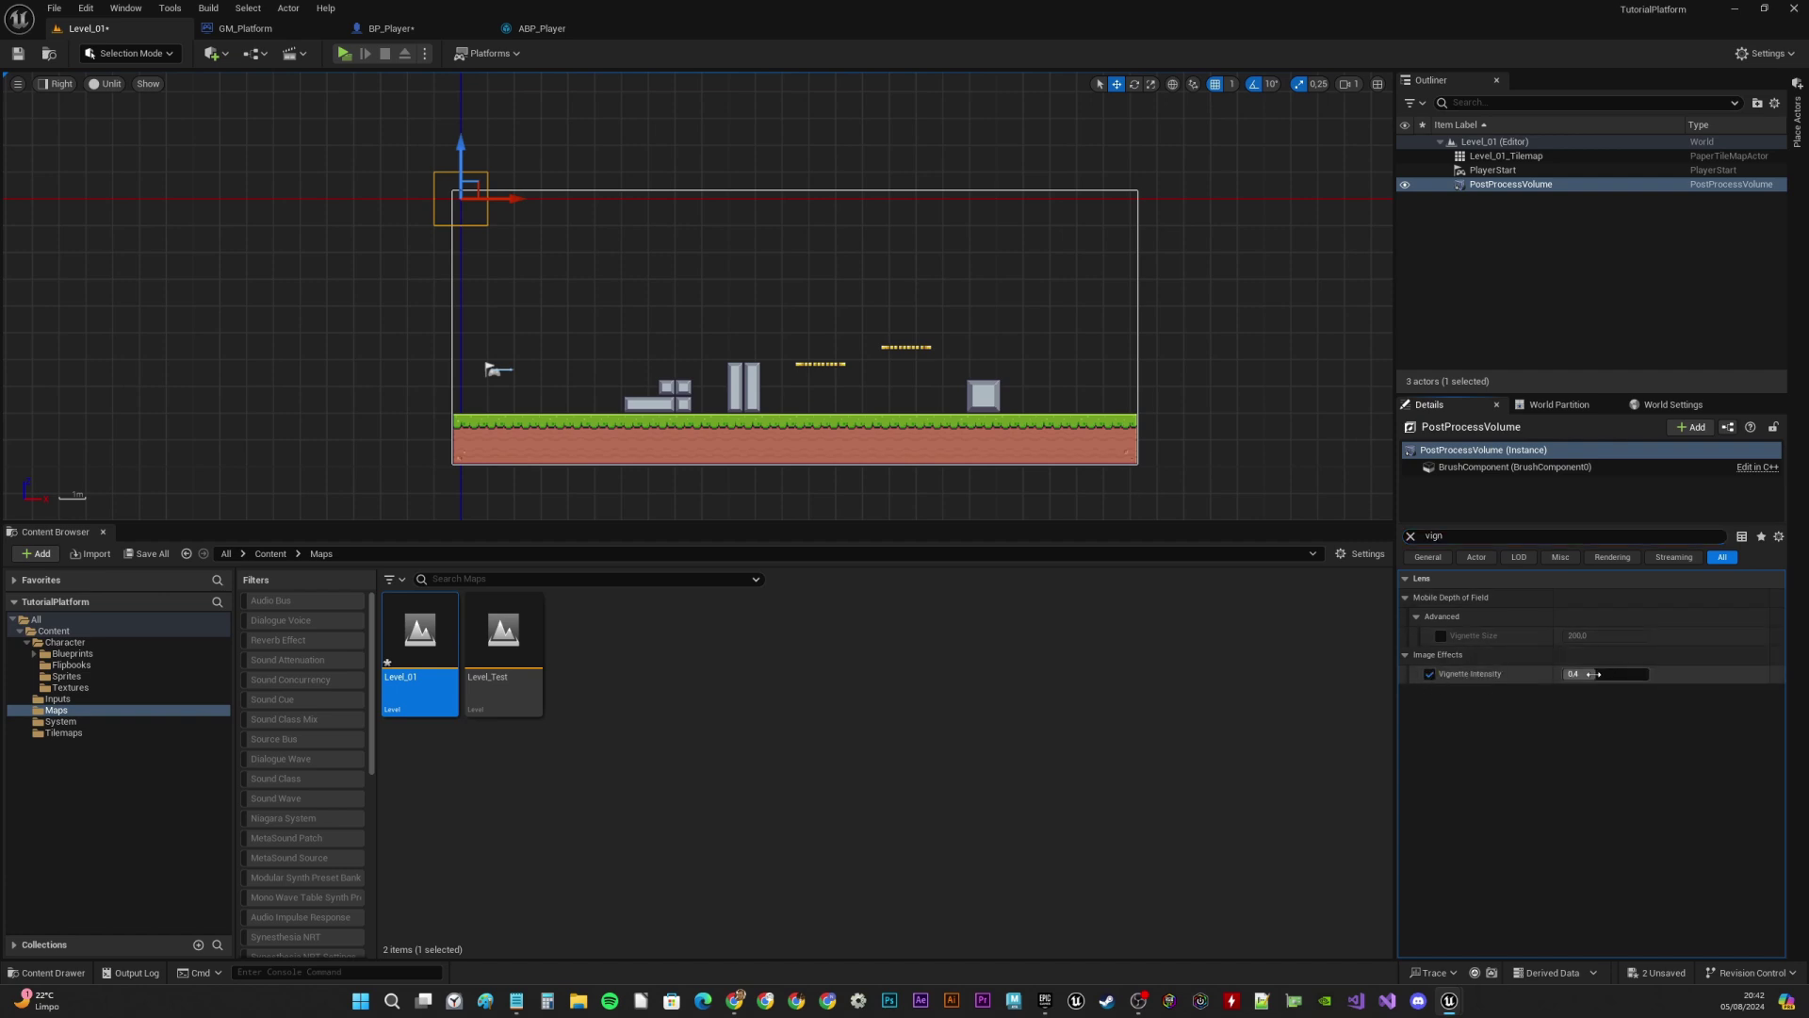
pyautogui.click(1607, 673)
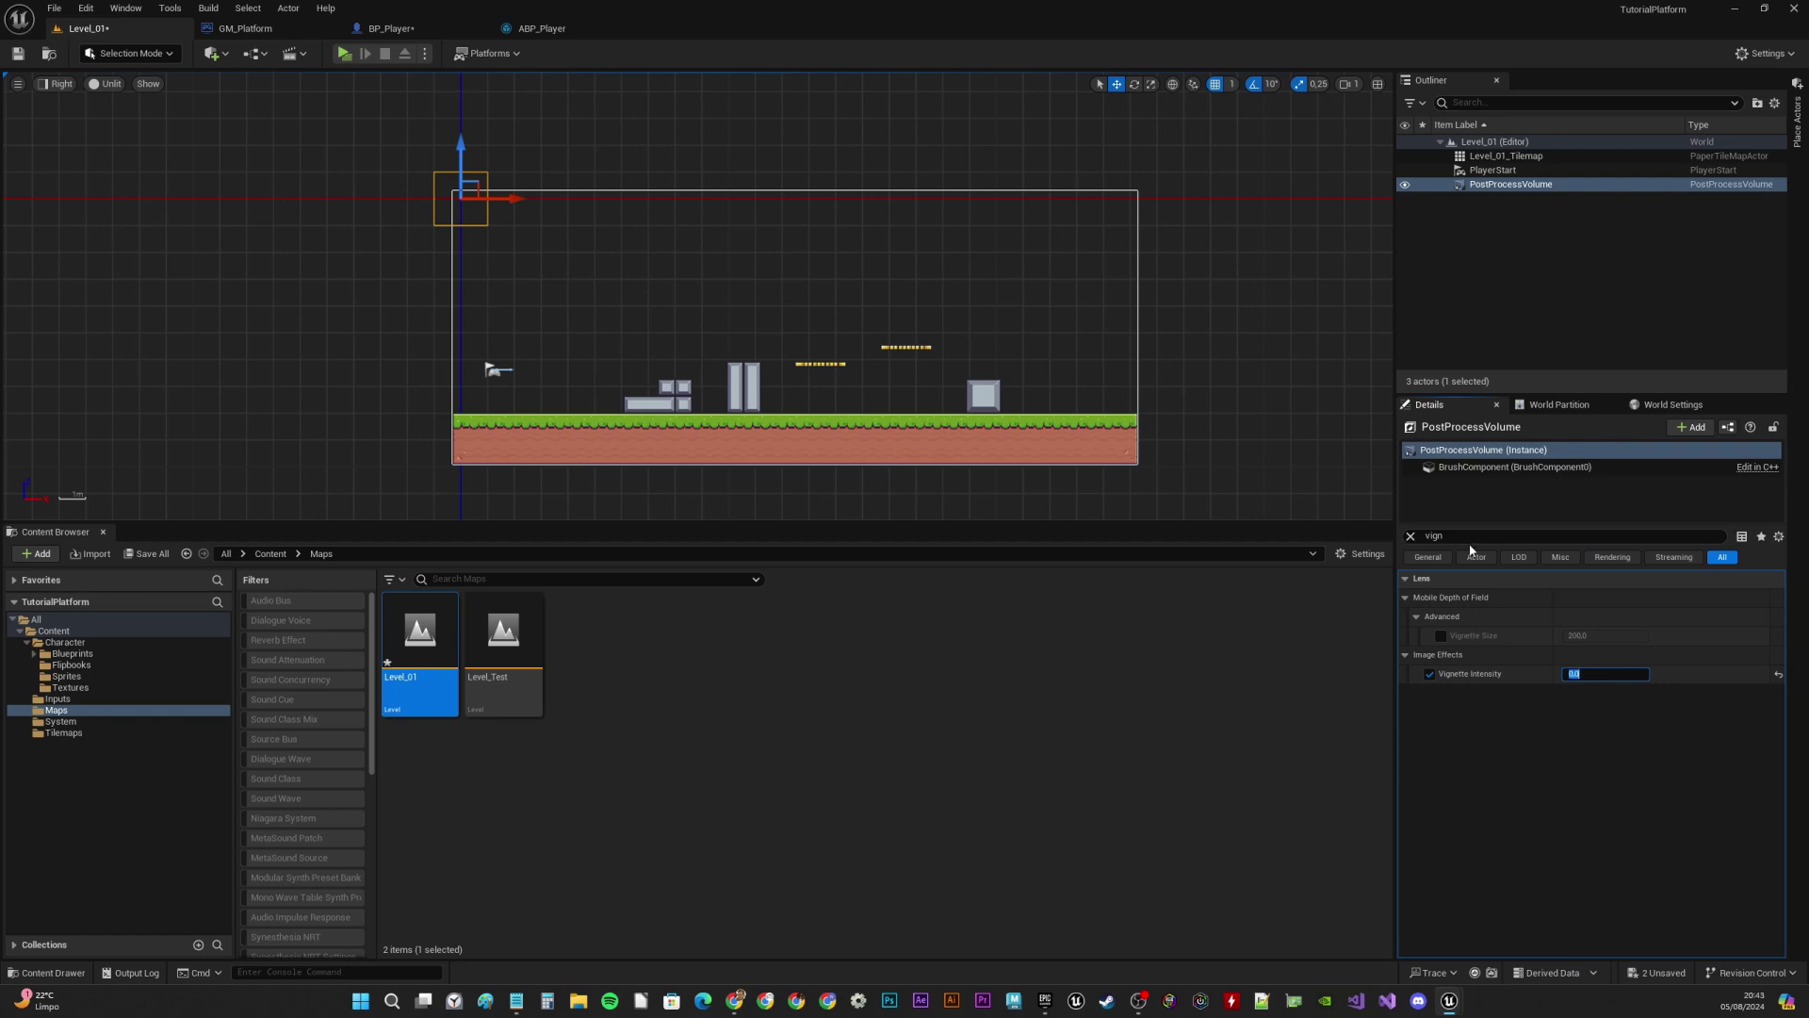
# Find the PostProcessVolume's Expand Gamut setting, enable its override, and set it to 0
pyautogui.moveTo(1455, 535); pyautogui.dragTo(1348, 534)
pyautogui.write('expand g')
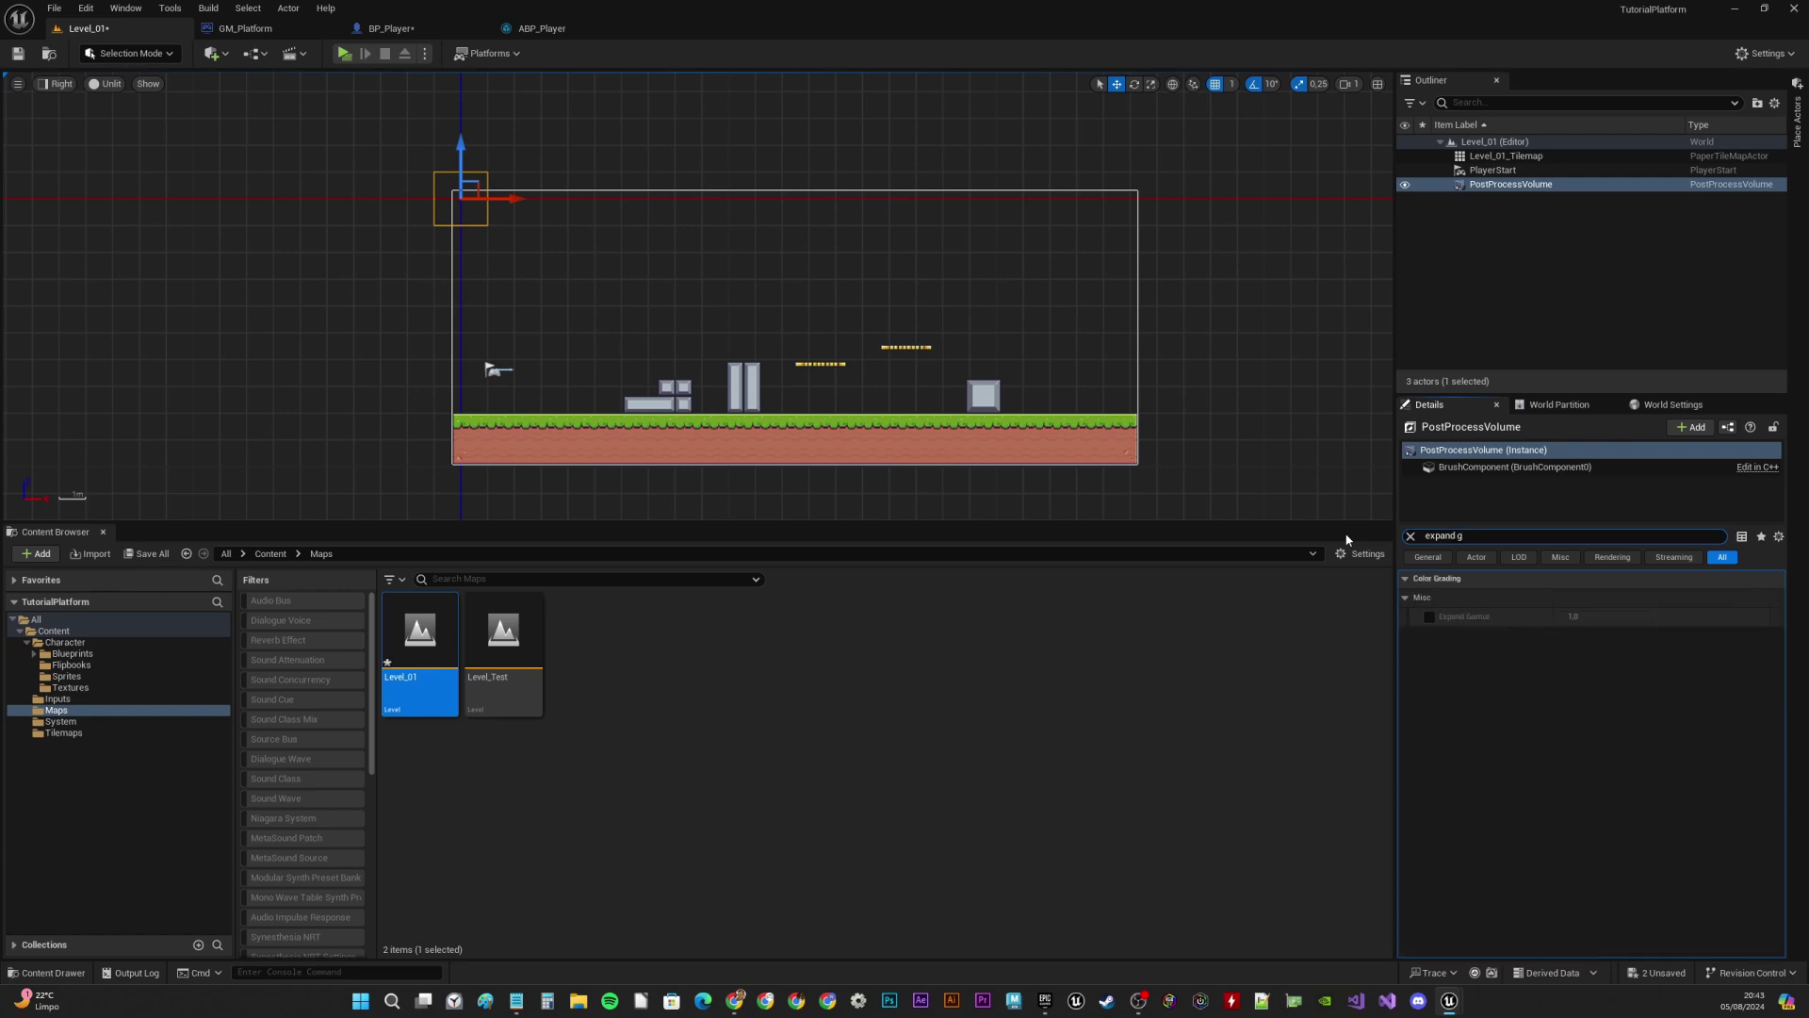
pyautogui.click(1430, 617)
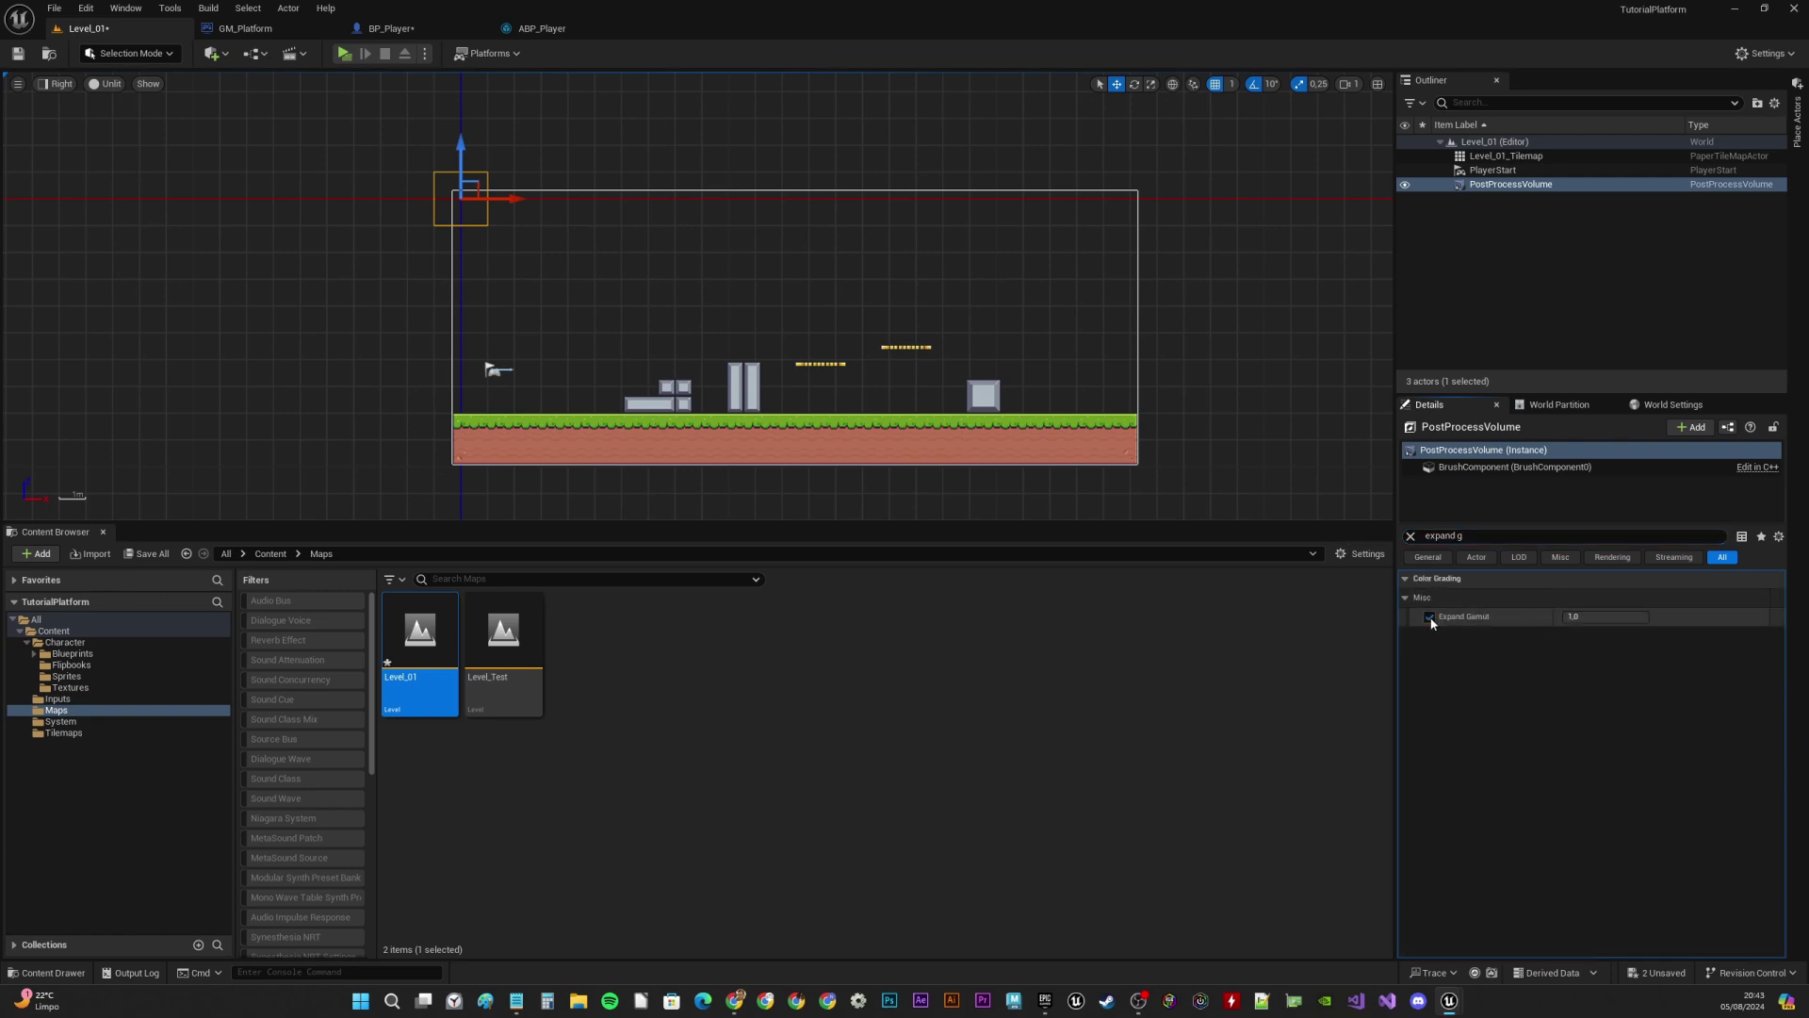
pyautogui.click(1604, 621)
# Find the PostProcessVolume's Tone Curve Amount setting, enable its override, and set it to 0
pyautogui.hotkey('ctrl', 'f')
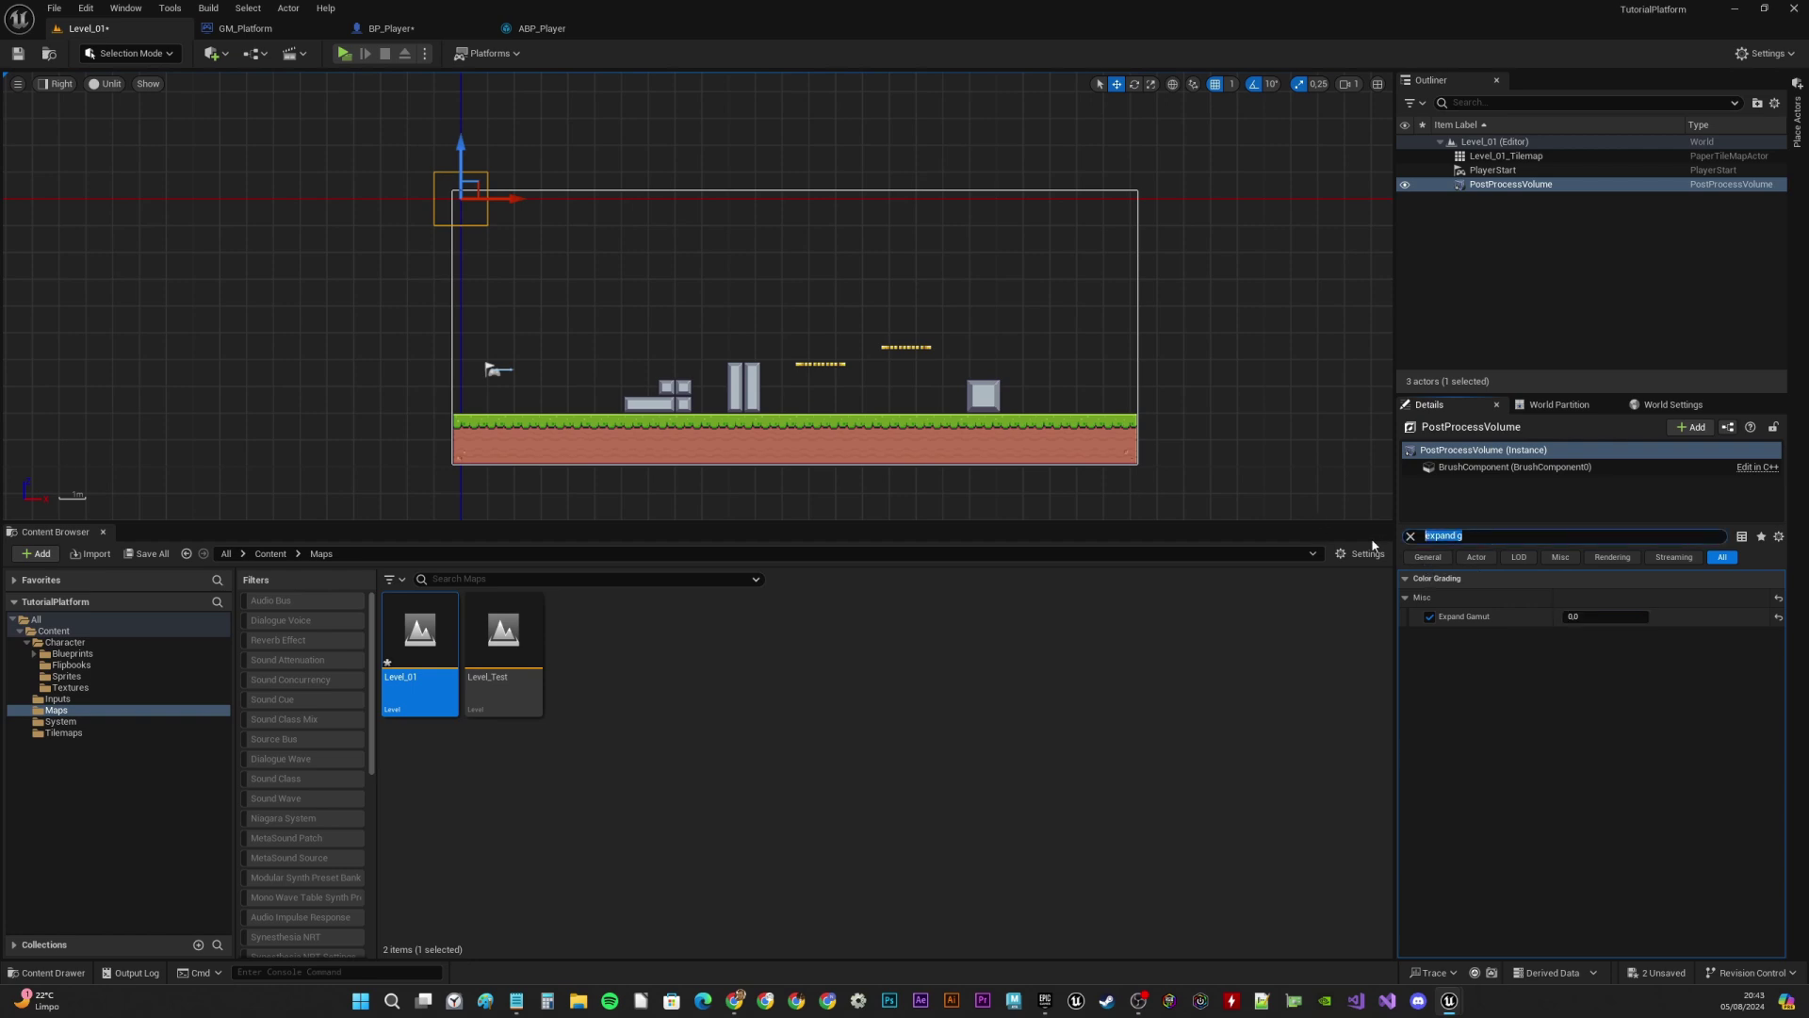
pyautogui.write('tone cur')
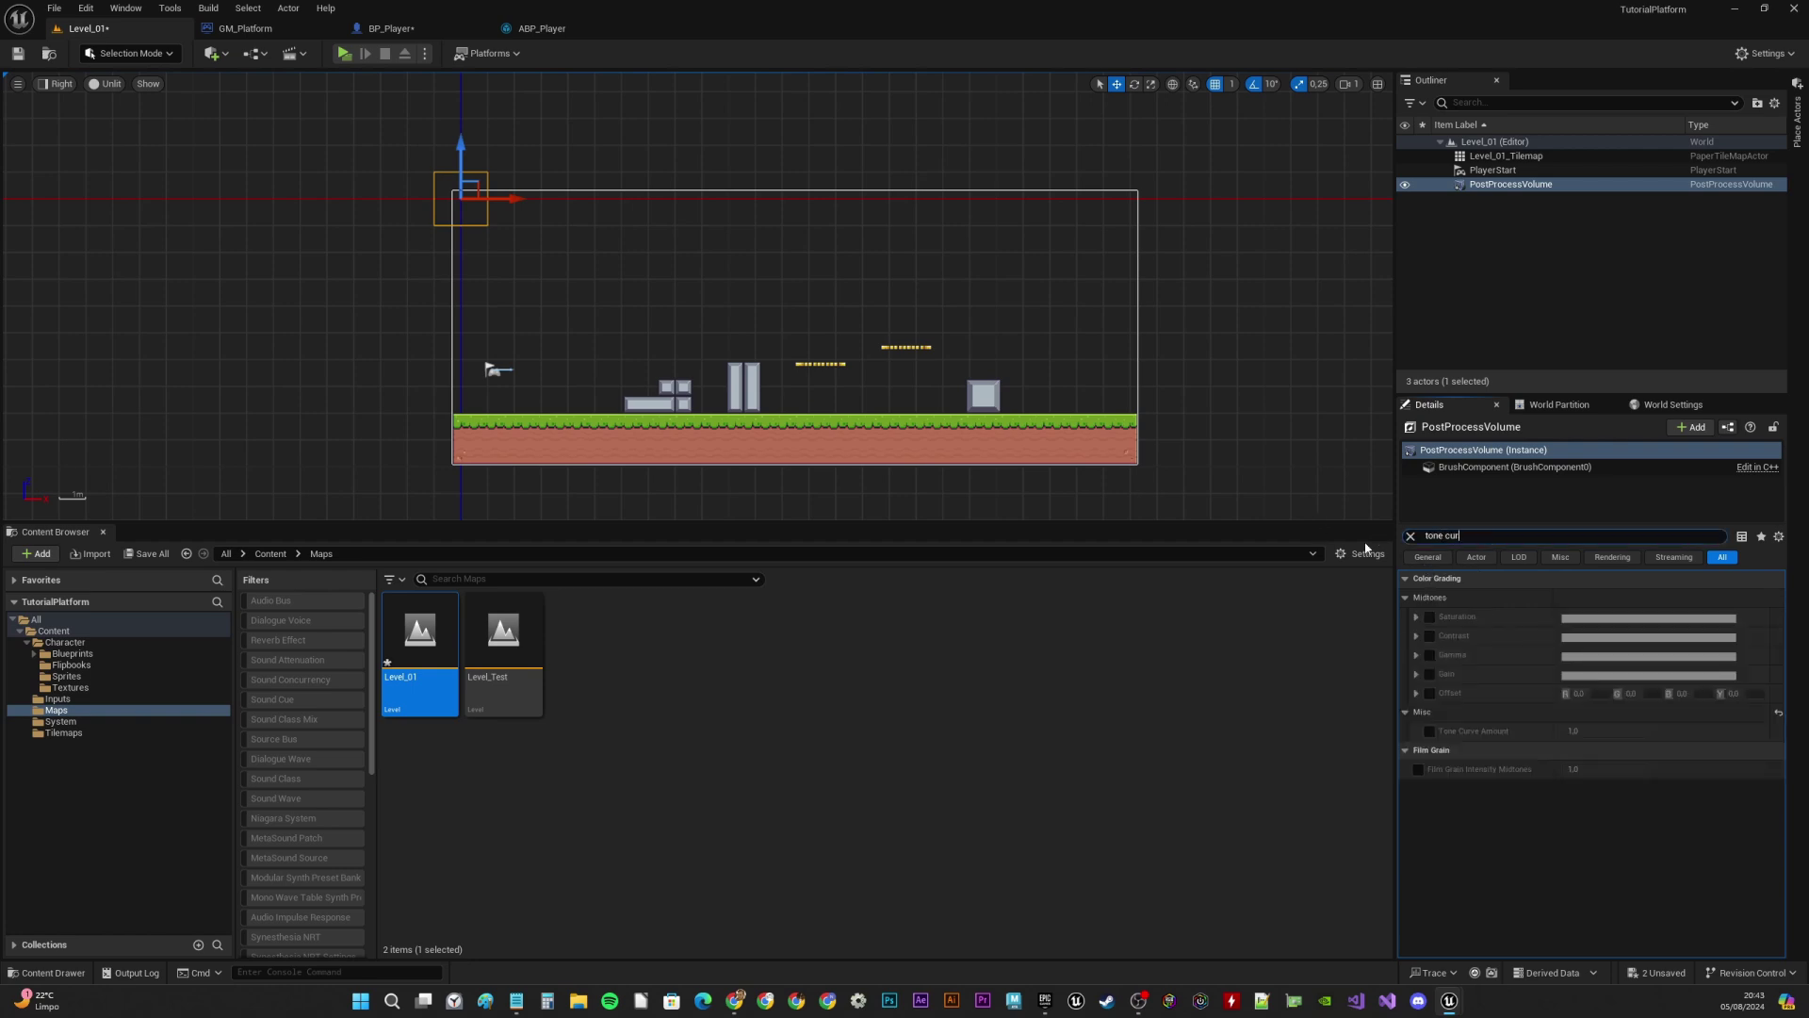
pyautogui.write('v')
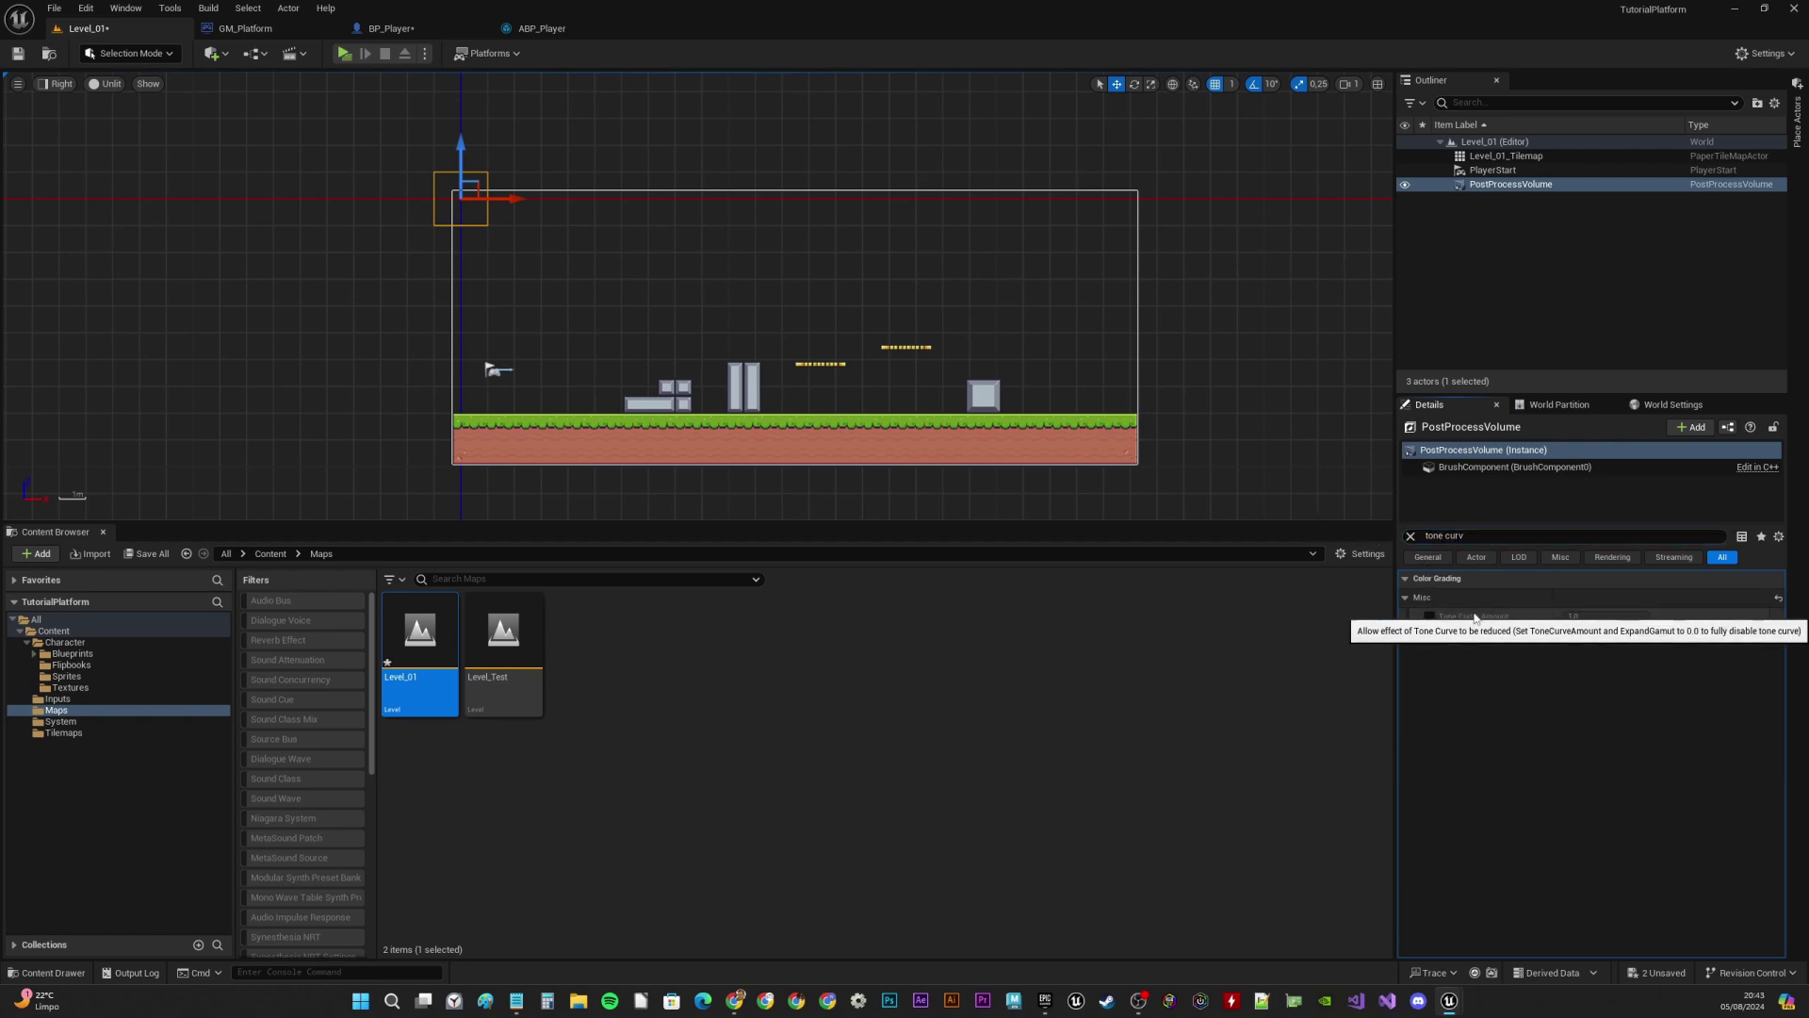
pyautogui.click(1431, 616)
pyautogui.click(1566, 616)
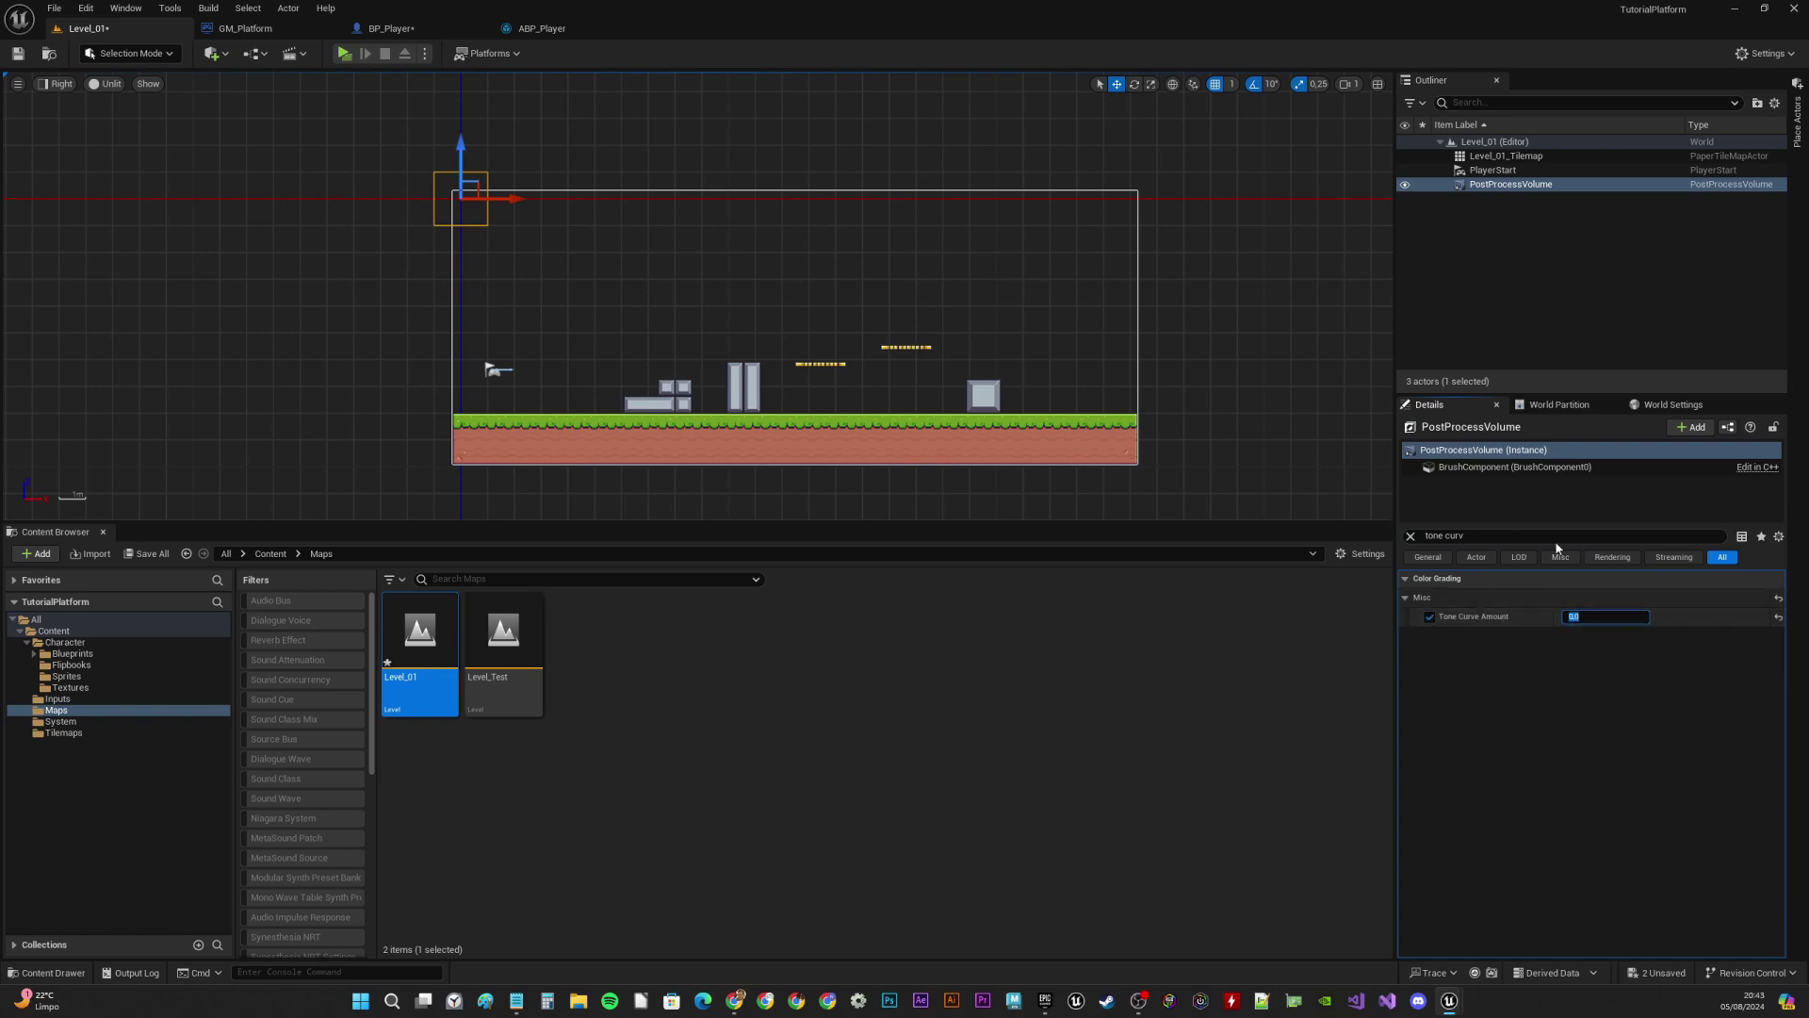
# Save Level_01 and all other modified assets in the project
pyautogui.hotkey('ctrl', 's')
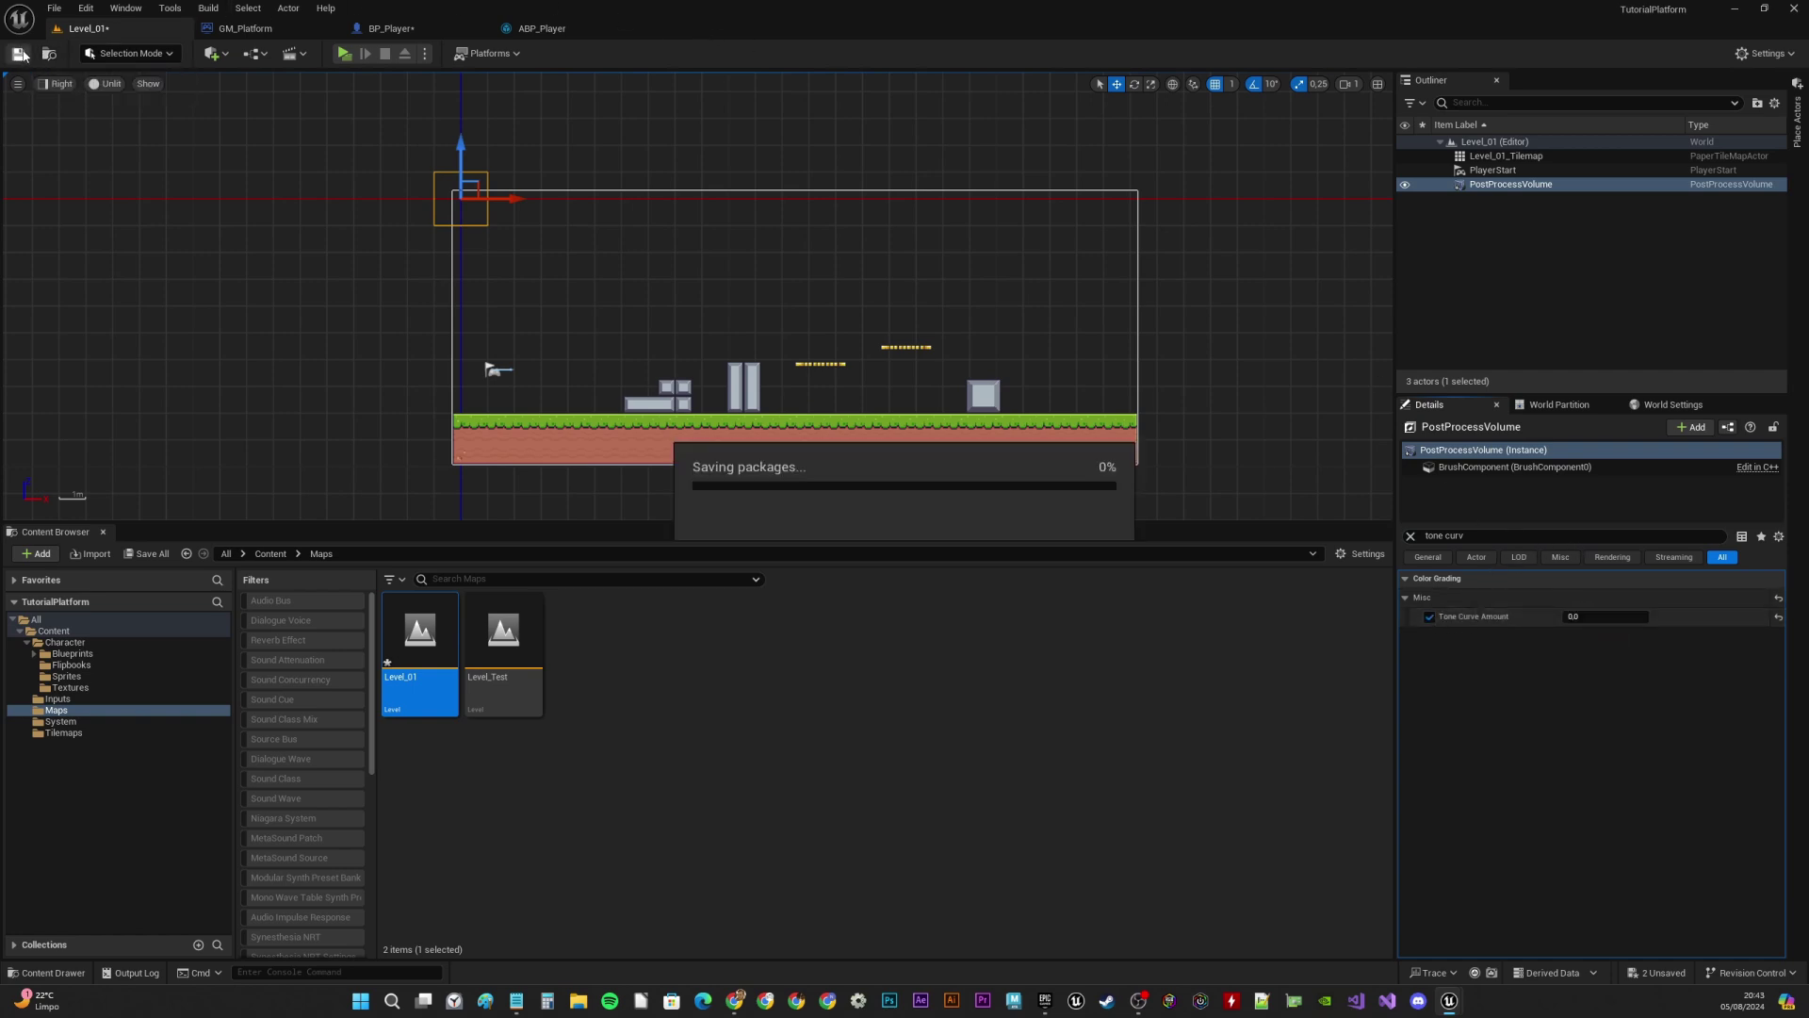
pyautogui.click(52, 6)
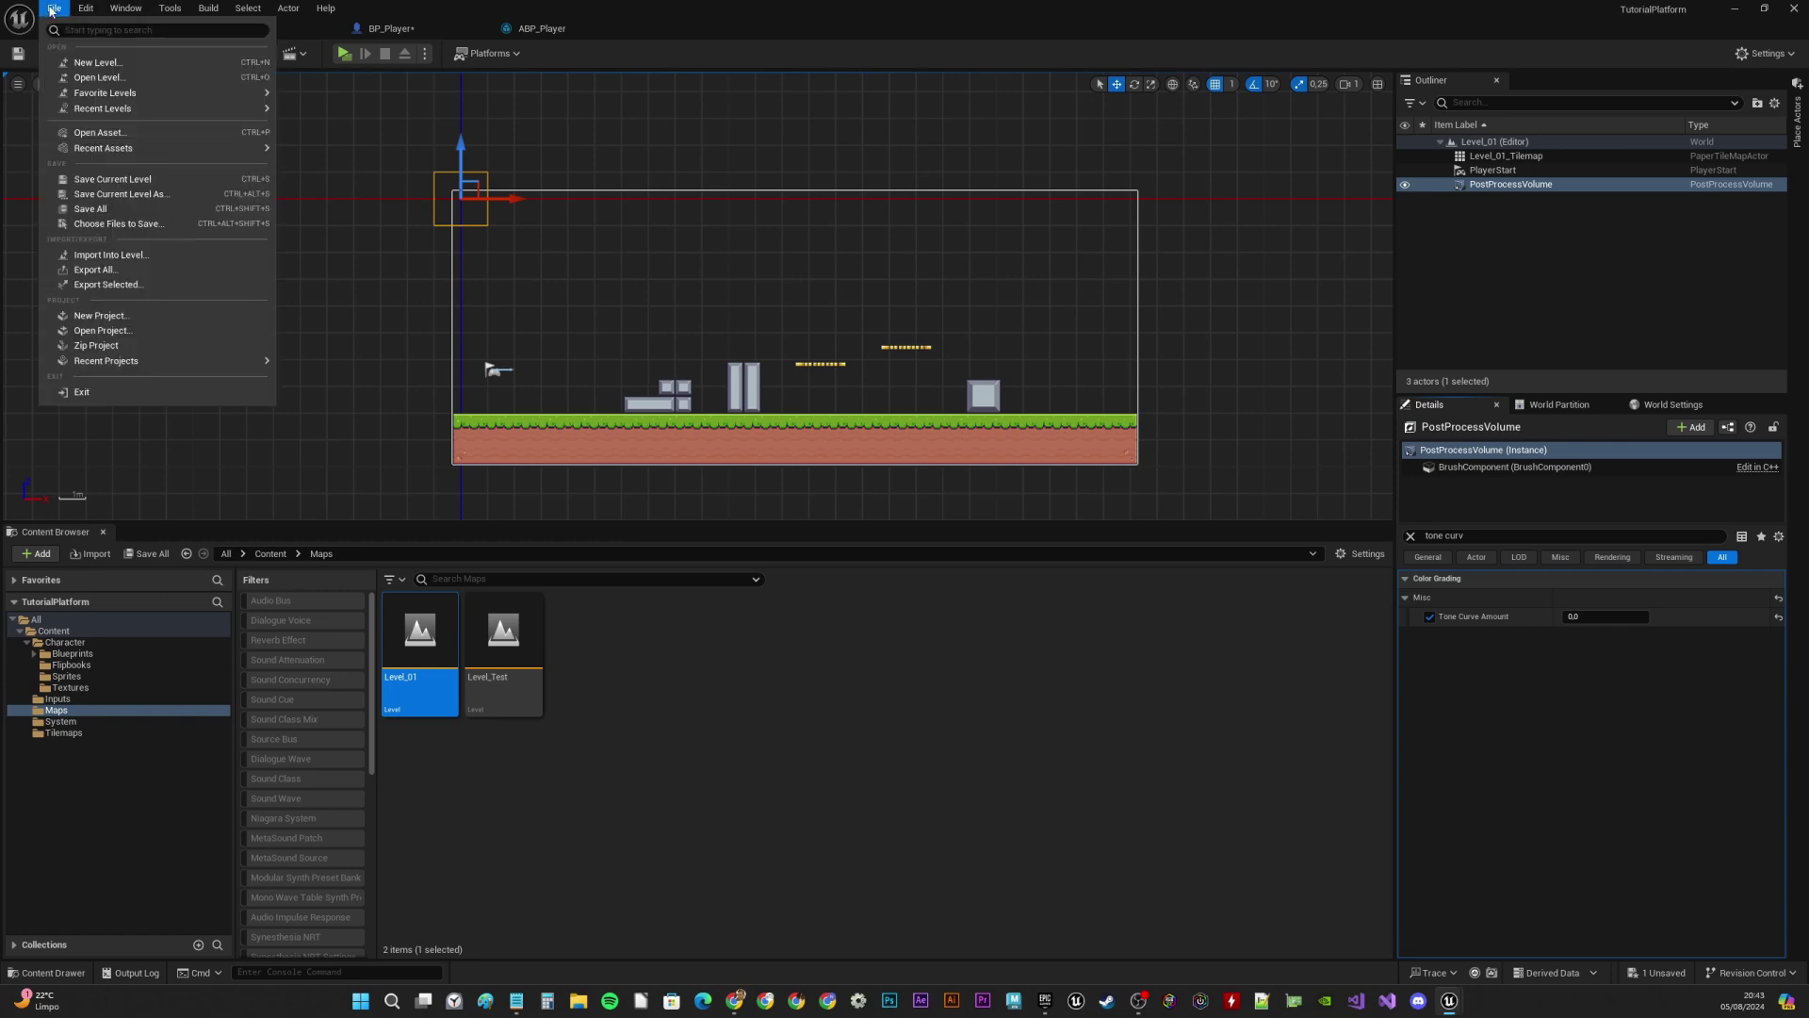
pyautogui.click(103, 198)
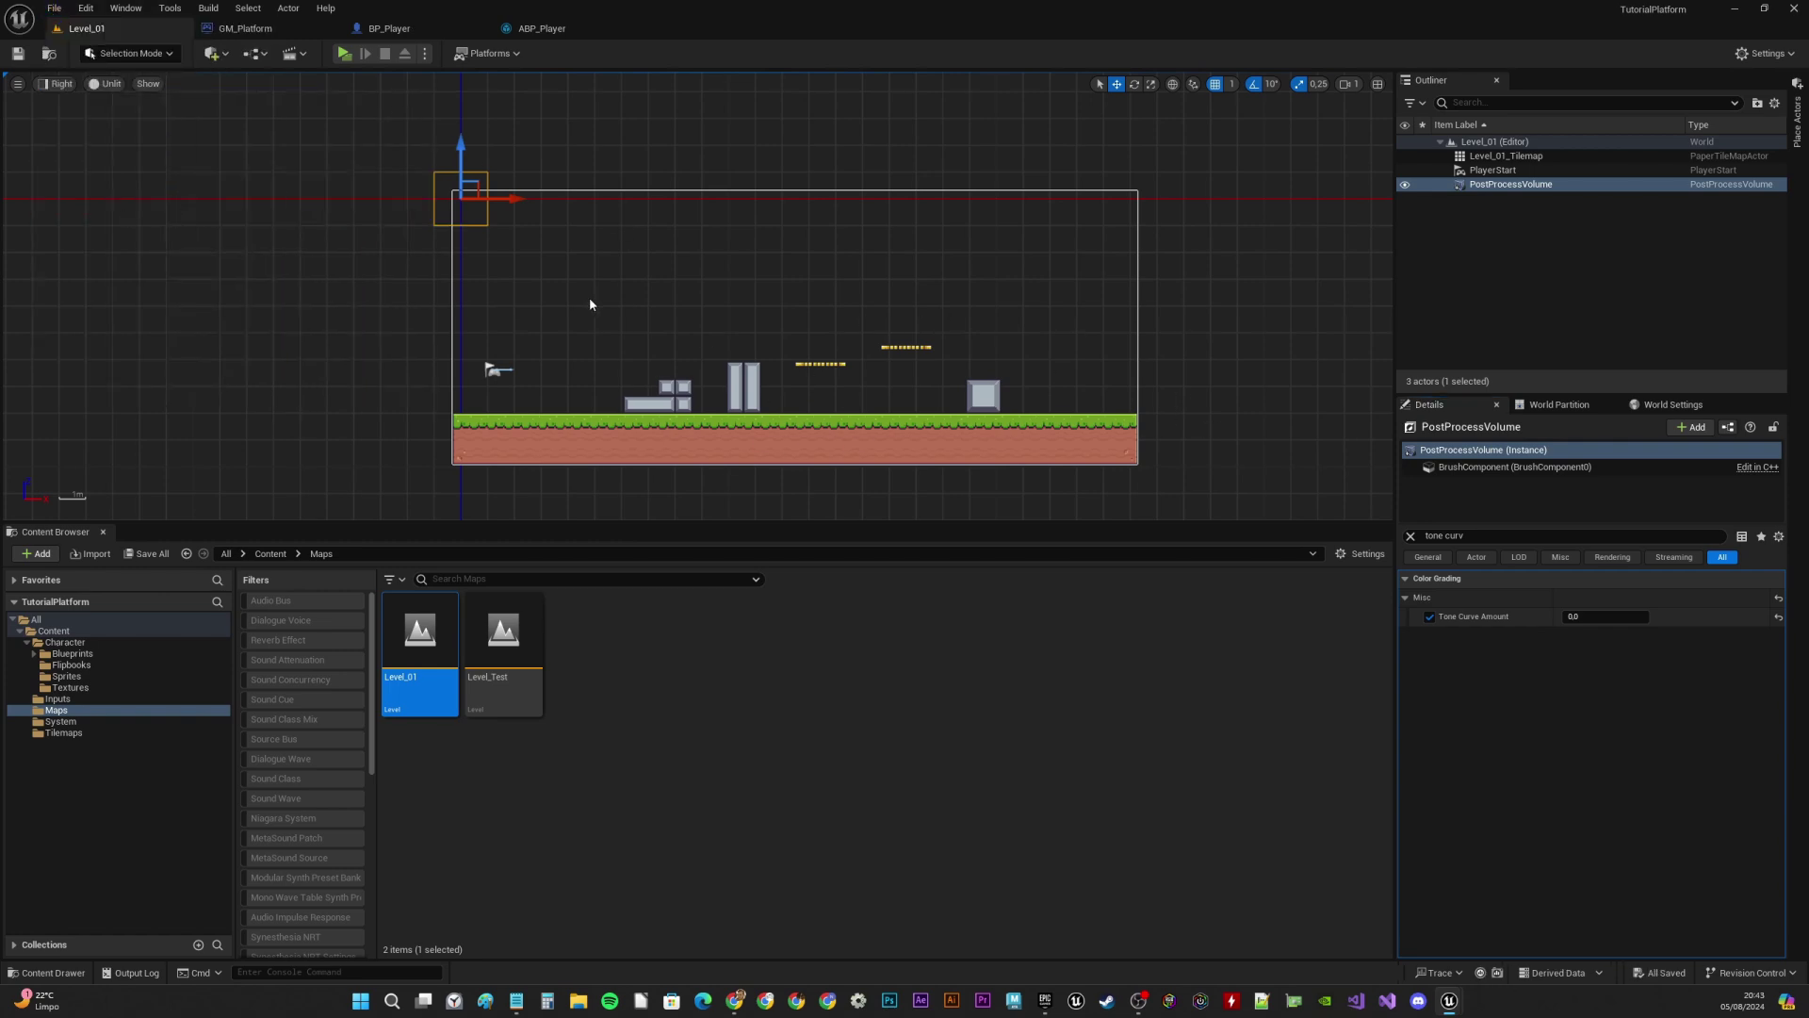
pyautogui.moveTo(590, 302); pyautogui.dragTo(687, 323, button='right')
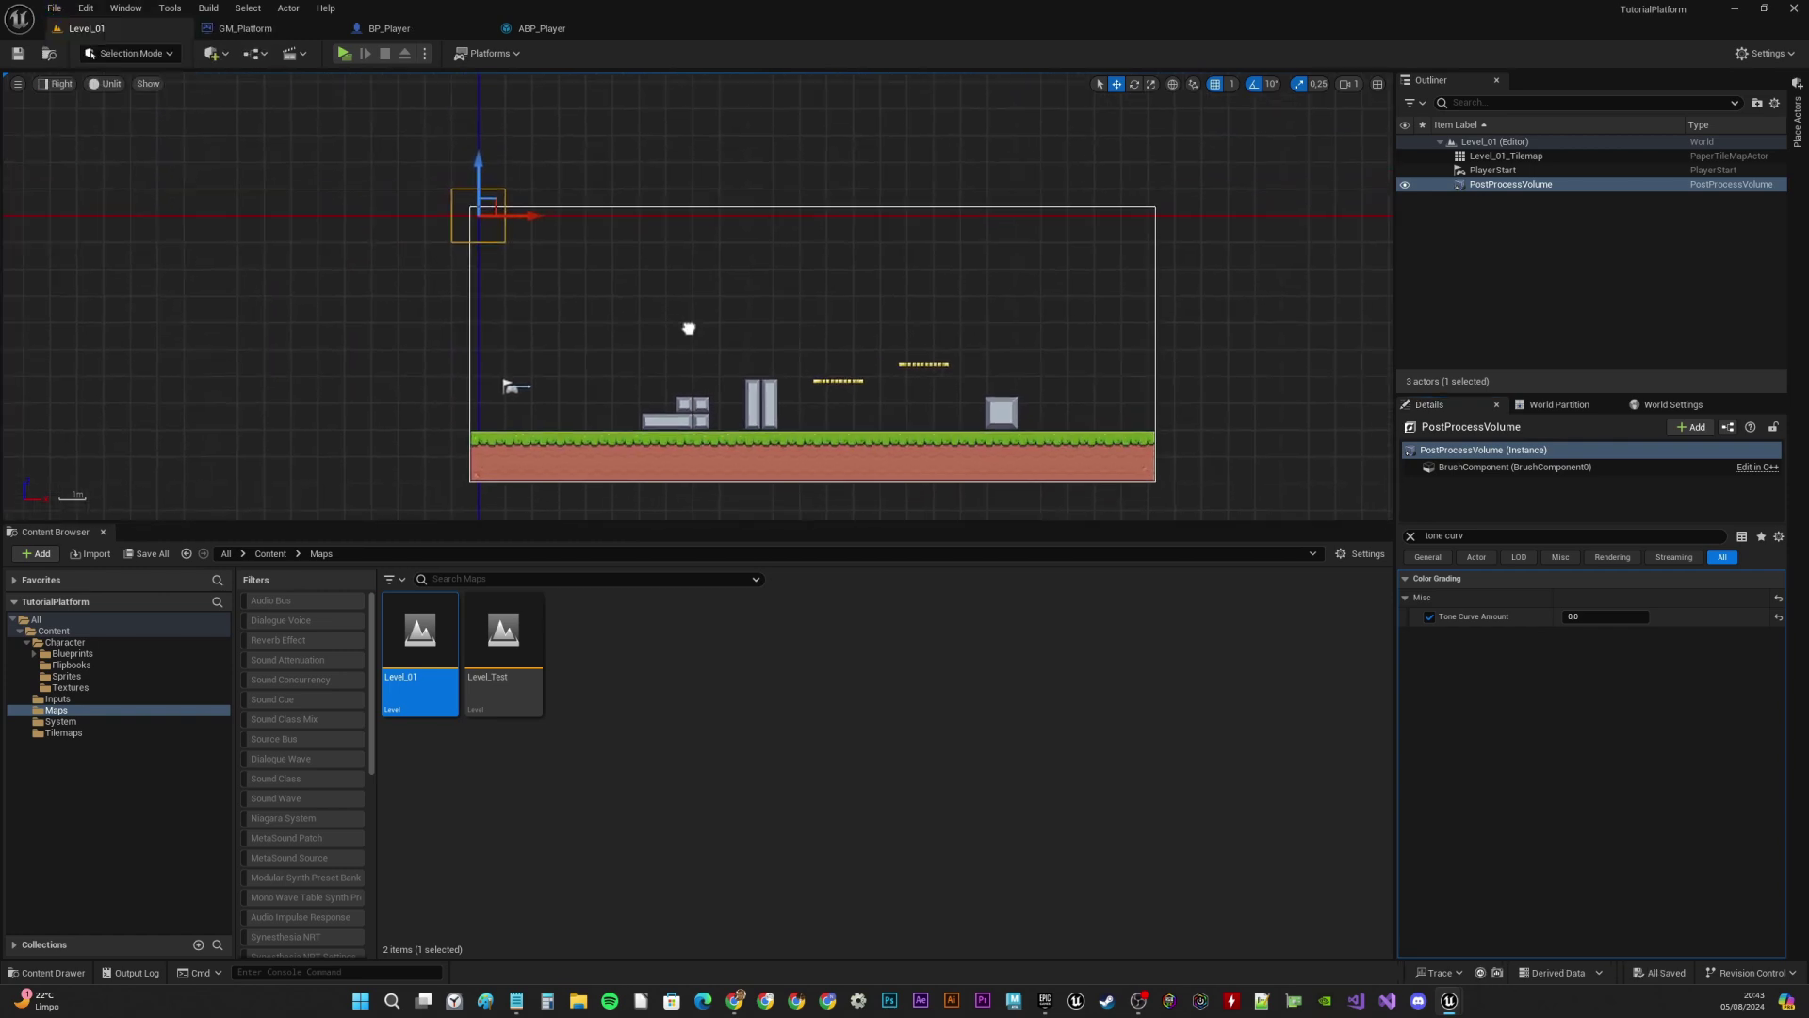
pyautogui.moveTo(852, 339); pyautogui.dragTo(755, 302, button='right')
pyautogui.scroll(2, 735, 367)
pyautogui.scroll(-2, 718, 372)
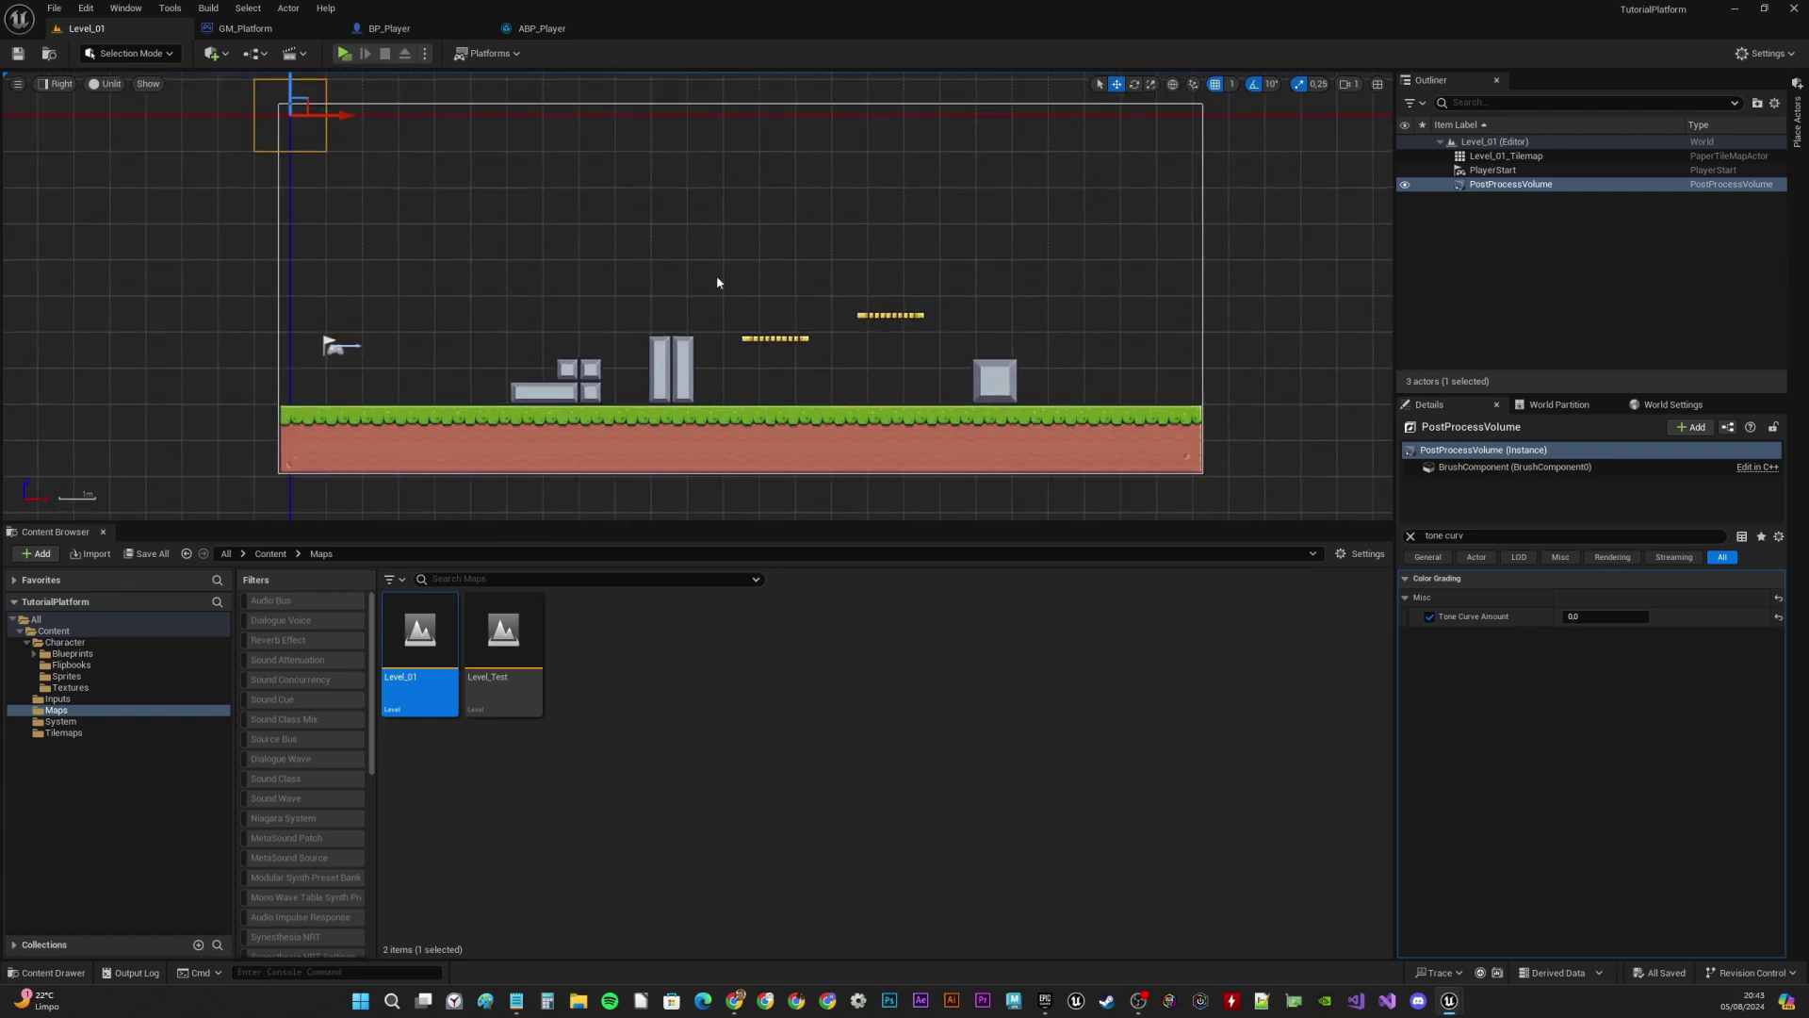
pyautogui.moveTo(730, 265); pyautogui.dragTo(688, 286, button='right')
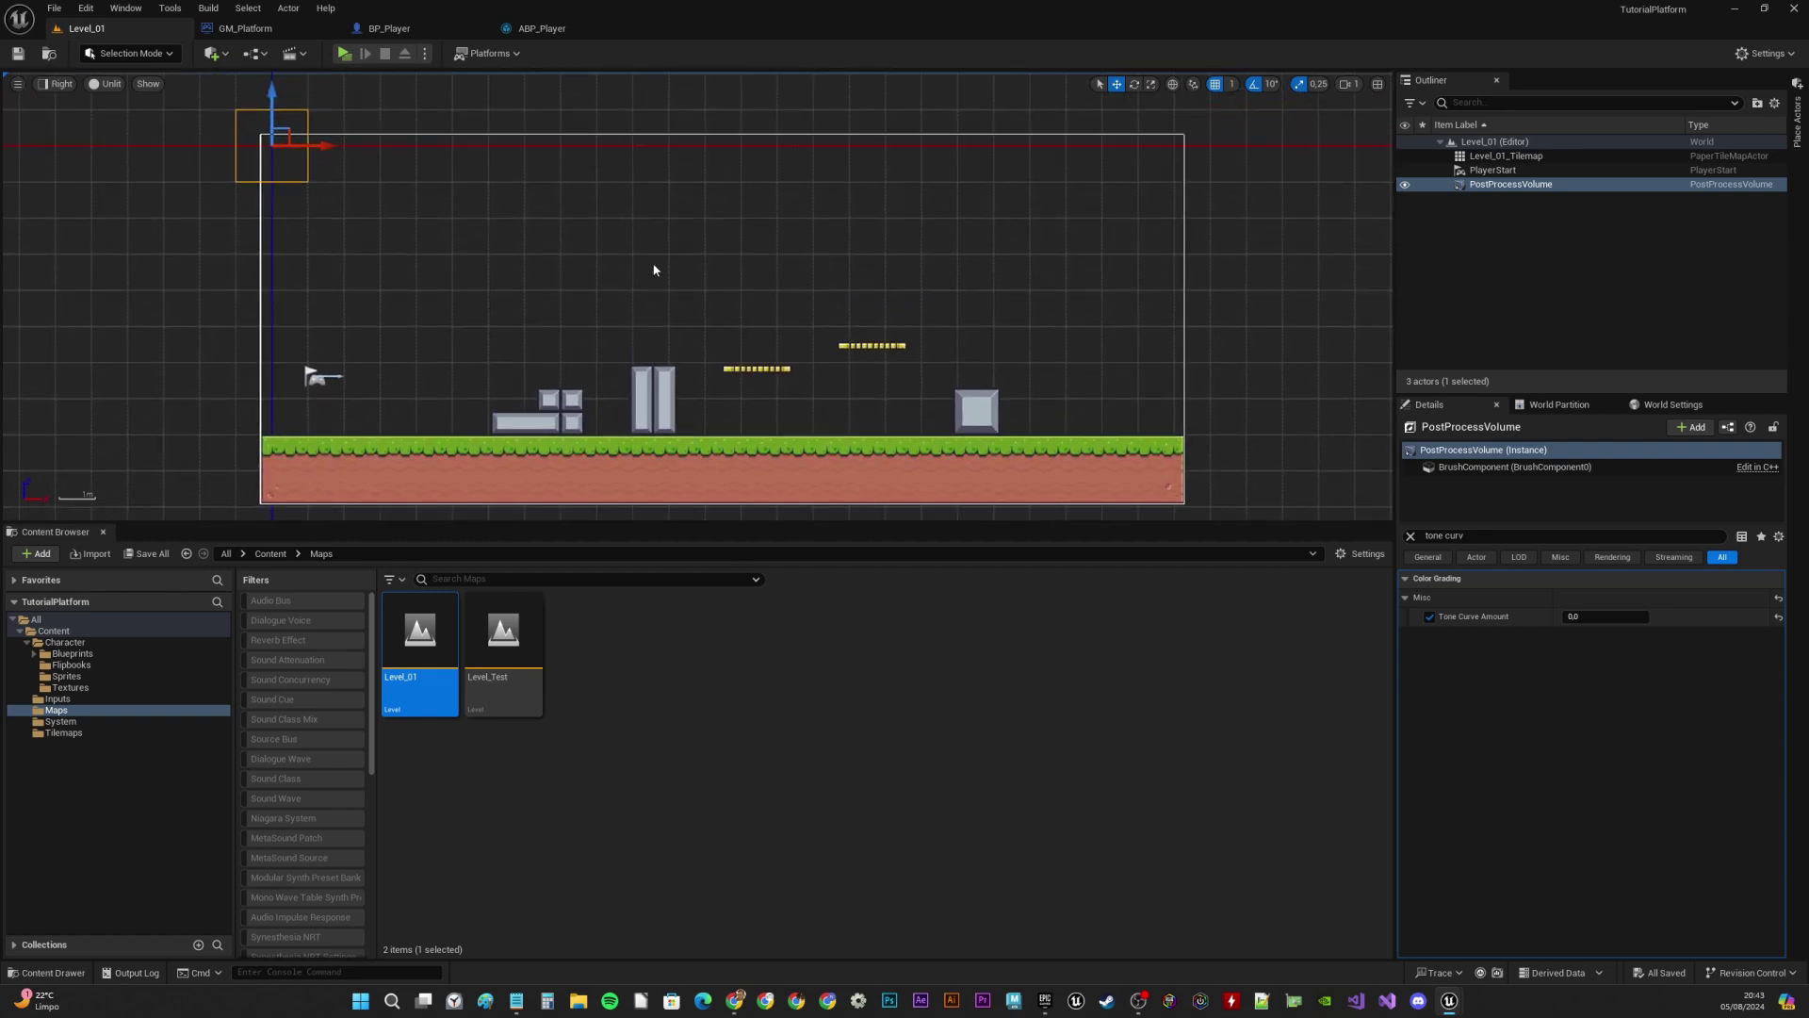
pyautogui.moveTo(671, 224); pyautogui.dragTo(659, 218, button='right')
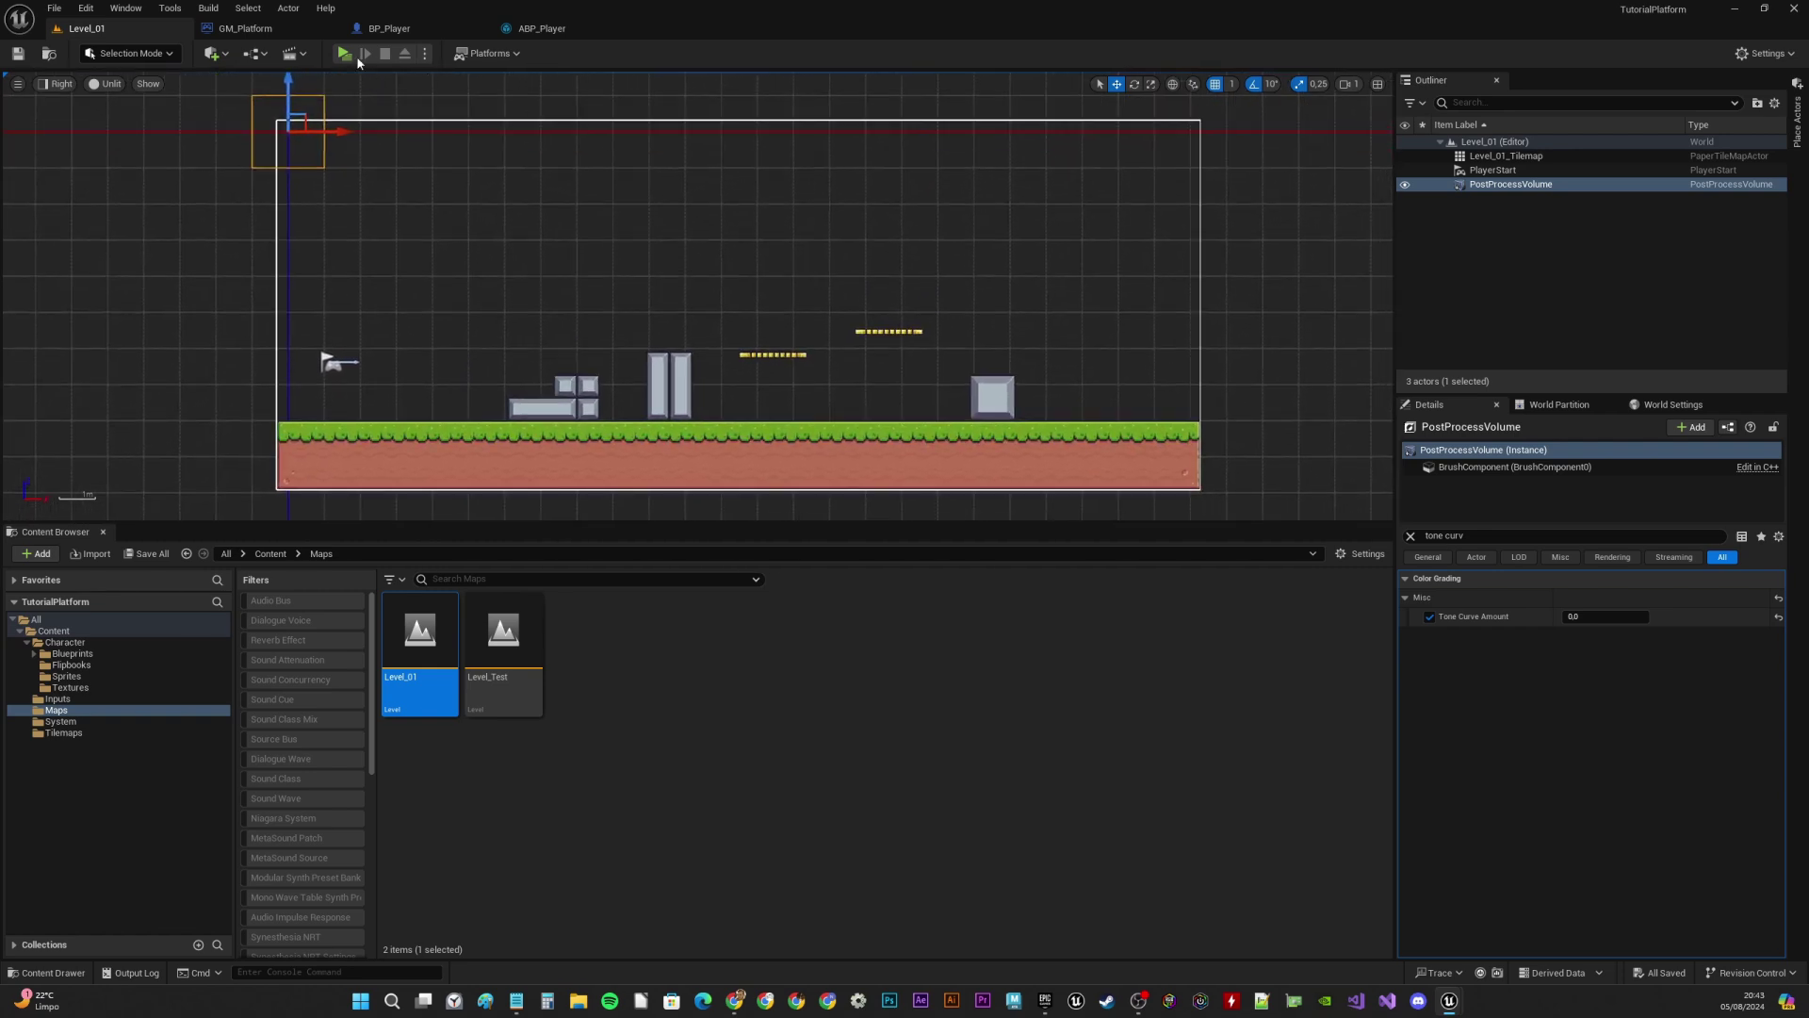
# Play-test Level_01, running the character both ways and jumping across the blocks and yellow platforms to check movement, animations and the post-process look
pyautogui.click(343, 53)
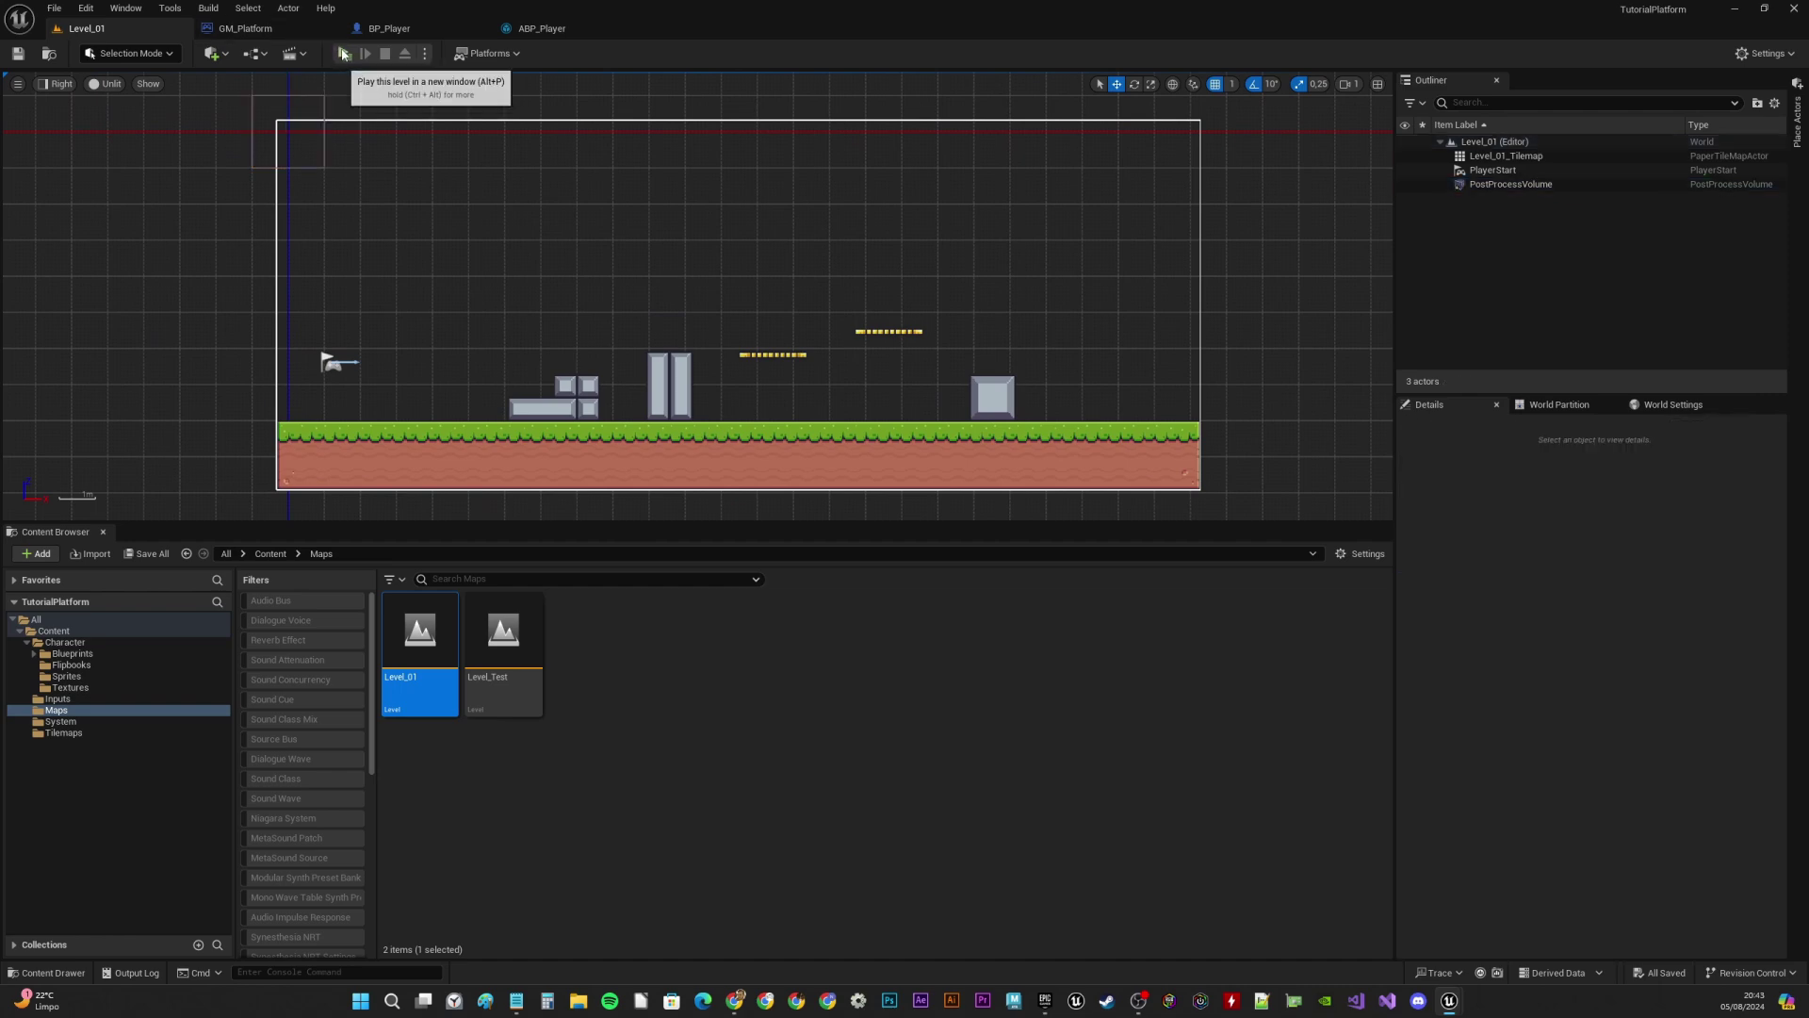
pyautogui.press('d')
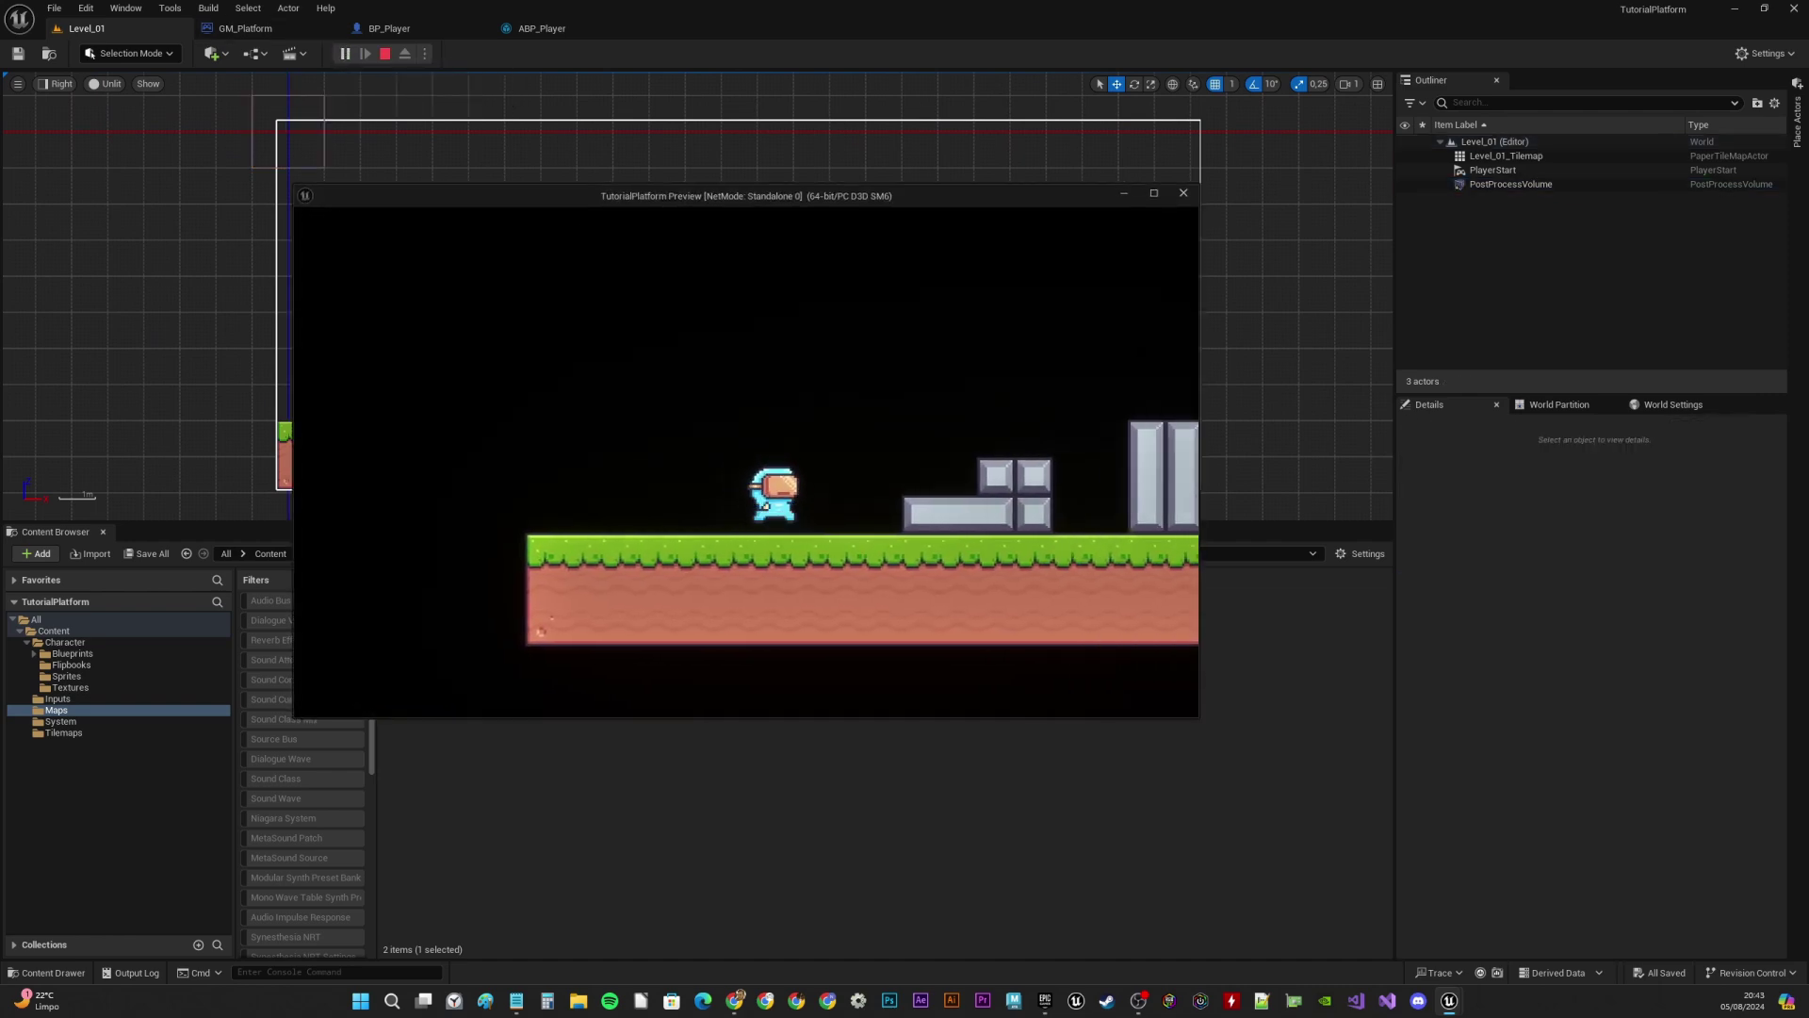
pyautogui.press('space')
pyautogui.press('space')
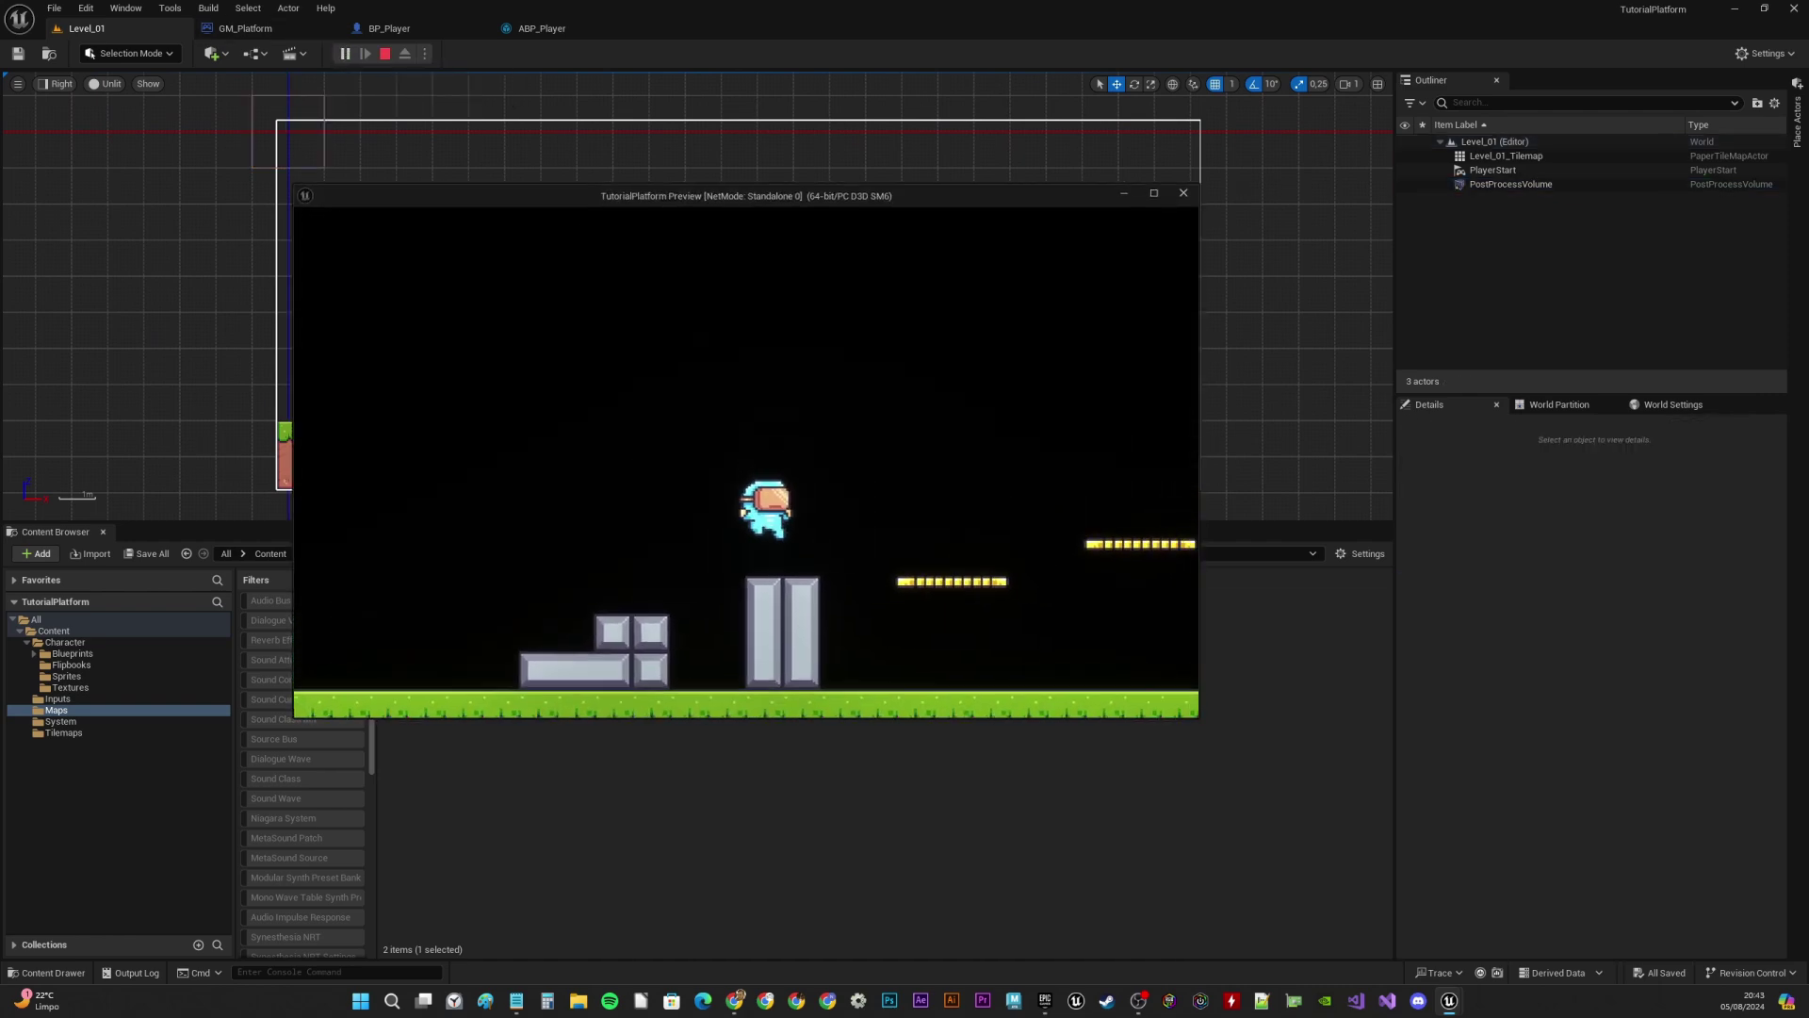
pyautogui.press('a')
pyautogui.press('space')
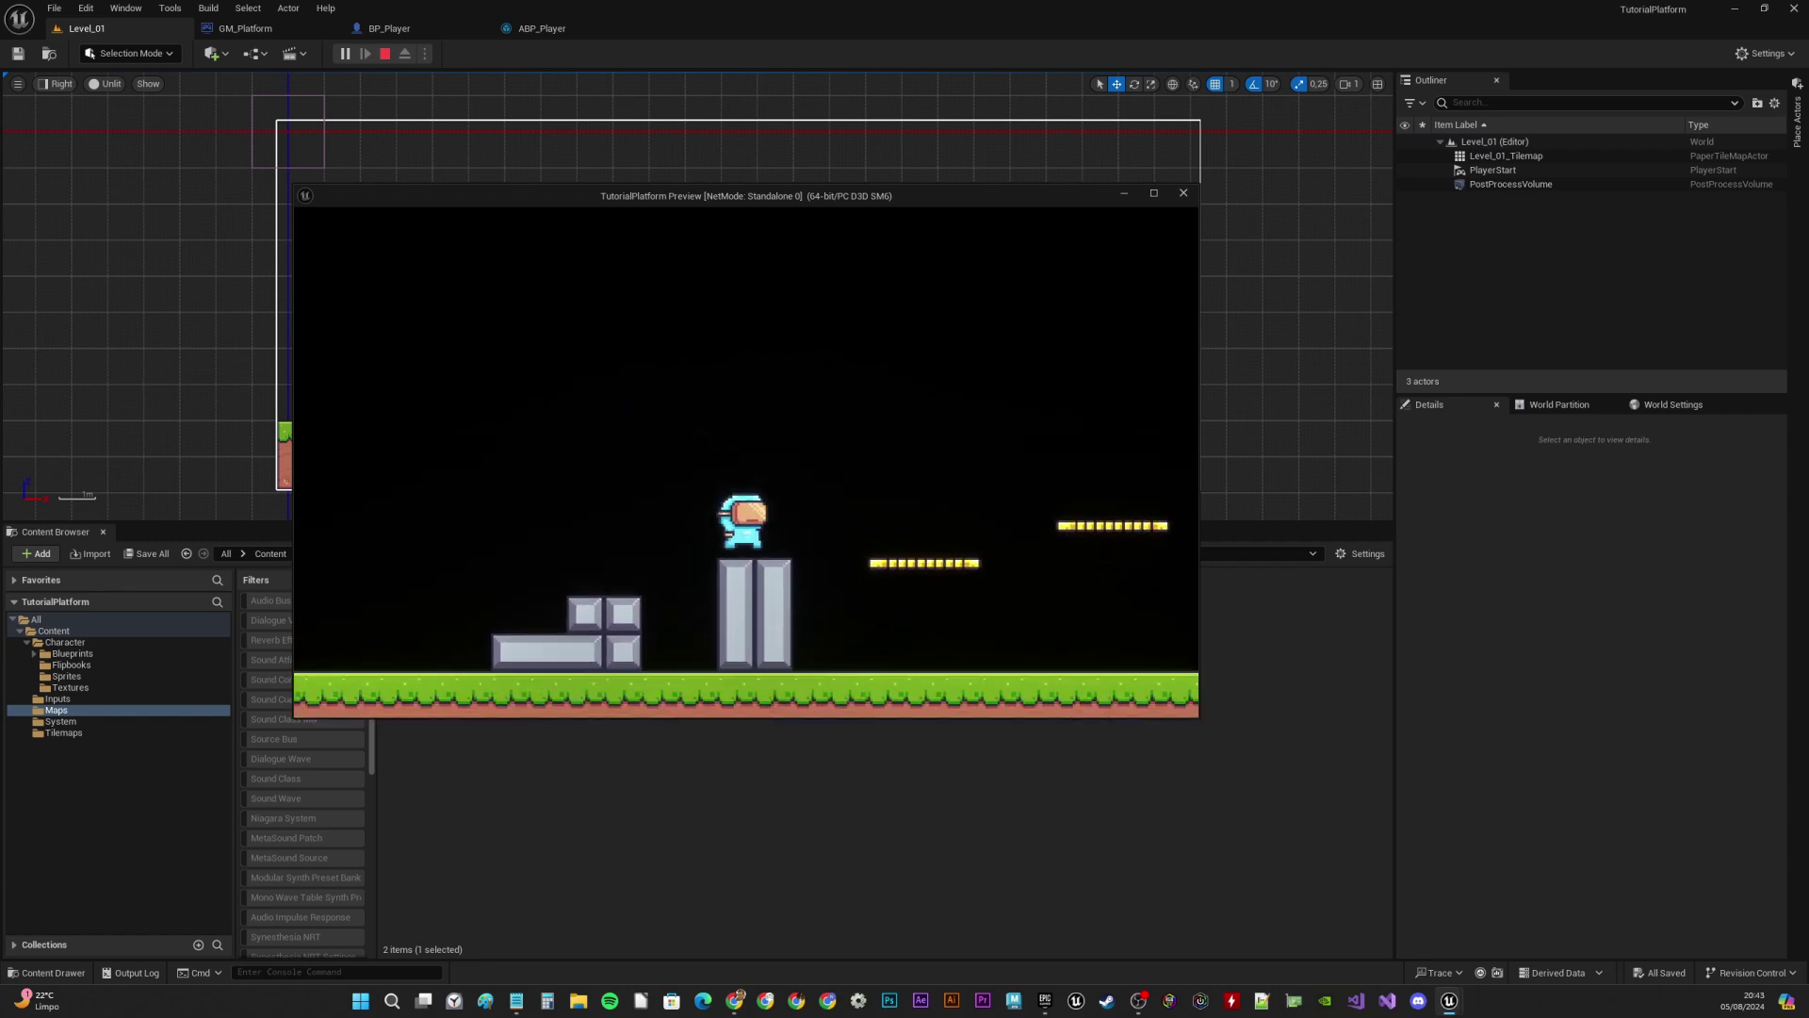
pyautogui.press('d')
pyautogui.press('space')
pyautogui.press('space')
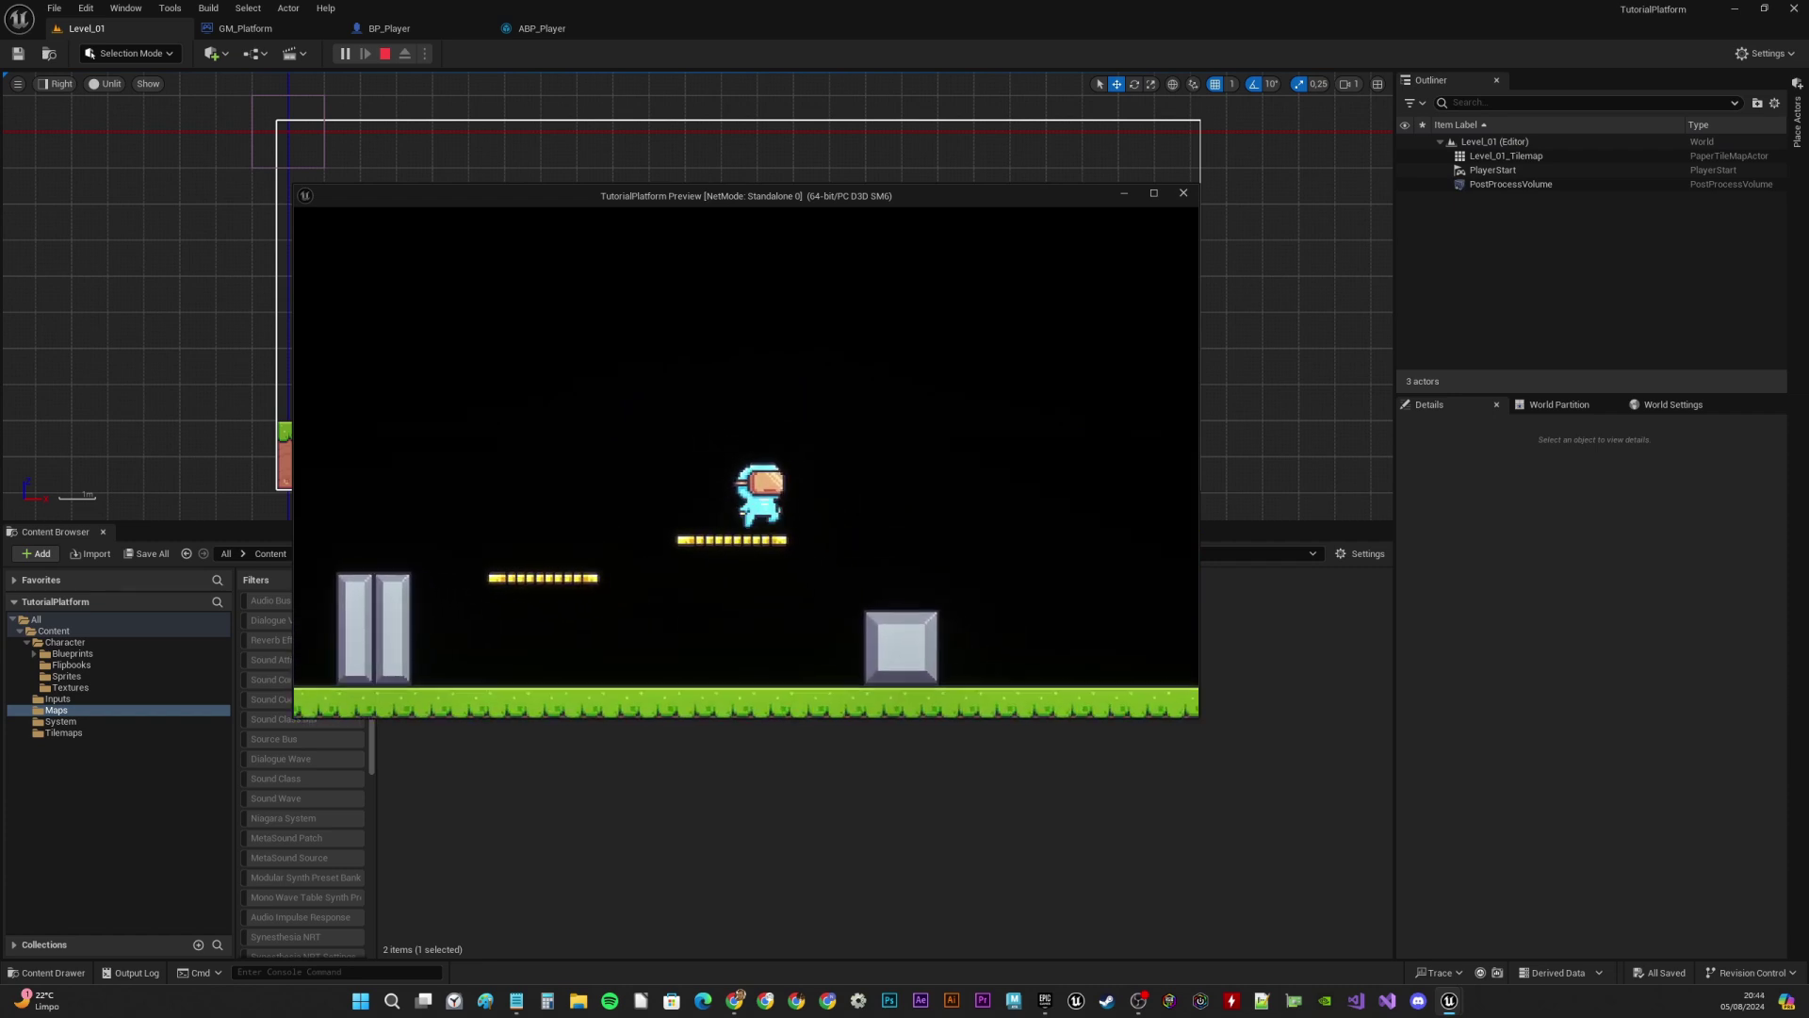
pyautogui.press('space')
pyautogui.press('space')
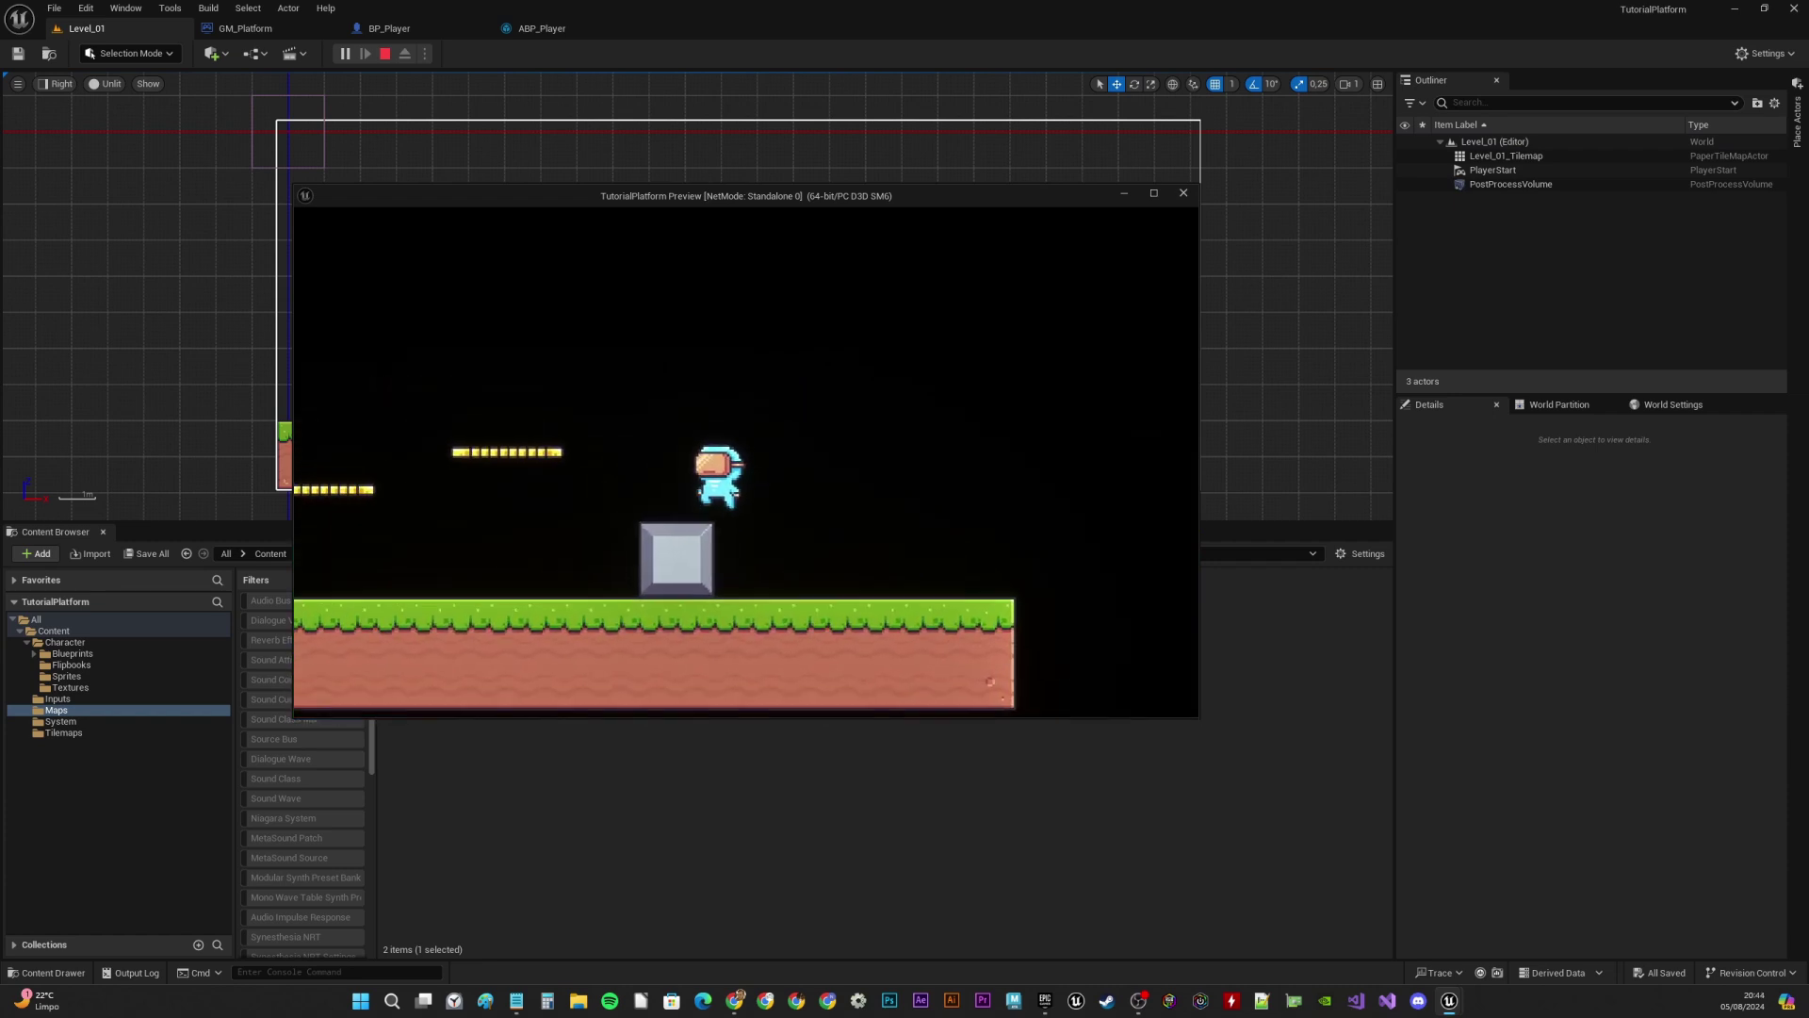
pyautogui.press('space')
pyautogui.press('a')
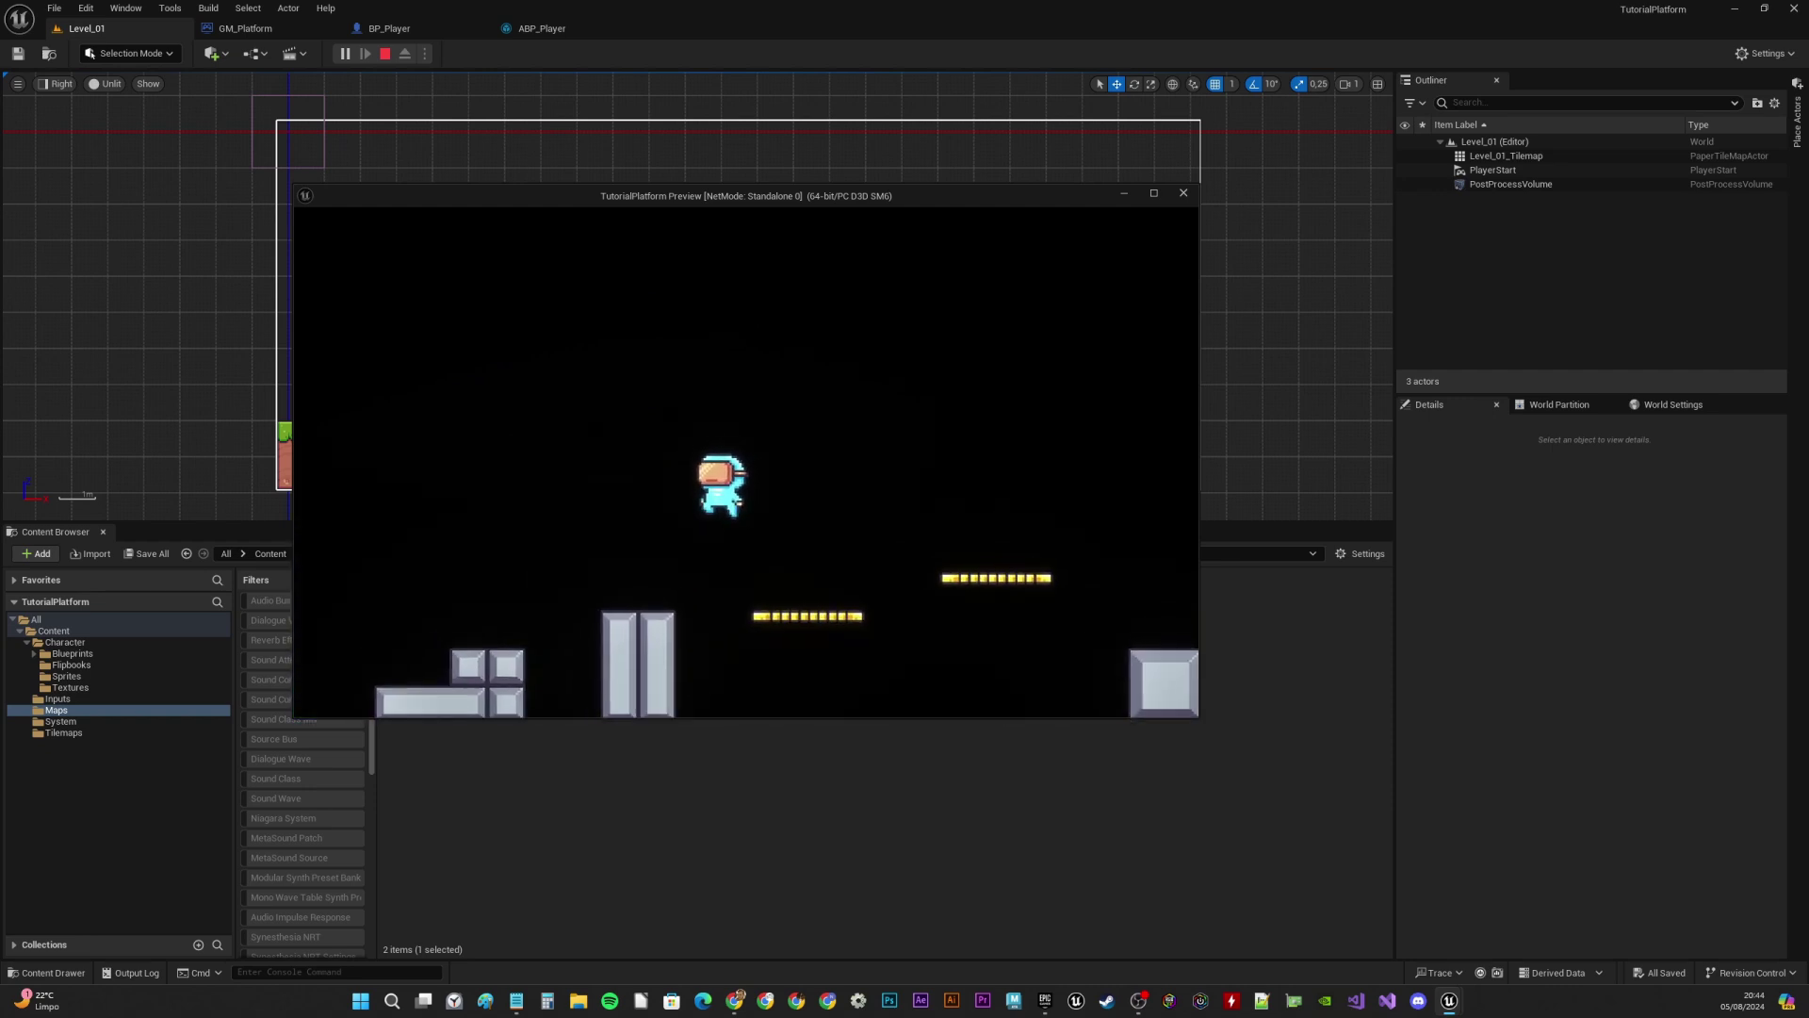
pyautogui.press('d')
pyautogui.press('space')
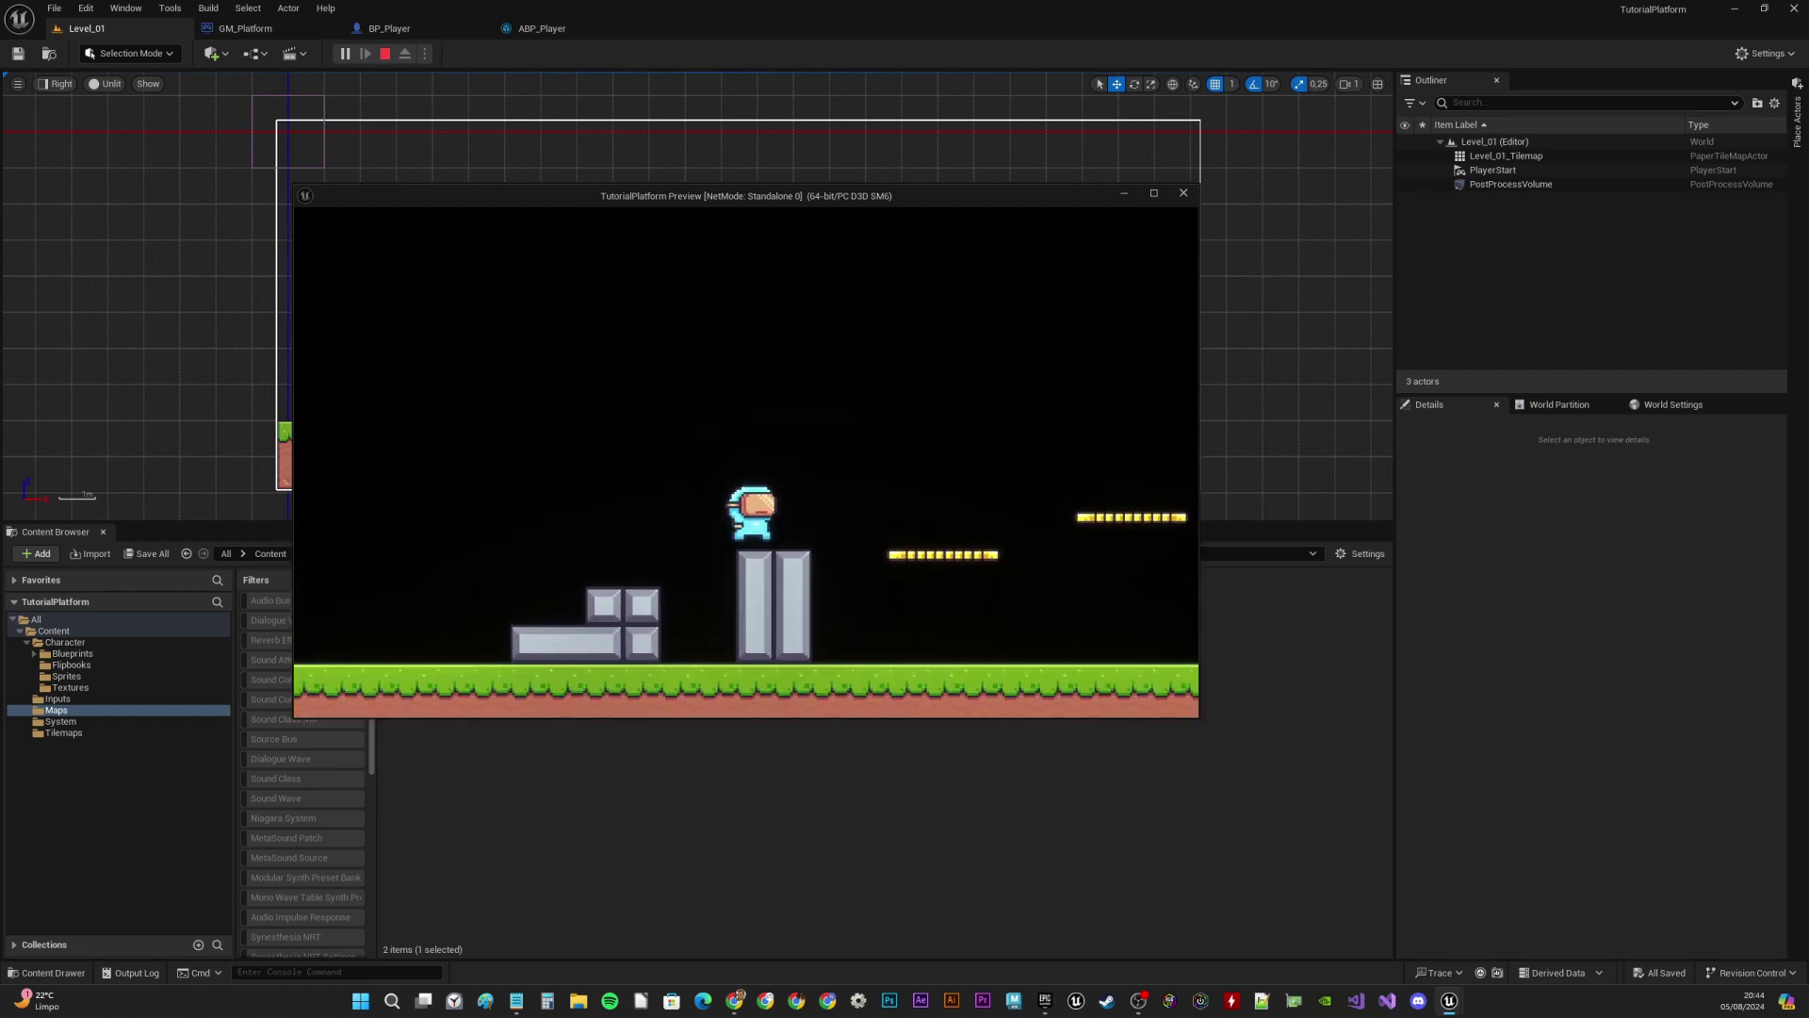
pyautogui.press('space')
pyautogui.press('space')
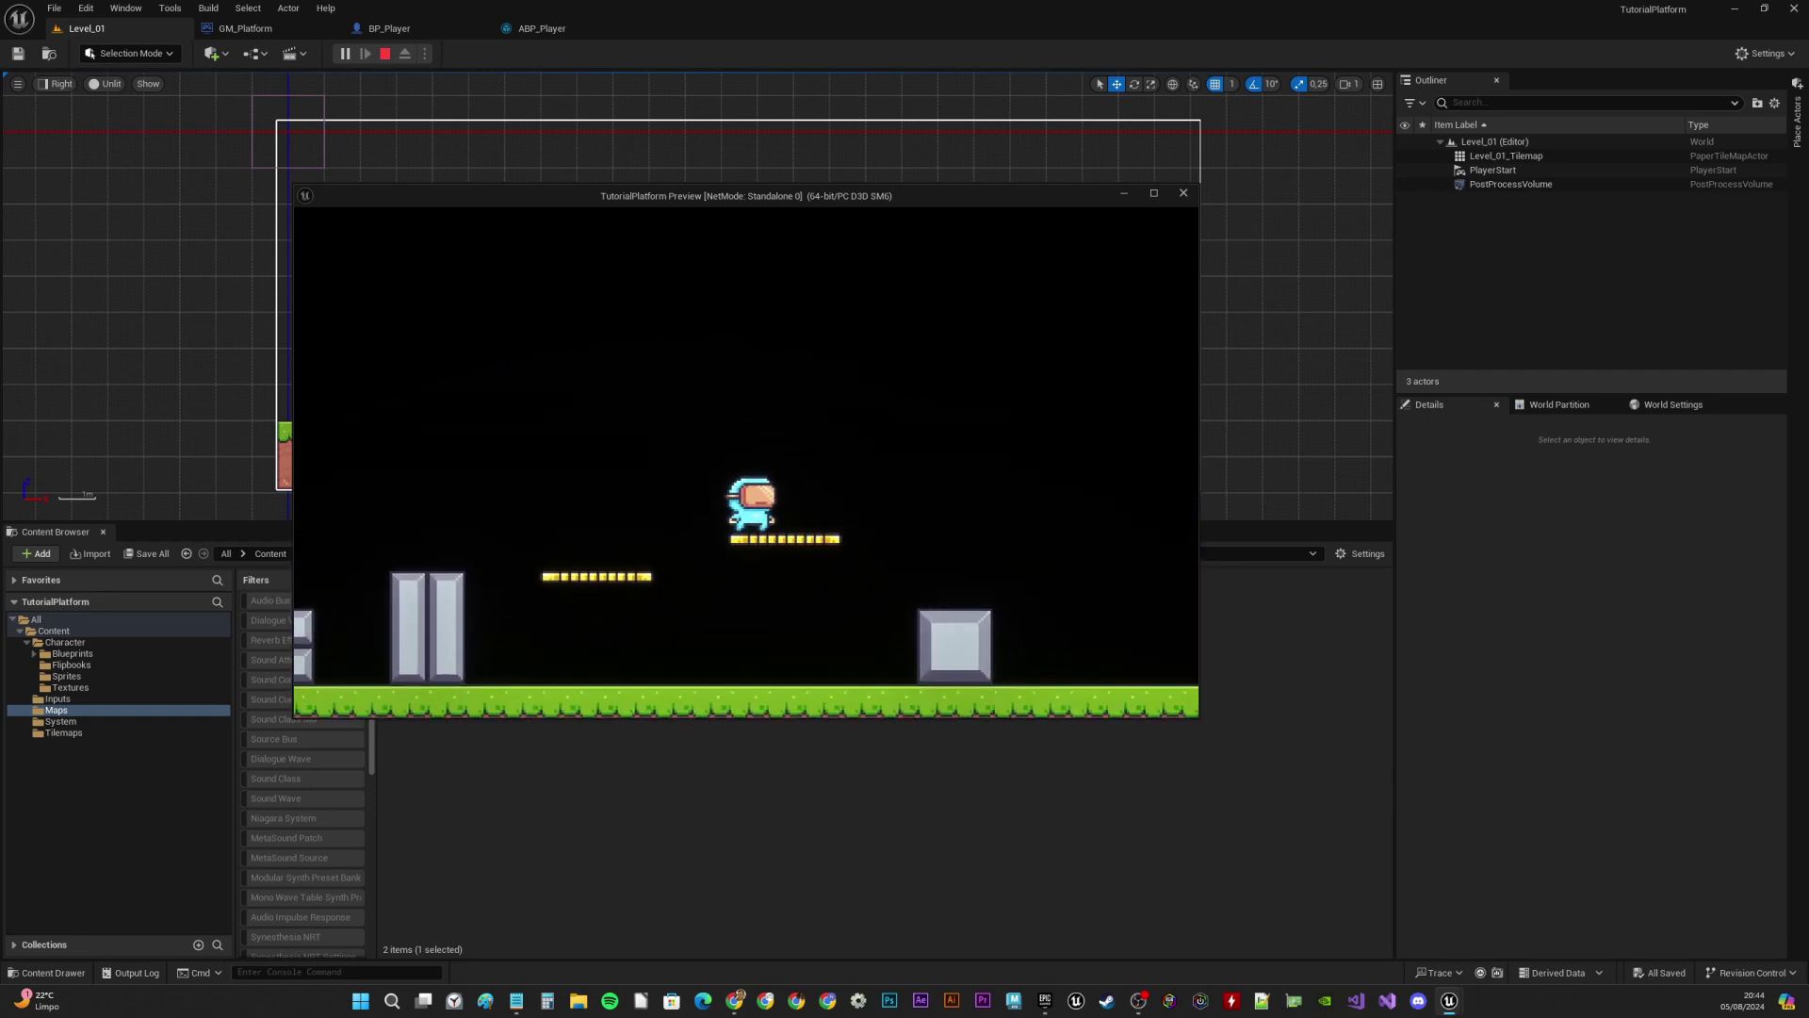
pyautogui.press('d')
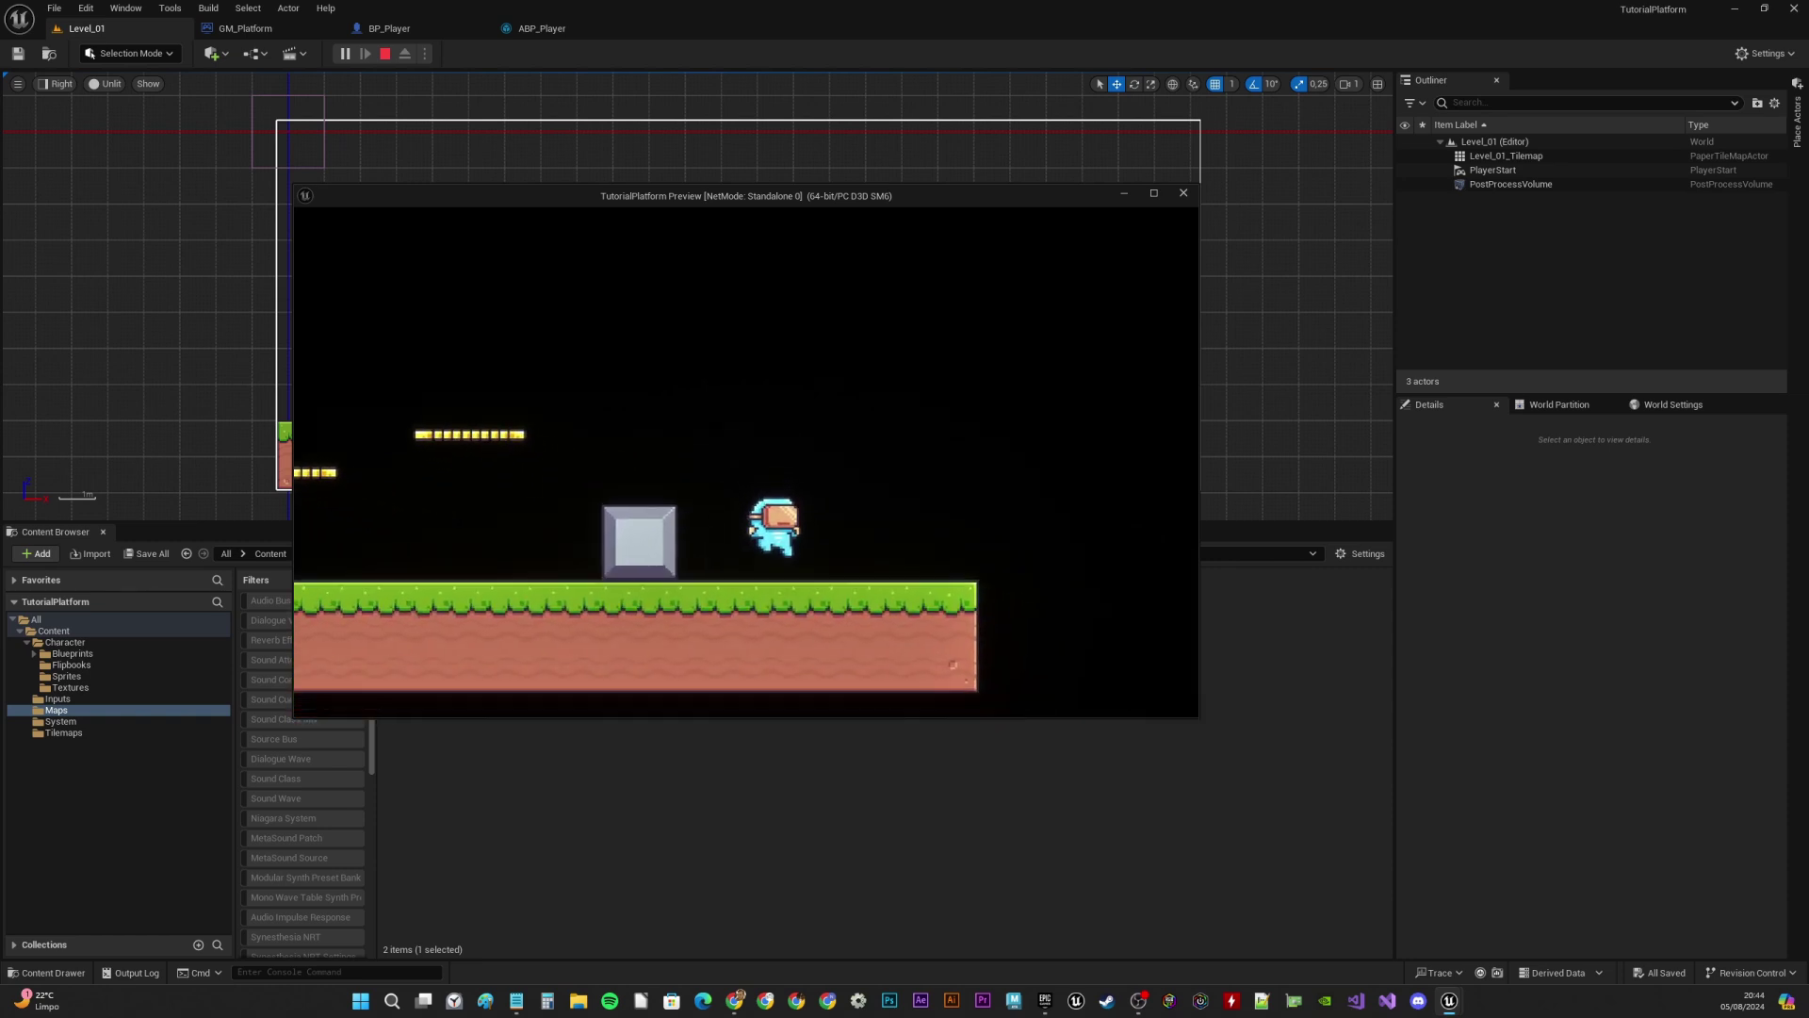
pyautogui.press('a')
pyautogui.press('space')
pyautogui.press('a')
pyautogui.press('space')
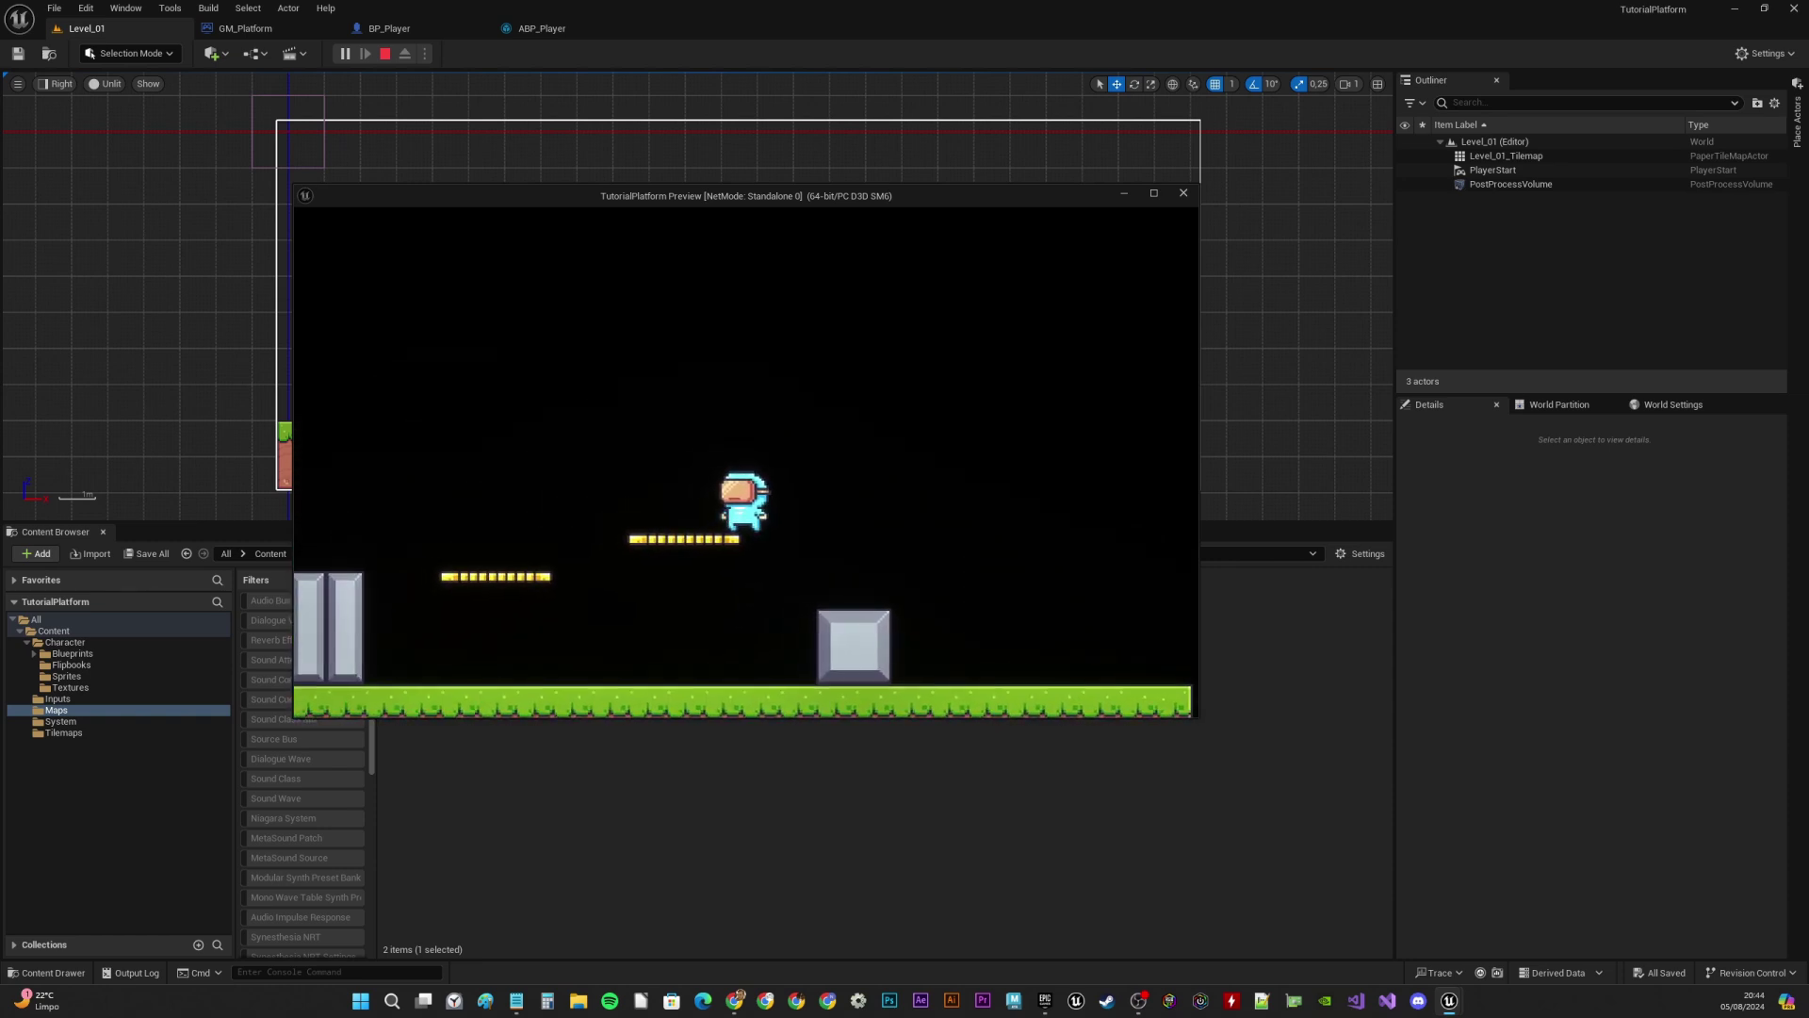
pyautogui.press('space')
pyautogui.press('d')
pyautogui.press('space')
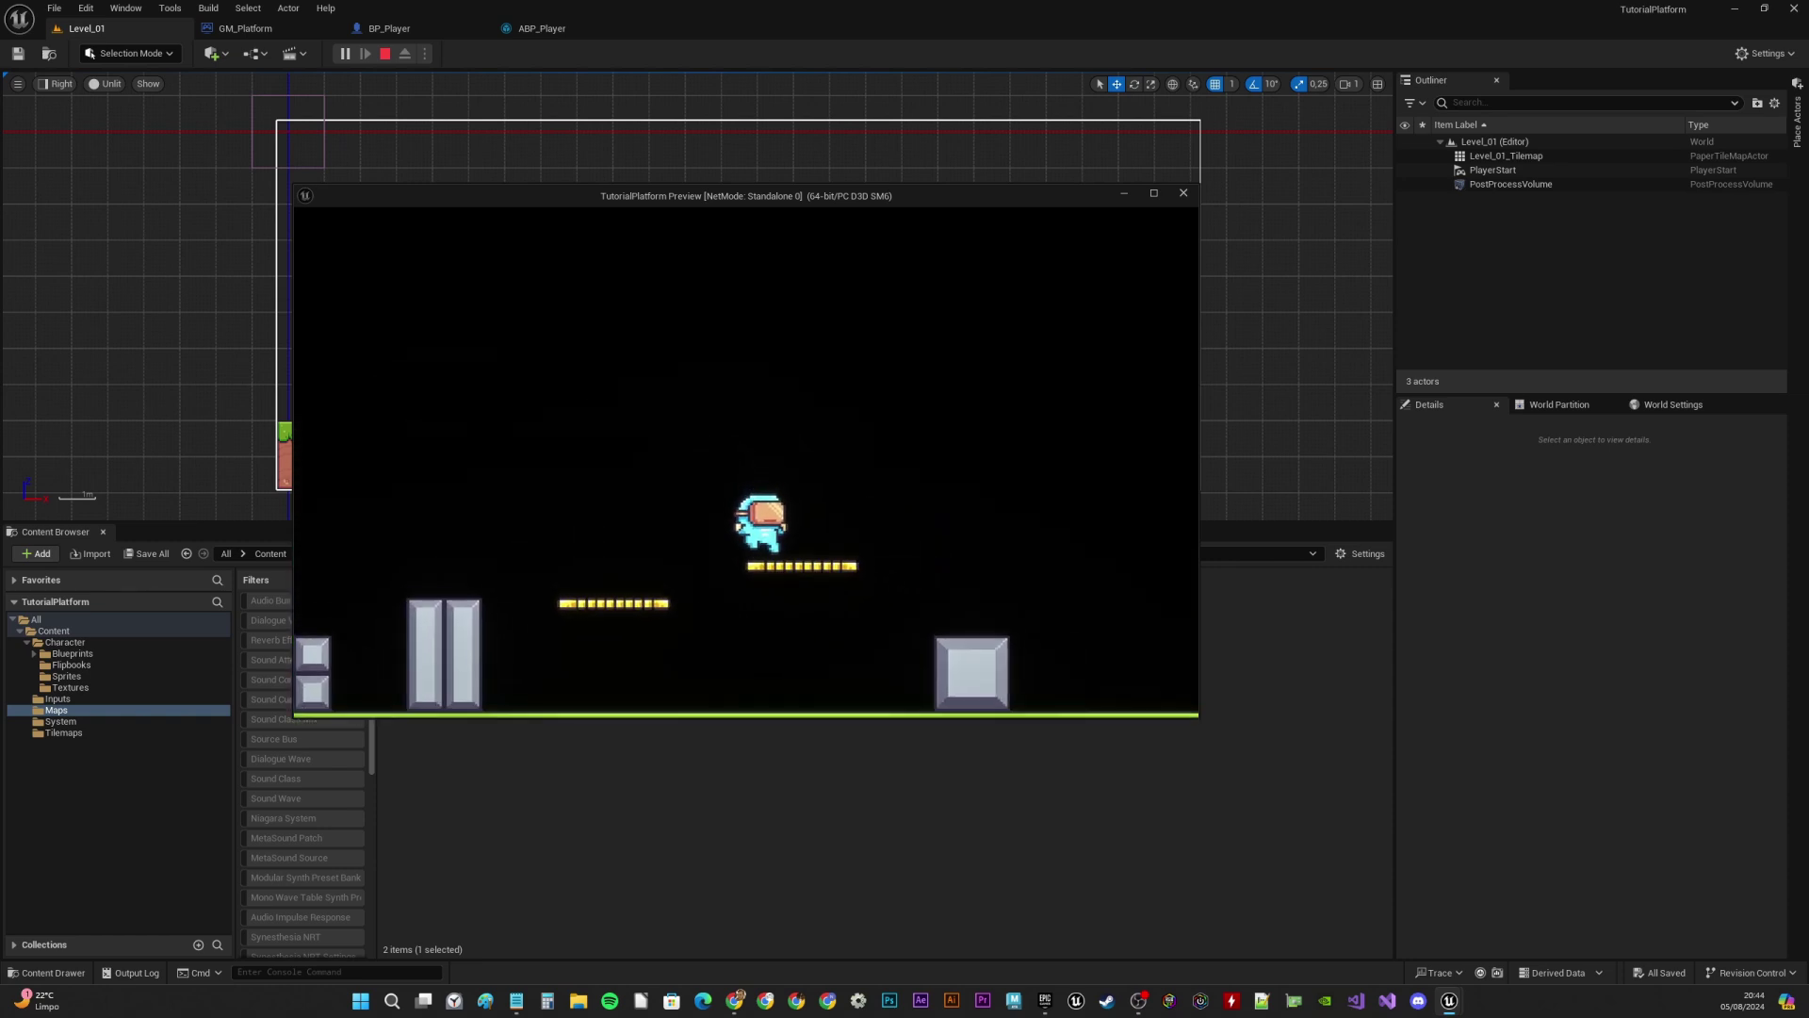
pyautogui.press('a')
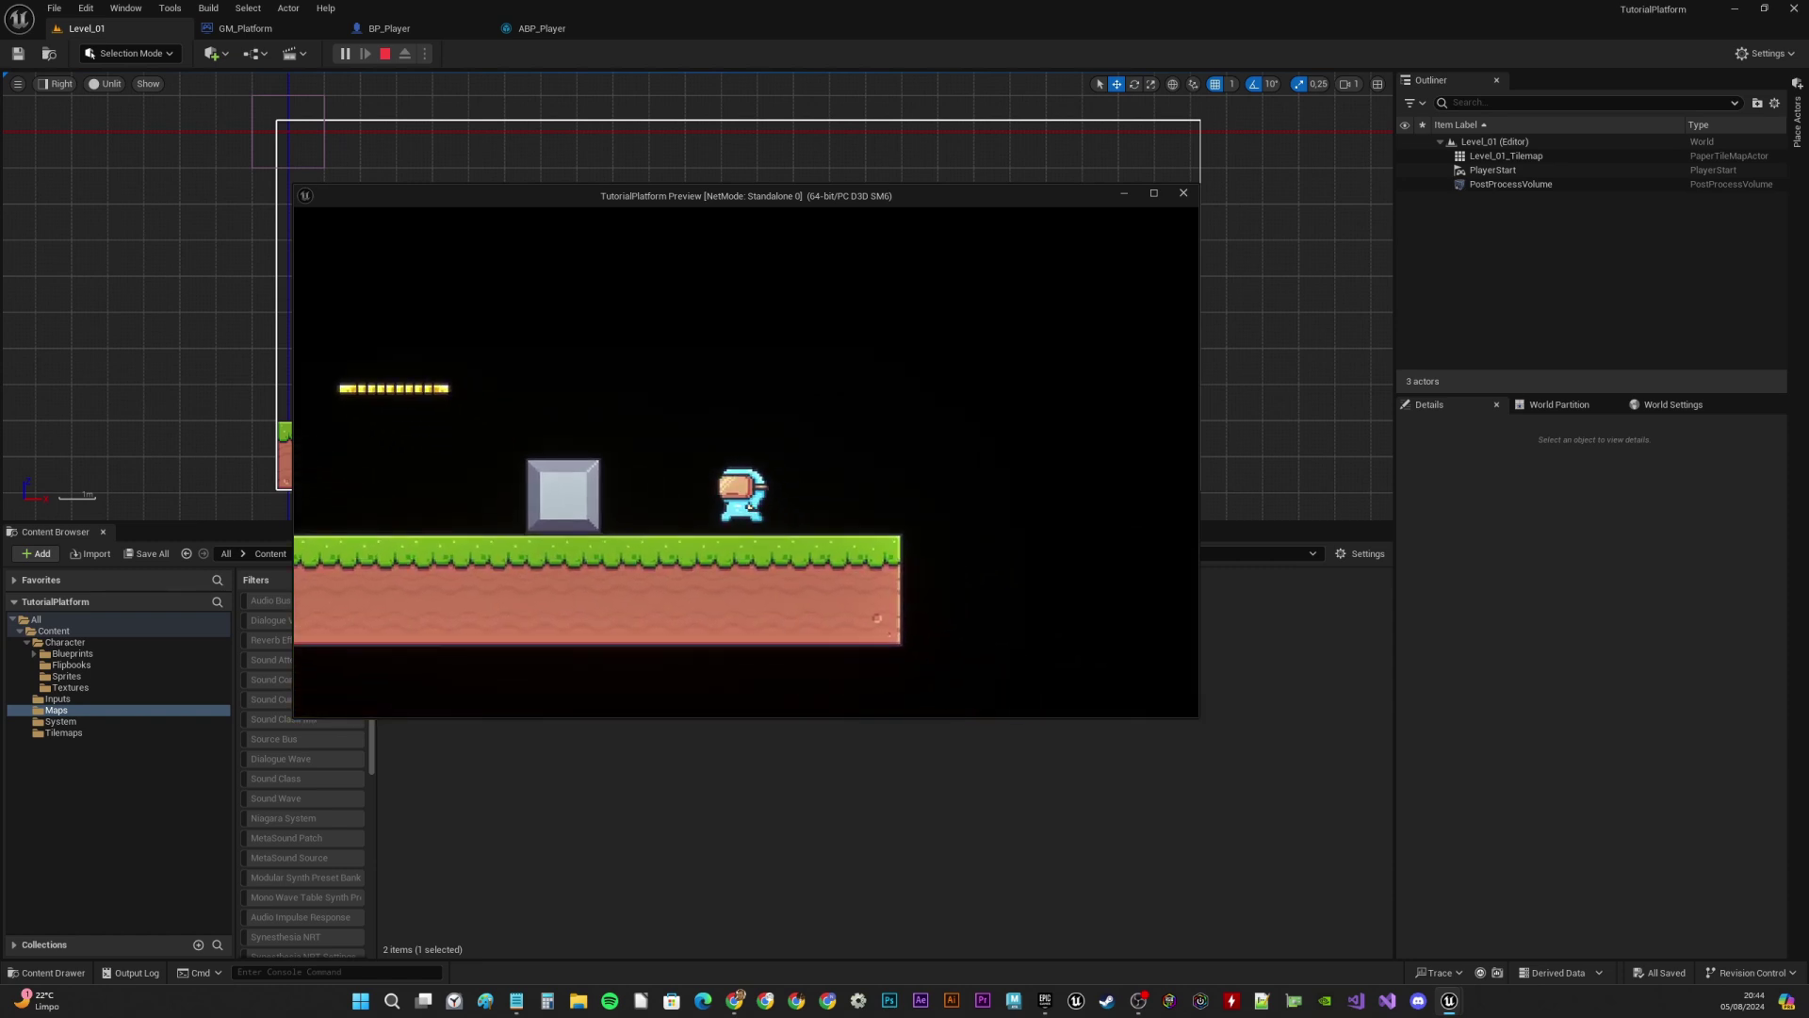
pyautogui.press('space')
pyautogui.press('space')
pyautogui.press('space')
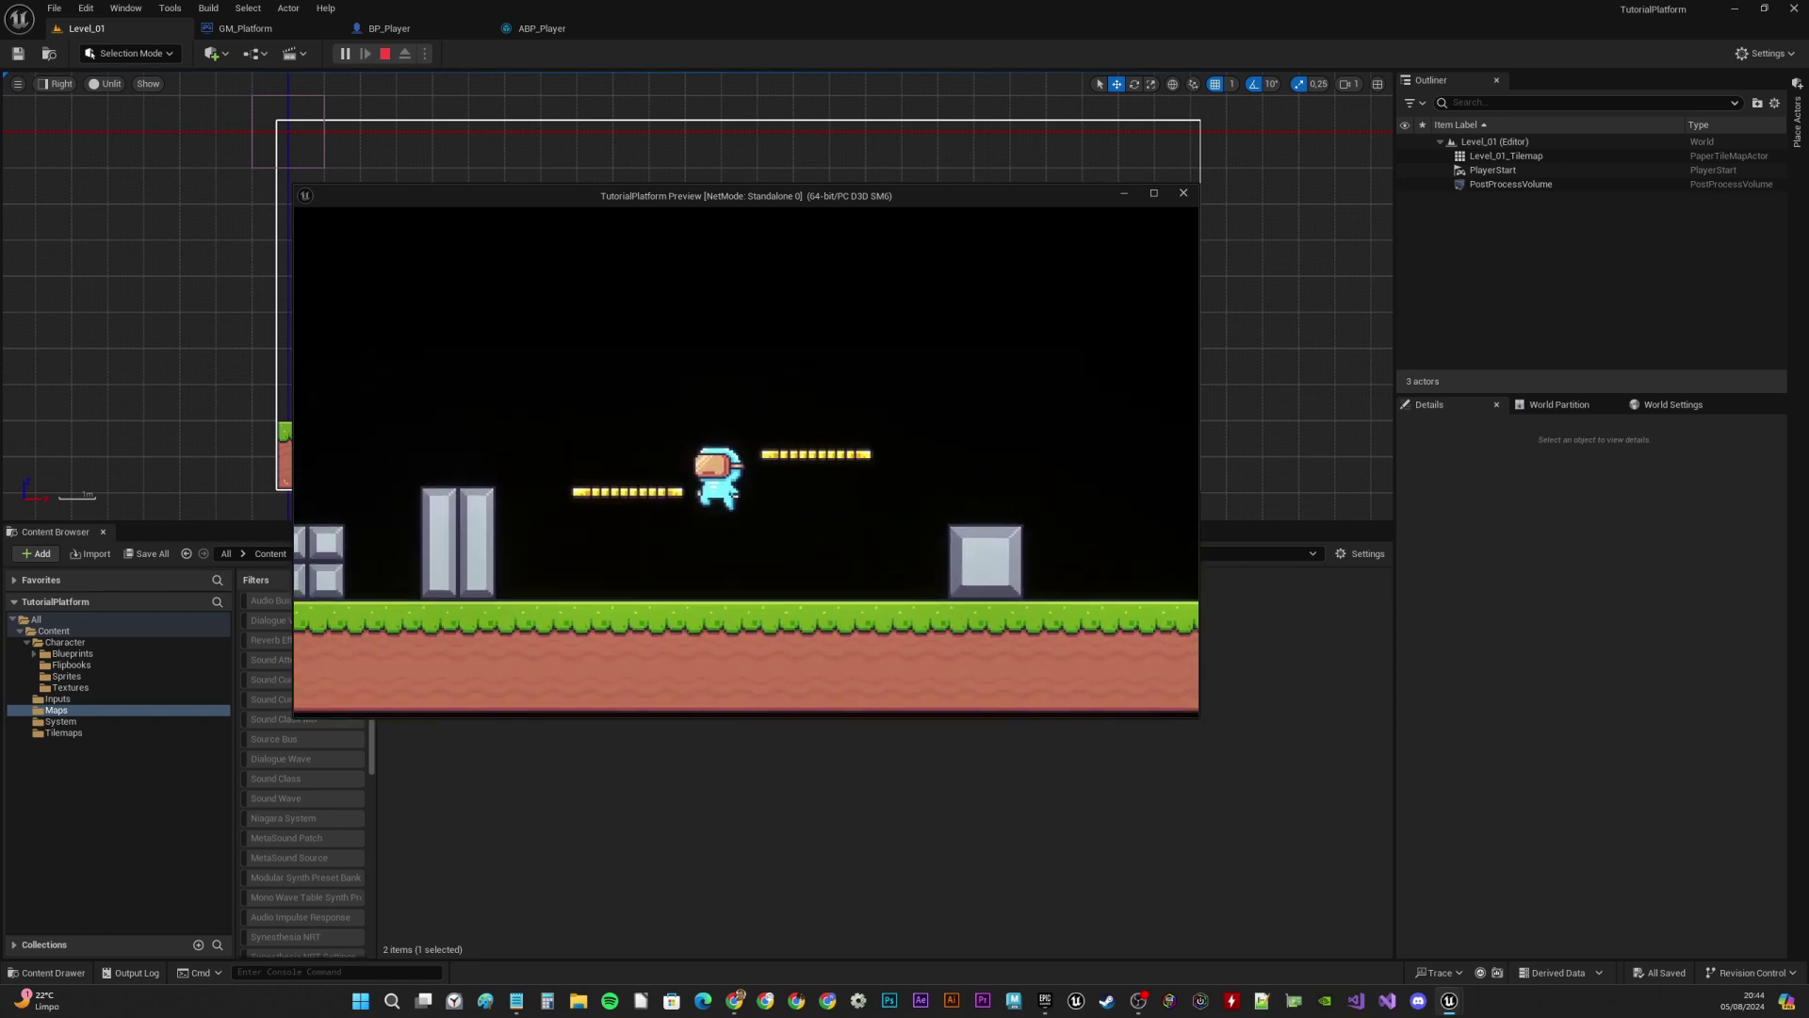
pyautogui.press('d')
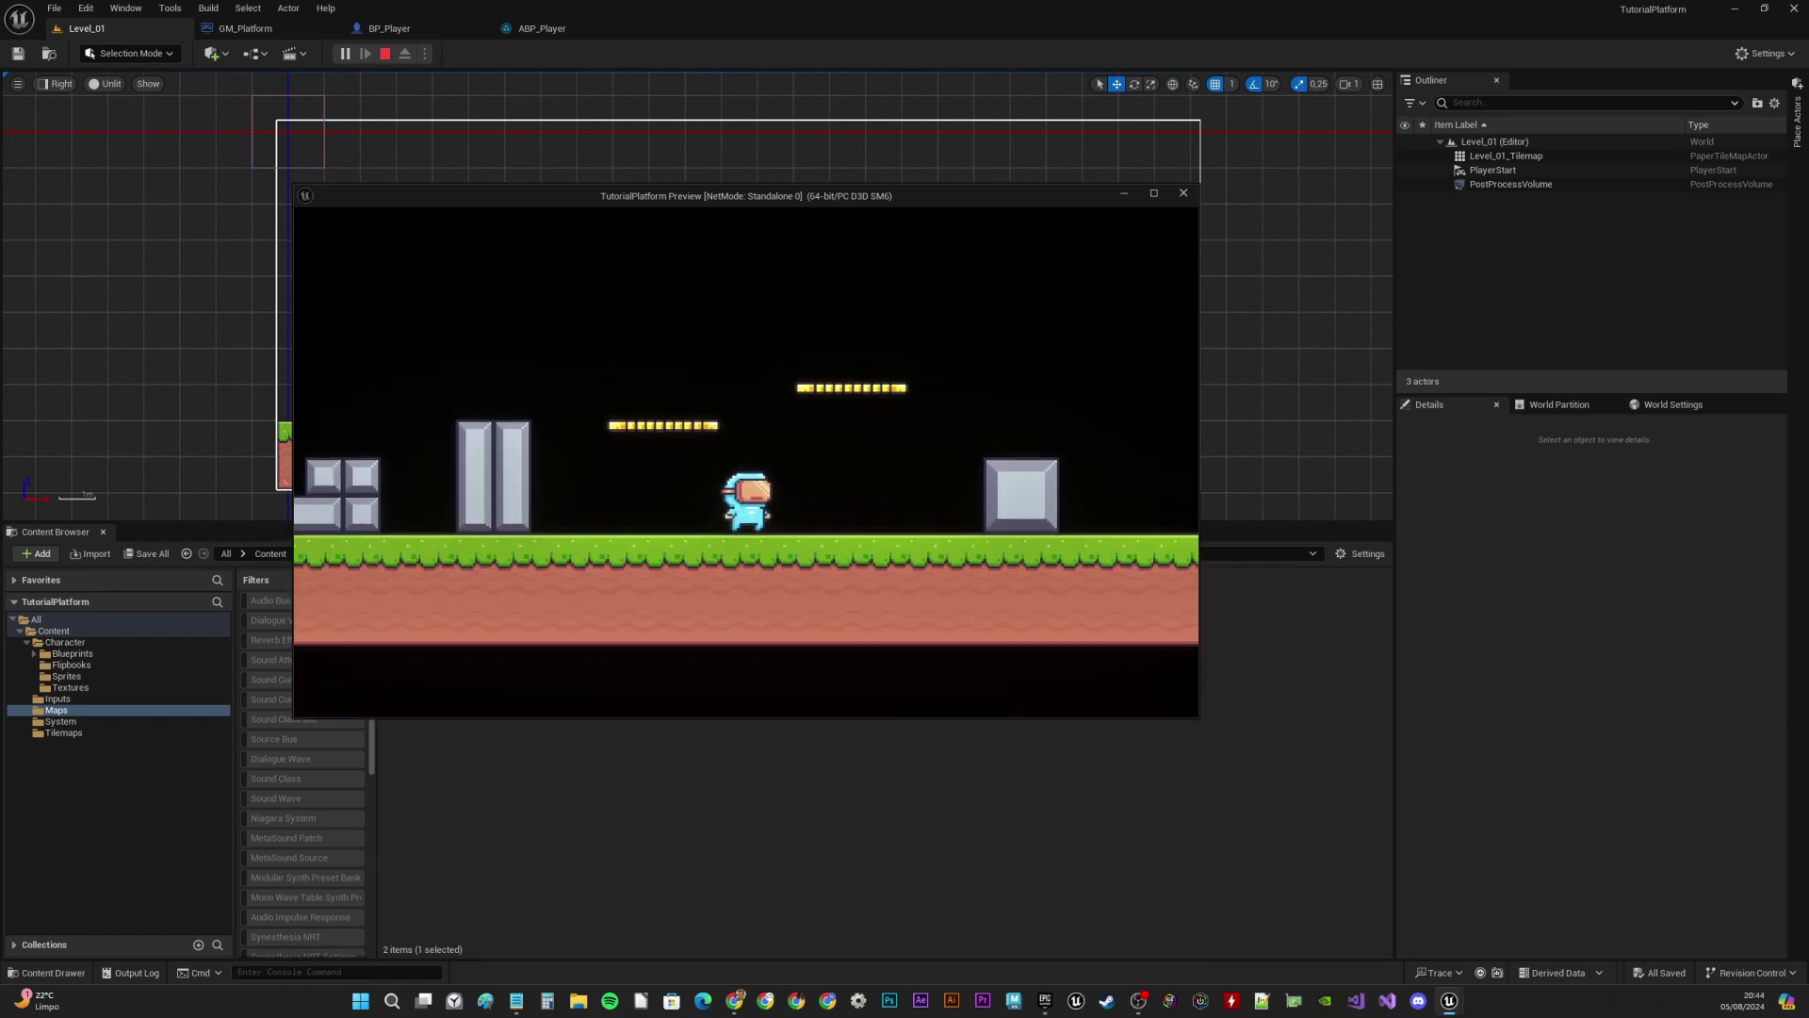